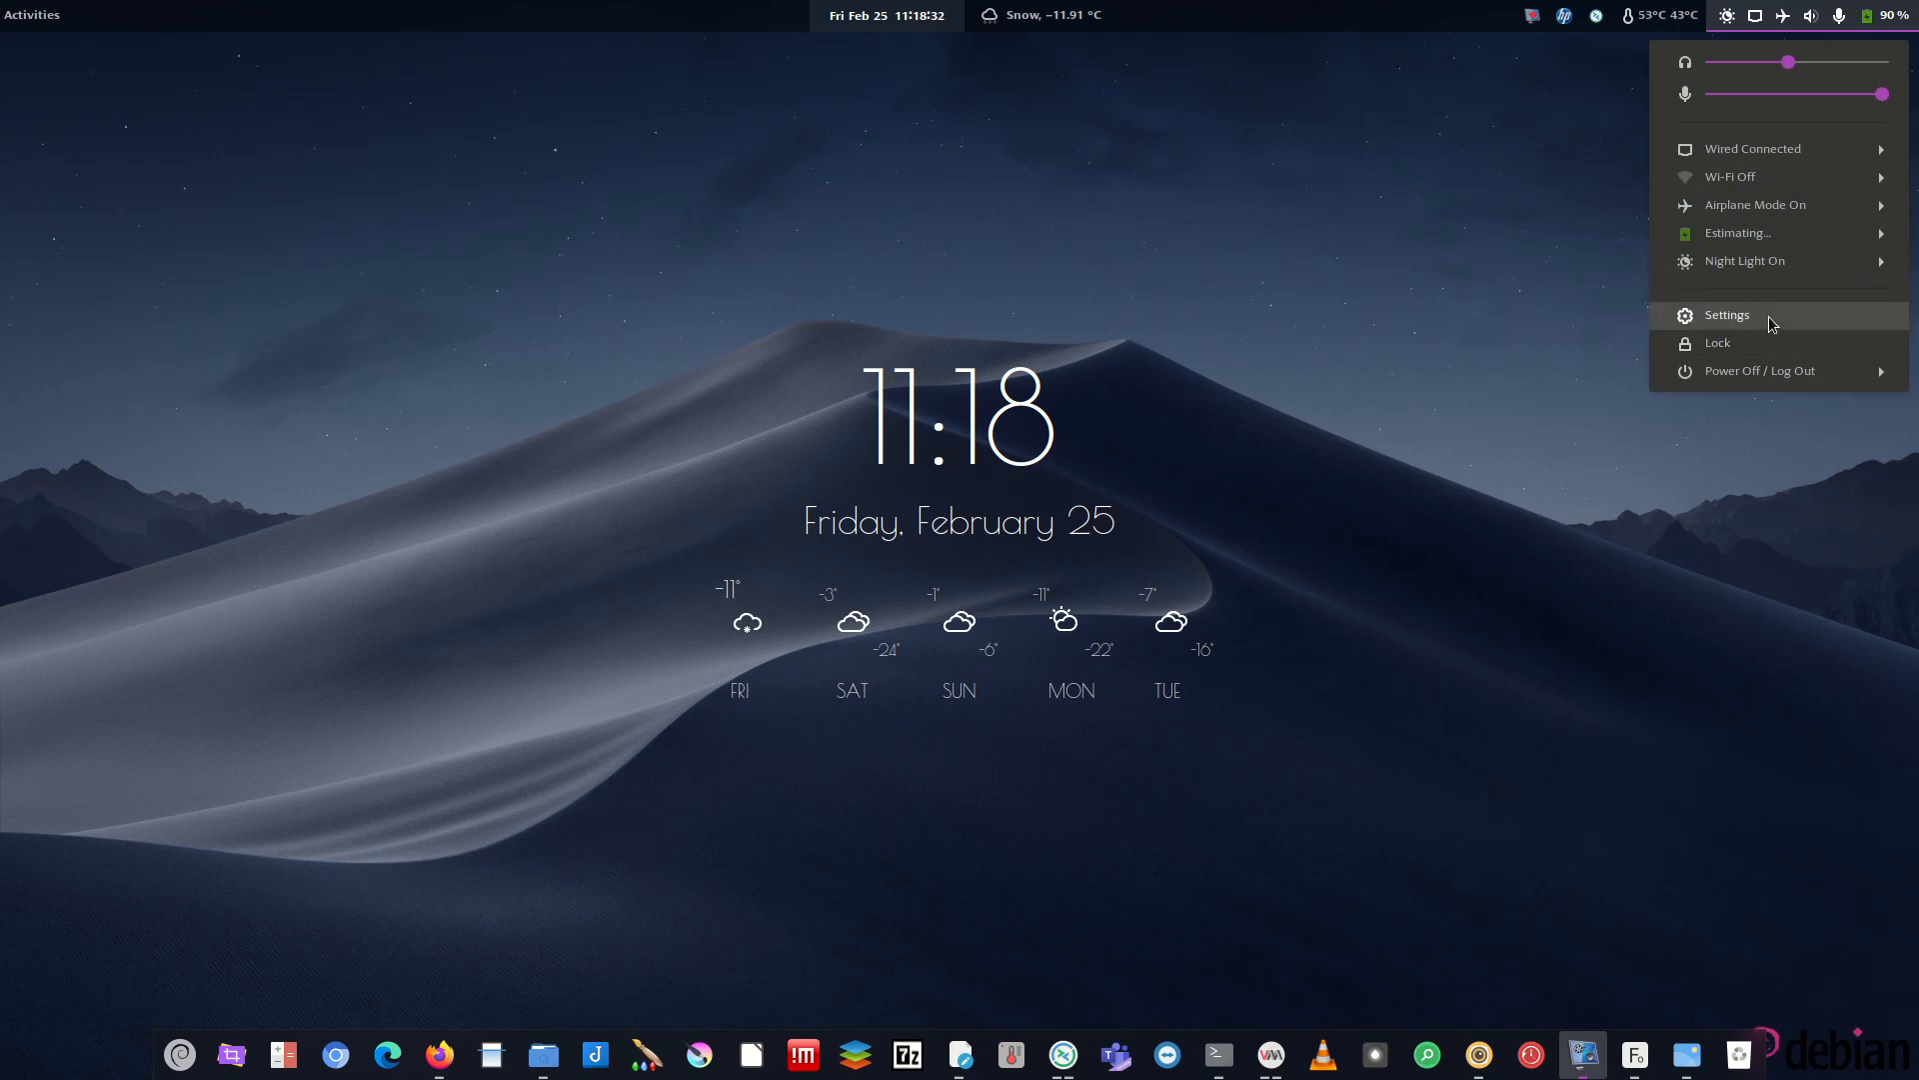
- Glance at the host system settings and the applications menu, then close both
{"action": "left_click", "coordinate": [1771, 325]}
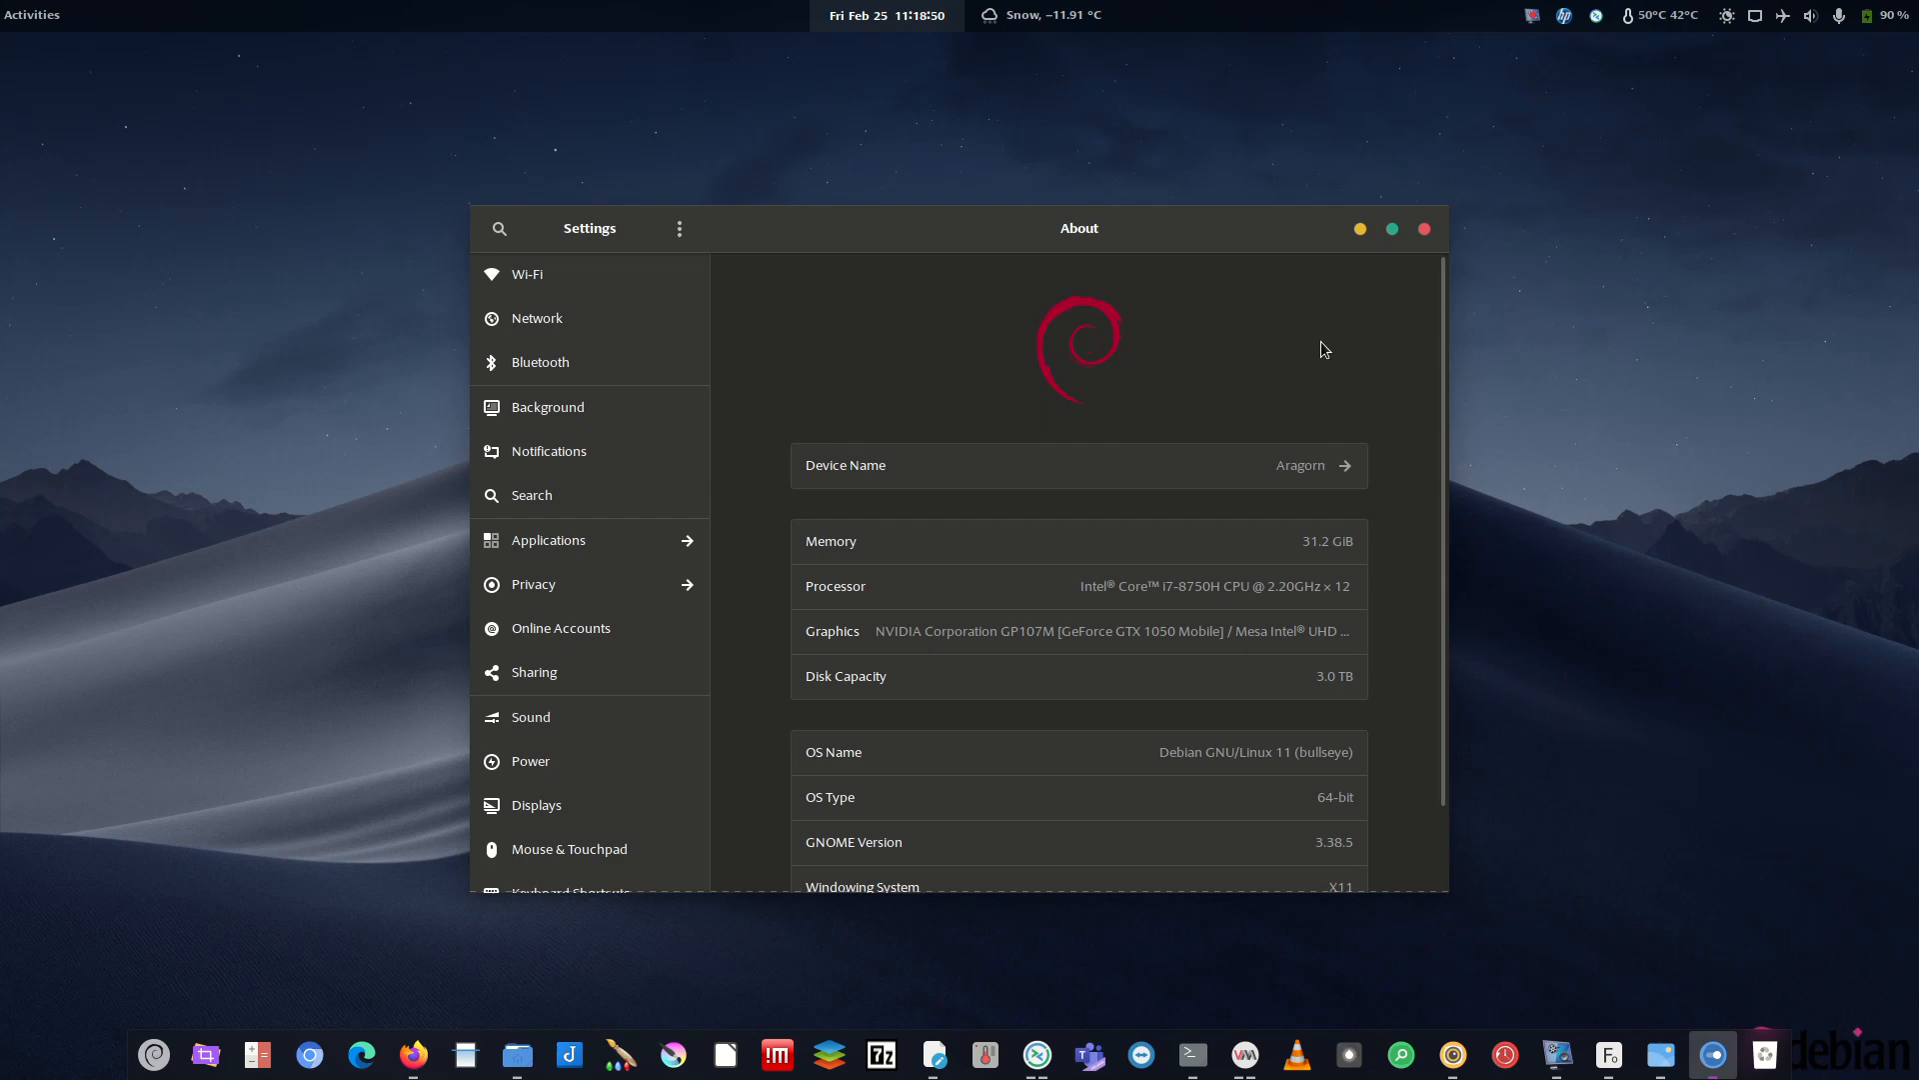
{"action": "left_click", "coordinate": [1425, 229]}
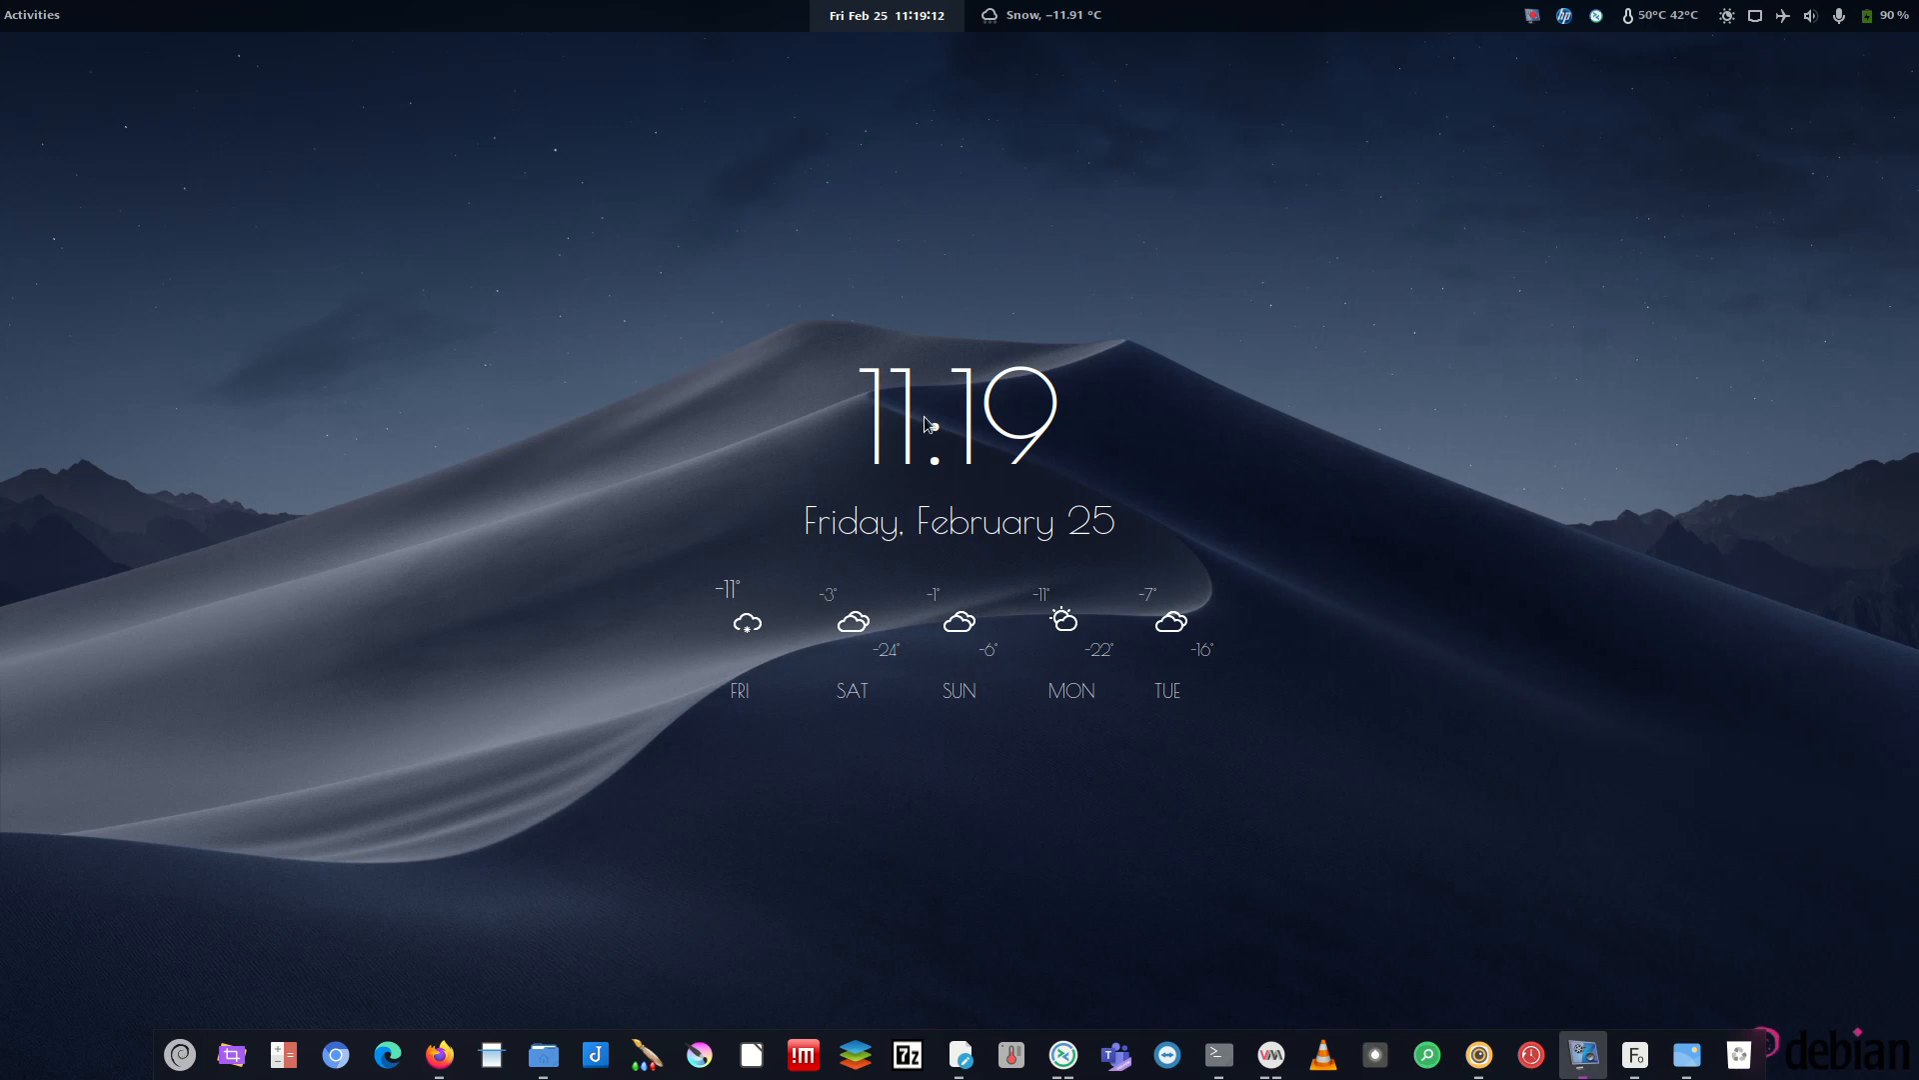
{"action": "left_click", "coordinate": [180, 1055]}
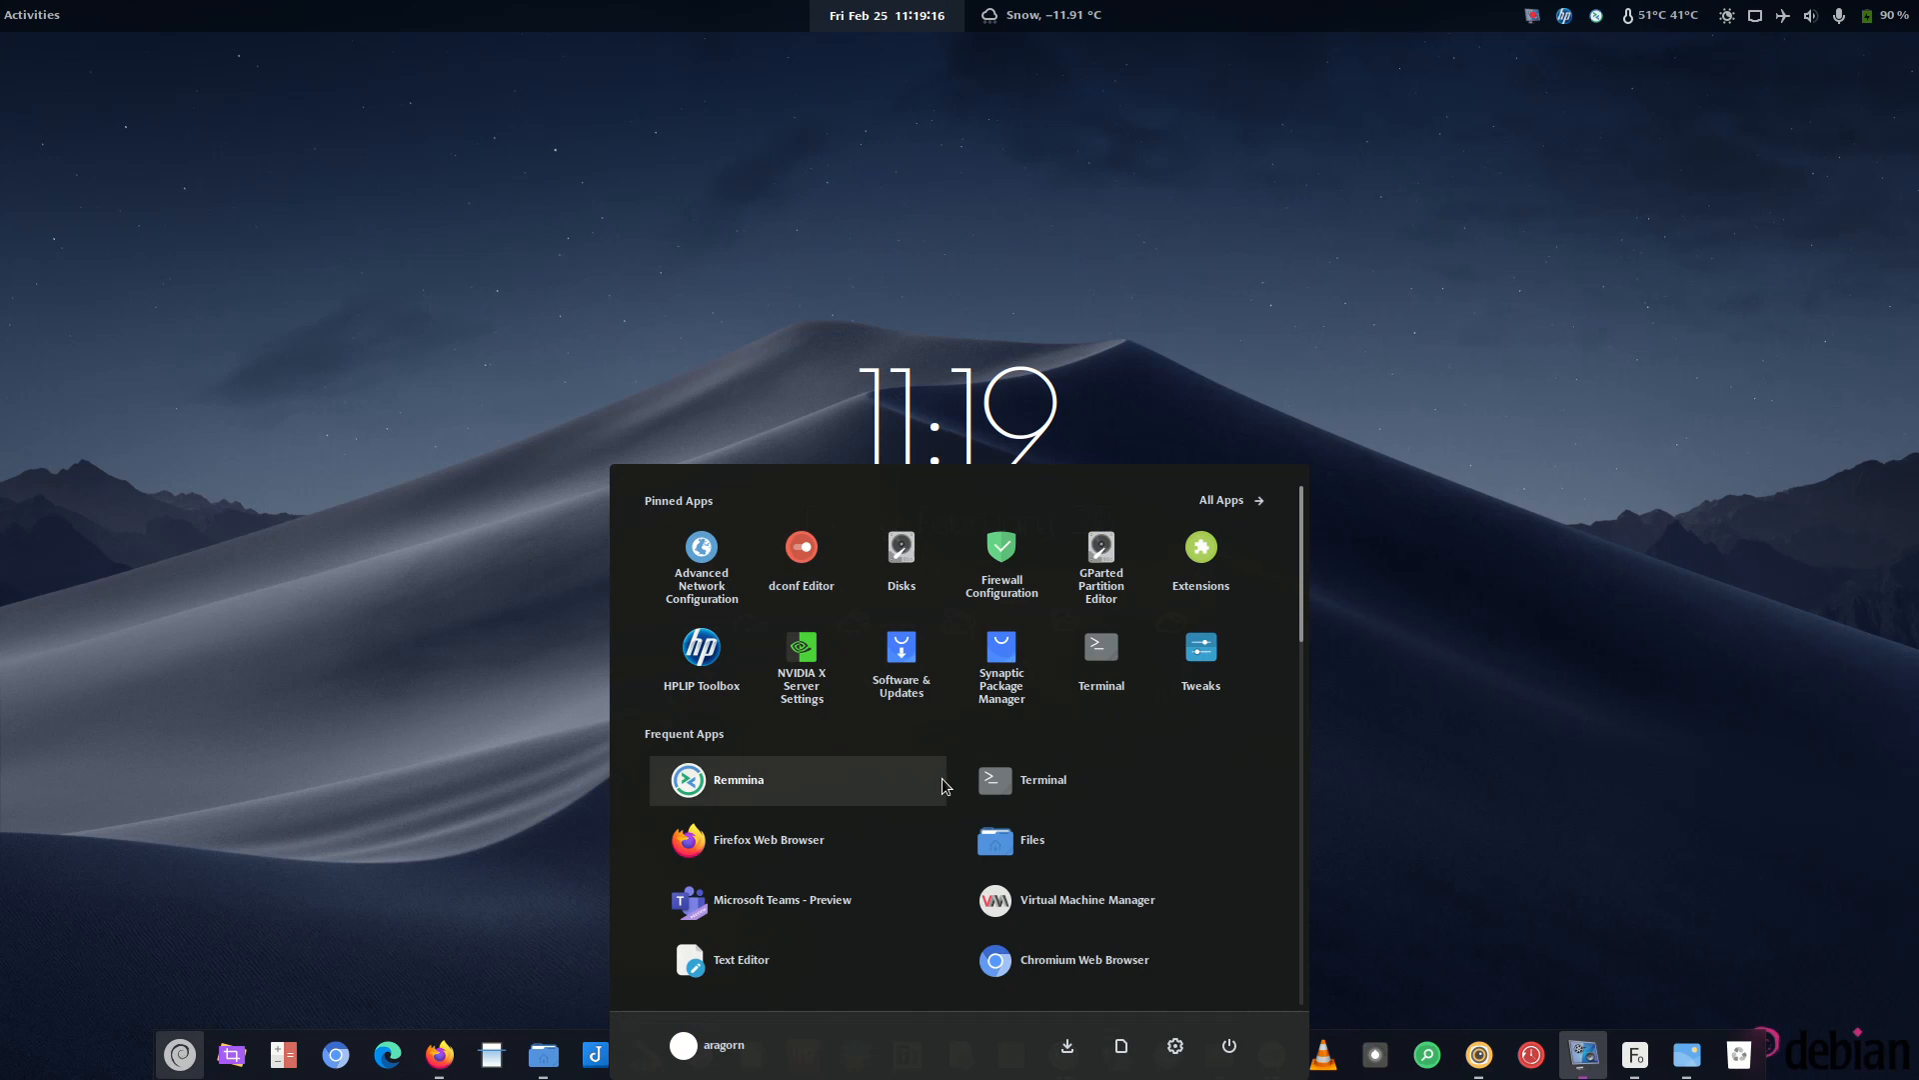
{"action": "left_click", "coordinate": [525, 548]}
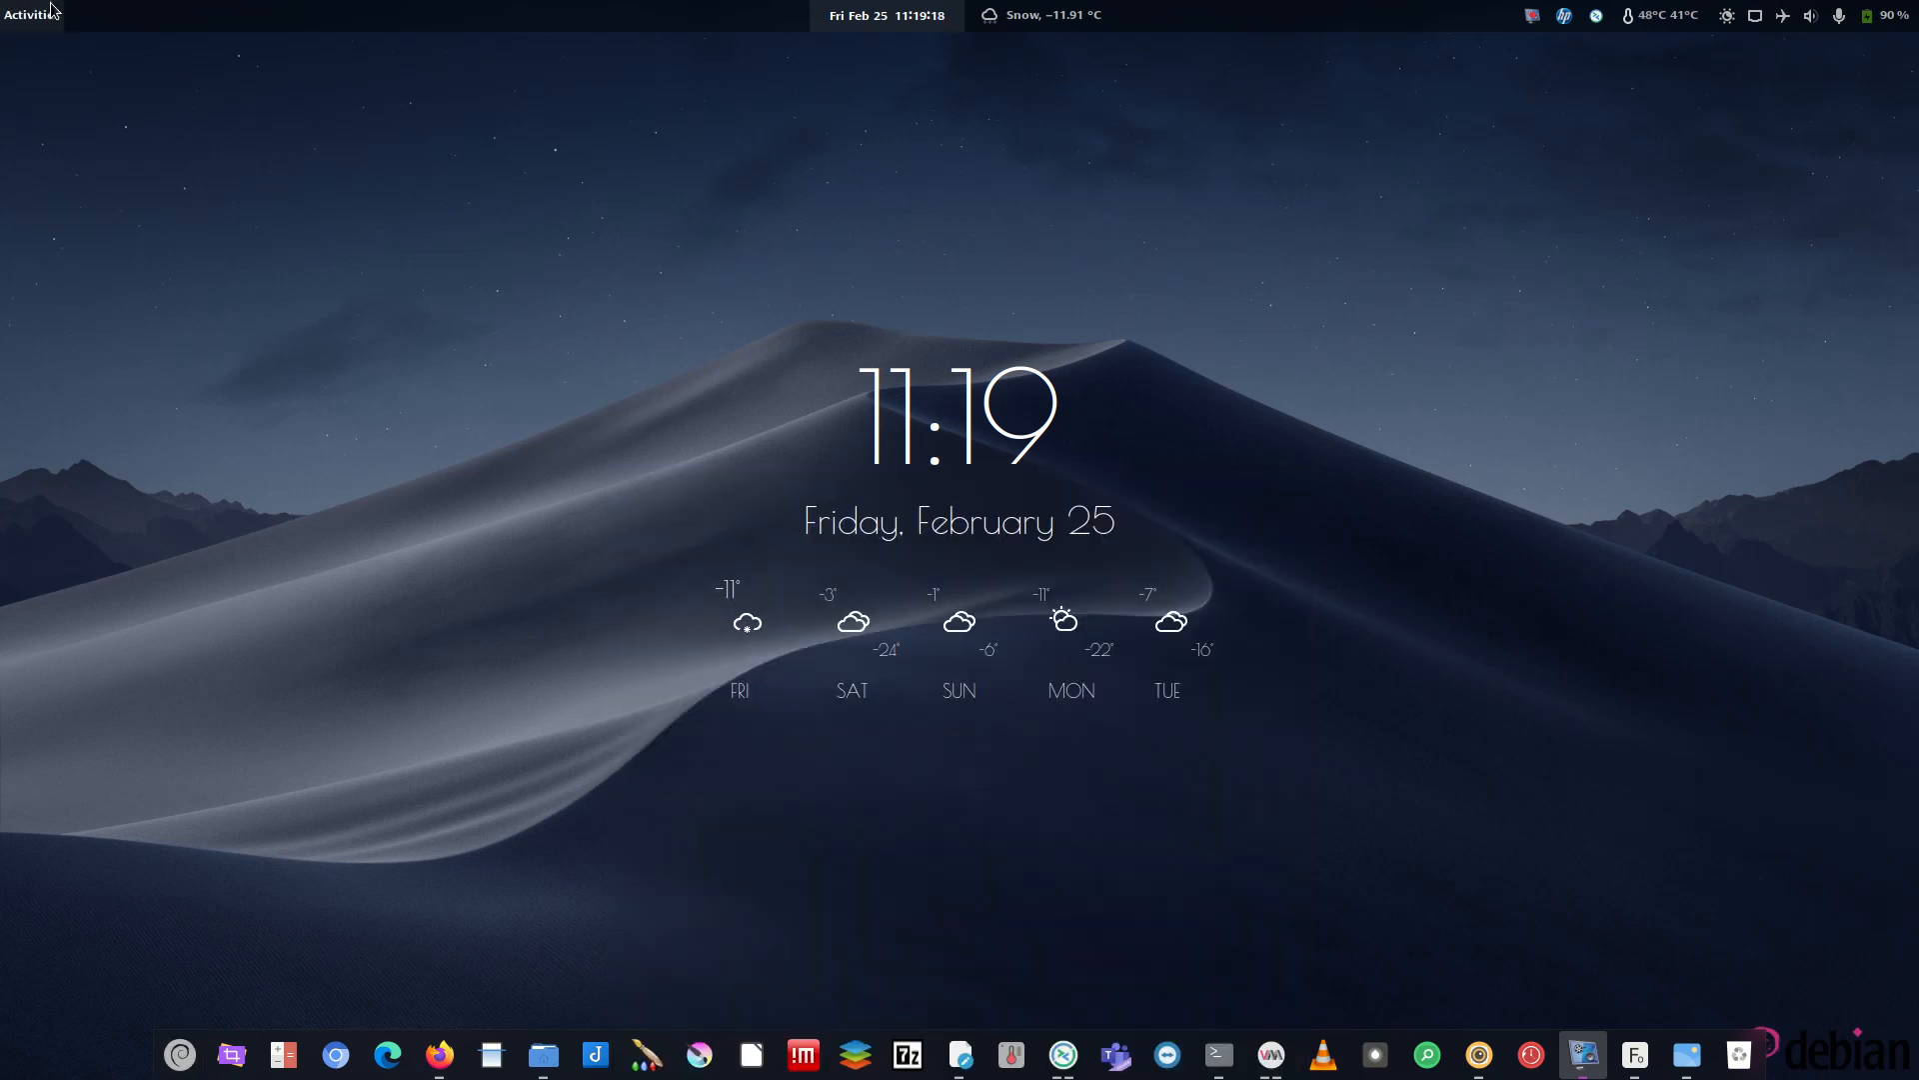
- Look over the screenshot viewer from the overview, minimize it, and restore the Ubuntu VM window
{"action": "left_click", "coordinate": [51, 8]}
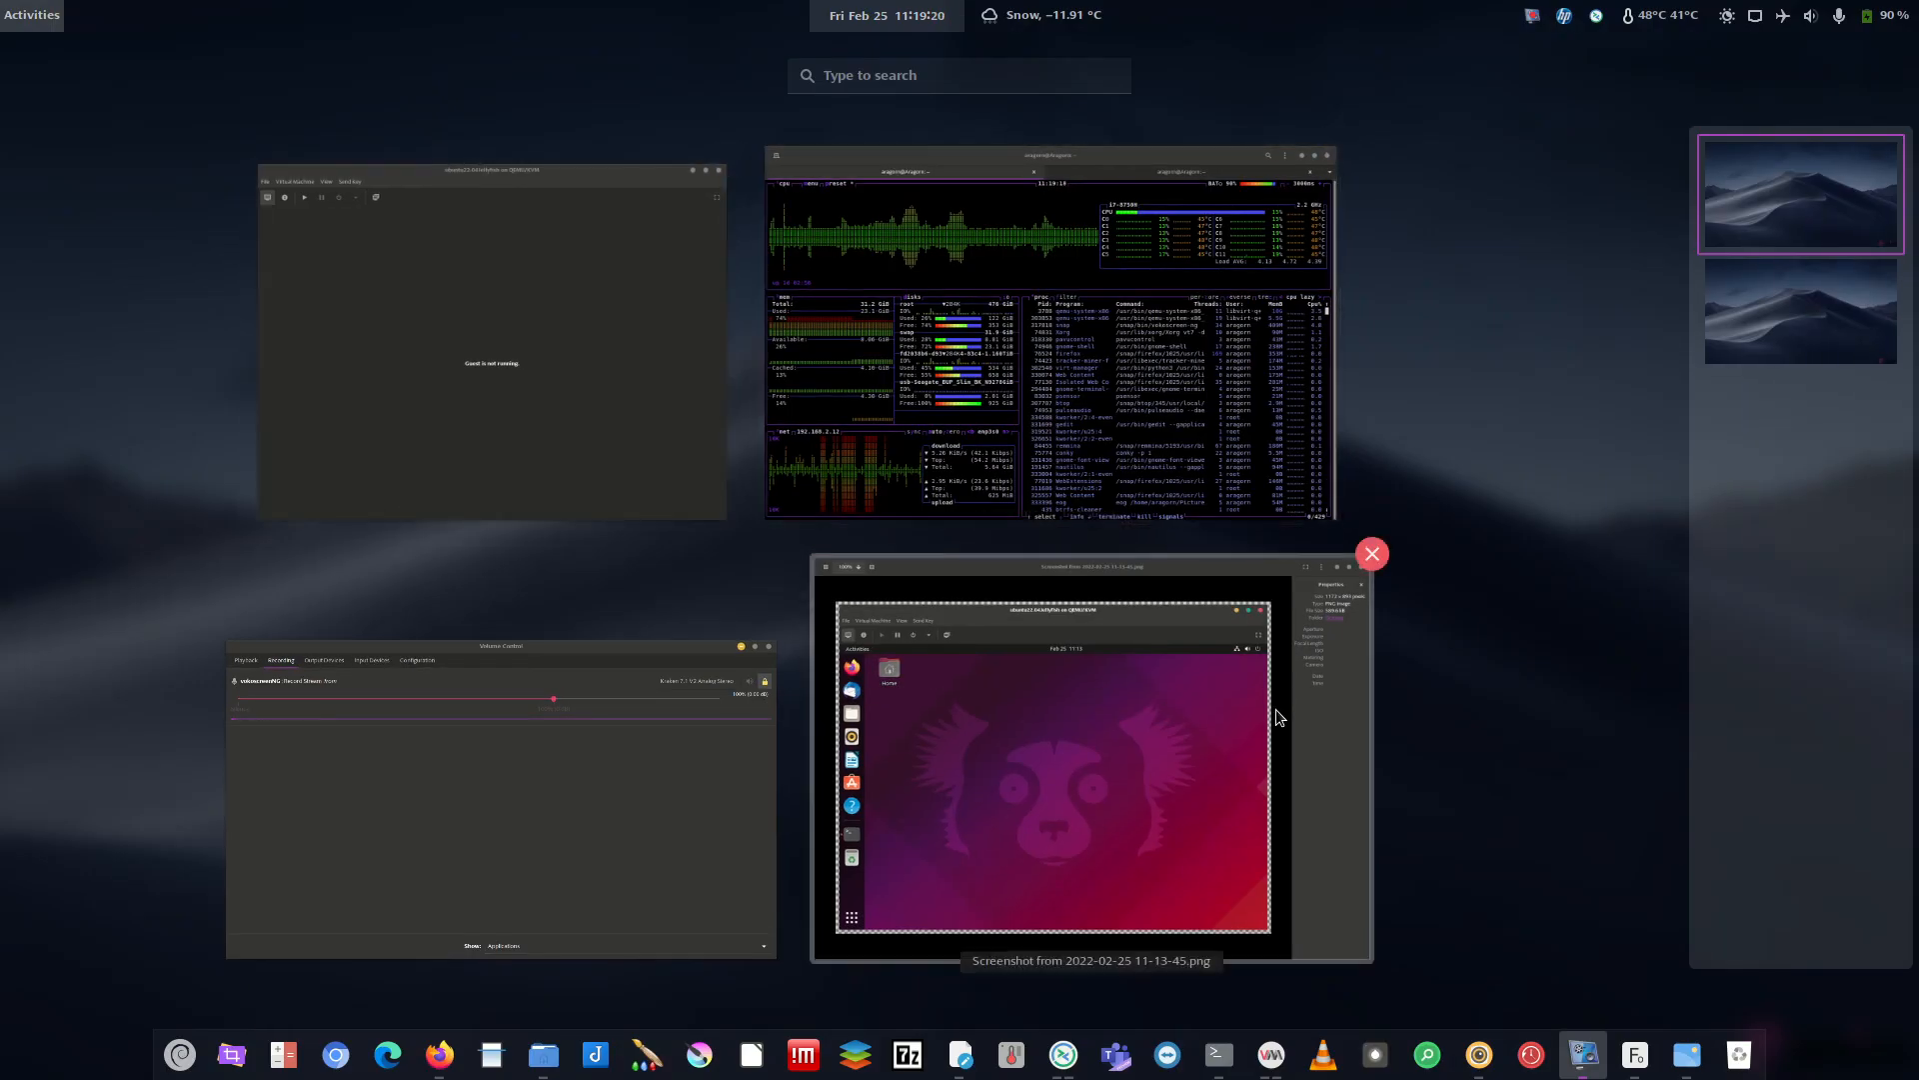
{"action": "left_click", "coordinate": [1130, 738]}
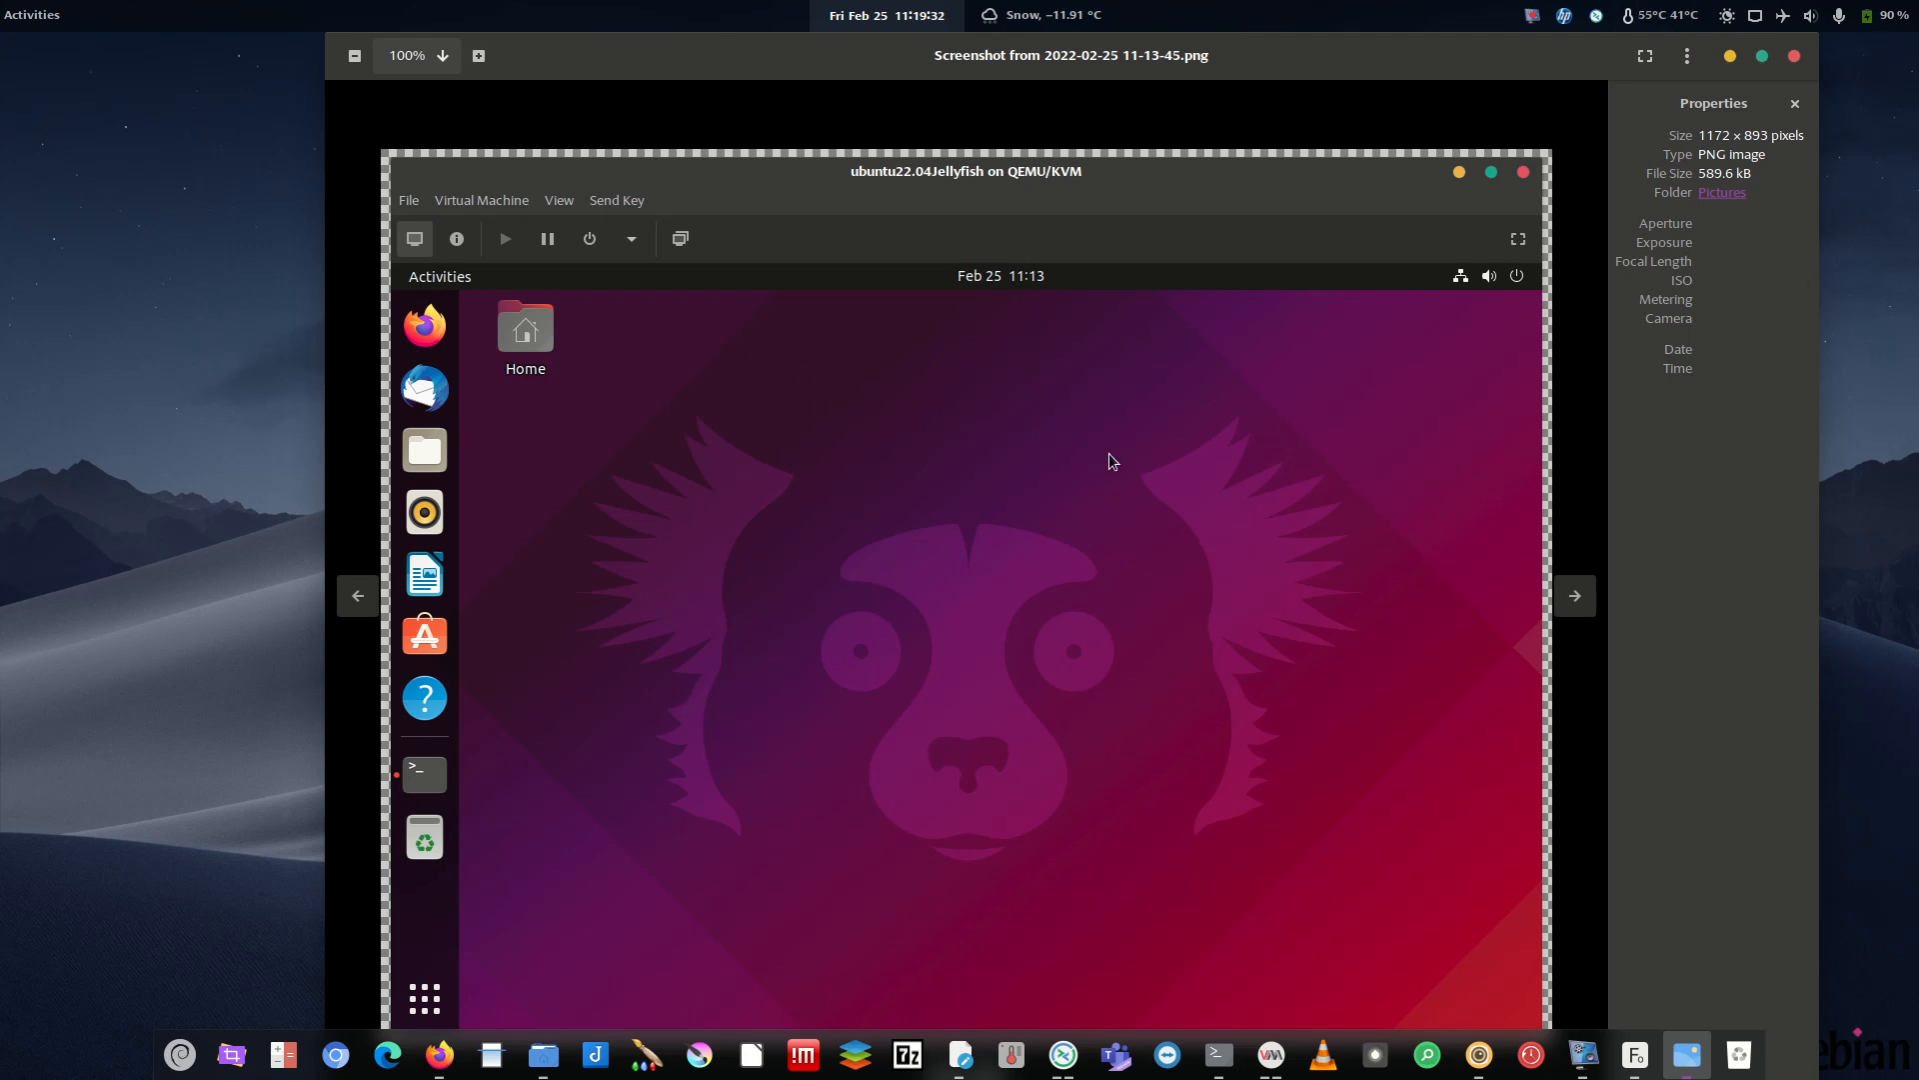
{"action": "left_click", "coordinate": [1730, 56]}
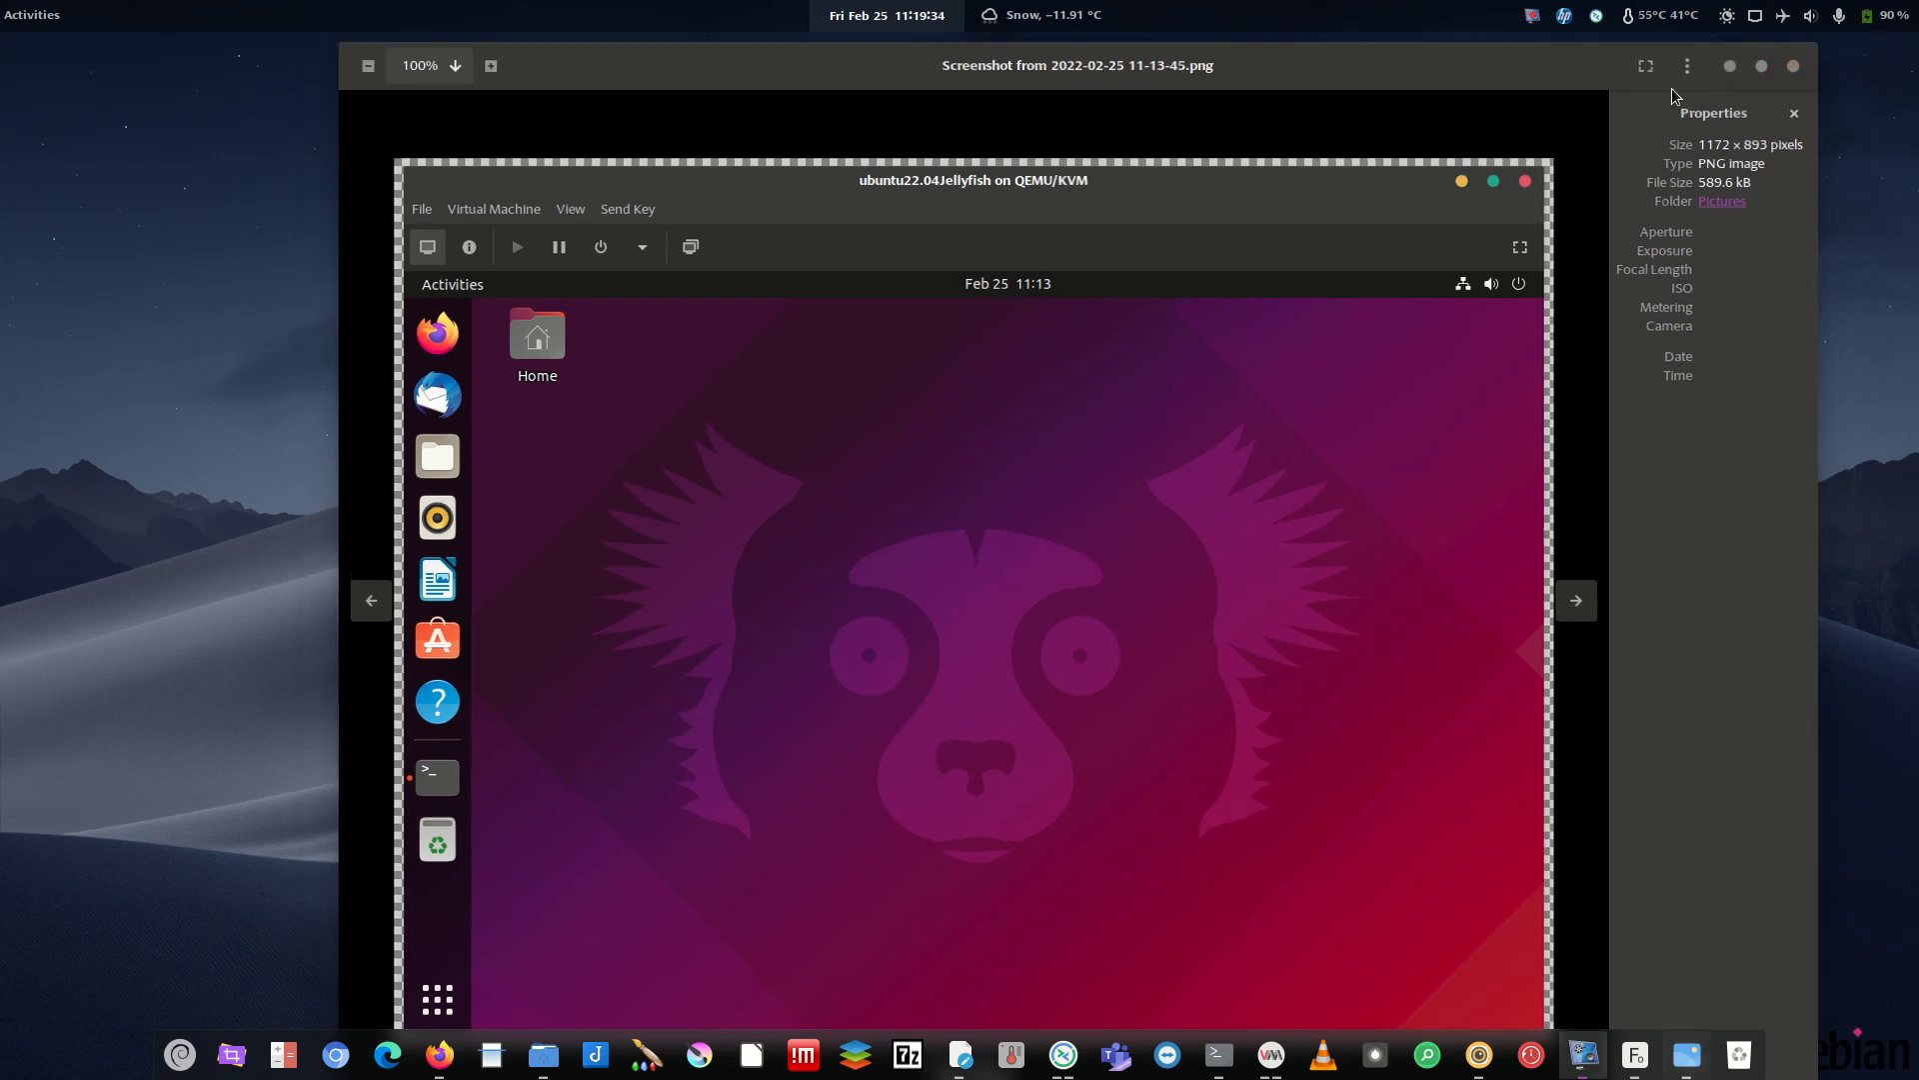
{"action": "left_click", "coordinate": [1285, 1040]}
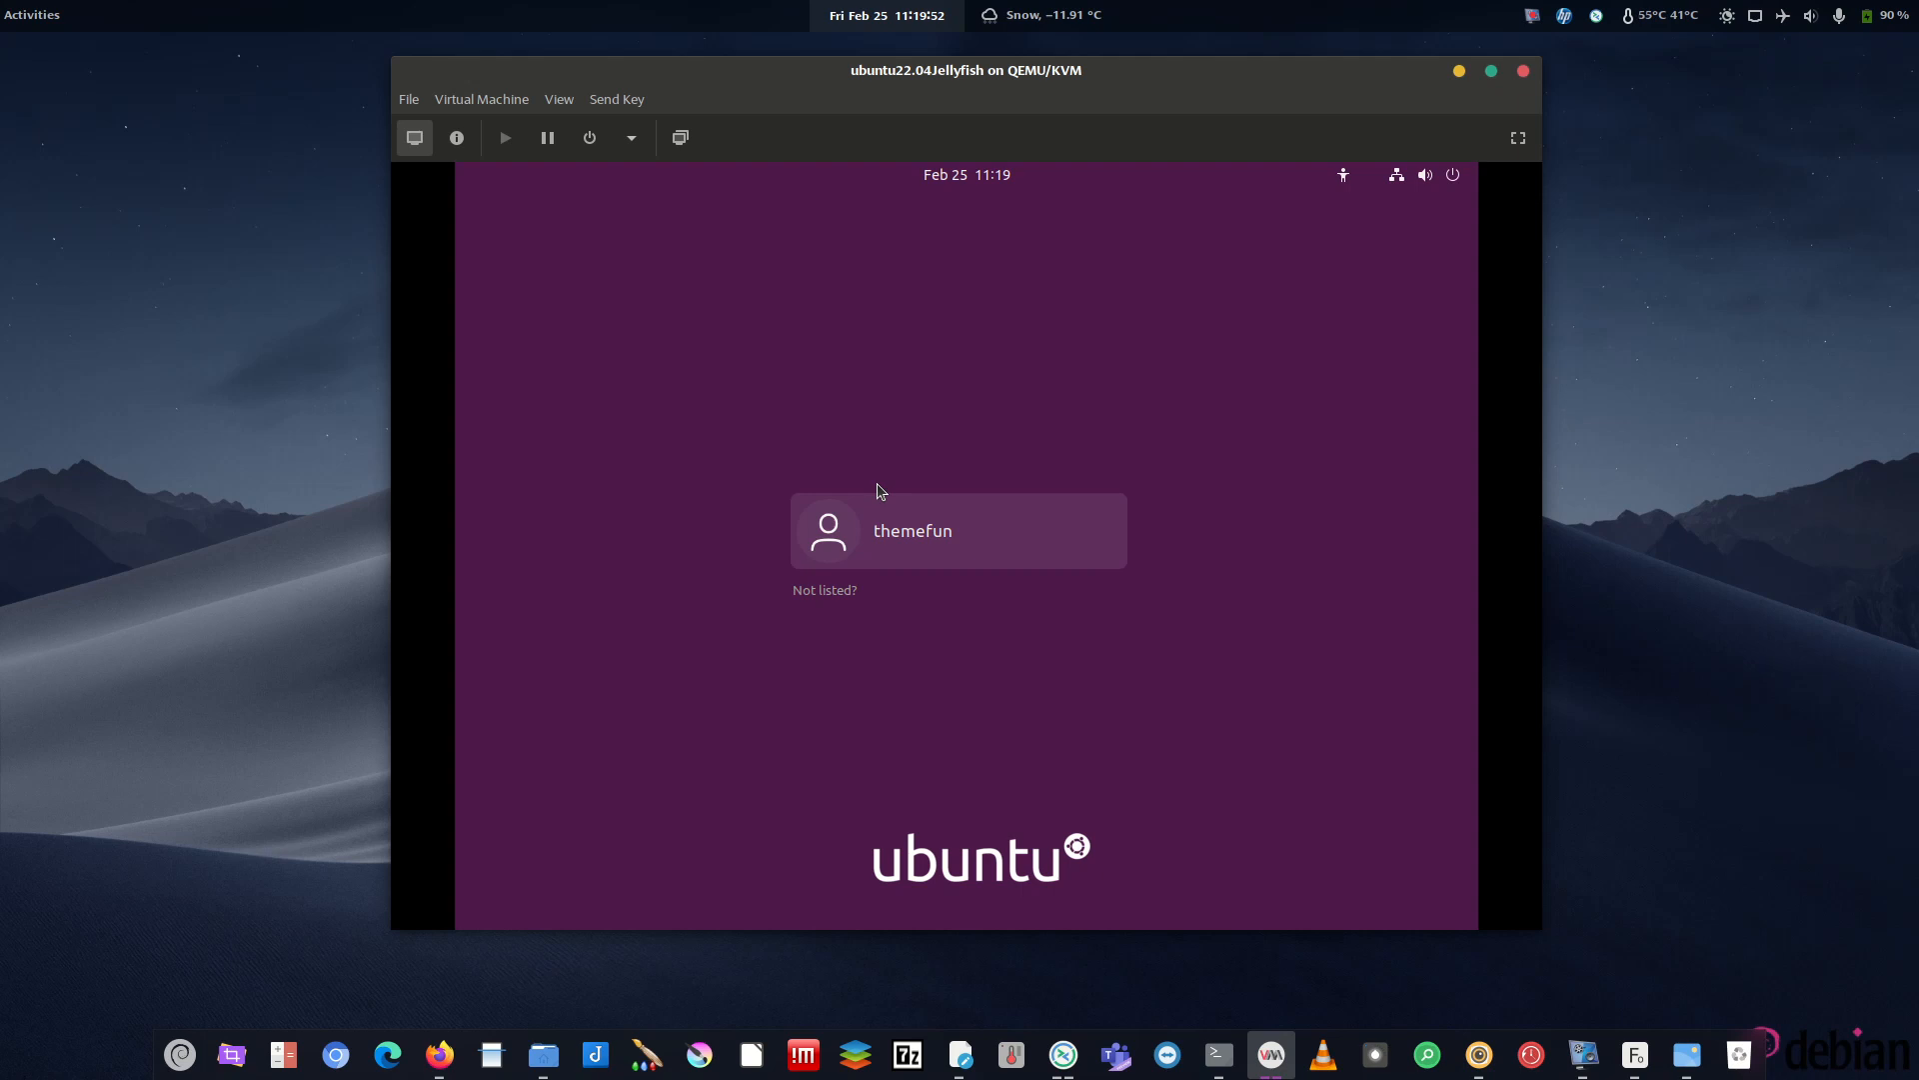
- Sign in to the guest's user account, revealing the typed password to check it before submitting
{"action": "left_click", "coordinate": [880, 490]}
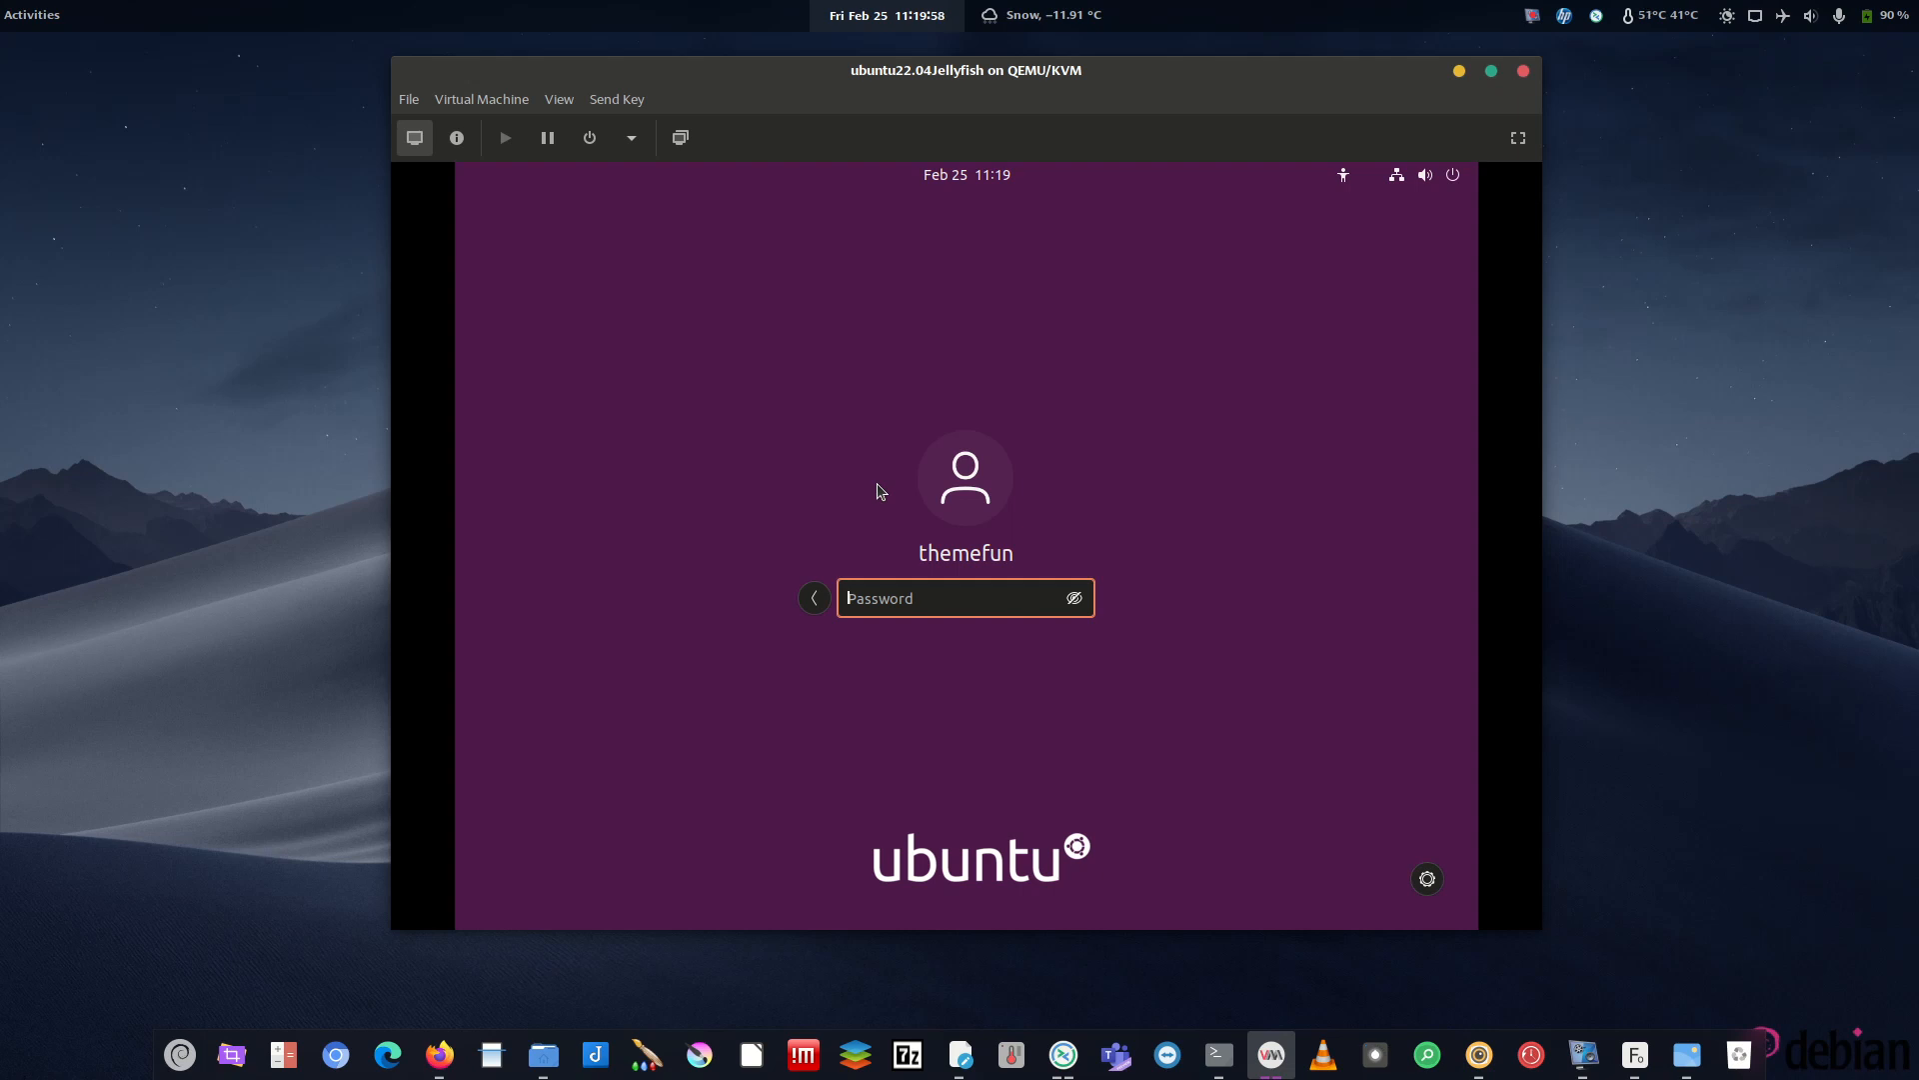
{"action": "type", "text": "*****"}
{"action": "left_click", "coordinate": [1075, 598]}
{"action": "key", "text": "Return"}
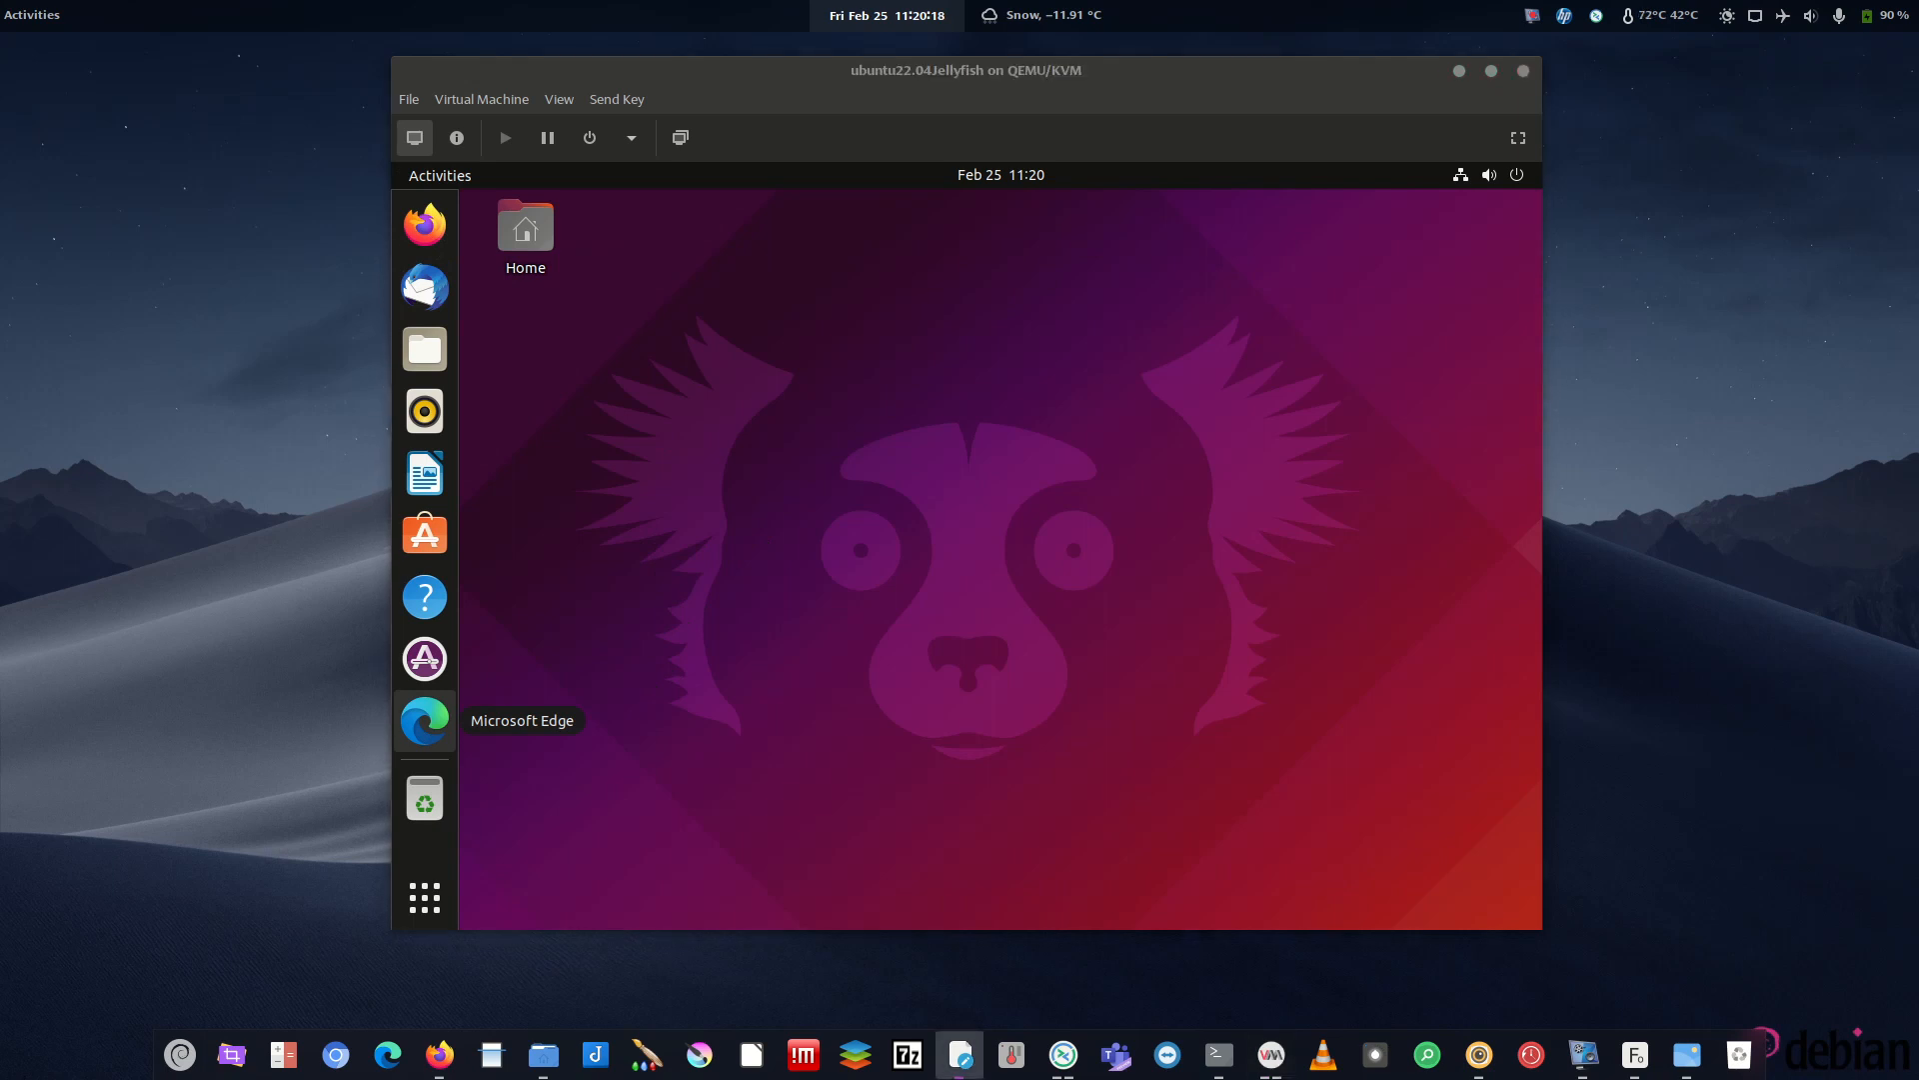
- Launch Terminal in the guest by searching 'term' in the overview
{"action": "left_click", "coordinate": [442, 178]}
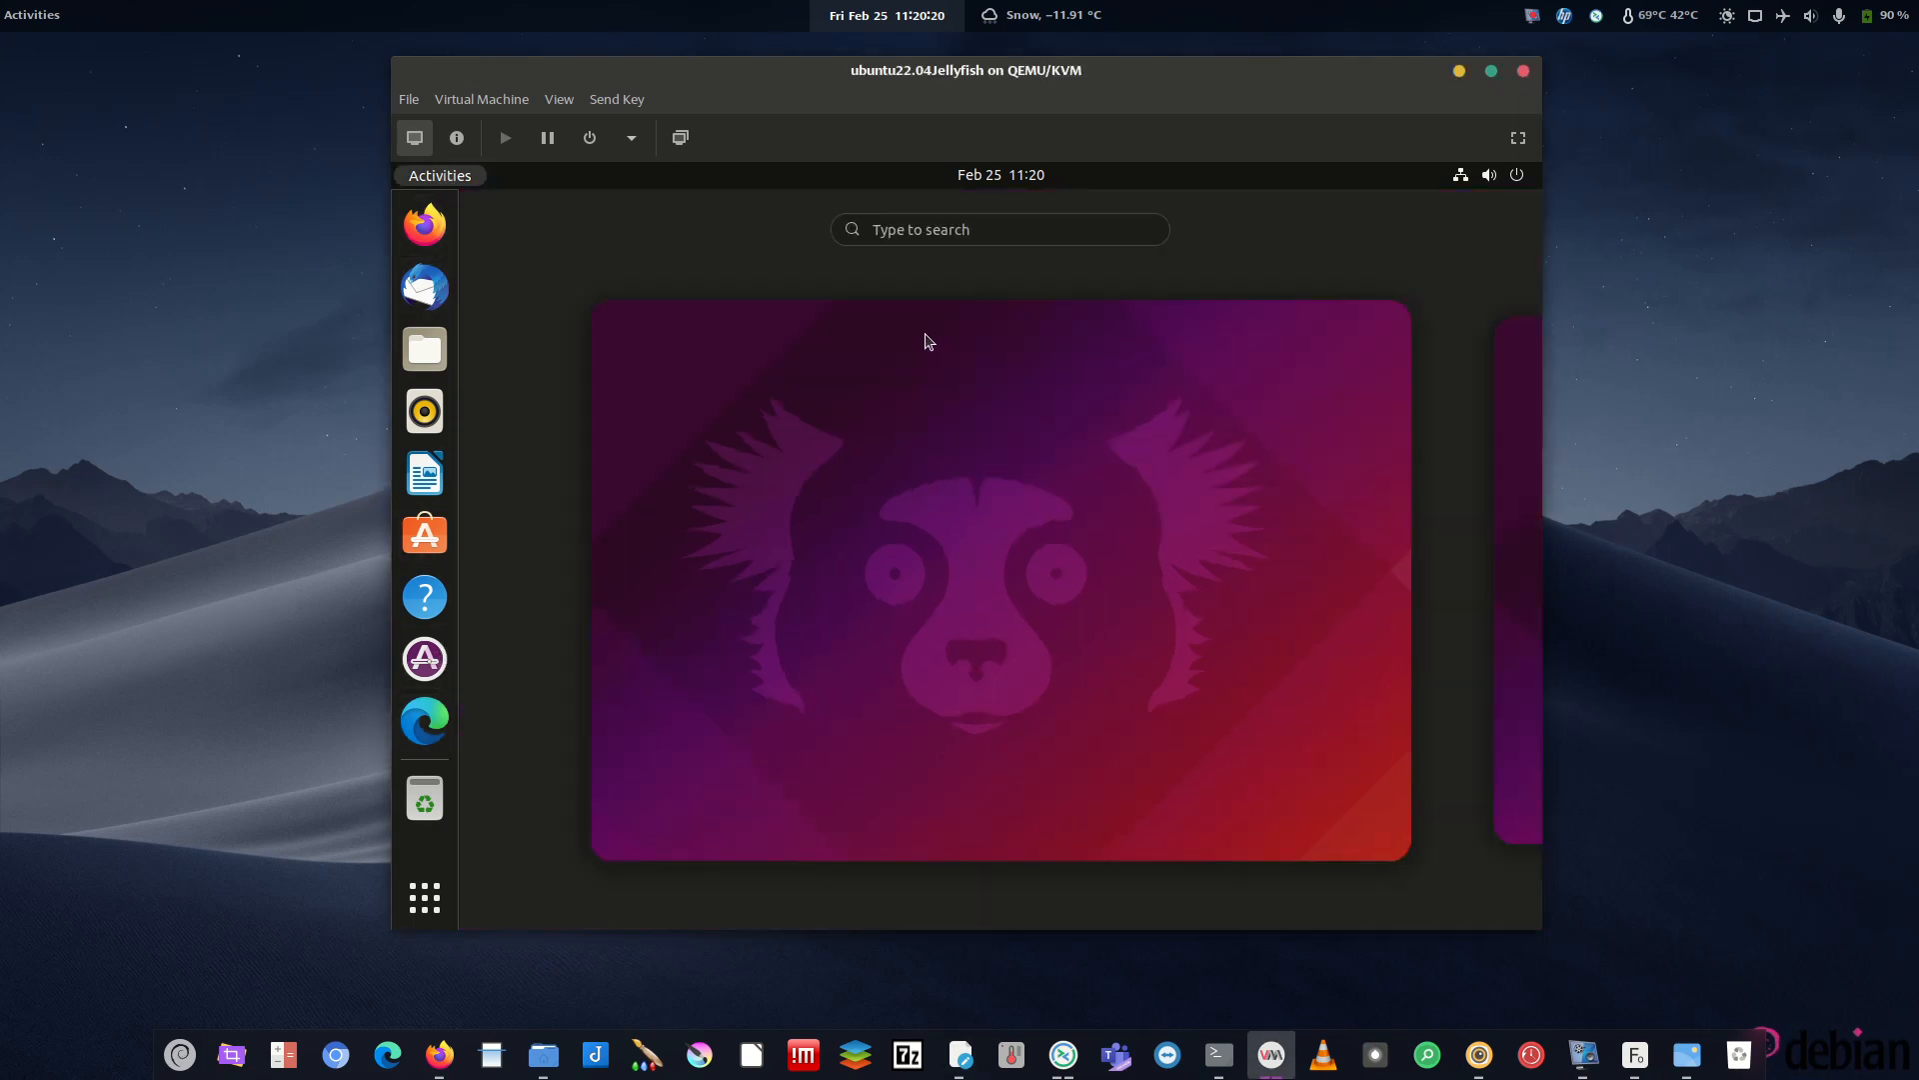
{"action": "type", "text": "term"}
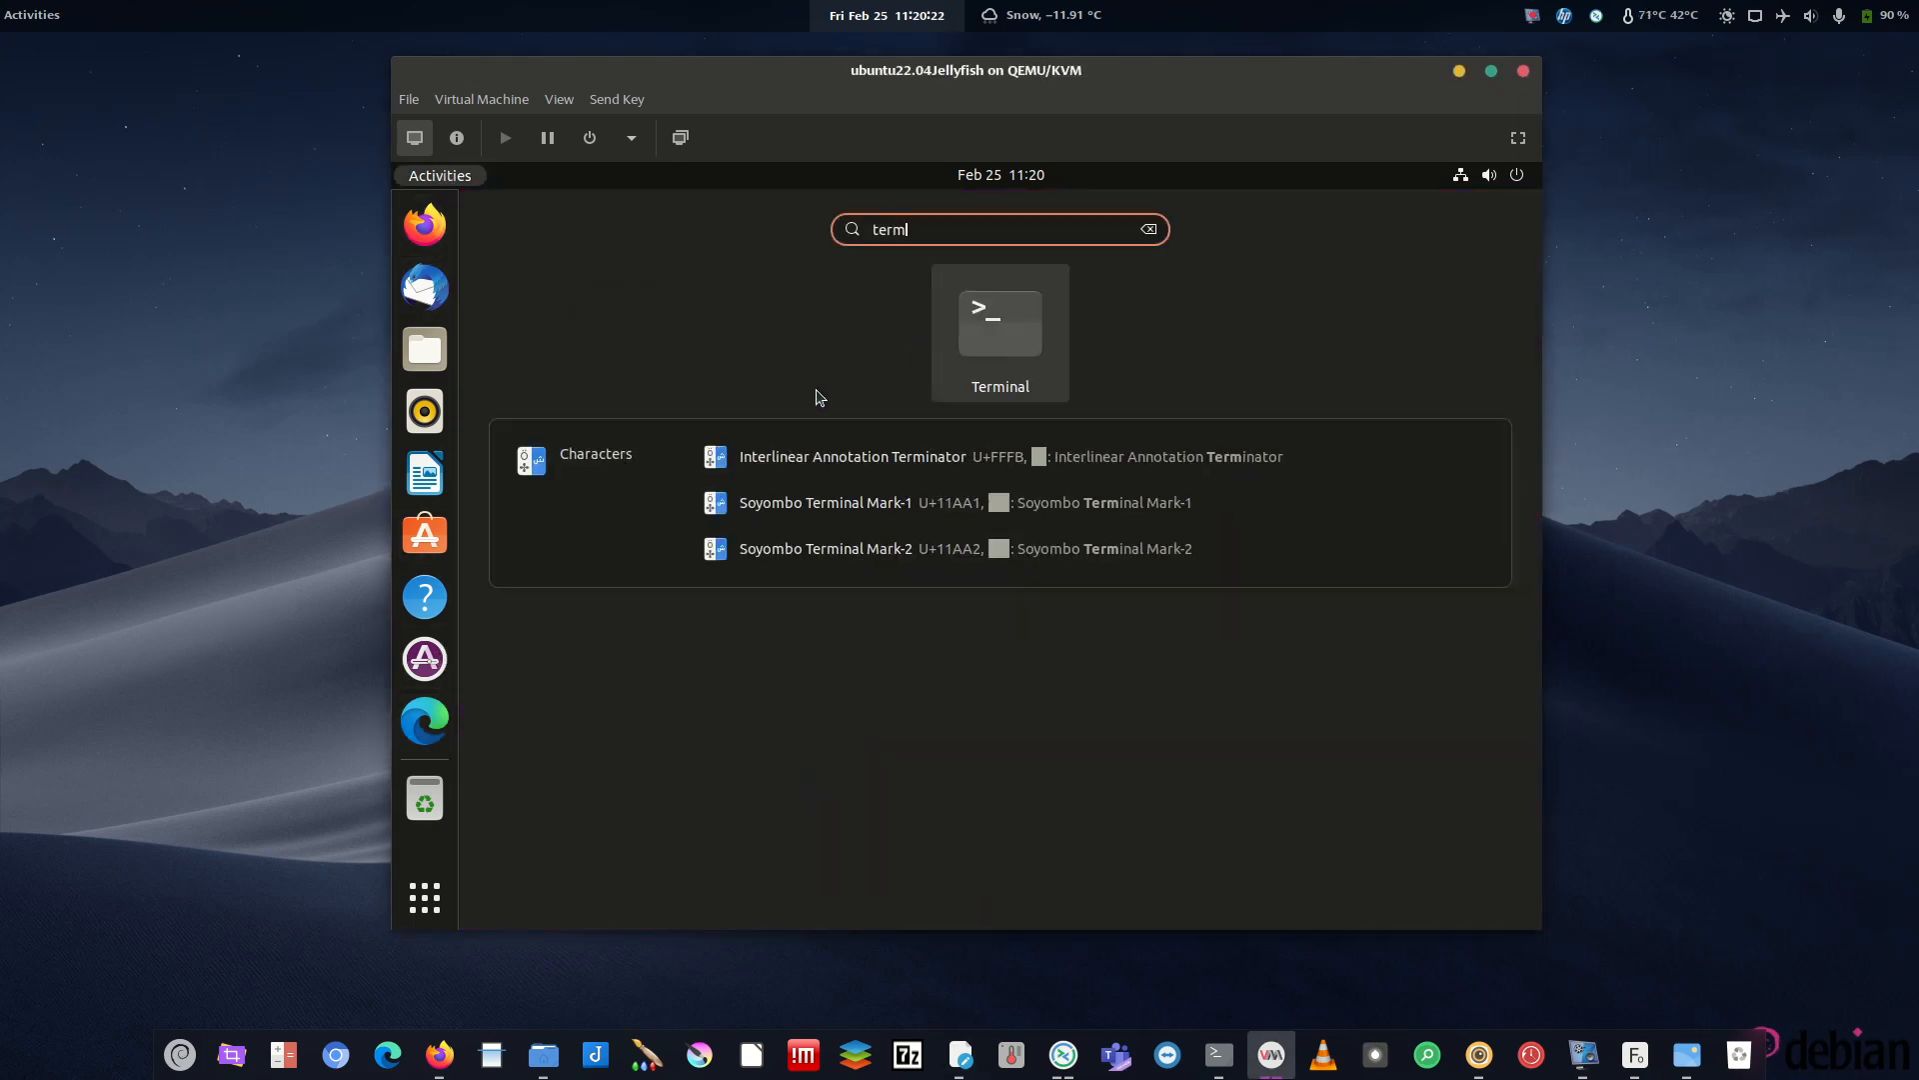
{"action": "left_click", "coordinate": [978, 330]}
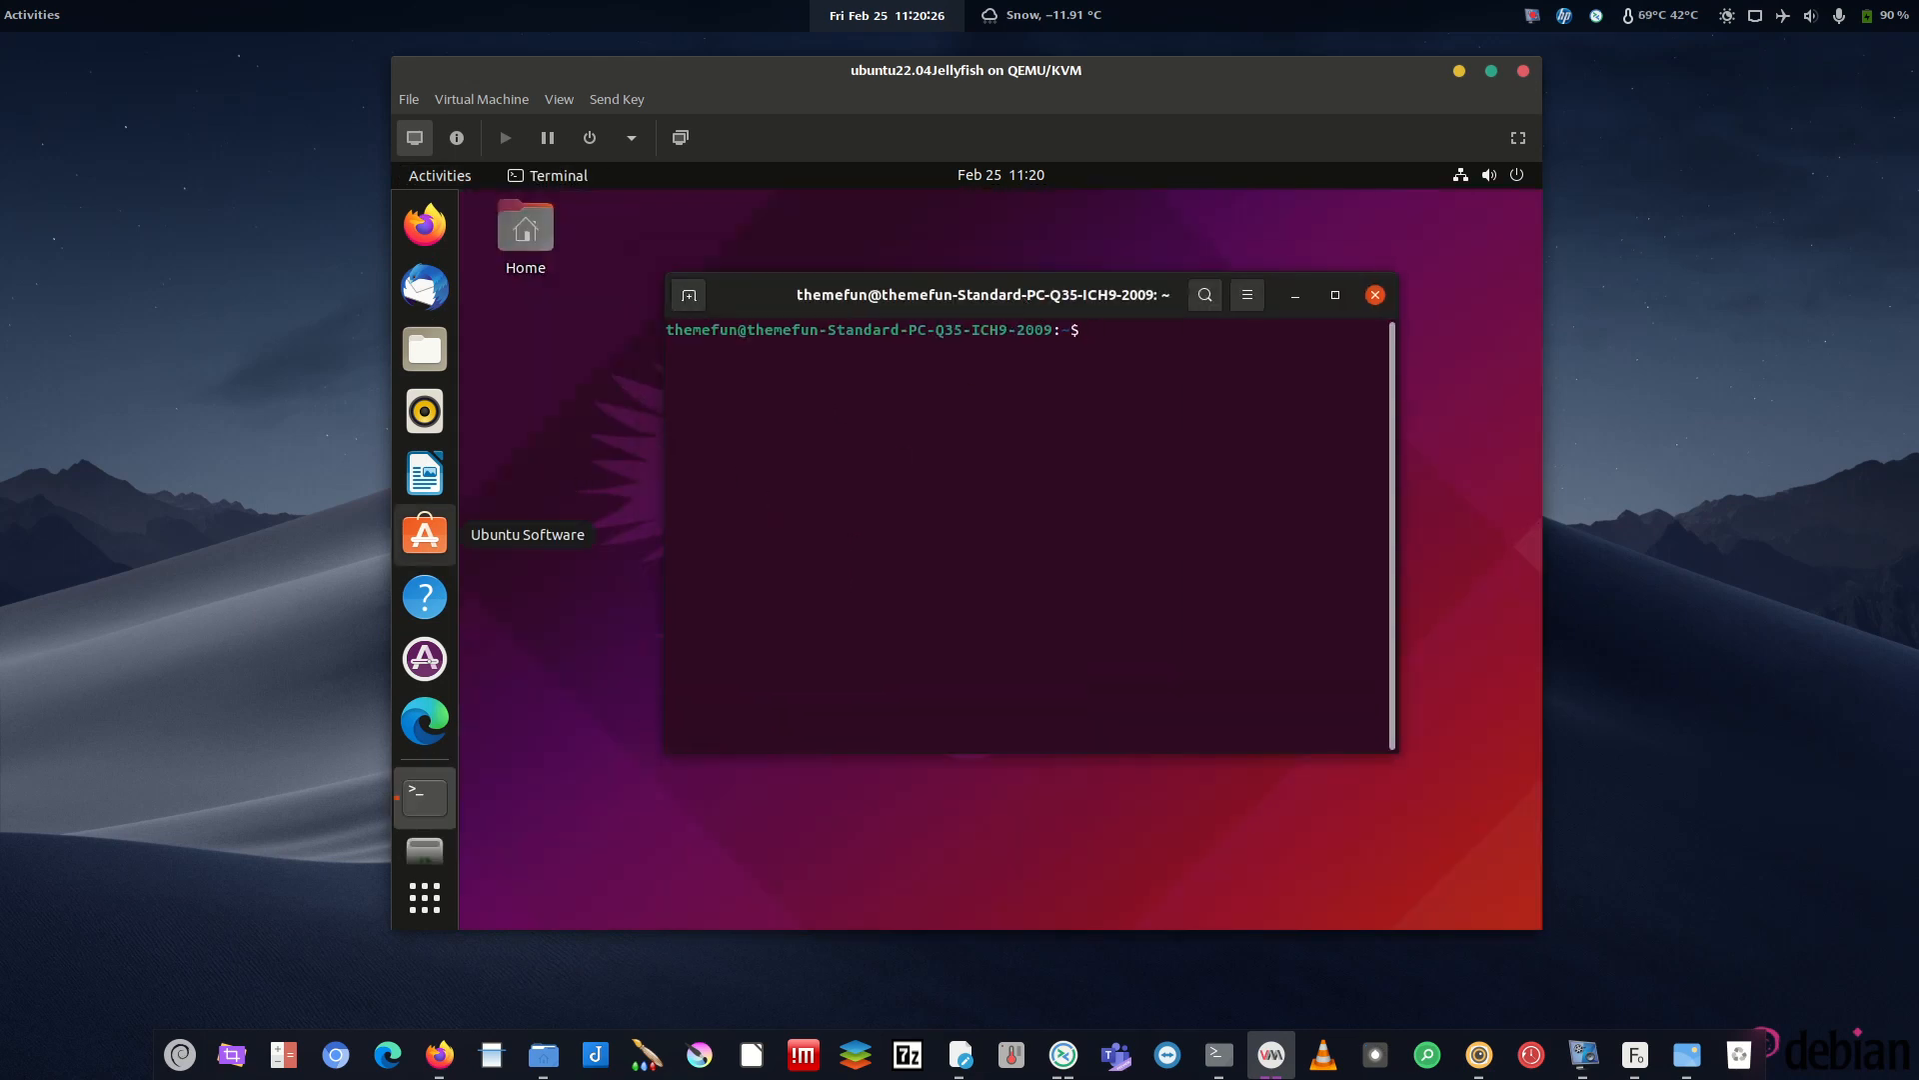
- Pin the running Terminal to the dock favorites and return focus to the VM window
{"action": "key", "text": "alt+Tab"}
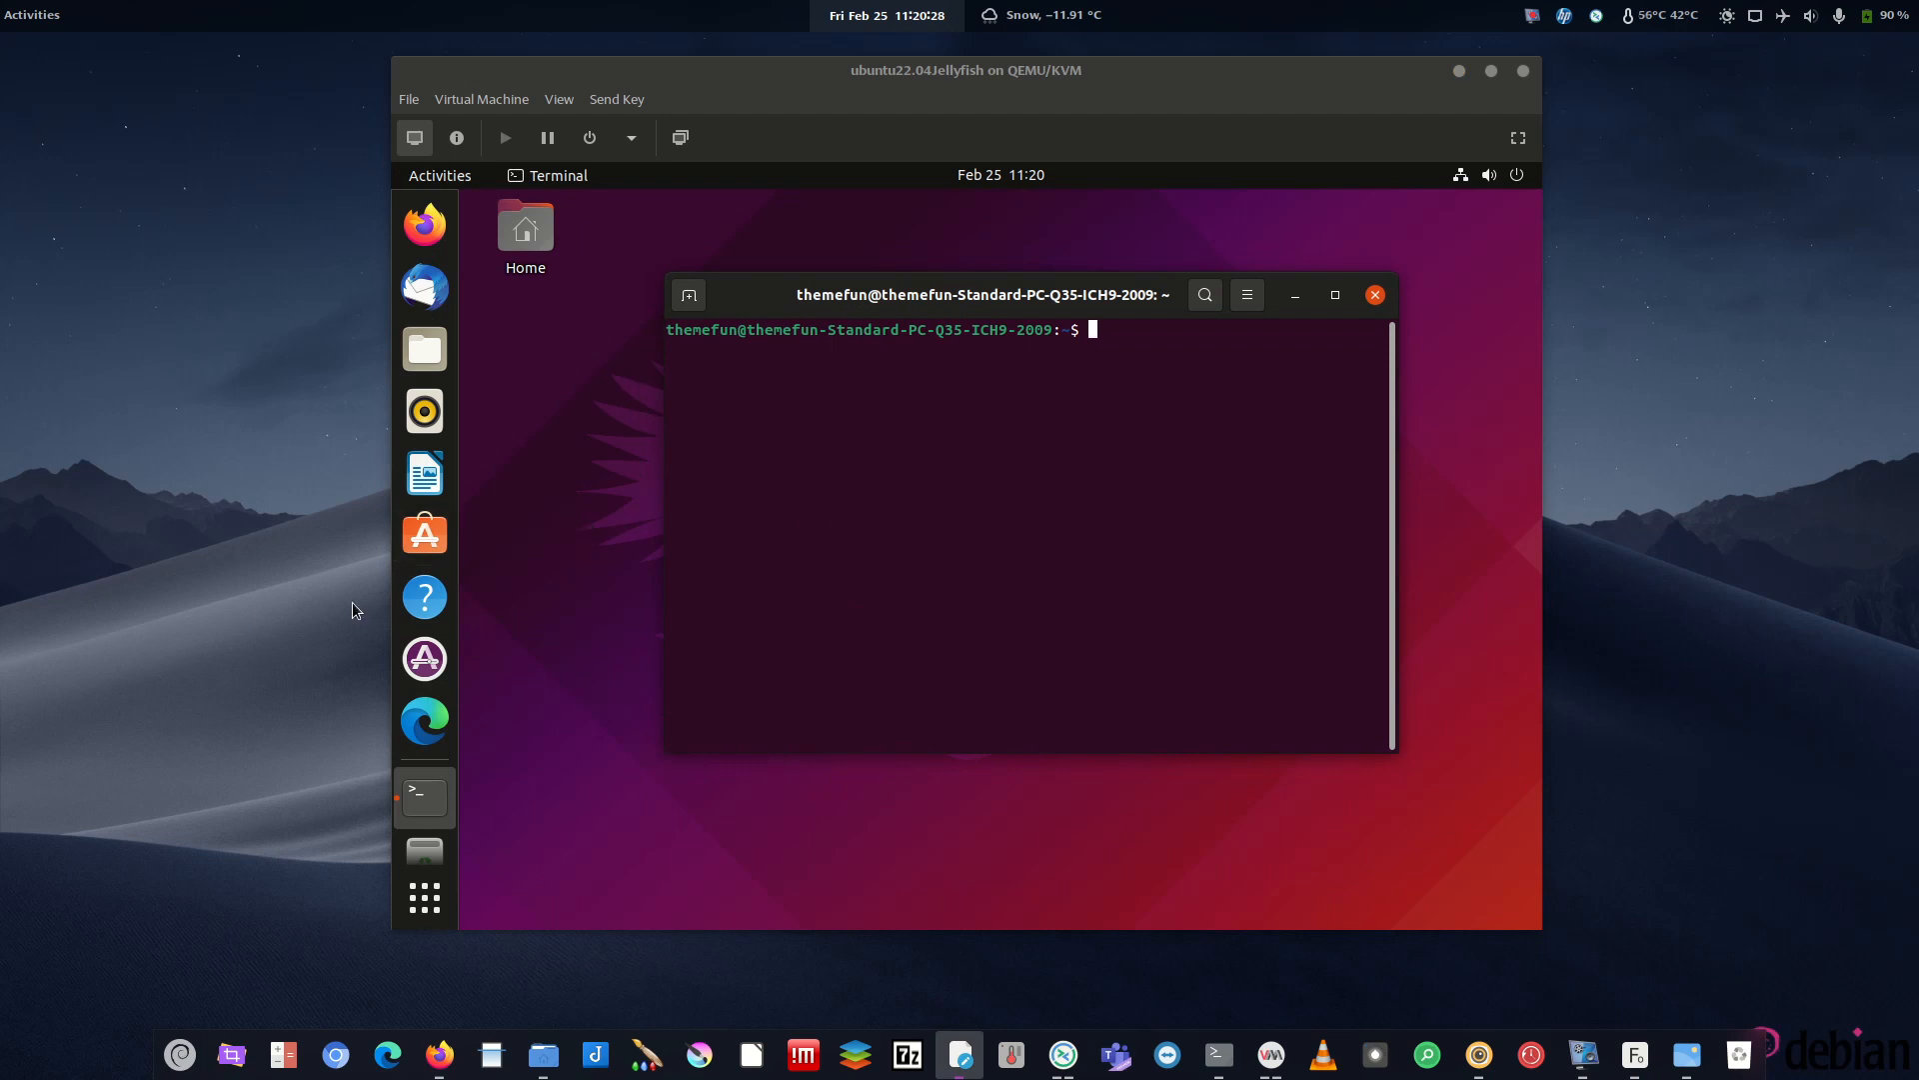
{"action": "right_click", "coordinate": [425, 797]}
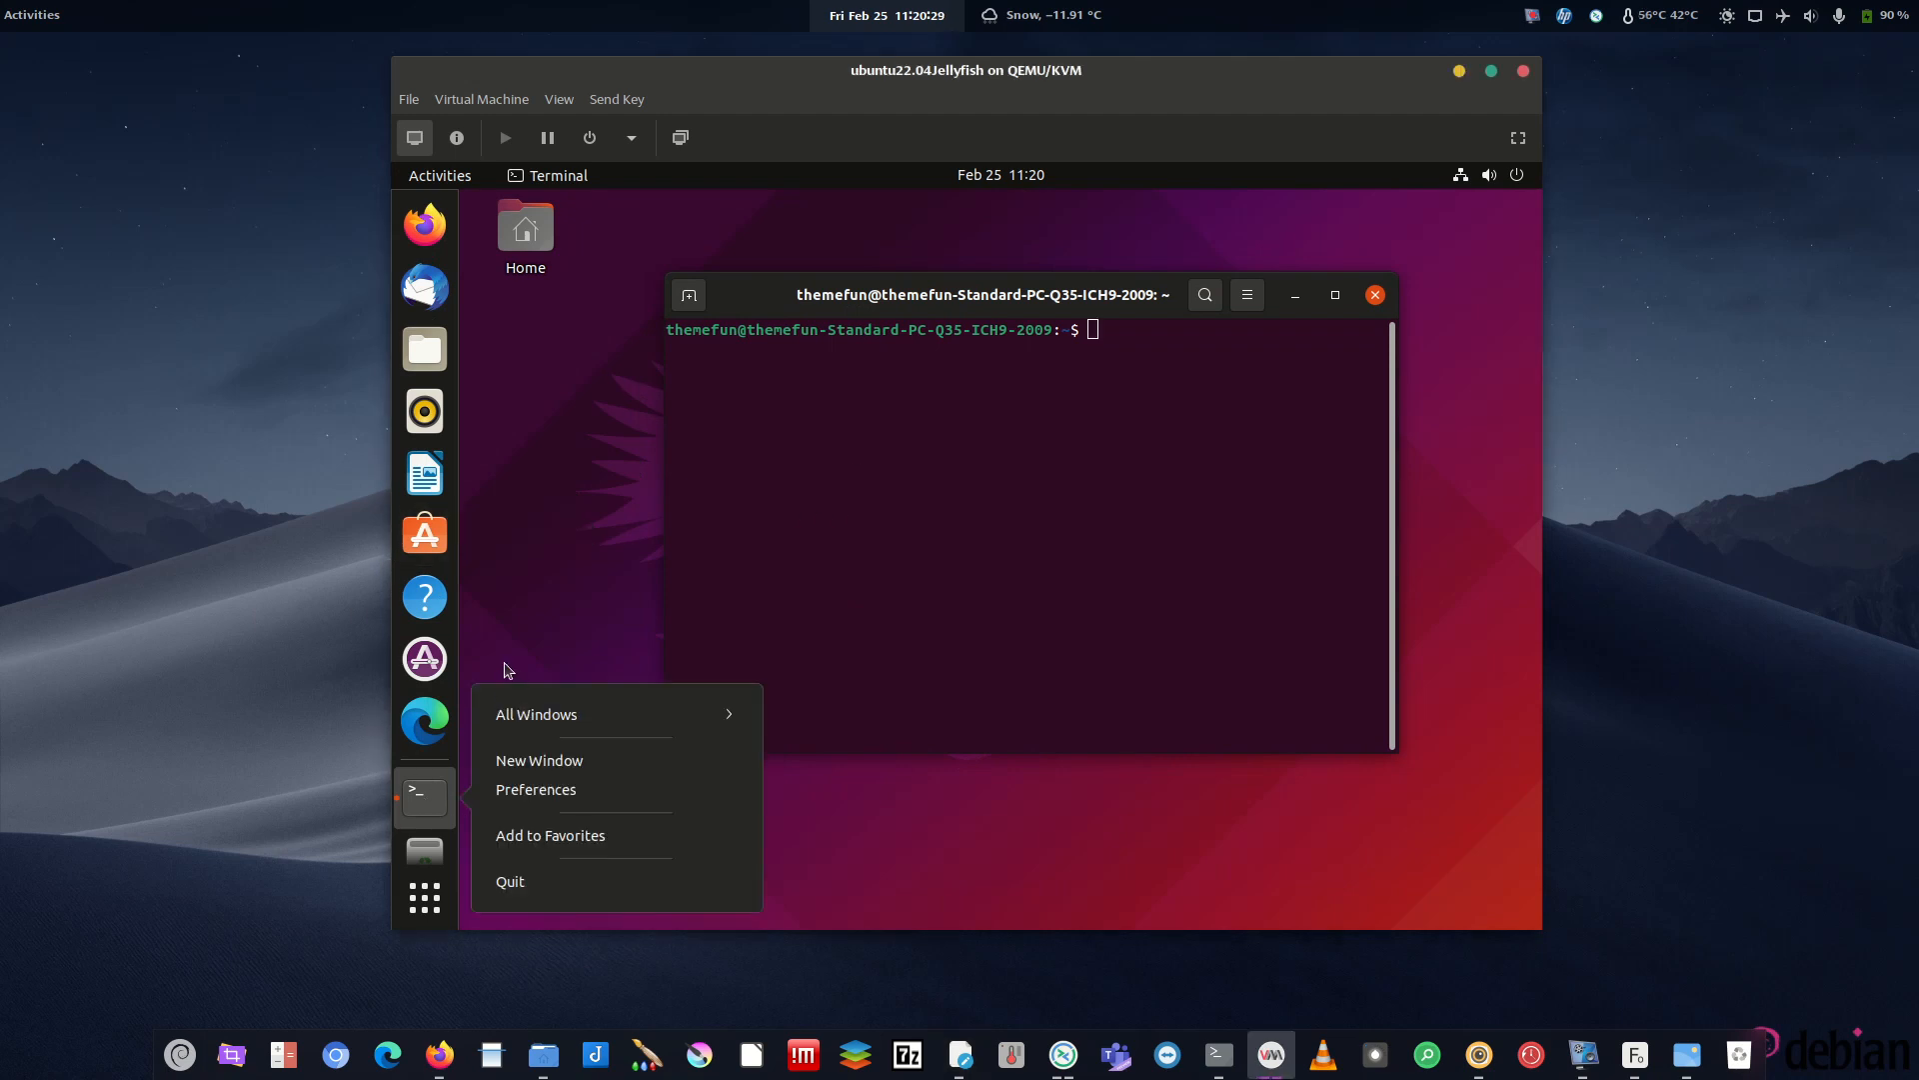
{"action": "left_click", "coordinate": [537, 843]}
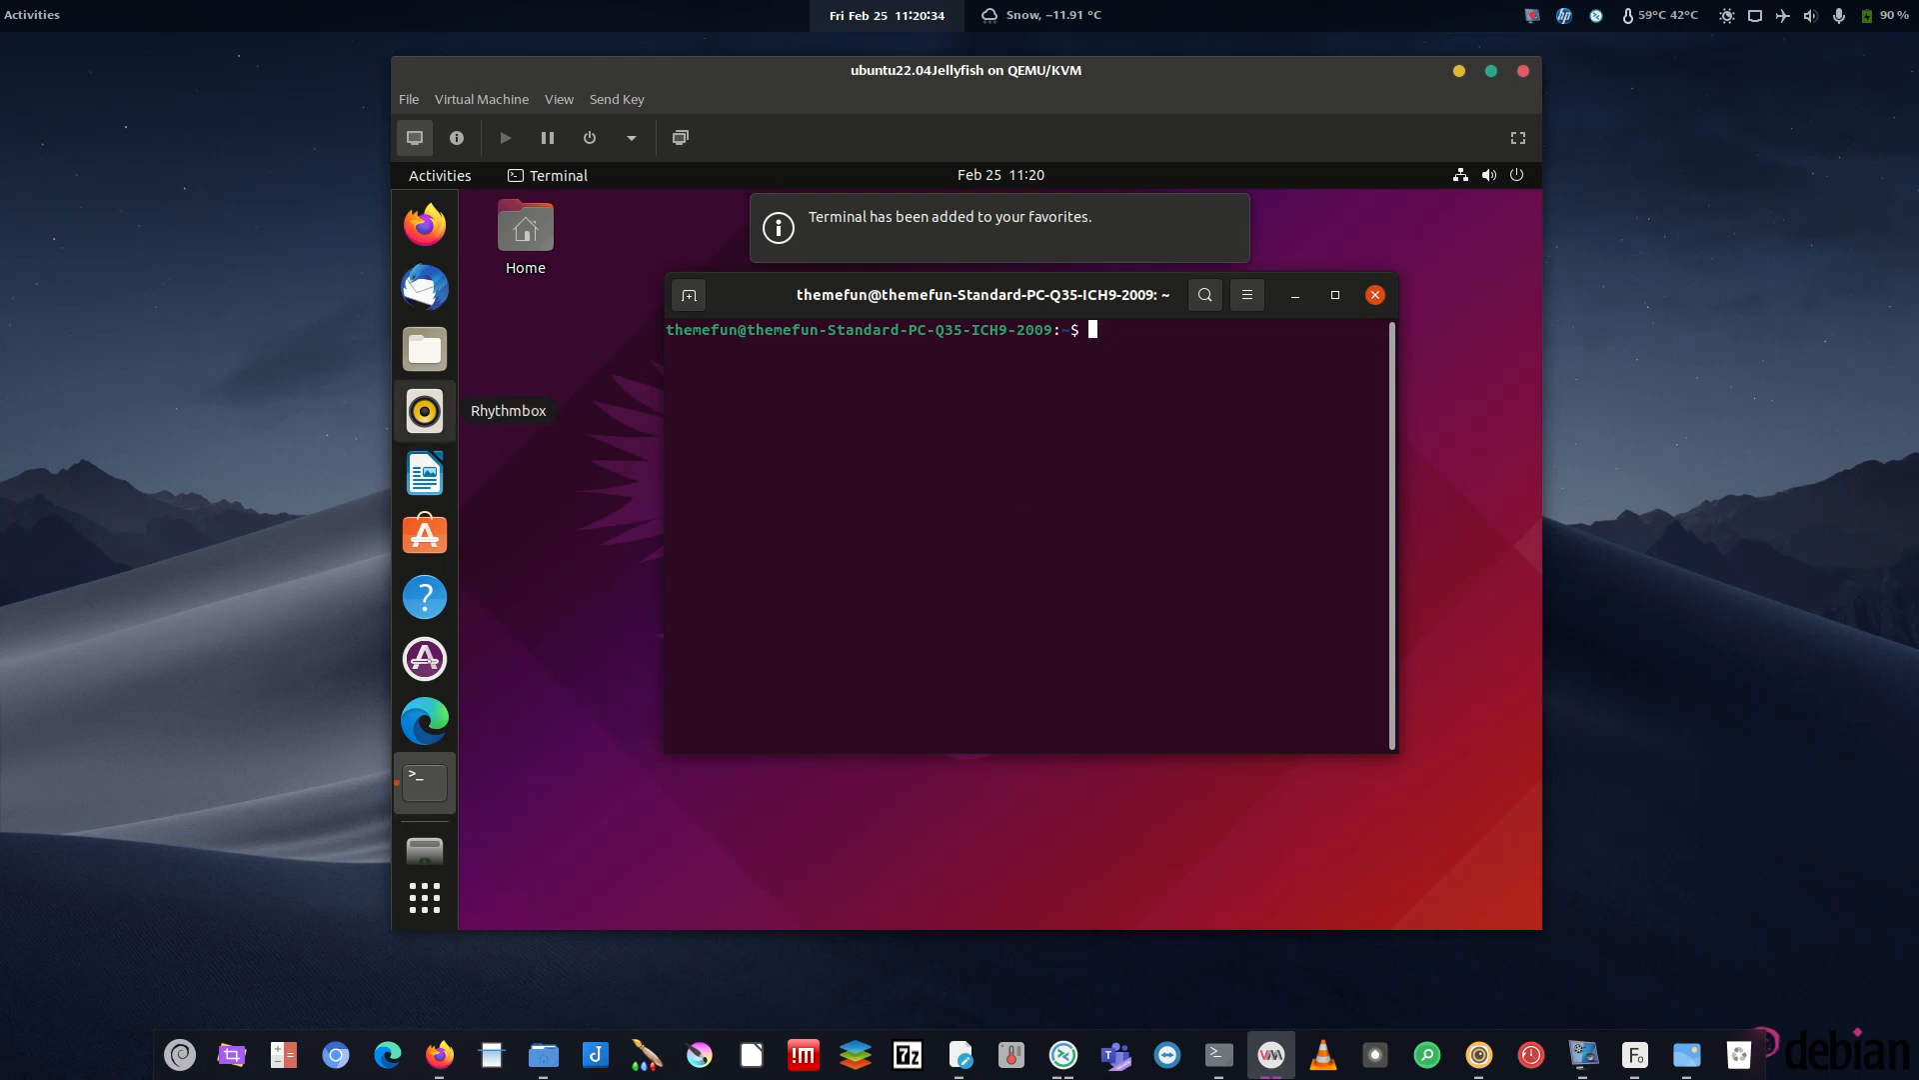
{"action": "key", "text": "alt+Tab"}
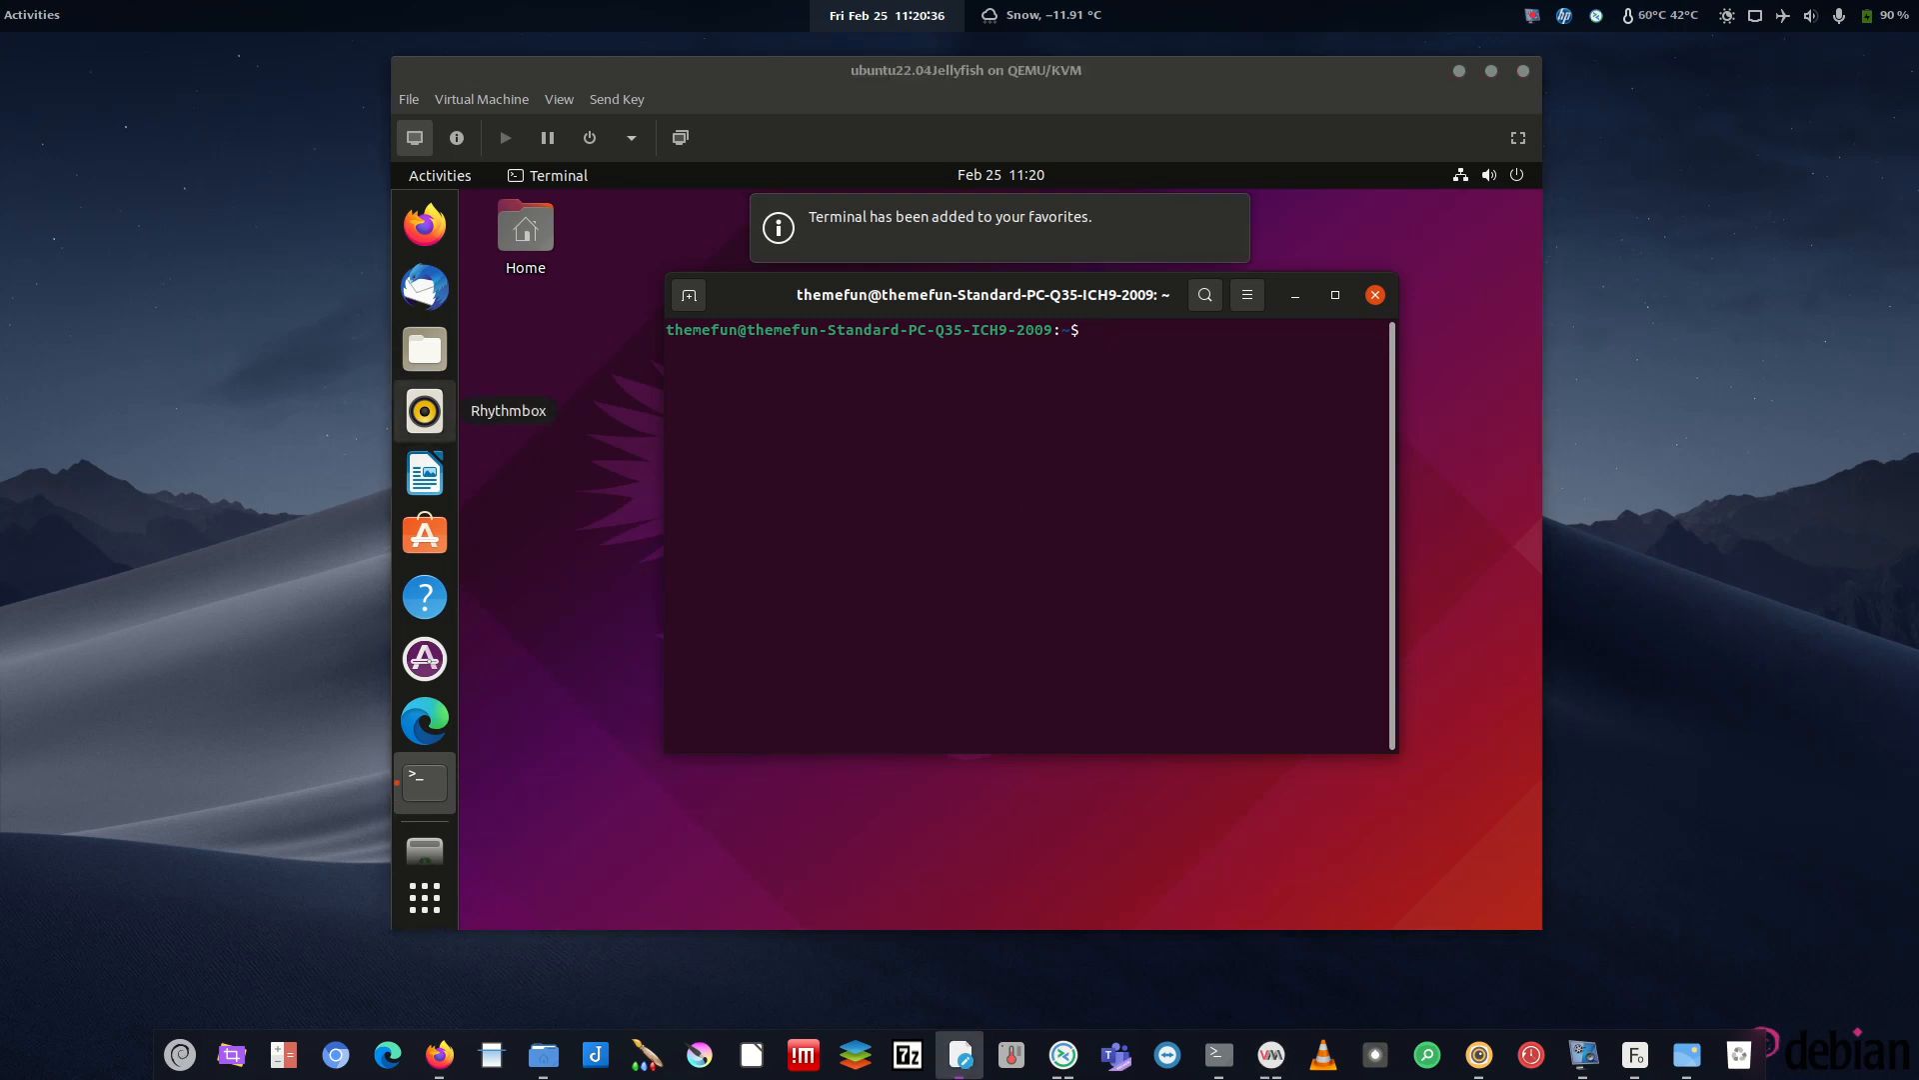
{"action": "left_click", "coordinate": [894, 517]}
- Install curl with 'sudo apt-get install curl', entering the sudo password
{"action": "type", "text": "sudo apt-"}
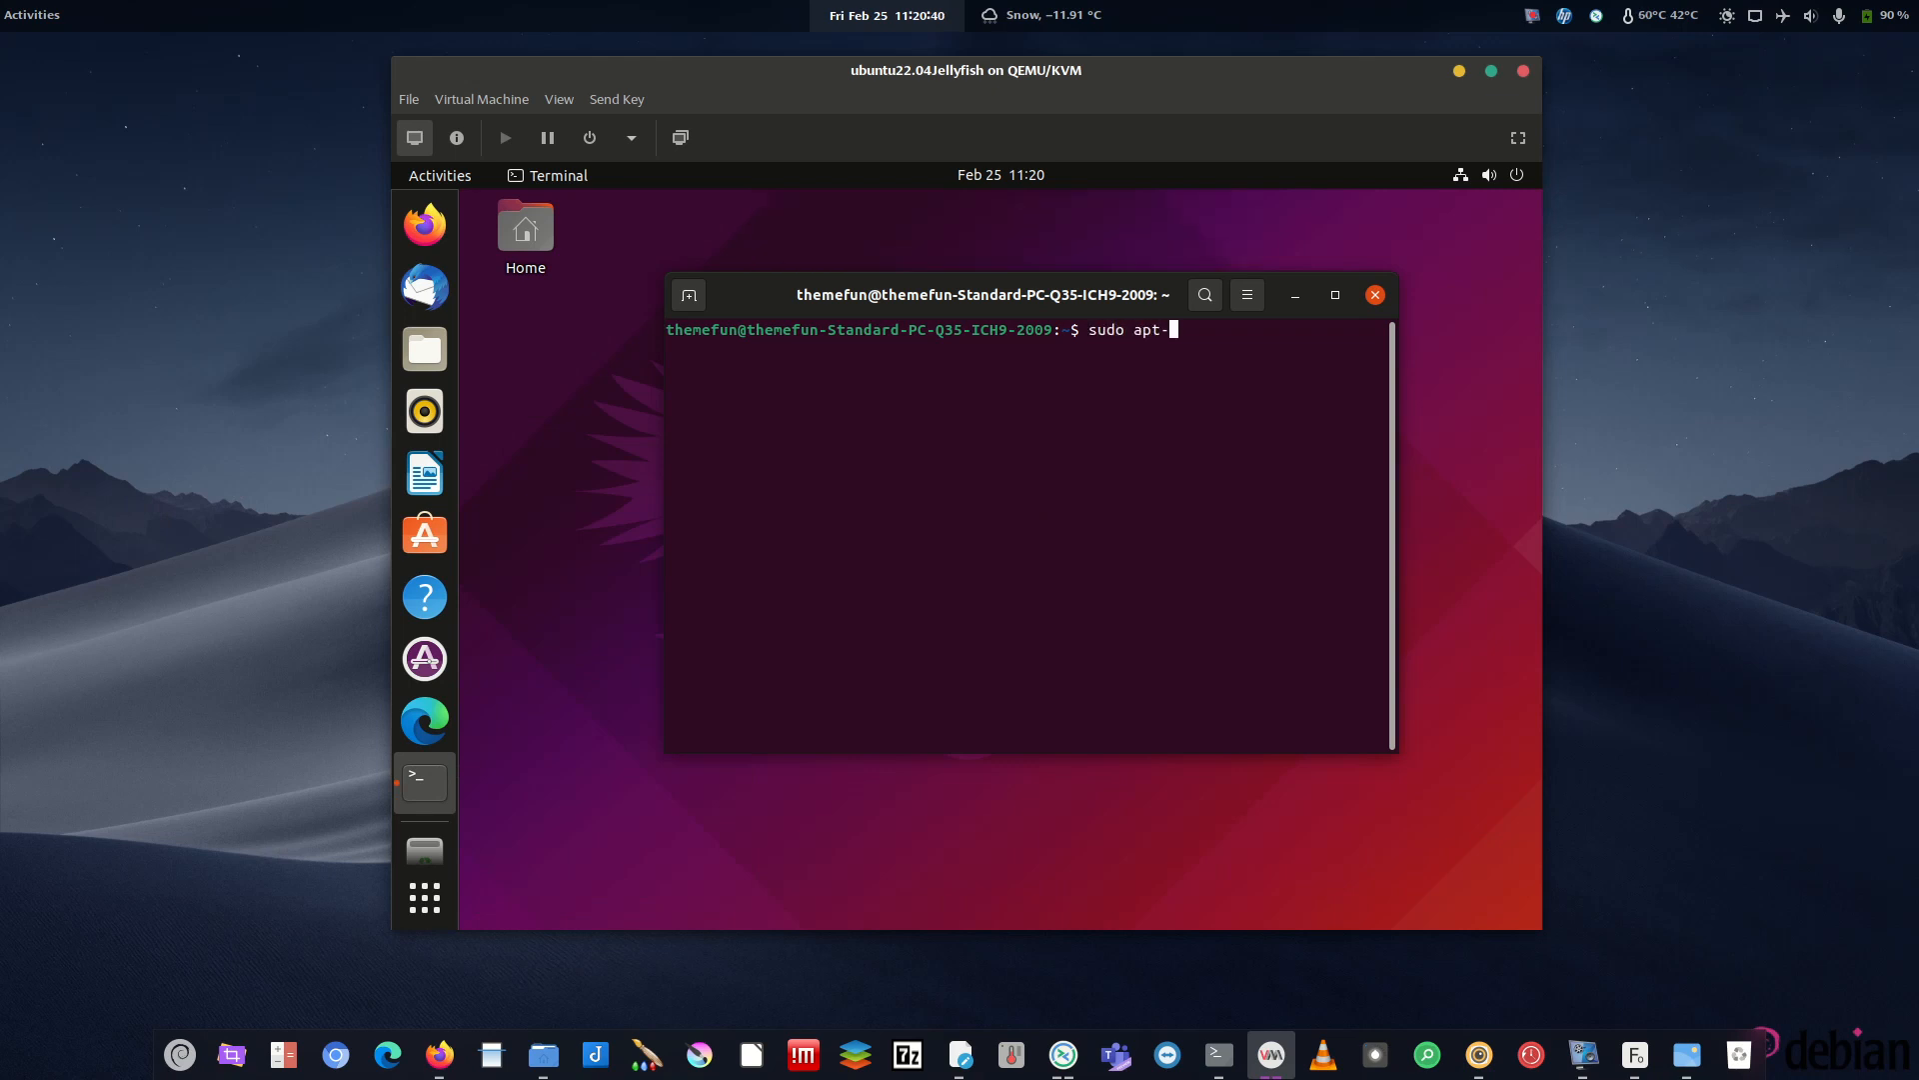
{"action": "type", "text": "get install curl"}
{"action": "key", "text": "Return"}
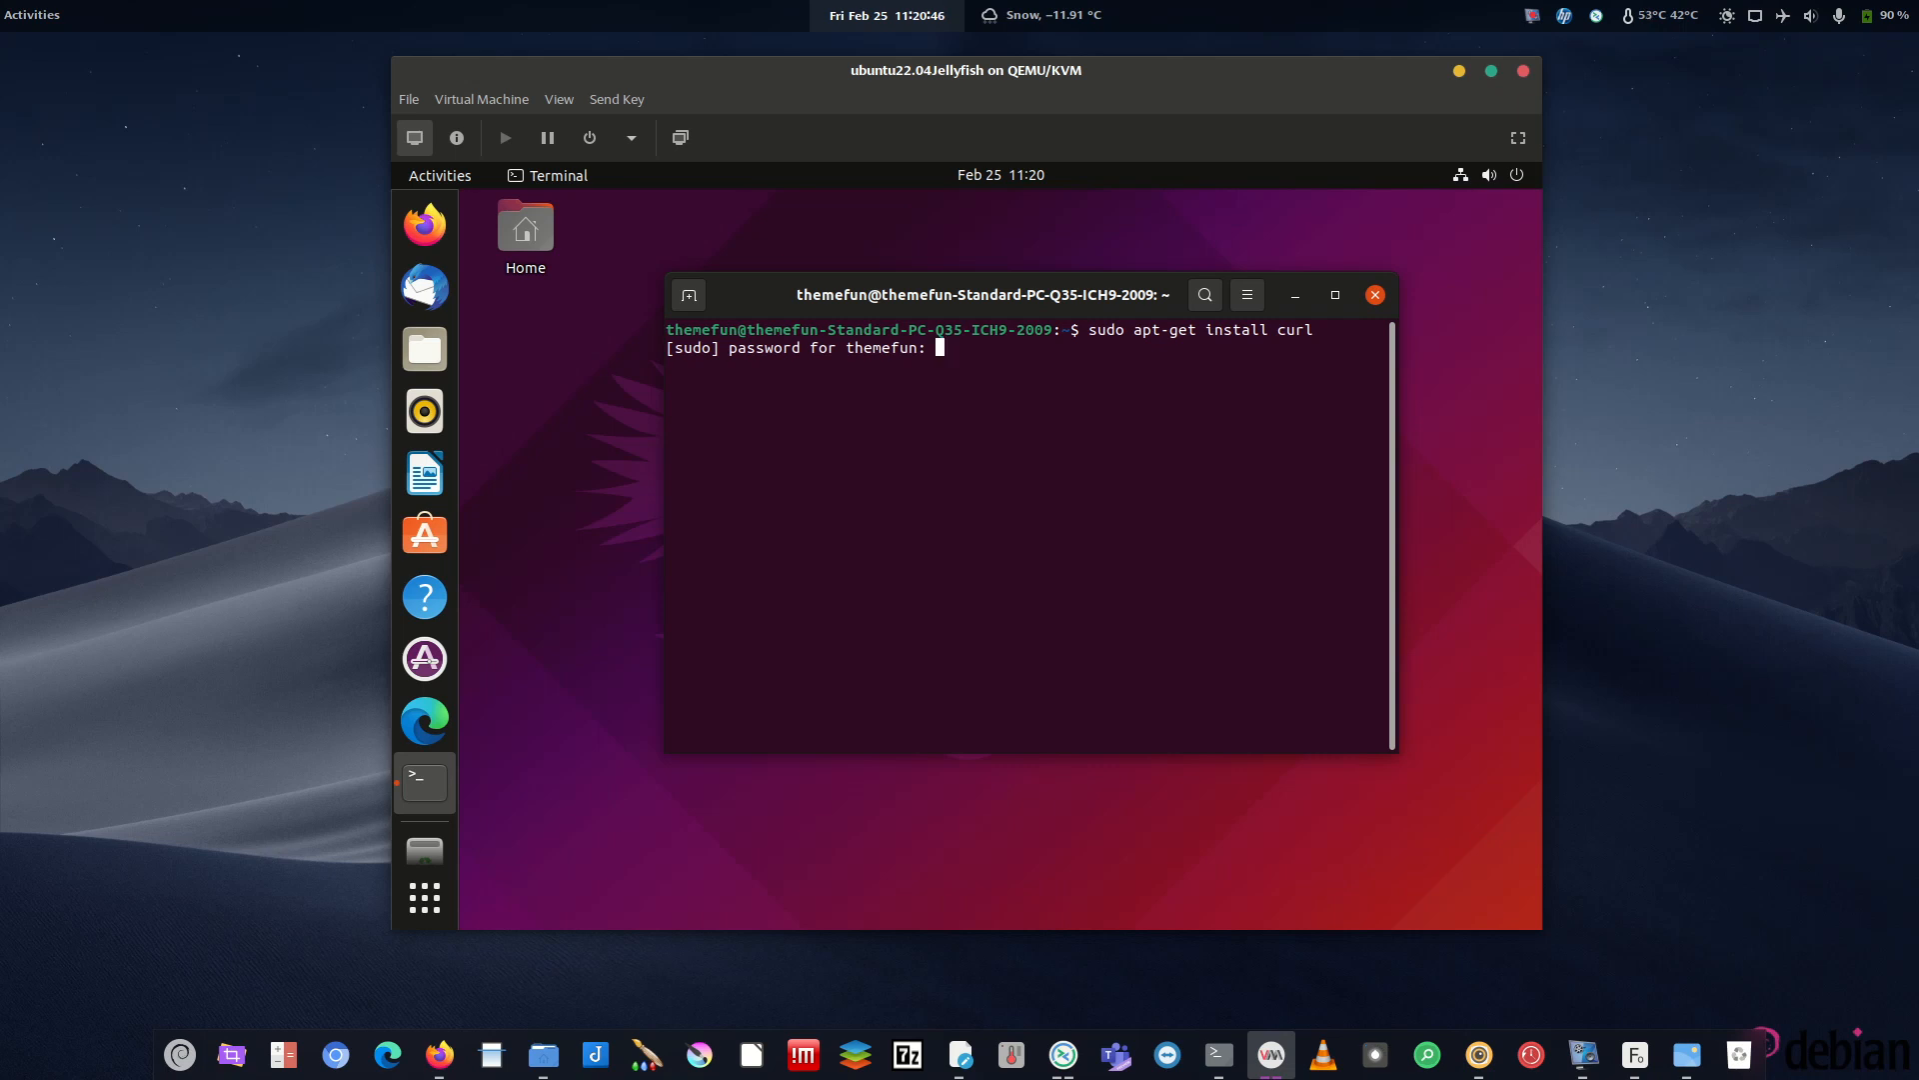
{"action": "key", "text": "Return"}
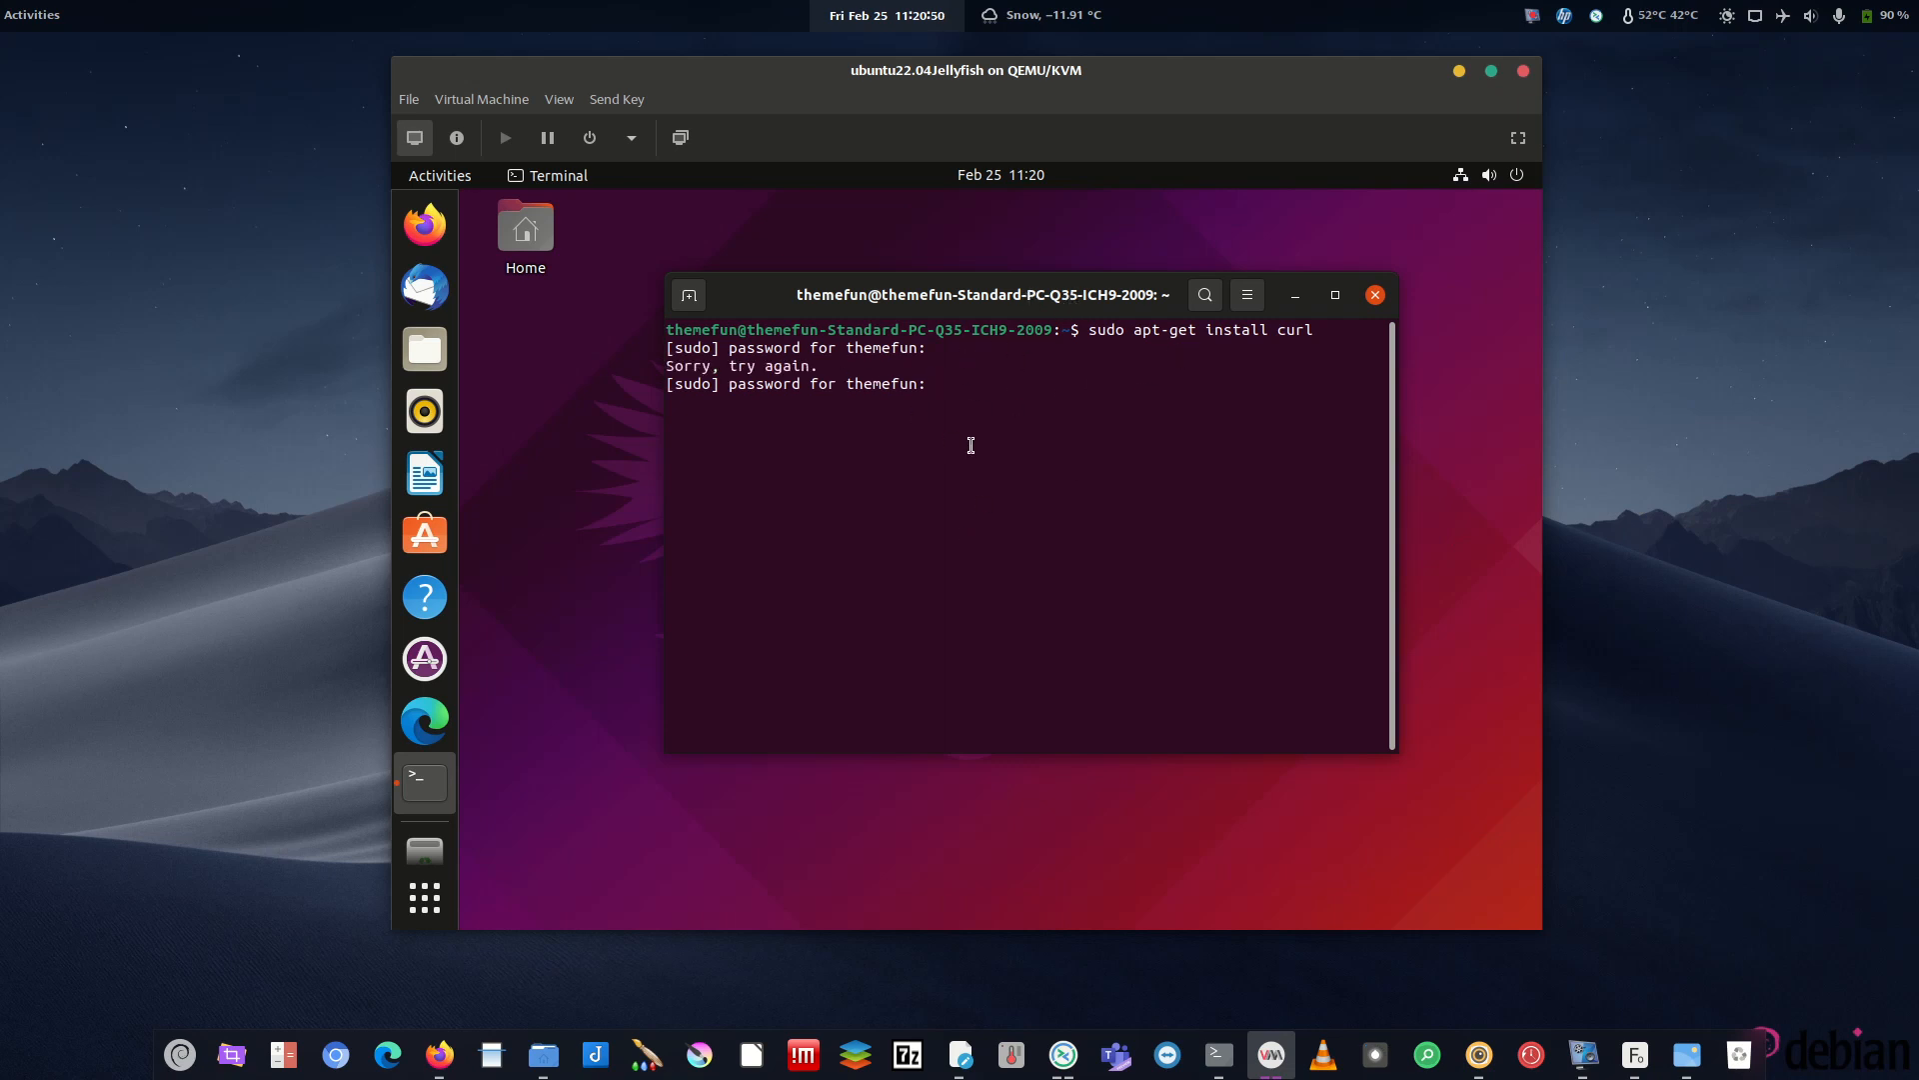
{"action": "key", "text": "Return"}
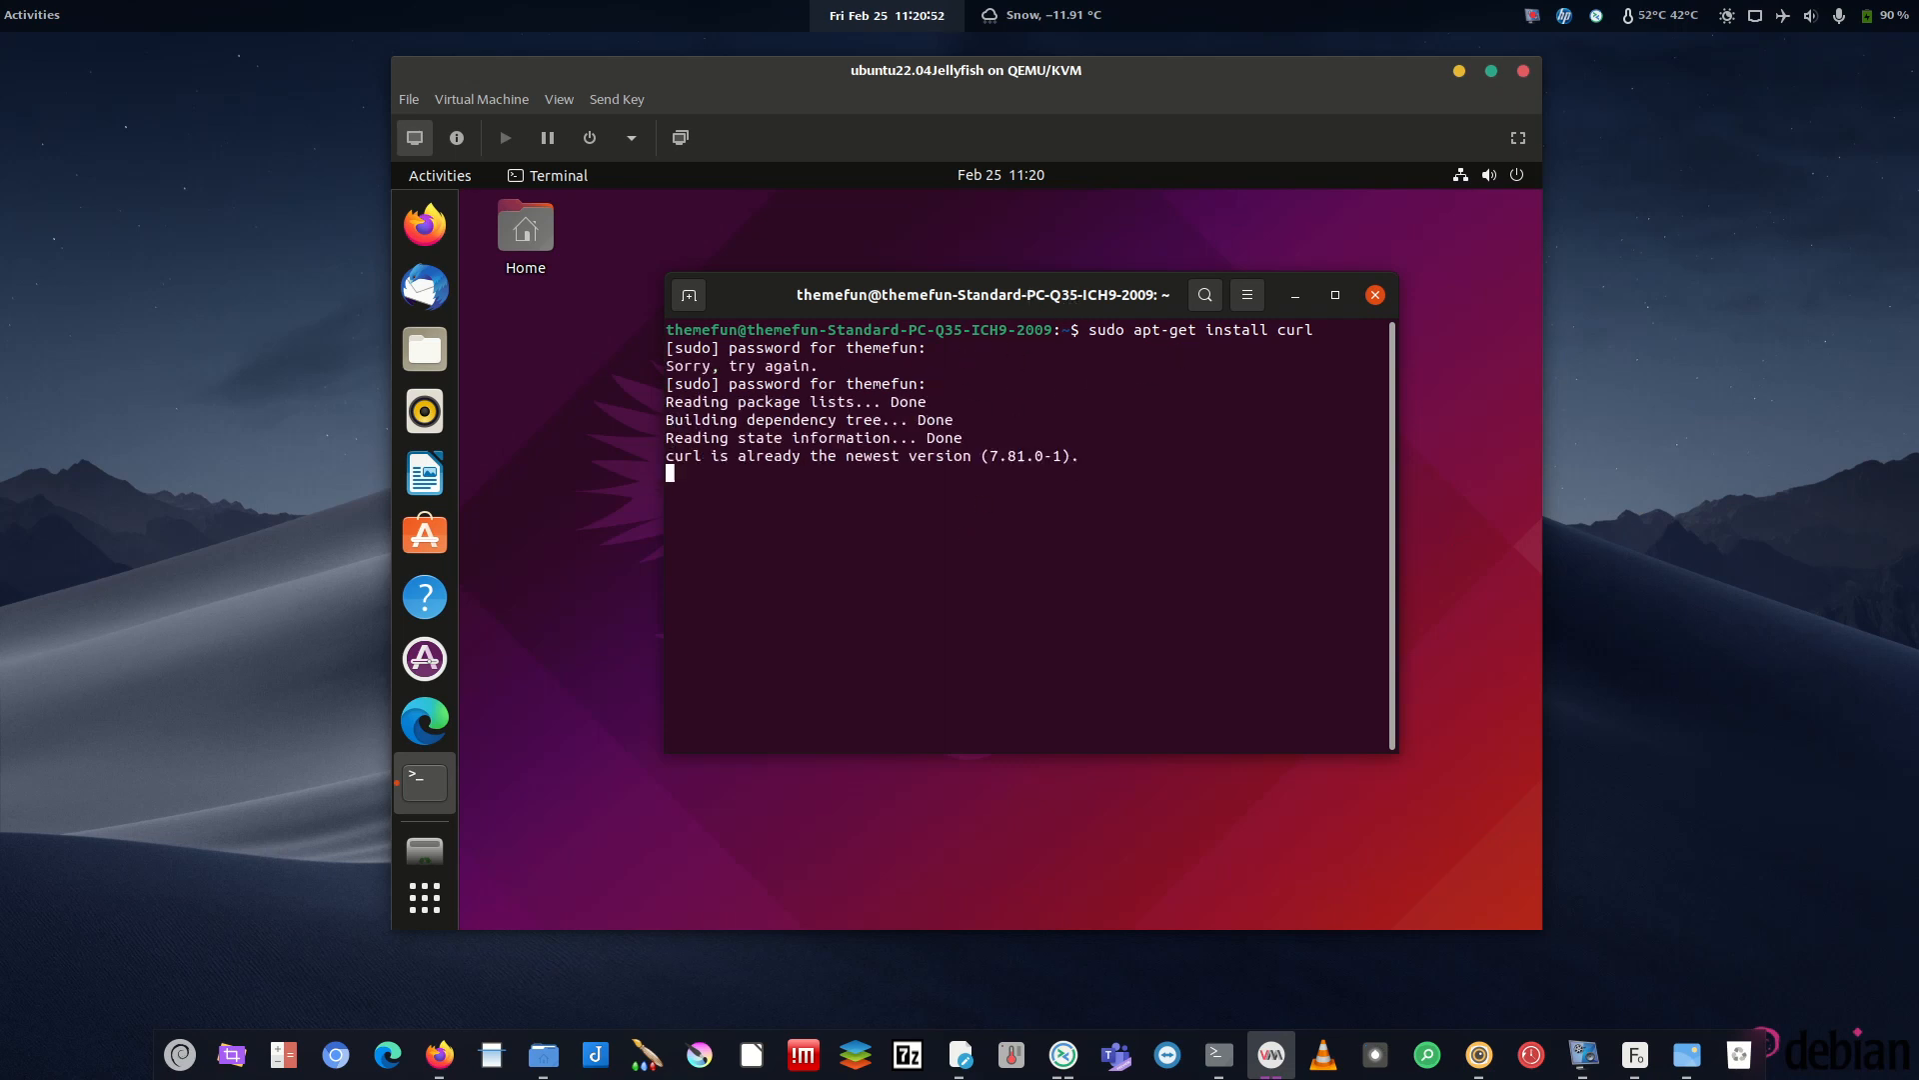
- Download the Microsoft signing key and install it into trusted.gpg.d
{"action": "right_click", "coordinate": [922, 498]}
{"action": "left_click", "coordinate": [999, 566]}
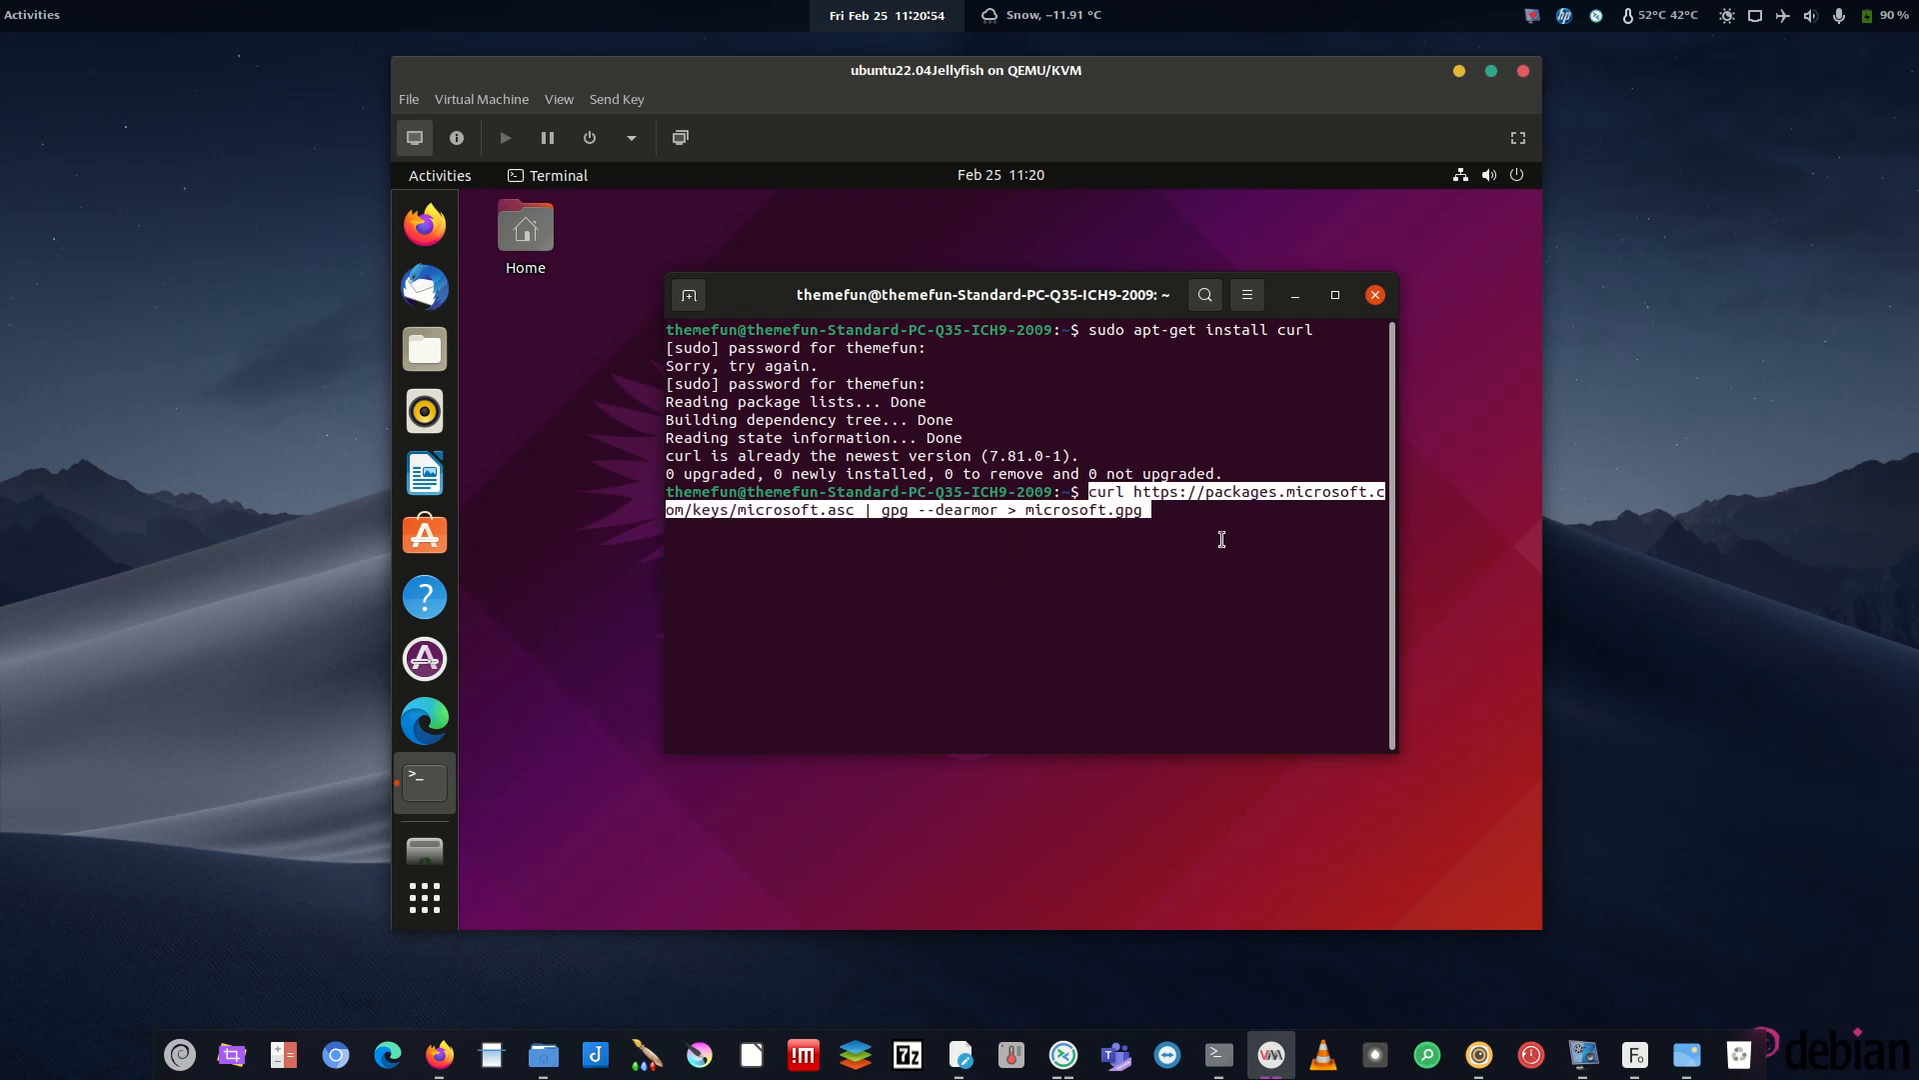
{"action": "key", "text": "Return"}
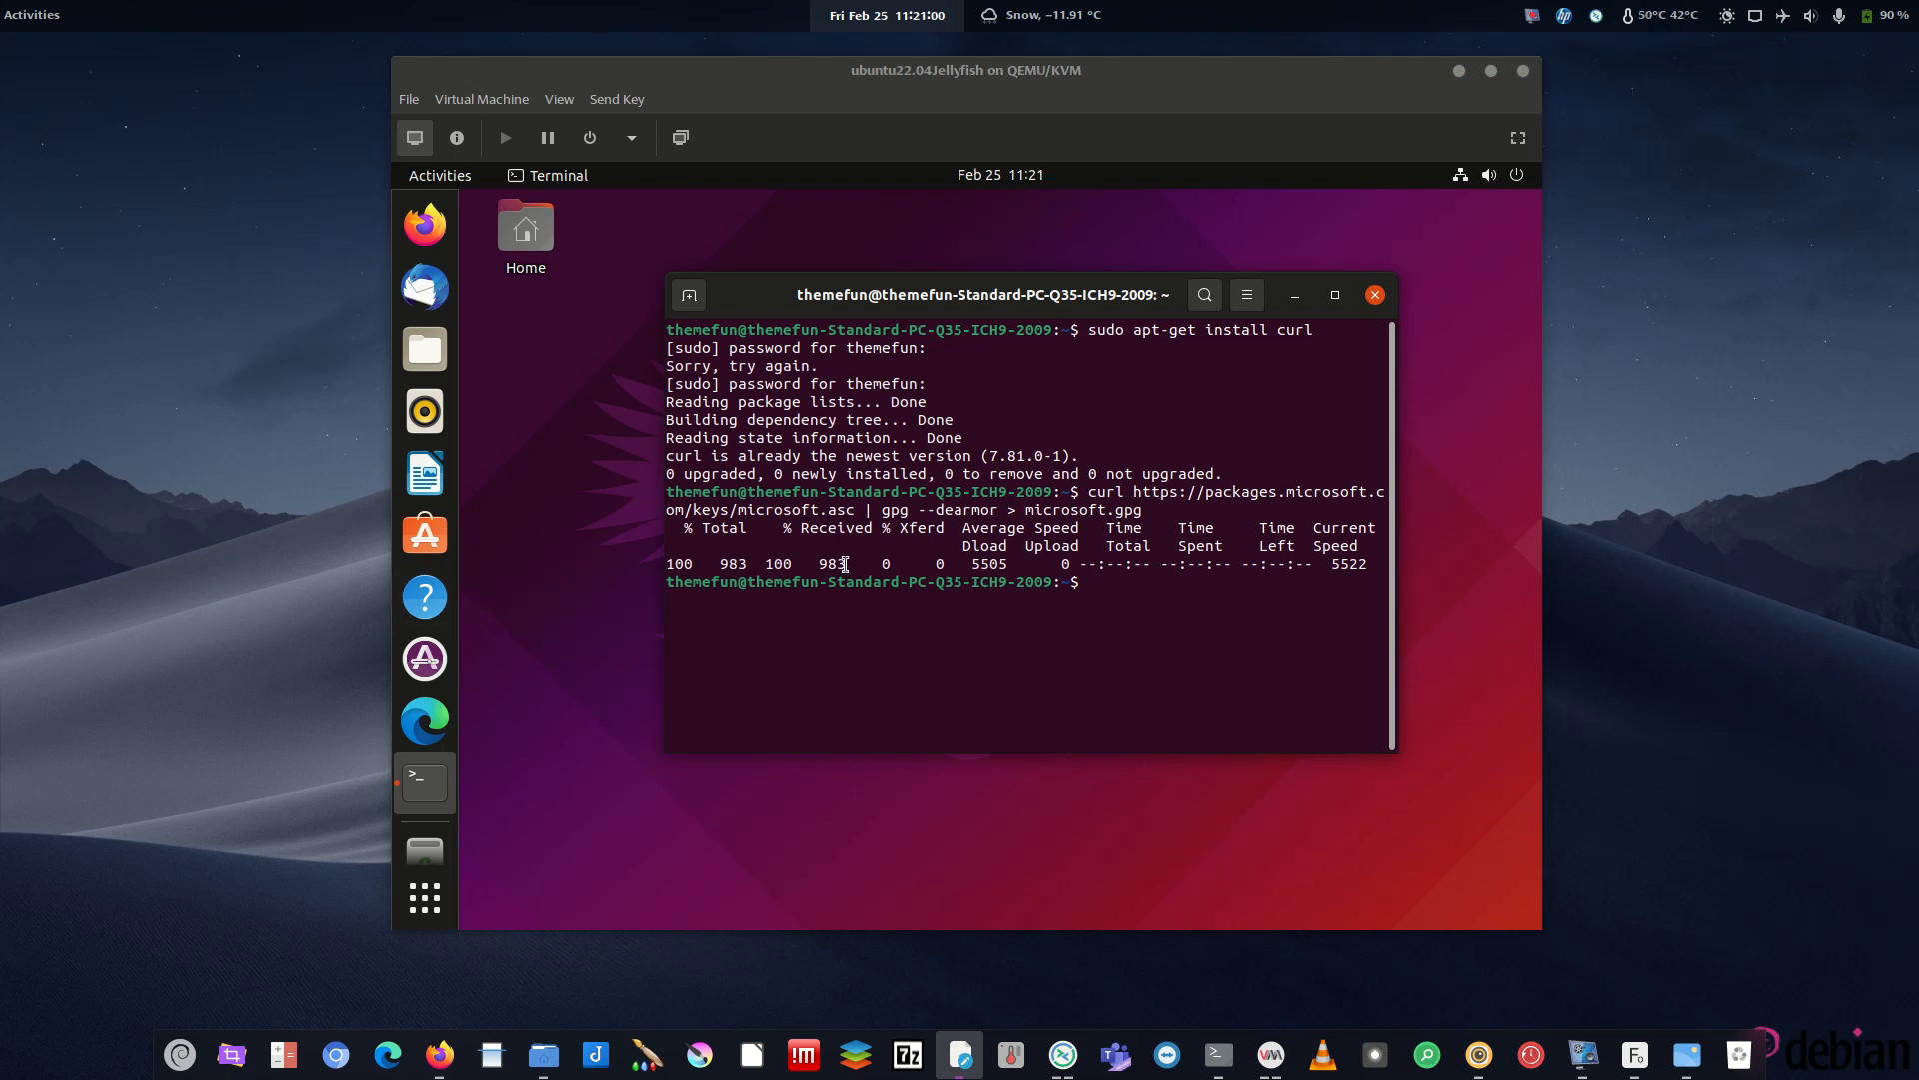
{"action": "right_click", "coordinate": [891, 572]}
{"action": "left_click", "coordinate": [948, 638]}
{"action": "key", "text": "Return"}
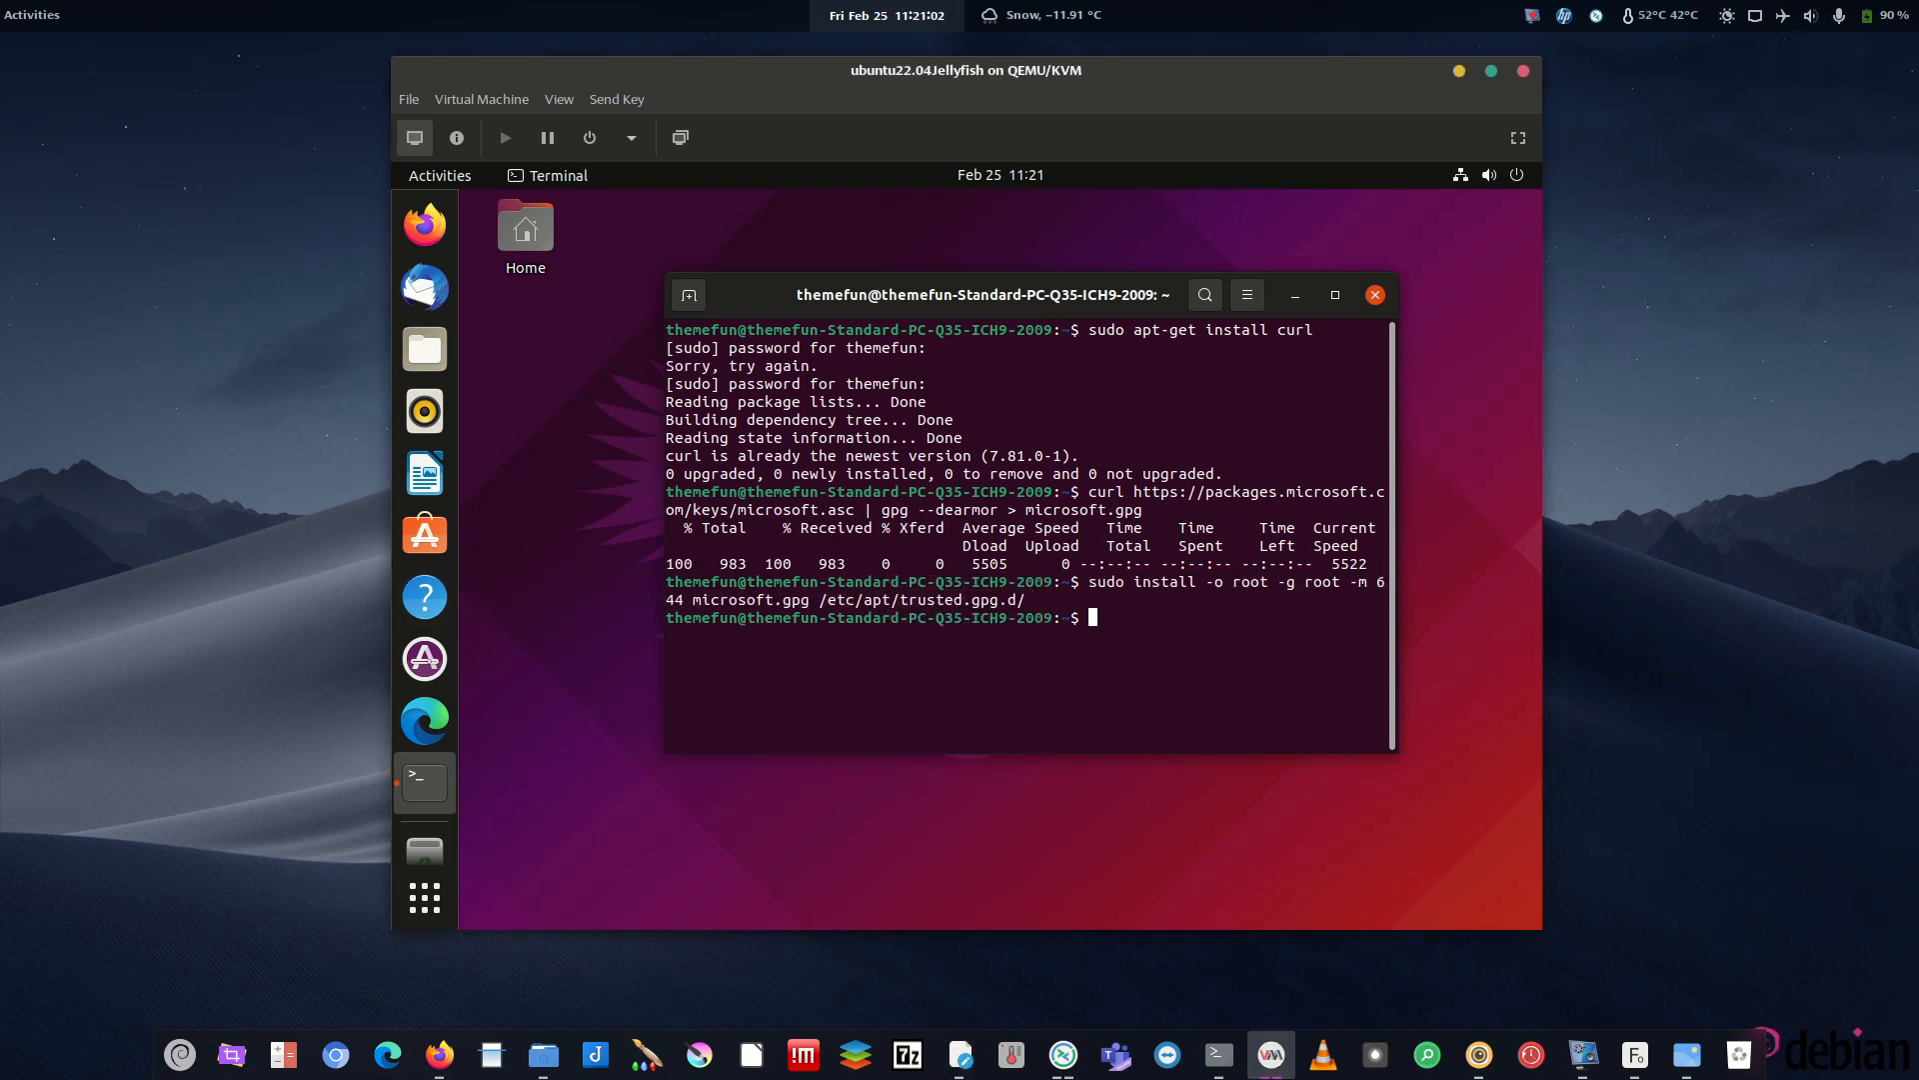
- Add the Microsoft Edge repository list and delete the leftover microsoft.gpg file
{"action": "key", "text": "alt+Tab"}
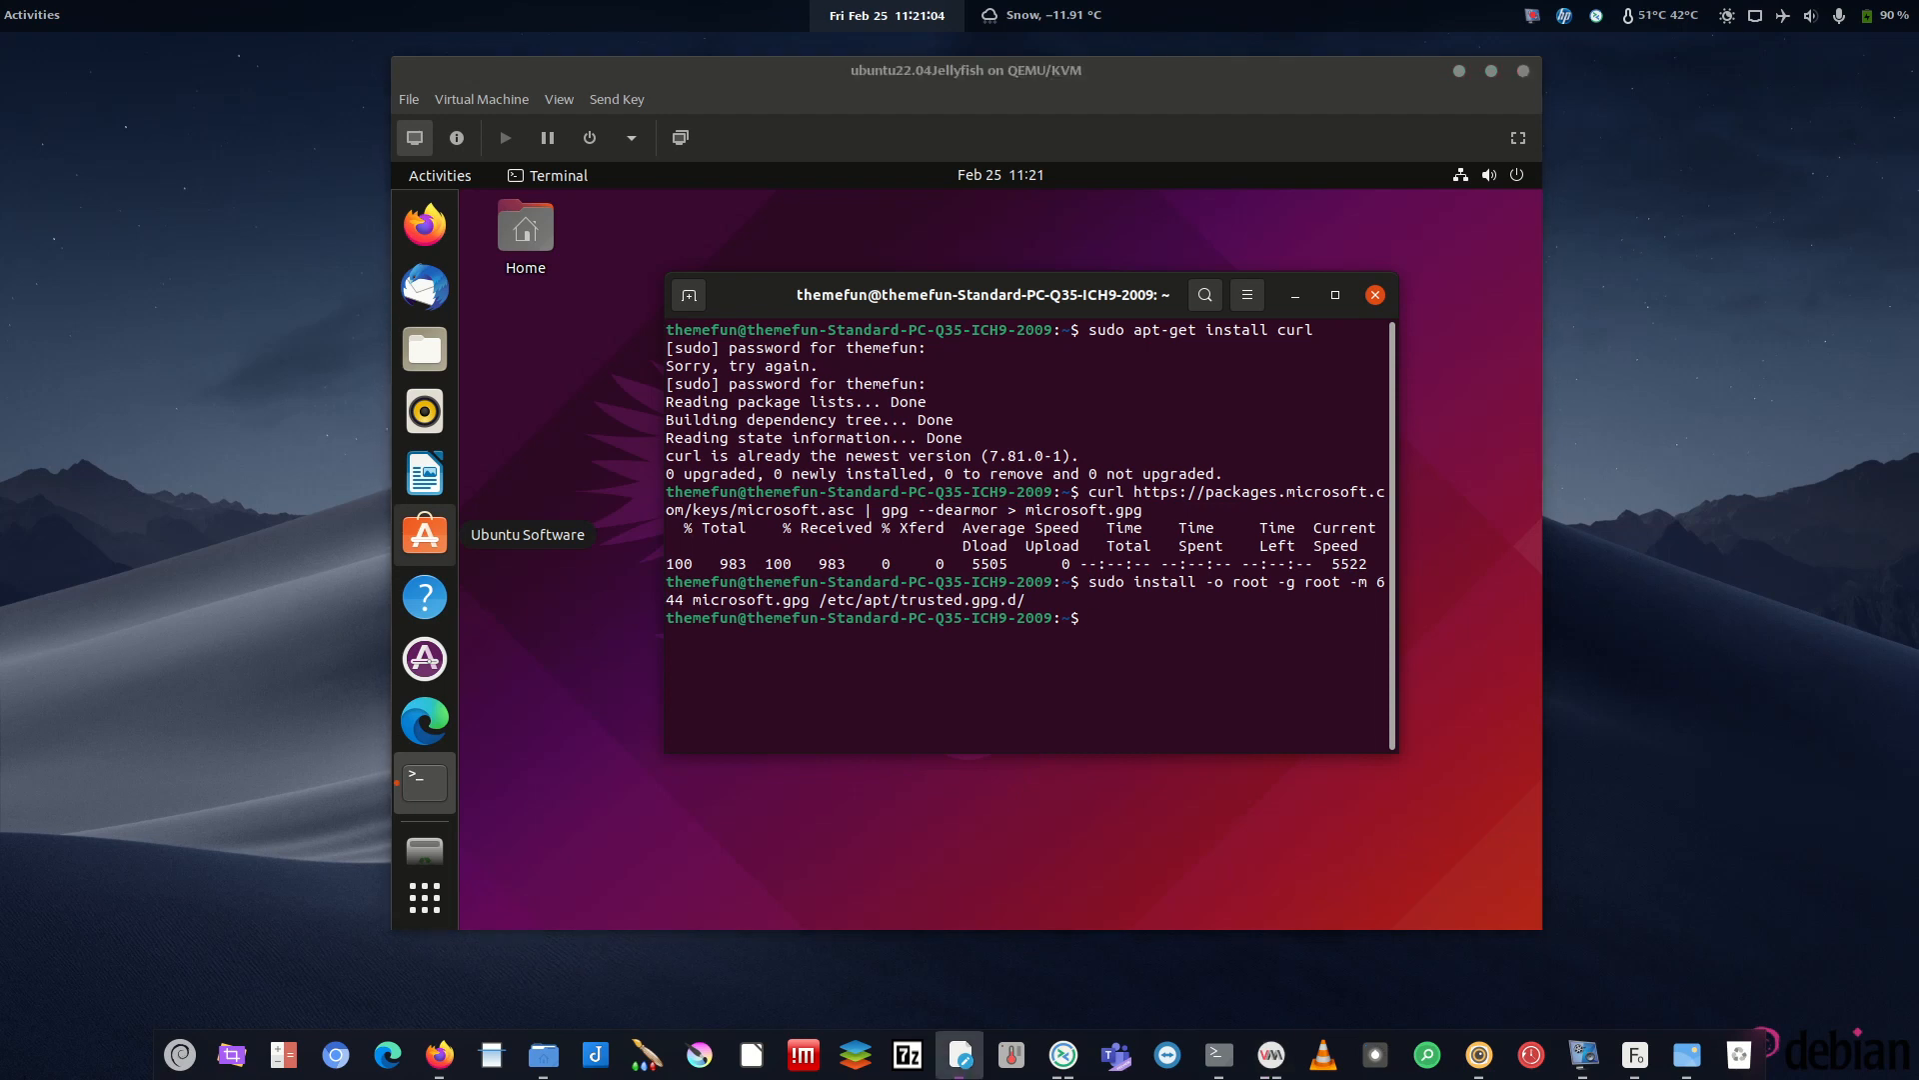
{"action": "right_click", "coordinate": [979, 539]}
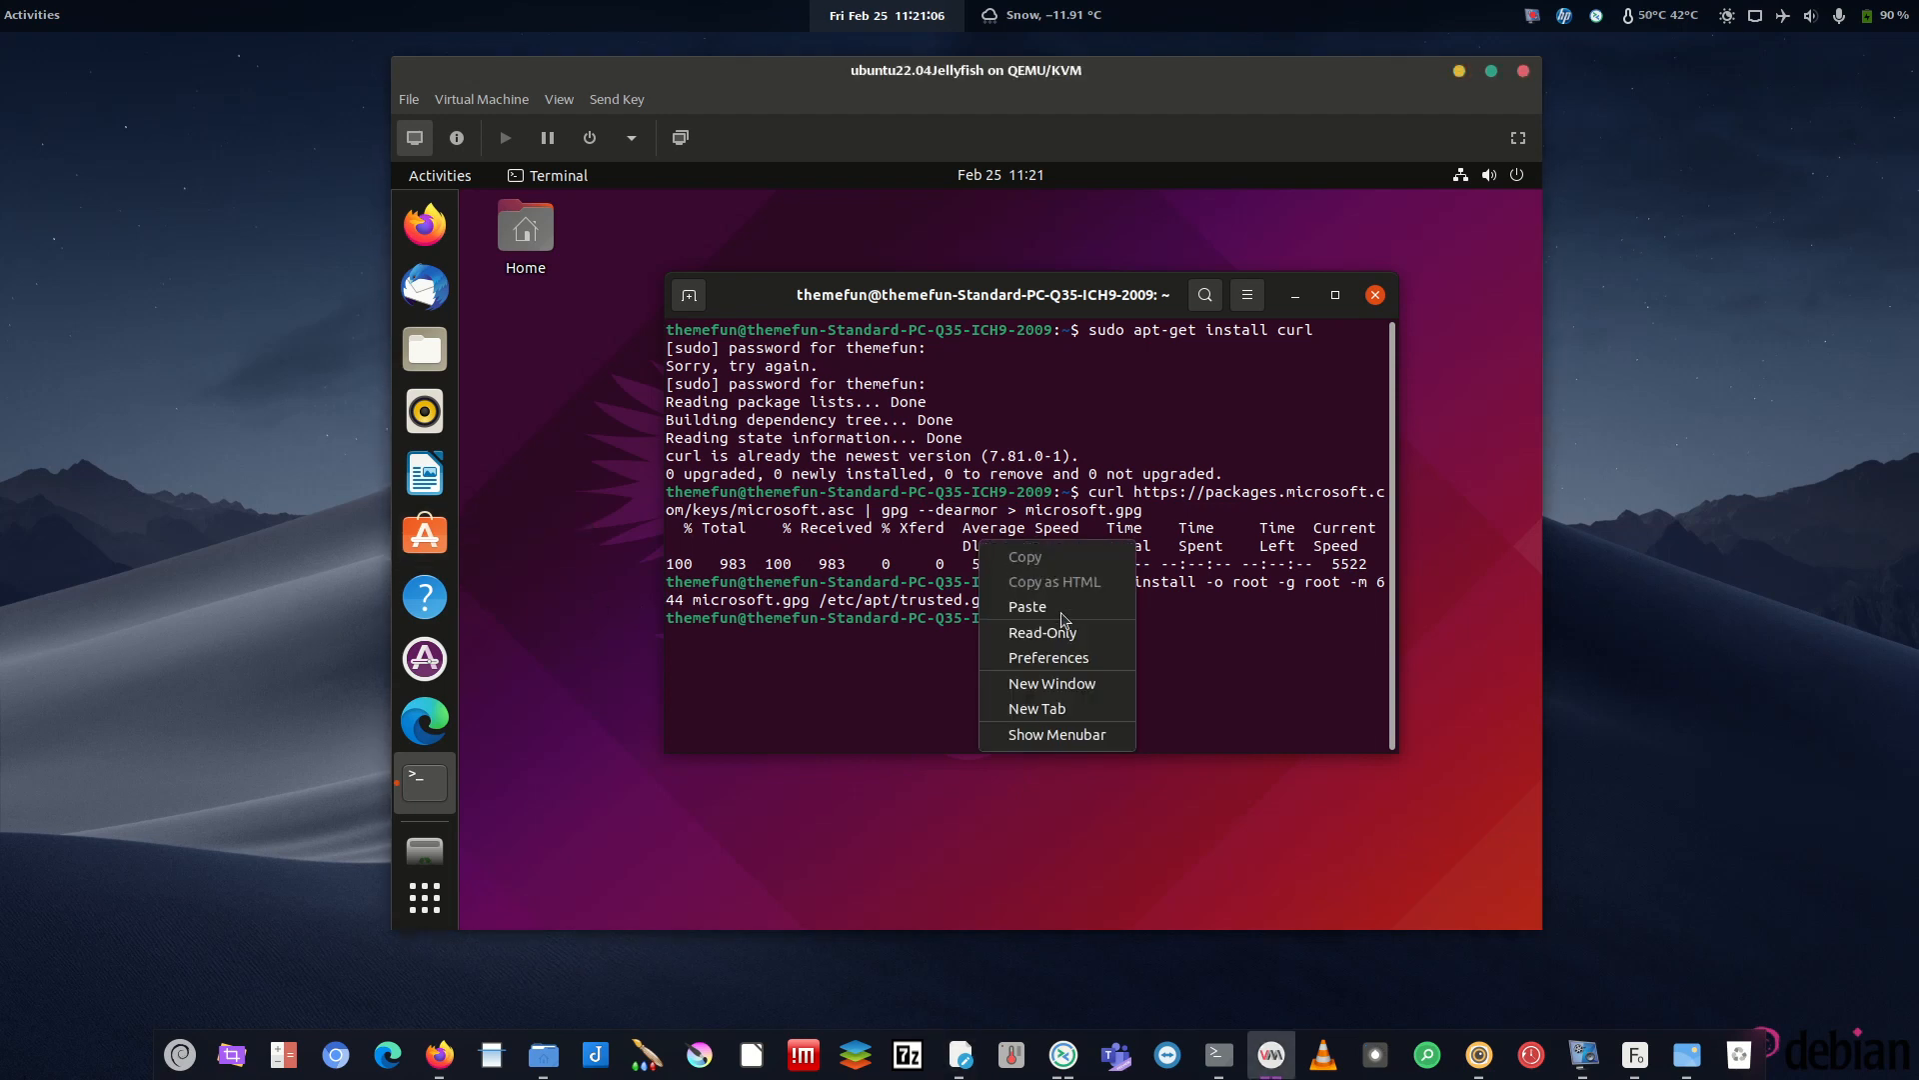
{"action": "left_click", "coordinate": [1120, 604]}
{"action": "key", "text": "Return"}
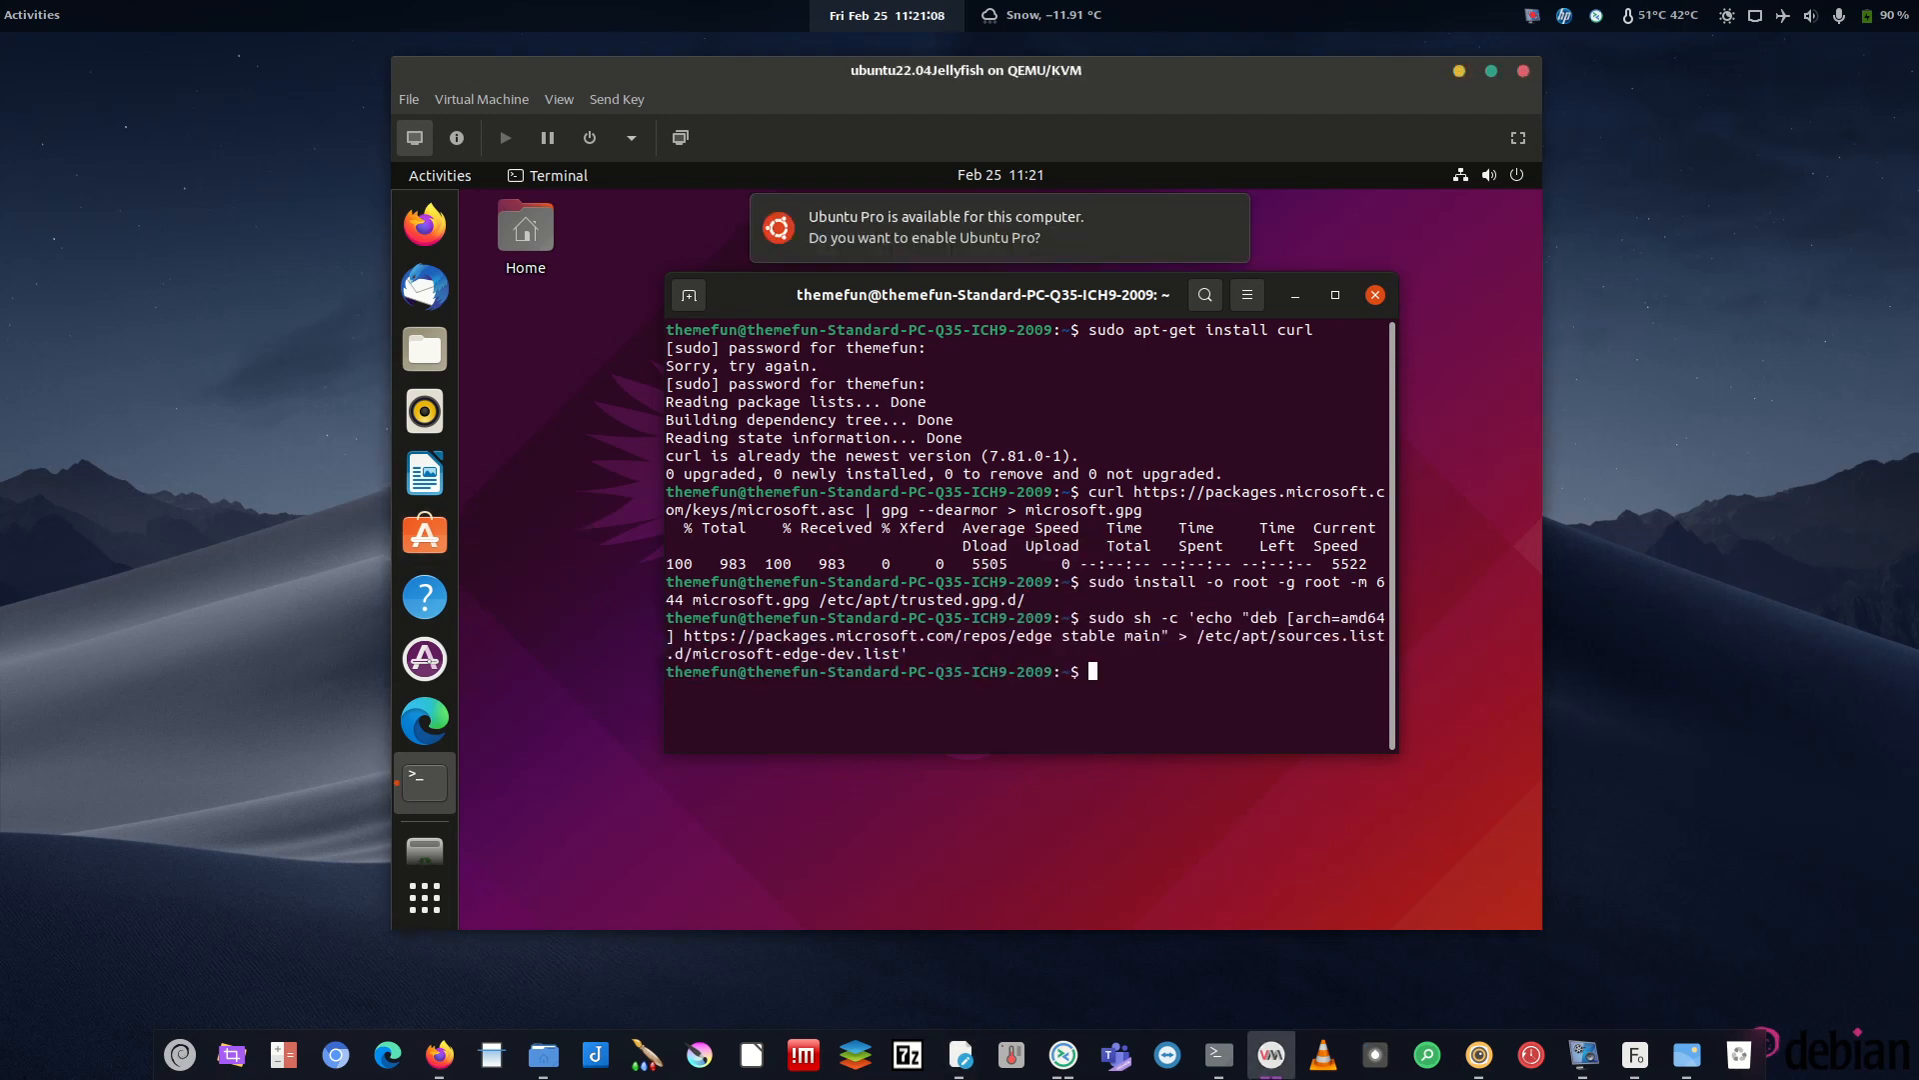
{"action": "key", "text": "alt+Tab"}
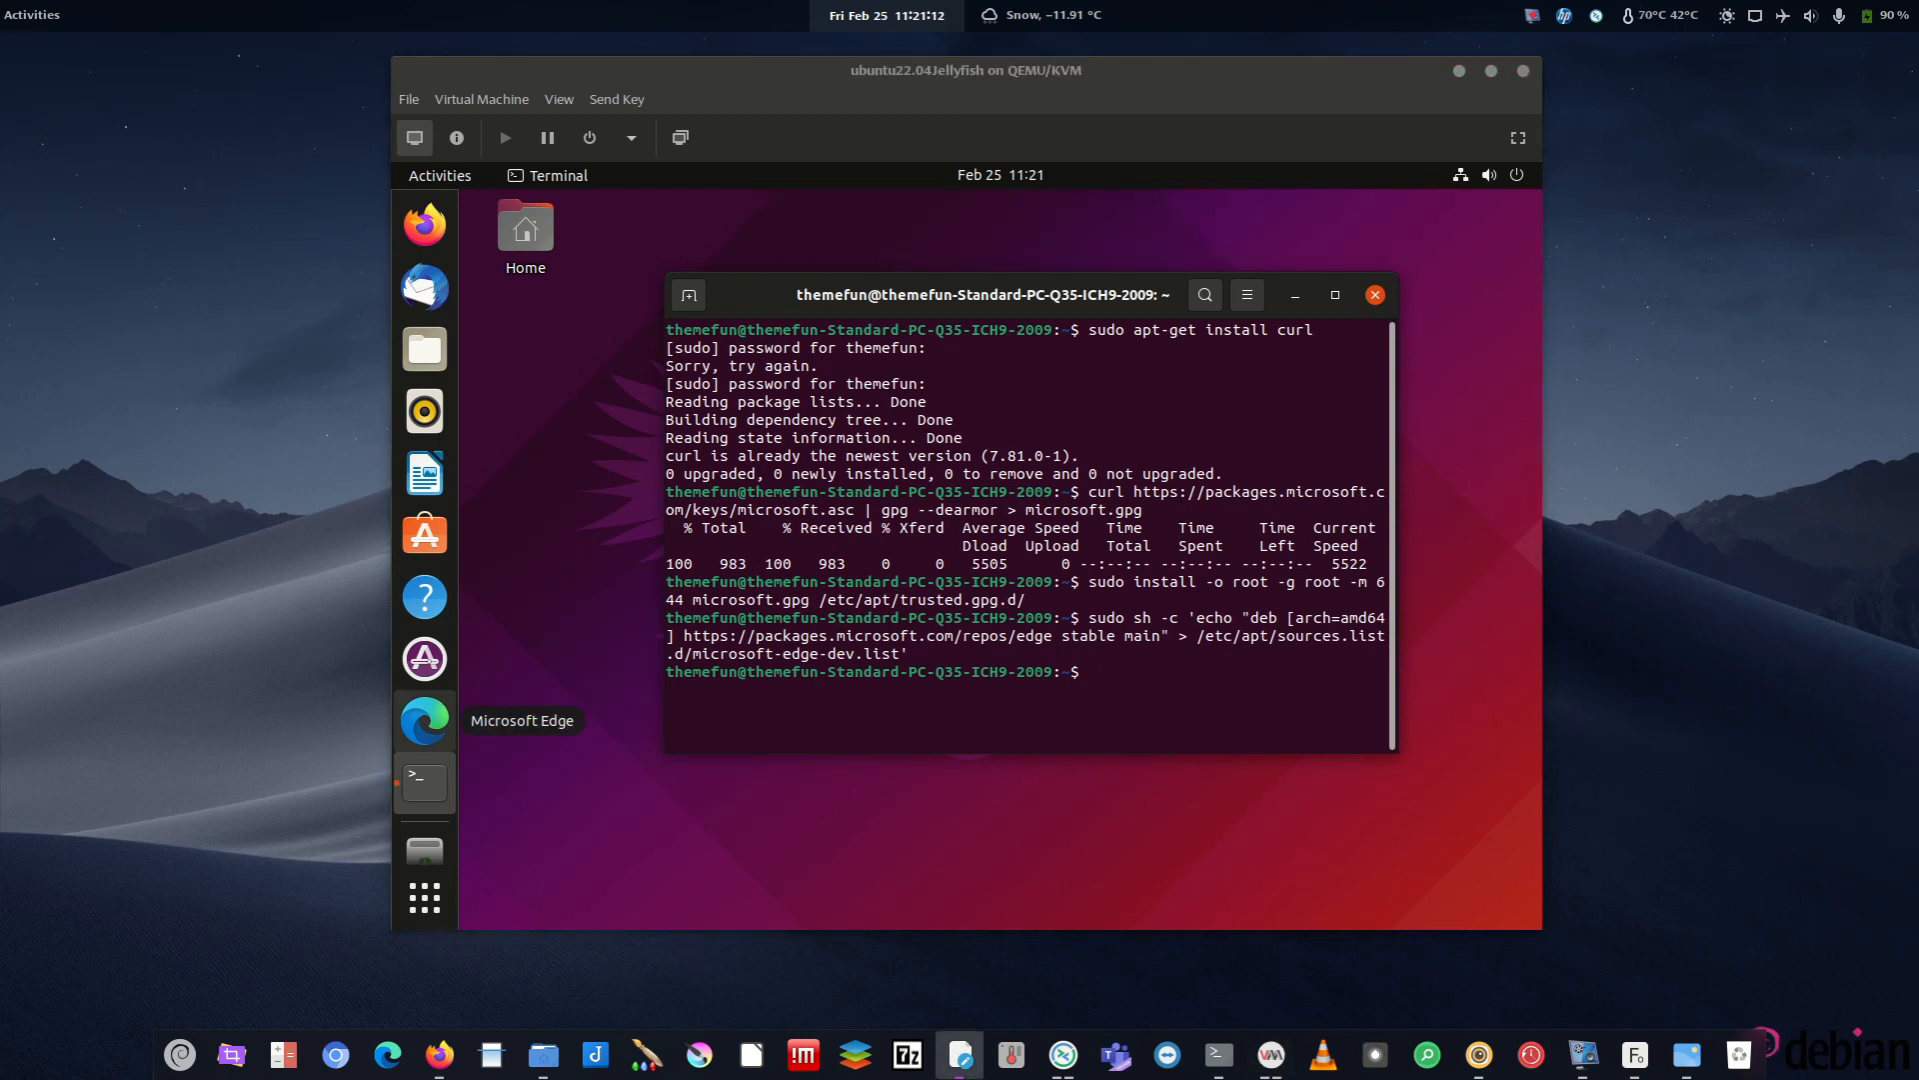
{"action": "key", "text": "alt+Tab"}
{"action": "right_click", "coordinate": [1061, 684]}
{"action": "left_click", "coordinate": [1119, 758]}
{"action": "key", "text": "Return"}
- Update packages and install microsoft-edge-stable, then minimize the terminal and launch Edge
{"action": "key", "text": "alt+Tab"}
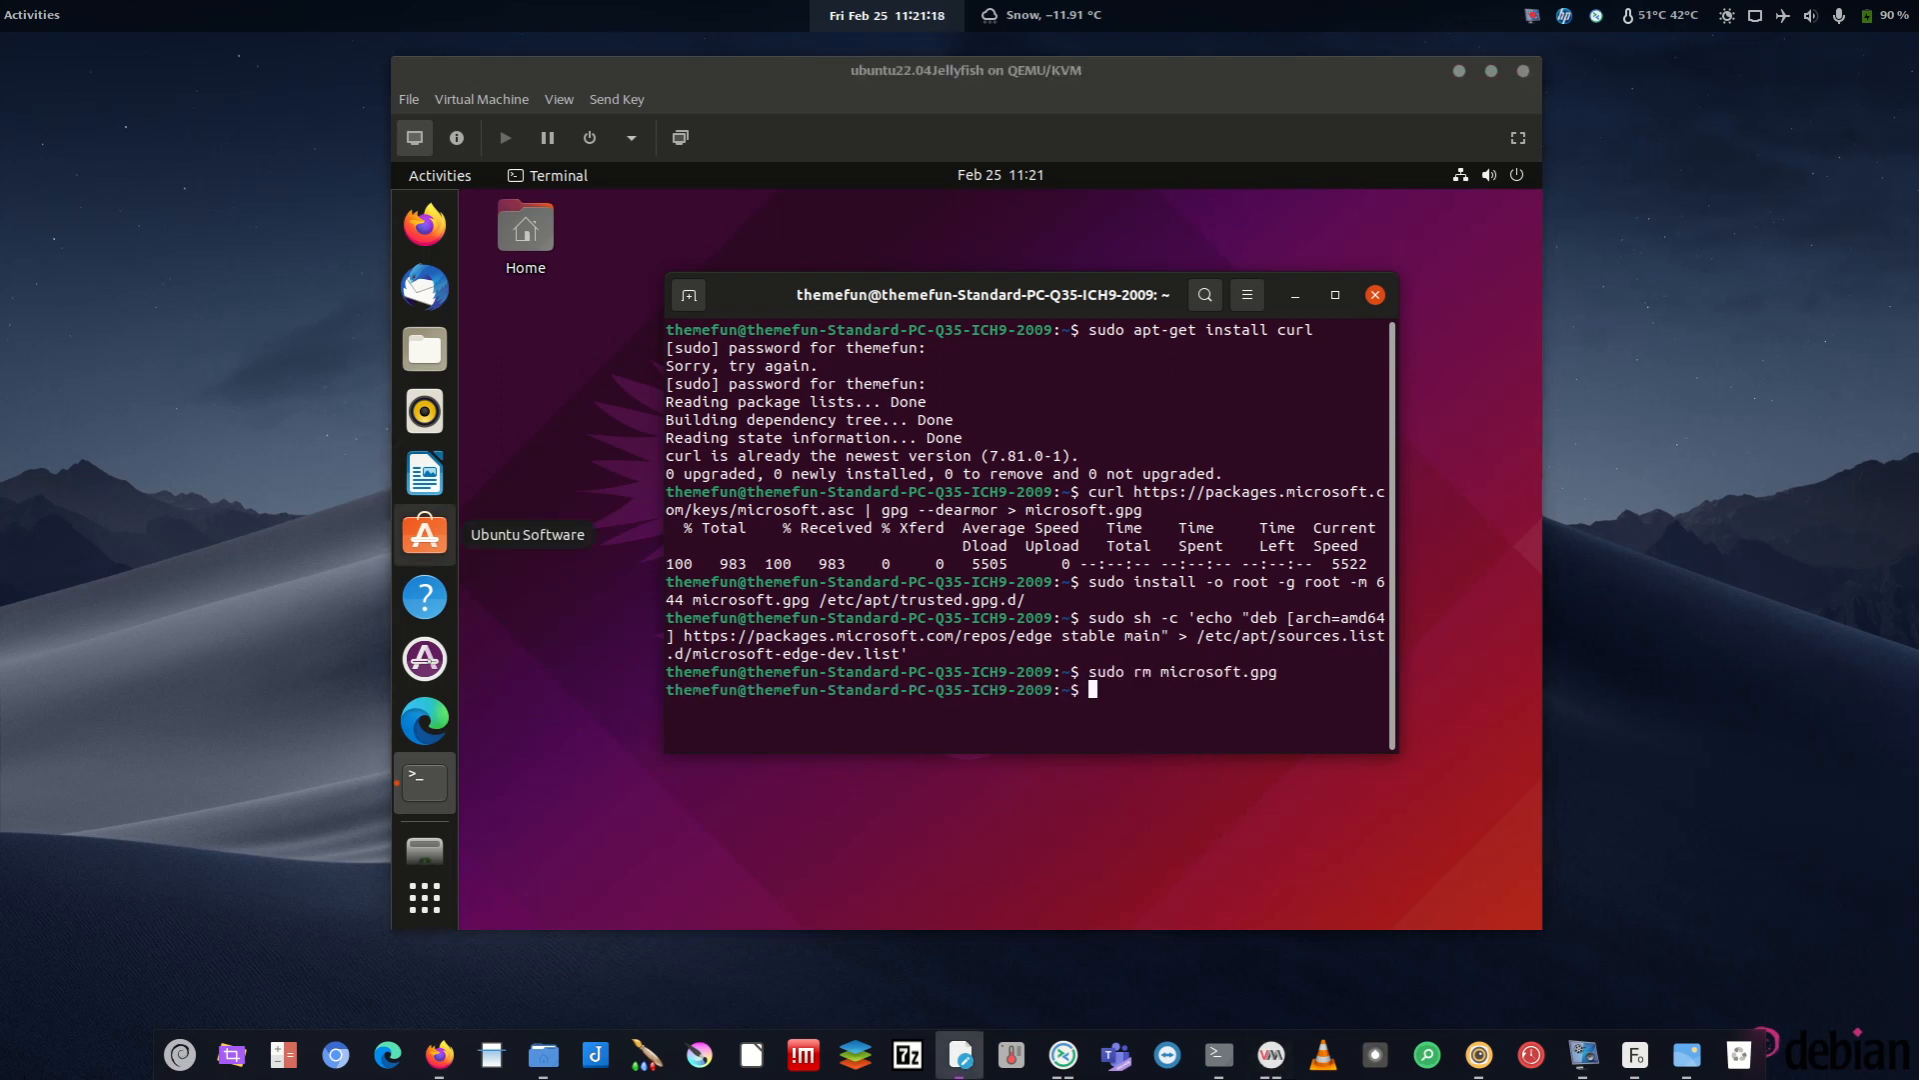
{"action": "key", "text": "alt+Tab"}
{"action": "right_click", "coordinate": [988, 701]}
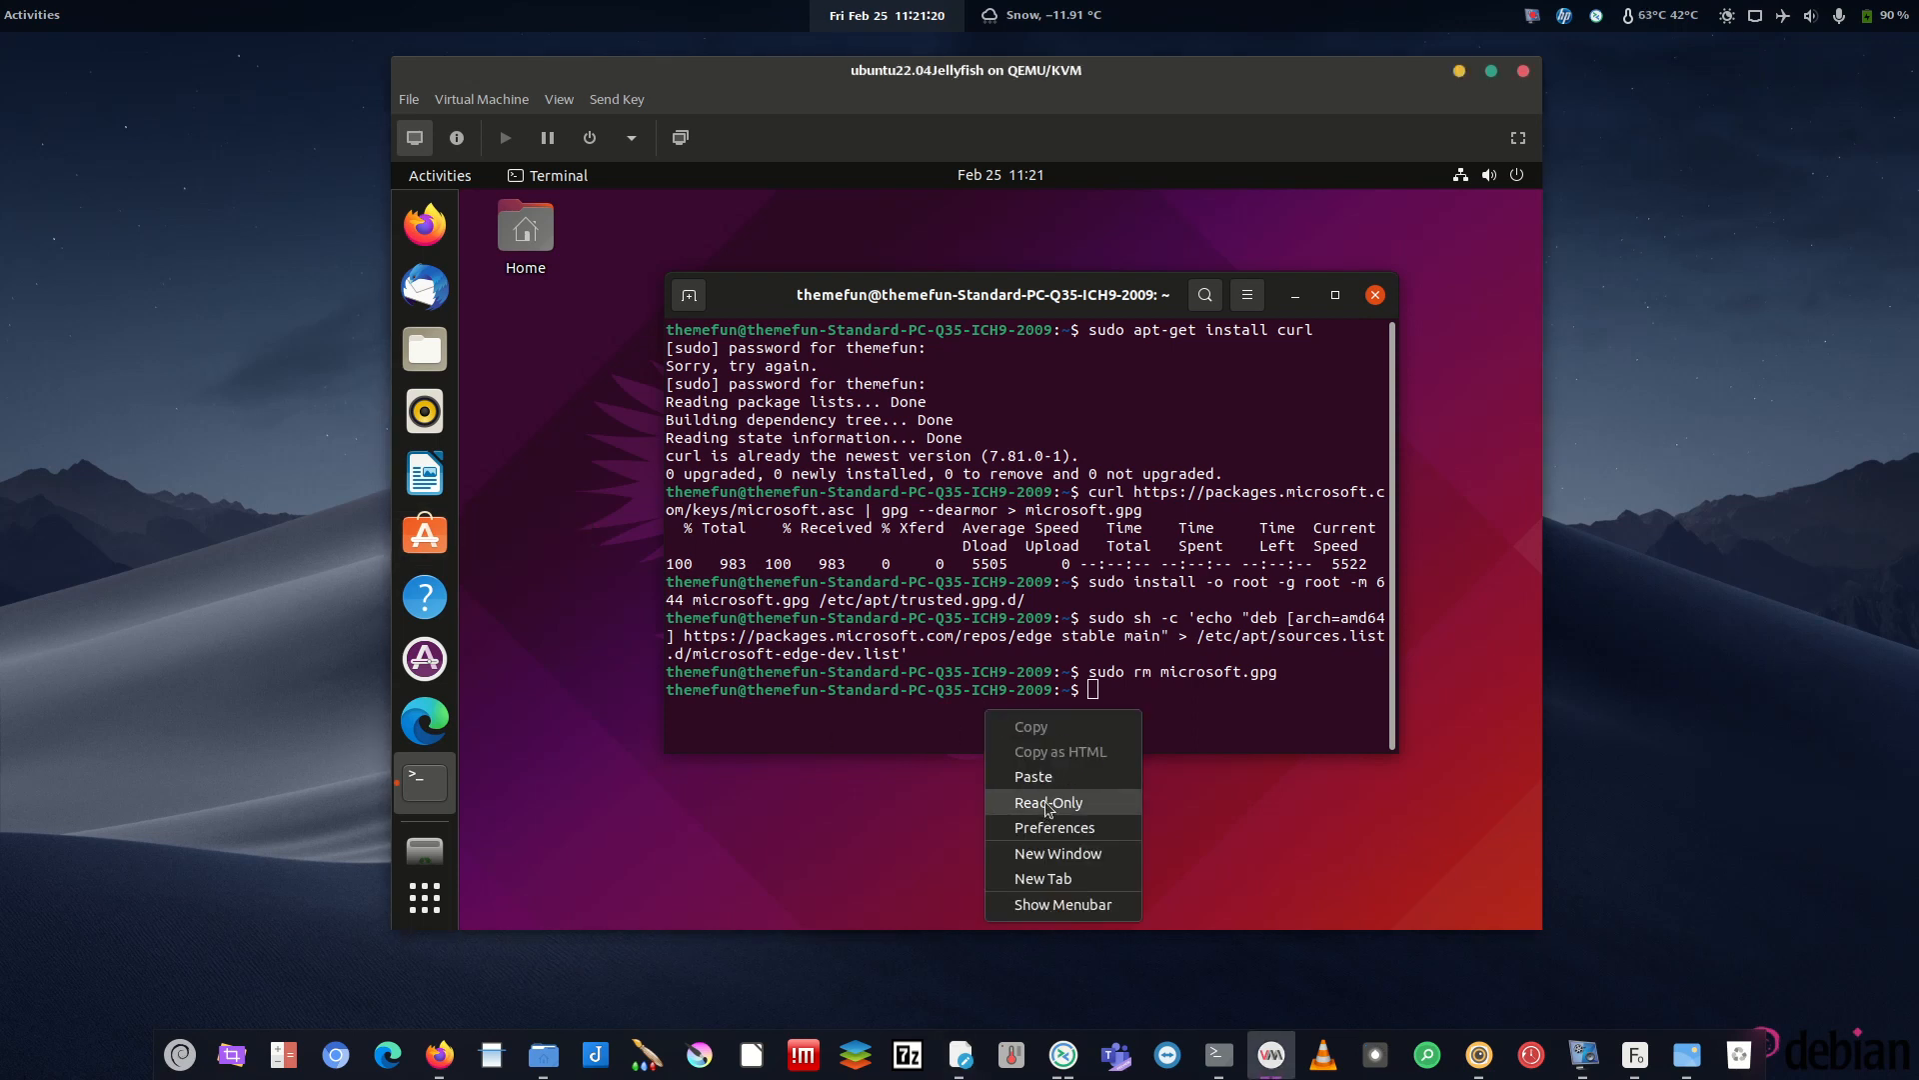
{"action": "left_click", "coordinate": [1050, 780]}
{"action": "key", "text": "Return"}
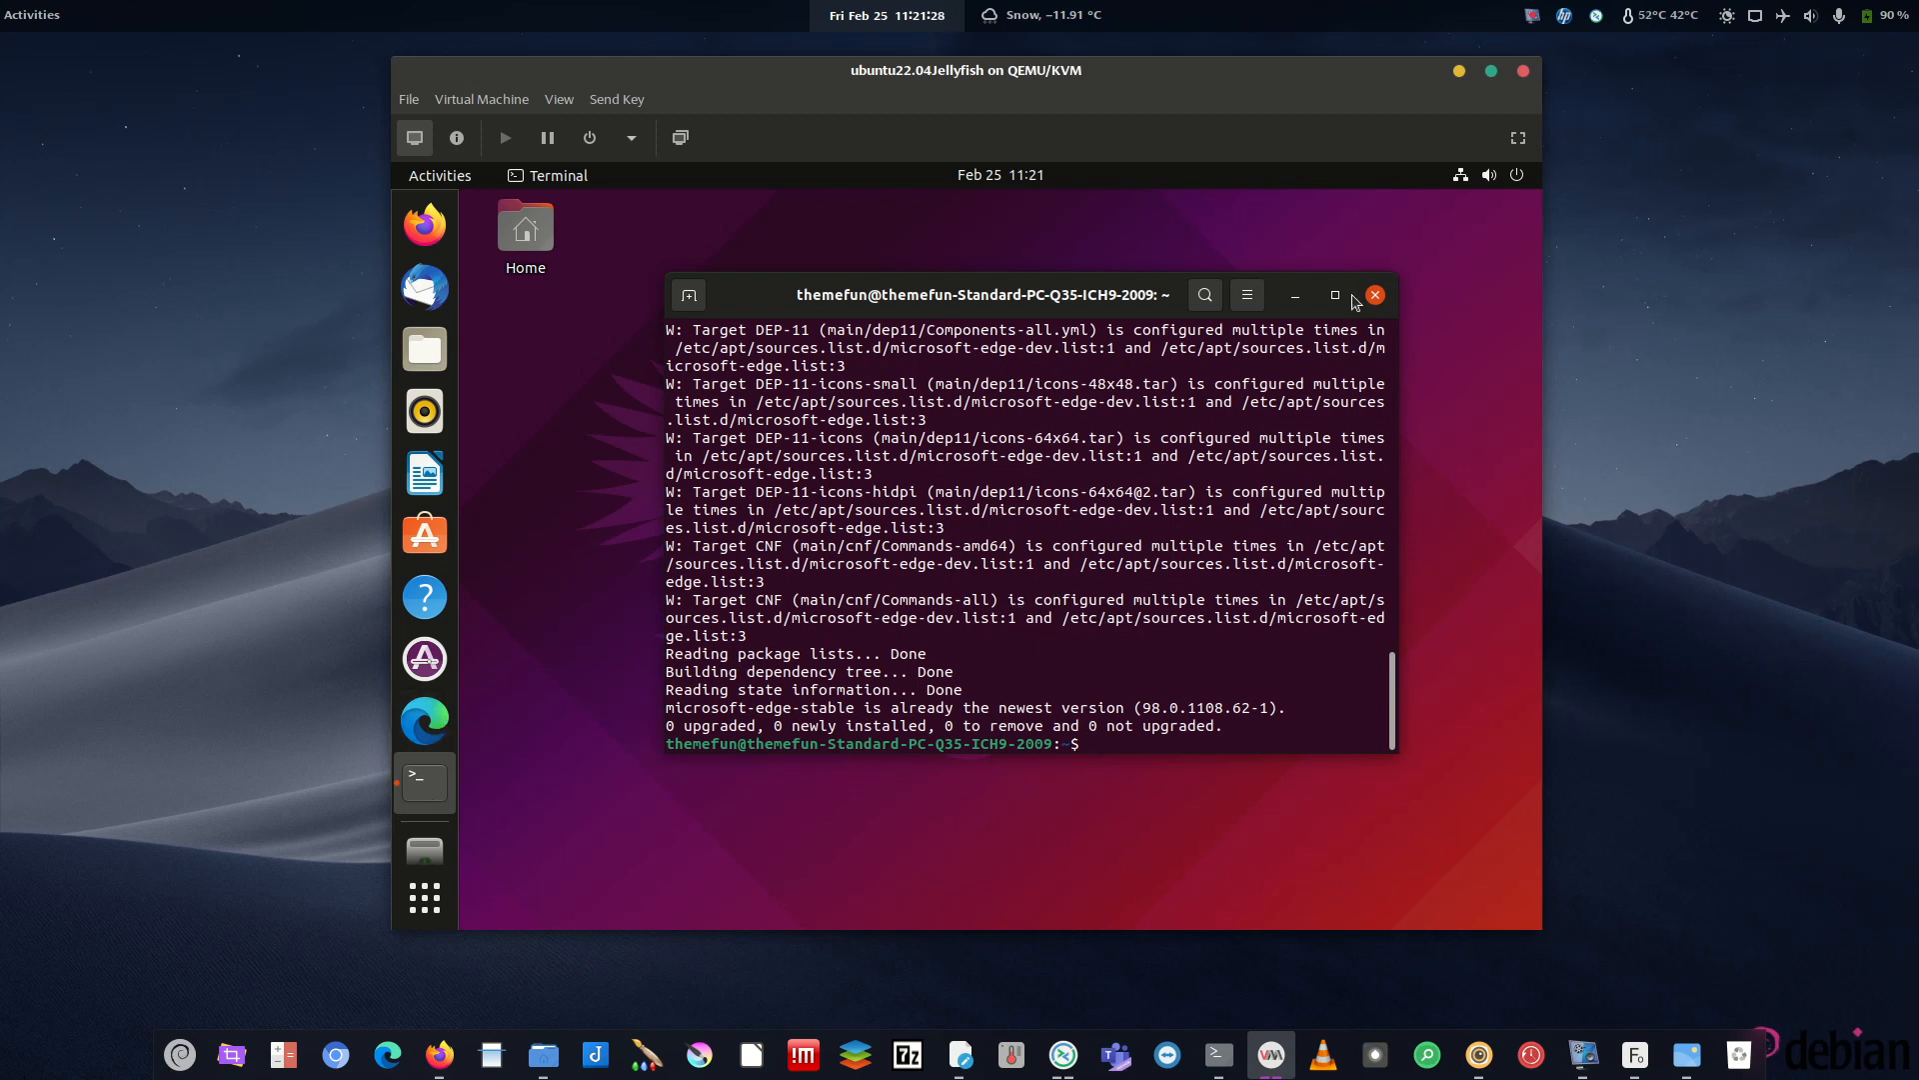
{"action": "left_click", "coordinate": [1295, 295]}
{"action": "left_click", "coordinate": [424, 720]}
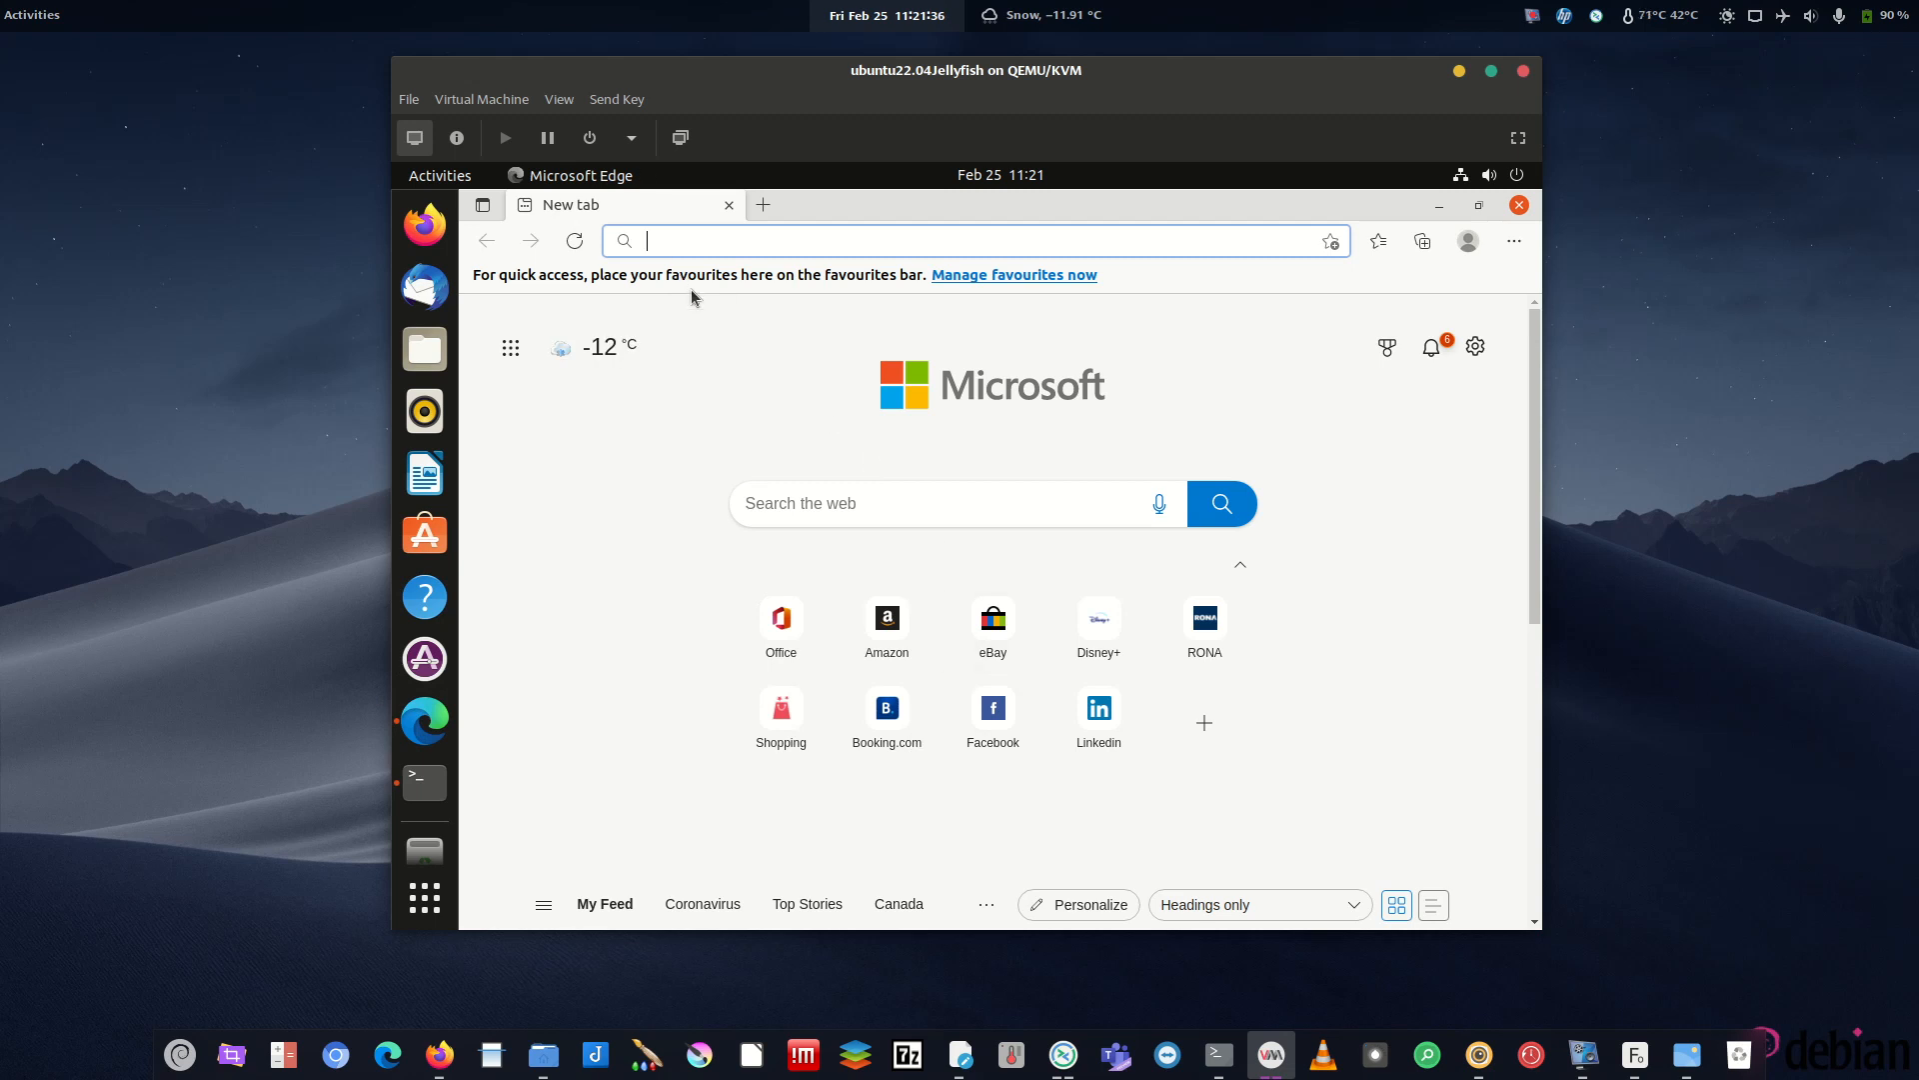
- Search 'gnome ext', open extensions.gnome.org, and follow its browser-integration install link
{"action": "type", "text": "gno"}
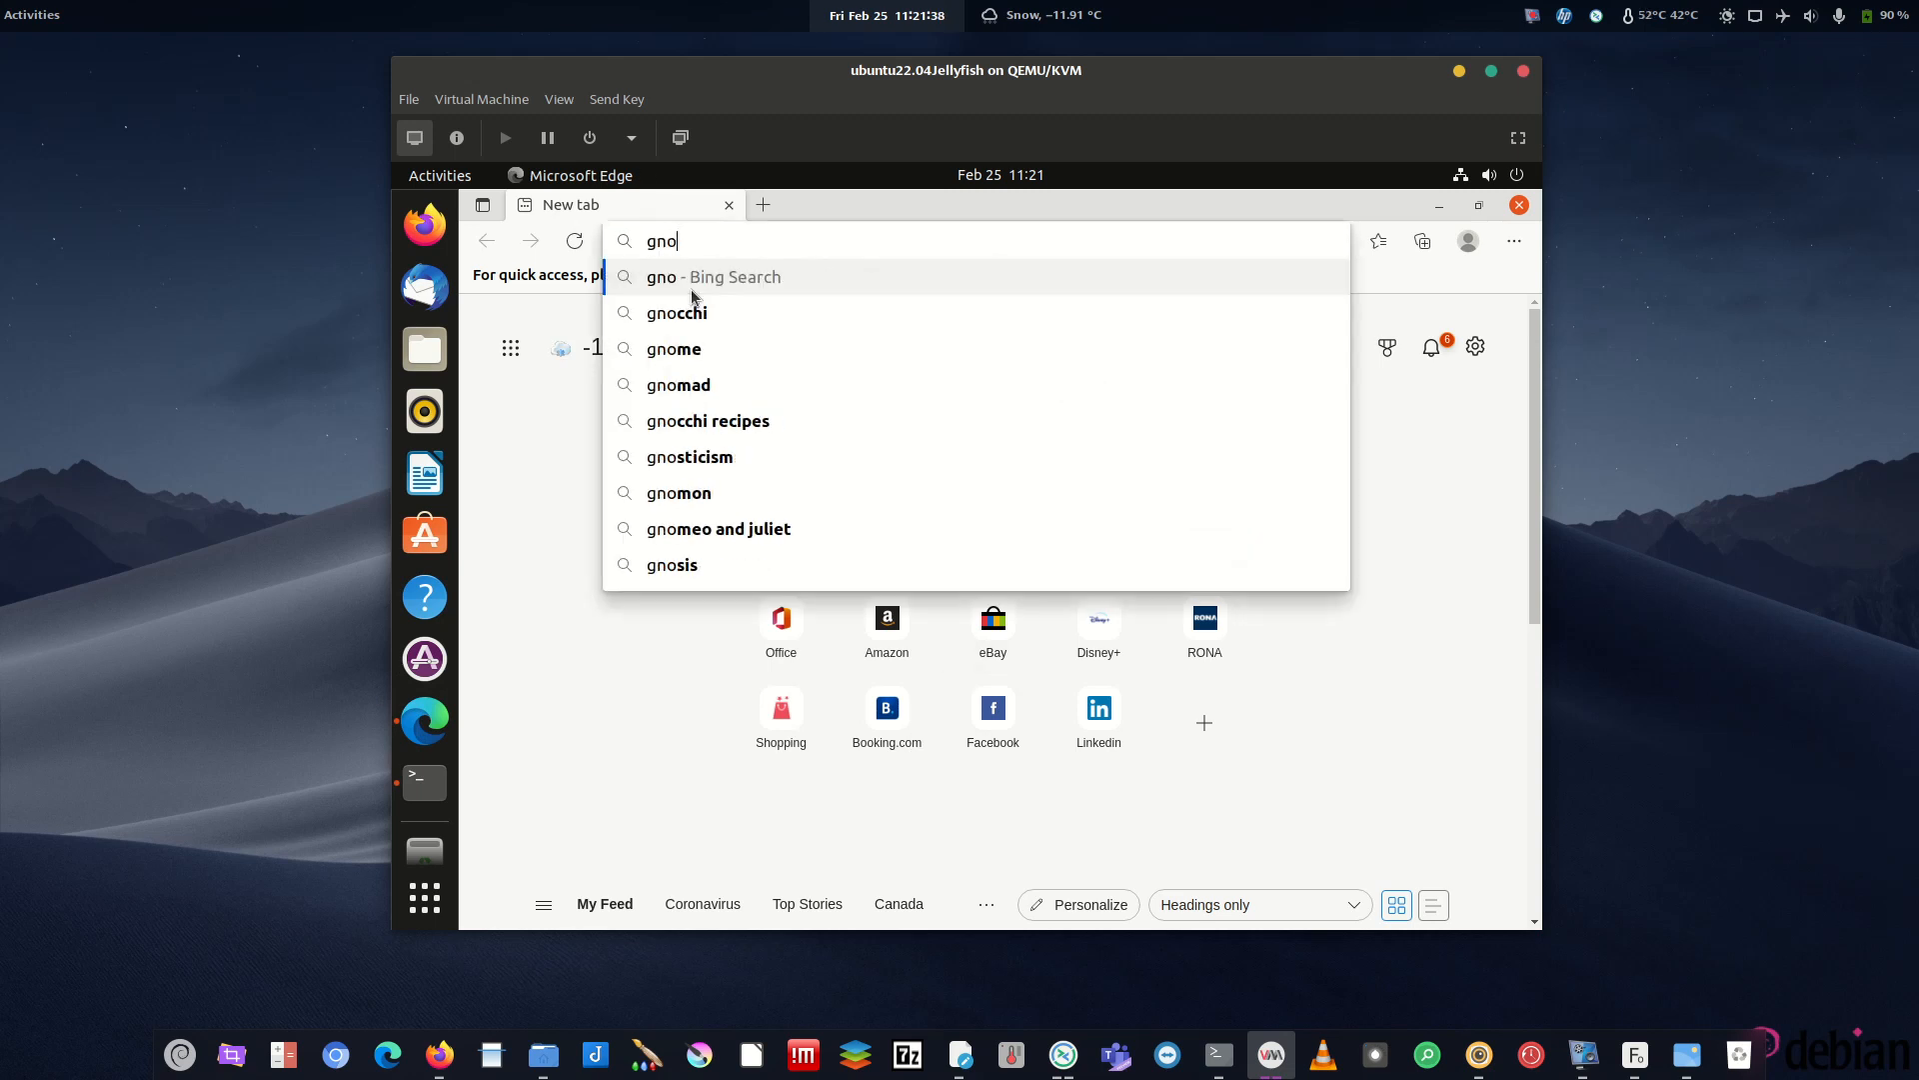
{"action": "type", "text": "me ext"}
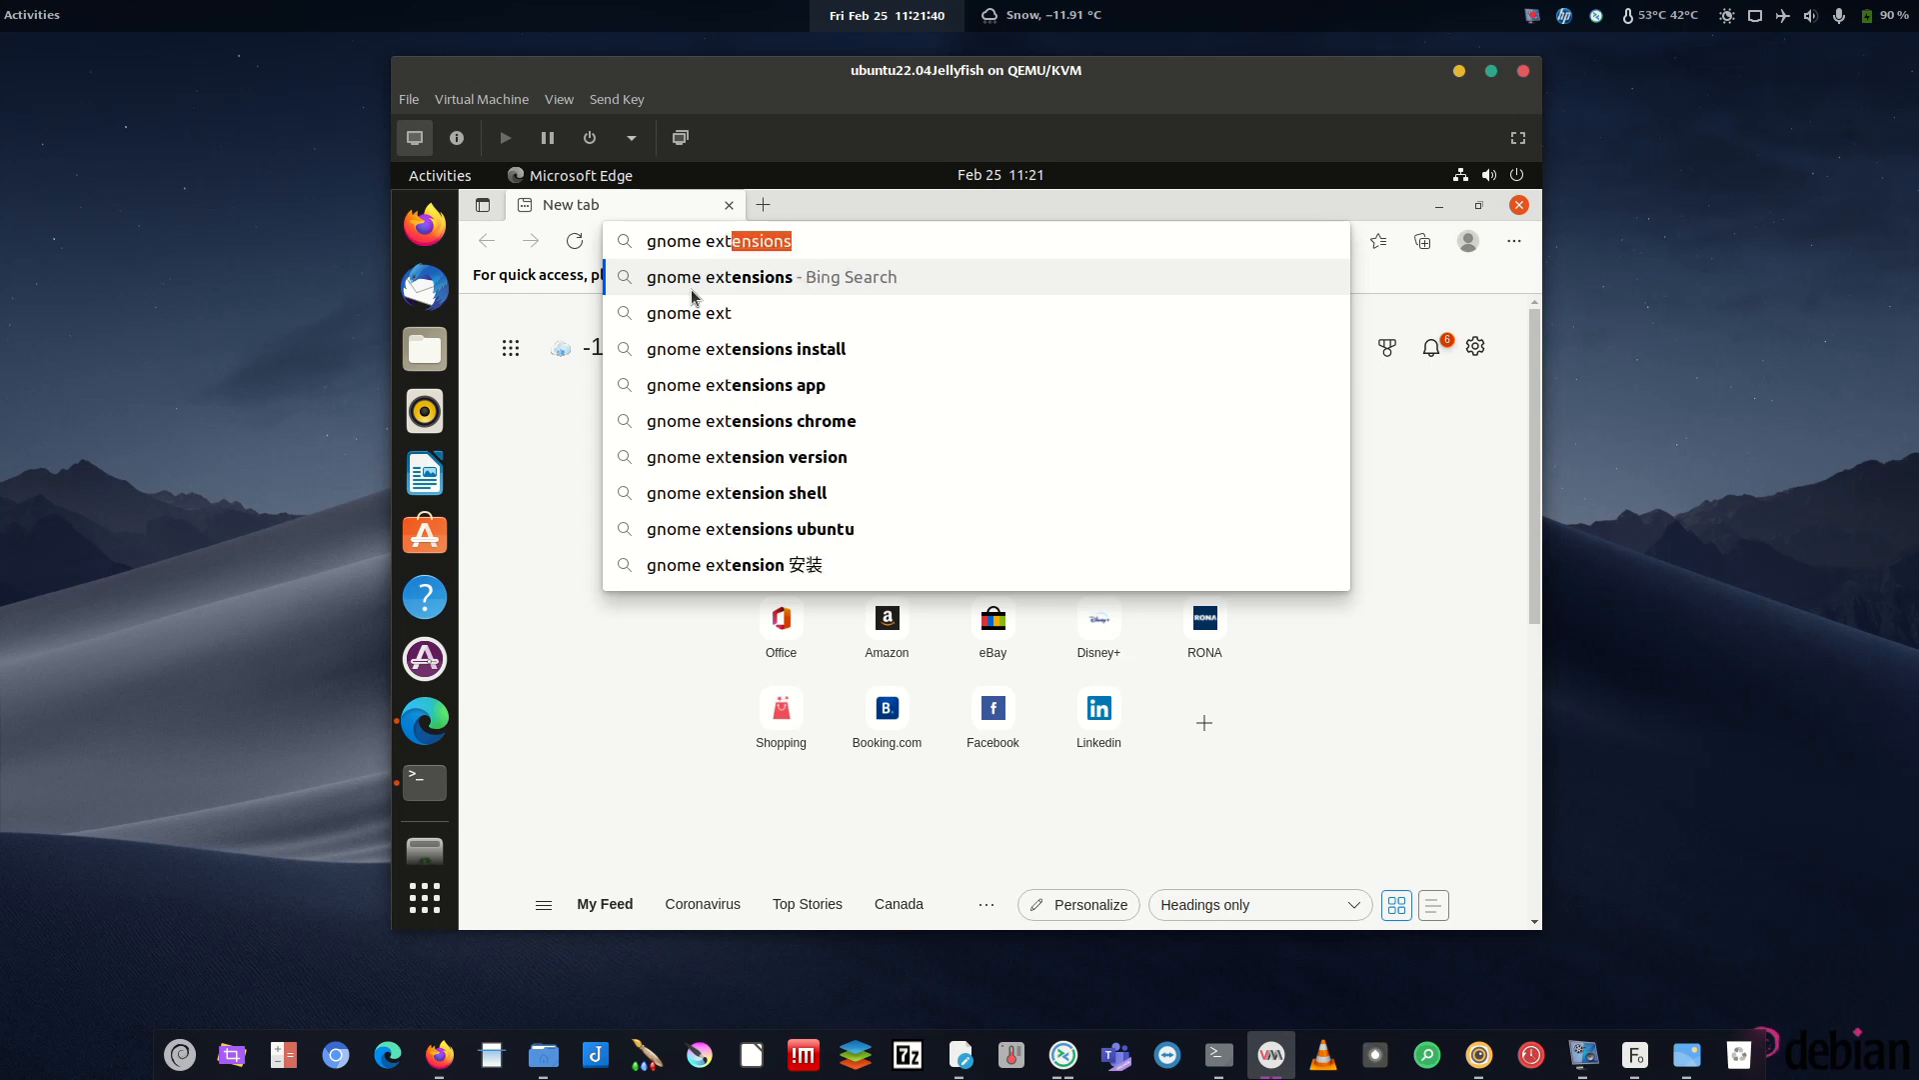
{"action": "key", "text": "Return"}
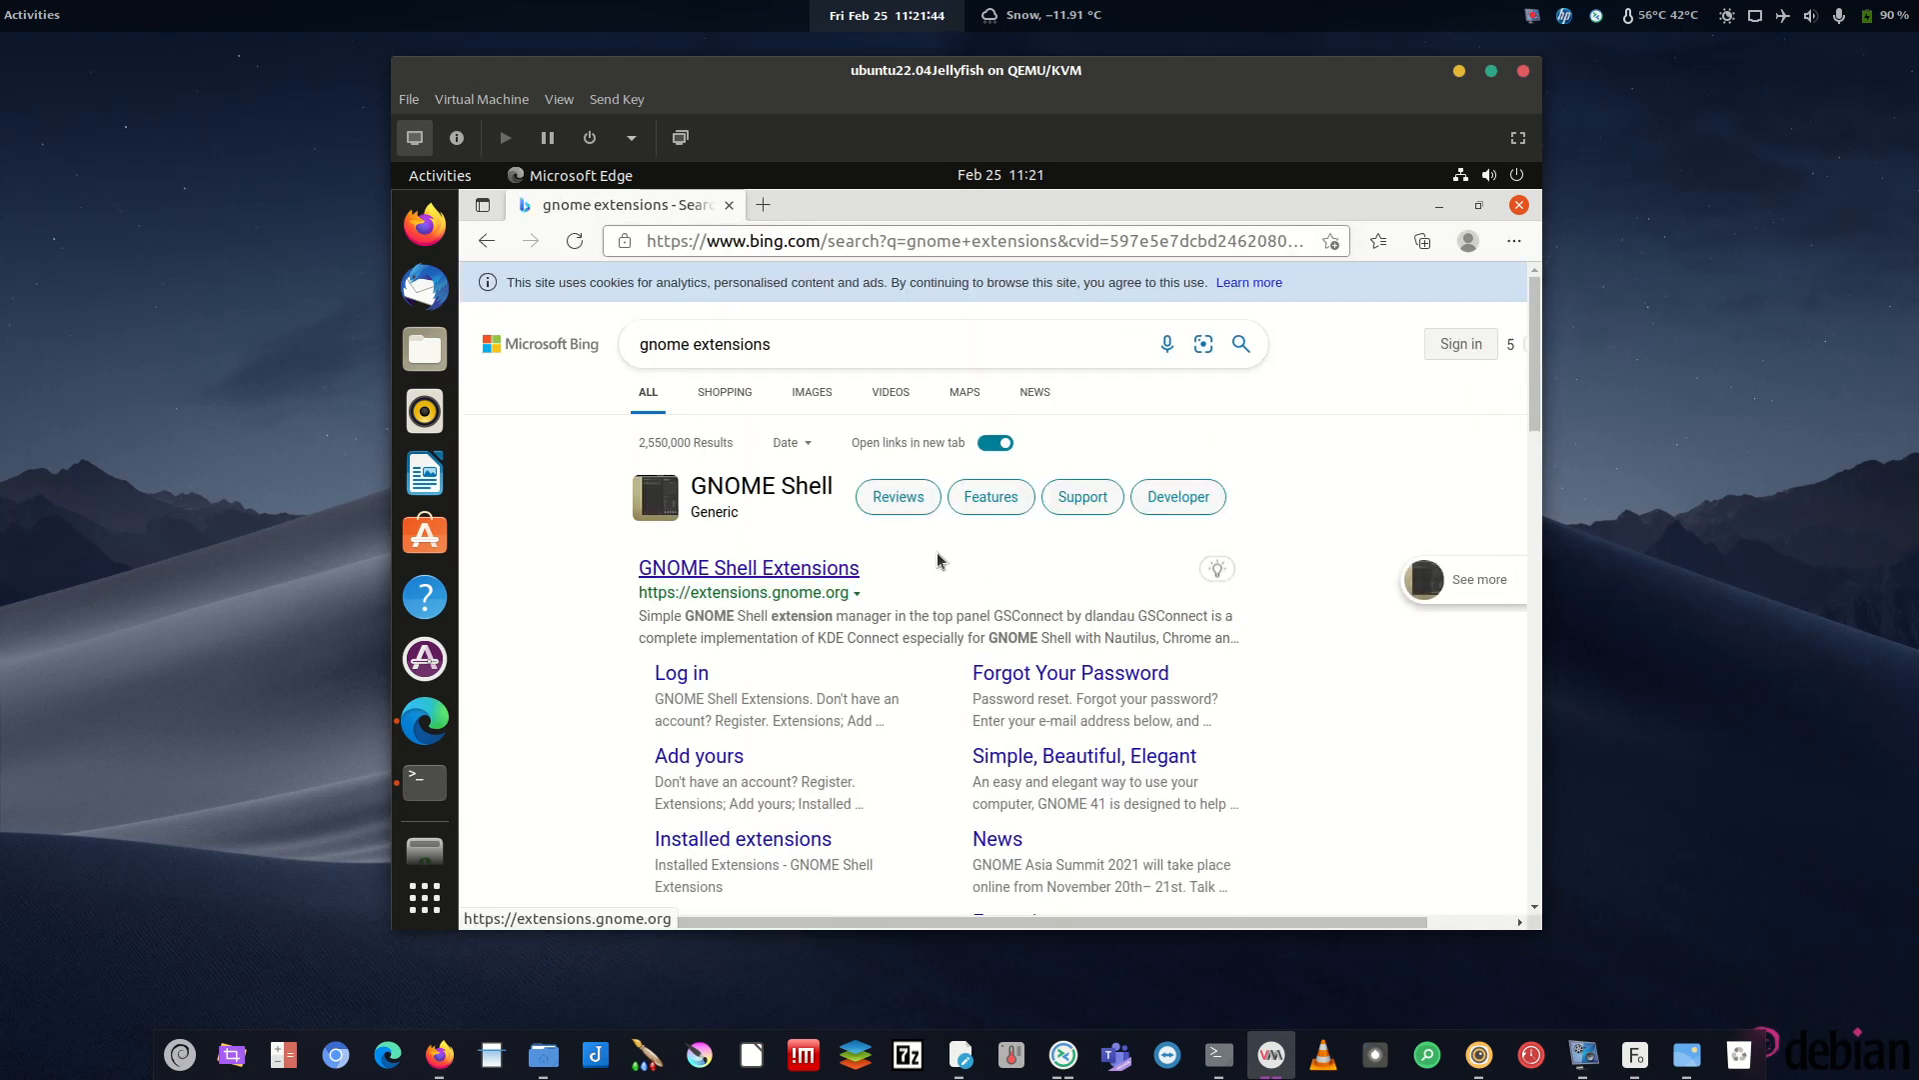
{"action": "left_click", "coordinate": [774, 570]}
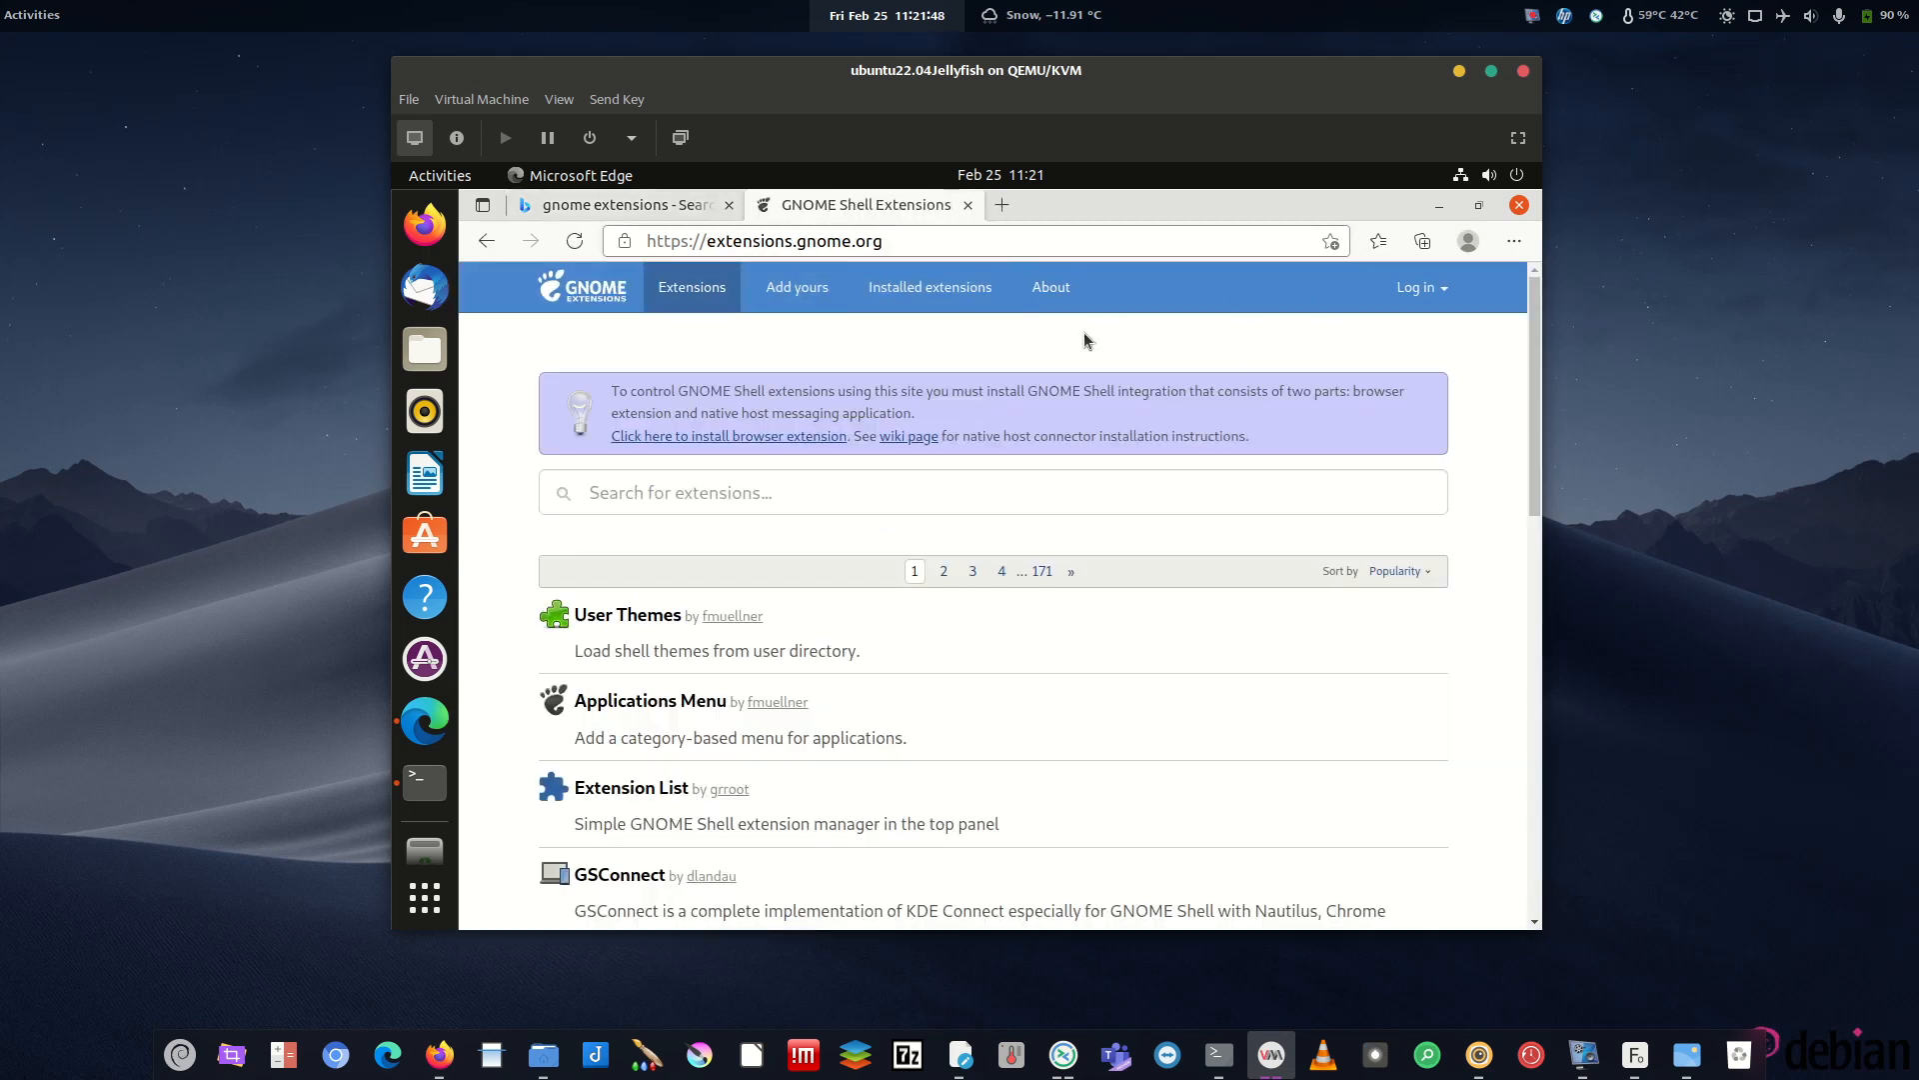
{"action": "left_click", "coordinate": [727, 442]}
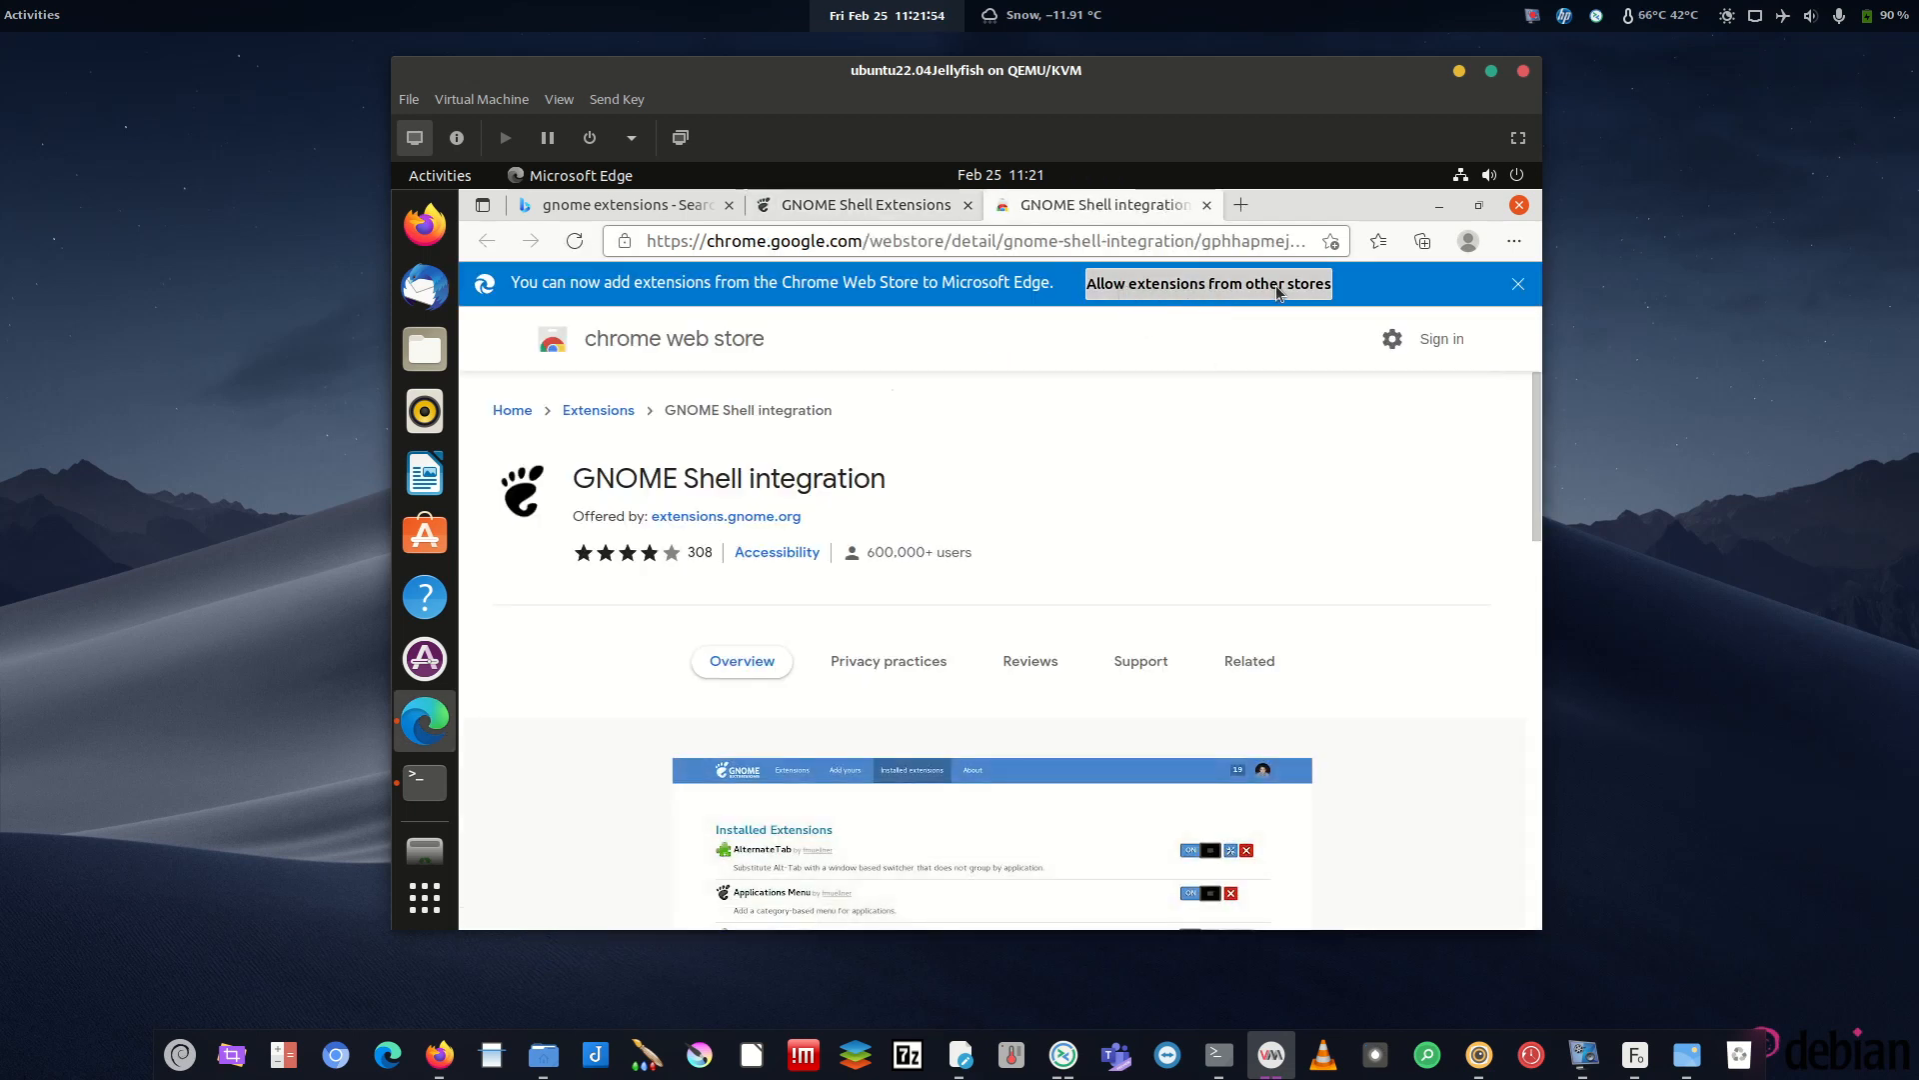
- Allow Edge to install extensions from other stores
{"action": "left_click", "coordinate": [1189, 285]}
{"action": "left_click", "coordinate": [1101, 397]}
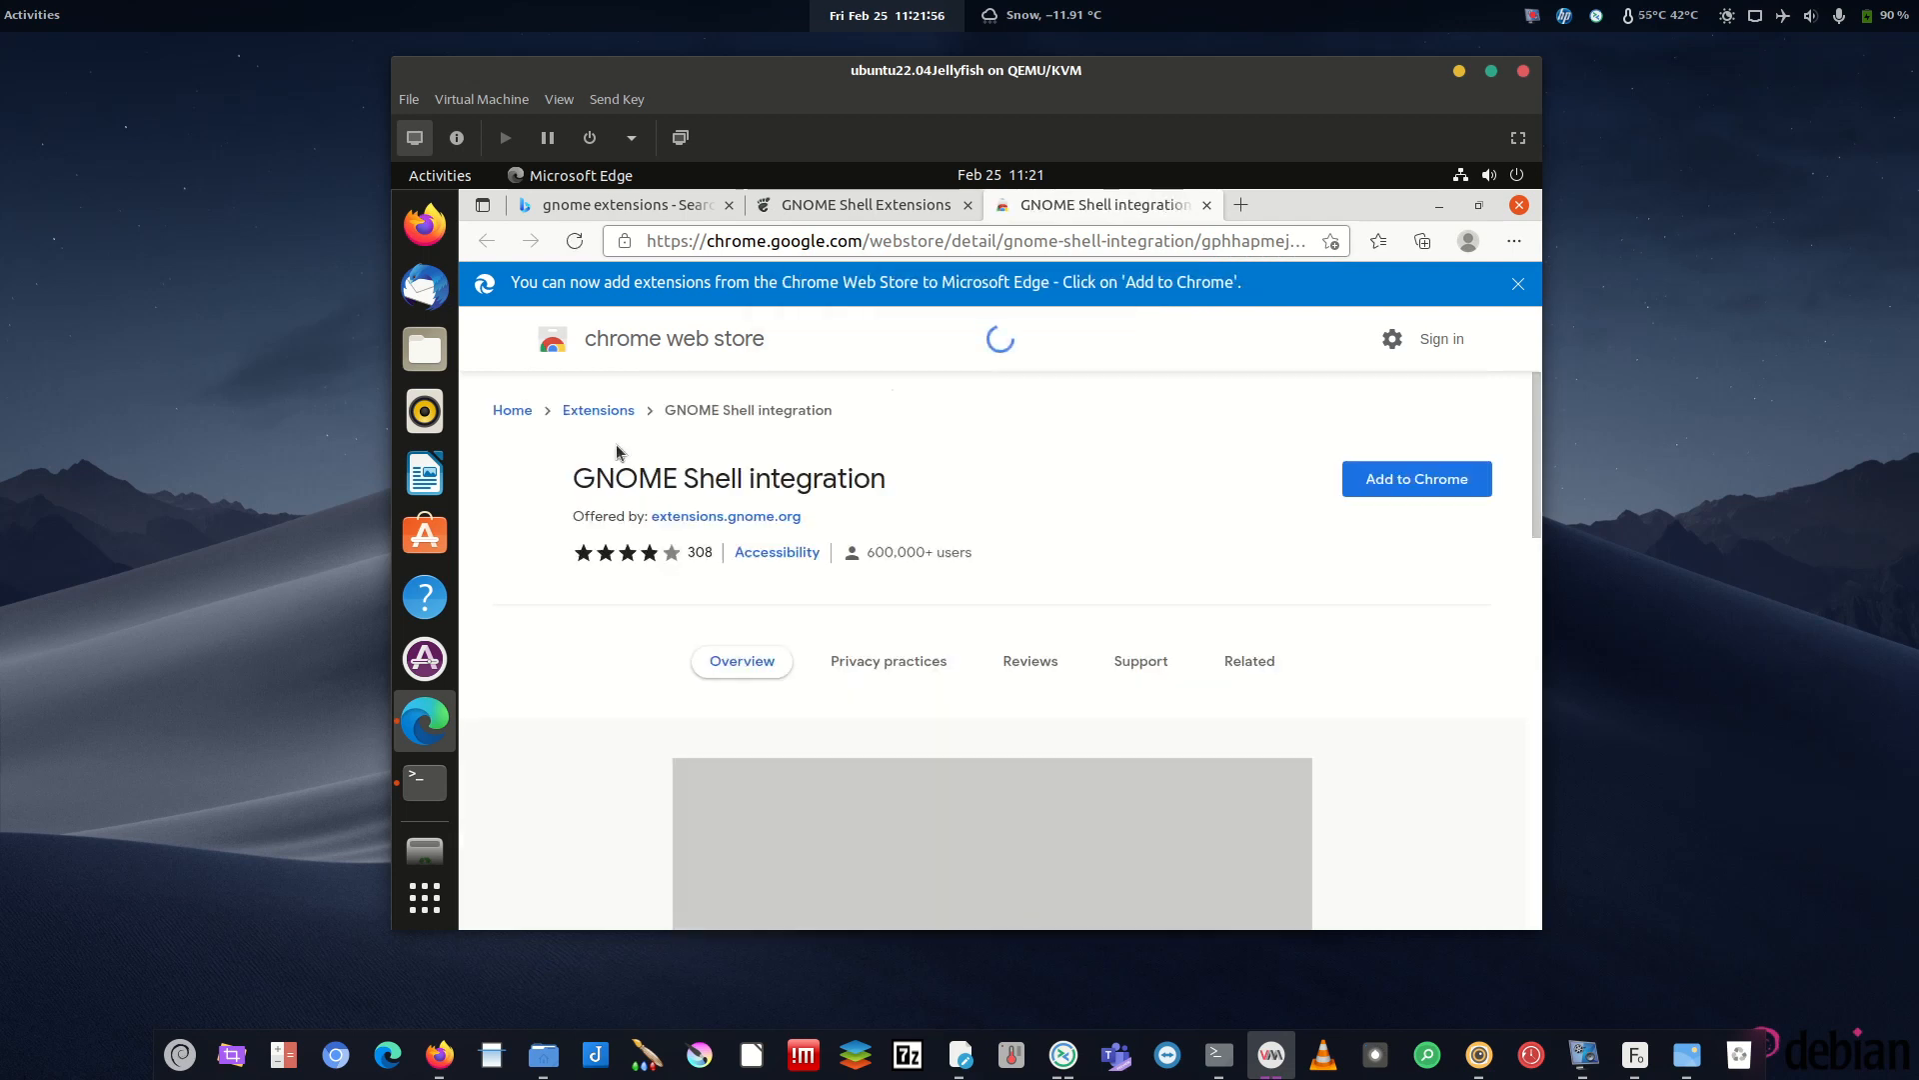
{"action": "left_click_drag", "start_coordinate": [663, 480], "coordinate": [869, 482]}
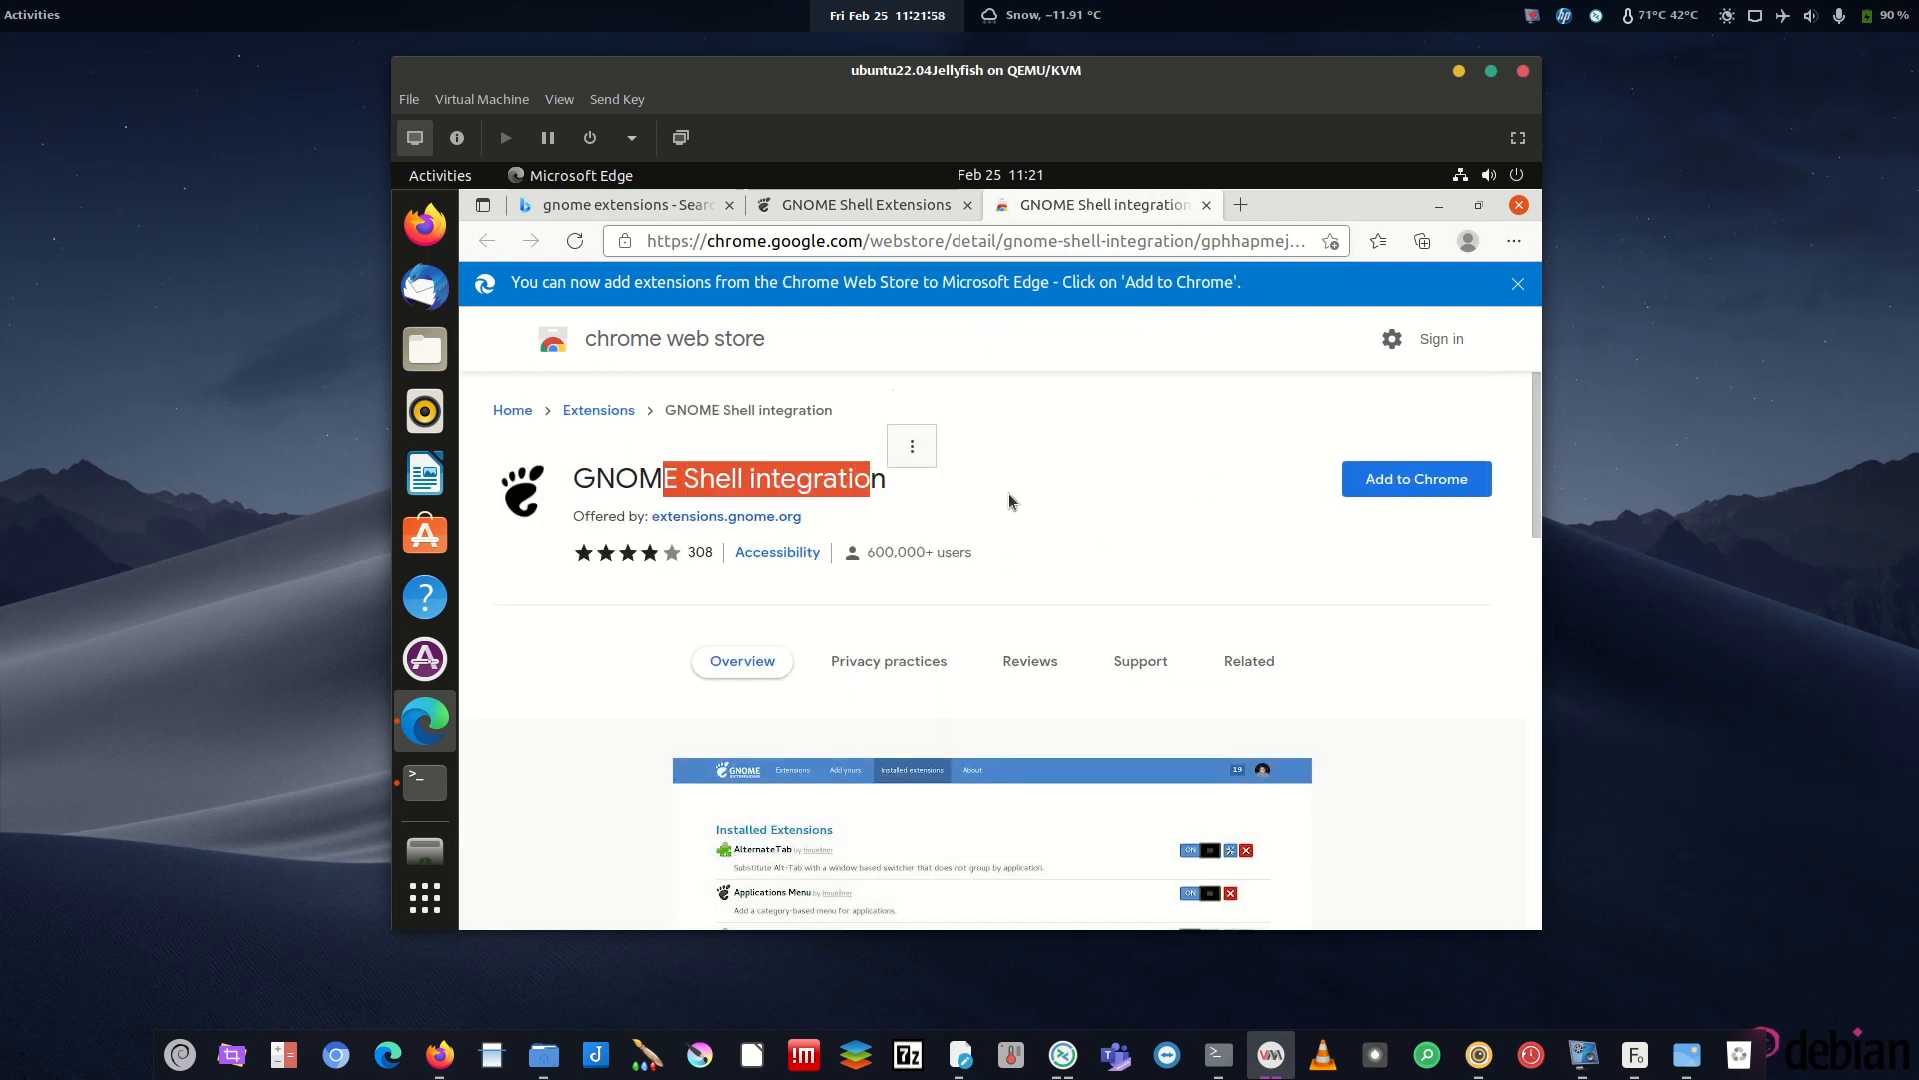
- Add GNOME Shell integration to Edge, then reopen extensions.gnome.org from its toolbar icon
{"action": "left_click", "coordinate": [1408, 481]}
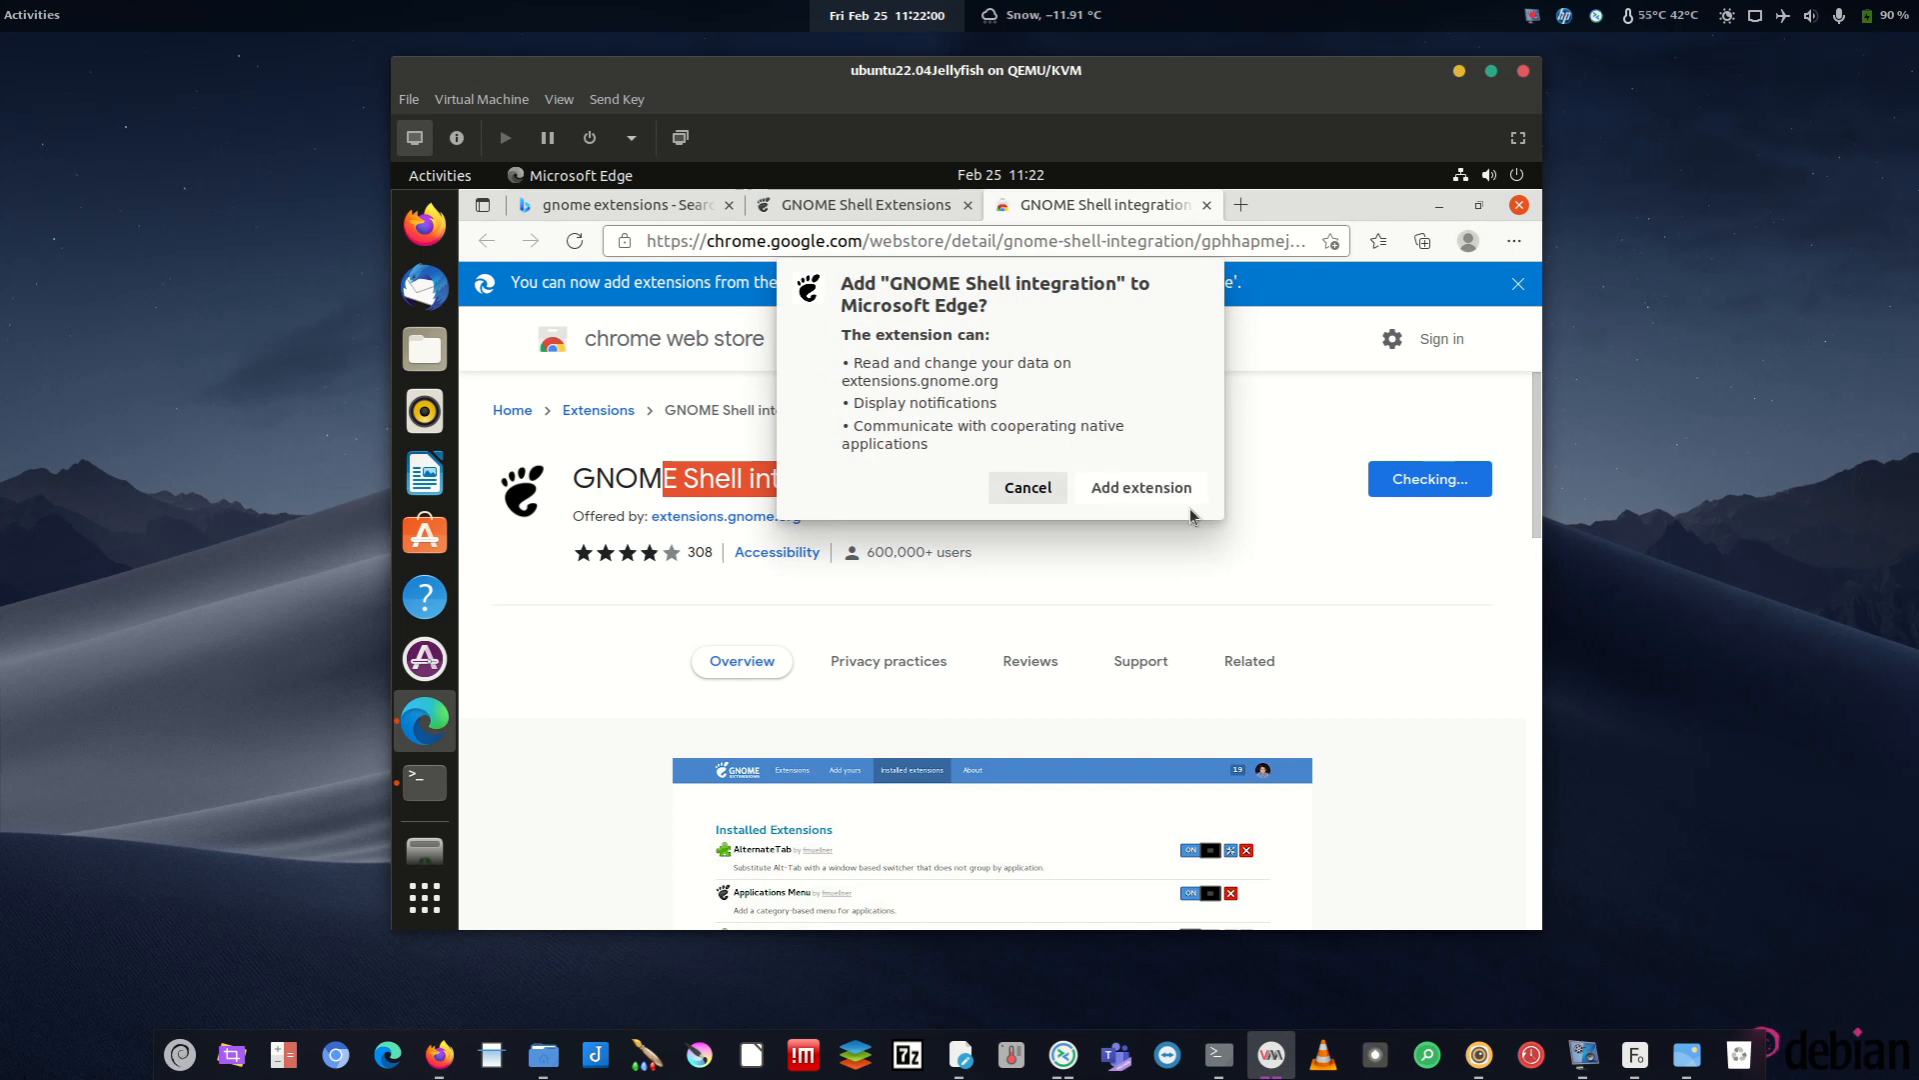
{"action": "left_click", "coordinate": [1141, 488]}
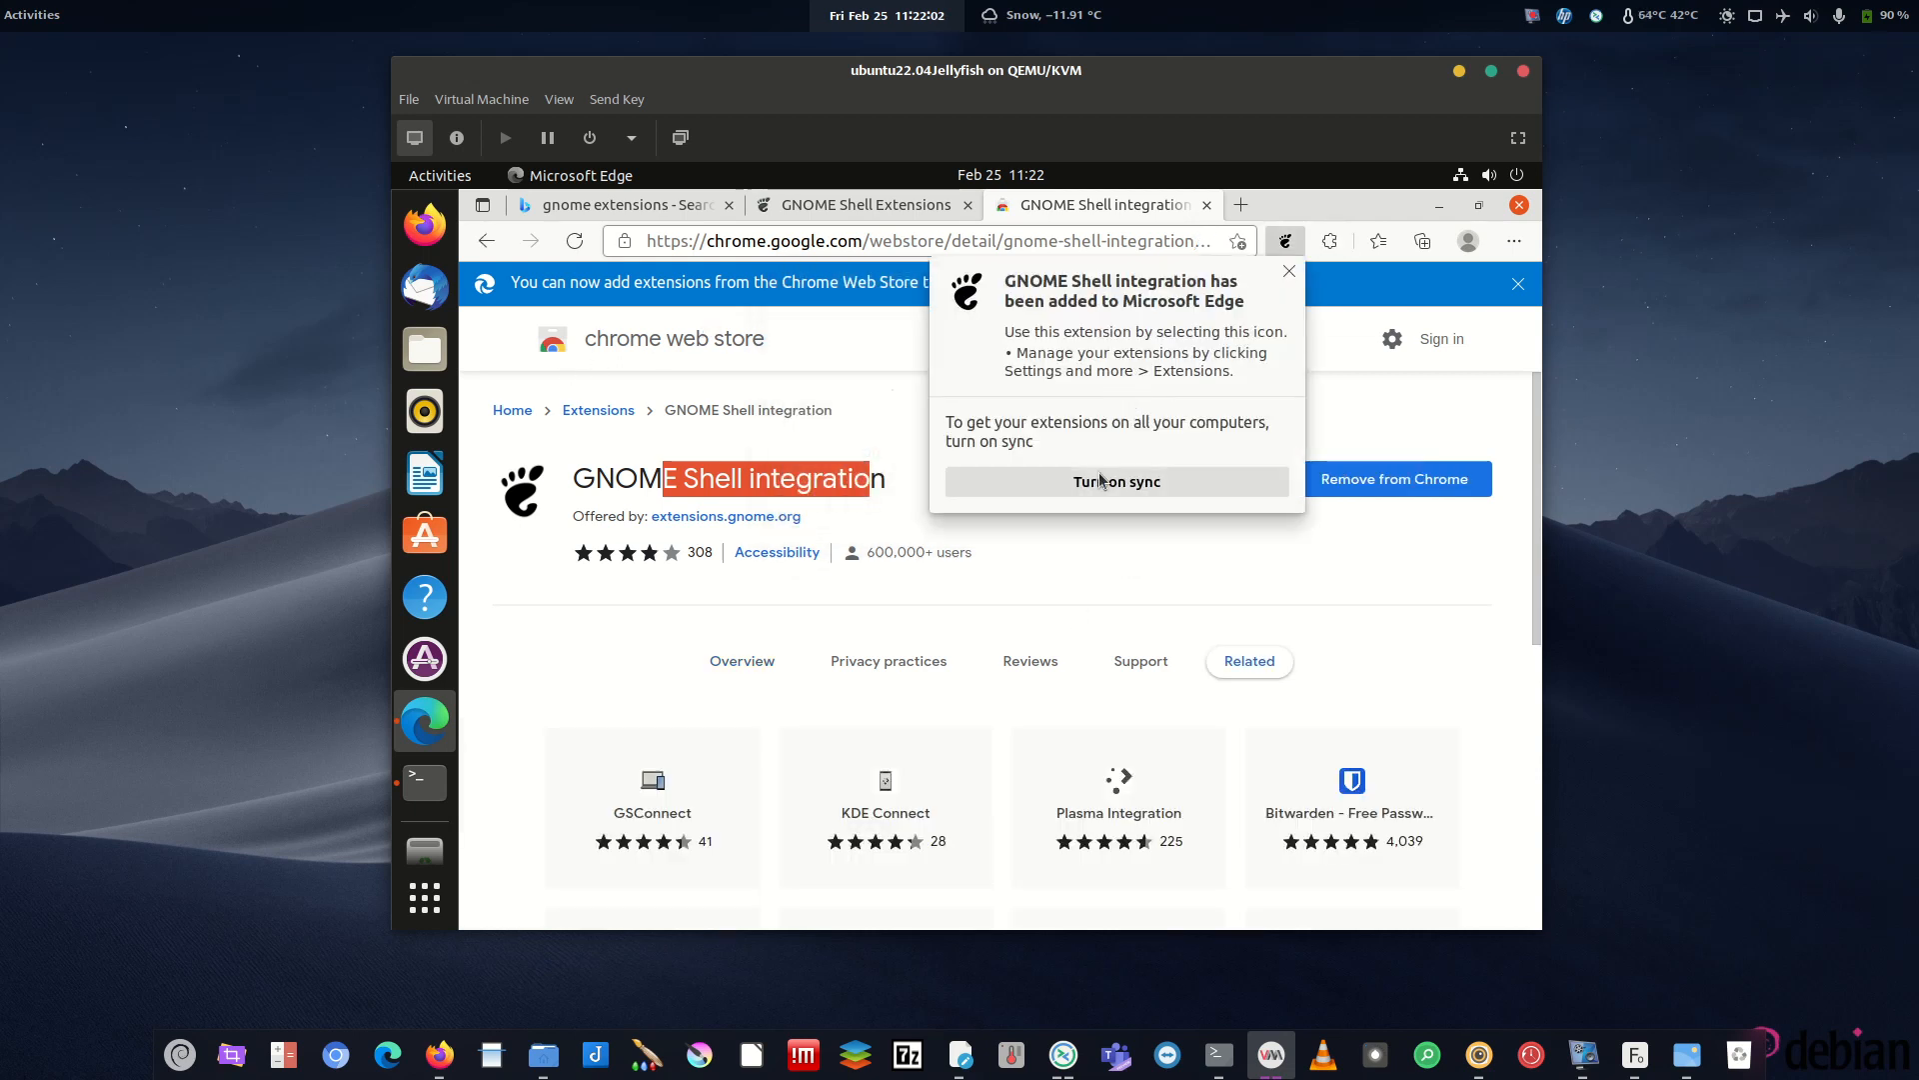
{"action": "left_click", "coordinate": [1290, 272]}
{"action": "left_click", "coordinate": [1286, 241]}
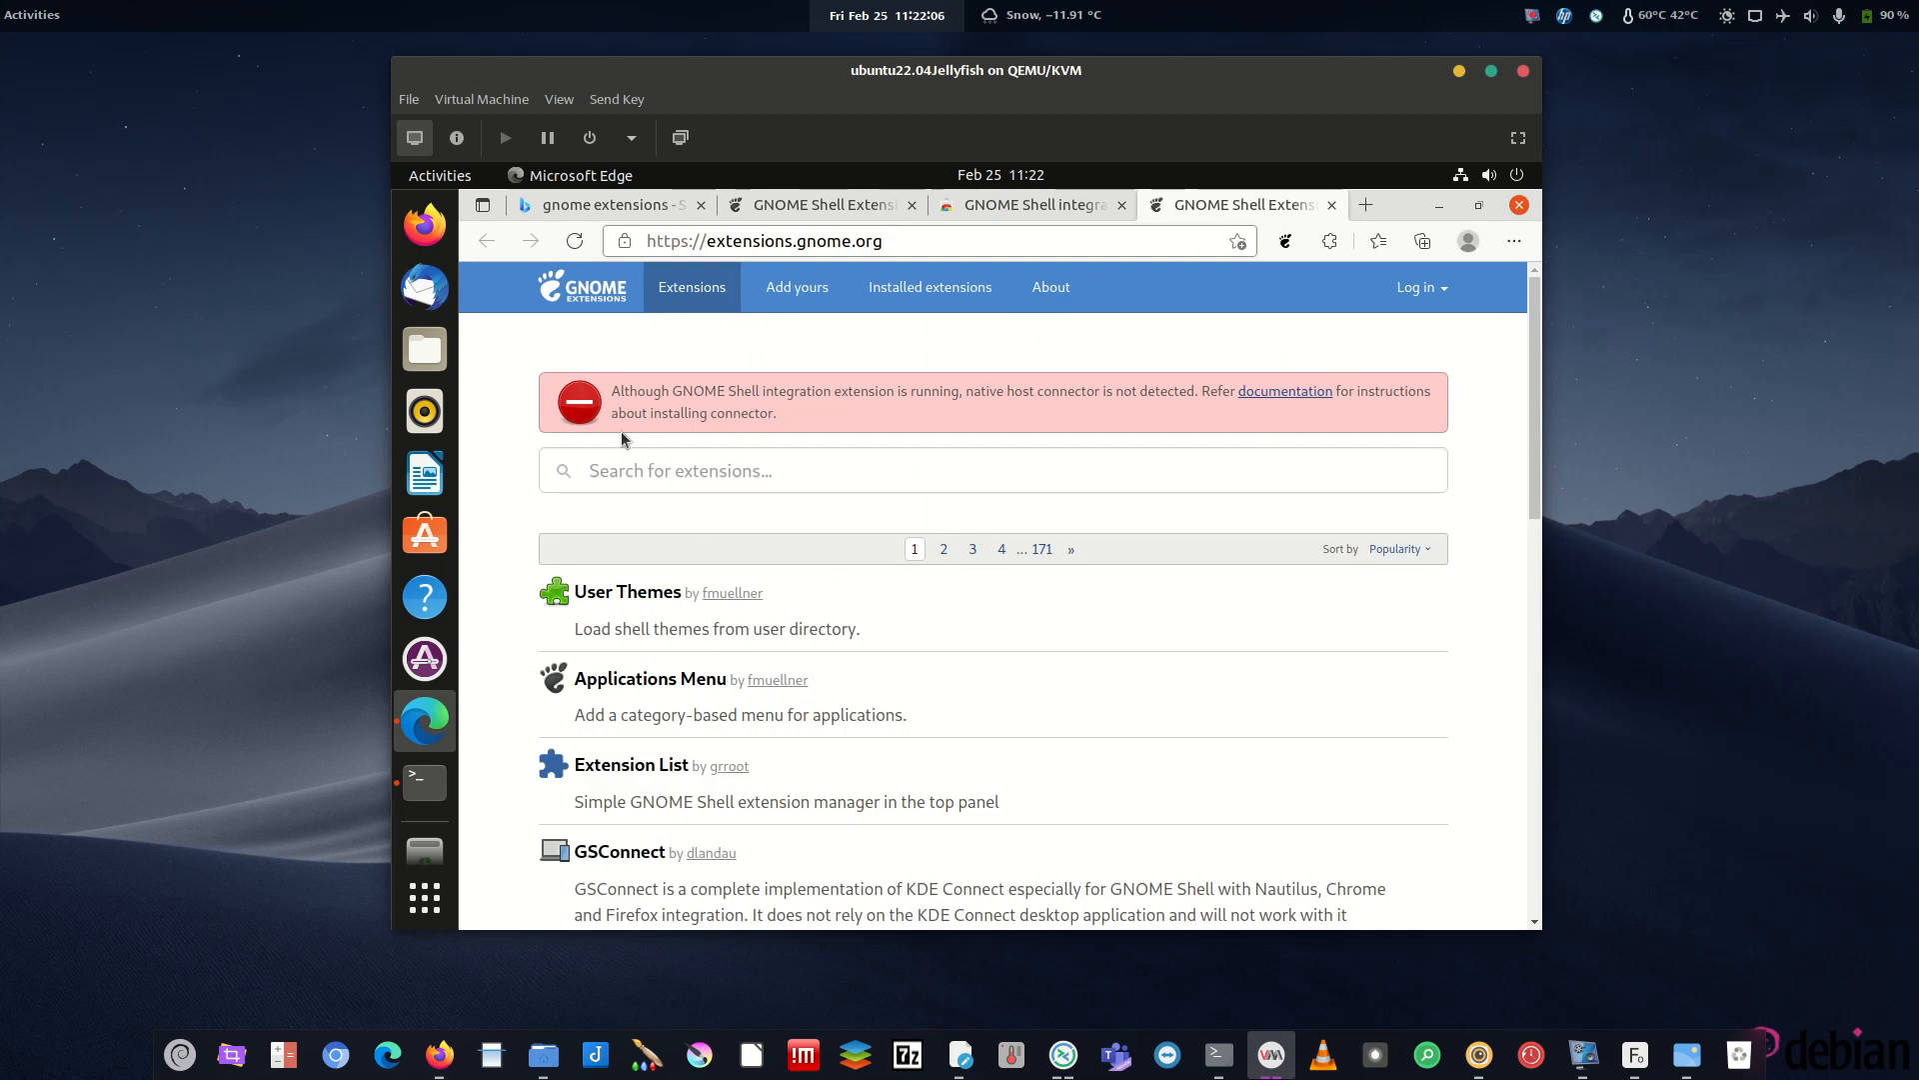
- View the Installed Extensions page, then close and relaunch Microsoft Edge
{"action": "scroll", "coordinate": [950, 650], "scroll_direction": "down", "scroll_amount": 1}
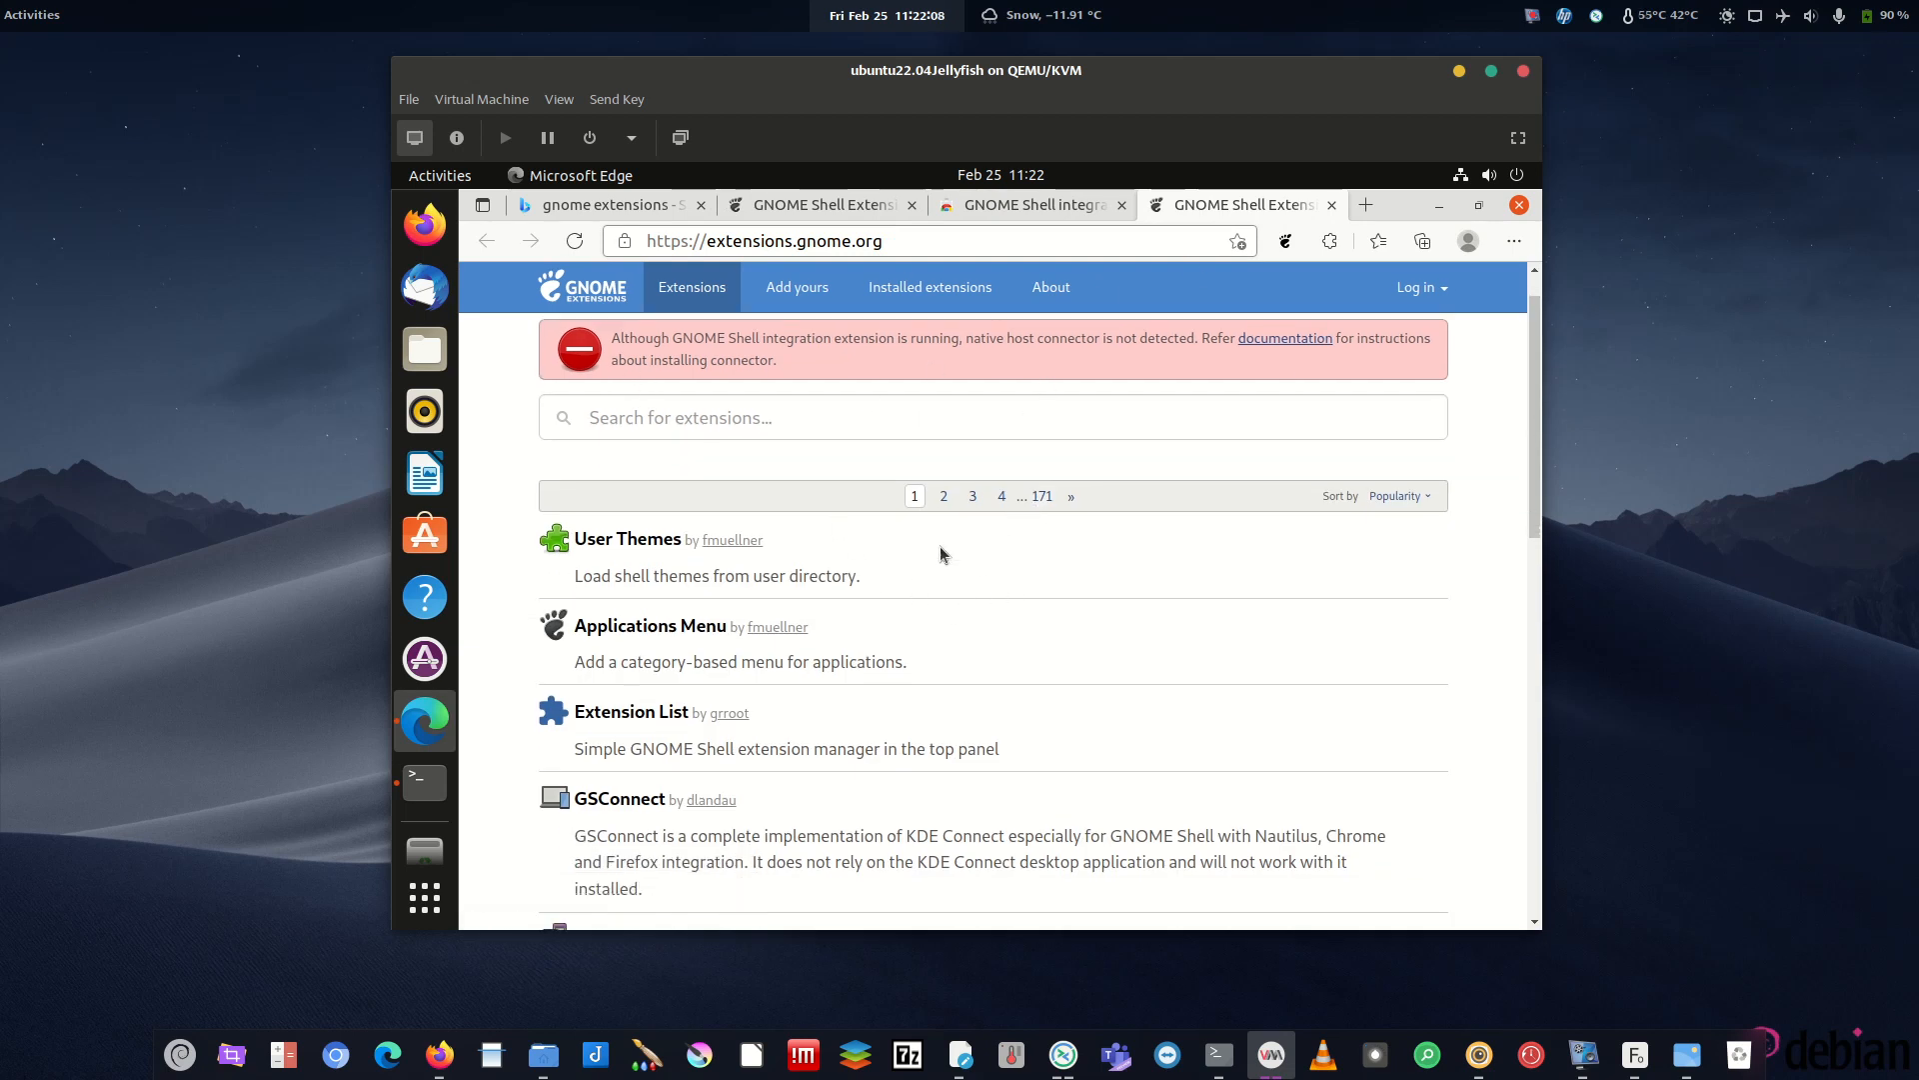
{"action": "left_click", "coordinate": [941, 284]}
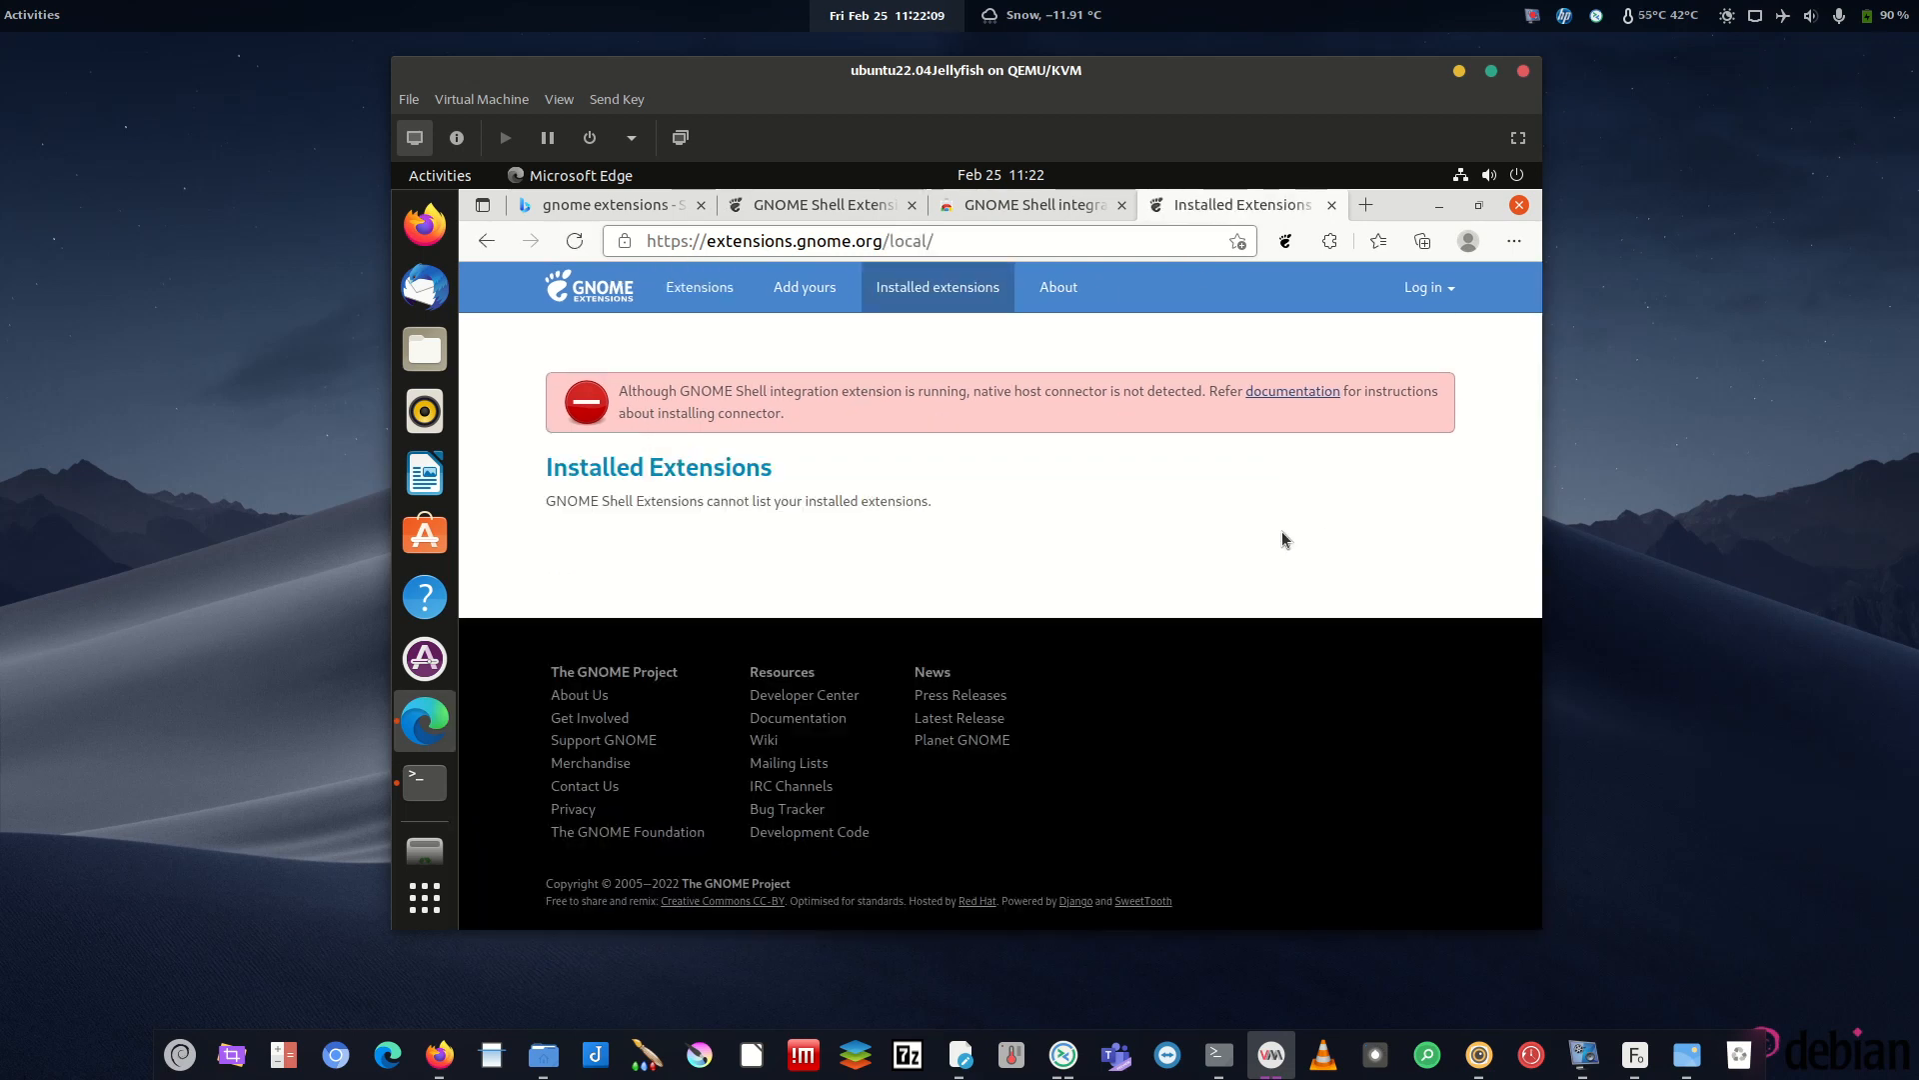
{"action": "left_click", "coordinate": [1520, 205]}
{"action": "left_click", "coordinate": [425, 720]}
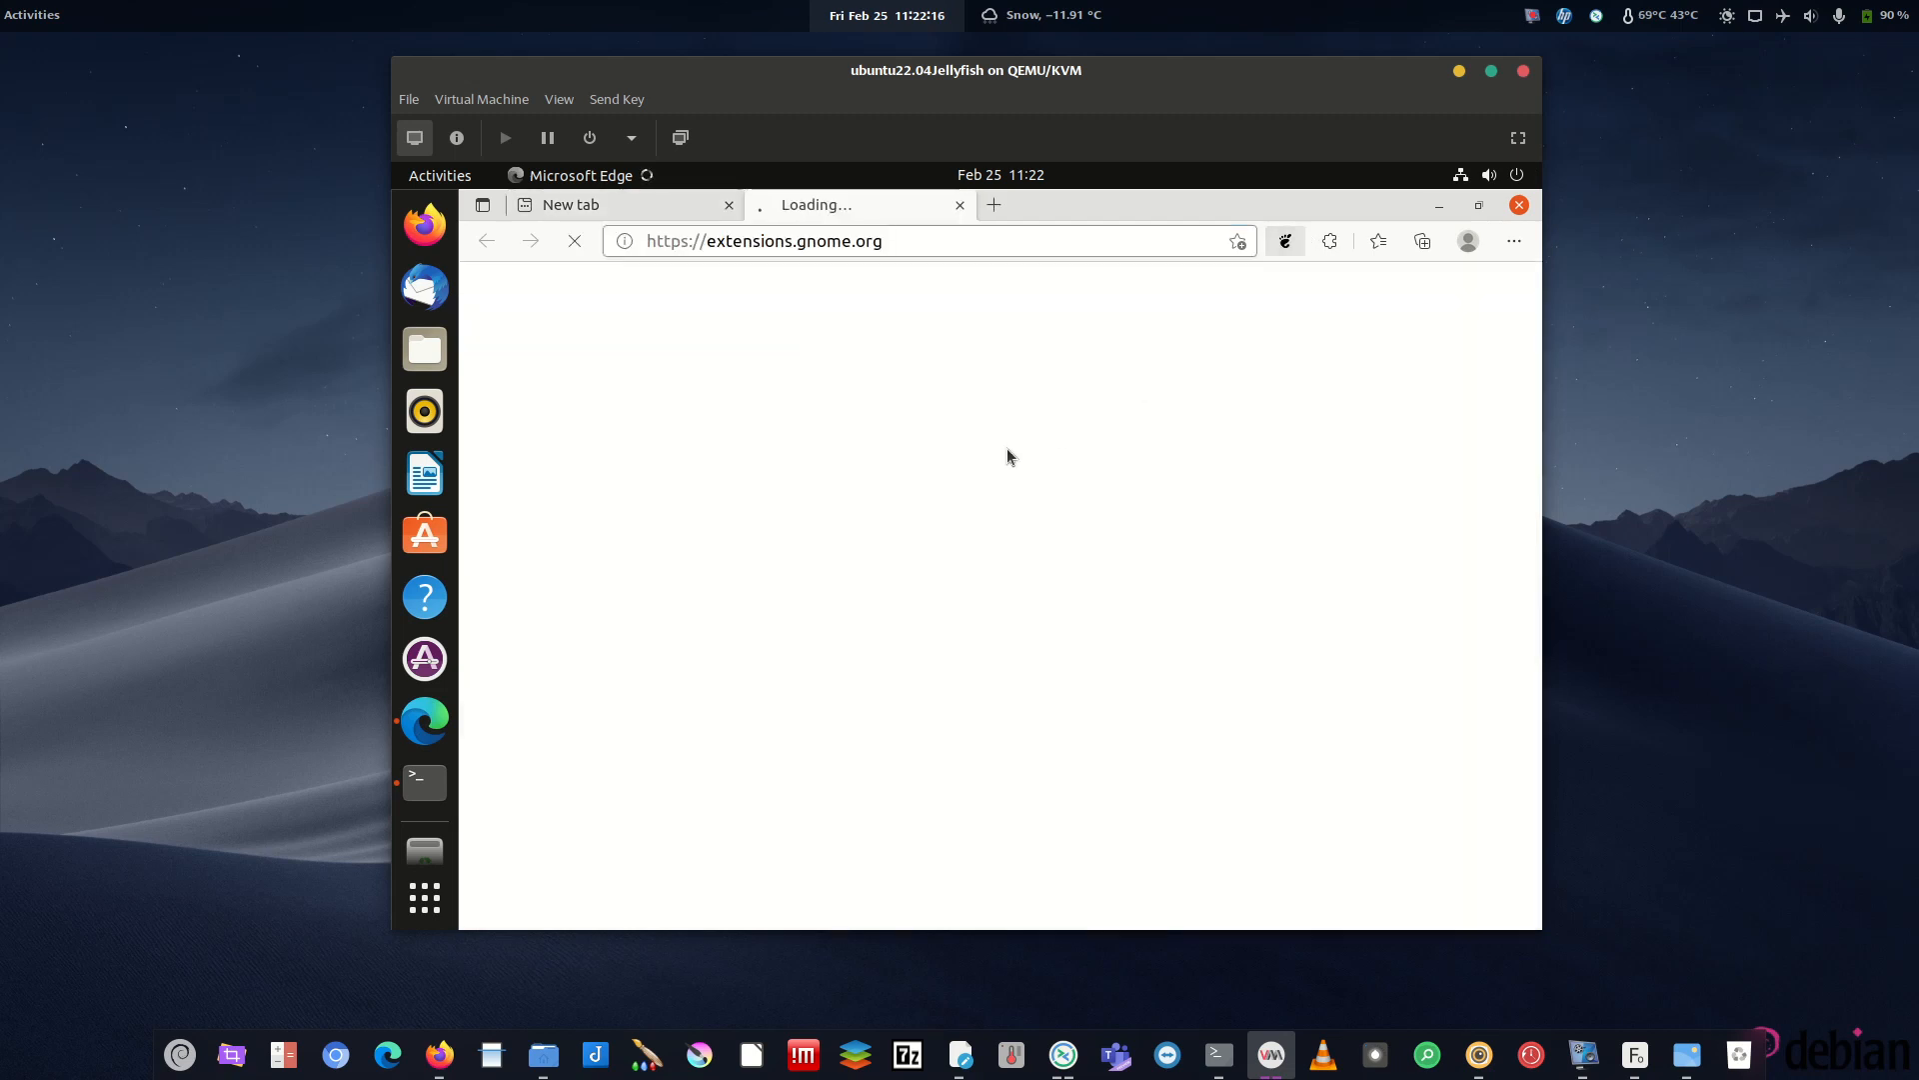
- Reopen the Installed Extensions page and select the native host connector warning text
{"action": "left_click", "coordinate": [1000, 311]}
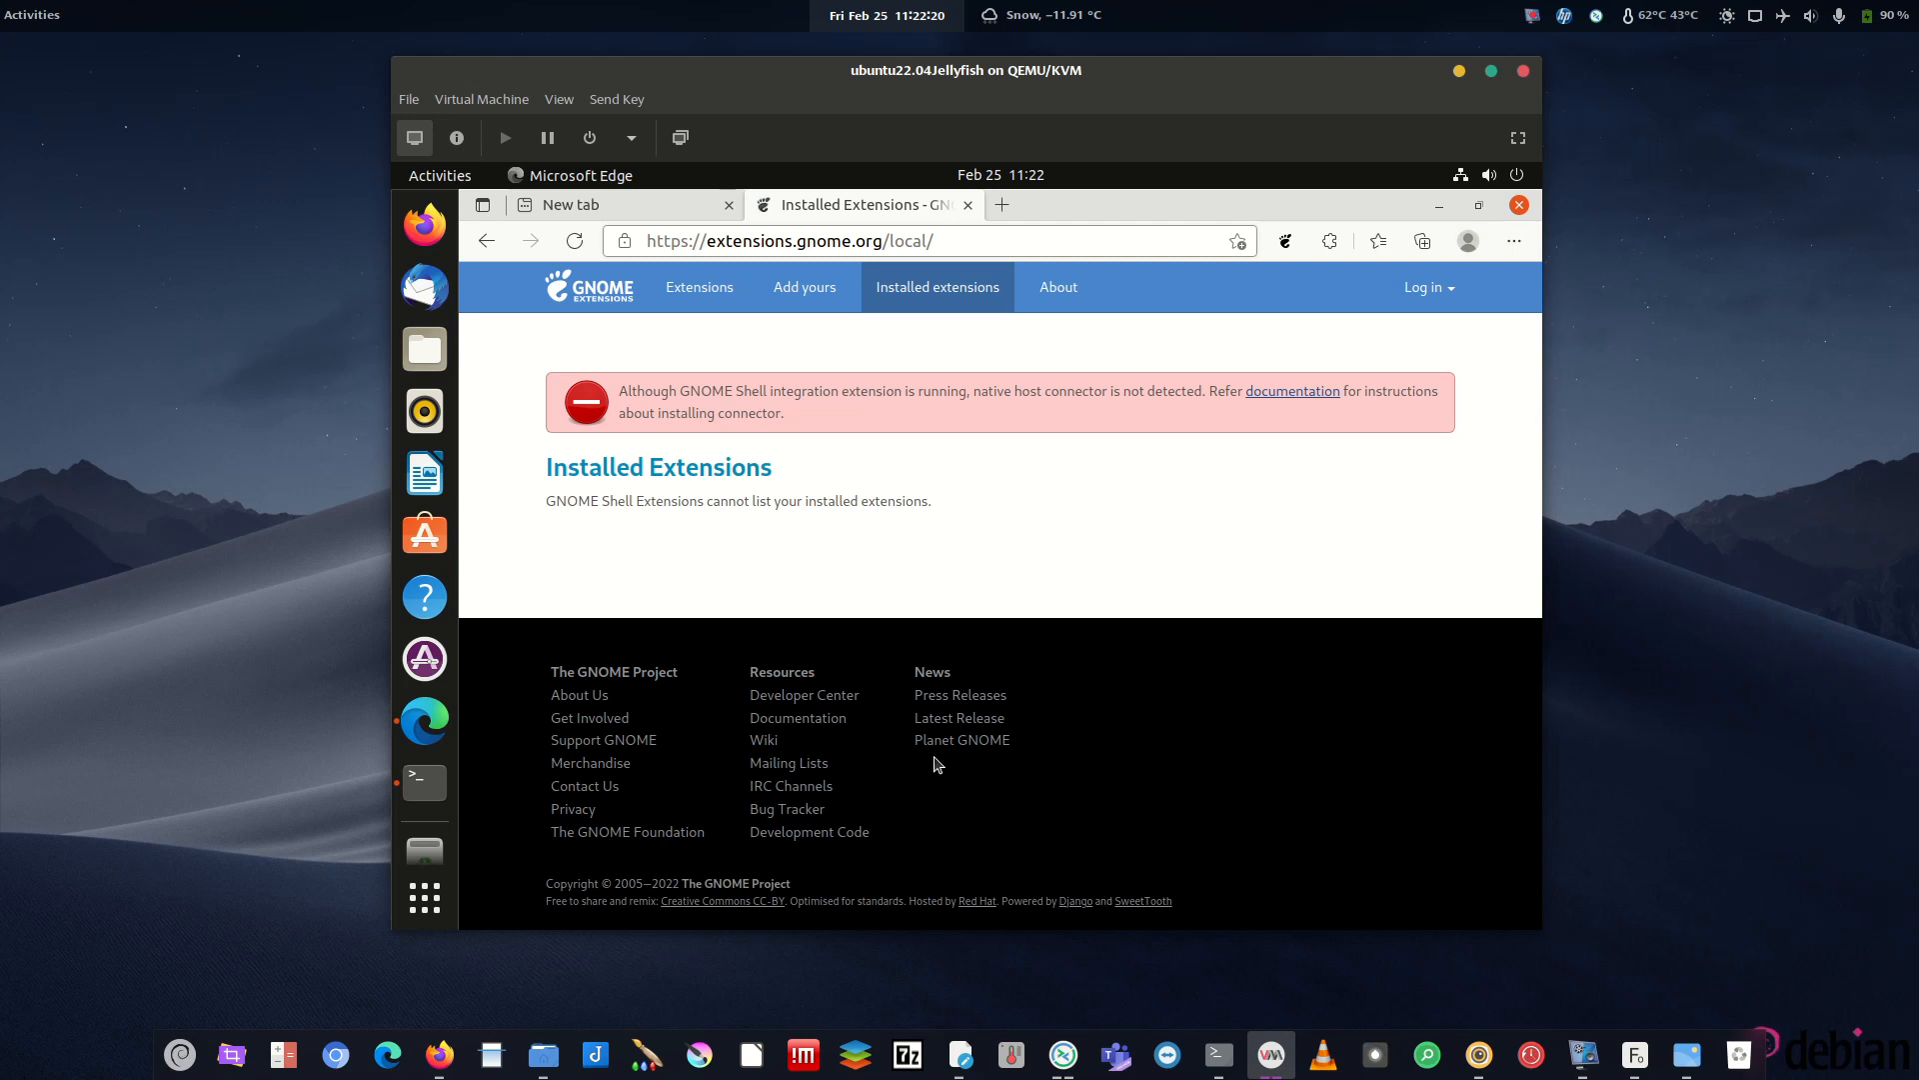
{"action": "left_click_drag", "start_coordinate": [644, 392], "coordinate": [1059, 362]}
{"action": "left_click_drag", "start_coordinate": [797, 415], "coordinate": [650, 354]}
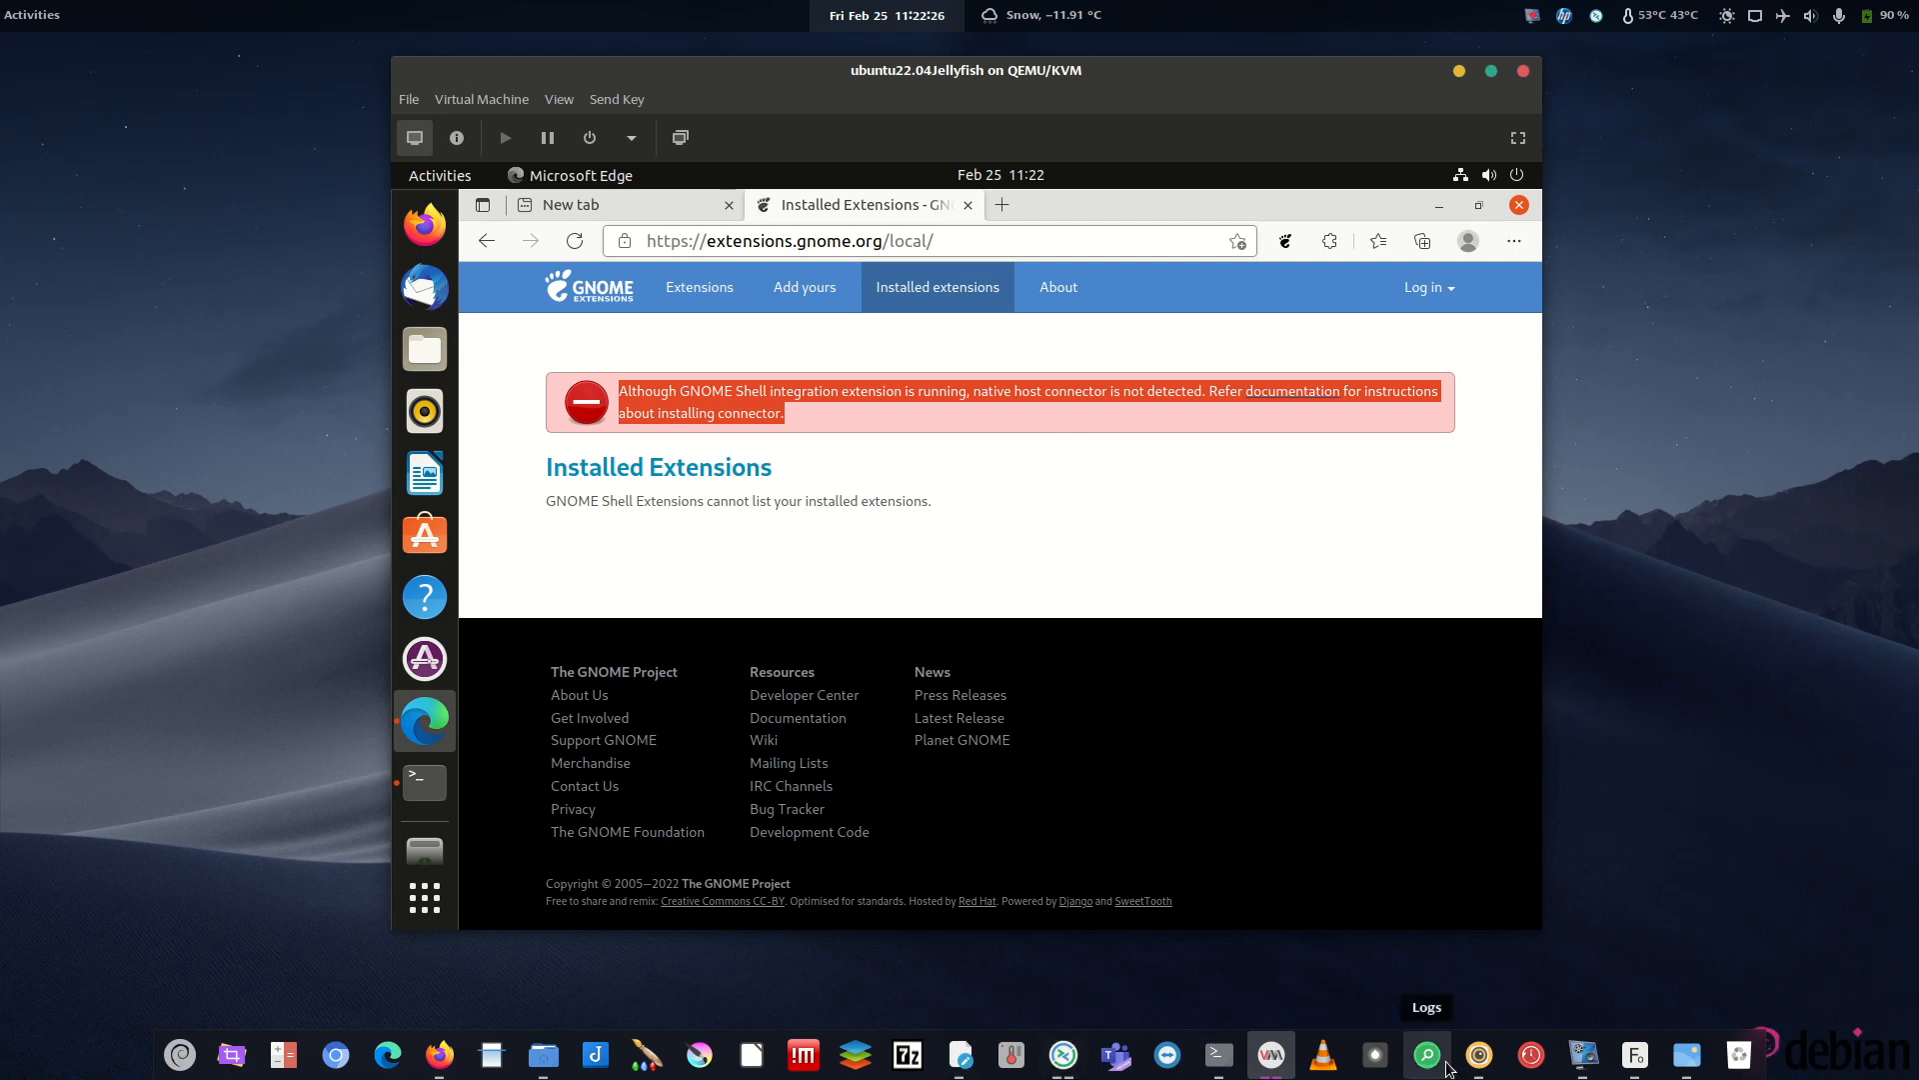
- Rerun 'sudo apt-get install chrome-gnome-shell' in the guest terminal, confirming it's the newest version
{"action": "left_click", "coordinate": [1584, 1054]}
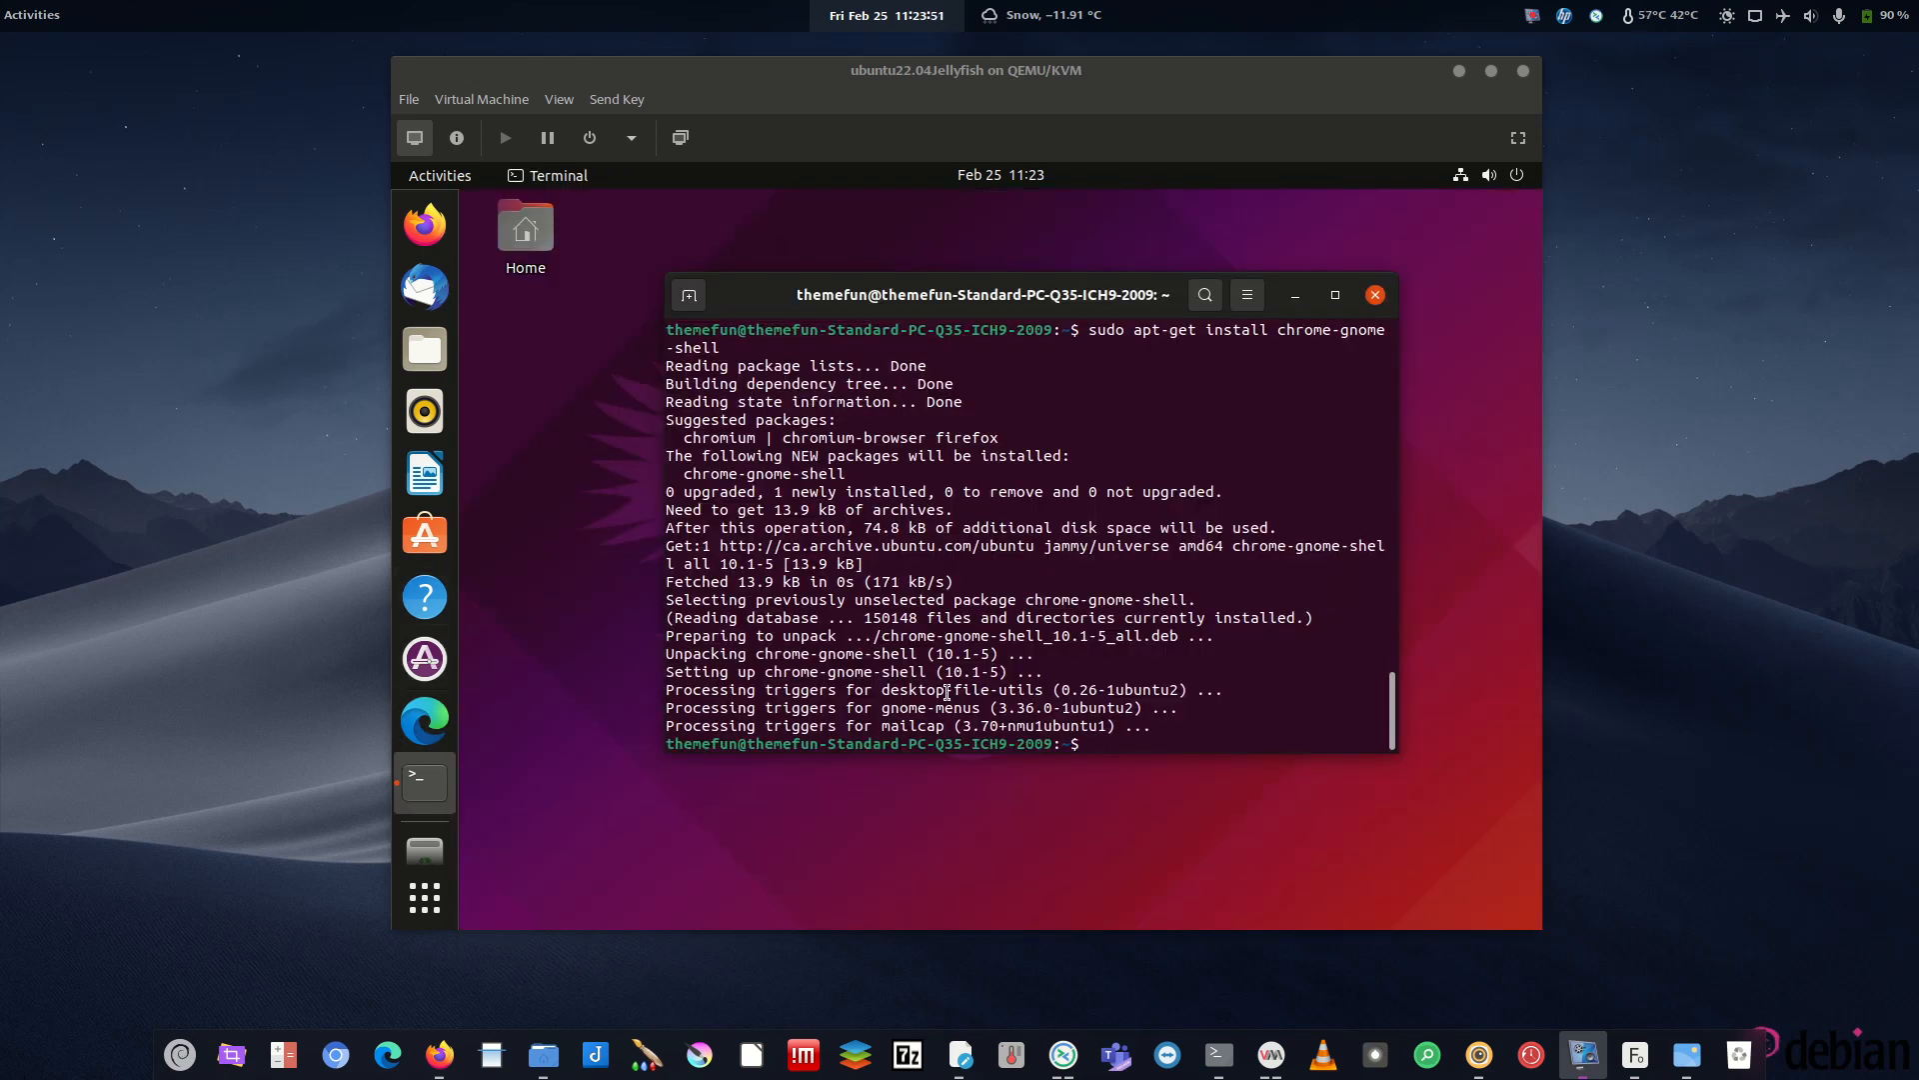
{"action": "left_click", "coordinate": [1136, 450]}
{"action": "key", "text": "Up"}
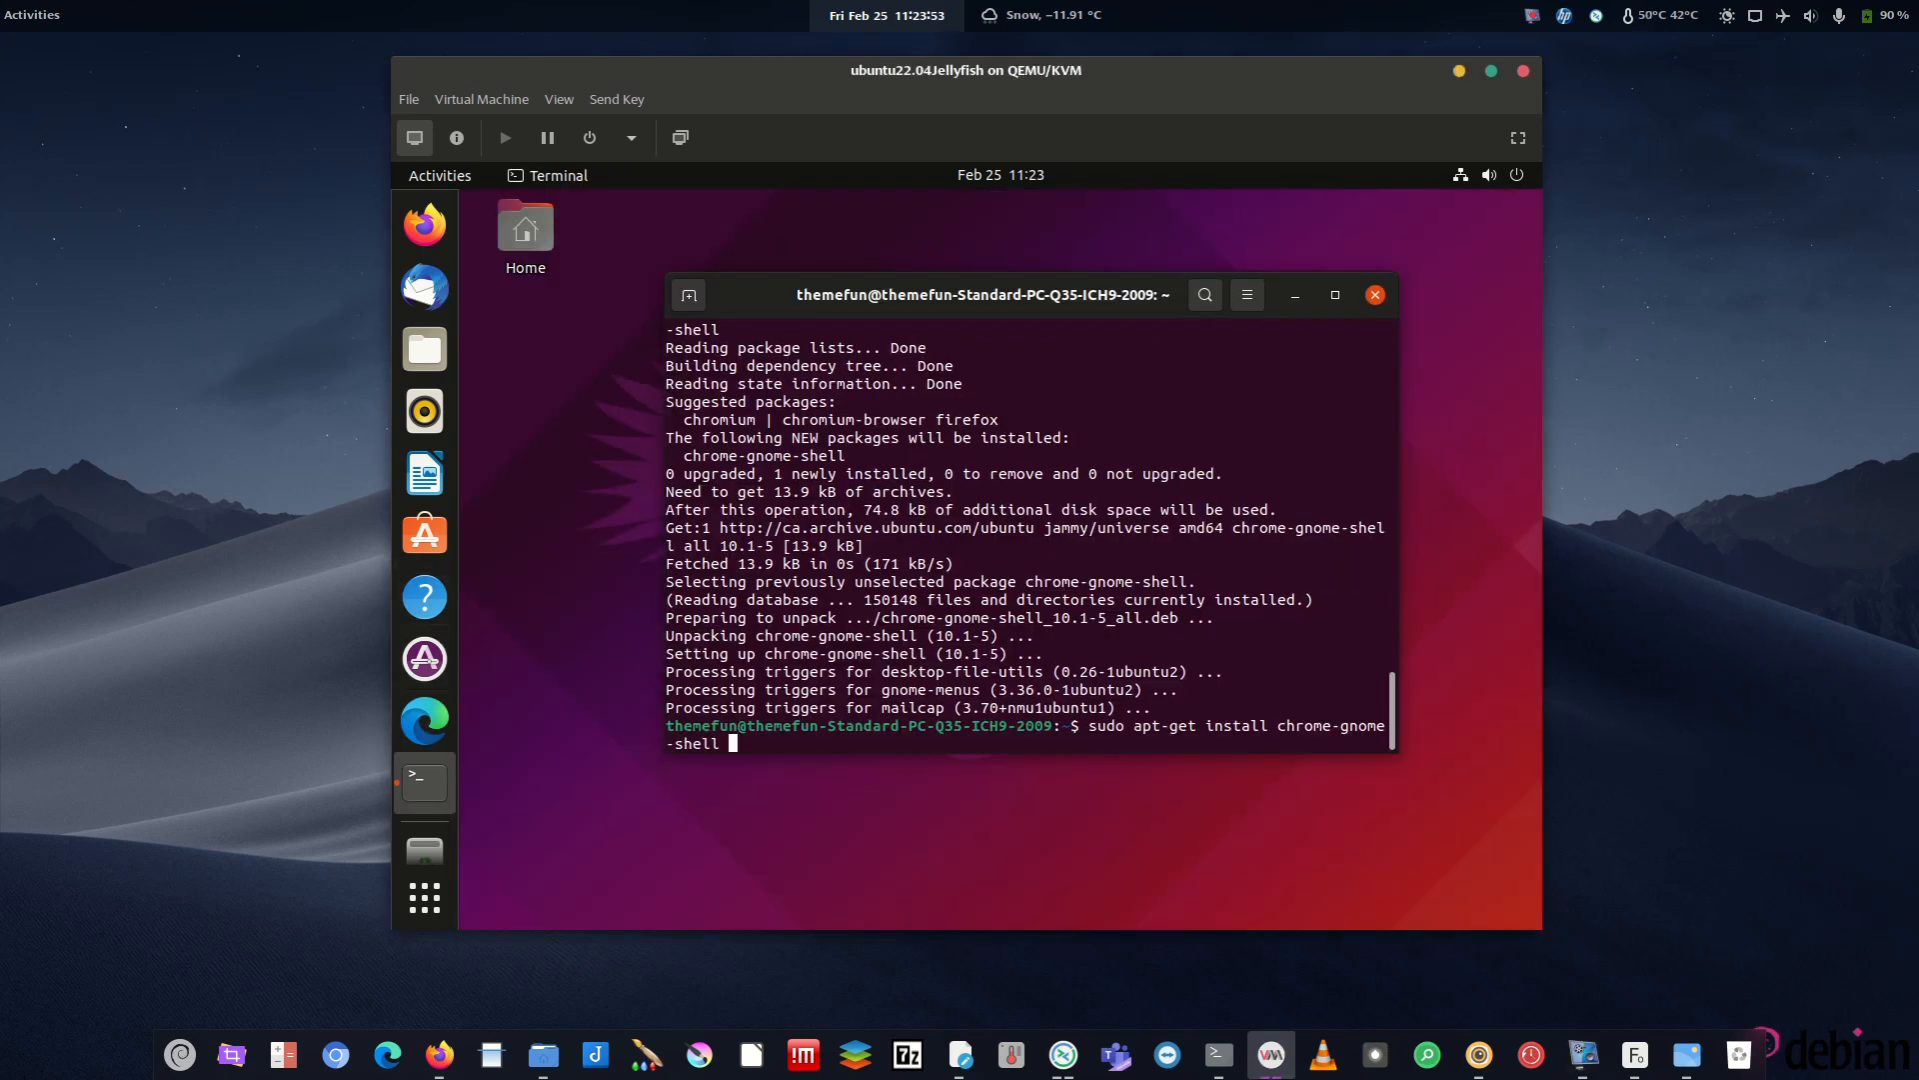
{"action": "left_click_drag", "start_coordinate": [1089, 726], "coordinate": [735, 743]}
{"action": "left_click", "coordinate": [966, 733]}
{"action": "key", "text": "Return"}
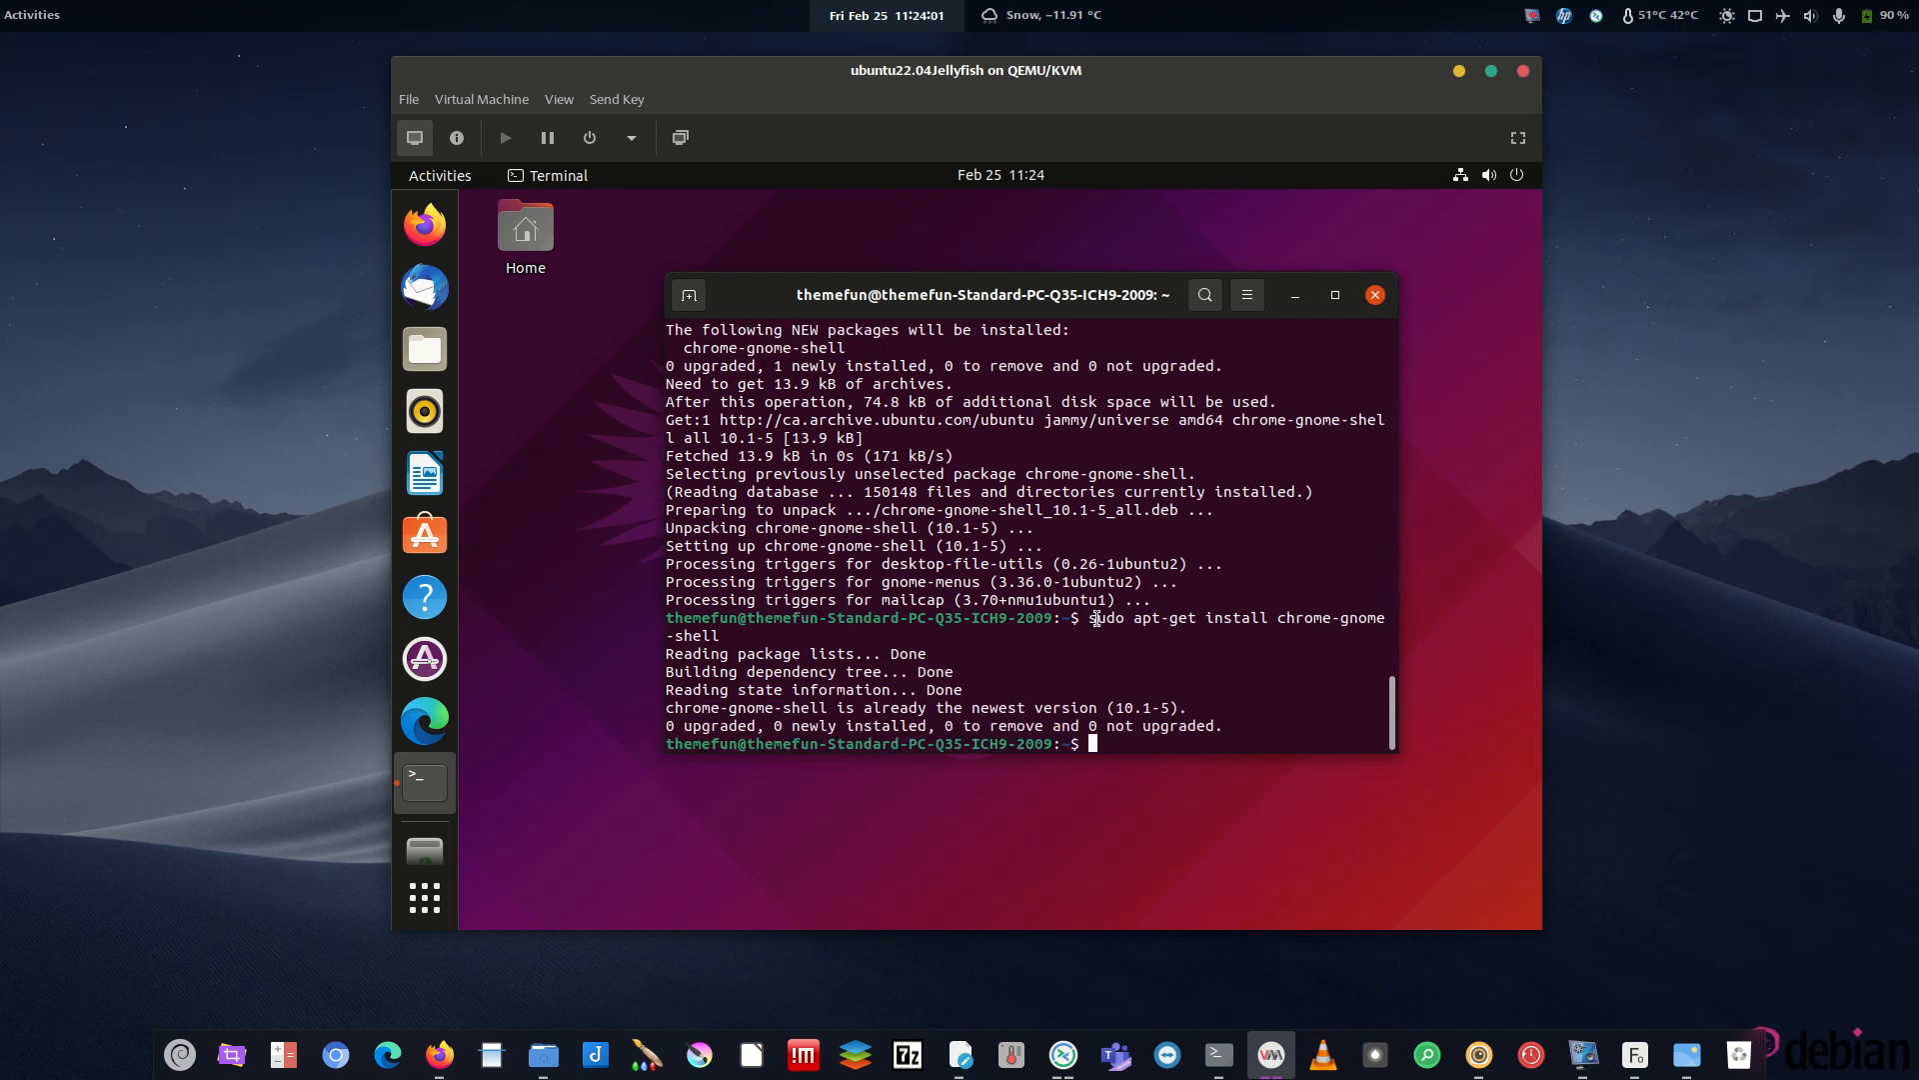
- Copy the chrome-gnome-shell install command text and reopen Microsoft Edge
{"action": "left_click_drag", "start_coordinate": [1090, 618], "coordinate": [720, 637]}
{"action": "right_click", "coordinate": [724, 636]}
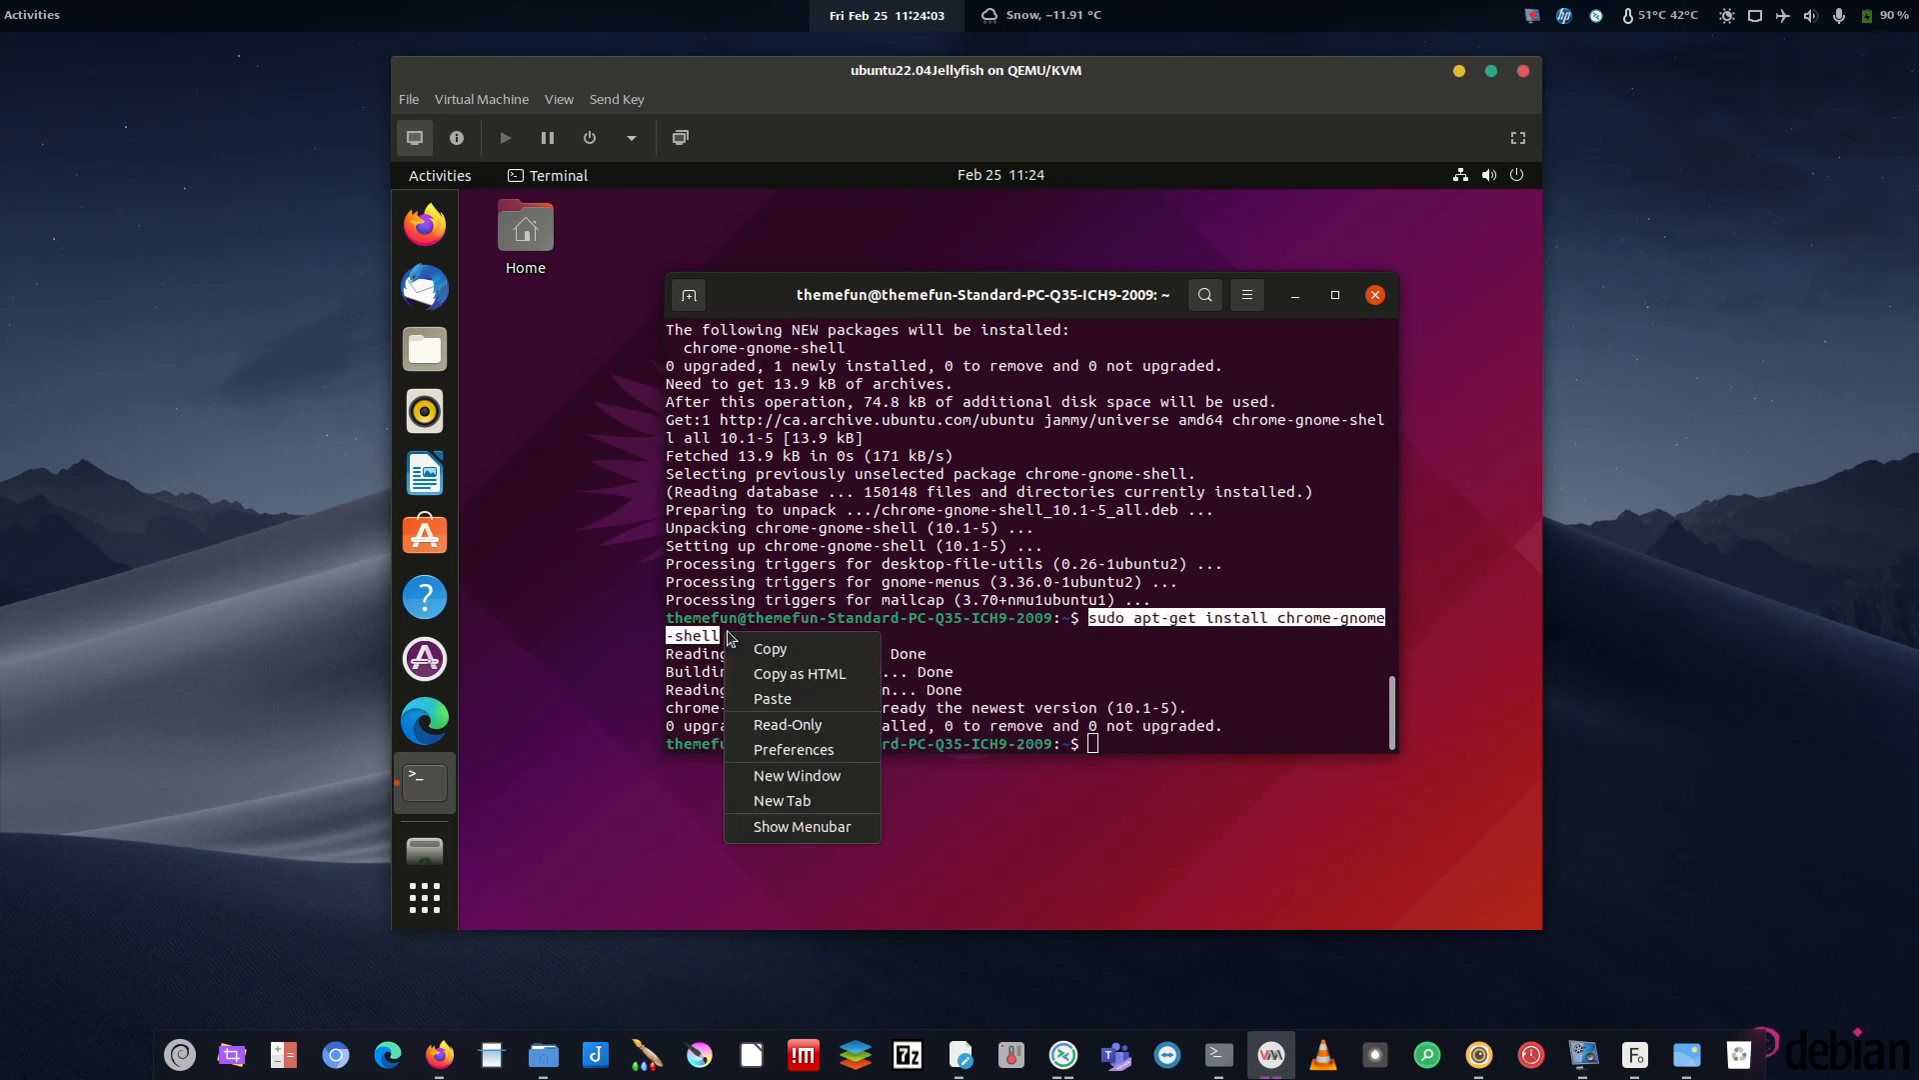
{"action": "left_click", "coordinate": [812, 648]}
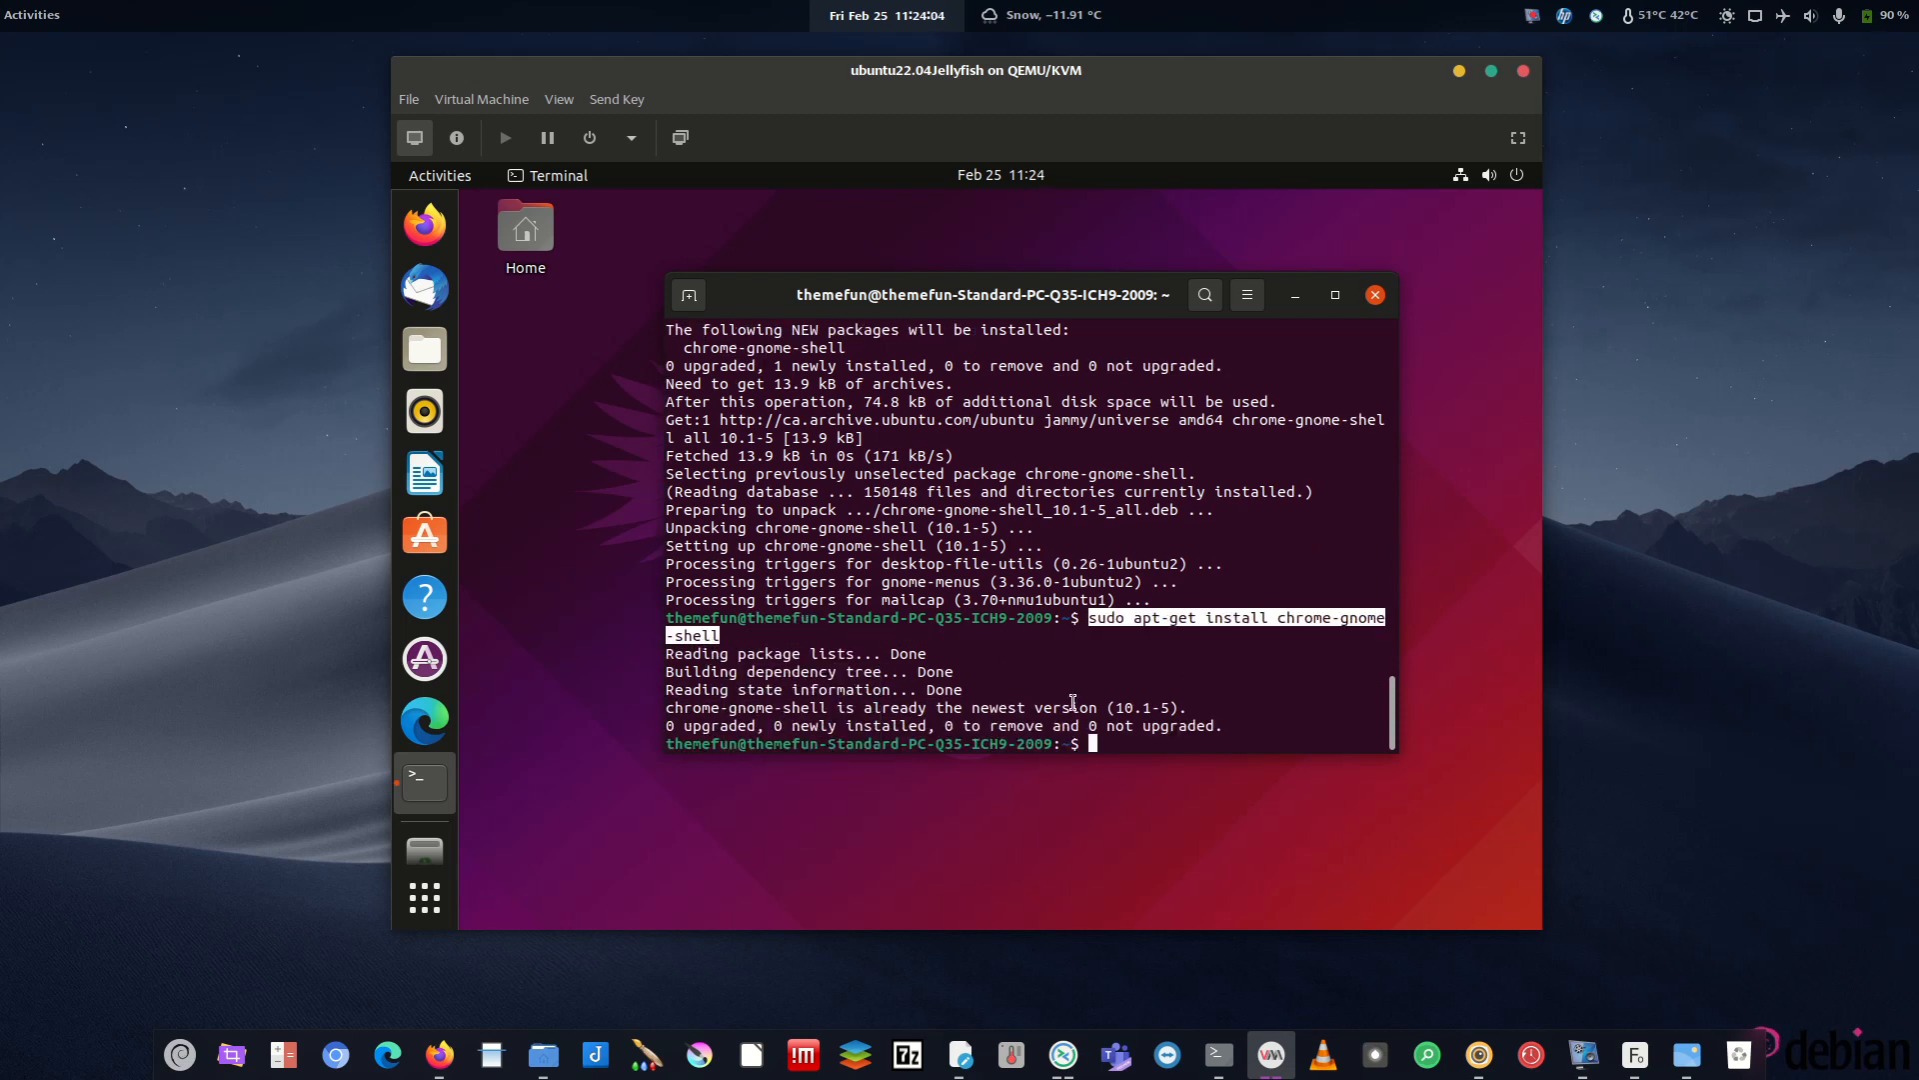
{"action": "left_click", "coordinate": [425, 720]}
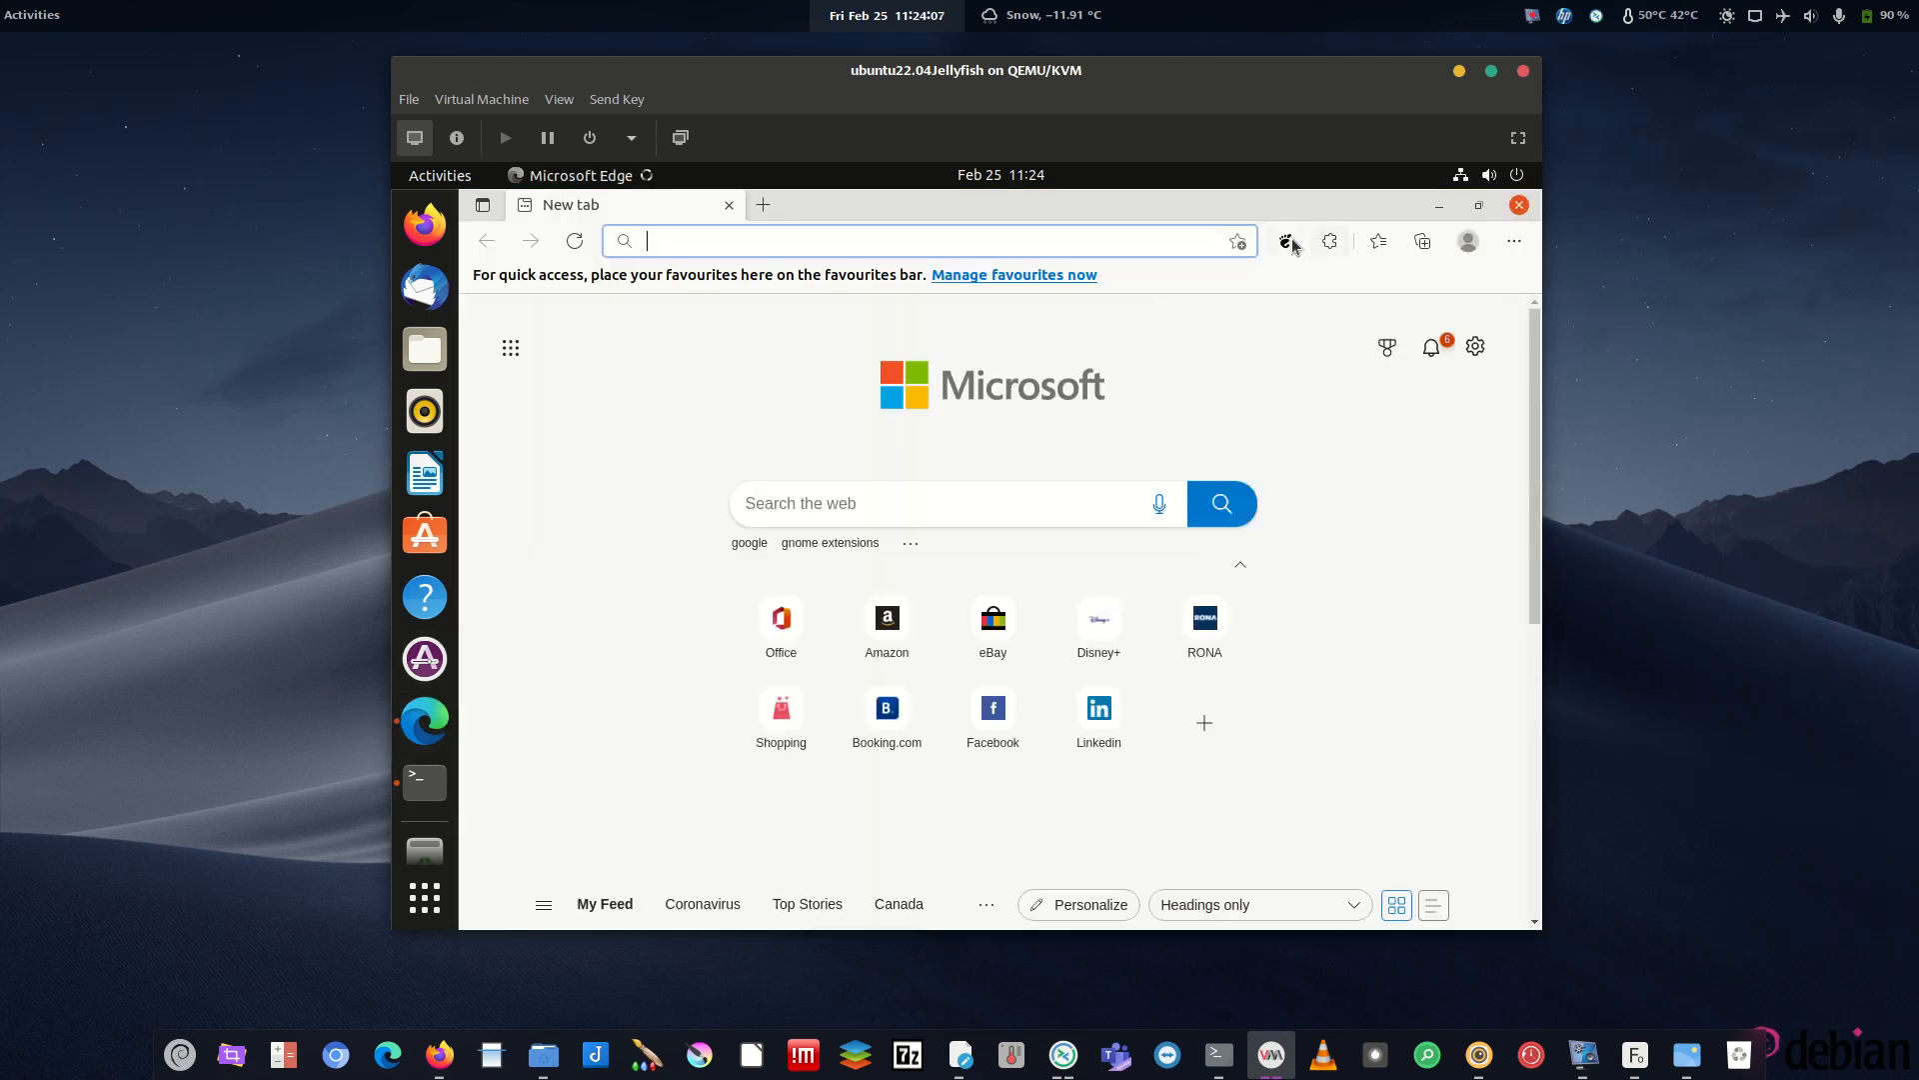
- Show the Installed extensions list (DING, AppIndicators, Ubuntu Dock), briefly check the terminal, and return
{"action": "left_click", "coordinate": [1286, 241]}
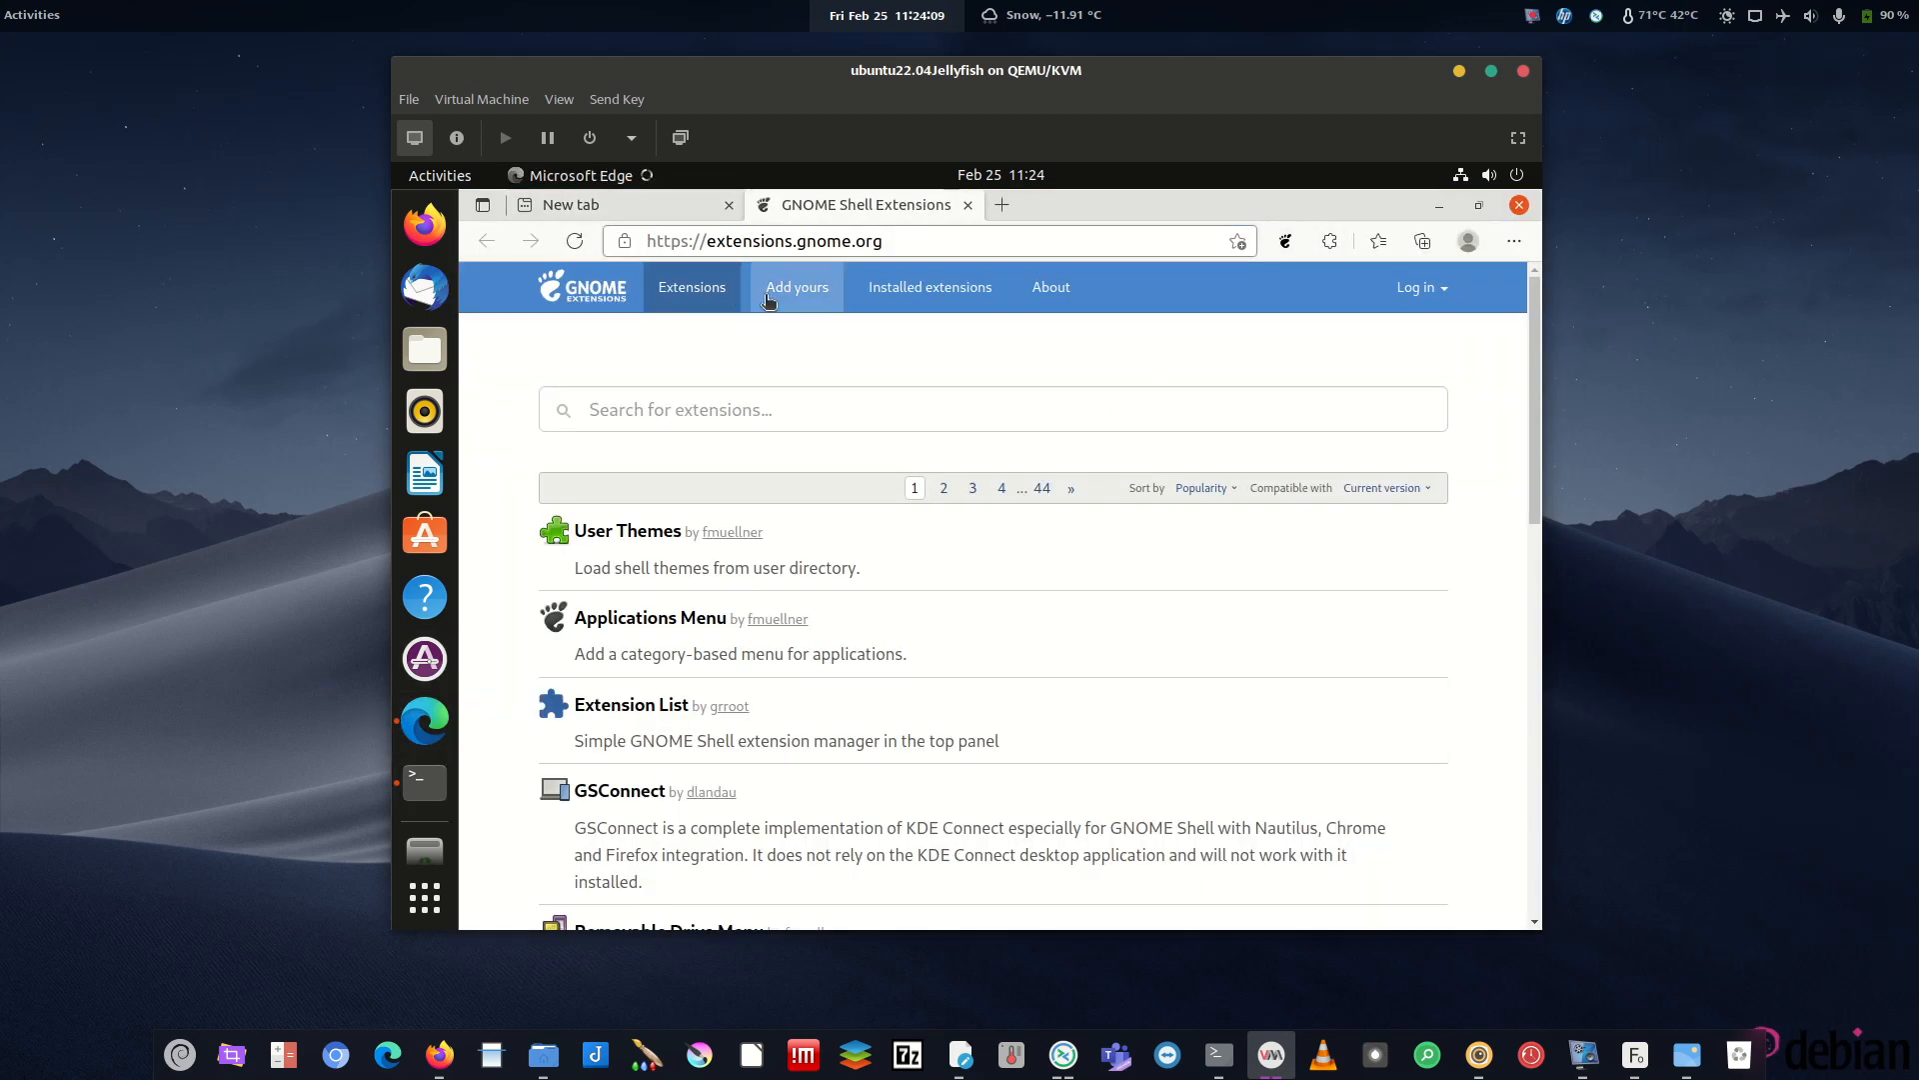
{"action": "left_click", "coordinate": [932, 286]}
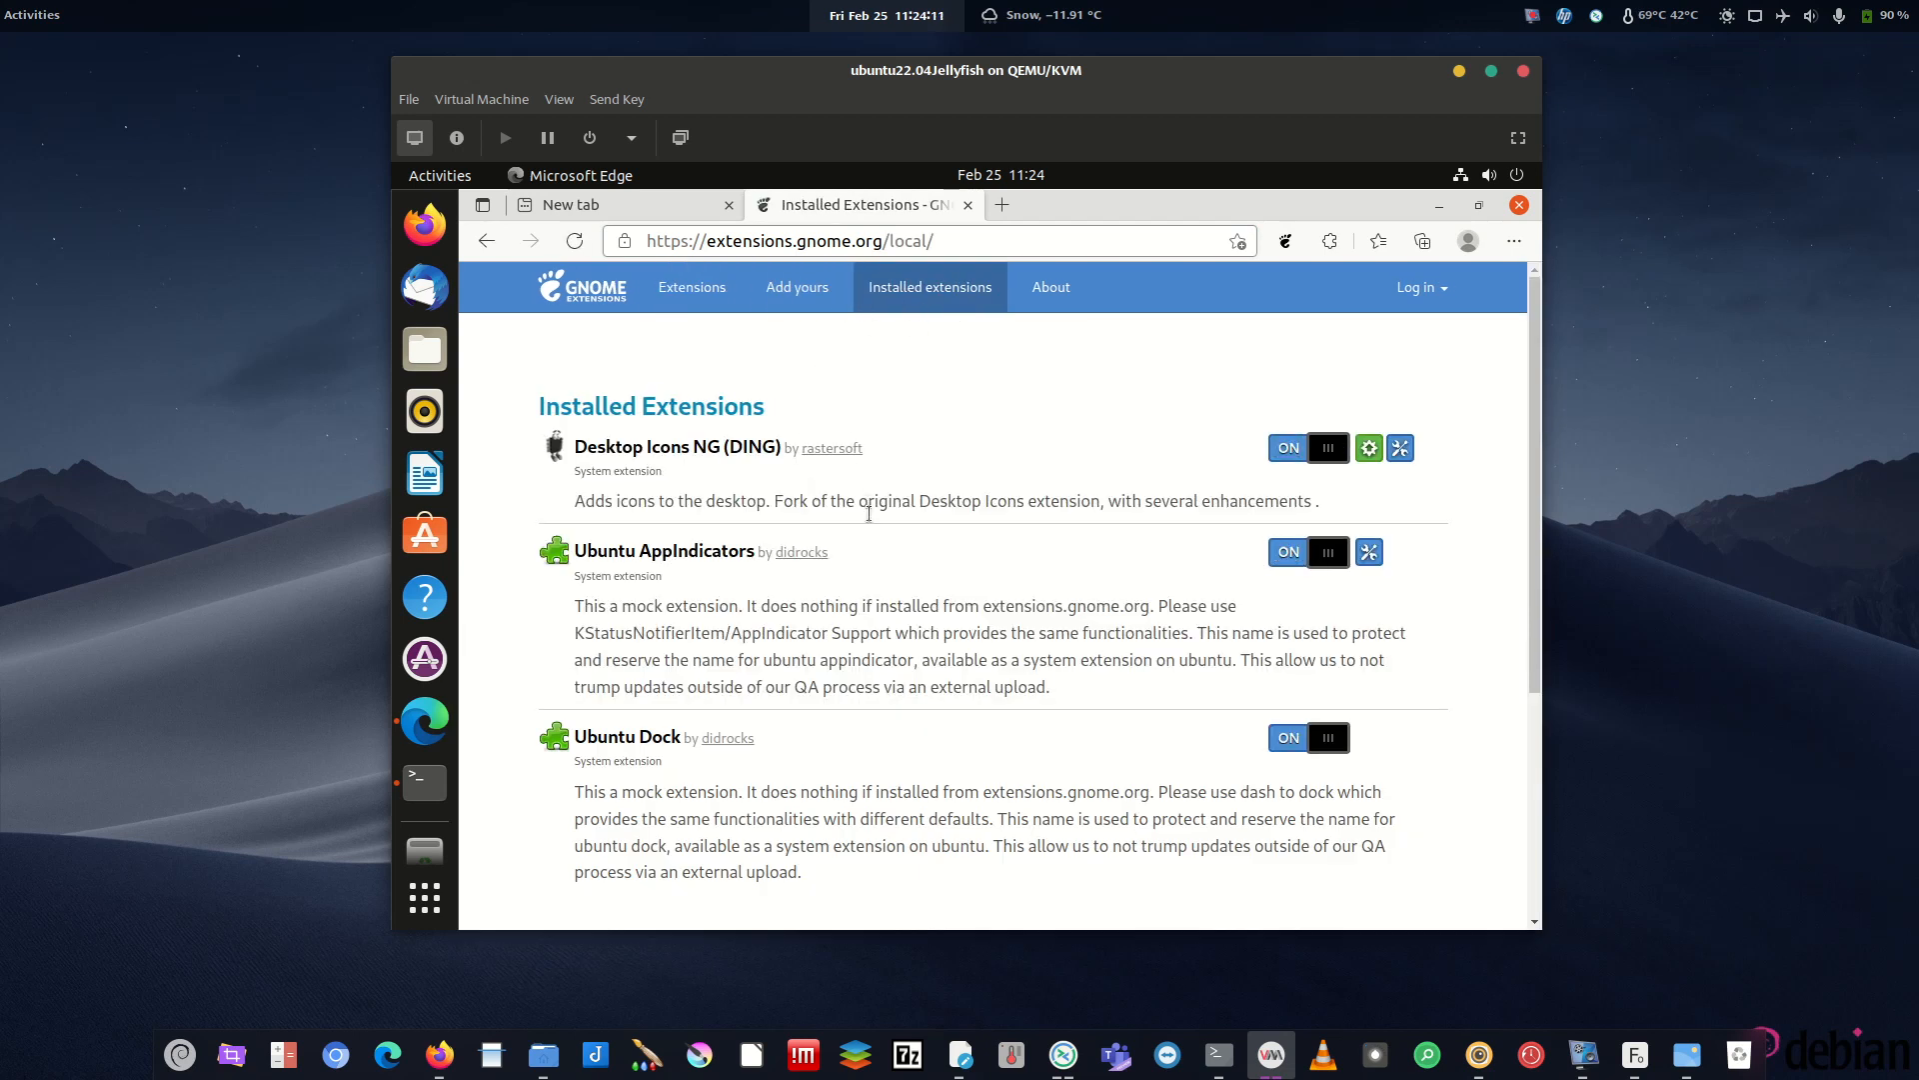
{"action": "mouse_move", "coordinate": [1537, 456]}
{"action": "left_mouse_down"}
{"action": "mouse_move", "coordinate": [1541, 633]}
{"action": "mouse_move", "coordinate": [1538, 450]}
{"action": "left_mouse_up"}
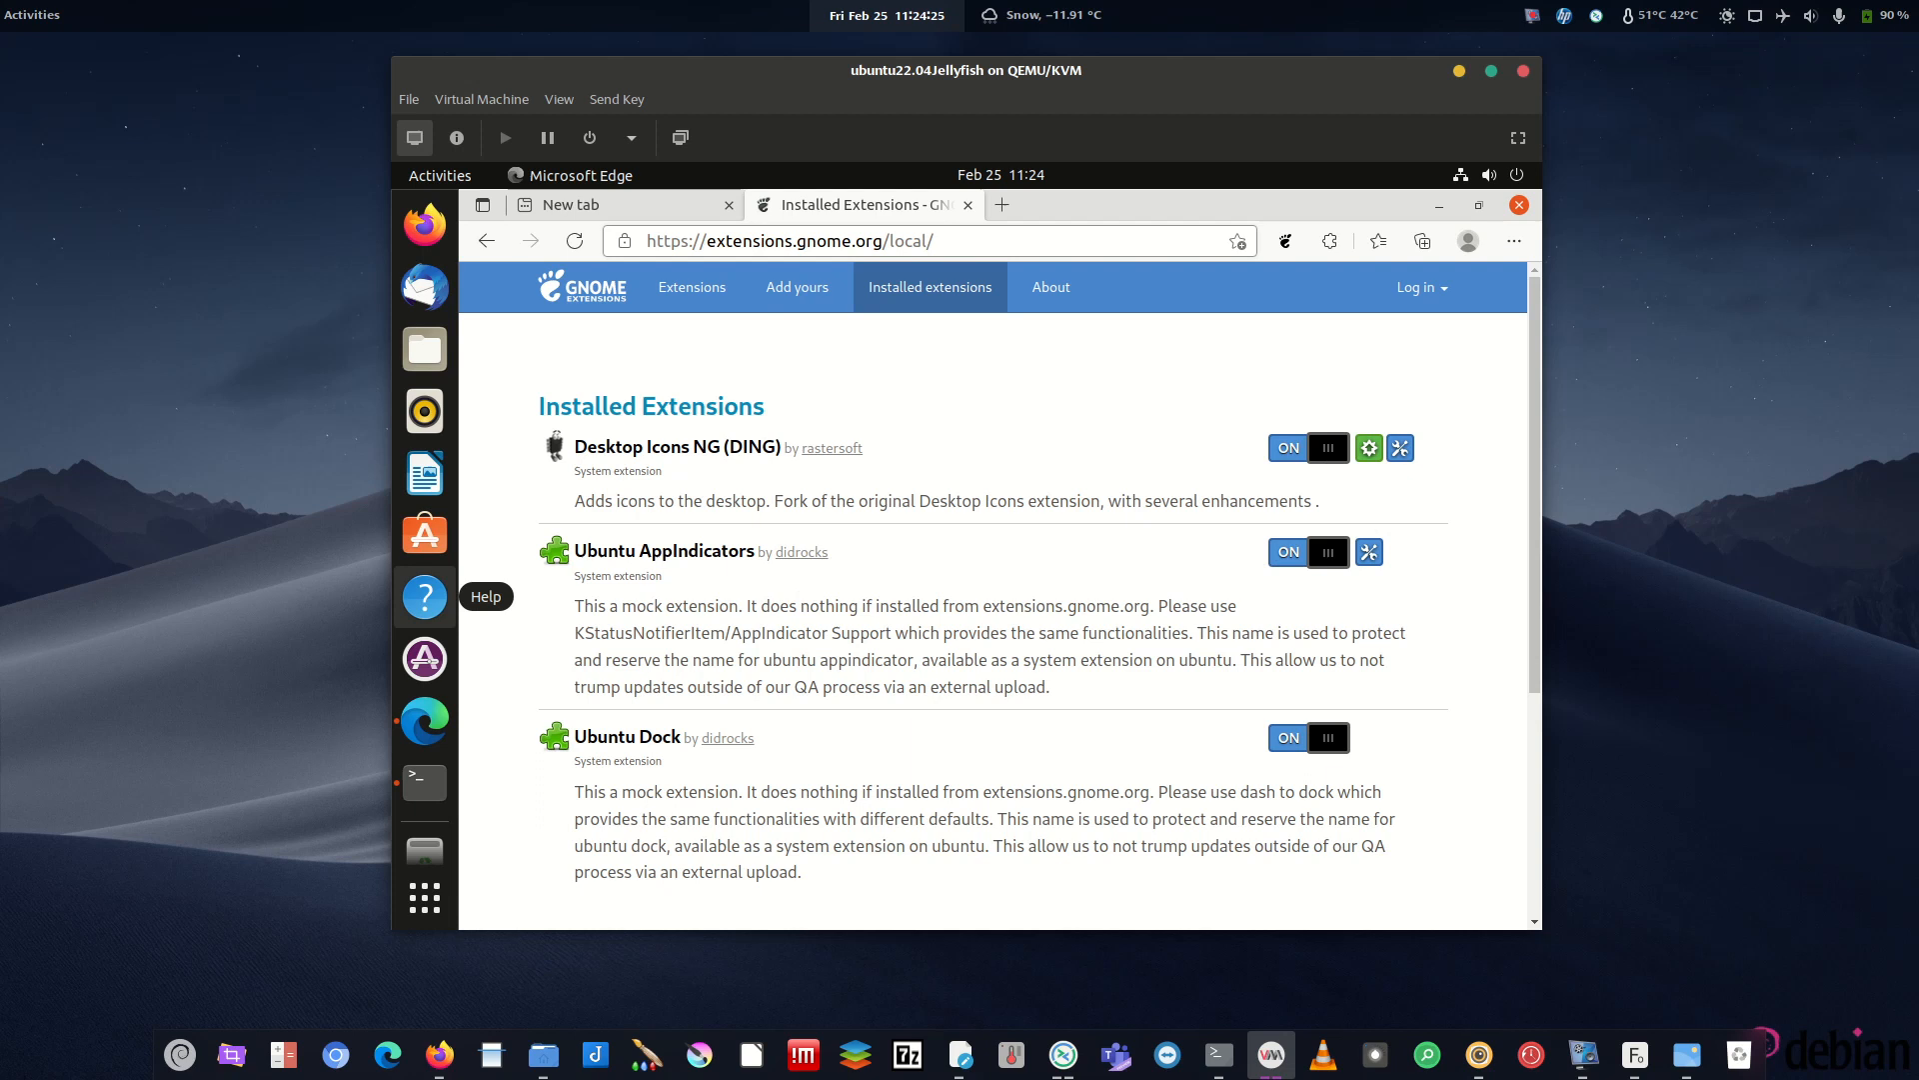
{"action": "key", "text": "alt+Tab"}
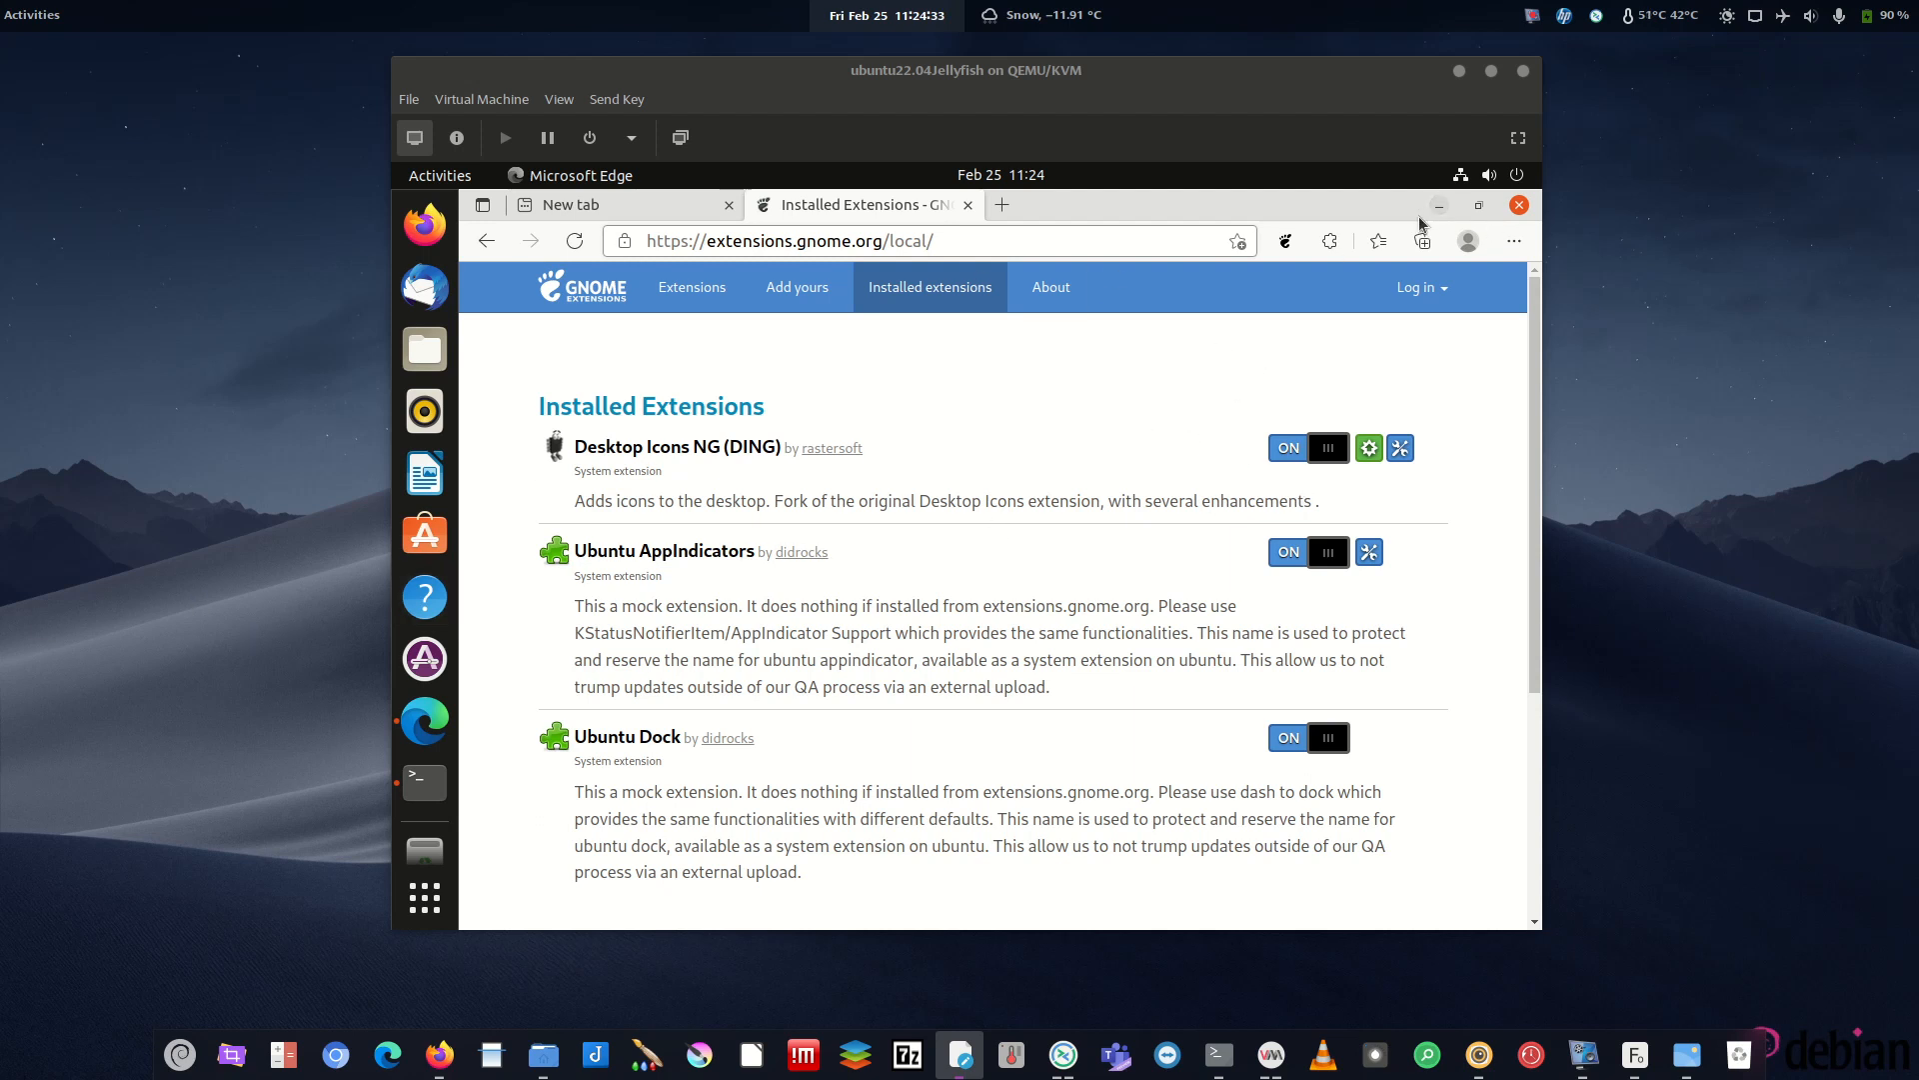
{"action": "left_click", "coordinate": [420, 805]}
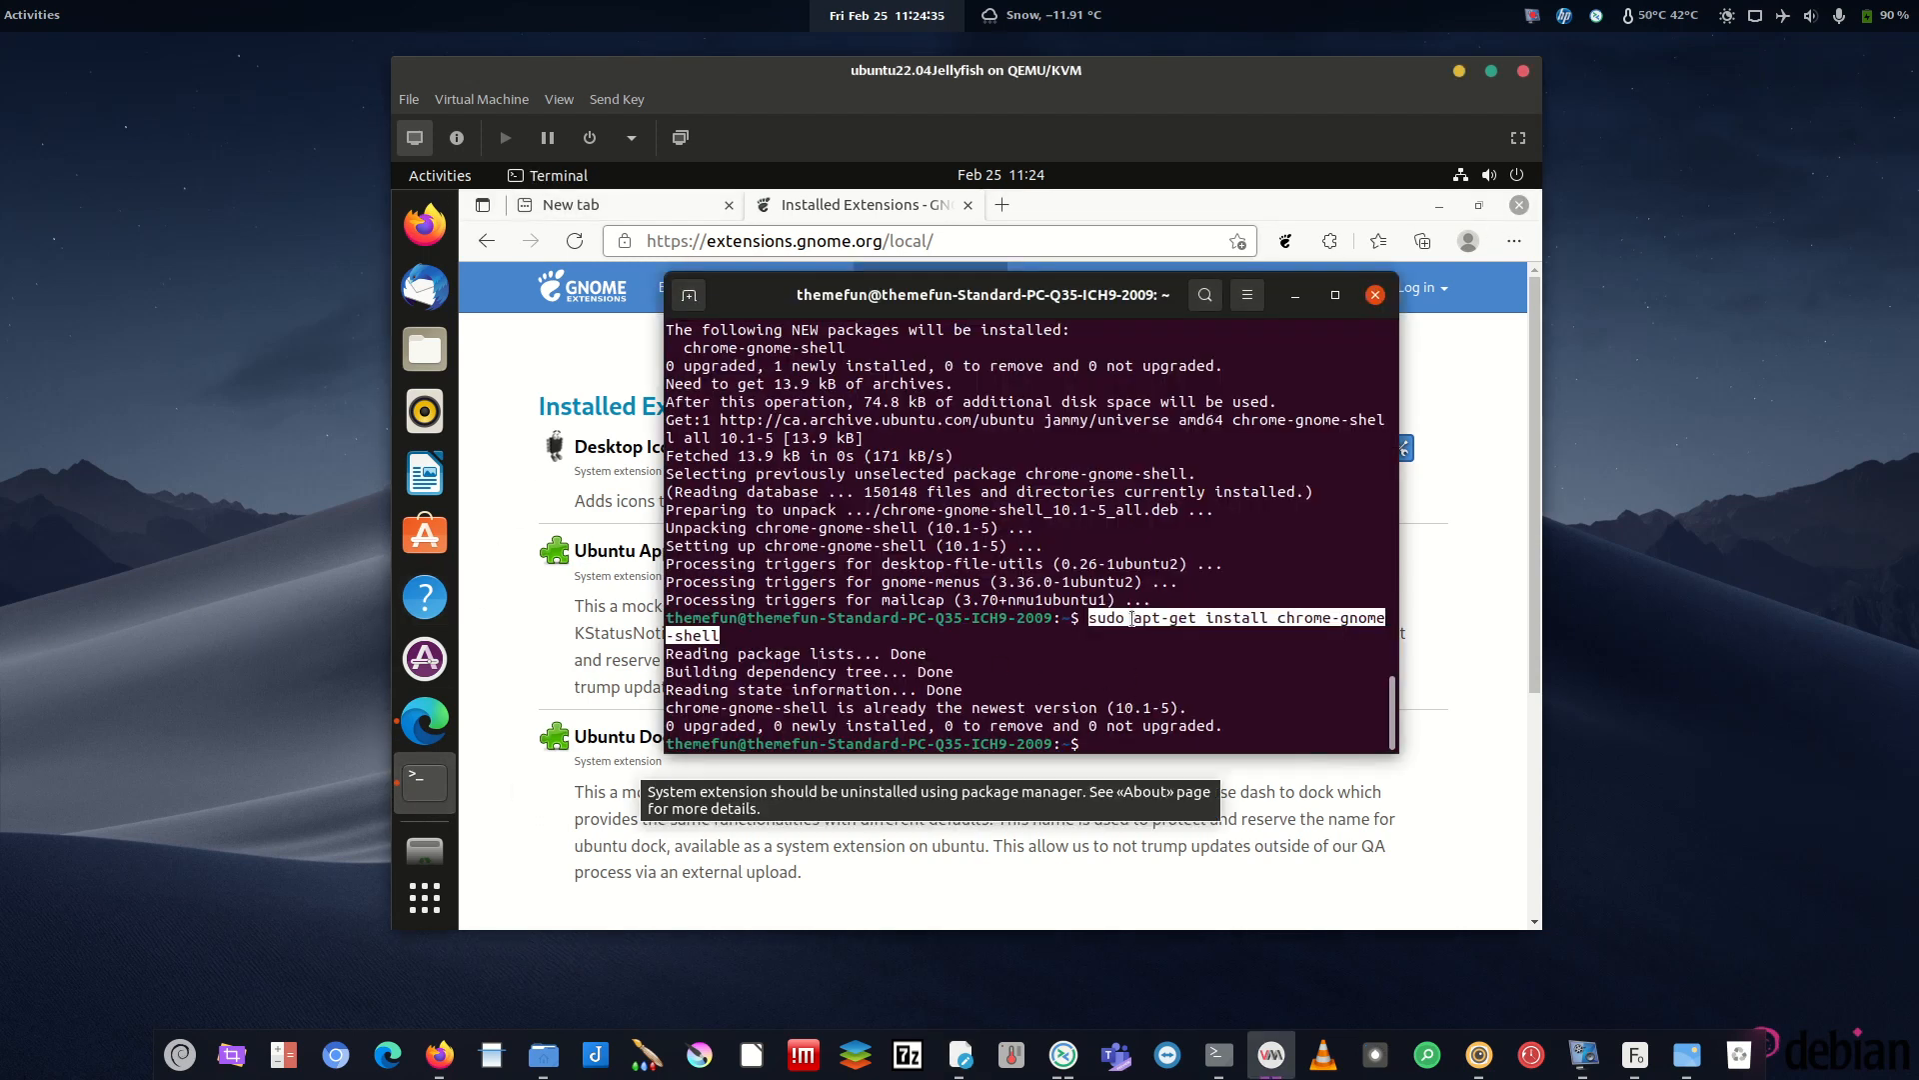
{"action": "left_click", "coordinate": [1514, 579]}
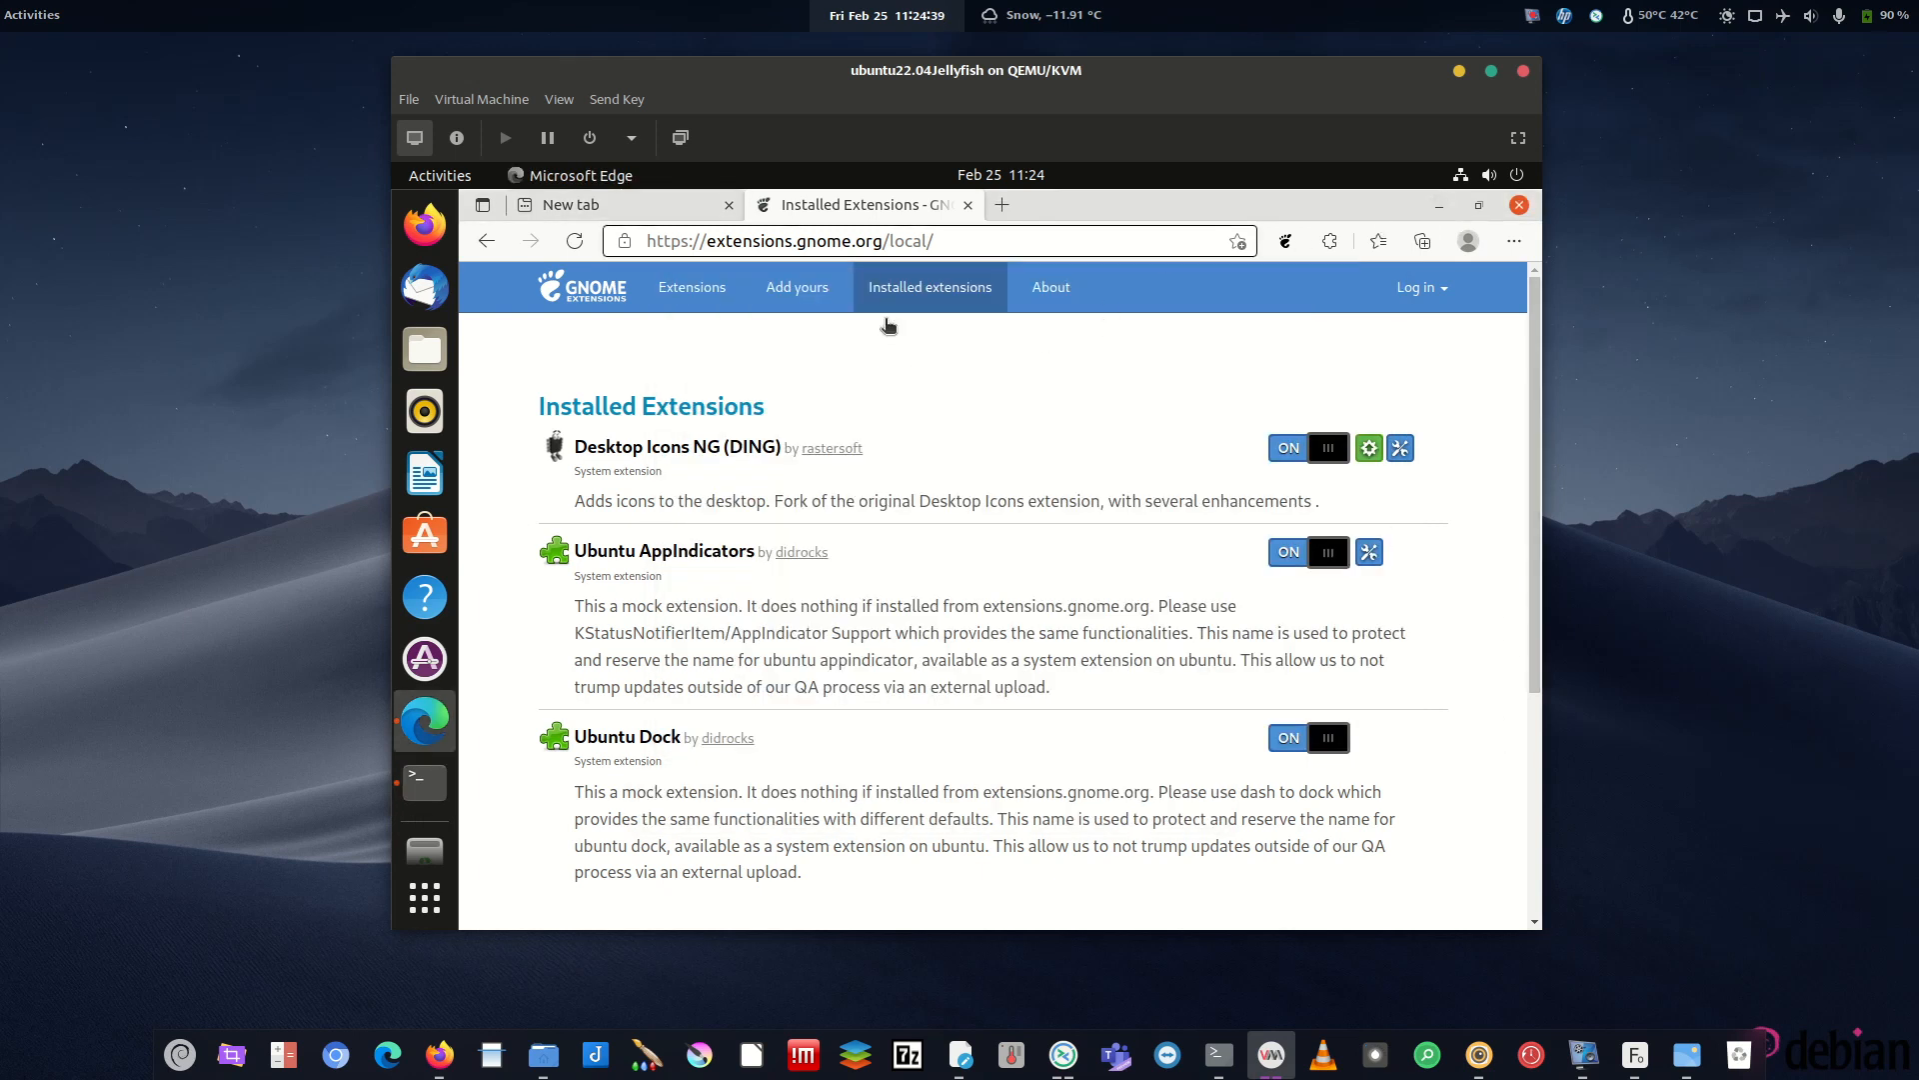
- Launch the host Extensions app, move it aside, and minimize the VM window
{"action": "left_click", "coordinate": [181, 1052]}
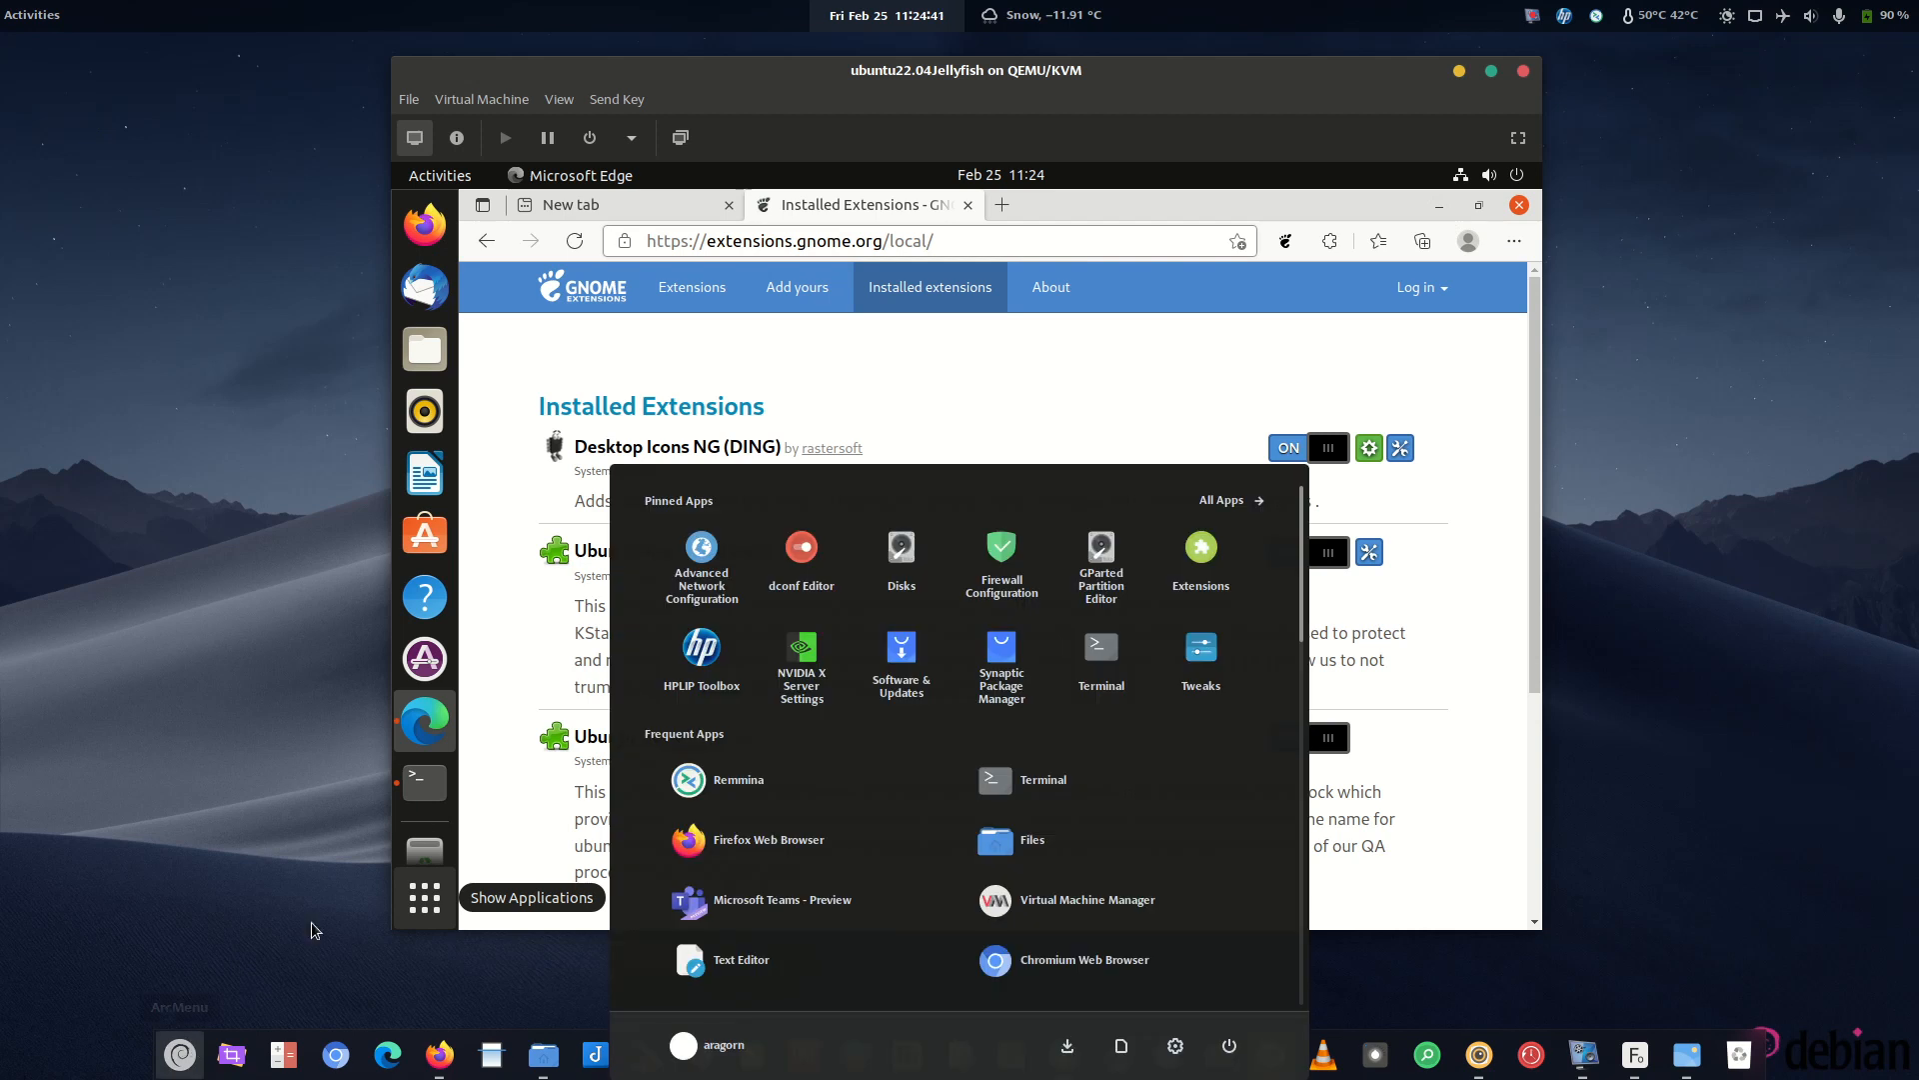
{"action": "left_click", "coordinate": [1203, 566]}
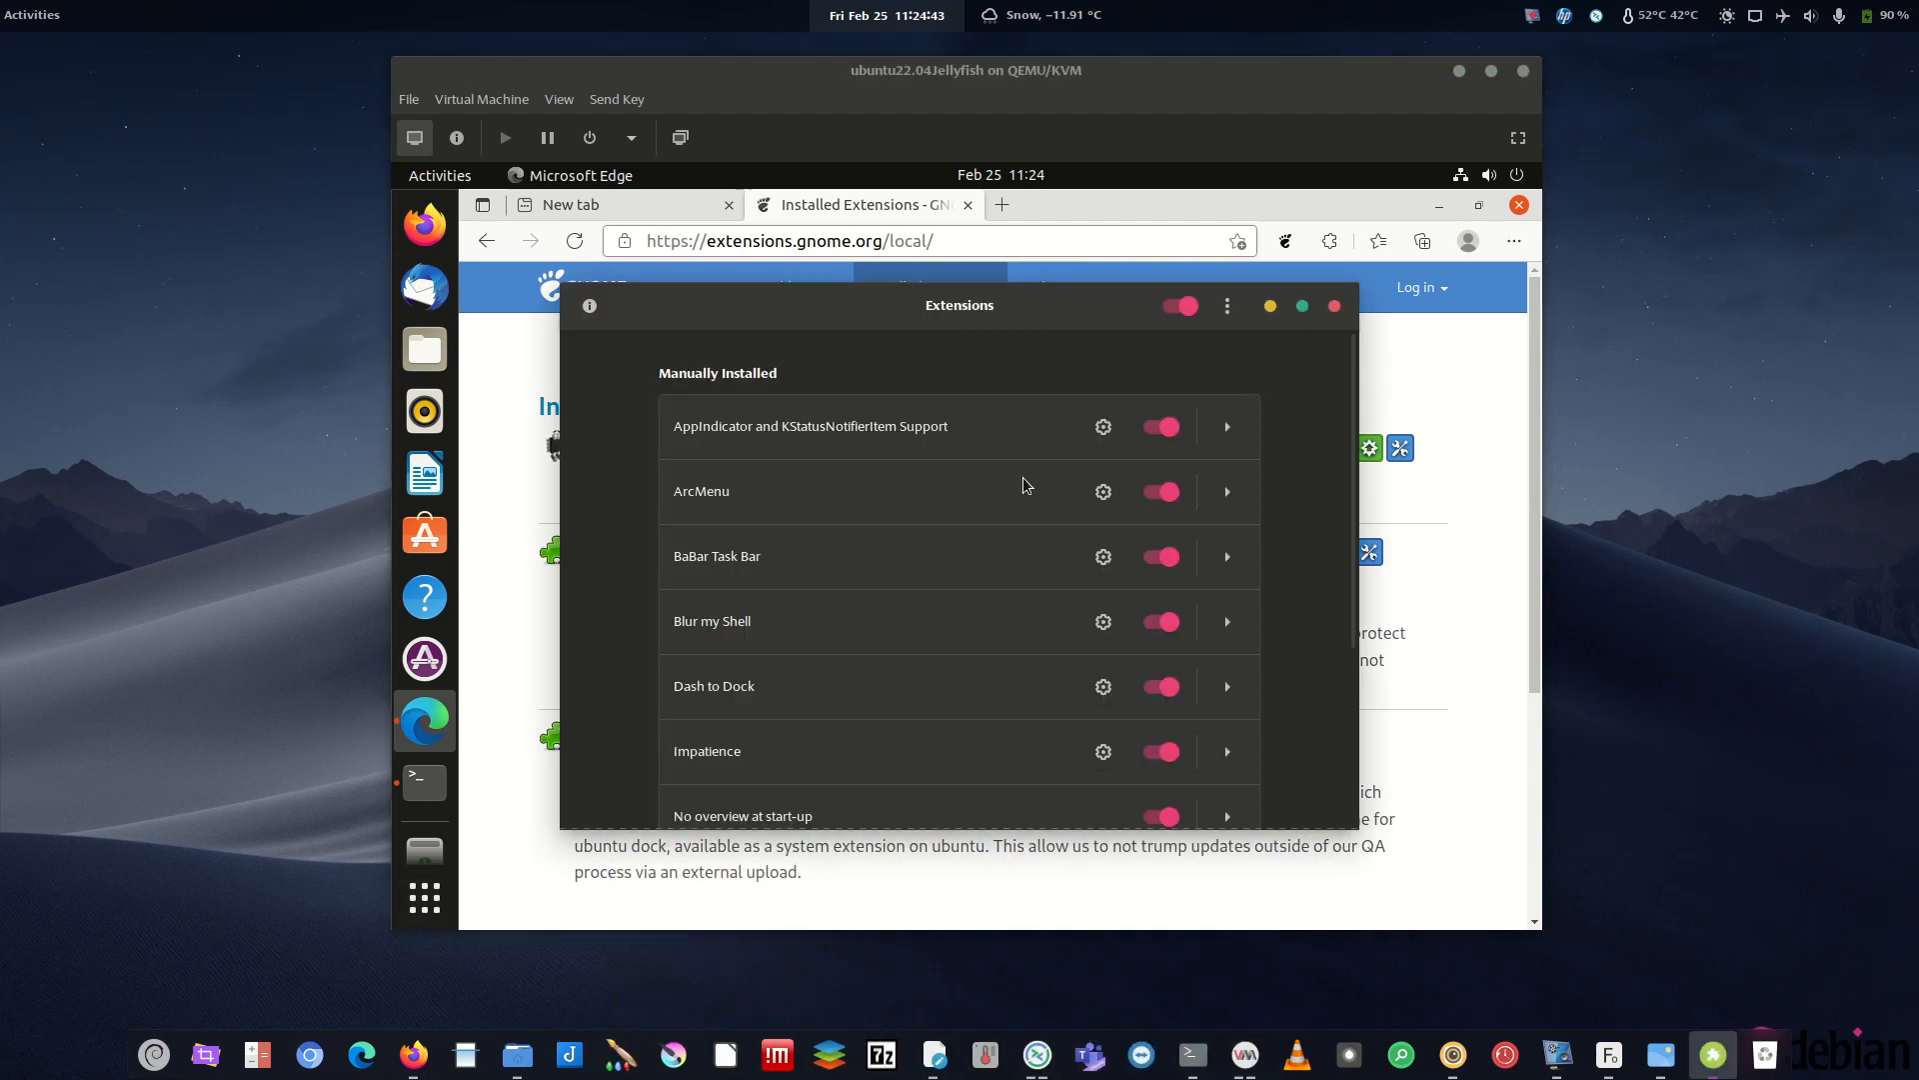
{"action": "left_click_drag", "start_coordinate": [943, 321], "coordinate": [0, 234]}
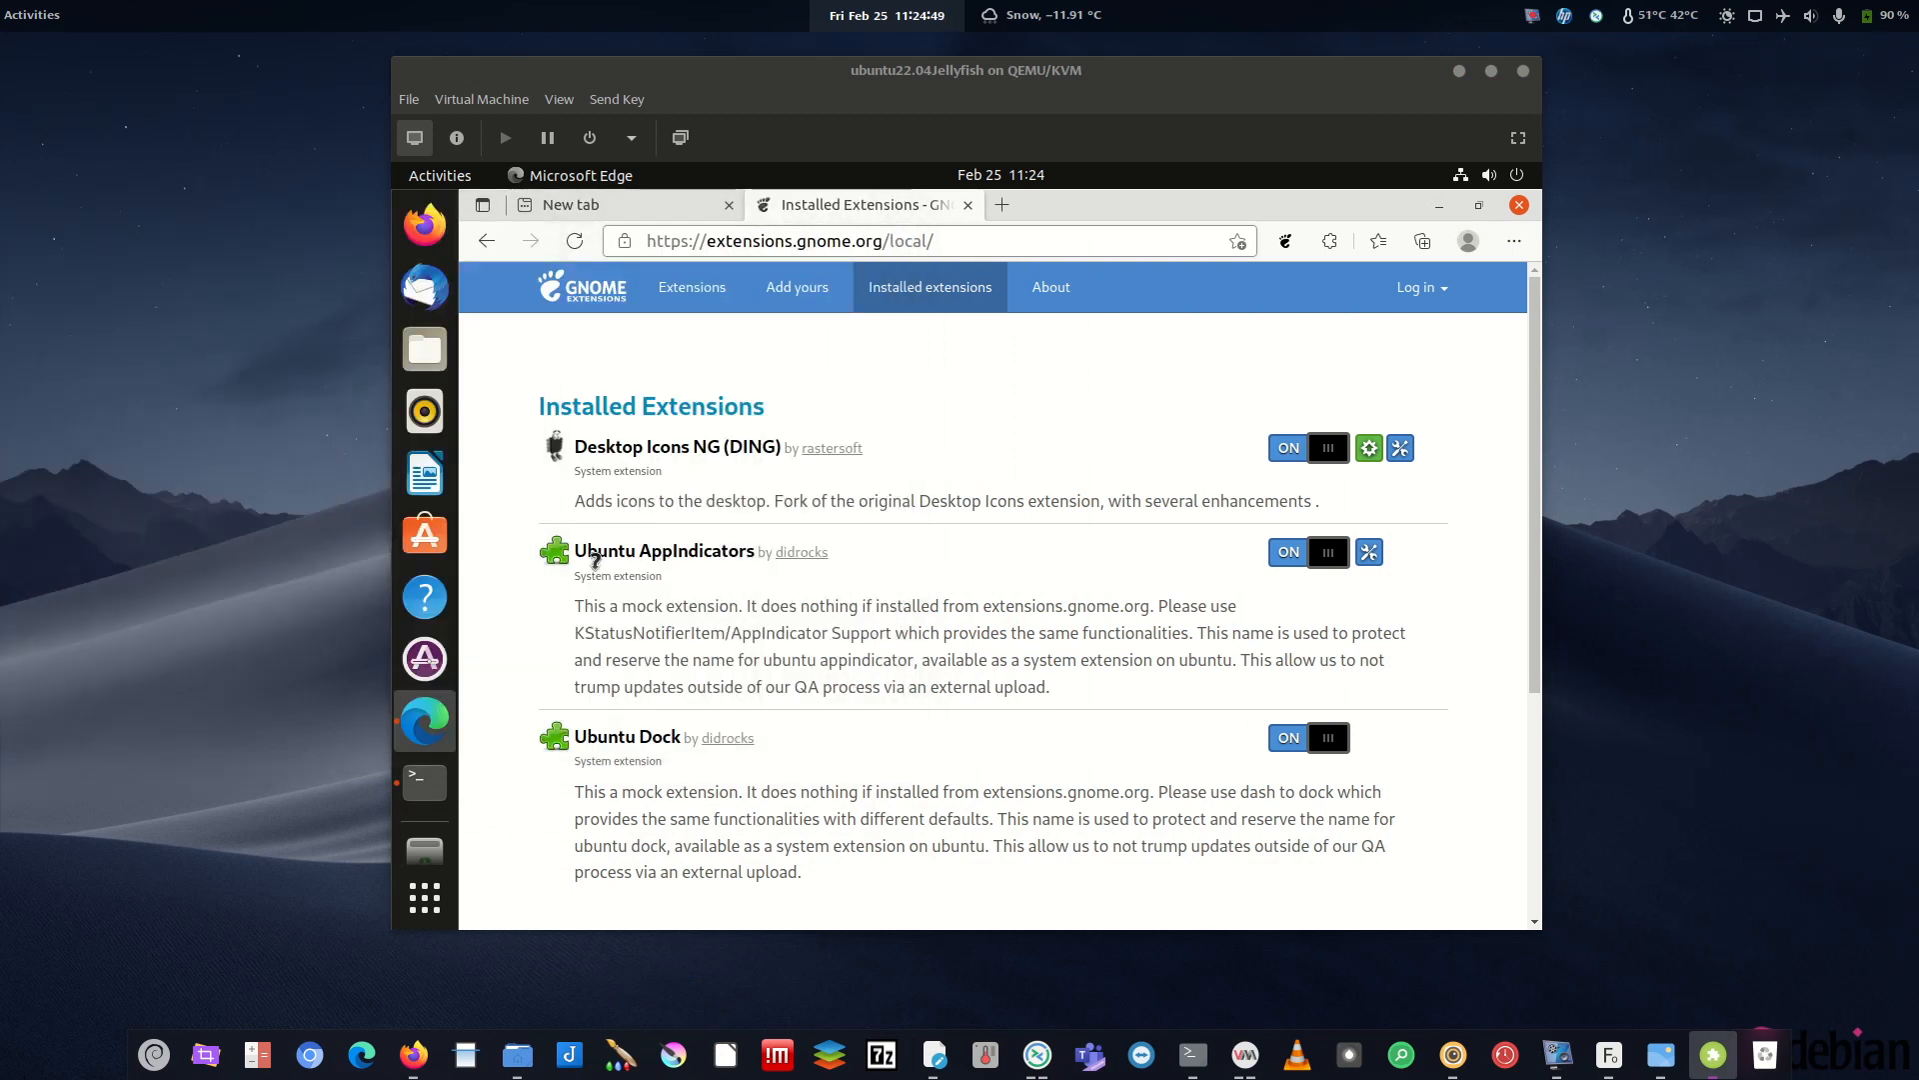
{"action": "left_click", "coordinate": [1459, 71]}
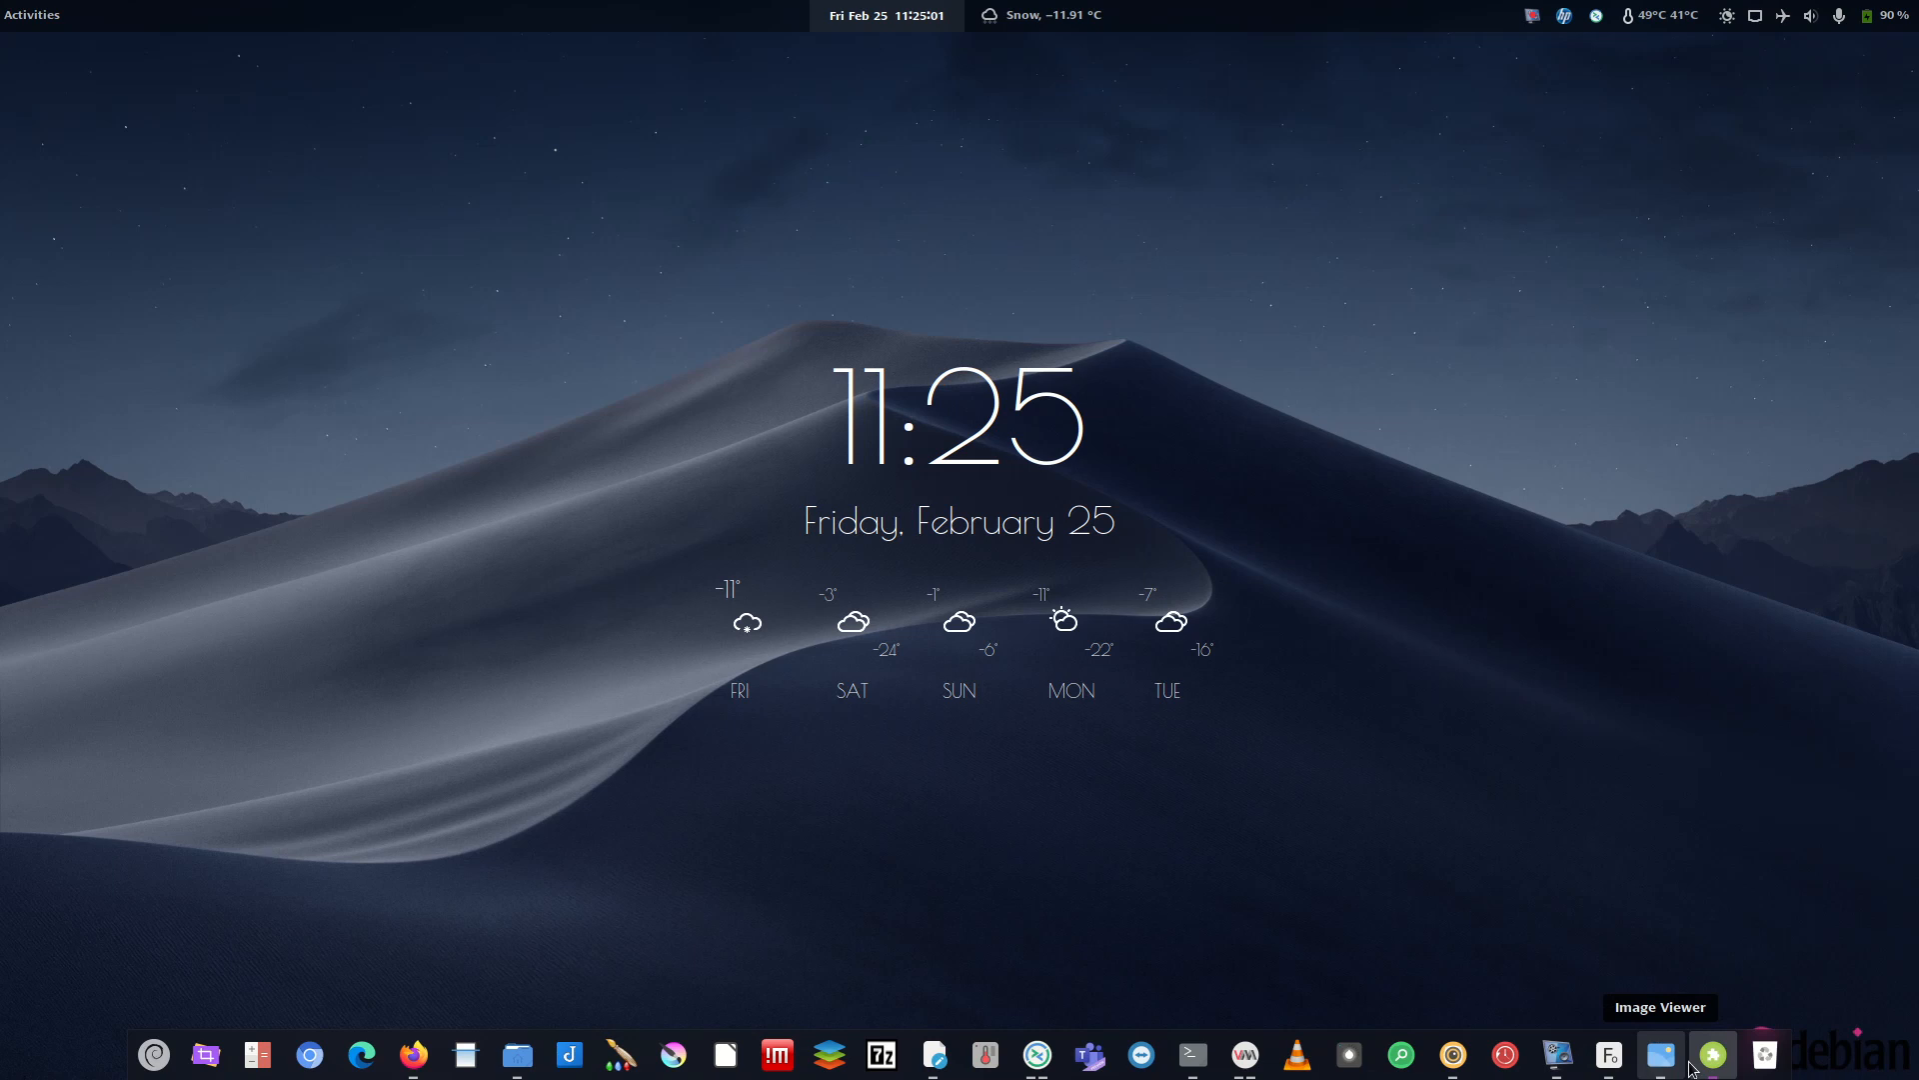
- Install the AppIndicator and KStatusNotifierItem Support extension after searching 'appind' on extensions.gnome.org
{"action": "left_click", "coordinate": [1262, 1050]}
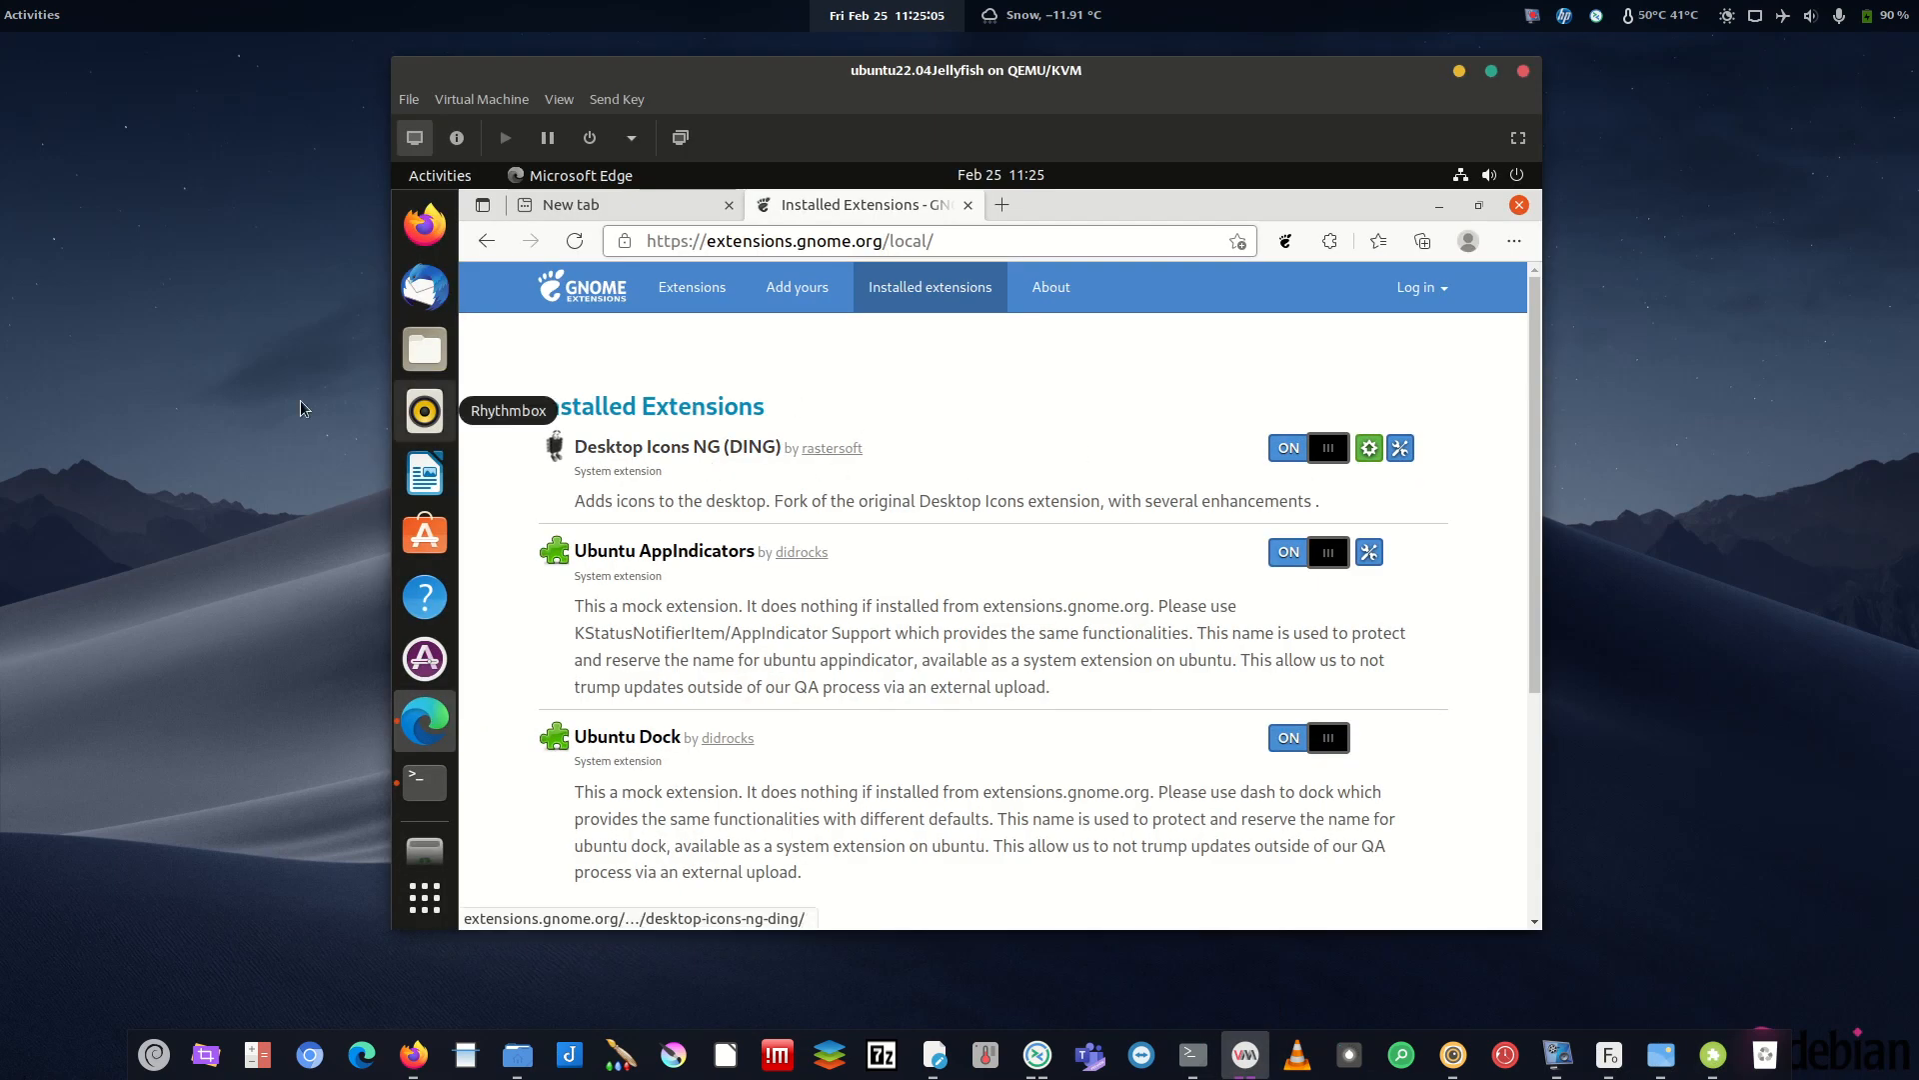
{"action": "left_click", "coordinate": [703, 290]}
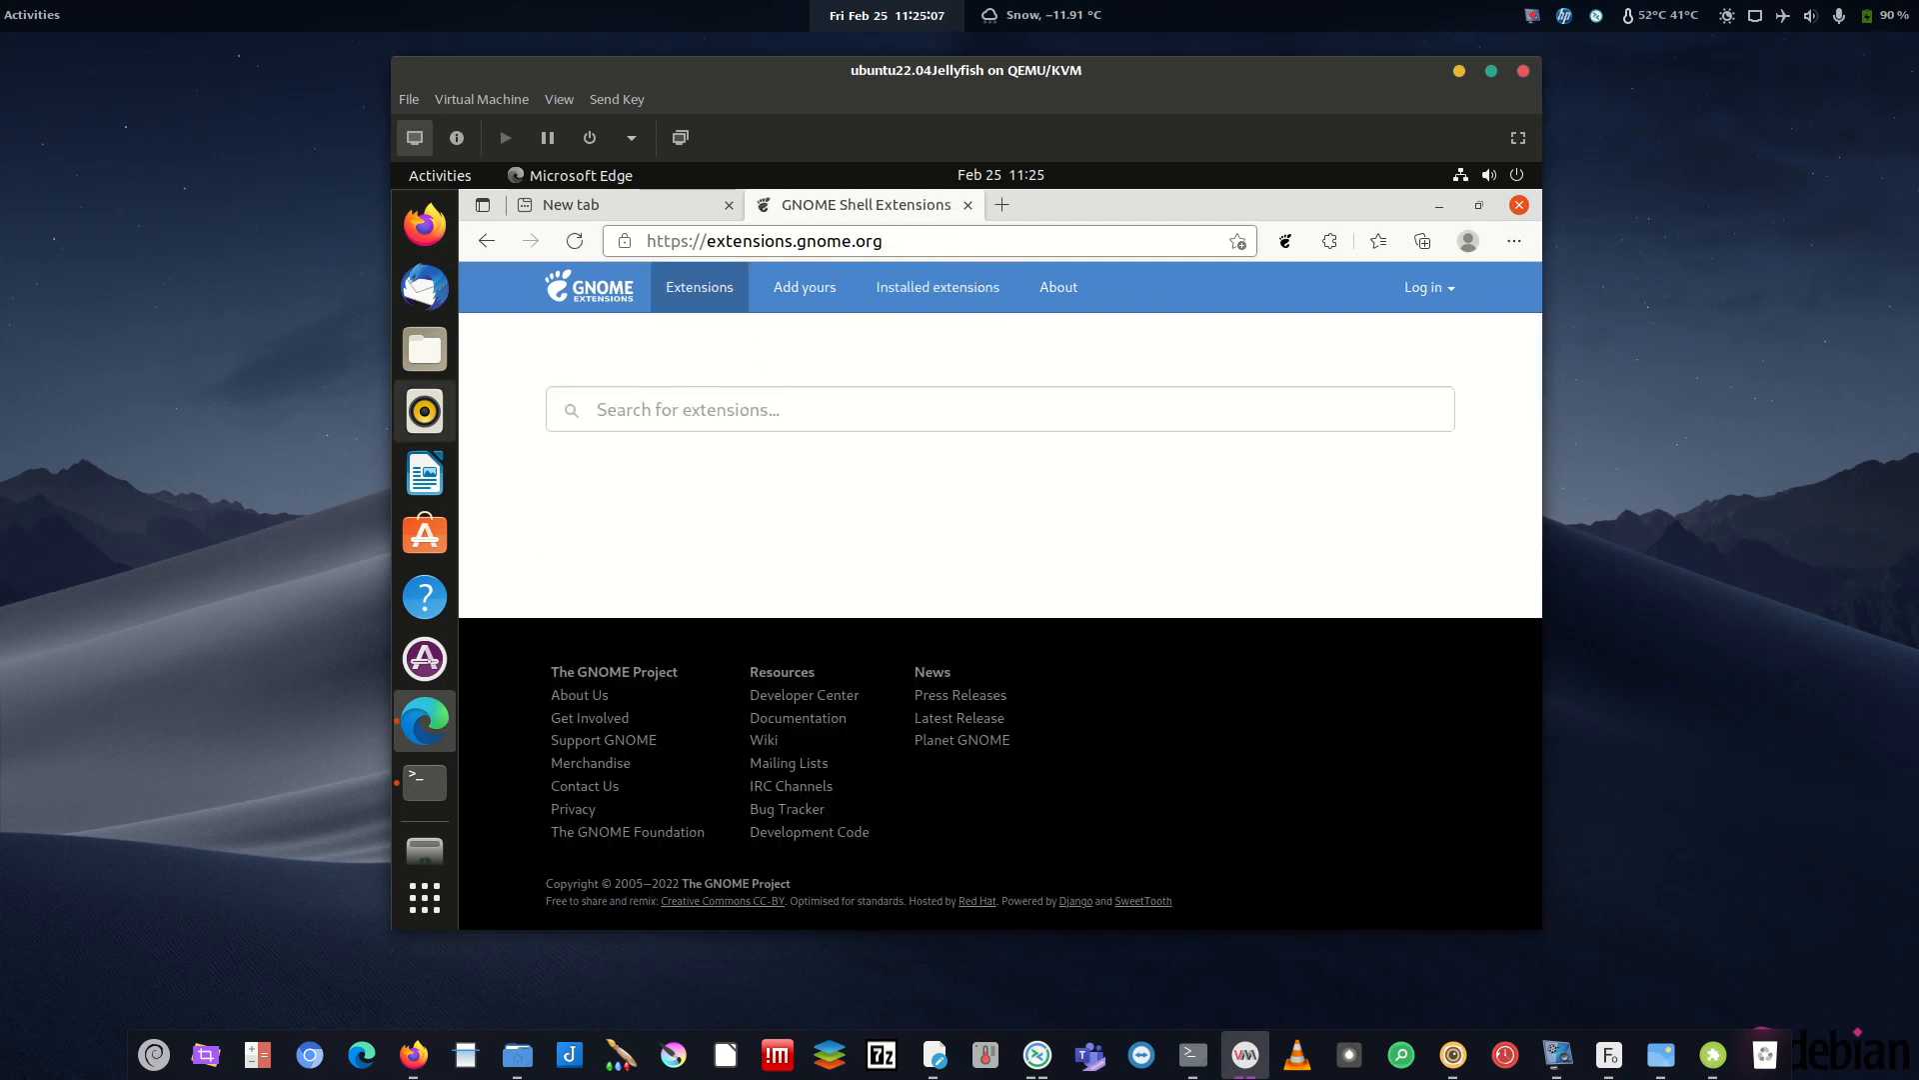
{"action": "left_click", "coordinate": [769, 417]}
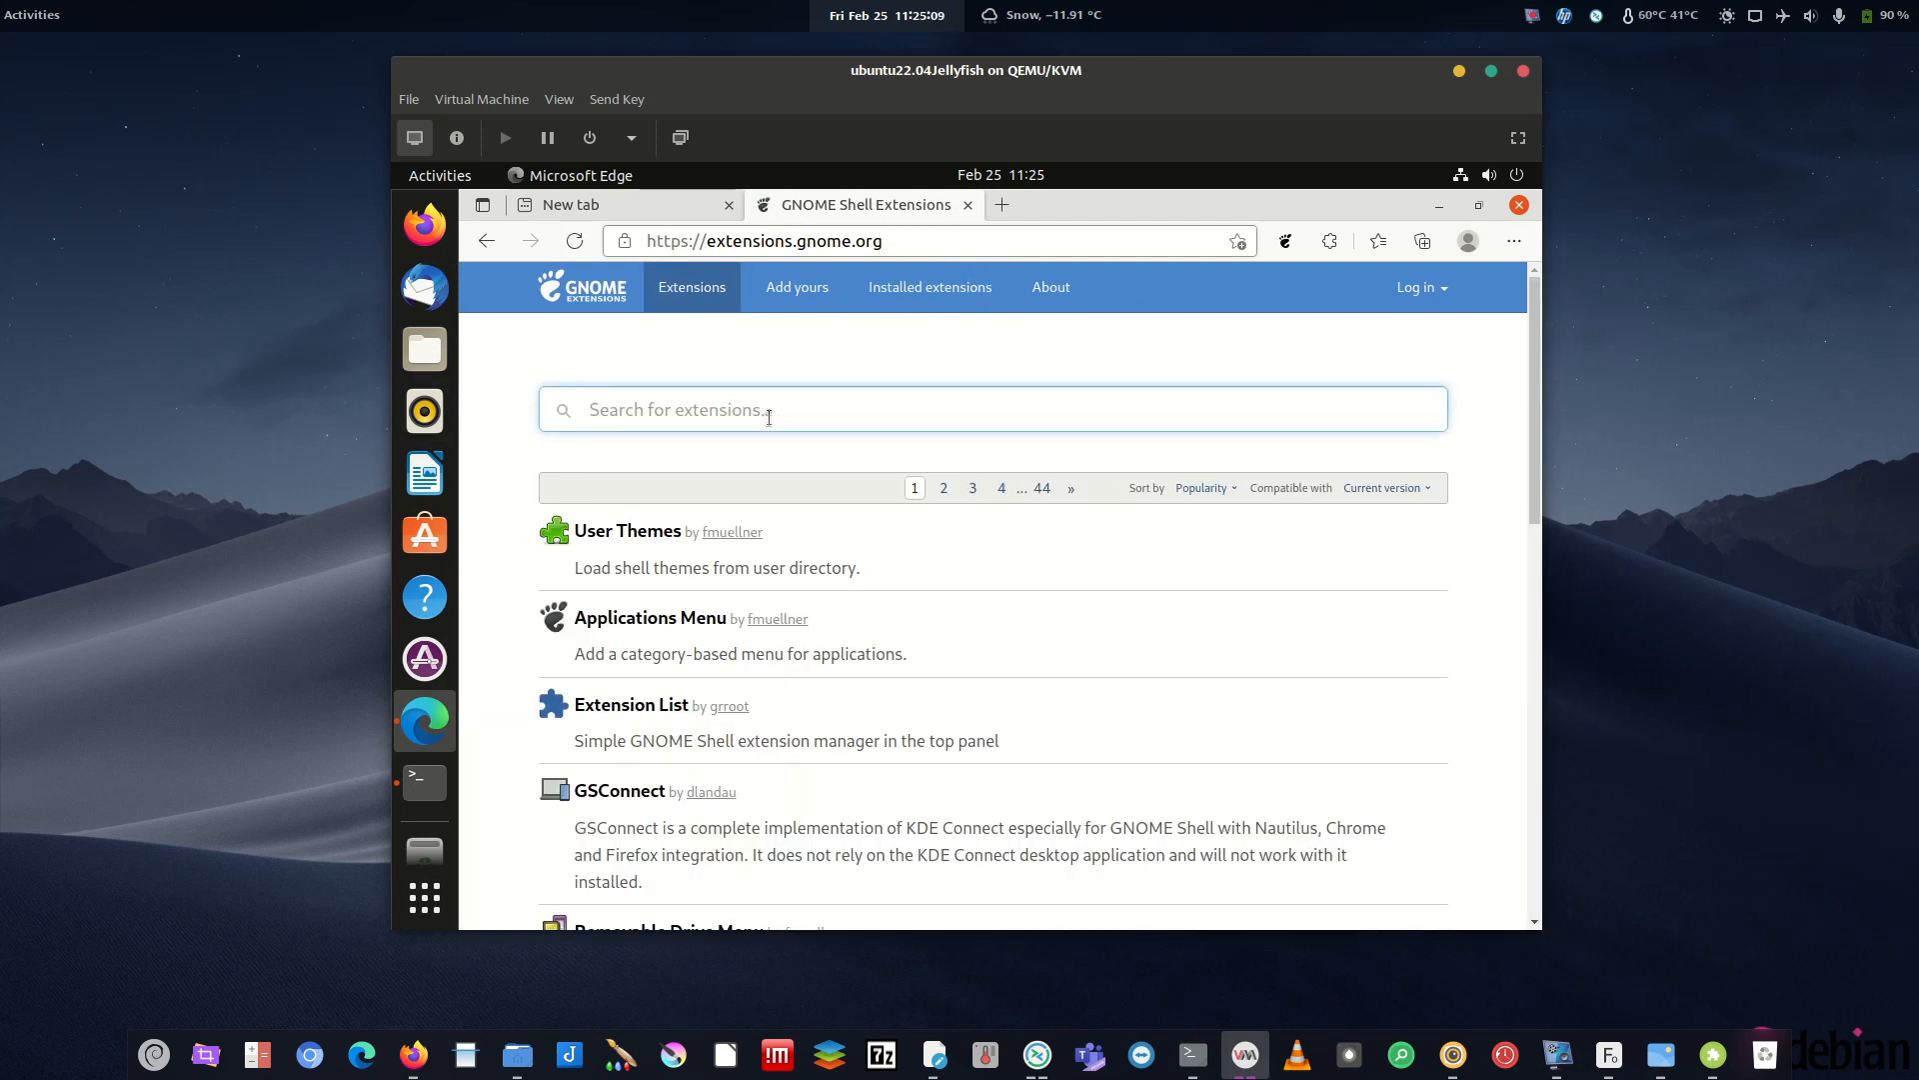
{"action": "type", "text": "appin"}
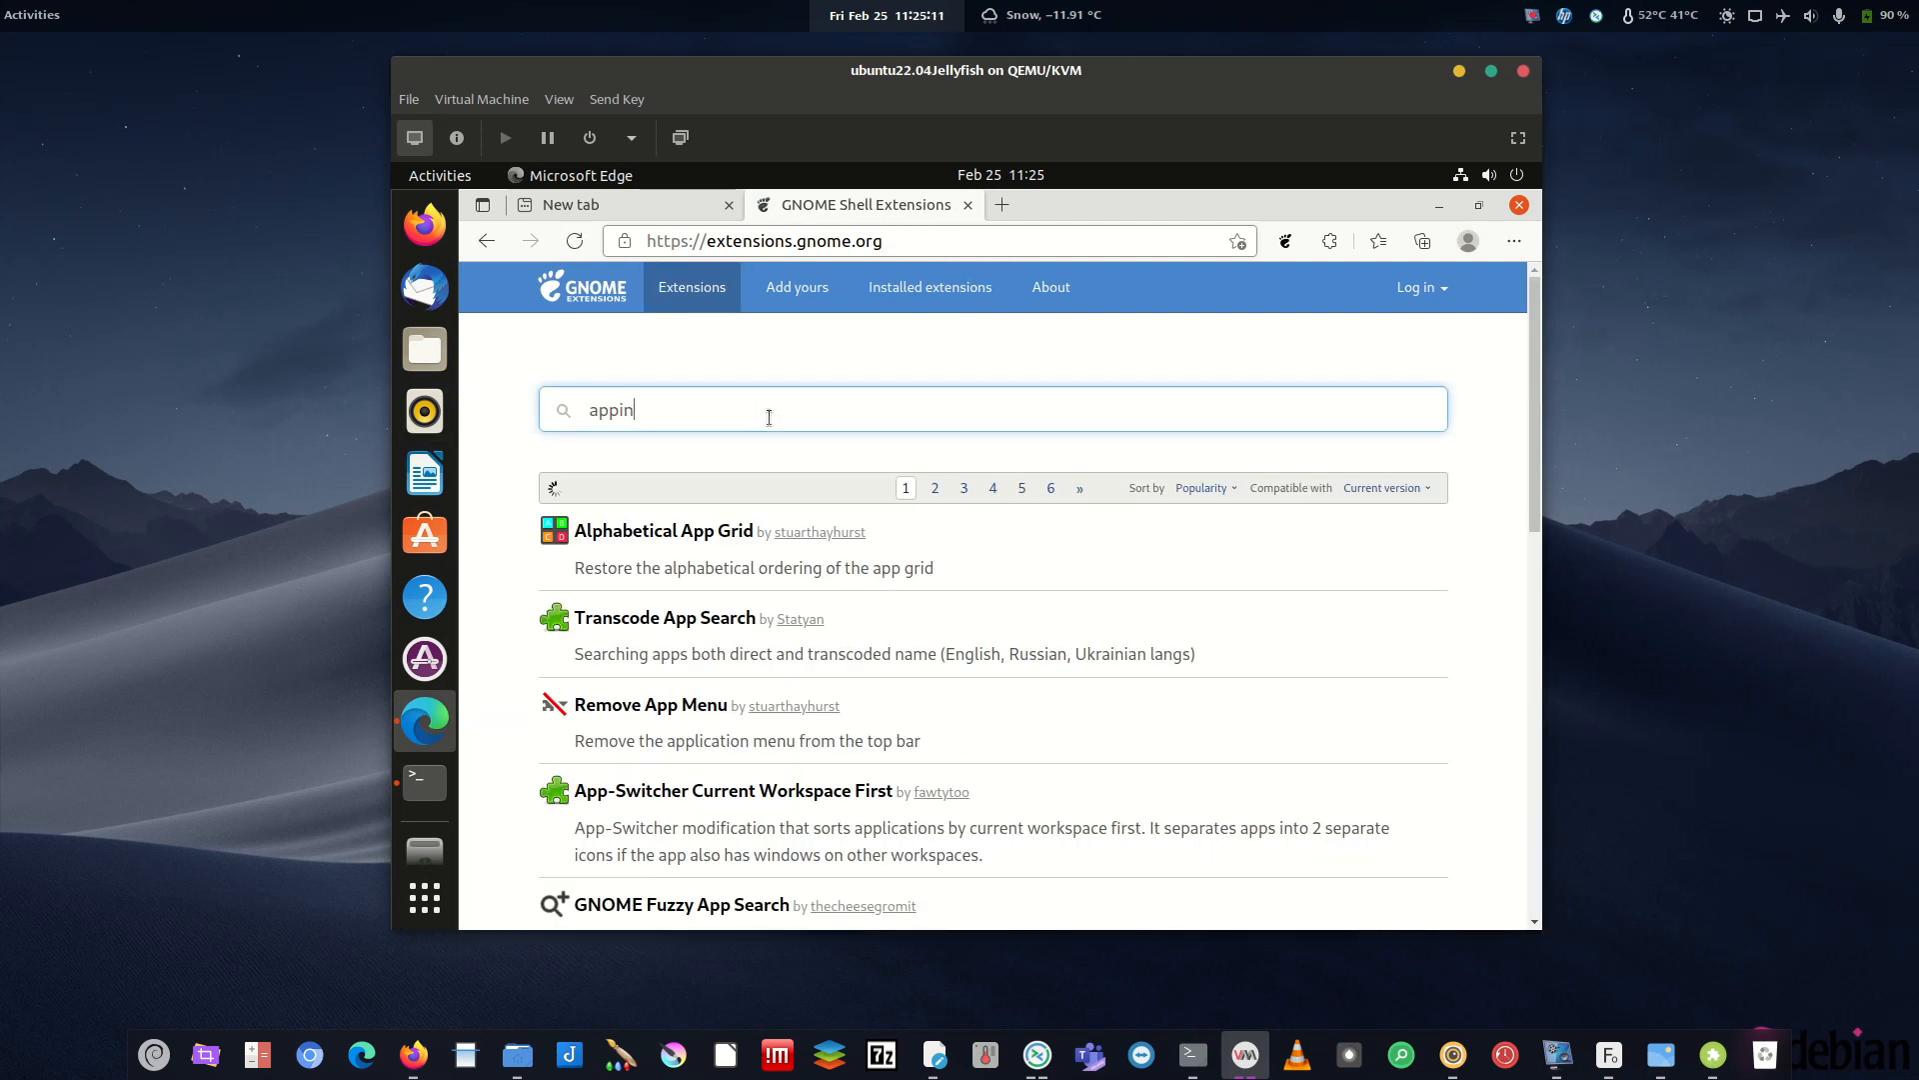
{"action": "type", "text": "di"}
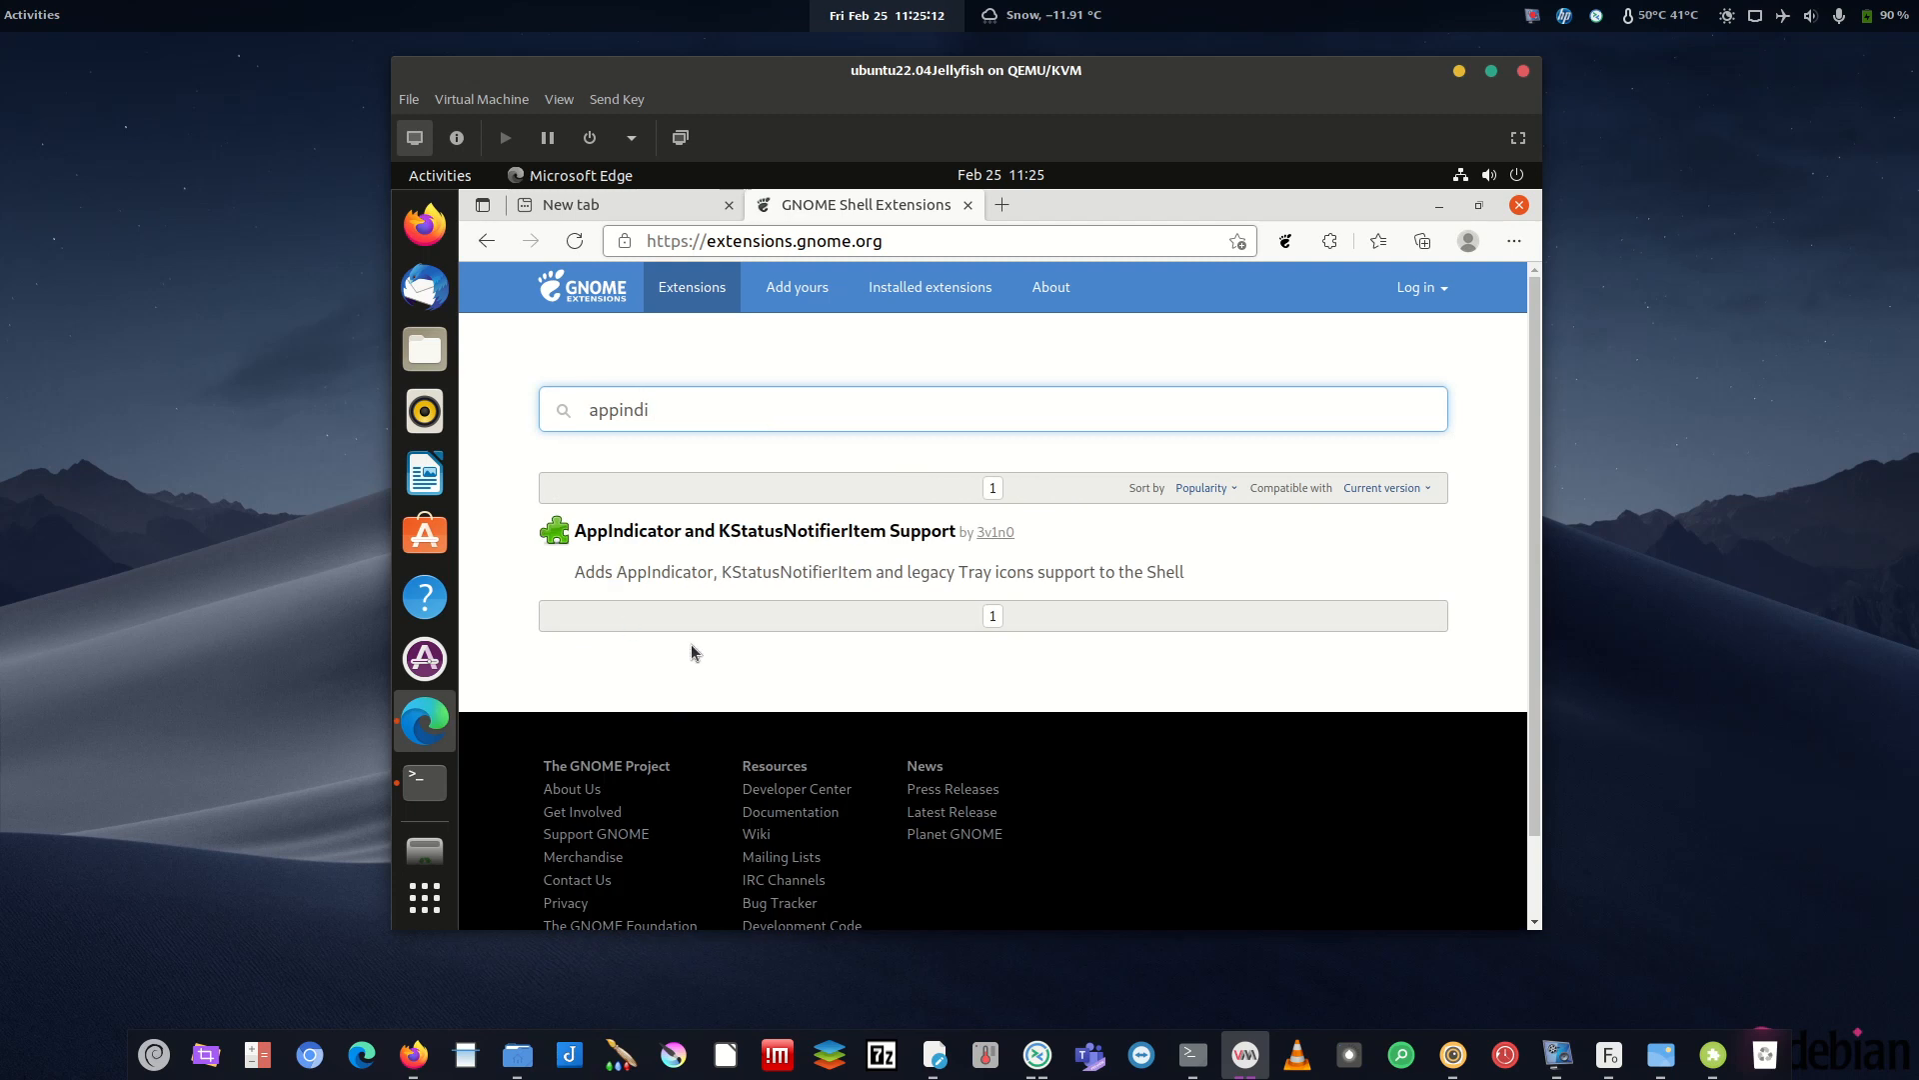
{"action": "left_click", "coordinate": [779, 530]}
{"action": "left_click", "coordinate": [1361, 407]}
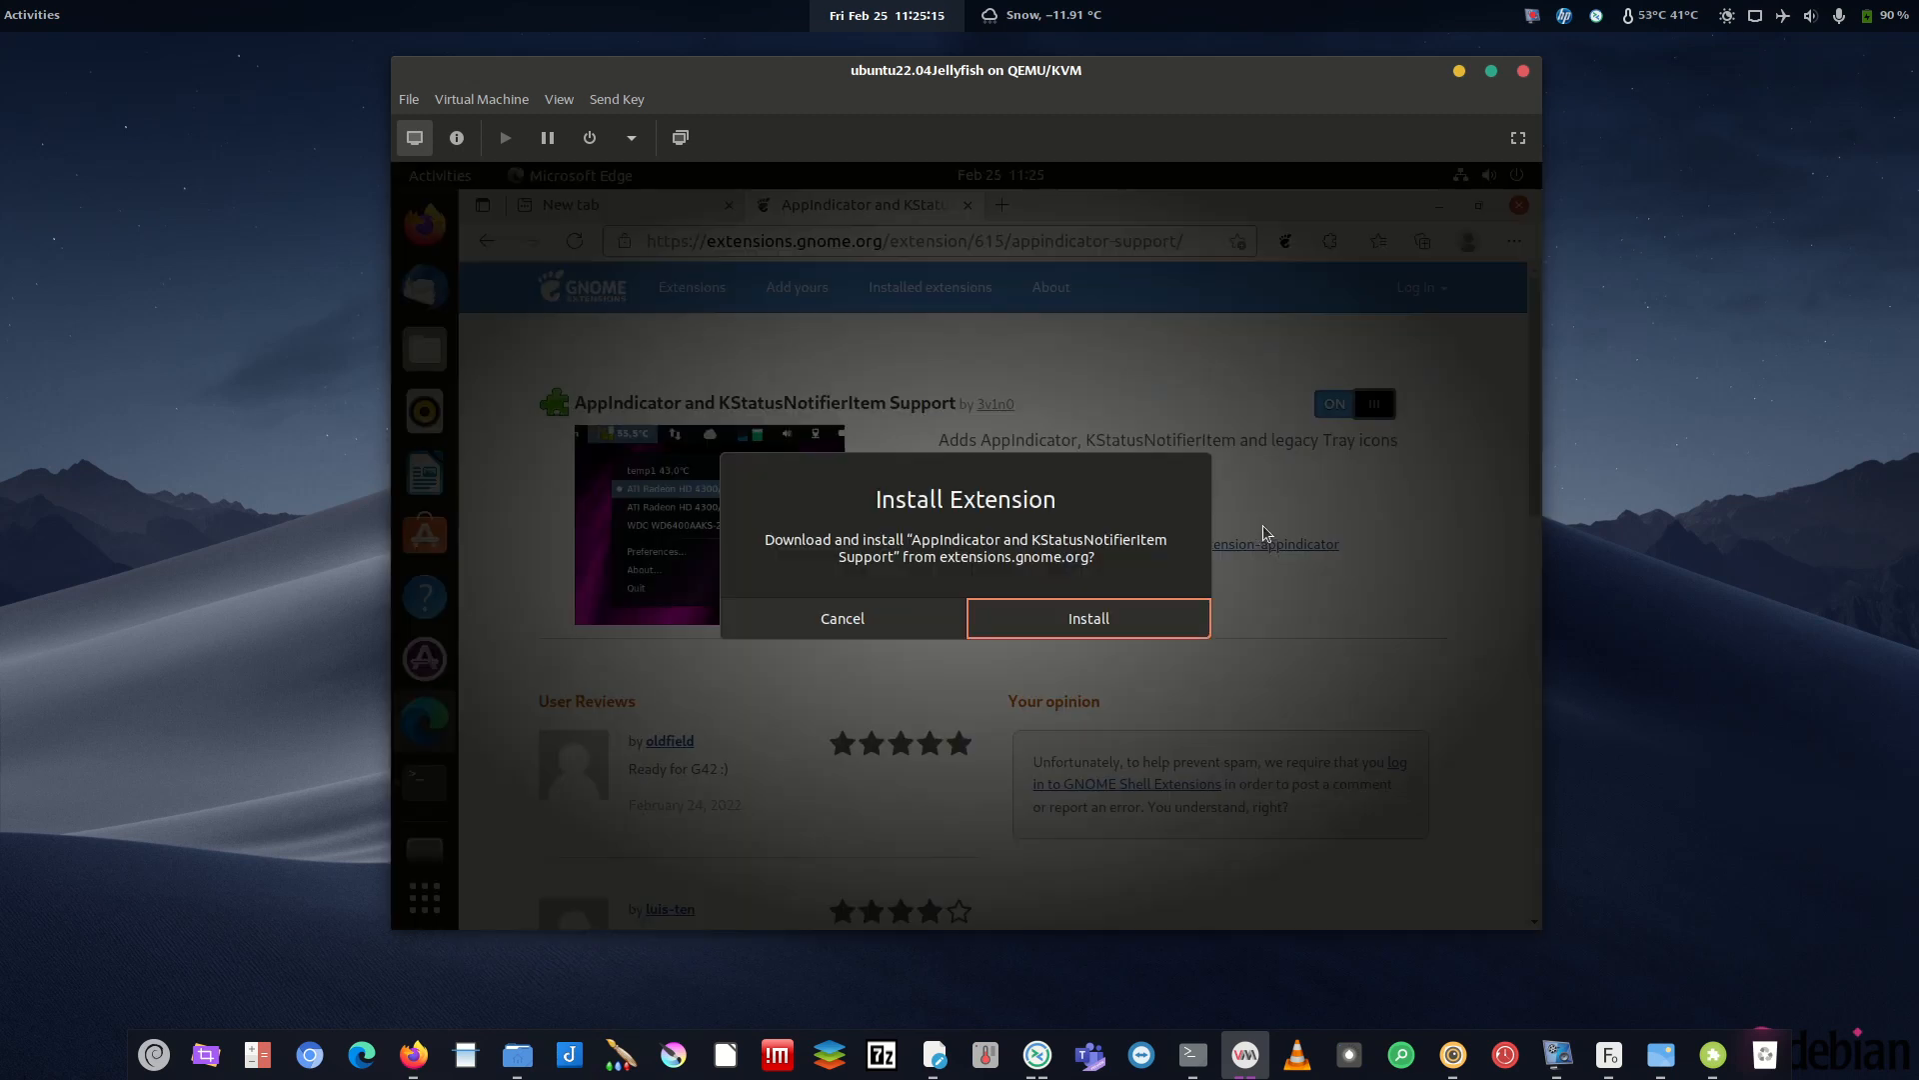
{"action": "left_click", "coordinate": [992, 625]}
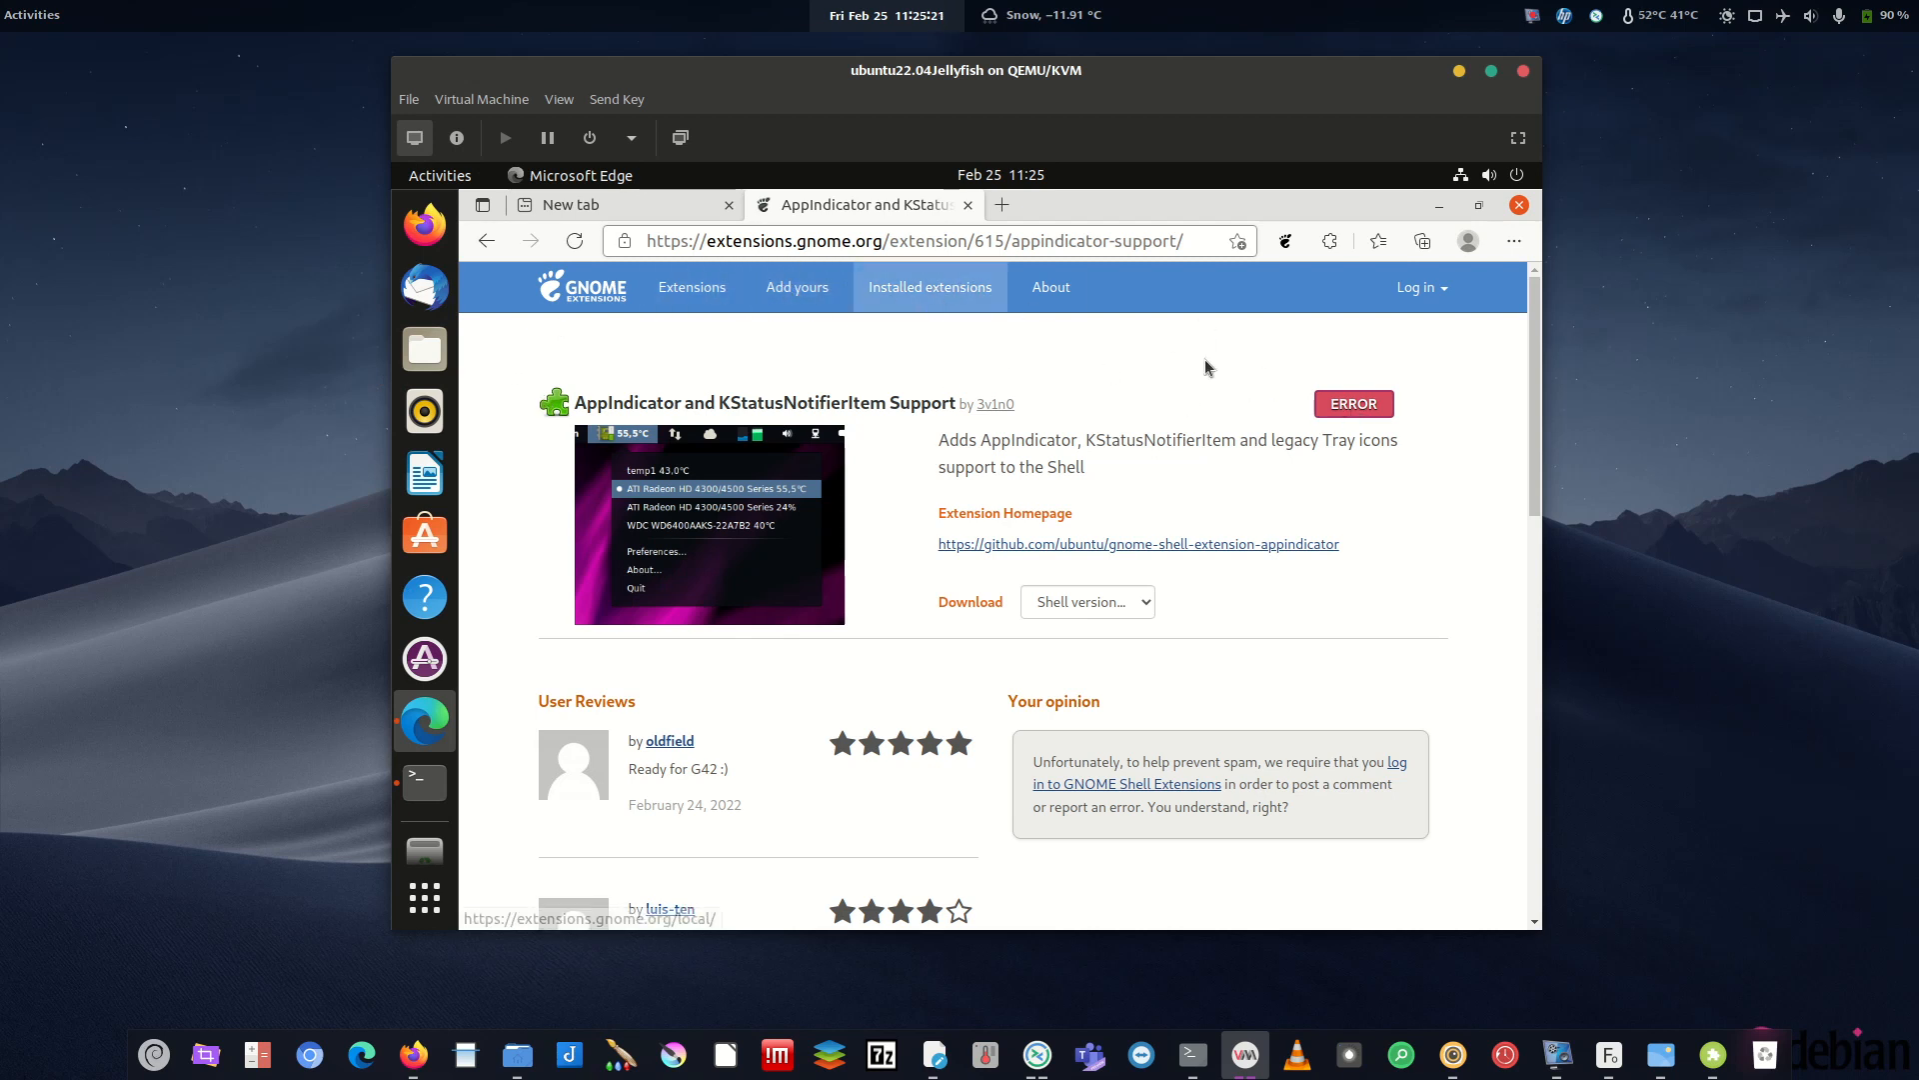
{"action": "left_click", "coordinate": [929, 300]}
{"action": "left_click", "coordinate": [691, 287]}
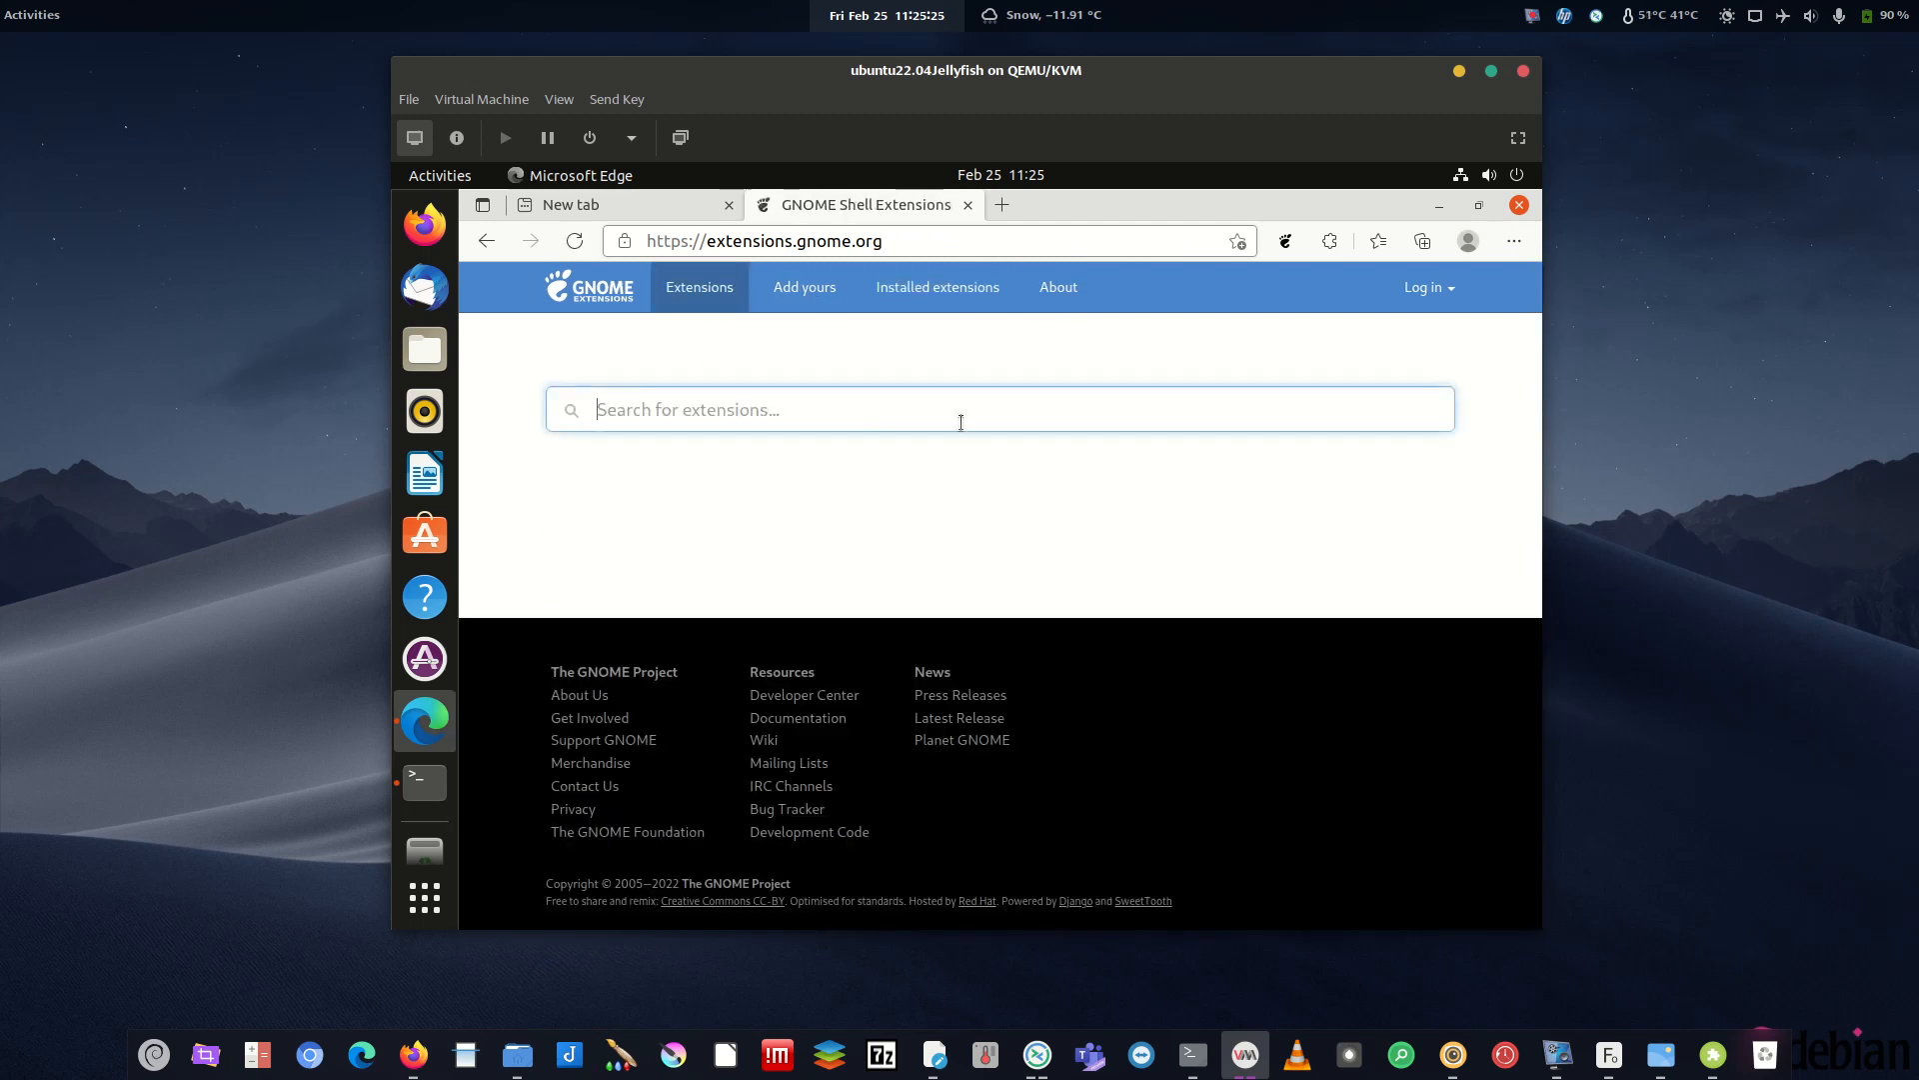
- Search 'arcmen', then switch on and install the ArcMenu extension
{"action": "type", "text": "arcmenu"}
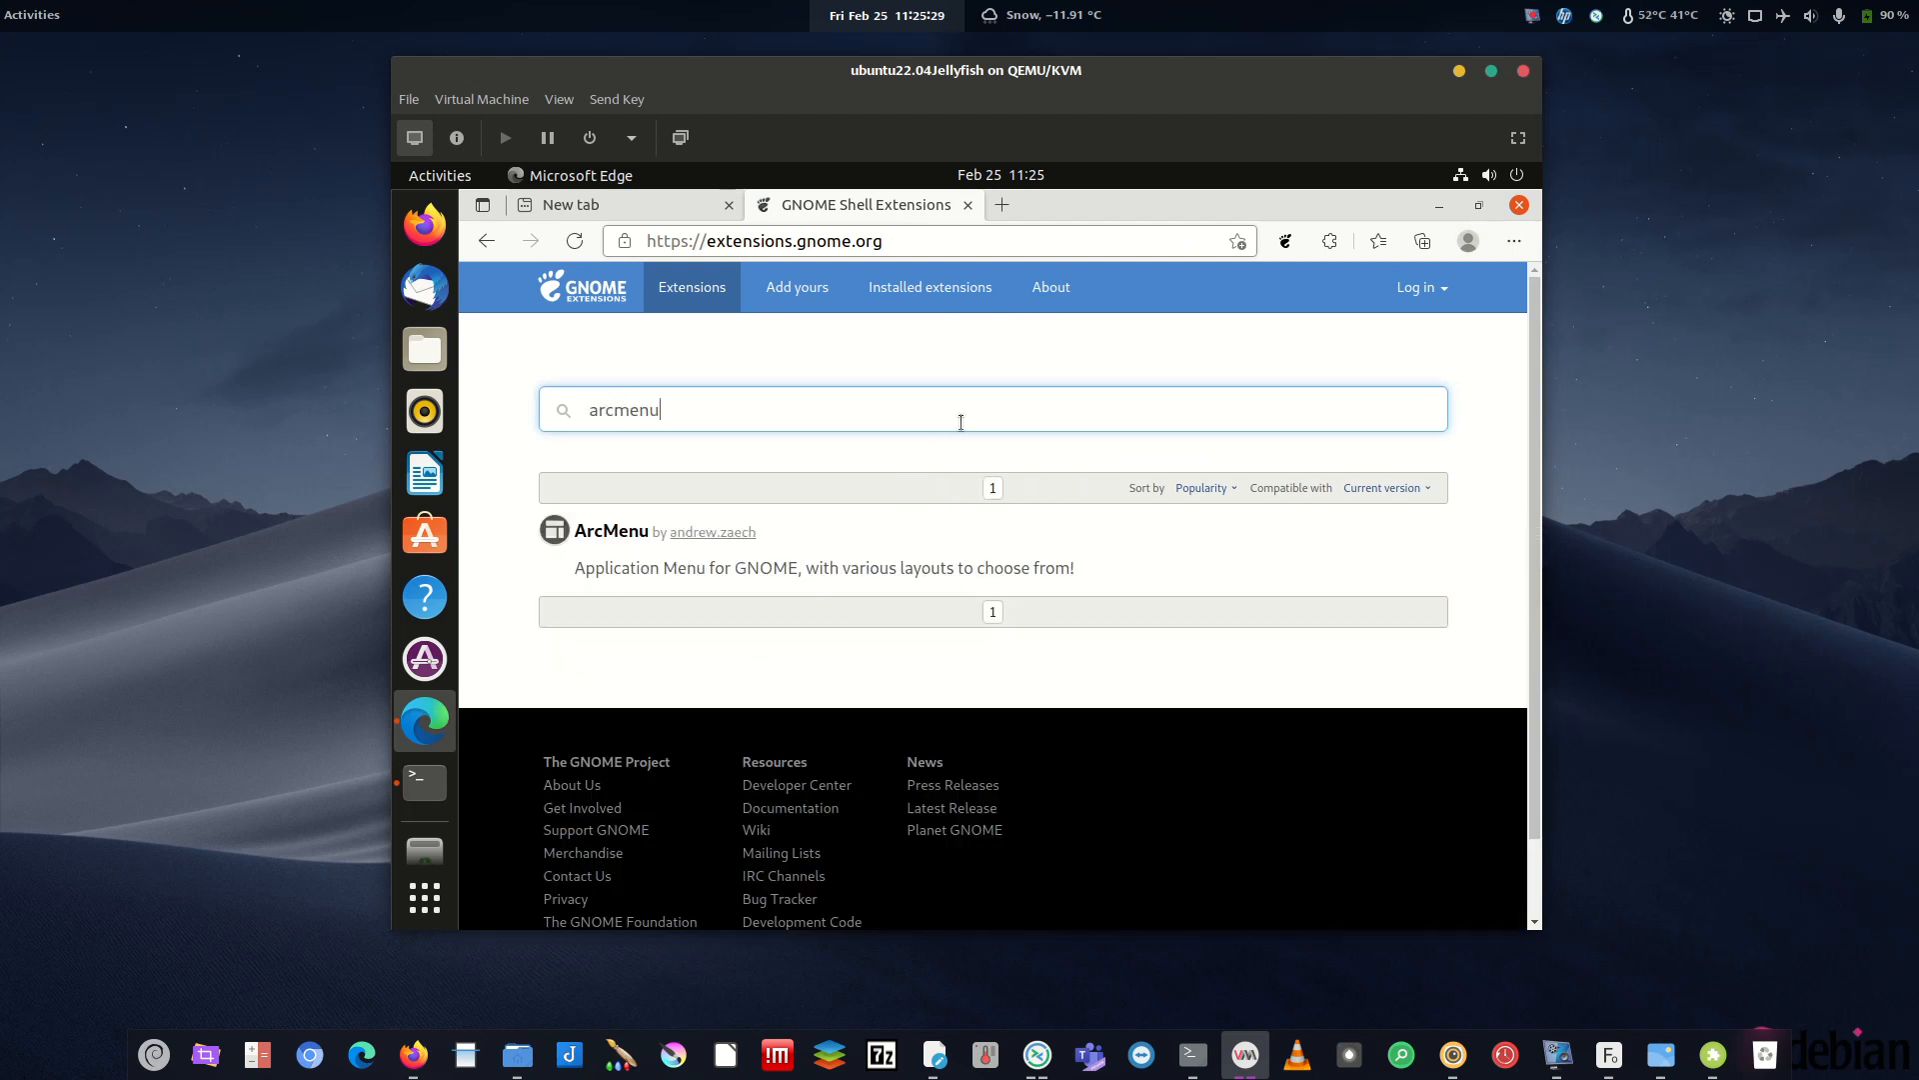
{"action": "left_click", "coordinate": [611, 531]}
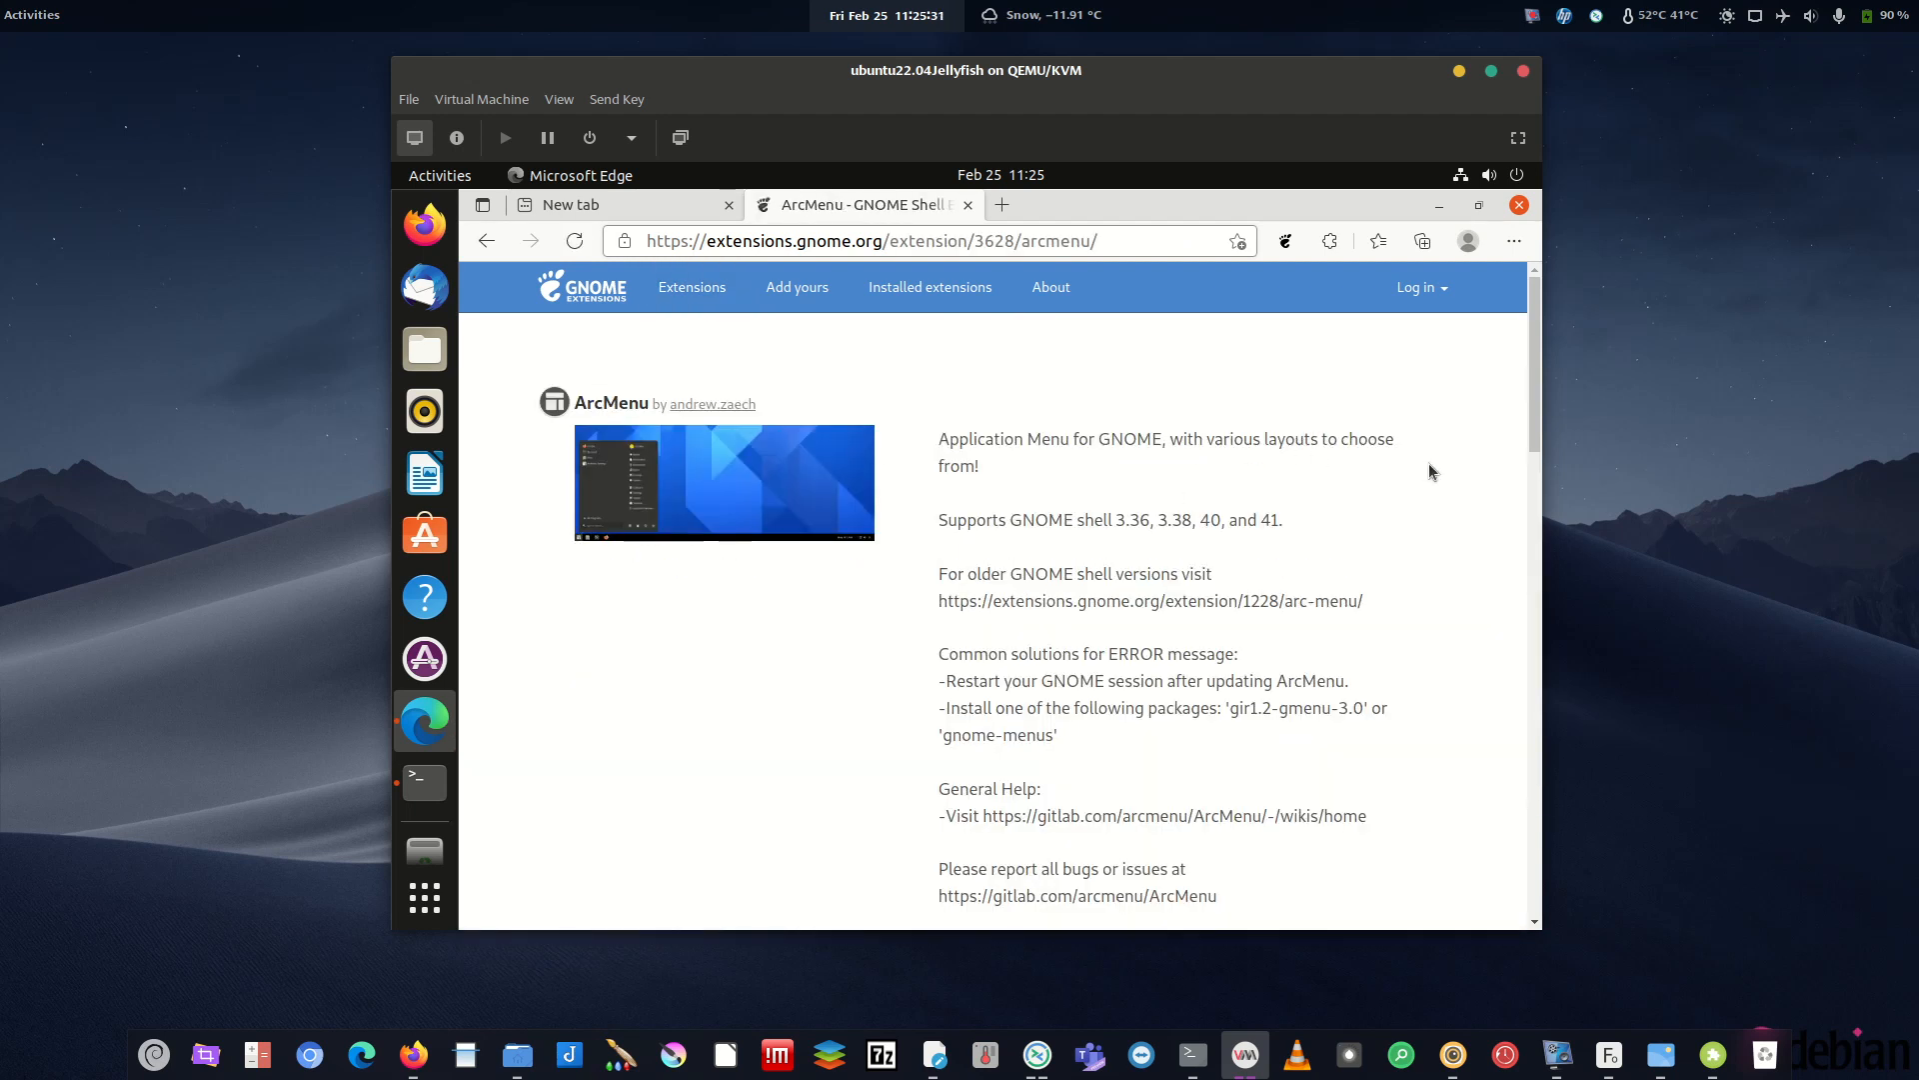
{"action": "left_click", "coordinate": [1364, 404]}
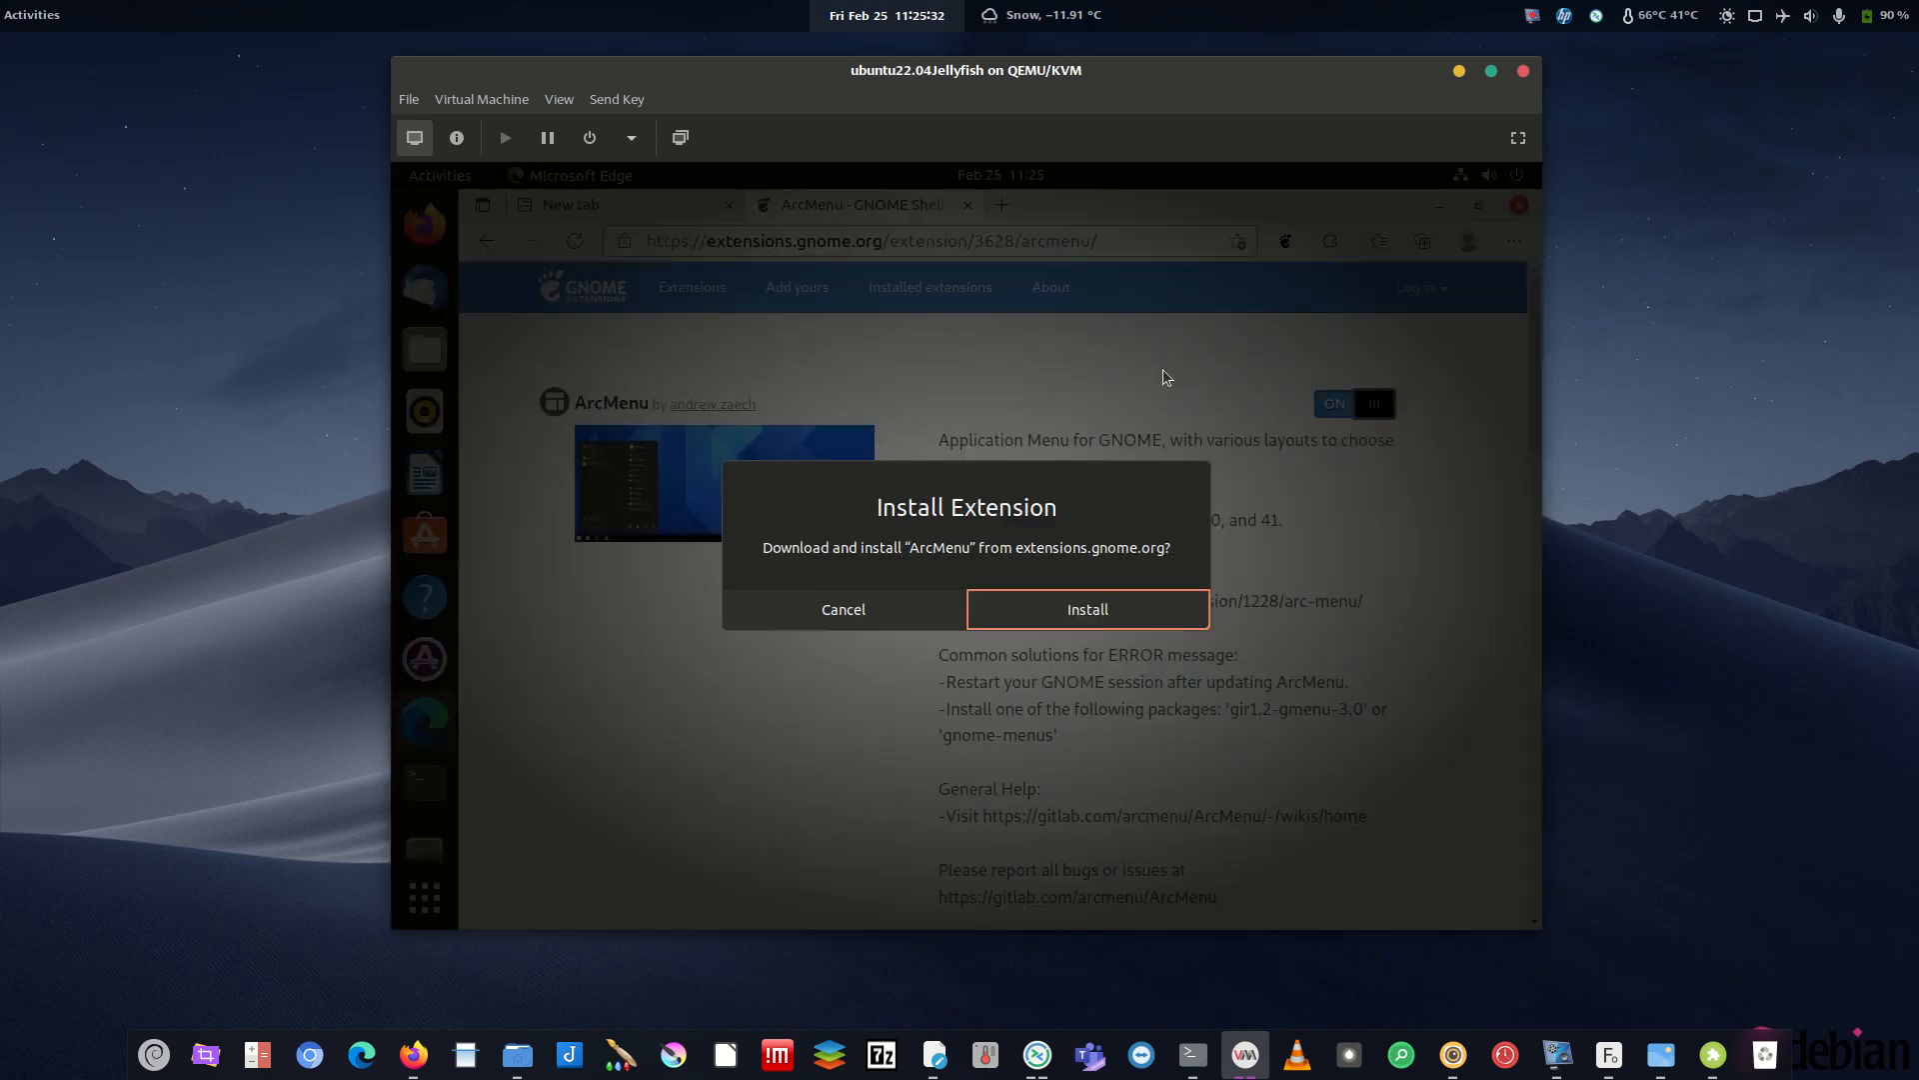
{"action": "left_click", "coordinate": [1088, 610]}
- Search 'bab', then install and enable the BaBar Task Bar extension
{"action": "left_click", "coordinate": [700, 290]}
{"action": "left_click", "coordinate": [754, 406]}
{"action": "type", "text": "barb"}
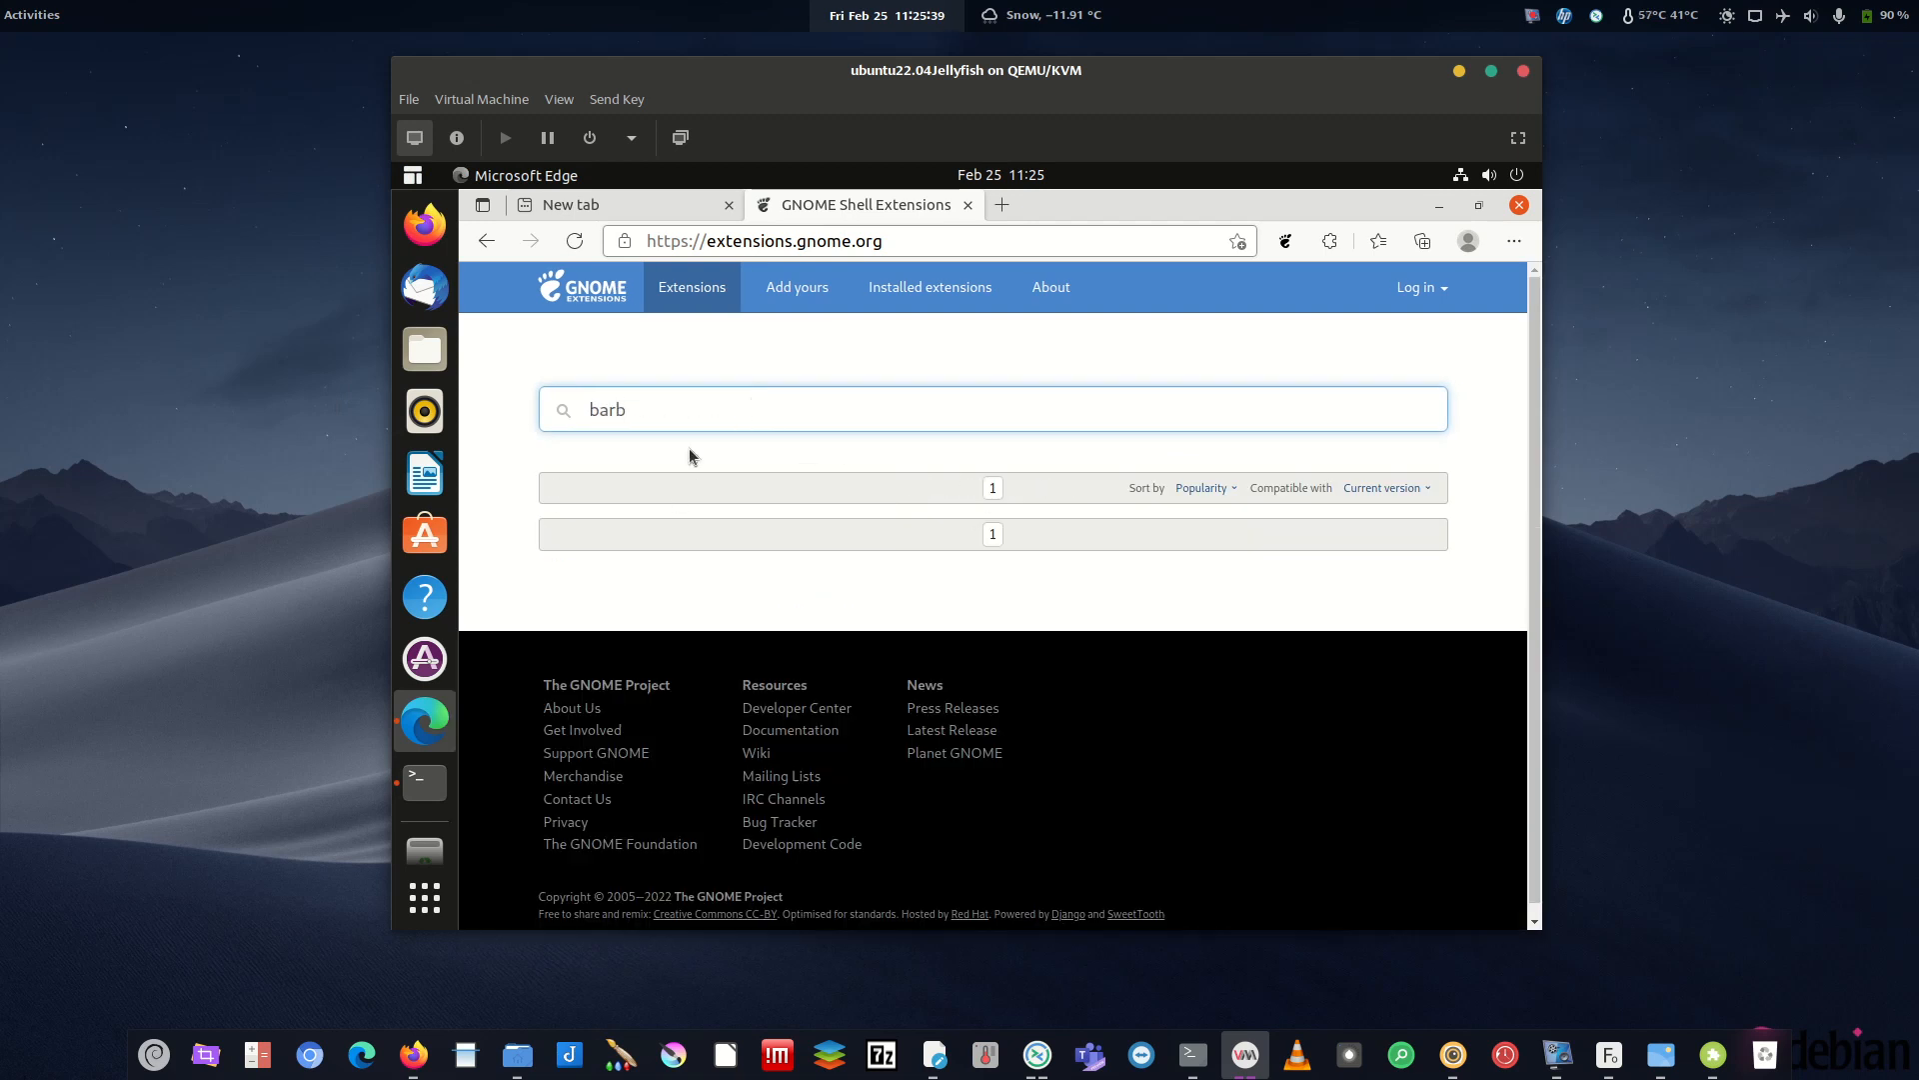
{"action": "key", "text": "BackSpace"}
{"action": "key", "text": "BackSpace"}
{"action": "type", "text": "b"}
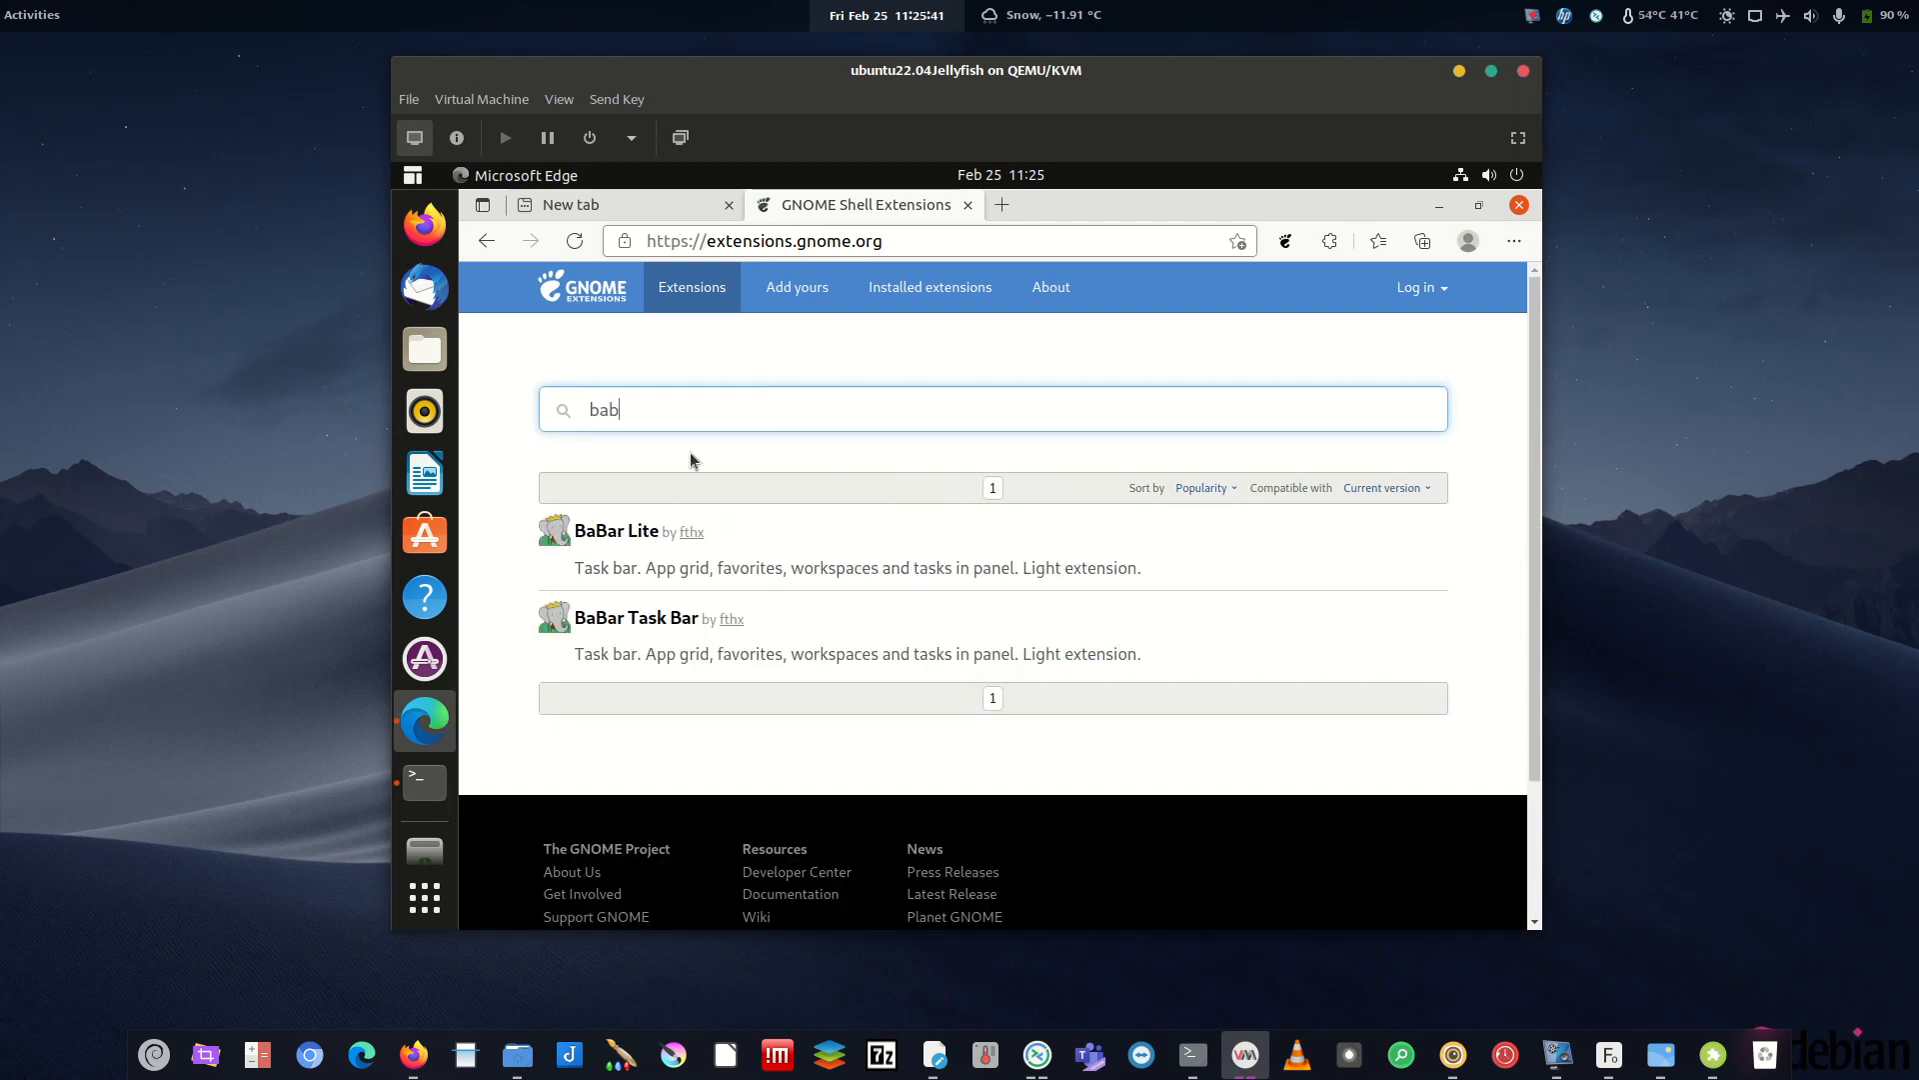
{"action": "left_click", "coordinate": [688, 619]}
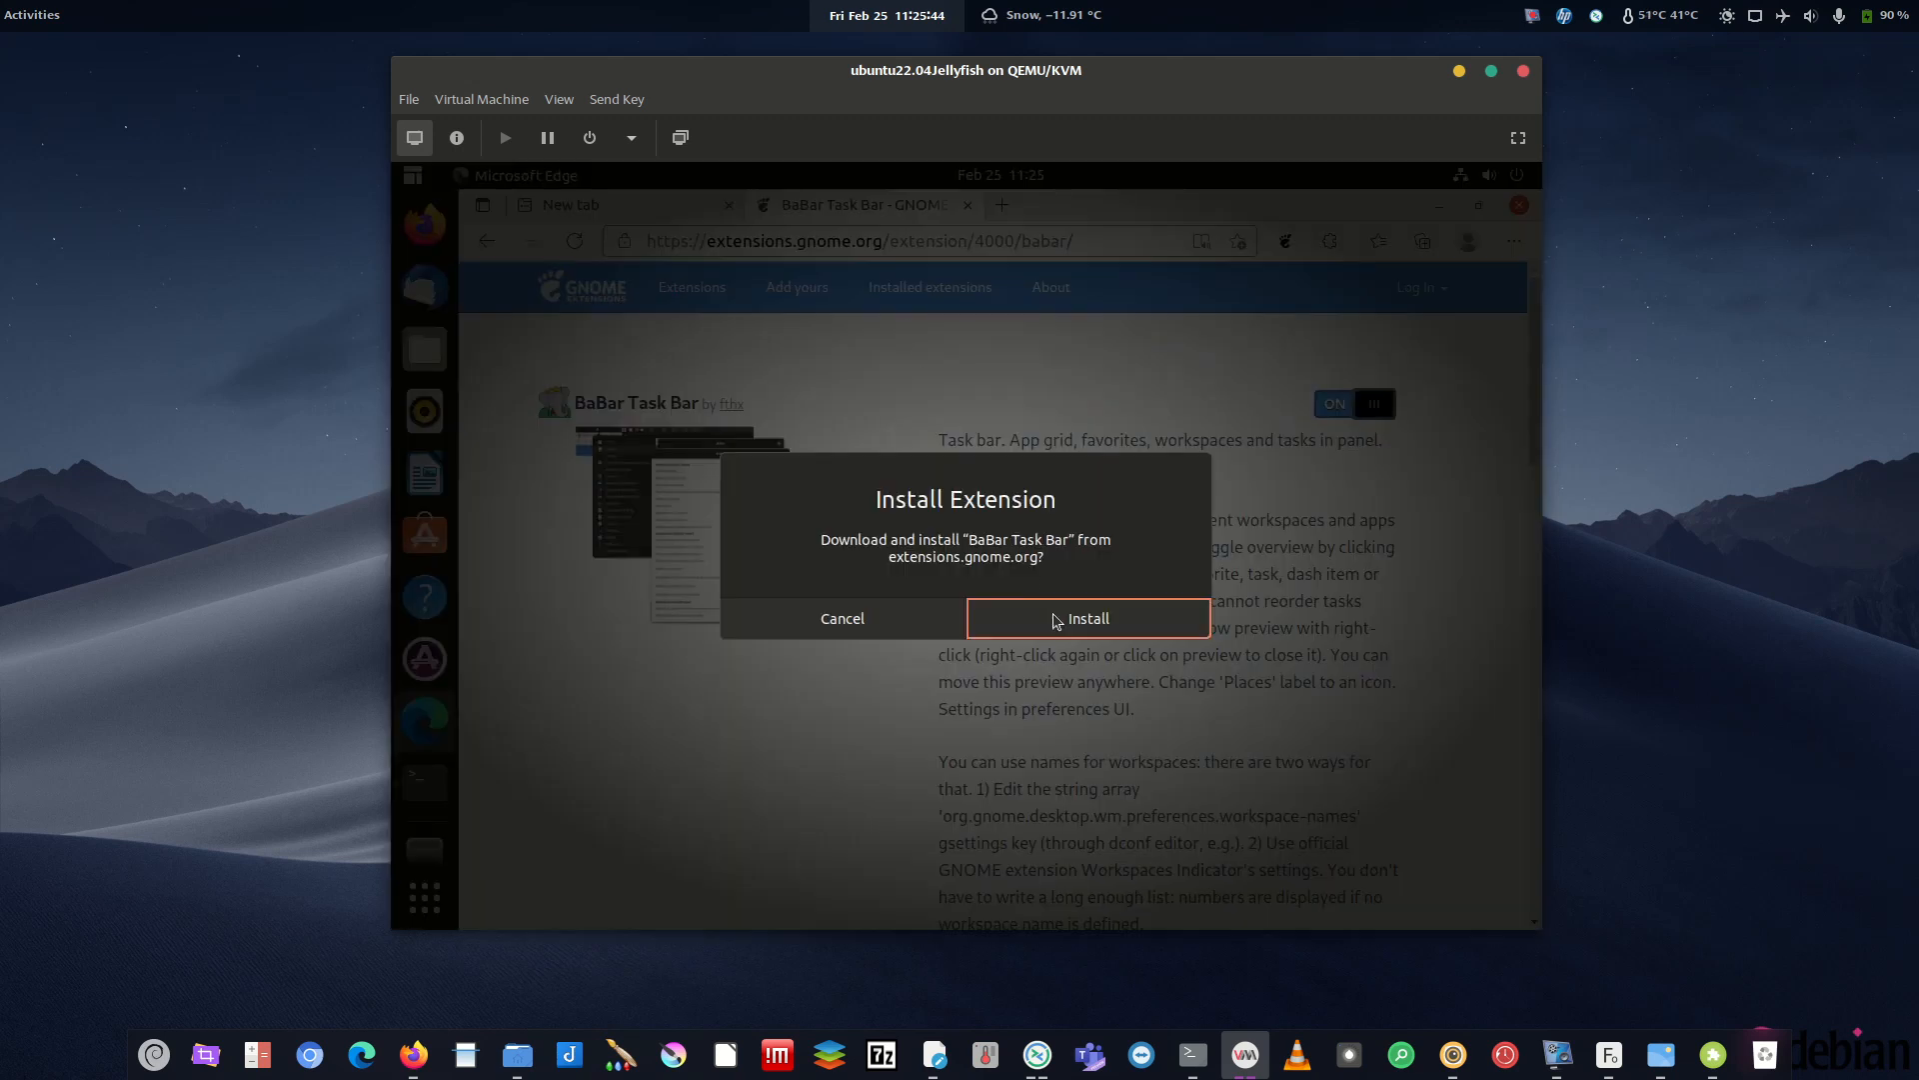
{"action": "left_click", "coordinate": [1058, 622]}
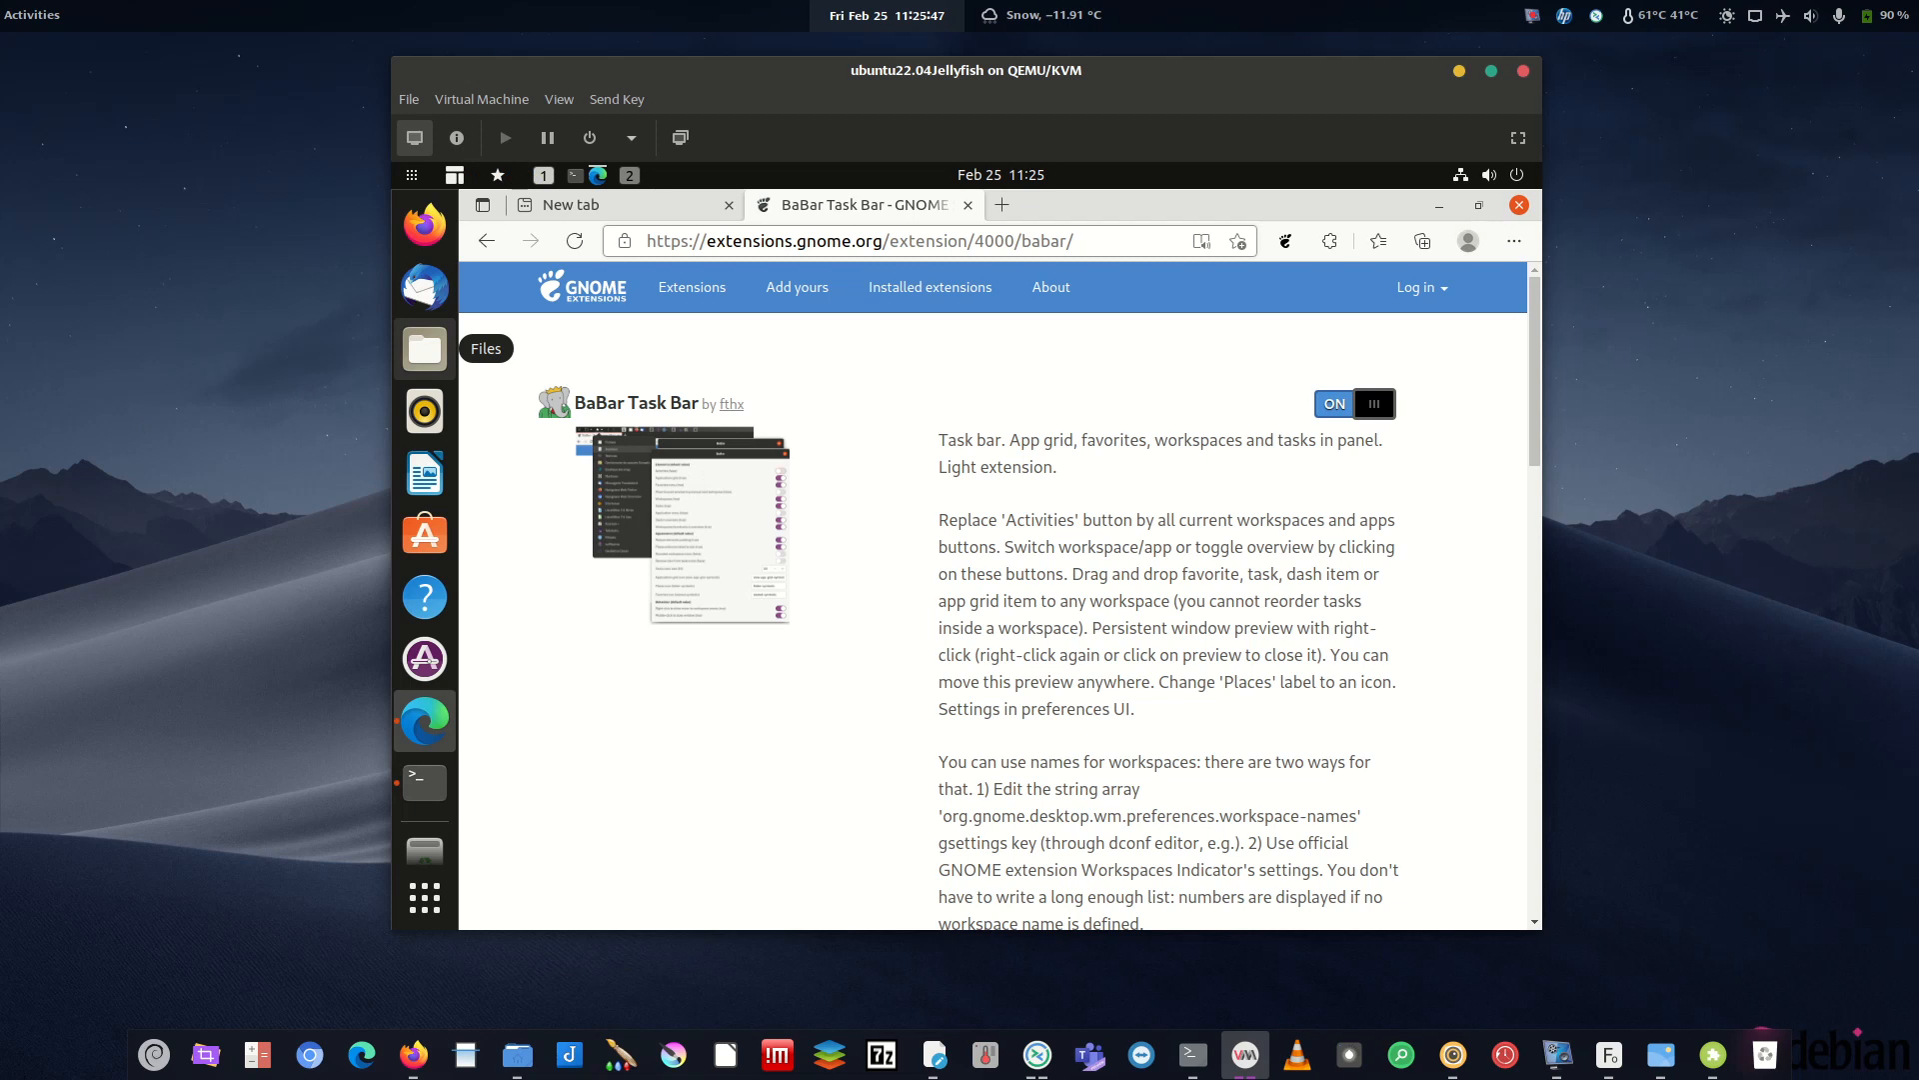
{"action": "key", "text": "alt+Tab"}
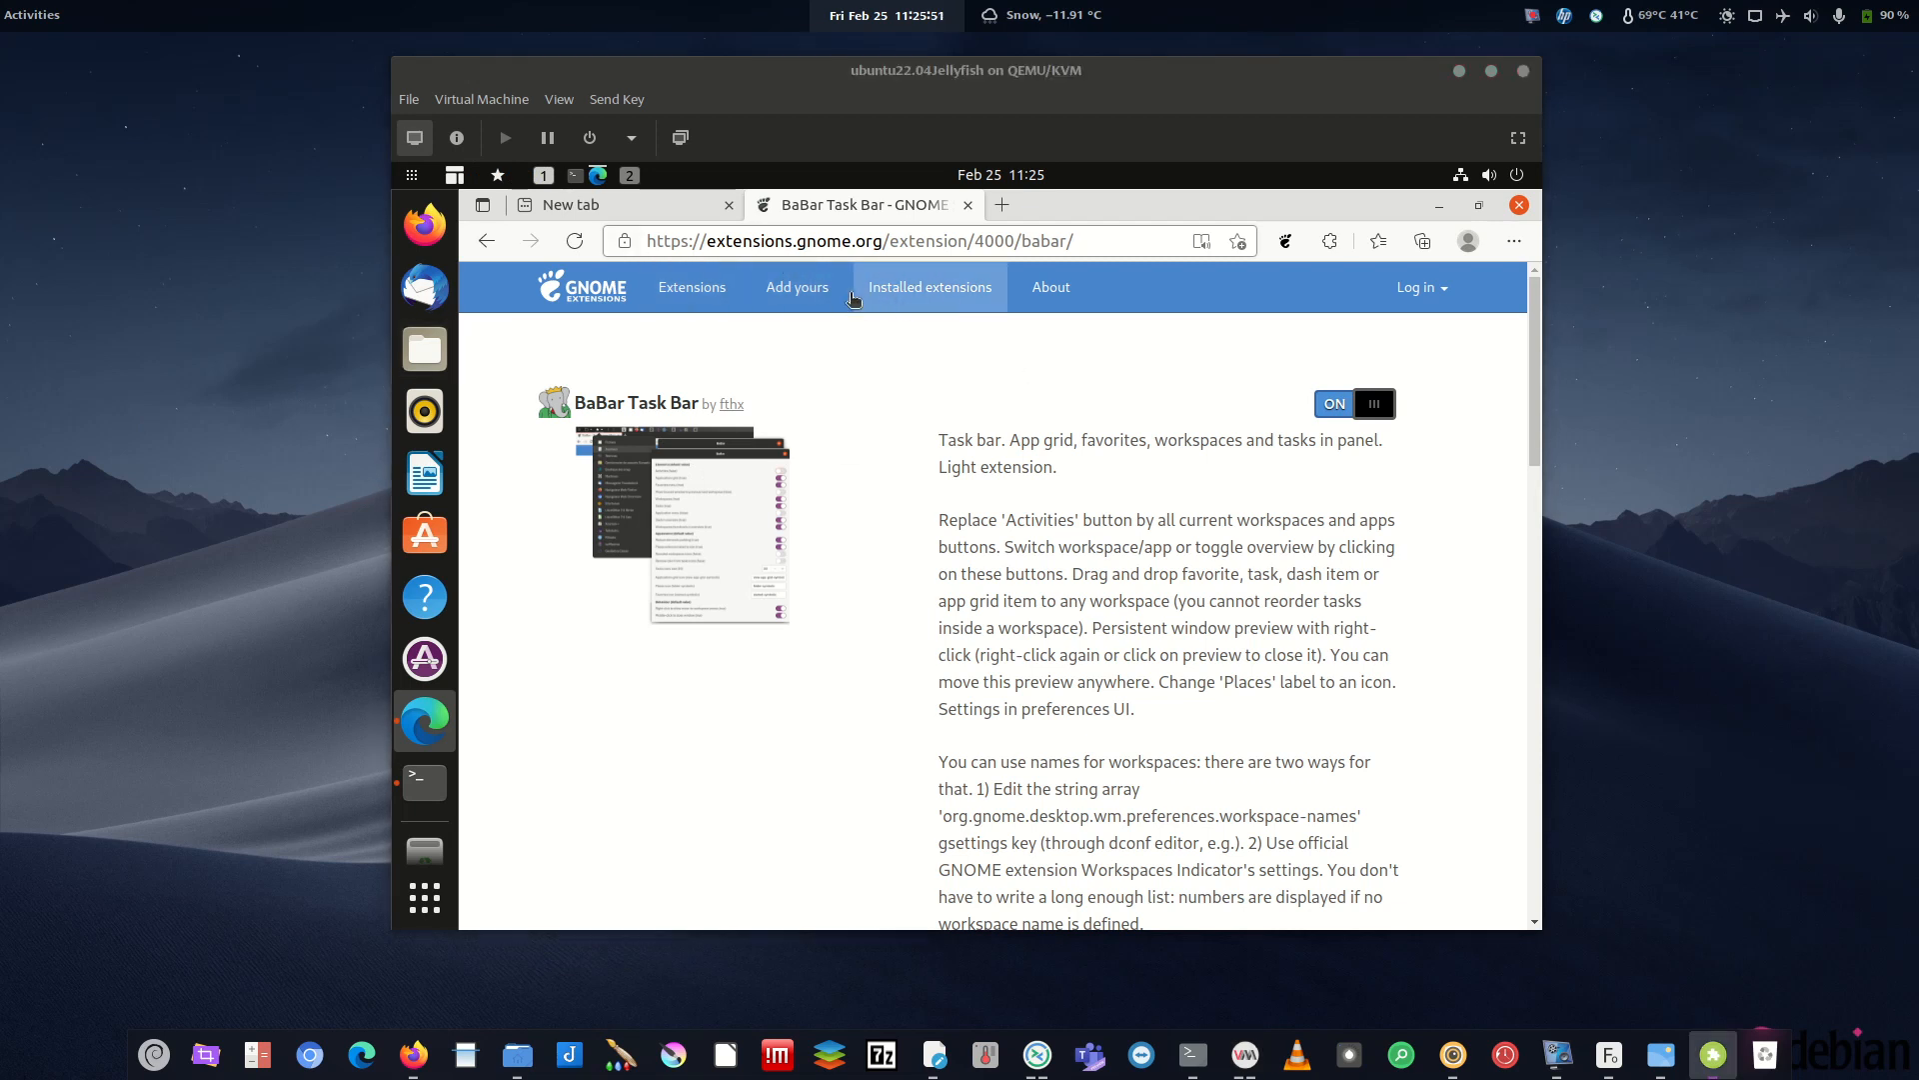
- Search 'blur', then switch on and install the Blur my Shell extension
{"action": "left_click", "coordinate": [701, 297]}
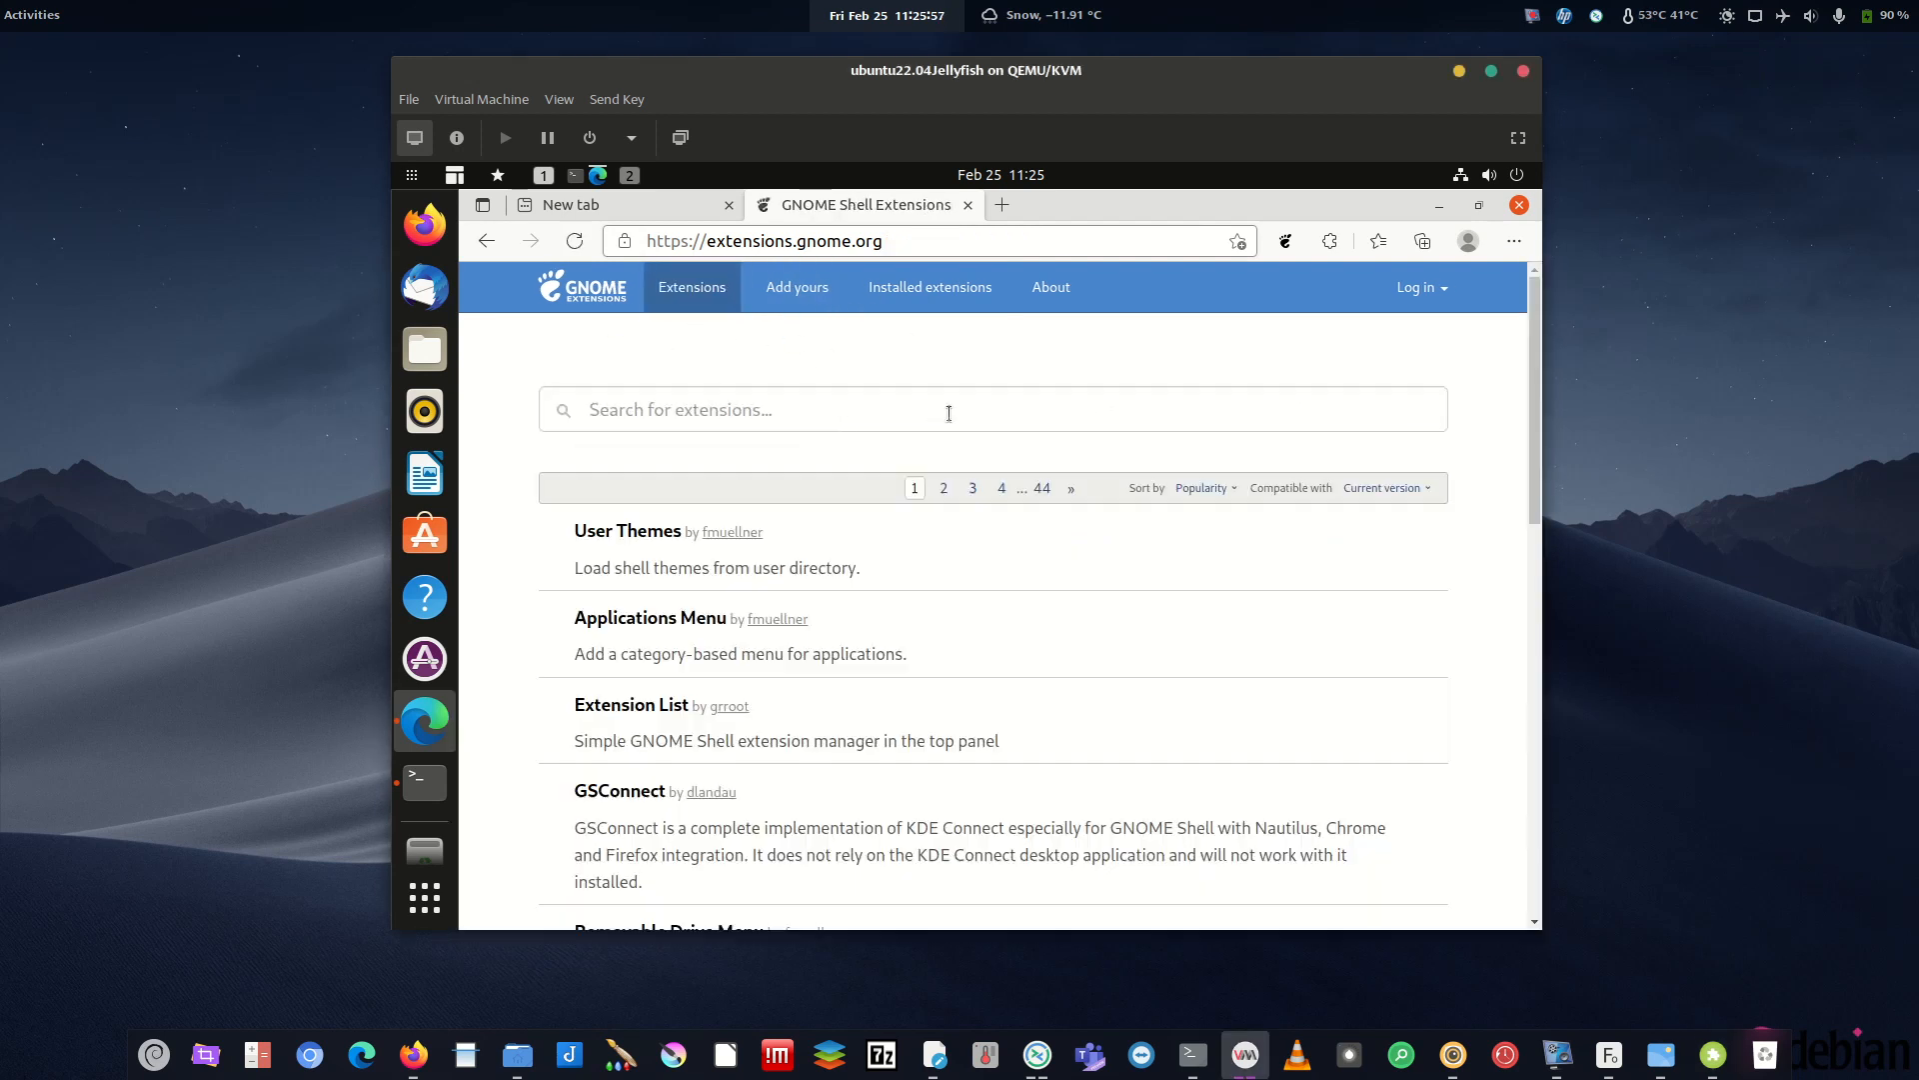
{"action": "left_click", "coordinate": [726, 408]}
{"action": "type", "text": "blur"}
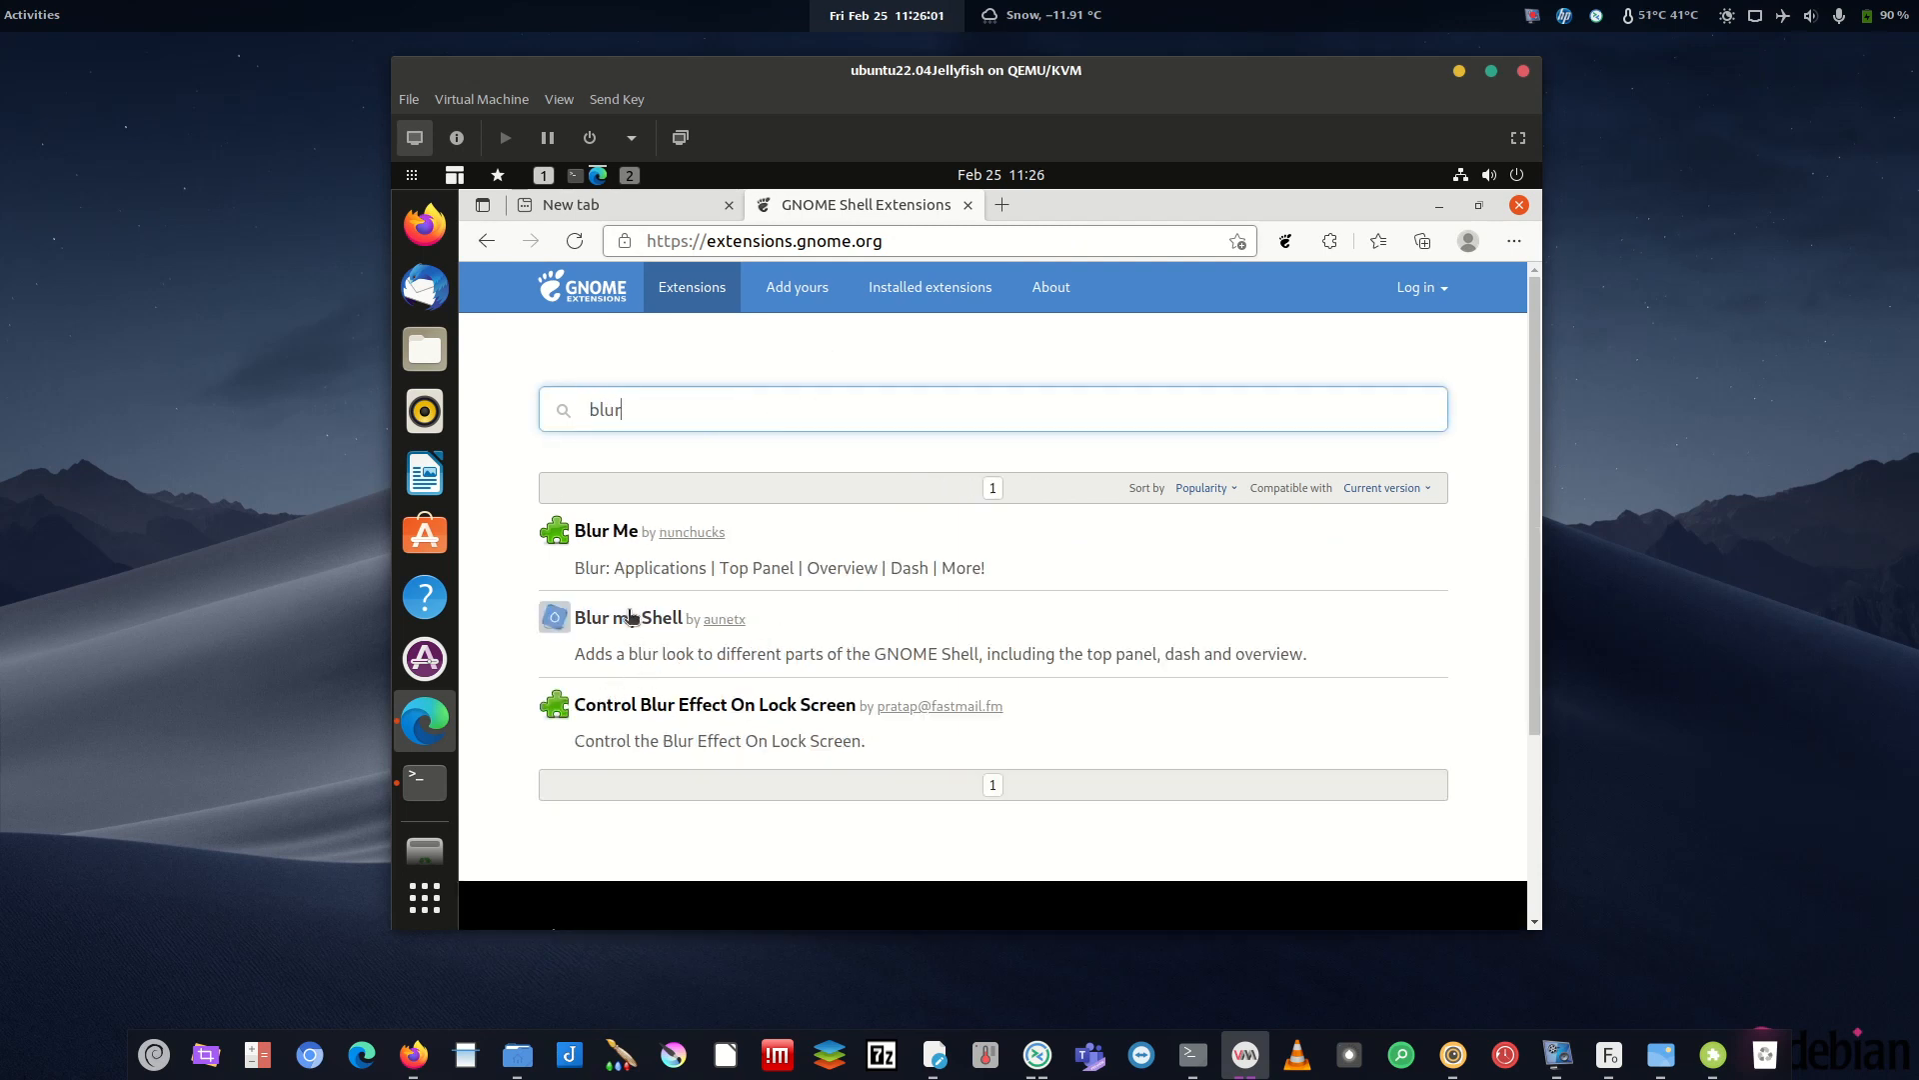
{"action": "left_click", "coordinate": [630, 617]}
{"action": "left_click", "coordinate": [1374, 406]}
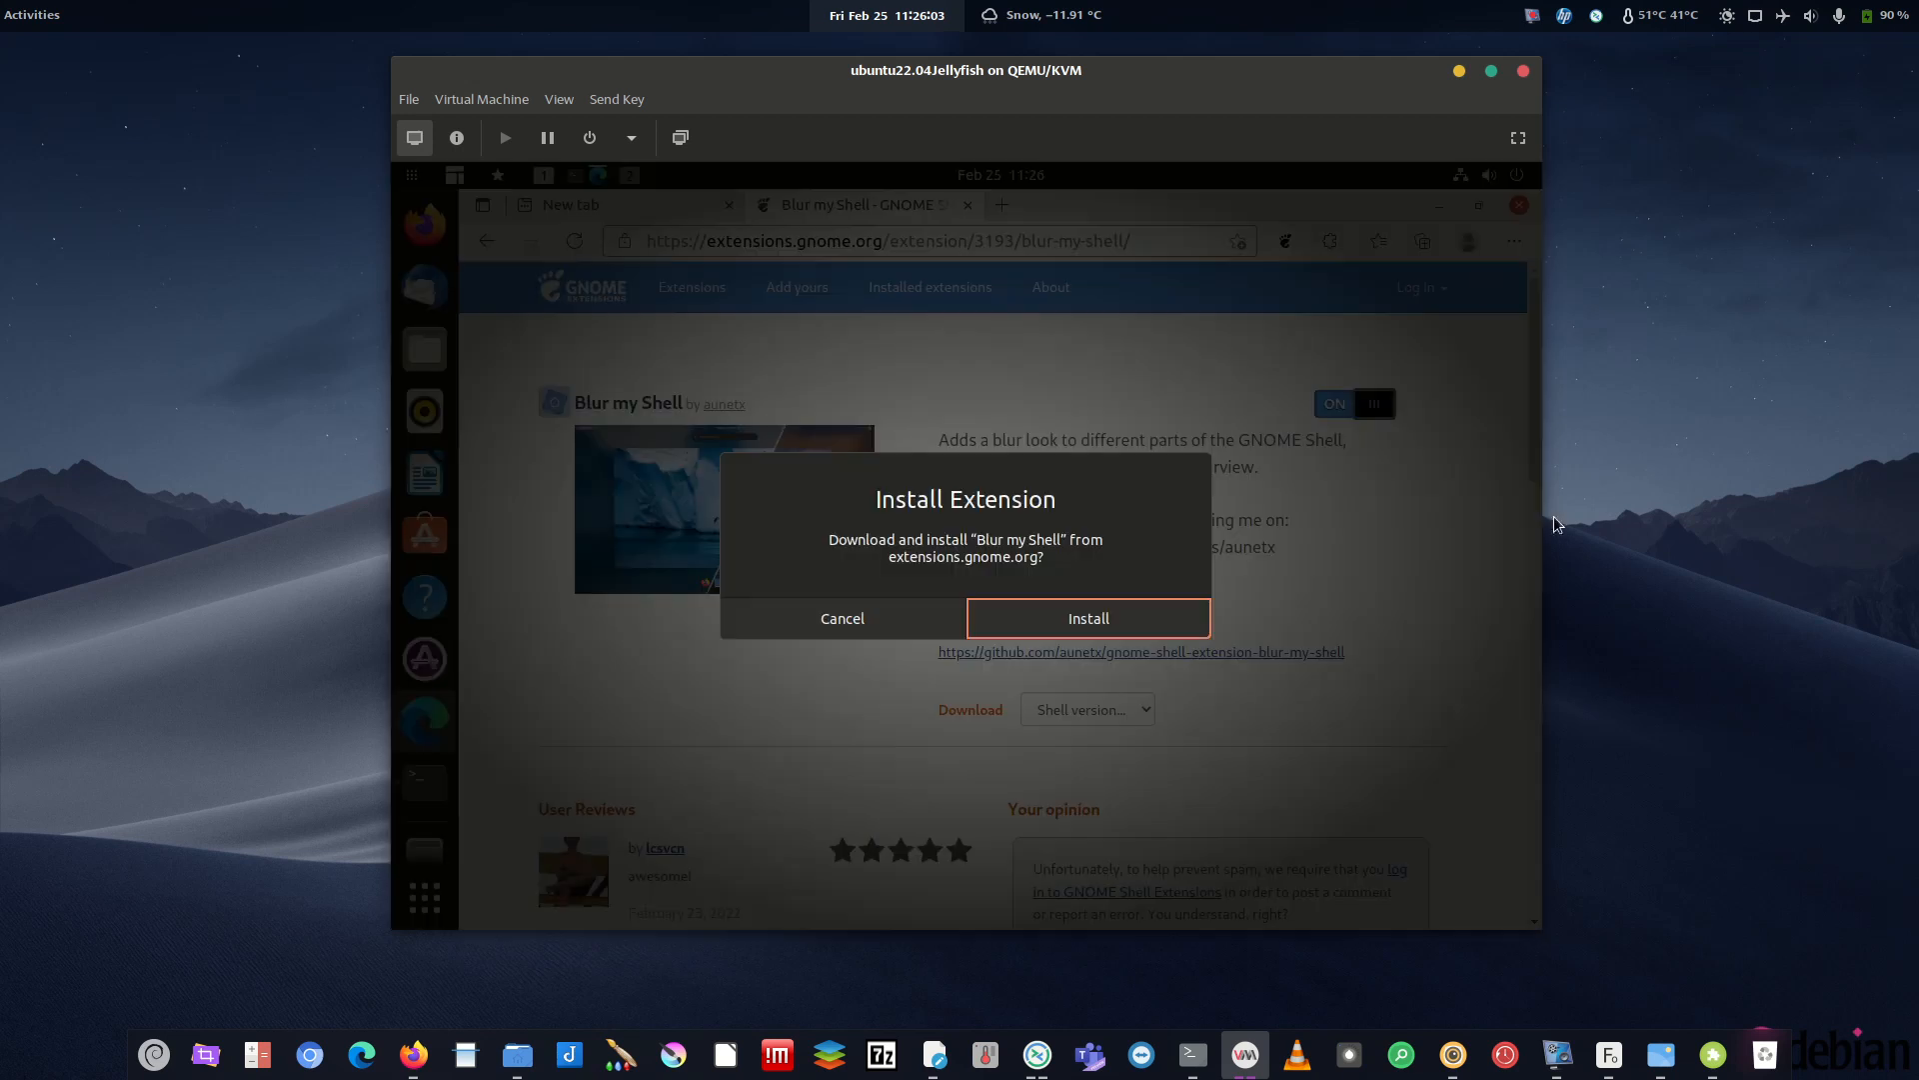
{"action": "left_click", "coordinate": [1090, 616]}
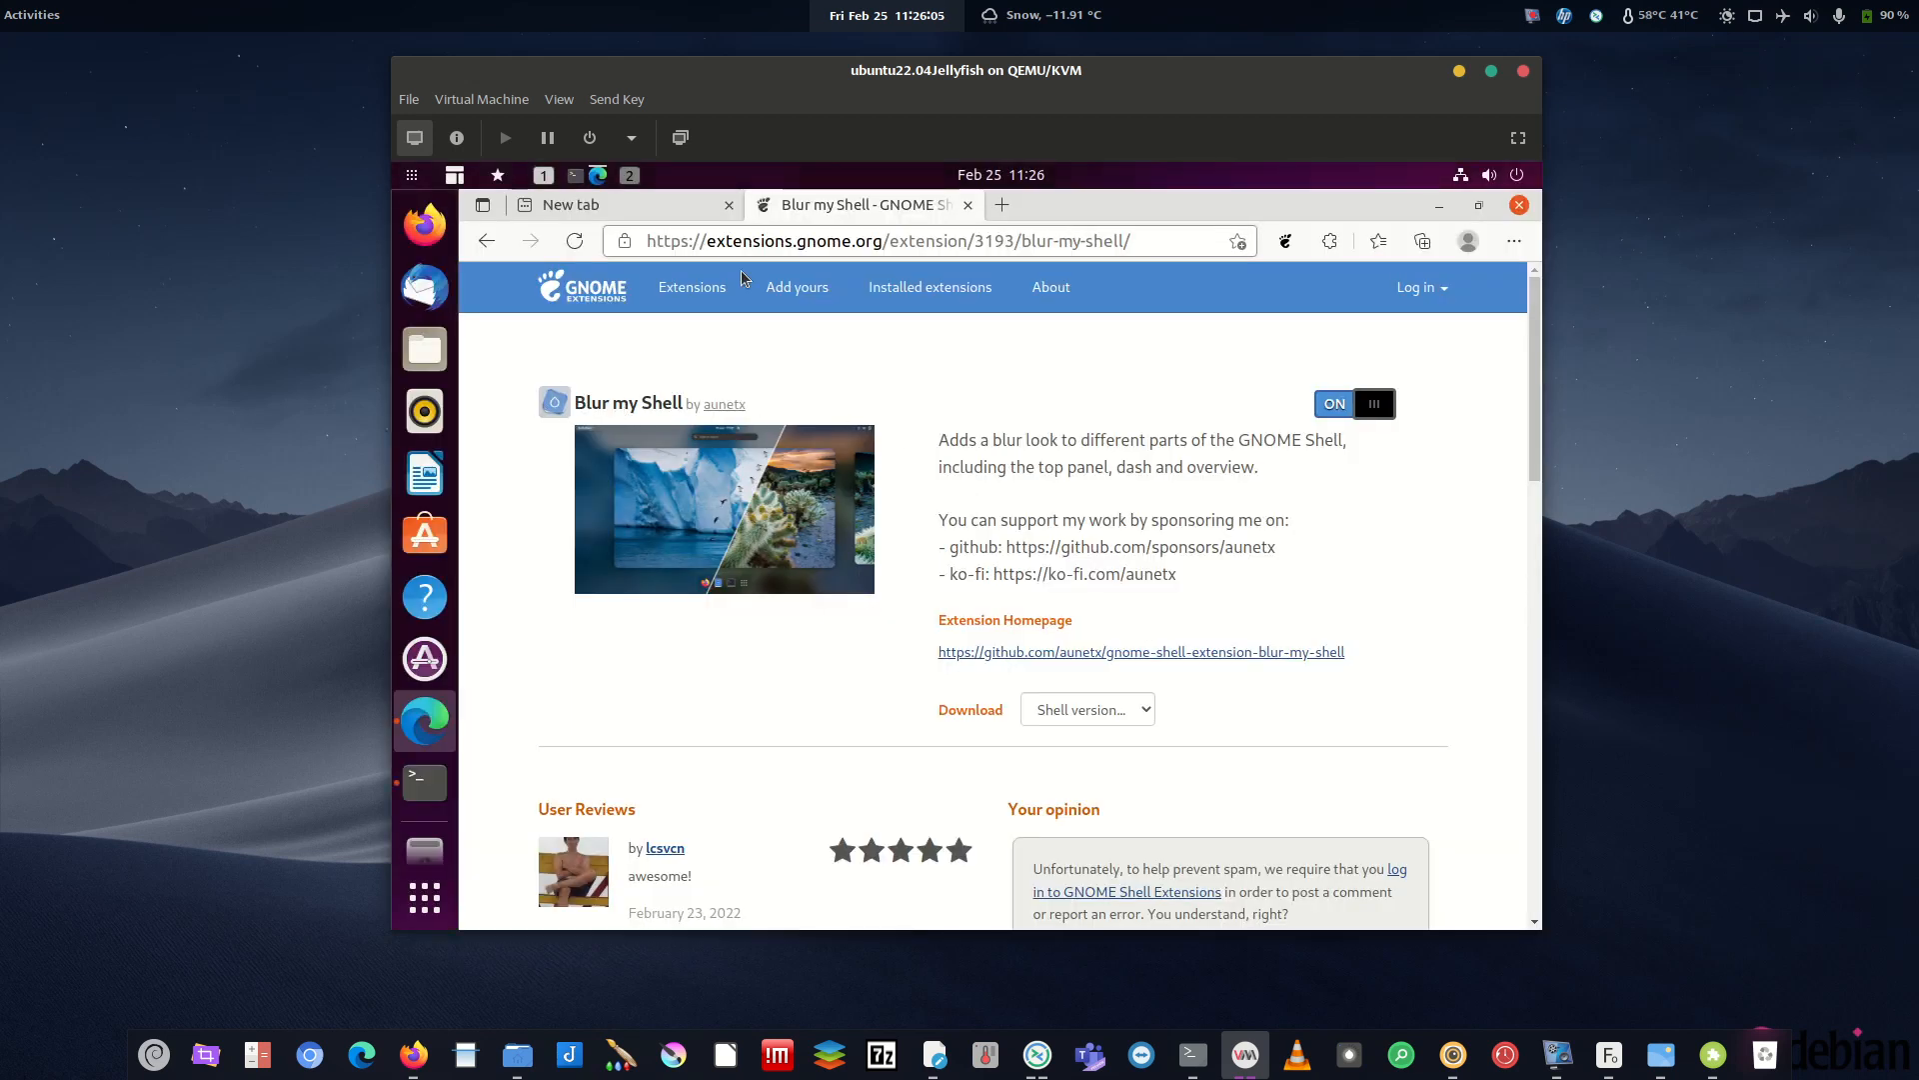
{"action": "left_click", "coordinate": [929, 292]}
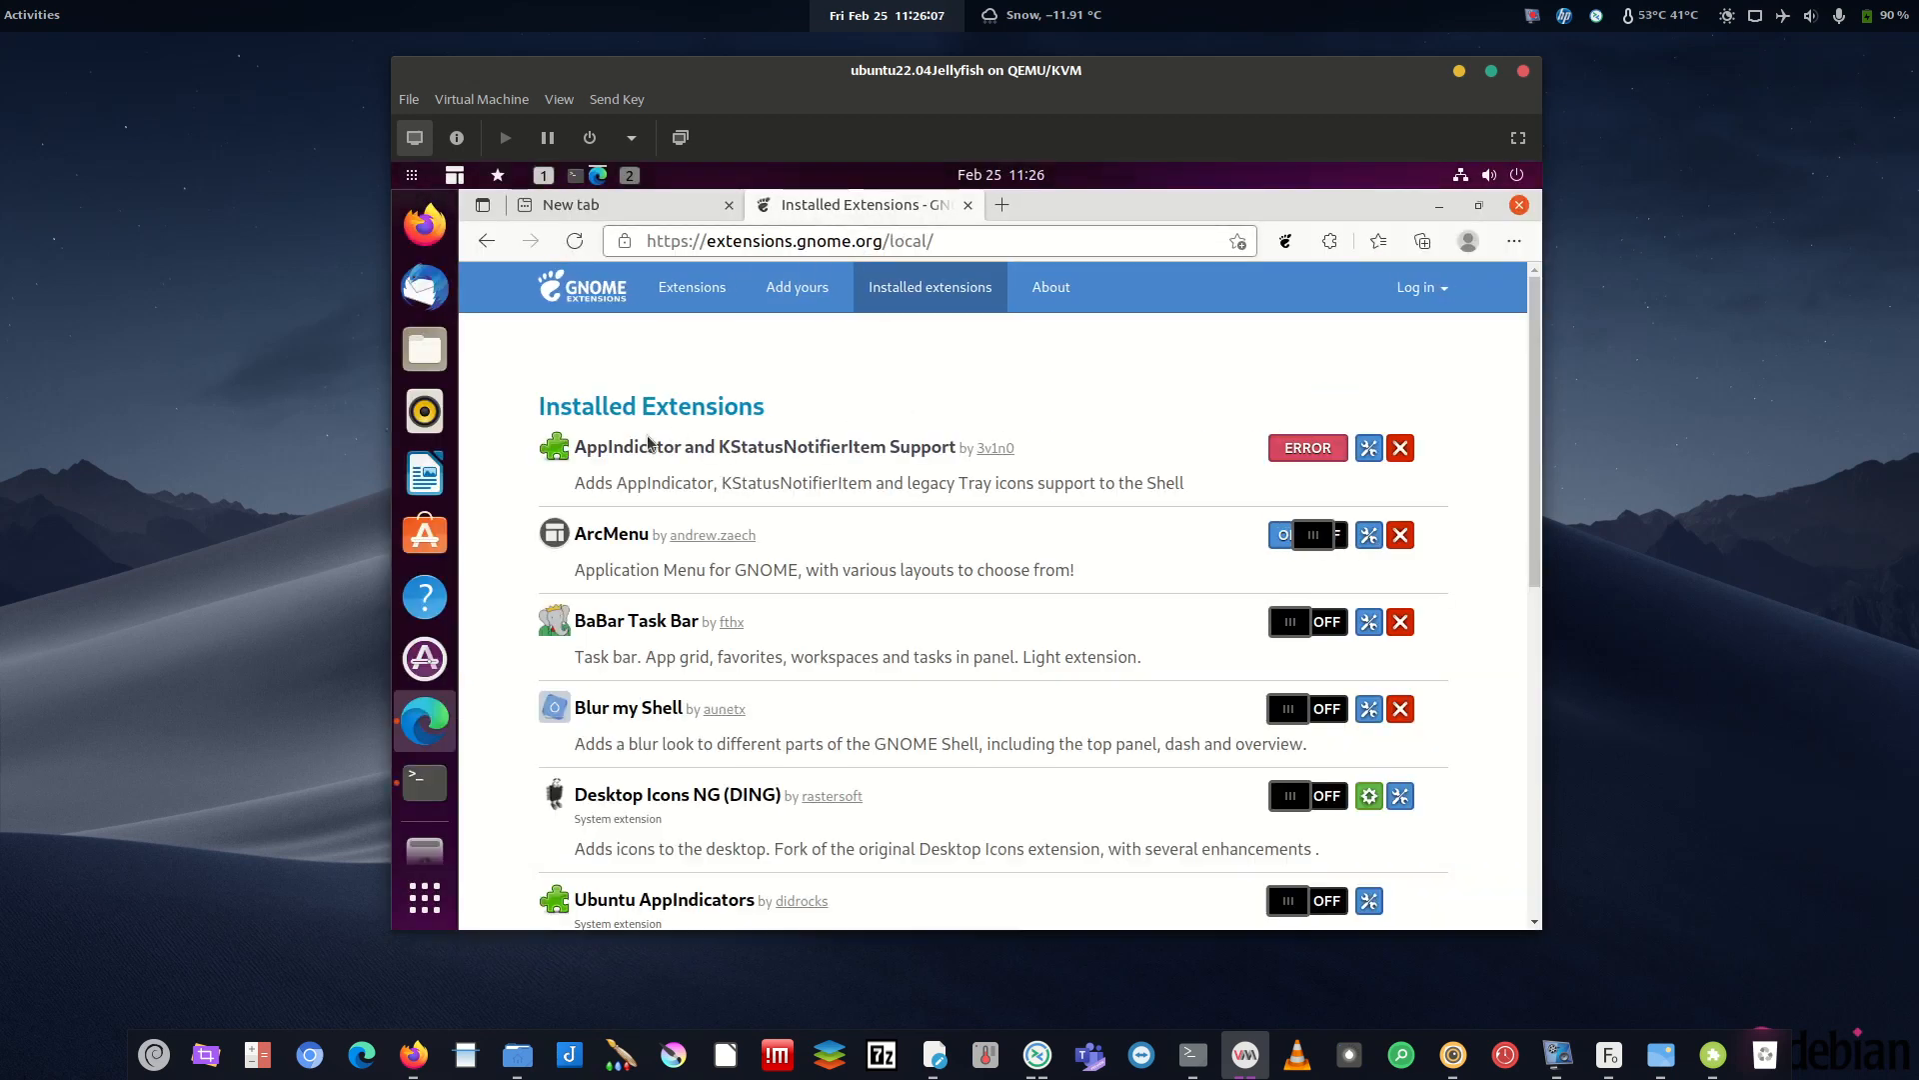
{"action": "left_click", "coordinate": [730, 288]}
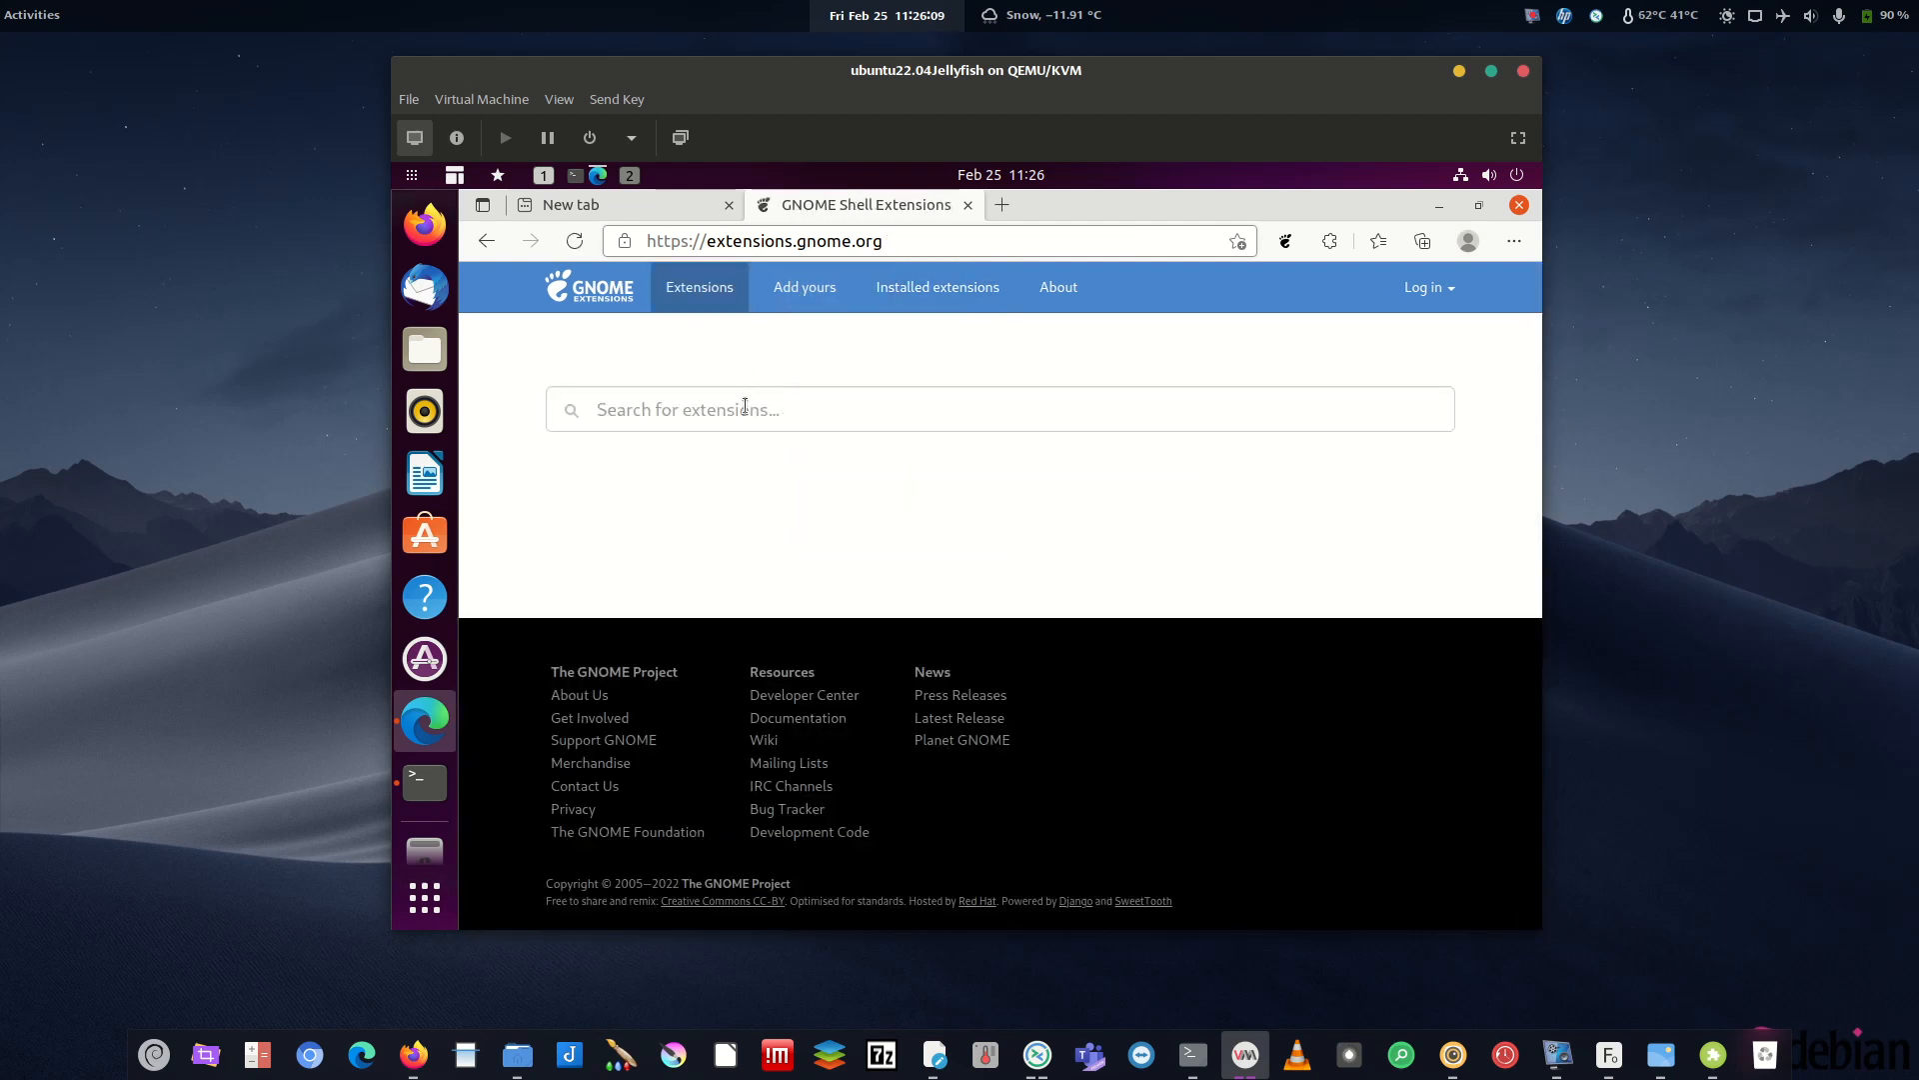
- Search 'dash', then switch on and install the Dash to Dock extension
{"action": "type", "text": "dash"}
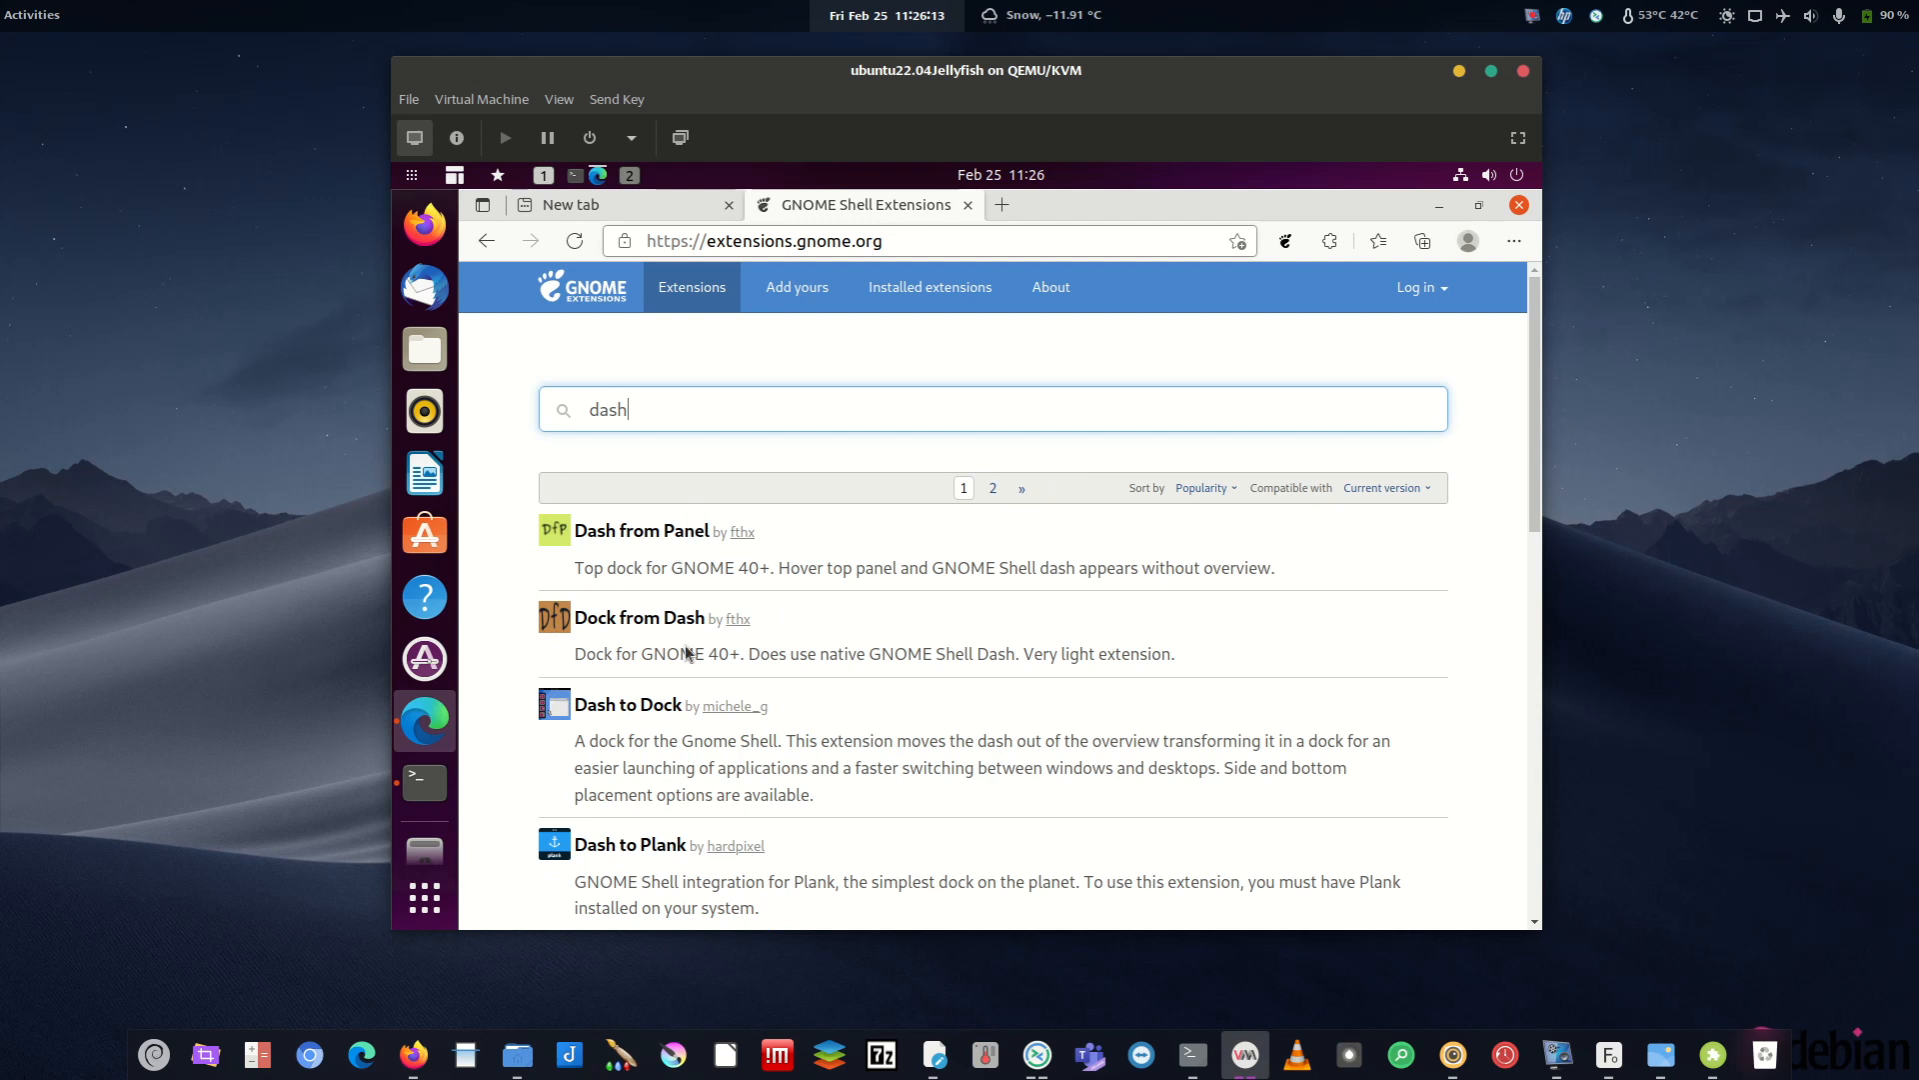
{"action": "left_click", "coordinate": [630, 706]}
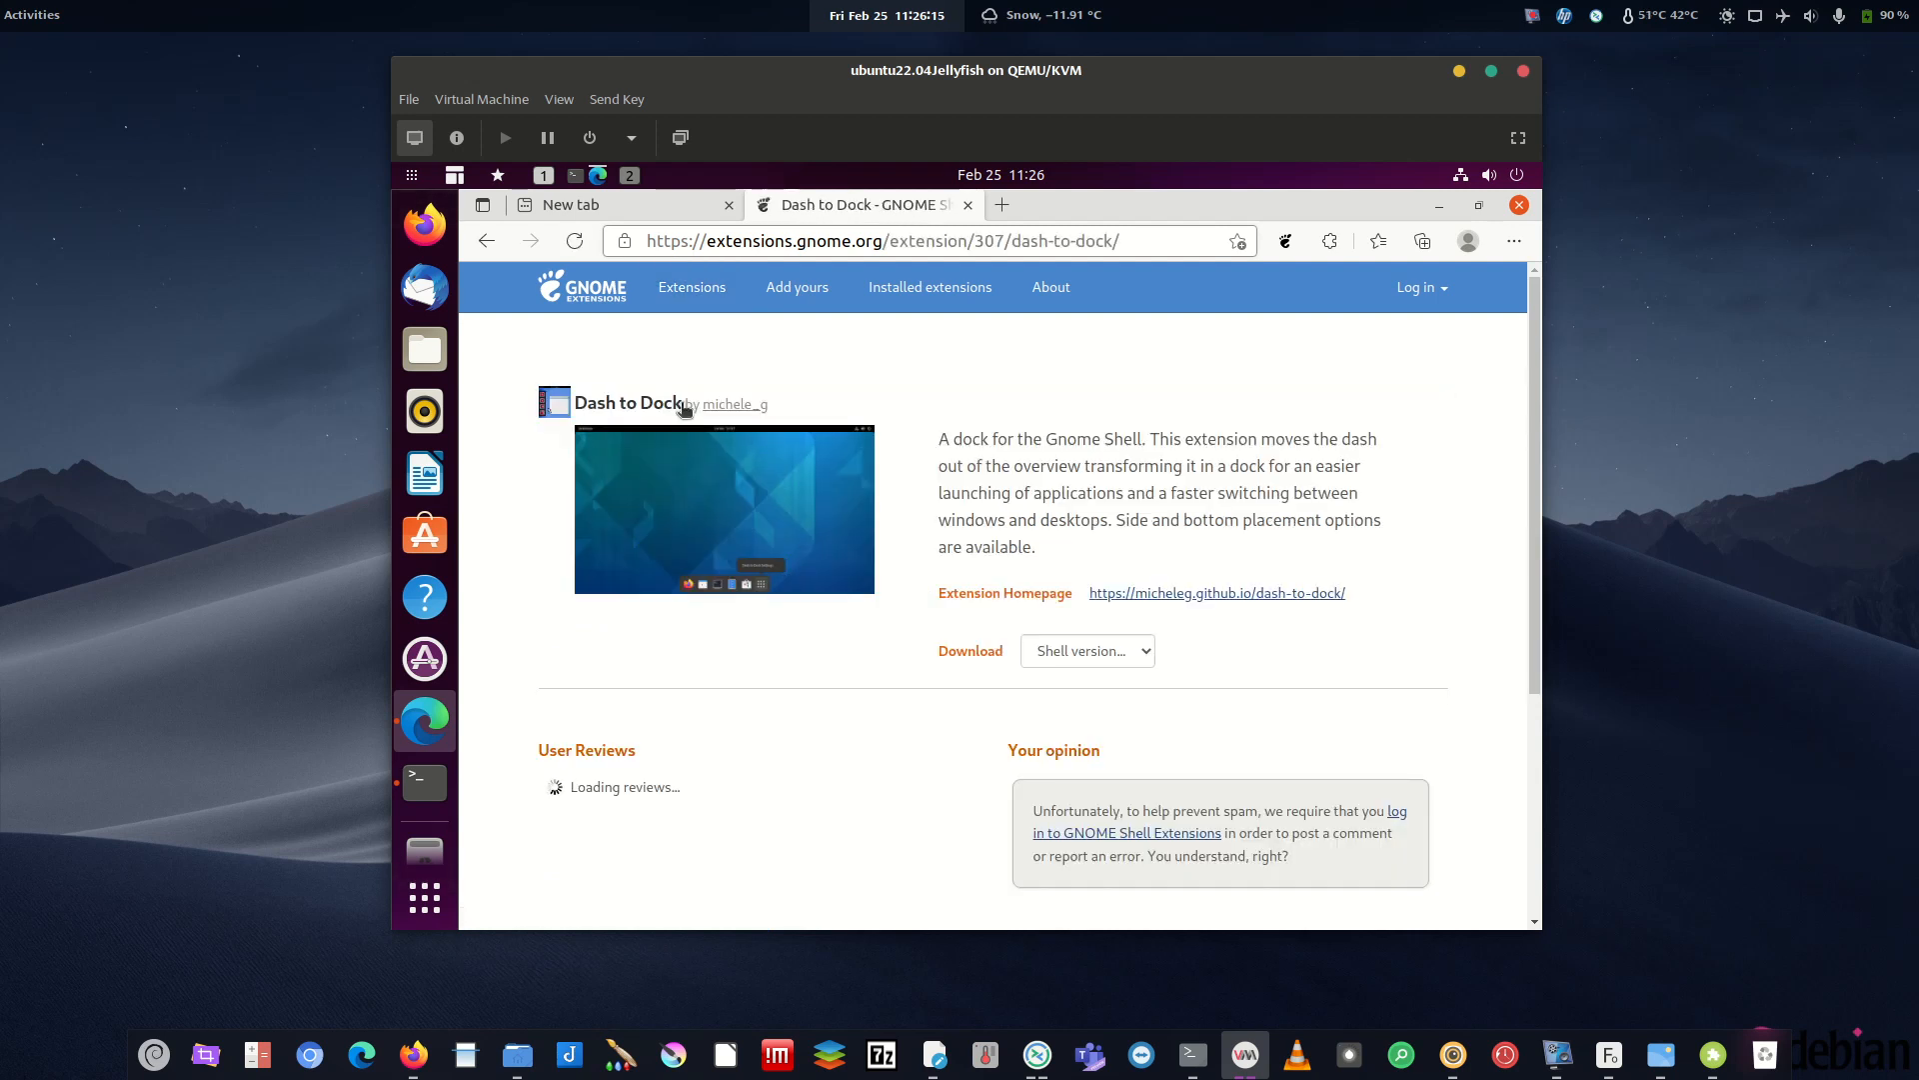
{"action": "left_click", "coordinate": [1364, 403]}
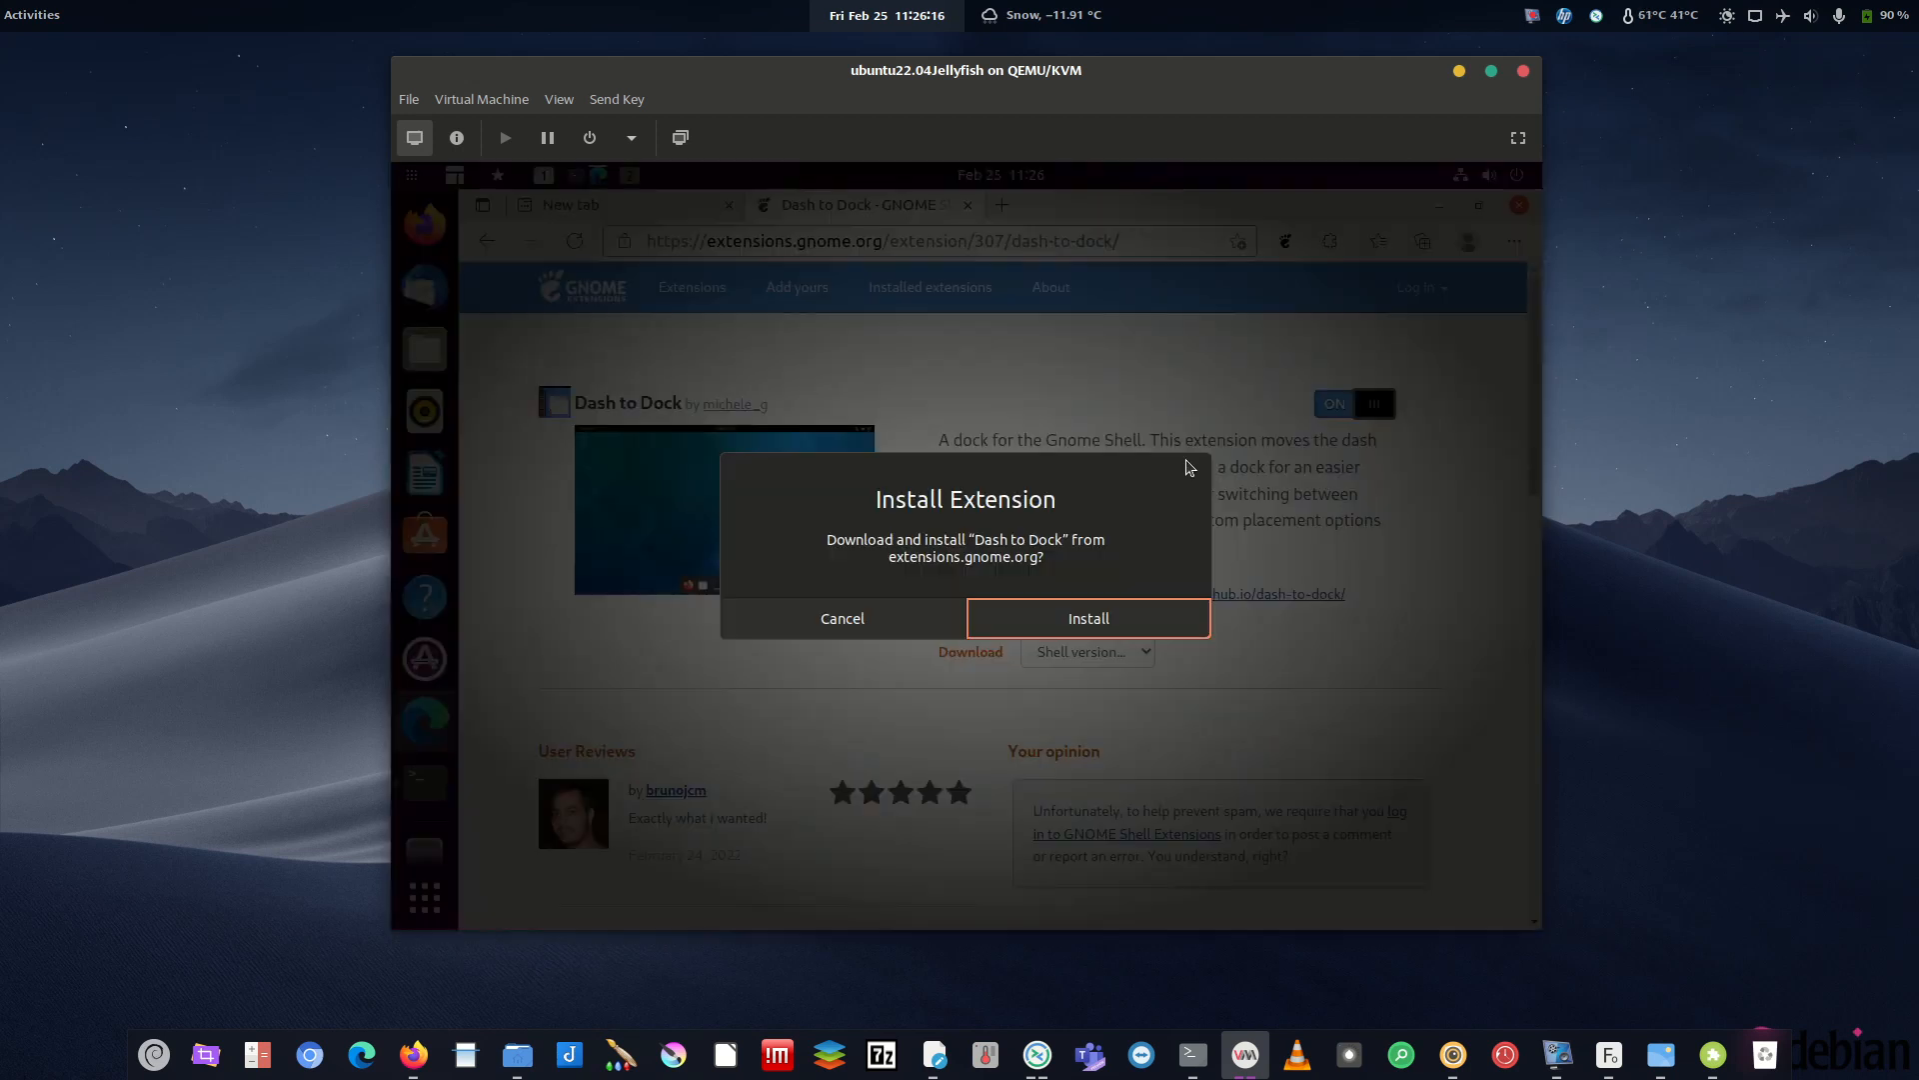
{"action": "left_click", "coordinate": [1075, 617]}
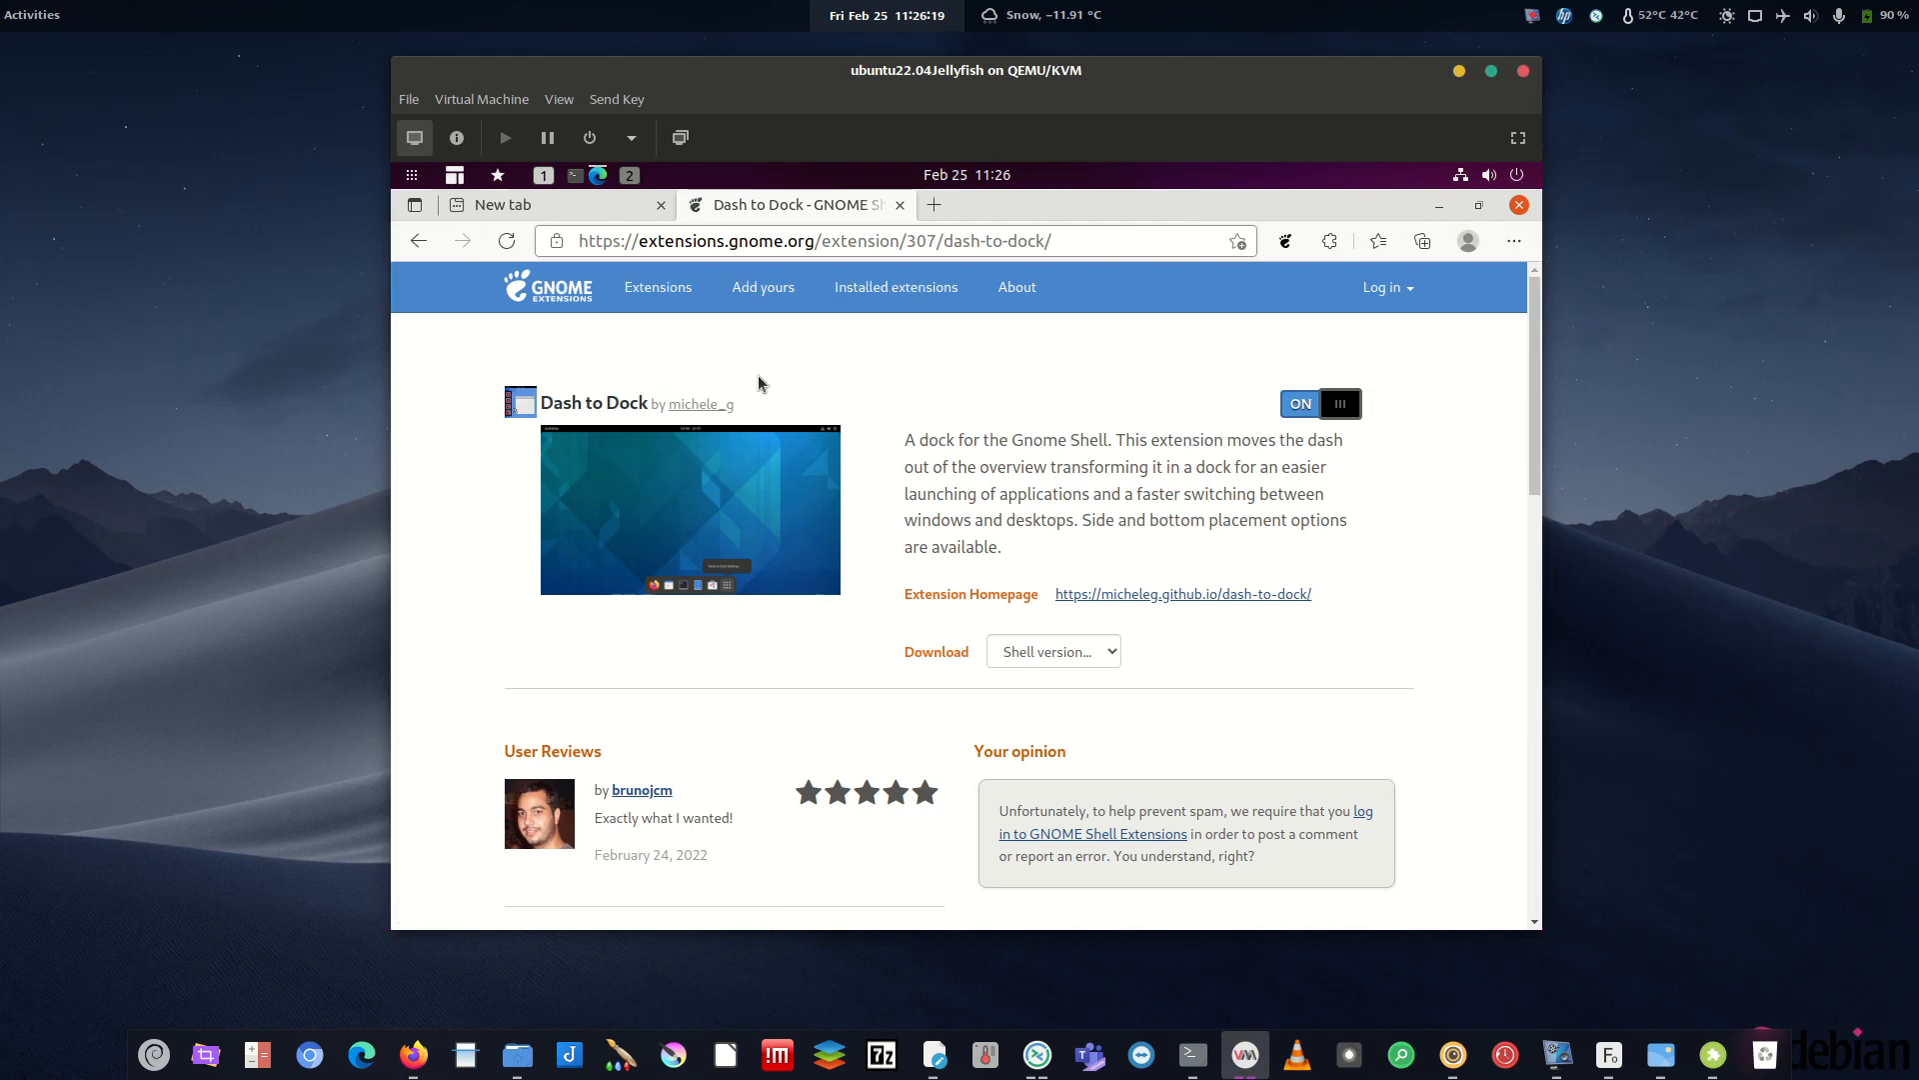
{"action": "left_click", "coordinate": [657, 287]}
- Search 'impat' and confirm installing the Impatience extension
{"action": "left_click", "coordinate": [710, 413]}
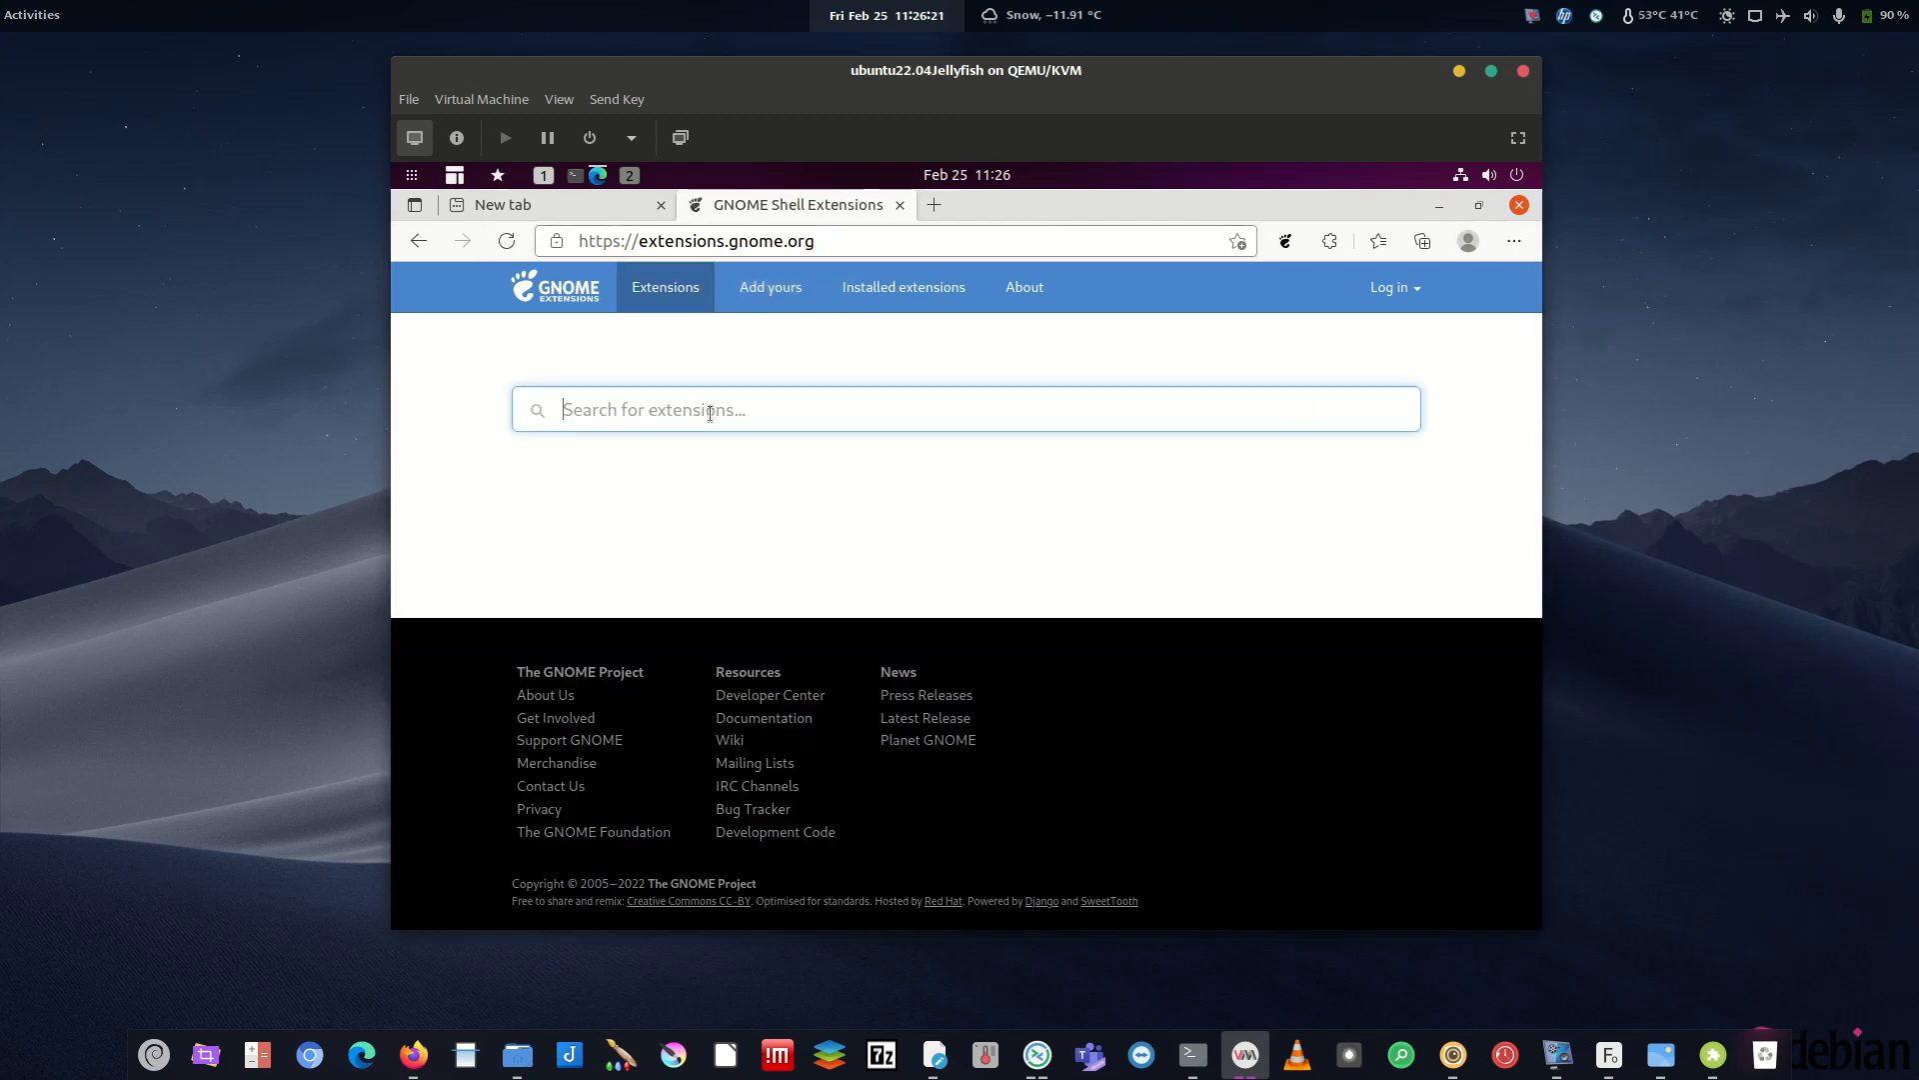
{"action": "type", "text": "impat"}
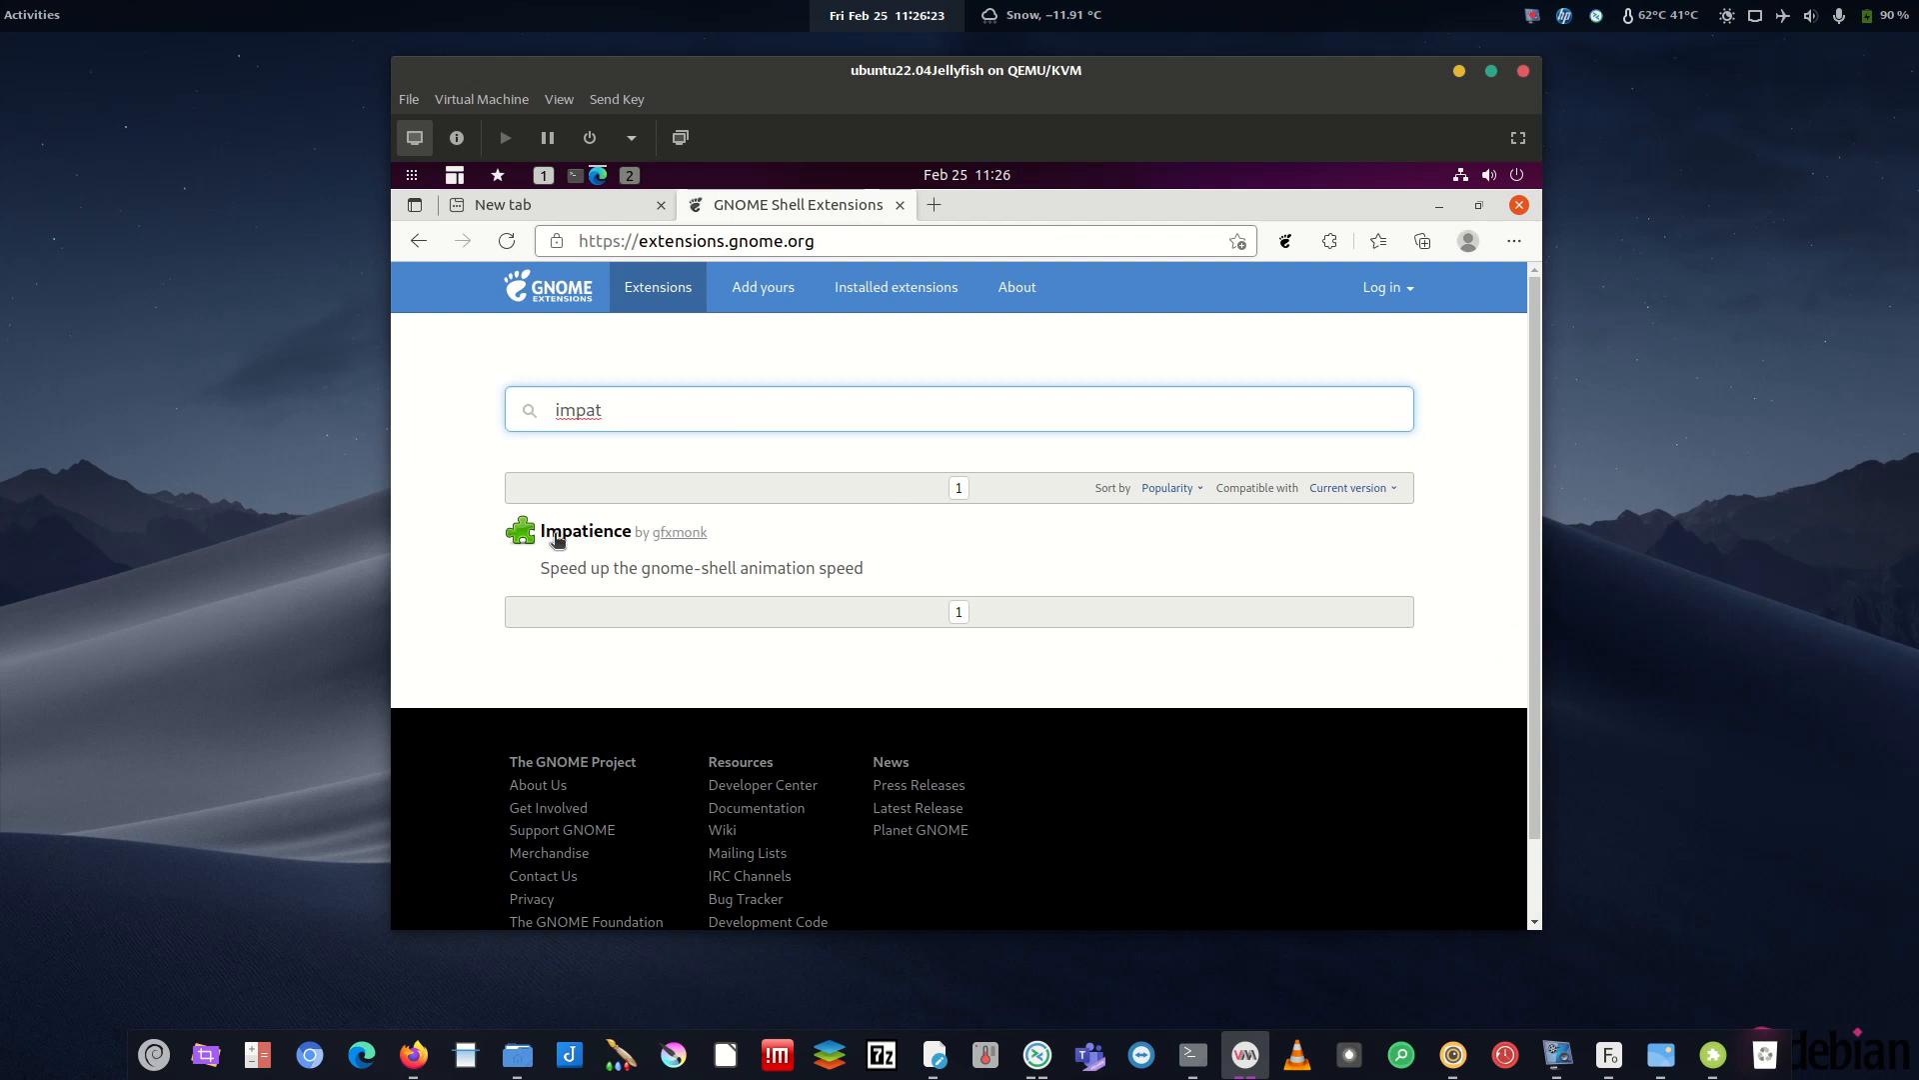
{"action": "left_click", "coordinate": [560, 533]}
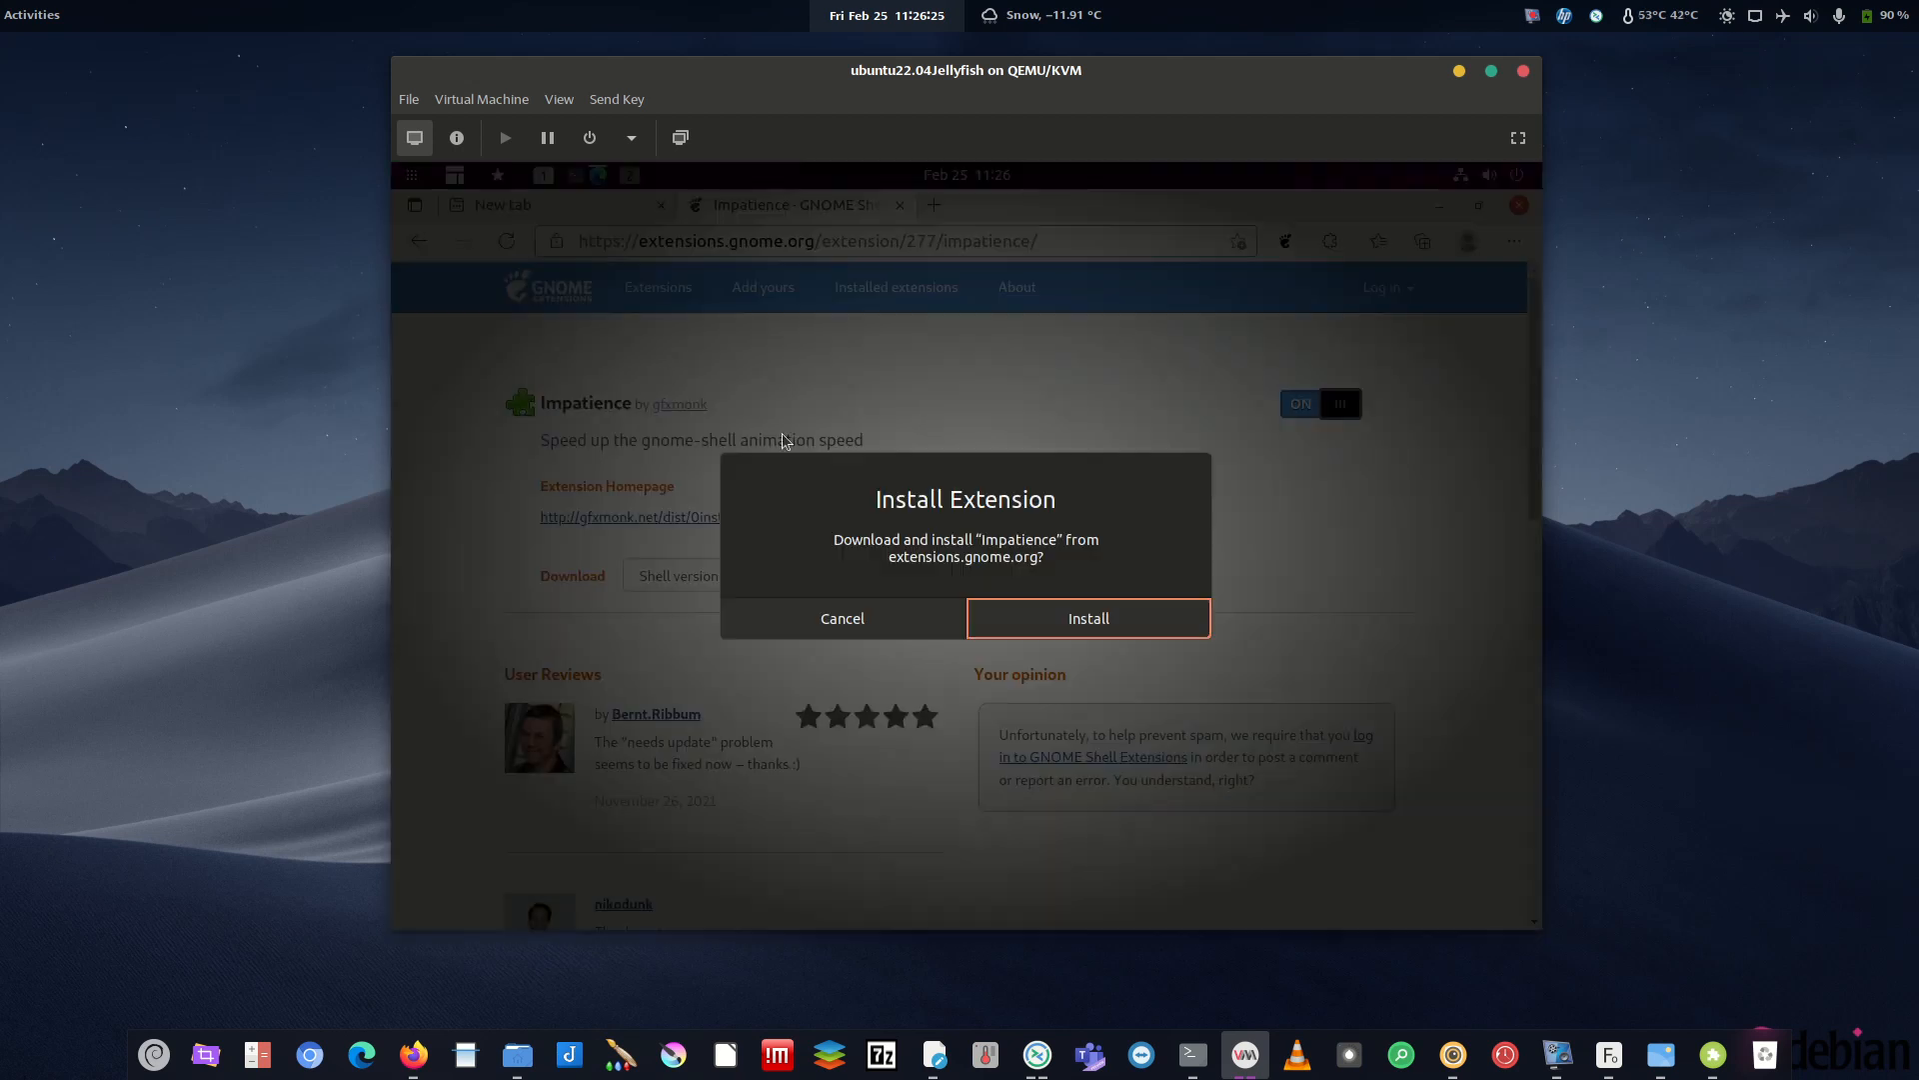
{"action": "left_click", "coordinate": [1114, 628]}
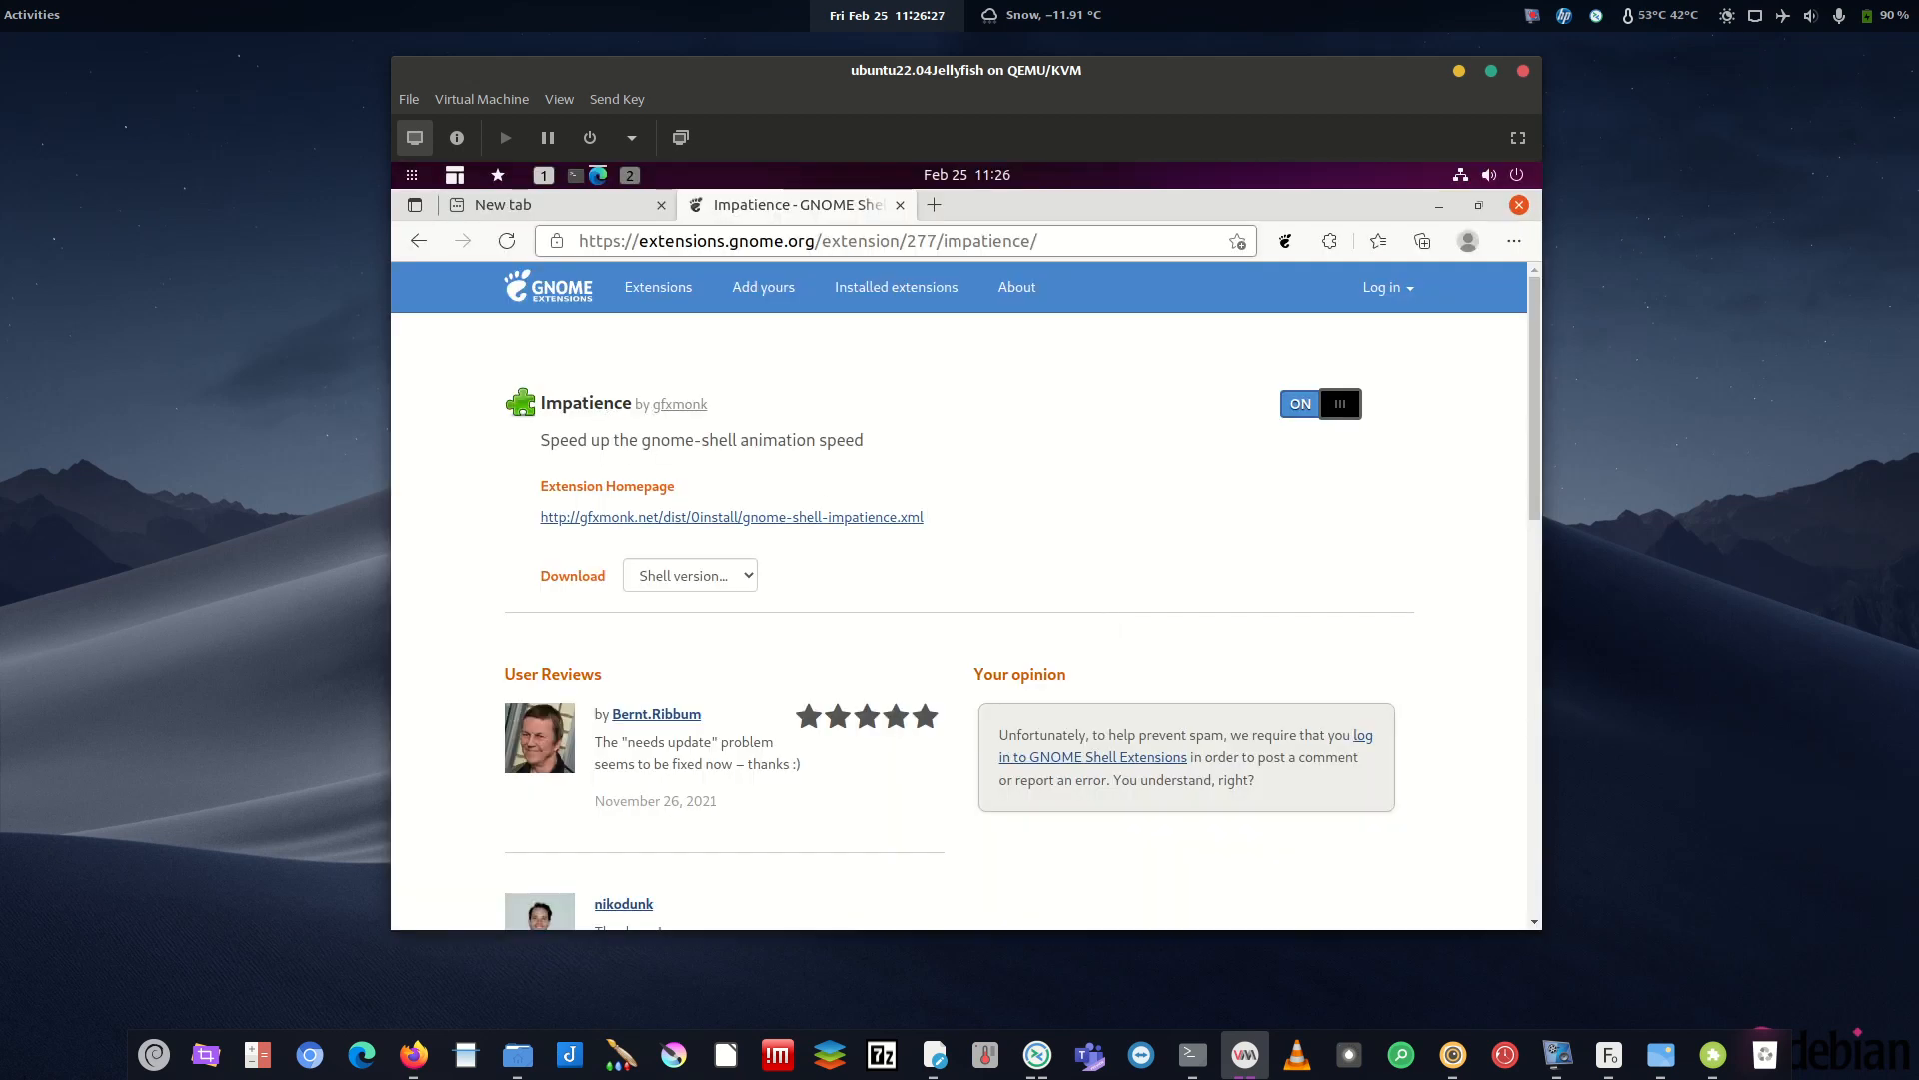
{"action": "left_click", "coordinate": [694, 287]}
{"action": "left_click", "coordinate": [840, 418]}
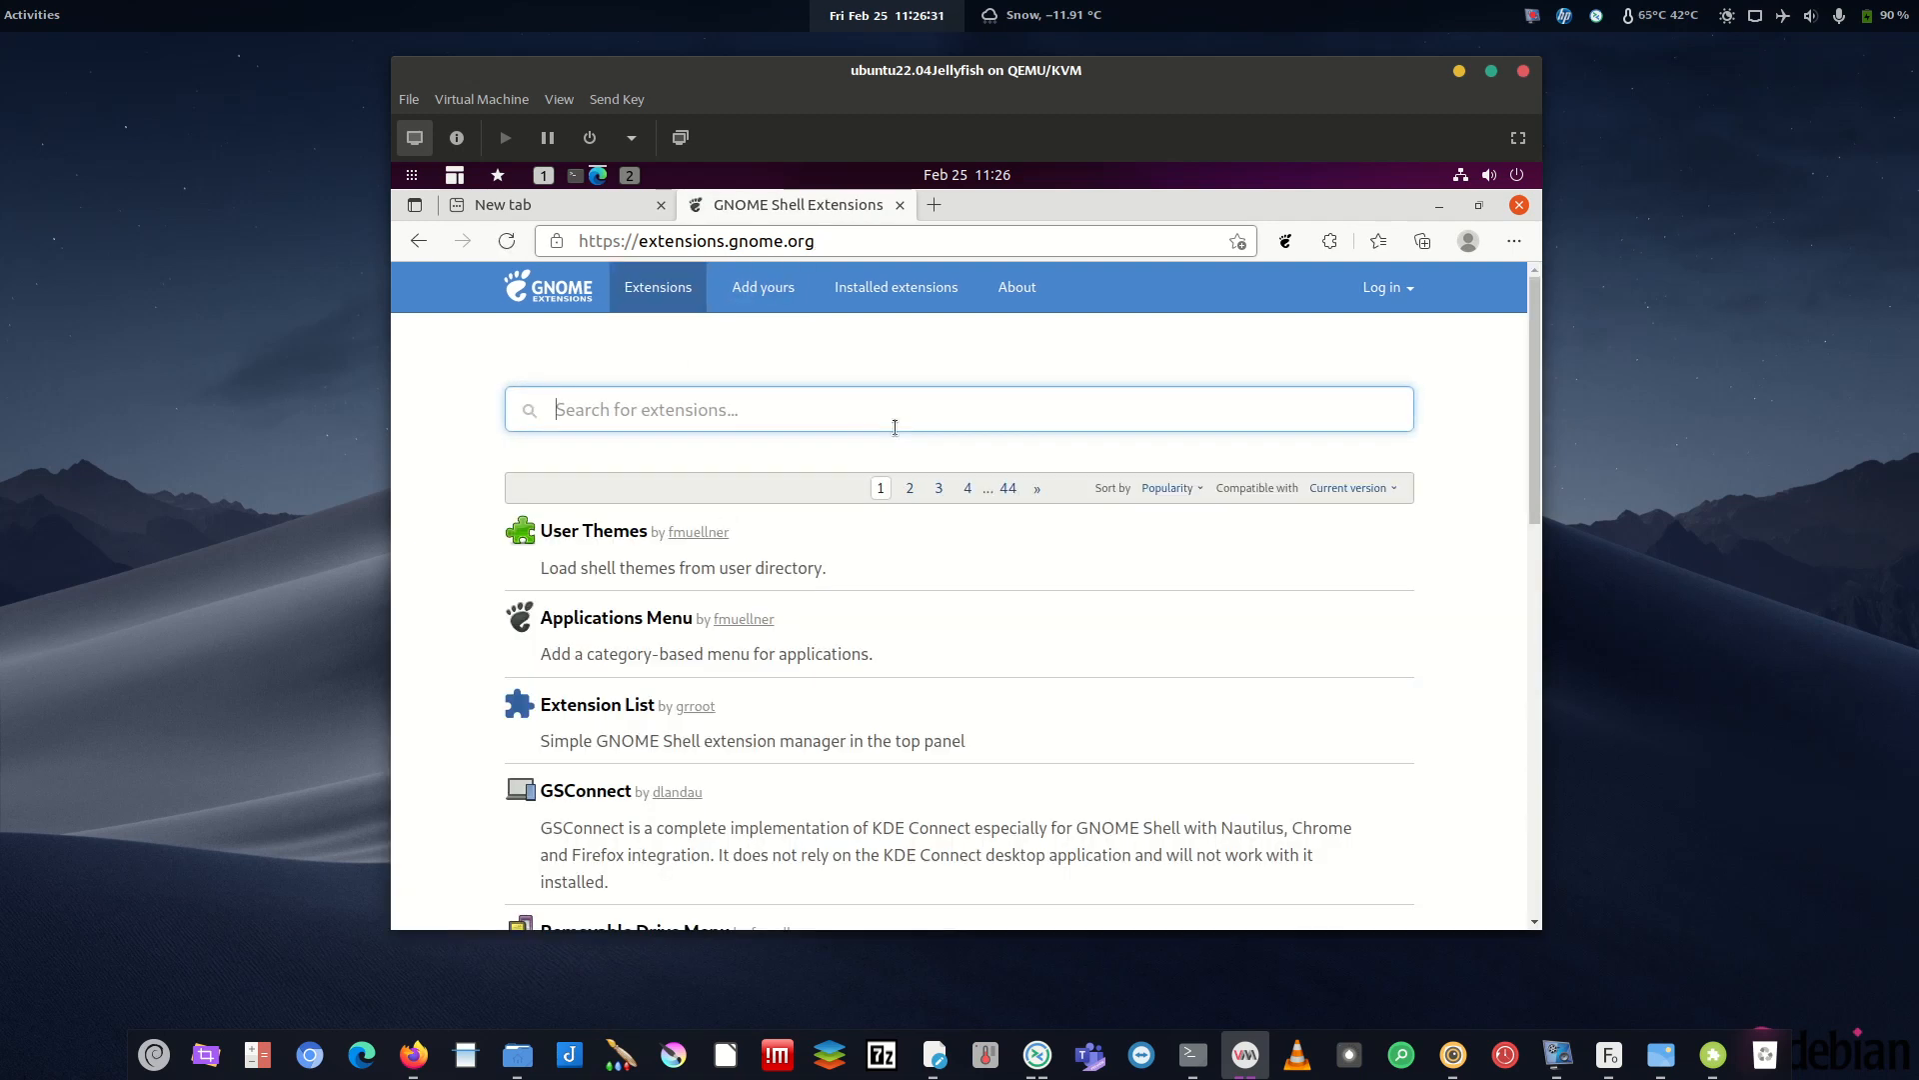
- Search 'no over', then switch on and install No overview at start-up
{"action": "type", "text": "no over"}
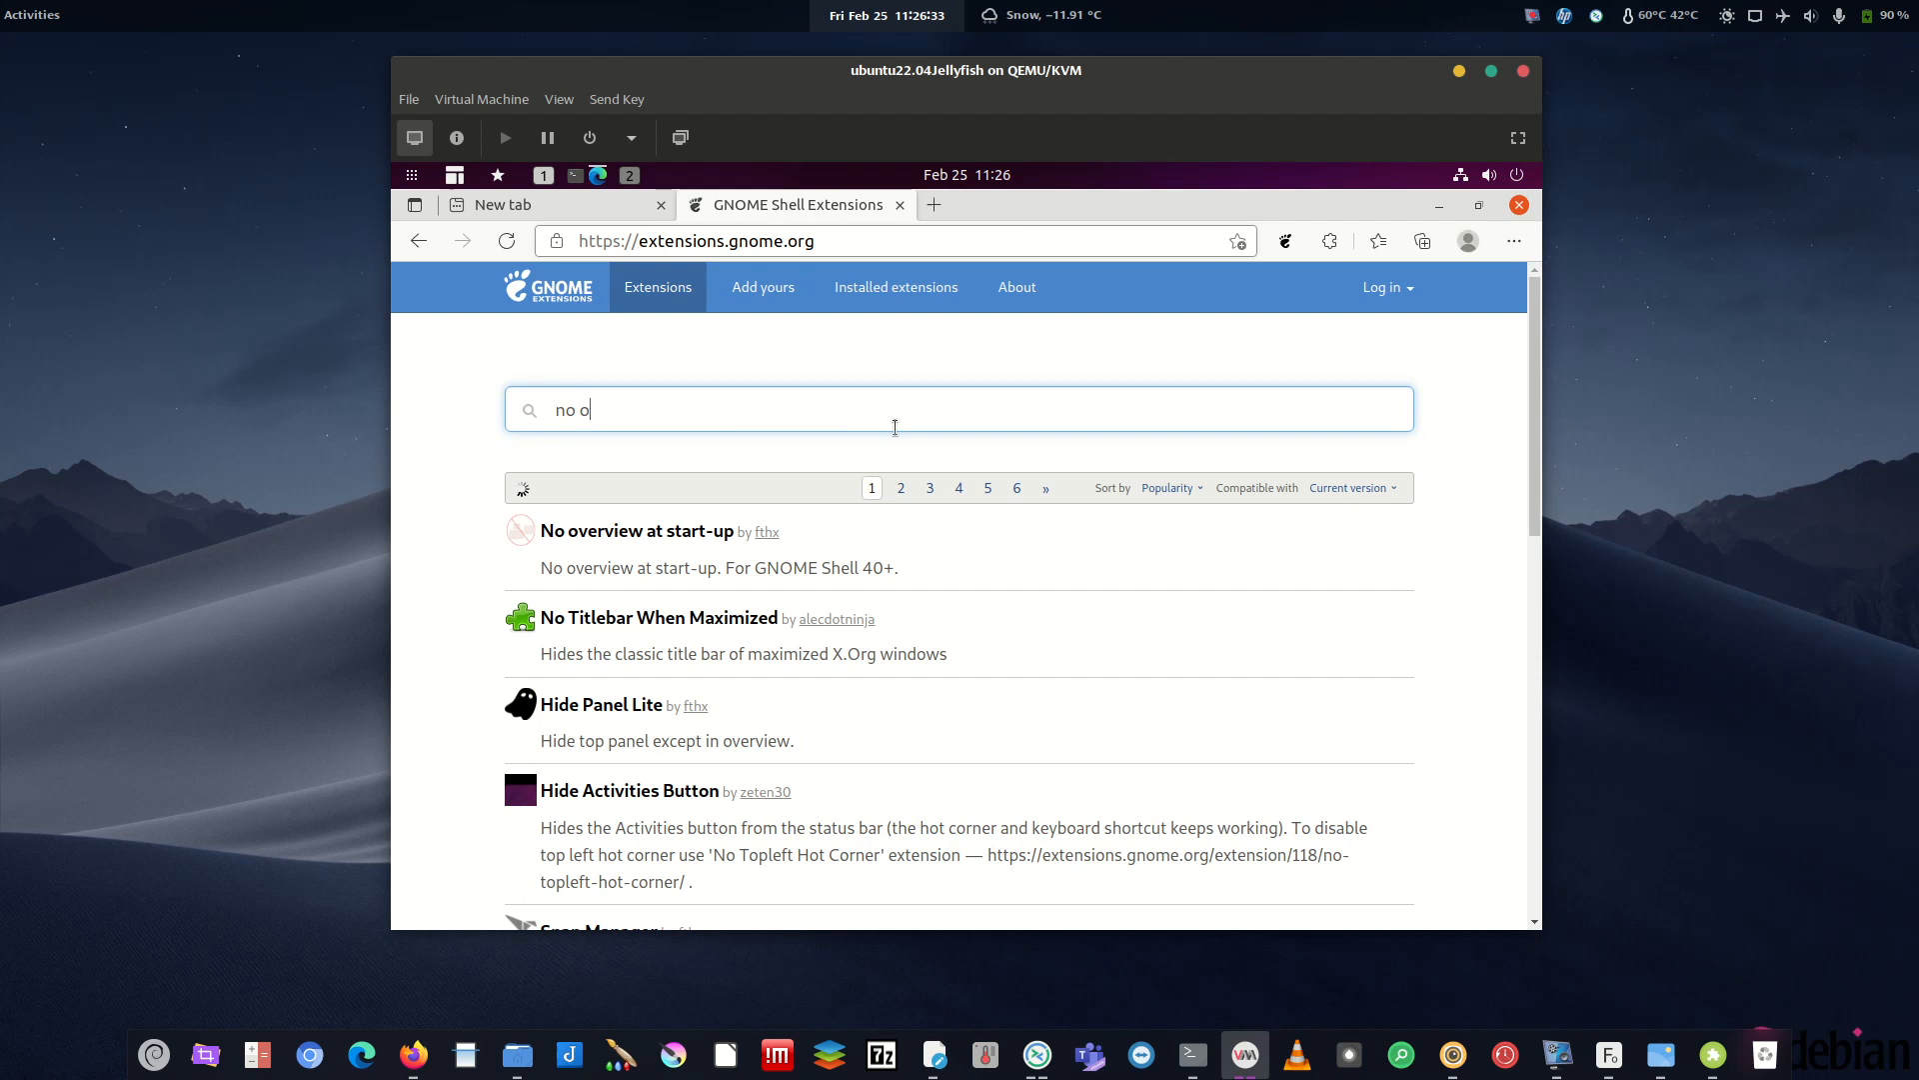
{"action": "left_click", "coordinate": [638, 540]}
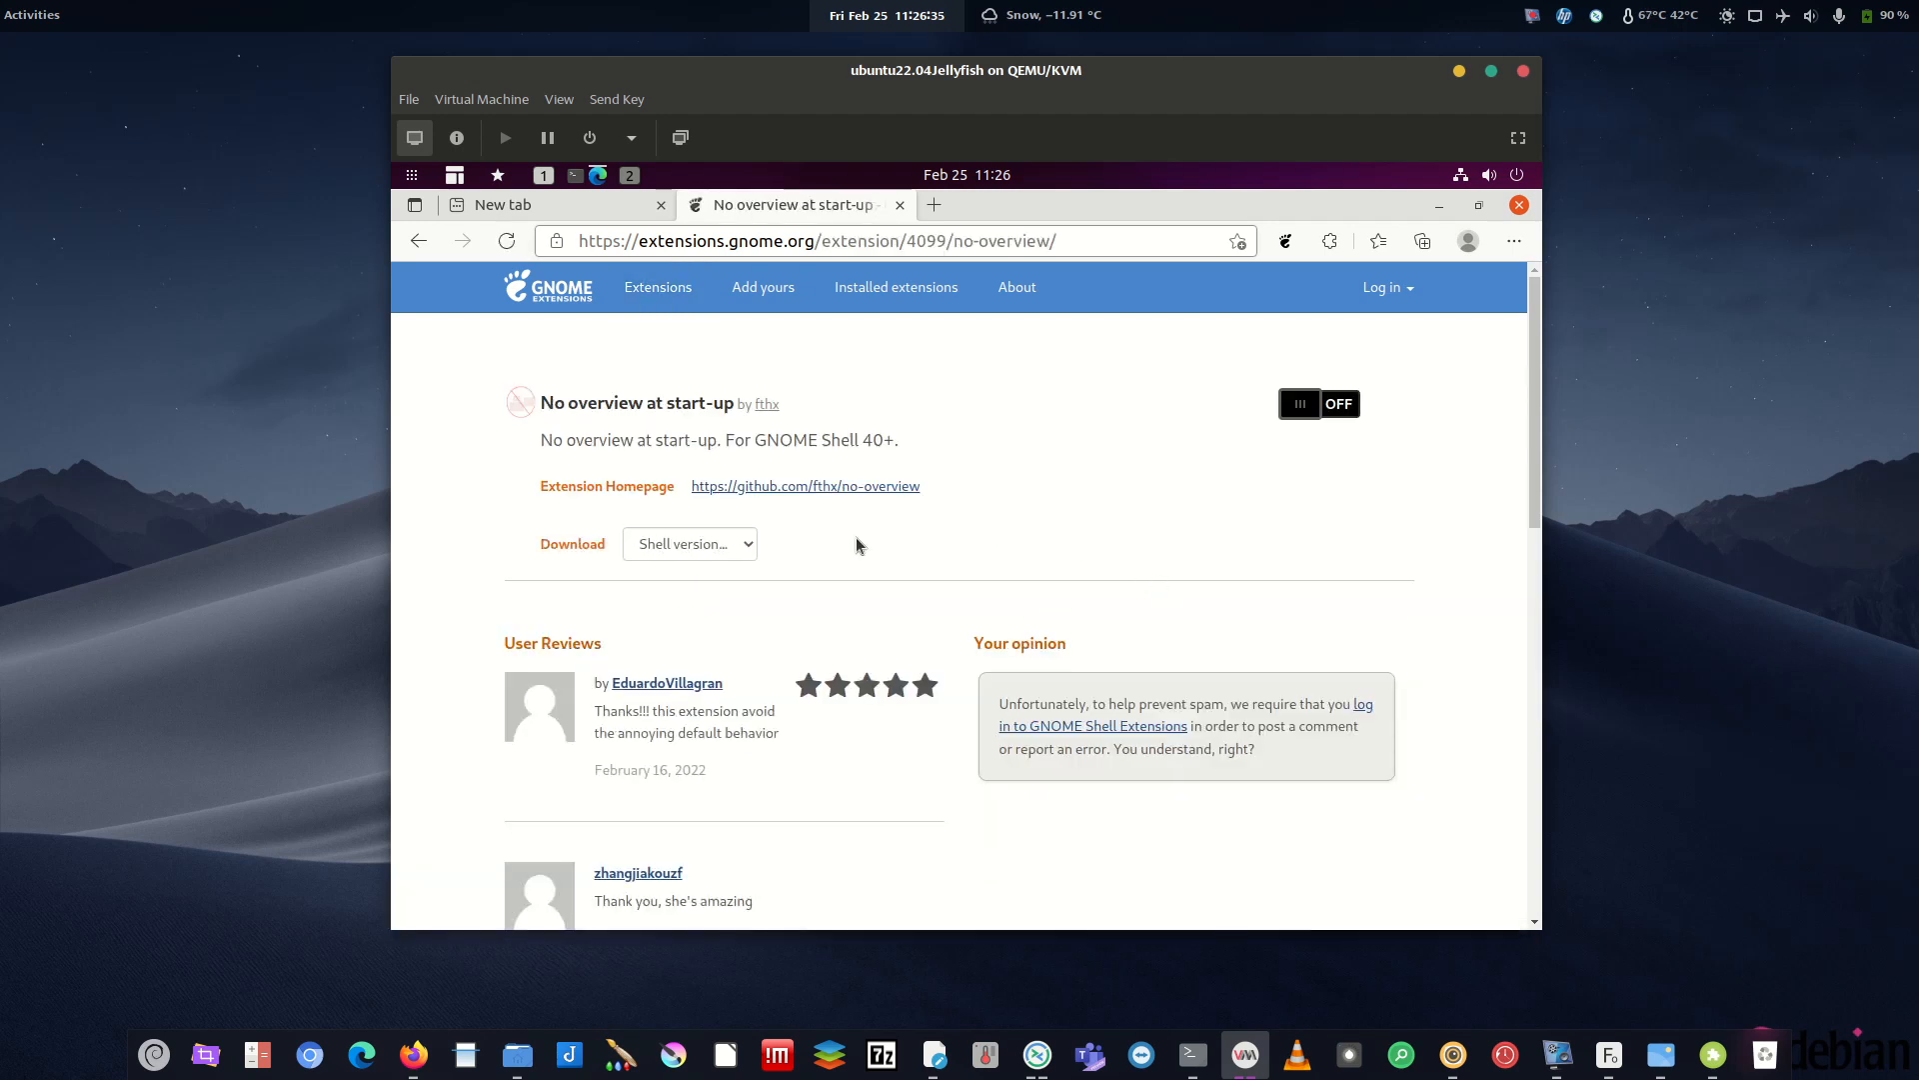
{"action": "left_click", "coordinate": [1330, 403]}
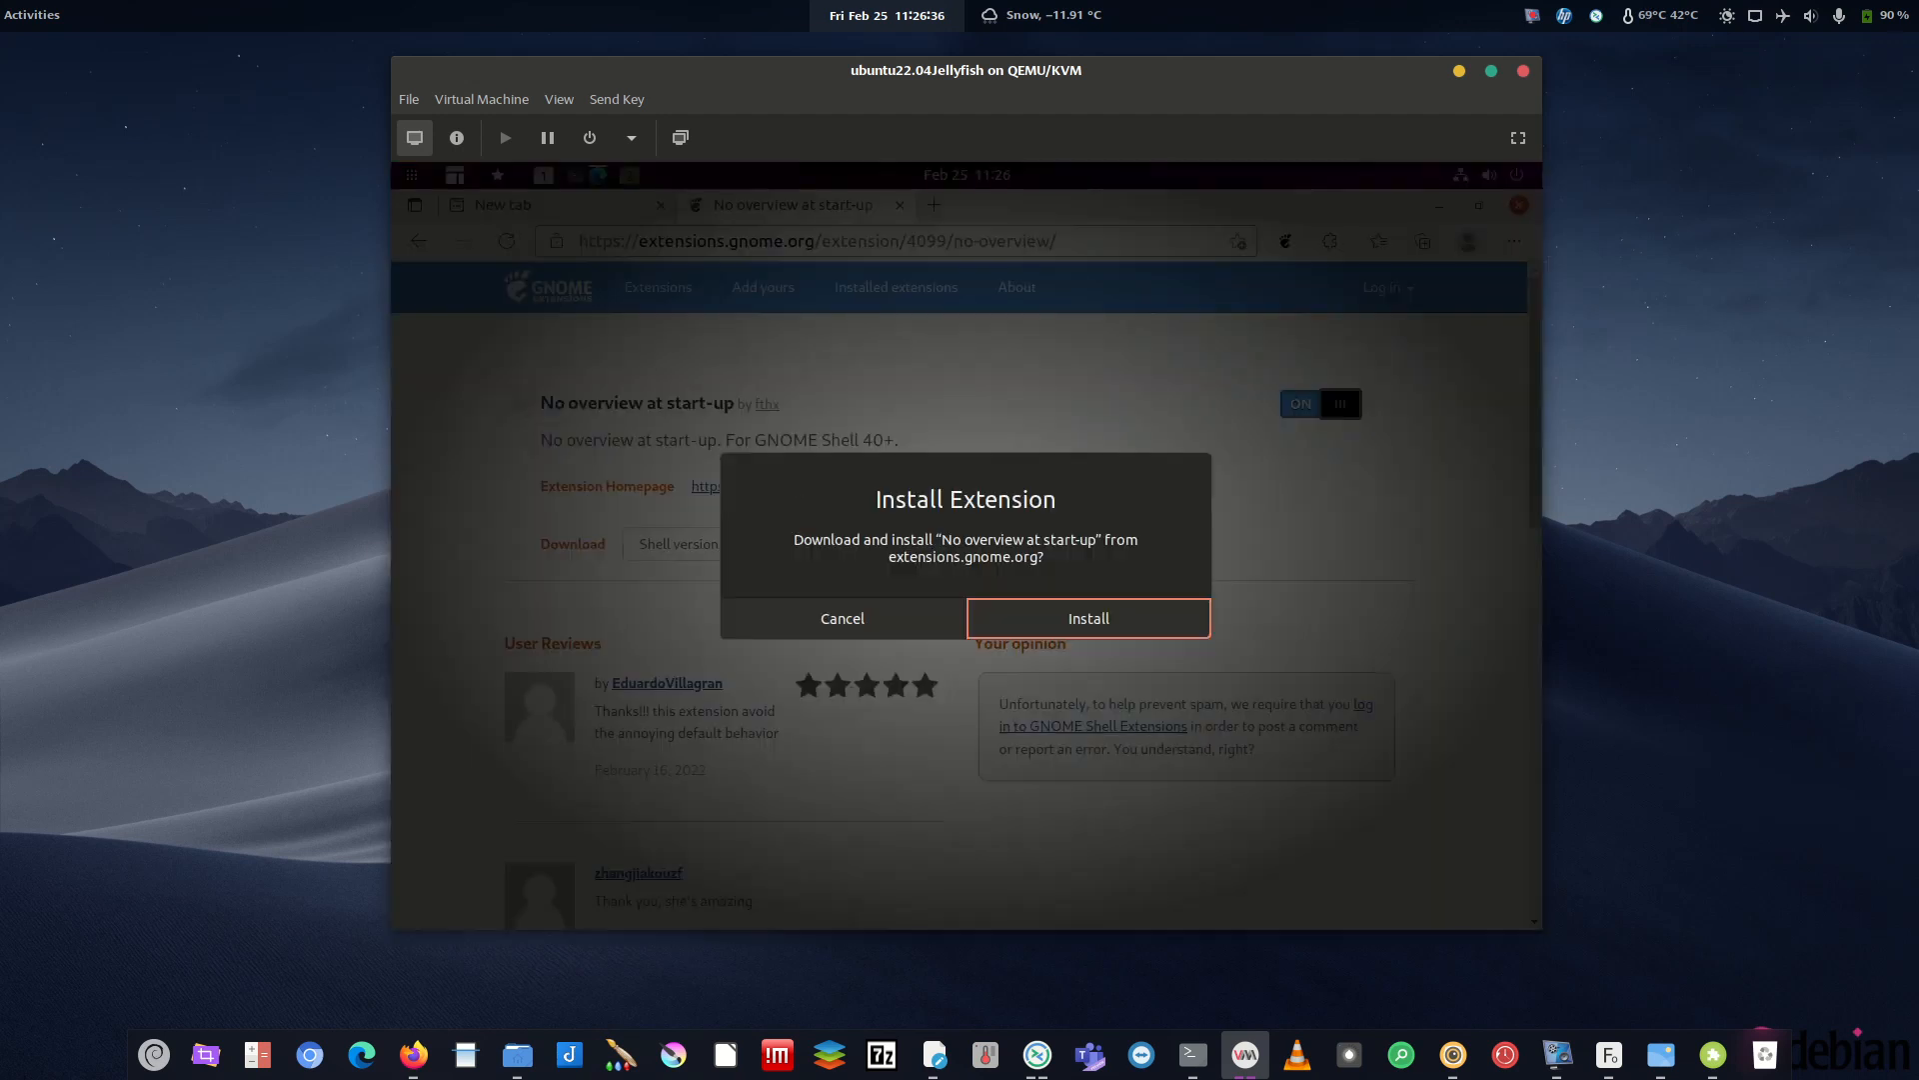
{"action": "left_click", "coordinate": [1088, 616]}
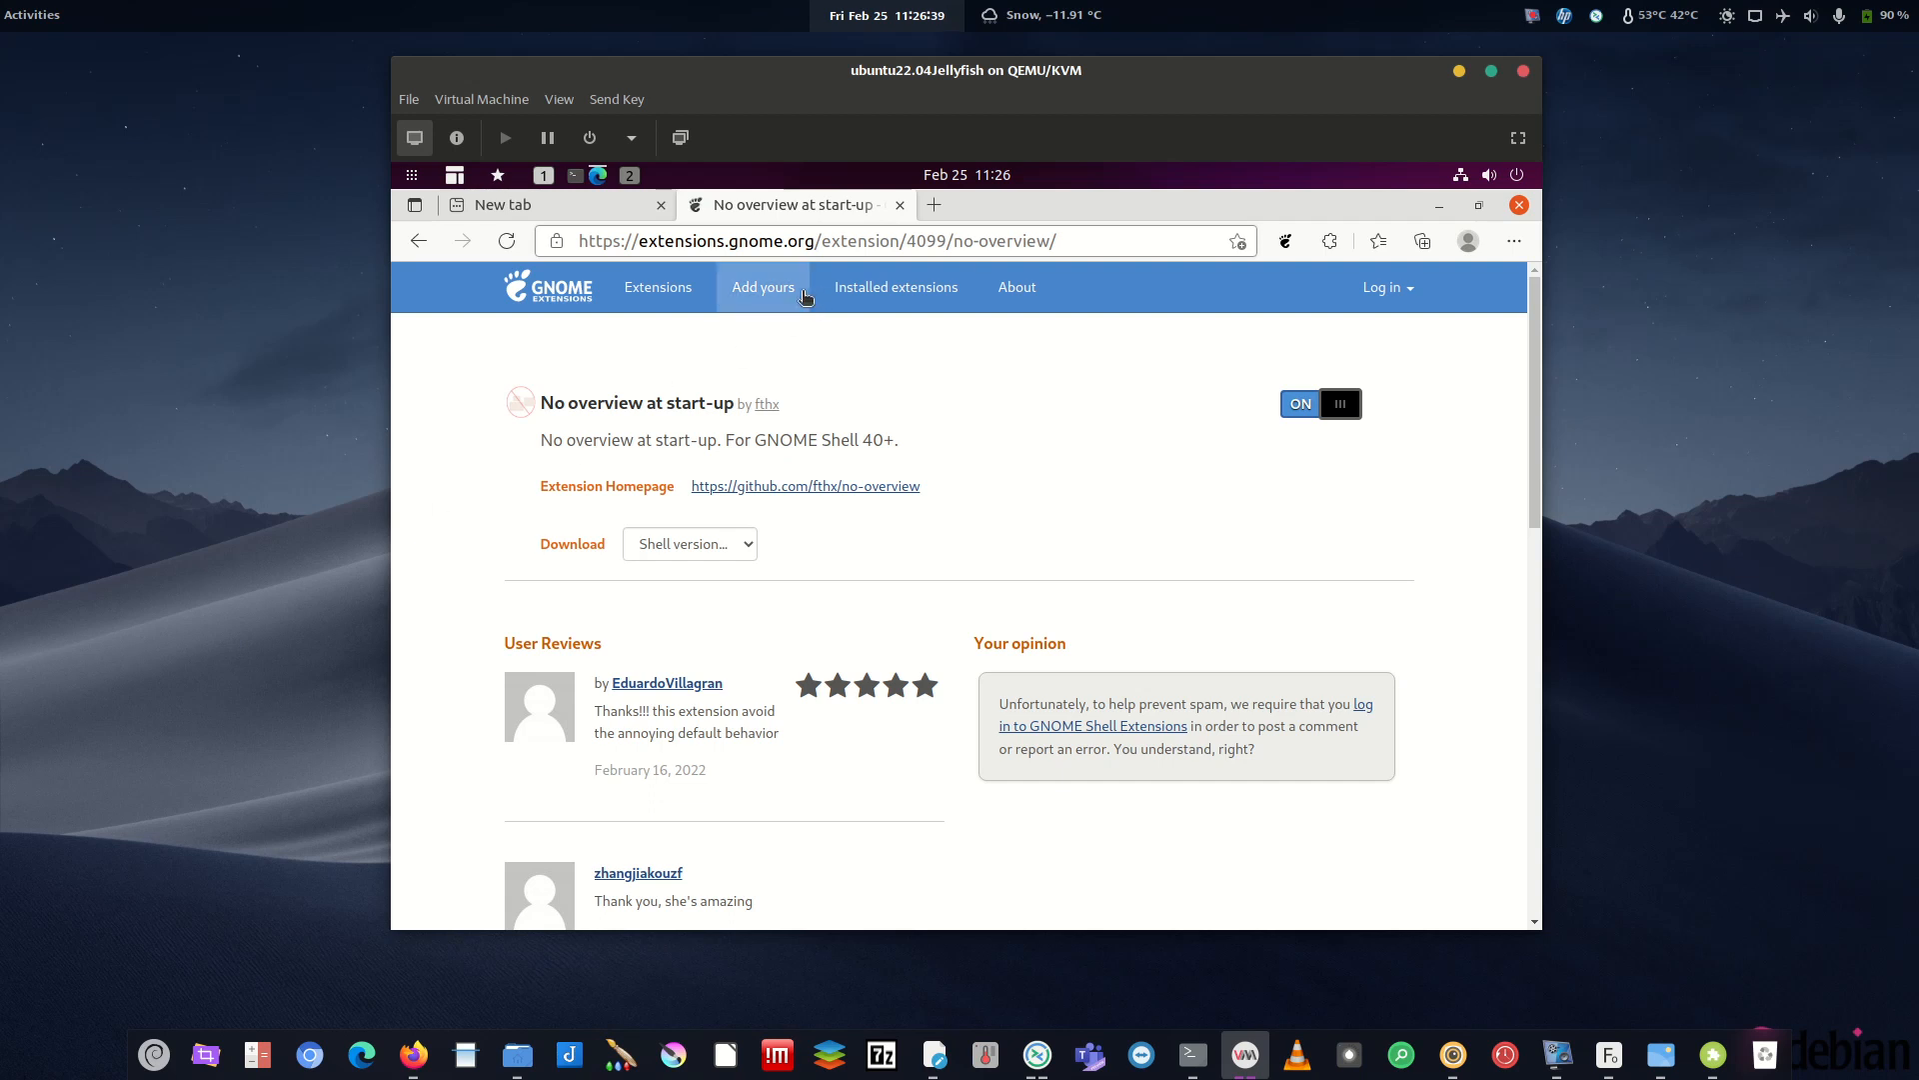
- Check the host's weather forecast and calendar panel, then minimize the VM window
{"action": "left_click", "coordinate": [1075, 18]}
{"action": "left_click", "coordinate": [1067, 16]}
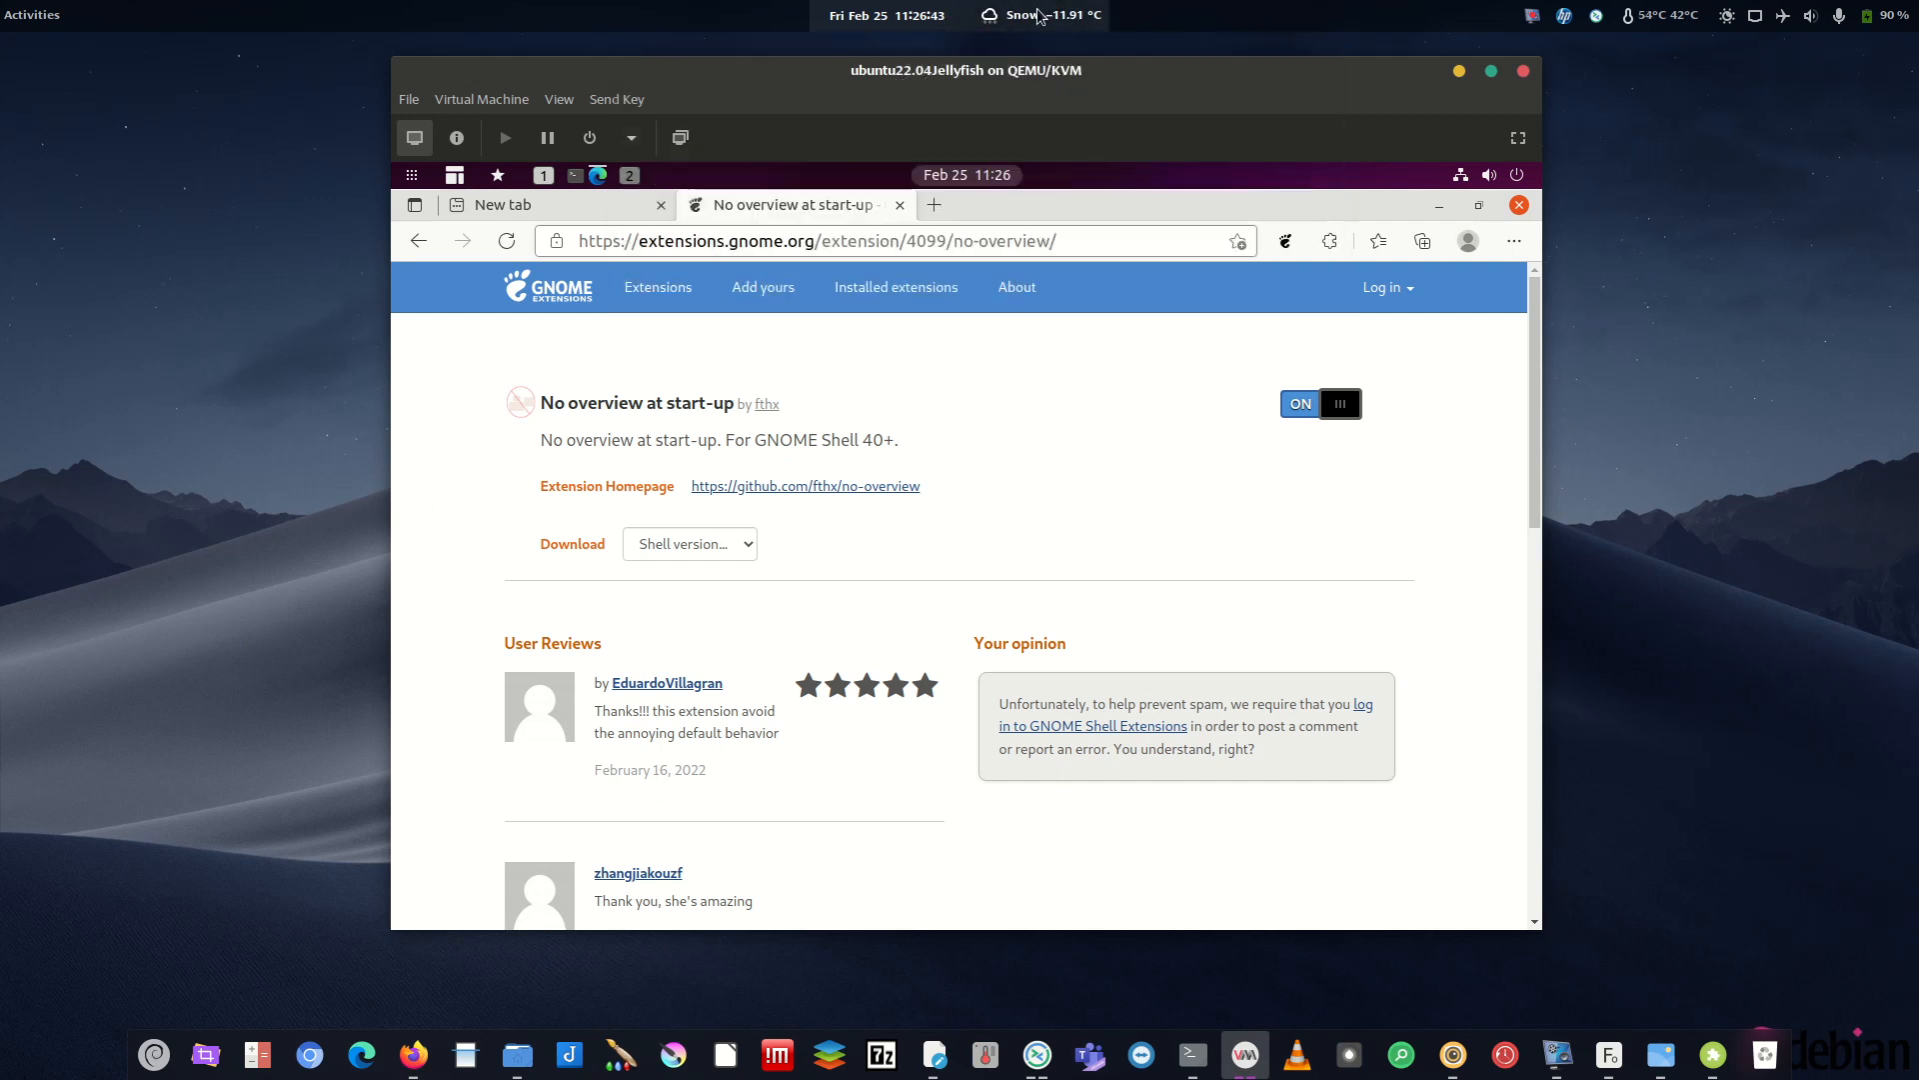
{"action": "left_click", "coordinate": [906, 16]}
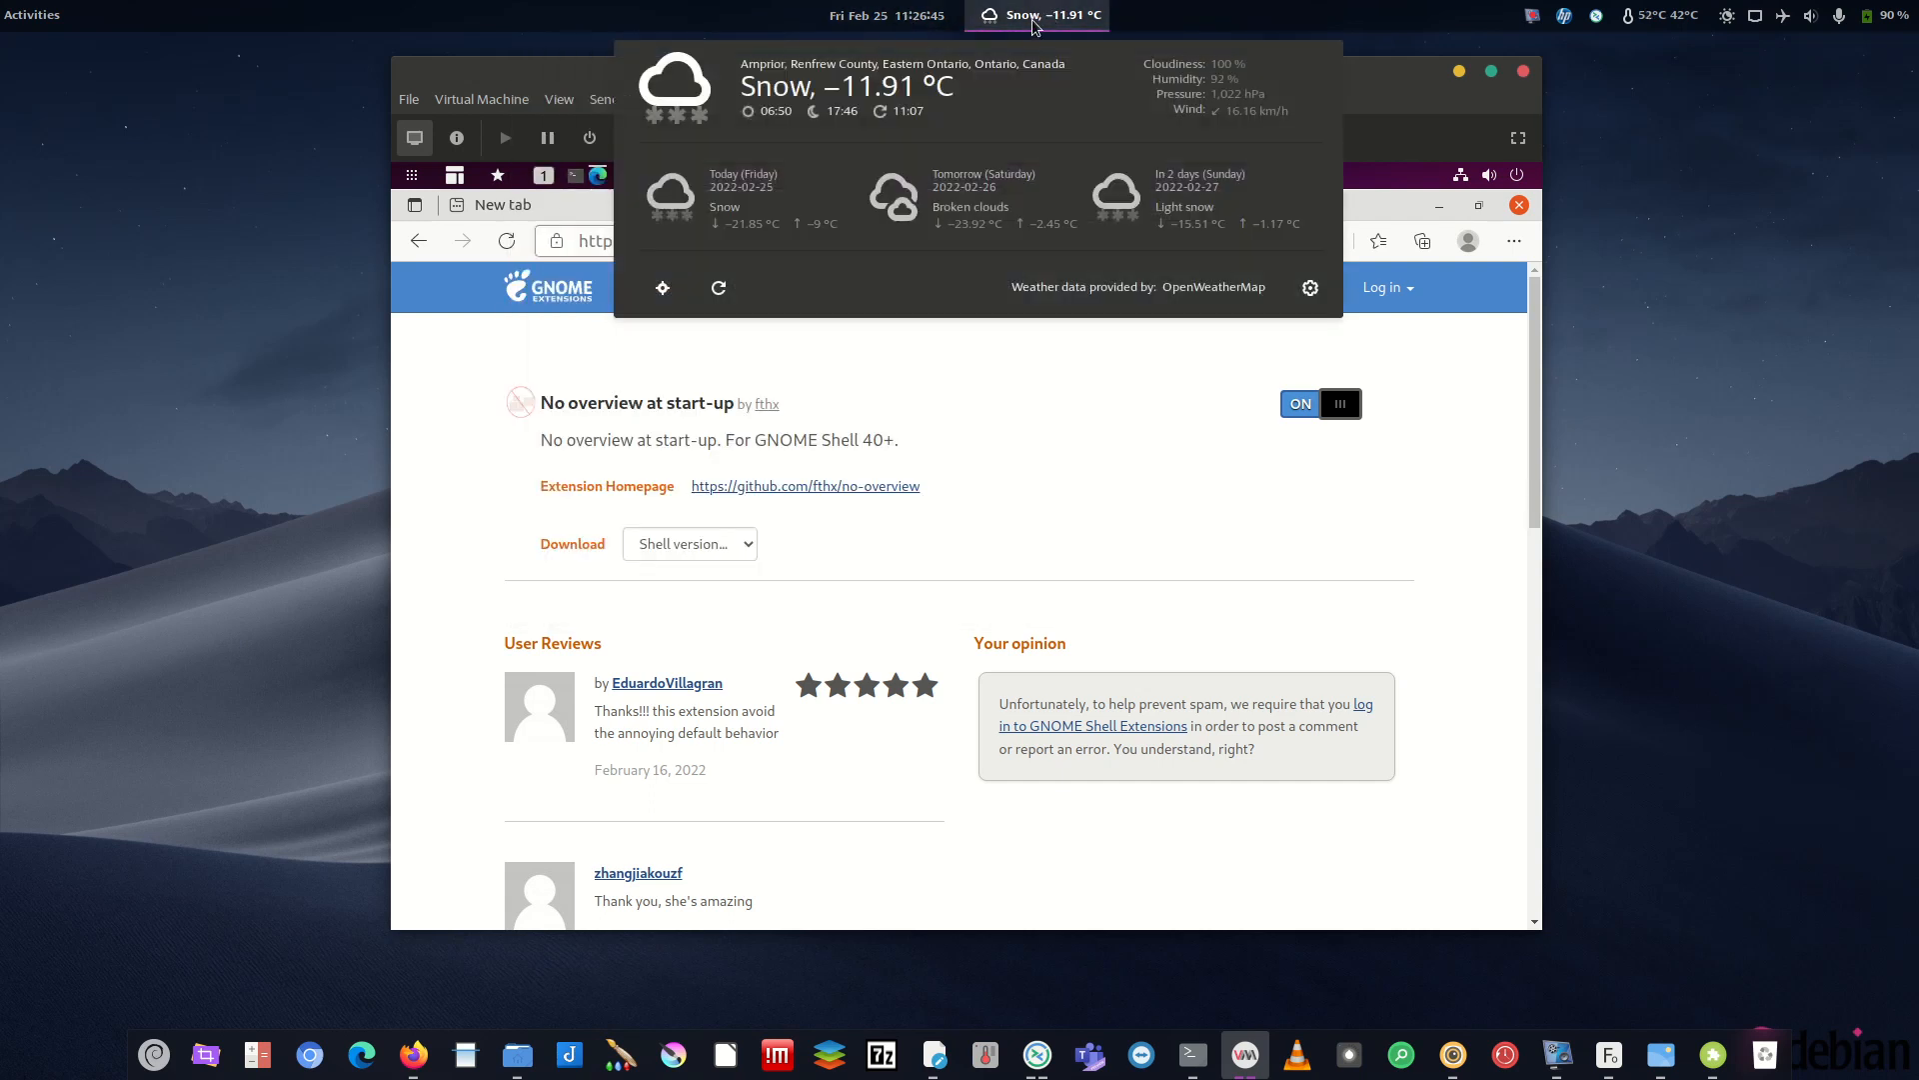
{"action": "mouse_move", "coordinate": [1043, 15]}
{"action": "left_click", "coordinate": [1652, 232]}
{"action": "left_click", "coordinate": [1460, 71]}
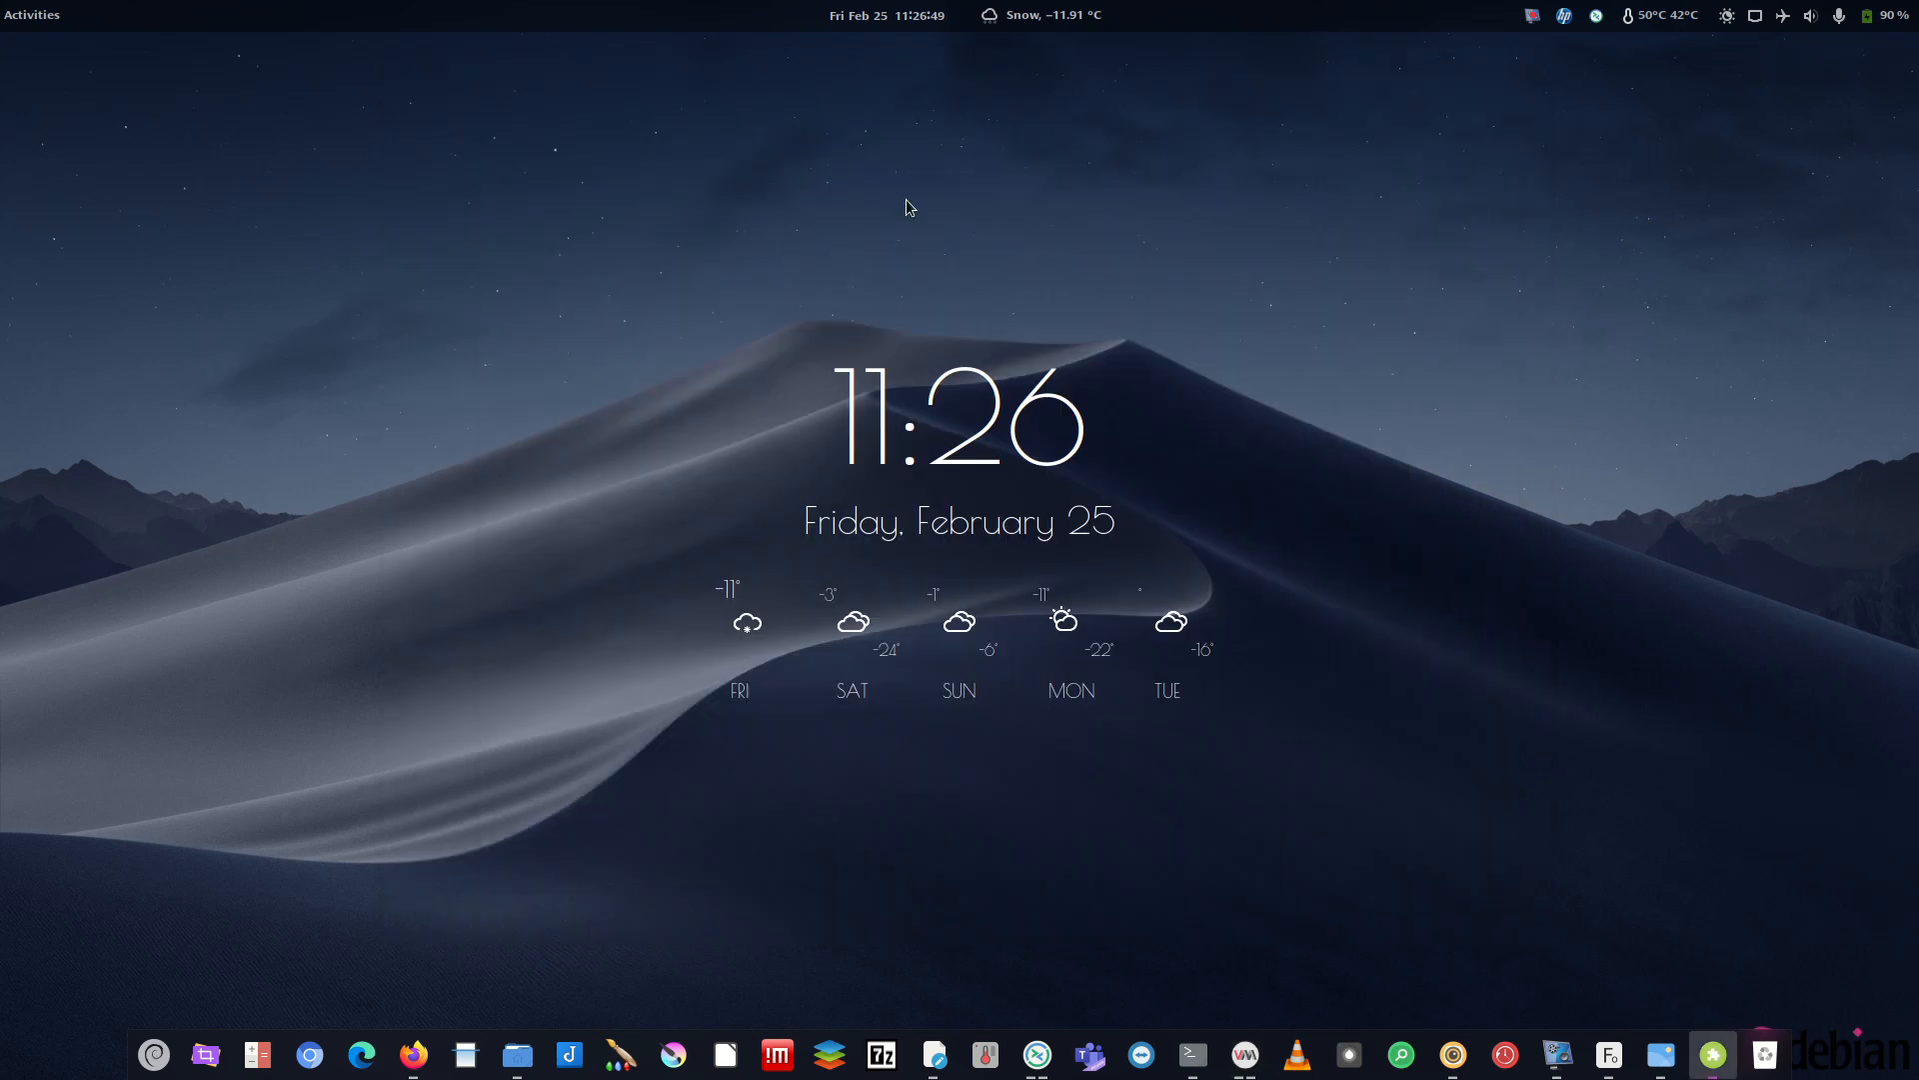
- Set Compatible with to All versions and open the OpenWeather extension page
{"action": "left_click", "coordinate": [1242, 1048]}
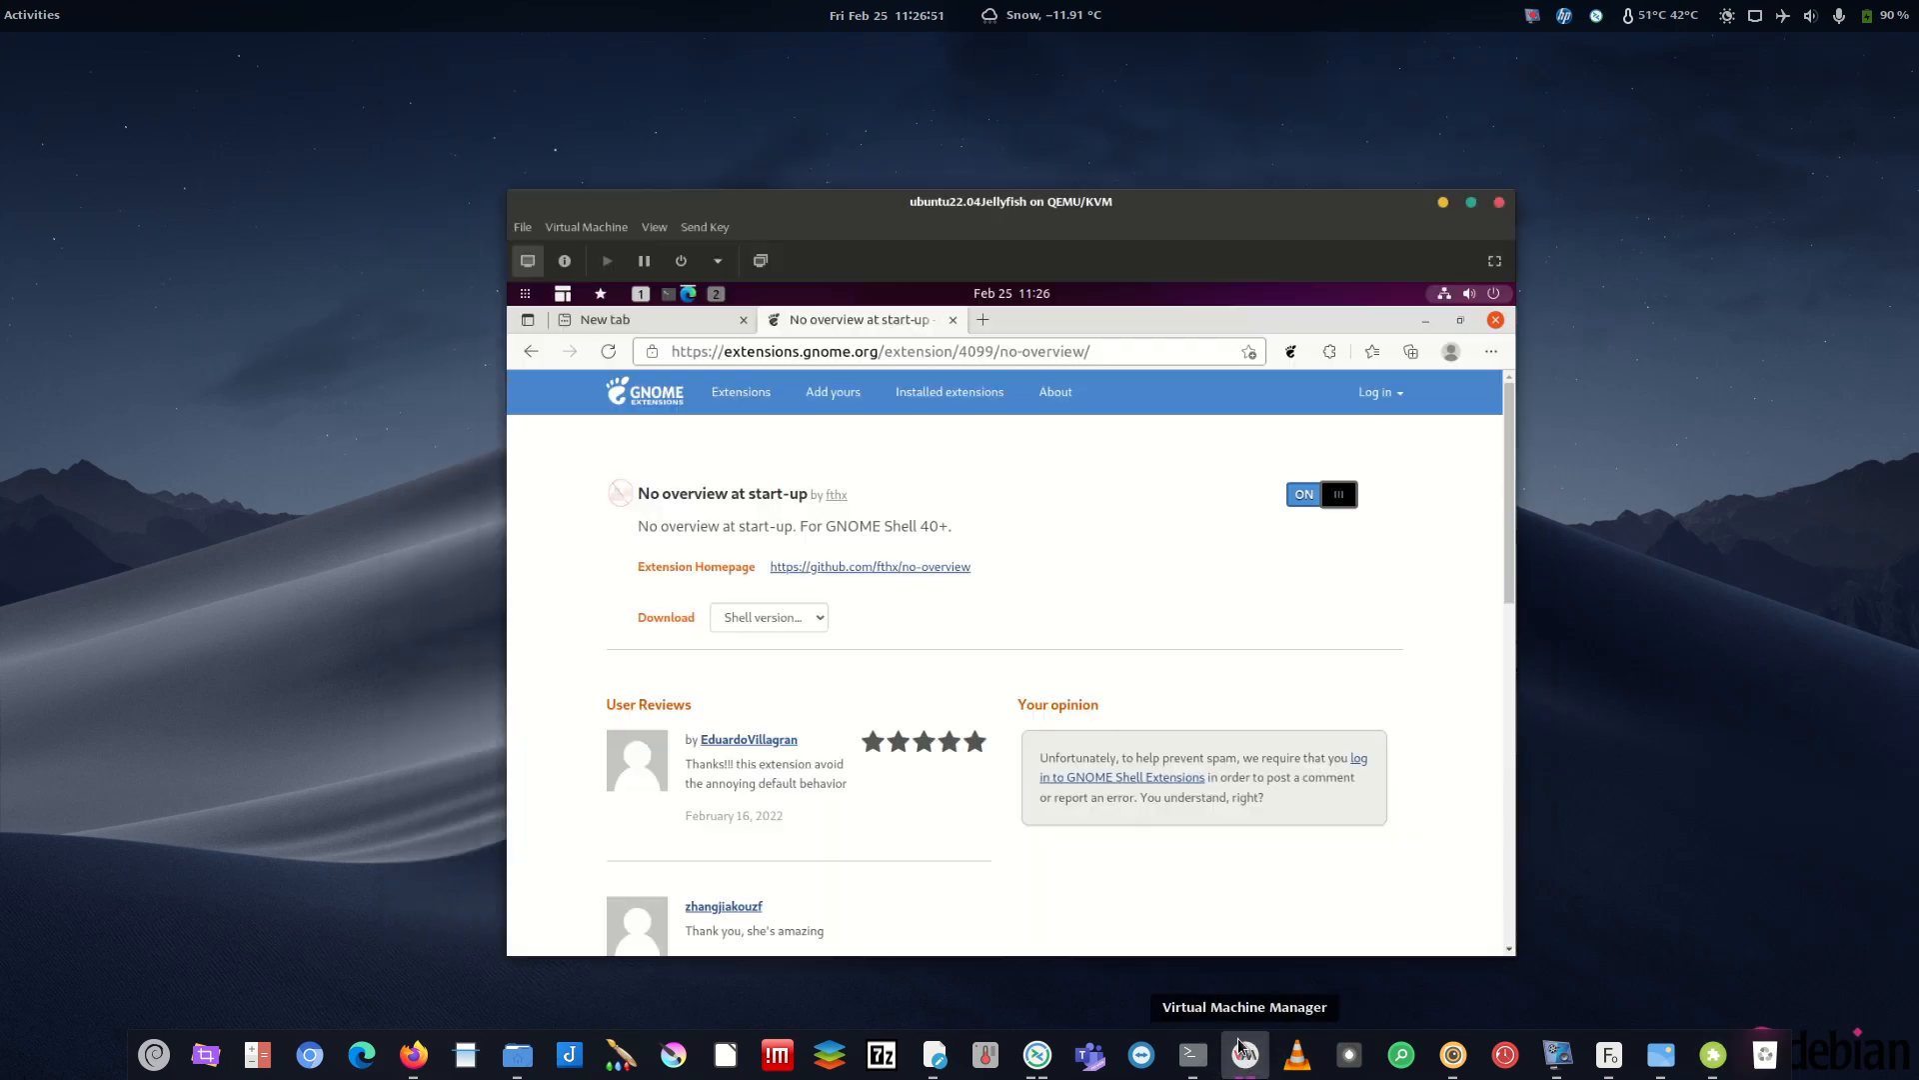
{"action": "left_click", "coordinate": [914, 420]}
{"action": "type", "text": "open"}
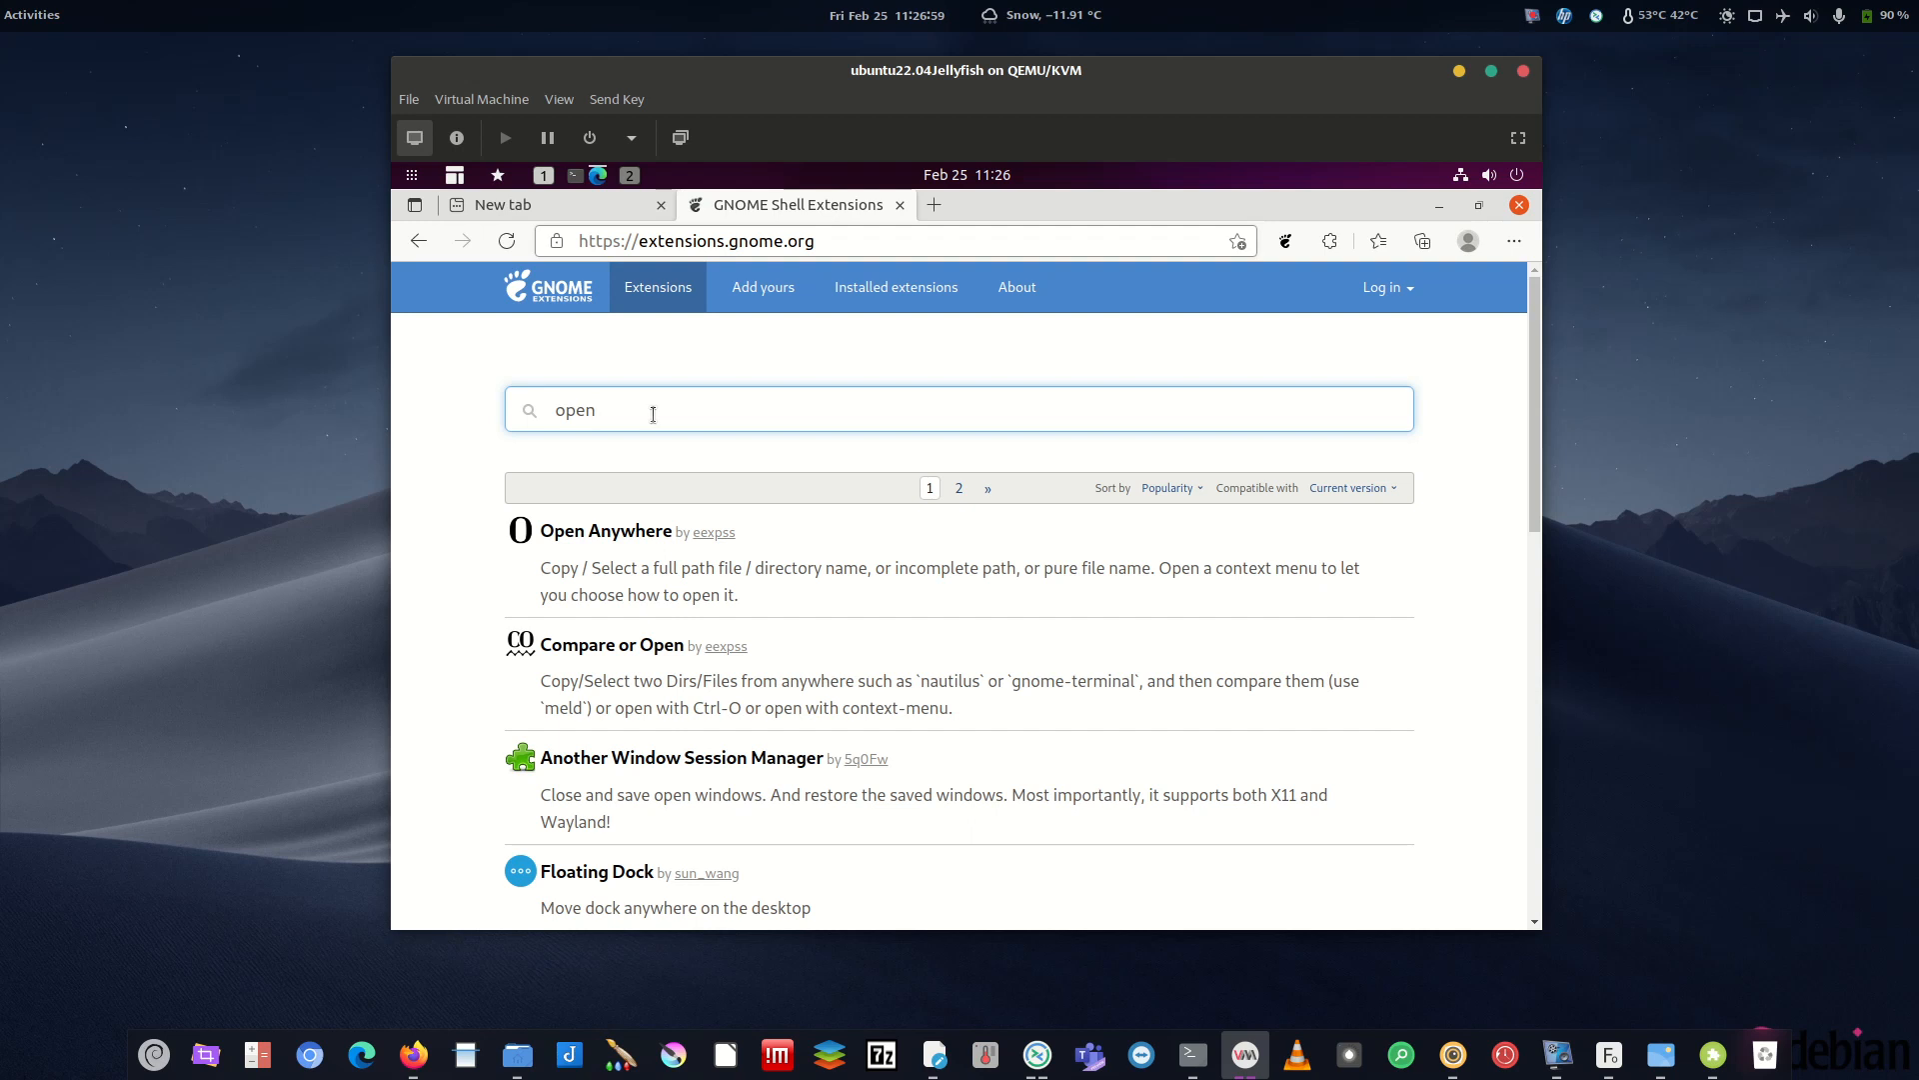
{"action": "type", "text": "w"}
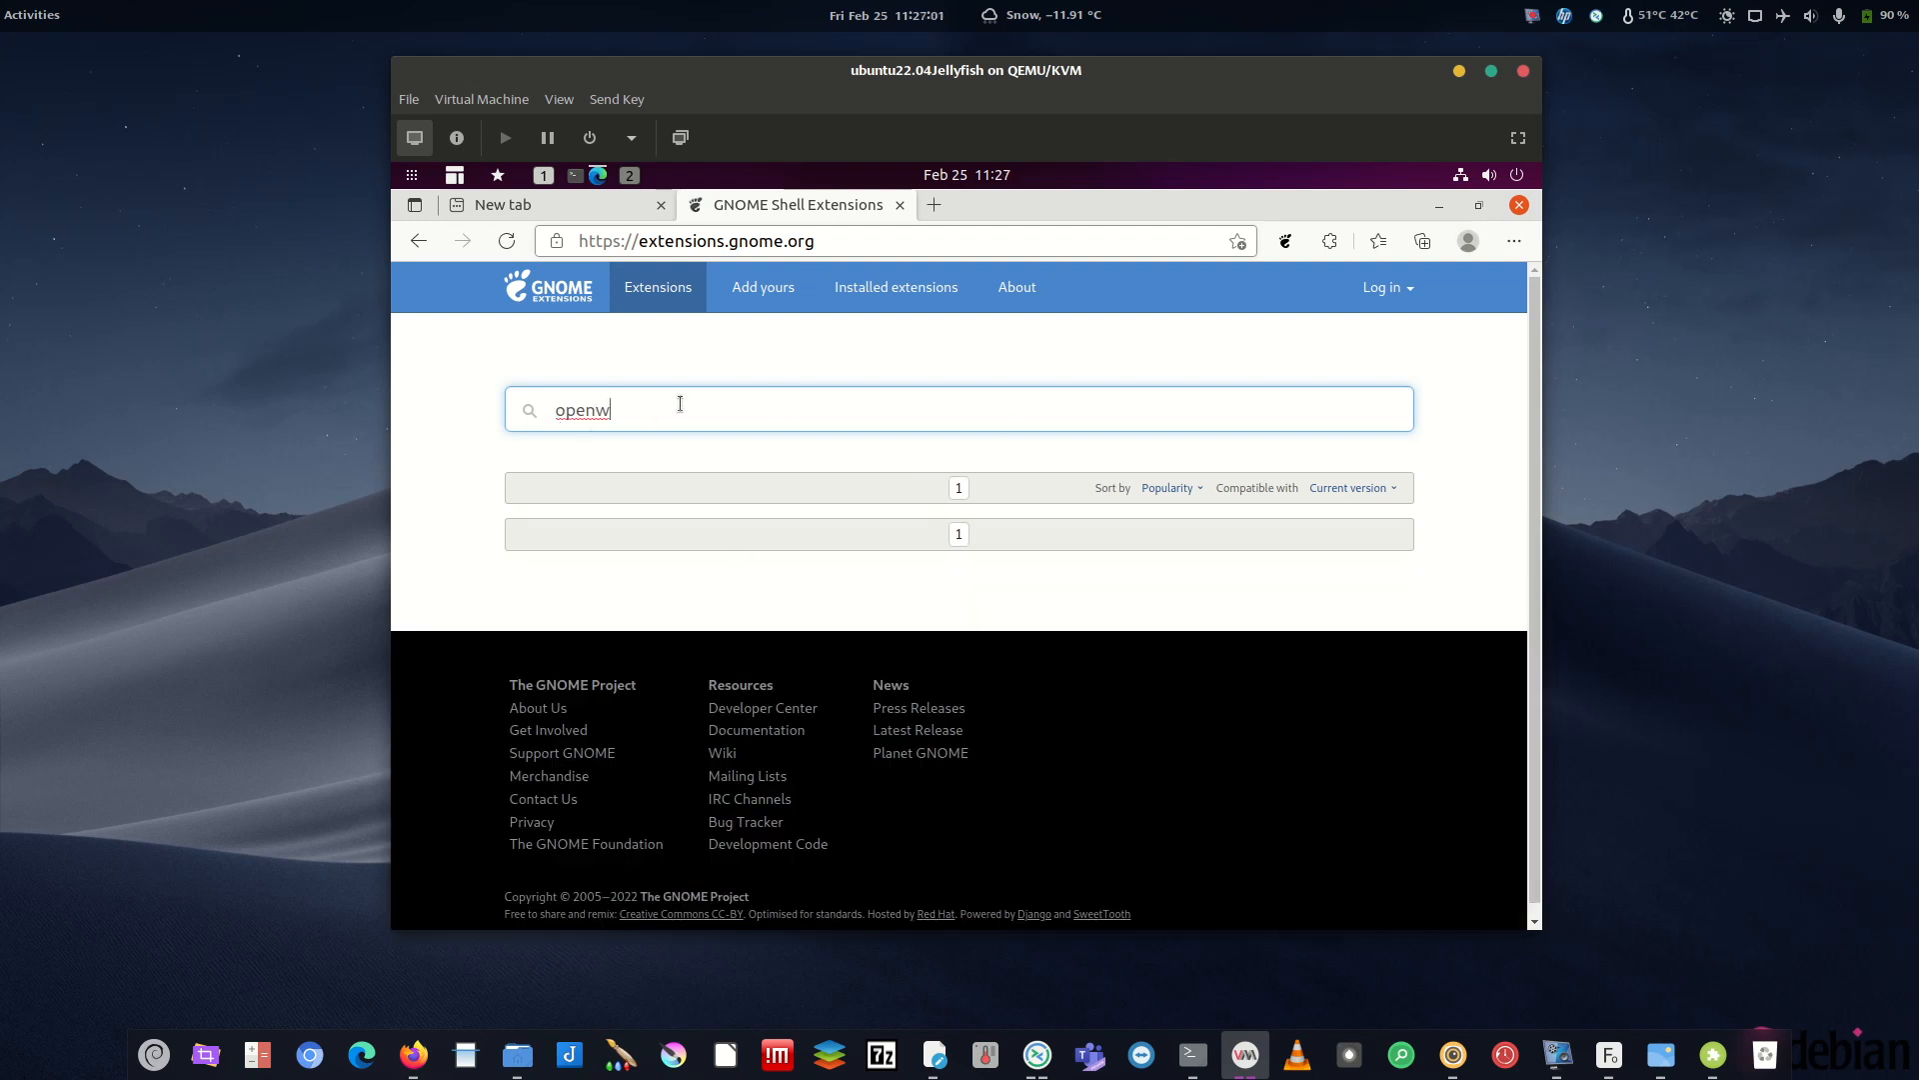
{"action": "type", "text": "eather"}
{"action": "key", "text": "BackSpace"}
{"action": "key", "text": "BackSpace"}
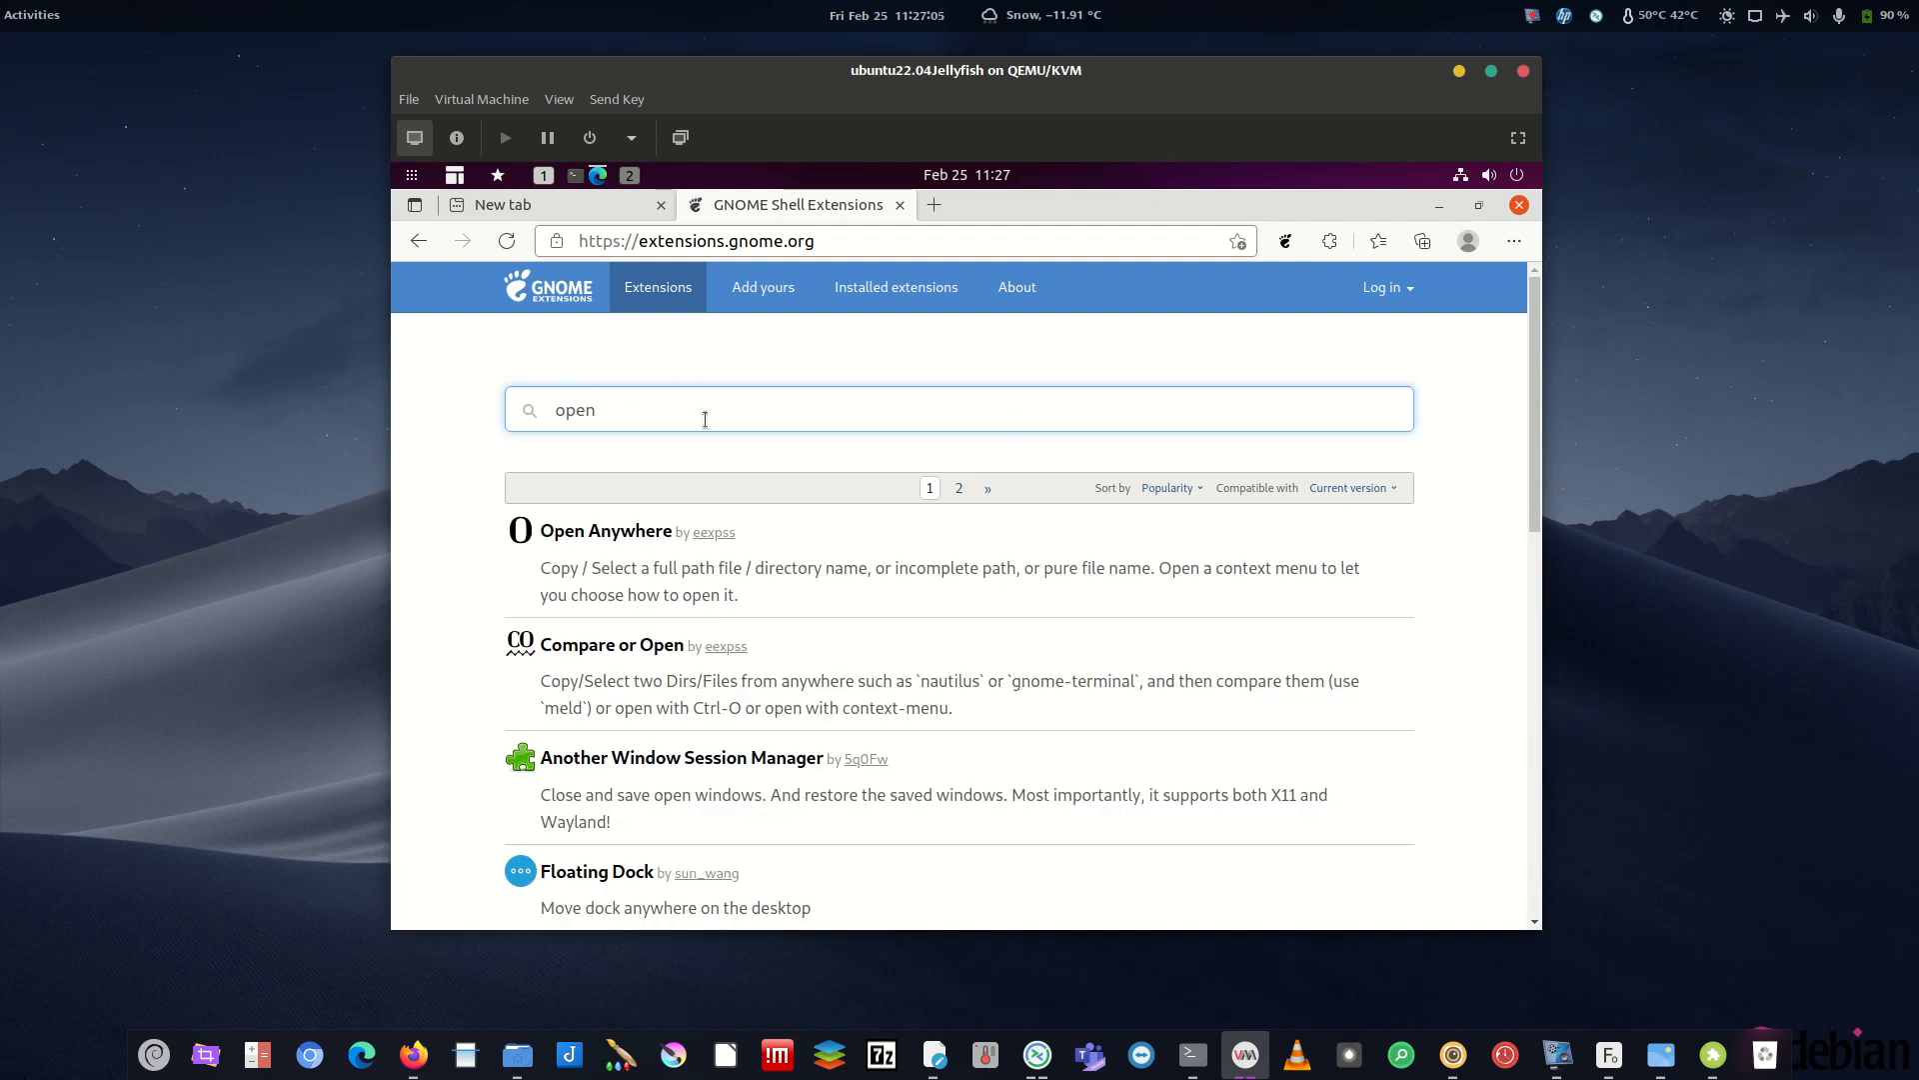
{"action": "left_click", "coordinate": [1352, 489]}
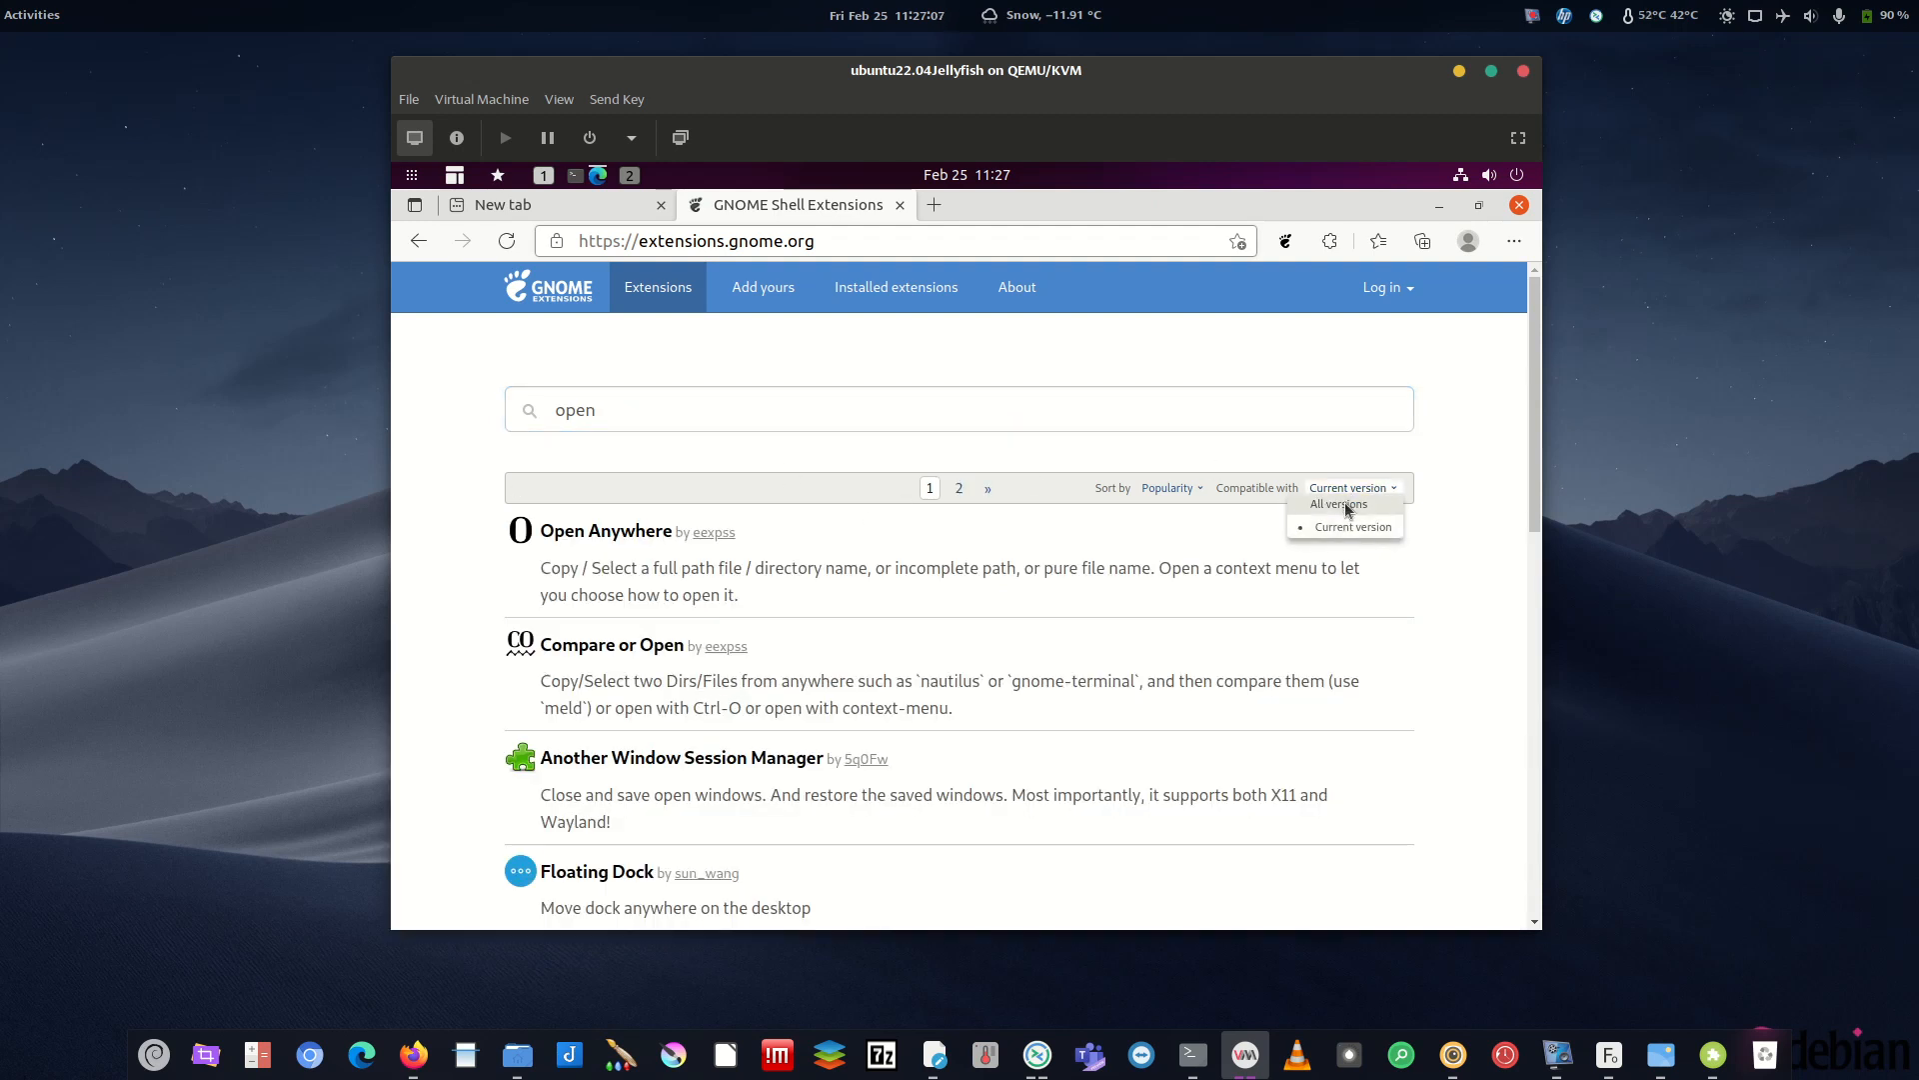
{"action": "left_click", "coordinate": [1345, 505]}
{"action": "left_click", "coordinate": [727, 409]}
{"action": "type", "text": "wea"}
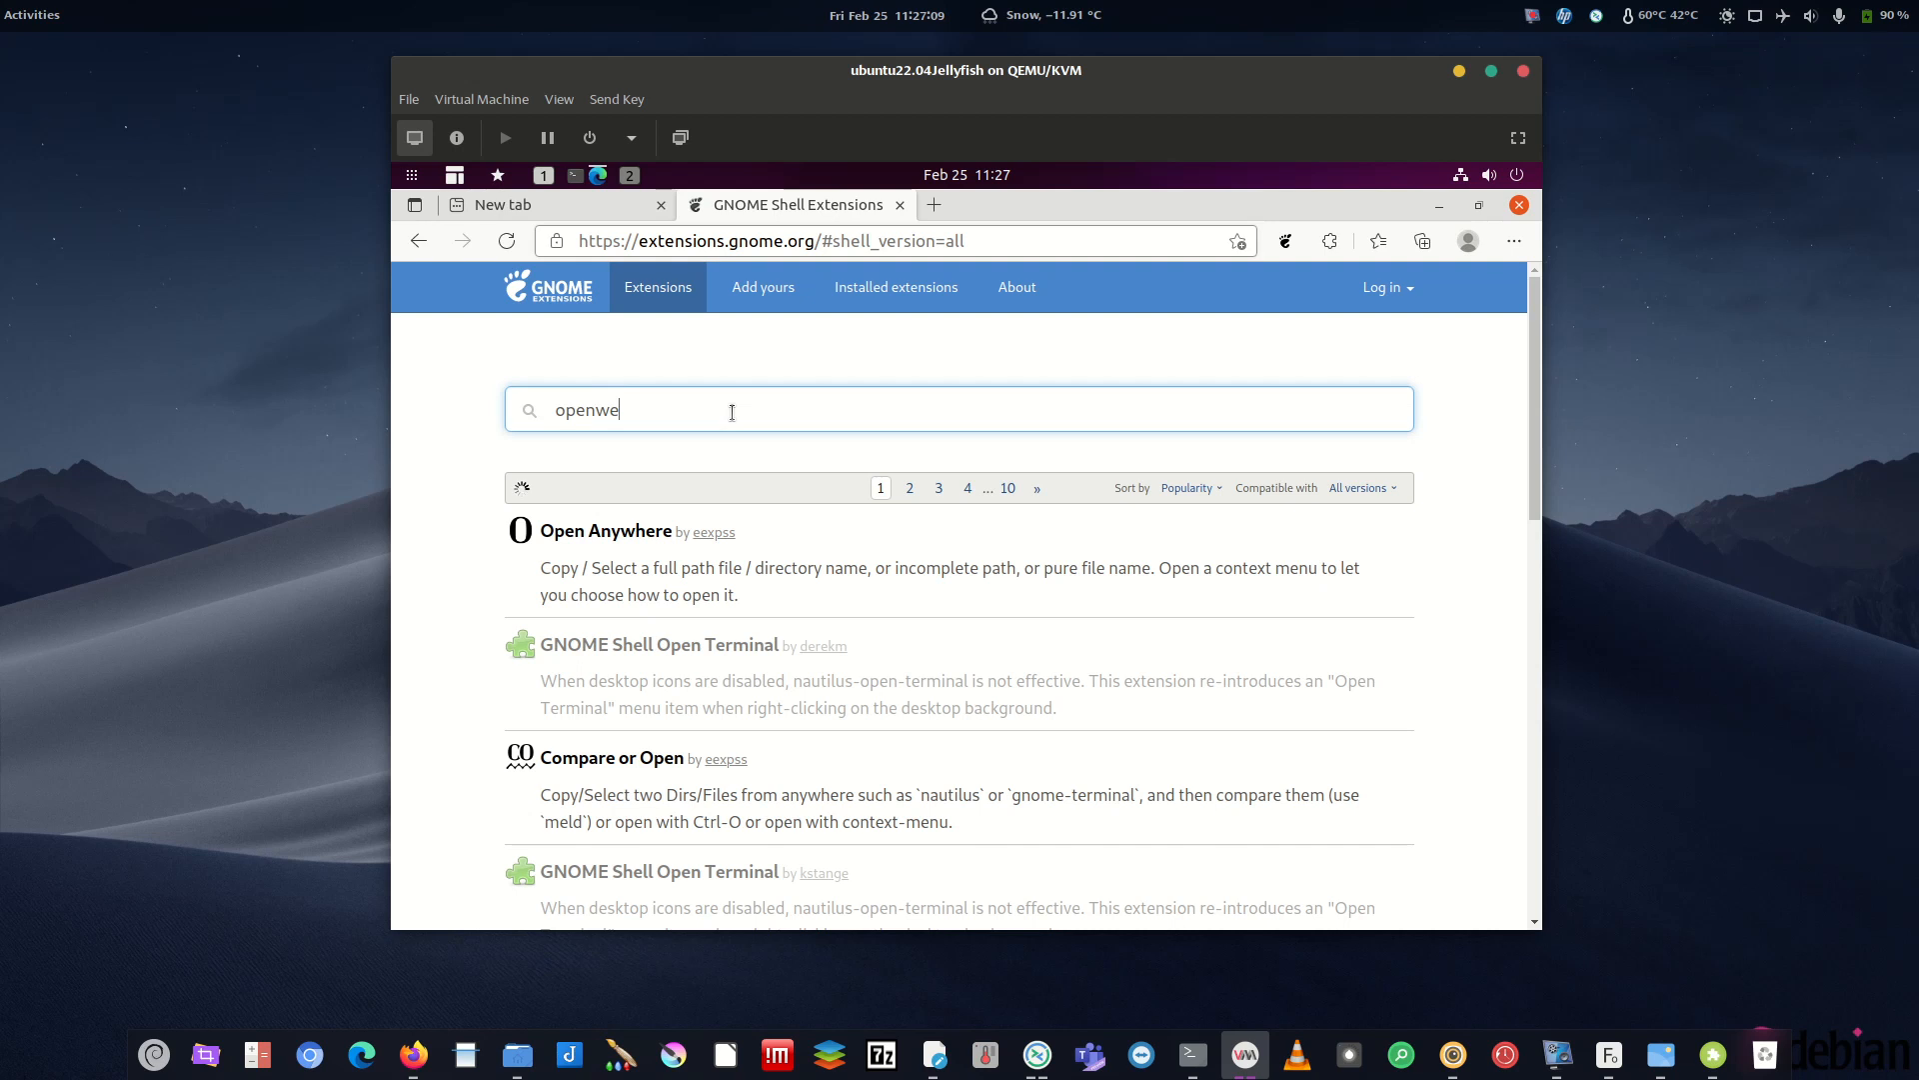
{"action": "left_click", "coordinate": [628, 533]}
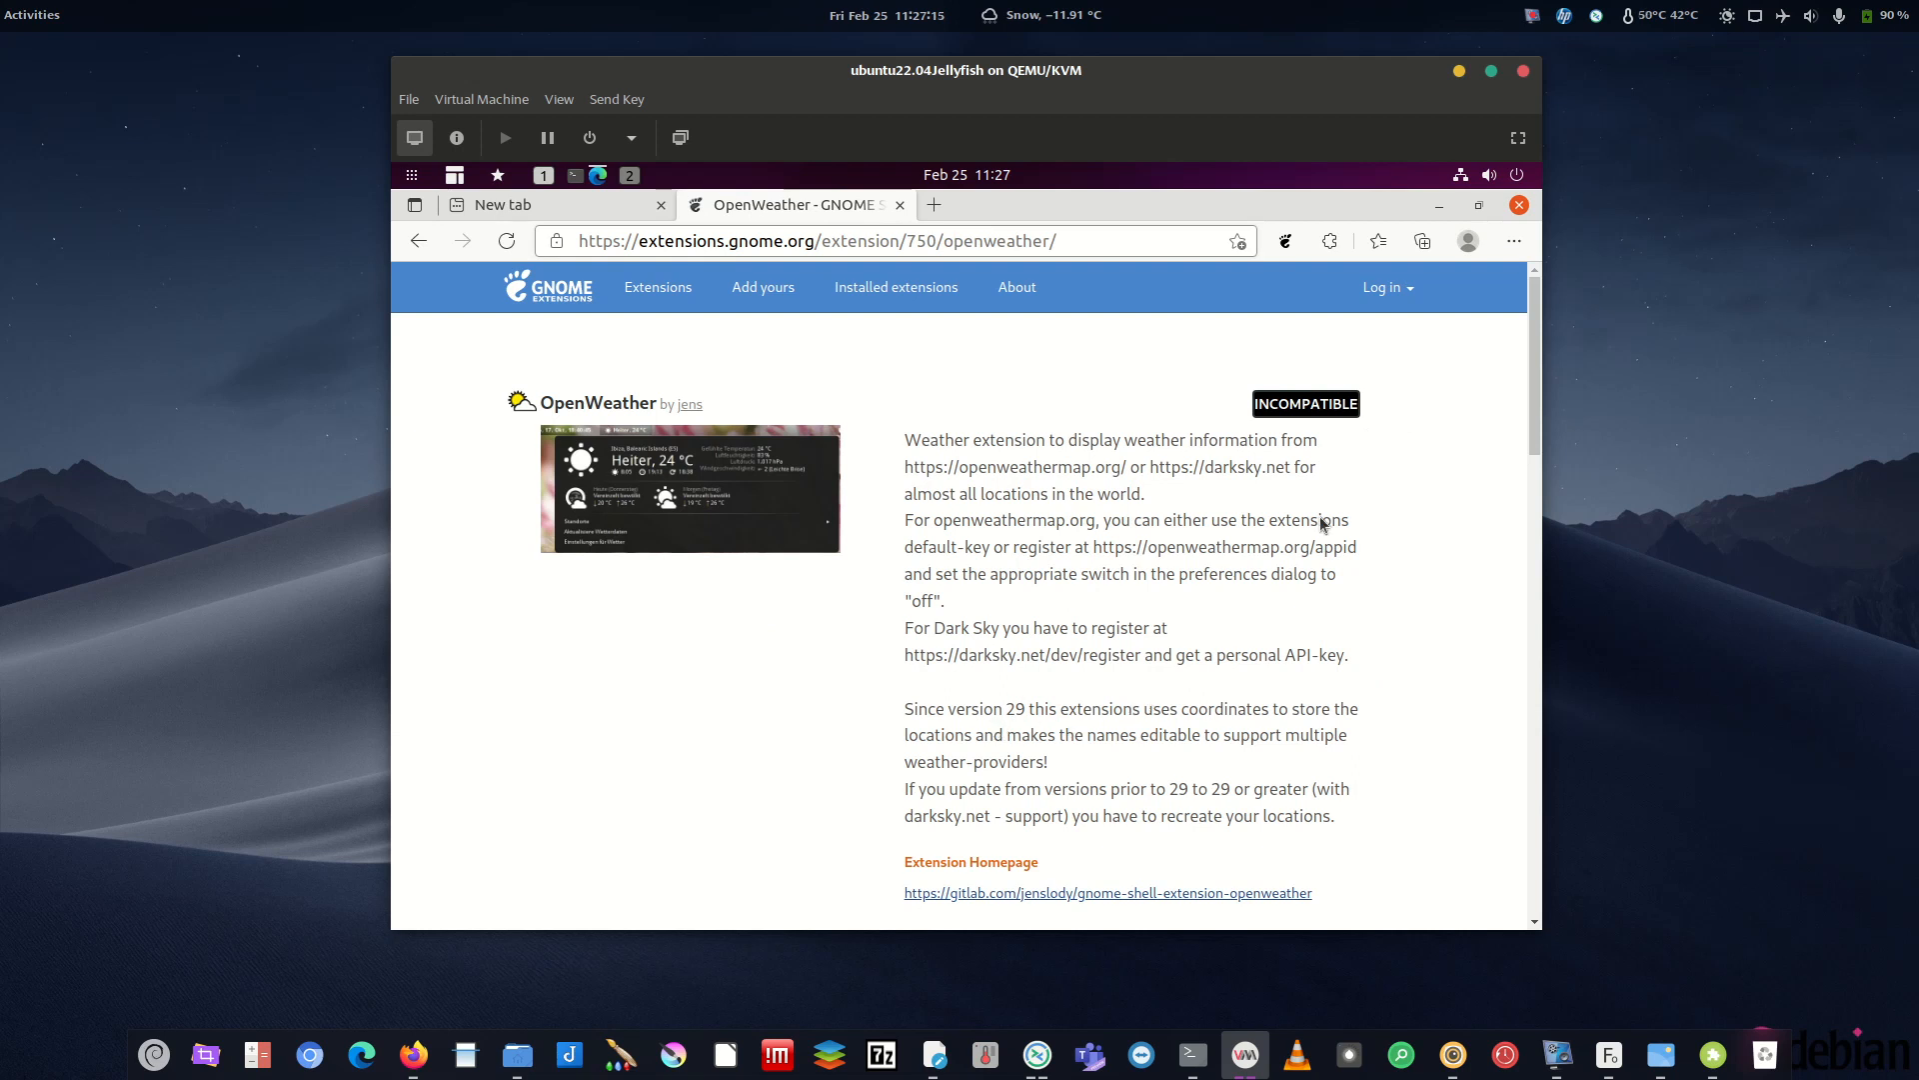
- Open the guest's Settings from the system menu
{"action": "left_click", "coordinate": [1498, 181]}
{"action": "left_click", "coordinate": [1289, 357]}
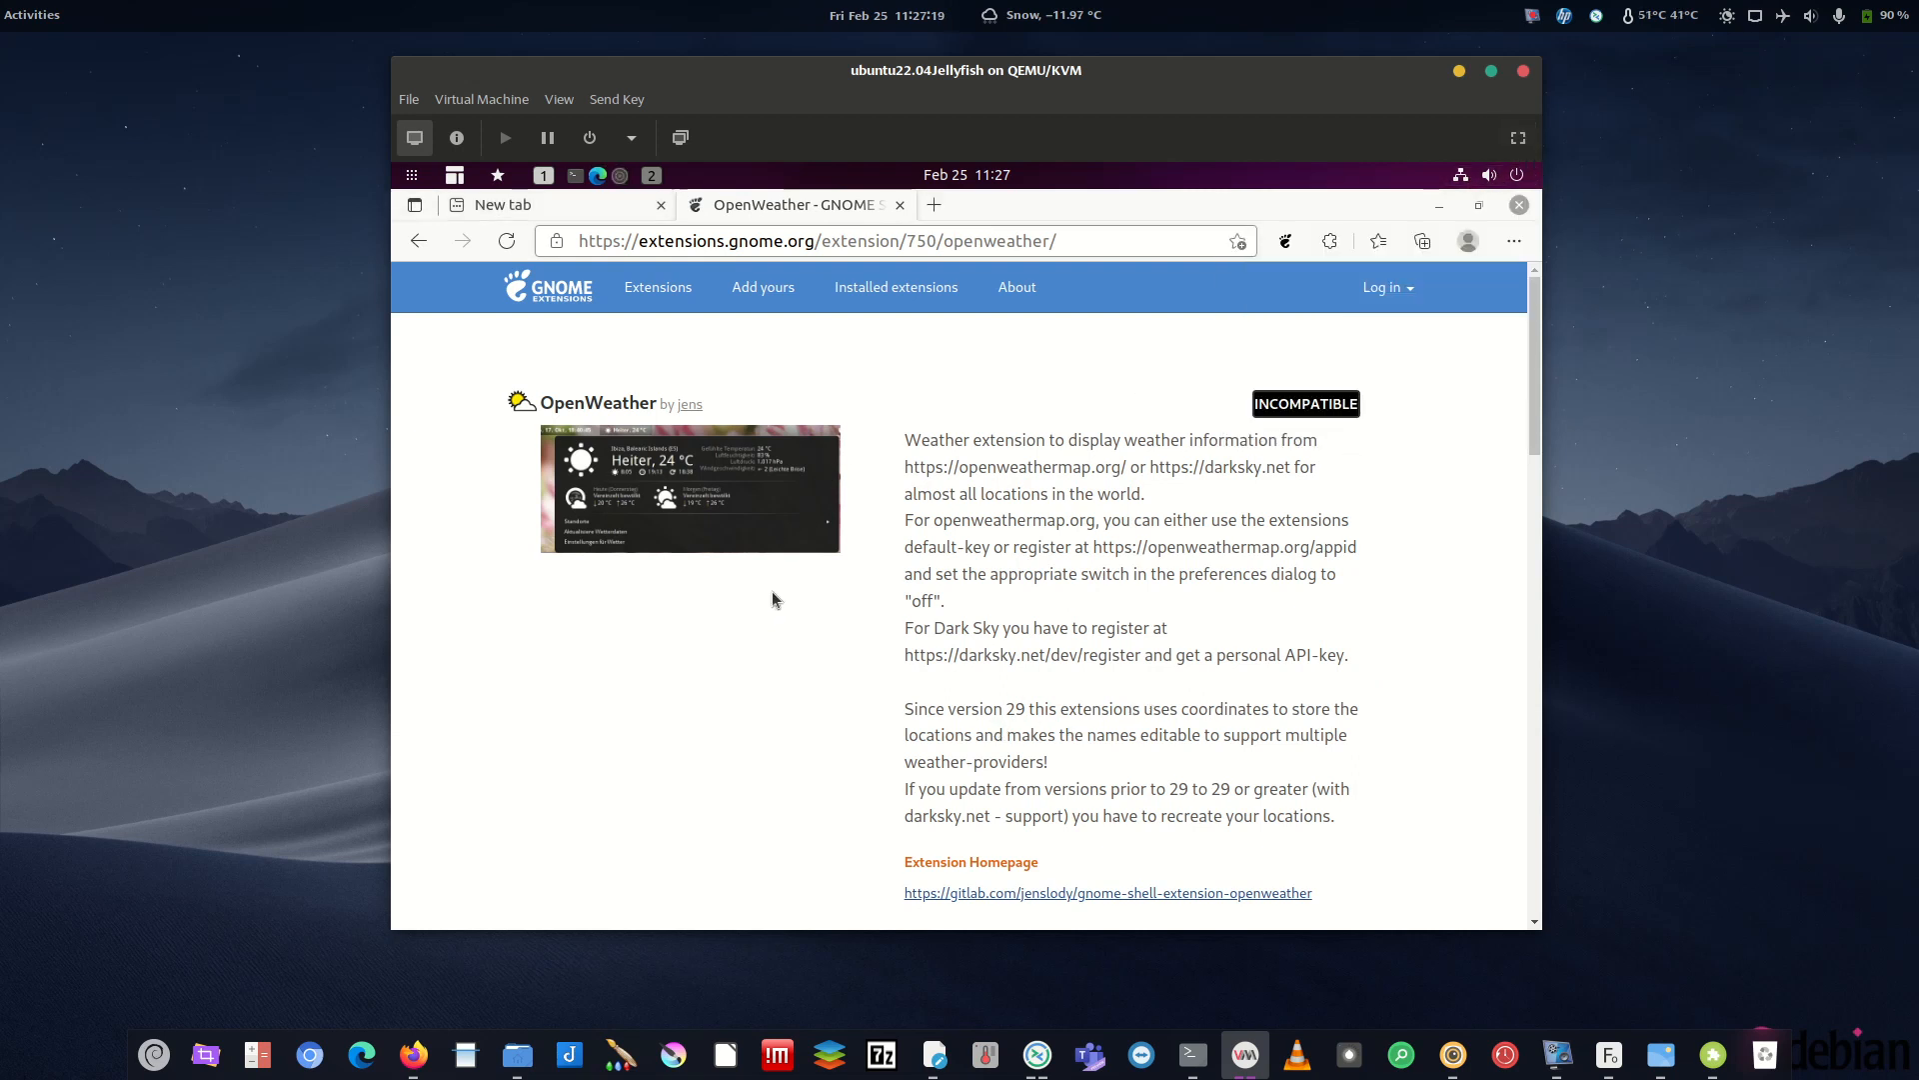
{"action": "scroll", "coordinate": [505, 779], "scroll_direction": "down", "scroll_amount": 5}
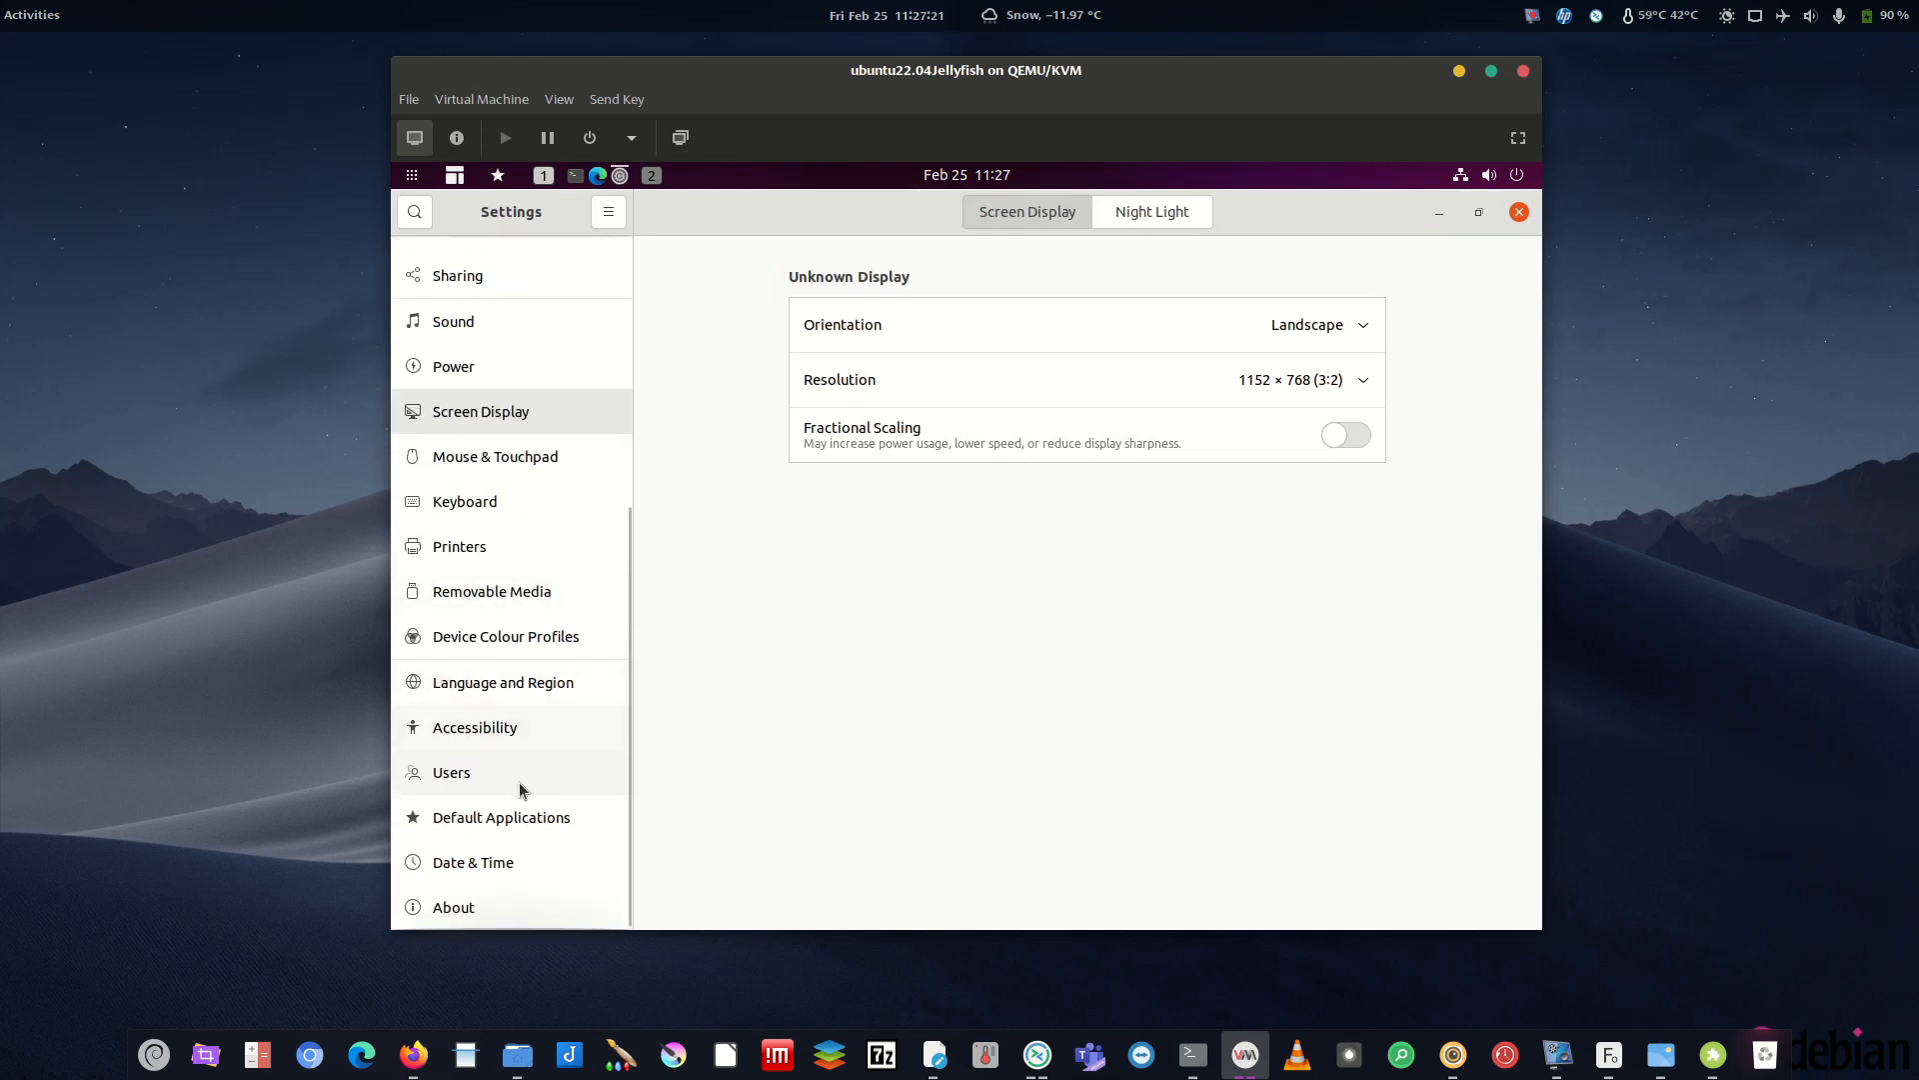
- Show the About page in Settings and select the GNOME Version value 42.beta
{"action": "left_click", "coordinate": [471, 902]}
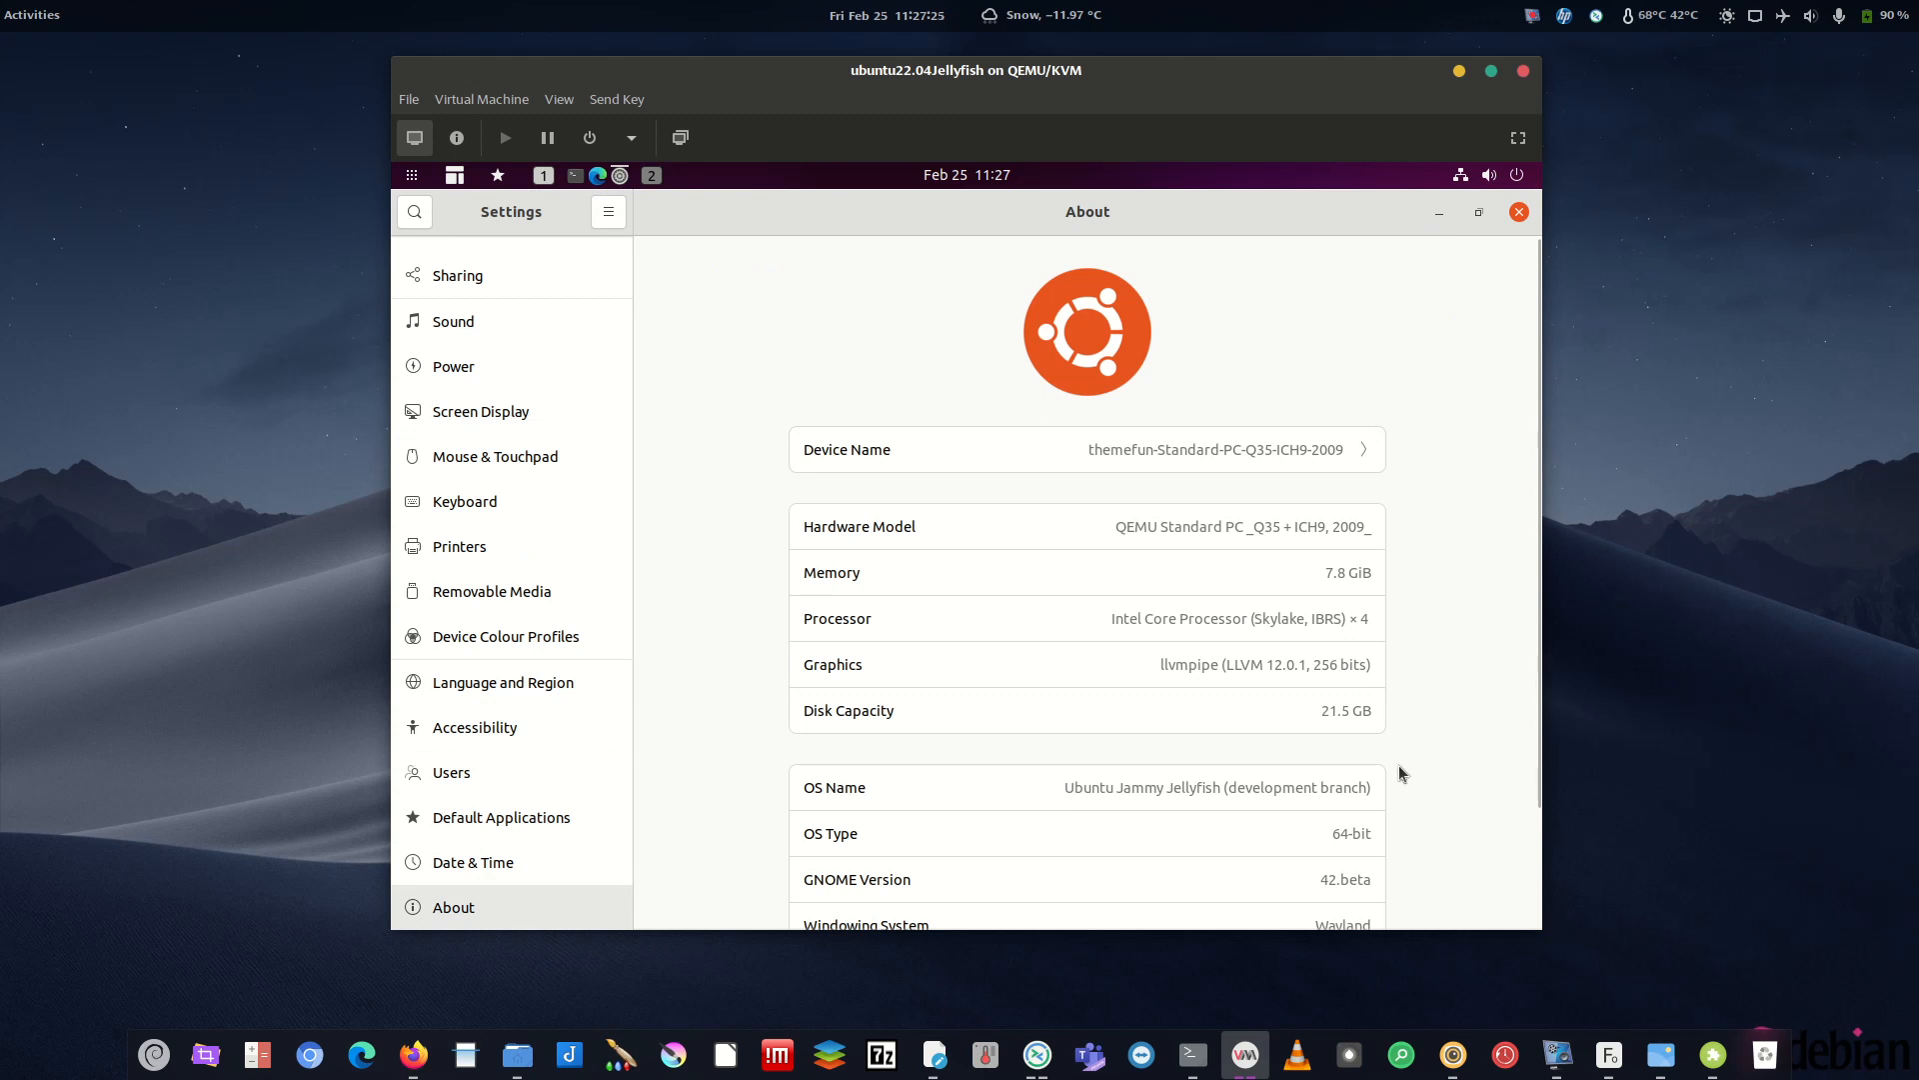
{"action": "scroll", "coordinate": [1399, 772], "scroll_direction": "down", "scroll_amount": 2}
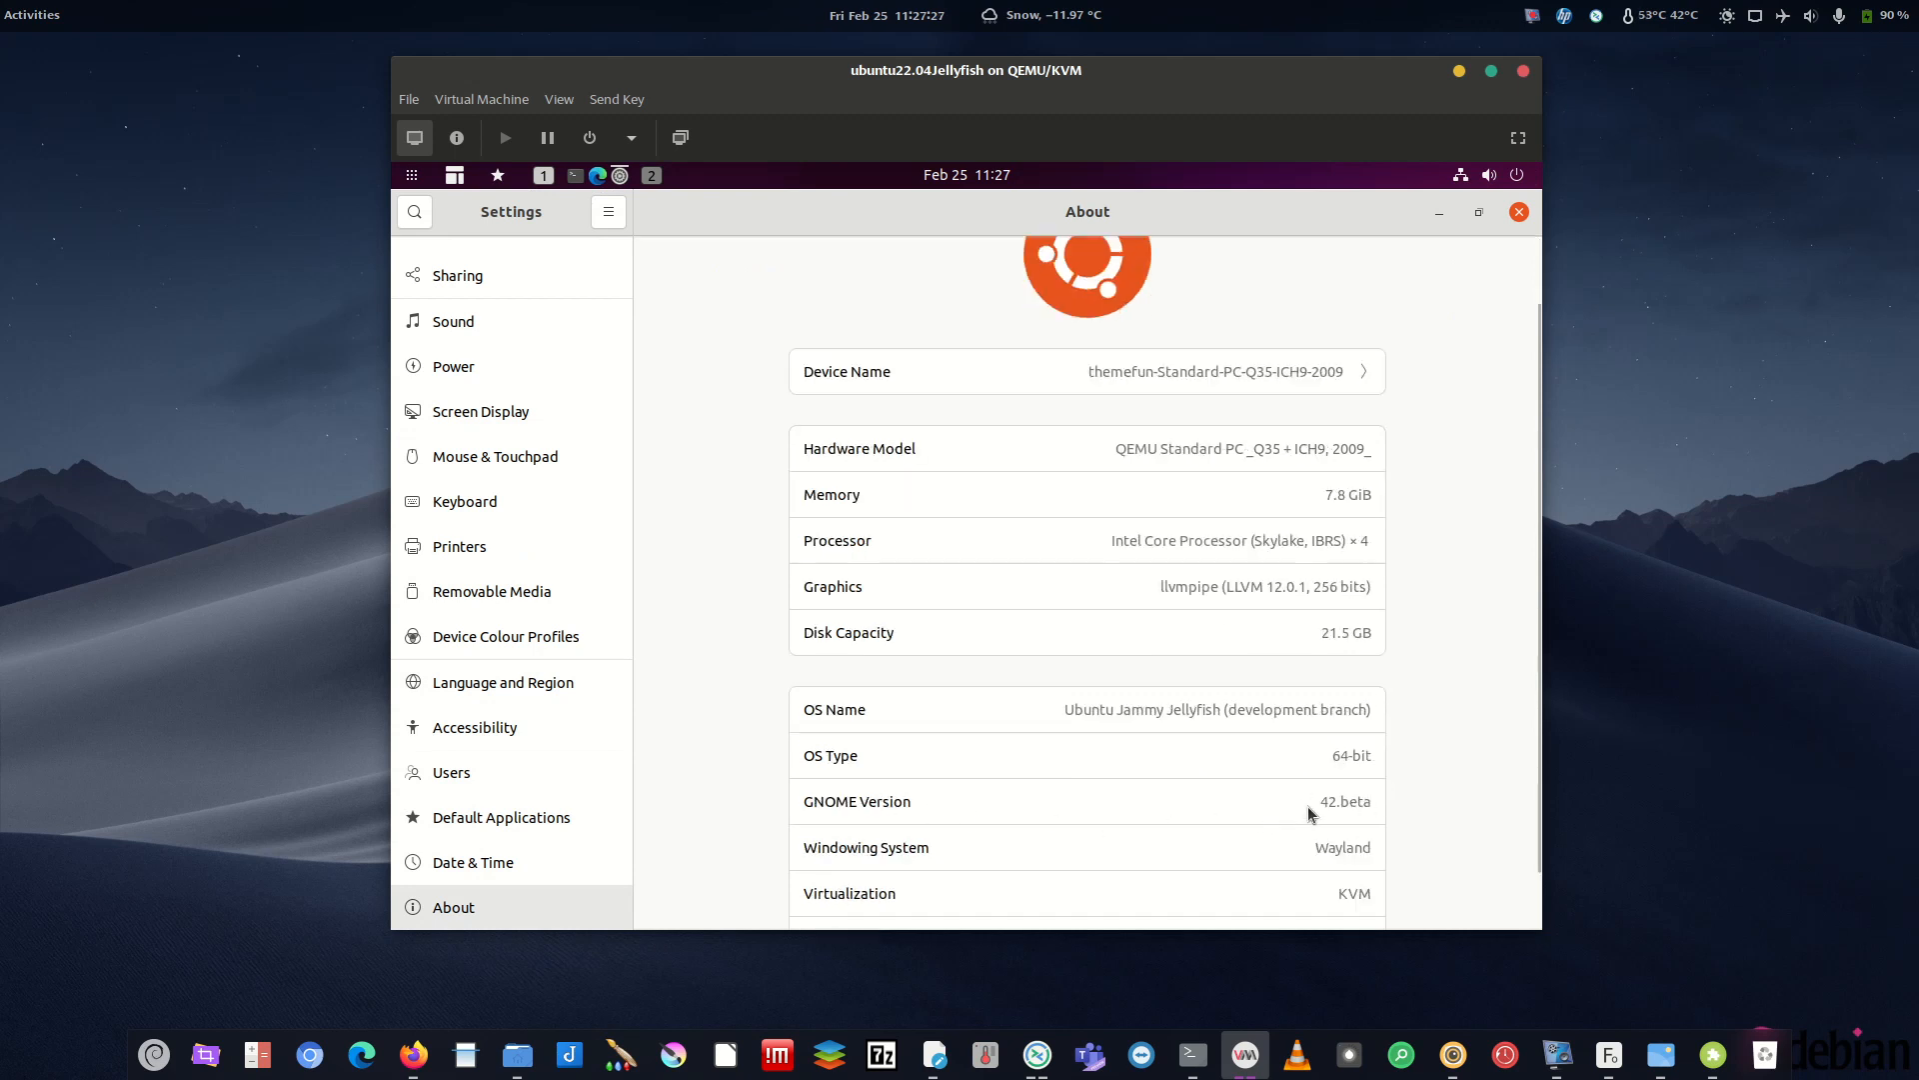
{"action": "left_click_drag", "start_coordinate": [1373, 801], "coordinate": [1318, 802]}
{"action": "left_click", "coordinate": [1342, 801]}
{"action": "left_click_drag", "start_coordinate": [1320, 801], "coordinate": [1410, 808]}
- Close Settings and go from the OpenWeather page back to the main extensions listing
{"action": "left_click", "coordinate": [1519, 213]}
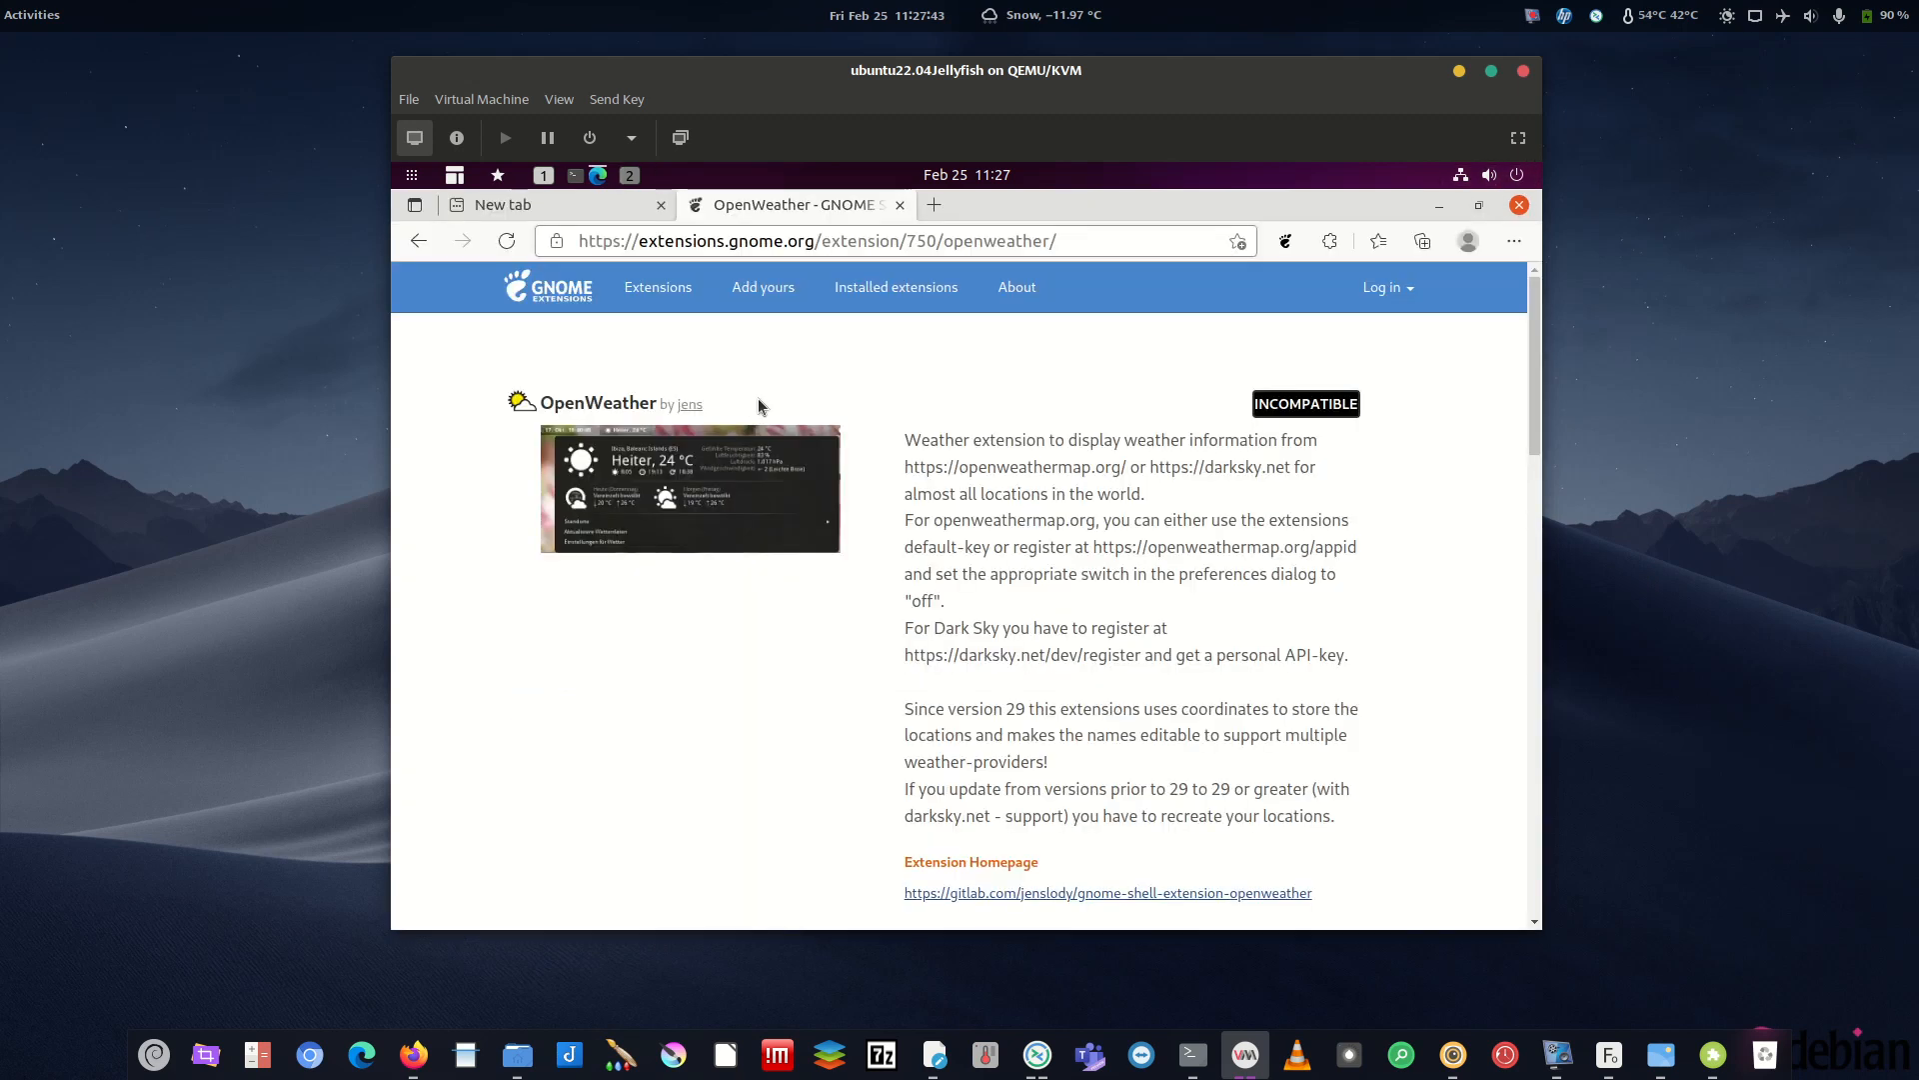
{"action": "left_click_drag", "start_coordinate": [545, 396], "coordinate": [641, 404]}
{"action": "left_click", "coordinate": [874, 458]}
{"action": "left_click_drag", "start_coordinate": [0, 190], "coordinate": [0, 175]}
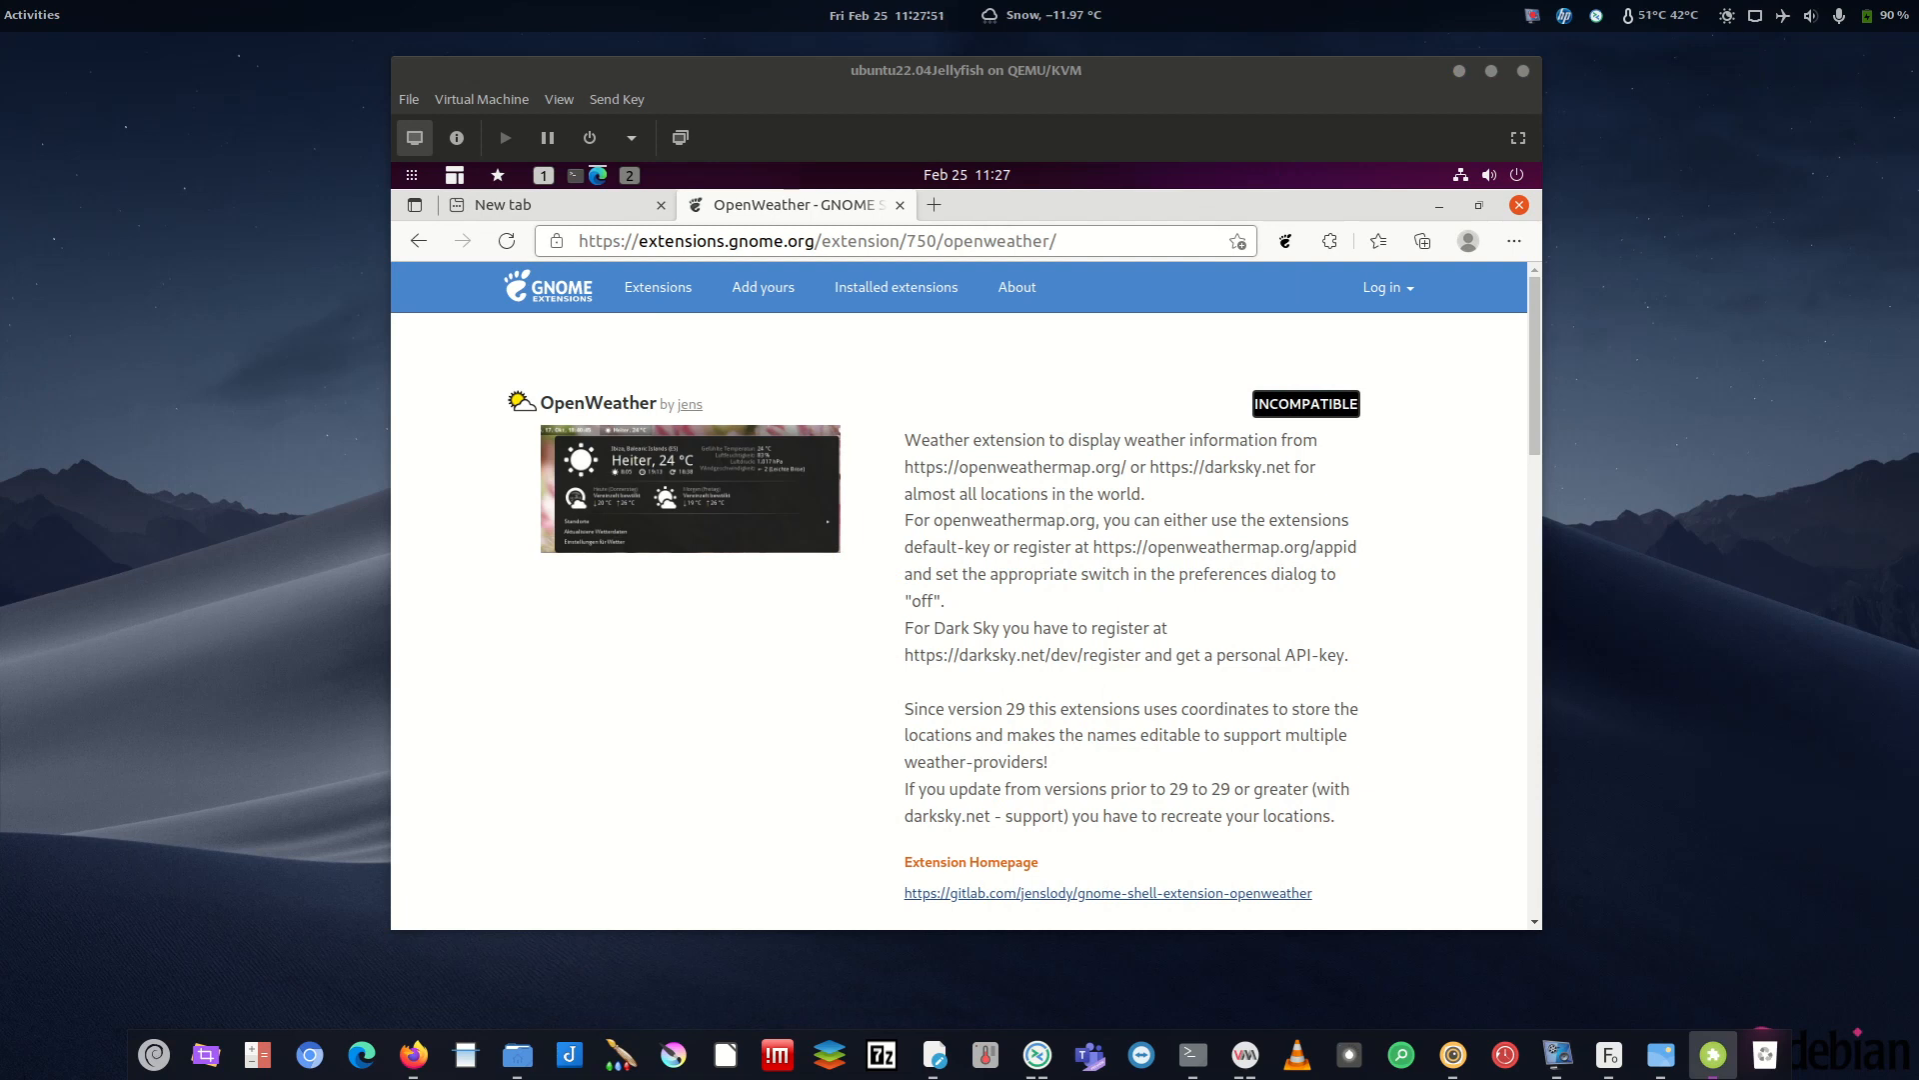
{"action": "left_click", "coordinate": [896, 287]}
{"action": "left_click", "coordinate": [674, 299]}
- Search 'repla', then switch on and install Replace Activities Text
{"action": "type", "text": "repla"}
{"action": "left_click", "coordinate": [607, 536]}
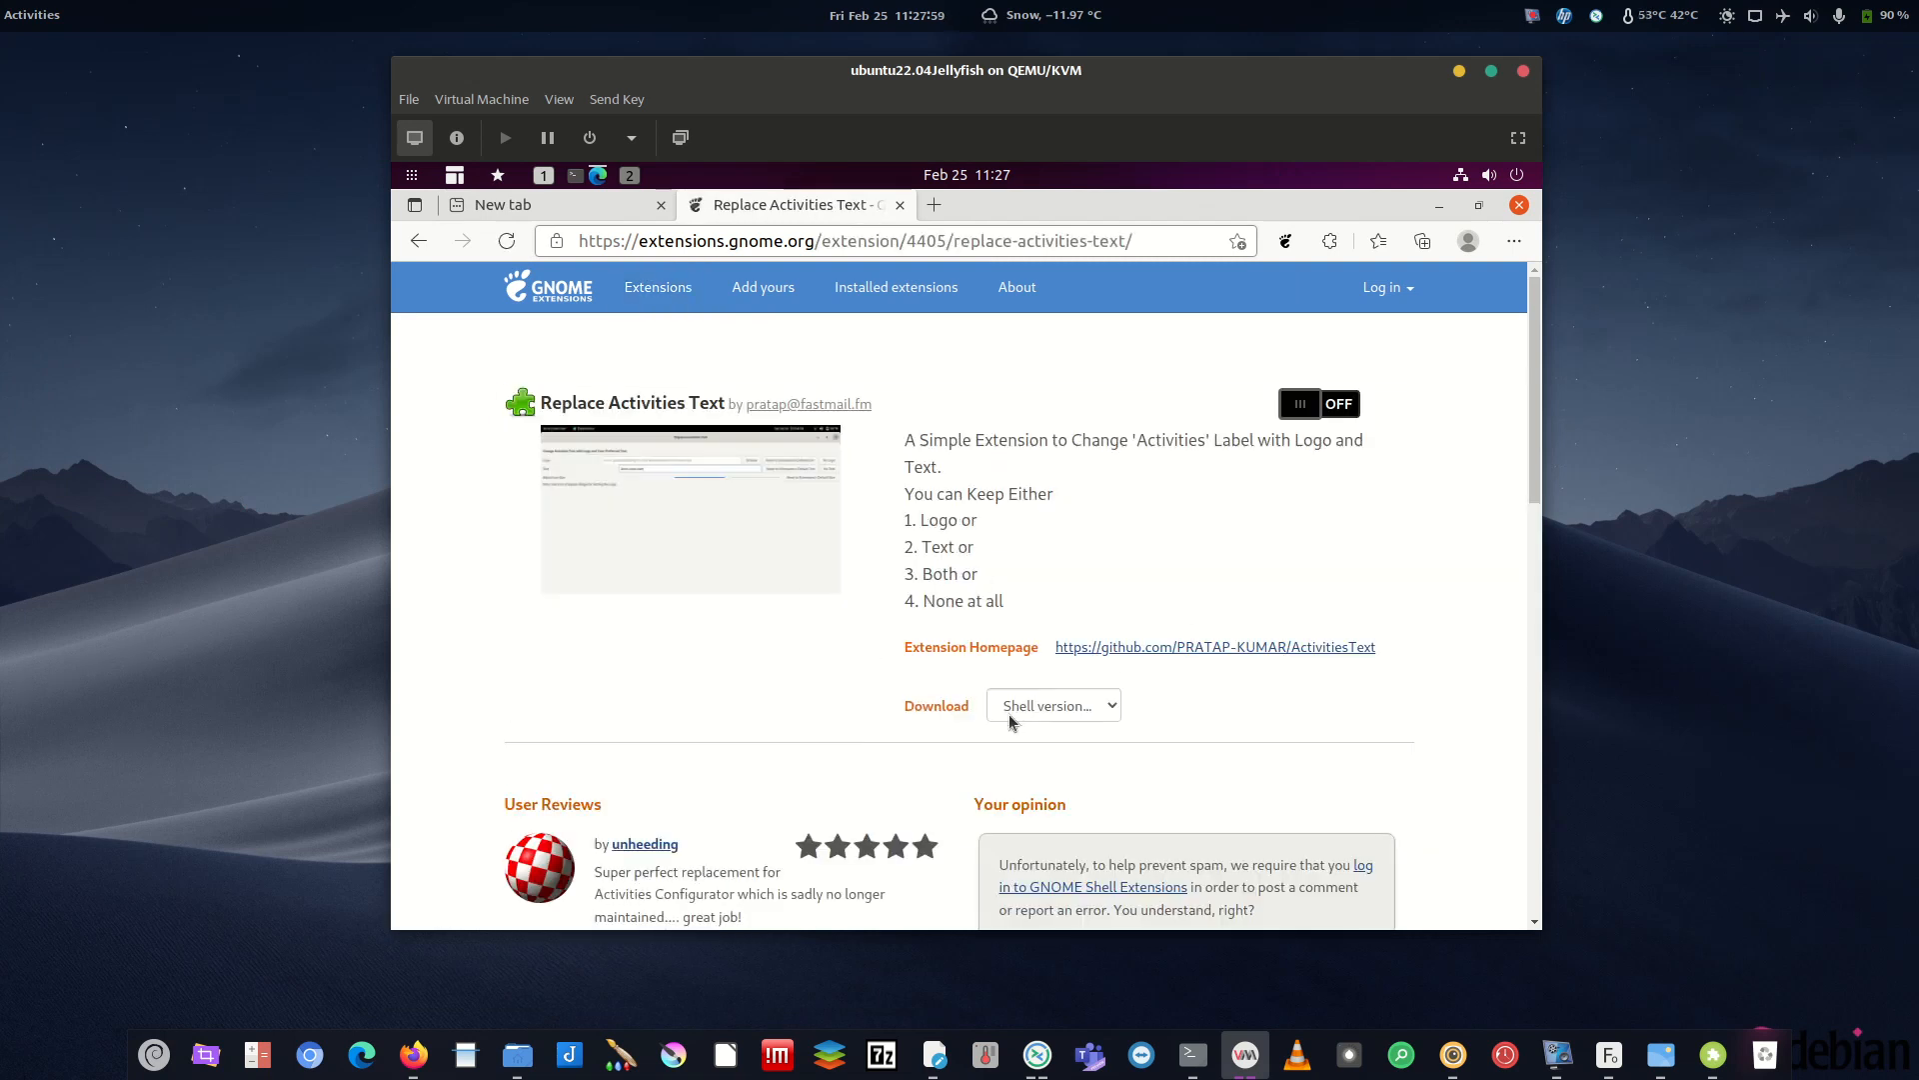
{"action": "left_click", "coordinate": [1320, 403]}
{"action": "key", "text": "Return"}
{"action": "left_click", "coordinate": [662, 292]}
{"action": "left_click", "coordinate": [729, 406]}
- Search 'user', then switch on and install the User Themes extension
{"action": "type", "text": "user"}
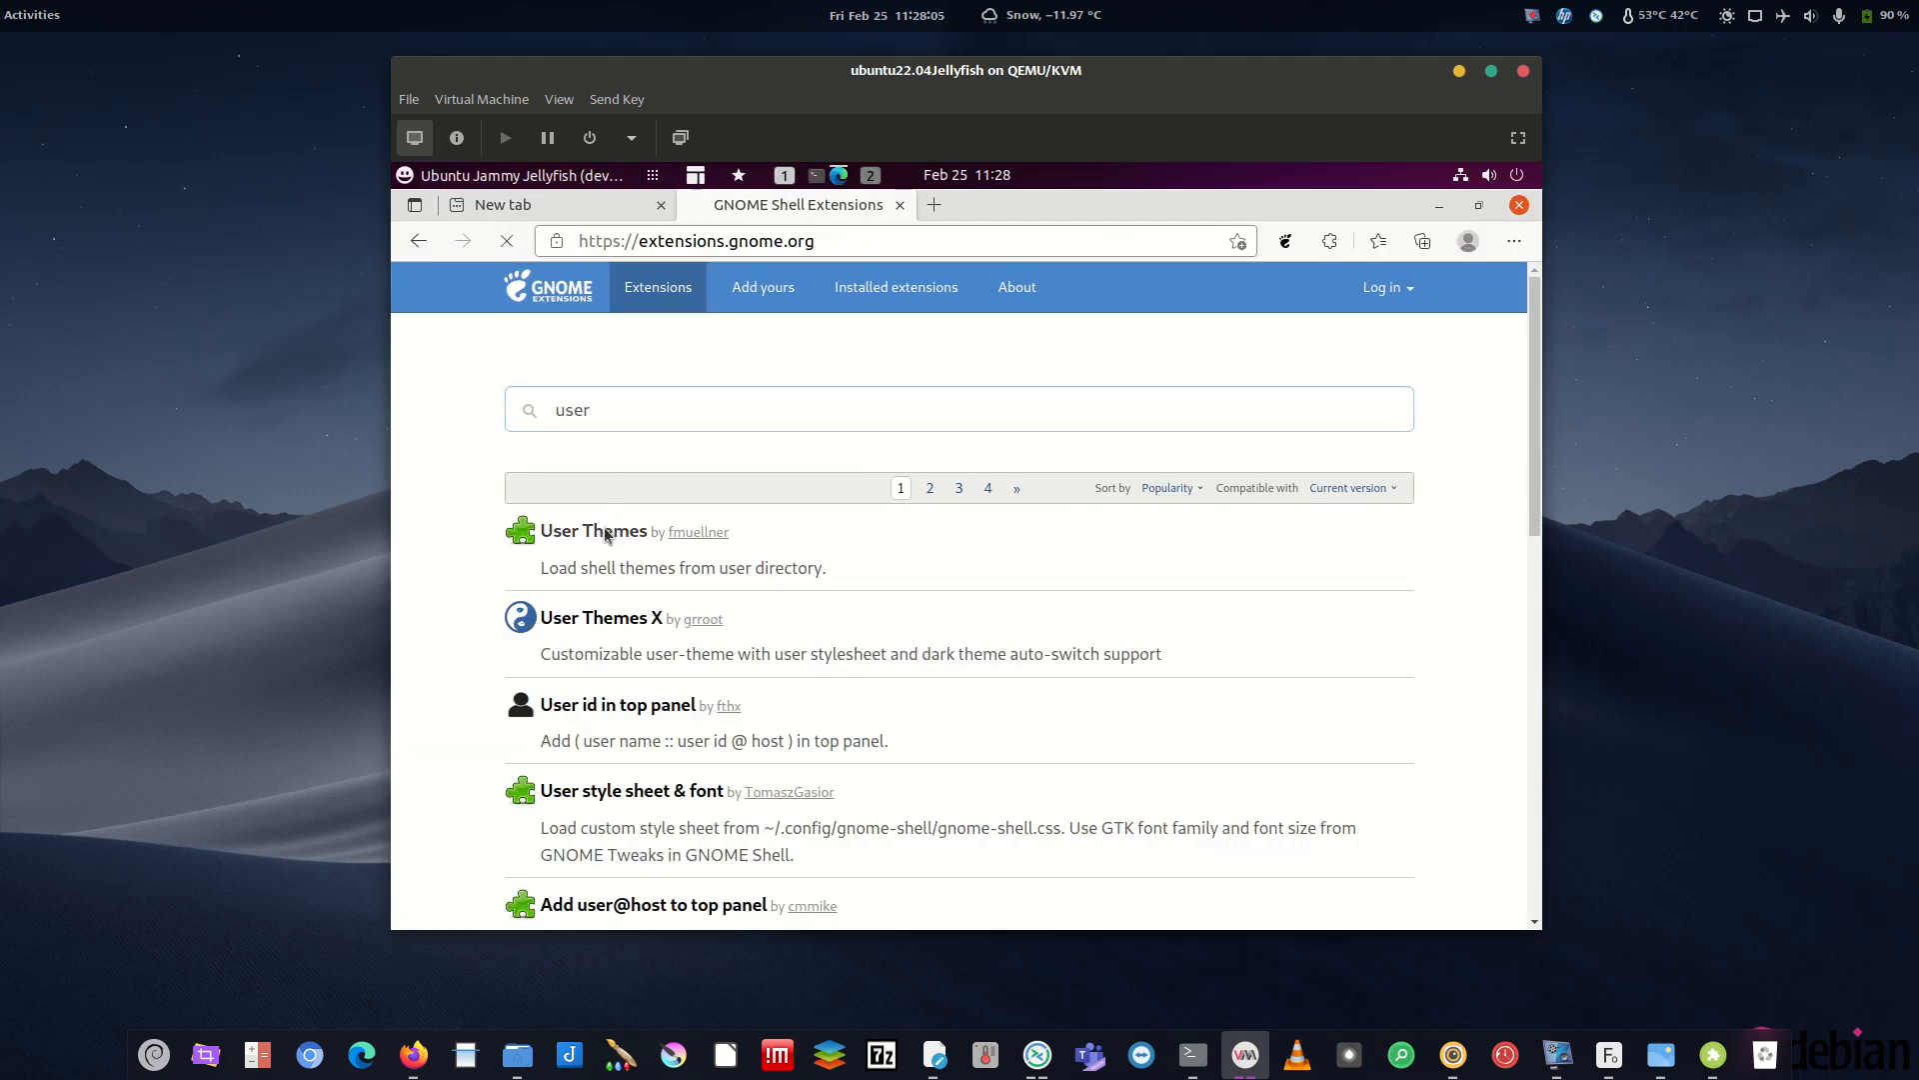
{"action": "left_click", "coordinate": [612, 531]}
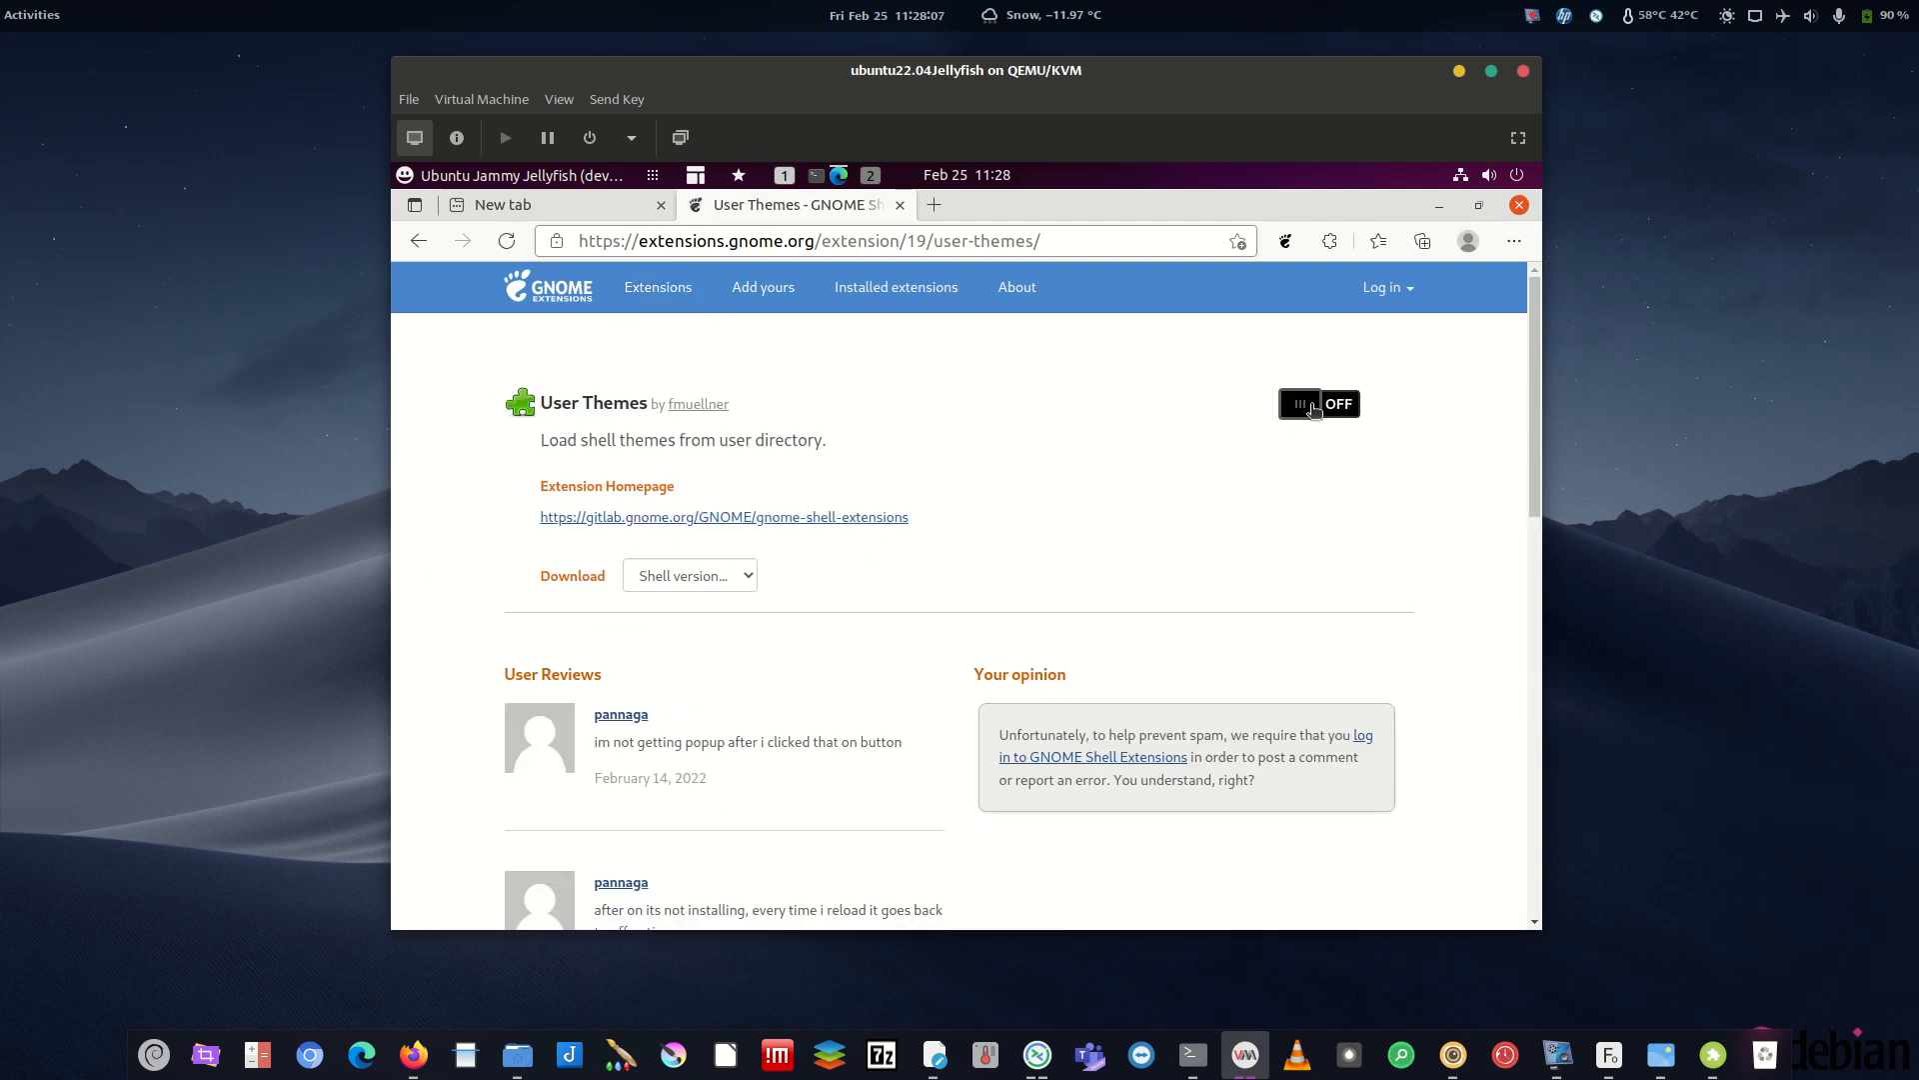
{"action": "left_click", "coordinate": [1313, 406]}
{"action": "left_click", "coordinate": [1003, 622]}
- Turn off Desktop Icons NG (DING) among installed extensions and close Edge
{"action": "left_click", "coordinate": [895, 287]}
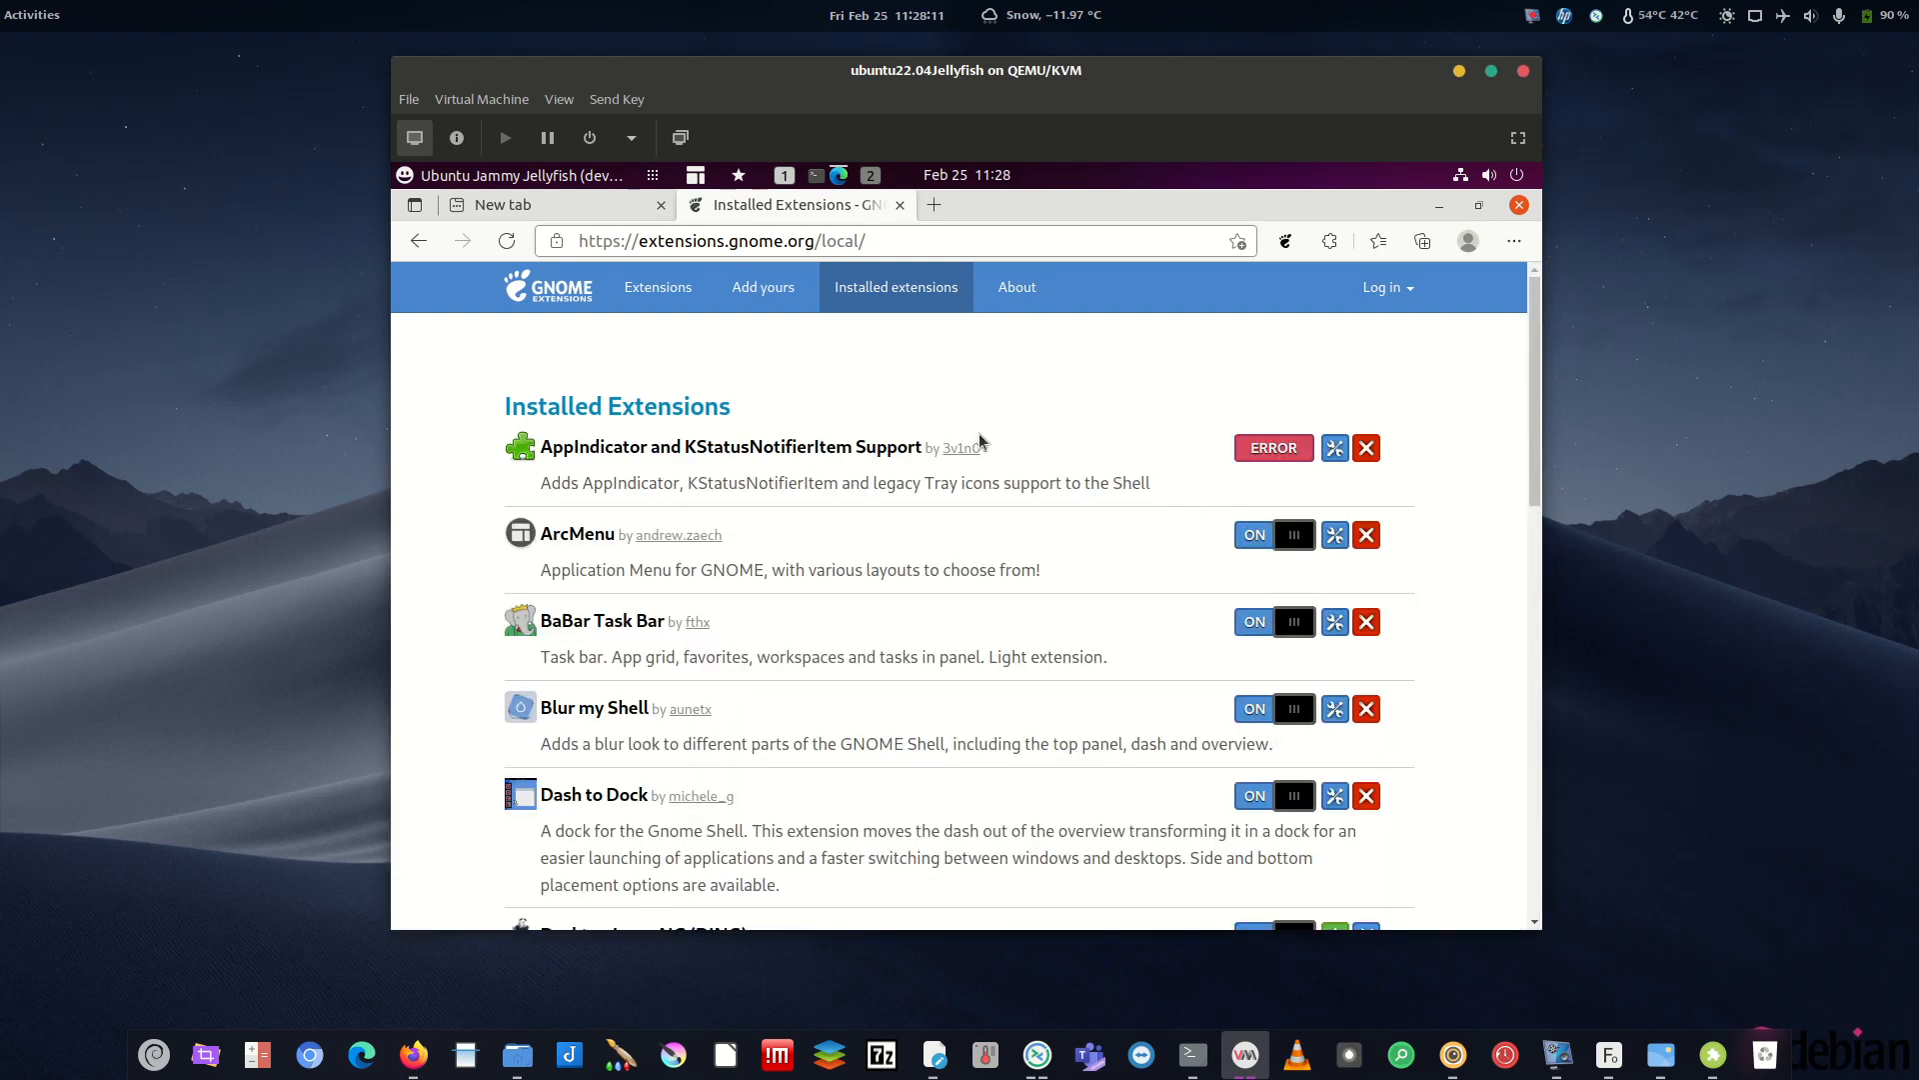
{"action": "scroll", "coordinate": [1536, 438], "scroll_direction": "down", "scroll_amount": 4}
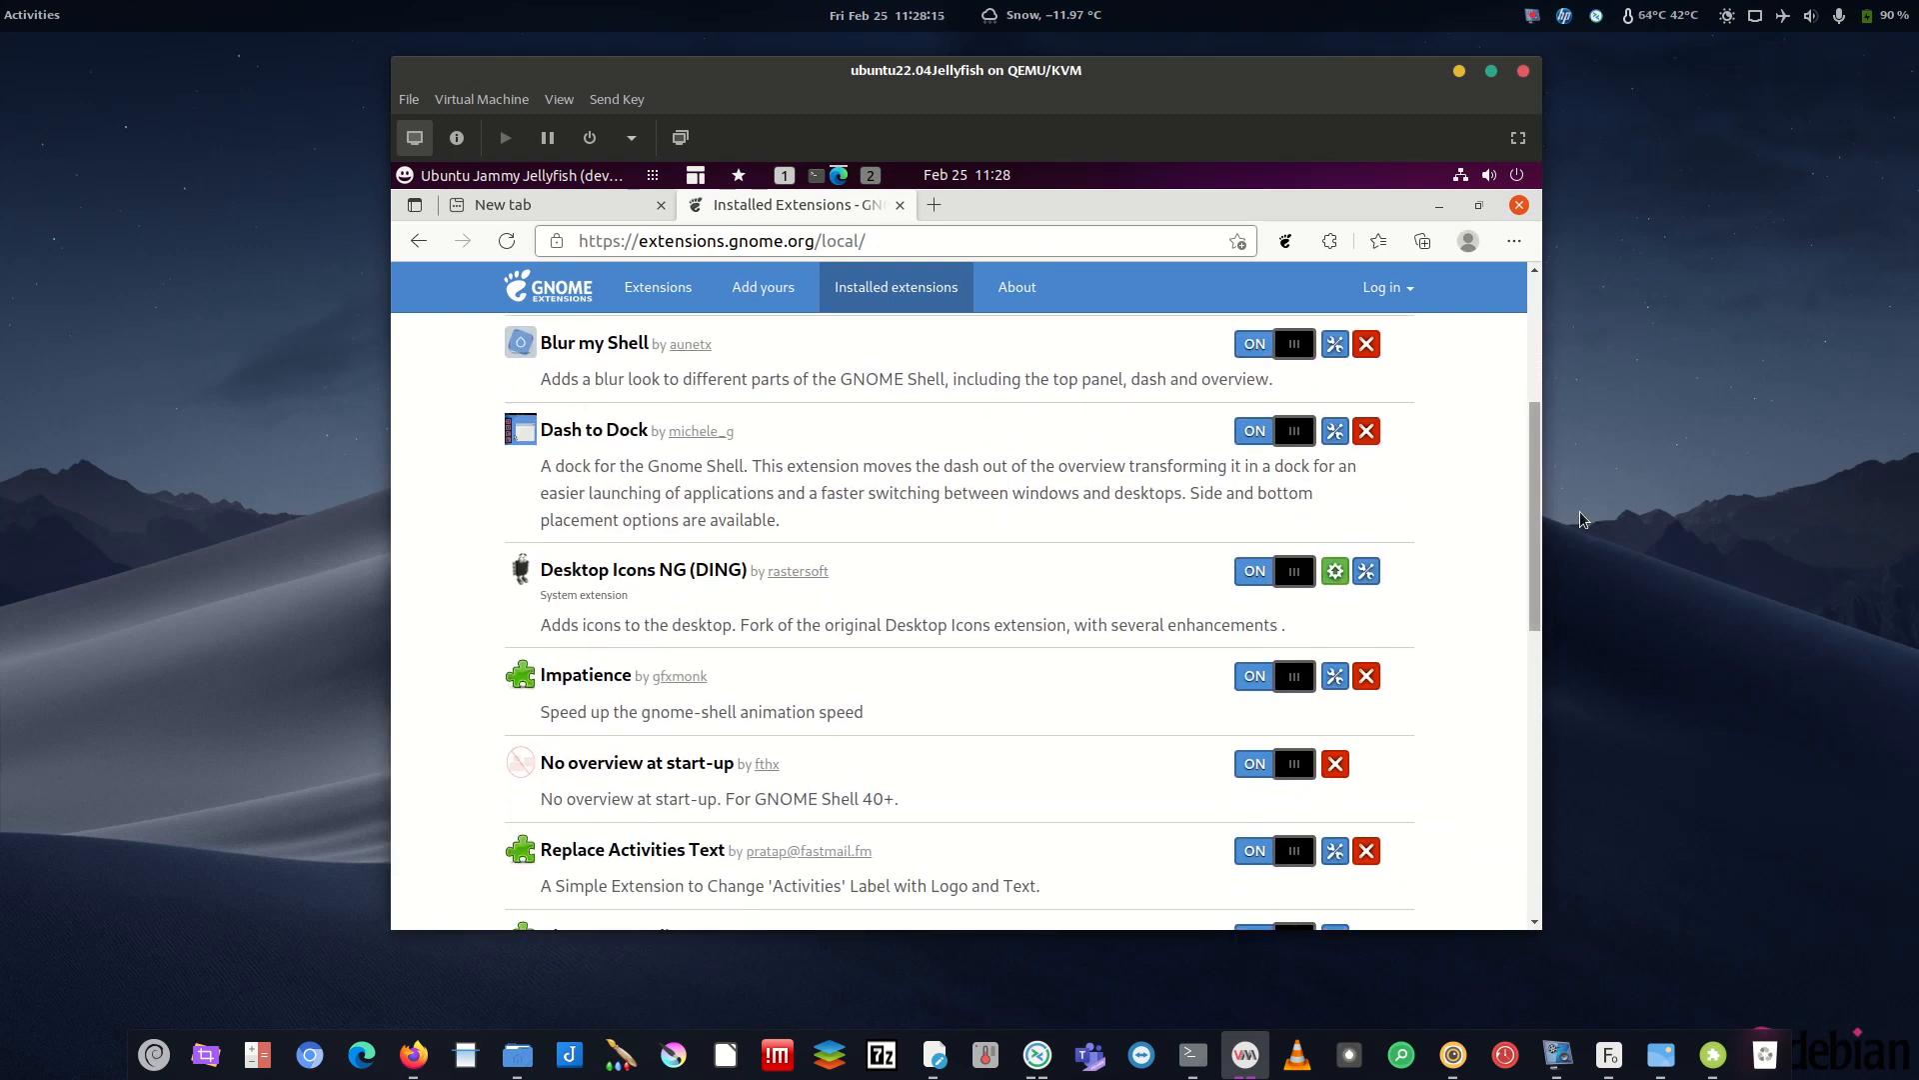
{"action": "left_click", "coordinate": [1293, 574]}
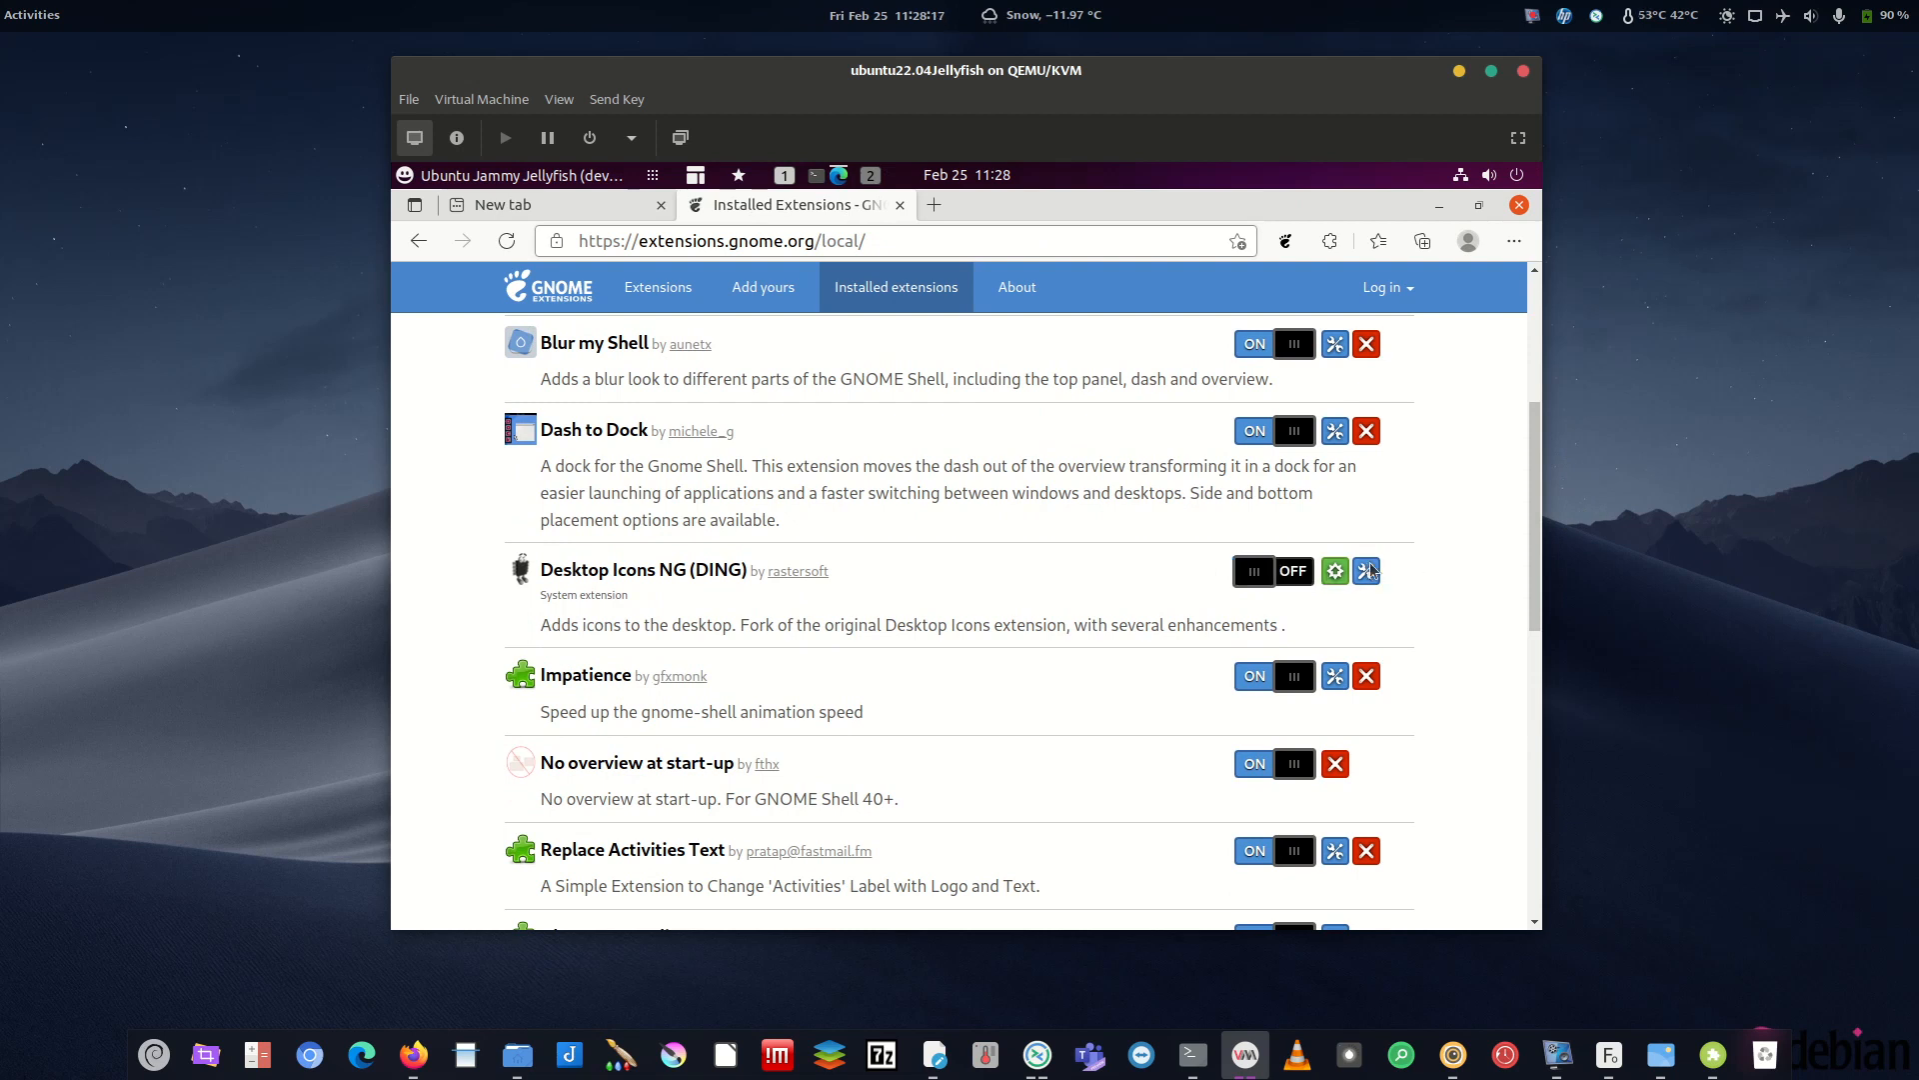
{"action": "scroll", "coordinate": [1538, 600], "scroll_direction": "down", "scroll_amount": 2}
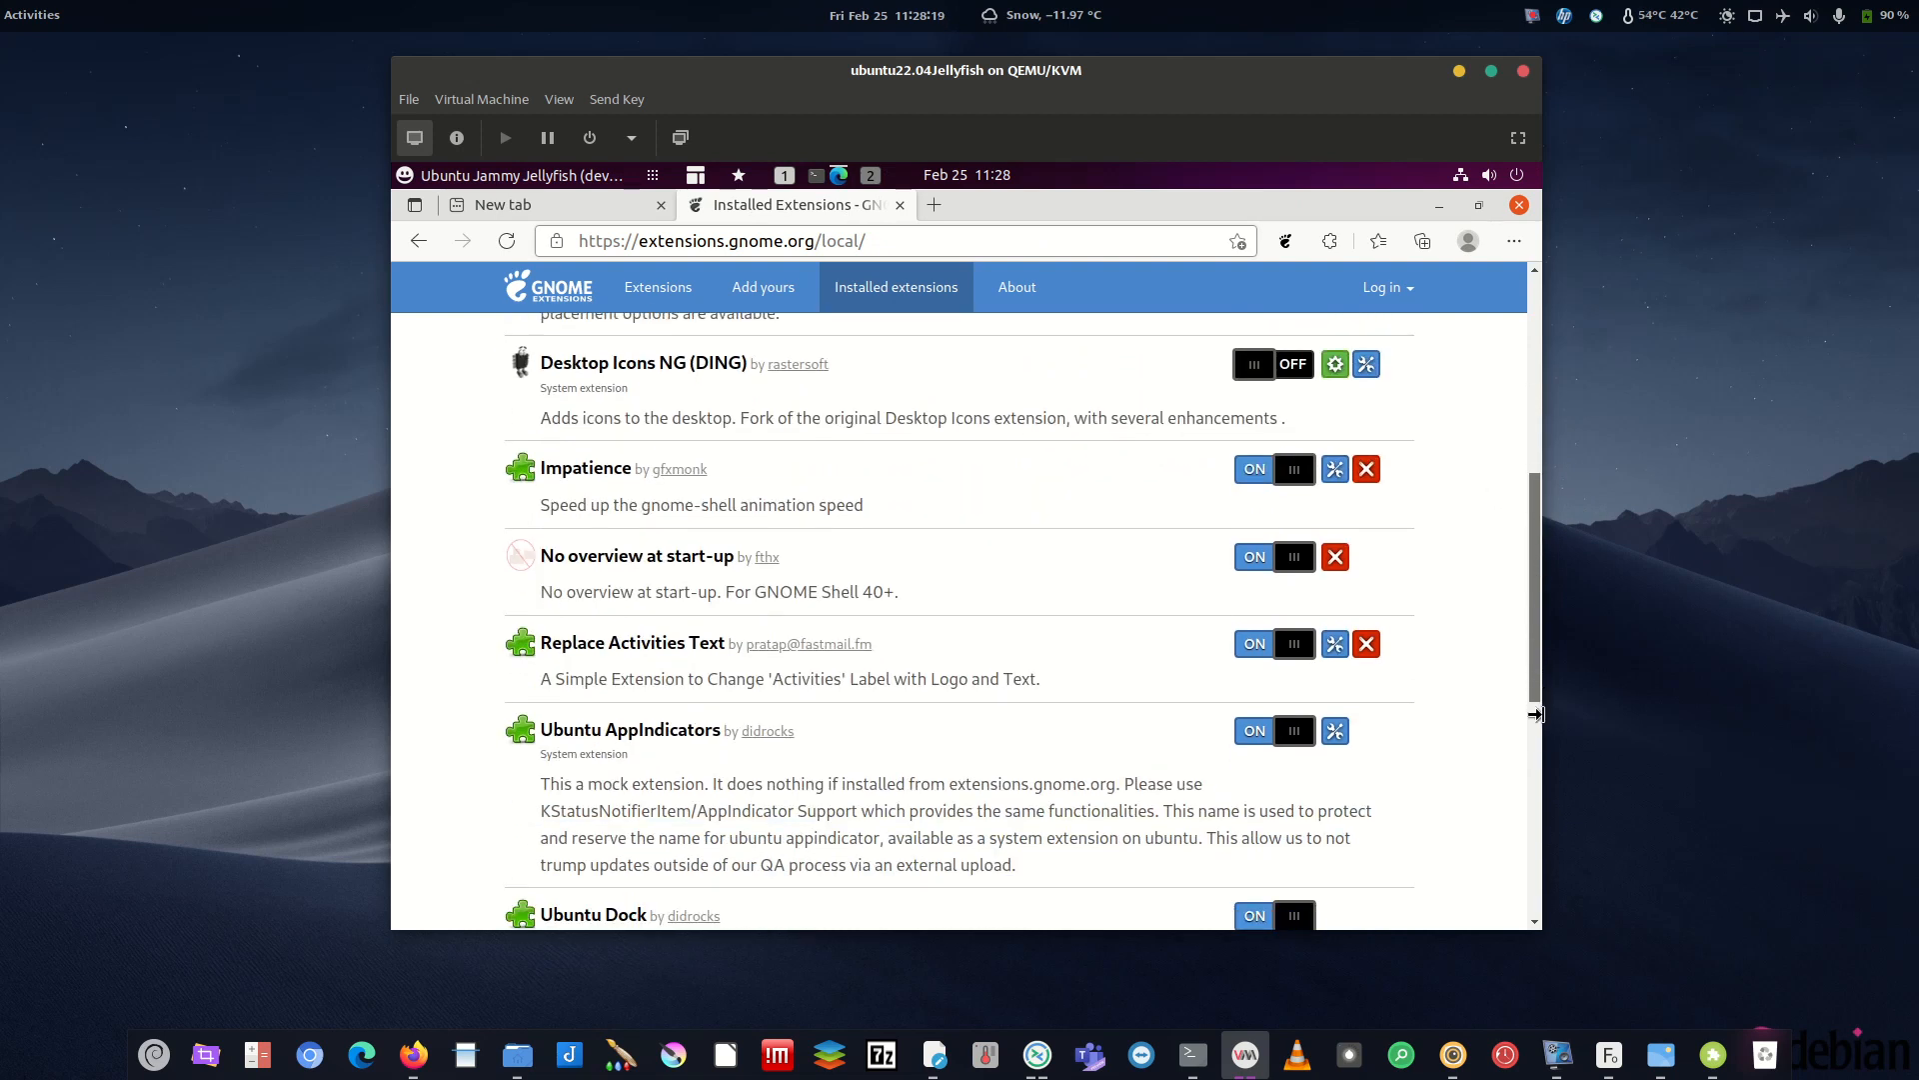
{"action": "scroll", "coordinate": [1540, 715], "scroll_direction": "down", "scroll_amount": 3}
{"action": "scroll", "coordinate": [1539, 300], "scroll_direction": "up", "scroll_amount": 10}
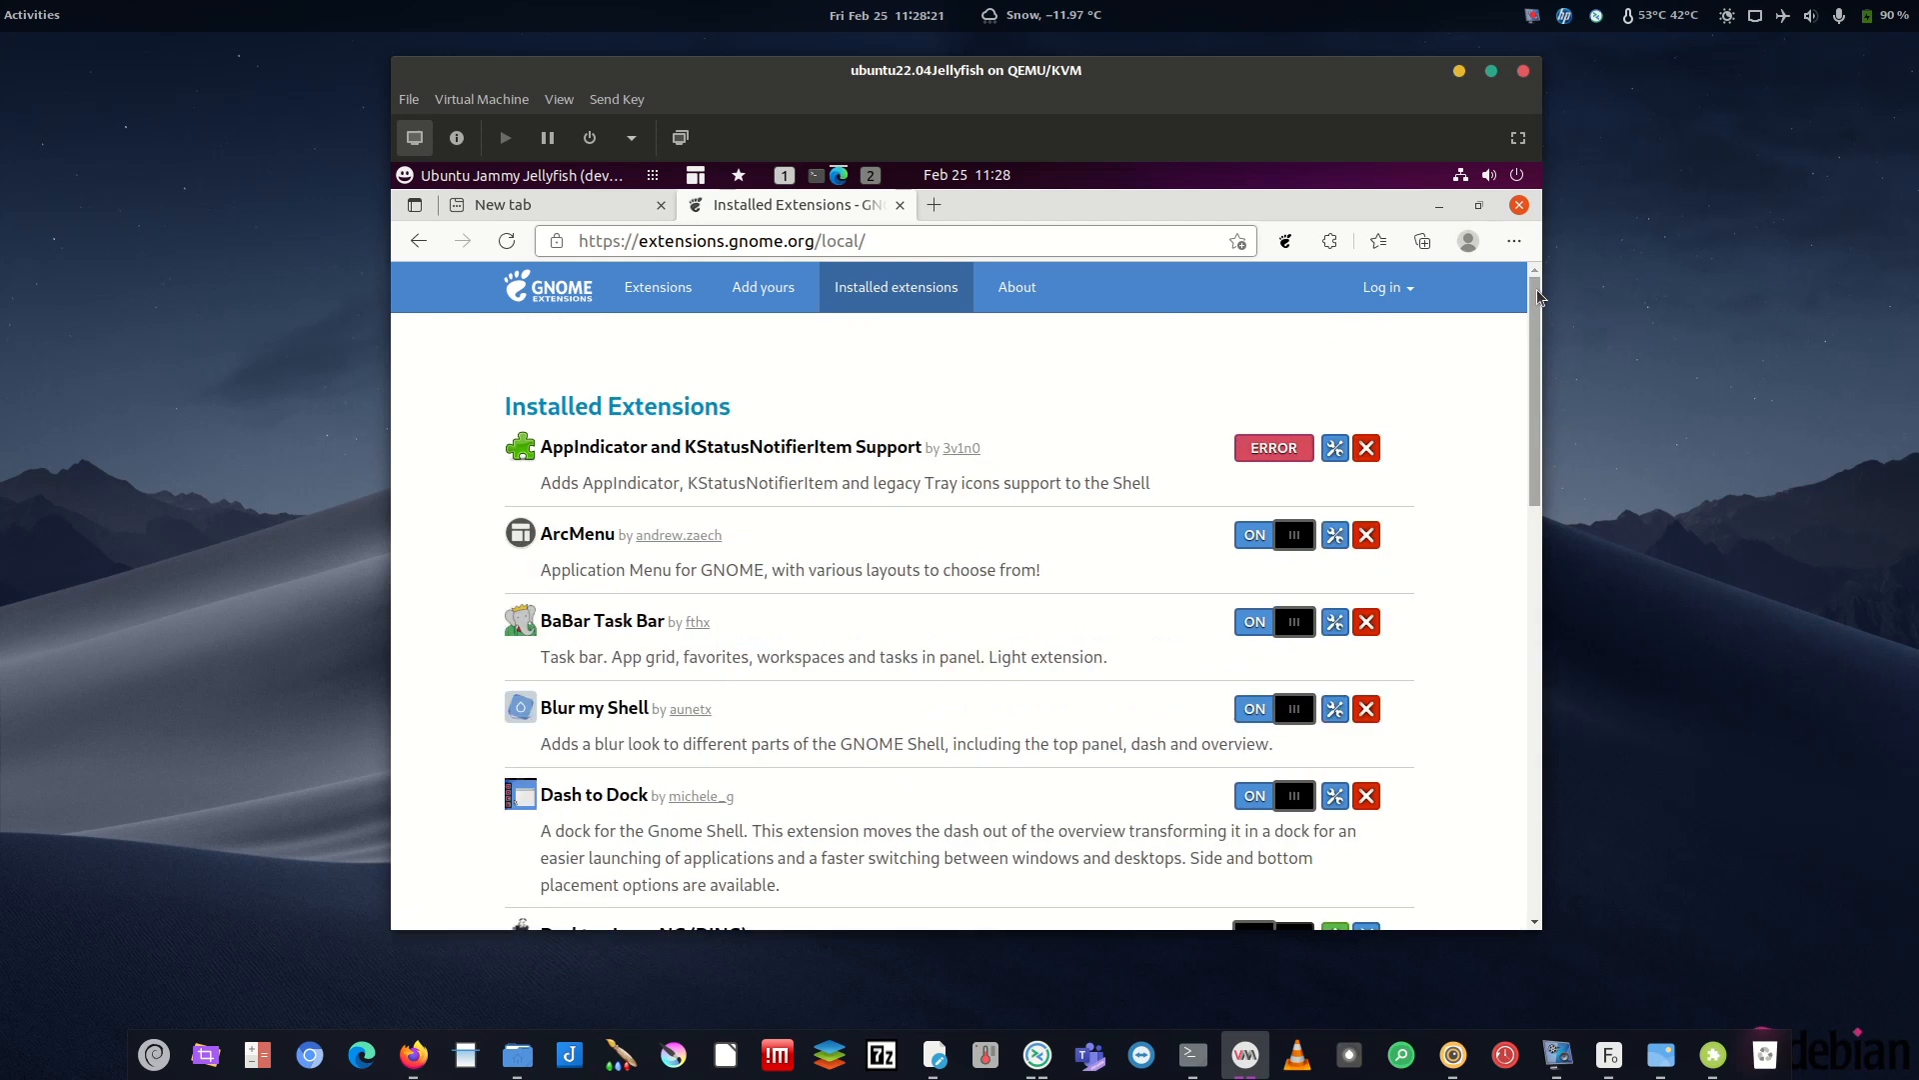
{"action": "left_click", "coordinate": [1517, 207]}
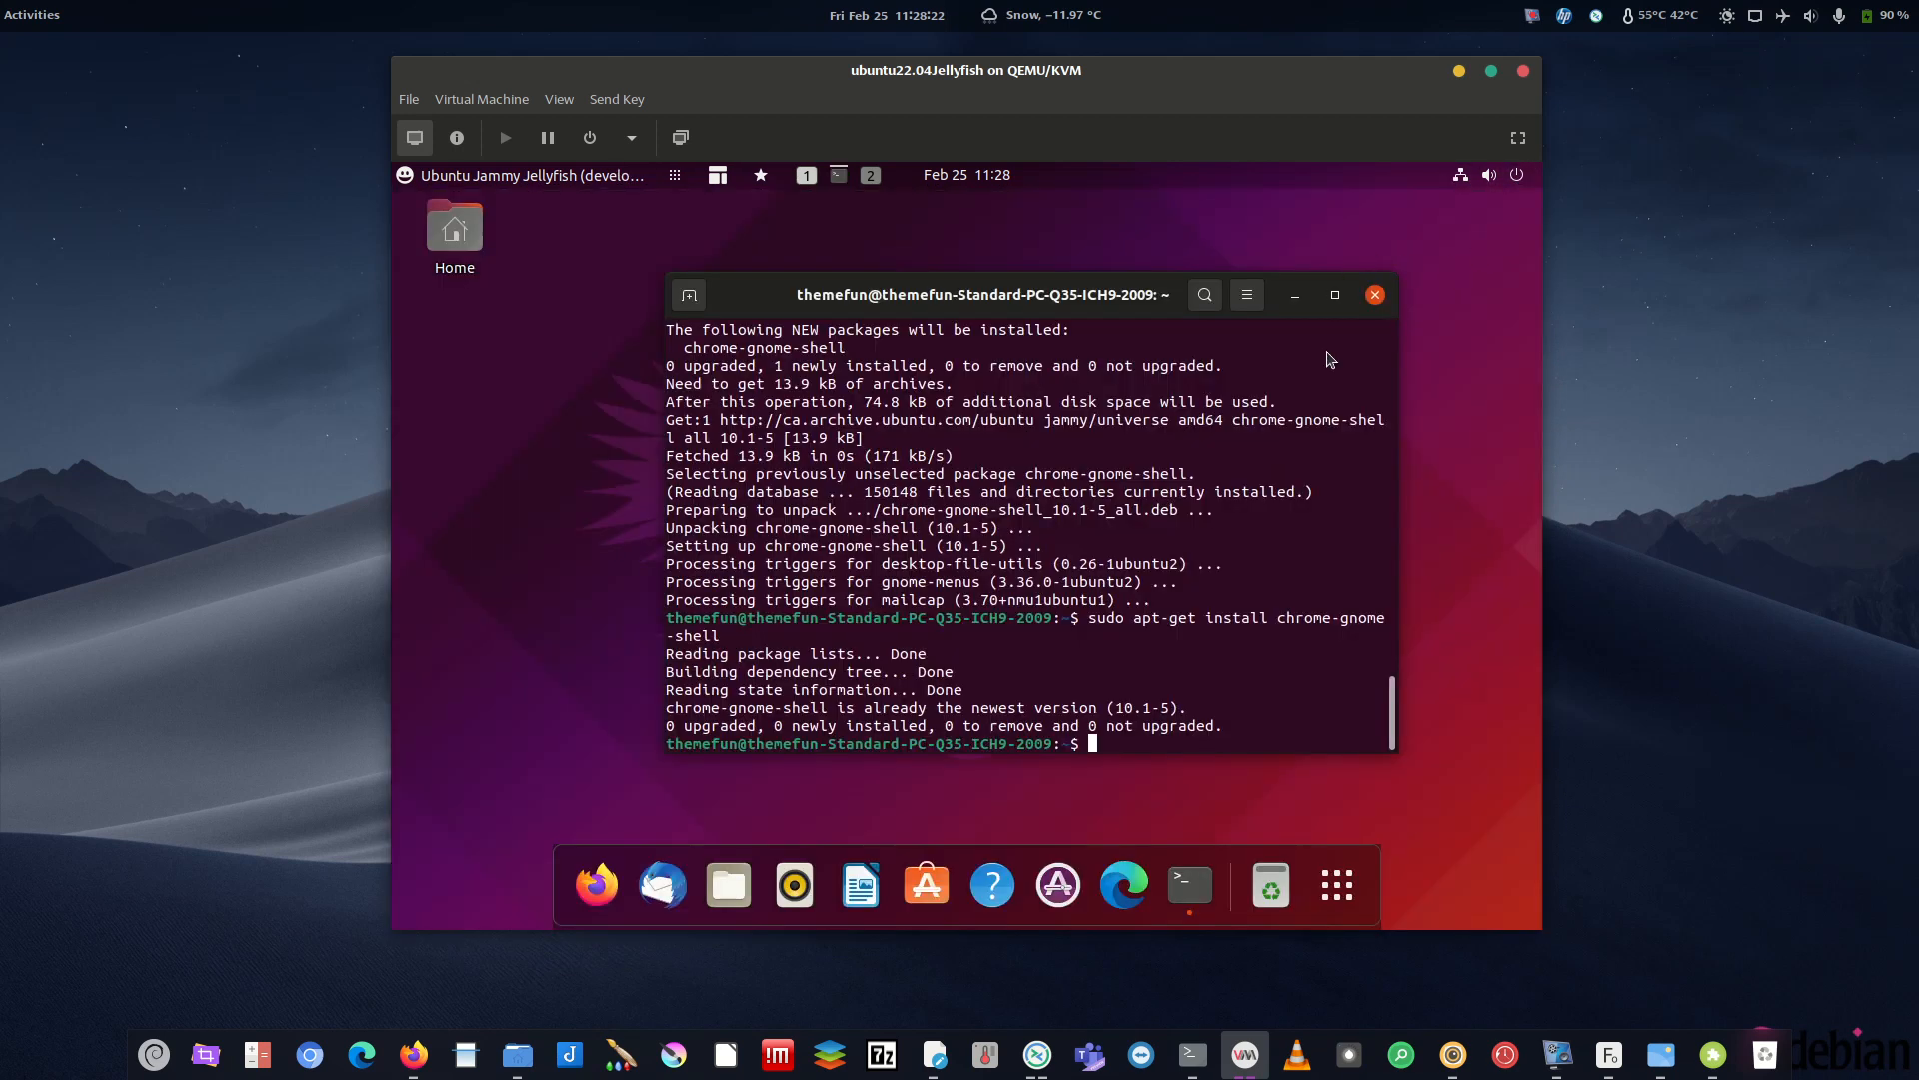
- Close the terminal and log out of the guest session via Power Off / Log Out
{"action": "left_click", "coordinate": [1375, 294]}
{"action": "left_click", "coordinate": [1518, 182]}
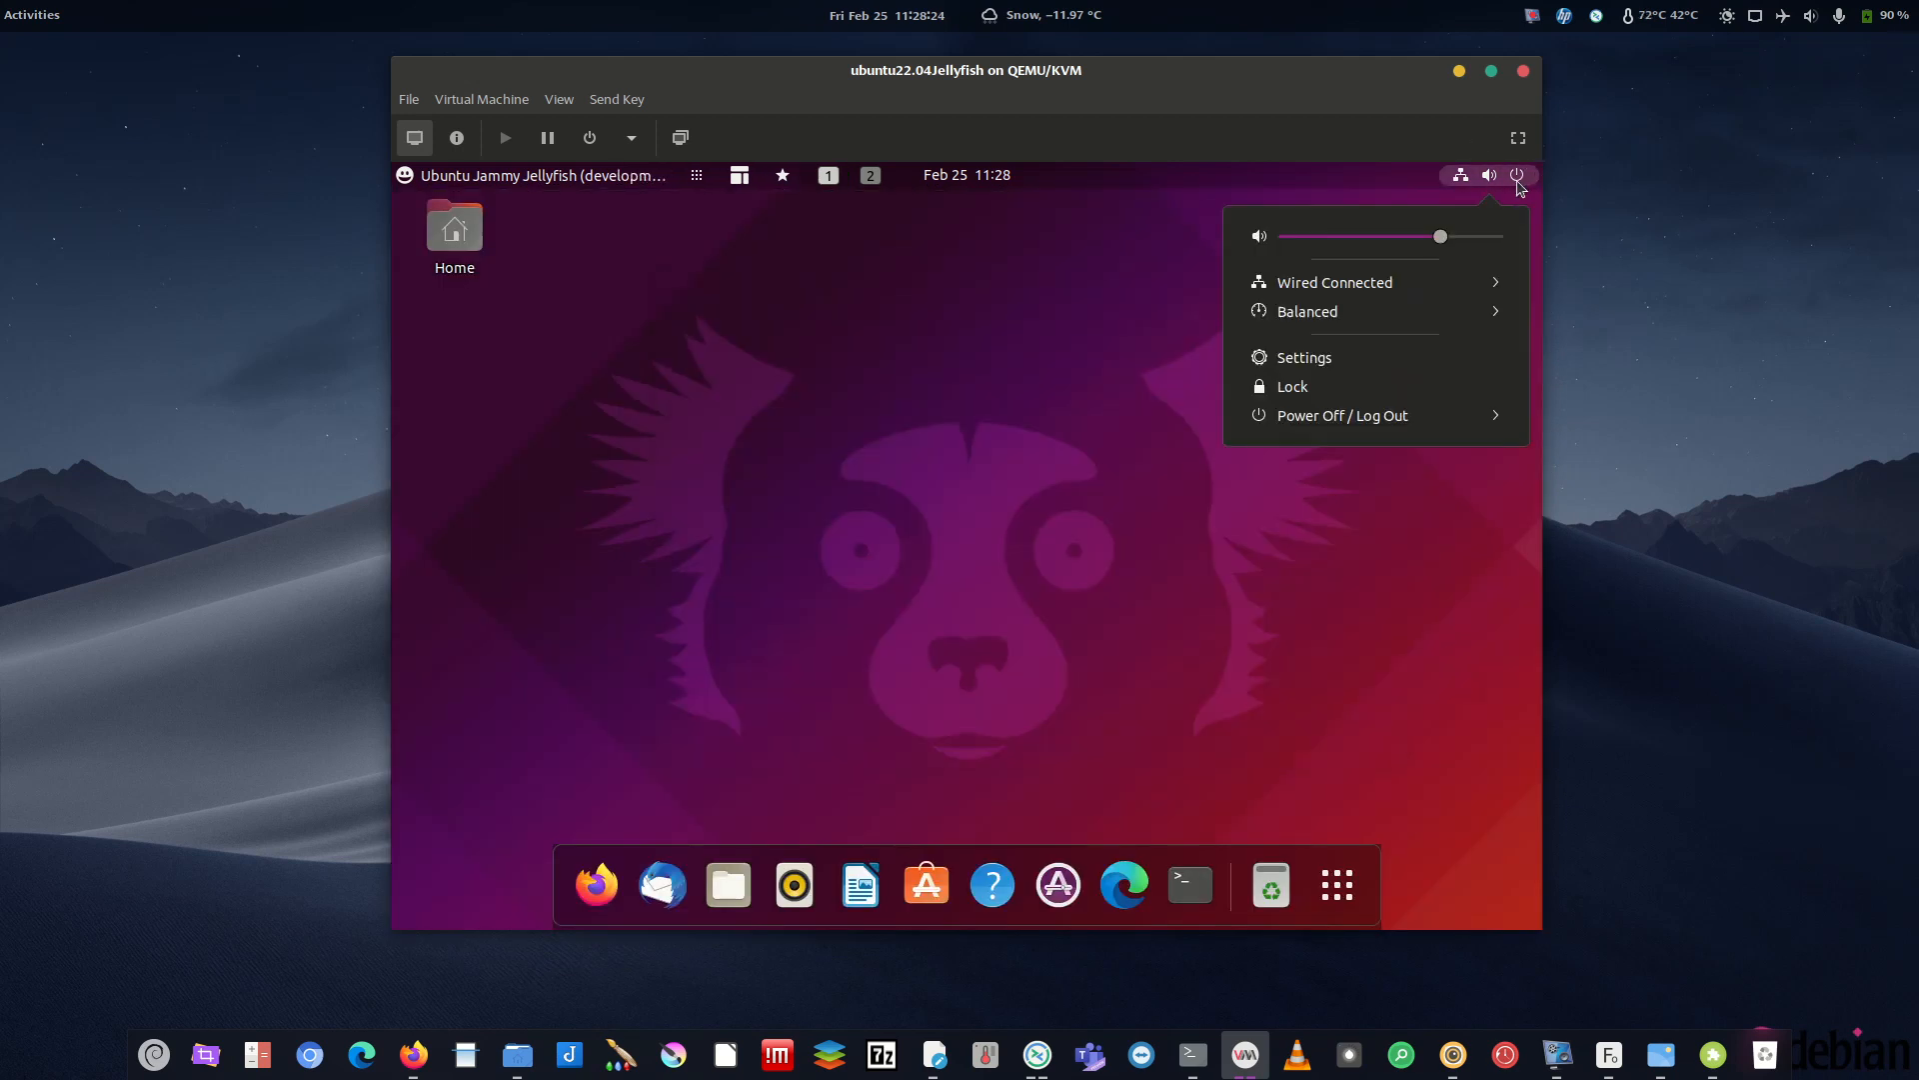
{"action": "left_click", "coordinate": [1305, 416]}
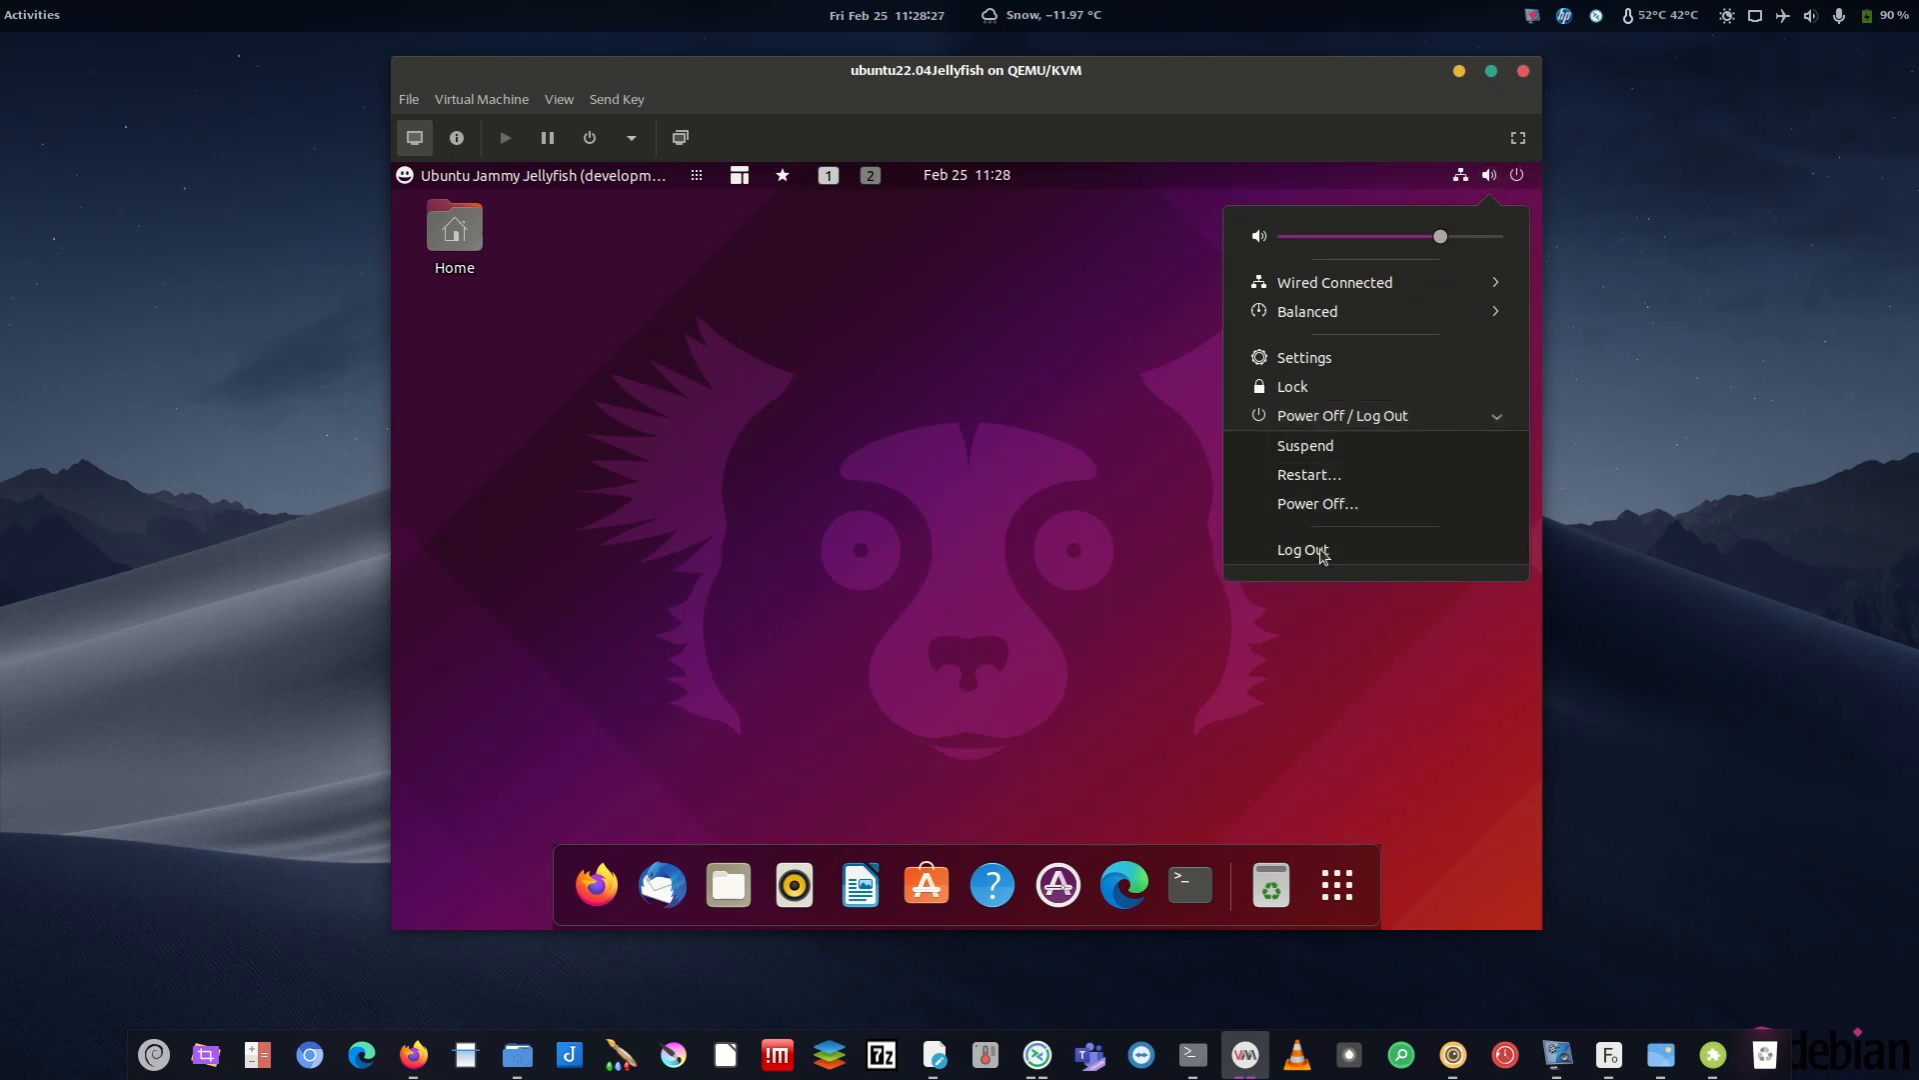
{"action": "left_click", "coordinate": [1304, 548]}
{"action": "left_click", "coordinate": [1059, 625]}
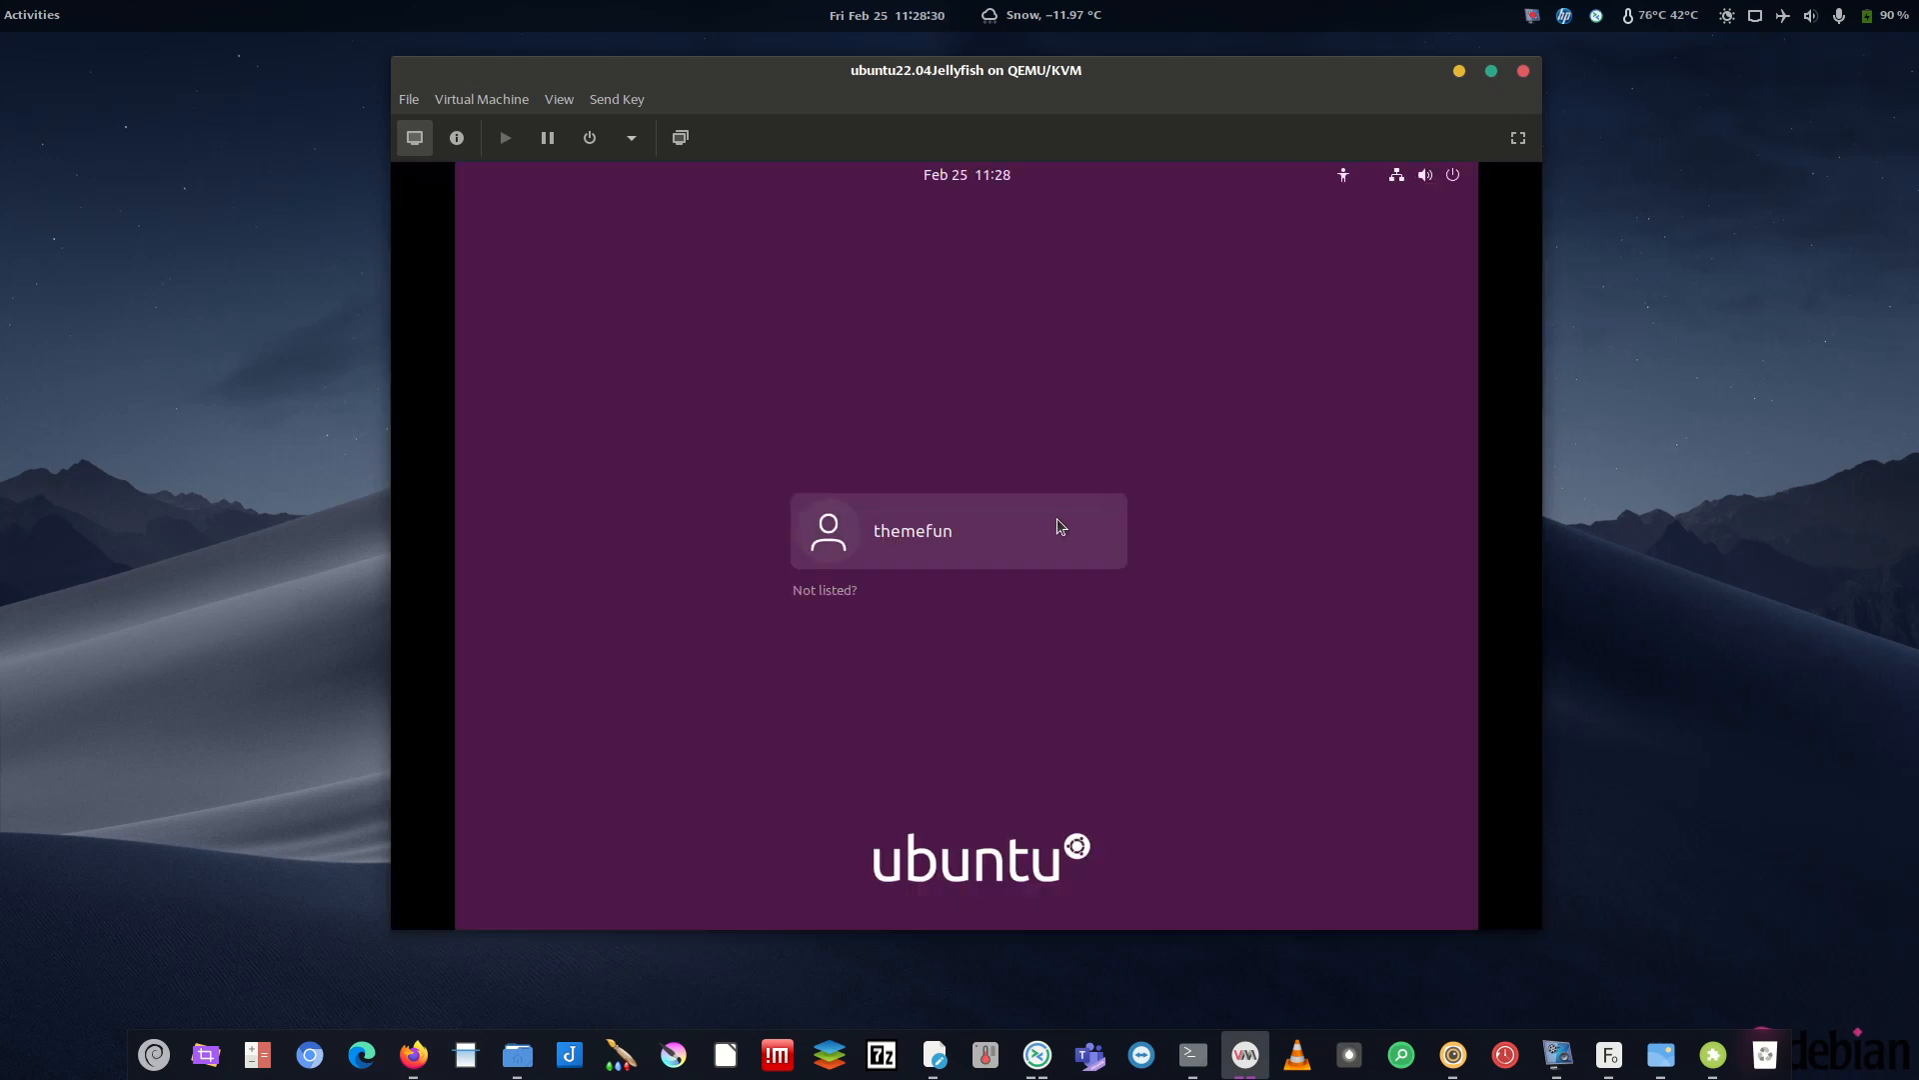
- Sign back in with the user's password and open a terminal from the dock
{"action": "left_click", "coordinate": [1099, 538]}
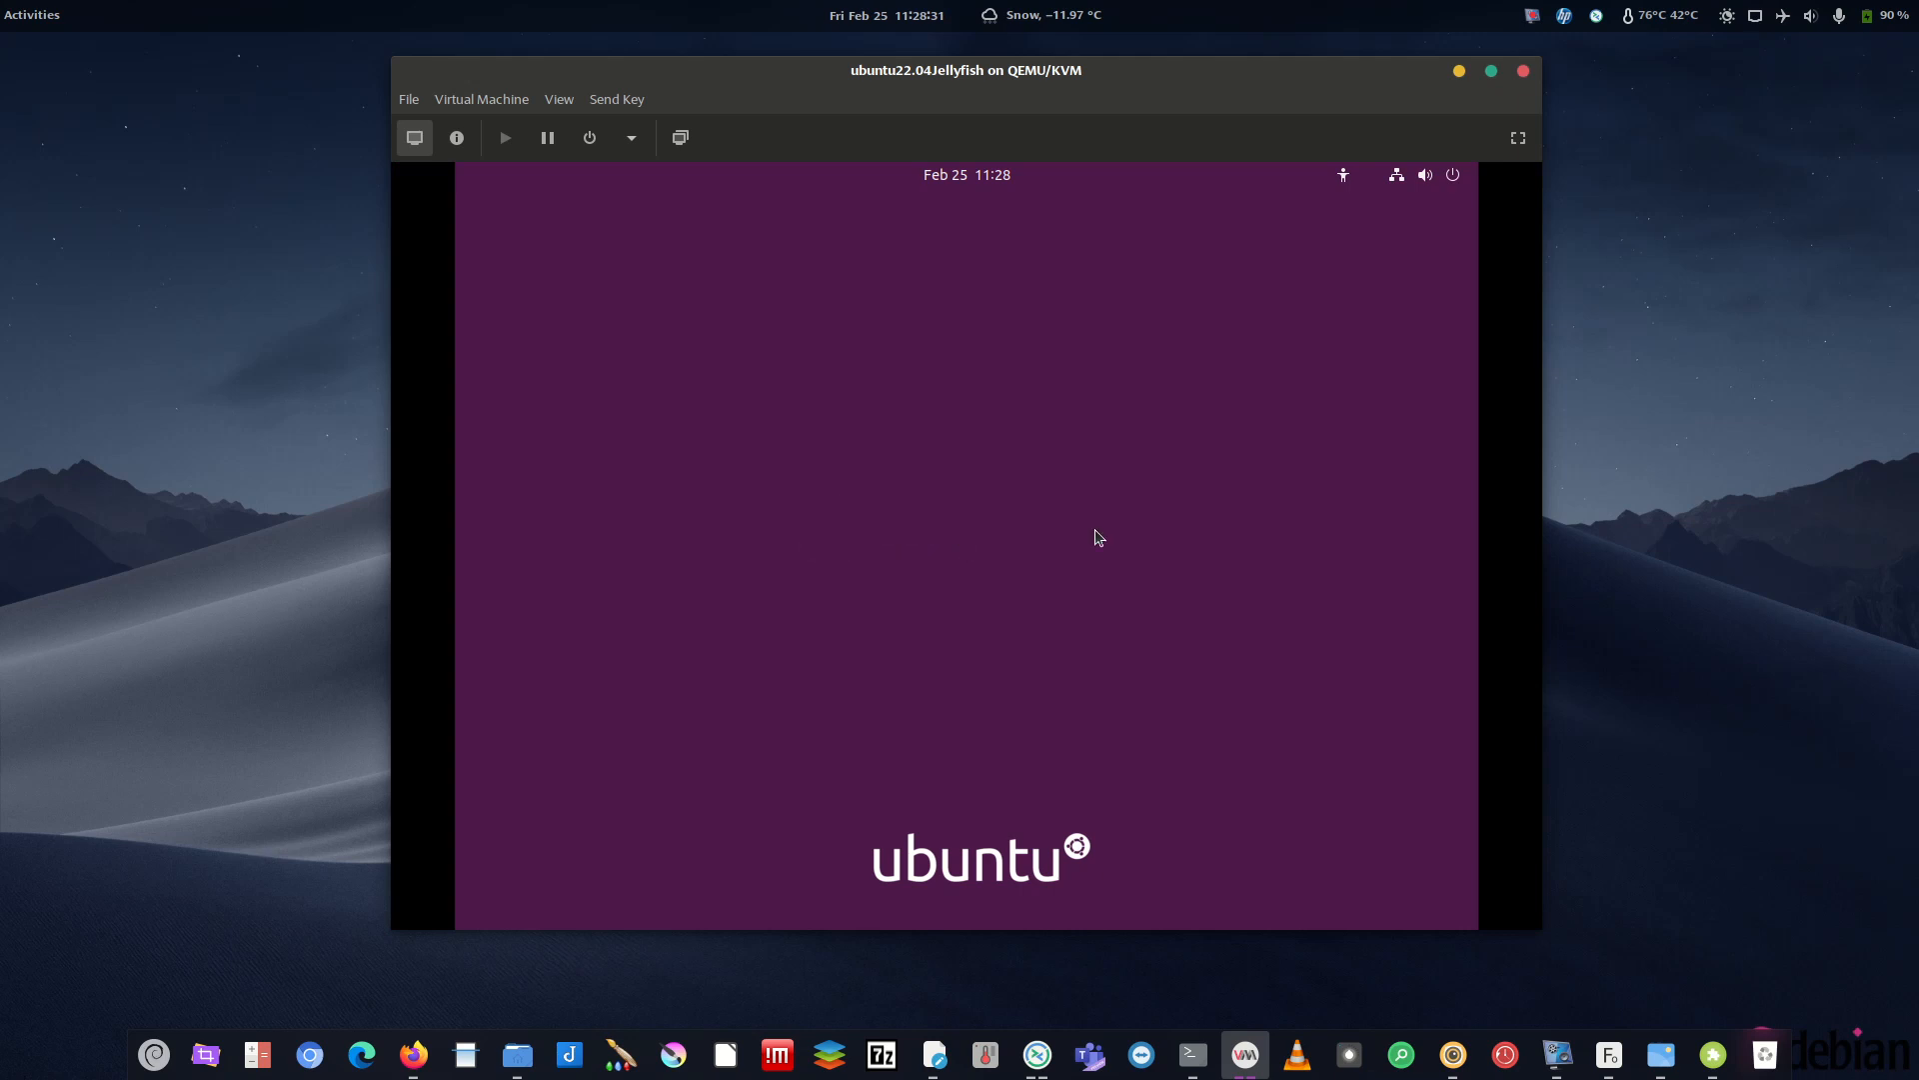
{"action": "type", "text": "*********"}
{"action": "key", "text": "Return"}
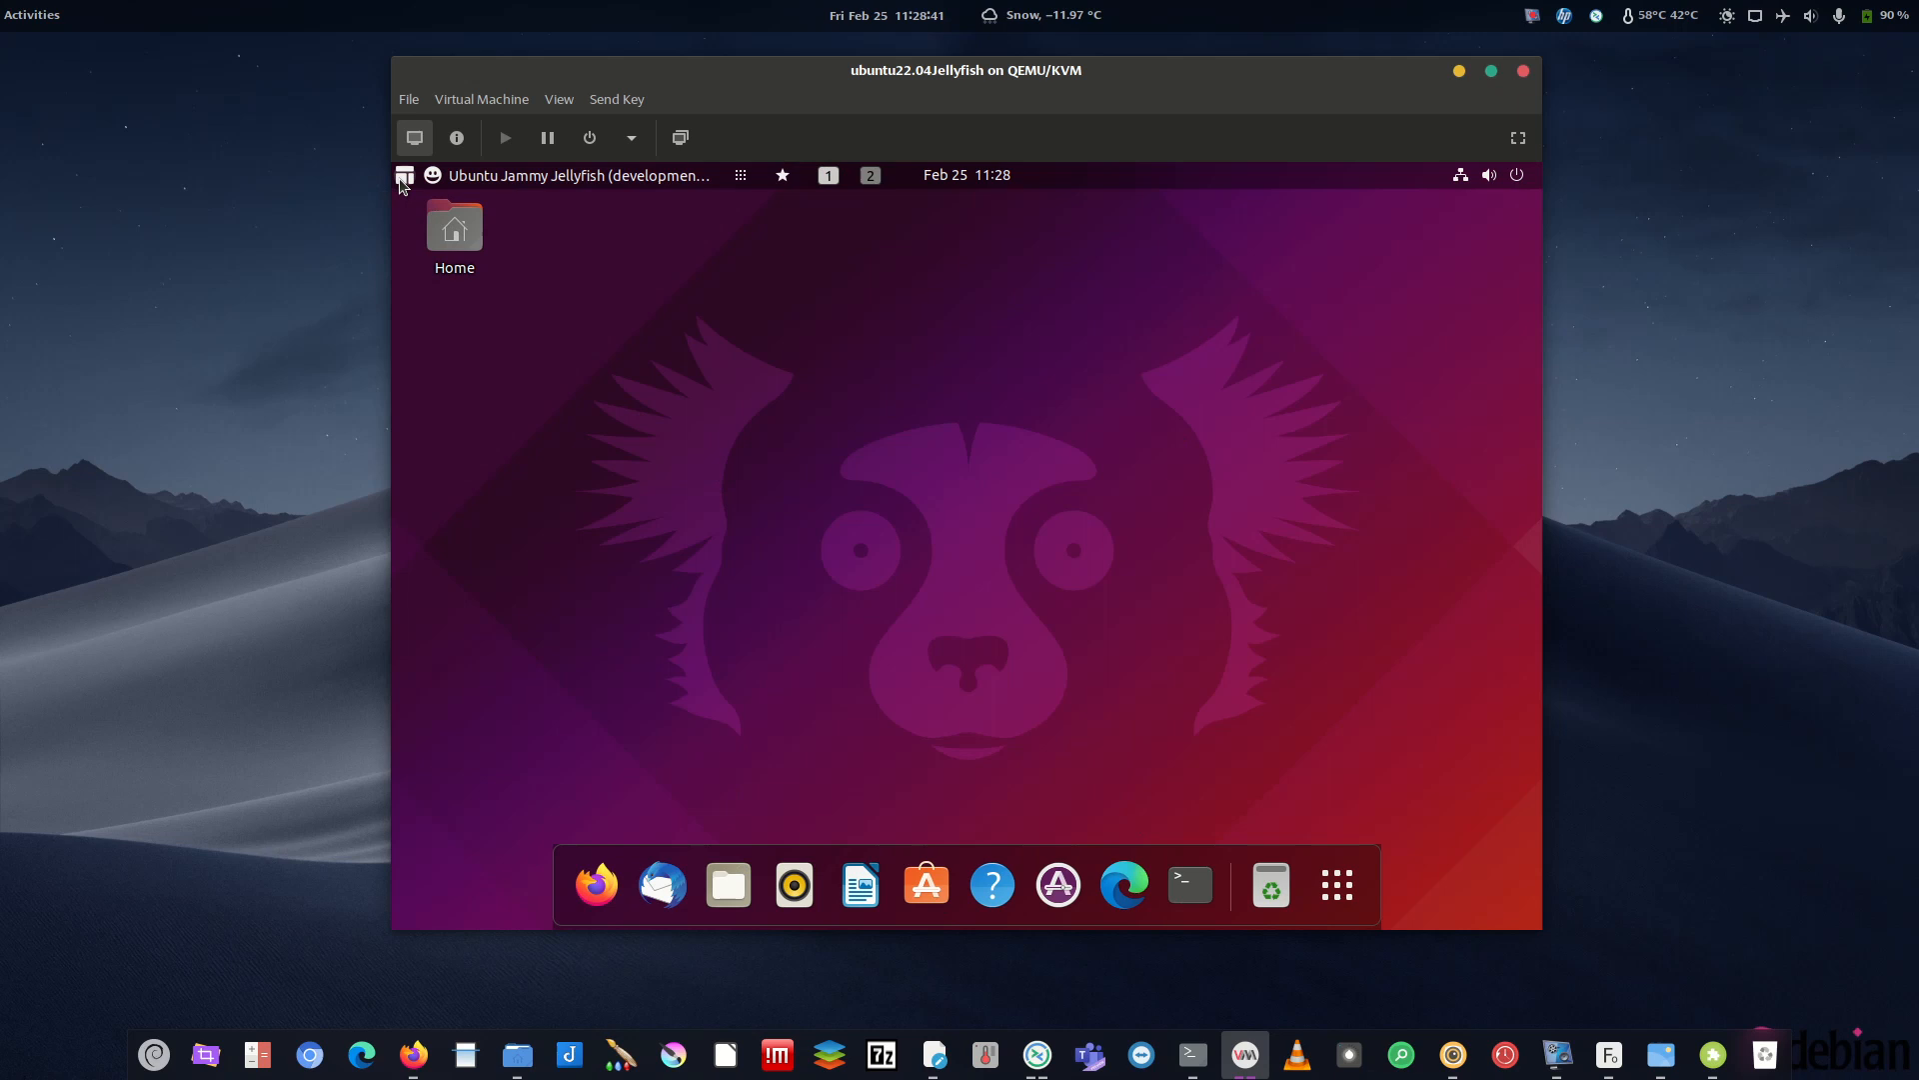
{"action": "left_click", "coordinate": [1208, 914]}
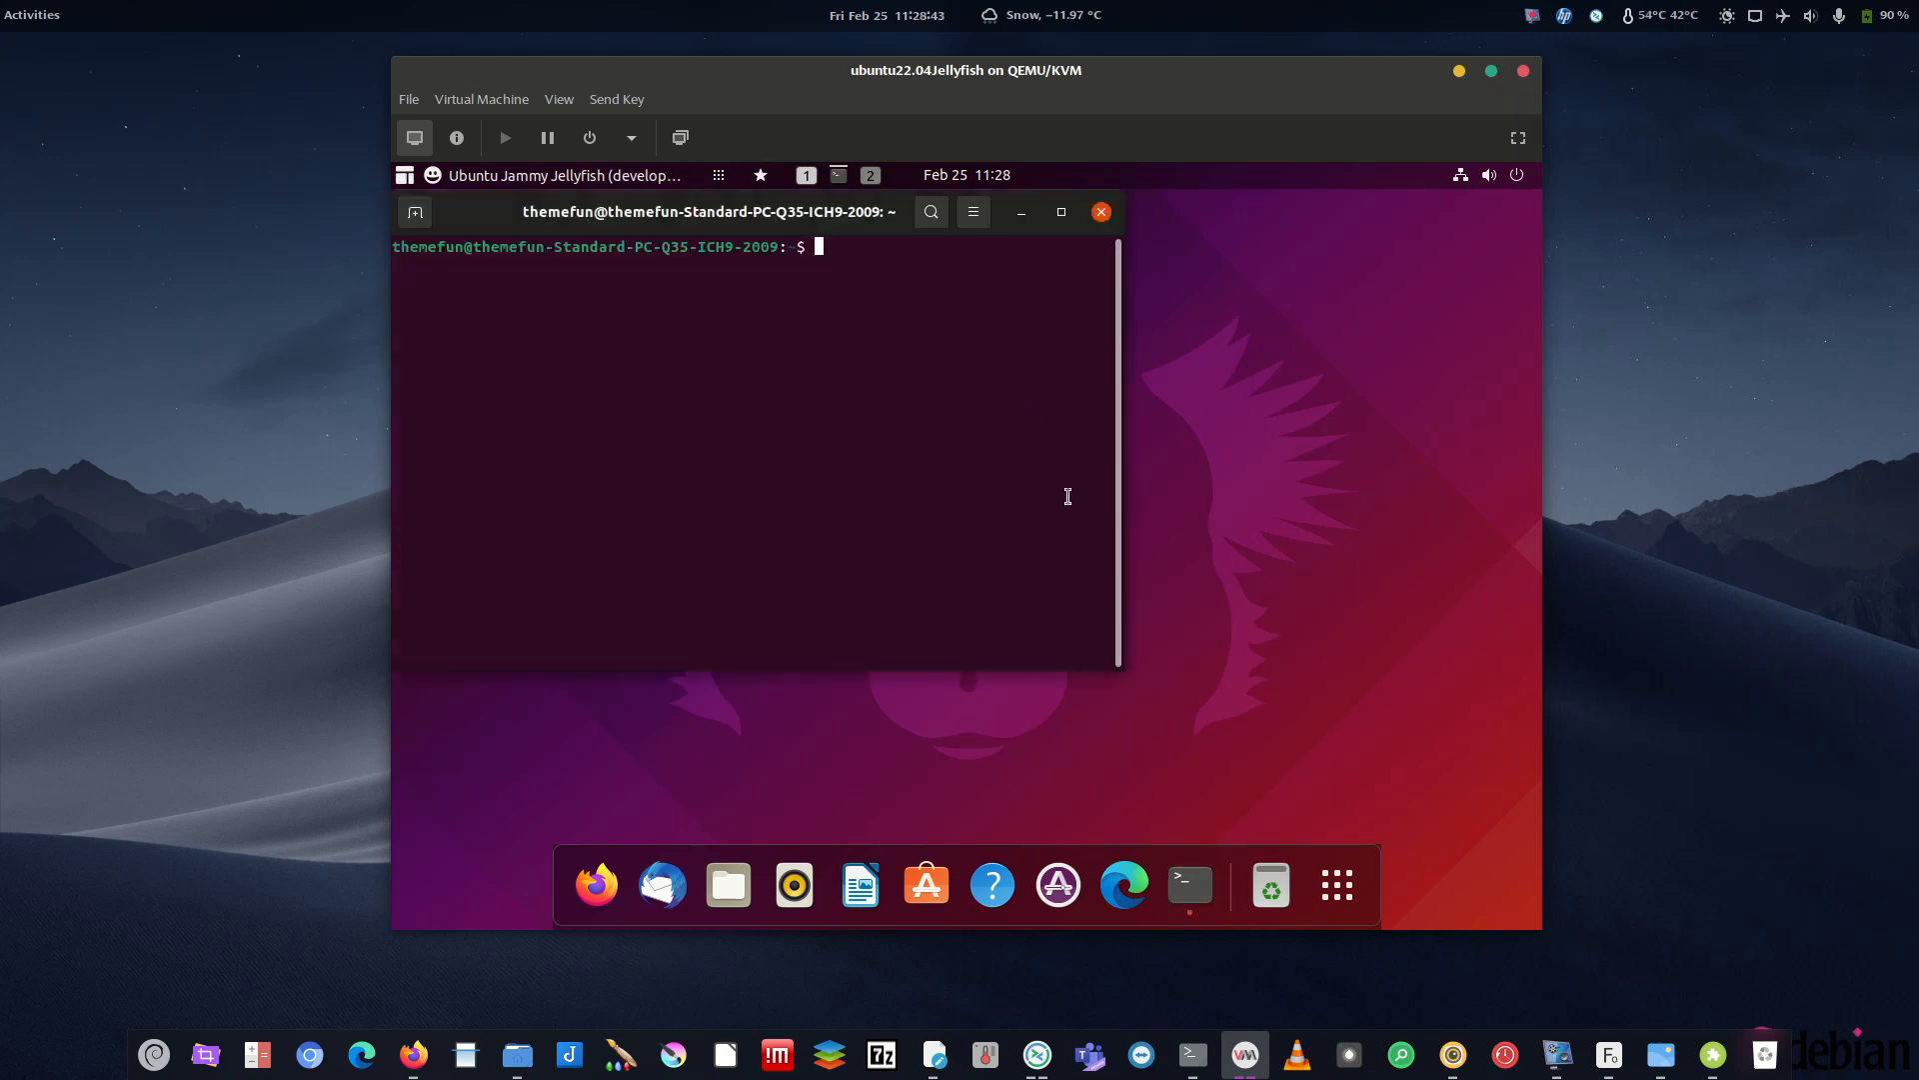
- Run gnome-extensions in the guest terminal to see its usage help
{"action": "type", "text": "gnome-extensions"}
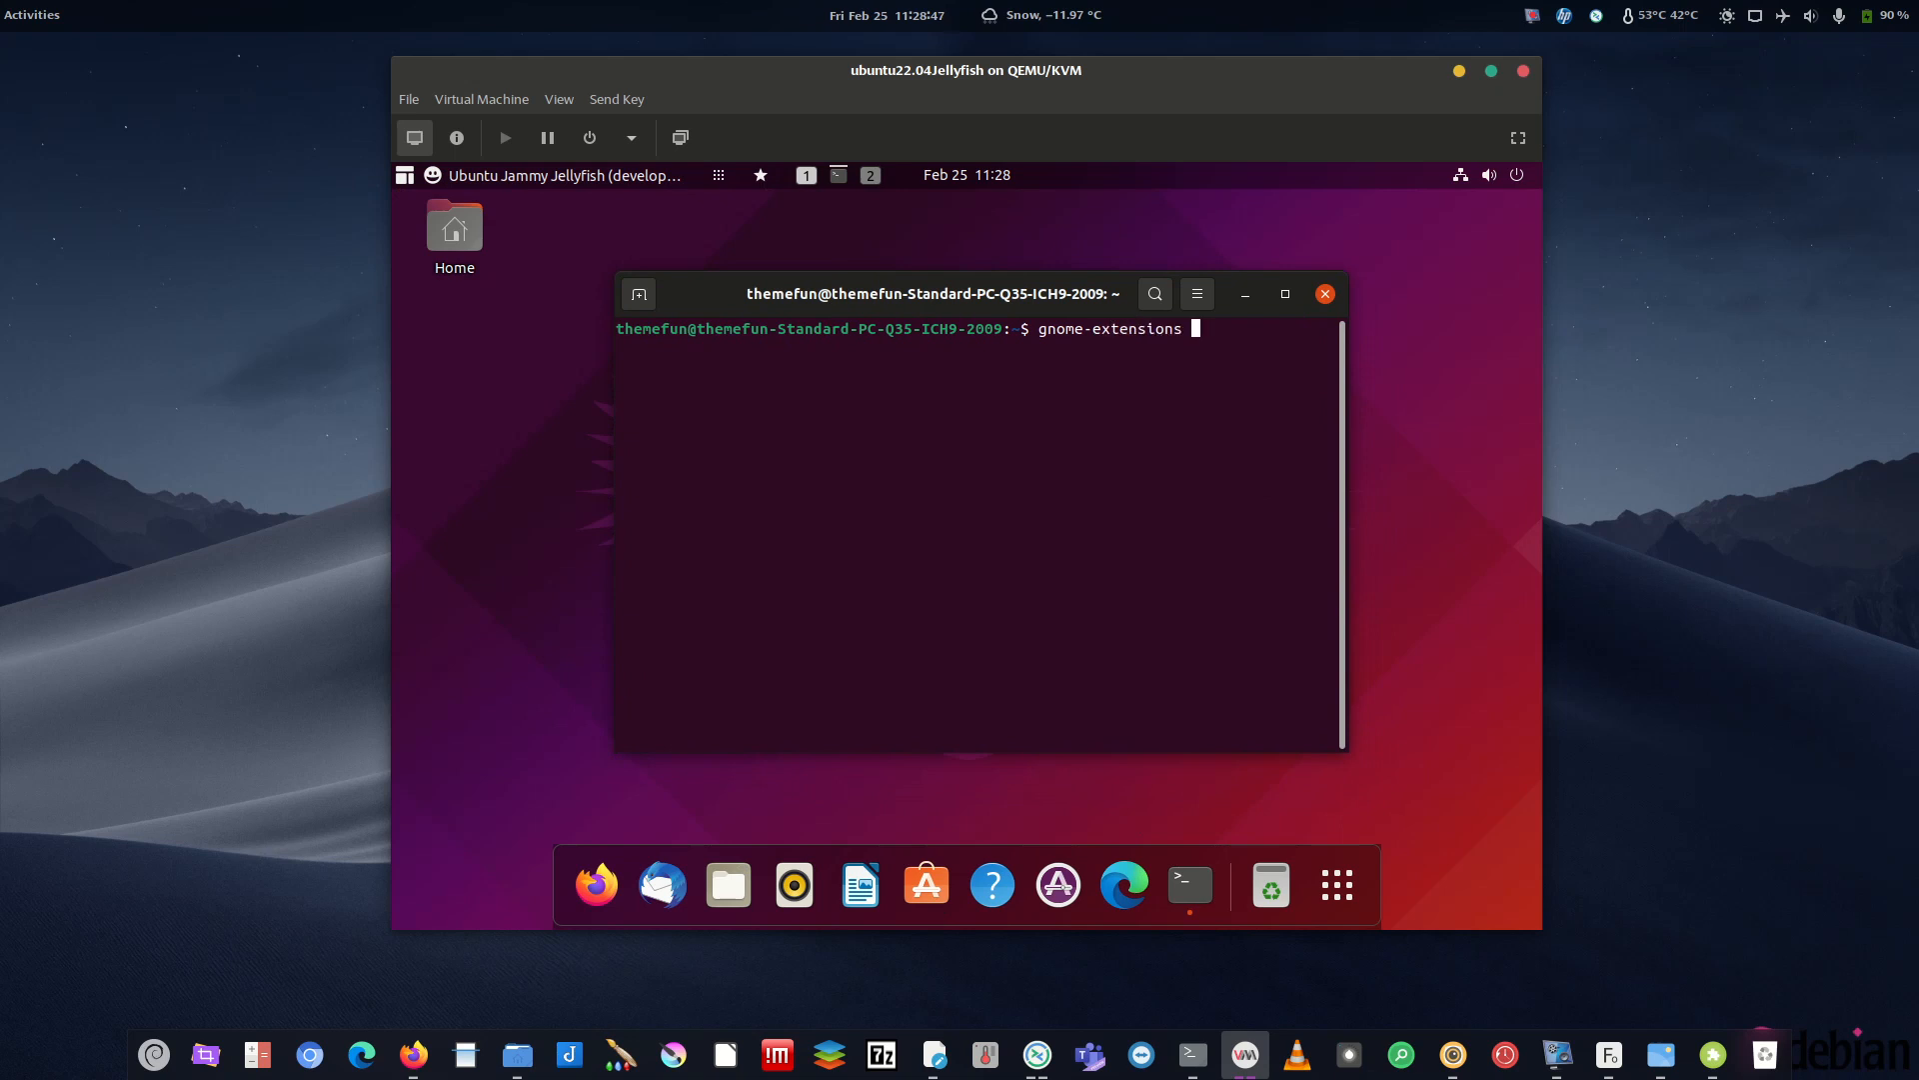
{"action": "key", "text": "BackSpace"}
{"action": "type", "text": "-"}
{"action": "key", "text": "BackSpace"}
{"action": "type", "text": "s -"}
{"action": "key", "text": "BackSpace"}
{"action": "key", "text": "BackSpace"}
{"action": "key", "text": "BackSpace"}
{"action": "type", "text": "-"}
{"action": "key", "text": "BackSpace"}
{"action": "type", "text": "s"}
{"action": "key", "text": "Return"}
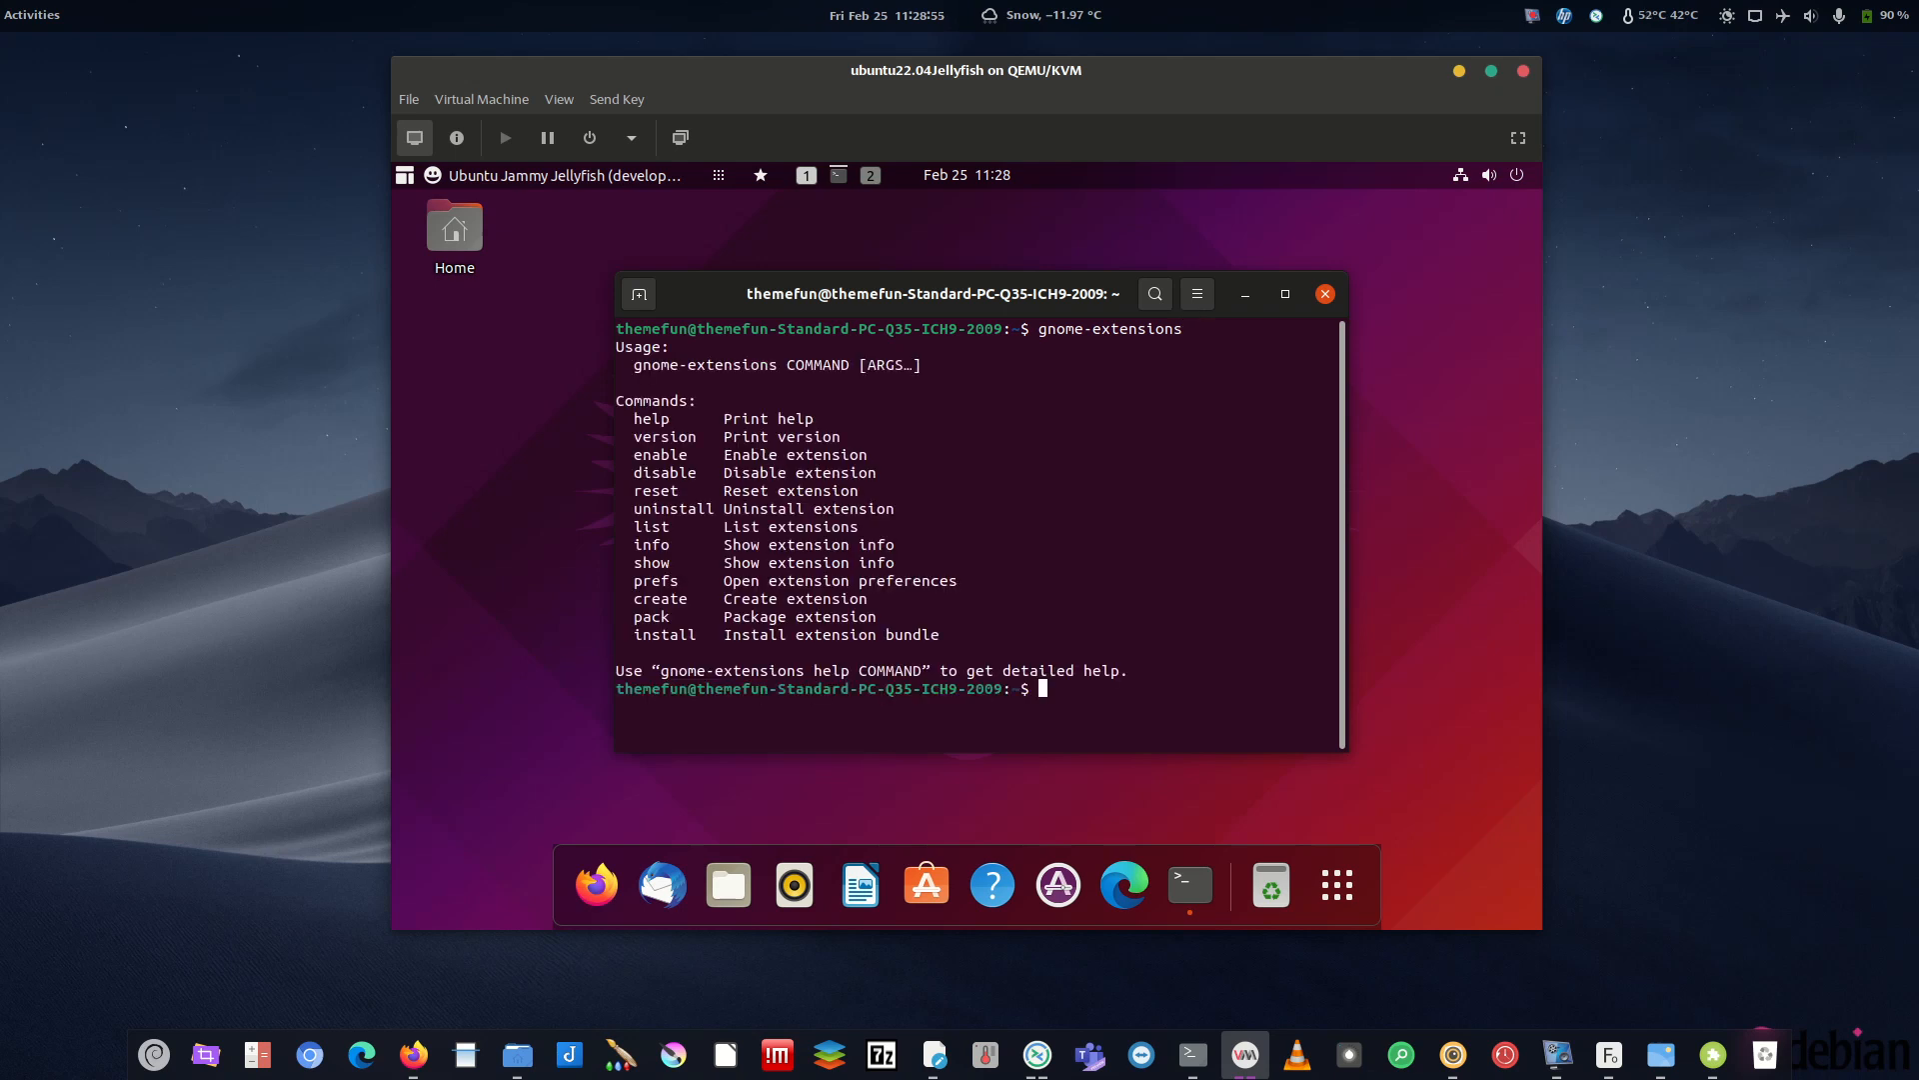
- Run sudo apt-get install gnome-tweaks, confirming GNOME Tweaks 40.0-6 is already installed
{"action": "key", "text": "Up"}
{"action": "key", "text": "BackSpace"}
{"action": "key", "text": "BackSpace"}
{"action": "key", "text": "BackSpace"}
{"action": "key", "text": "BackSpace"}
{"action": "key", "text": "BackSpace"}
{"action": "key", "text": "BackSpace"}
{"action": "key", "text": "BackSpace"}
{"action": "key", "text": "BackSpace"}
{"action": "key", "text": "BackSpace"}
{"action": "key", "text": "BackSpace"}
{"action": "key", "text": "BackSpace"}
{"action": "key", "text": "BackSpace"}
{"action": "key", "text": "BackSpace"}
{"action": "key", "text": "BackSpace"}
{"action": "key", "text": "BackSpace"}
{"action": "key", "text": "BackSpace"}
{"action": "key", "text": "BackSpace"}
{"action": "type", "text": "sudo apt-get install gnome-extens"}
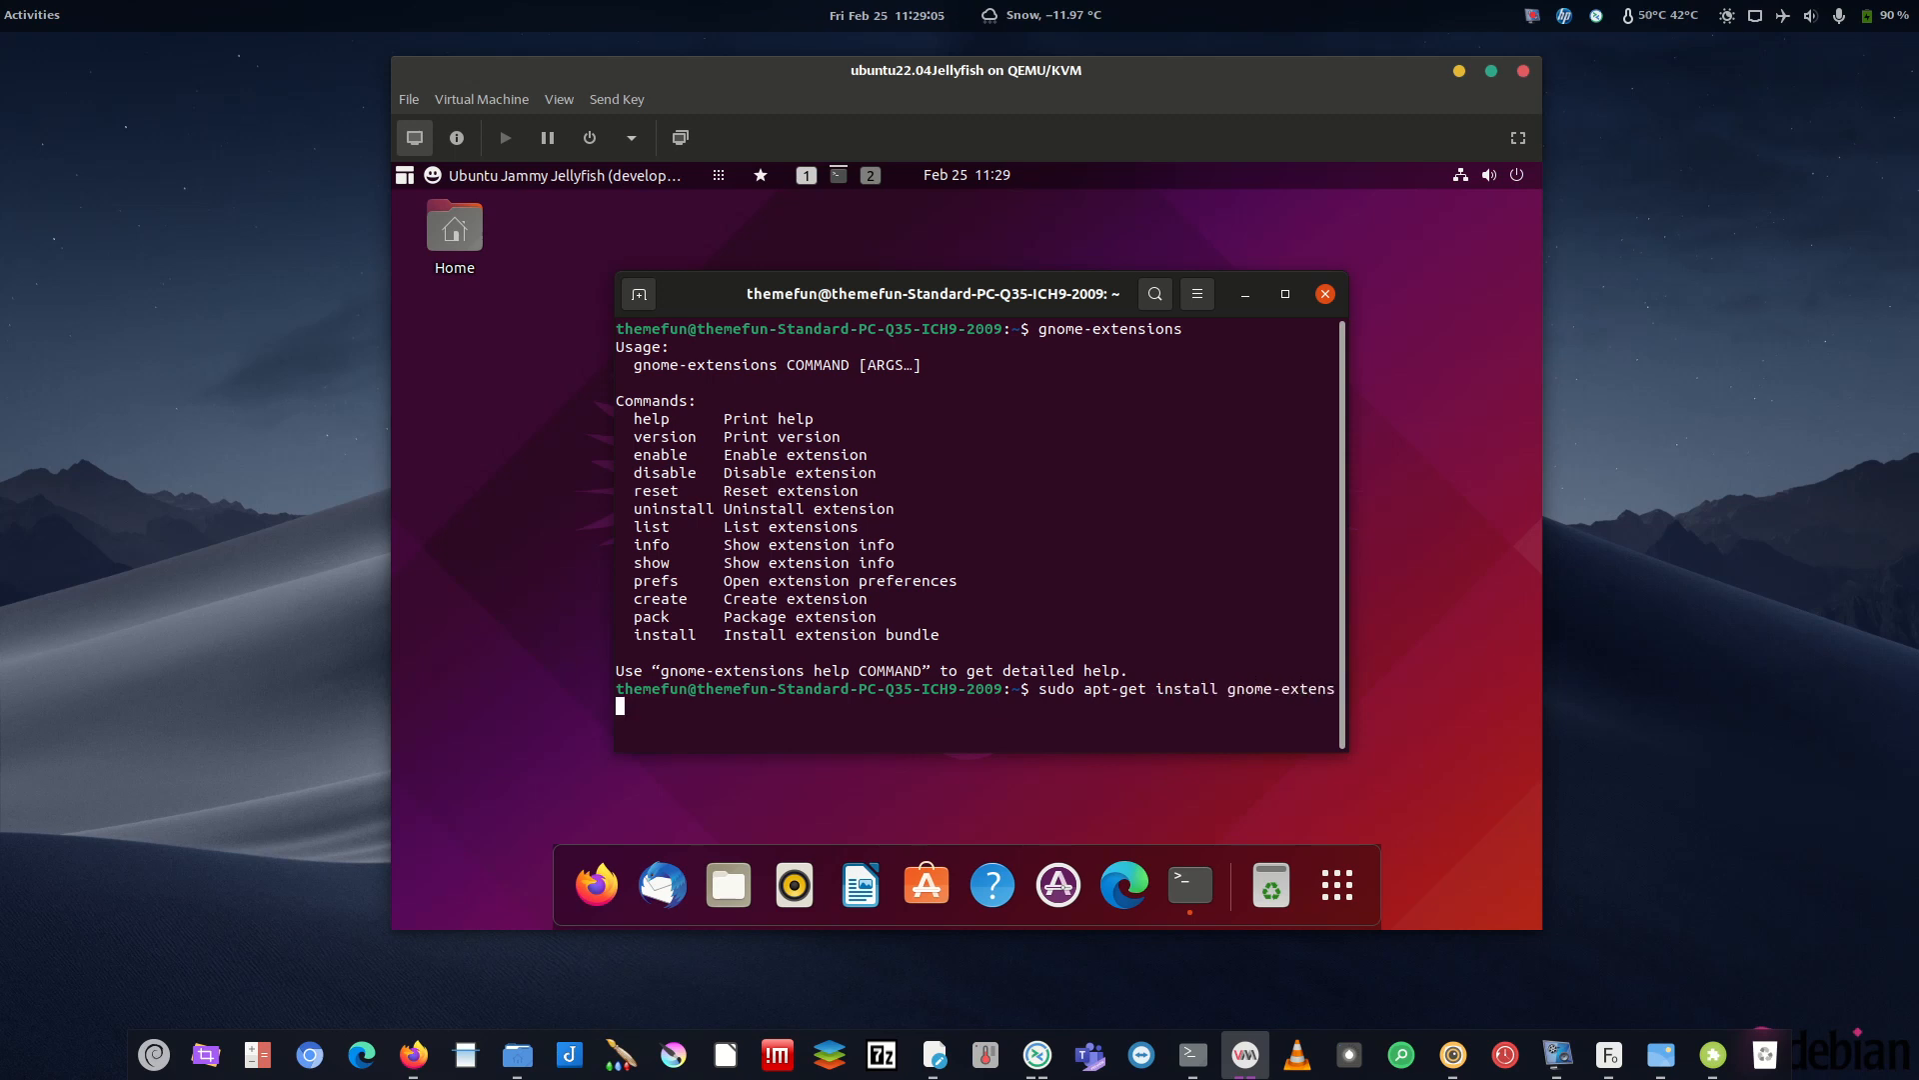
{"action": "type", "text": "ionss-"}
{"action": "key", "text": "BackSpace"}
{"action": "key", "text": "BackSpace"}
{"action": "key", "text": "BackSpace"}
{"action": "key", "text": "BackSpace"}
{"action": "key", "text": "BackSpace"}
{"action": "key", "text": "BackSpace"}
{"action": "key", "text": "BackSpace"}
{"action": "key", "text": "BackSpace"}
{"action": "type", "text": "ra-icons"}
{"action": "key", "text": "BackSpace"}
{"action": "key", "text": "BackSpace"}
{"action": "key", "text": "BackSpace"}
{"action": "key", "text": "BackSpace"}
{"action": "key", "text": "BackSpace"}
{"action": "key", "text": "BackSpace"}
{"action": "key", "text": "BackSpace"}
{"action": "key", "text": "BackSpace"}
{"action": "key", "text": "BackSpace"}
{"action": "key", "text": "BackSpace"}
{"action": "key", "text": "BackSpace"}
{"action": "key", "text": "BackSpace"}
{"action": "key", "text": "BackSpace"}
{"action": "key", "text": "BackSpace"}
{"action": "key", "text": "BackSpace"}
{"action": "key", "text": "BackSpace"}
{"action": "key", "text": "BackSpace"}
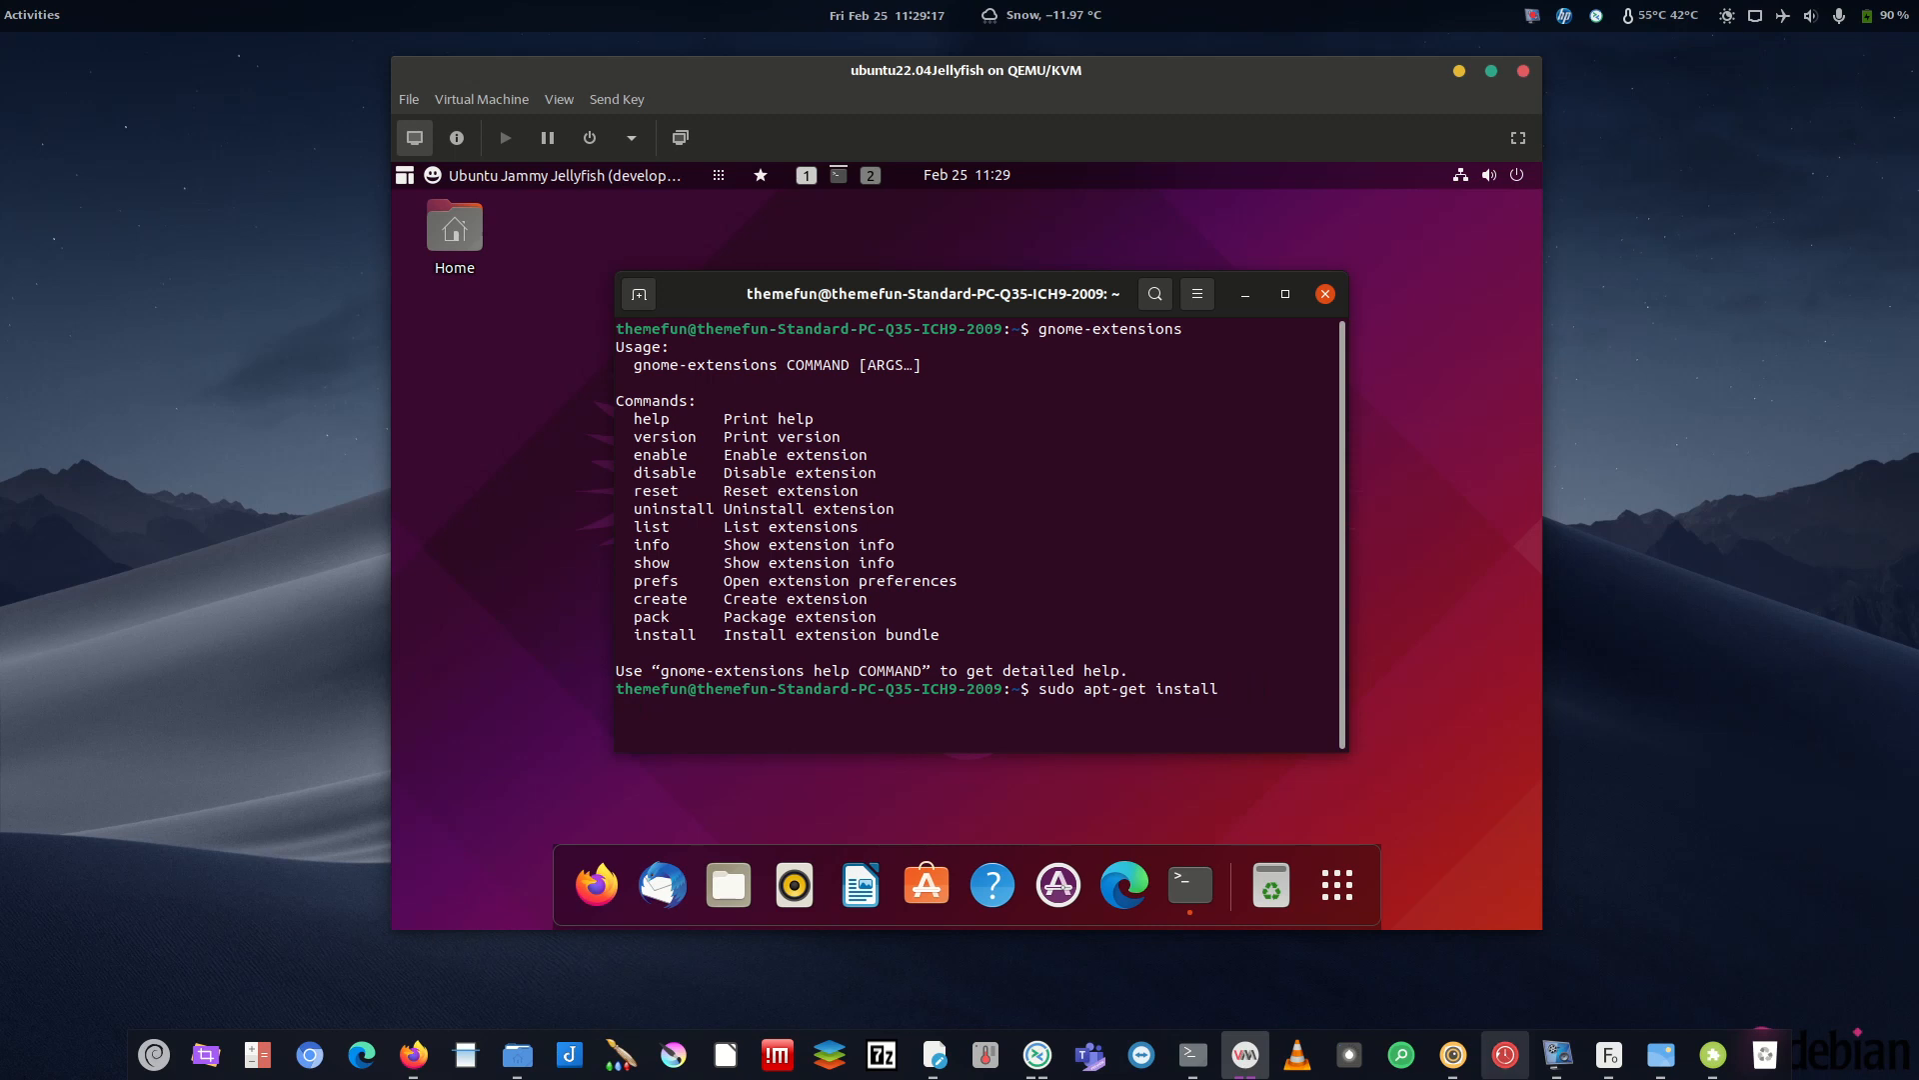
{"action": "left_click", "coordinate": [1557, 1054]}
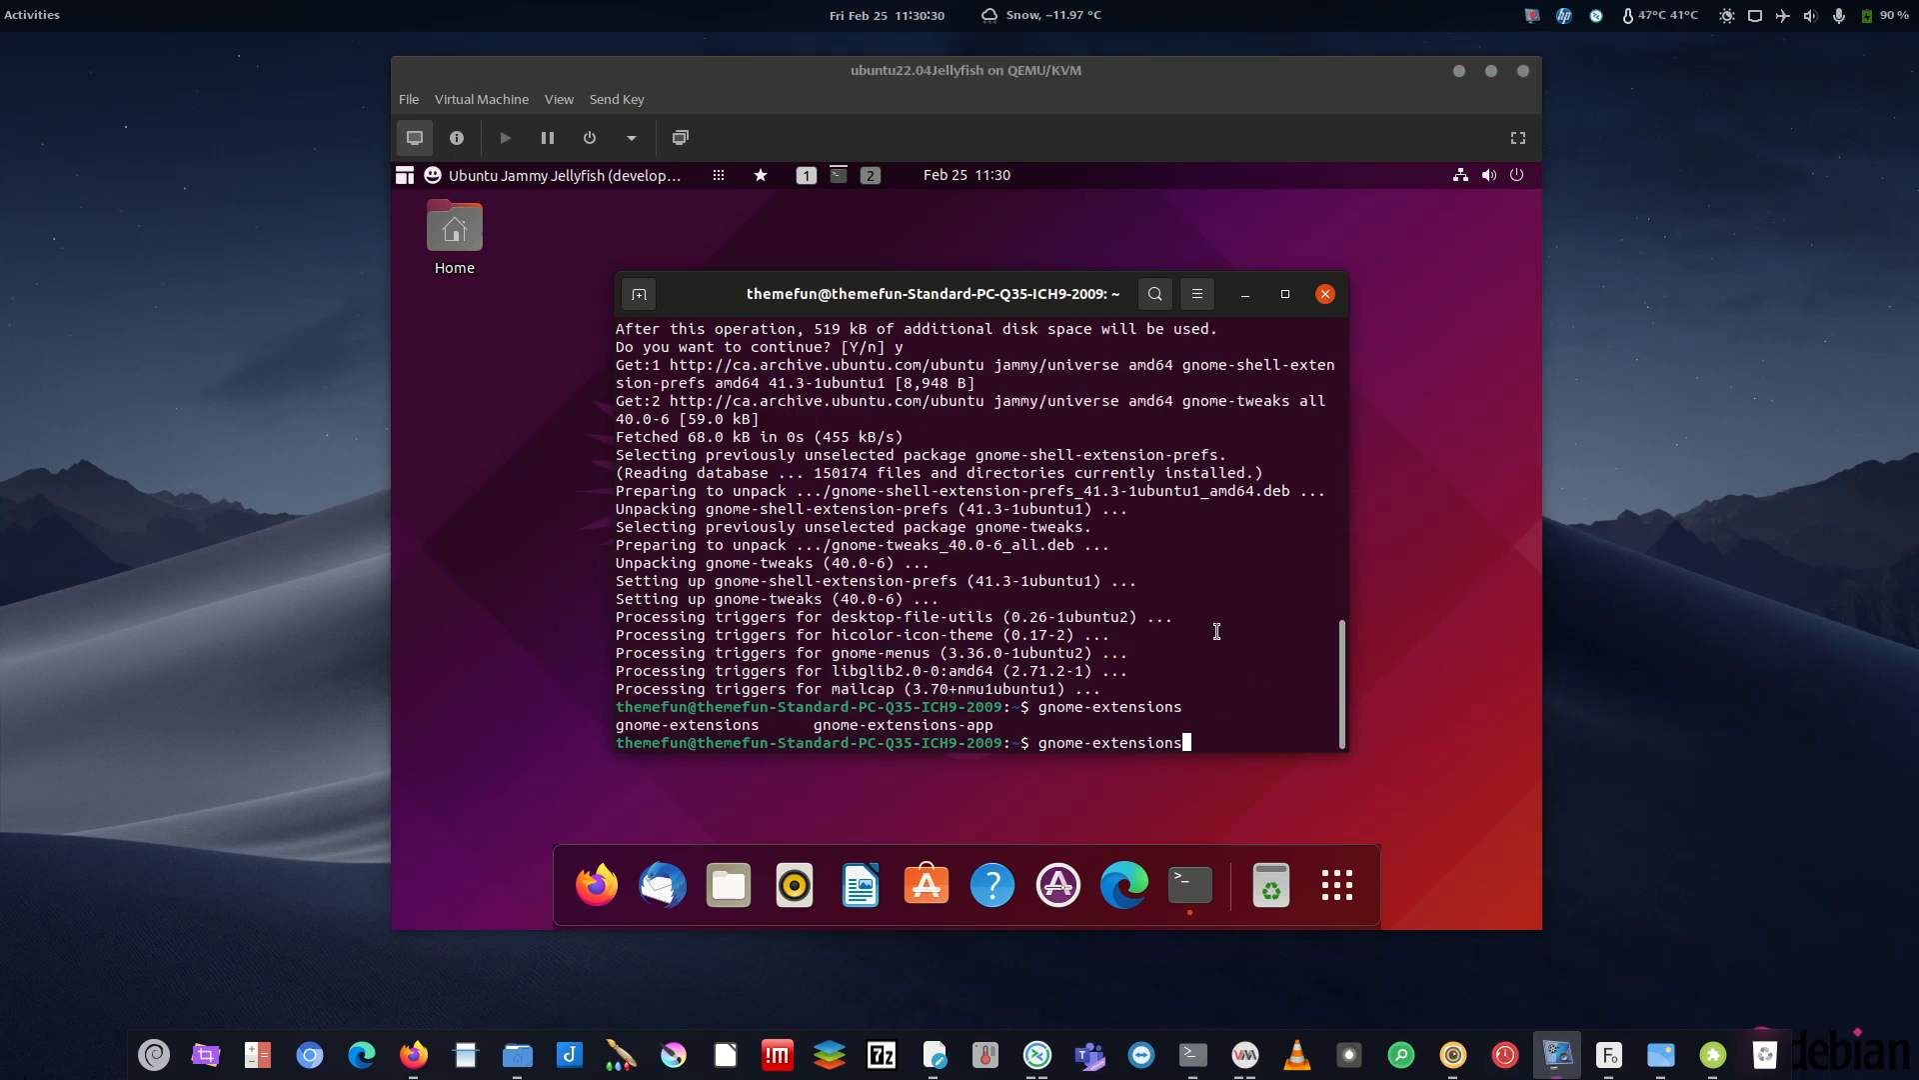
{"action": "left_click", "coordinate": [1217, 631]}
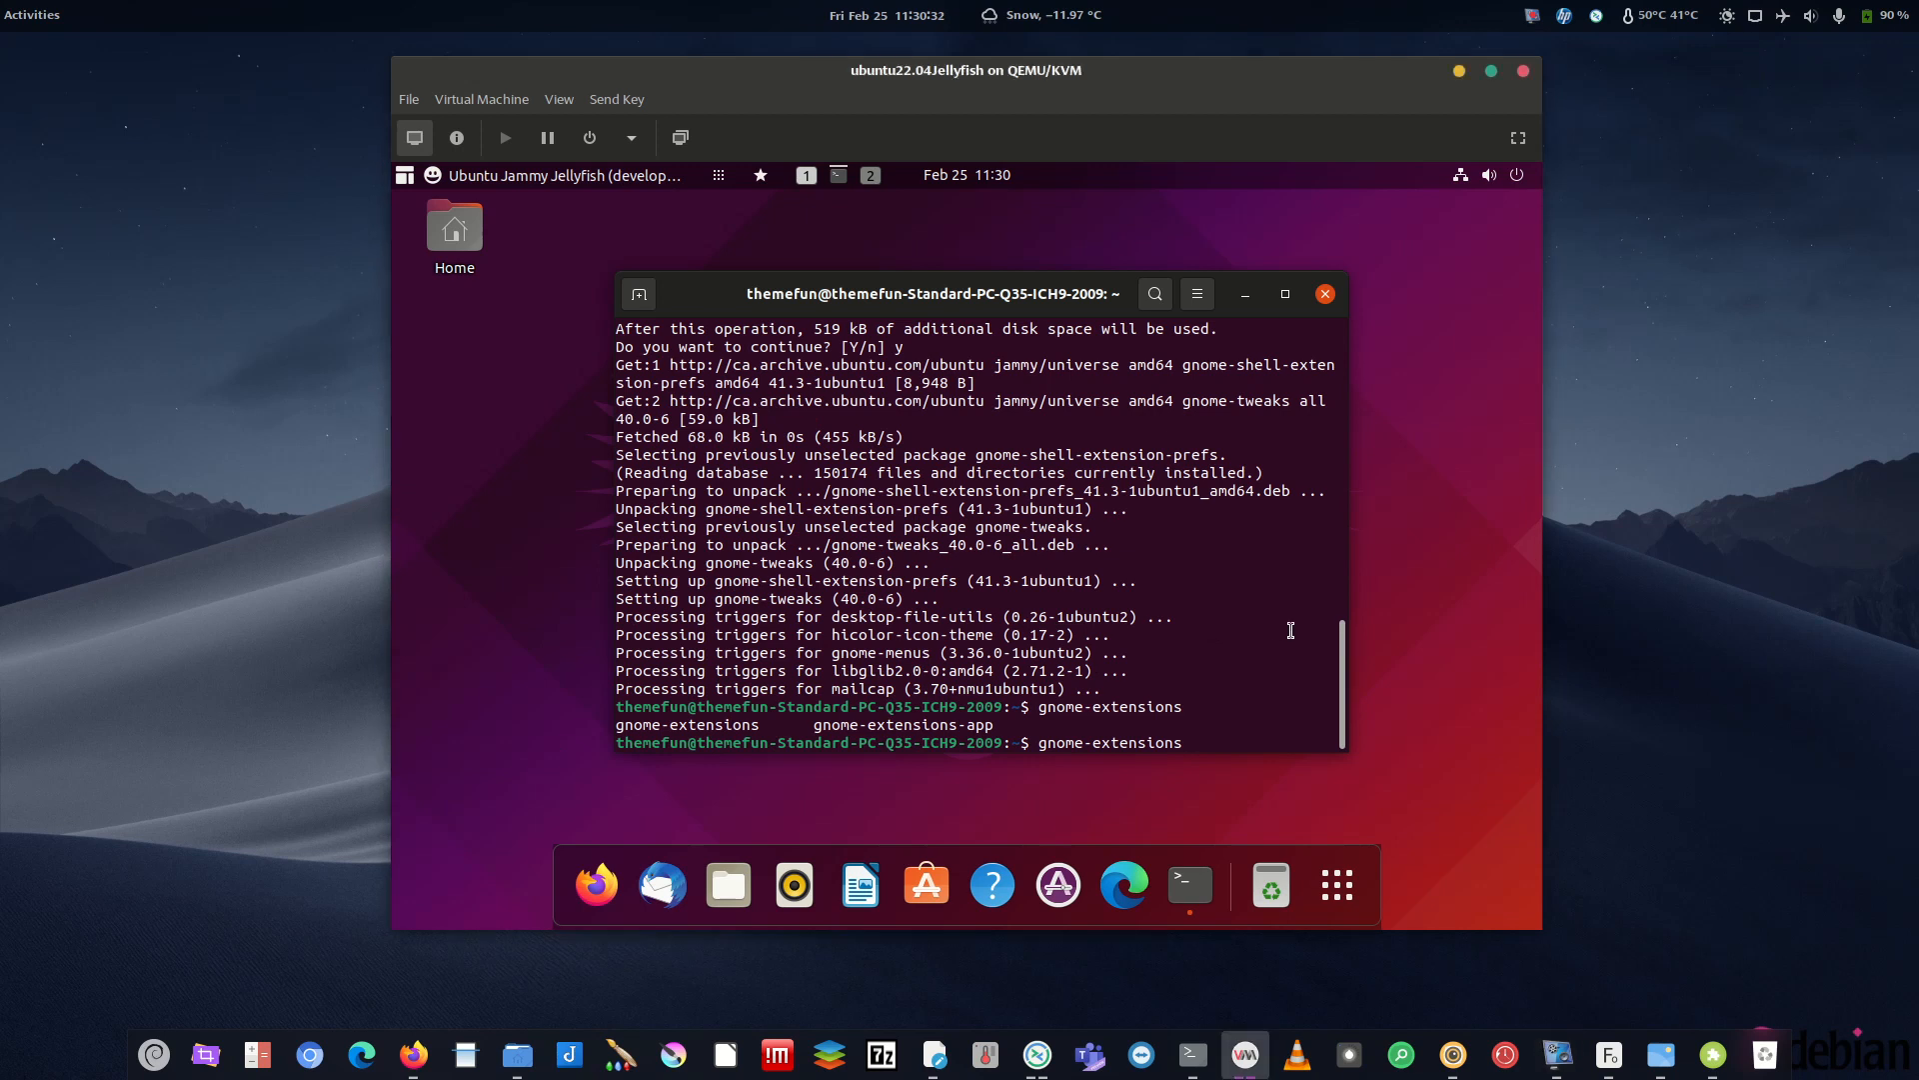
{"action": "key", "text": "Up"}
{"action": "key", "text": "Return"}
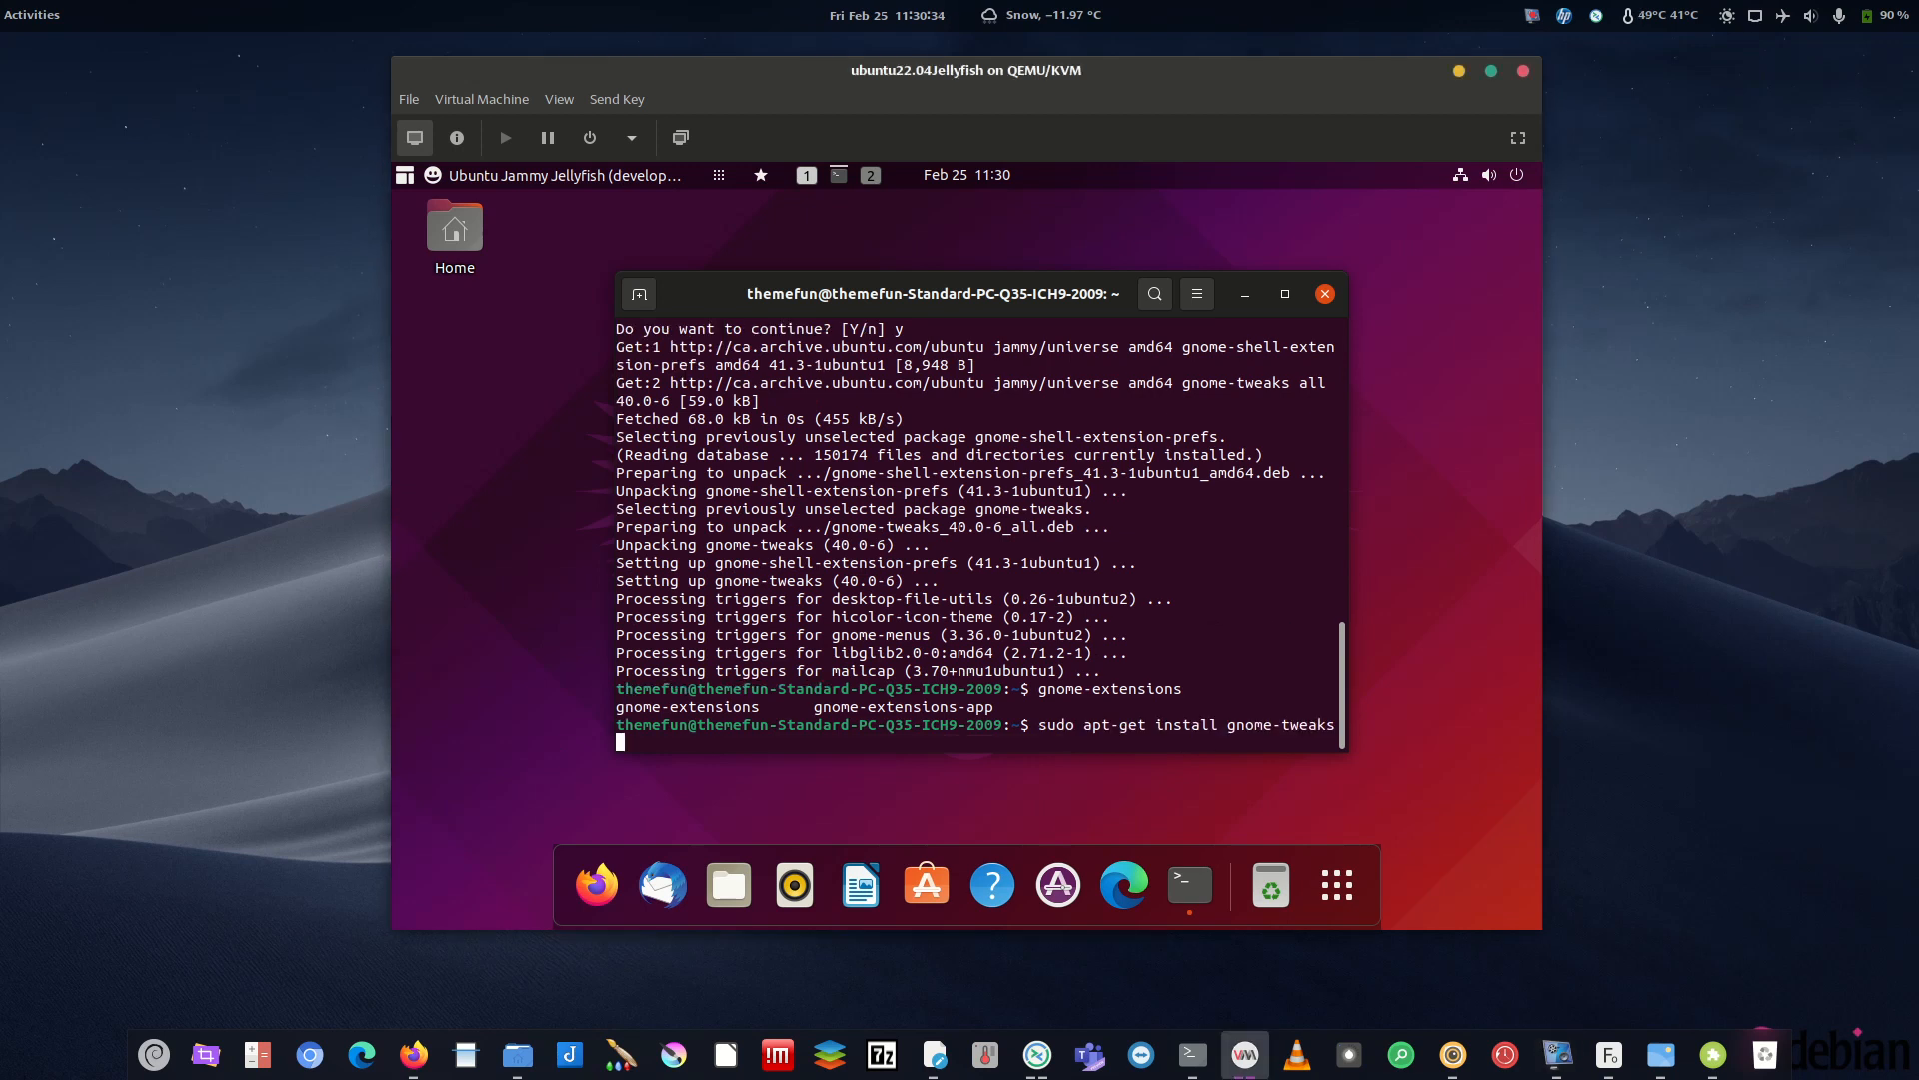
{"action": "left_click_drag", "start_coordinate": [1030, 724], "coordinate": [1316, 724]}
{"action": "left_click", "coordinate": [1281, 721]}
{"action": "left_click_drag", "start_coordinate": [1040, 723], "coordinate": [1317, 731]}
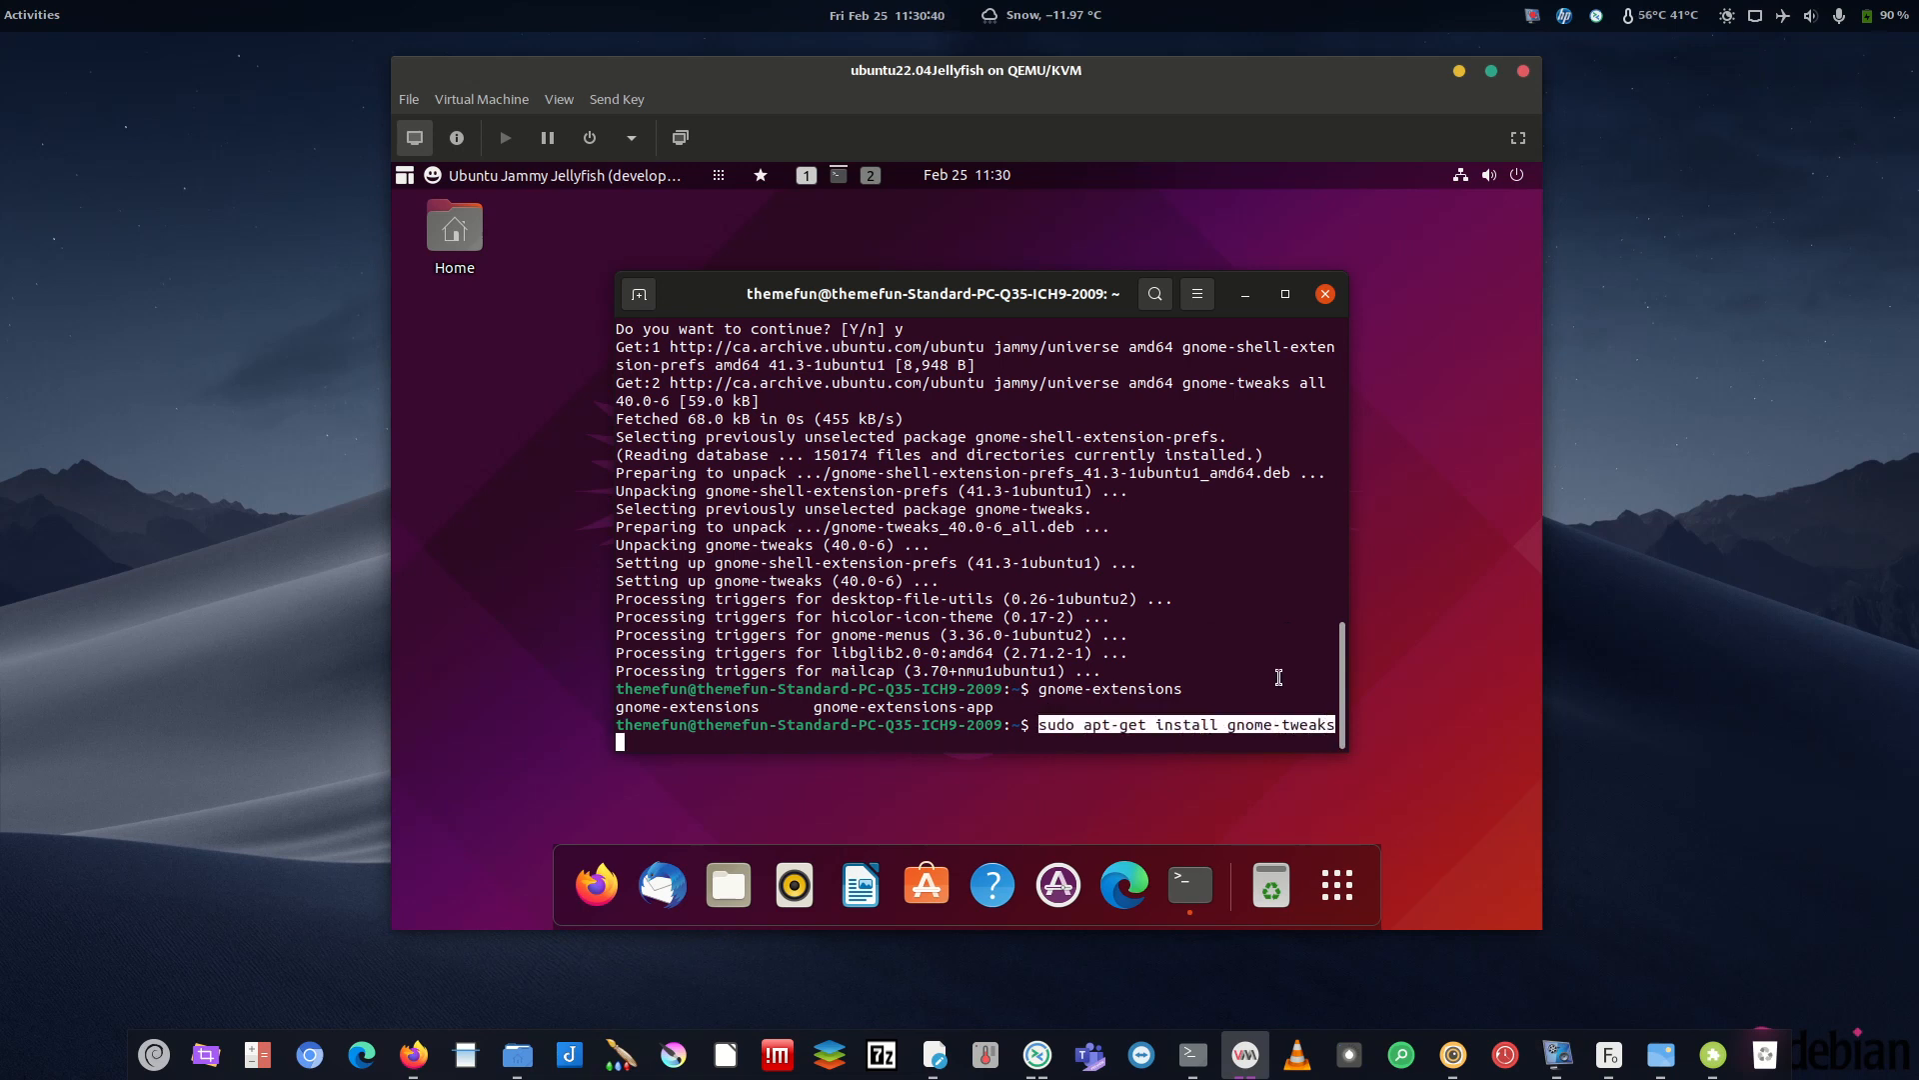
{"action": "key", "text": "Return"}
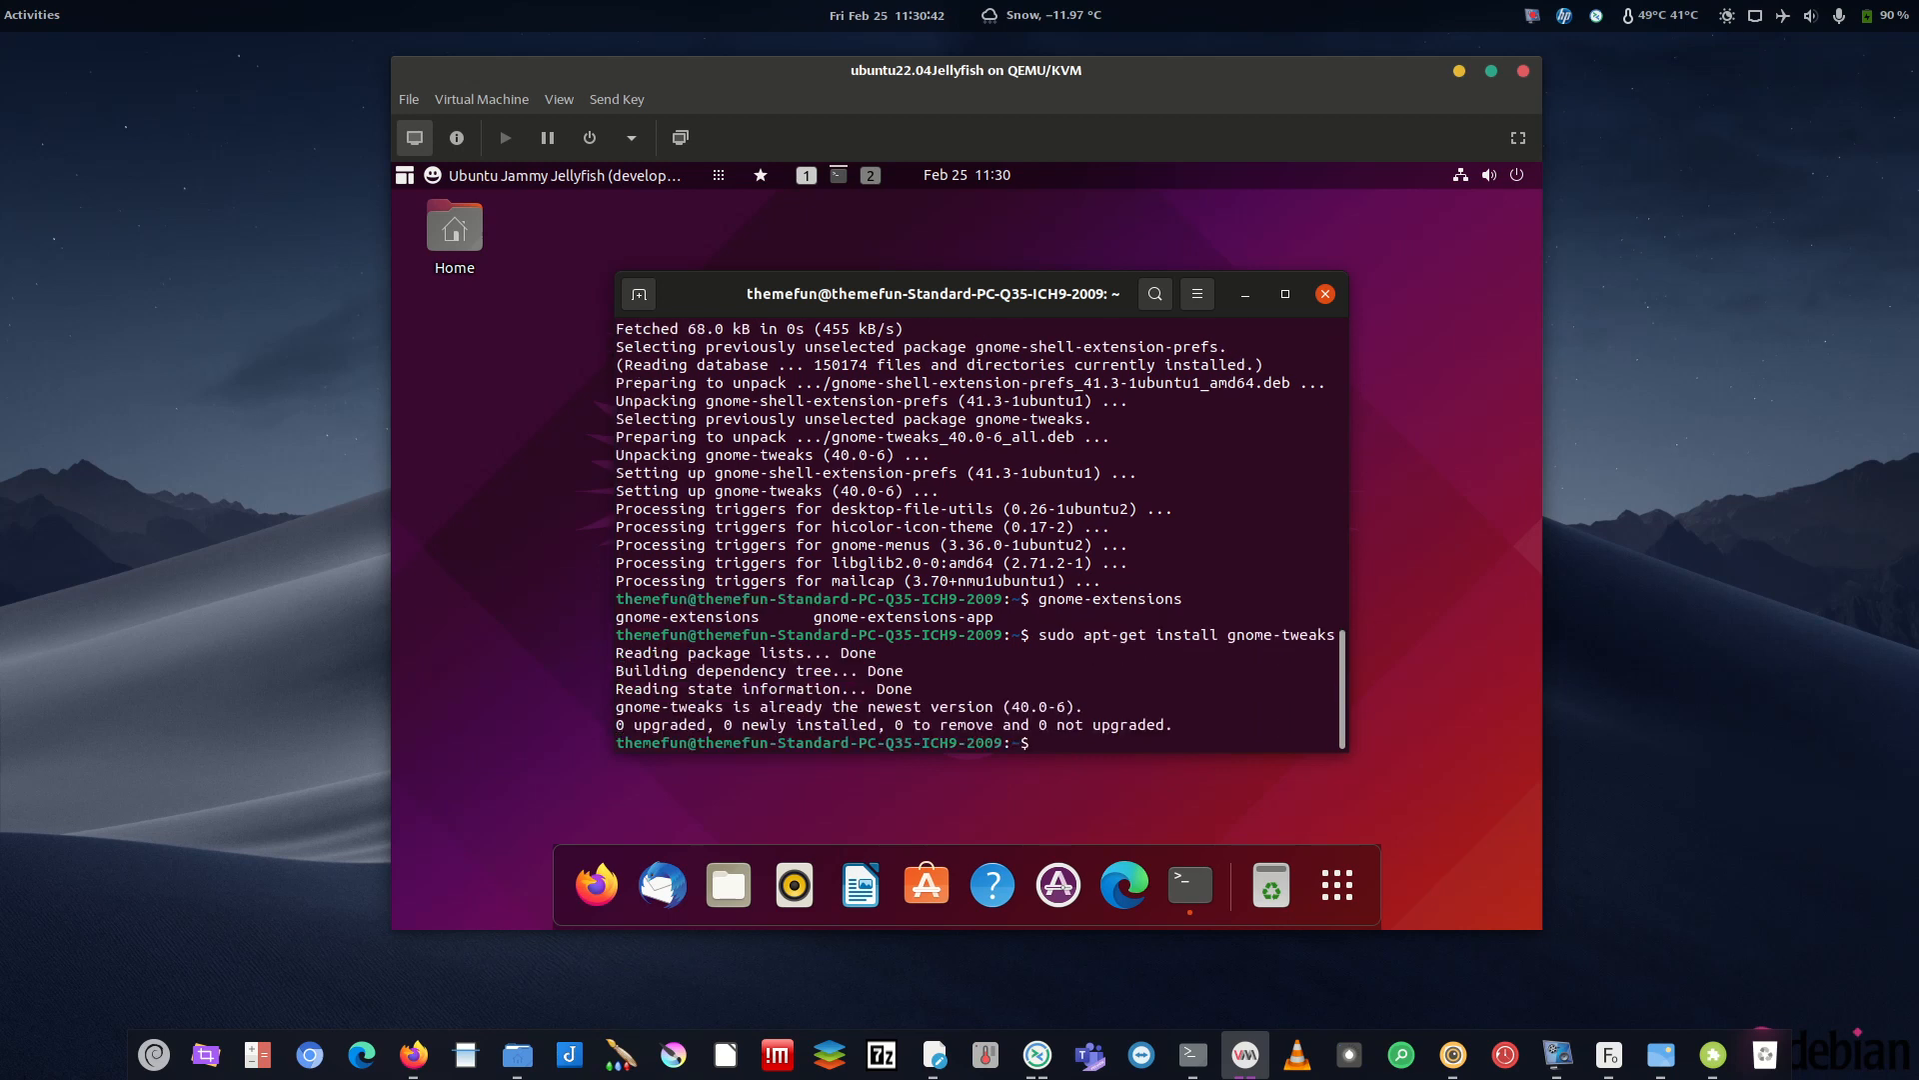
{"action": "left_click_drag", "start_coordinate": [1164, 637], "coordinate": [1365, 629]}
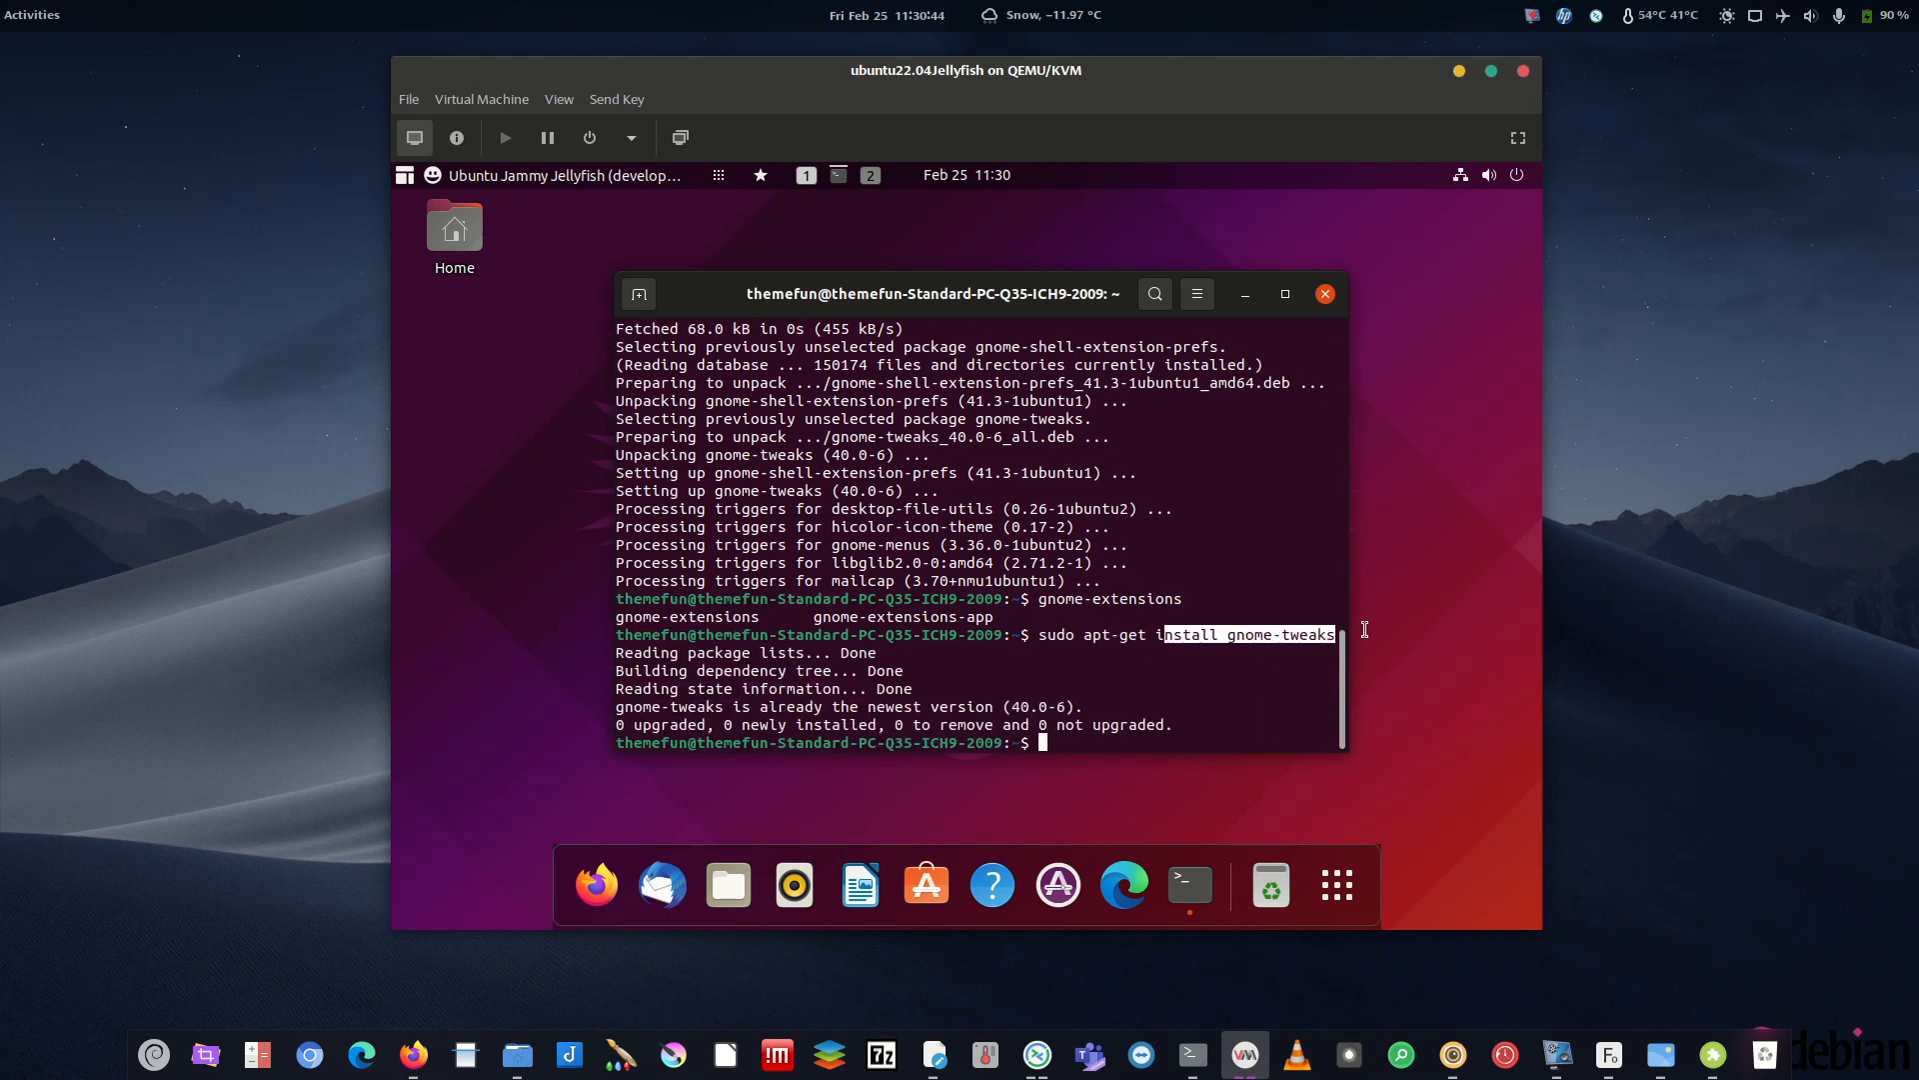
- Launch the Extensions app with gnome-extensions-app and move its window aside
{"action": "key", "text": "Up"}
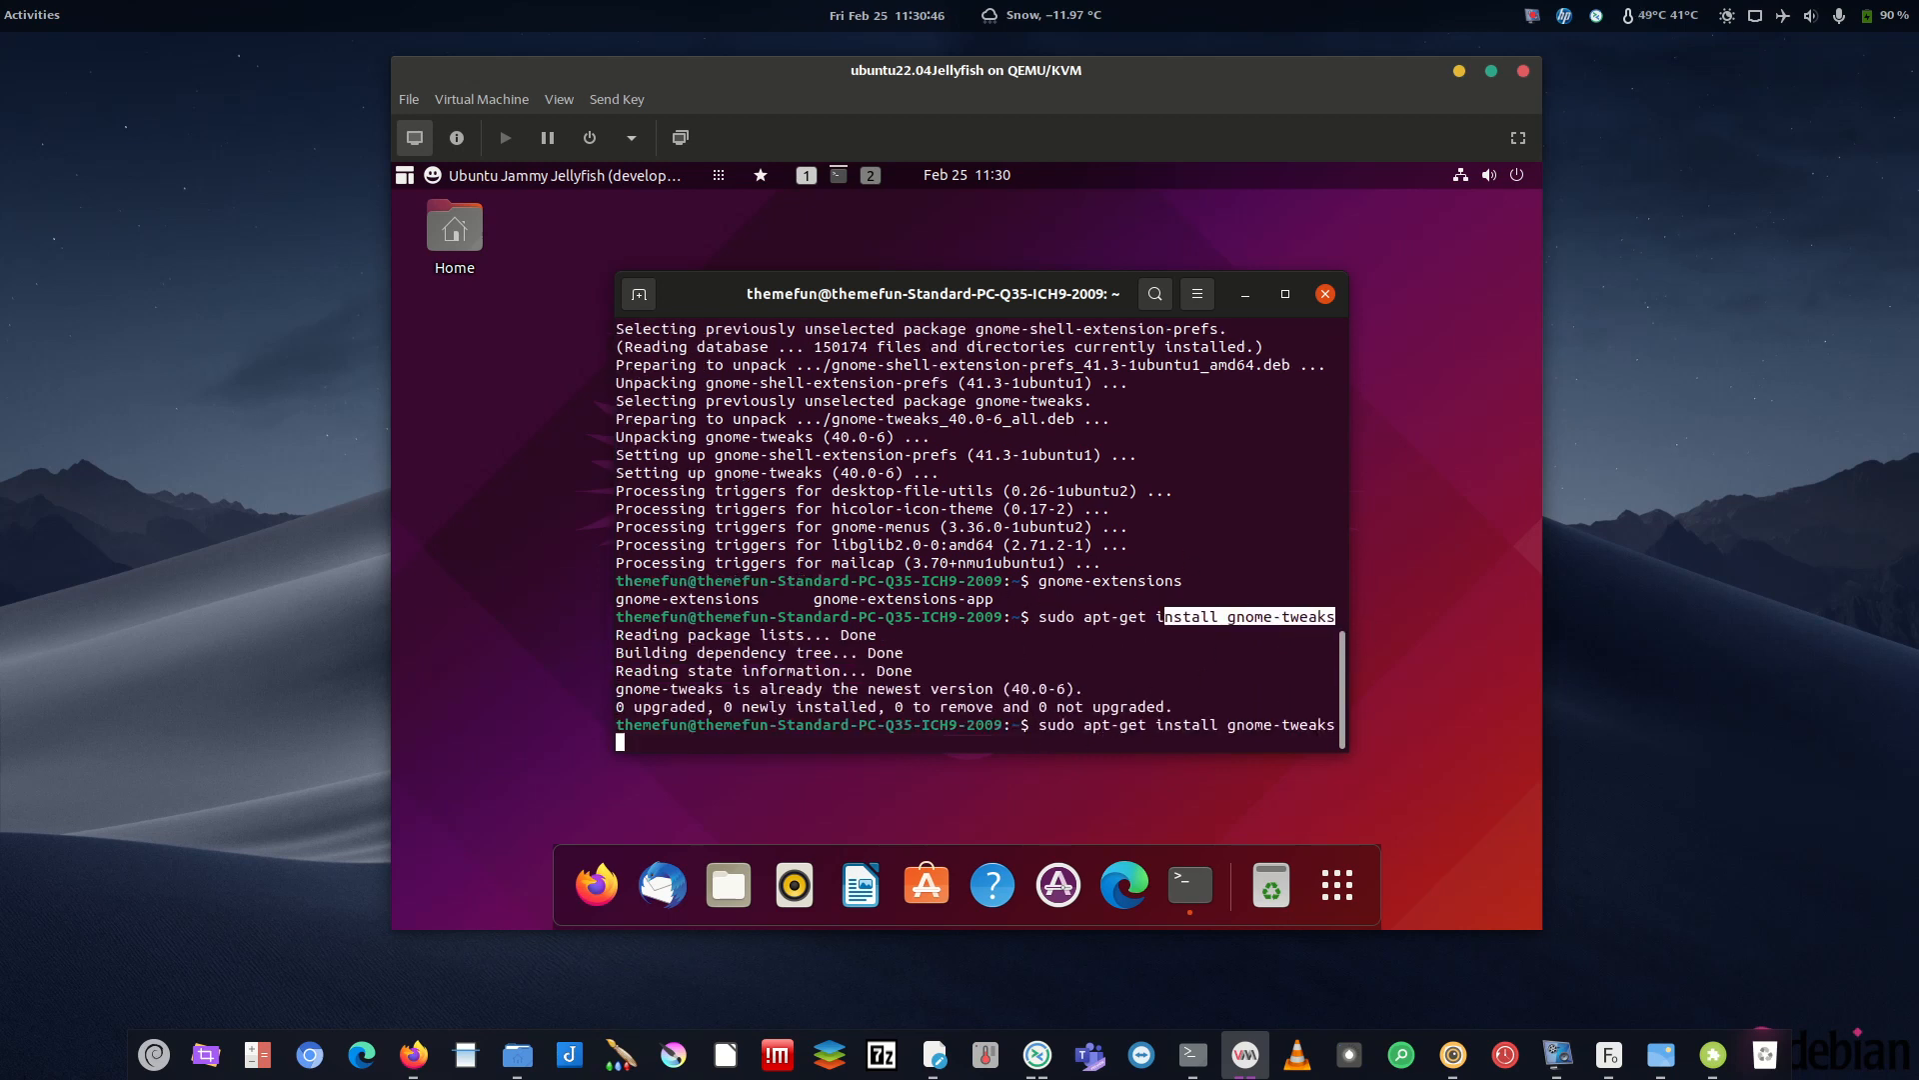
{"action": "key", "text": "Up"}
{"action": "key", "text": "Down"}
{"action": "key", "text": "Down"}
{"action": "type", "text": "gnome"}
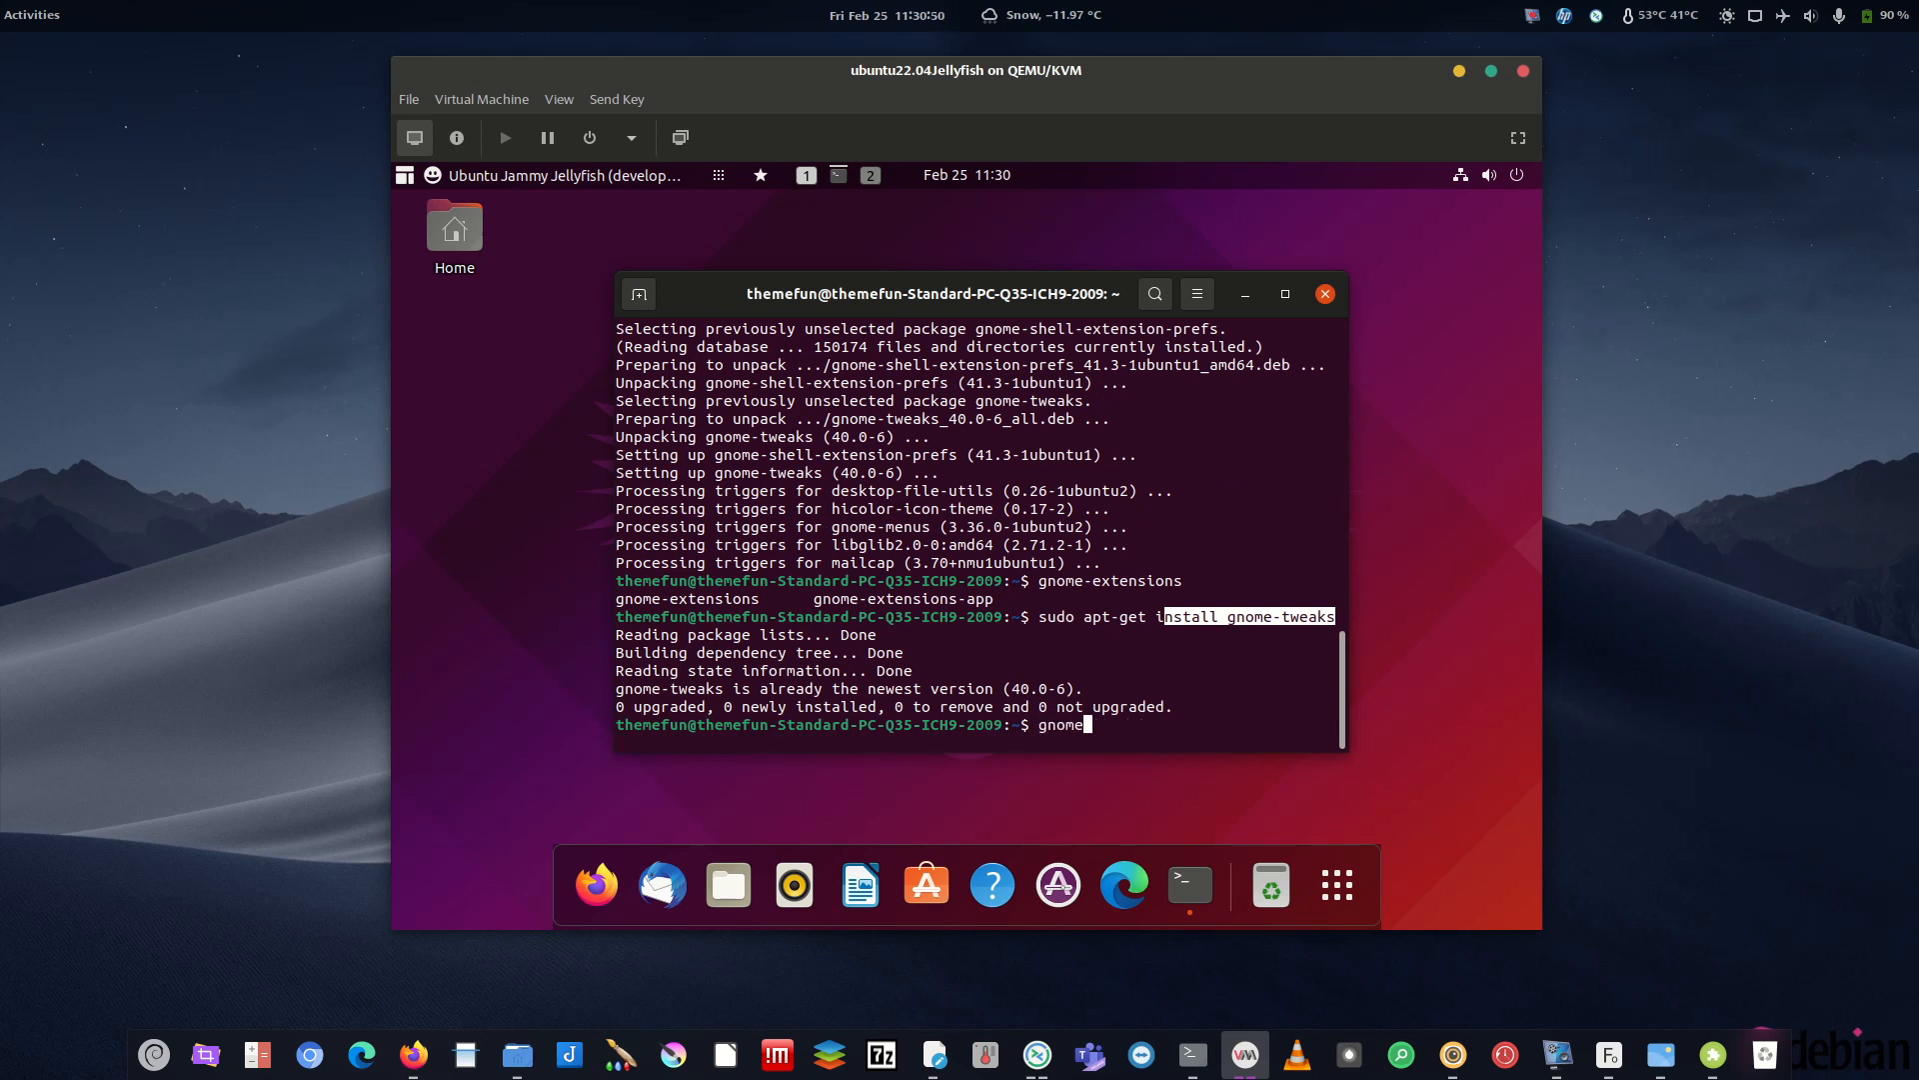
{"action": "type", "text": "-ex"}
{"action": "key", "text": "Tab"}
{"action": "type", "text": "-a"}
{"action": "key", "text": "Tab"}
{"action": "key", "text": "Return"}
{"action": "left_click_drag", "start_coordinate": [854, 209], "coordinate": [995, 266]}
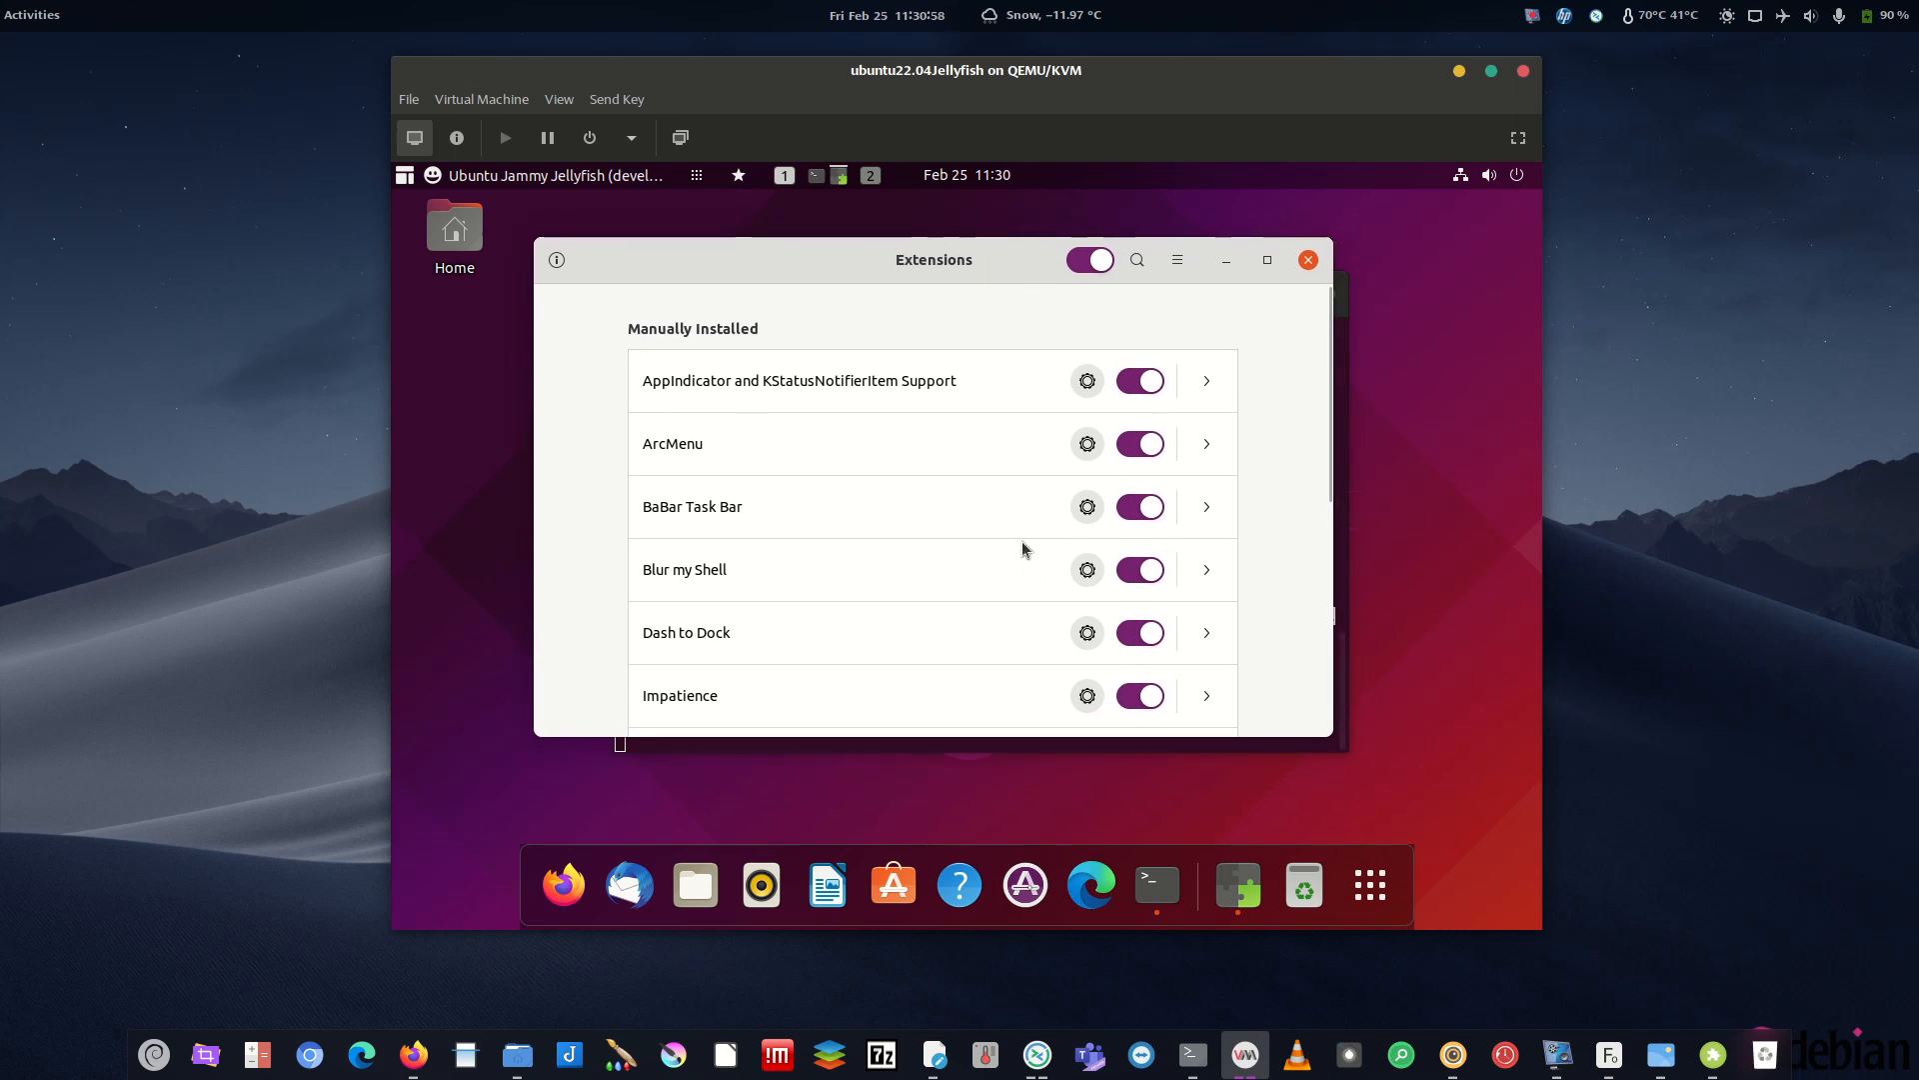
- Copy the gnome-tweaks install command from the guest terminal
{"action": "left_click_drag", "start_coordinate": [896, 248], "coordinate": [951, 201]}
{"action": "left_click", "coordinate": [1061, 705]}
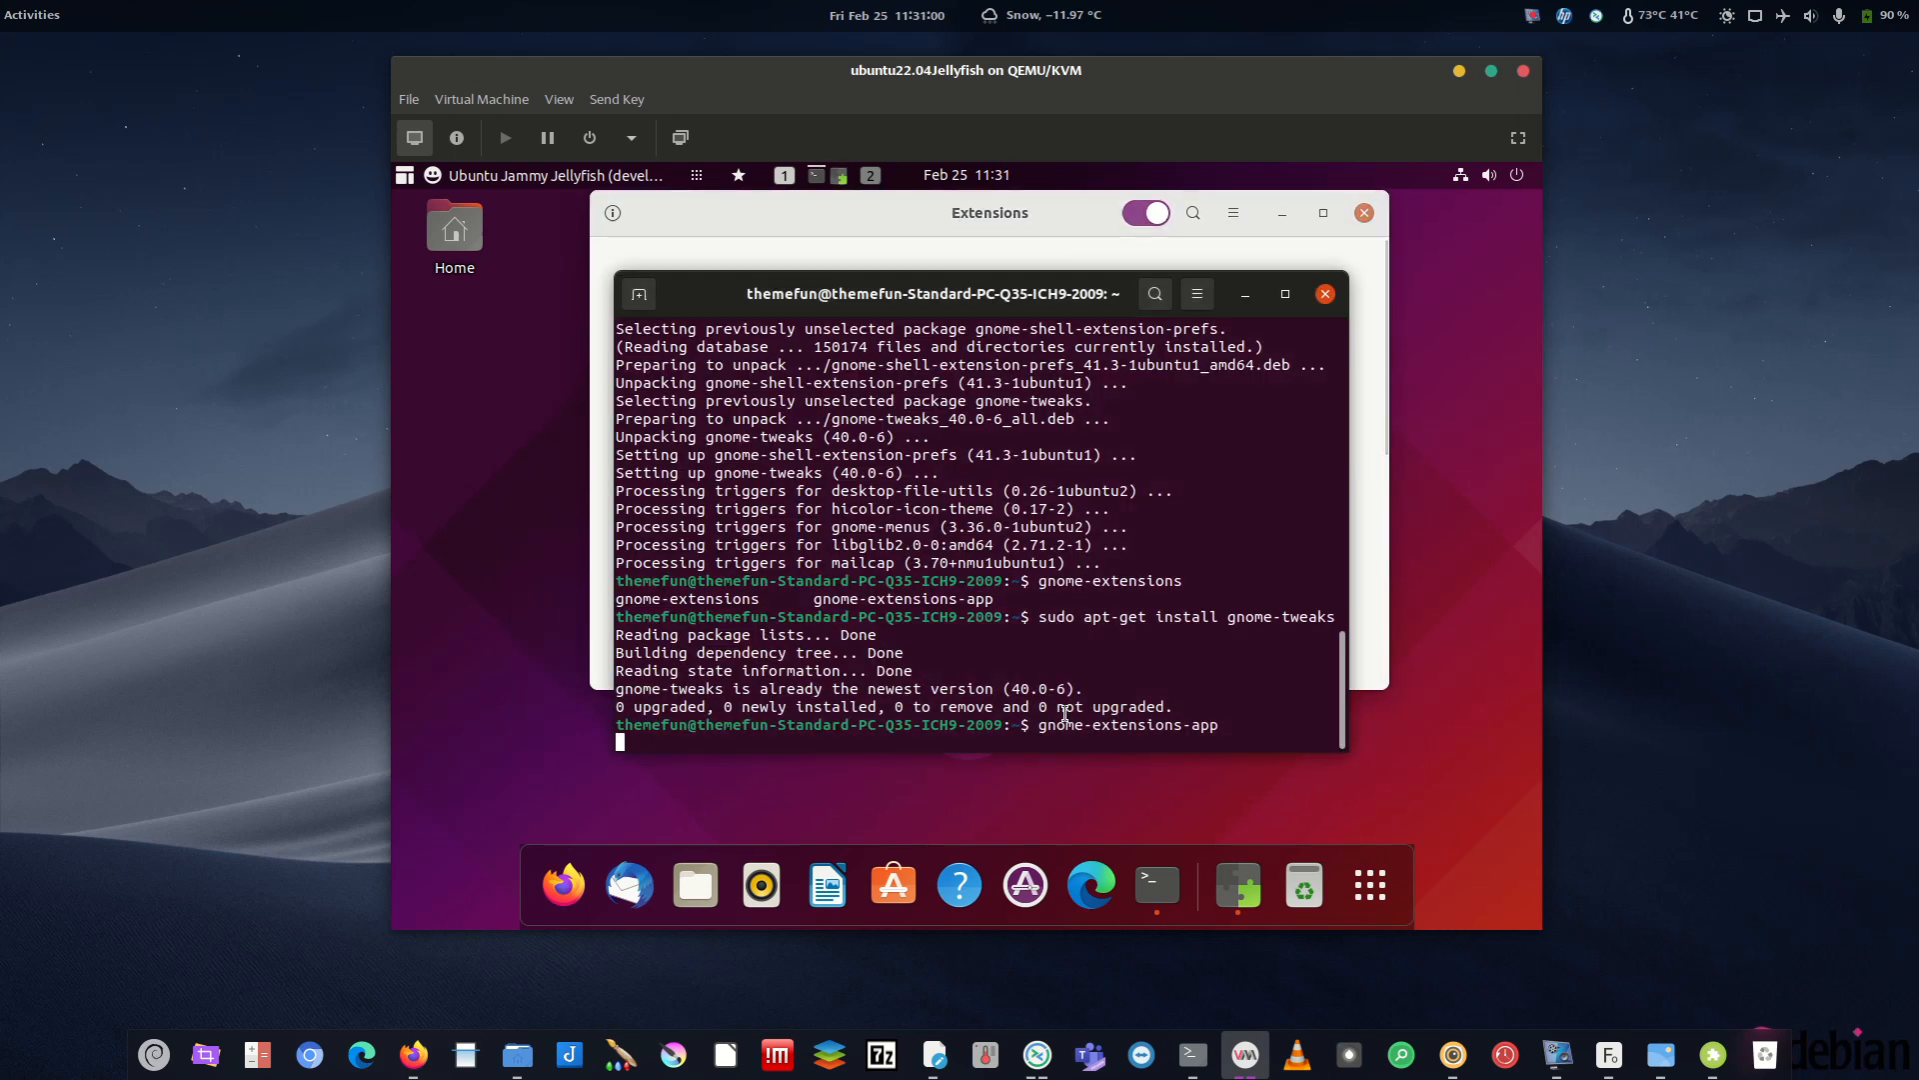
{"action": "left_click_drag", "start_coordinate": [1216, 724], "coordinate": [1045, 723]}
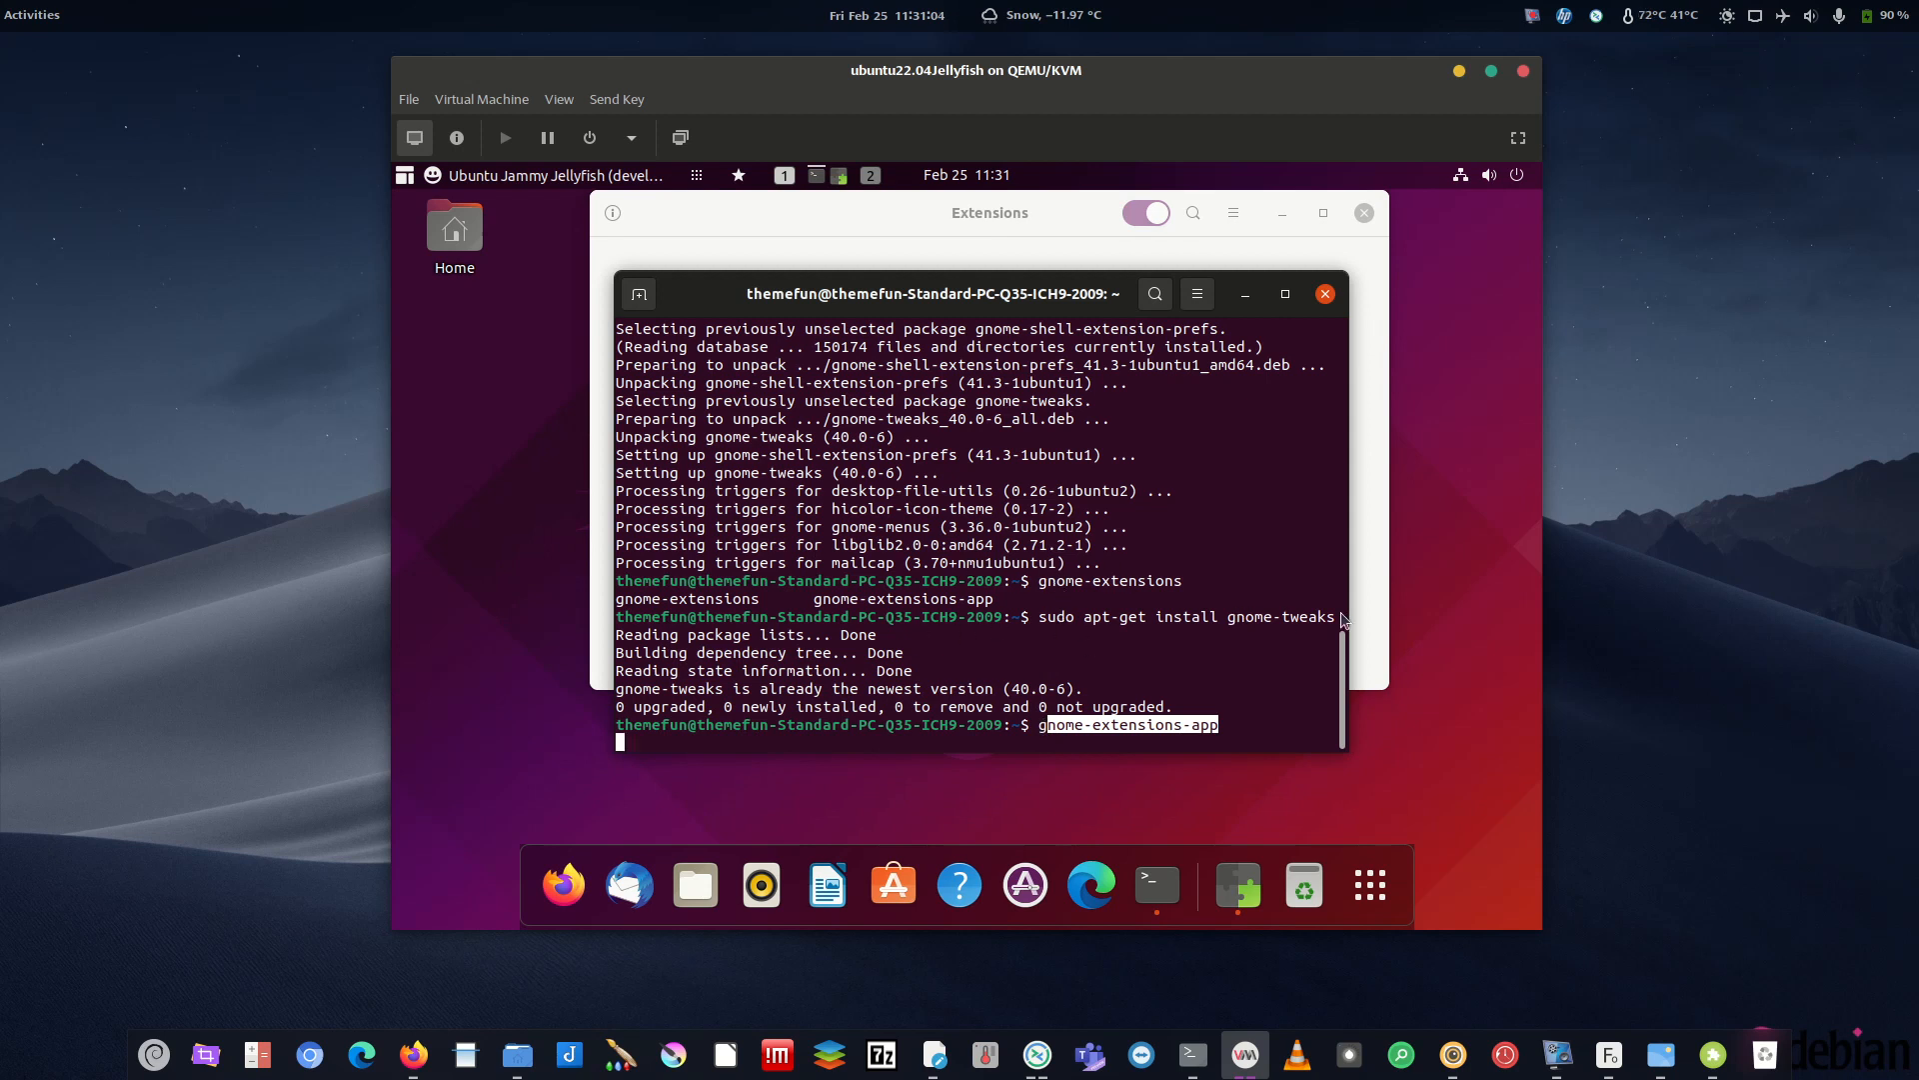
{"action": "left_click_drag", "start_coordinate": [1326, 614], "coordinate": [1046, 621]}
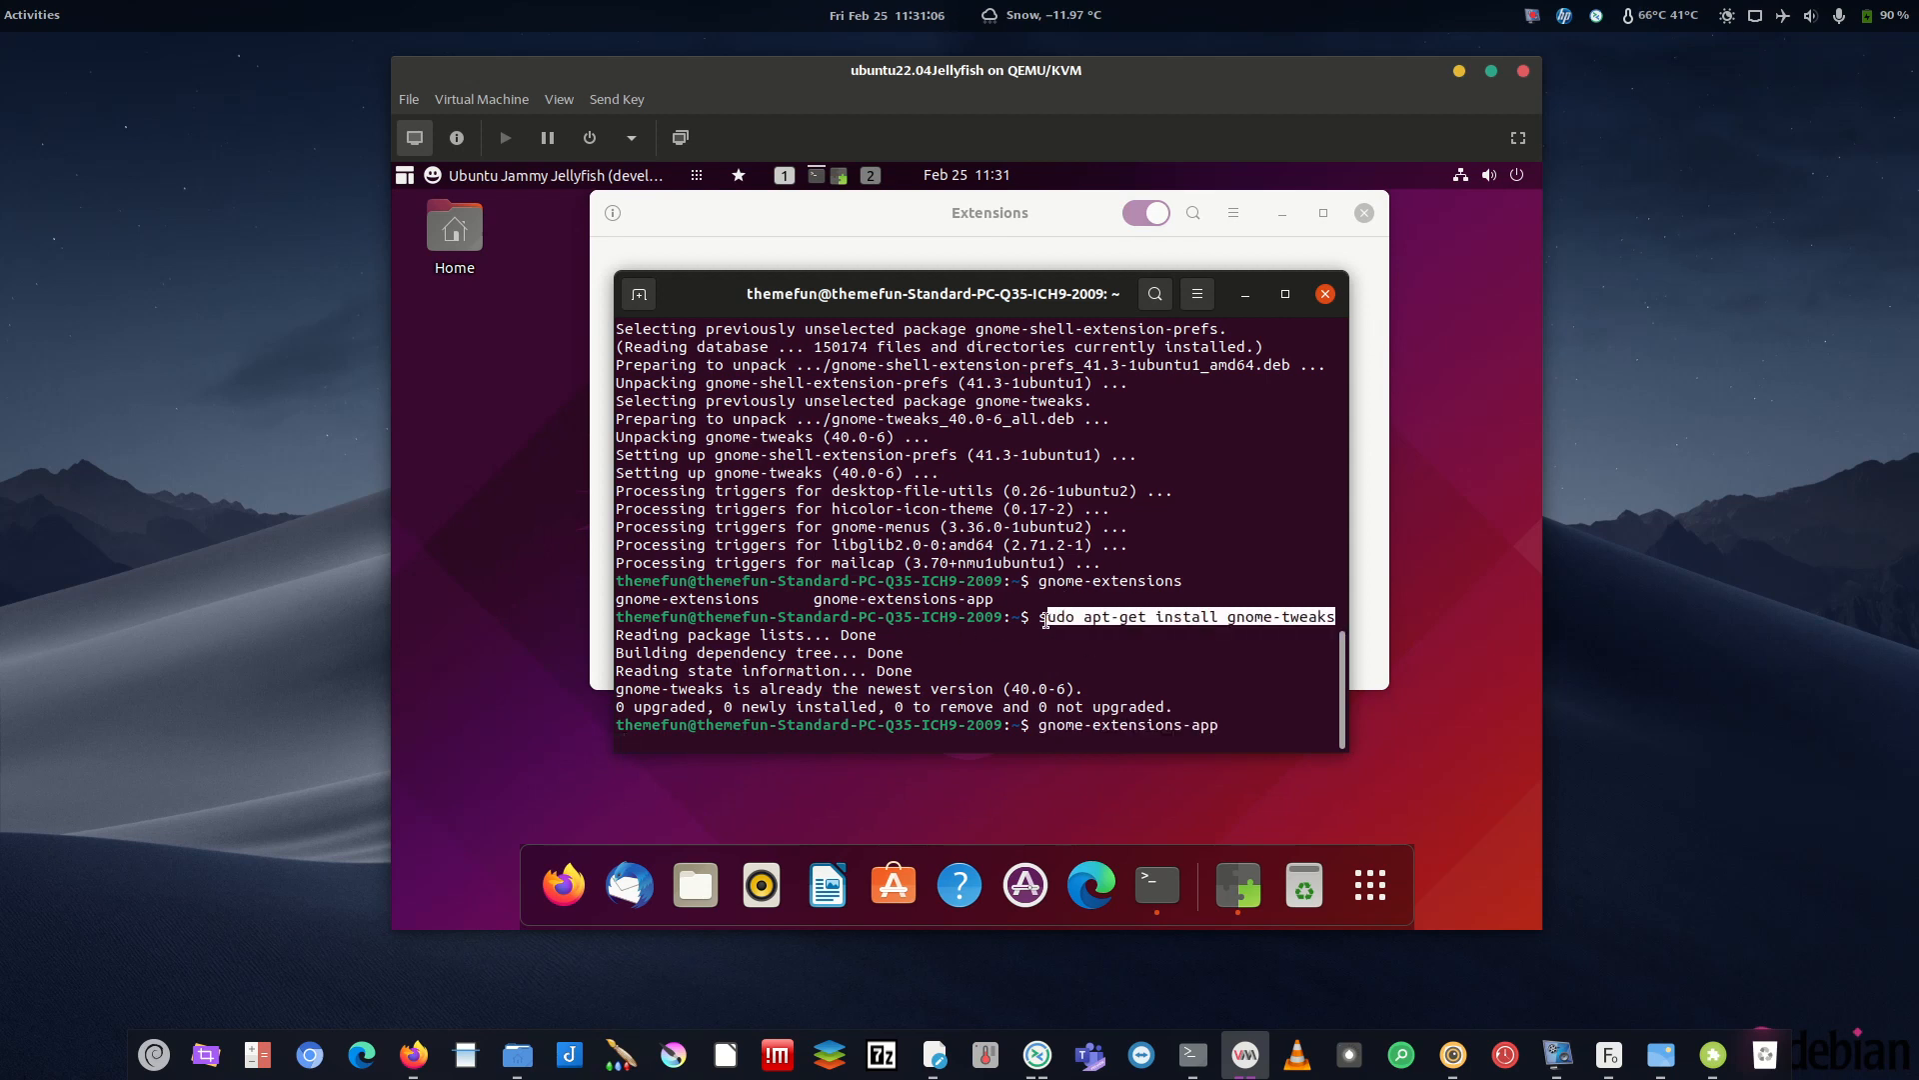
{"action": "right_click", "coordinate": [1141, 636]}
{"action": "left_click", "coordinate": [1200, 629]}
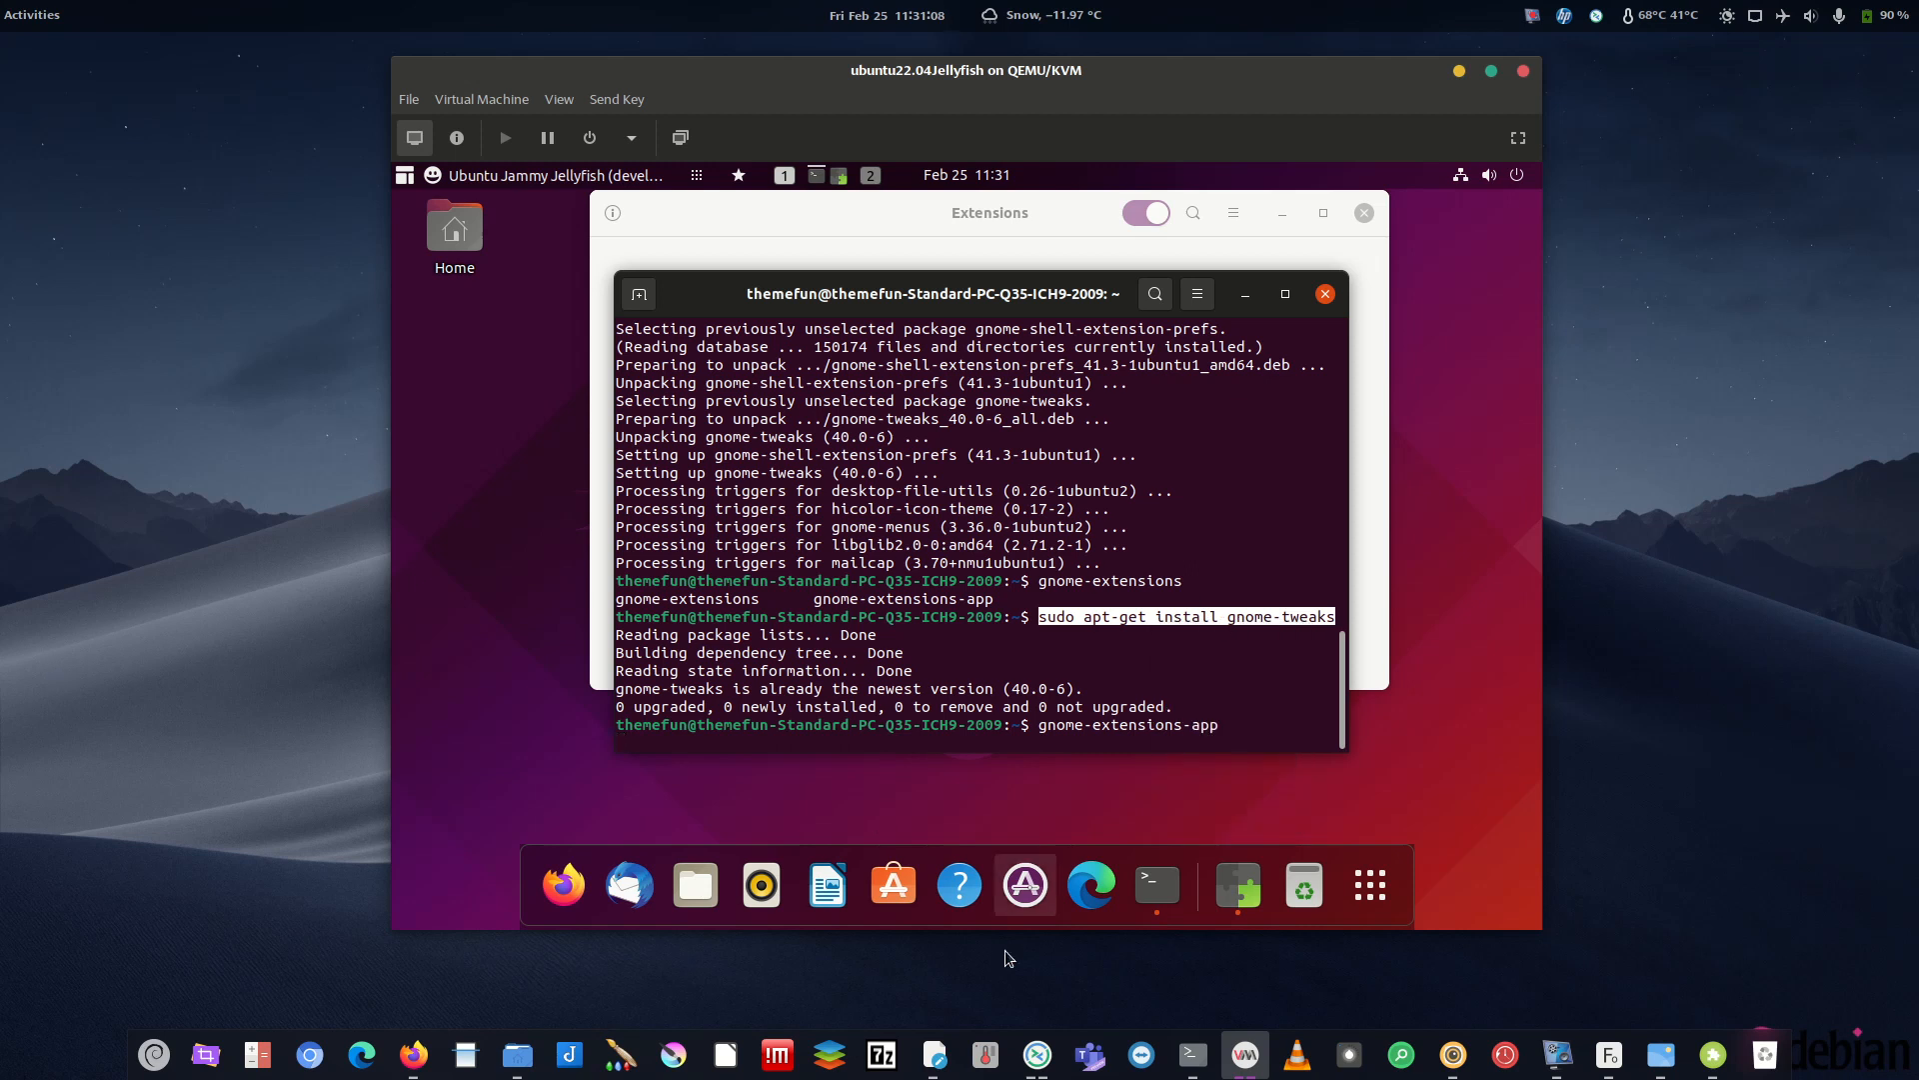
- Review the Extensions list, where Desktop Icons NG and Ubuntu Dock are still enabled
{"action": "left_click", "coordinate": [948, 1066]}
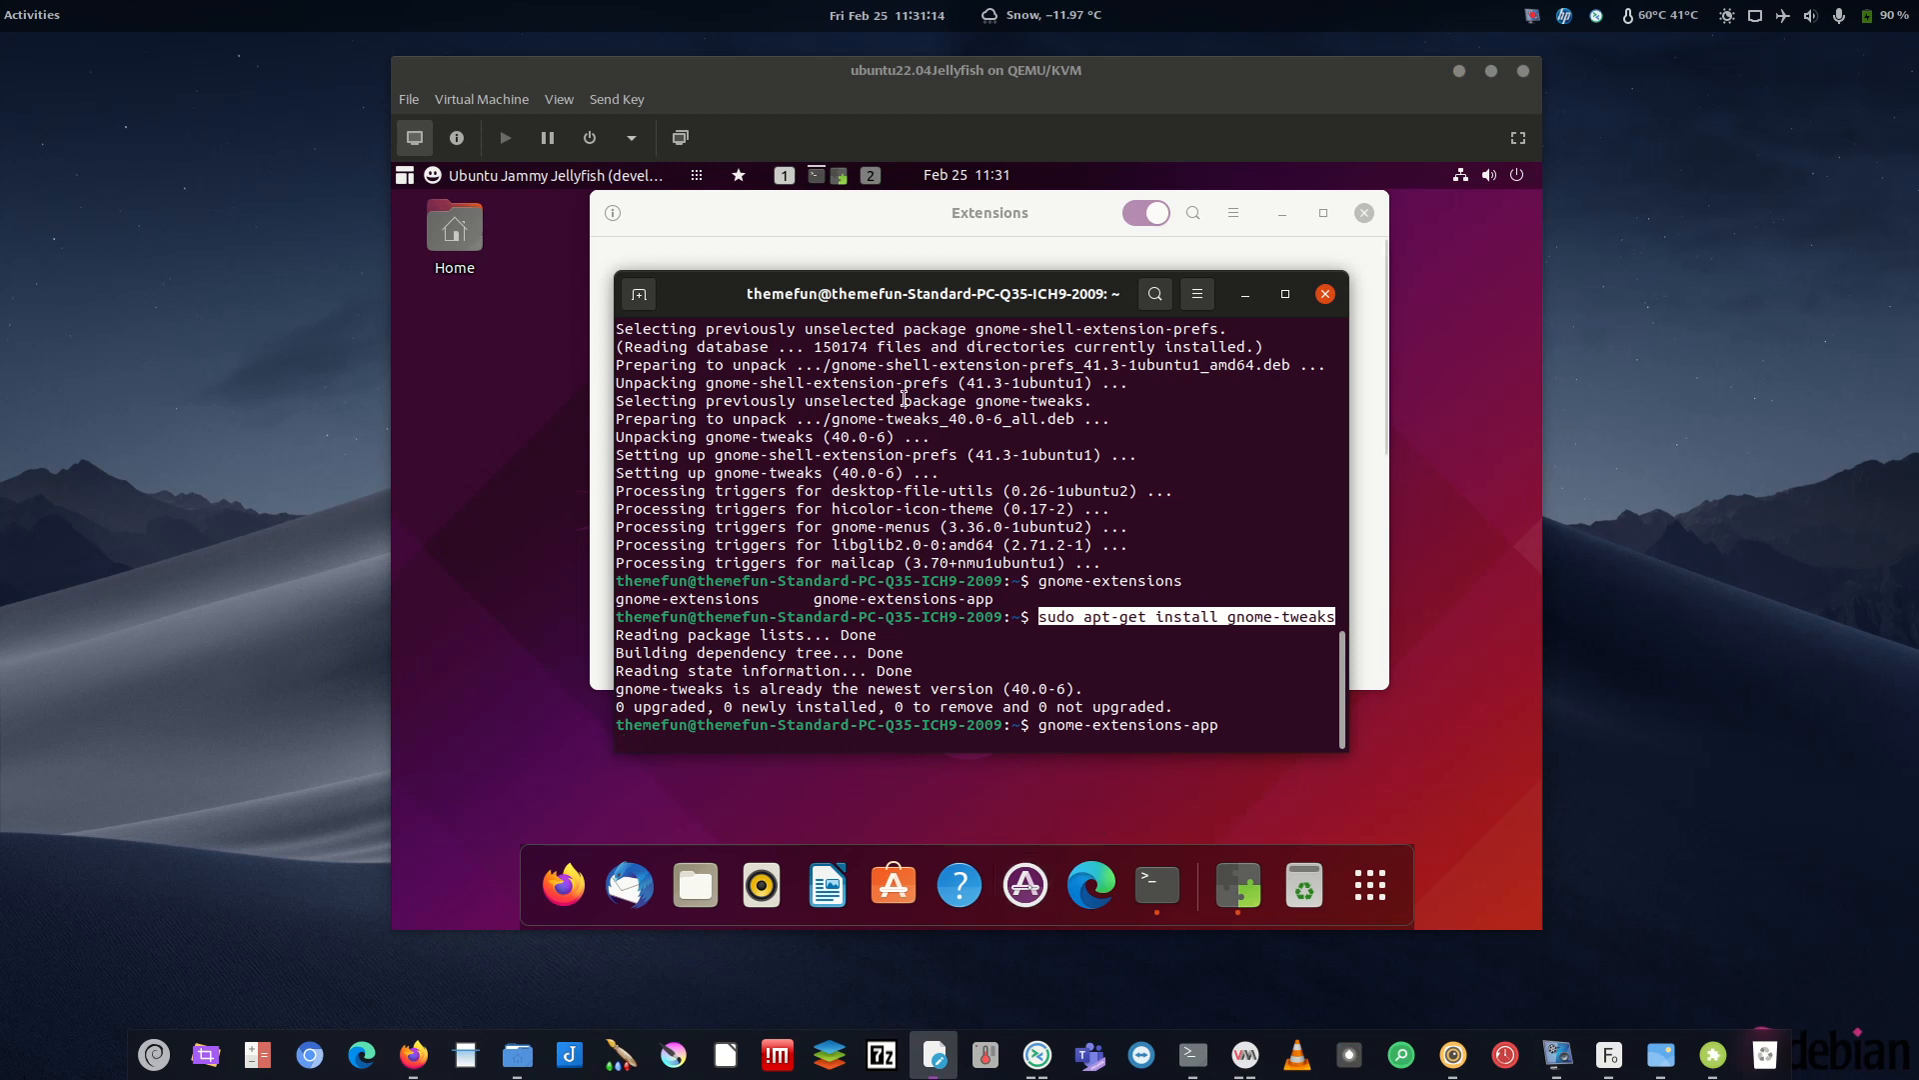
{"action": "left_click", "coordinate": [937, 221]}
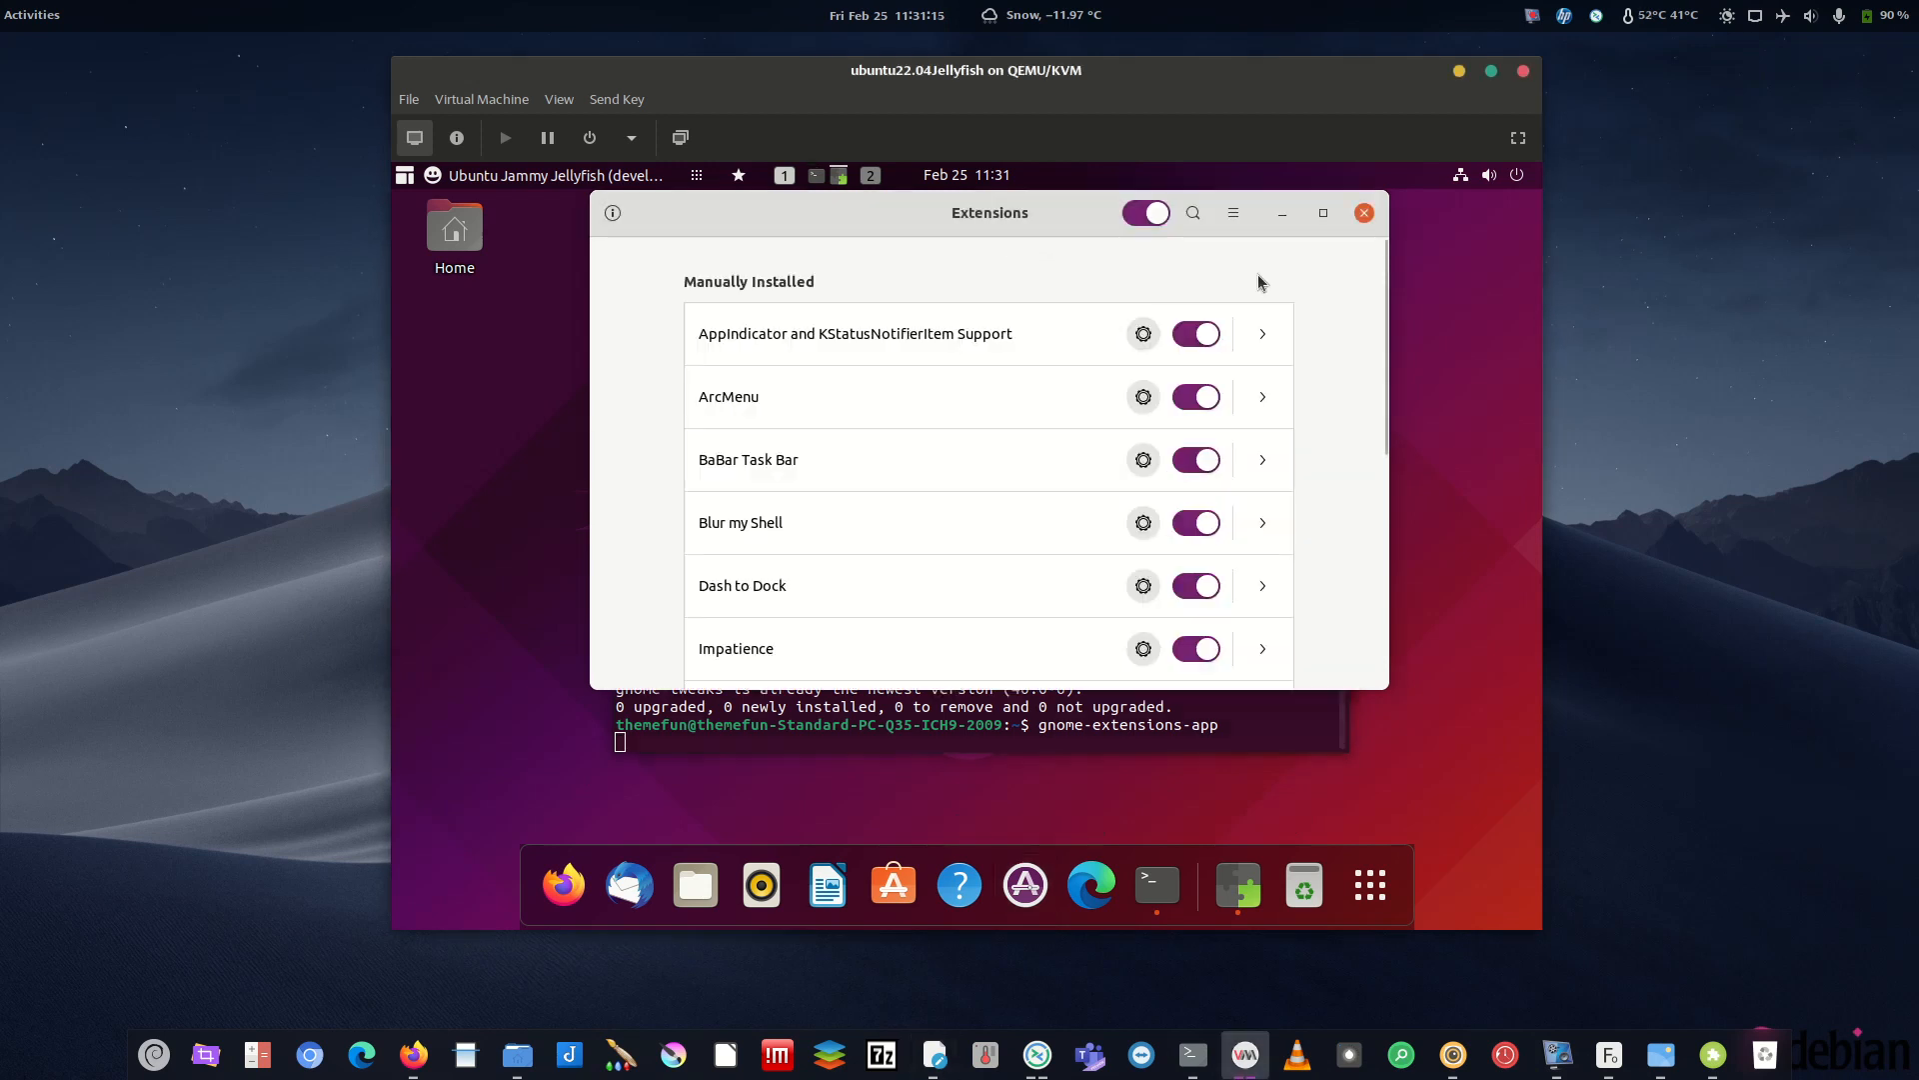
{"action": "left_click", "coordinate": [1040, 718]}
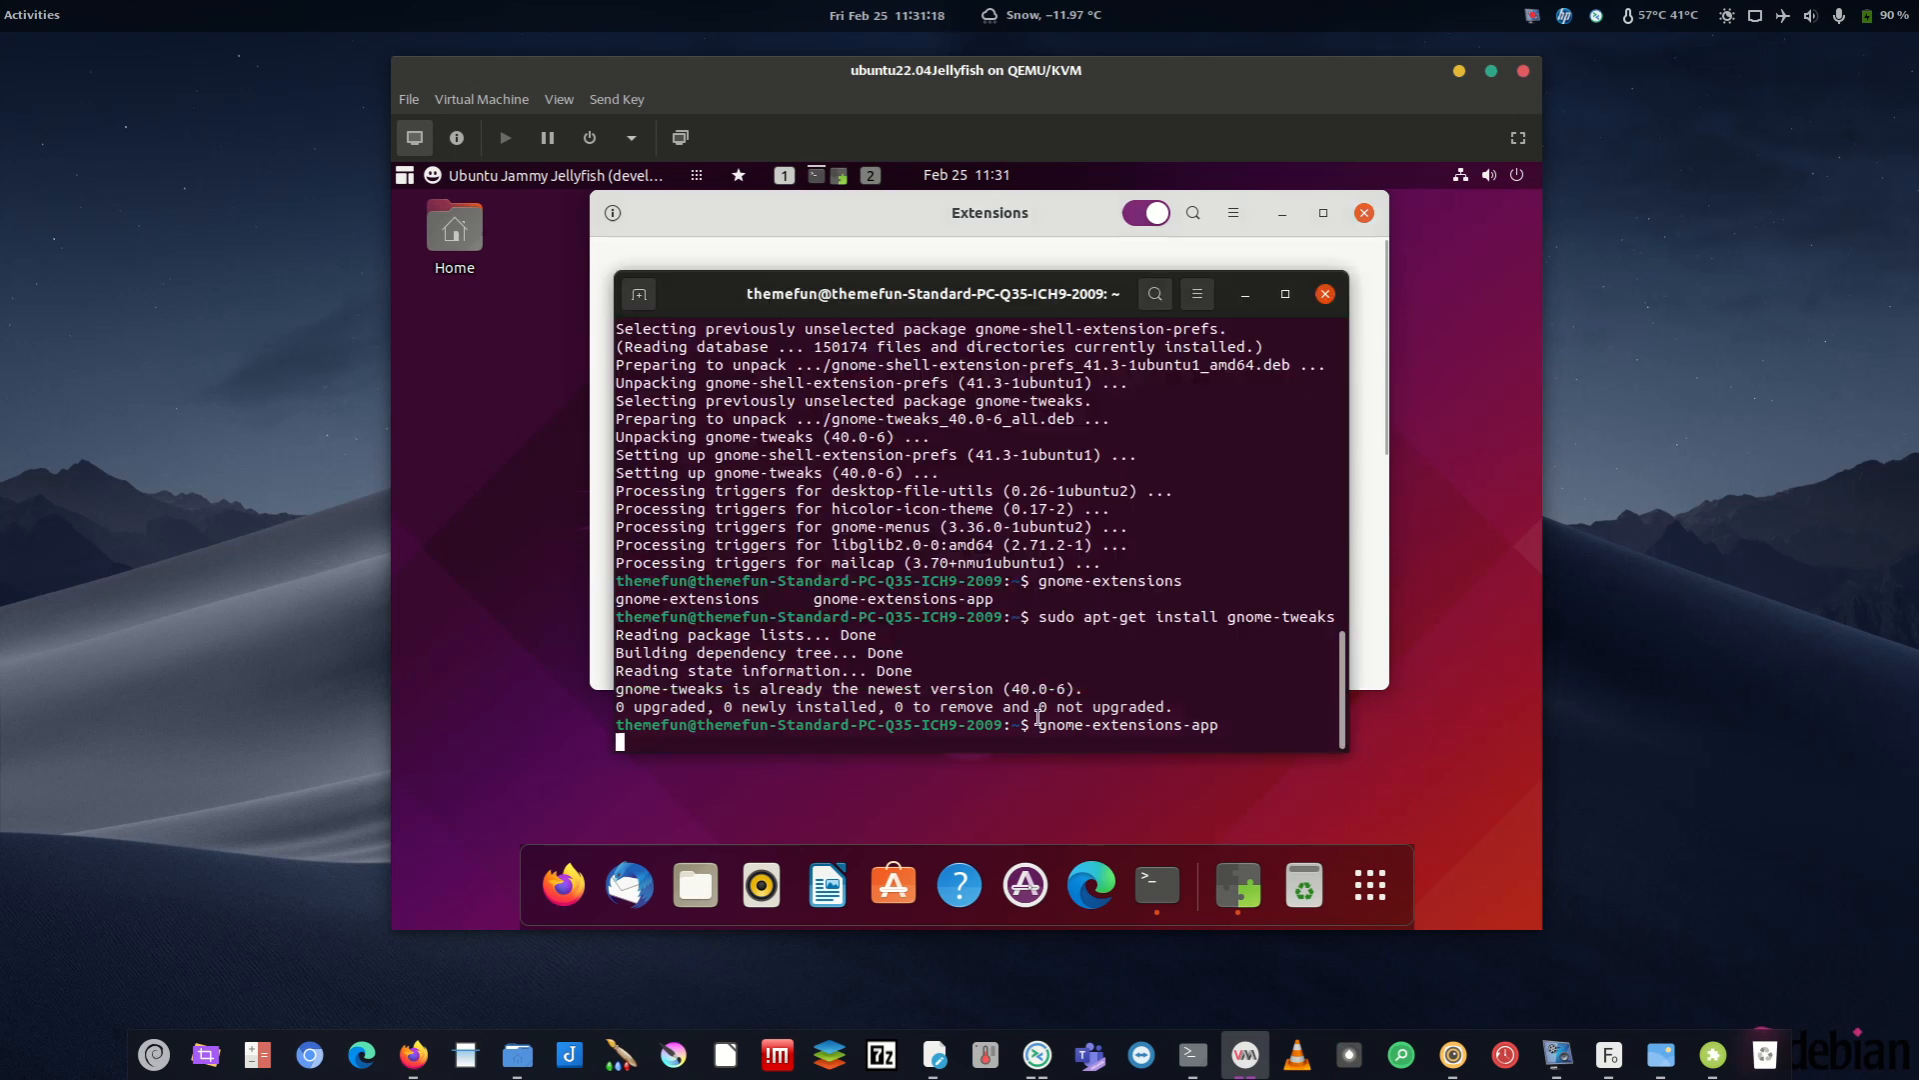
{"action": "left_click", "coordinate": [971, 210]}
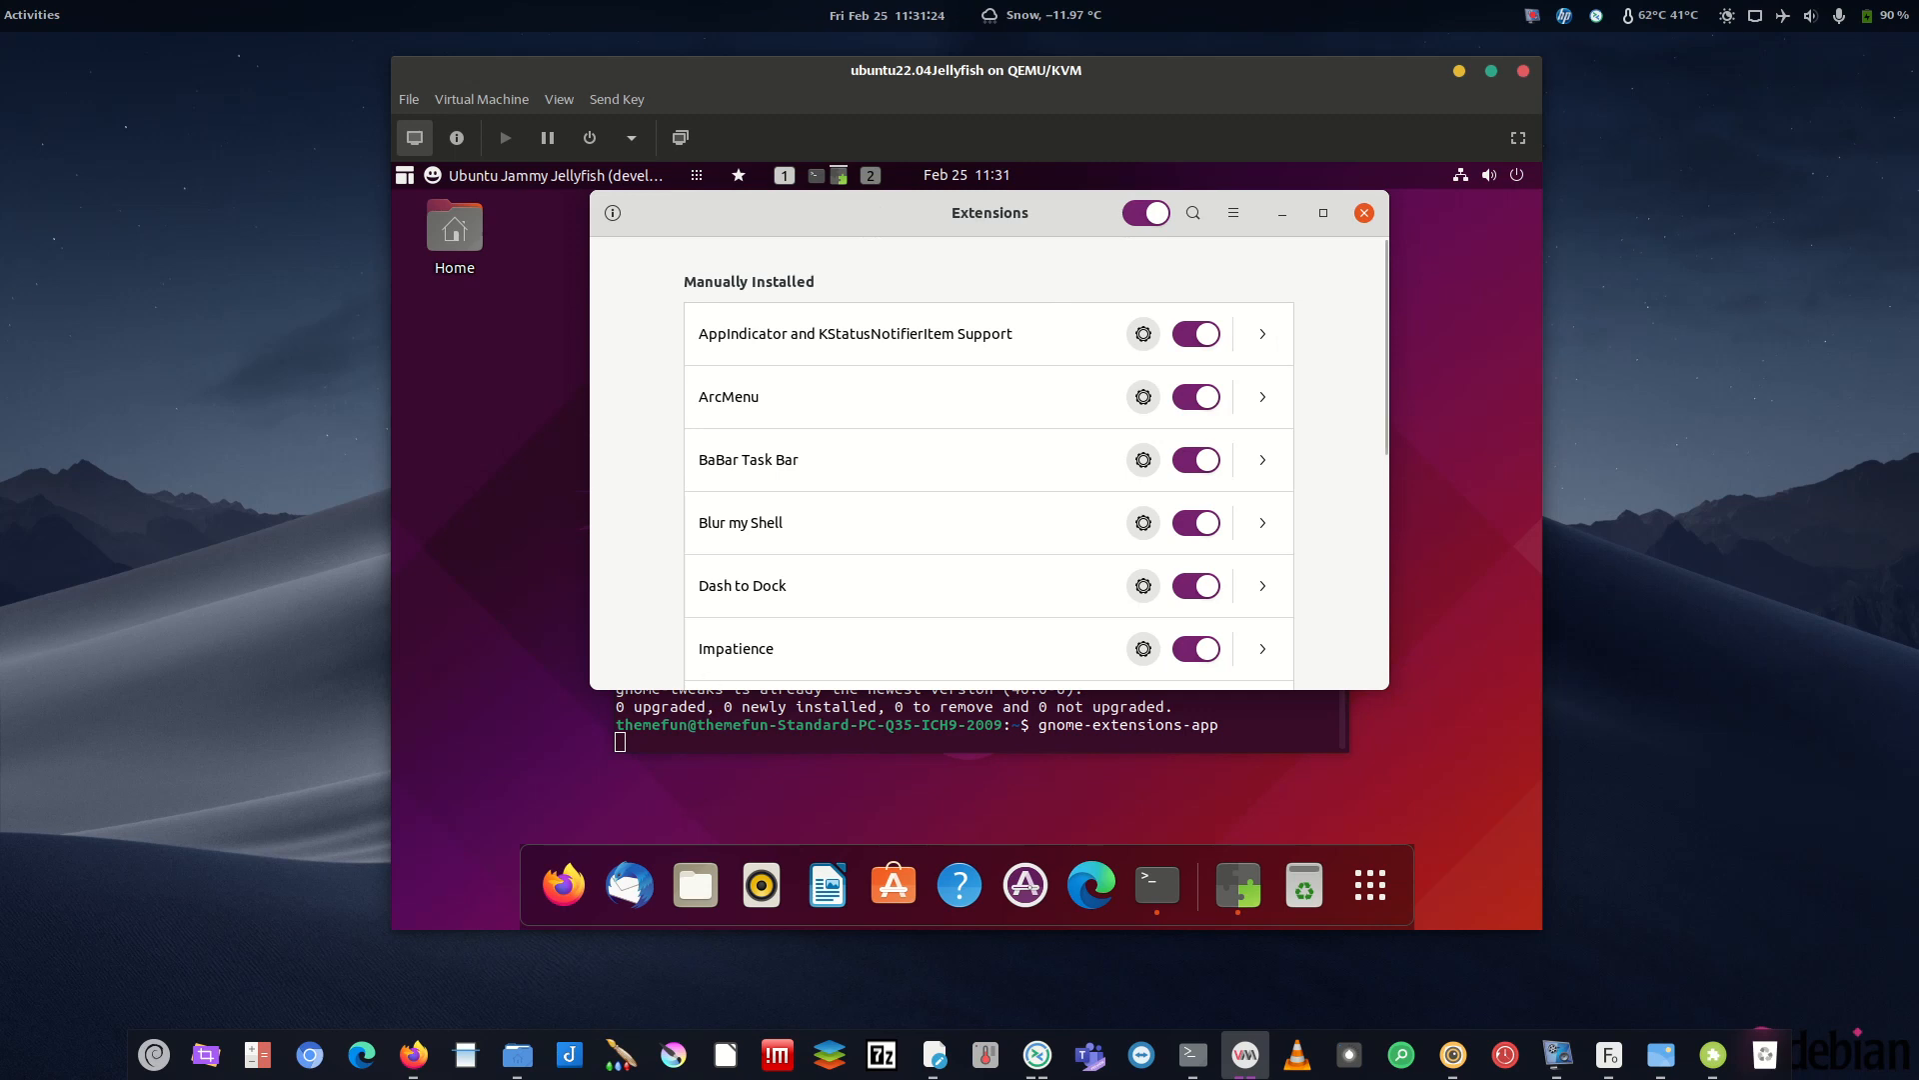
{"action": "left_click", "coordinate": [1713, 1054]}
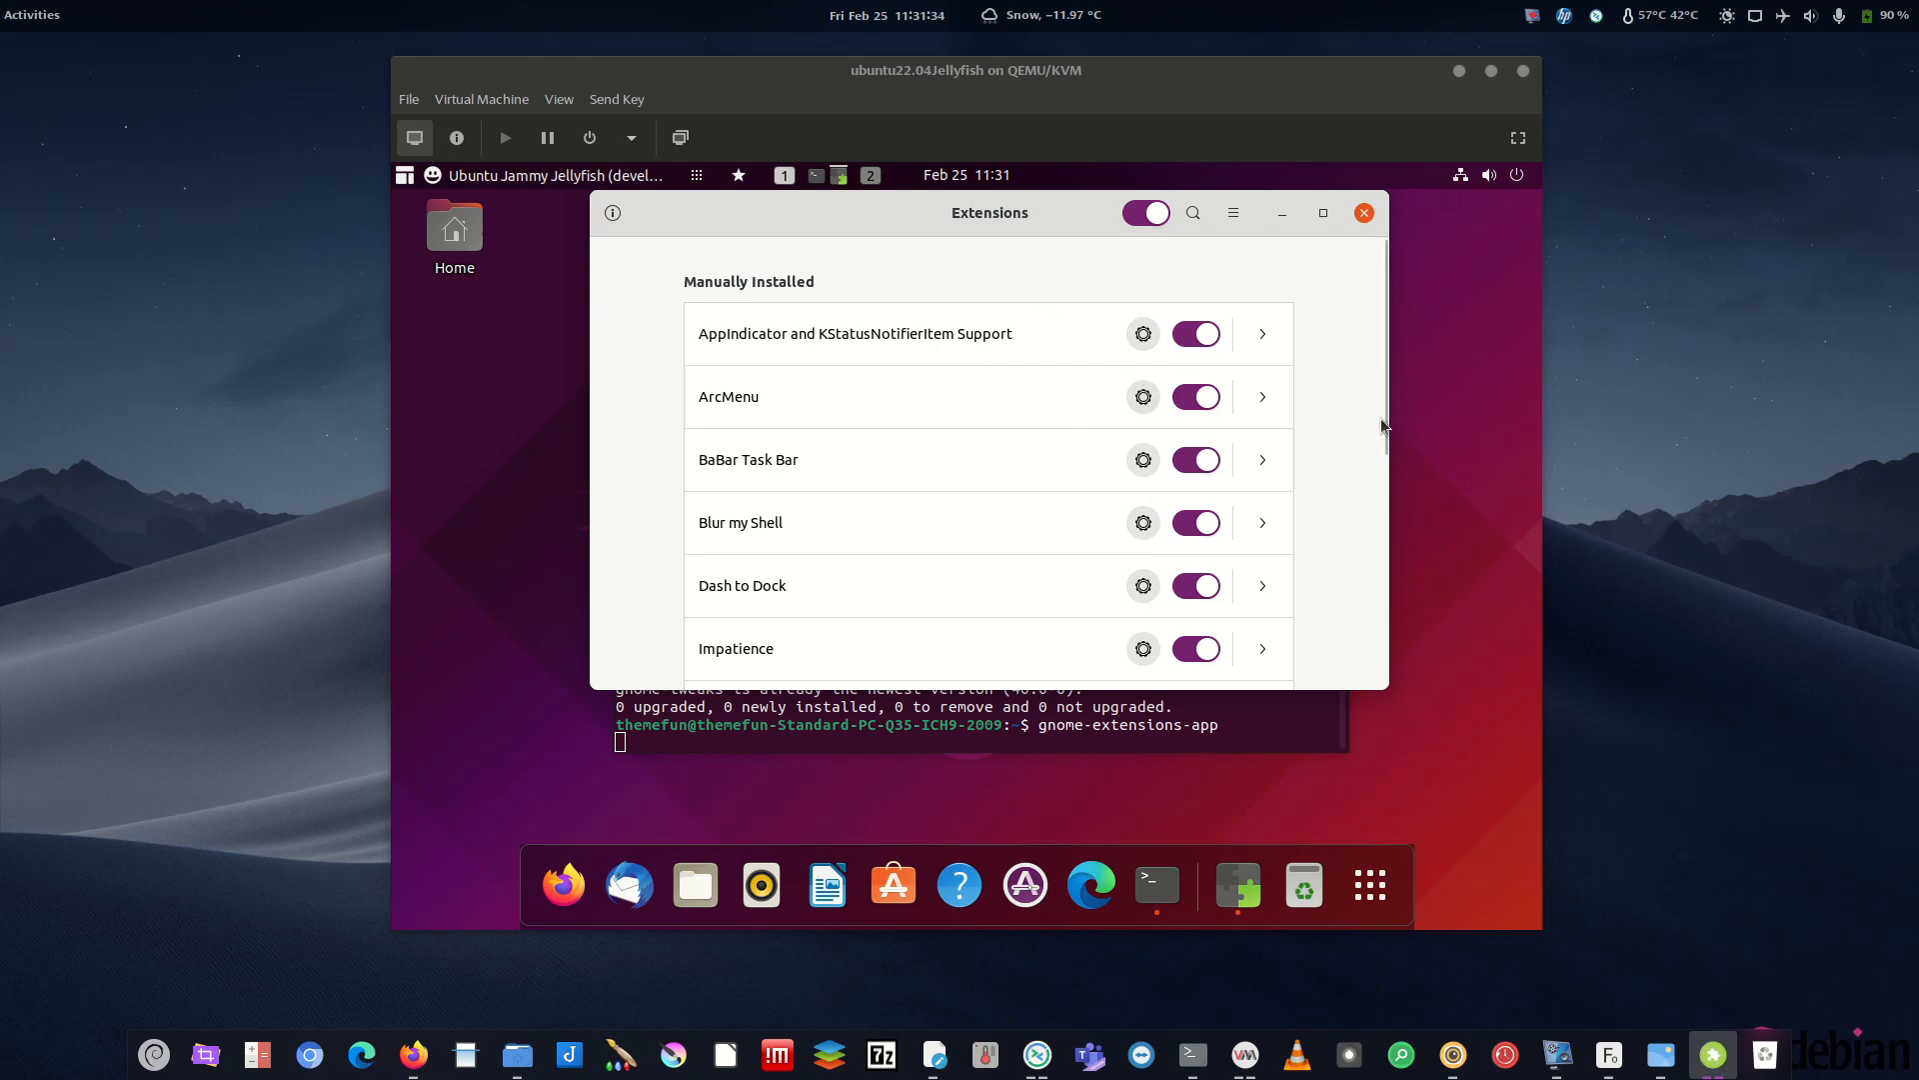
{"action": "left_click_drag", "start_coordinate": [1382, 426], "coordinate": [1384, 634]}
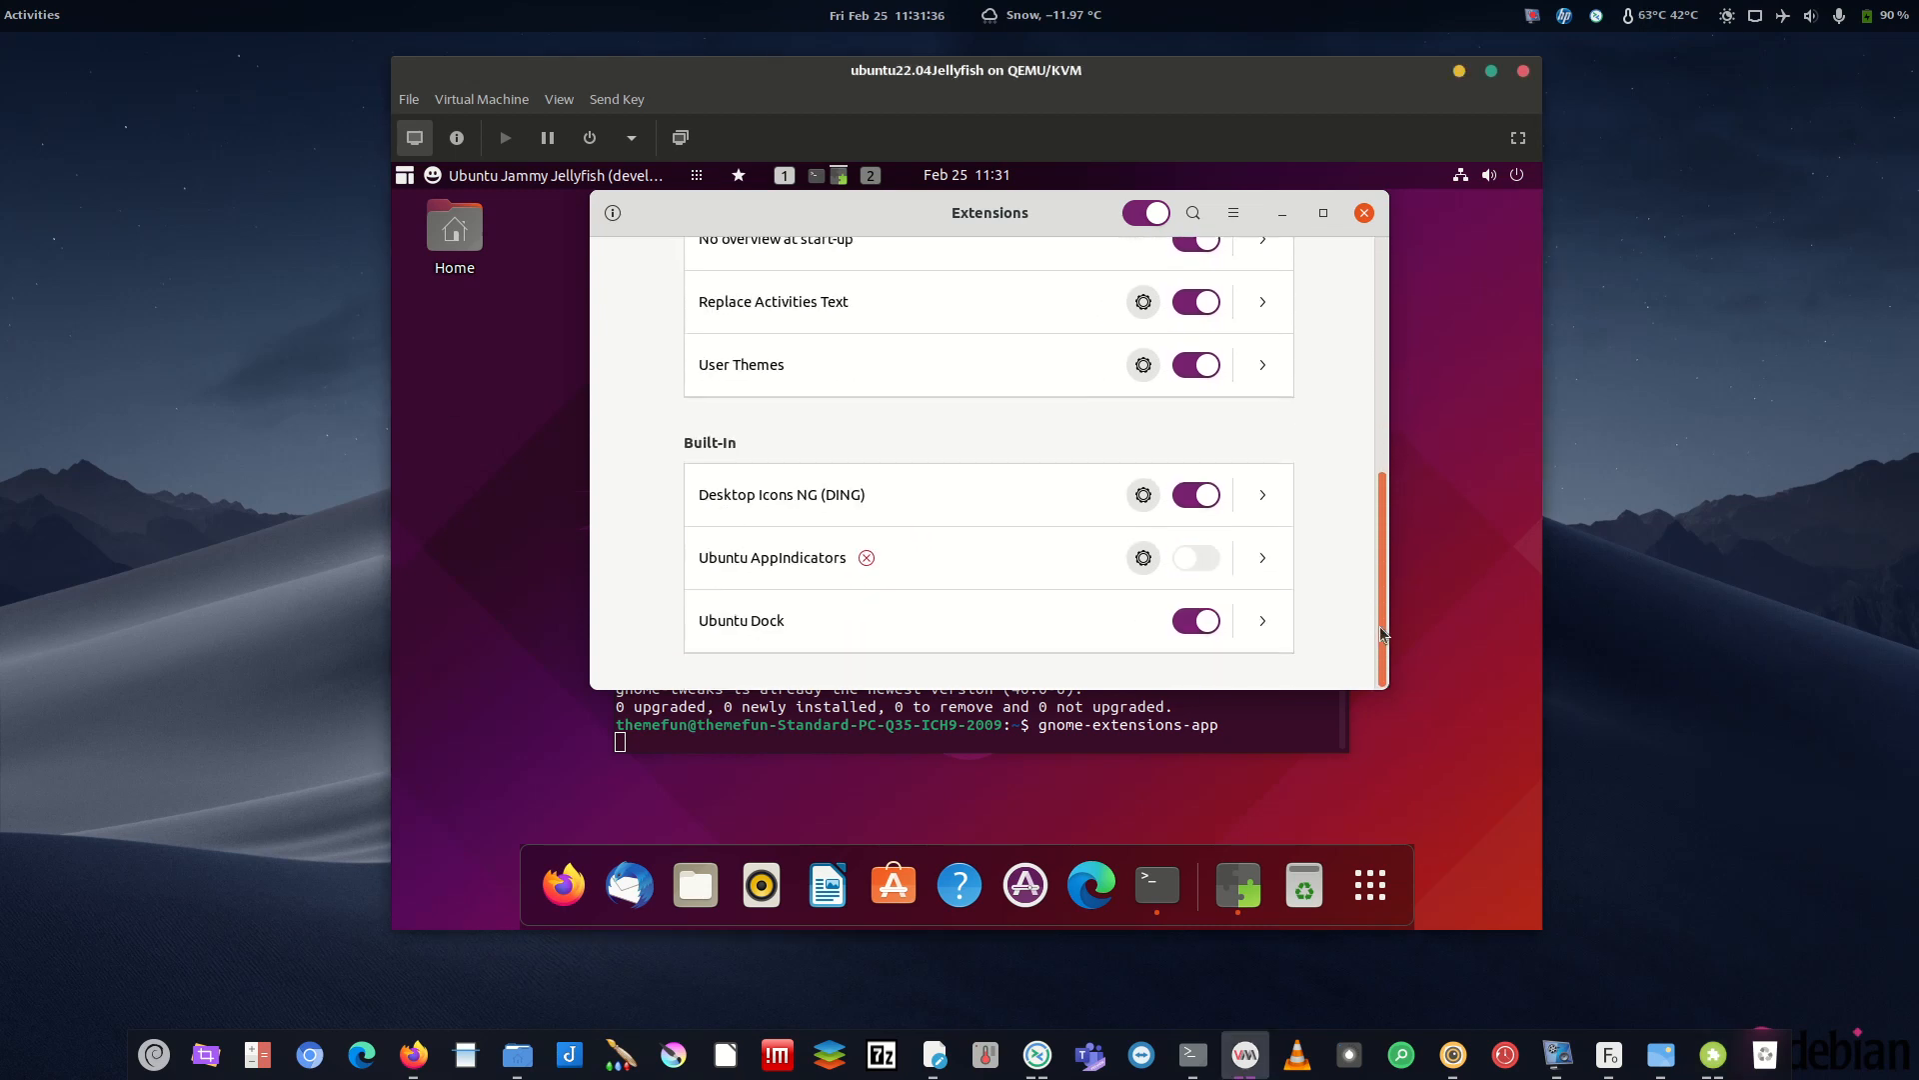
{"action": "left_click", "coordinate": [1383, 290]}
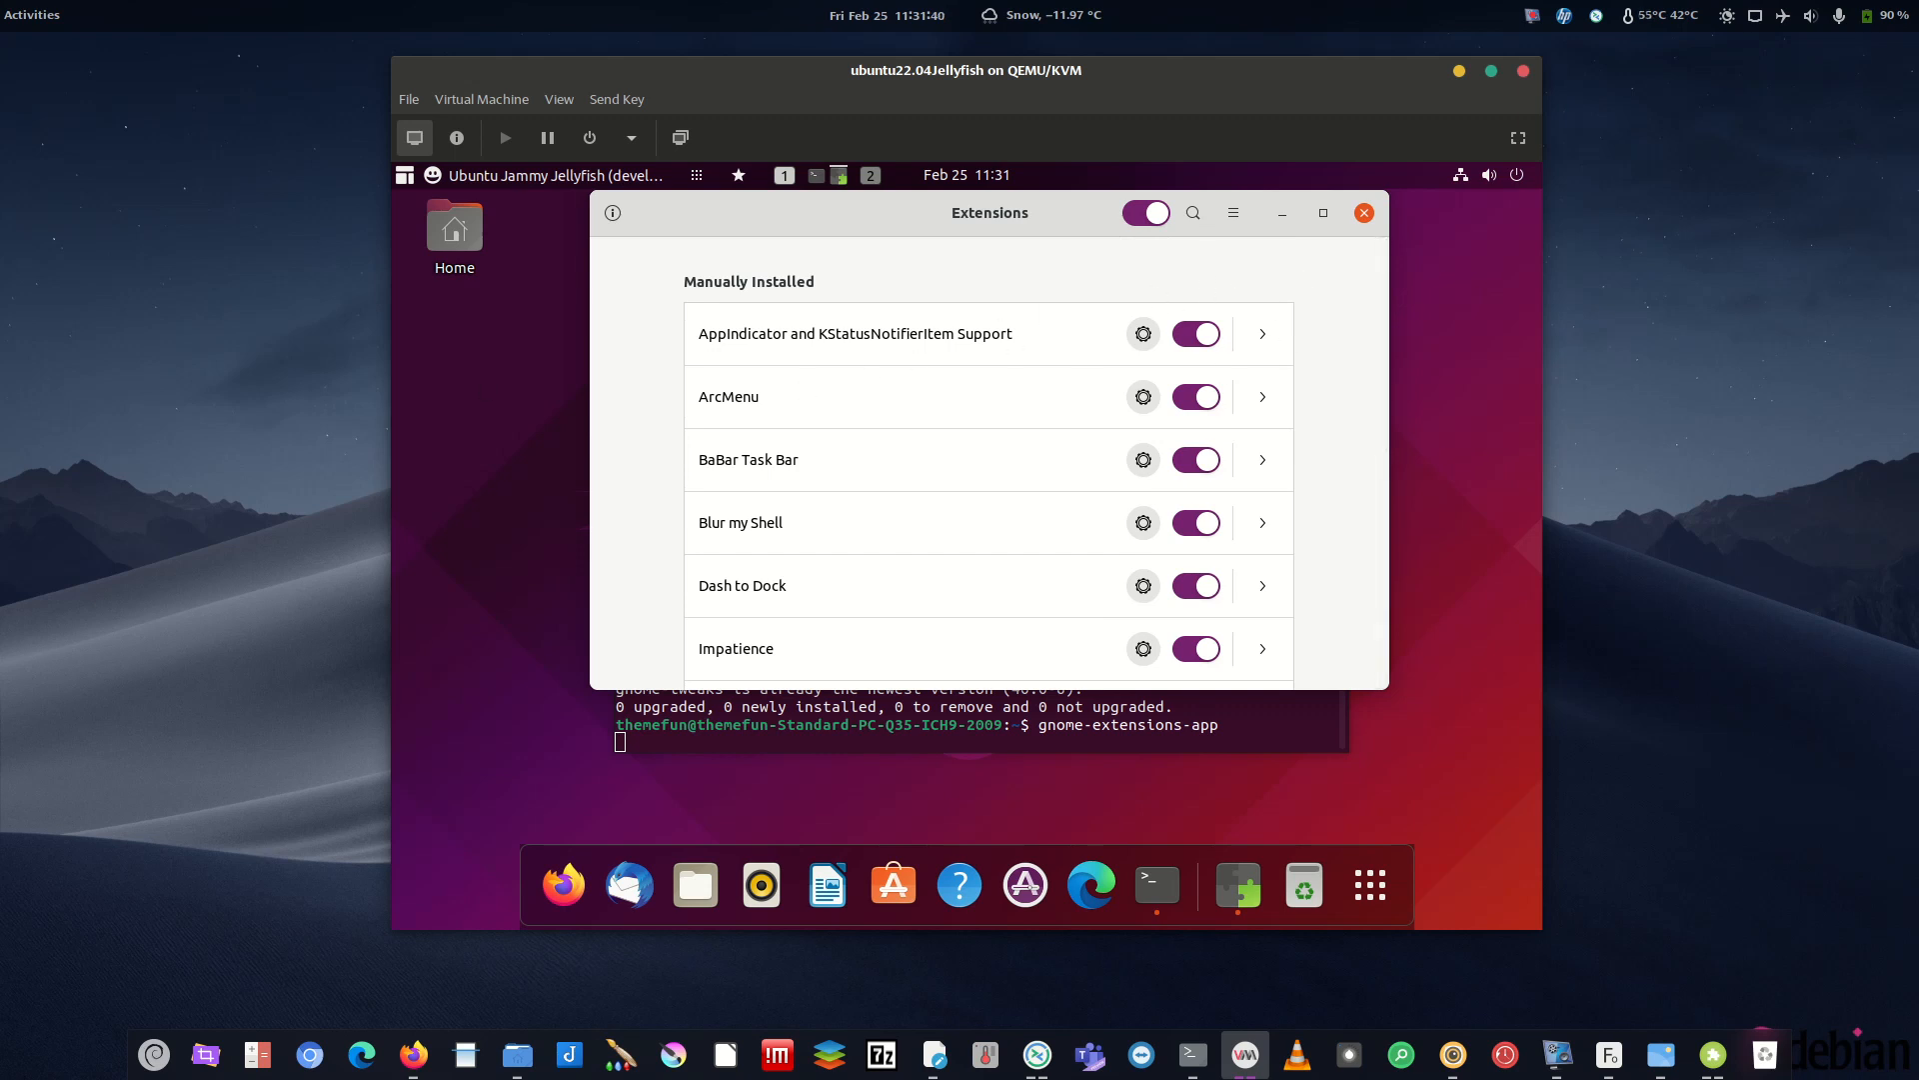
{"action": "key", "text": "alt+Tab"}
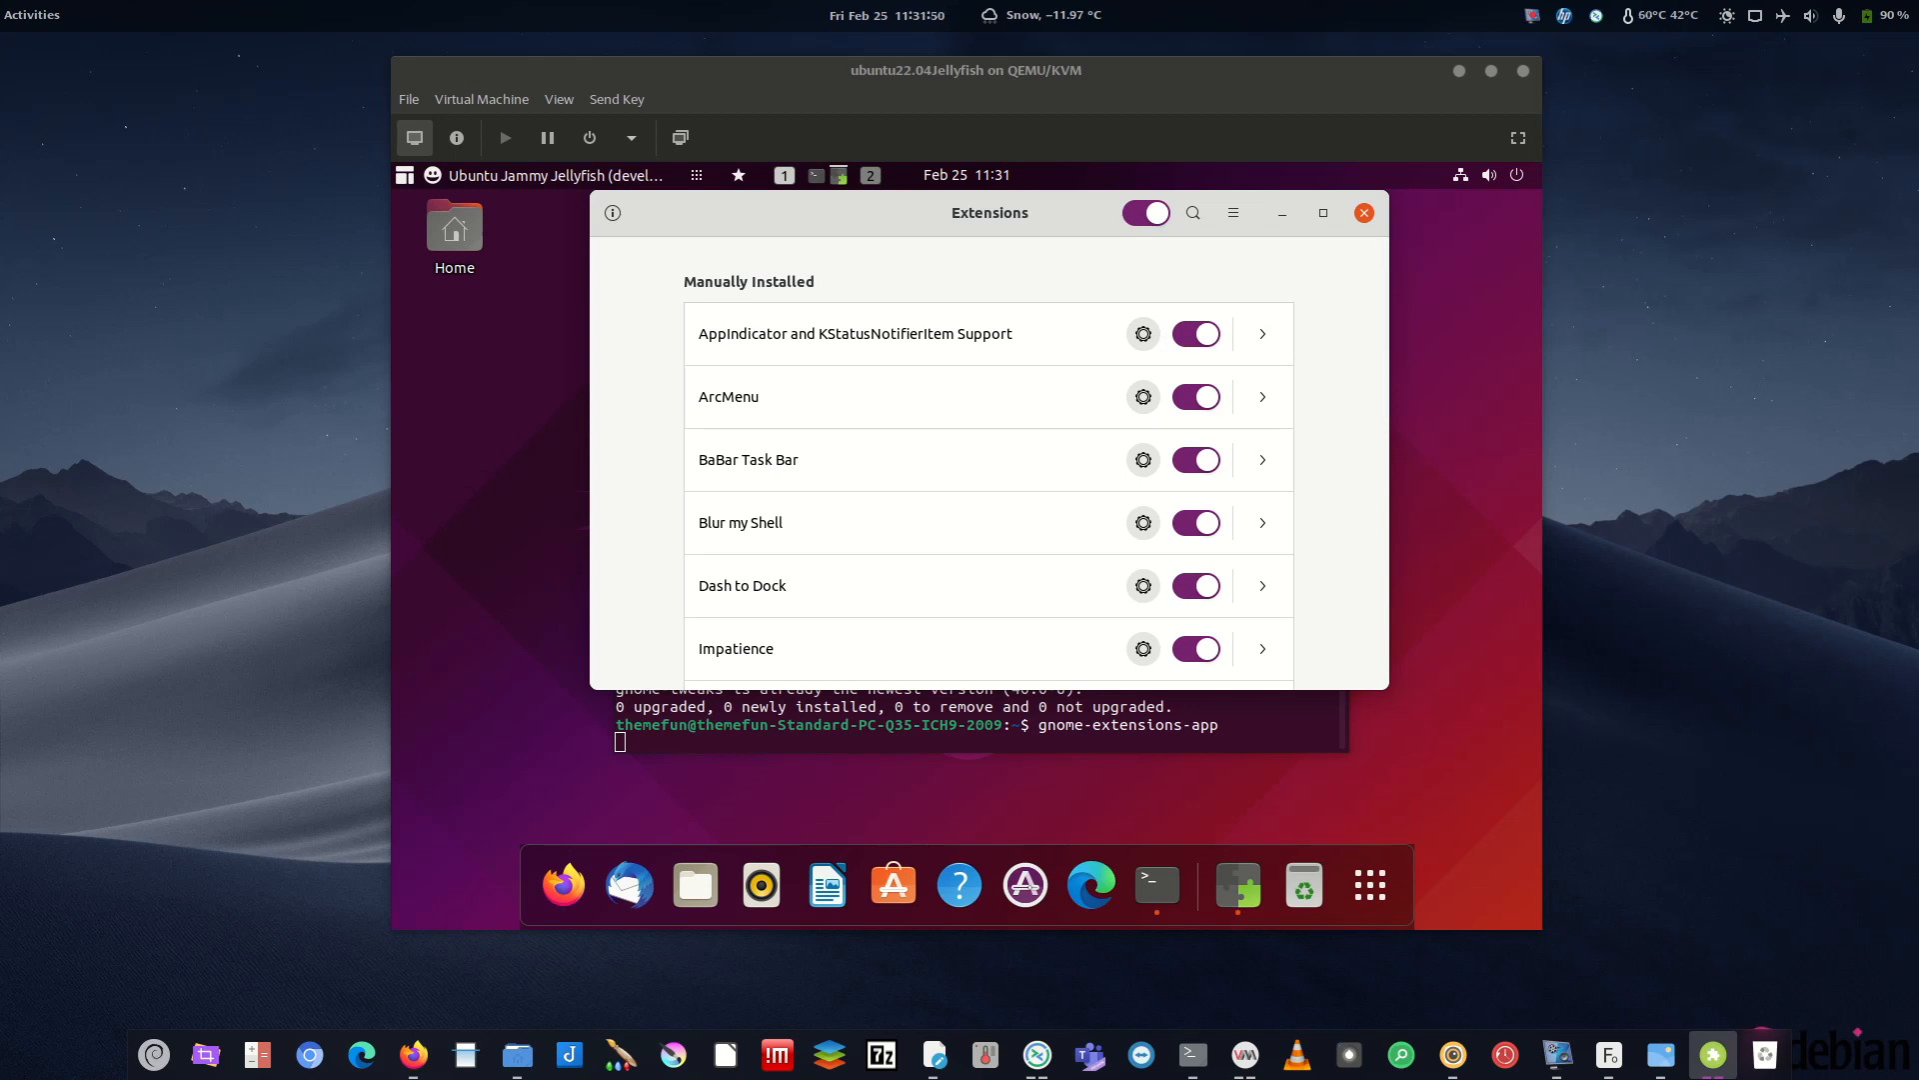
- Set ArcMenu's Display ArcMenu On option to Dash to Dock
{"action": "left_click", "coordinate": [1165, 405]}
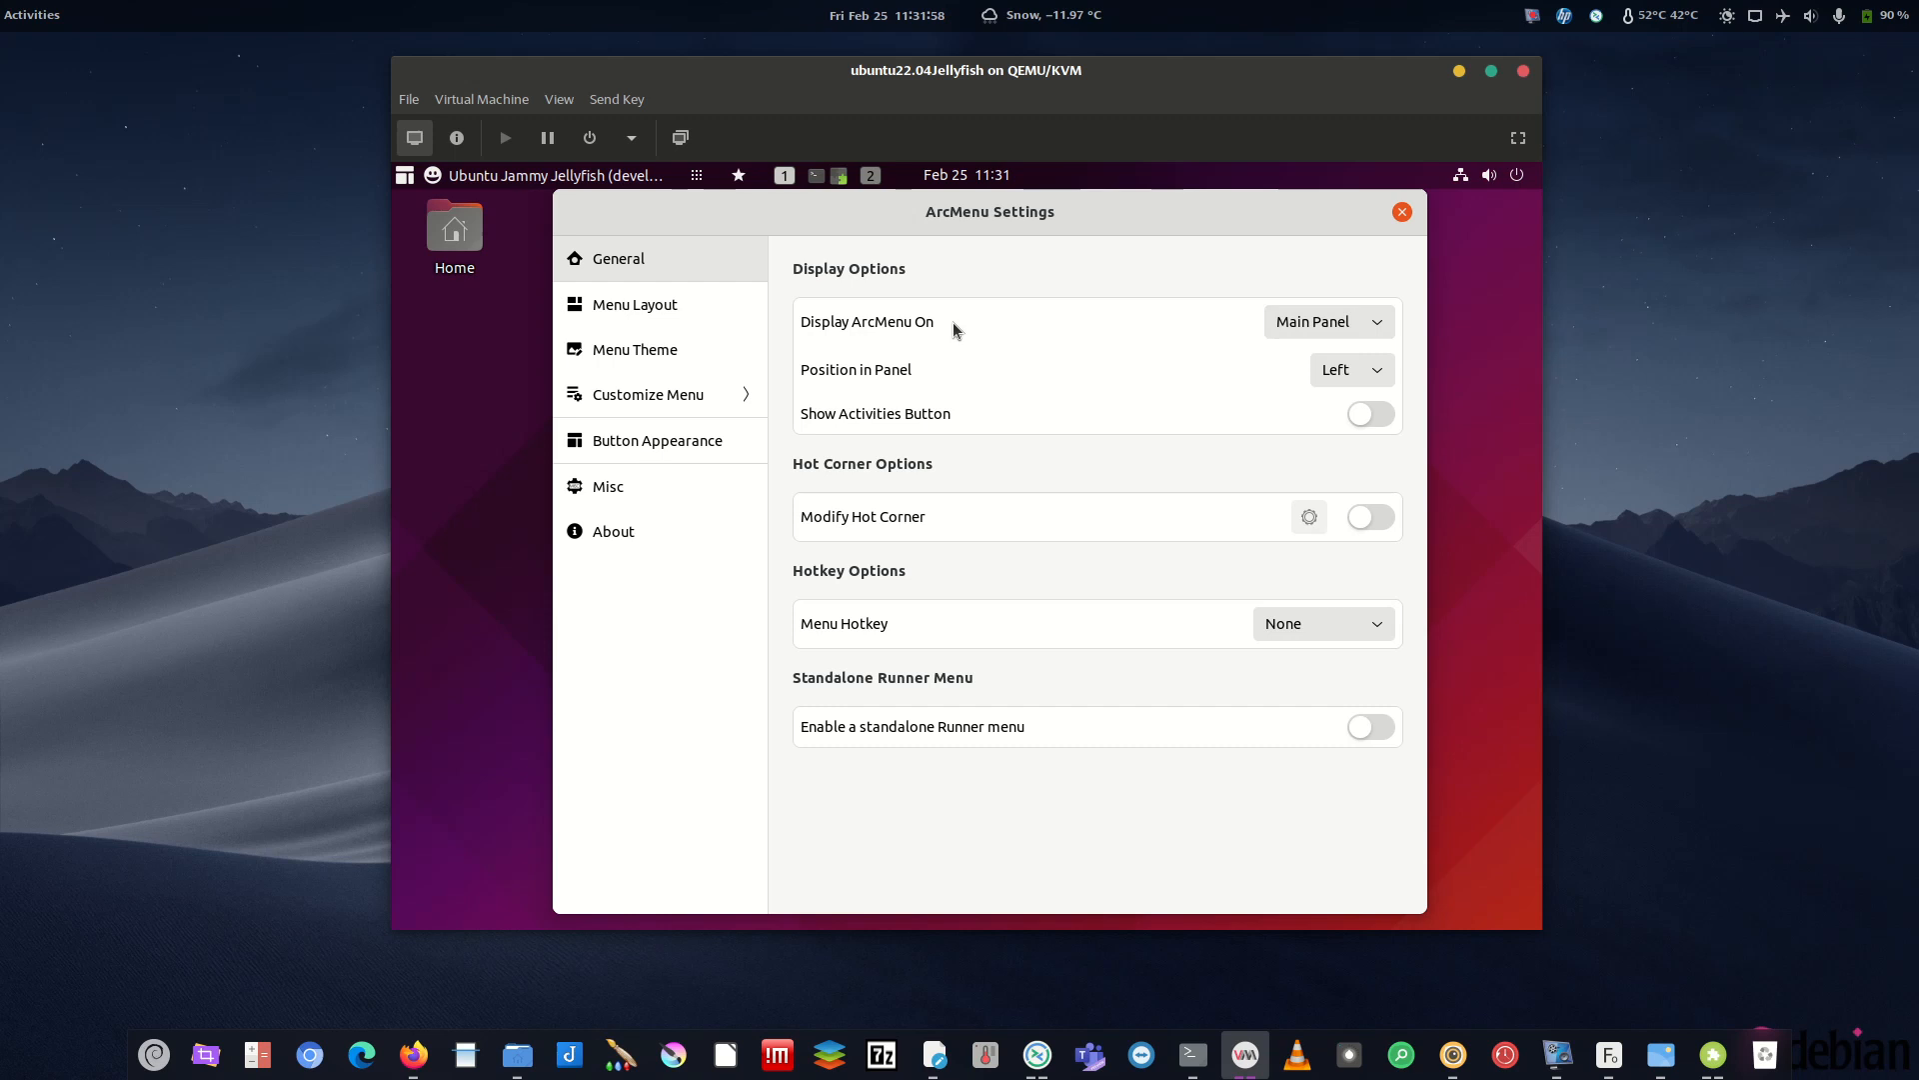
{"action": "left_click", "coordinate": [1284, 330]}
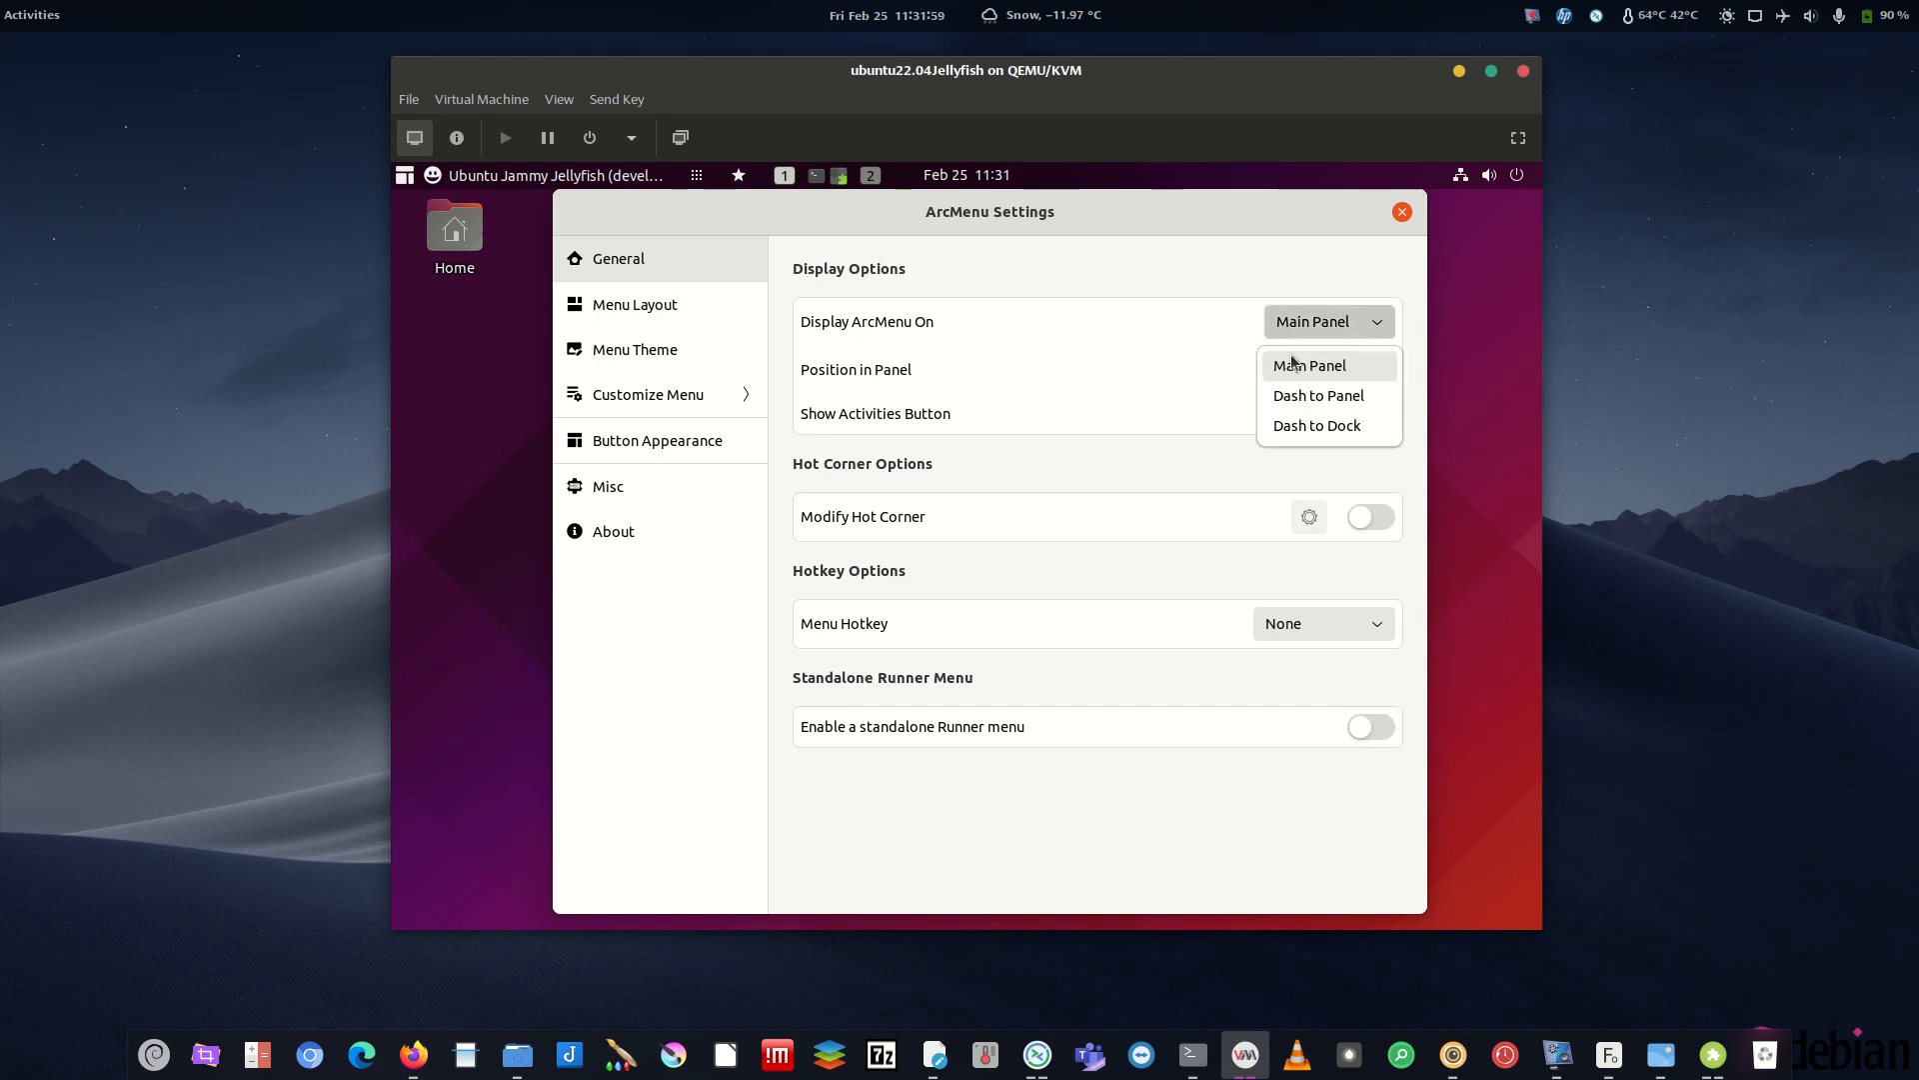
{"action": "left_click", "coordinate": [1319, 424]}
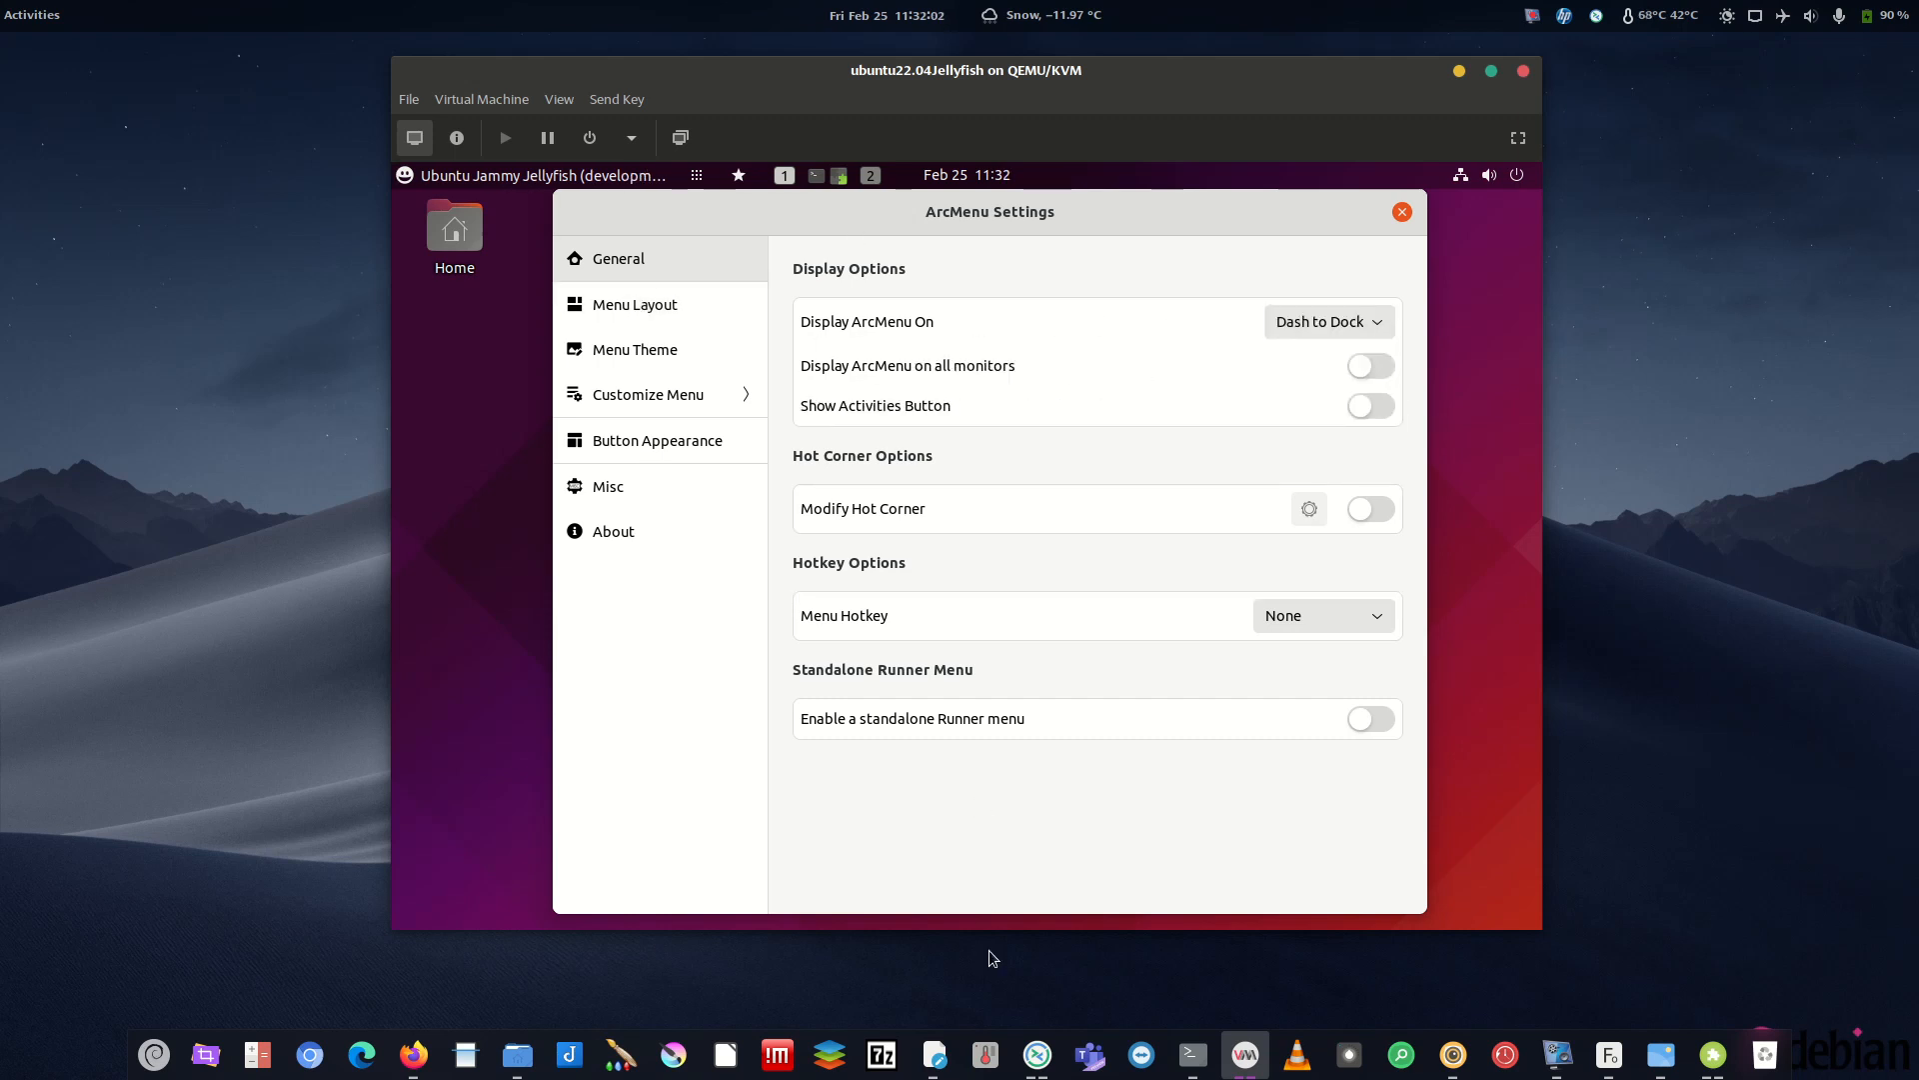
- Shrink the ArcMenu settings window so the dock shows, adjusting the VM window
{"action": "left_click_drag", "start_coordinate": [1036, 254], "coordinate": [1011, 270]}
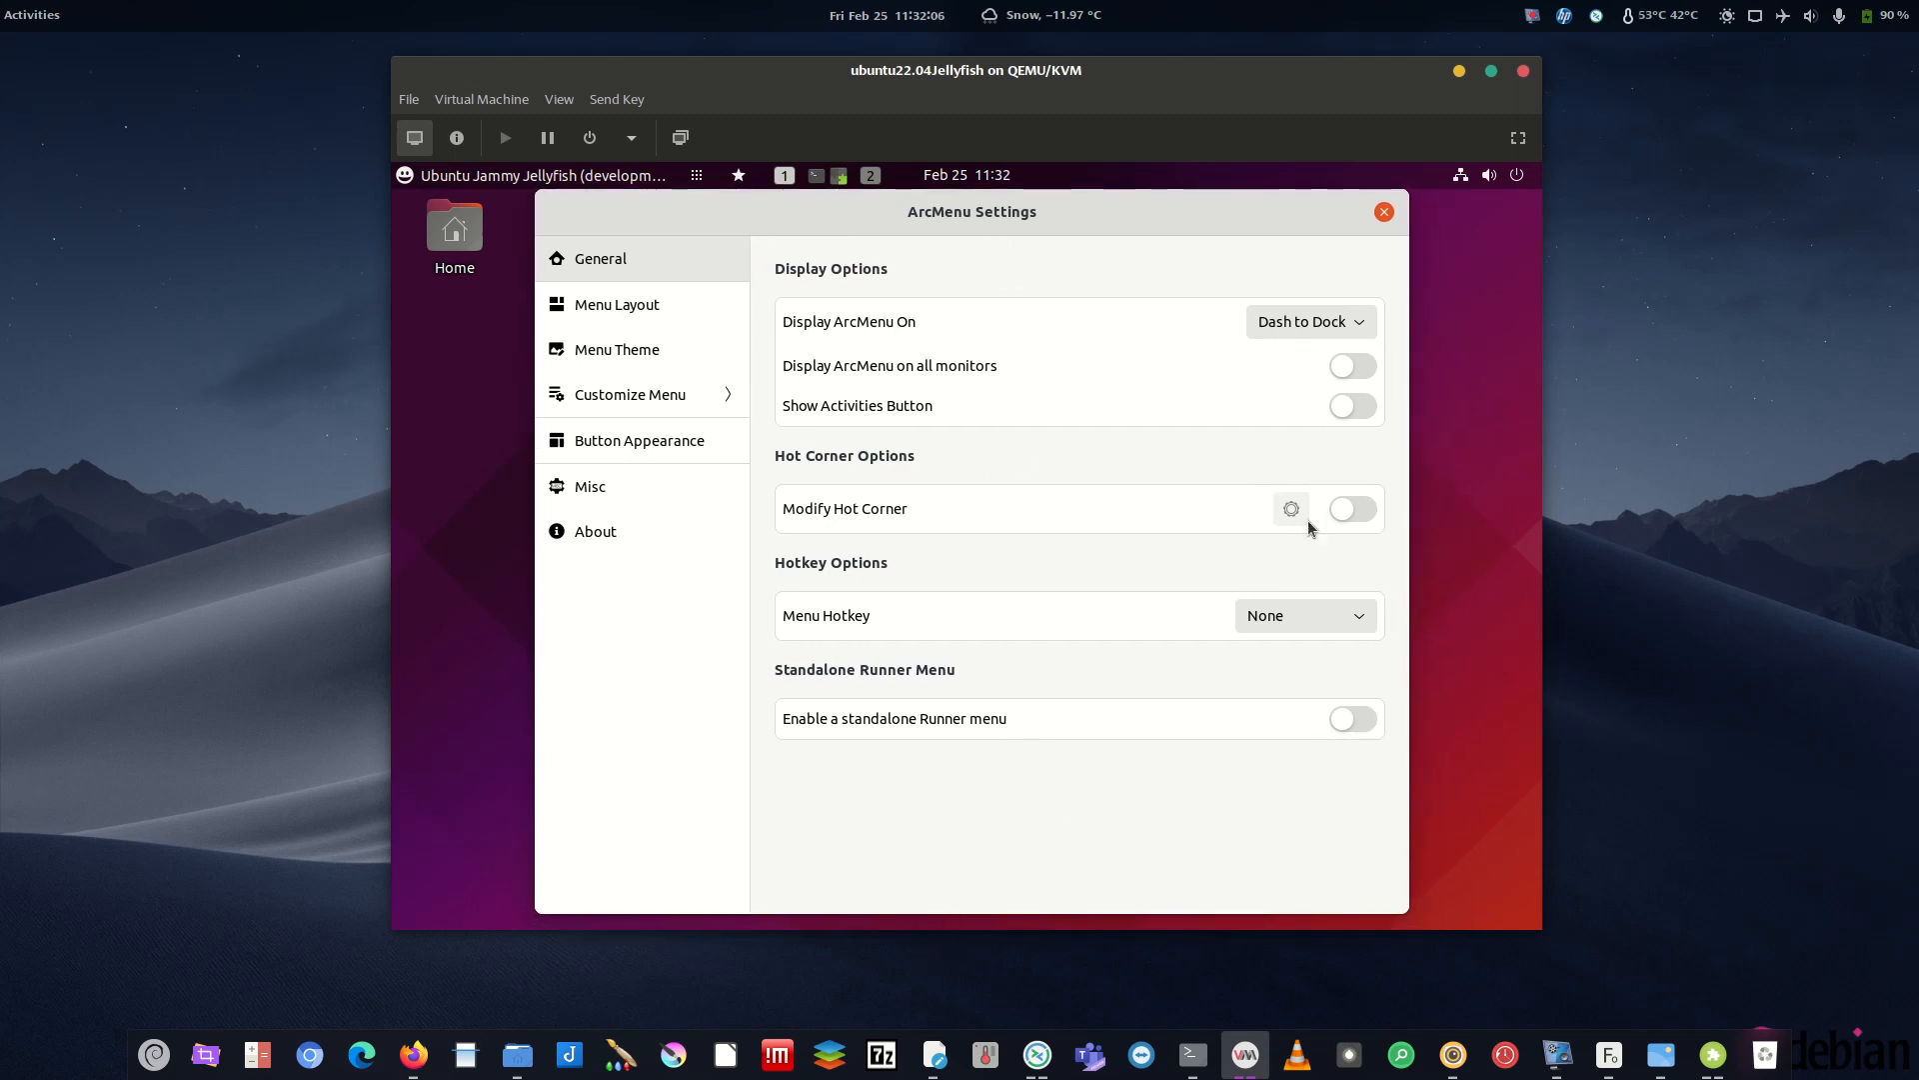
{"action": "left_click_drag", "start_coordinate": [1403, 911], "coordinate": [1381, 709]}
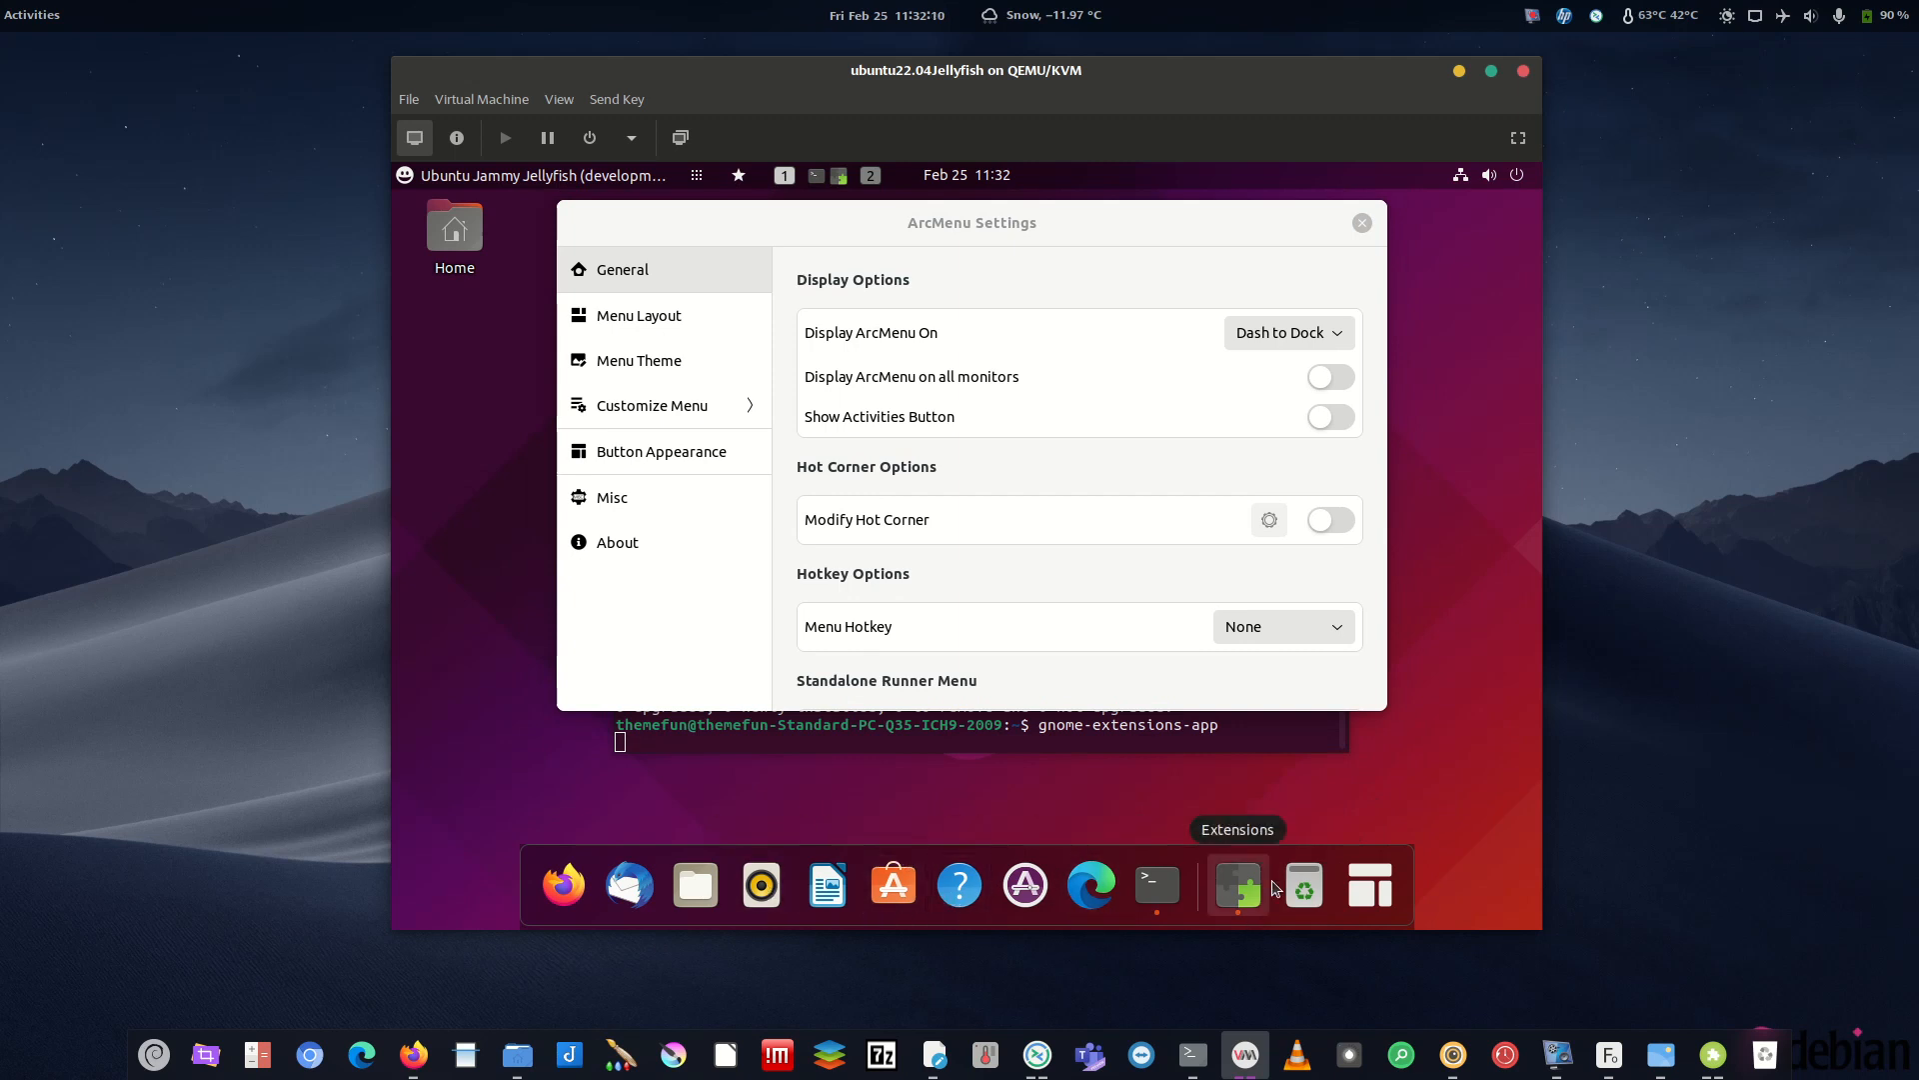
{"action": "left_click_drag", "start_coordinate": [1167, 72], "coordinate": [1167, 189]}
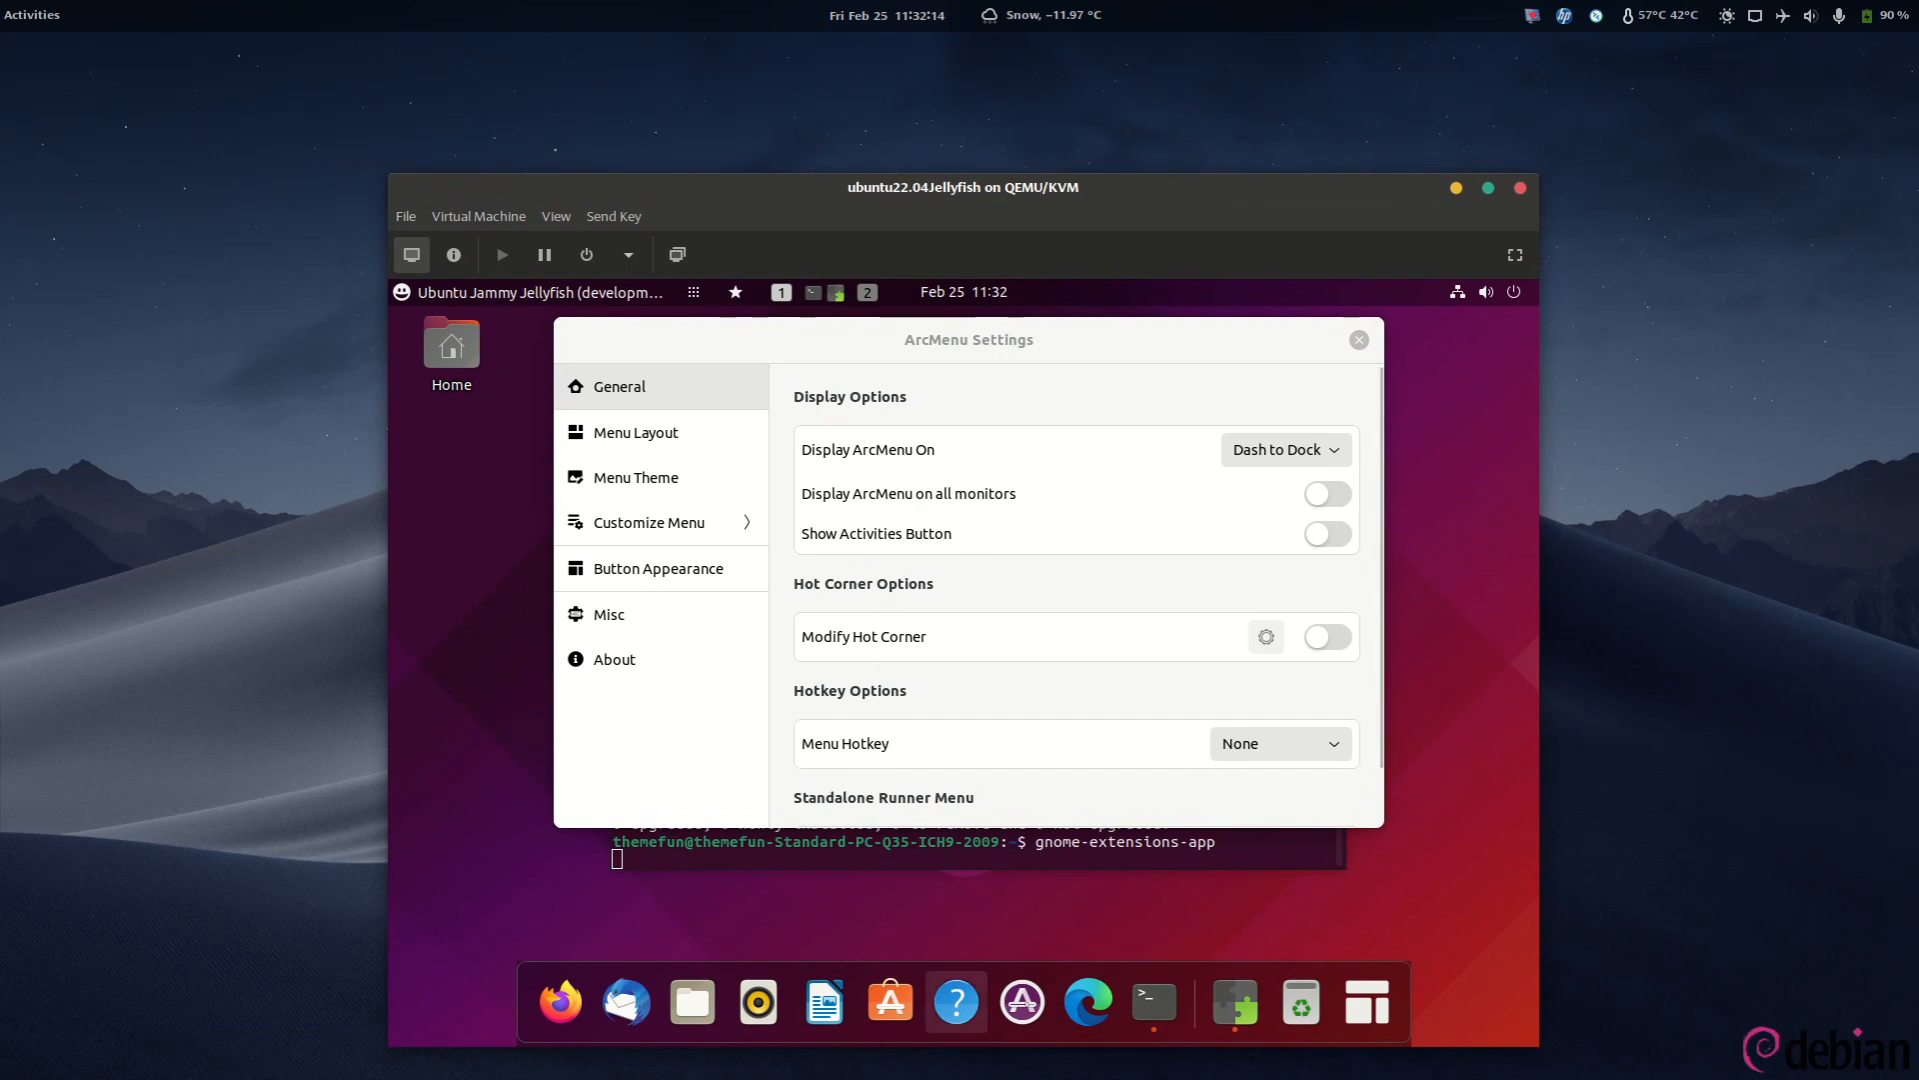
{"action": "left_click_drag", "start_coordinate": [1152, 189], "coordinate": [1150, 80]}
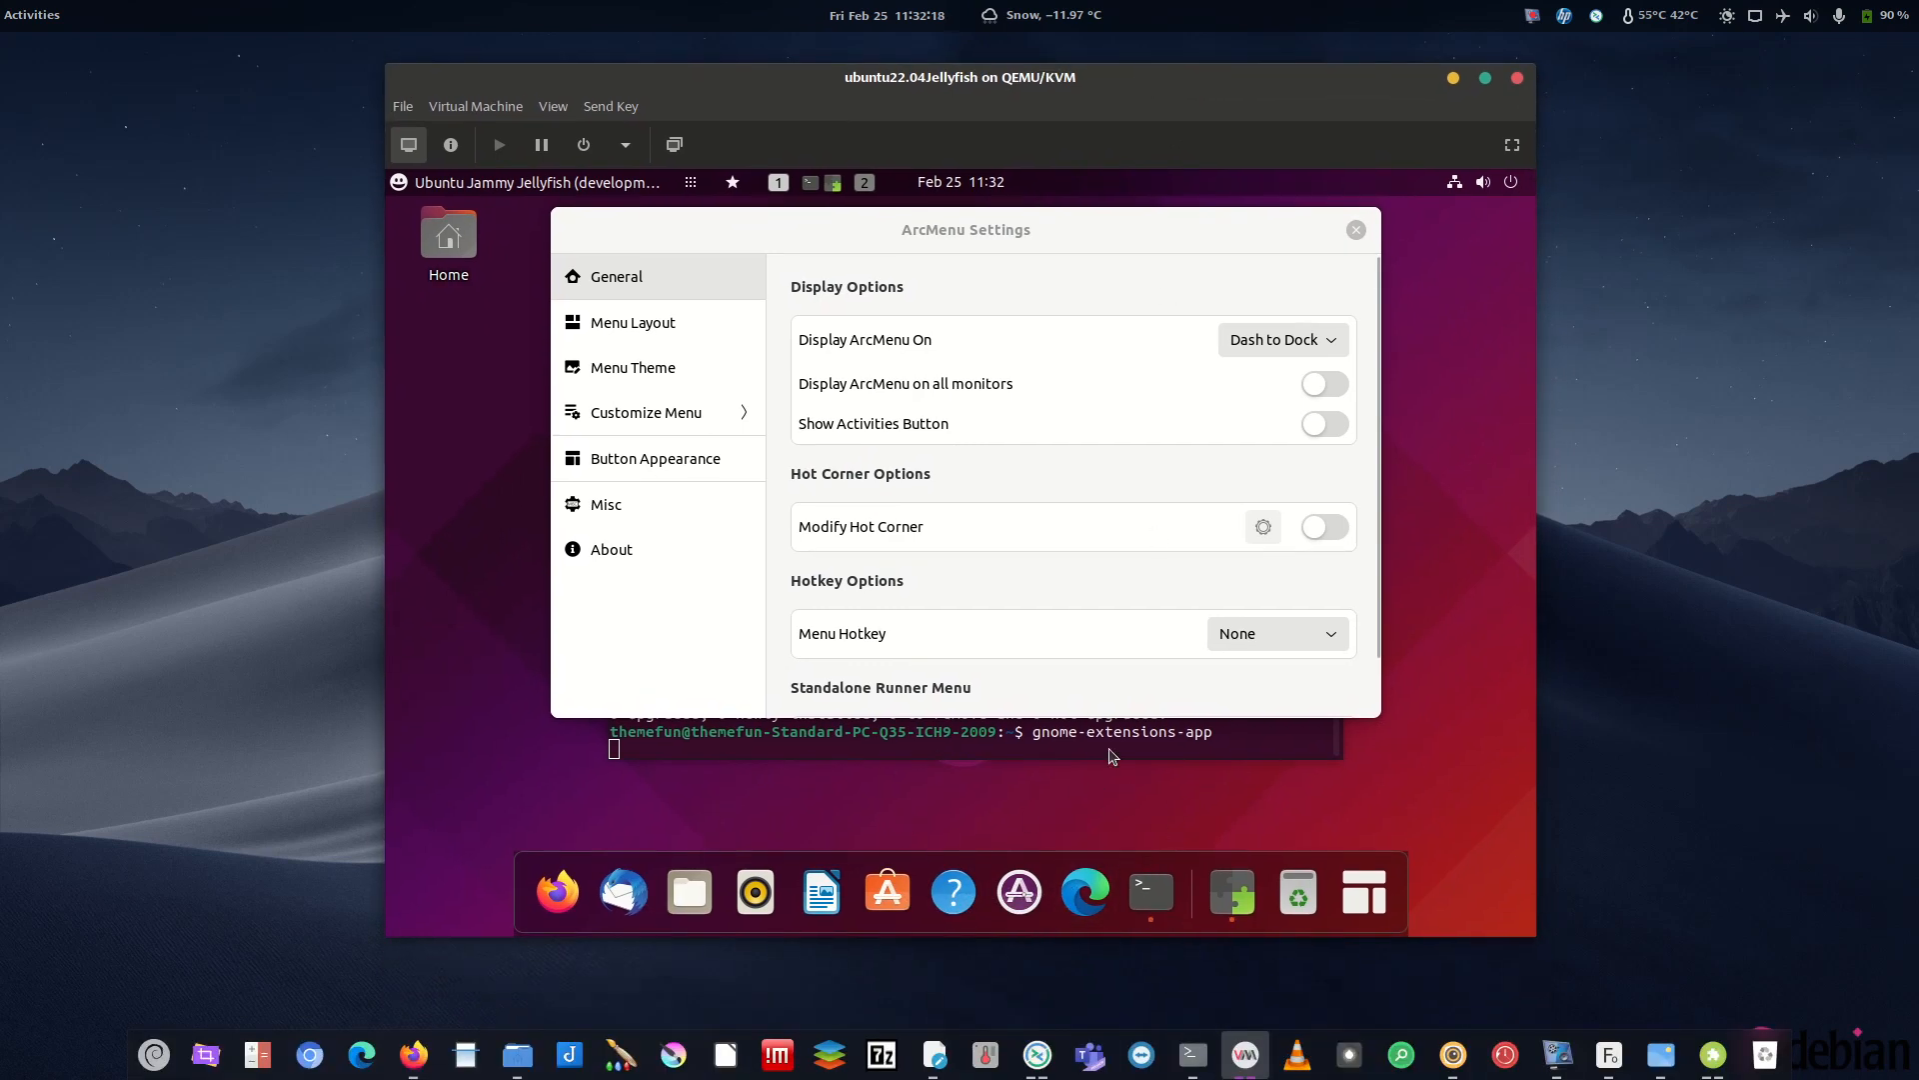
- Reposition and widen the ArcMenu settings window
{"action": "left_click", "coordinate": [1037, 219]}
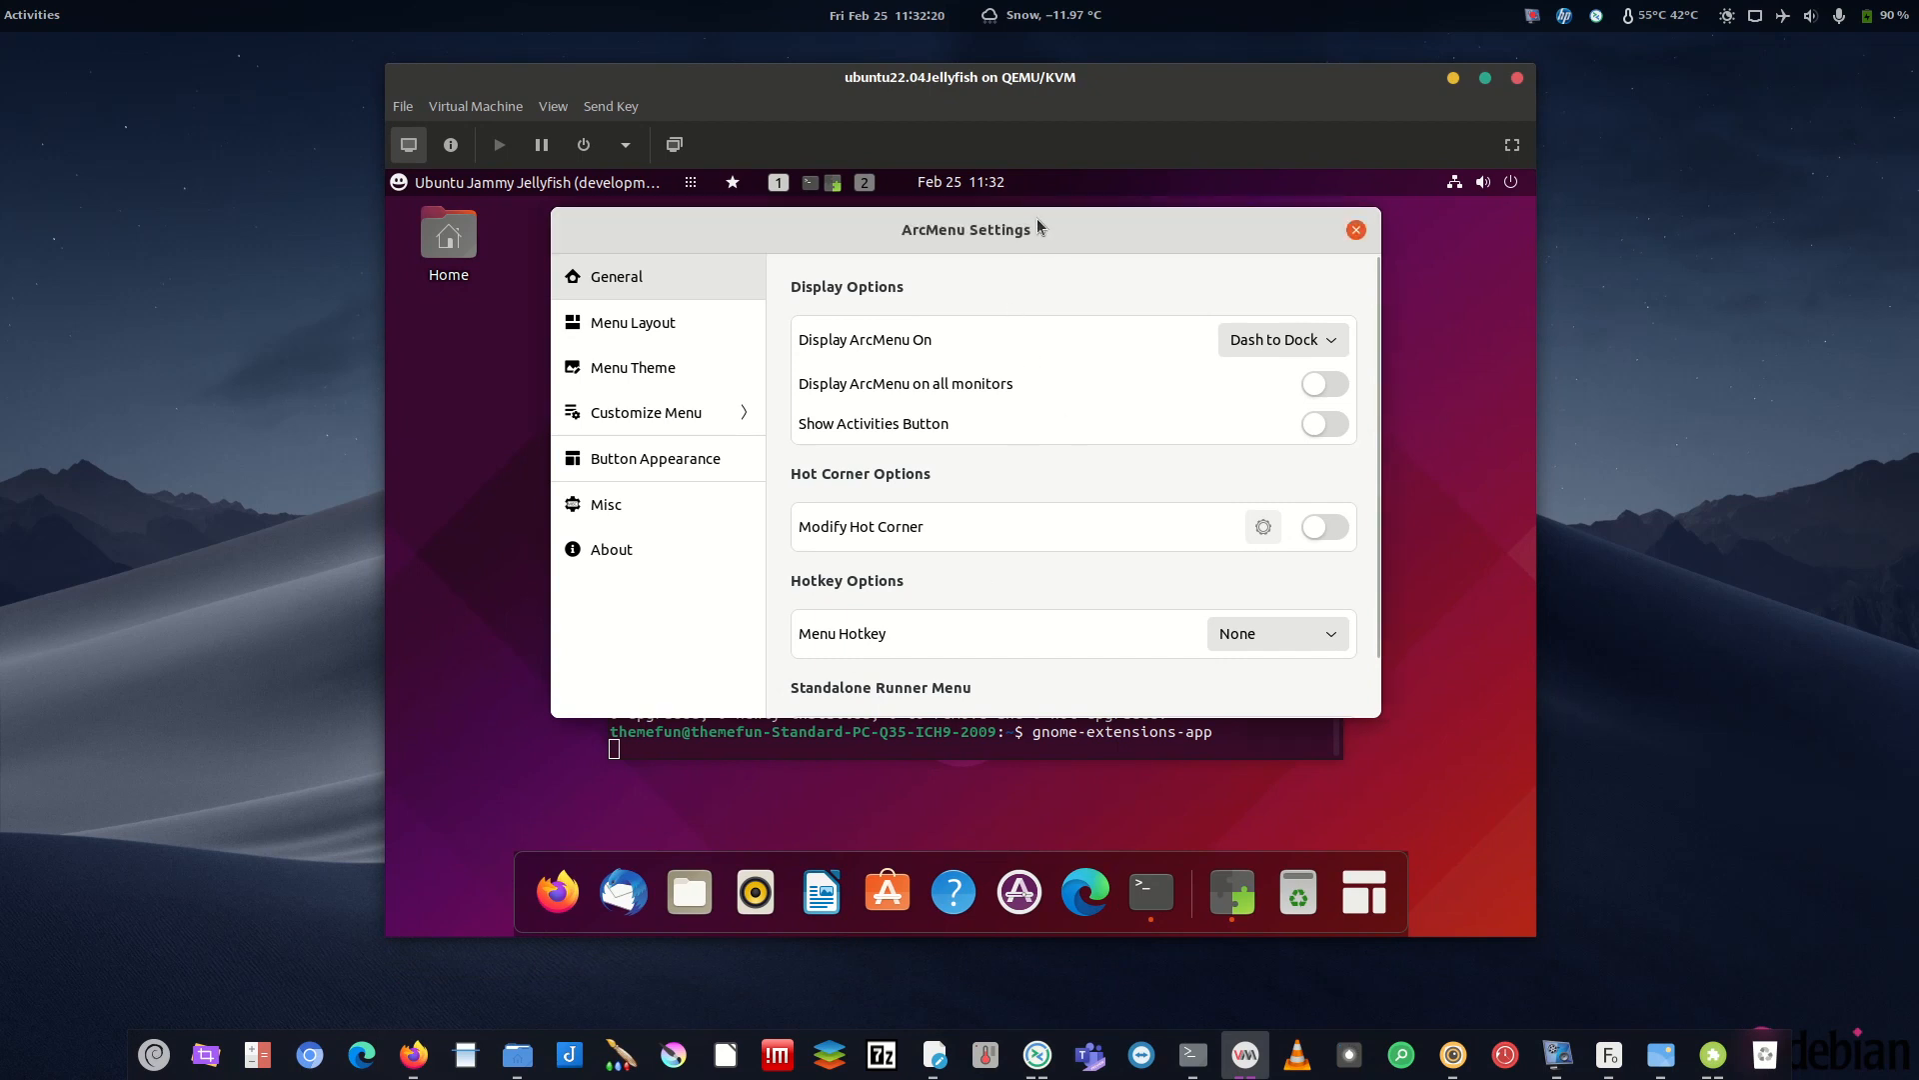
{"action": "left_click_drag", "start_coordinate": [1049, 244], "coordinate": [1049, 395]}
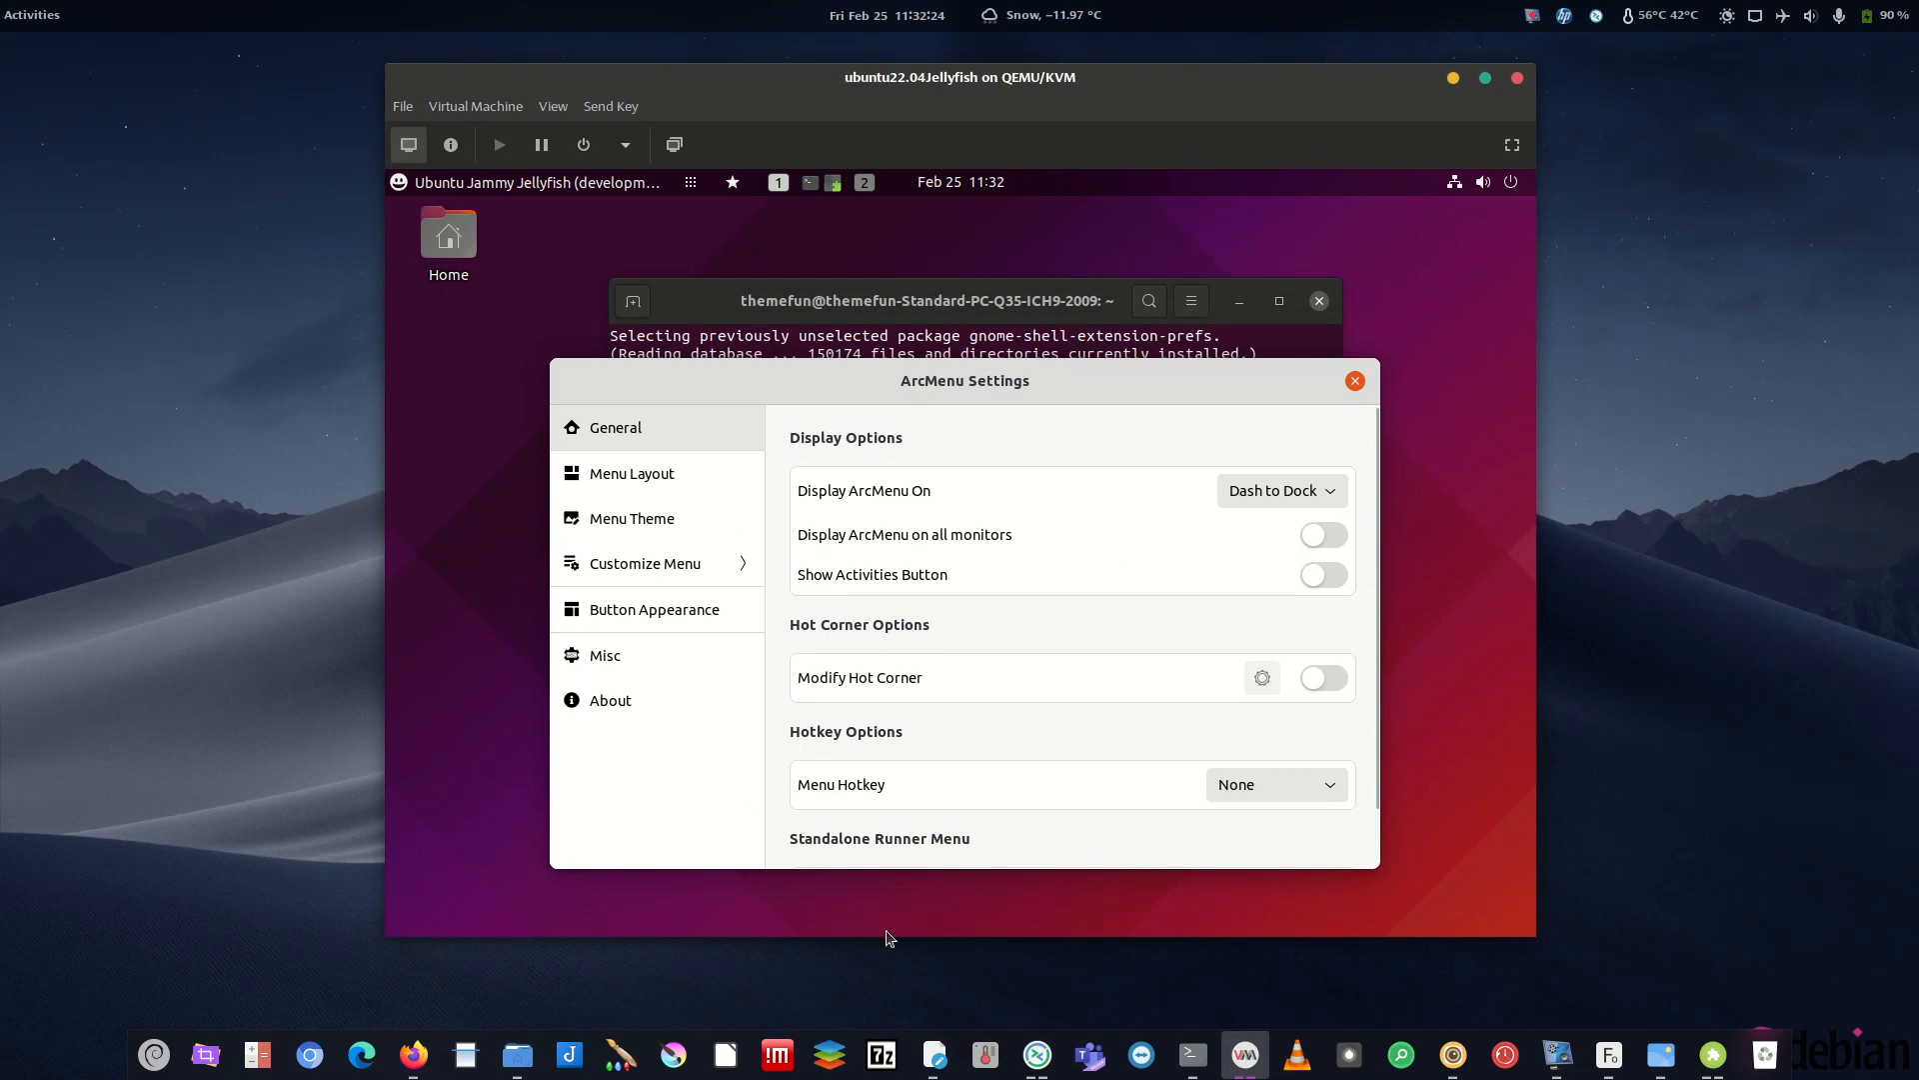
{"action": "left_click_drag", "start_coordinate": [1102, 375], "coordinate": [1113, 262]}
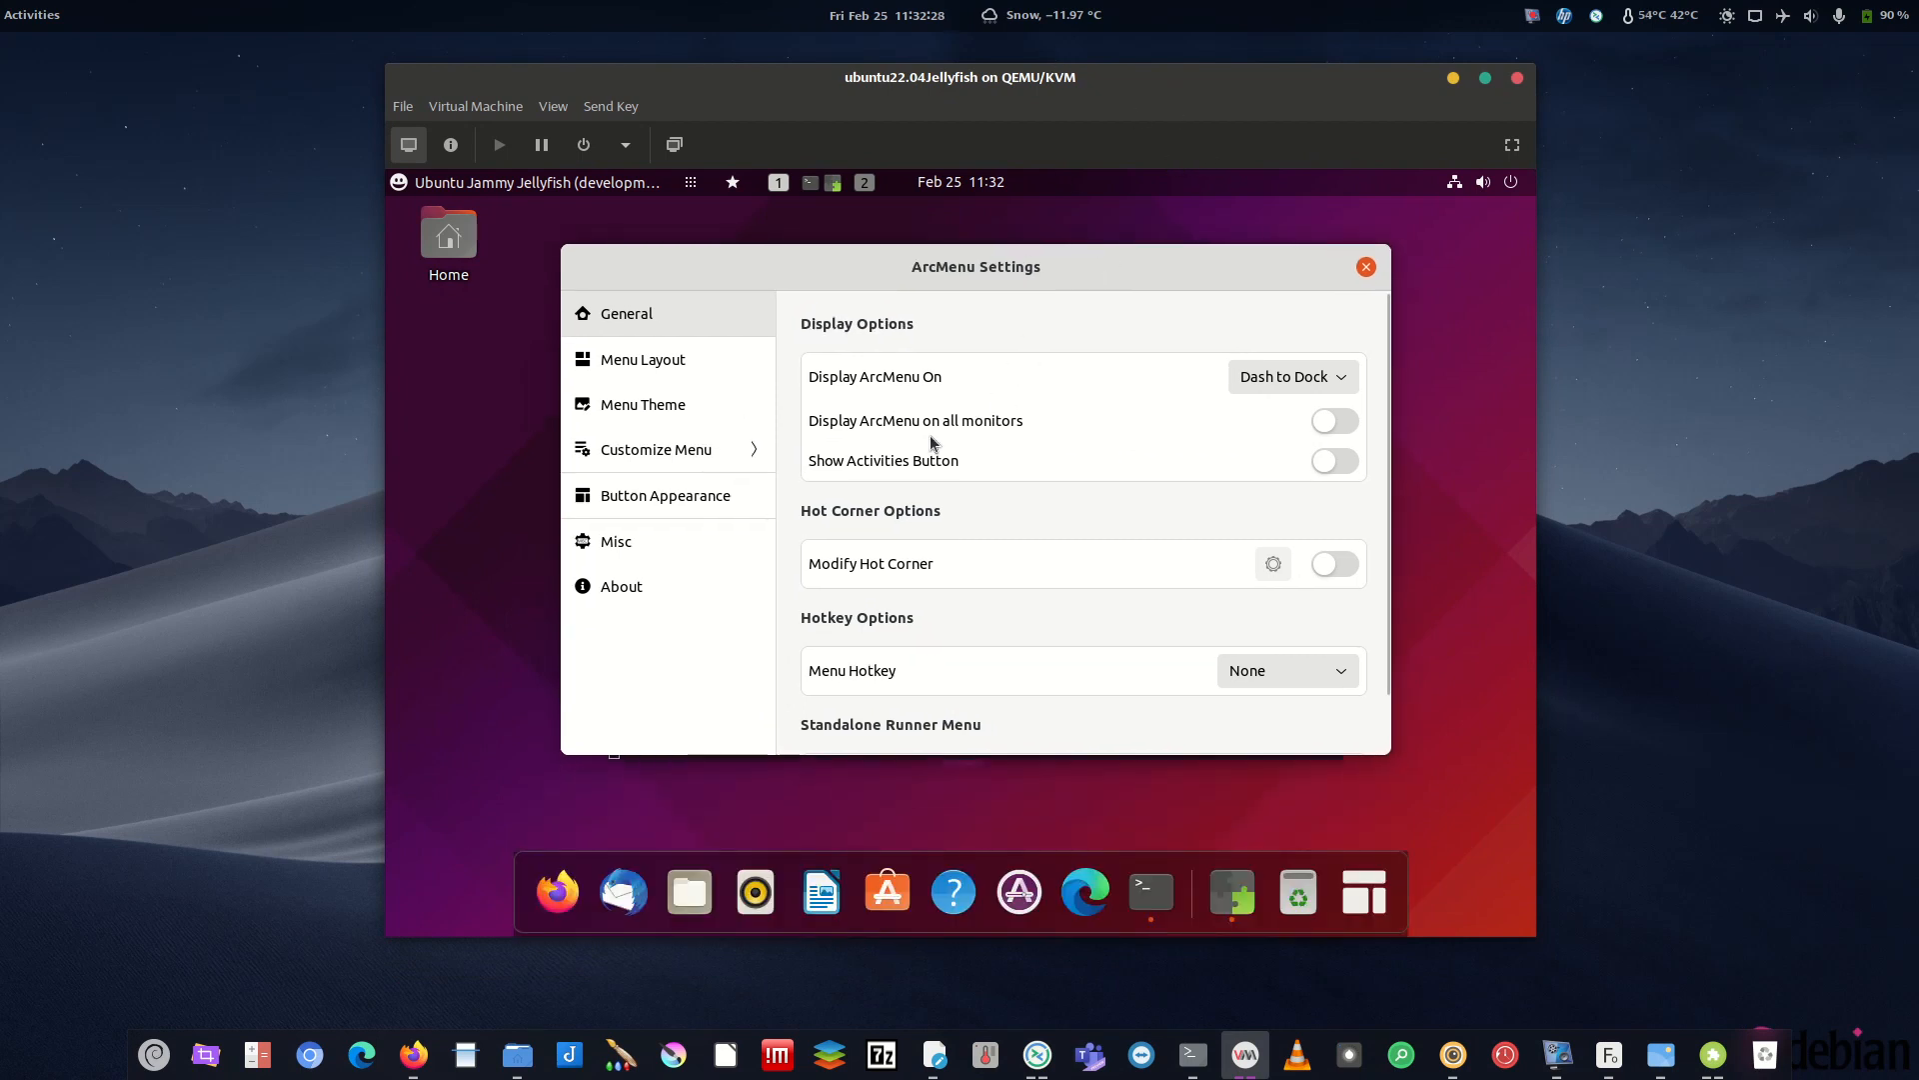
{"action": "left_click_drag", "start_coordinate": [1074, 277], "coordinate": [1068, 229]}
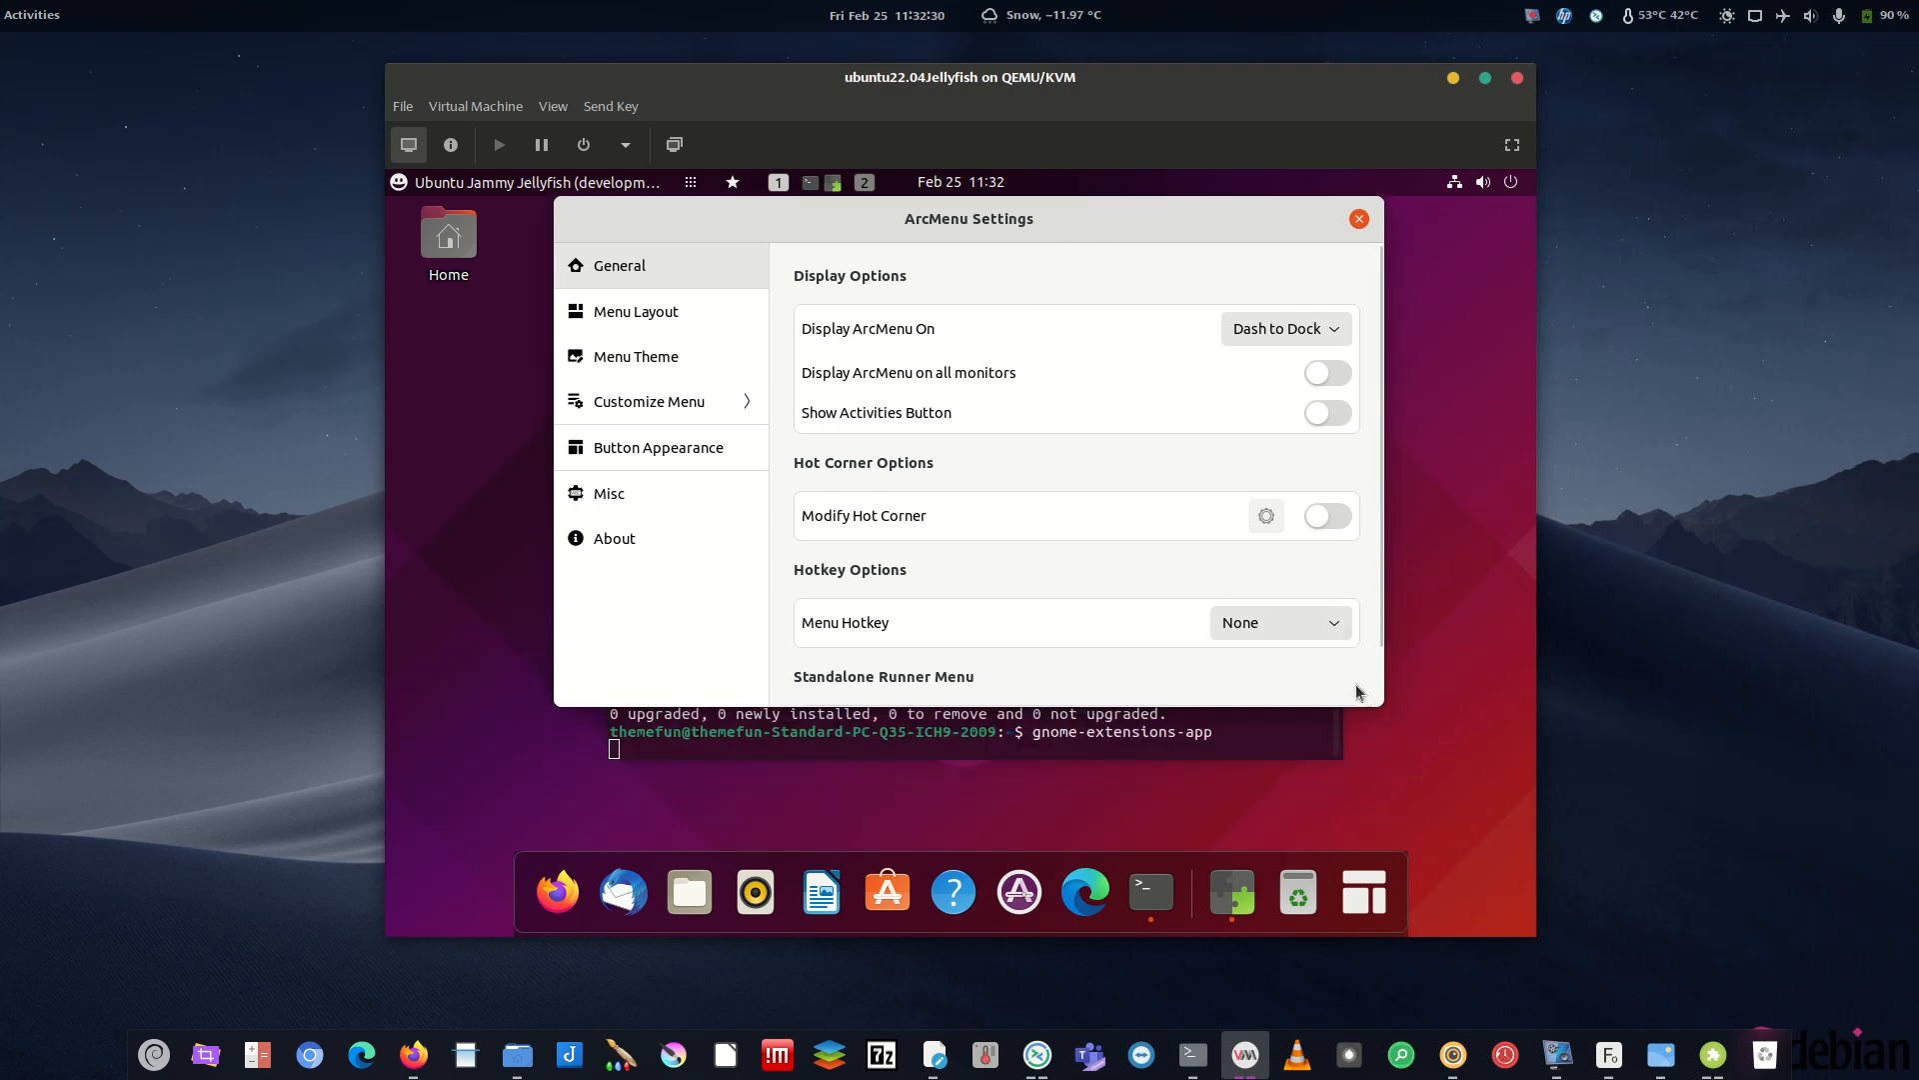
{"action": "left_click_drag", "start_coordinate": [1382, 714], "coordinate": [1408, 808]}
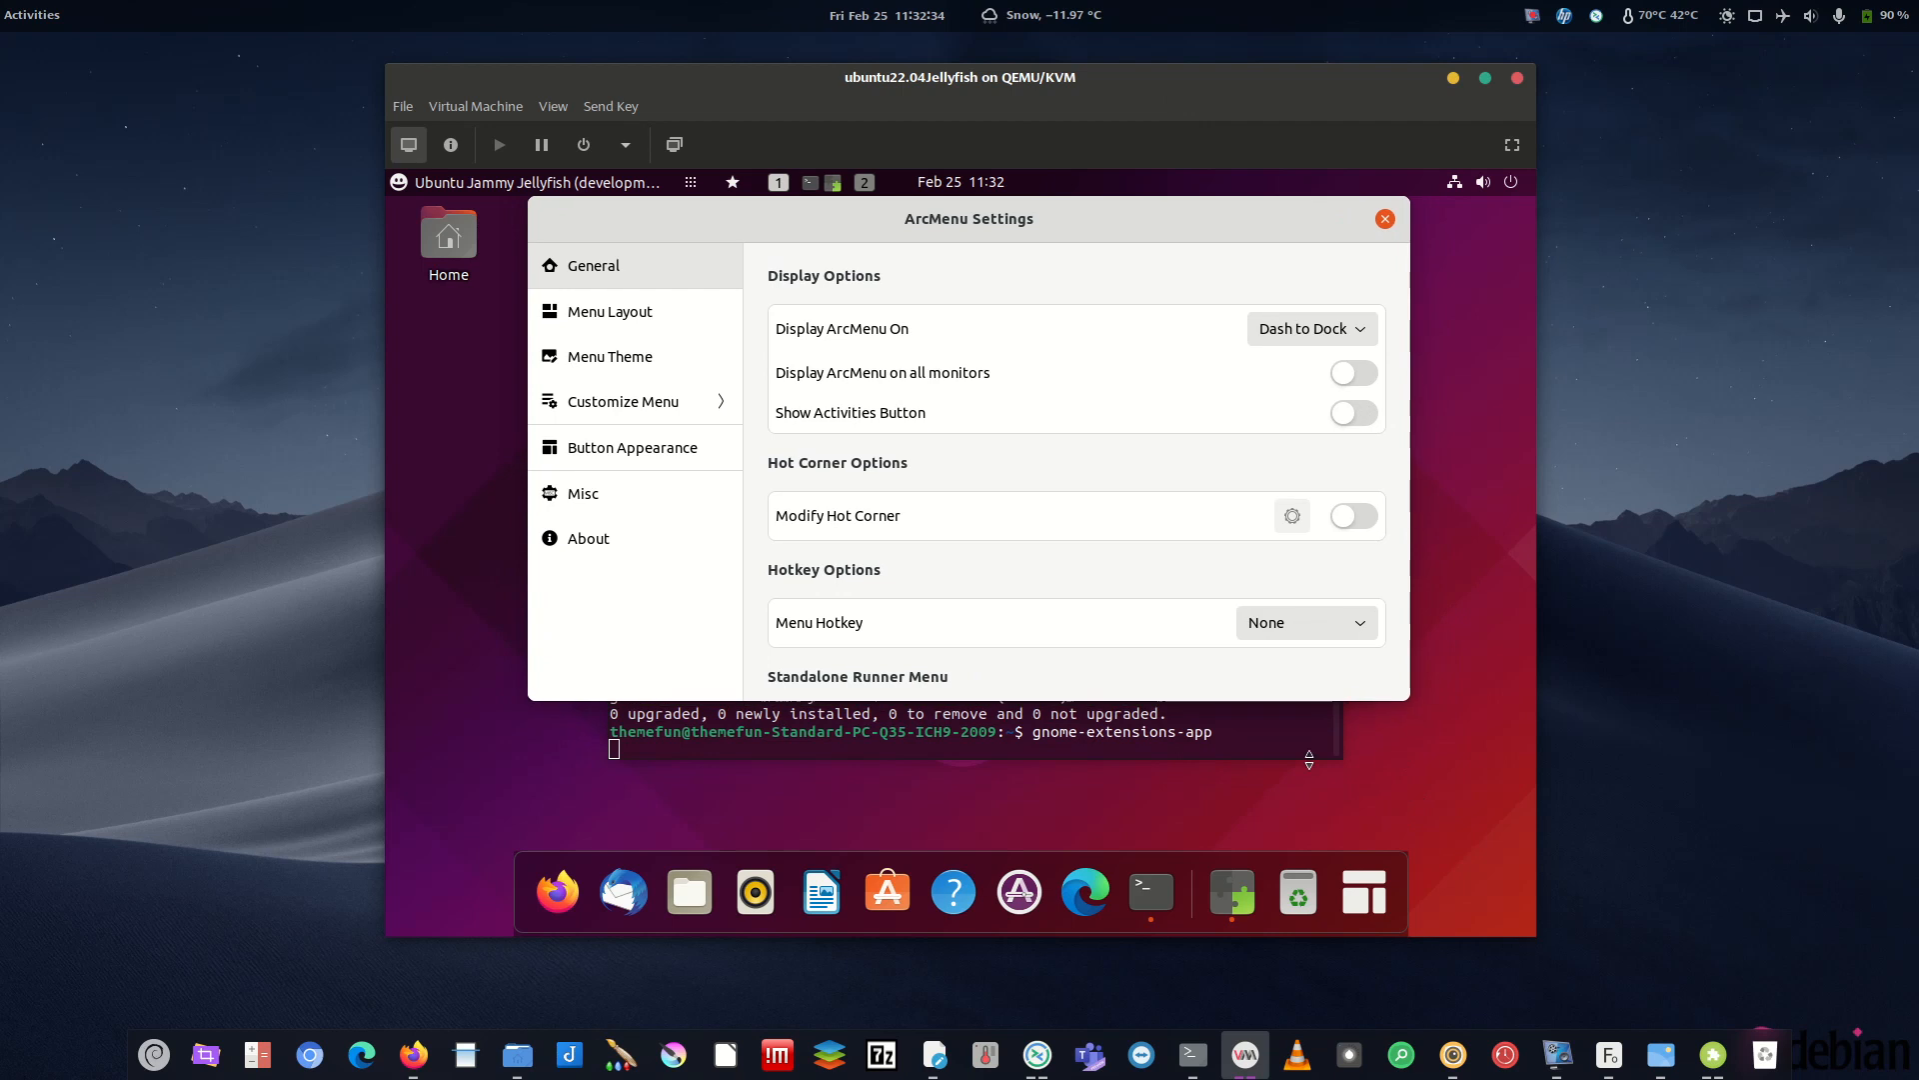
{"action": "left_click_drag", "start_coordinate": [1096, 216], "coordinate": [1075, 280]}
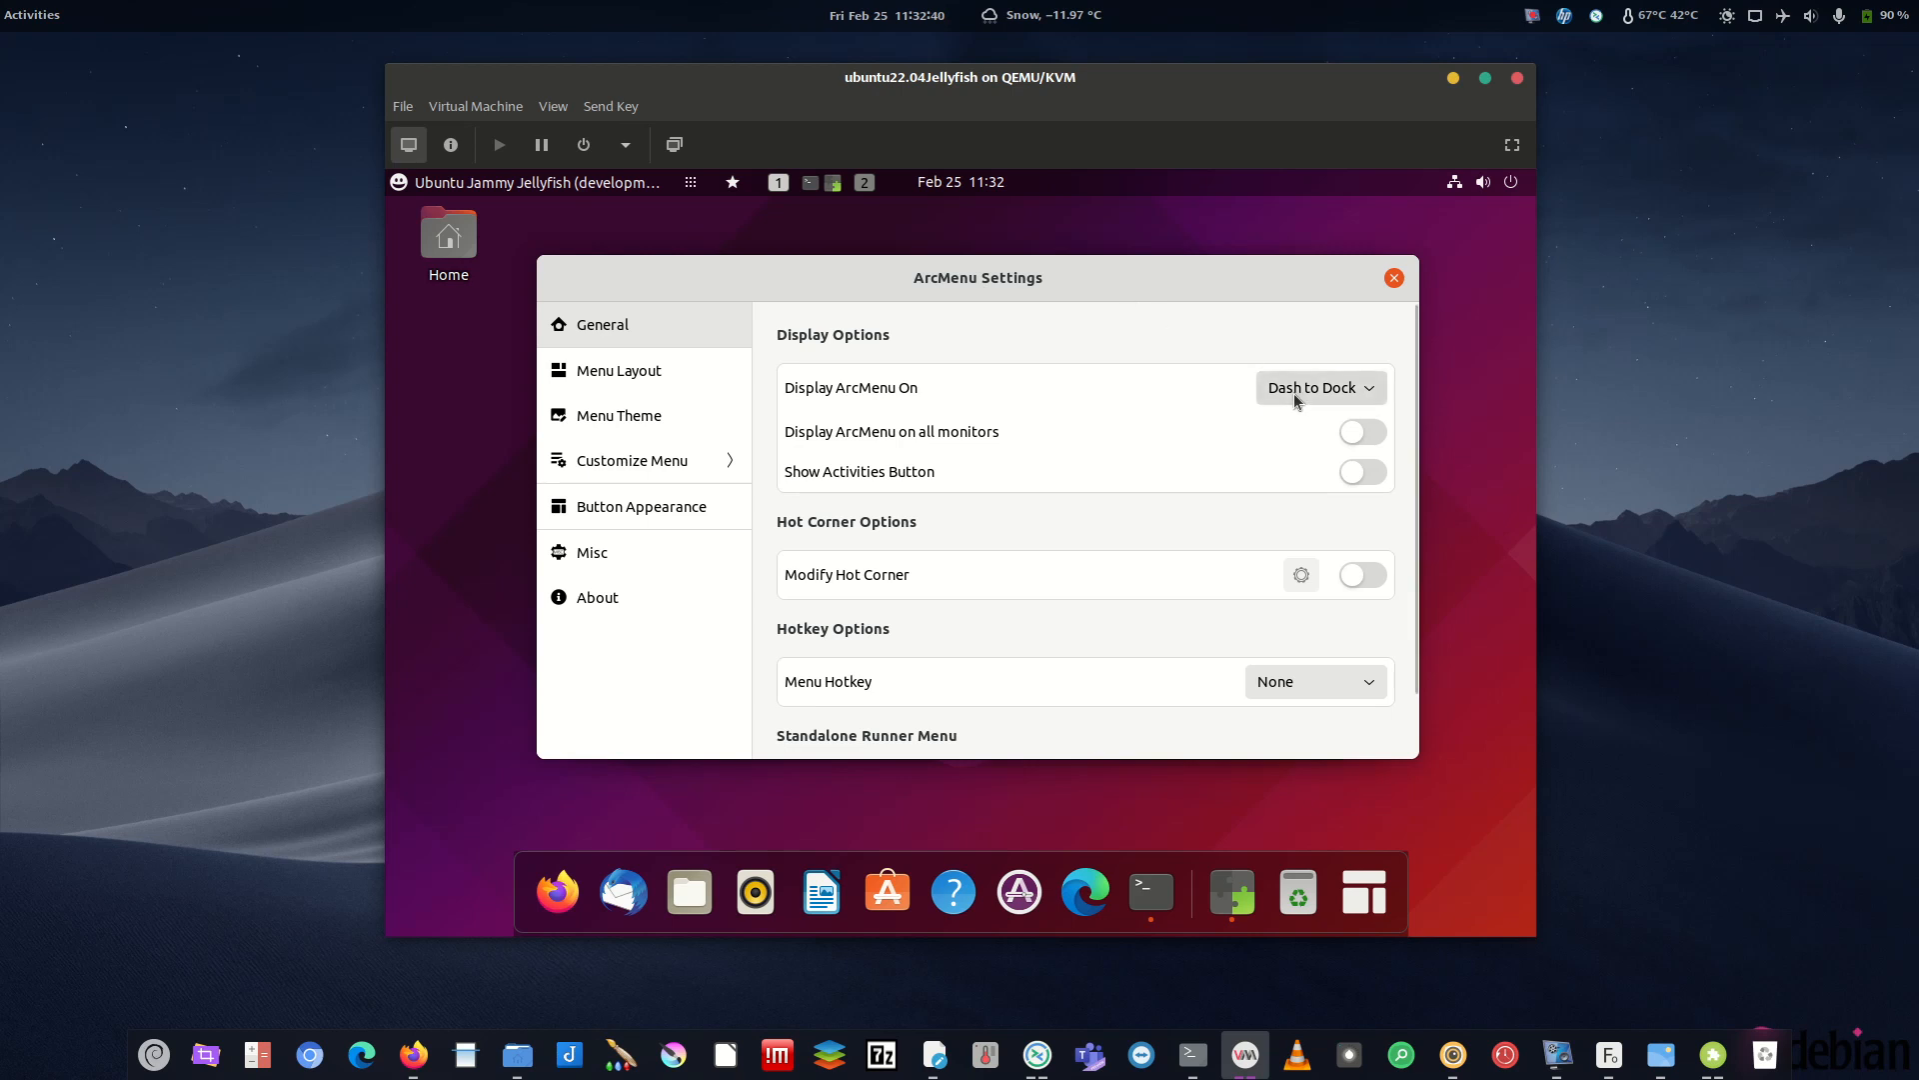
{"action": "scroll", "coordinate": [1411, 540], "scroll_direction": "down", "scroll_amount": 2}
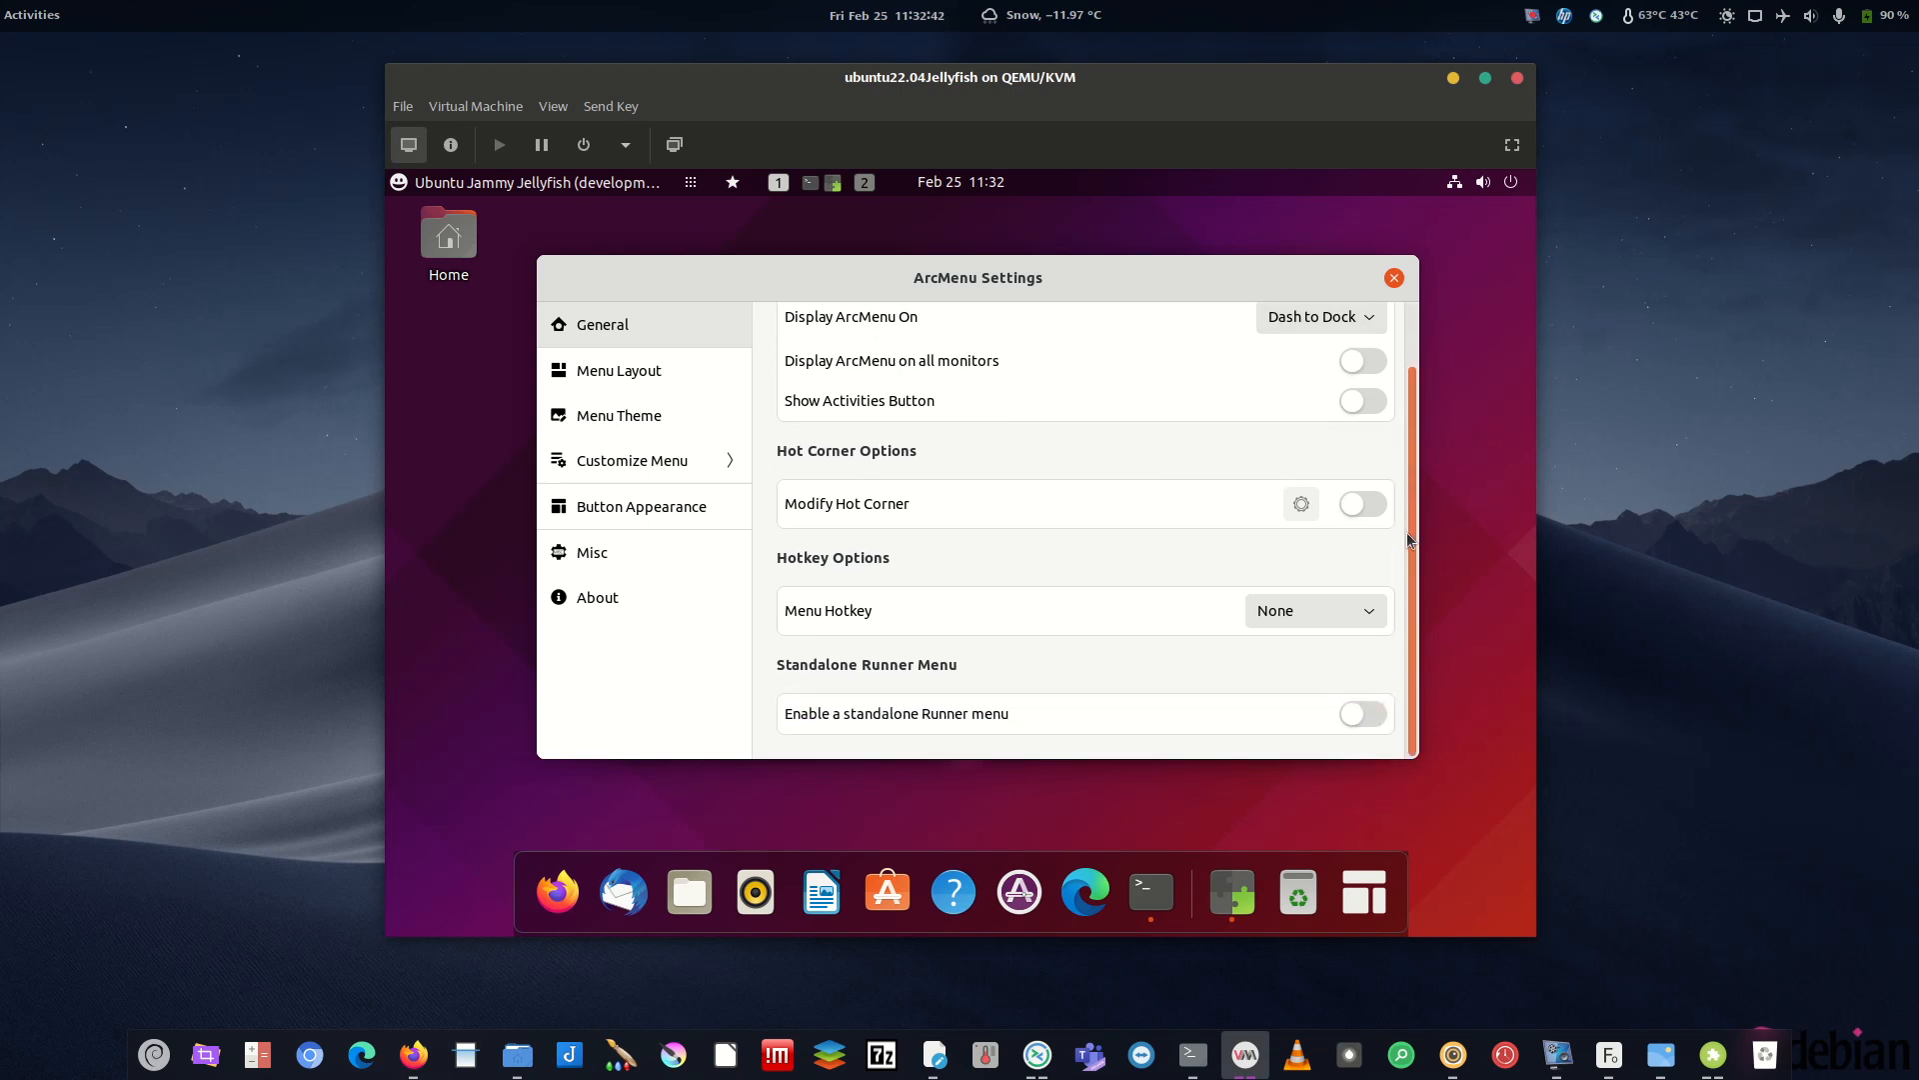
{"action": "scroll", "coordinate": [1385, 435], "scroll_direction": "up", "scroll_amount": 2}
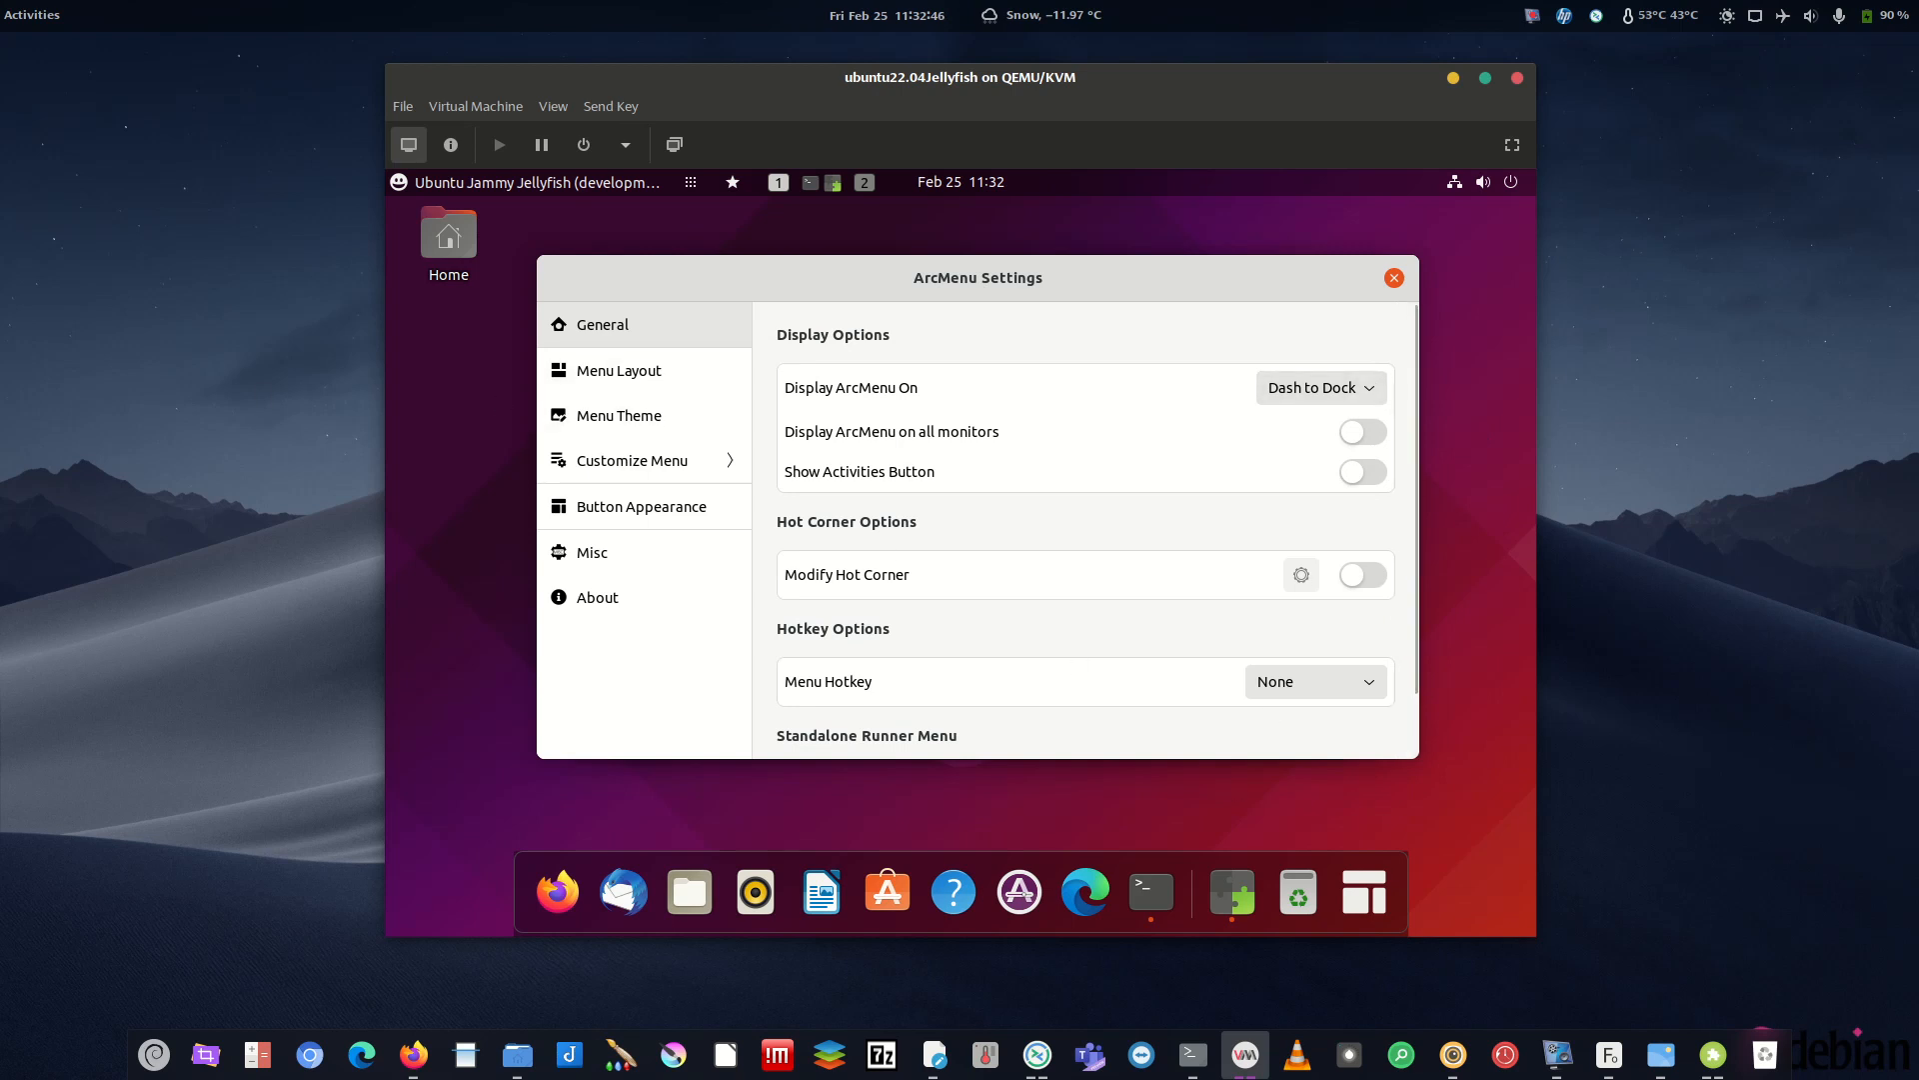
{"action": "key", "text": "alt+Tab"}
{"action": "key", "text": "alt+Tab"}
{"action": "key", "text": "alt+Tab"}
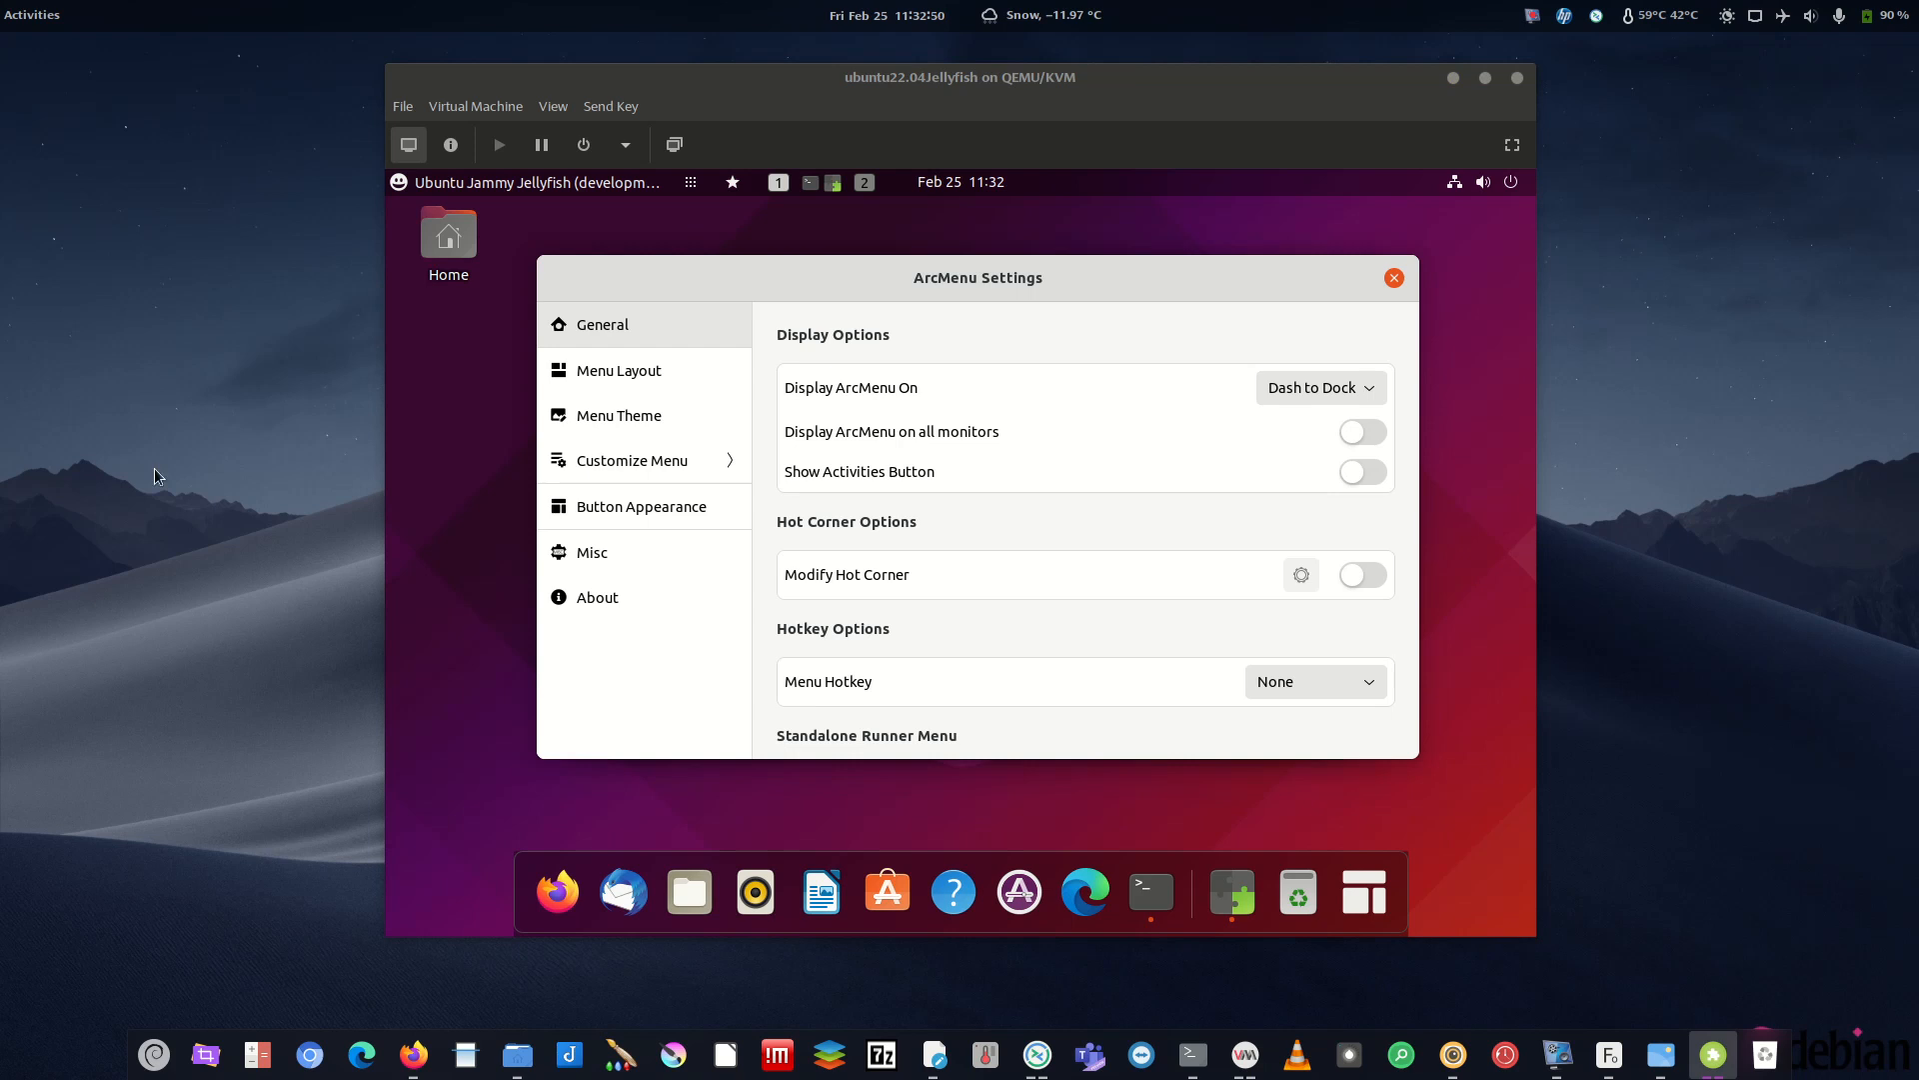
- Browse ArcMenu's Menu Layout page, current layout tweaks and the Modern Menu Layouts
{"action": "left_click", "coordinate": [630, 380]}
{"action": "left_click", "coordinate": [1138, 462]}
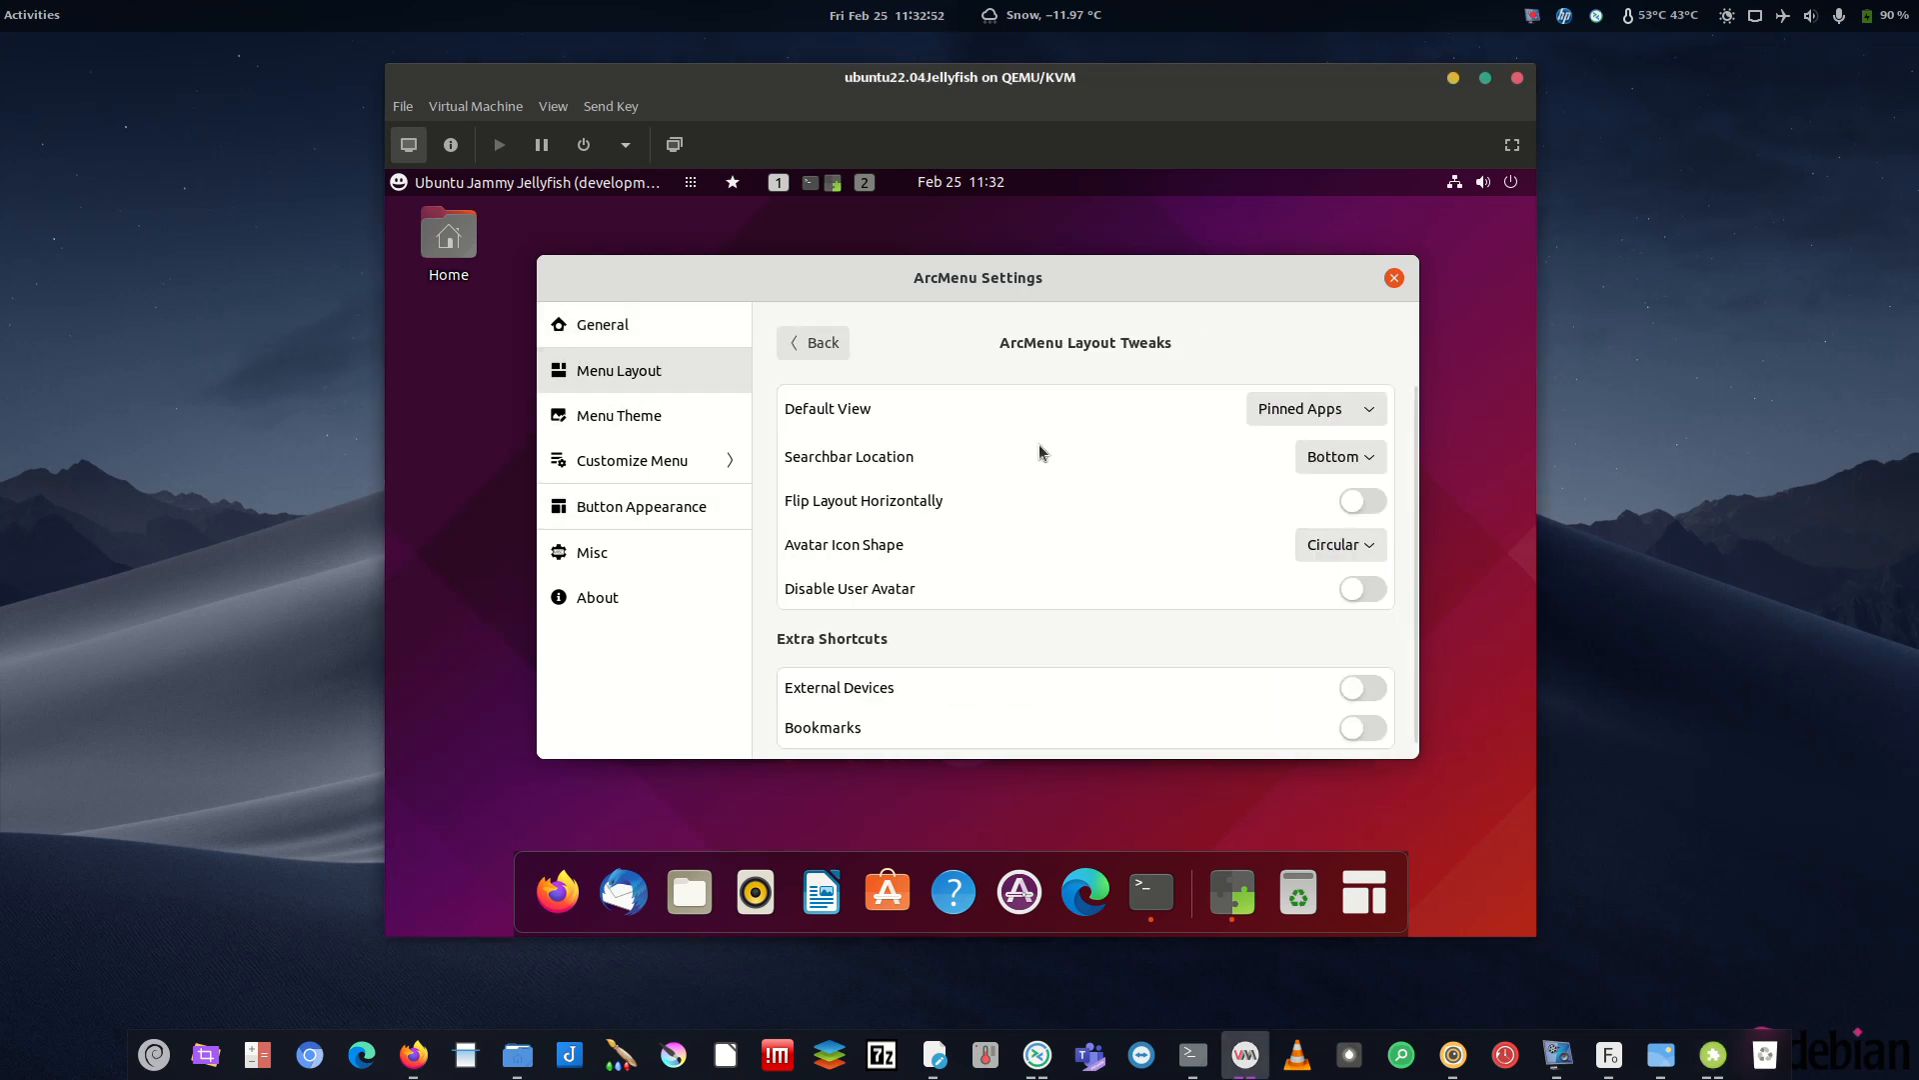
{"action": "left_click", "coordinate": [822, 343]}
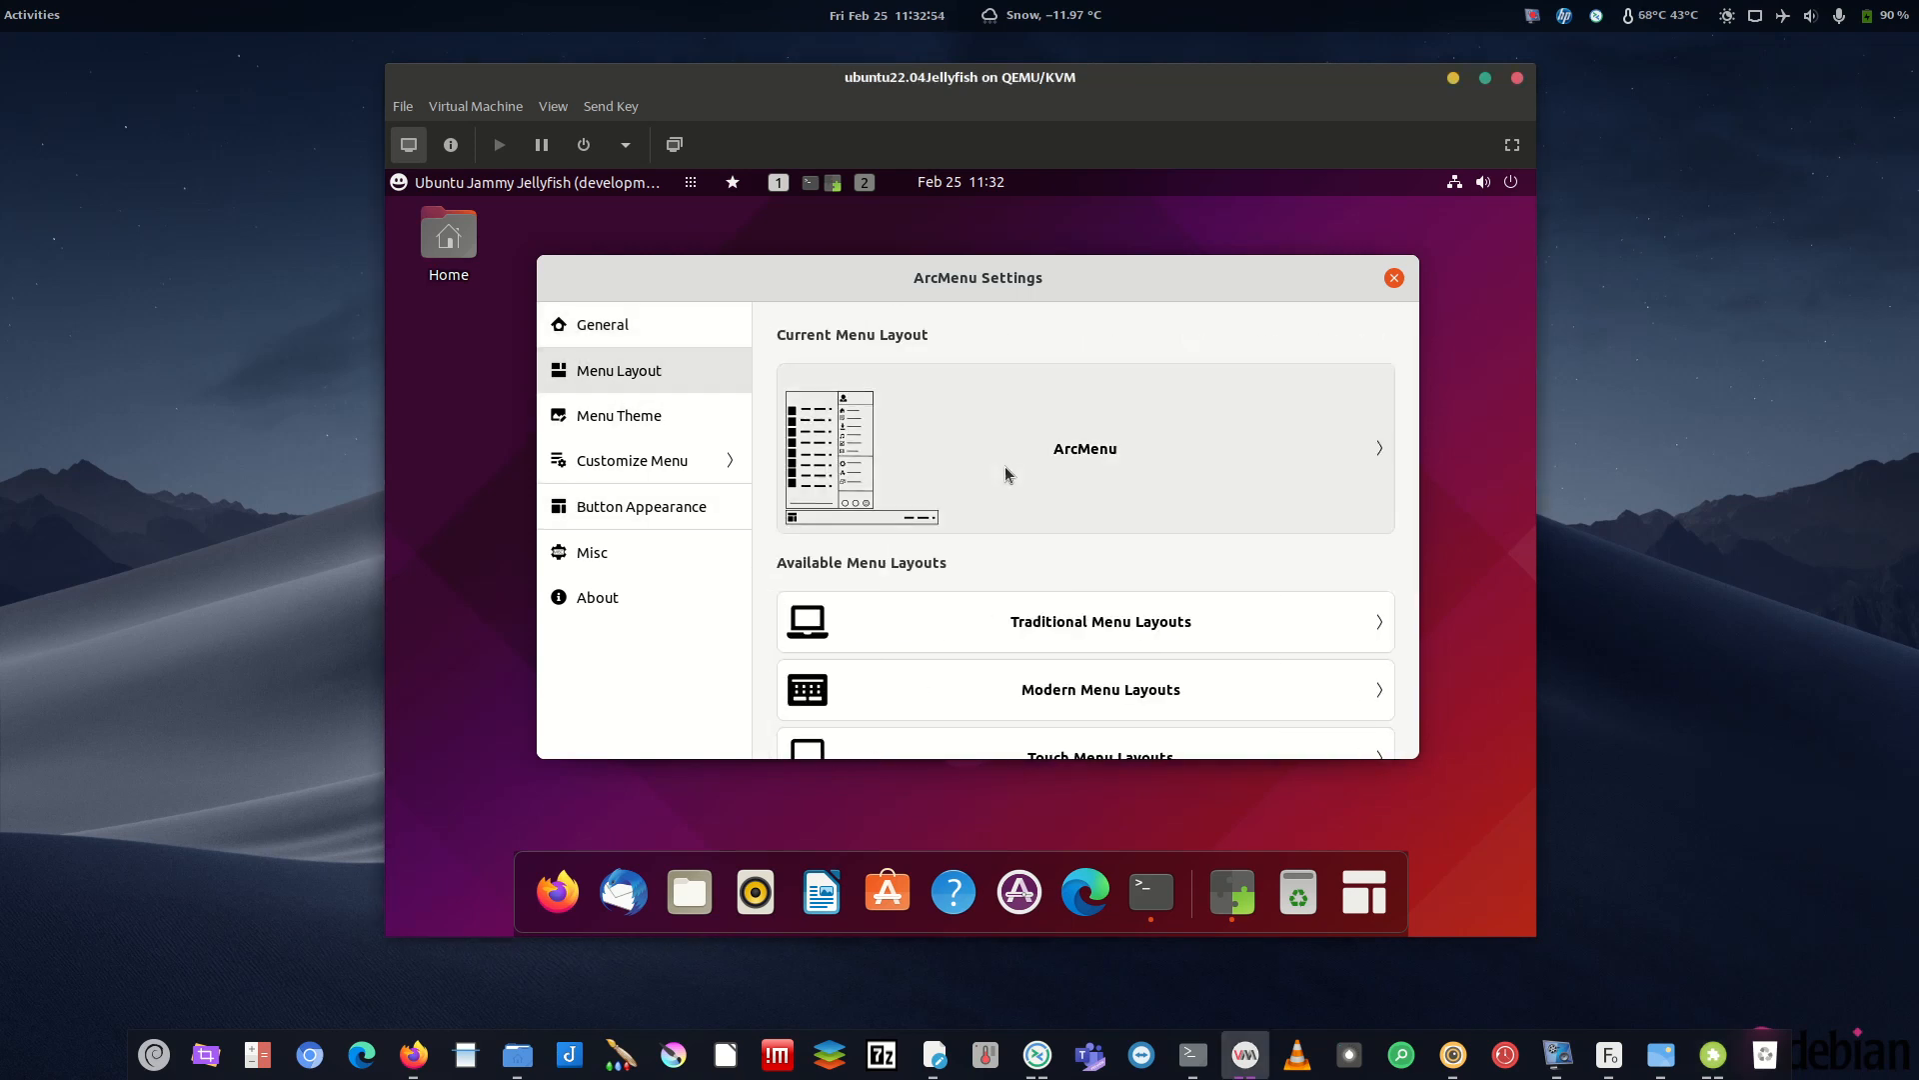
{"action": "scroll", "coordinate": [1051, 512], "scroll_direction": "down", "scroll_amount": 3}
{"action": "left_click", "coordinate": [1052, 574]}
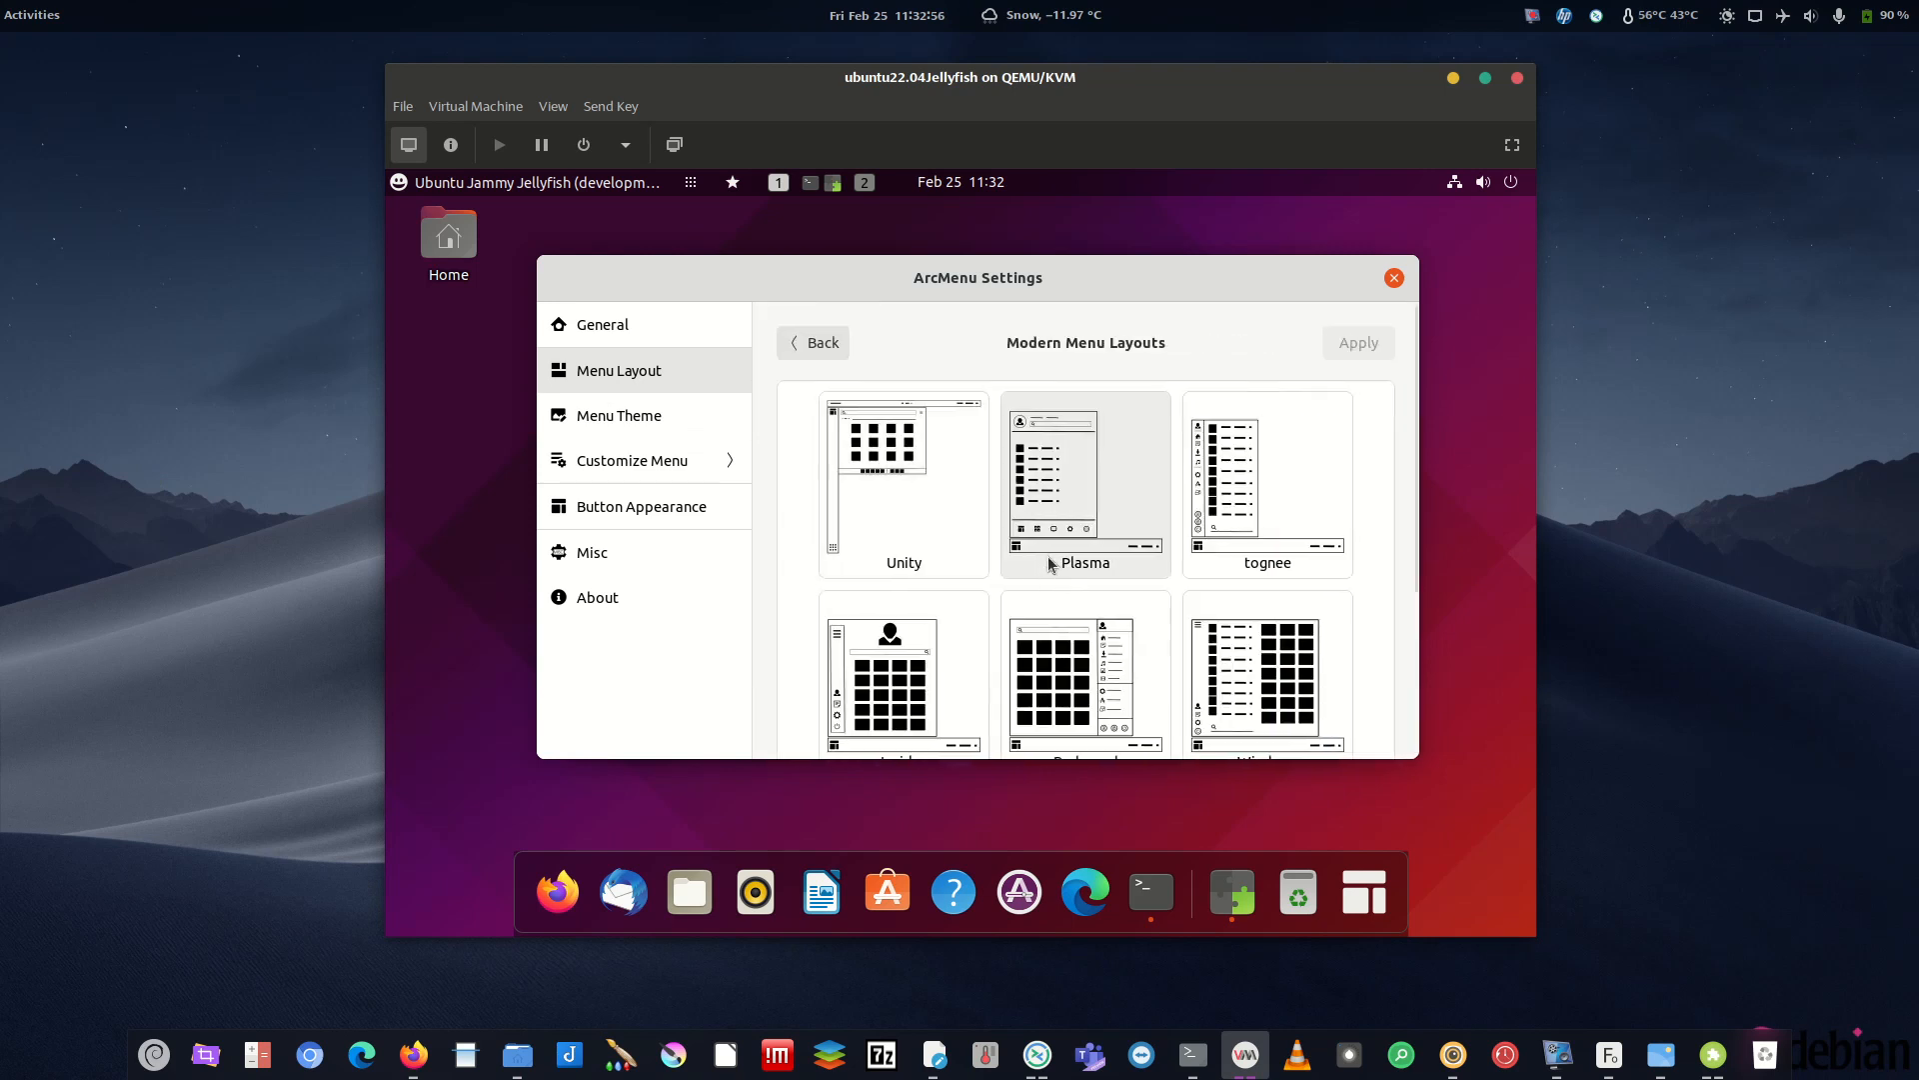
{"action": "scroll", "coordinate": [1237, 500], "scroll_direction": "down", "scroll_amount": 3}
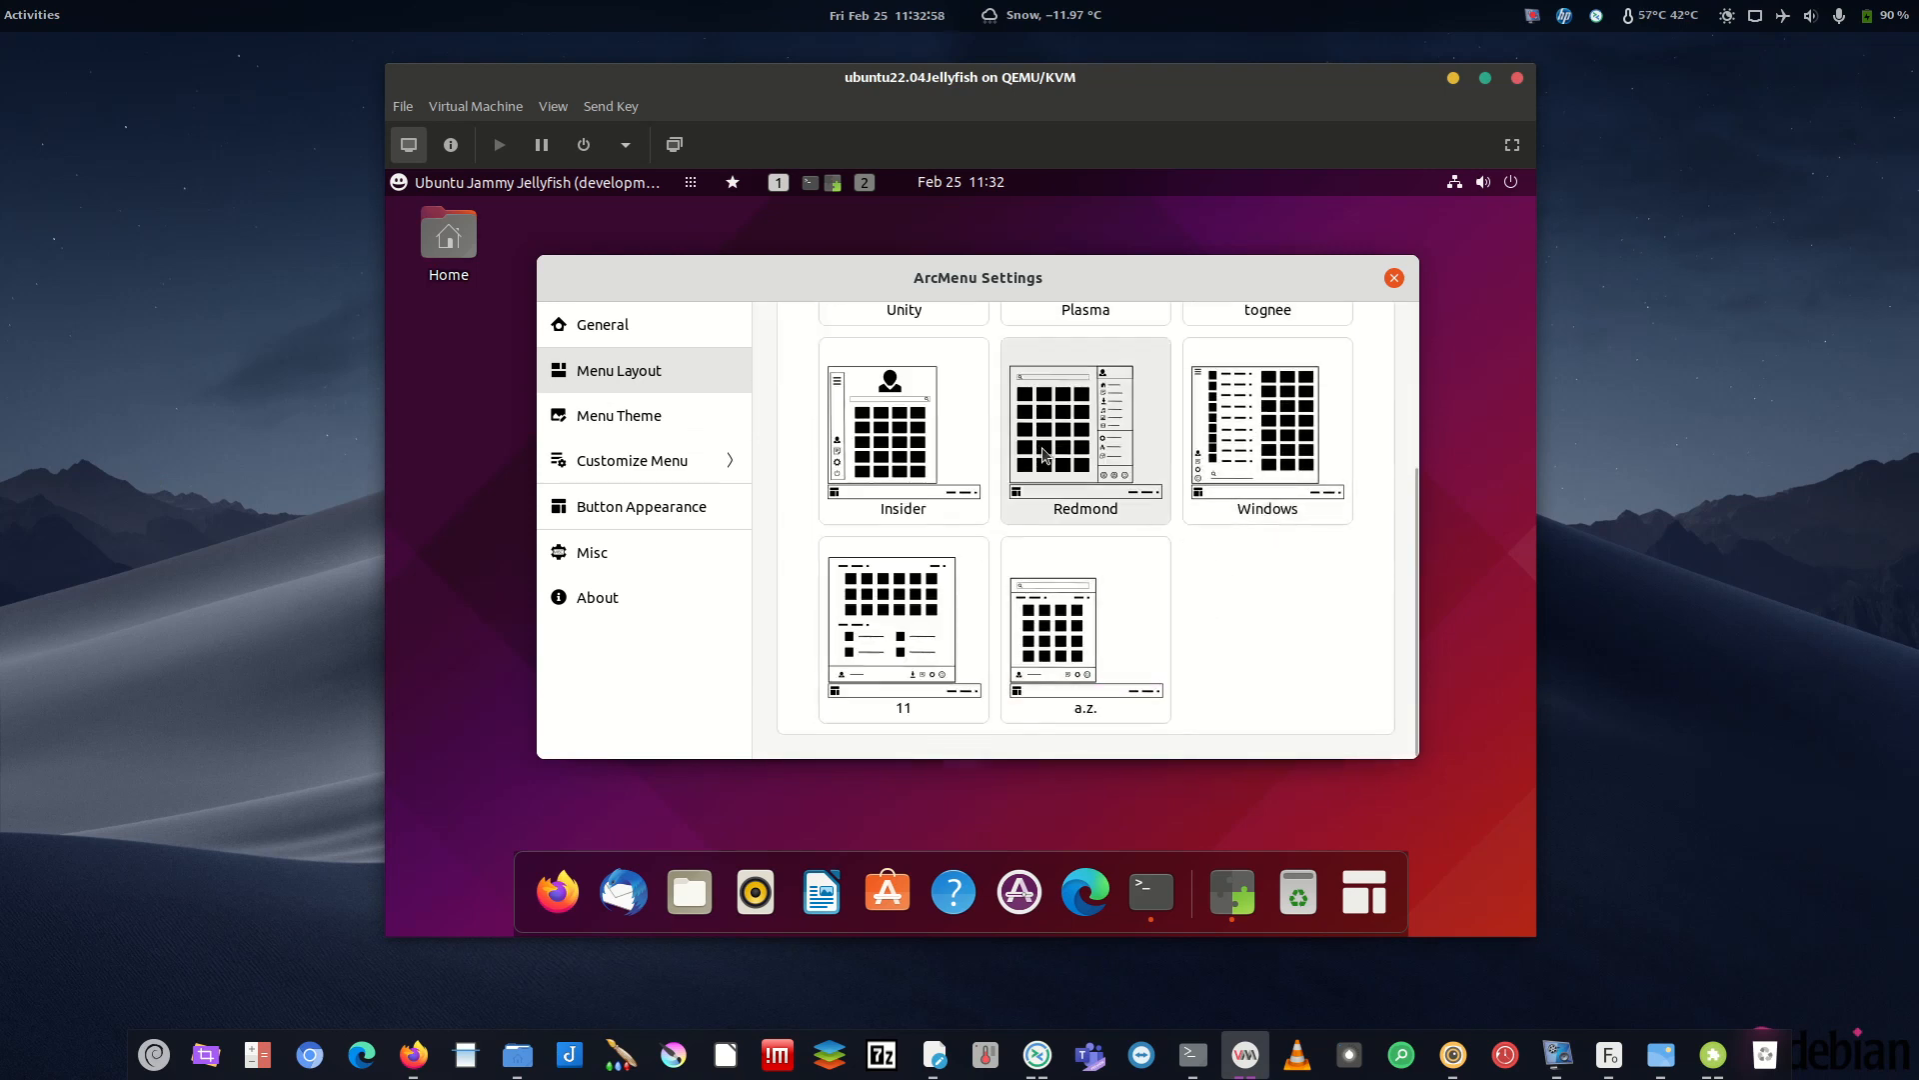
{"action": "scroll", "coordinate": [1059, 470], "scroll_direction": "up", "scroll_amount": 3}
{"action": "left_click", "coordinate": [815, 330]}
{"action": "scroll", "coordinate": [1152, 532], "scroll_direction": "down", "scroll_amount": 3}
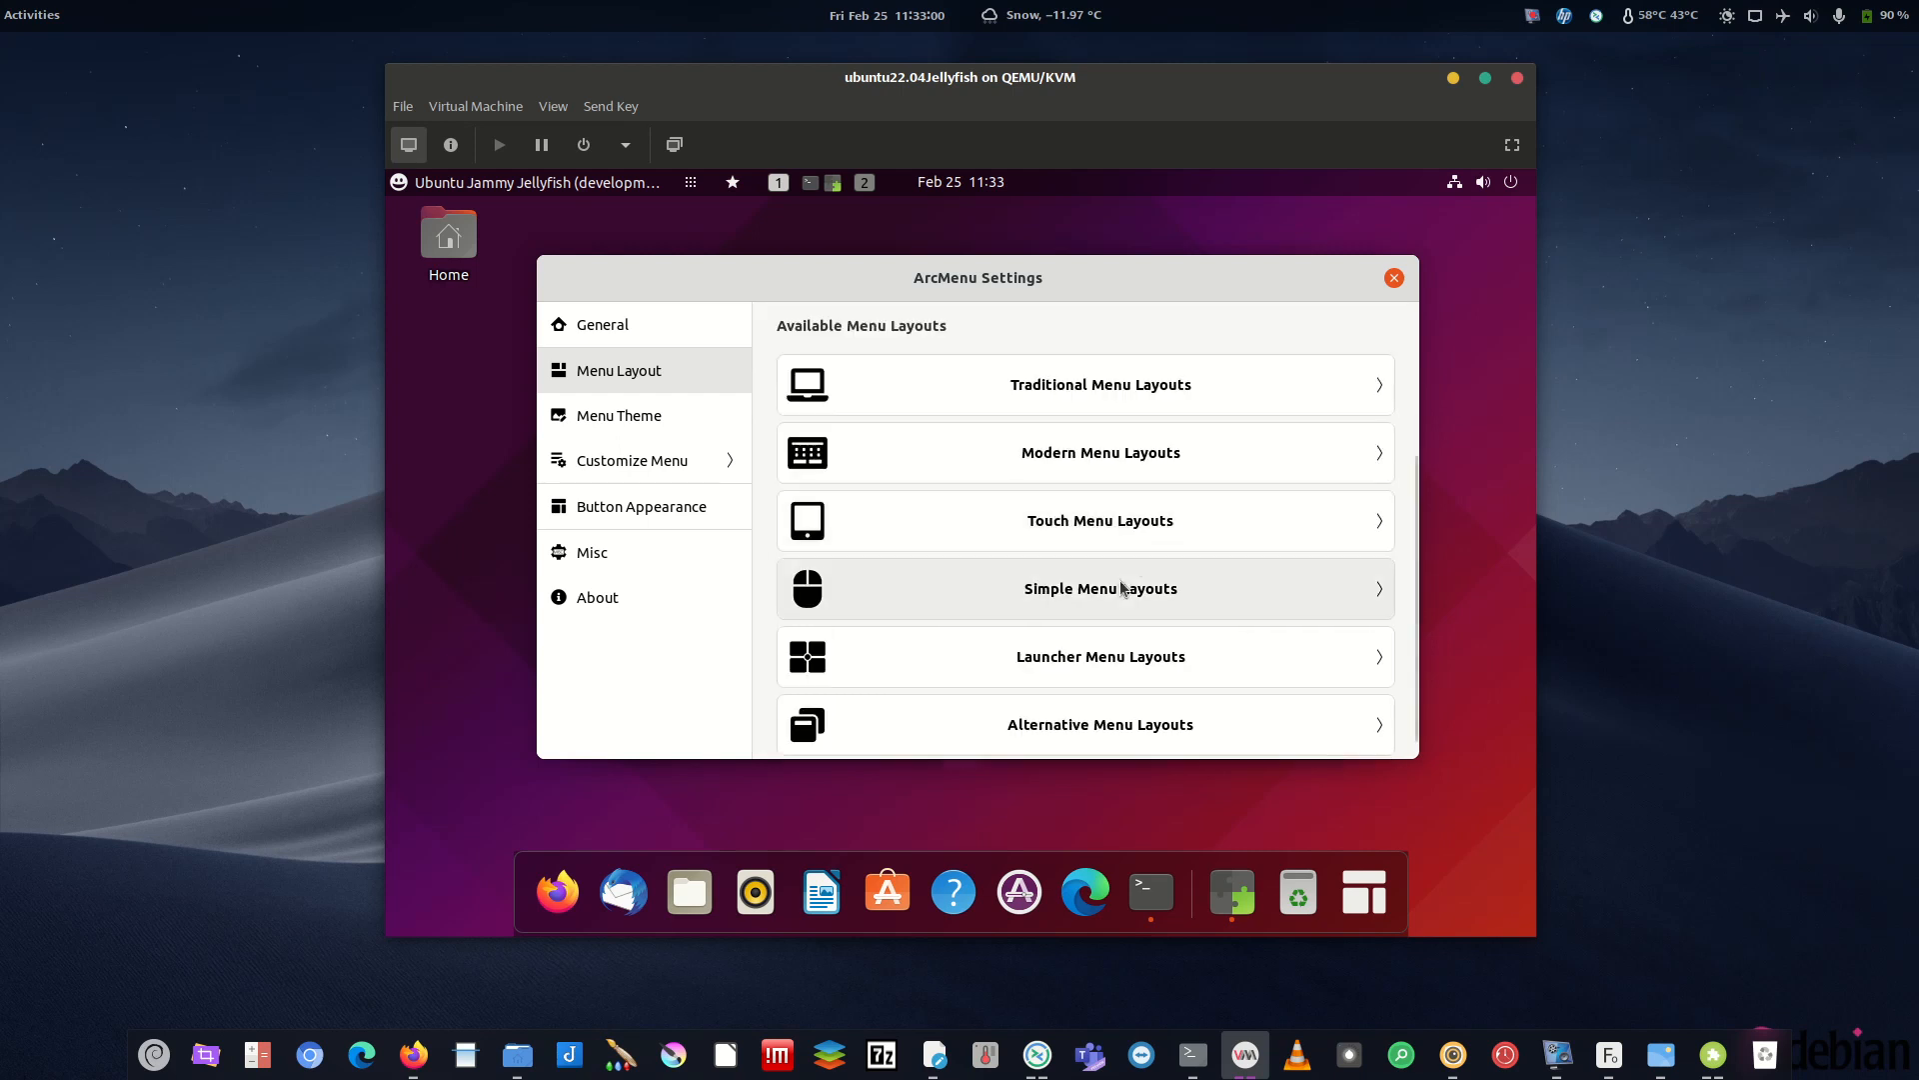
{"action": "left_click", "coordinate": [1075, 454]}
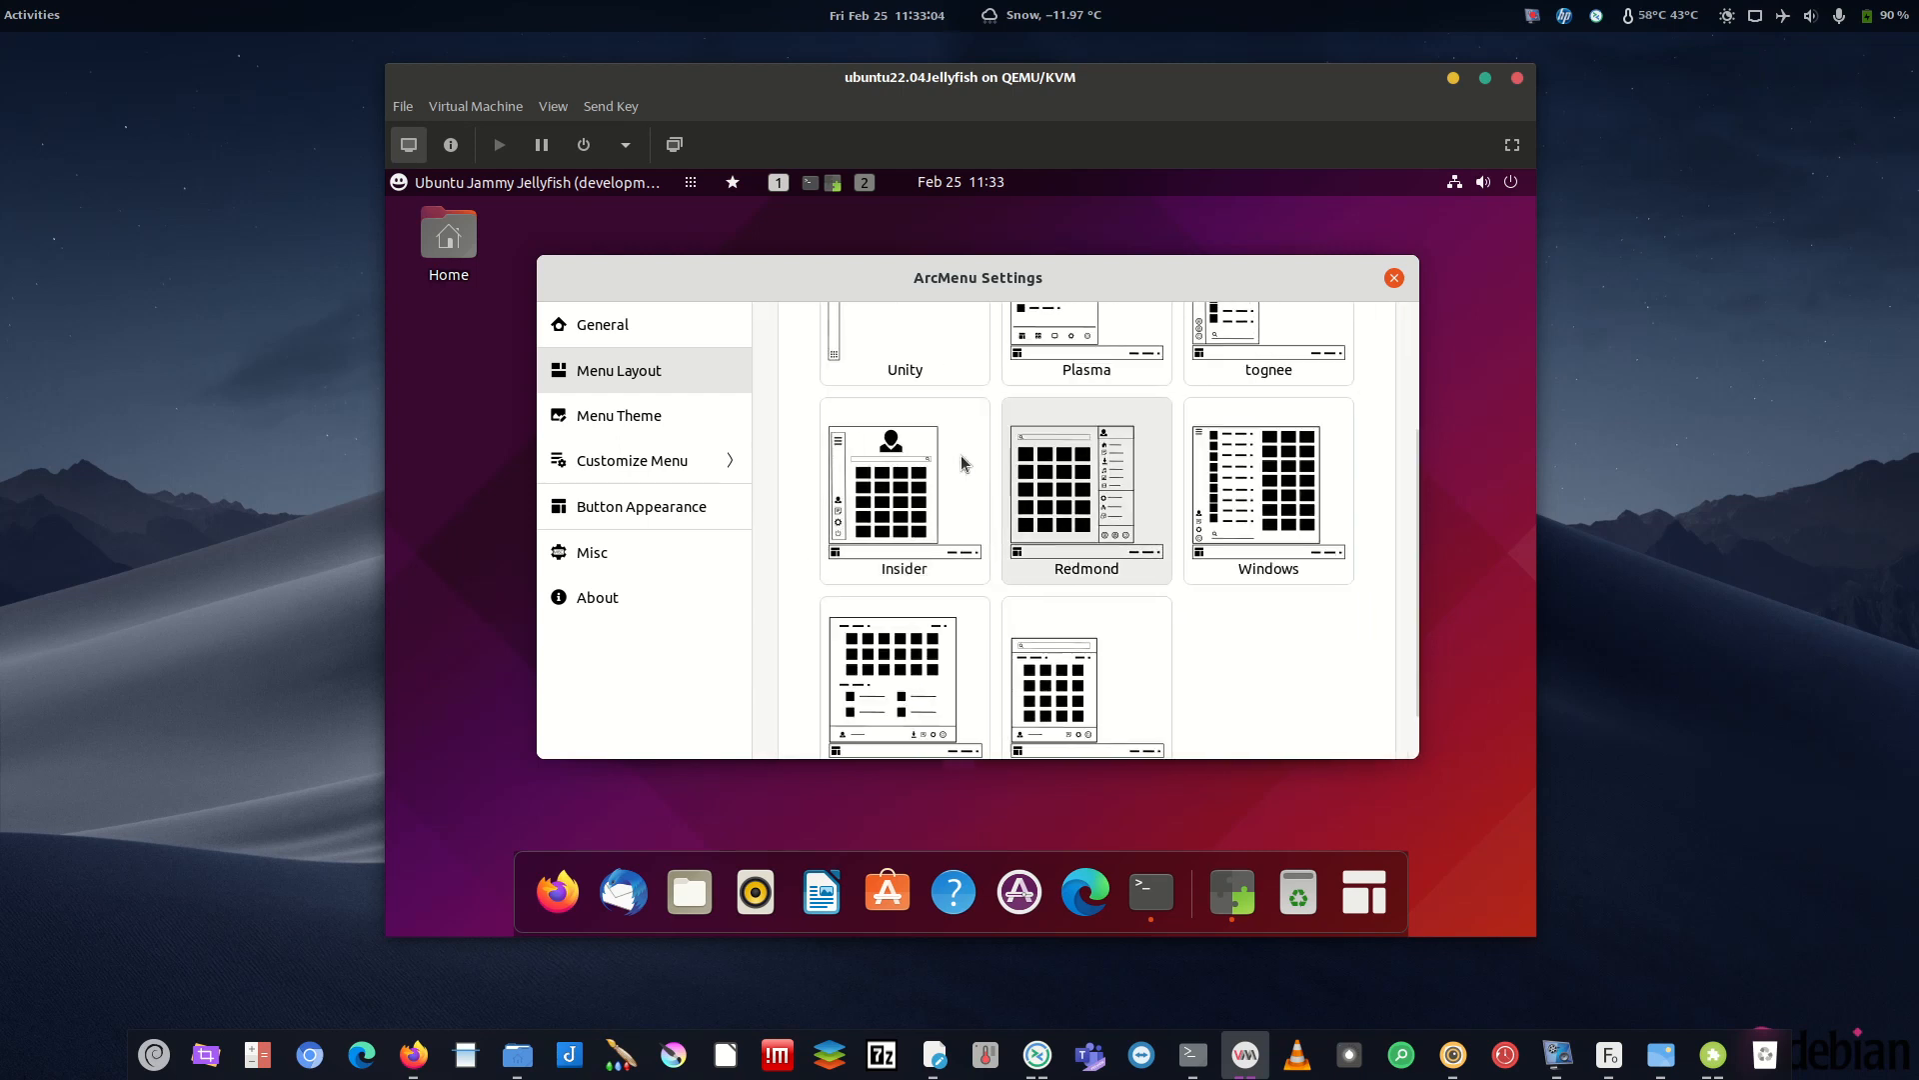
{"action": "scroll", "coordinate": [1085, 560], "scroll_direction": "down", "scroll_amount": 2}
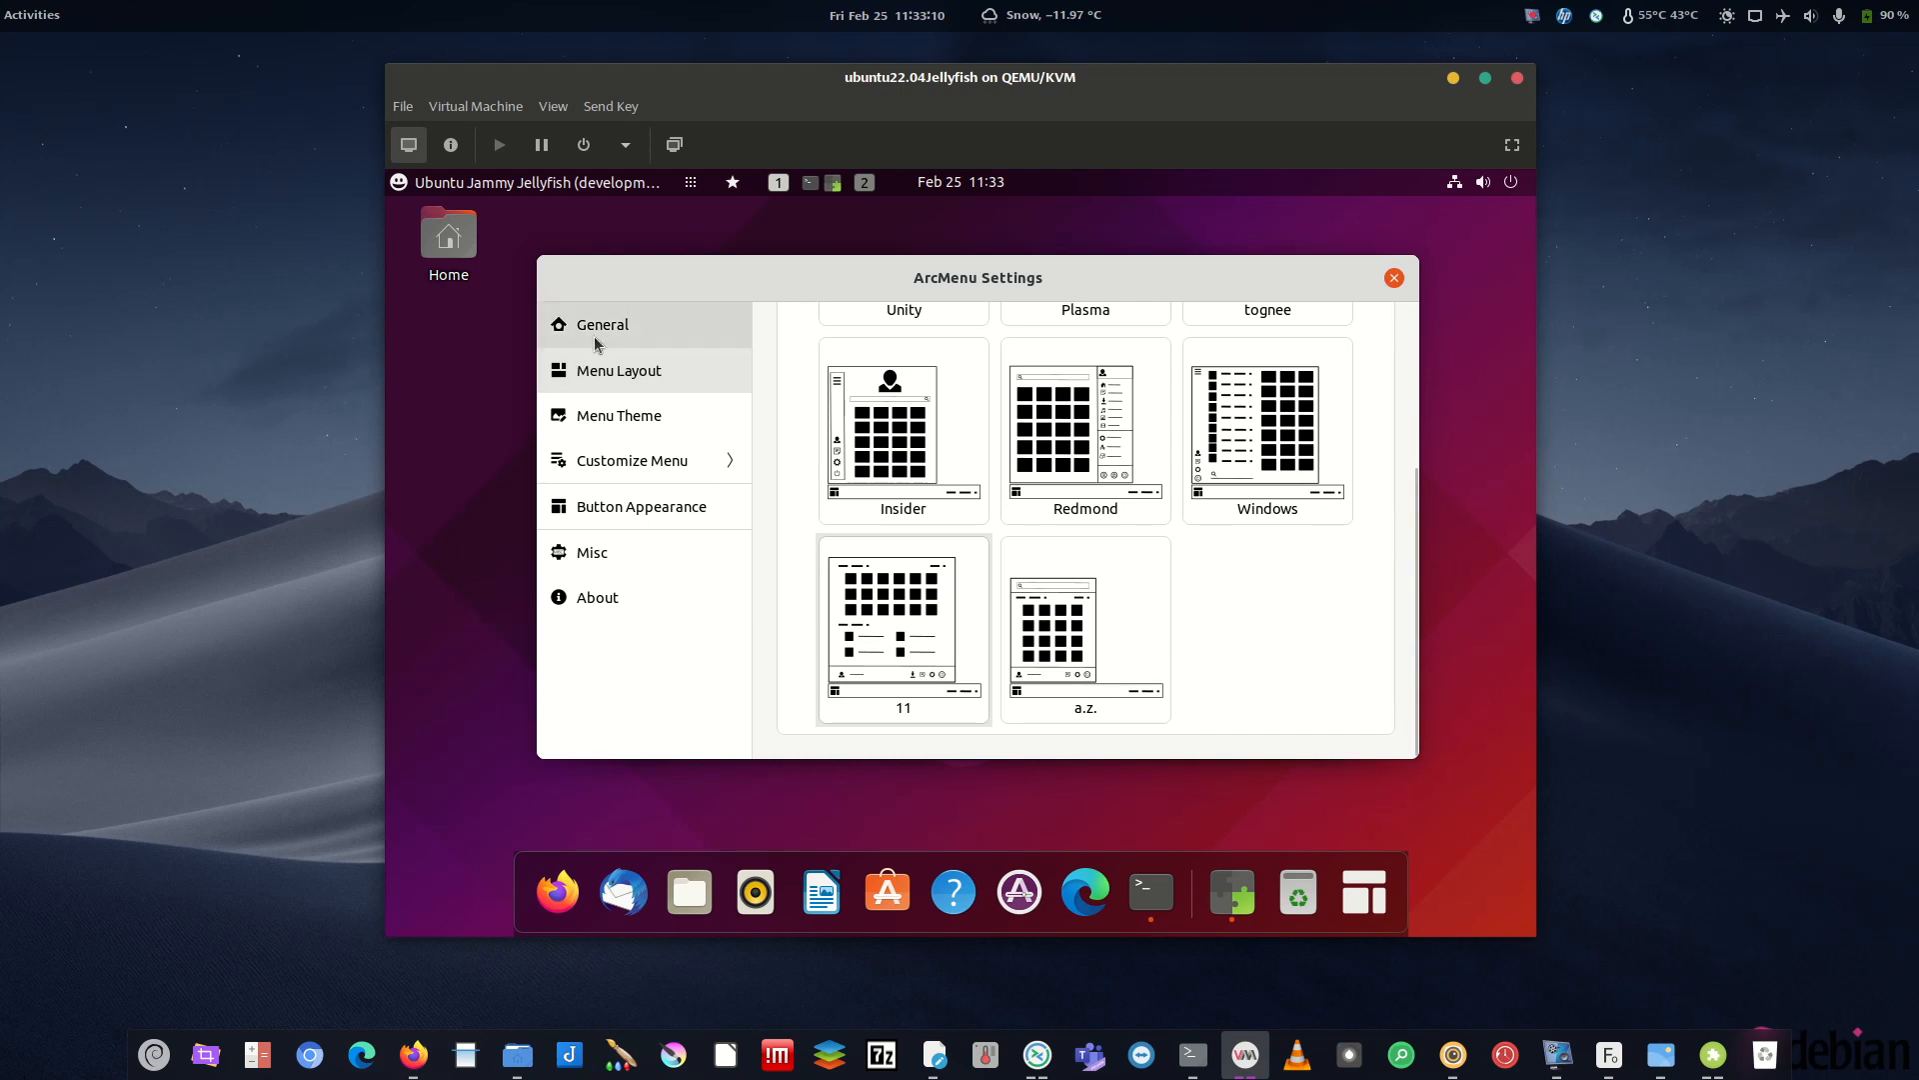
{"action": "scroll", "coordinate": [791, 340], "scroll_direction": "up", "scroll_amount": 3}
{"action": "left_click", "coordinate": [791, 340]}
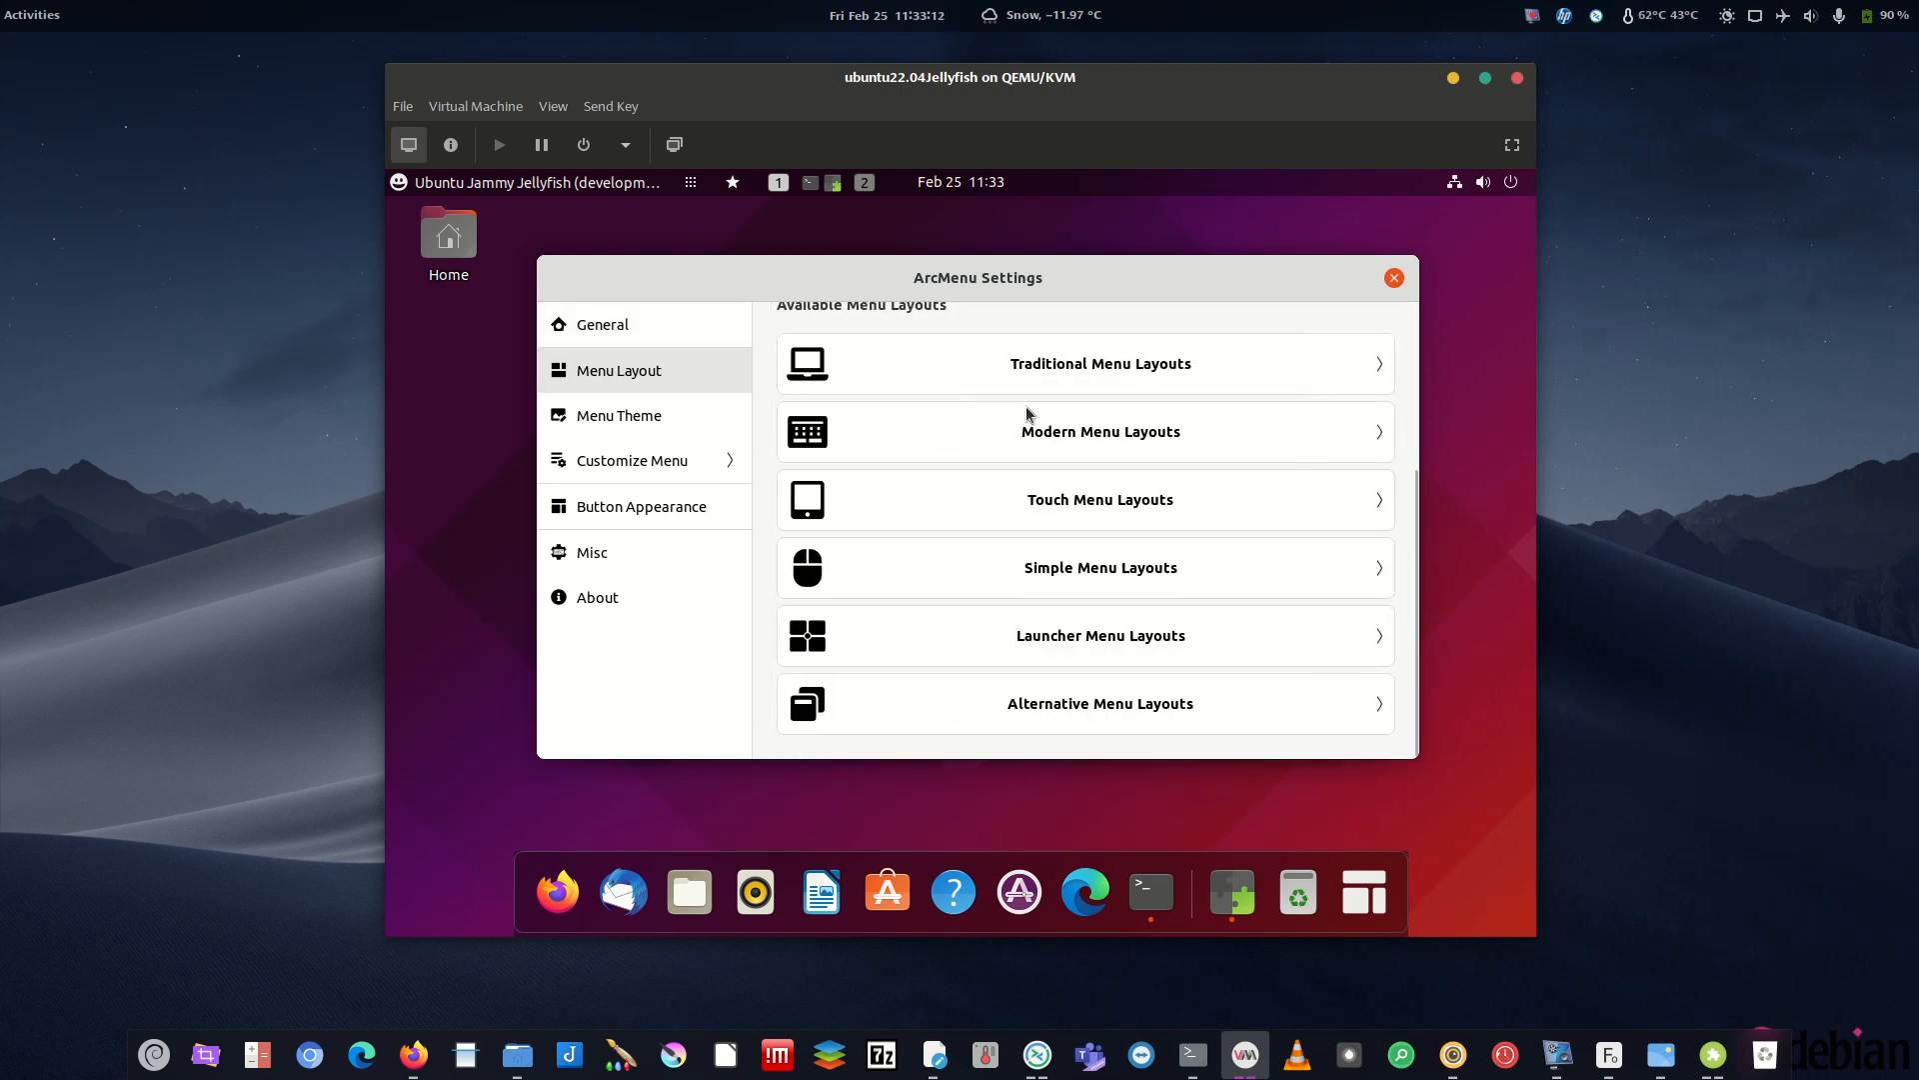
{"action": "scroll", "coordinate": [1030, 425], "scroll_direction": "up", "scroll_amount": 3}
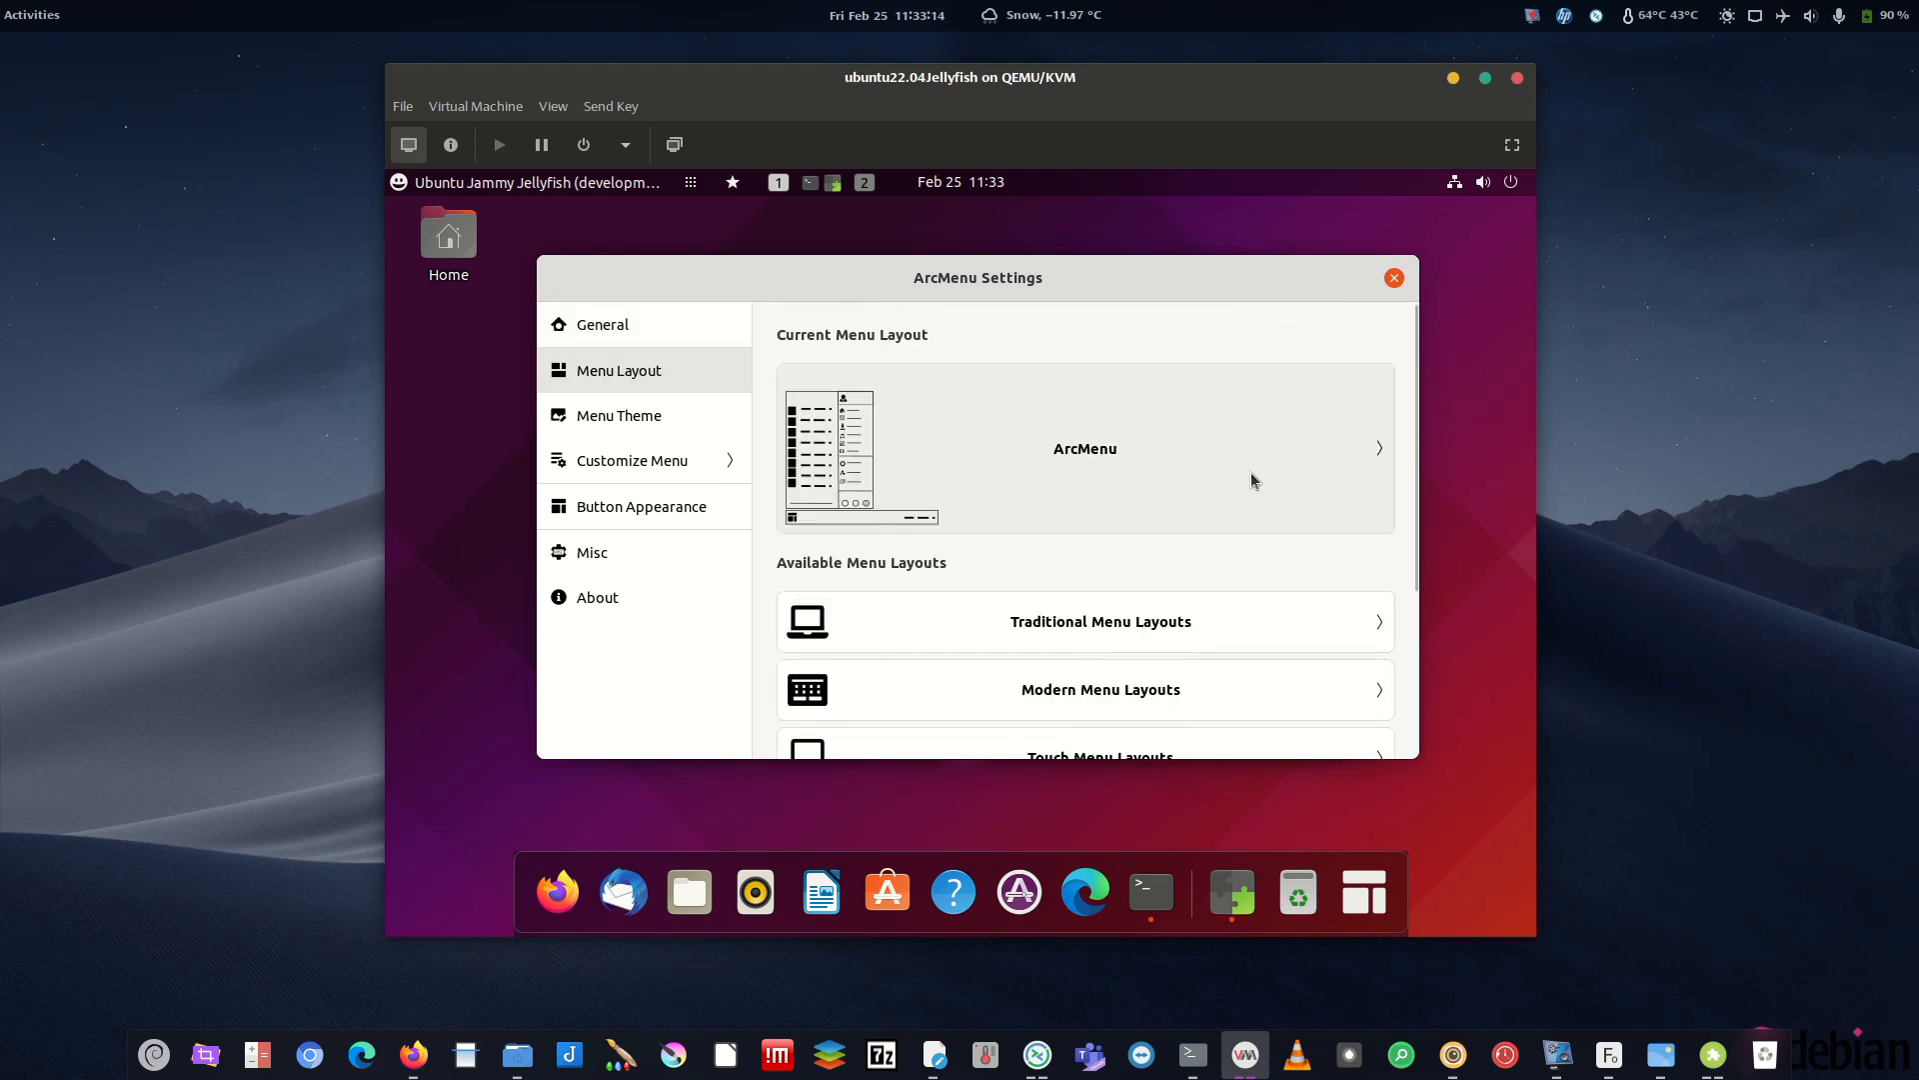
- Apply the Modern layout '11' as the ArcMenu layout
{"action": "left_click", "coordinate": [1090, 441]}
{"action": "left_click", "coordinate": [832, 346]}
{"action": "scroll", "coordinate": [1087, 590], "scroll_direction": "down", "scroll_amount": 3}
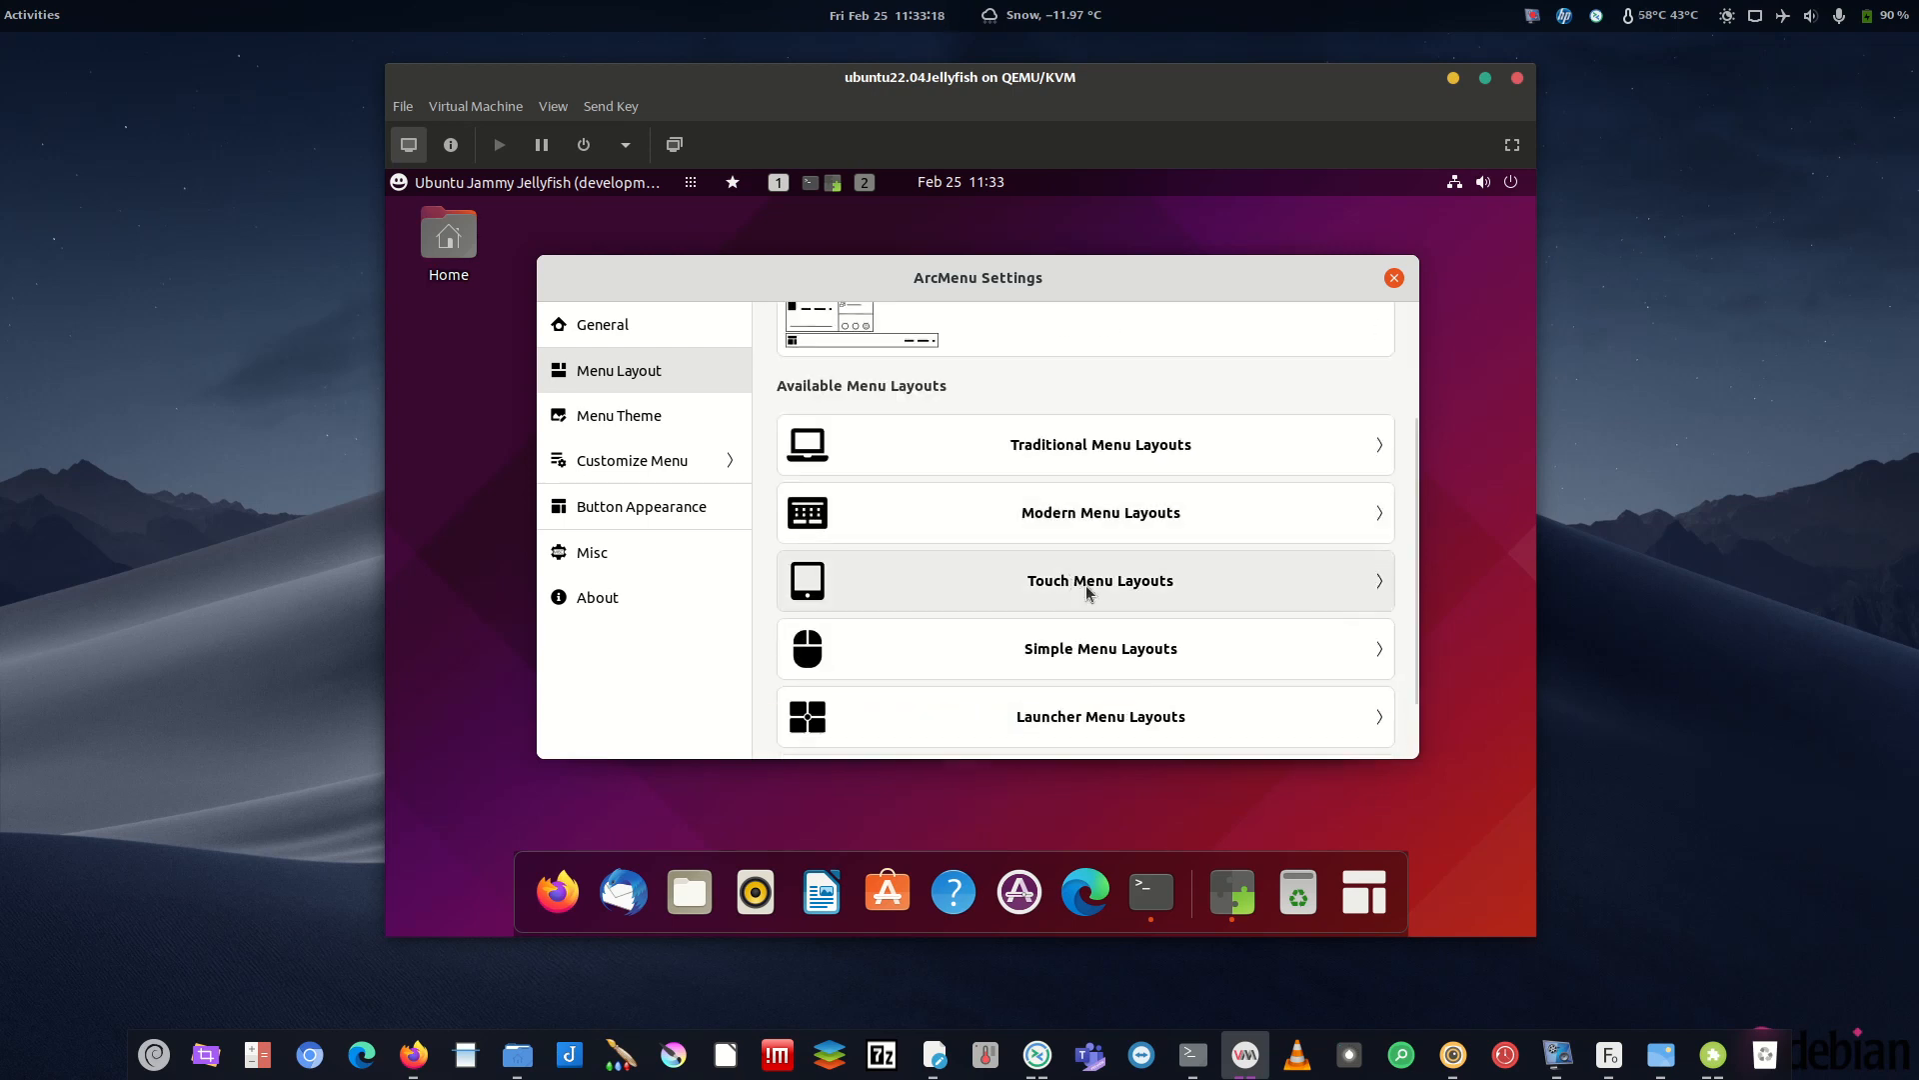
{"action": "left_click", "coordinate": [1050, 445]}
{"action": "scroll", "coordinate": [920, 683], "scroll_direction": "down", "scroll_amount": 4}
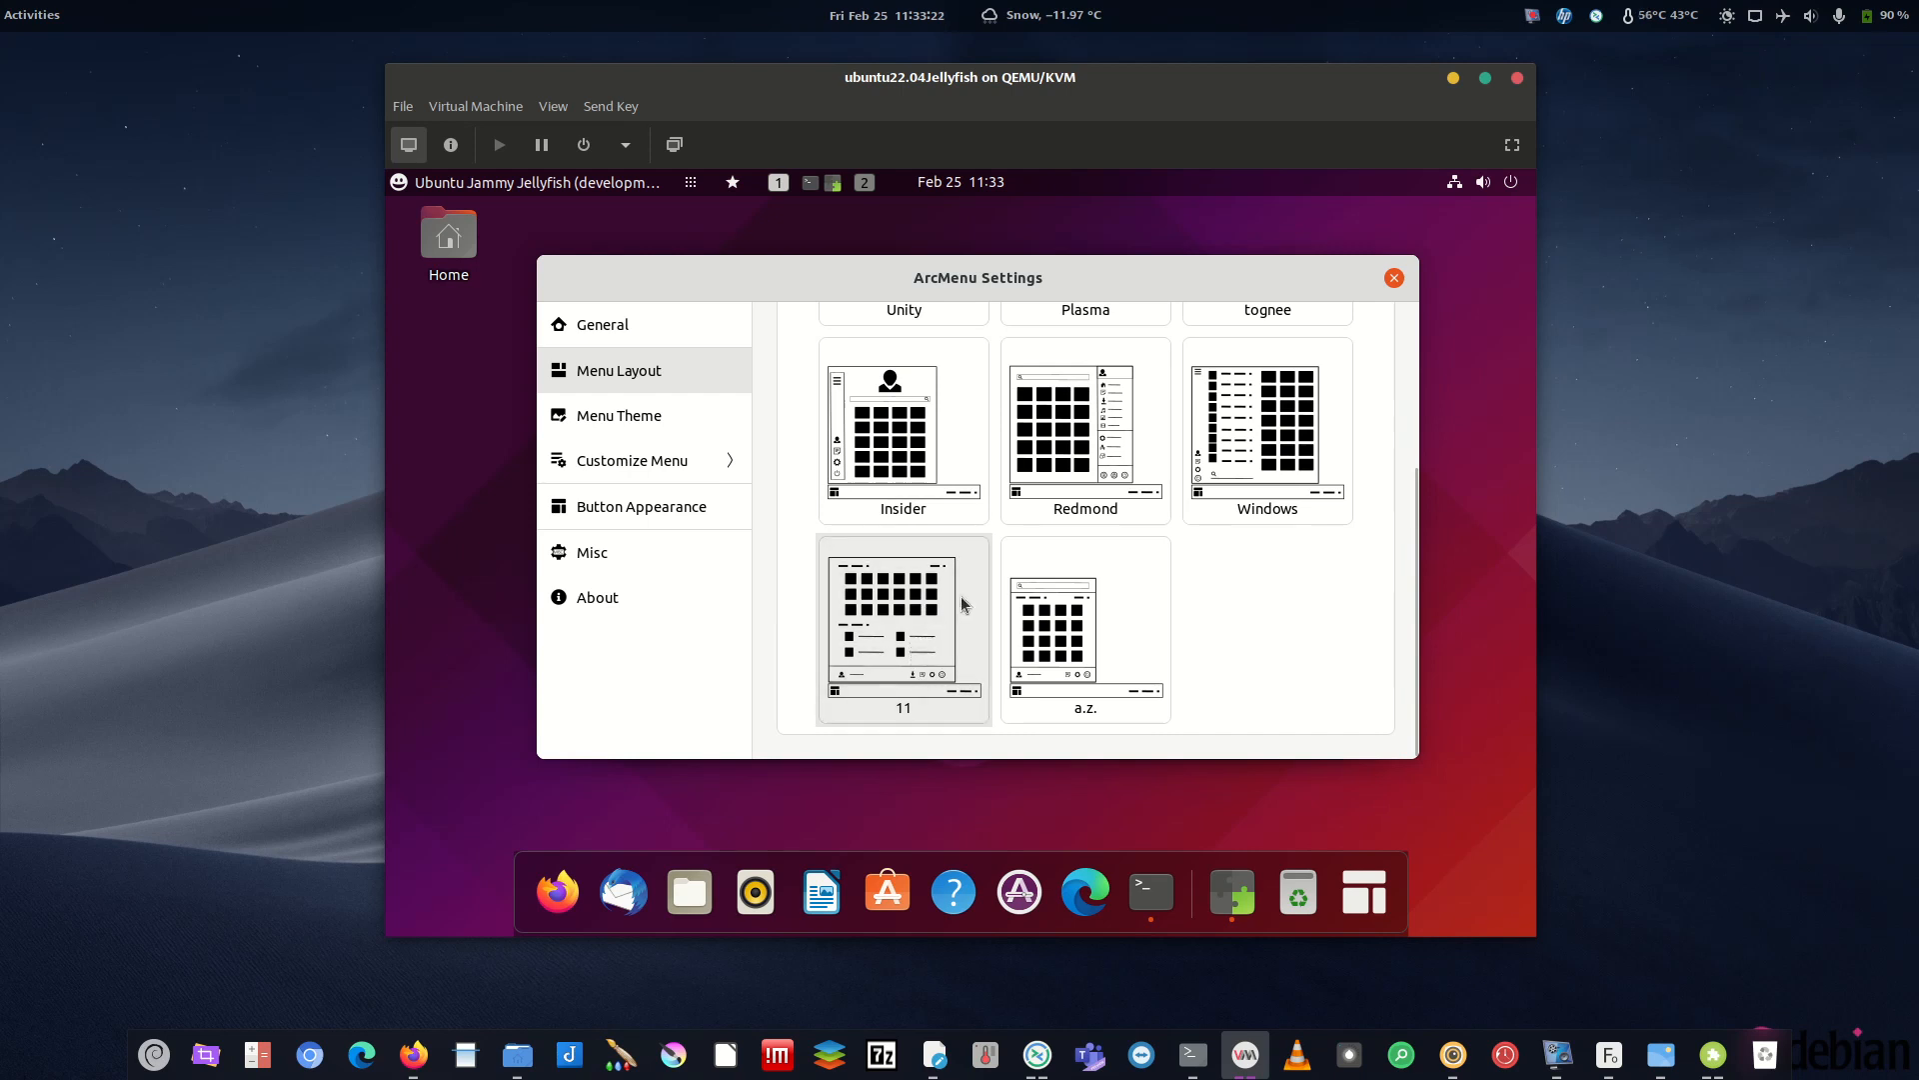
{"action": "left_click", "coordinate": [1364, 892]}
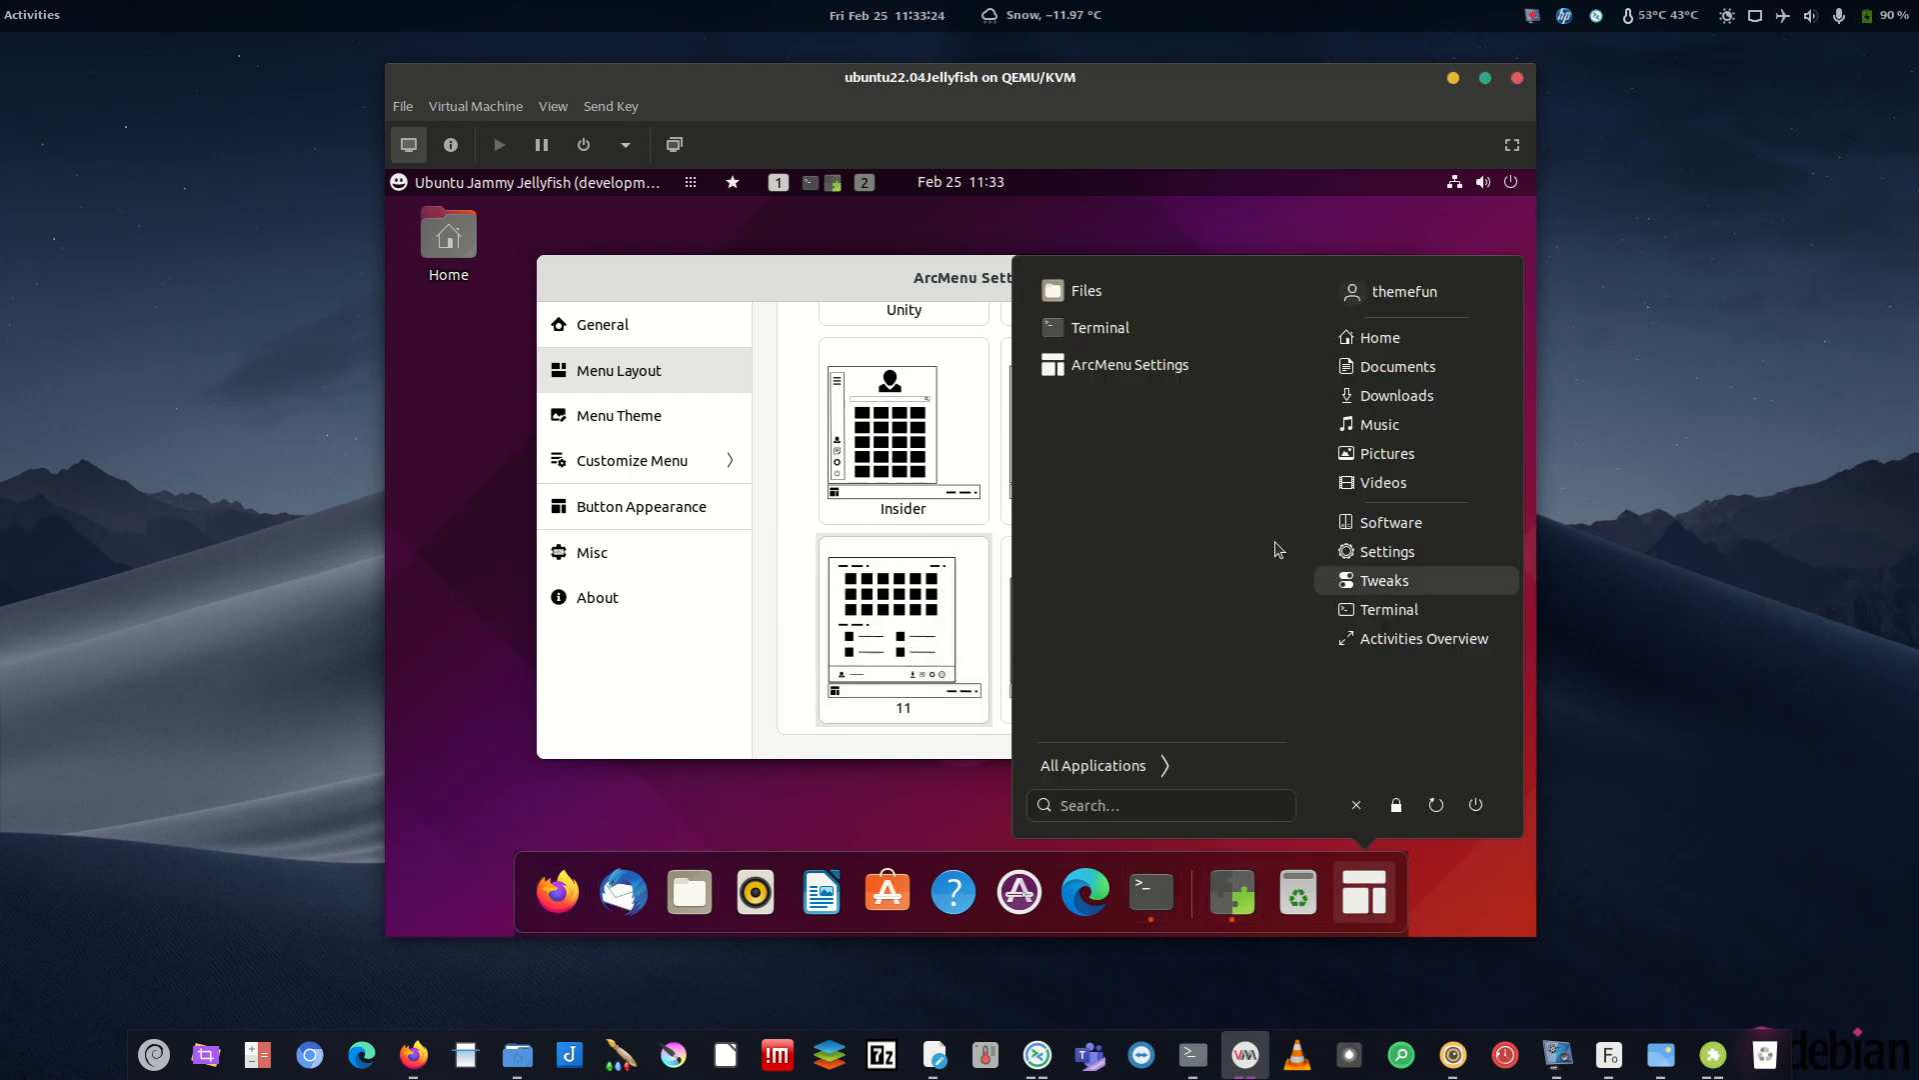
{"action": "left_click", "coordinate": [1367, 935]}
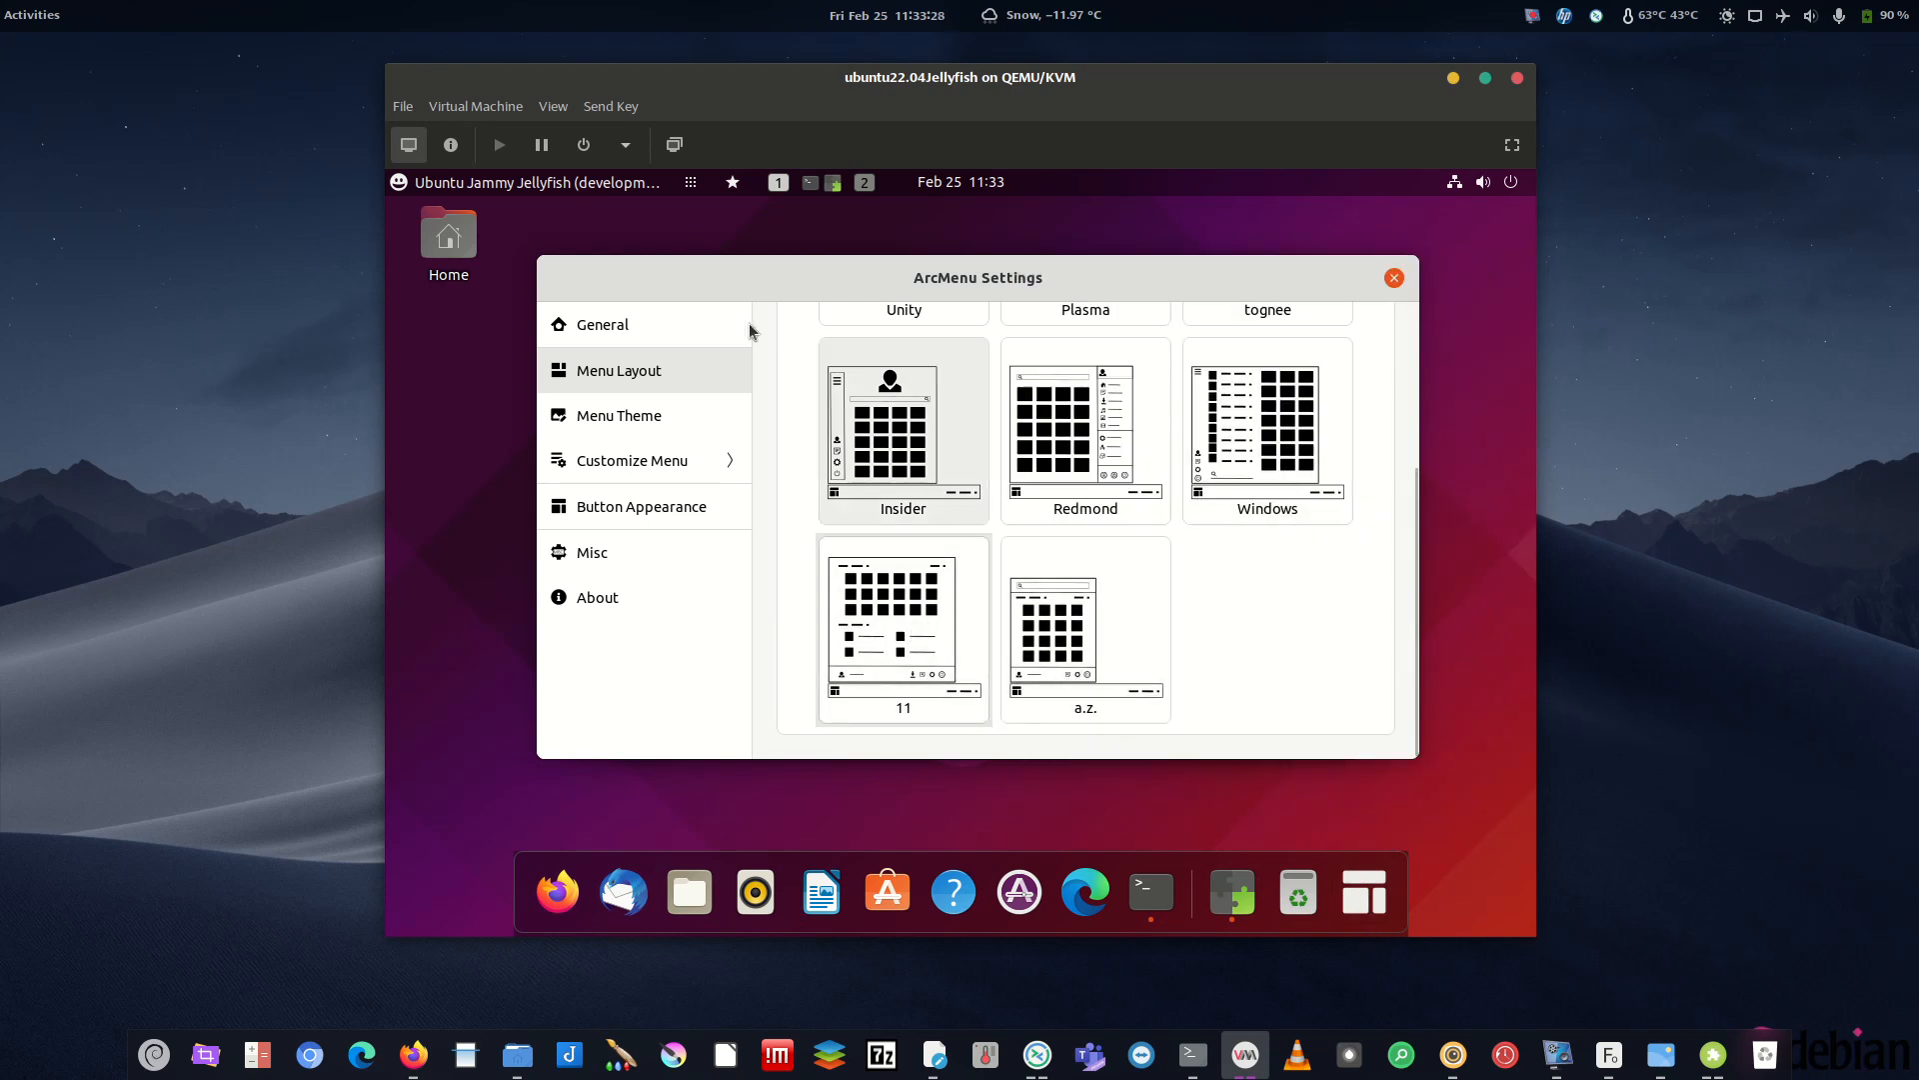
{"action": "scroll", "coordinate": [904, 405], "scroll_direction": "up", "scroll_amount": 5}
{"action": "left_click", "coordinate": [819, 347]}
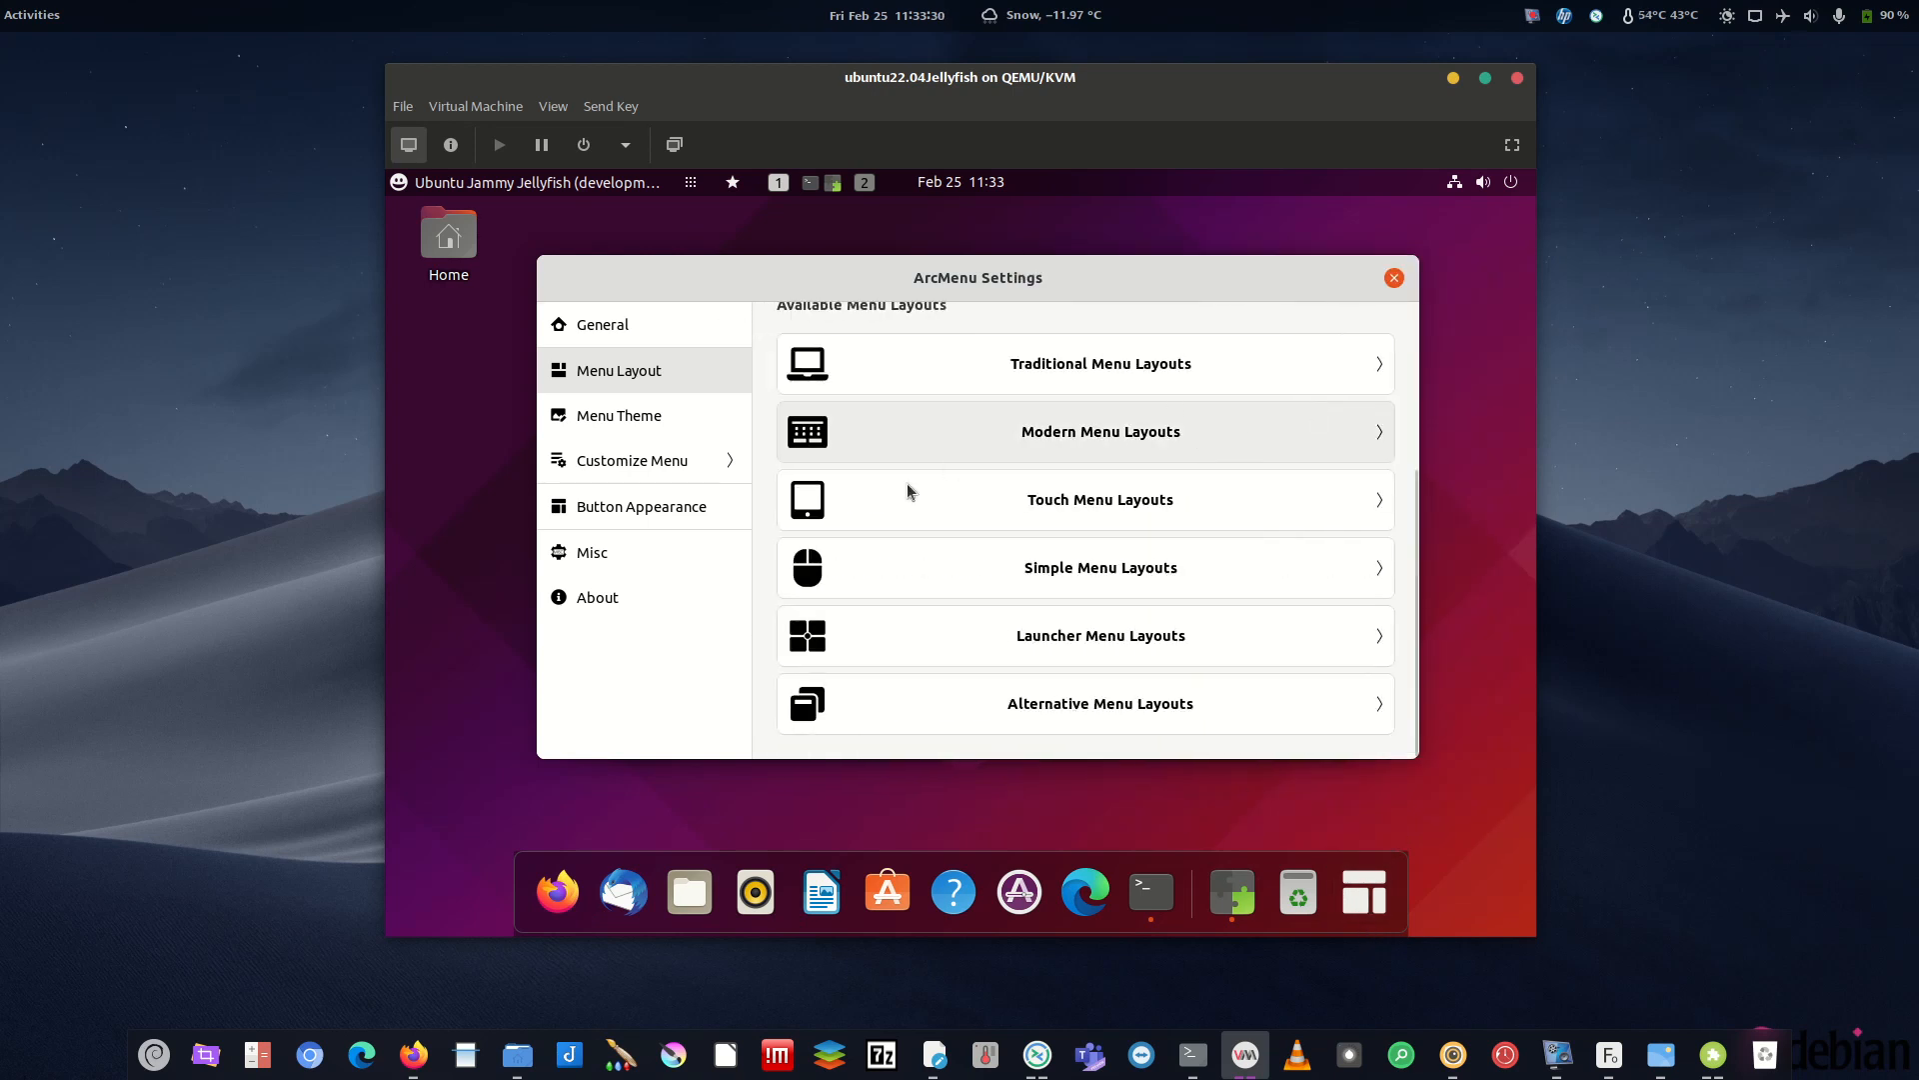
{"action": "left_click", "coordinate": [1092, 430]}
{"action": "left_click", "coordinate": [1359, 342]}
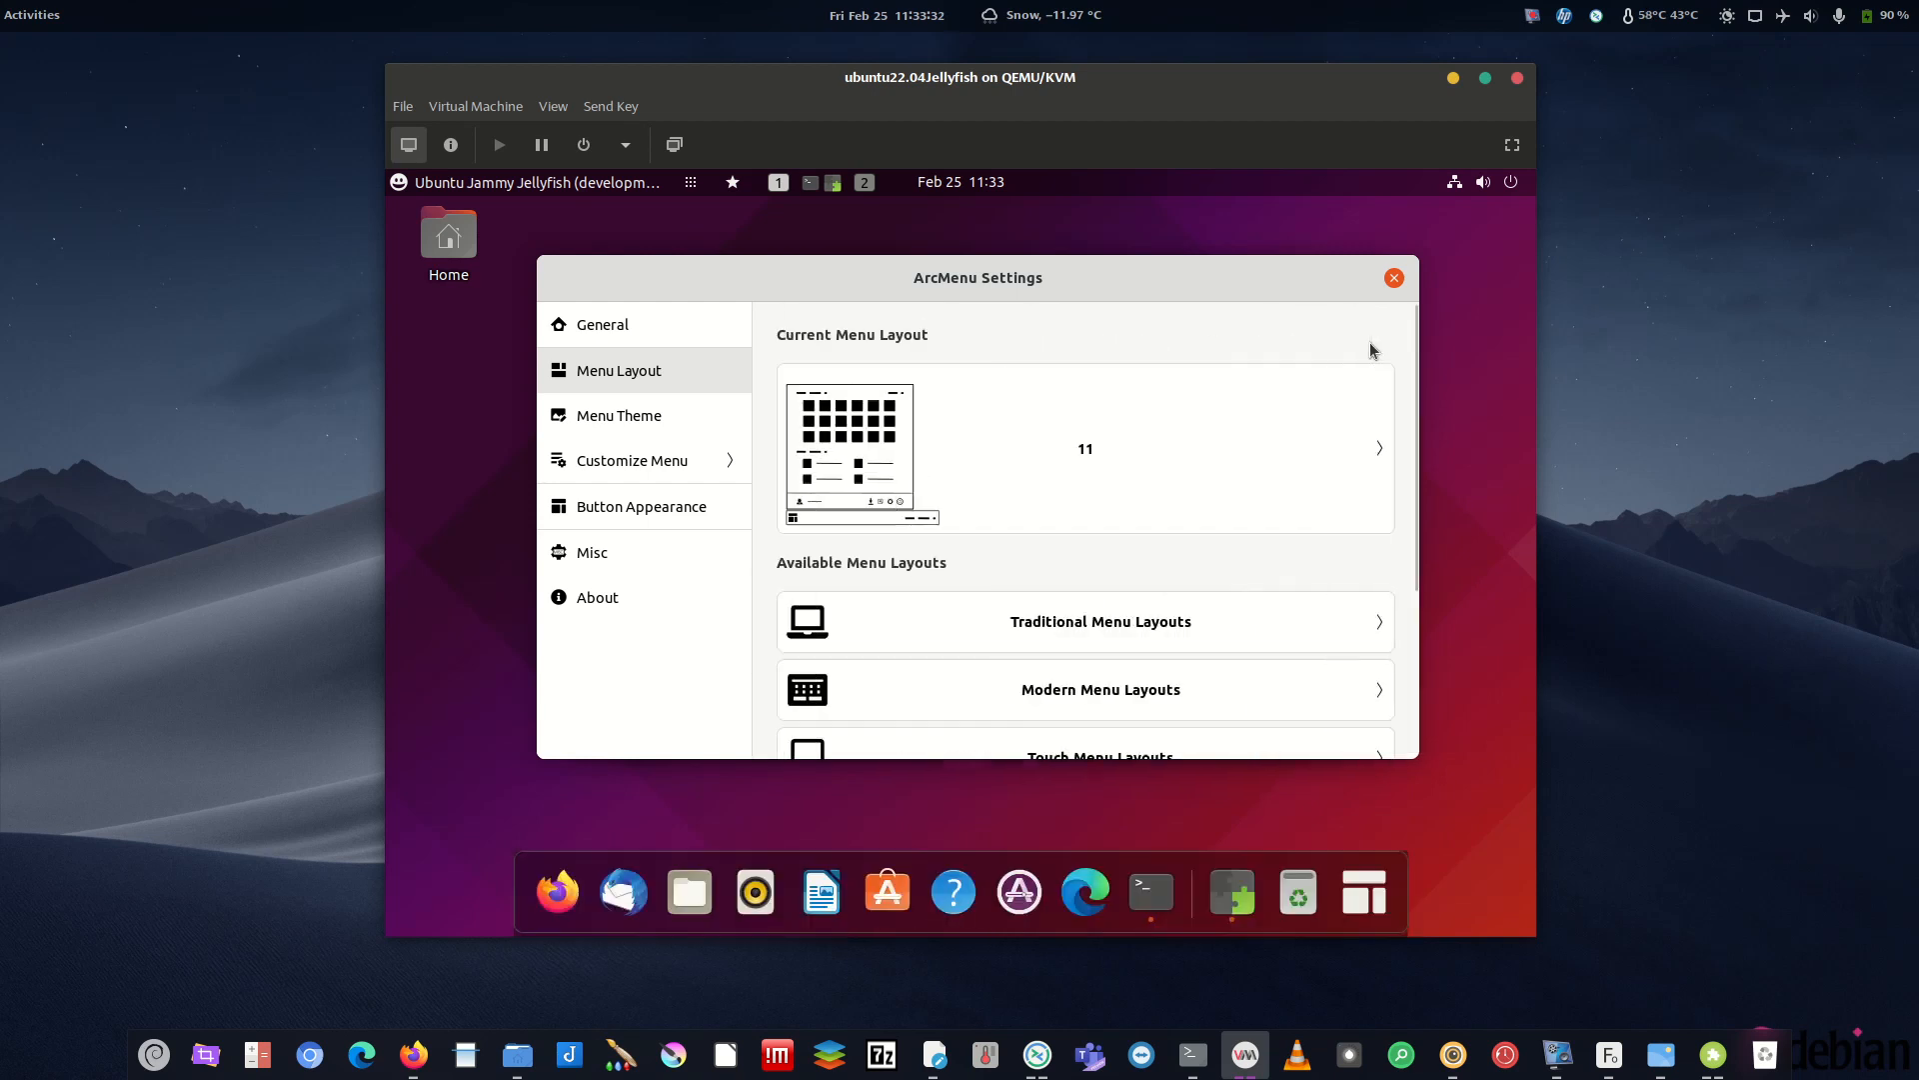
- Preview the '11' layout in the launcher, then go to the Menu Theme page
{"action": "left_click", "coordinate": [1364, 892]}
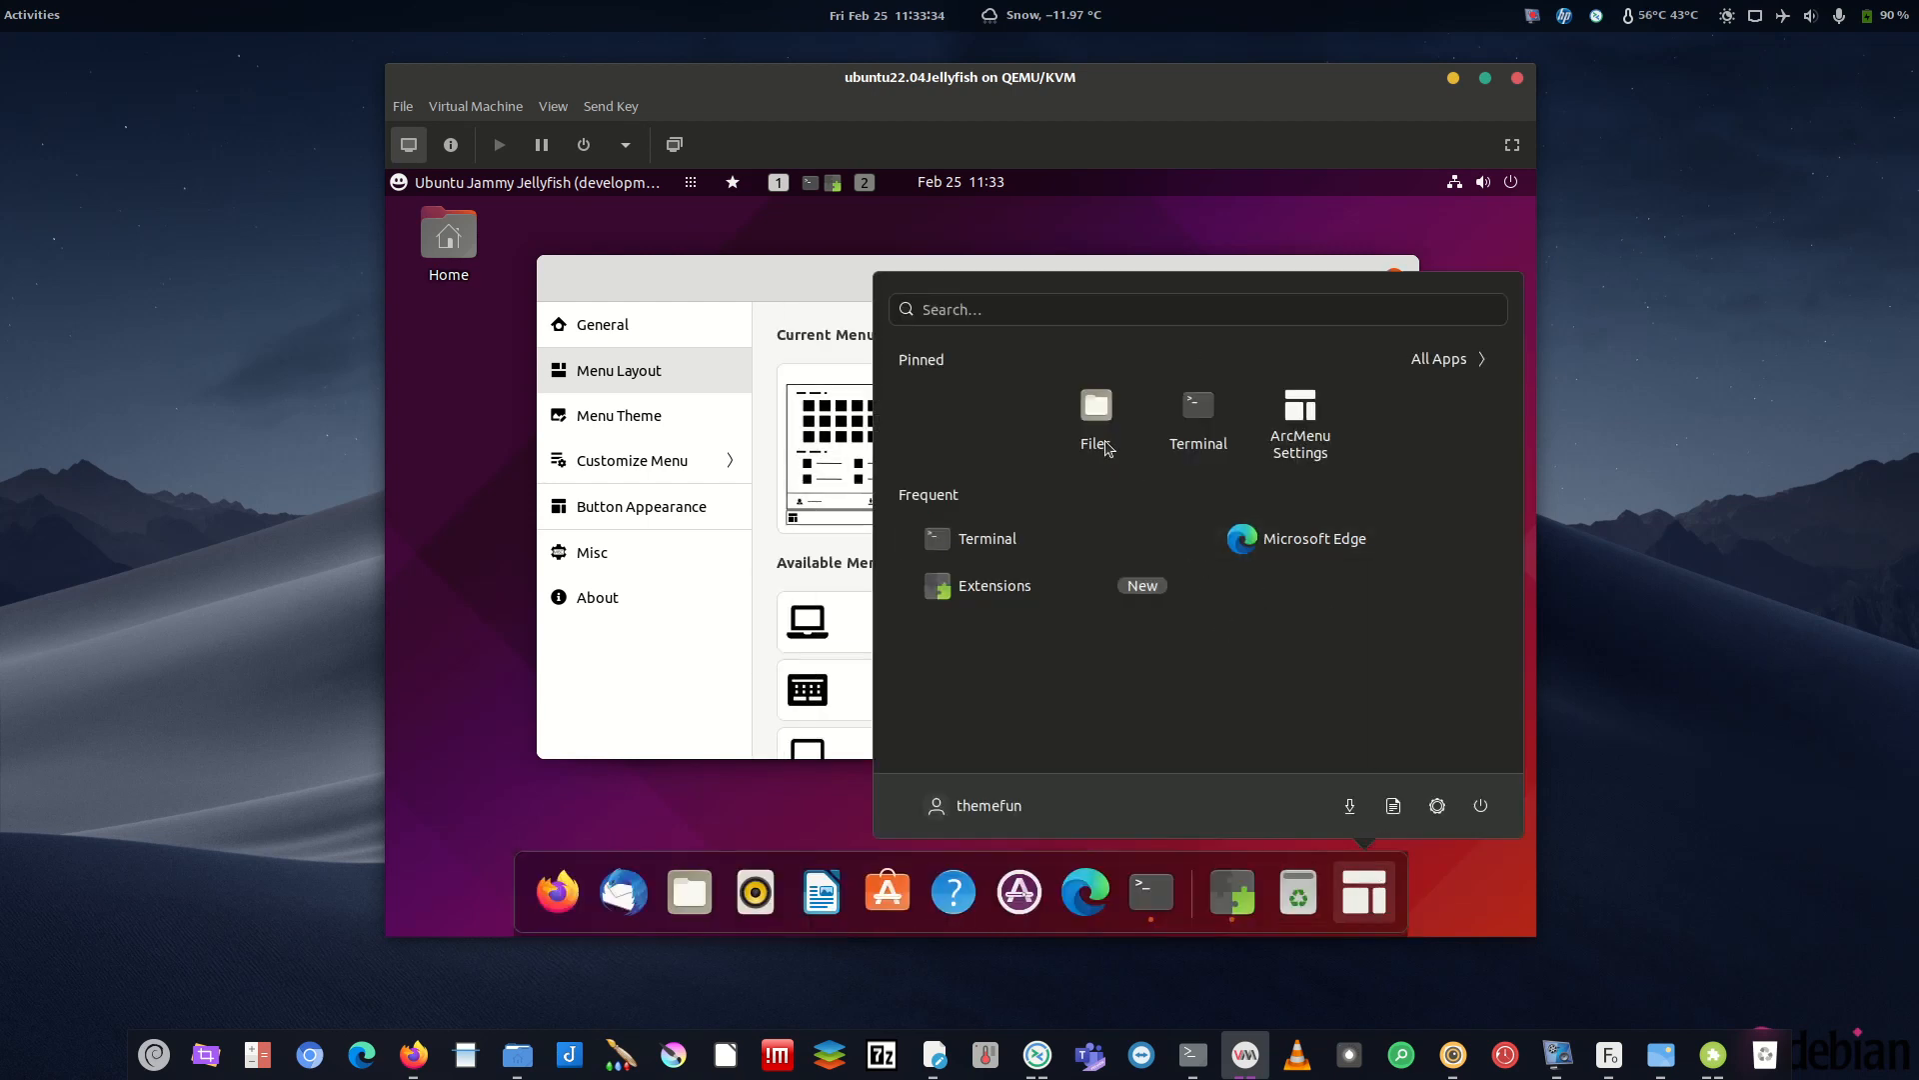
{"action": "left_click", "coordinate": [713, 710]}
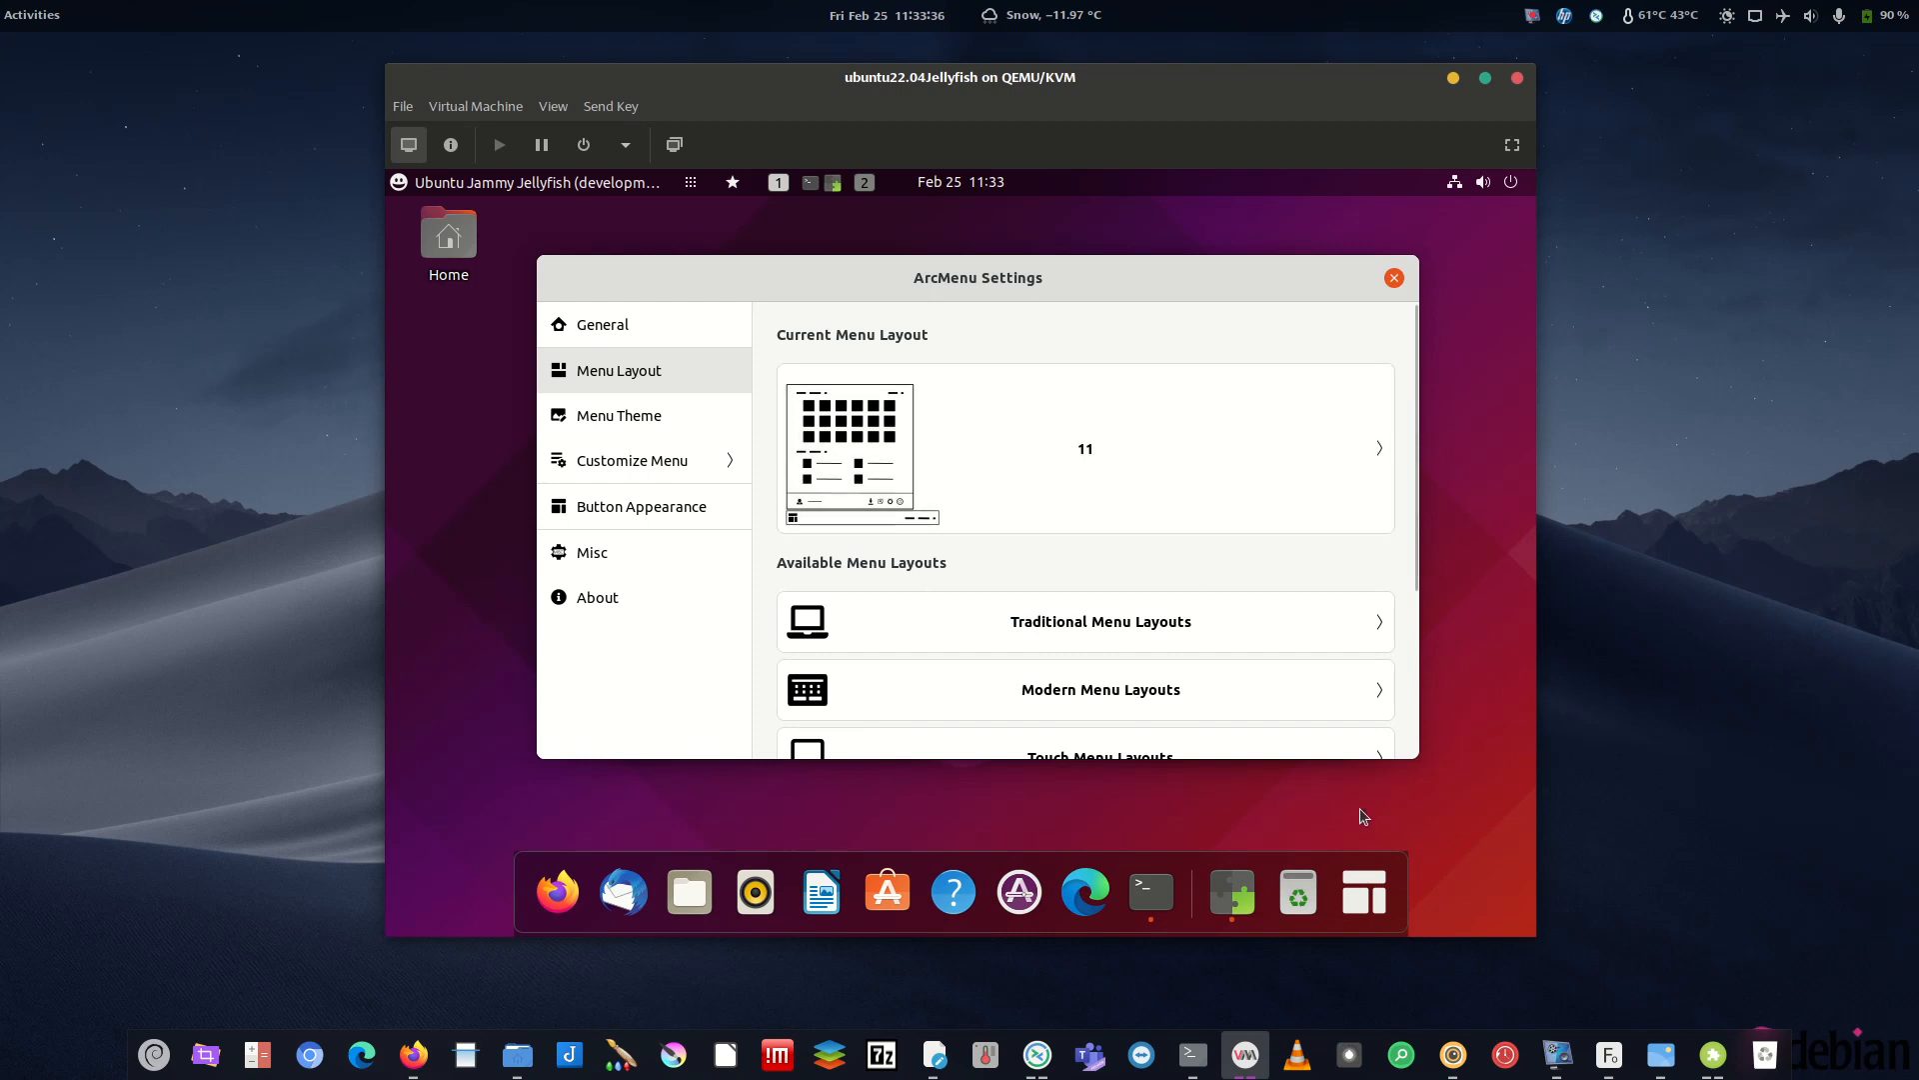
{"action": "left_click", "coordinate": [1368, 886]}
{"action": "left_click", "coordinate": [585, 688]}
{"action": "key", "text": "alt+Tab"}
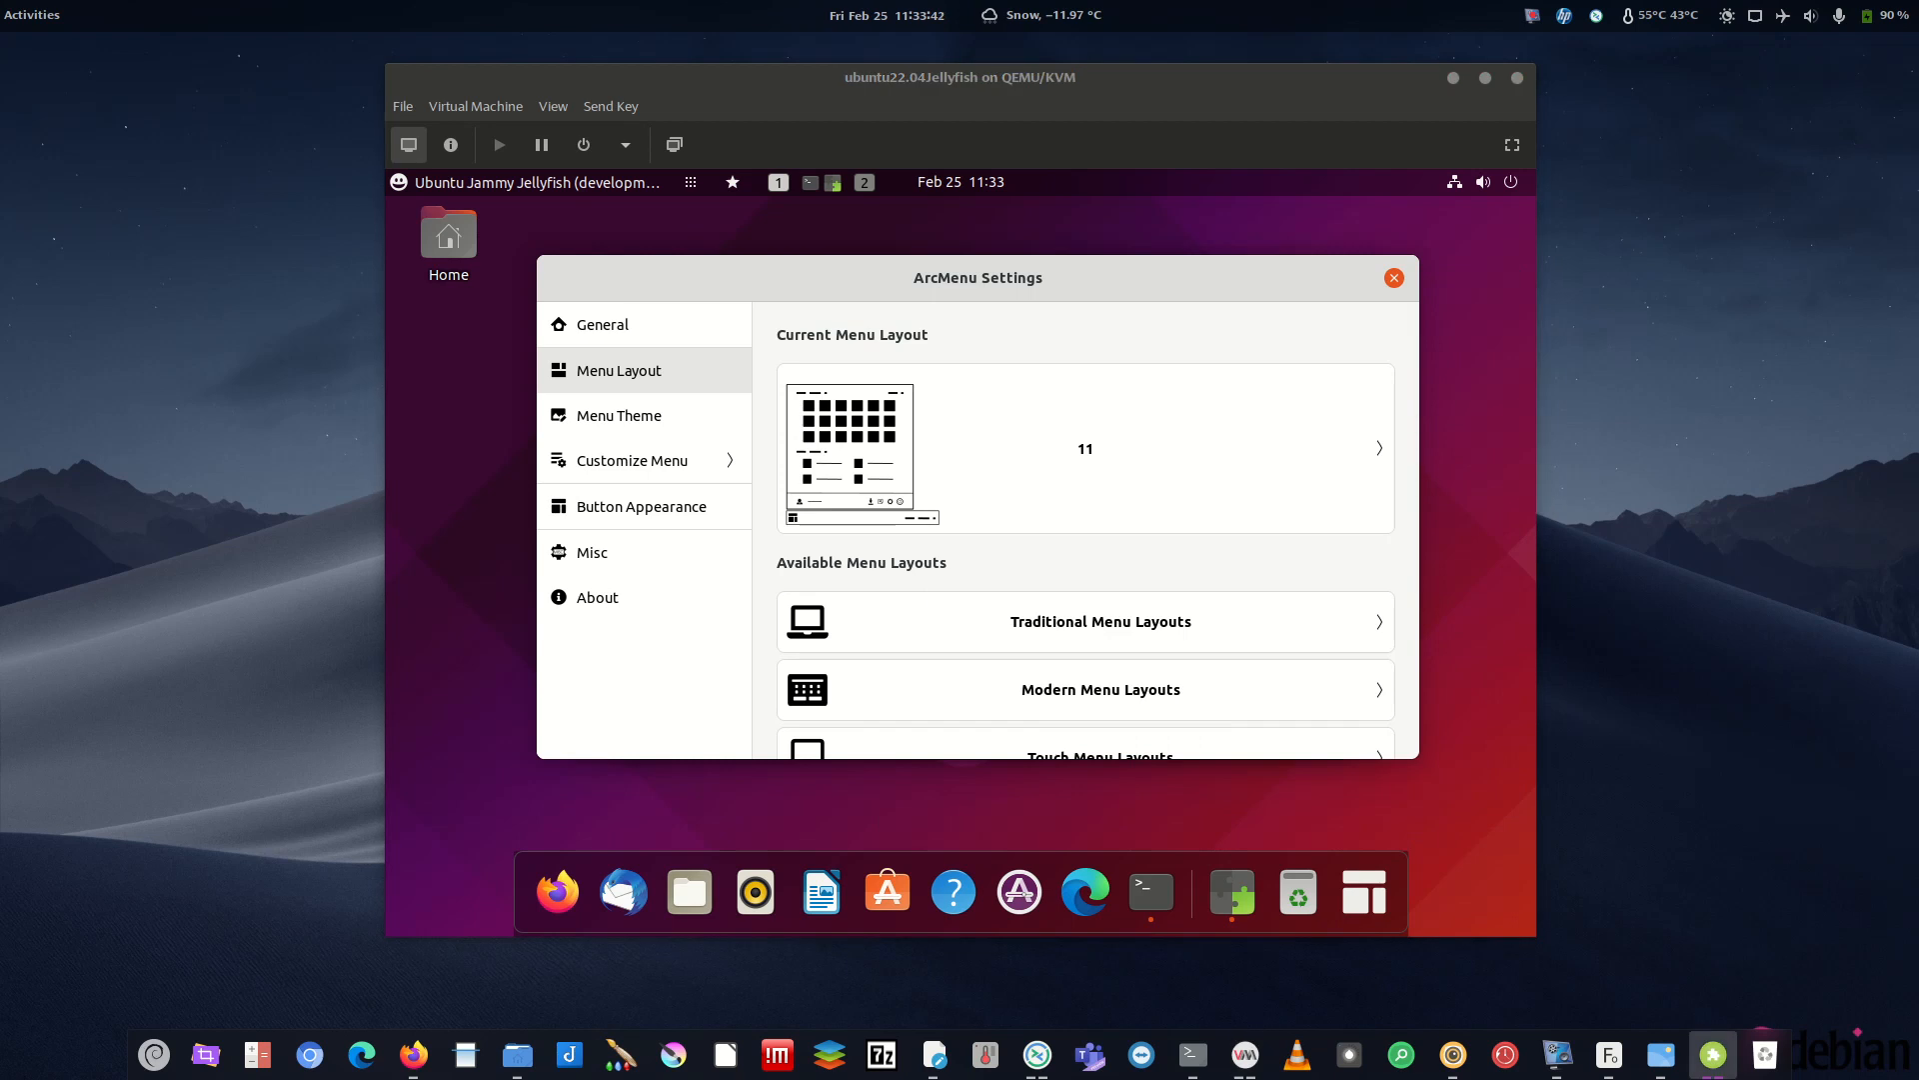
{"action": "left_click", "coordinate": [645, 413]}
- Turn on Override Menu Theme and preview the themed launcher
{"action": "left_click", "coordinate": [1362, 384]}
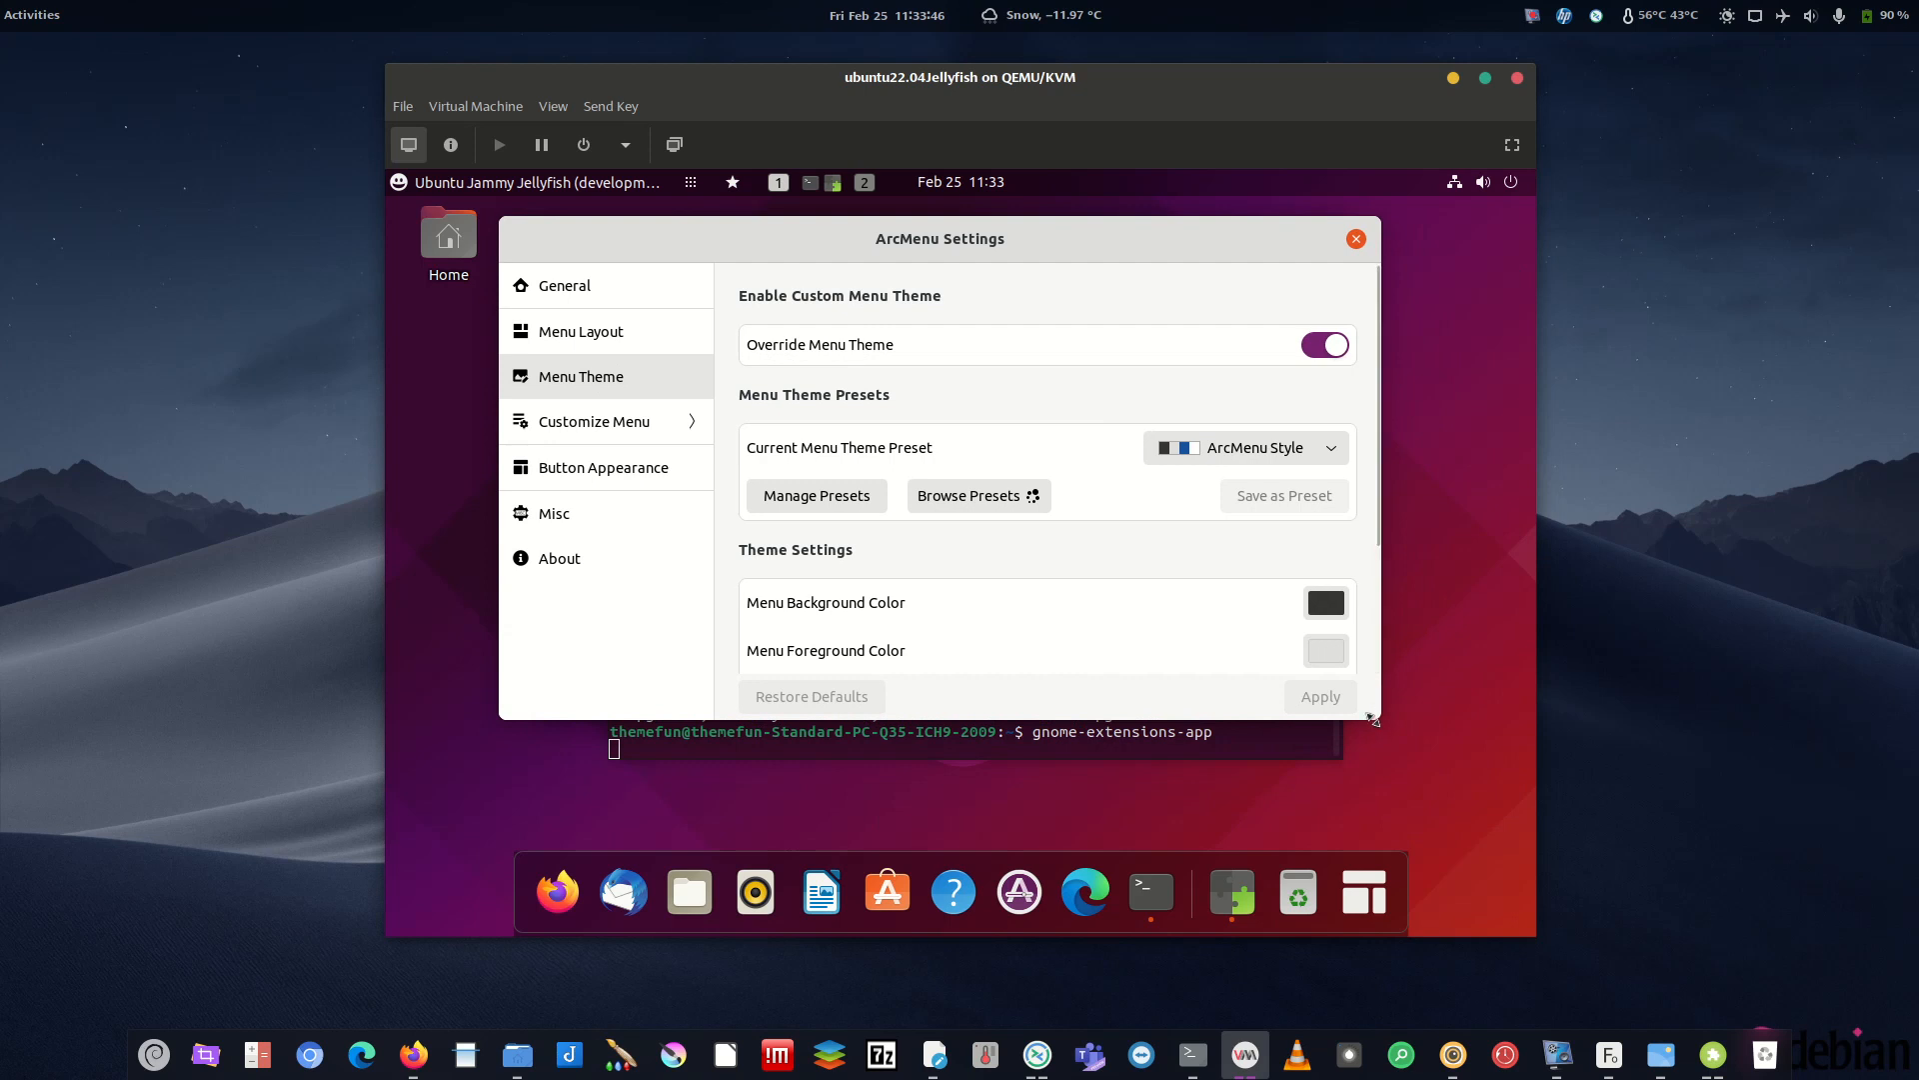
{"action": "left_click_drag", "start_coordinate": [1386, 748], "coordinate": [1441, 771]}
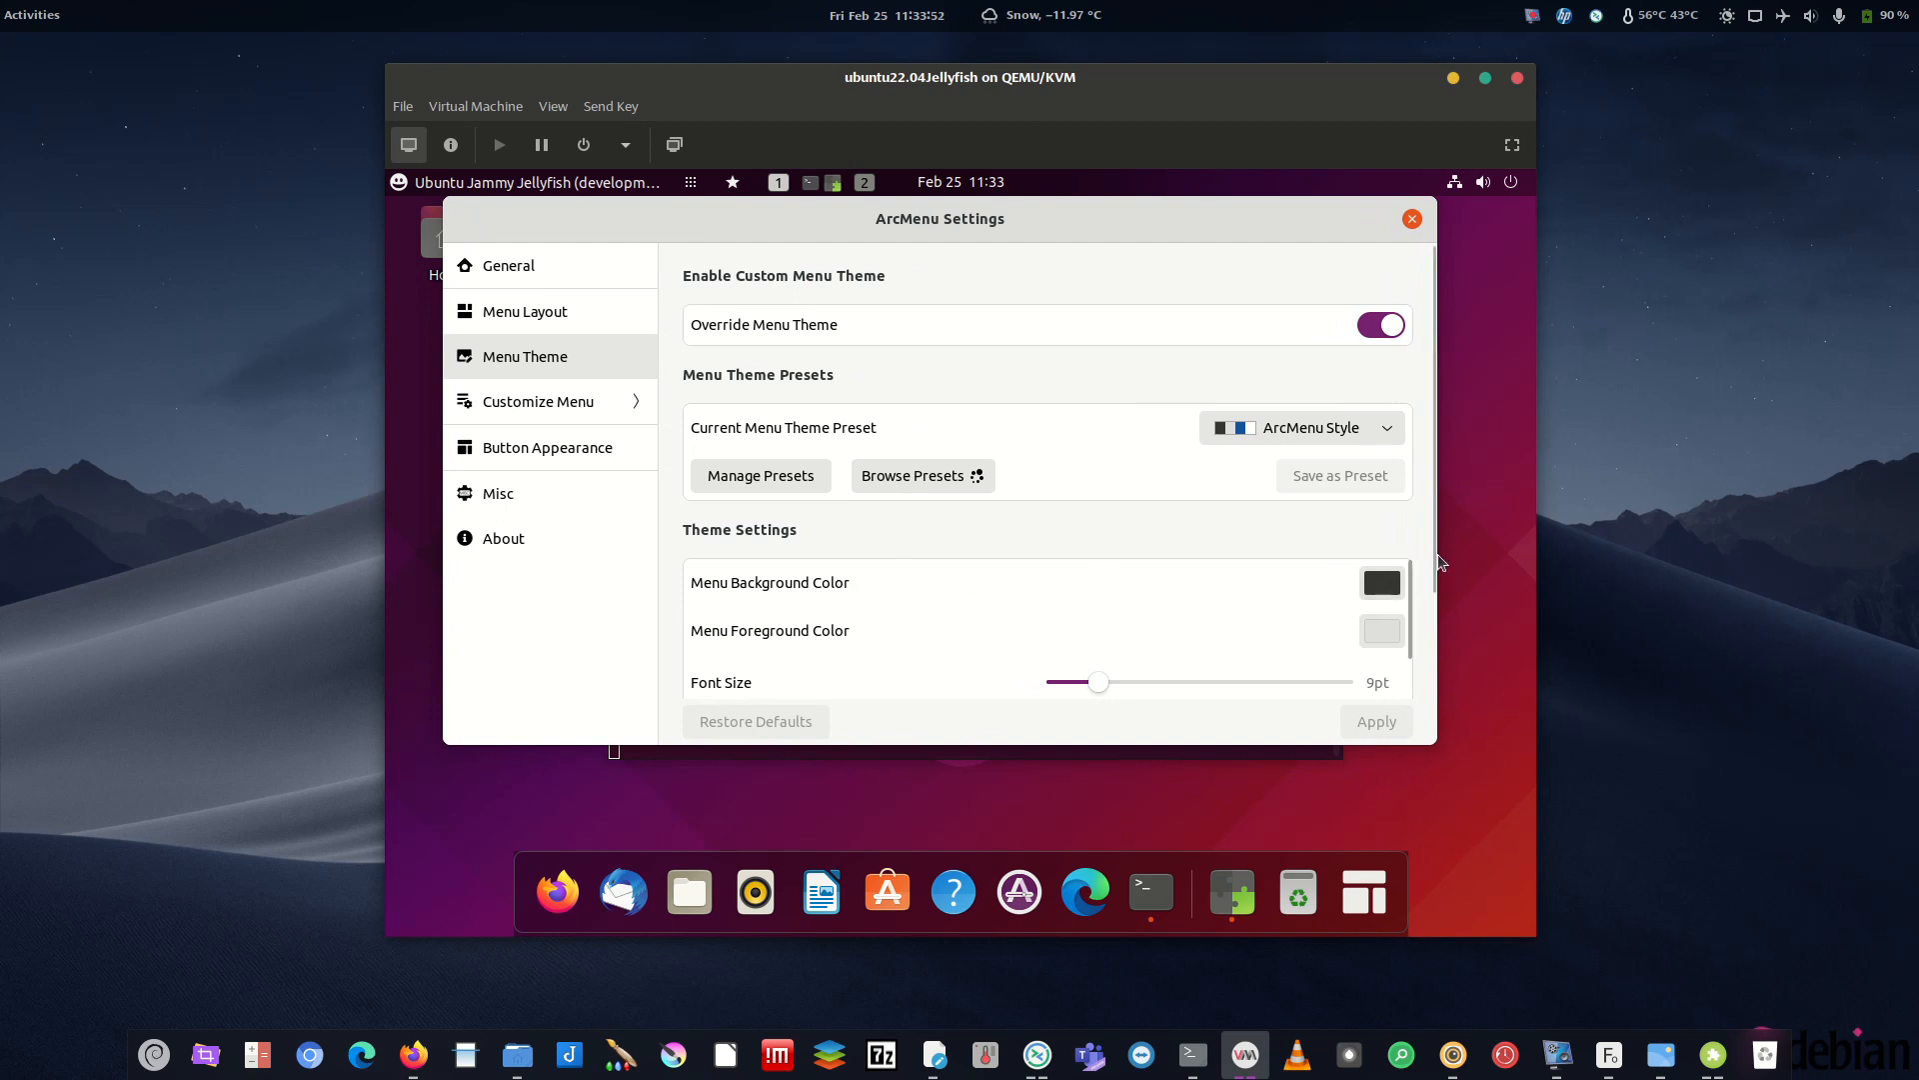
{"action": "left_click_drag", "start_coordinate": [1435, 561], "coordinate": [1435, 669]}
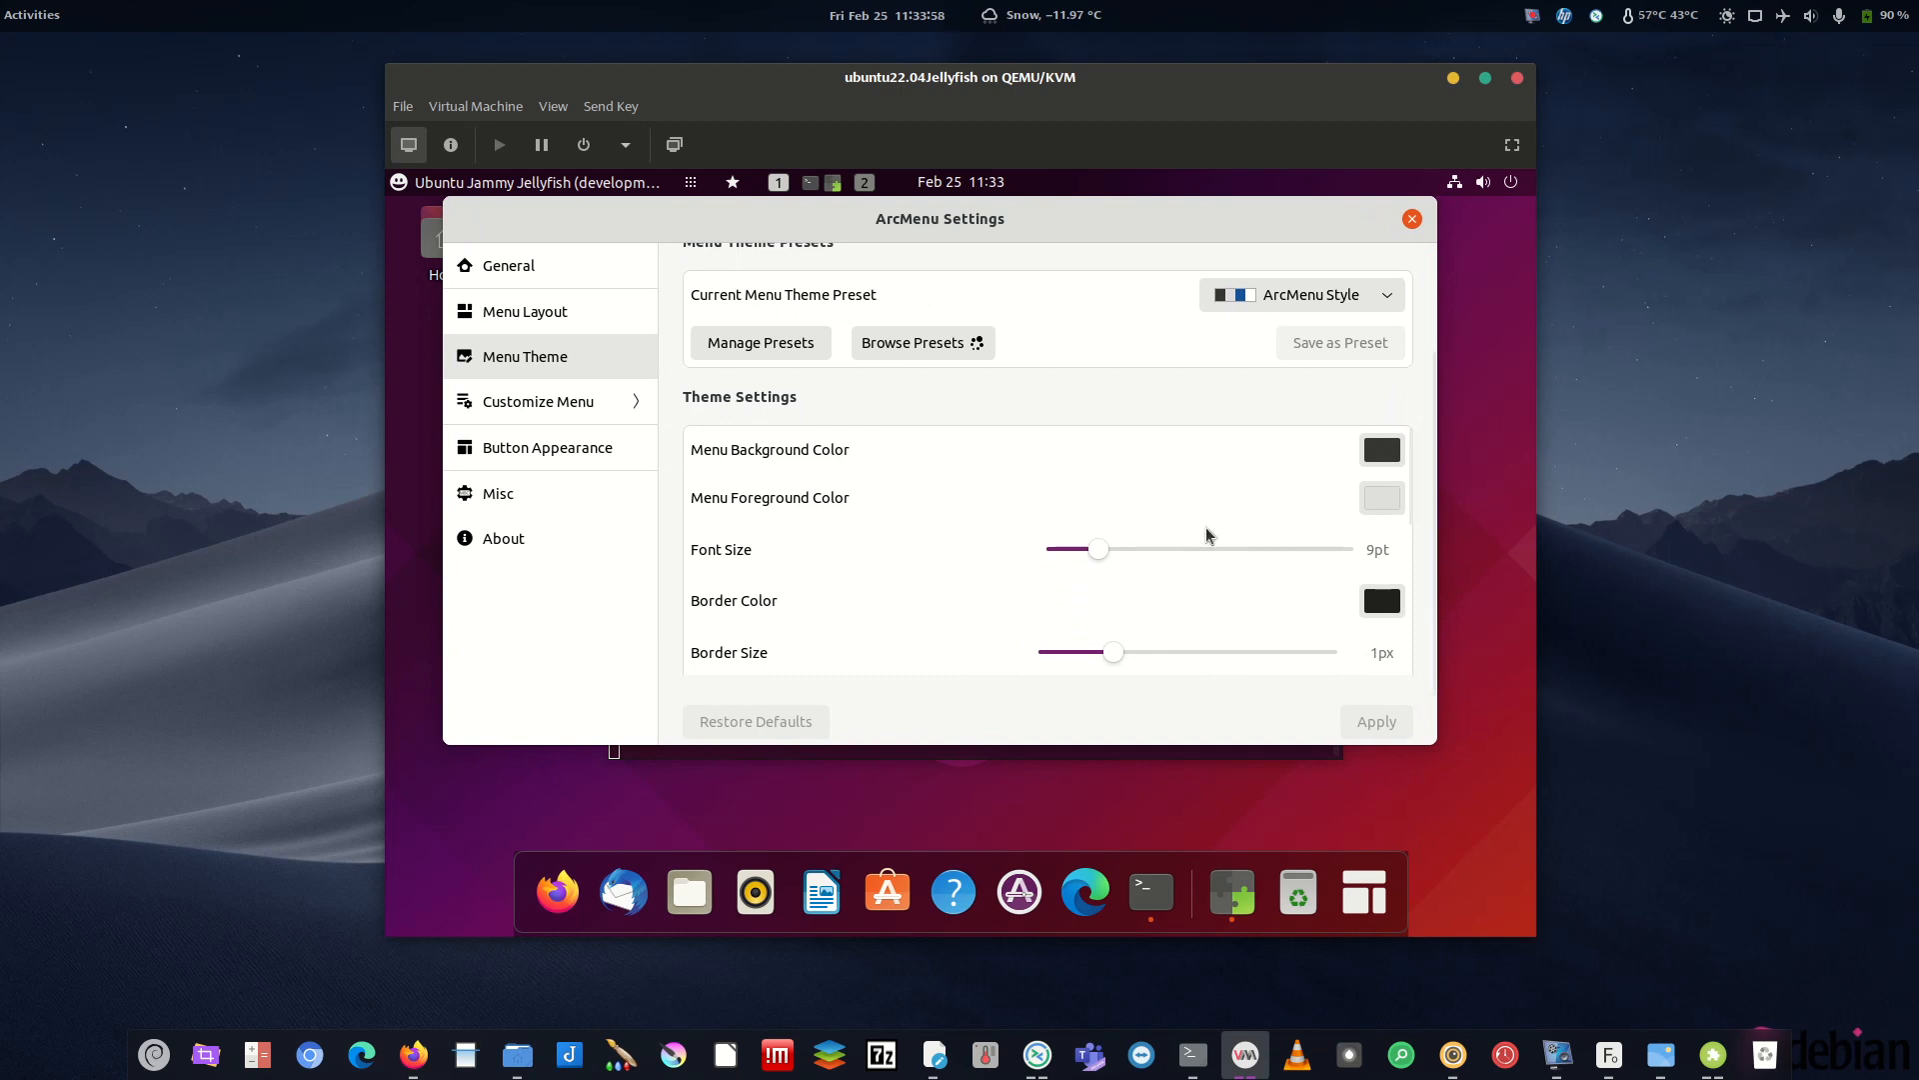
{"action": "left_click", "coordinate": [1395, 888]}
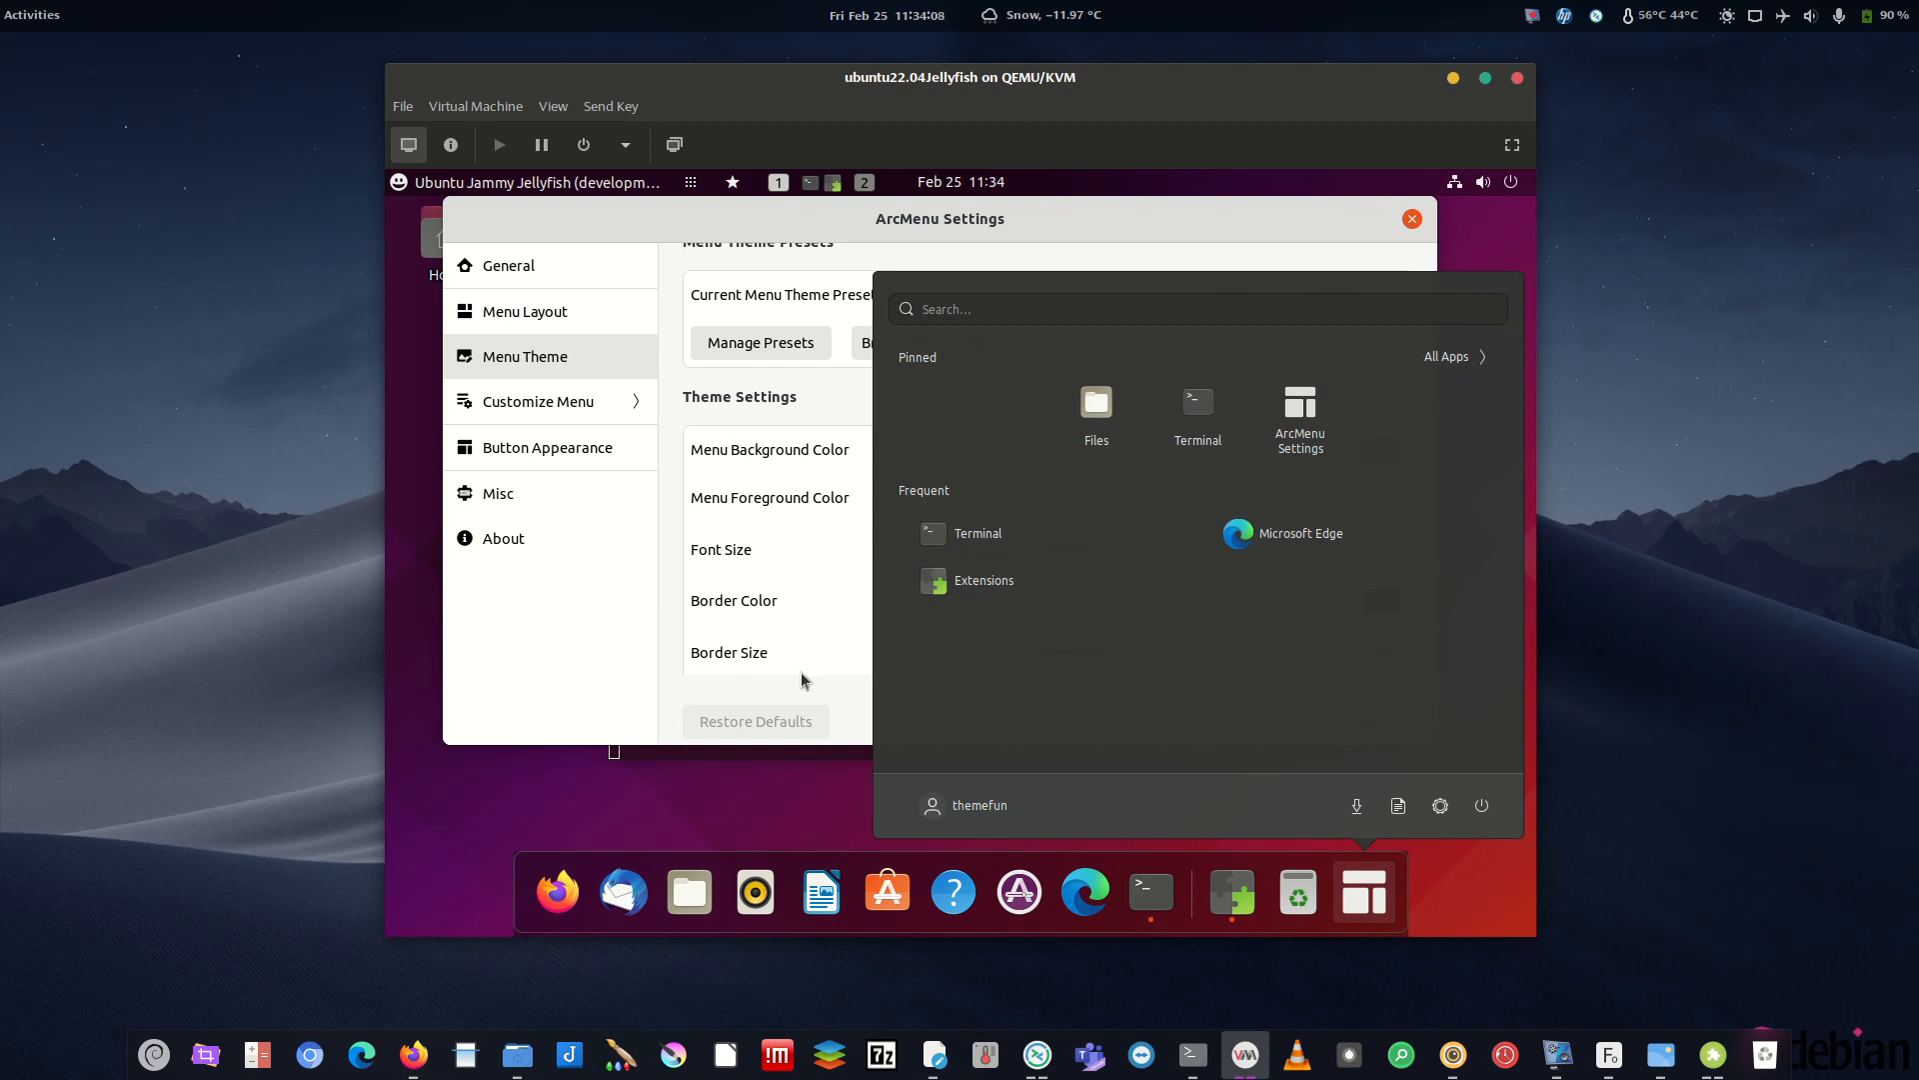
{"action": "left_click", "coordinate": [573, 657]}
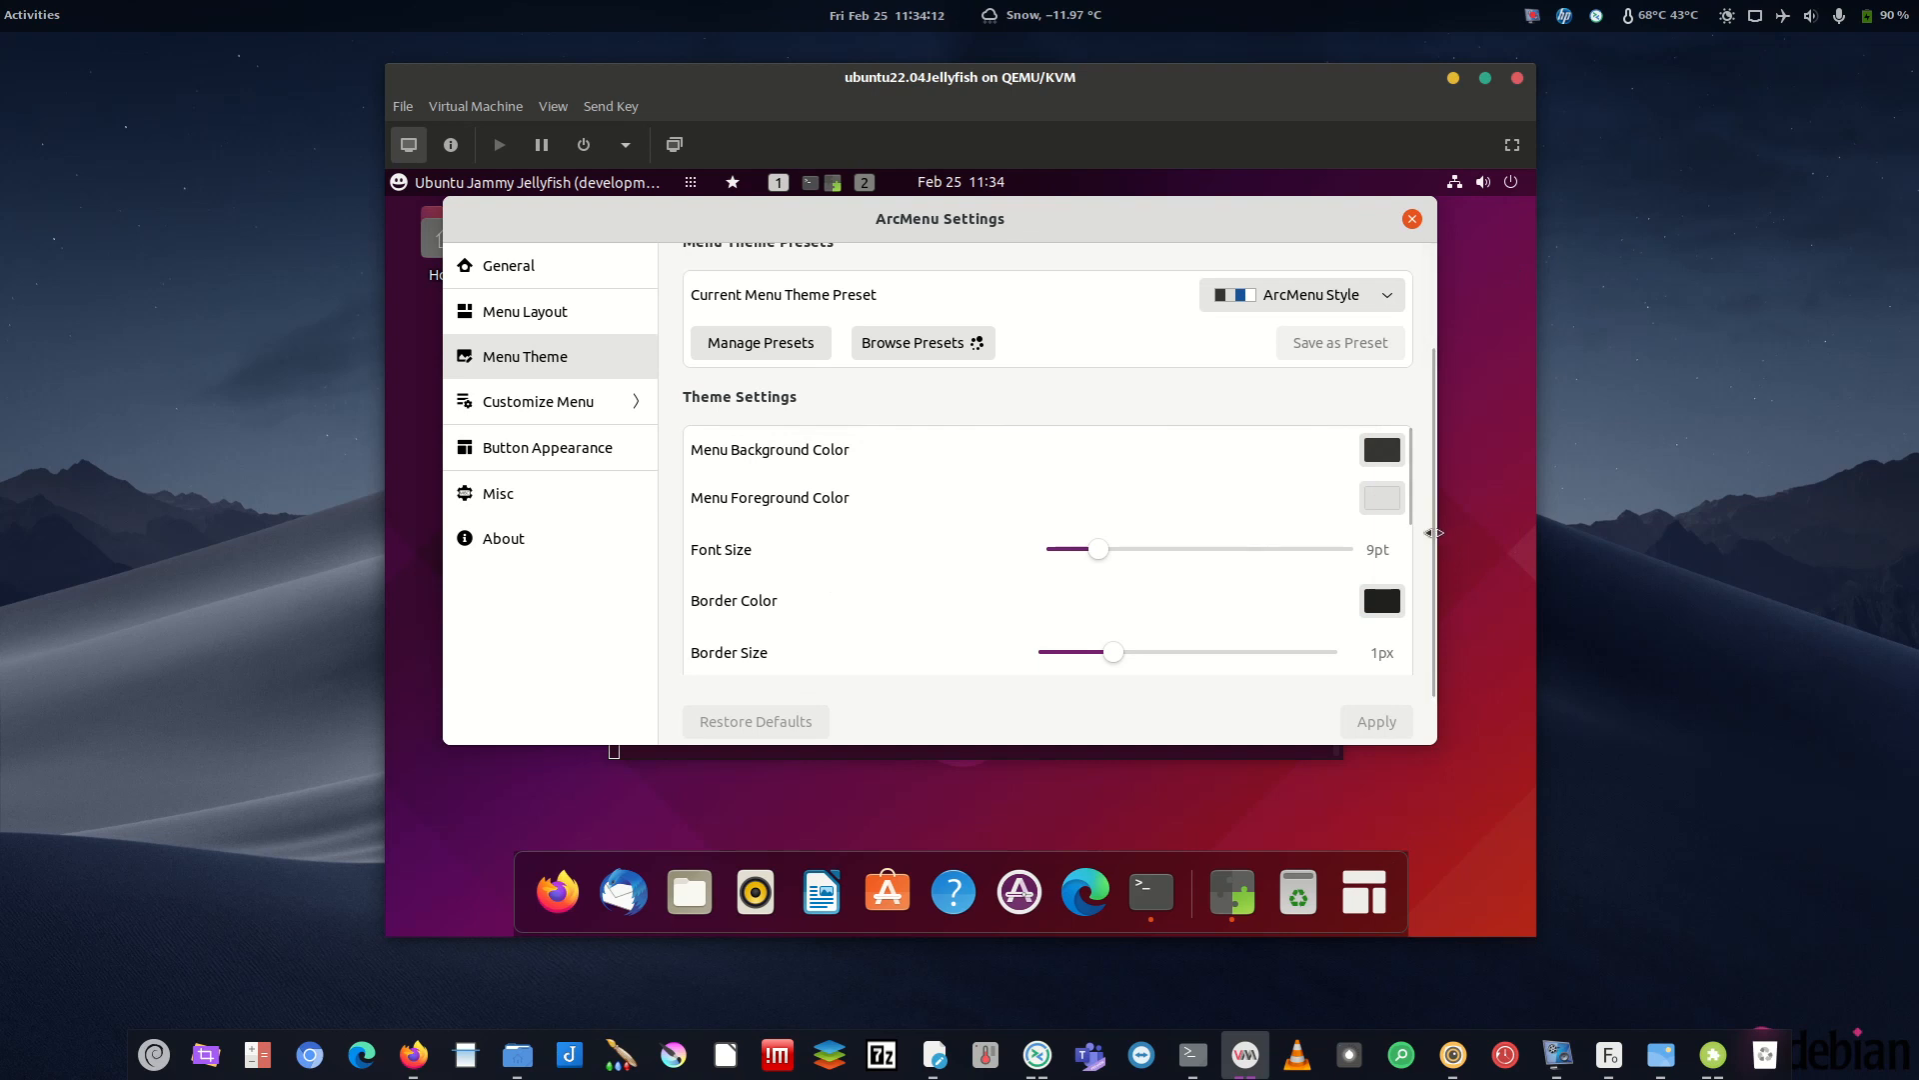
- Recheck the launcher and narrow the ArcMenu settings window
{"action": "left_click_drag", "start_coordinate": [1413, 513], "coordinate": [1404, 617]}
{"action": "scroll", "coordinate": [1403, 555], "scroll_direction": "up", "scroll_amount": 3}
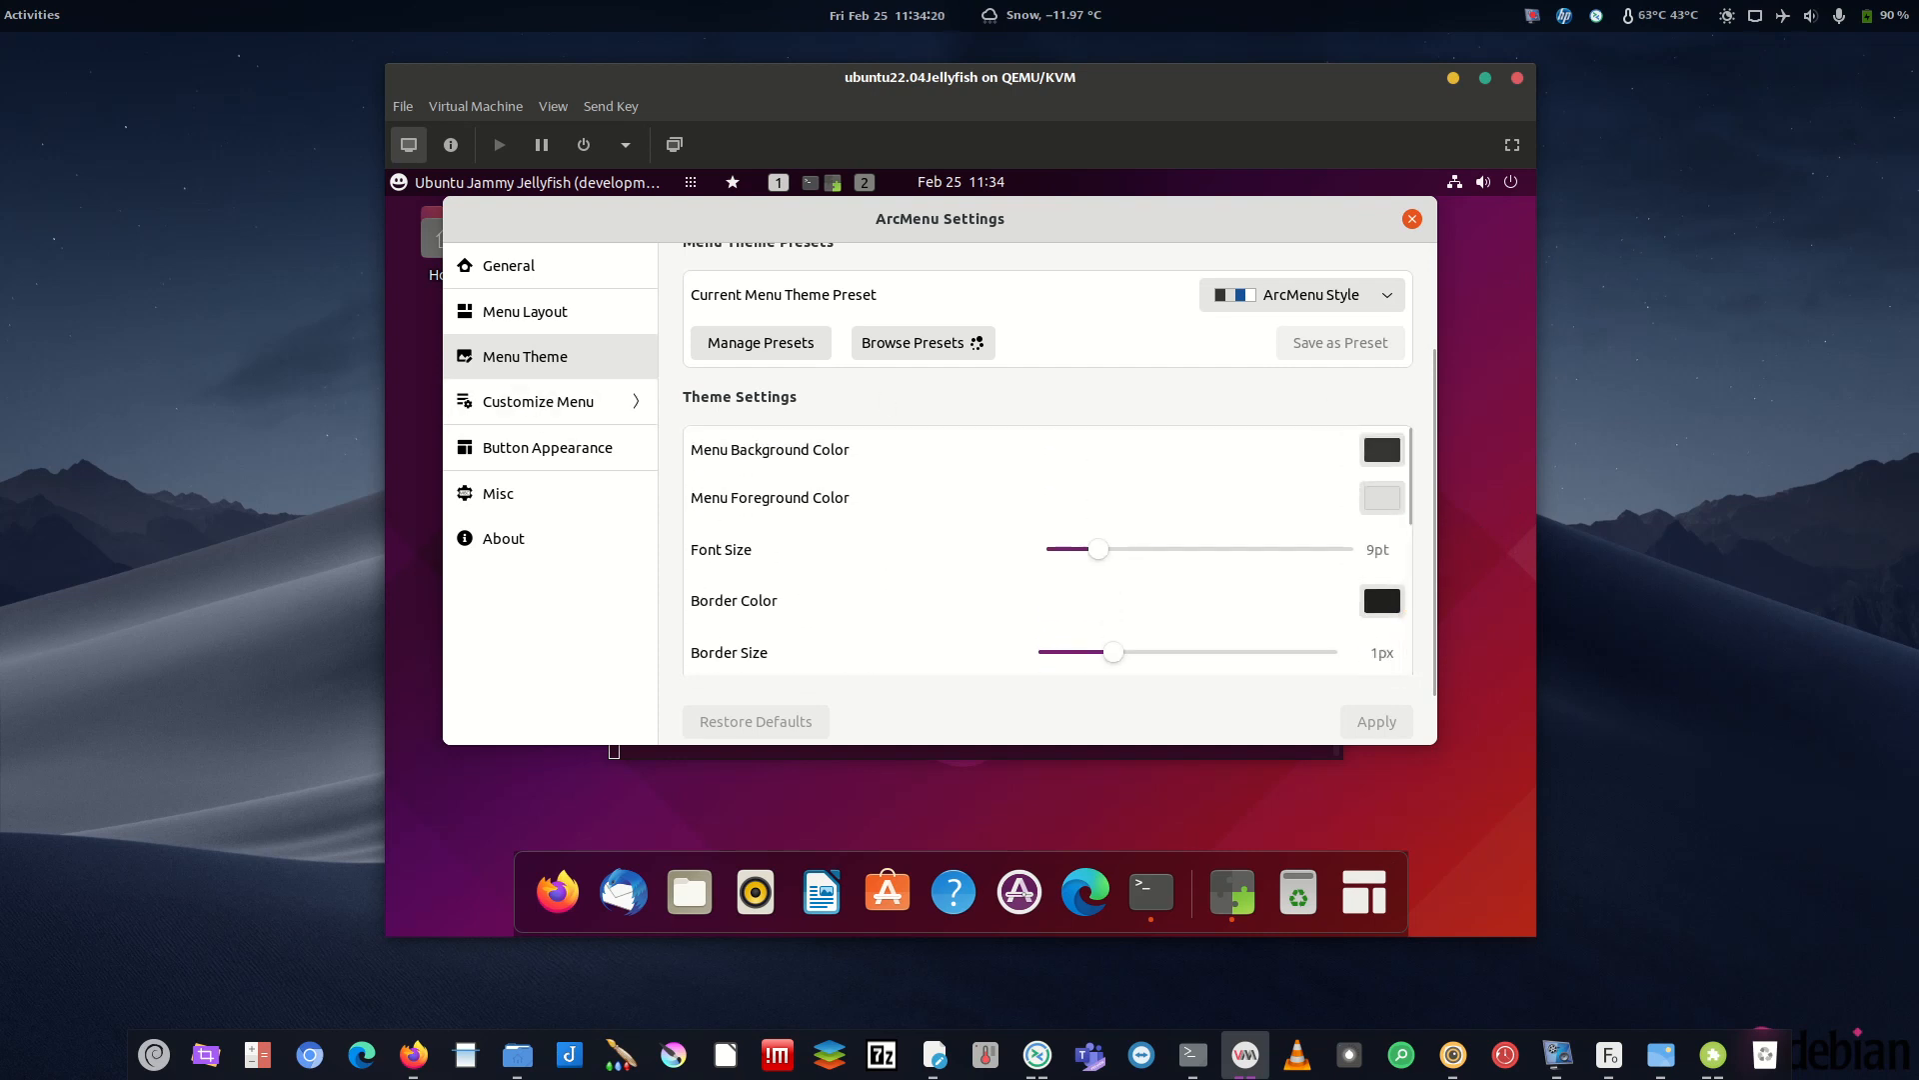
{"action": "key", "text": "alt+Tab"}
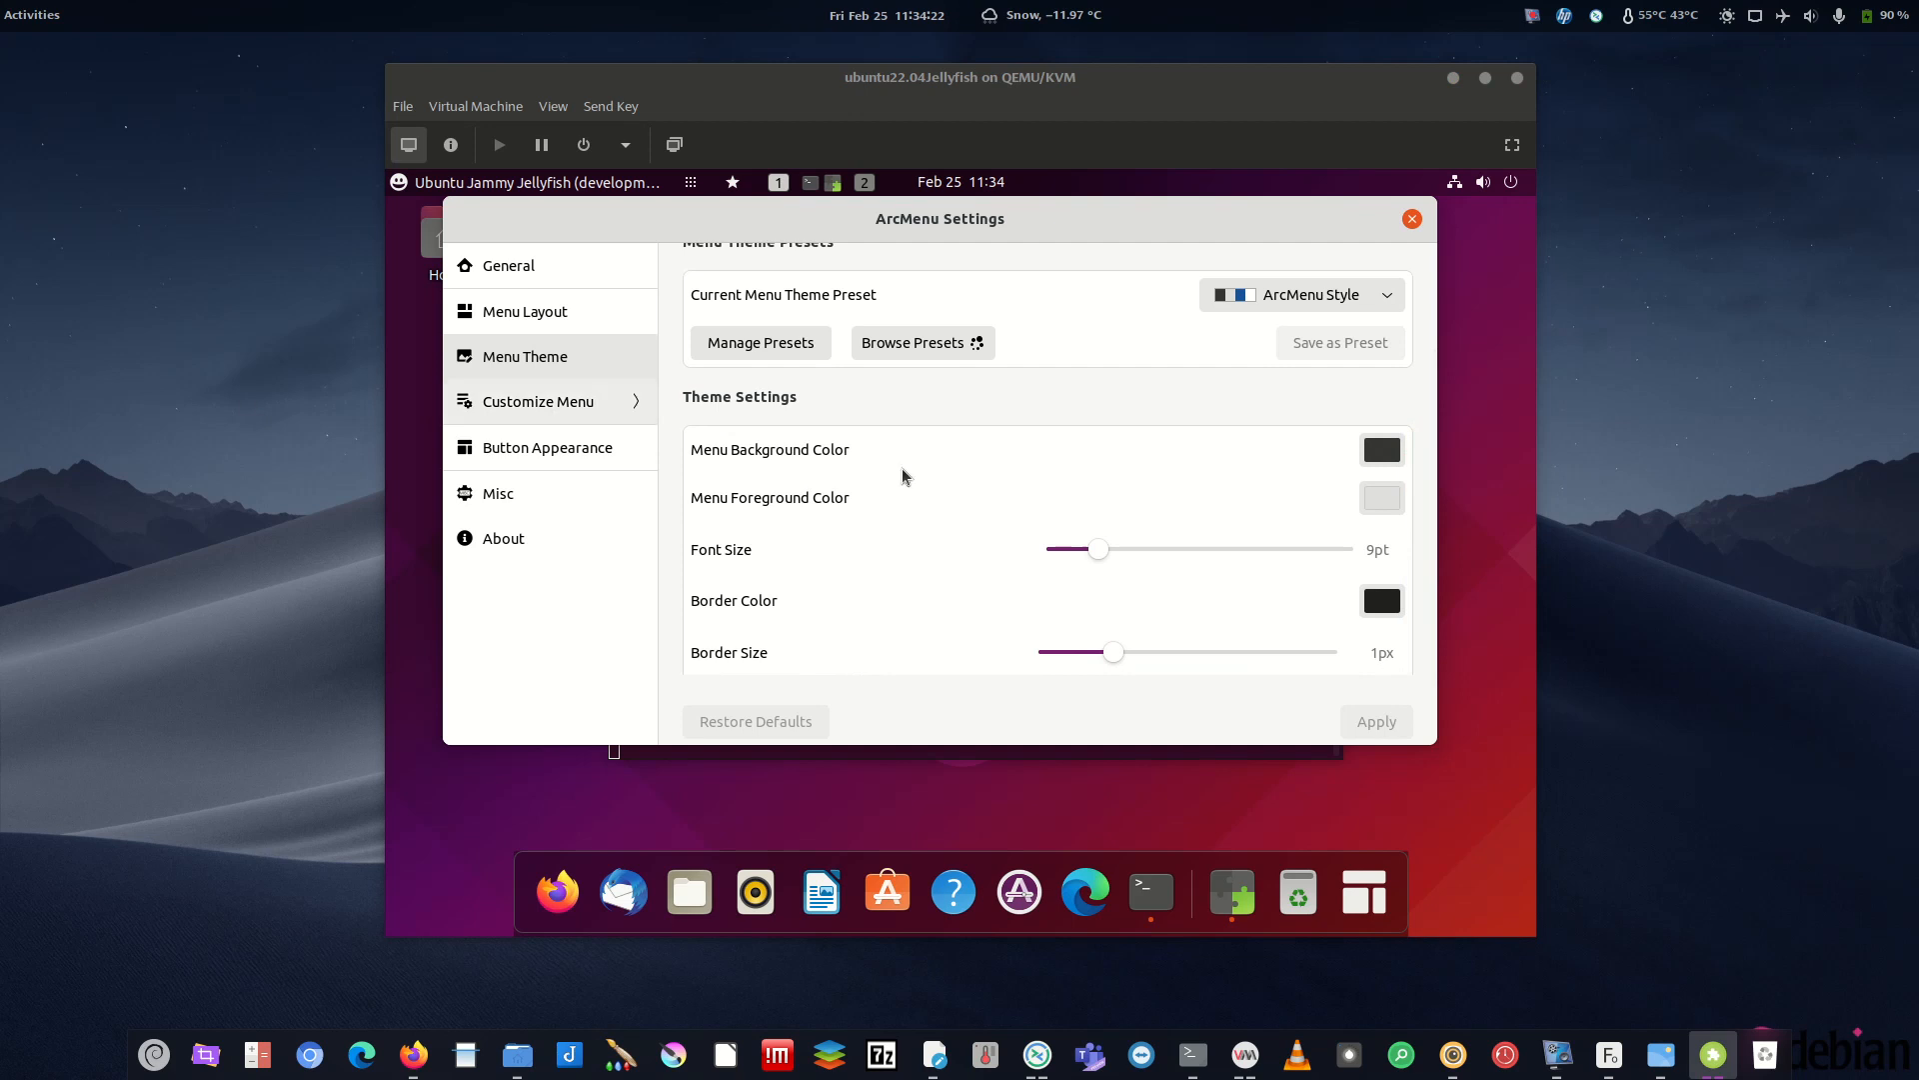
{"action": "left_click", "coordinate": [1364, 892]}
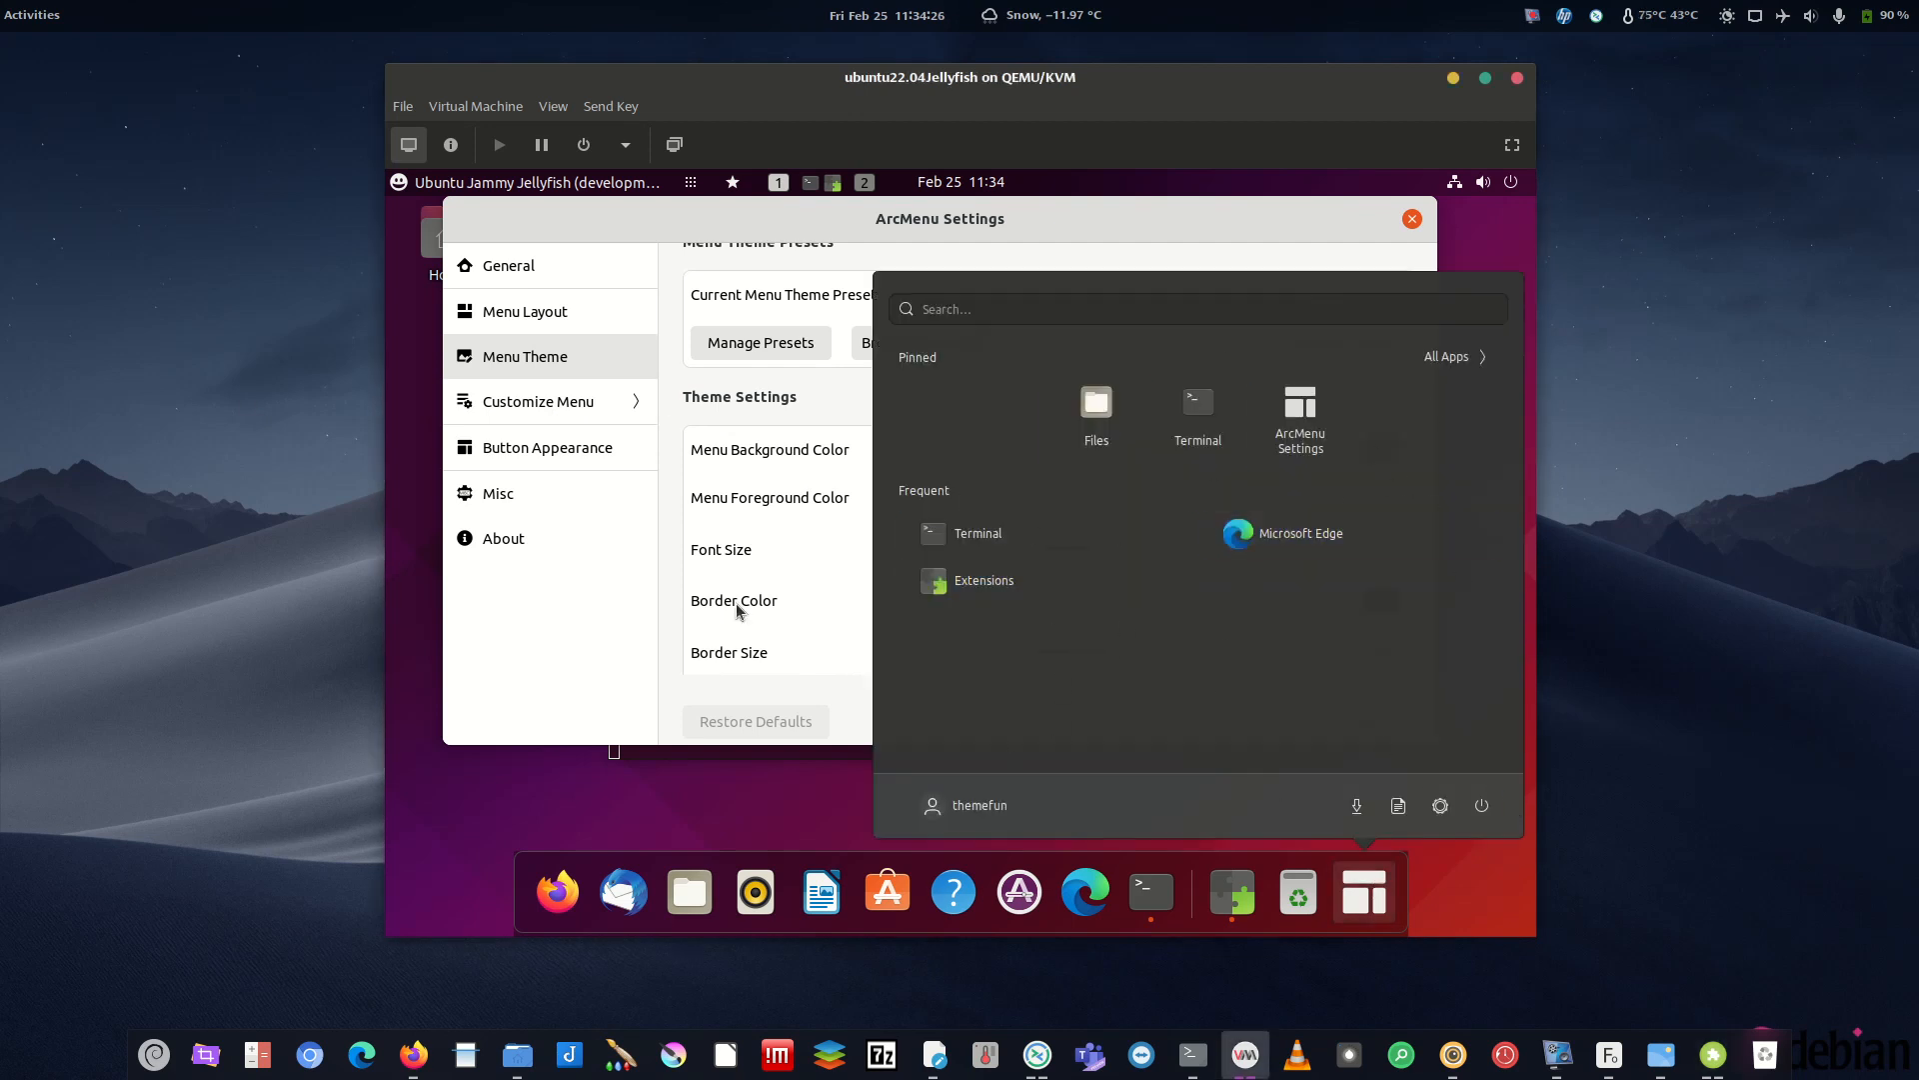
{"action": "left_click", "coordinate": [575, 636]}
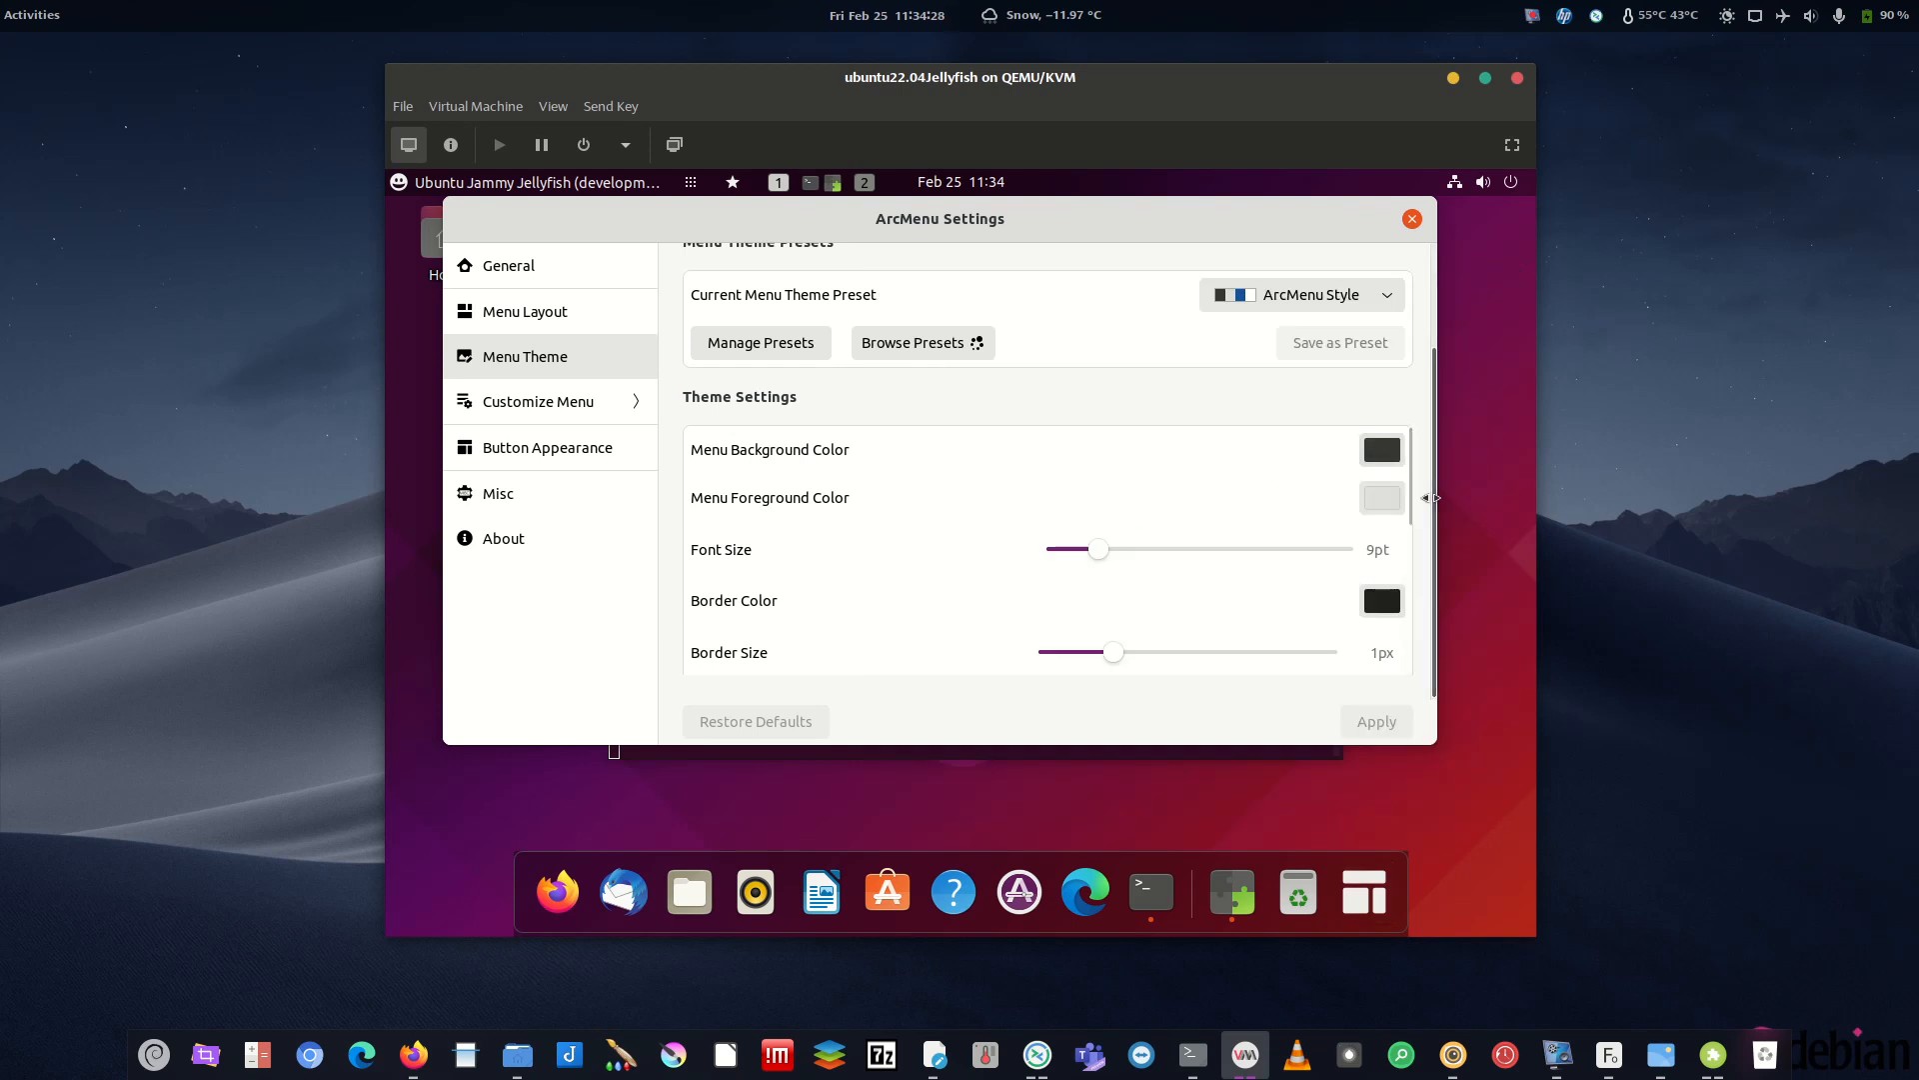
{"action": "left_click_drag", "start_coordinate": [1437, 500], "coordinate": [1427, 500]}
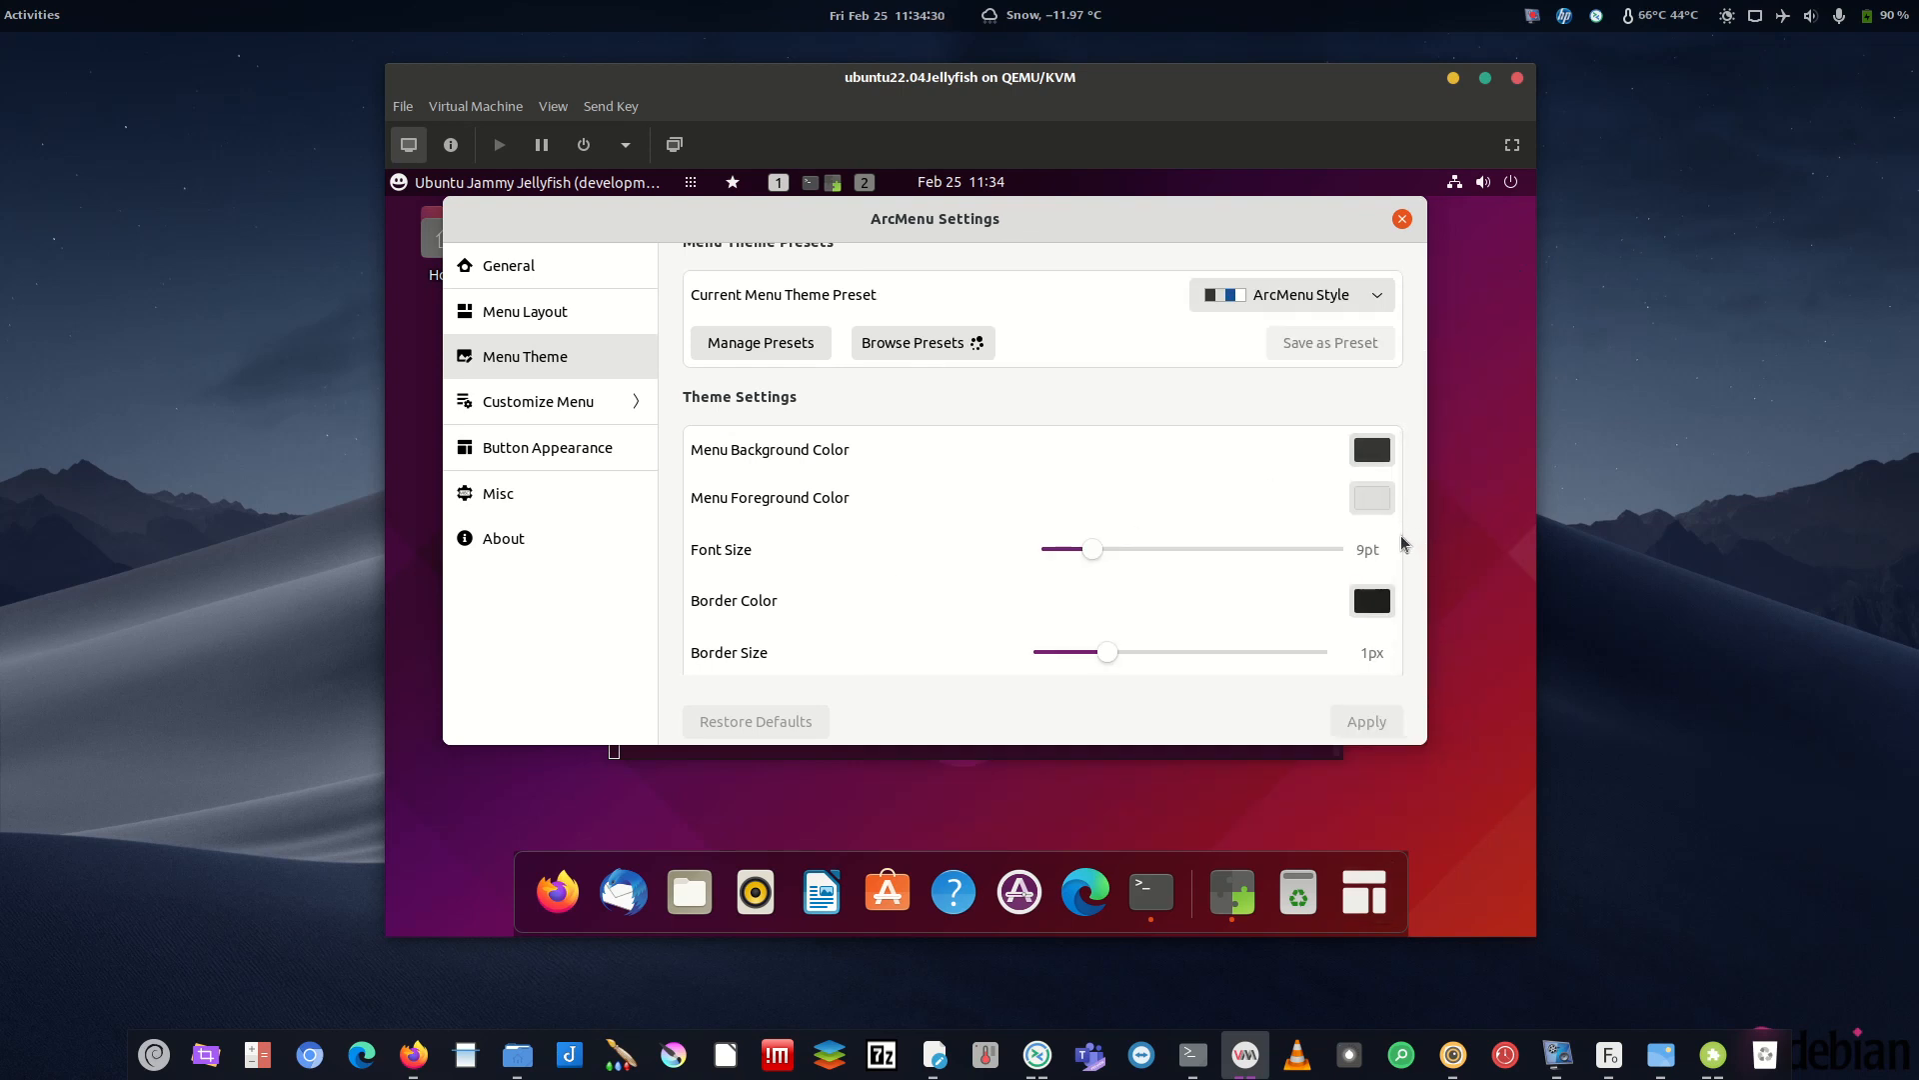
{"action": "left_click_drag", "start_coordinate": [1422, 553], "coordinate": [1481, 550]}
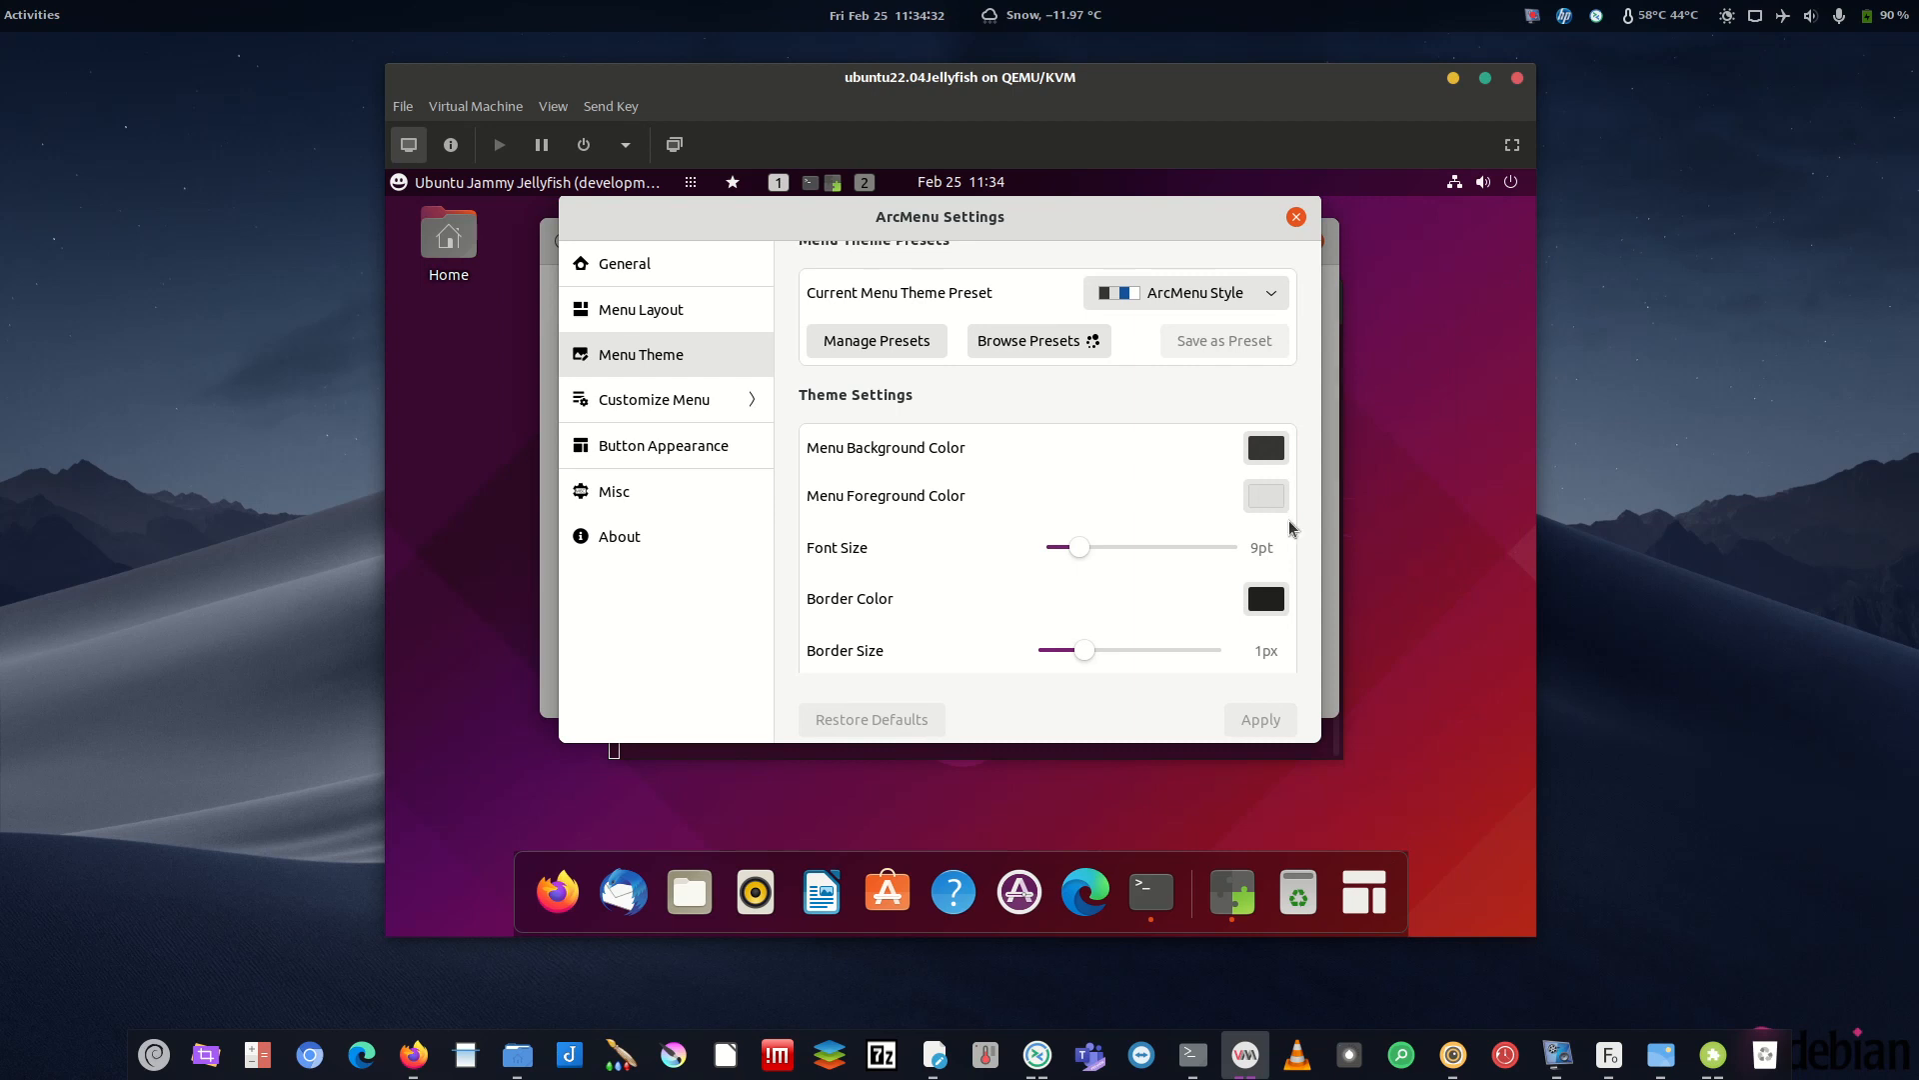
{"action": "left_click_drag", "start_coordinate": [1290, 516], "coordinate": [1311, 308]}
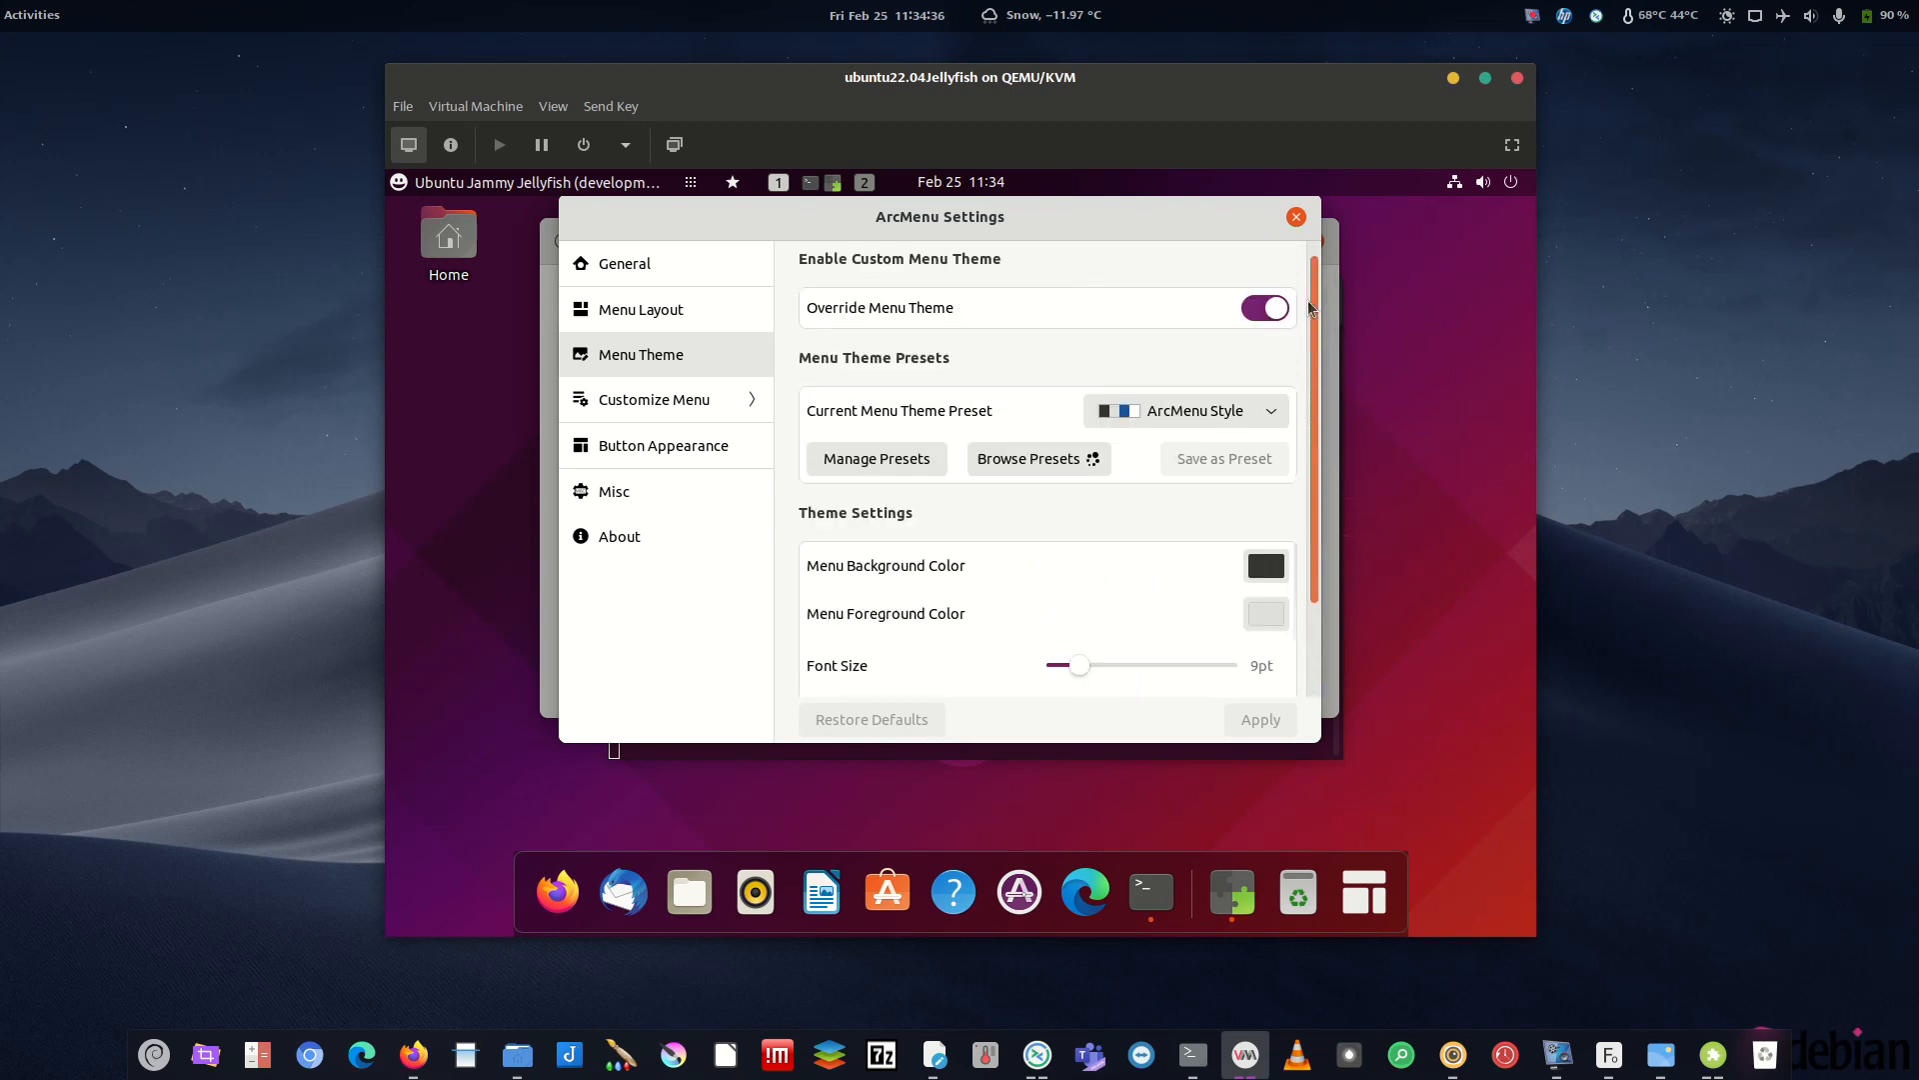
- Compare the launcher with the custom theme off and on, leaving it on, then go to Customize Menu
{"action": "left_click", "coordinate": [1265, 323]}
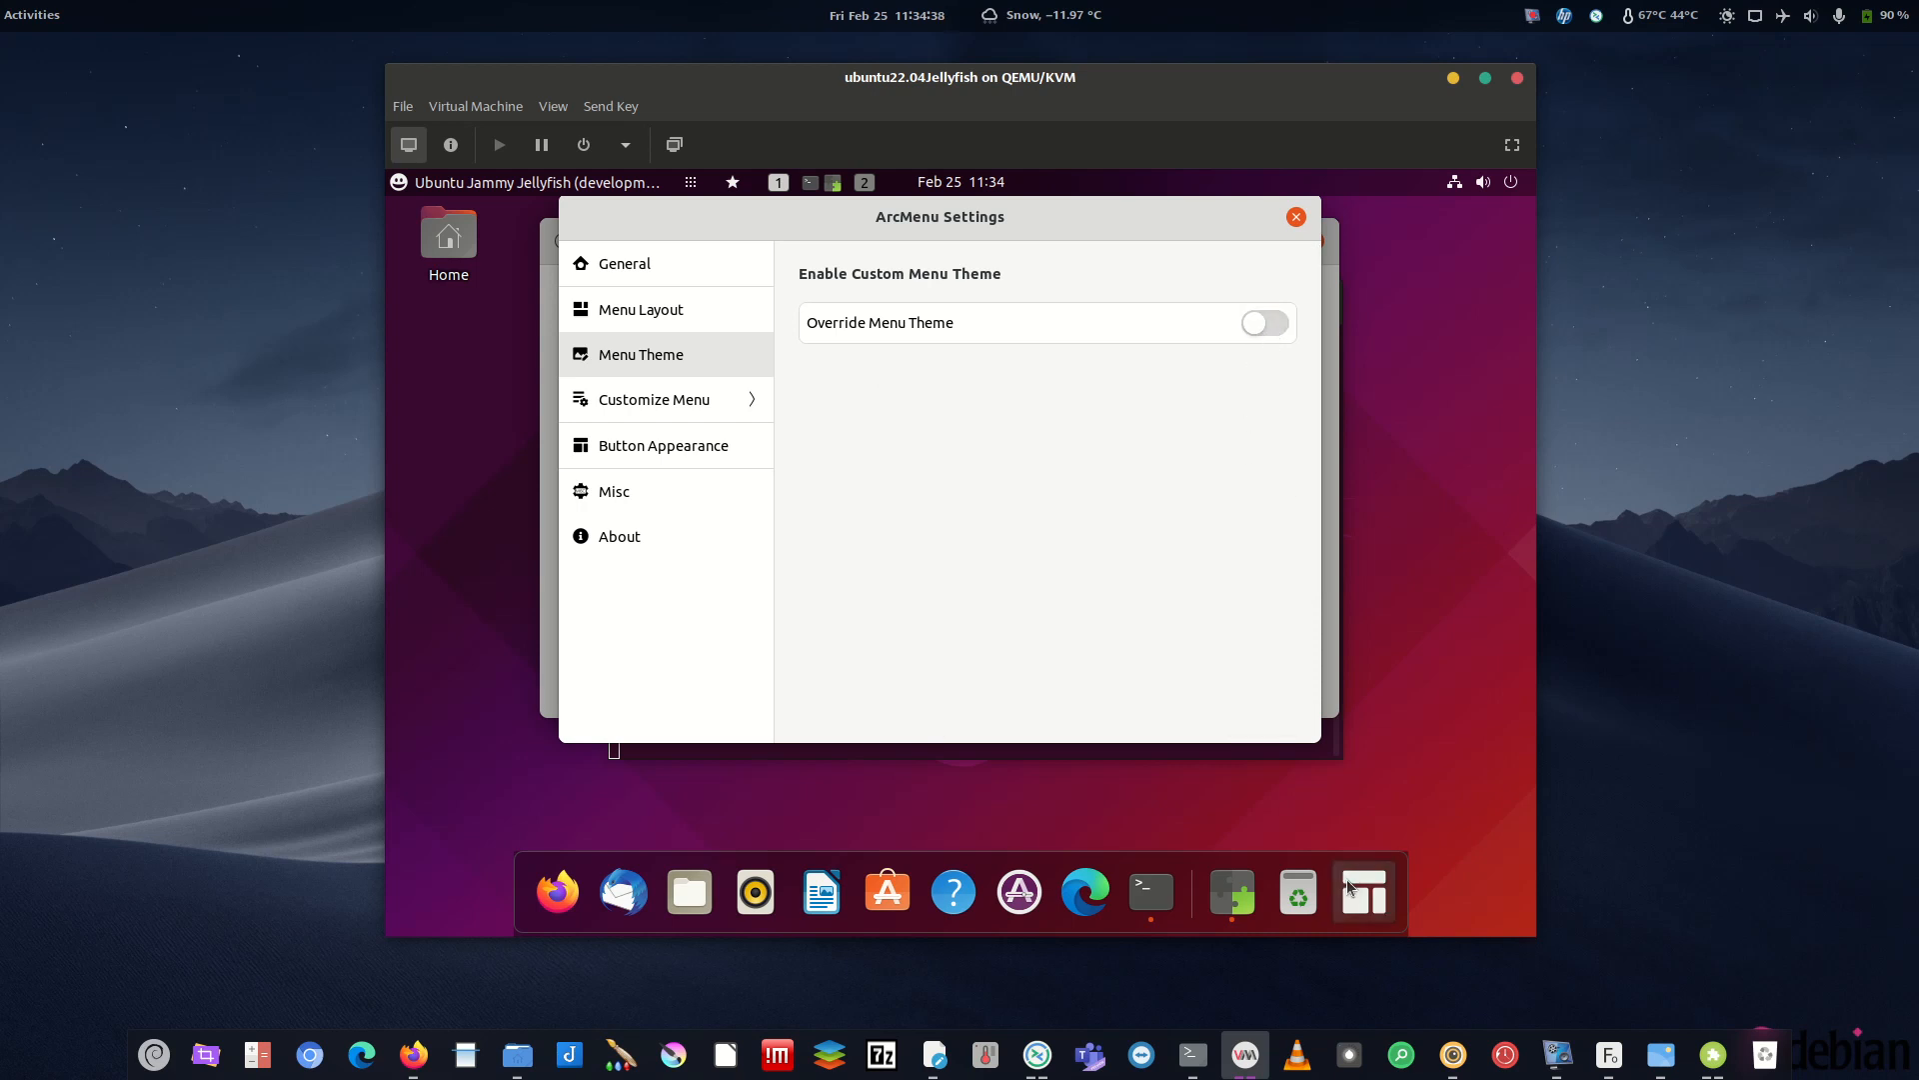
{"action": "left_click", "coordinate": [1350, 885]}
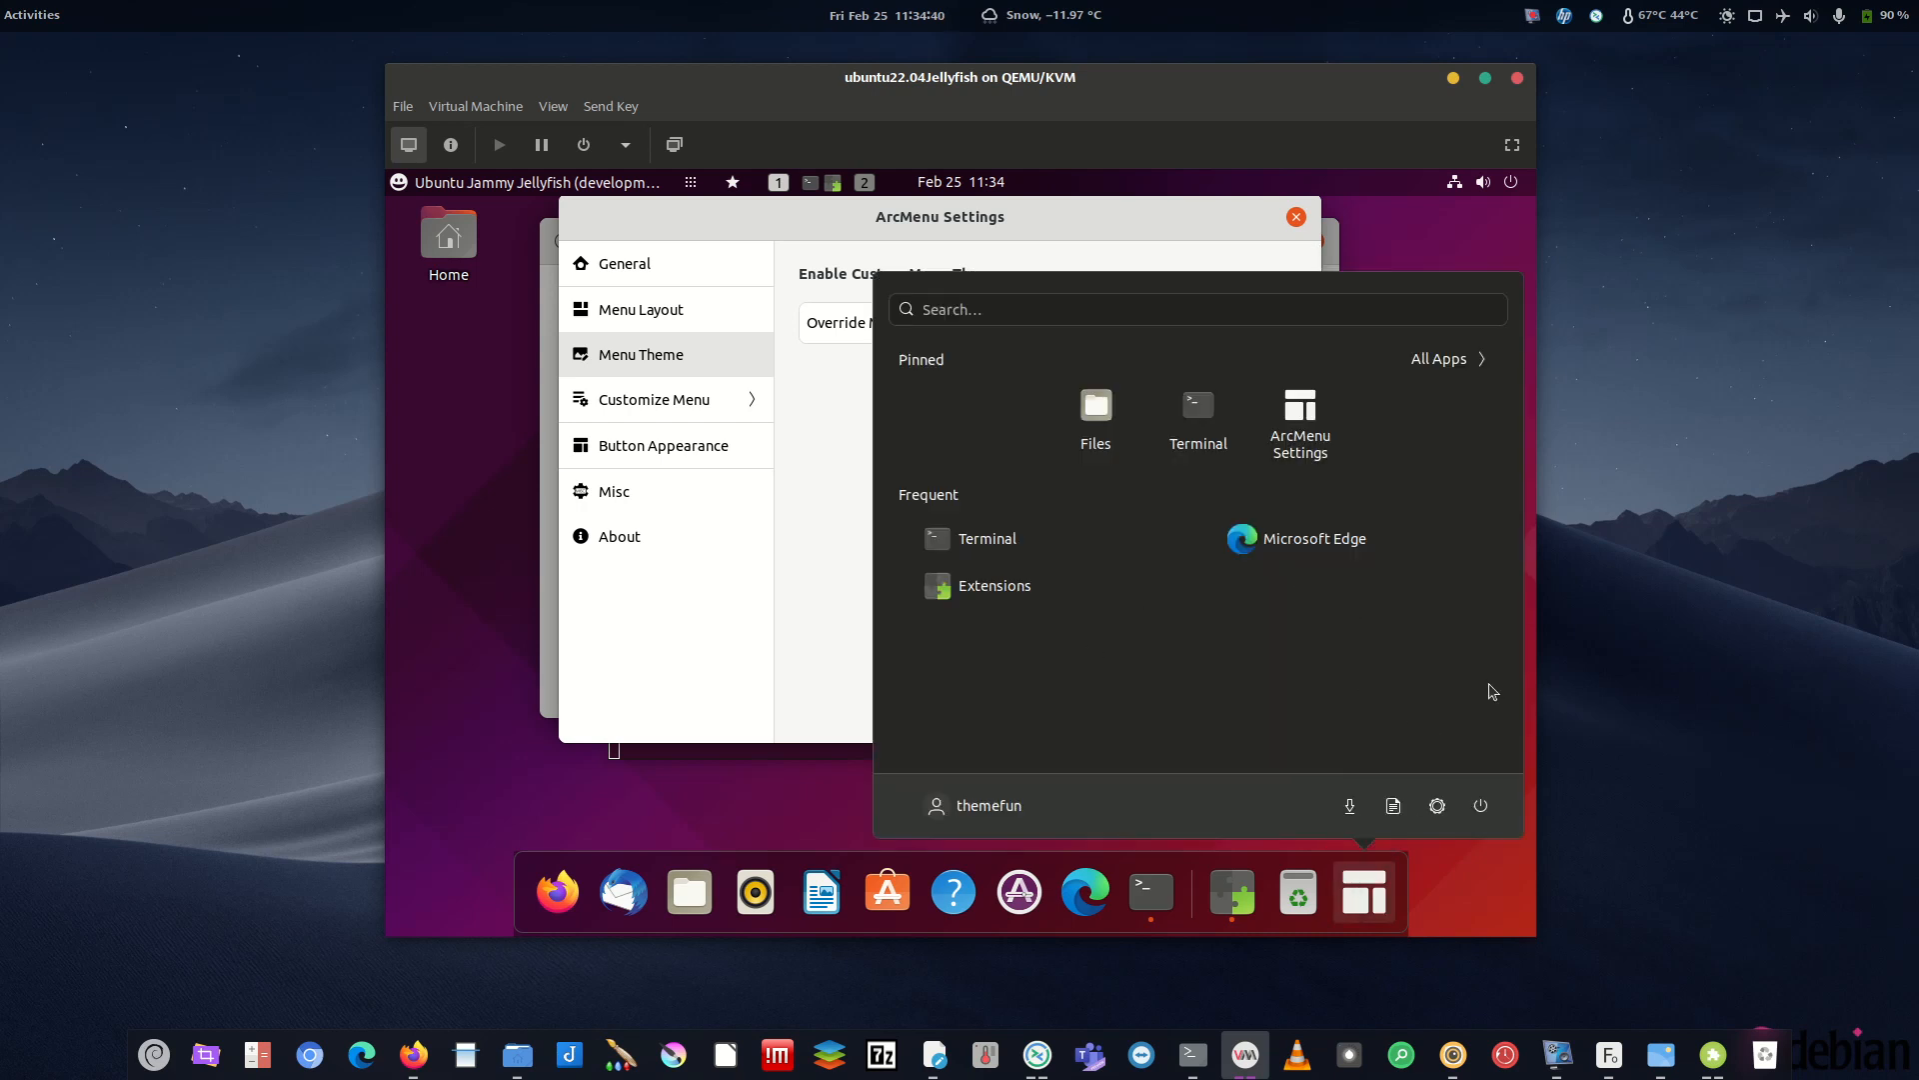
{"action": "left_click", "coordinate": [775, 645]}
{"action": "left_click", "coordinate": [1266, 322]}
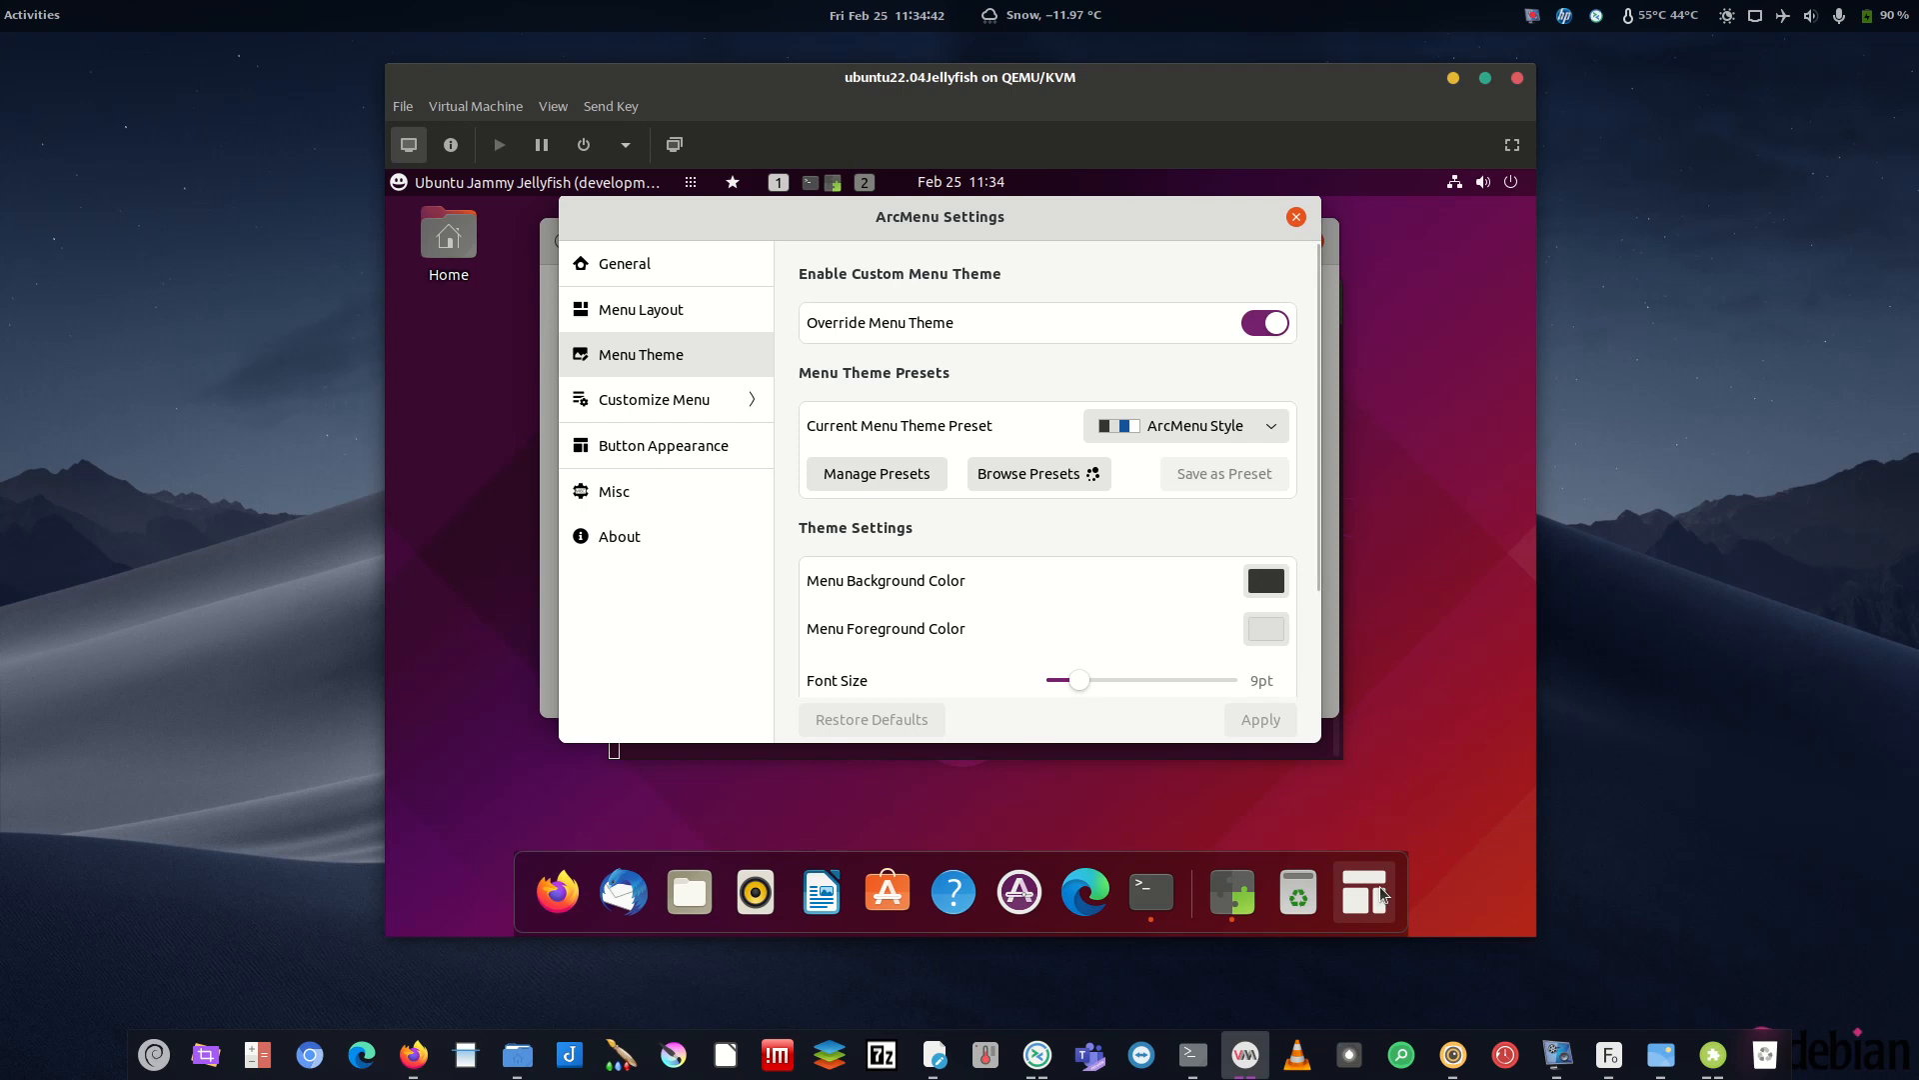
{"action": "left_click", "coordinate": [1384, 892]}
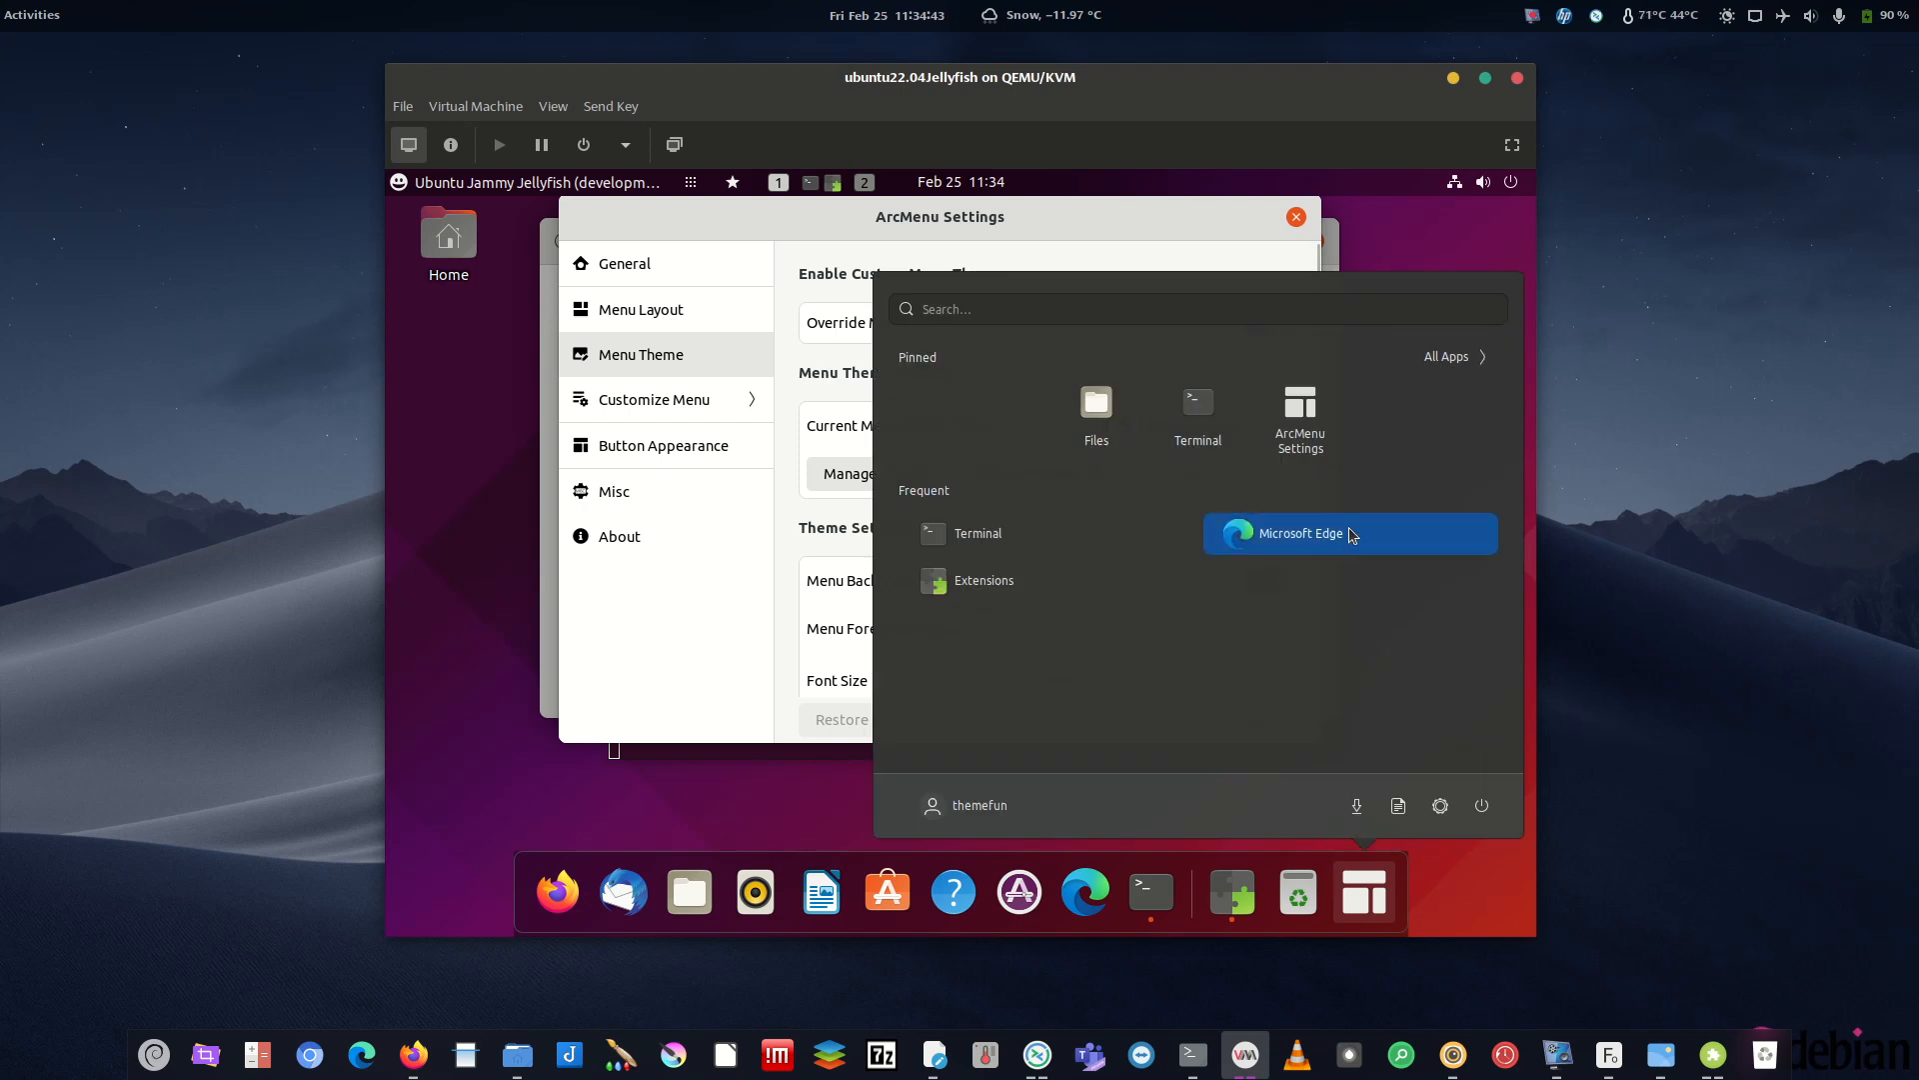
{"action": "left_click", "coordinate": [698, 644]}
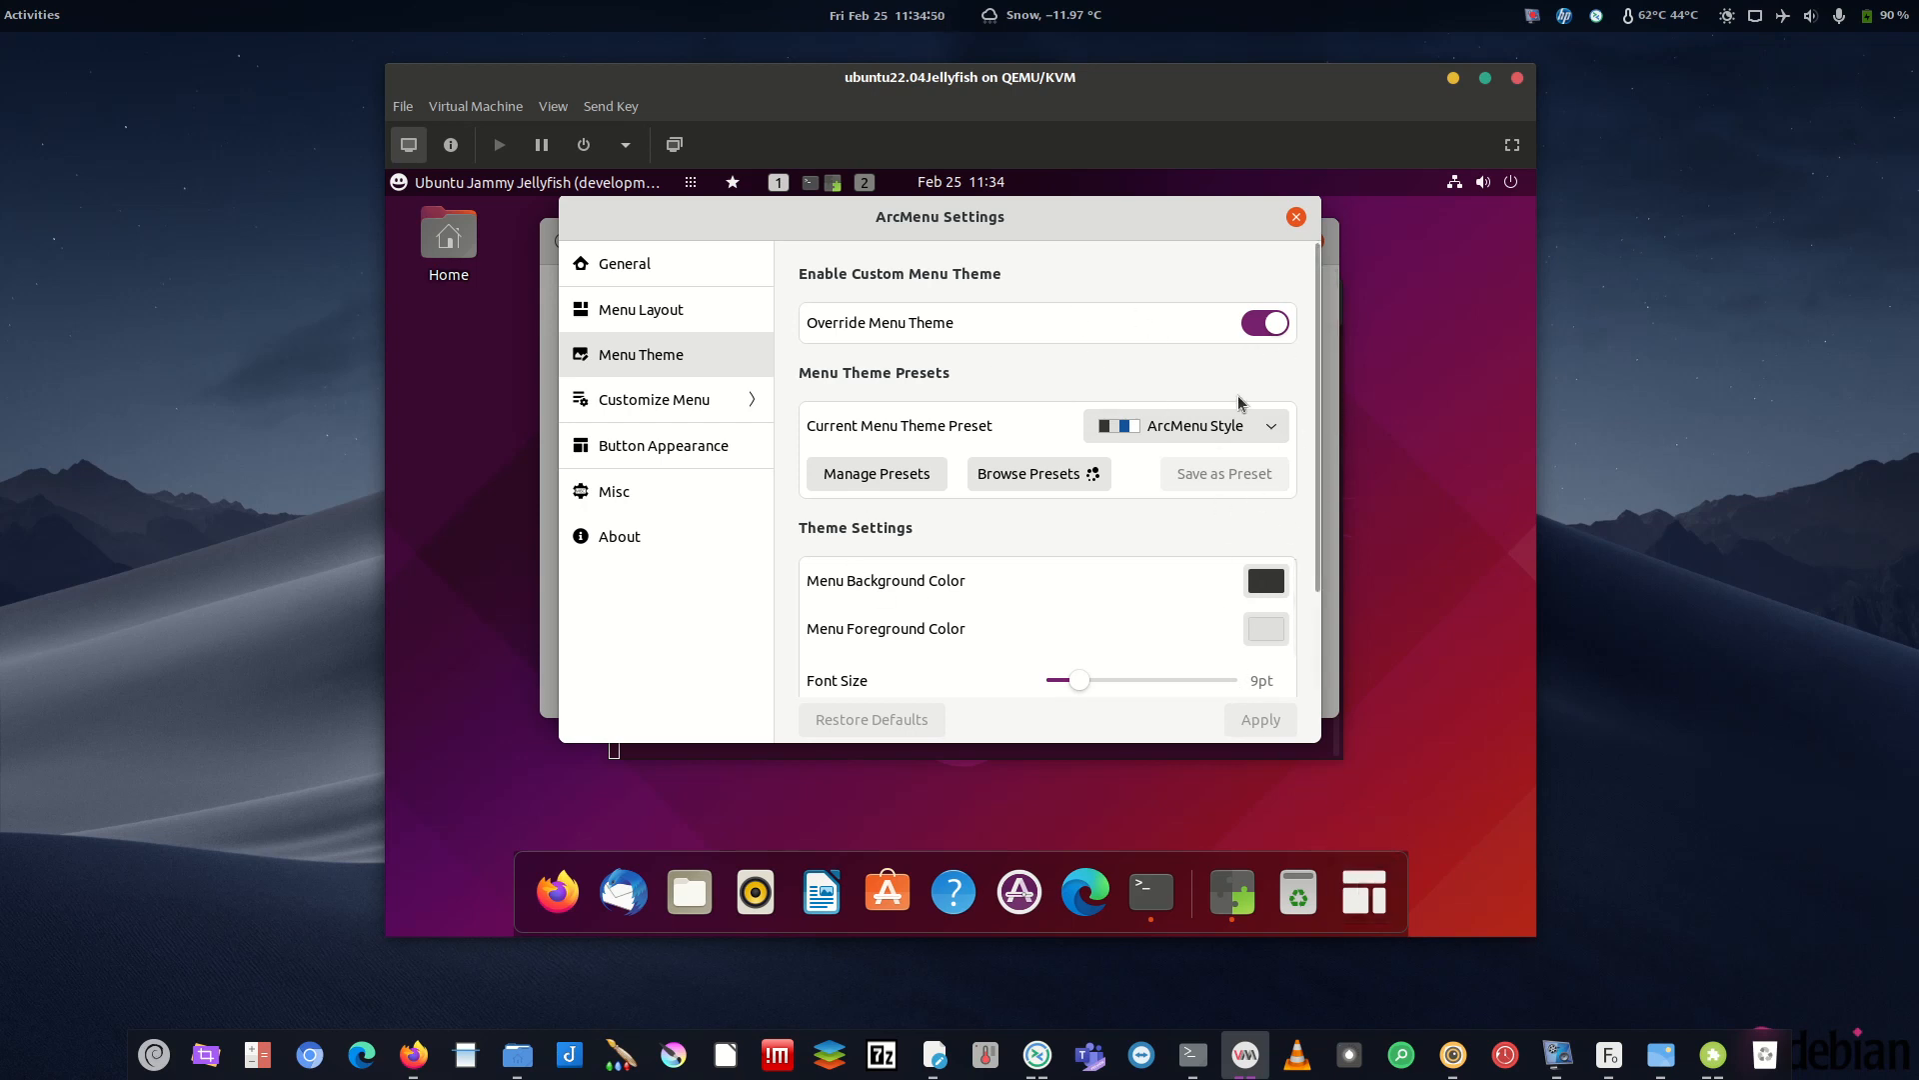
{"action": "left_click", "coordinate": [705, 400]}
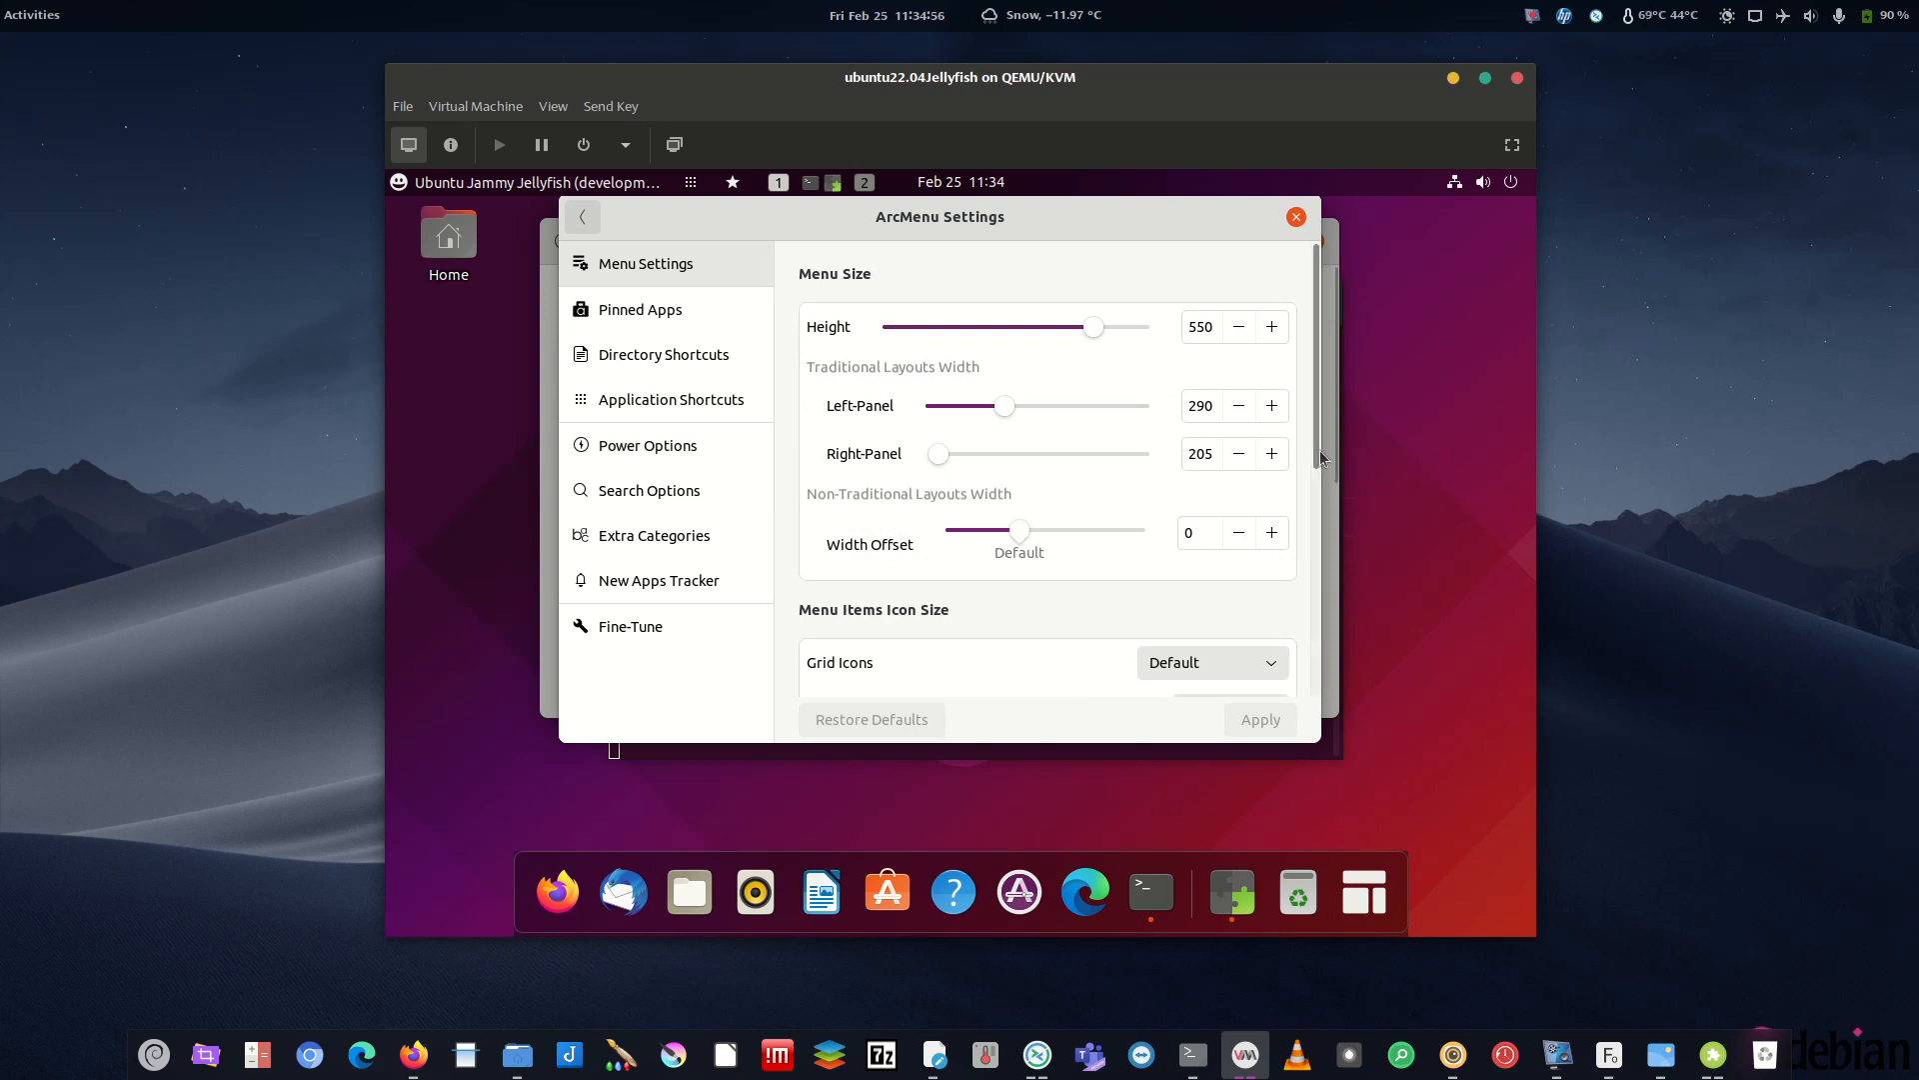
- Set Override Menu Location to Bottom Centered and apply the change
{"action": "left_click_drag", "start_coordinate": [1317, 450], "coordinate": [1317, 543]}
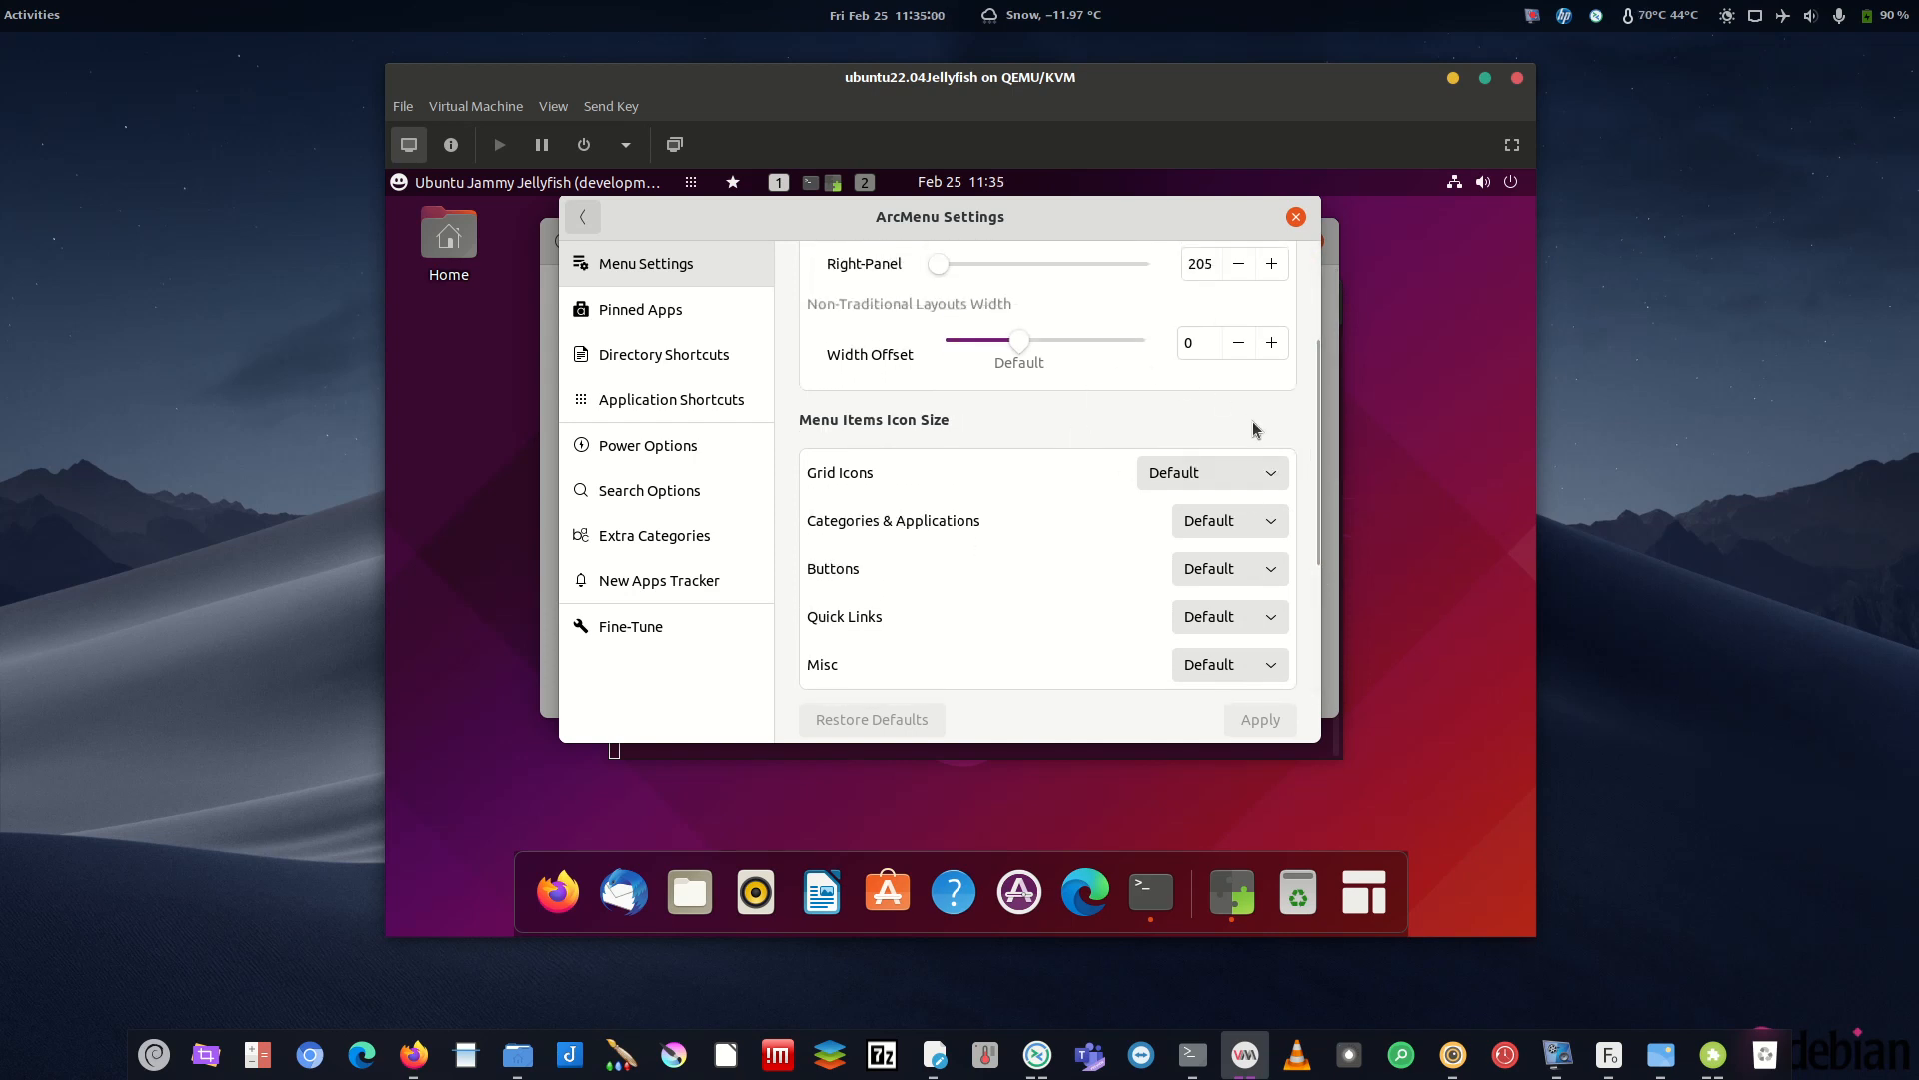
{"action": "scroll", "coordinate": [1311, 469], "scroll_direction": "down", "scroll_amount": 5}
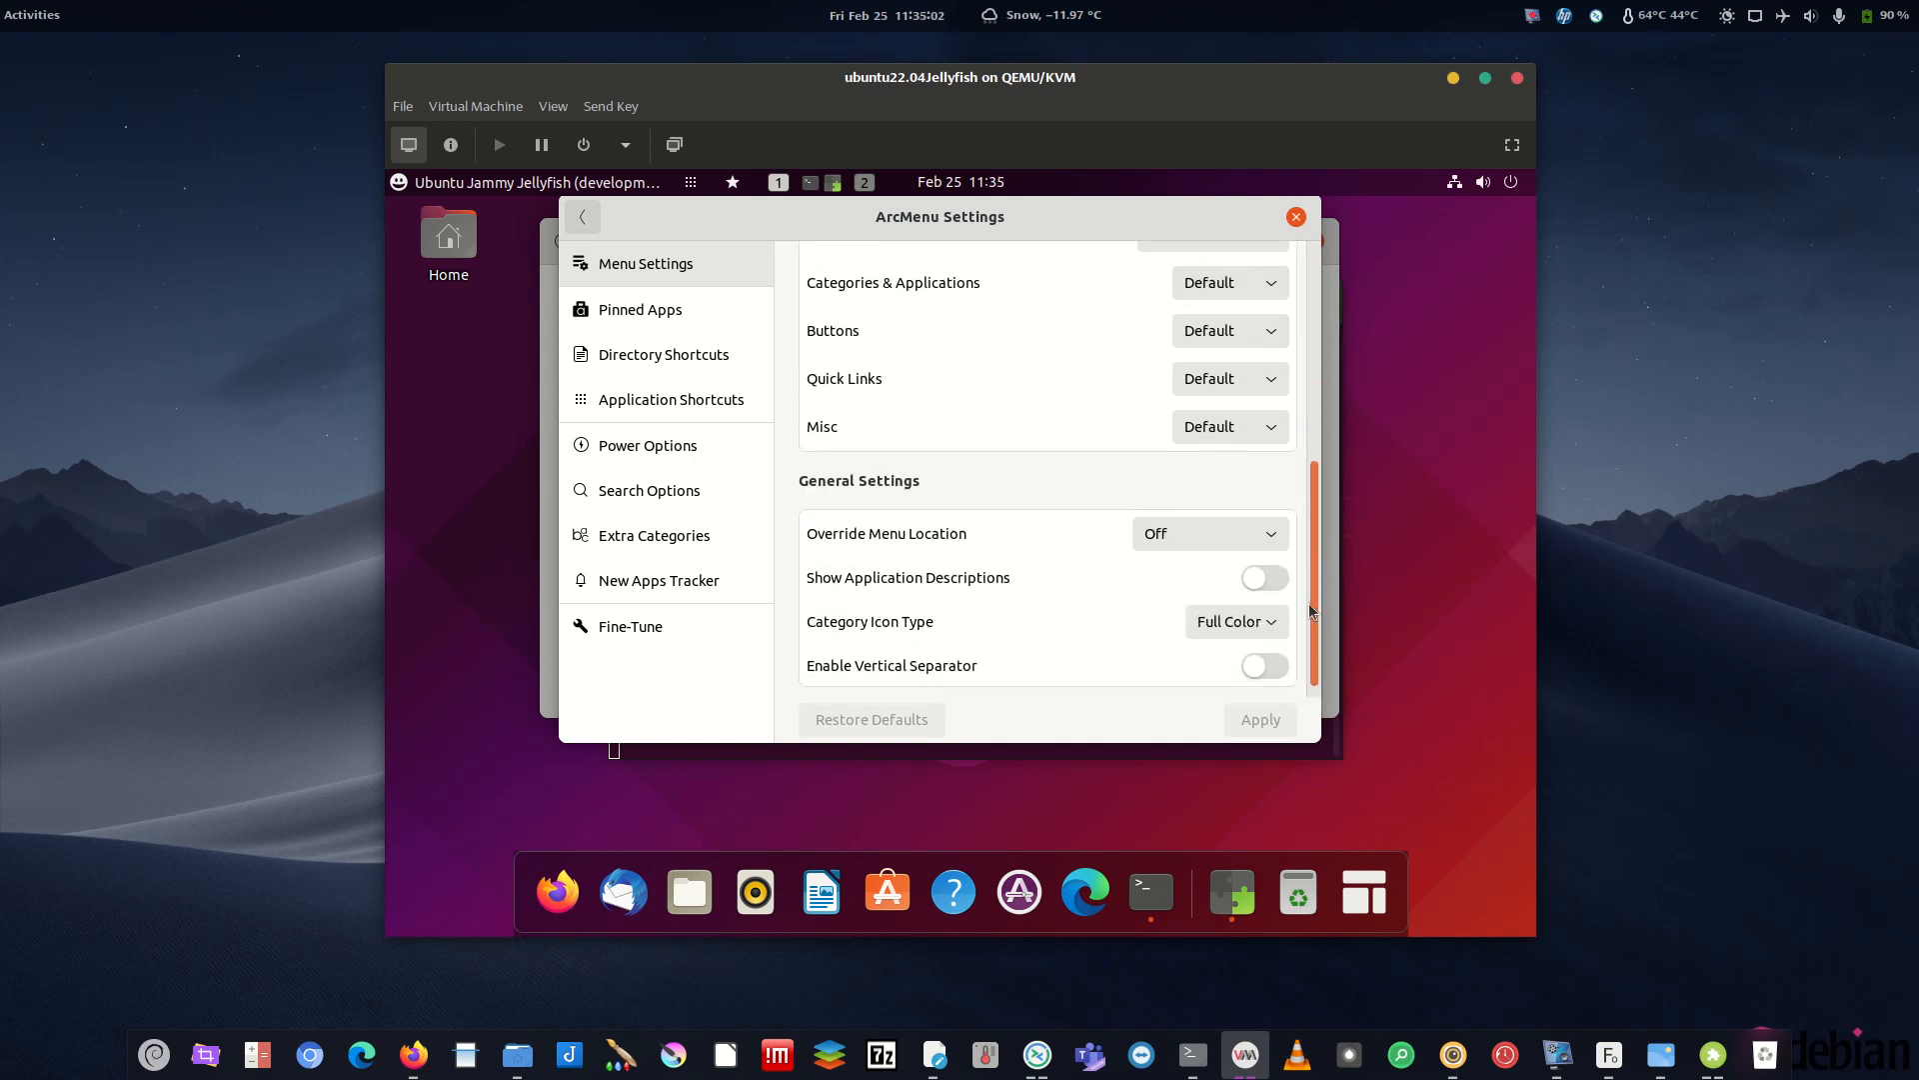
{"action": "left_click", "coordinate": [1195, 518]}
{"action": "left_click", "coordinate": [1181, 624]}
{"action": "left_click", "coordinate": [1365, 892]}
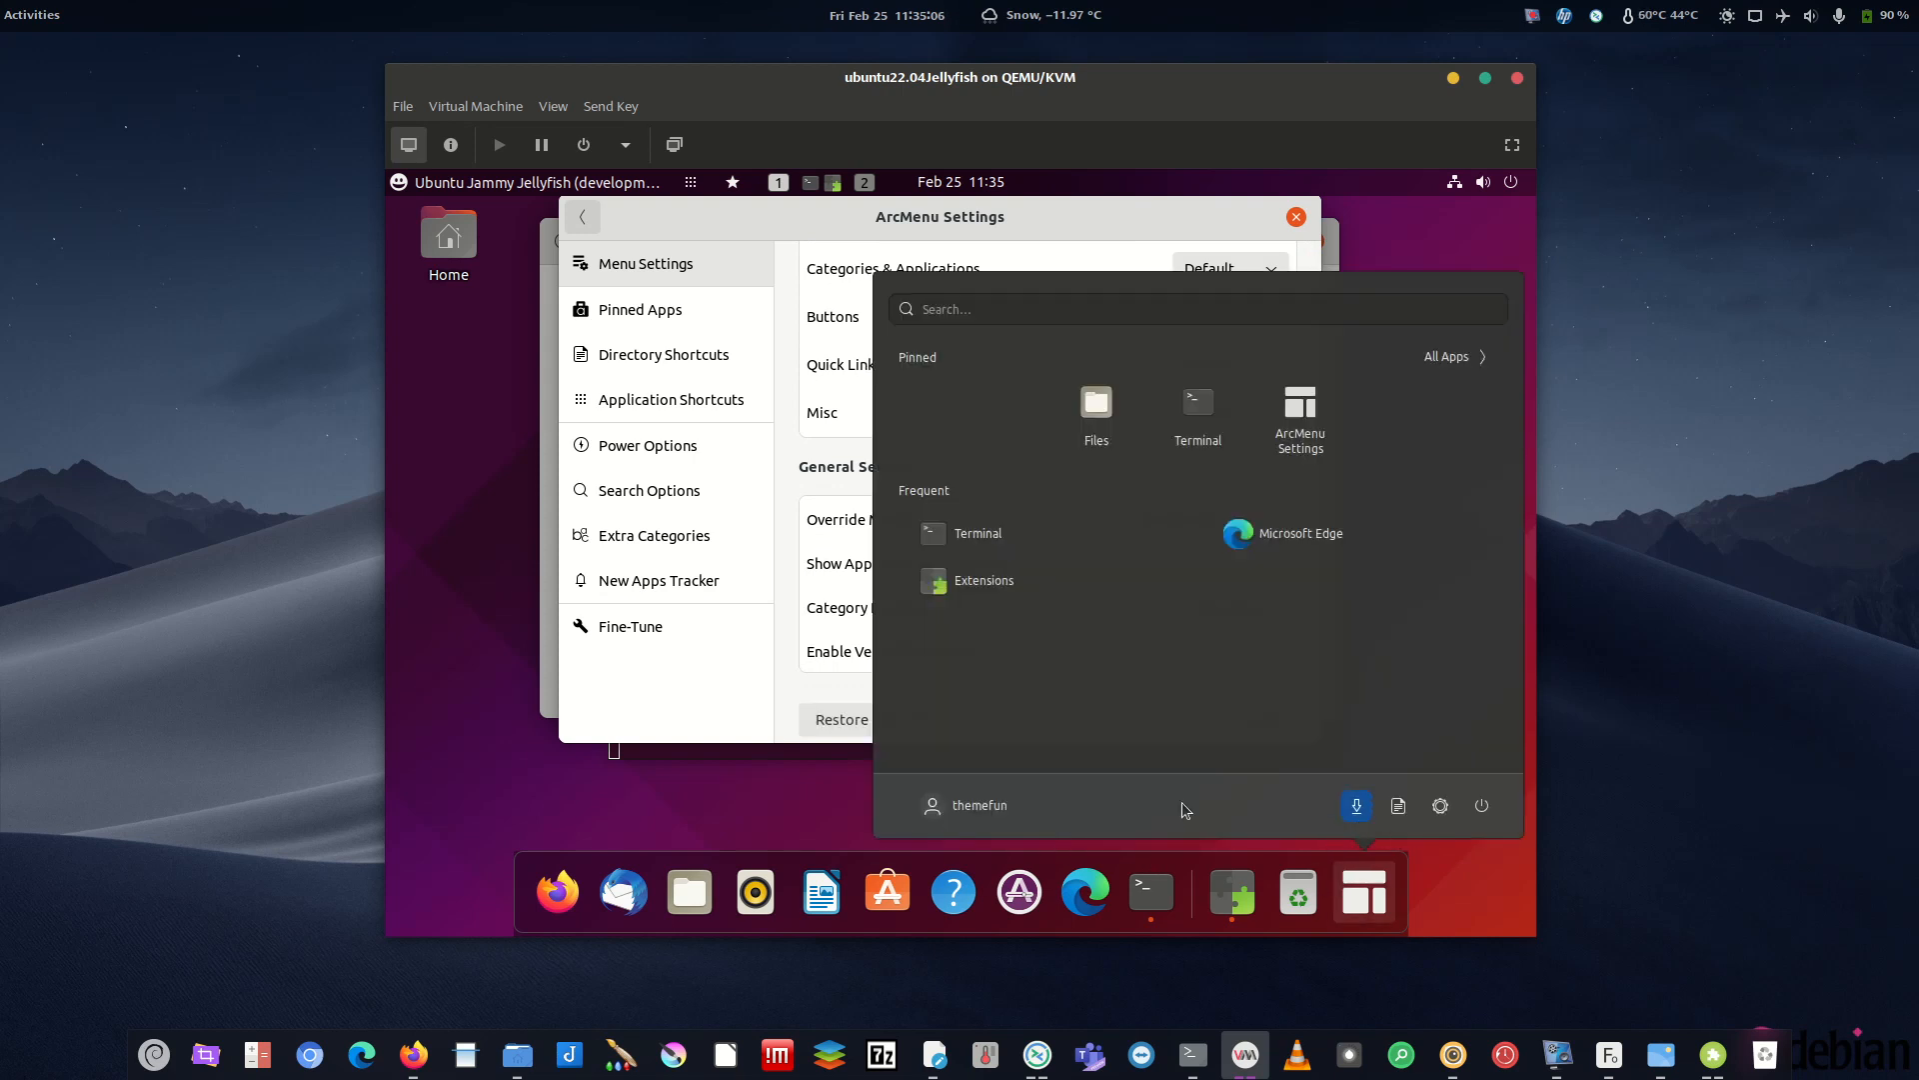
{"action": "left_click", "coordinate": [1365, 893]}
{"action": "left_click", "coordinate": [1261, 720]}
- Open the launcher from the dock to confirm its bottom-centered position
{"action": "left_click", "coordinate": [1359, 893]}
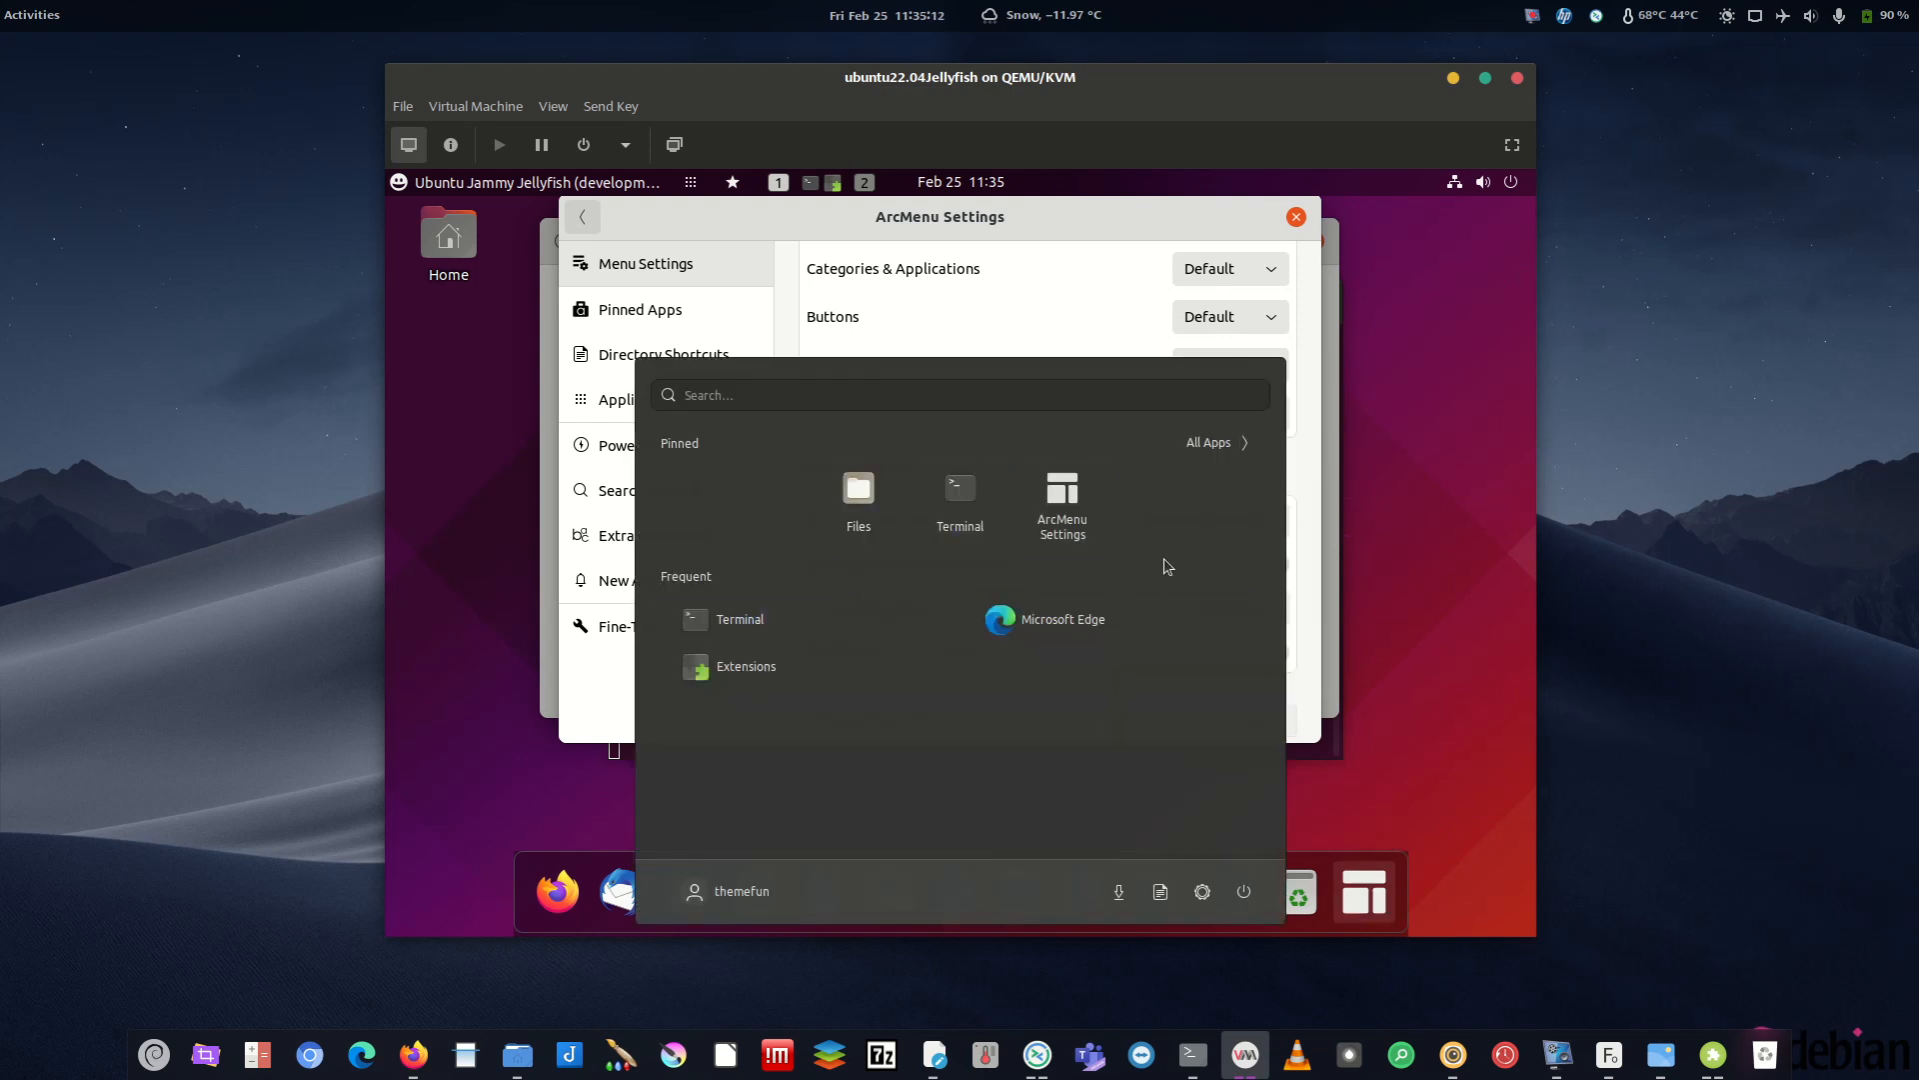
{"action": "left_click", "coordinate": [1396, 918]}
{"action": "left_click", "coordinate": [1396, 909]}
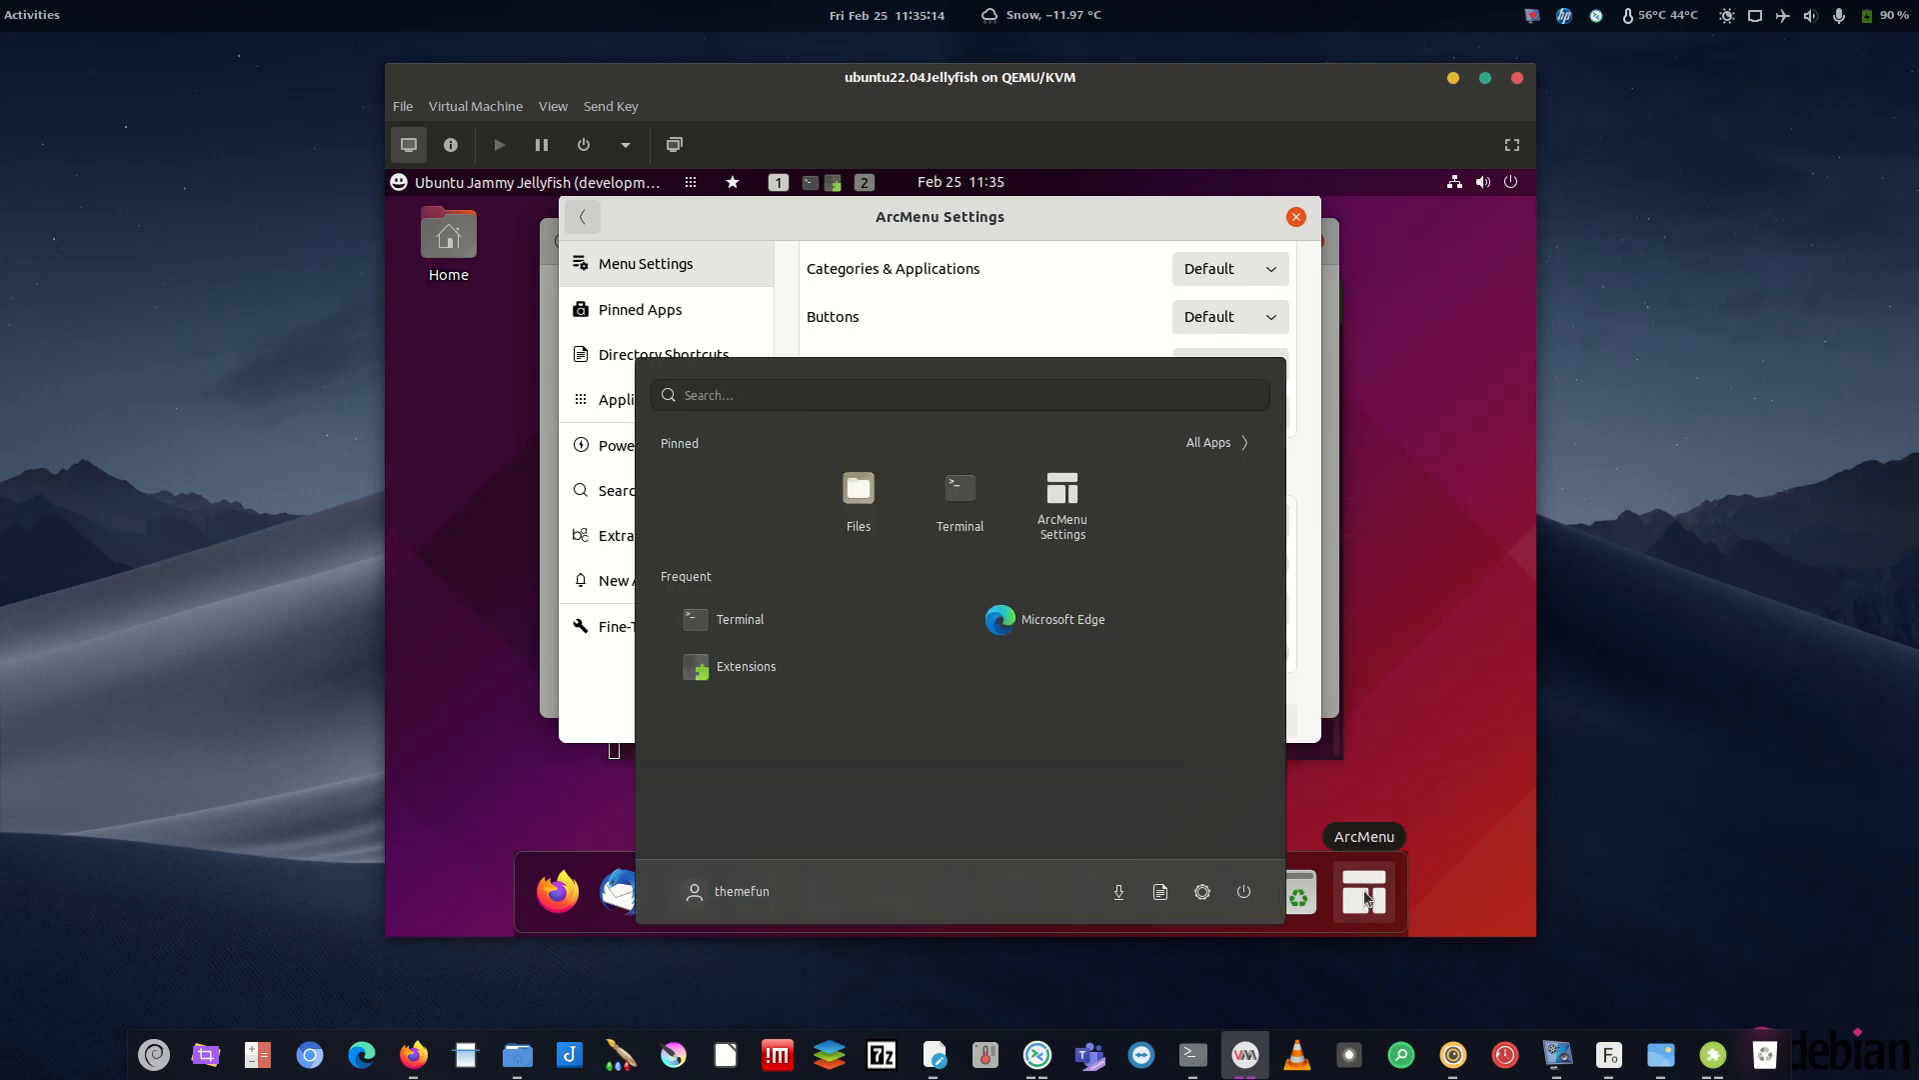
{"action": "left_click", "coordinate": [1396, 898]}
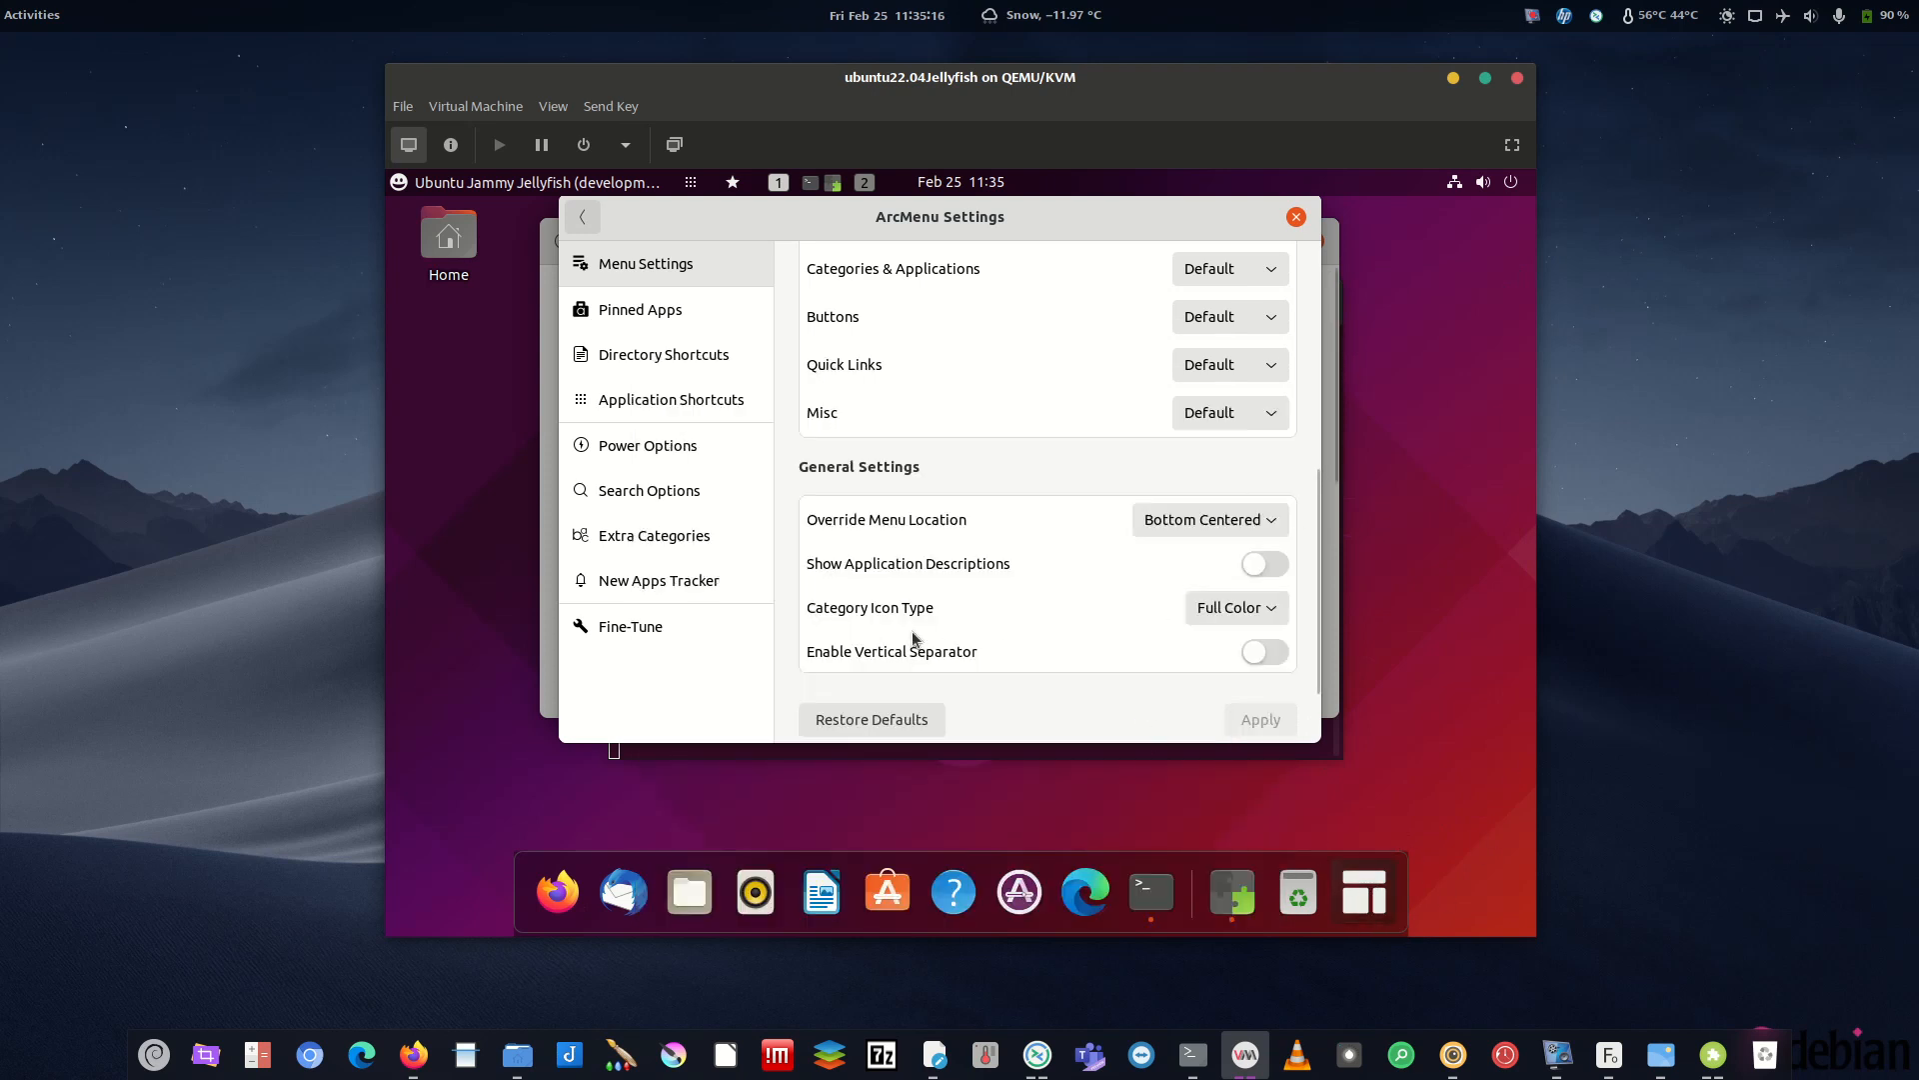
{"action": "left_click", "coordinate": [1365, 891]}
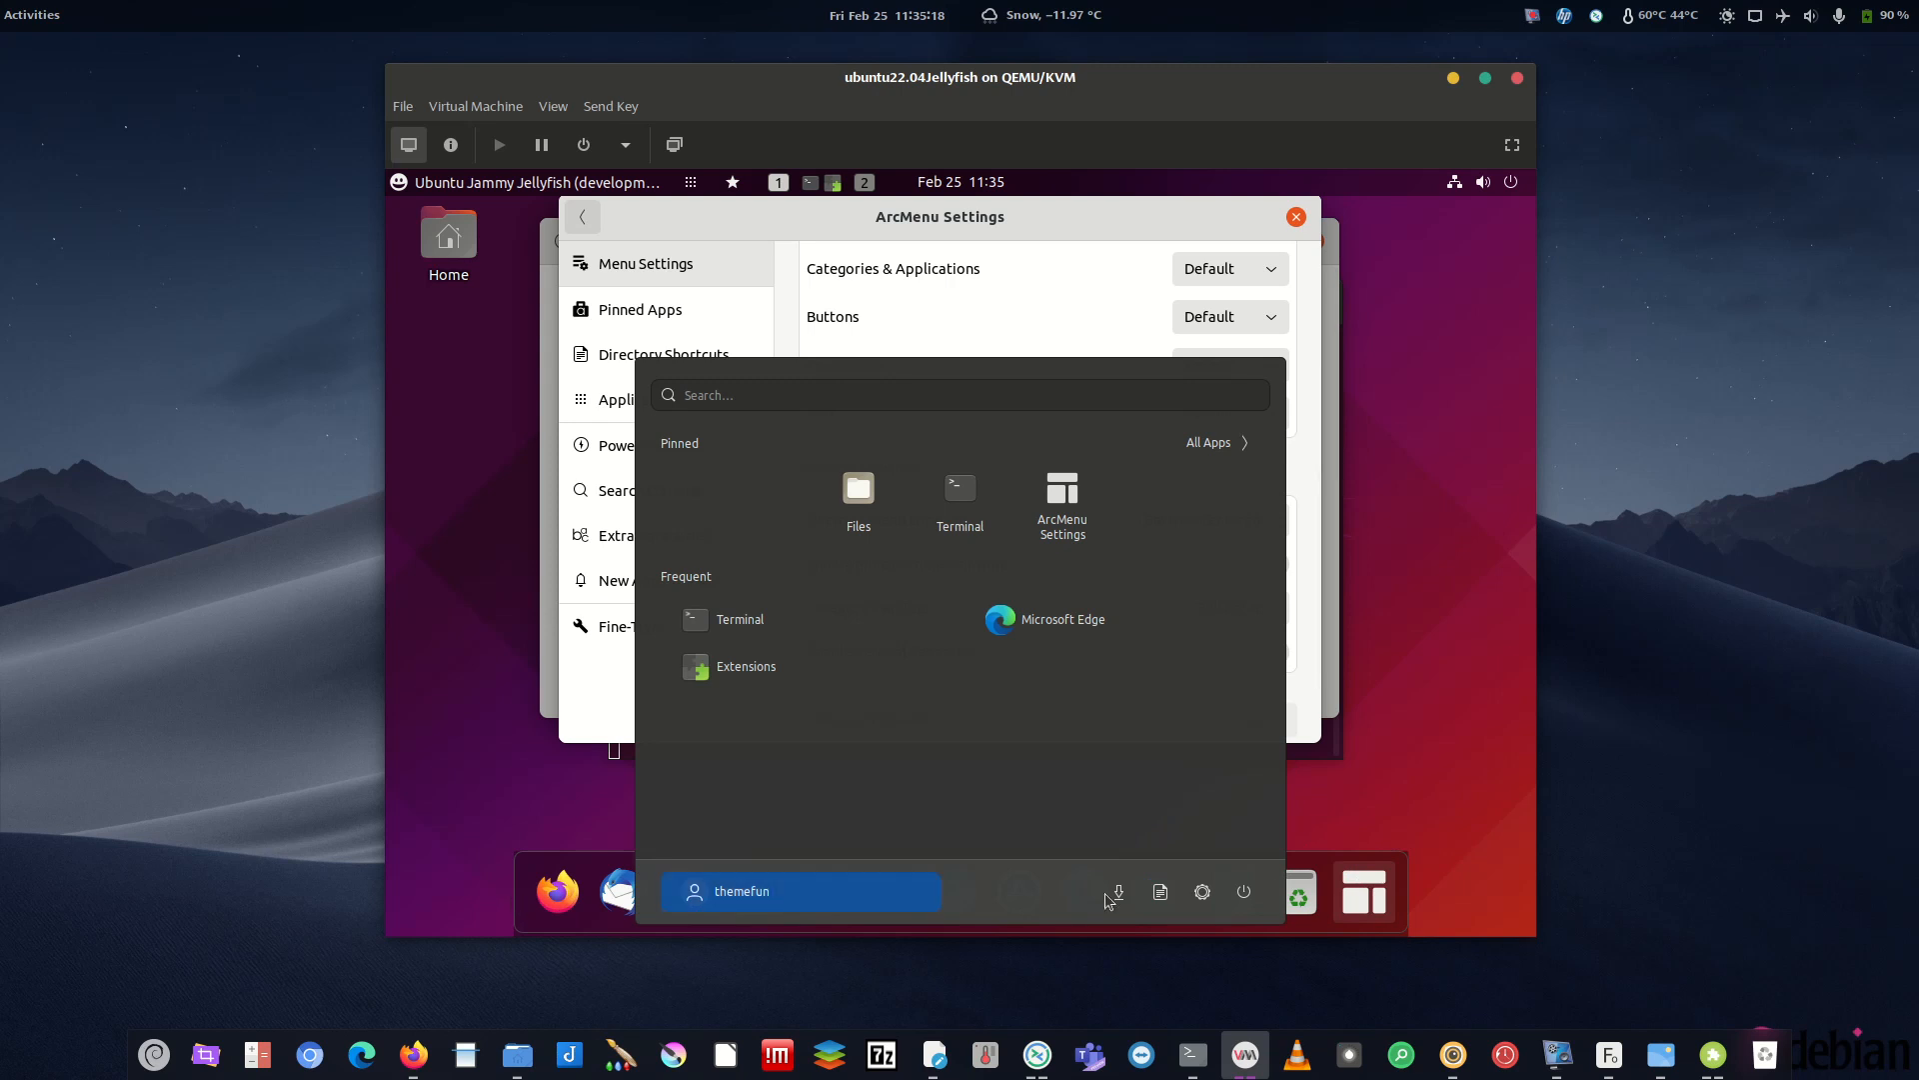
{"action": "left_click", "coordinate": [1415, 811]}
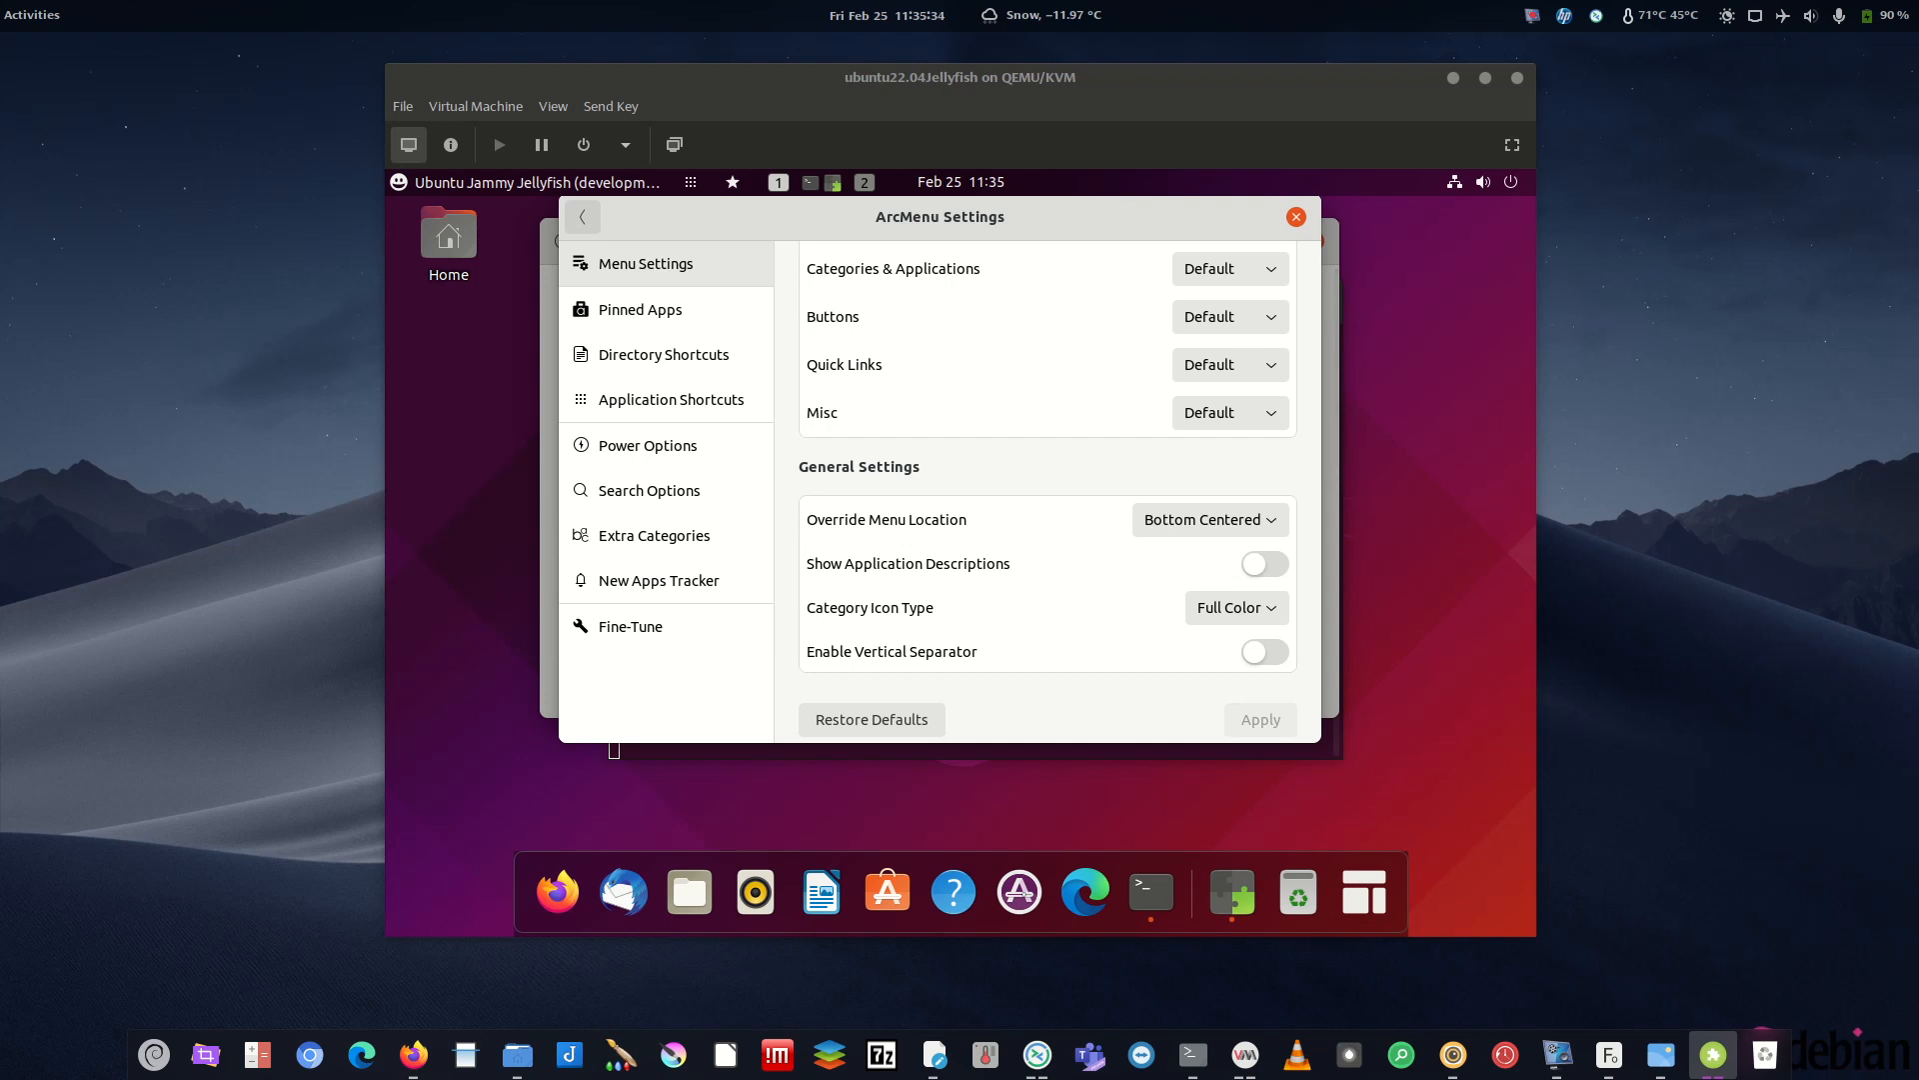
- Go to Button Appearance, keeping Icon as the menu button appearance
{"action": "left_click", "coordinate": [582, 217]}
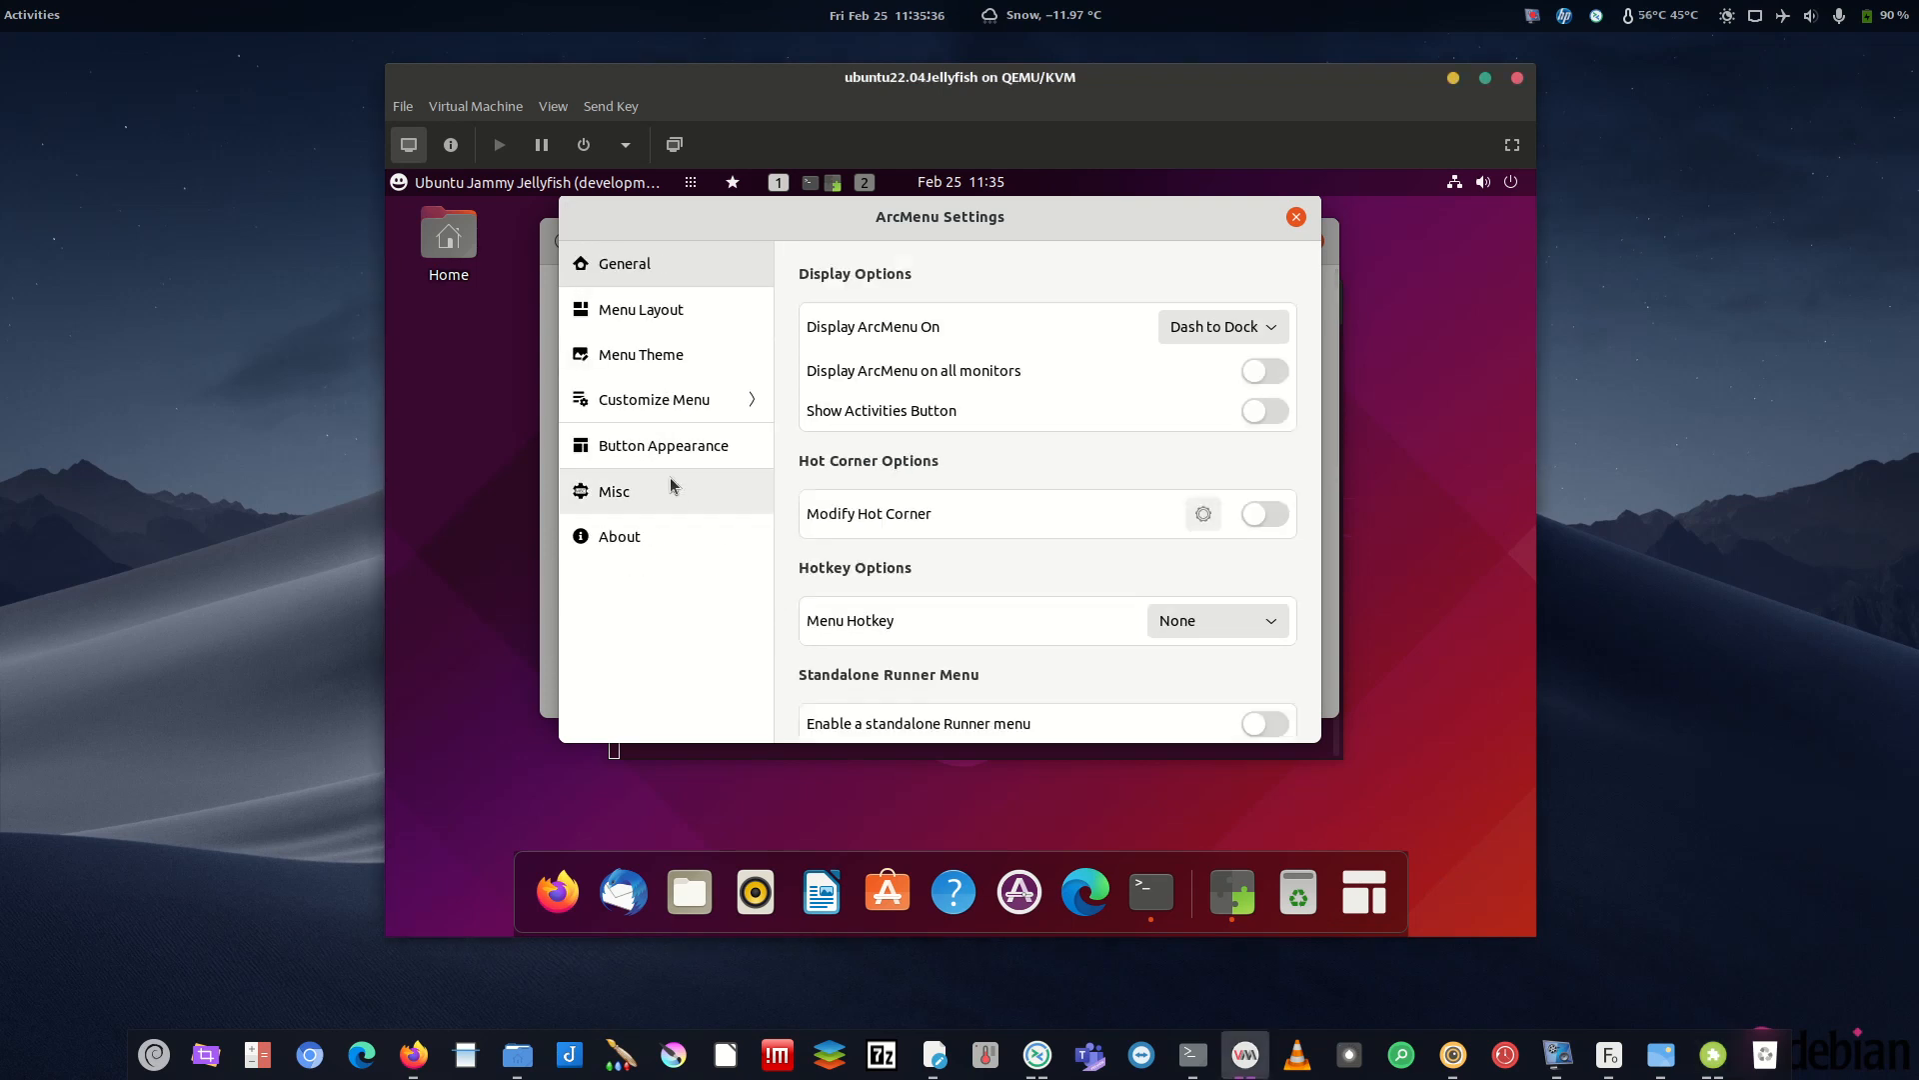
{"action": "left_click", "coordinate": [630, 445]}
{"action": "left_click", "coordinate": [1240, 326]}
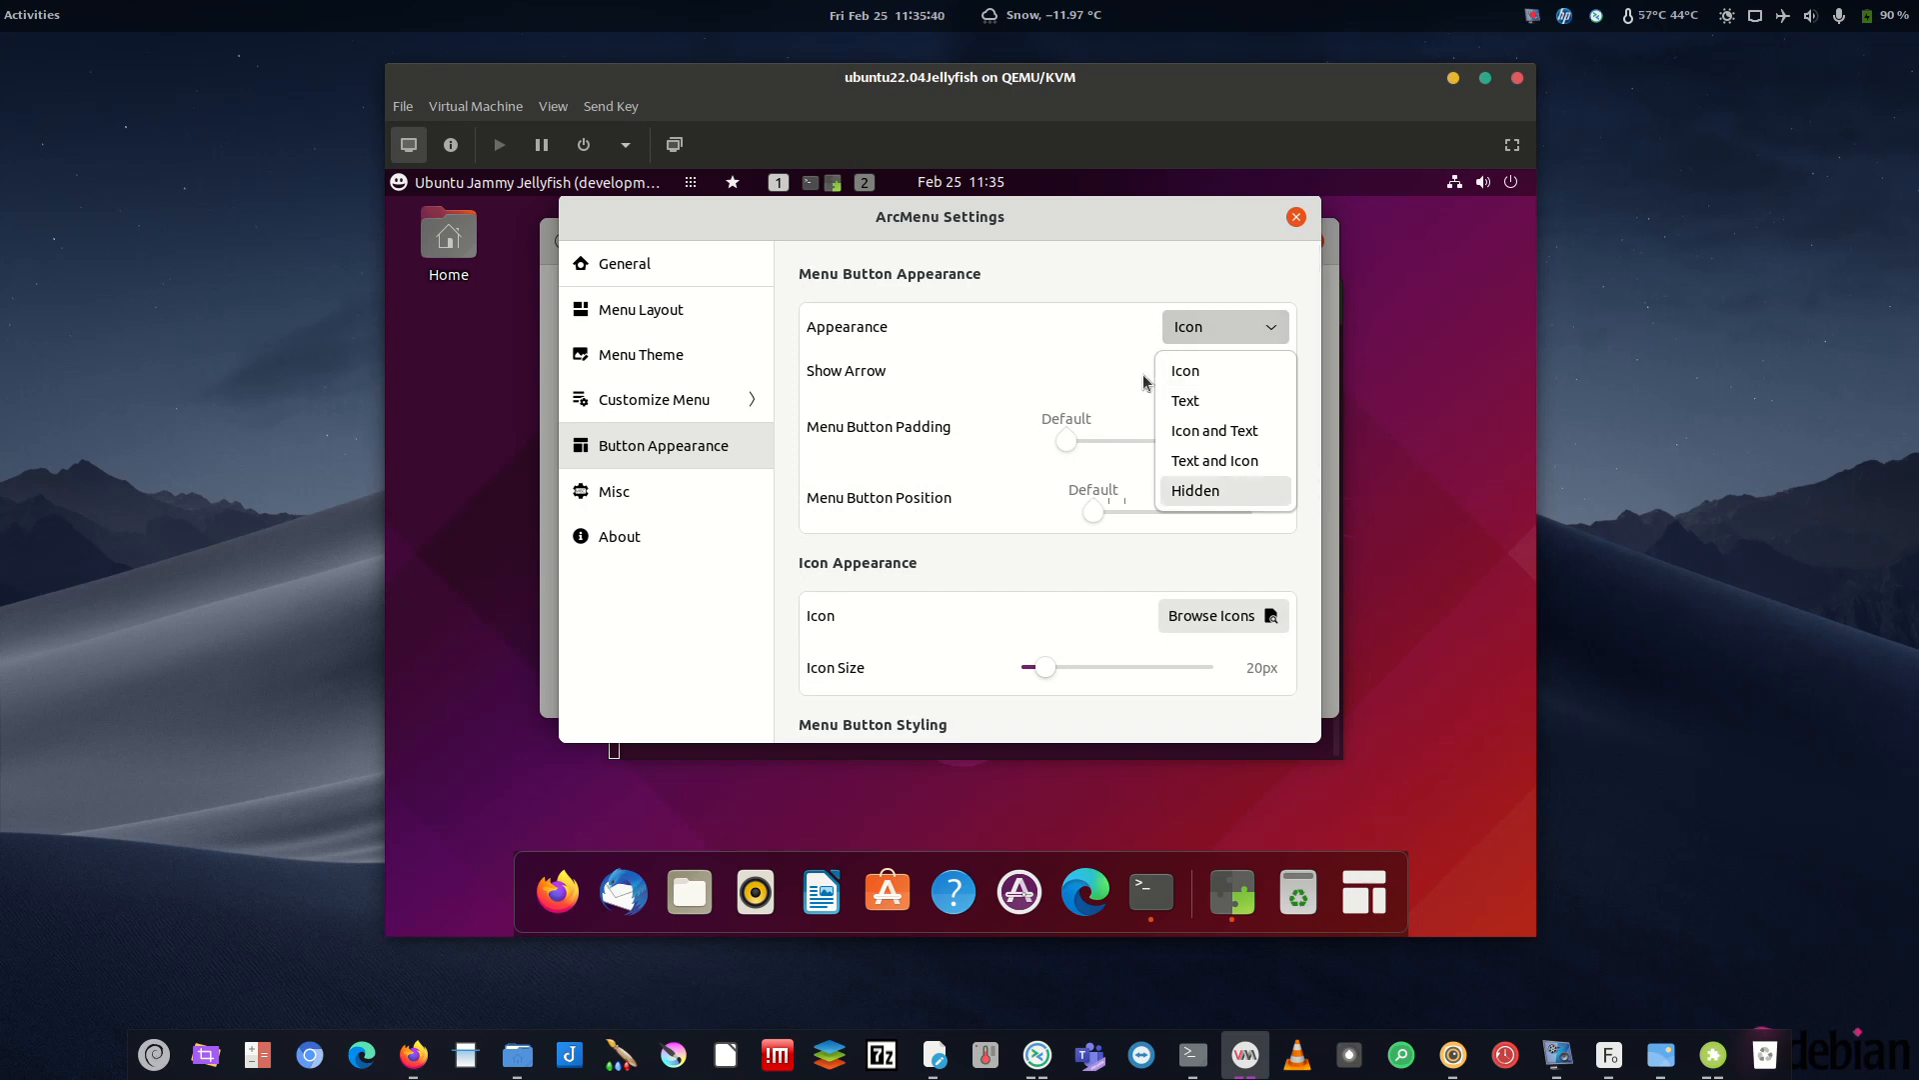
{"action": "left_click", "coordinate": [1130, 288]}
{"action": "left_click", "coordinate": [1220, 327]}
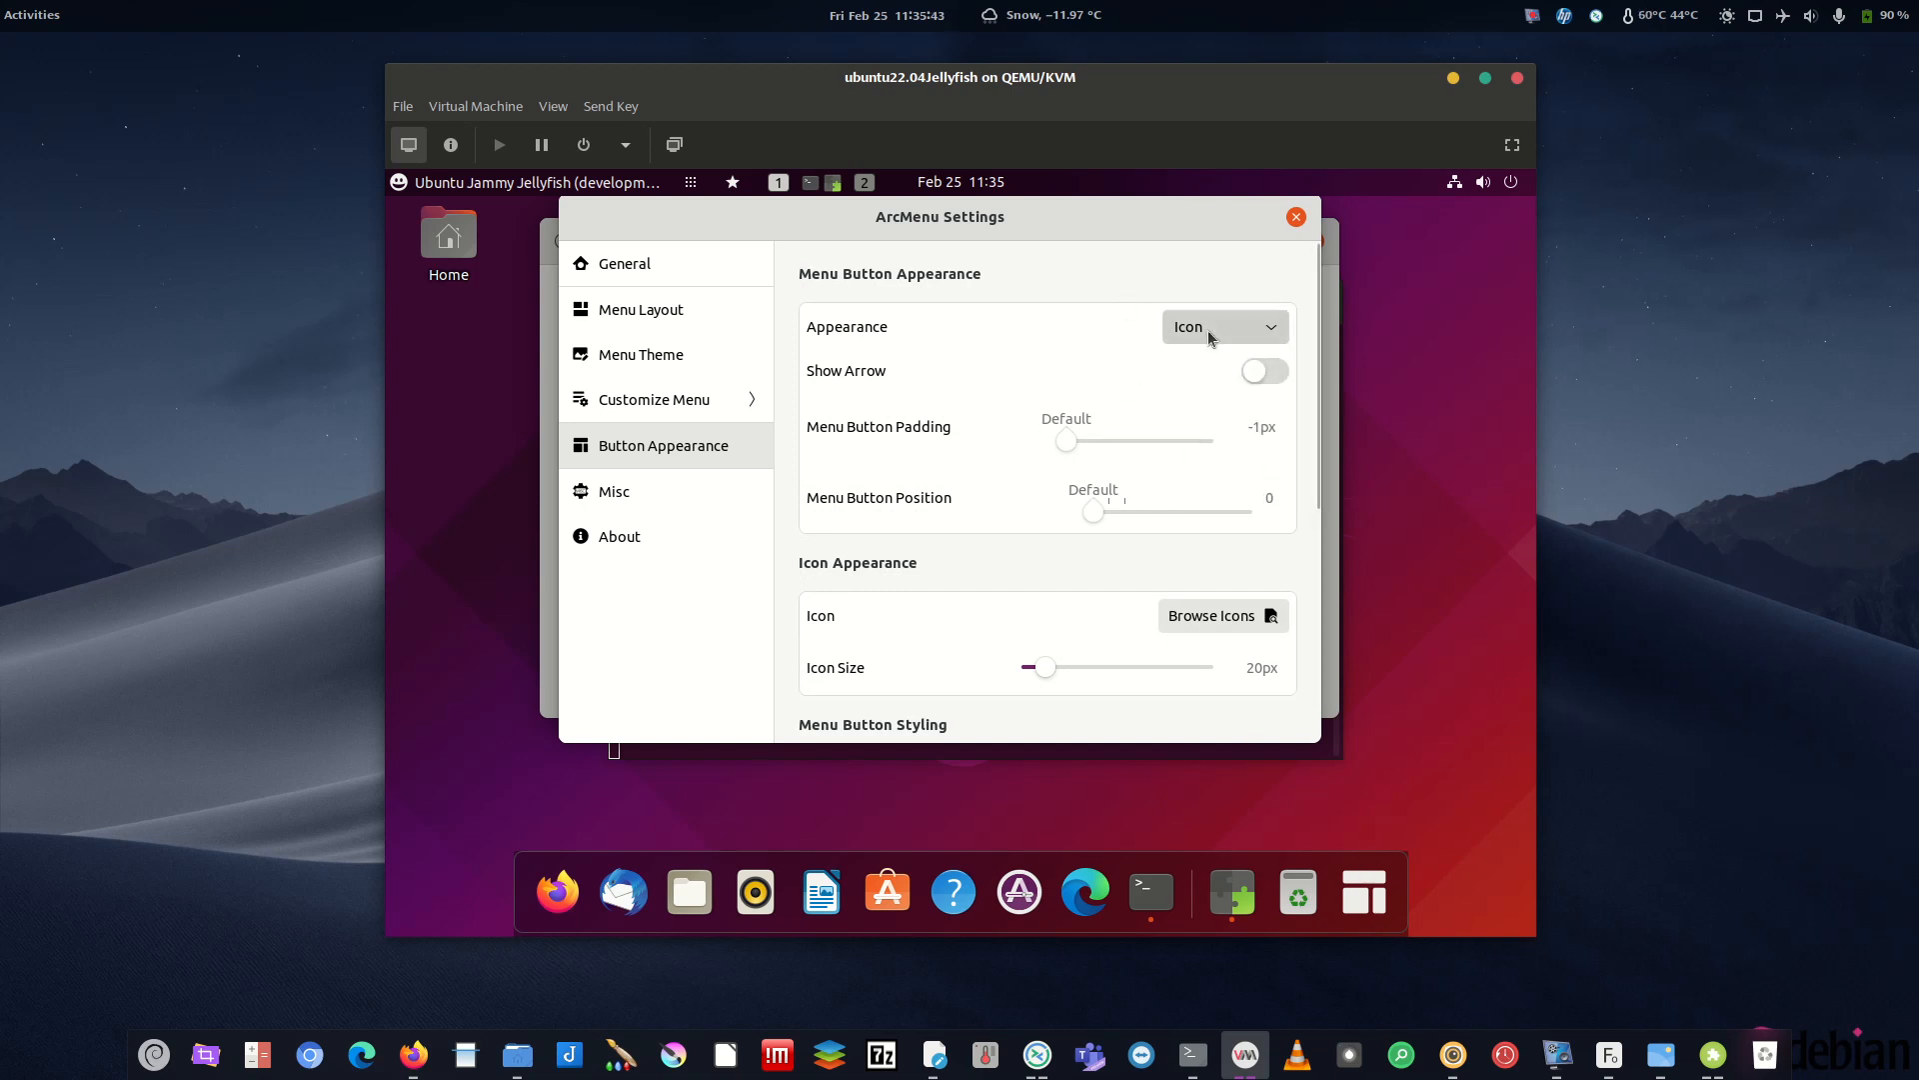
{"action": "left_click", "coordinate": [1062, 318]}
- Choose the Ubuntu logo from Distro Icons as the ArcMenu button icon
{"action": "left_click", "coordinate": [1187, 624]}
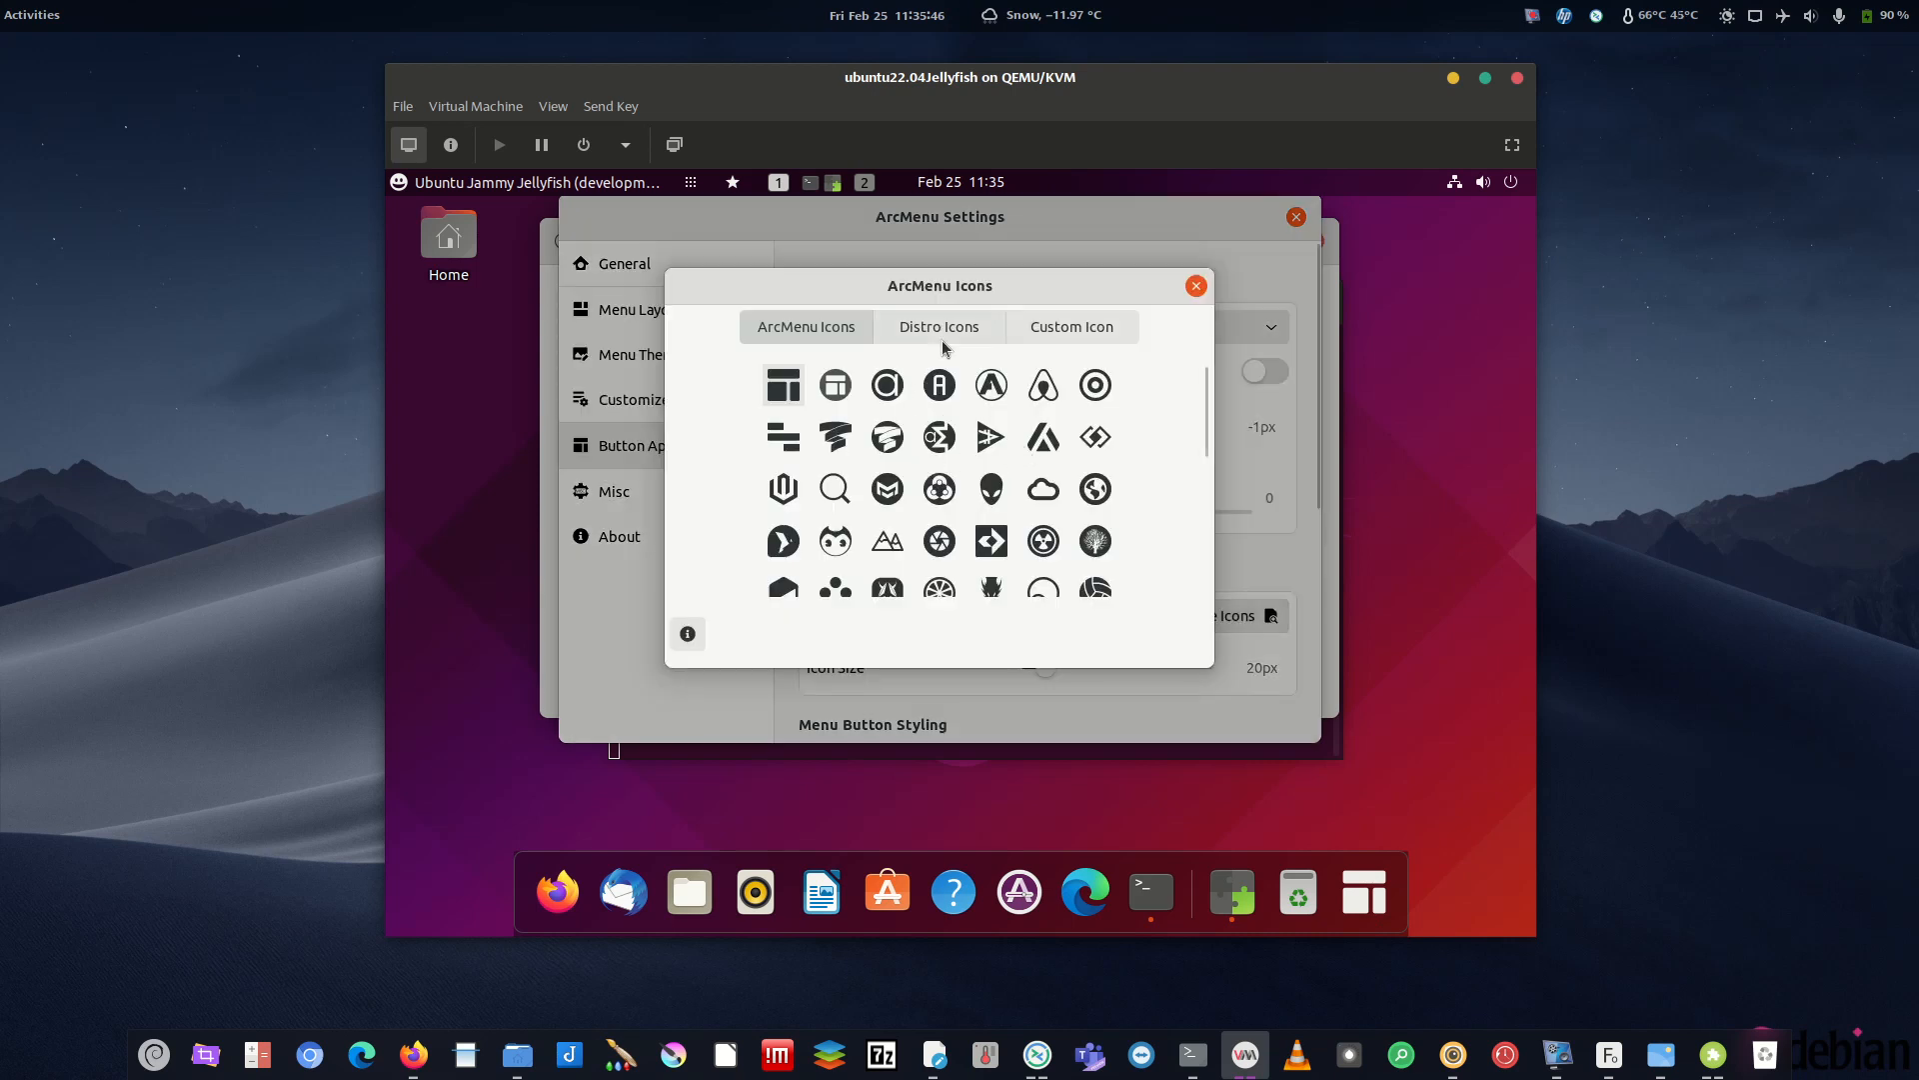
{"action": "left_click", "coordinate": [942, 345]}
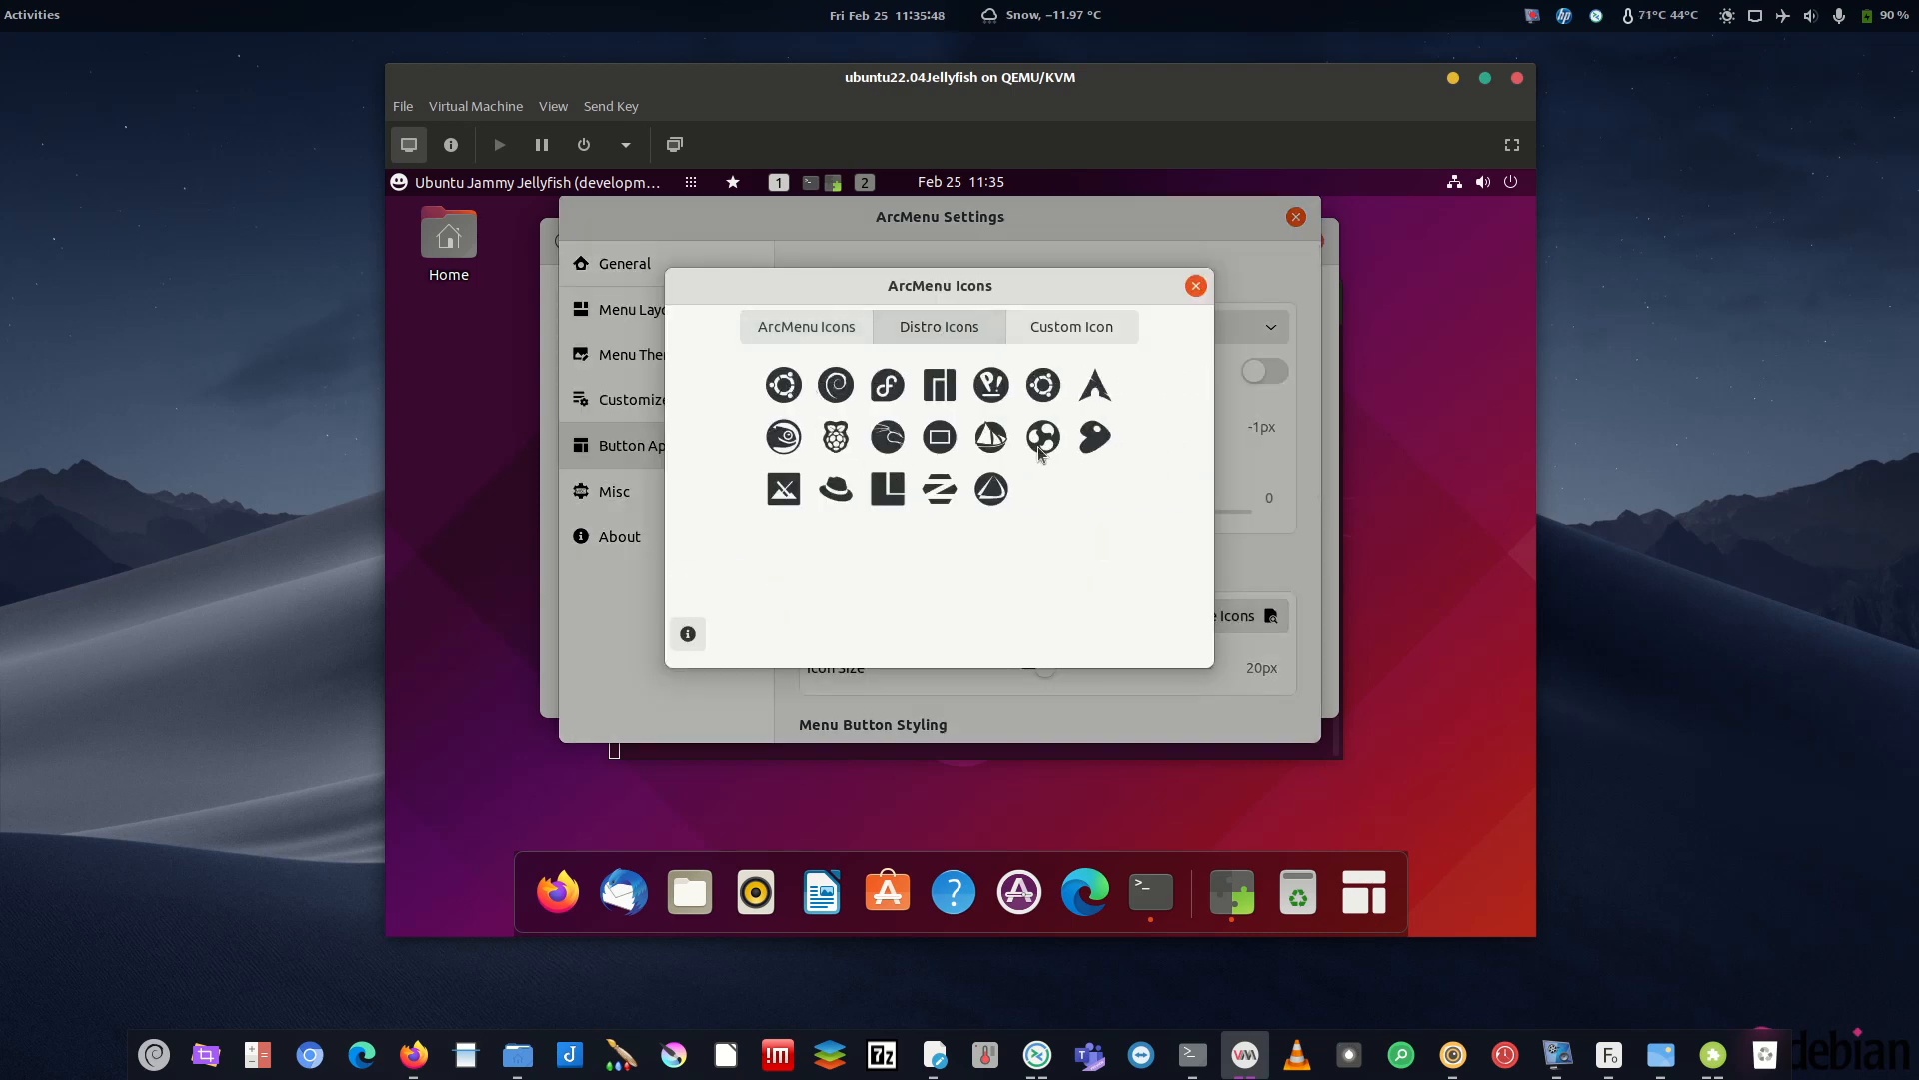
{"action": "left_click", "coordinate": [786, 388]}
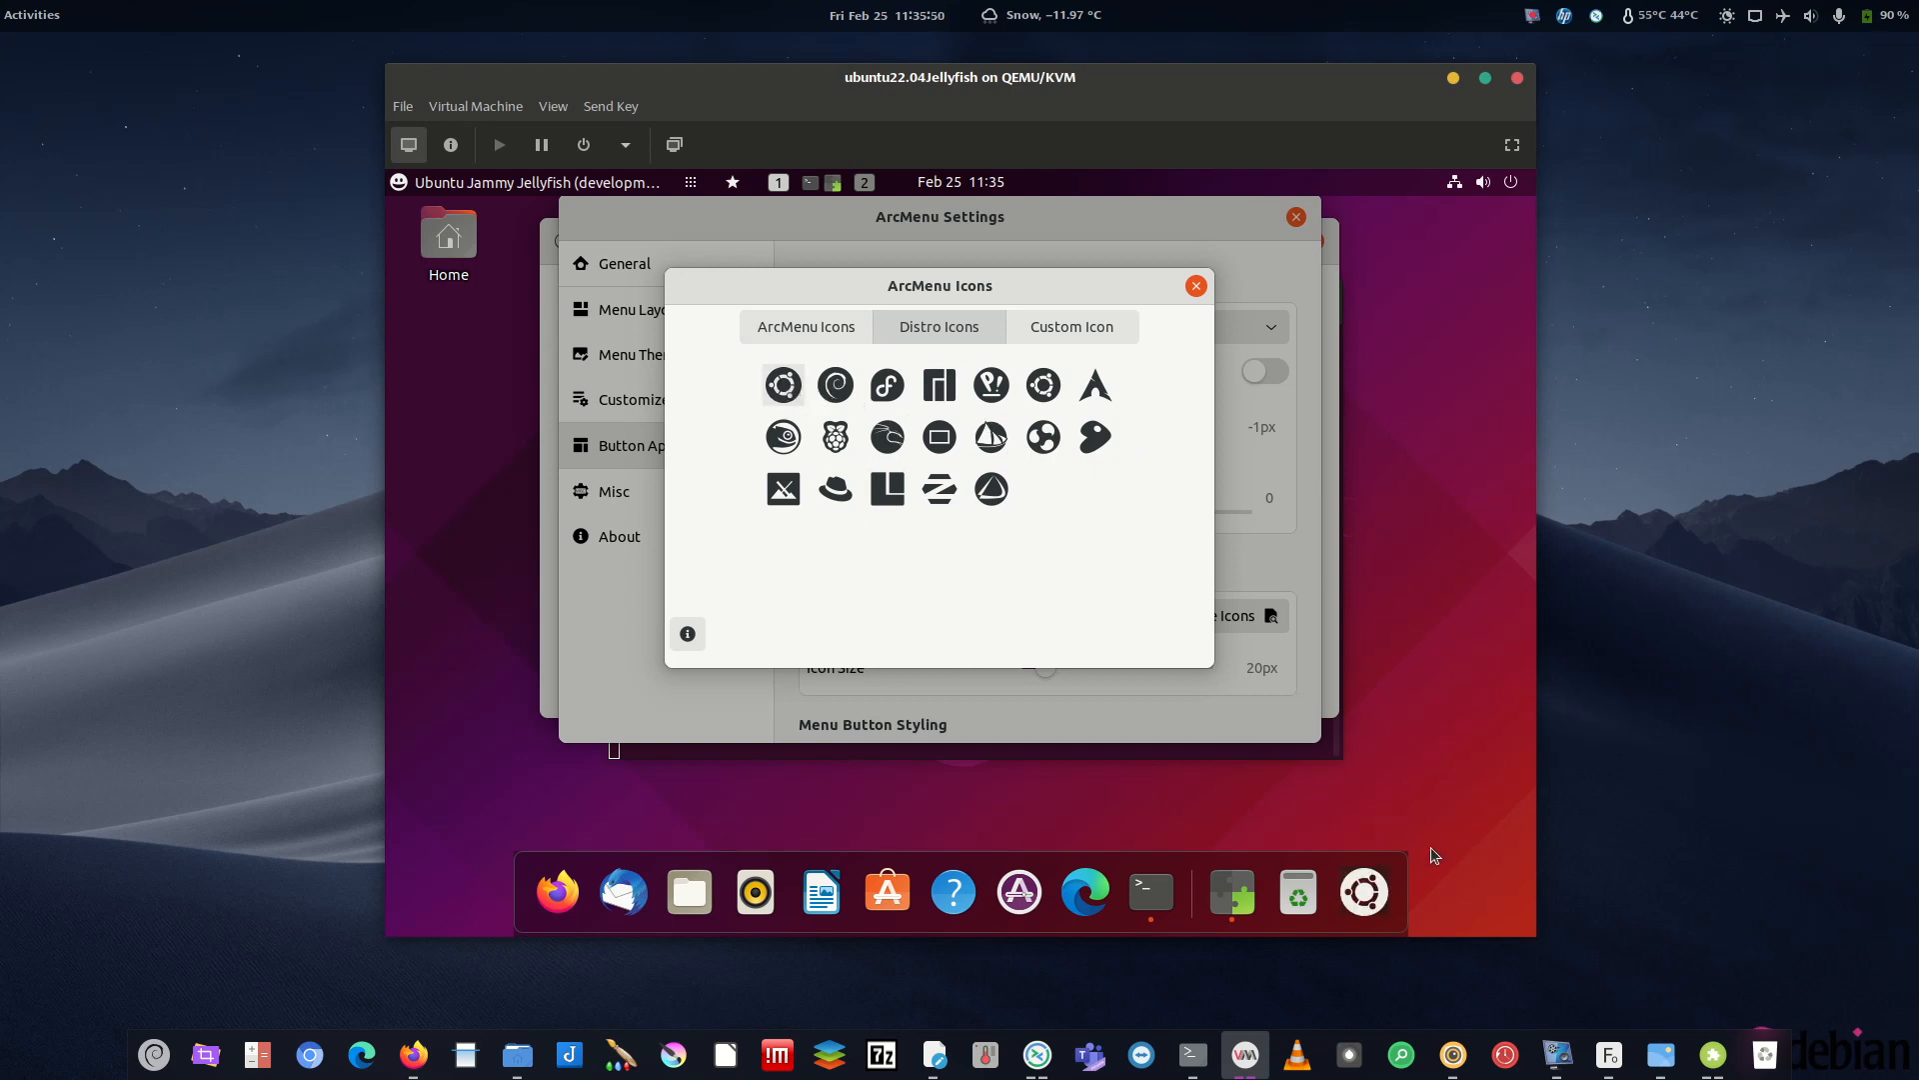
{"action": "left_click", "coordinate": [1045, 390]}
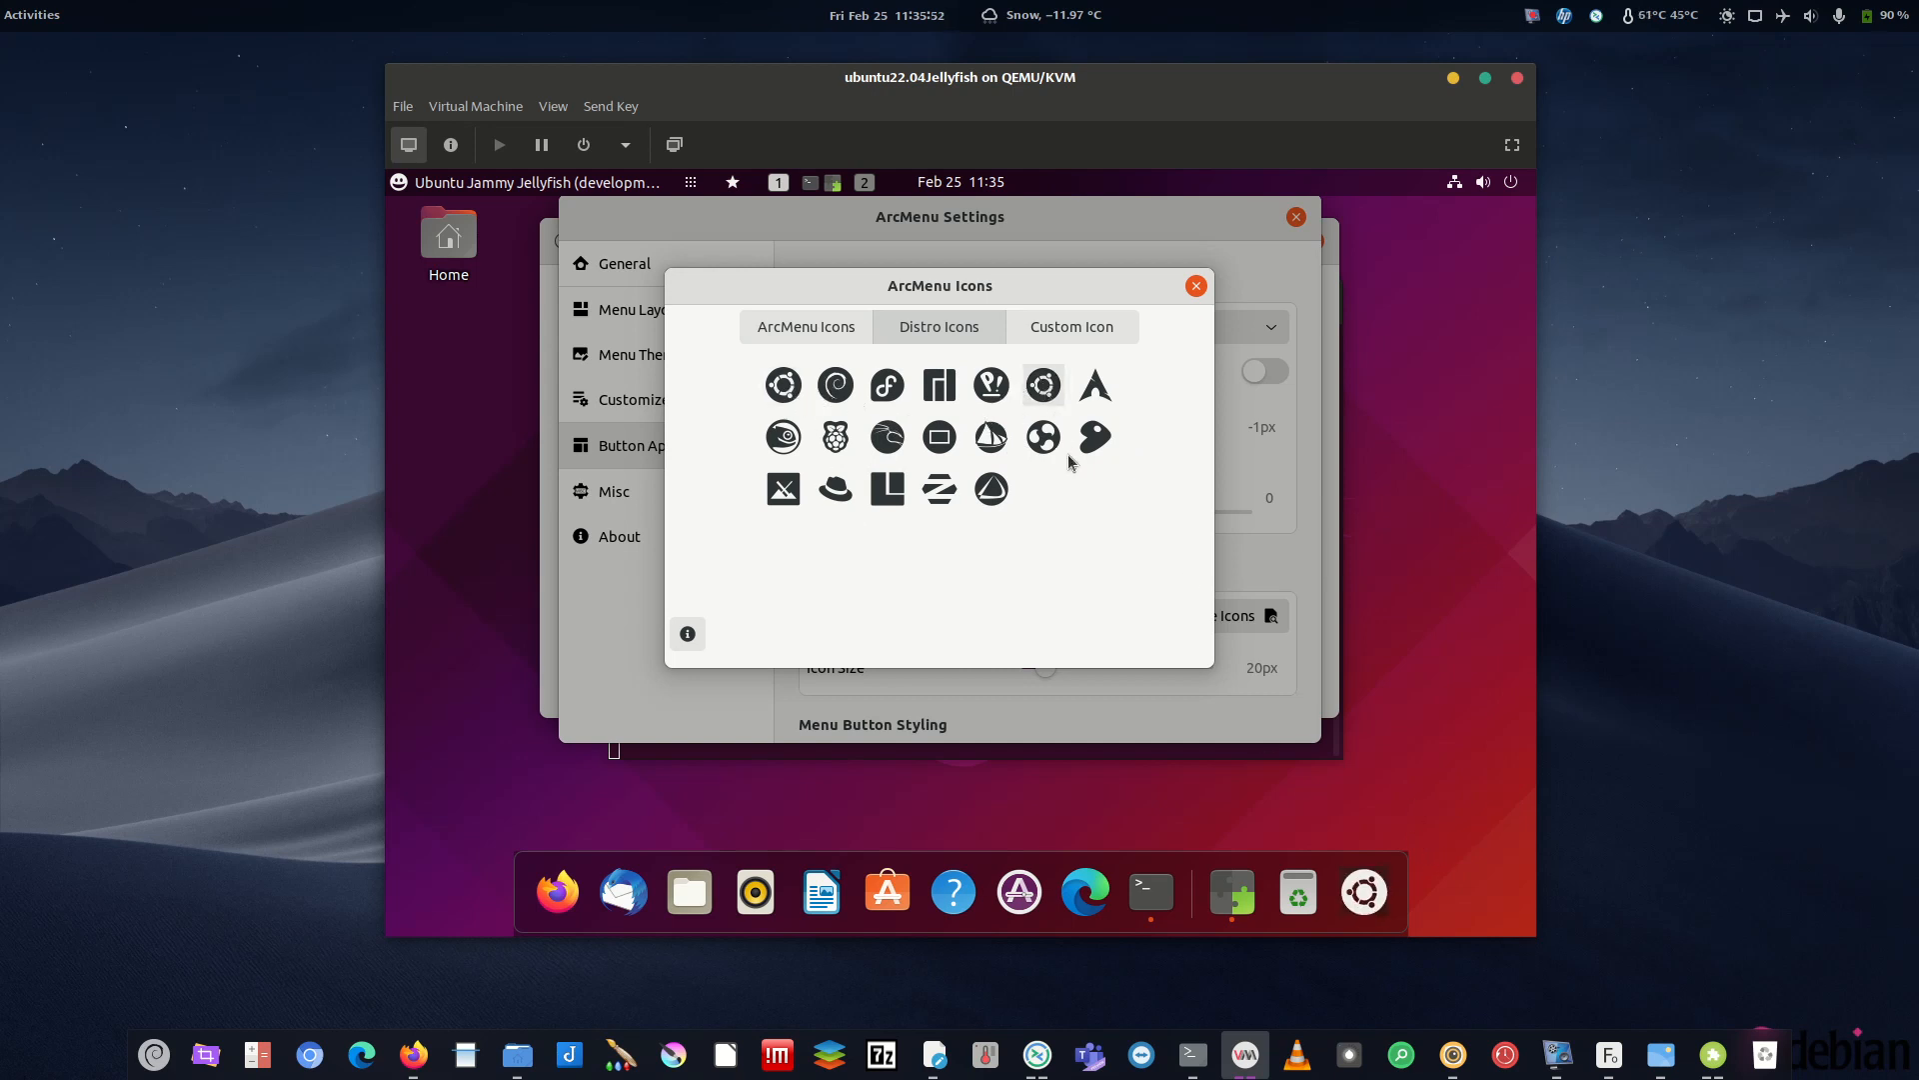
{"action": "left_click", "coordinate": [789, 393]}
{"action": "left_click", "coordinate": [836, 391]}
{"action": "left_click", "coordinate": [784, 385]}
{"action": "left_click", "coordinate": [1196, 285]}
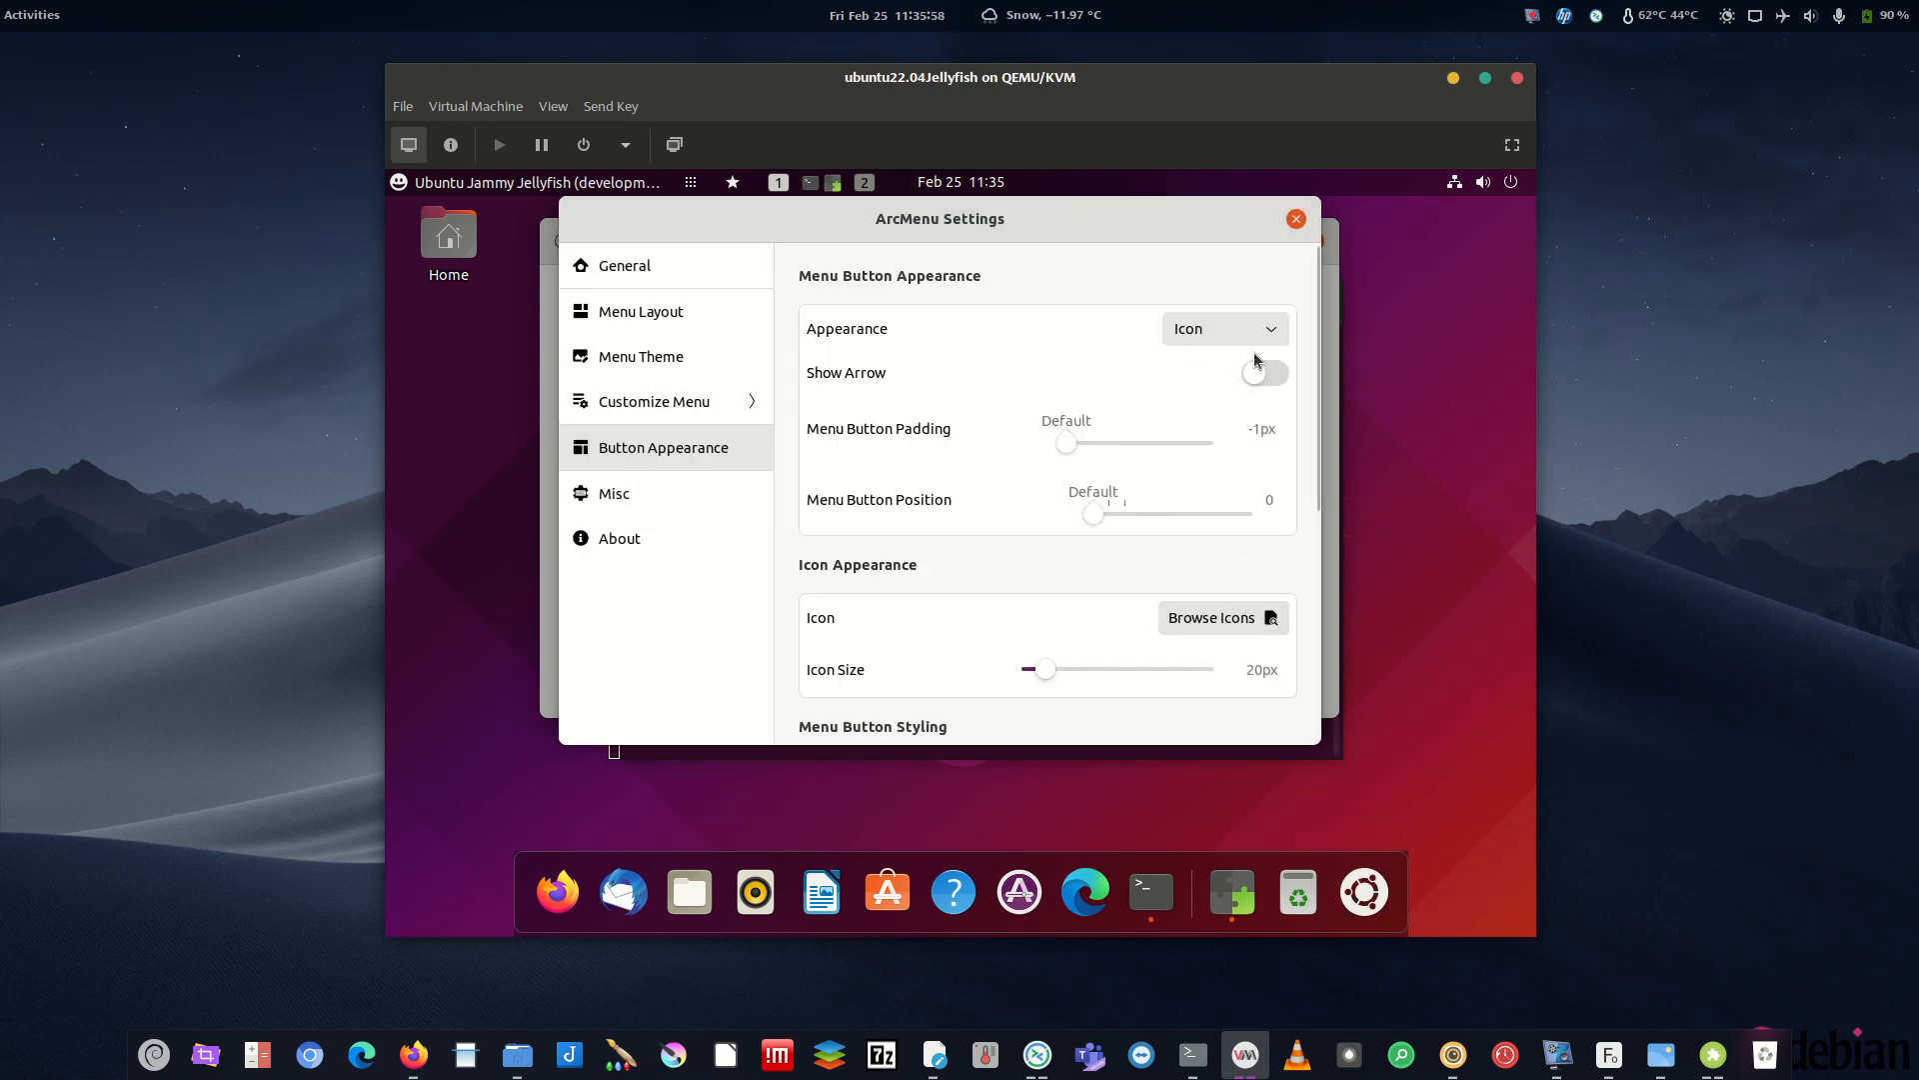
- Preview the menu with the new button and close ArcMenu Settings
{"action": "left_click", "coordinate": [1372, 898]}
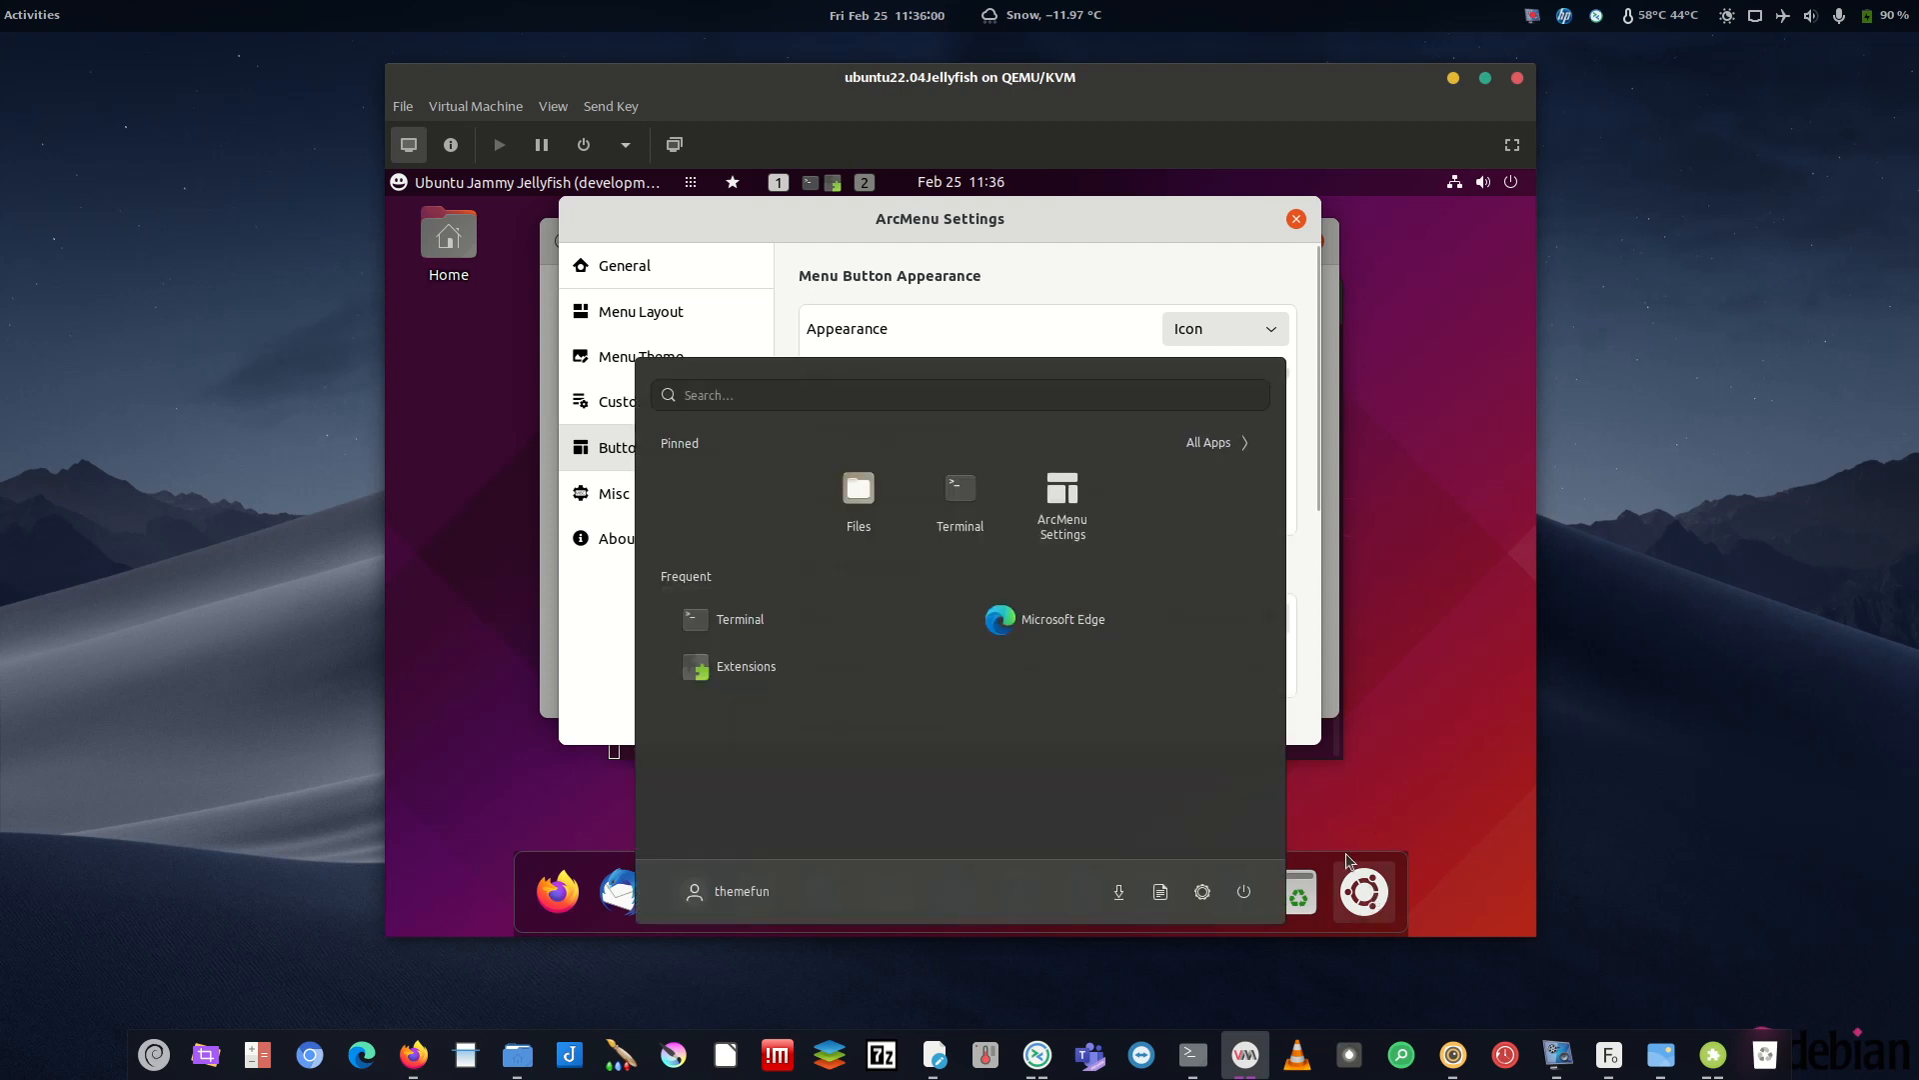
{"action": "left_click", "coordinate": [1360, 880]}
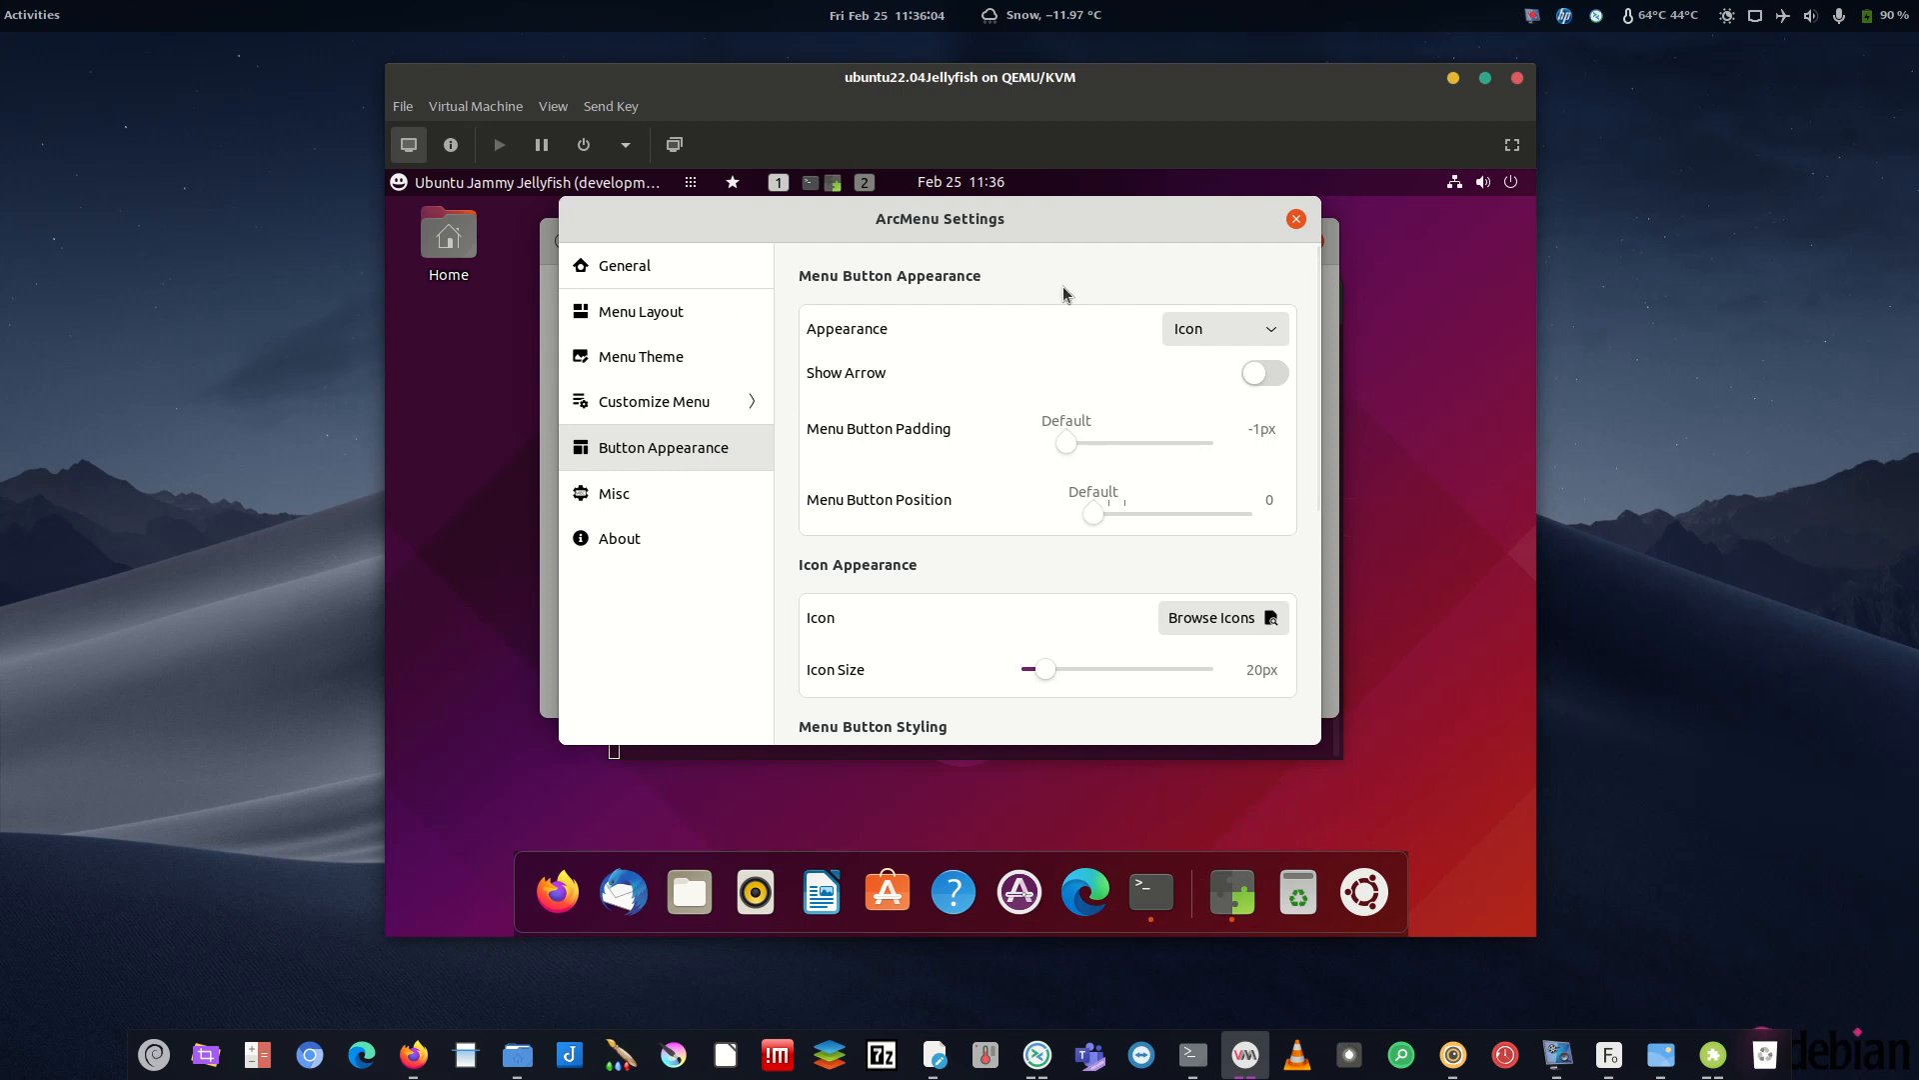
{"action": "left_click", "coordinate": [1296, 219]}
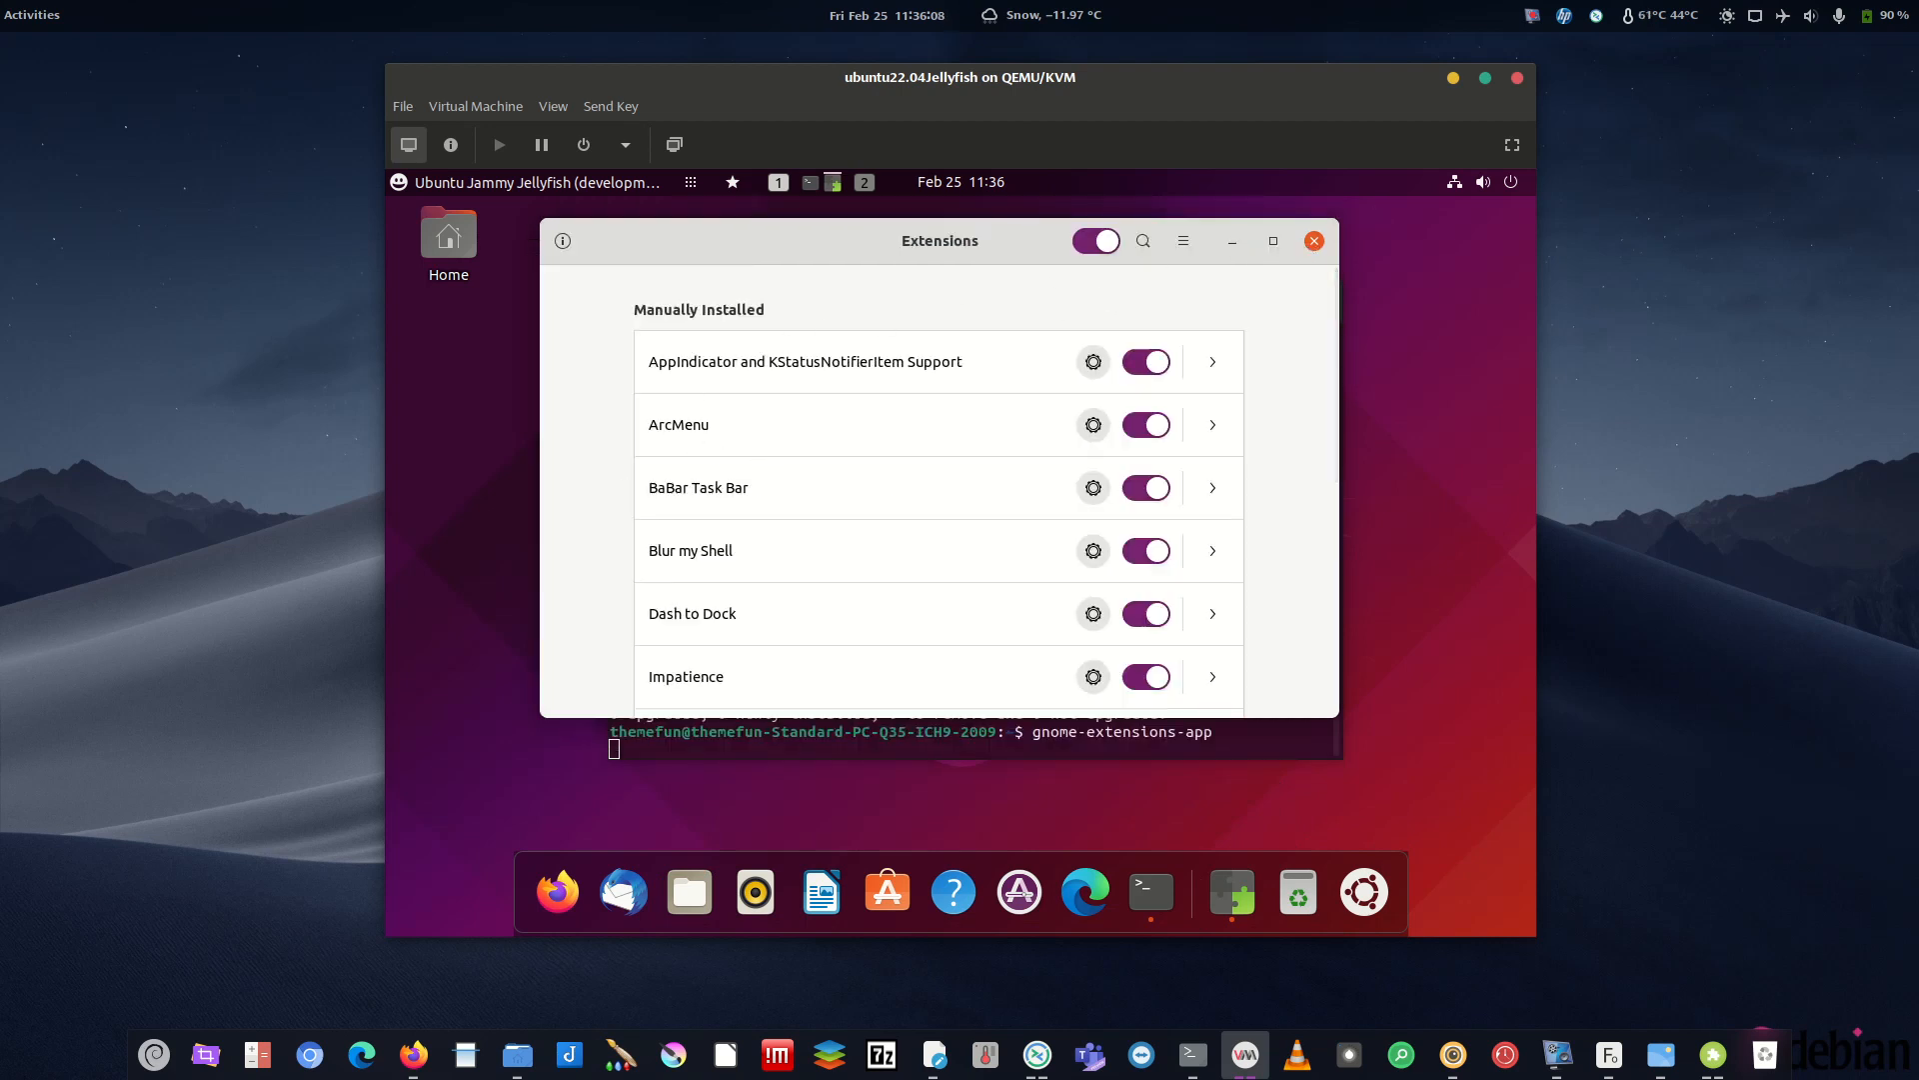
- Turn off BaBar's Applications grid, Favorites menu, Workspaces and Tasks elements
{"action": "key", "text": "alt+Tab"}
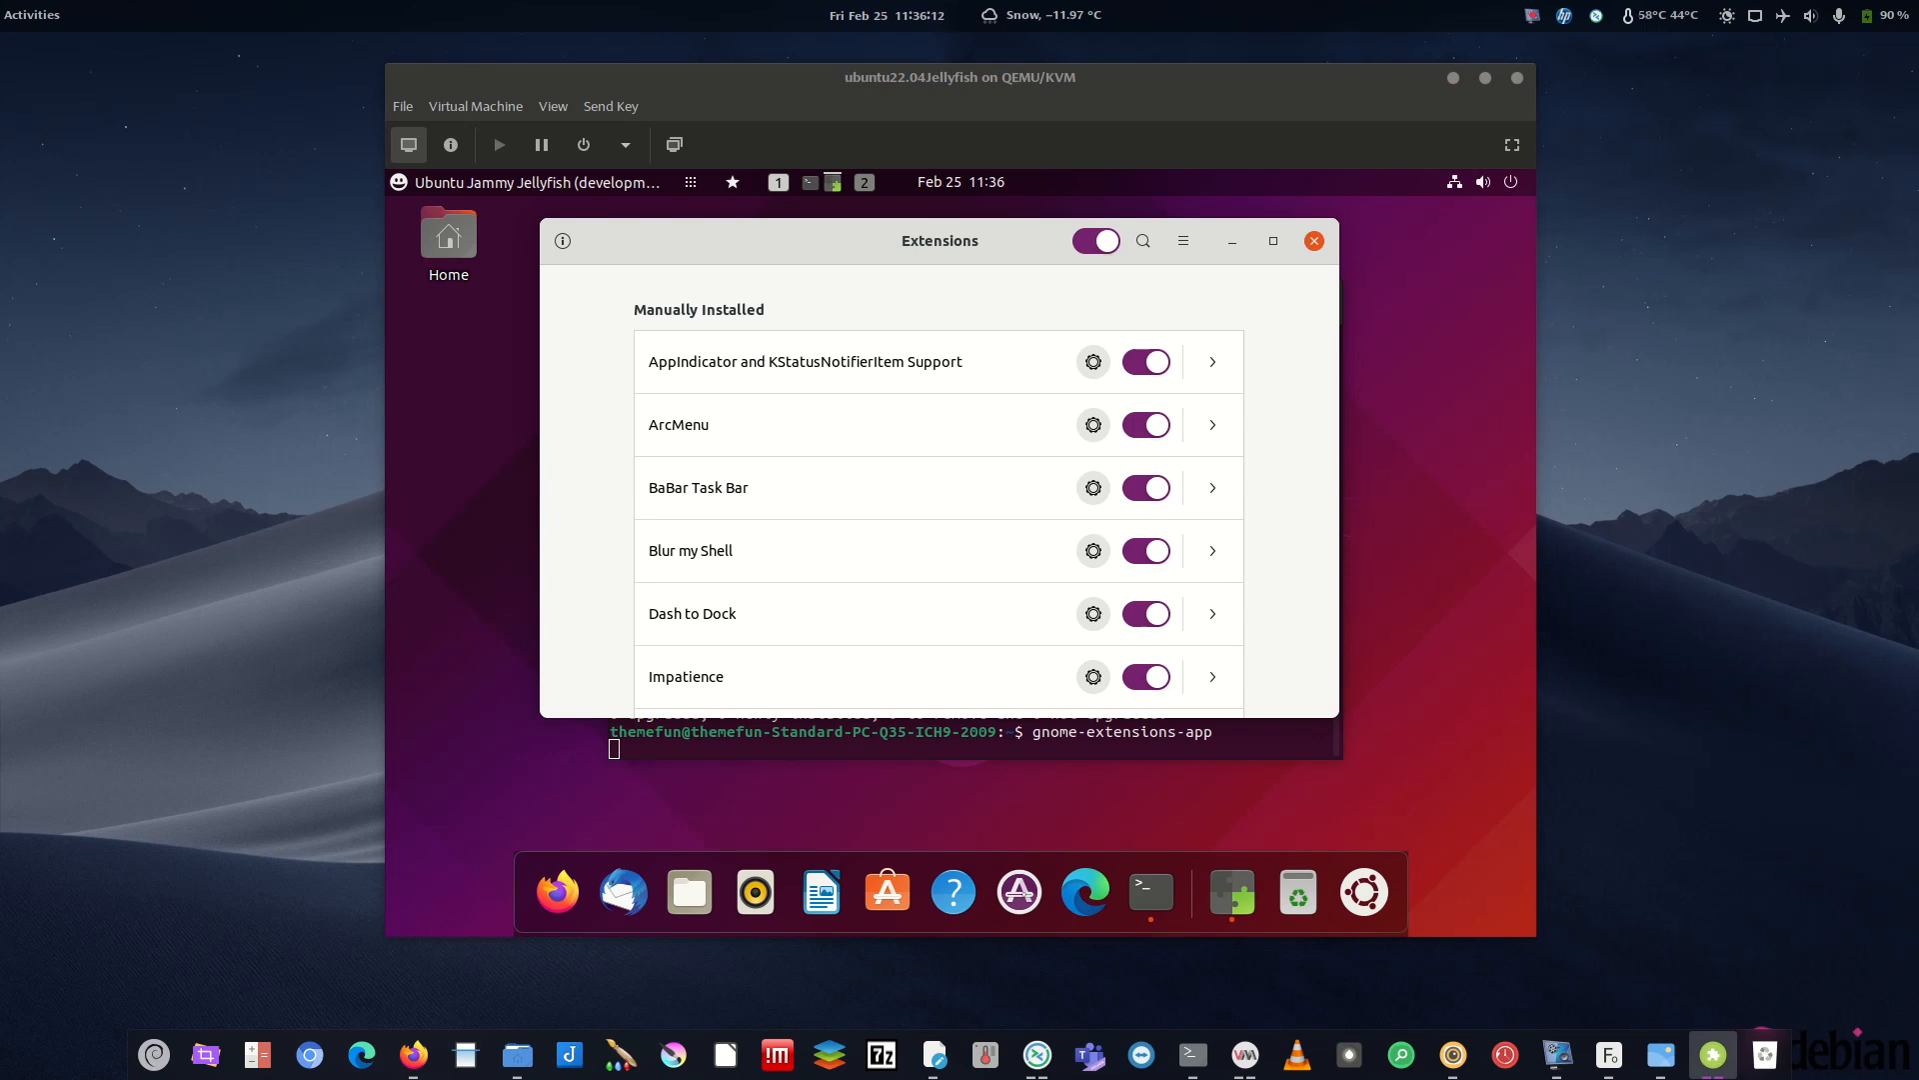
{"action": "left_click", "coordinate": [1094, 487]}
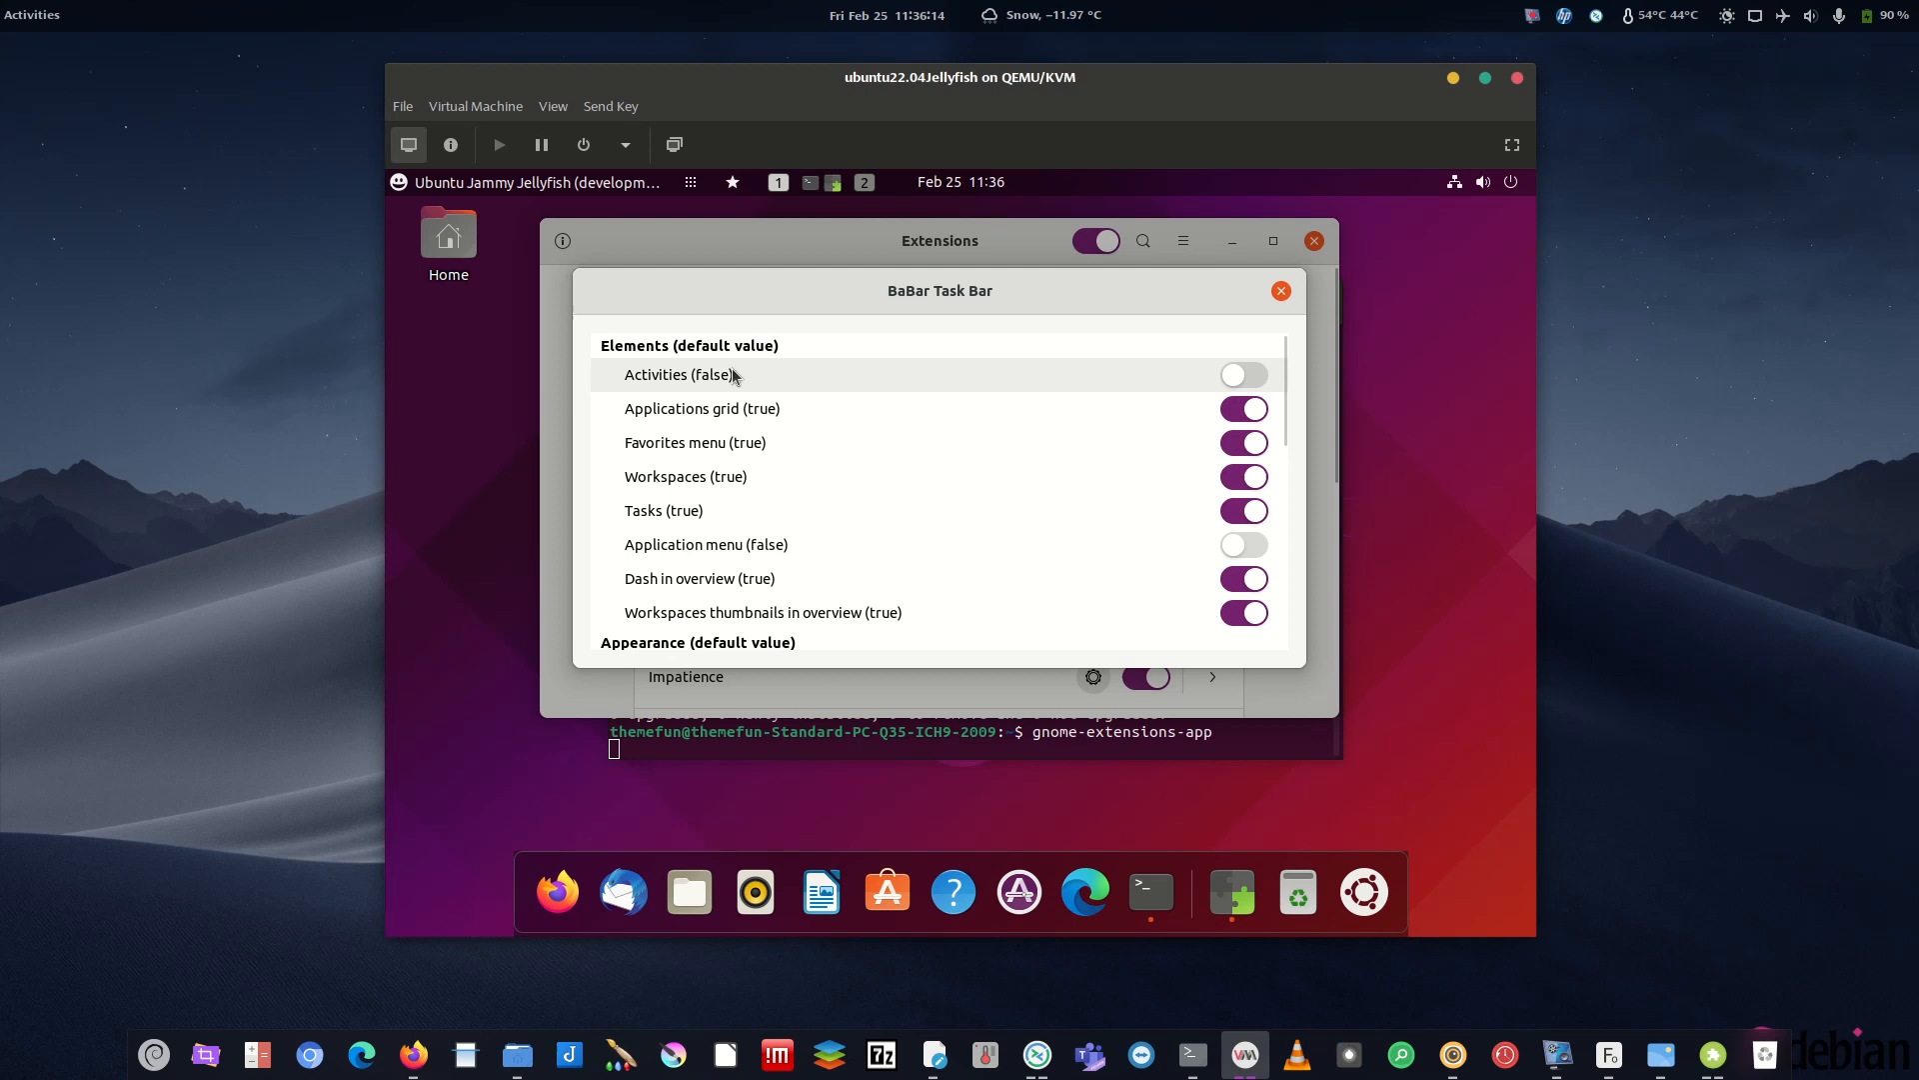
{"action": "left_click", "coordinate": [1248, 409]}
{"action": "left_click", "coordinate": [1248, 443]}
{"action": "left_click", "coordinate": [1250, 476]}
{"action": "left_click", "coordinate": [1248, 511]}
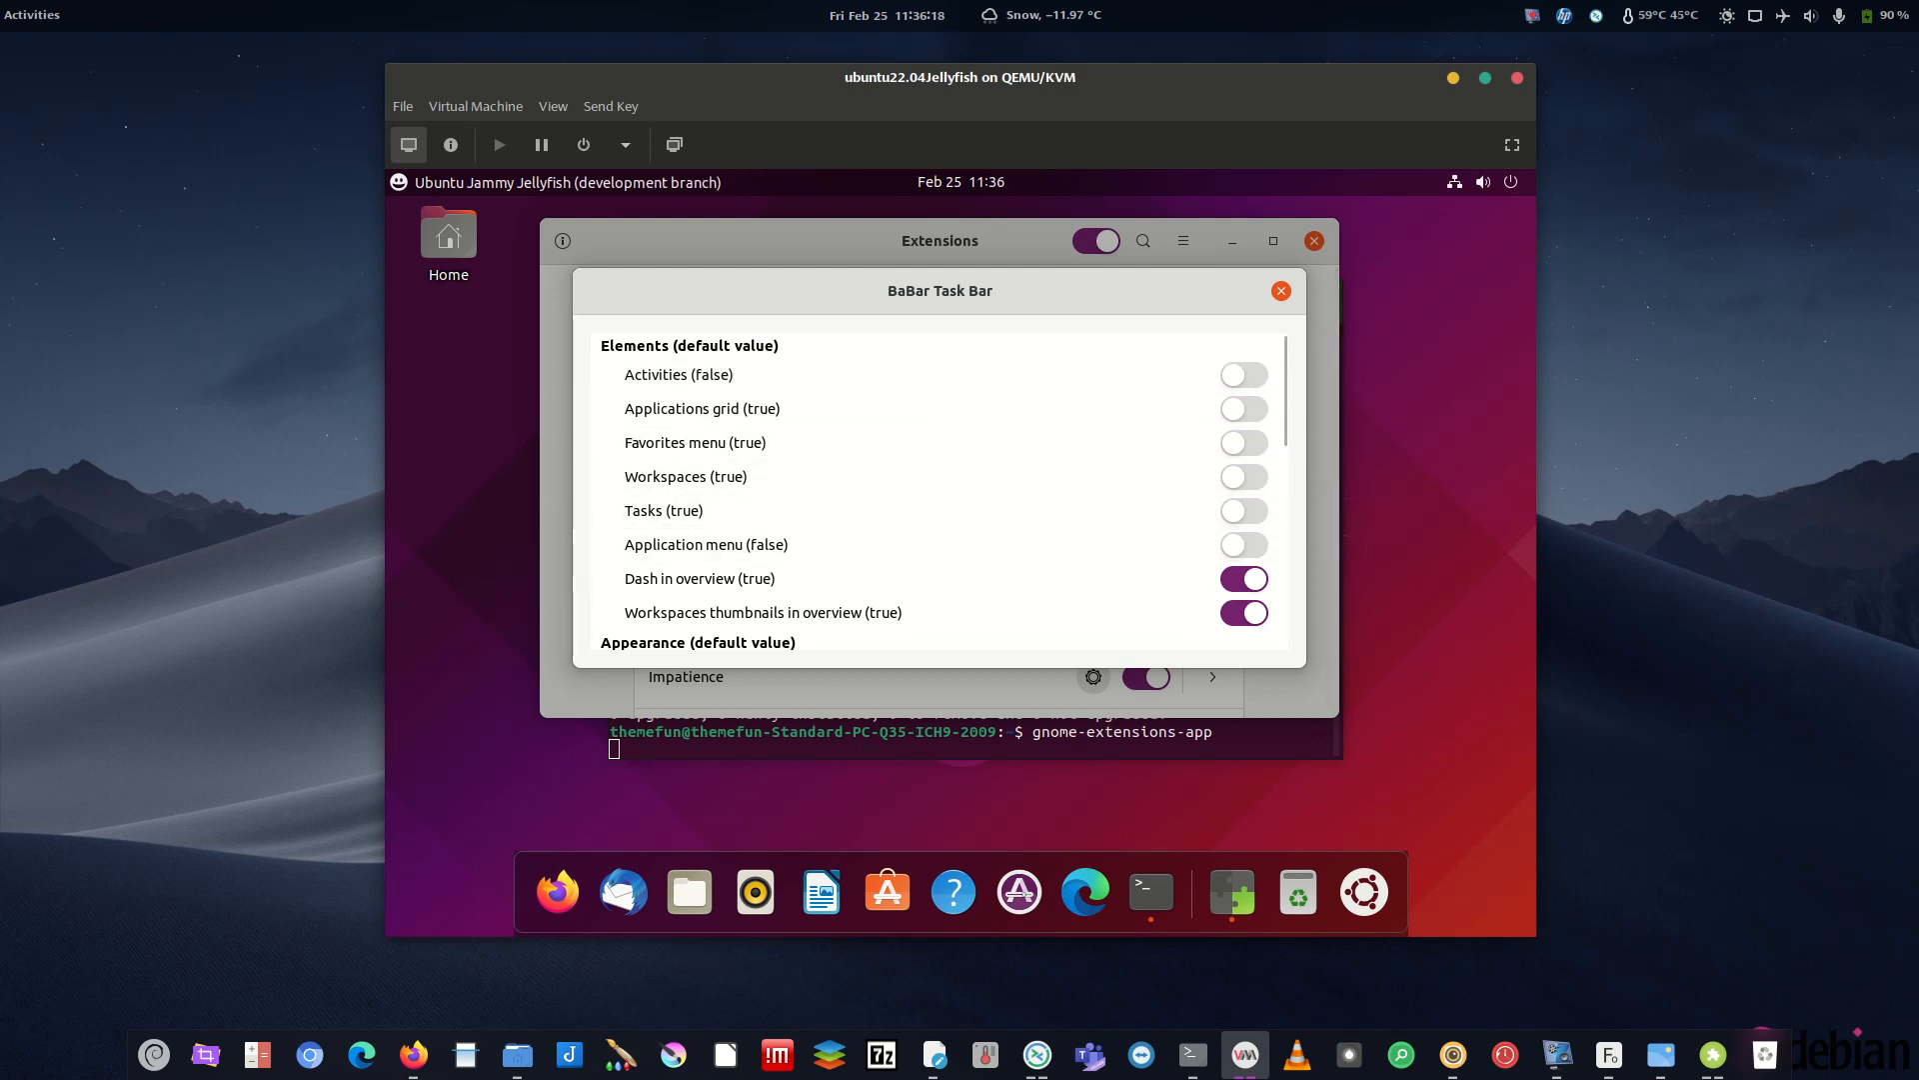
- Turn on Rounded workspaces icons and close BaBar's settings
{"action": "scroll", "coordinate": [1288, 462], "scroll_direction": "down", "scroll_amount": 2}
{"action": "scroll", "coordinate": [1289, 462], "scroll_direction": "down", "scroll_amount": 3}
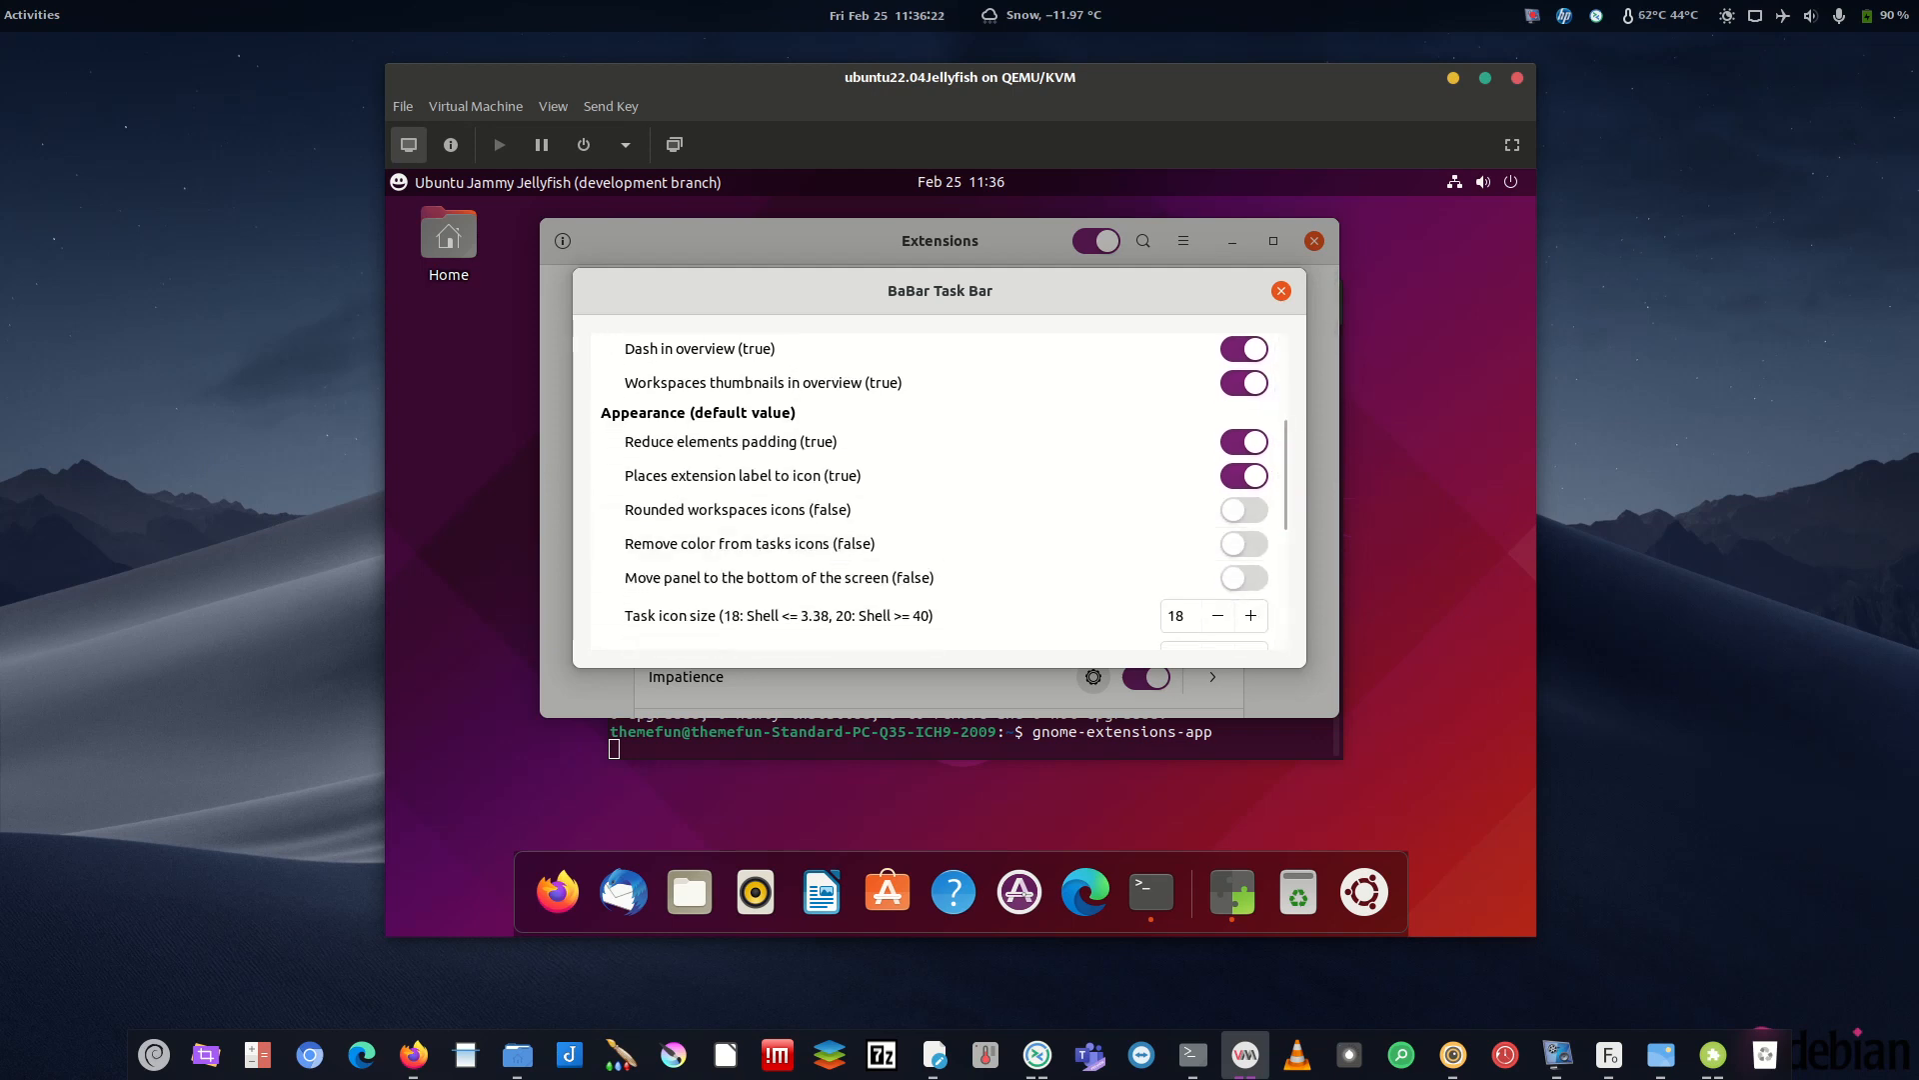
{"action": "left_click", "coordinate": [1235, 512]}
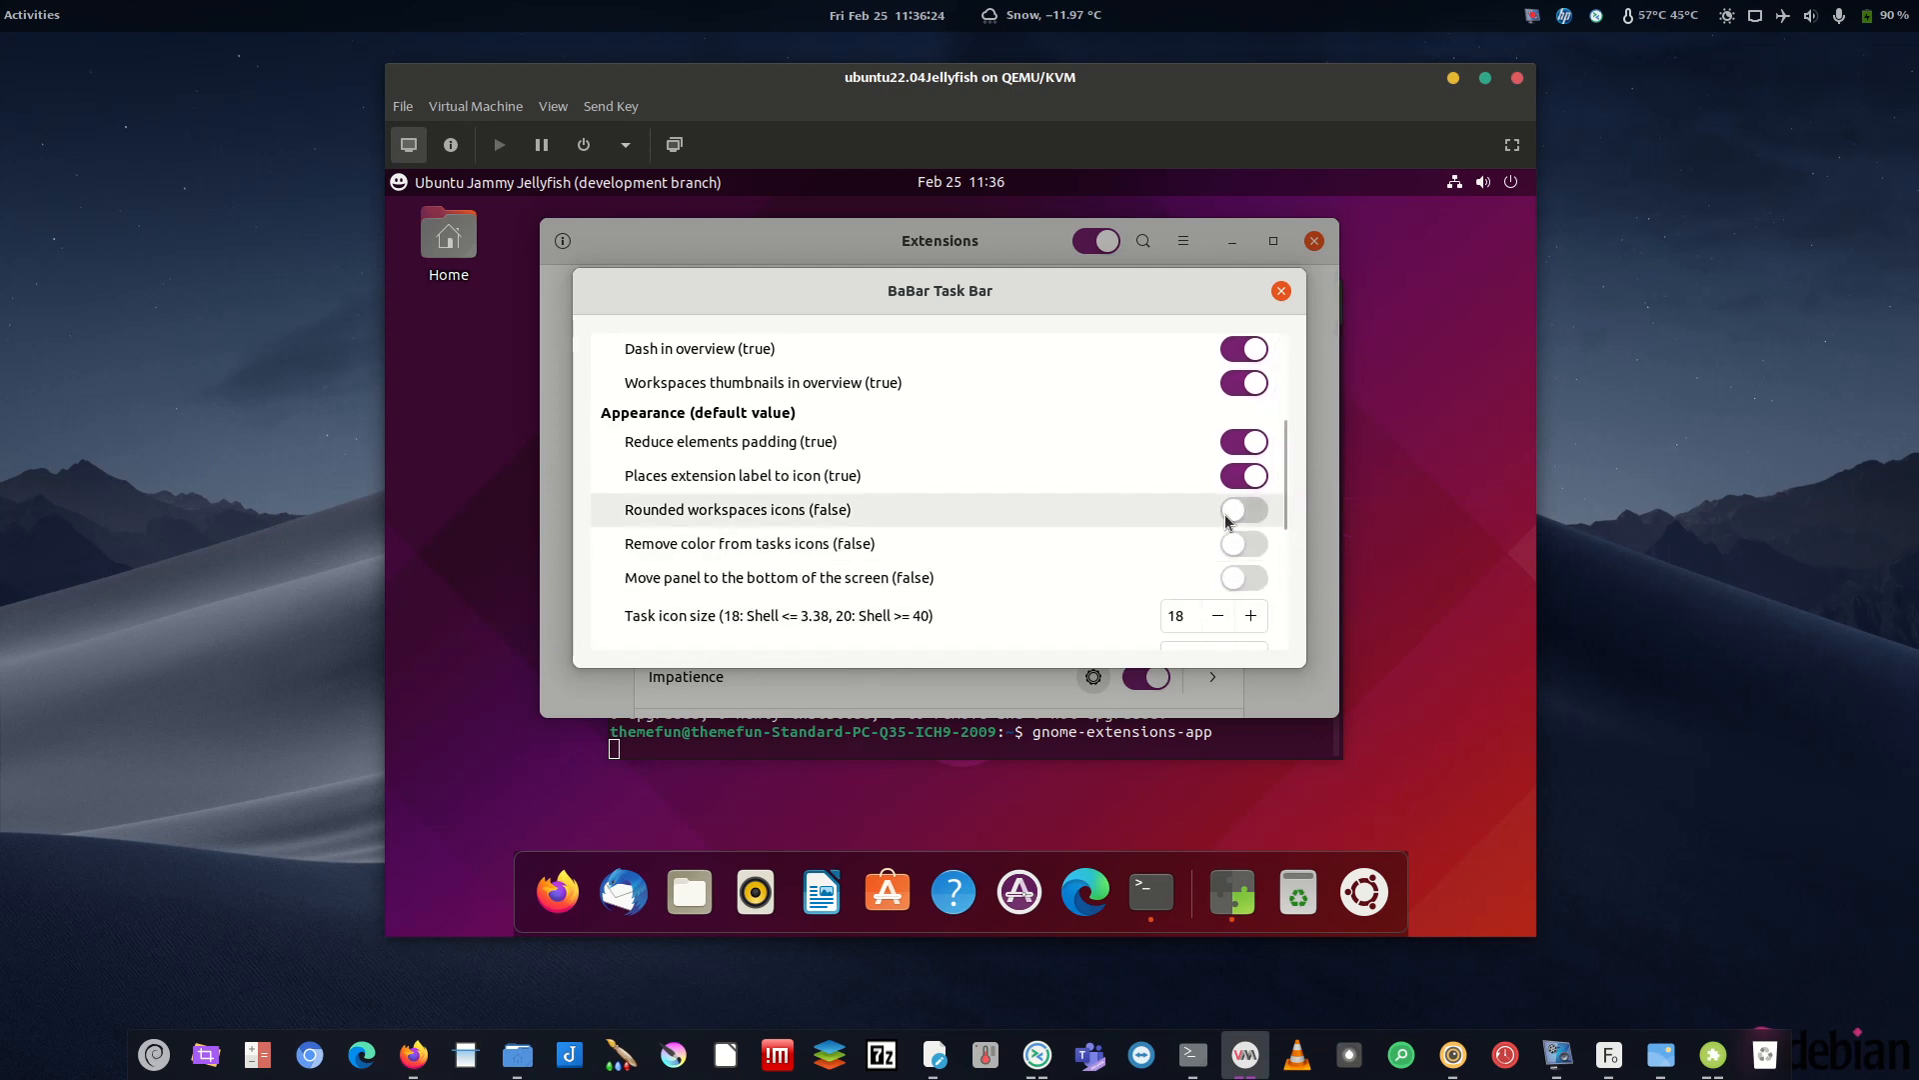
{"action": "scroll", "coordinate": [1277, 494], "scroll_direction": "down", "scroll_amount": 3}
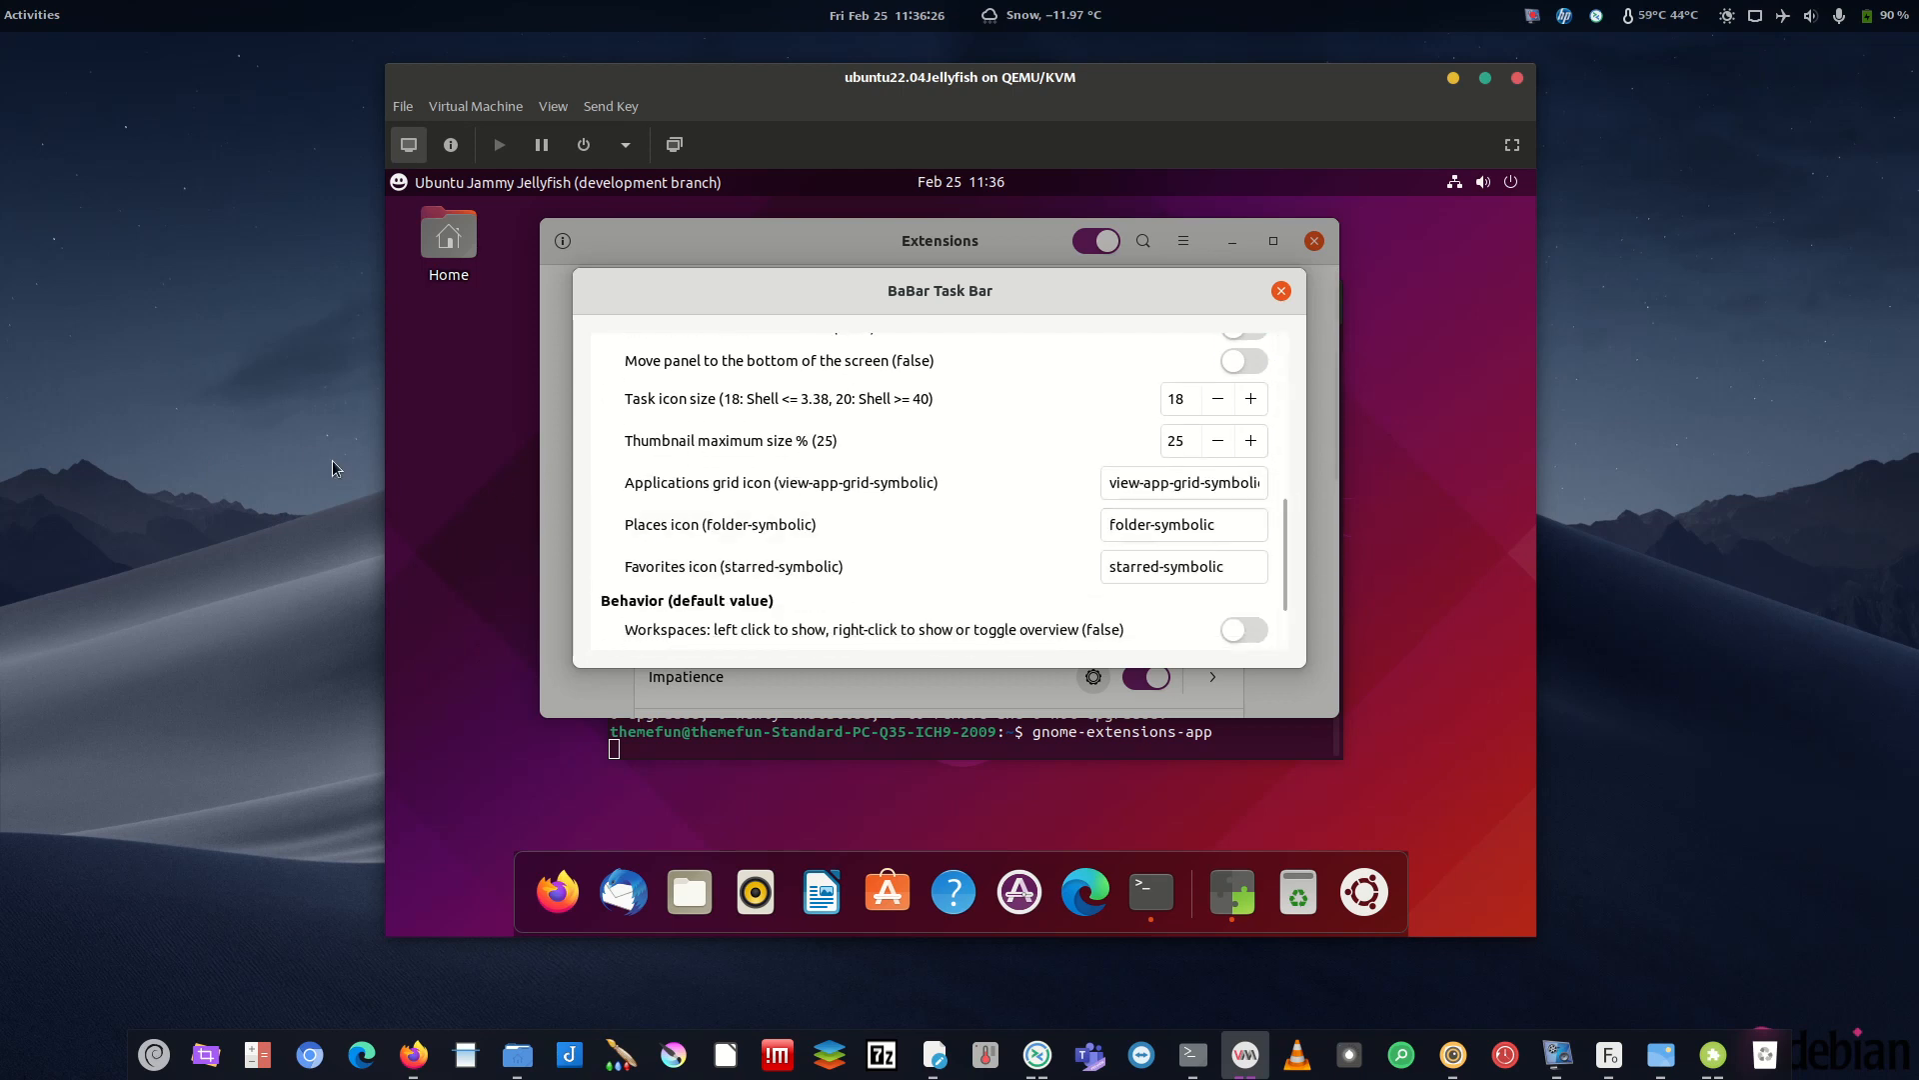
{"action": "key", "text": "alt+Tab"}
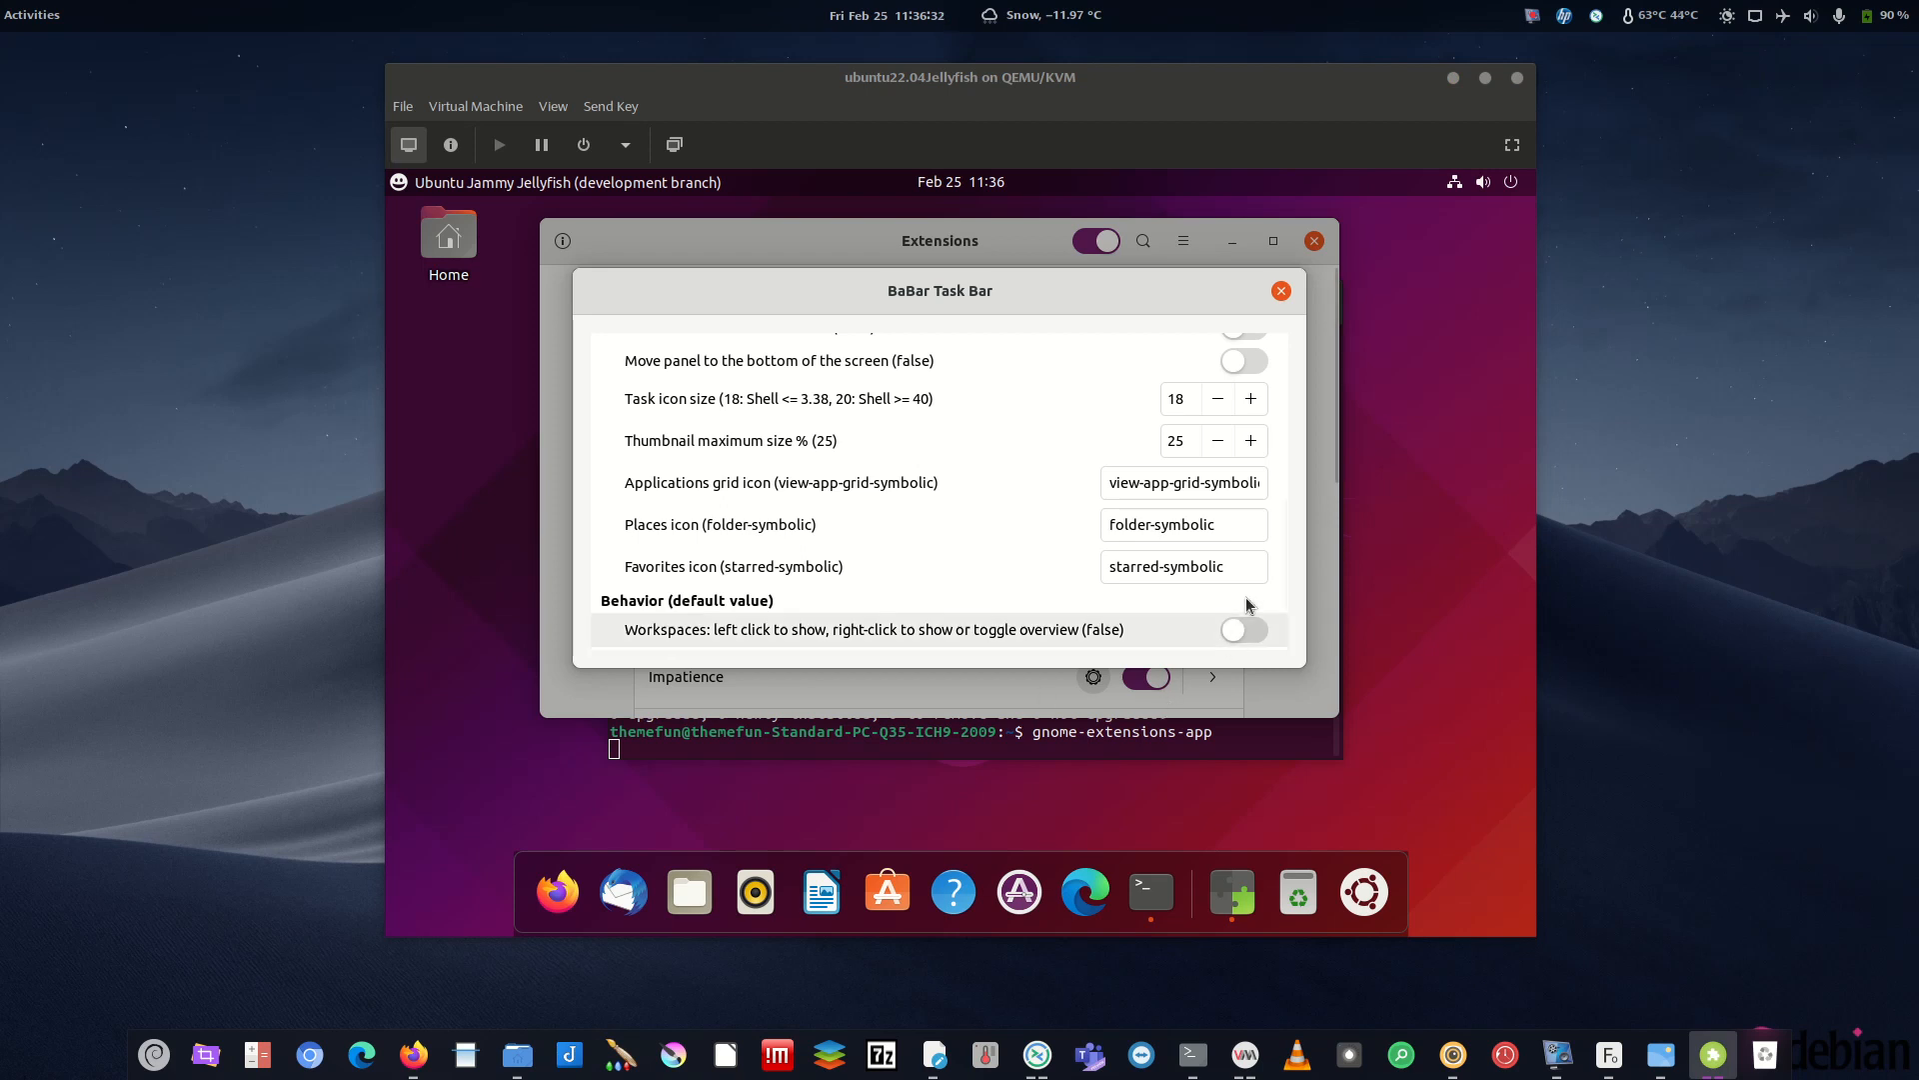
{"action": "left_click_drag", "start_coordinate": [1283, 529], "coordinate": [1291, 597]}
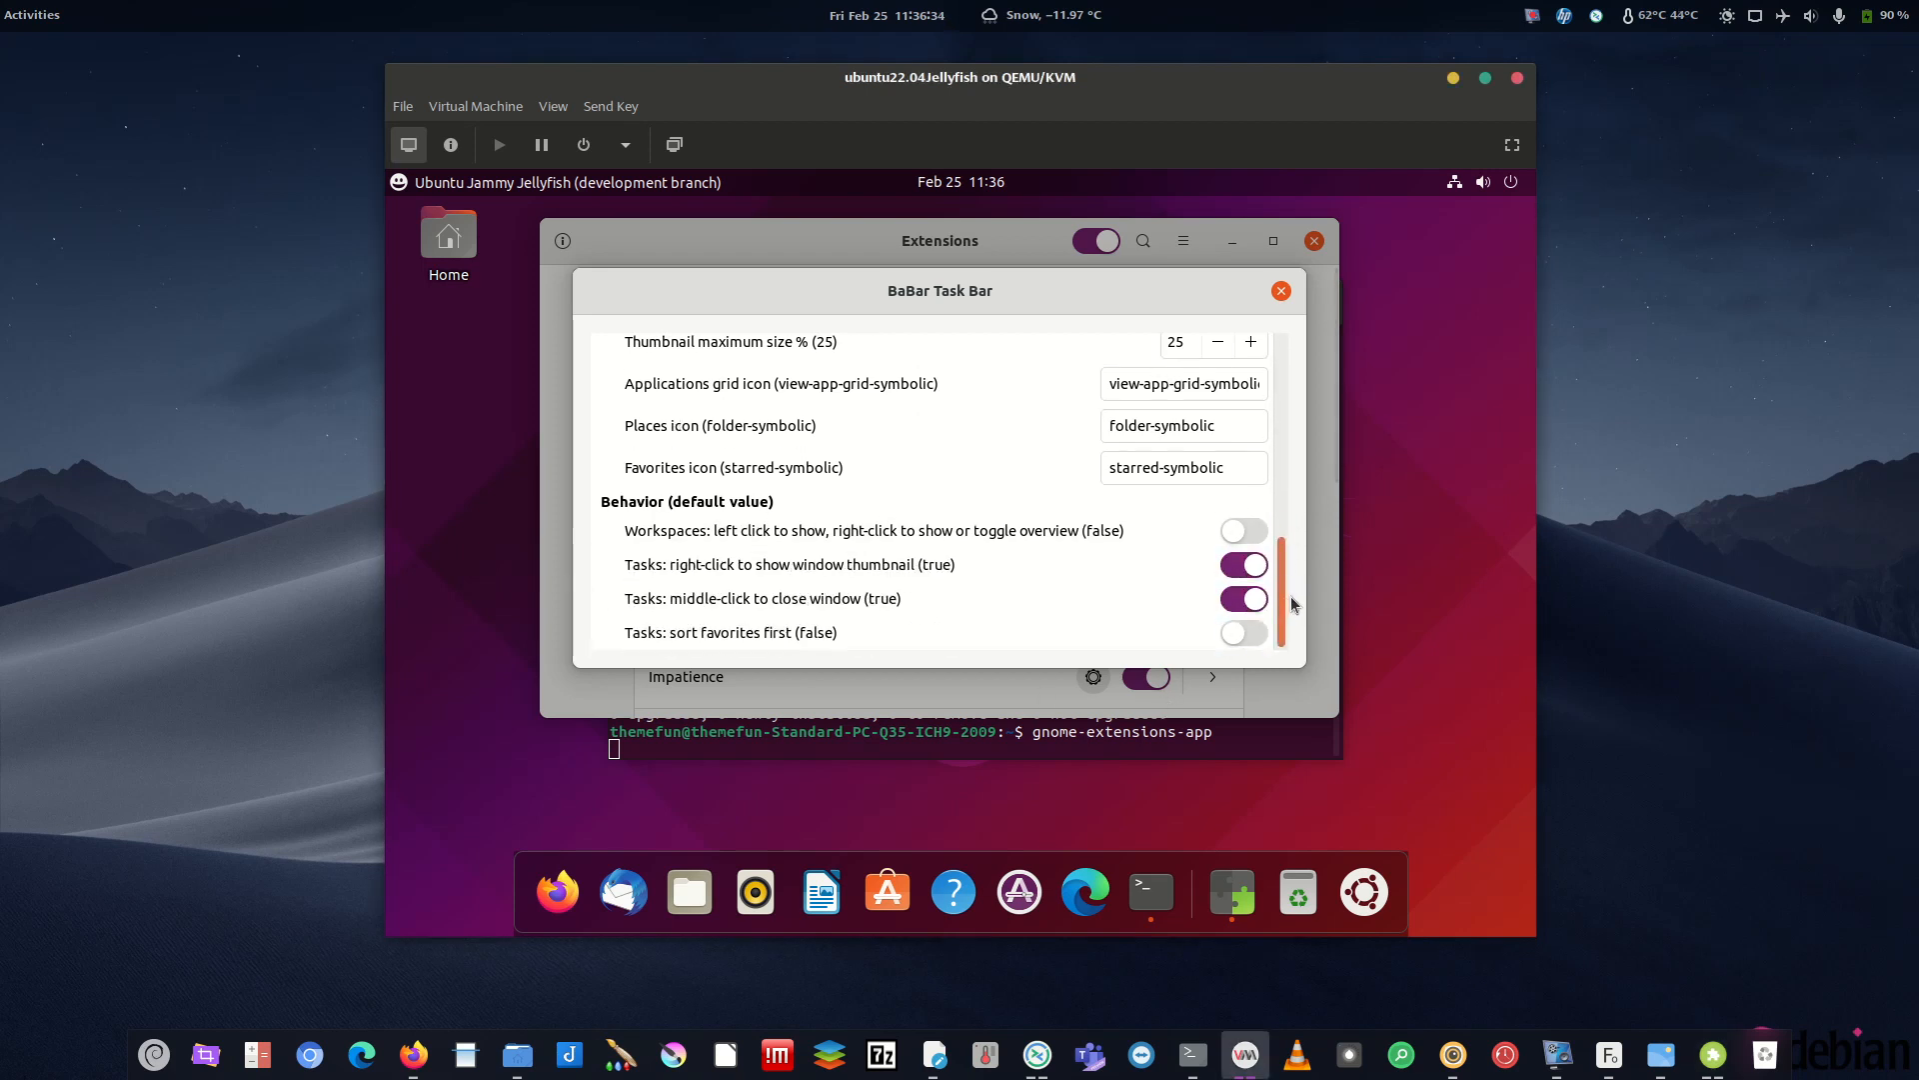
{"action": "left_click", "coordinate": [1280, 291]}
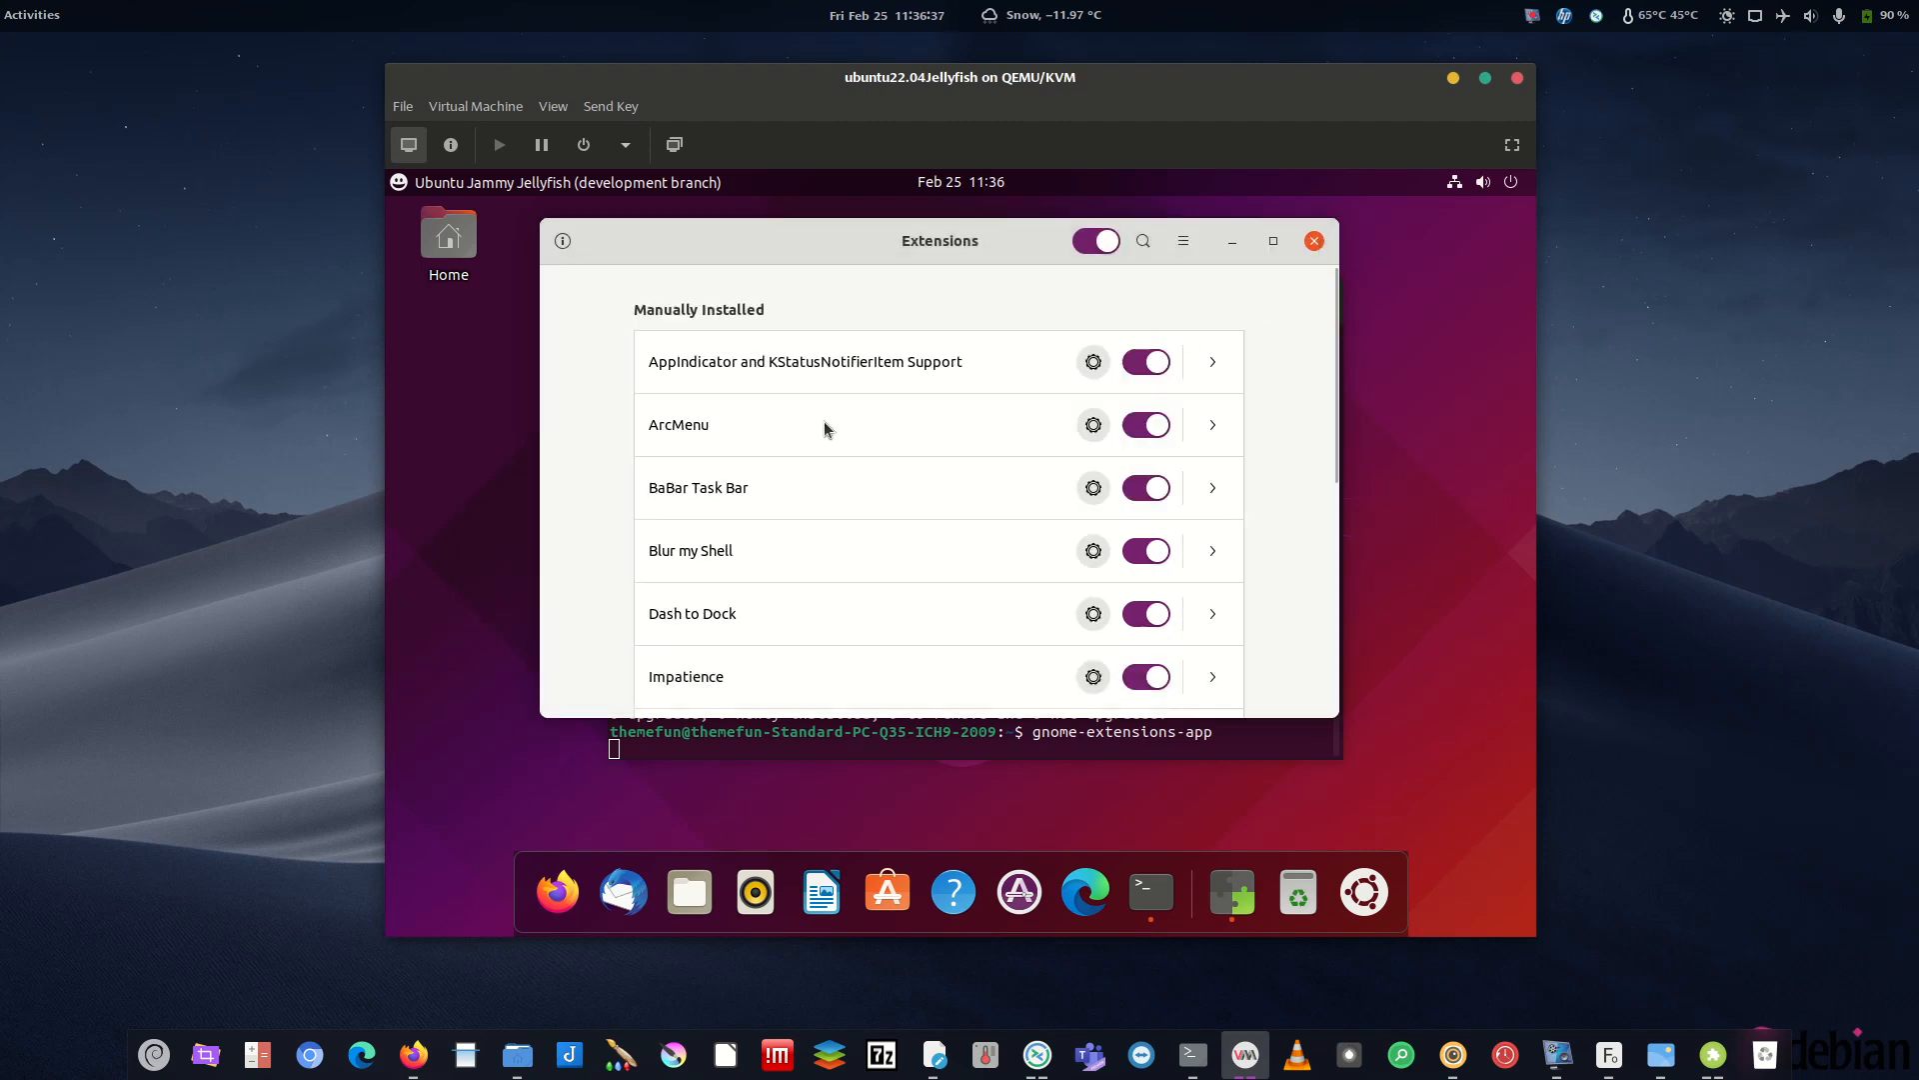
- Check Blur my Shell's settings, then set Impatience's speed scaling to 0.5
{"action": "left_click", "coordinate": [1093, 550]}
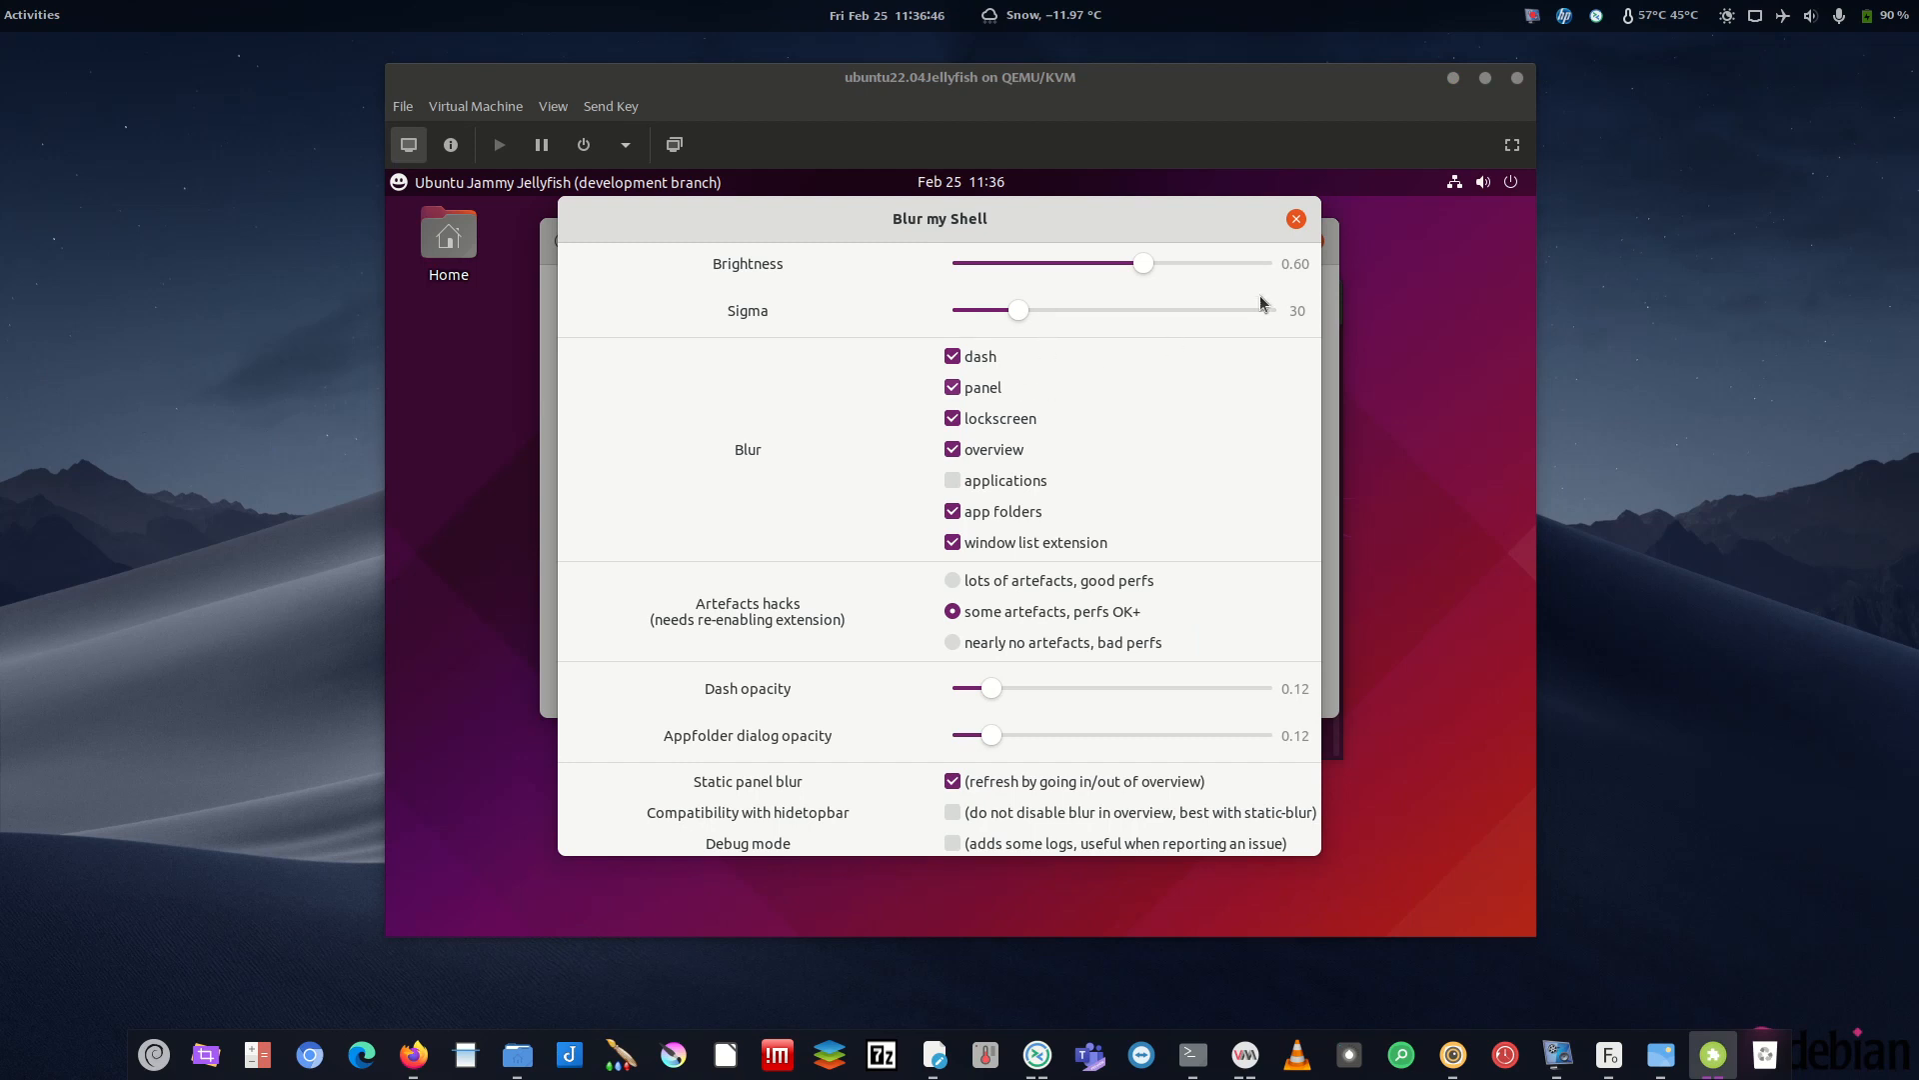
{"action": "left_click", "coordinate": [1297, 219]}
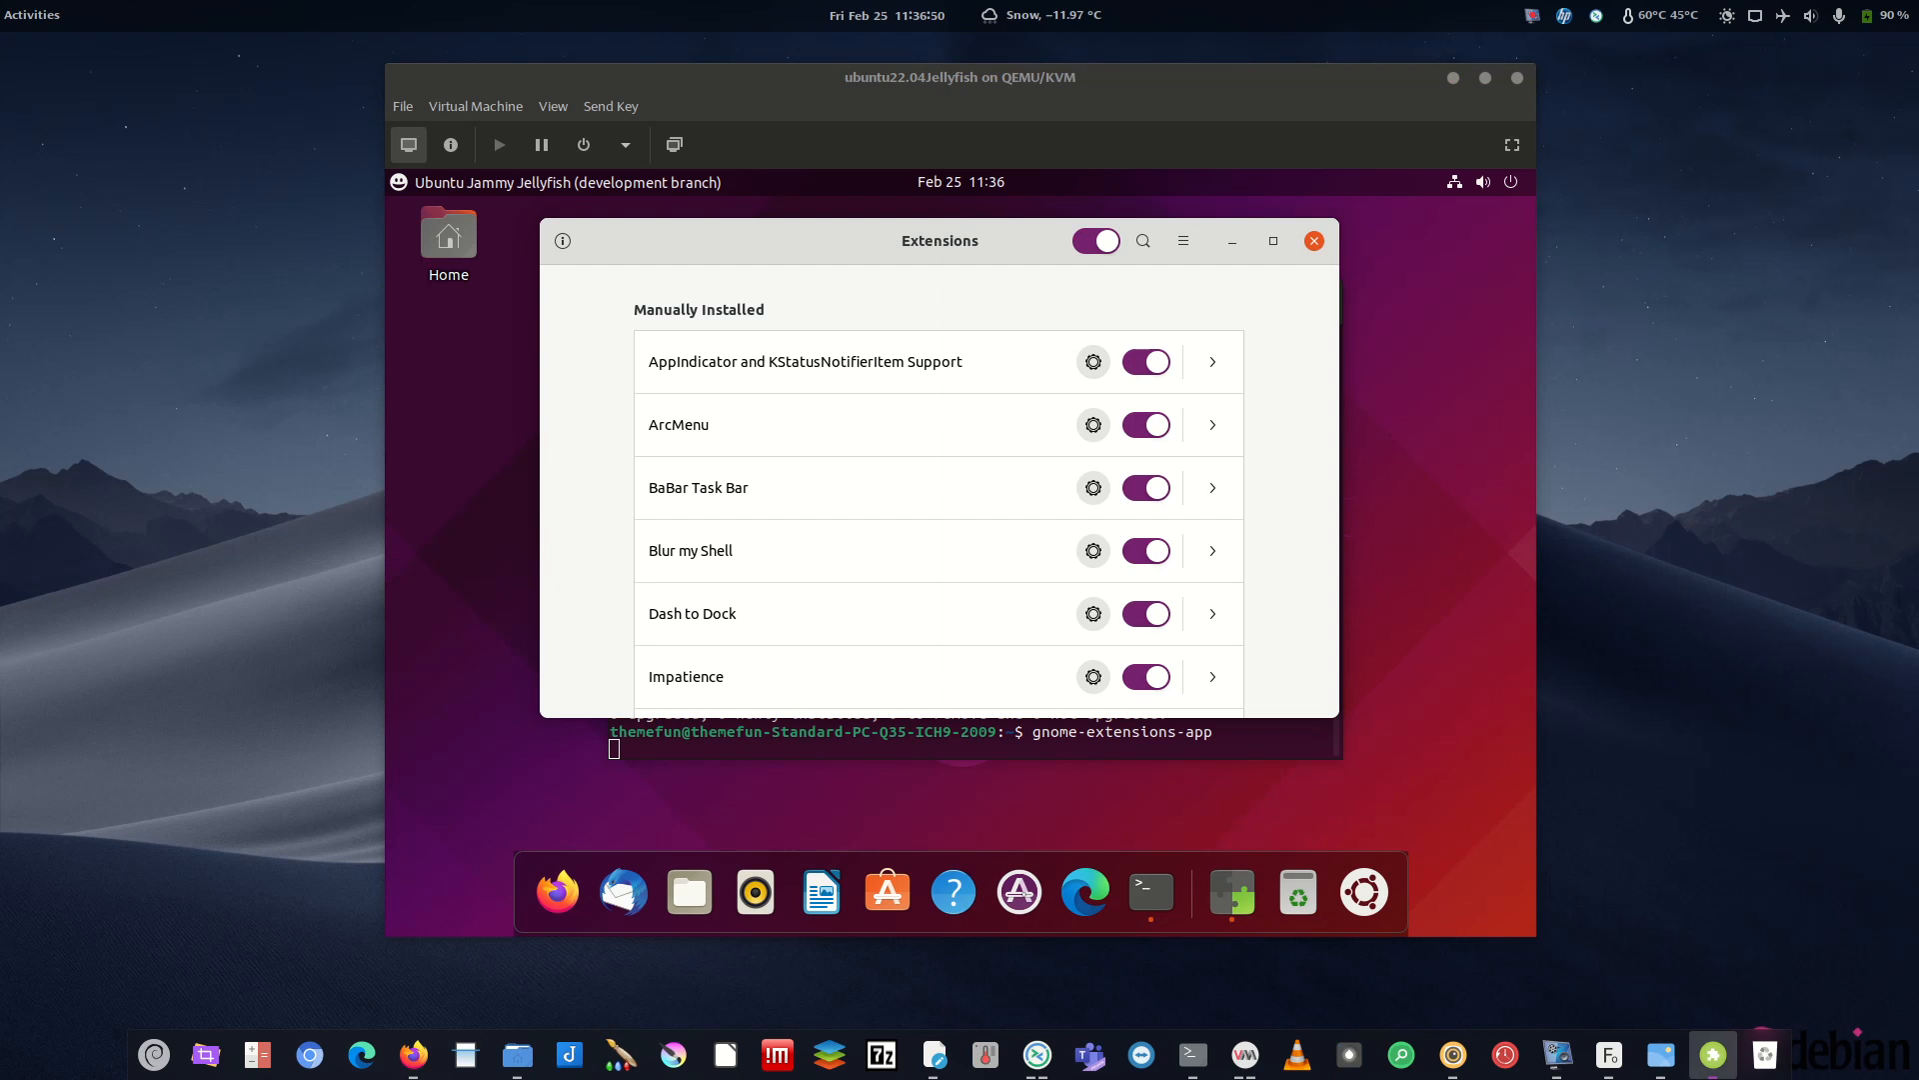
{"action": "left_click", "coordinate": [1094, 680]}
{"action": "left_click_drag", "start_coordinate": [1034, 374], "coordinate": [969, 388]}
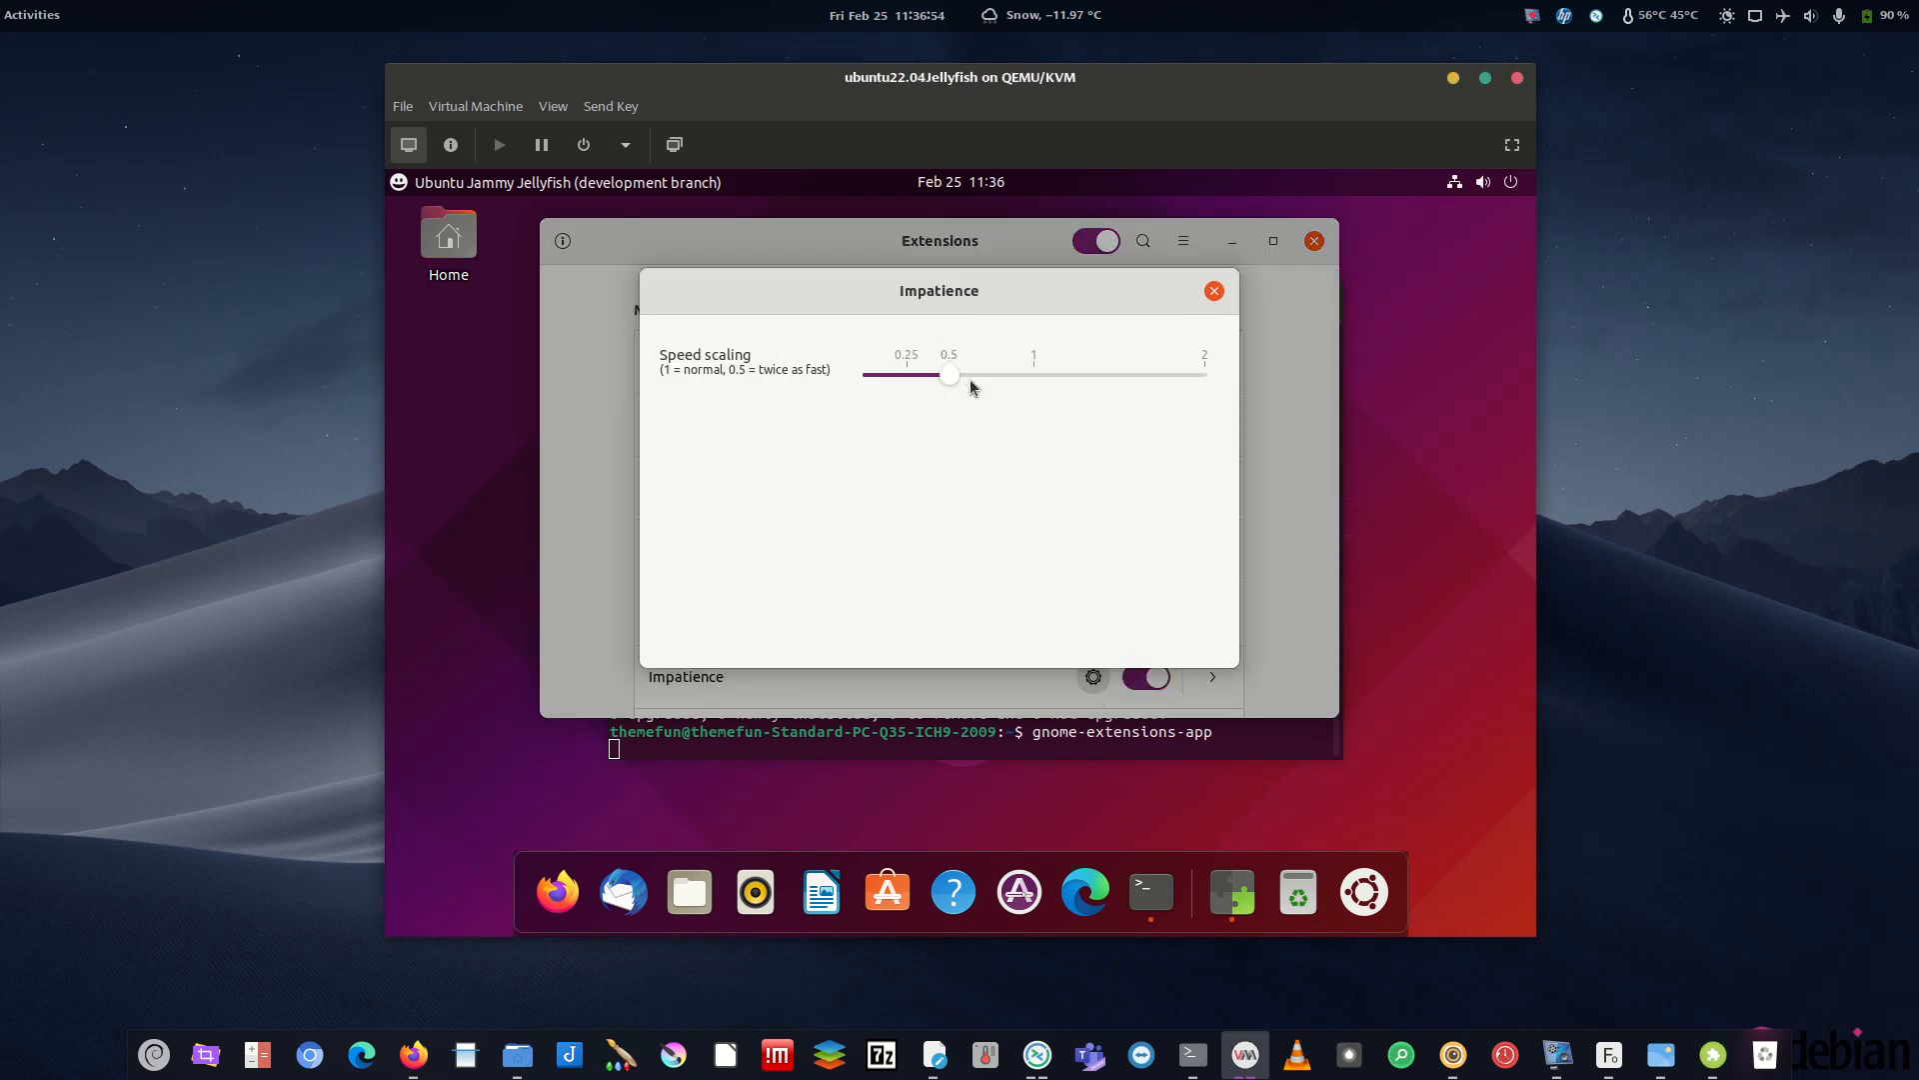
{"action": "left_click", "coordinate": [1215, 291]}
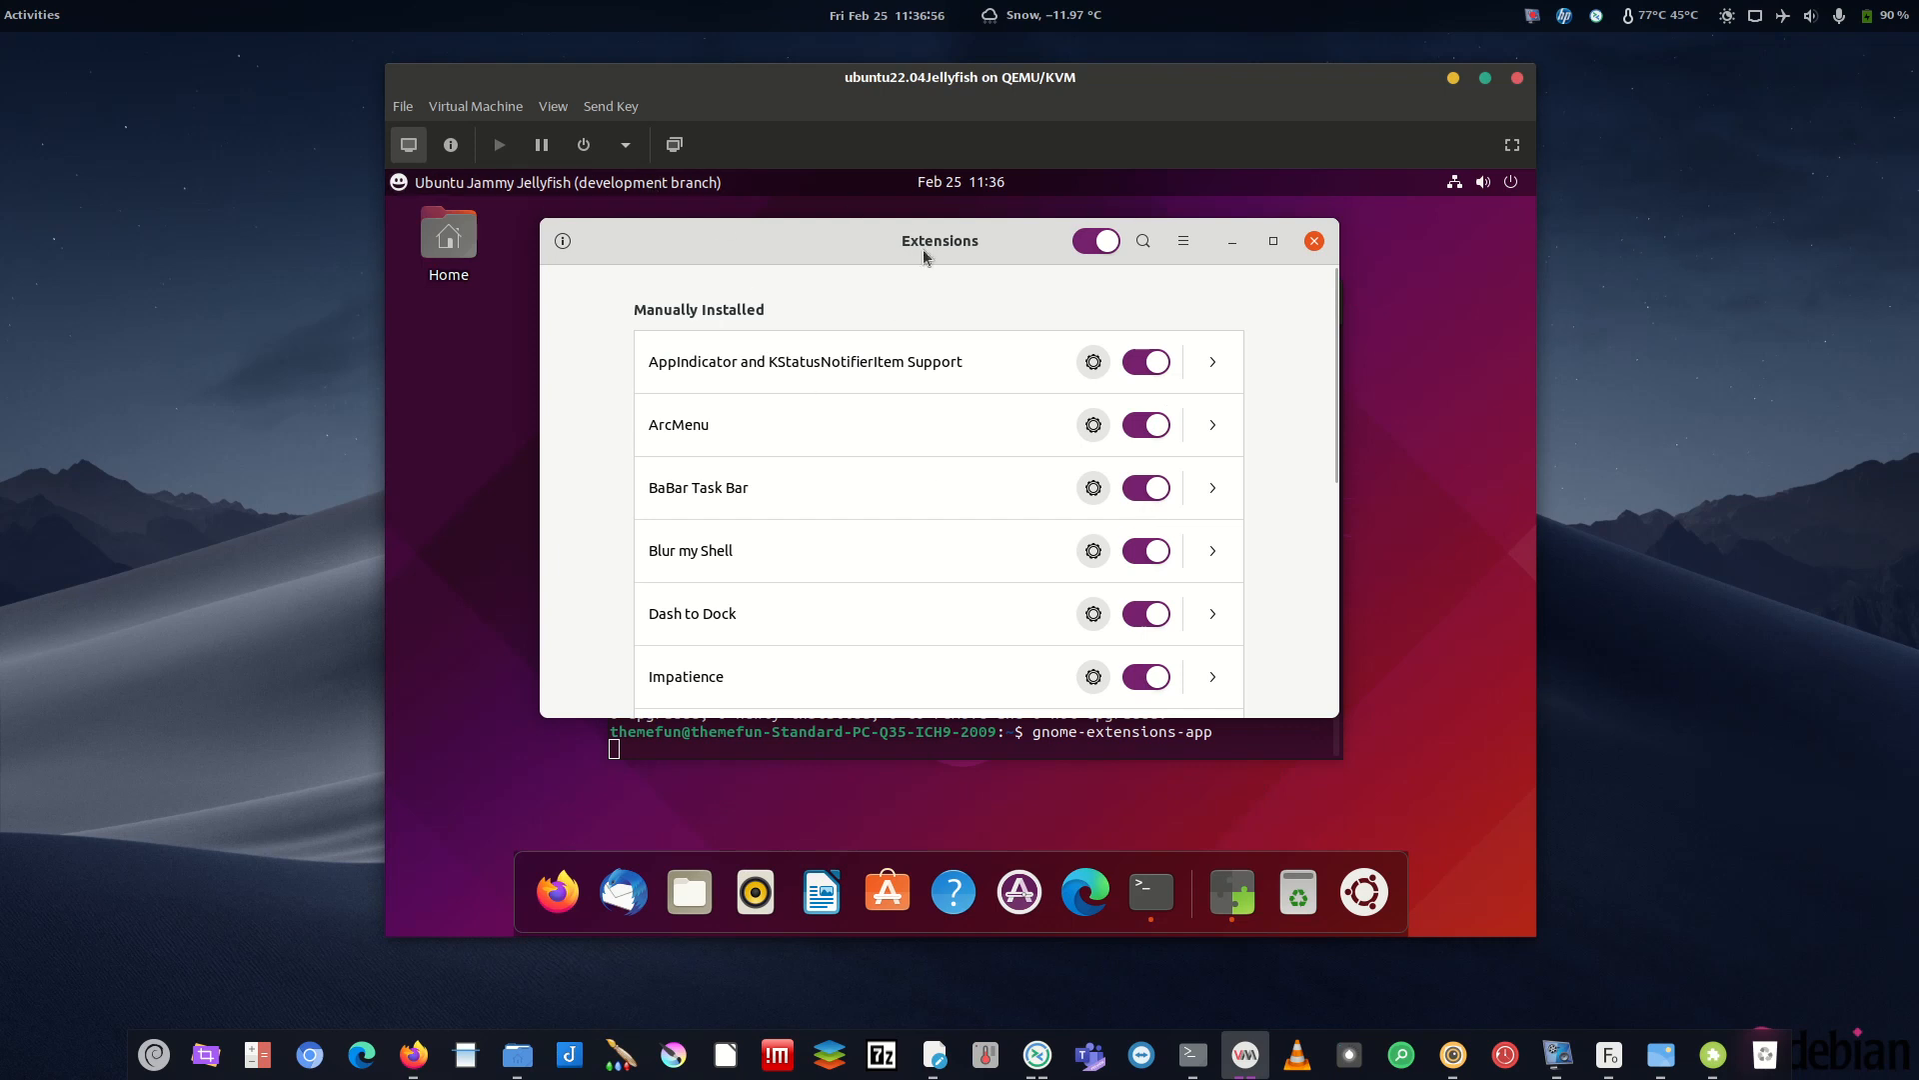
{"action": "scroll", "coordinate": [1326, 544], "scroll_direction": "down", "scroll_amount": 3}
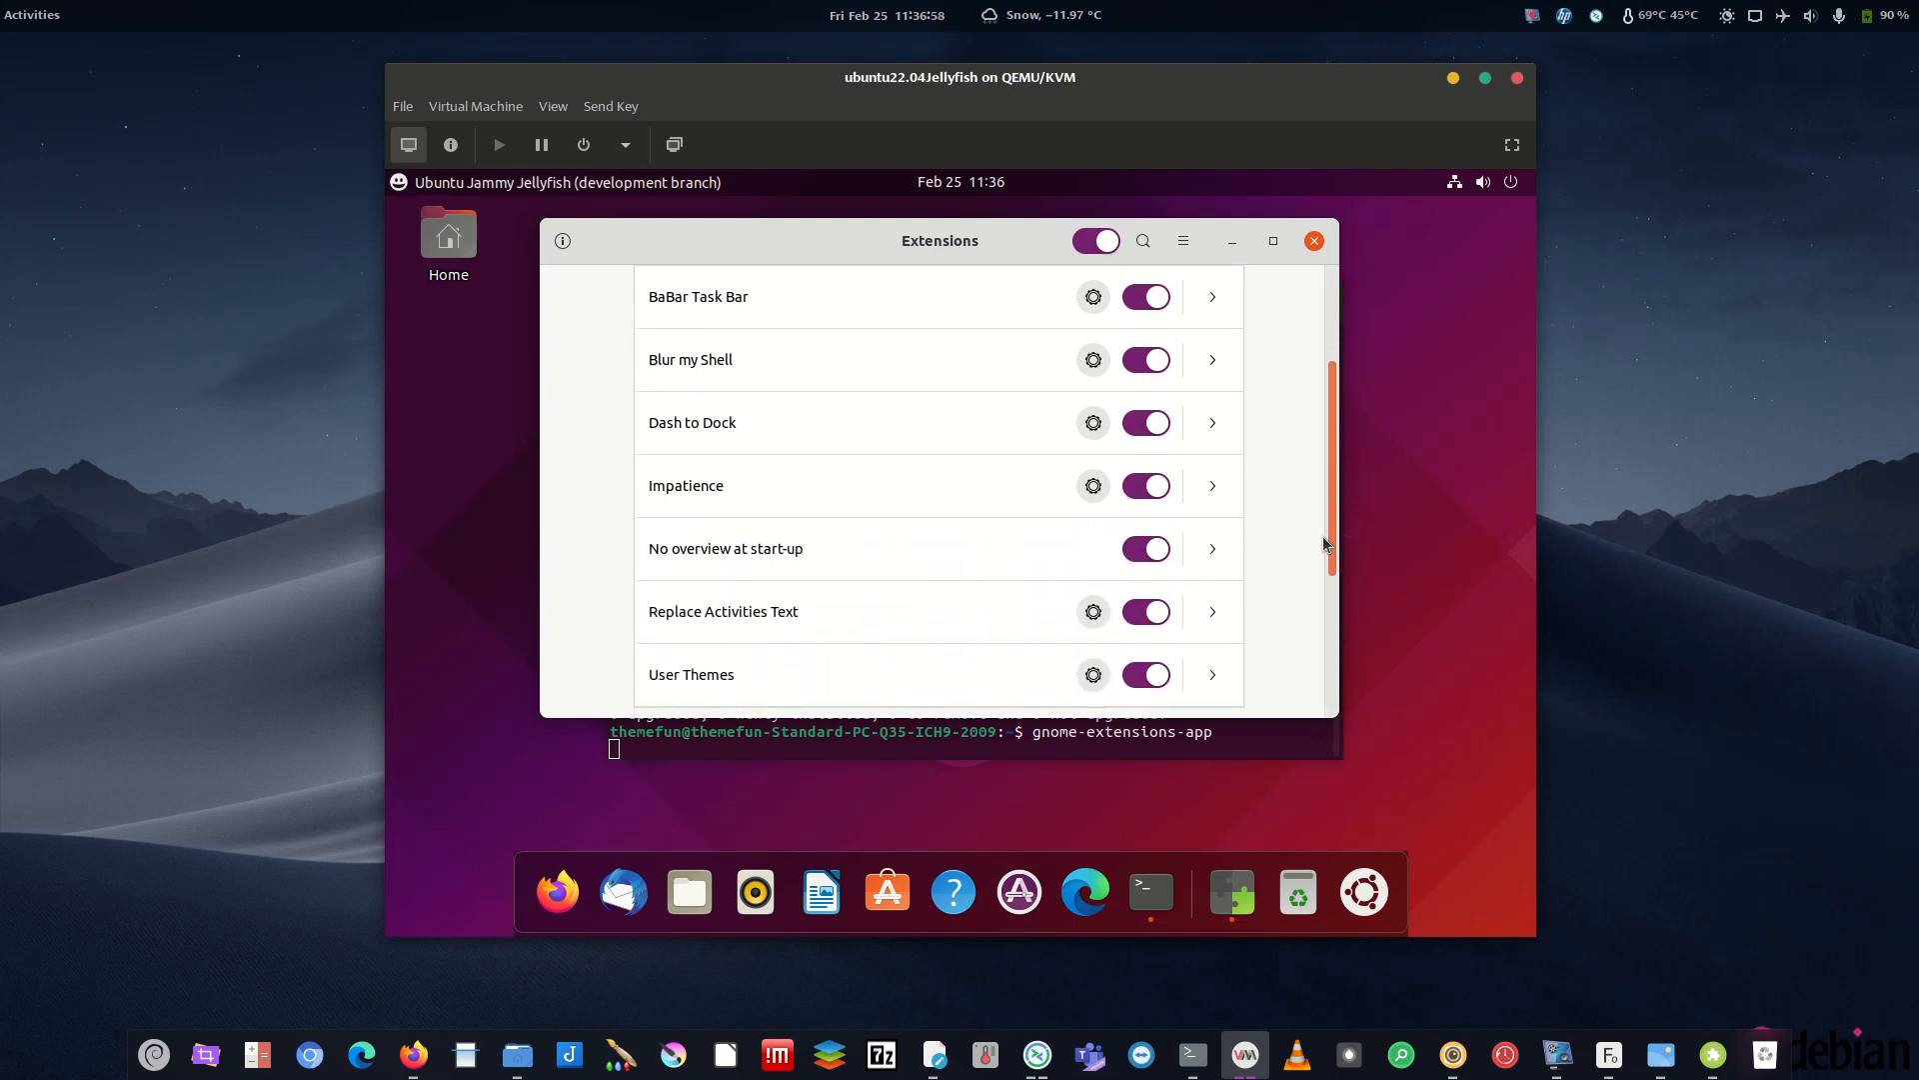
{"action": "scroll", "coordinate": [1326, 544], "scroll_direction": "down", "scroll_amount": 2}
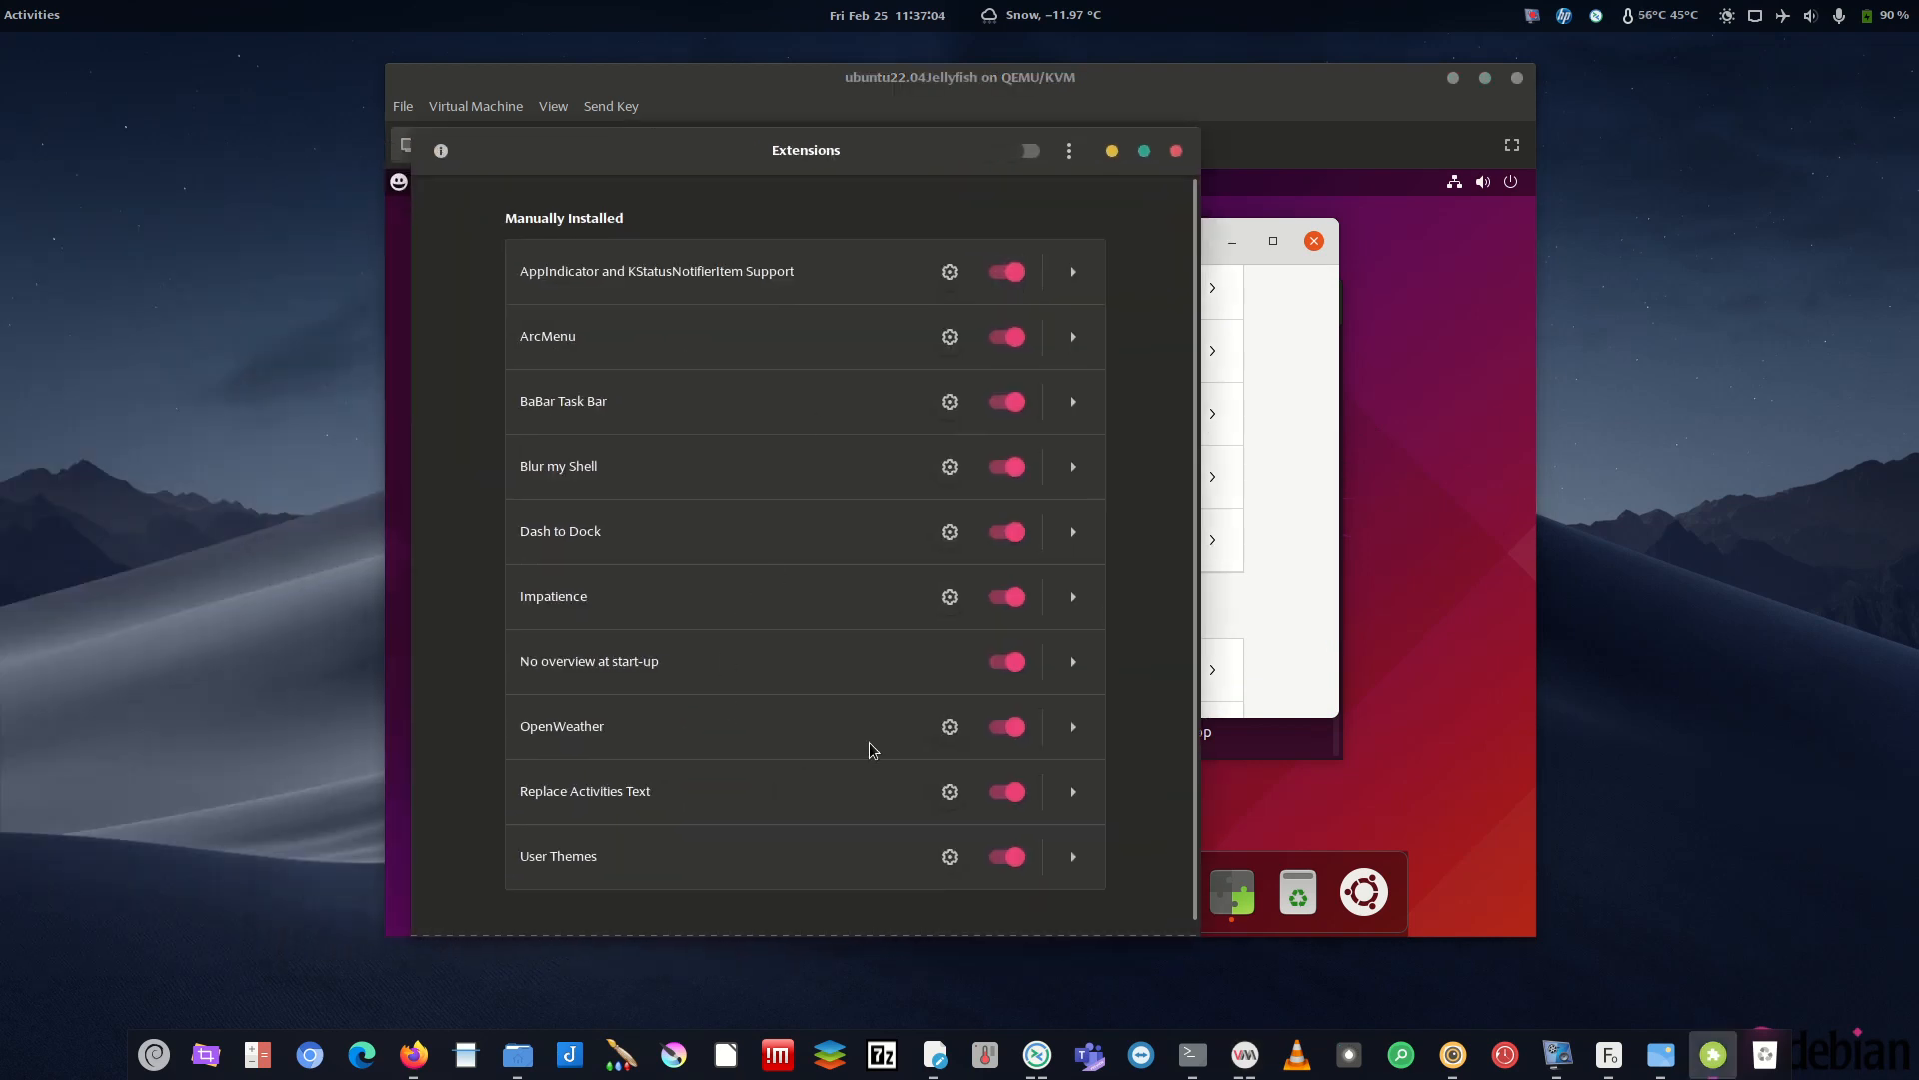
- Review OpenWeather's weather provider, geolocation and units settings, keeping °C as temperature unit
{"action": "left_click", "coordinate": [949, 726]}
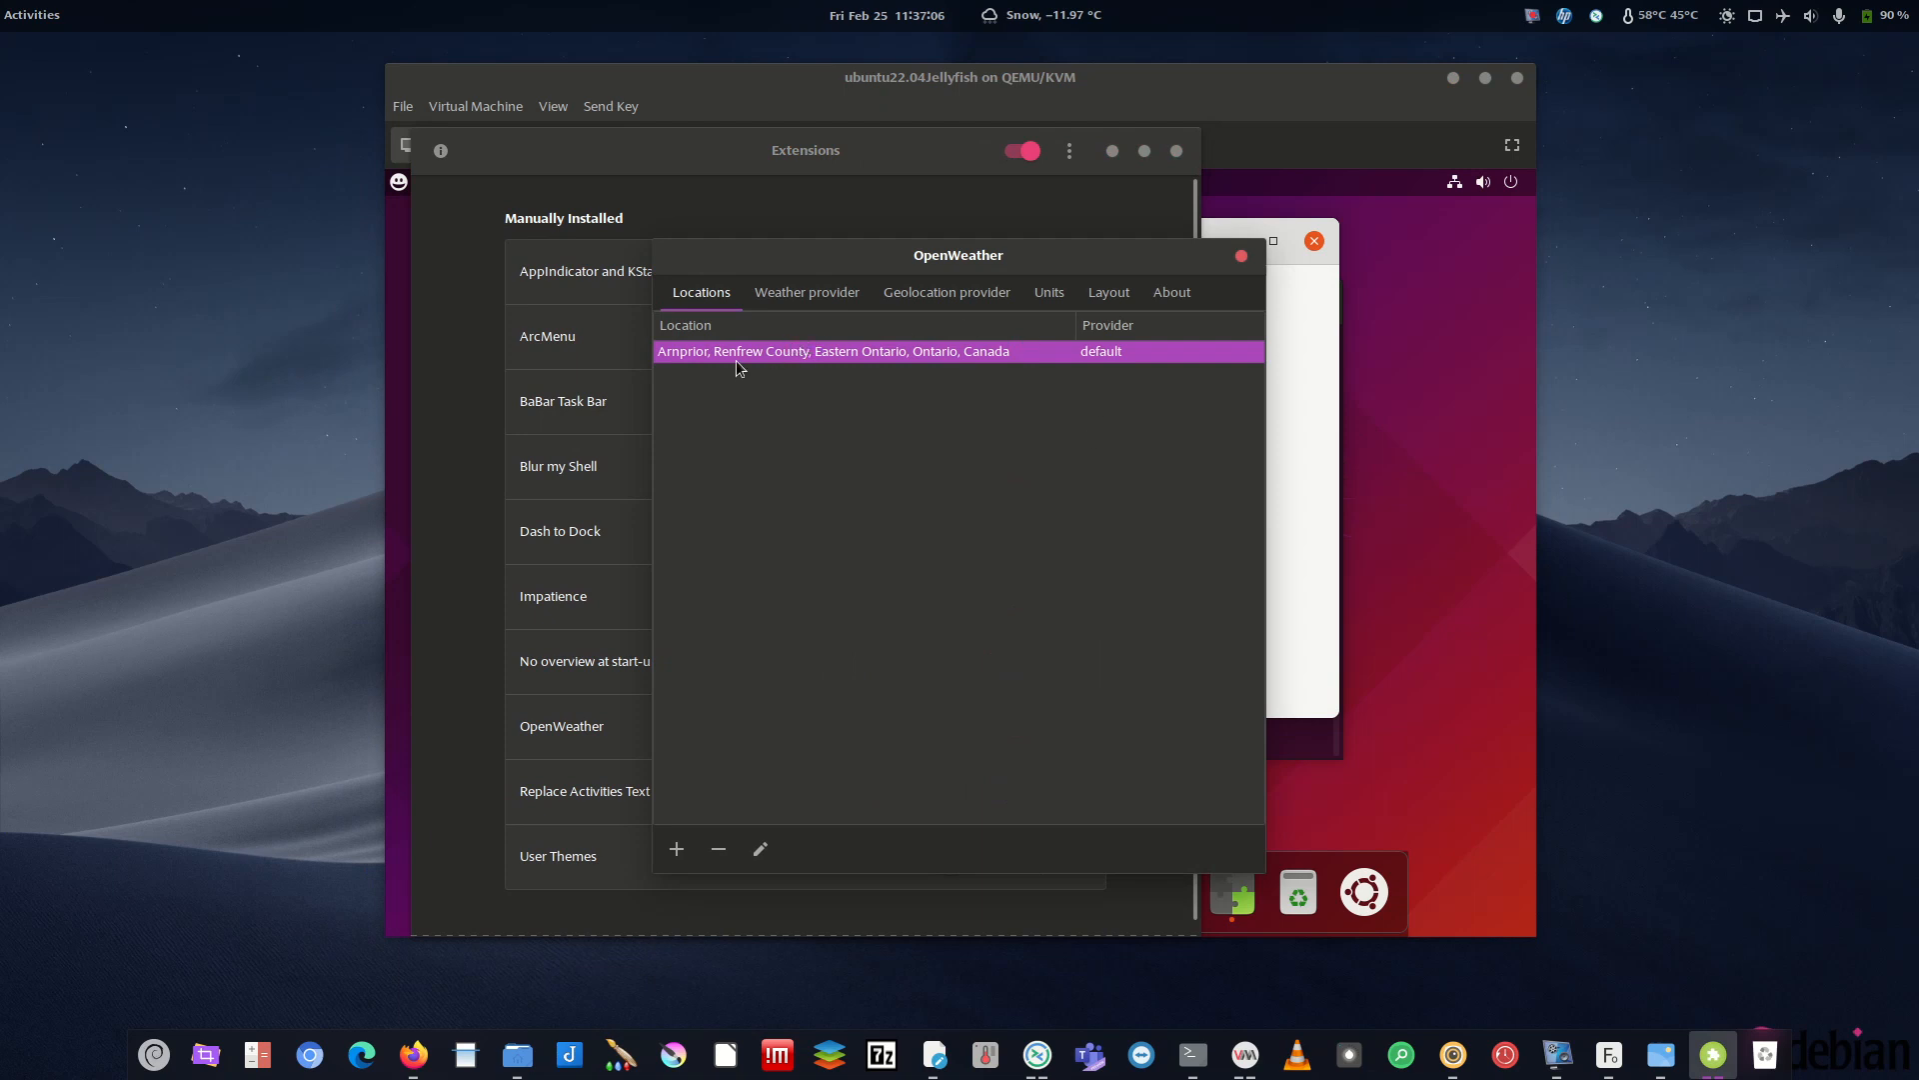
{"action": "left_click", "coordinate": [784, 300]}
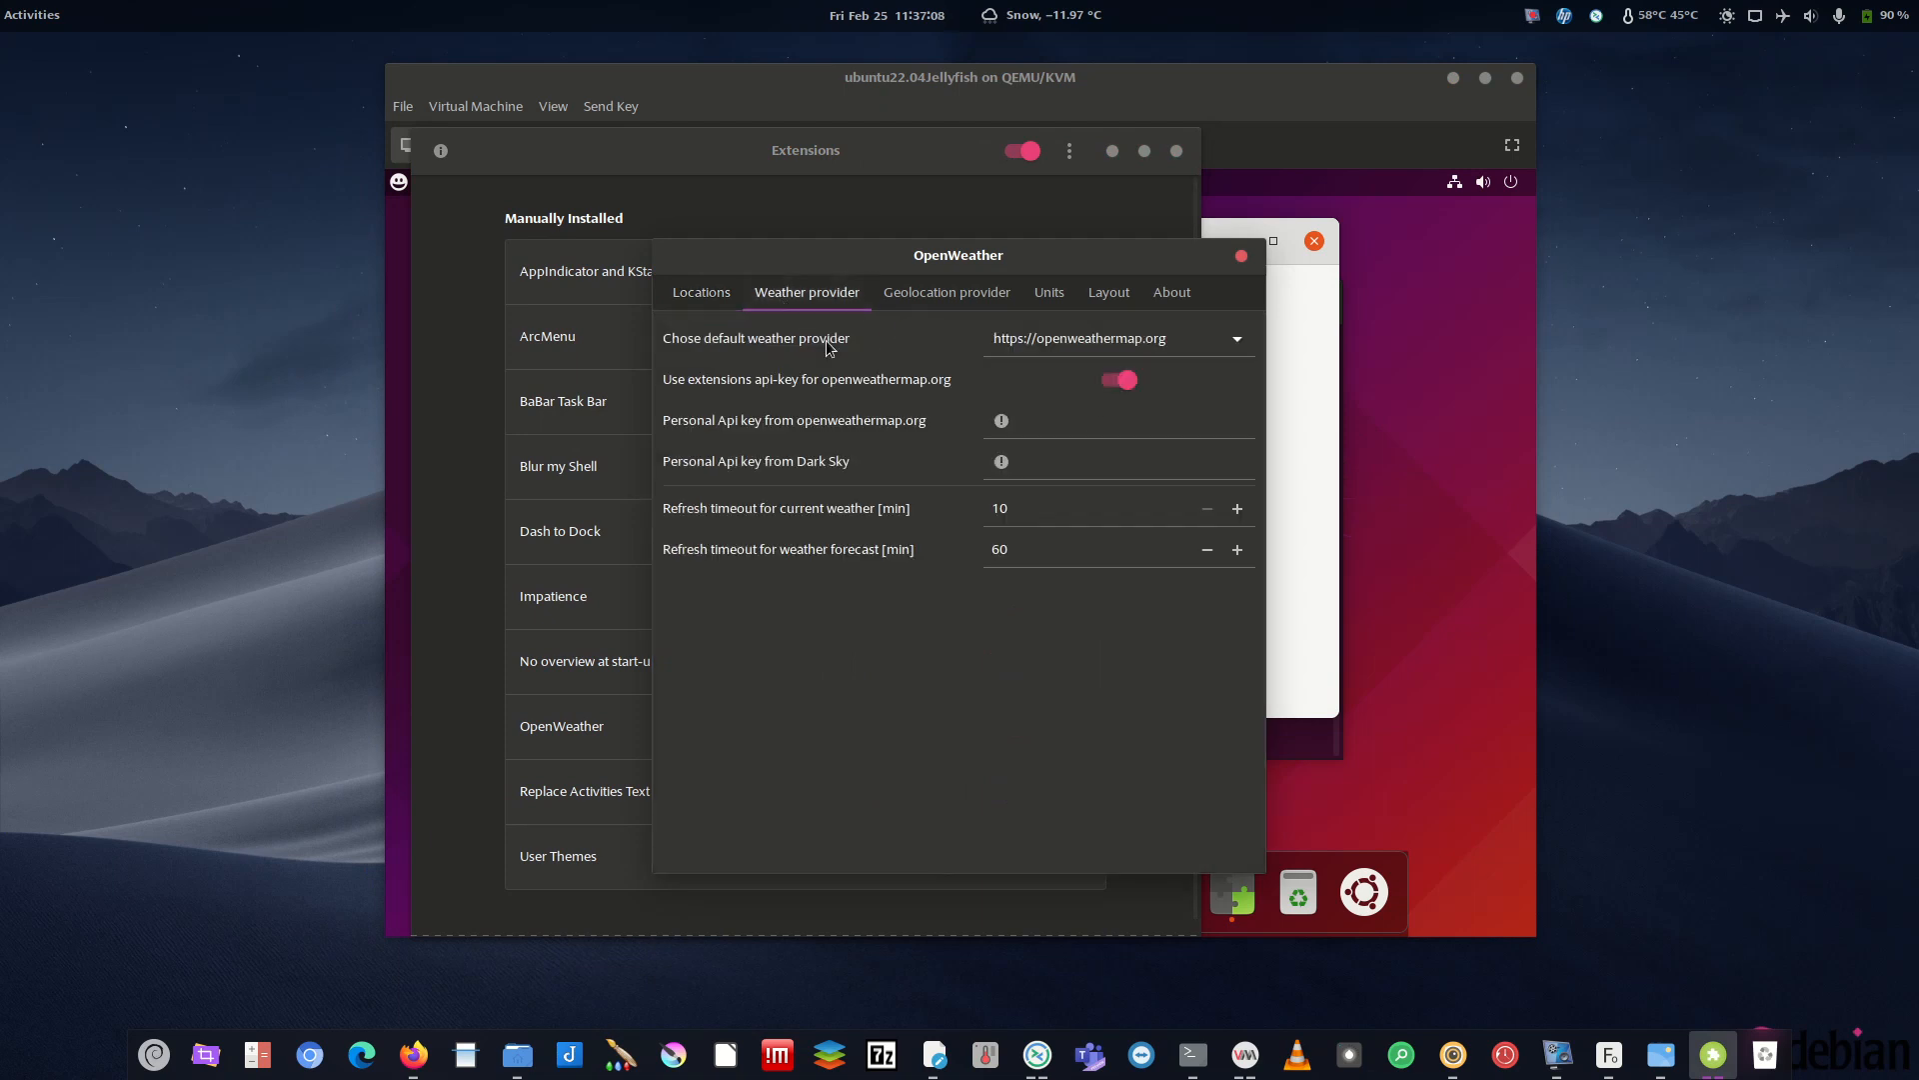
{"action": "left_click", "coordinate": [945, 293]}
{"action": "left_click", "coordinate": [1049, 293]}
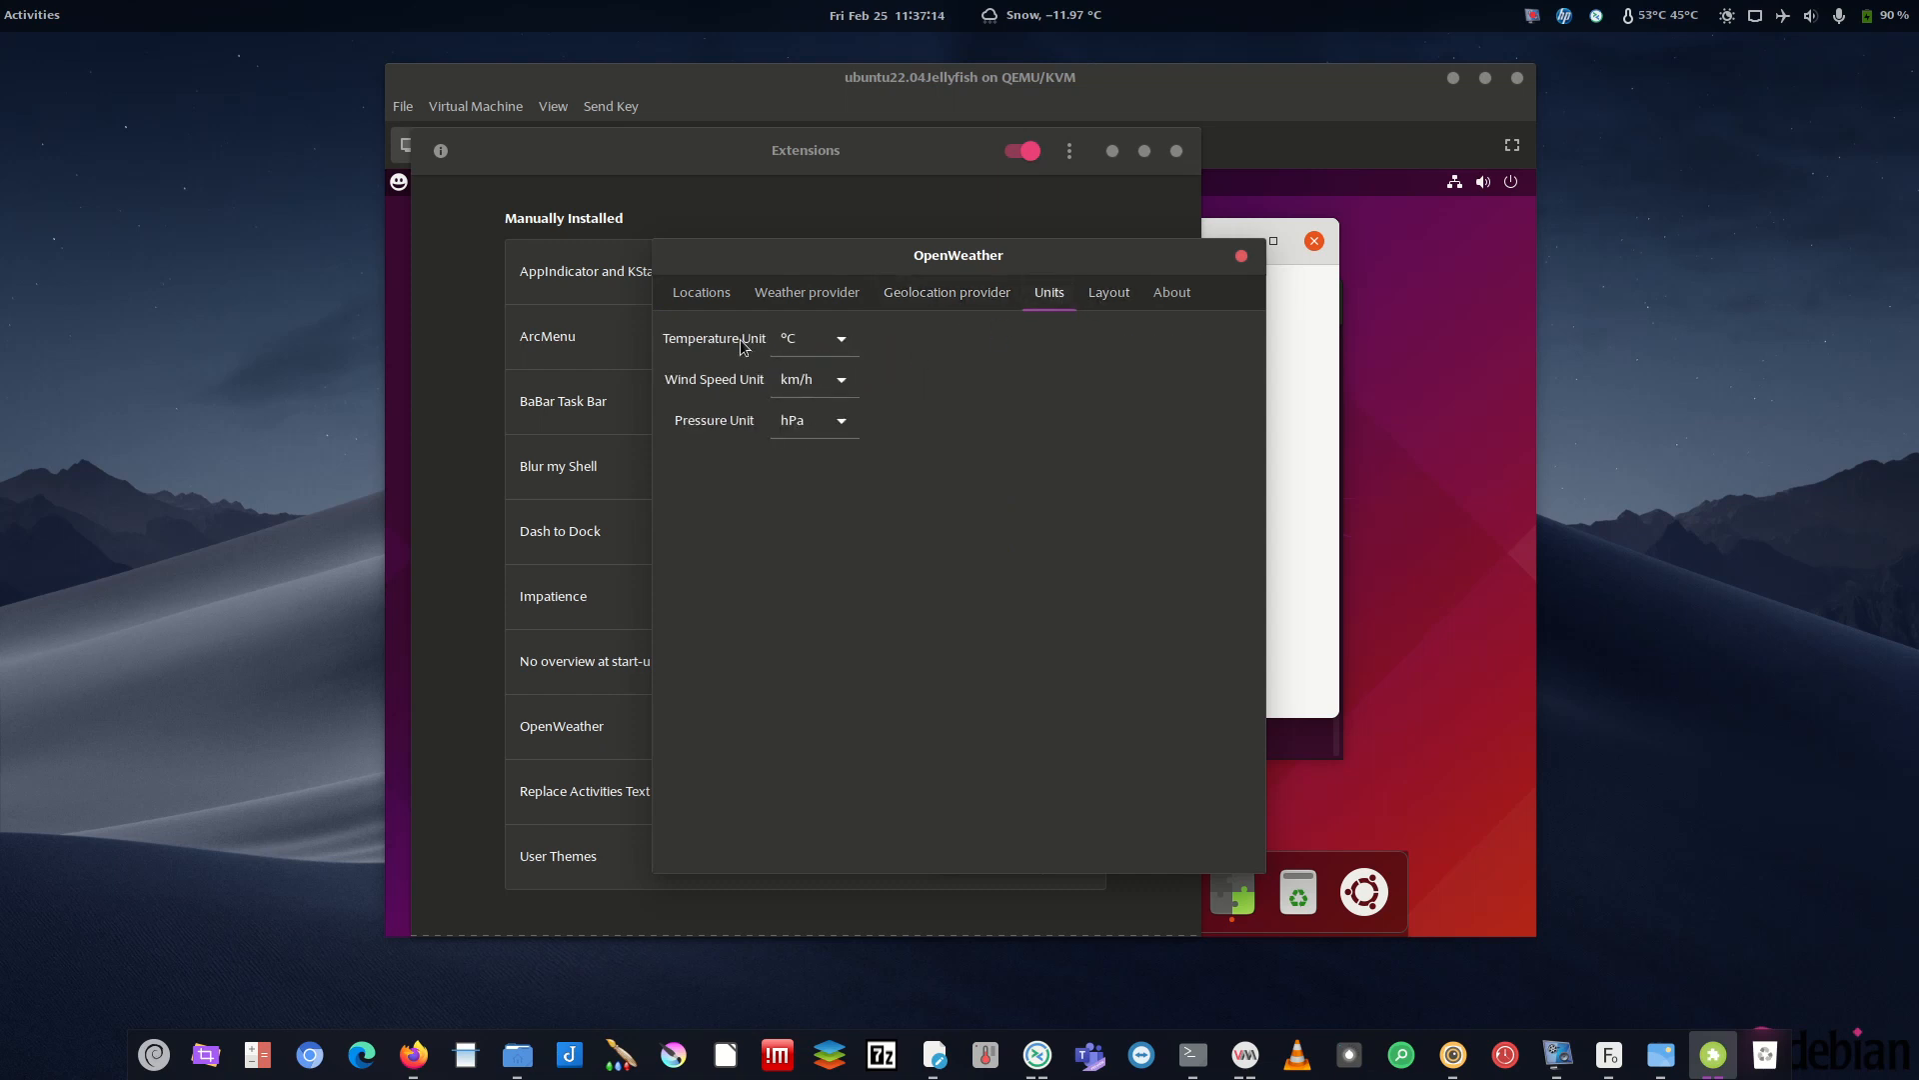
{"action": "left_click", "coordinate": [826, 345]}
{"action": "left_click", "coordinate": [802, 345]}
{"action": "left_click", "coordinate": [808, 345]}
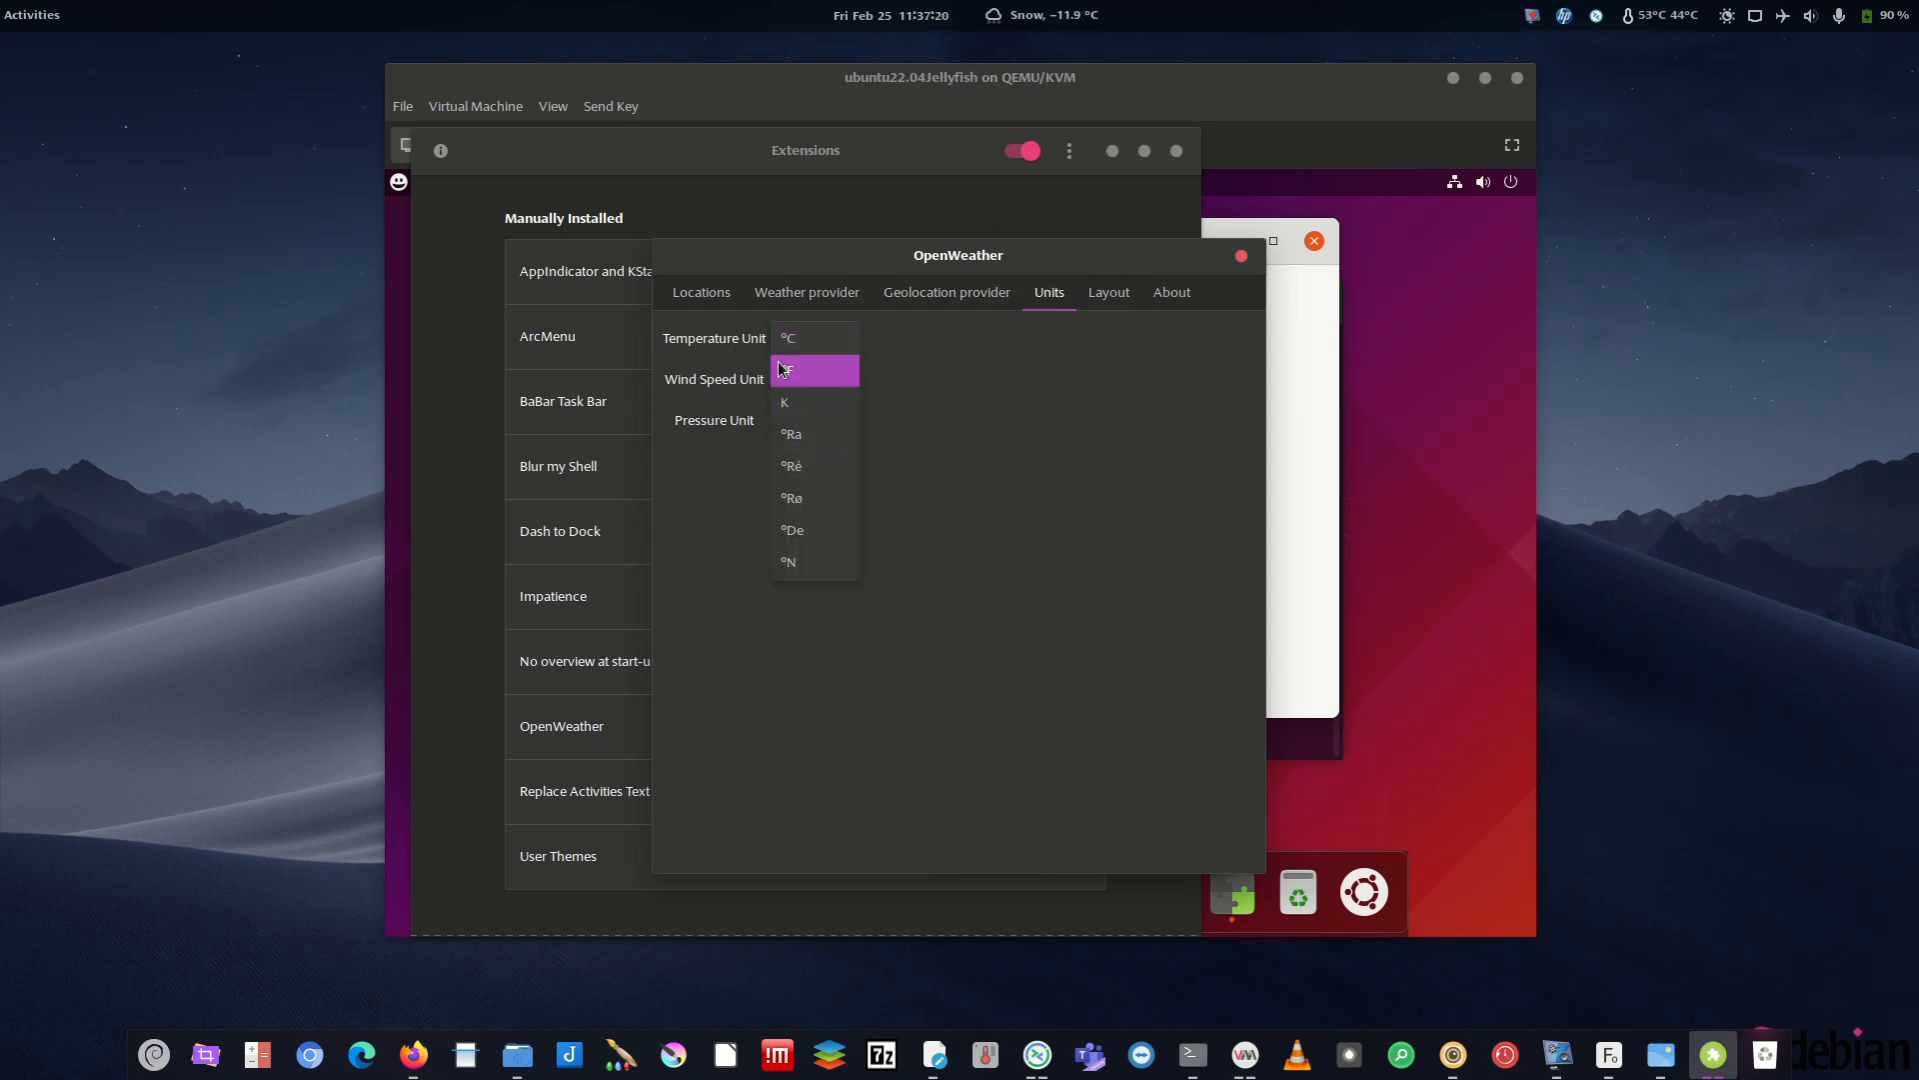
{"action": "left_click", "coordinate": [831, 335]}
- Check OpenWeather's layout (Center position, 3 forecast days) against the forecast popup, then view About
{"action": "left_click", "coordinate": [1098, 297]}
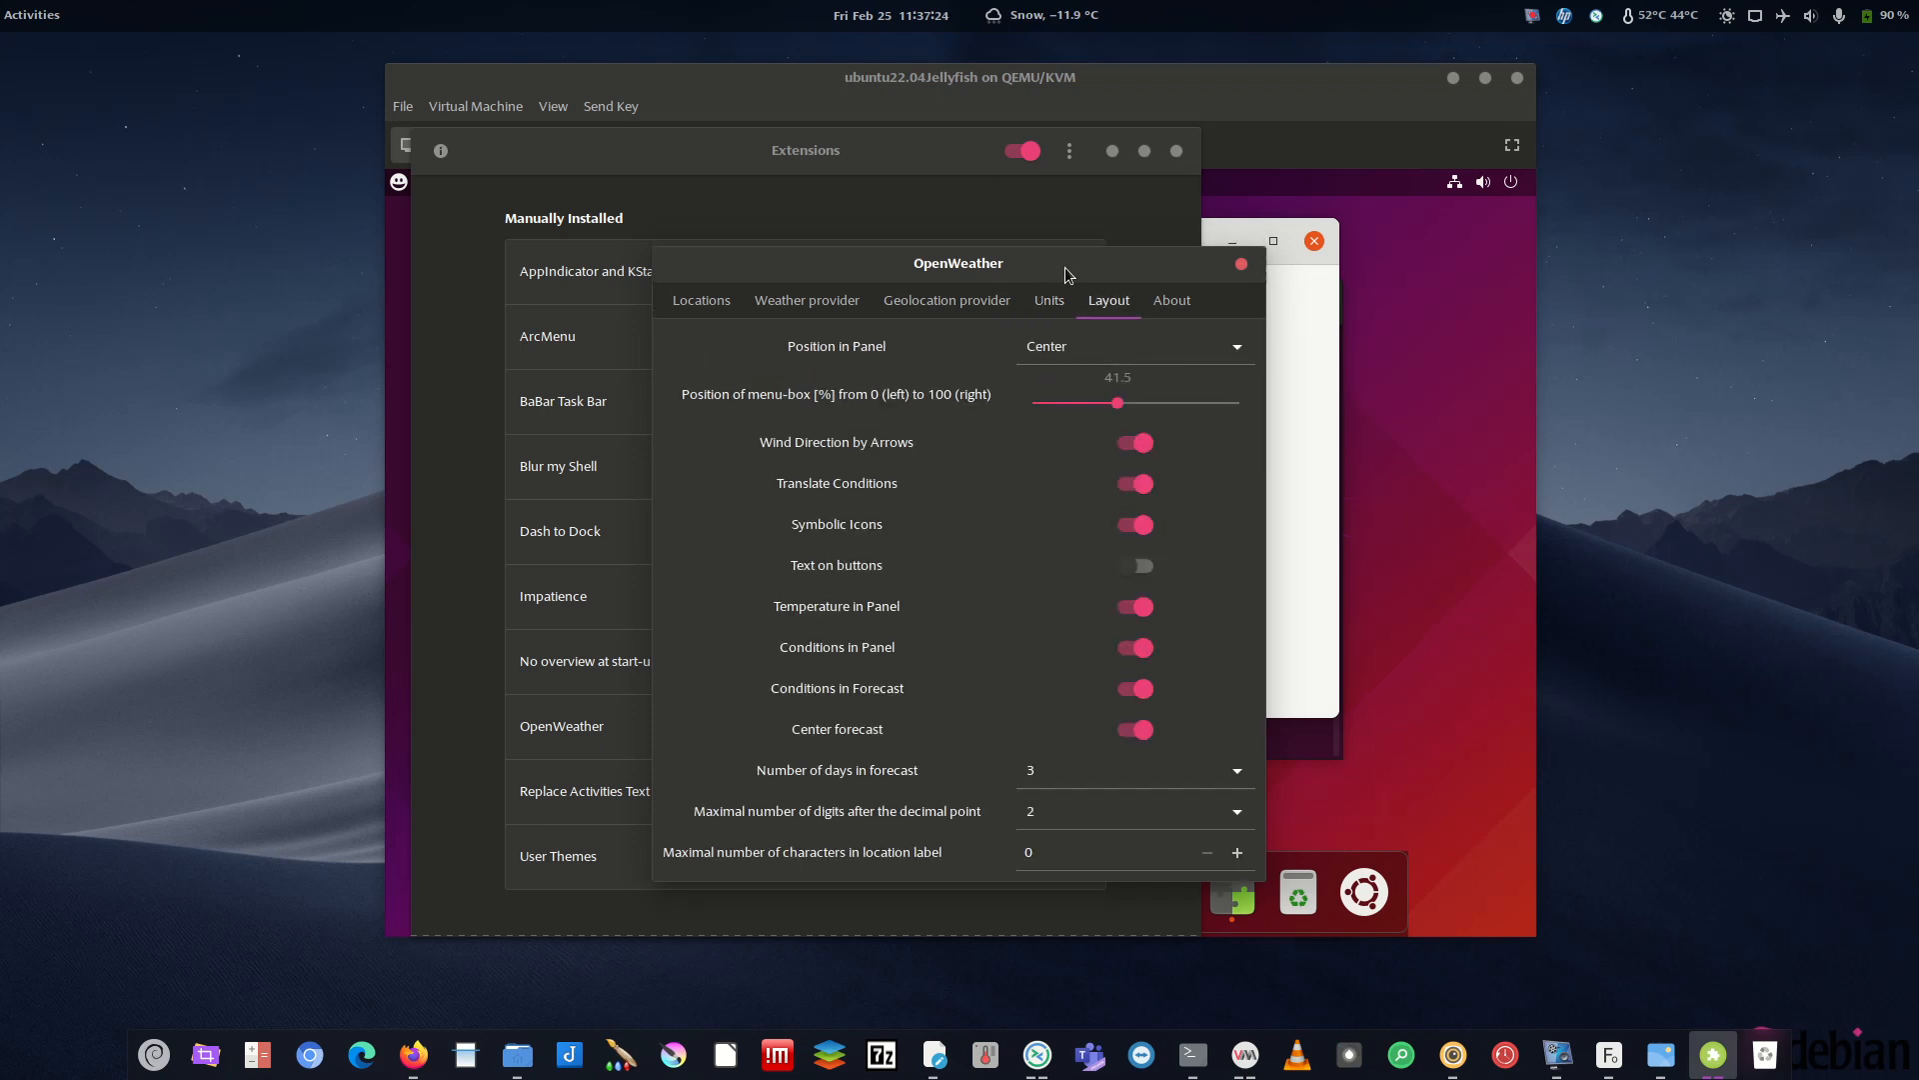
{"action": "left_click", "coordinate": [1019, 10]}
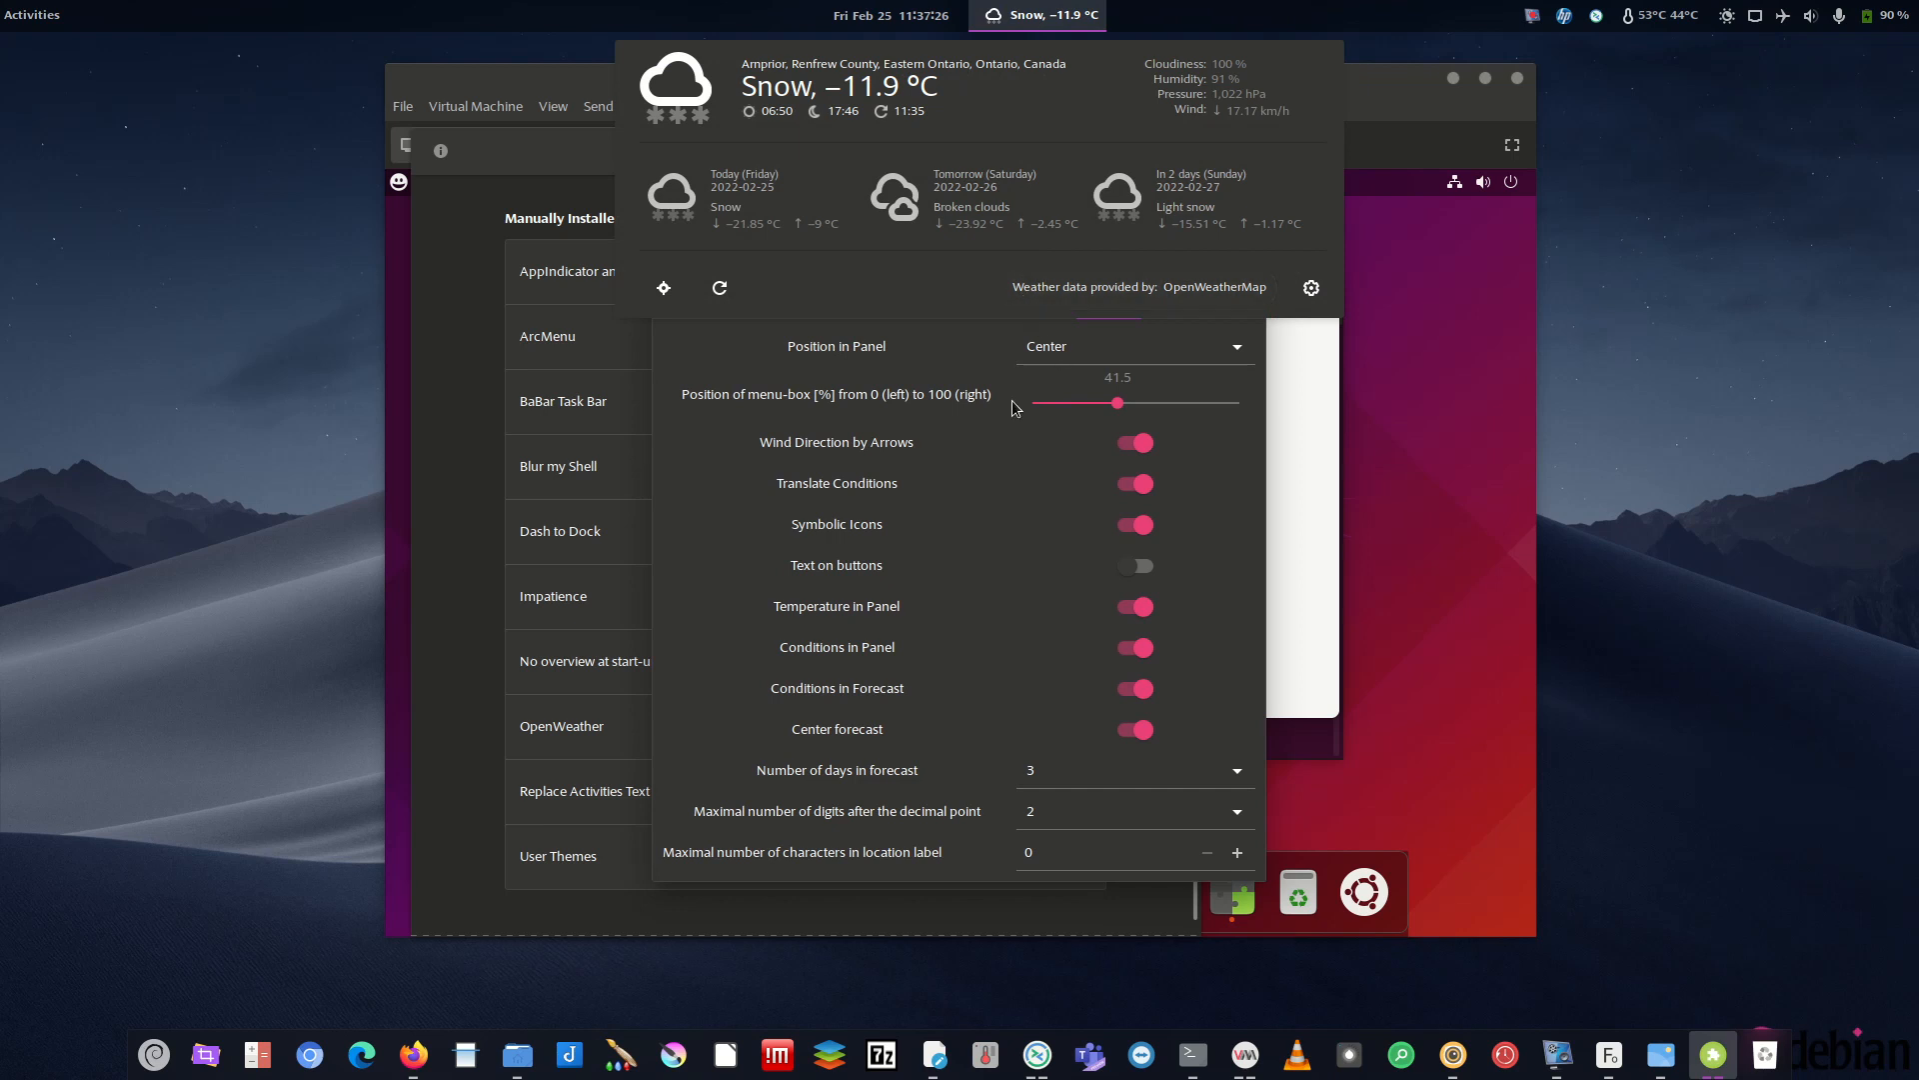
{"action": "left_click", "coordinate": [854, 348]}
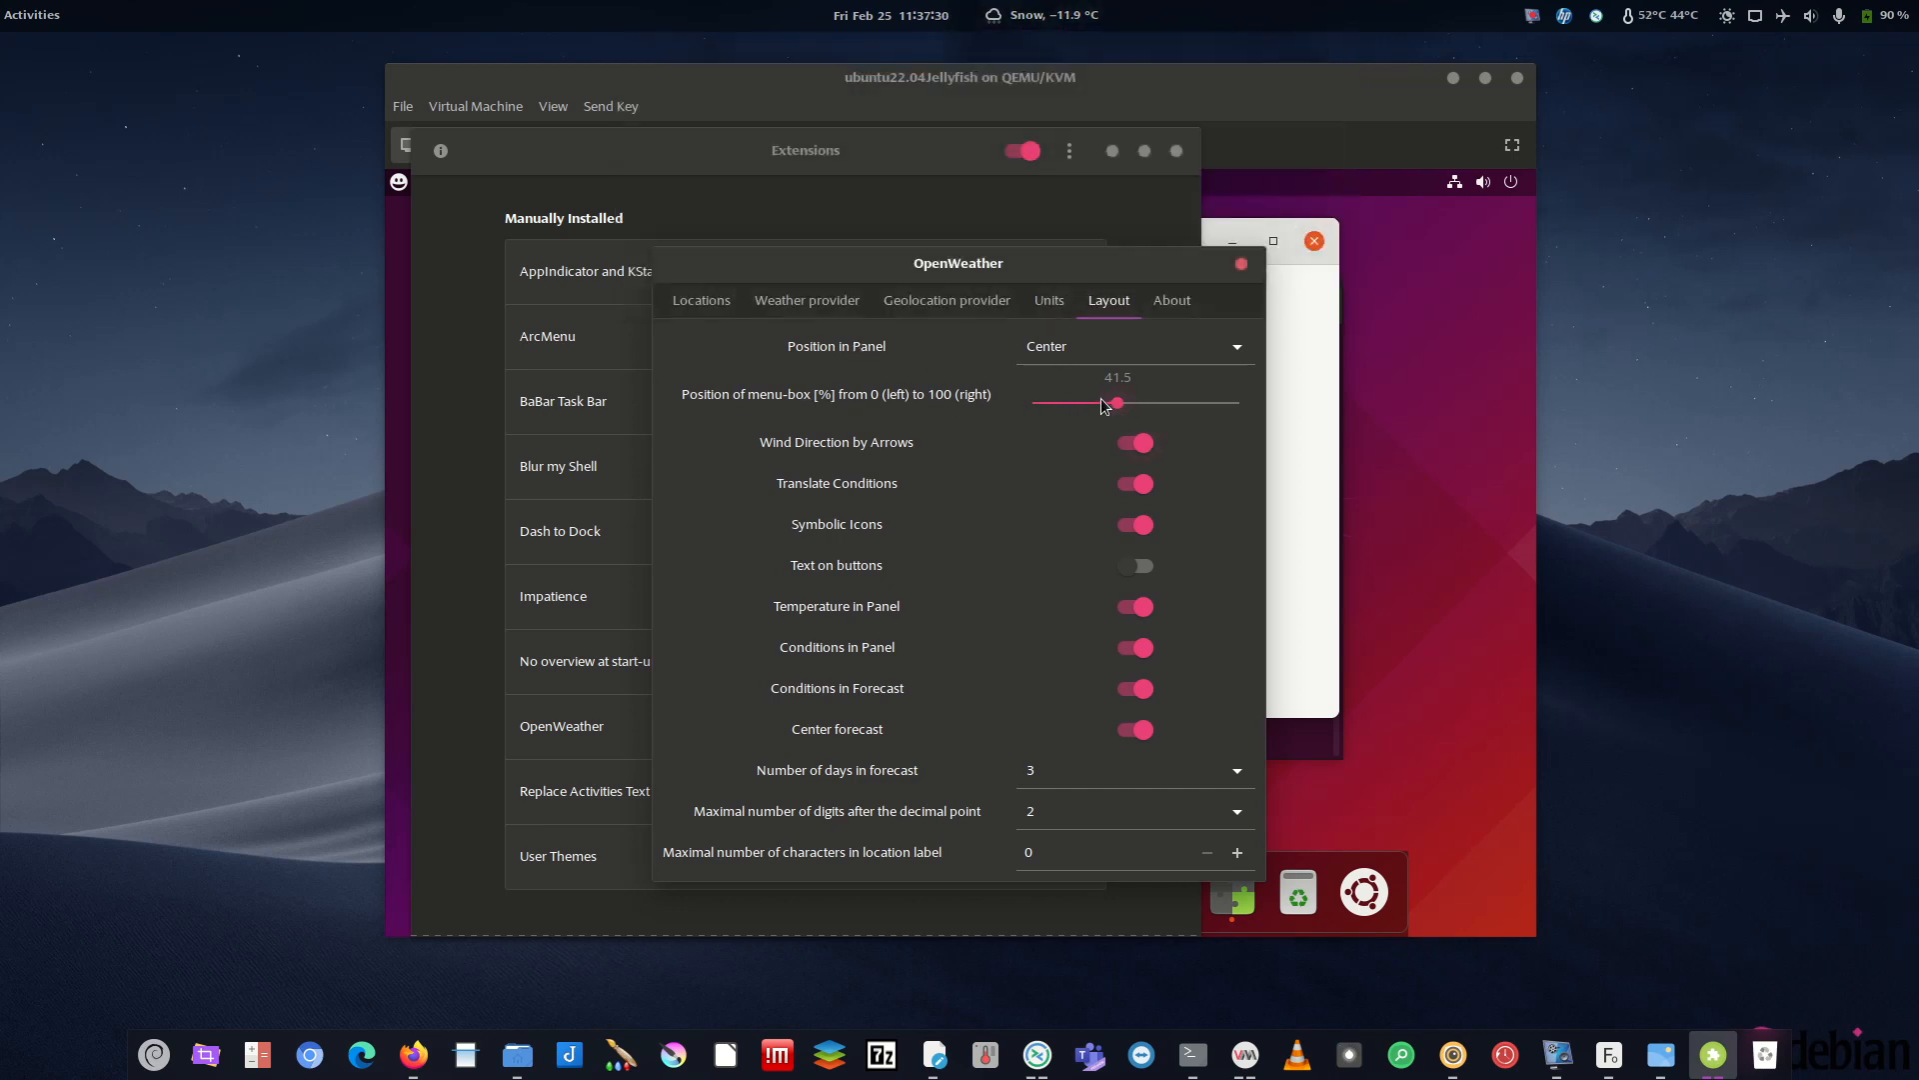
{"action": "left_click", "coordinate": [1040, 14]}
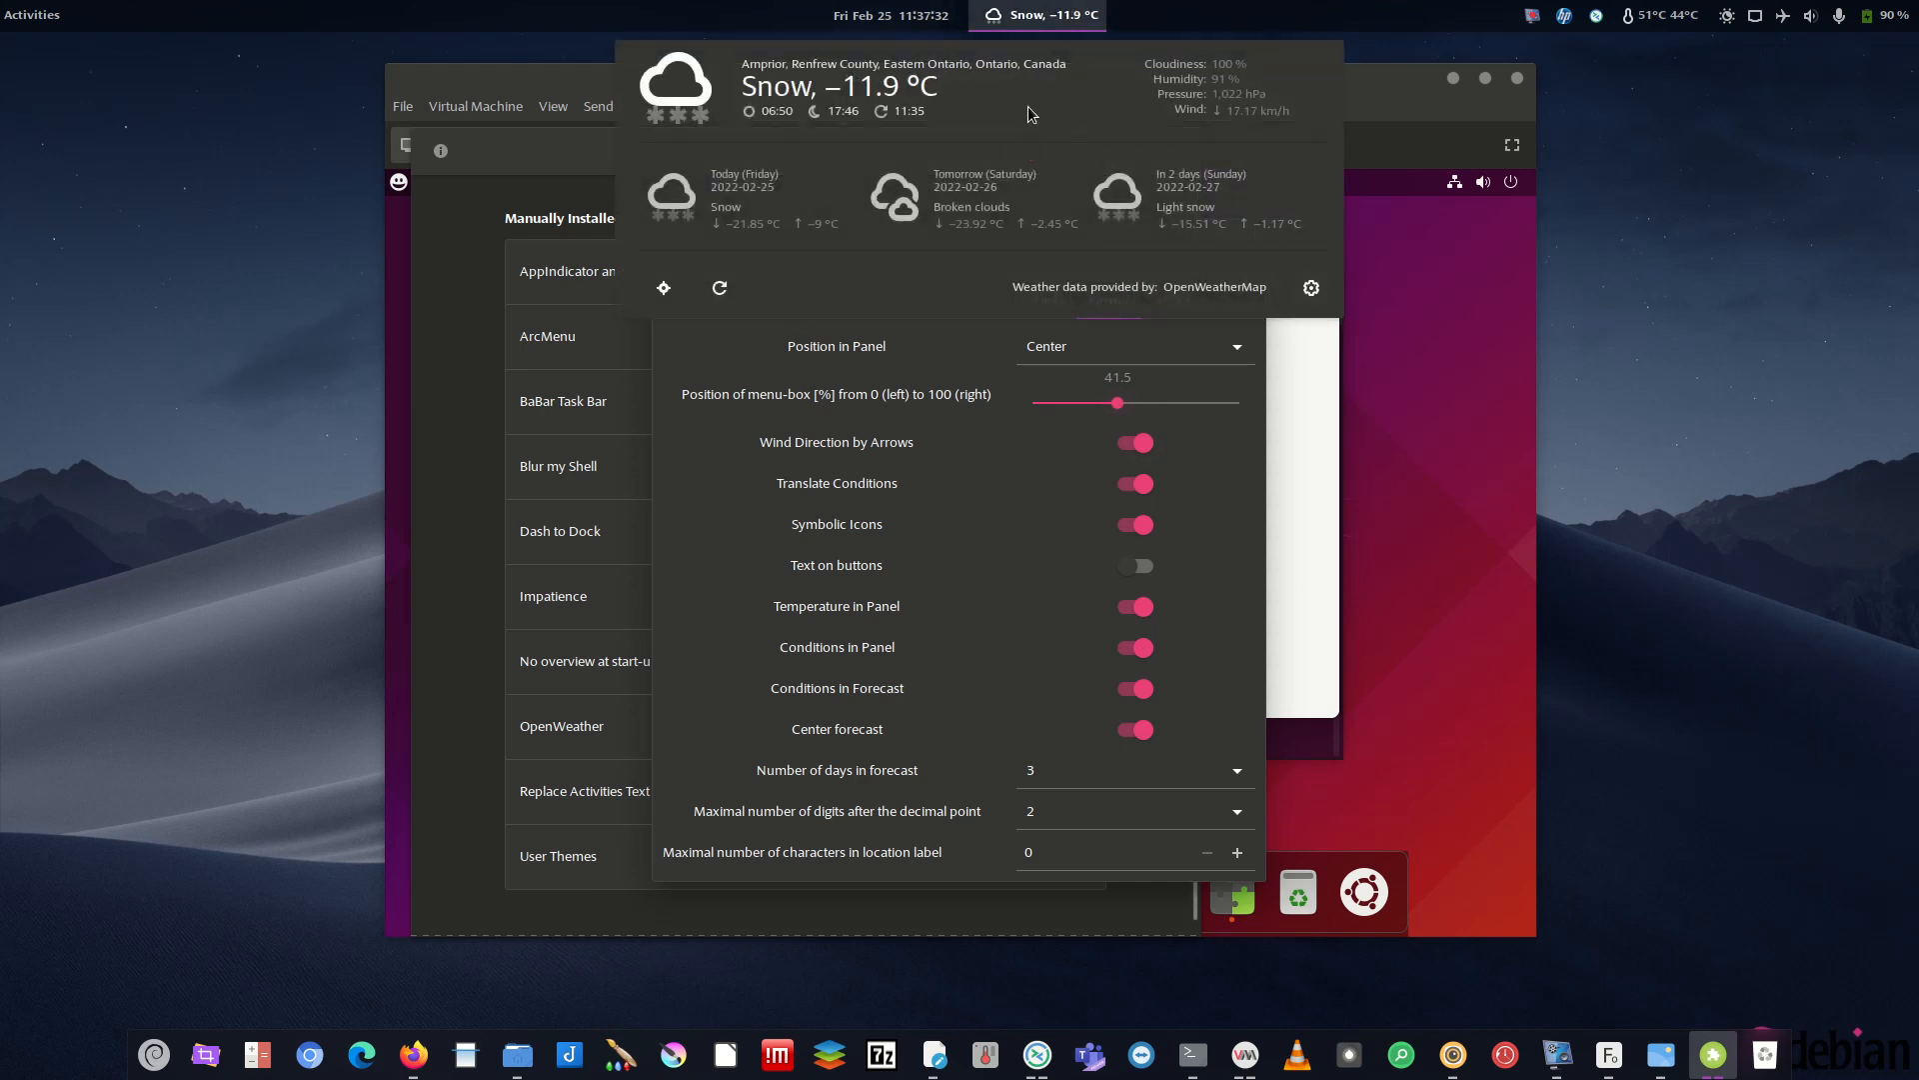
{"action": "left_click", "coordinate": [677, 389]}
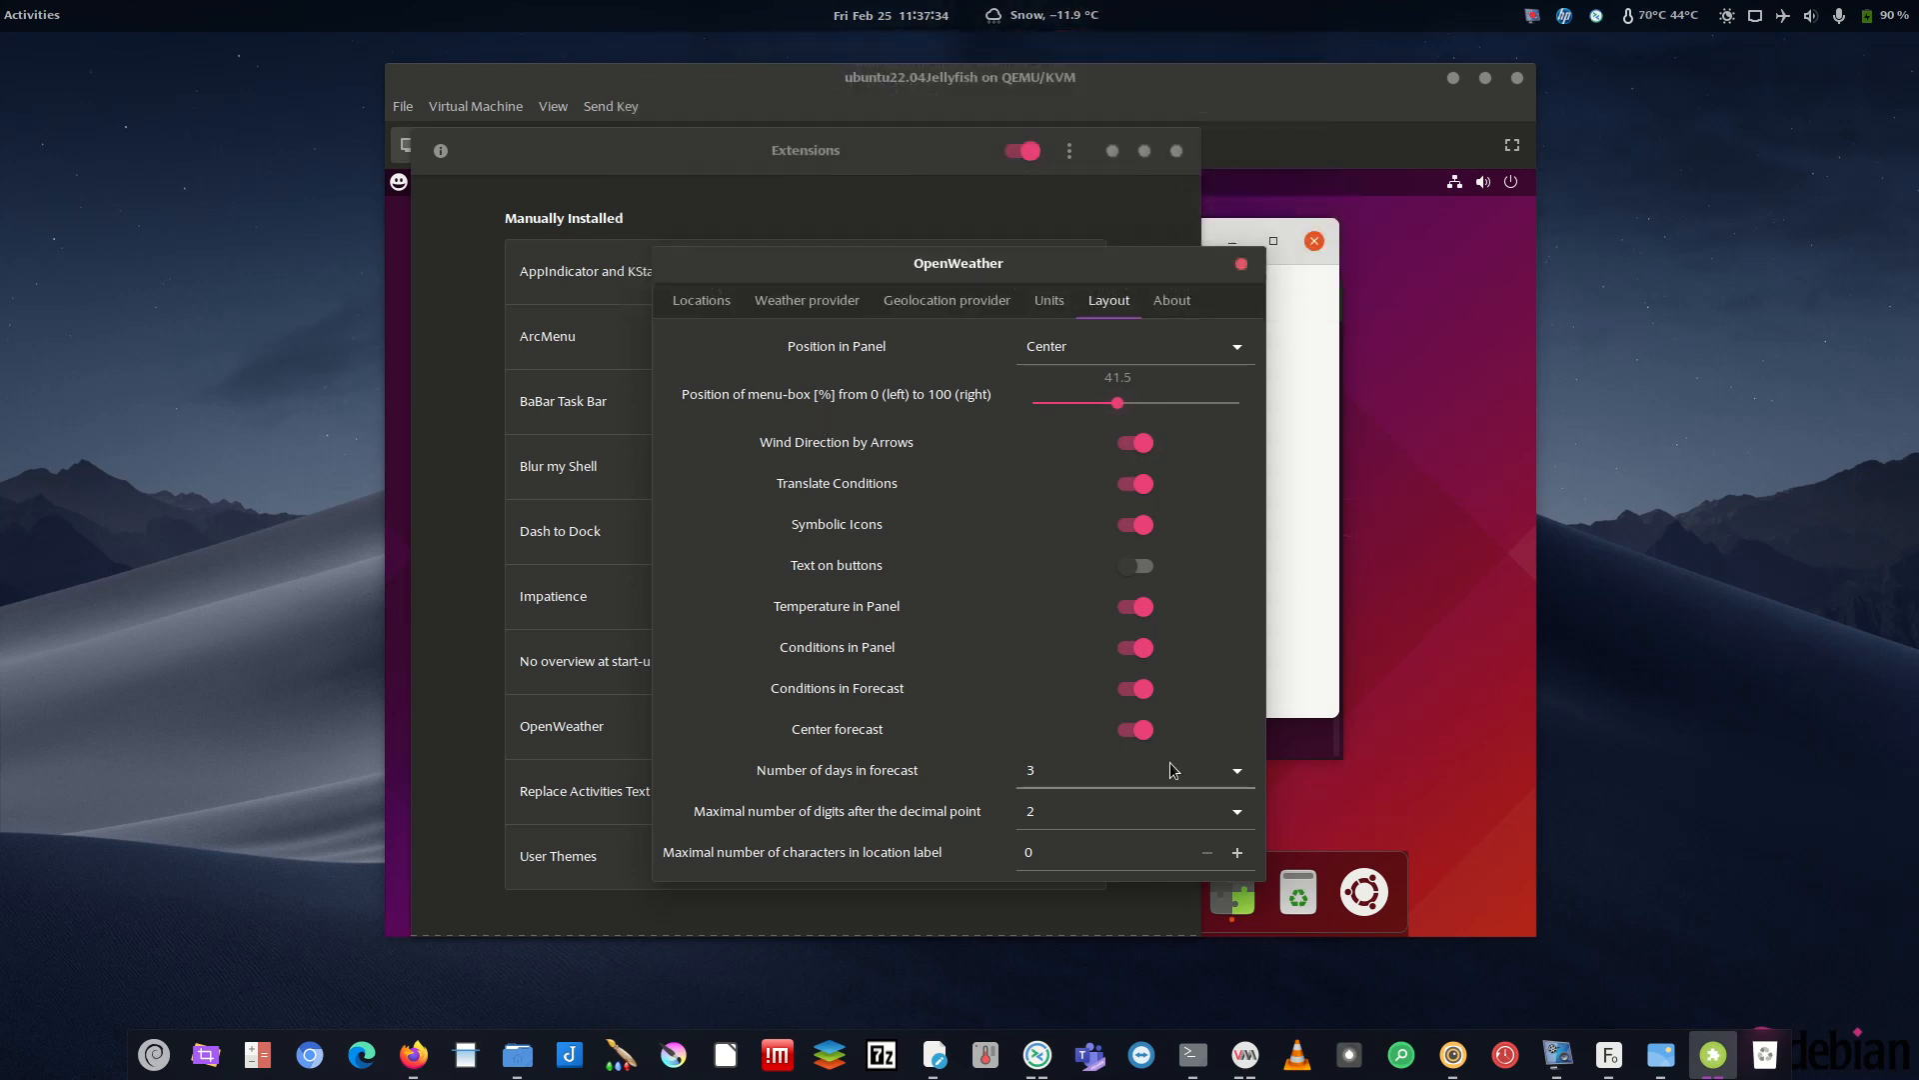
{"action": "left_click", "coordinate": [1174, 302]}
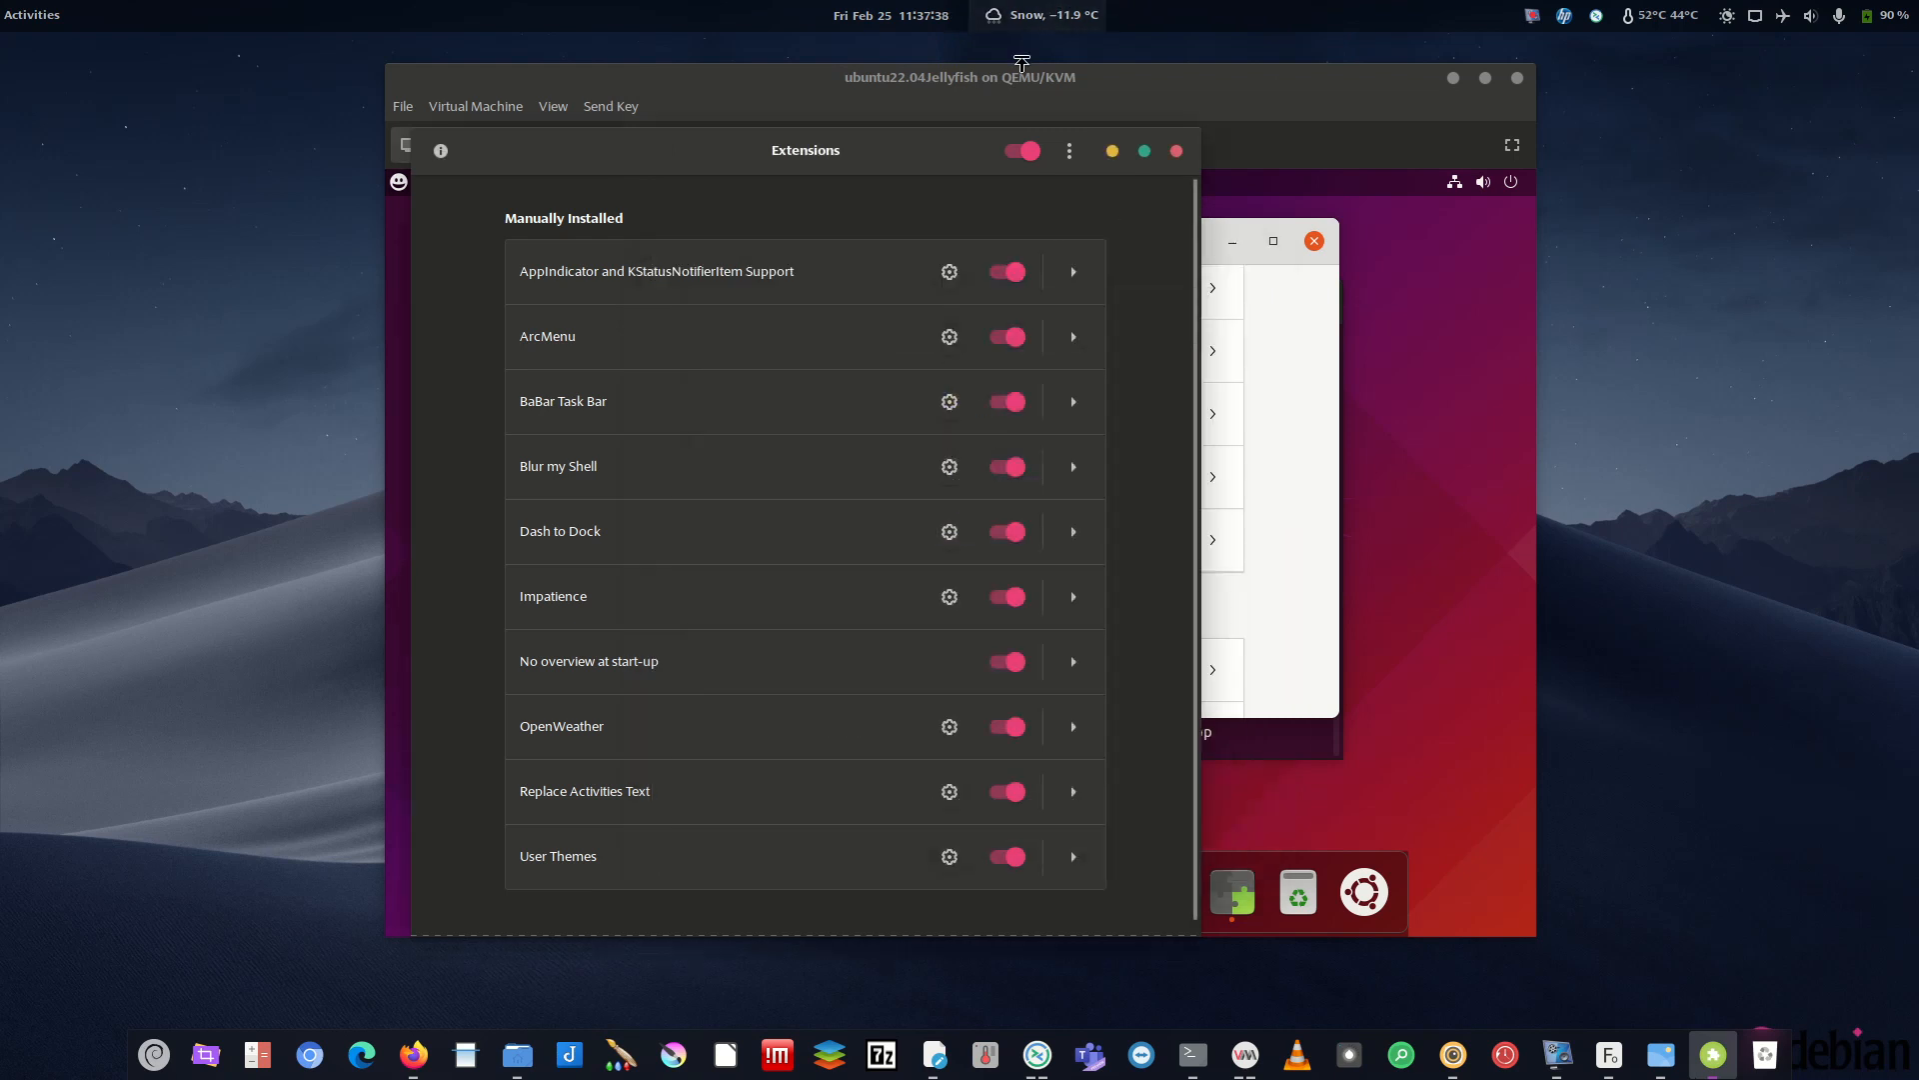
- Set Replace Activities Text to No Logo with label 'Activities', then verify it in the top bar
{"action": "left_click_drag", "start_coordinate": [943, 152], "coordinate": [0, 115]}
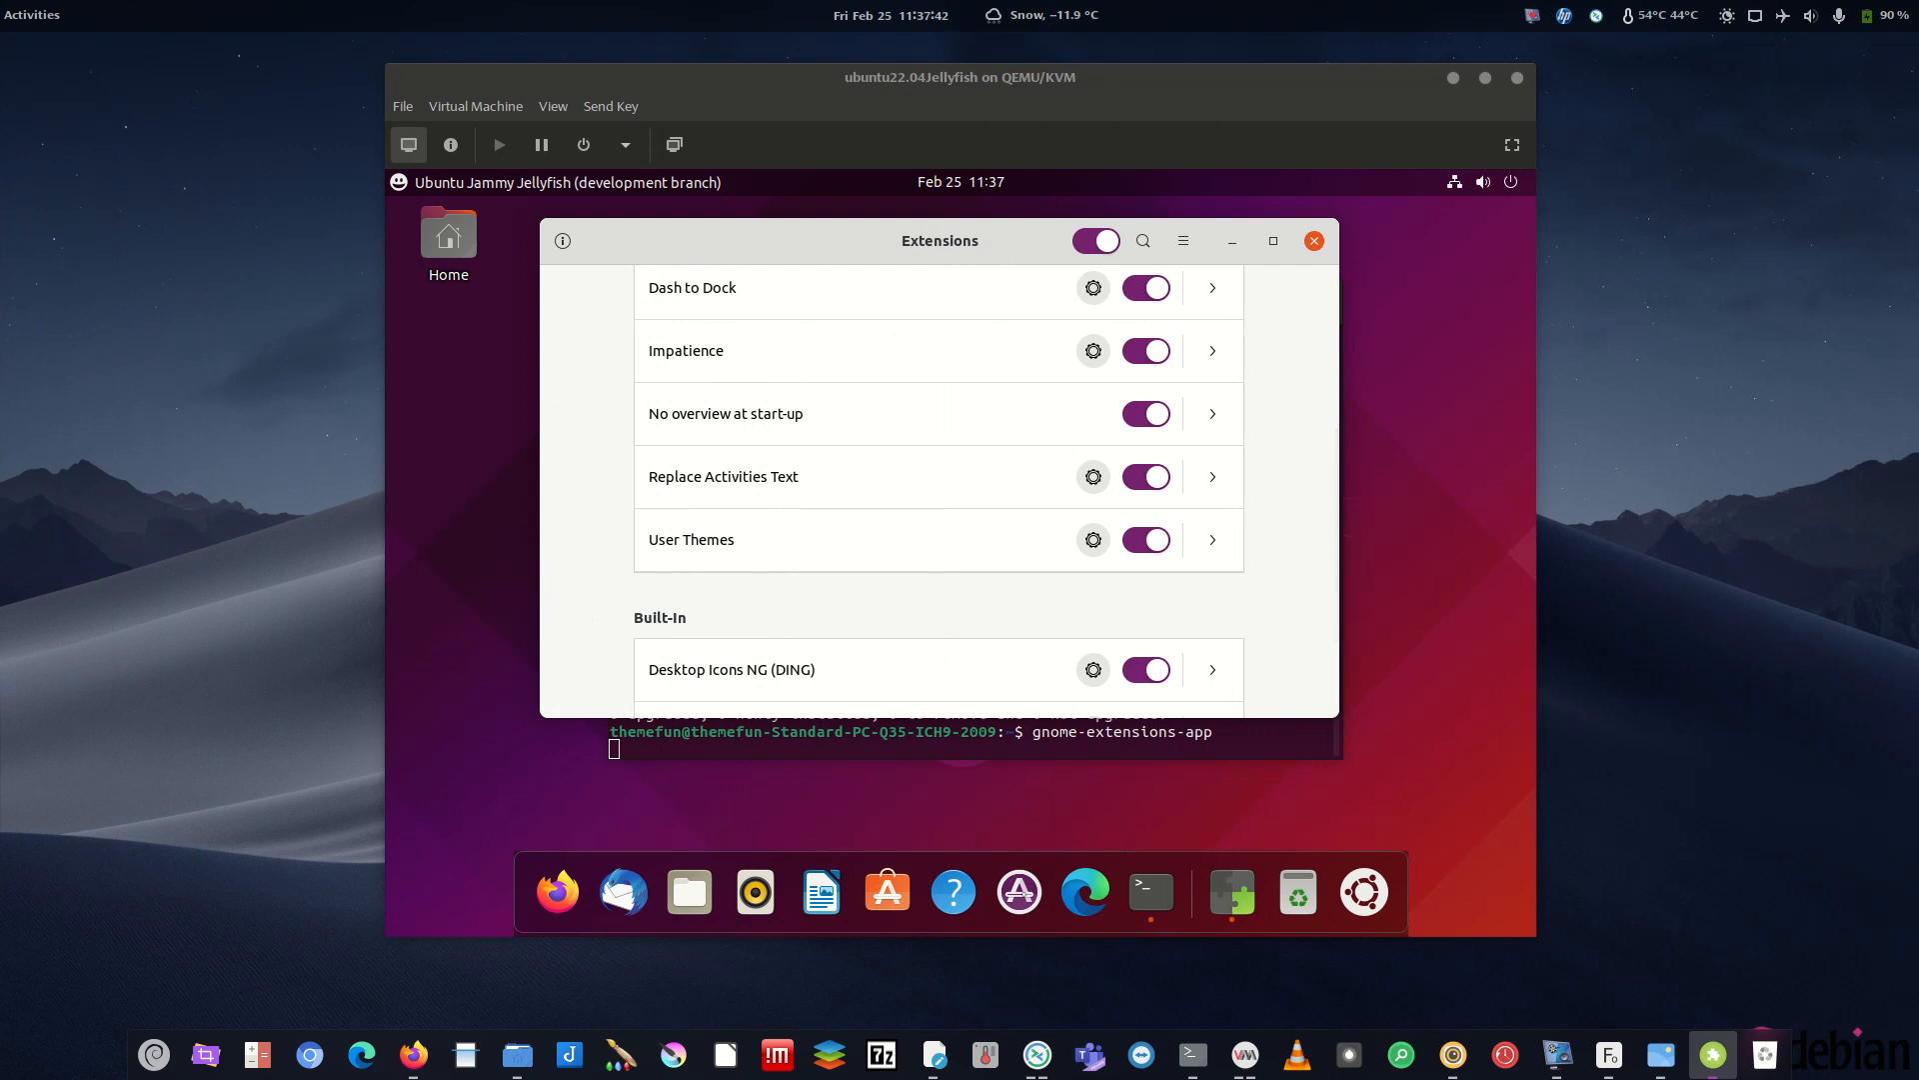
{"action": "left_click", "coordinate": [1094, 478]}
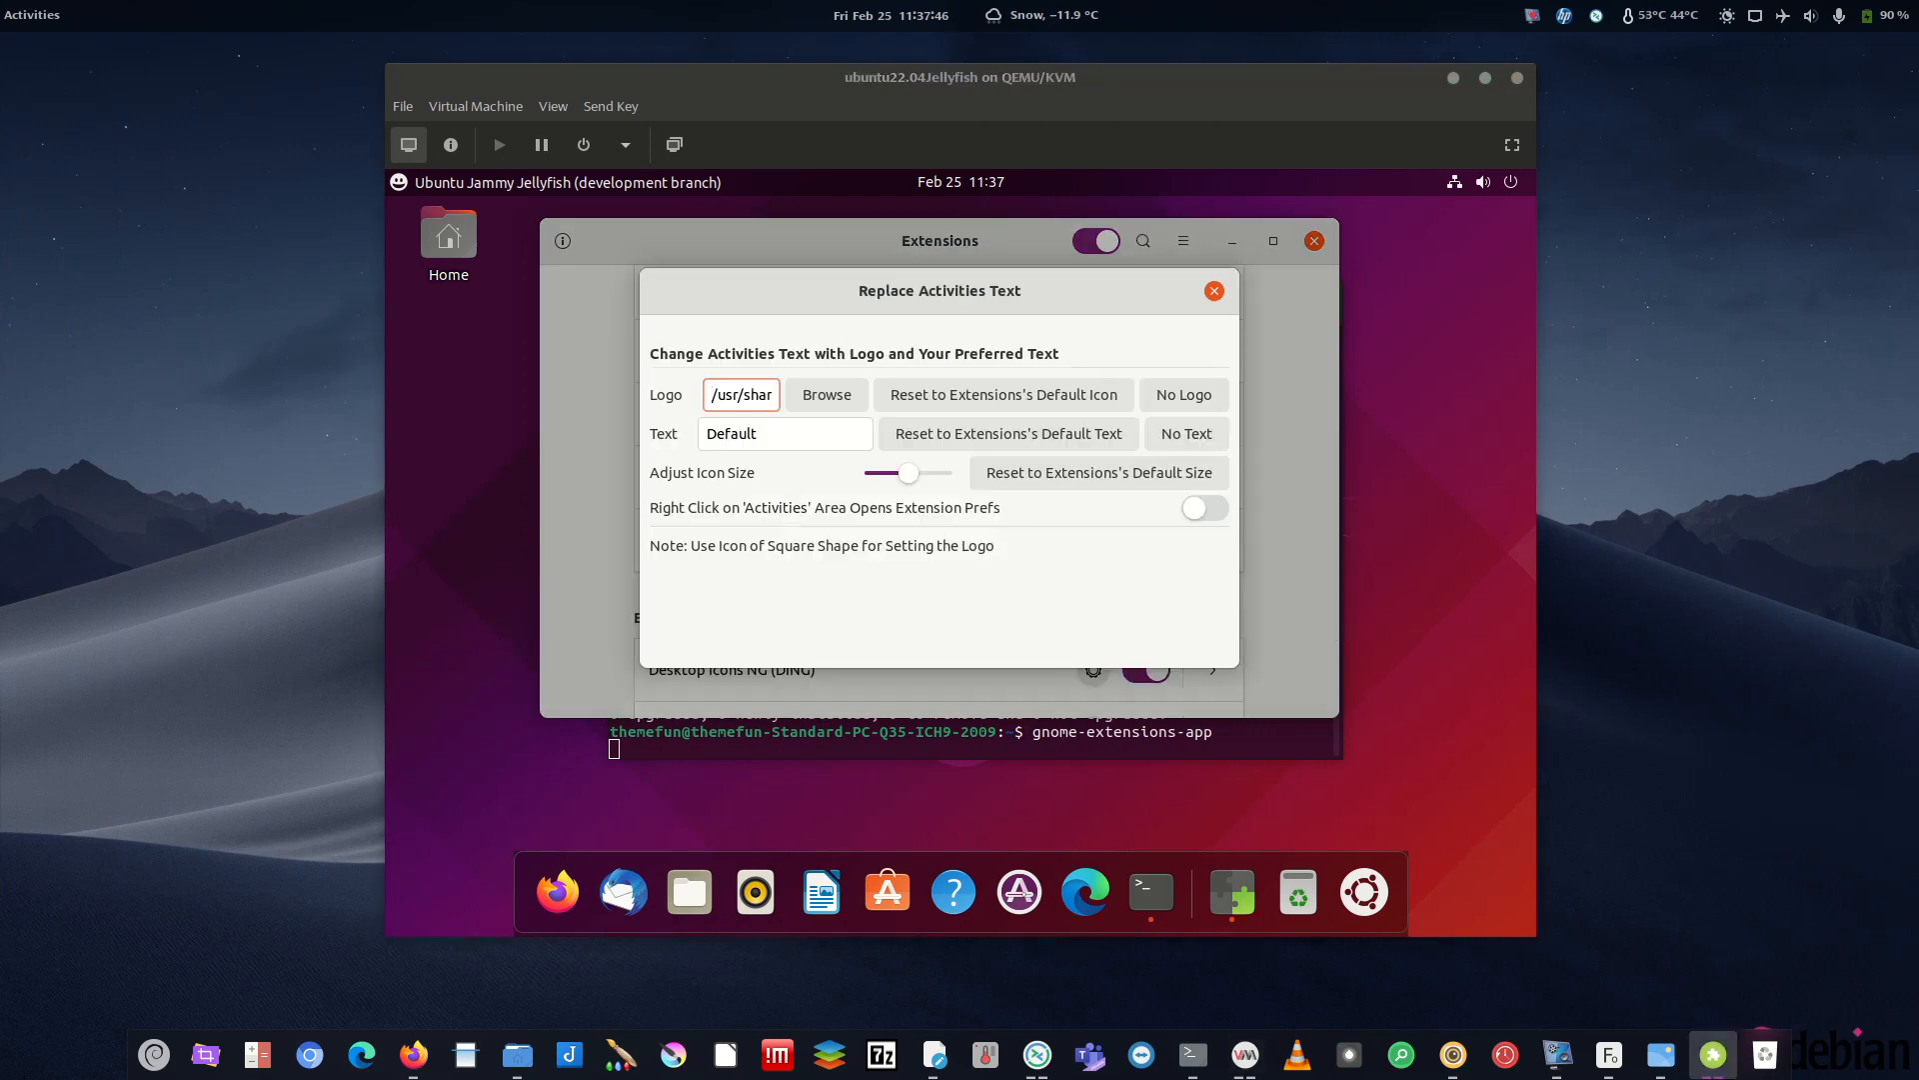
{"action": "left_click", "coordinate": [1176, 400]}
{"action": "double_click", "coordinate": [803, 427]}
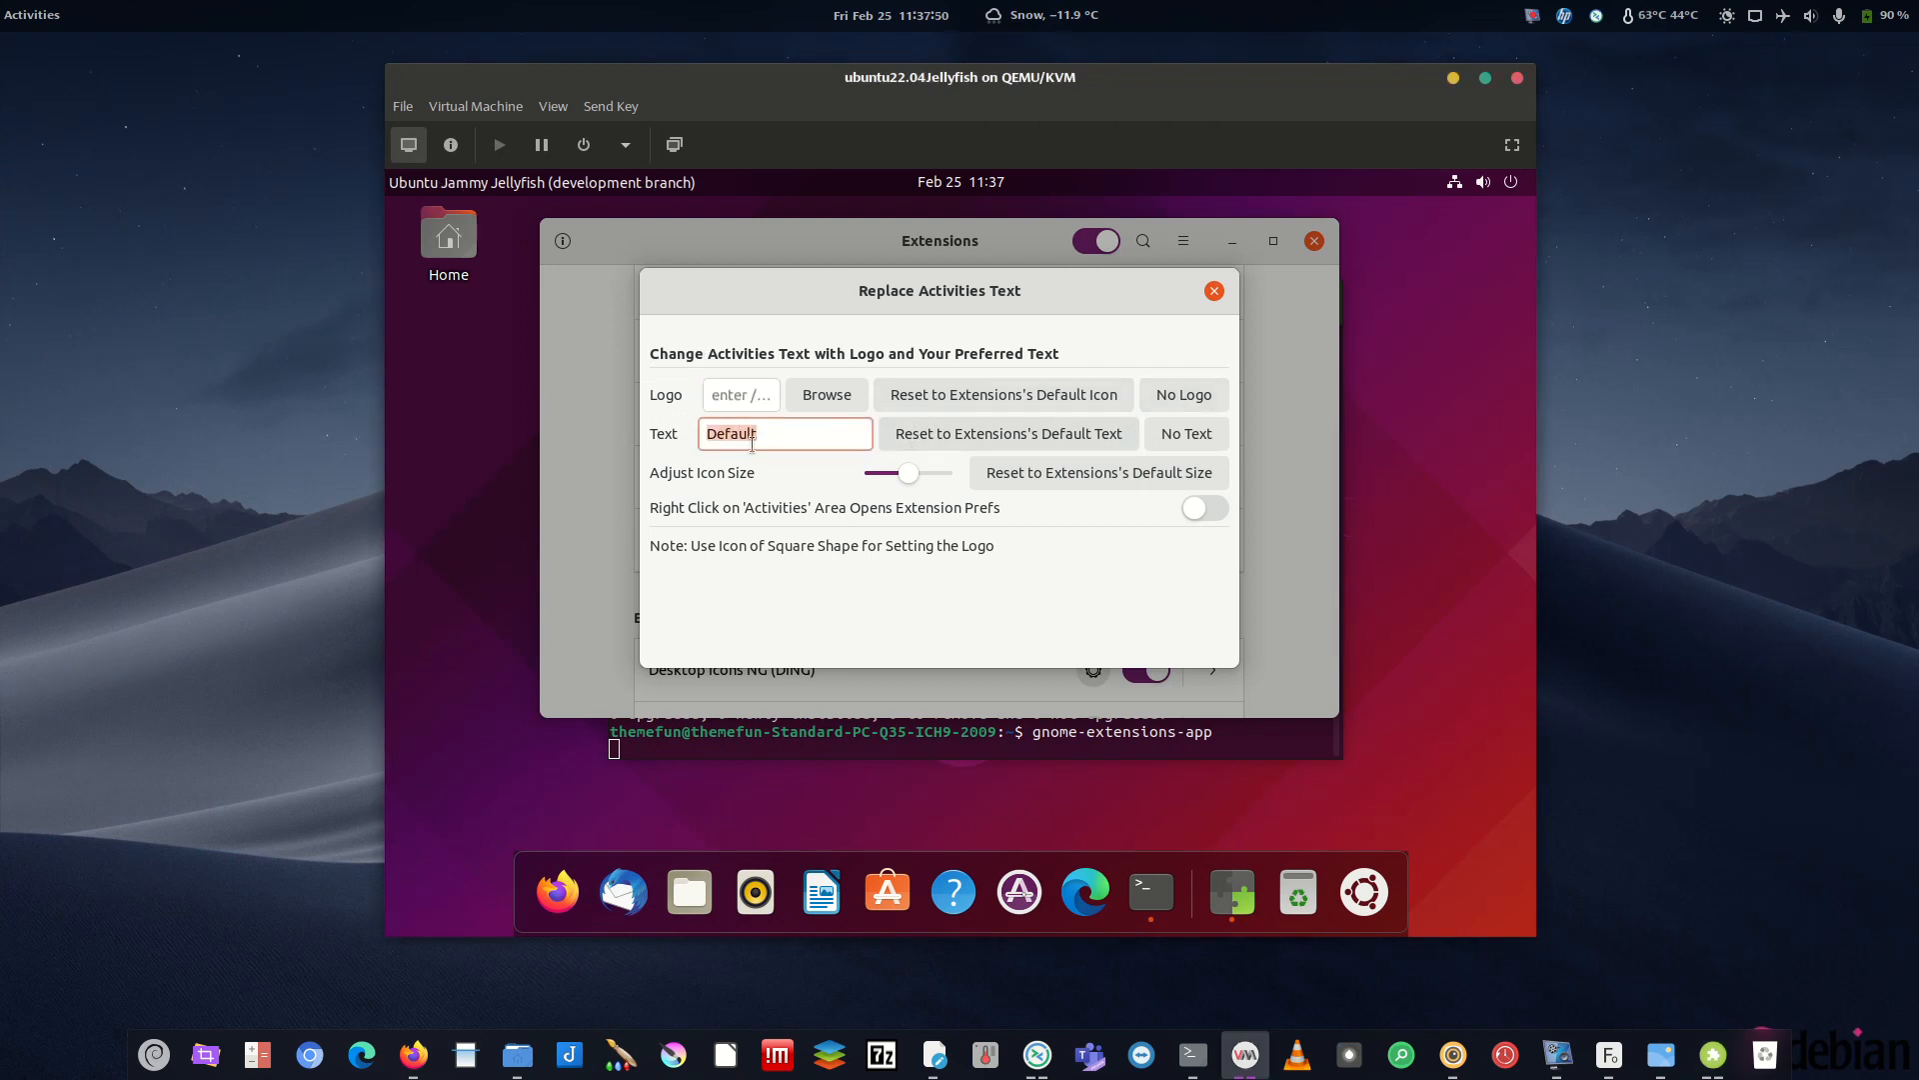
{"action": "type", "text": "Activities"}
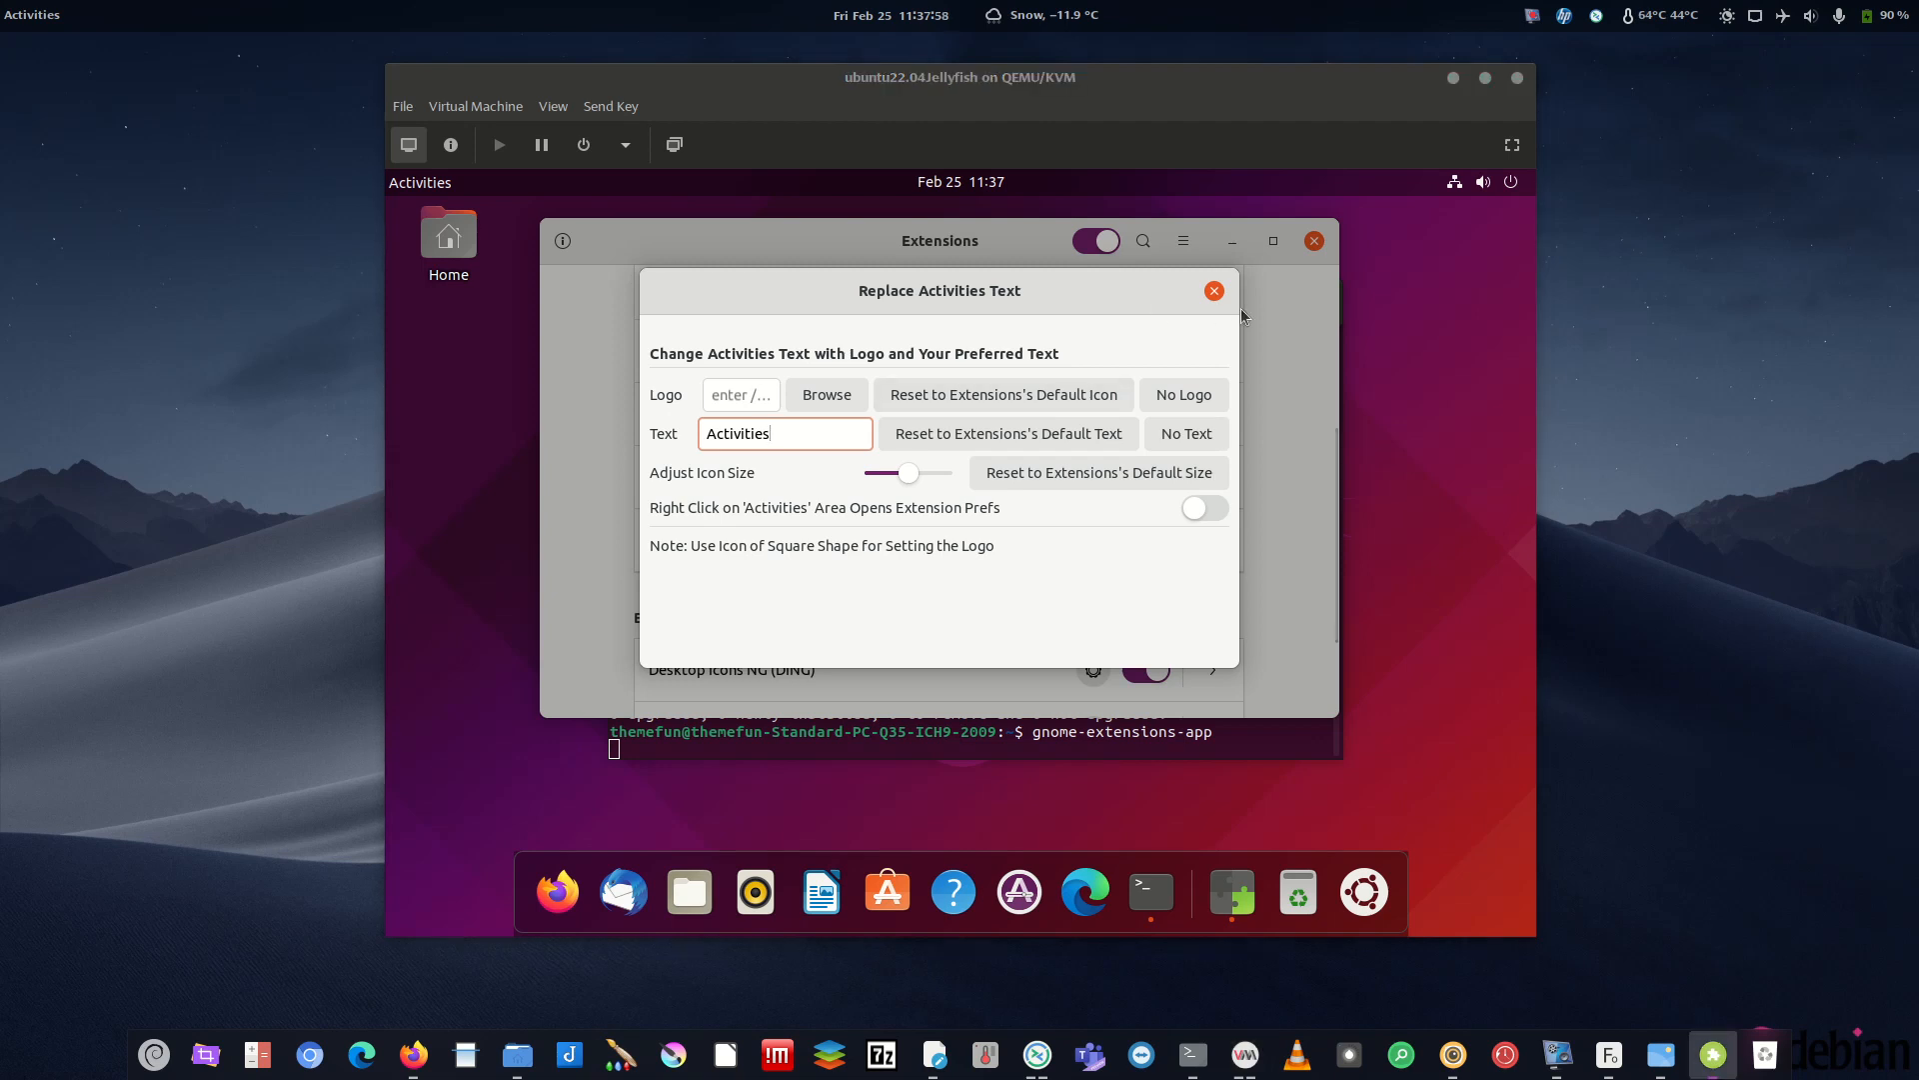
{"action": "left_click", "coordinate": [1215, 290]}
{"action": "left_click", "coordinate": [420, 182]}
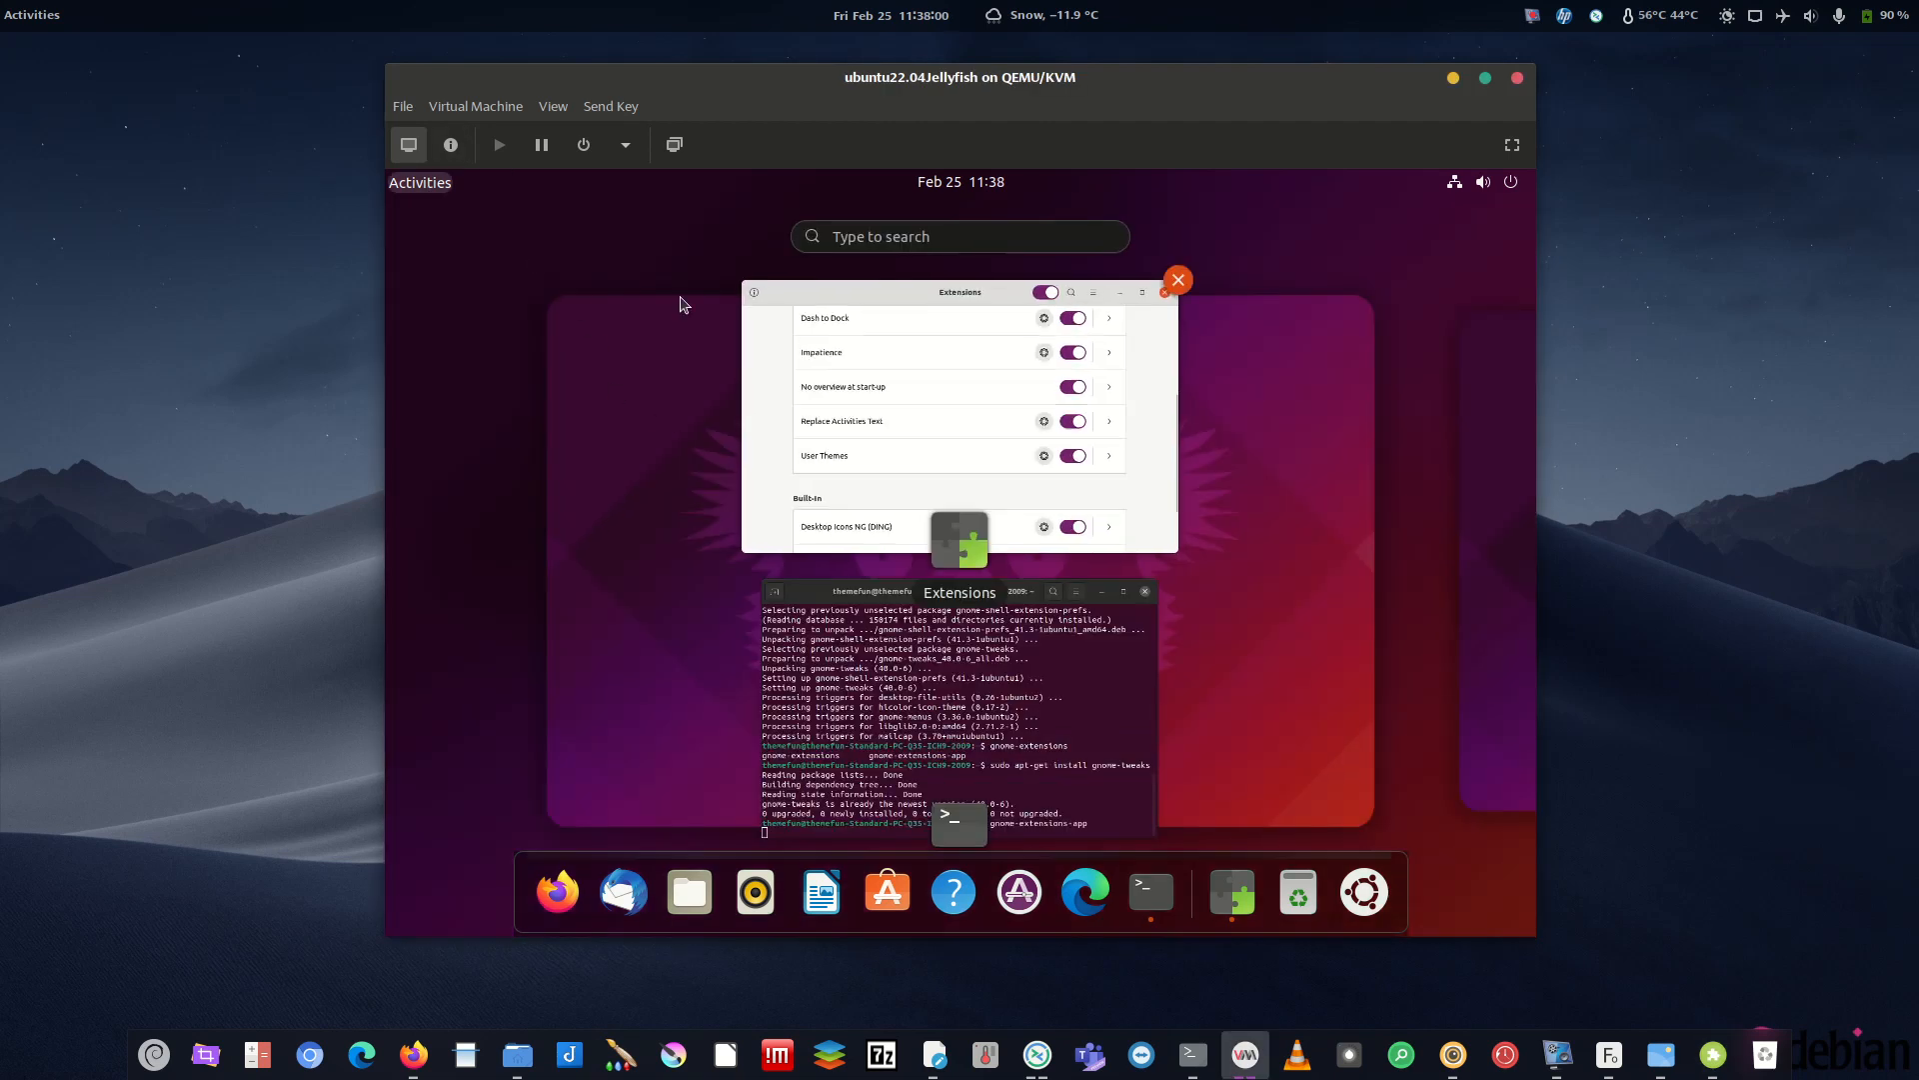
{"action": "left_click", "coordinate": [420, 182]}
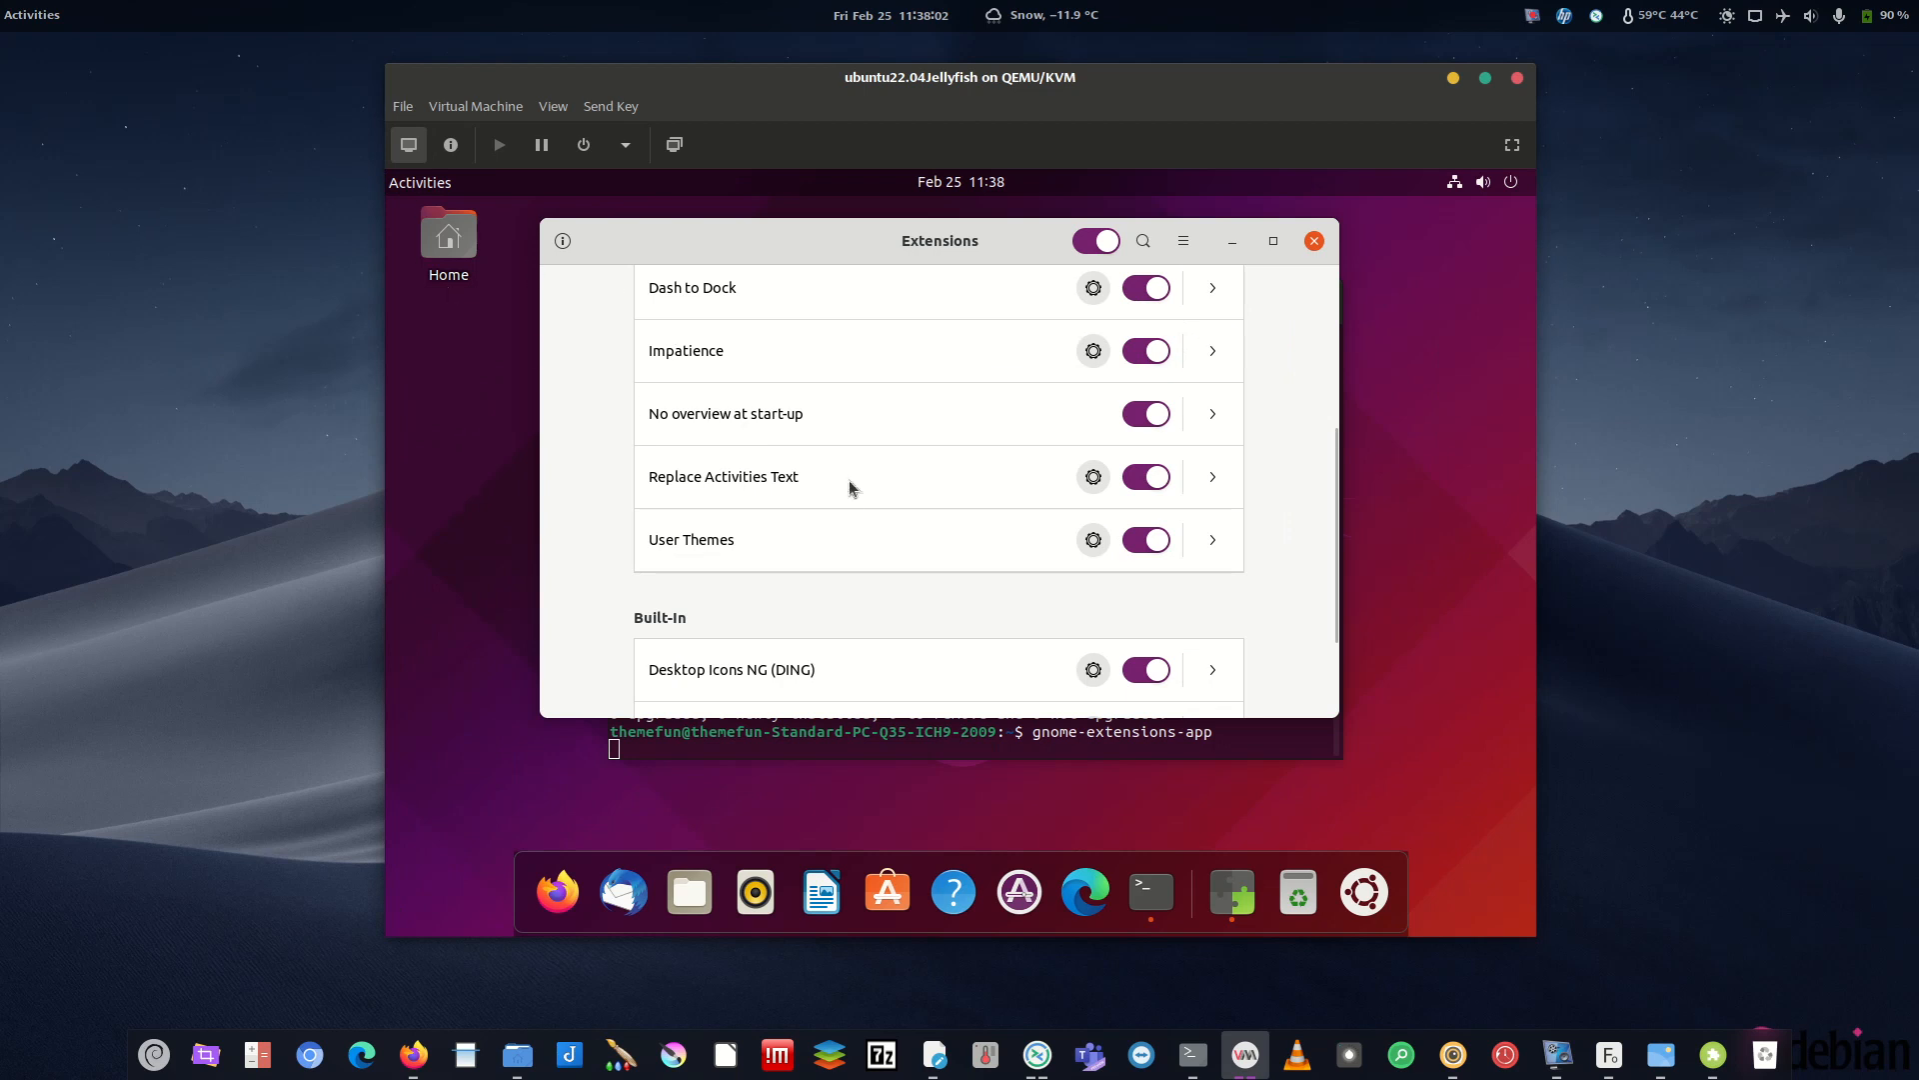
{"action": "left_click", "coordinate": [1094, 351]}
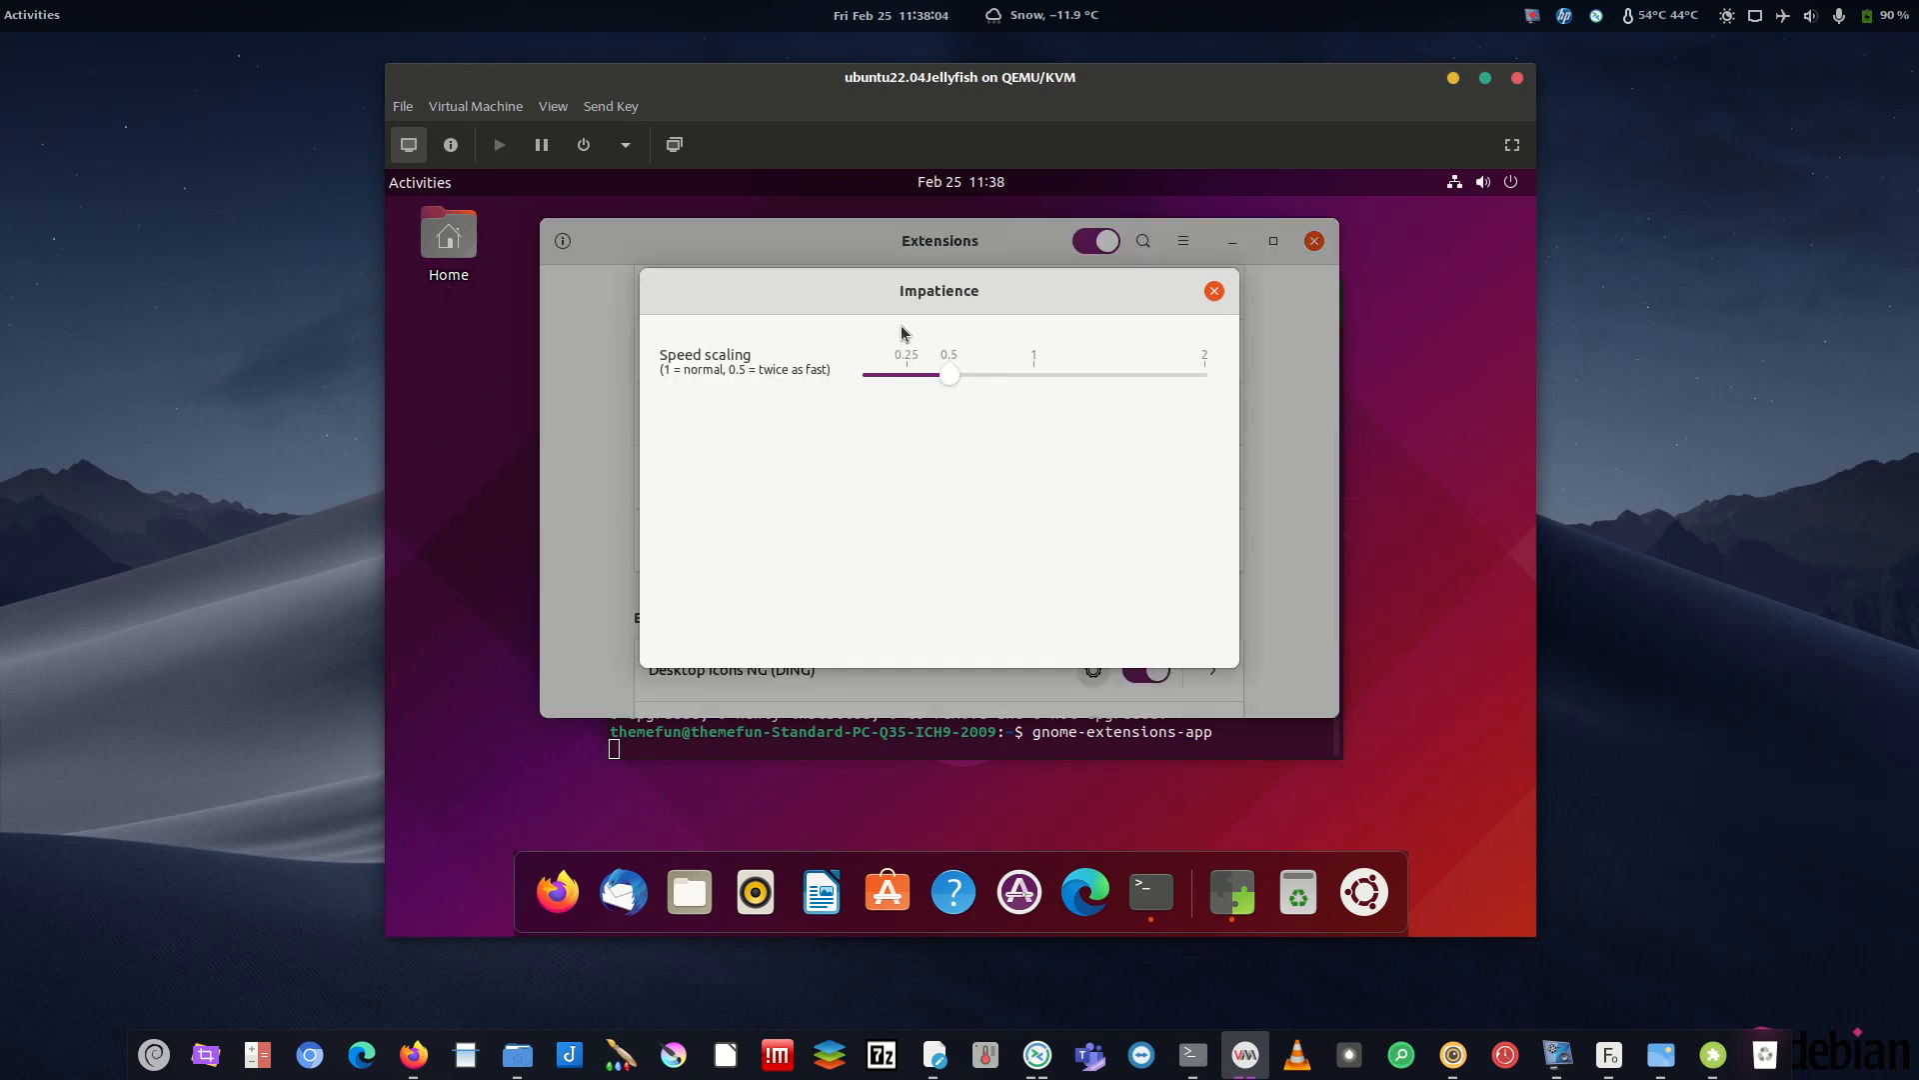
{"action": "left_click", "coordinate": [1215, 291]}
{"action": "left_click", "coordinate": [420, 182]}
{"action": "left_click", "coordinate": [420, 182]}
{"action": "left_click", "coordinate": [420, 182]}
{"action": "left_click", "coordinate": [425, 190]}
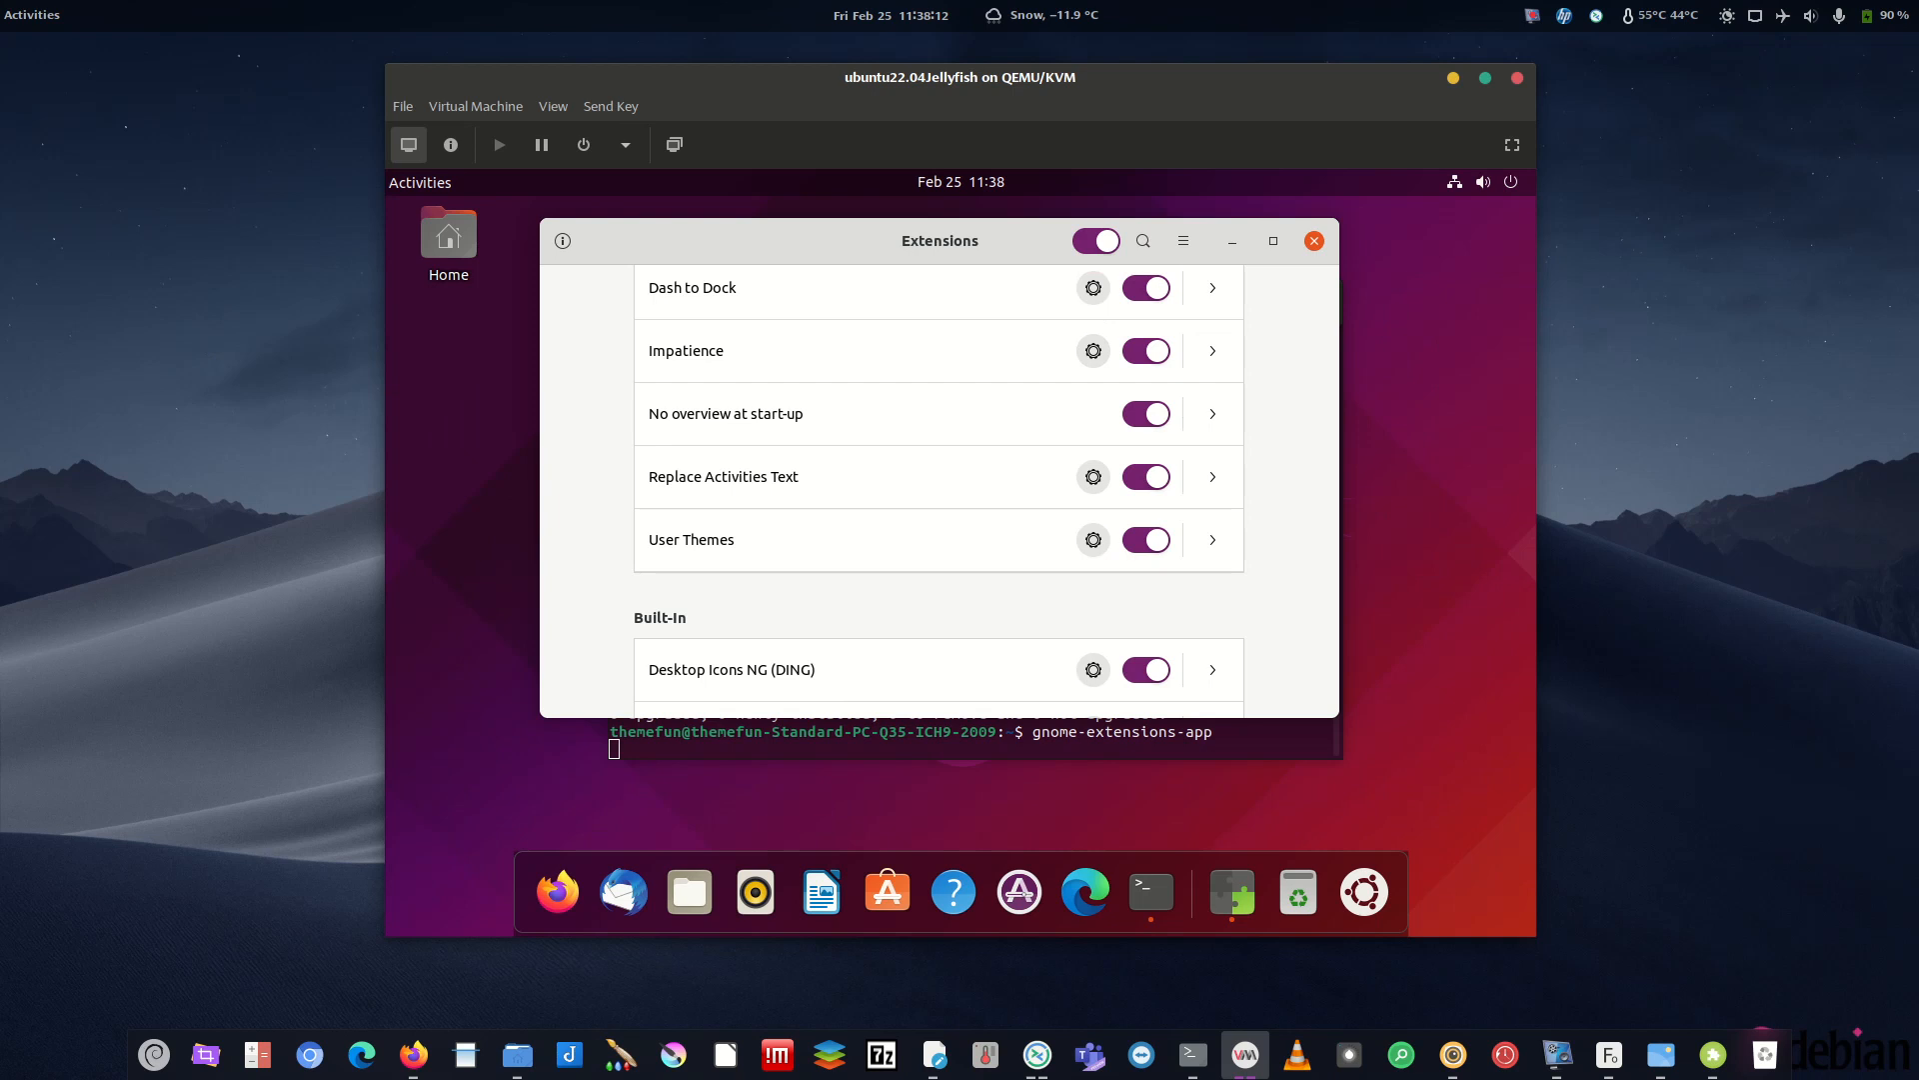
{"action": "left_click", "coordinate": [1094, 541]}
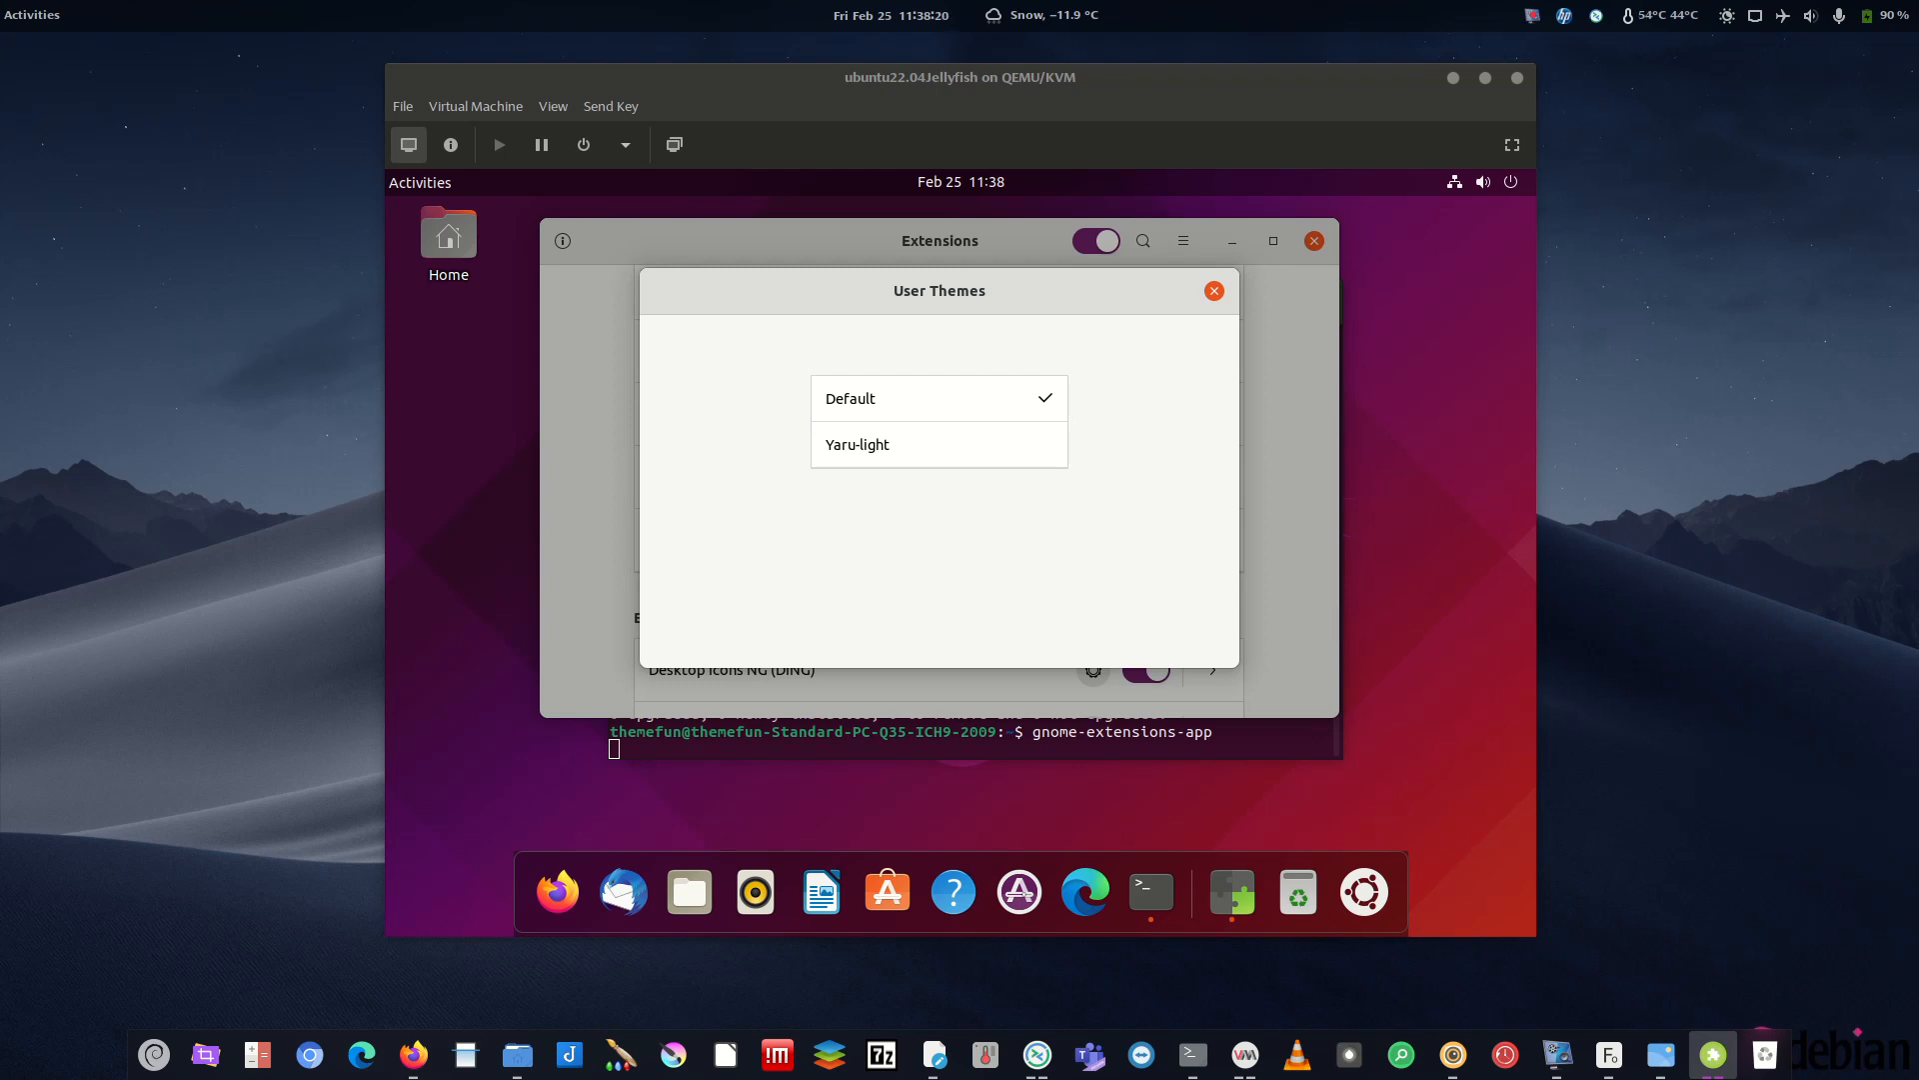
{"action": "left_click", "coordinate": [1215, 291]}
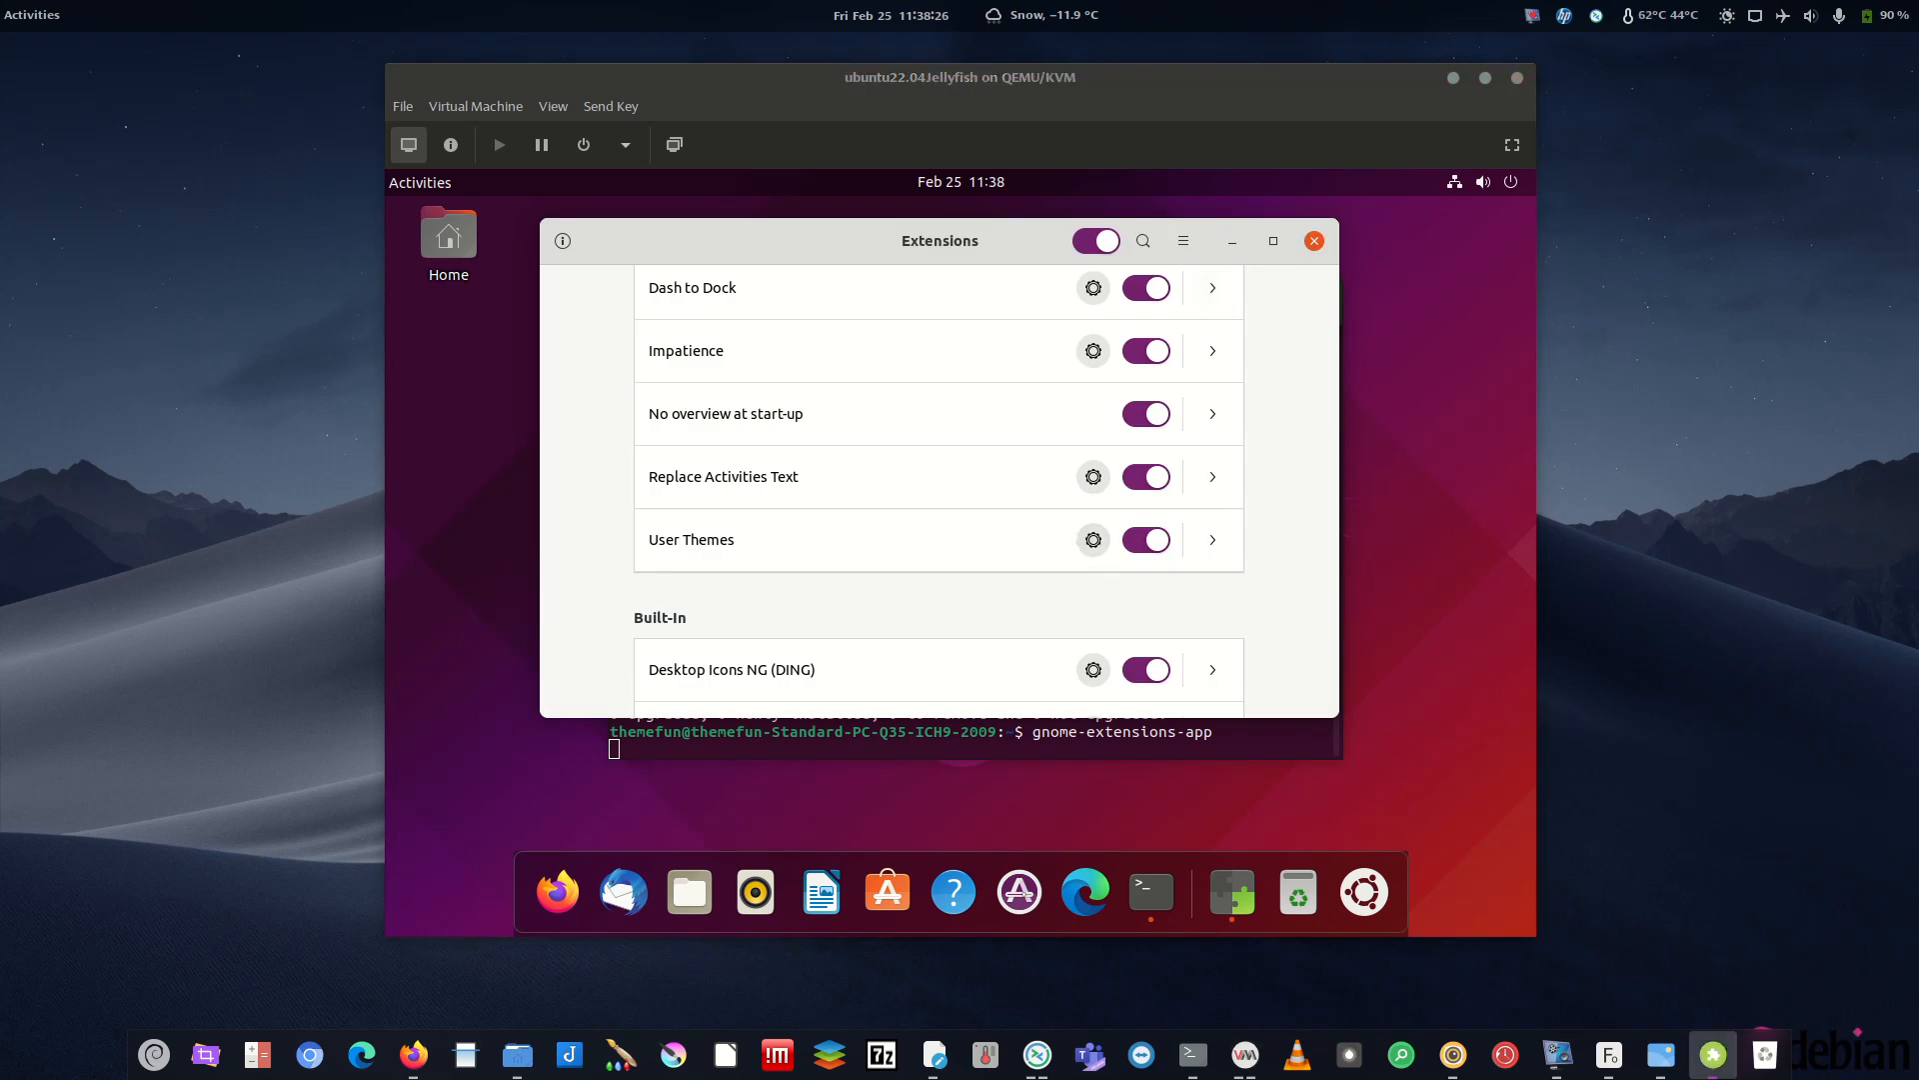
- Switch off the Desktop Icons NG (DING) and Ubuntu Dock extensions
{"action": "left_click", "coordinate": [1146, 670]}
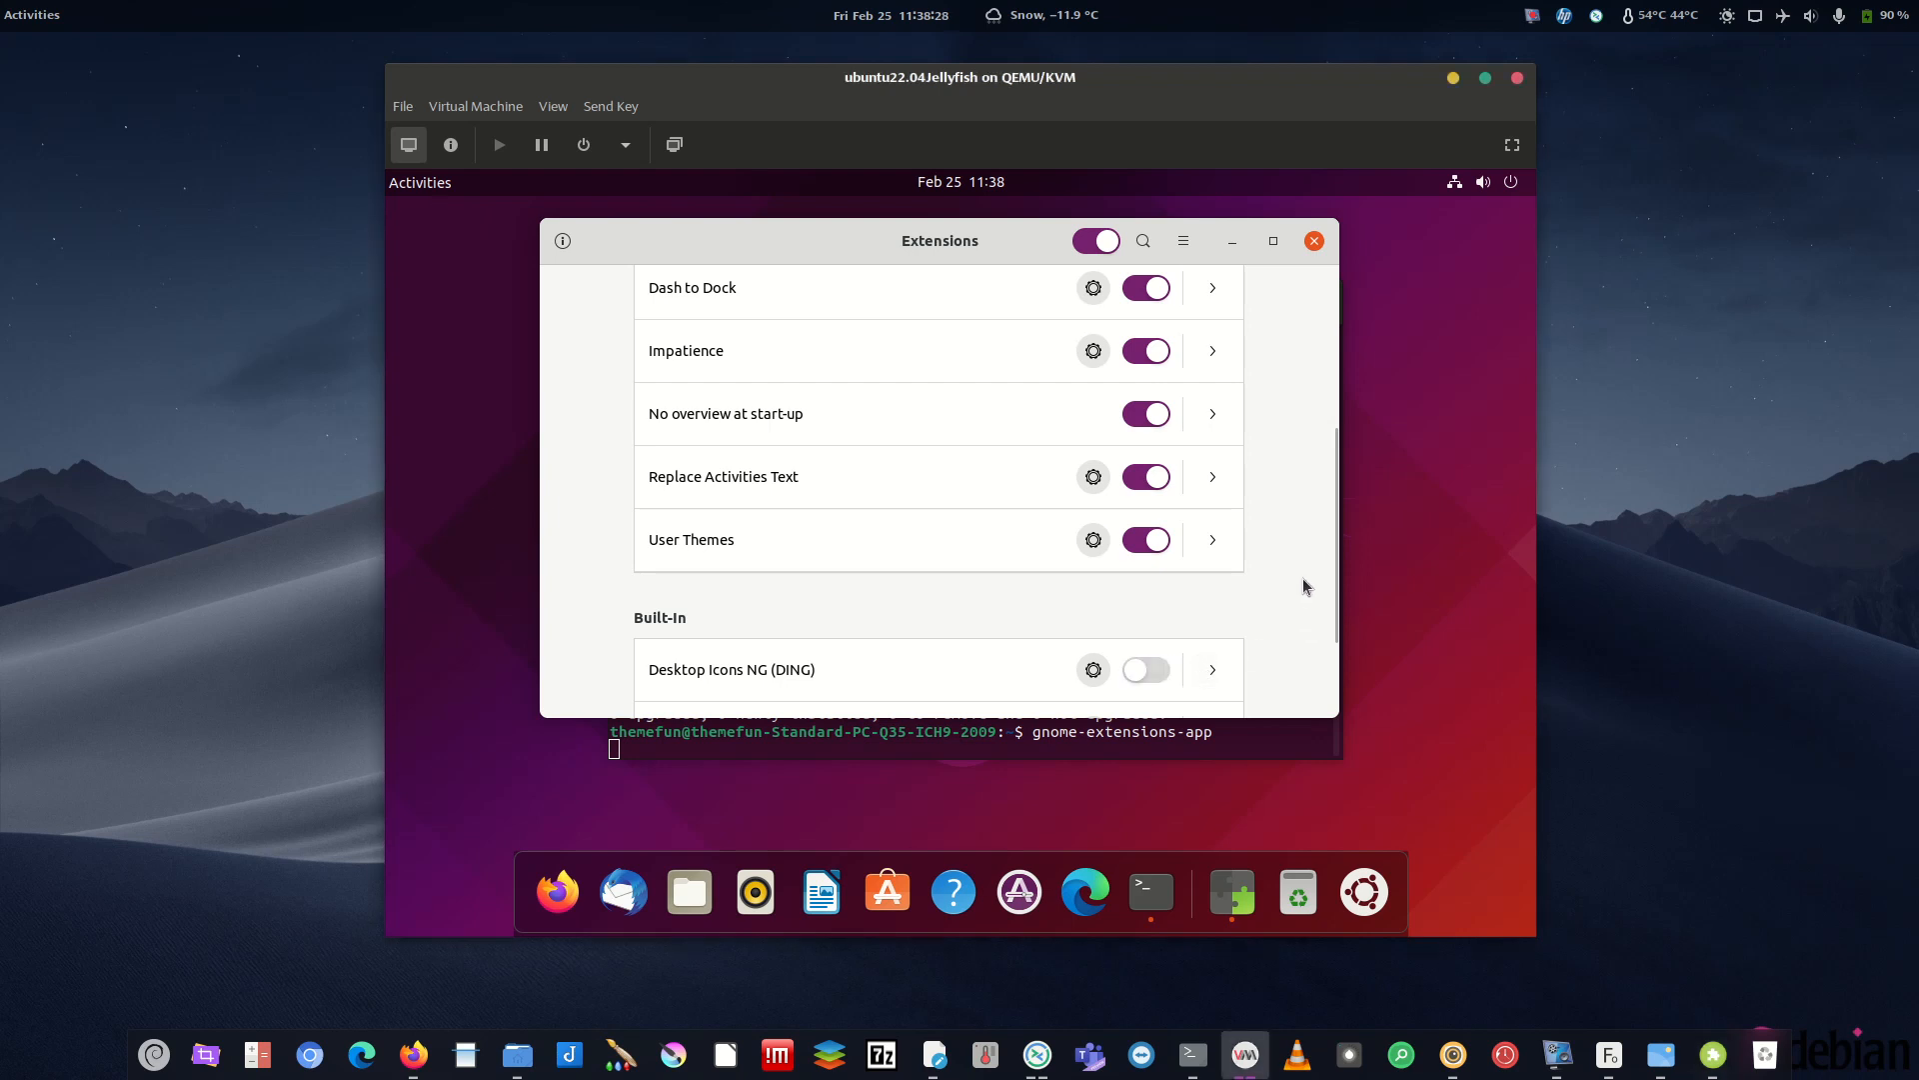
{"action": "scroll", "coordinate": [1300, 585], "scroll_direction": "down", "scroll_amount": 3}
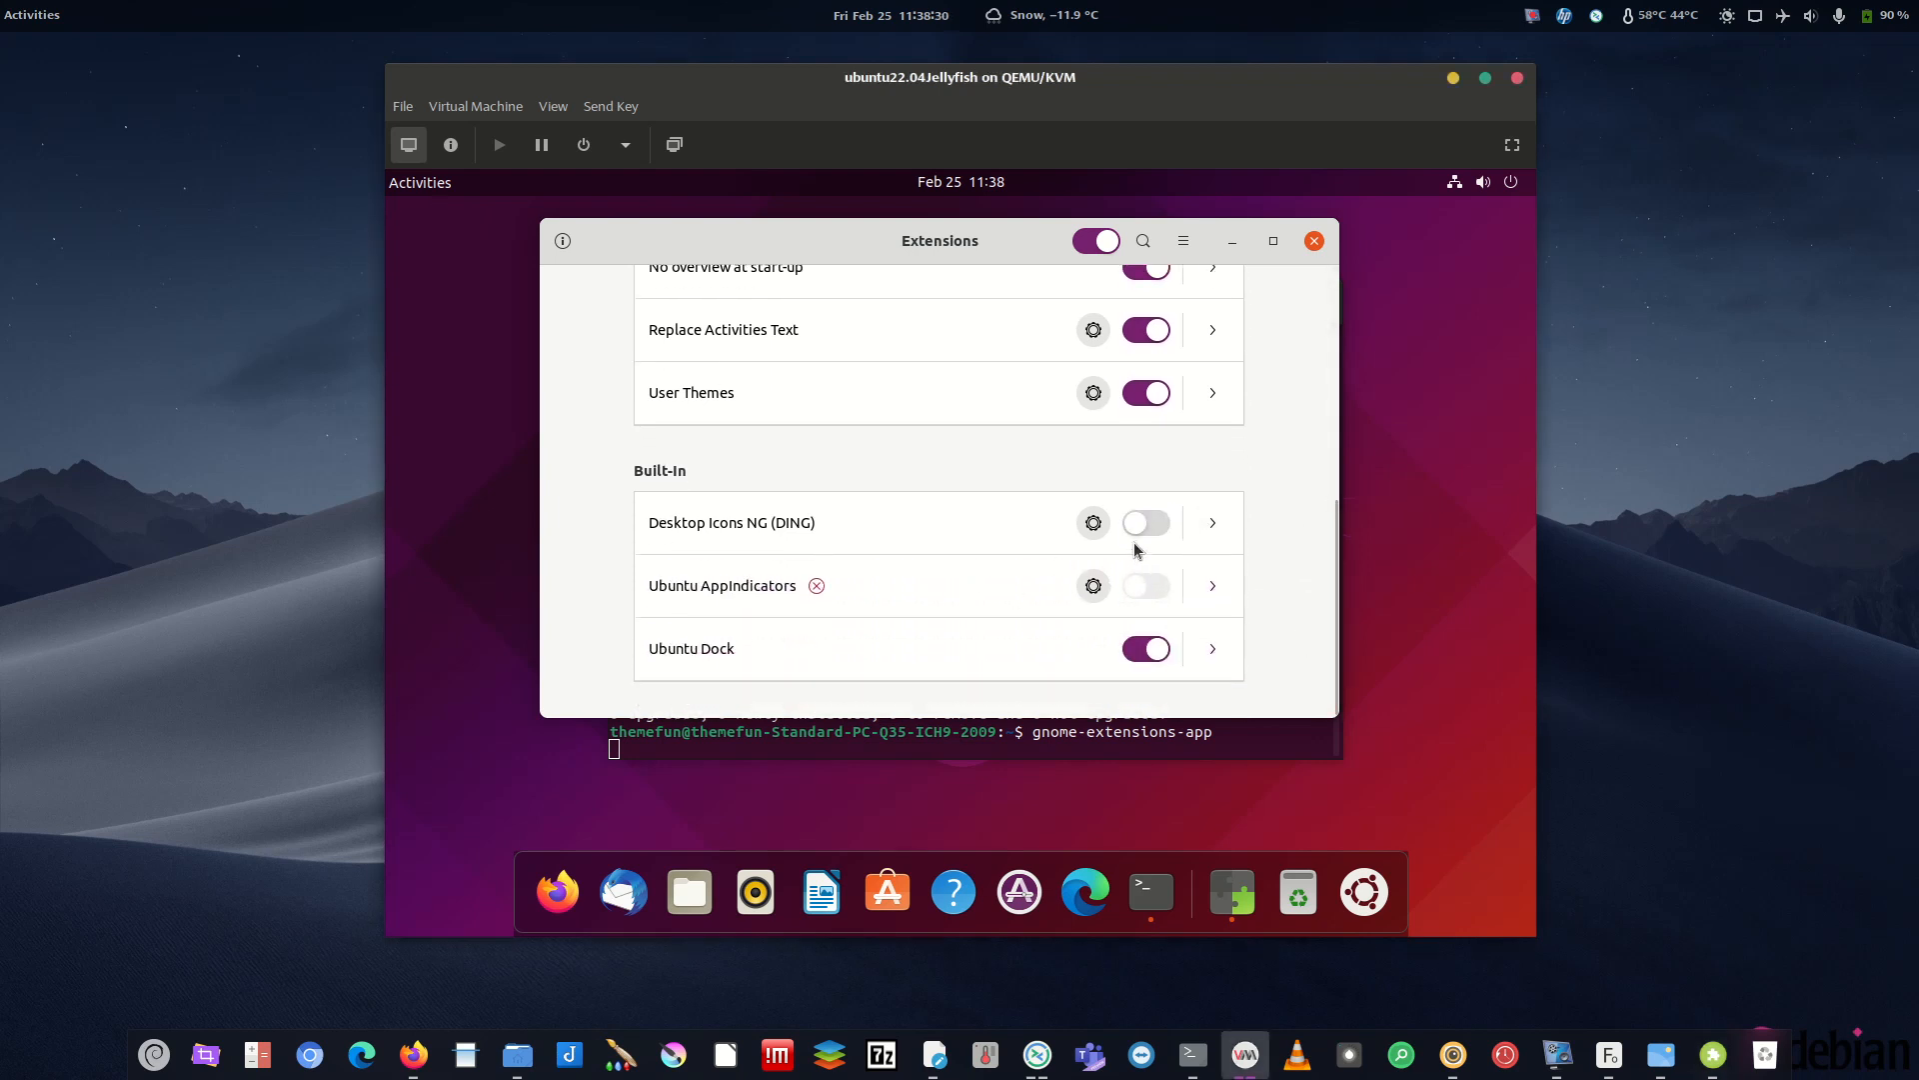
{"action": "left_click", "coordinate": [1153, 526]}
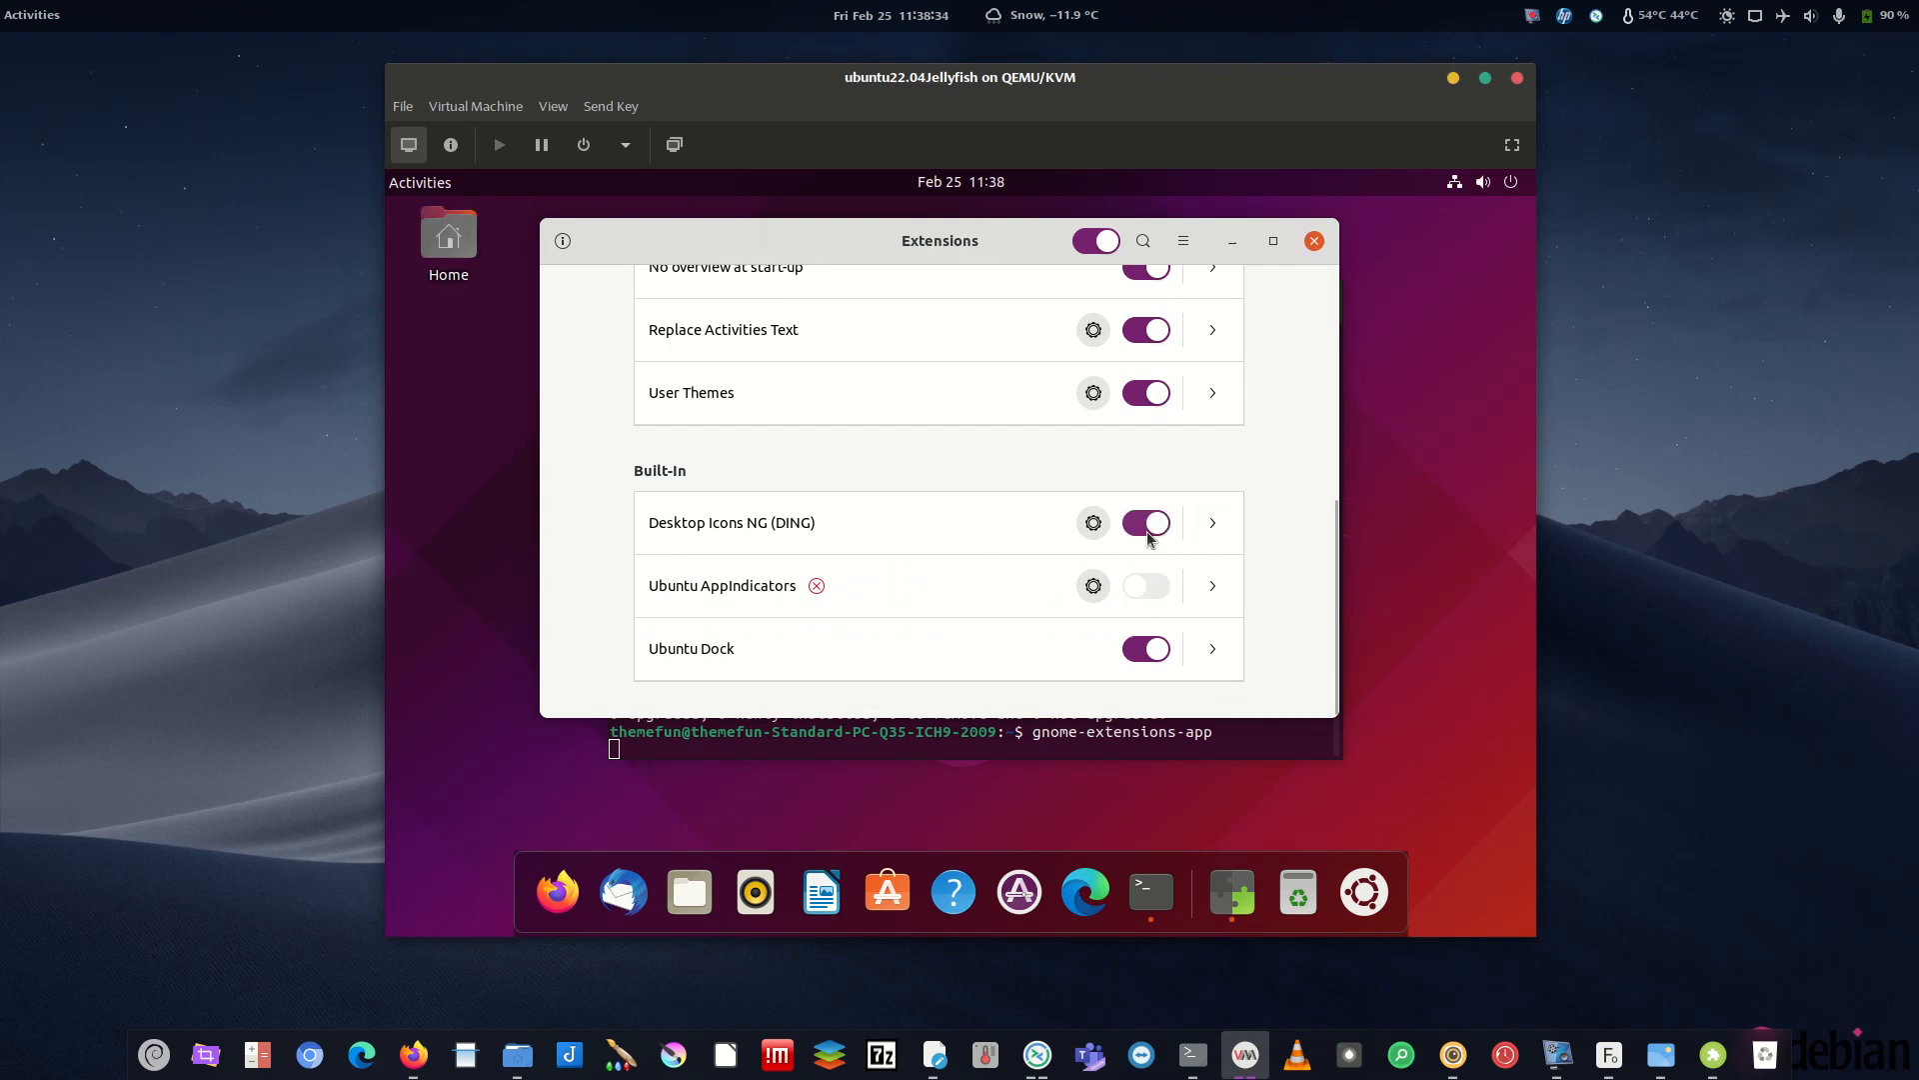
{"action": "left_click", "coordinate": [1150, 523]}
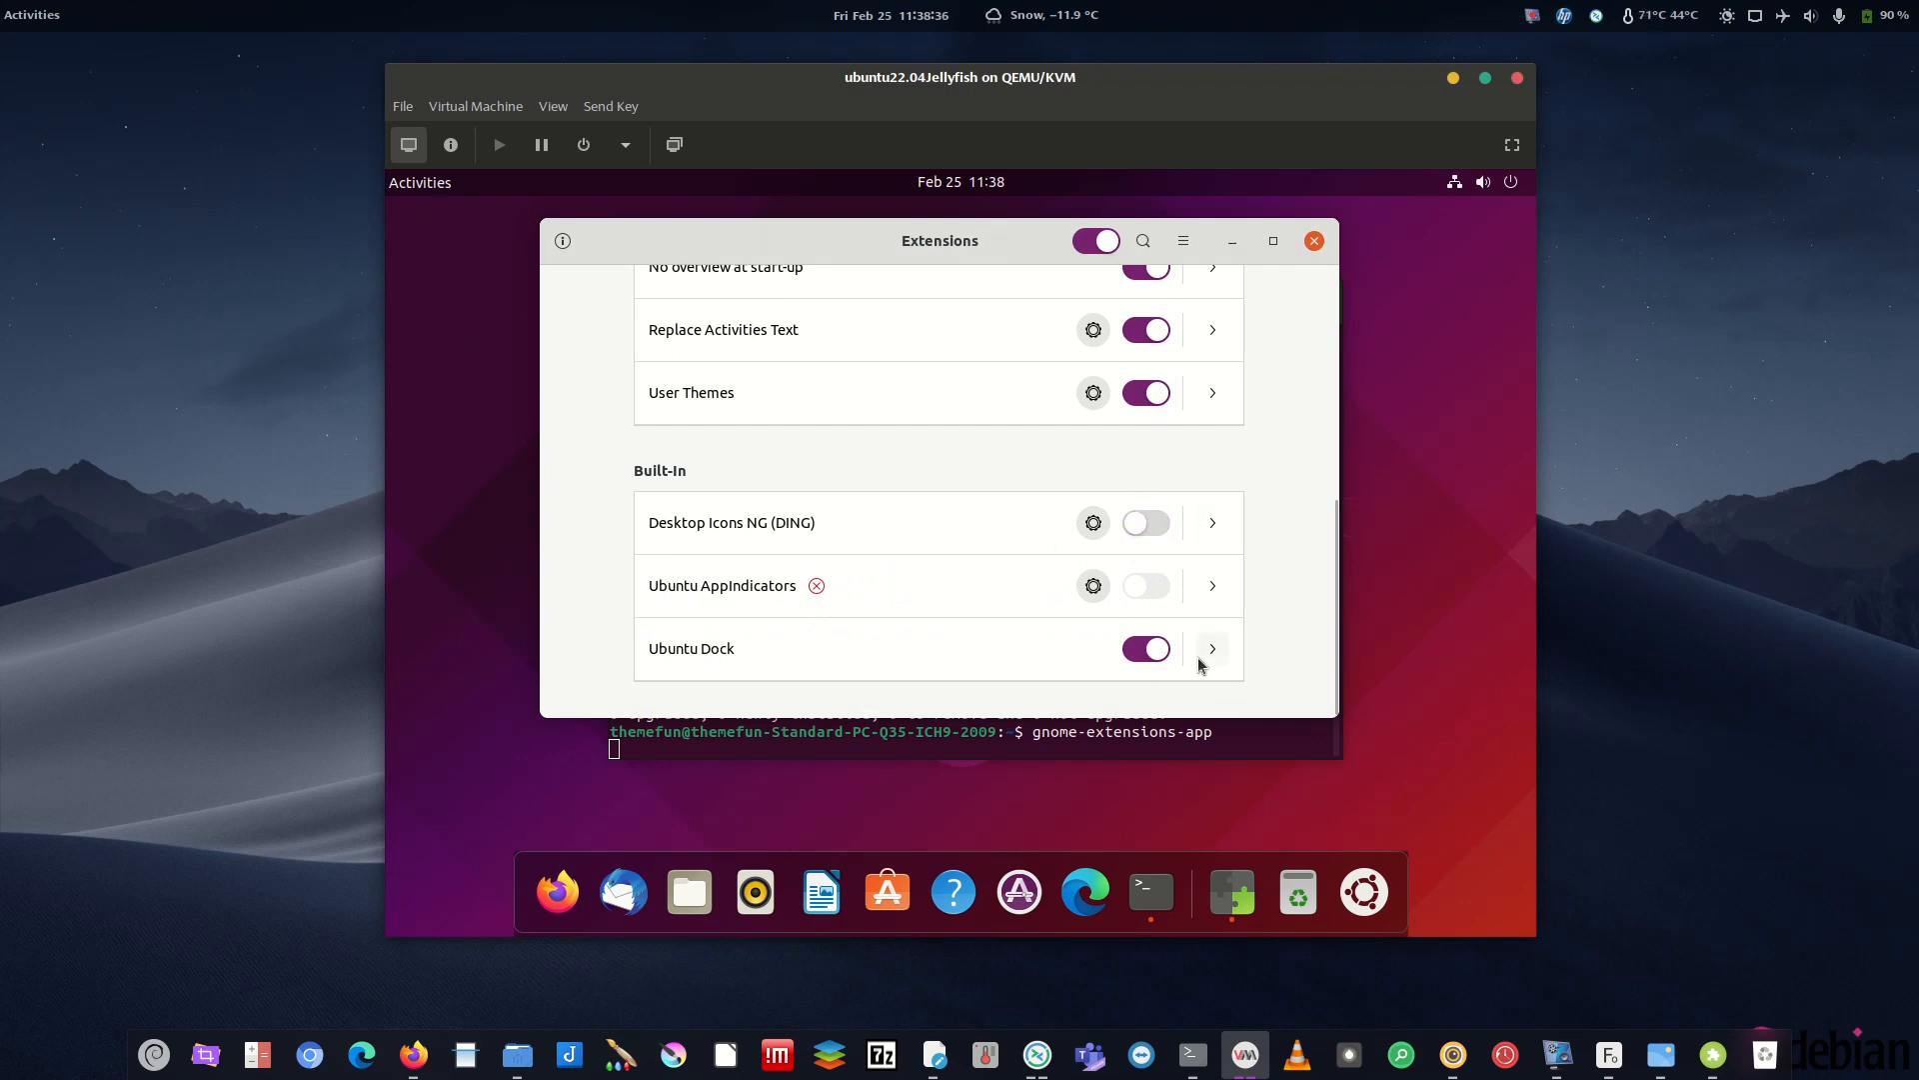
{"action": "left_click", "coordinate": [1149, 649]}
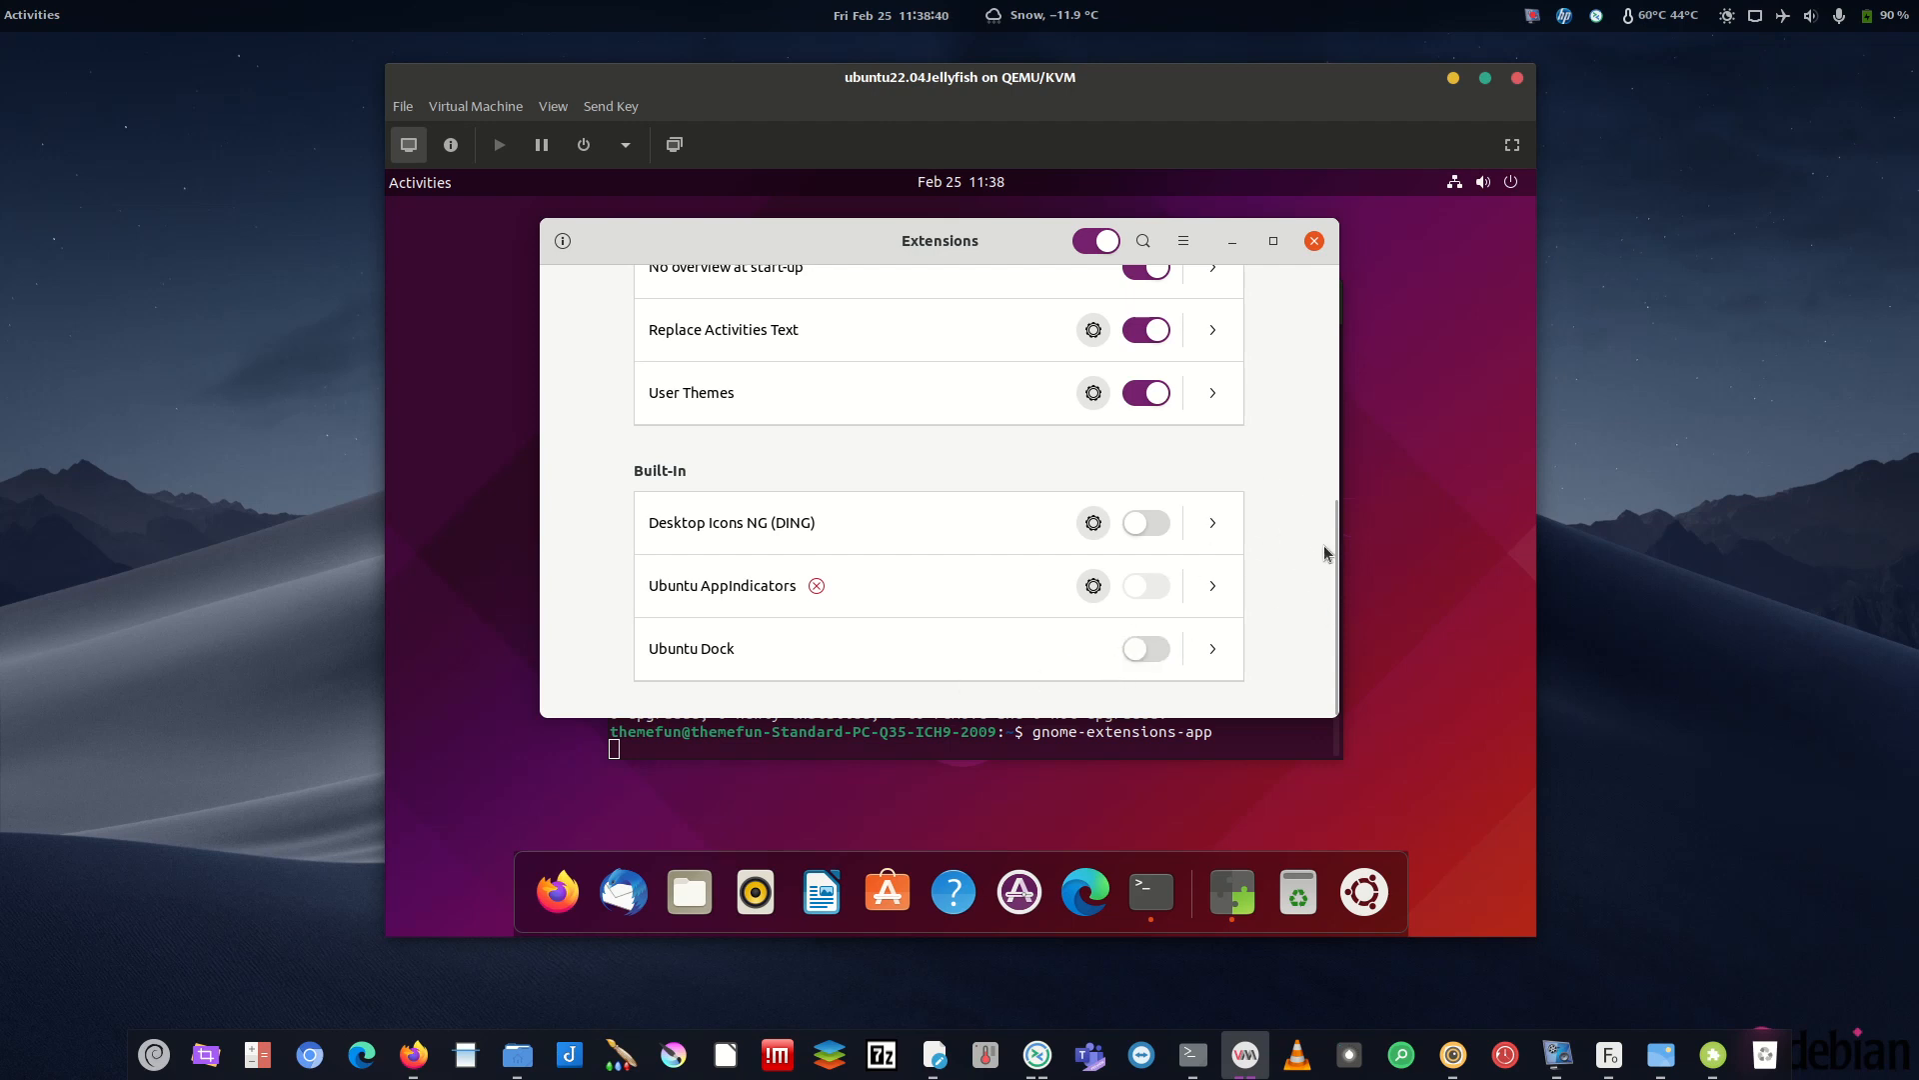
{"action": "scroll", "coordinate": [1332, 557], "scroll_direction": "up", "scroll_amount": 5}
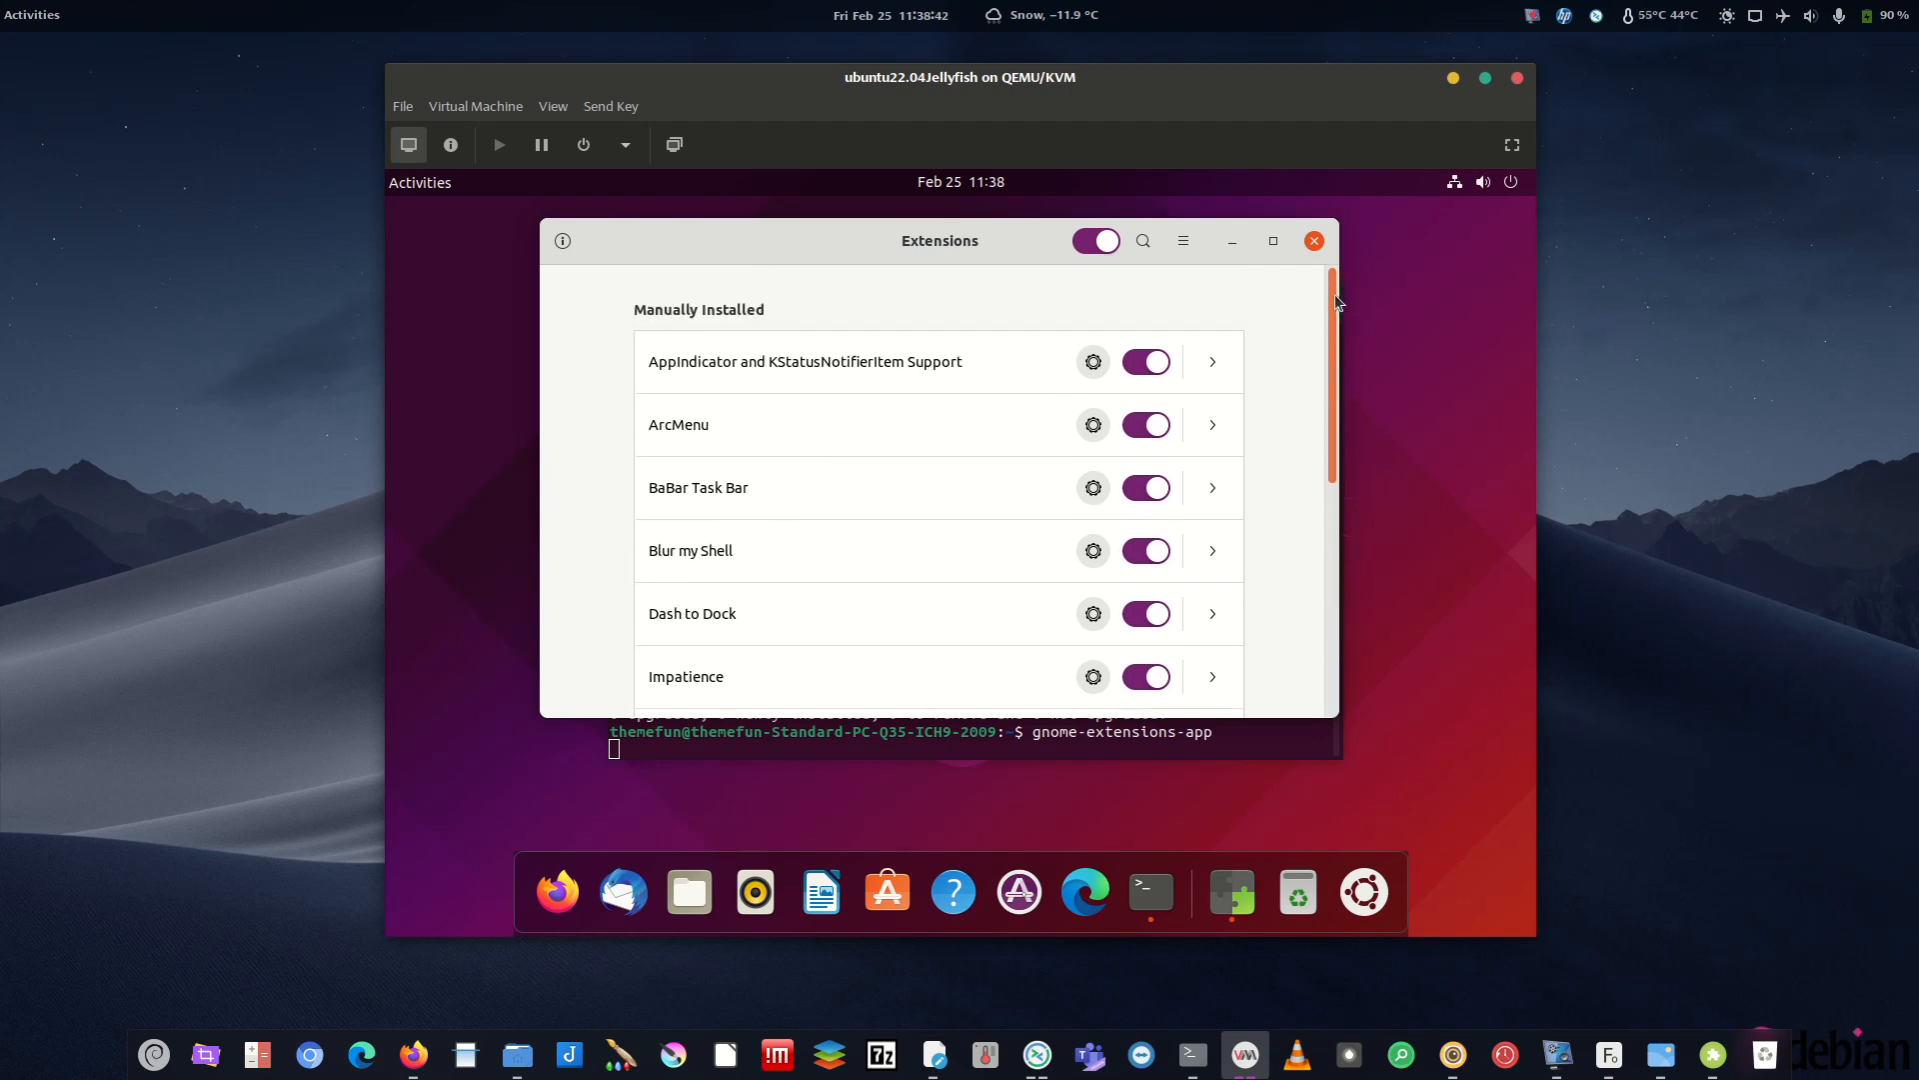
{"action": "scroll", "coordinate": [1331, 557], "scroll_direction": "down", "scroll_amount": 5}
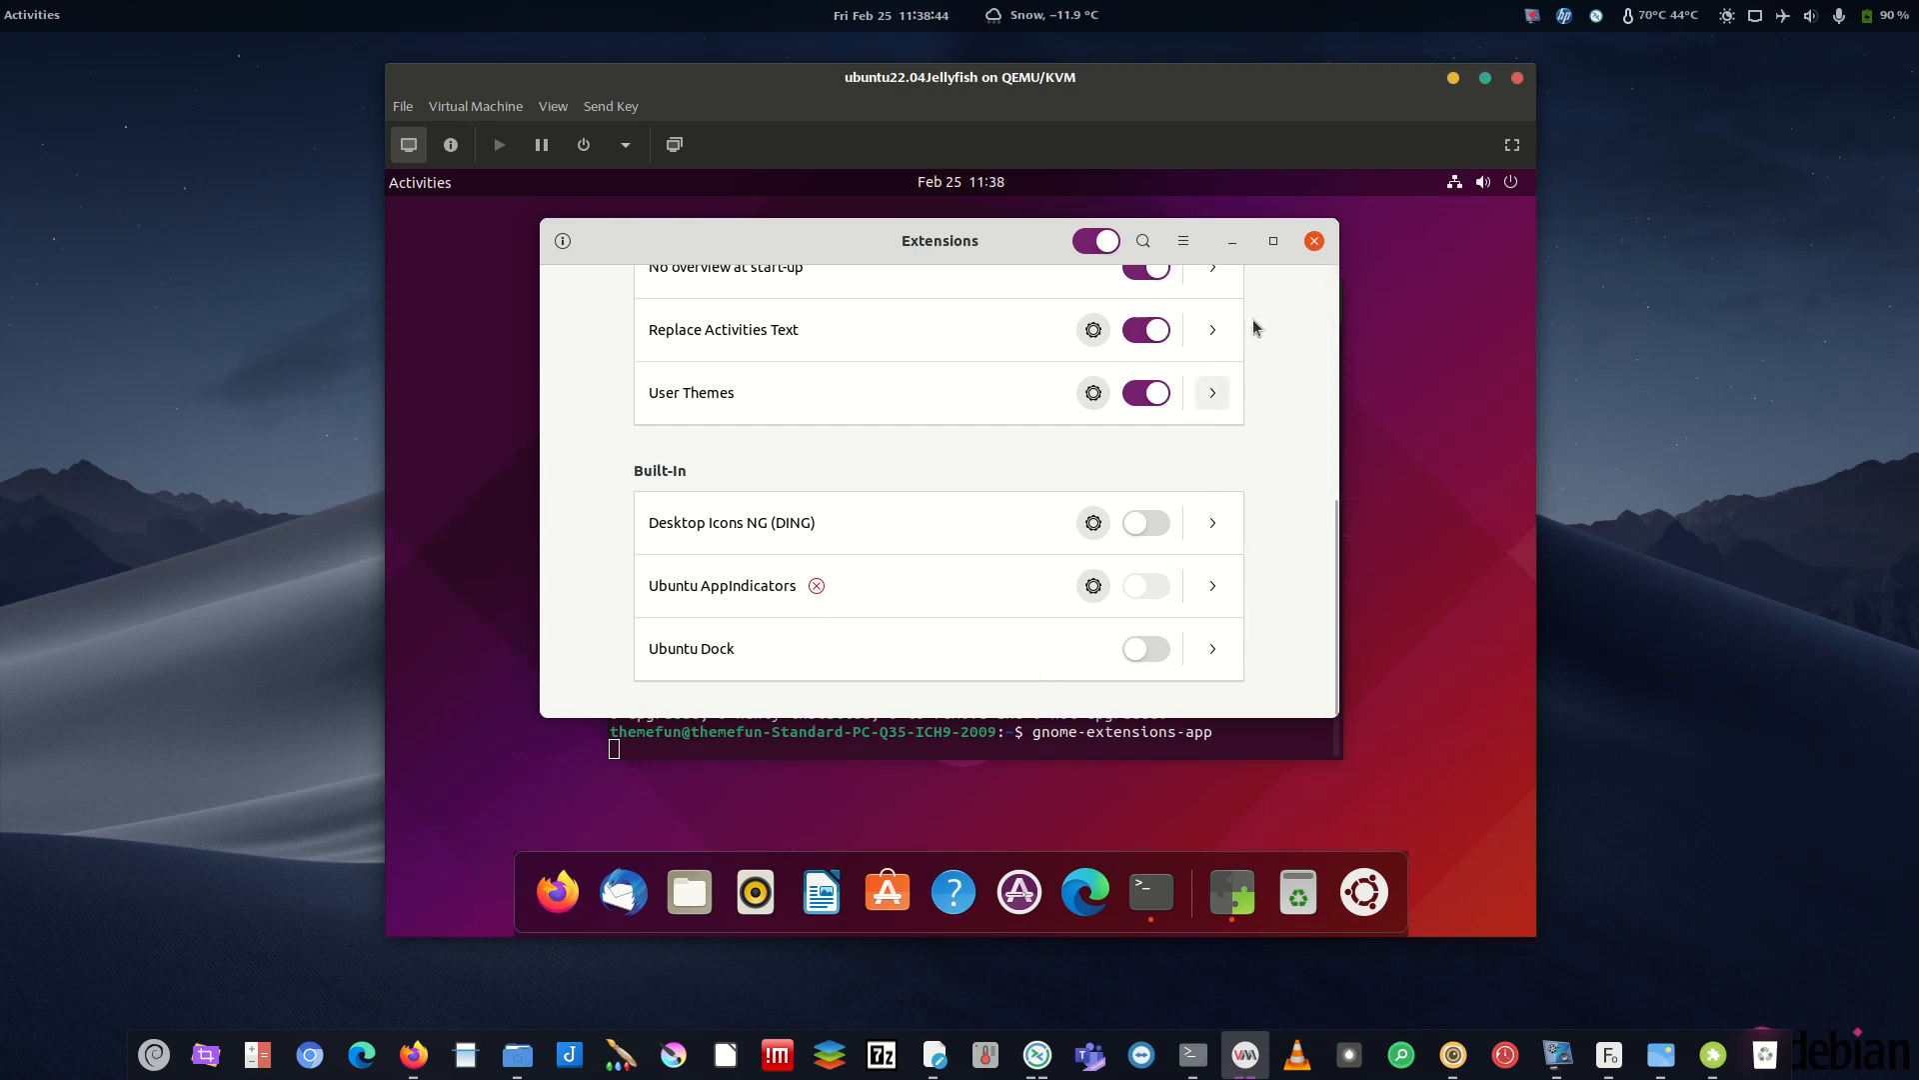
- Relaunch gnome-extensions-app from the terminal to confirm the changes, then close it
{"action": "left_click", "coordinate": [1233, 242]}
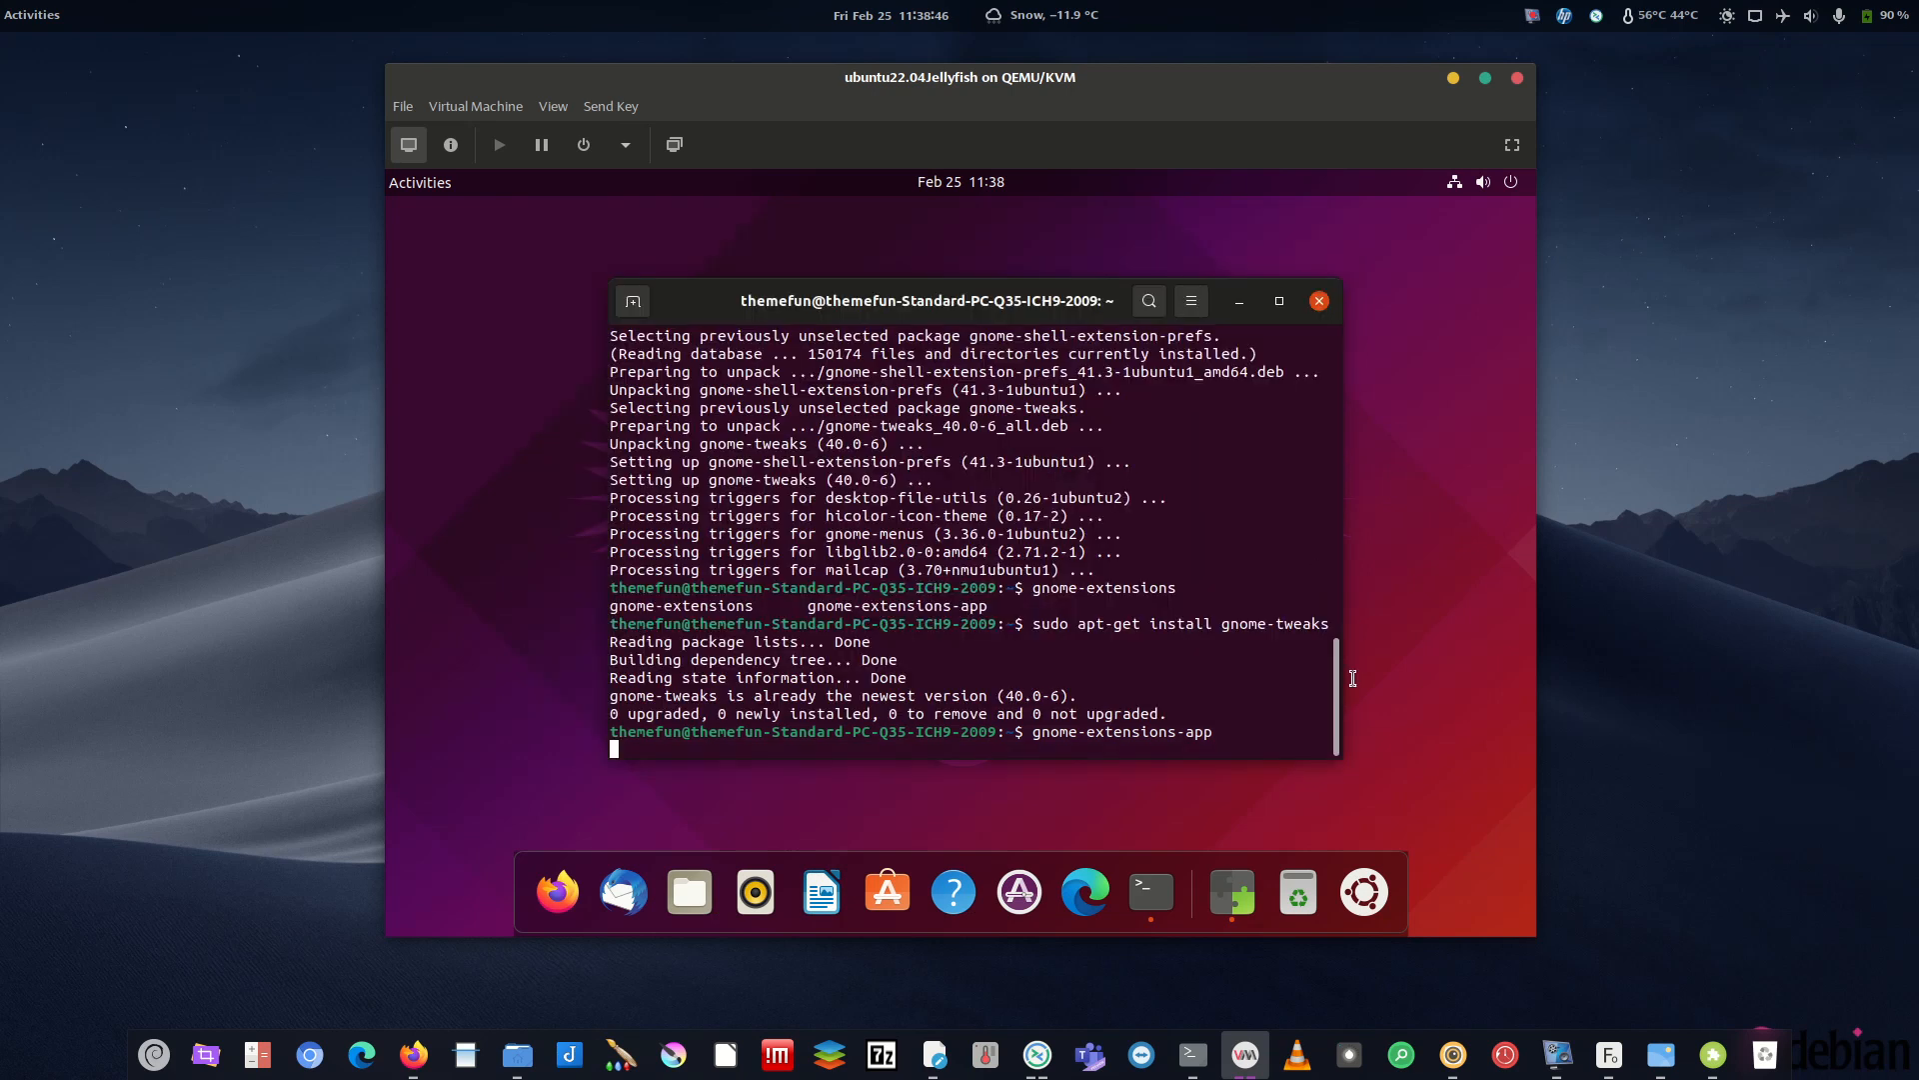
{"action": "left_click", "coordinate": [1364, 893]}
{"action": "left_click", "coordinate": [1364, 893]}
{"action": "key", "text": "Return"}
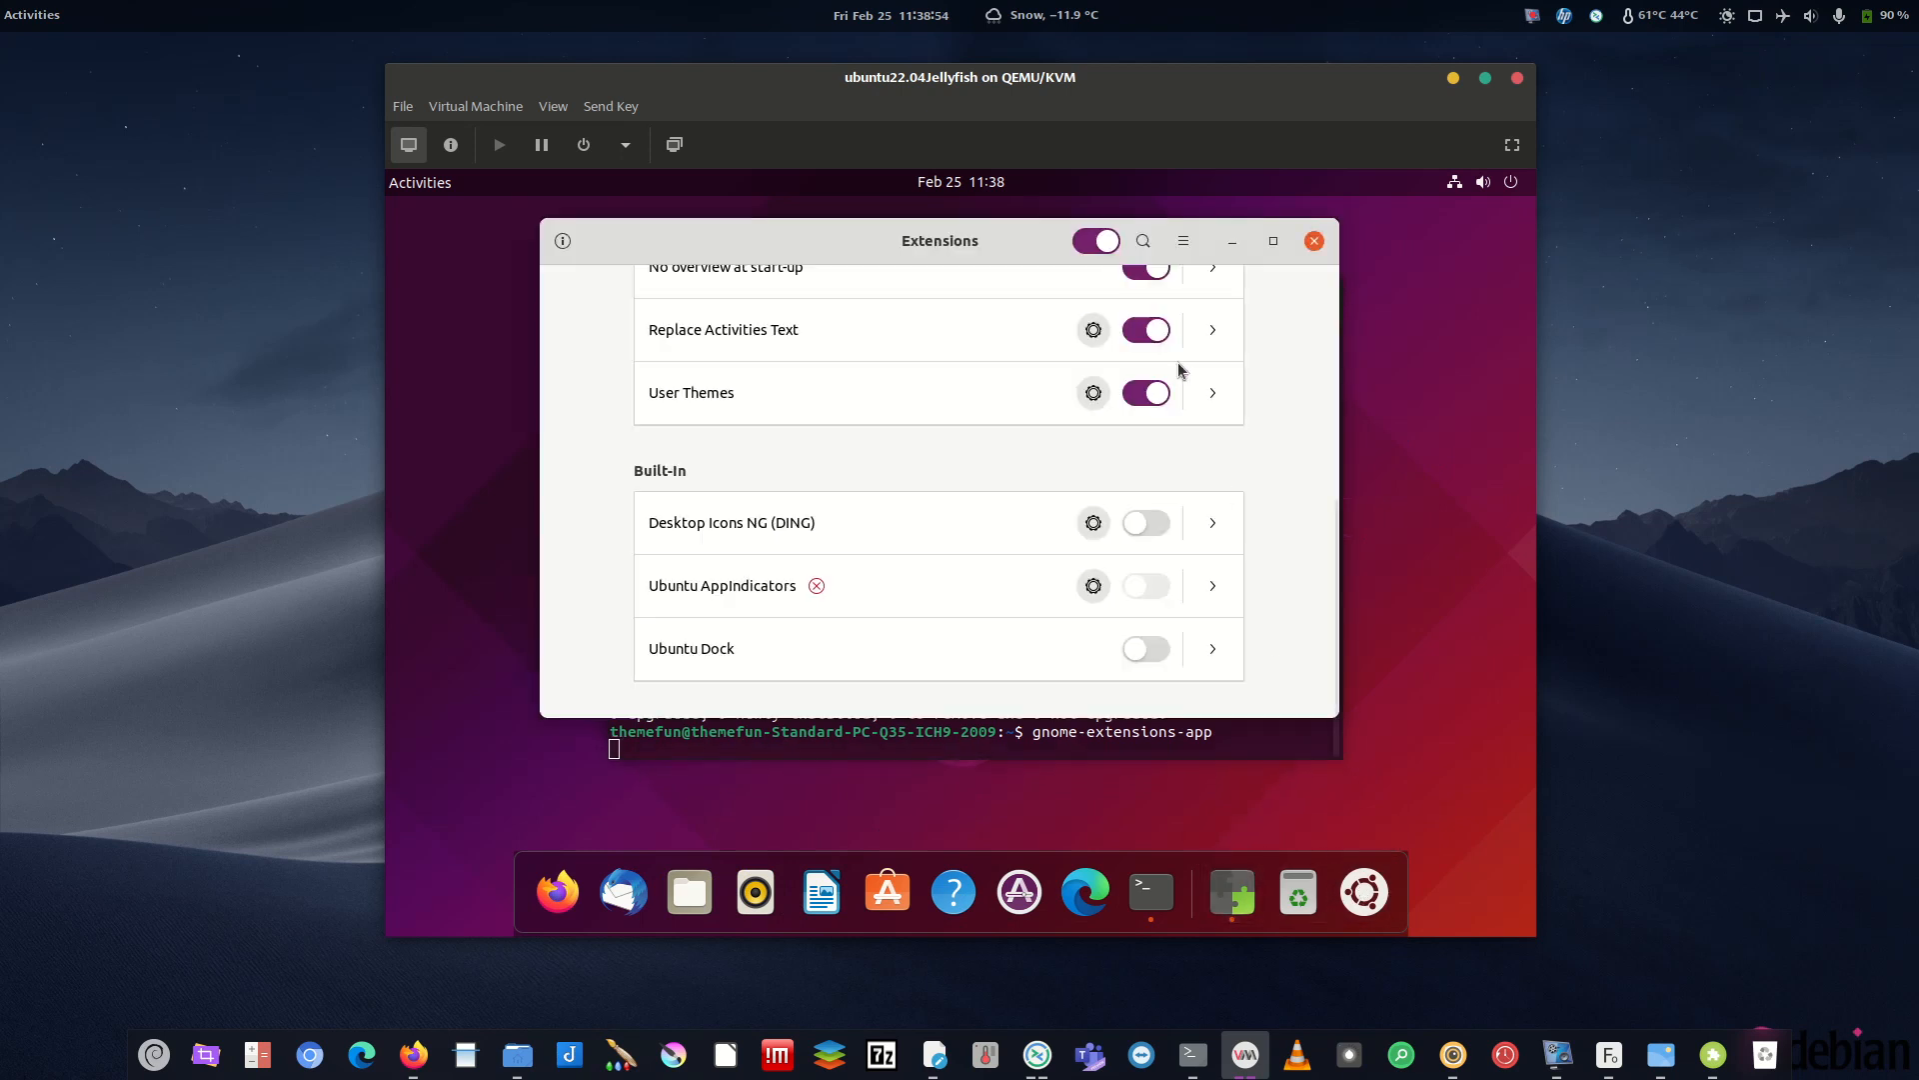
{"action": "left_click", "coordinate": [1314, 241]}
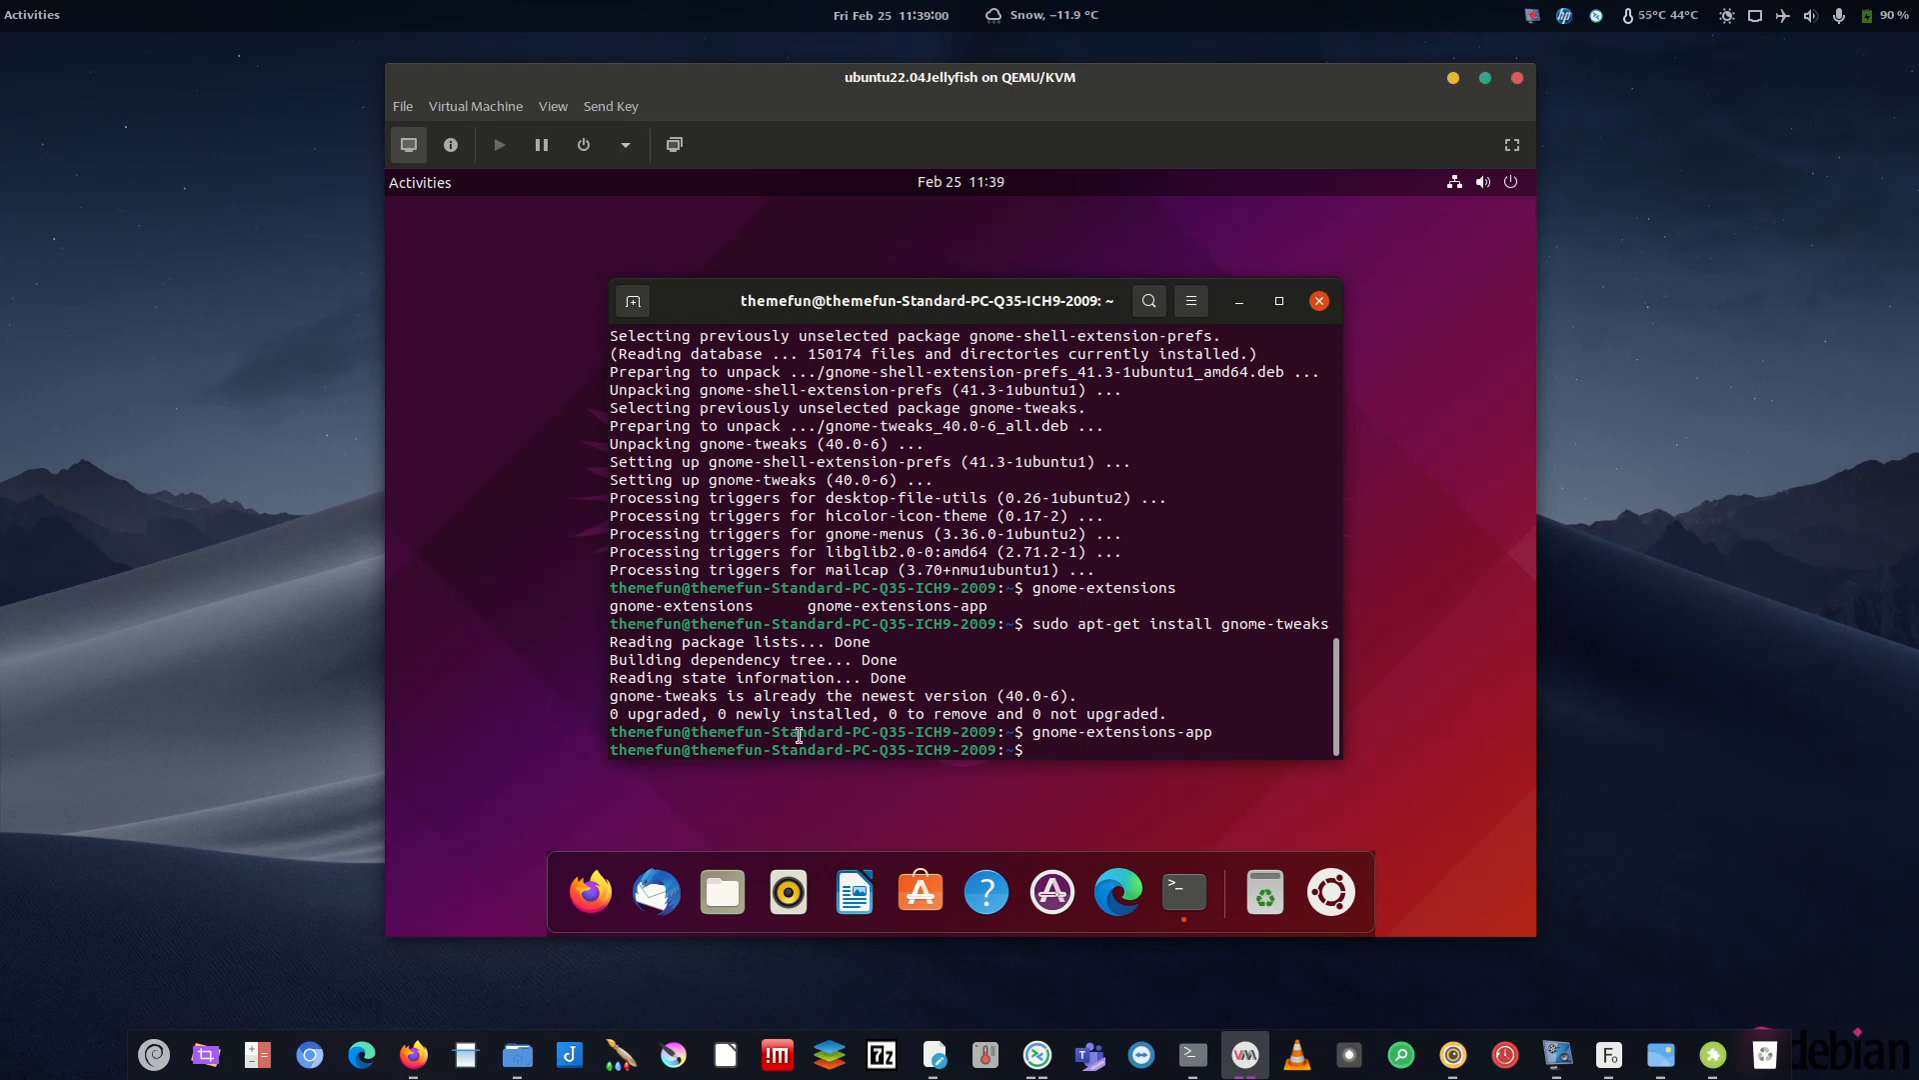
- Launch Microsoft Edge in the guest and load the pasted 1drv.ms link for HowToTheme.tar.xz
{"action": "left_click", "coordinate": [1091, 892]}
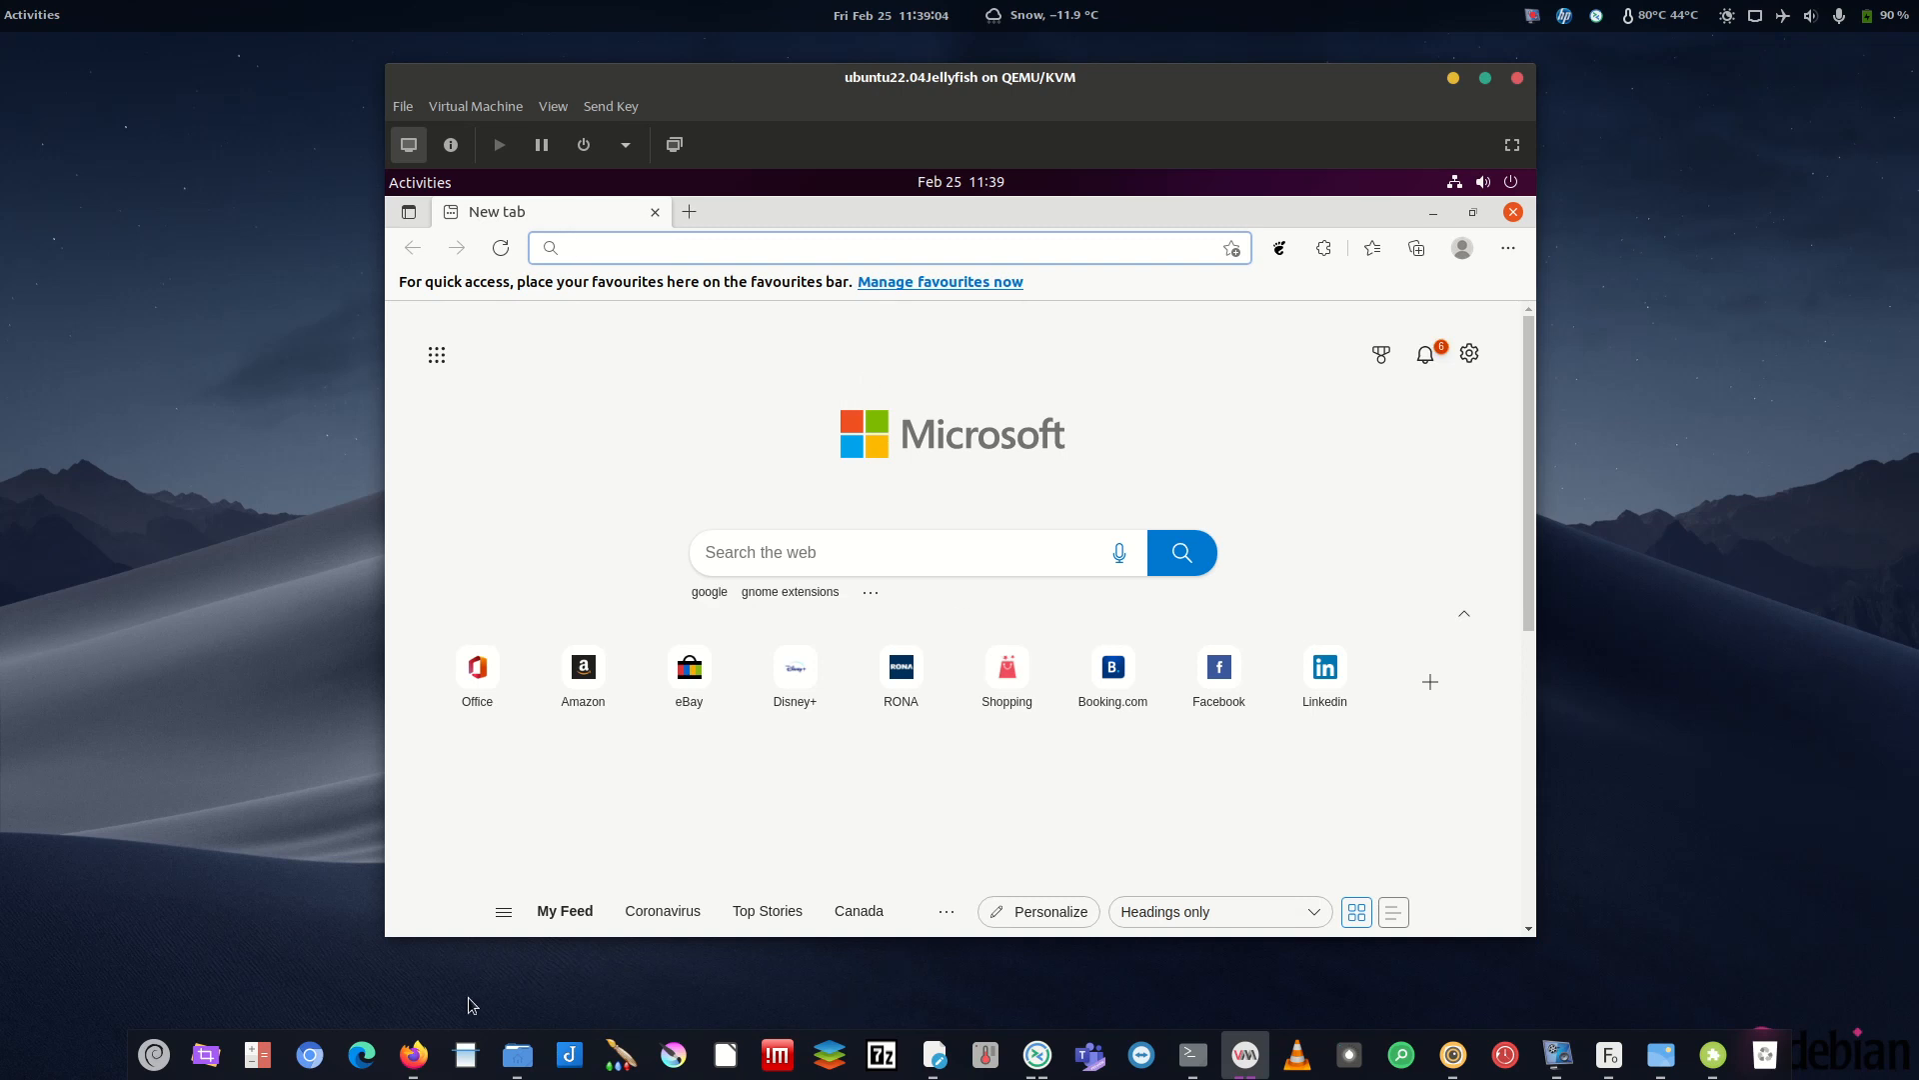
{"action": "left_click", "coordinate": [414, 1054]}
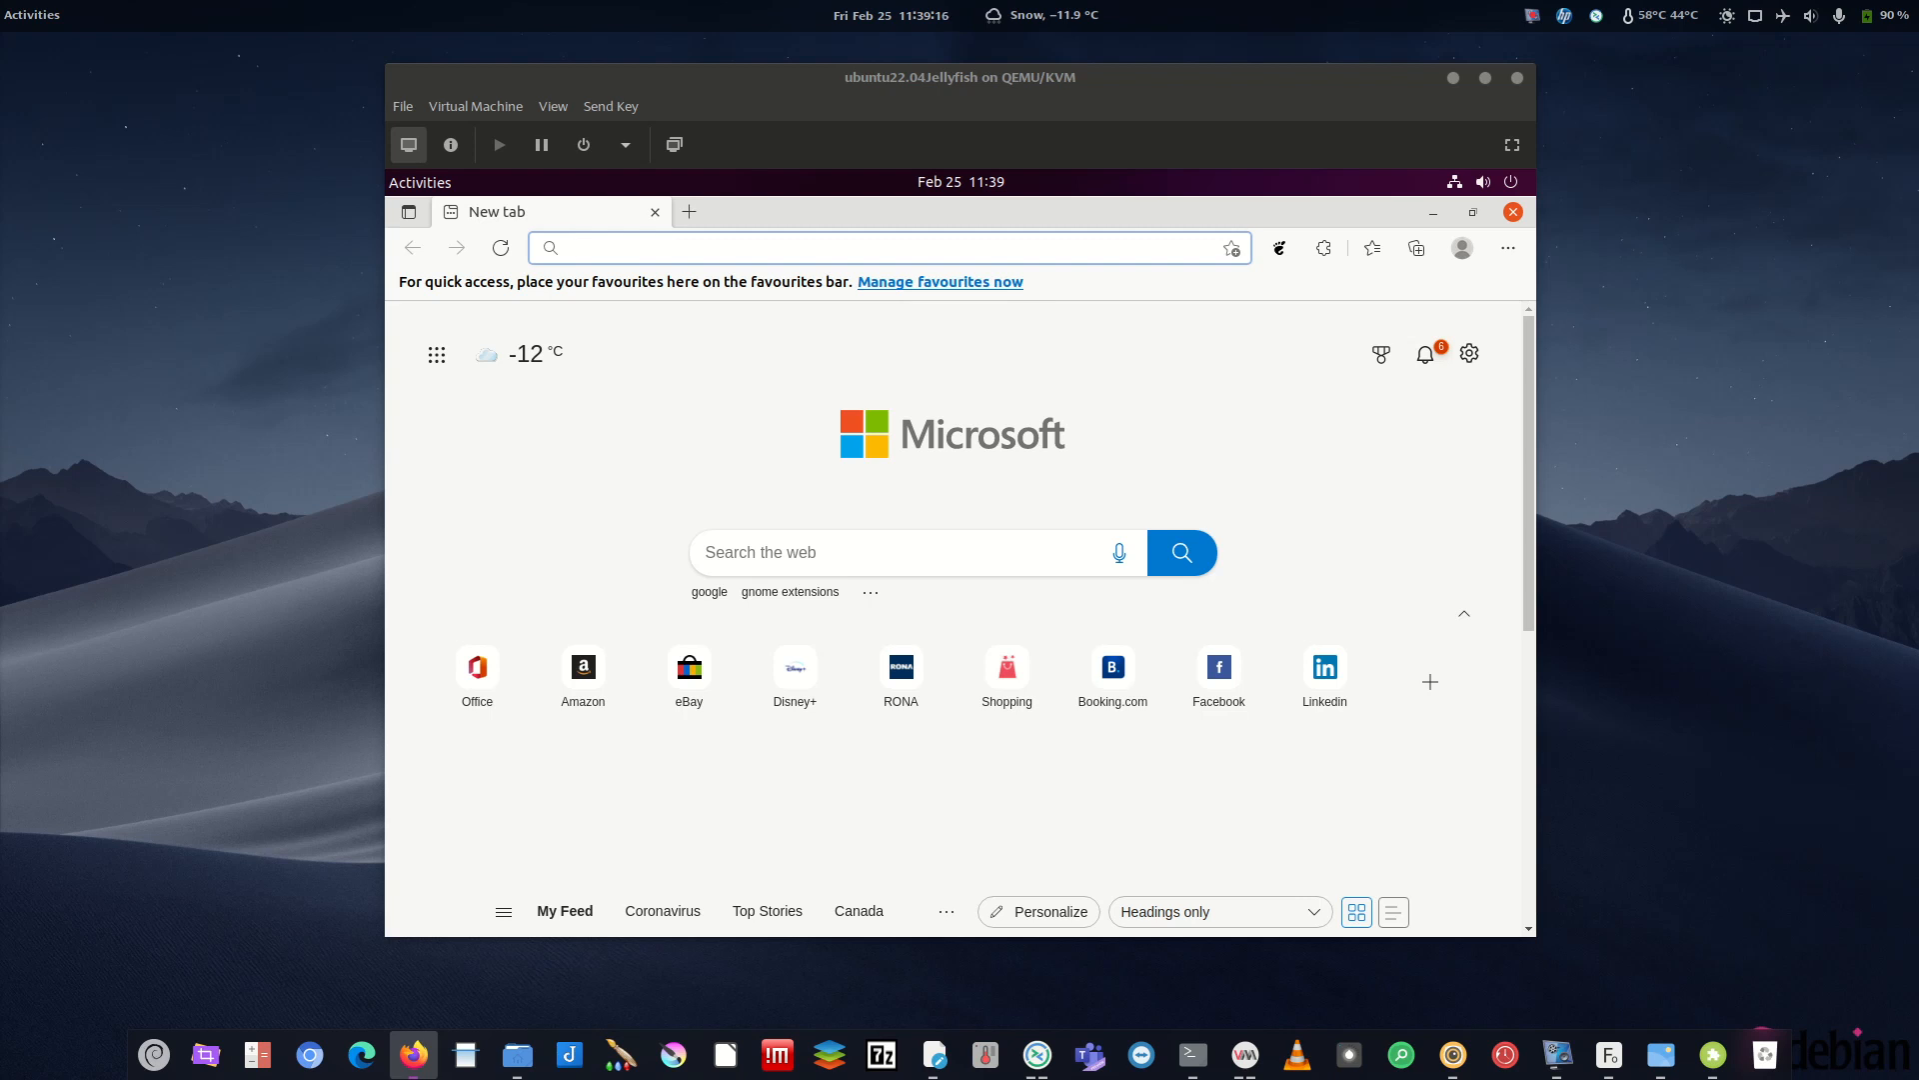
{"action": "left_click", "coordinate": [702, 248]}
{"action": "key", "text": "Return"}
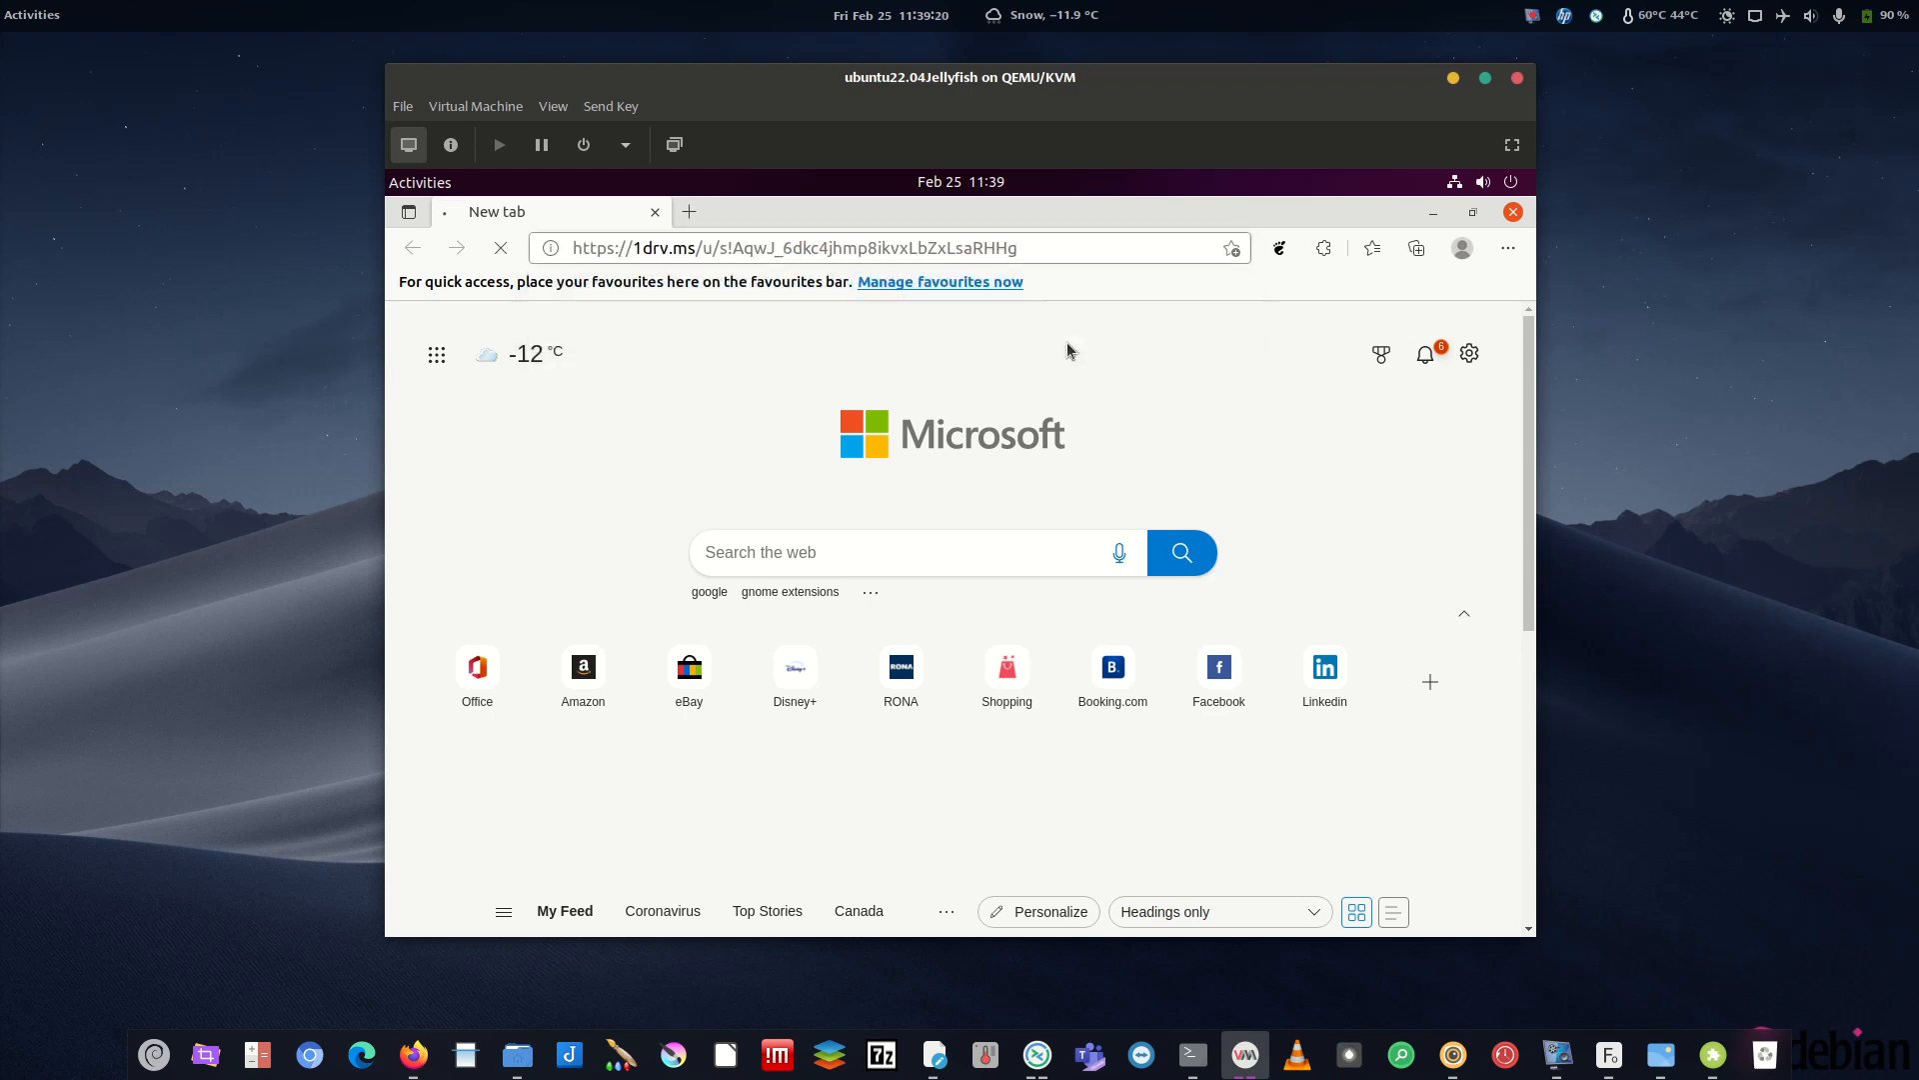
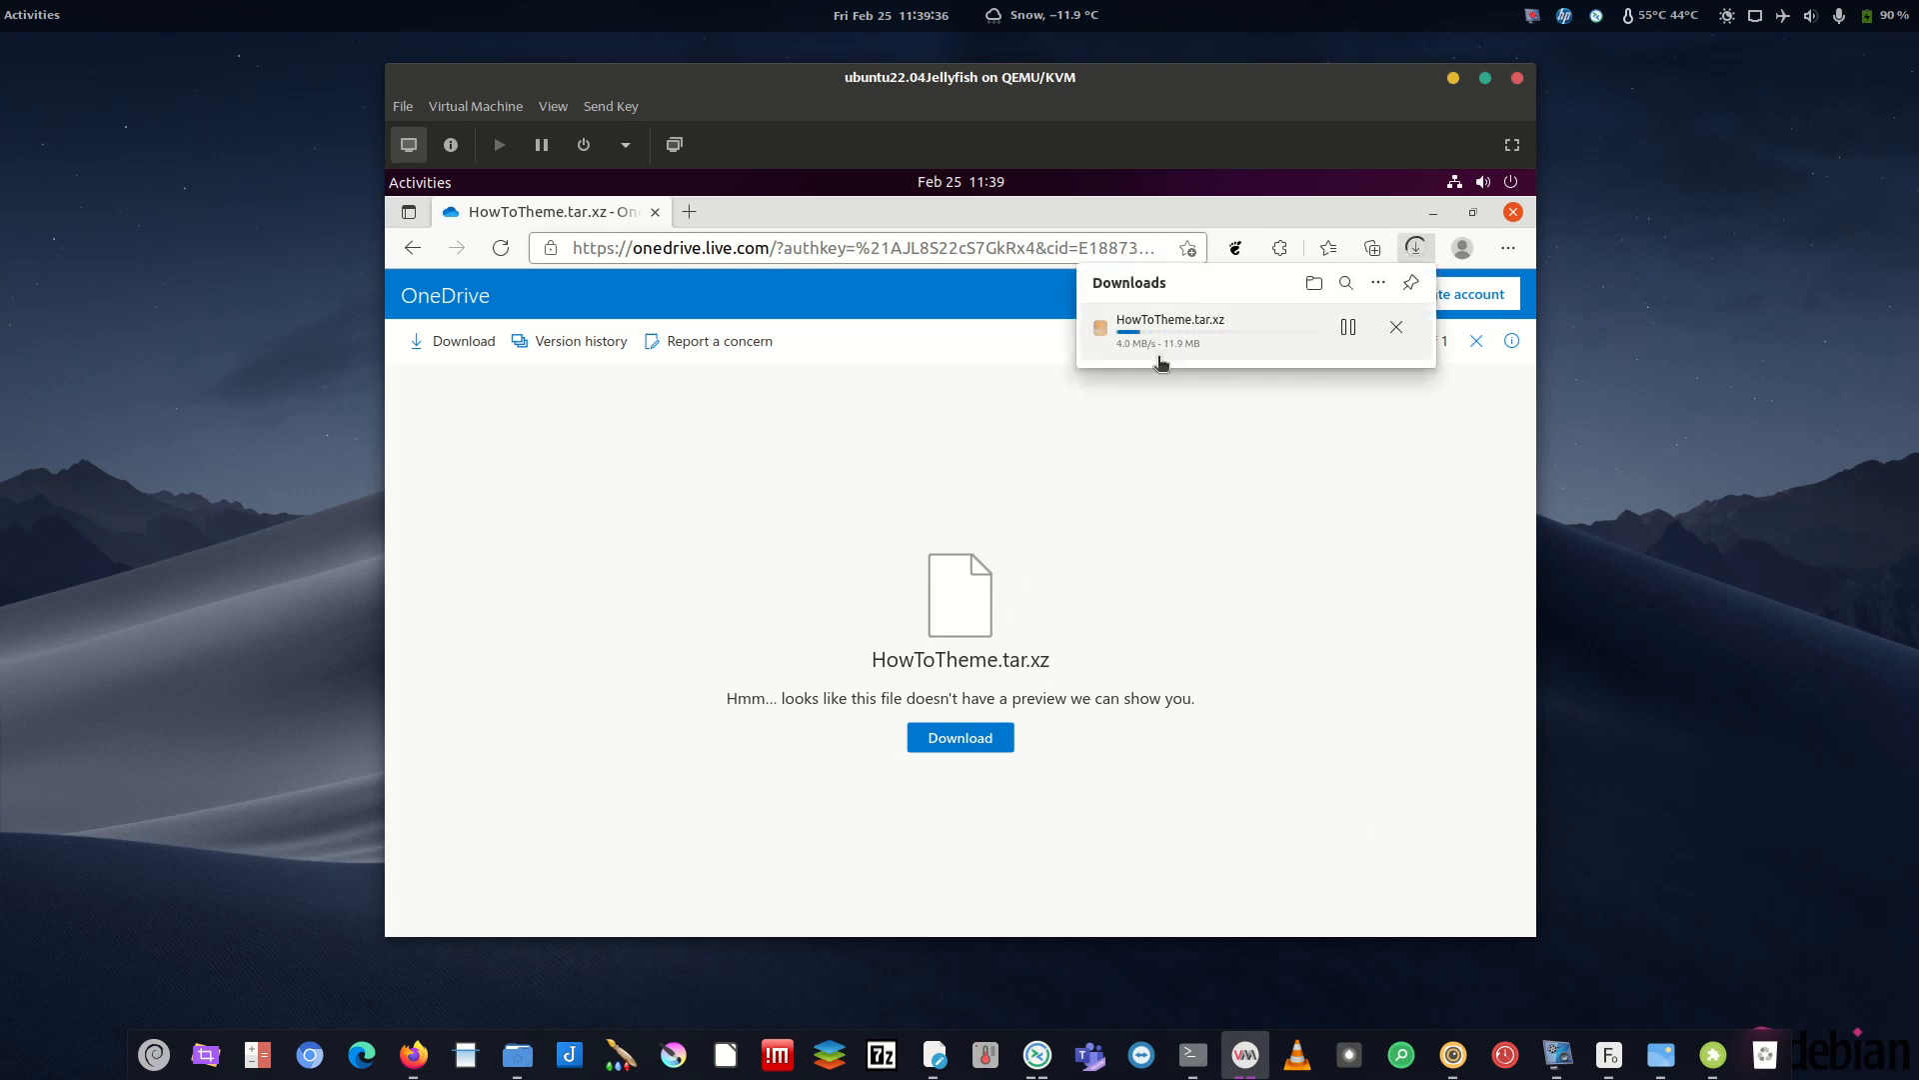
- Open the downloaded HowToTheme.tar.xz in the archive viewer and copy its HowToTheme folder
{"action": "left_click", "coordinate": [1147, 336]}
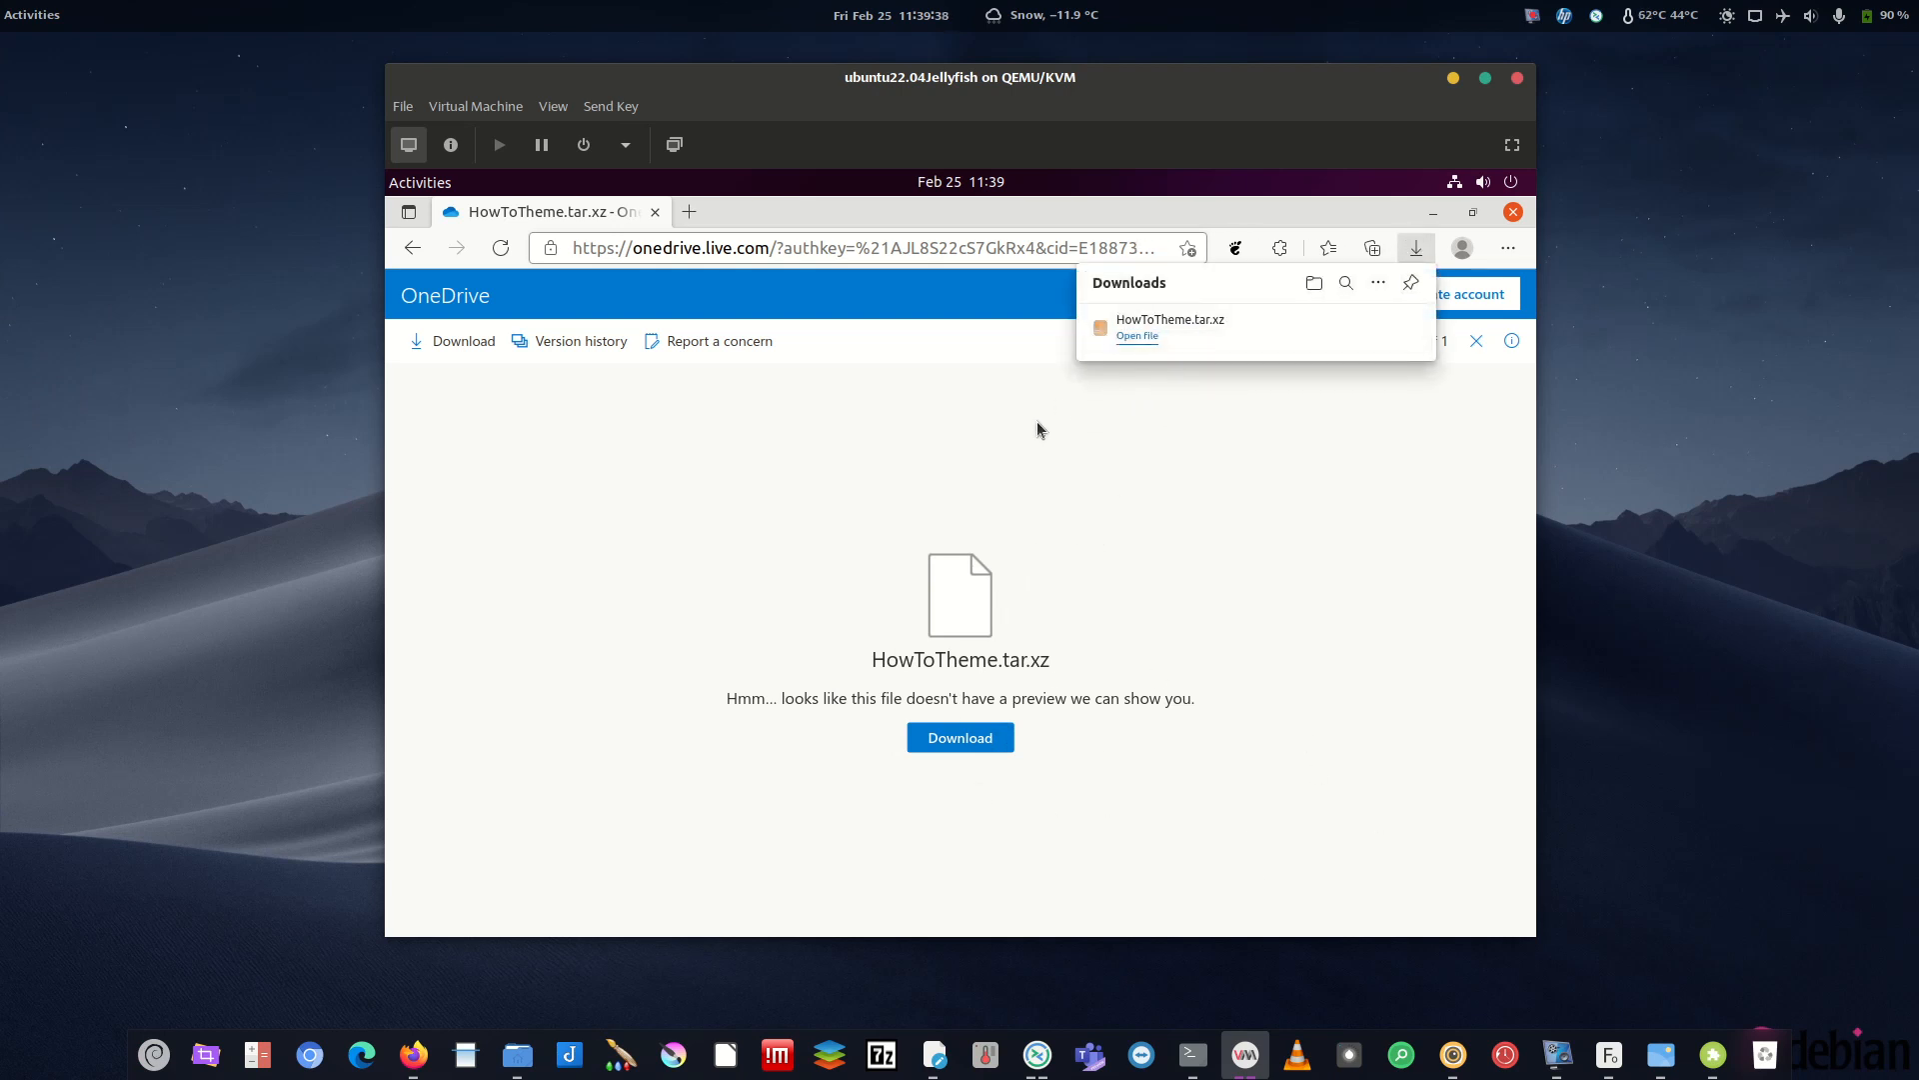
{"action": "left_click_drag", "start_coordinate": [751, 278], "coordinate": [925, 294]}
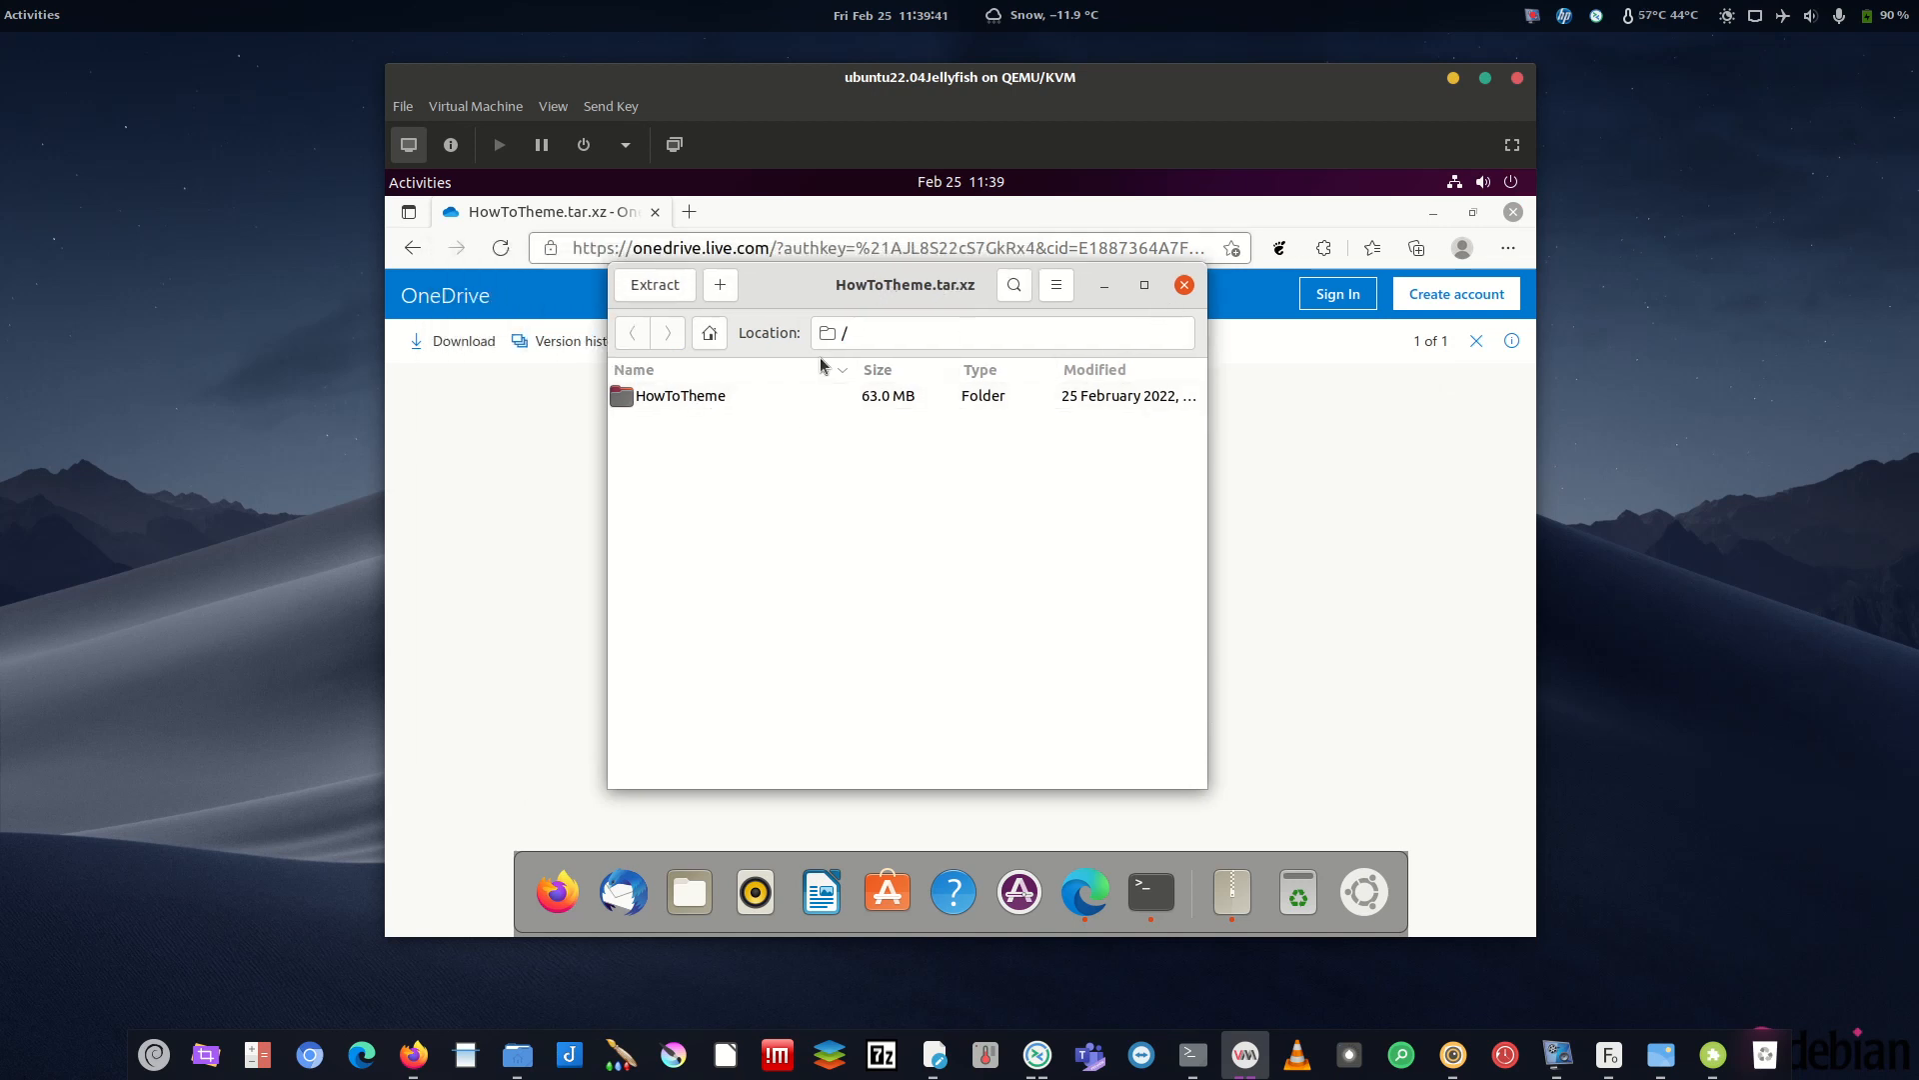
{"action": "right_click", "coordinate": [654, 400]}
{"action": "left_click", "coordinate": [707, 492]}
- Show the Downloads folder in Files and try dragging the HowToTheme folder into it
{"action": "left_click", "coordinate": [689, 892]}
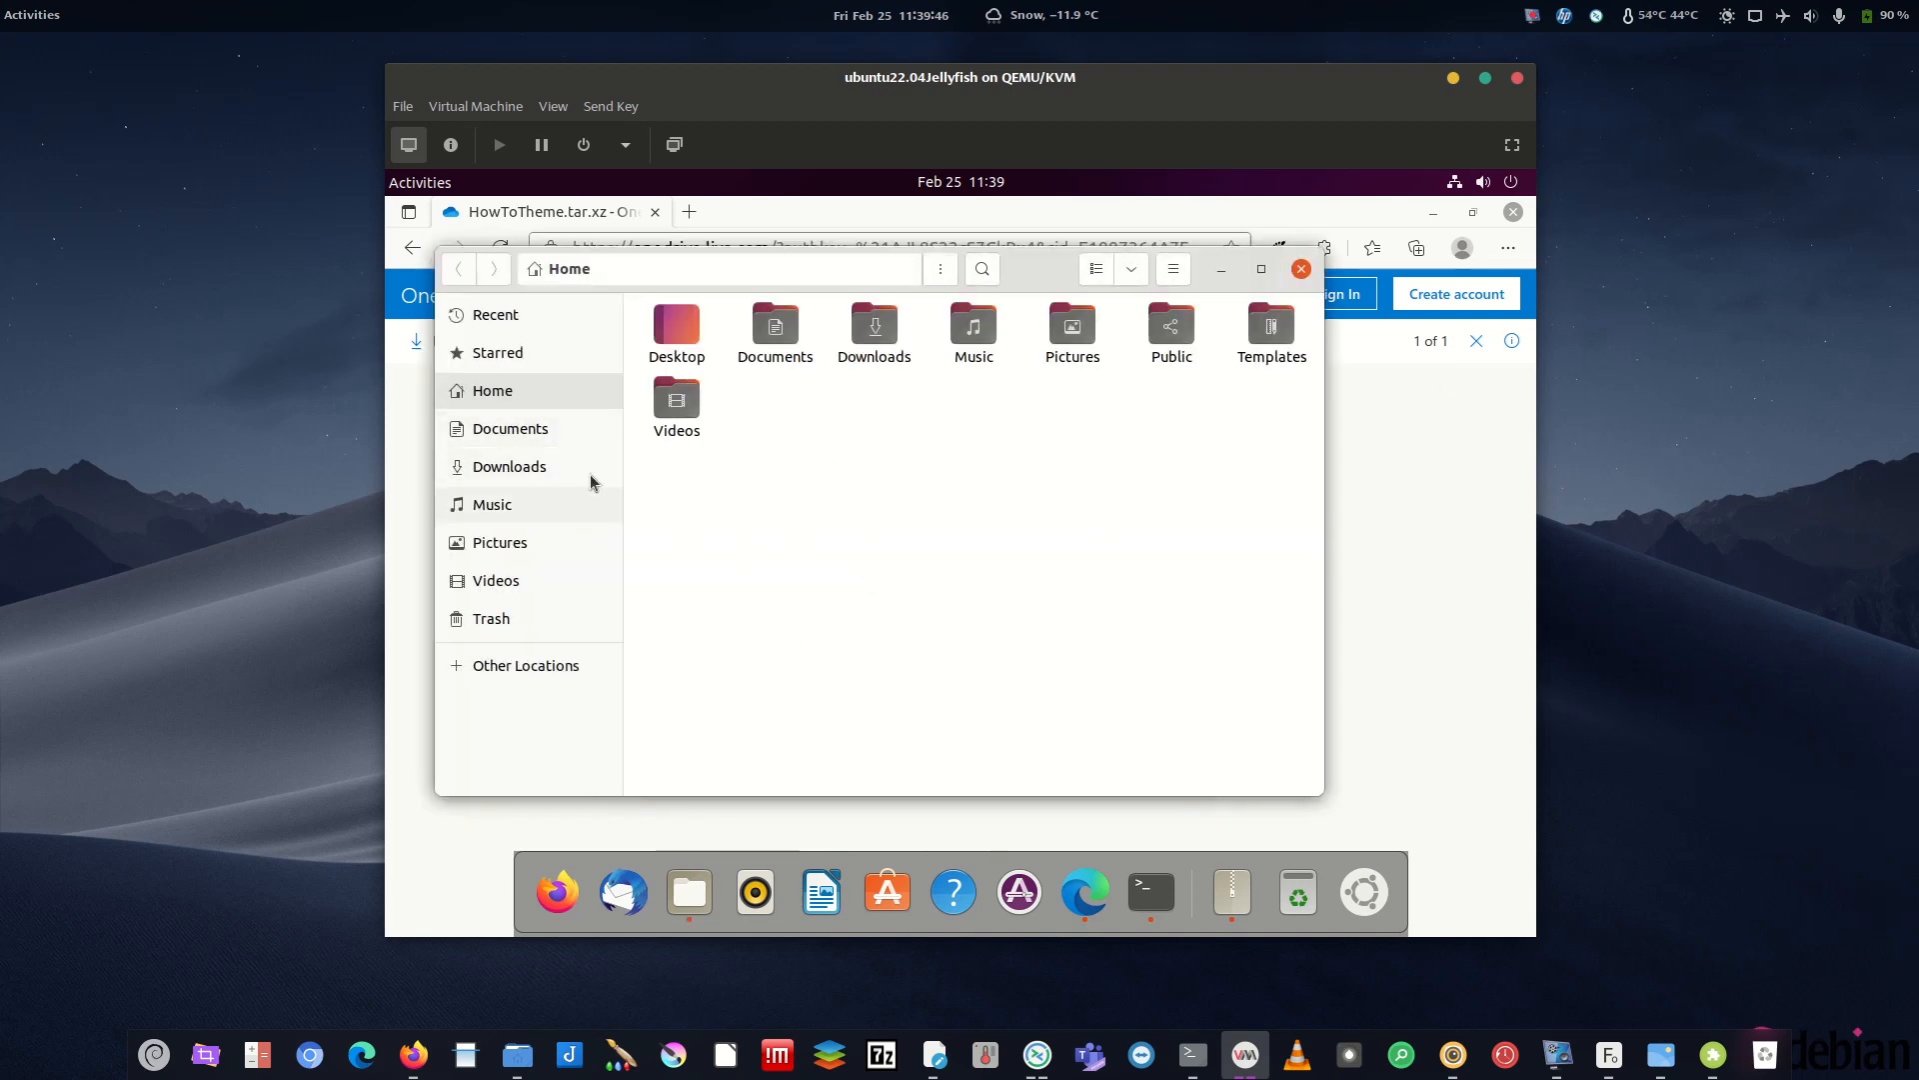
{"action": "left_click", "coordinate": [478, 464]}
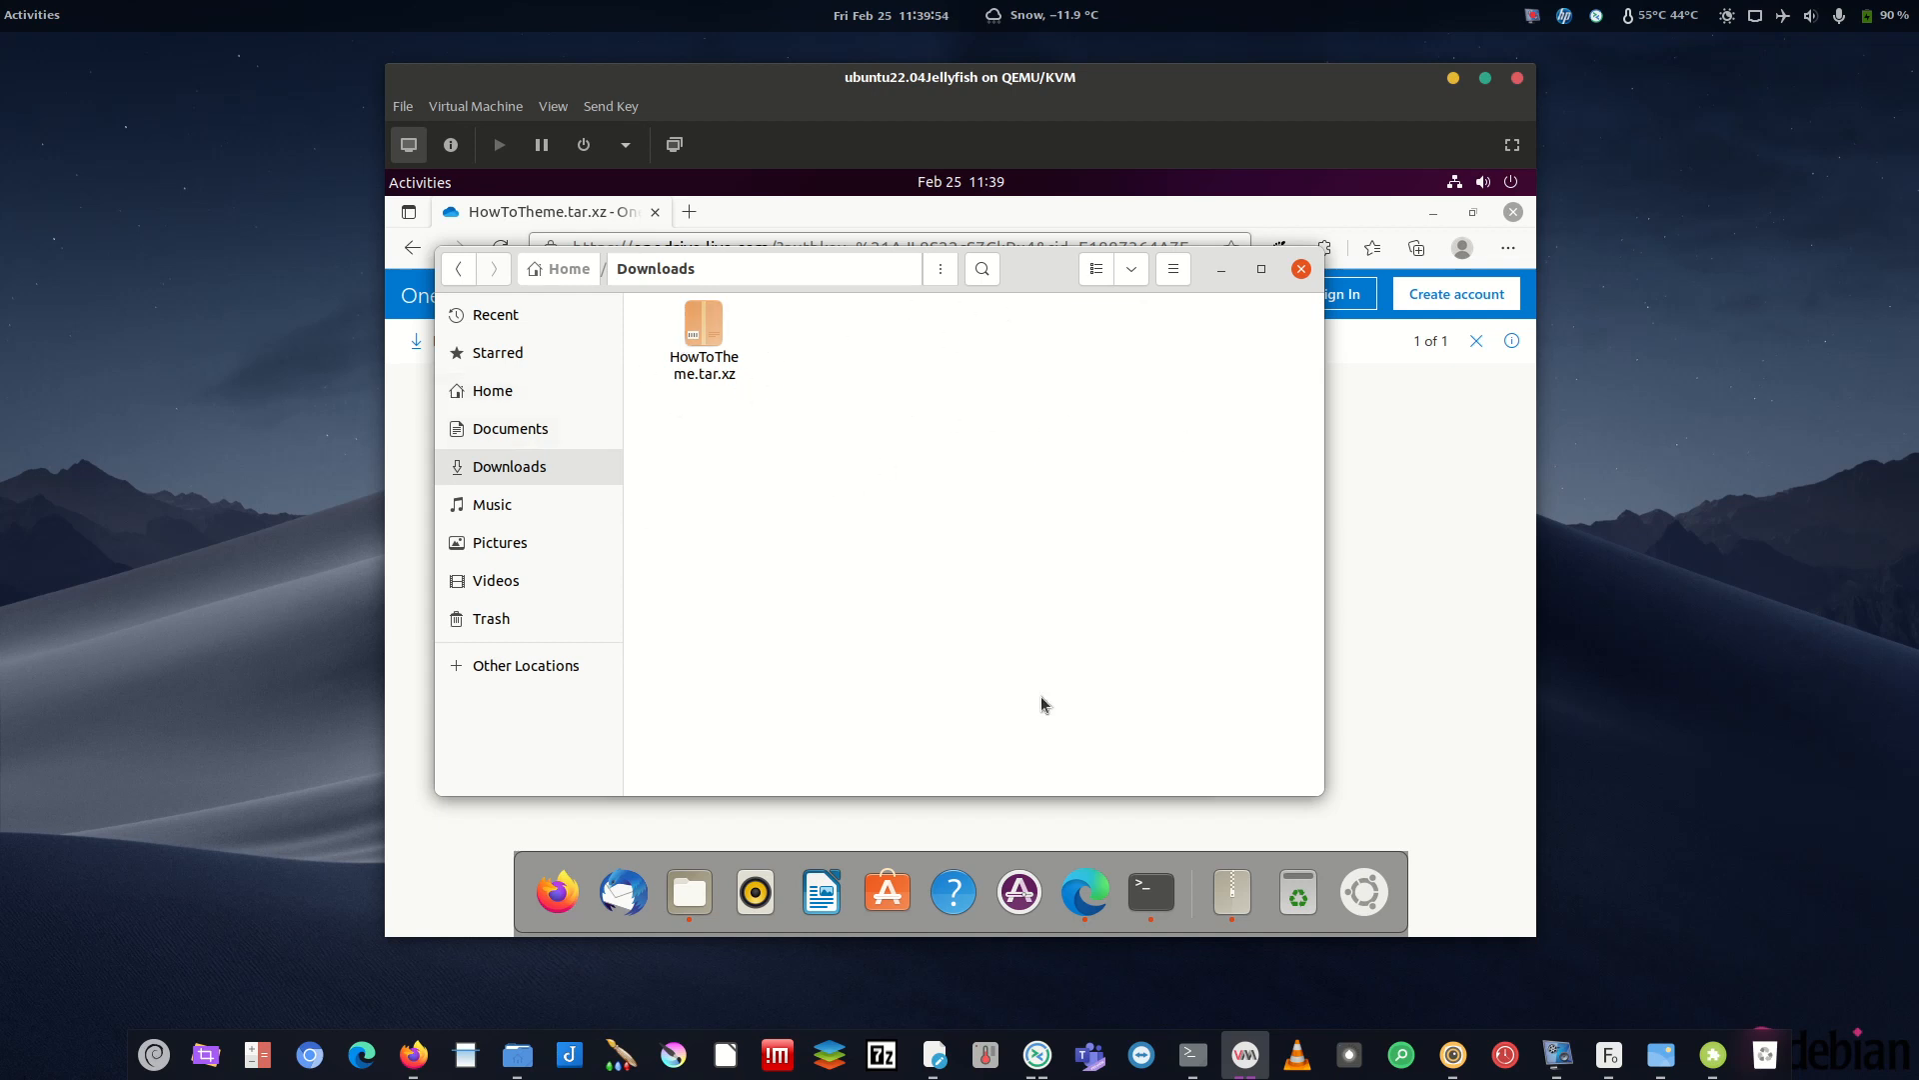
{"action": "left_click", "coordinate": [1234, 892]}
{"action": "left_click_drag", "start_coordinate": [820, 288], "coordinate": [1052, 326]}
{"action": "left_click_drag", "start_coordinate": [866, 431], "coordinate": [766, 497]}
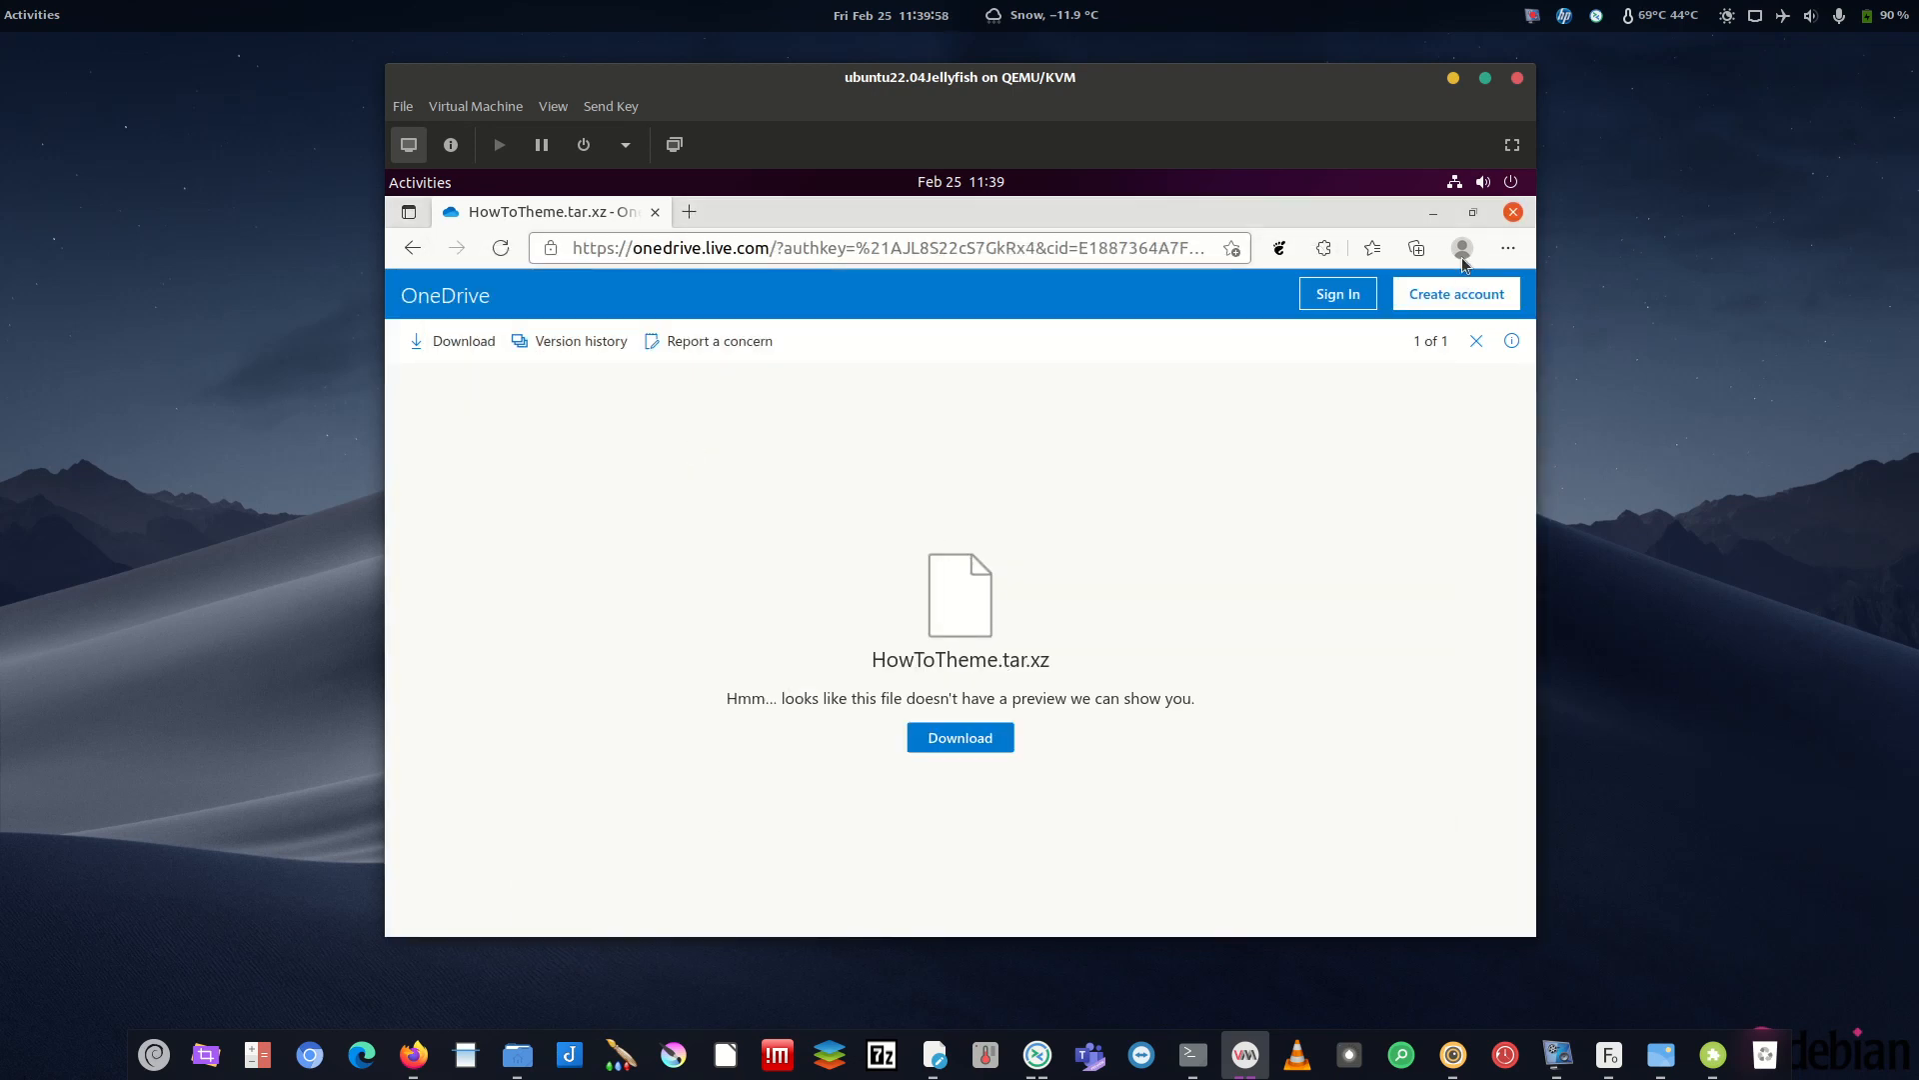
- Extract the HowToTheme archive into Downloads and close the archive viewer
{"action": "left_click", "coordinate": [1434, 212]}
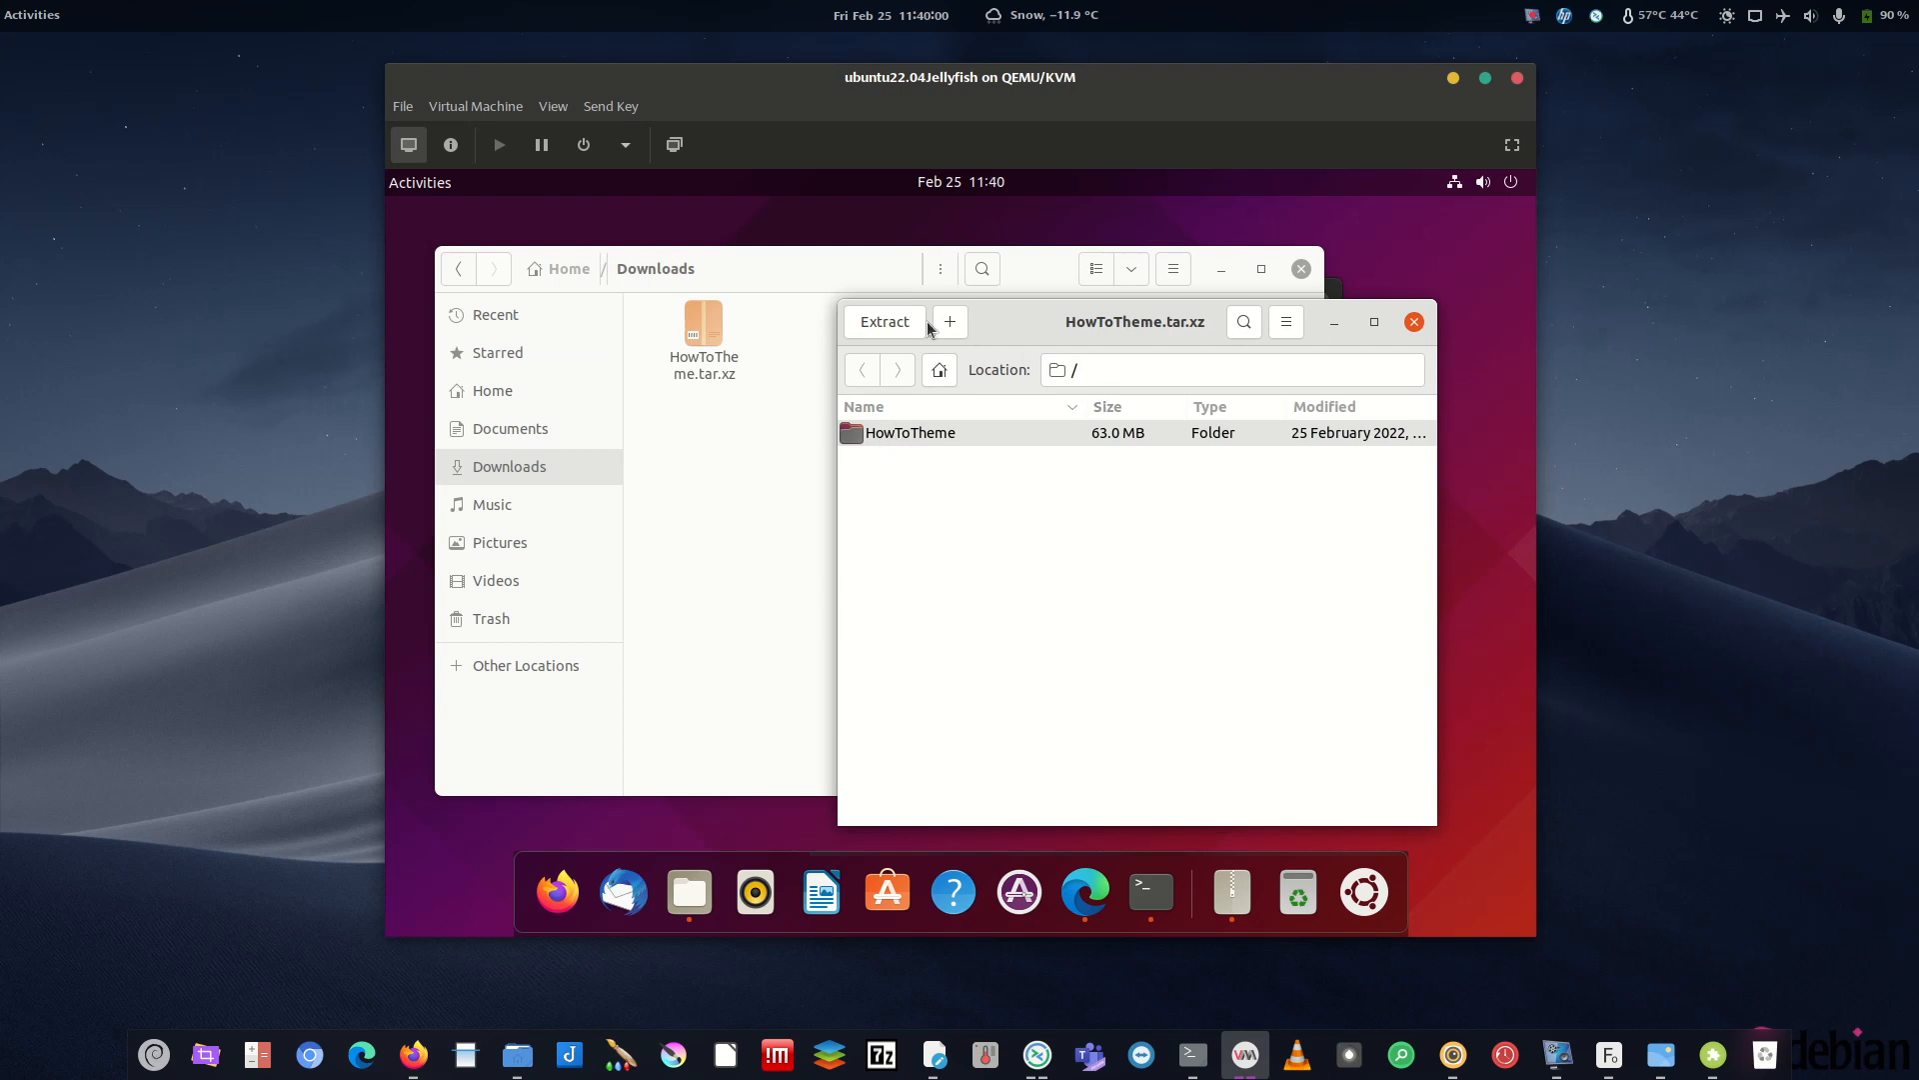
{"action": "left_click", "coordinate": [885, 340]}
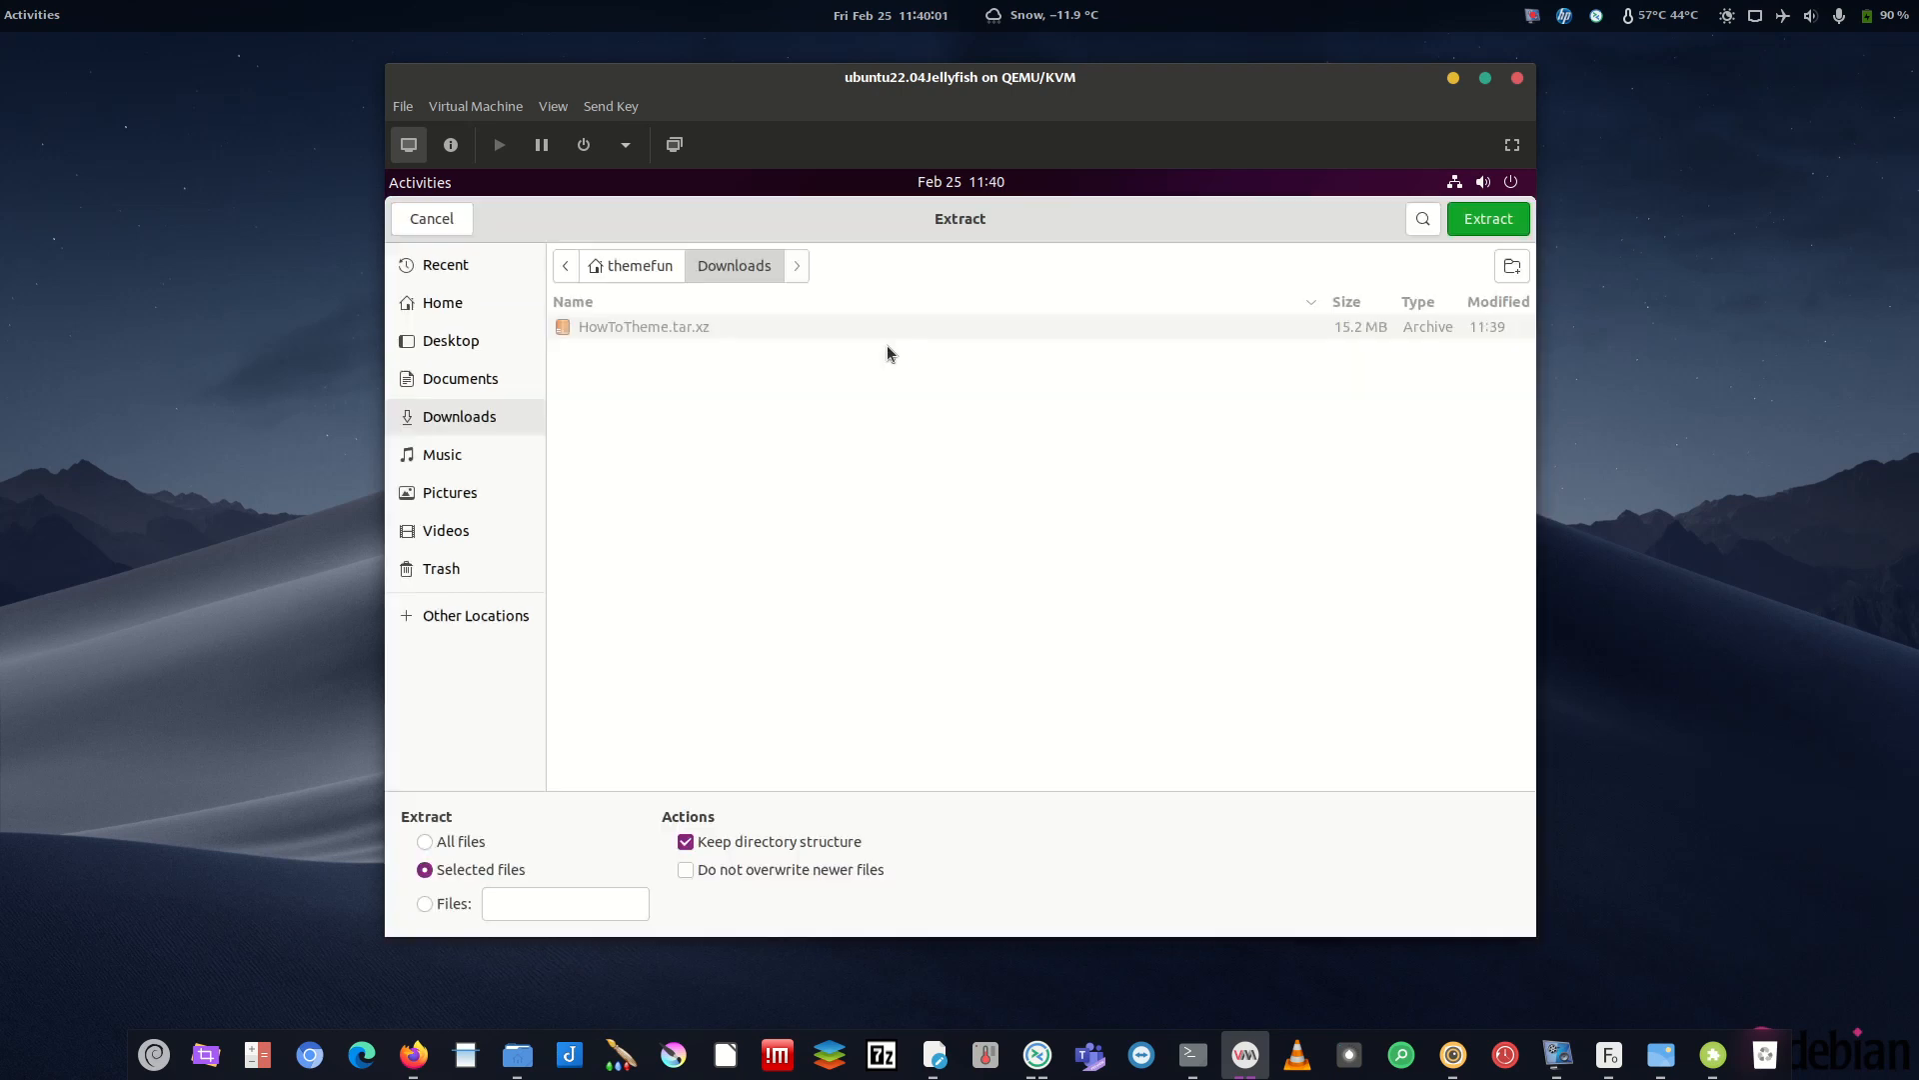
{"action": "left_click", "coordinate": [1488, 219]}
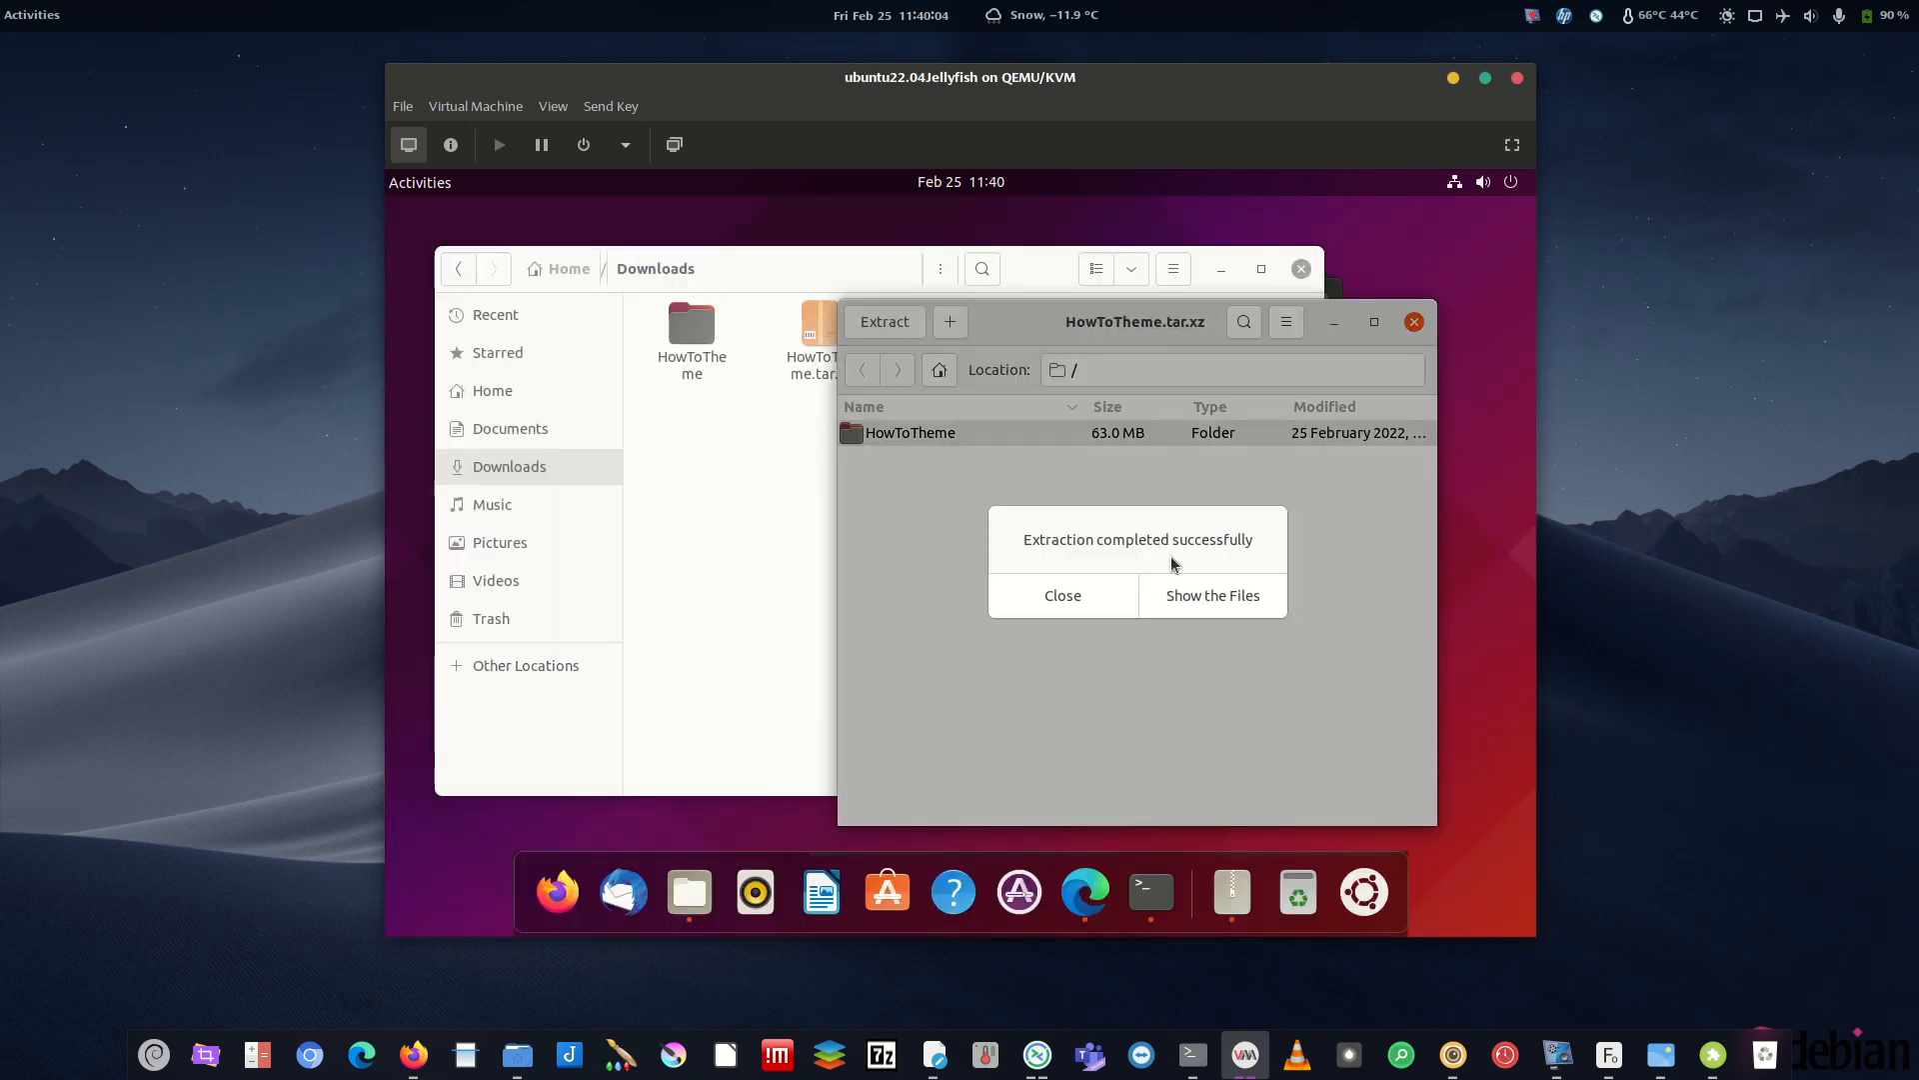
{"action": "left_click", "coordinate": [1109, 596]}
{"action": "left_click", "coordinate": [1414, 321]}
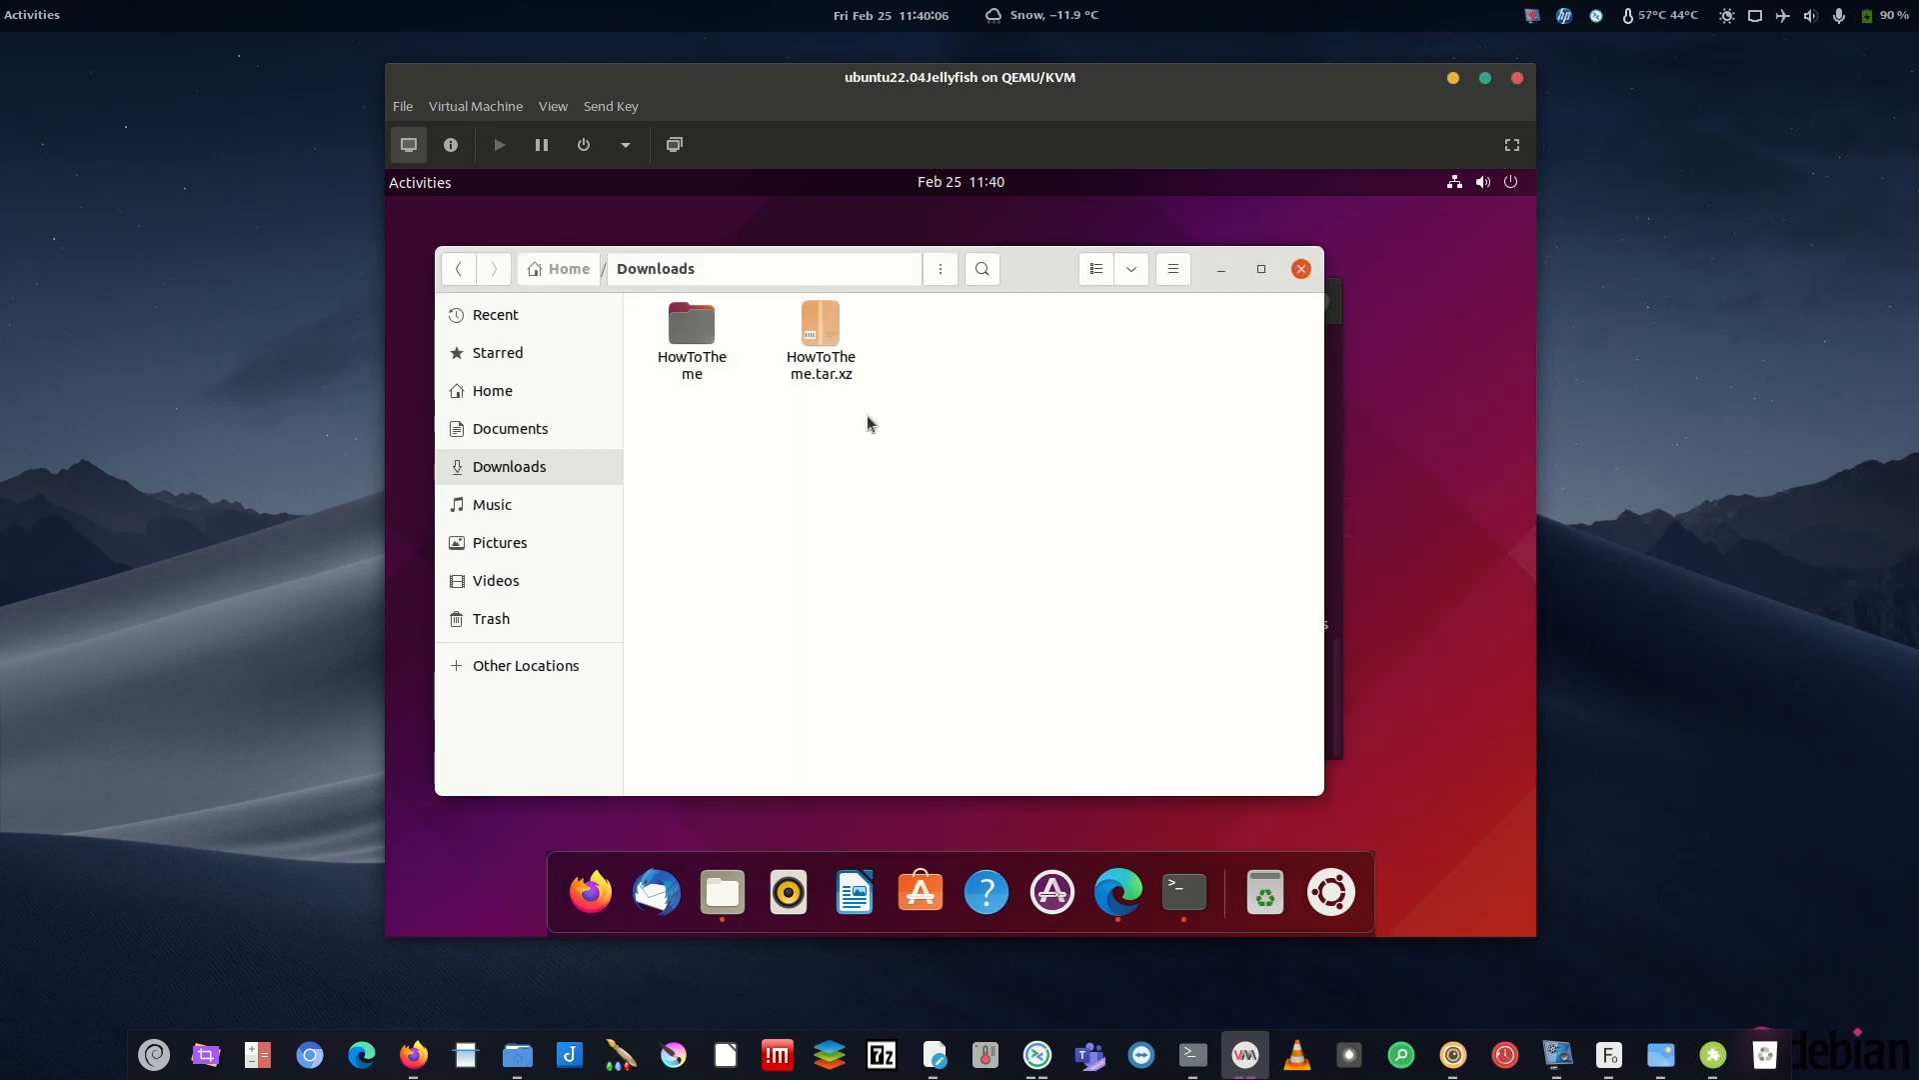
- Set HowToTheme/10-14-Night.jpg as the wallpaper and minimize windows to show the desktop
{"action": "double_click", "coordinate": [691, 325]}
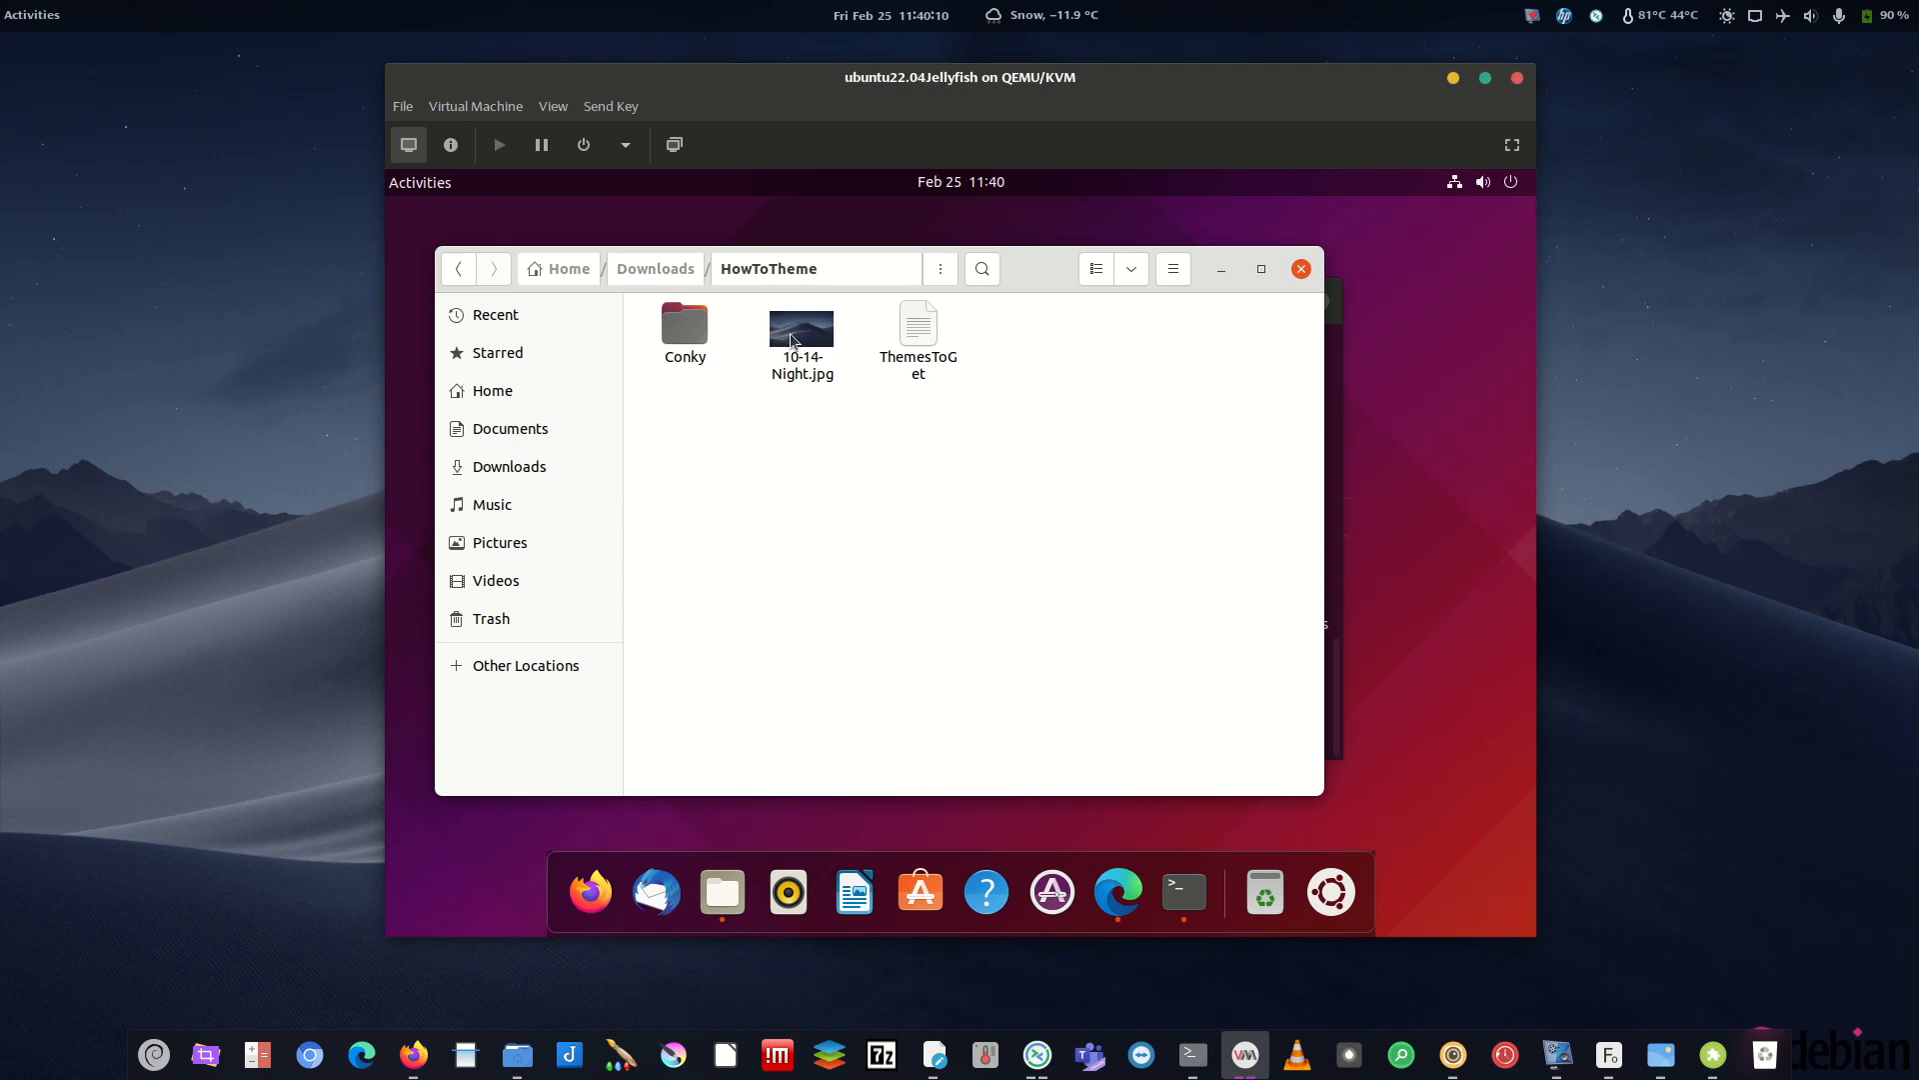
{"action": "left_click", "coordinate": [825, 337]}
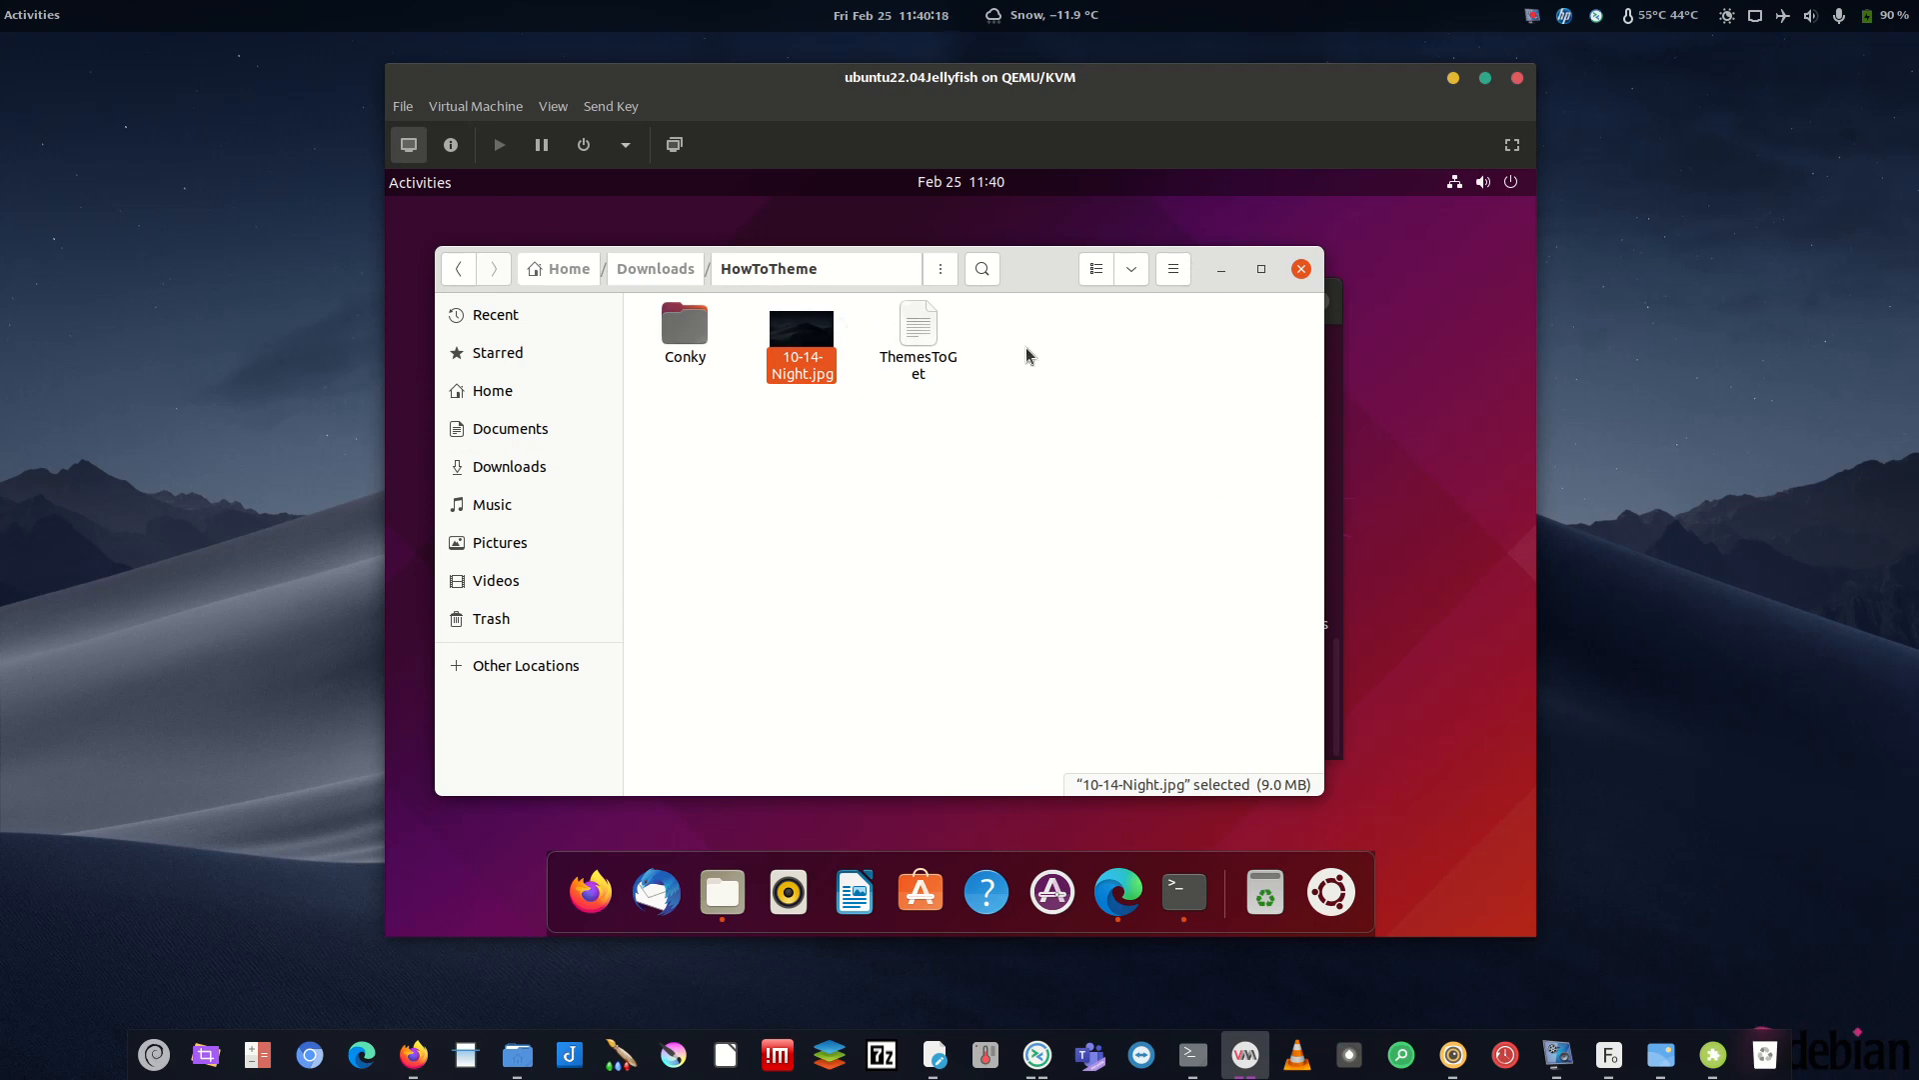
{"action": "right_click", "coordinate": [799, 343]}
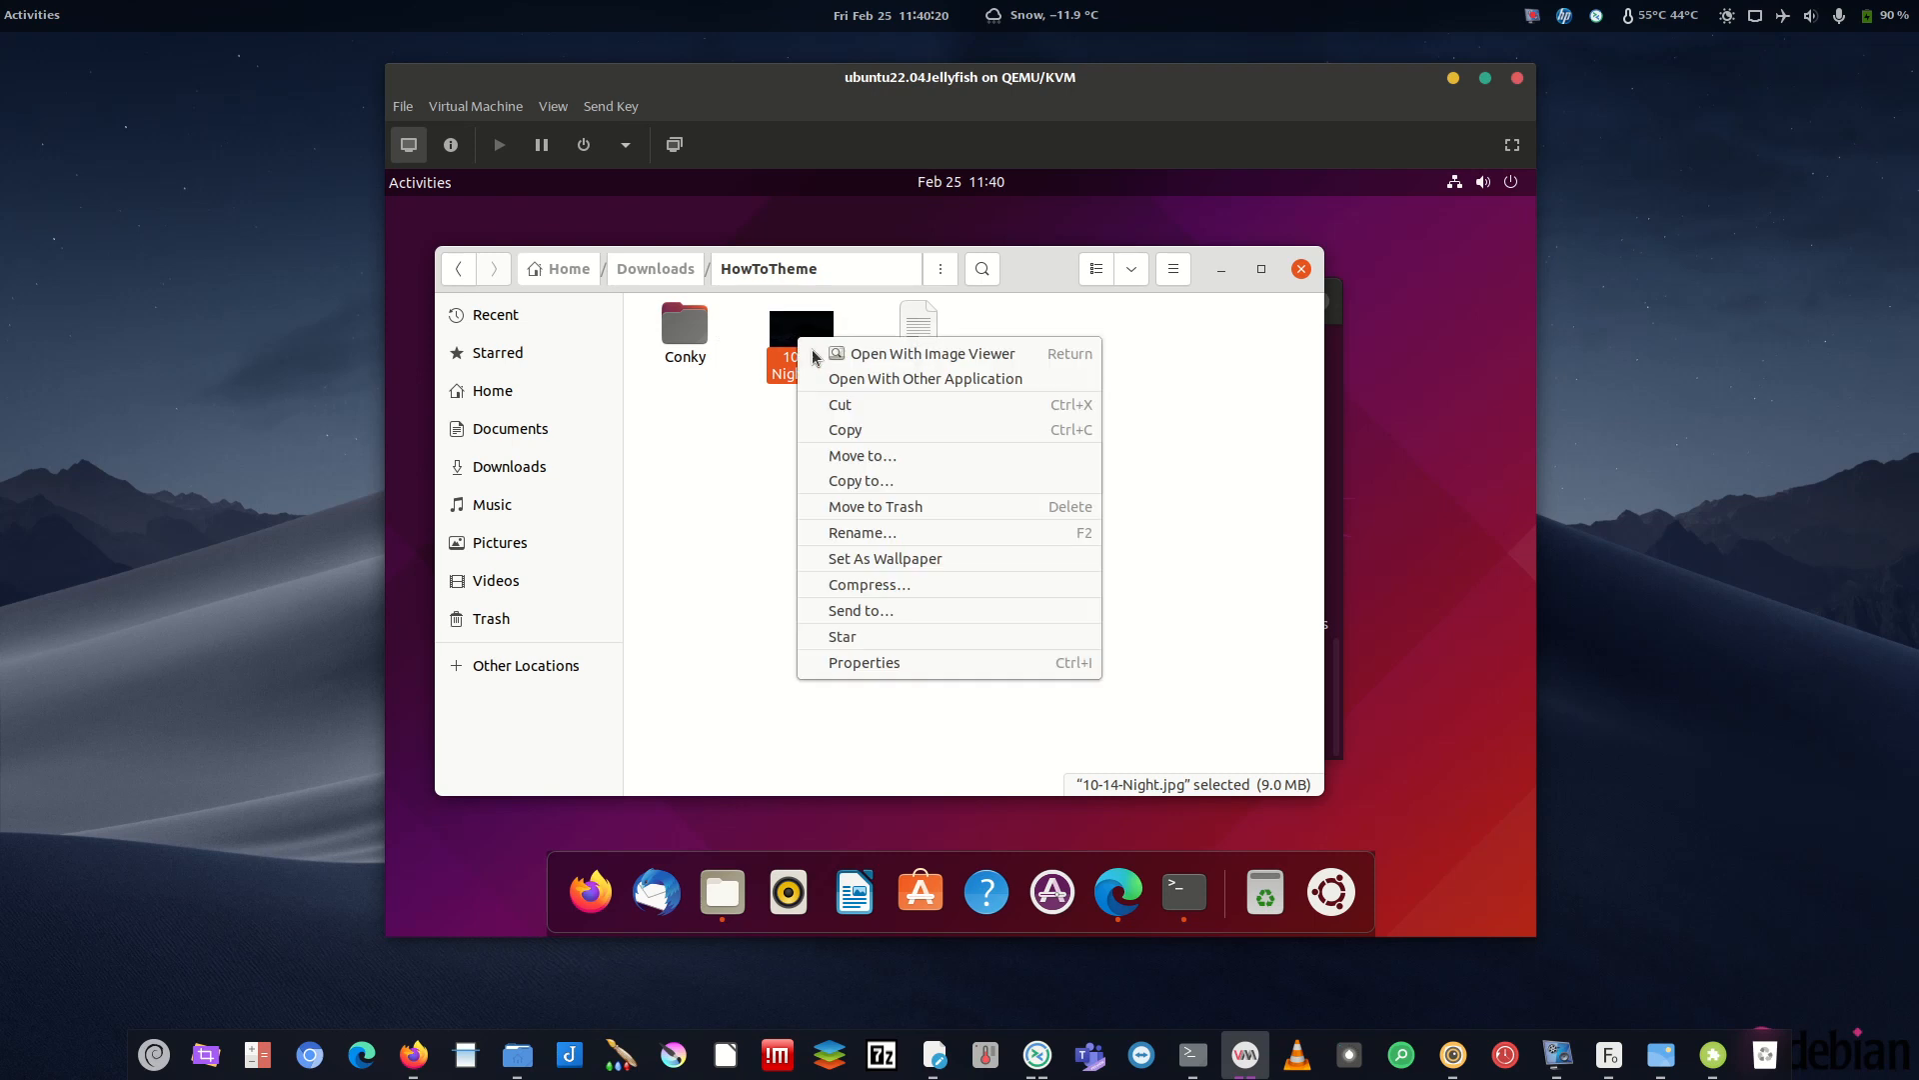
{"action": "left_click", "coordinate": [896, 565]}
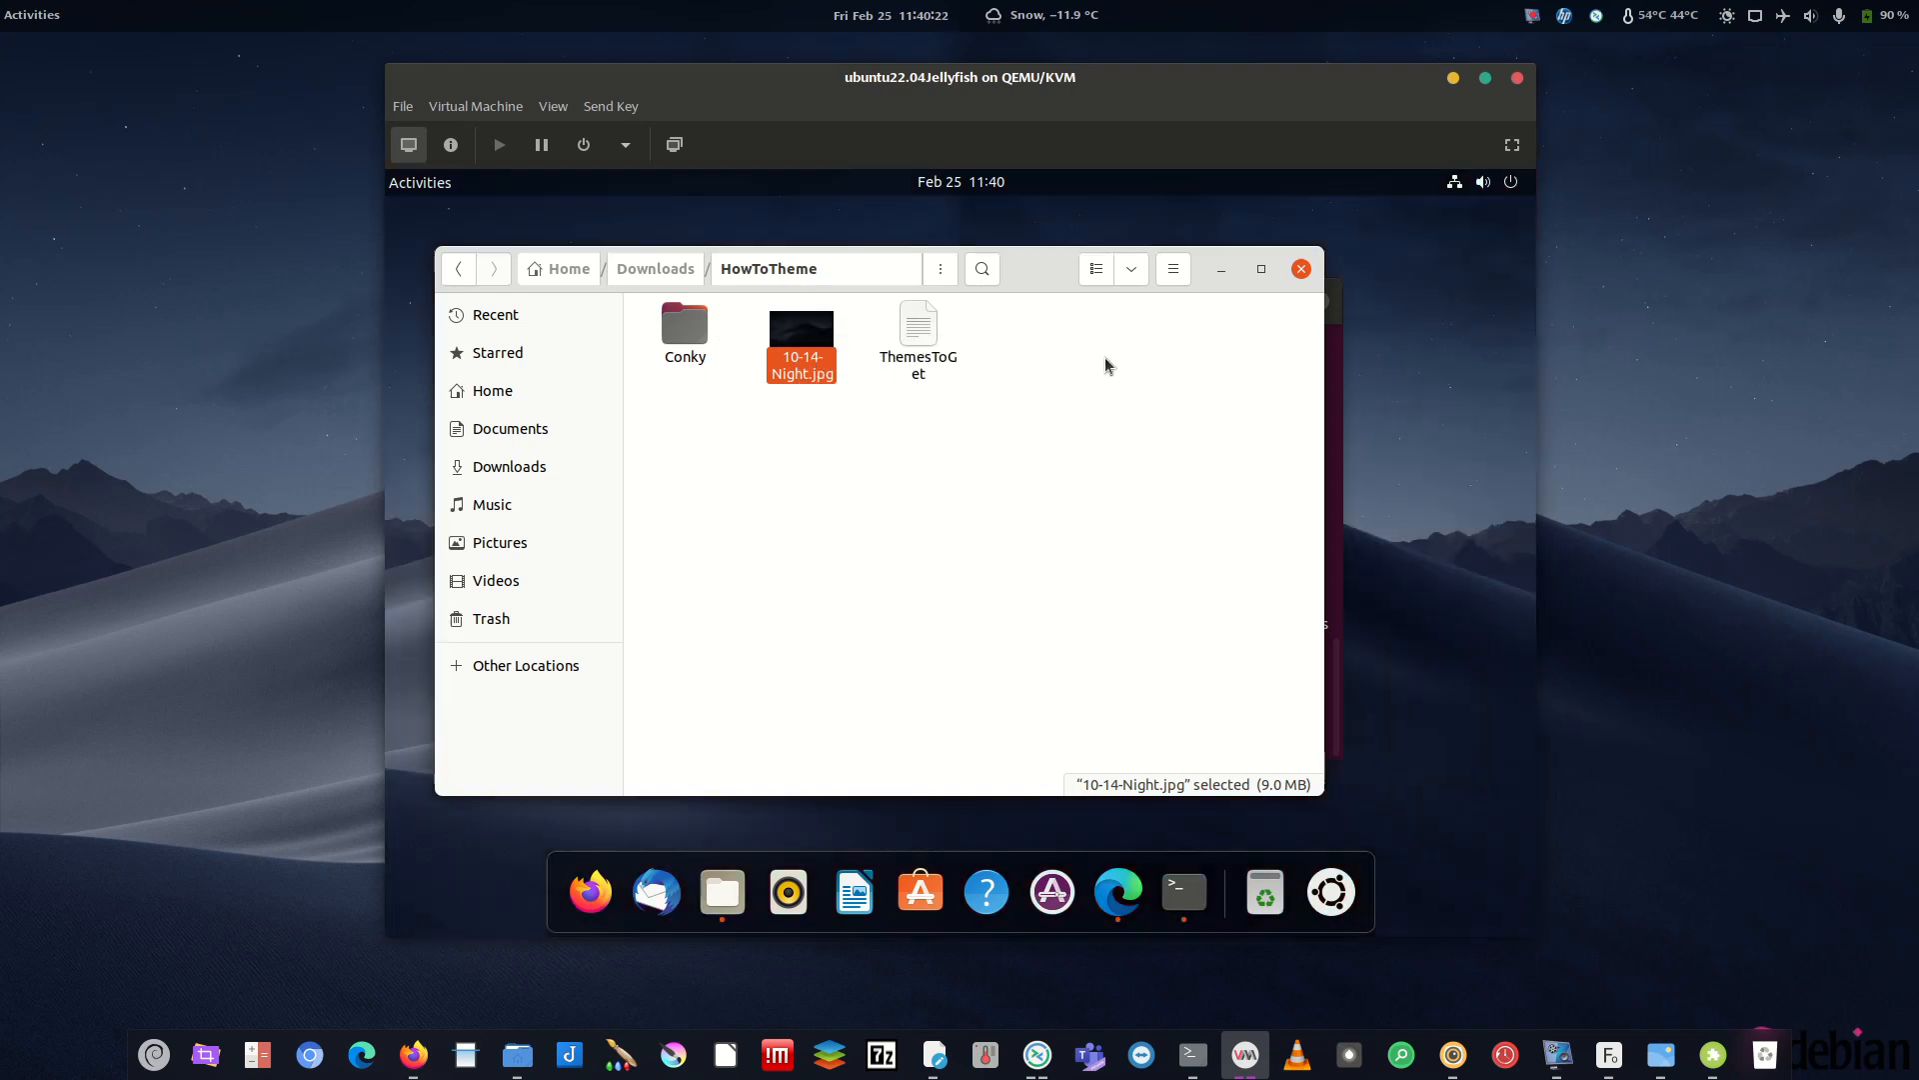
{"action": "left_click", "coordinate": [1222, 270]}
{"action": "left_click", "coordinate": [1257, 304]}
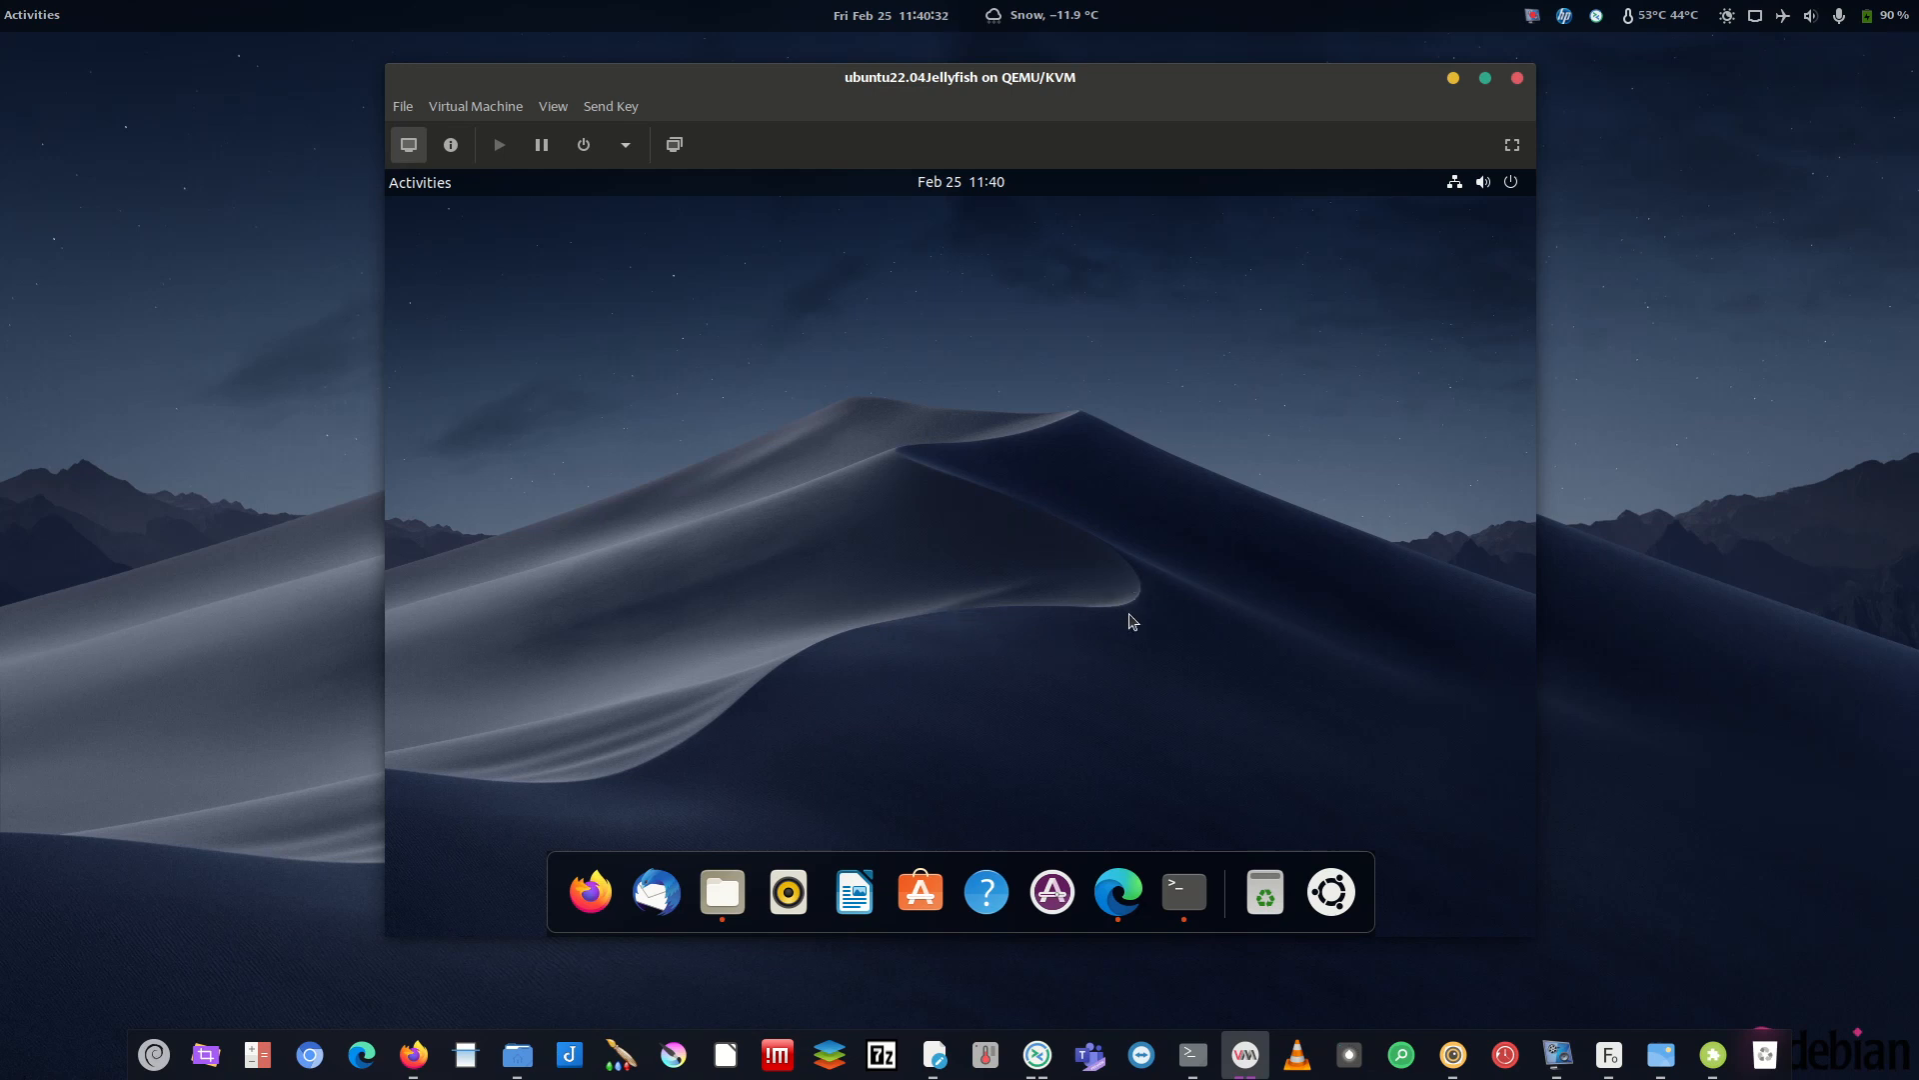
- Search the web for 'ubuntu logo' in a new Edge tab and enlarge one image
{"action": "left_click", "coordinate": [1118, 891]}
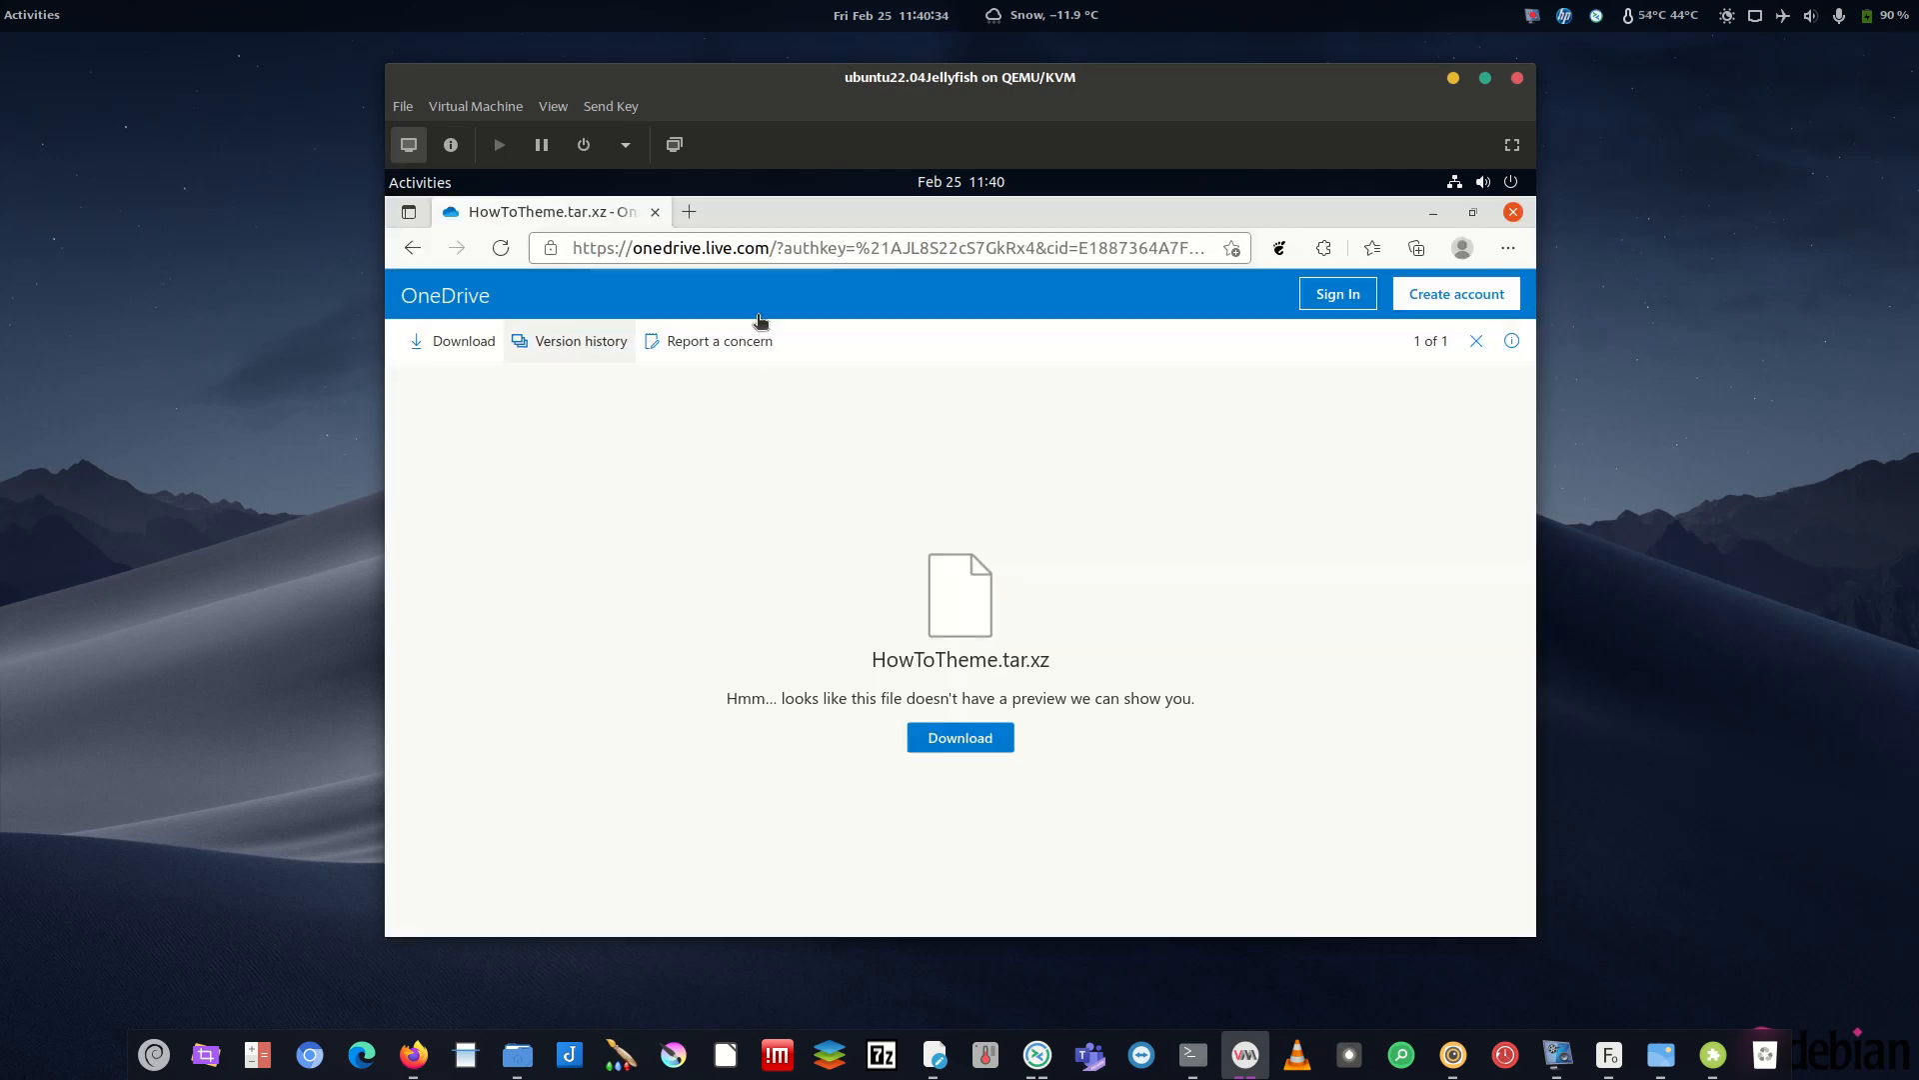
{"action": "left_click", "coordinate": [689, 211]}
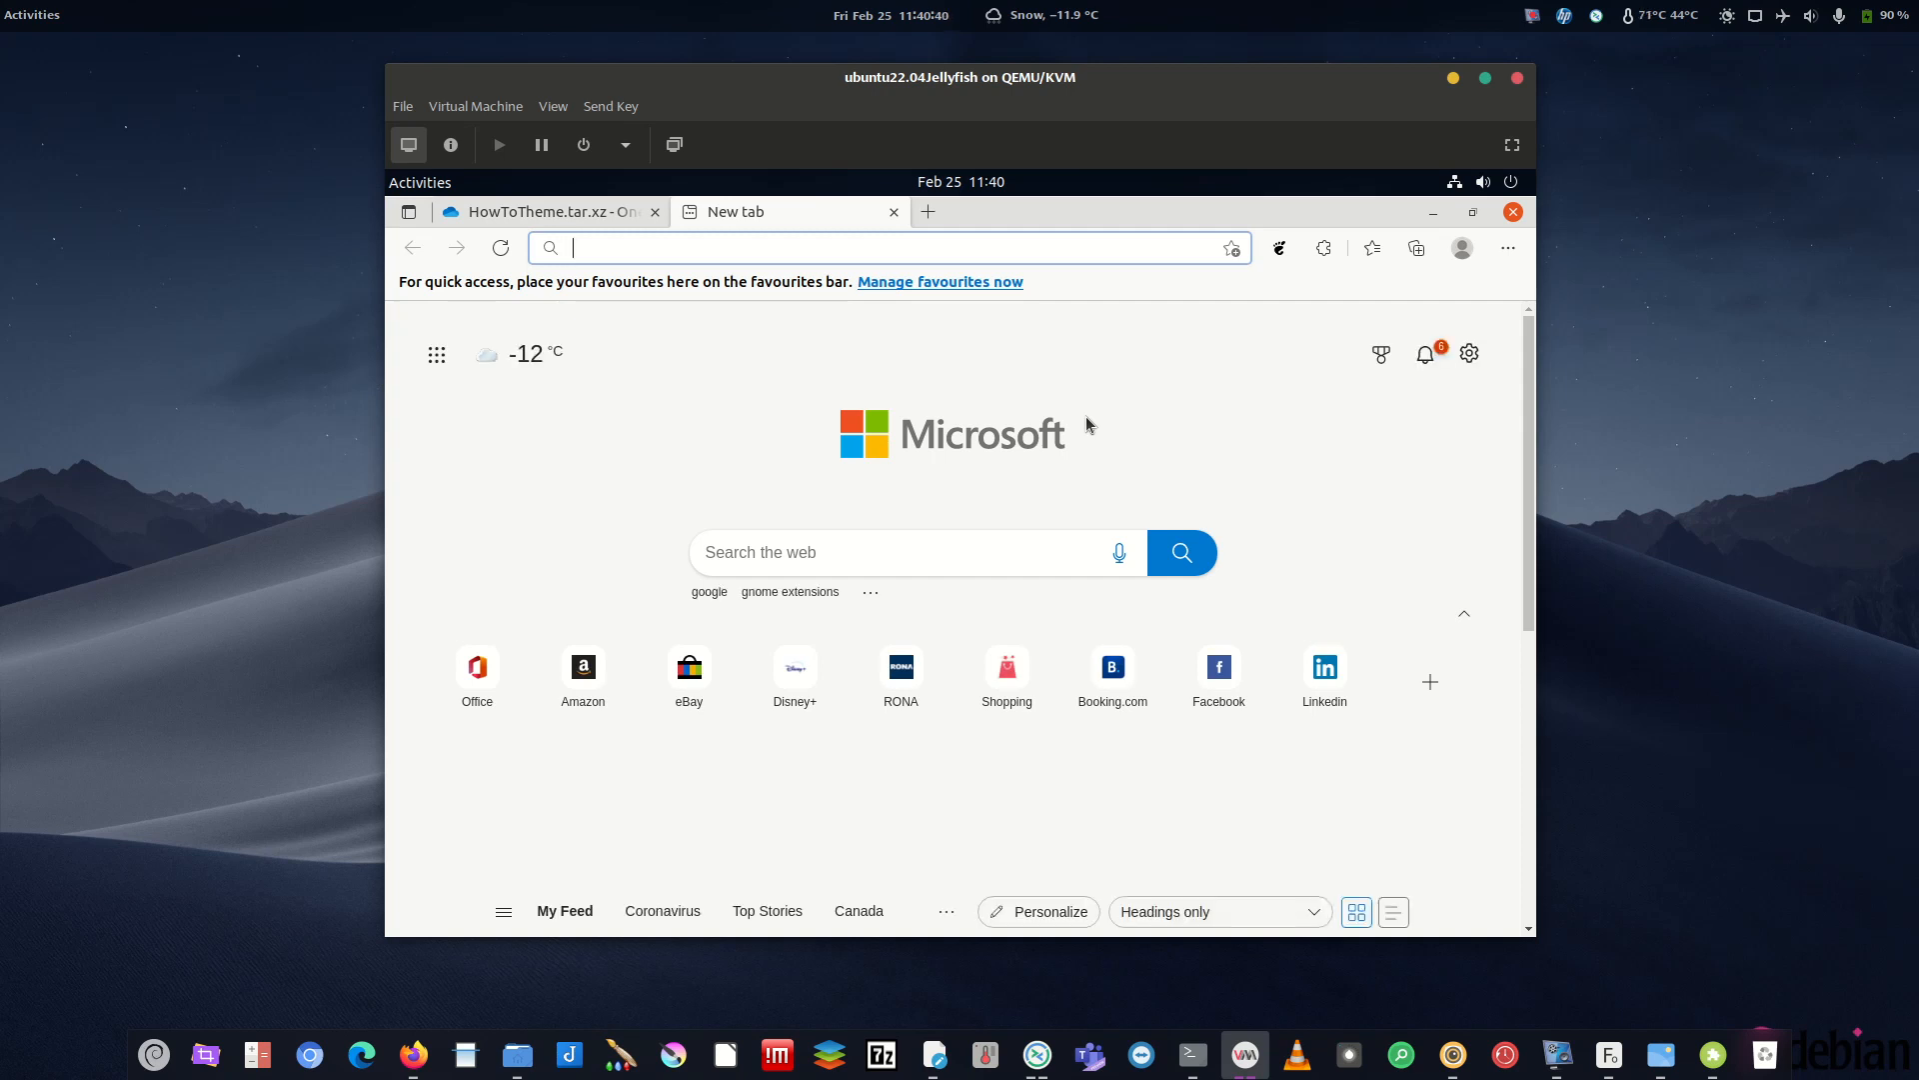
{"action": "type", "text": "ub"}
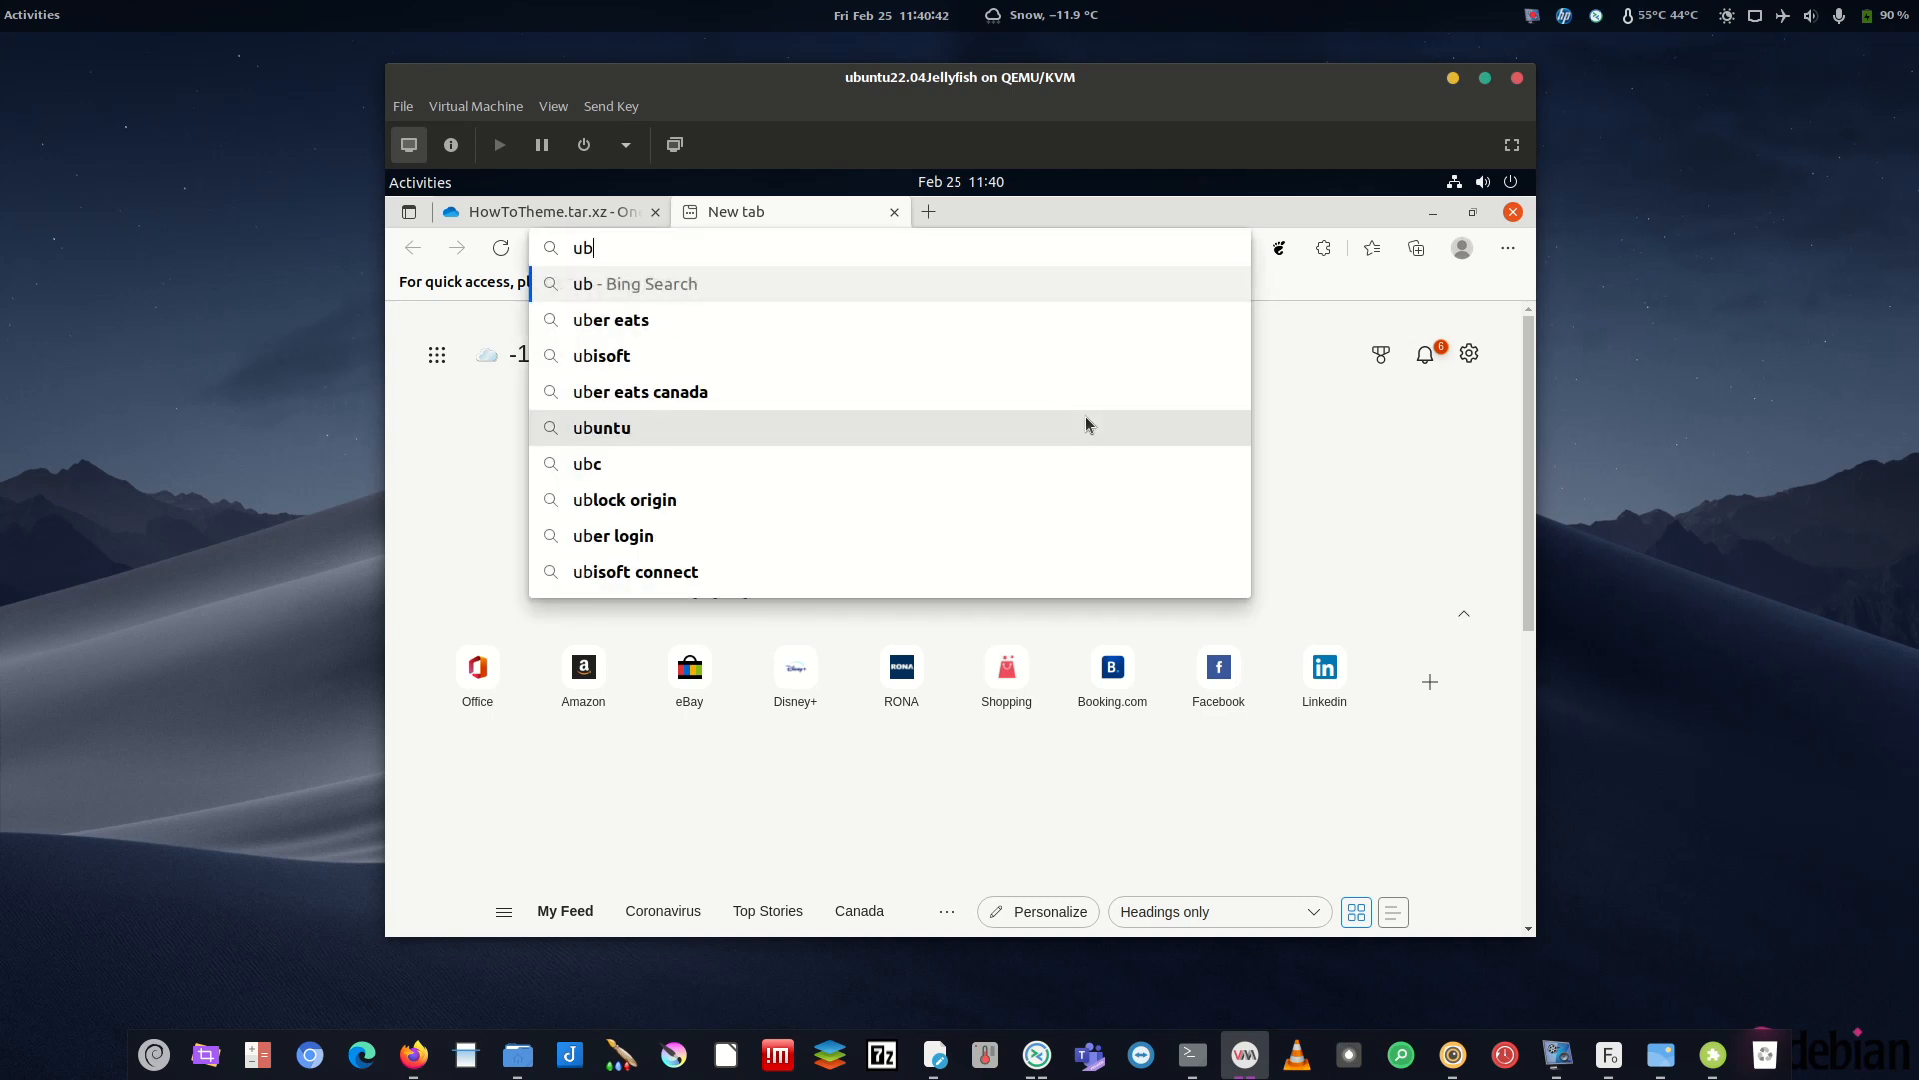
{"action": "type", "text": "untu logo"}
{"action": "key", "text": "Return"}
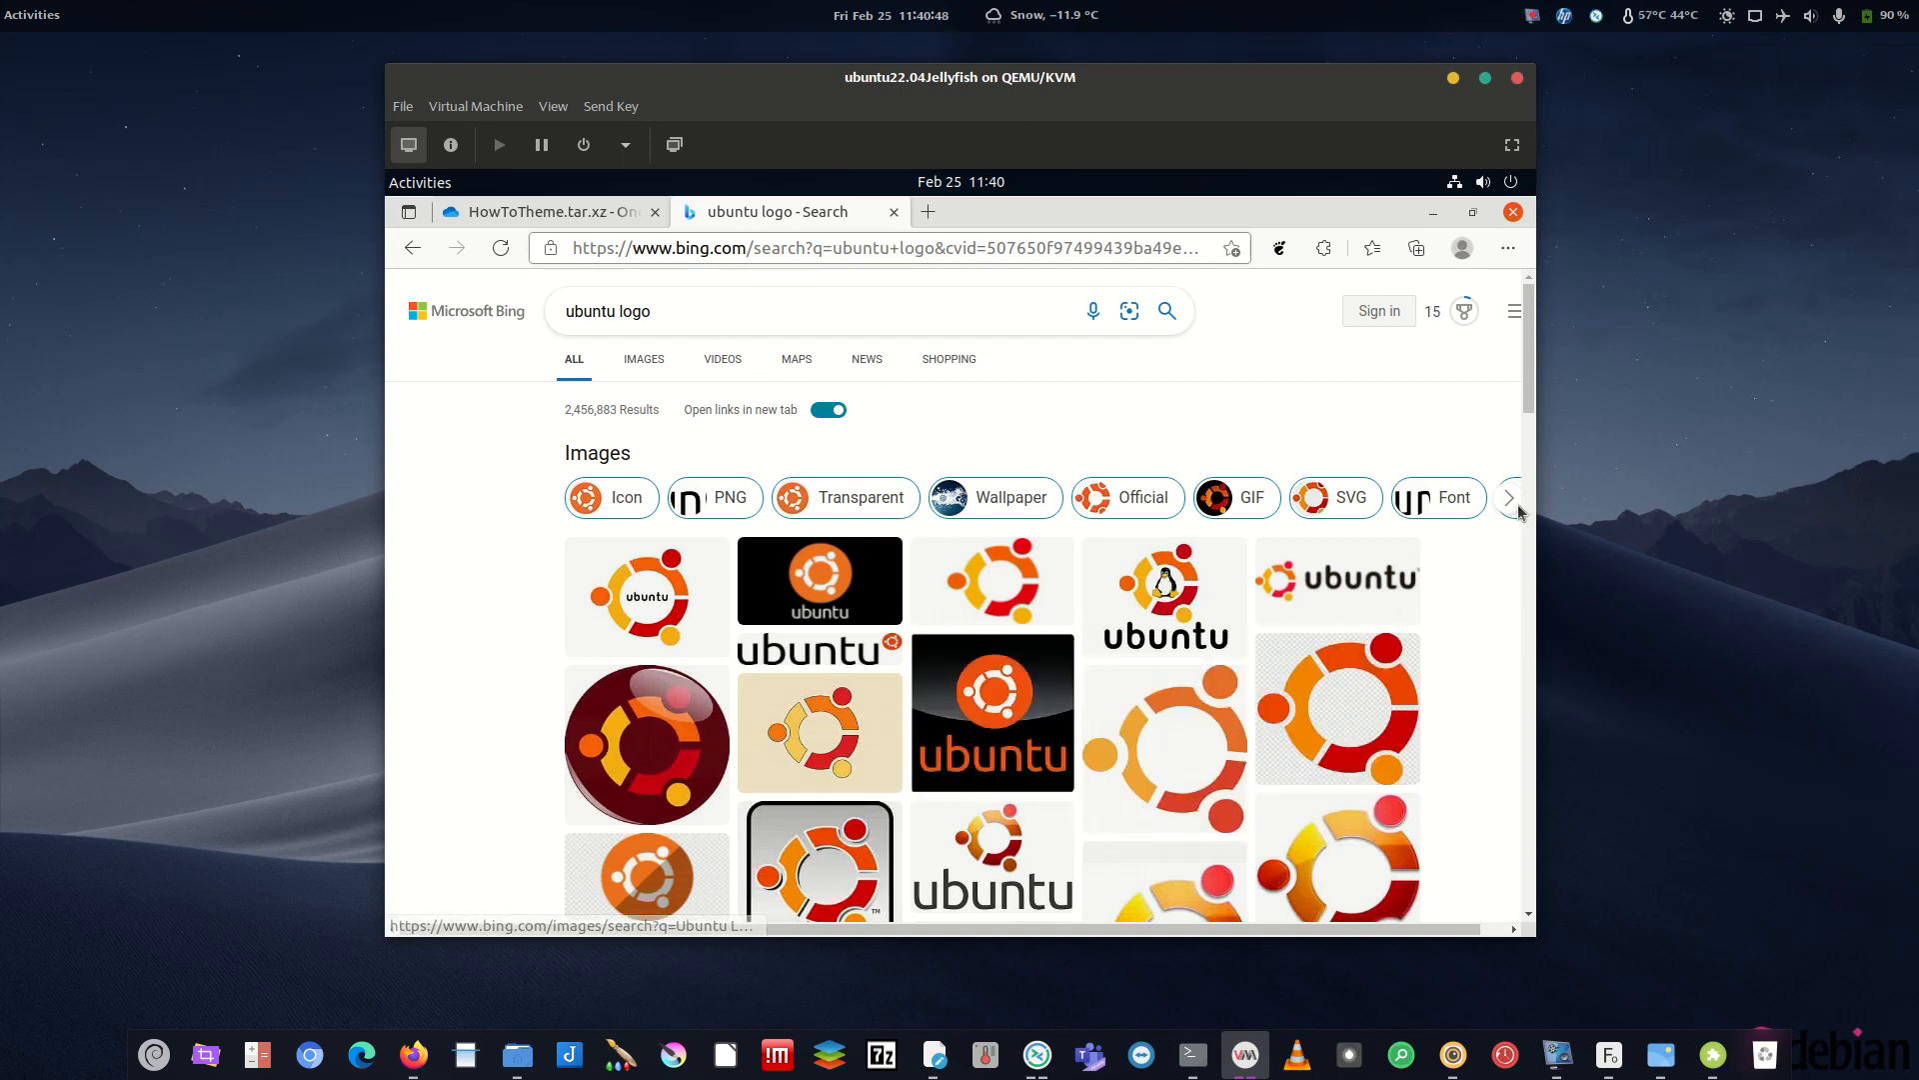
{"action": "mouse_move", "coordinate": [1530, 364]}
{"action": "left_mouse_down"}
{"action": "mouse_move", "coordinate": [1529, 456]}
{"action": "mouse_move", "coordinate": [1529, 378]}
{"action": "left_mouse_up"}
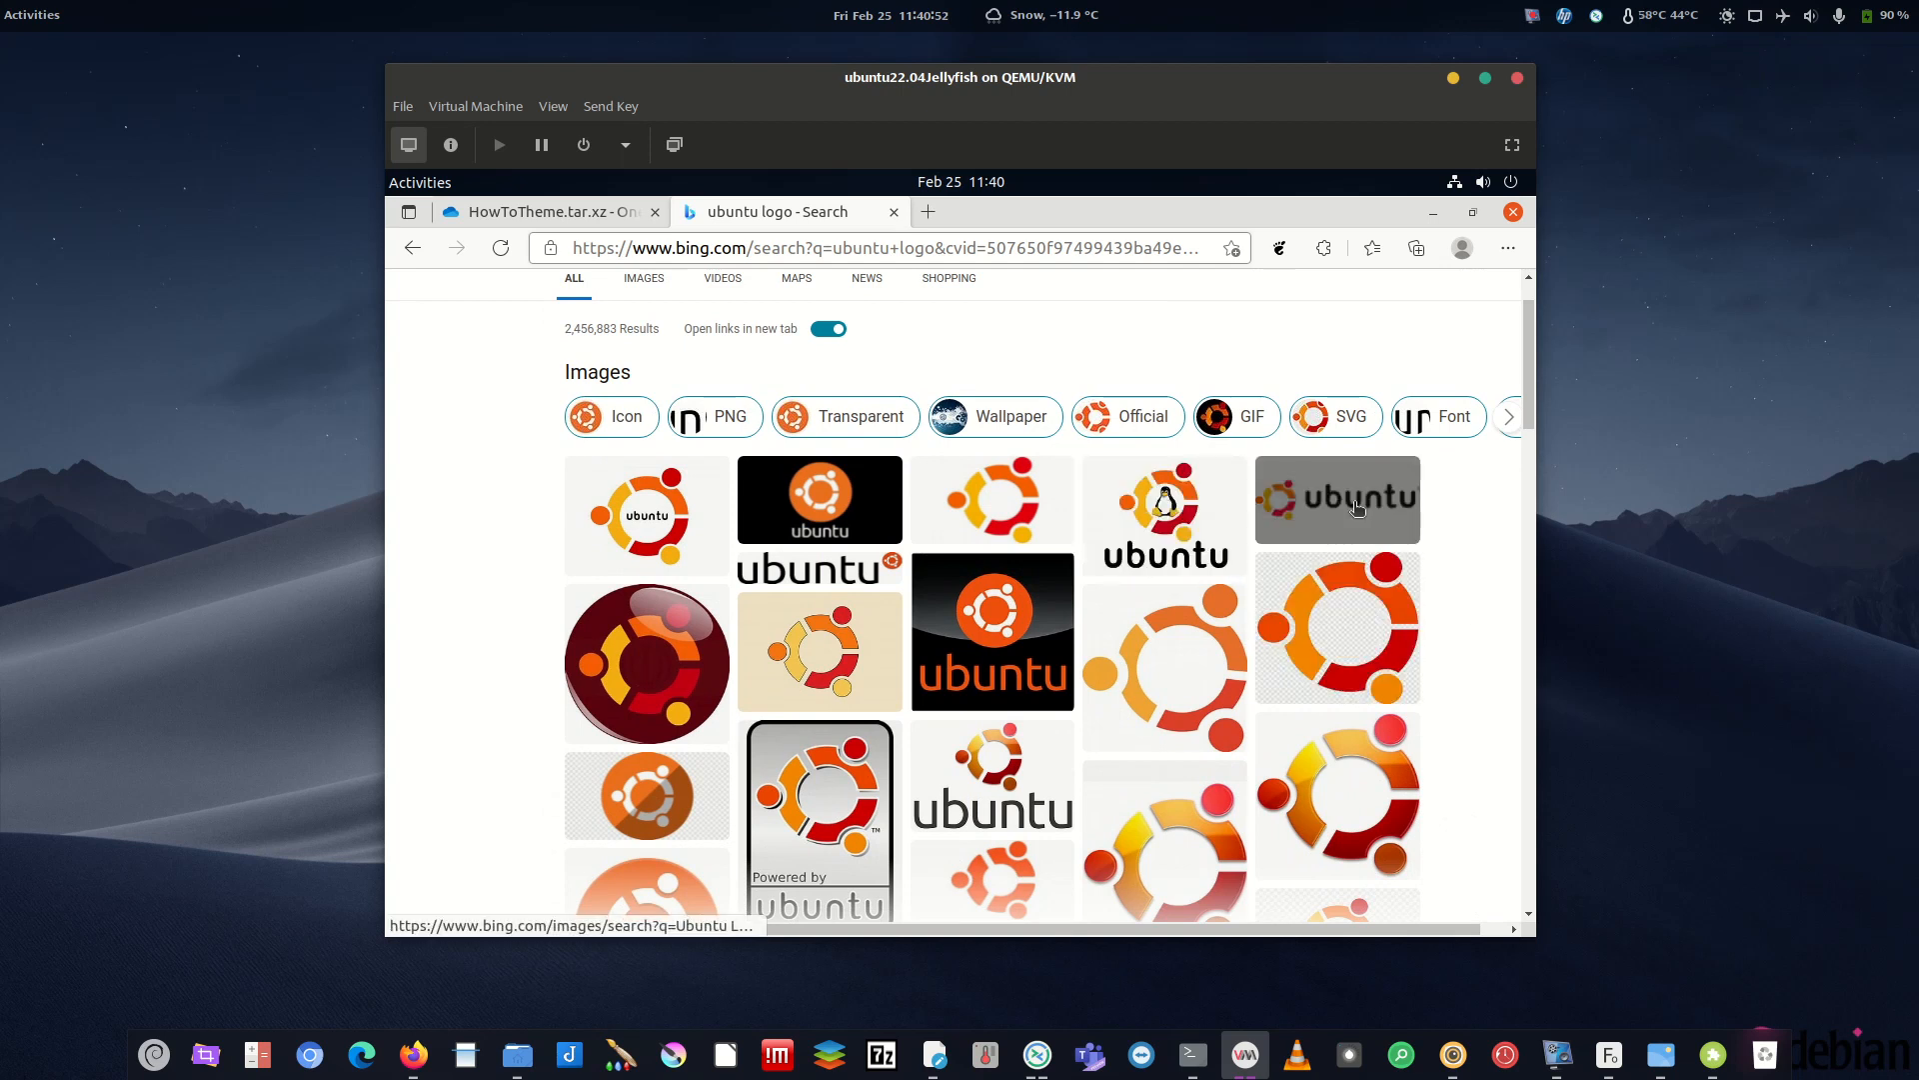
{"action": "mouse_move", "coordinate": [1225, 657]}
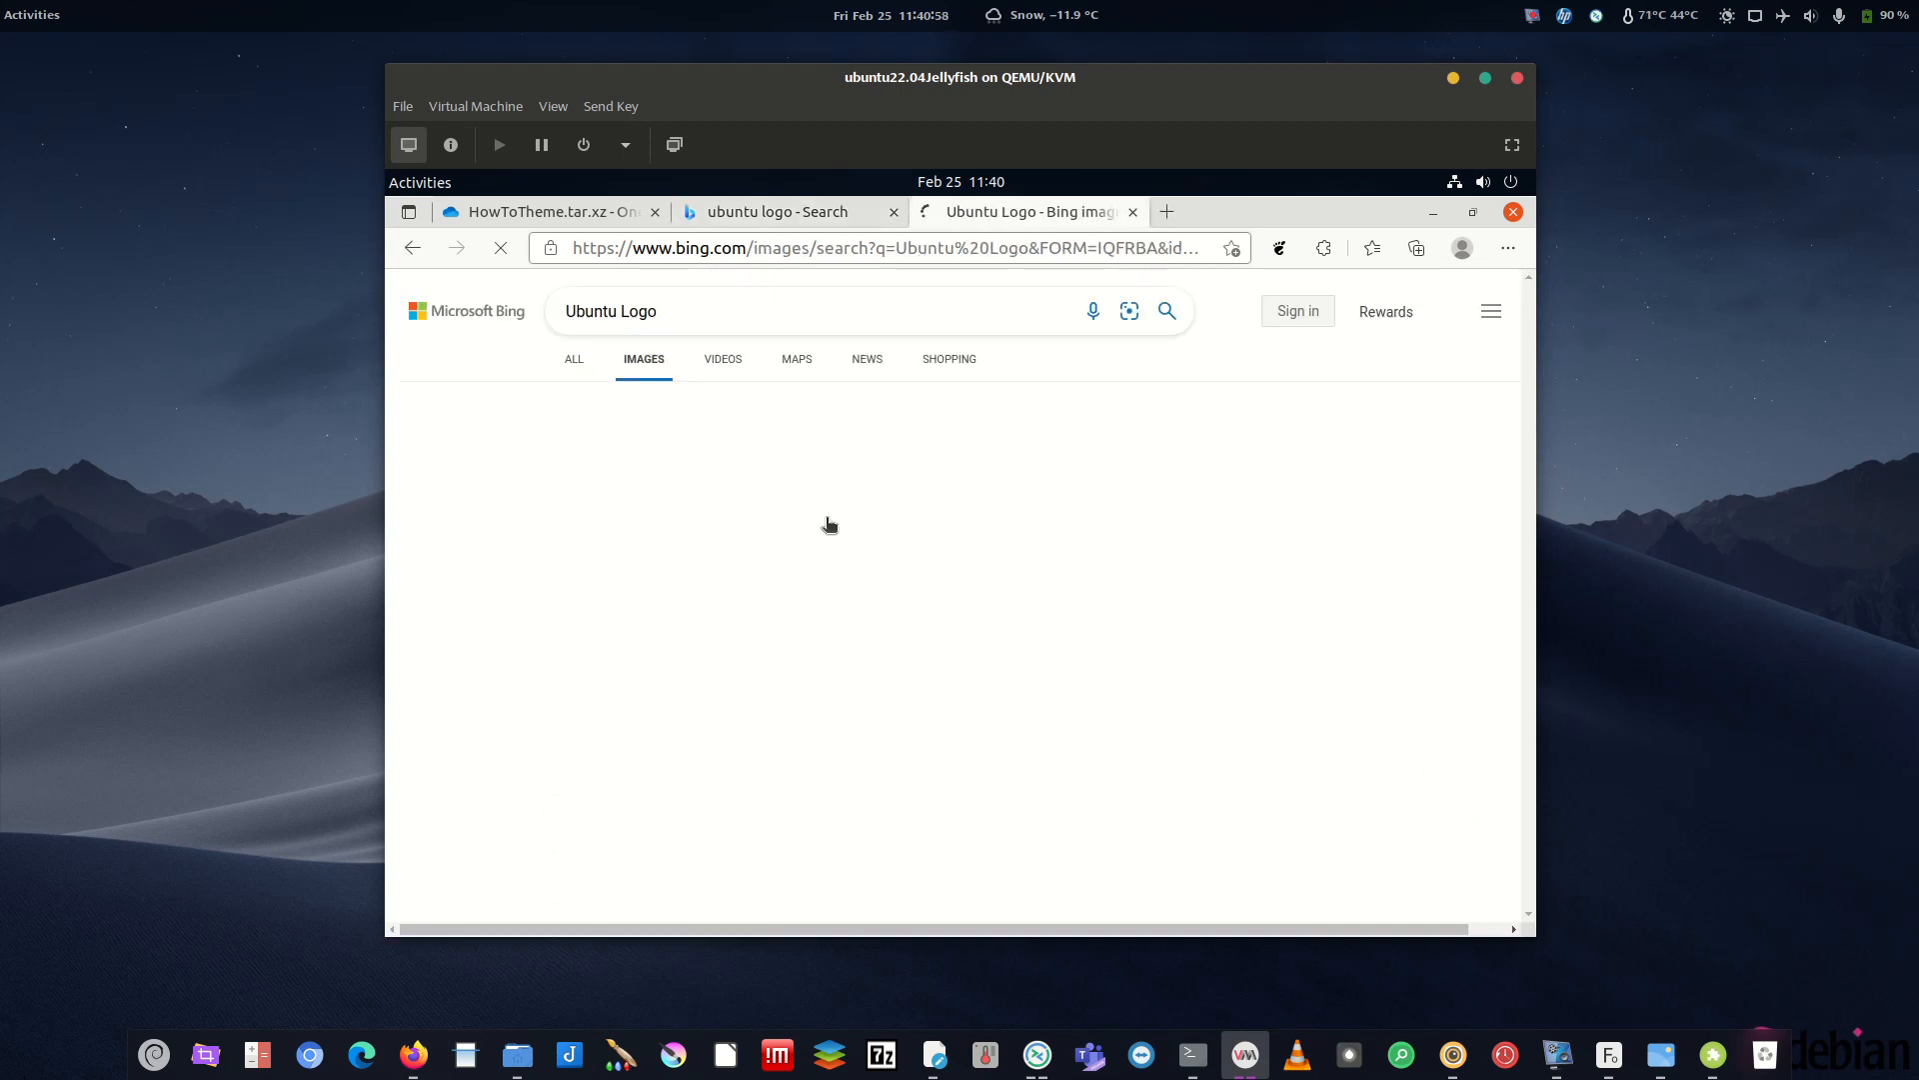
{"action": "left_click", "coordinate": [814, 566]}
- Open the logo image in its own tab, save it into Pictures, then minimize Edge
{"action": "right_click", "coordinate": [858, 550]}
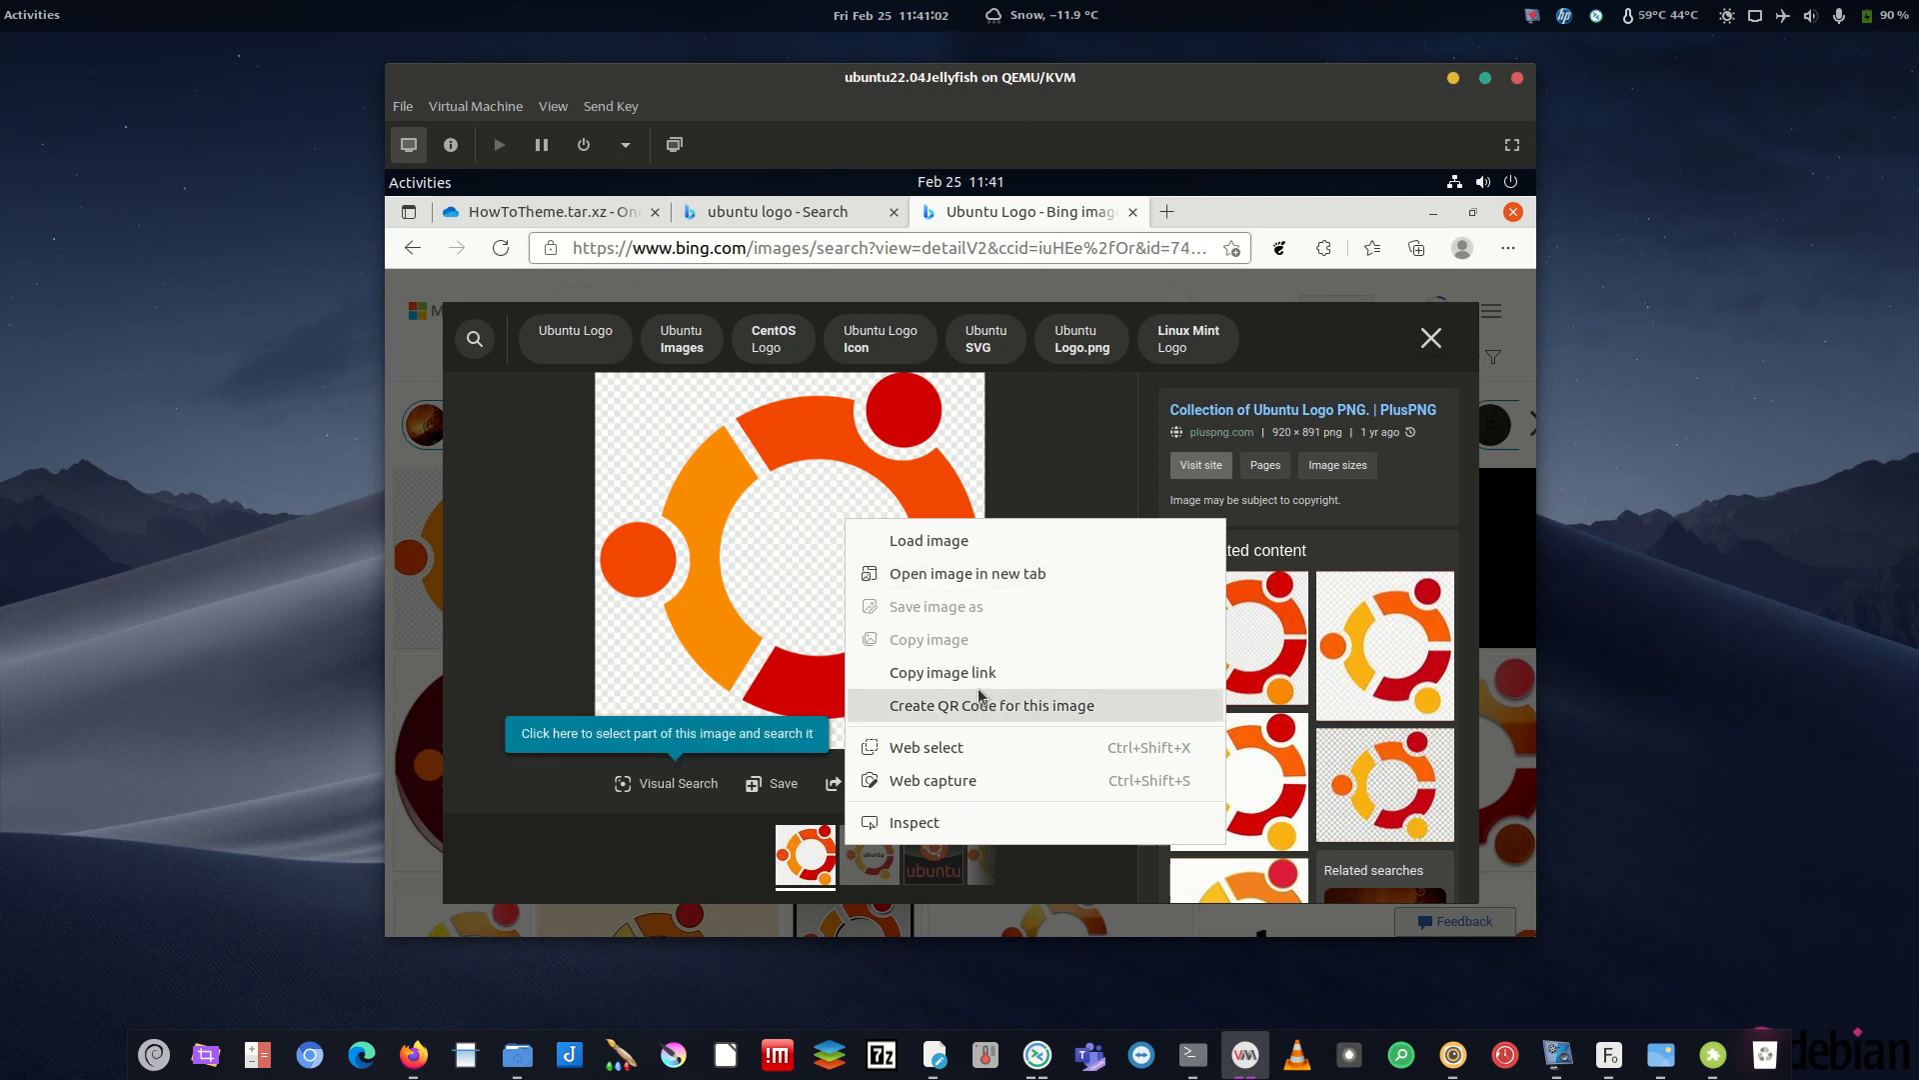
{"action": "left_click", "coordinate": [955, 573]}
{"action": "right_click", "coordinate": [913, 495]}
{"action": "left_click", "coordinate": [1039, 555]}
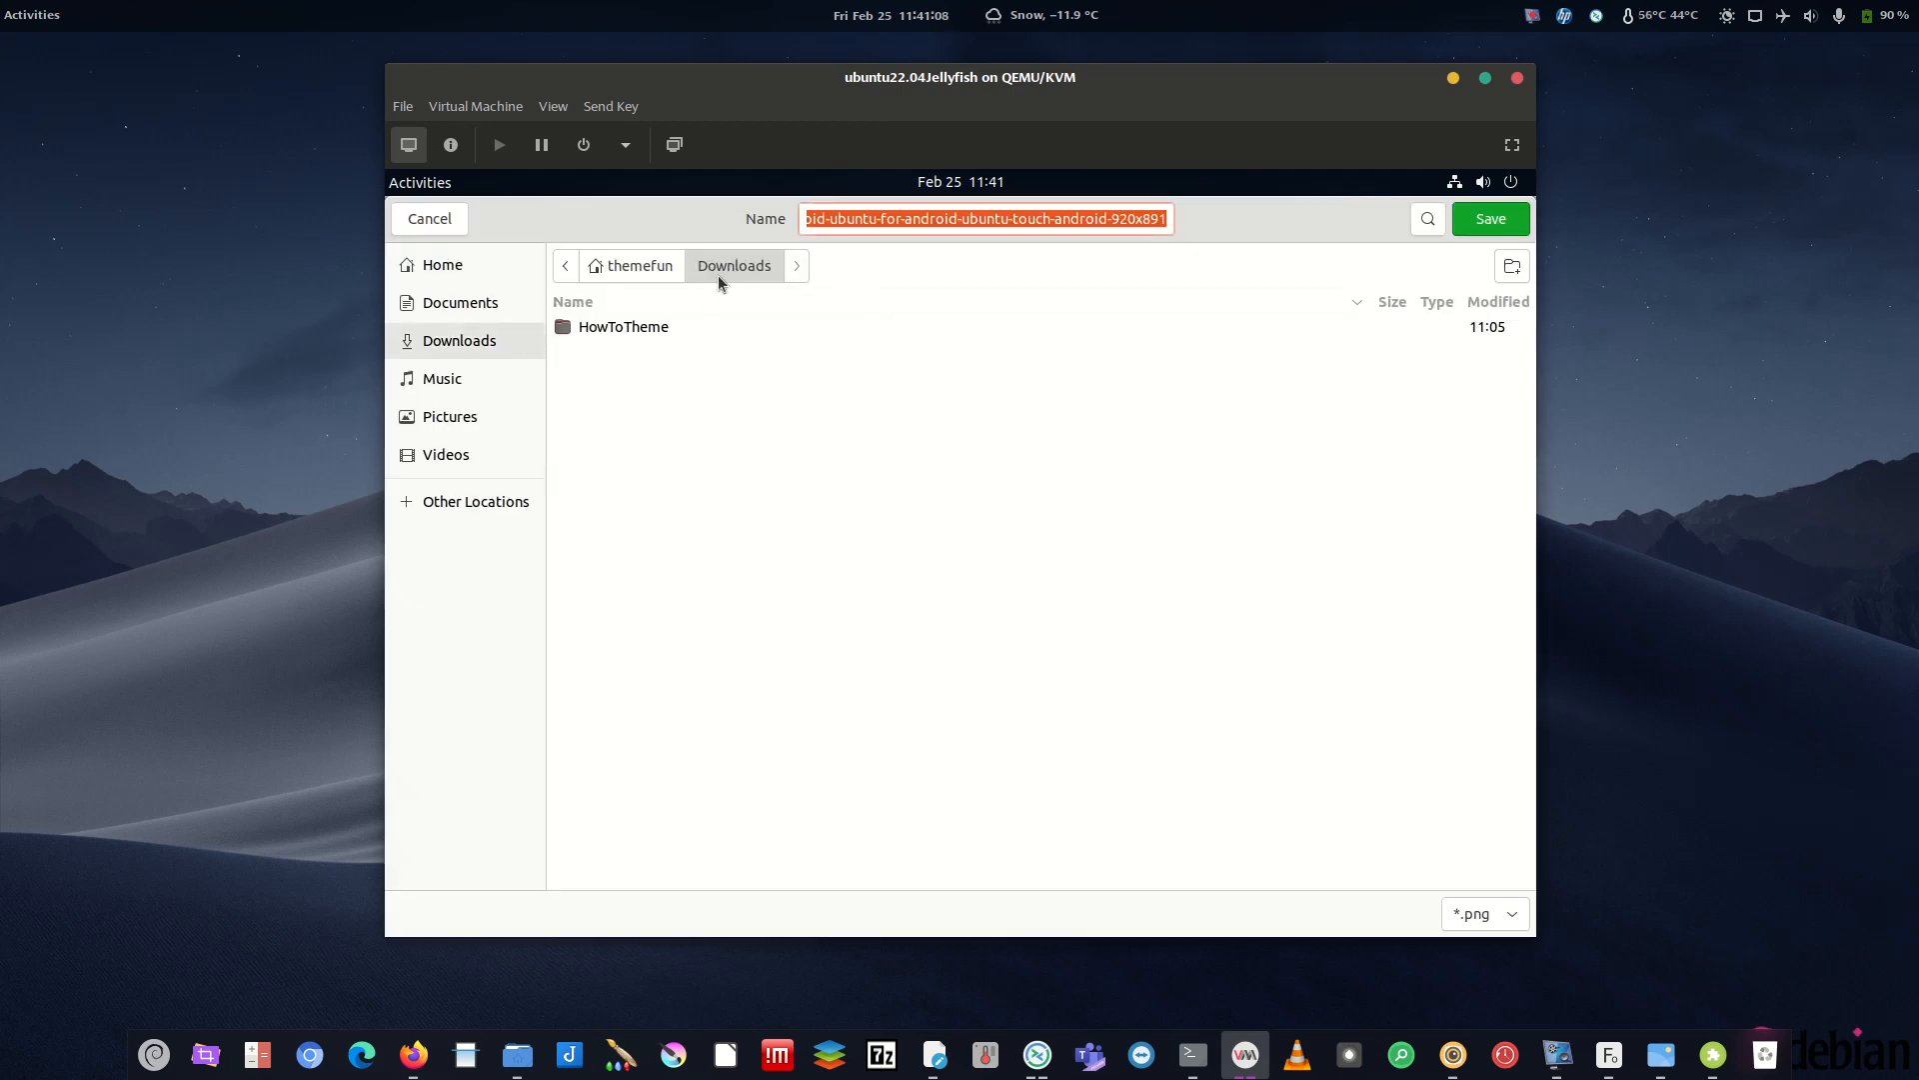
{"action": "left_click", "coordinate": [450, 410]}
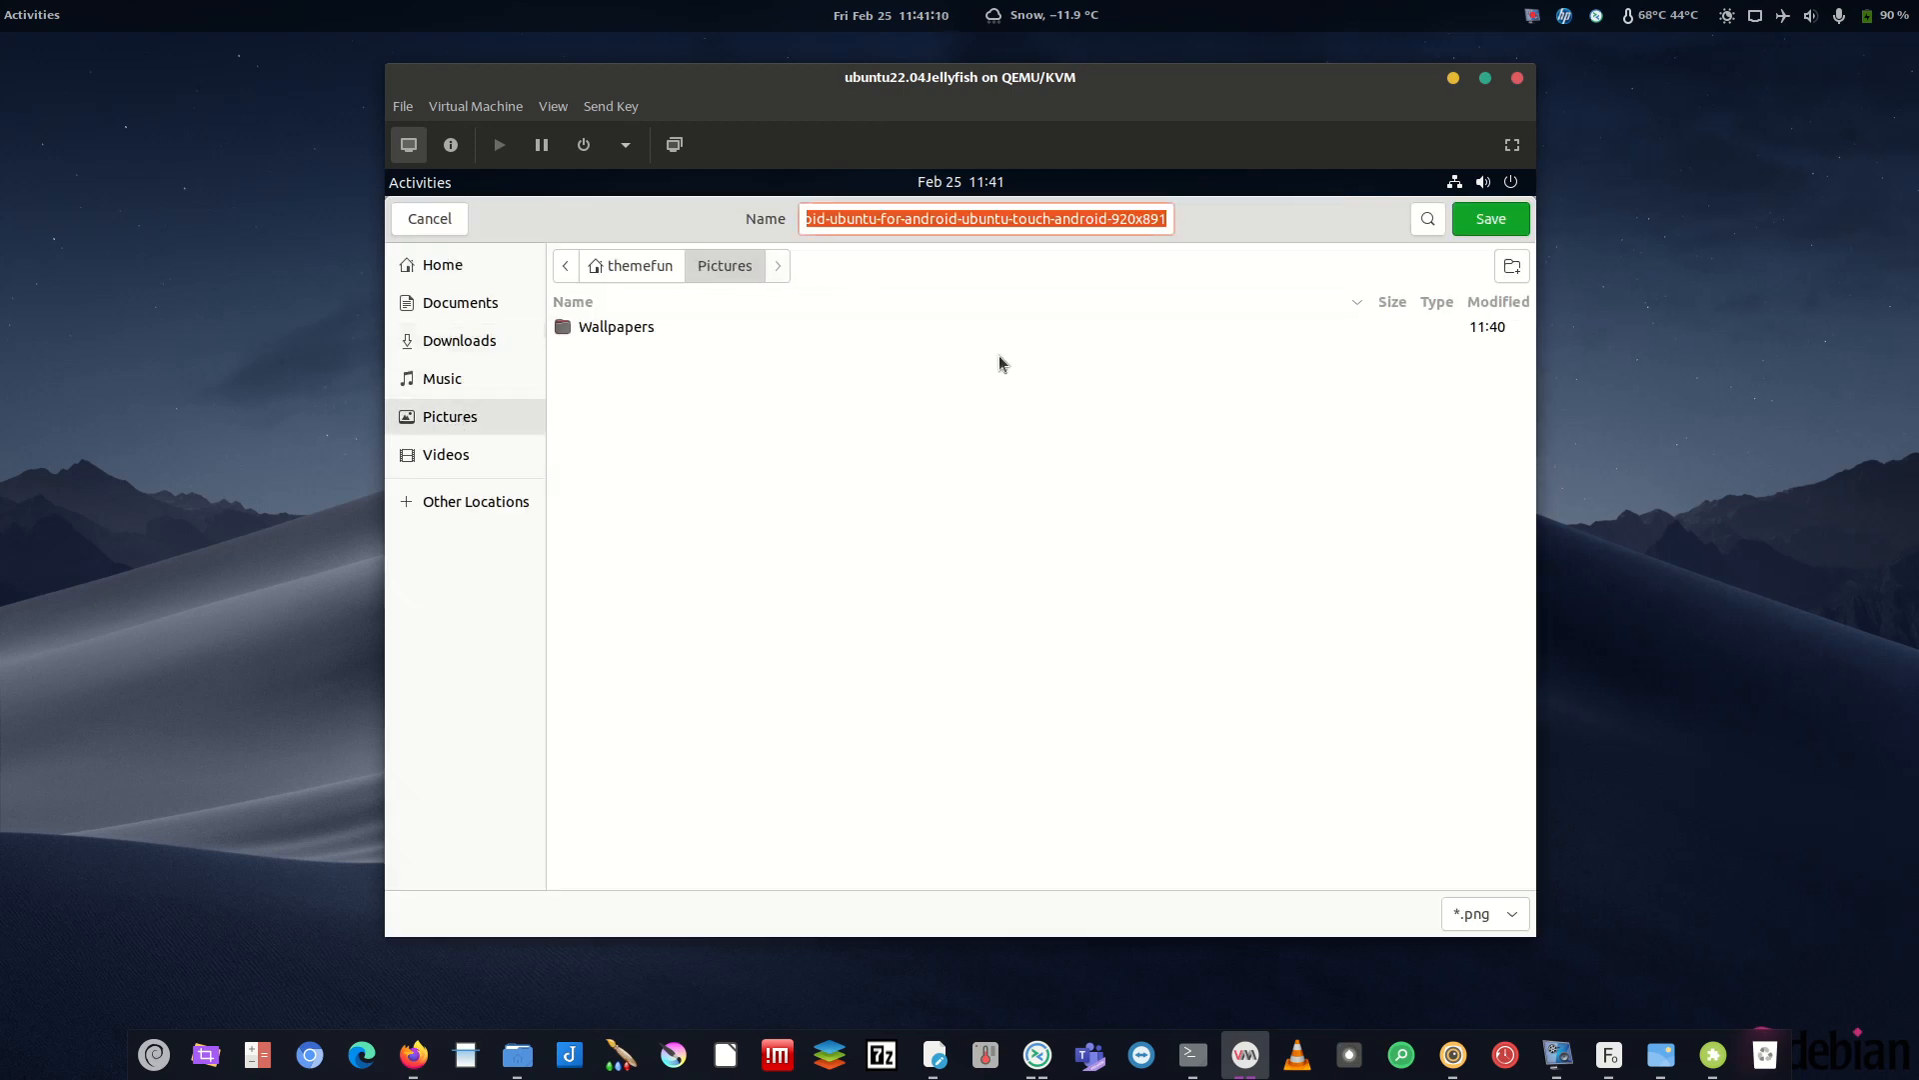
{"action": "left_click", "coordinate": [1488, 226]}
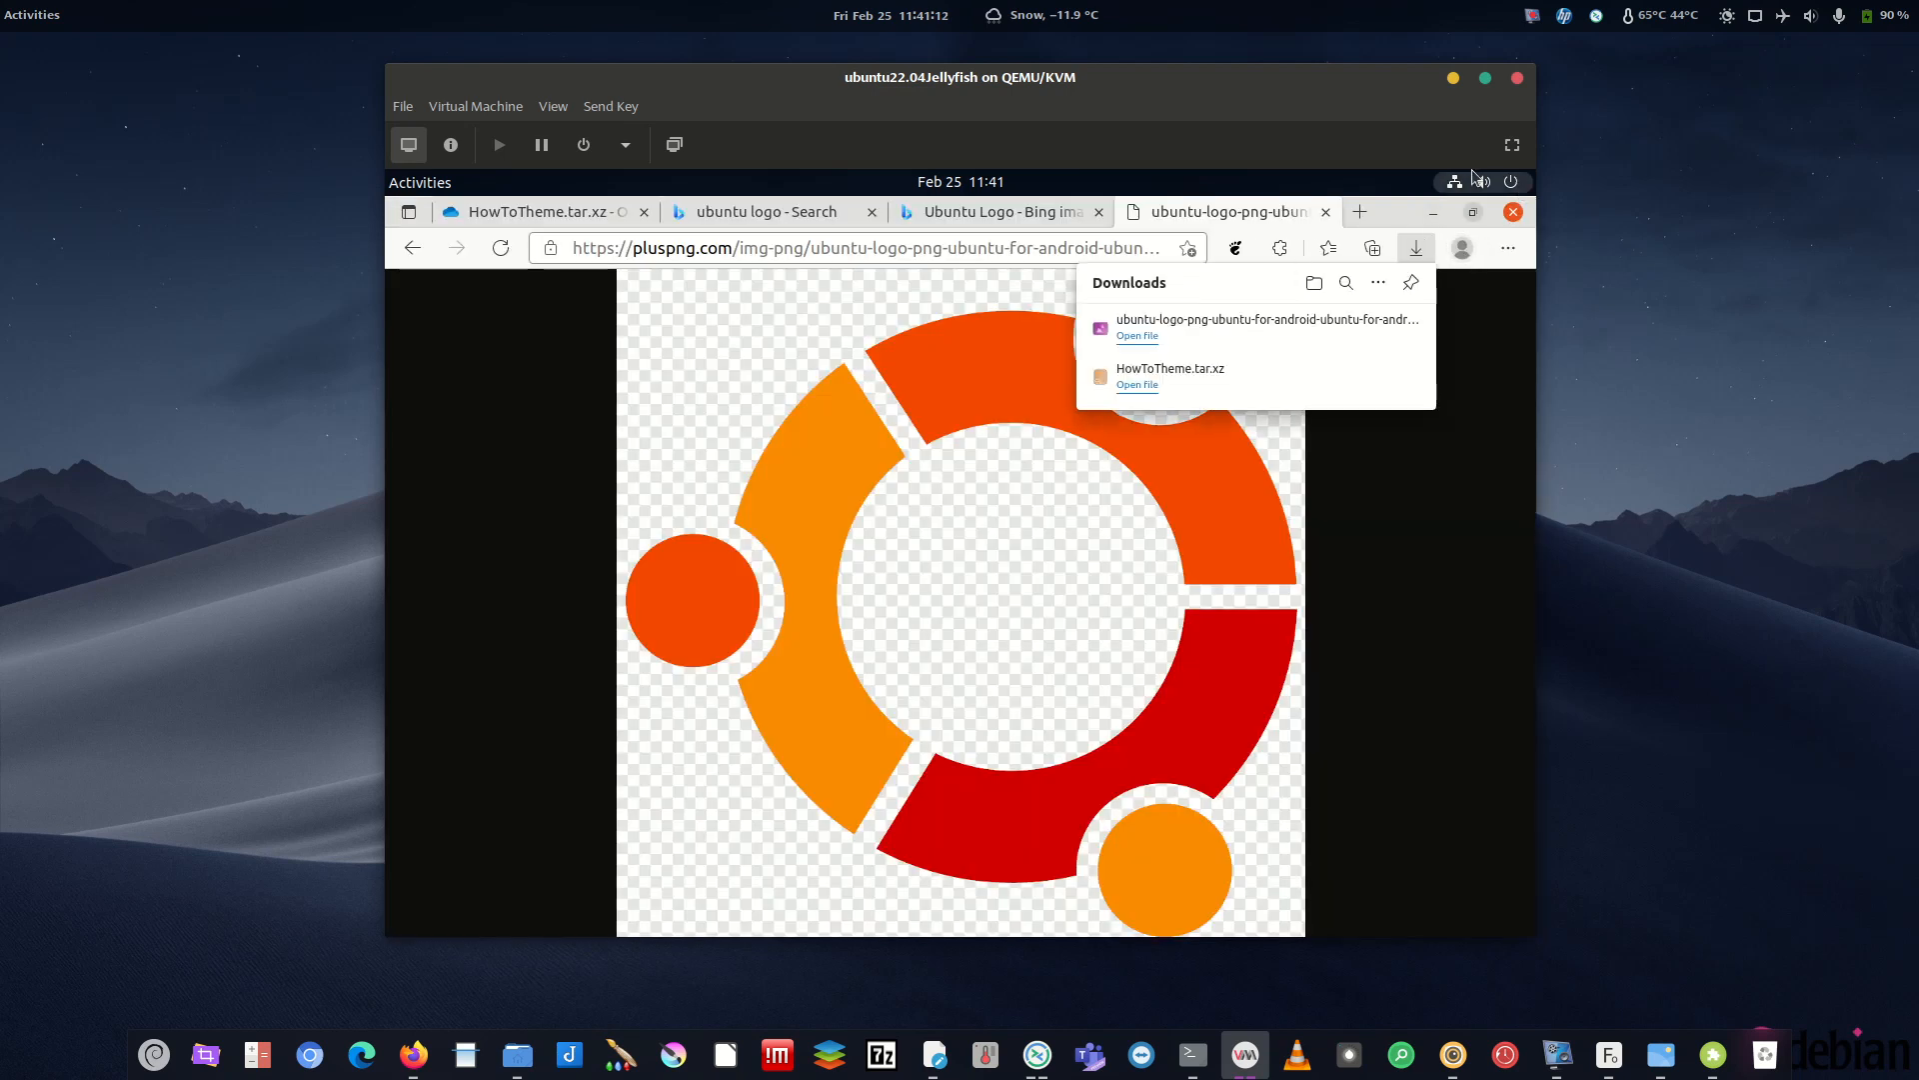
{"action": "left_click", "coordinate": [1435, 213]}
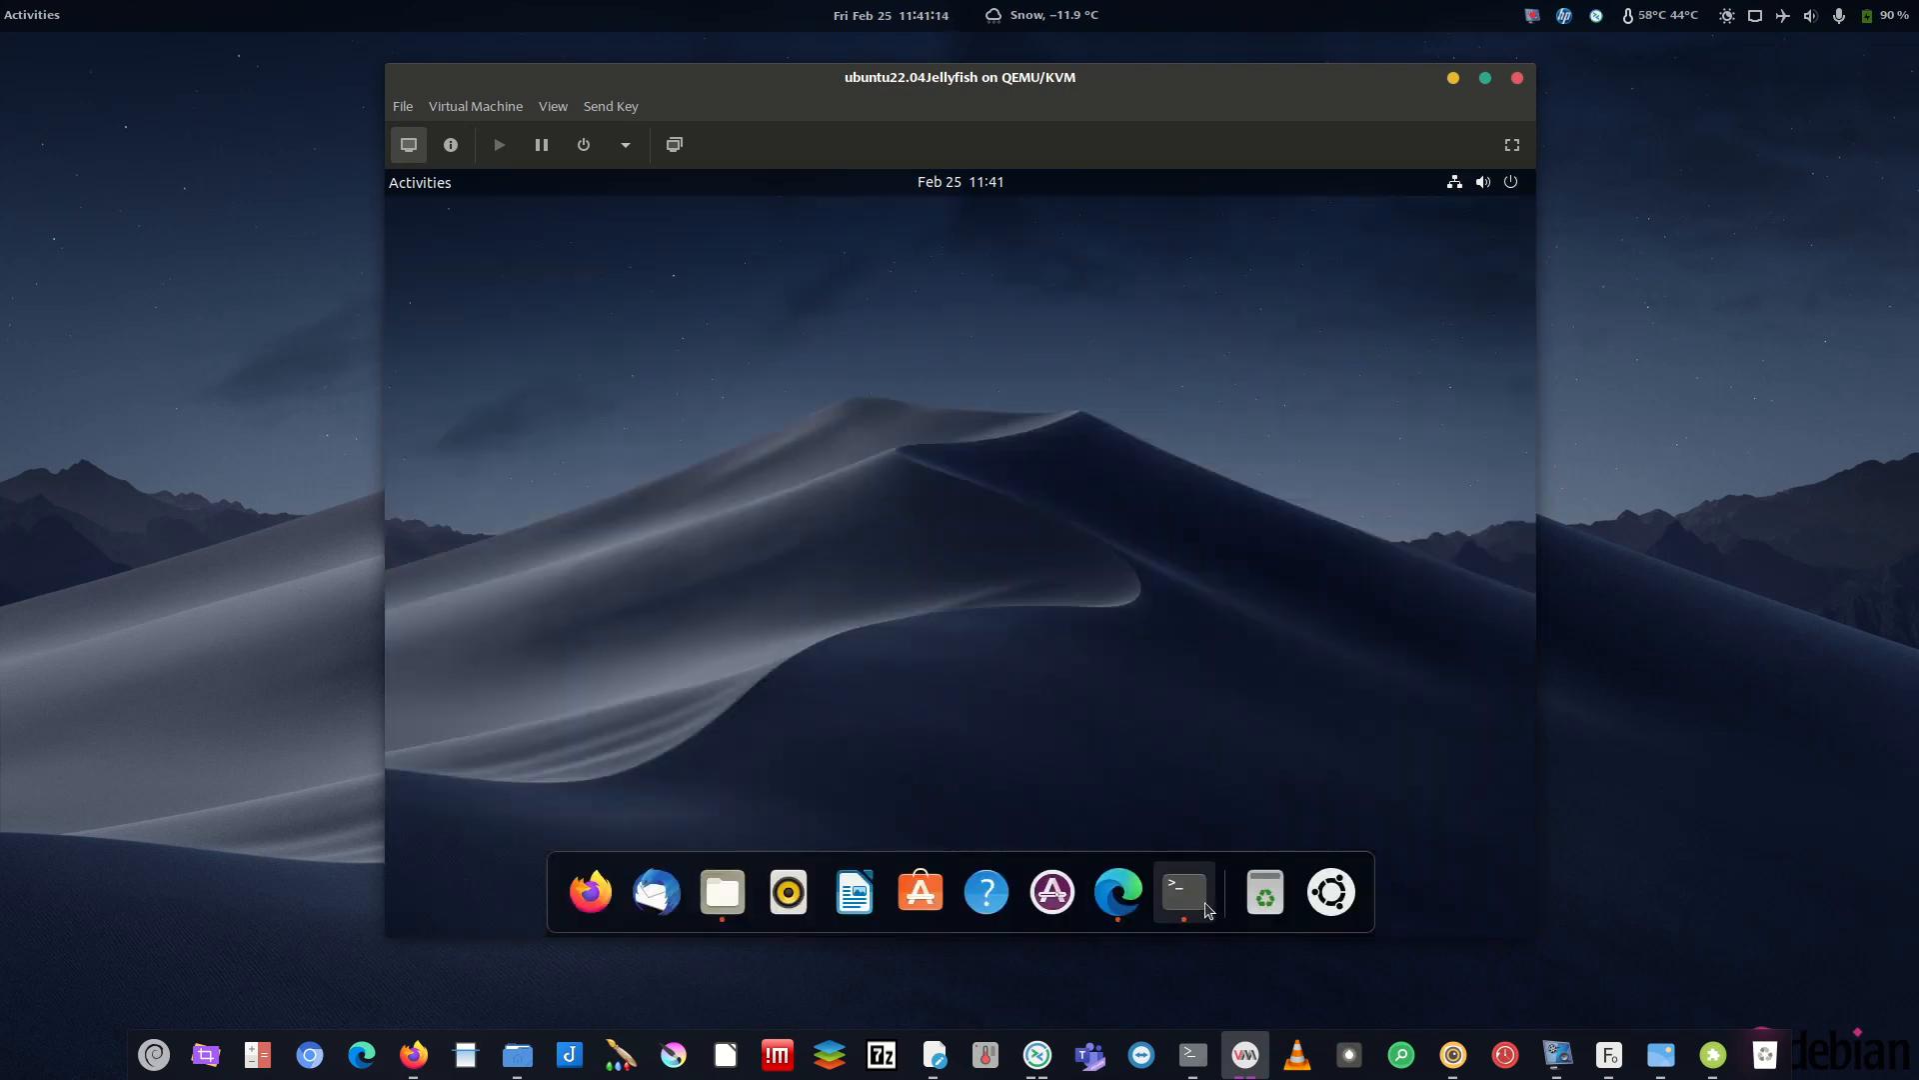
{"action": "left_click", "coordinate": [1184, 892]}
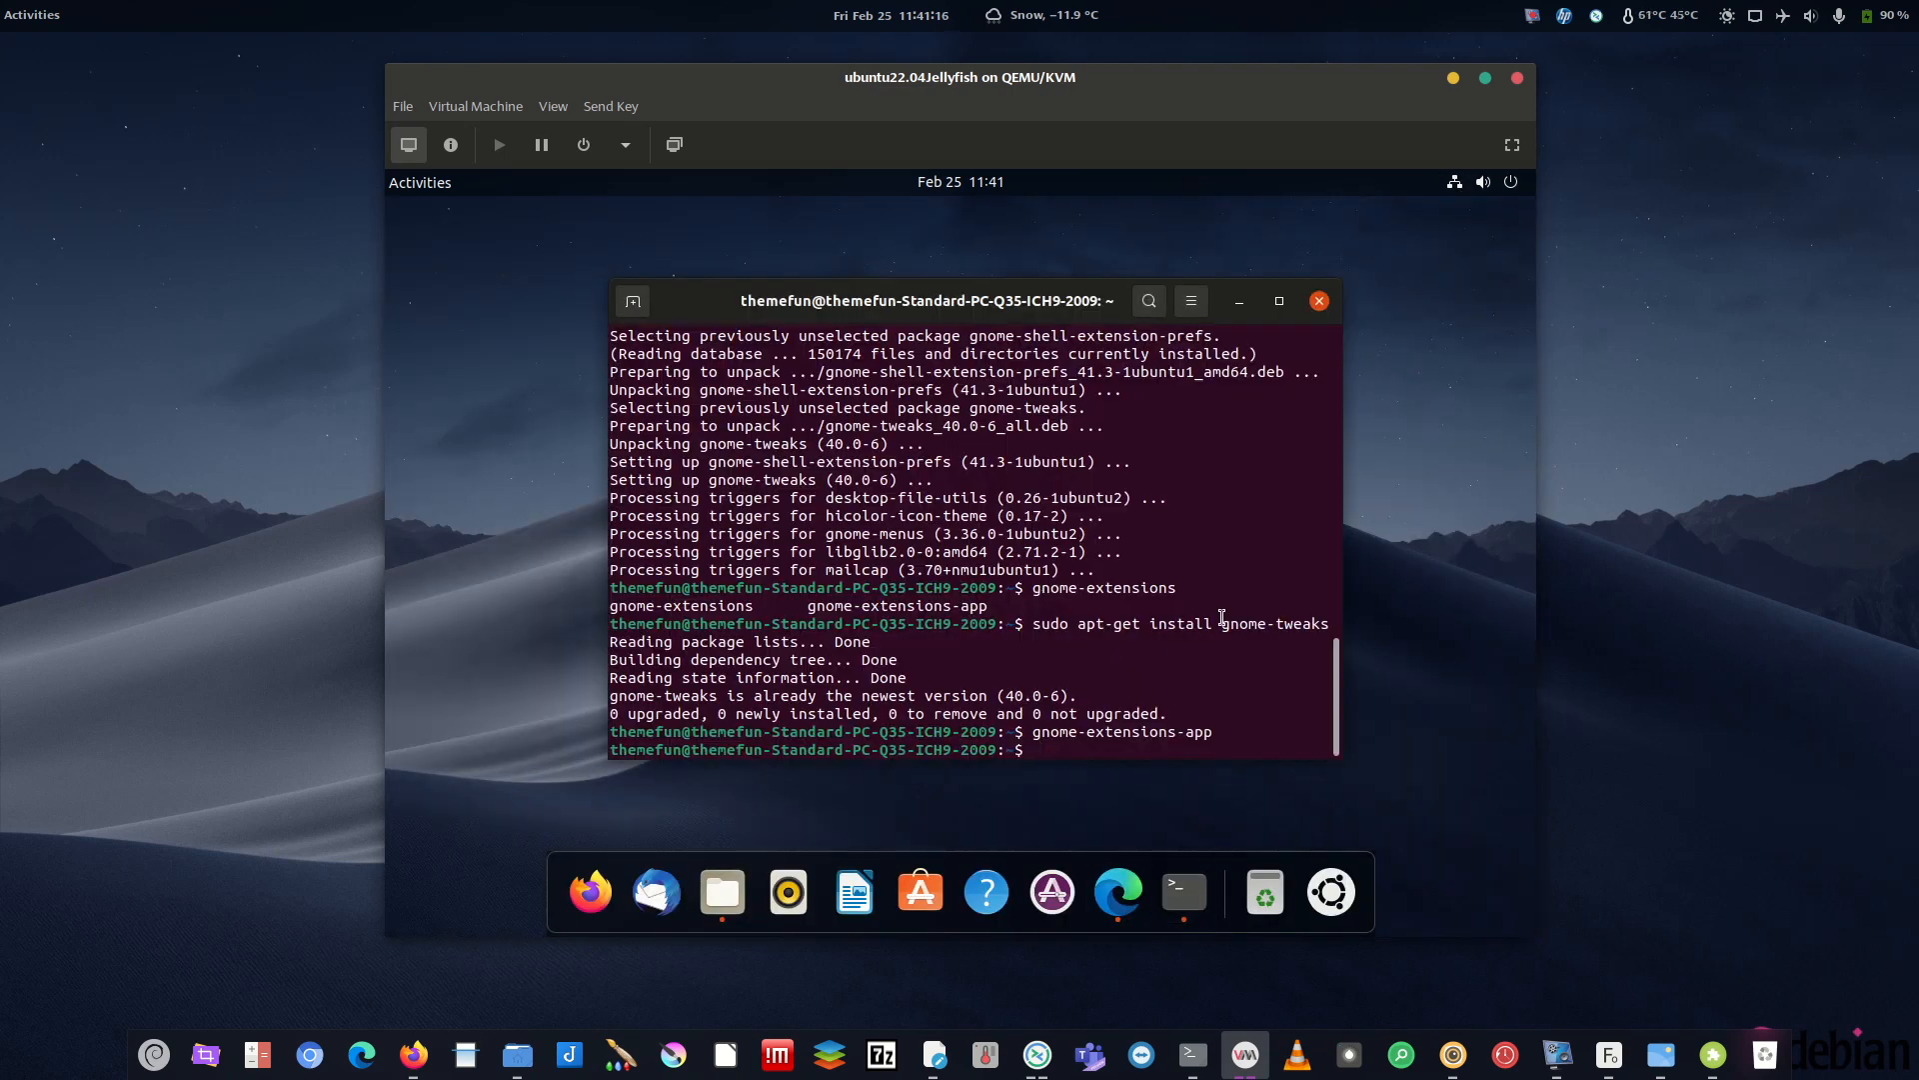
- Run 'snap install krita' and authorize it with the account password
{"action": "type", "text": "snap install kritaa"}
{"action": "key", "text": "Return"}
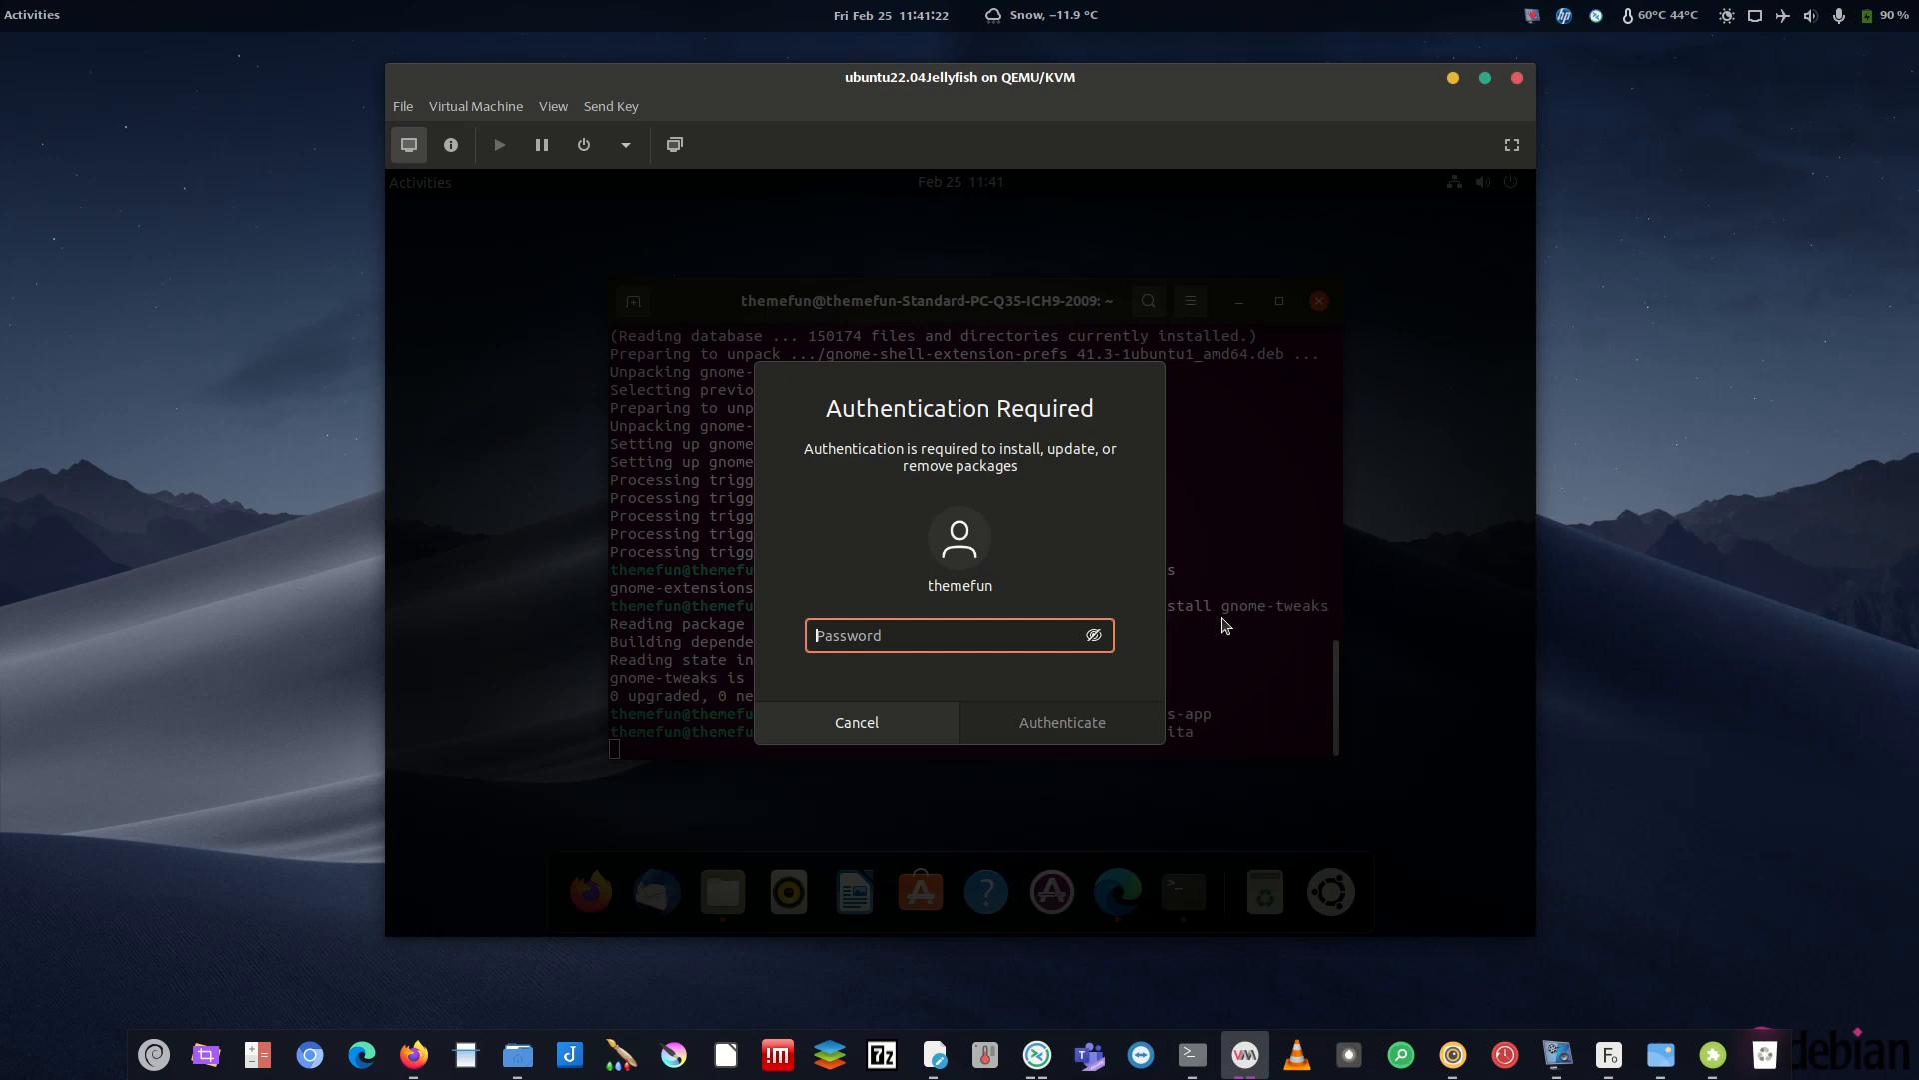
{"action": "type", "text": "•••"}
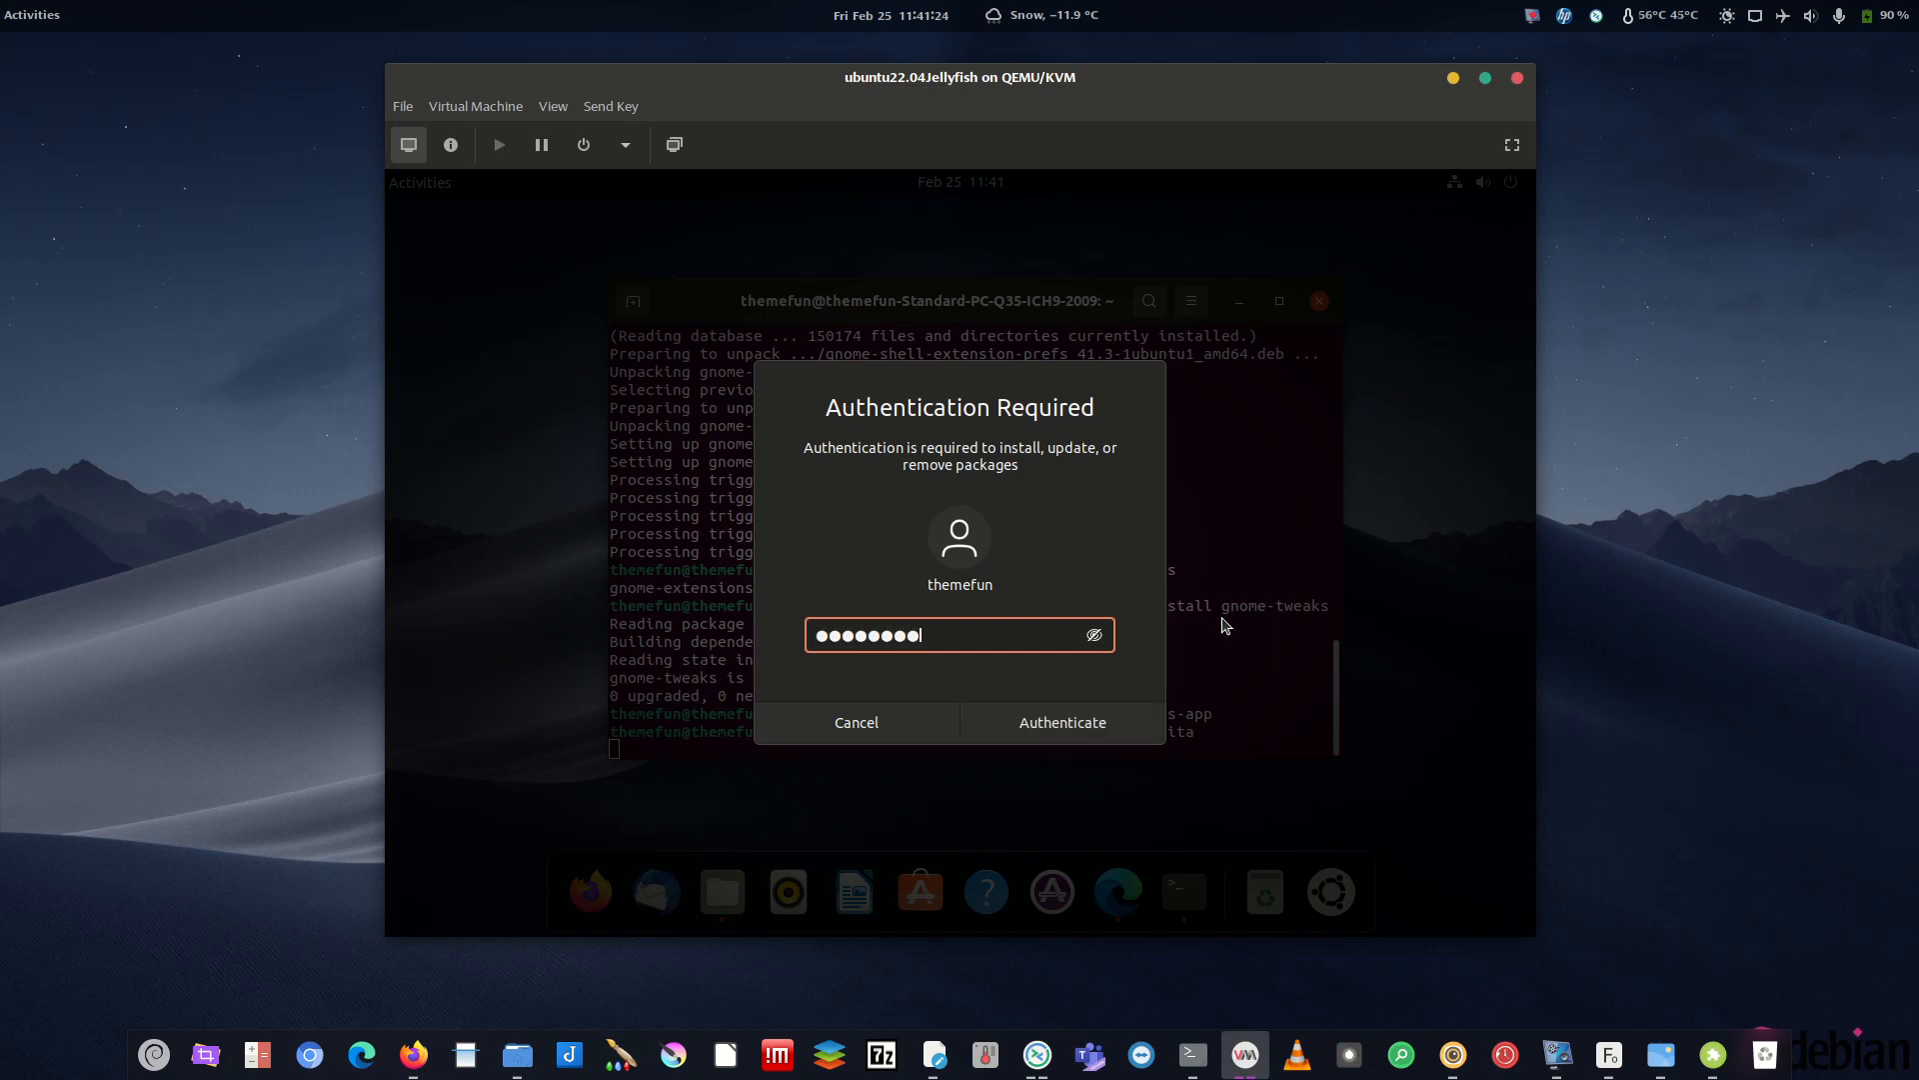
{"action": "key", "text": "Return"}
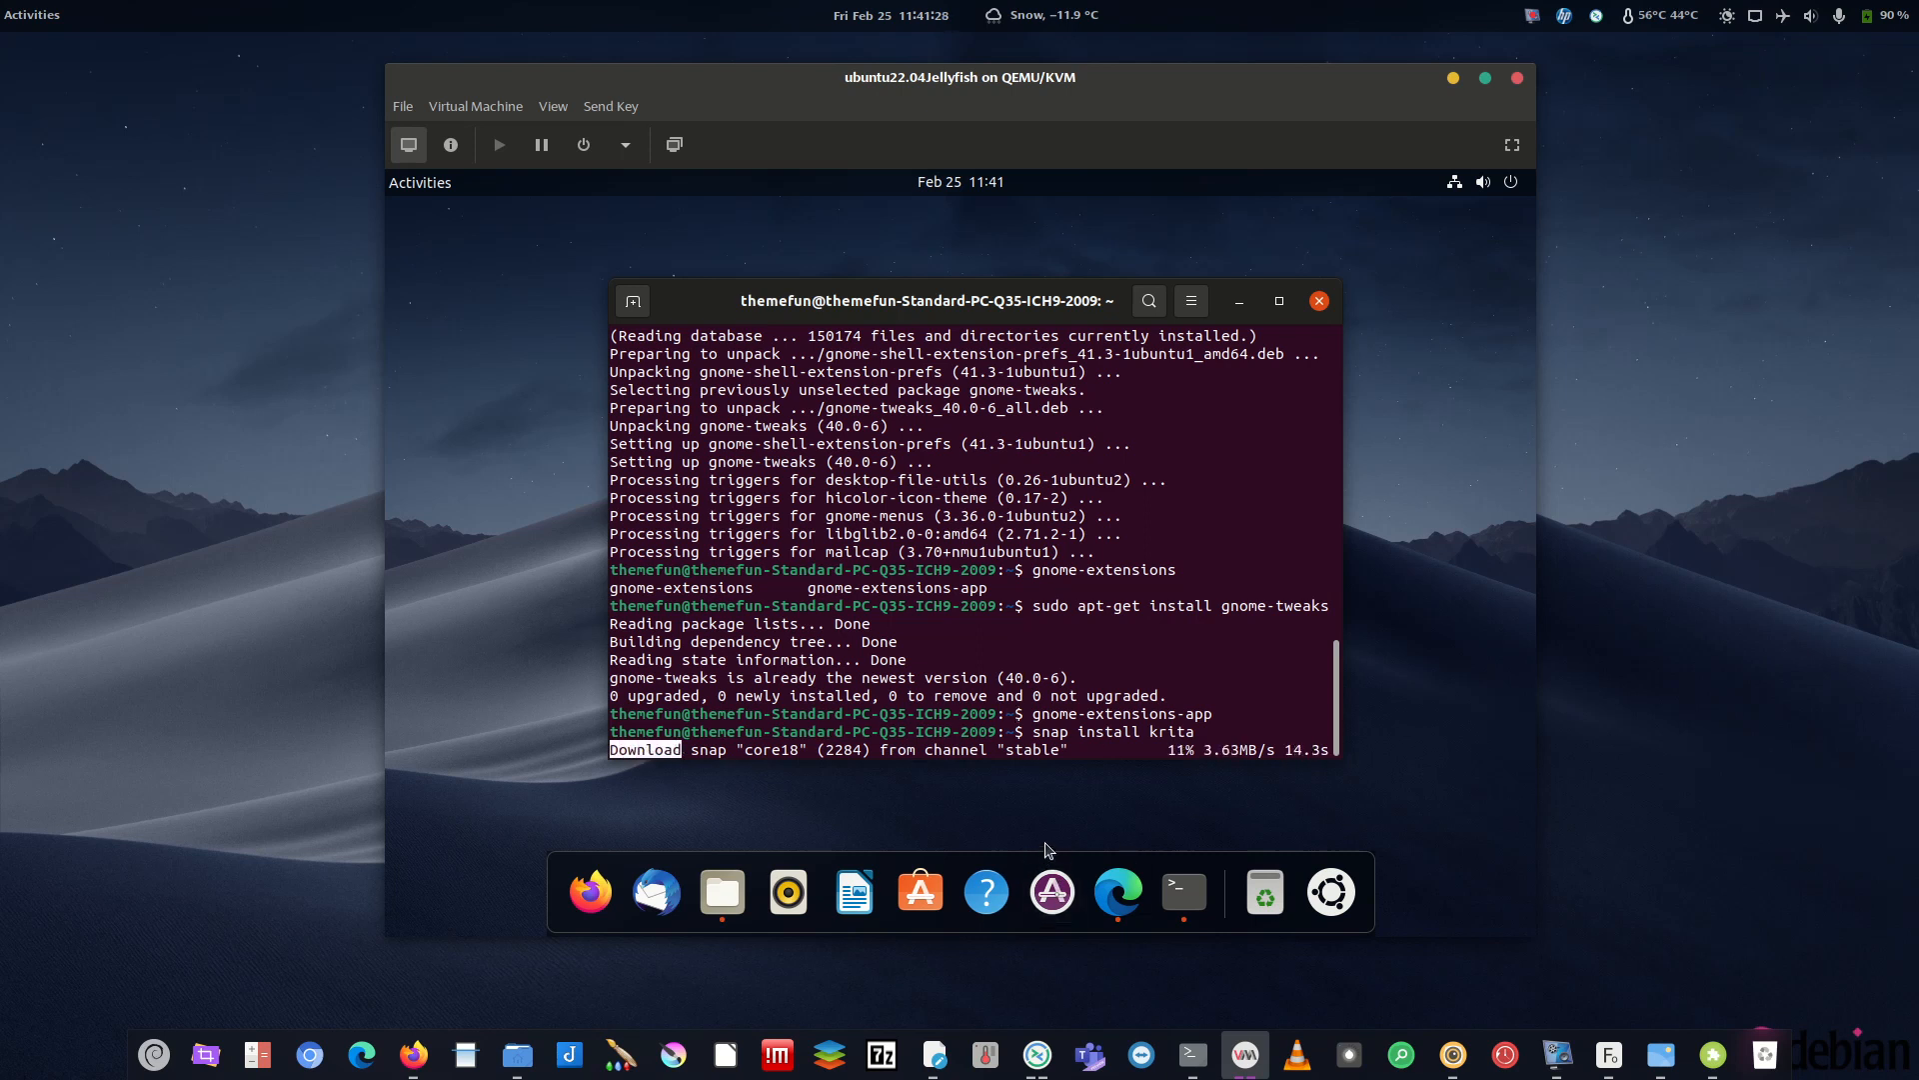
- Check in Files that the Ubuntu logo is in Pictures, then return and minimize Files
{"action": "left_click", "coordinate": [723, 892]}
{"action": "left_click", "coordinate": [846, 365]}
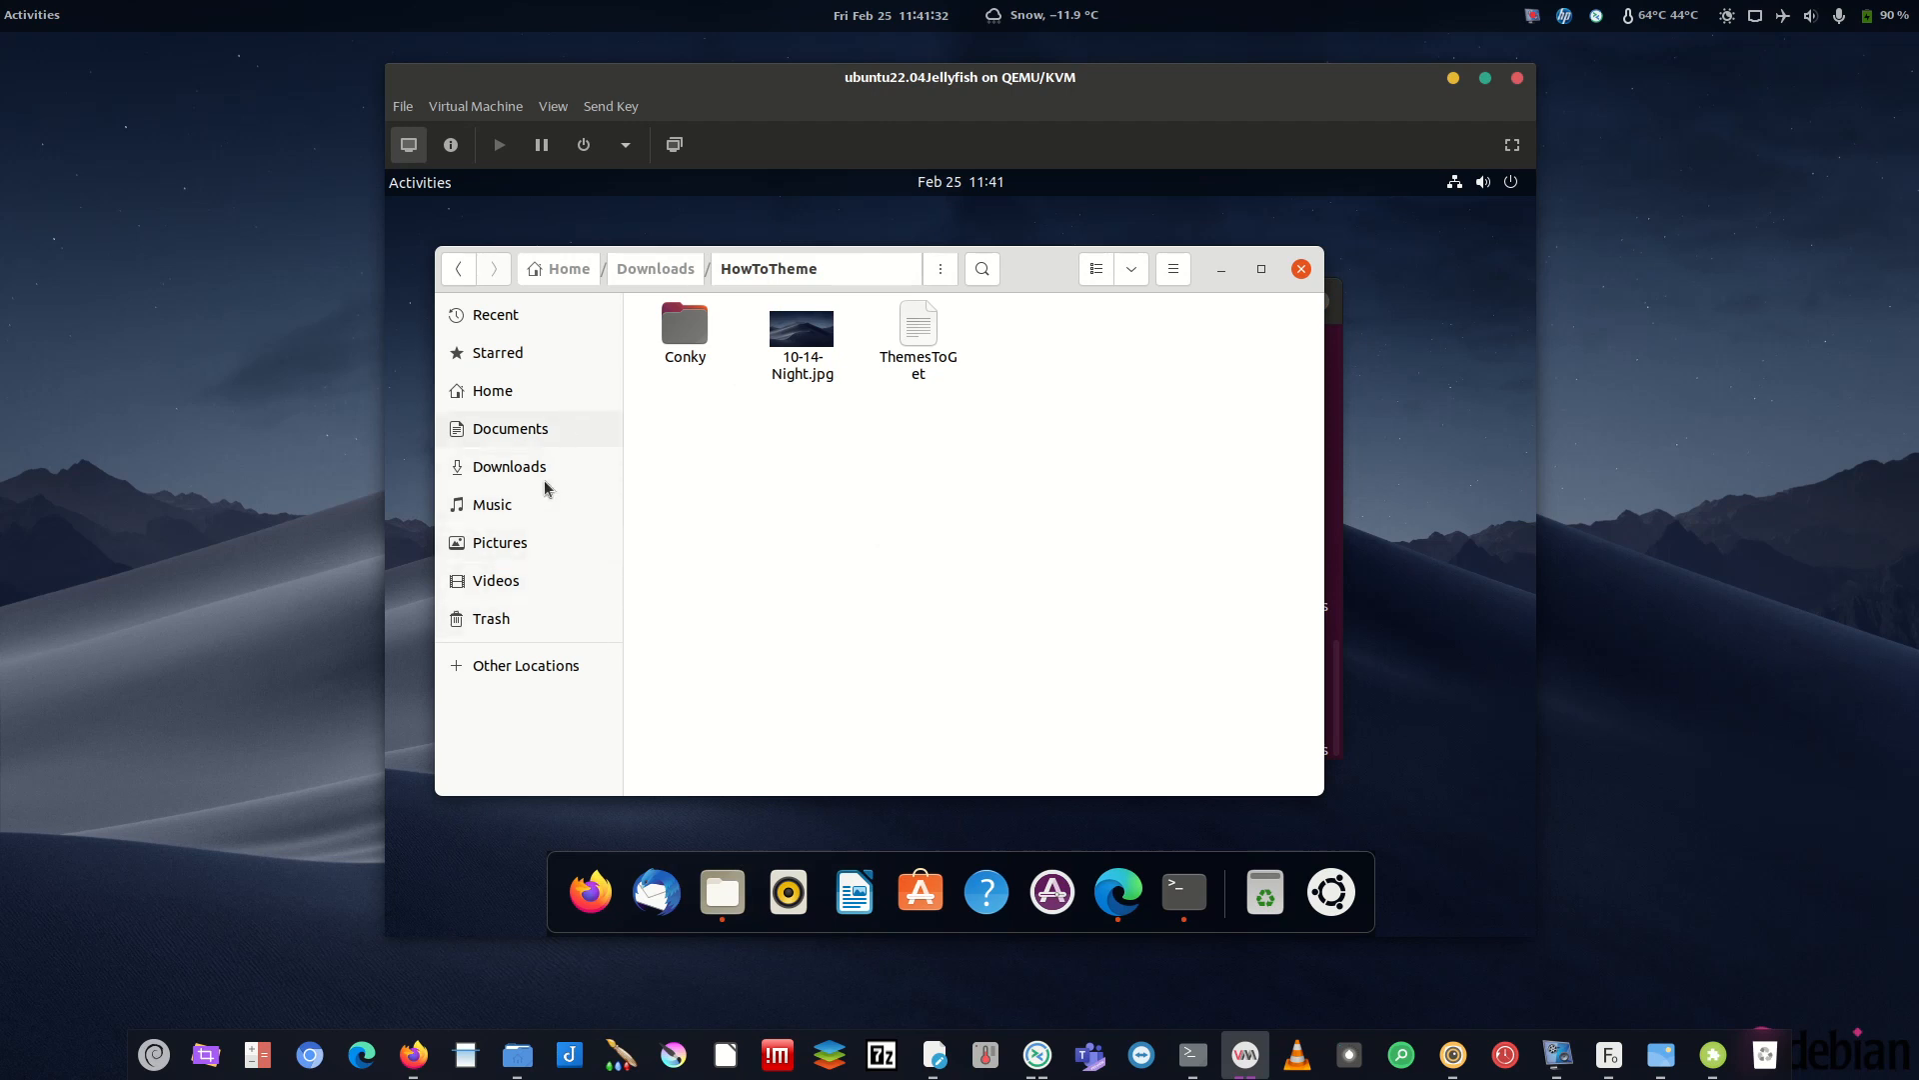
{"action": "left_click", "coordinate": [540, 543]}
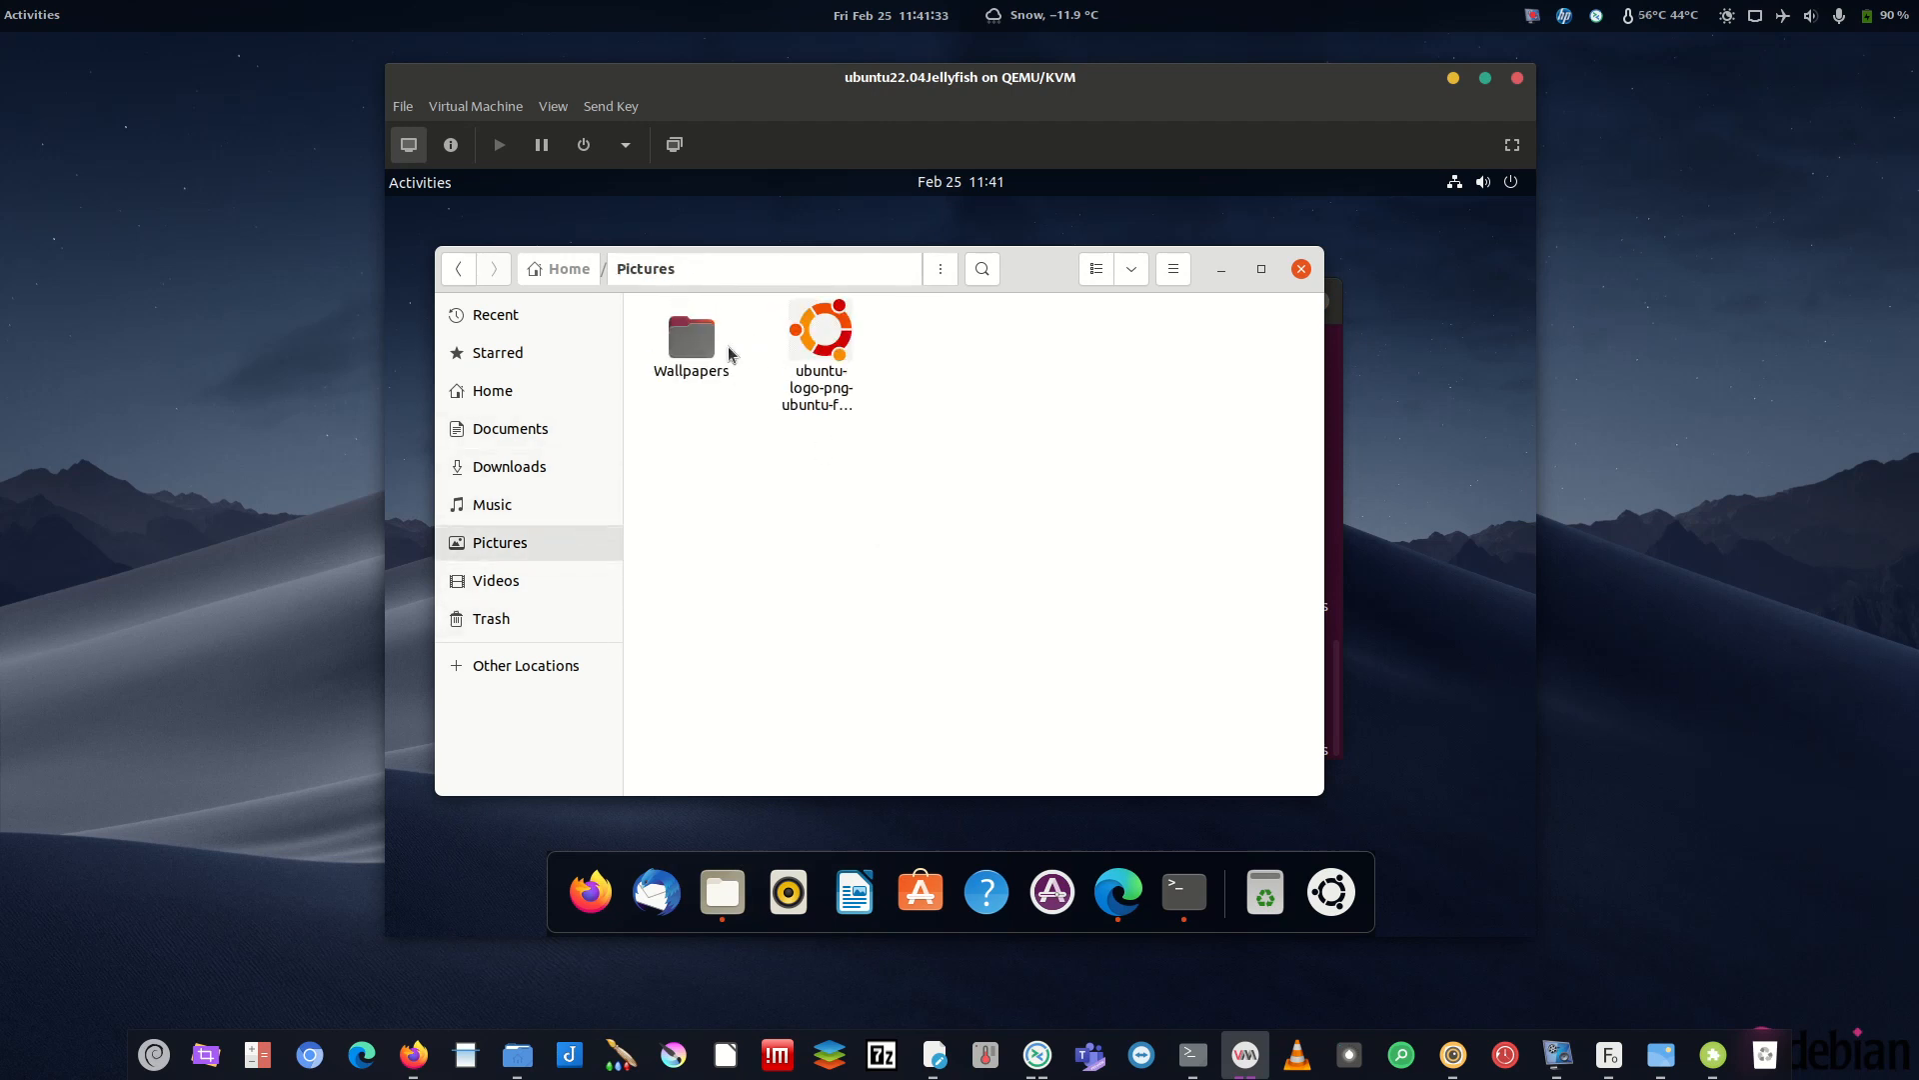
{"action": "left_click", "coordinate": [458, 270]}
{"action": "left_click", "coordinate": [1221, 268]}
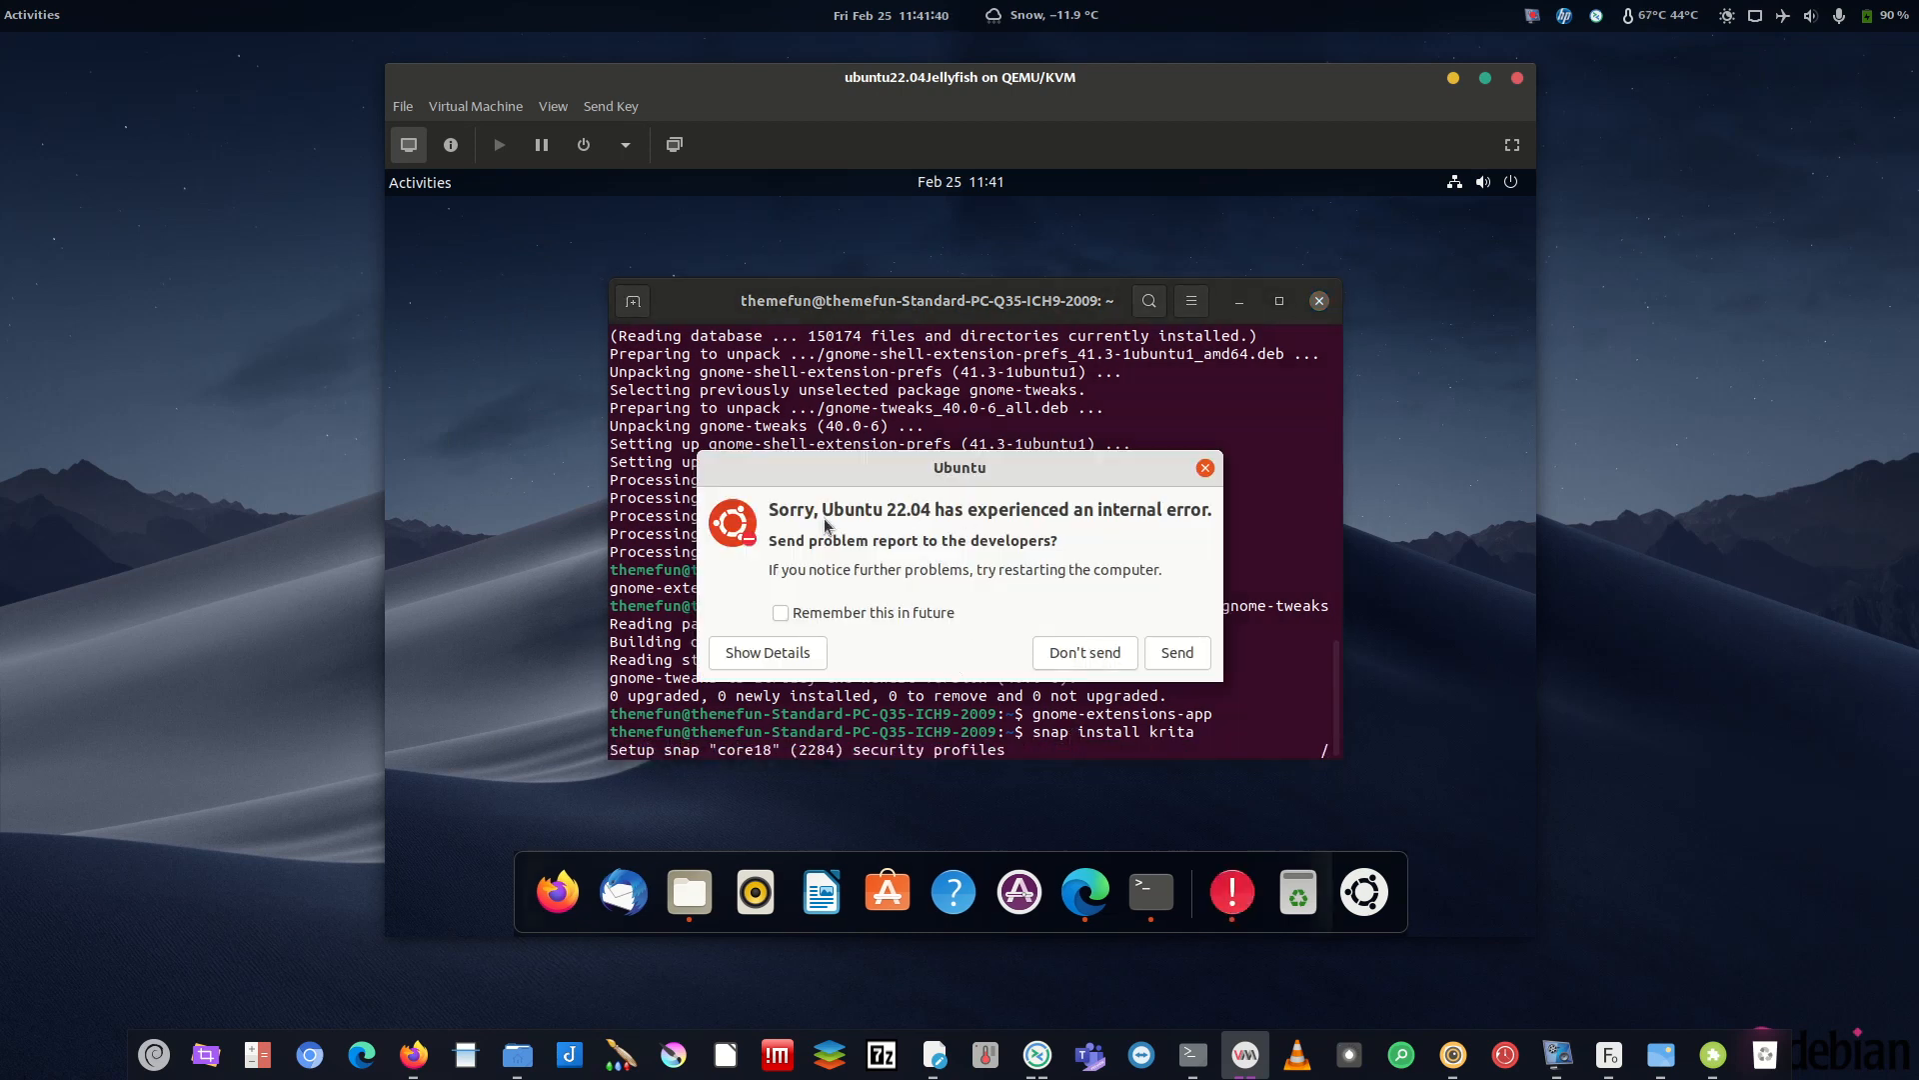
- Send the internal-error report, confirming with the account password
{"action": "left_click", "coordinate": [1167, 663]}
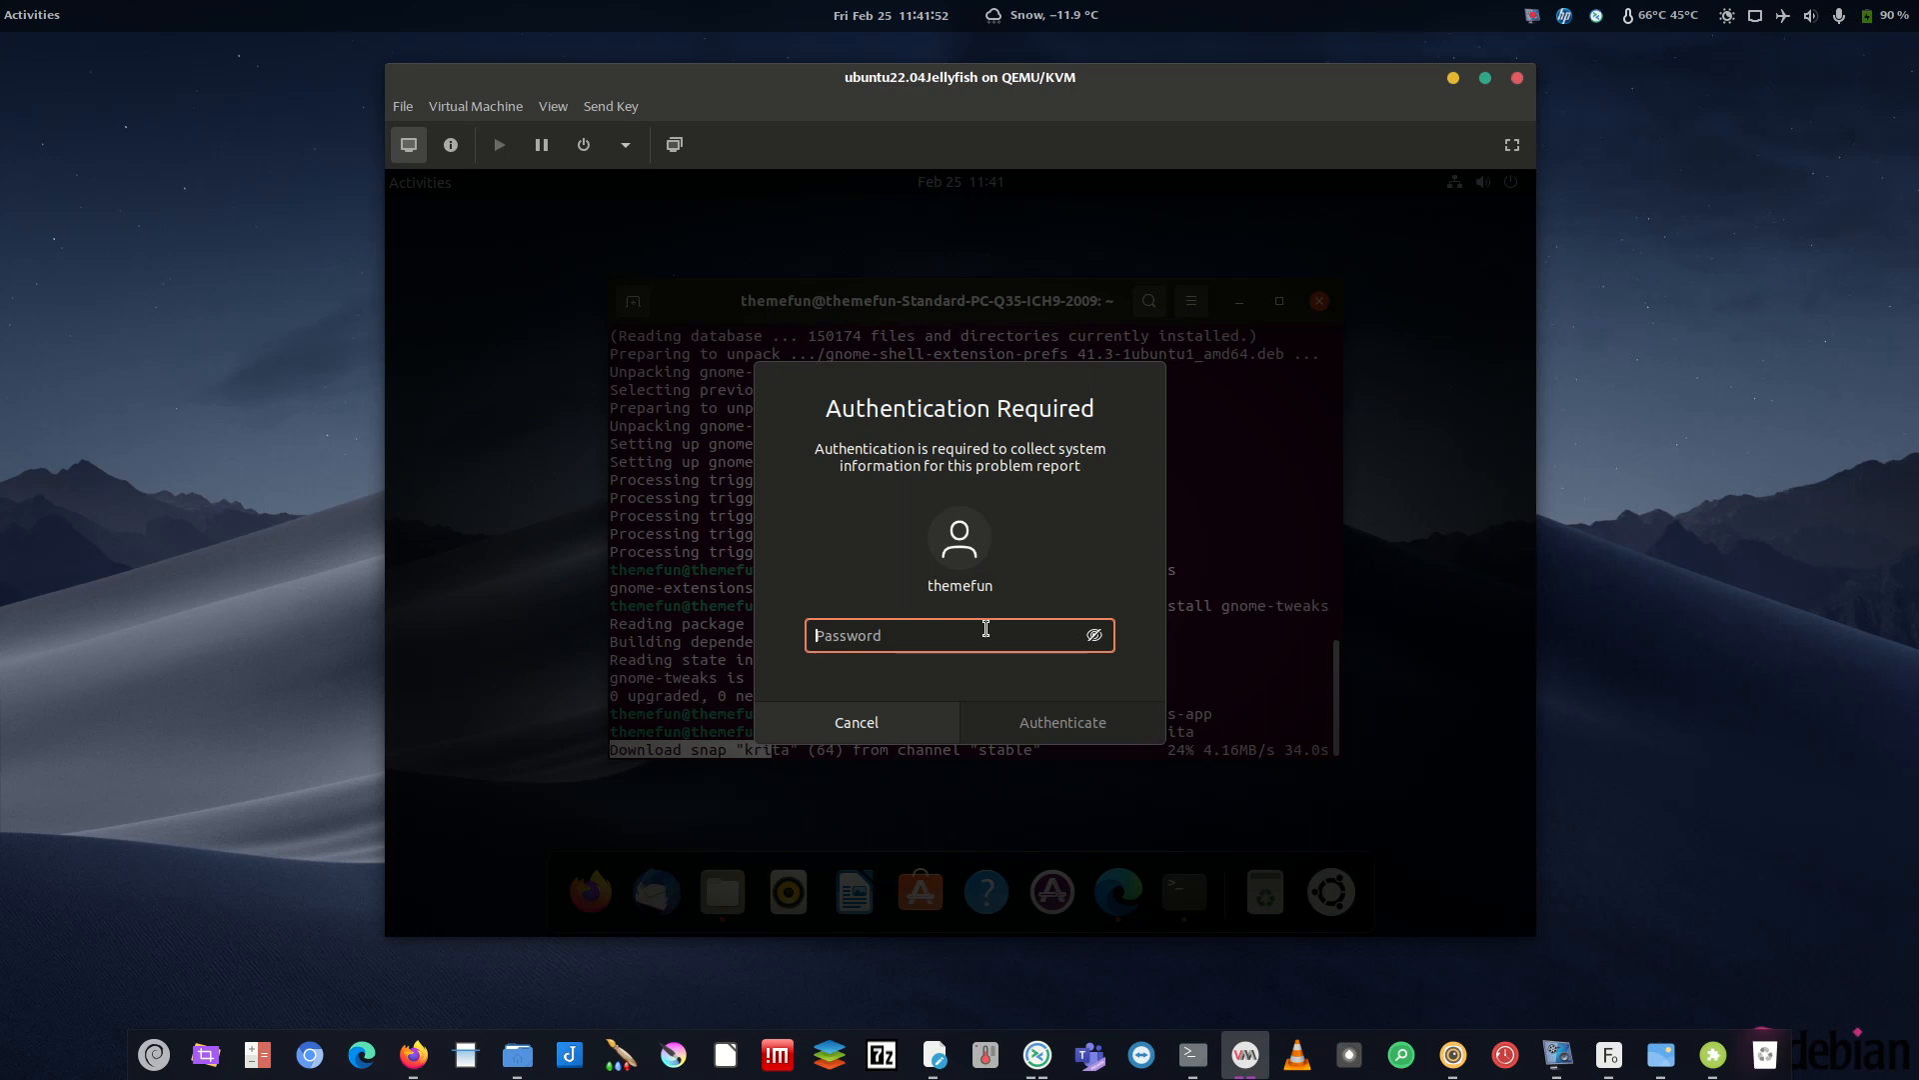
{"action": "type", "text": "●●●●●●"}
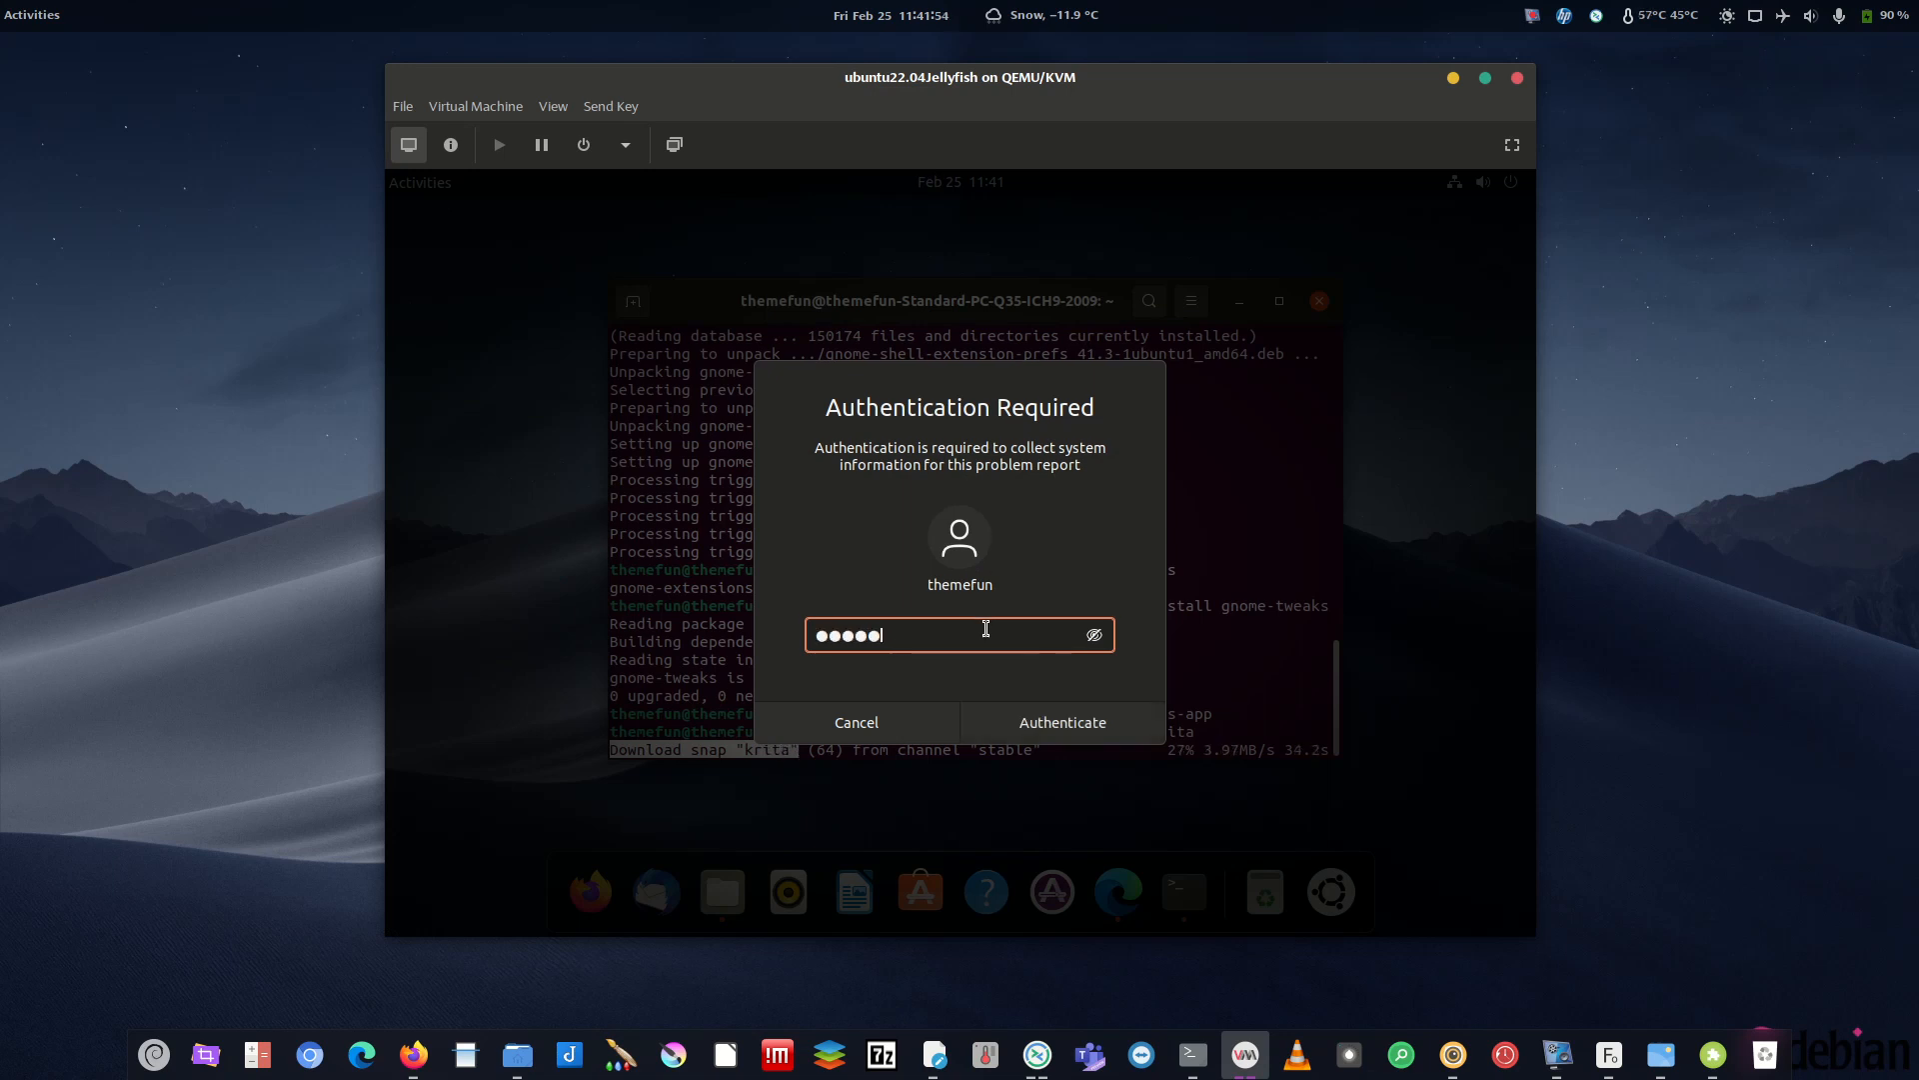
{"action": "type", "text": "●●●"}
{"action": "key", "text": "Return"}
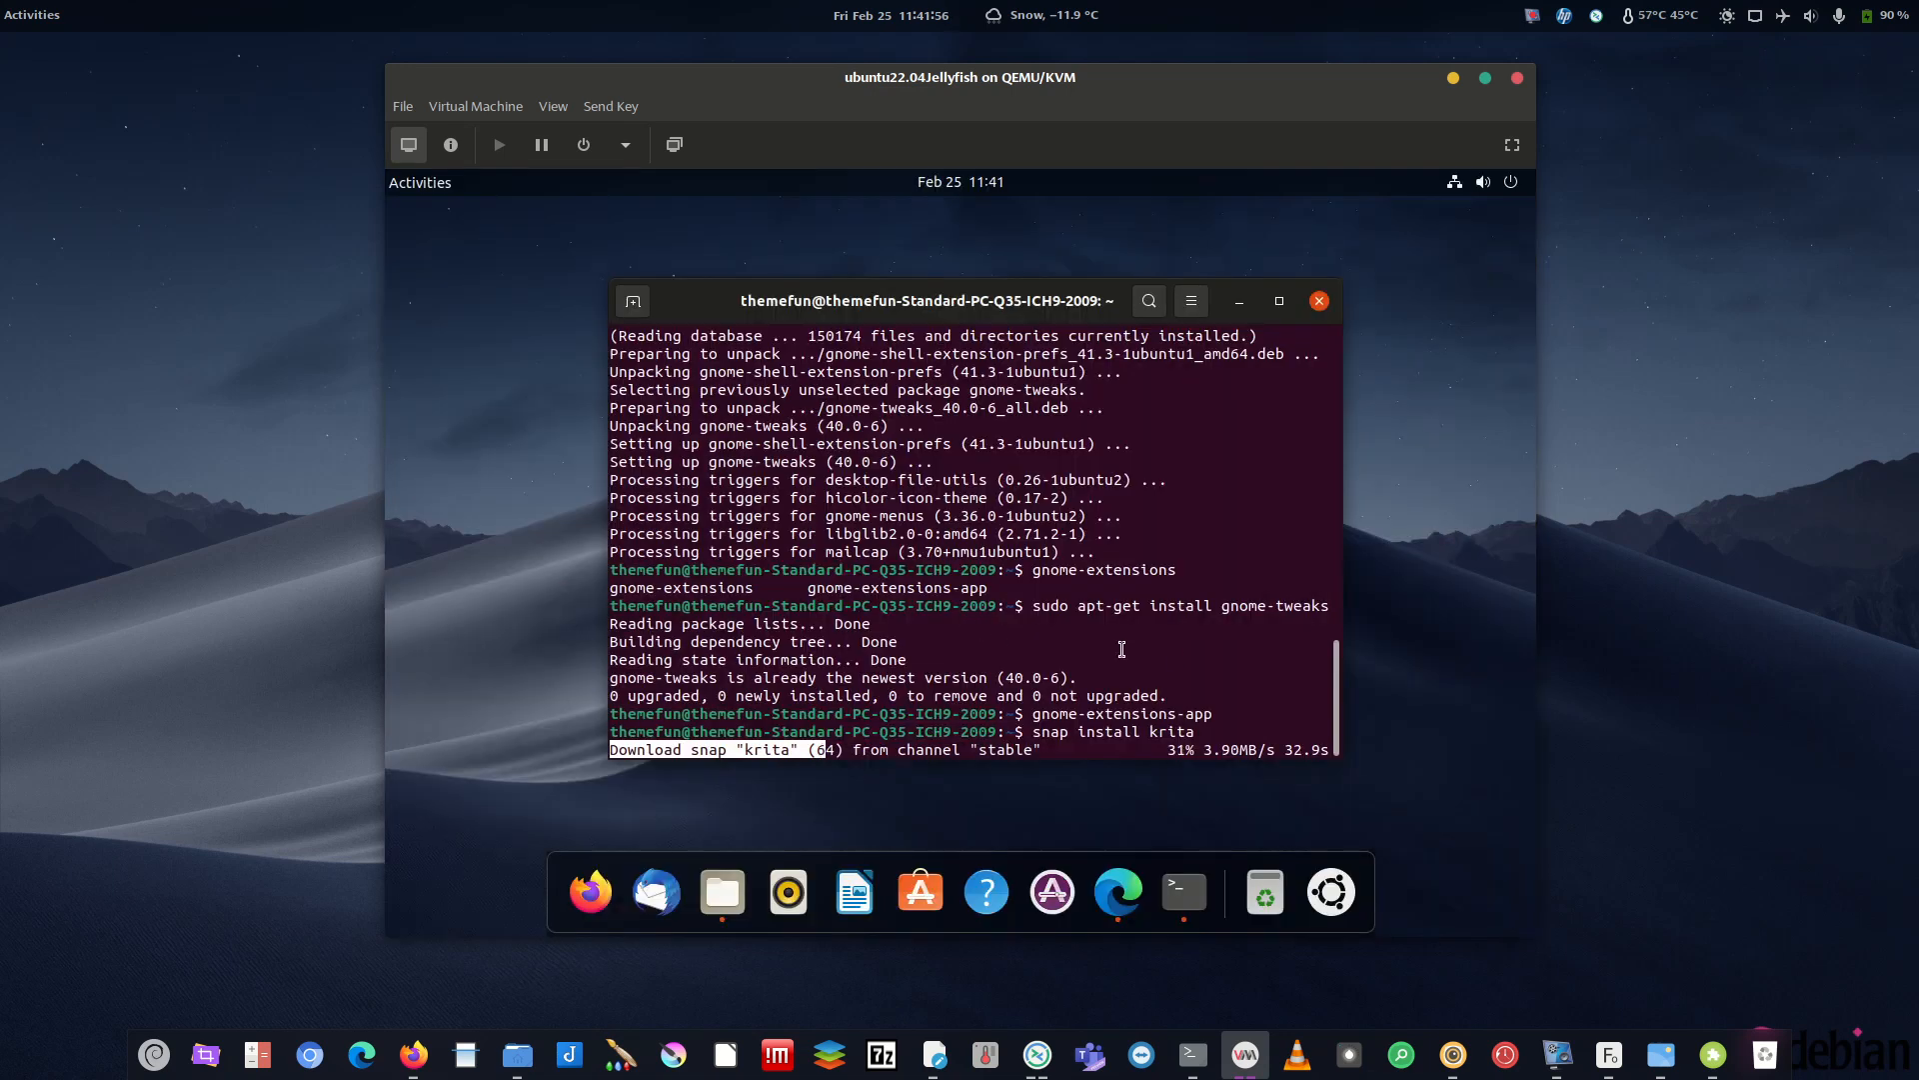
- Reposition the terminal and upload progress windows while the report uploads
{"action": "left_click_drag", "start_coordinate": [1078, 304], "coordinate": [1000, 294]}
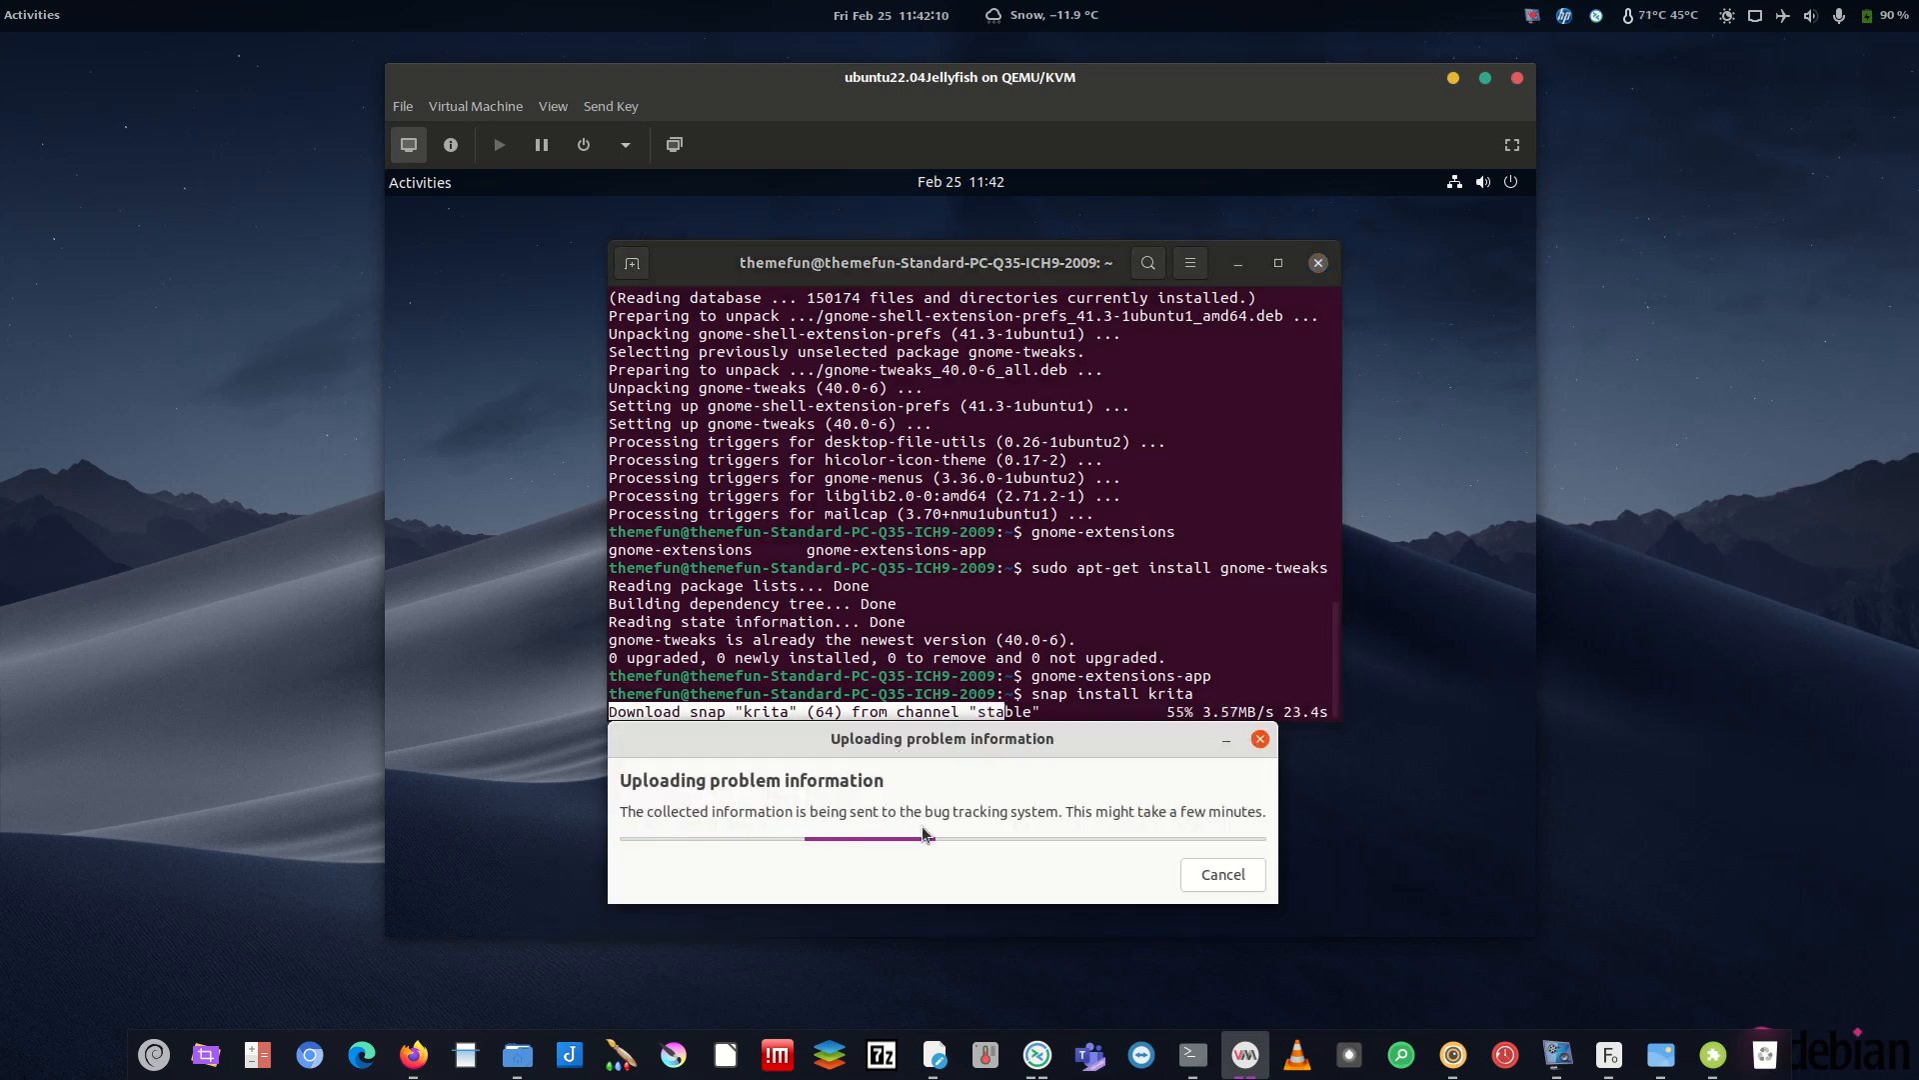
{"action": "left_click_drag", "start_coordinate": [1016, 749], "coordinate": [1086, 453]}
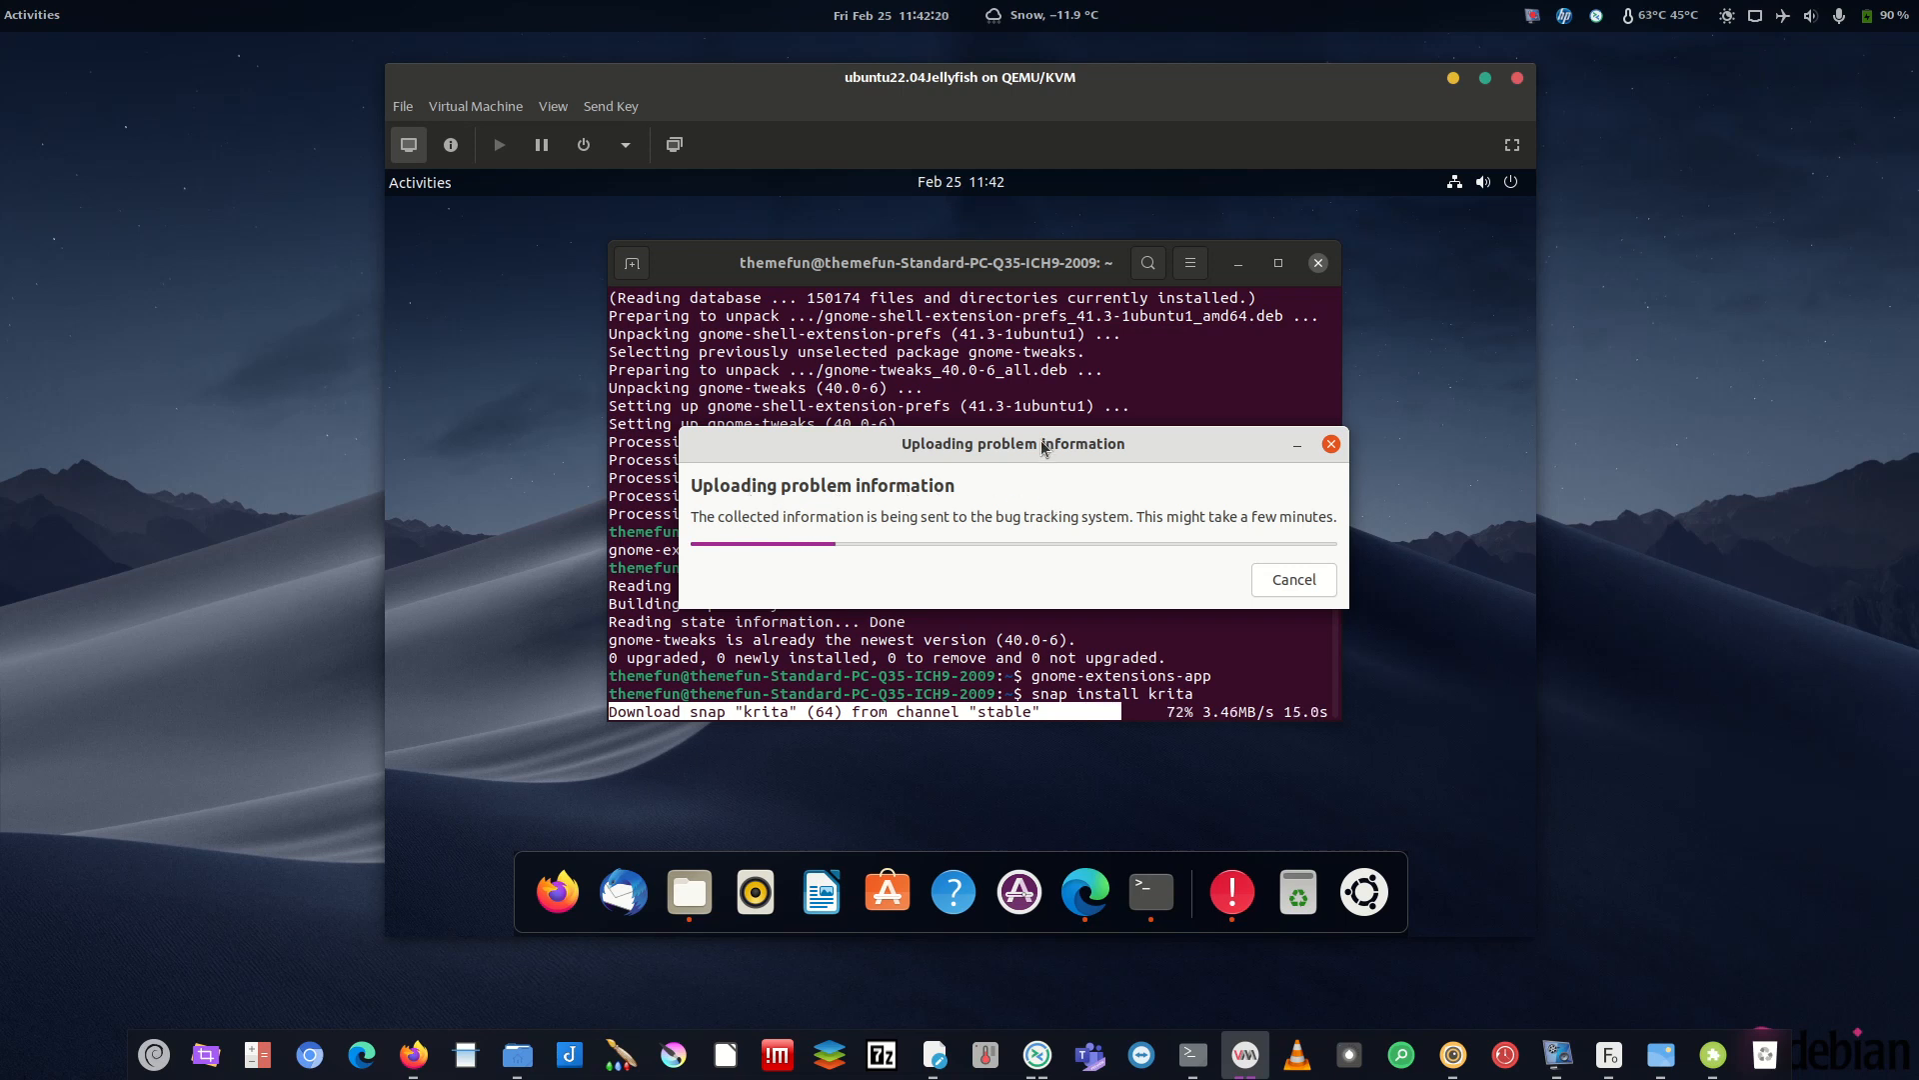
{"action": "left_click_drag", "start_coordinate": [1047, 449], "coordinate": [988, 471]}
{"action": "left_click", "coordinate": [1237, 470]}
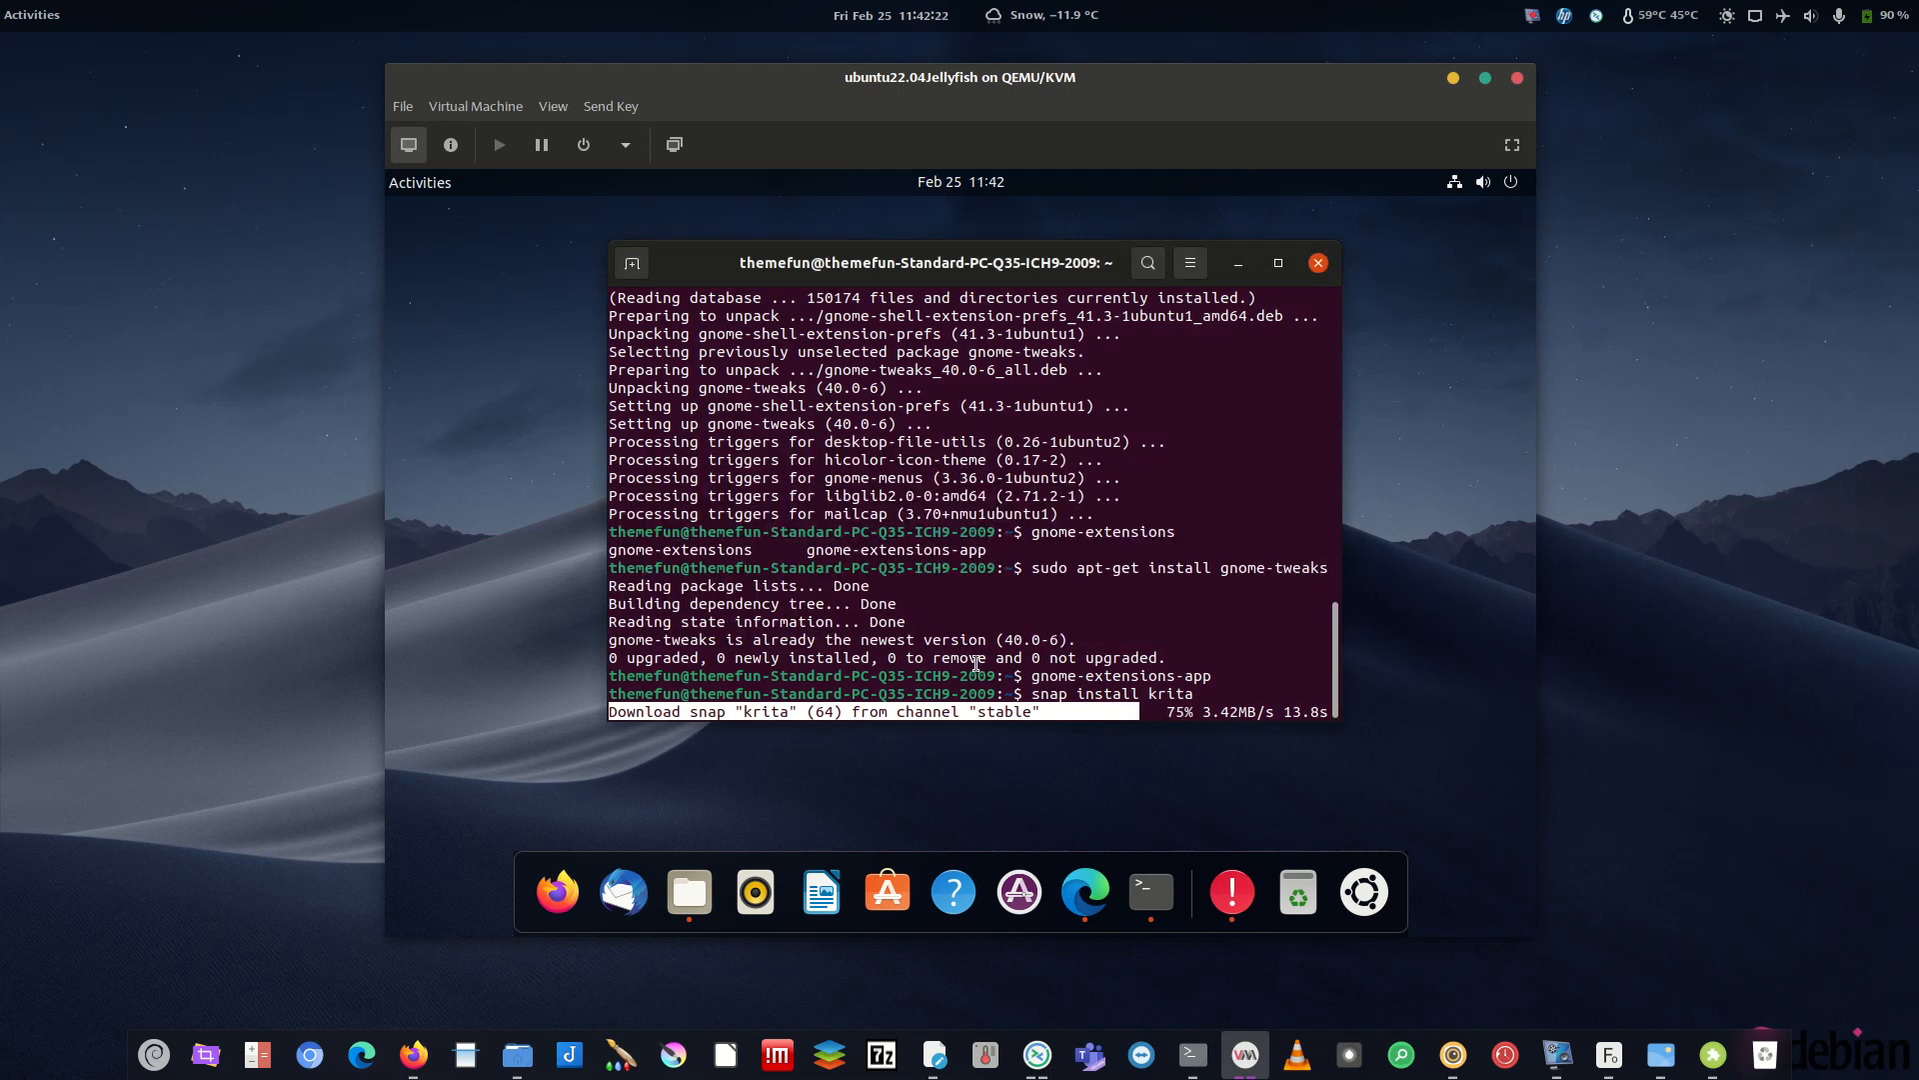
{"action": "left_click", "coordinate": [1231, 889]}
{"action": "left_click_drag", "start_coordinate": [926, 468], "coordinate": [912, 417]}
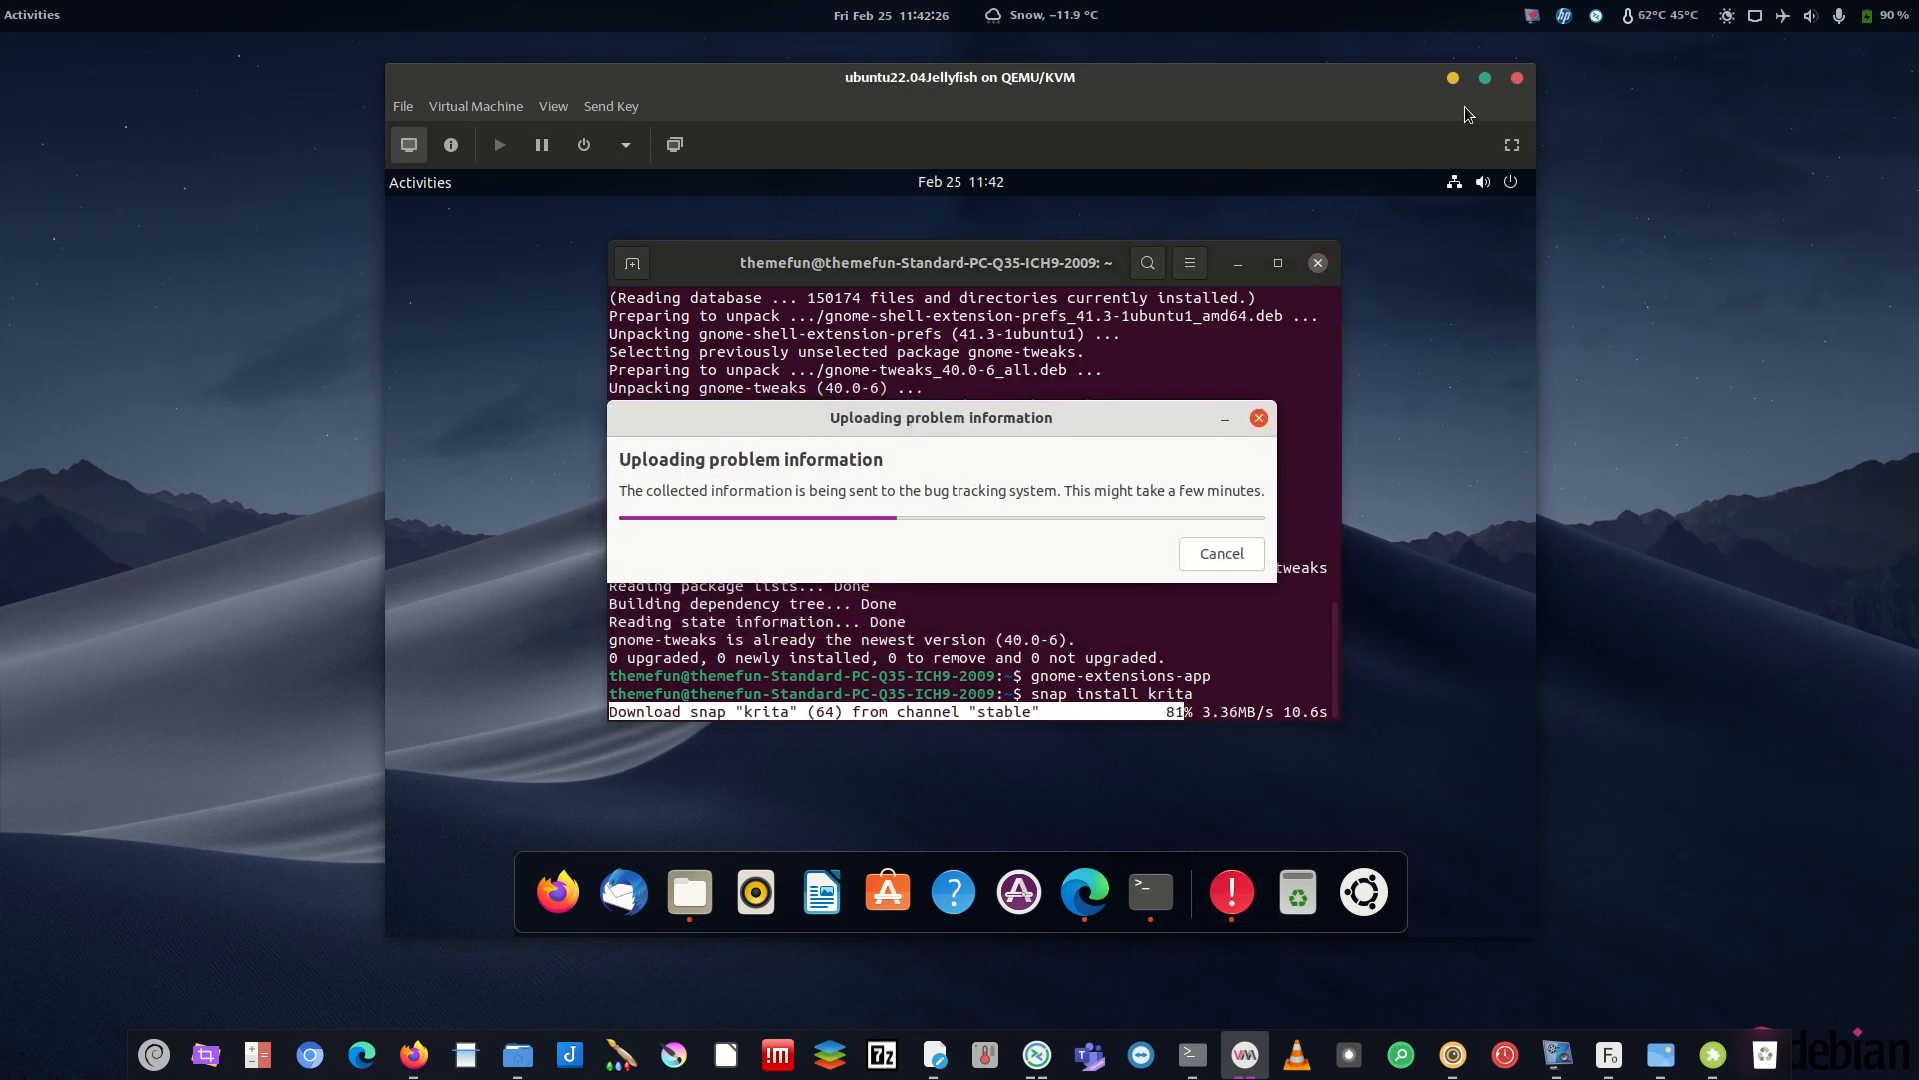
{"action": "left_click", "coordinate": [1452, 78]}
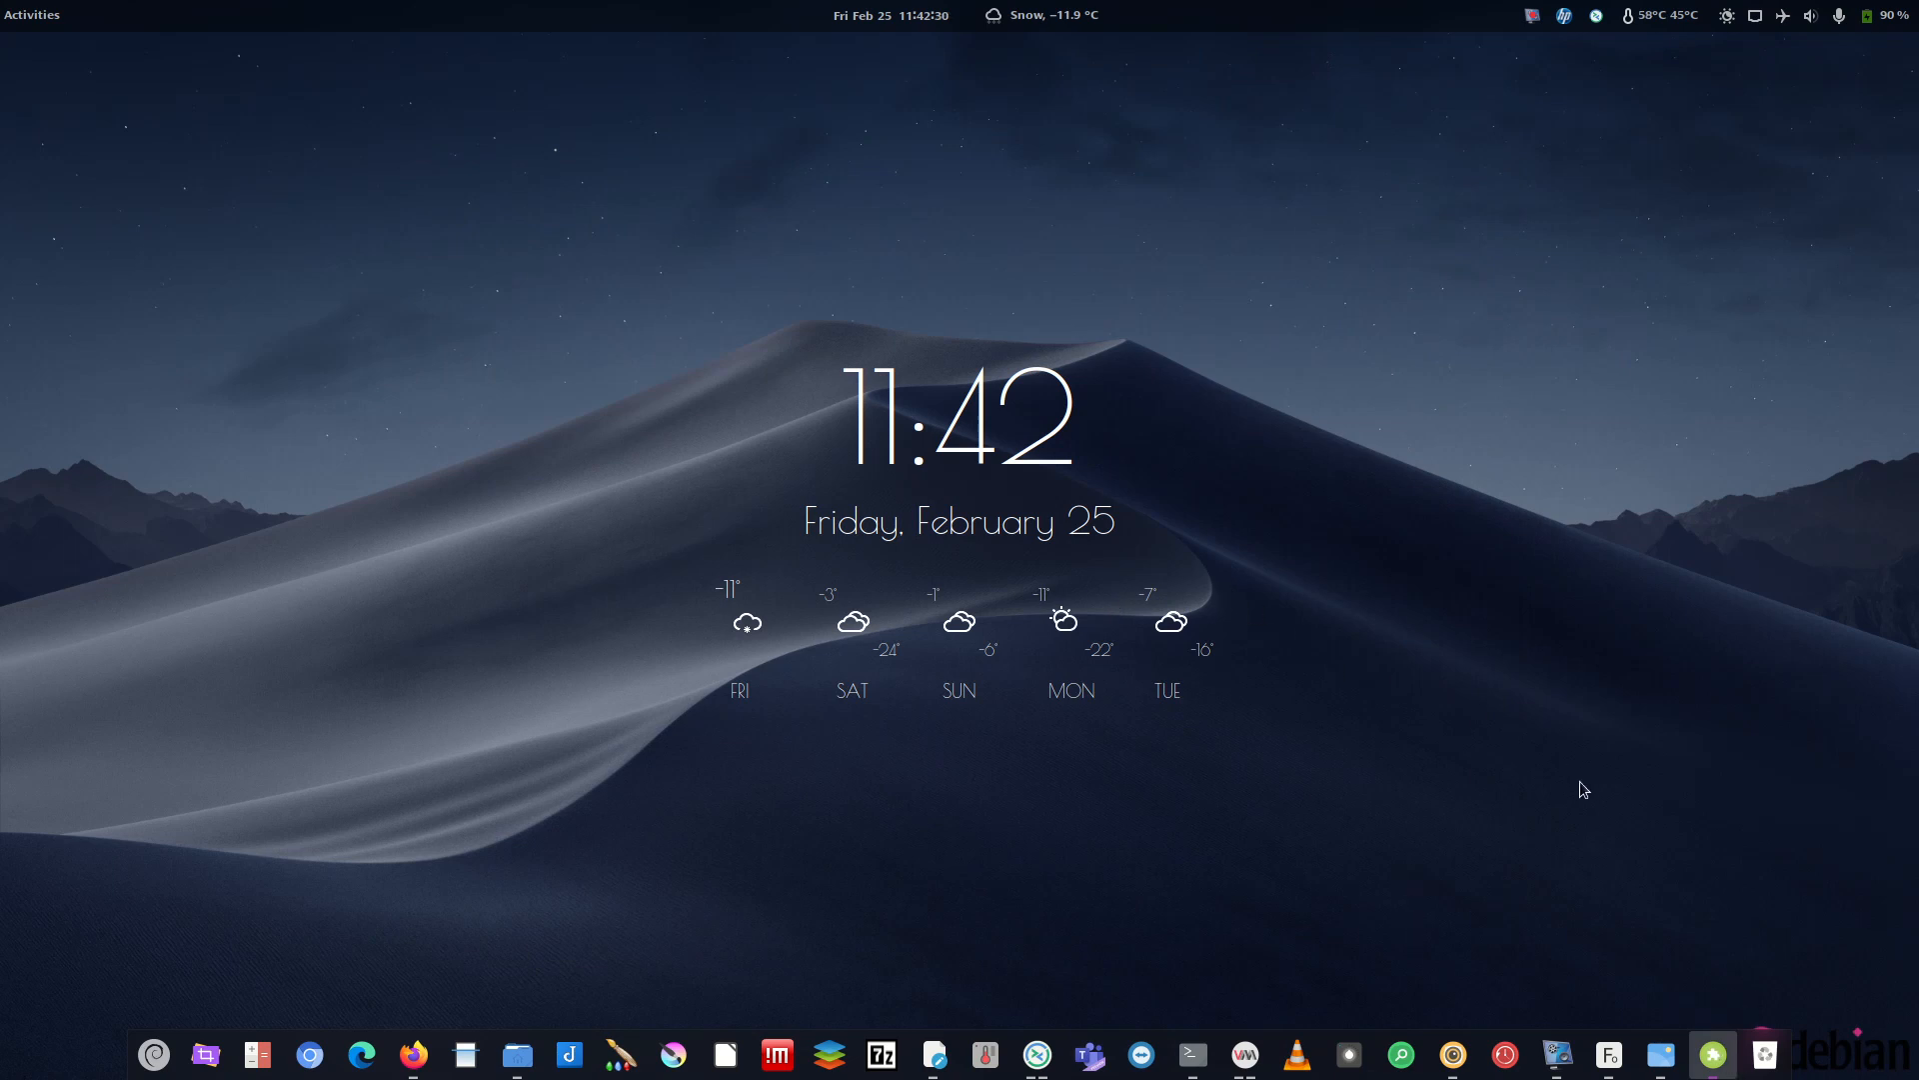
{"action": "left_click", "coordinate": [1245, 1054]}
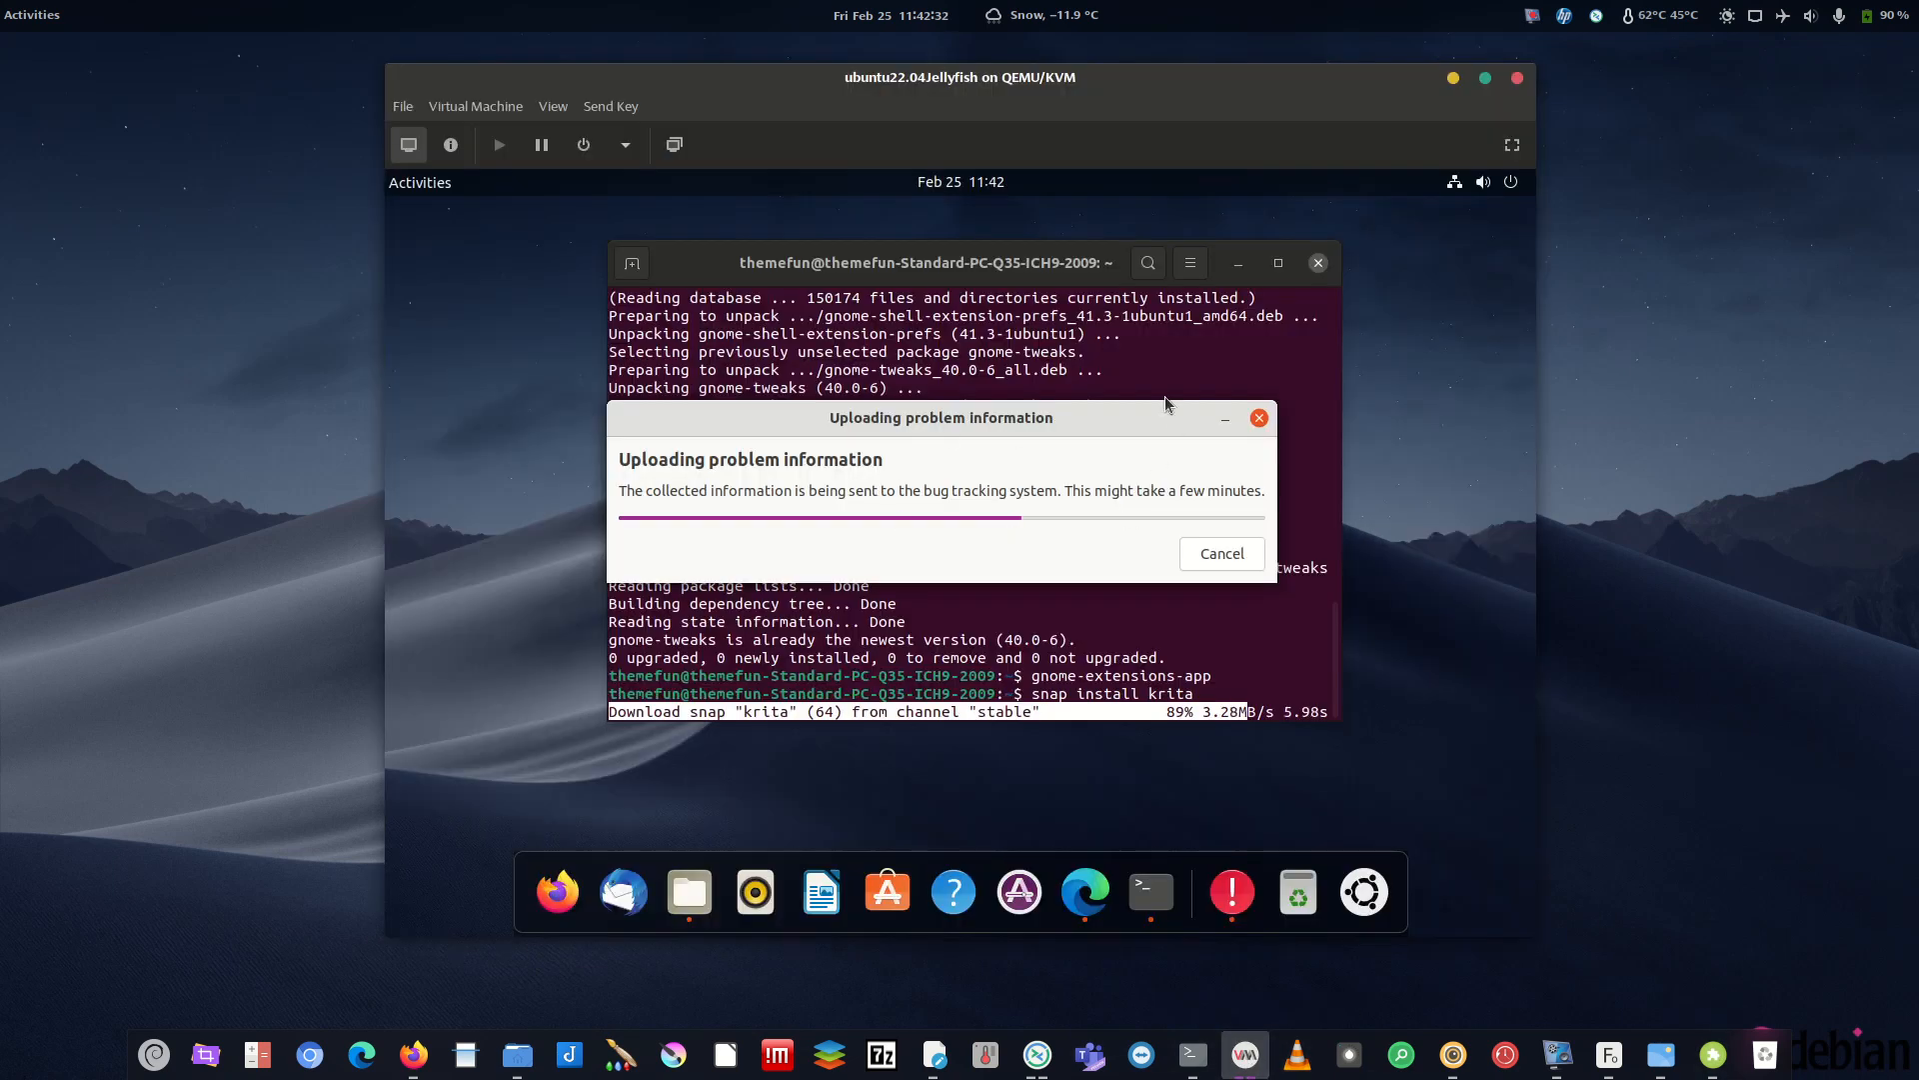
{"action": "left_click_drag", "start_coordinate": [968, 418], "coordinate": [1027, 338]}
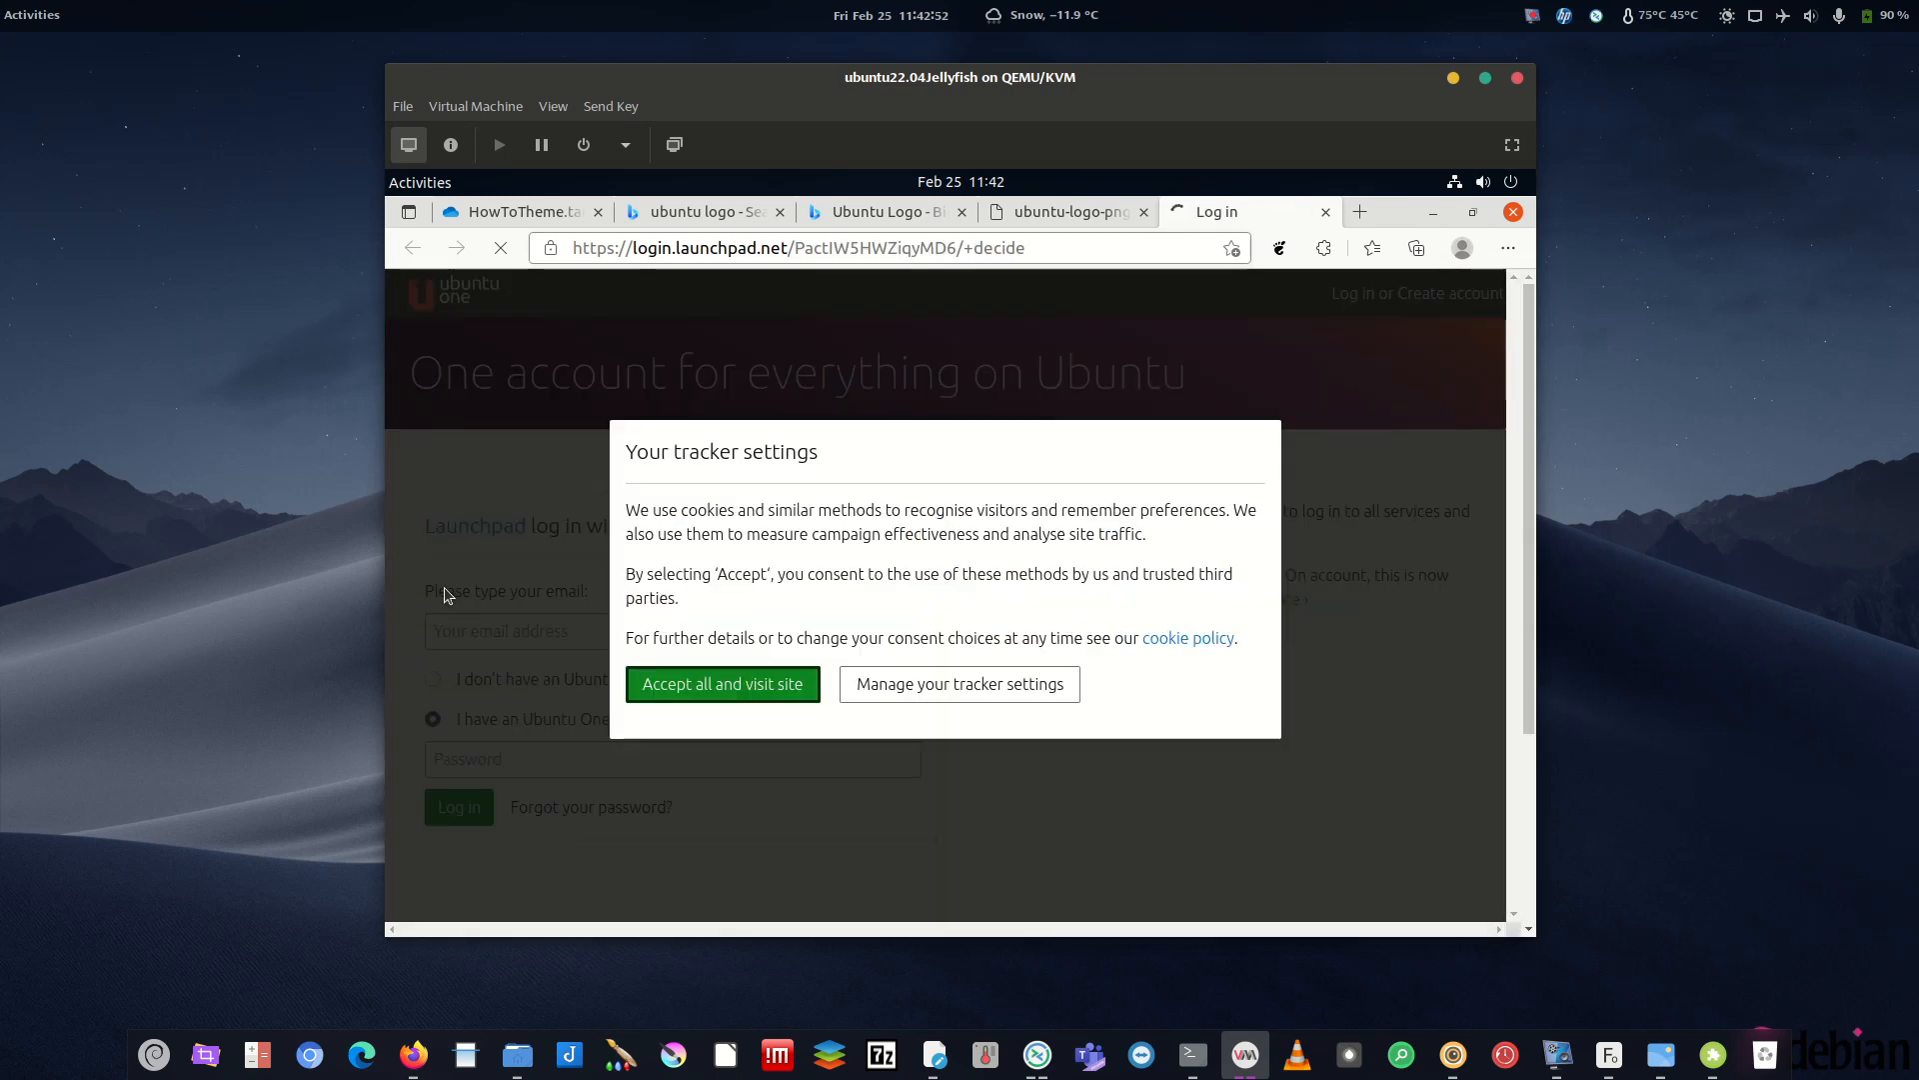
- Accept the Launchpad cookie notice, close the Log in tab and minimize Edge
{"action": "left_click", "coordinate": [769, 687]}
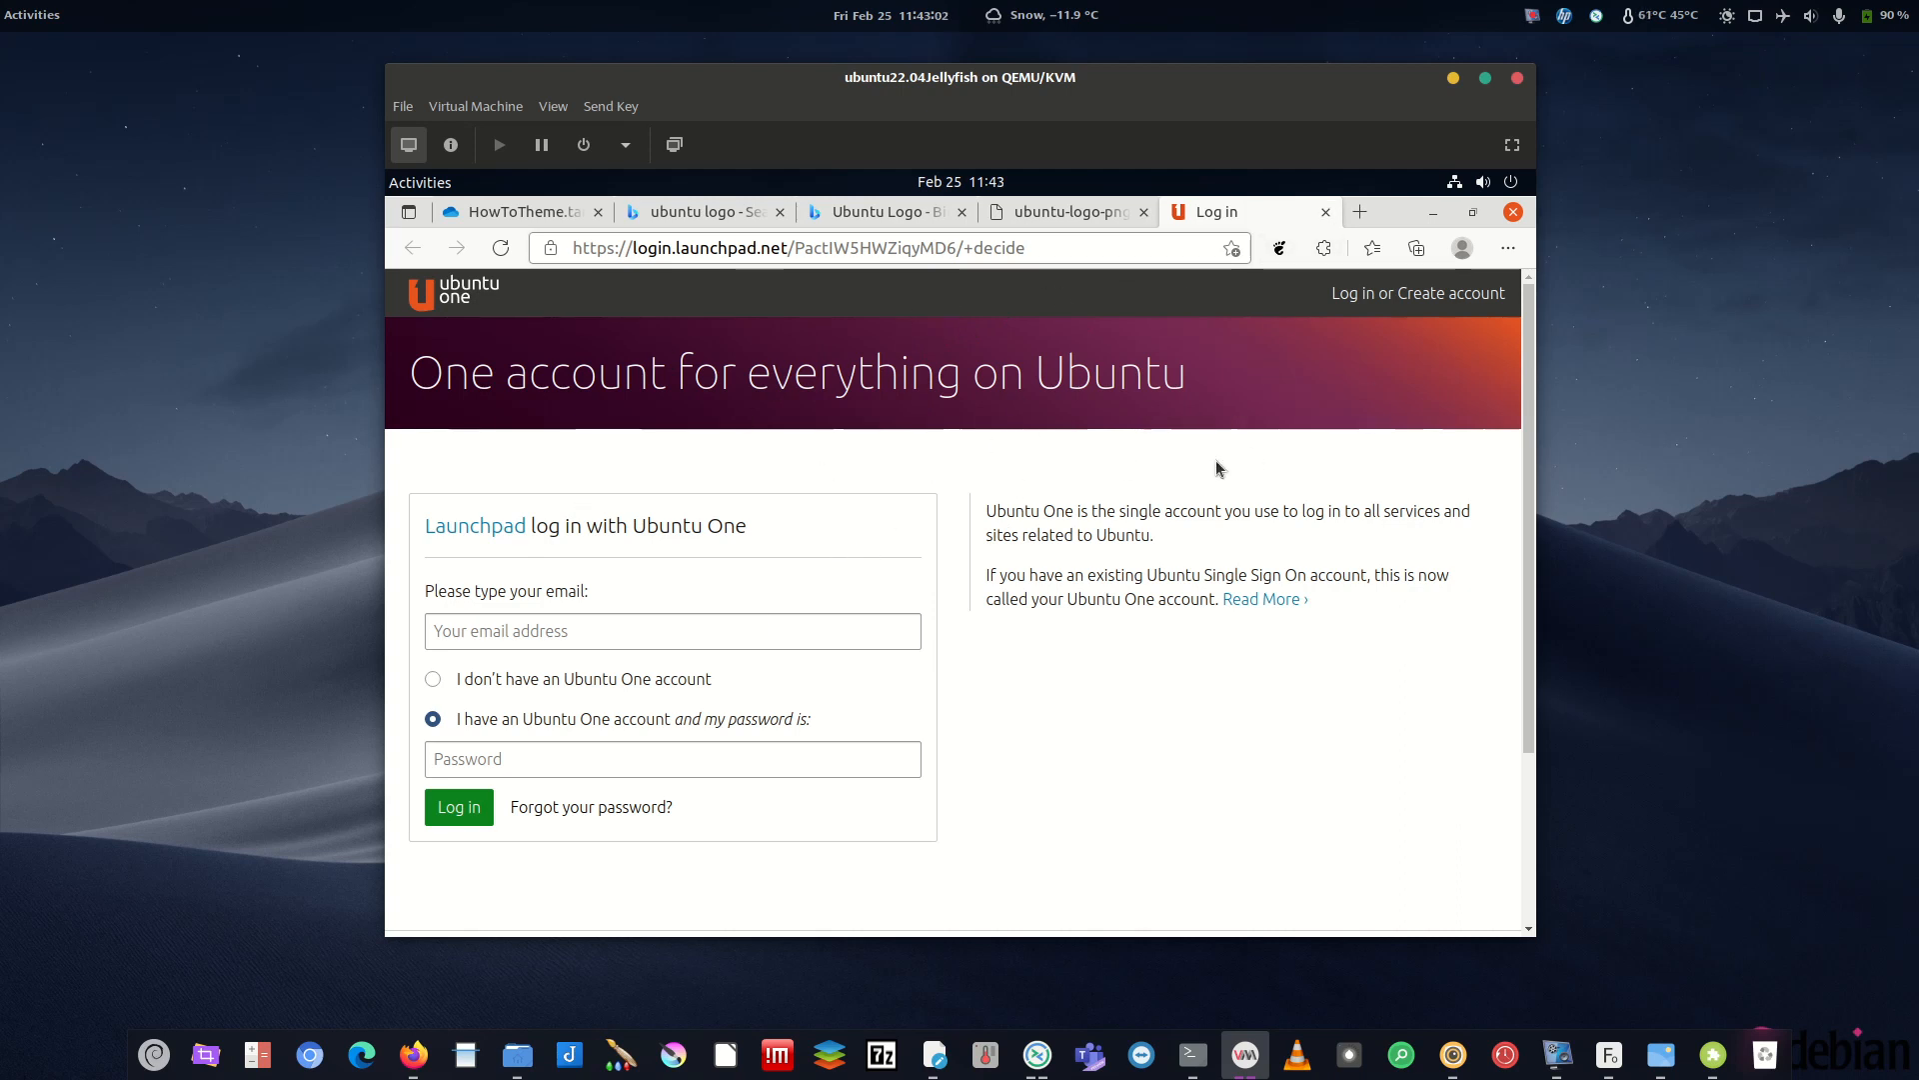
{"action": "left_click", "coordinate": [1326, 212]}
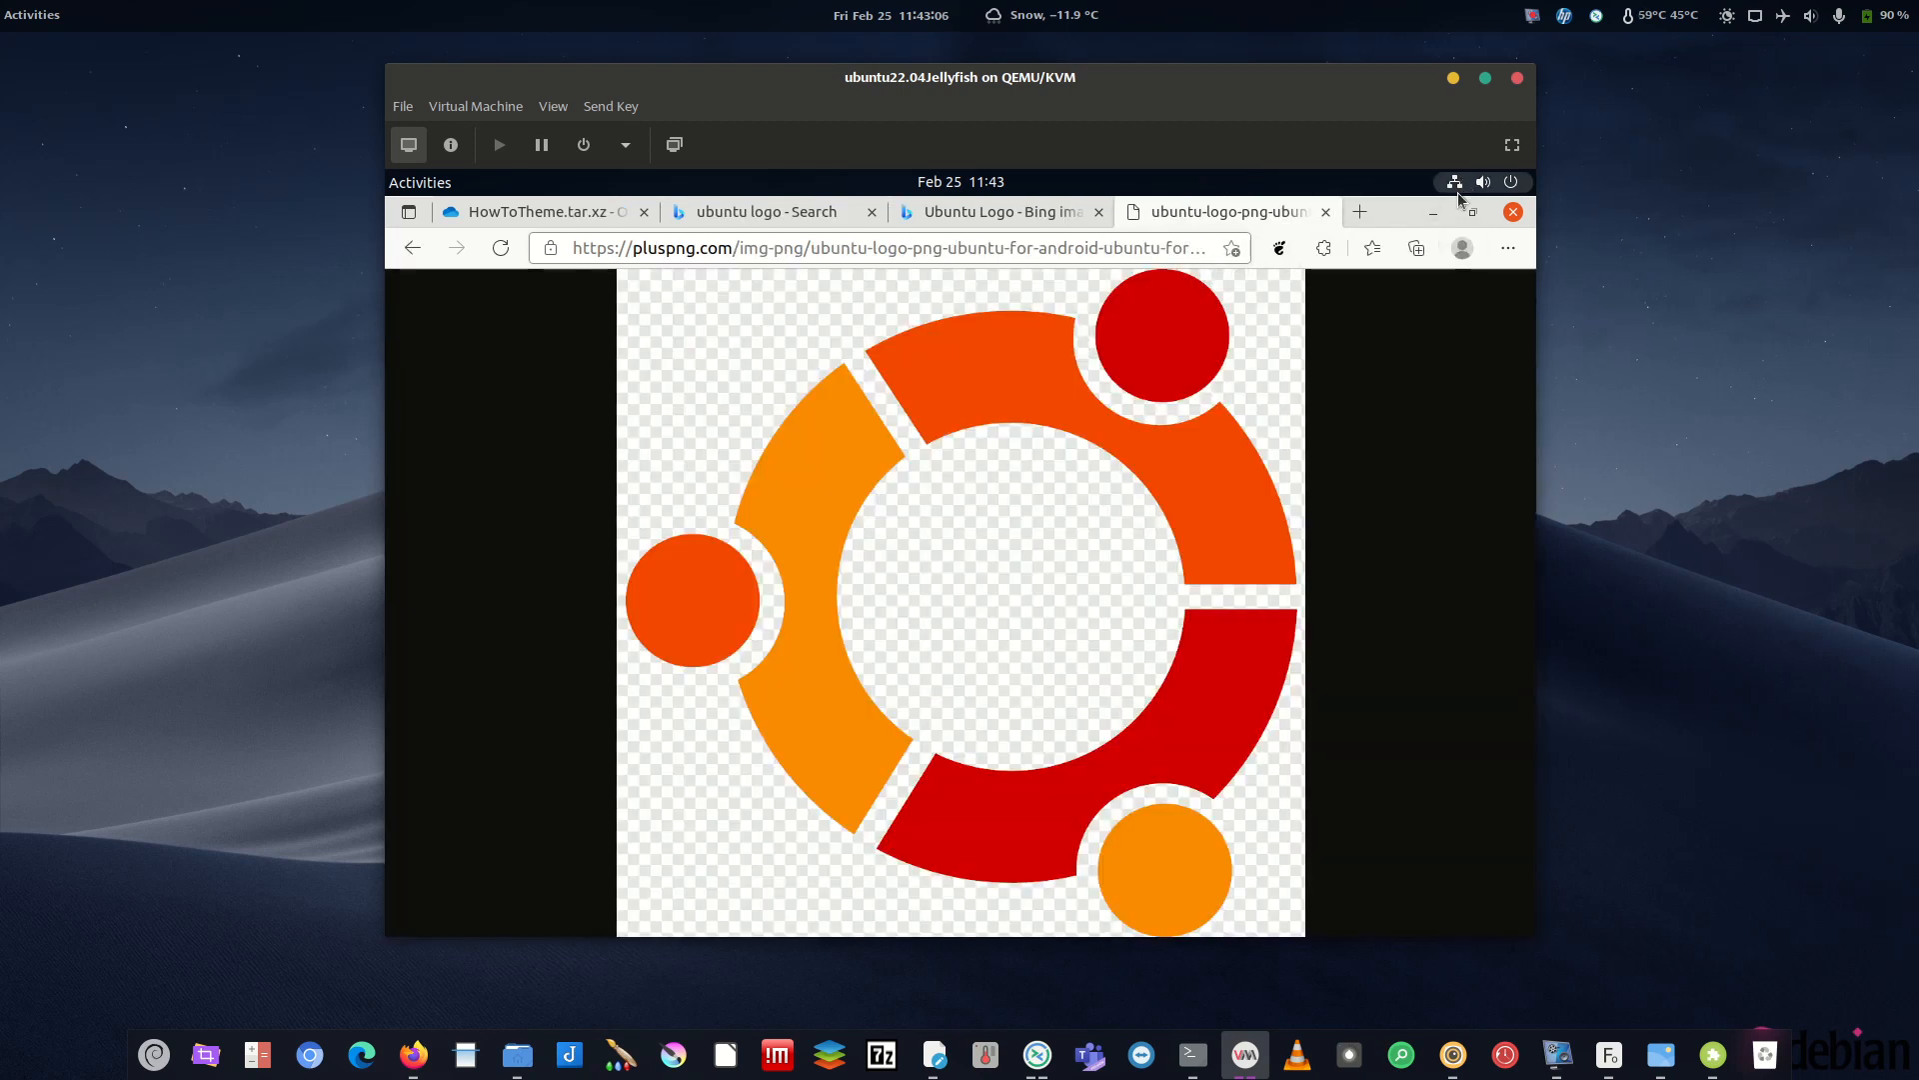
{"action": "left_click", "coordinate": [1434, 212]}
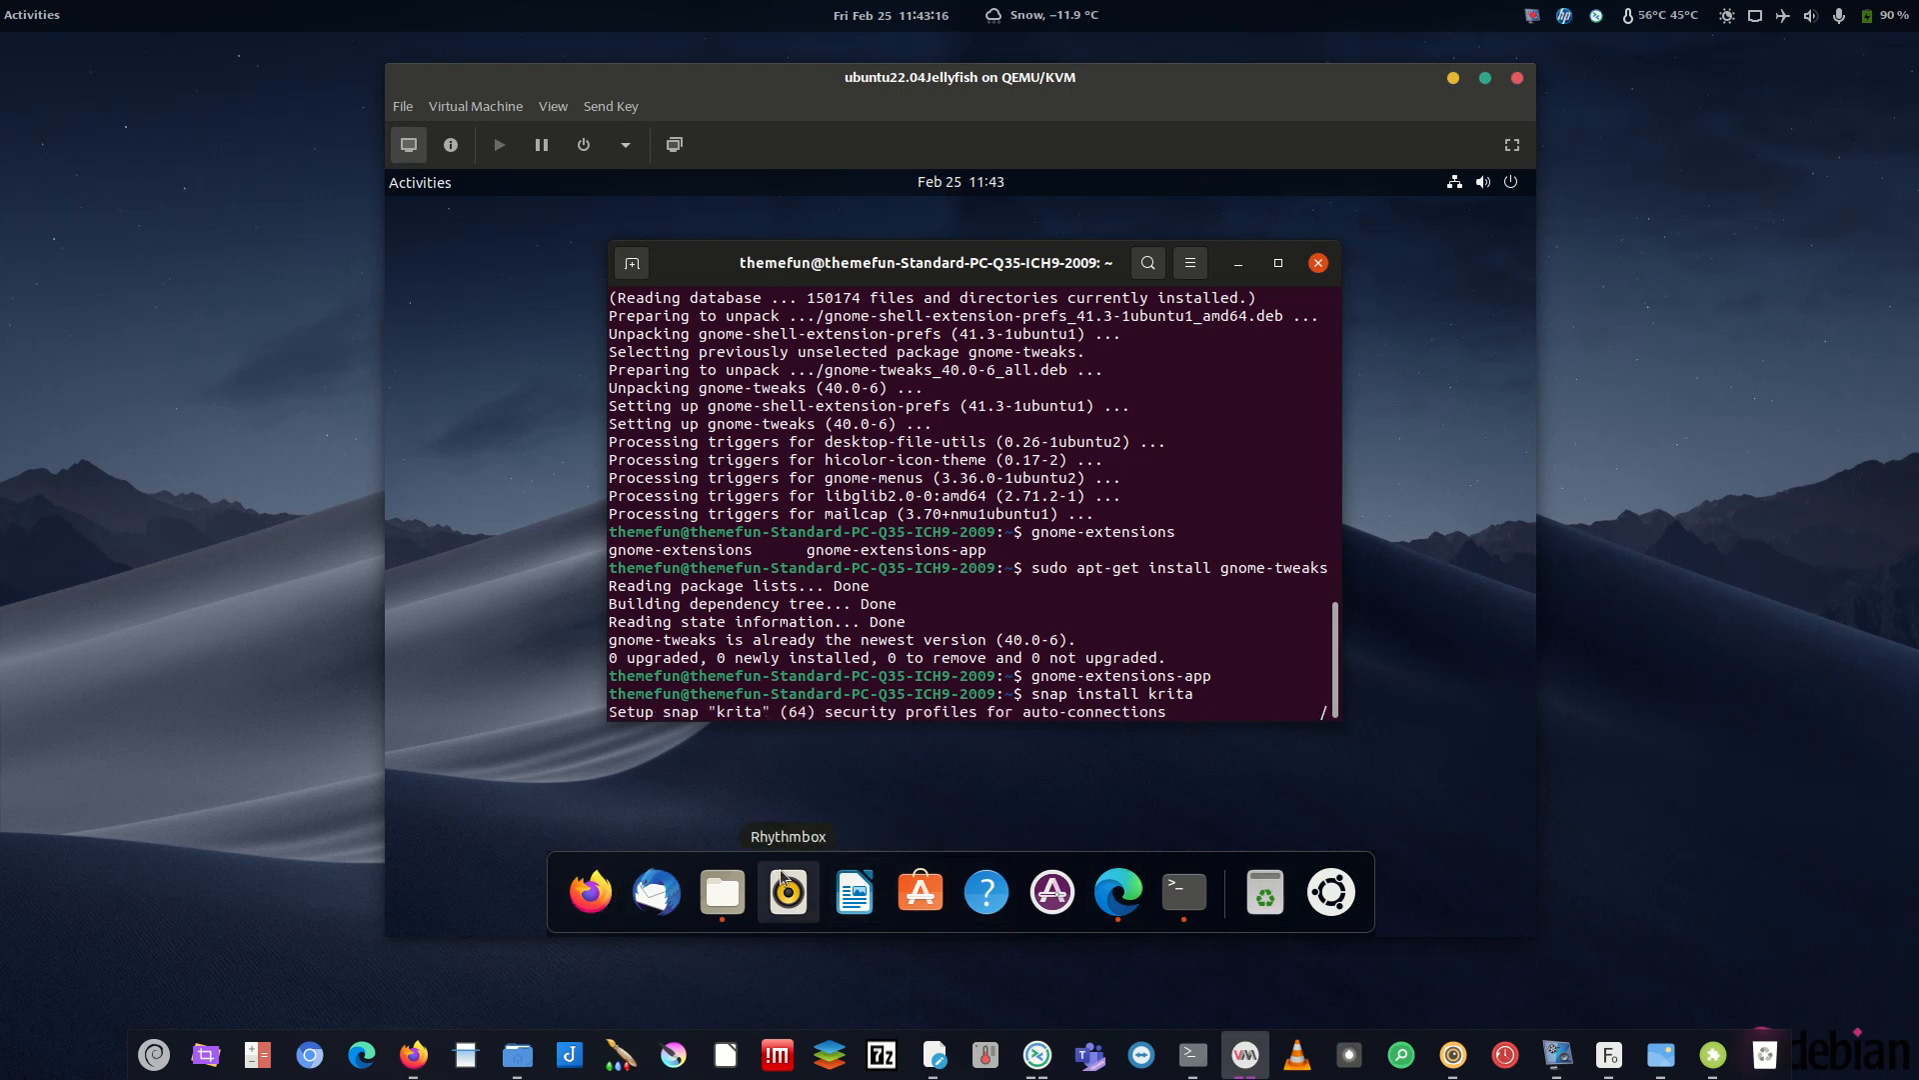
- Check ArcMenu for Krita by searching 'kri', then open a second terminal tab
{"action": "left_click", "coordinate": [1331, 892]}
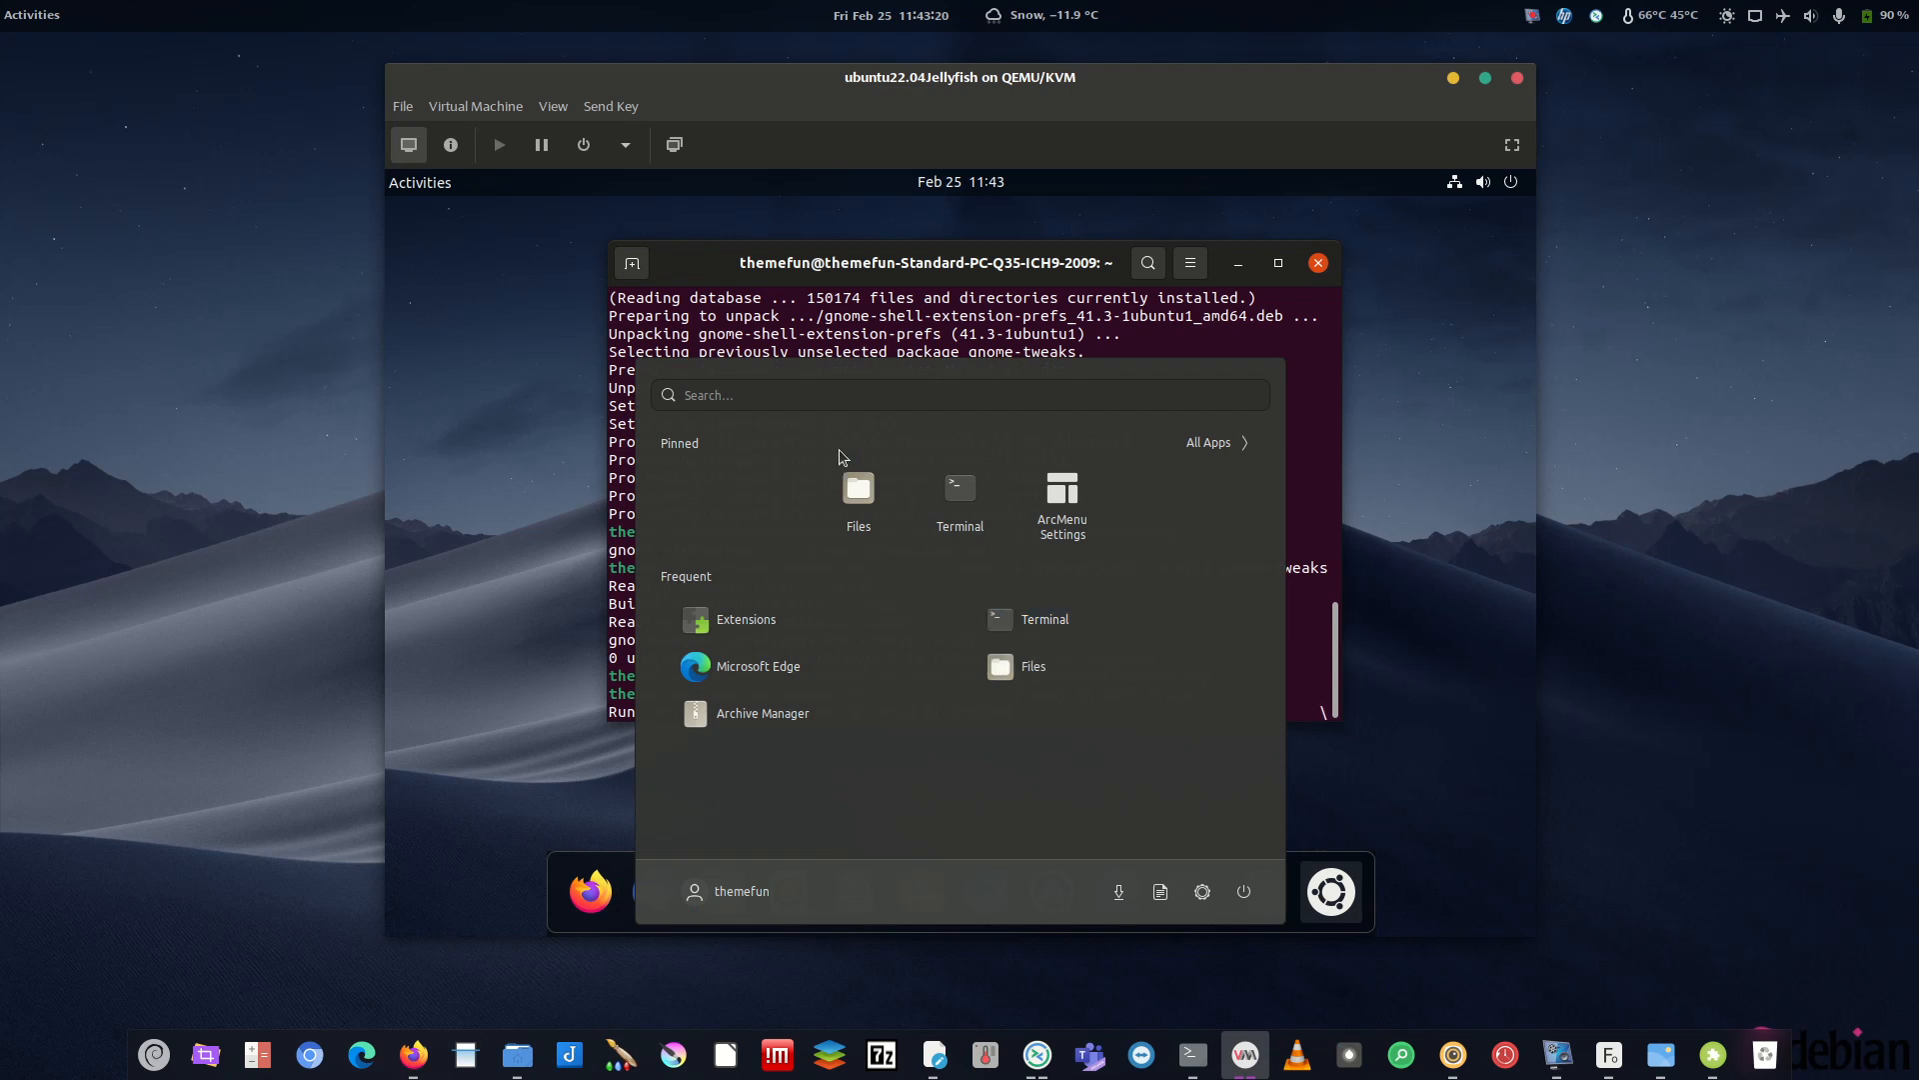
{"action": "left_click", "coordinate": [1346, 866]}
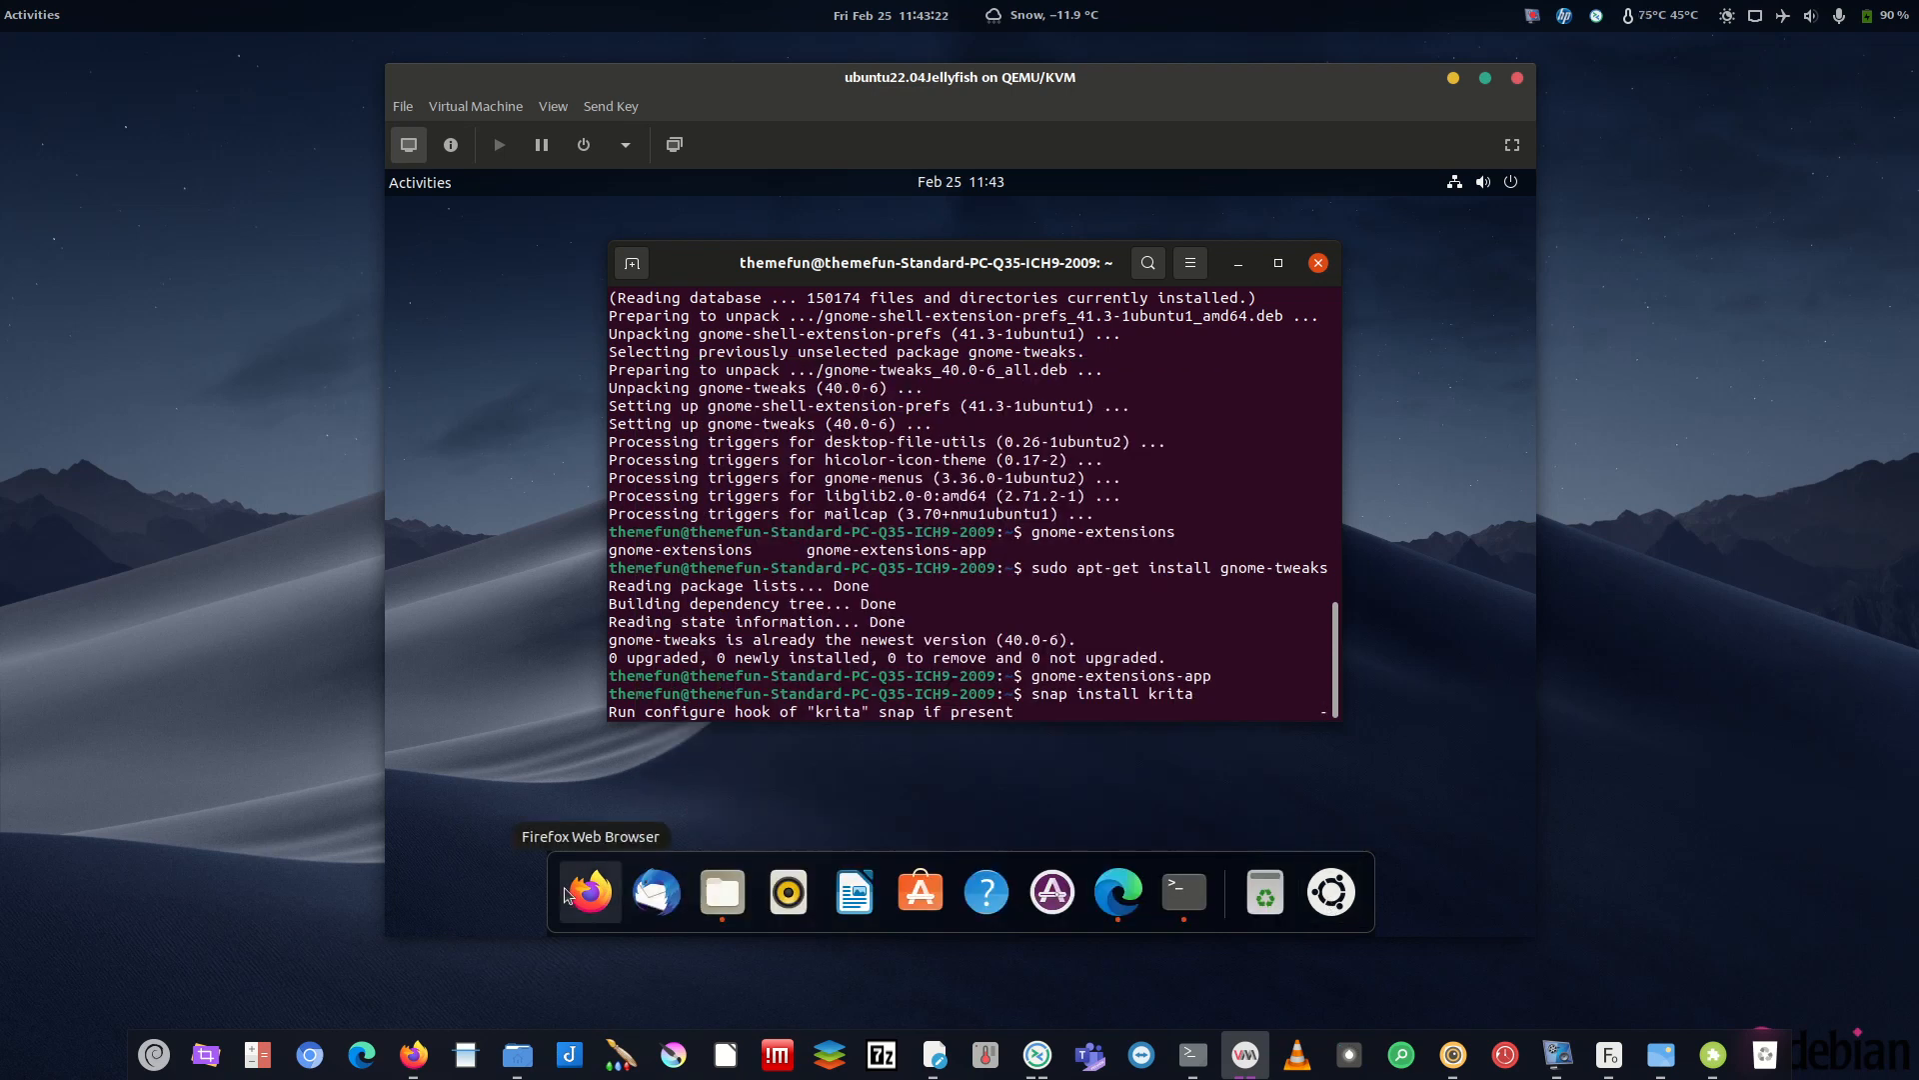
{"action": "left_click", "coordinate": [1327, 903]}
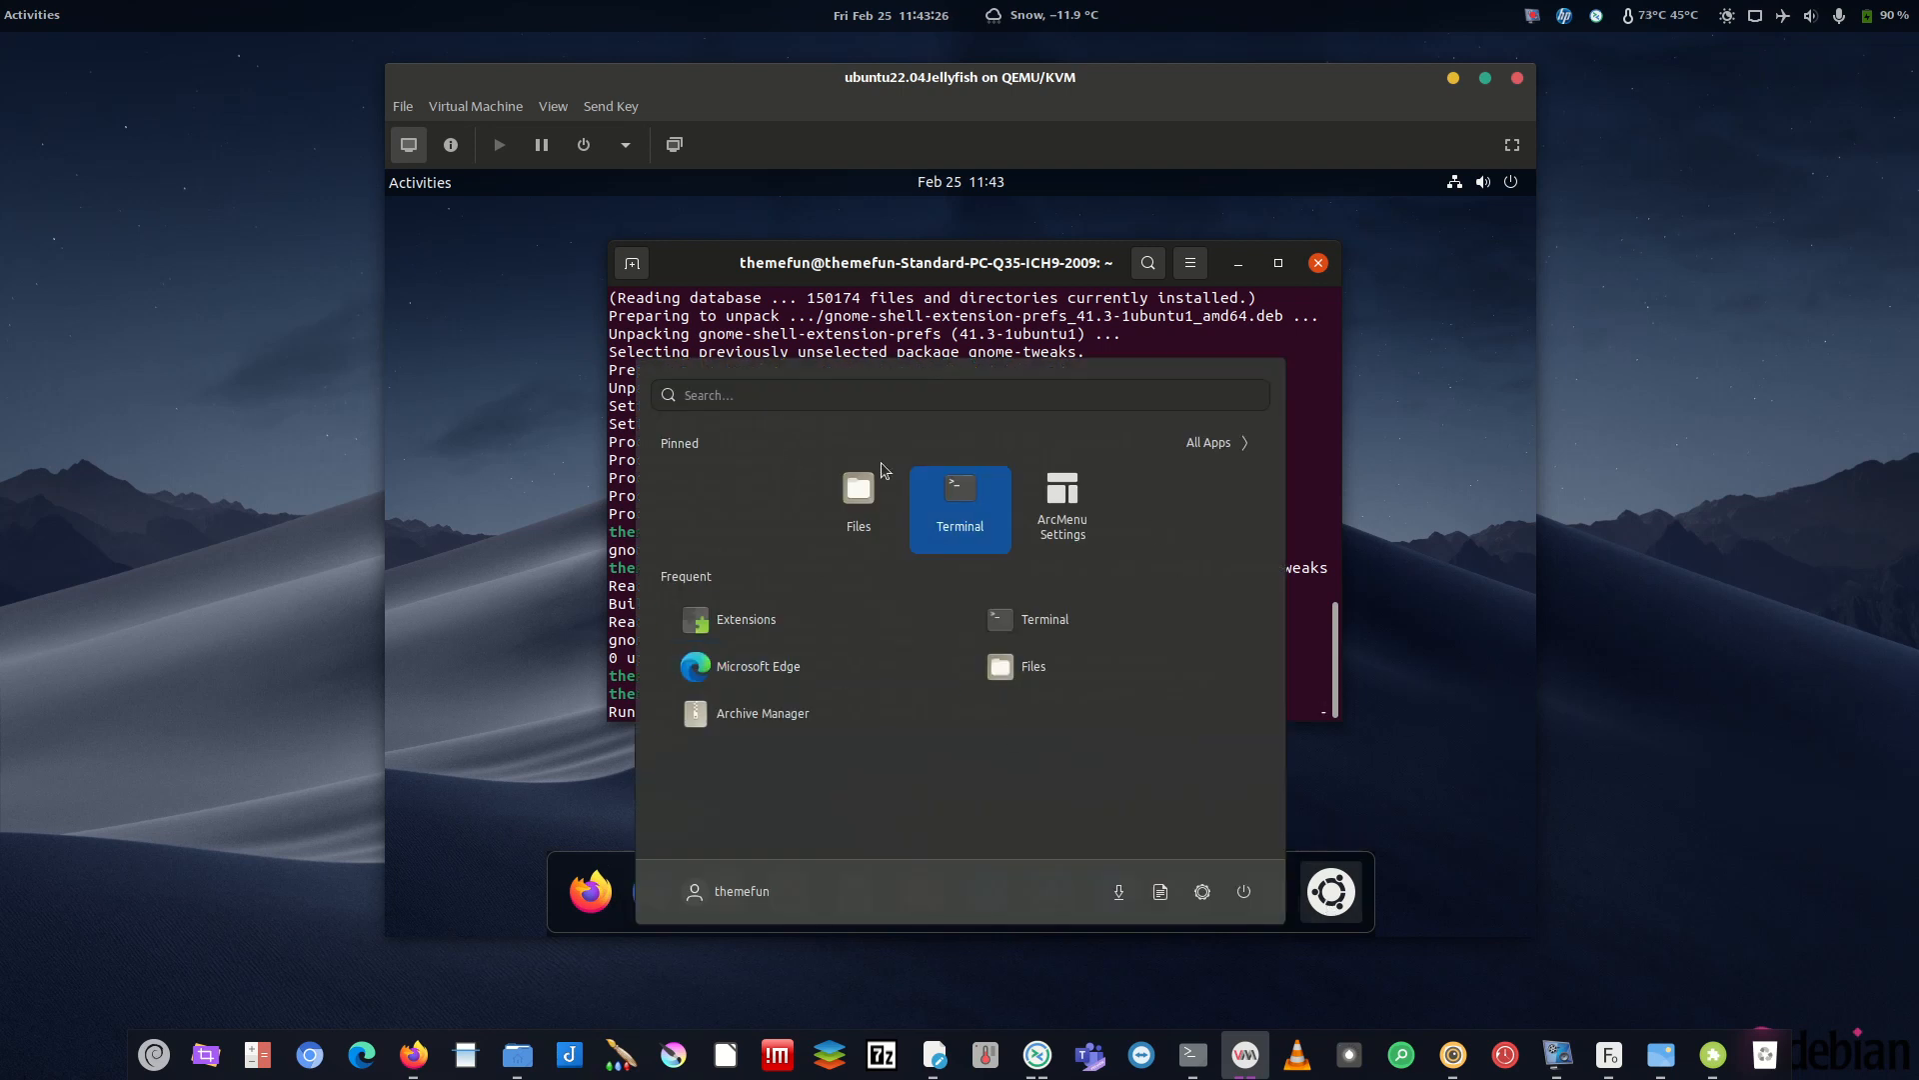
{"action": "type", "text": "krita"}
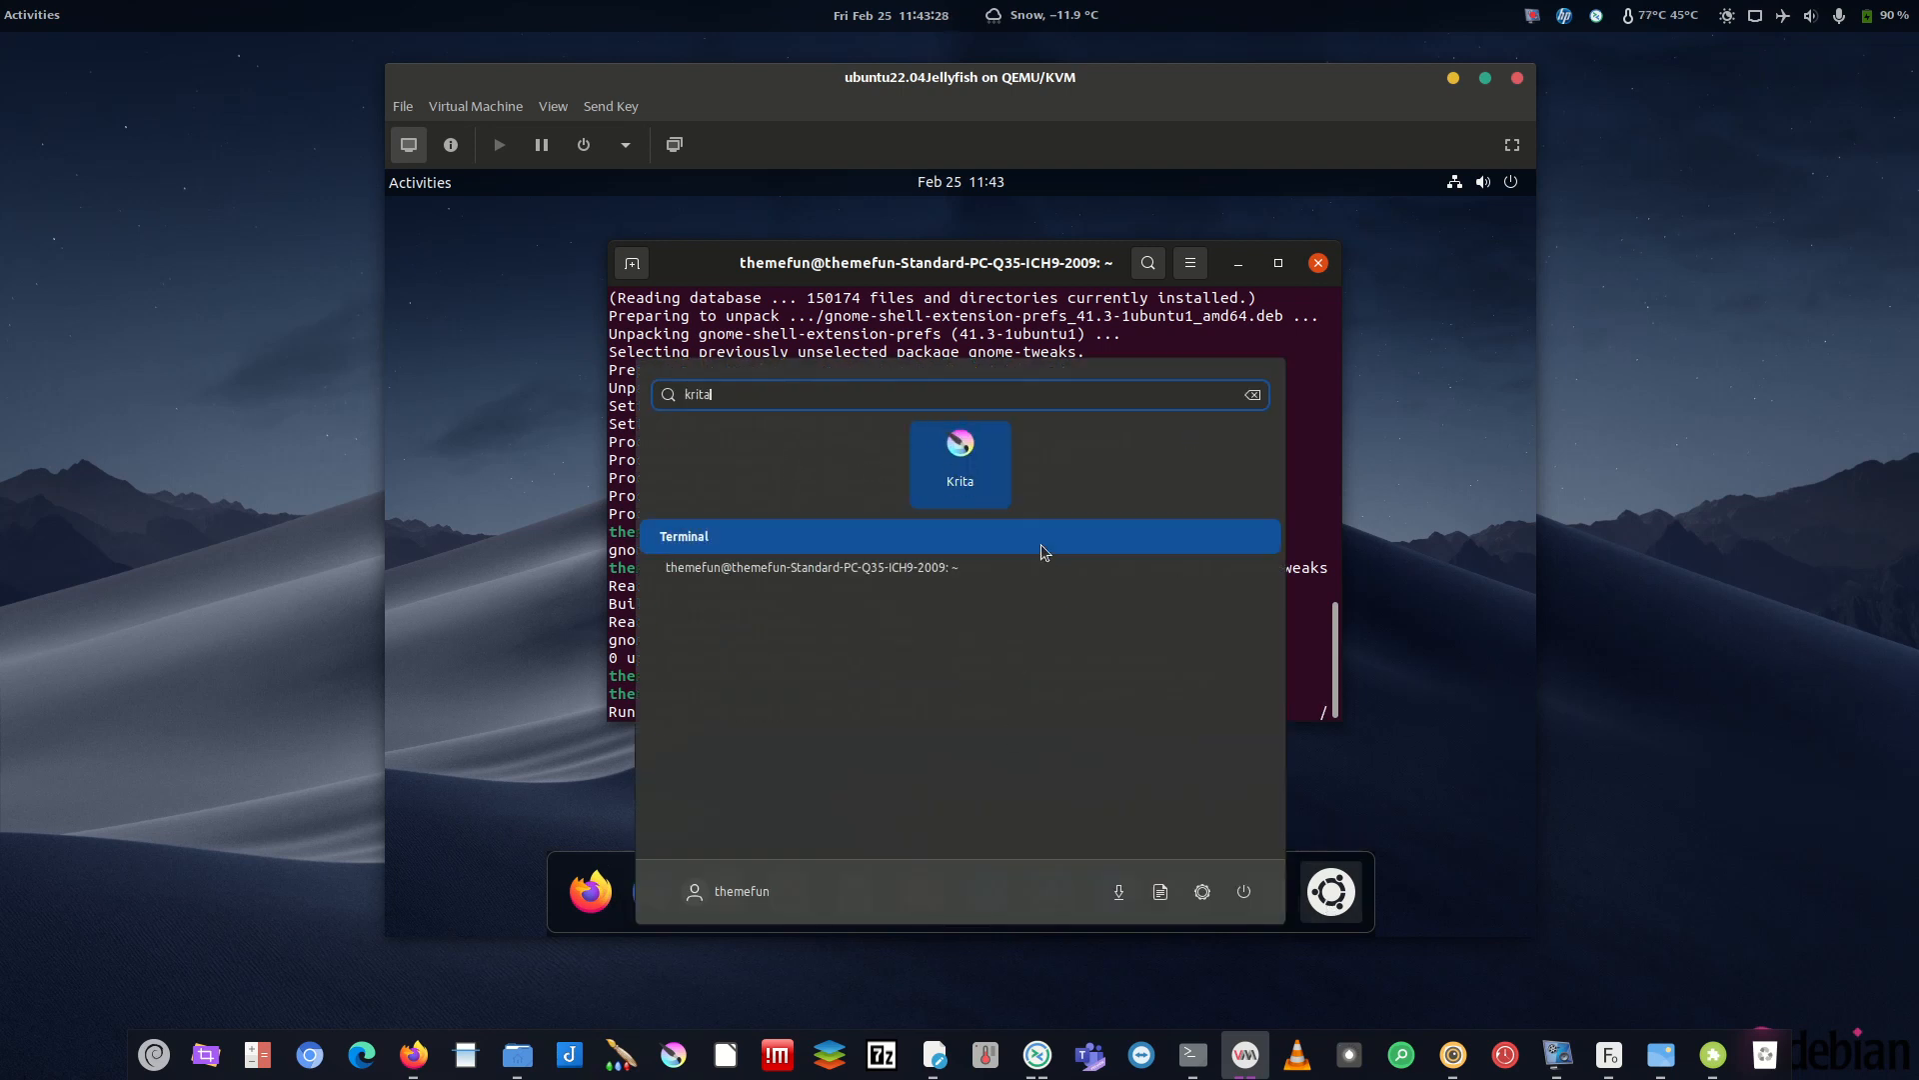
{"action": "left_click", "coordinate": [1407, 622]}
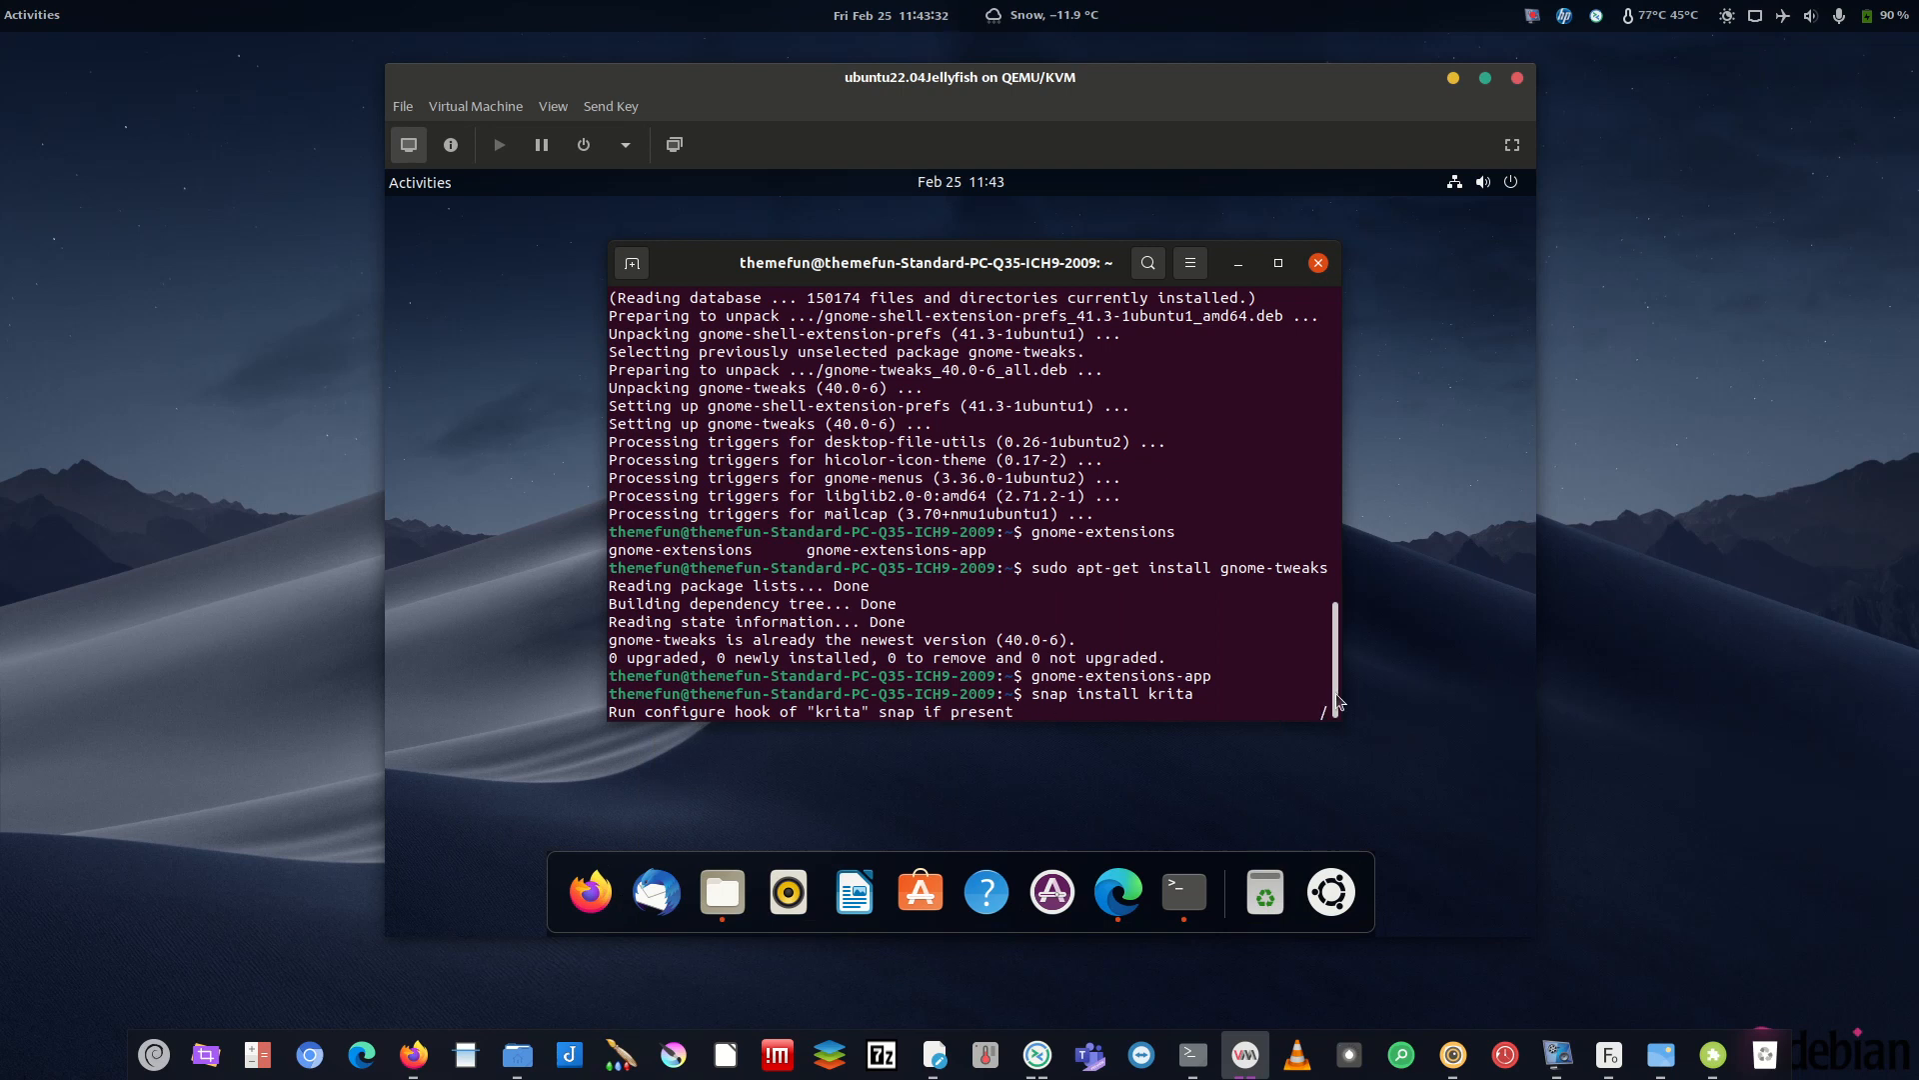
{"action": "left_click", "coordinate": [1353, 910]}
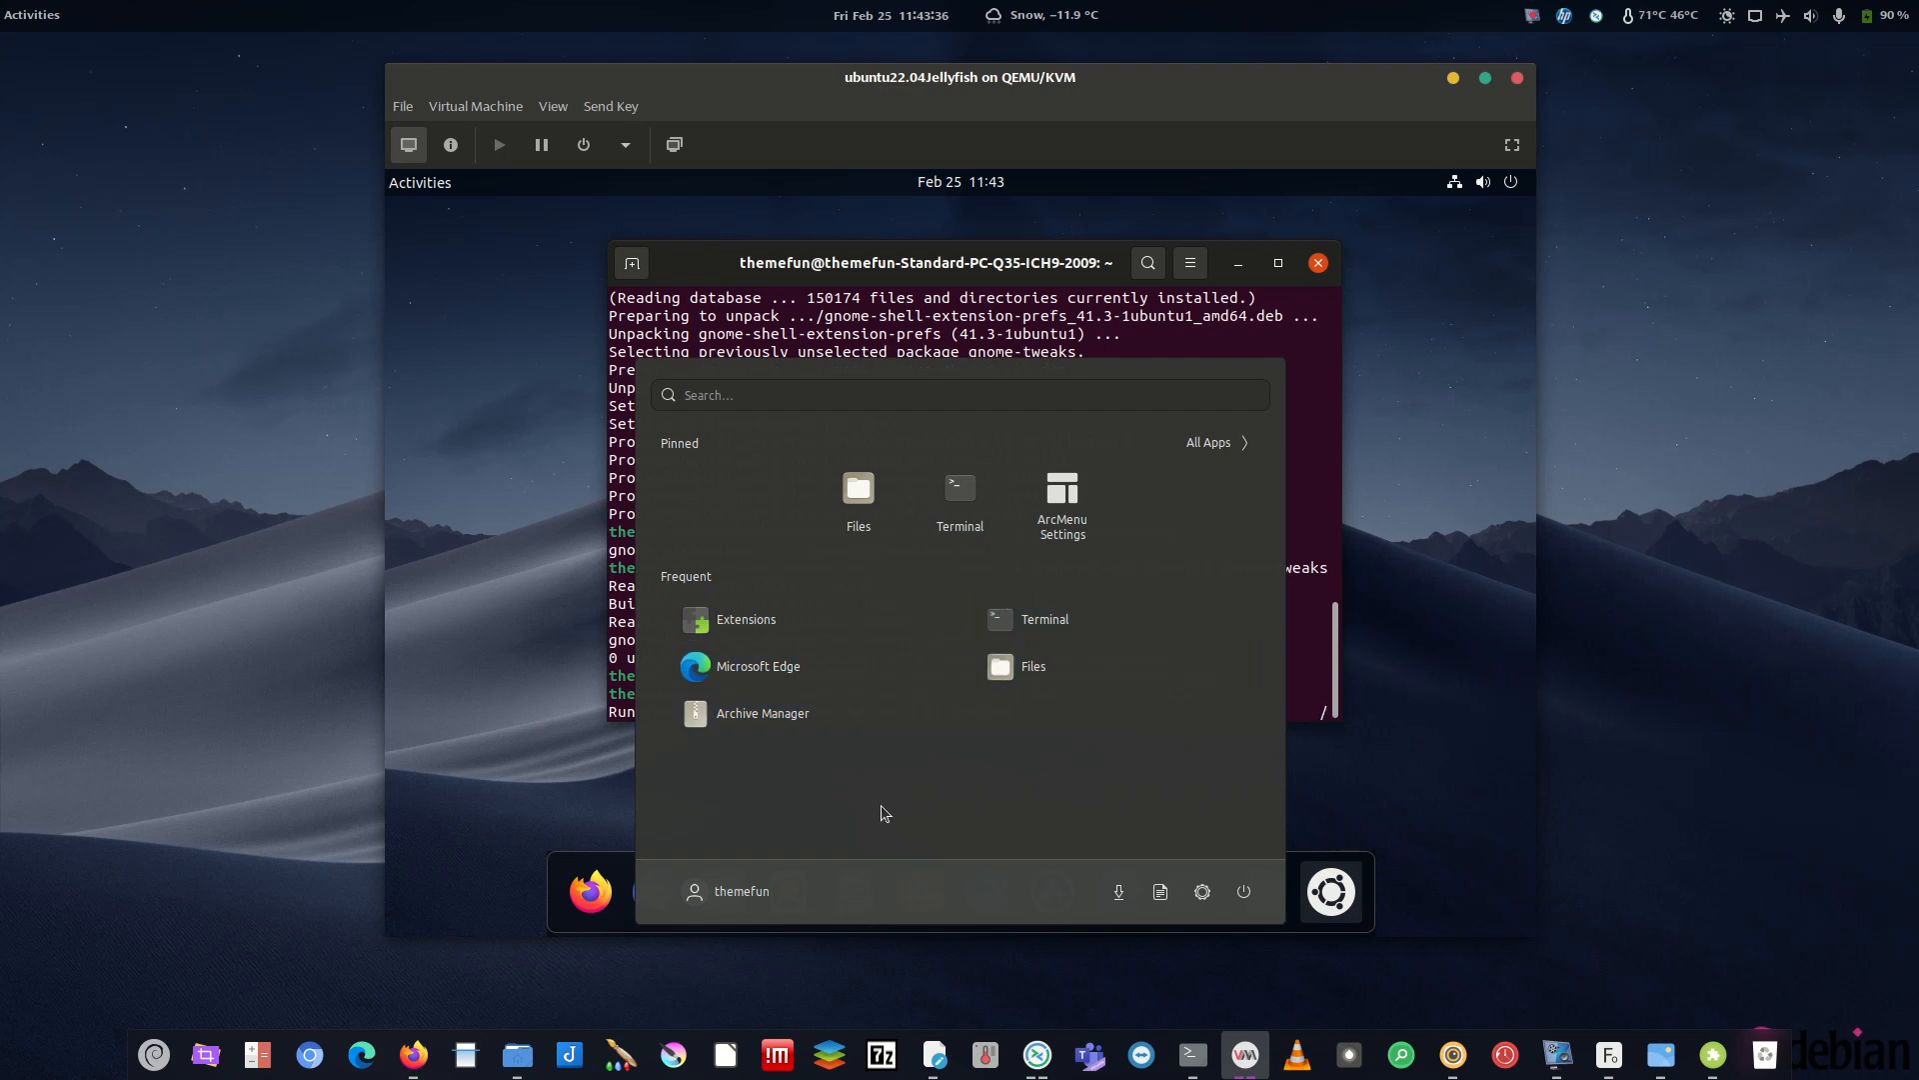
{"action": "left_click", "coordinate": [560, 764]}
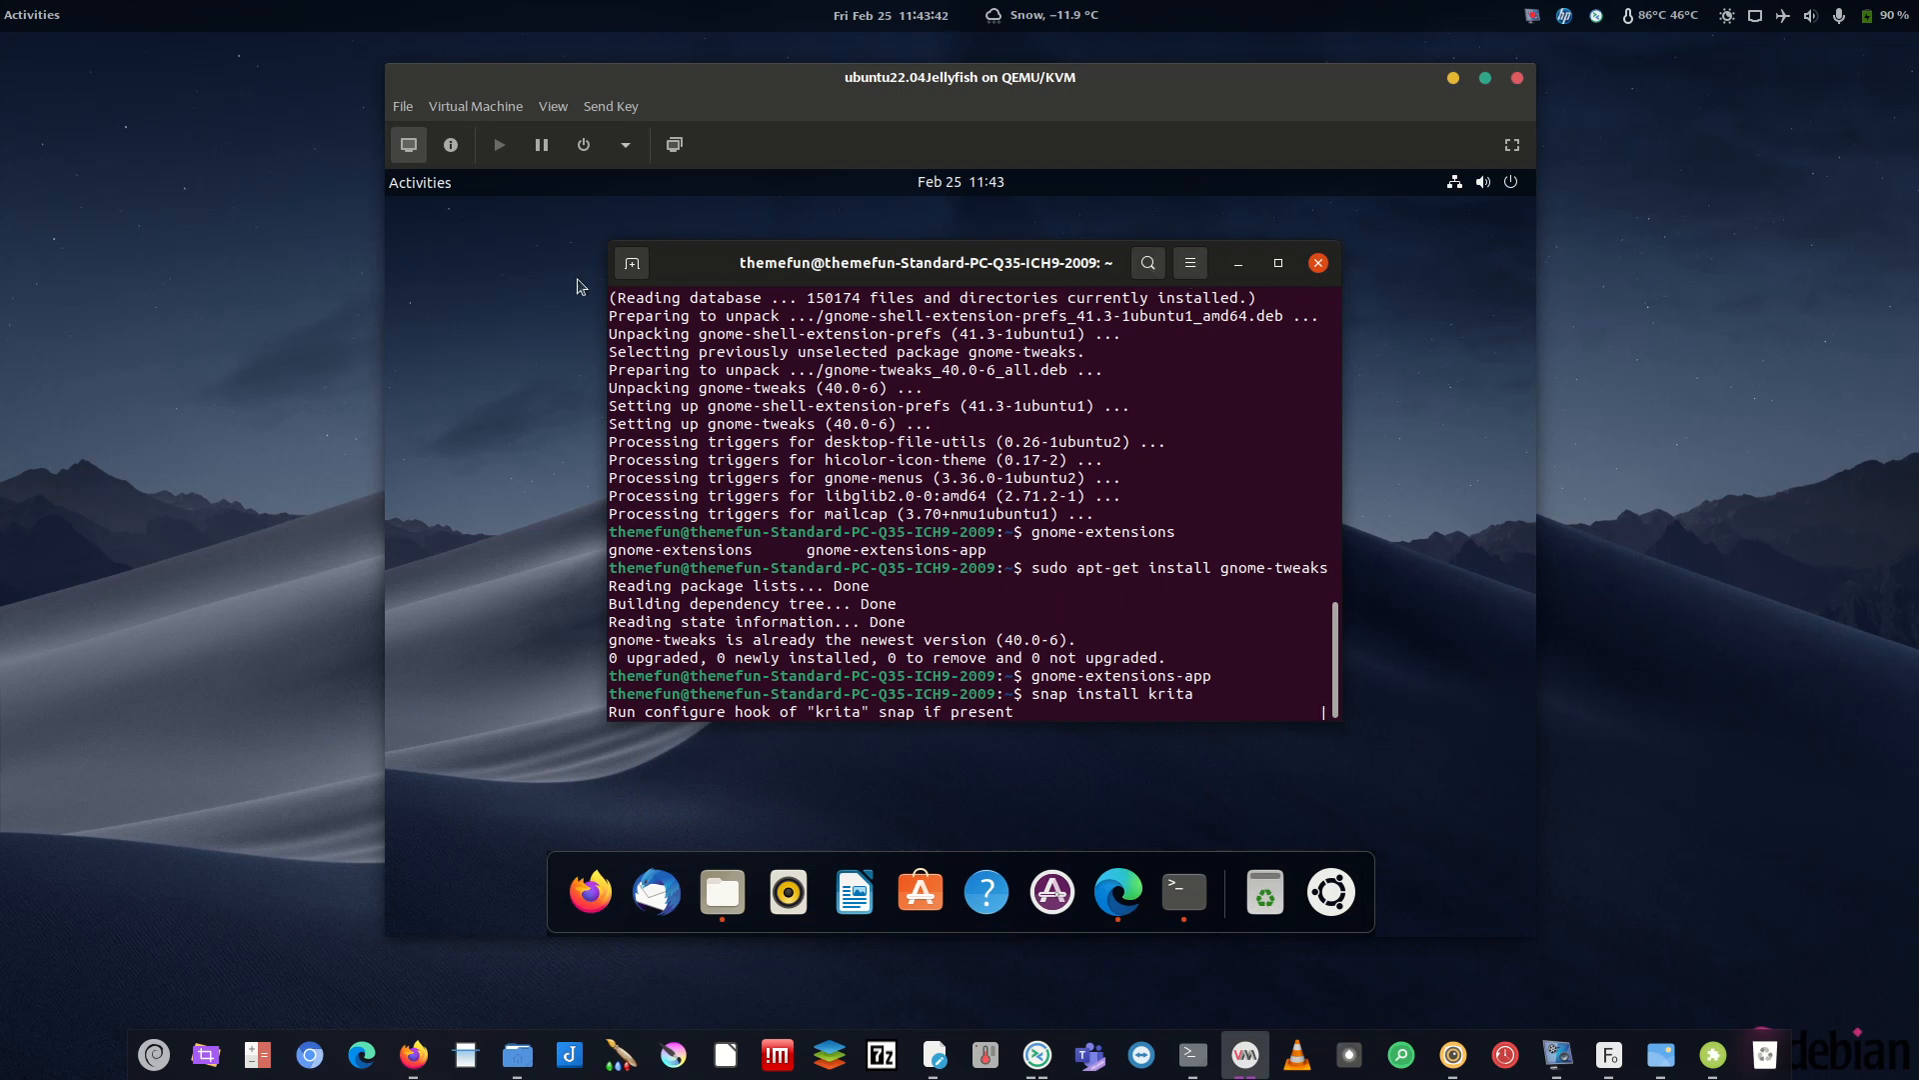
{"action": "left_click", "coordinate": [632, 263]}
- Try the gconf-editor and dcong-editor commands, which aren't found
{"action": "type", "text": "g"}
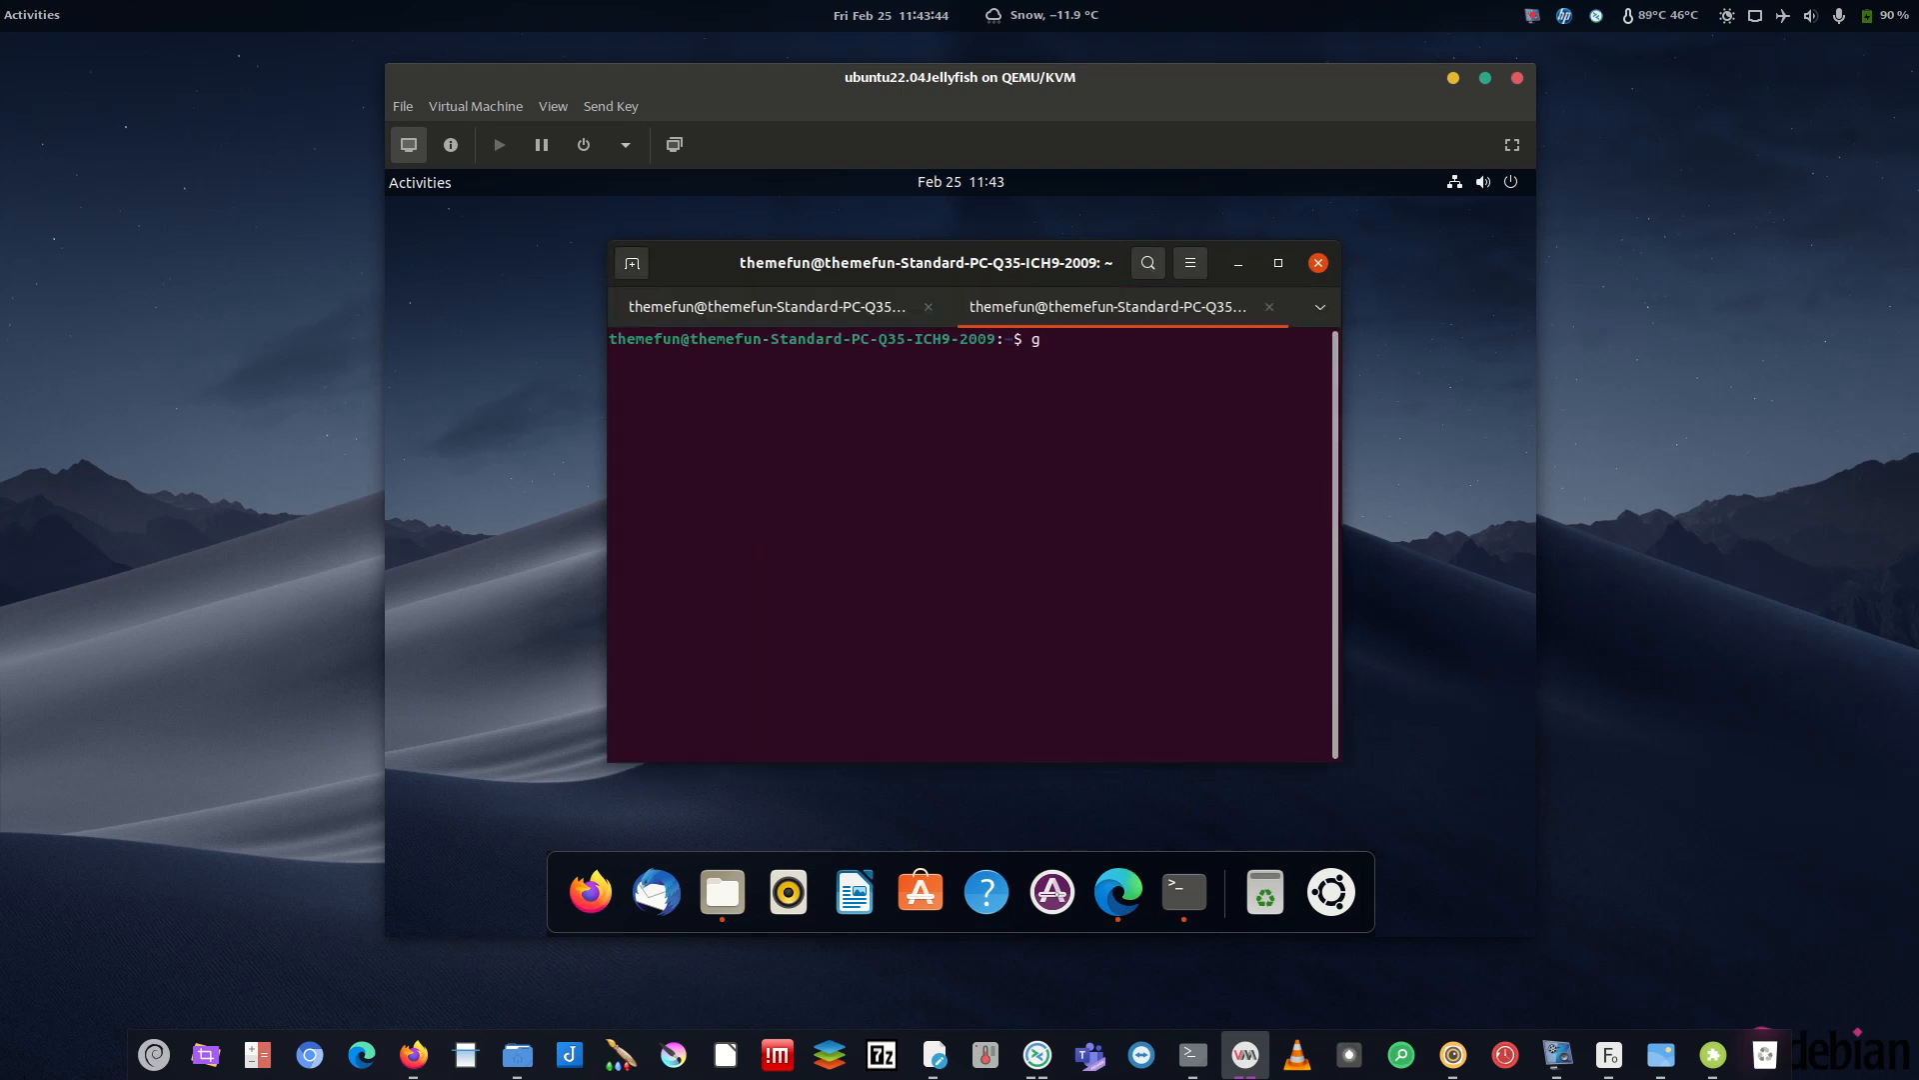
{"action": "type", "text": "conf-editor"}
{"action": "key", "text": "Return"}
{"action": "type", "text": "dcong-edi"}
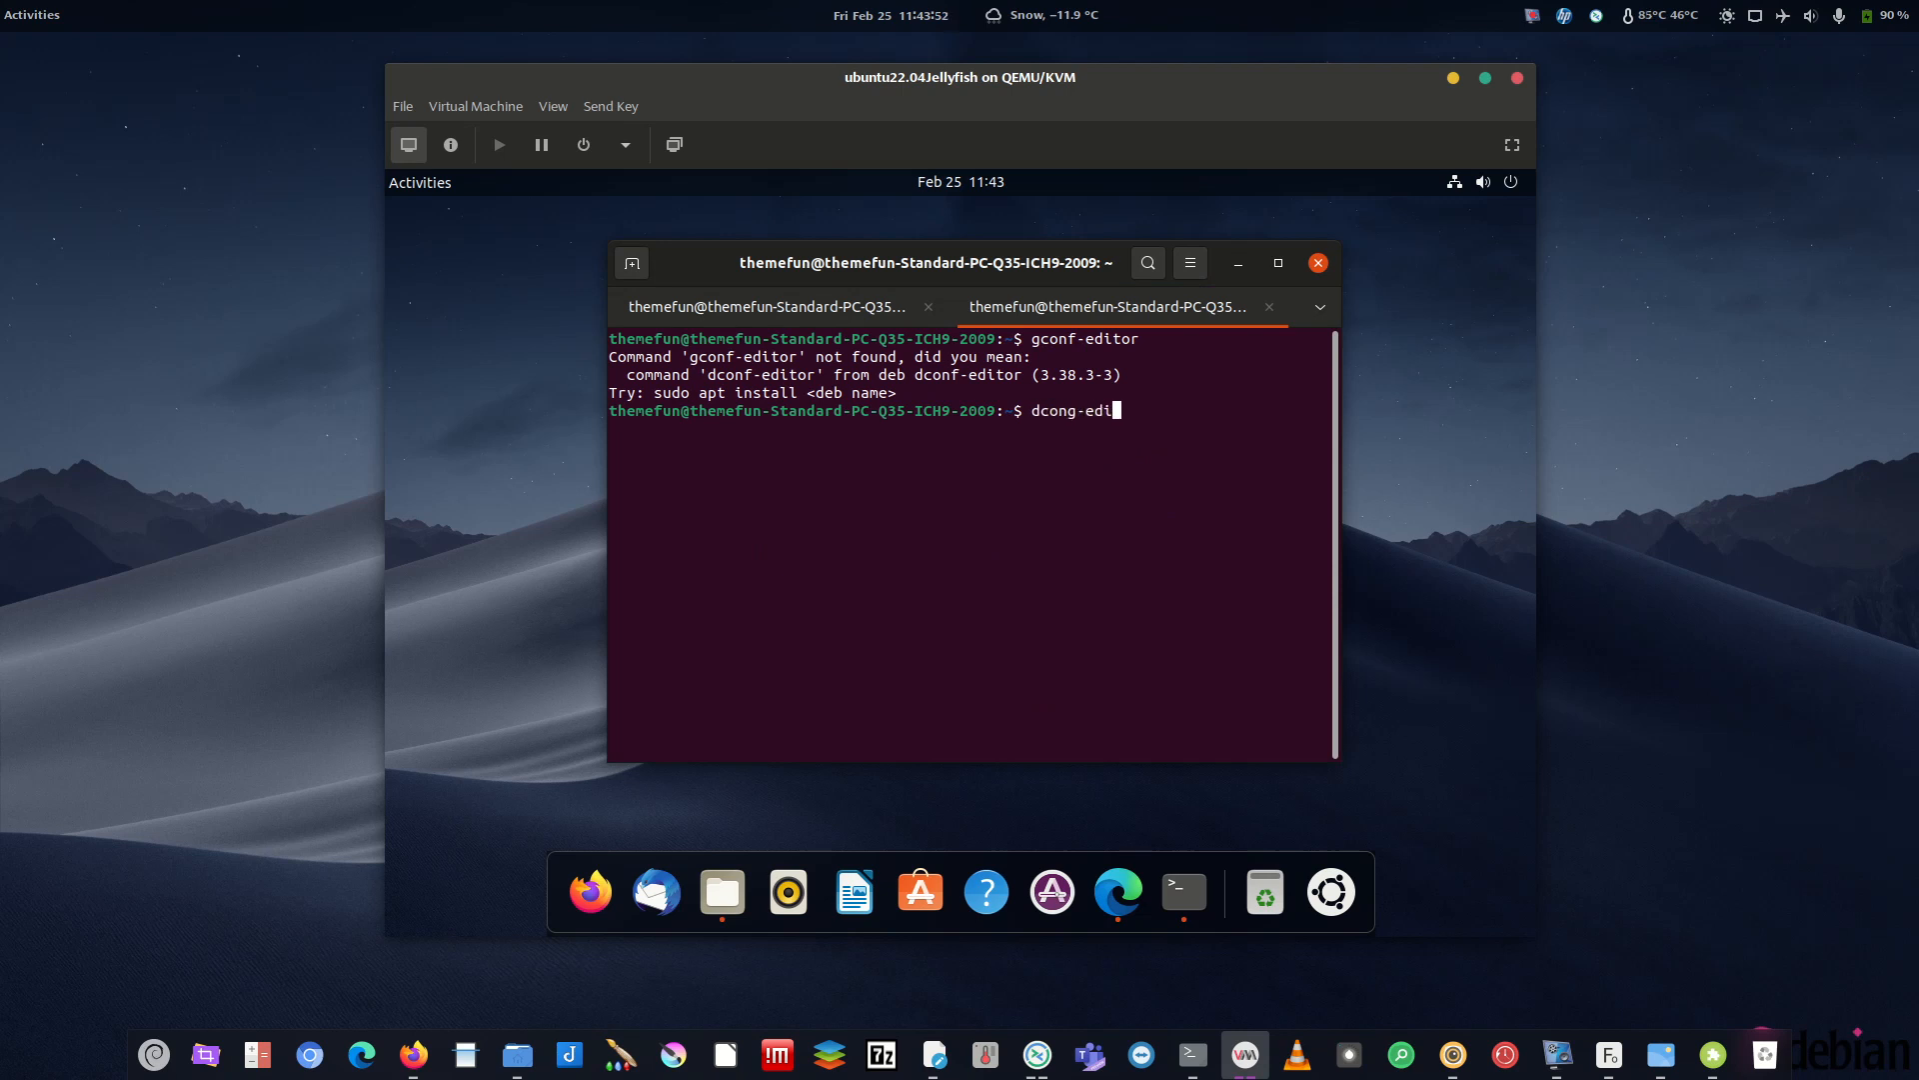
{"action": "type", "text": "tor"}
{"action": "key", "text": "Return"}
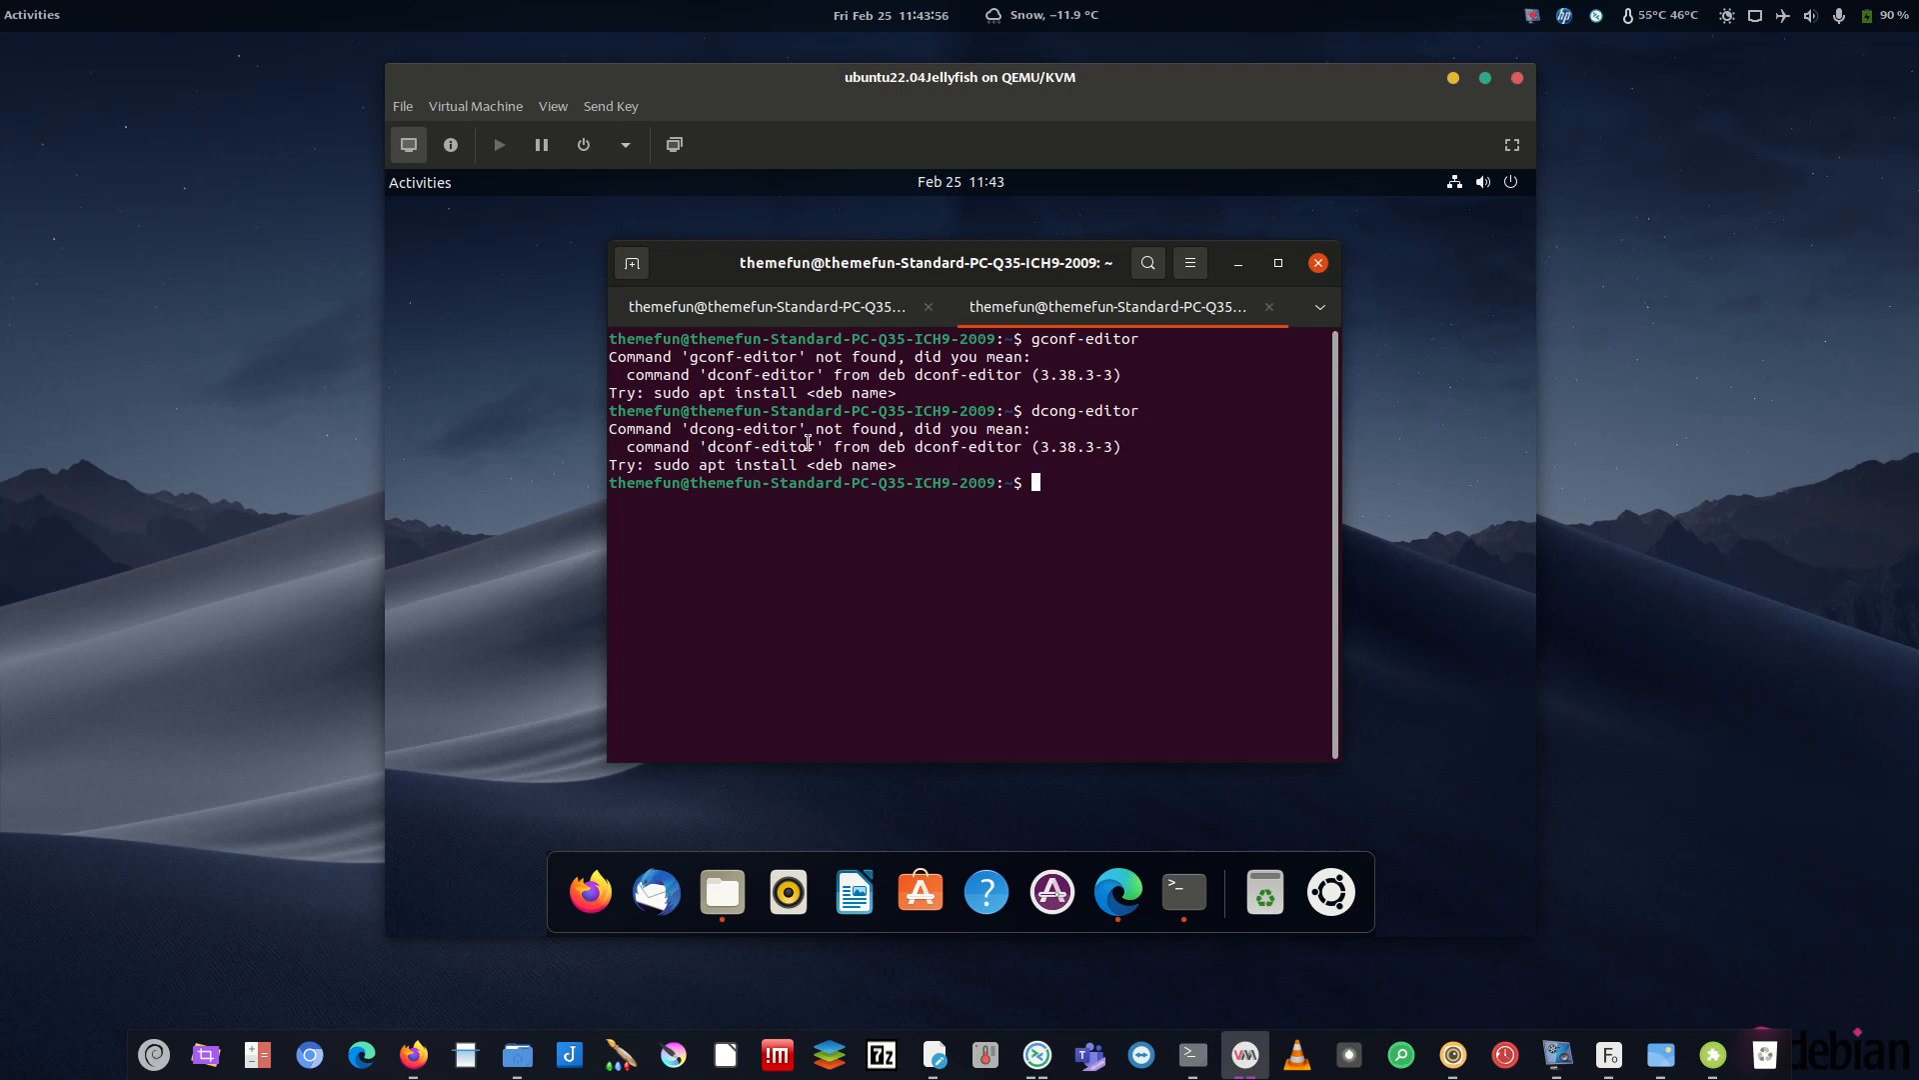
- Install dconf-editor with 'sudo apt-get install dconf-editor' and launch it
{"action": "type", "text": "sudo apt-get install dconf-editor"}
{"action": "key", "text": "Return"}
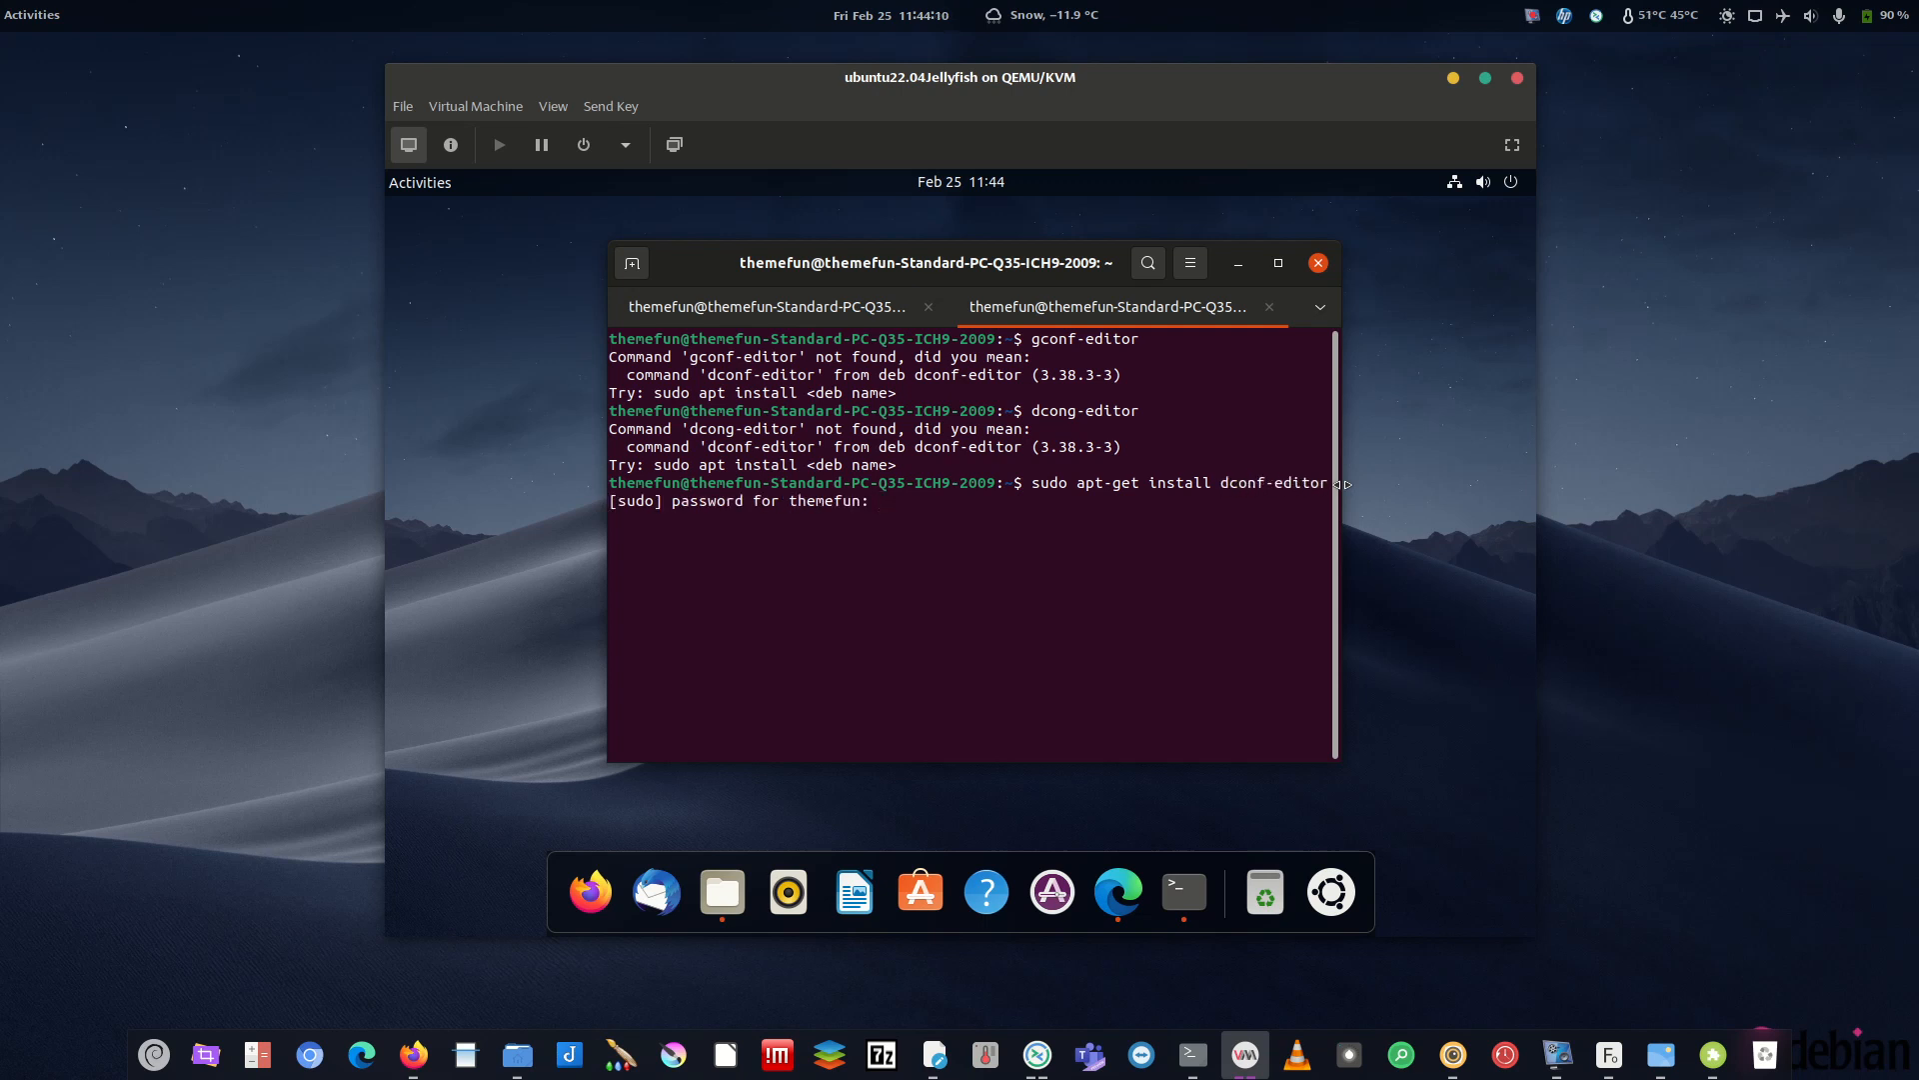
{"action": "key", "text": "Return"}
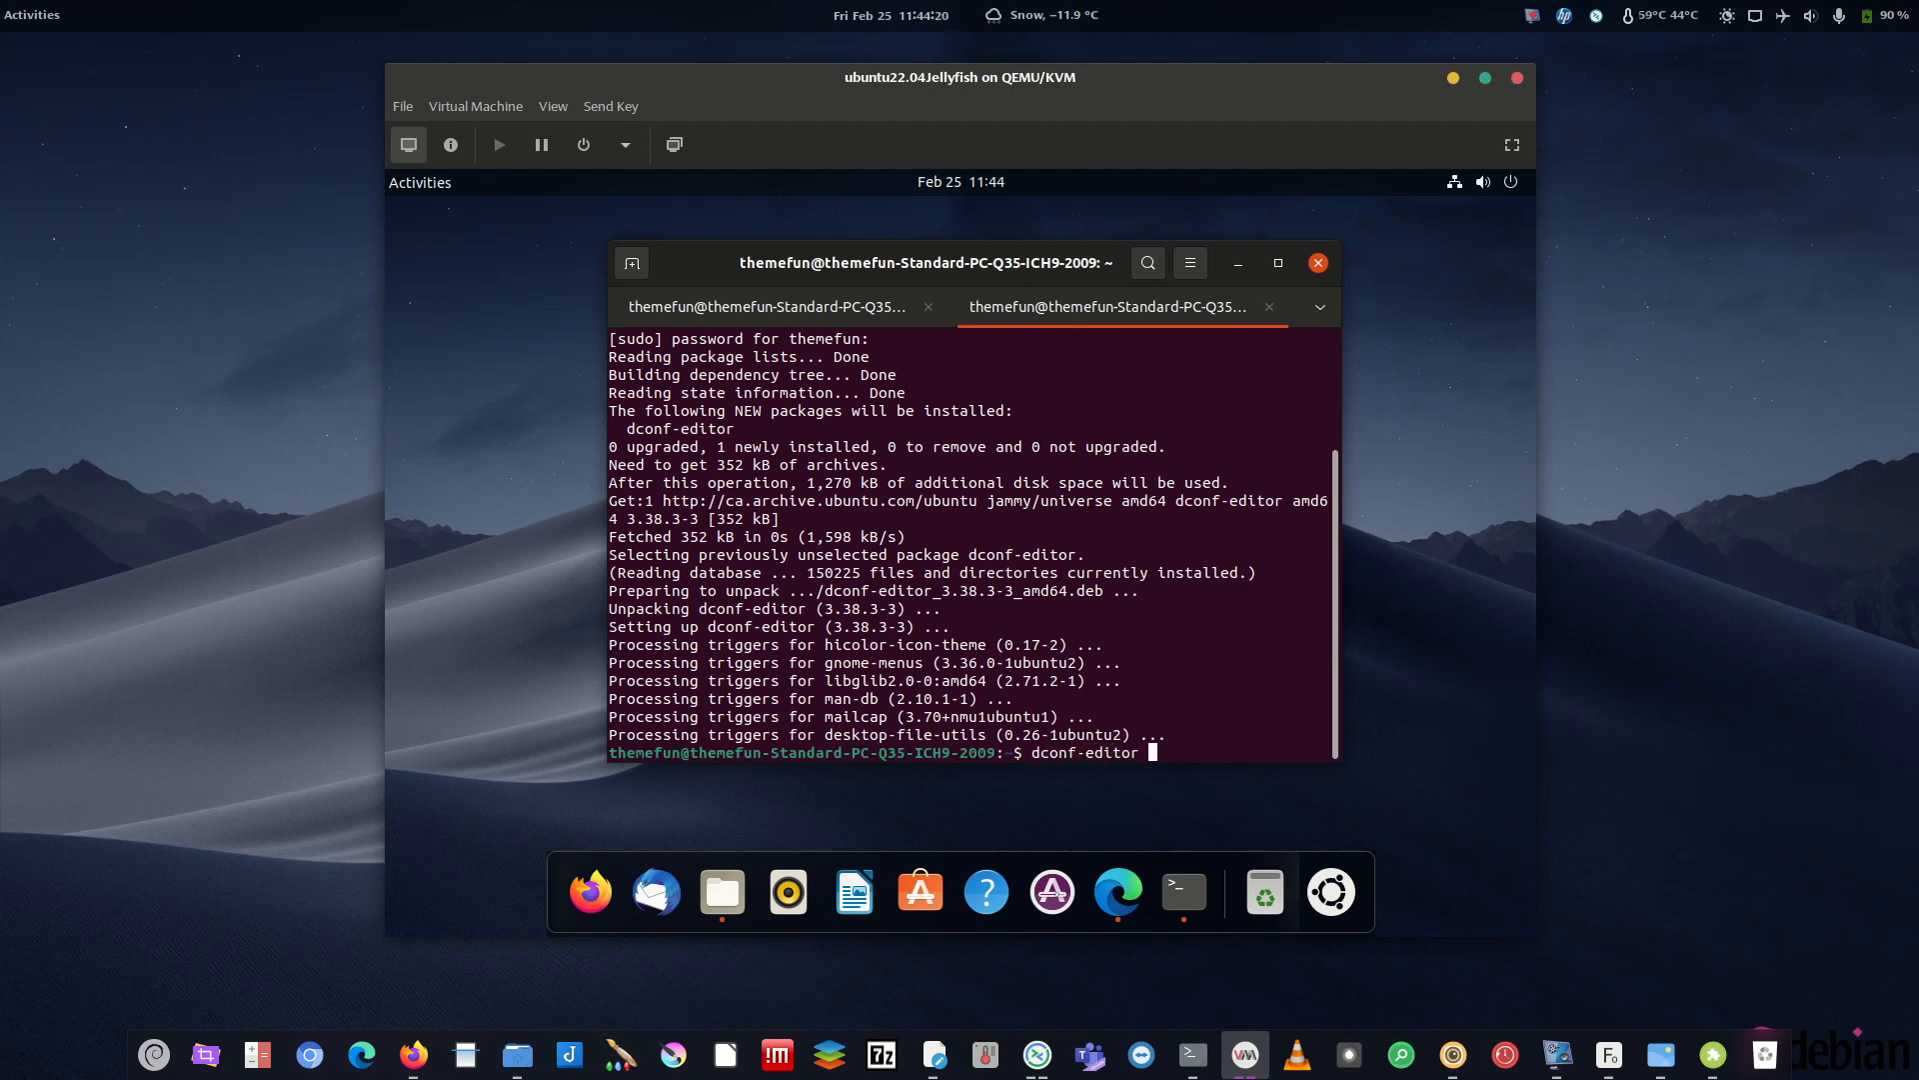
{"action": "key", "text": "Return"}
- Accept Dconf Editor's careful-use warning and browse into /org/gnome/shell
{"action": "left_click", "coordinate": [726, 544]}
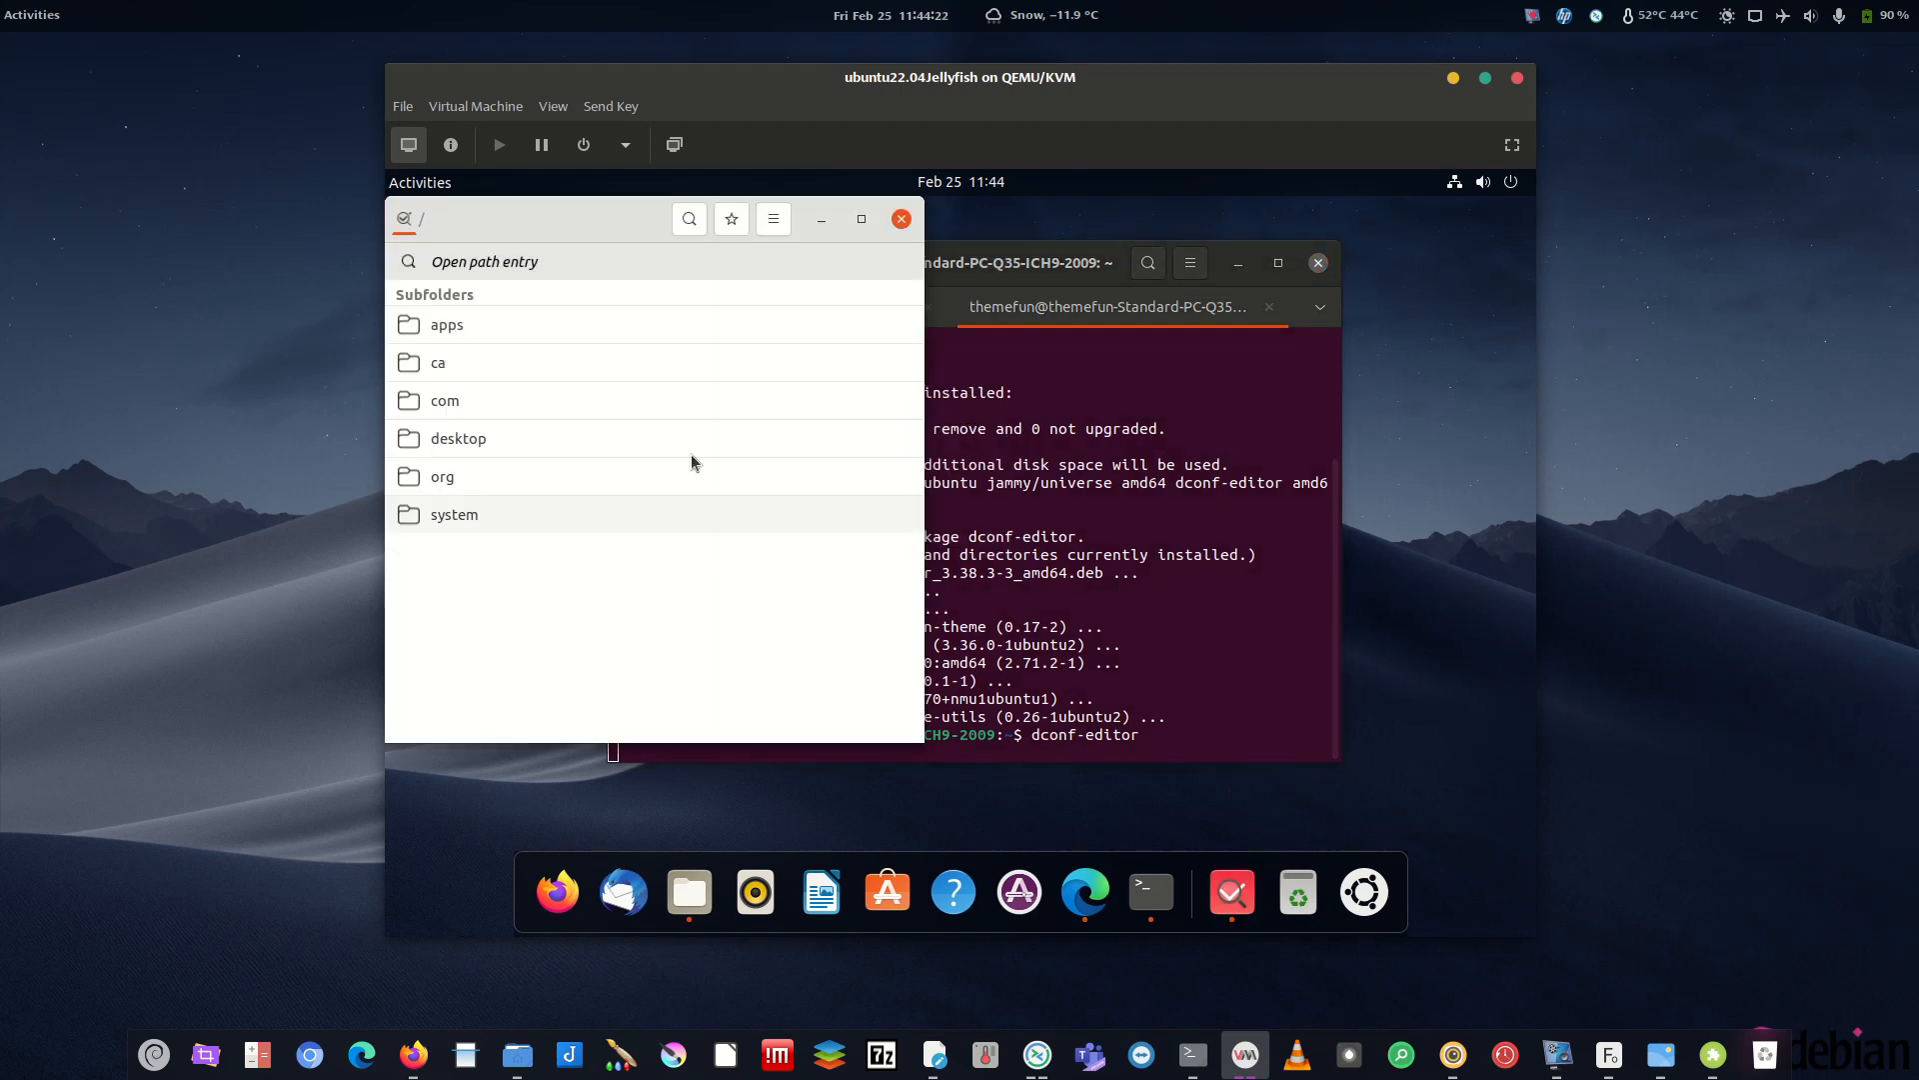
{"action": "left_click_drag", "start_coordinate": [600, 208], "coordinate": [910, 224]}
{"action": "left_click", "coordinate": [1231, 268]}
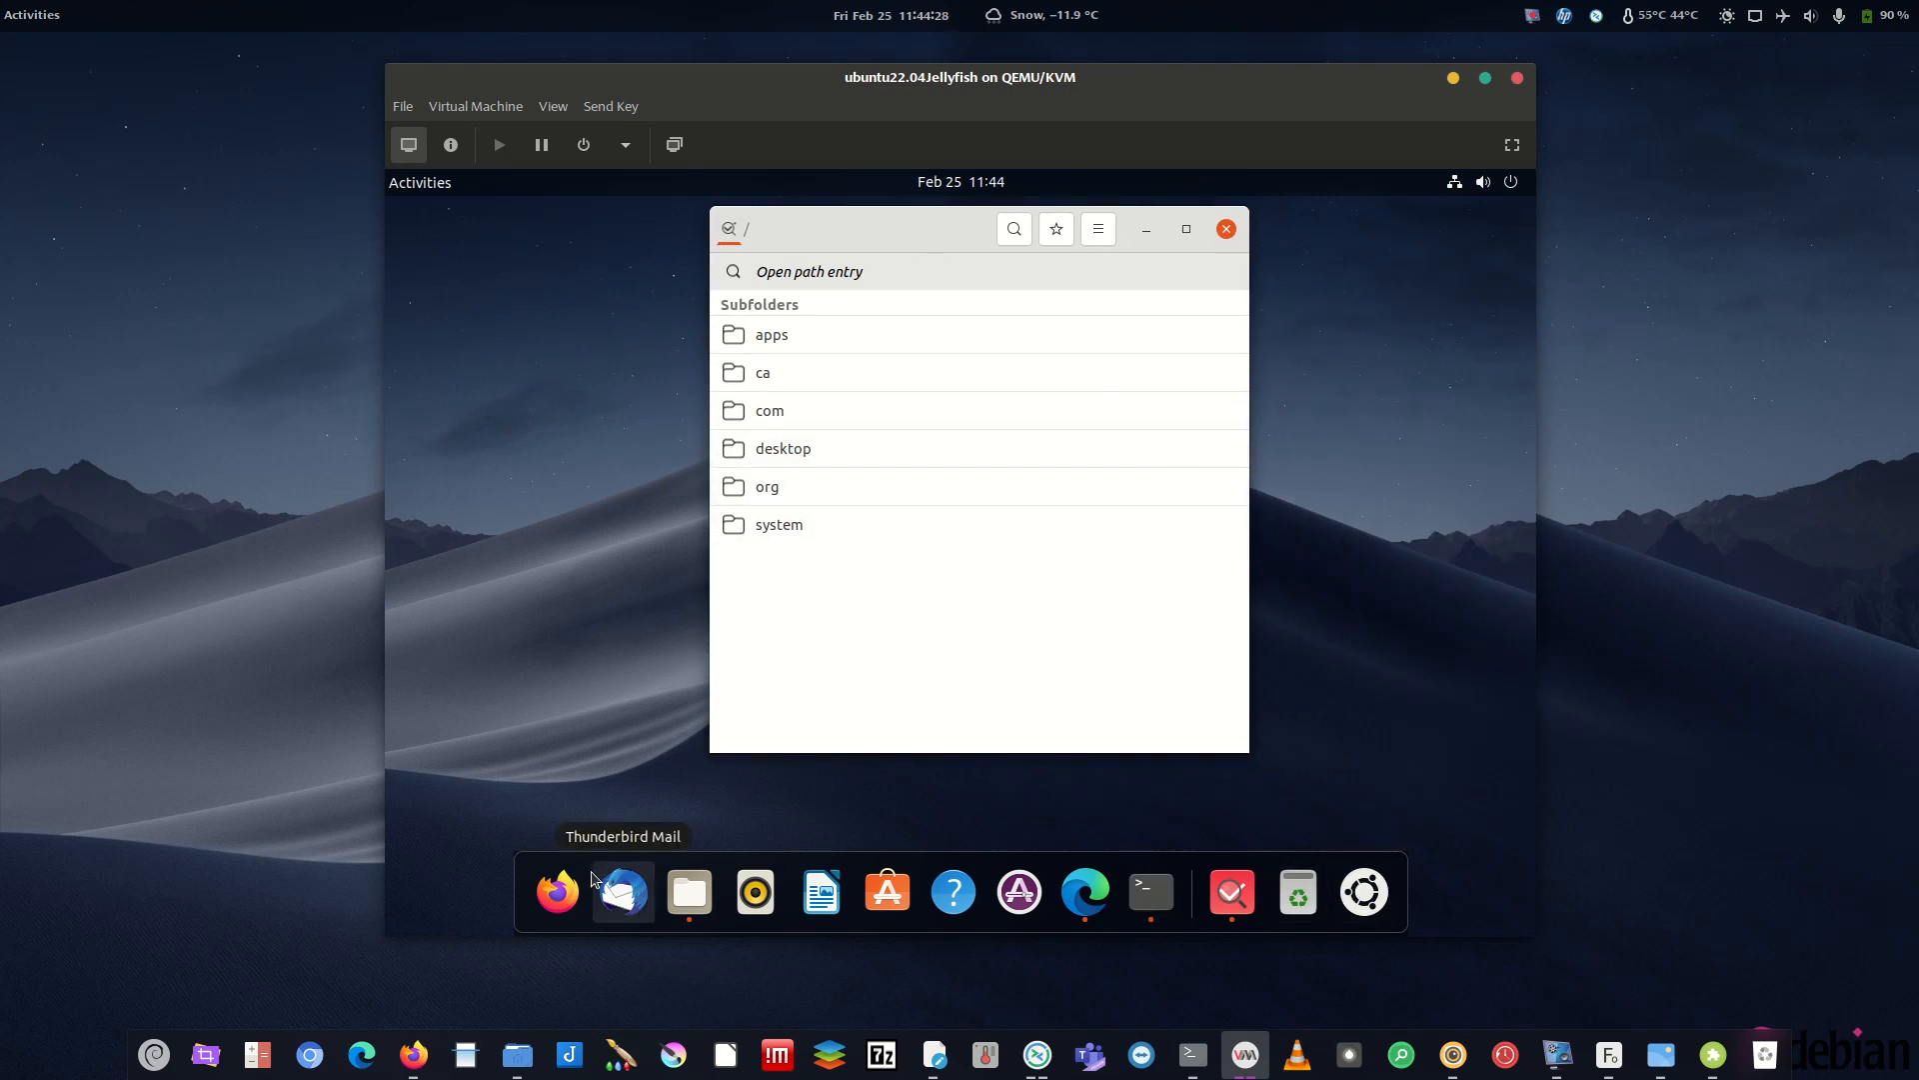
{"action": "left_click", "coordinate": [776, 490]}
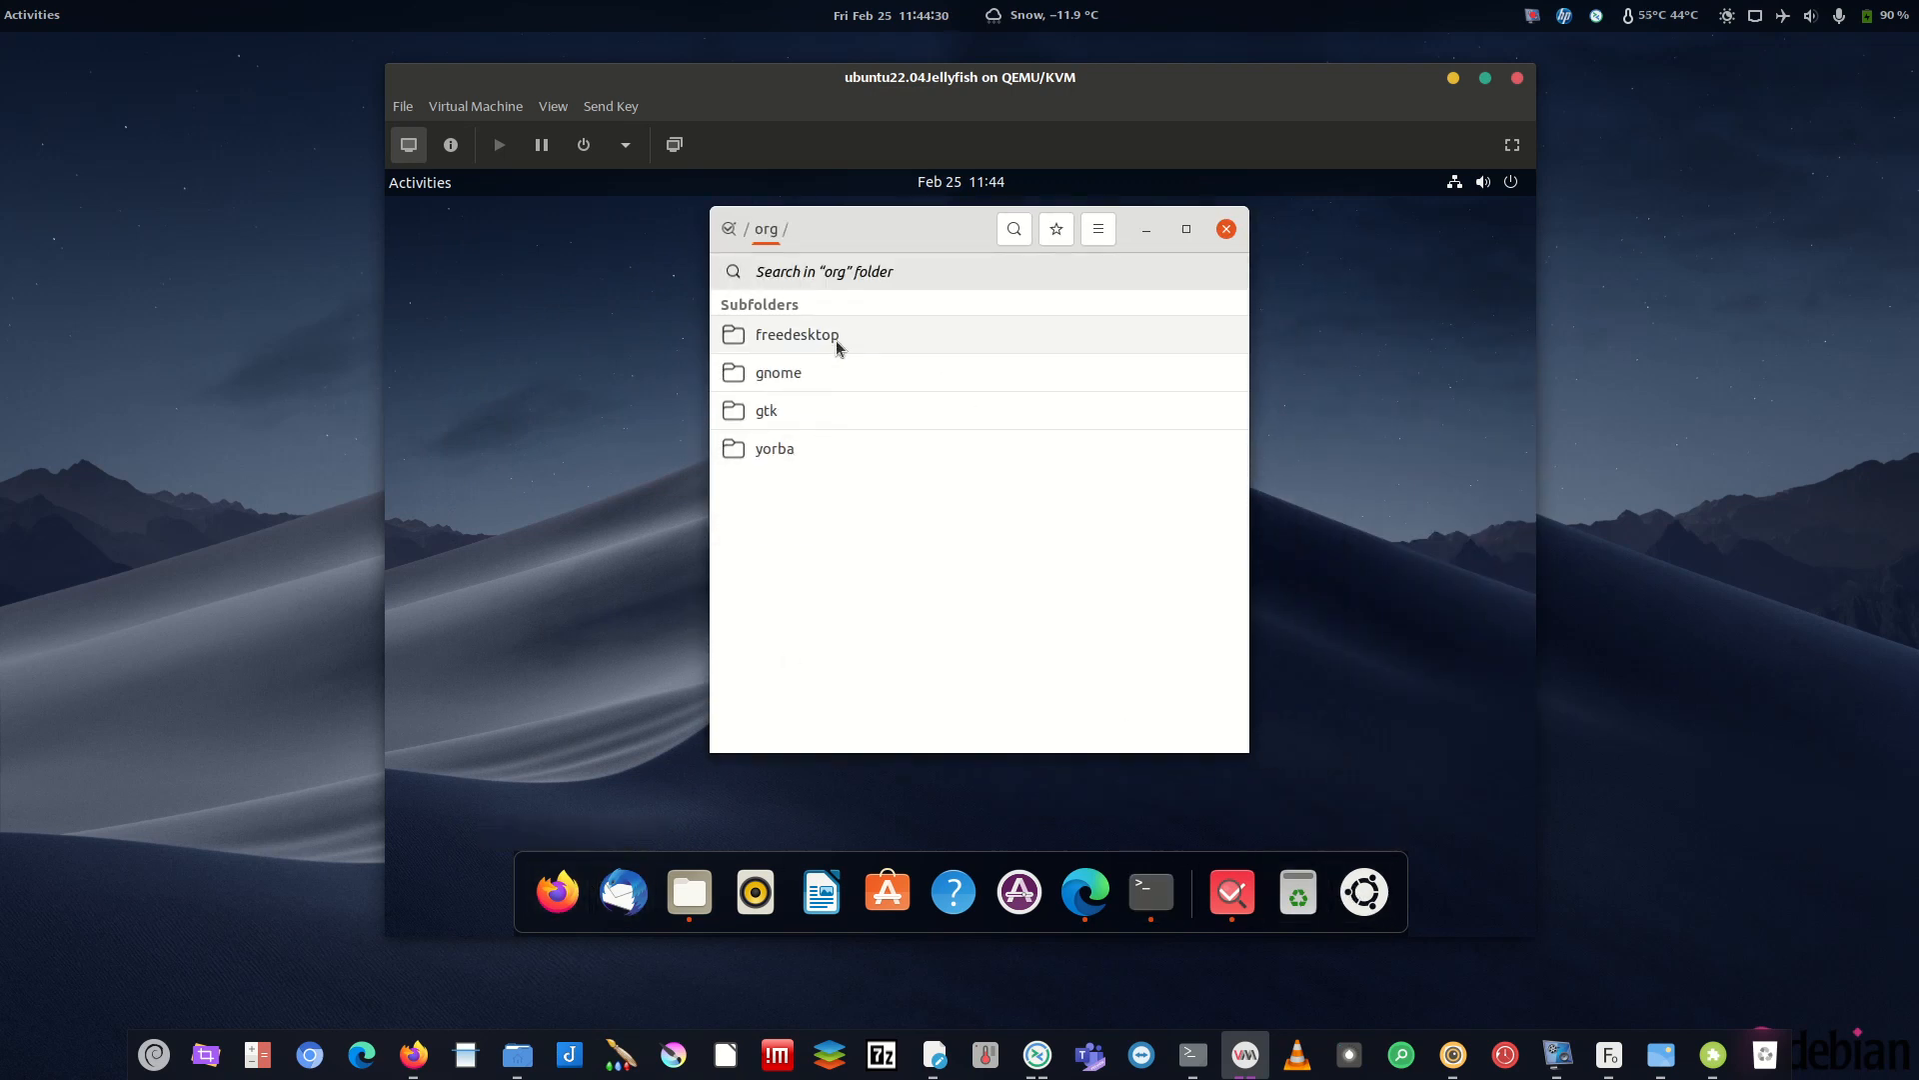
{"action": "left_click", "coordinate": [786, 388]}
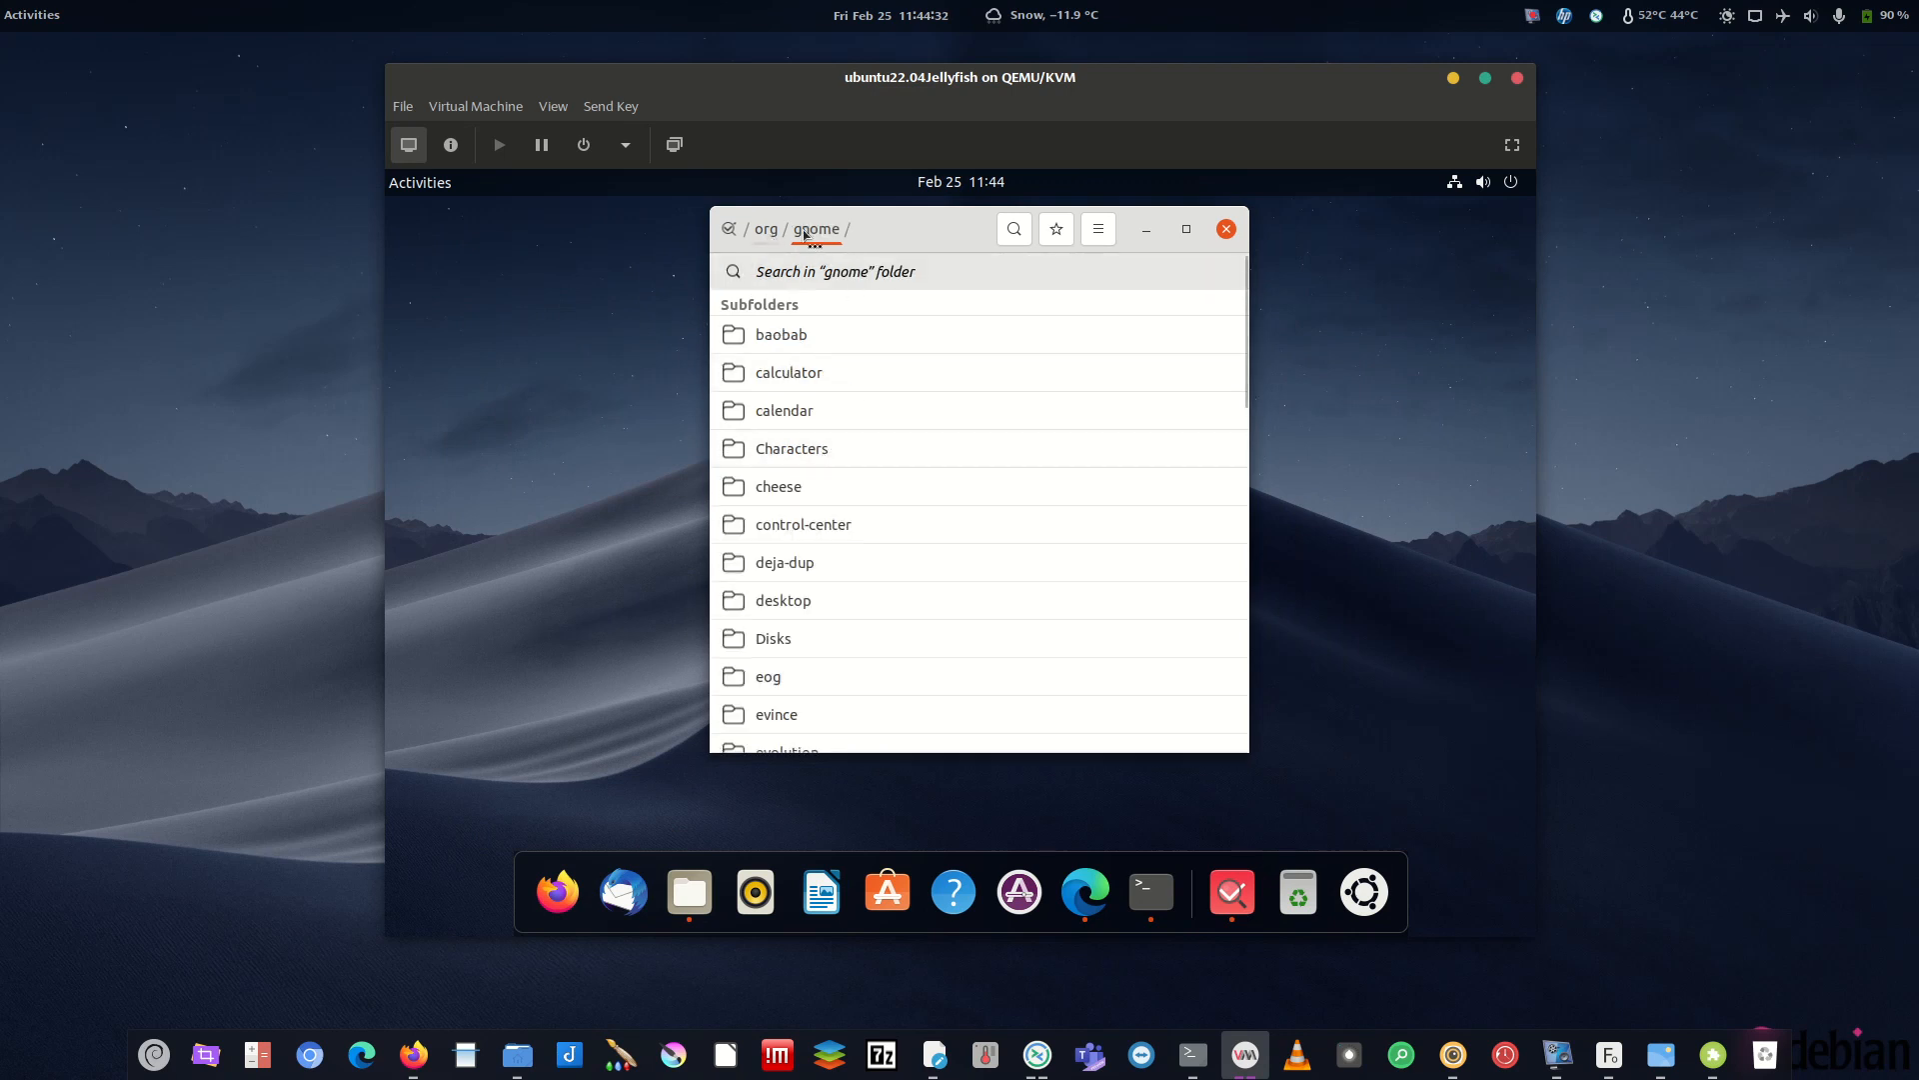
{"action": "scroll", "coordinate": [807, 580], "scroll_direction": "down", "scroll_amount": 15}
{"action": "scroll", "coordinate": [812, 629], "scroll_direction": "down", "scroll_amount": 2}
{"action": "scroll", "coordinate": [820, 649], "scroll_direction": "up", "scroll_amount": 2}
{"action": "left_click", "coordinate": [800, 484]}
- Look through the shell folder with the search bar, then scroll the gnome folder listing
{"action": "scroll", "coordinate": [850, 499], "scroll_direction": "down", "scroll_amount": 3}
{"action": "scroll", "coordinate": [857, 499], "scroll_direction": "up", "scroll_amount": 5}
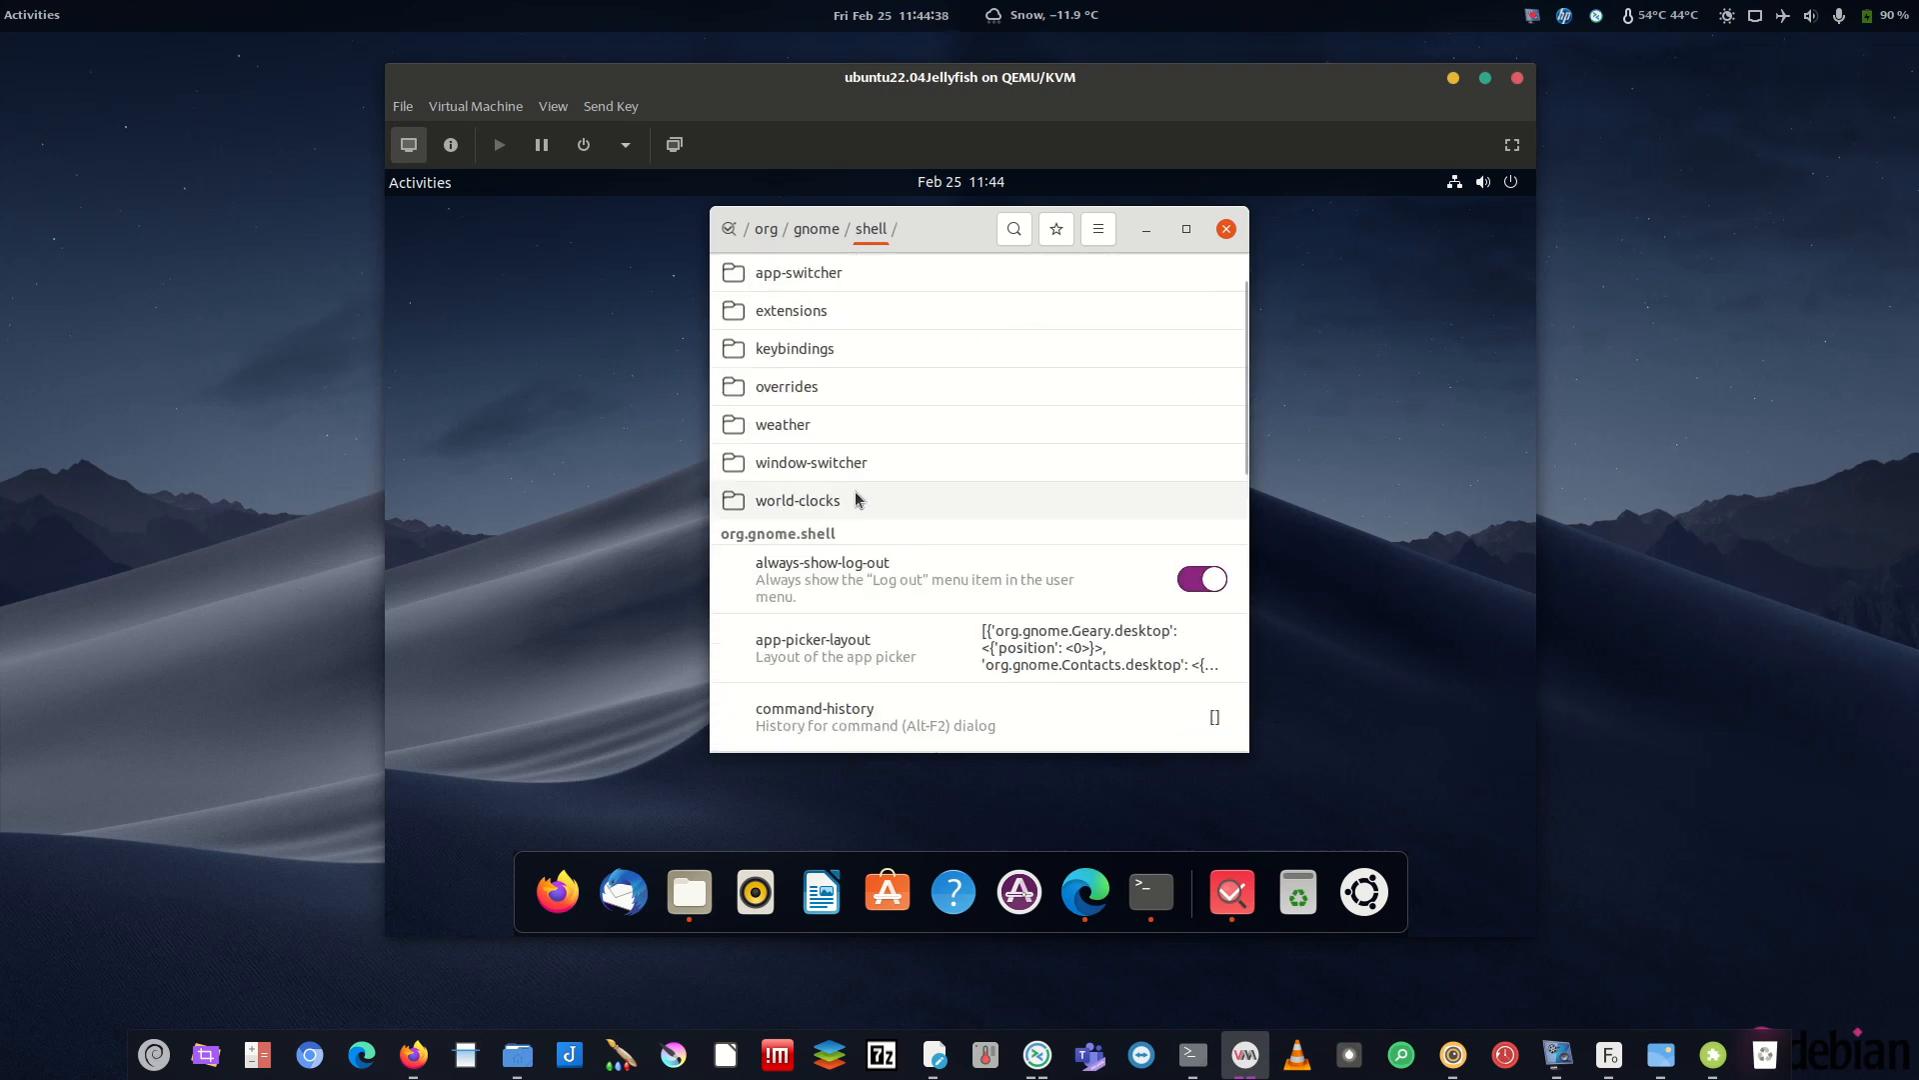
{"action": "key", "text": "ctrl+f"}
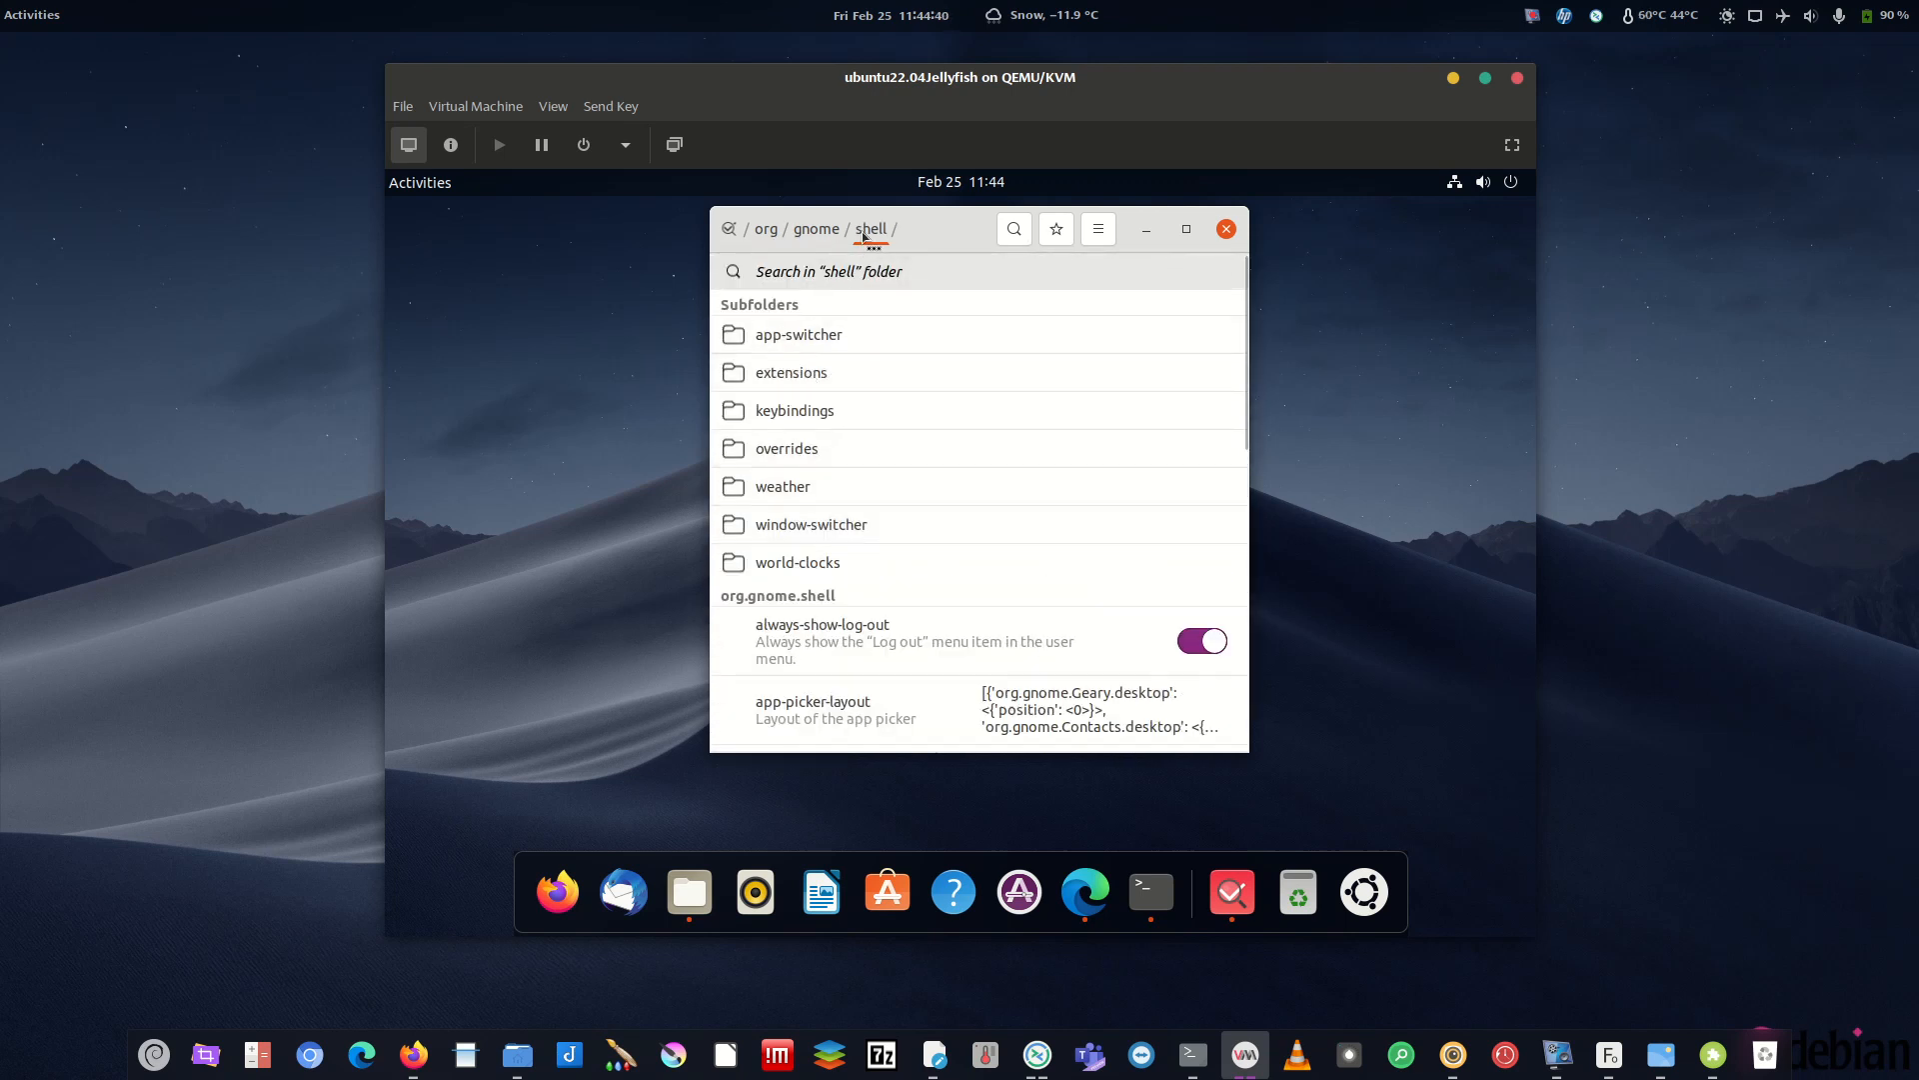
{"action": "left_click", "coordinate": [825, 228]}
{"action": "scroll", "coordinate": [897, 507], "scroll_direction": "up", "scroll_amount": 8}
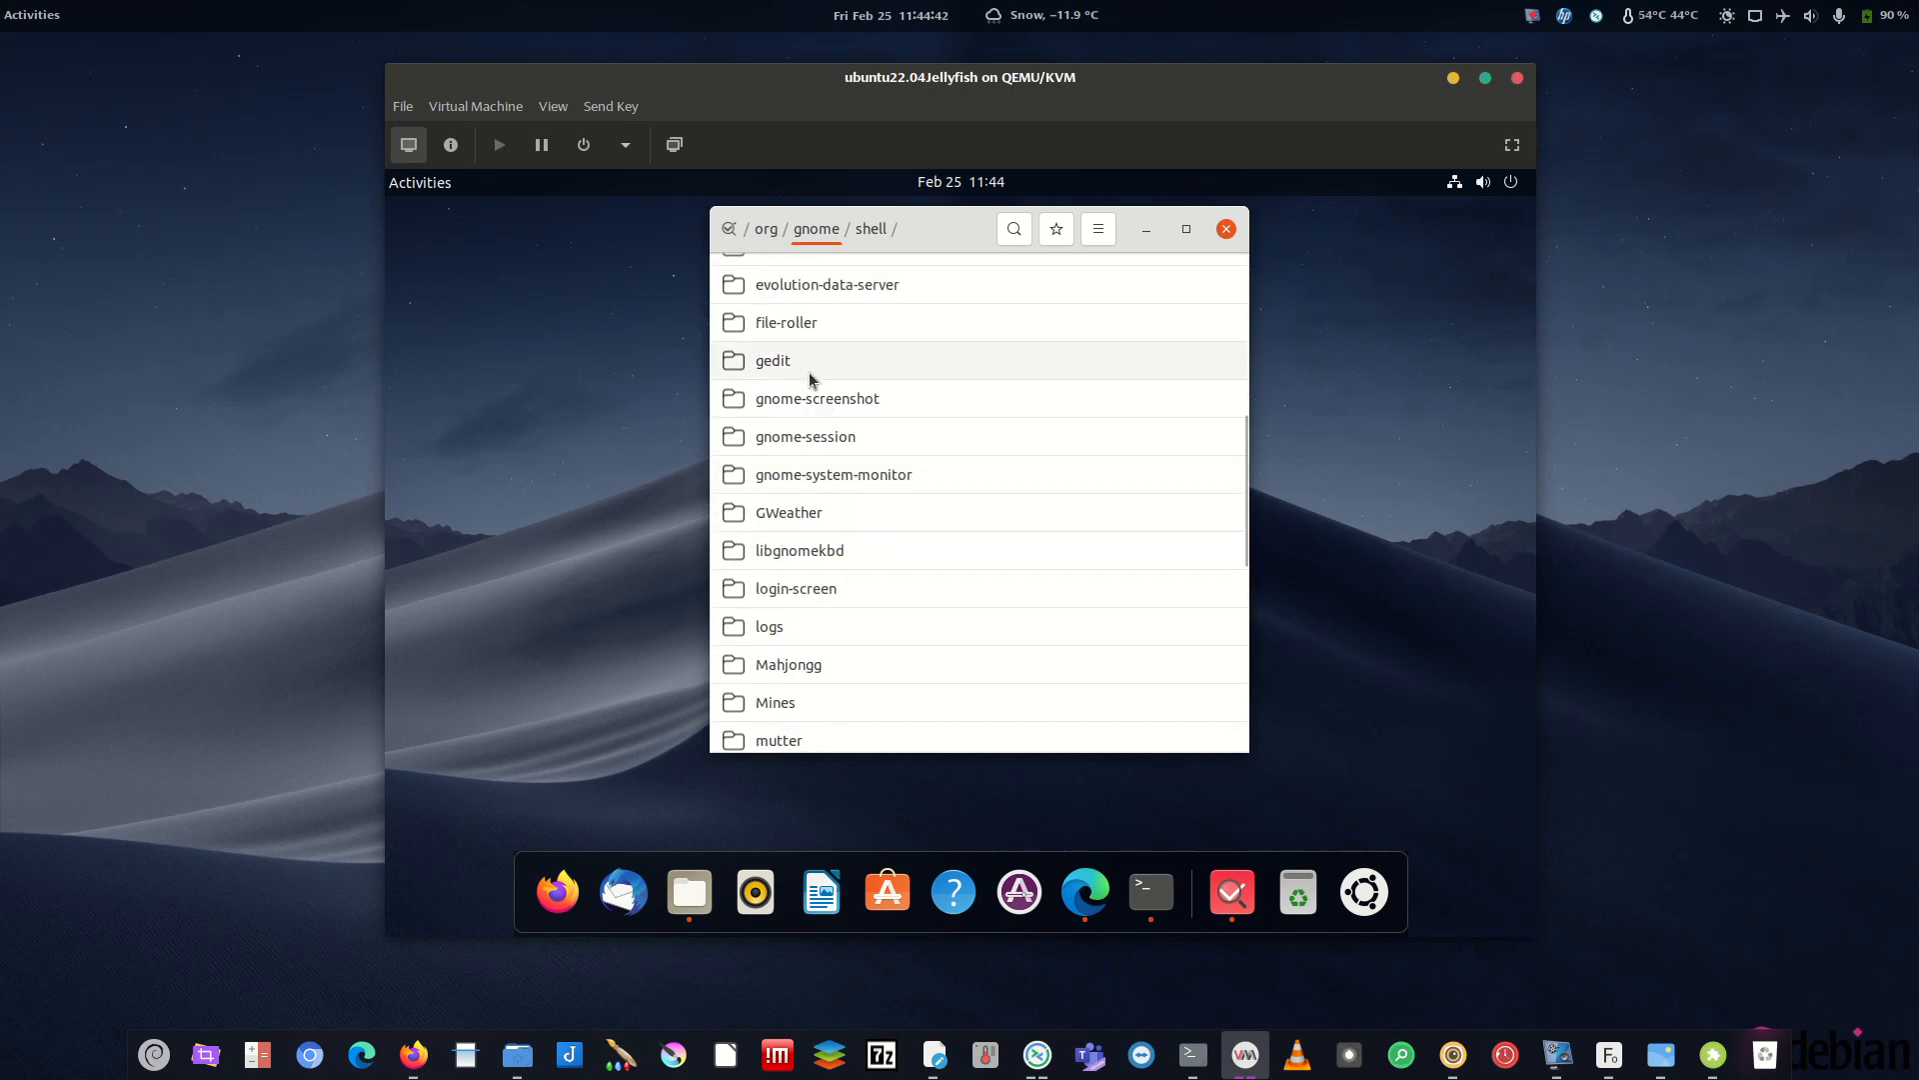
{"action": "scroll", "coordinate": [808, 375], "scroll_direction": "up", "scroll_amount": 5}
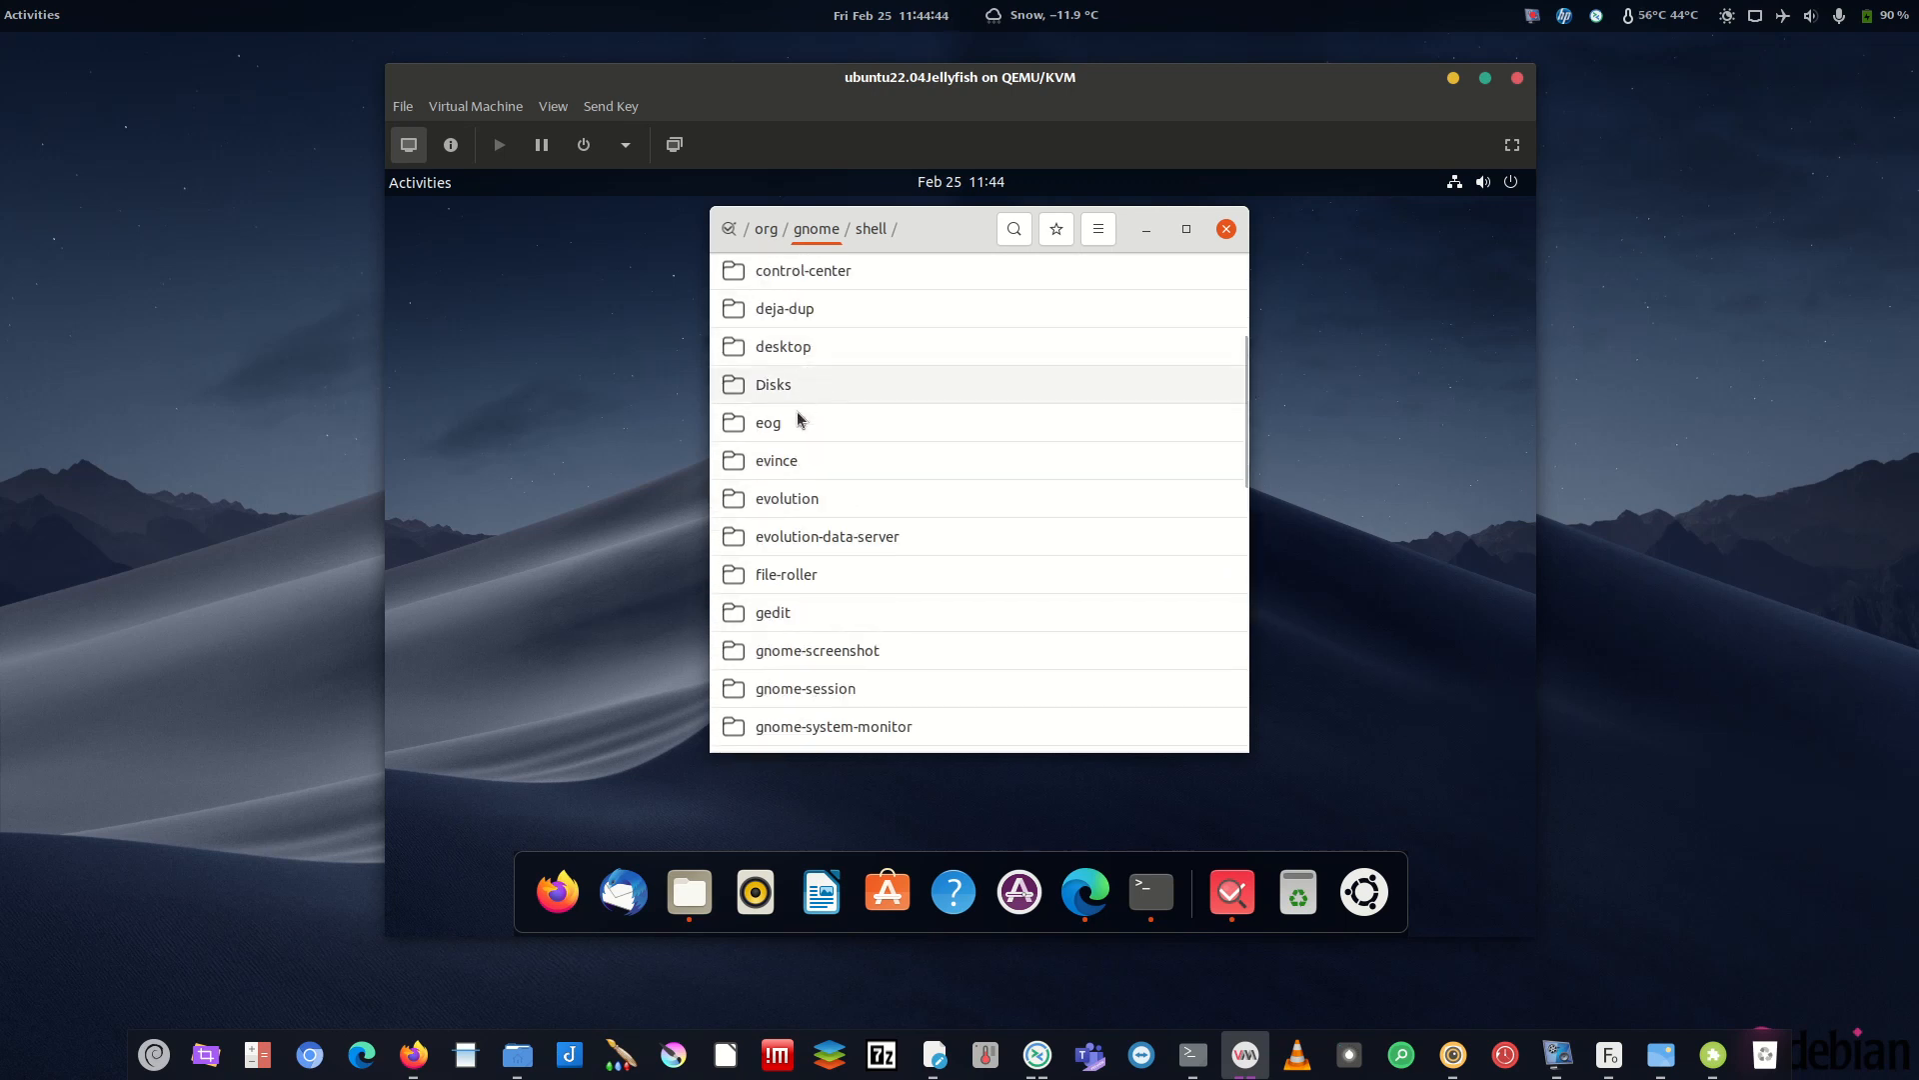
{"action": "scroll", "coordinate": [799, 376], "scroll_direction": "up", "scroll_amount": 4}
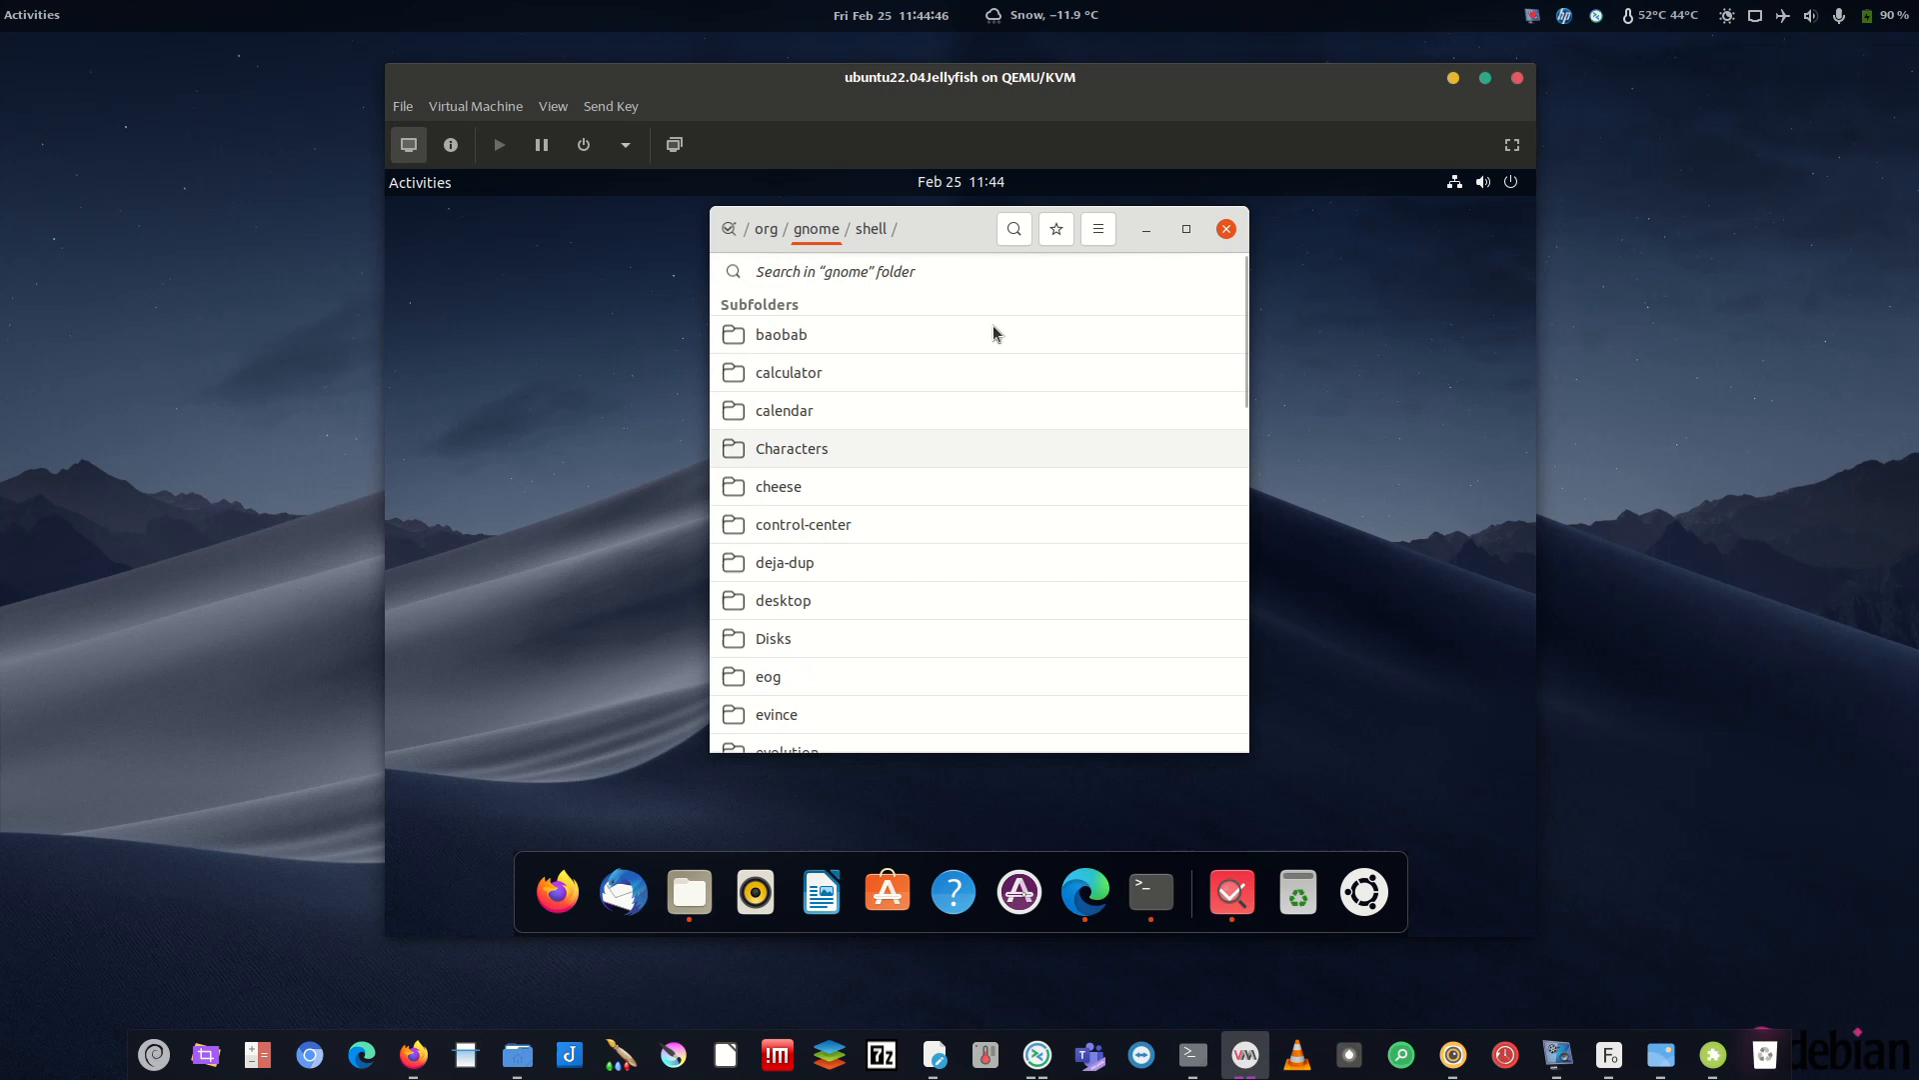
{"action": "scroll", "coordinate": [917, 538], "scroll_direction": "down", "scroll_amount": 5}
{"action": "scroll", "coordinate": [985, 572], "scroll_direction": "down", "scroll_amount": 5}
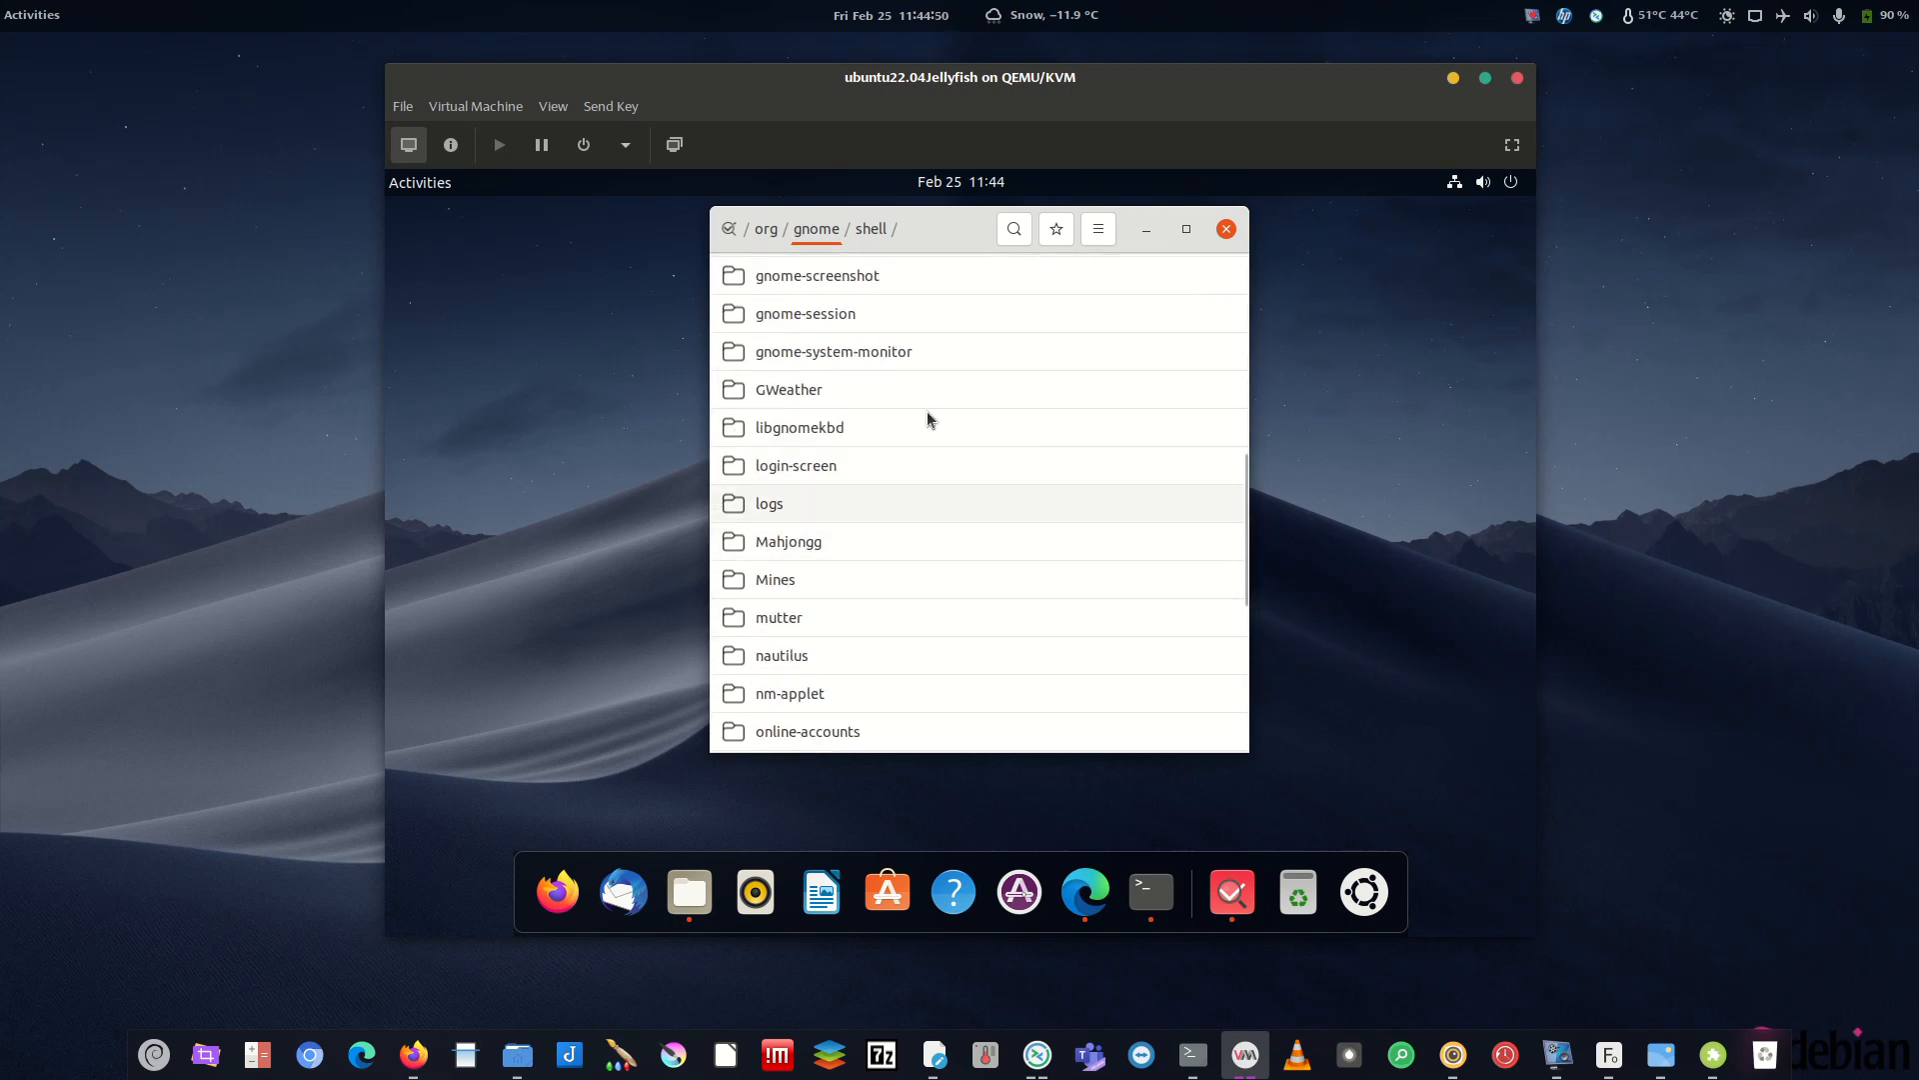
{"action": "left_click", "coordinate": [1561, 1062]}
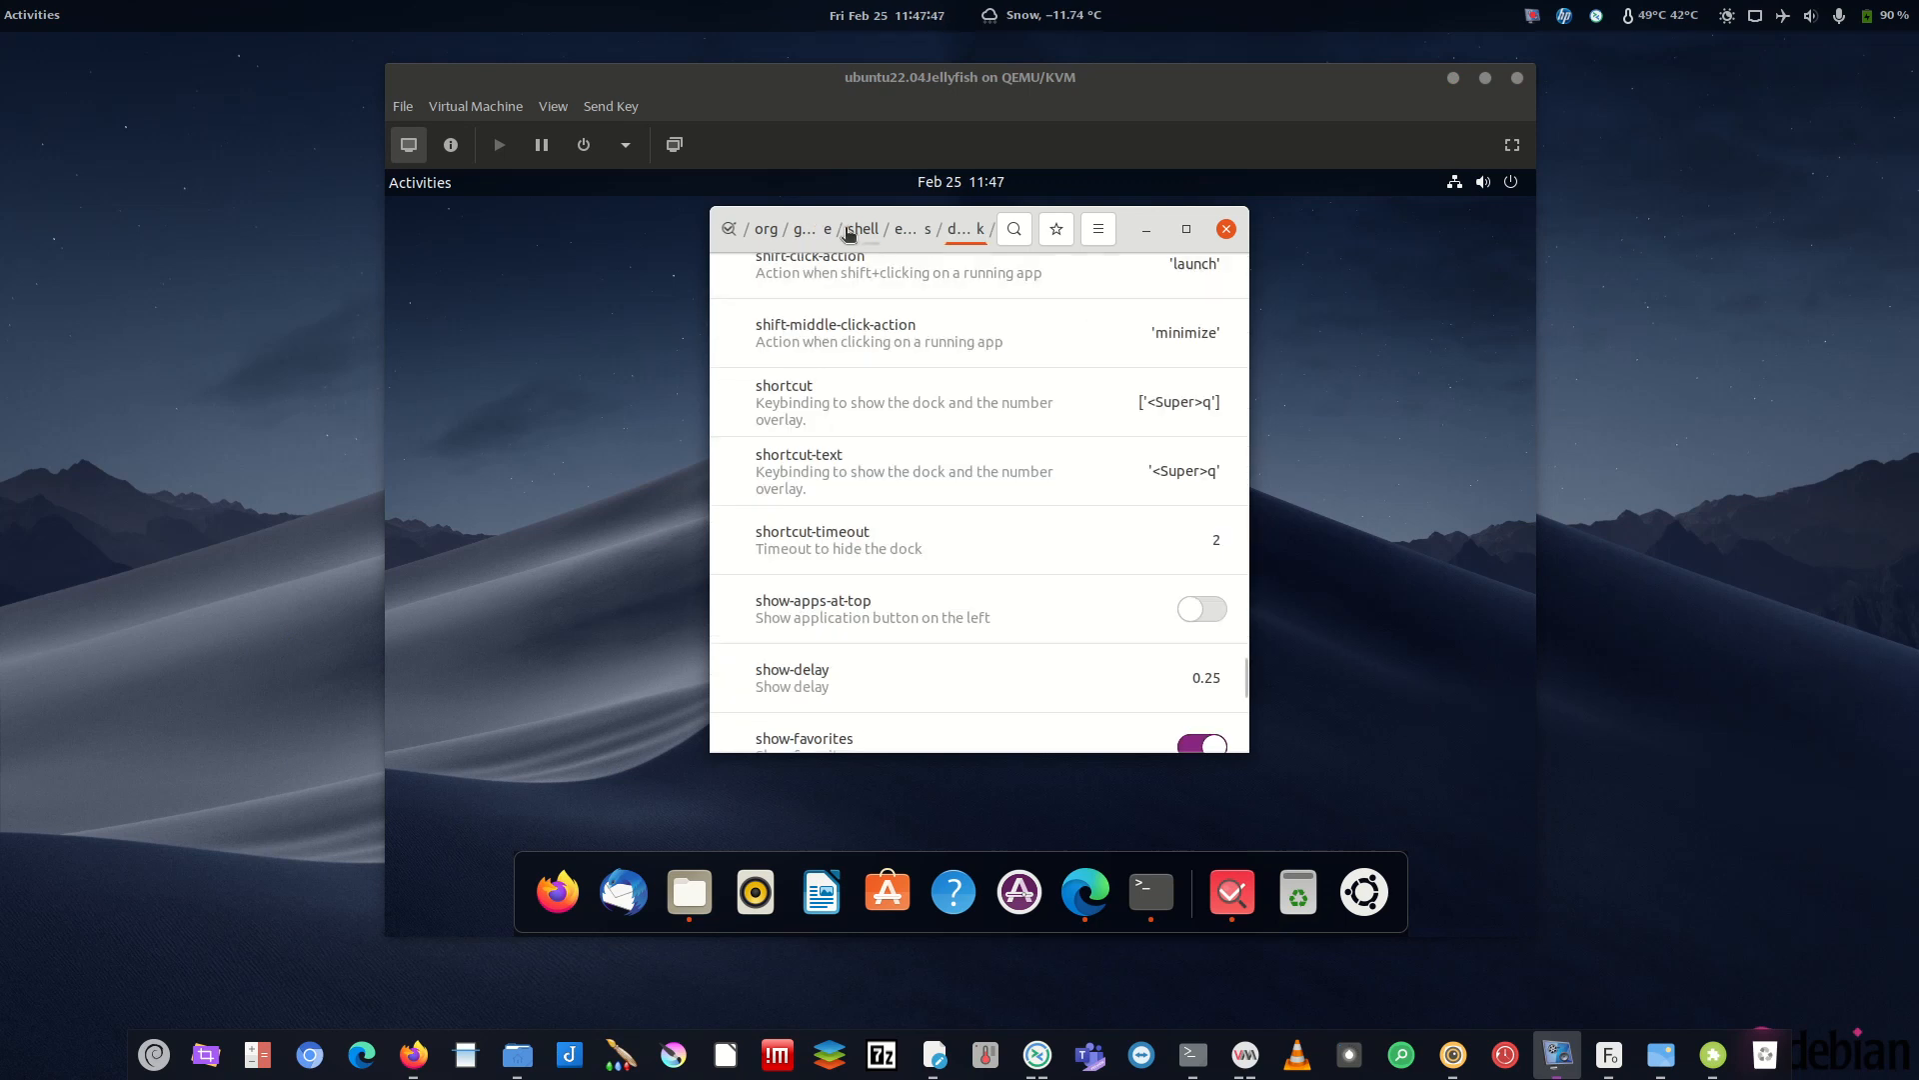
- Go back up to /org and open gnome > shell > extensions
{"action": "left_click", "coordinate": [829, 236]}
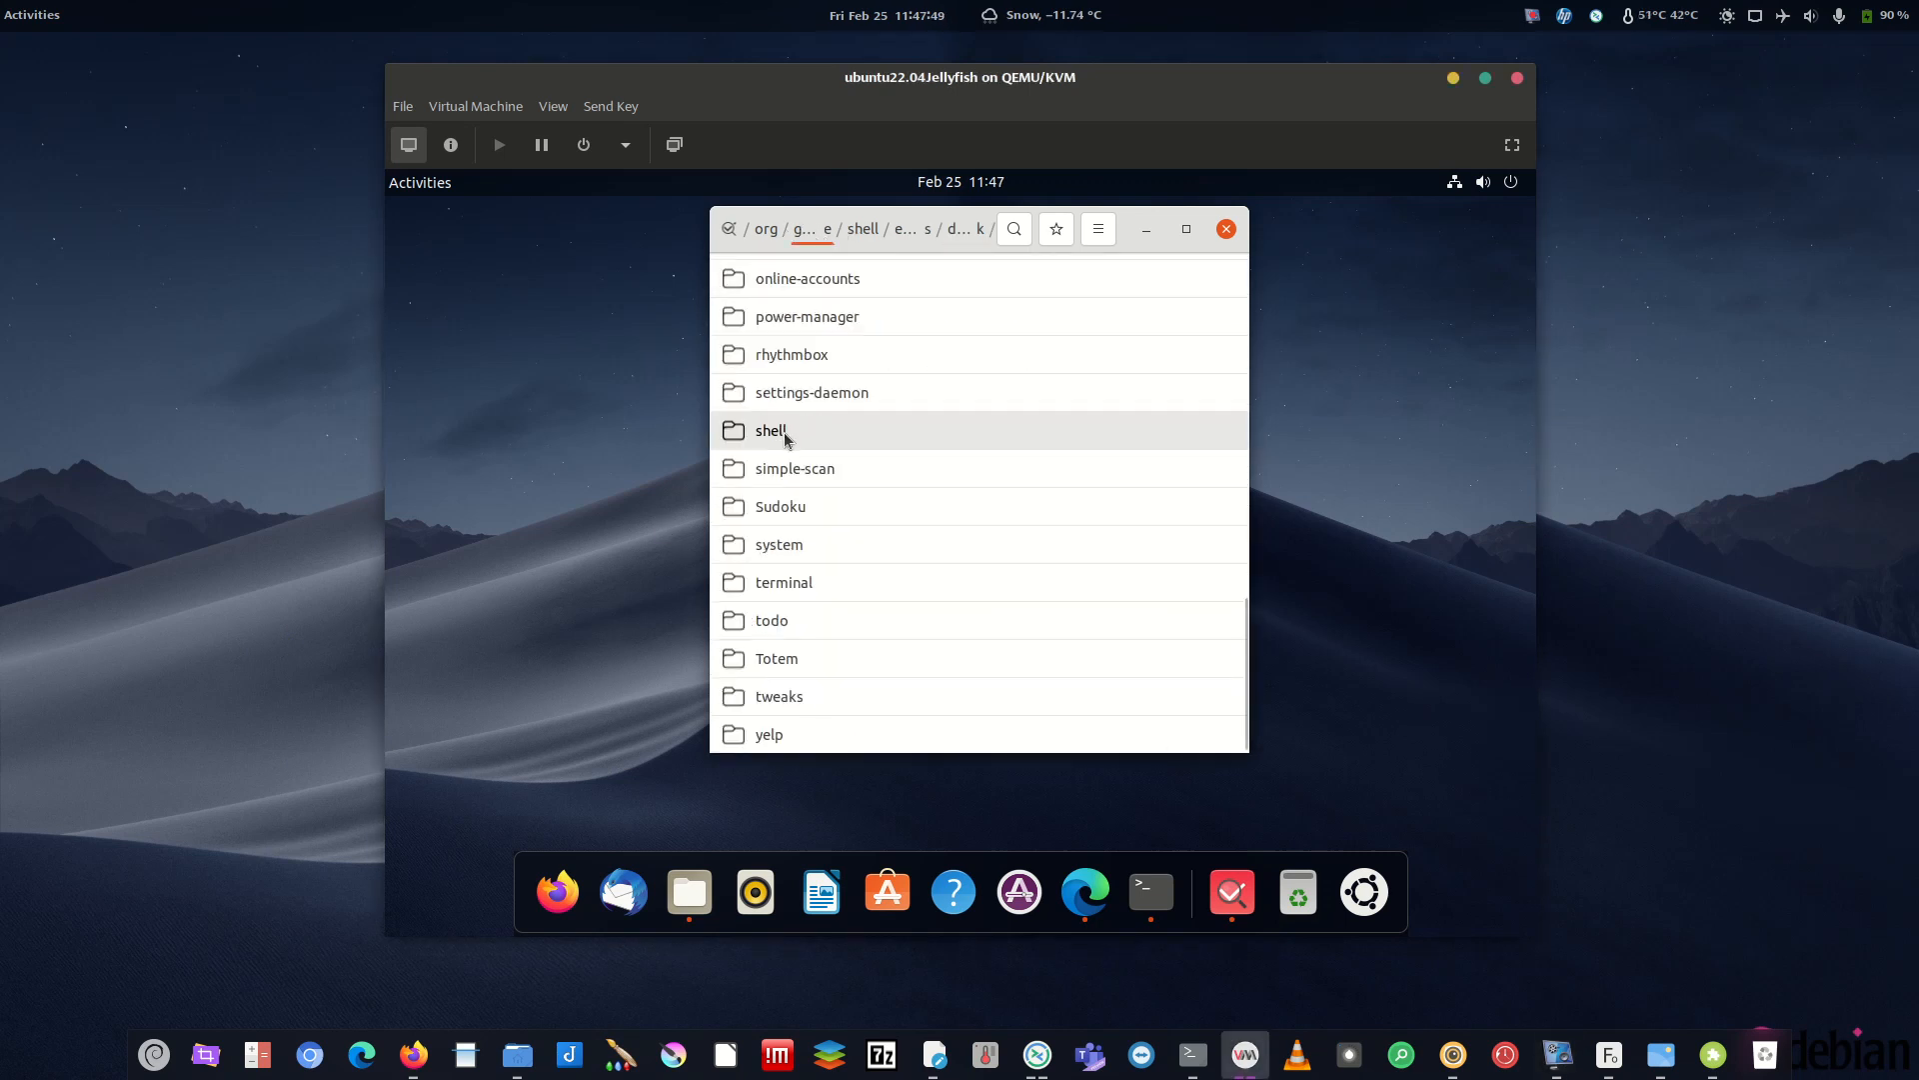
{"action": "left_click", "coordinate": [767, 230]}
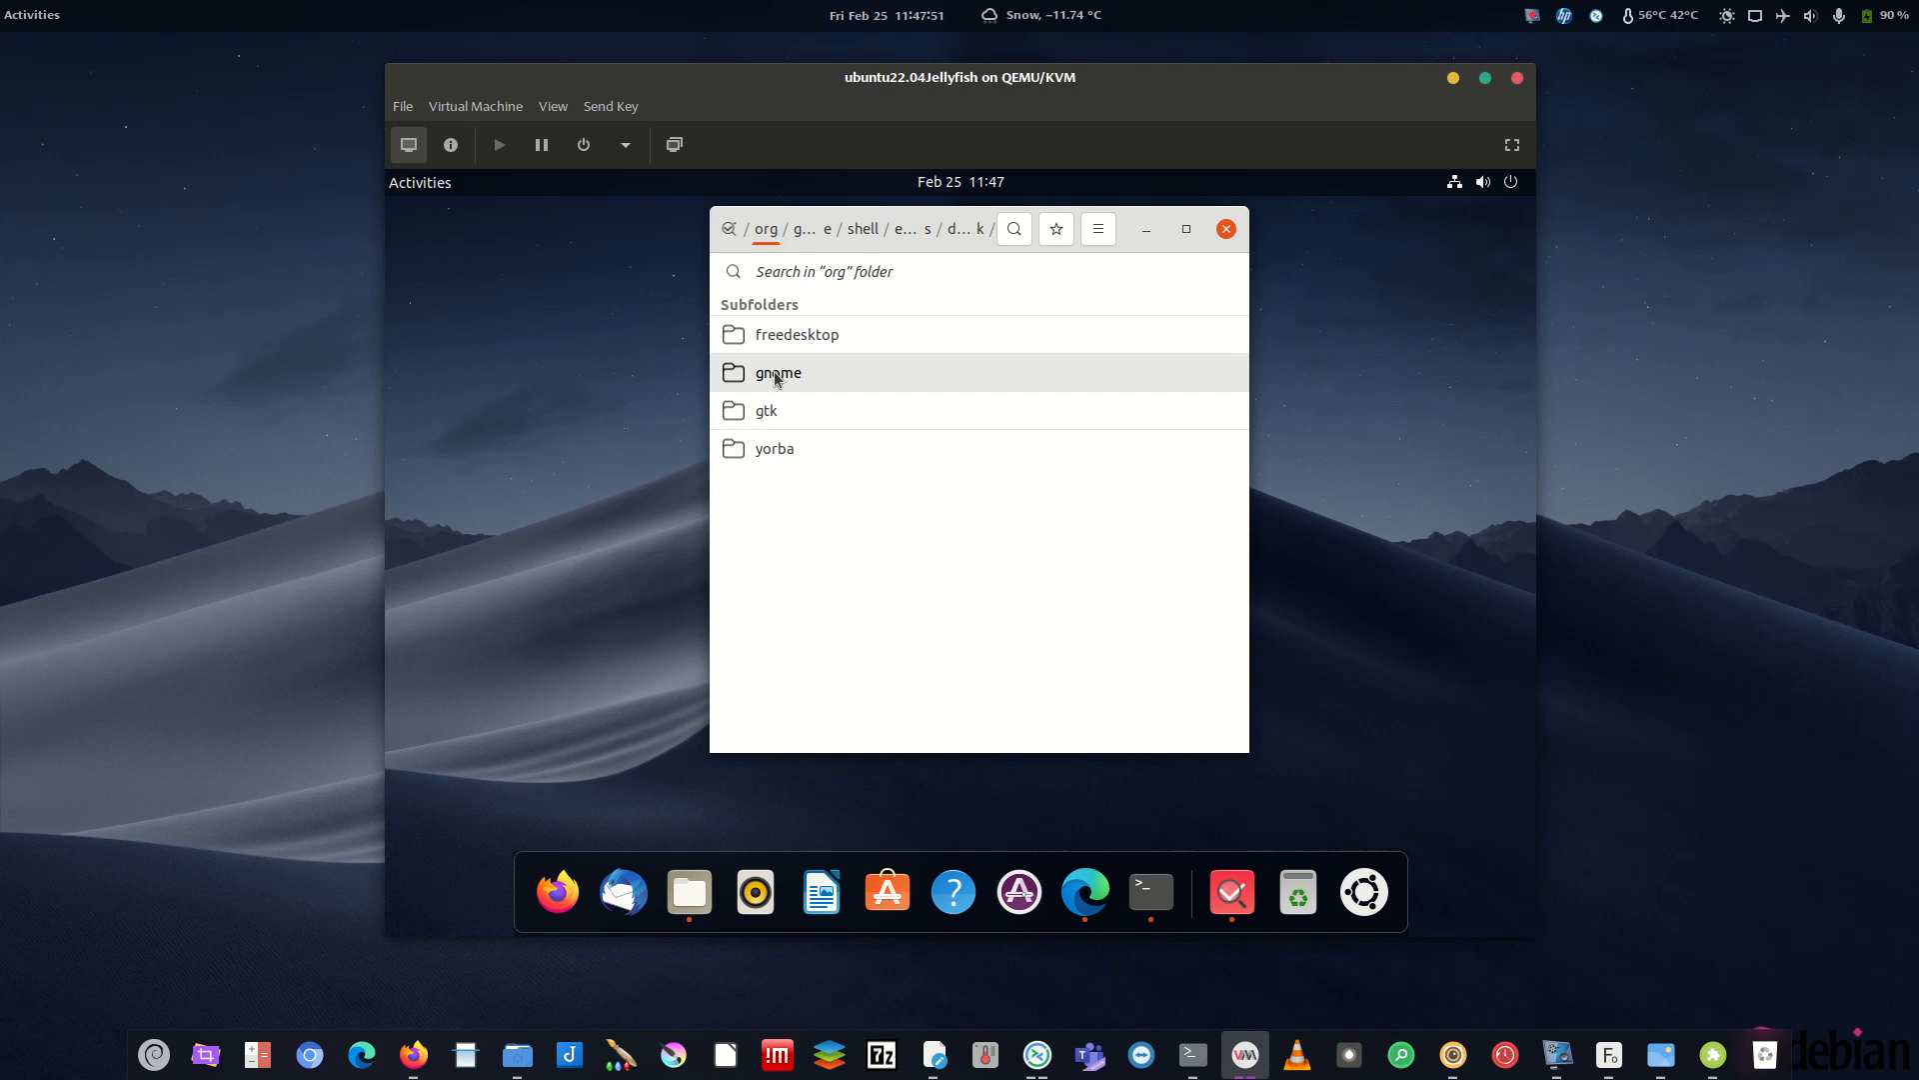
{"action": "left_click", "coordinate": [776, 377]}
{"action": "left_click", "coordinate": [783, 502]}
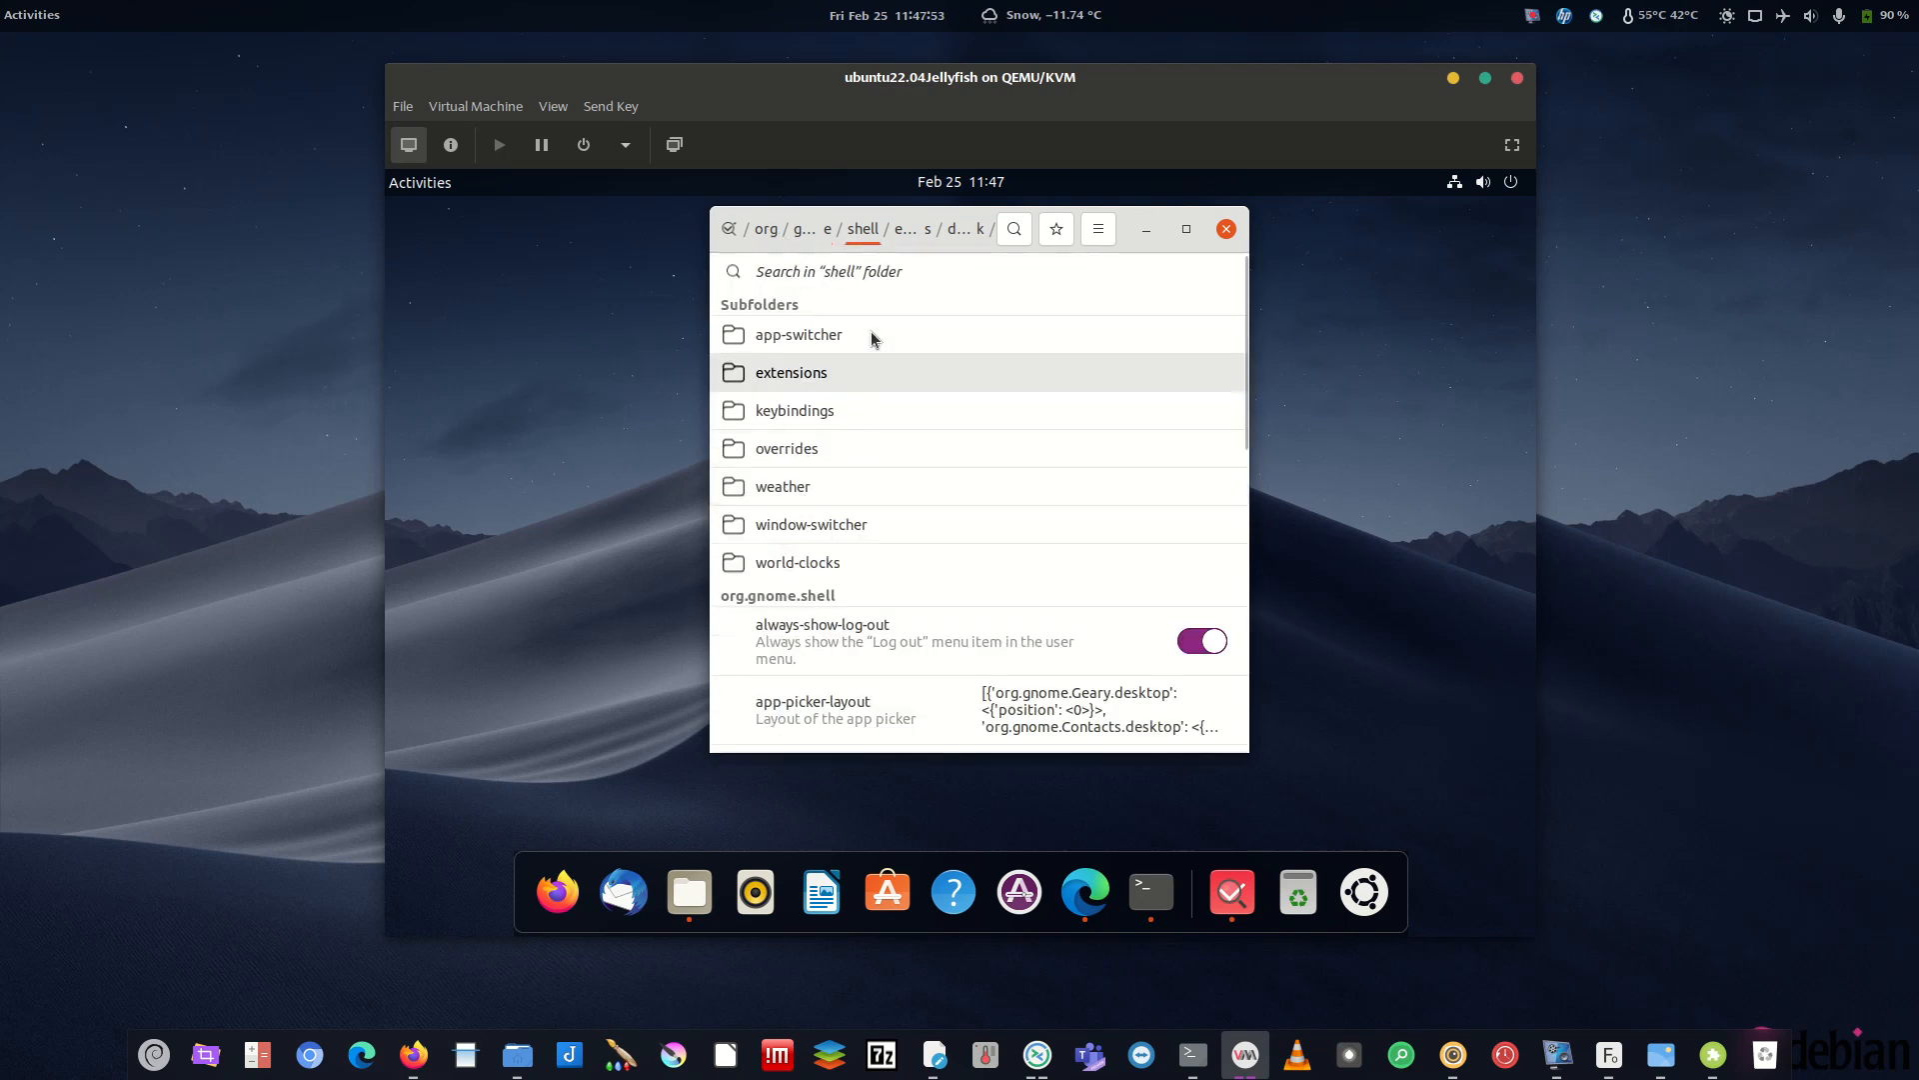
{"action": "left_click", "coordinate": [833, 385]}
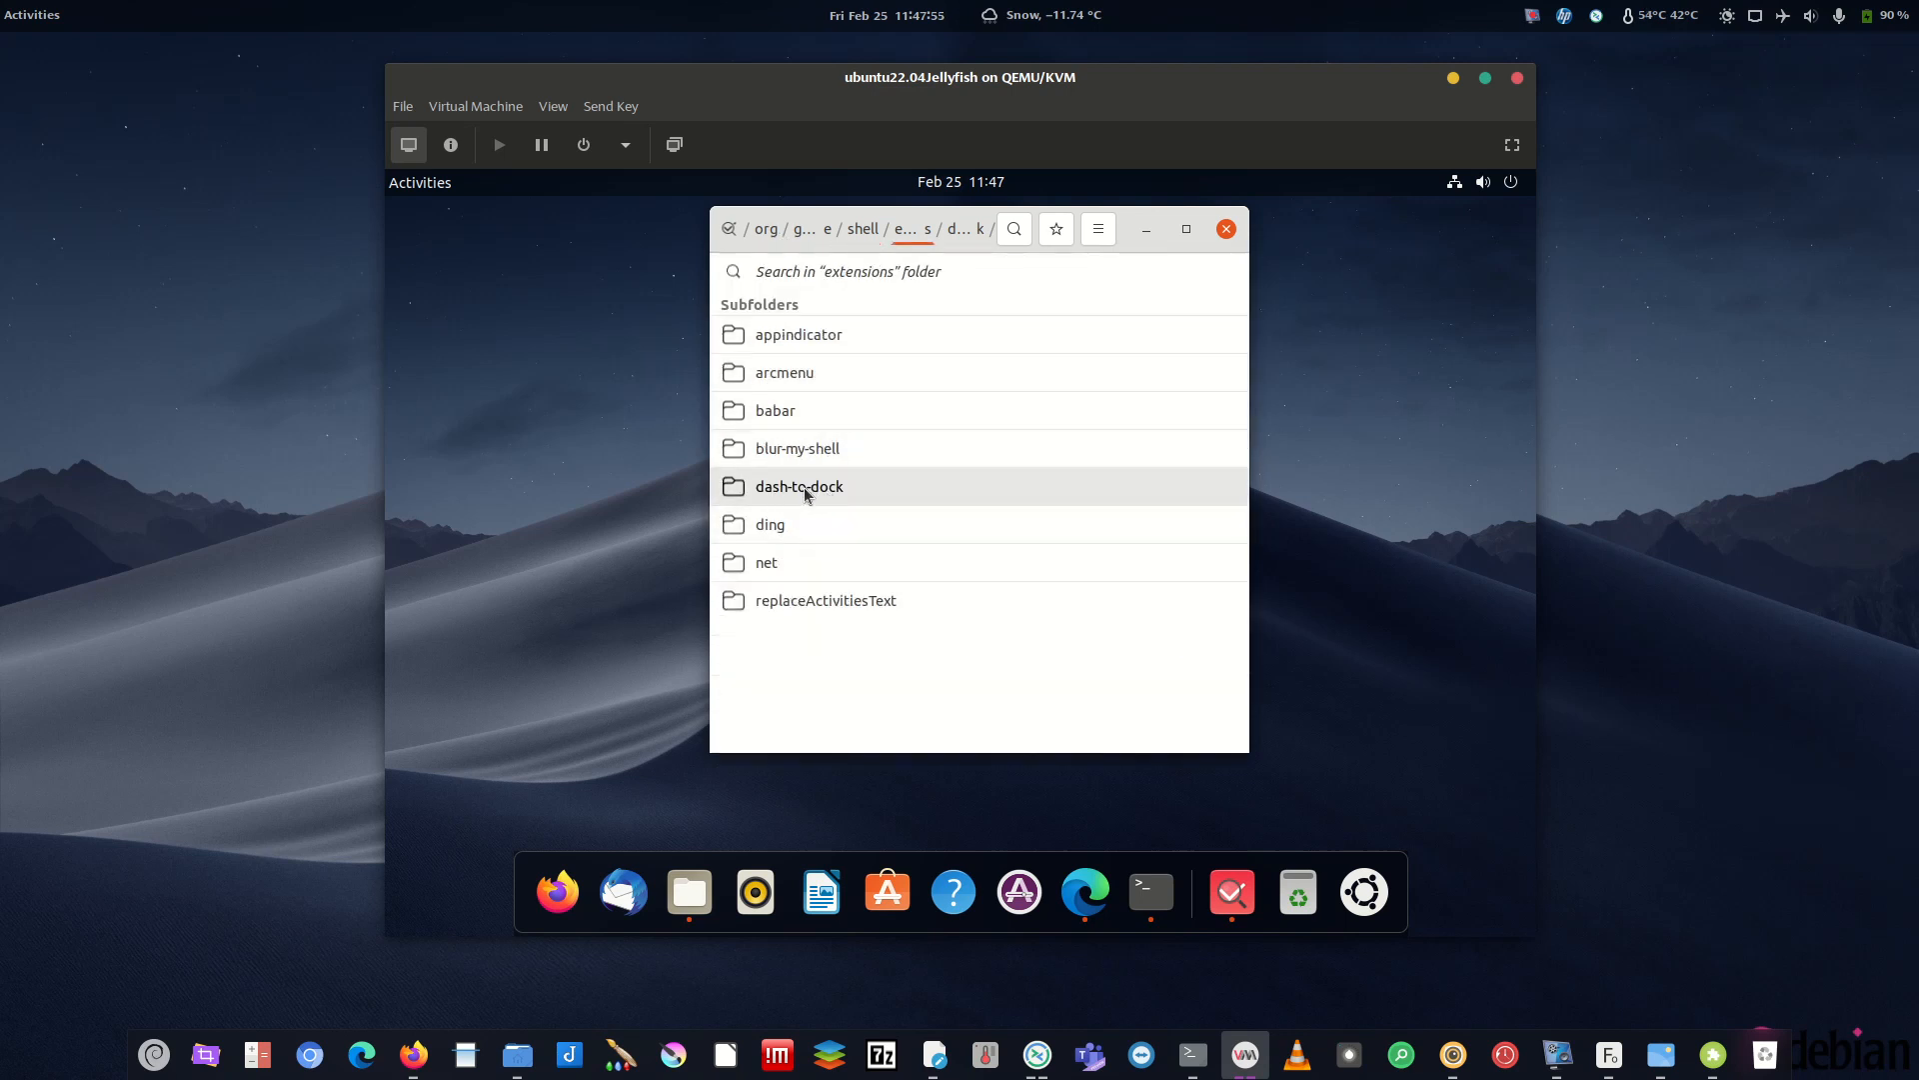
- Open the dash-to-dock keys and toggle show-apps-at-top on, off, then on again
{"action": "left_click", "coordinate": [882, 491]}
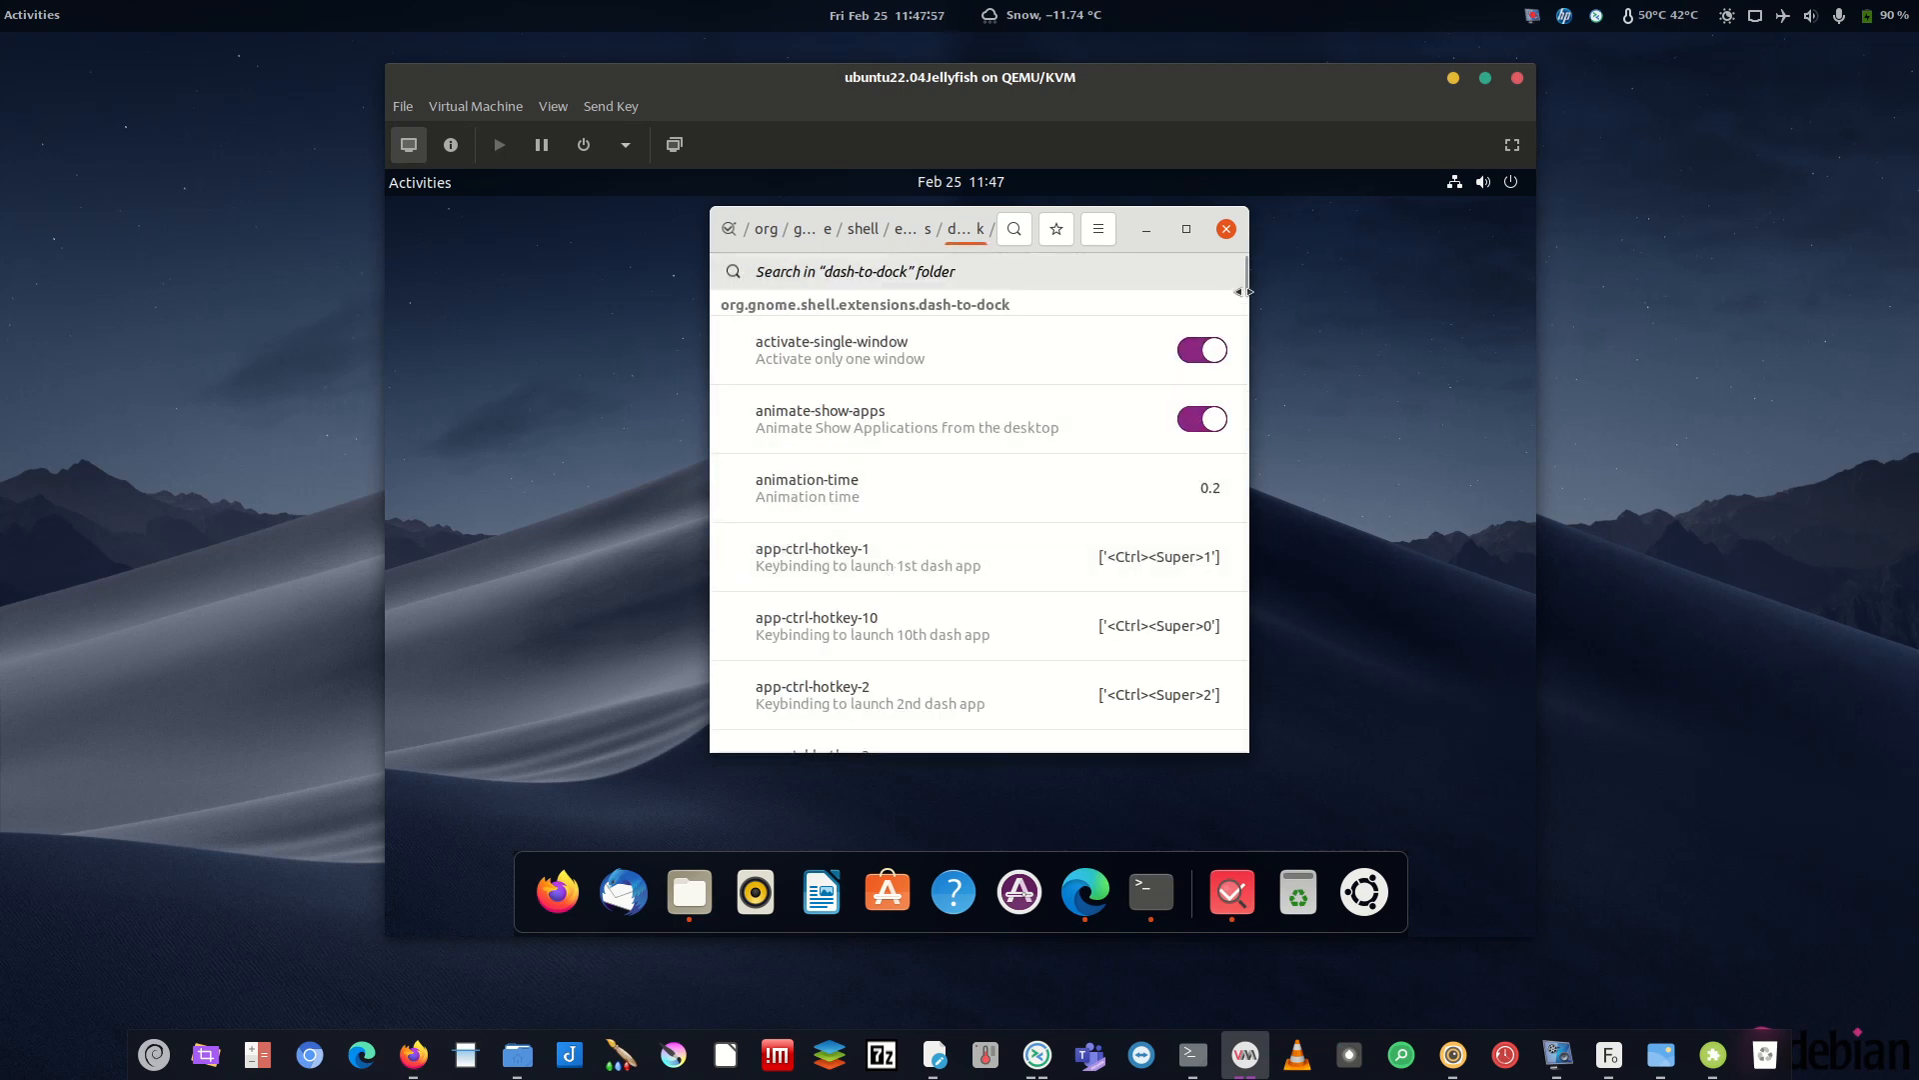
{"action": "left_click_drag", "start_coordinate": [1242, 280], "coordinate": [1220, 663]}
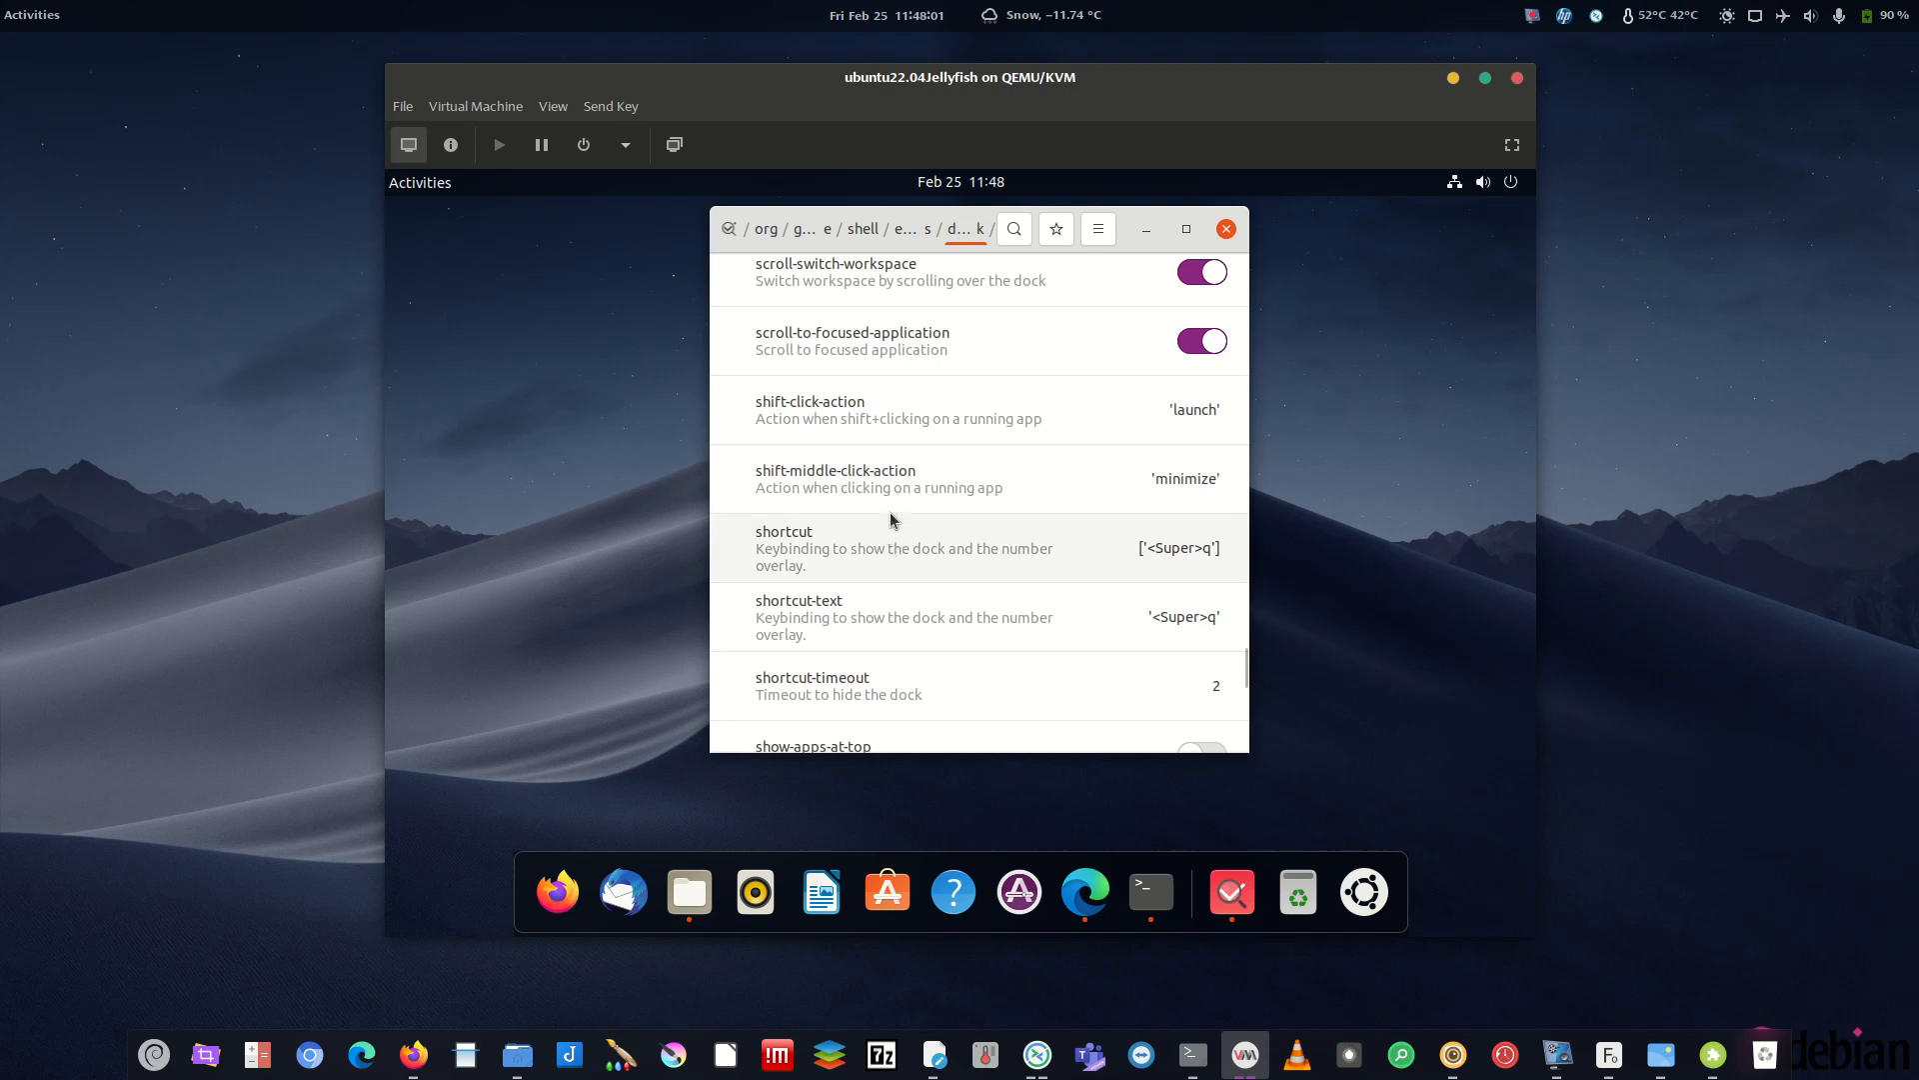
{"action": "mouse_move", "coordinate": [1235, 679]}
{"action": "left_mouse_down"}
{"action": "mouse_move", "coordinate": [1240, 735]}
{"action": "mouse_move", "coordinate": [1240, 708]}
{"action": "left_mouse_up"}
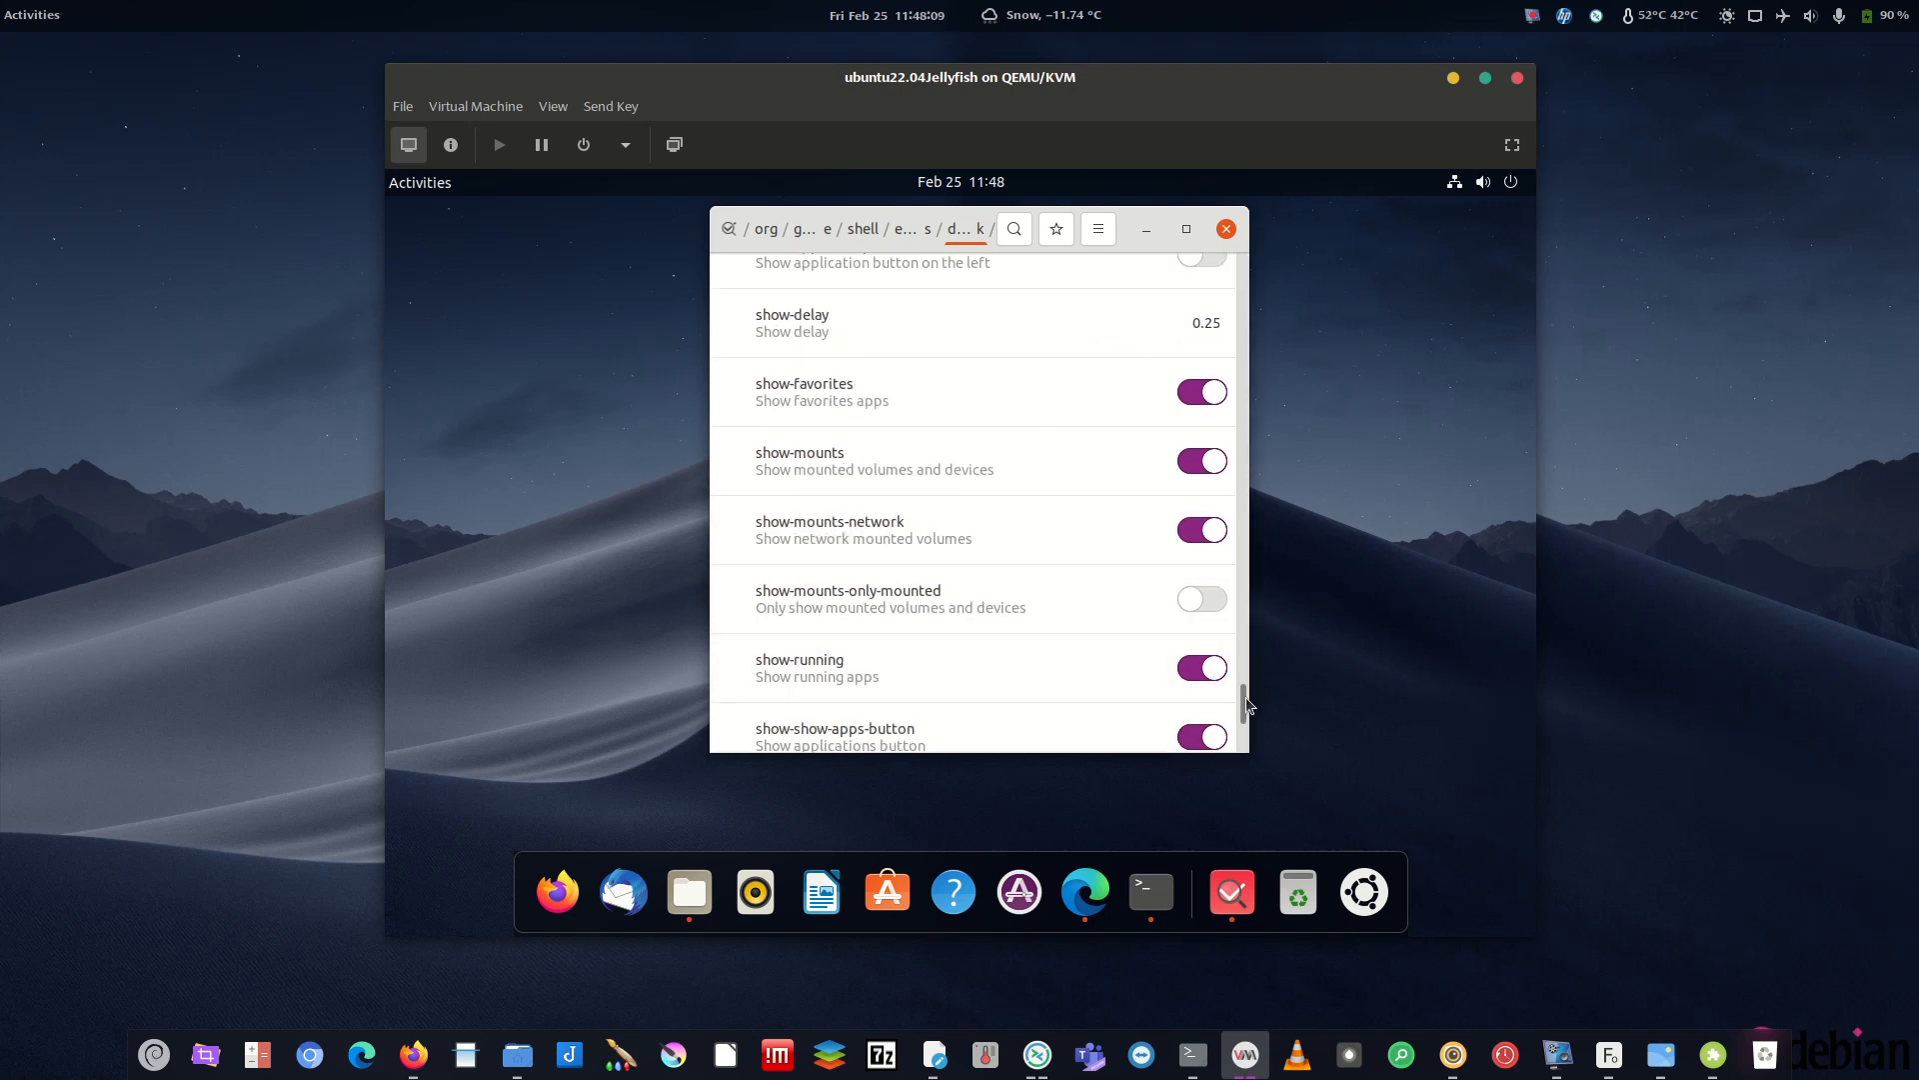
{"action": "scroll", "coordinate": [1245, 695], "scroll_direction": "up", "scroll_amount": 5}
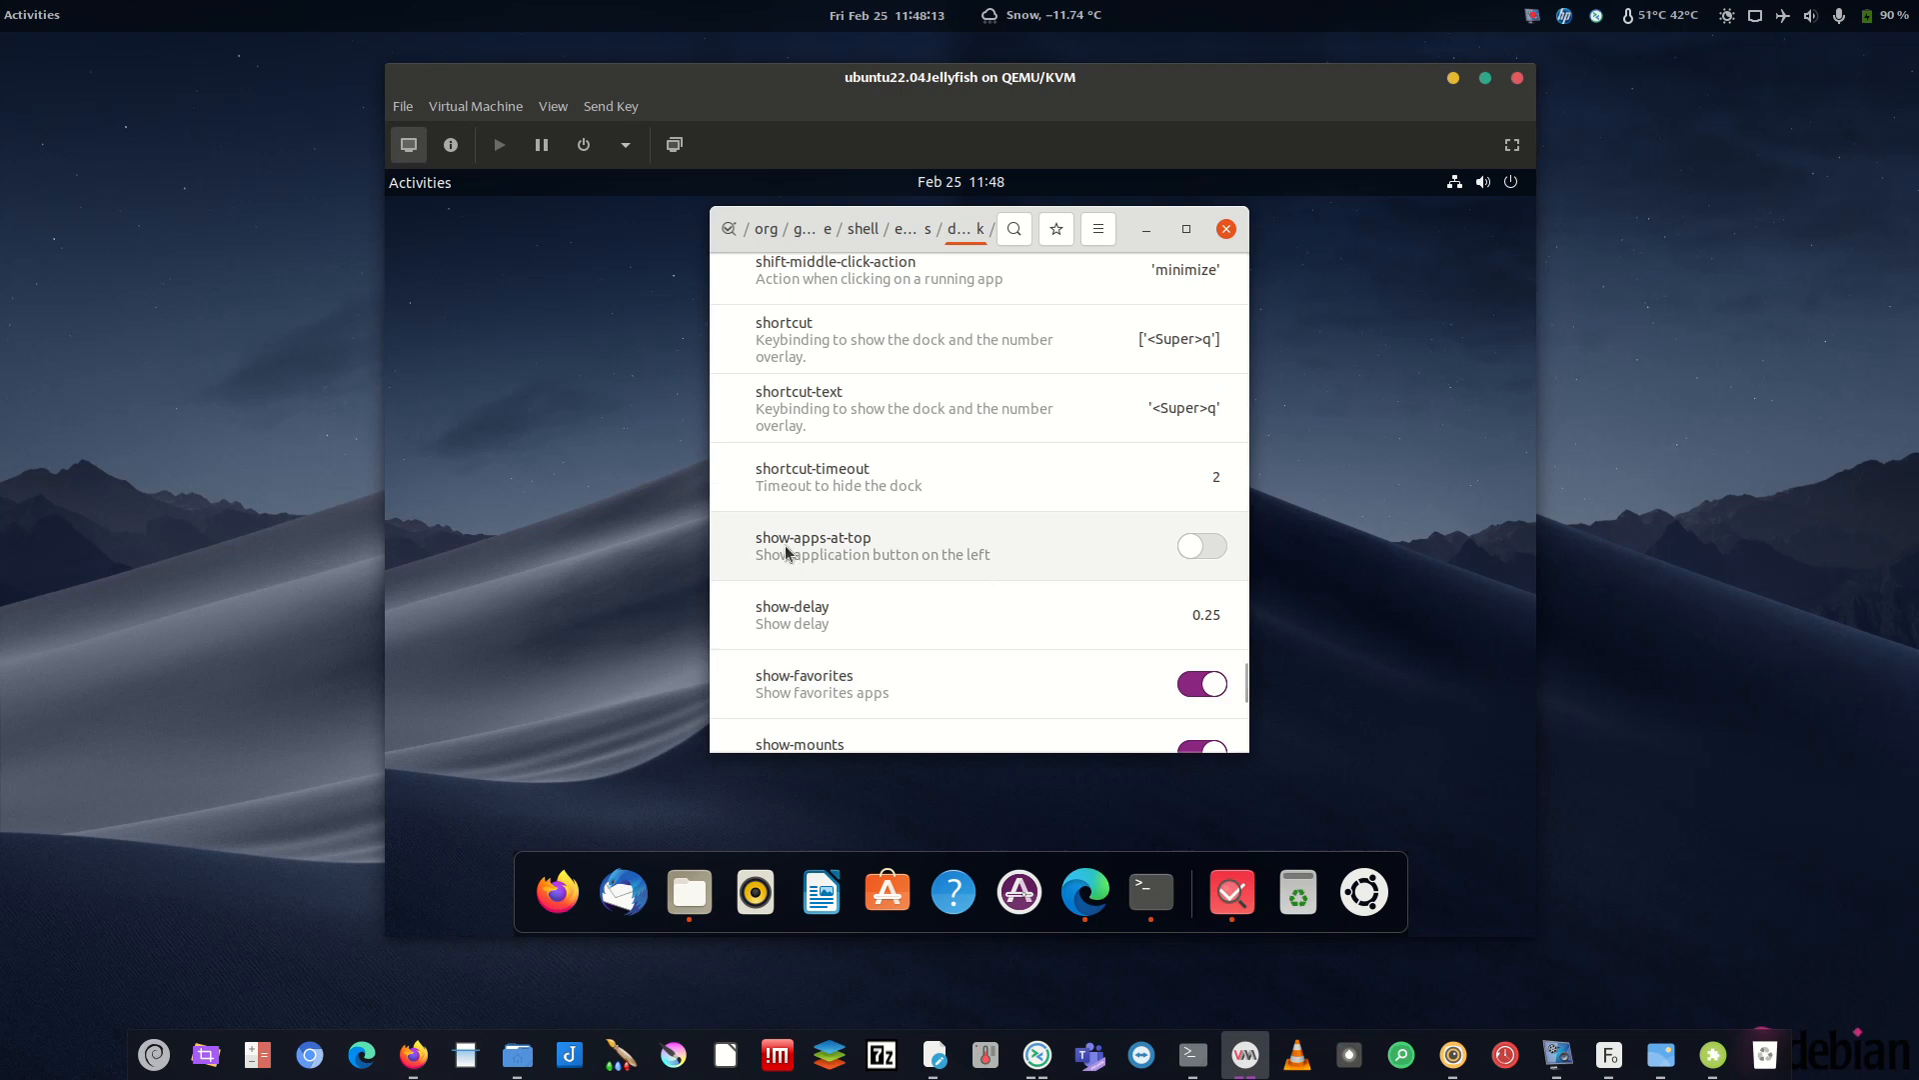
{"action": "left_click", "coordinate": [1205, 556]}
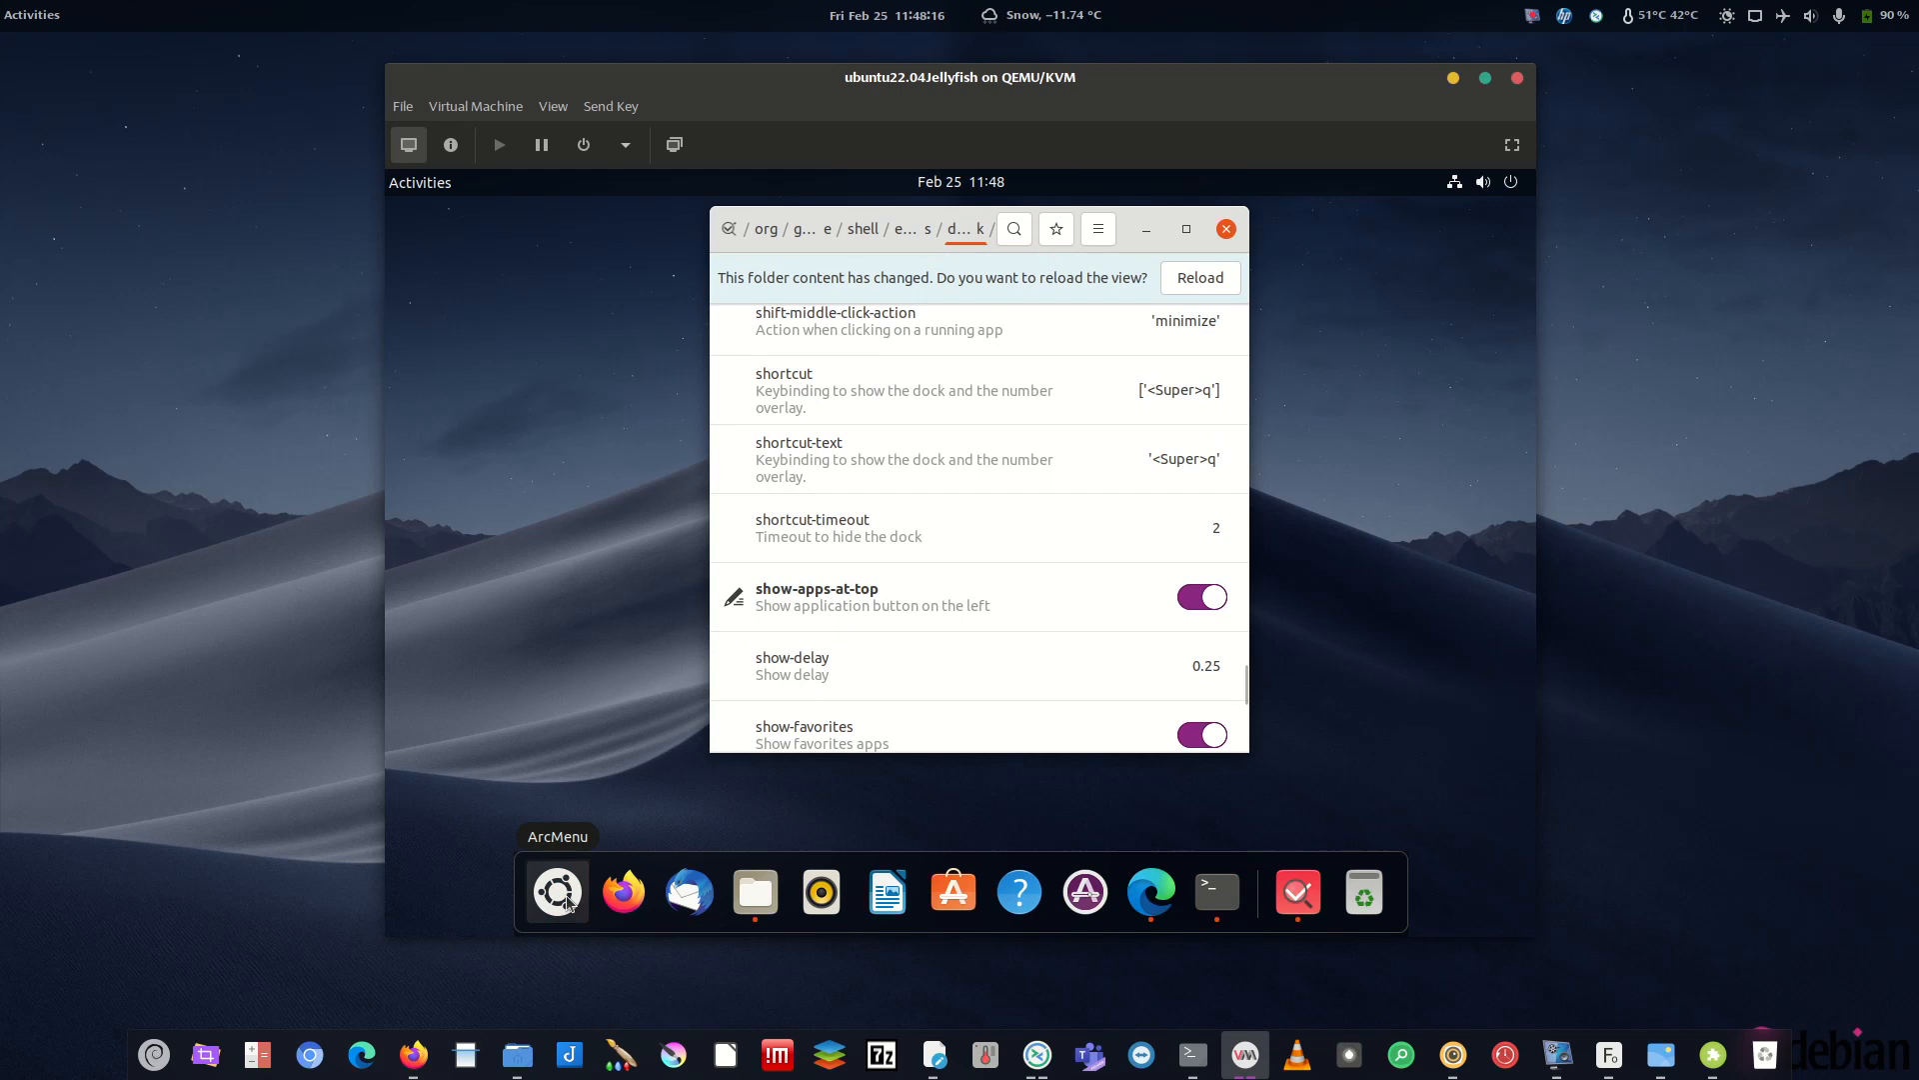
{"action": "left_click", "coordinate": [1202, 600]}
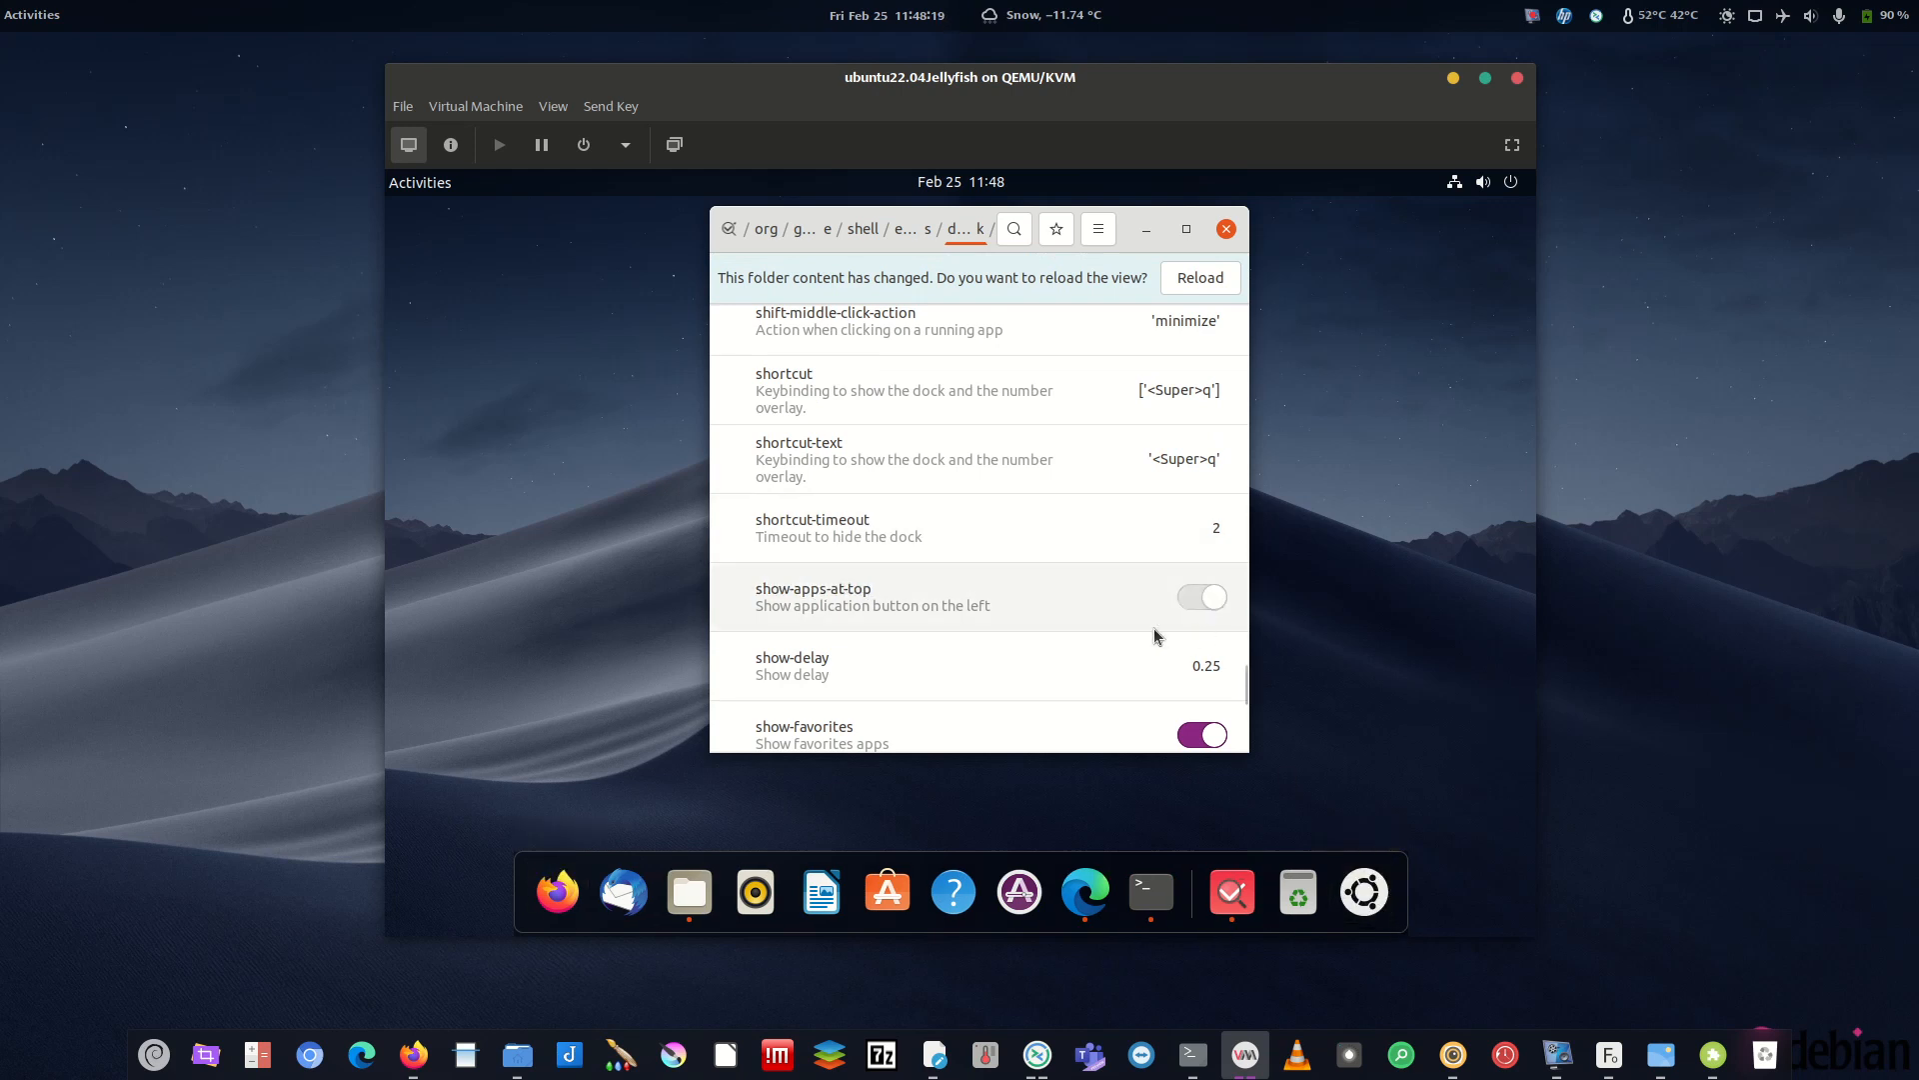
{"action": "left_click", "coordinate": [1202, 597]}
- Open and close the ArcMenu panel several times, briefly browsing the full applications list
{"action": "key", "text": "super"}
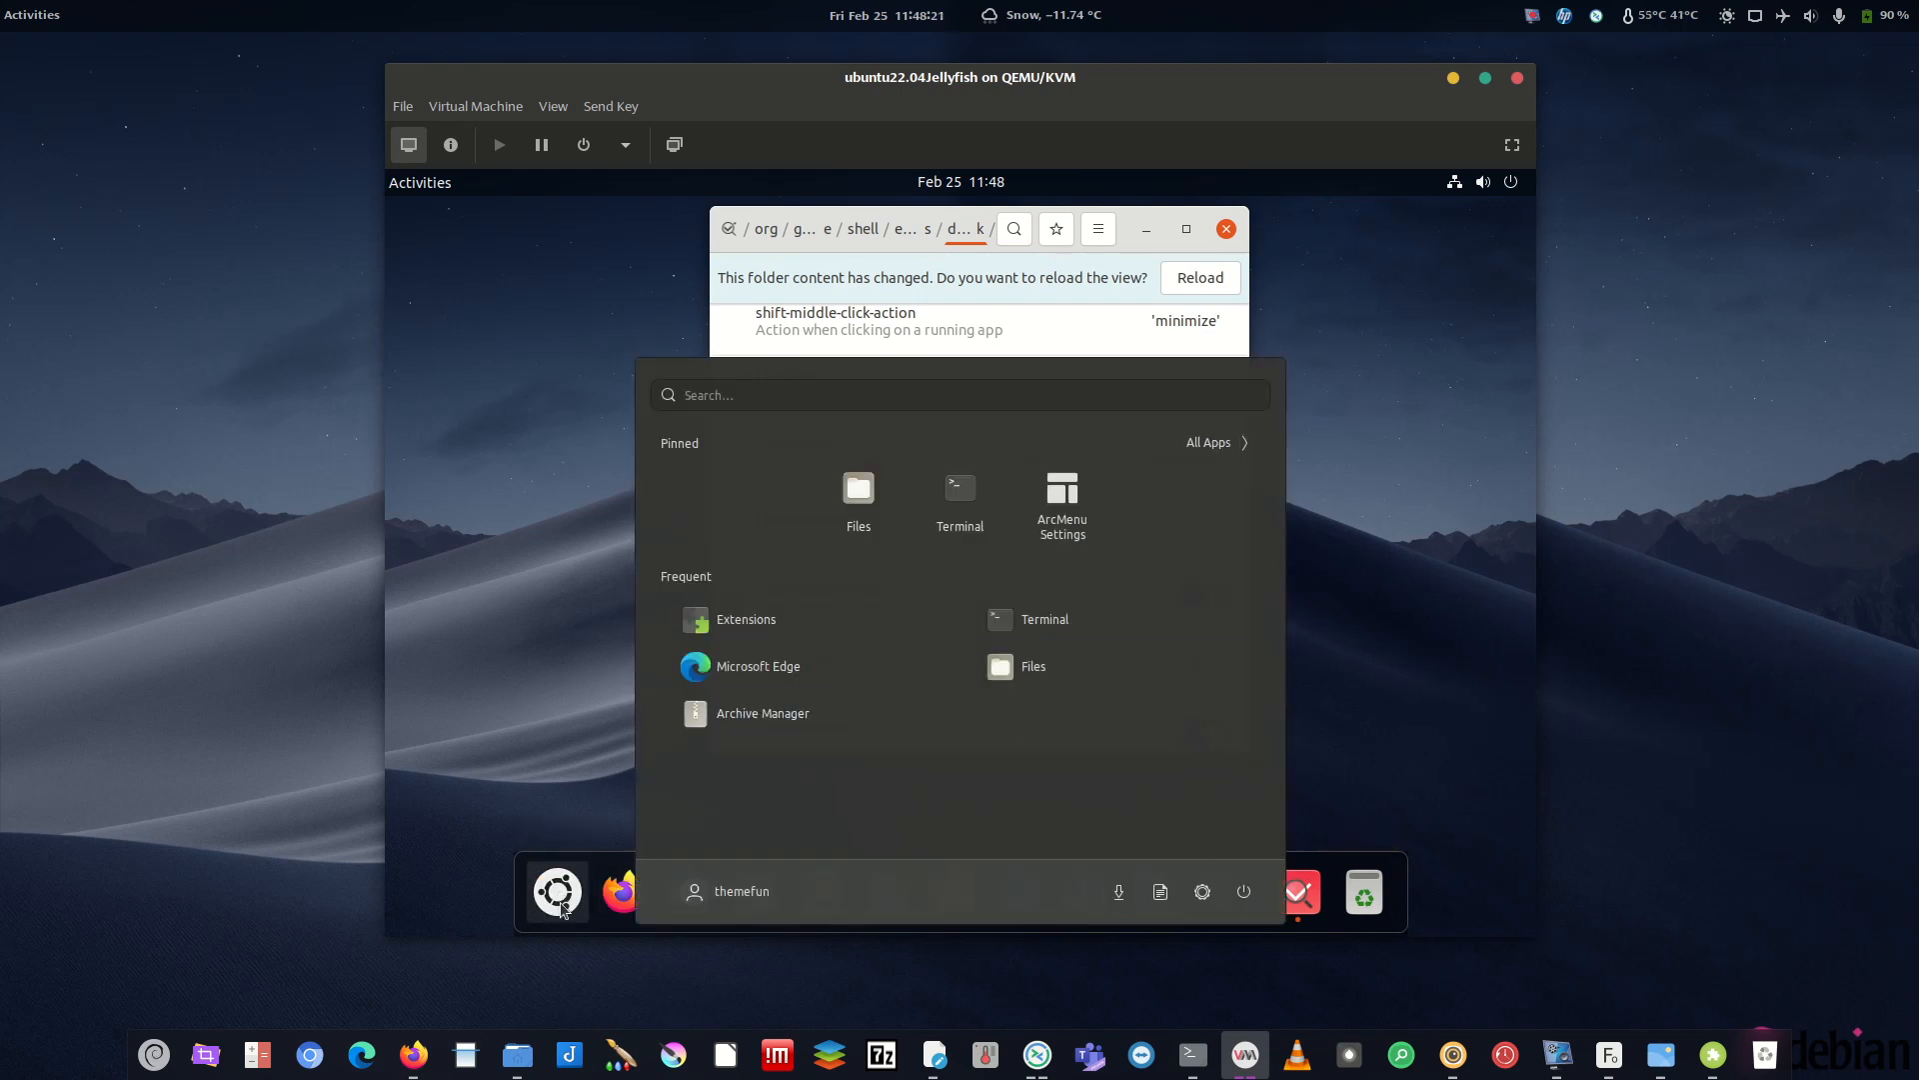
{"action": "left_click", "coordinate": [569, 893]}
{"action": "left_click", "coordinate": [569, 892]}
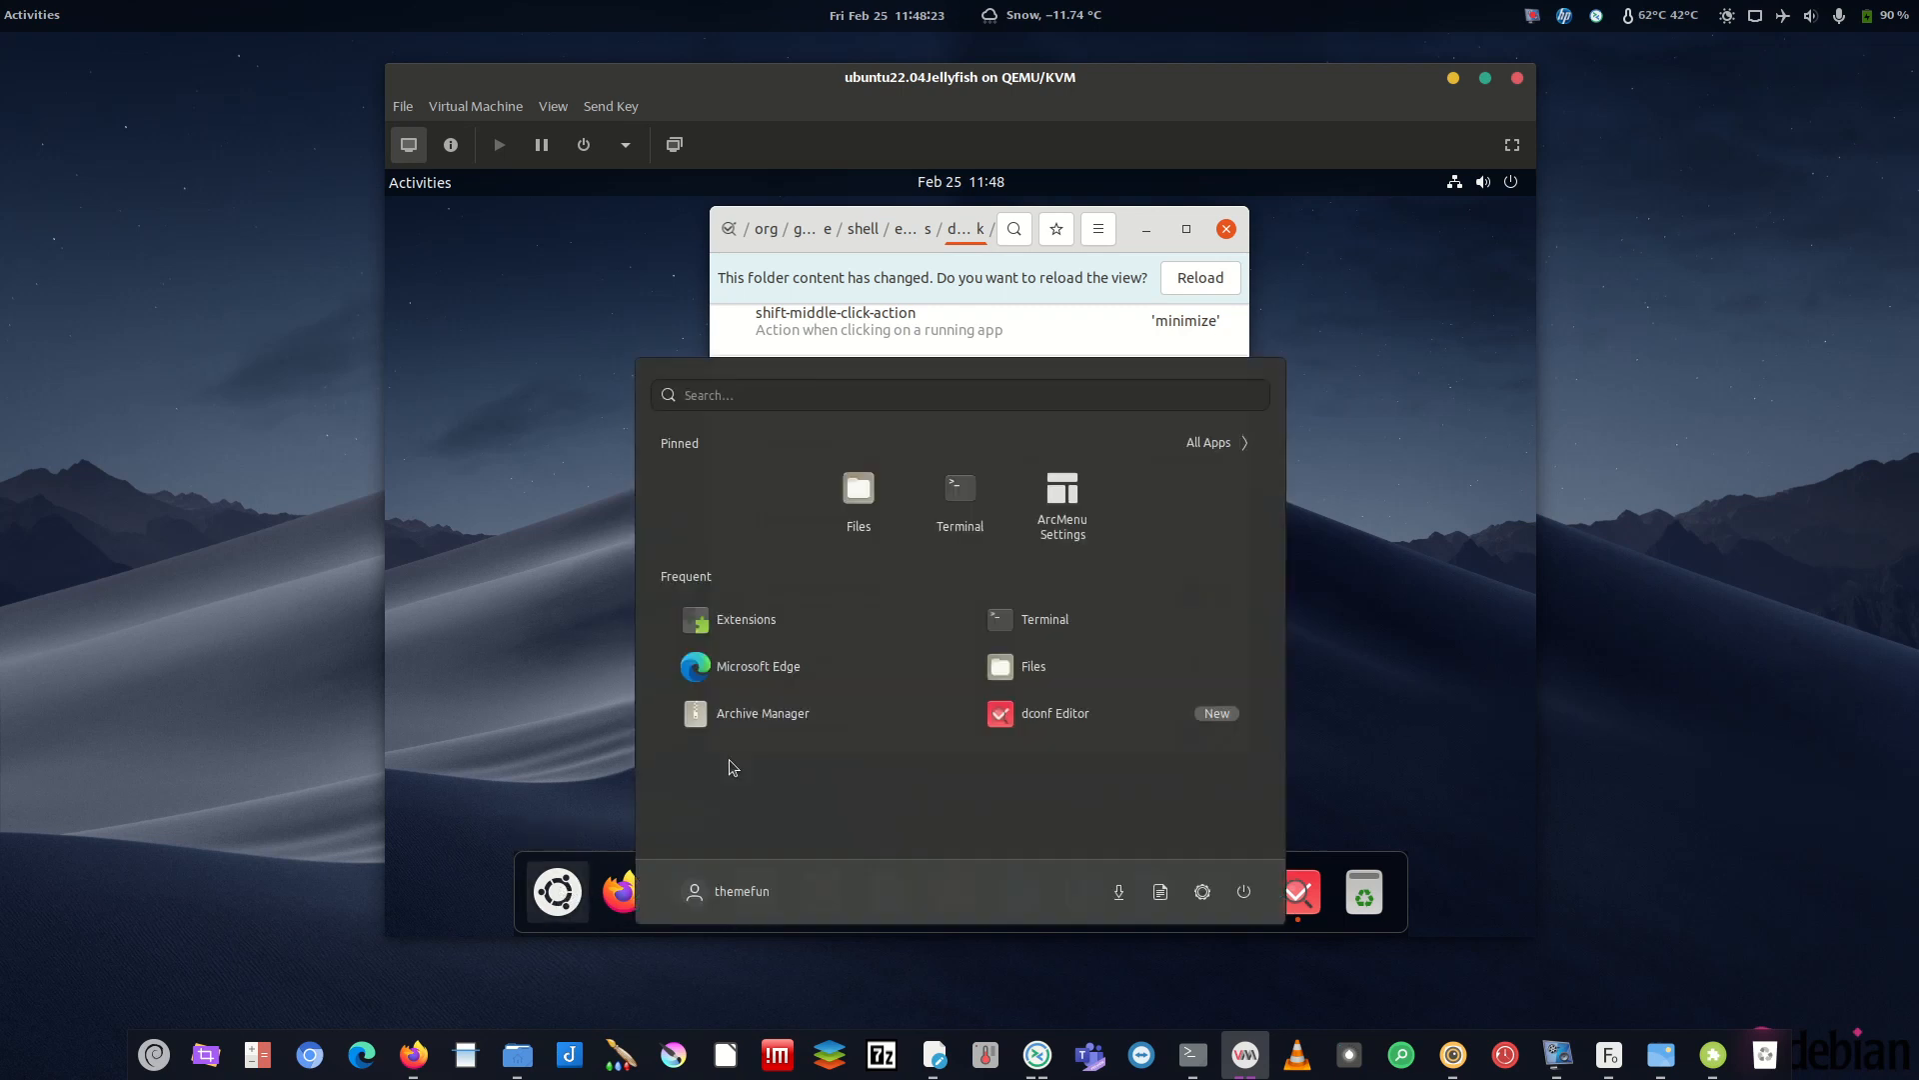
{"action": "left_click", "coordinate": [527, 719]}
{"action": "left_click", "coordinate": [558, 881]}
{"action": "left_click", "coordinate": [533, 651]}
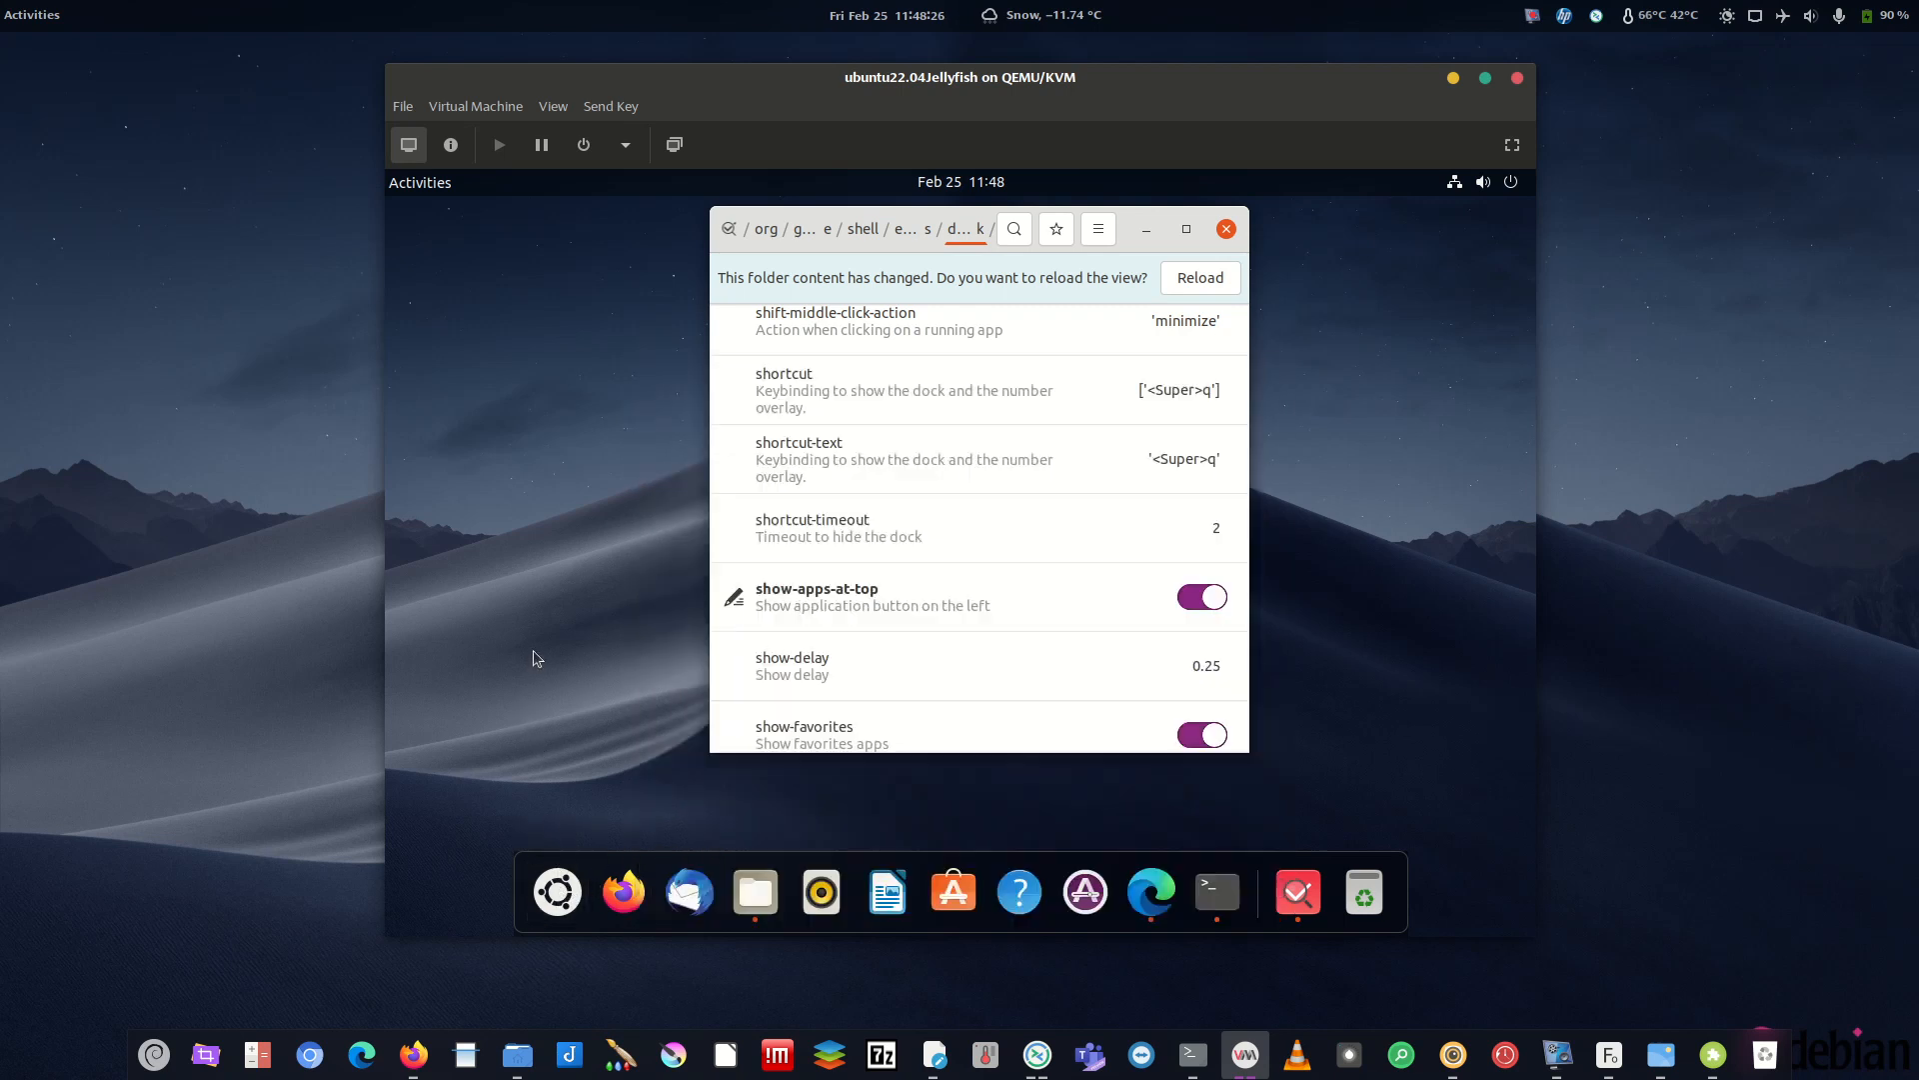
{"action": "left_click", "coordinate": [560, 892]}
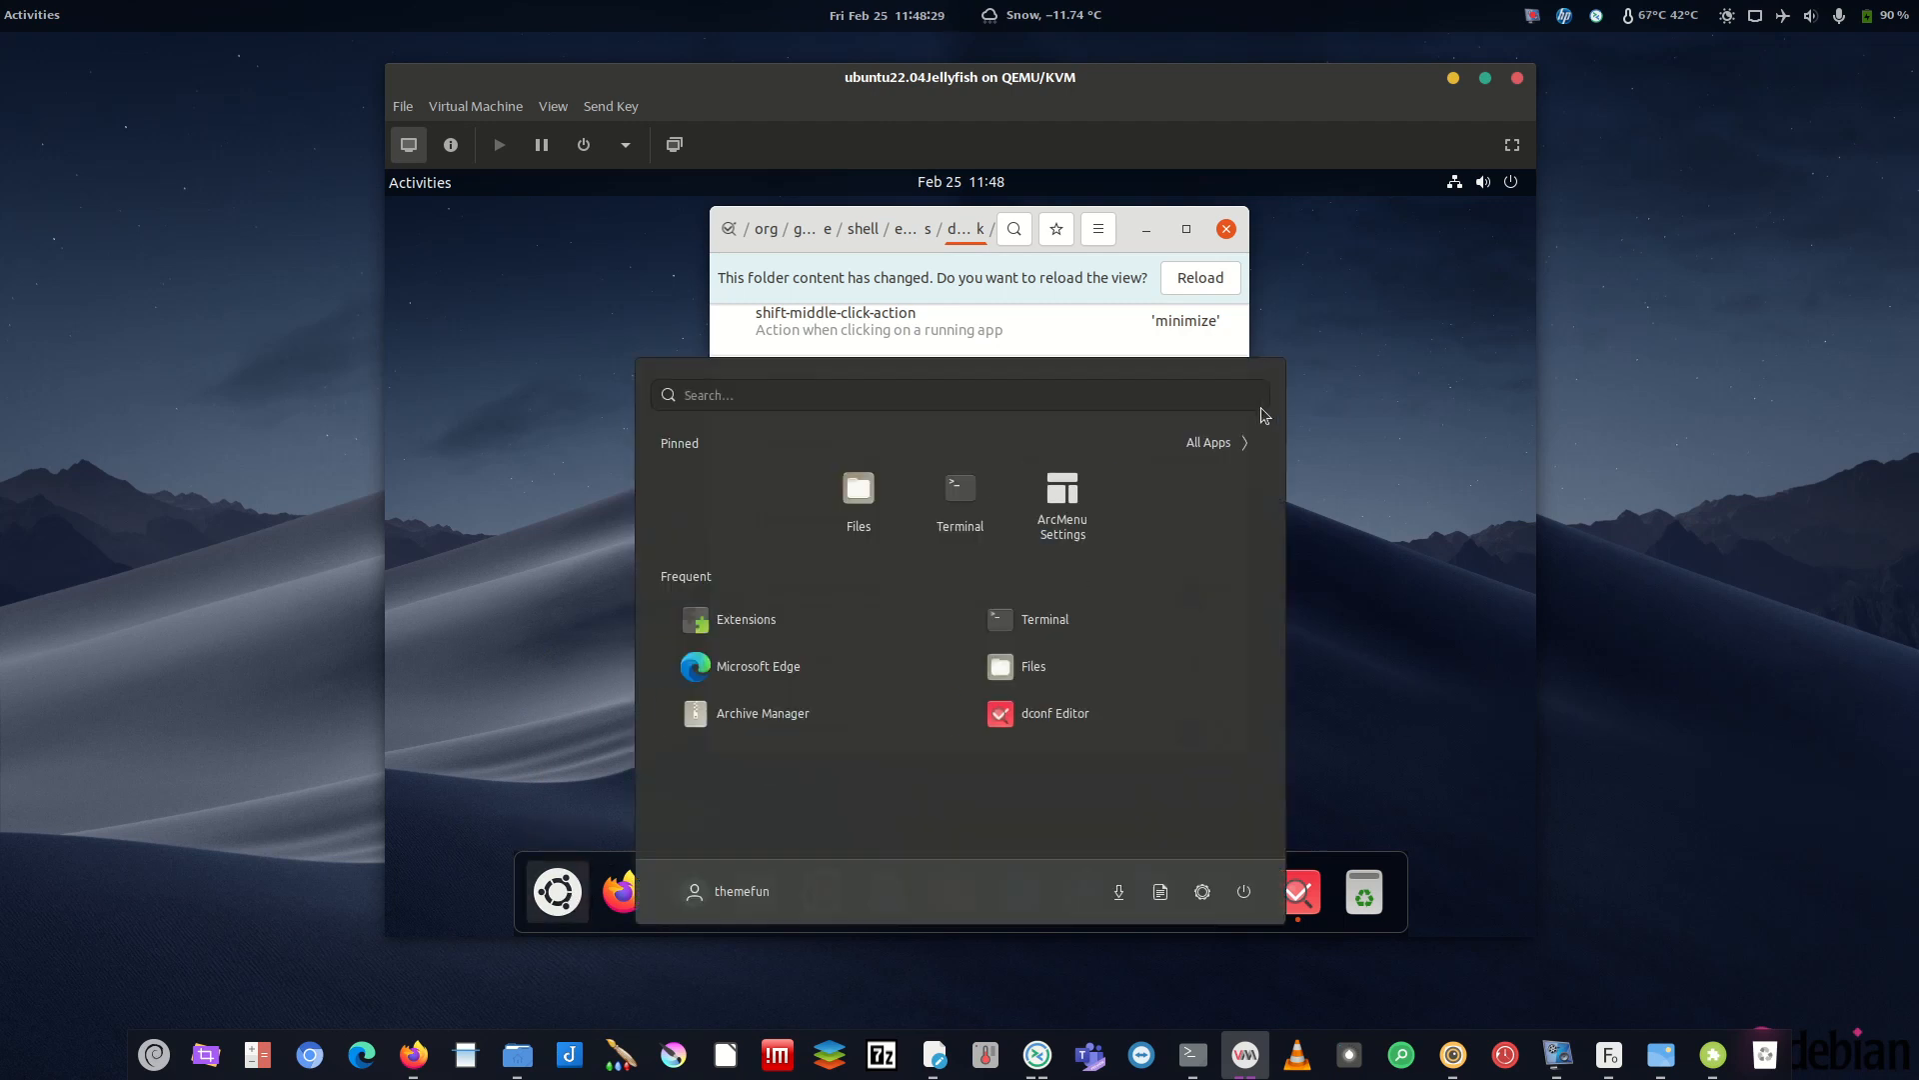
{"action": "left_click", "coordinate": [1214, 441]}
{"action": "scroll", "coordinate": [999, 620], "scroll_direction": "down", "scroll_amount": 6}
{"action": "left_click", "coordinate": [474, 656]}
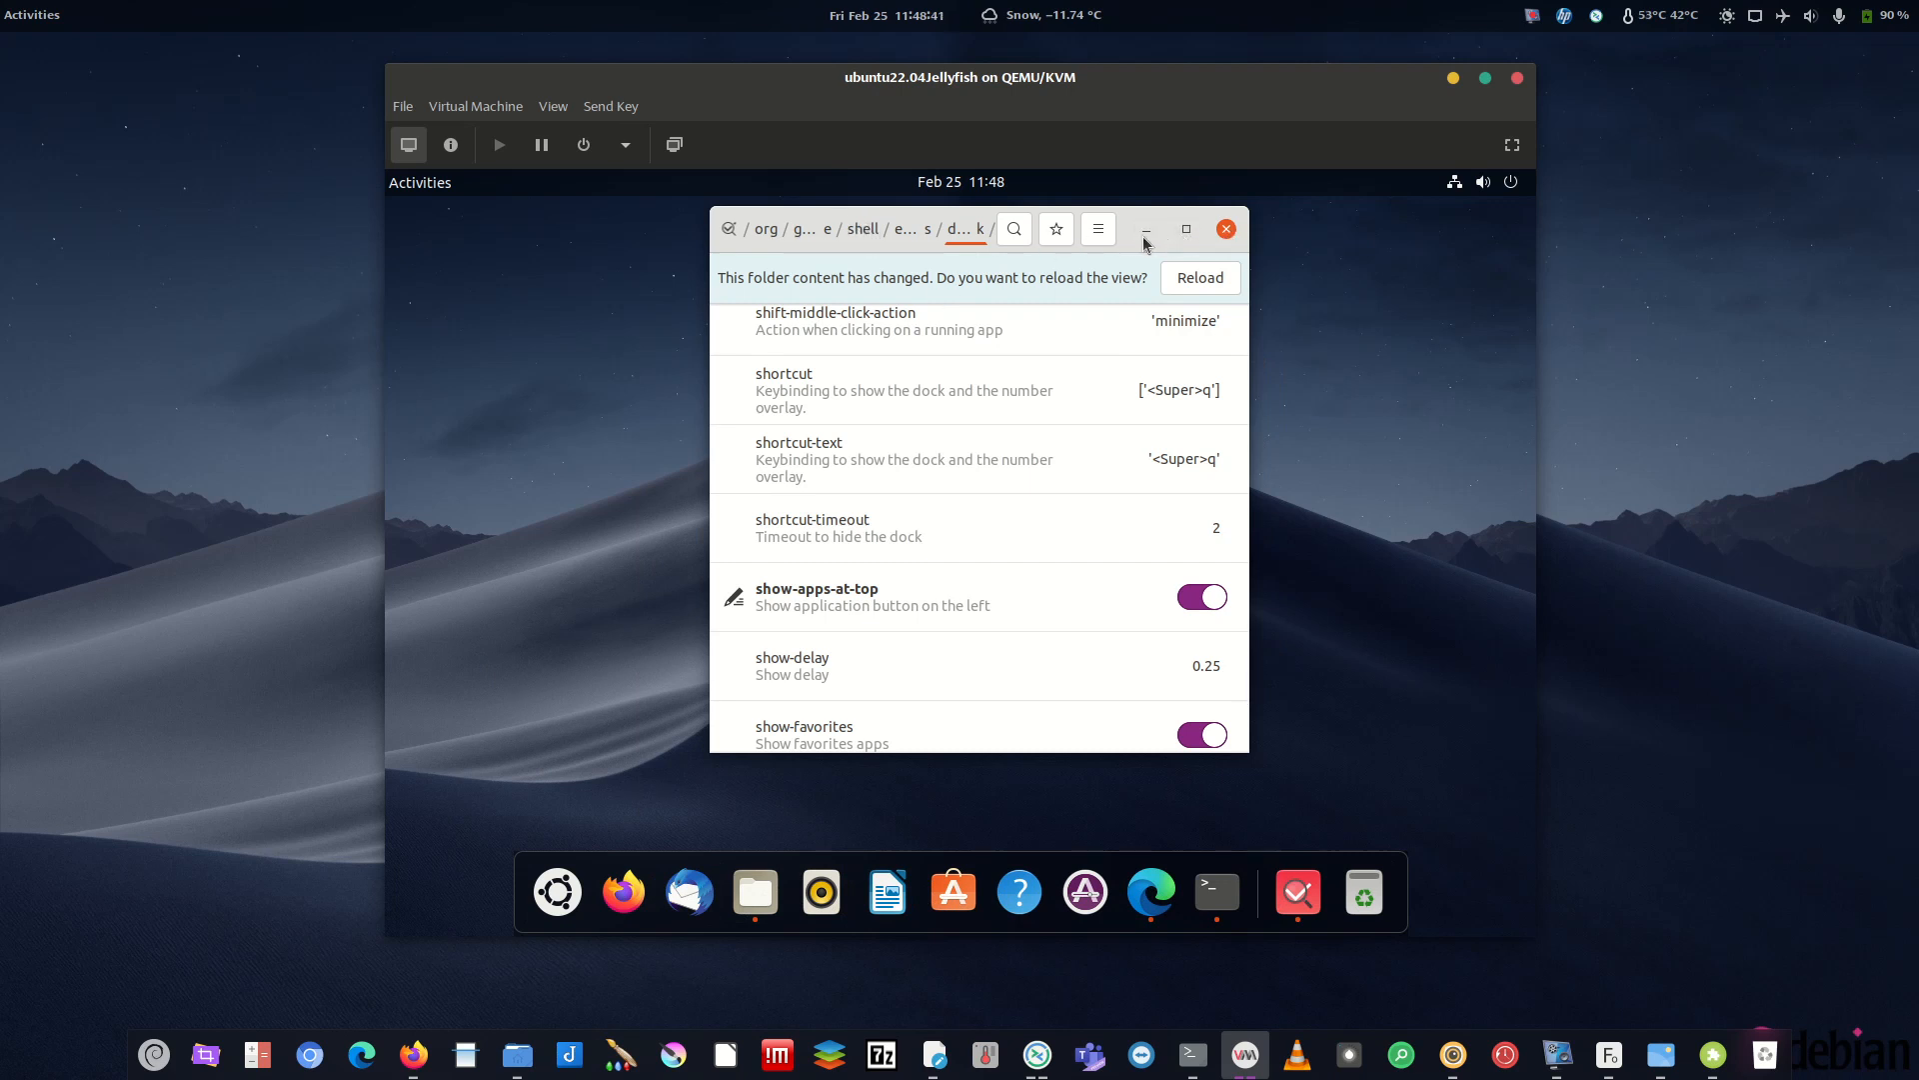
- In dconf Editor, go back up to the gnome folder and look inside the shell folder
{"action": "left_click", "coordinate": [808, 234]}
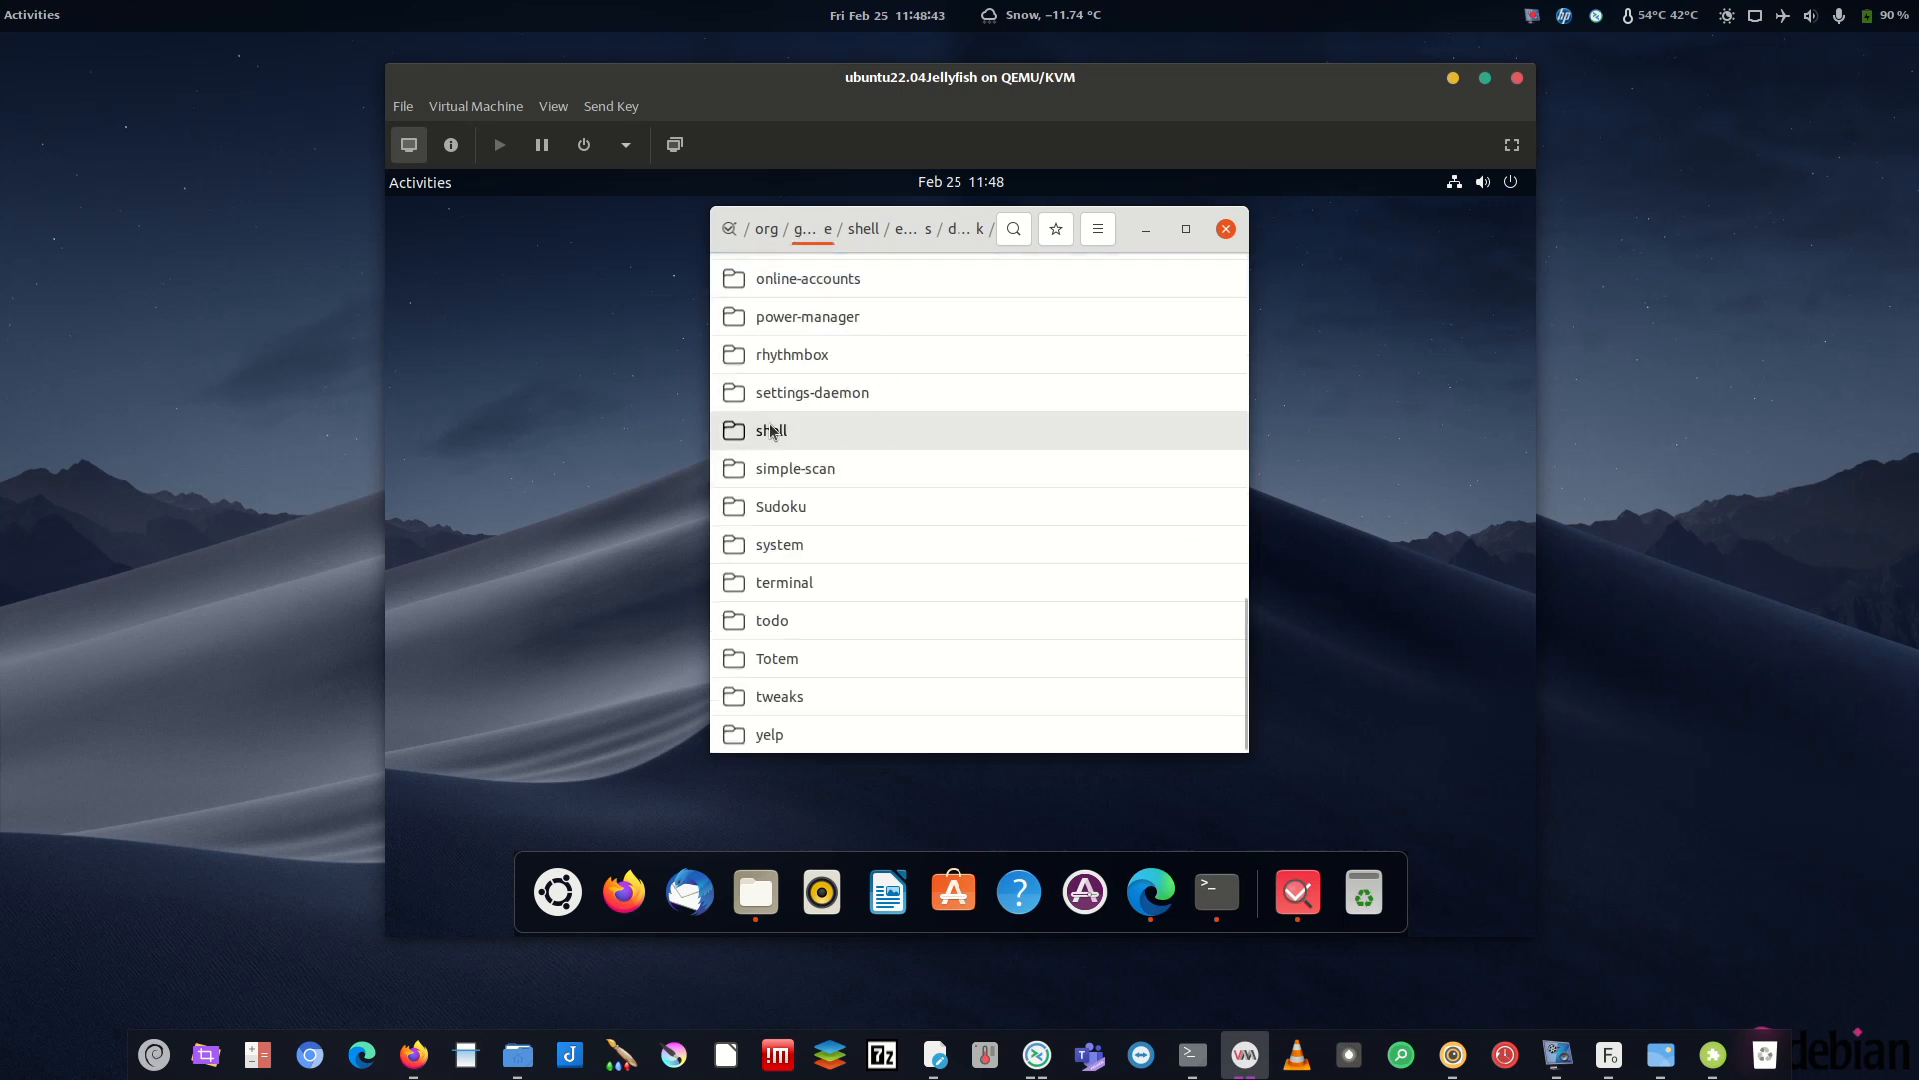
{"action": "scroll", "coordinate": [838, 600], "scroll_direction": "up", "scroll_amount": 3}
{"action": "scroll", "coordinate": [840, 500], "scroll_direction": "up", "scroll_amount": 5}
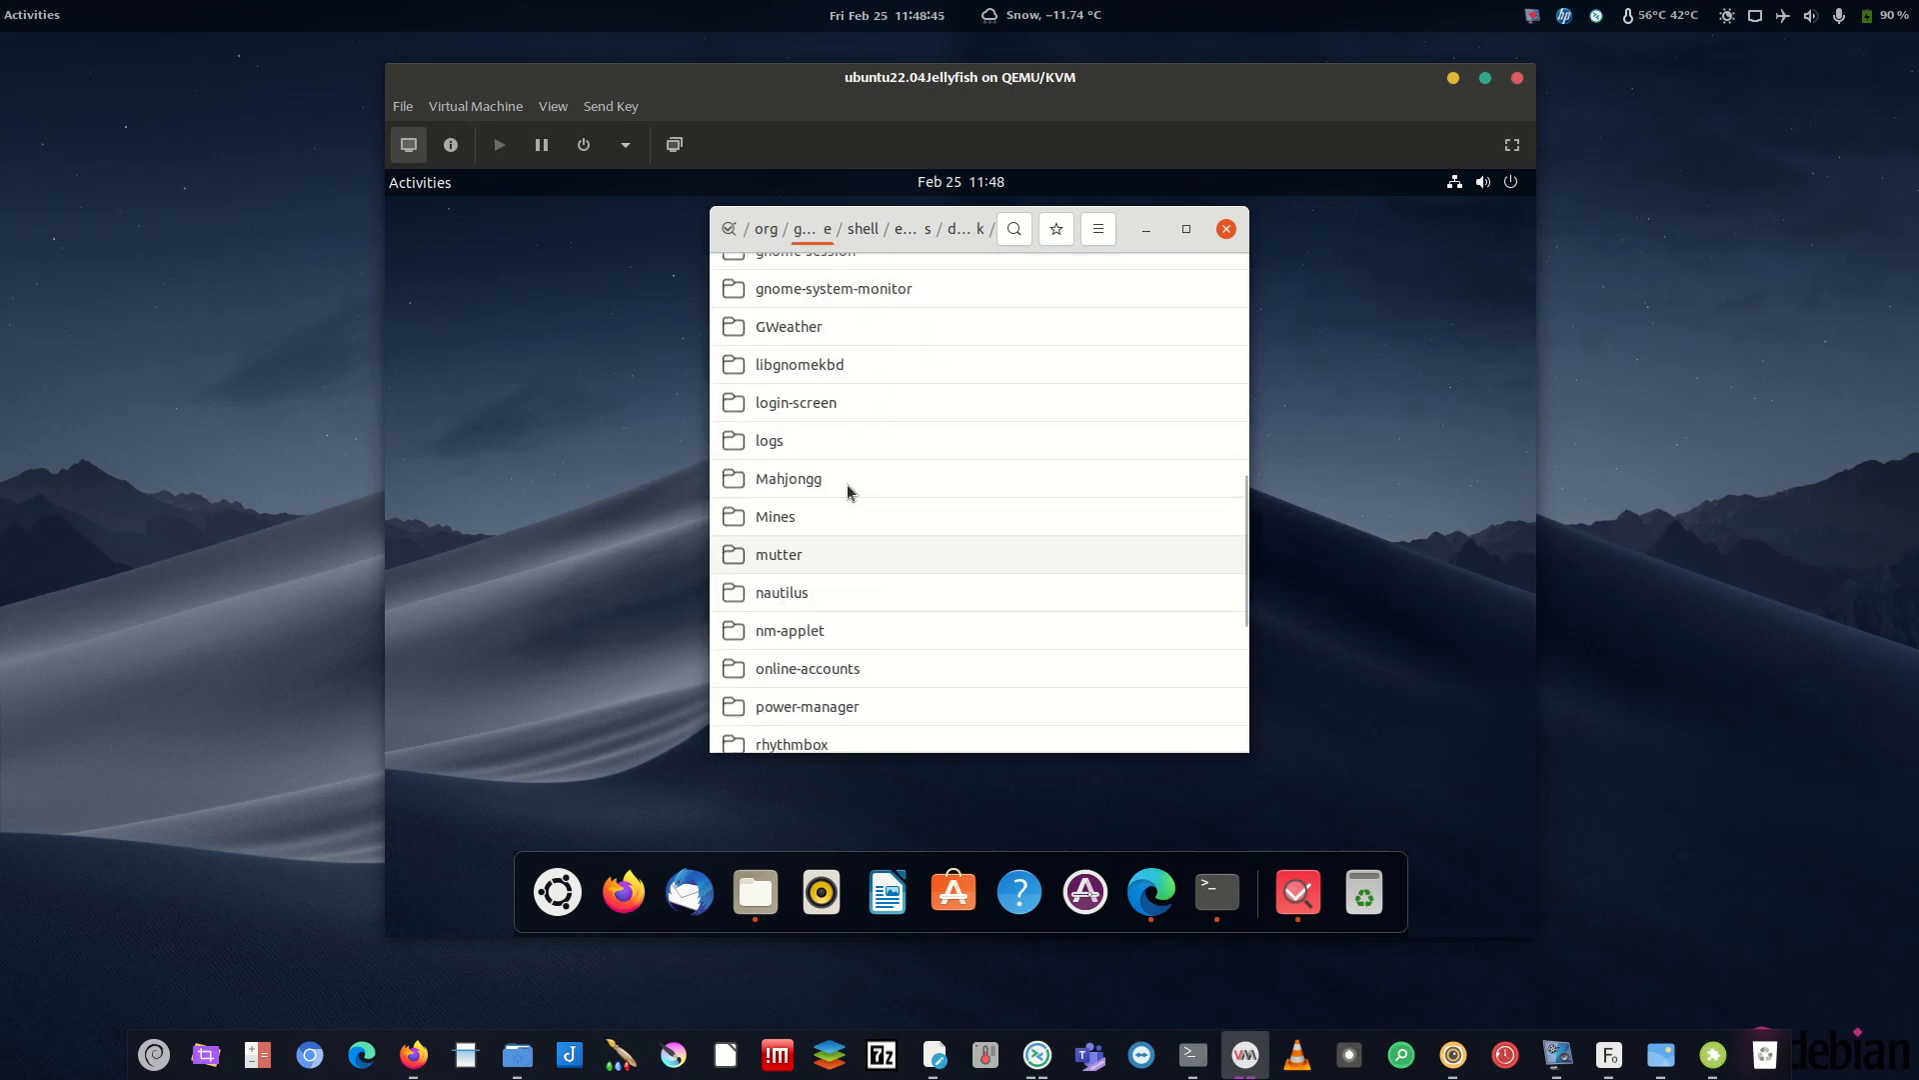
{"action": "scroll", "coordinate": [855, 496], "scroll_direction": "up", "scroll_amount": 4}
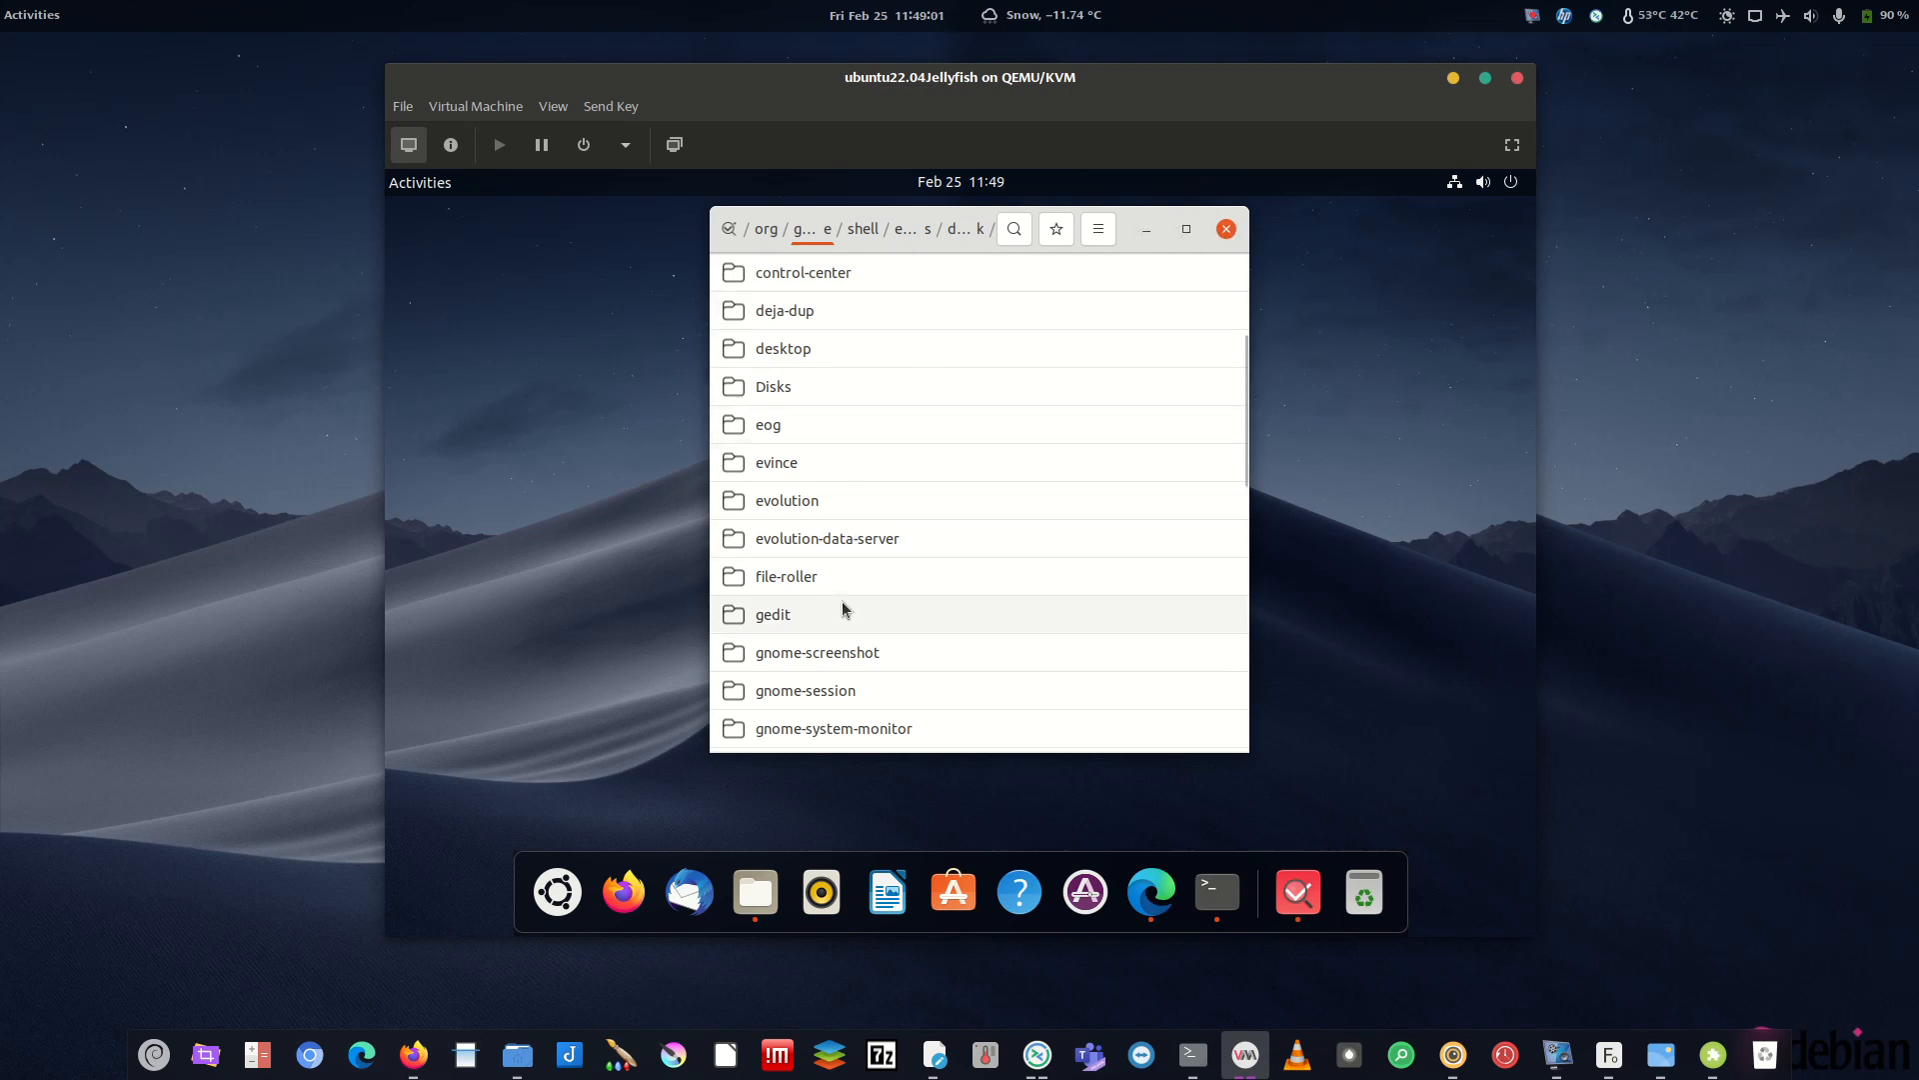
{"action": "scroll", "coordinate": [834, 470], "scroll_direction": "up", "scroll_amount": 5}
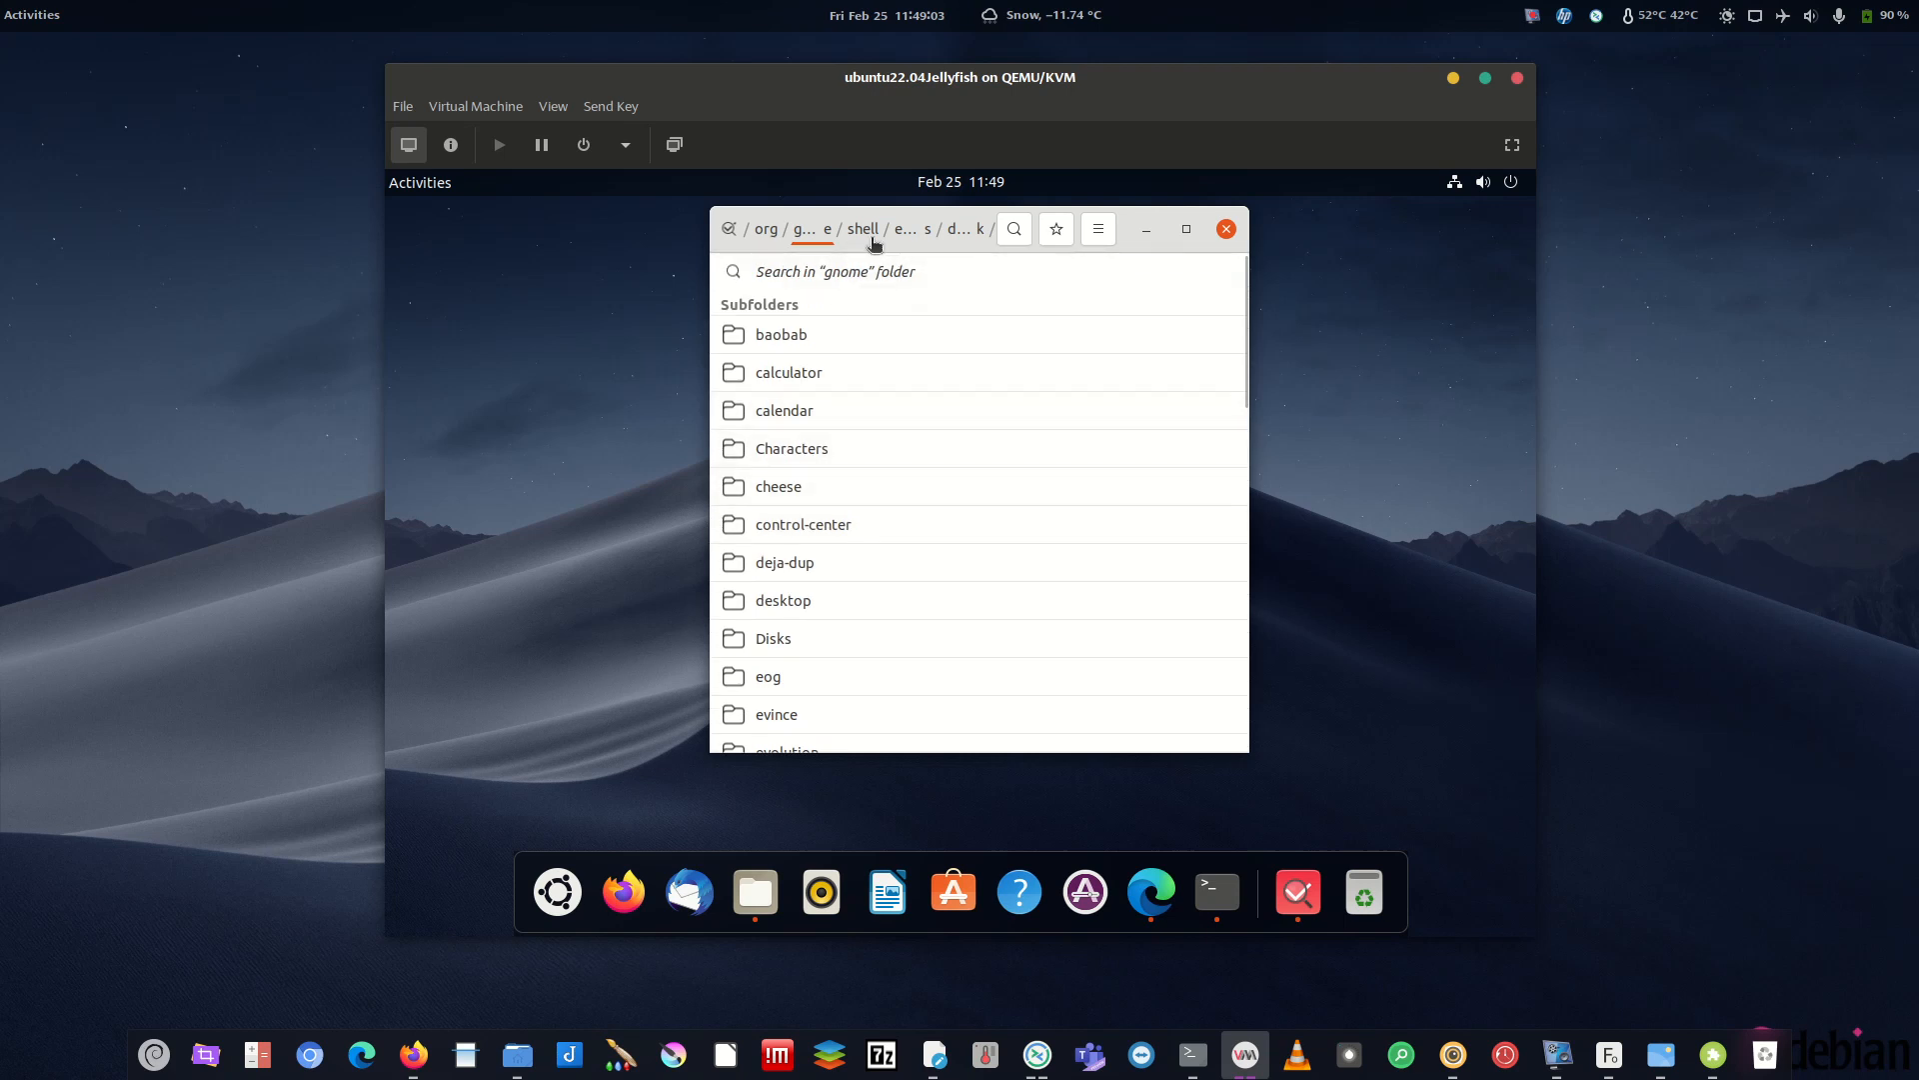
{"action": "scroll", "coordinate": [797, 460], "scroll_direction": "down", "scroll_amount": 4}
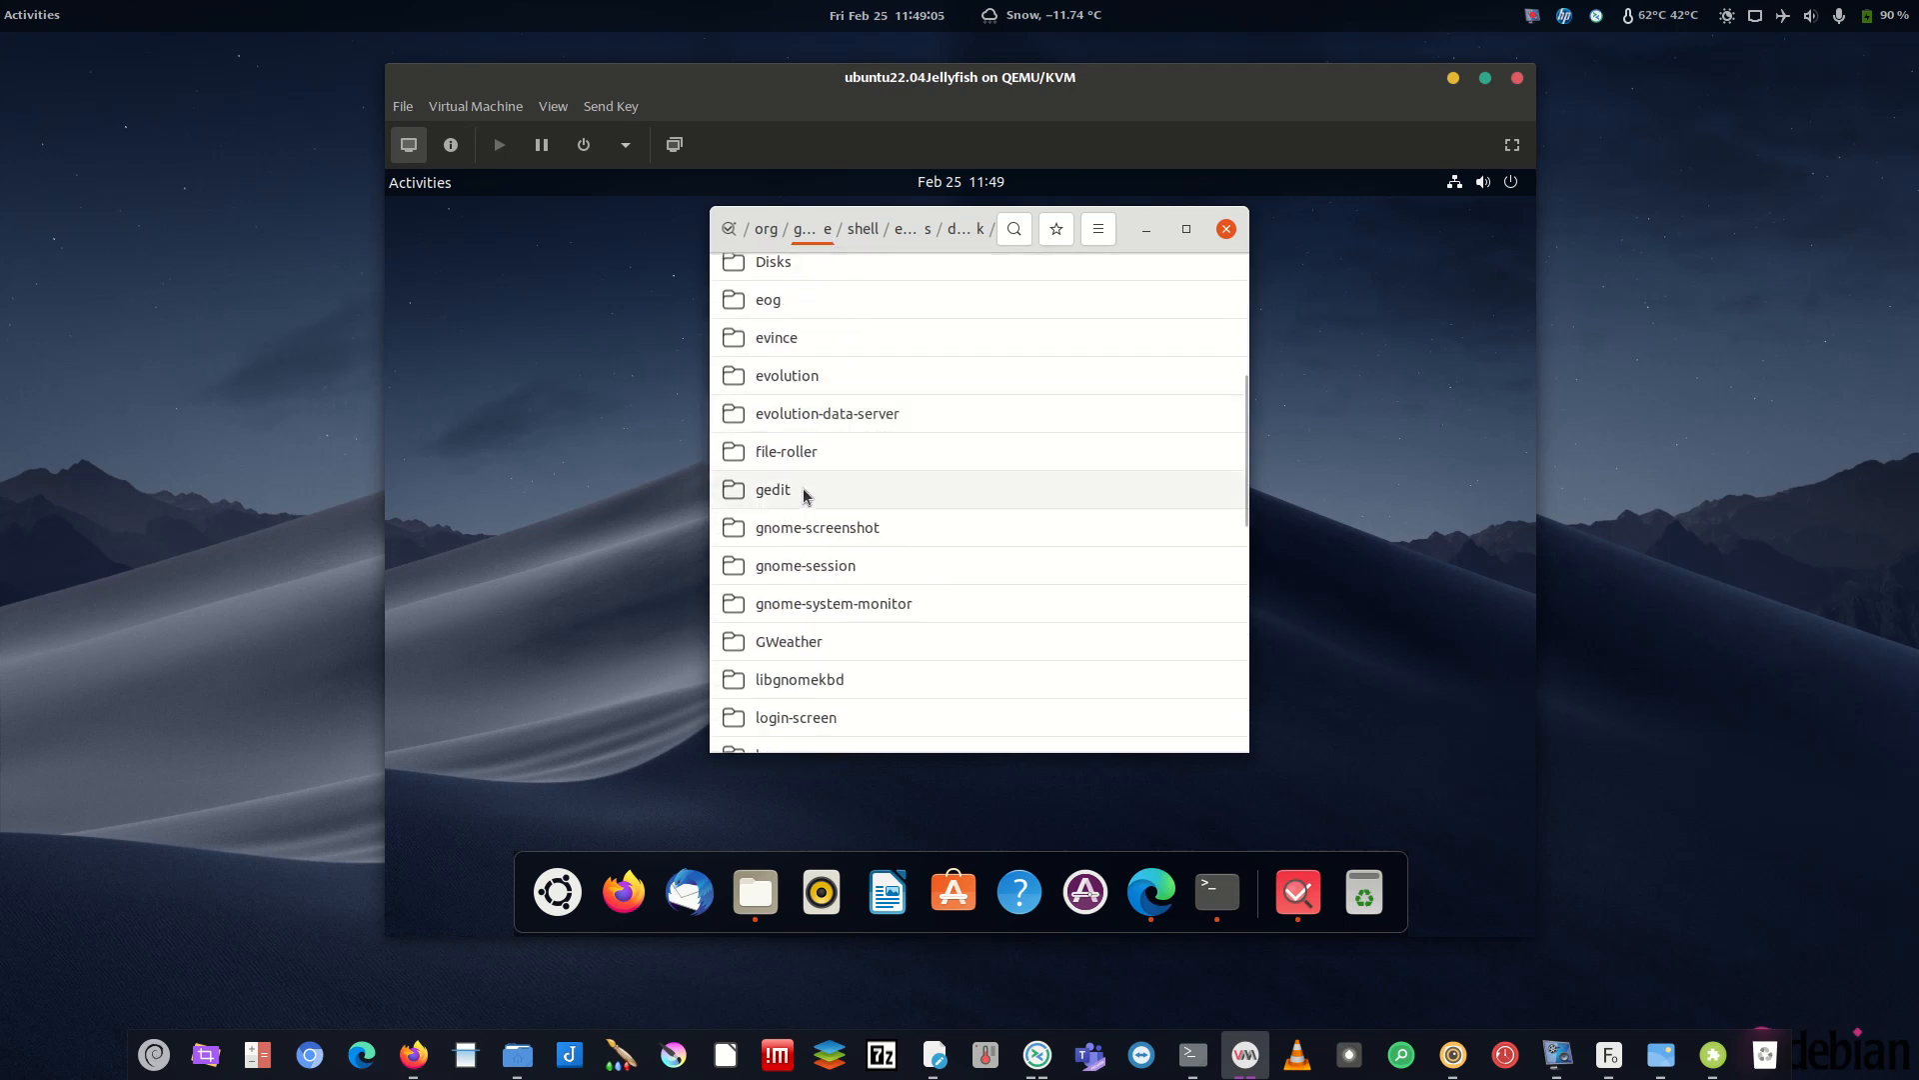
{"action": "scroll", "coordinate": [803, 450], "scroll_direction": "up", "scroll_amount": 5}
{"action": "scroll", "coordinate": [805, 380], "scroll_direction": "down", "scroll_amount": 12}
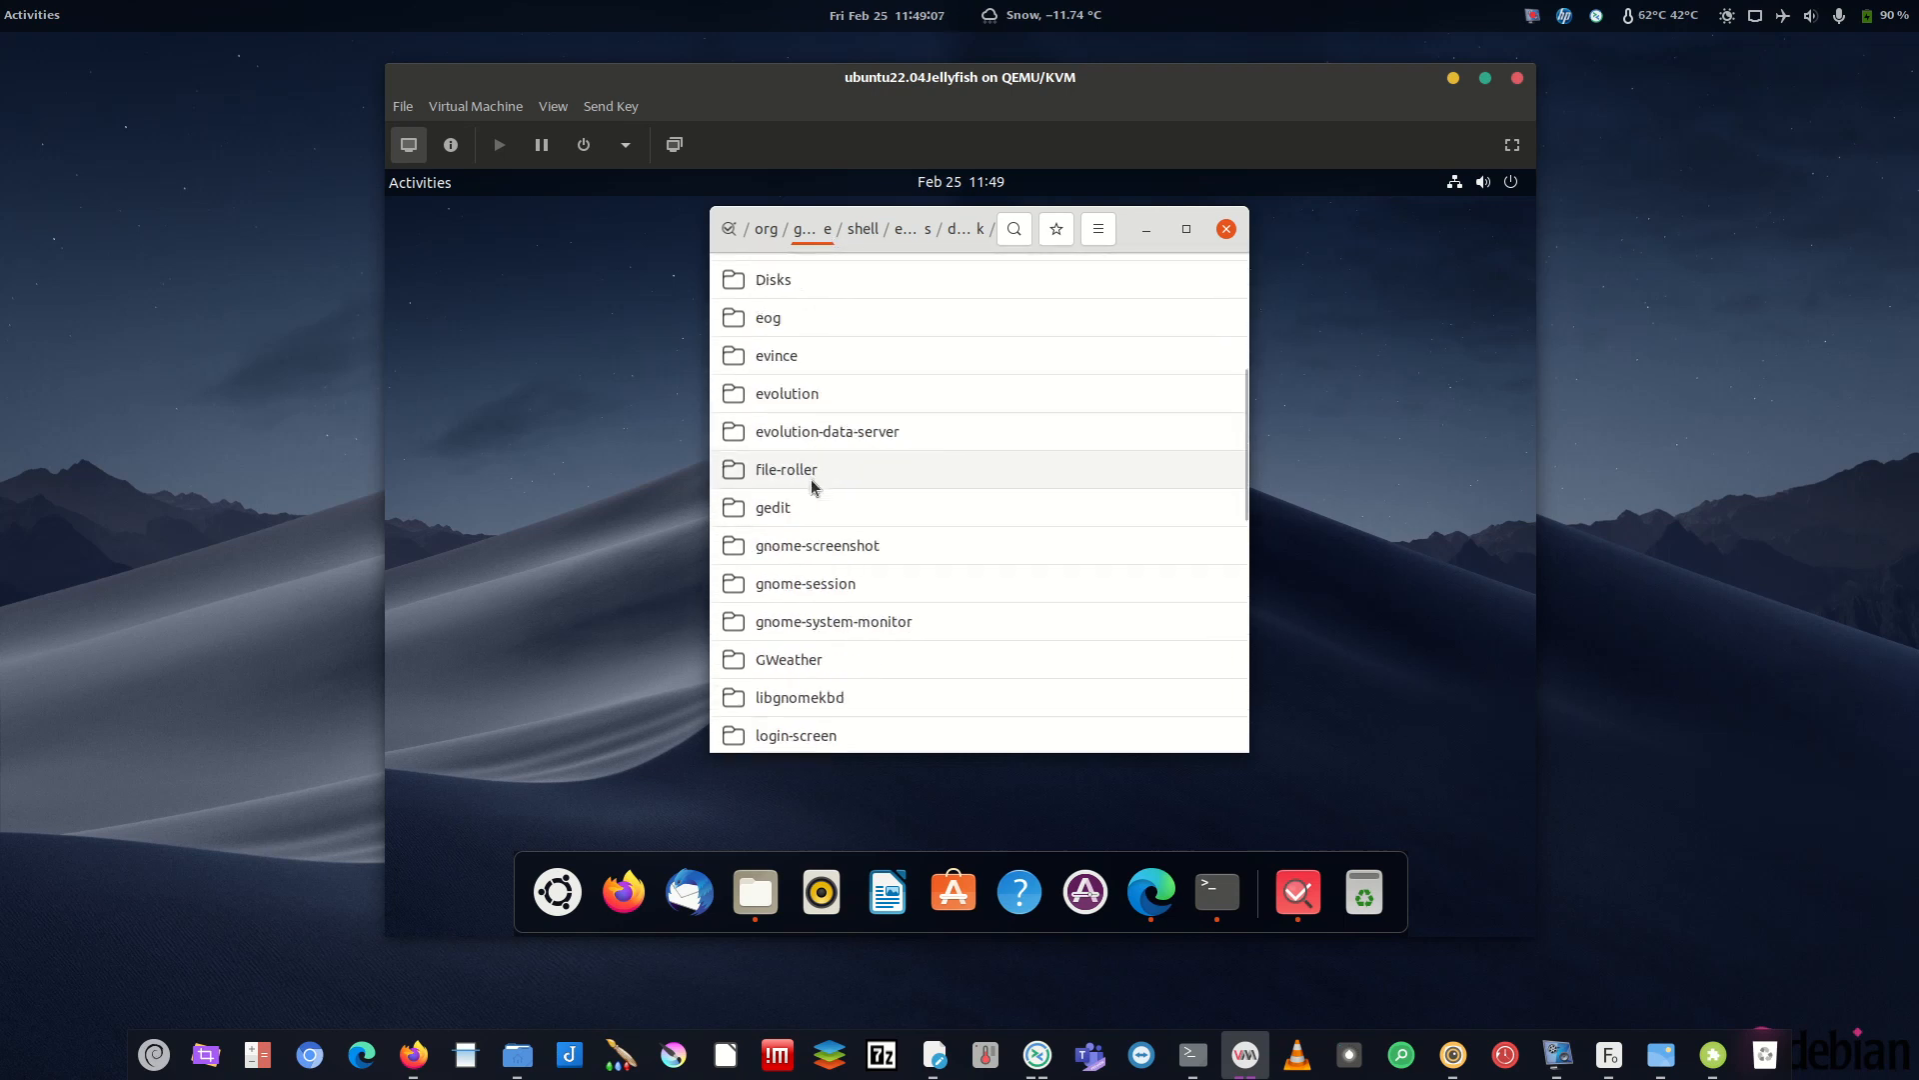
{"action": "left_click", "coordinate": [789, 523]}
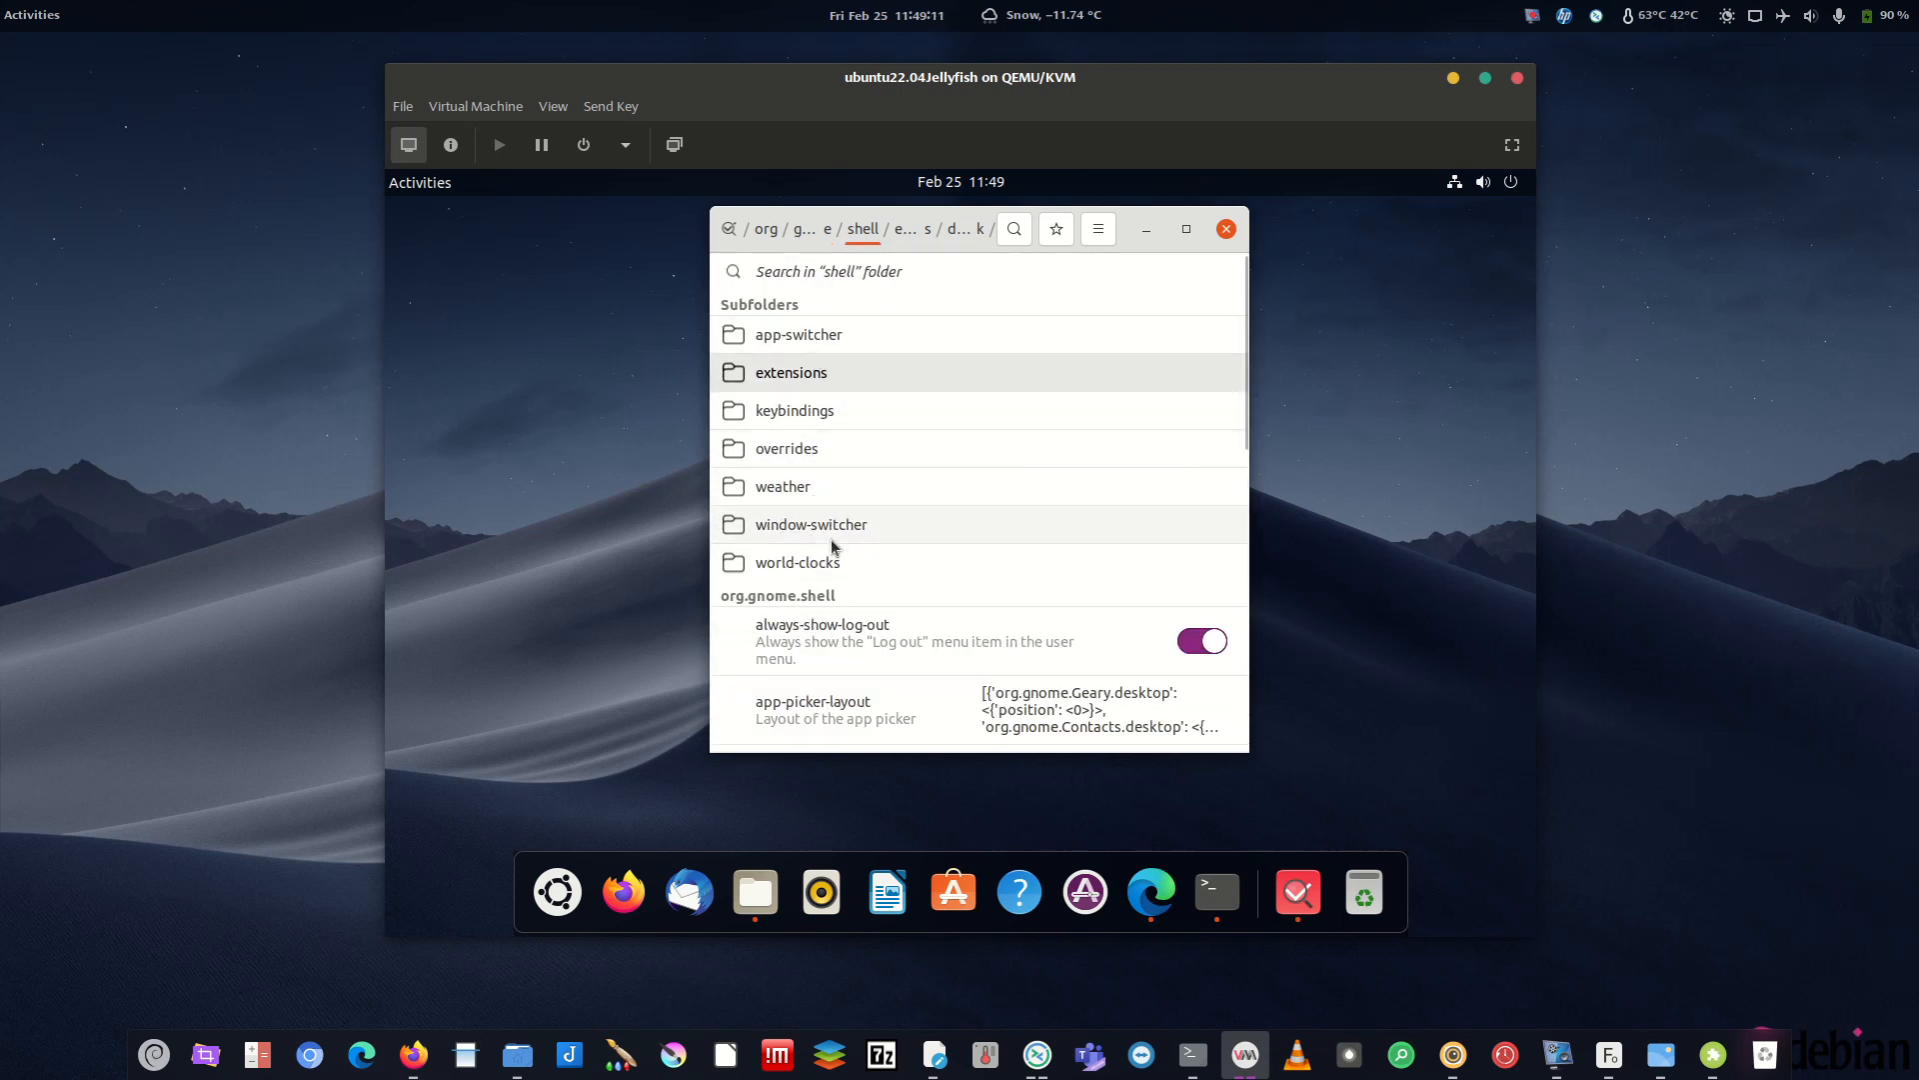
{"action": "scroll", "coordinate": [830, 548], "scroll_direction": "down", "scroll_amount": 3}
{"action": "scroll", "coordinate": [839, 479], "scroll_direction": "up", "scroll_amount": 3}
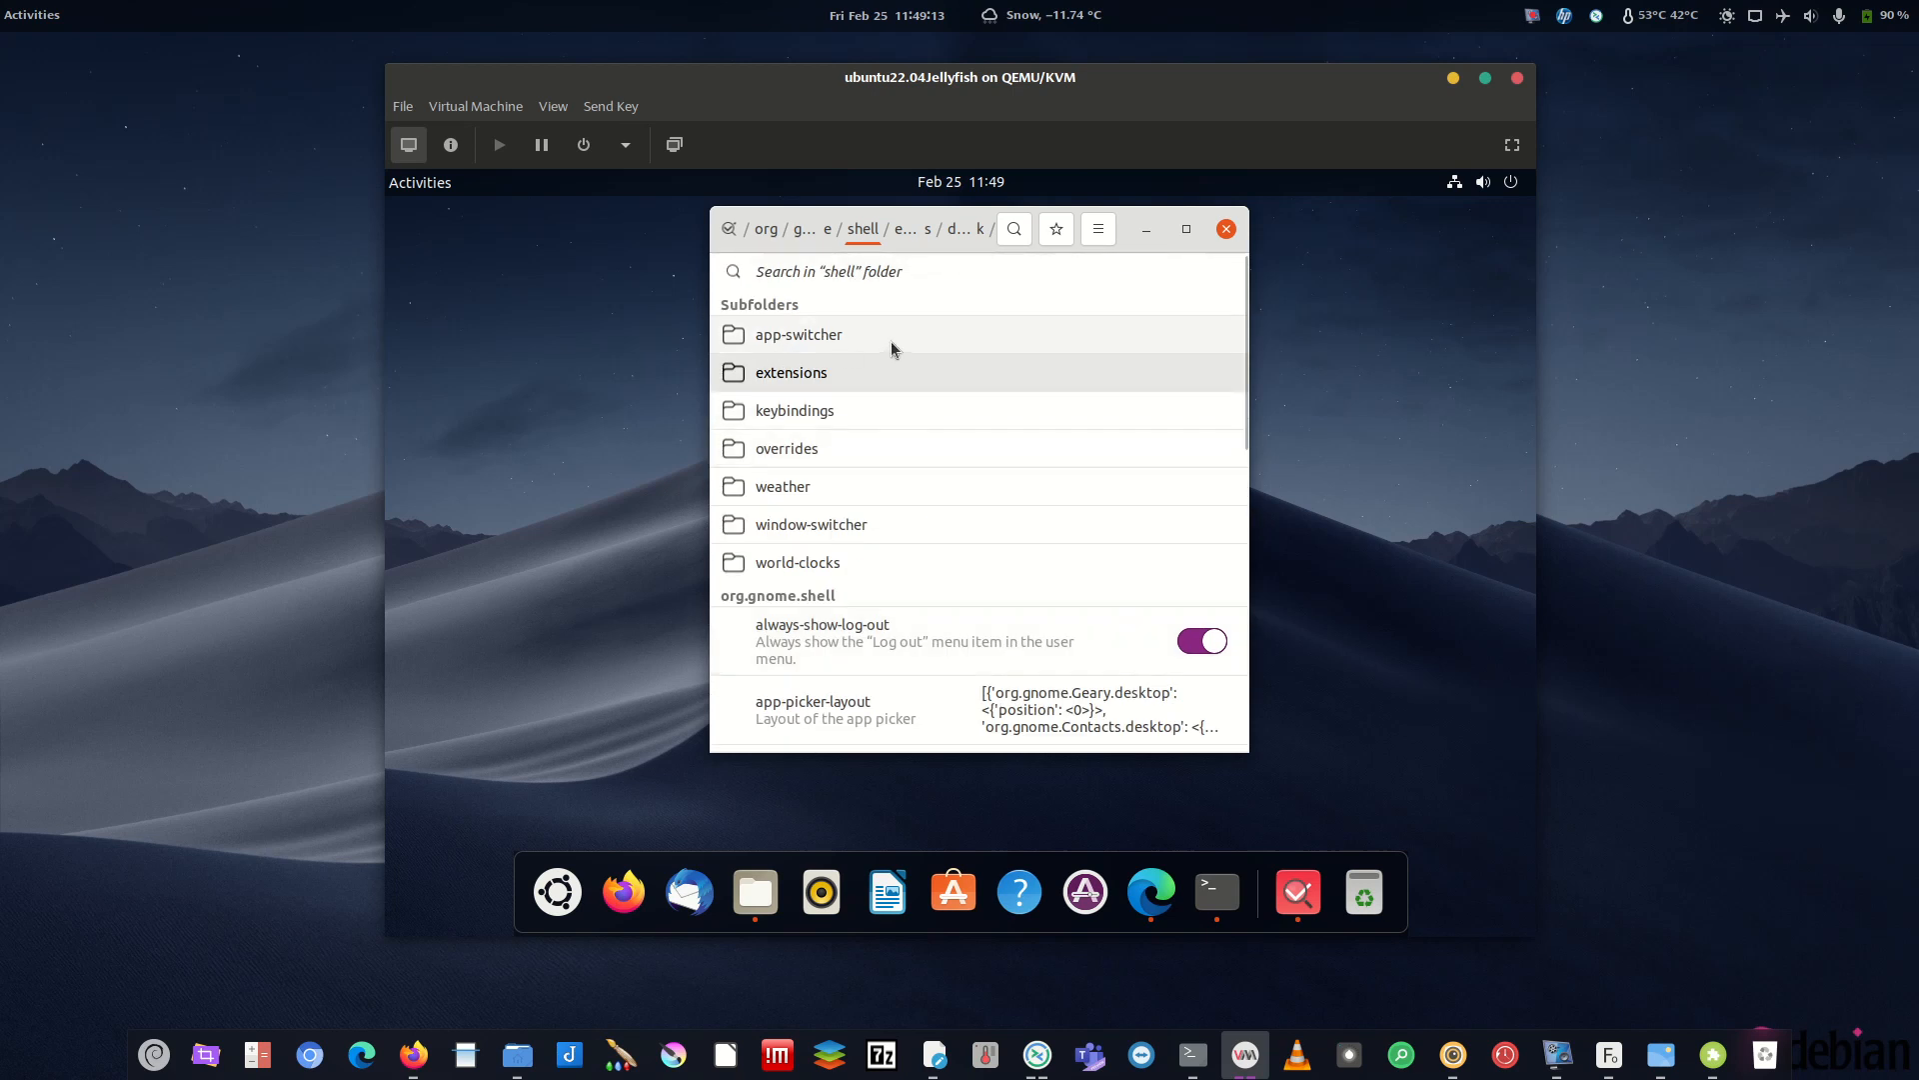
- Step back up through gnome to org, then return down into the gnome folder
{"action": "left_click", "coordinate": [811, 229]}
{"action": "scroll", "coordinate": [830, 602], "scroll_direction": "down", "scroll_amount": 1}
{"action": "scroll", "coordinate": [830, 550], "scroll_direction": "up", "scroll_amount": 10}
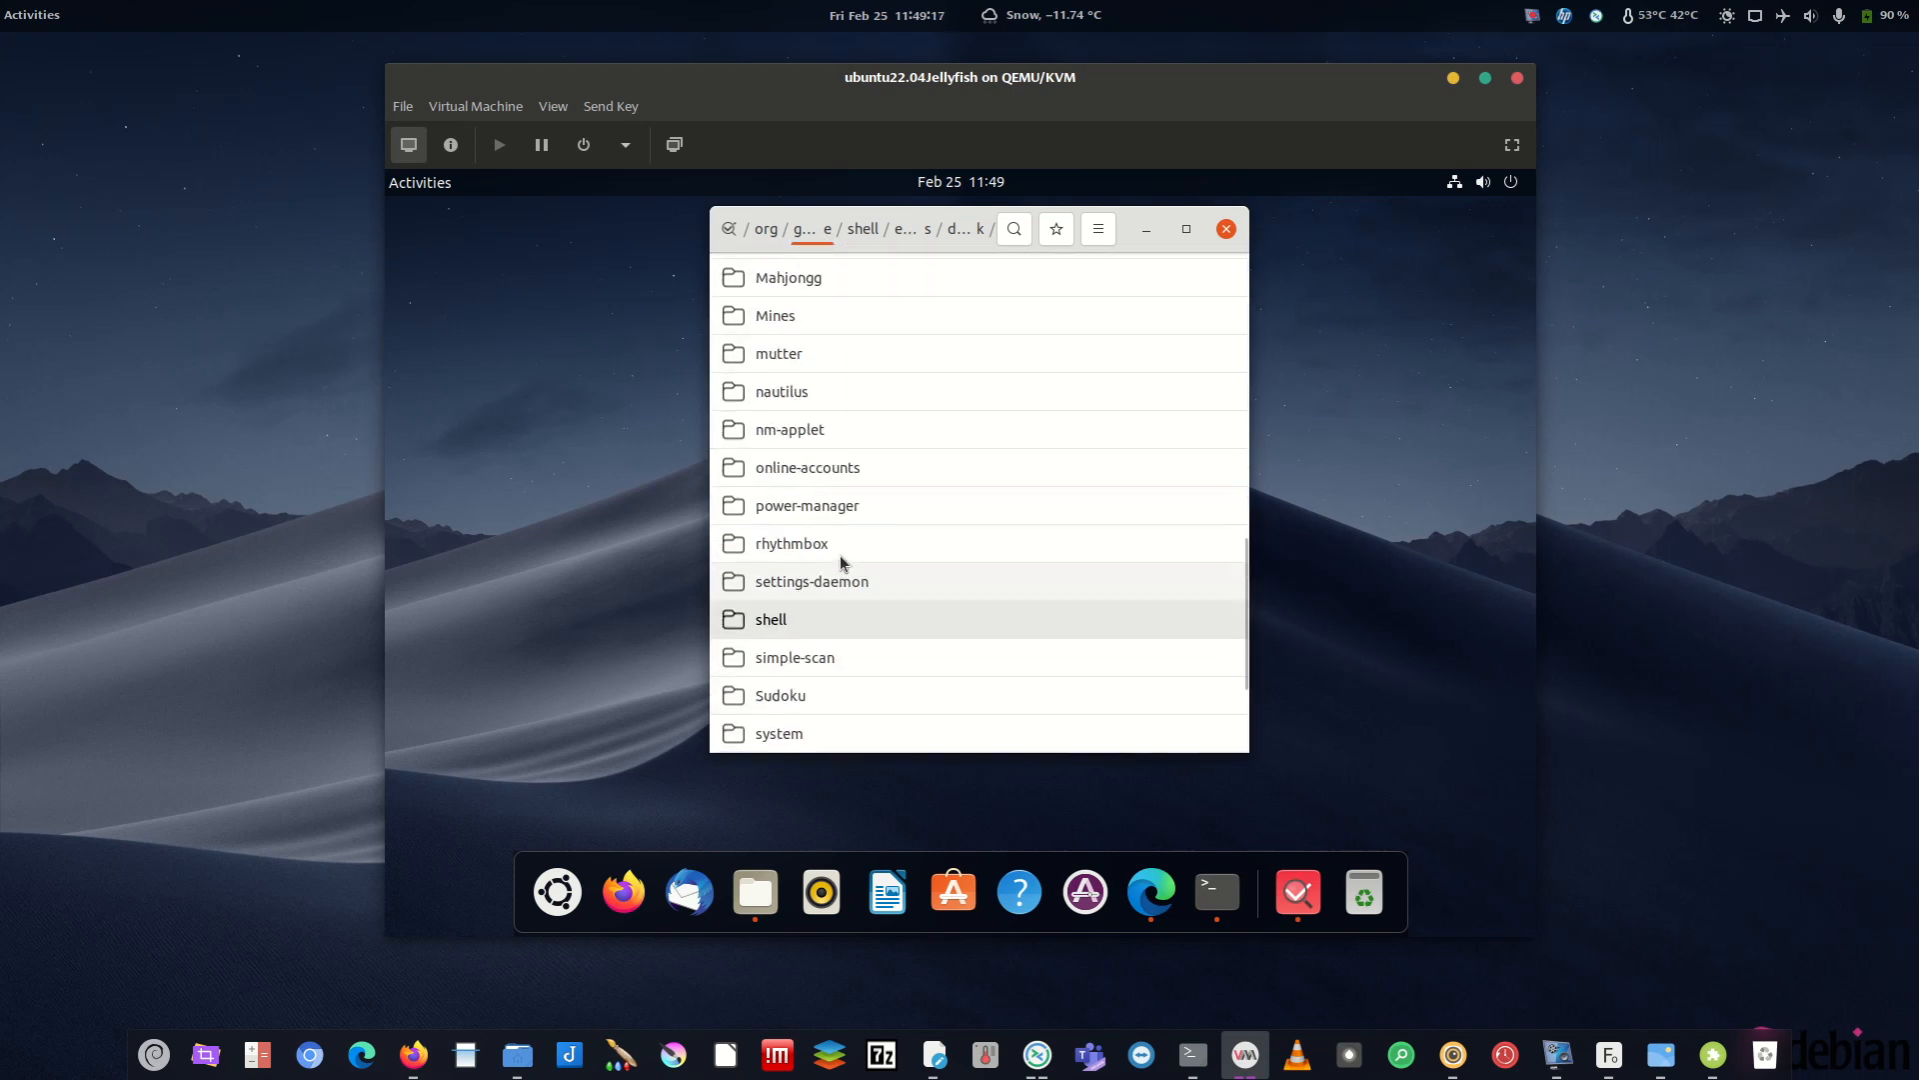
{"action": "scroll", "coordinate": [832, 390], "scroll_direction": "up", "scroll_amount": 5}
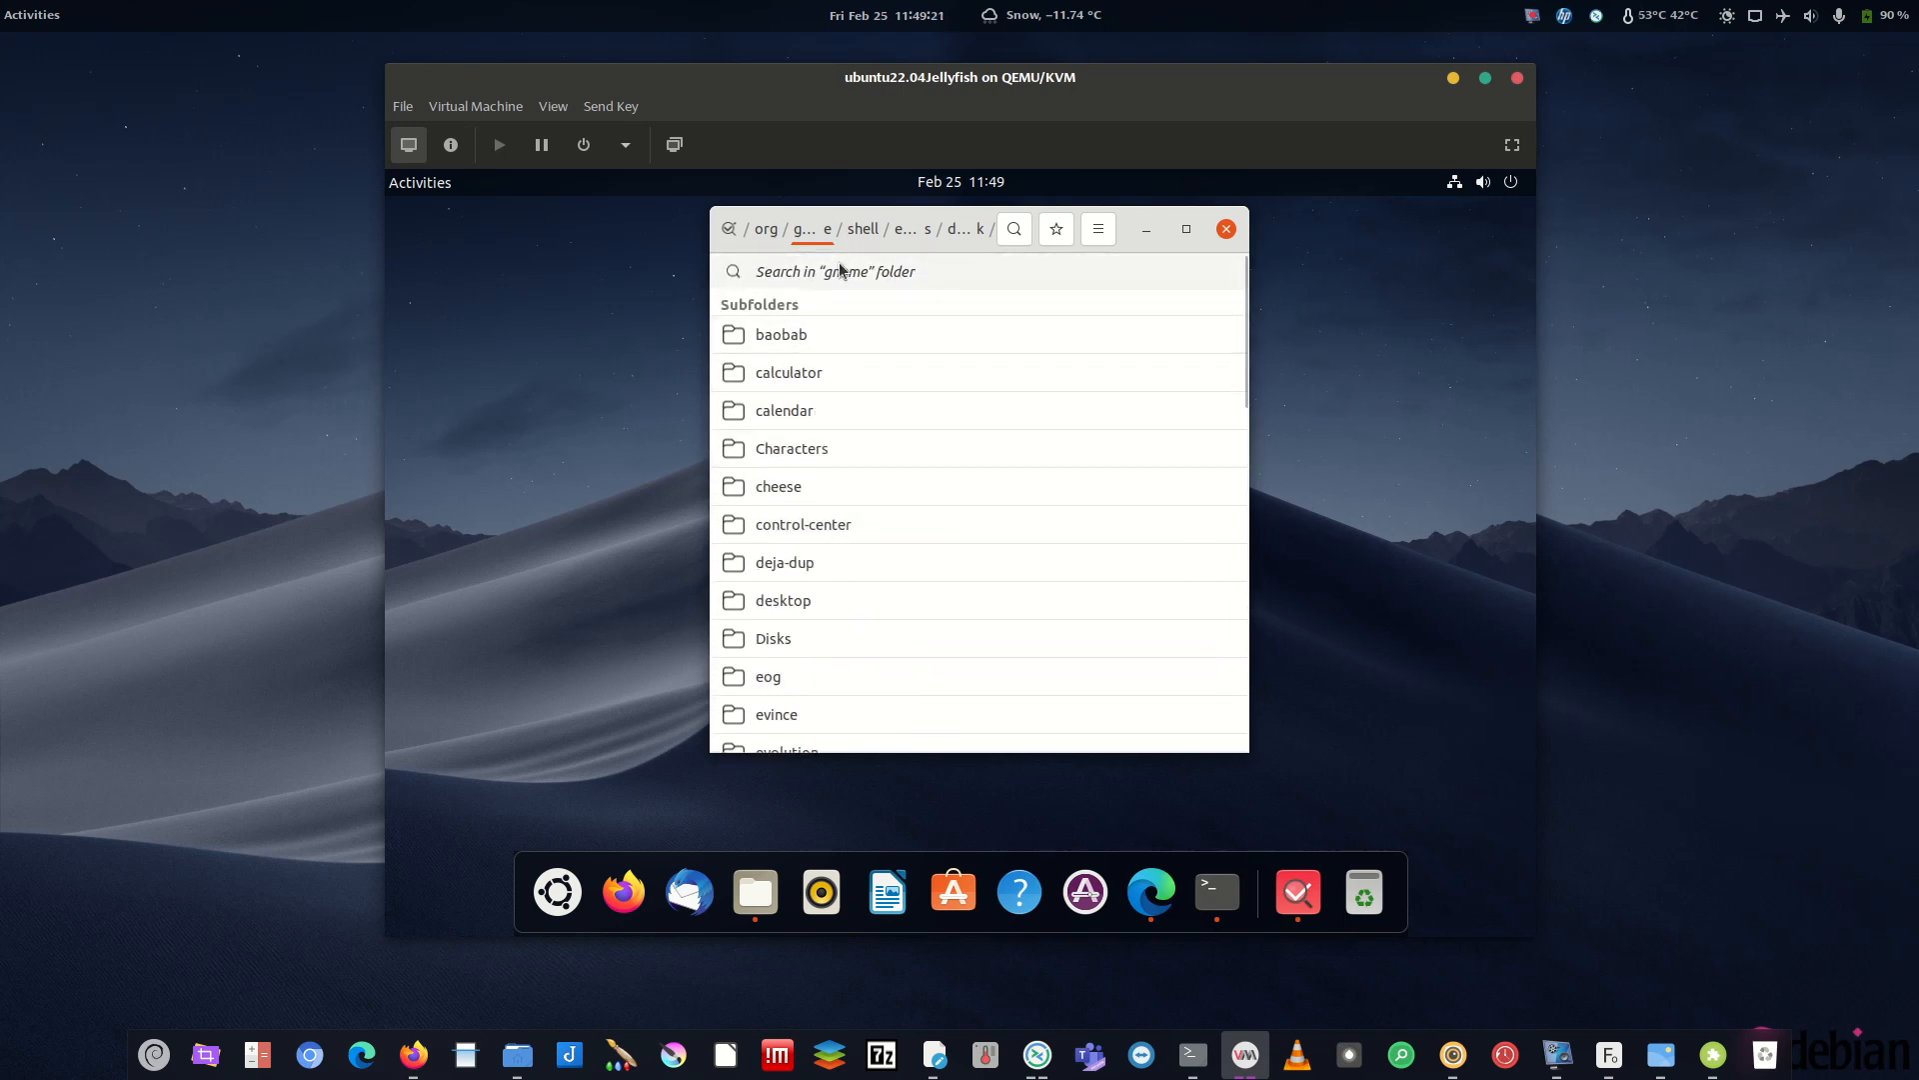
{"action": "left_click", "coordinate": [767, 229]}
{"action": "left_click", "coordinate": [795, 372]}
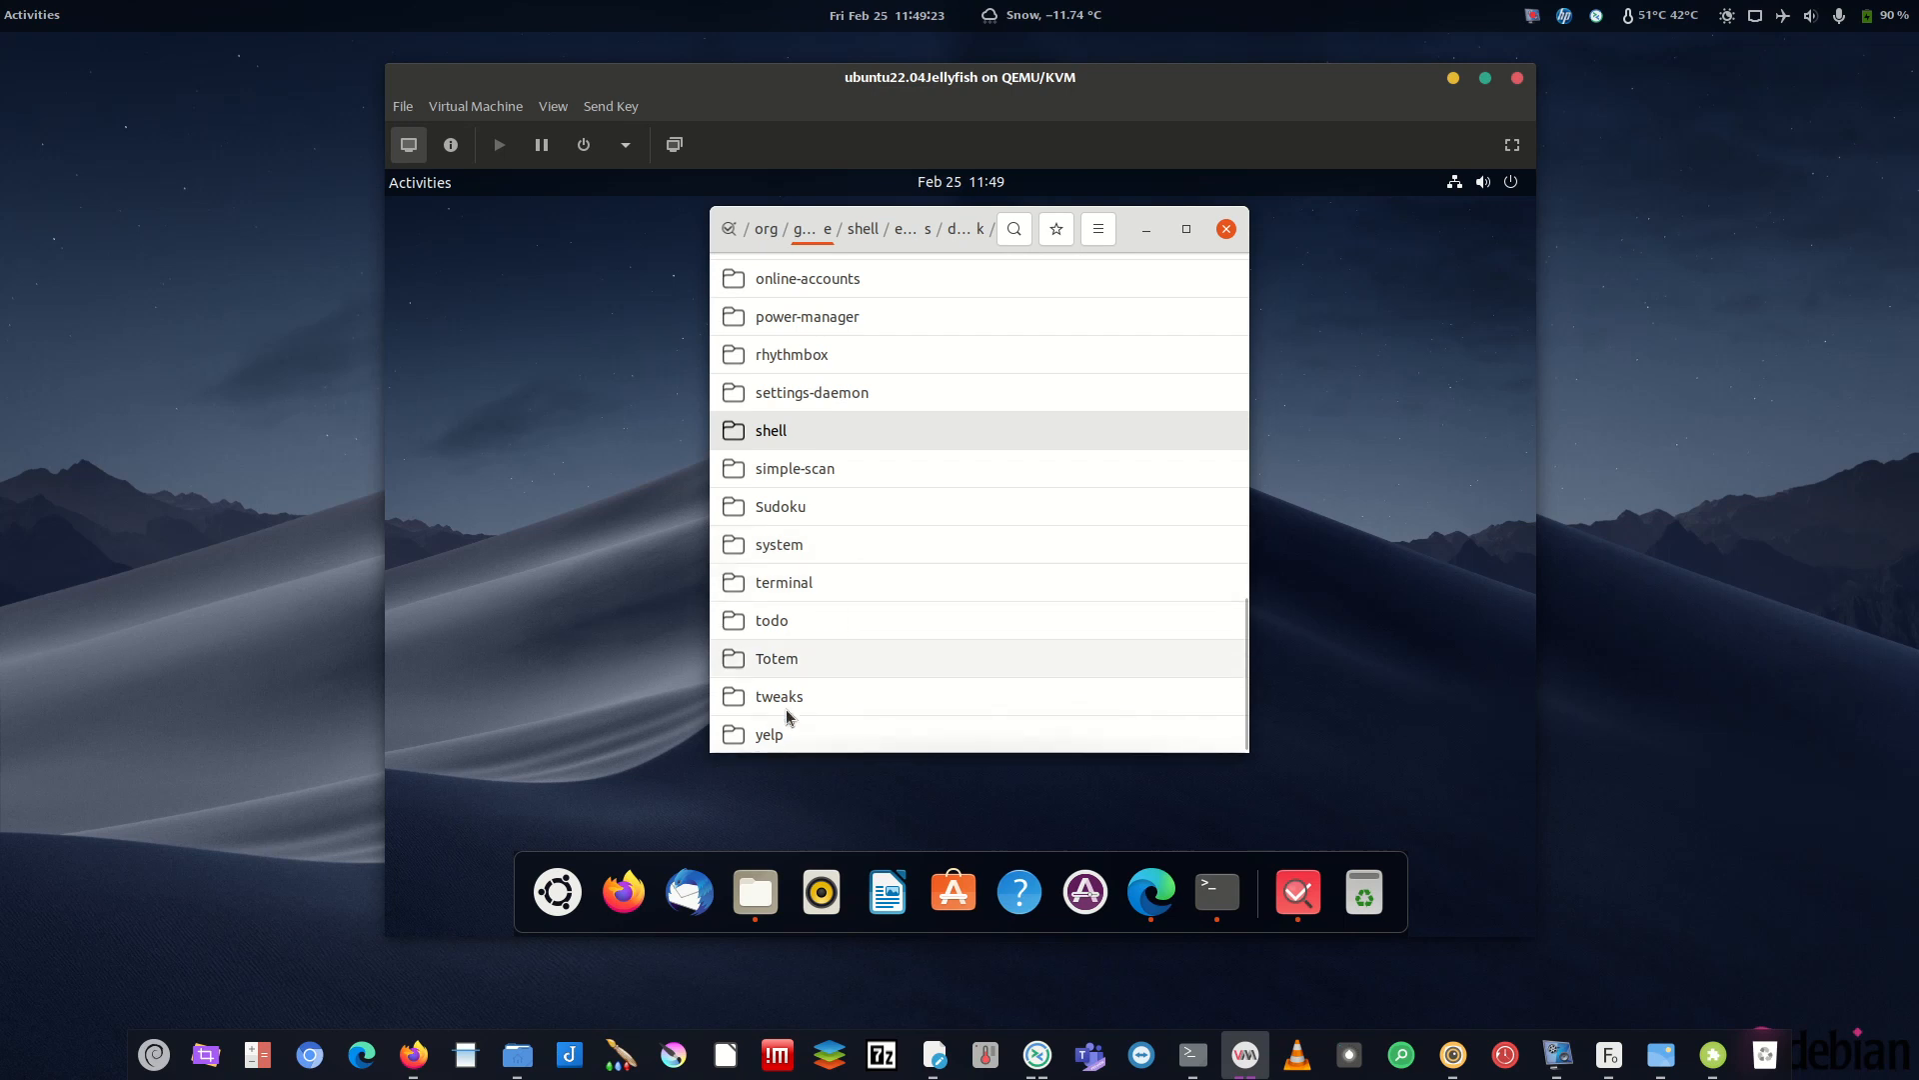
{"action": "scroll", "coordinate": [876, 423], "scroll_direction": "up", "scroll_amount": 3}
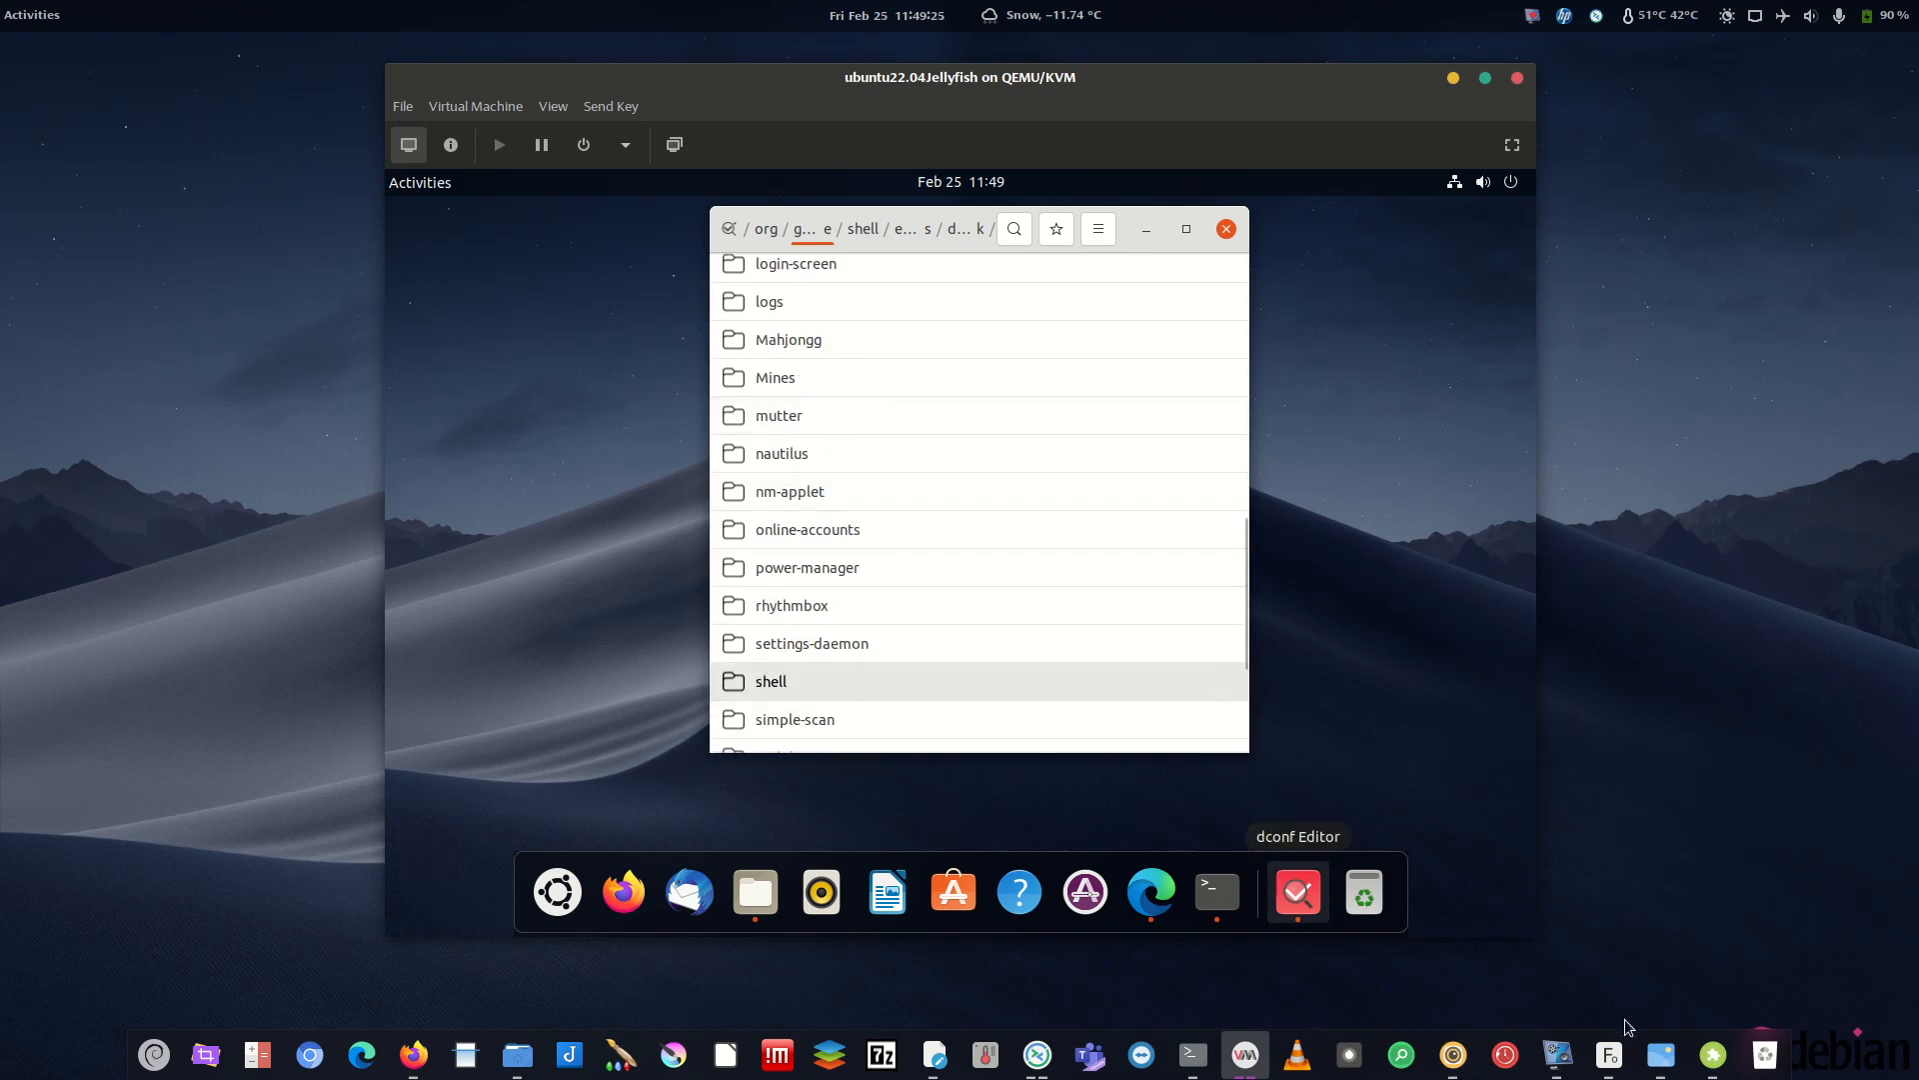
{"action": "left_click", "coordinate": [1565, 1055]}
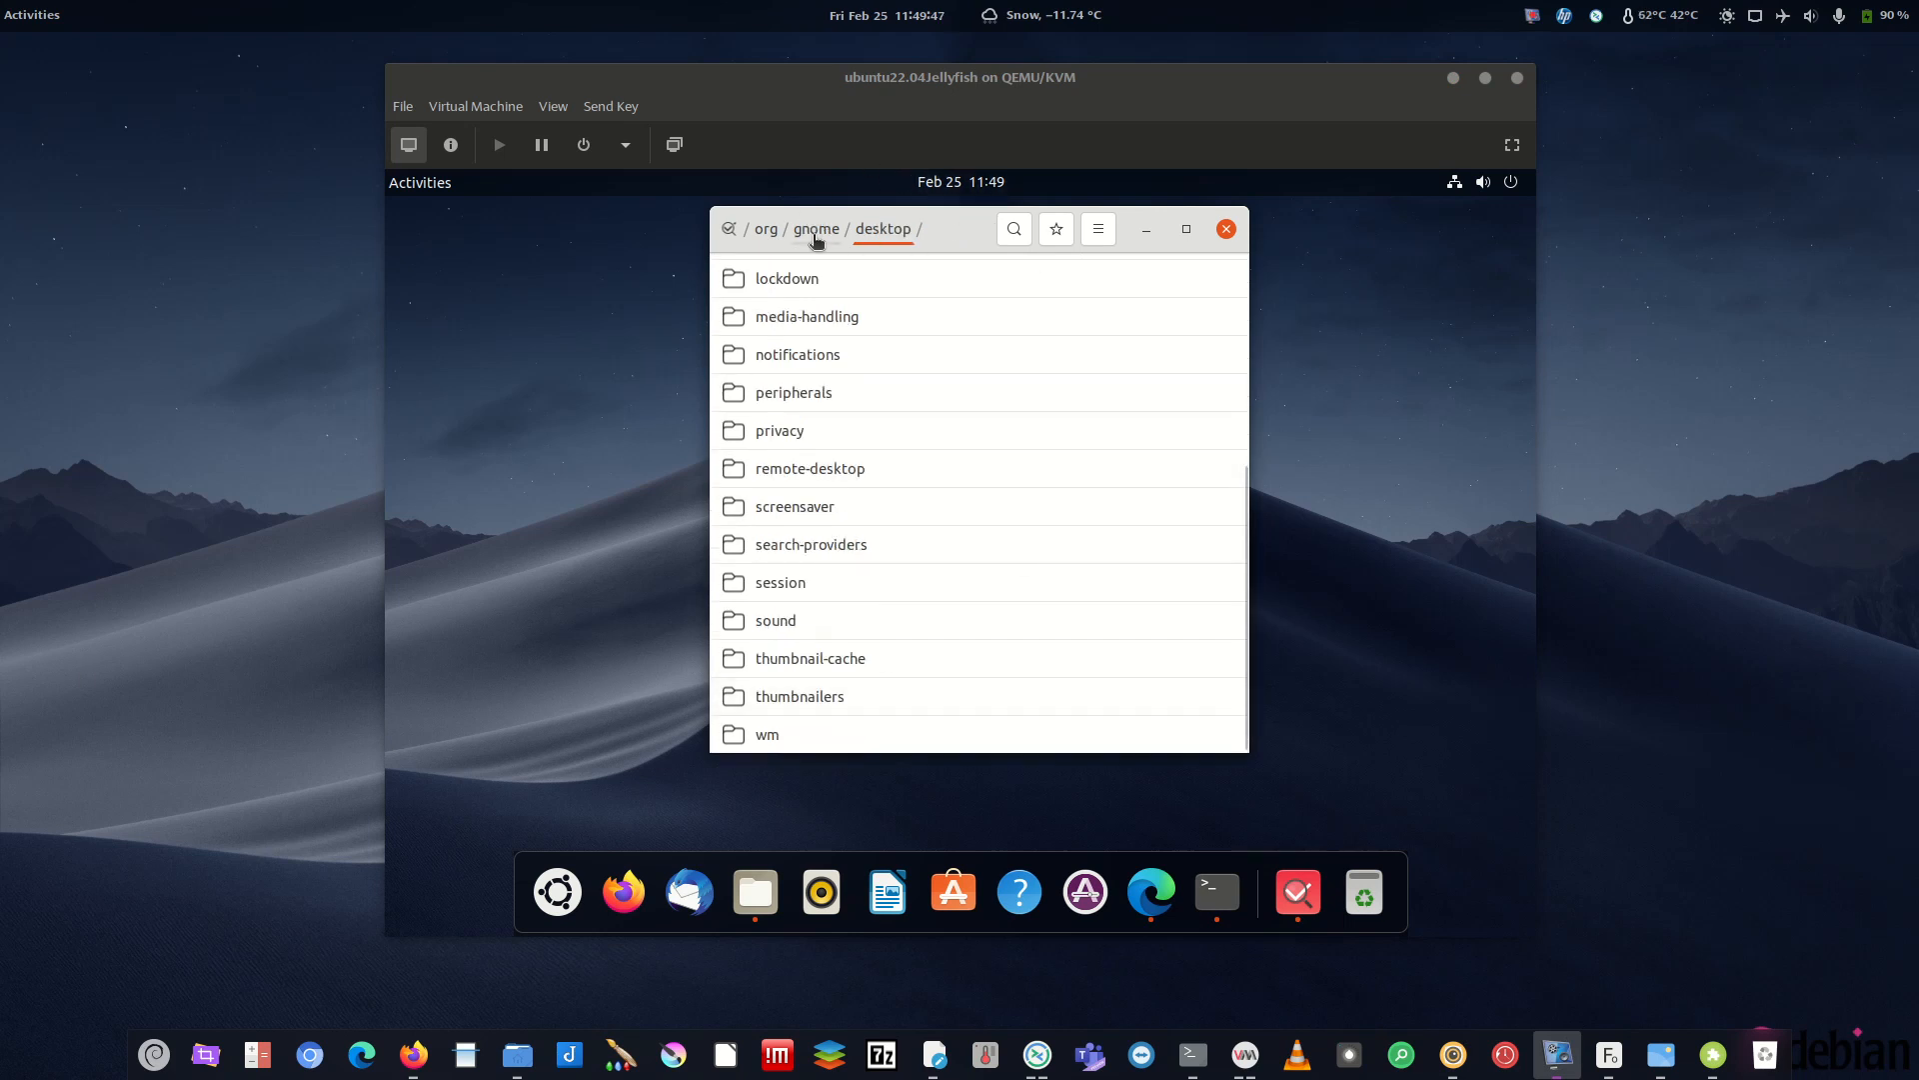
- Open wm > preferences > button-layout and apply a custom ':close' layout instead of the default
{"action": "left_click", "coordinate": [783, 734]}
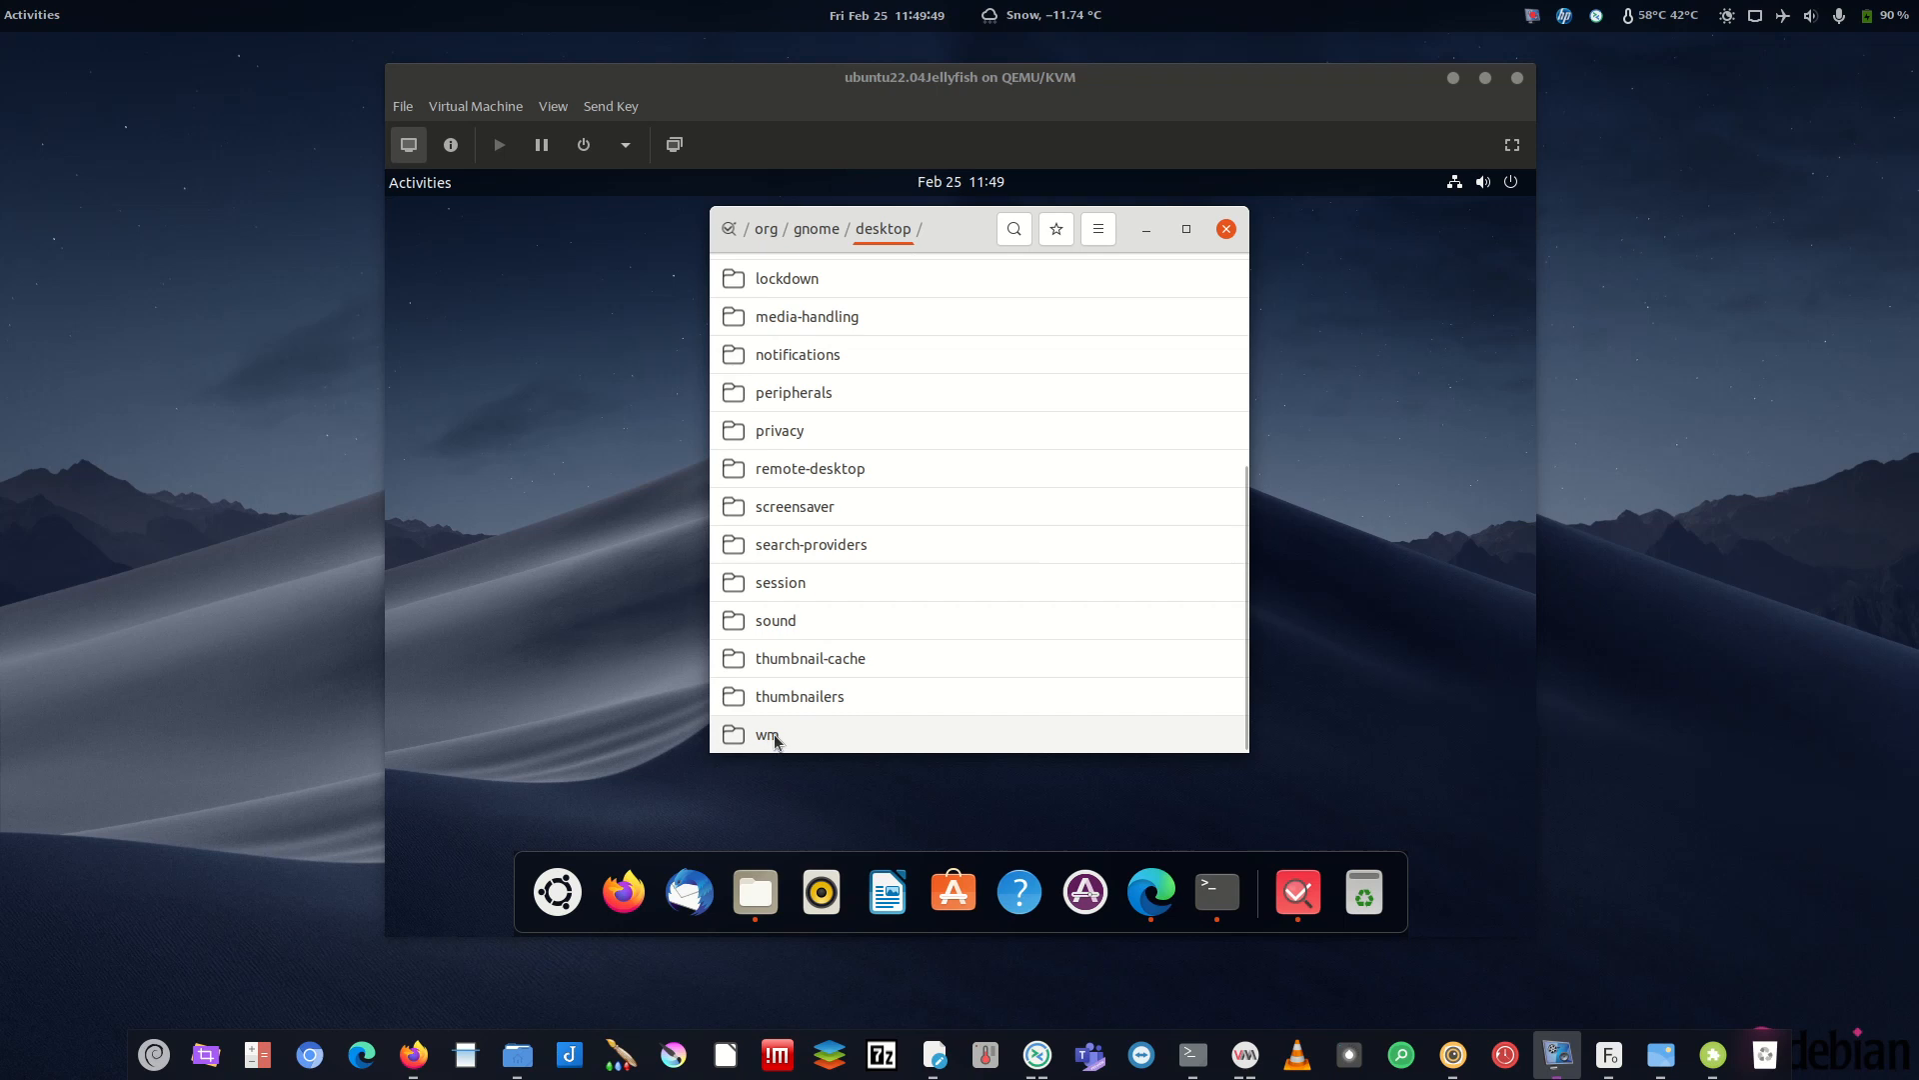
{"action": "left_click", "coordinate": [809, 386]}
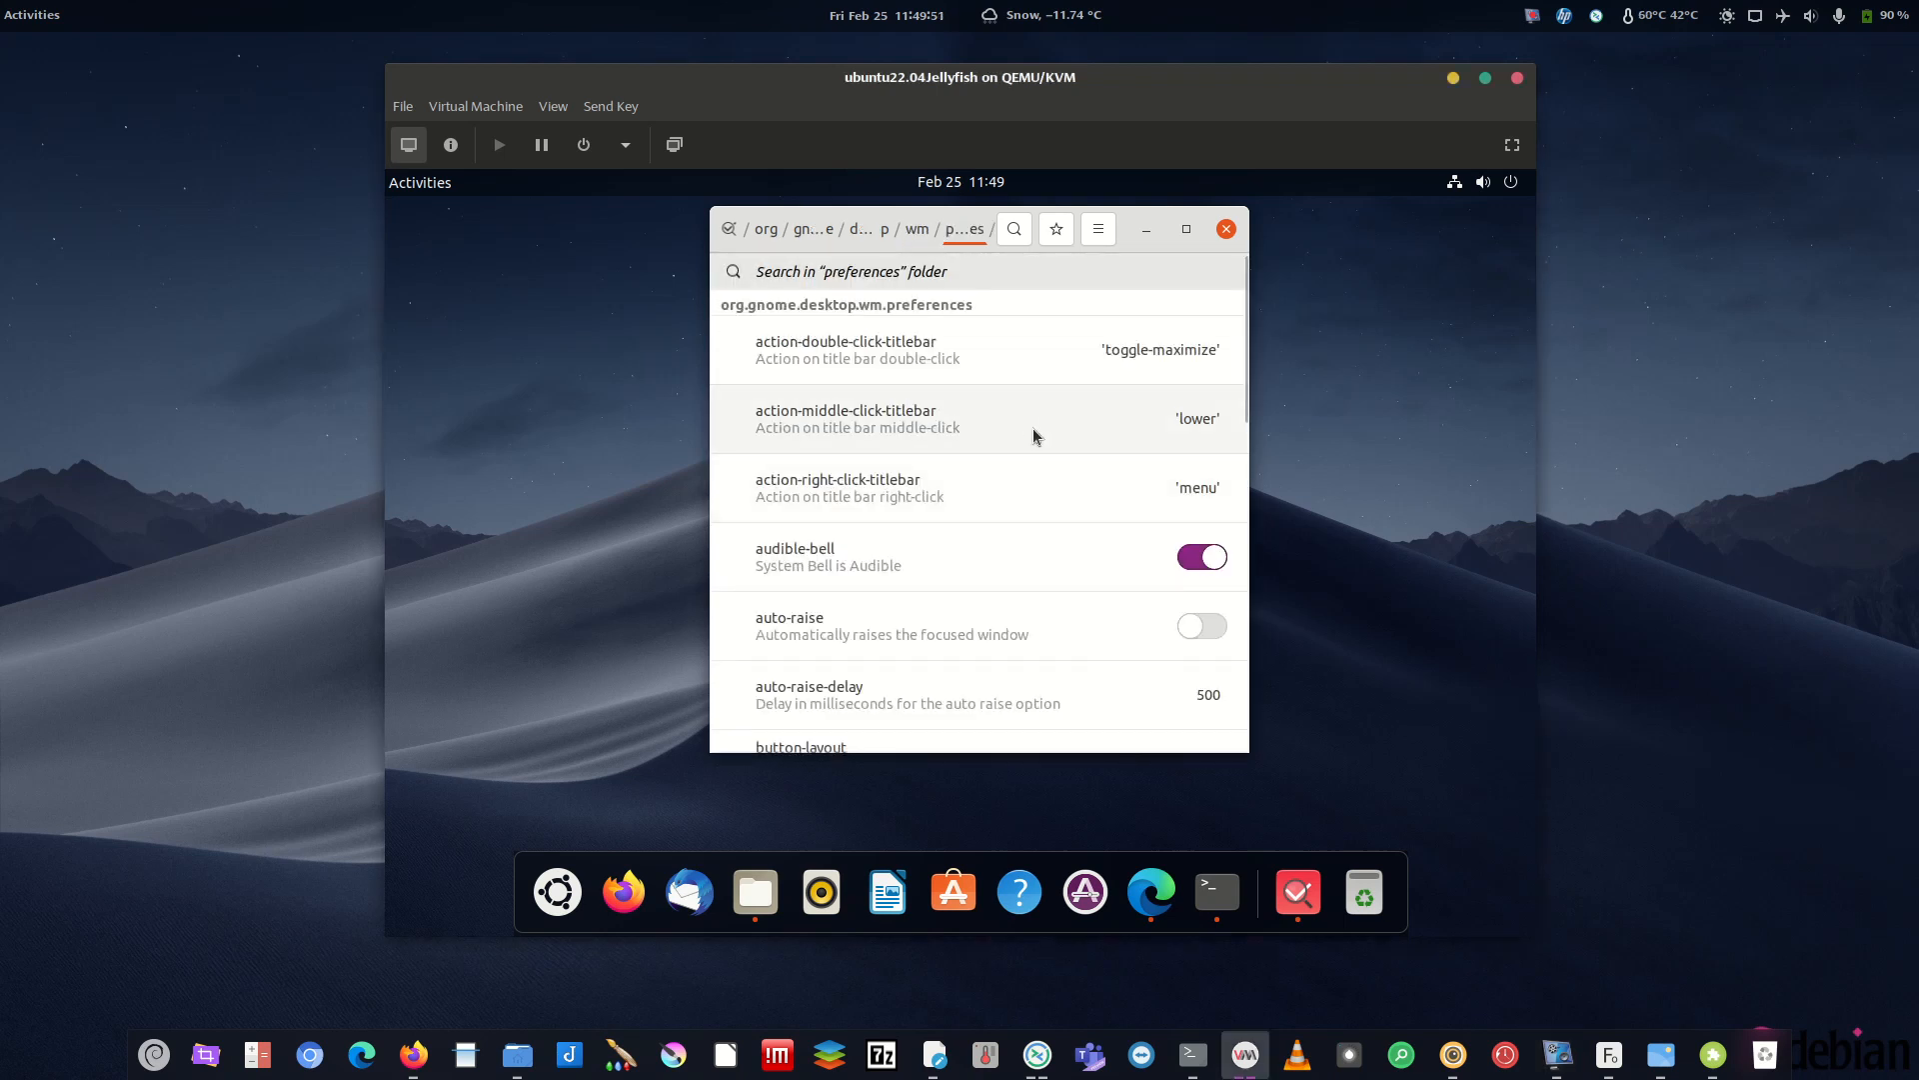
{"action": "scroll", "coordinate": [1018, 482], "scroll_direction": "down", "scroll_amount": 1}
{"action": "scroll", "coordinate": [1019, 488], "scroll_direction": "down", "scroll_amount": 3}
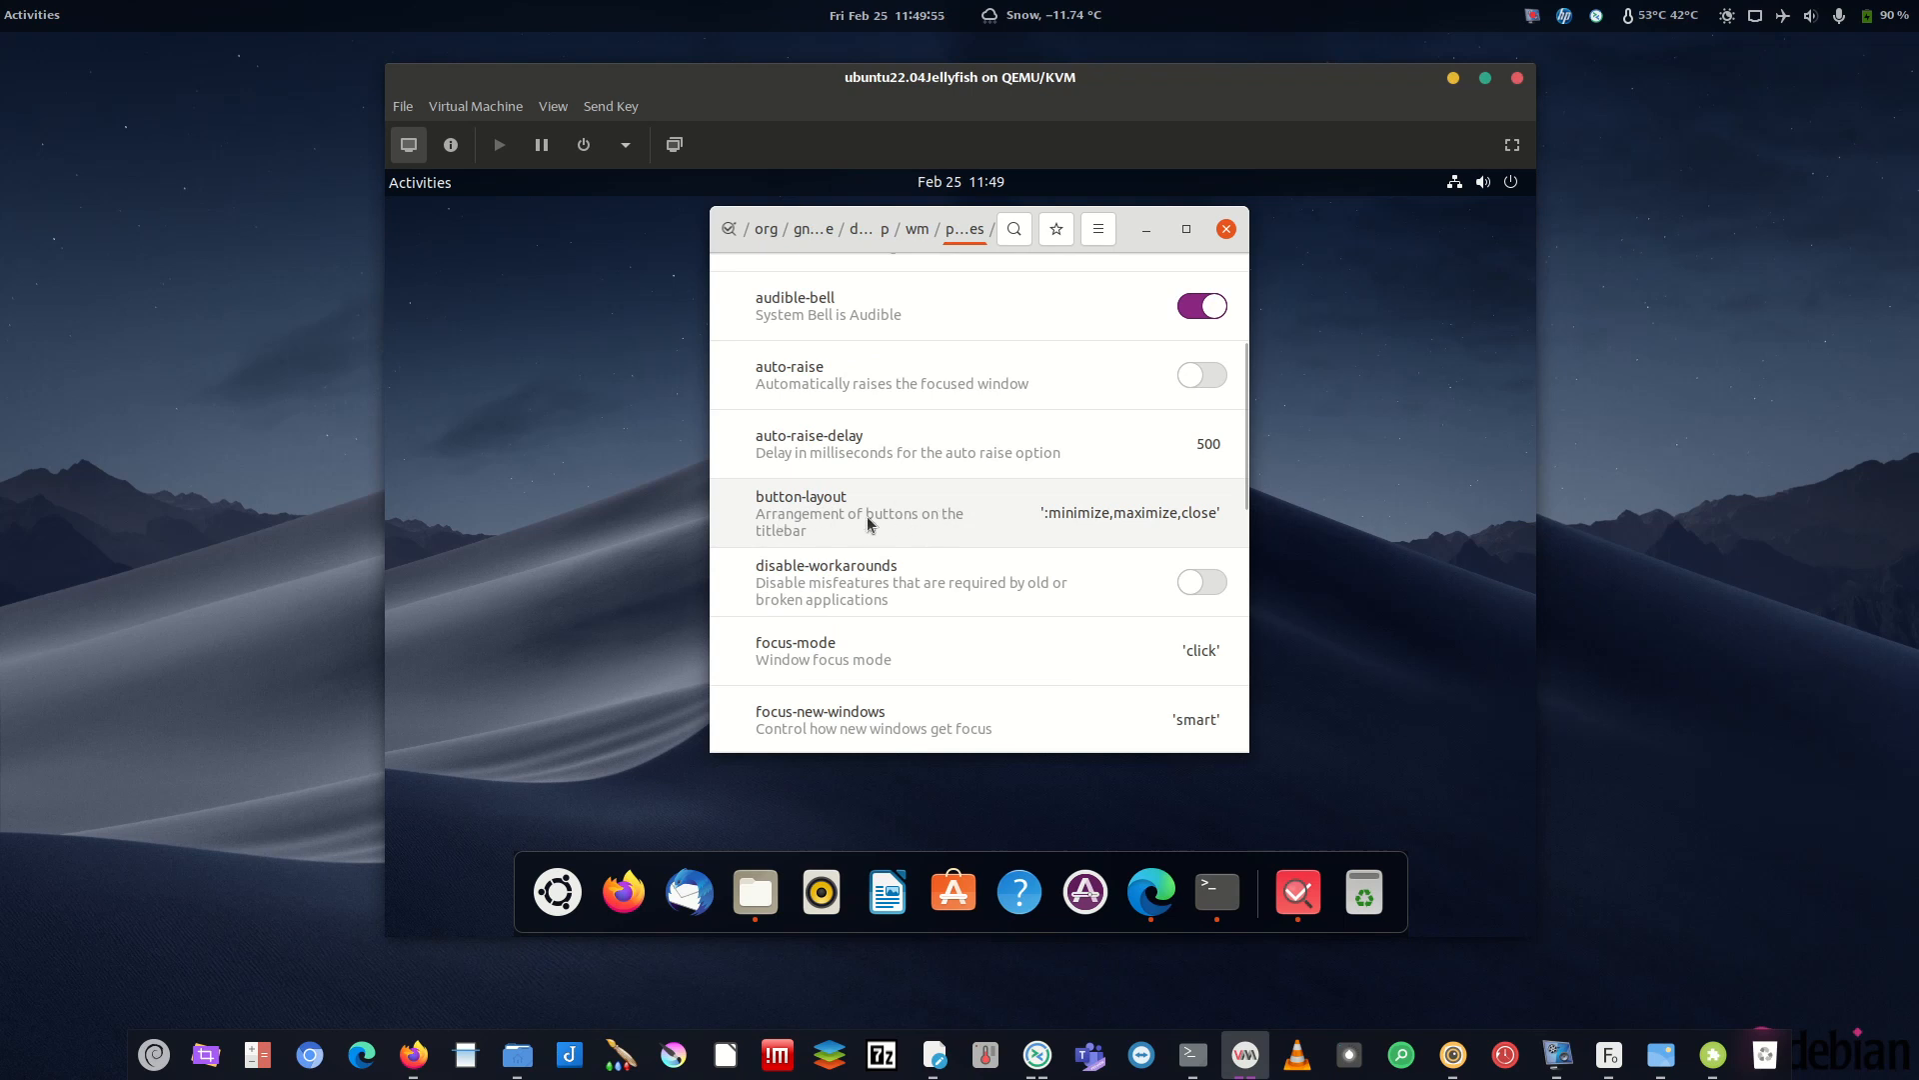
{"action": "left_click", "coordinate": [1136, 516]}
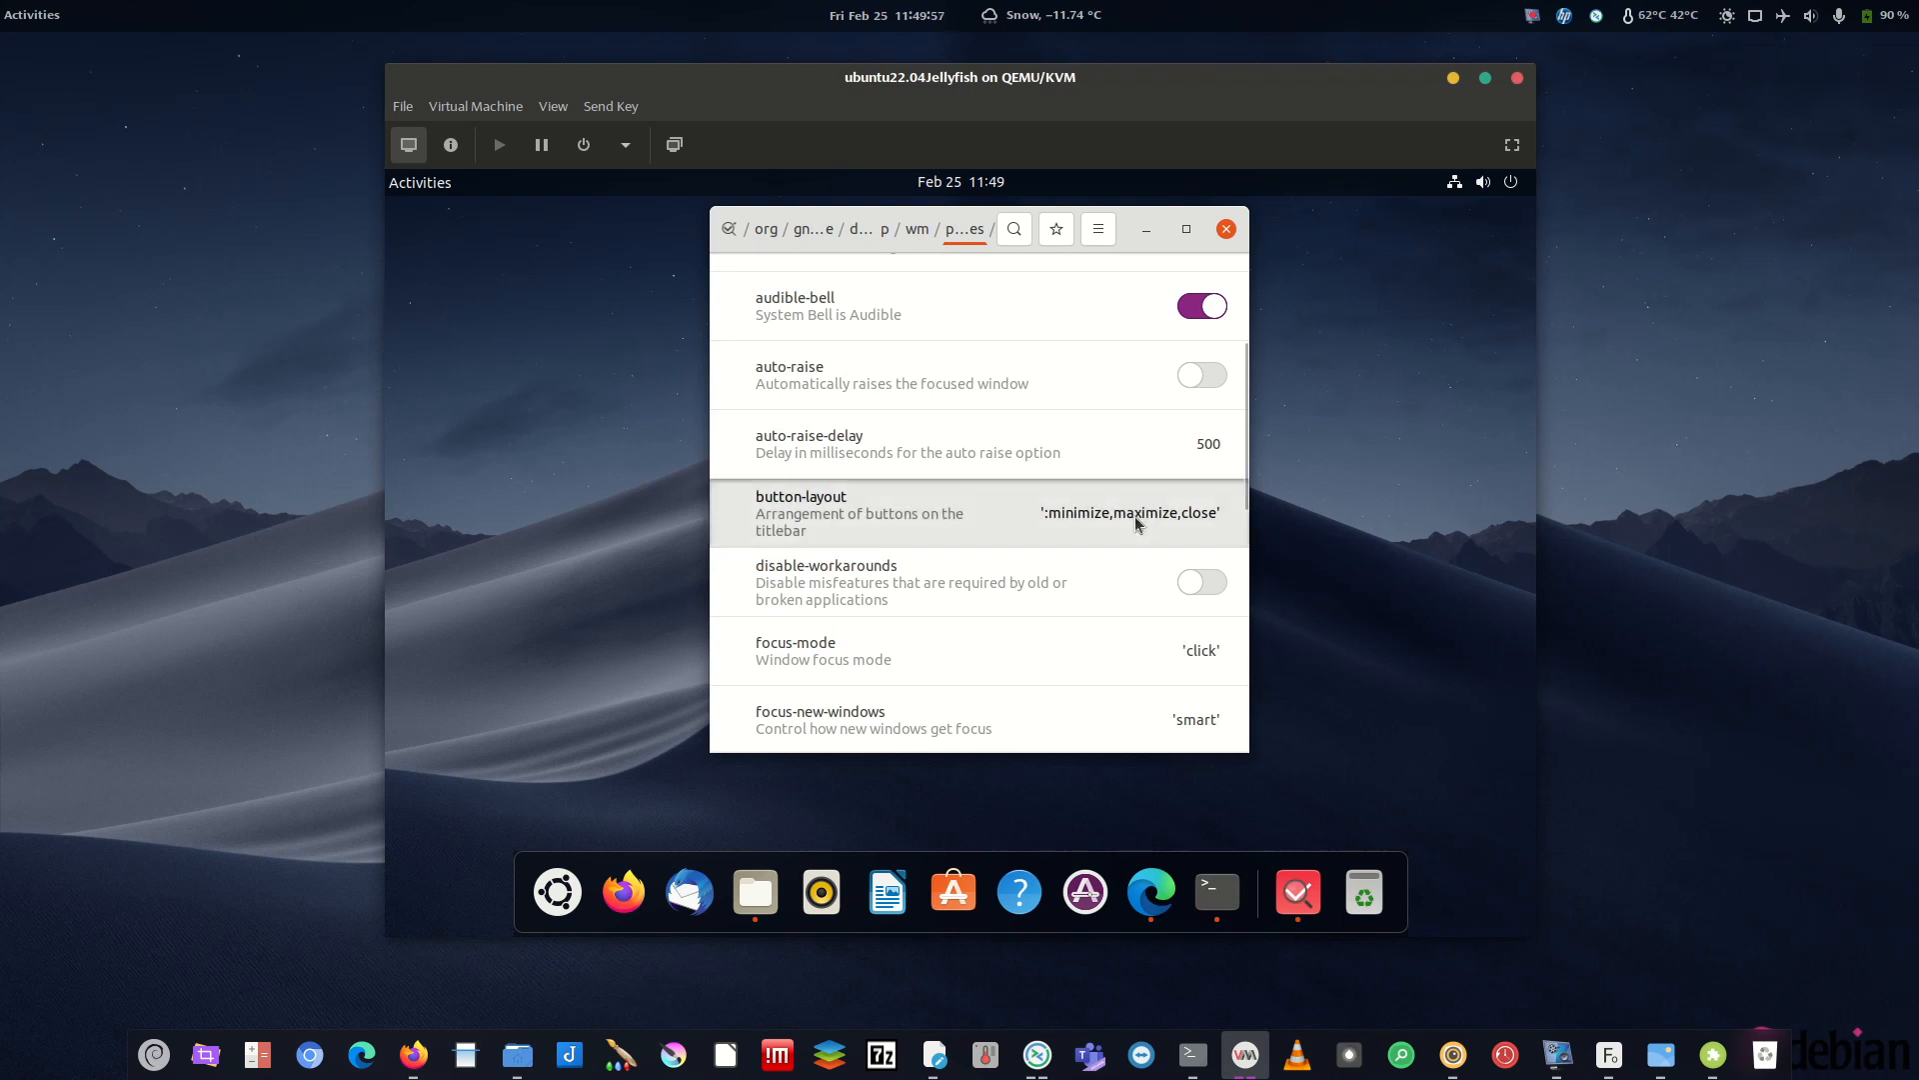
{"action": "scroll", "coordinate": [1060, 618], "scroll_direction": "down", "scroll_amount": 1}
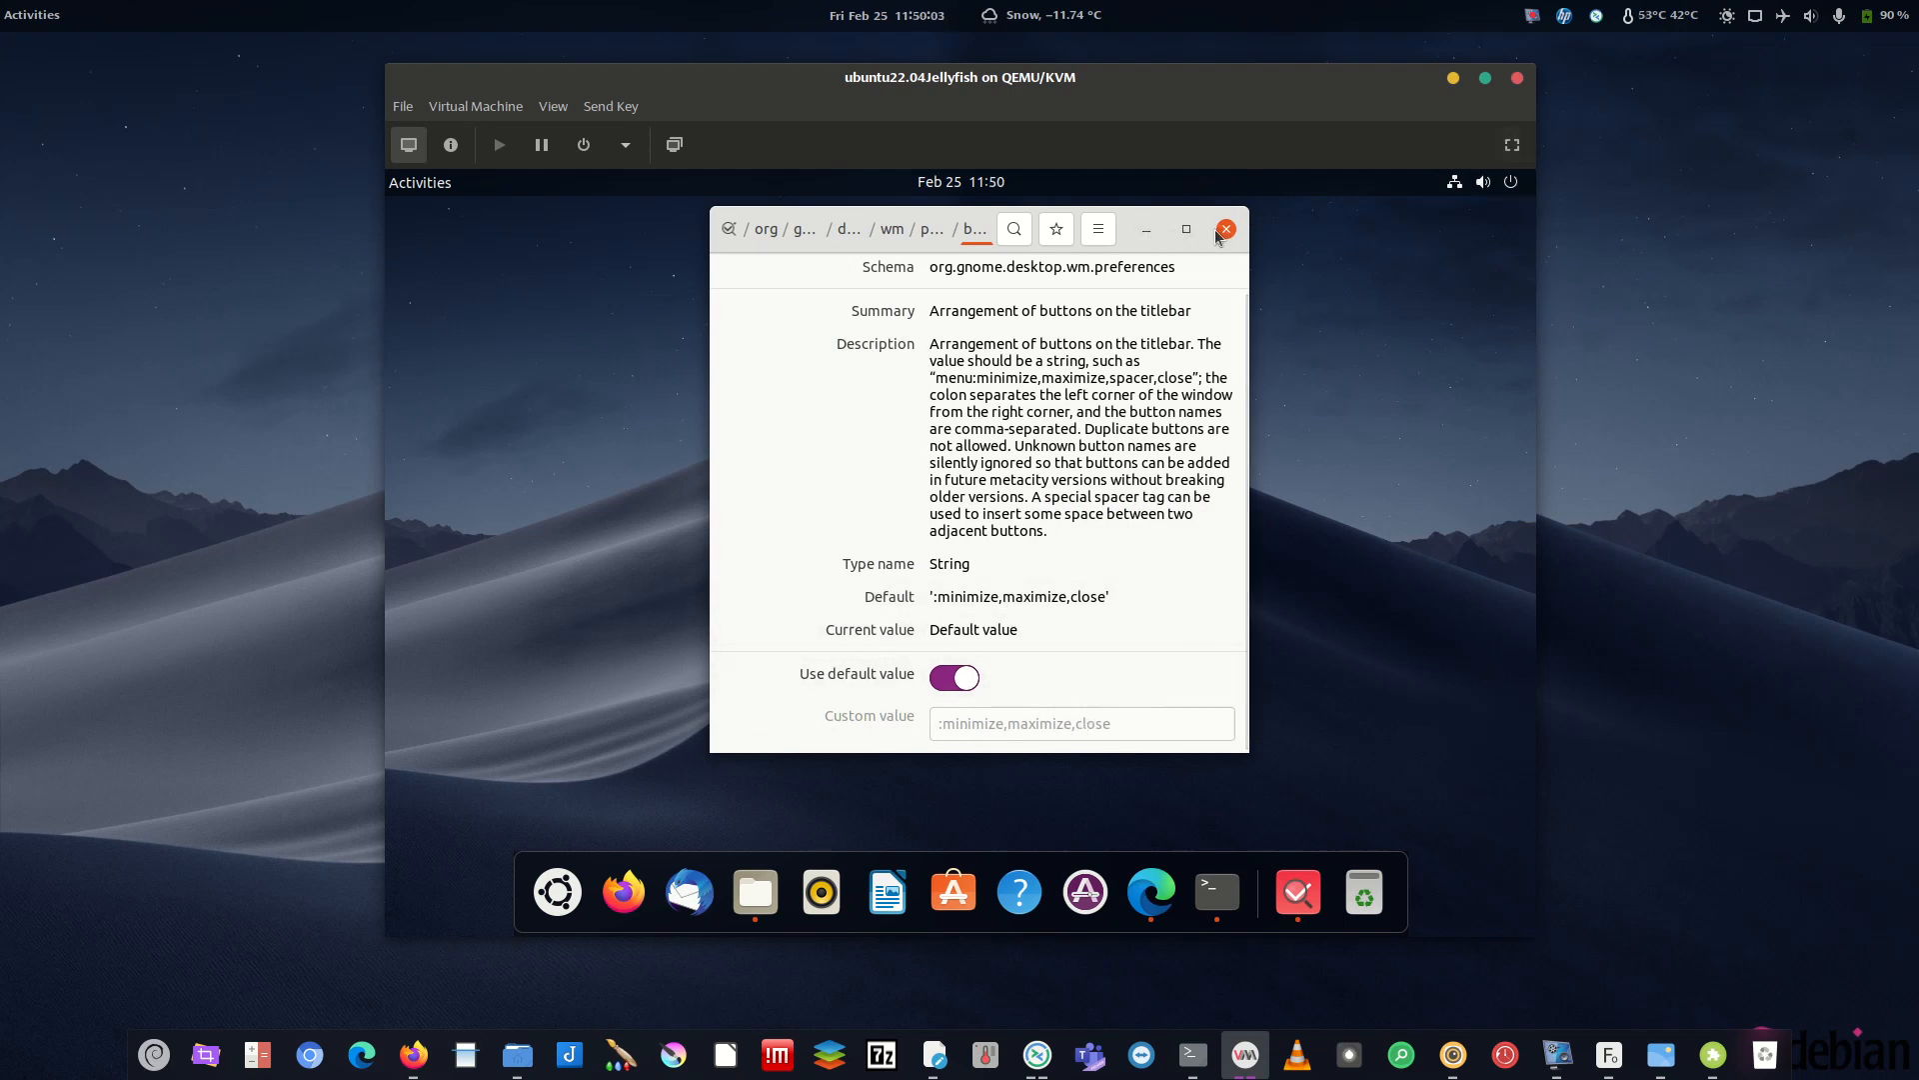
{"action": "left_click", "coordinate": [953, 679]}
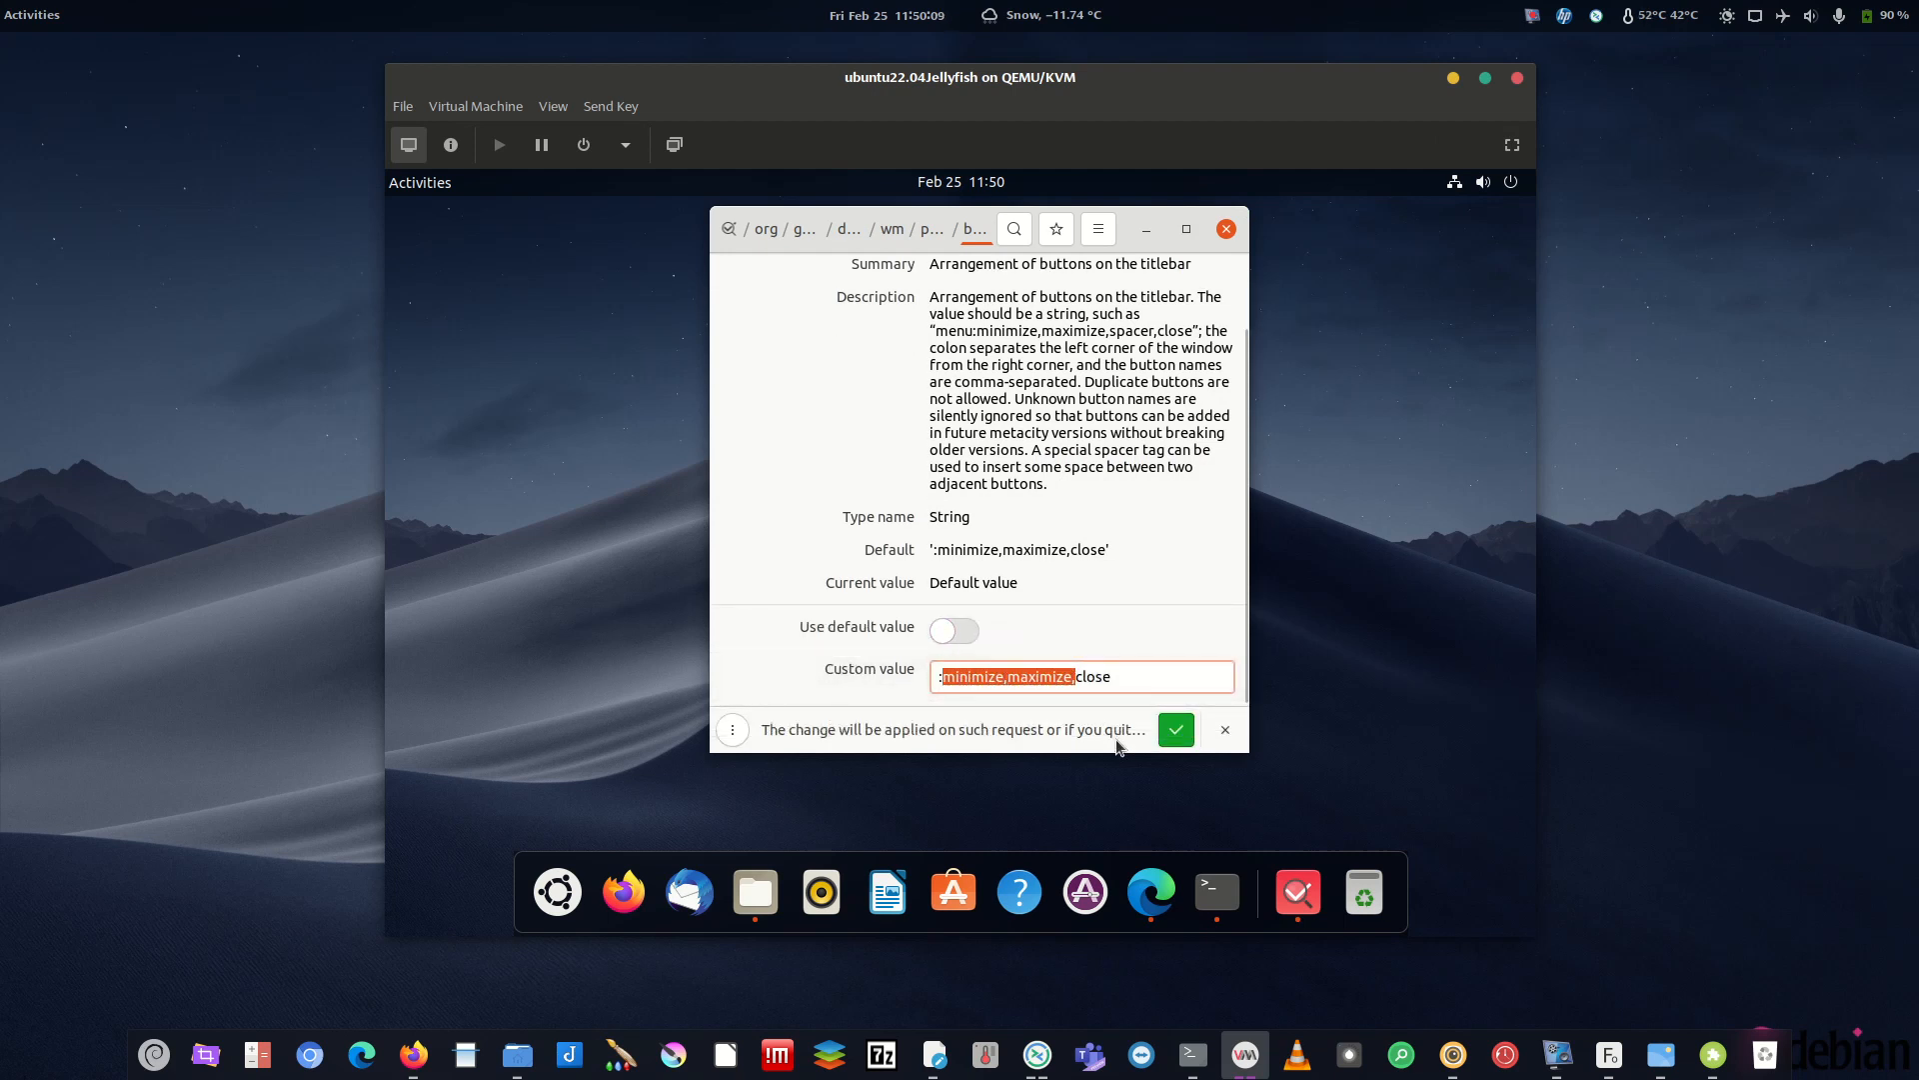
{"action": "left_click", "coordinate": [1176, 730]}
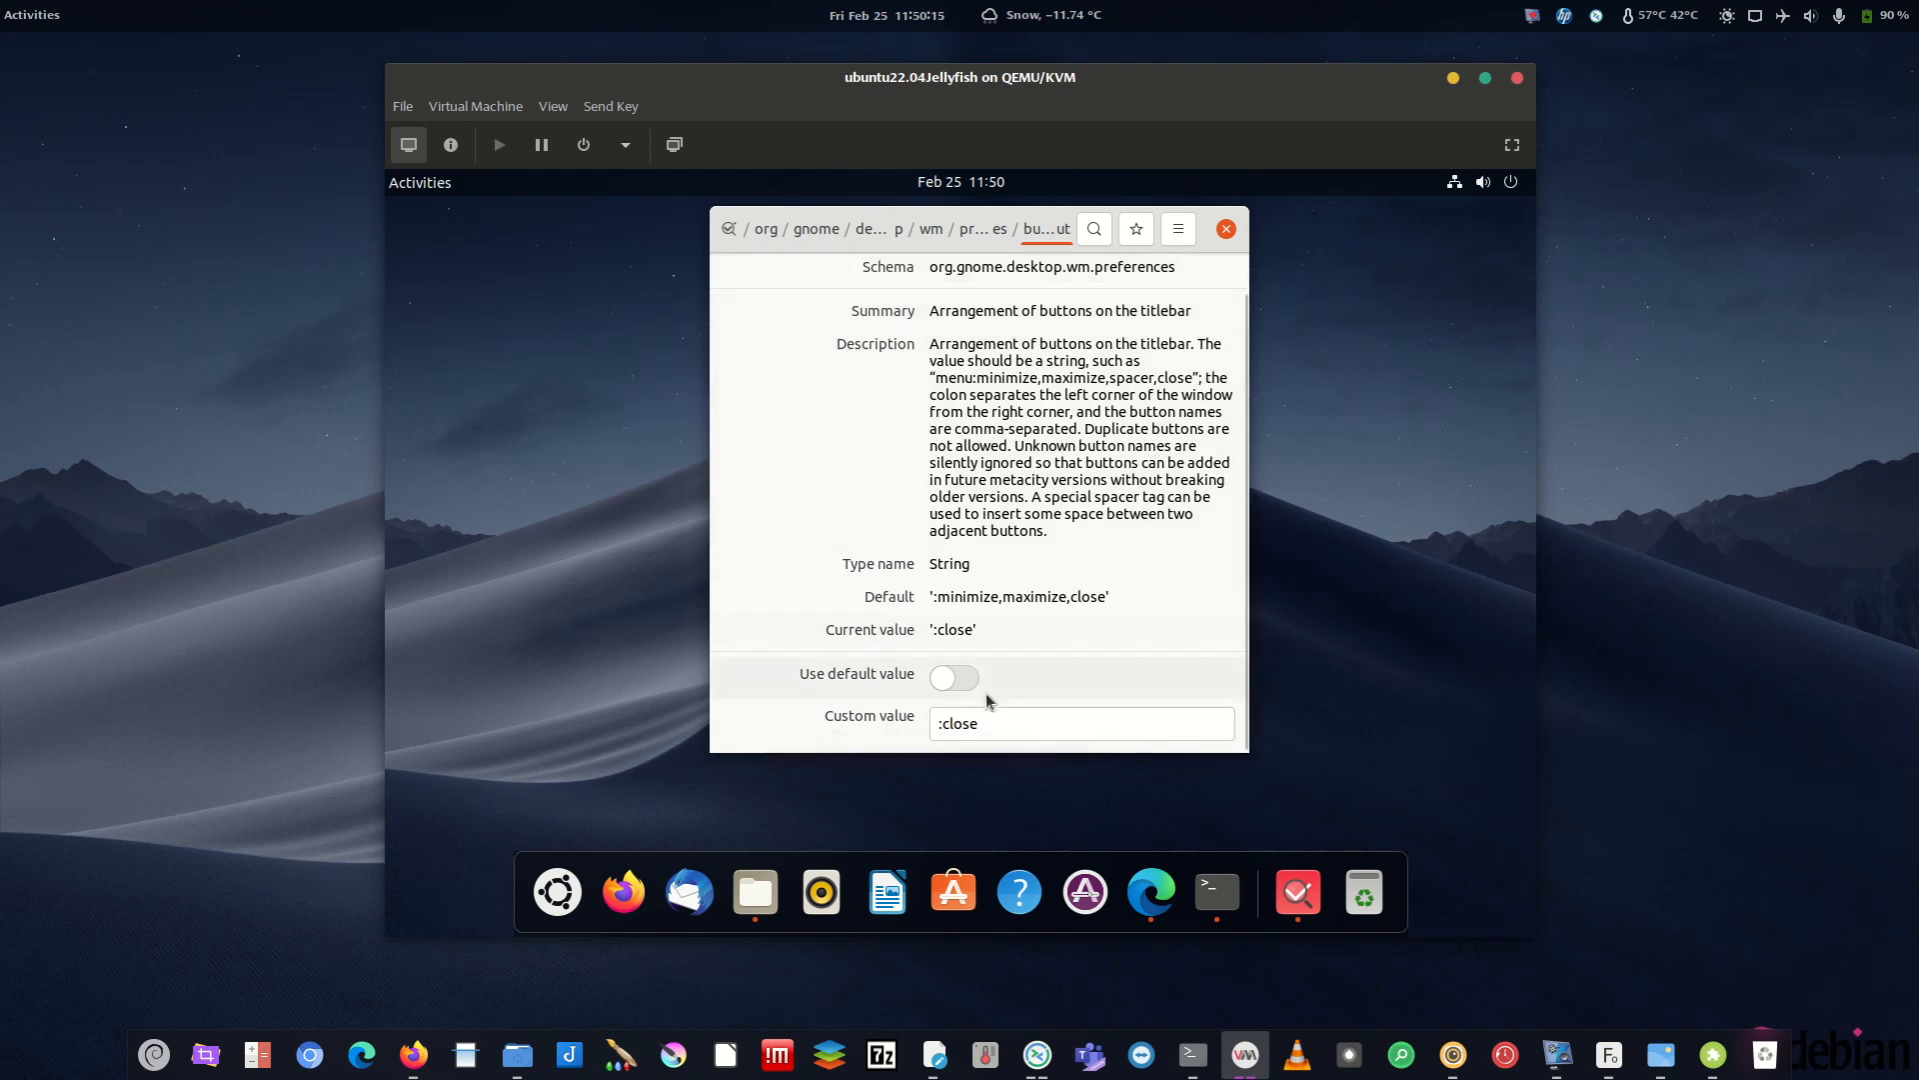
- Switch button-layout back to its default value, apply it, and return to the org folder
{"action": "left_click", "coordinate": [953, 677]}
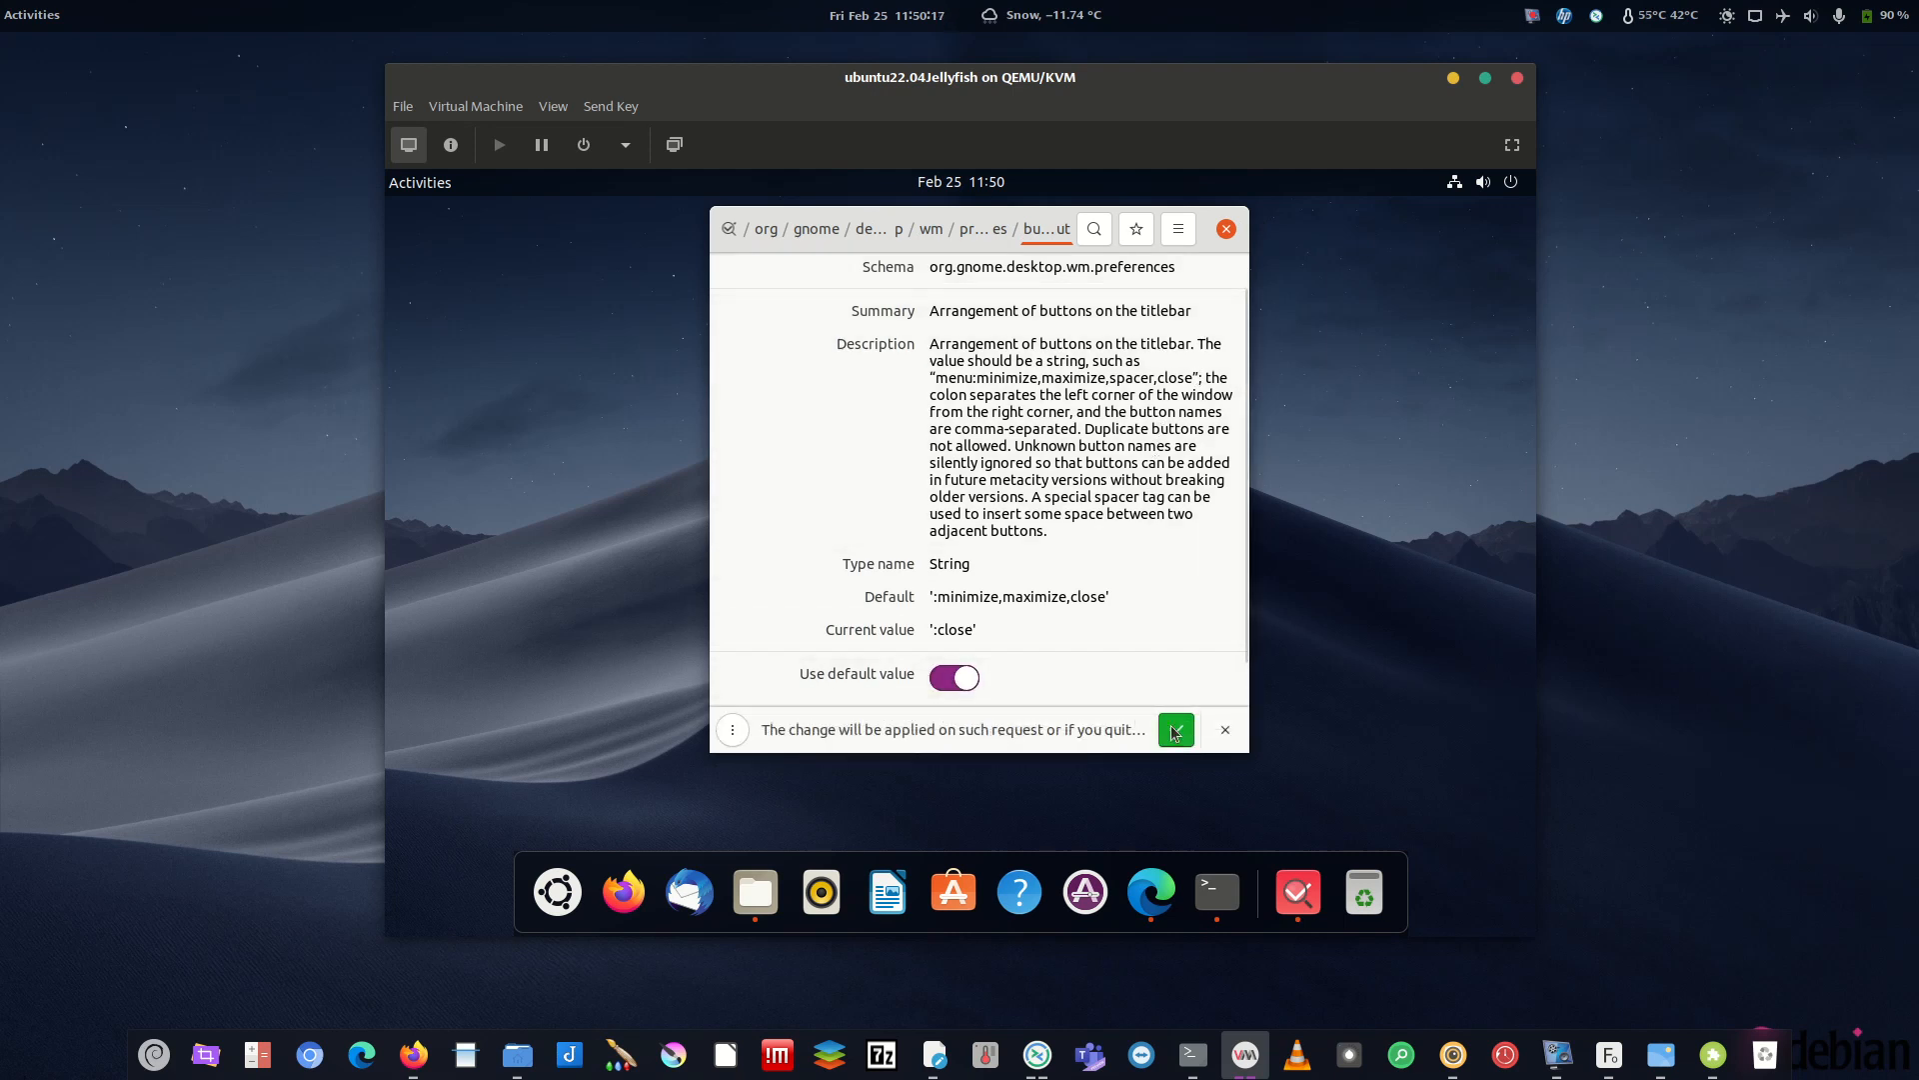
{"action": "left_click", "coordinate": [1150, 727]}
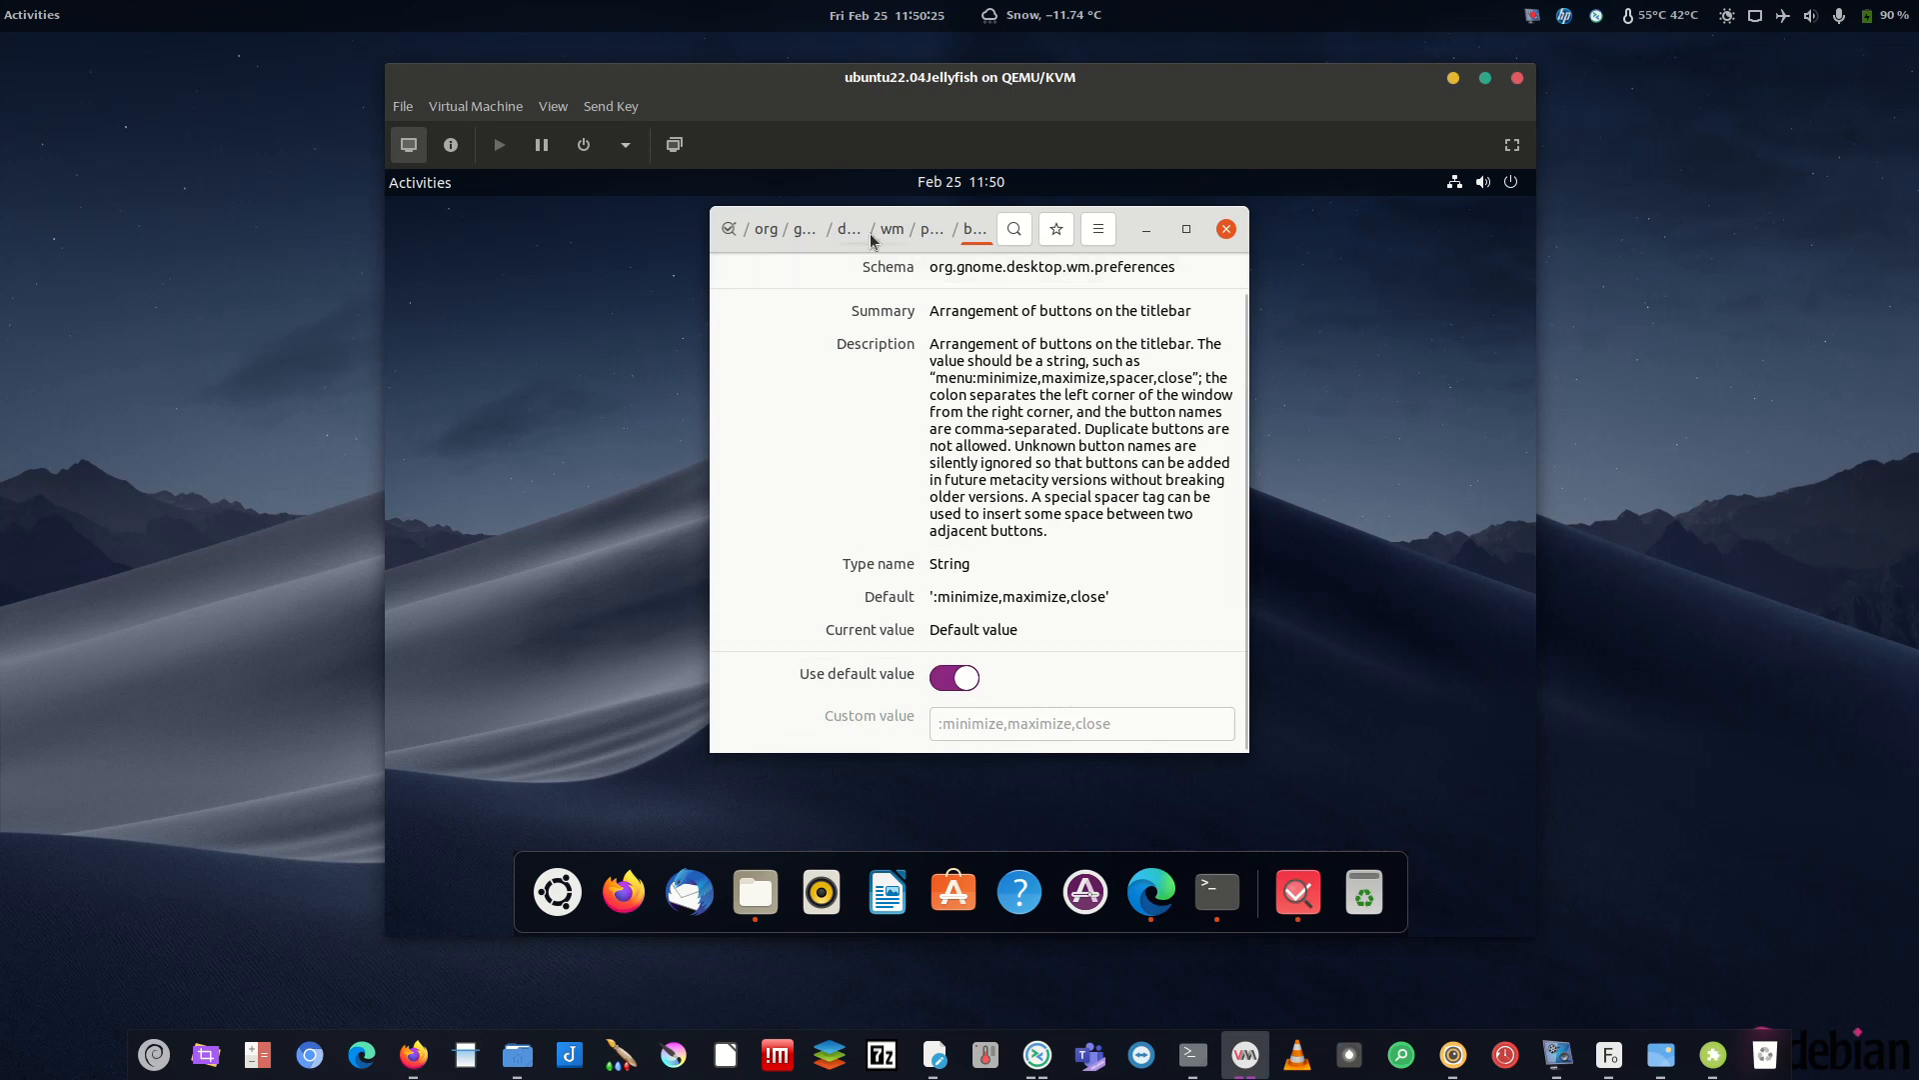
{"action": "left_click", "coordinate": [783, 224]}
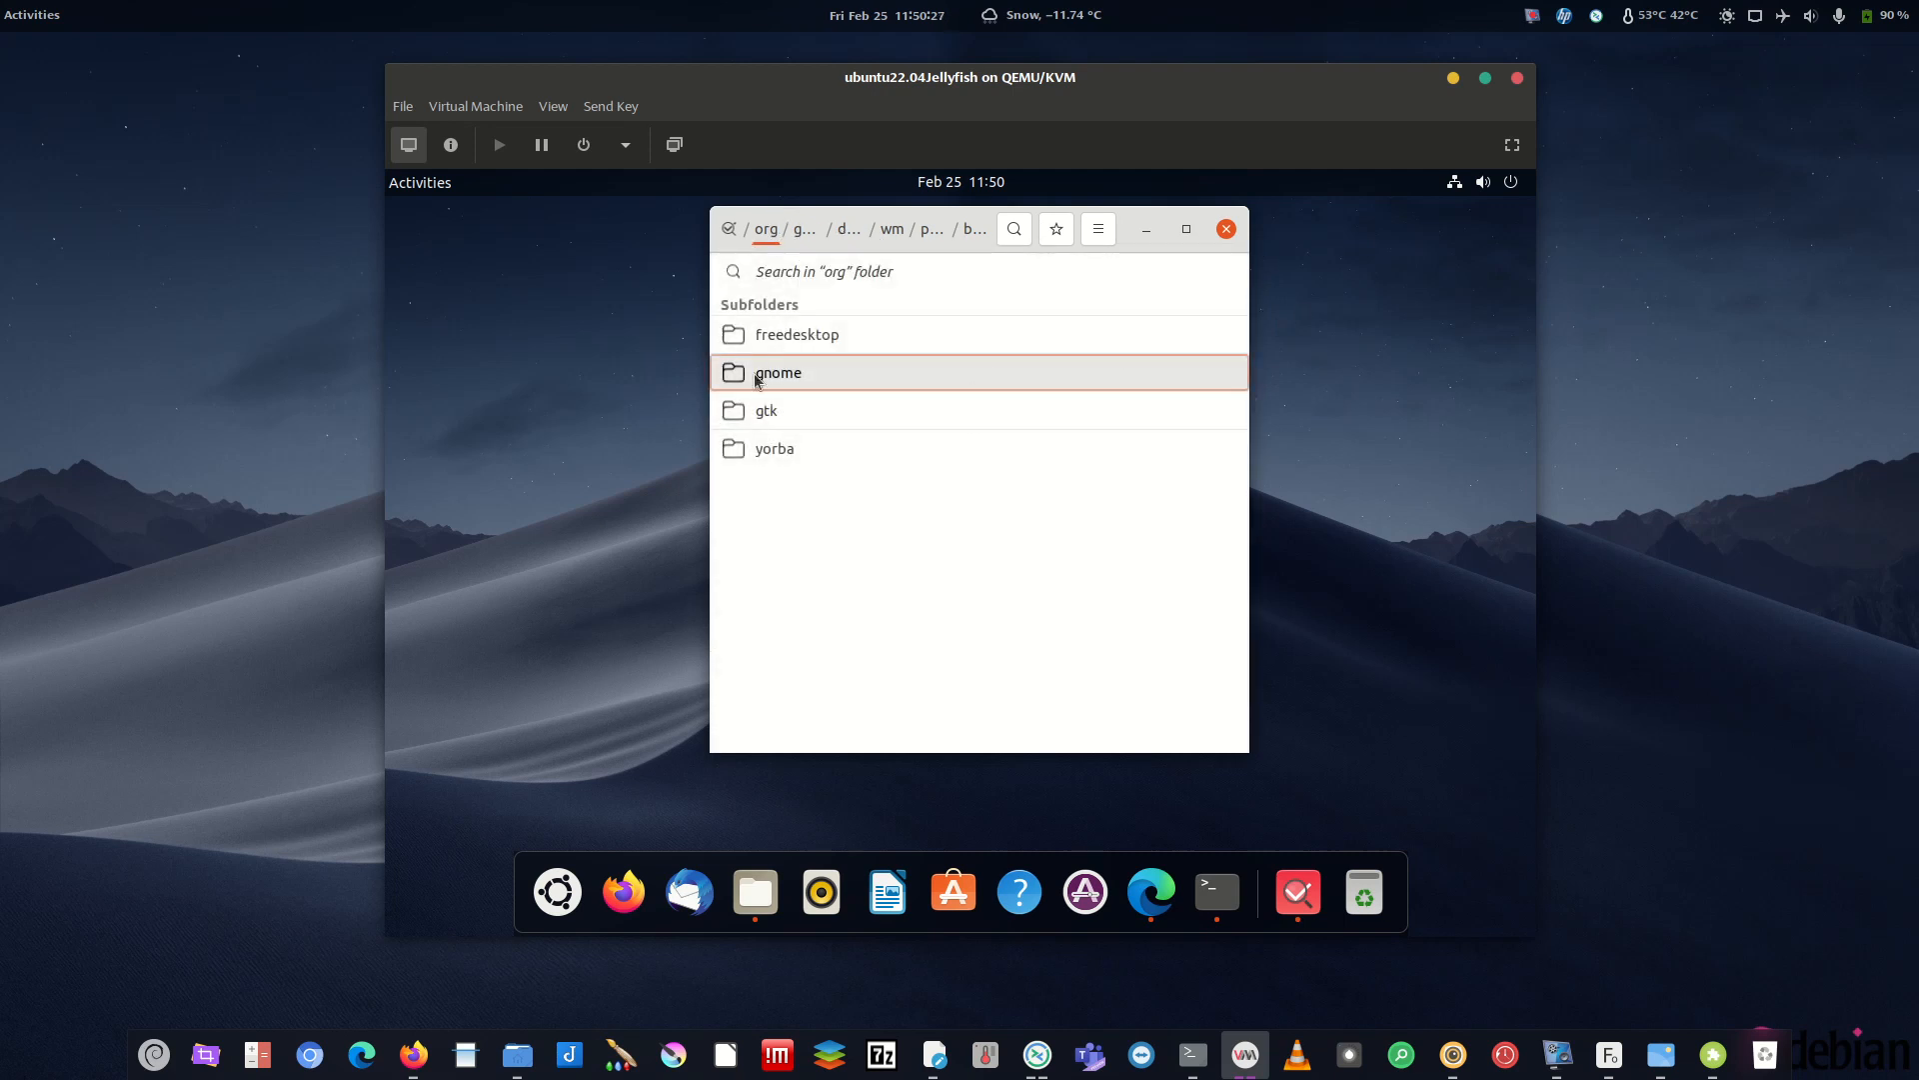
- Close dconf Editor, then open and dismiss the application menu twice
{"action": "left_click", "coordinate": [795, 376]}
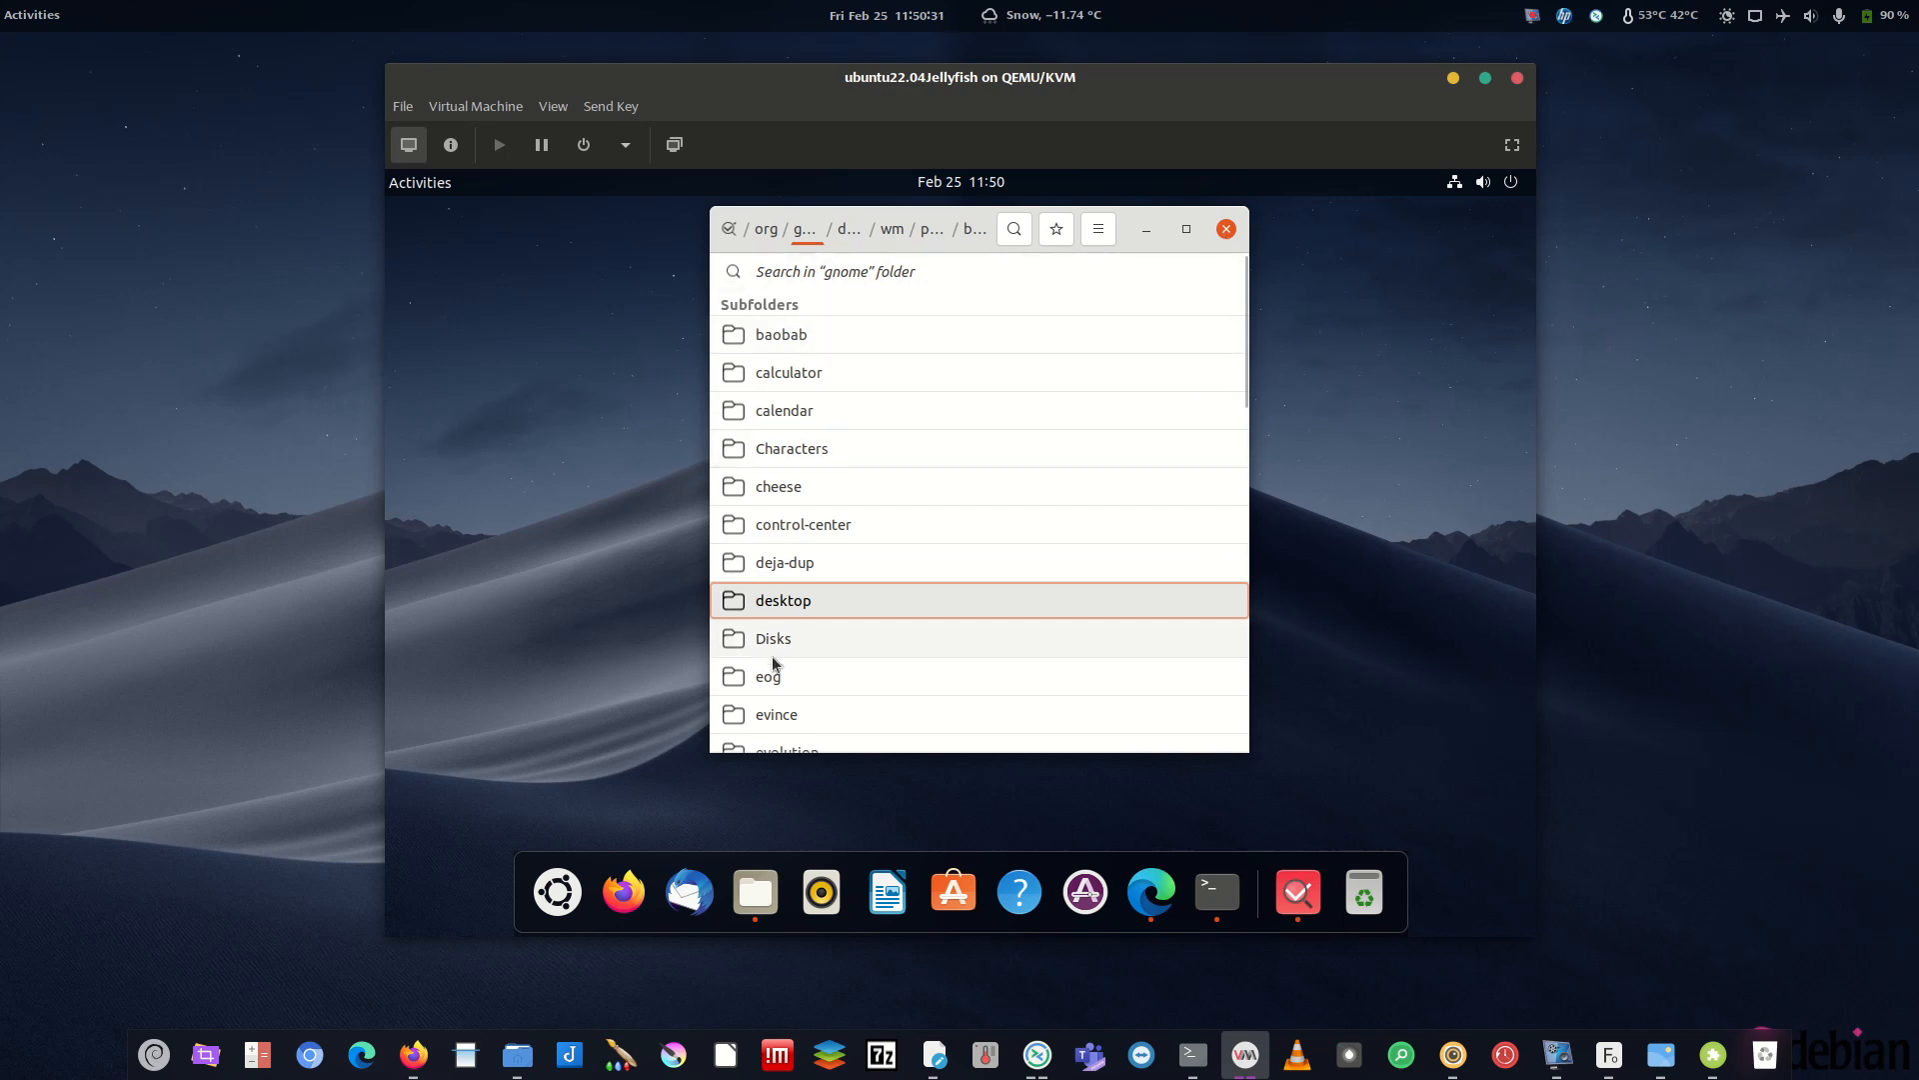
{"action": "left_click", "coordinate": [1227, 229]}
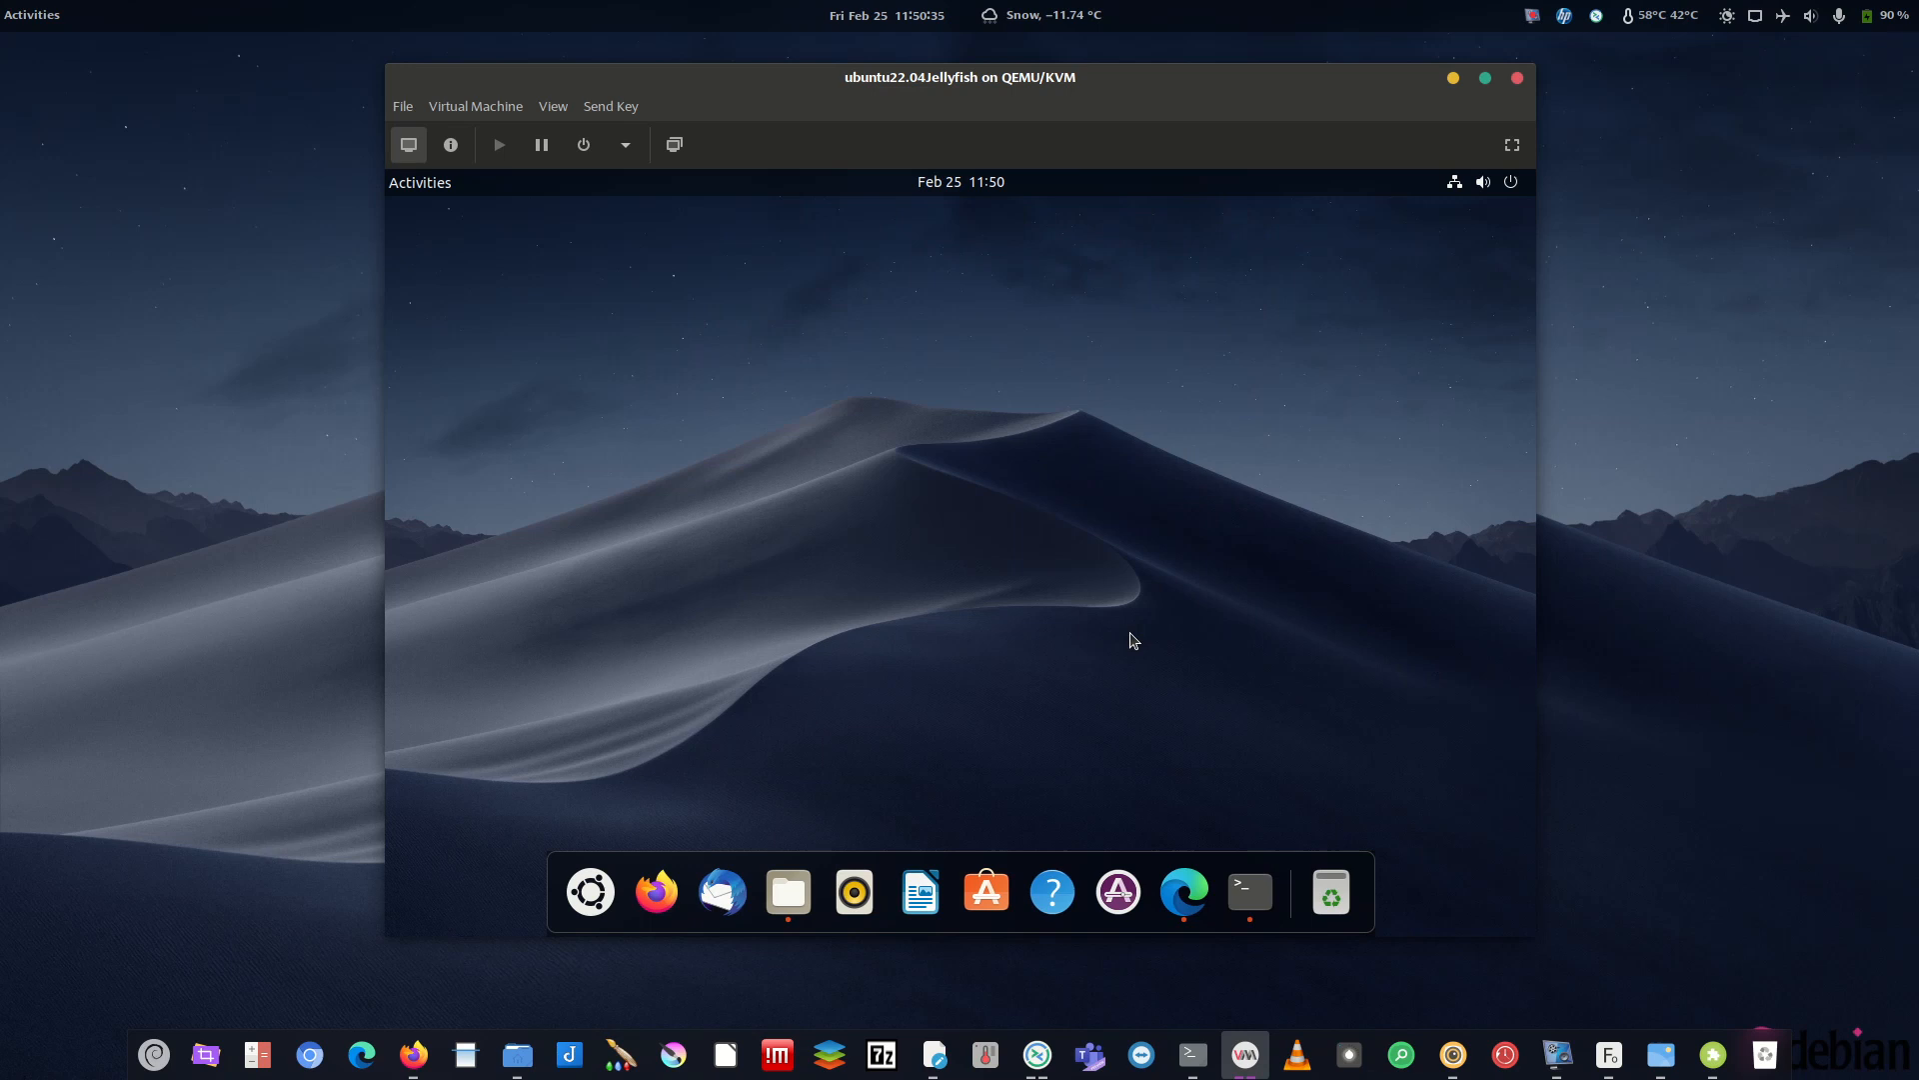
{"action": "left_click", "coordinate": [598, 890]}
{"action": "left_click", "coordinate": [518, 627]}
{"action": "left_click", "coordinate": [589, 889]}
{"action": "left_click", "coordinate": [529, 362]}
- Minimize and restore the VM window, then bring the guest Terminal to the front
{"action": "left_click", "coordinate": [1454, 82]}
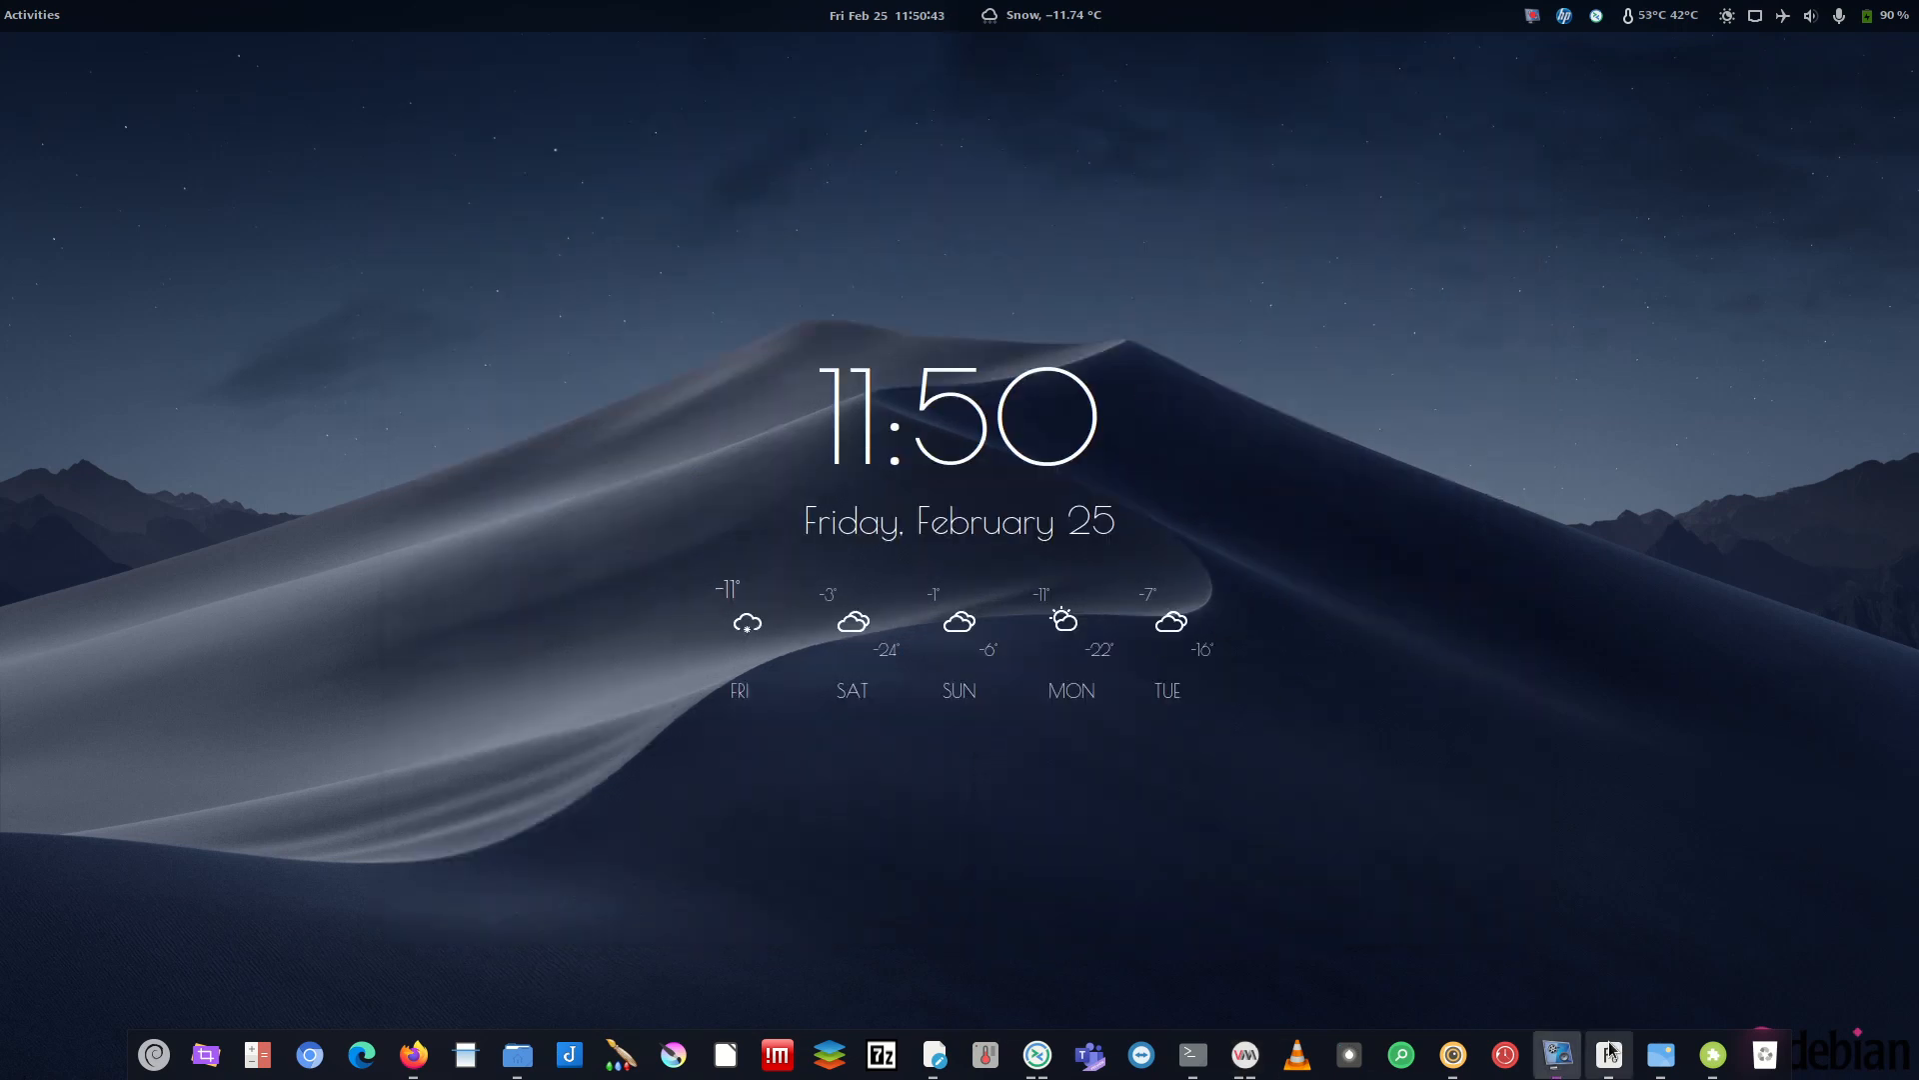
{"action": "left_click", "coordinate": [1247, 1056]}
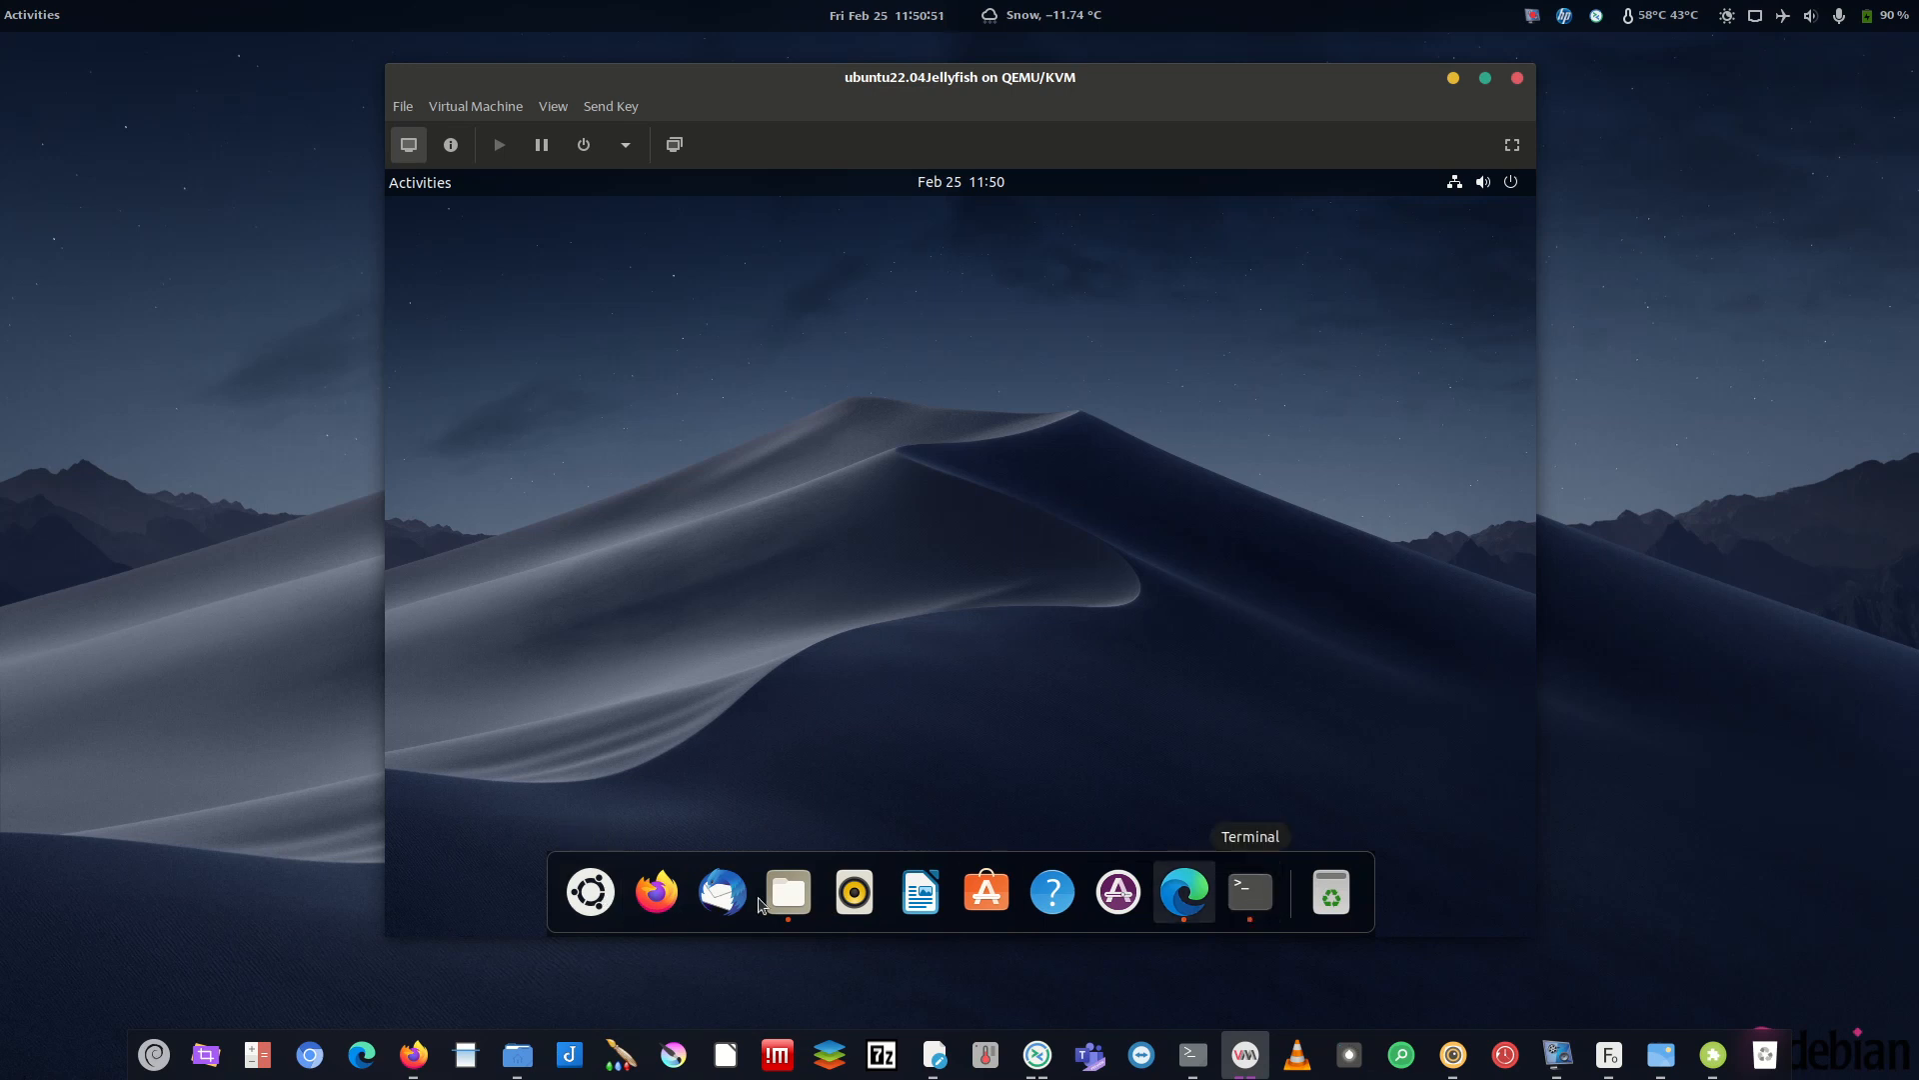
{"action": "left_click", "coordinate": [1265, 913]}
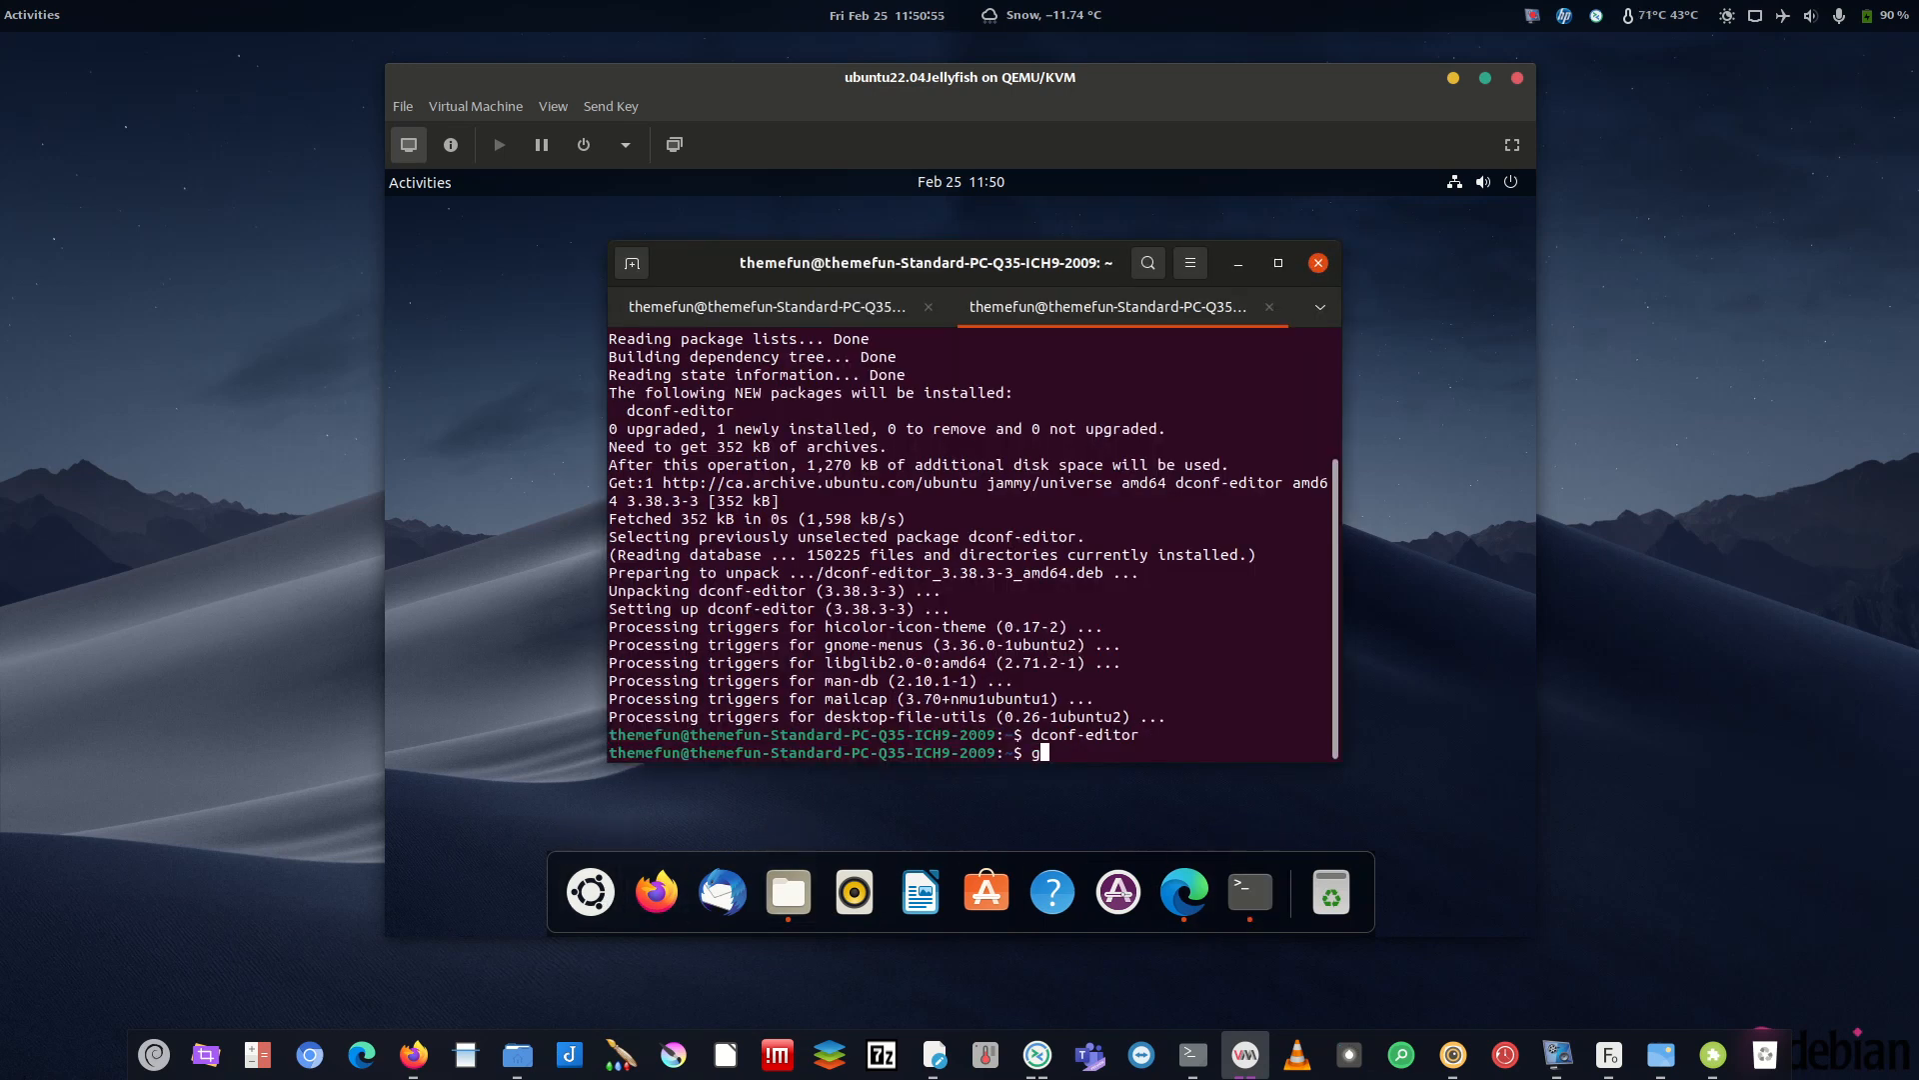
- Launch the Extensions app by running gnome-extensions-app in Terminal
{"action": "type", "text": "gnome-ex"}
{"action": "key", "text": "Tab"}
{"action": "key", "text": "Return"}
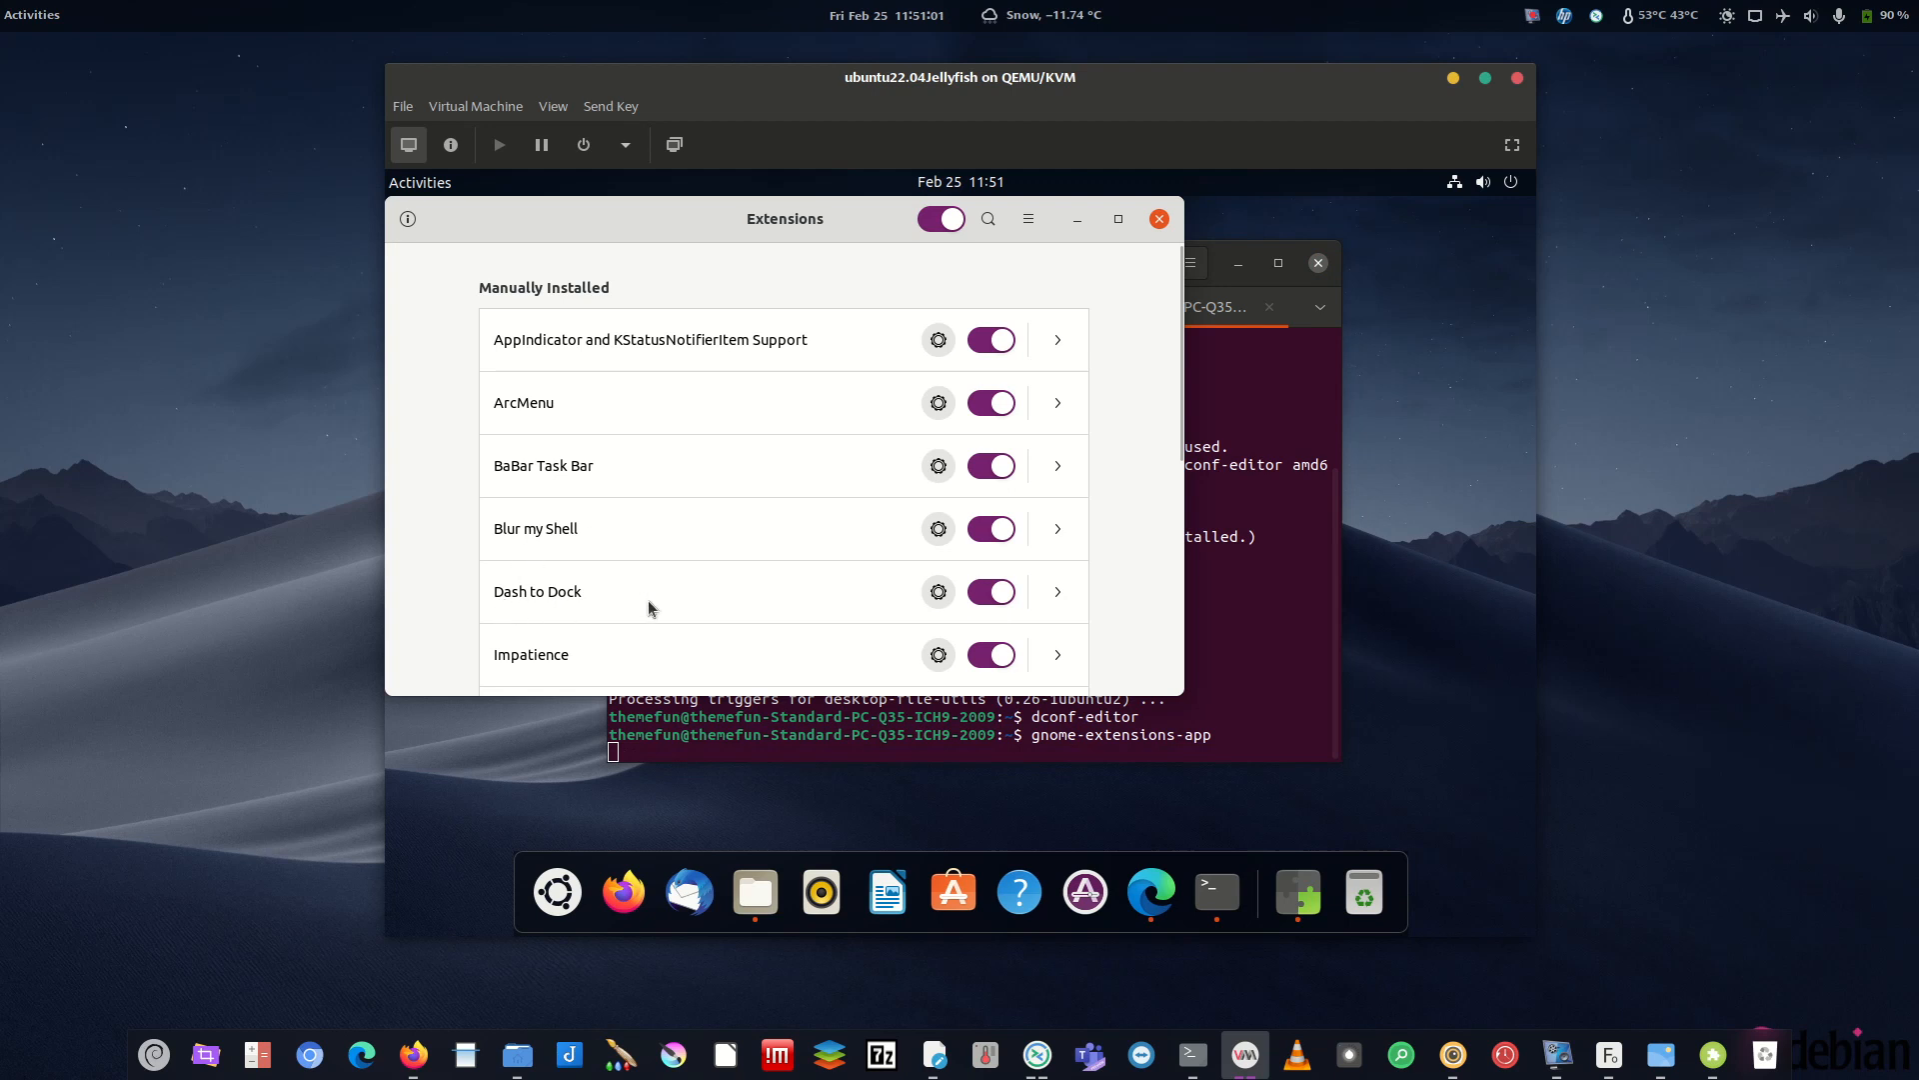
- Set Dash to Dock's icon size limit to 32 px, then quit both extension windows
{"action": "left_click", "coordinate": [938, 592]}
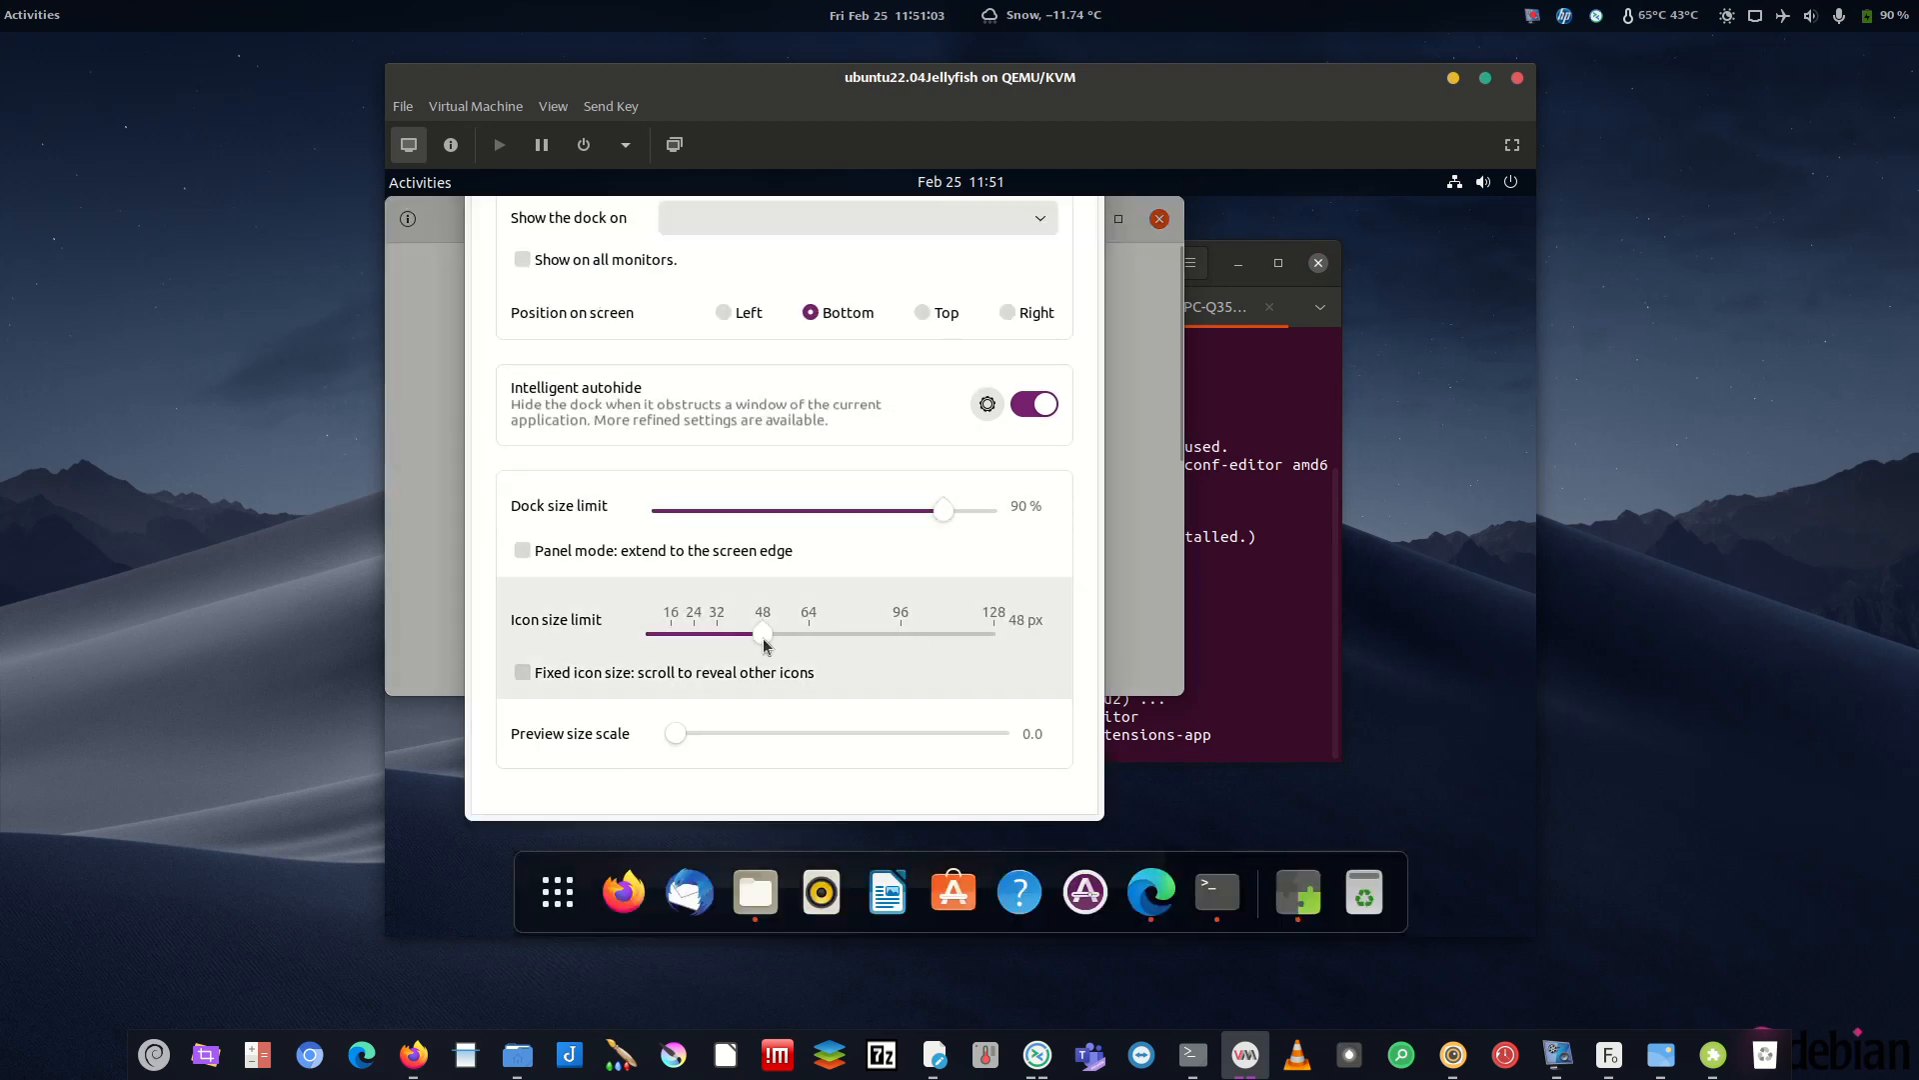
{"action": "left_click_drag", "start_coordinate": [763, 639], "coordinate": [717, 645]}
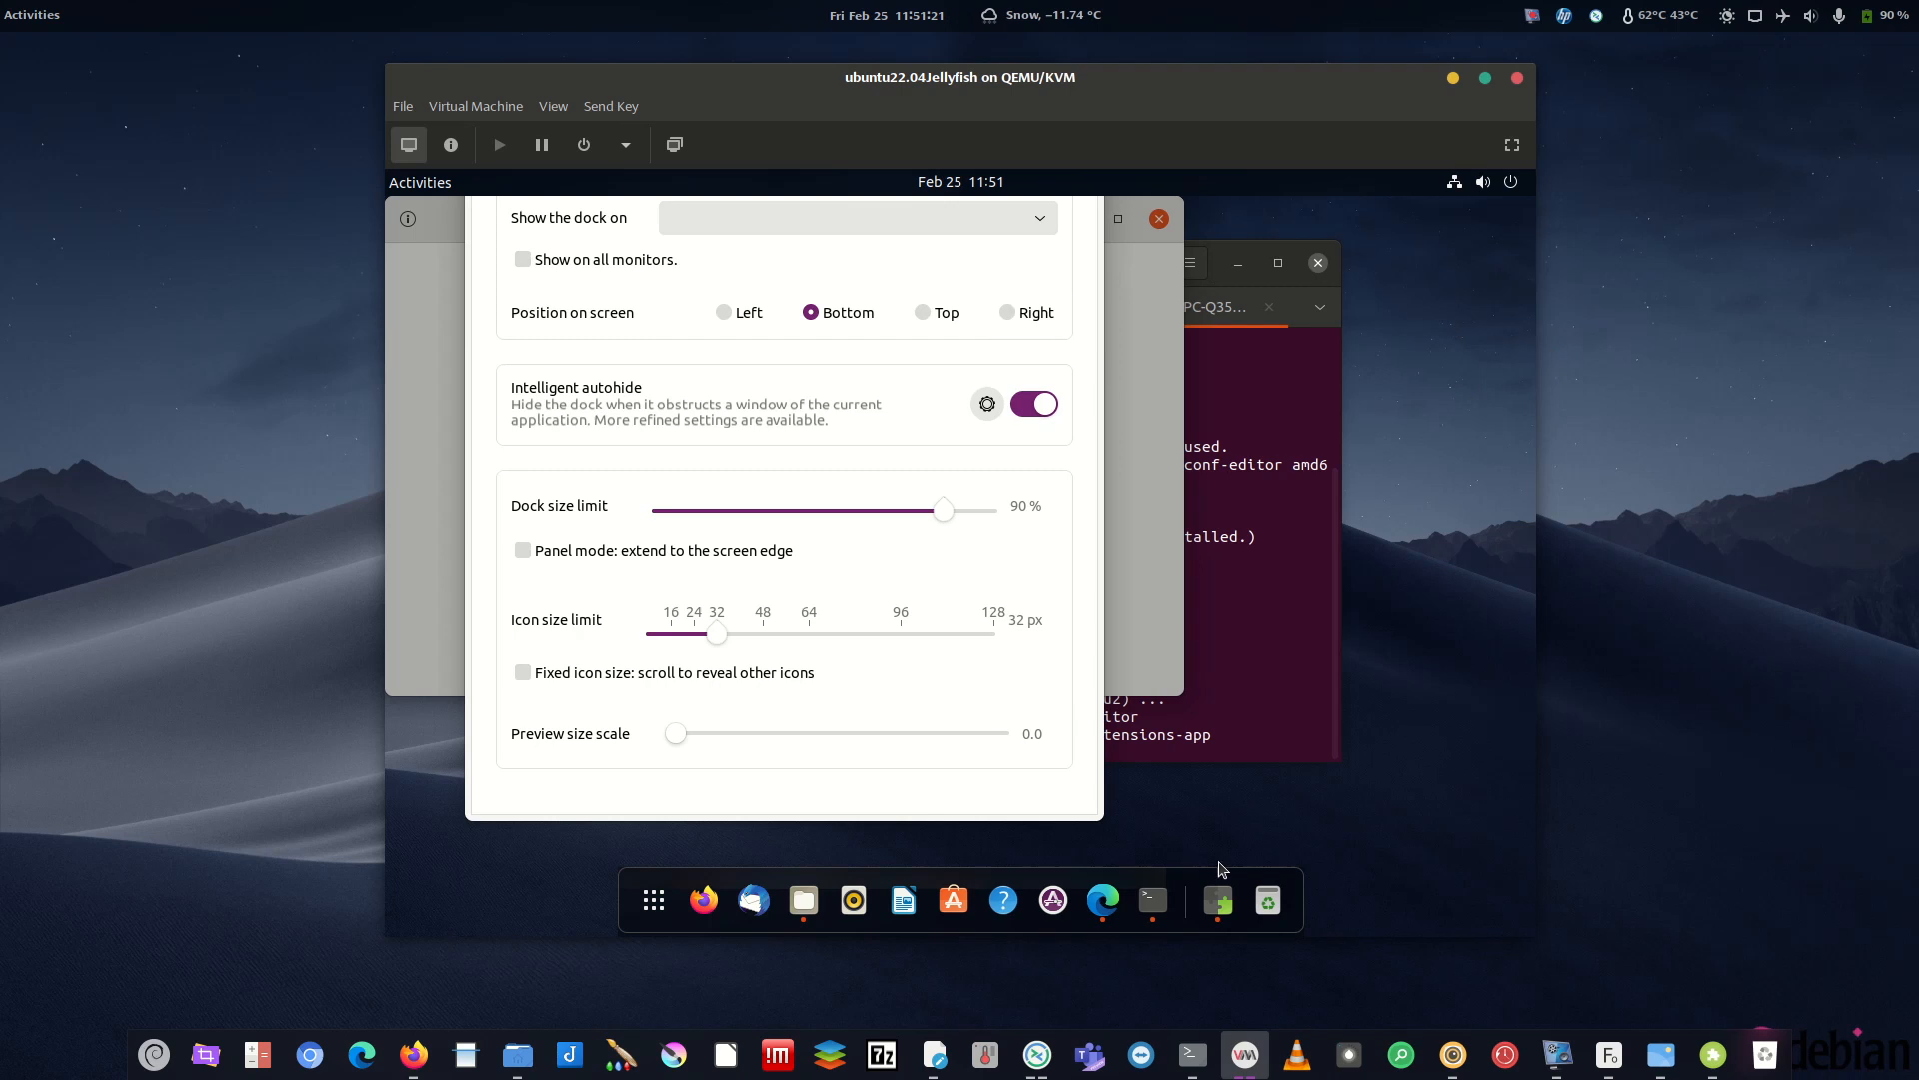
{"action": "right_click", "coordinate": [1218, 900]}
{"action": "left_click", "coordinate": [1157, 825]}
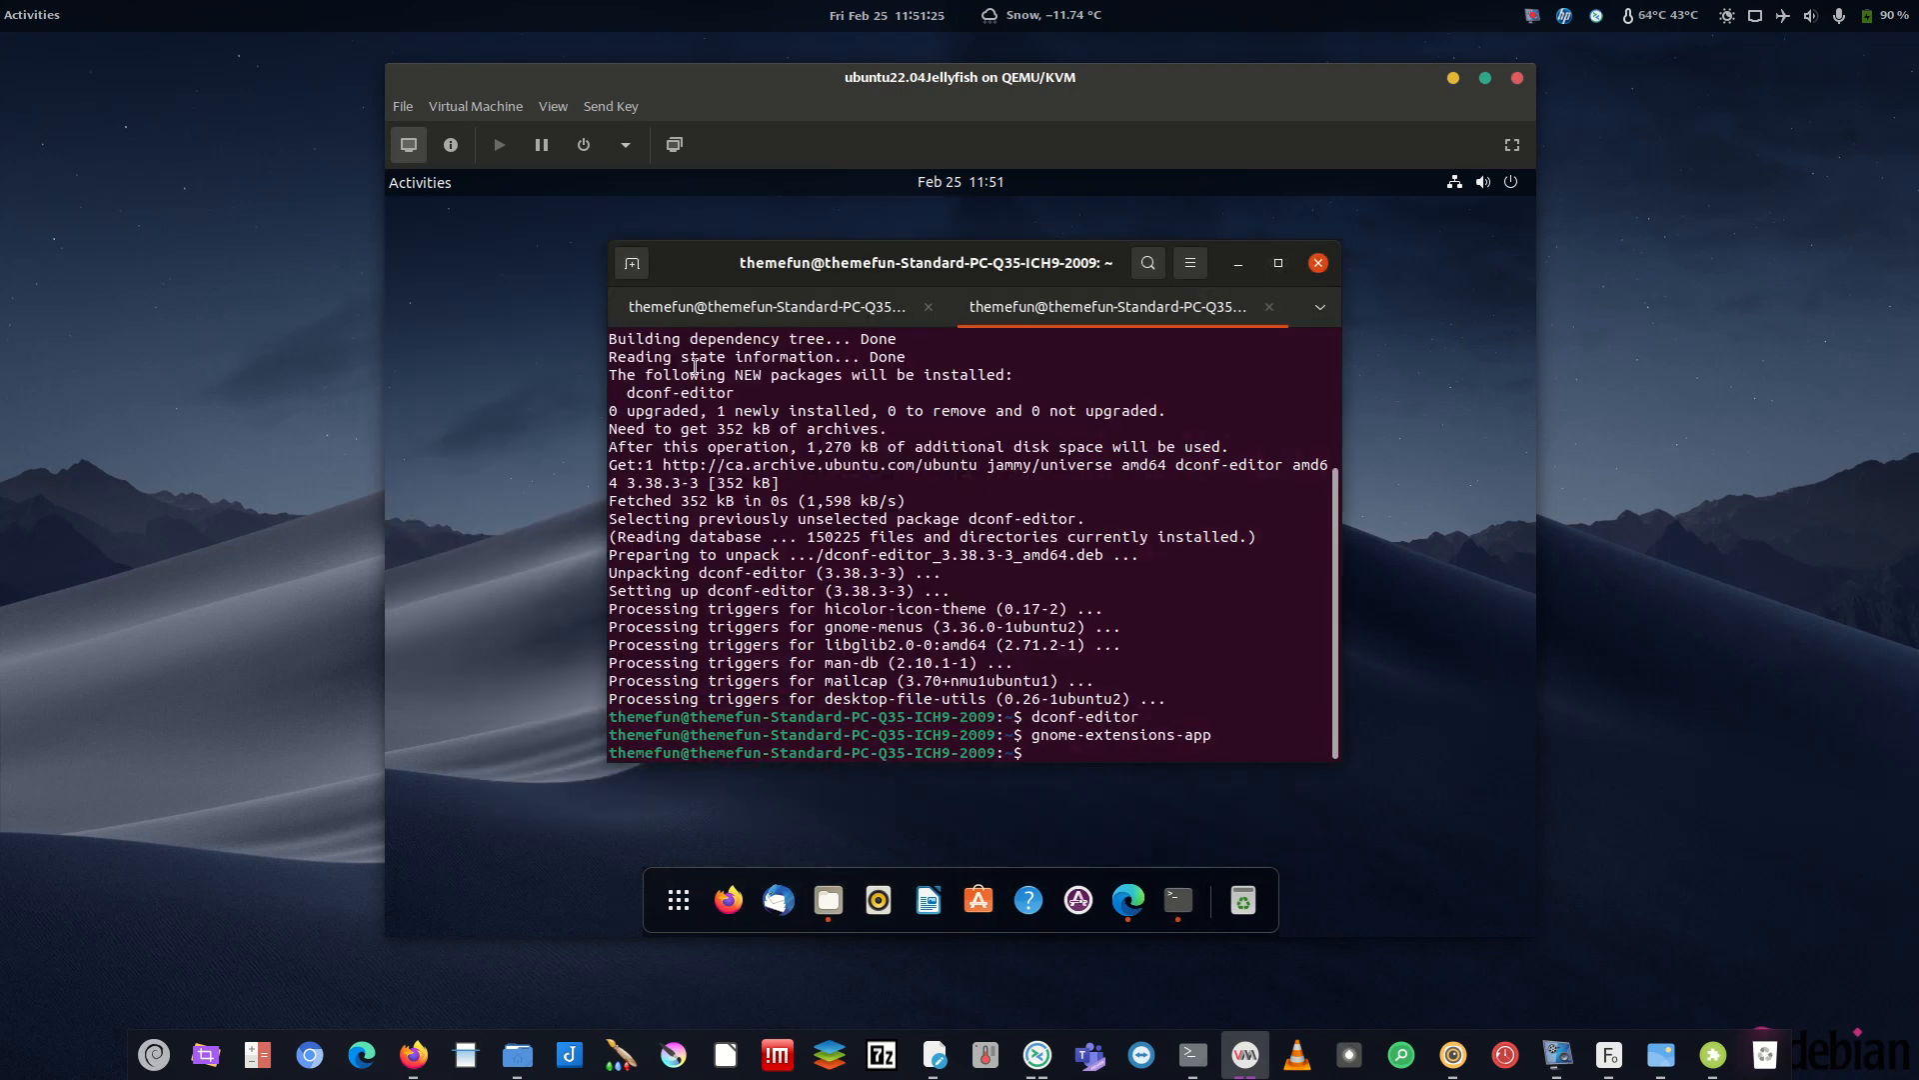
- Open Files in the guest and select the 10-14-Night.jpg wallpaper
{"action": "left_click", "coordinate": [1713, 1055]}
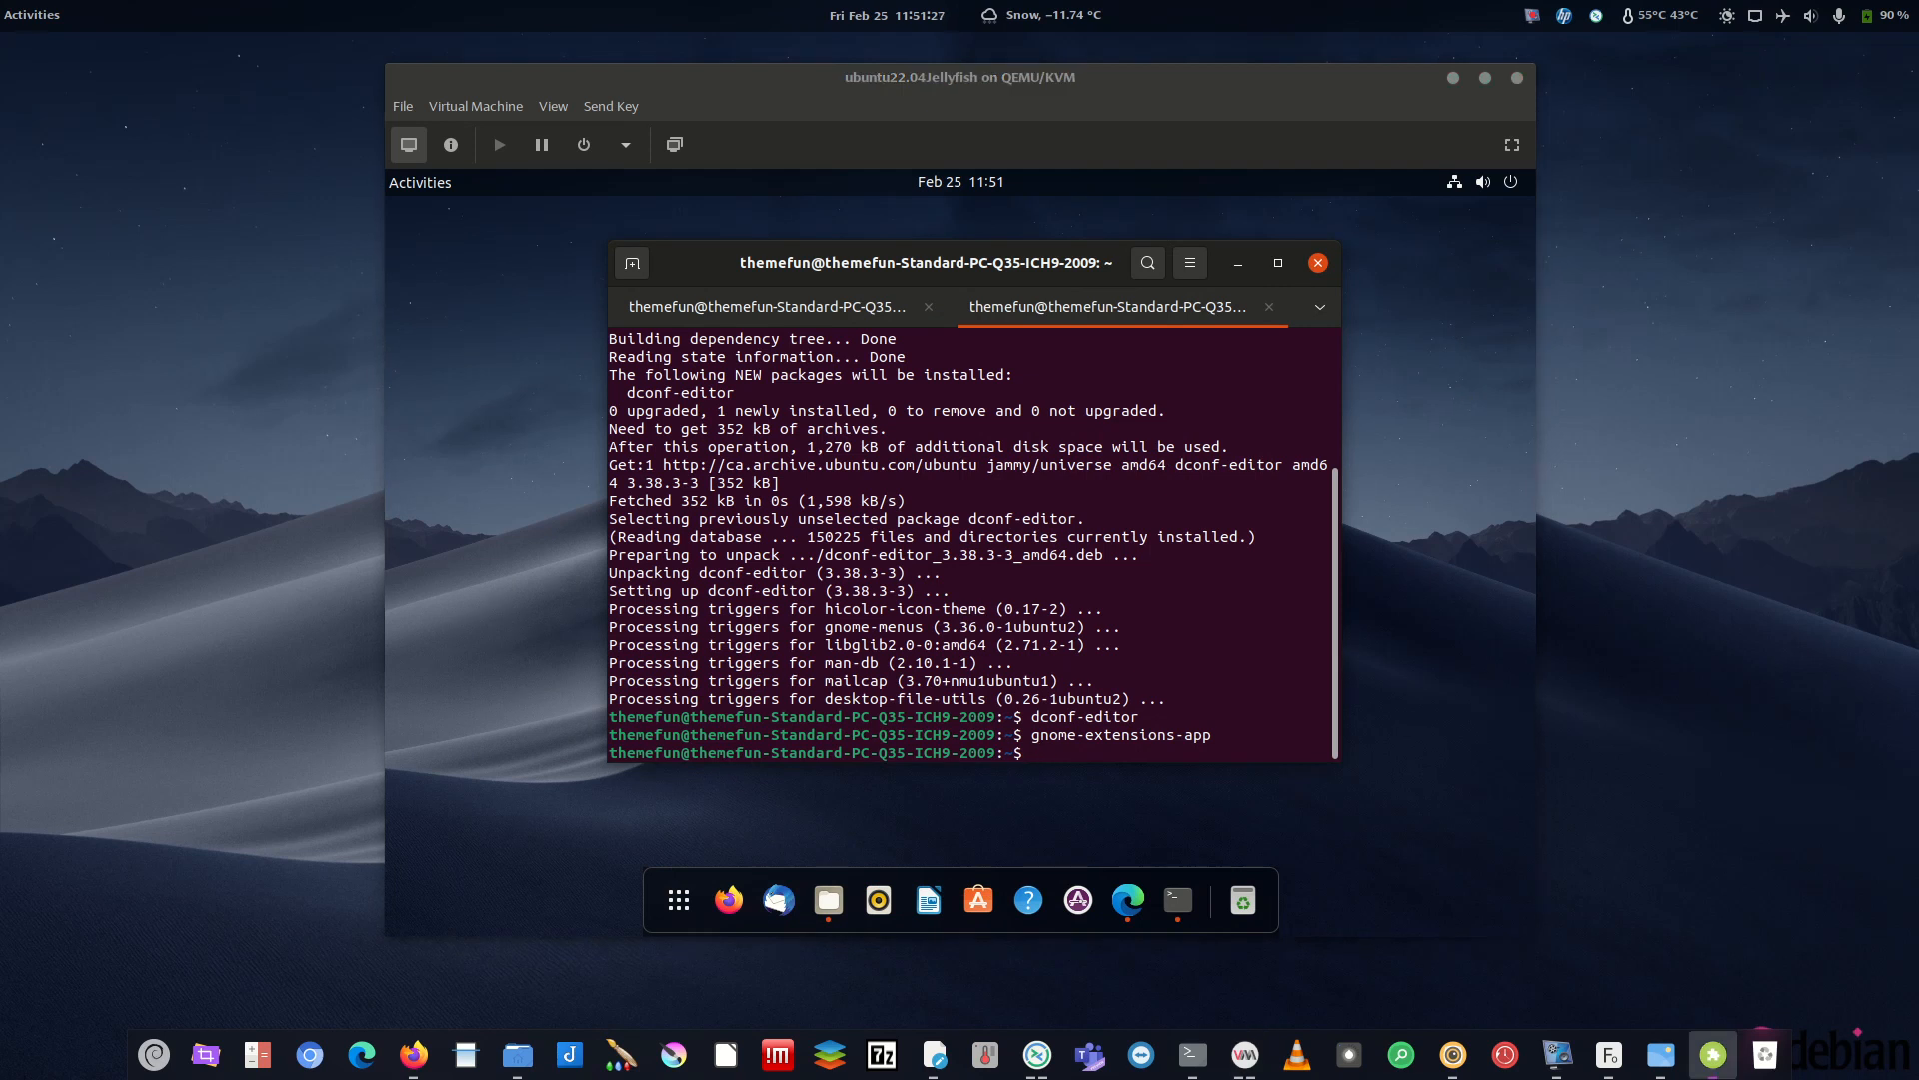
{"action": "left_click", "coordinate": [828, 899]}
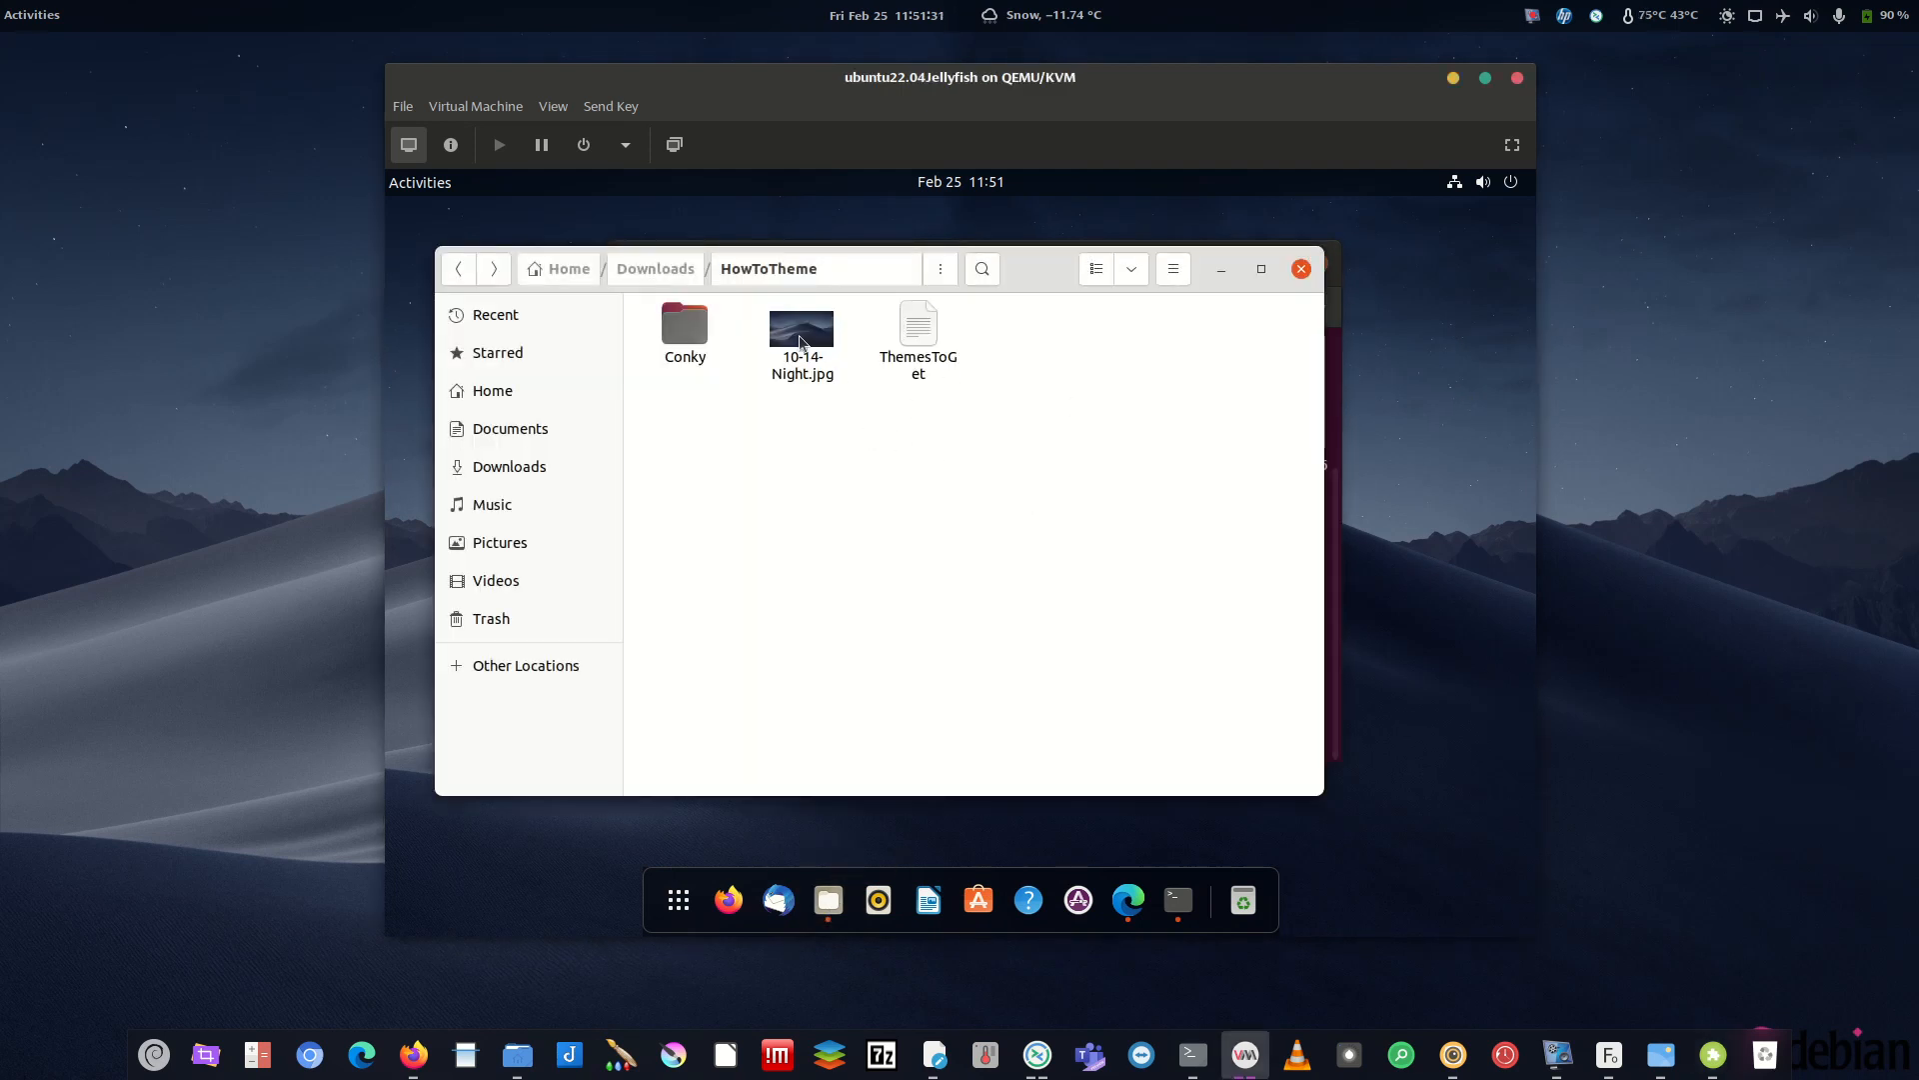
{"action": "left_click", "coordinate": [797, 371]}
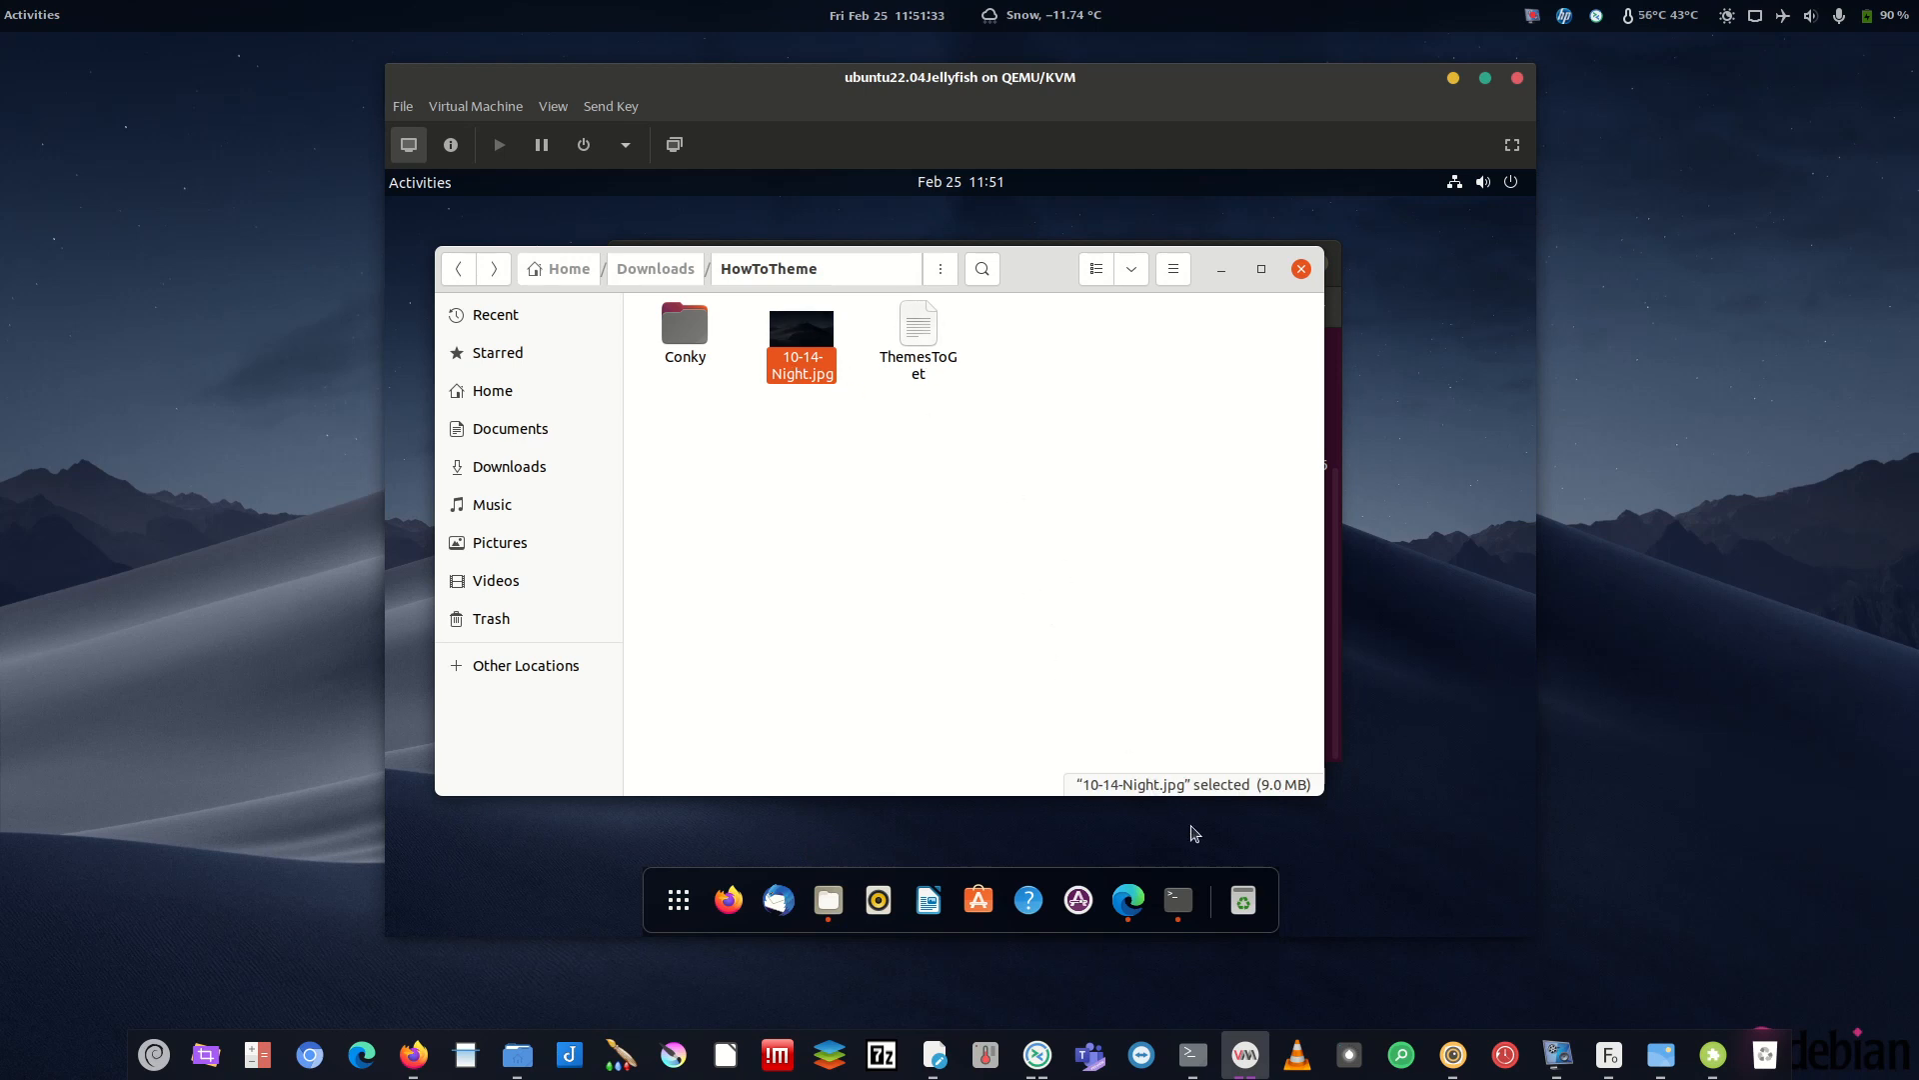
- Launch Krita by searching 'kril' in the application overview
{"action": "left_click", "coordinate": [679, 900]}
{"action": "type", "text": "kril"}
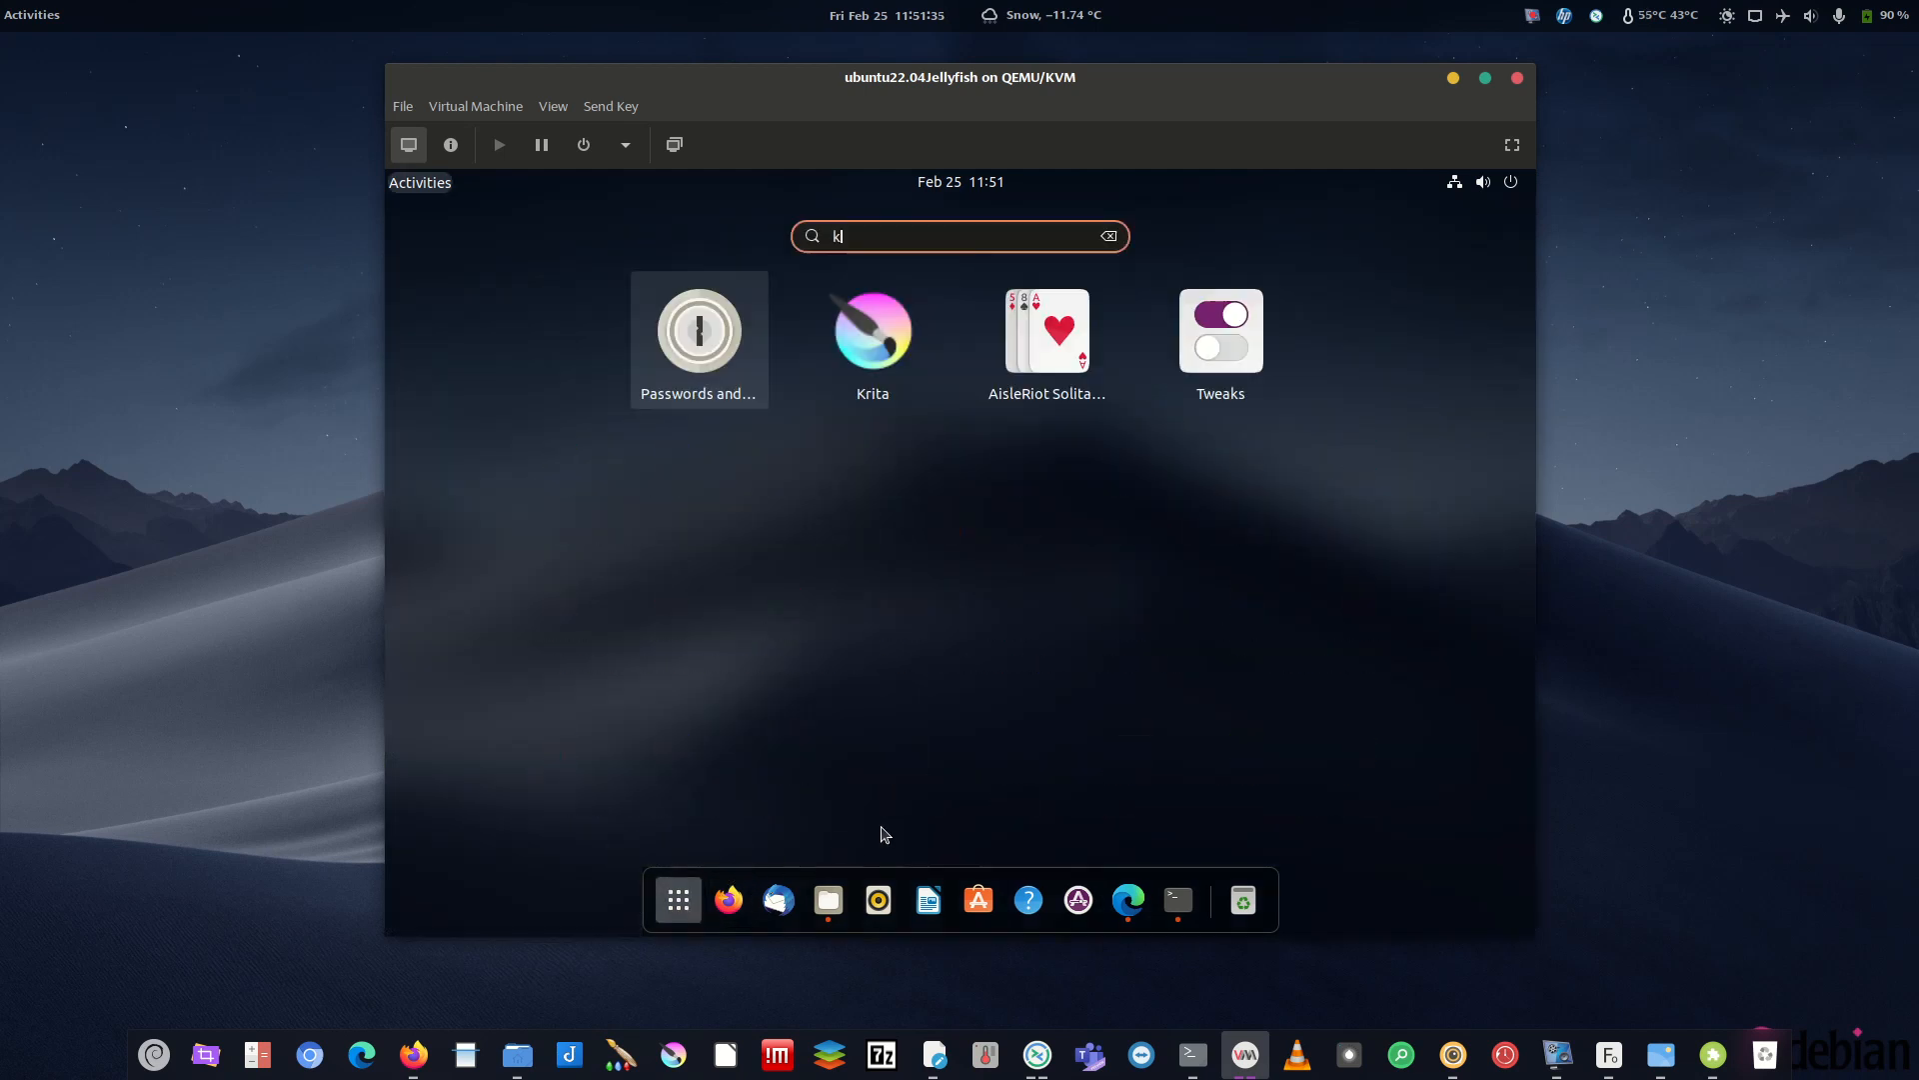
{"action": "key", "text": "Return"}
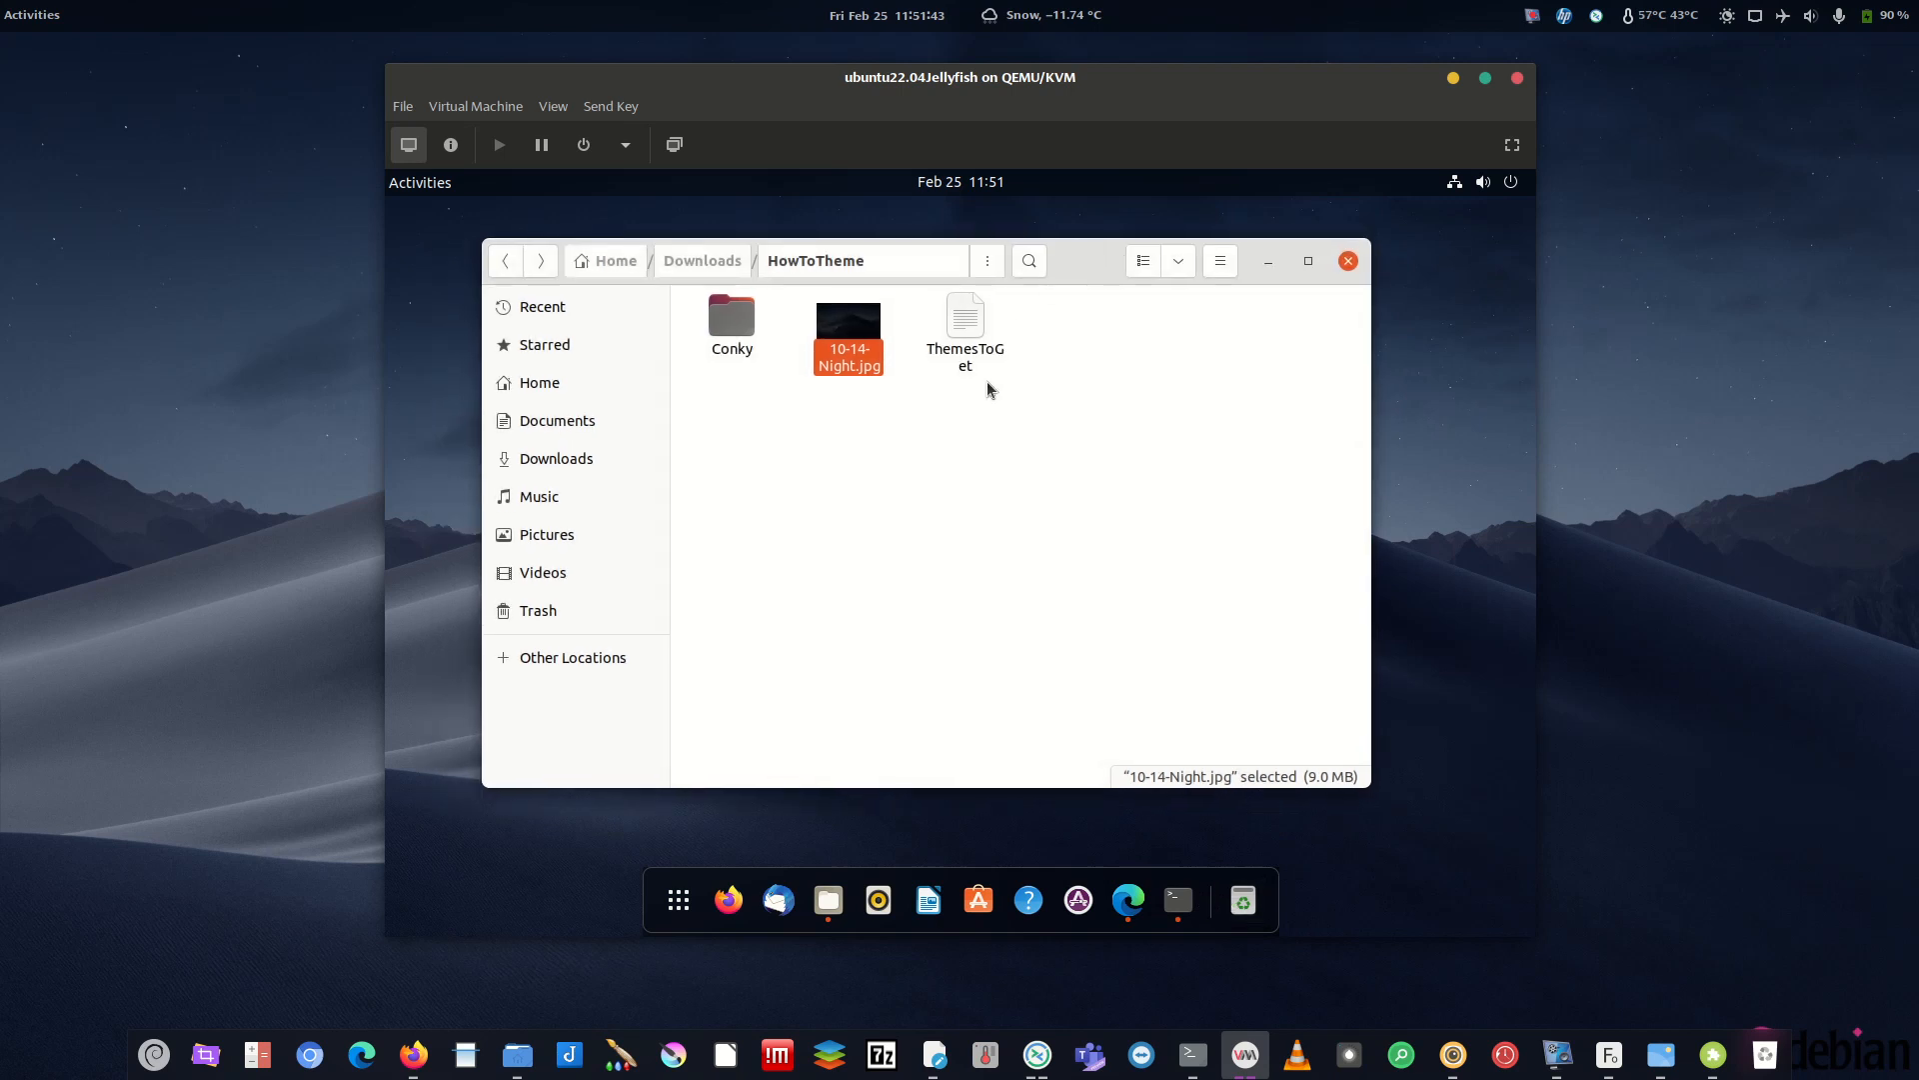
- In Files, go to Downloads then Pictures, selecting and deselecting the ubuntu-logo image
{"action": "left_click", "coordinate": [564, 460]}
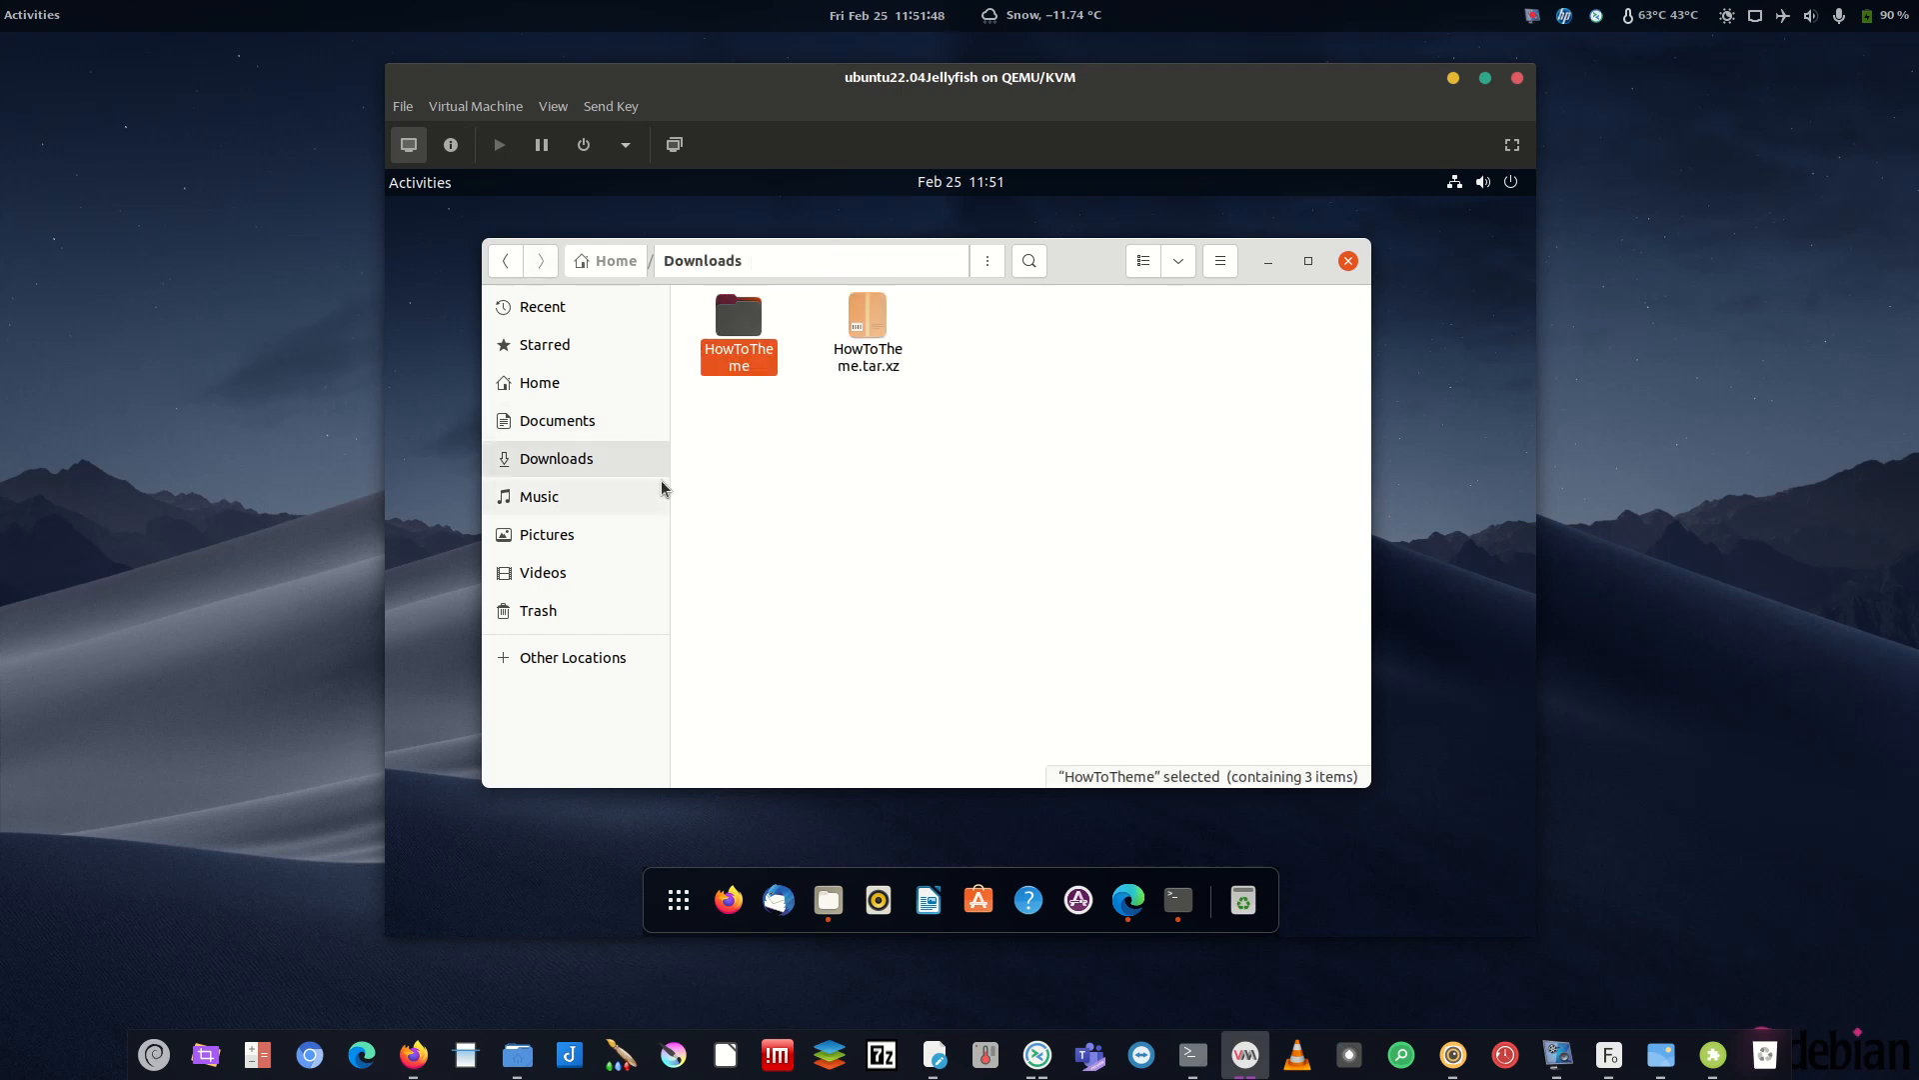
{"action": "left_click", "coordinate": [556, 536]}
{"action": "left_click", "coordinate": [877, 356]}
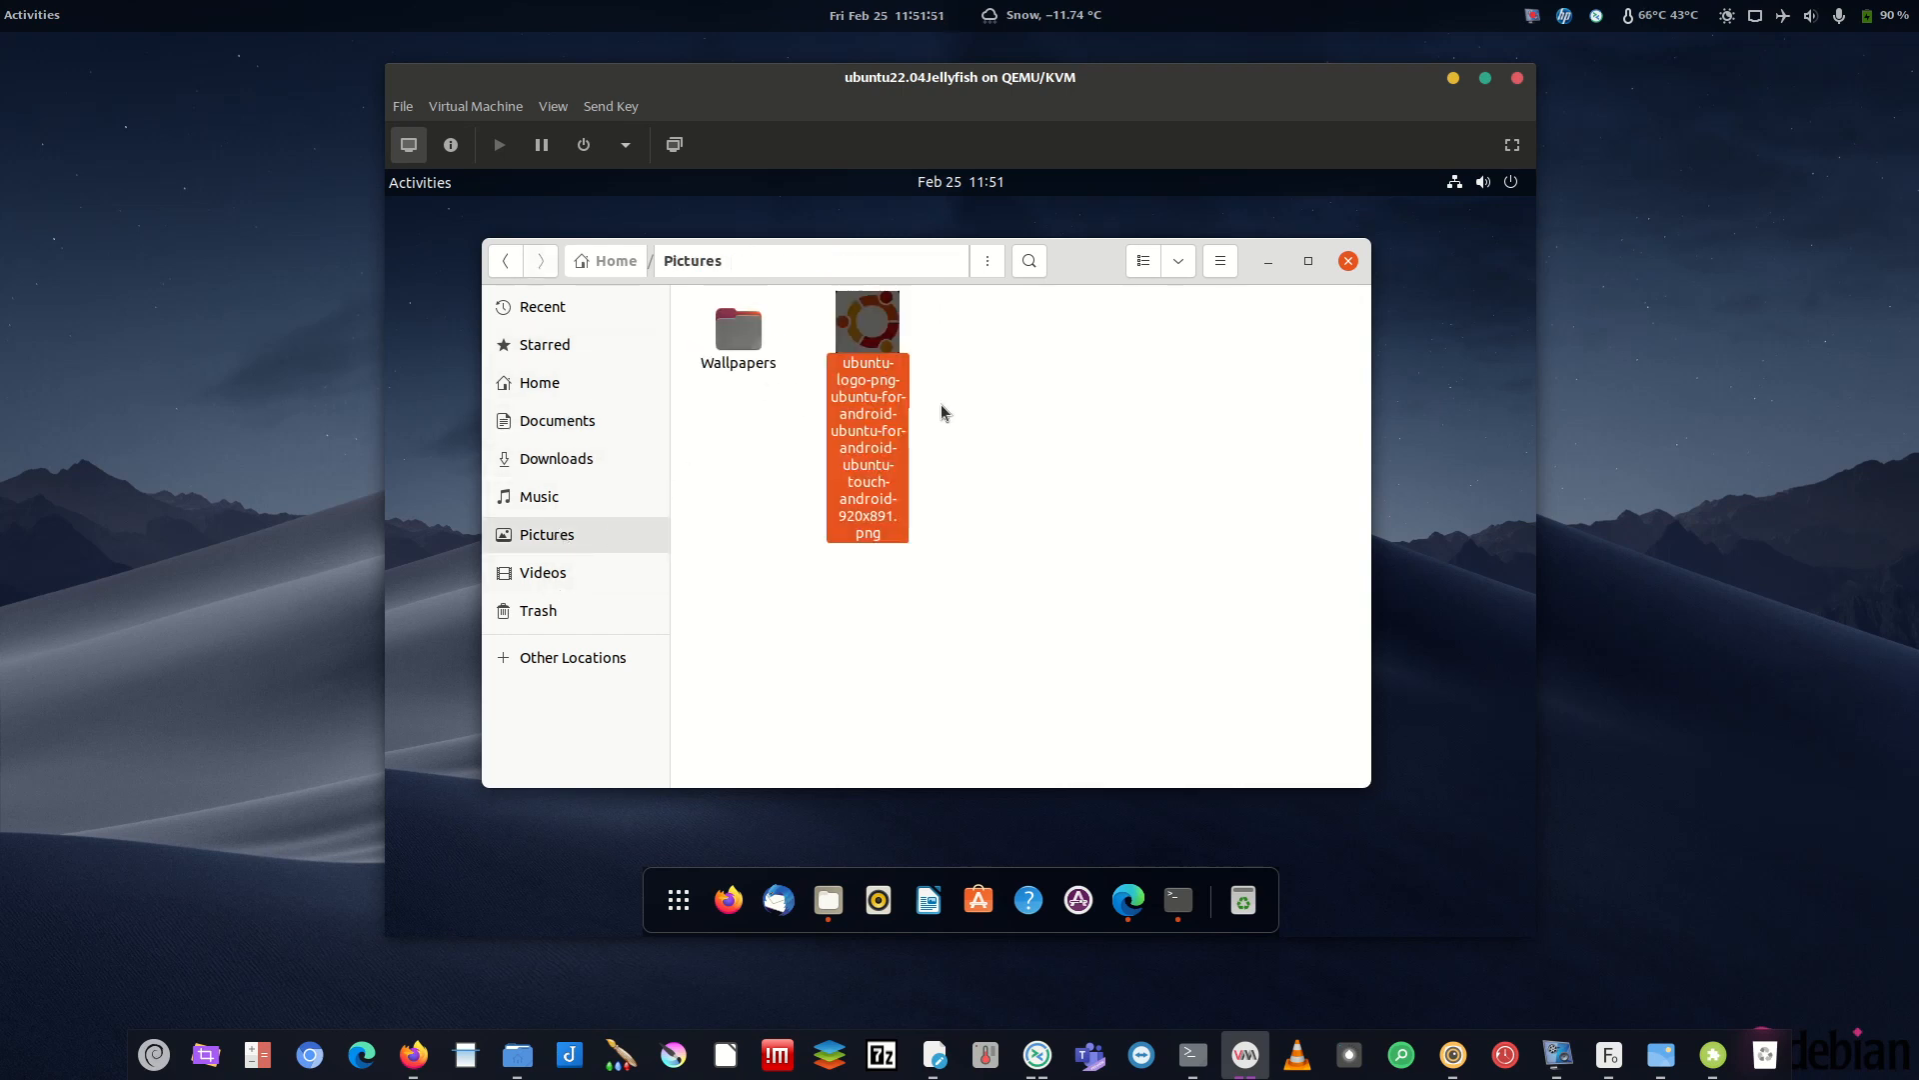
{"action": "left_click", "coordinate": [1202, 578]}
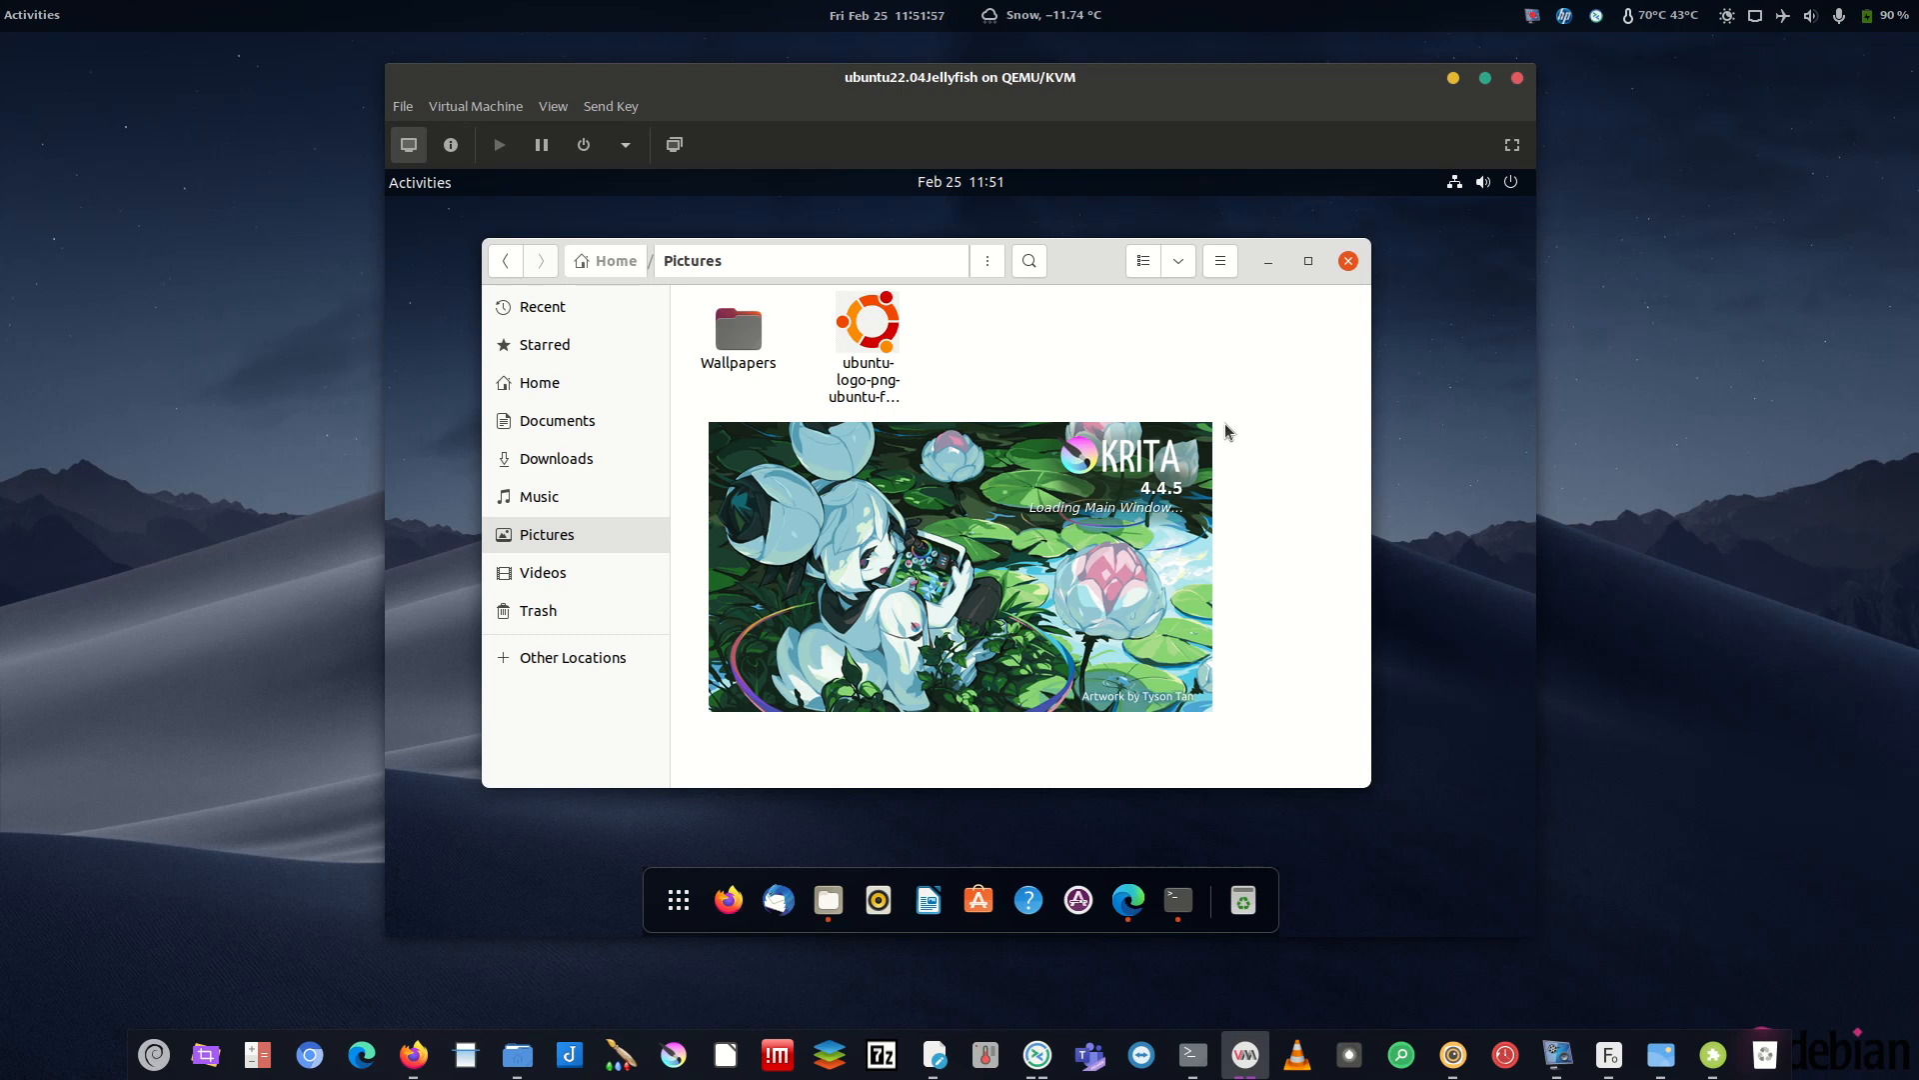
- Reposition and widen the Krita window beside the file browser
{"action": "left_click_drag", "start_coordinate": [1173, 312], "coordinate": [1180, 226]}
{"action": "left_click_drag", "start_coordinate": [1348, 202], "coordinate": [1402, 423]}
{"action": "left_click_drag", "start_coordinate": [1061, 213], "coordinate": [1016, 210]}
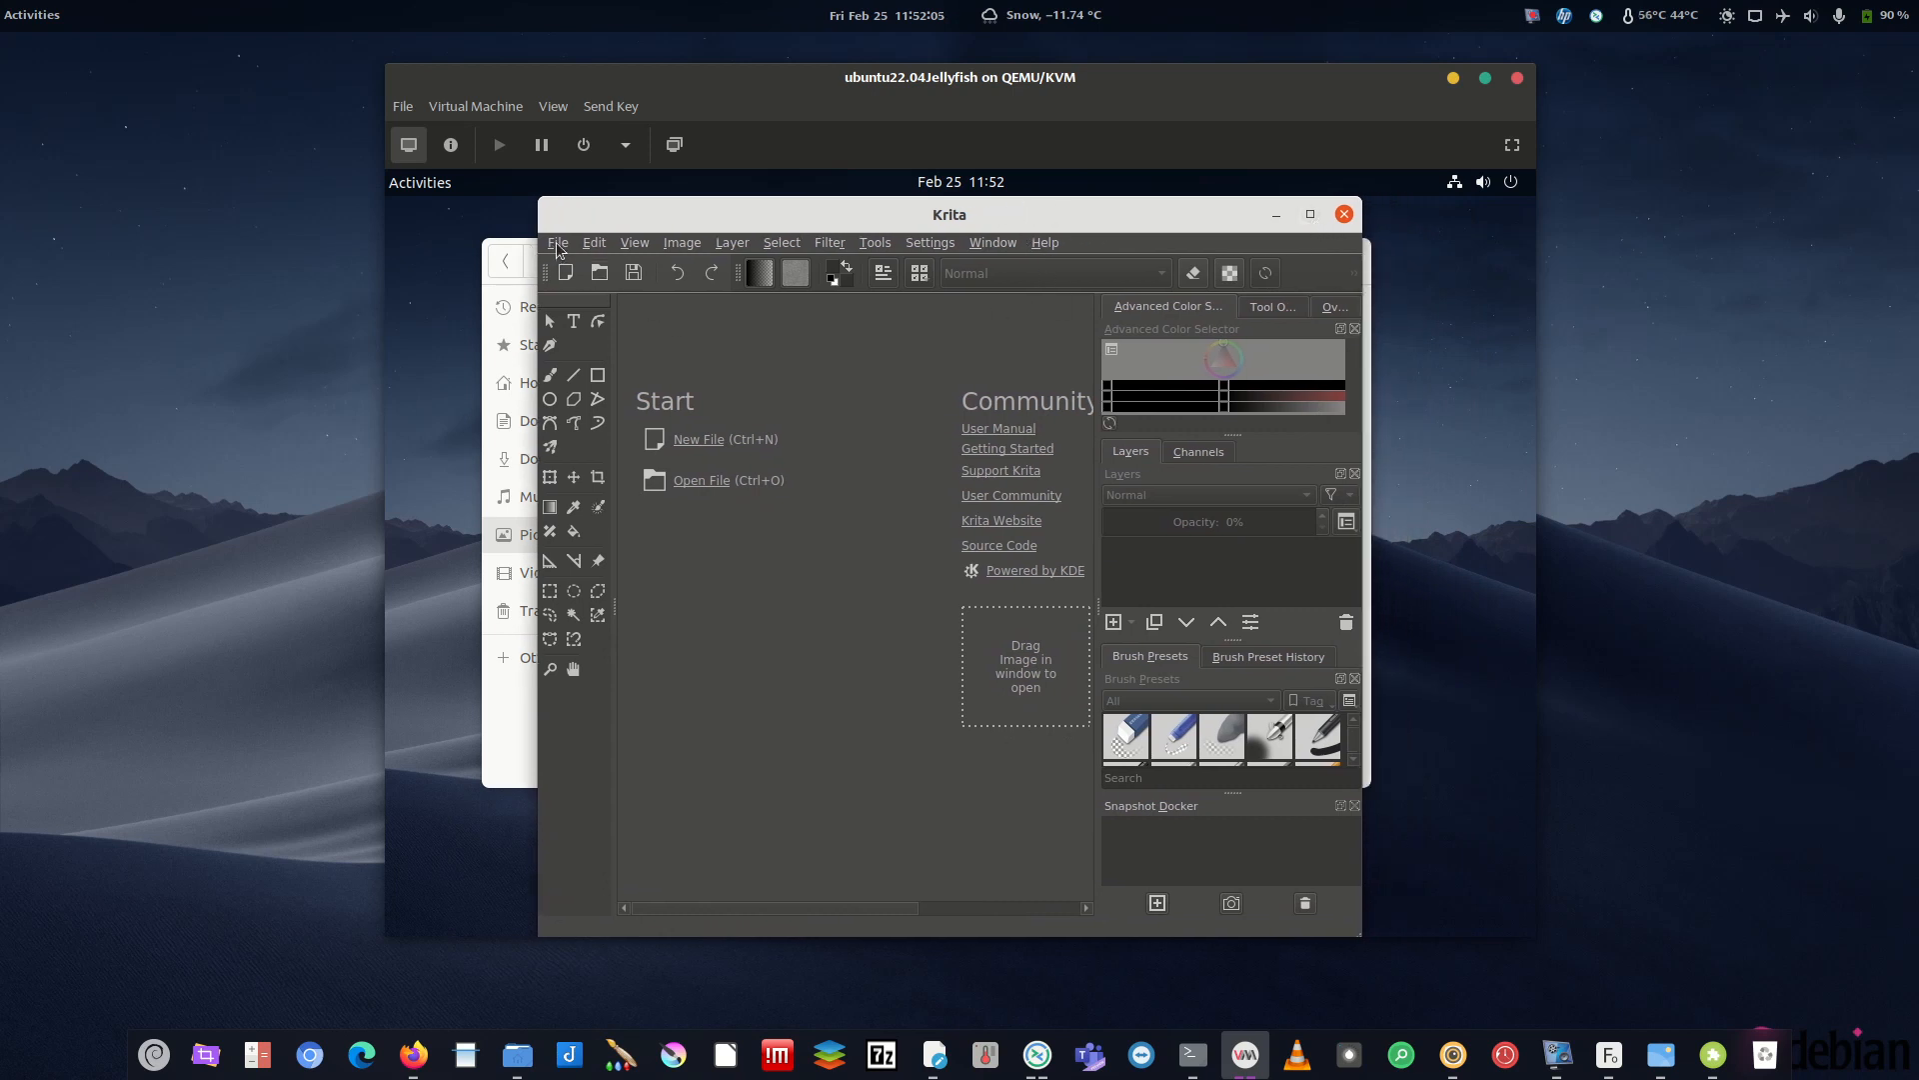
{"action": "left_click_drag", "start_coordinate": [710, 224], "coordinate": [855, 224]}
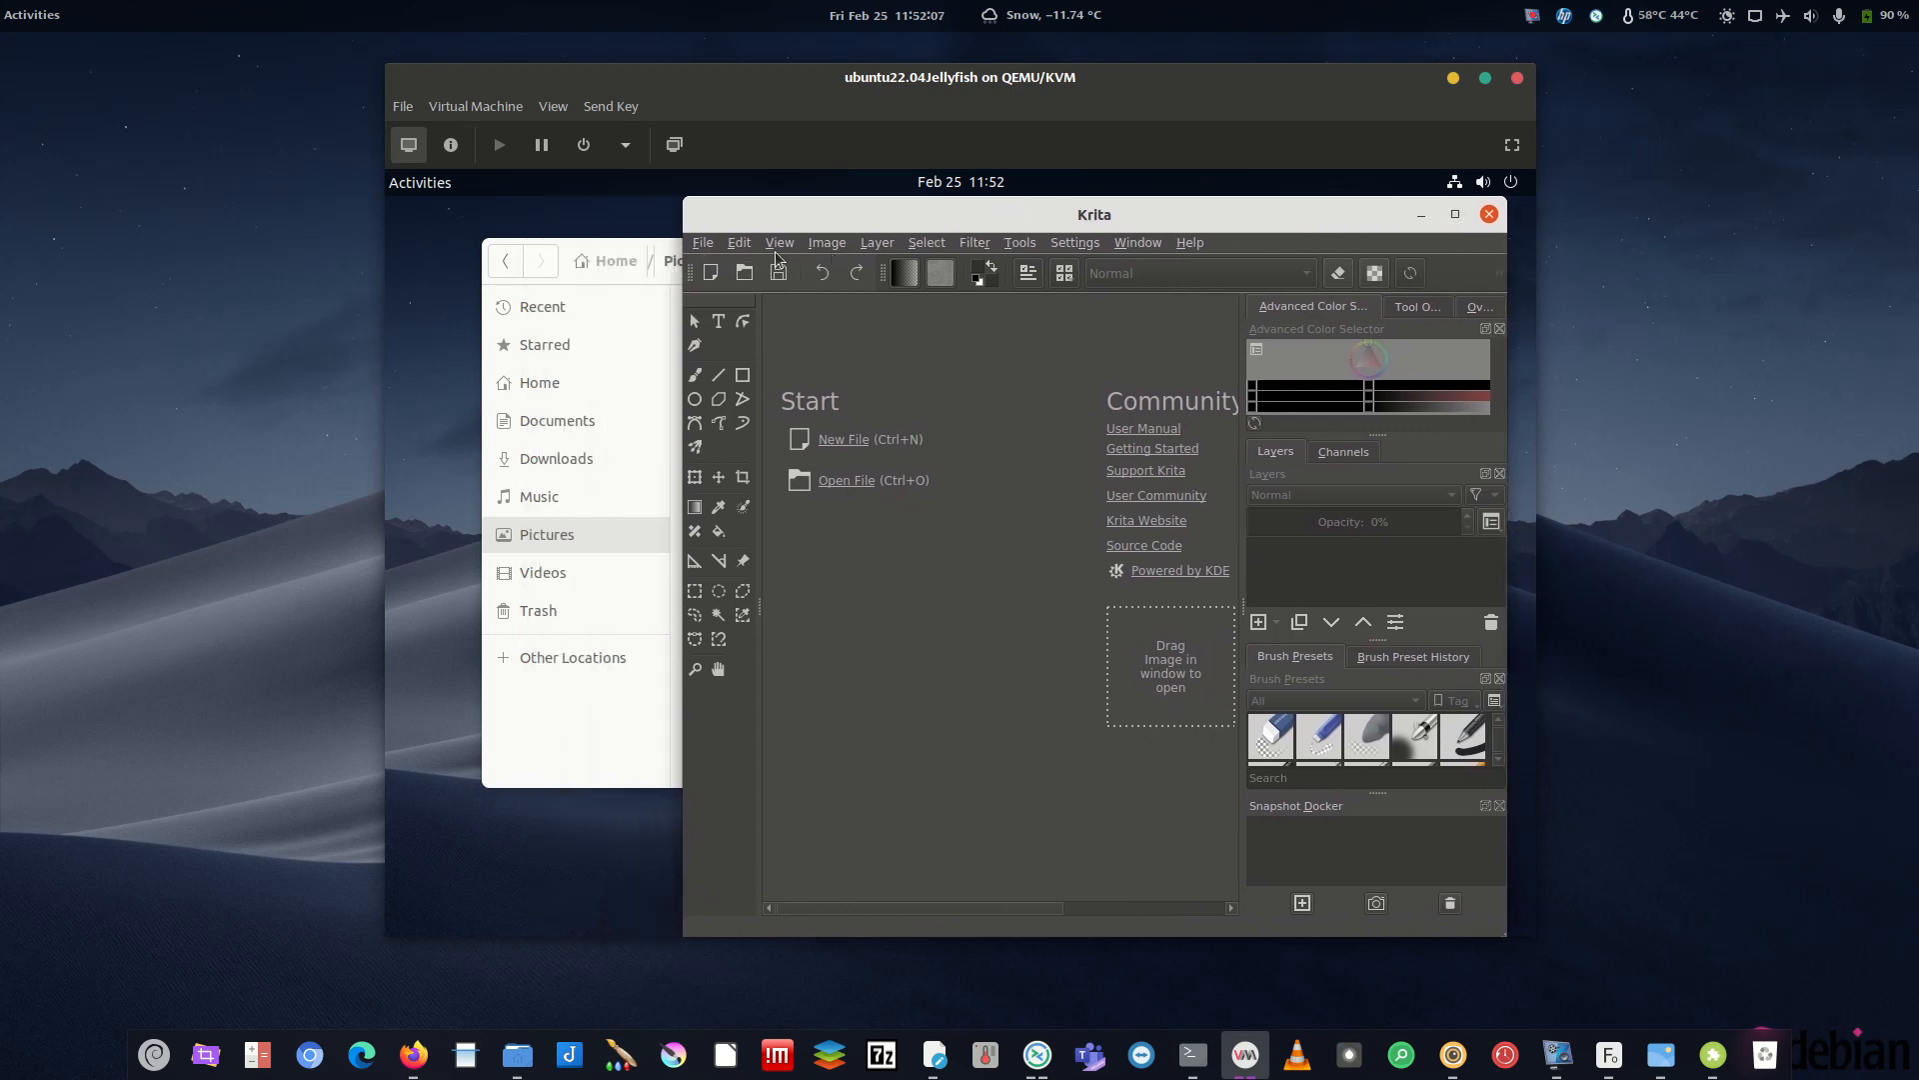
- Open 10-14-Night.jpg from the home folder's Downloads/HowToTheme via the Open Images dialog
{"action": "left_click", "coordinate": [699, 244]}
{"action": "left_click", "coordinate": [1079, 286]}
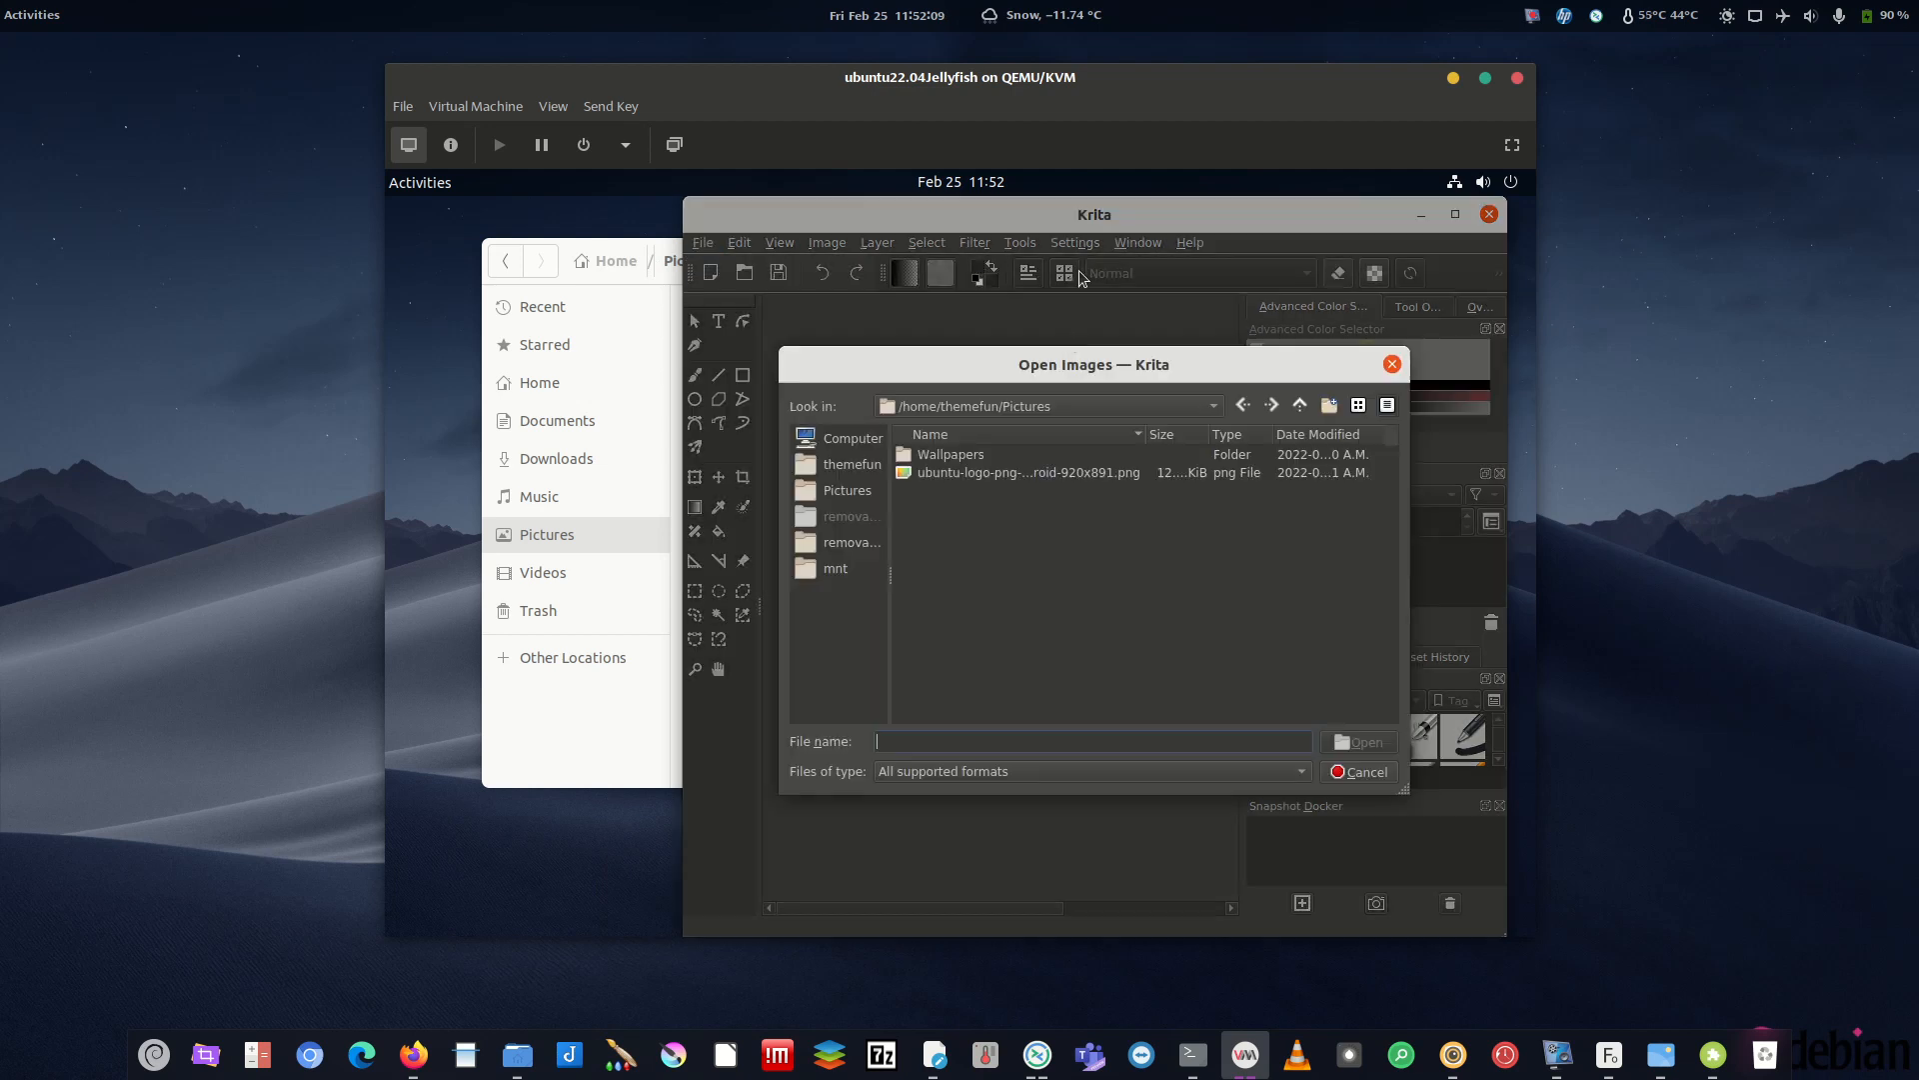
{"action": "left_click", "coordinate": [848, 493]}
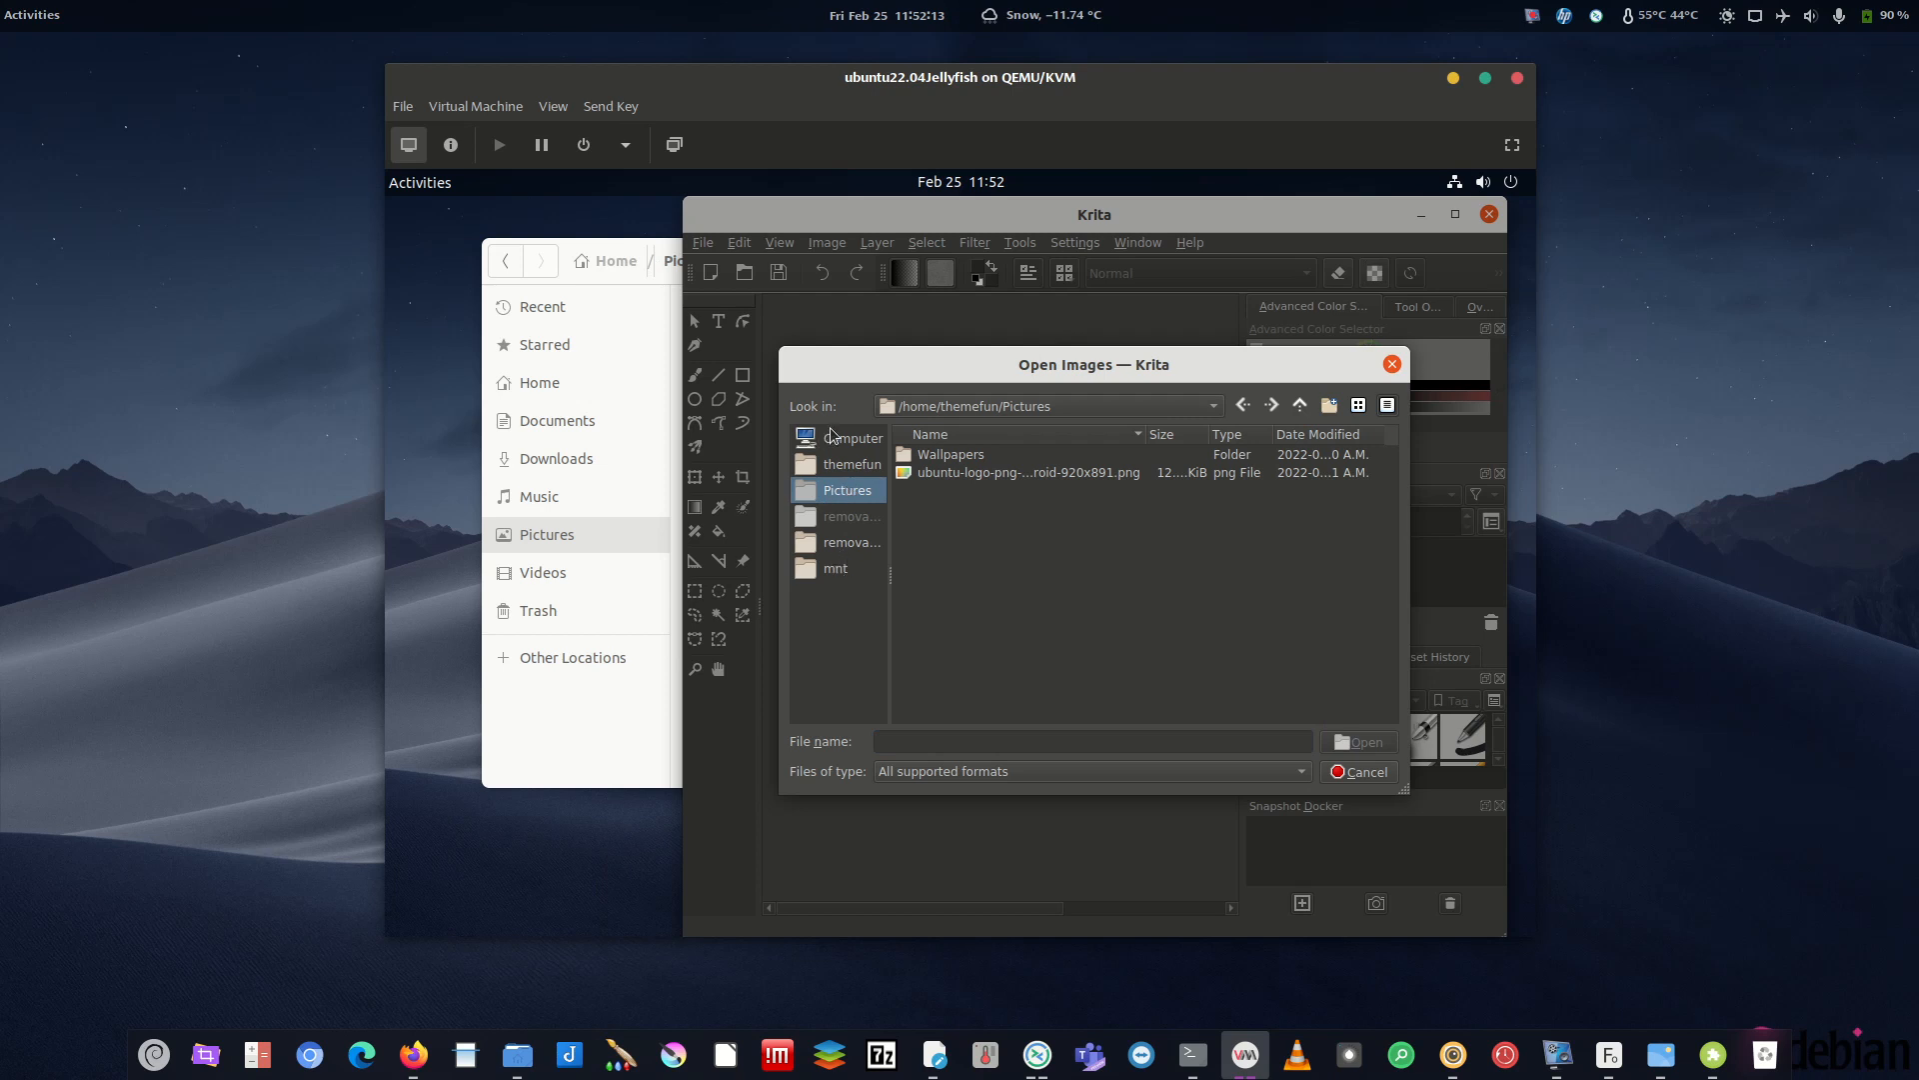
{"action": "left_click", "coordinate": [832, 437]}
{"action": "left_click", "coordinate": [915, 454]}
{"action": "double_click", "coordinate": [928, 453]}
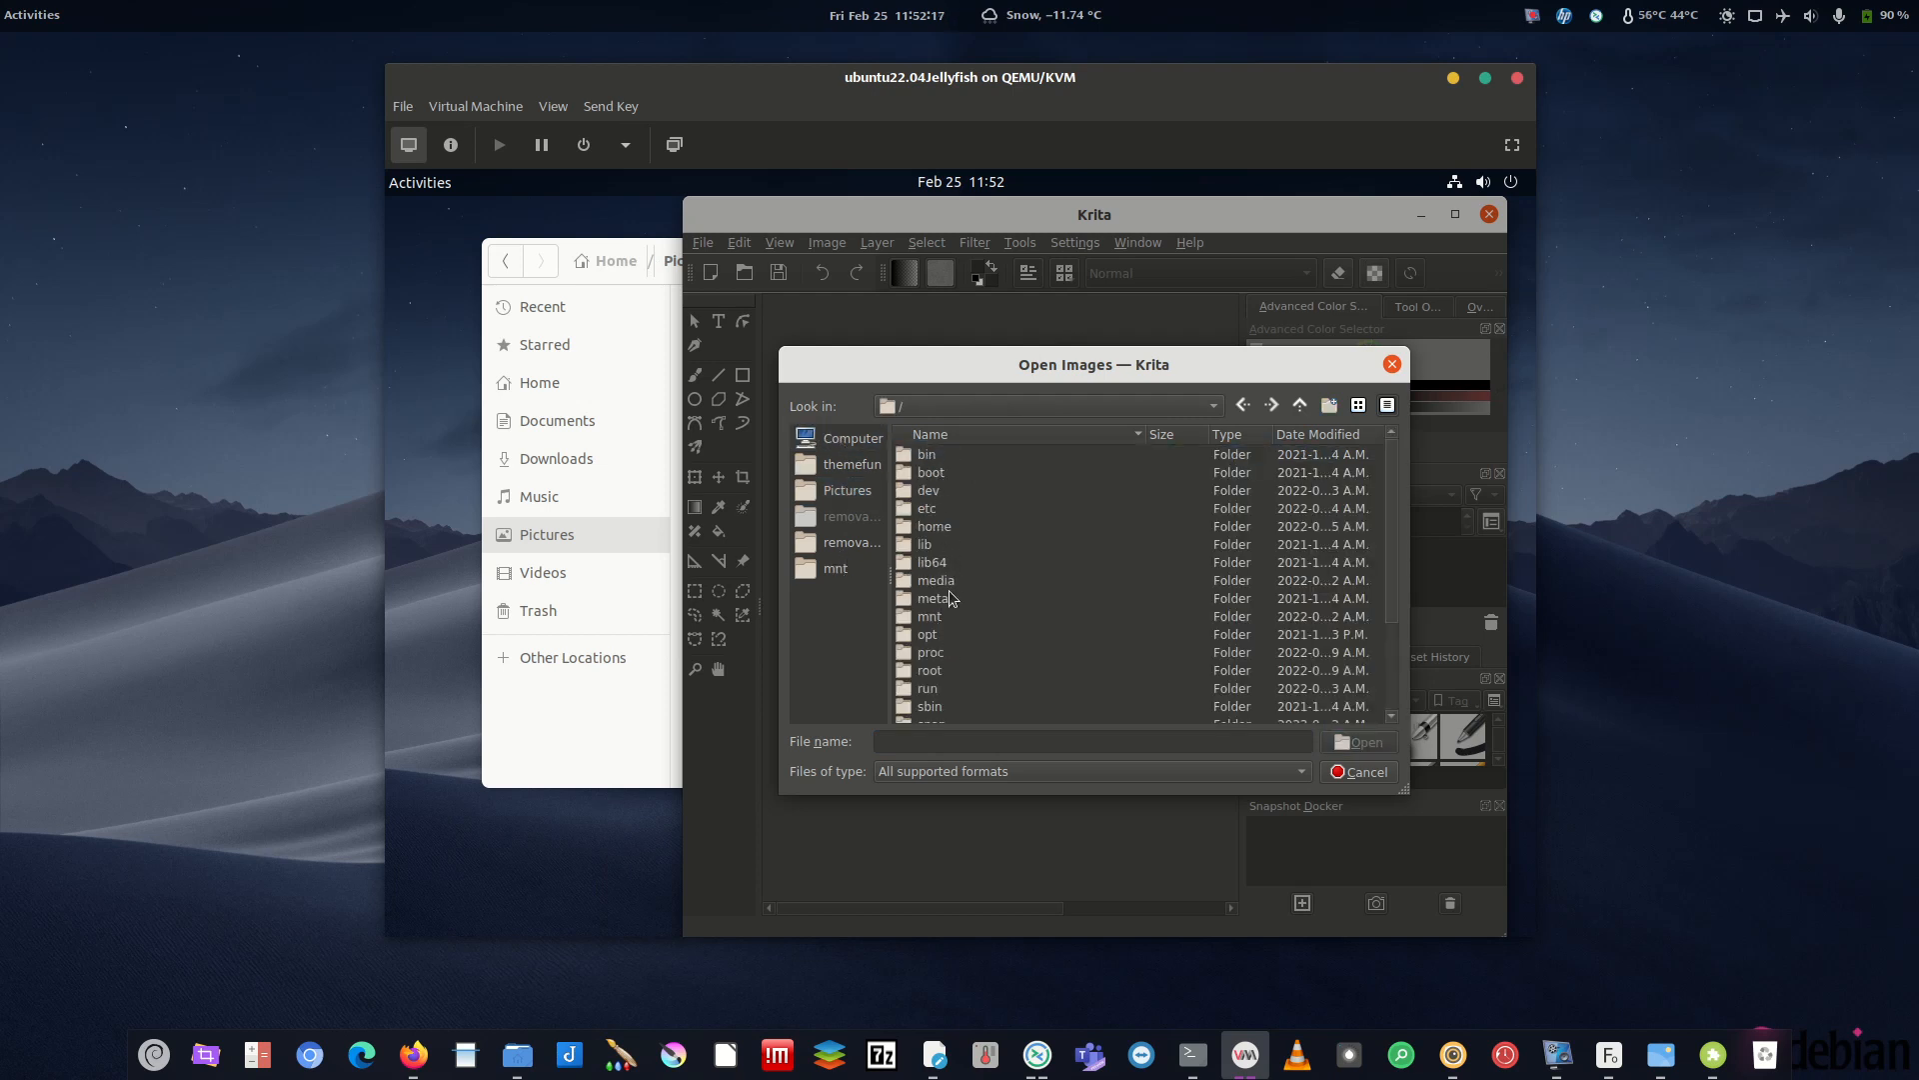
{"action": "double_click", "coordinate": [942, 530]}
{"action": "double_click", "coordinate": [939, 457]}
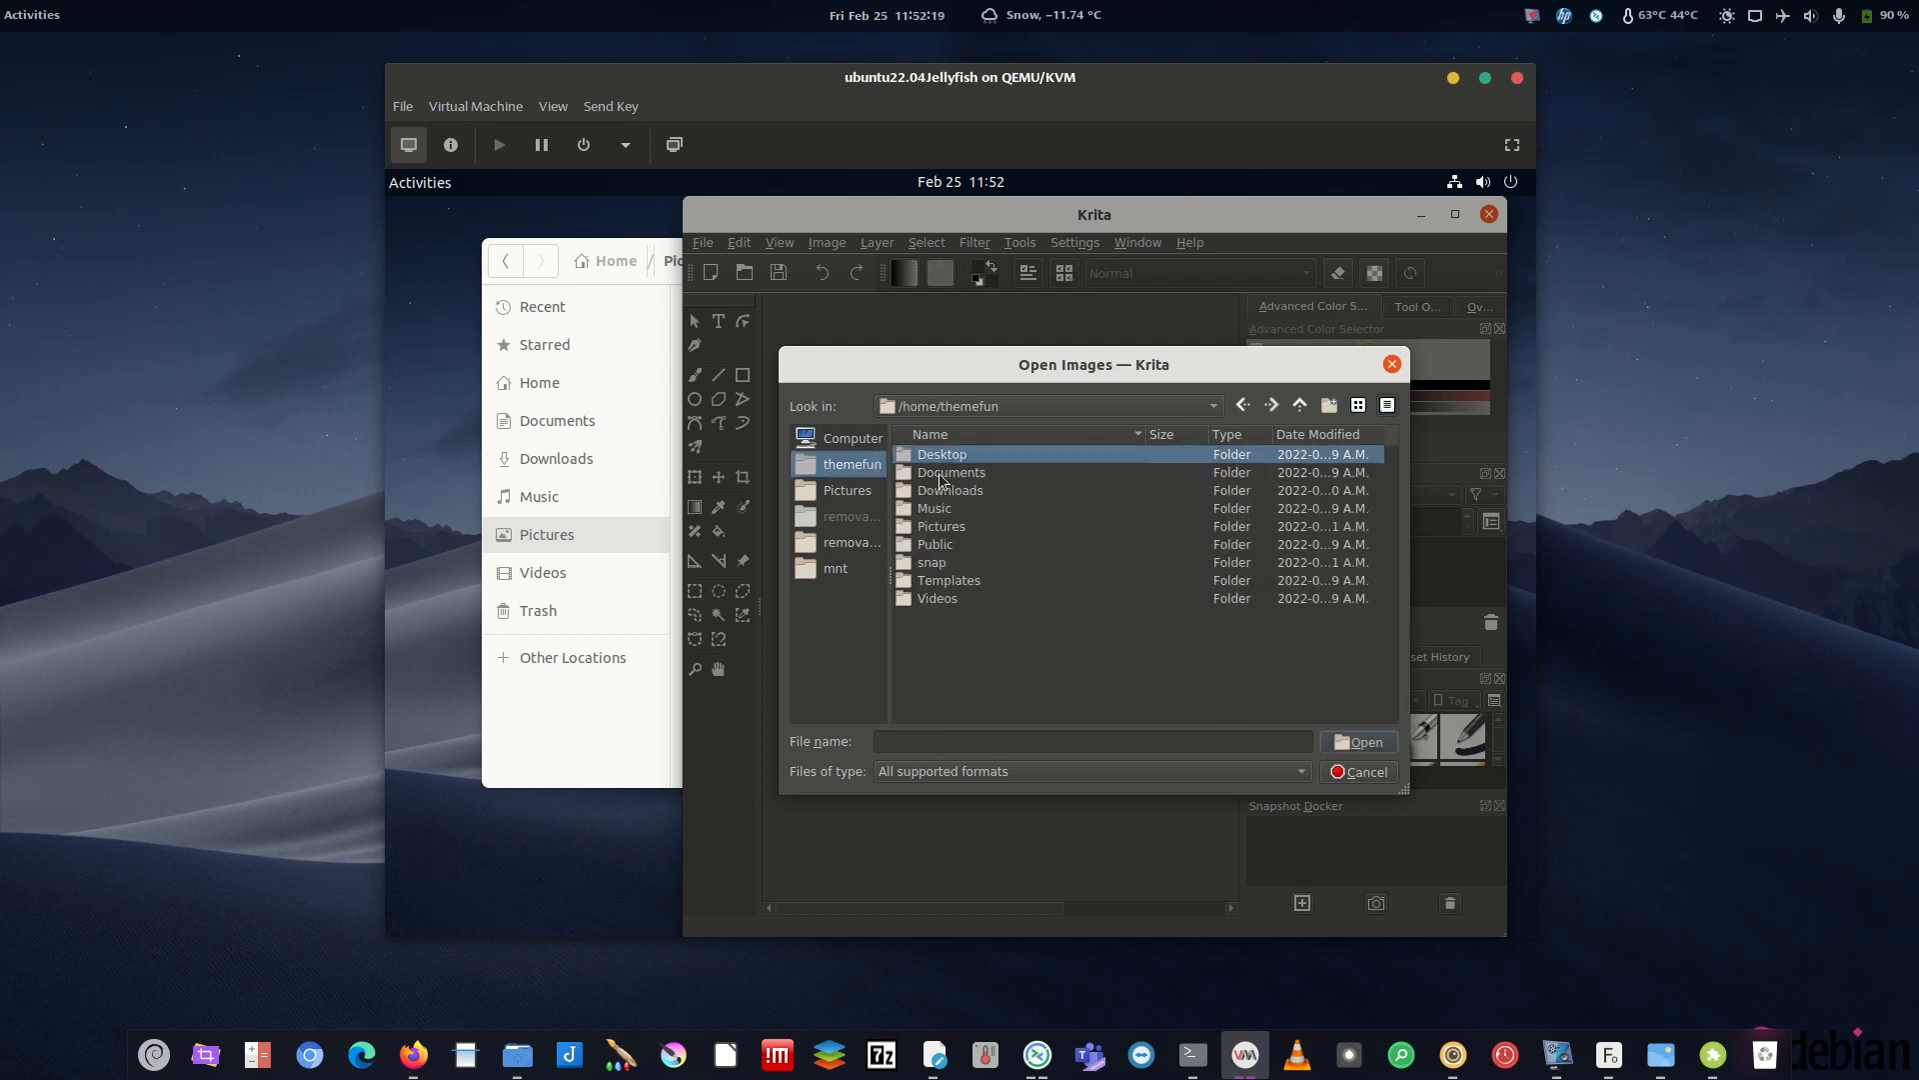
{"action": "double_click", "coordinate": [968, 490]}
{"action": "double_click", "coordinate": [943, 455]}
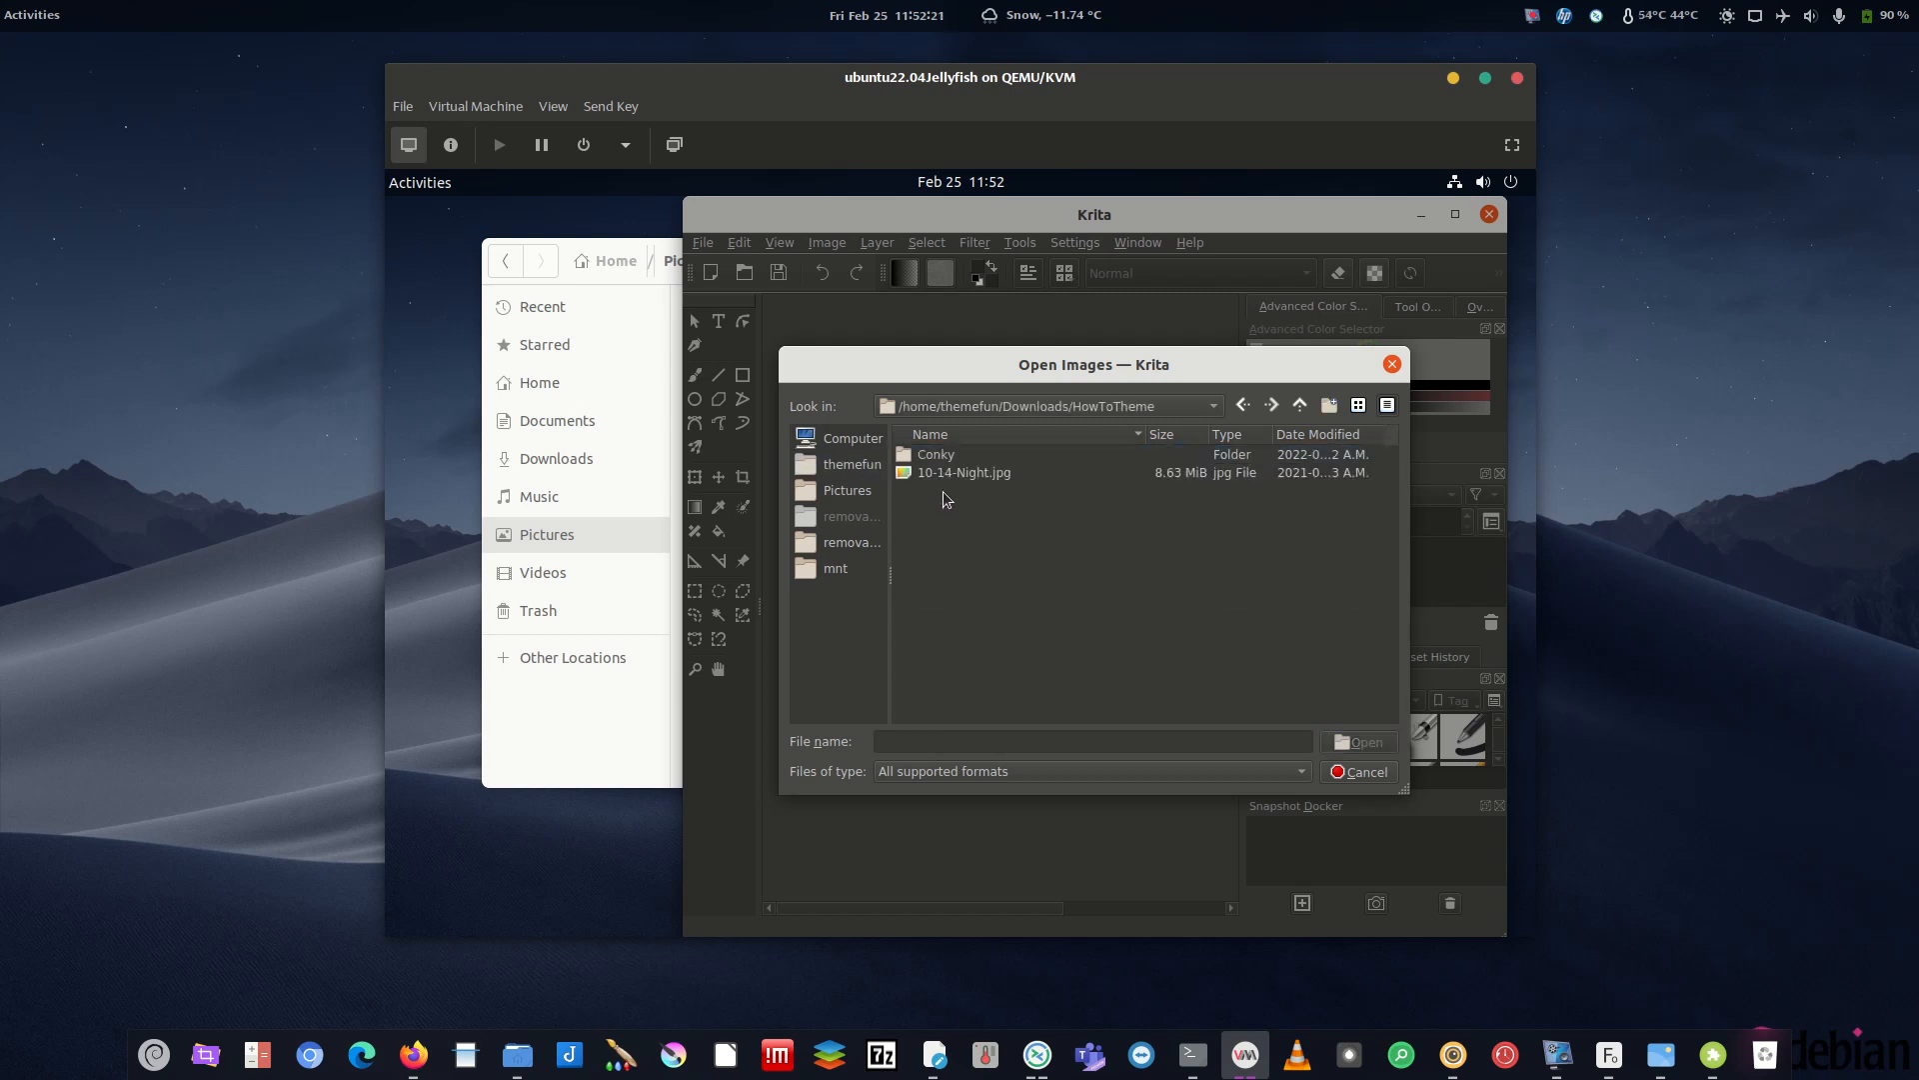
{"action": "double_click", "coordinate": [942, 473]}
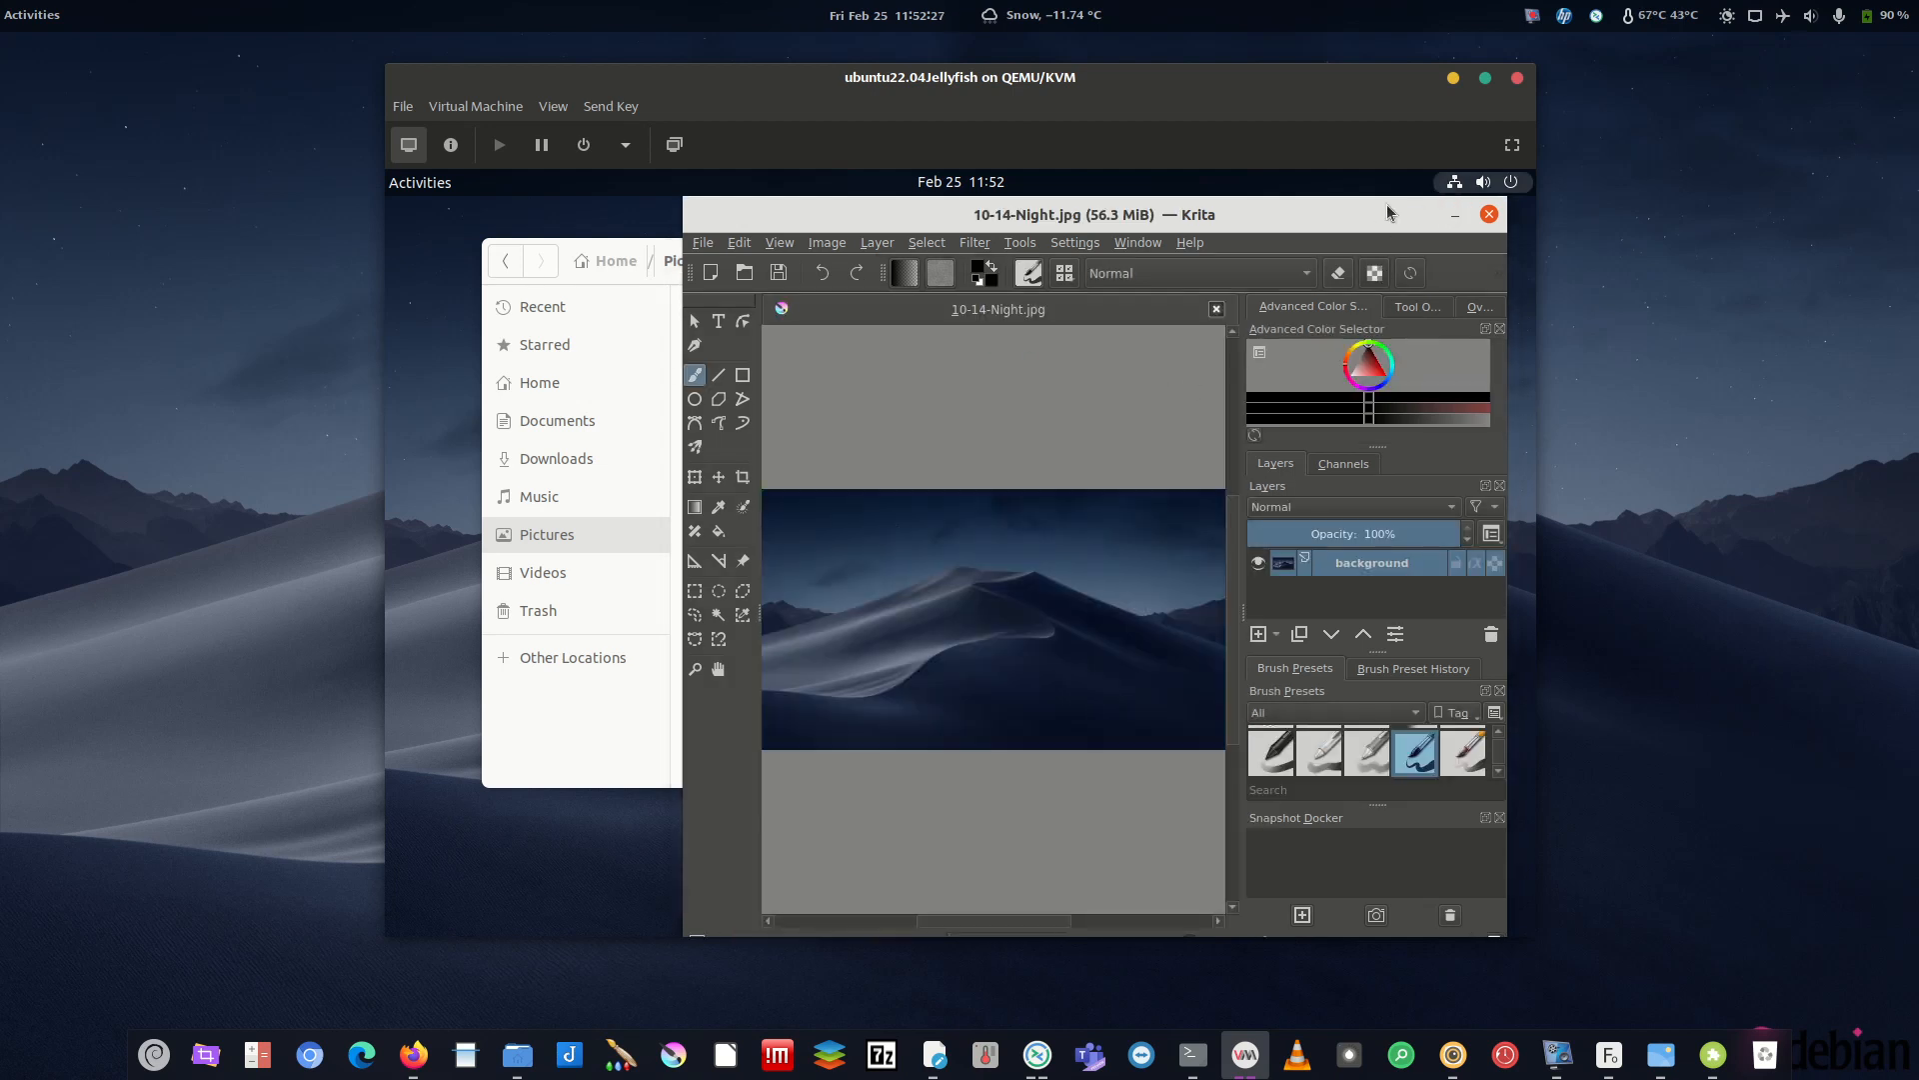
- Shift the Krita window left and browse the Image menu
{"action": "left_click_drag", "start_coordinate": [974, 265], "coordinate": [983, 190]}
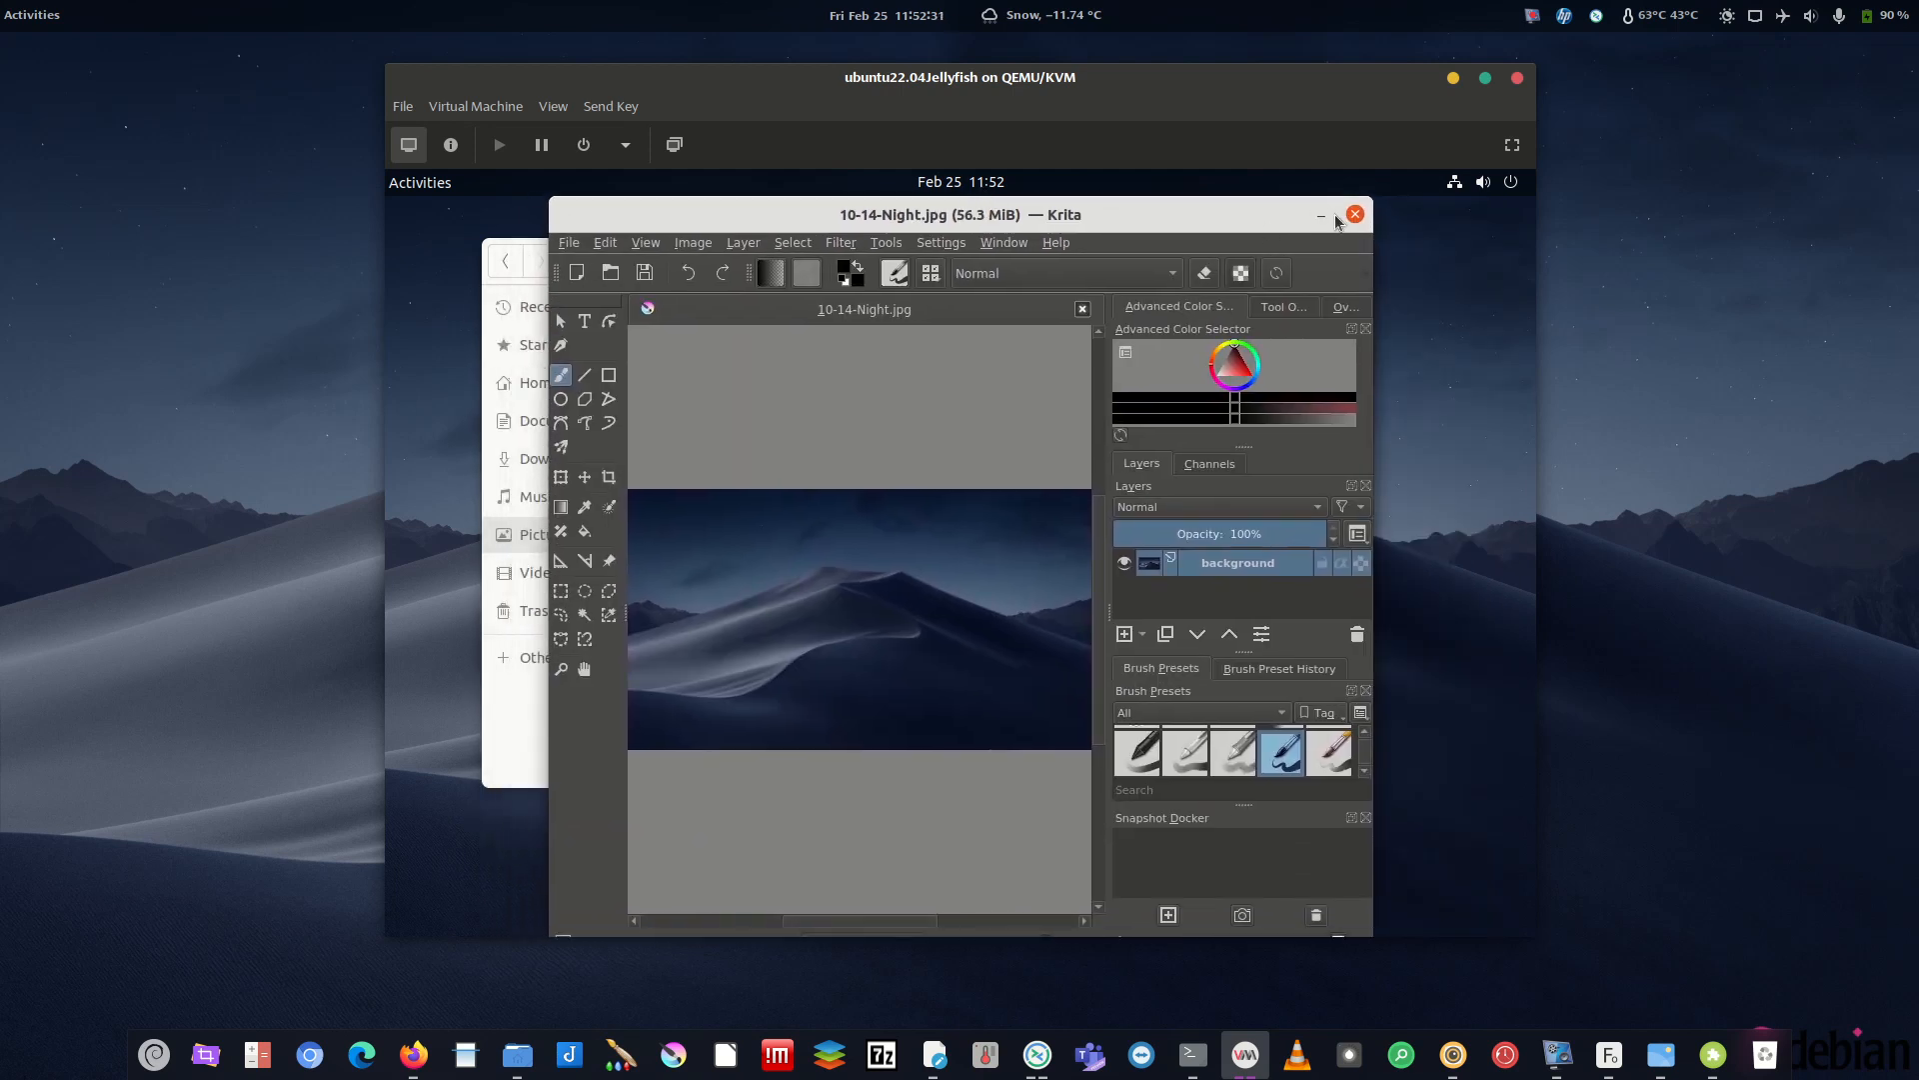
{"action": "mouse_move", "coordinate": [1152, 209]}
{"action": "left_mouse_down"}
{"action": "mouse_move", "coordinate": [1107, 482]}
{"action": "mouse_move", "coordinate": [1149, 209]}
{"action": "left_mouse_up"}
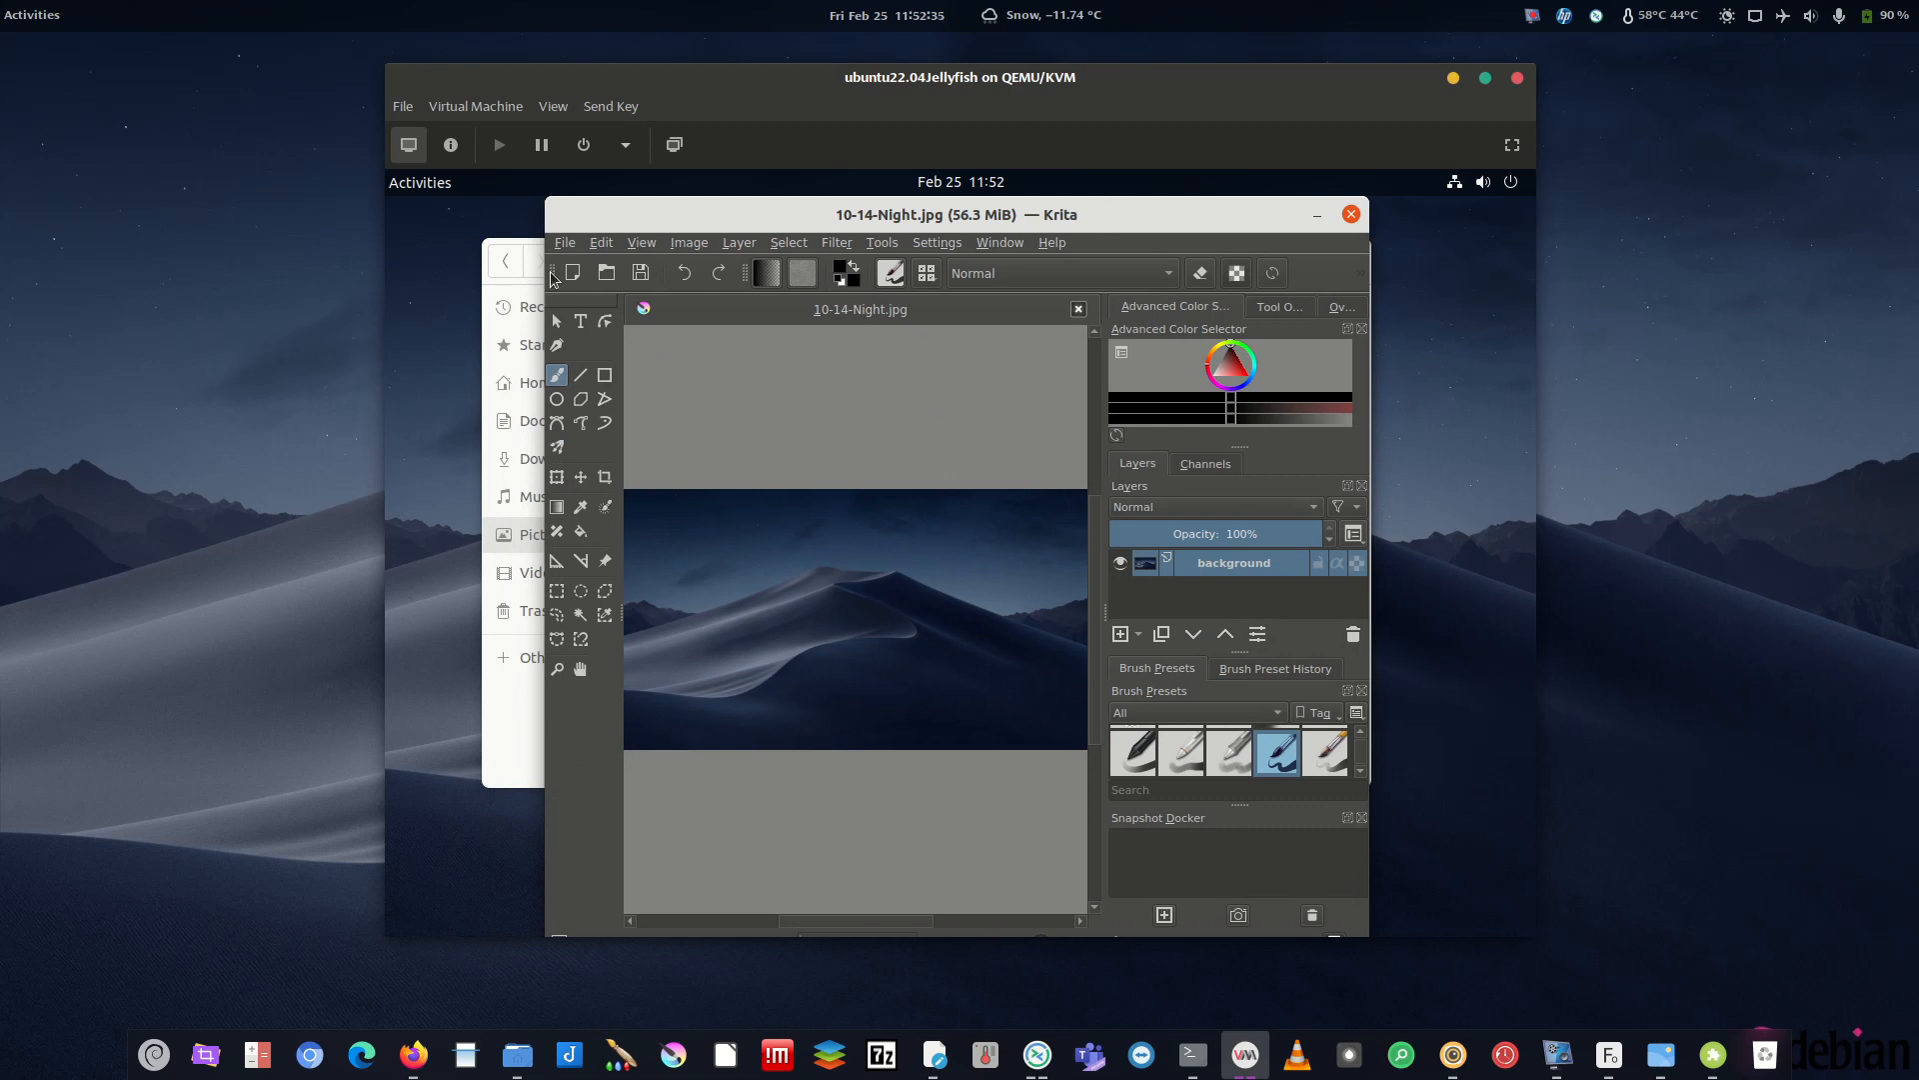
{"action": "left_click", "coordinate": [689, 243]}
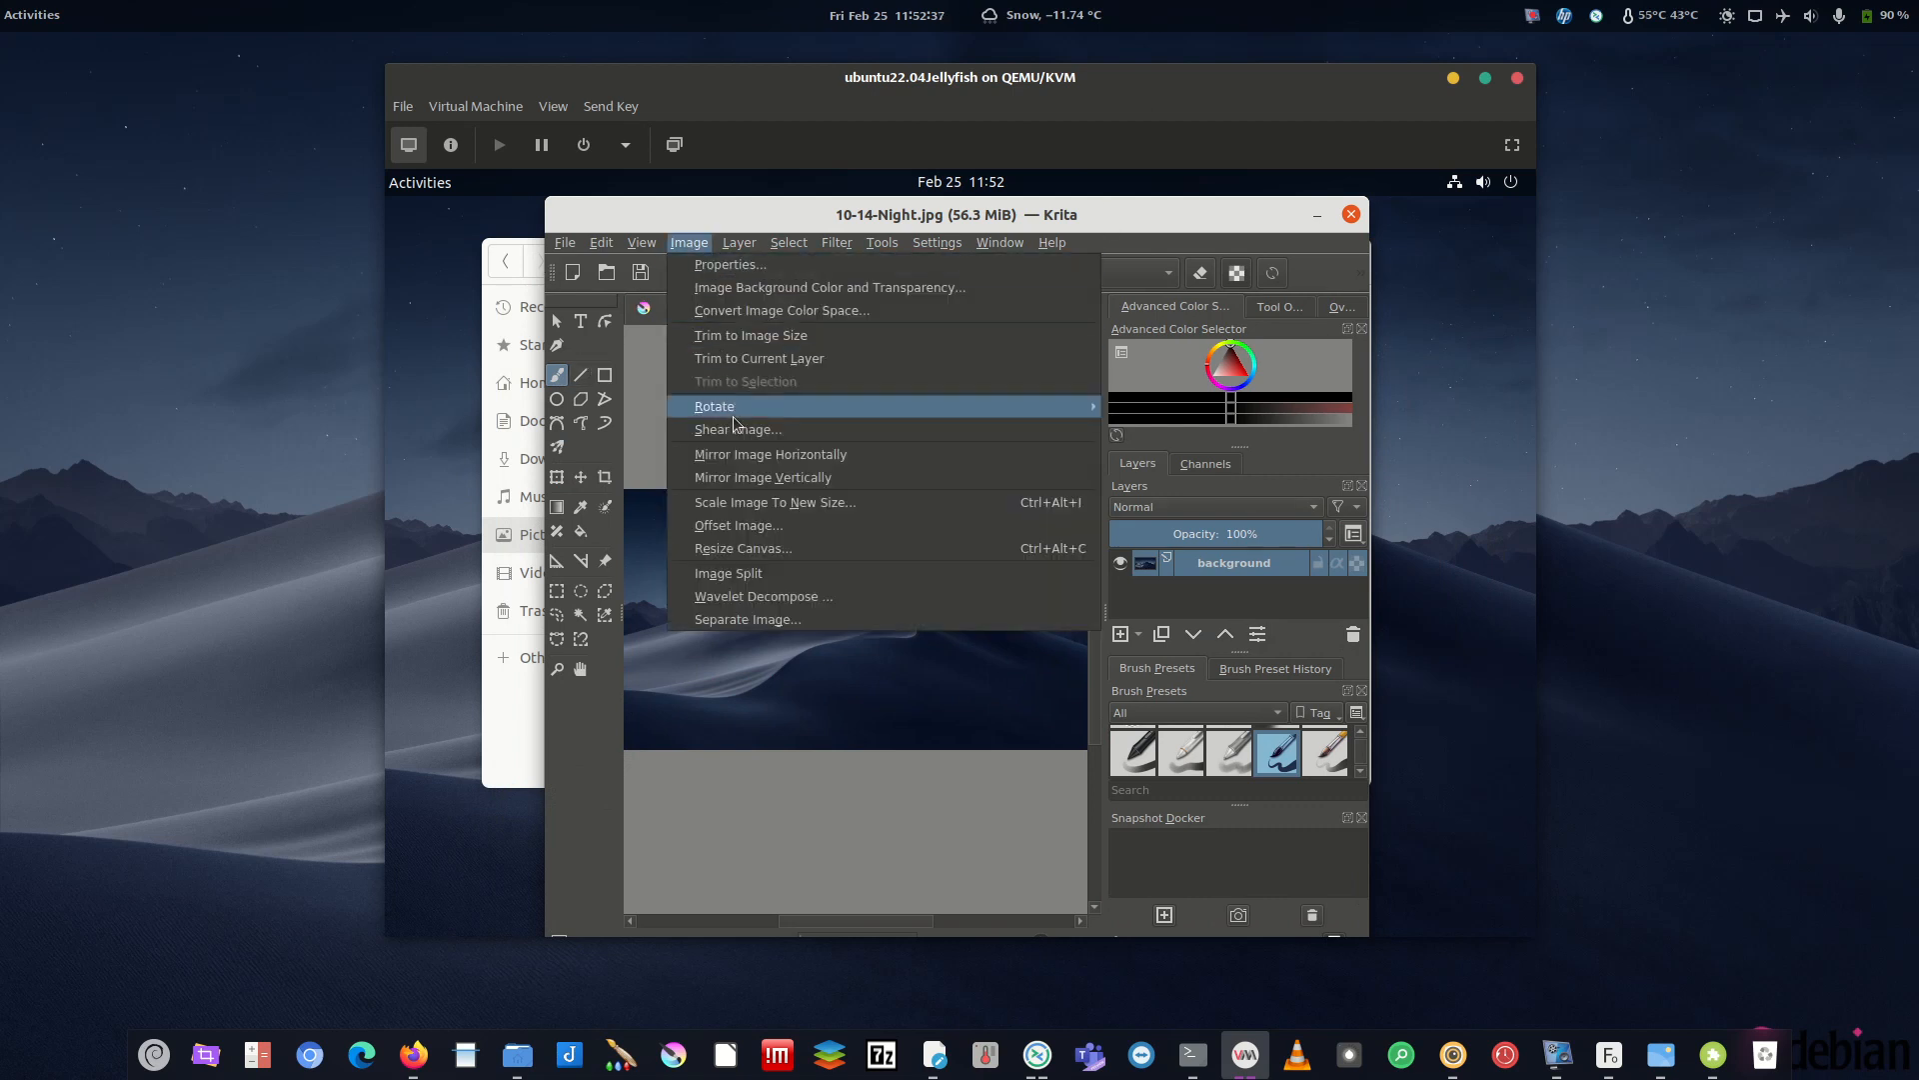
- Drag the ubuntu-logo file from Files onto the canvas and insert it as a new layer
{"action": "left_click", "coordinate": [502, 699]}
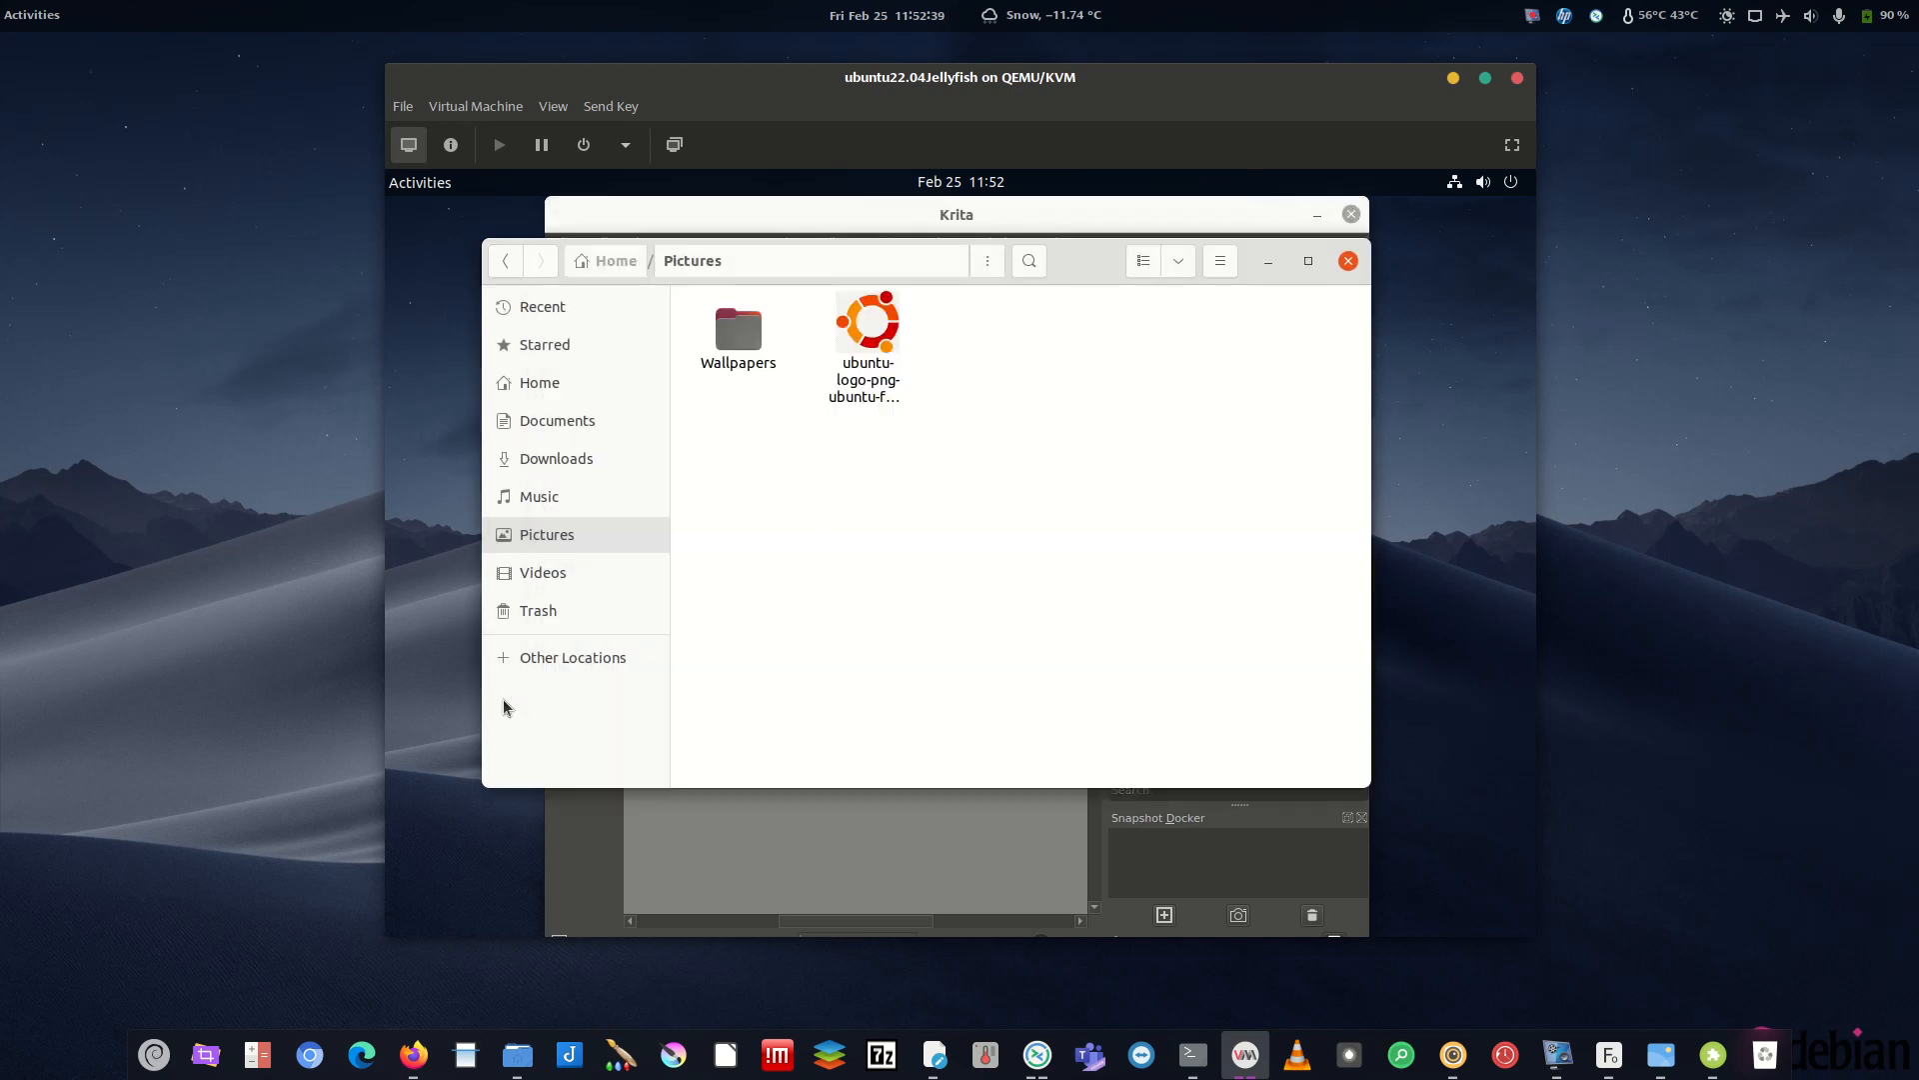
{"action": "left_click_drag", "start_coordinate": [1100, 244], "coordinate": [1561, 329]}
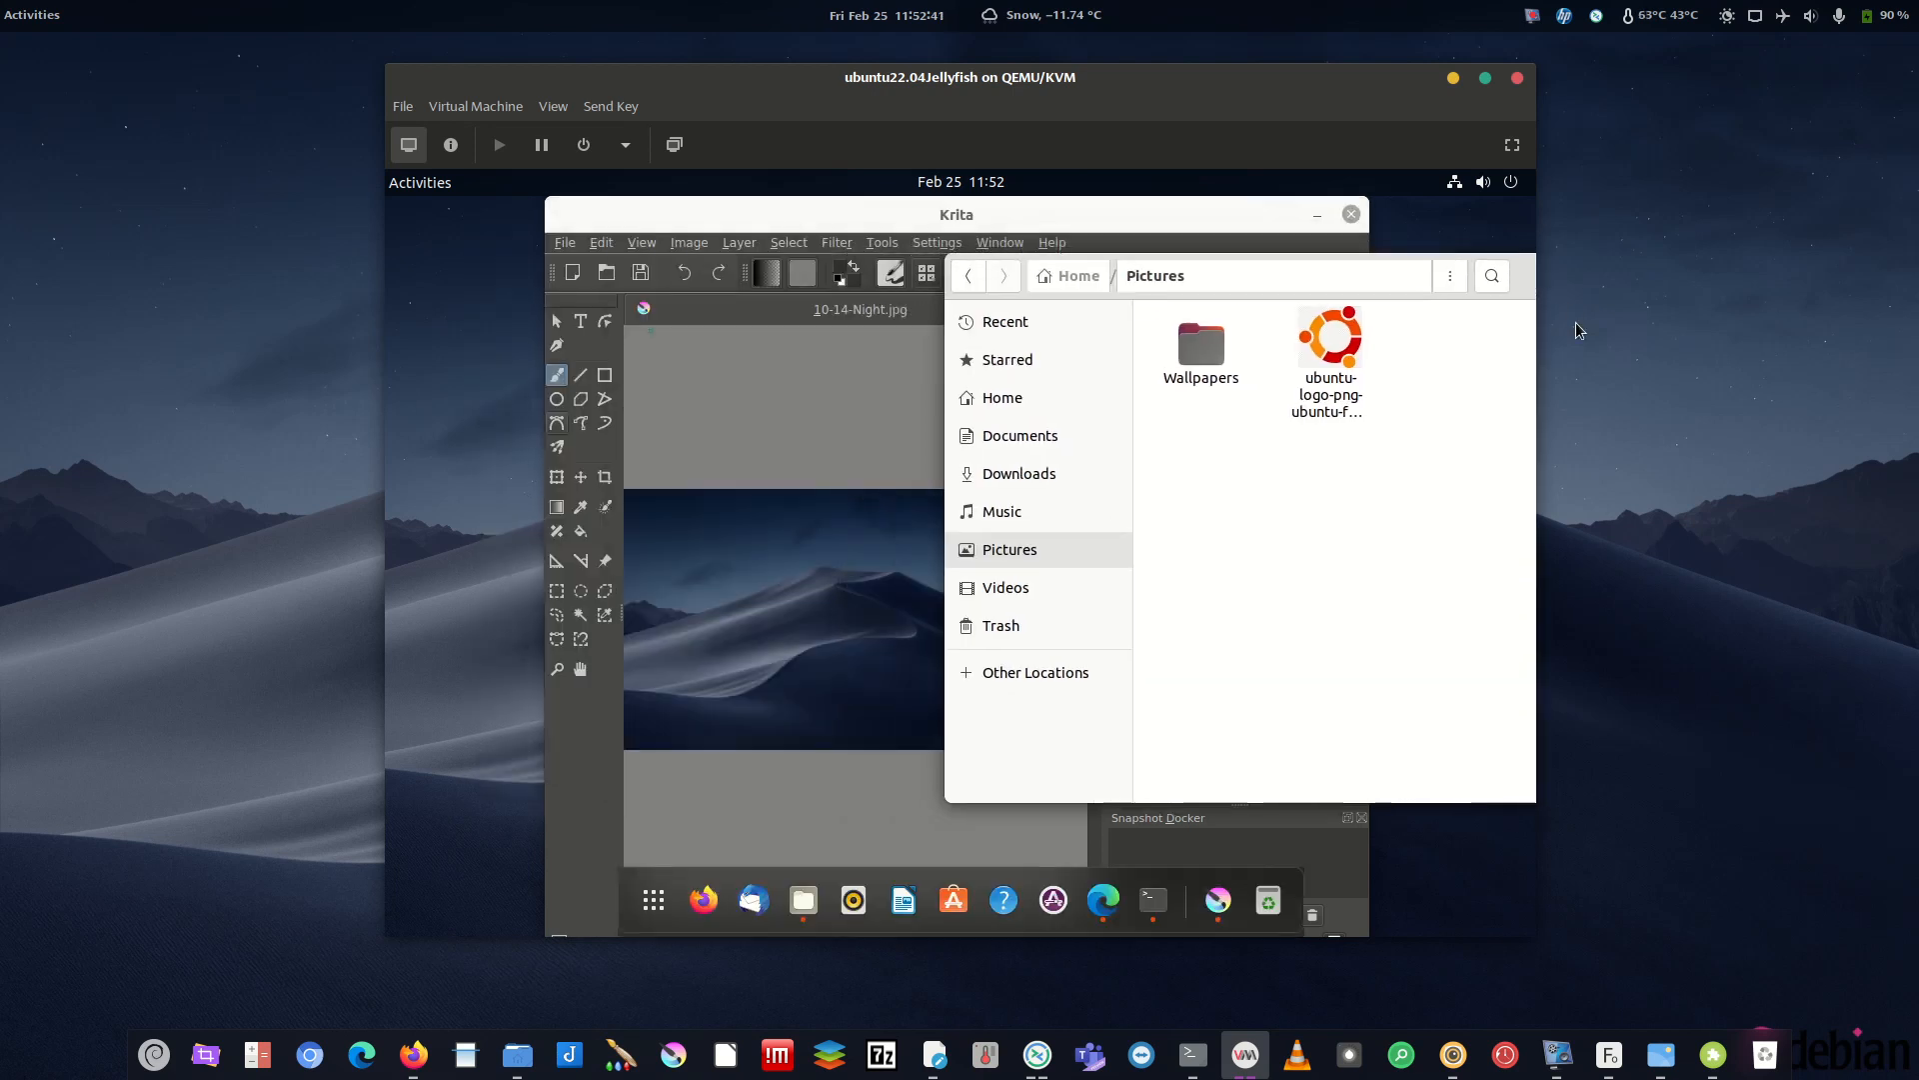
{"action": "left_click_drag", "start_coordinate": [1336, 412], "coordinate": [825, 618]}
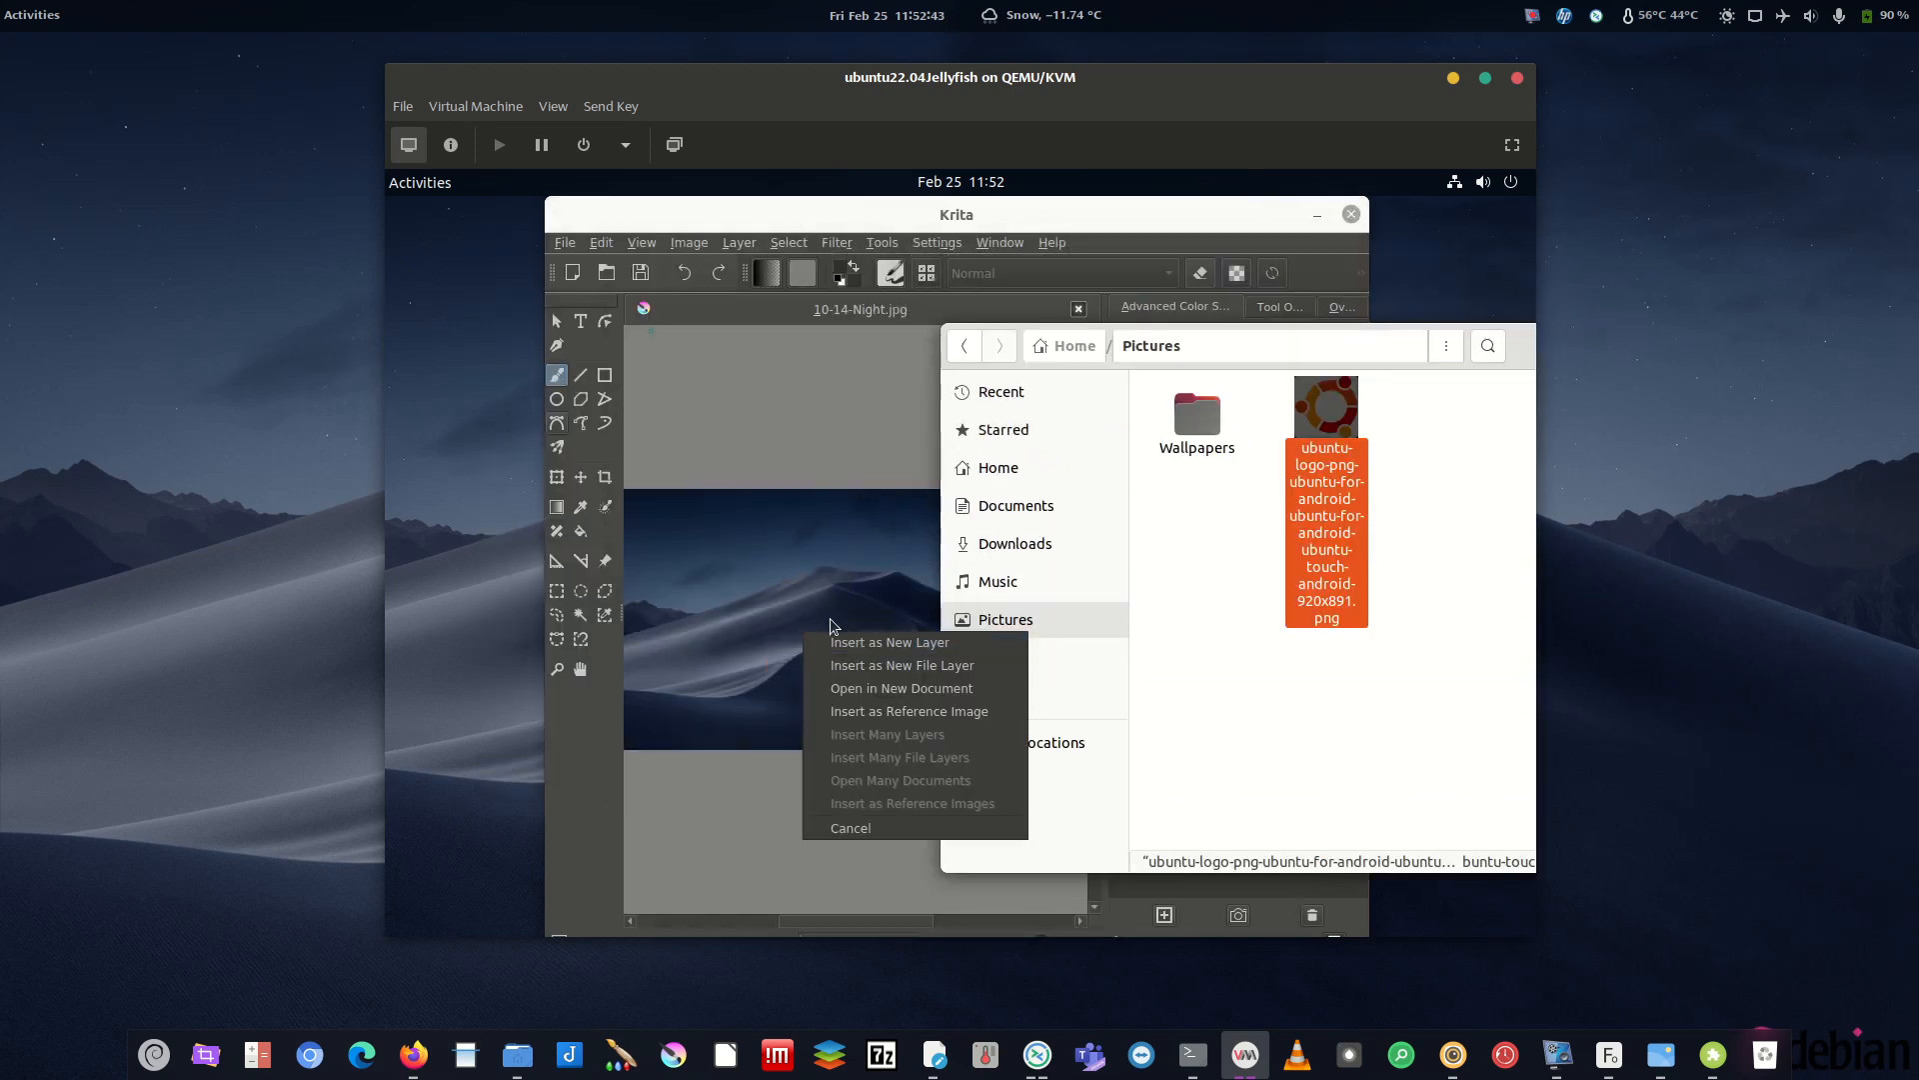
{"action": "left_click", "coordinate": [879, 640]}
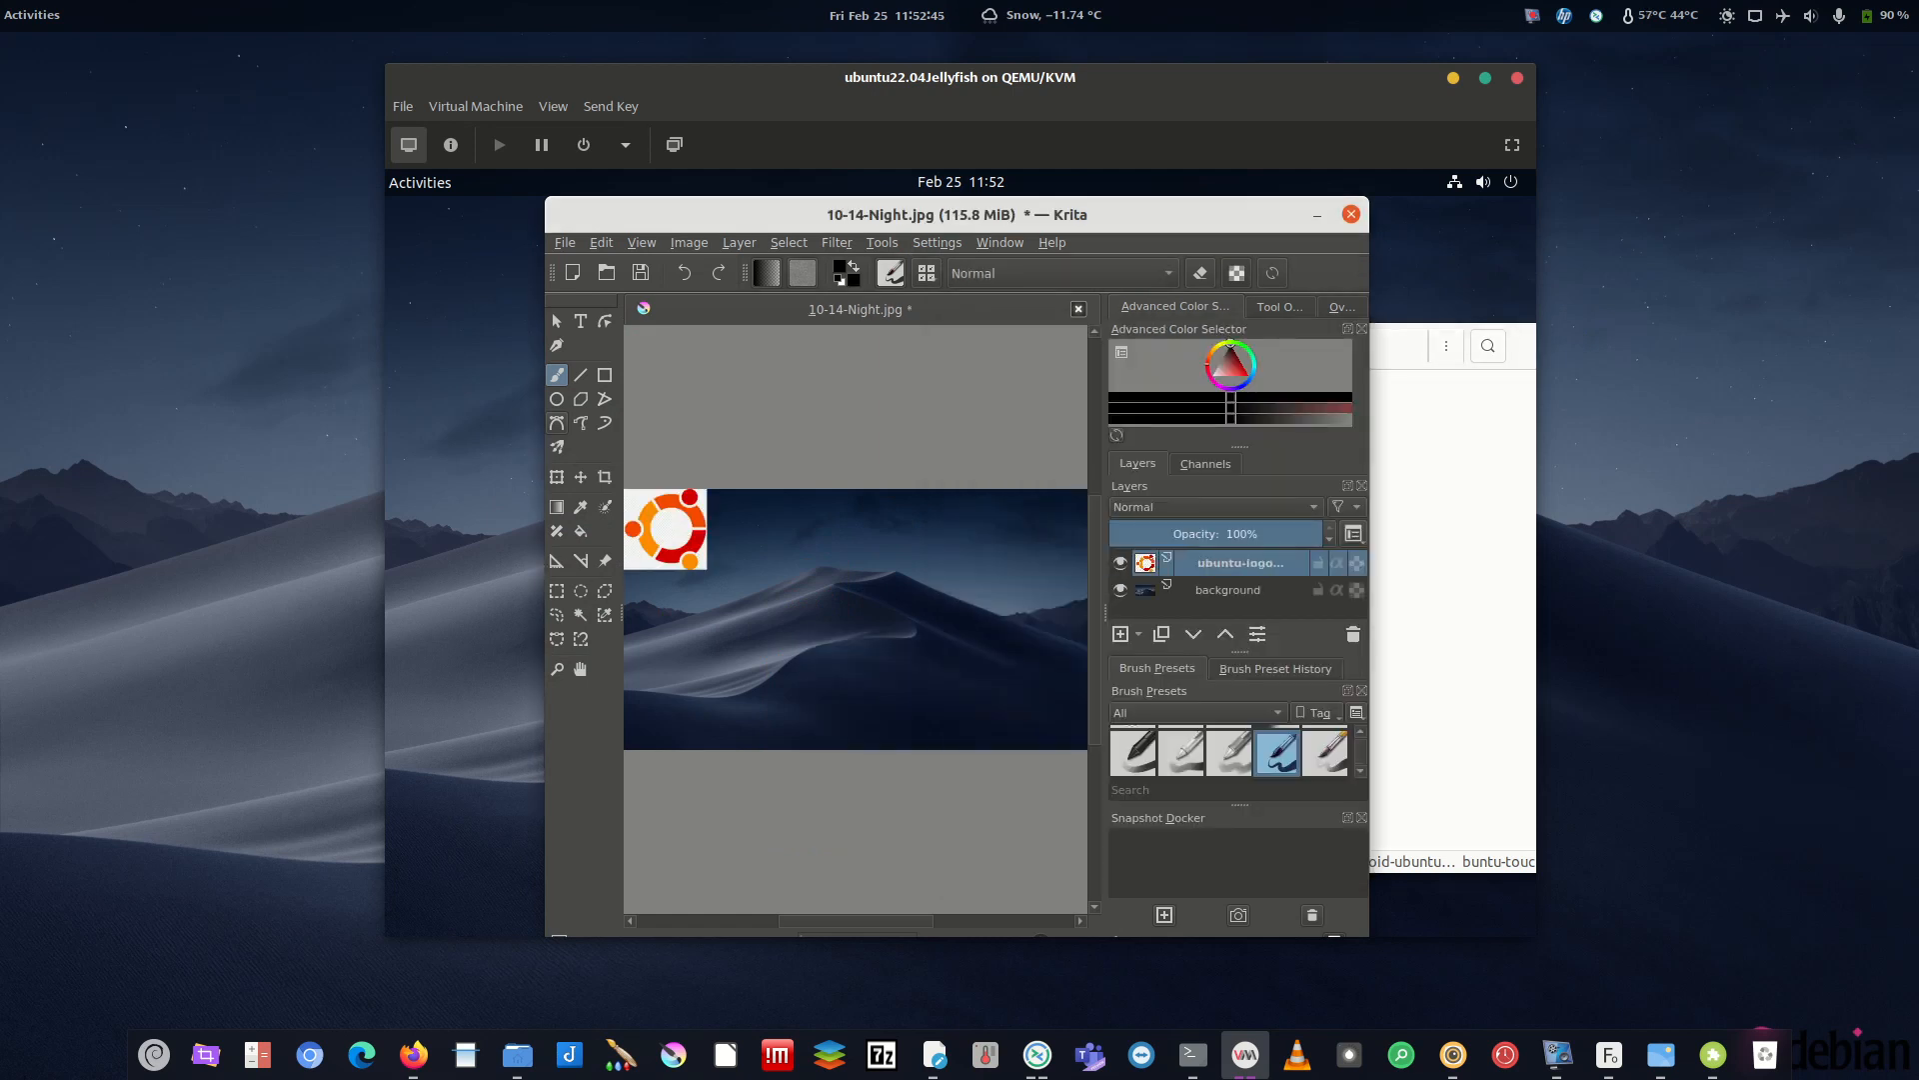
- Use the Move tool to drag the logo layer into the canvas's lower-right corner
{"action": "left_click", "coordinate": [581, 477]}
{"action": "left_click_drag", "start_coordinate": [643, 527], "coordinate": [1020, 685]}
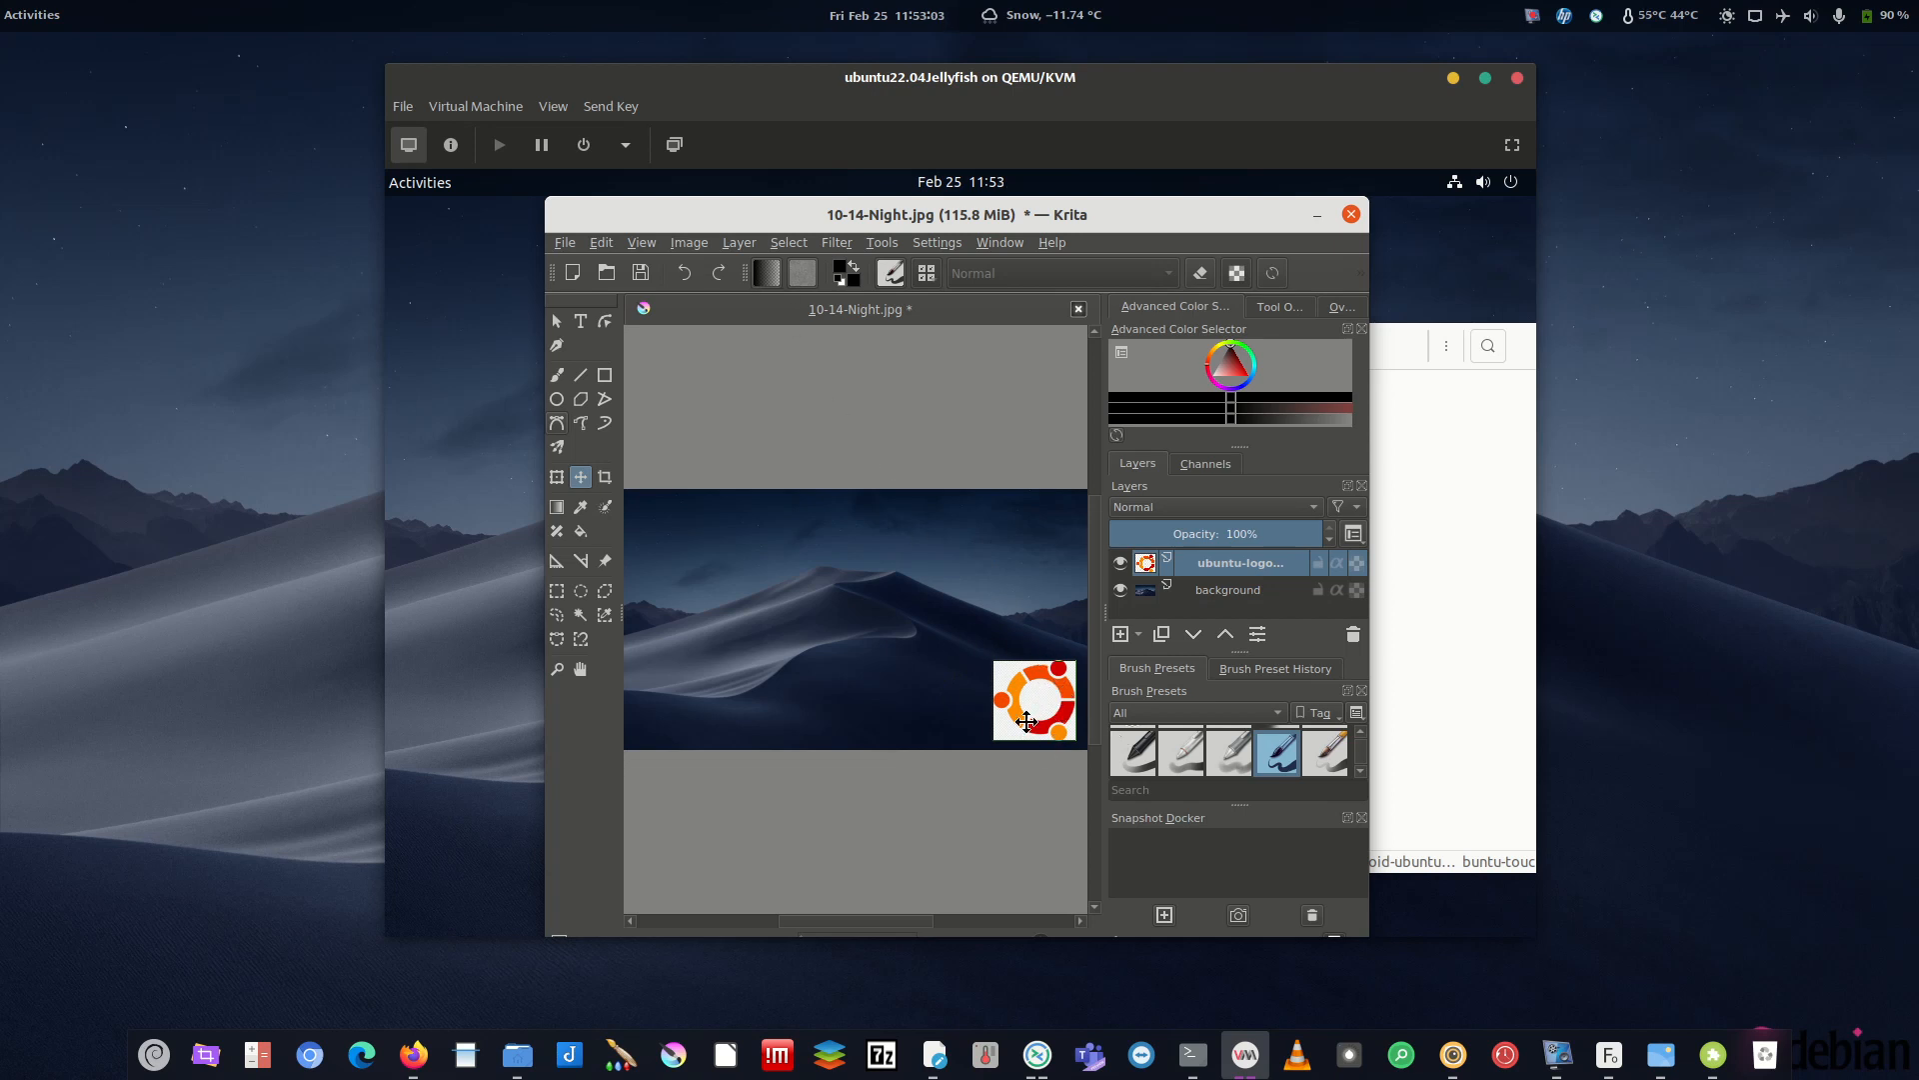
{"action": "left_click", "coordinate": [699, 245]}
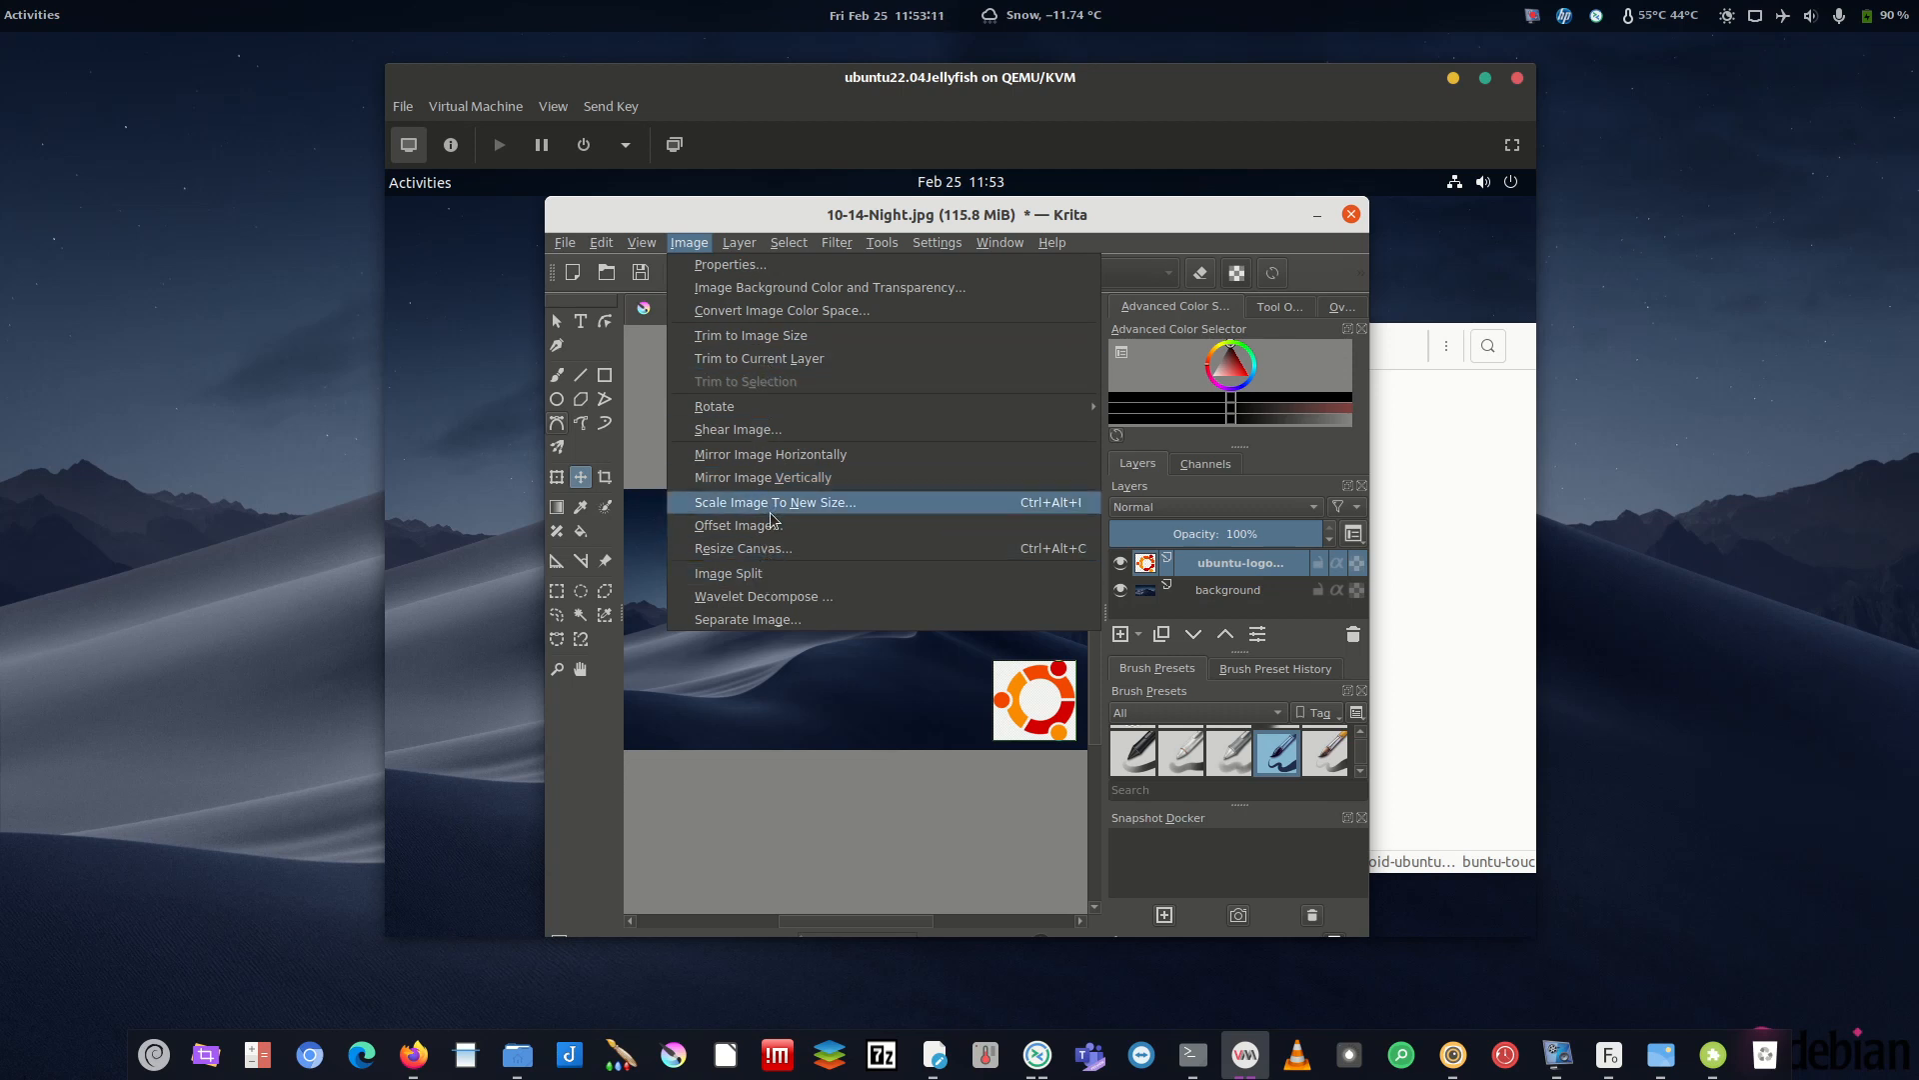
- Apply Filter > Colors > Color to Alpha with white to strip the logo's white background
{"action": "mouse_move", "coordinate": [886, 247]}
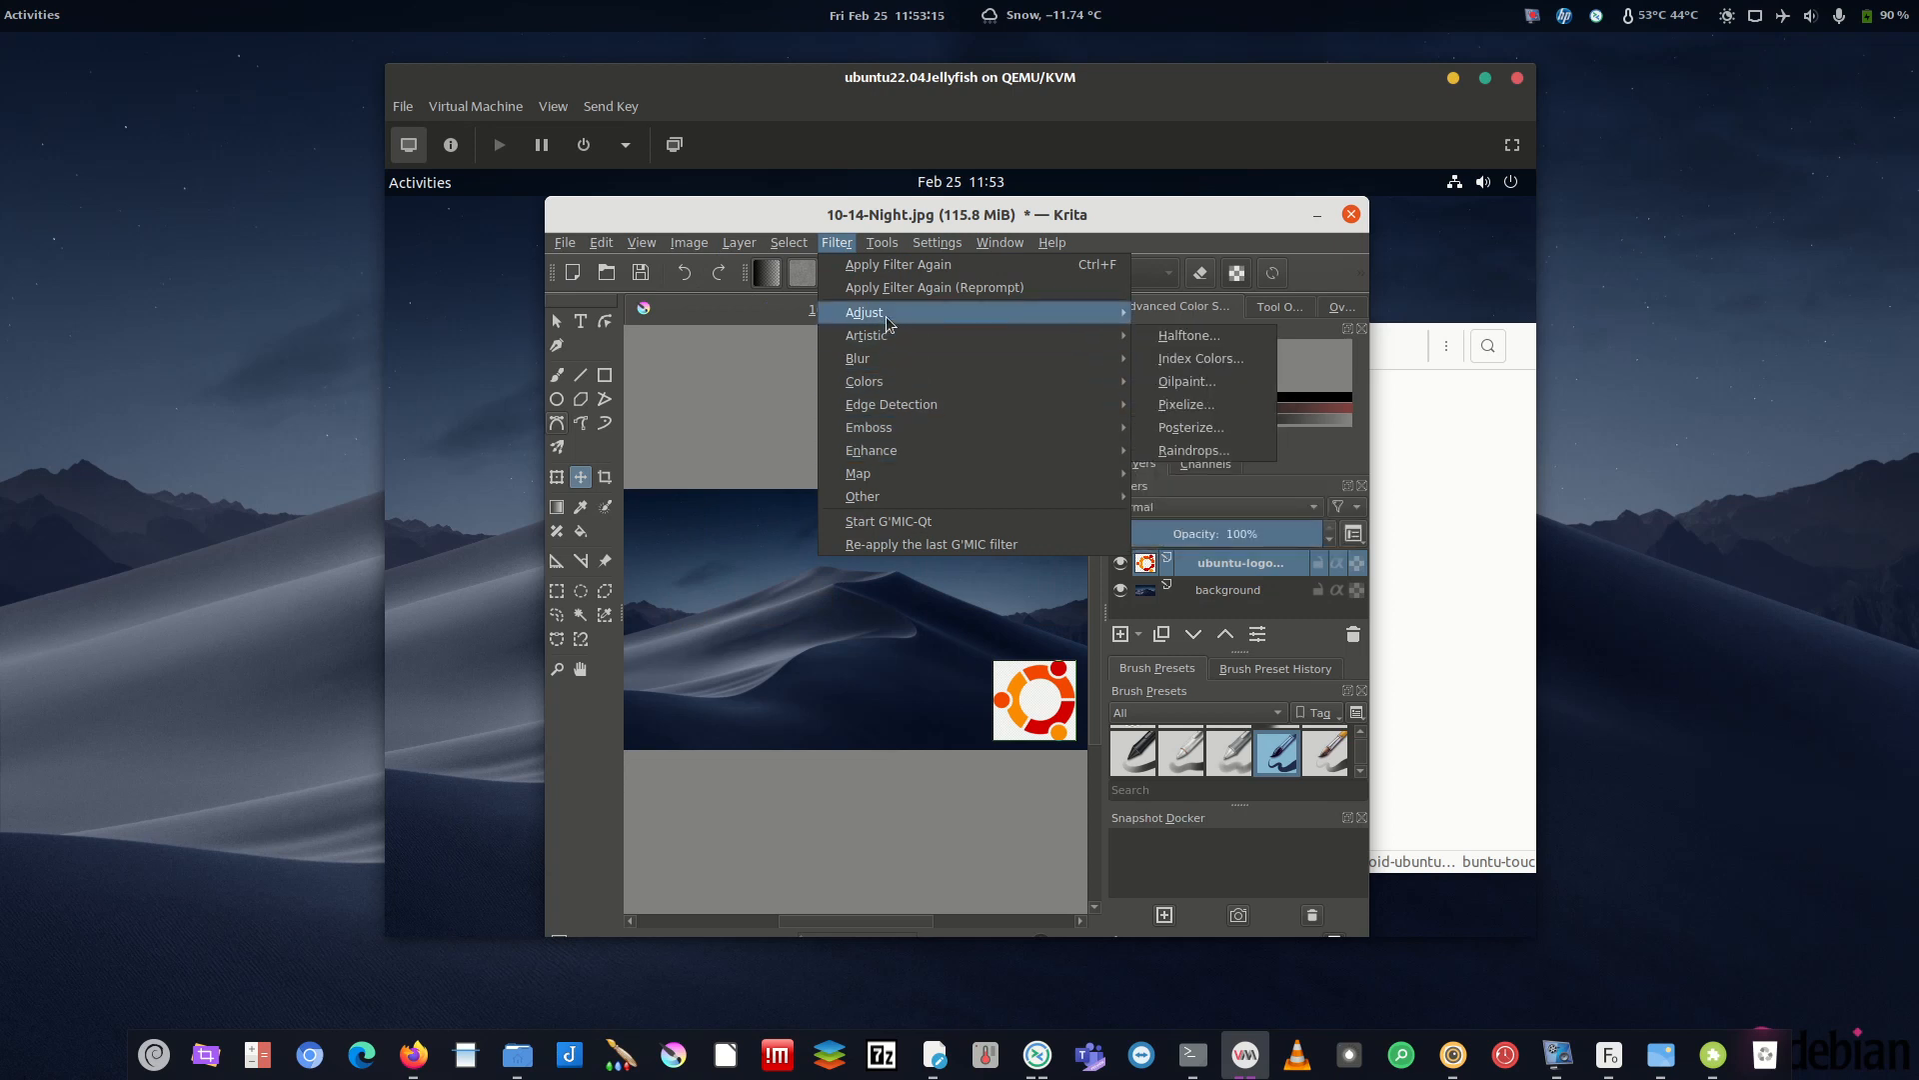
{"action": "mouse_move", "coordinate": [888, 498]}
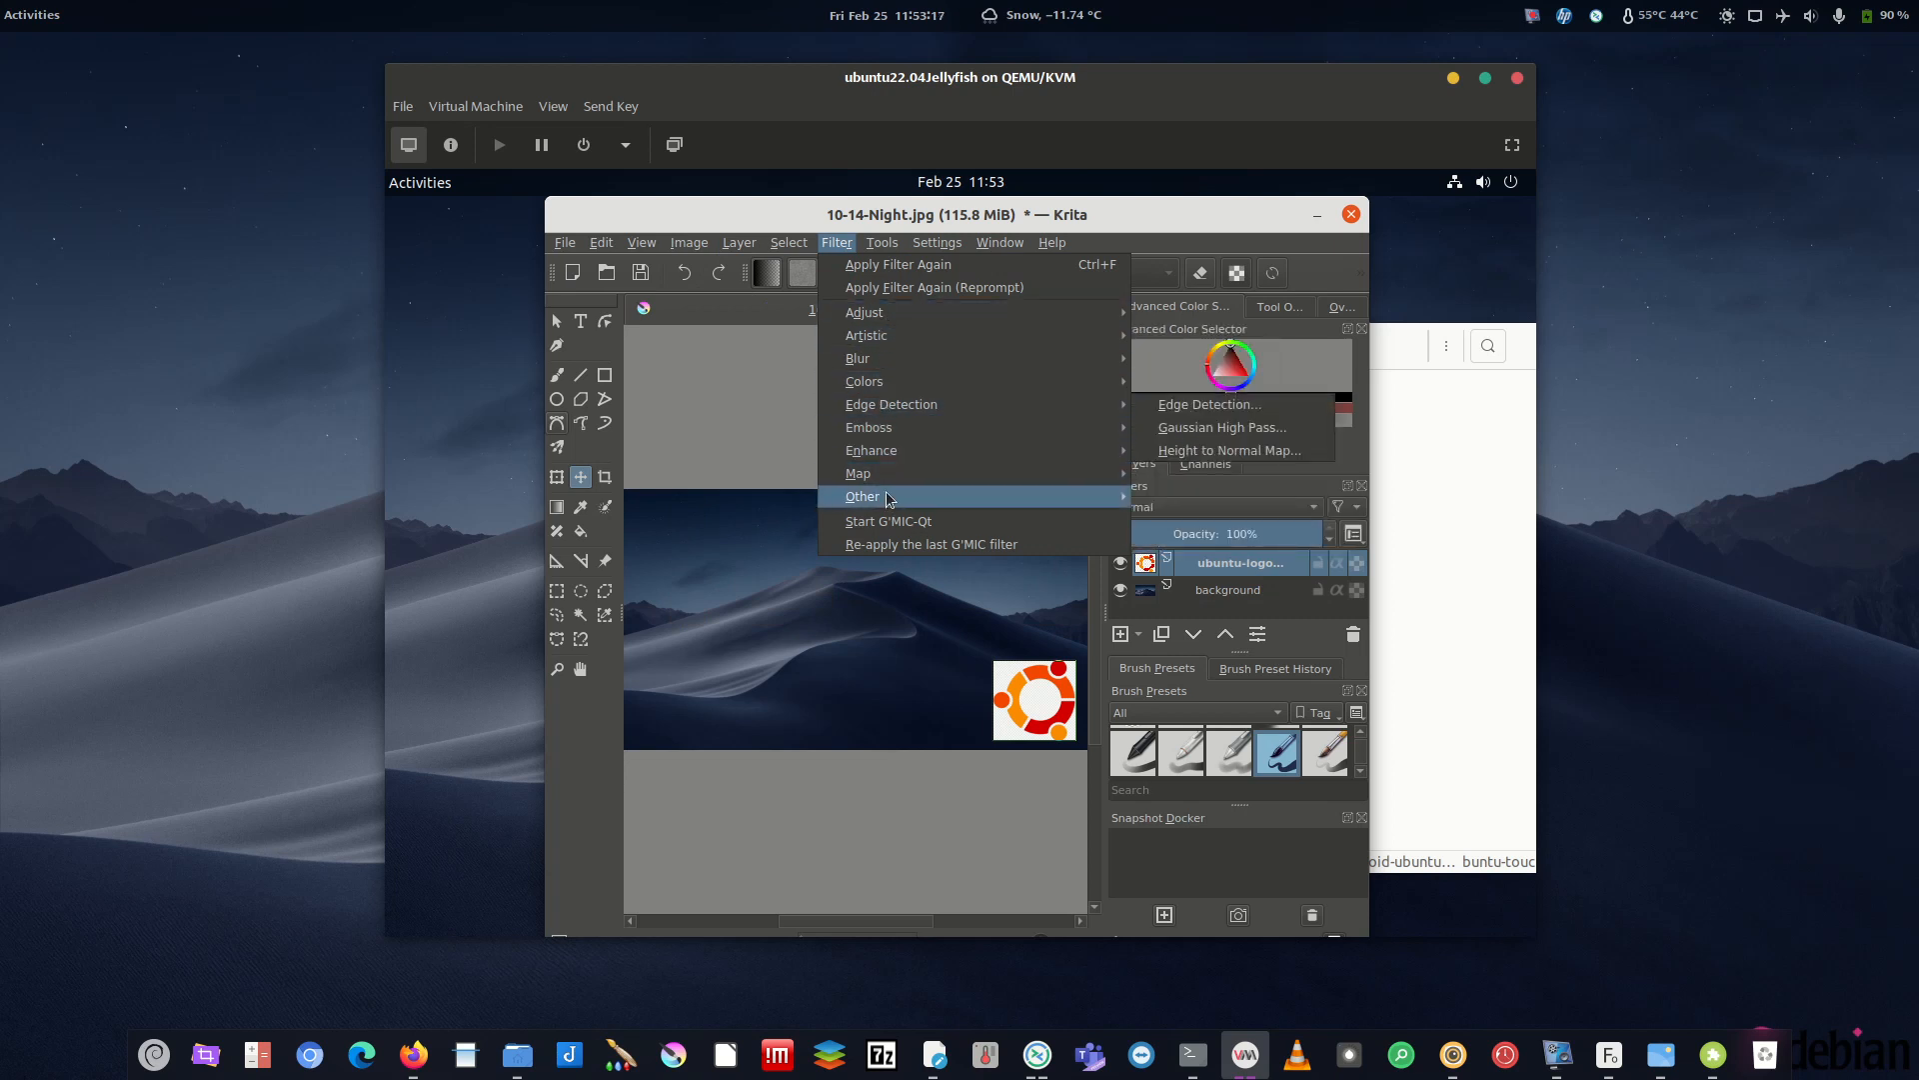
{"action": "mouse_move", "coordinate": [879, 318]}
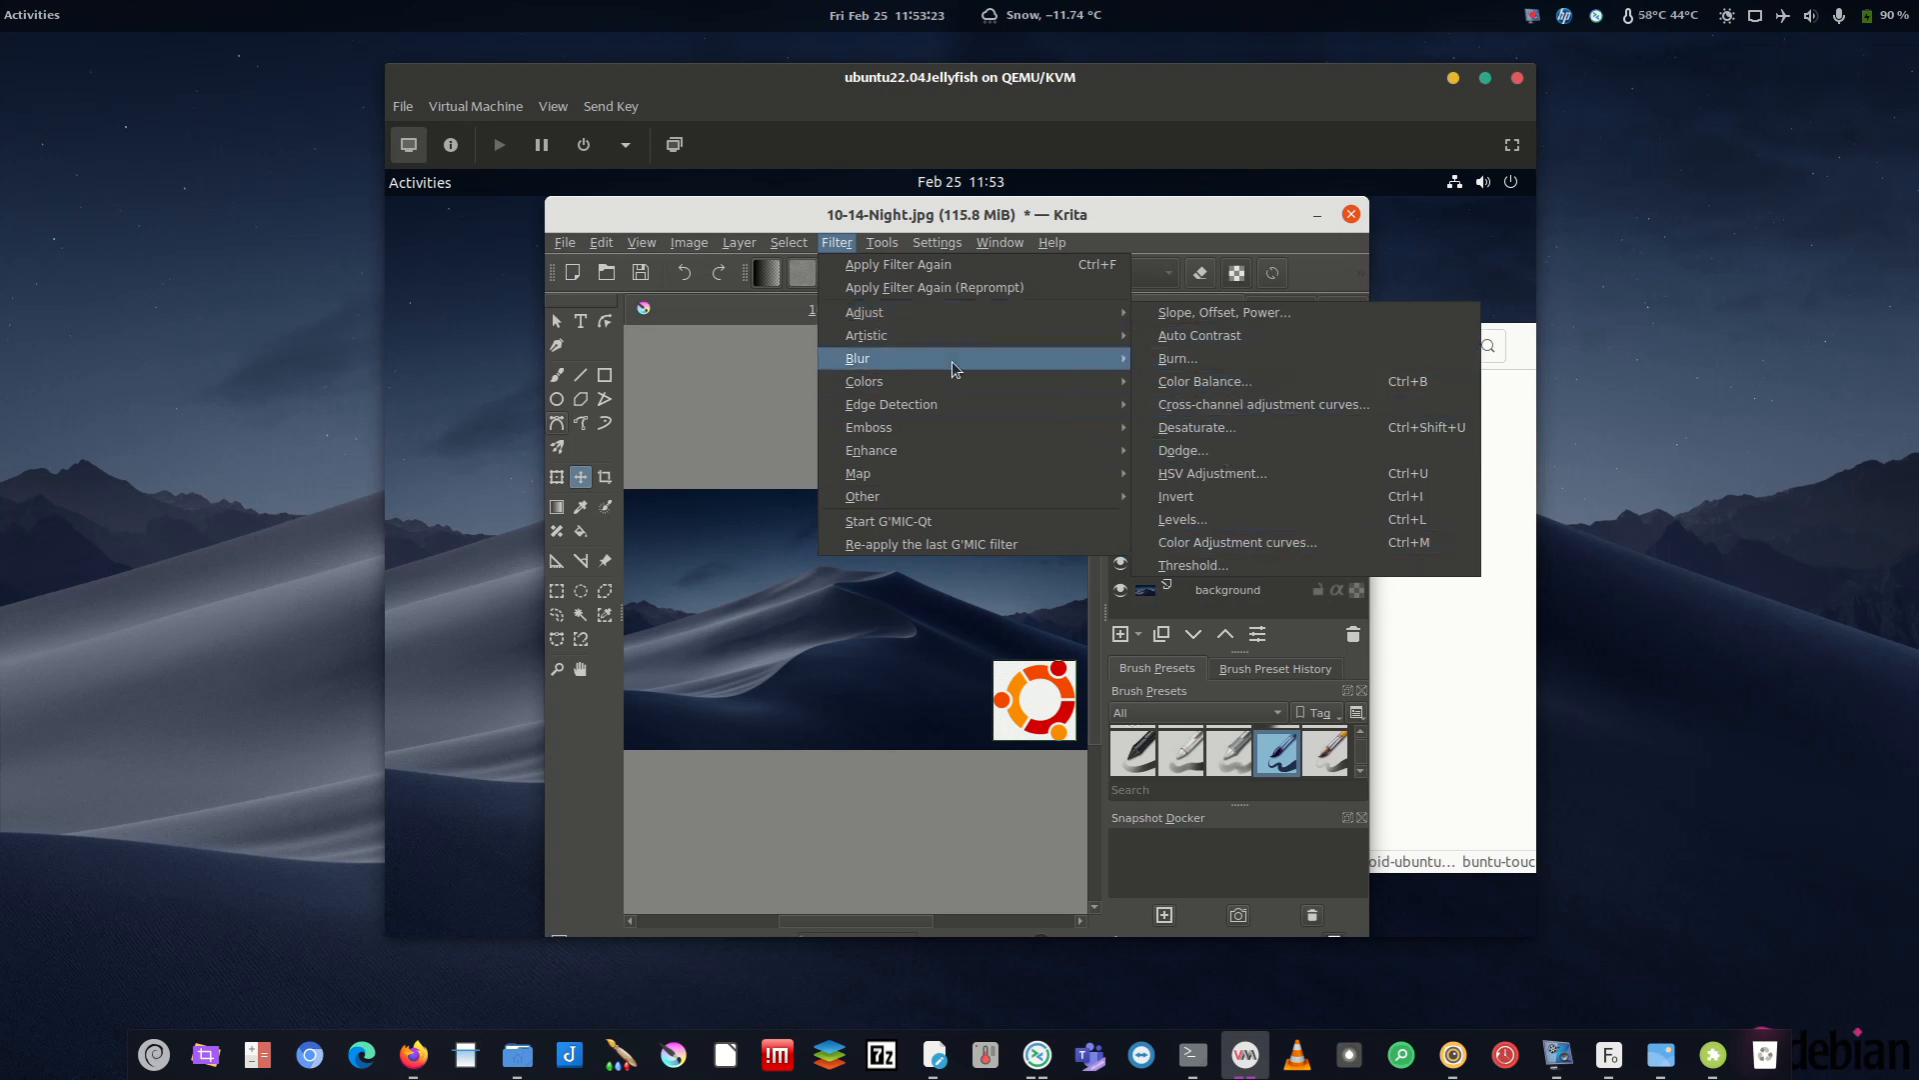
{"action": "mouse_move", "coordinate": [952, 382]}
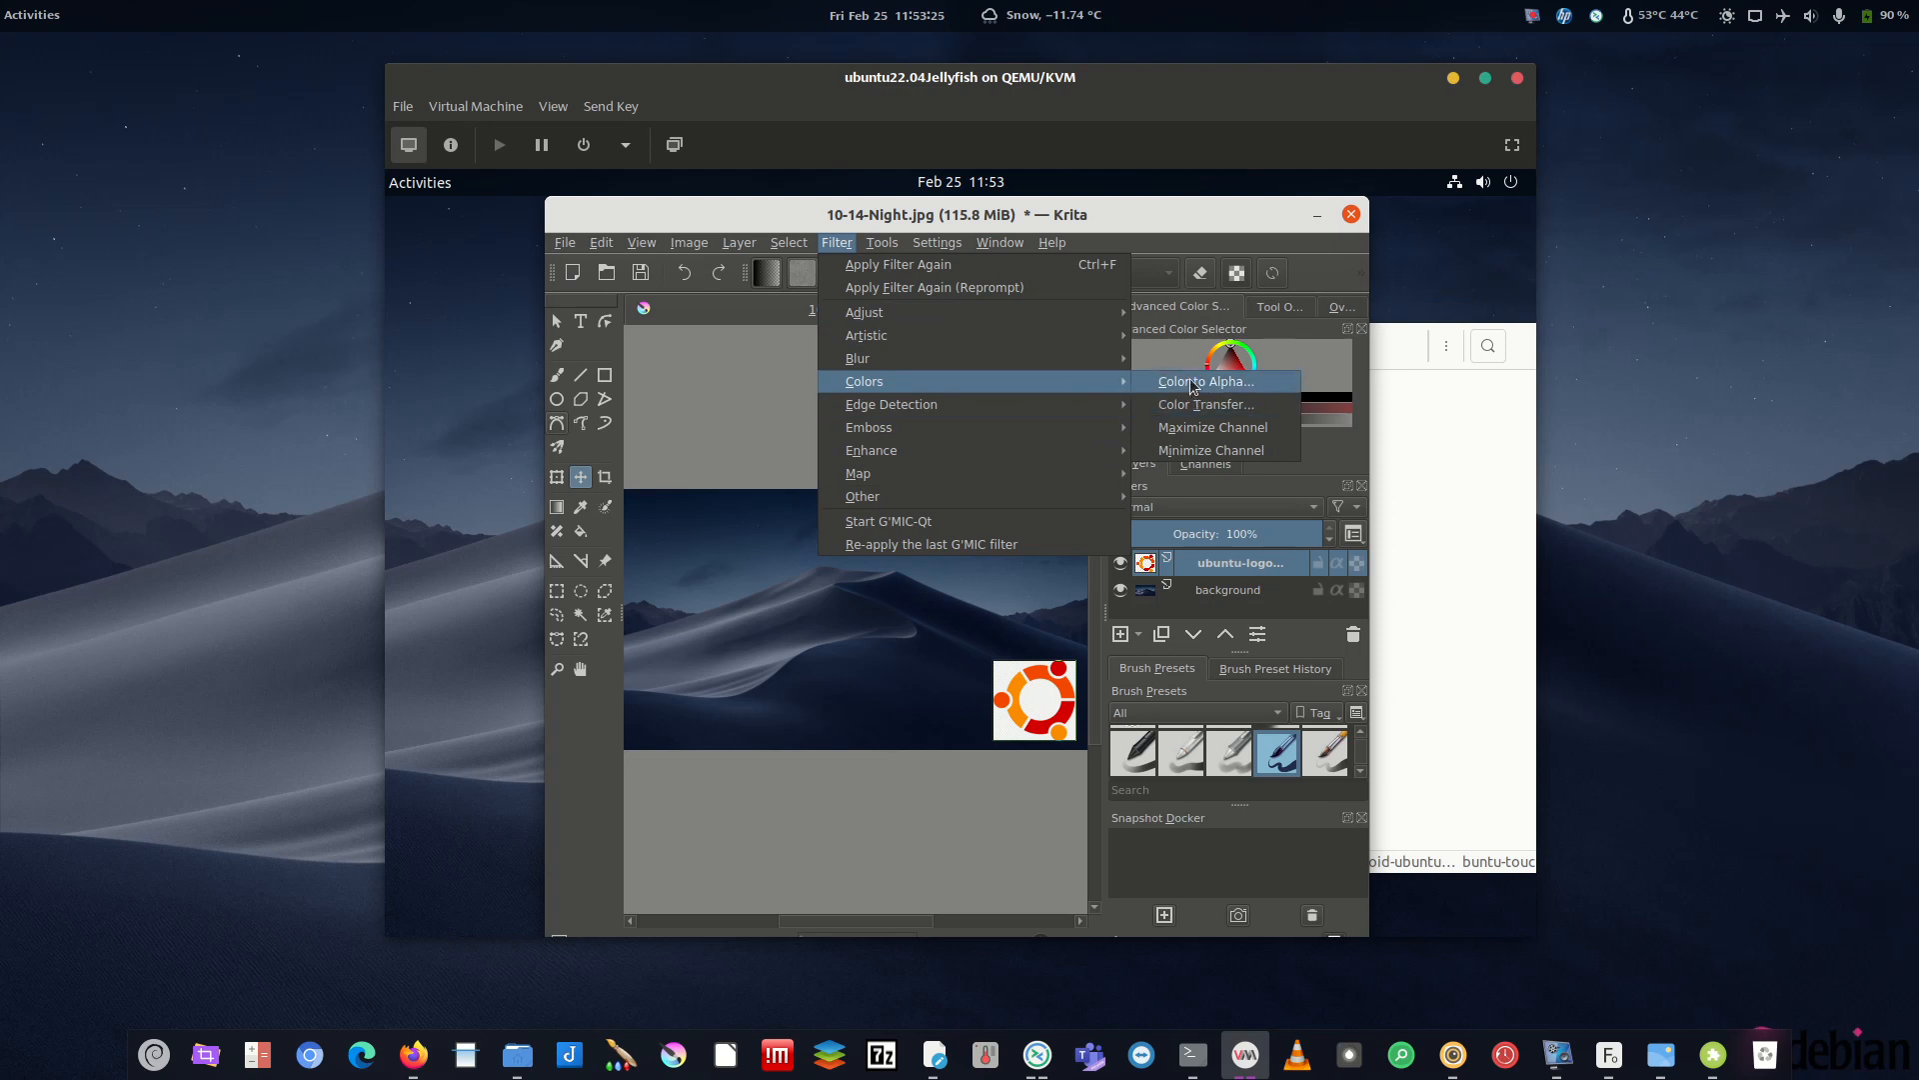
{"action": "left_click", "coordinate": [1244, 390]}
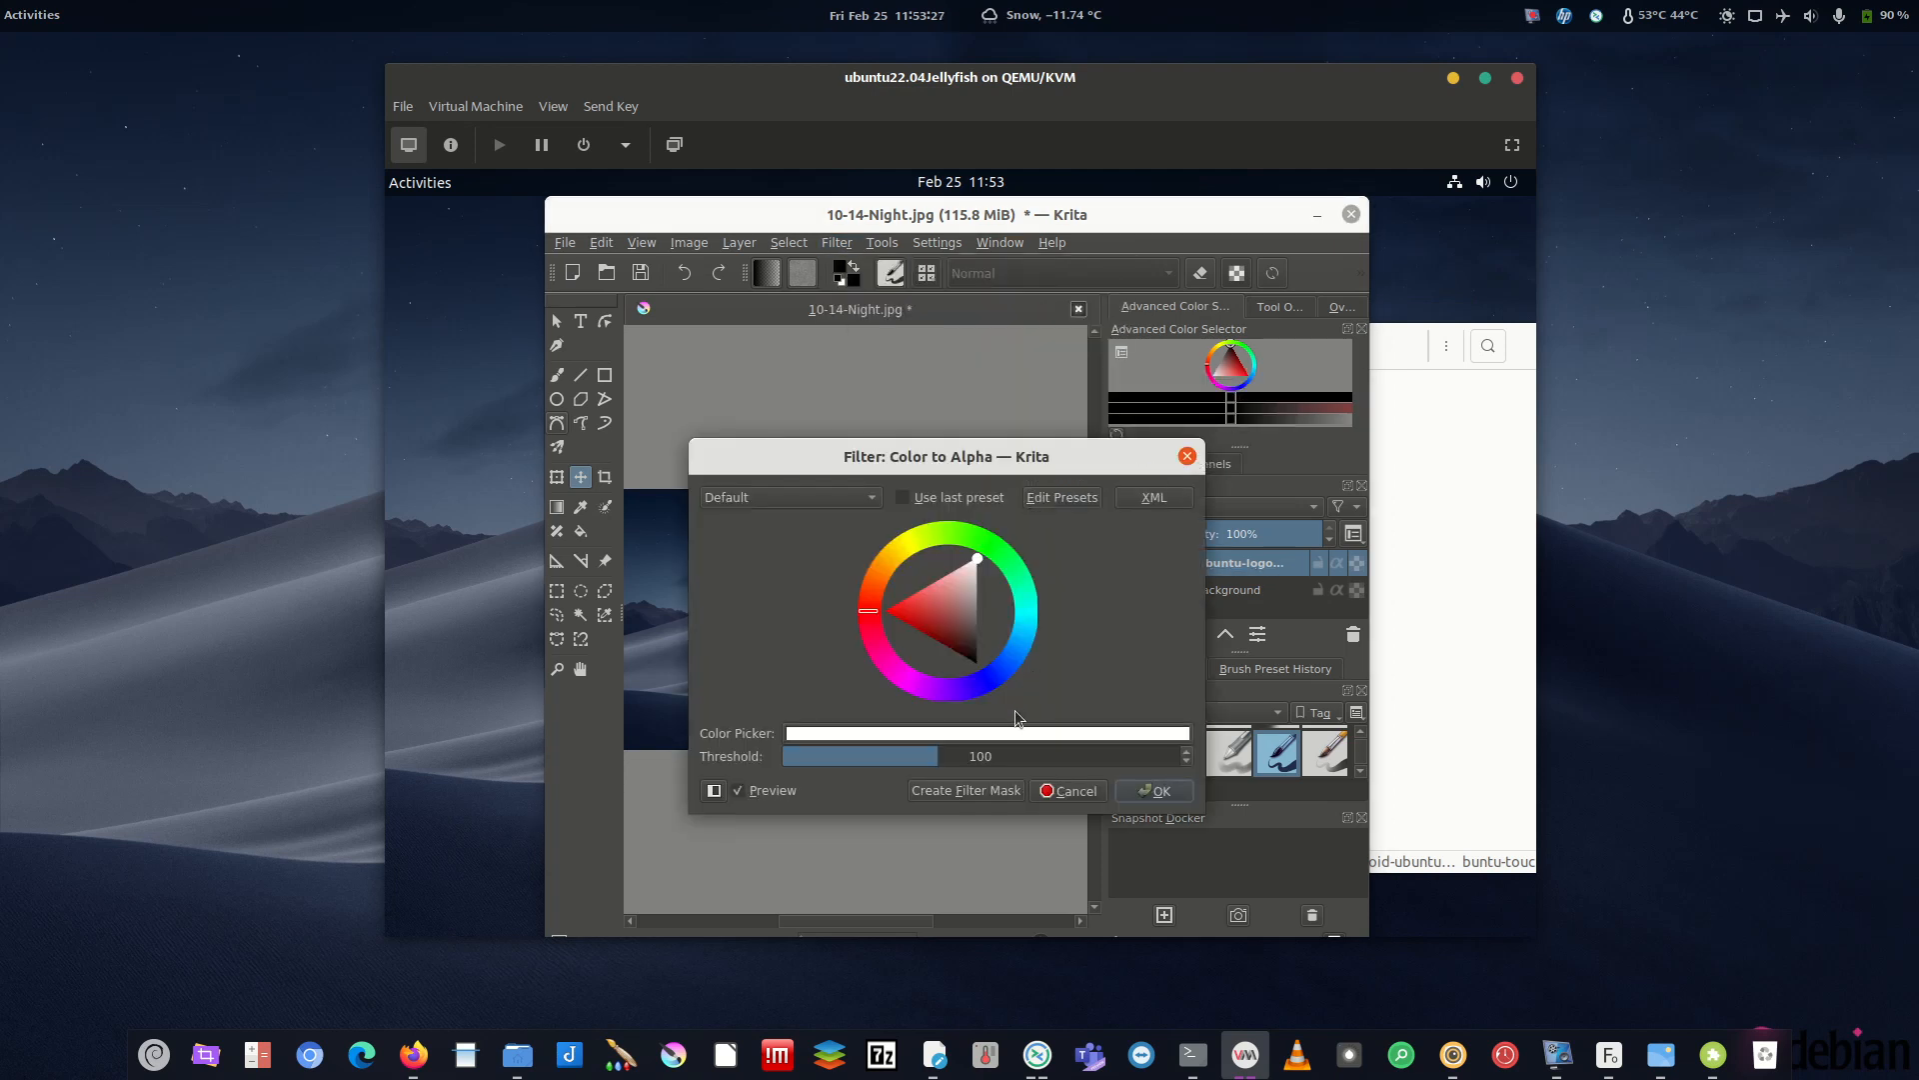
{"action": "left_click_drag", "start_coordinate": [1033, 457], "coordinate": [699, 348]}
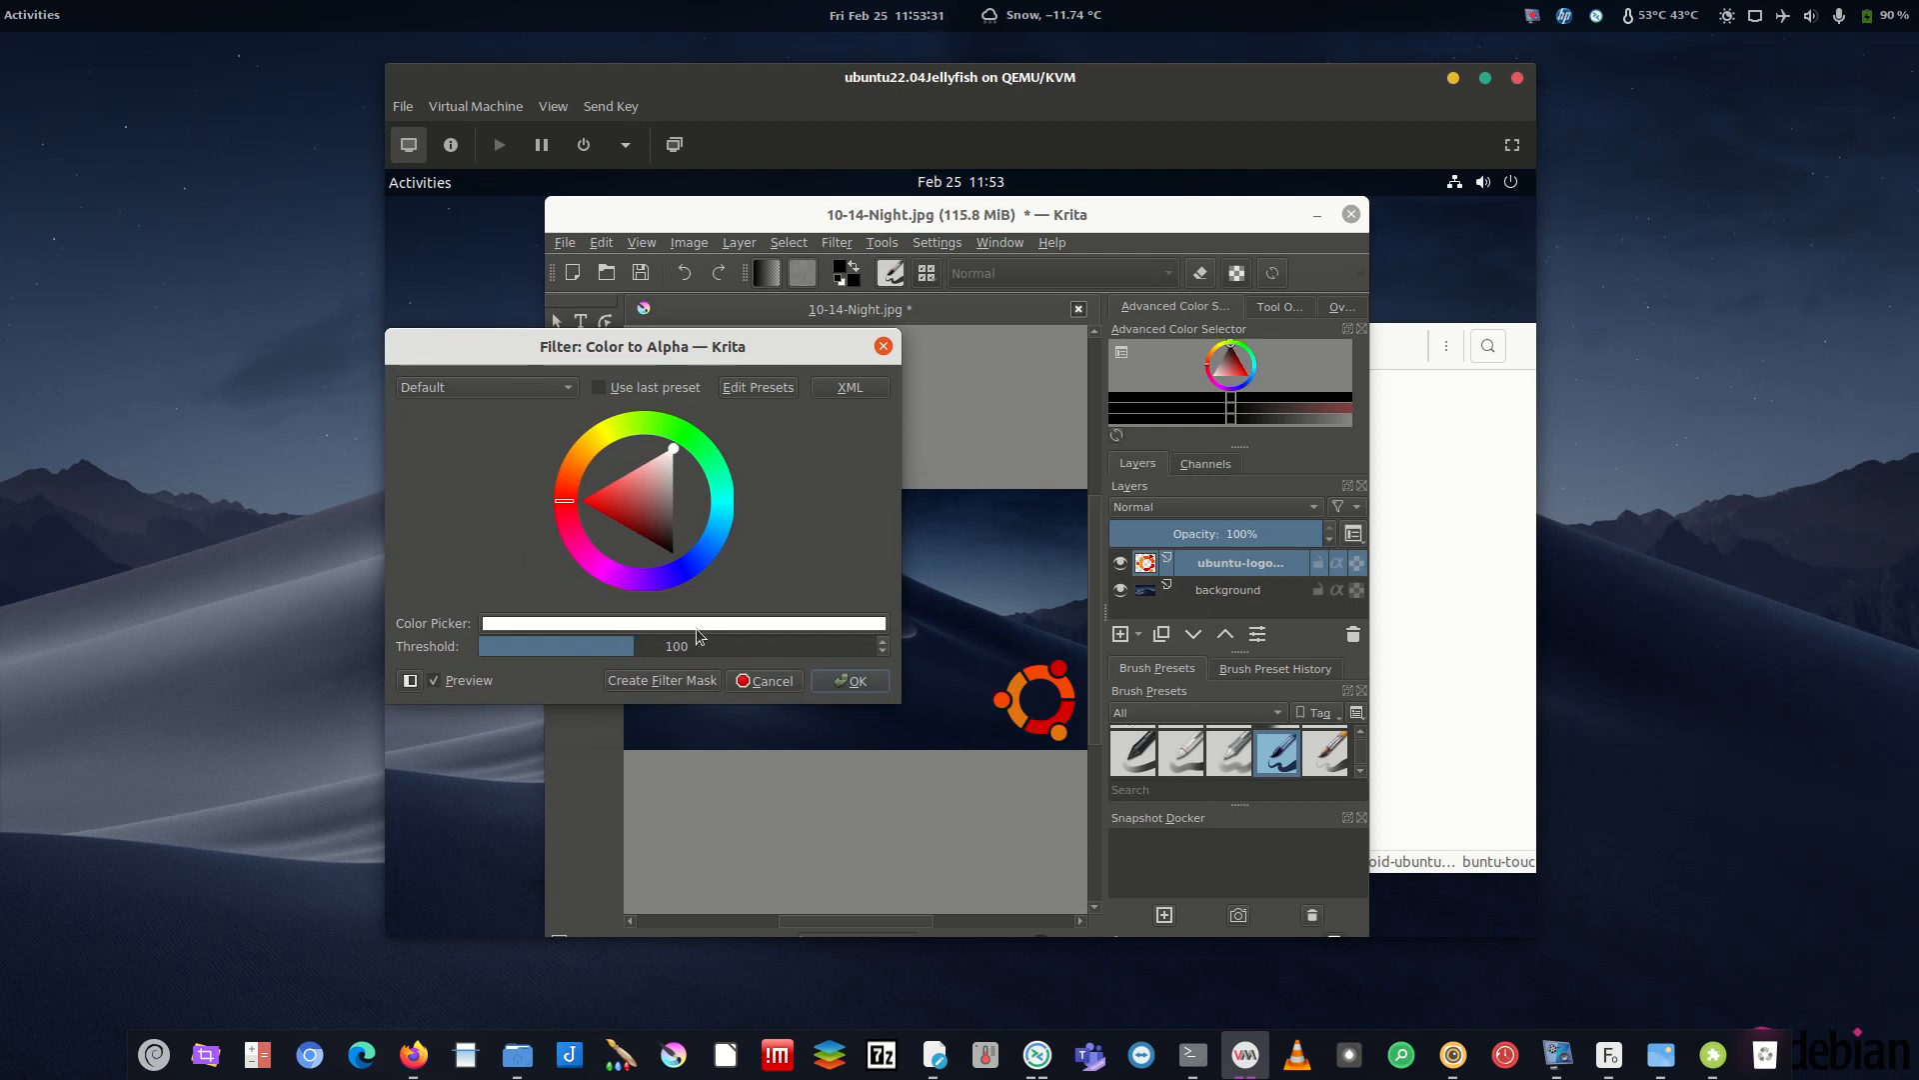
{"action": "left_click", "coordinate": [855, 682]}
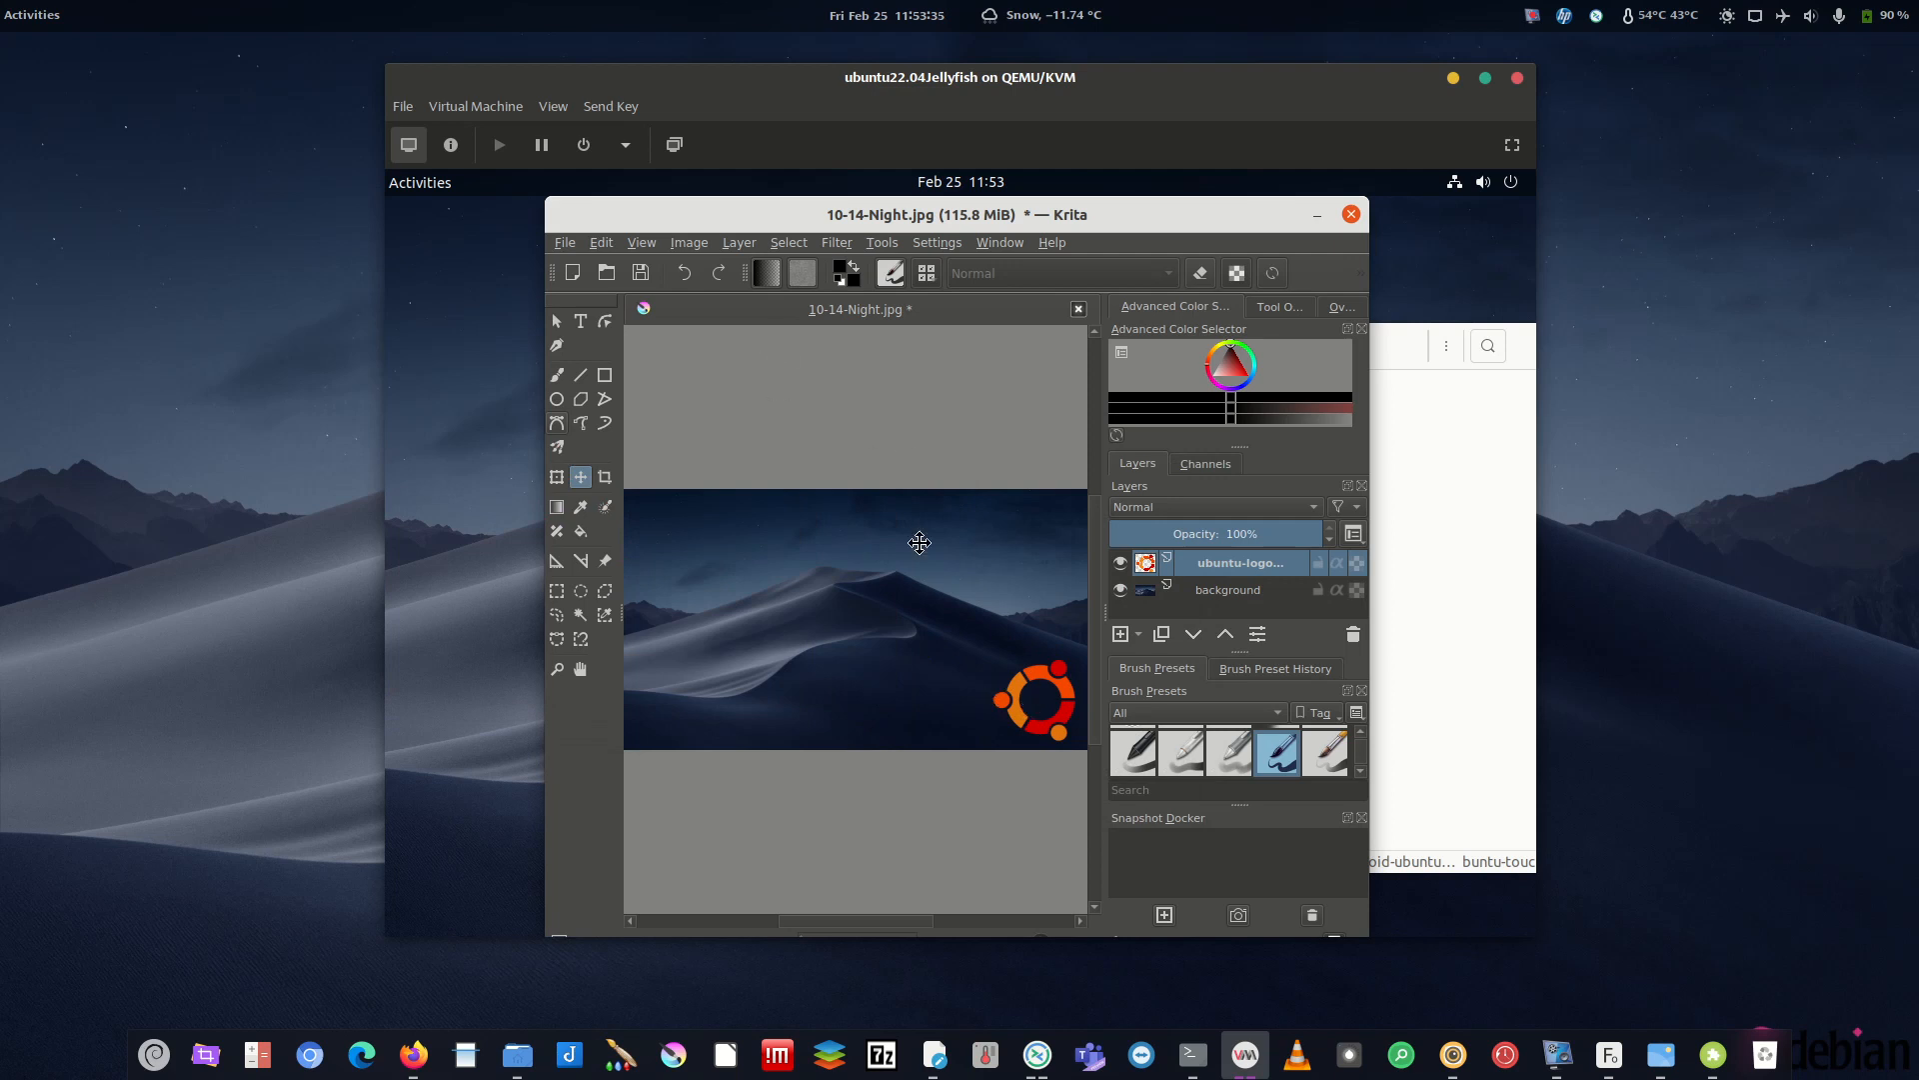
- Dismiss the Ubuntu internal-error report
{"action": "left_click", "coordinate": [688, 242]}
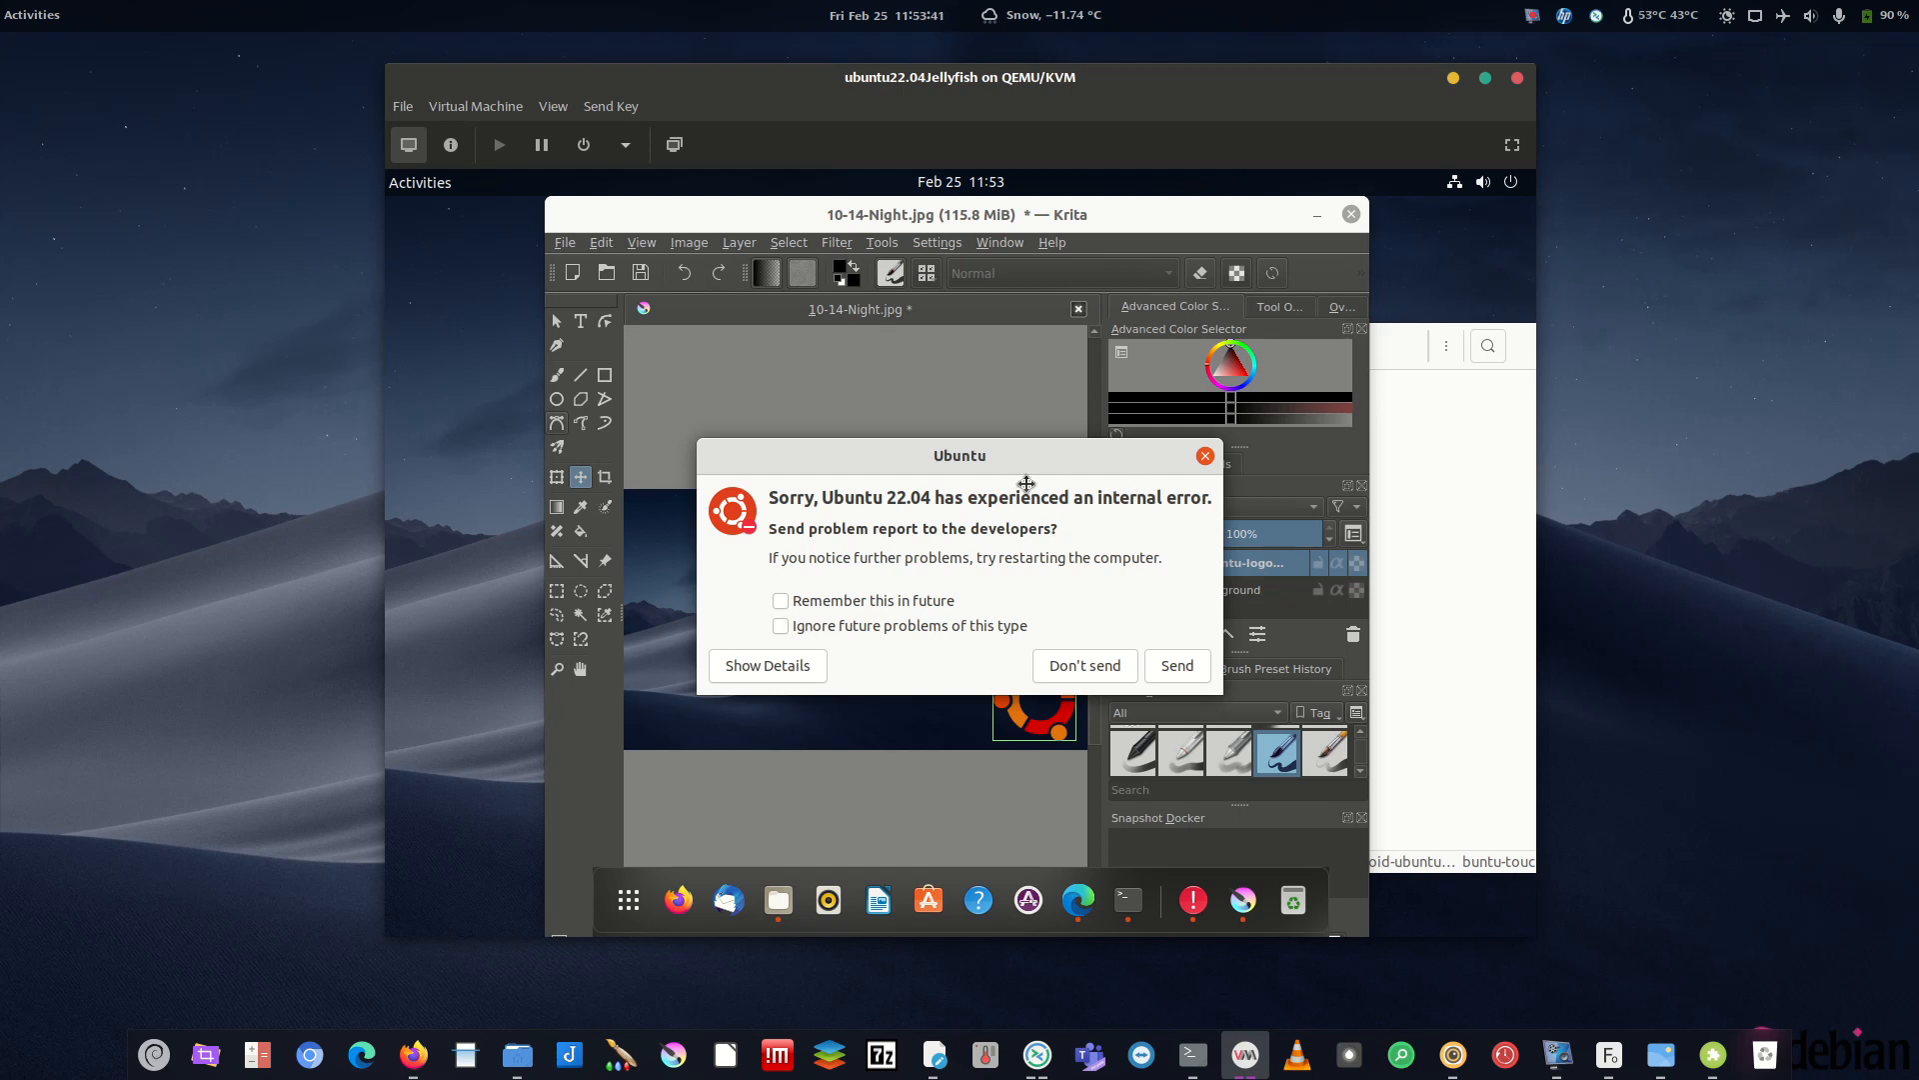
{"action": "left_click_drag", "start_coordinate": [1026, 484], "coordinate": [1074, 516]}
{"action": "left_click", "coordinate": [1207, 512]}
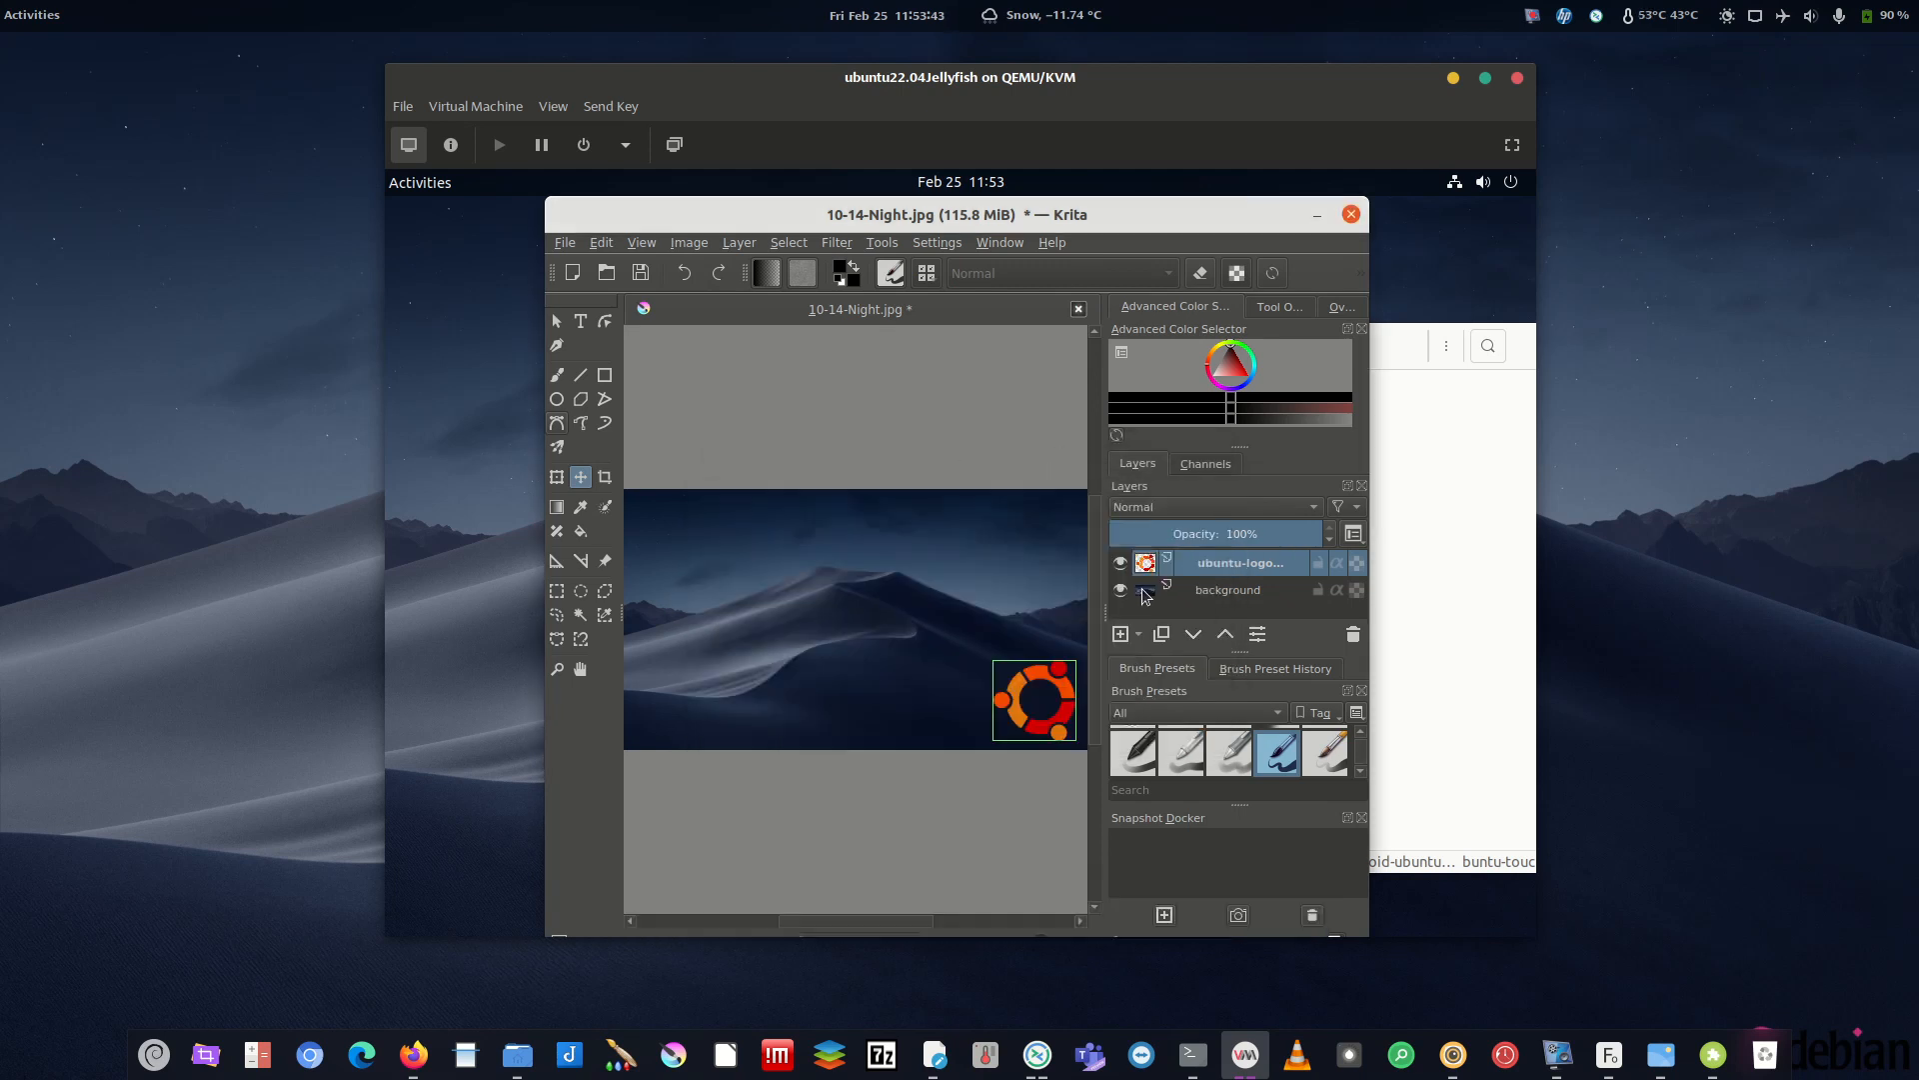
- Browse to Layer > Transform > Scale Layer to new Size in the menus
{"action": "left_click", "coordinate": [689, 244]}
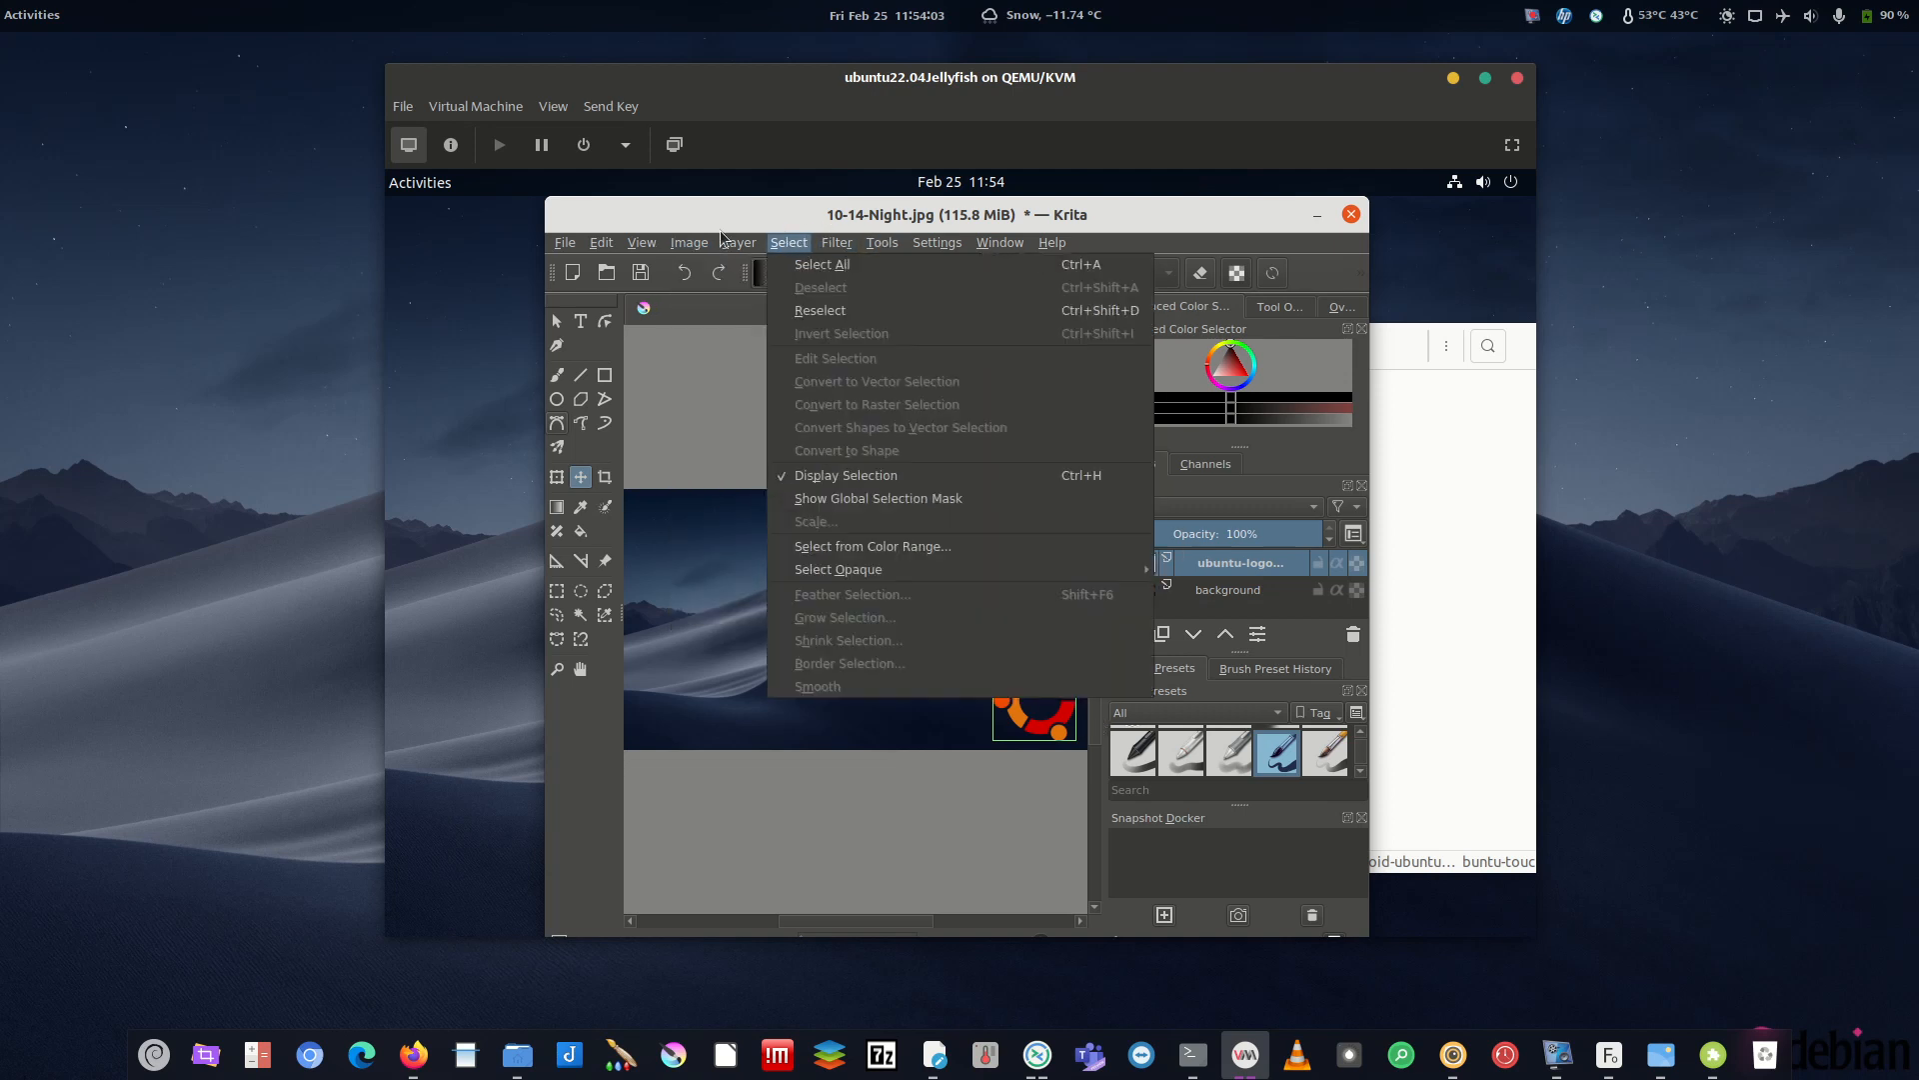
{"action": "mouse_move", "coordinate": [696, 250]}
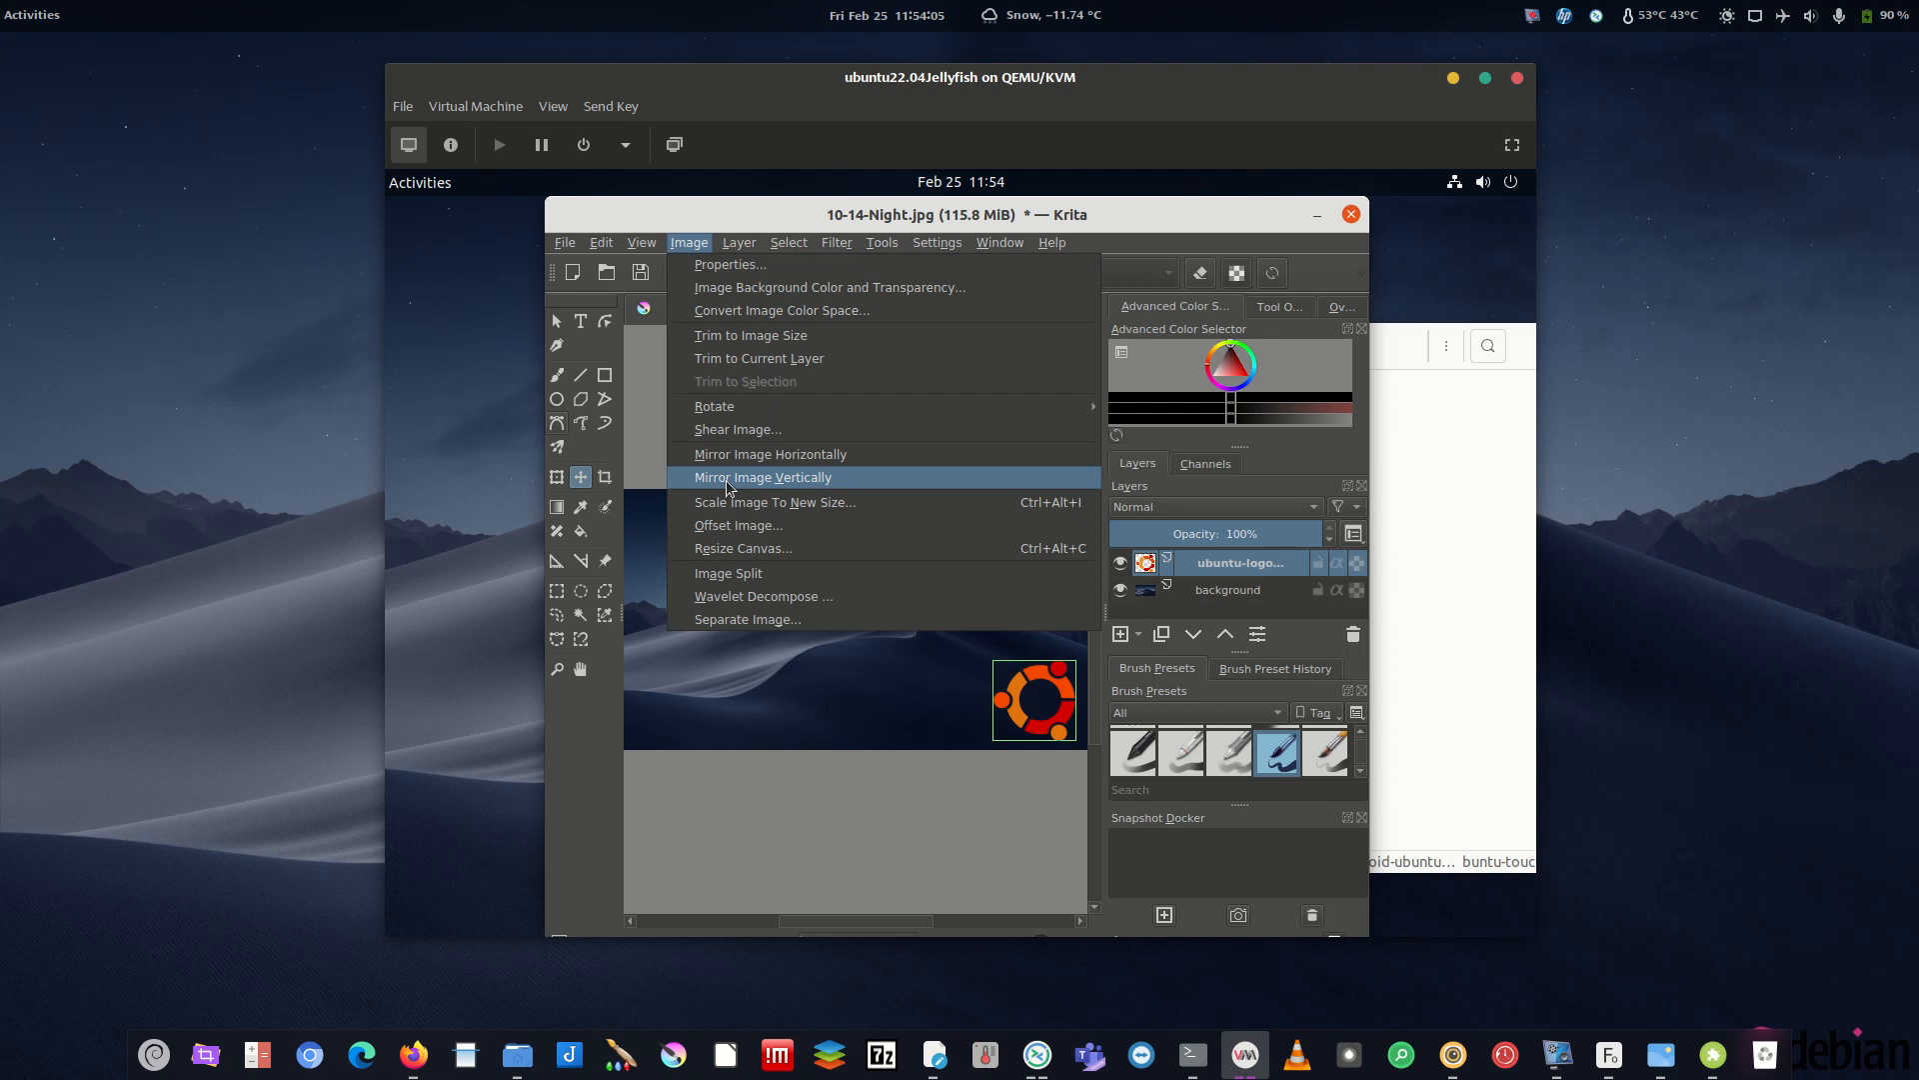
{"action": "mouse_move", "coordinate": [884, 250]}
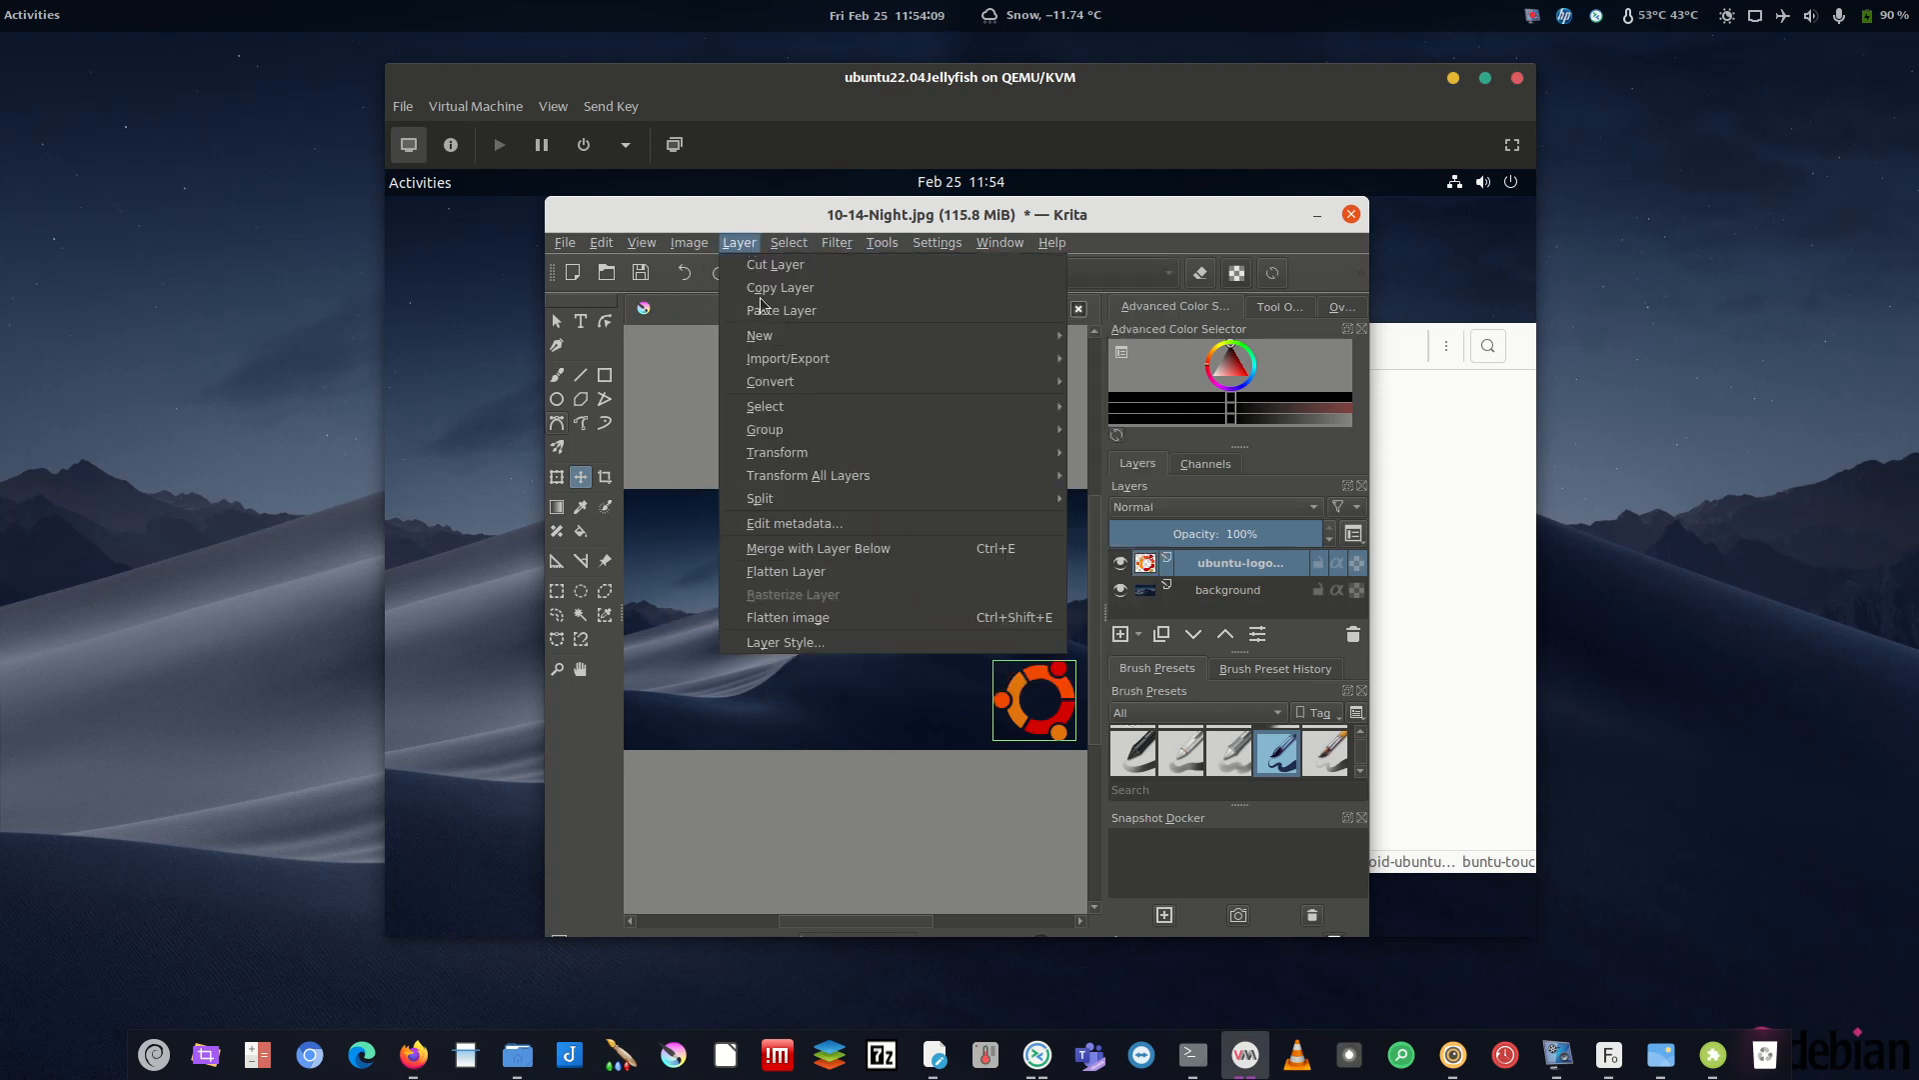
{"action": "mouse_move", "coordinate": [907, 461]}
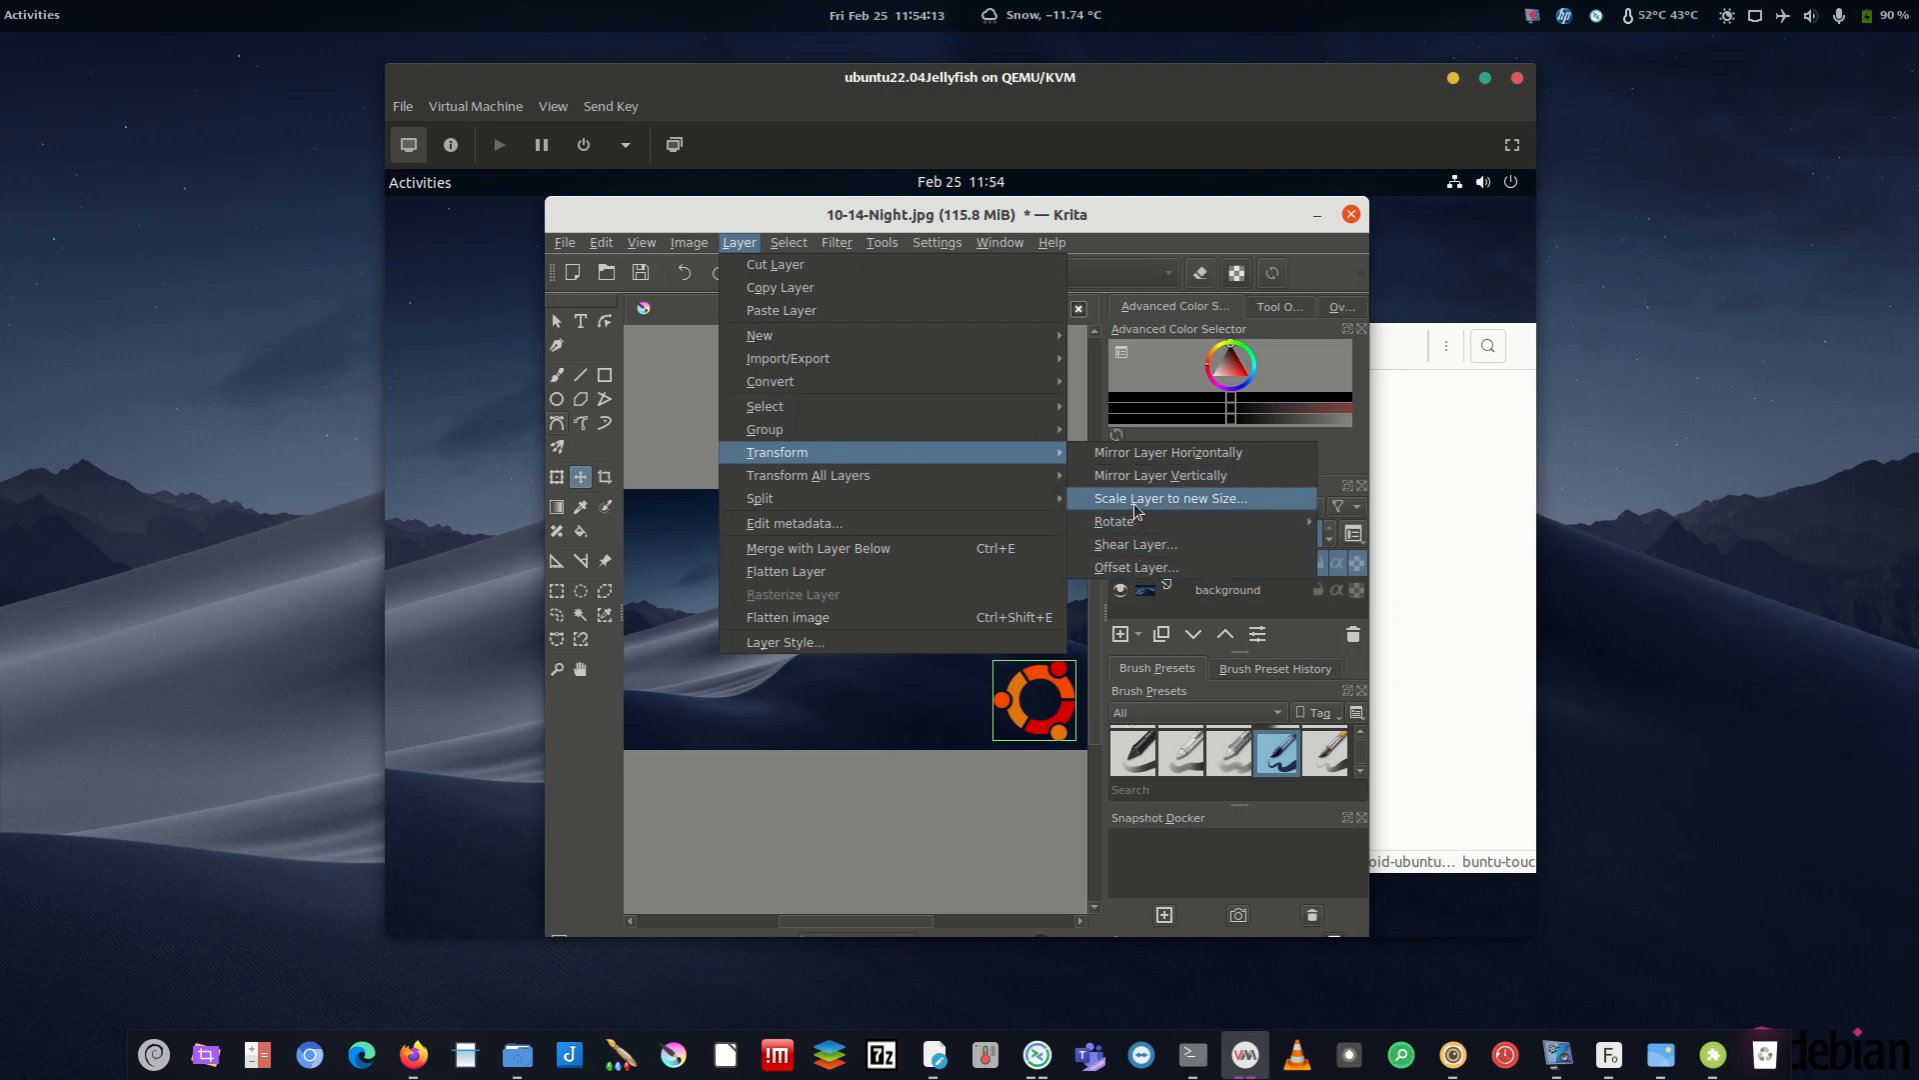
- Scale the logo layer down with width value 3, then nudge it into the lower-right corner
{"action": "left_click", "coordinate": [1136, 498]}
{"action": "left_click_drag", "start_coordinate": [982, 472], "coordinate": [723, 363]}
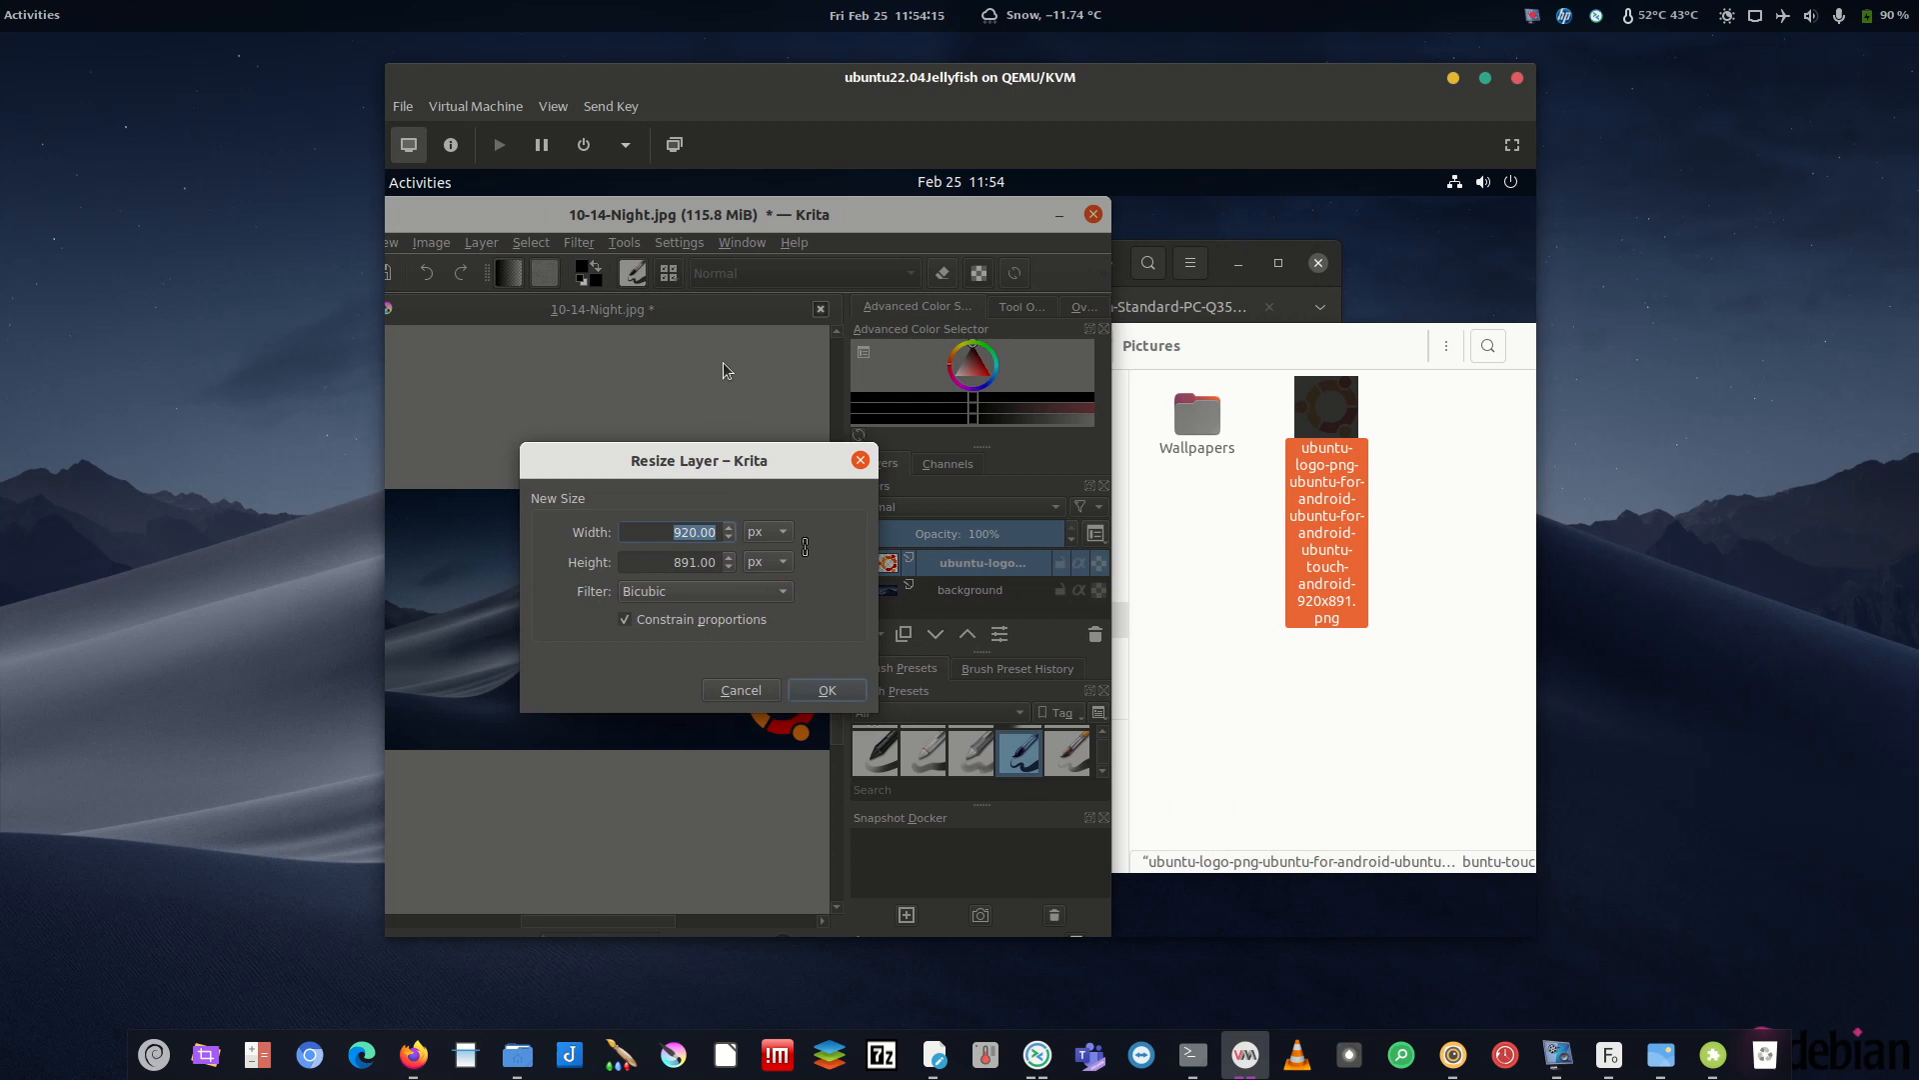
{"action": "left_click_drag", "start_coordinate": [750, 443], "coordinate": [999, 507]}
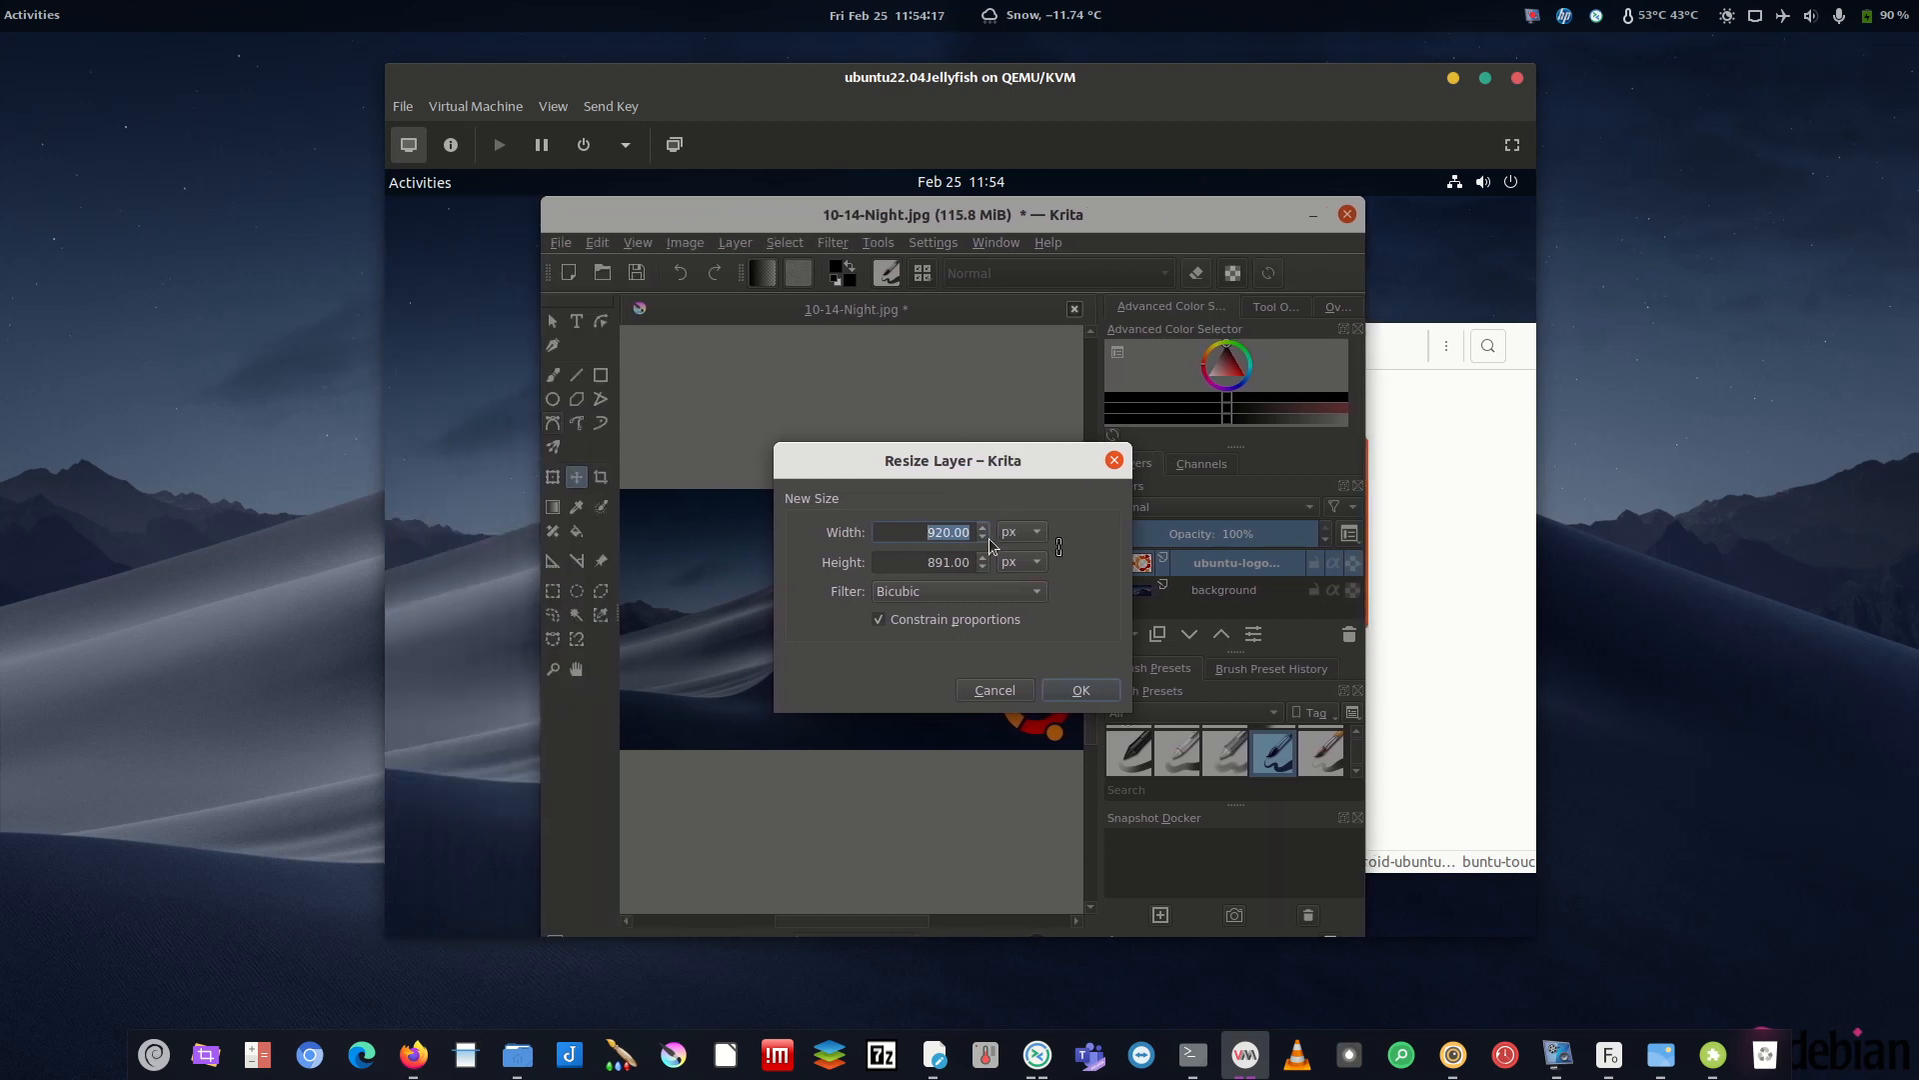
{"action": "left_click", "coordinate": [985, 539]}
{"action": "type", "text": "30"}
{"action": "left_click", "coordinate": [1080, 690]}
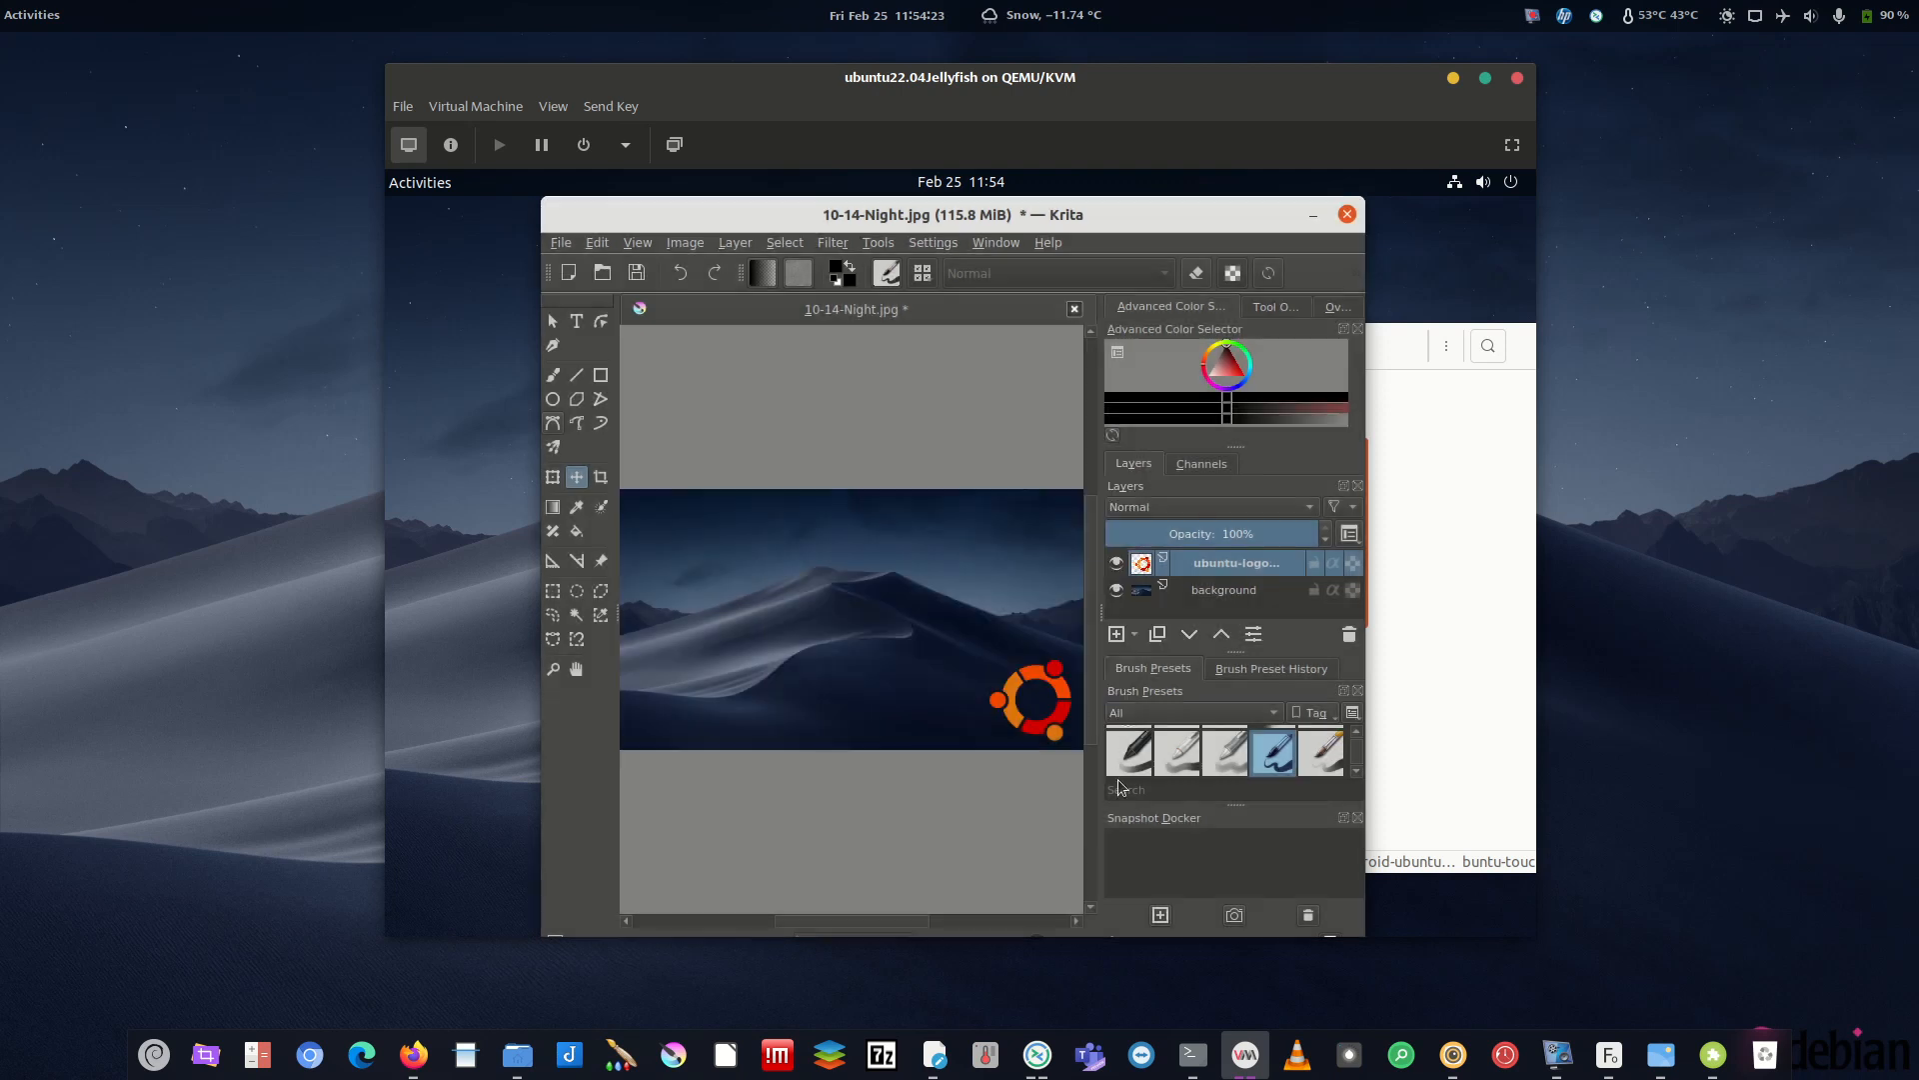
{"action": "left_click_drag", "start_coordinate": [1032, 700], "coordinate": [1060, 727]}
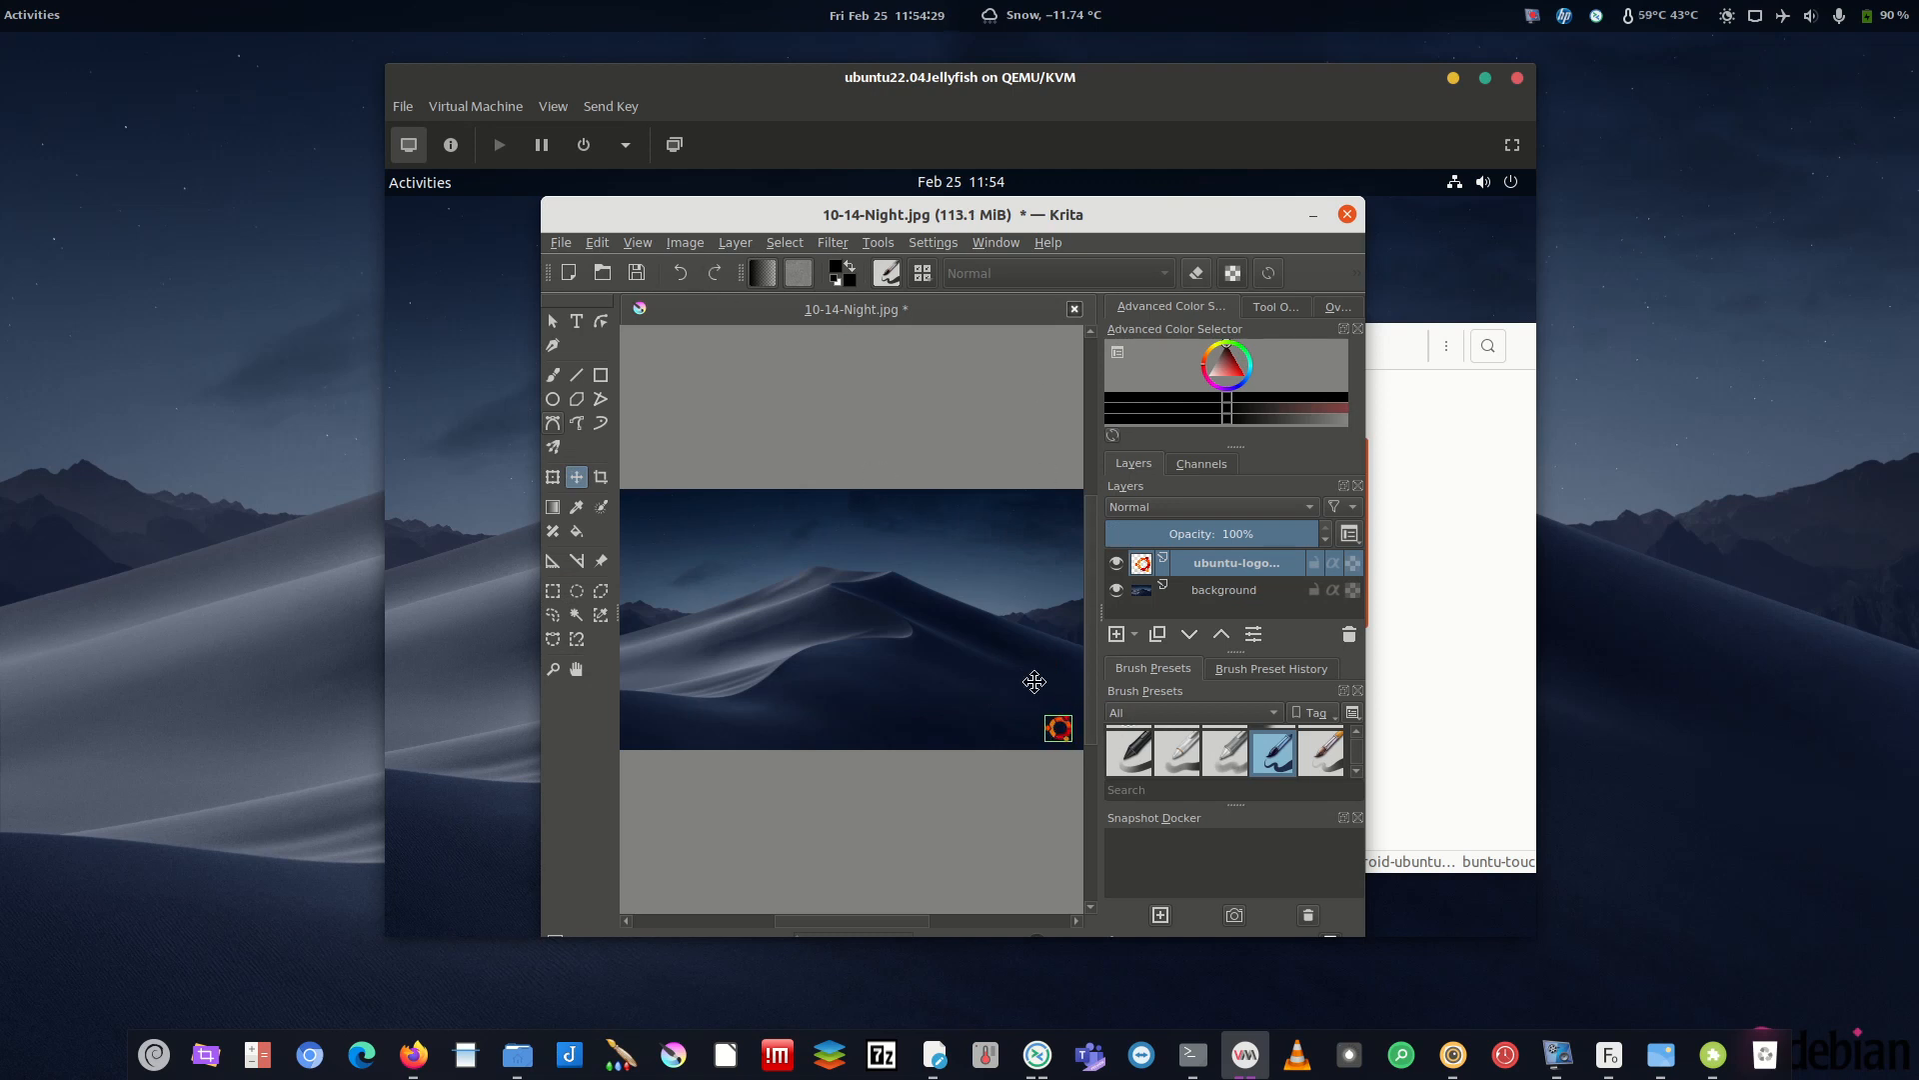
{"action": "left_click_drag", "start_coordinate": [1063, 728], "coordinate": [1069, 729]}
- Save a copy of the image to Pictures as 10-14-Nightlogo.jpg in JPEG format
{"action": "left_click", "coordinate": [567, 245]}
{"action": "left_click", "coordinate": [608, 361]}
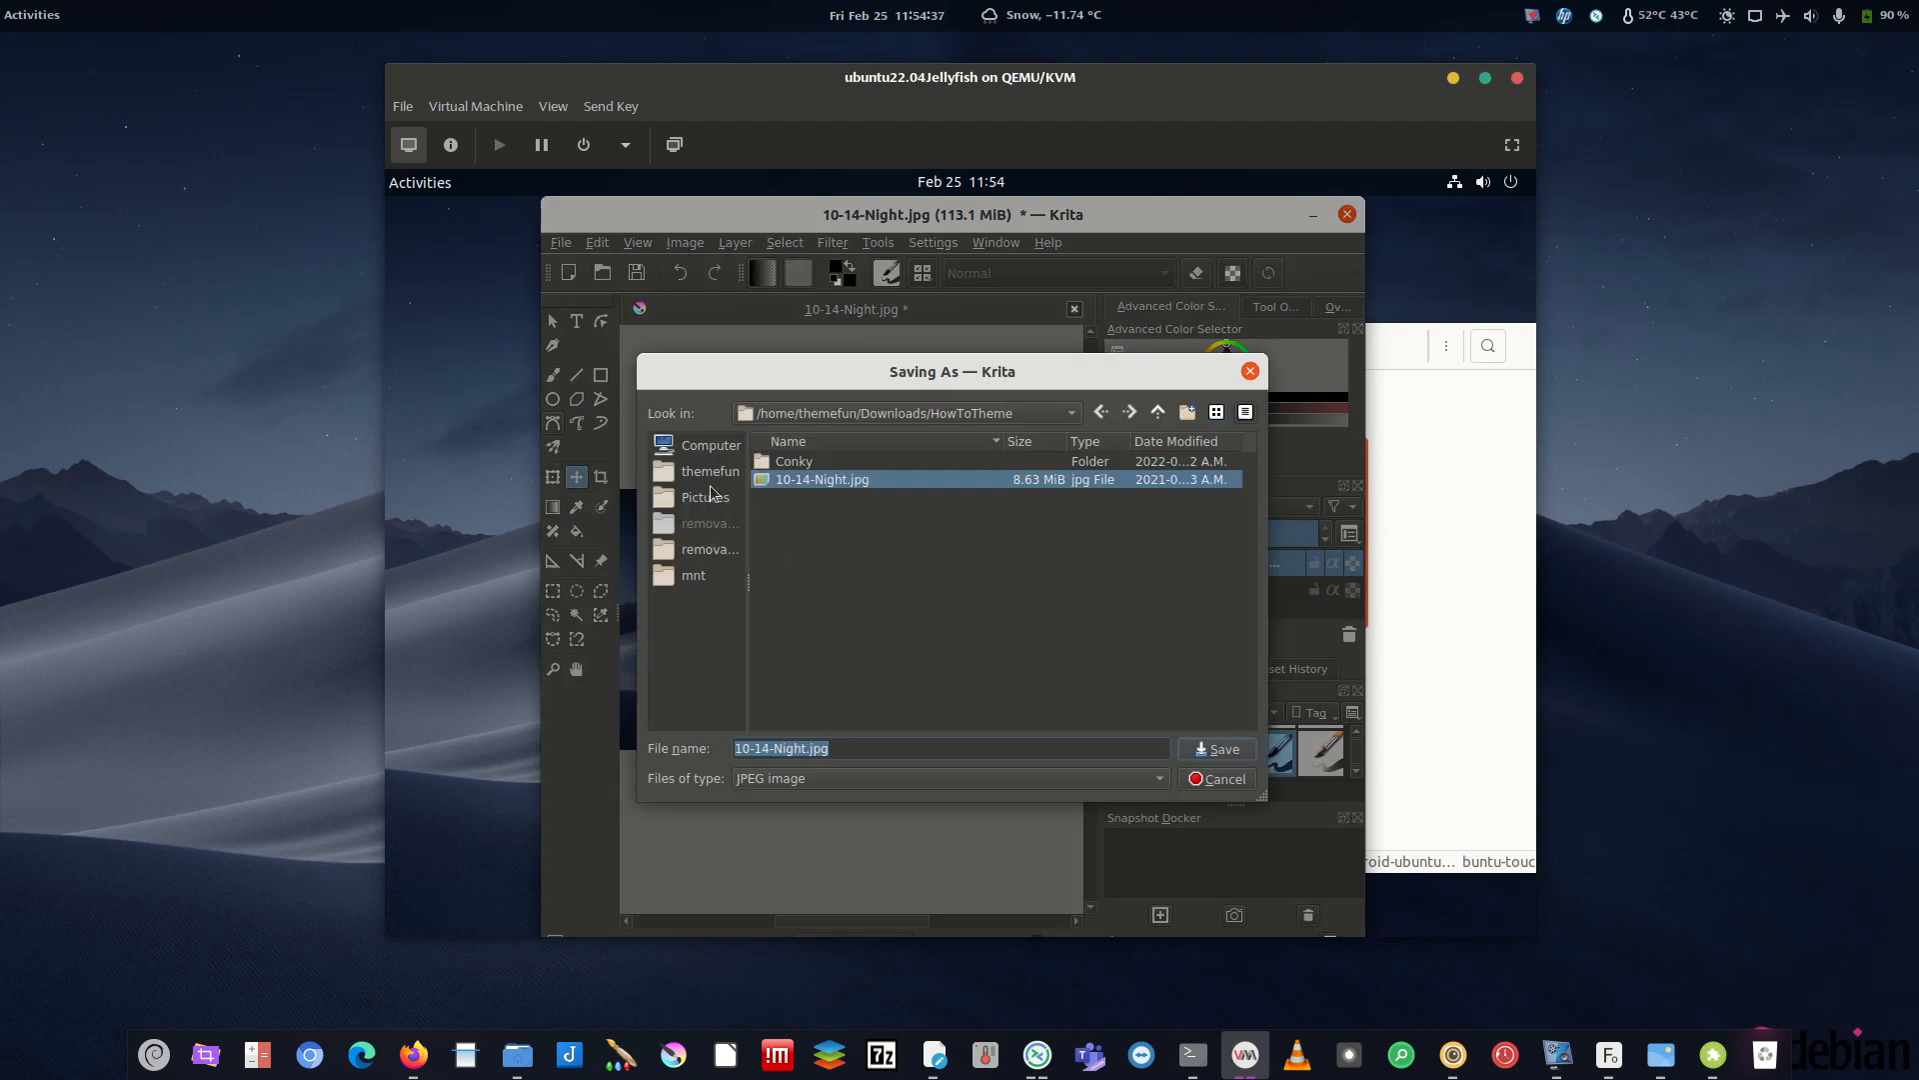
{"action": "left_click", "coordinate": [707, 497]}
{"action": "left_click", "coordinate": [839, 749]}
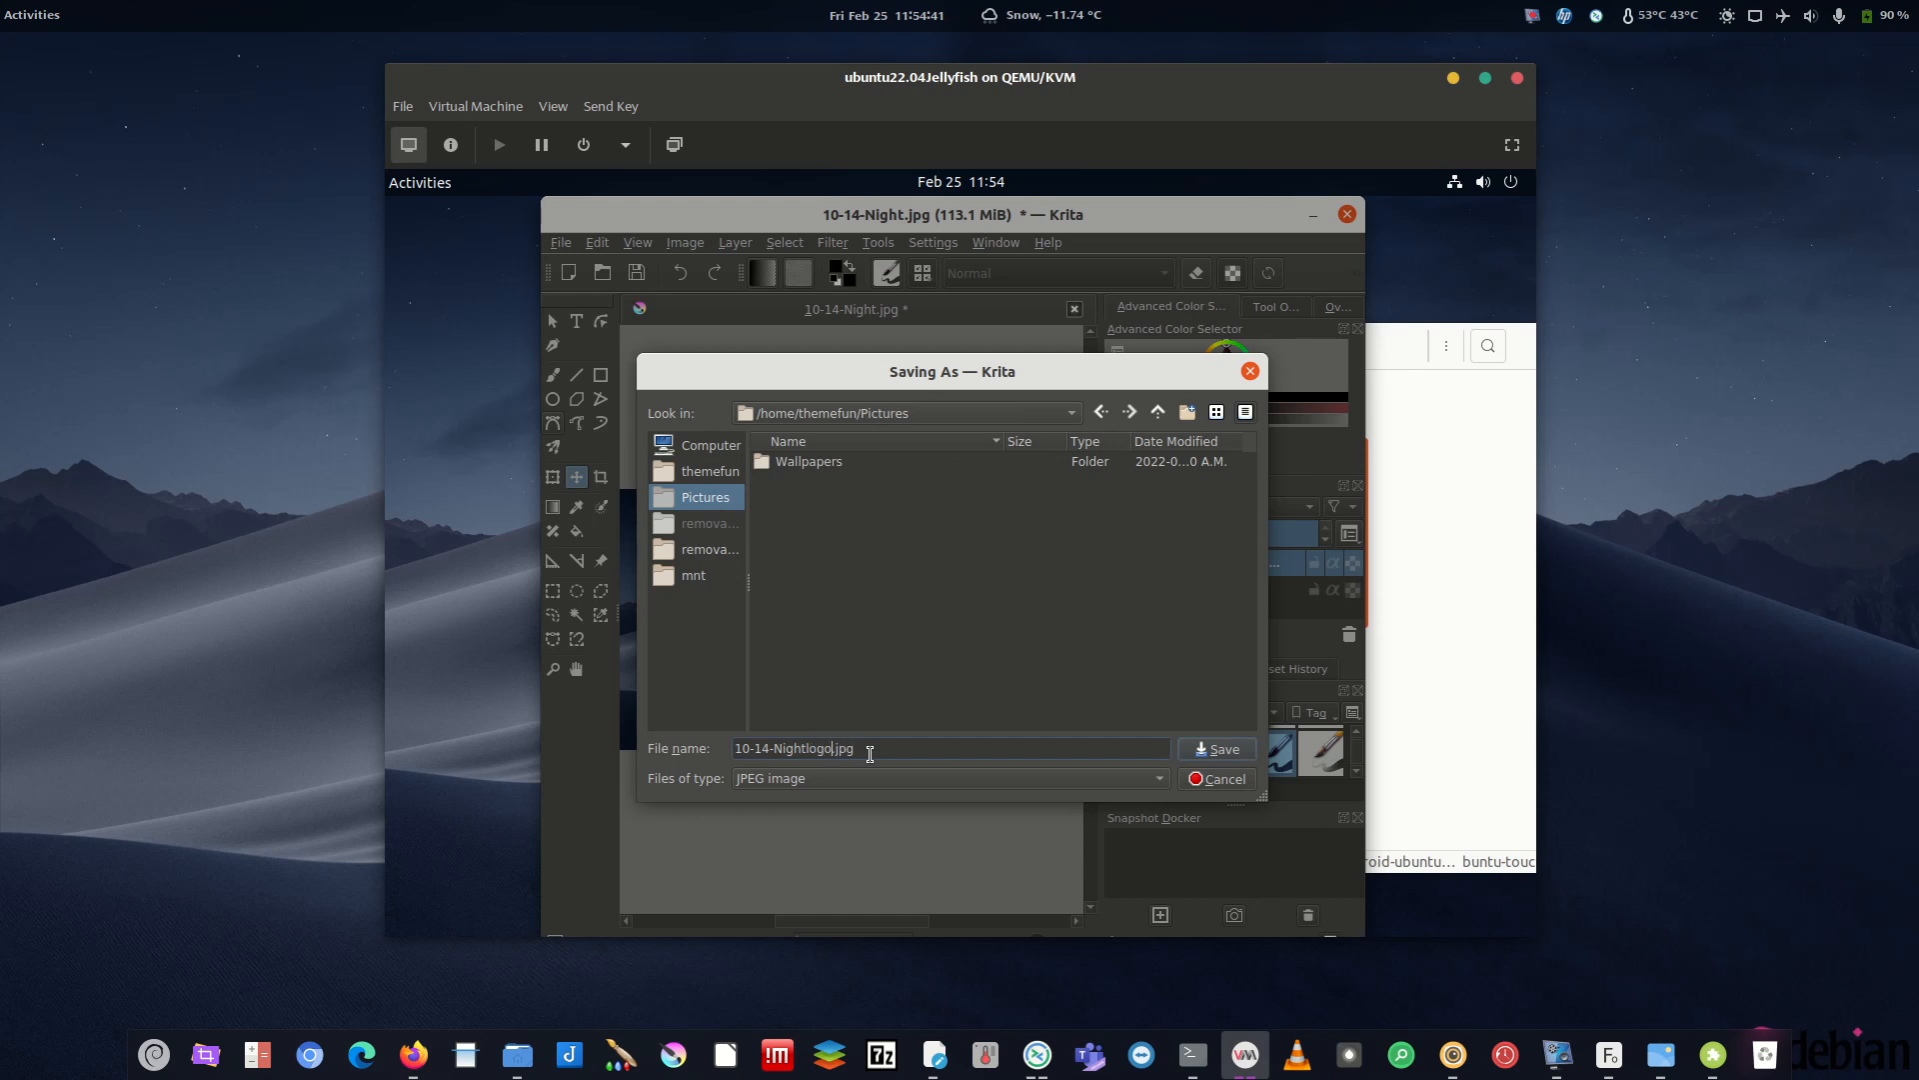
{"action": "left_click", "coordinate": [1218, 749]}
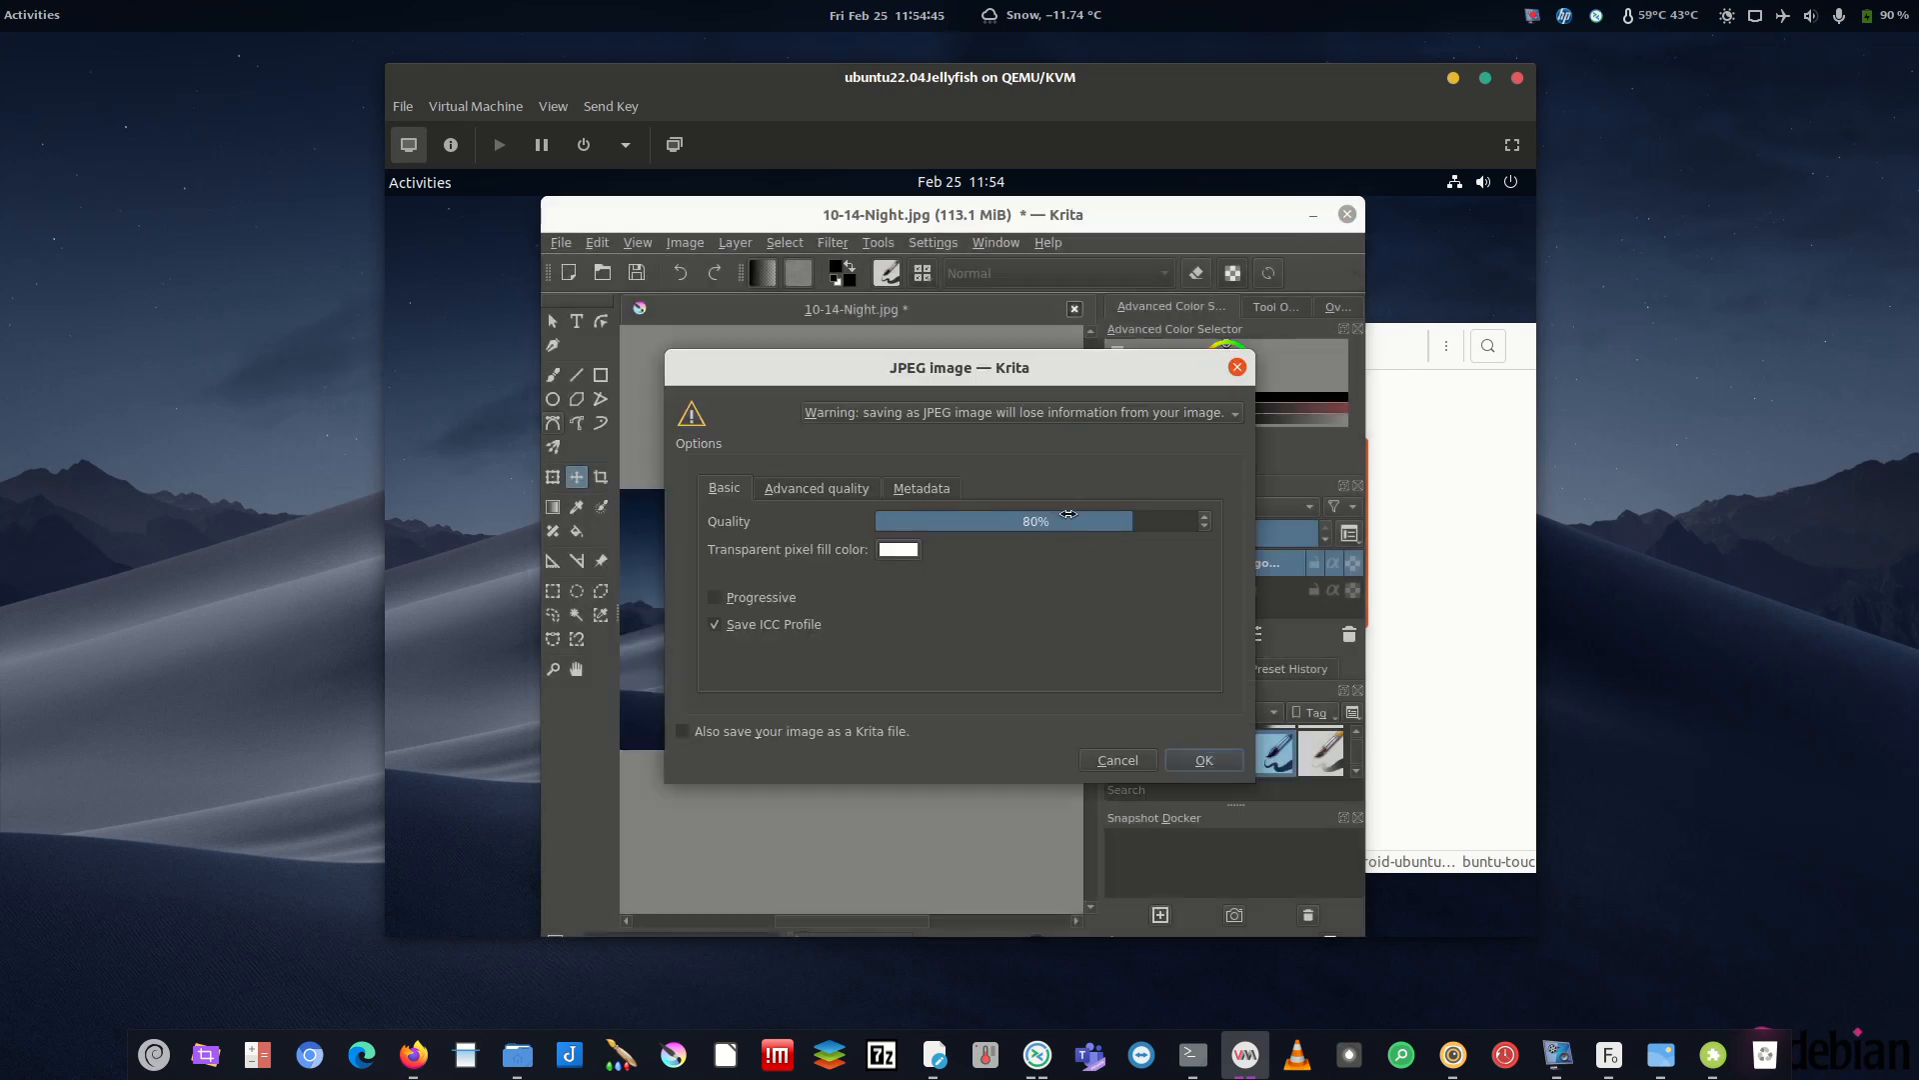
- Export at 100% JPEG quality, then close Krita
{"action": "left_click_drag", "start_coordinate": [1067, 513], "coordinate": [1253, 522]}
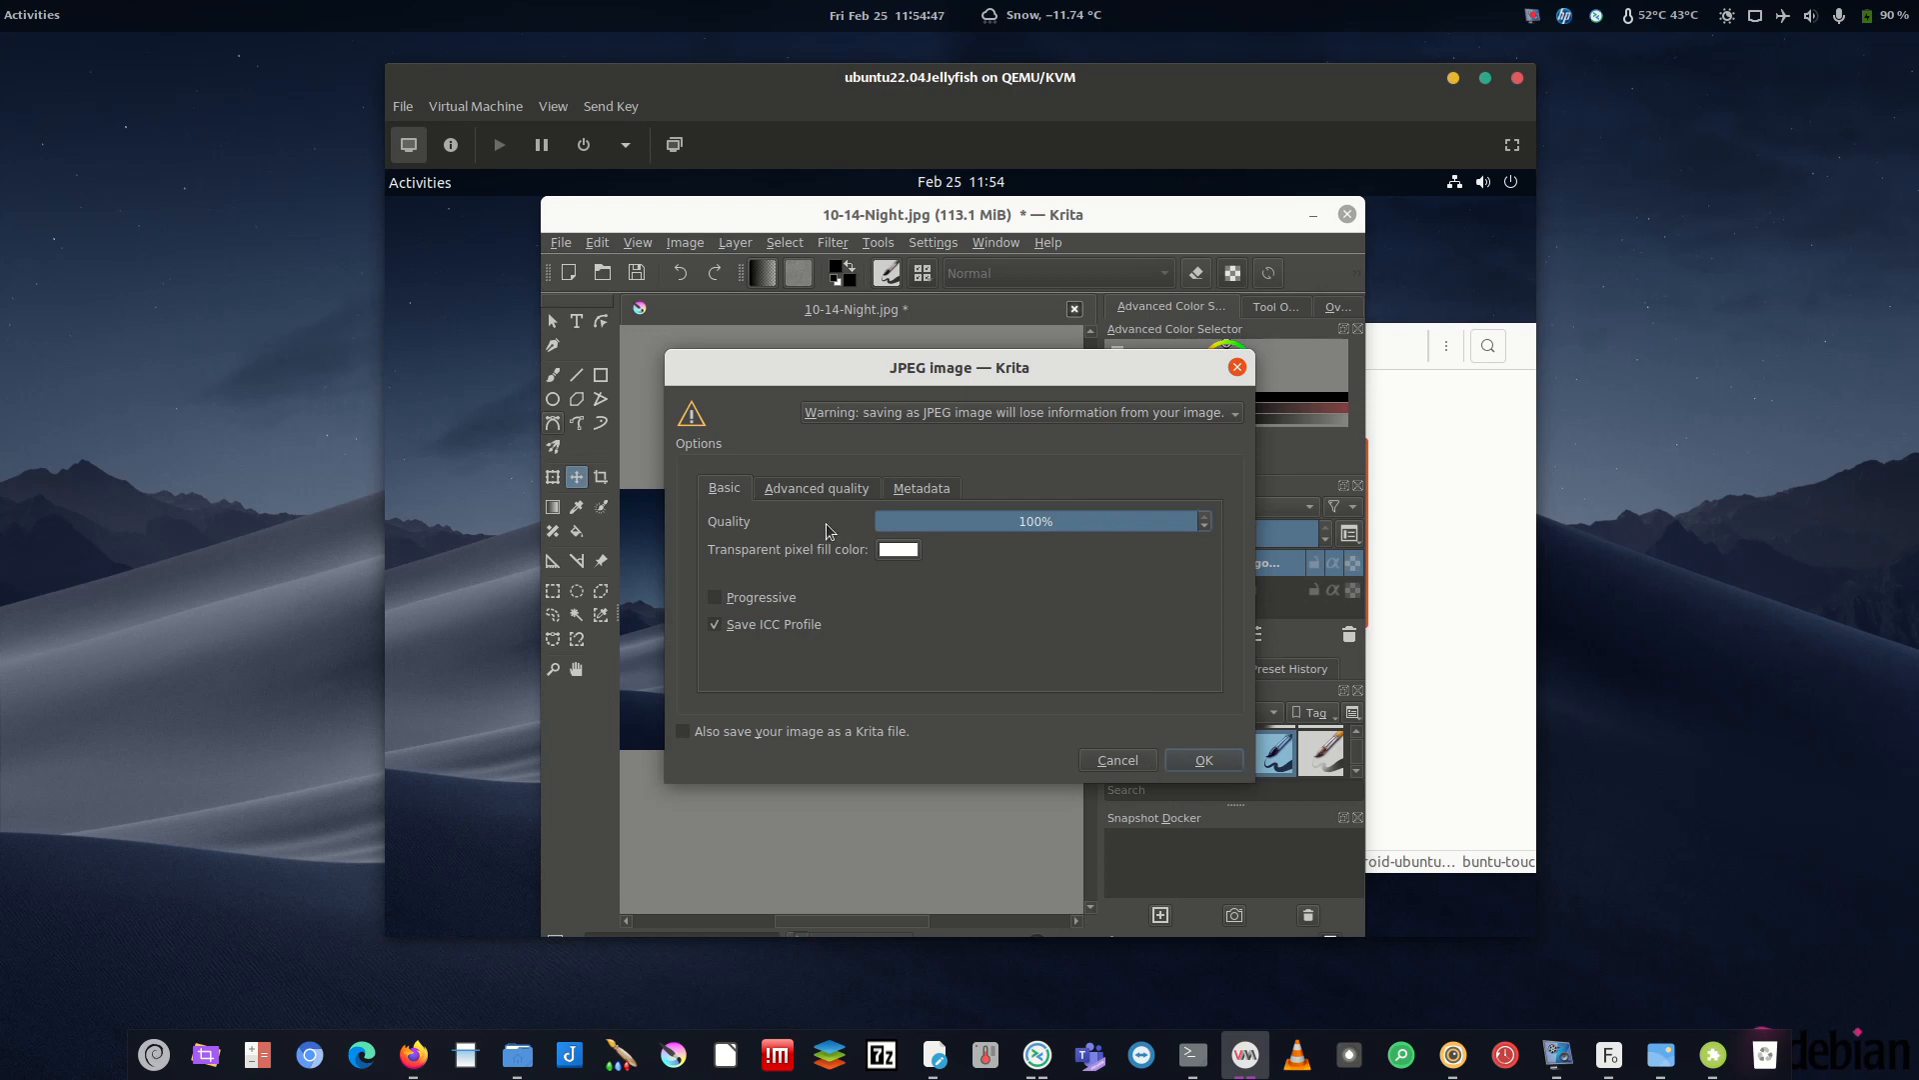
{"action": "left_click", "coordinate": [1205, 761]}
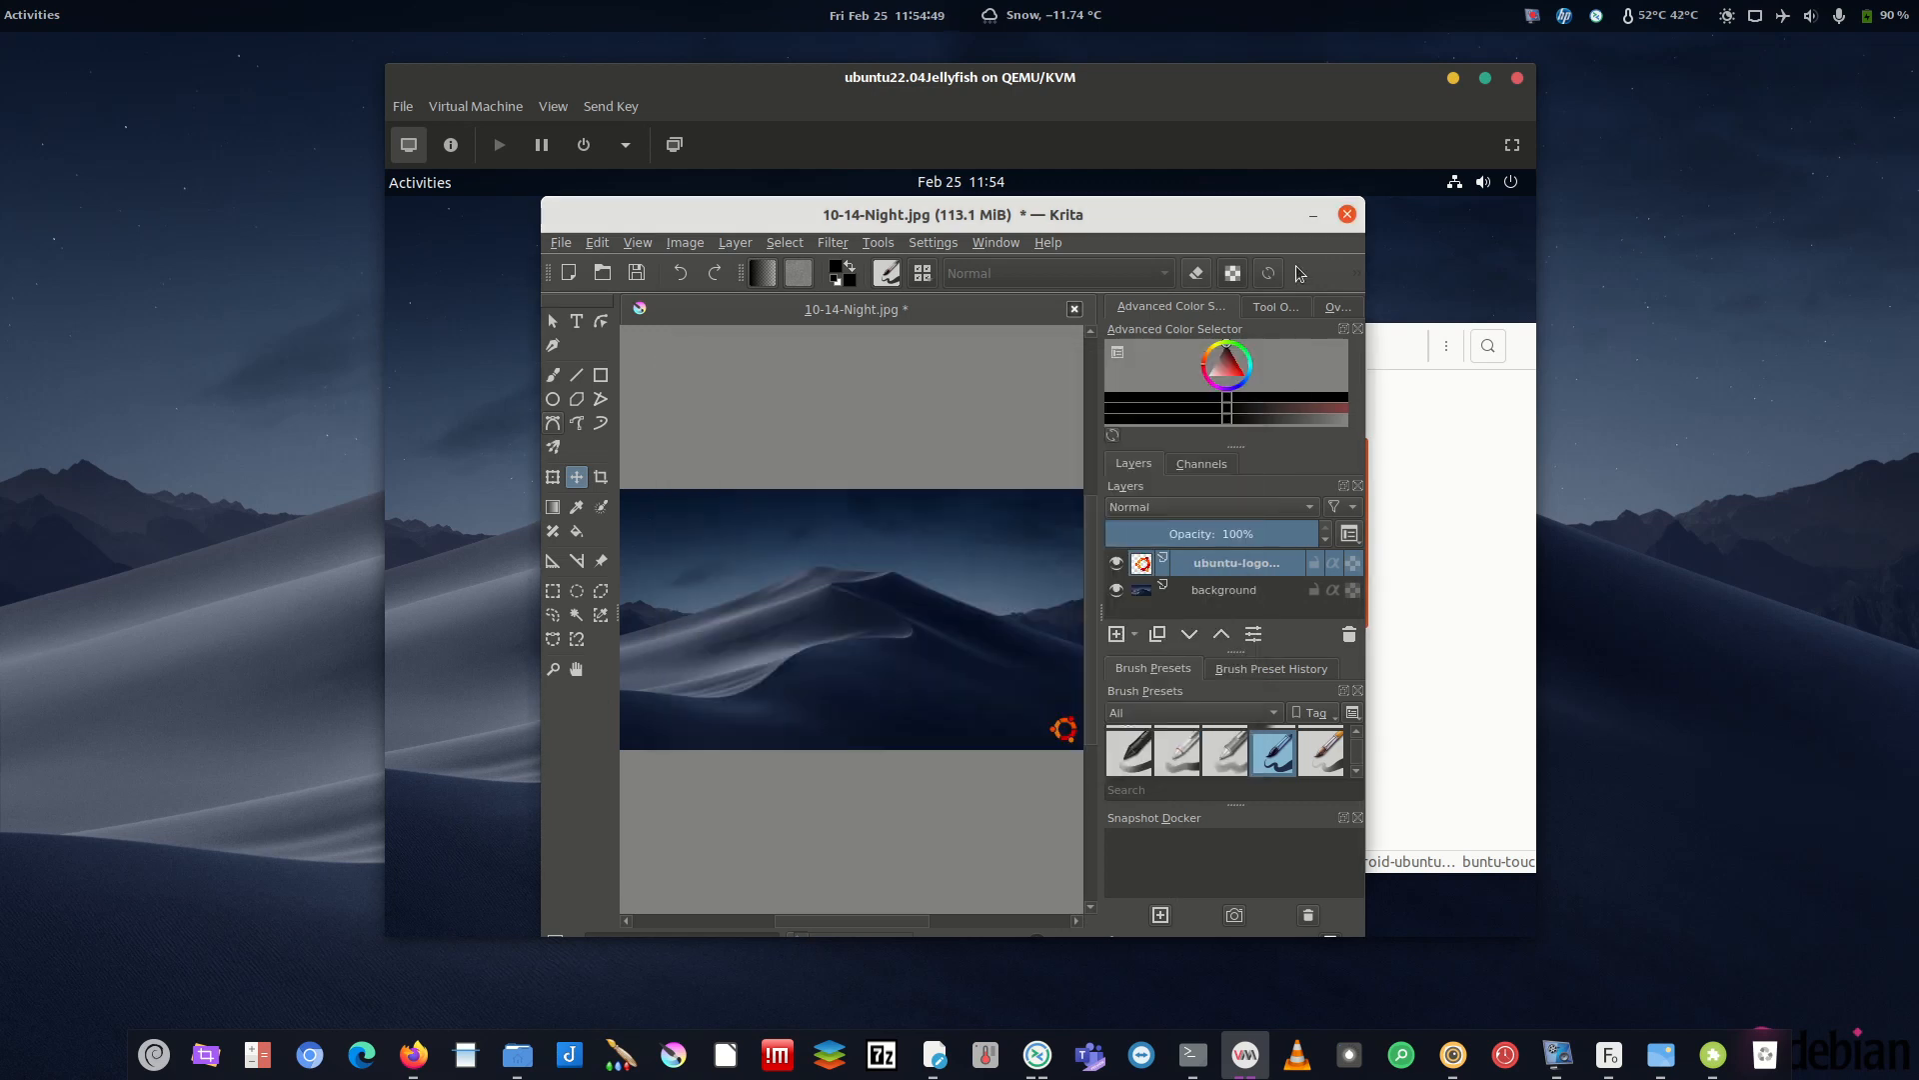
{"action": "left_click", "coordinate": [1347, 214]}
- Set 10-14-Nightlogo.jpg as the desktop wallpaper from the Pictures folder in Files
{"action": "left_click_drag", "start_coordinate": [1512, 352], "coordinate": [1034, 244]}
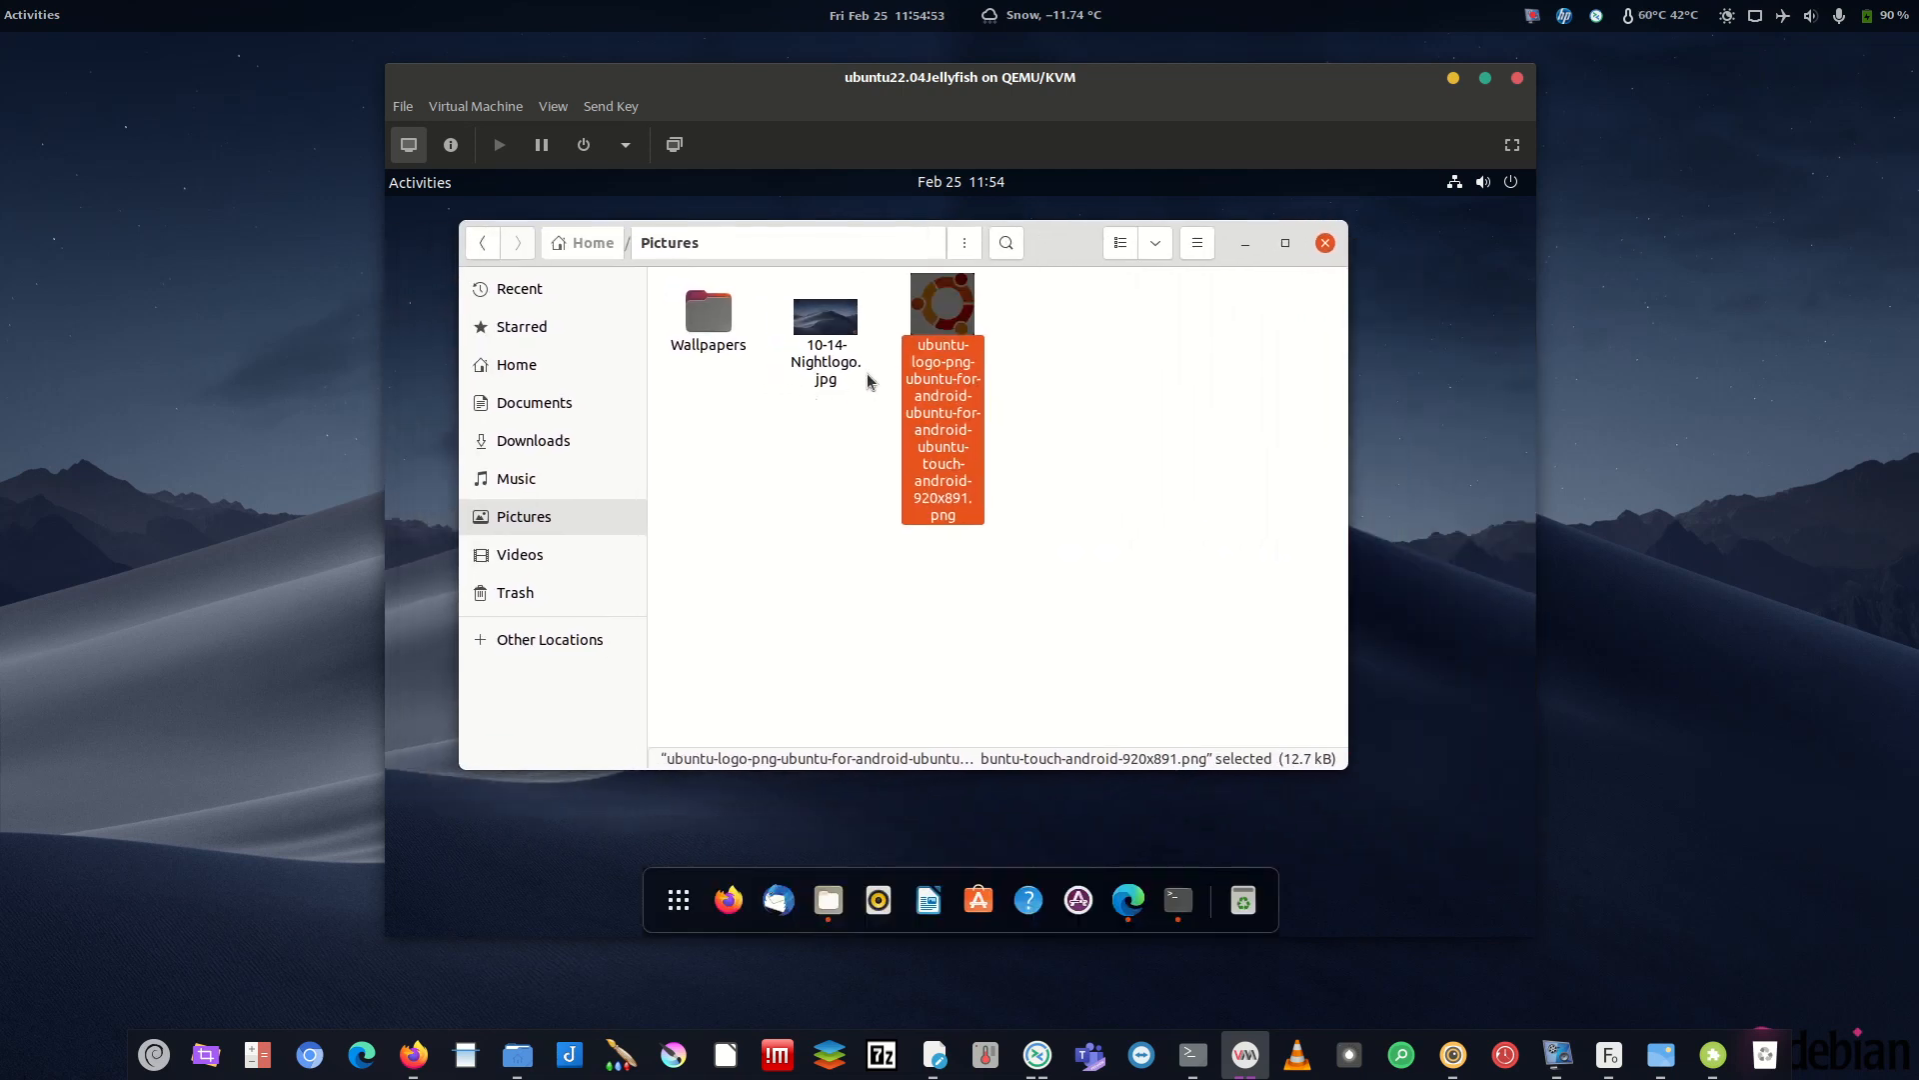
{"action": "right_click", "coordinate": [832, 373]}
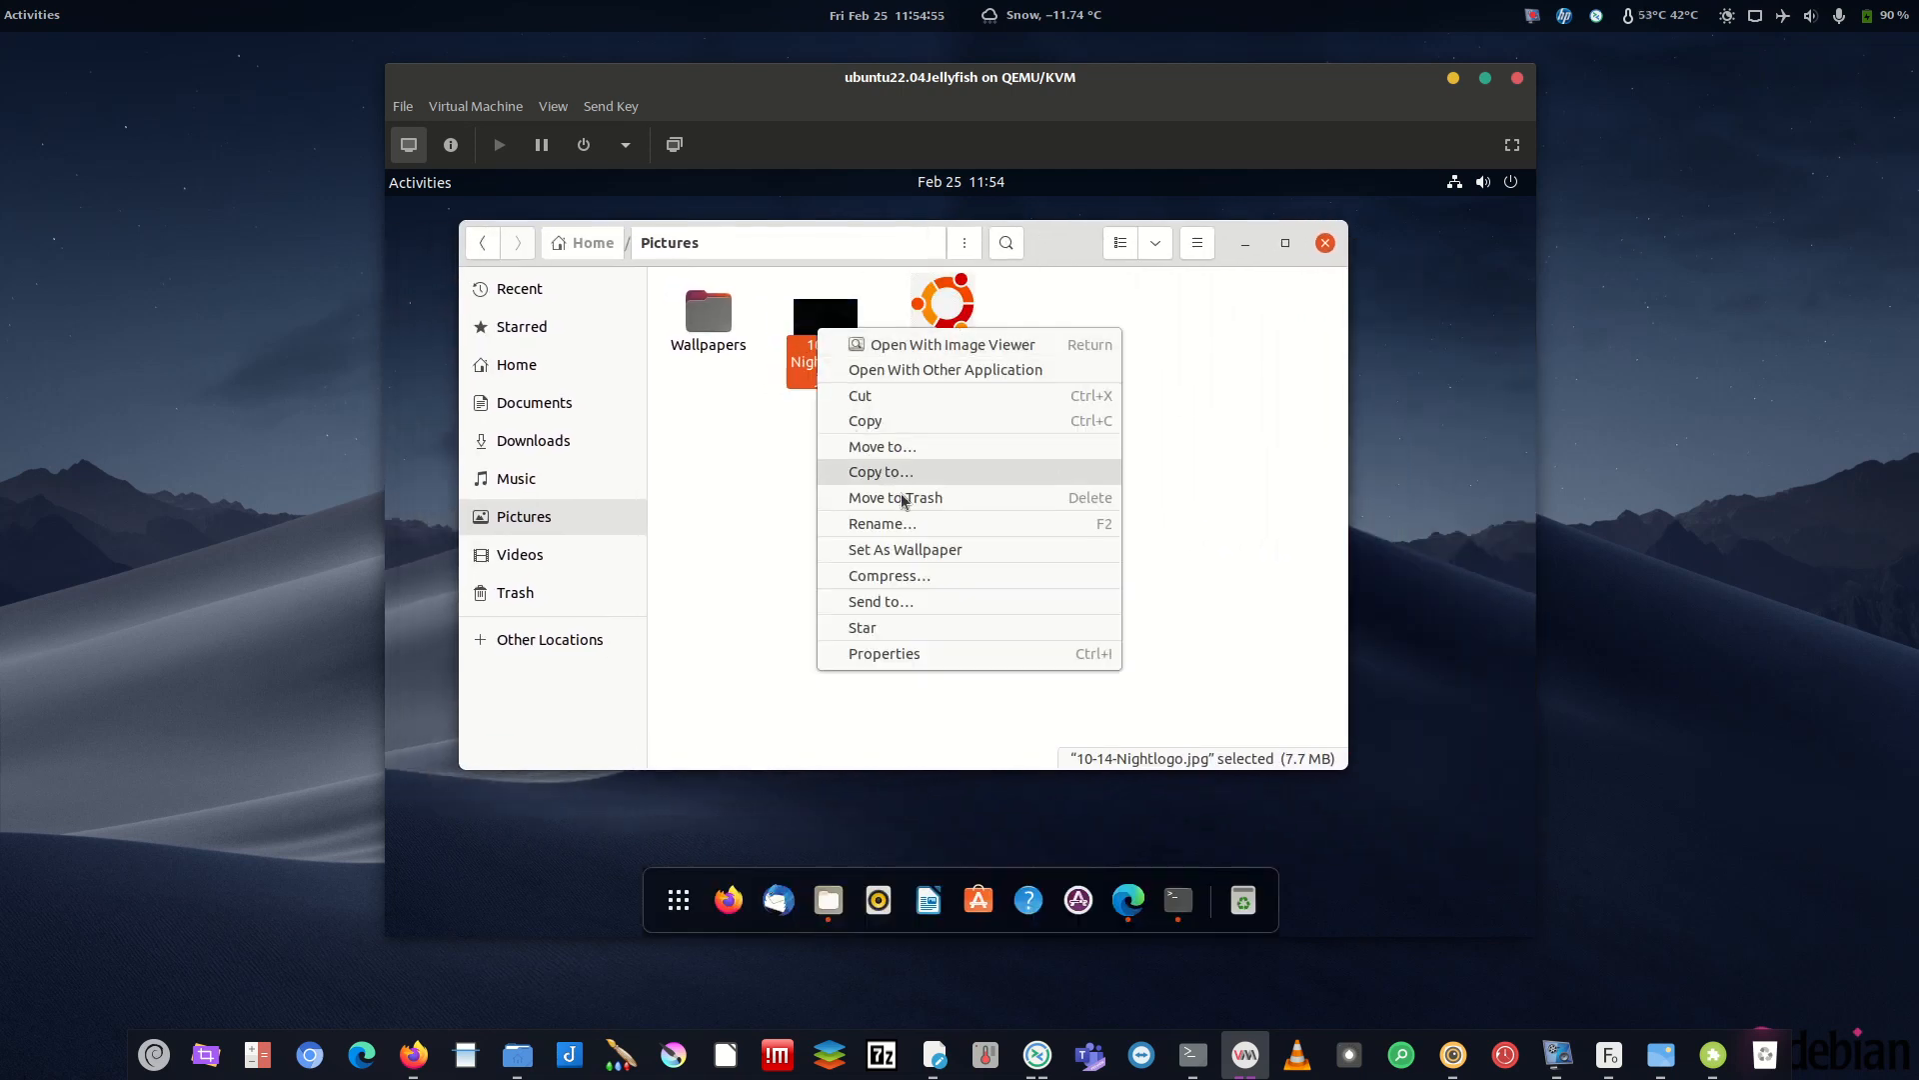
{"action": "left_click", "coordinate": [913, 549]}
- Open 10-14-Nightlogo.jpg in Image Viewer and set it as the desktop background
{"action": "left_click", "coordinate": [1246, 243]}
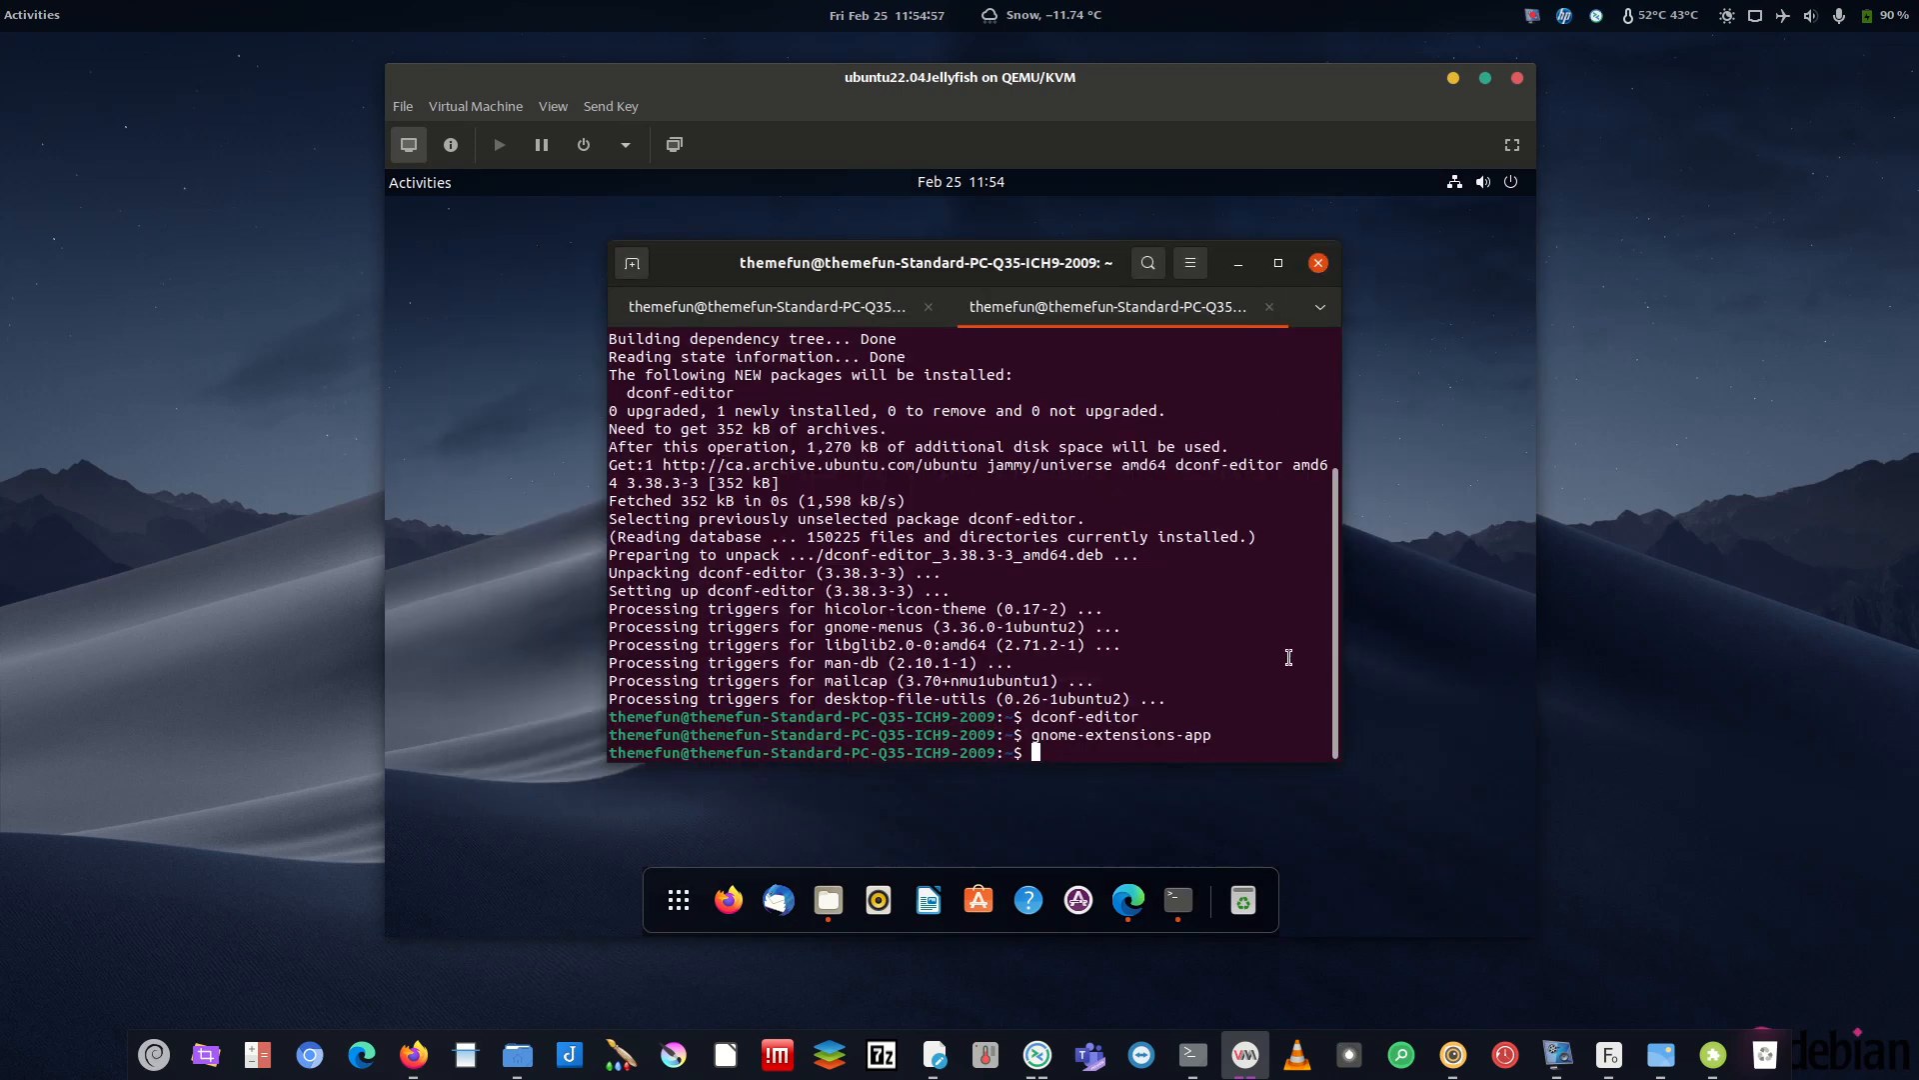
{"action": "left_click", "coordinate": [1240, 264]}
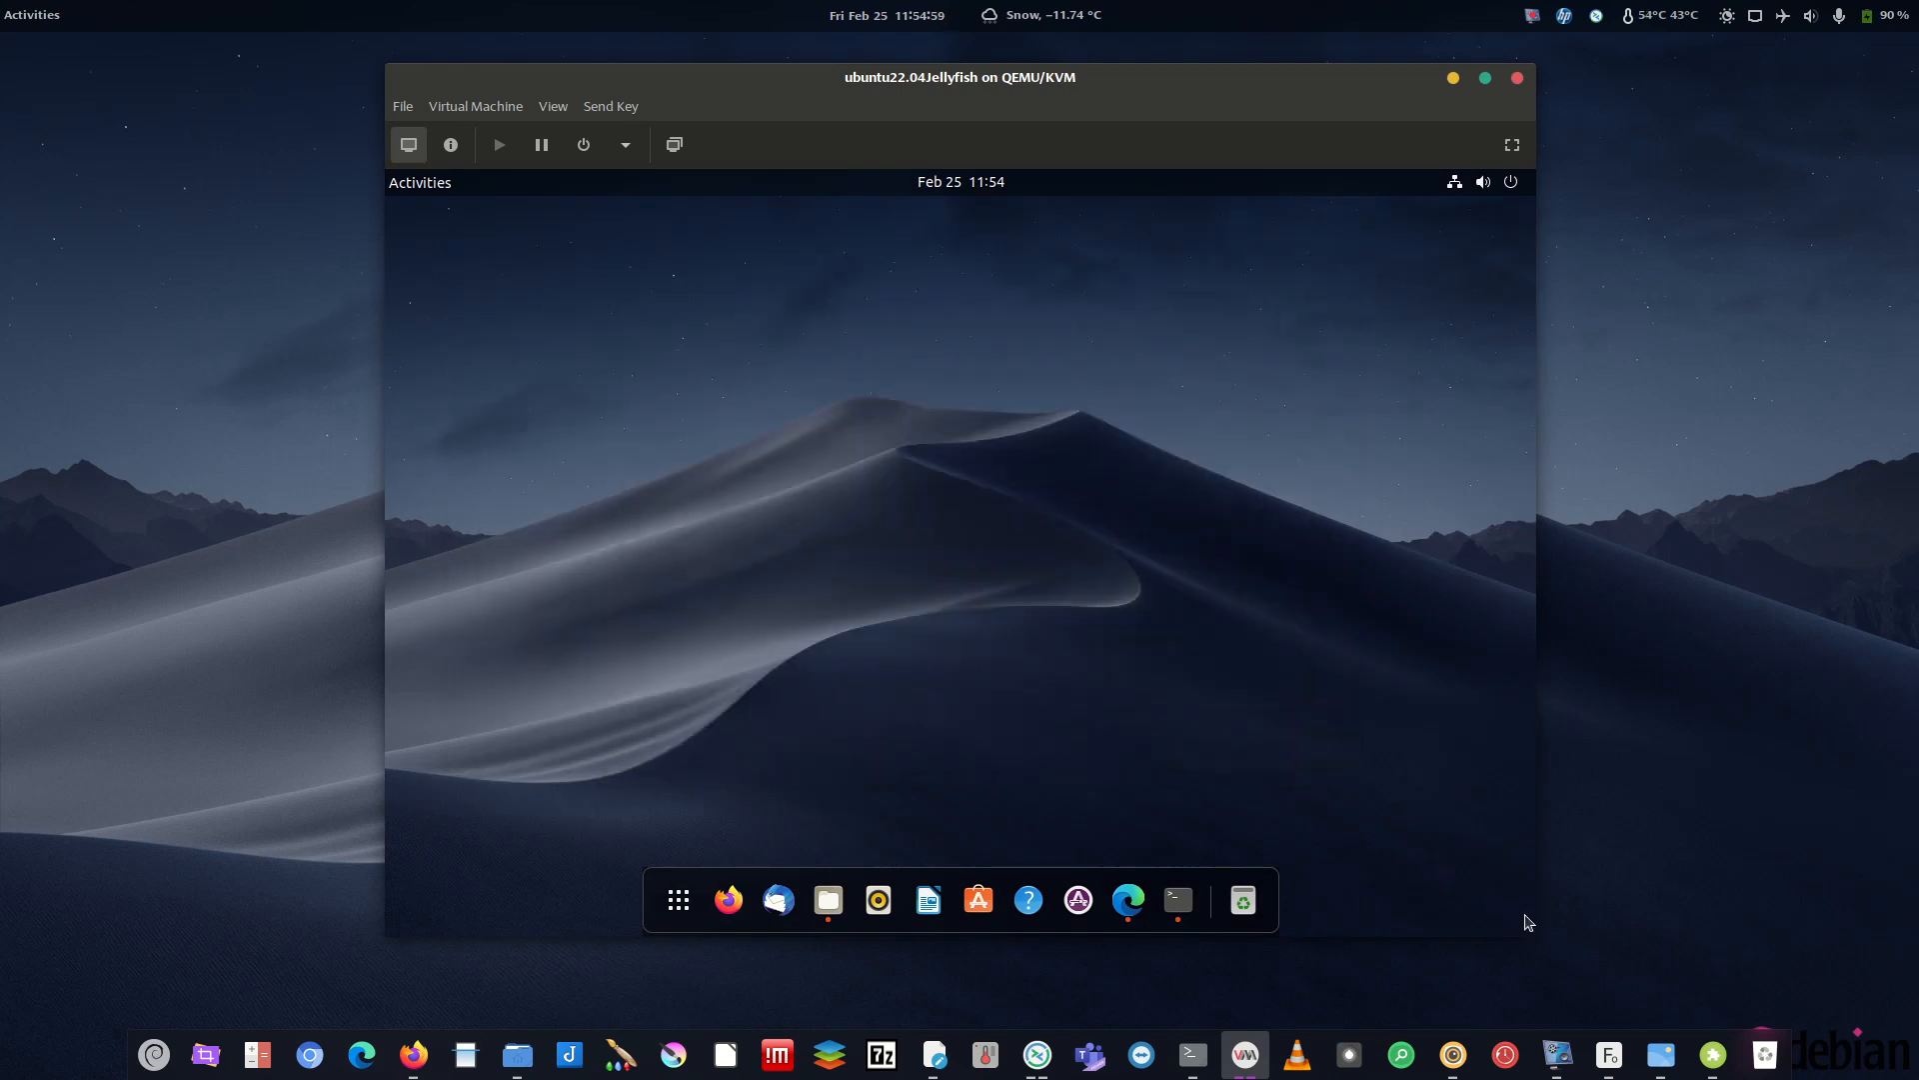
{"action": "left_click", "coordinate": [829, 899]}
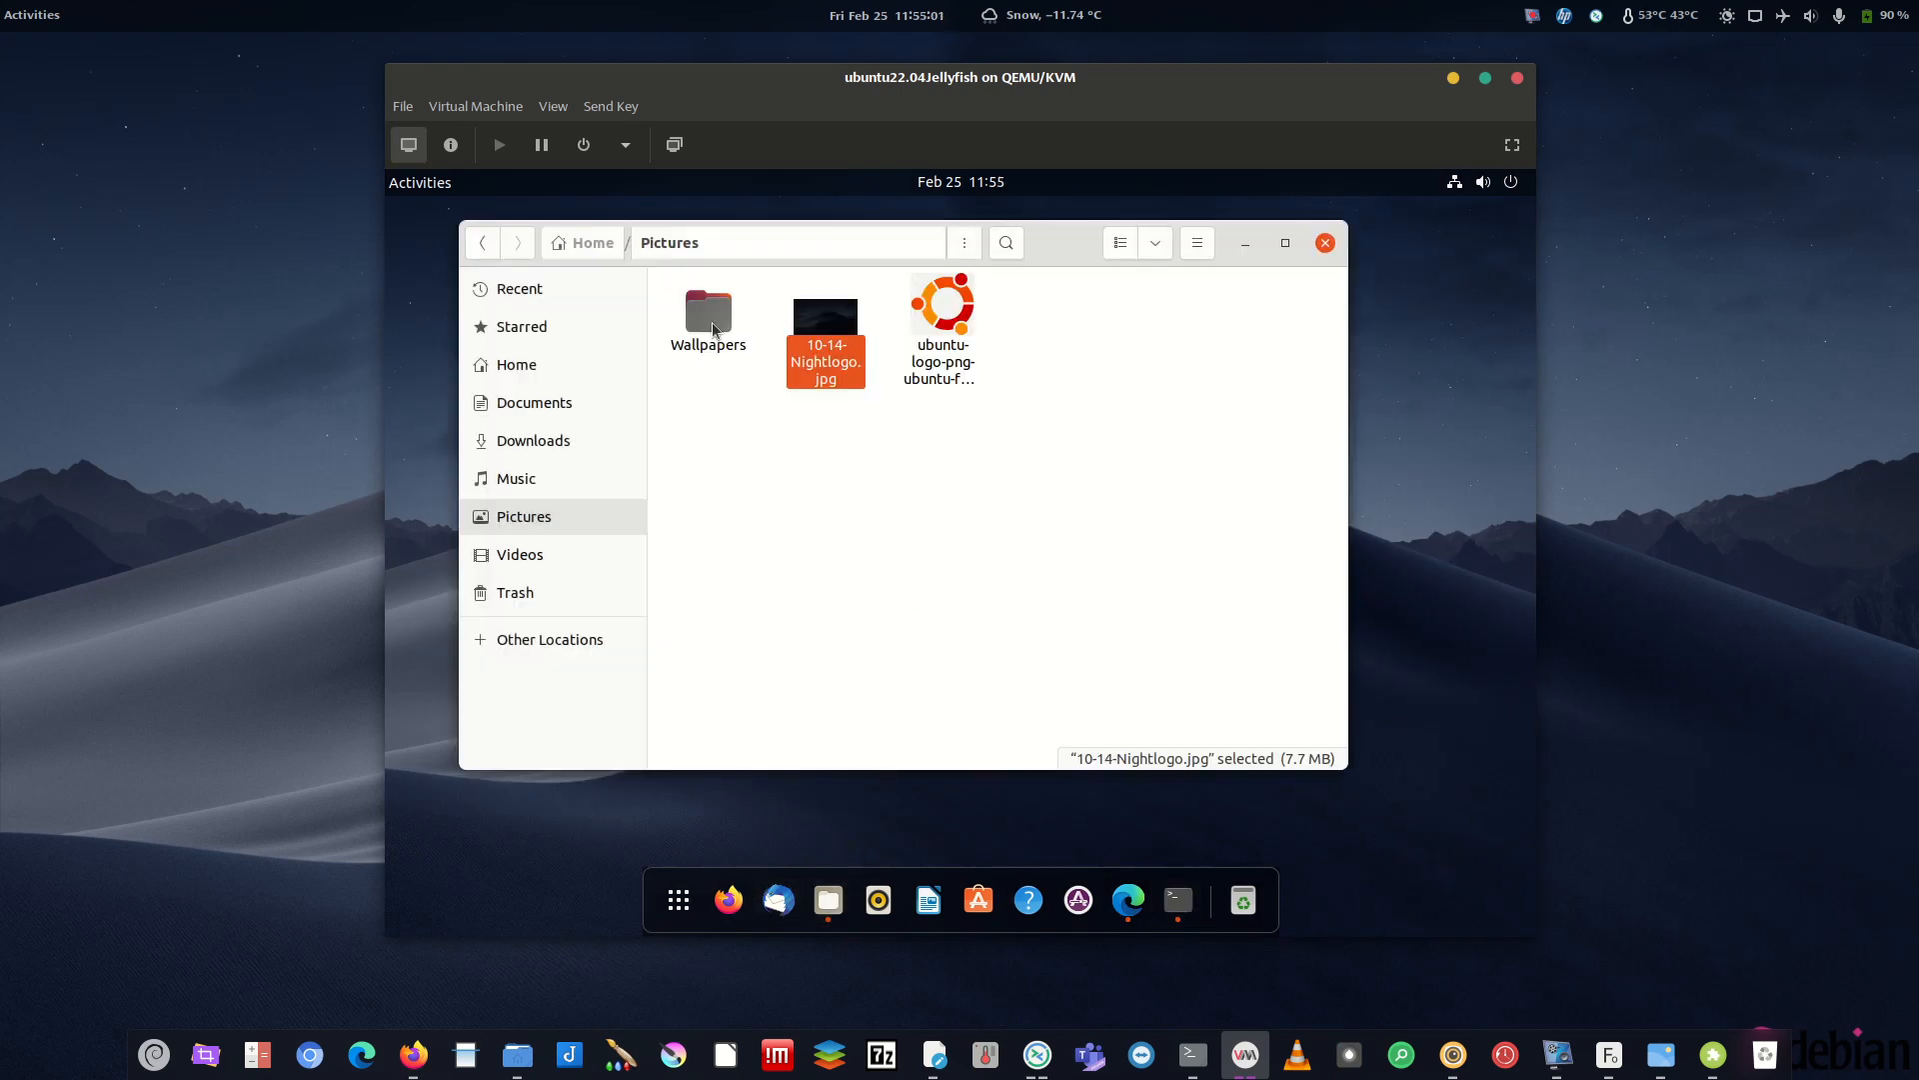
{"action": "key", "text": "Return"}
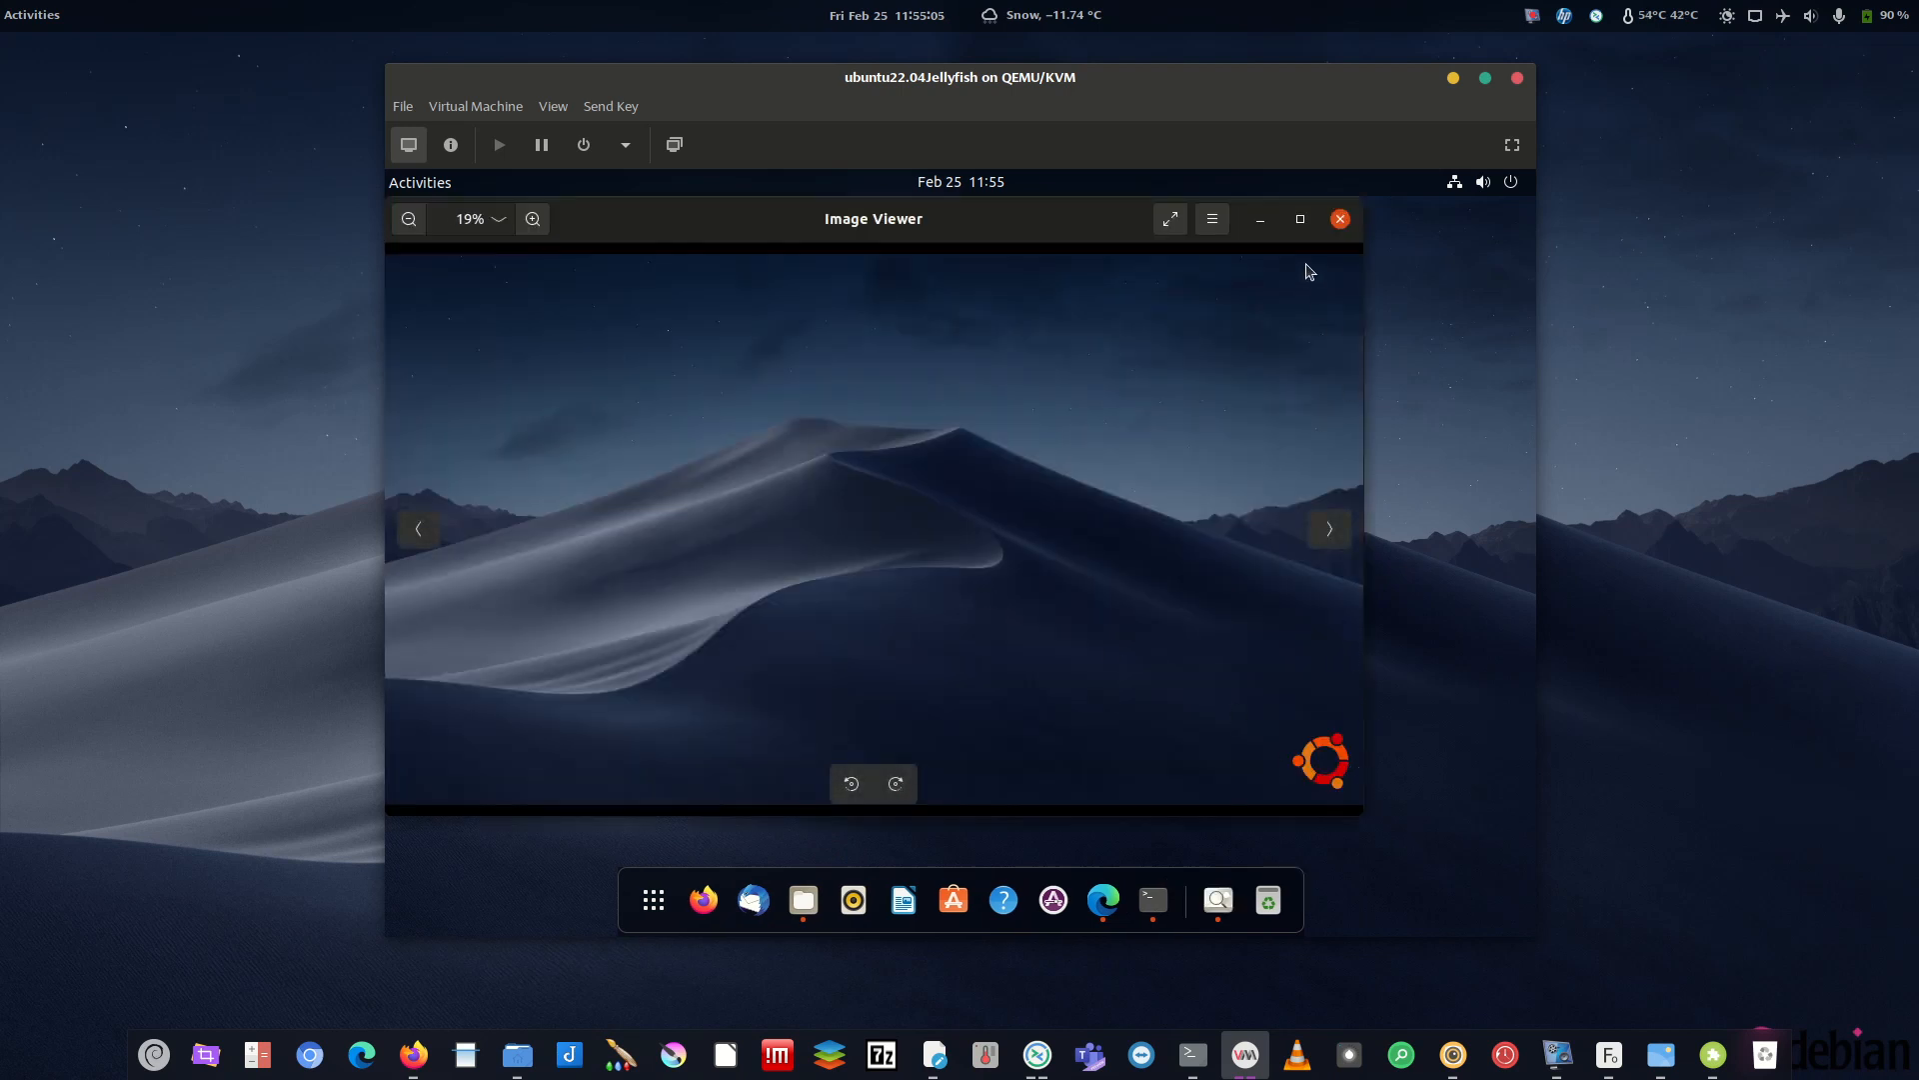
{"action": "left_click", "coordinate": [1260, 220]}
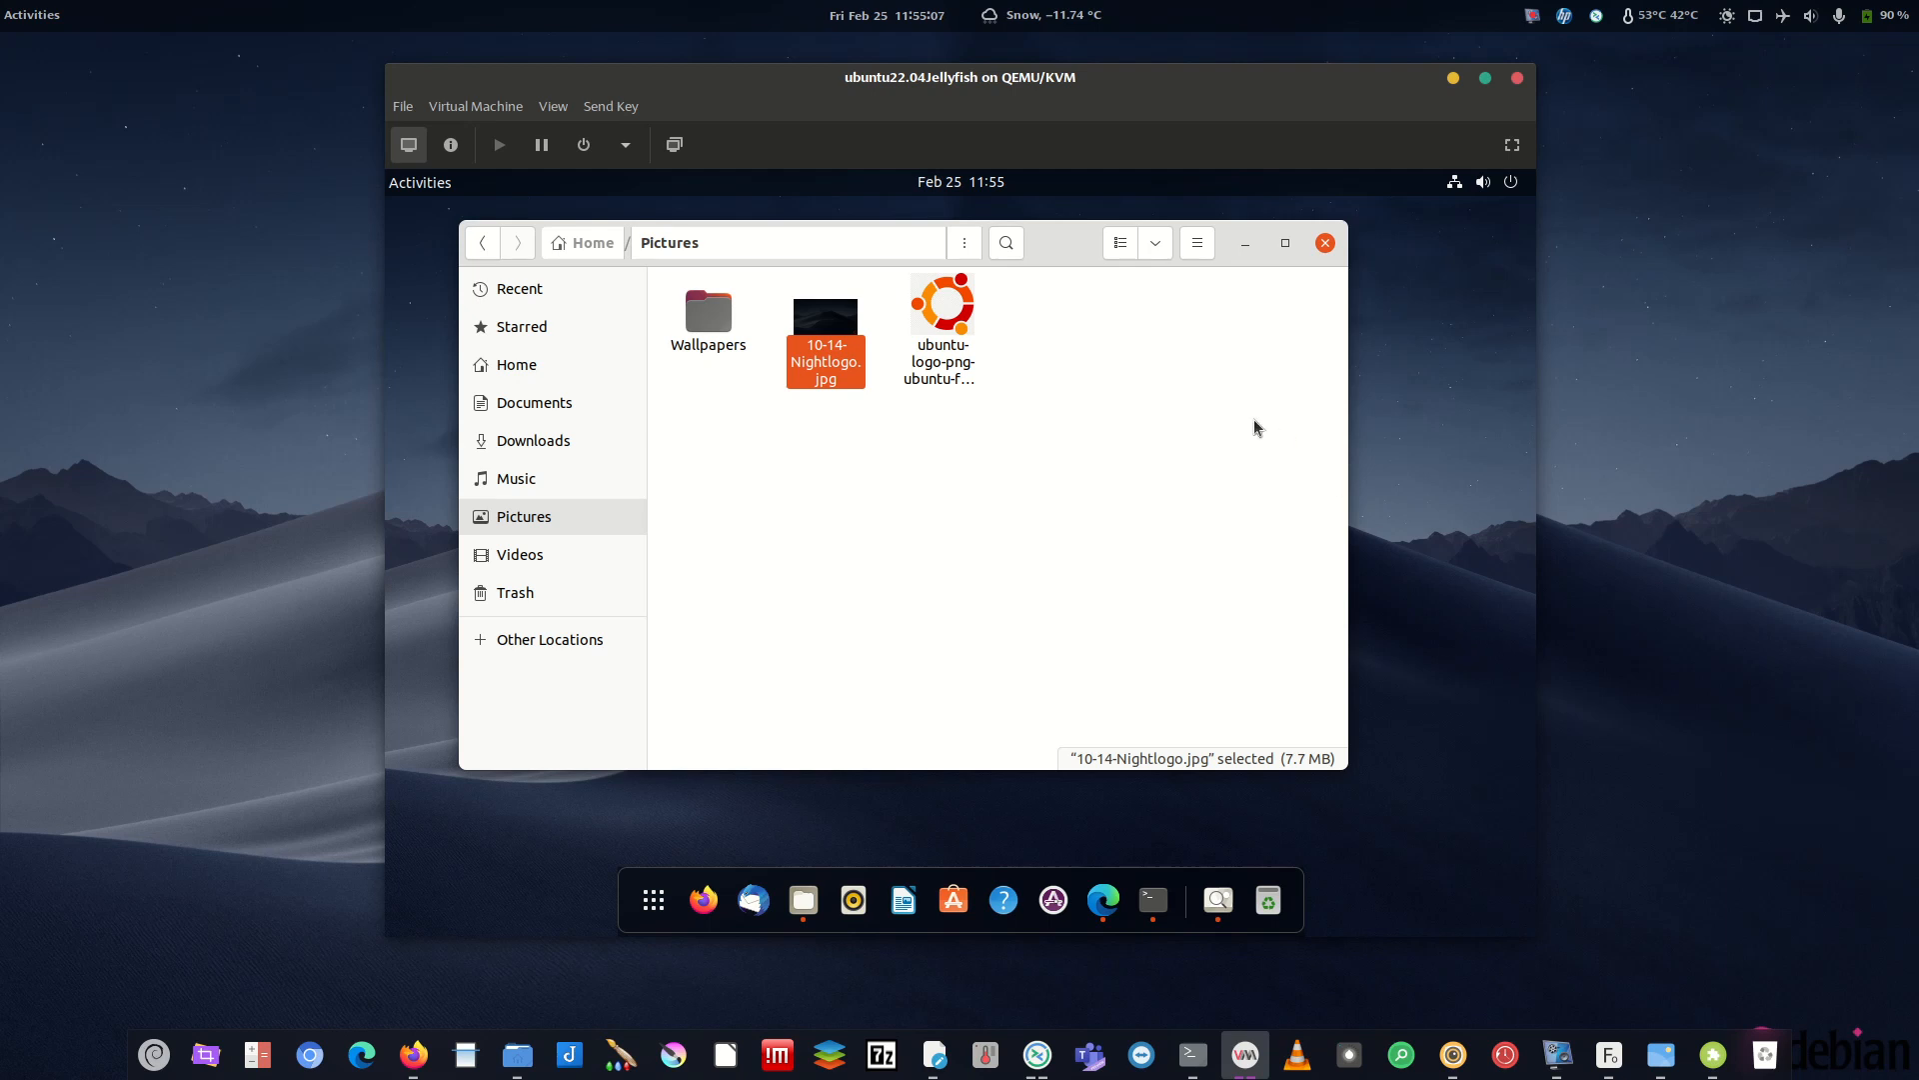
{"action": "double_click", "coordinate": [832, 322]}
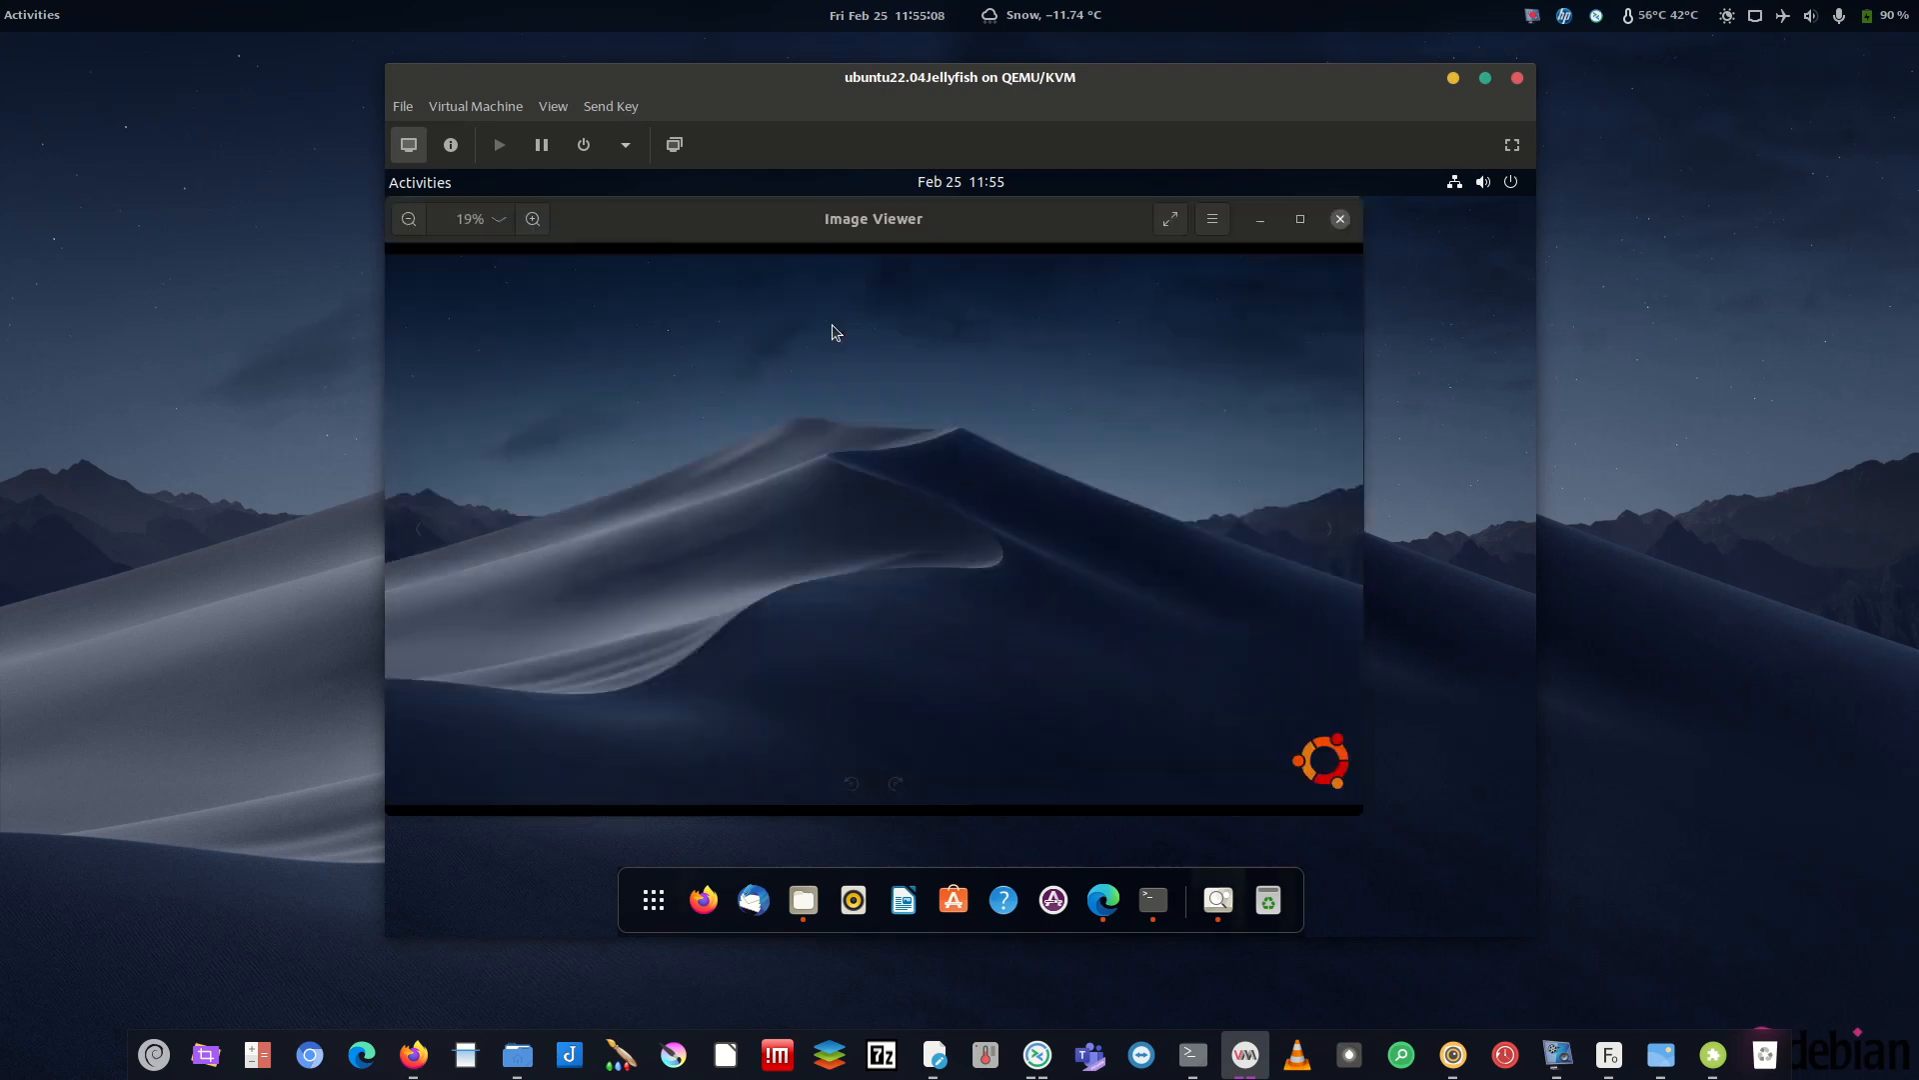
{"action": "right_click", "coordinate": [1322, 775]}
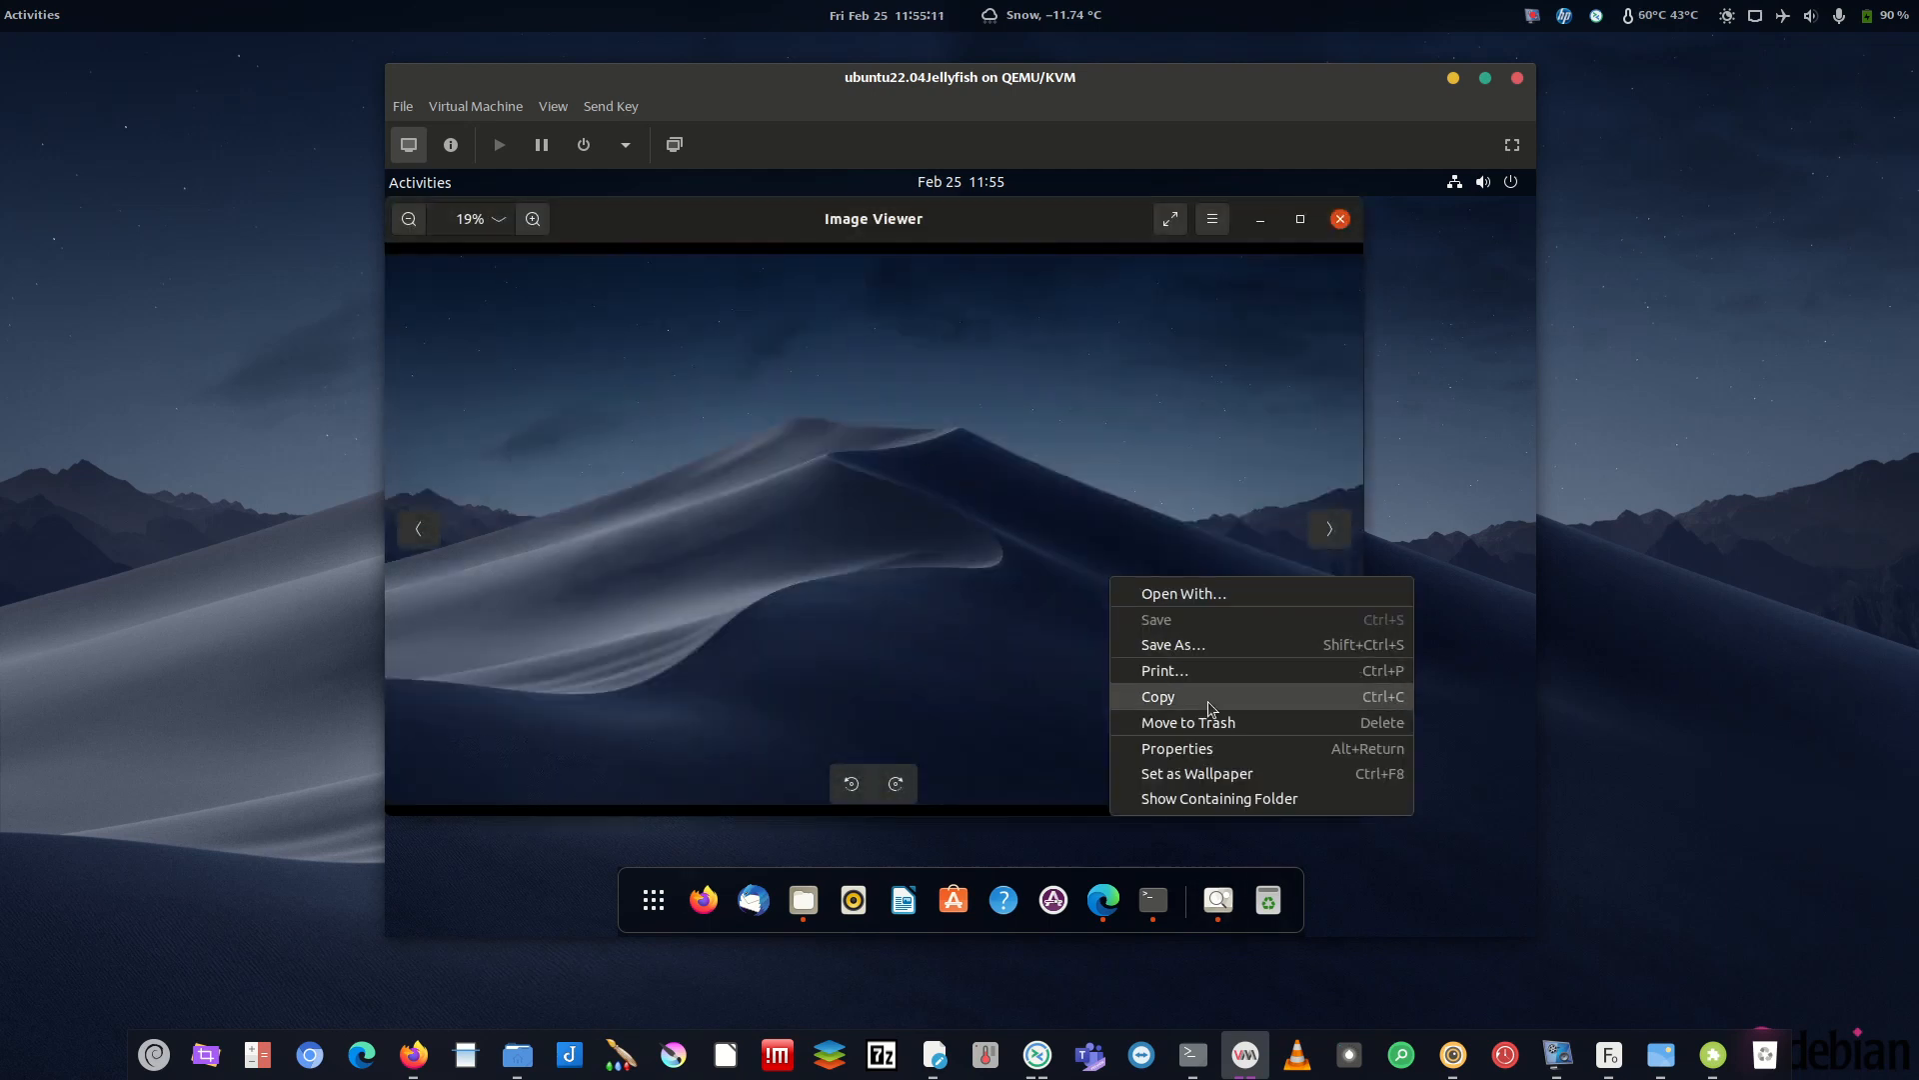
{"action": "left_click", "coordinate": [1214, 773]}
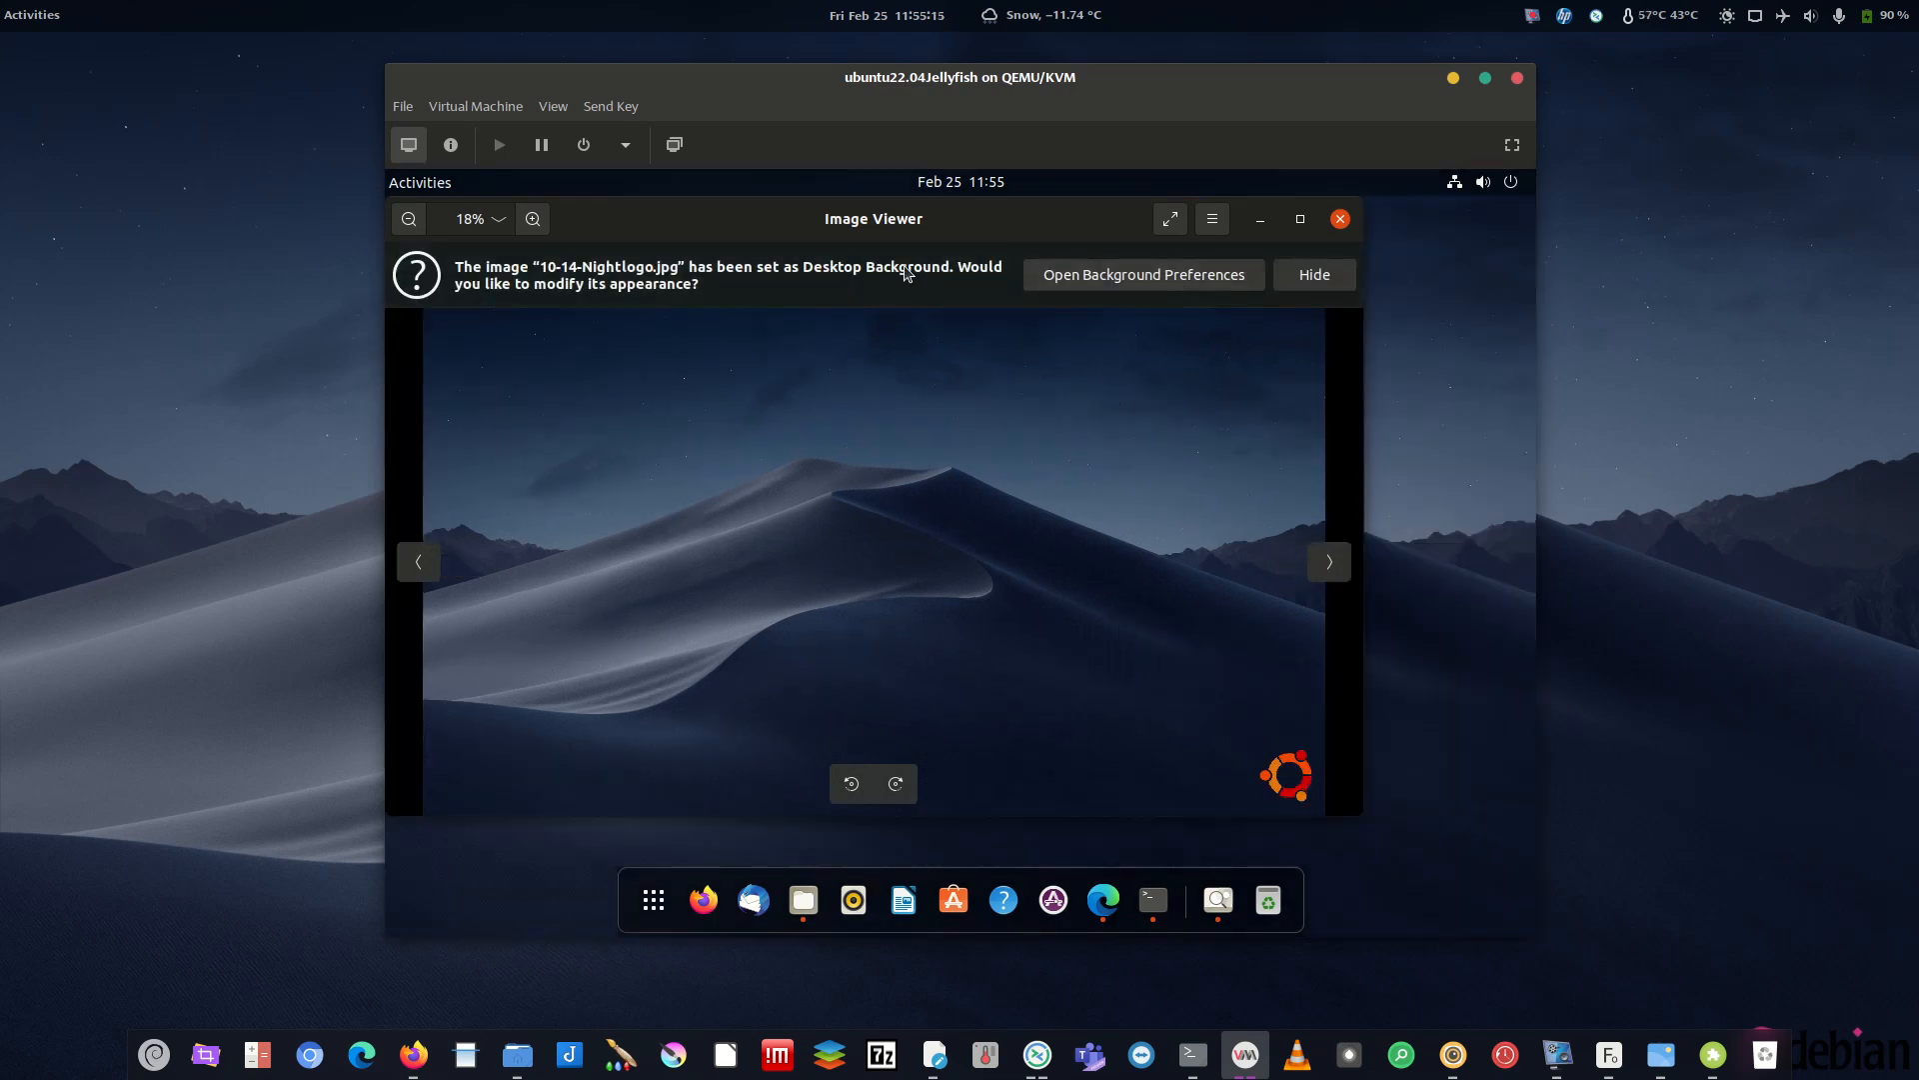
- Check the new wallpaper in Background settings, then close Settings
{"action": "left_click", "coordinate": [1155, 280]}
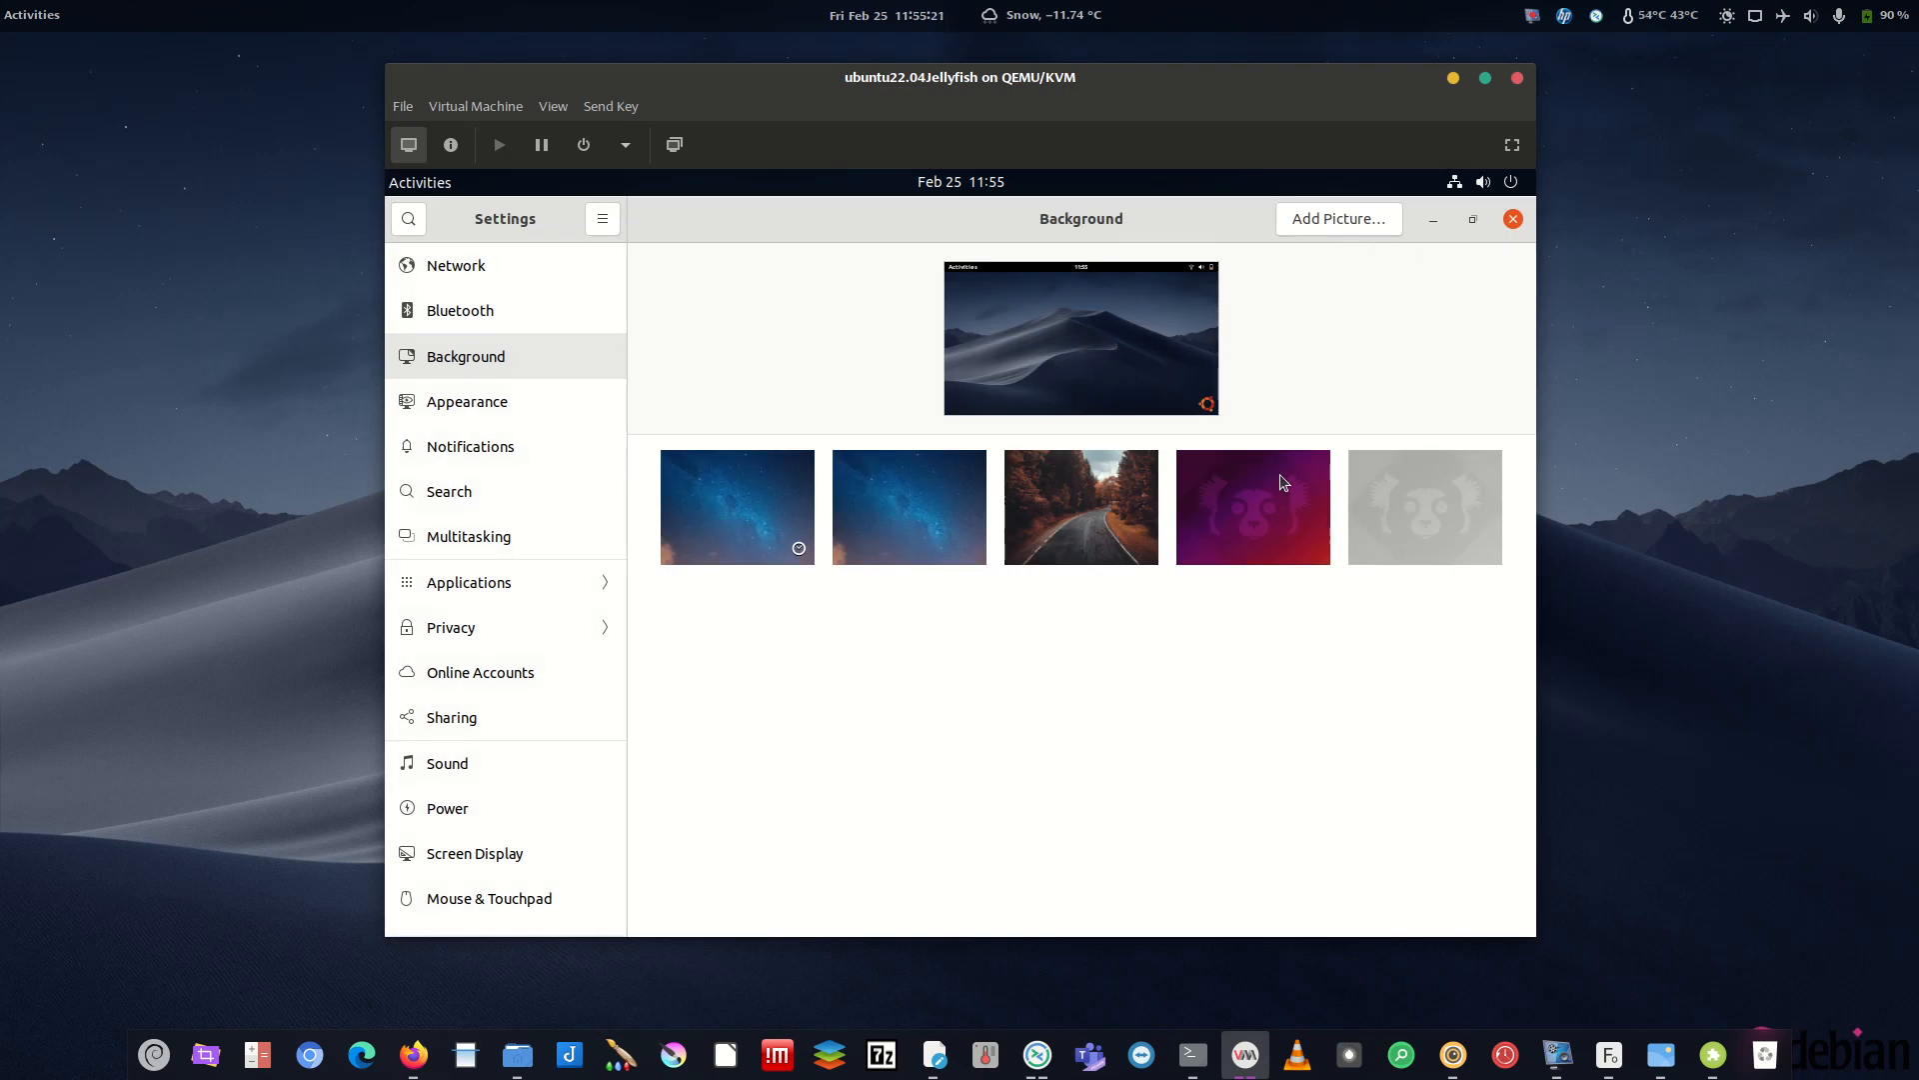
{"action": "left_click", "coordinate": [1437, 222]}
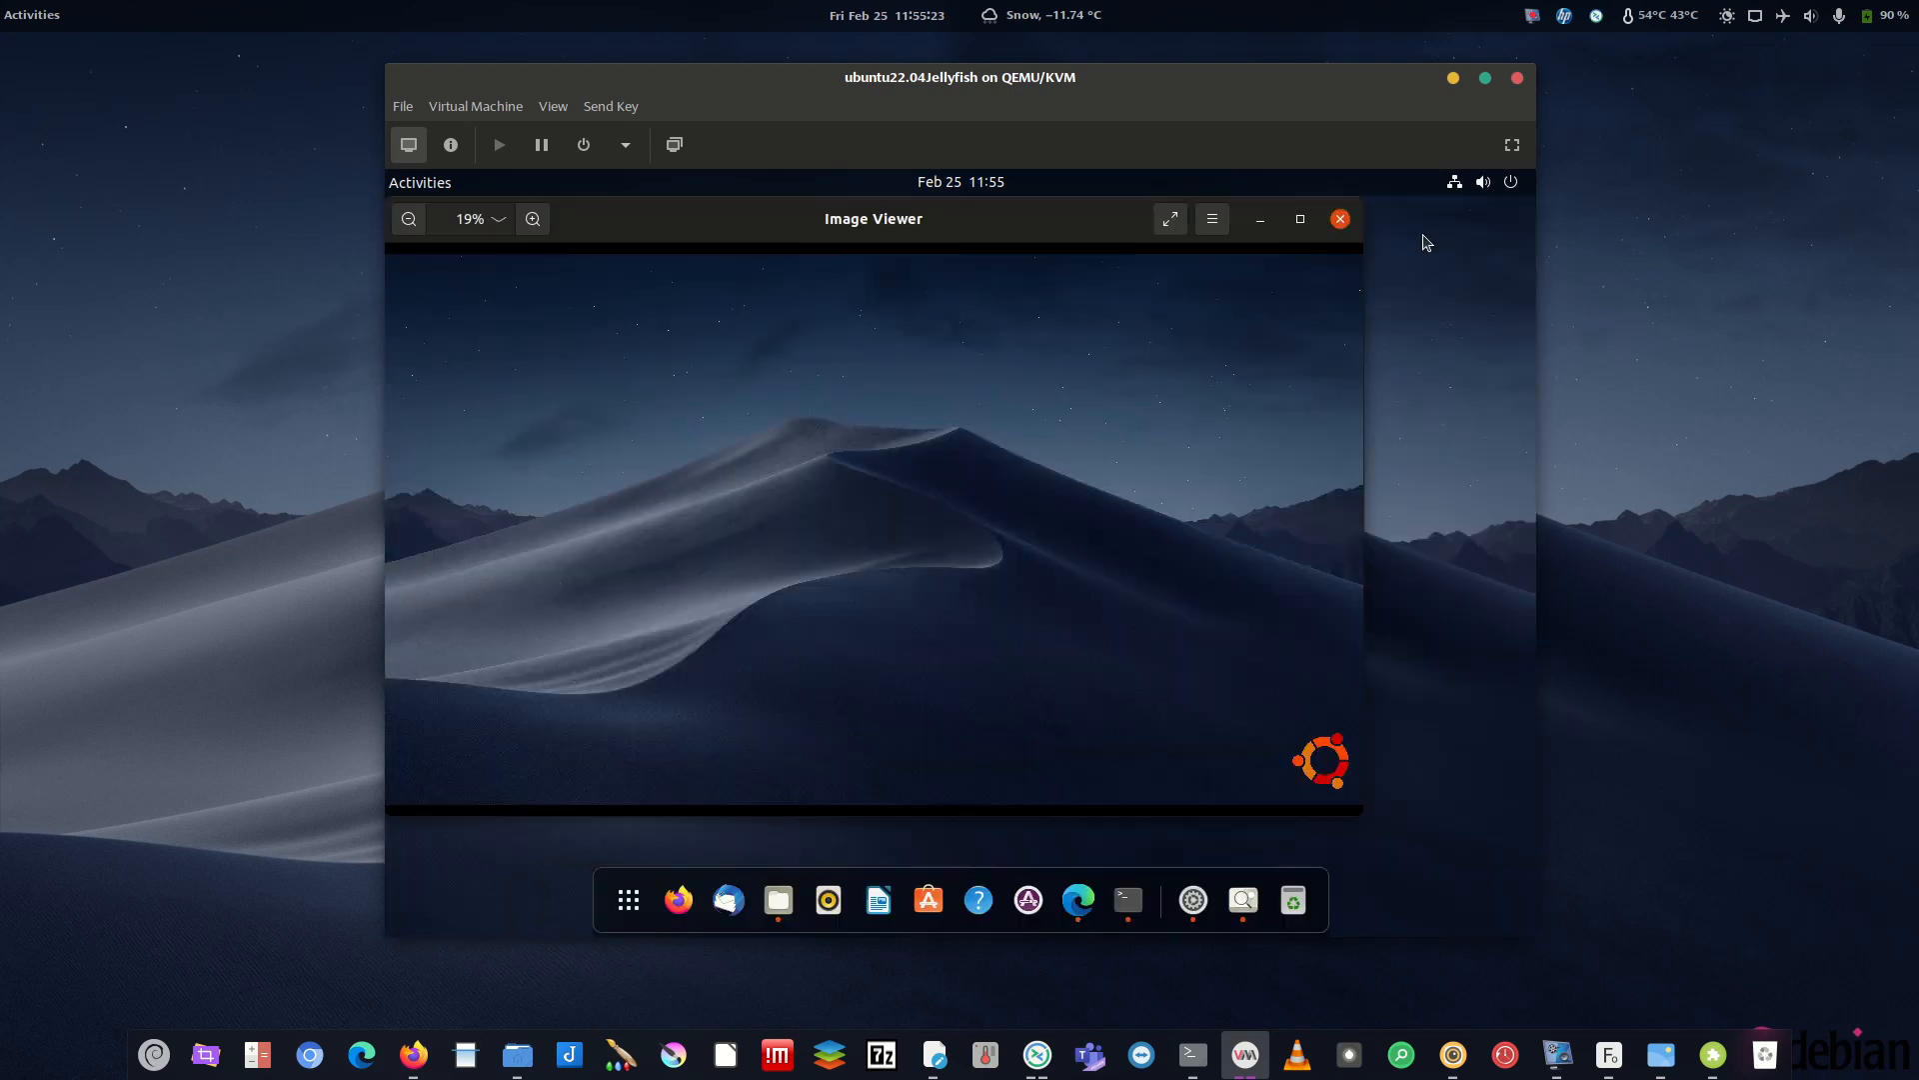
{"action": "left_click", "coordinate": [1264, 224]}
{"action": "left_click", "coordinate": [1257, 240]}
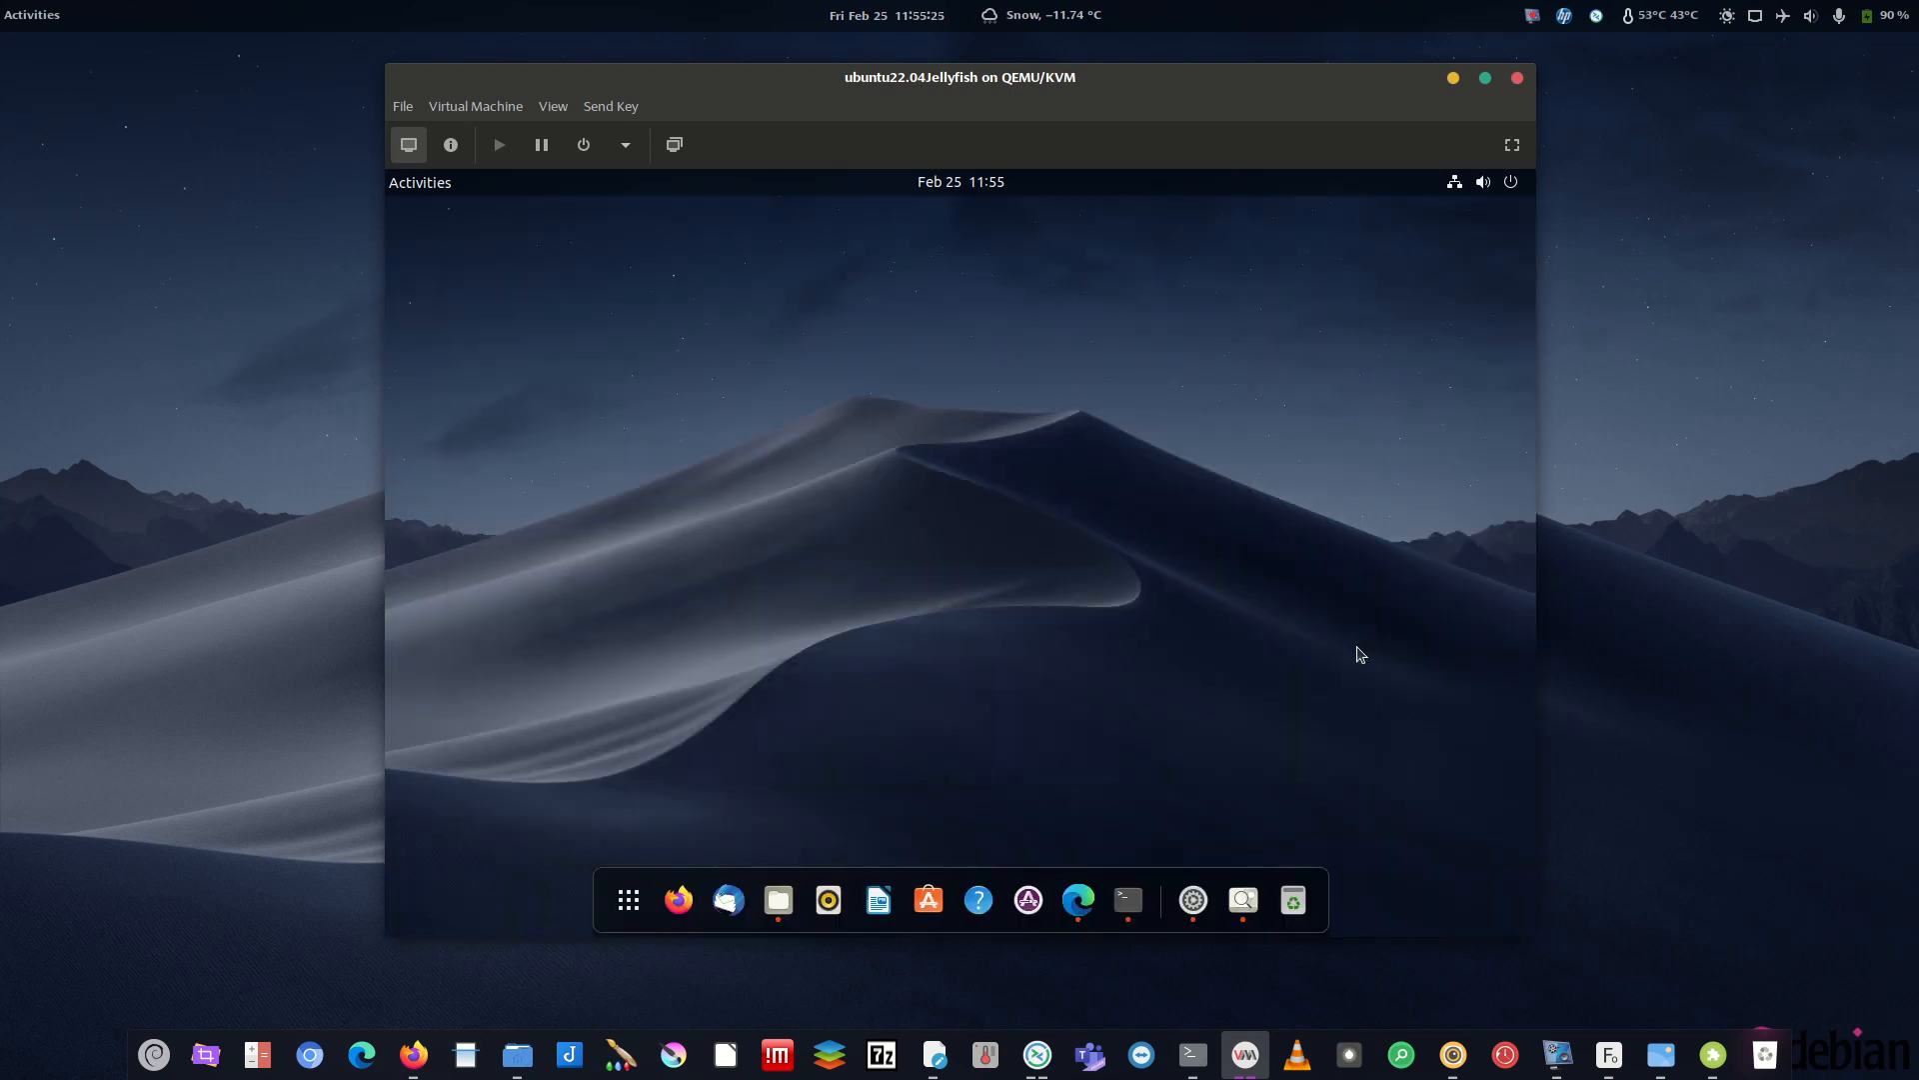
{"action": "left_click", "coordinate": [1193, 899]}
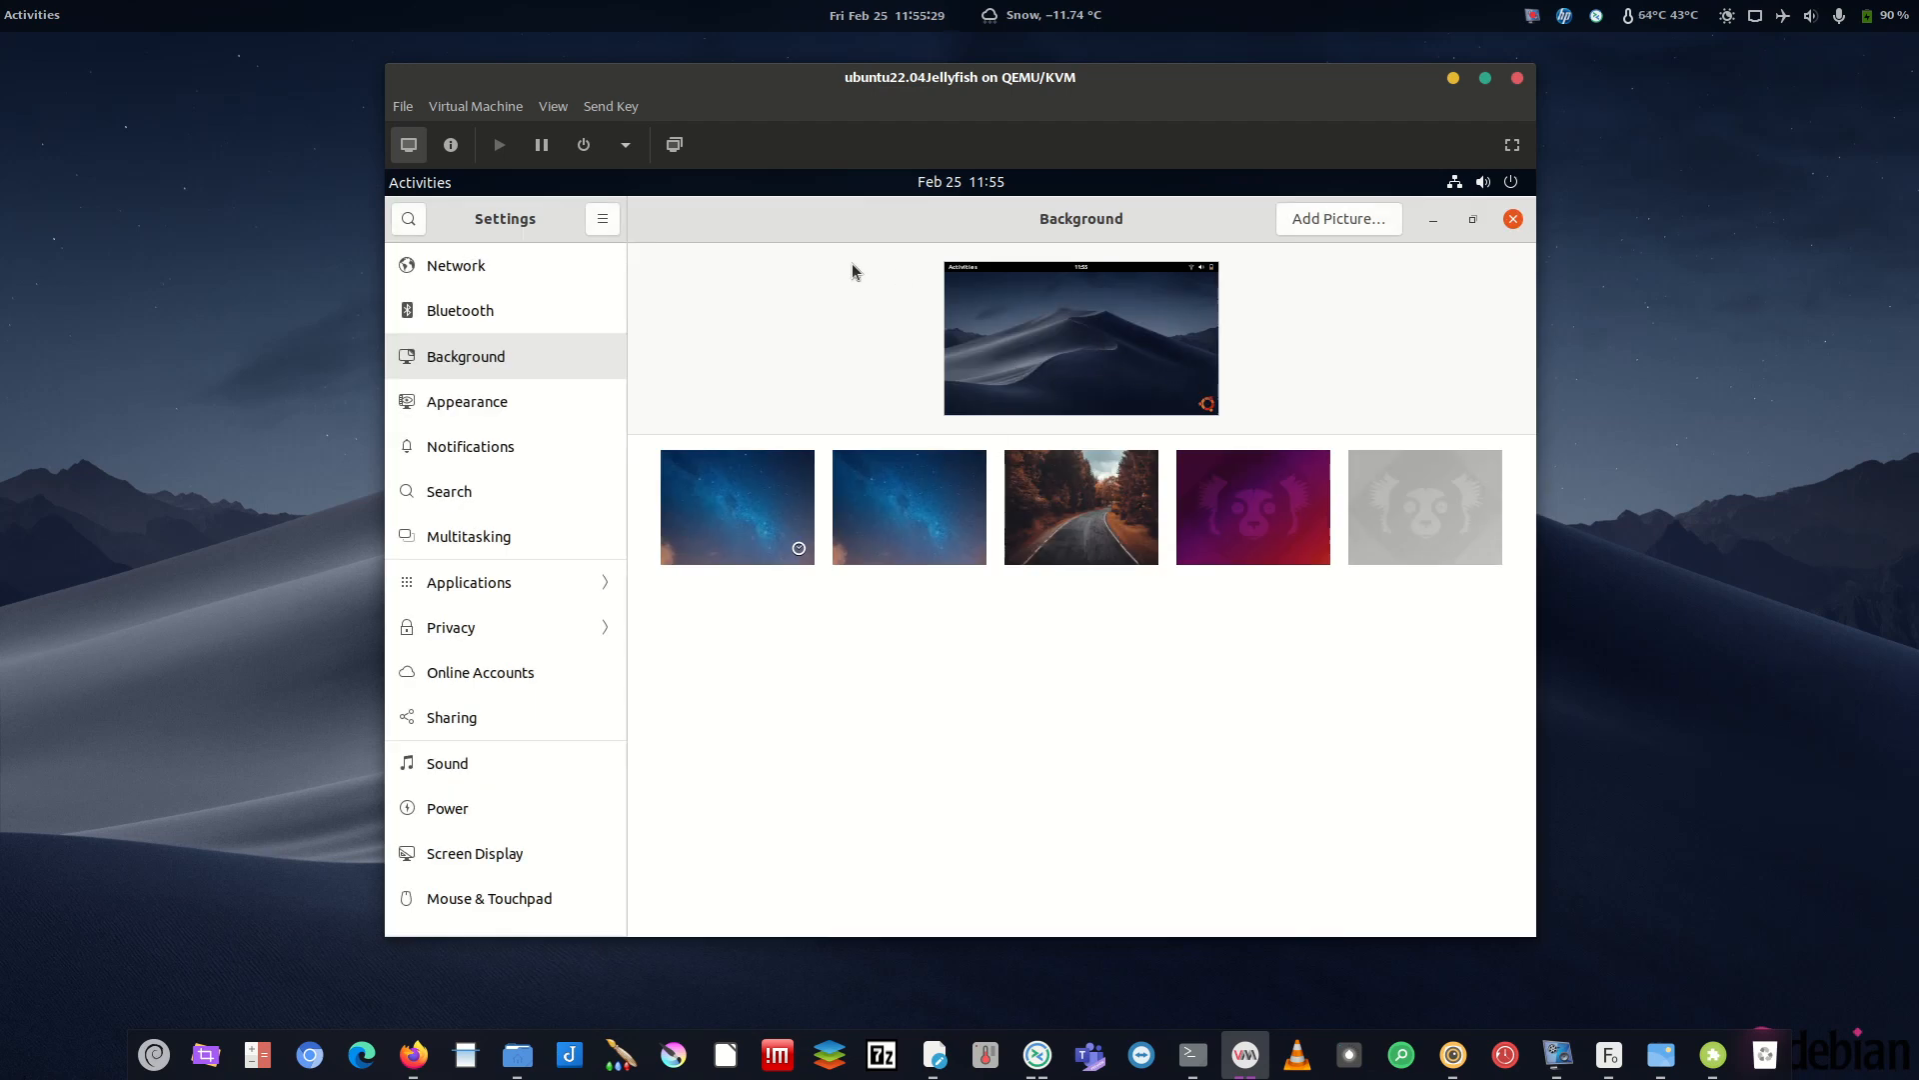
{"action": "left_click", "coordinate": [611, 221]}
{"action": "left_click", "coordinate": [1213, 344]}
{"action": "left_click", "coordinate": [1512, 219]}
- Launch gnome-tweaks from the terminal and show its Appearance settings
{"action": "left_click", "coordinate": [1154, 899]}
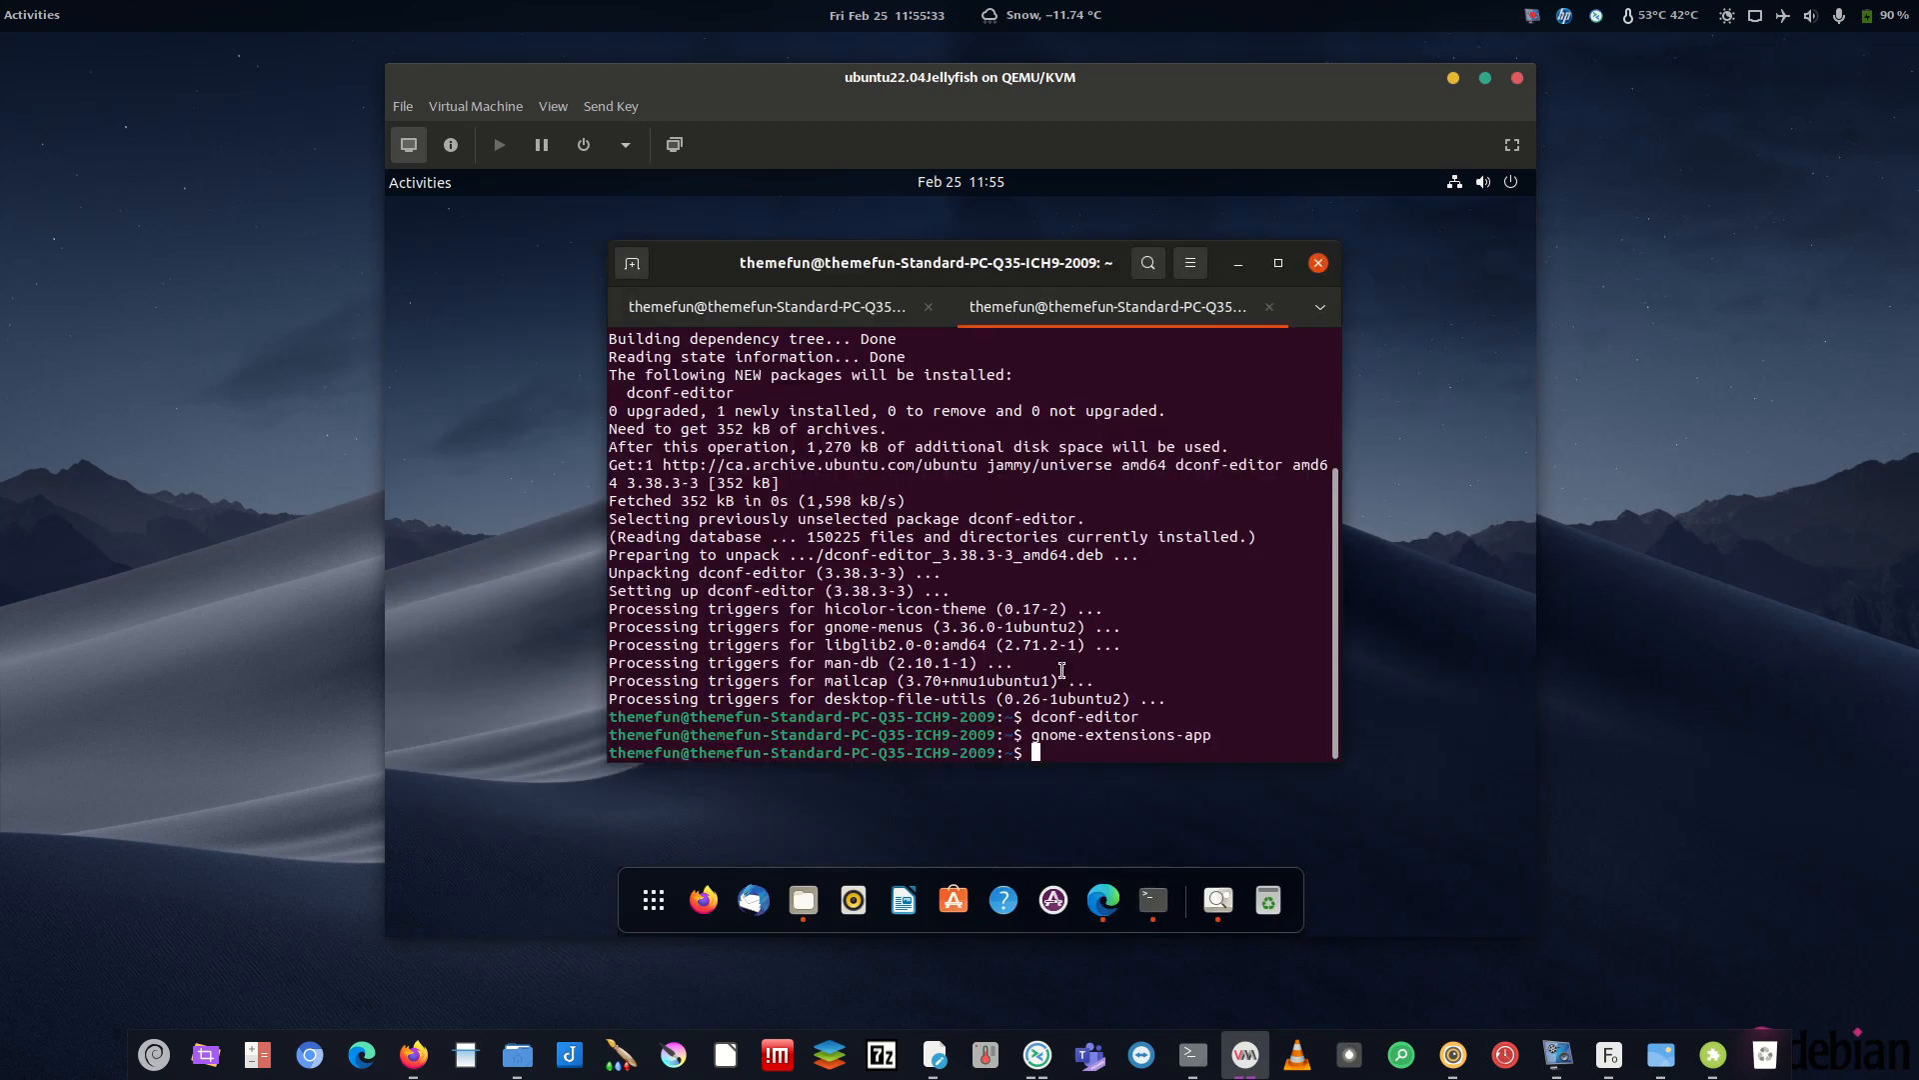
{"action": "type", "text": "gnome-tweaks"}
{"action": "key", "text": "Return"}
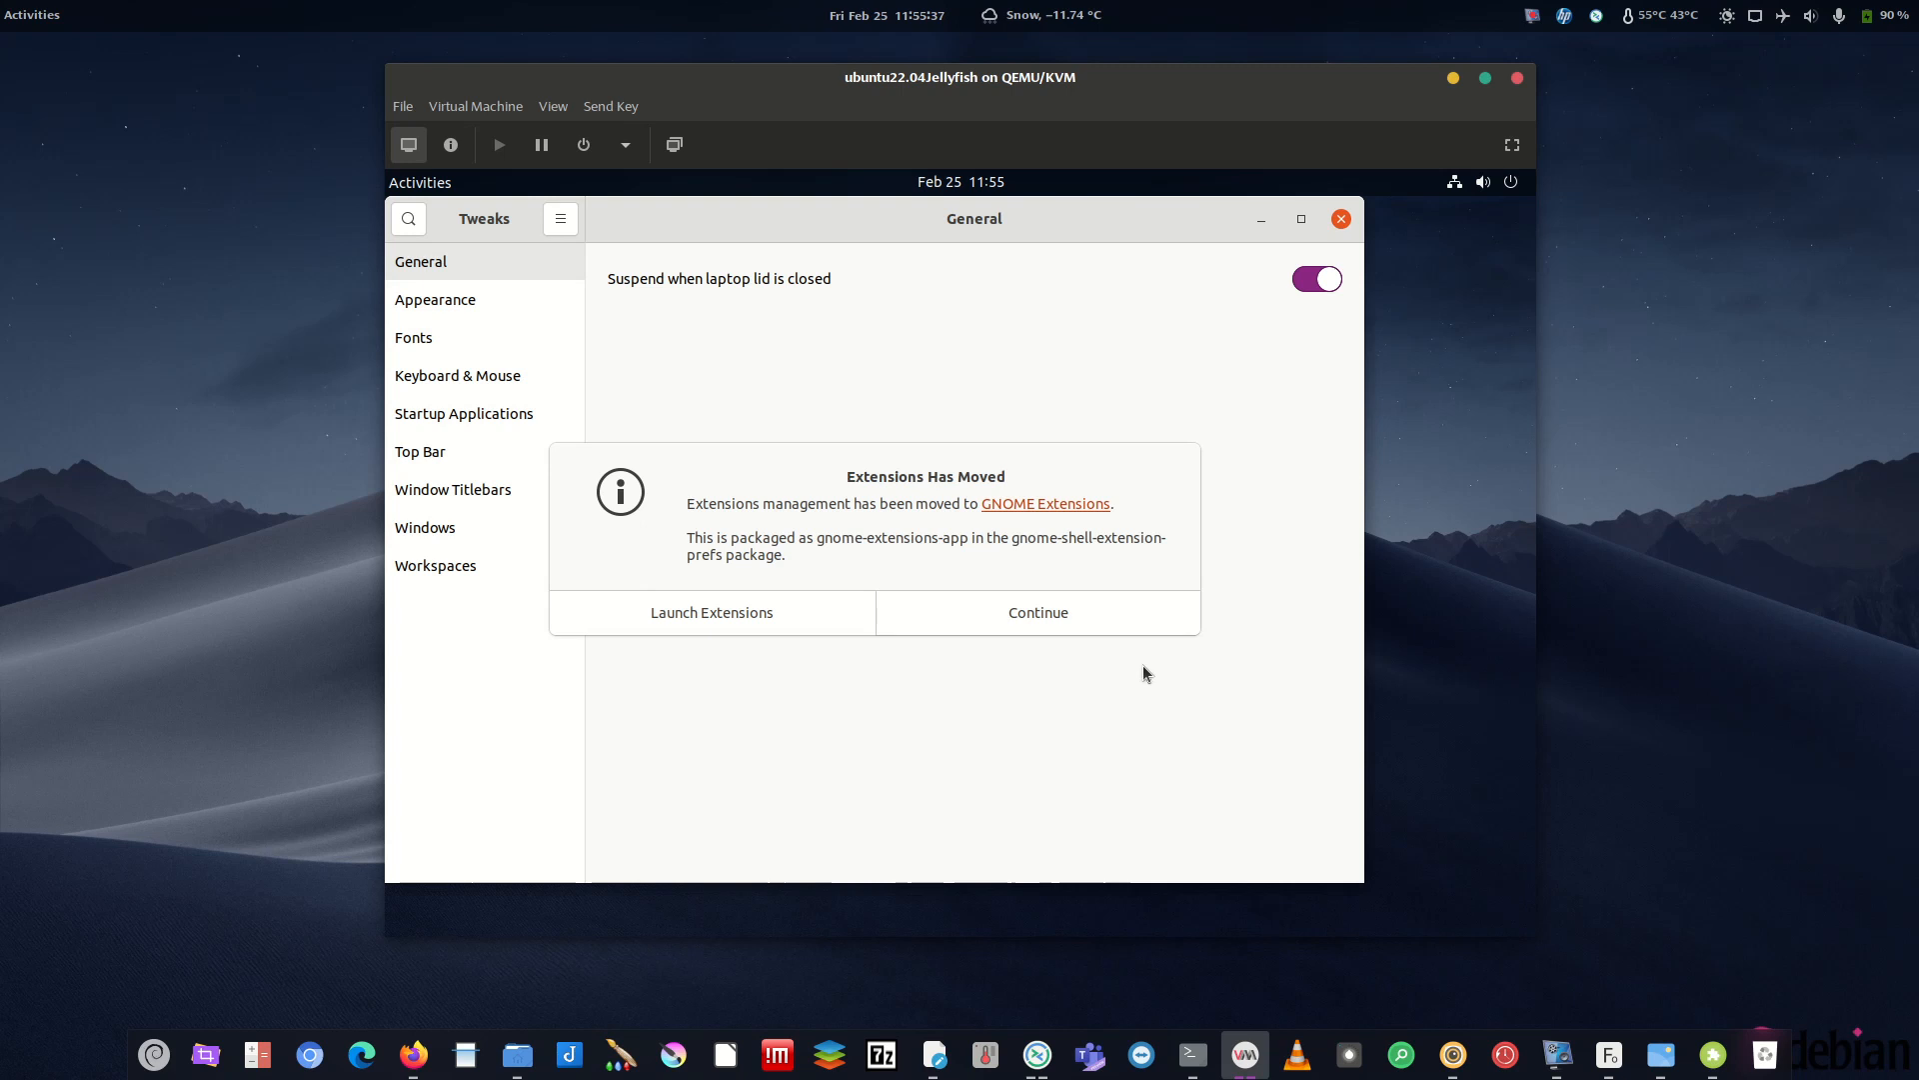
{"action": "left_click", "coordinate": [1012, 614]}
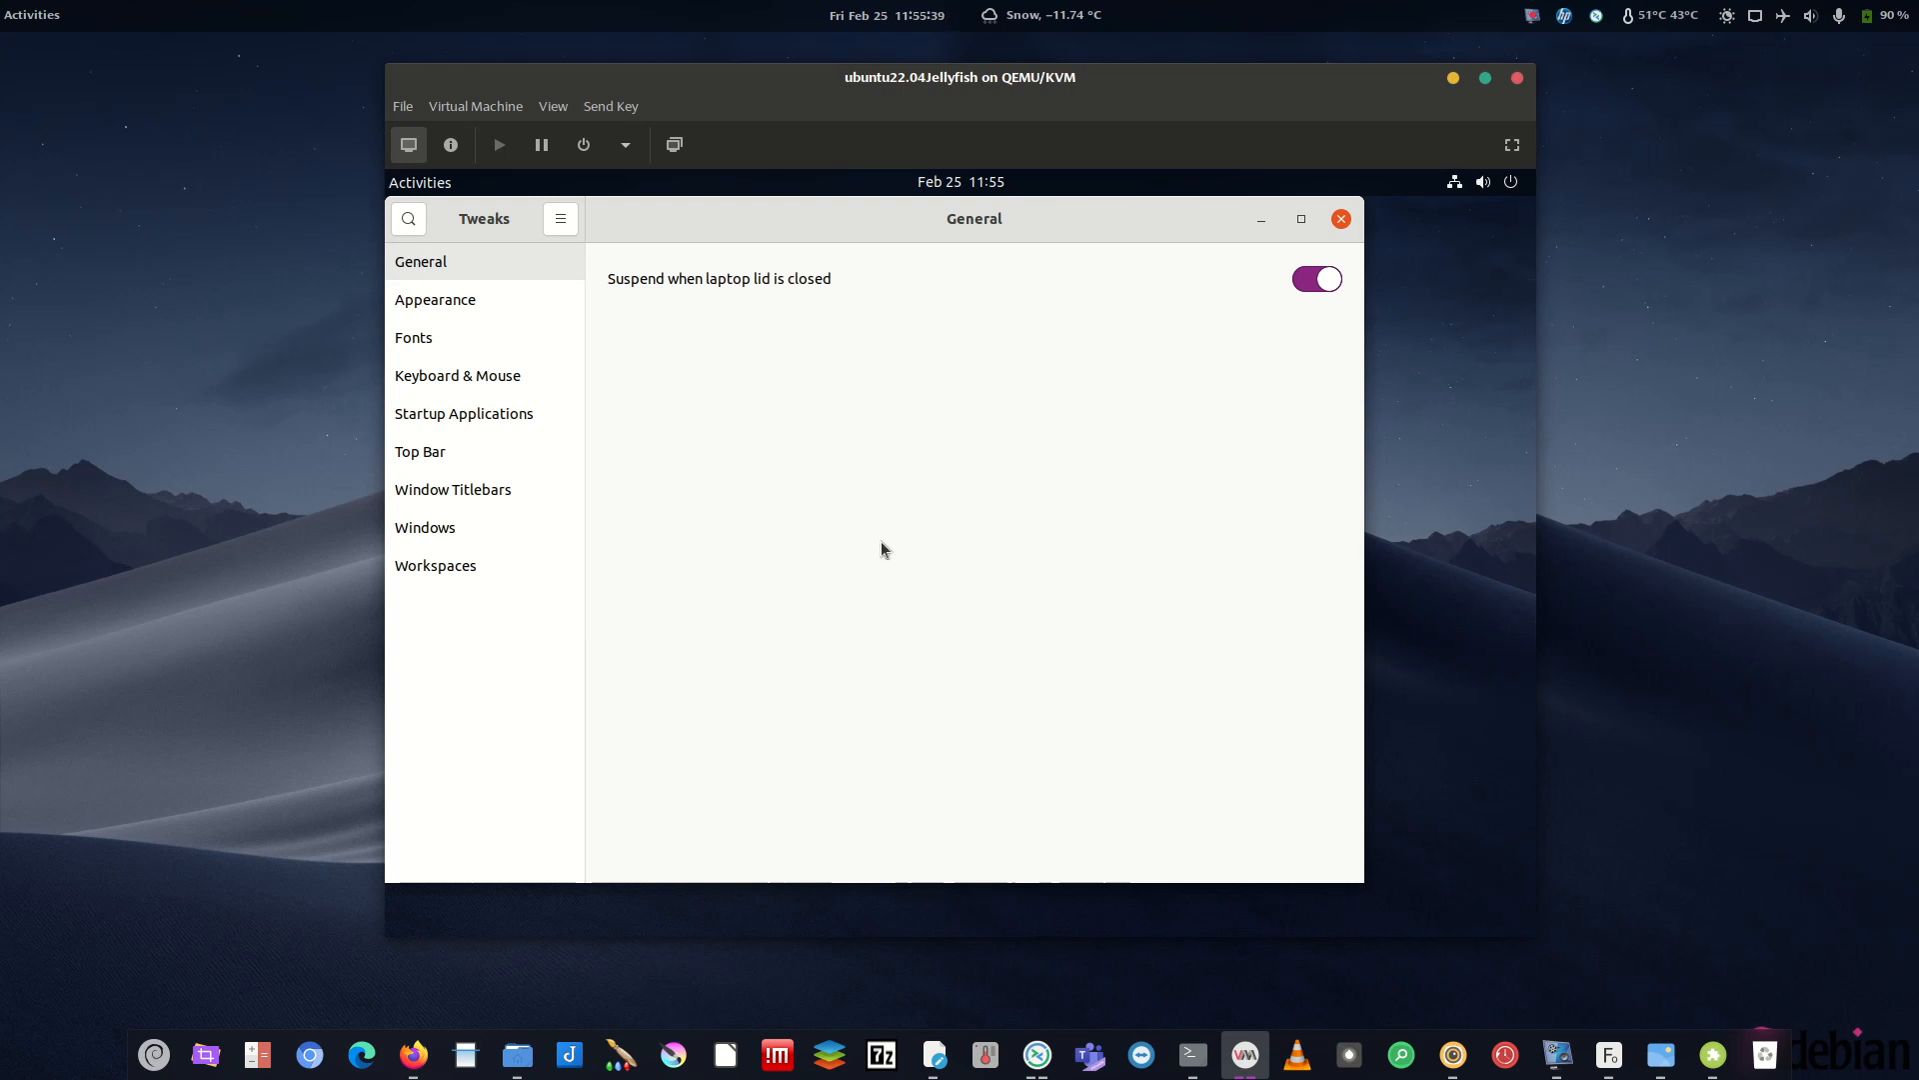
{"action": "left_click", "coordinate": [442, 298]}
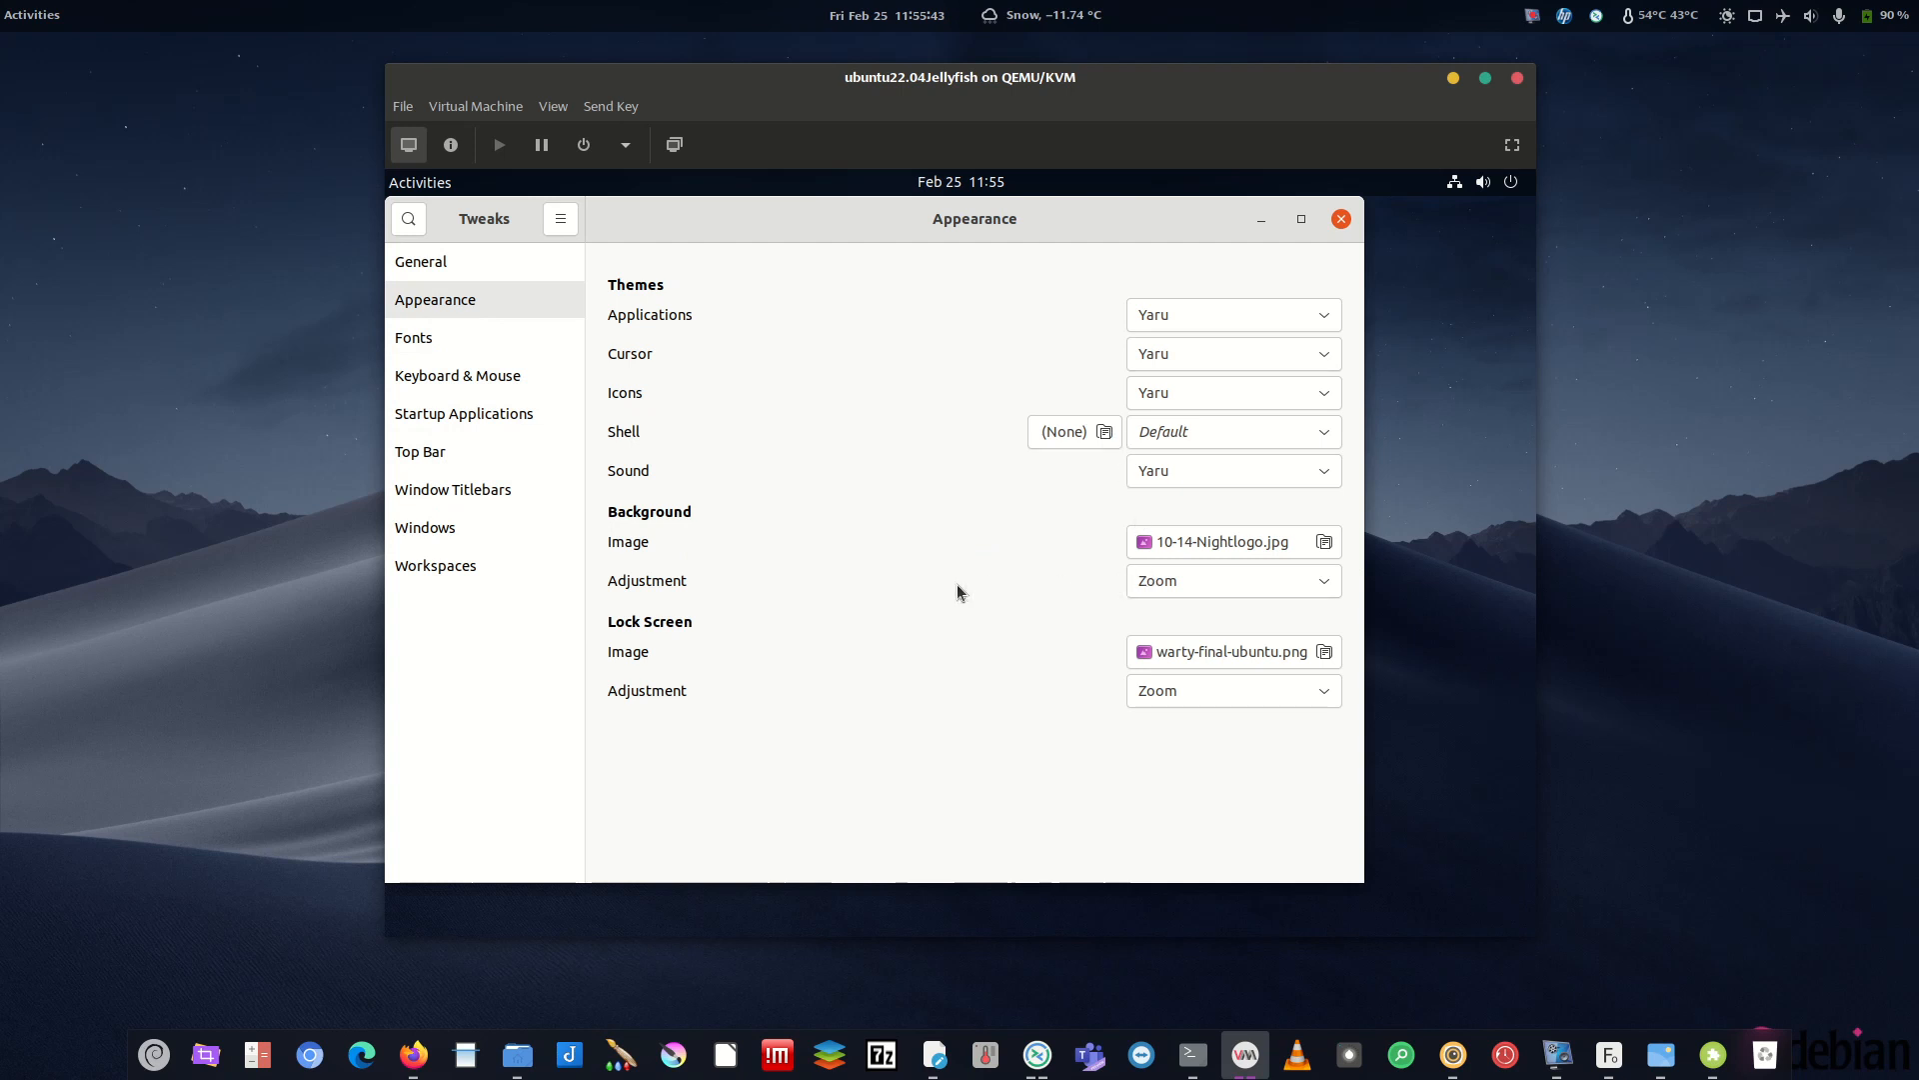
- Set the Background Adjustment to Stretched and close Tweaks
{"action": "left_click_drag", "start_coordinate": [1320, 294], "coordinate": [1190, 184]}
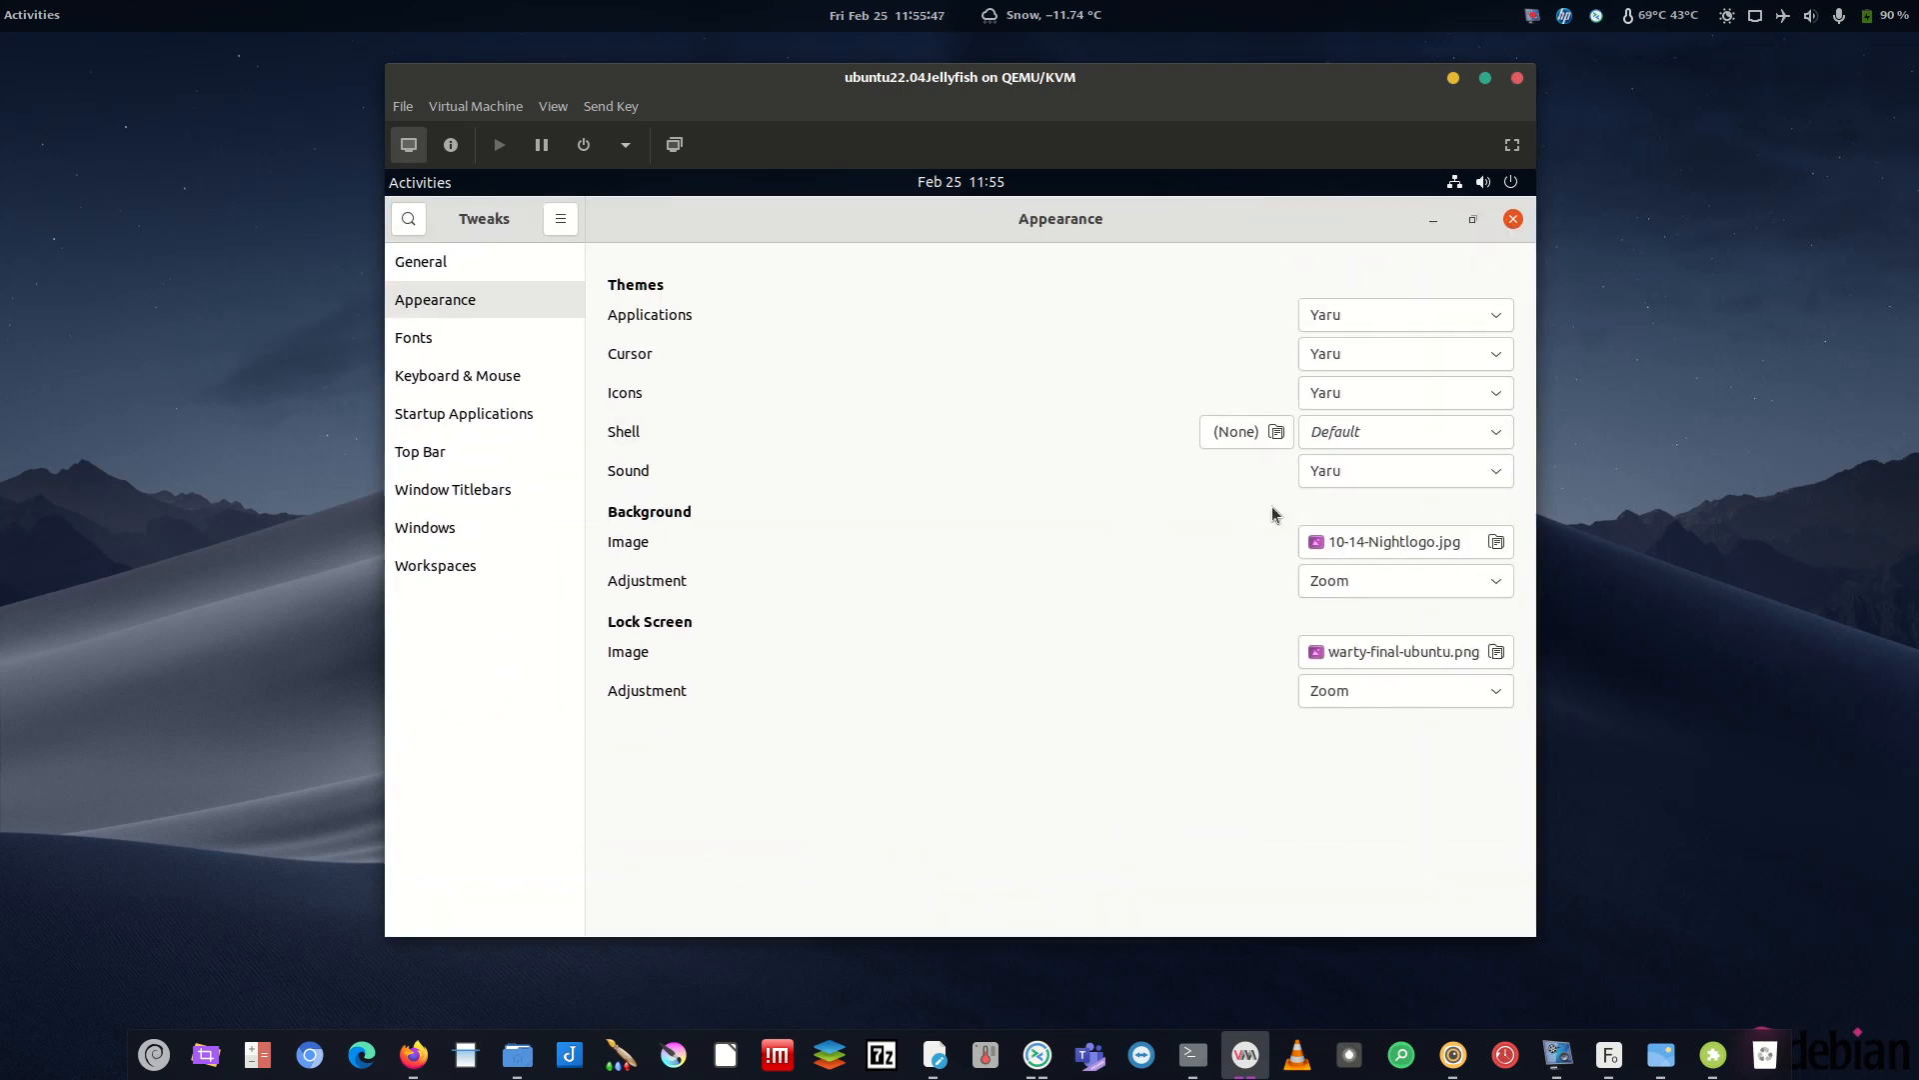
{"action": "left_click", "coordinate": [1420, 578]}
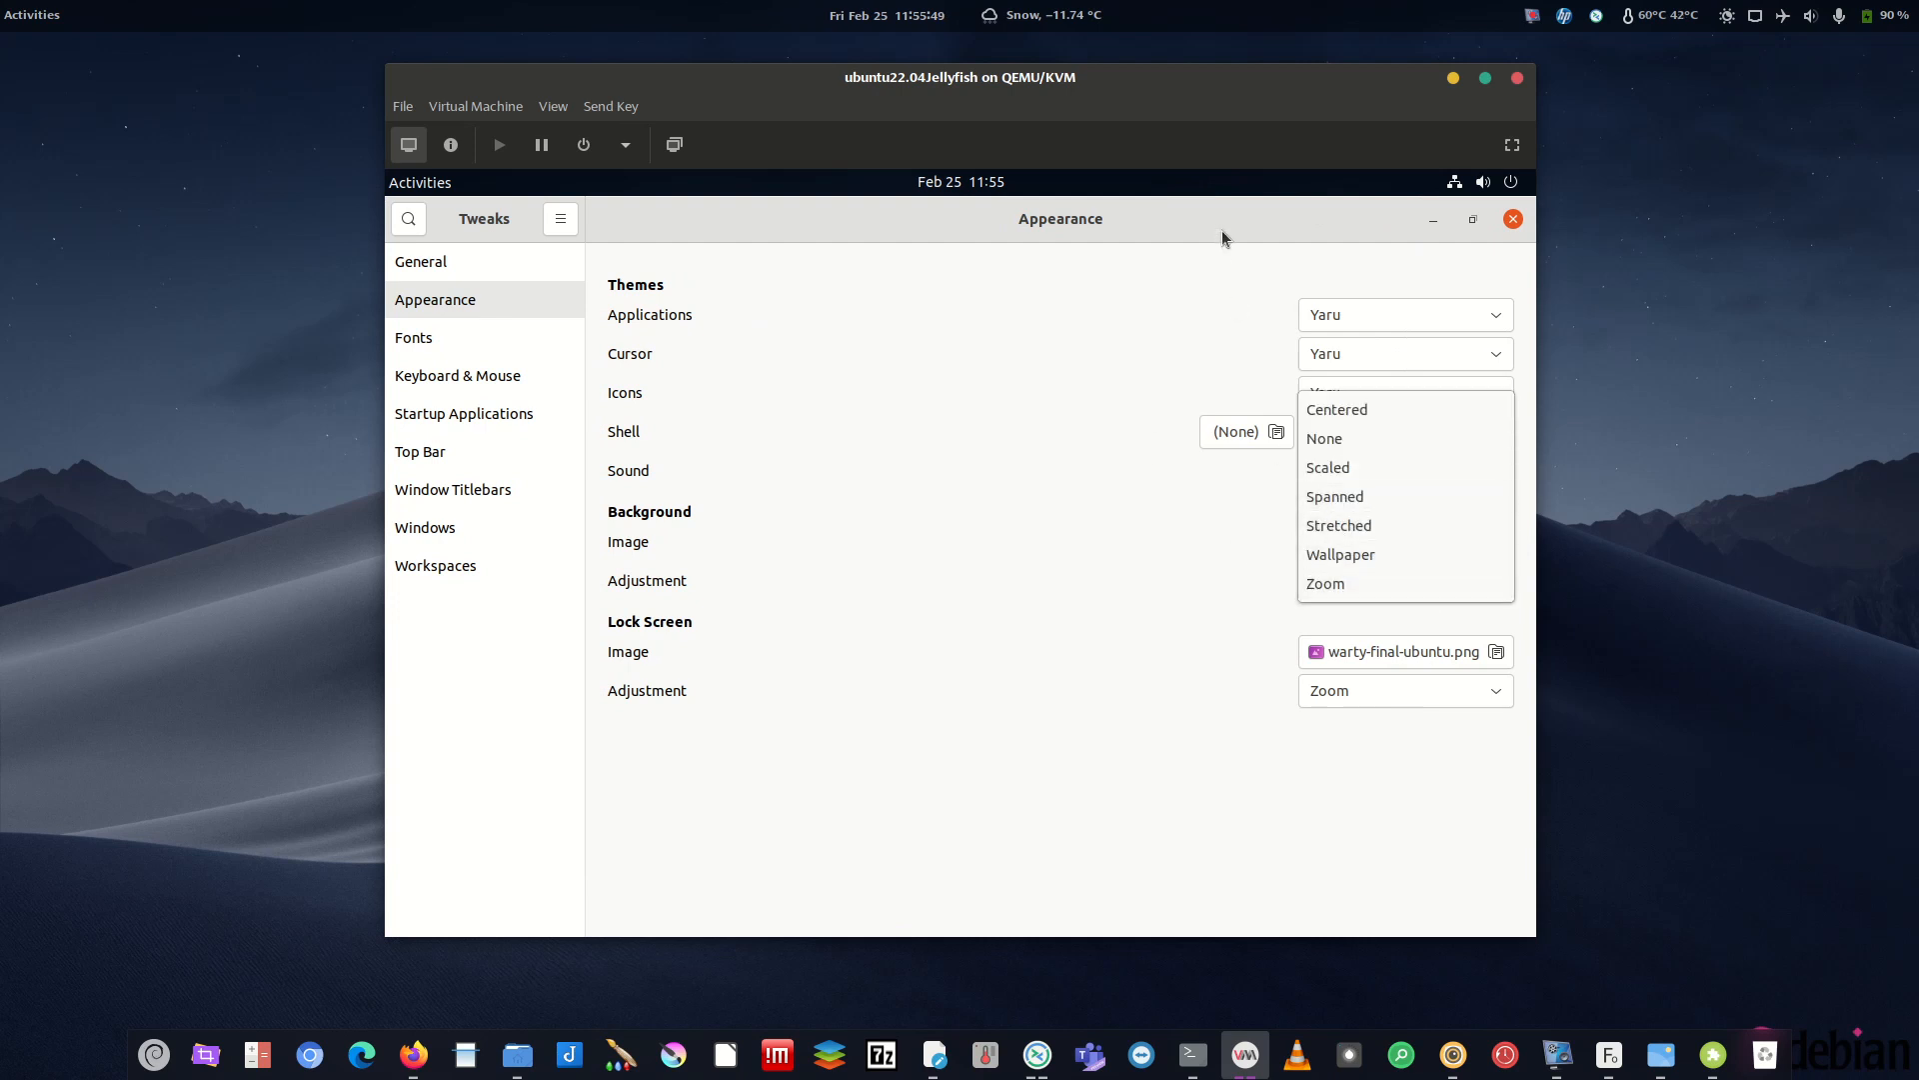
{"action": "left_click", "coordinate": [1091, 232]}
{"action": "mouse_move", "coordinate": [1082, 224]}
{"action": "left_mouse_down"}
{"action": "mouse_move", "coordinate": [1075, 304]}
{"action": "mouse_move", "coordinate": [1096, 218]}
{"action": "left_mouse_up"}
{"action": "left_click", "coordinate": [1245, 584]}
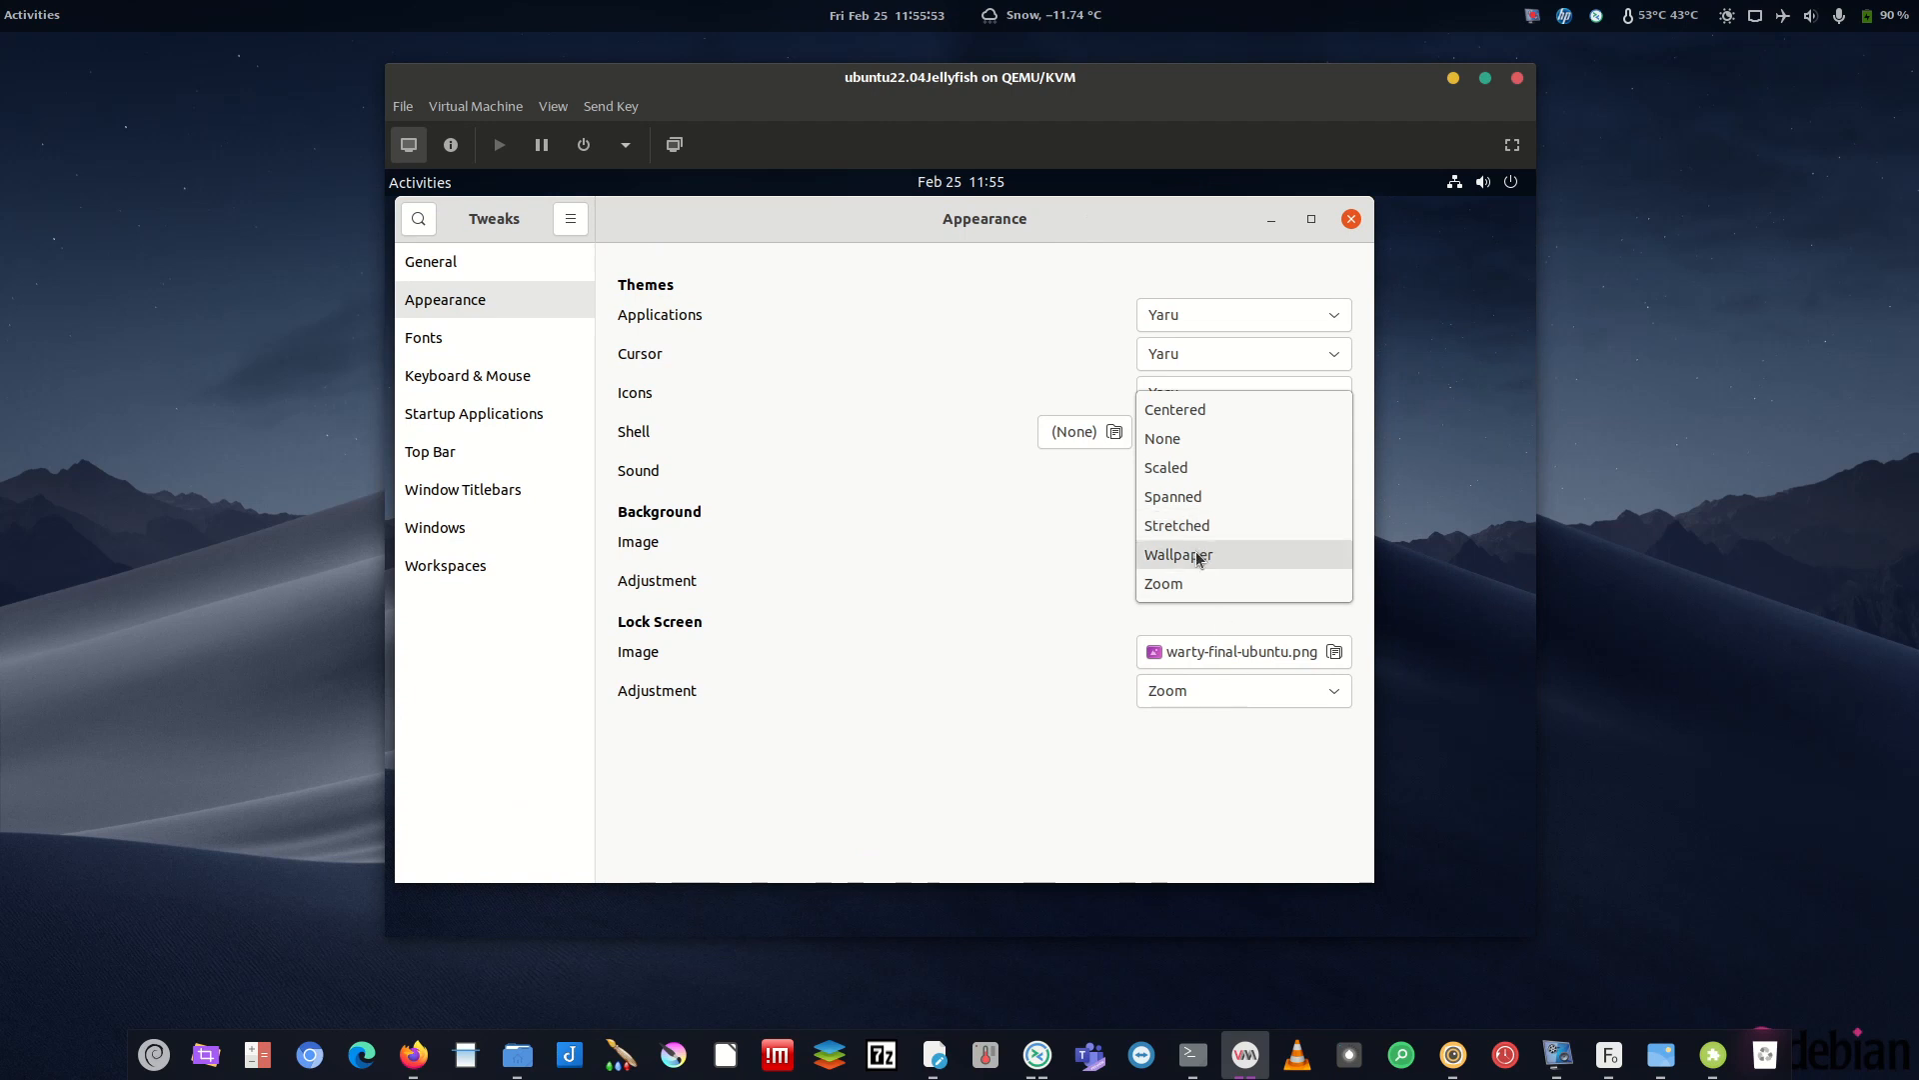
{"action": "left_click", "coordinate": [1200, 535]}
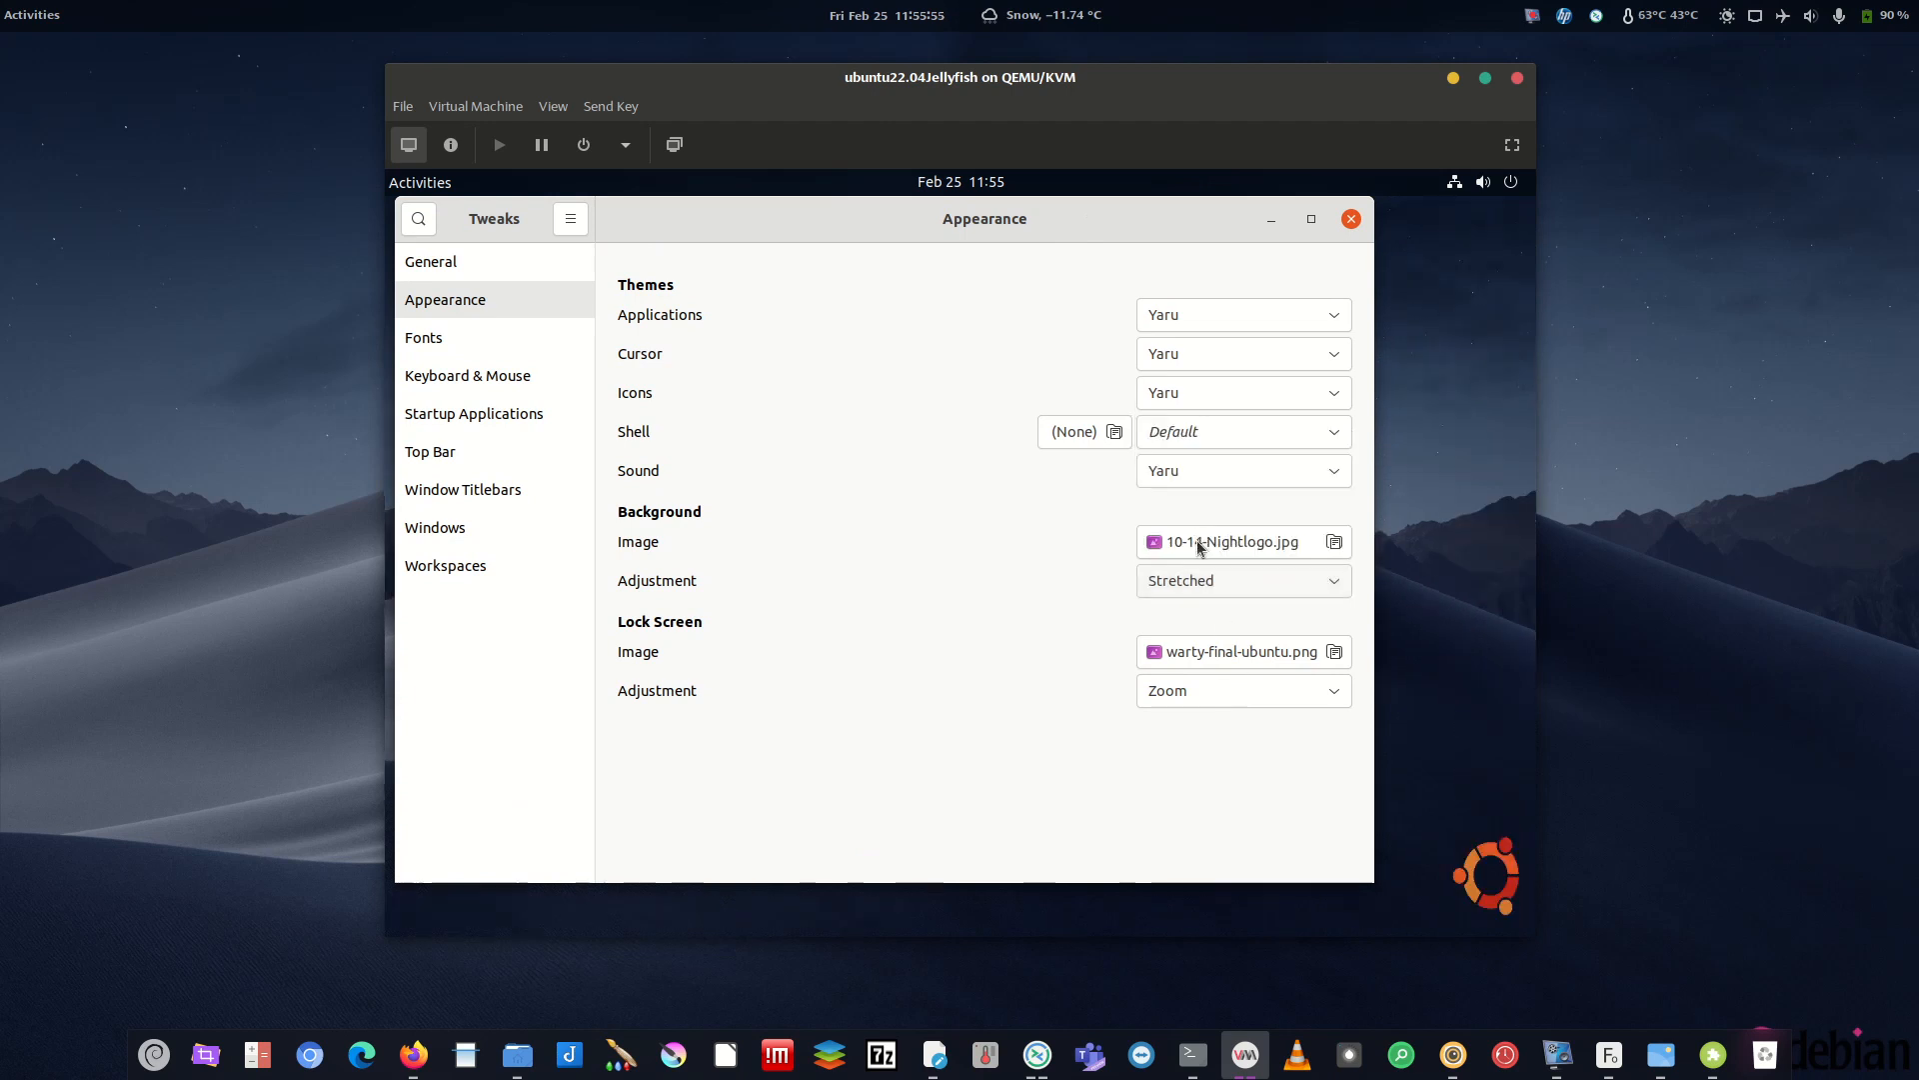
{"action": "left_click", "coordinate": [1353, 220]}
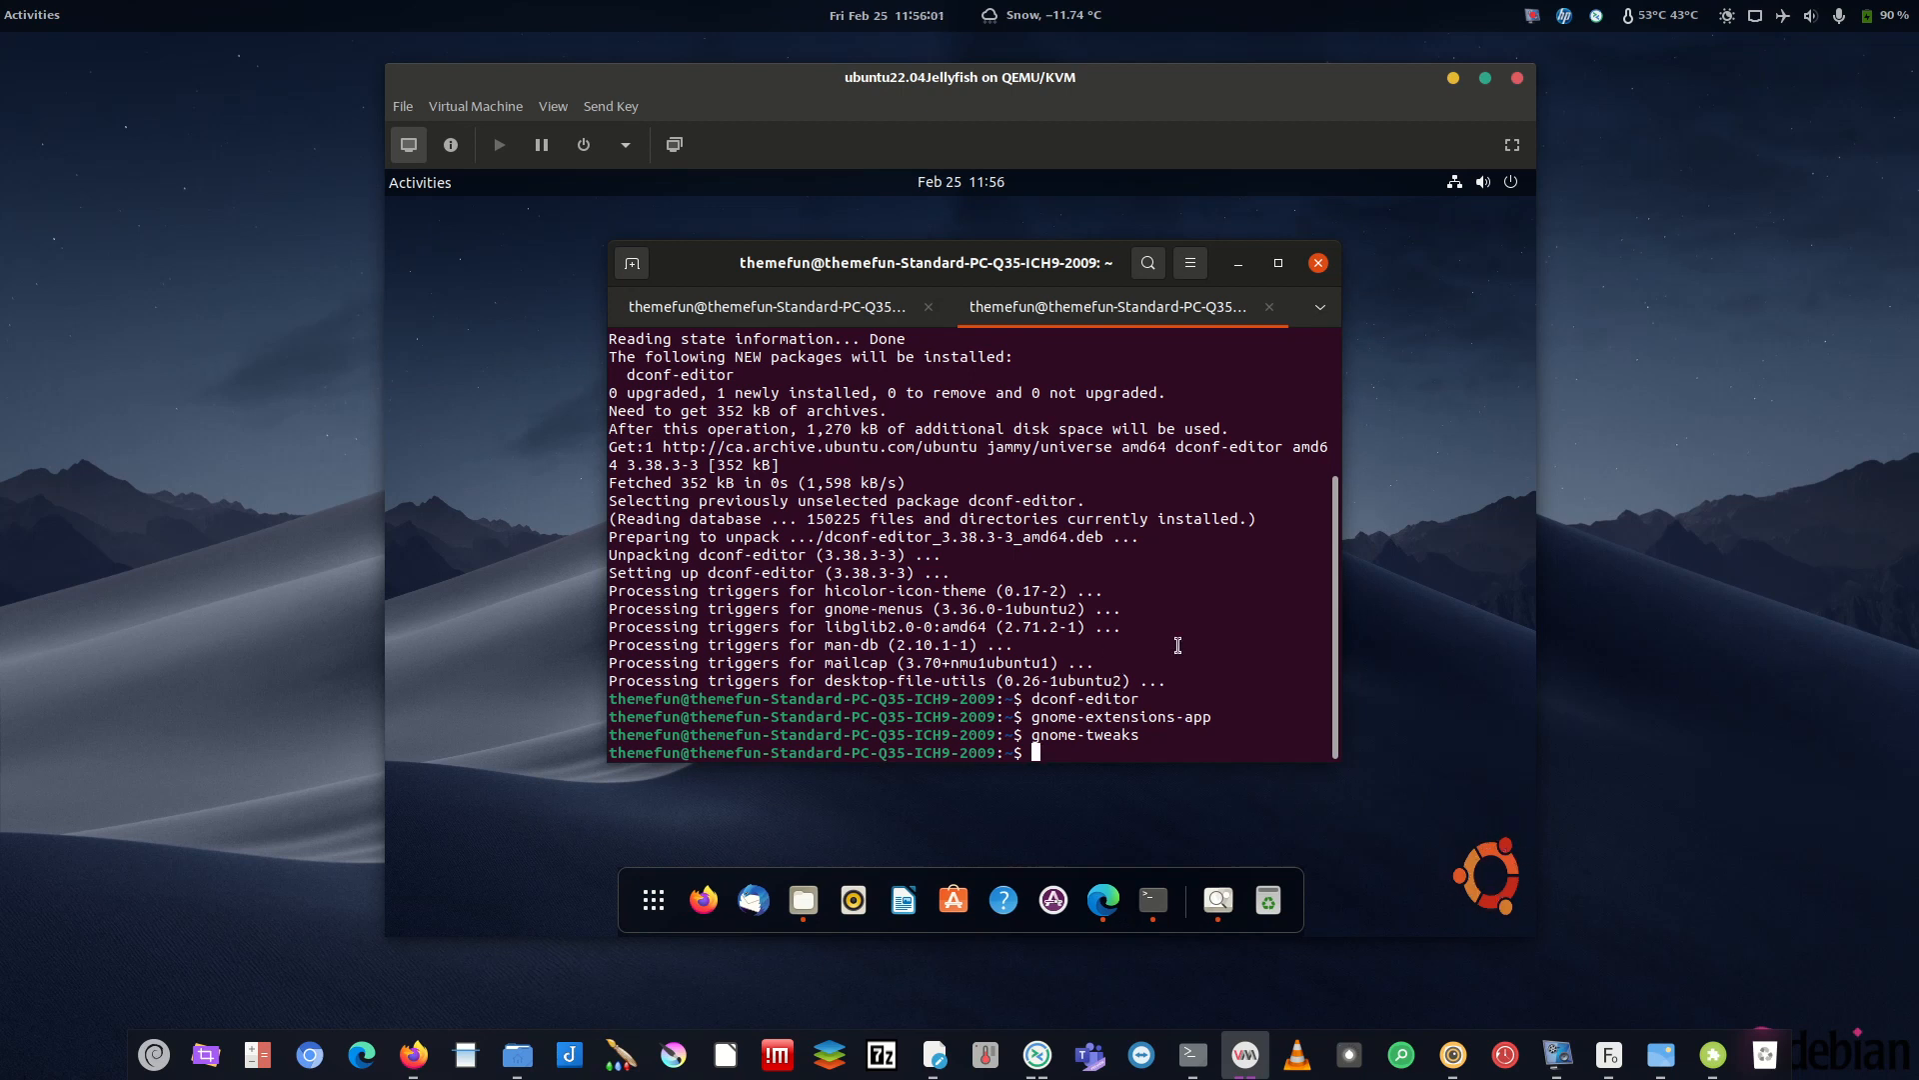
- Relaunch Tweaks and try the Scaled background adjustment
{"action": "key", "text": "Up"}
{"action": "key", "text": "Return"}
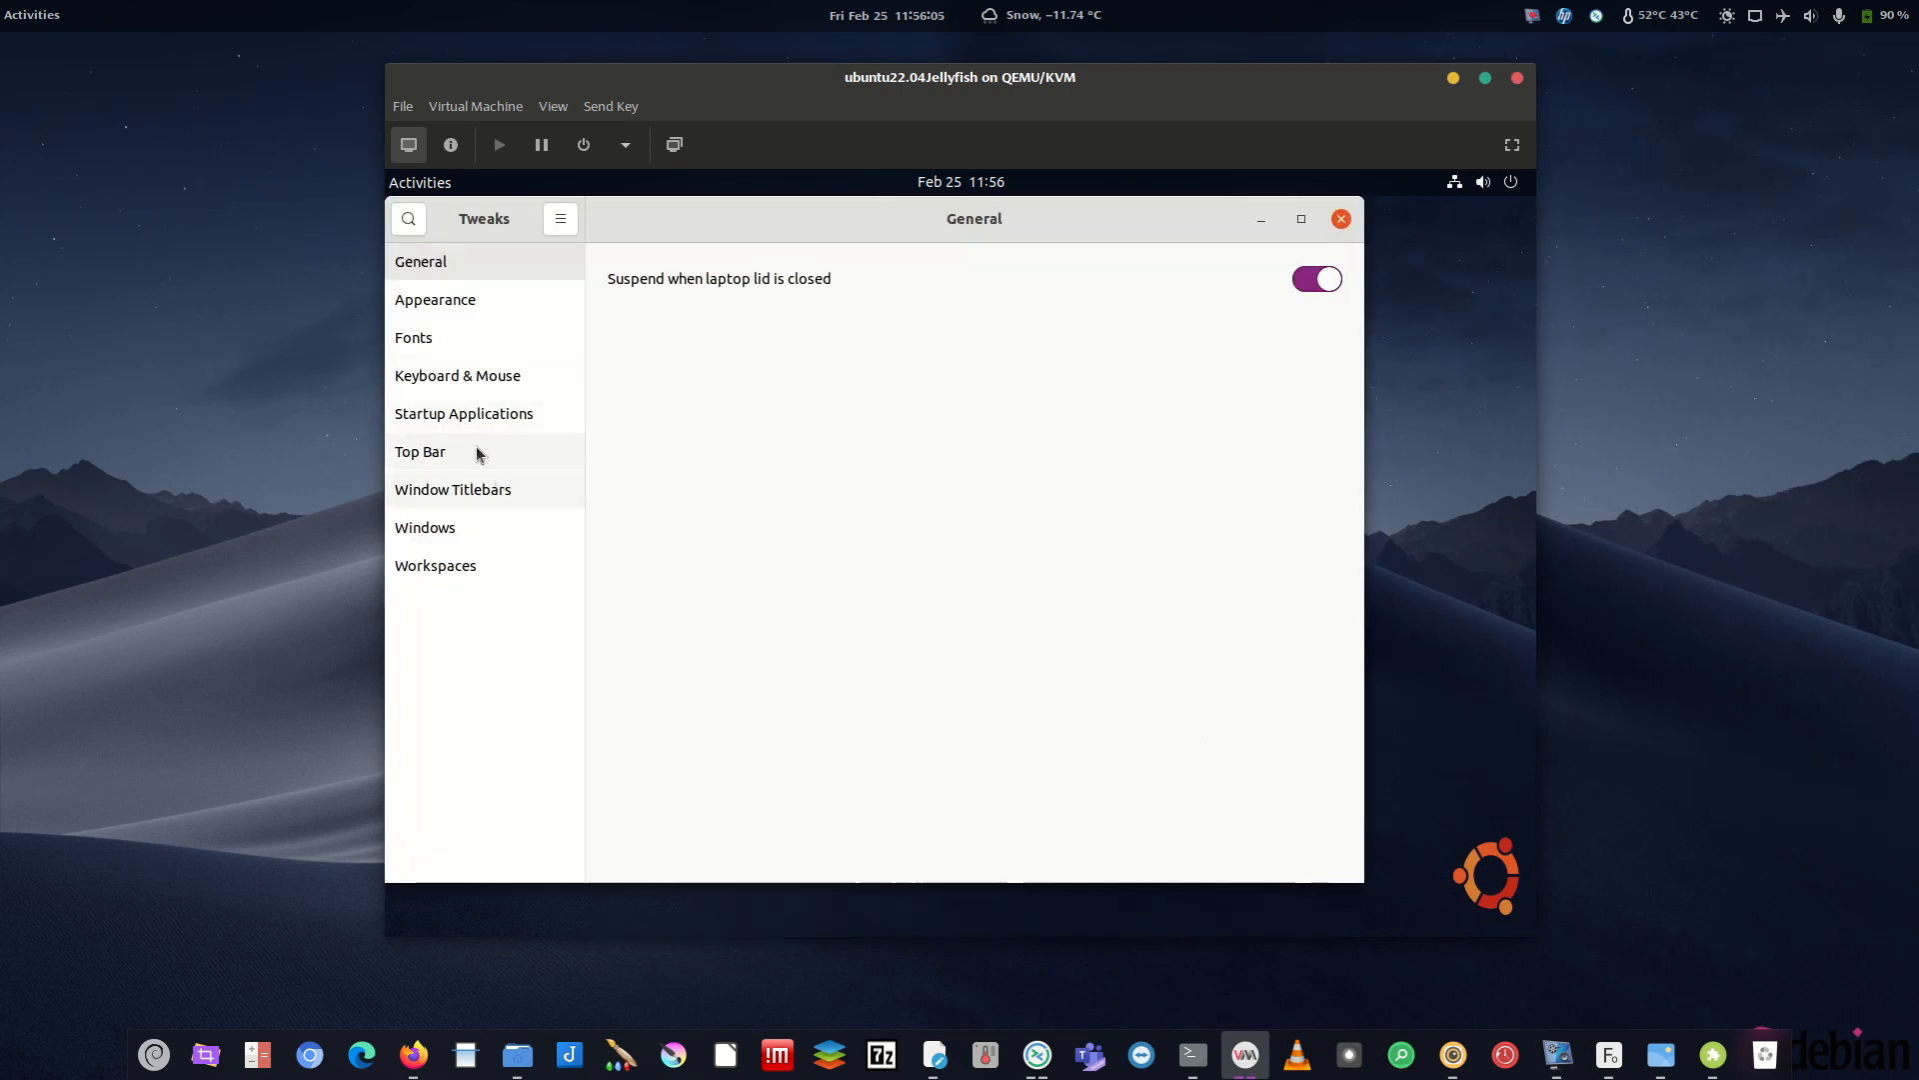
{"action": "left_click", "coordinate": [463, 300]}
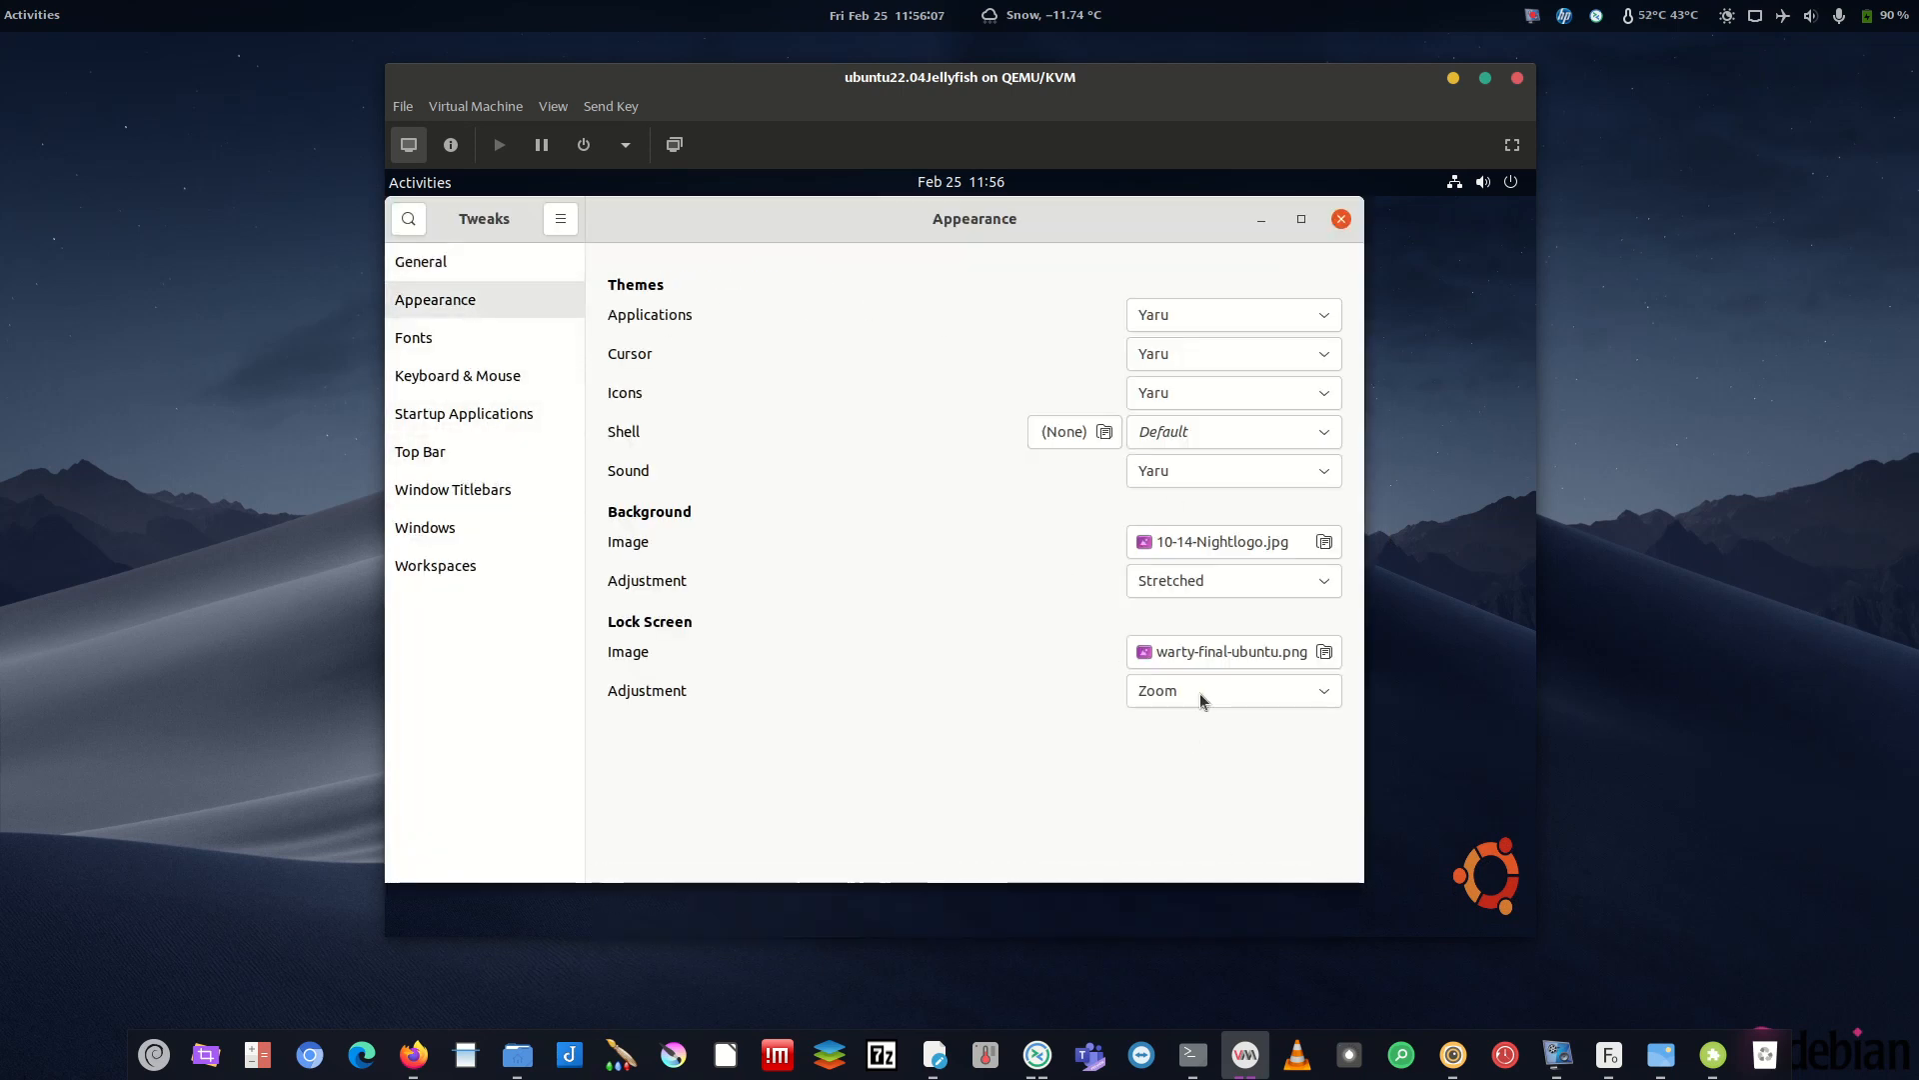
{"action": "left_click", "coordinate": [1215, 580]}
{"action": "left_click", "coordinate": [1189, 526]}
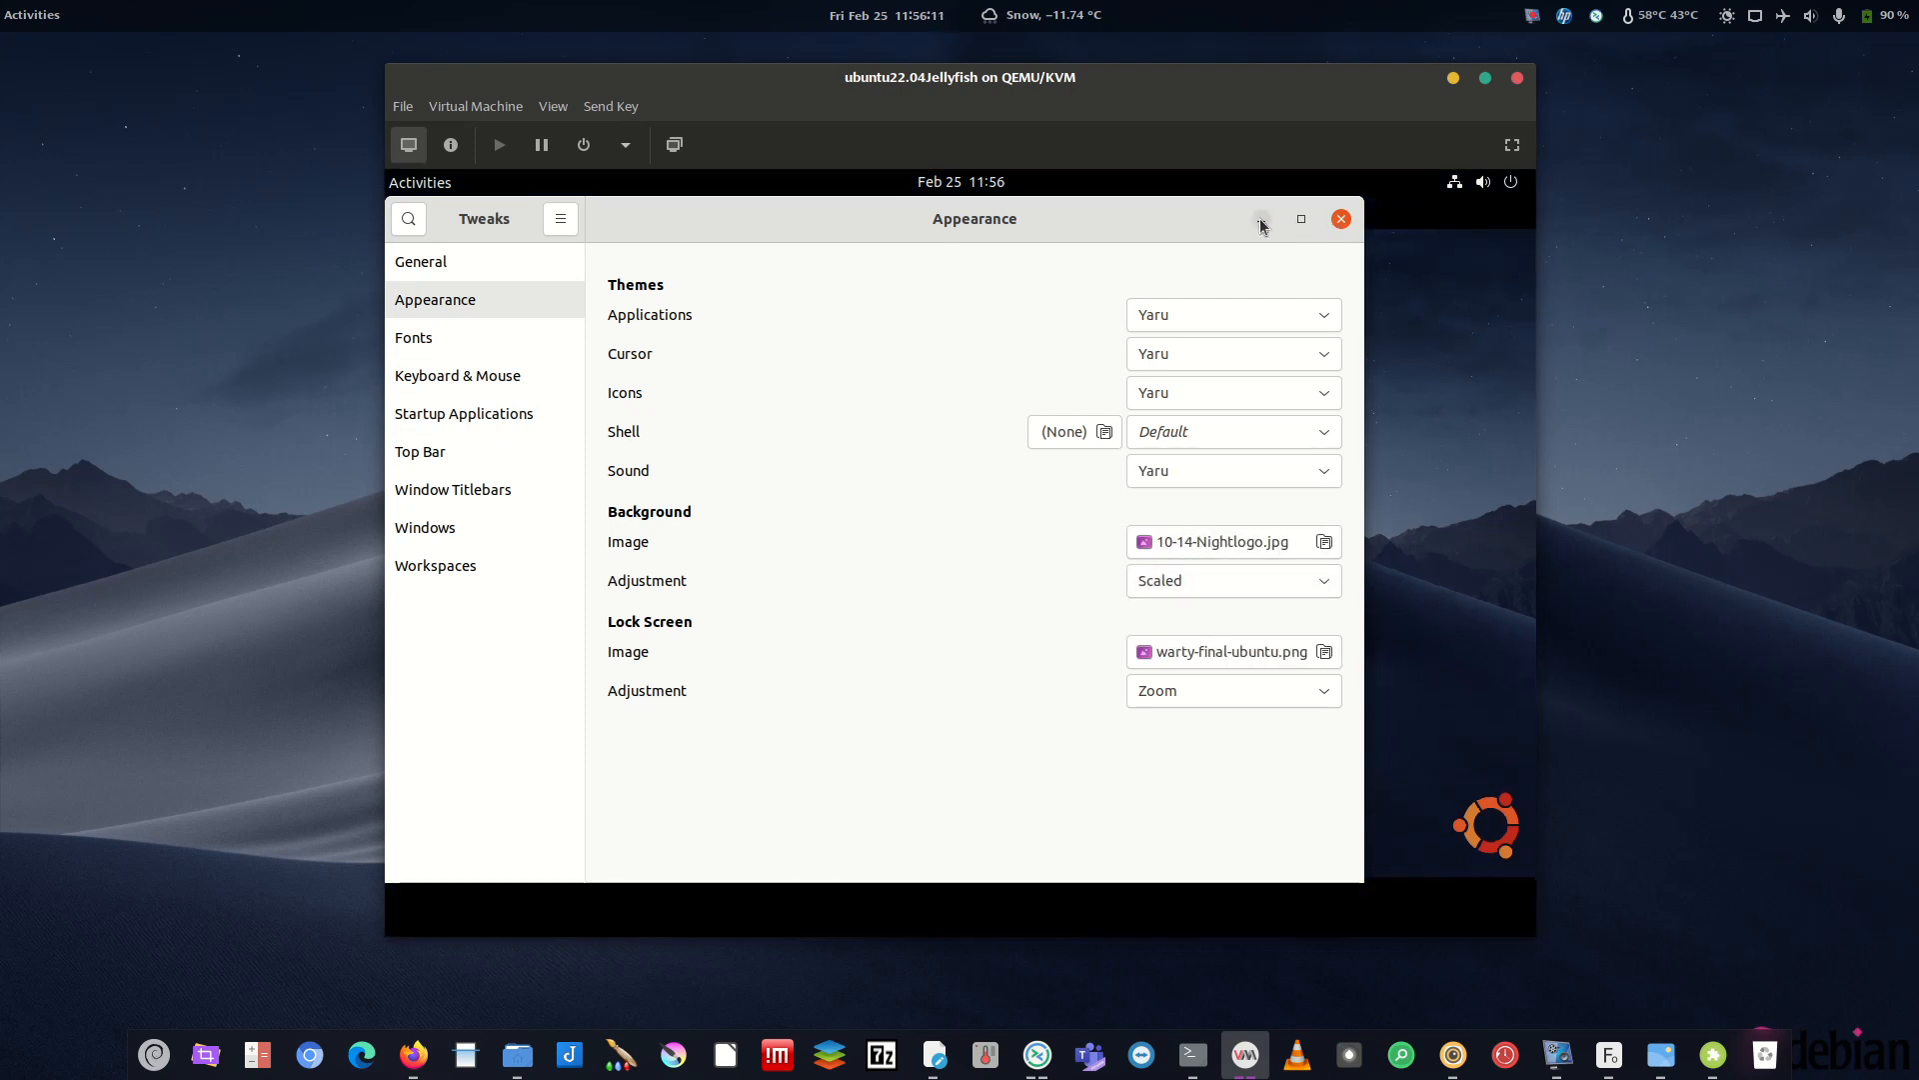
{"action": "left_click_drag", "start_coordinate": [1183, 232], "coordinate": [1115, 267]}
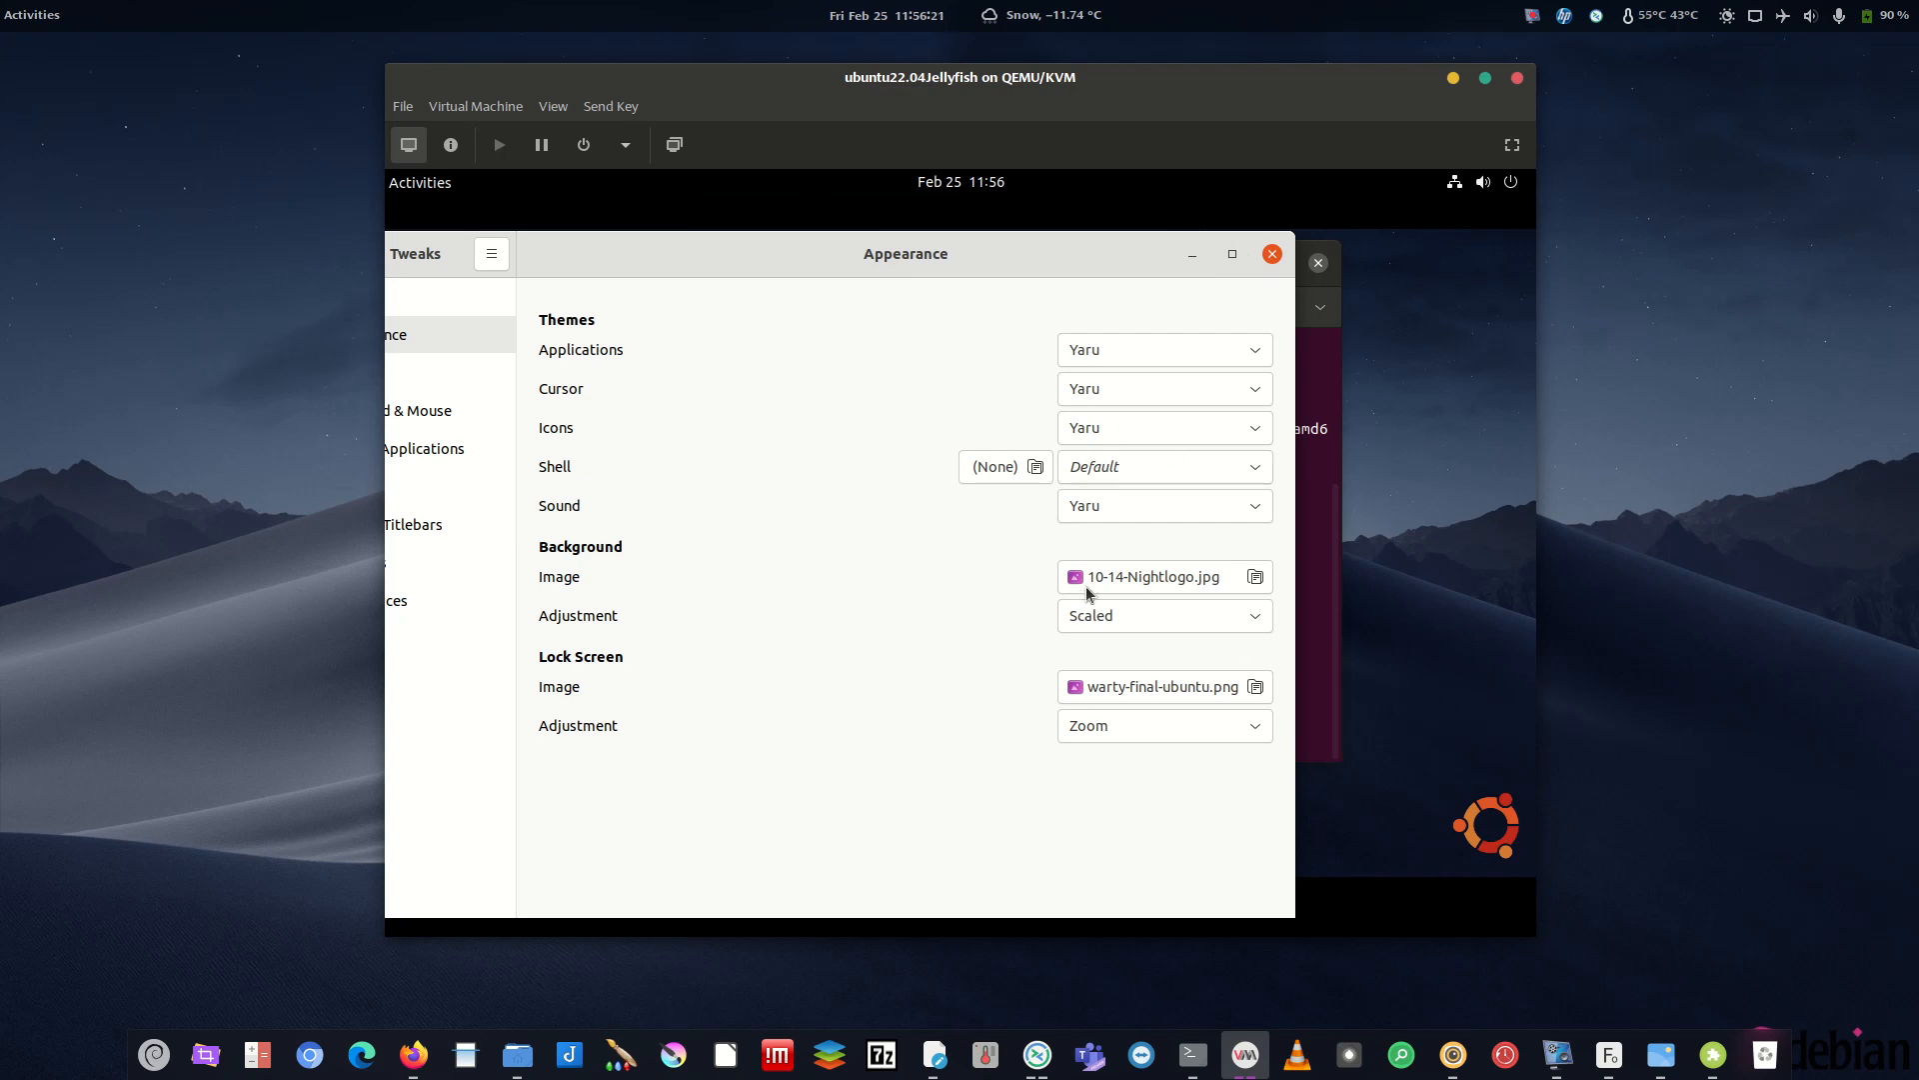
- Try Spanned, Zoom and Wallpaper fits, settle on Stretched, close Tweaks and hide the terminal
{"action": "left_click", "coordinate": [1119, 618]}
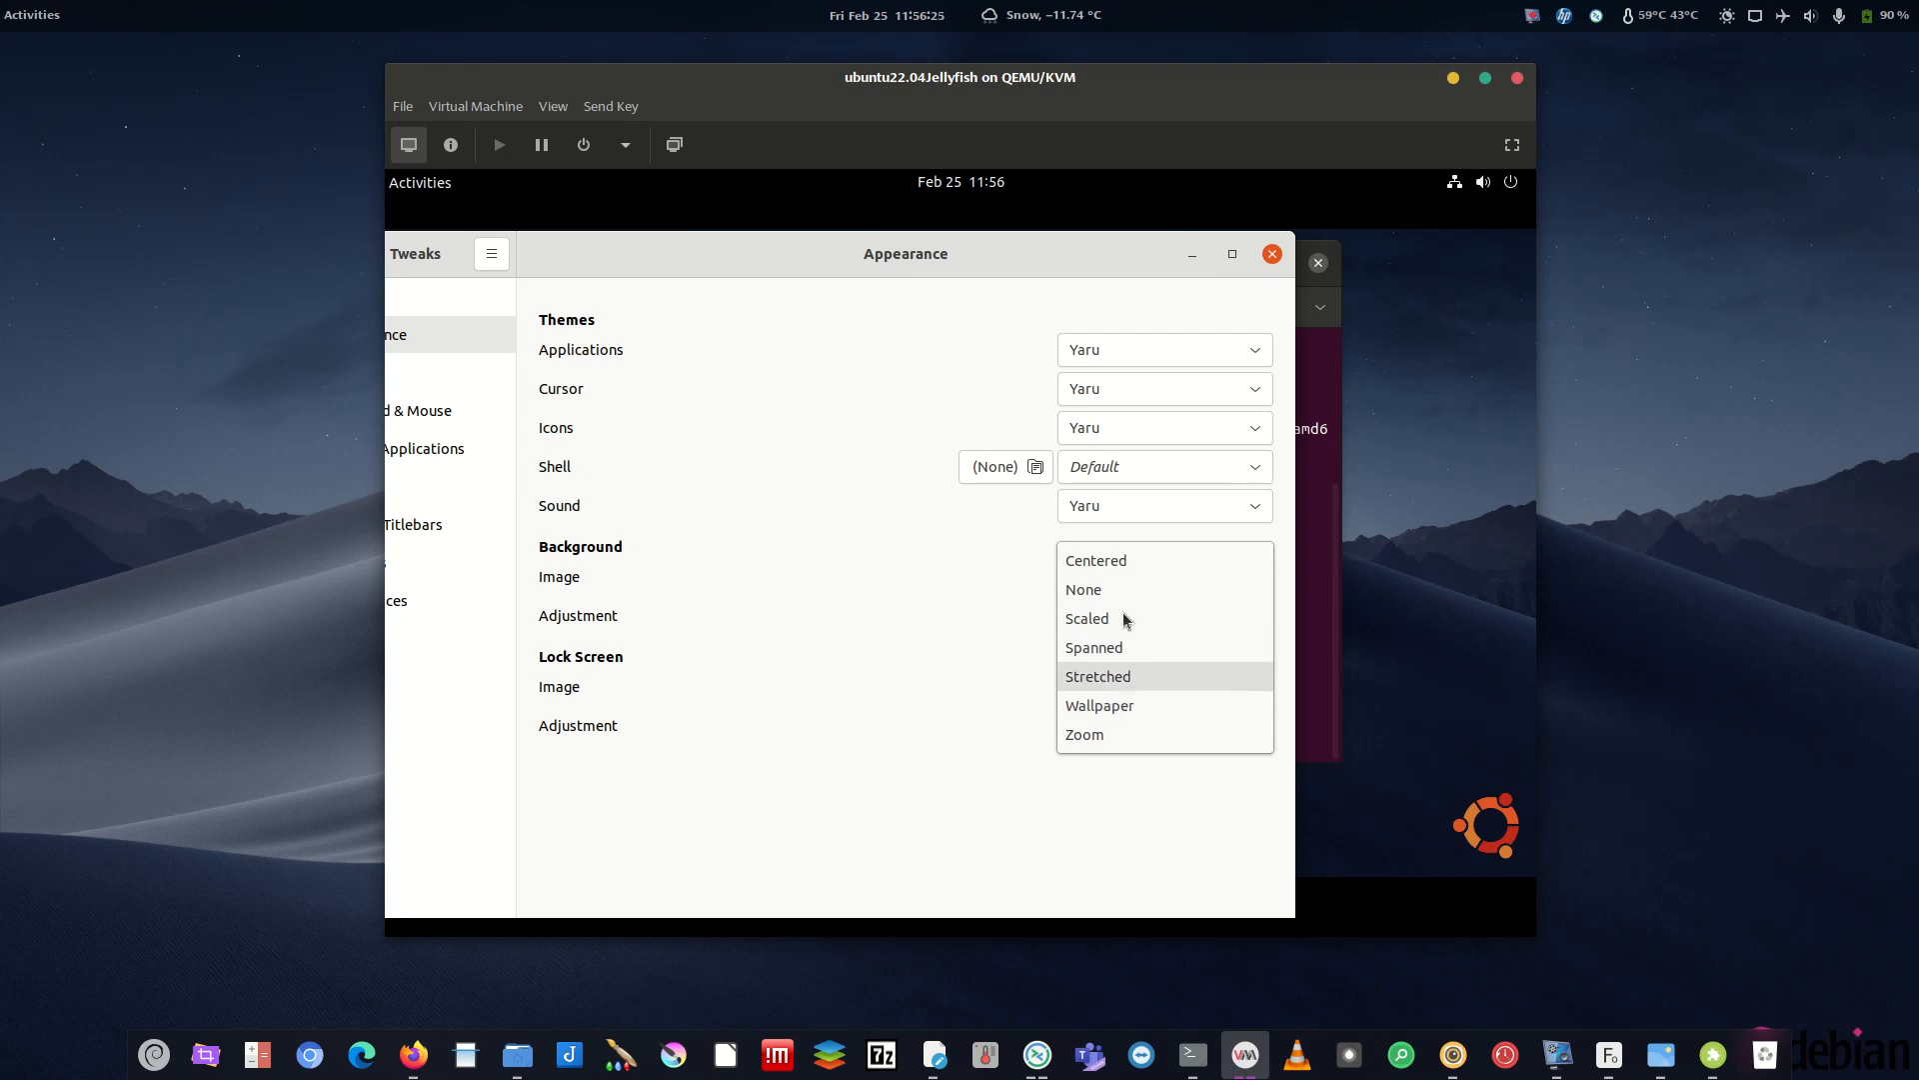
{"action": "left_click", "coordinate": [1102, 620]}
{"action": "left_click", "coordinate": [1135, 611]}
{"action": "left_click", "coordinate": [1127, 647]}
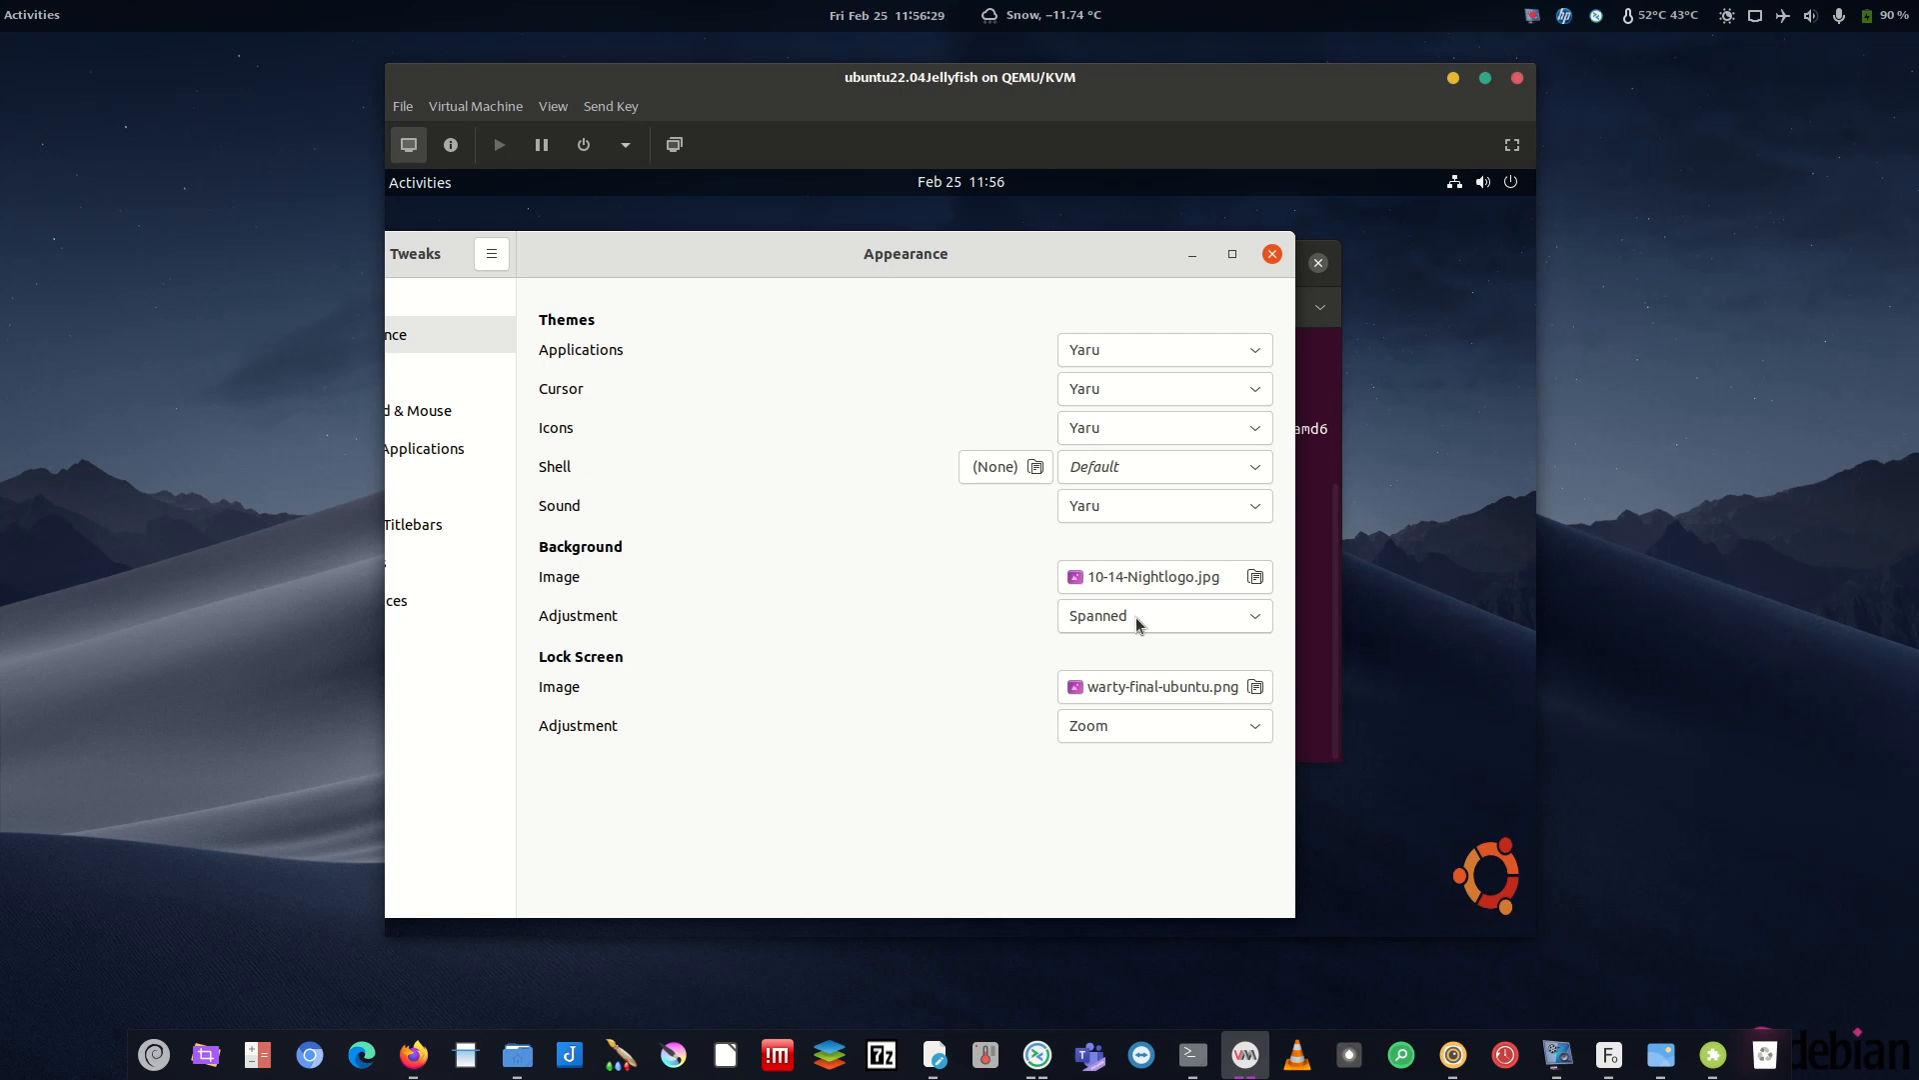
{"action": "left_click", "coordinate": [1136, 615]}
{"action": "left_click", "coordinate": [1119, 705]}
{"action": "left_click", "coordinate": [1130, 600]}
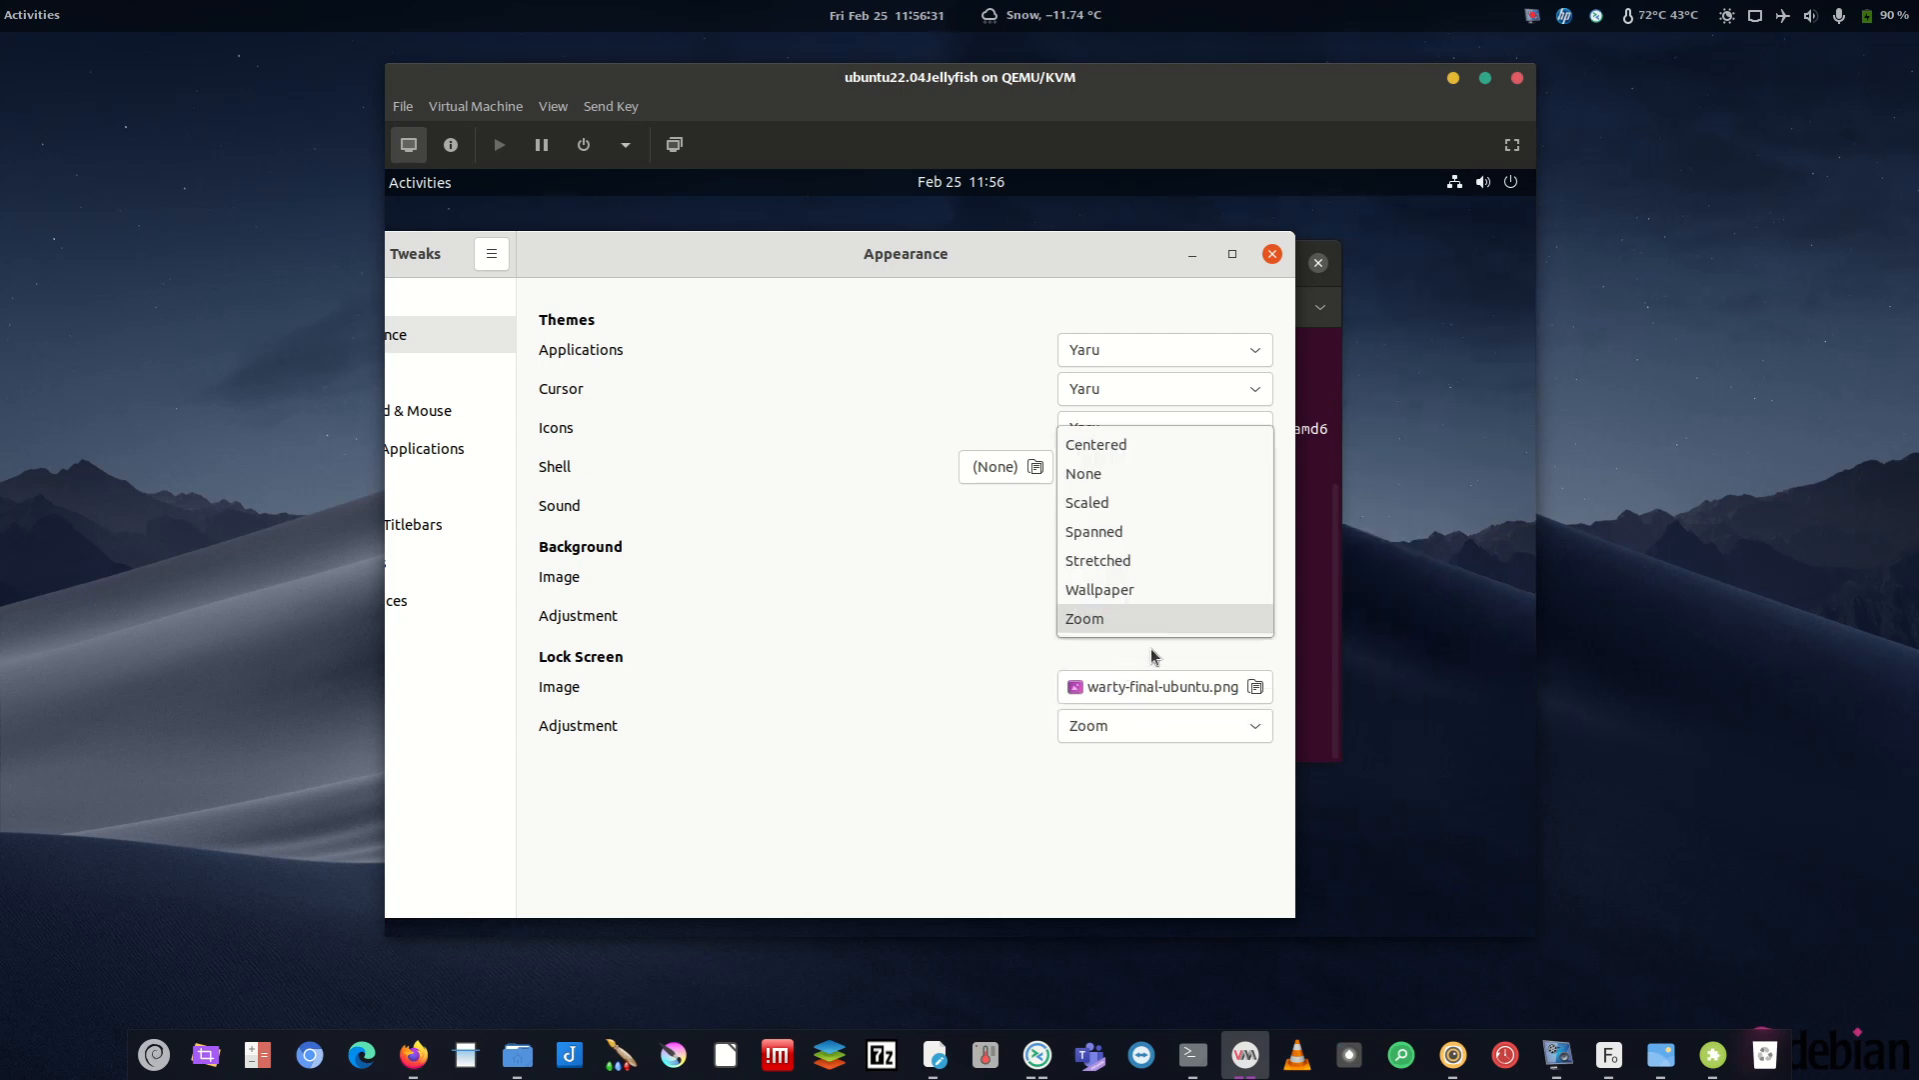
{"action": "left_click", "coordinate": [1120, 591]}
{"action": "left_click", "coordinate": [1124, 619]}
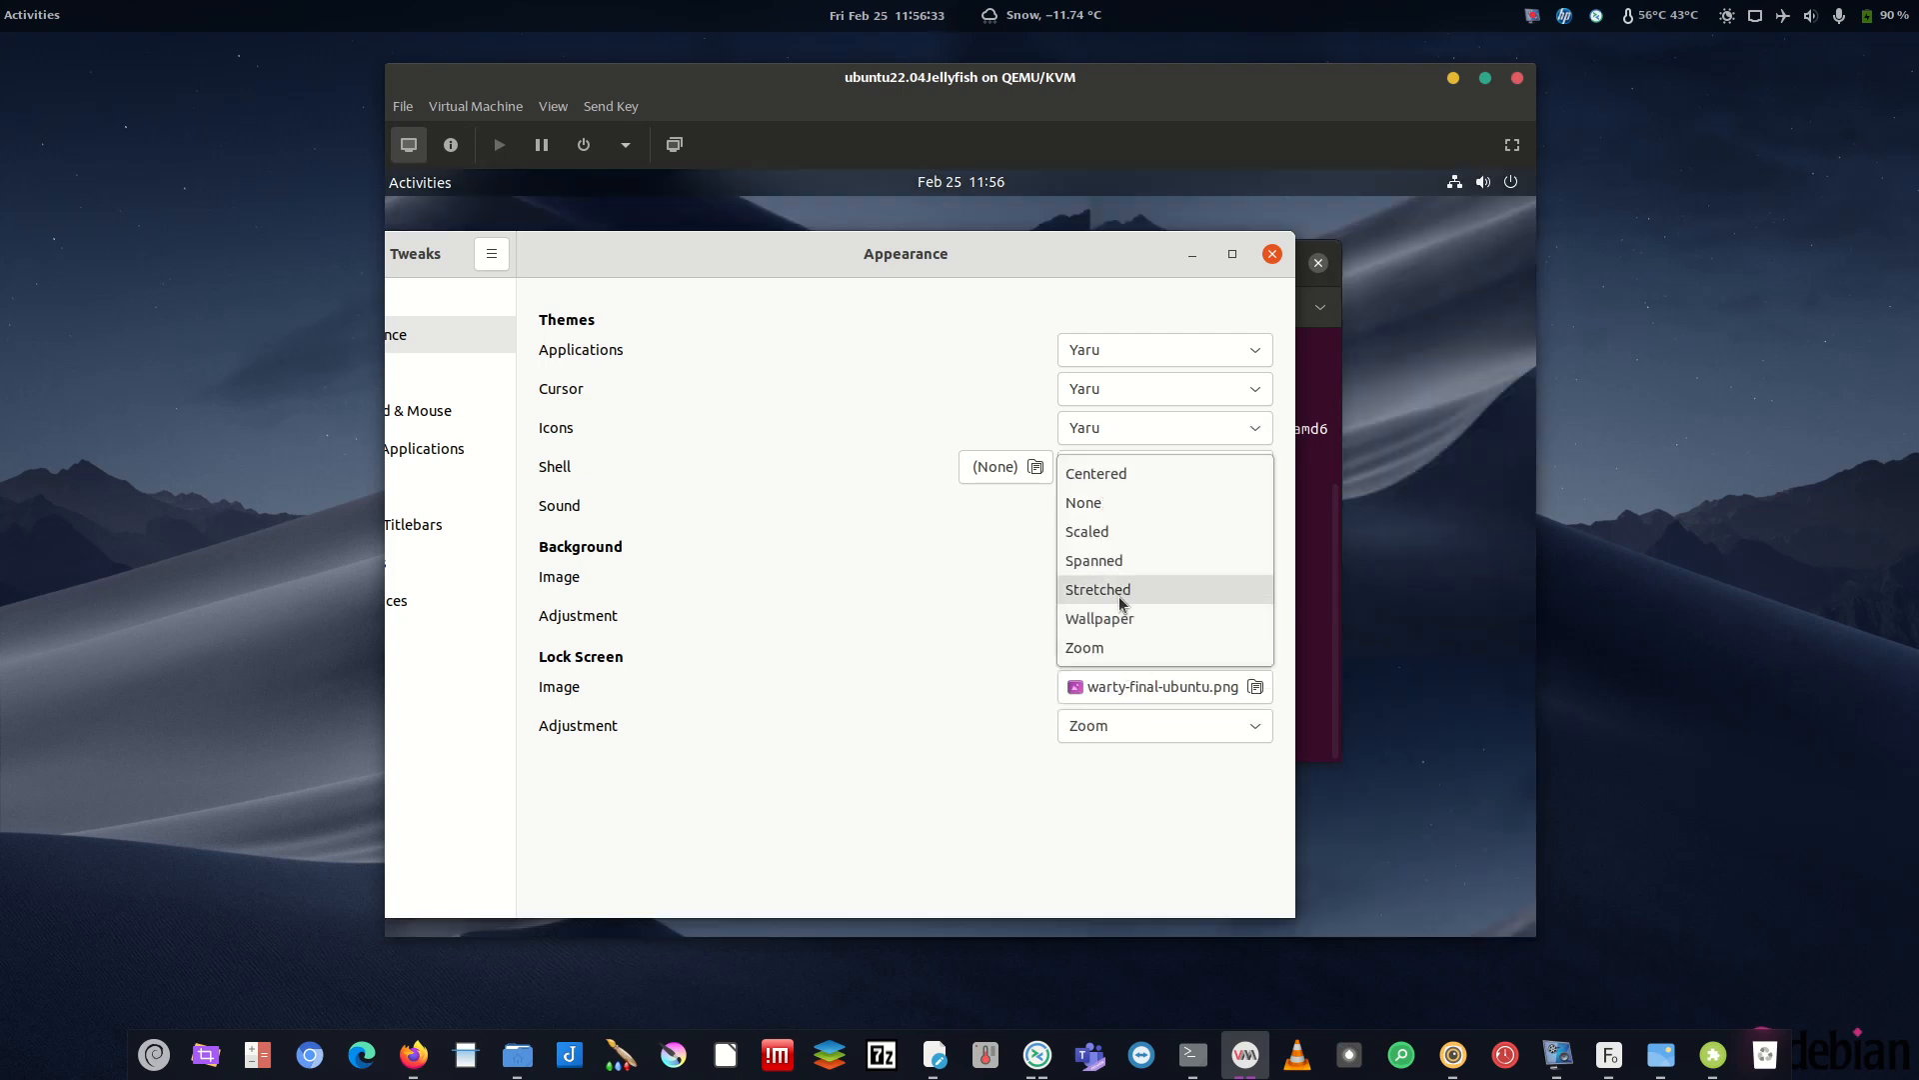
{"action": "left_click", "coordinate": [1161, 598]}
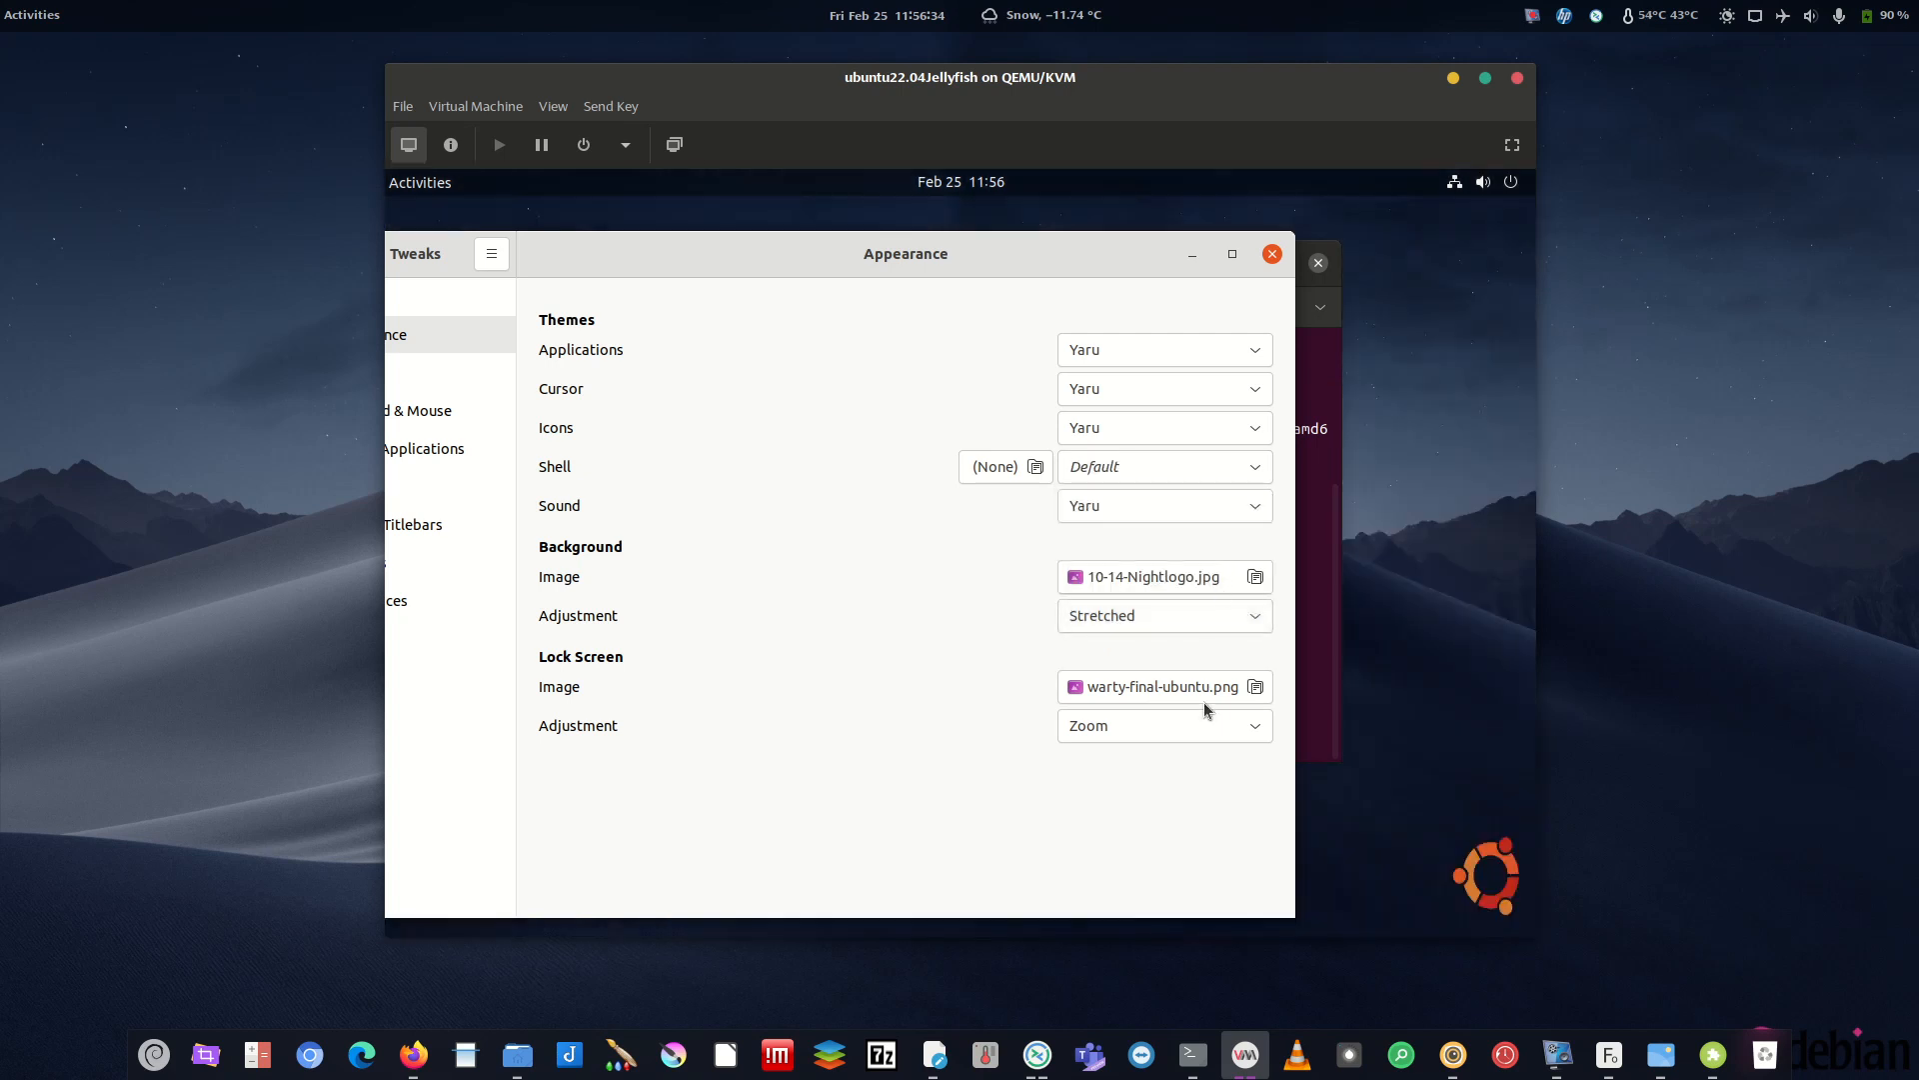
{"action": "left_click", "coordinate": [1272, 255]}
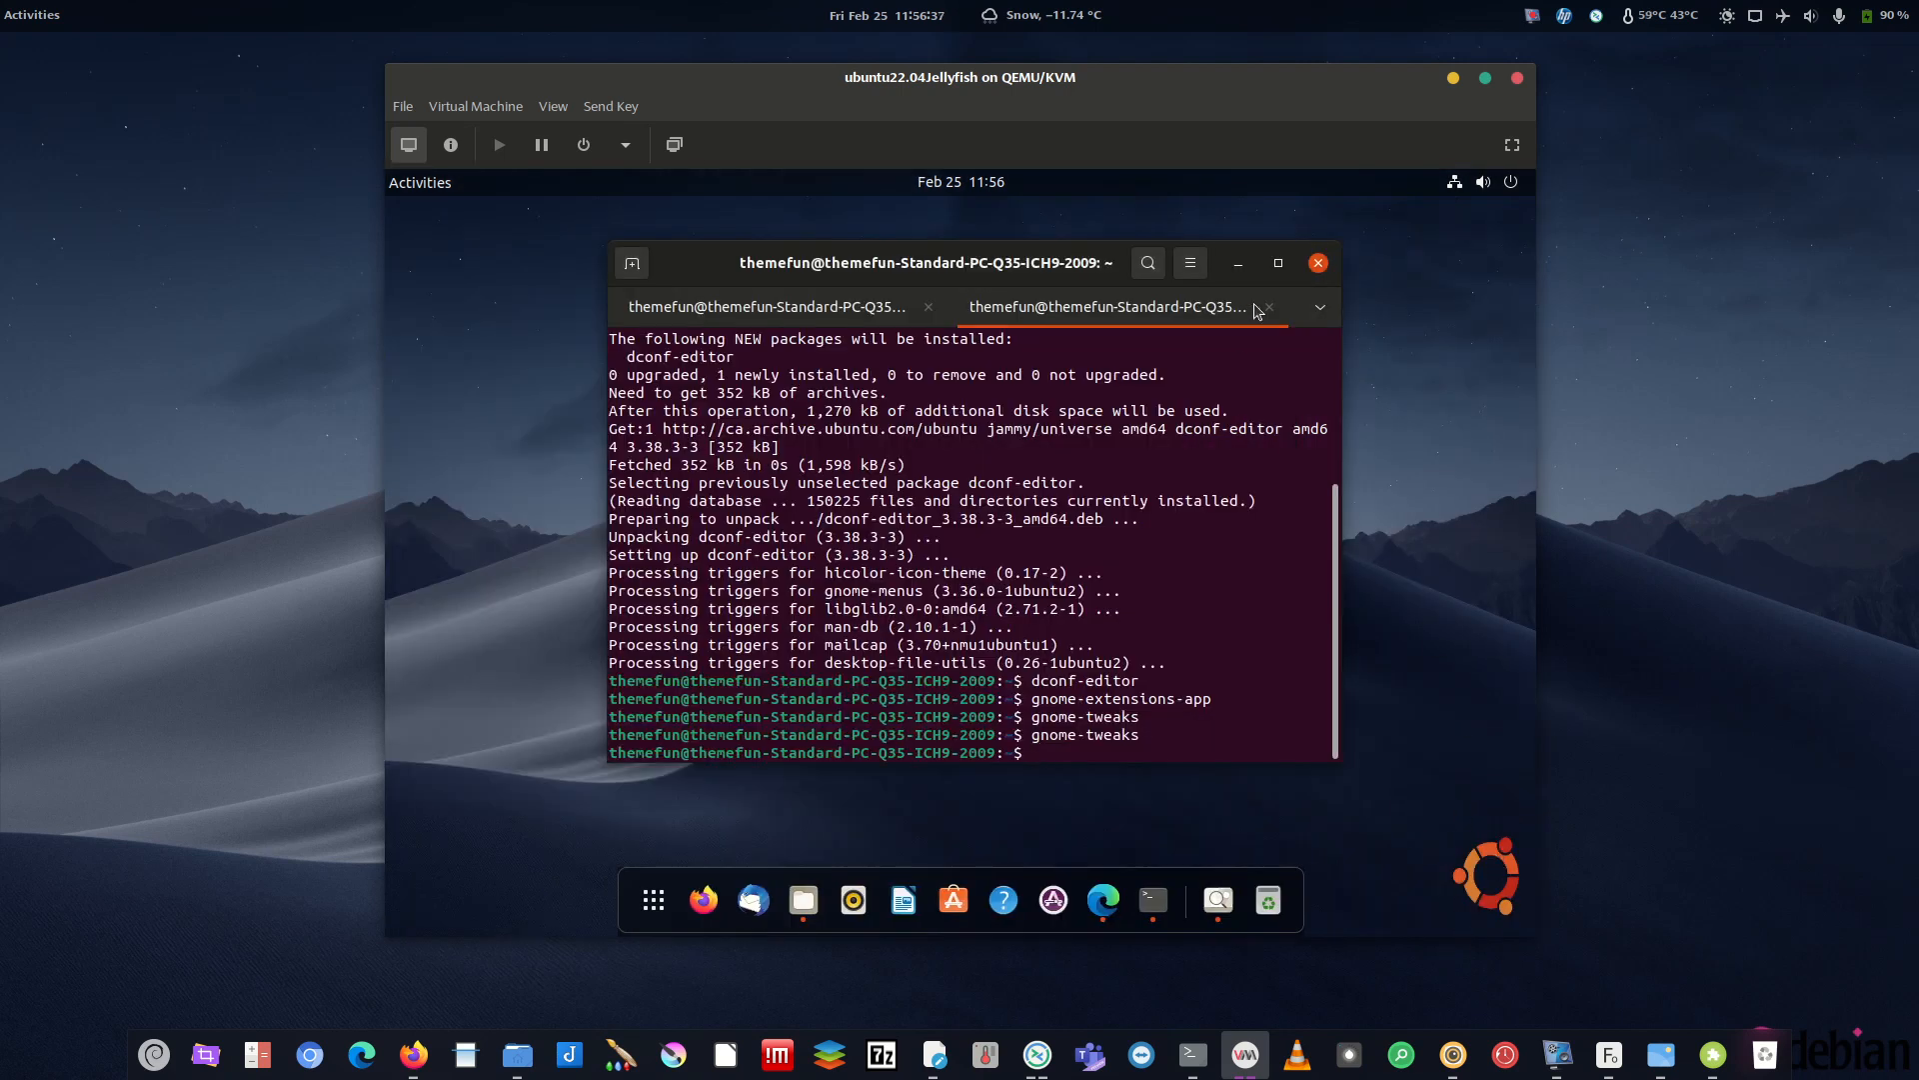
{"action": "left_click", "coordinate": [1238, 262]}
{"action": "right_click", "coordinate": [879, 374]}
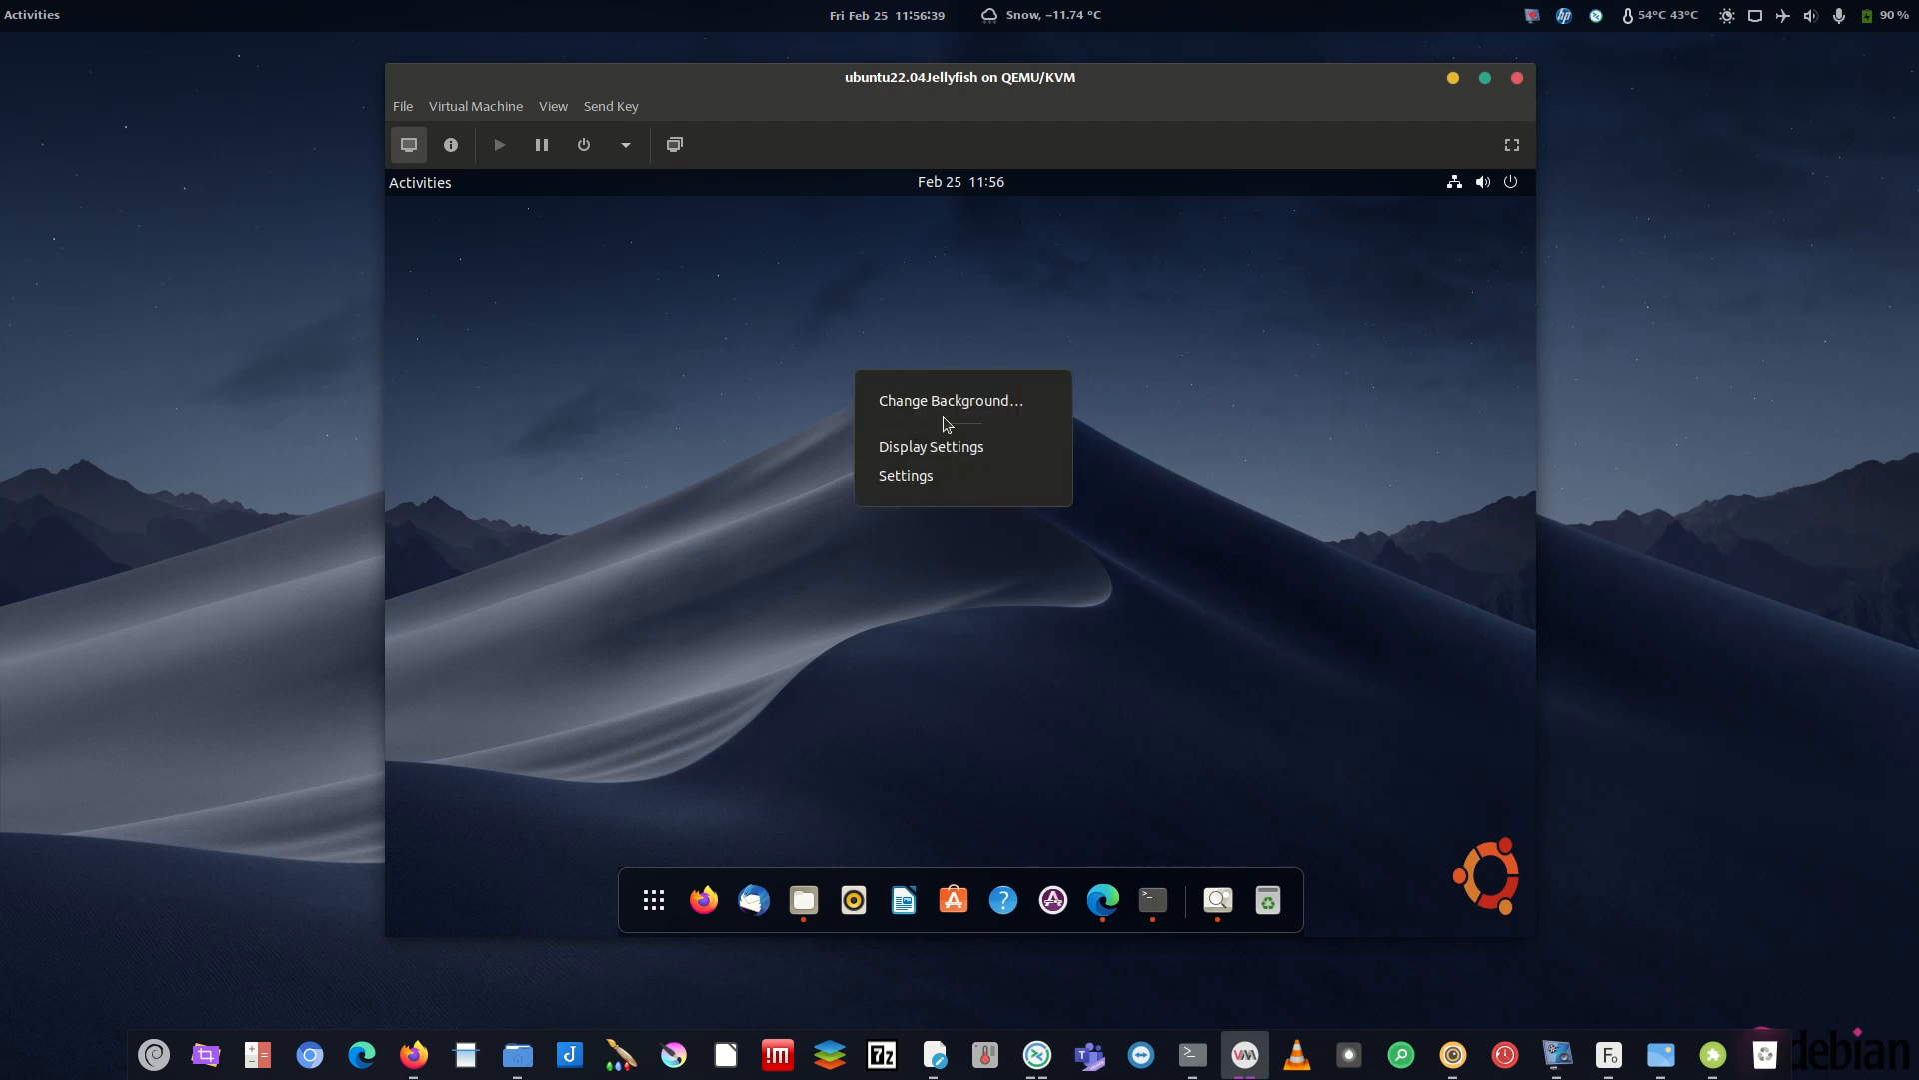
{"action": "left_click", "coordinate": [941, 447]}
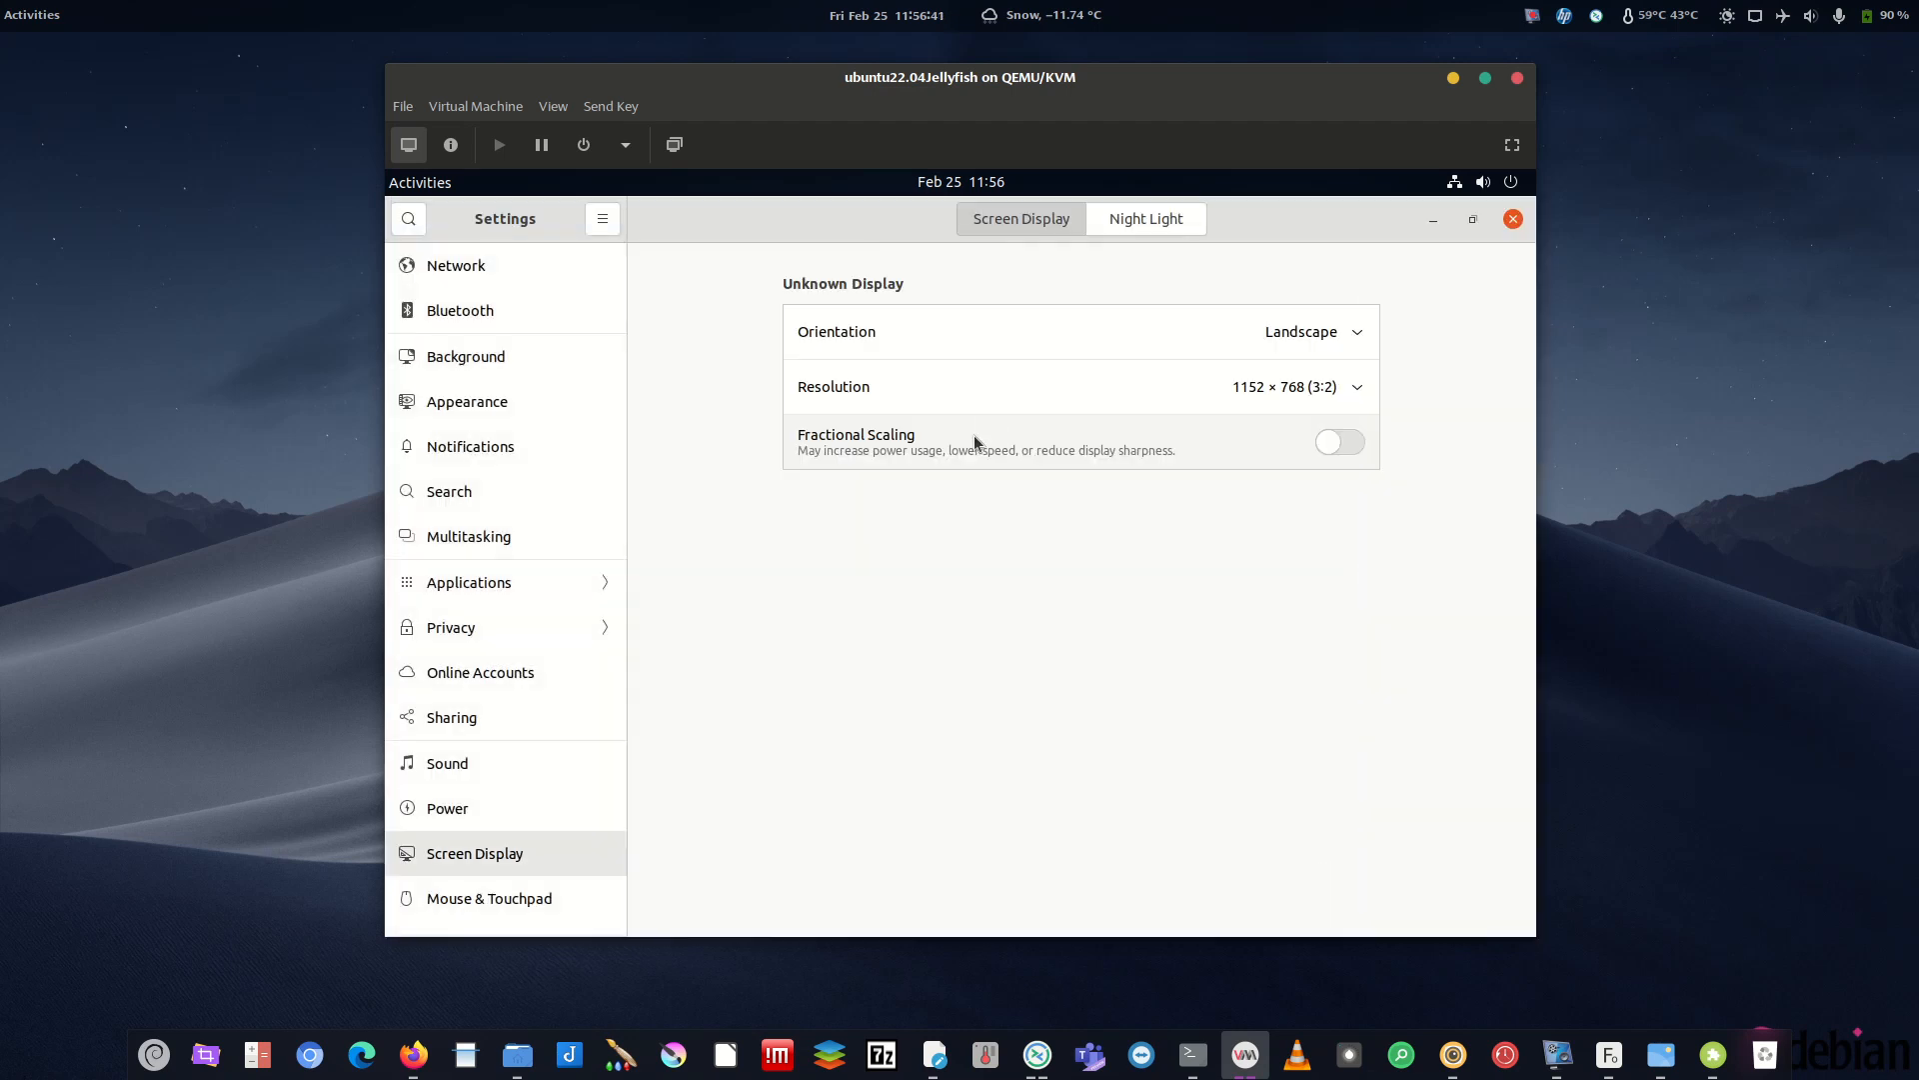
{"action": "left_click", "coordinate": [1335, 396]}
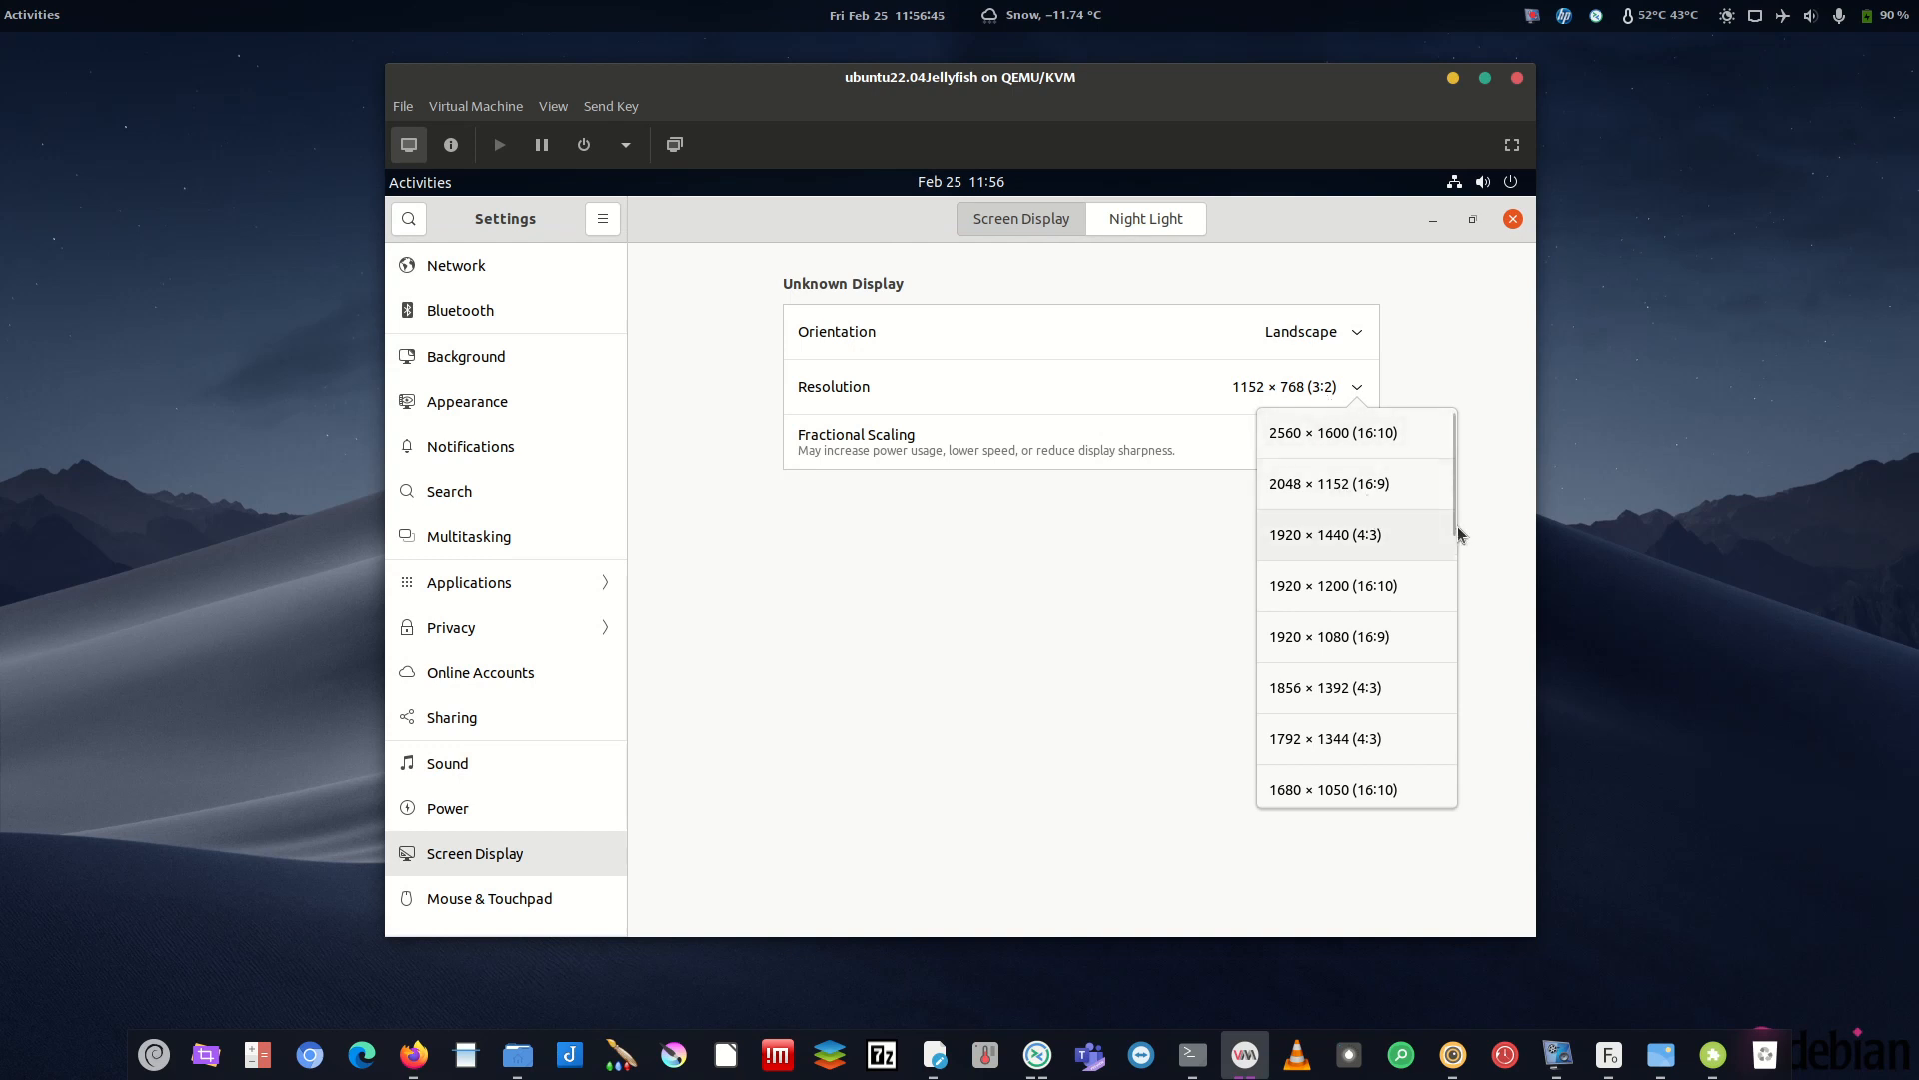
{"action": "left_click_drag", "start_coordinate": [1458, 526], "coordinate": [1451, 698]}
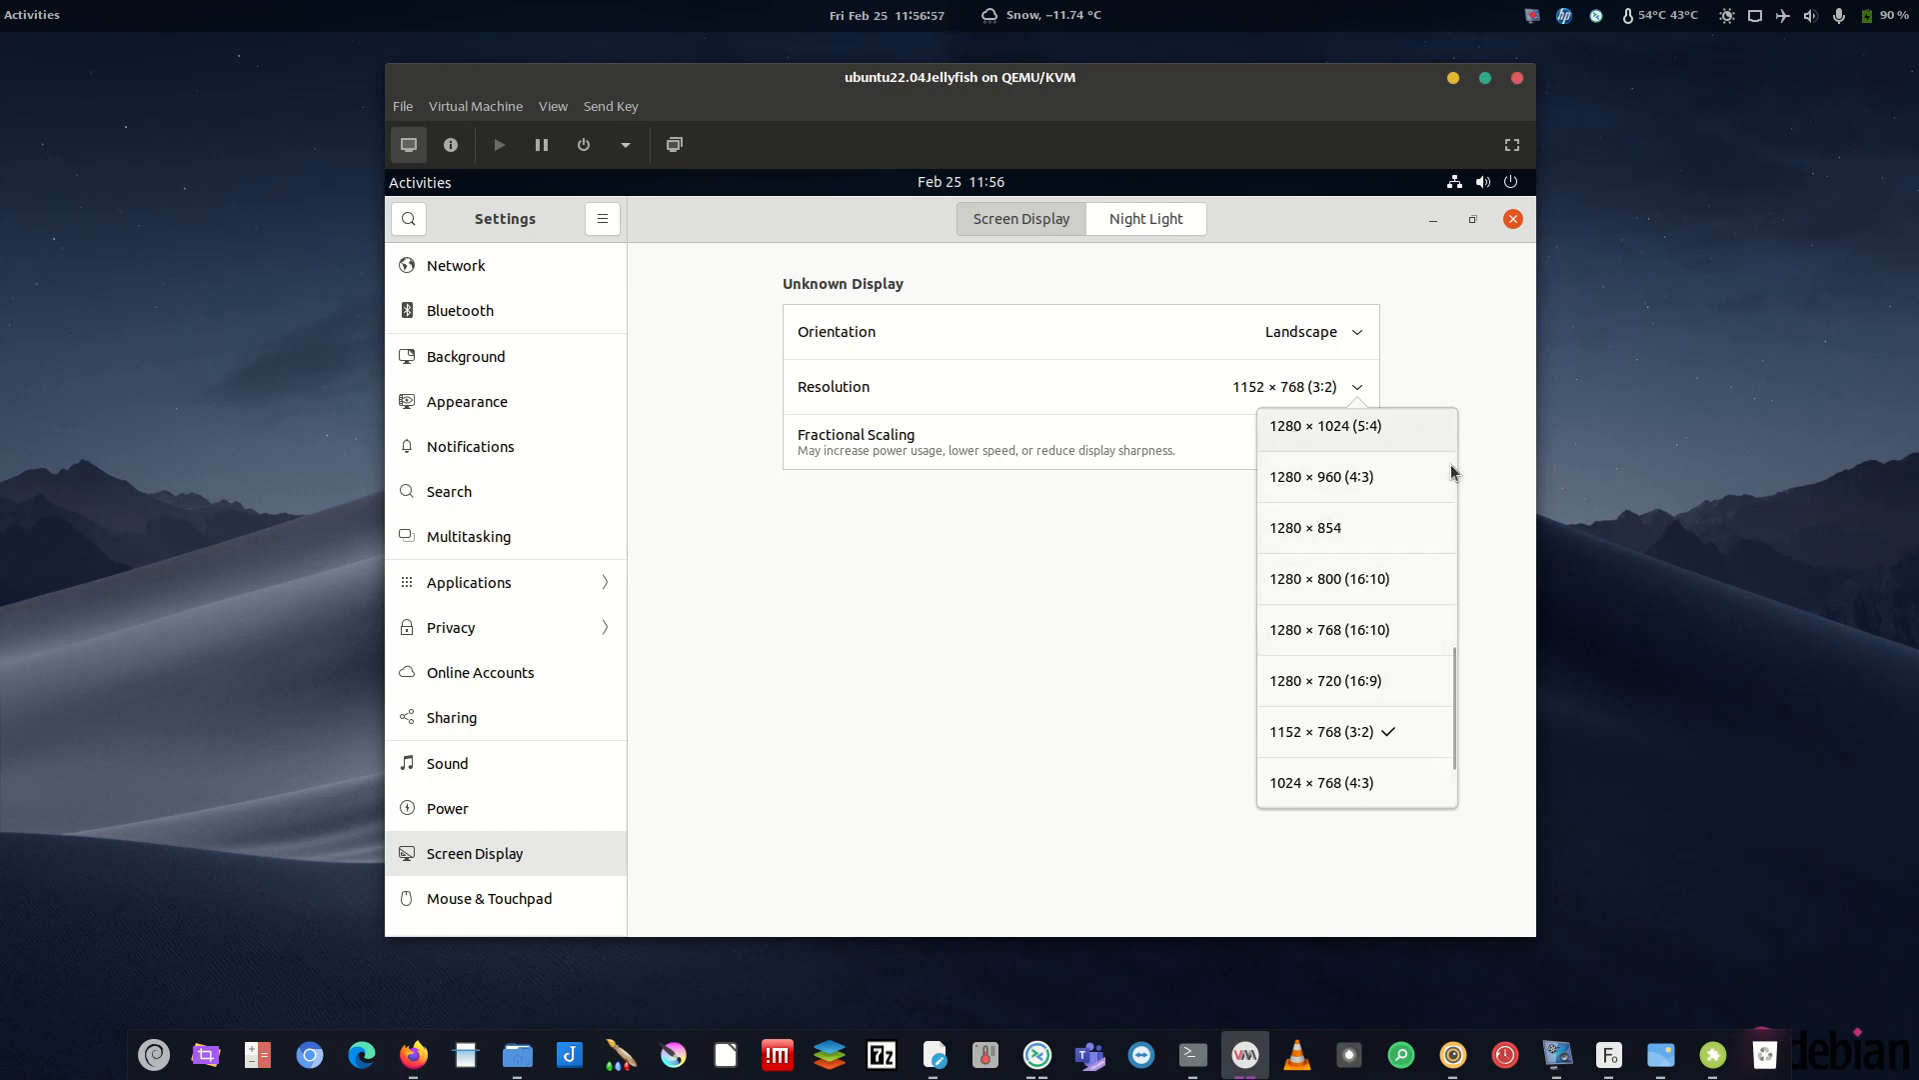
{"action": "scroll", "coordinate": [1456, 644], "scroll_direction": "up", "scroll_amount": 2}
{"action": "mouse_move", "coordinate": [1454, 658]}
{"action": "left_mouse_down"}
{"action": "mouse_move", "coordinate": [1454, 597]}
{"action": "mouse_move", "coordinate": [1453, 628]}
{"action": "left_mouse_up"}
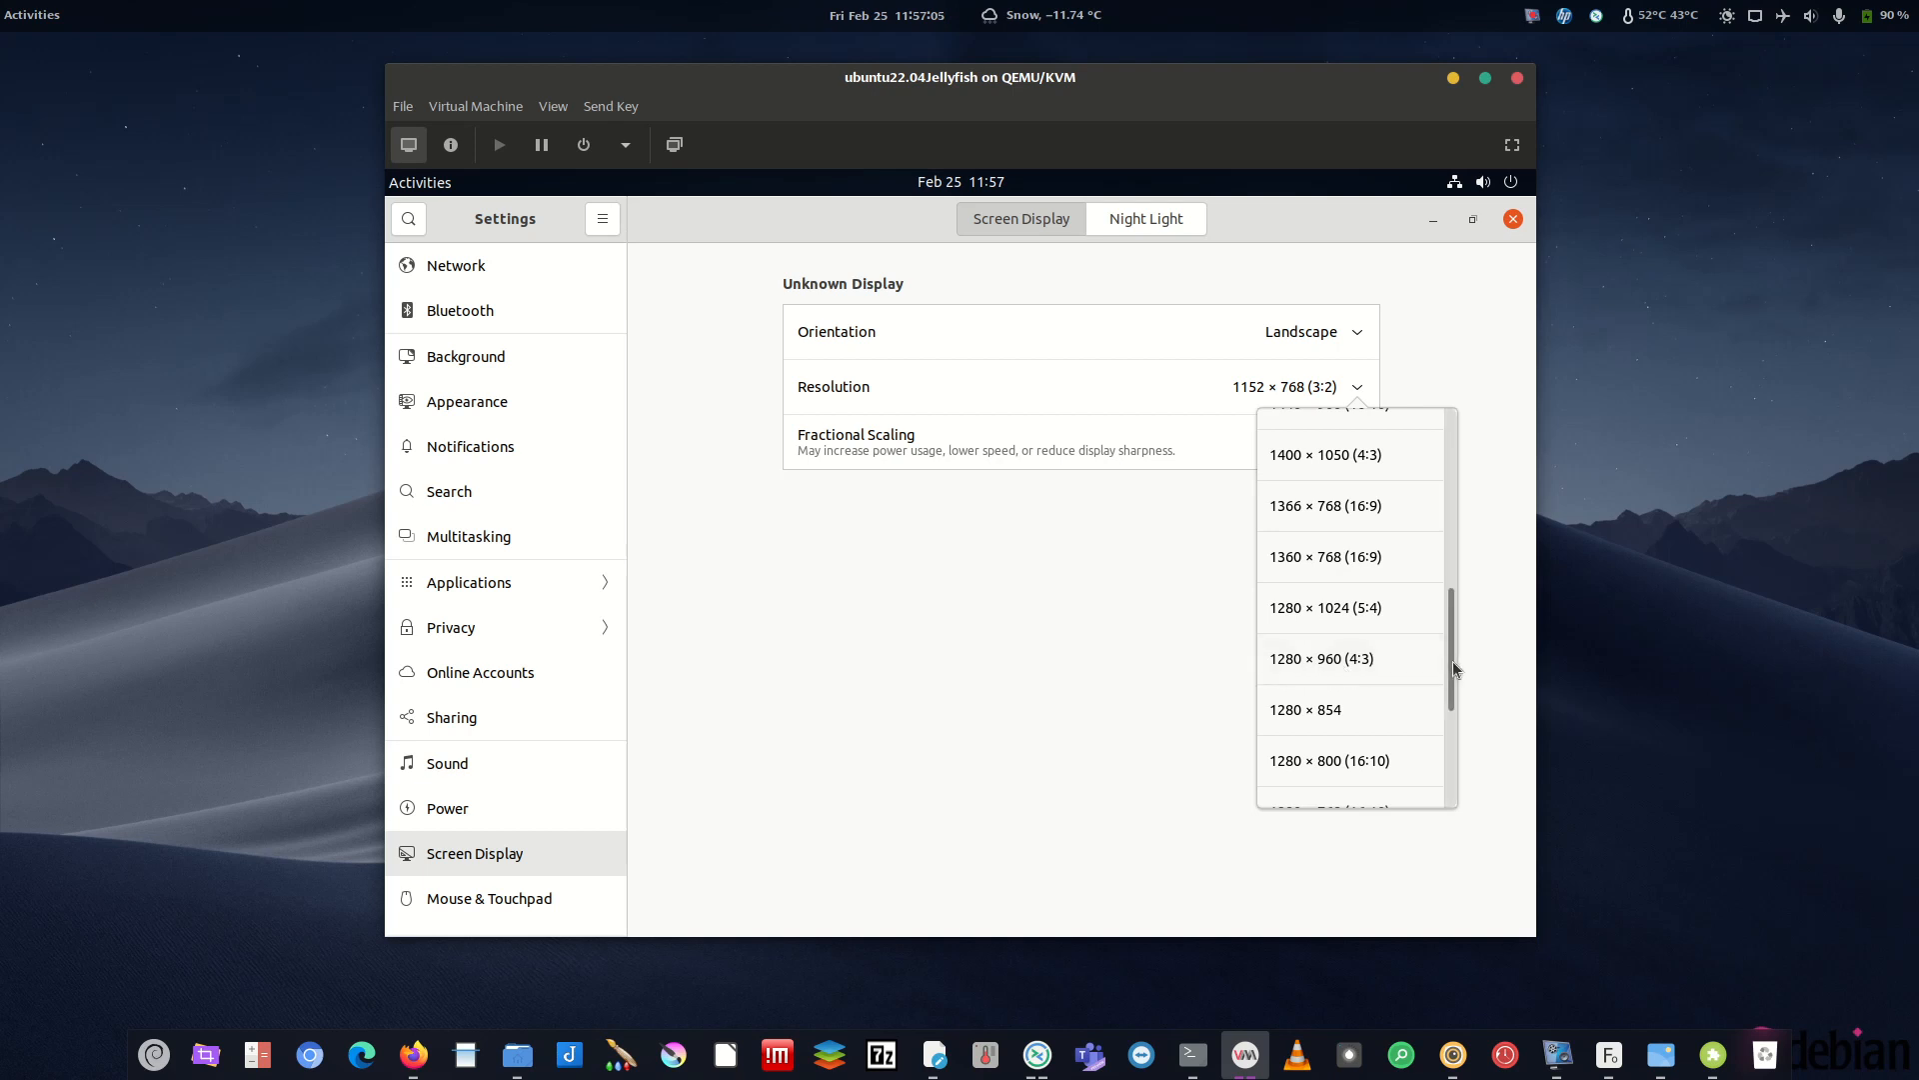
{"action": "scroll", "coordinate": [1330, 700], "scroll_direction": "down", "scroll_amount": 2}
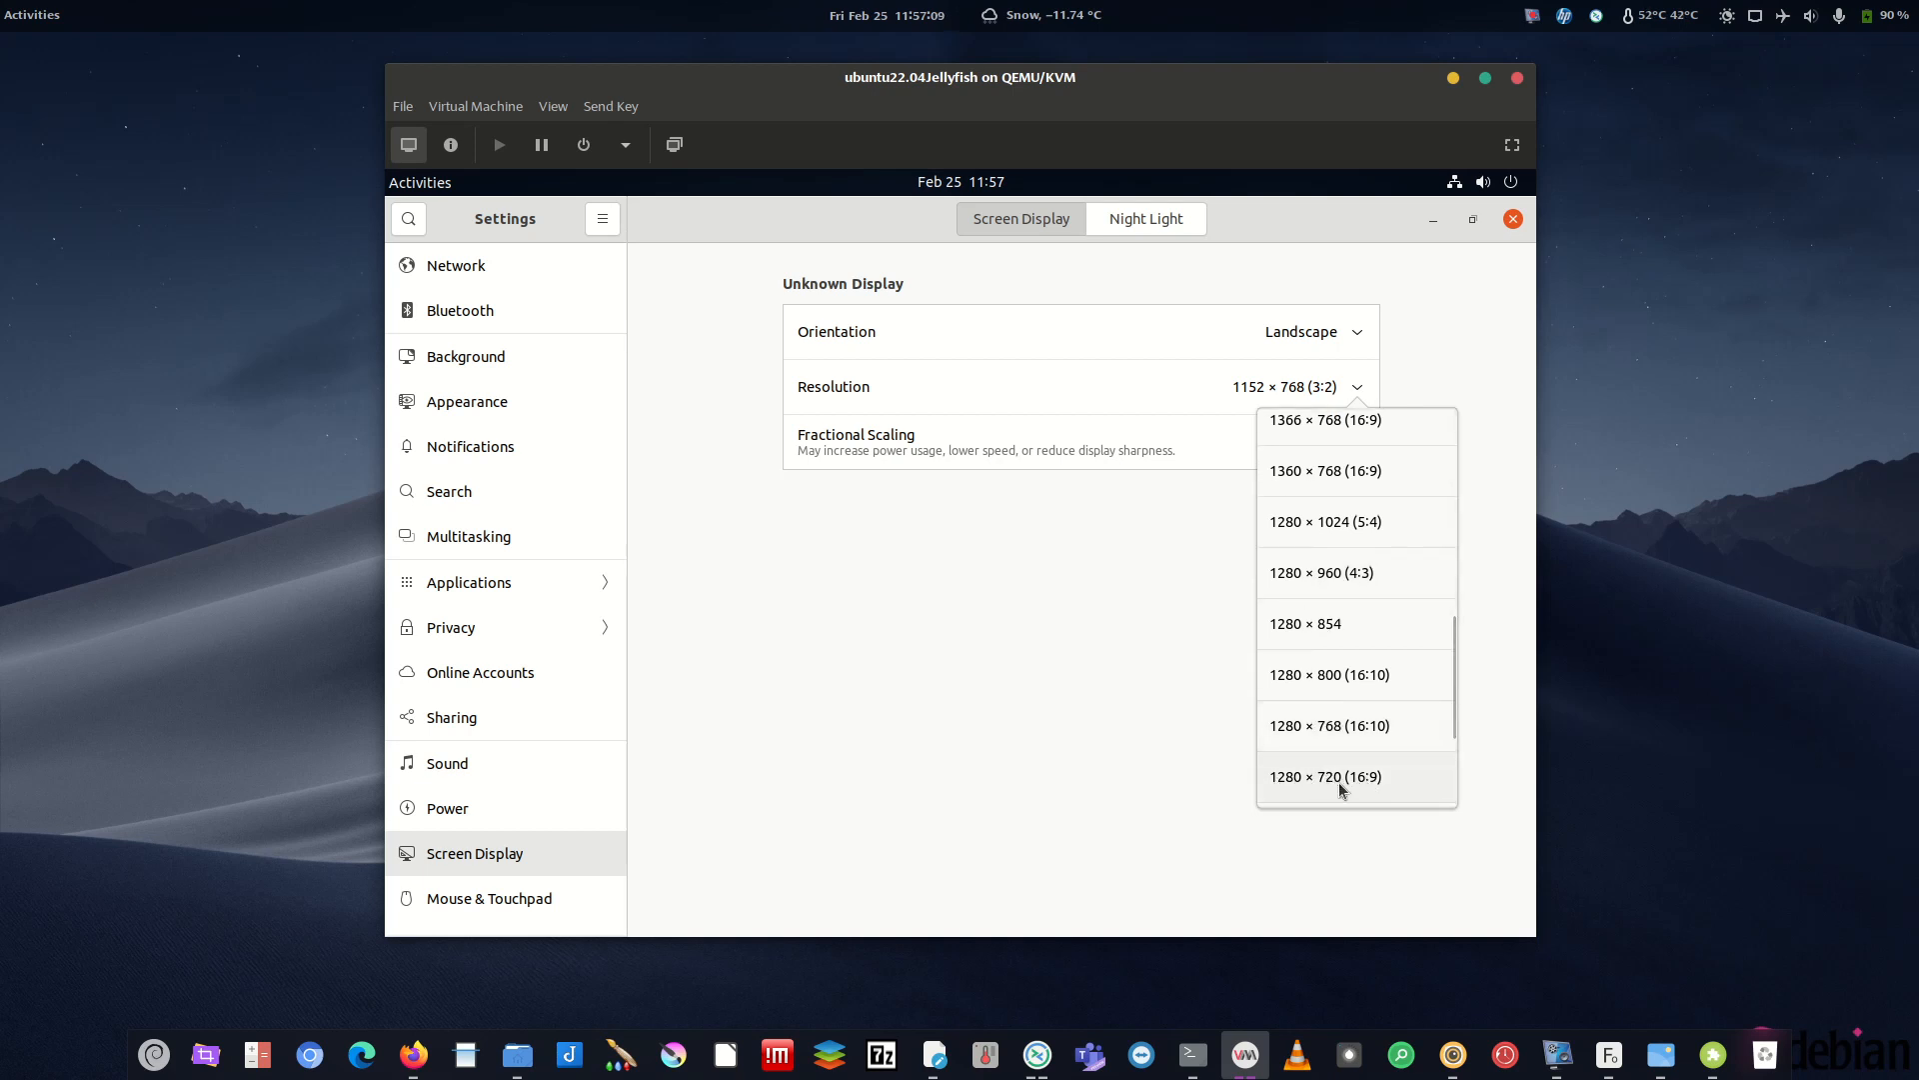
{"action": "scroll", "coordinate": [1449, 700], "scroll_direction": "down", "scroll_amount": 2}
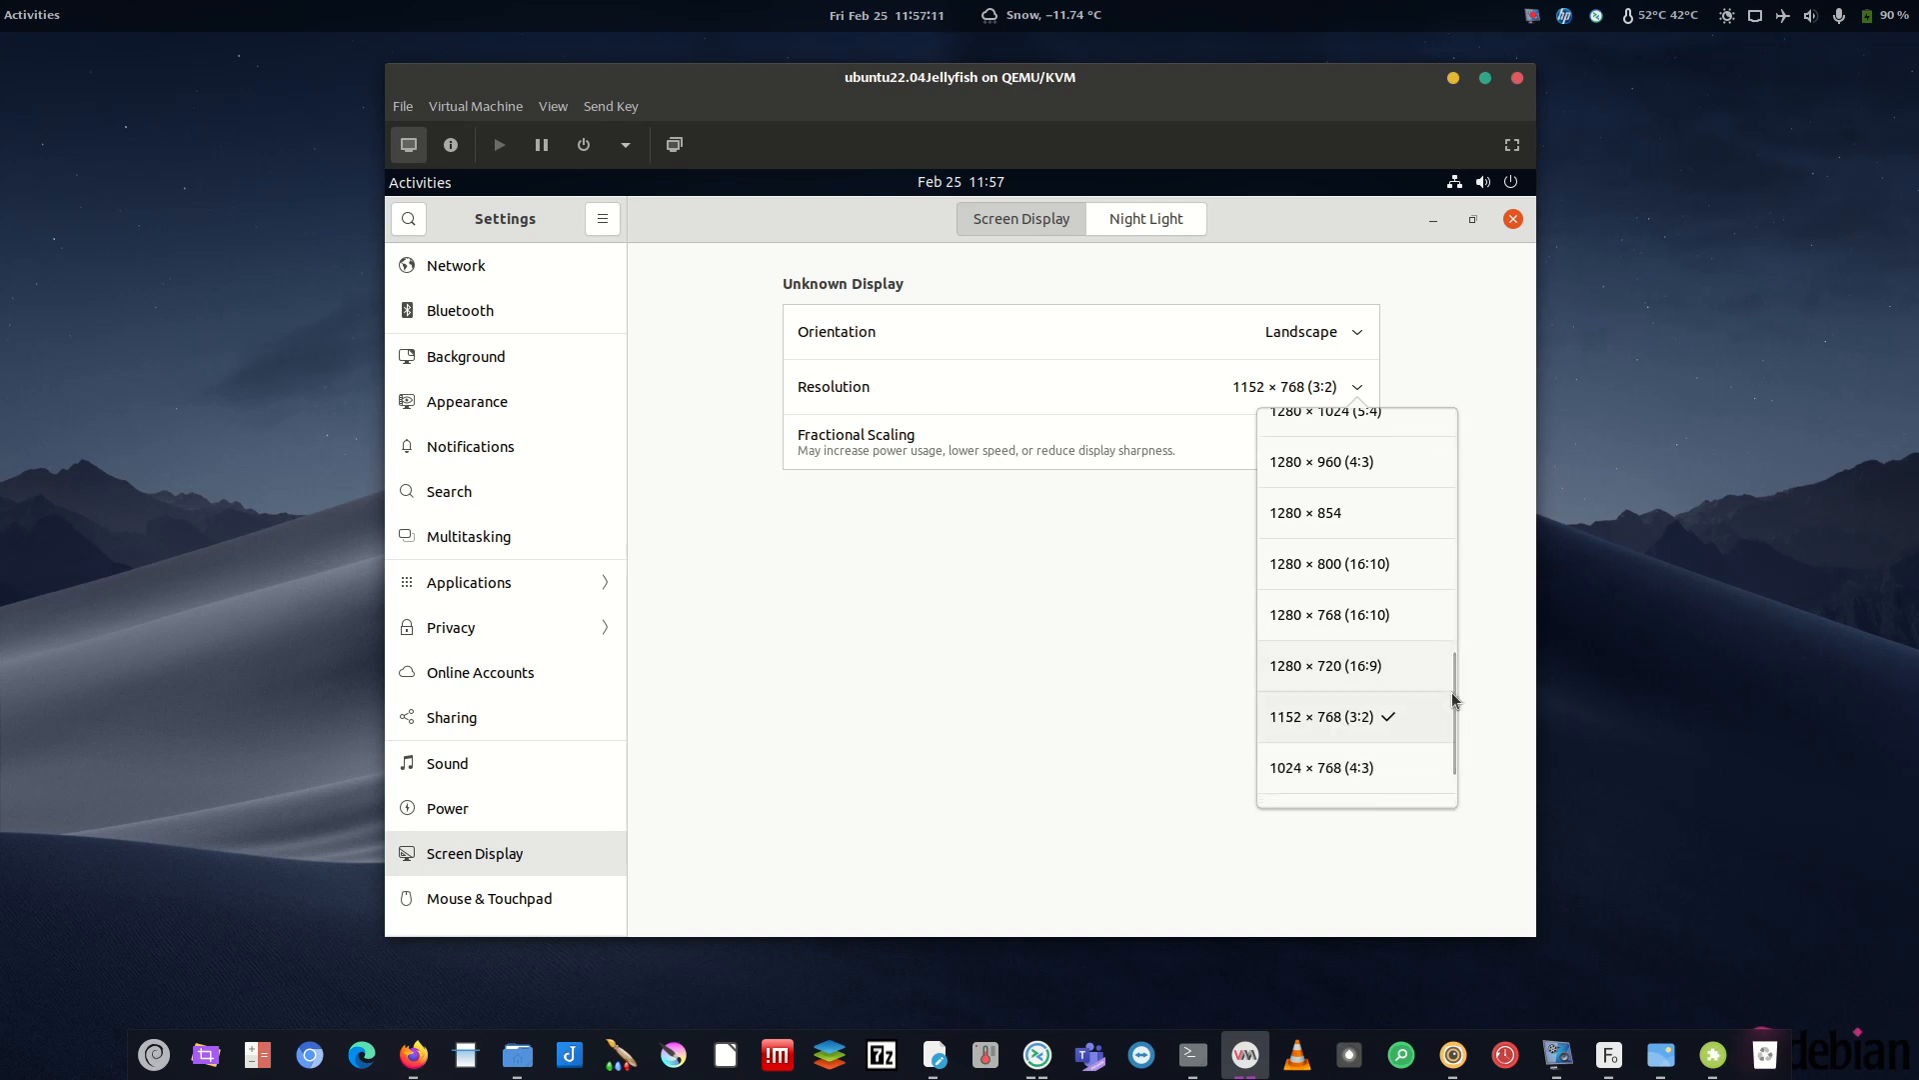
{"action": "scroll", "coordinate": [1429, 685], "scroll_direction": "down", "scroll_amount": 1}
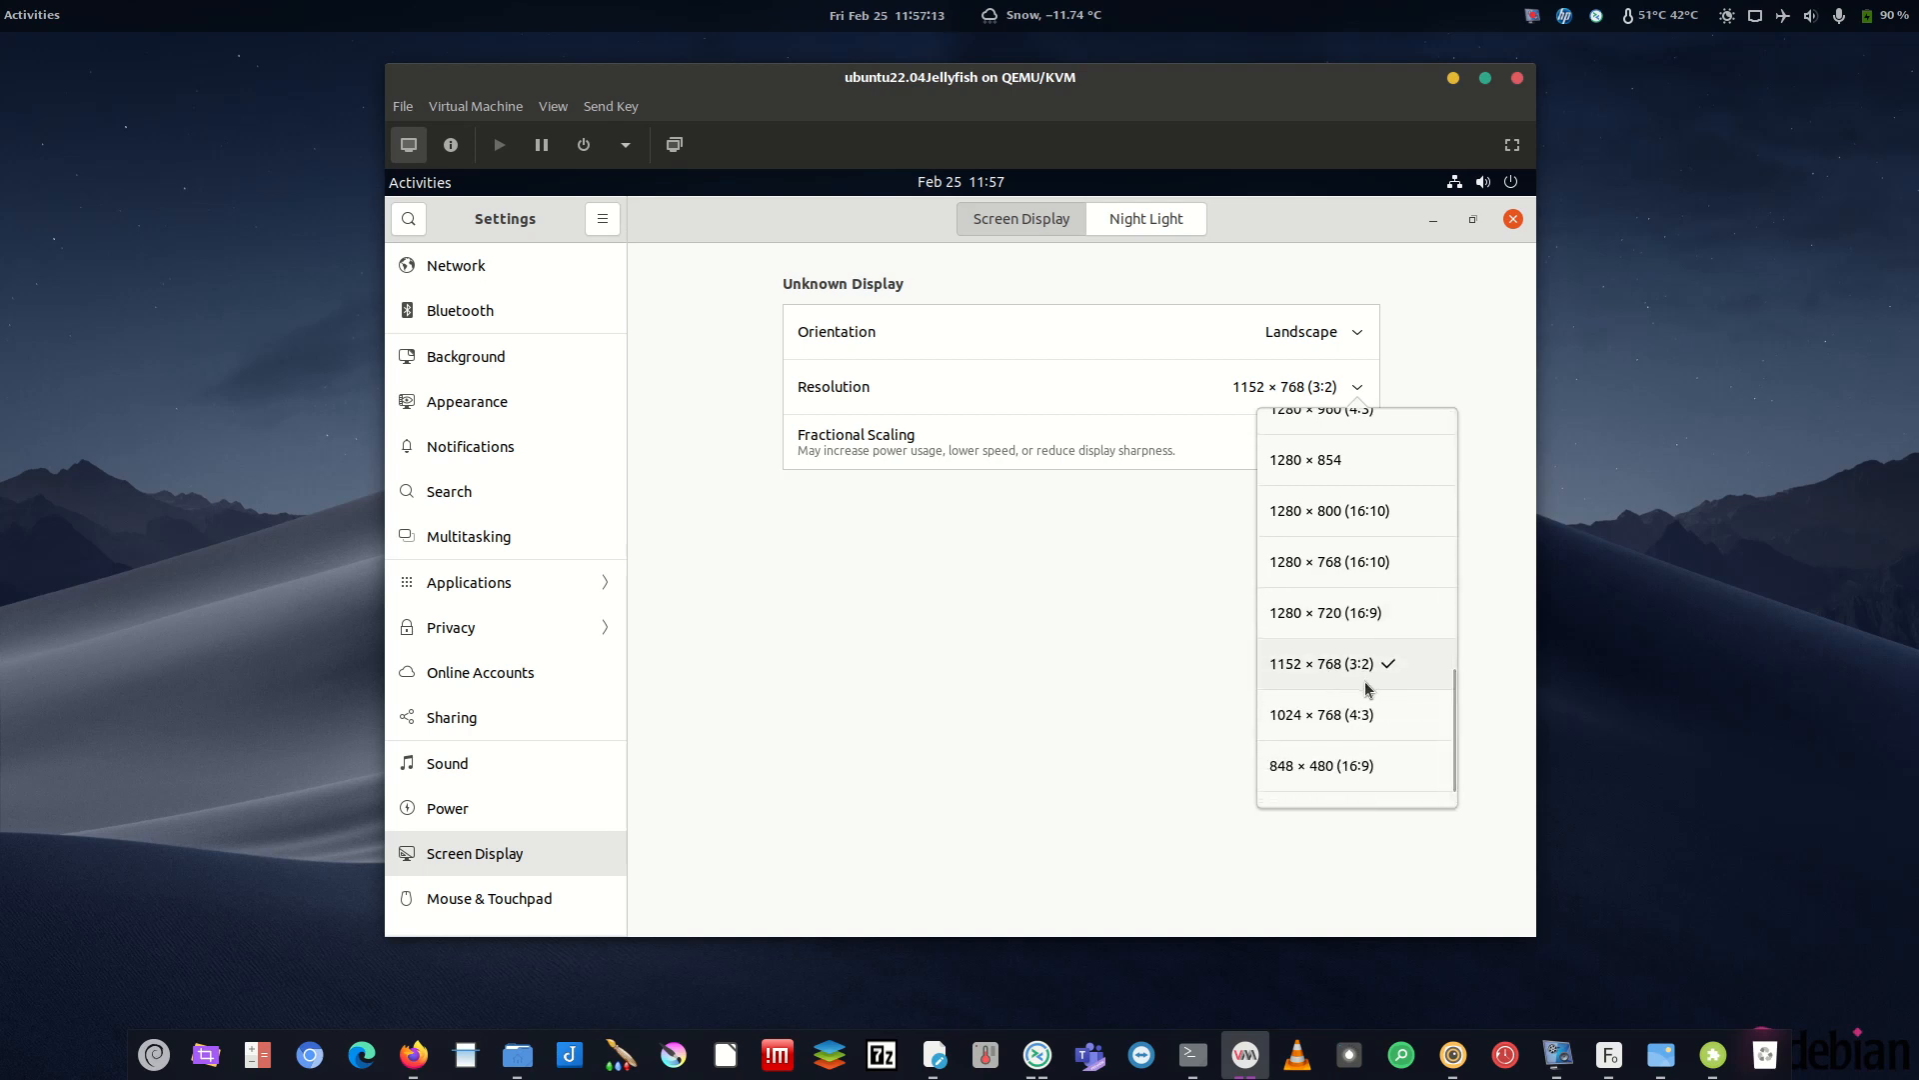
{"action": "left_click", "coordinate": [1115, 666]}
{"action": "left_click", "coordinate": [1433, 219]}
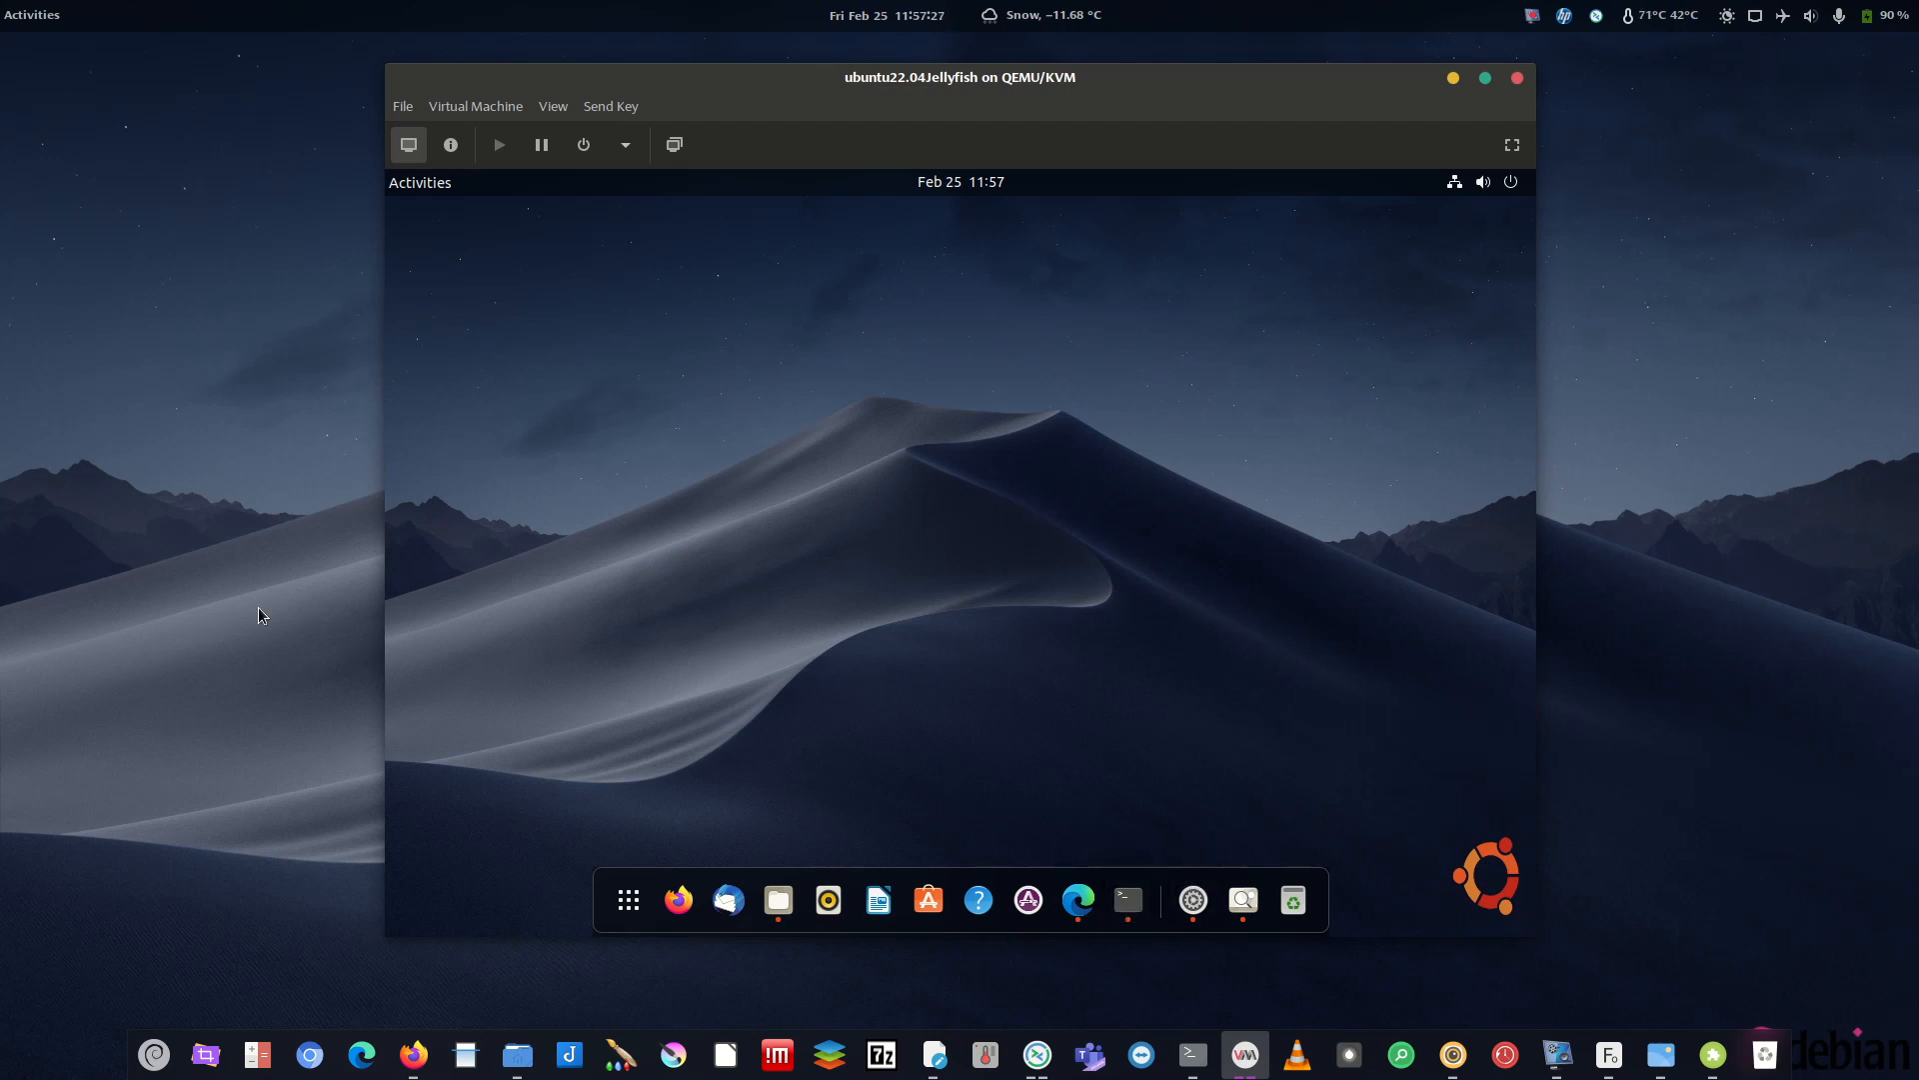
- Open the ThemesToGet file from Downloads/HowToTheme in the text editor
{"action": "left_click", "coordinate": [778, 900]}
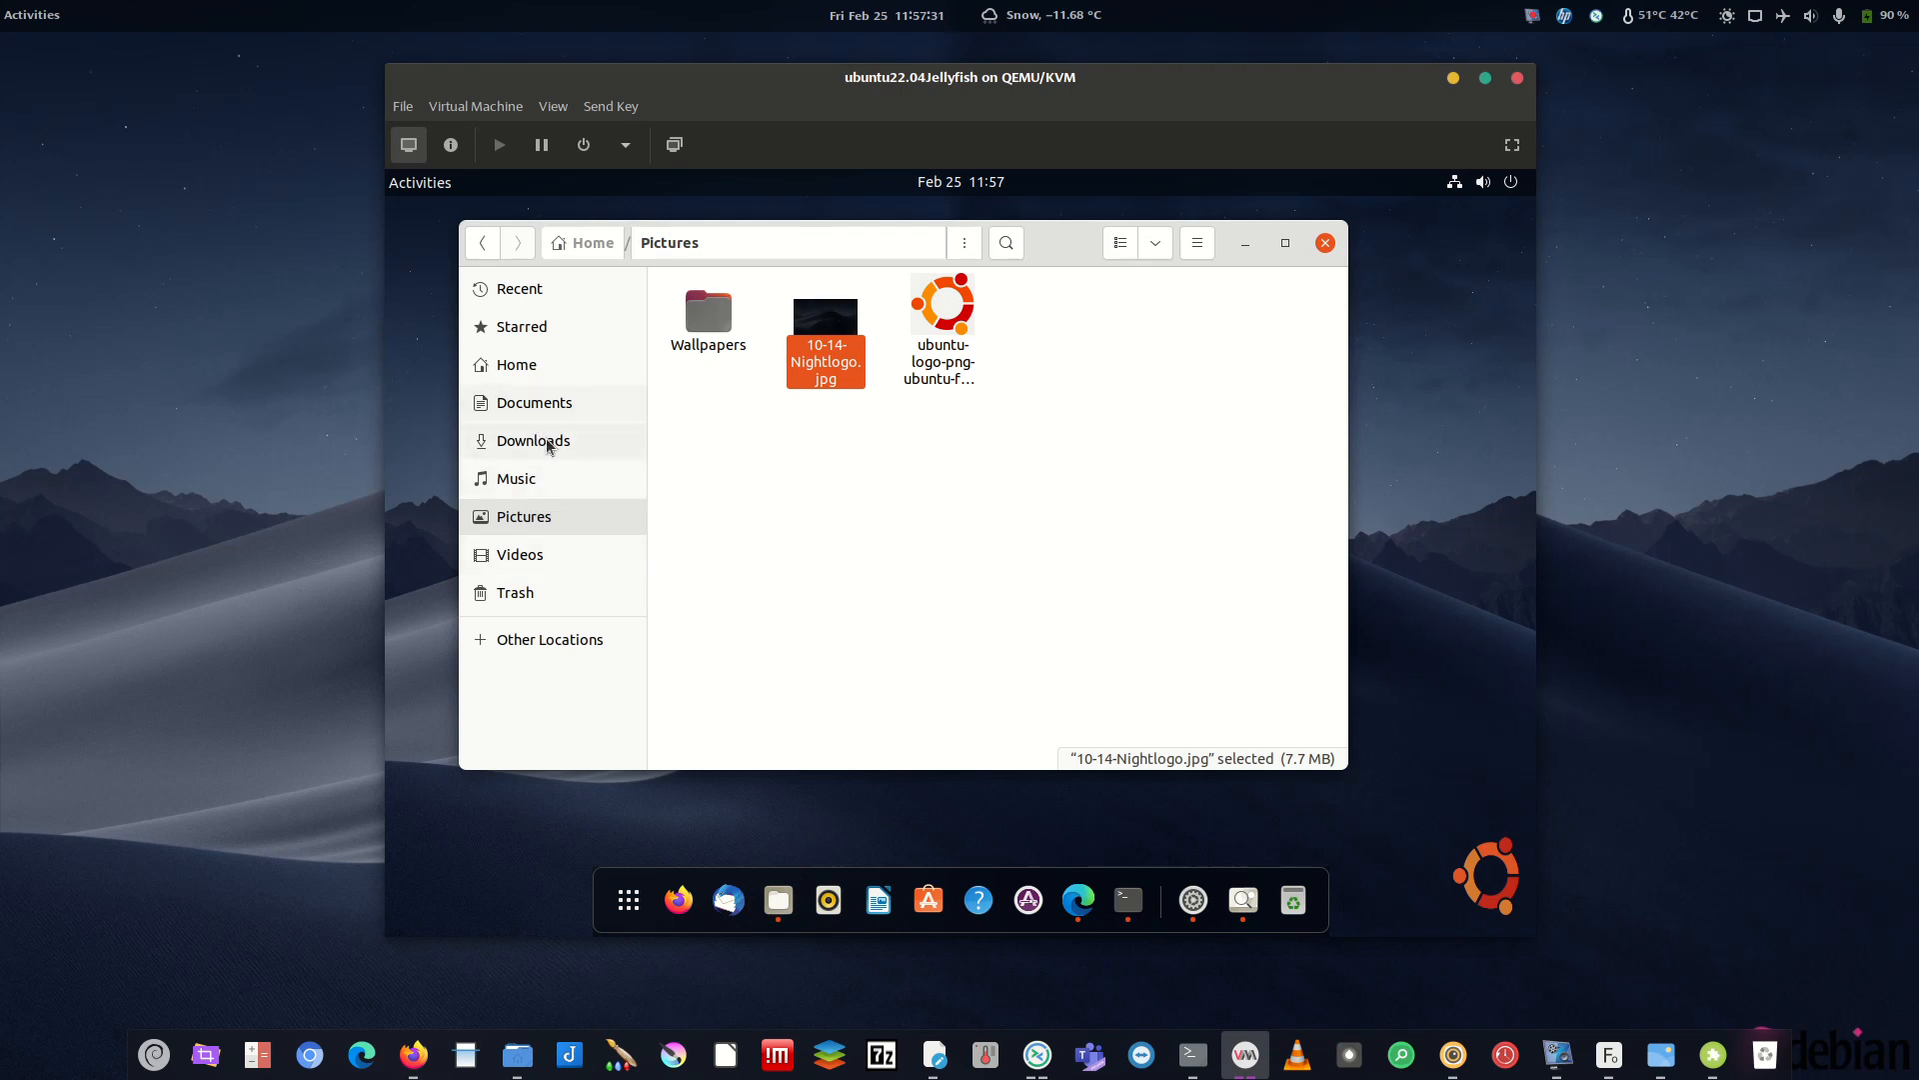
{"action": "left_click", "coordinate": [540, 441]}
{"action": "double_click", "coordinate": [734, 315]}
{"action": "double_click", "coordinate": [942, 300]}
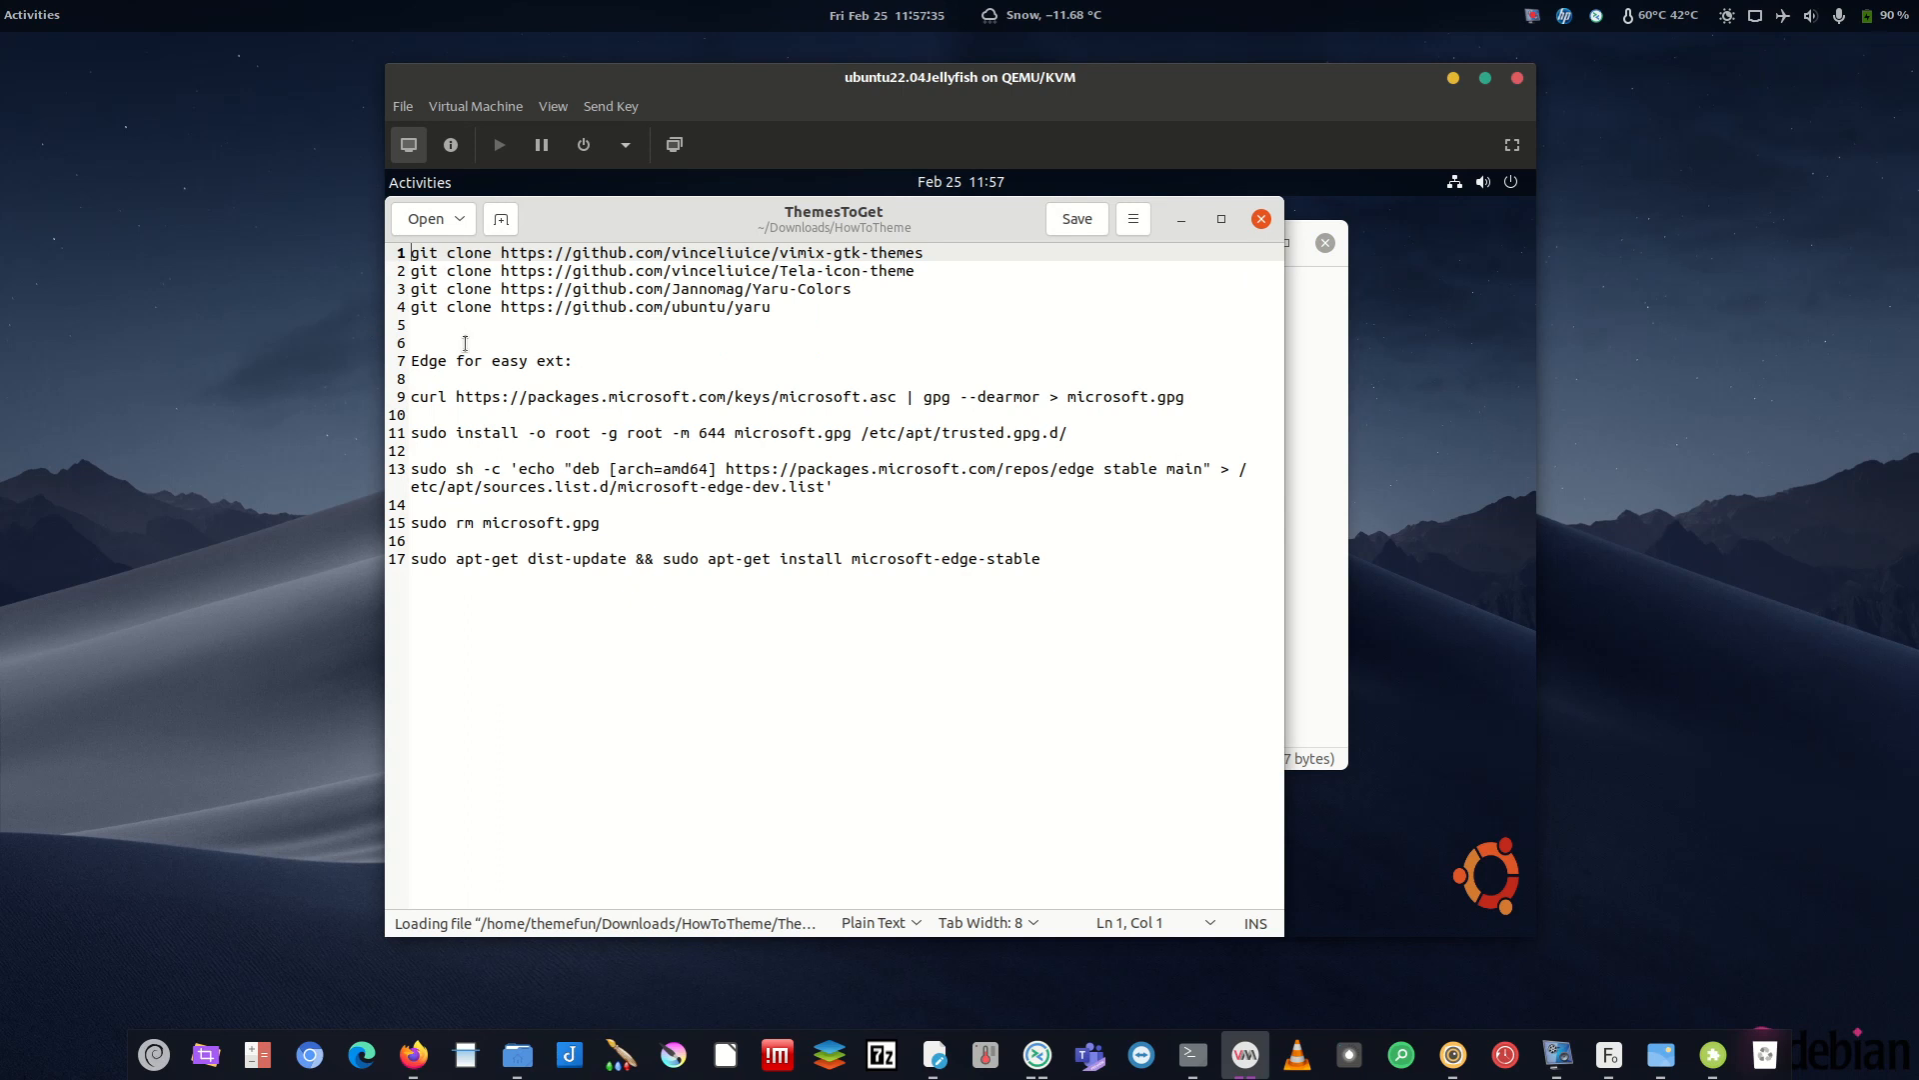
- Review the Edge install commands and the vimix, Tela and Yaru git clone lines
{"action": "left_click_drag", "start_coordinate": [1037, 550], "coordinate": [600, 392]}
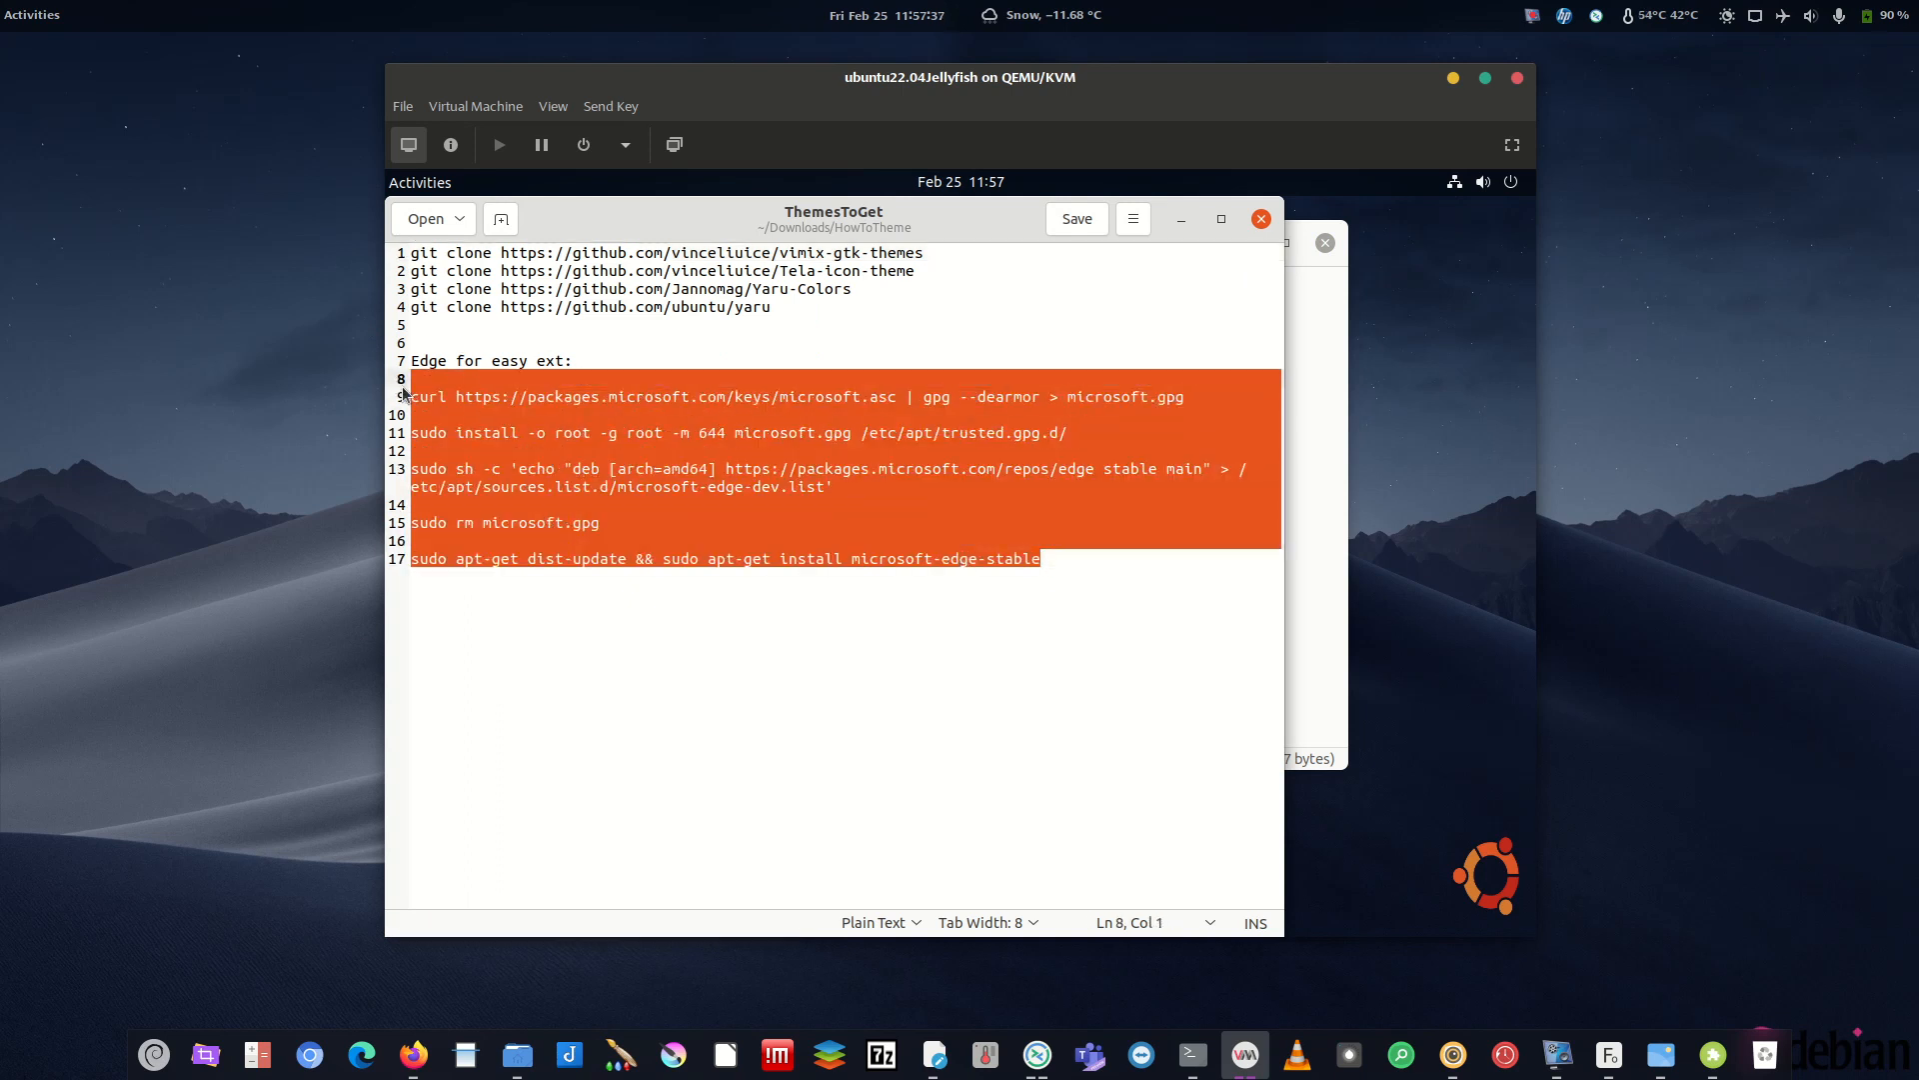
{"action": "left_click", "coordinate": [583, 371]}
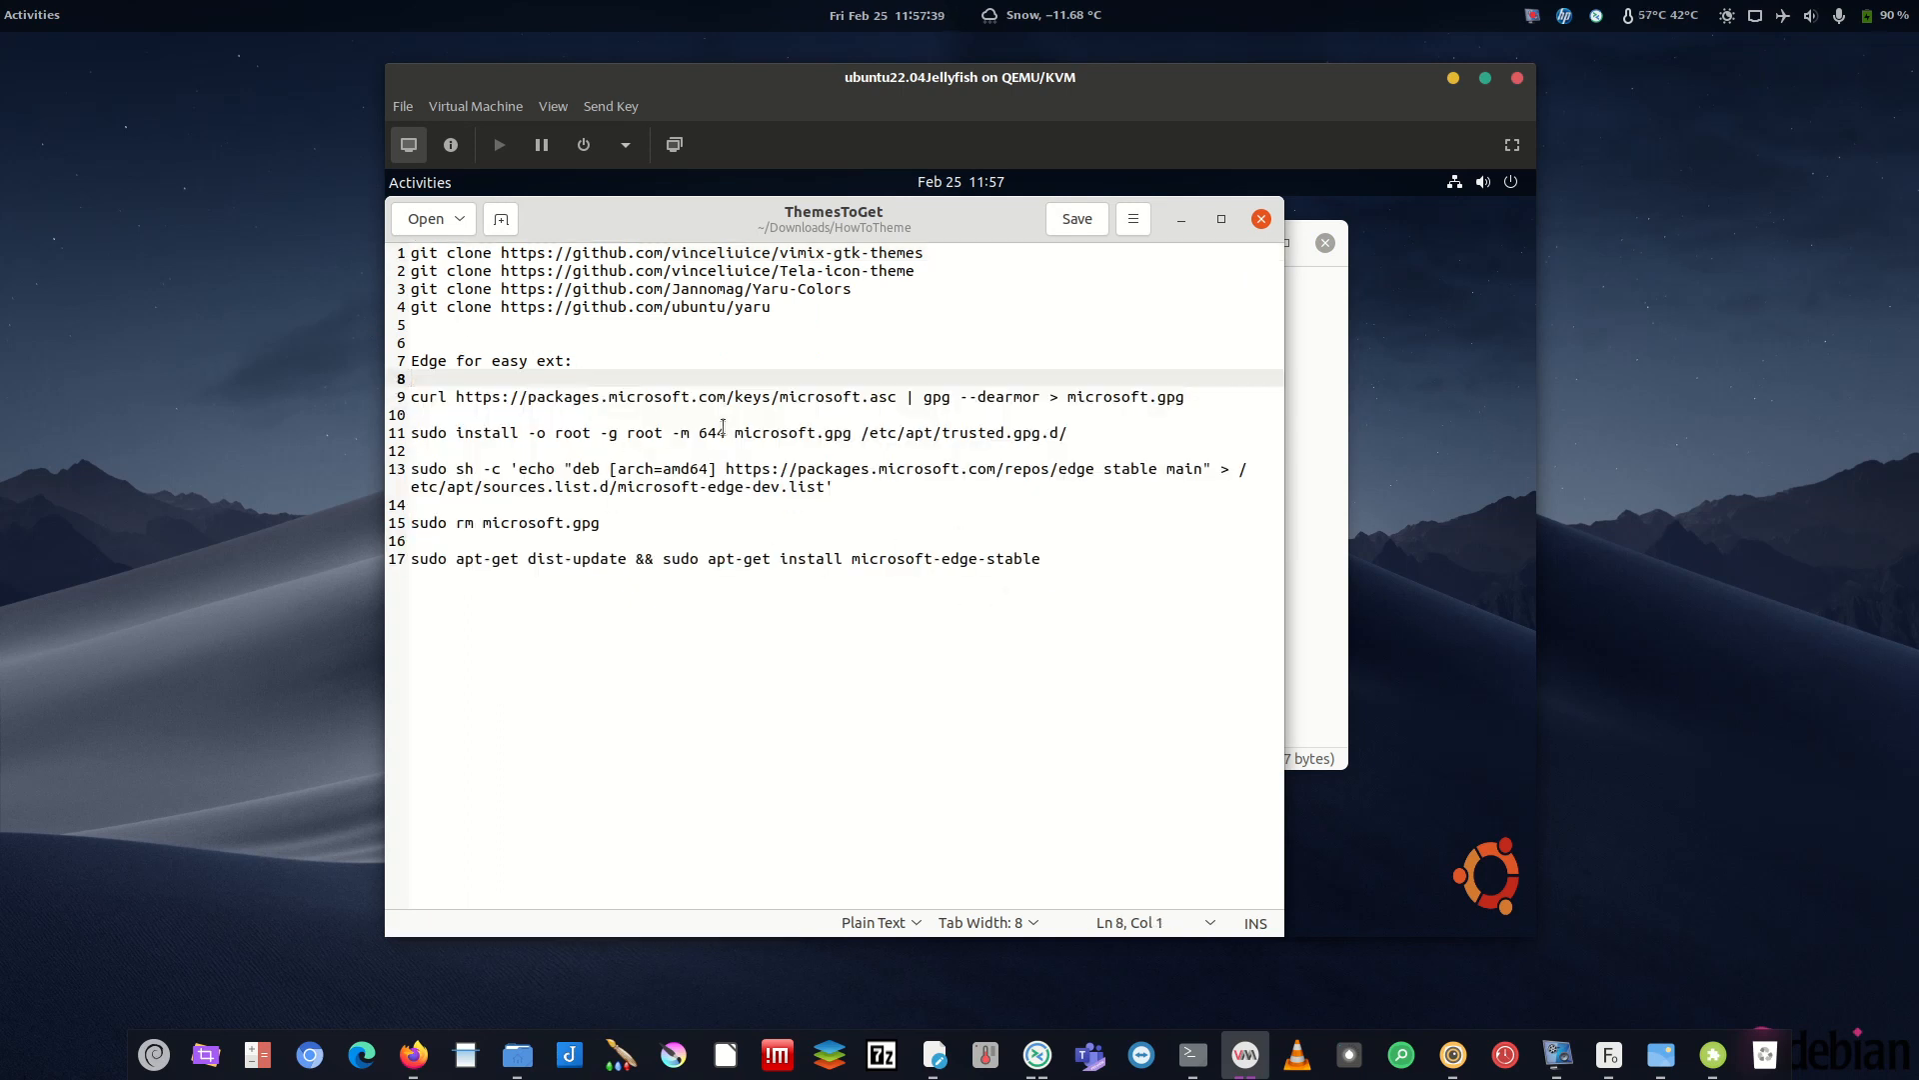
{"action": "left_click", "coordinate": [1089, 567]}
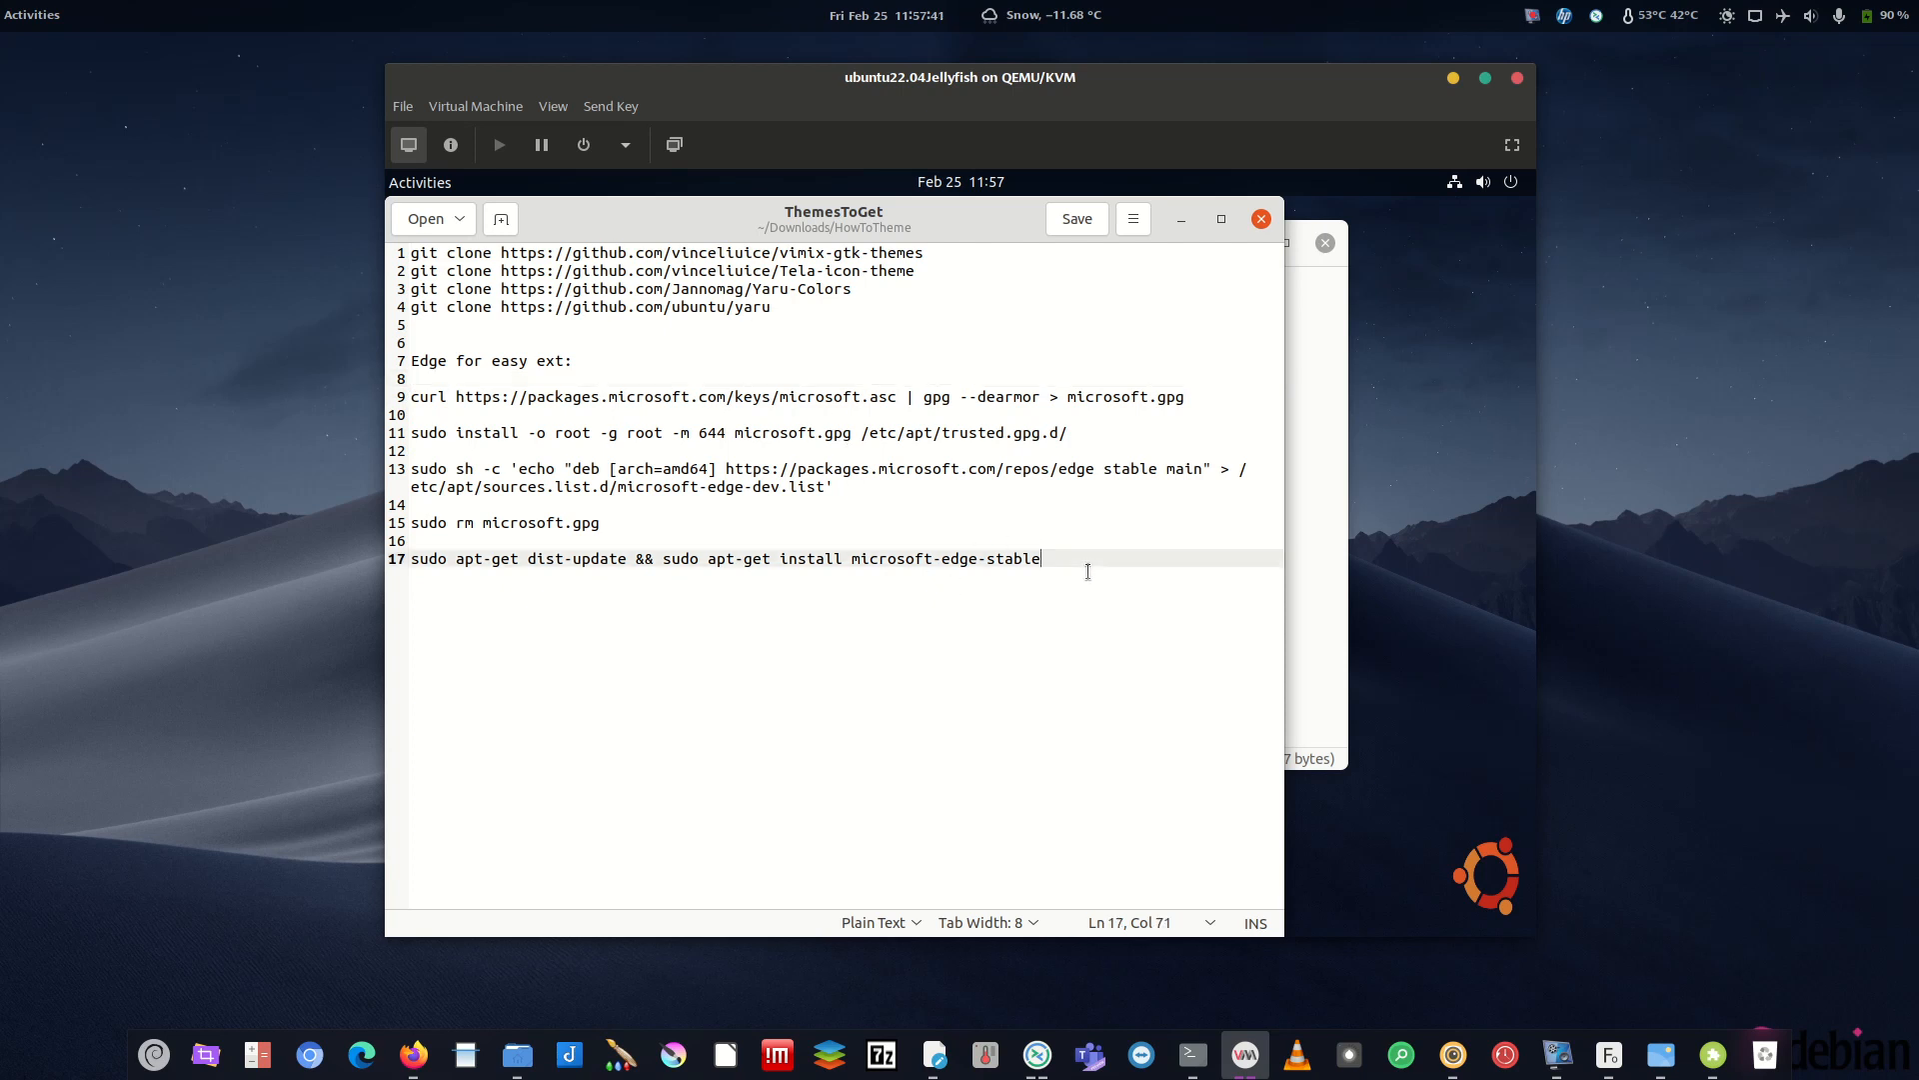
{"action": "left_click_drag", "start_coordinate": [879, 229], "coordinate": [1170, 303]}
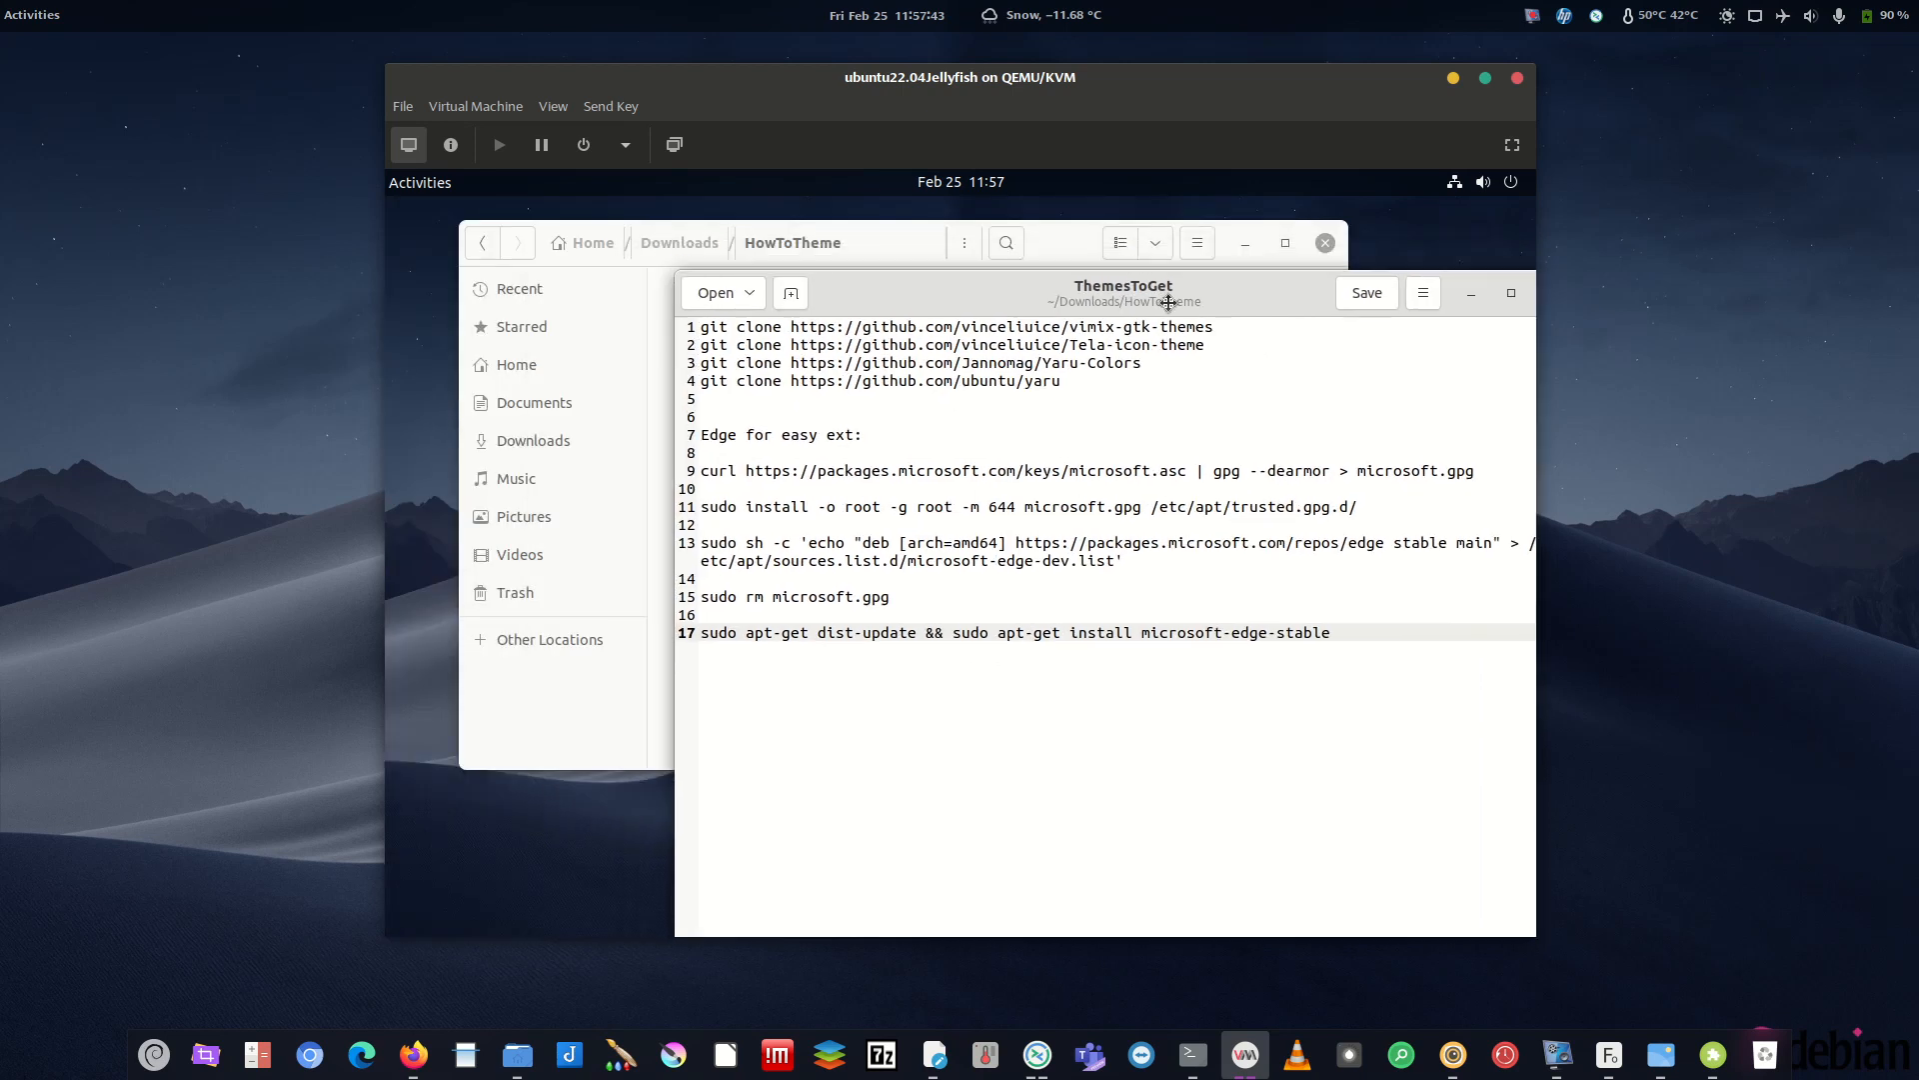
{"action": "left_click_drag", "start_coordinate": [1086, 384], "coordinate": [702, 310]}
{"action": "left_click", "coordinate": [1110, 404]}
{"action": "left_click_drag", "start_coordinate": [1252, 346], "coordinate": [1178, 342]}
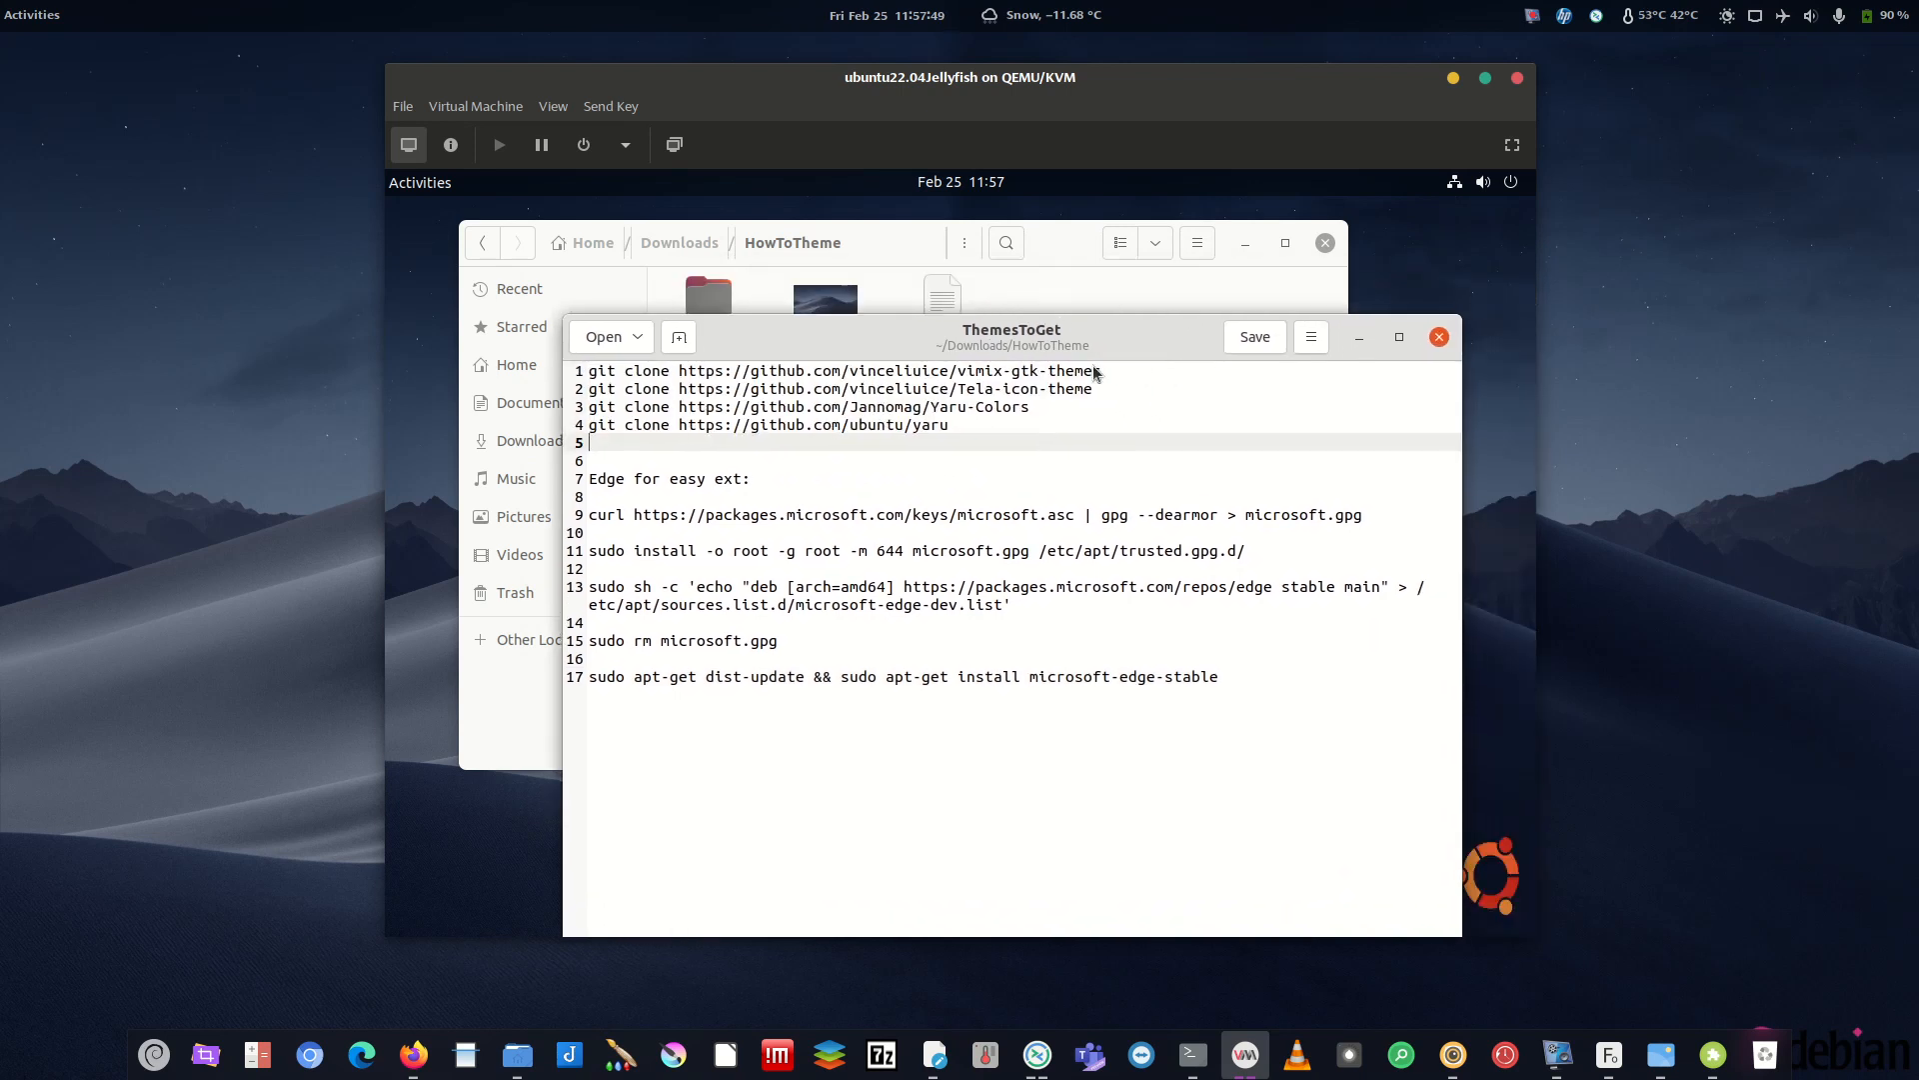
{"action": "left_click", "coordinate": [1038, 297]}
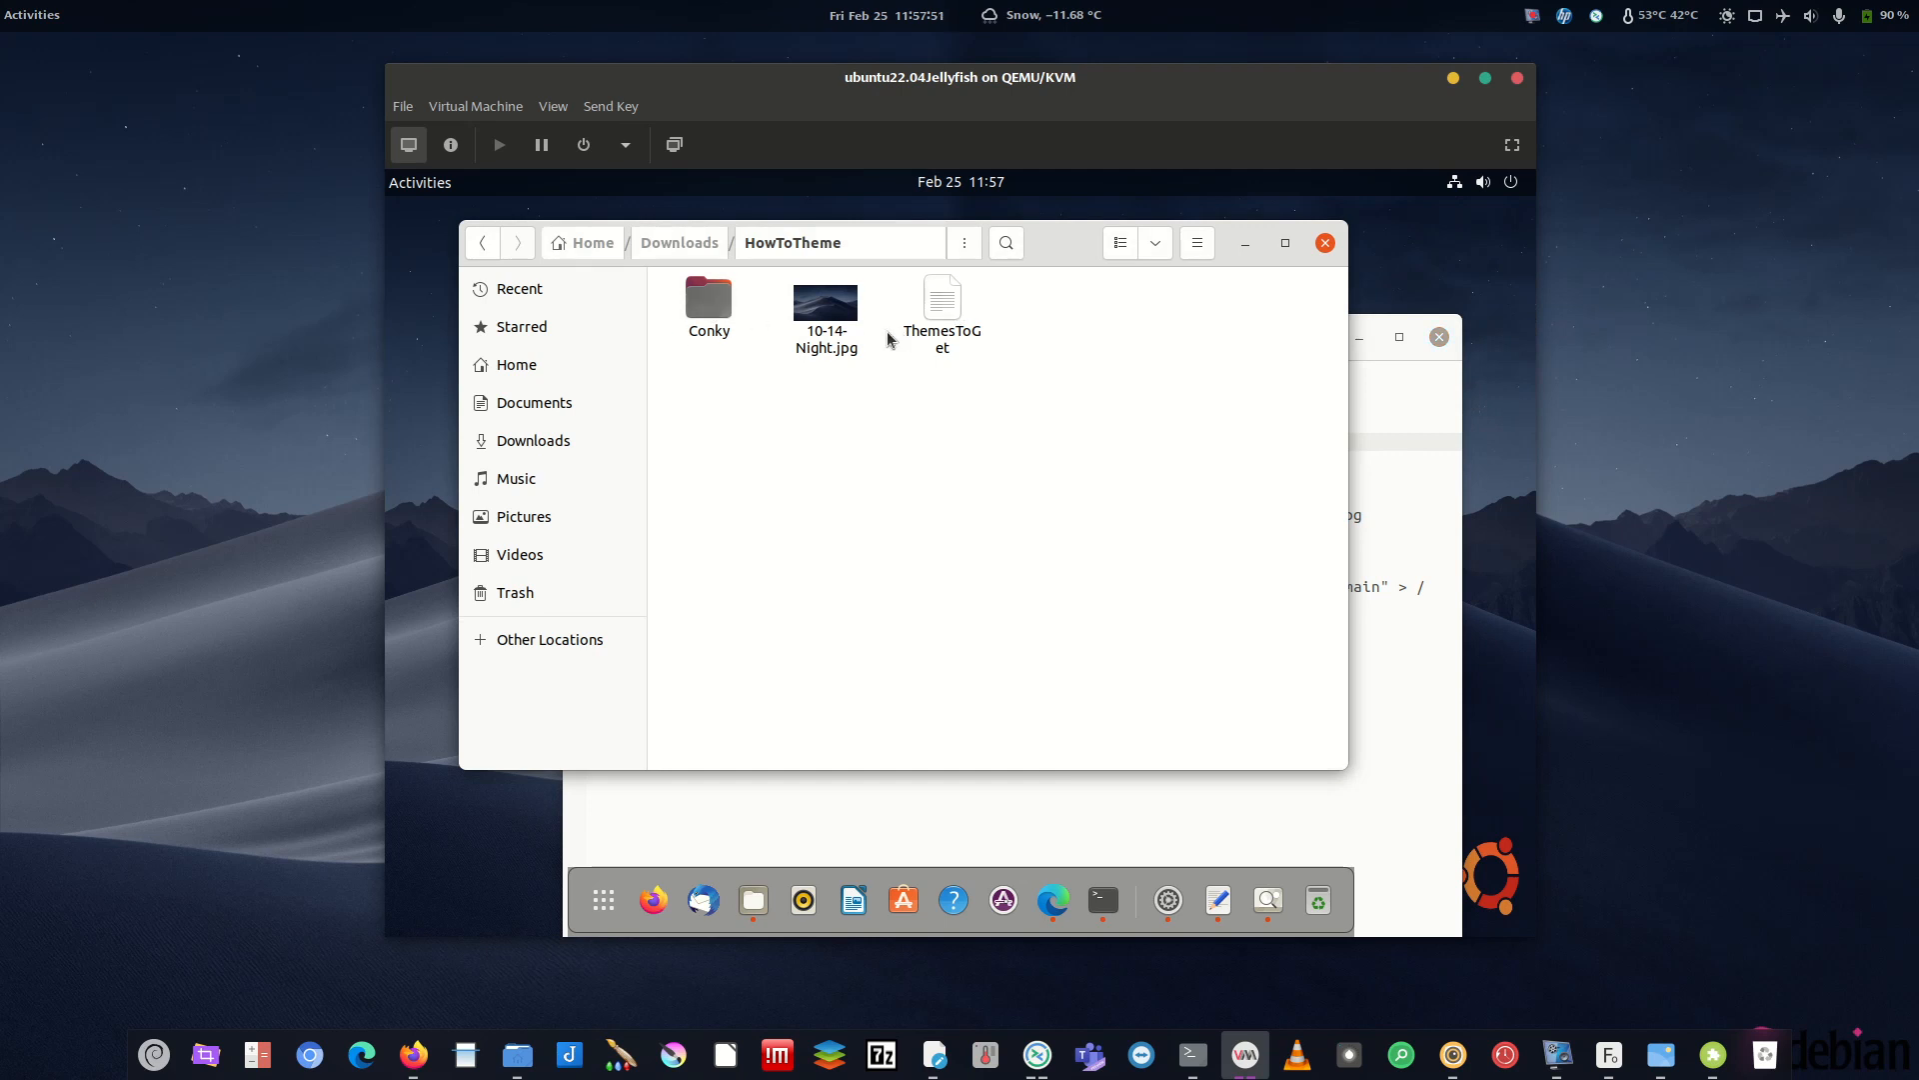
{"action": "left_click", "coordinate": [1404, 425]}
{"action": "left_click_drag", "start_coordinate": [1116, 371], "coordinate": [711, 390]}
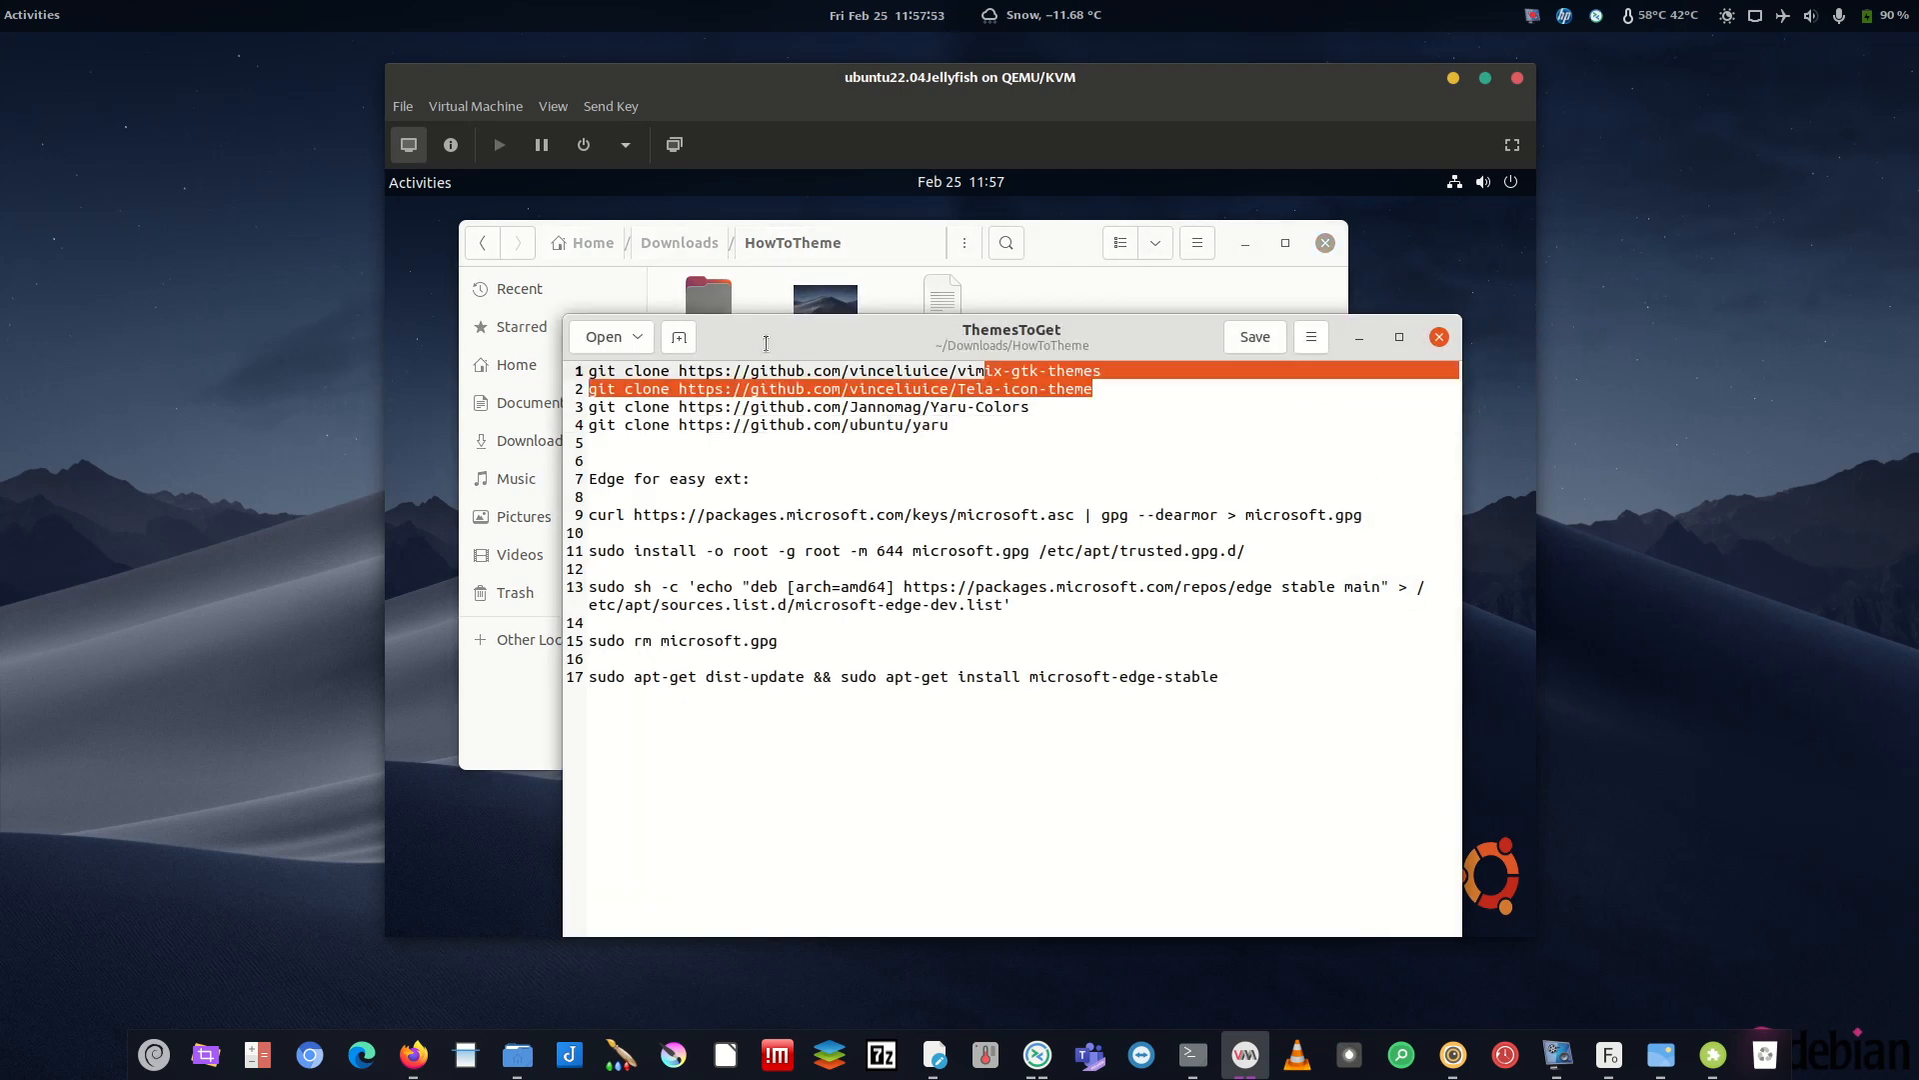
{"action": "left_click_drag", "start_coordinate": [1103, 371], "coordinate": [579, 366]}
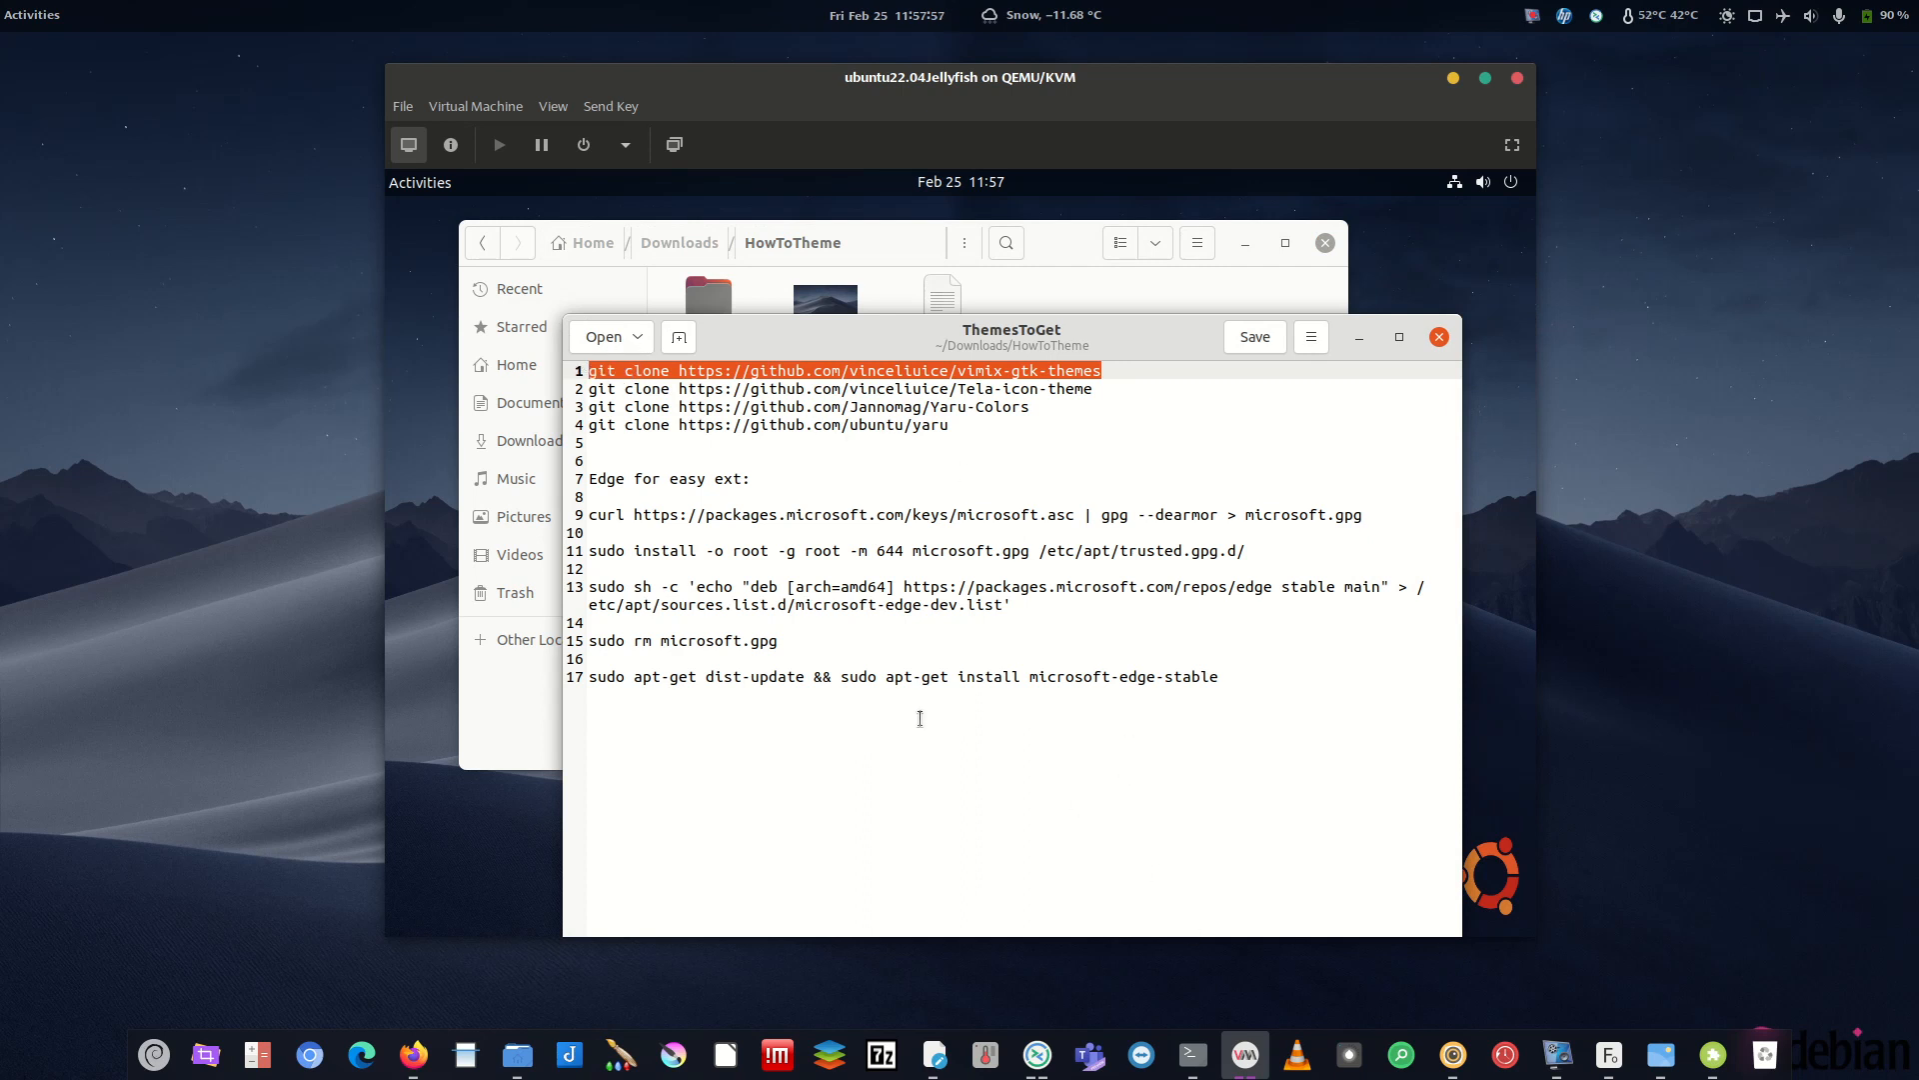
- Resize and reposition the editor, return Files to Downloads and minimize it
{"action": "left_click_drag", "start_coordinate": [1197, 352], "coordinate": [1171, 238]}
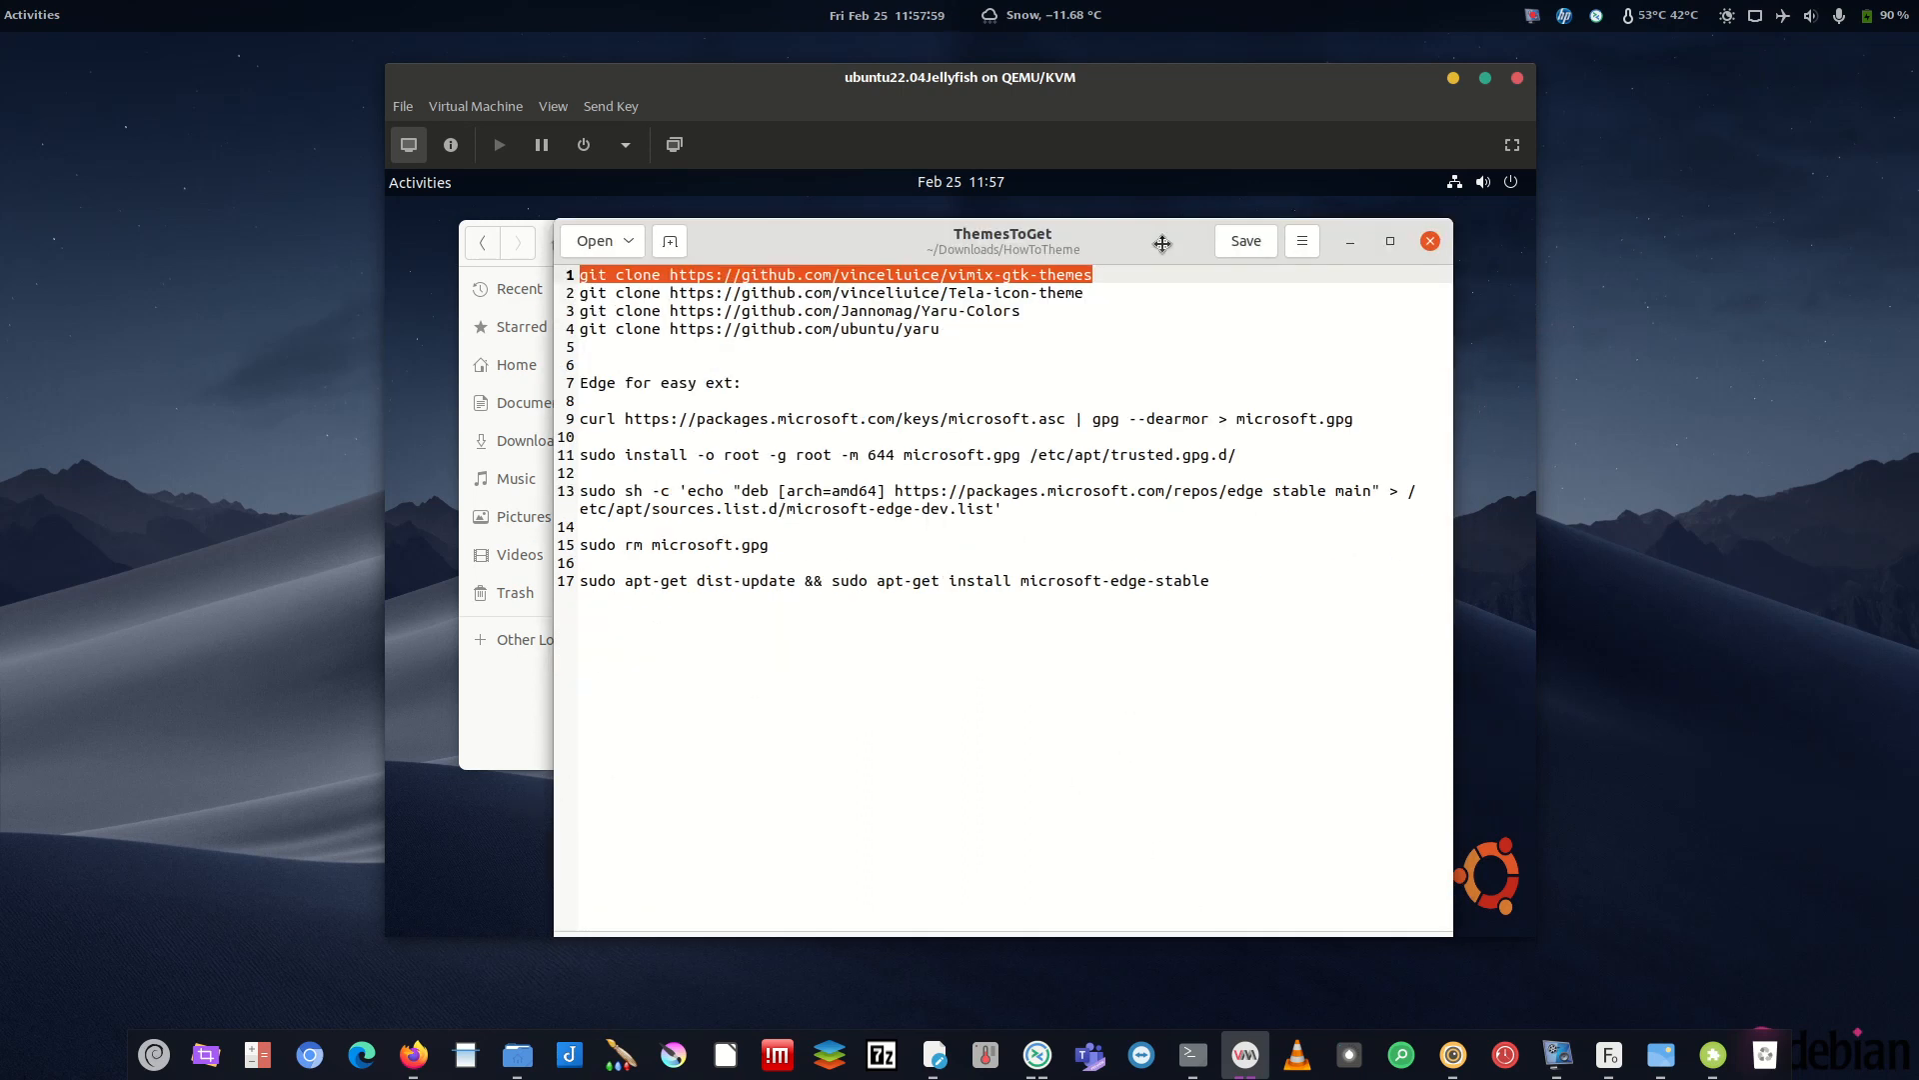
{"action": "left_click_drag", "start_coordinate": [1457, 210], "coordinate": [1484, 489]}
{"action": "left_click_drag", "start_coordinate": [1201, 519], "coordinate": [1162, 312]}
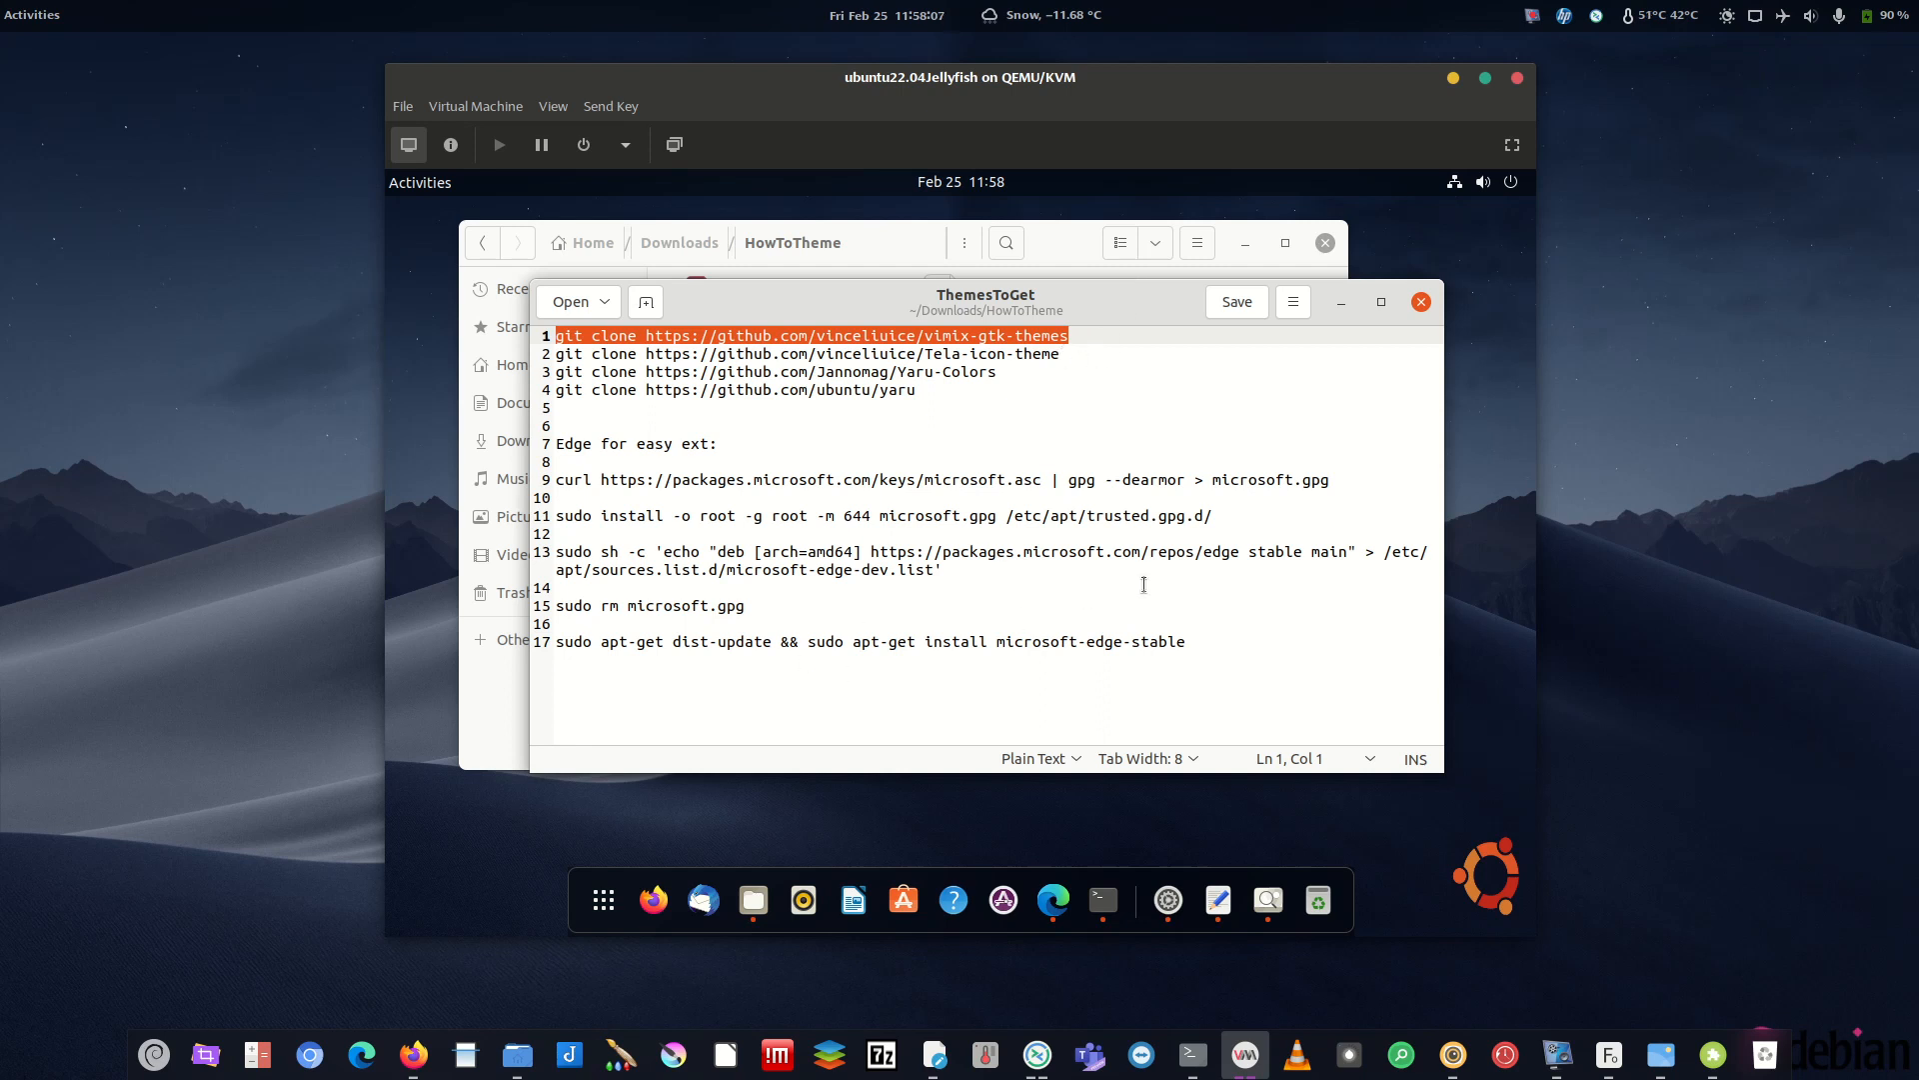
{"action": "left_click", "coordinate": [1104, 900]}
{"action": "left_click", "coordinate": [1544, 1057]}
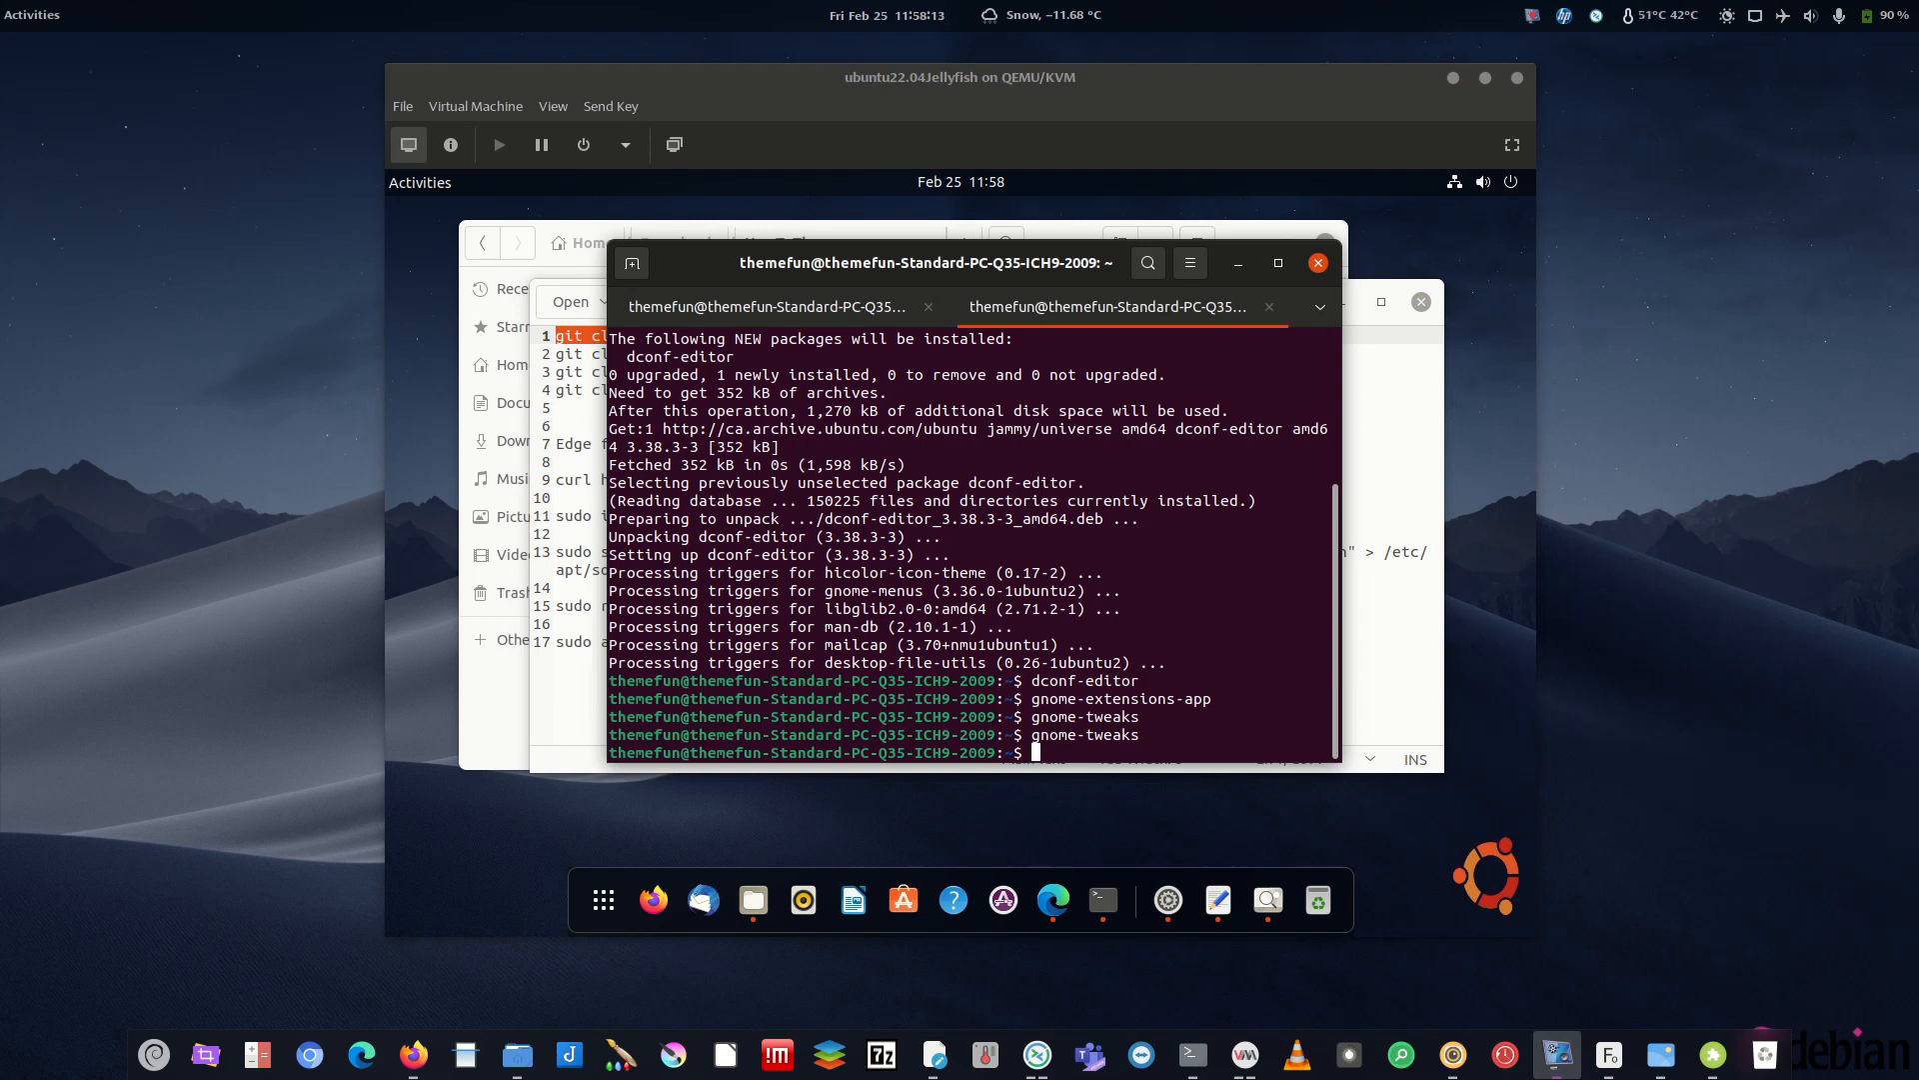
{"action": "left_click", "coordinate": [754, 899]}
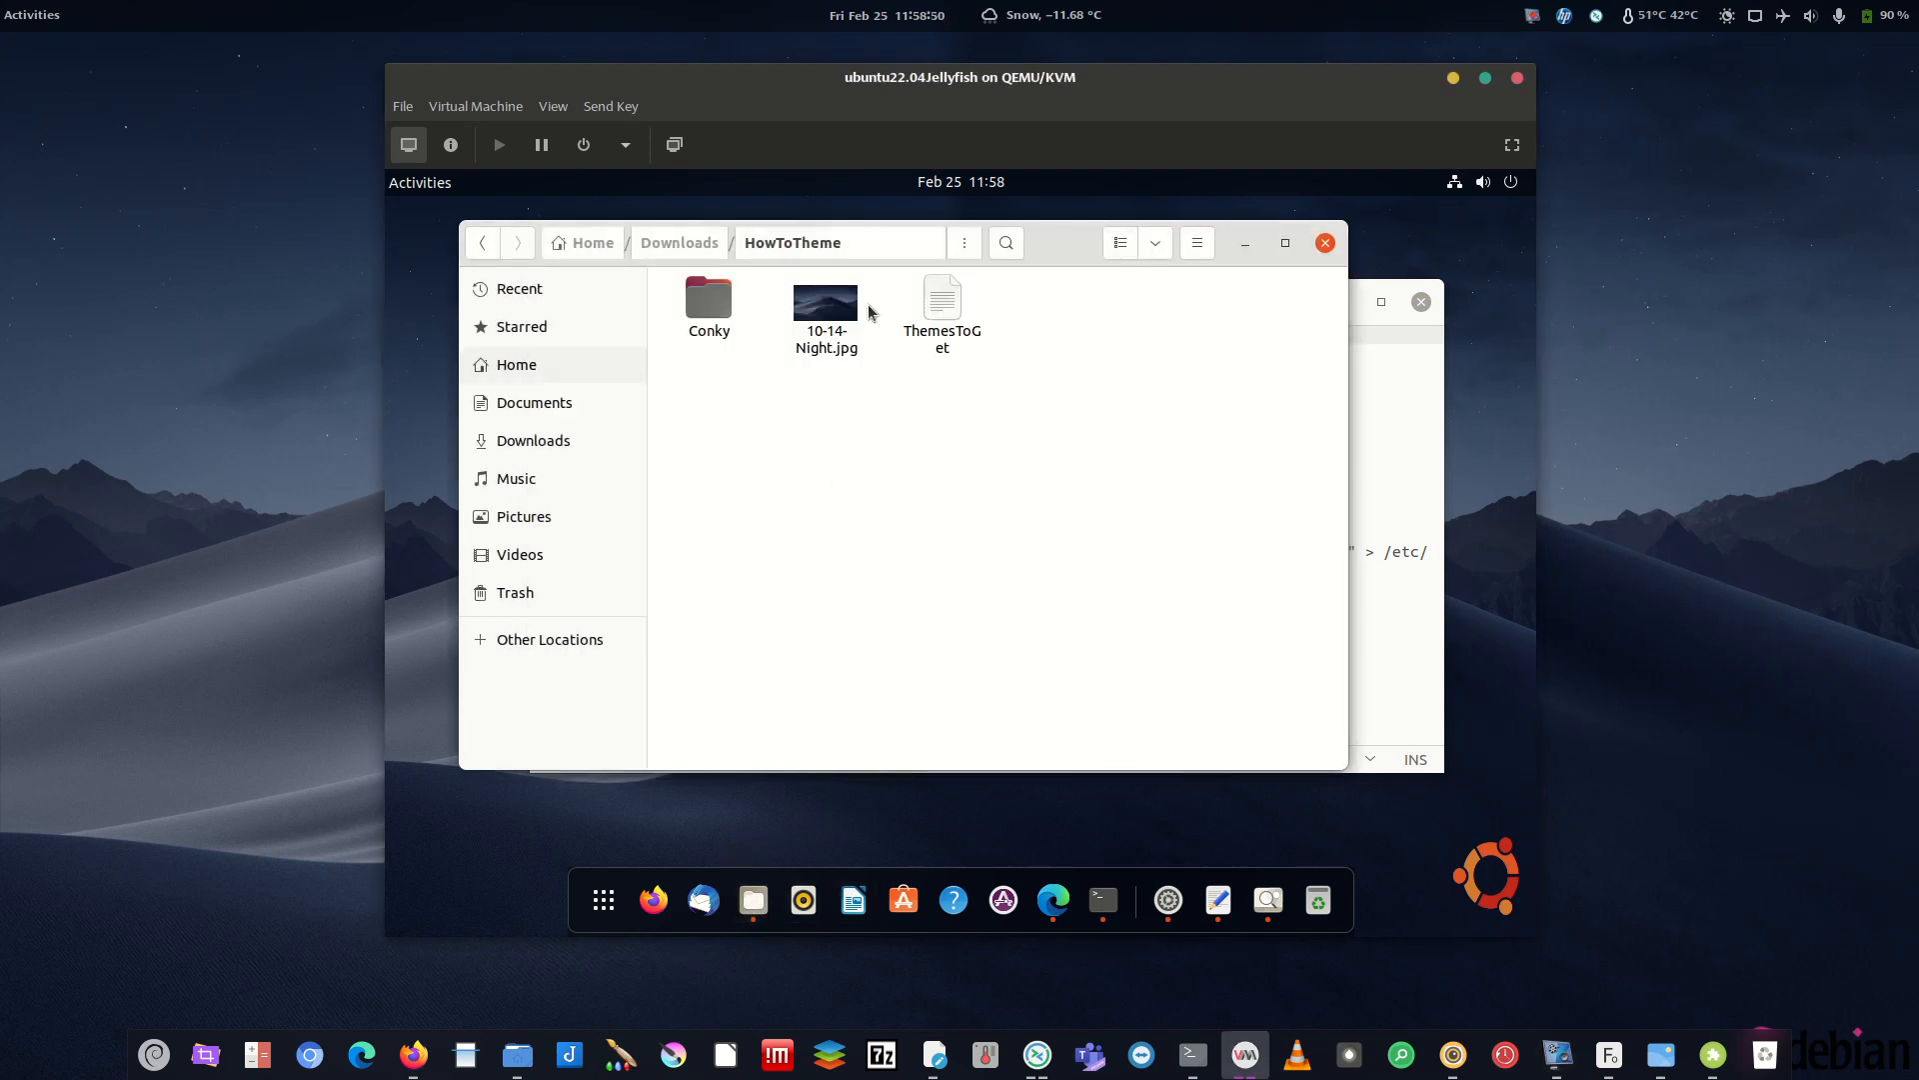
{"action": "left_click", "coordinate": [556, 441]}
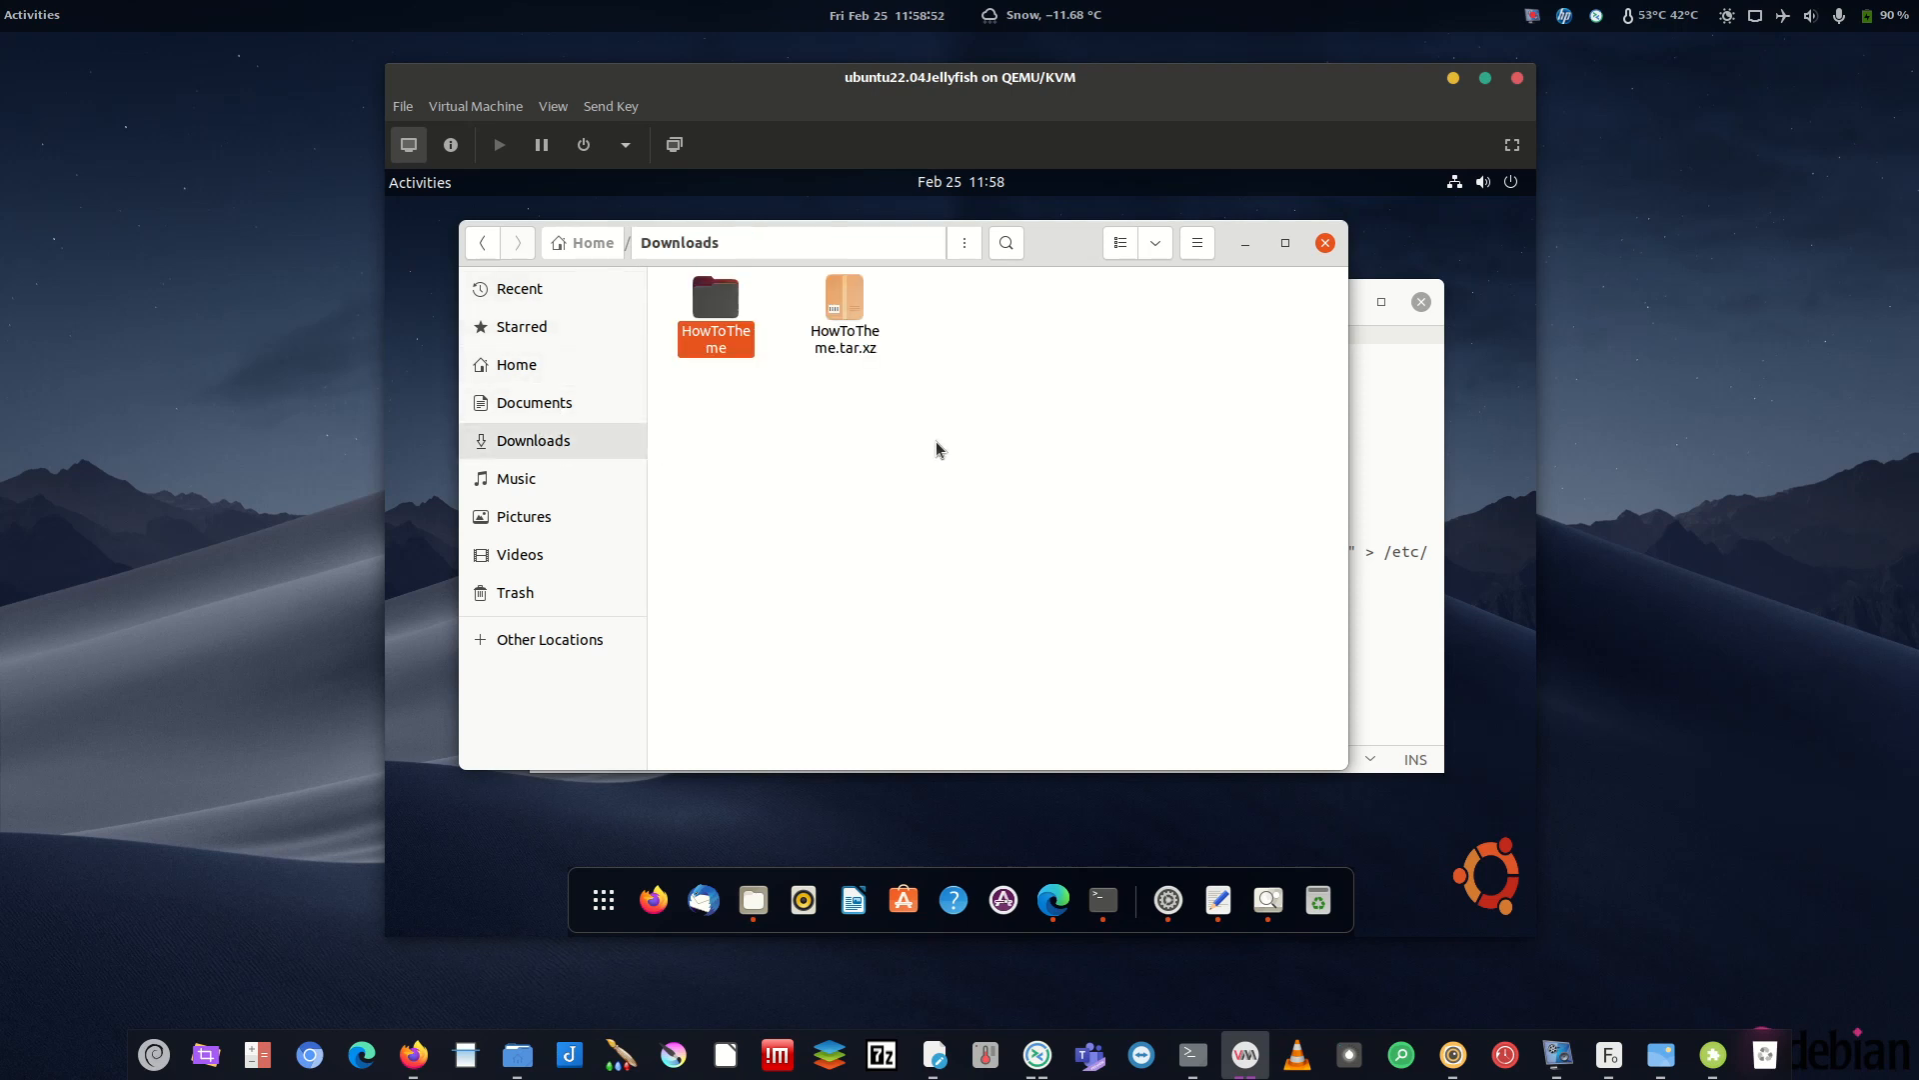
{"action": "left_click", "coordinate": [1246, 243]}
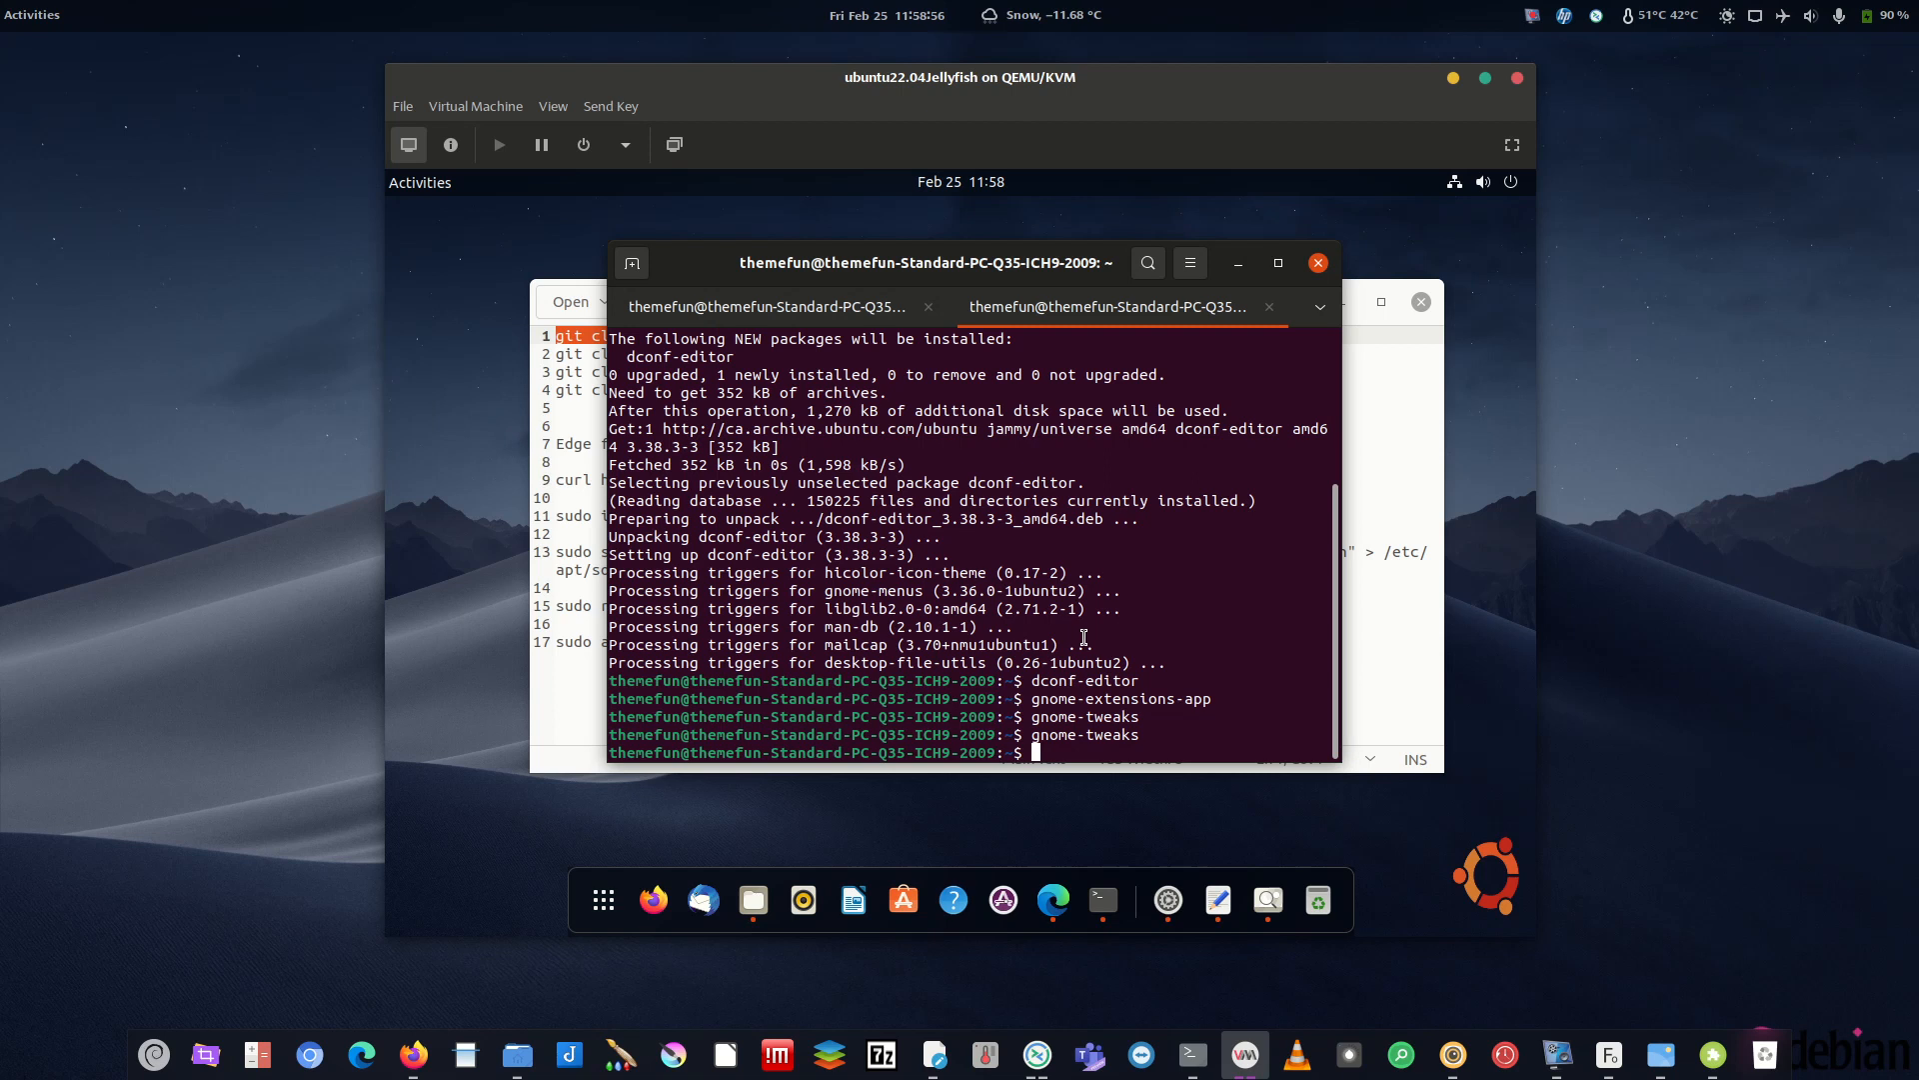
- Change into the home Downloads folder and list its contents
{"action": "type", "text": "cd /home/t"}
{"action": "key", "text": "Tab"}
{"action": "type", "text": "Do"}
{"action": "key", "text": "Tab"}
{"action": "key", "text": "Tab"}
{"action": "type", "text": "w"}
{"action": "key", "text": "Tab"}
{"action": "key", "text": "Return"}
{"action": "type", "text": "ls"}
{"action": "key", "text": "Return"}
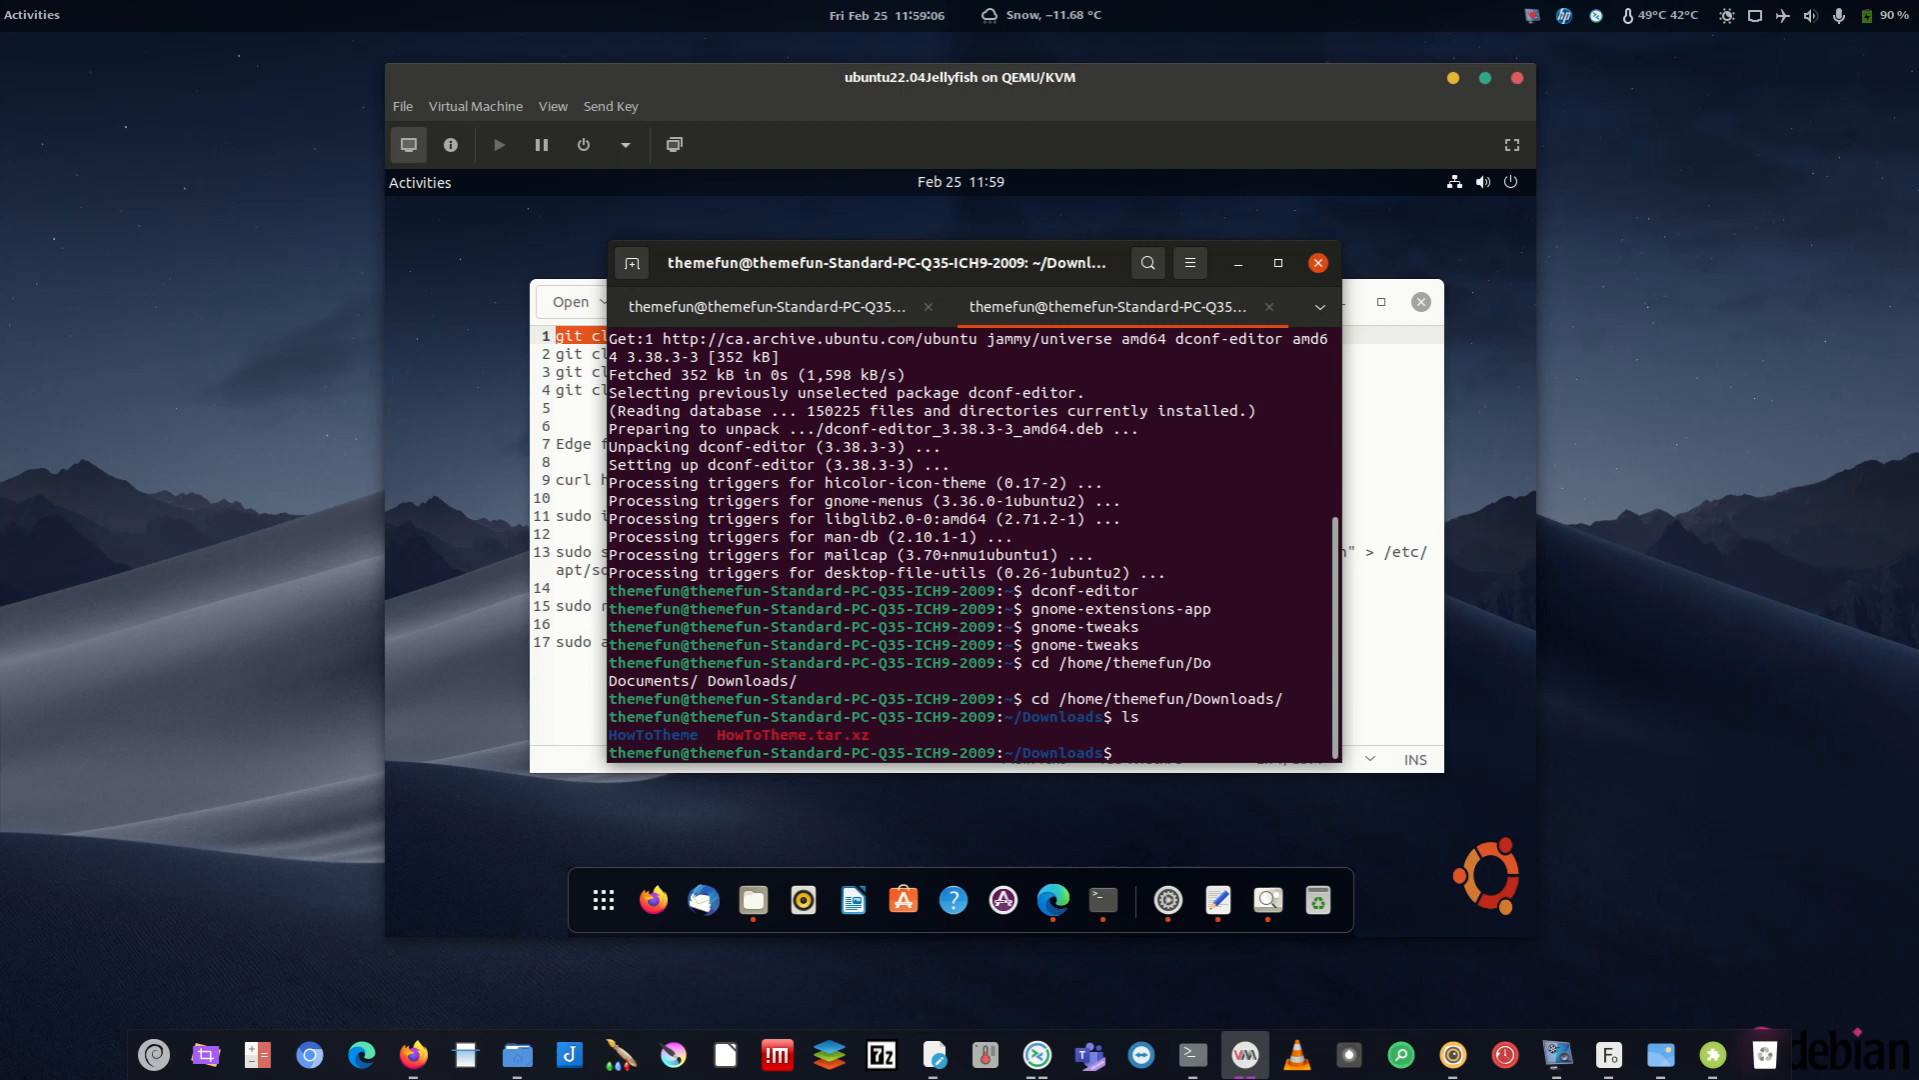
- Create the ThemesDown folder, enter it, and list its empty contents
{"action": "type", "text": "mkdir th"}
{"action": "key", "text": "BackSpace"}
{"action": "key", "text": "BackSpace"}
{"action": "type", "text": "ThemesDown"}
{"action": "key", "text": "Return"}
{"action": "type", "text": "c"}
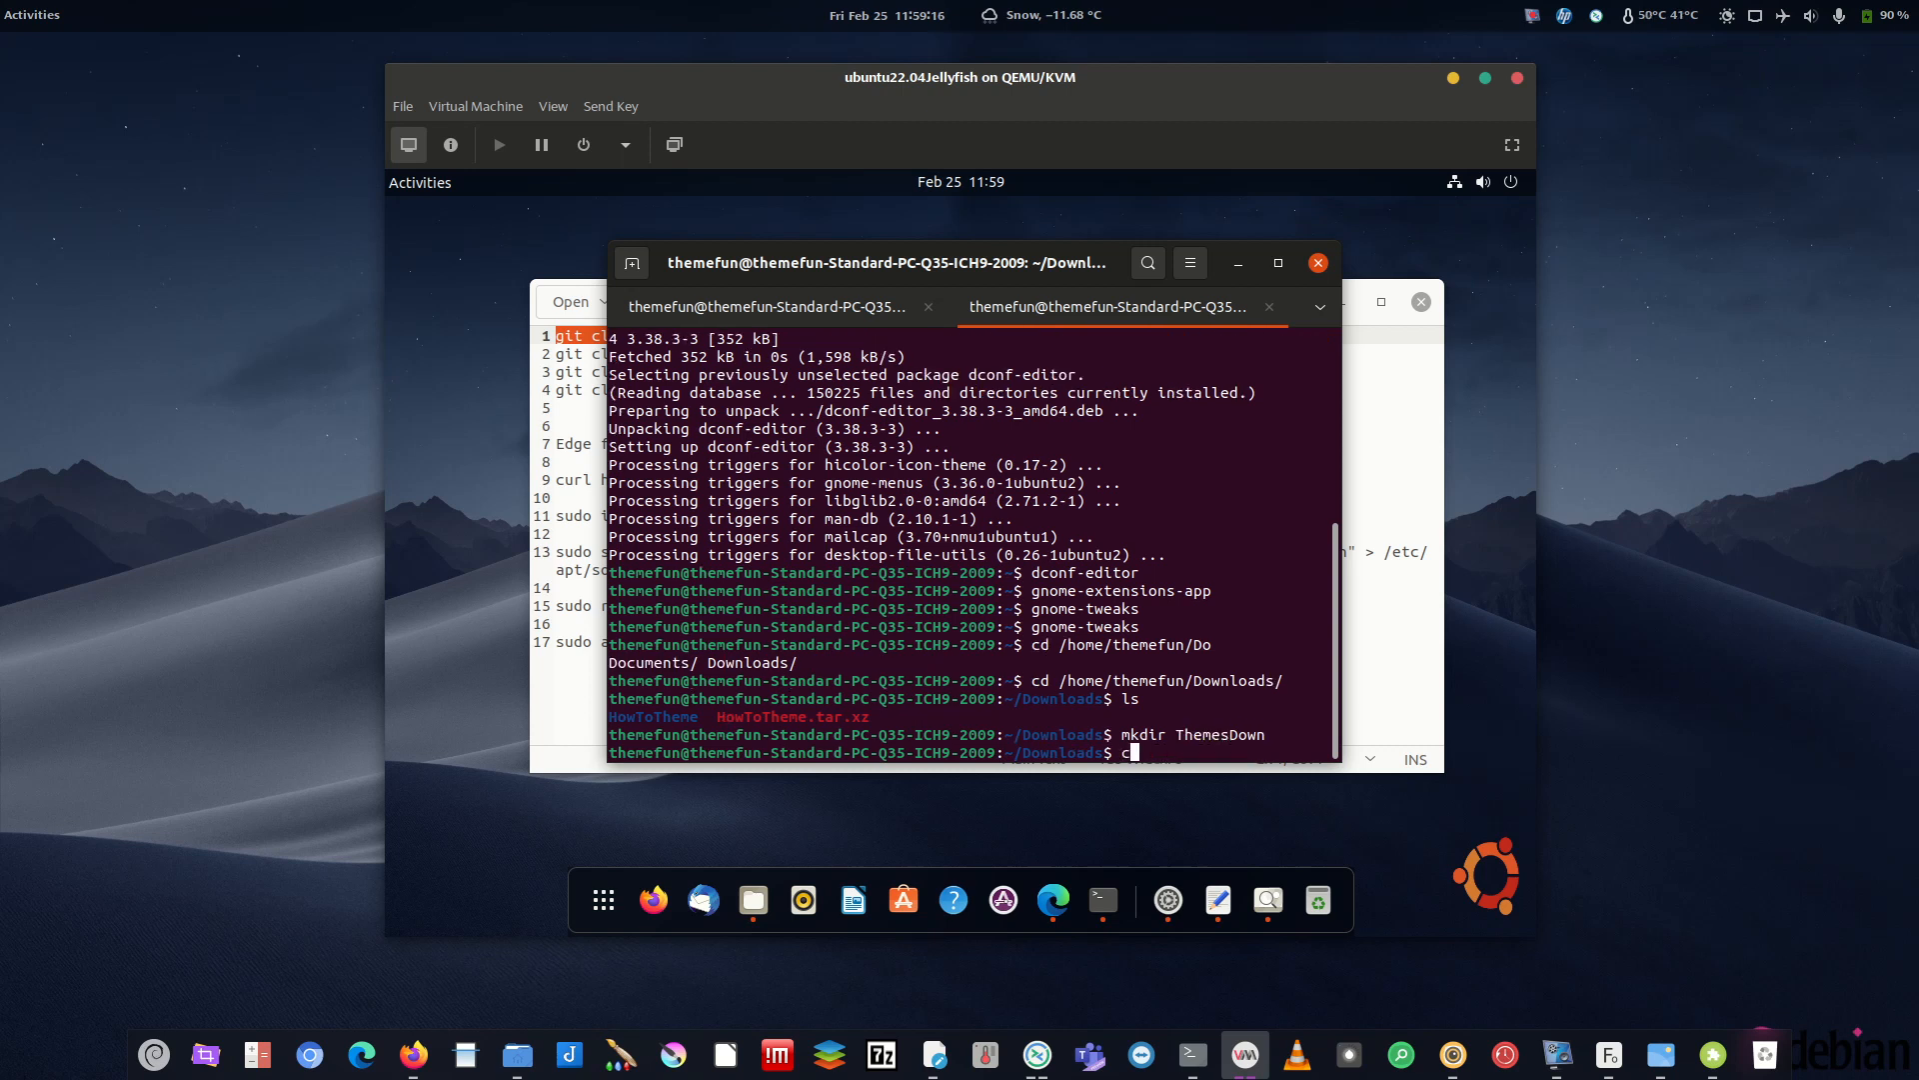
{"action": "type", "text": "d The"}
{"action": "key", "text": "Tab"}
{"action": "key", "text": "Return"}
{"action": "type", "text": "ls"}
{"action": "key", "text": "Return"}
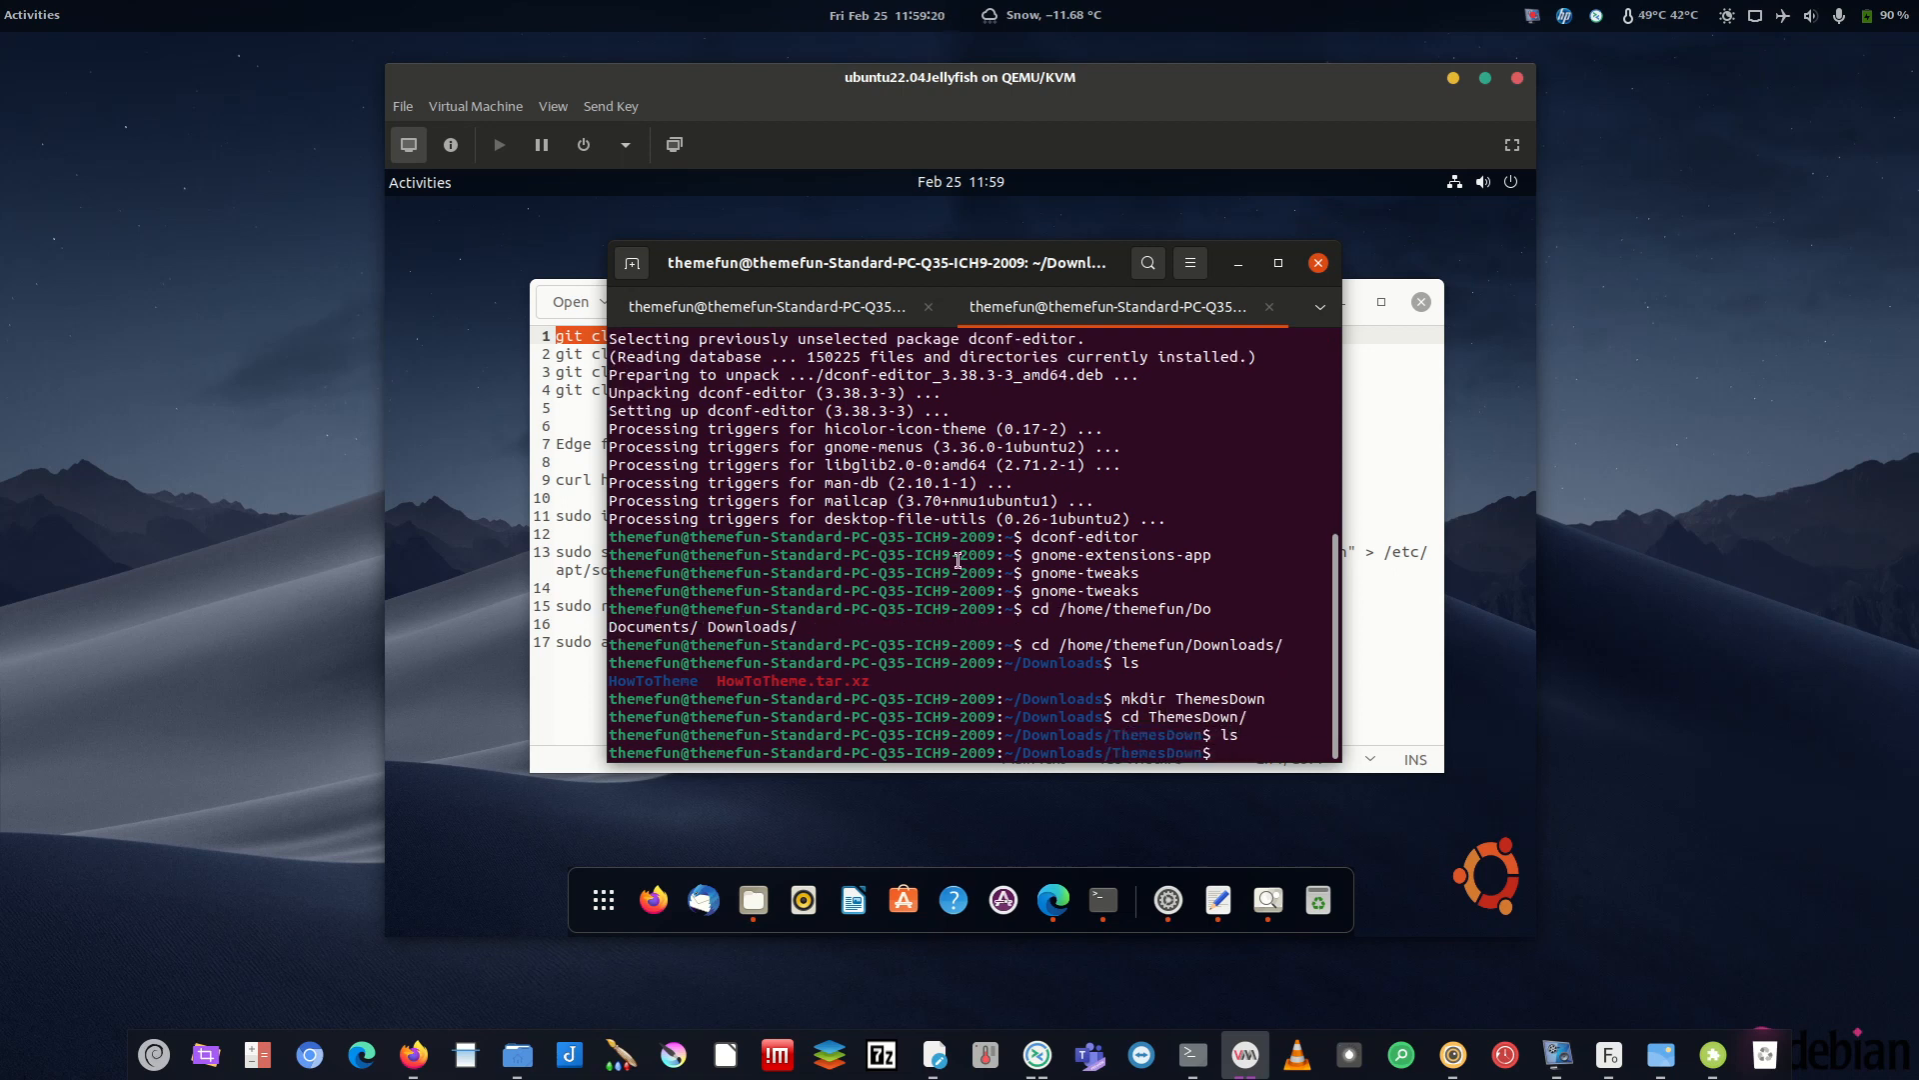
- Select the vimix git clone line in the ThemesToGet notes
{"action": "left_click", "coordinate": [1392, 587]}
{"action": "left_click_drag", "start_coordinate": [1079, 334], "coordinate": [505, 336]}
{"action": "right_click", "coordinate": [706, 333]}
- Copy the vimix-gtk-themes clone command into the terminal and run it
{"action": "left_click", "coordinate": [768, 428]}
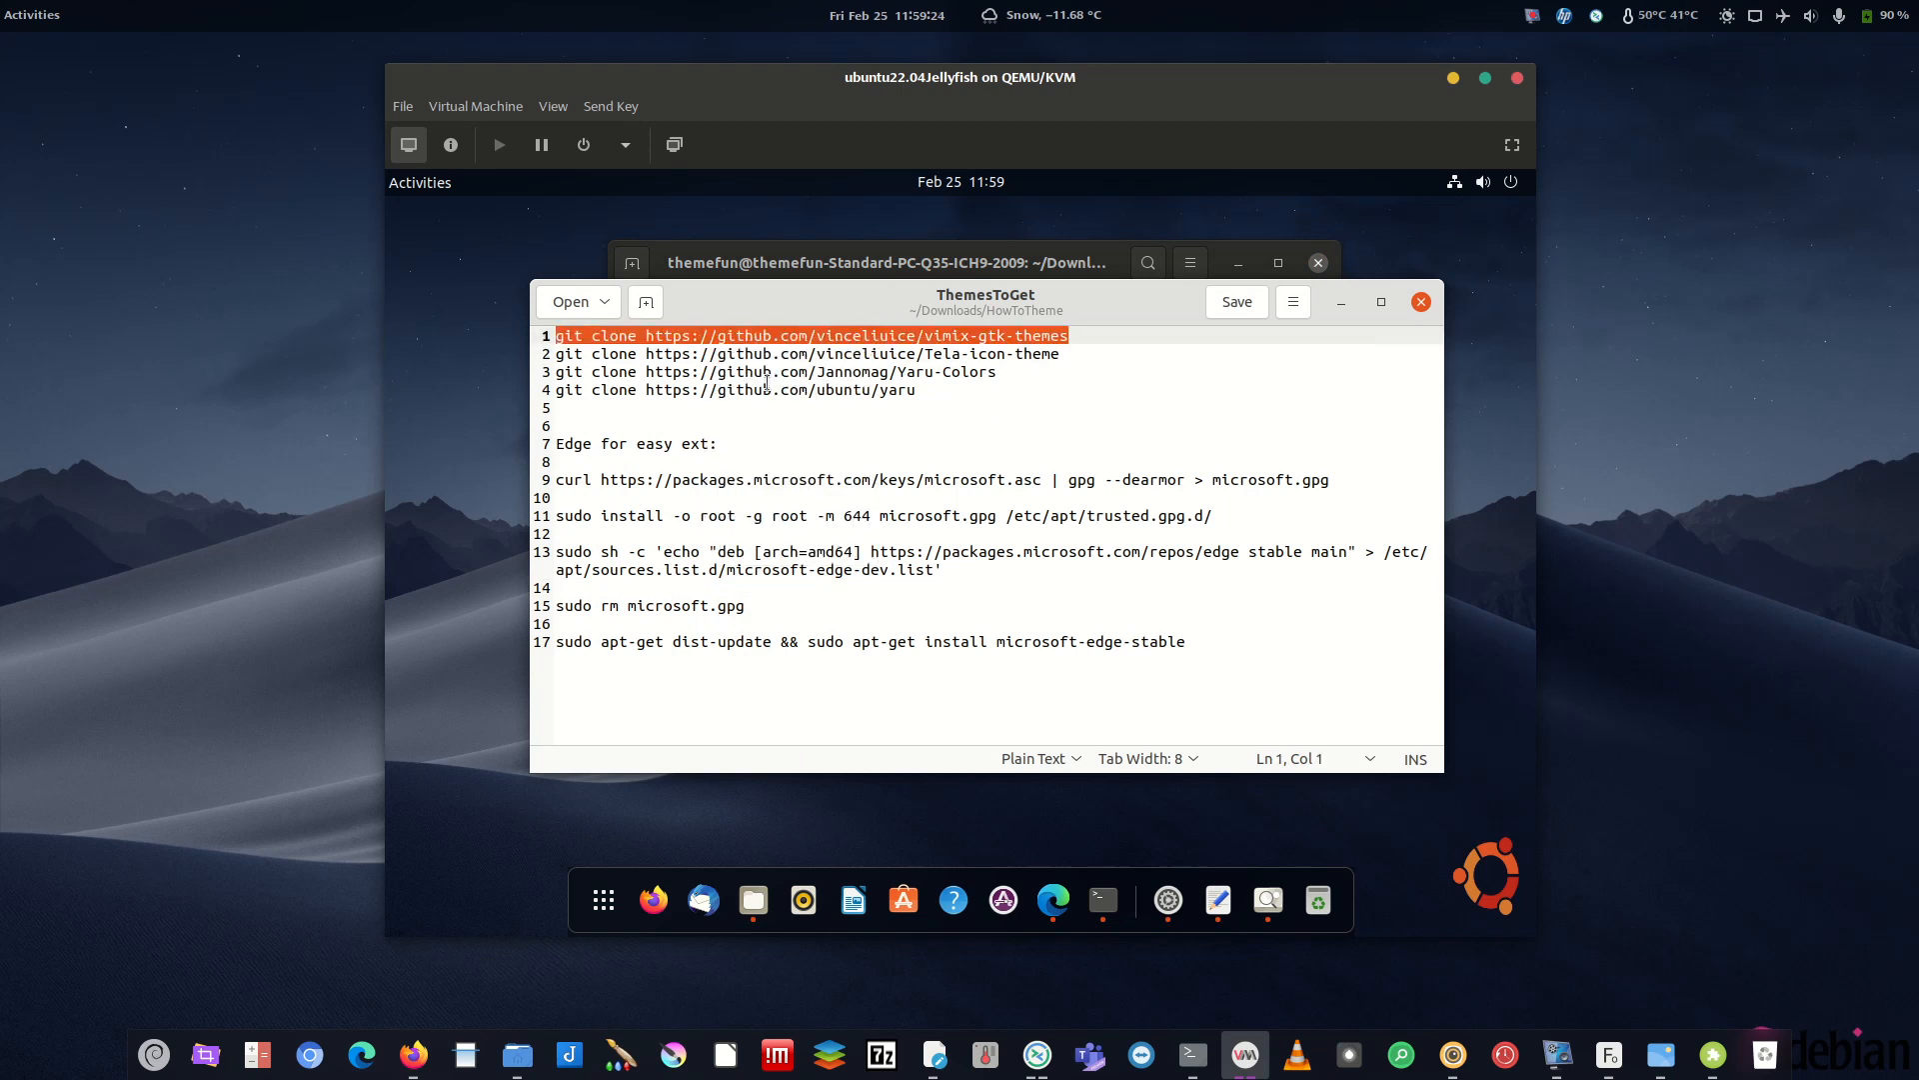
{"action": "left_click", "coordinate": [1341, 302]}
{"action": "right_click", "coordinate": [1048, 563]}
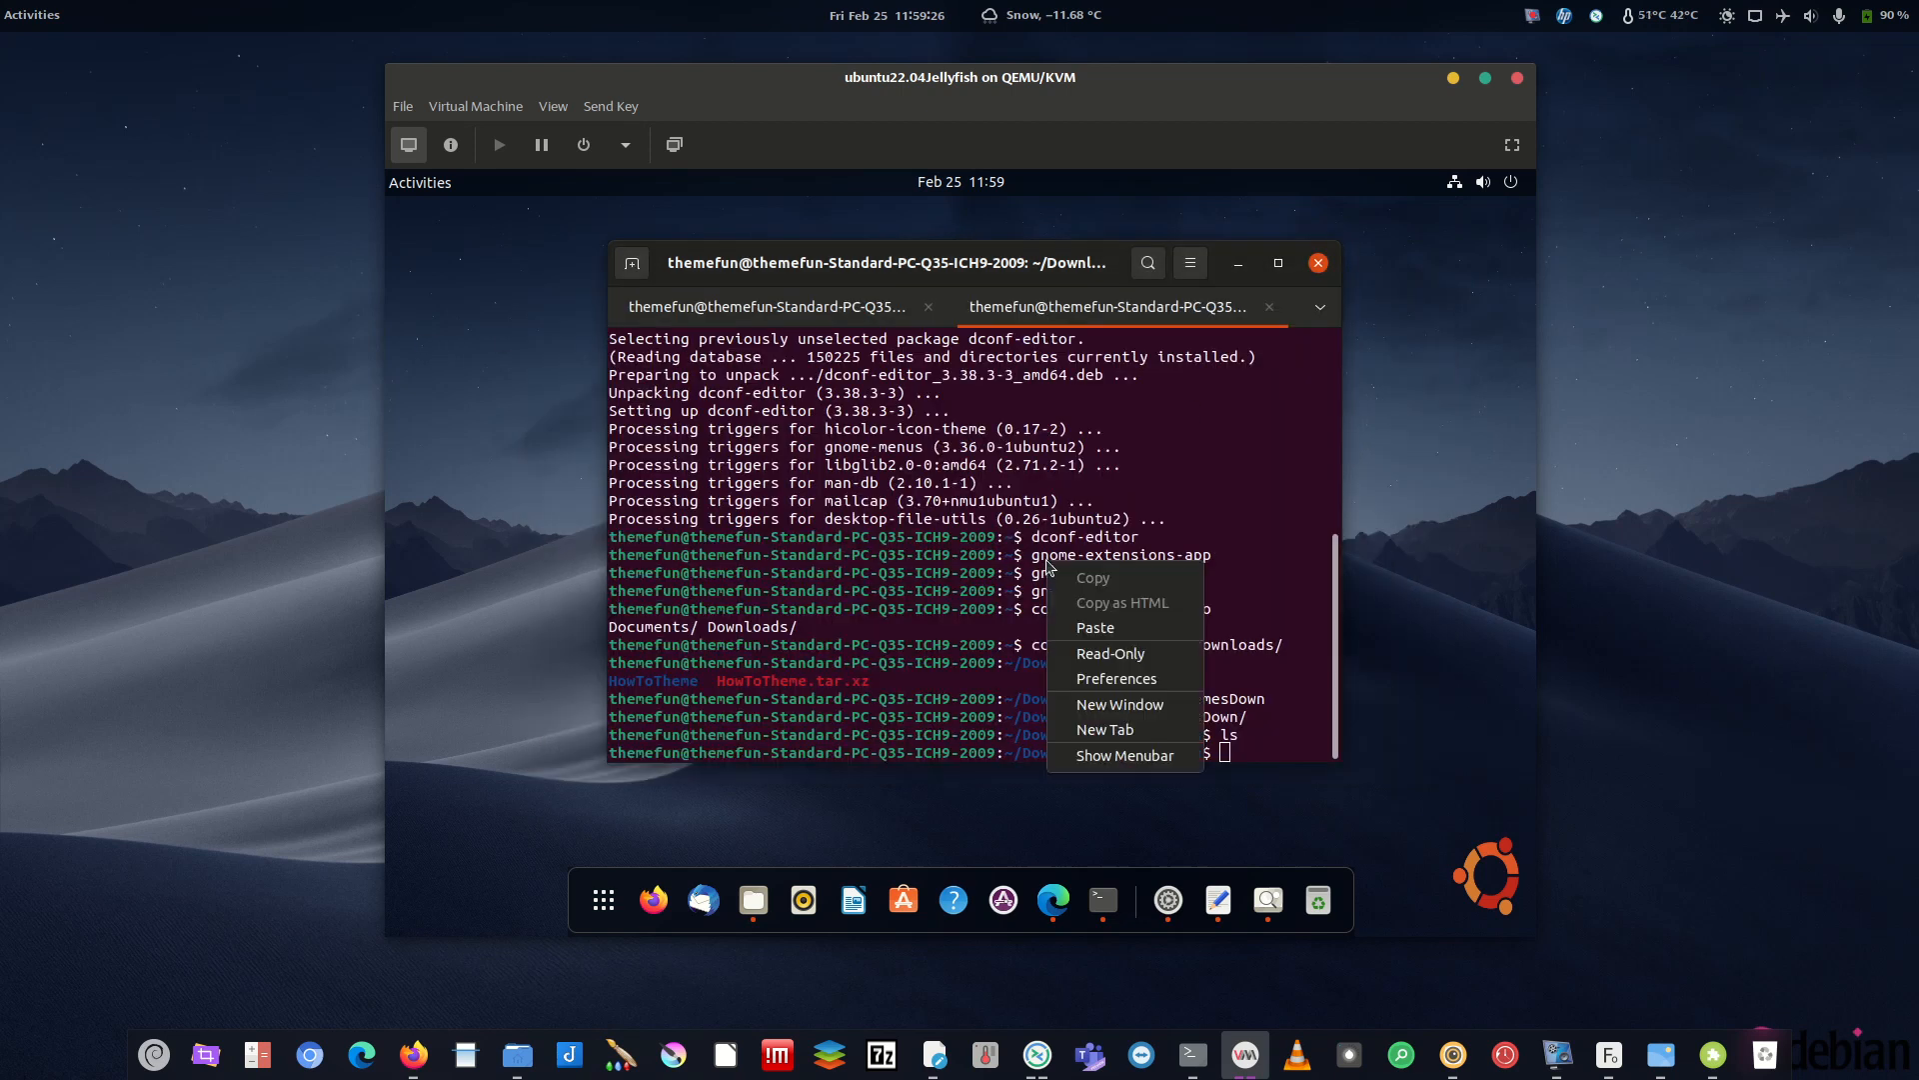
{"action": "left_click", "coordinate": [1091, 627]}
{"action": "key", "text": "Return"}
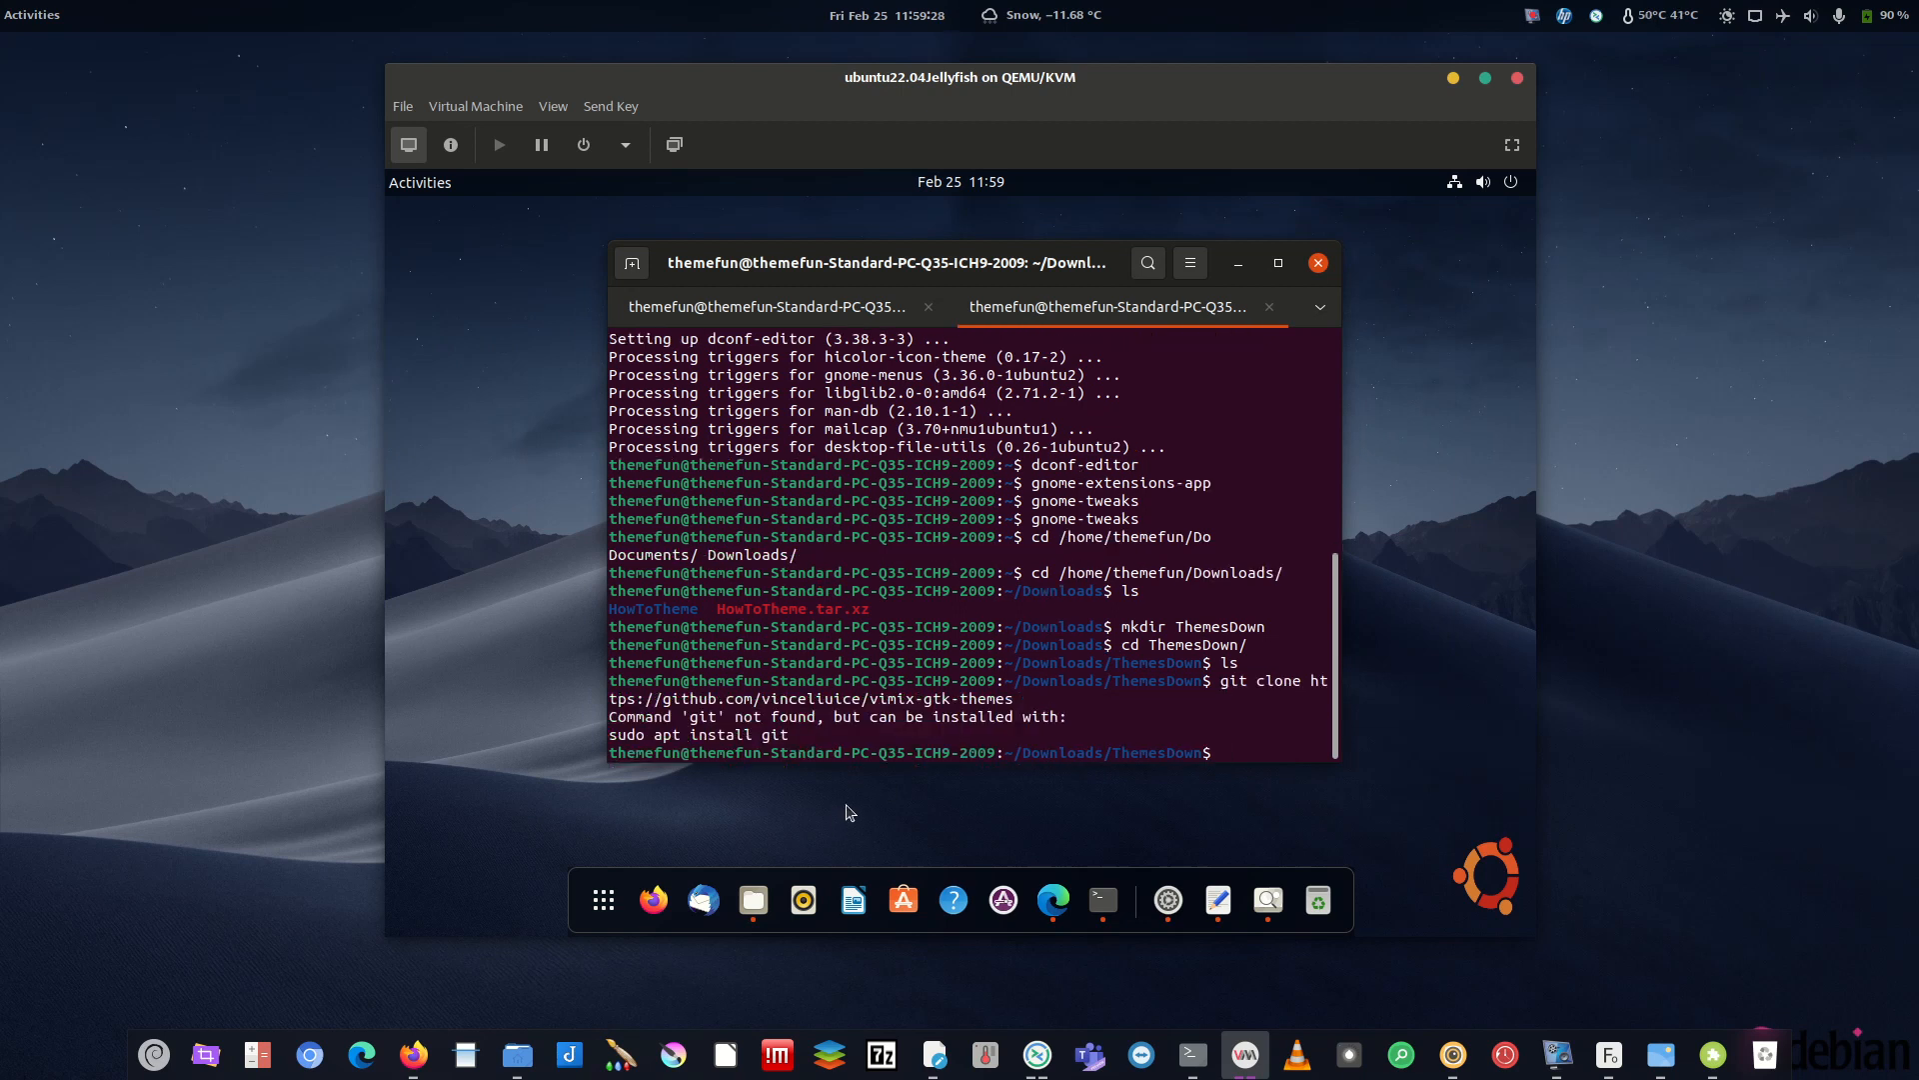
- Select the Yaru git clone line in the ThemesToGet notes
{"action": "left_click", "coordinate": [1218, 899]}
{"action": "left_click_drag", "start_coordinate": [925, 390], "coordinate": [522, 386]}
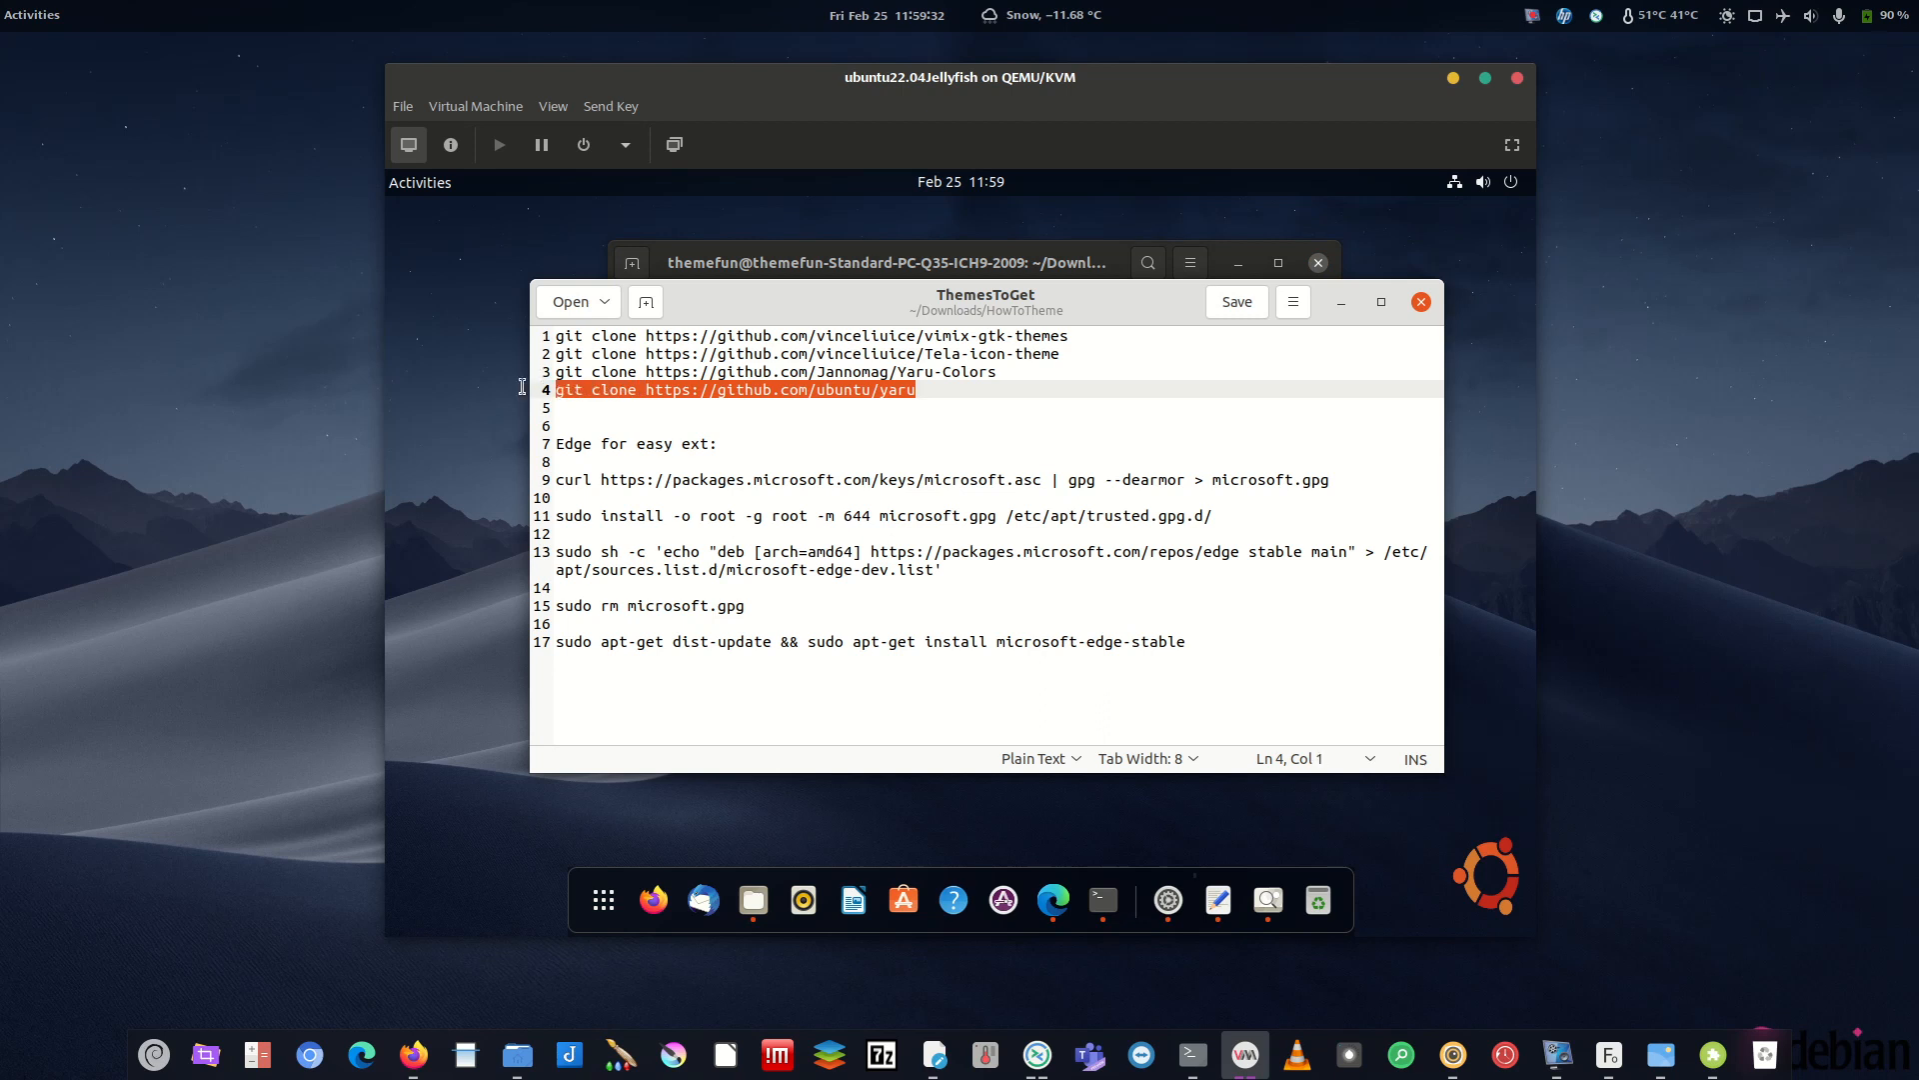
{"action": "left_click_drag", "start_coordinate": [944, 391], "coordinate": [556, 388]}
{"action": "key", "text": "Right"}
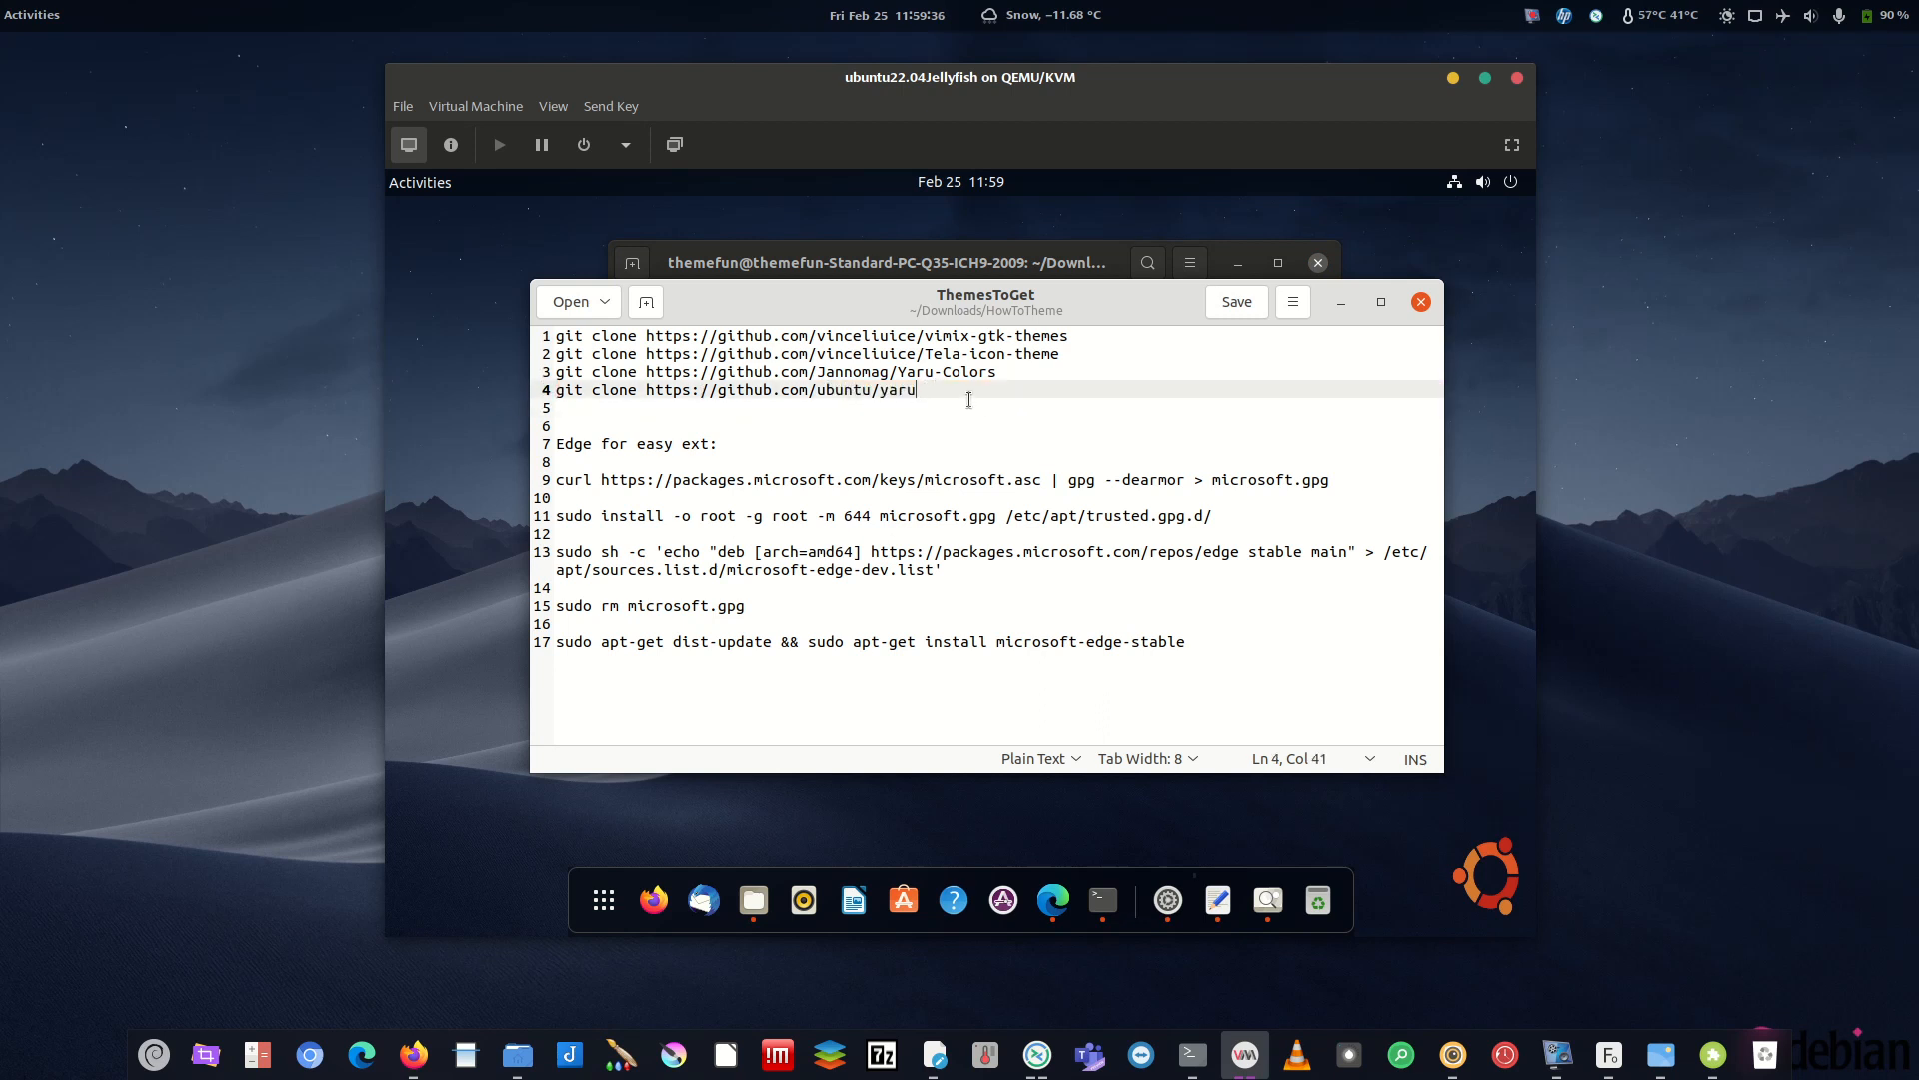
{"action": "left_click_drag", "start_coordinate": [930, 391], "coordinate": [573, 390]}
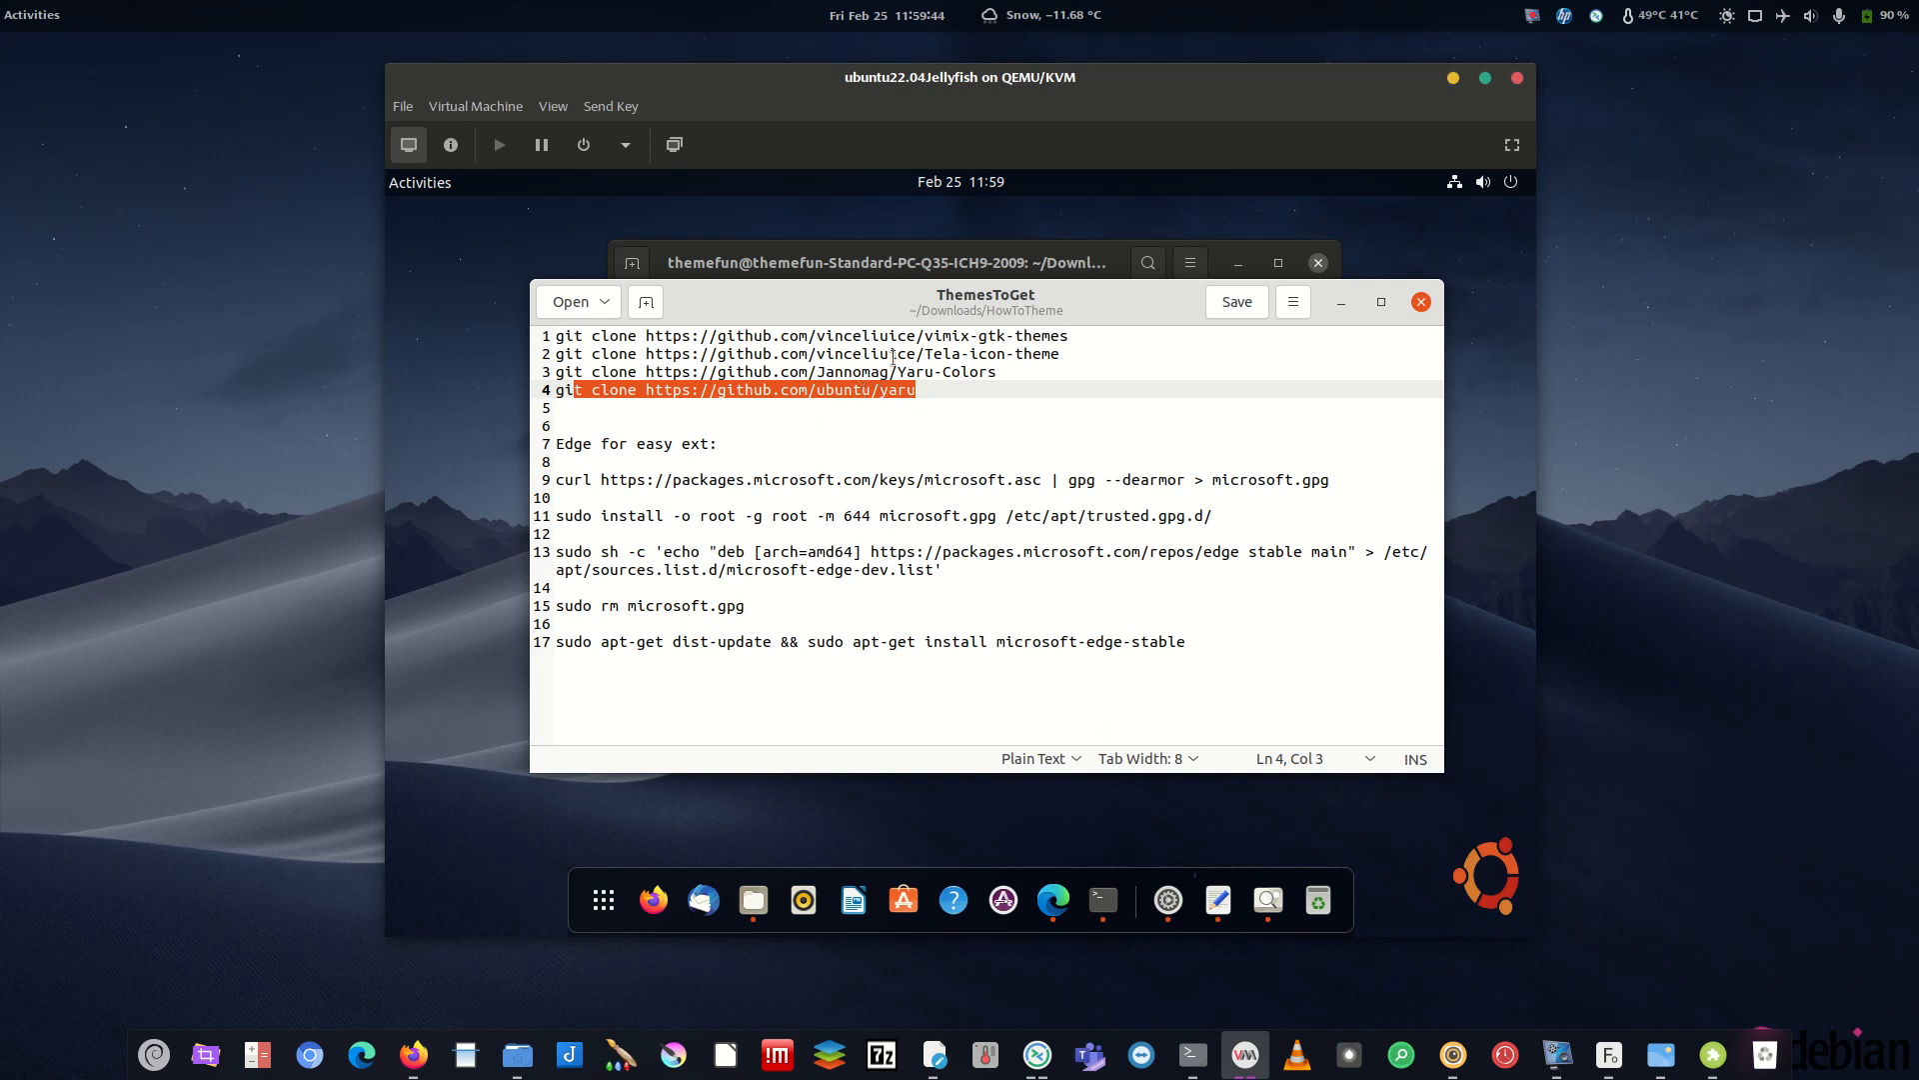
{"action": "left_click_drag", "start_coordinate": [922, 390], "coordinate": [555, 377]}
{"action": "left_click", "coordinate": [948, 407]}
{"action": "left_click_drag", "start_coordinate": [918, 390], "coordinate": [507, 390]}
- Run sudo apt-get install git, enter the sudo password, and confirm with y
{"action": "left_click", "coordinate": [1345, 306]}
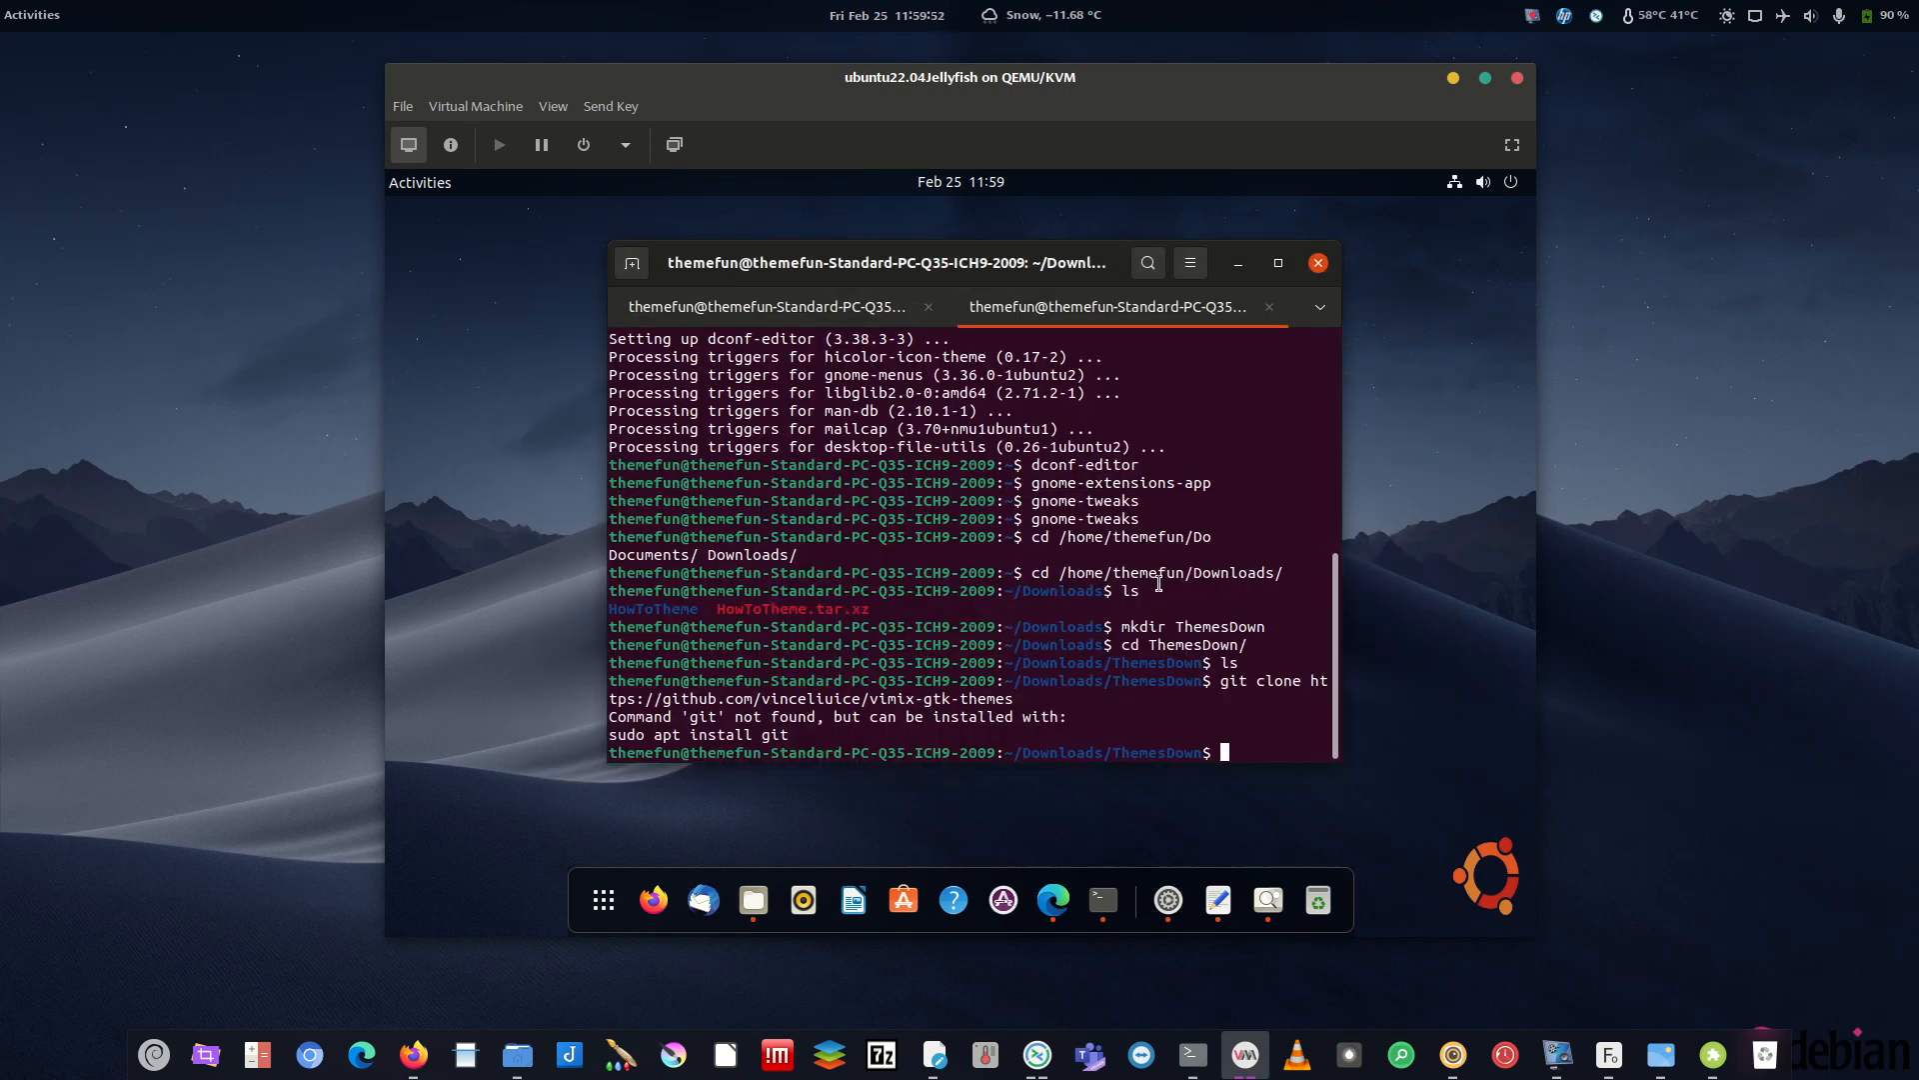
{"action": "type", "text": "sudo apt-get install git"}
{"action": "key", "text": "Return"}
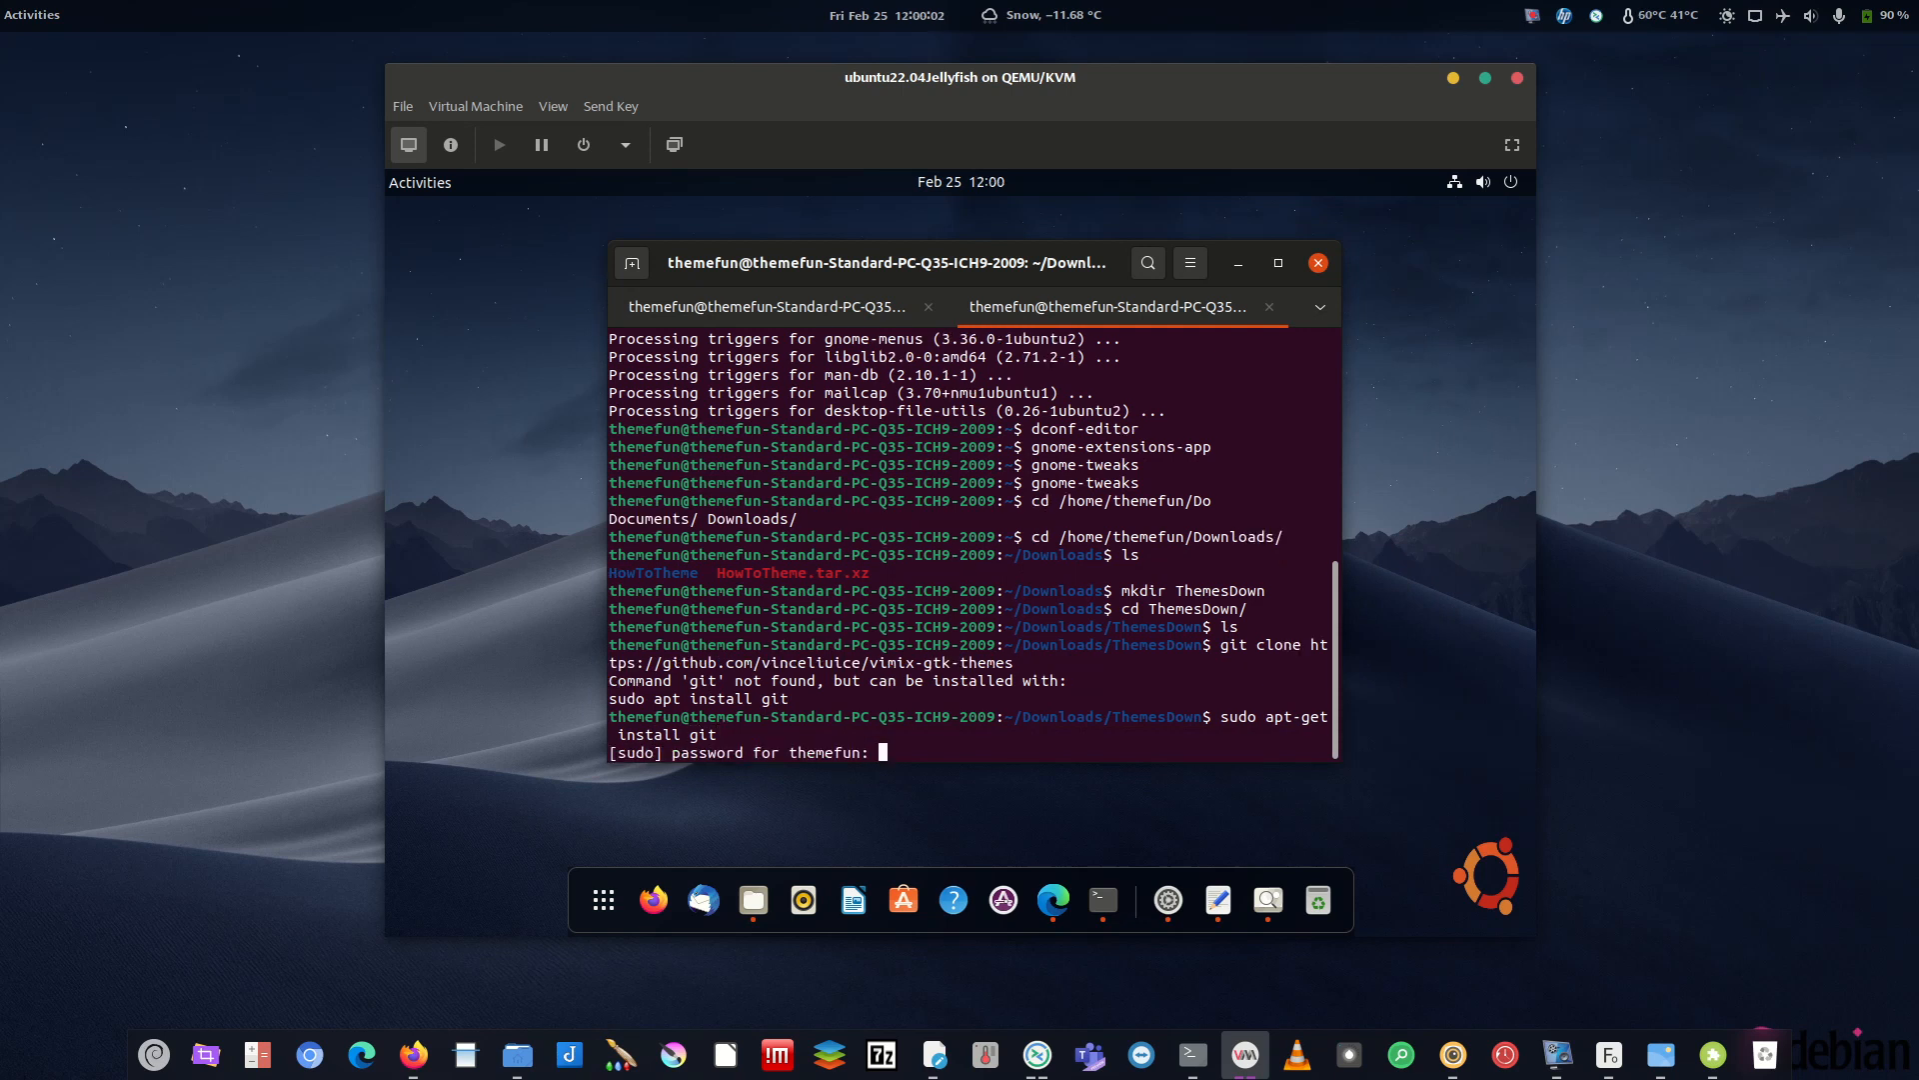
{"action": "key", "text": "Return"}
{"action": "type", "text": "y"}
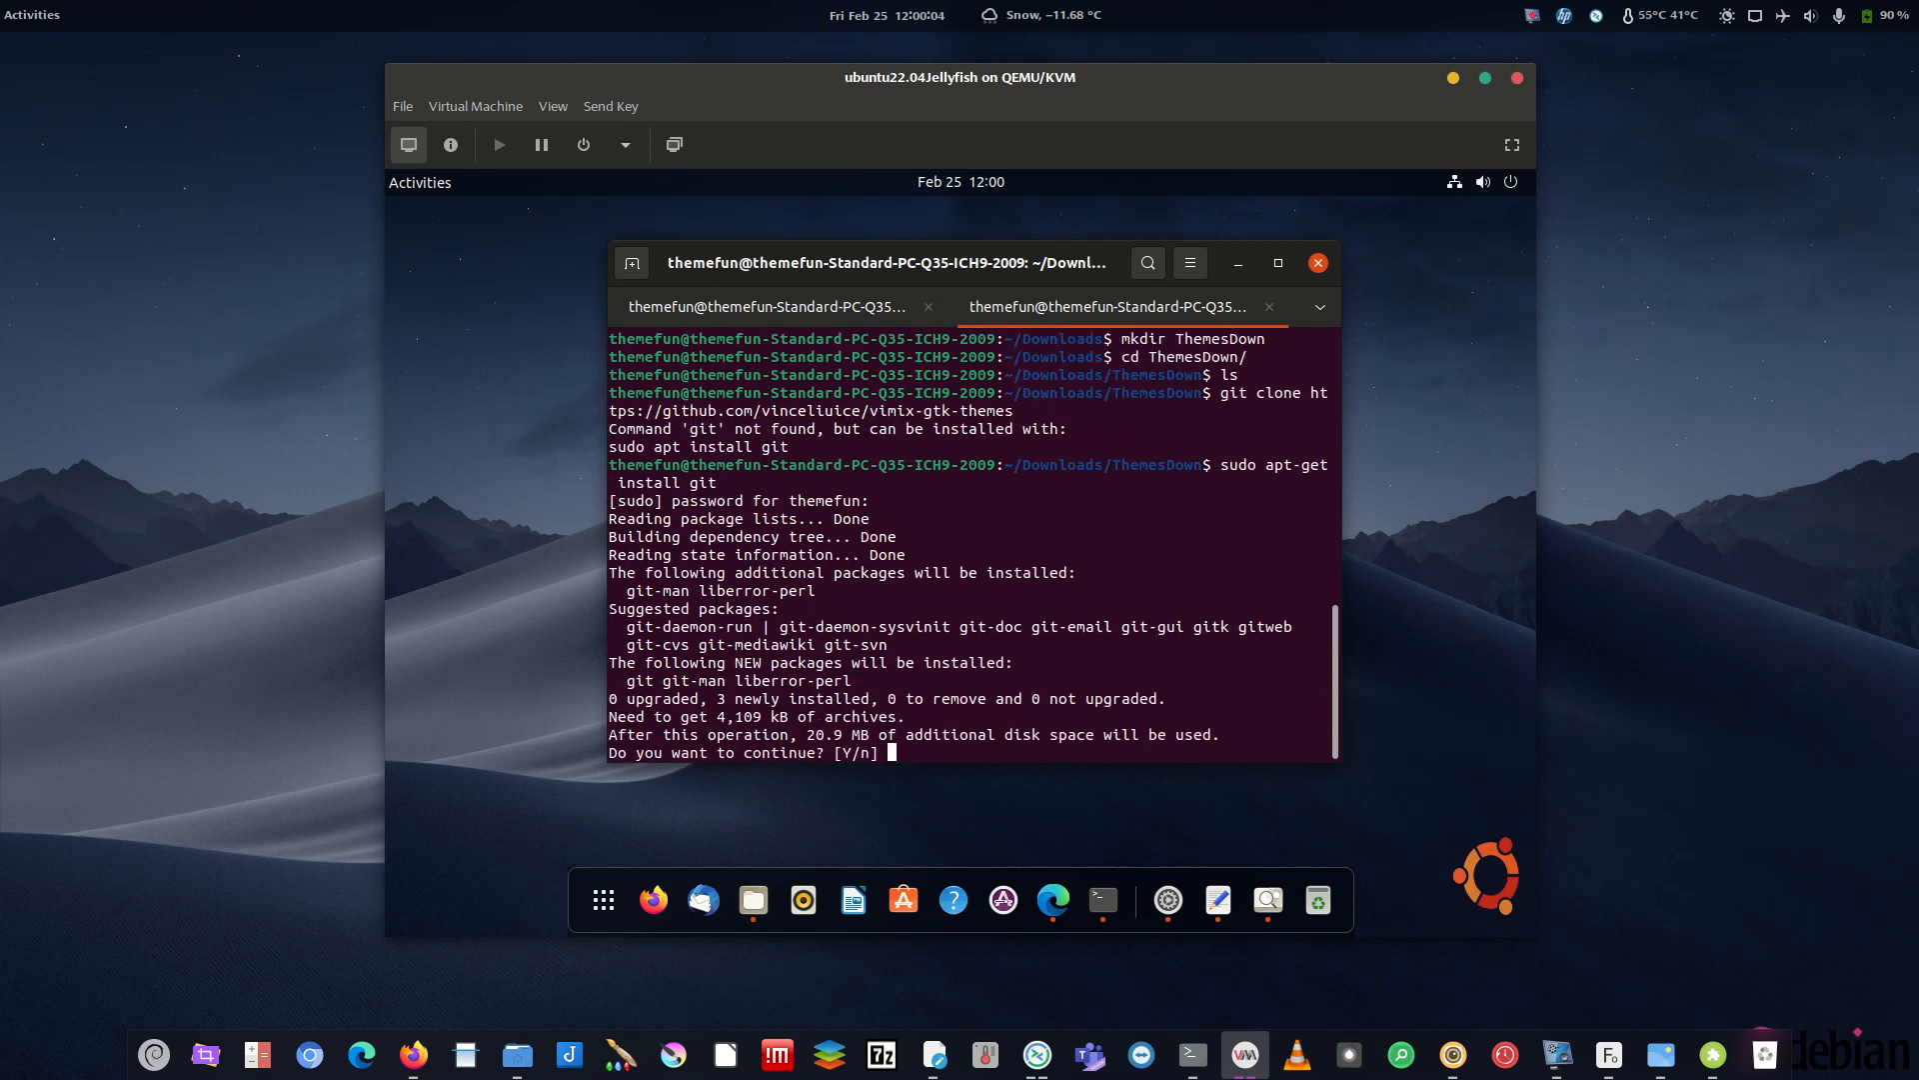
{"action": "key", "text": "Return"}
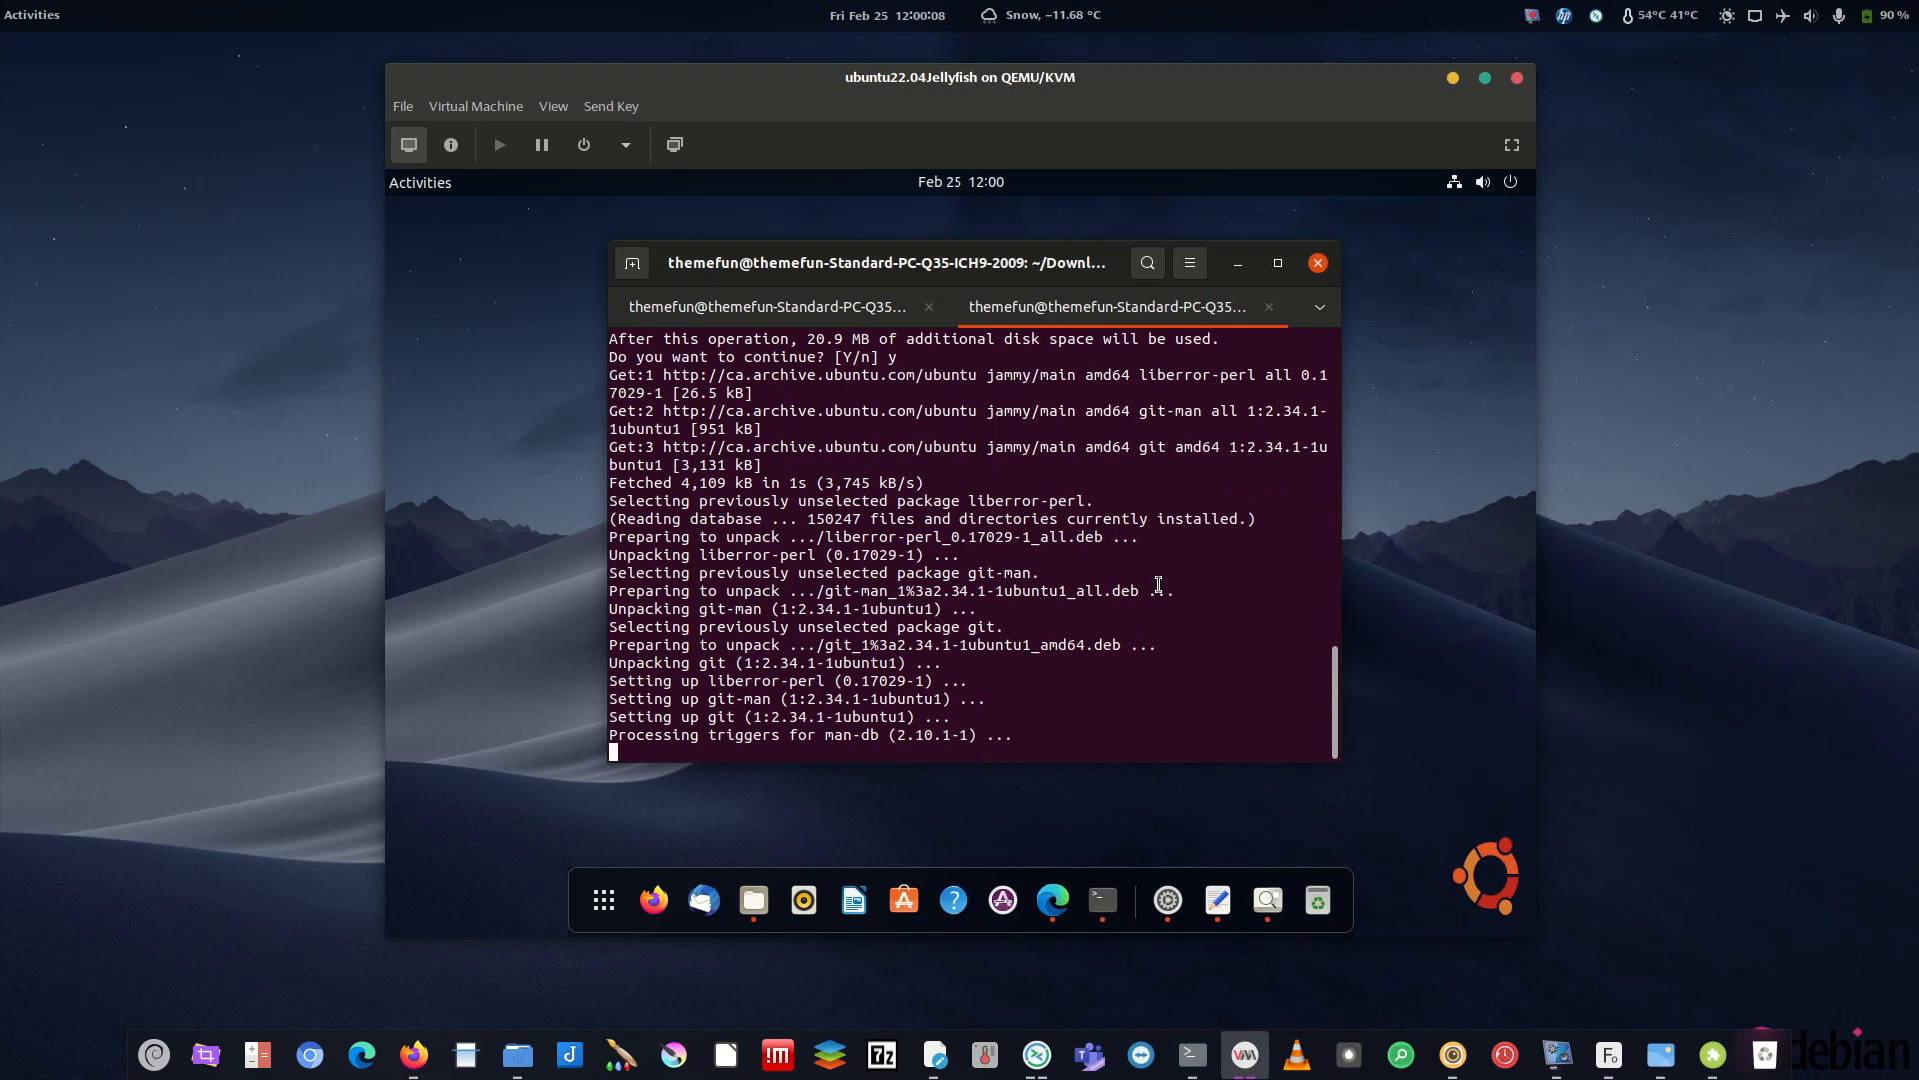
- Paste and rerun the vimix-gtk-themes clone command now that git is installed
{"action": "right_click", "coordinate": [931, 640]}
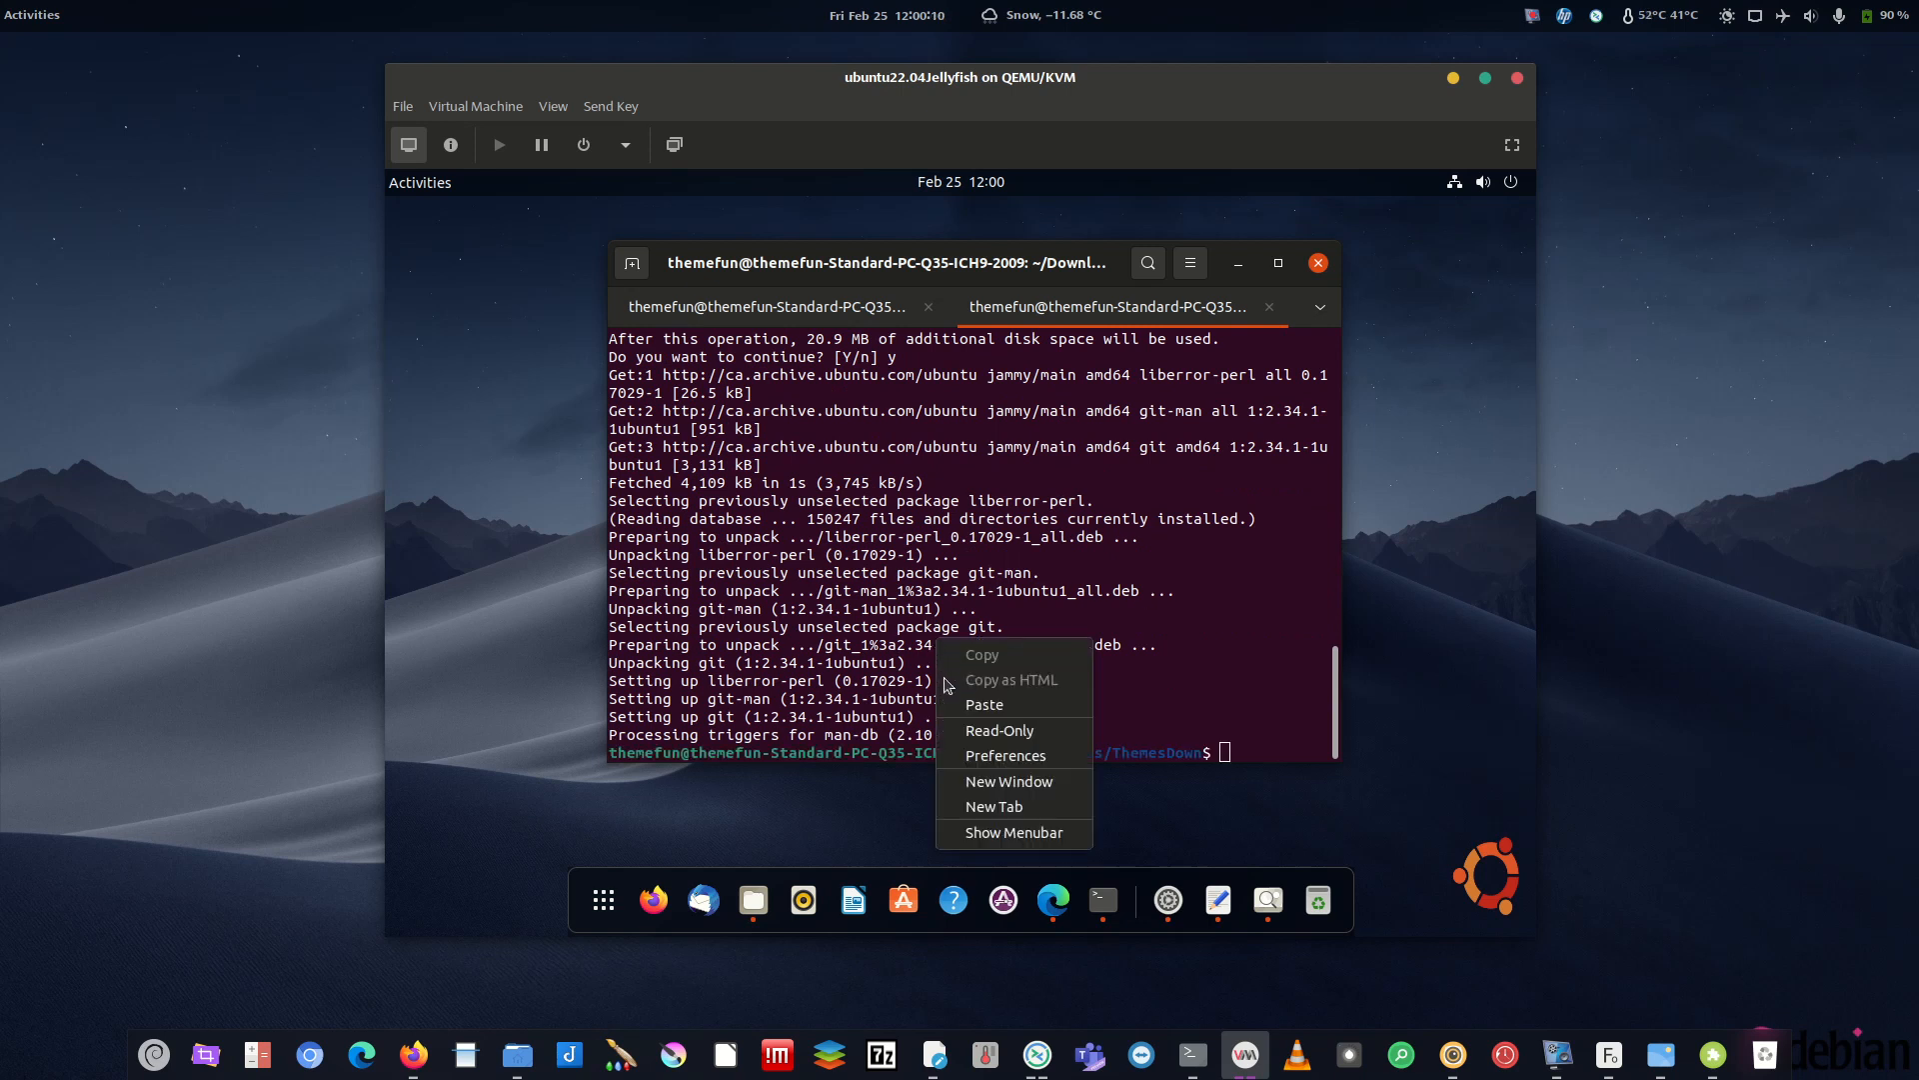
{"action": "left_click", "coordinate": [1006, 705]}
{"action": "key", "text": "Return"}
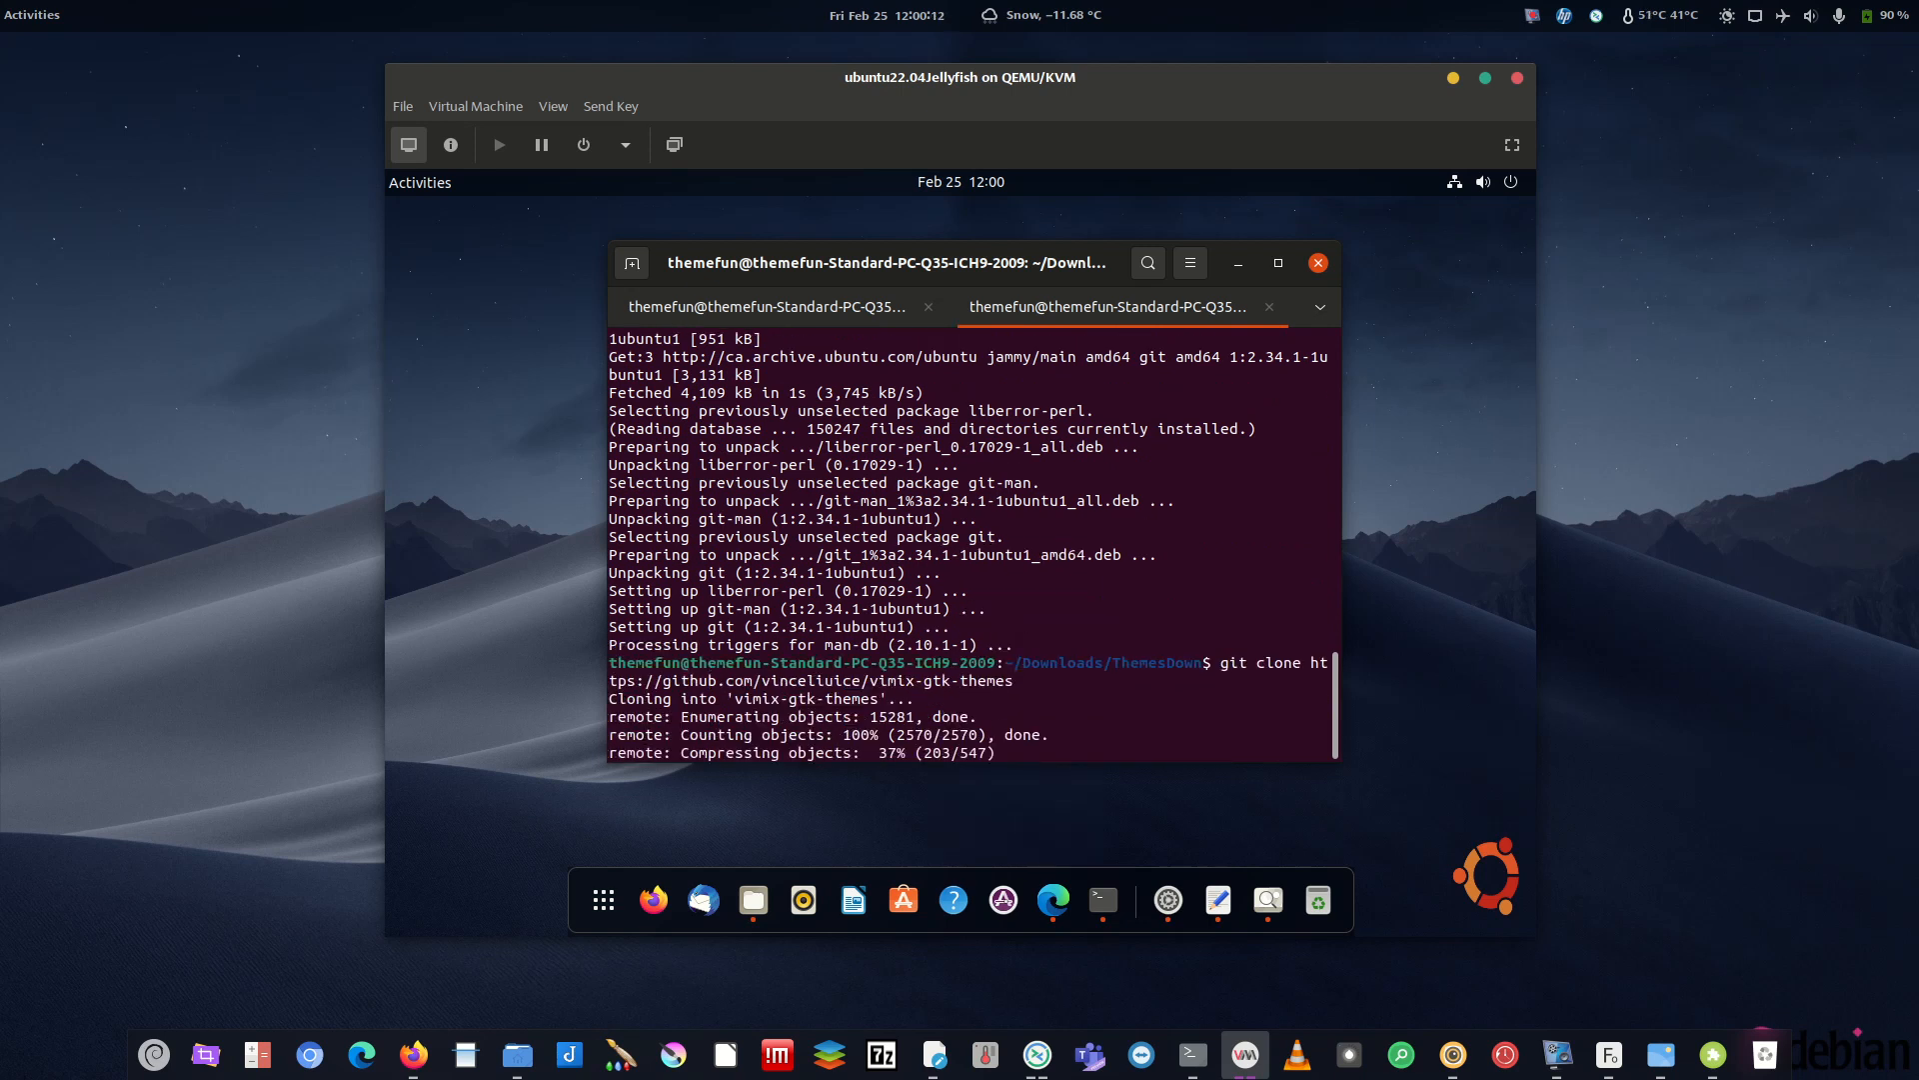
- Confirm in Files that vimix-gtk-themes appeared in ThemesDown, then return to the first terminal tab
{"action": "left_click", "coordinate": [765, 903]}
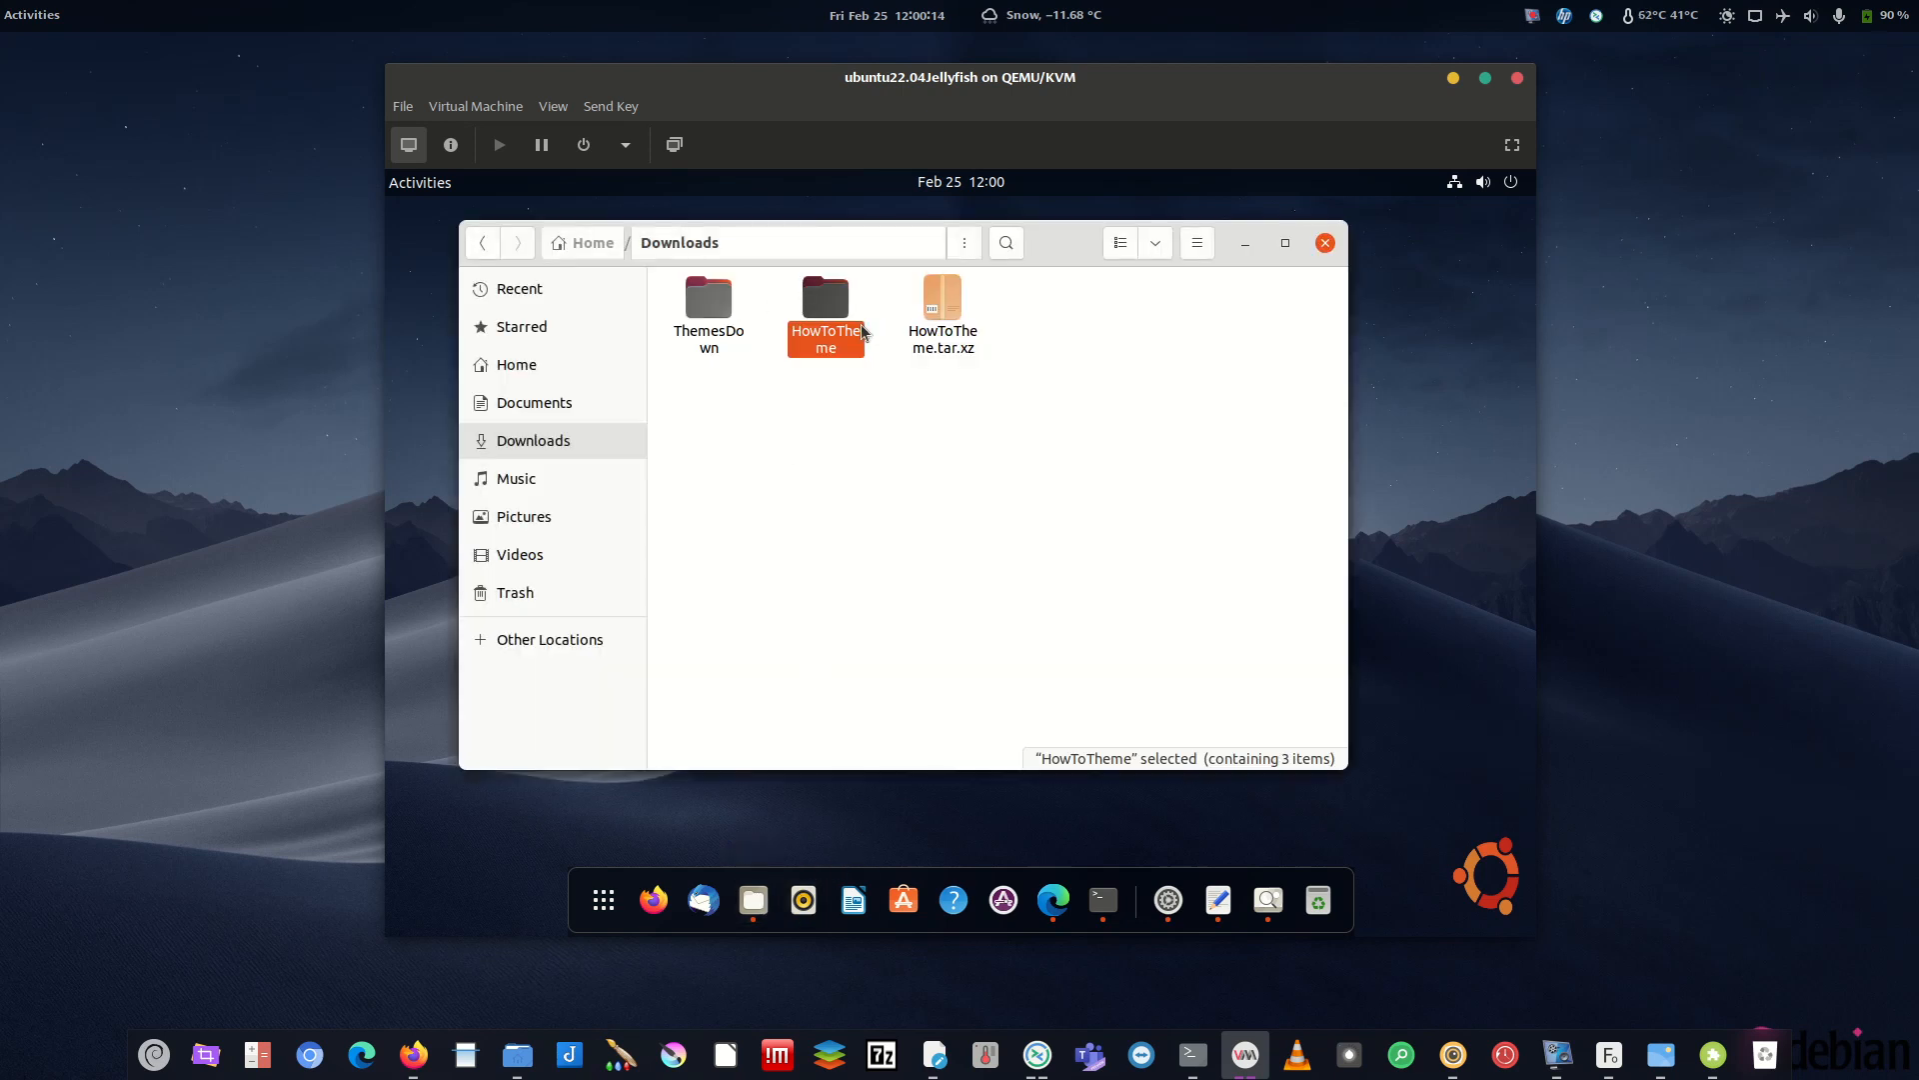
{"action": "double_click", "coordinate": [822, 298]}
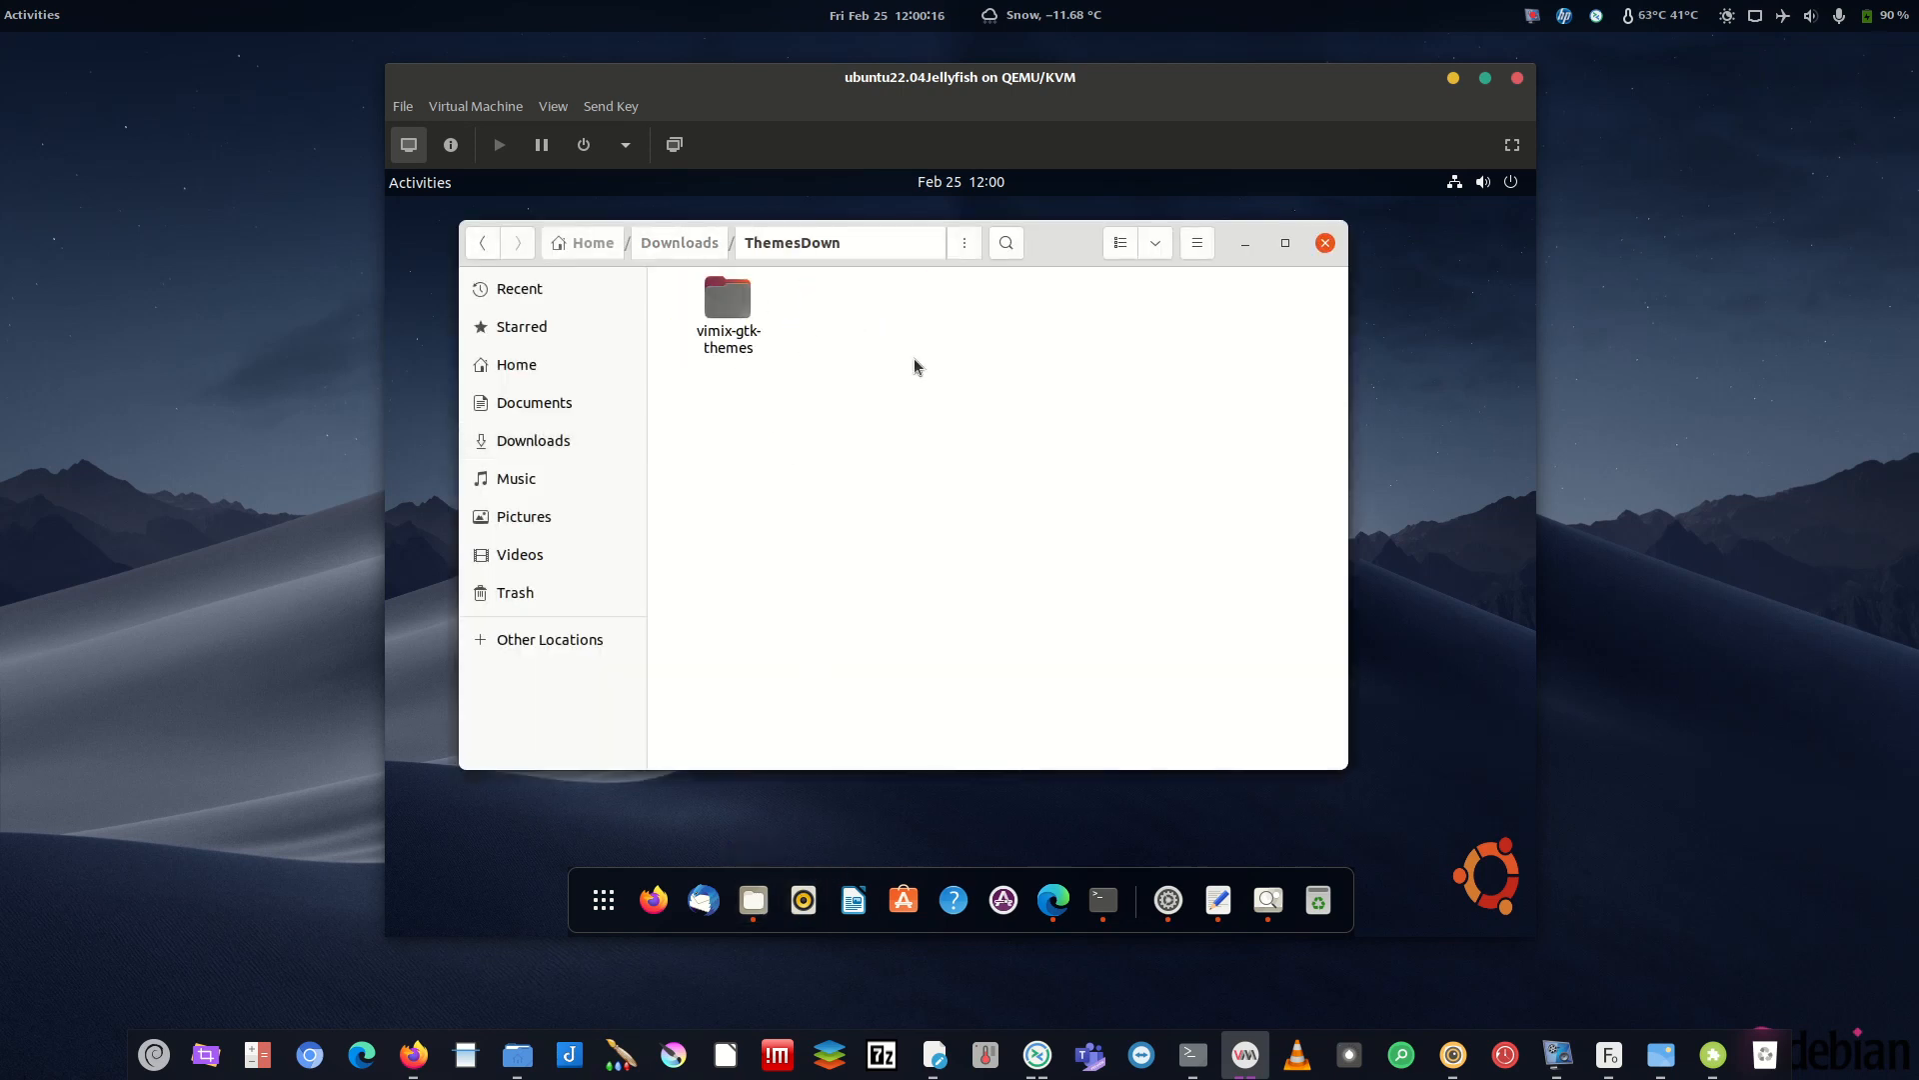
{"action": "double_click", "coordinate": [725, 304]}
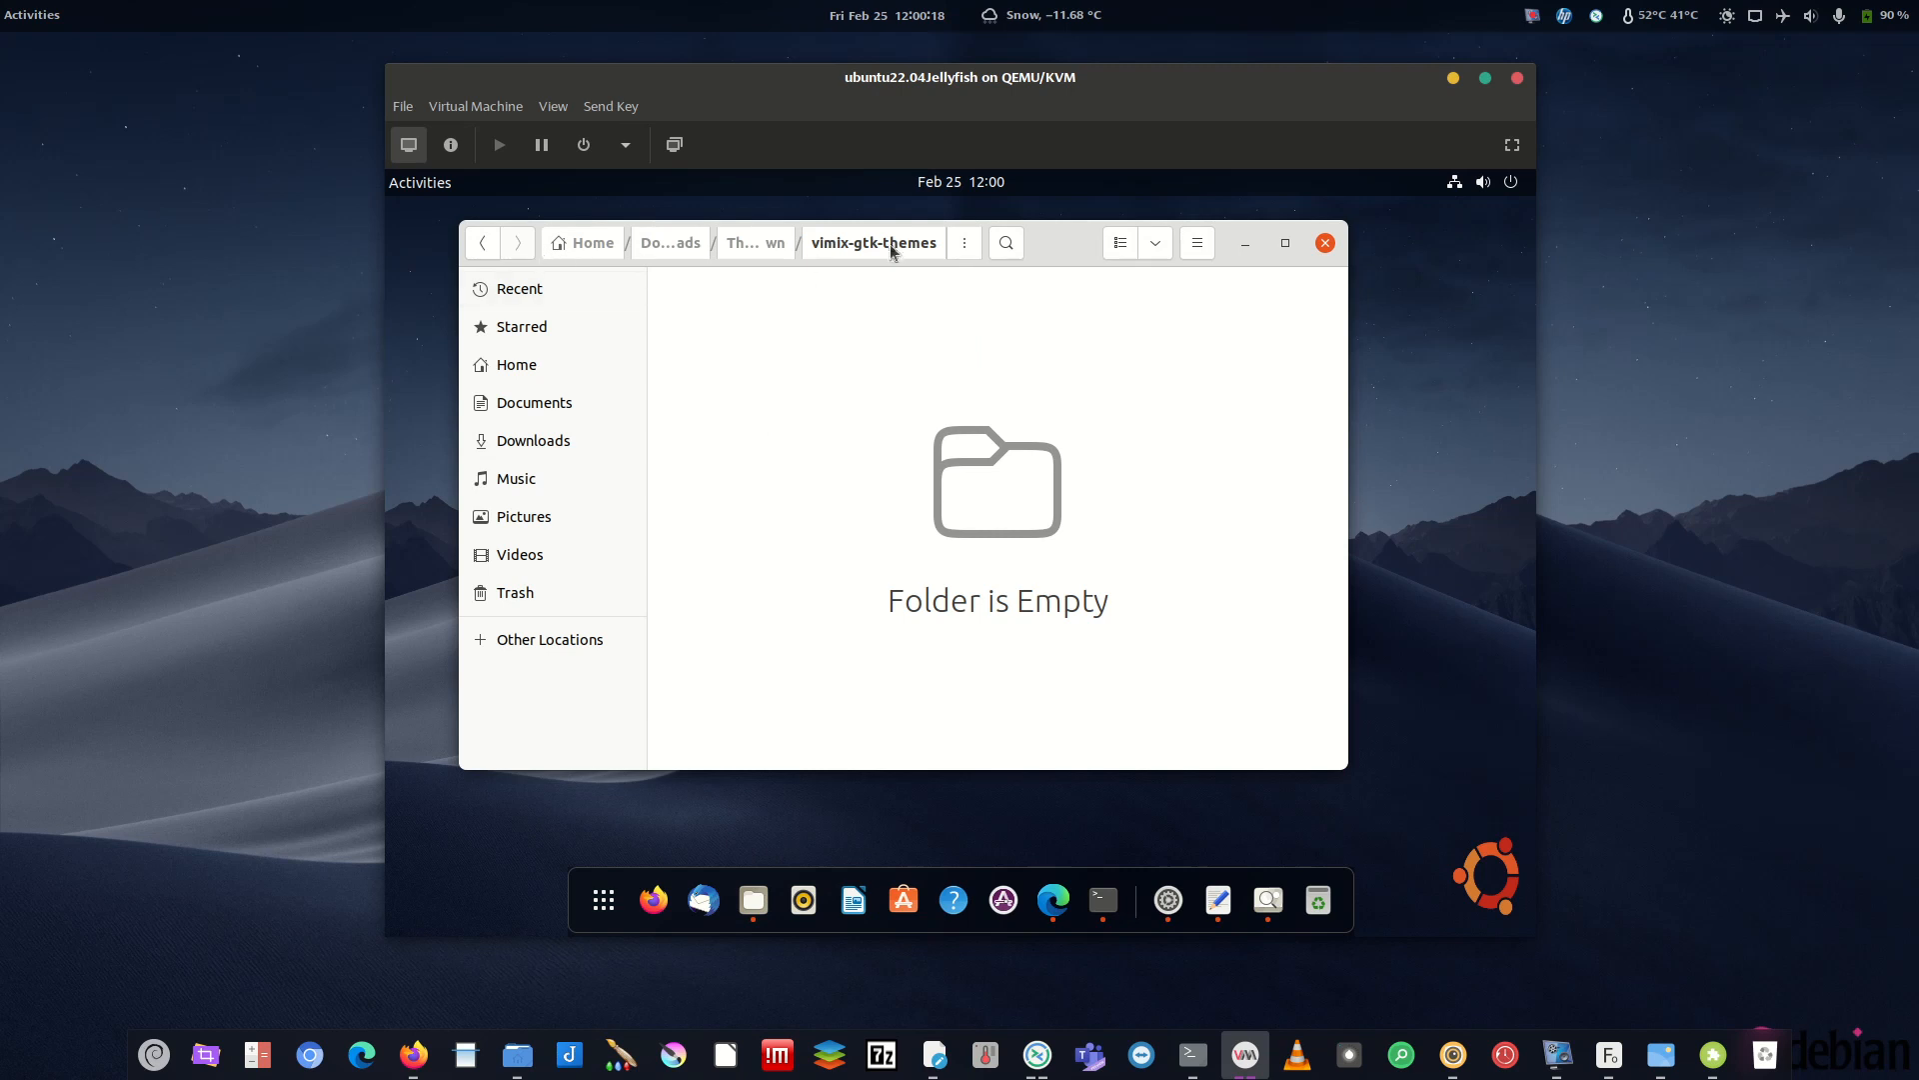
{"action": "left_click", "coordinate": [765, 243]}
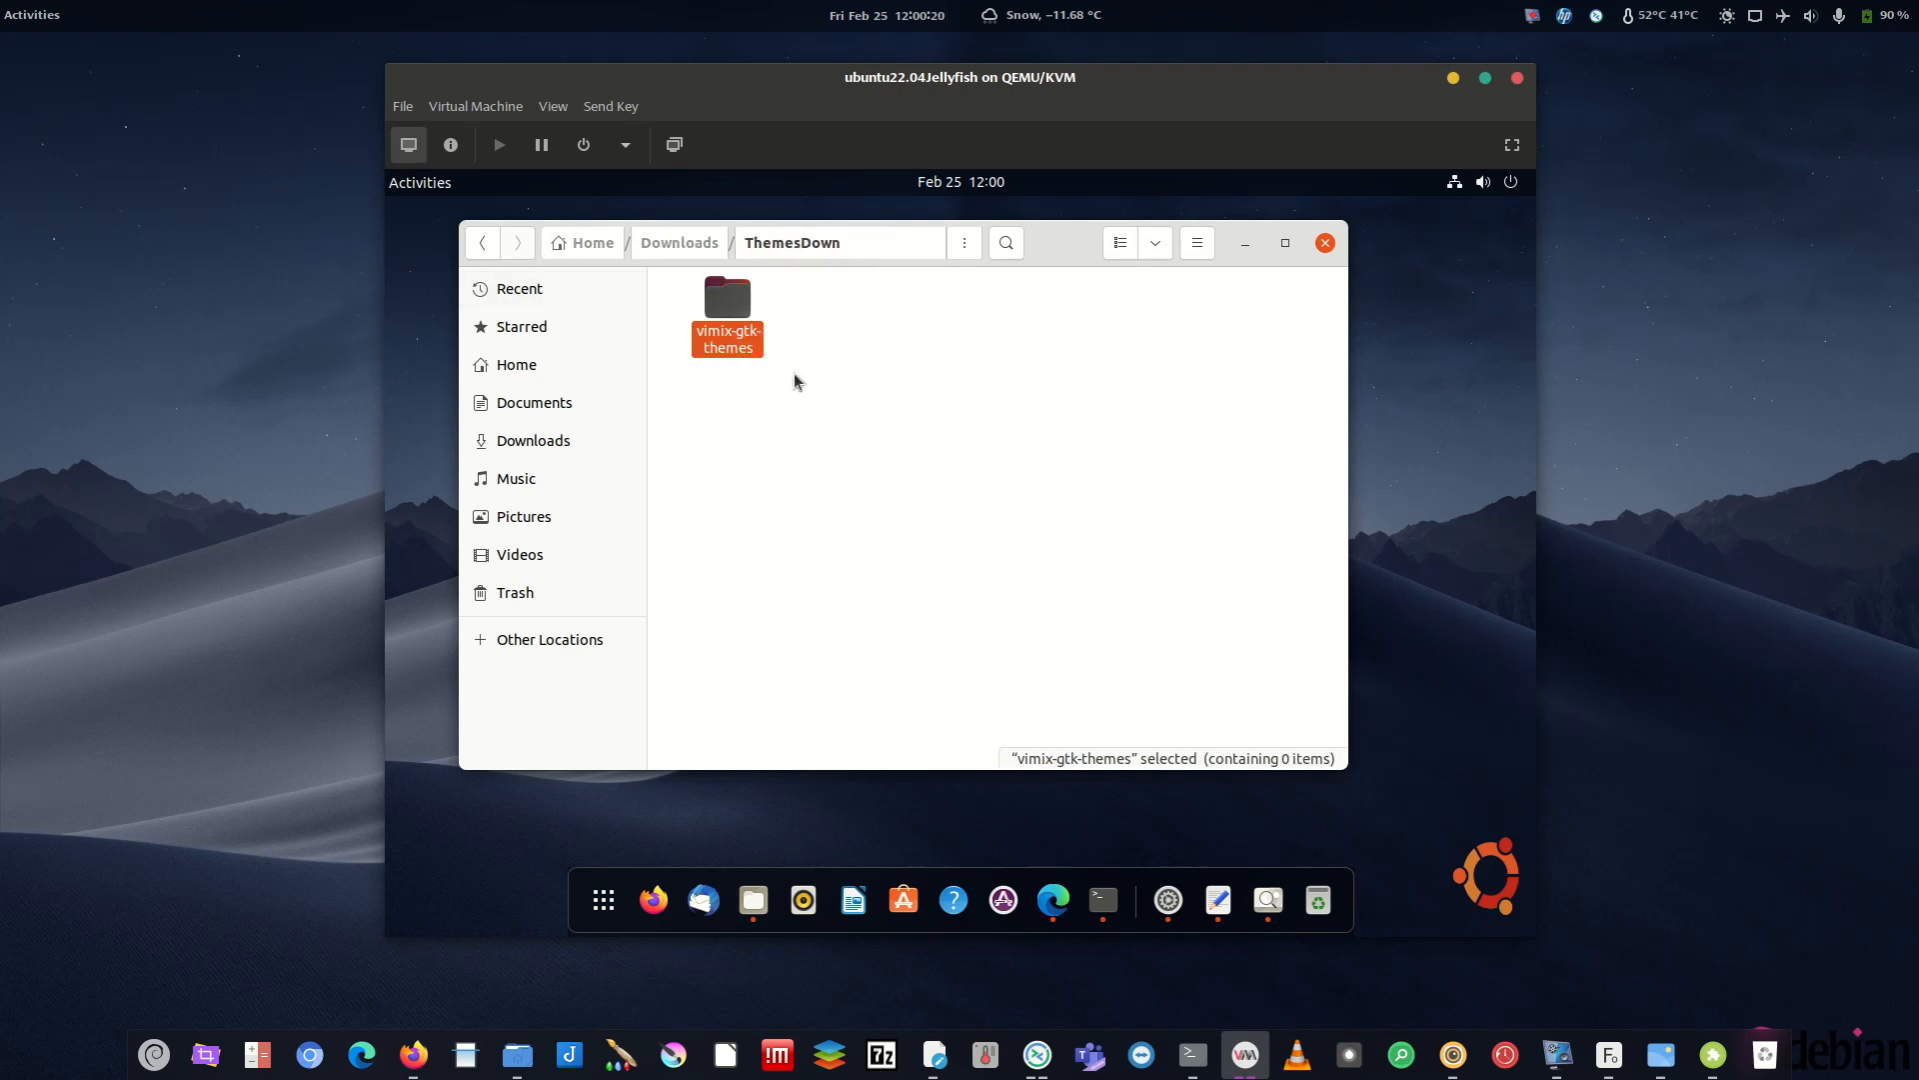
{"action": "left_click", "coordinate": [1246, 243]}
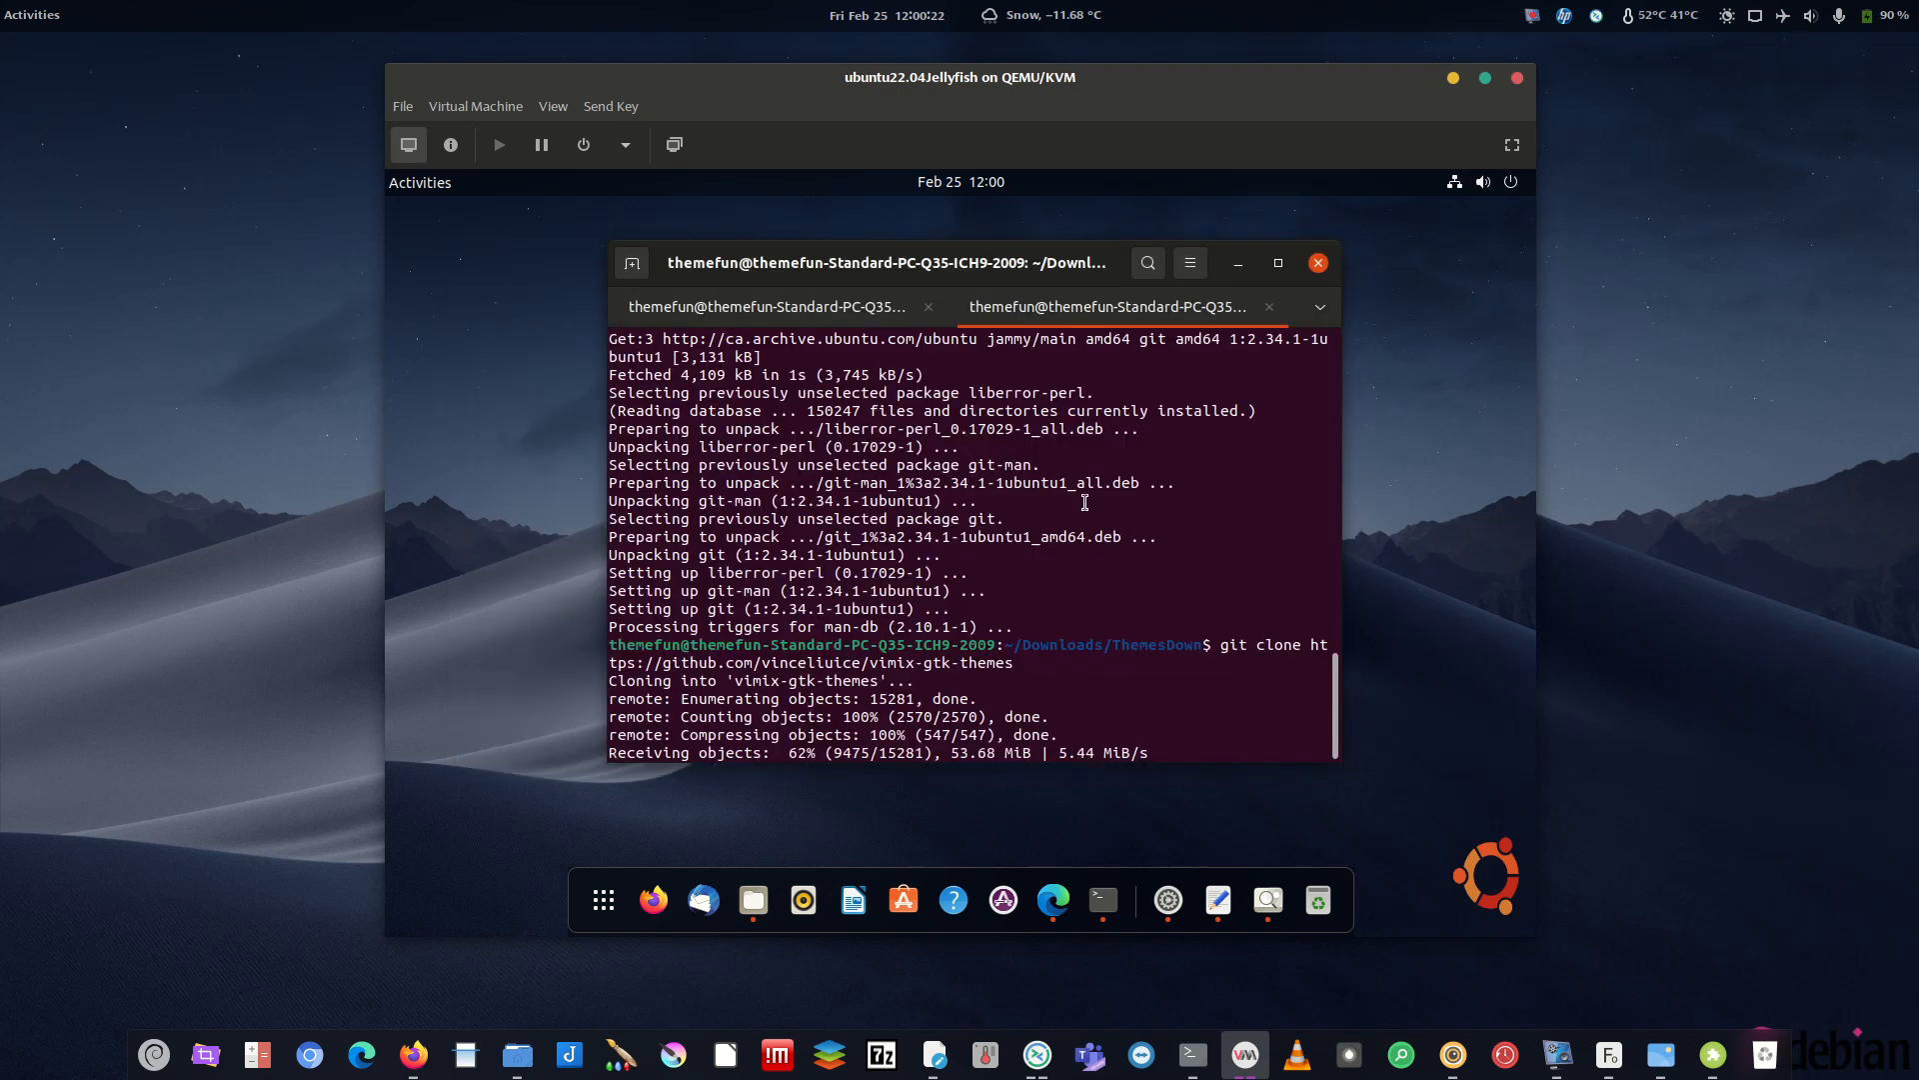
{"action": "left_click", "coordinate": [783, 315]}
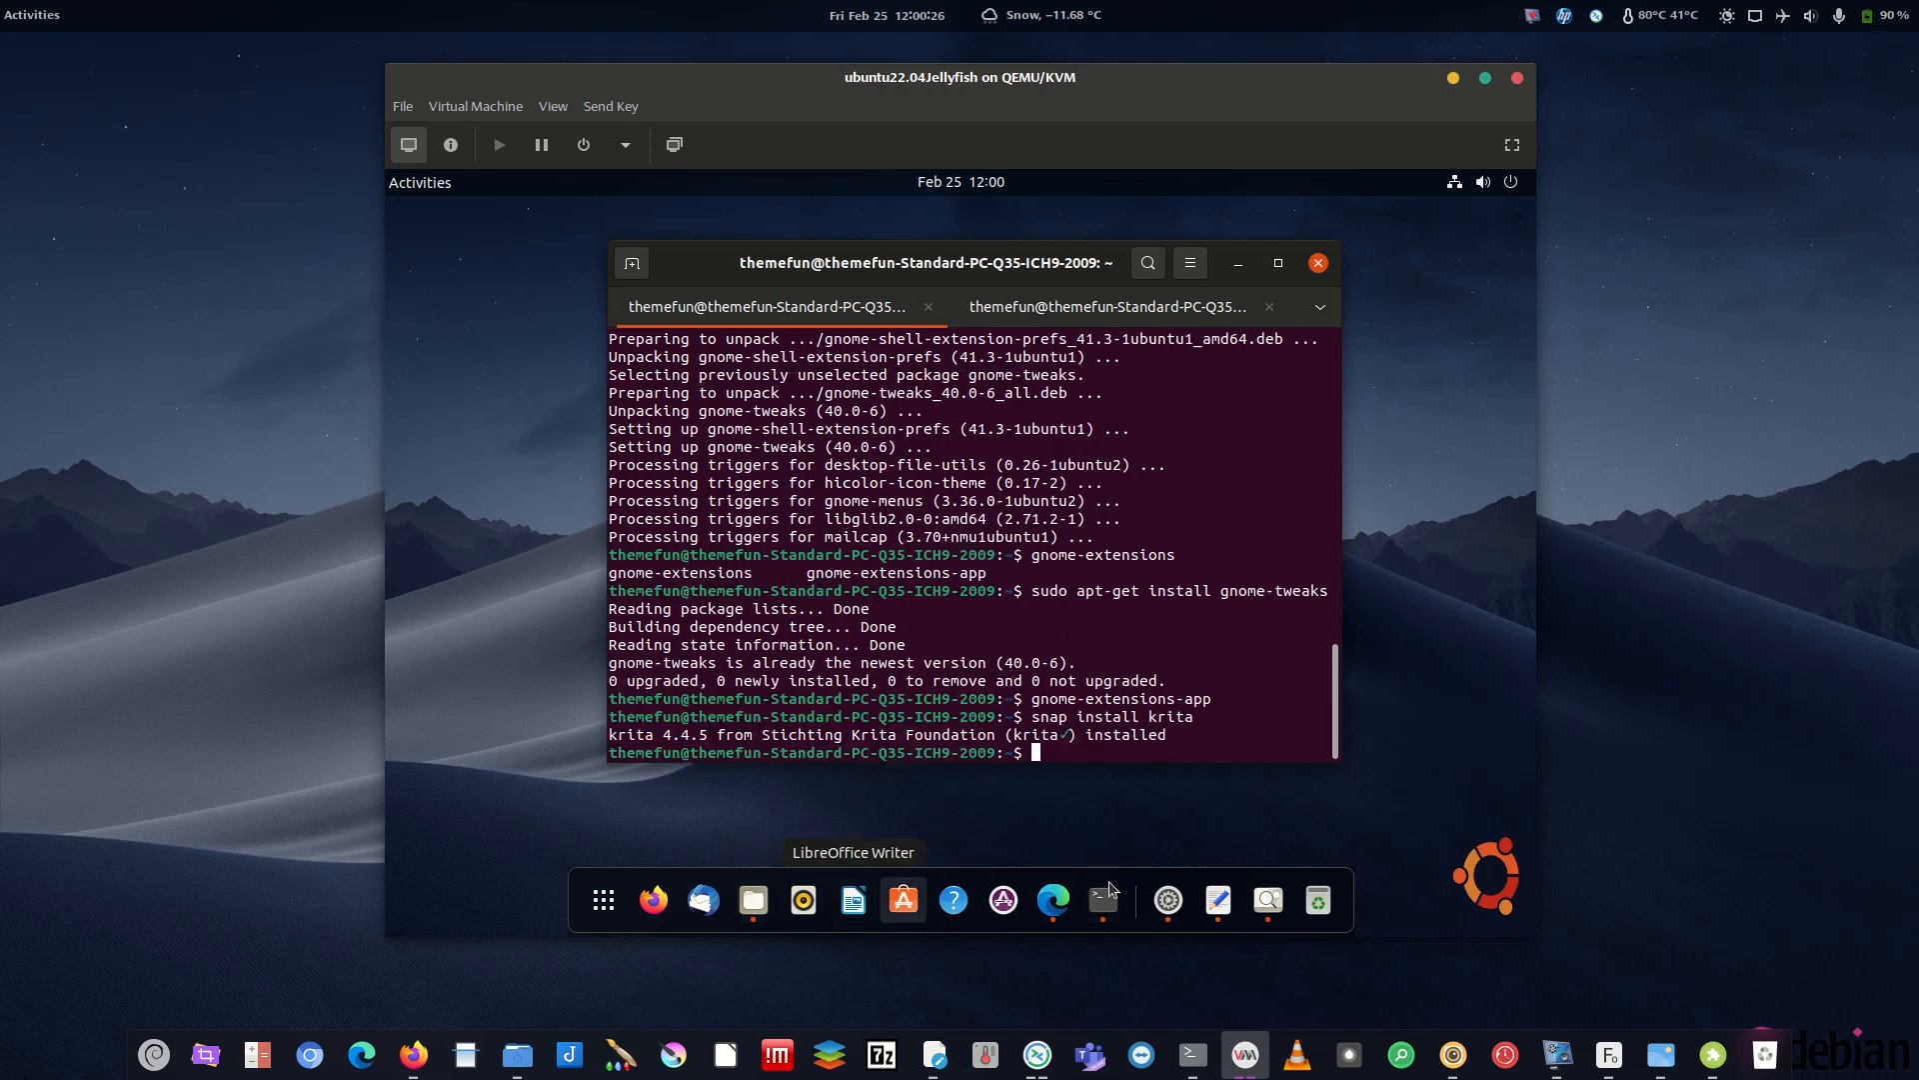
- Copy the Tela-icon-theme clone command from line 2 of ThemesToGet into the terminal and run it
{"action": "left_click", "coordinate": [1217, 899]}
{"action": "left_click_drag", "start_coordinate": [1070, 352], "coordinate": [556, 354]}
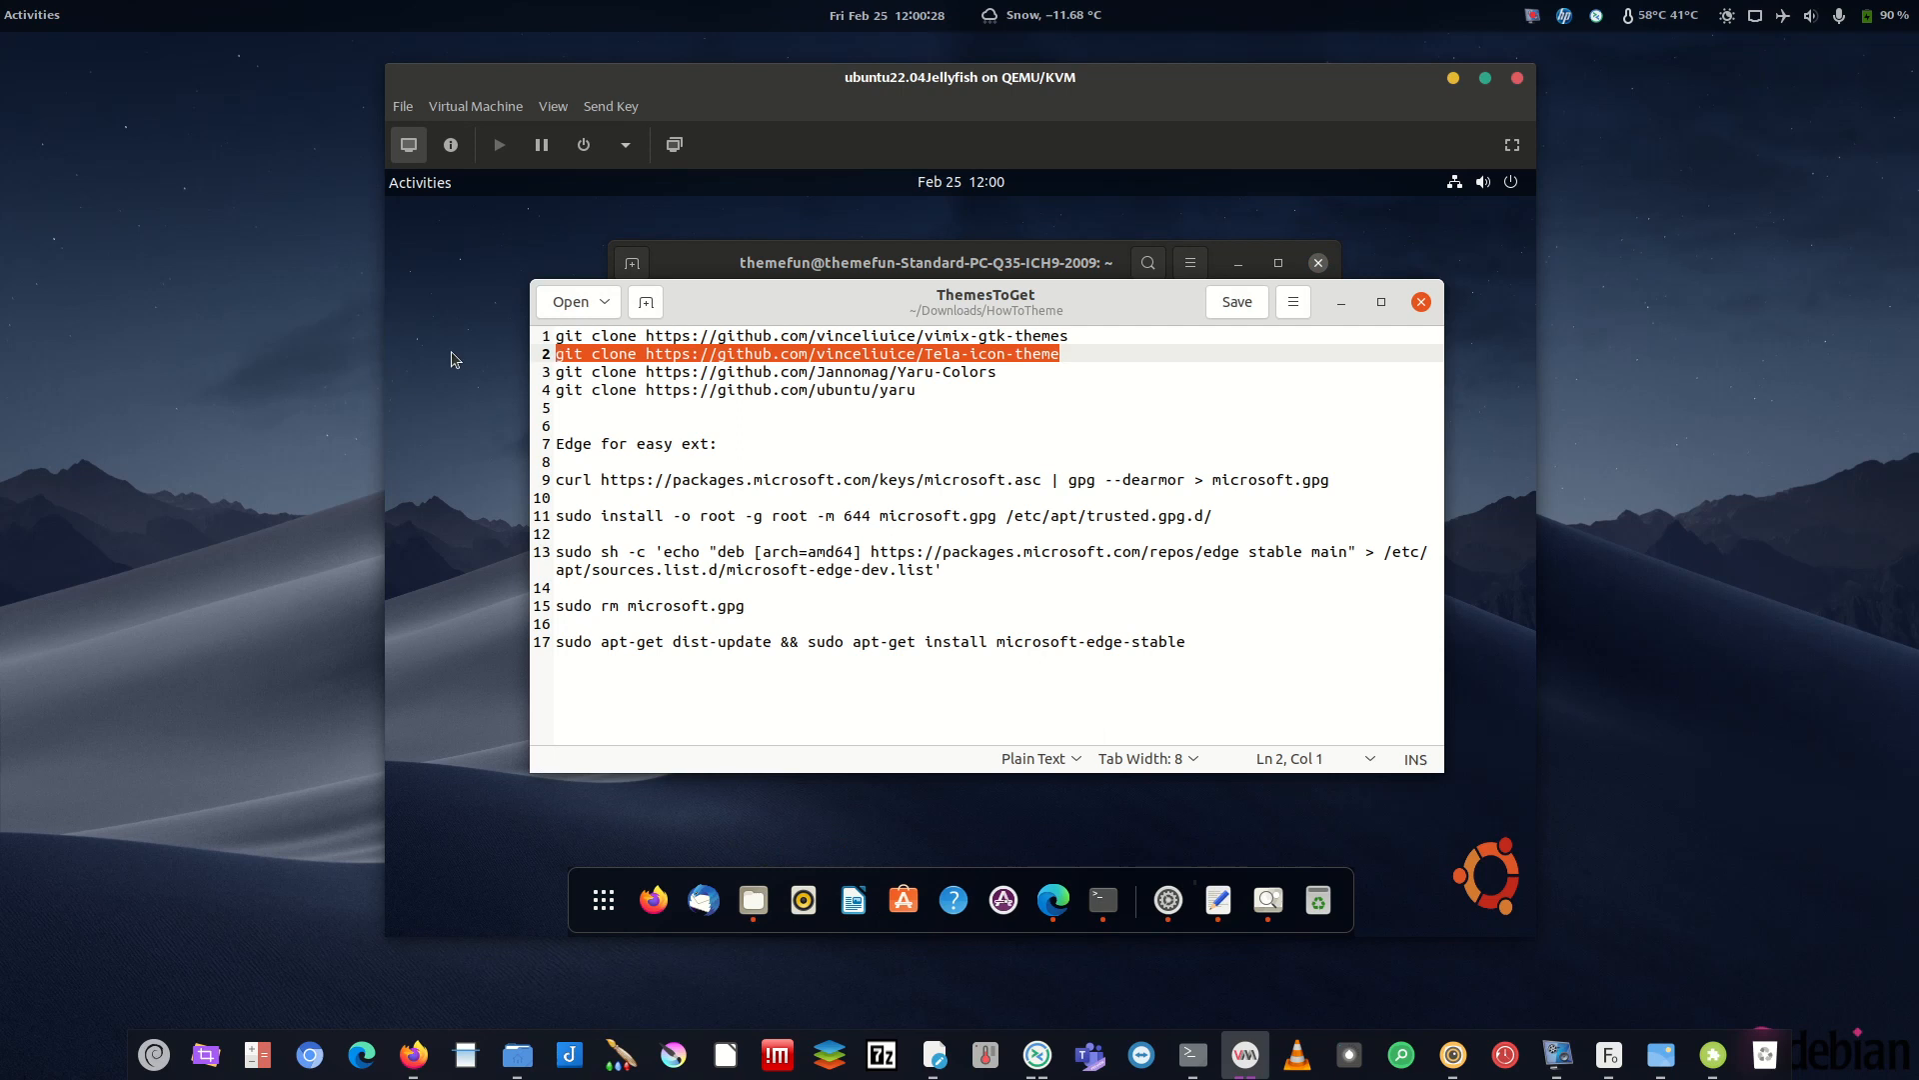
{"action": "right_click", "coordinate": [763, 359]}
{"action": "left_click", "coordinate": [830, 448]}
{"action": "left_click", "coordinate": [879, 262]}
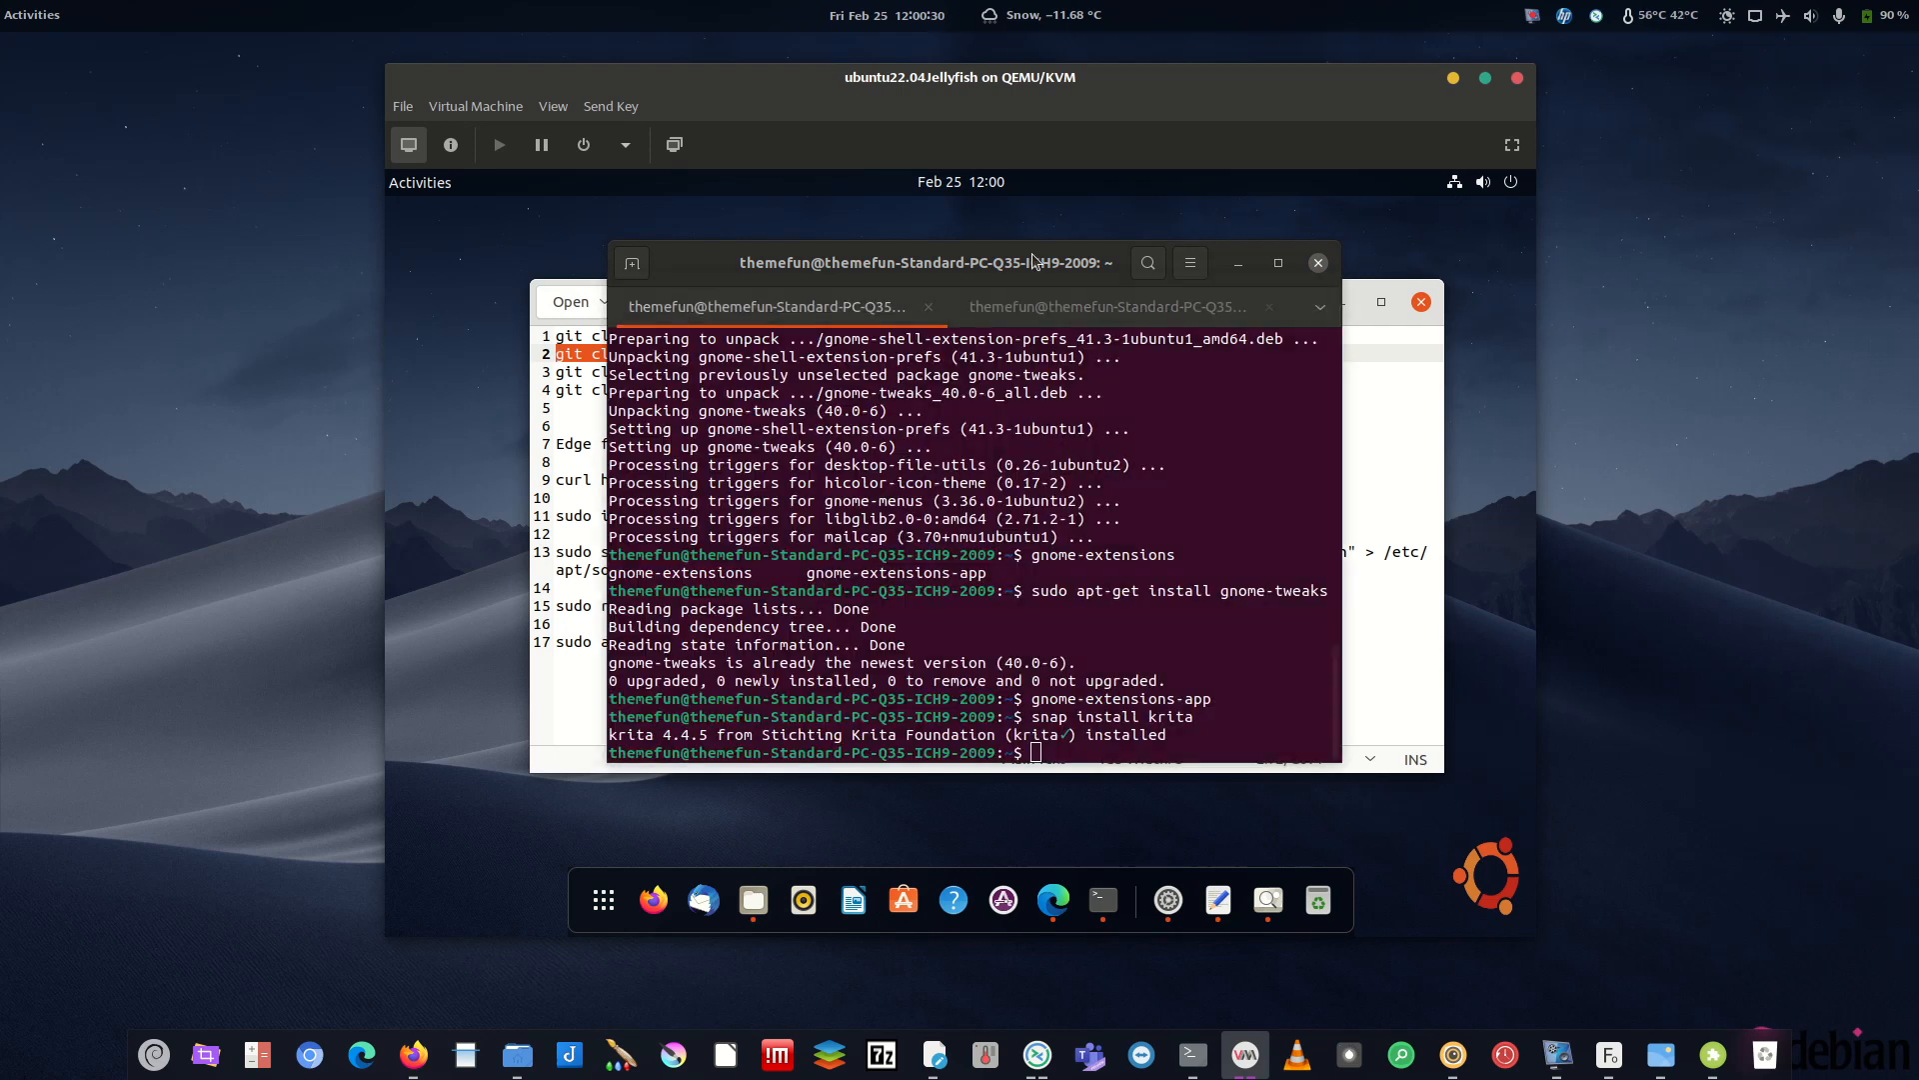
{"action": "right_click", "coordinate": [854, 455]}
{"action": "left_click", "coordinate": [913, 532]}
{"action": "key", "text": "Return"}
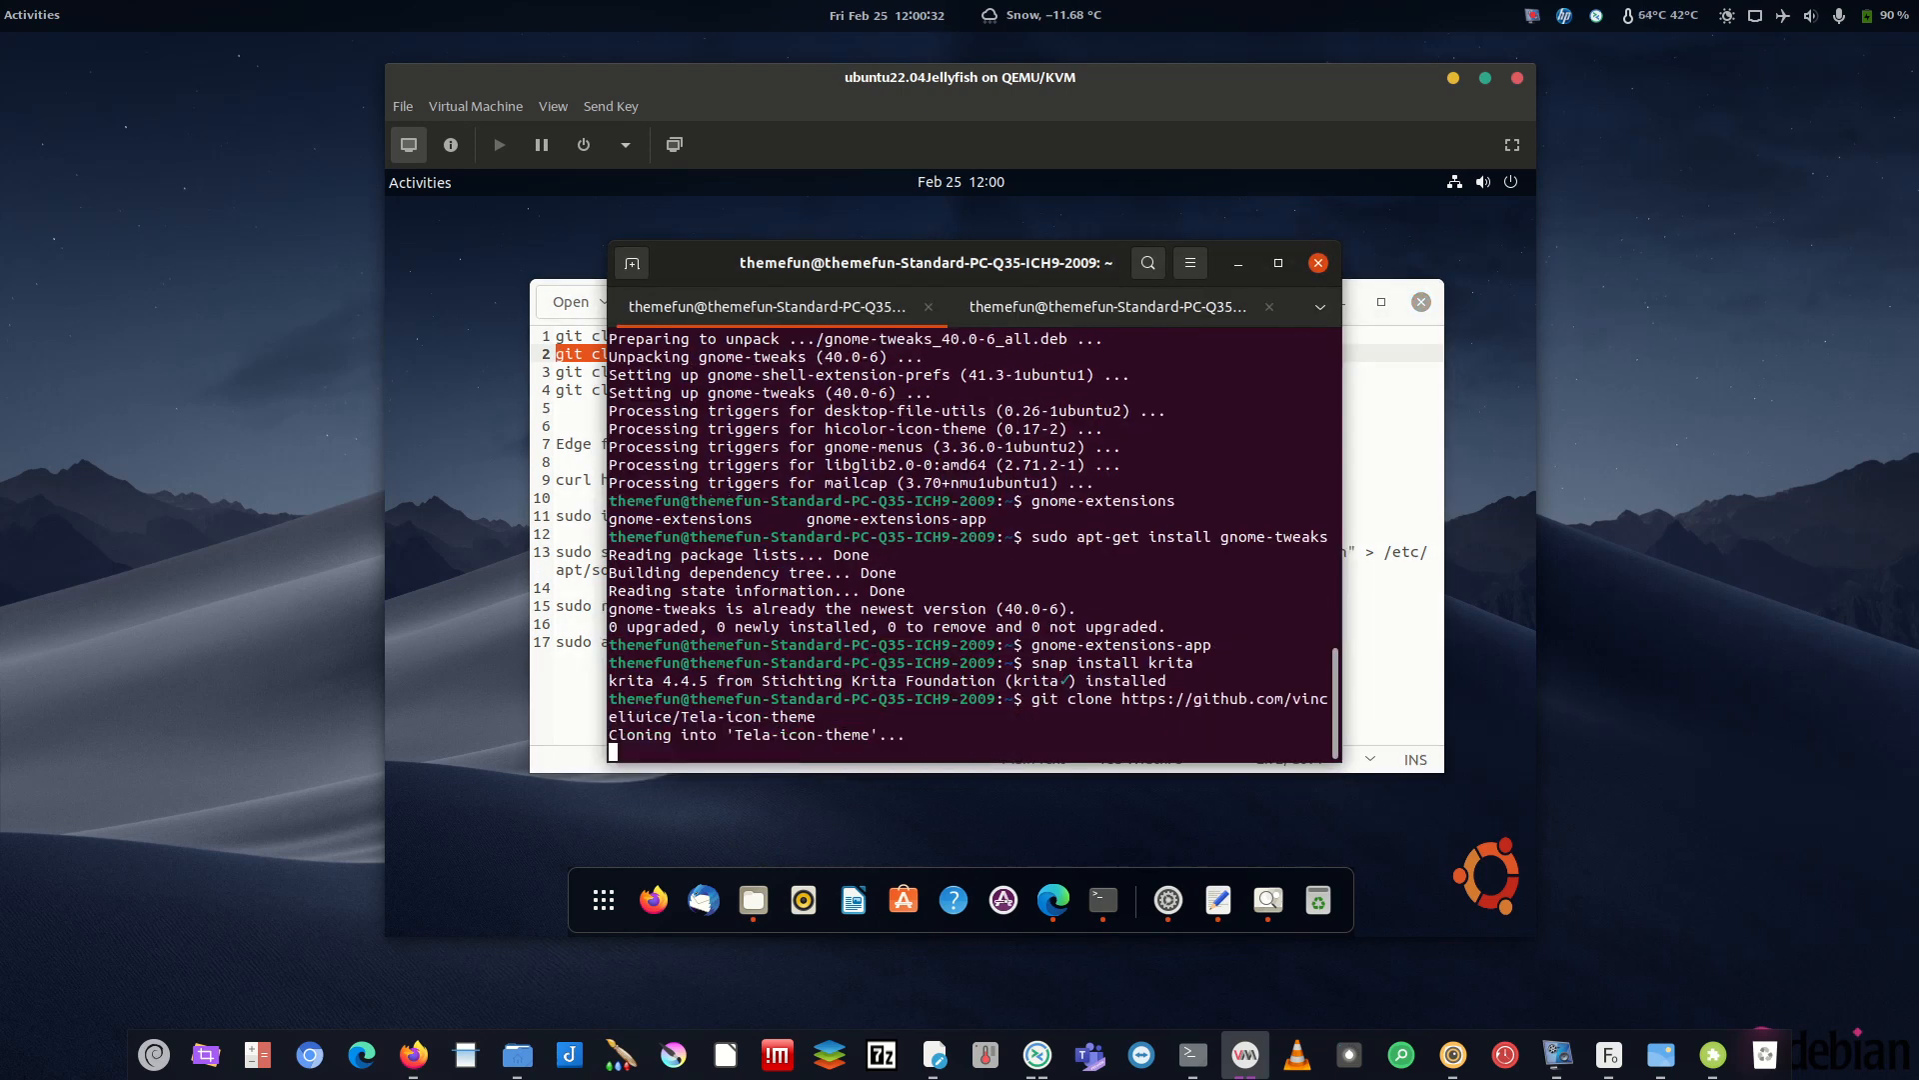
{"action": "key", "text": "ctrl+Page_Down"}
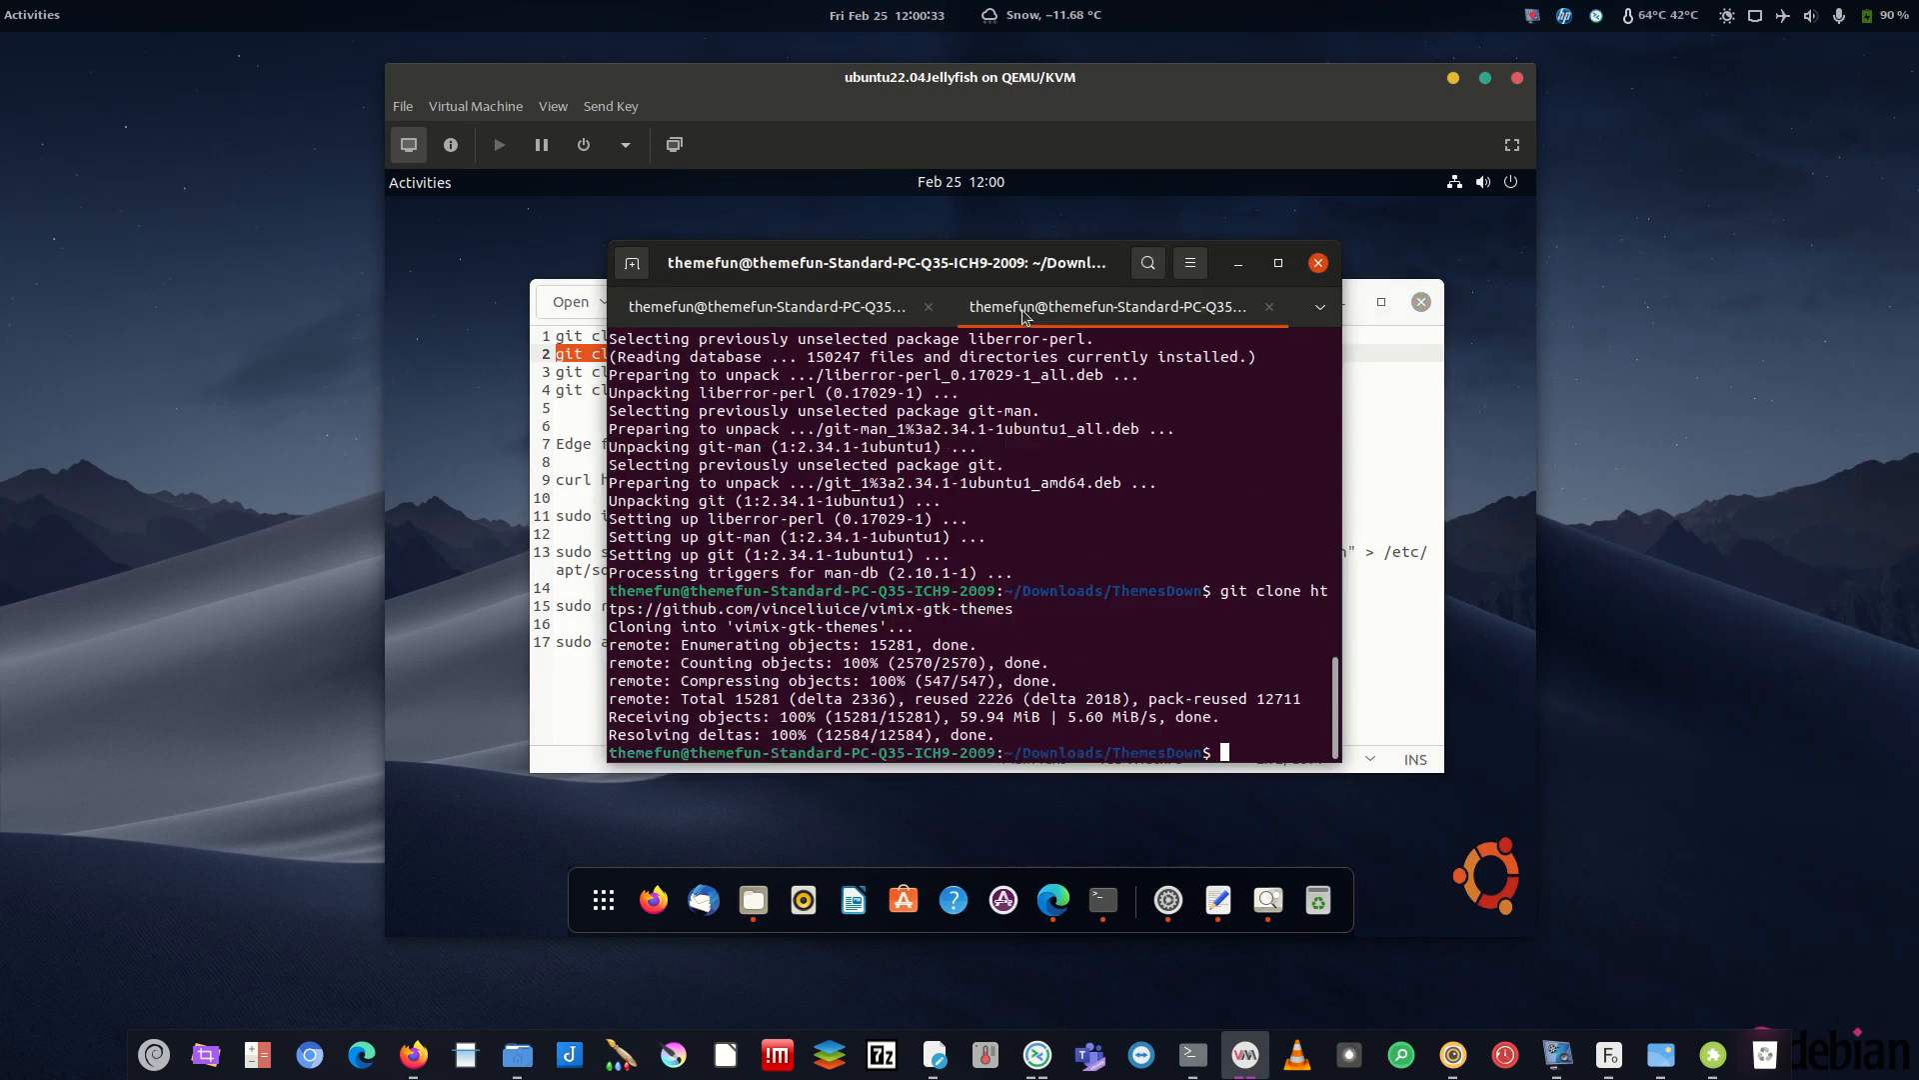
- Copy the Yaru-Colors clone command from line 3 into the terminal's second tab and run it
{"action": "left_click", "coordinate": [1414, 606]}
{"action": "left_click_drag", "start_coordinate": [996, 372], "coordinate": [556, 372]}
{"action": "right_click", "coordinate": [627, 375]}
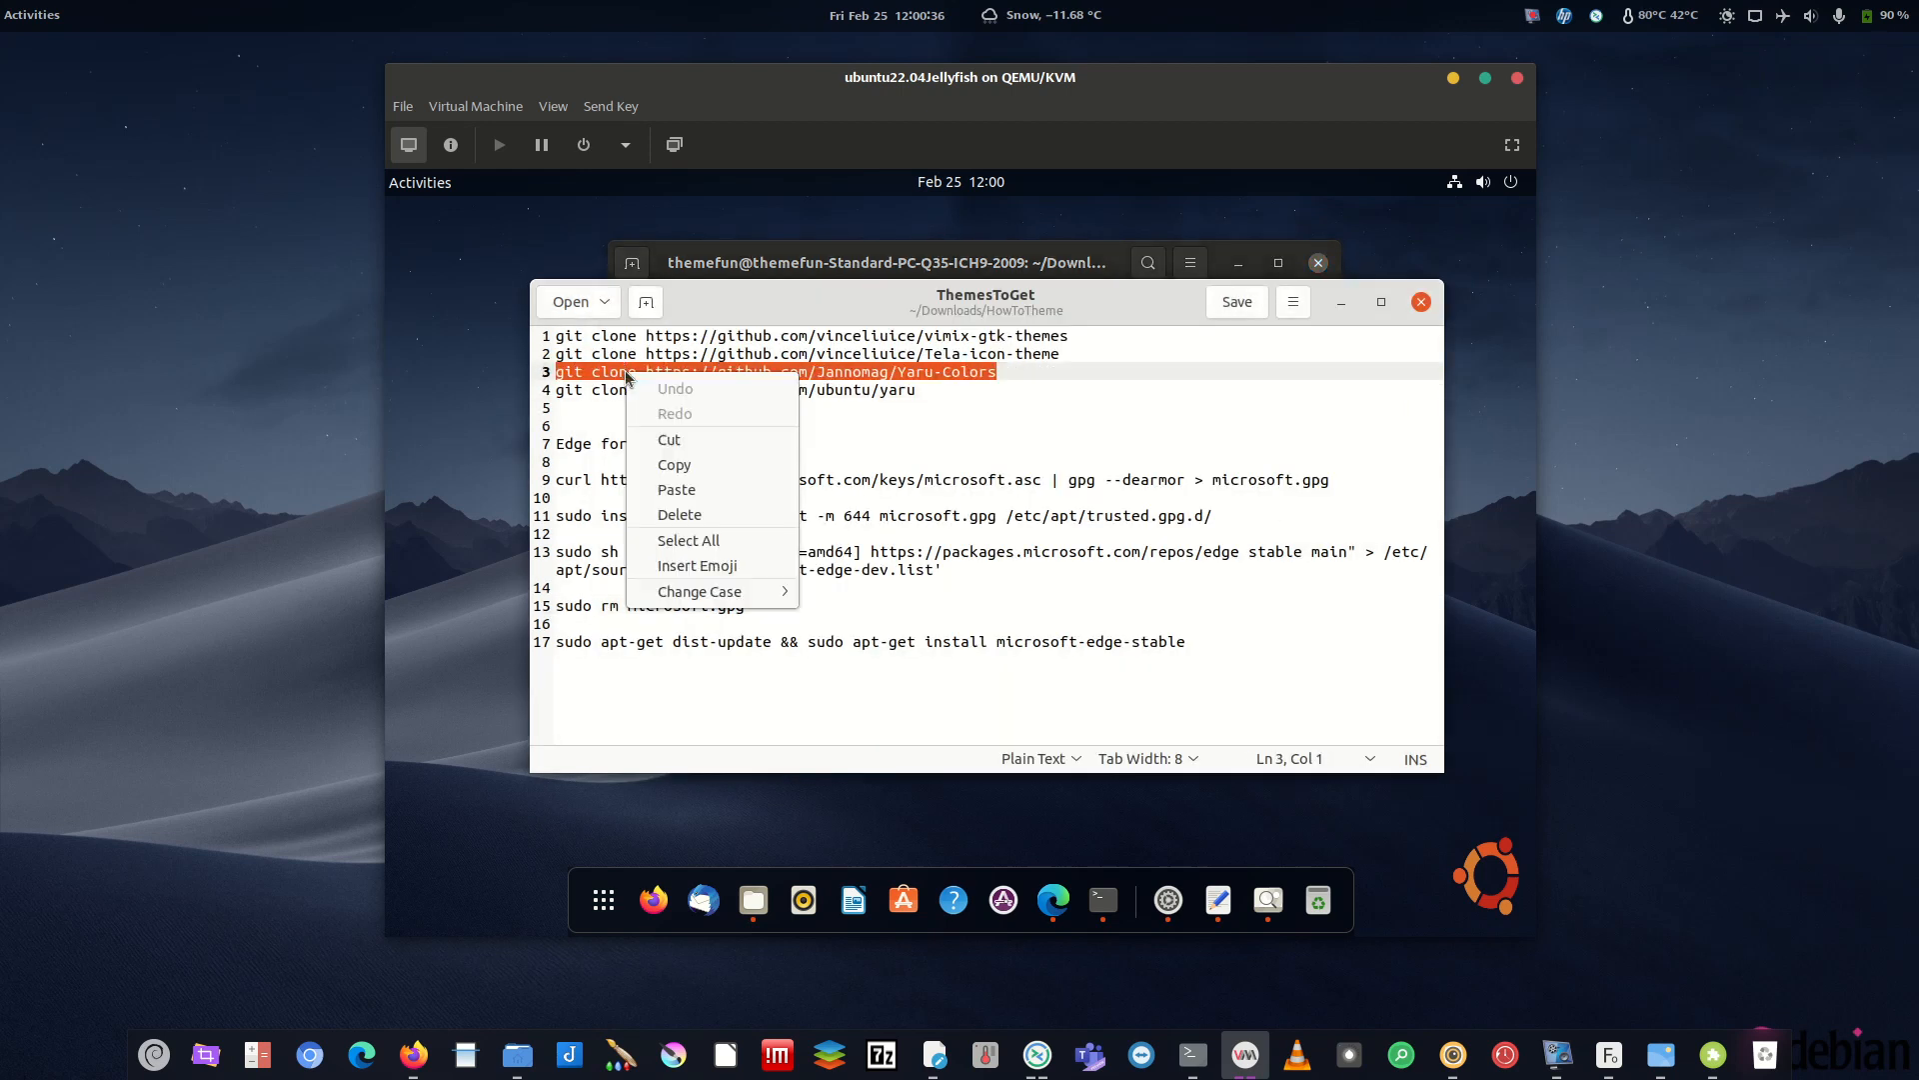
{"action": "left_click", "coordinate": [712, 464]}
{"action": "left_click", "coordinate": [880, 262]}
{"action": "right_click", "coordinate": [970, 500]}
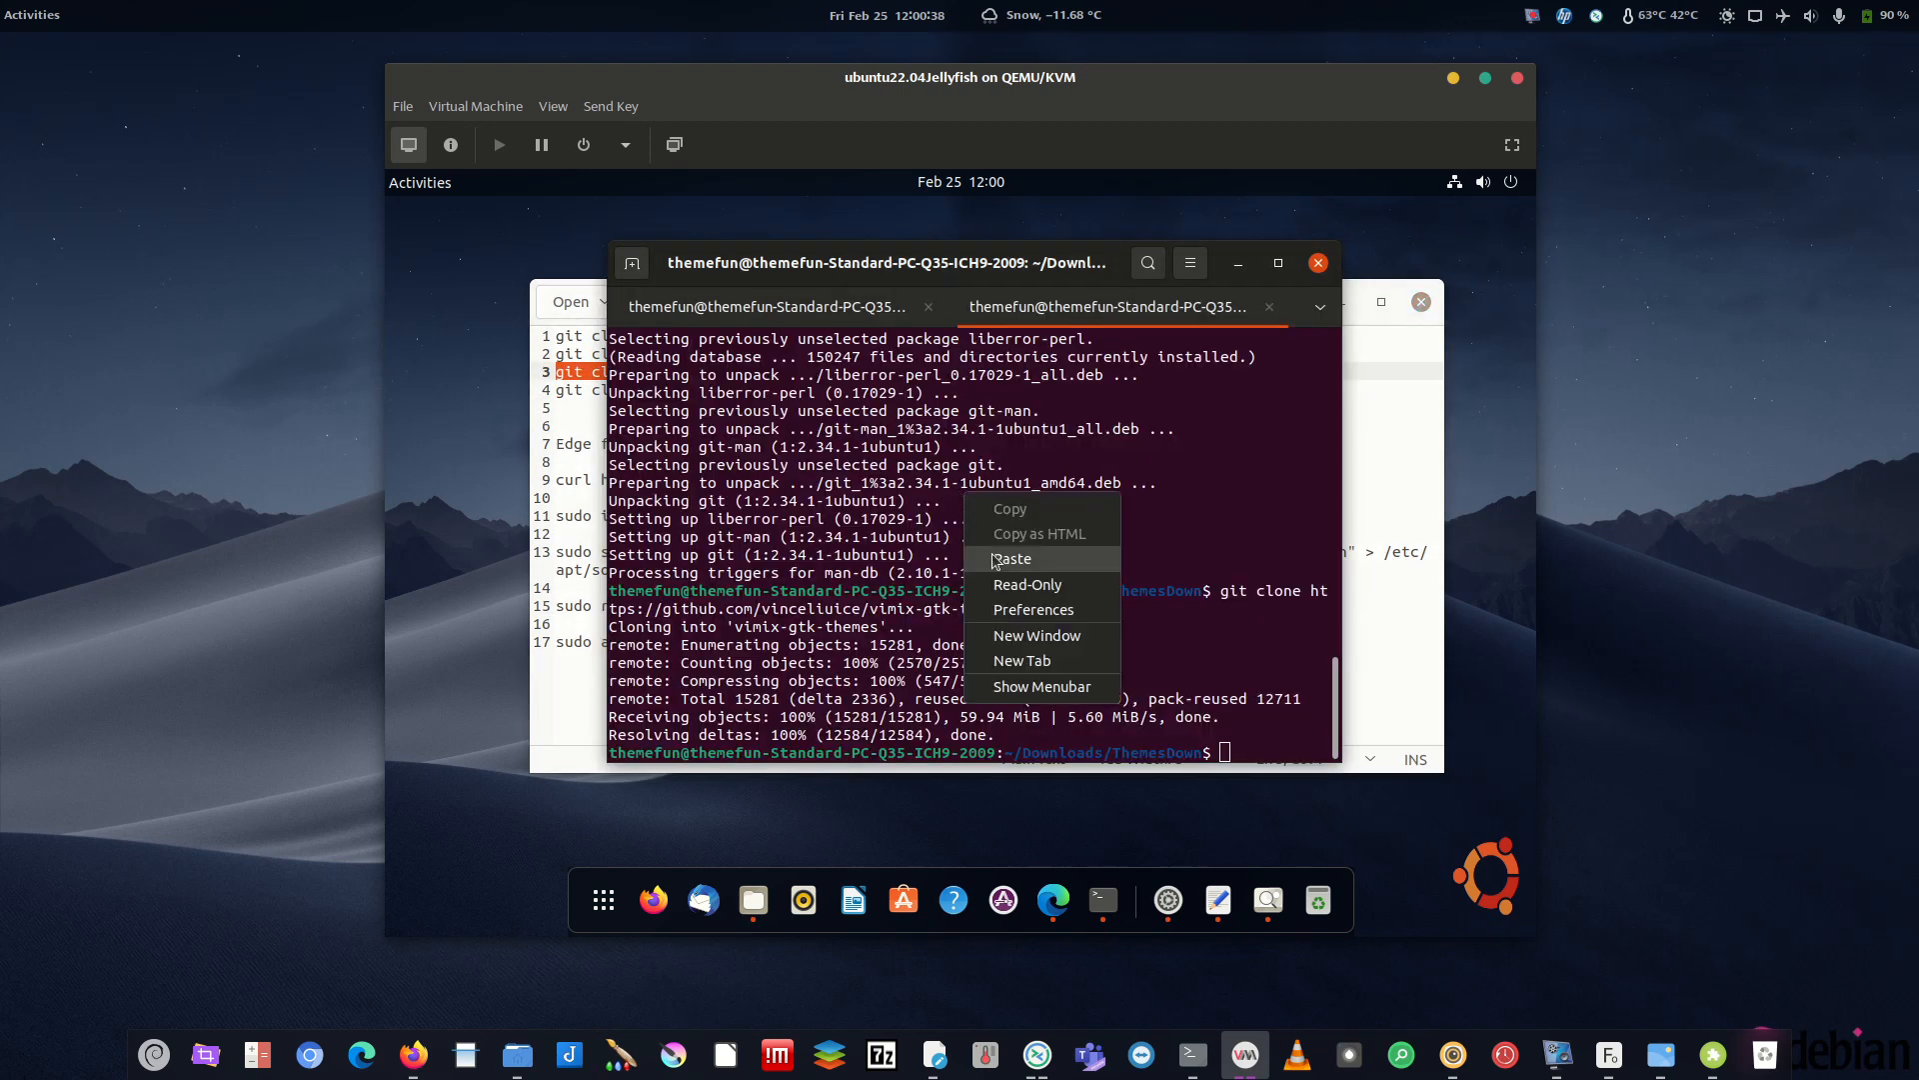
{"action": "left_click", "coordinate": [1010, 559]}
{"action": "key", "text": "Return"}
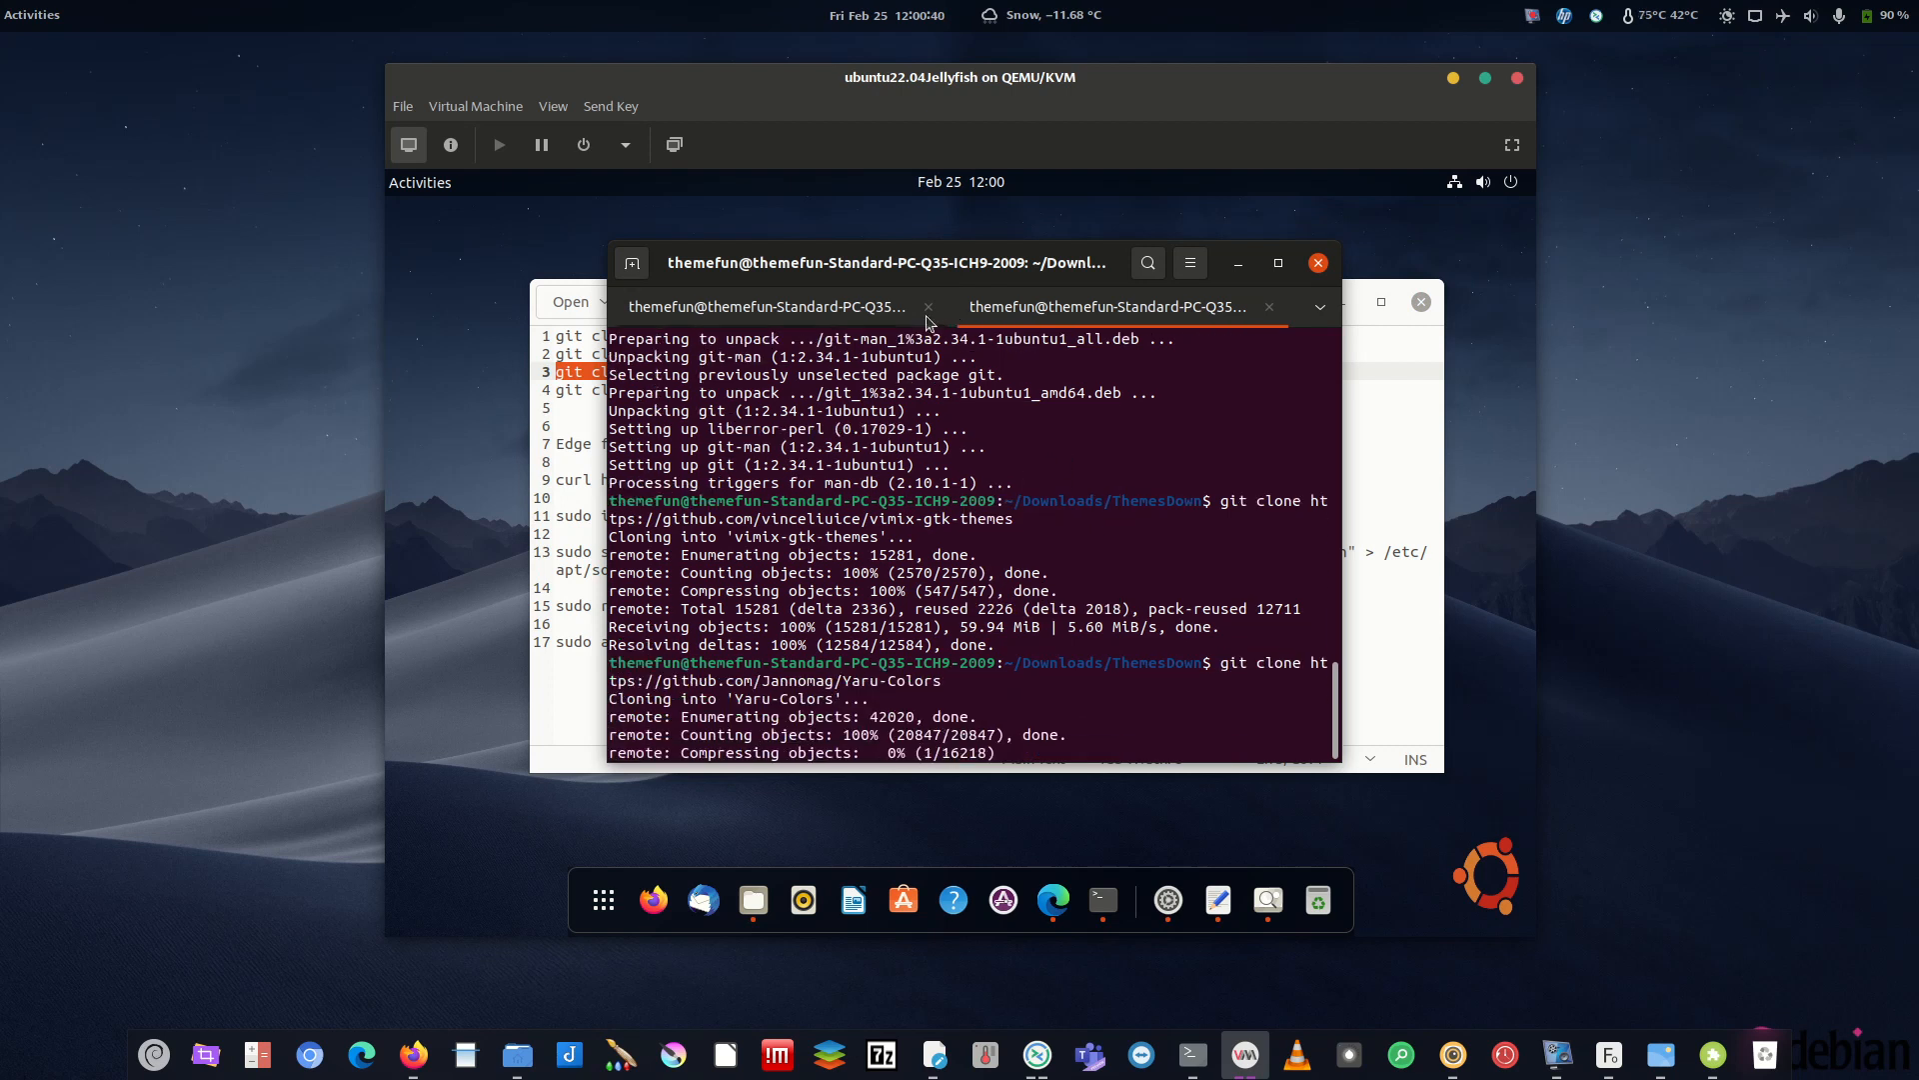
{"action": "left_click", "coordinate": [880, 307]}
- Copy the yaru clone command from line 4 into the terminal and run it
{"action": "left_click", "coordinate": [1365, 483]}
{"action": "left_click_drag", "start_coordinate": [939, 390], "coordinate": [556, 390]}
{"action": "right_click", "coordinate": [705, 398]}
{"action": "left_click", "coordinate": [845, 489]}
{"action": "left_click", "coordinate": [960, 265]}
{"action": "right_click", "coordinate": [1099, 455]}
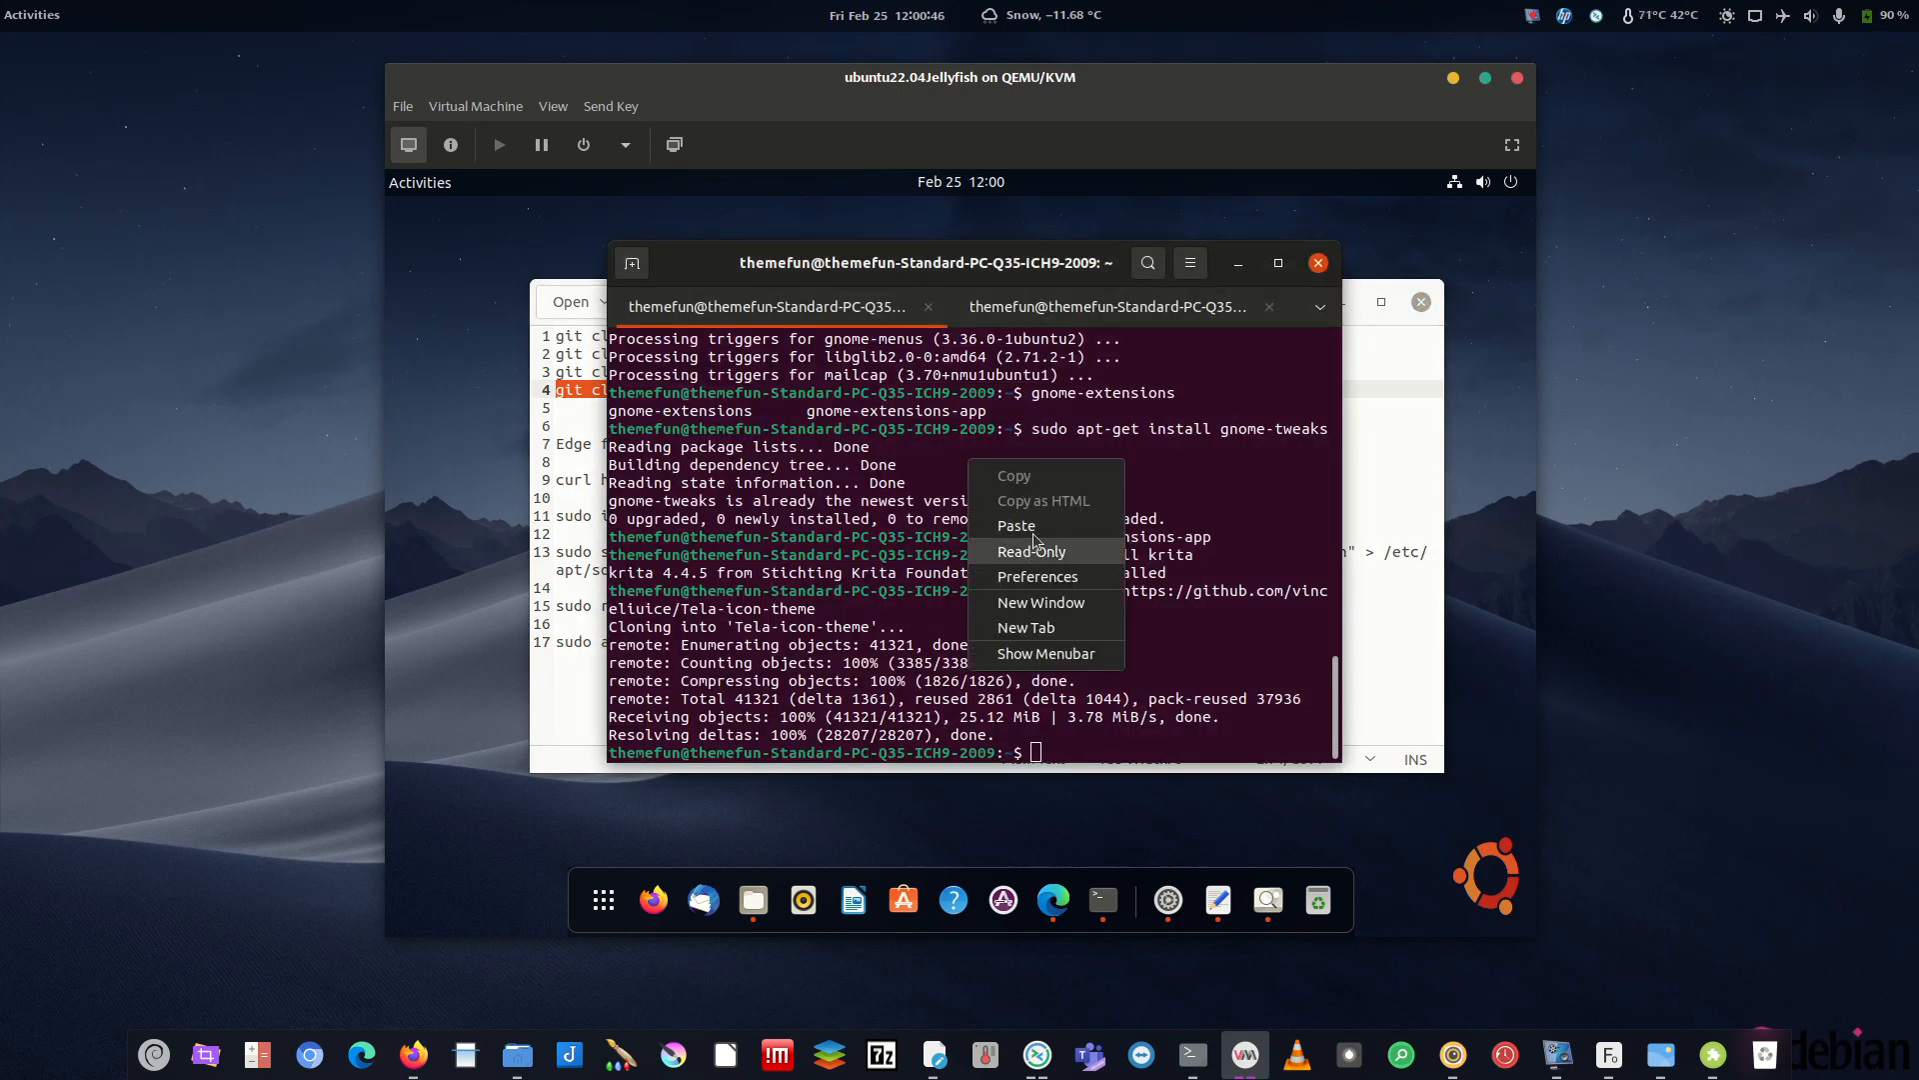
{"action": "left_click", "coordinate": [1129, 544]}
{"action": "key", "text": "Return"}
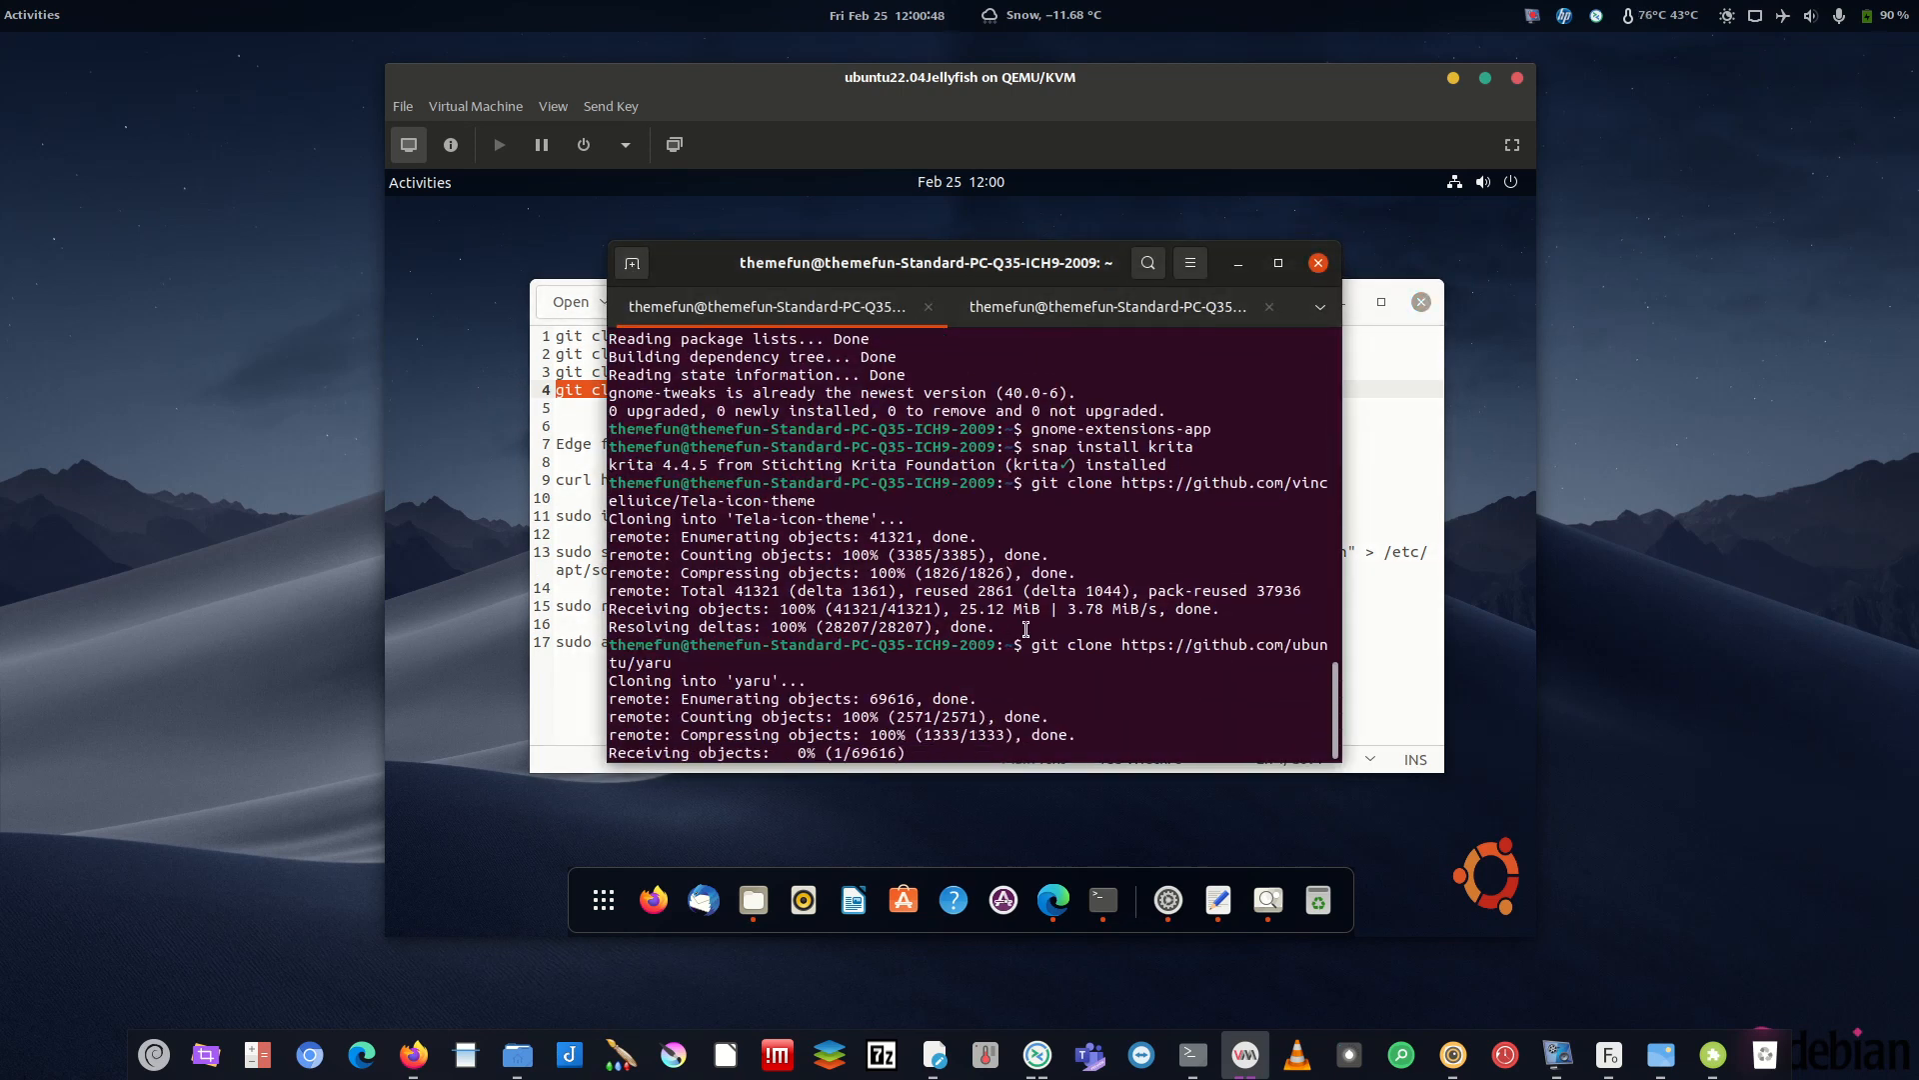
{"action": "left_click", "coordinate": [570, 400]}
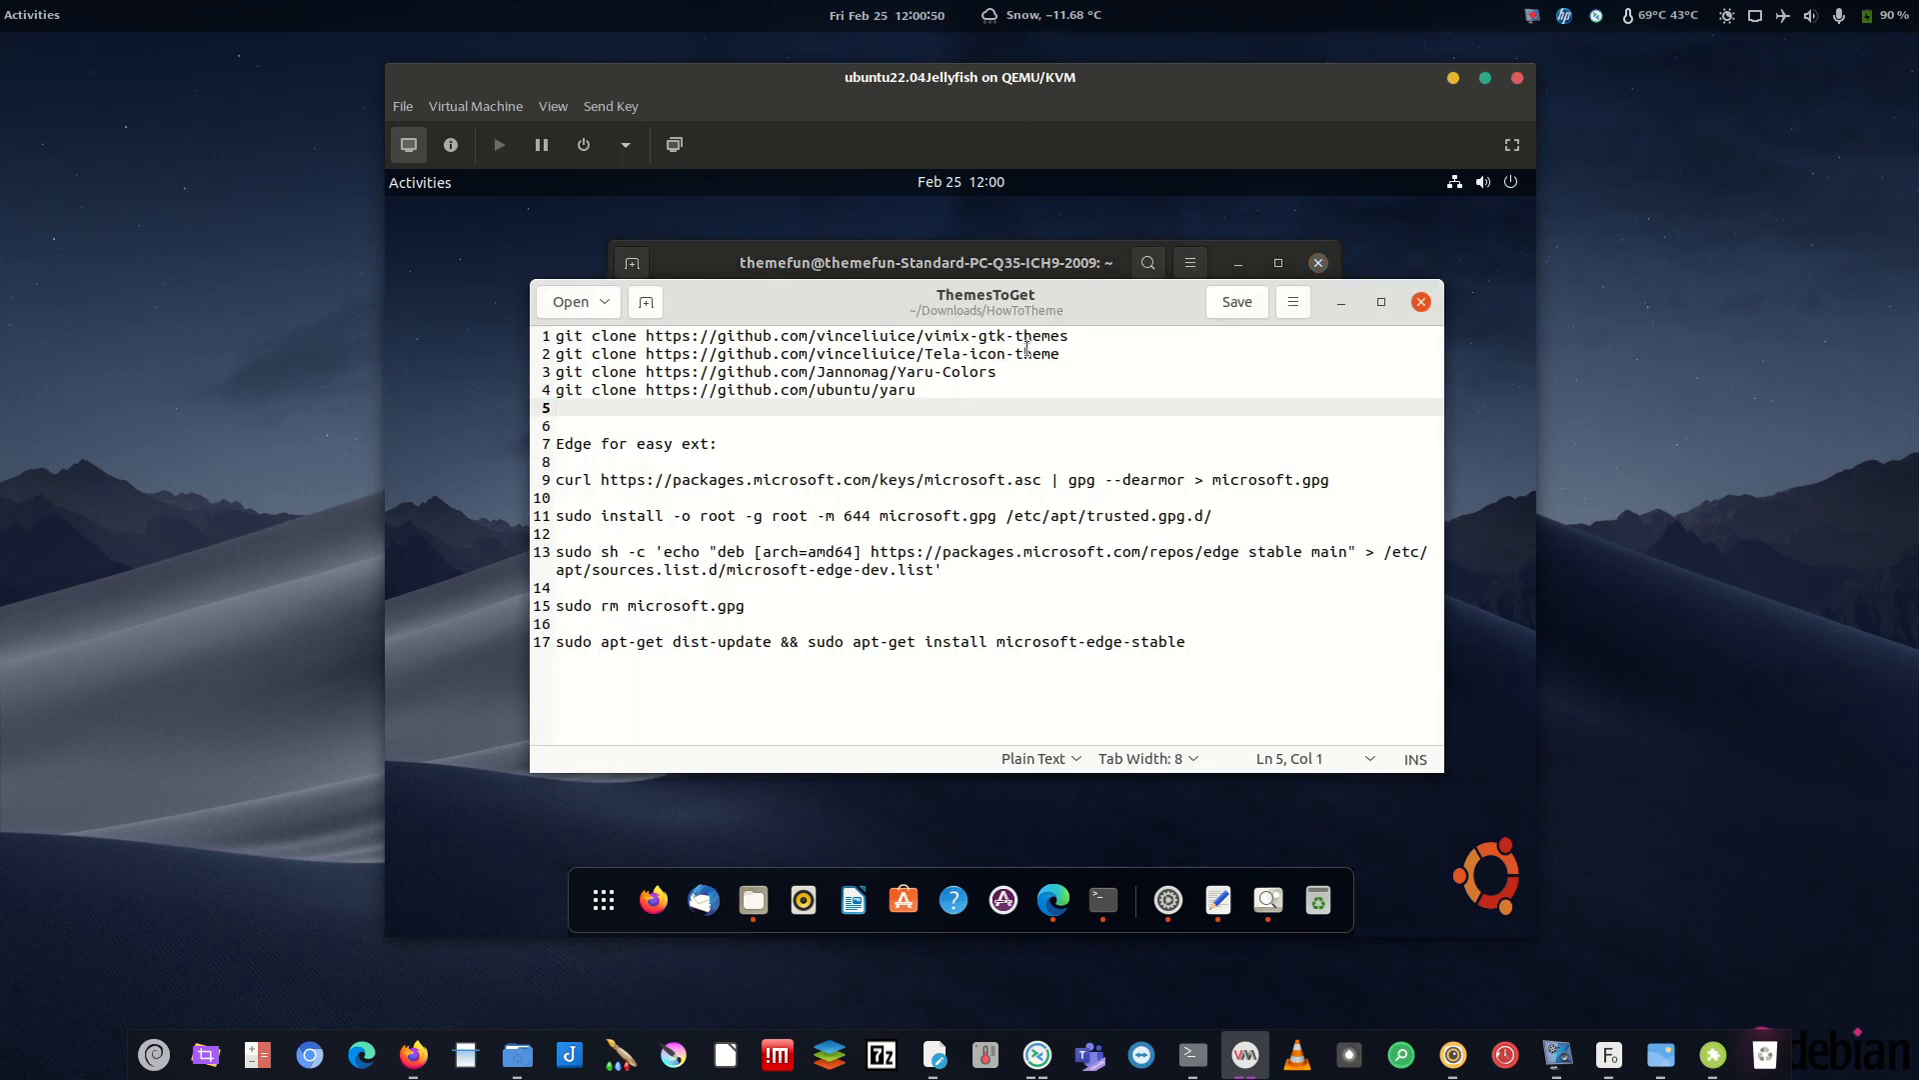
{"action": "key", "text": "alt+Tab"}
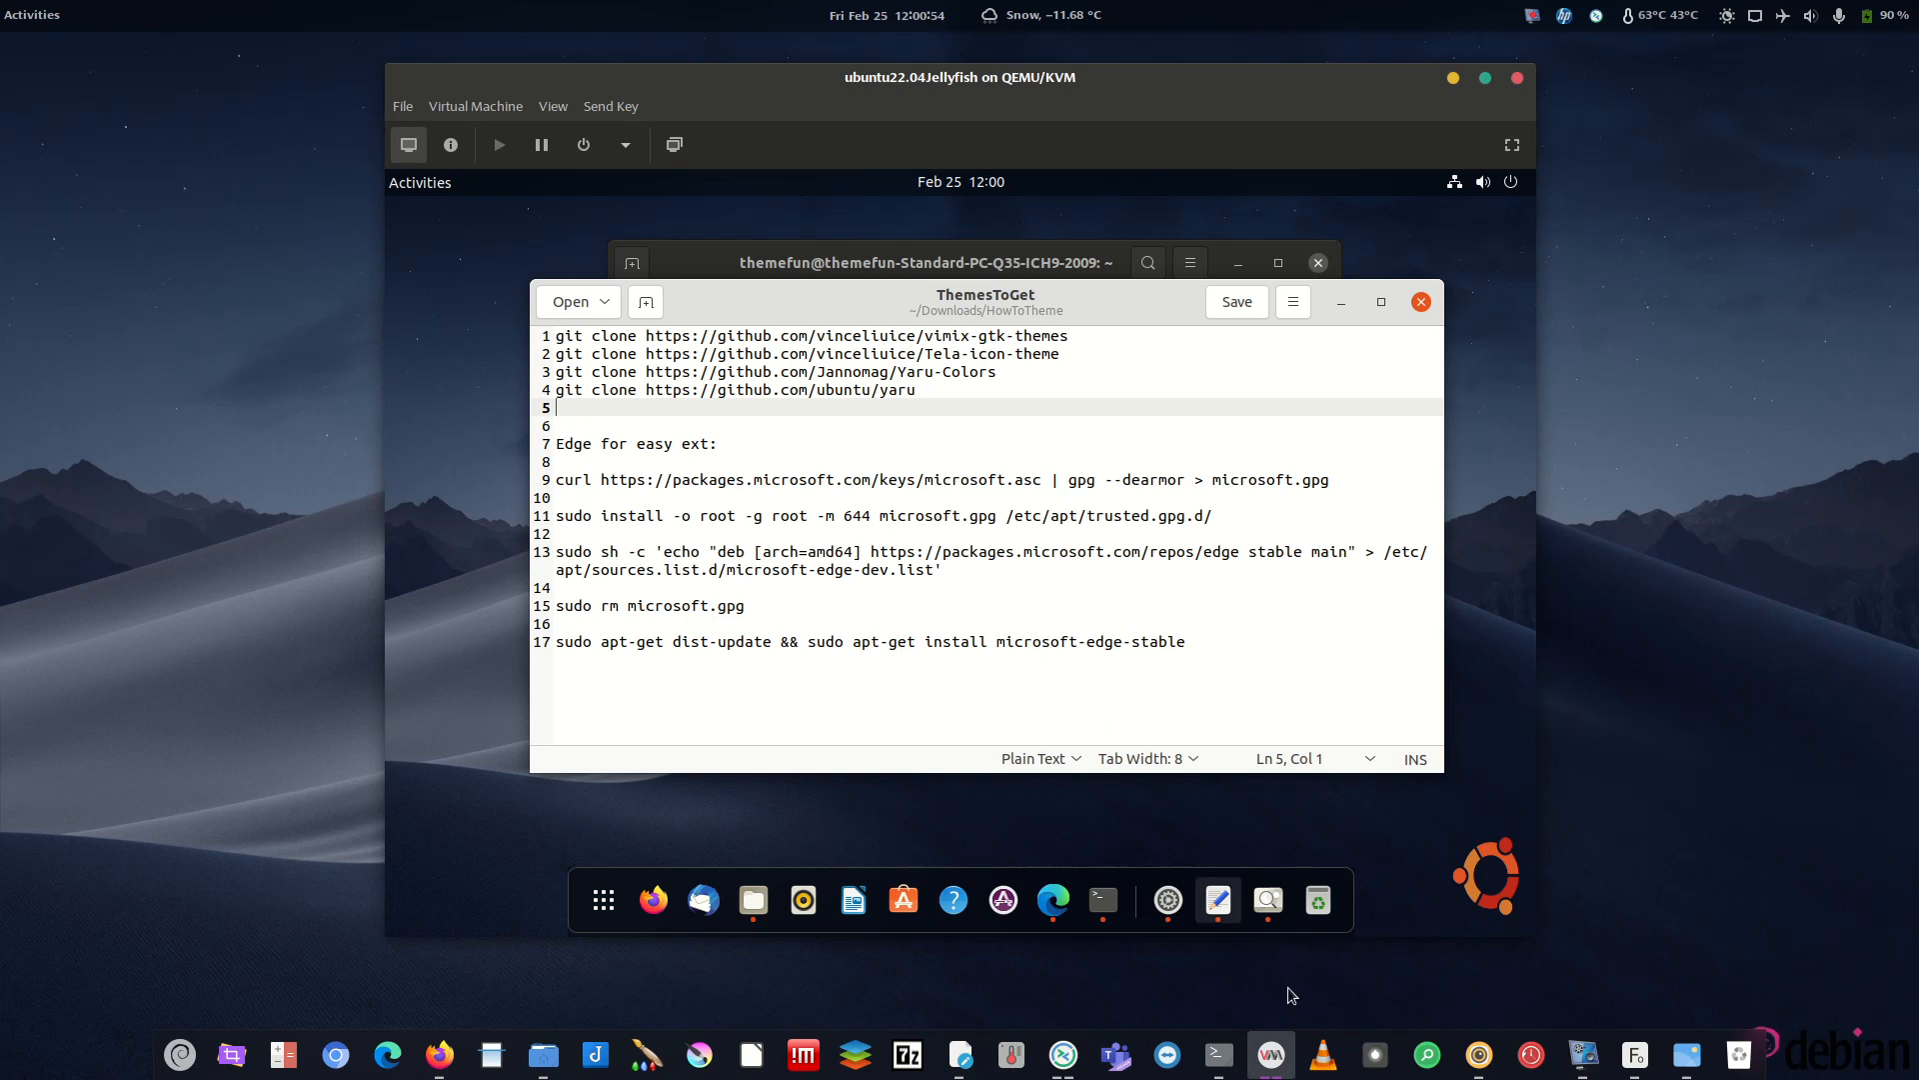
- Launch gnome-tweaks from the host terminal and view its Appearance page showing Vimix-dark-amethyst and Tela-purple-dark
{"action": "left_click", "coordinate": [1217, 1054]}
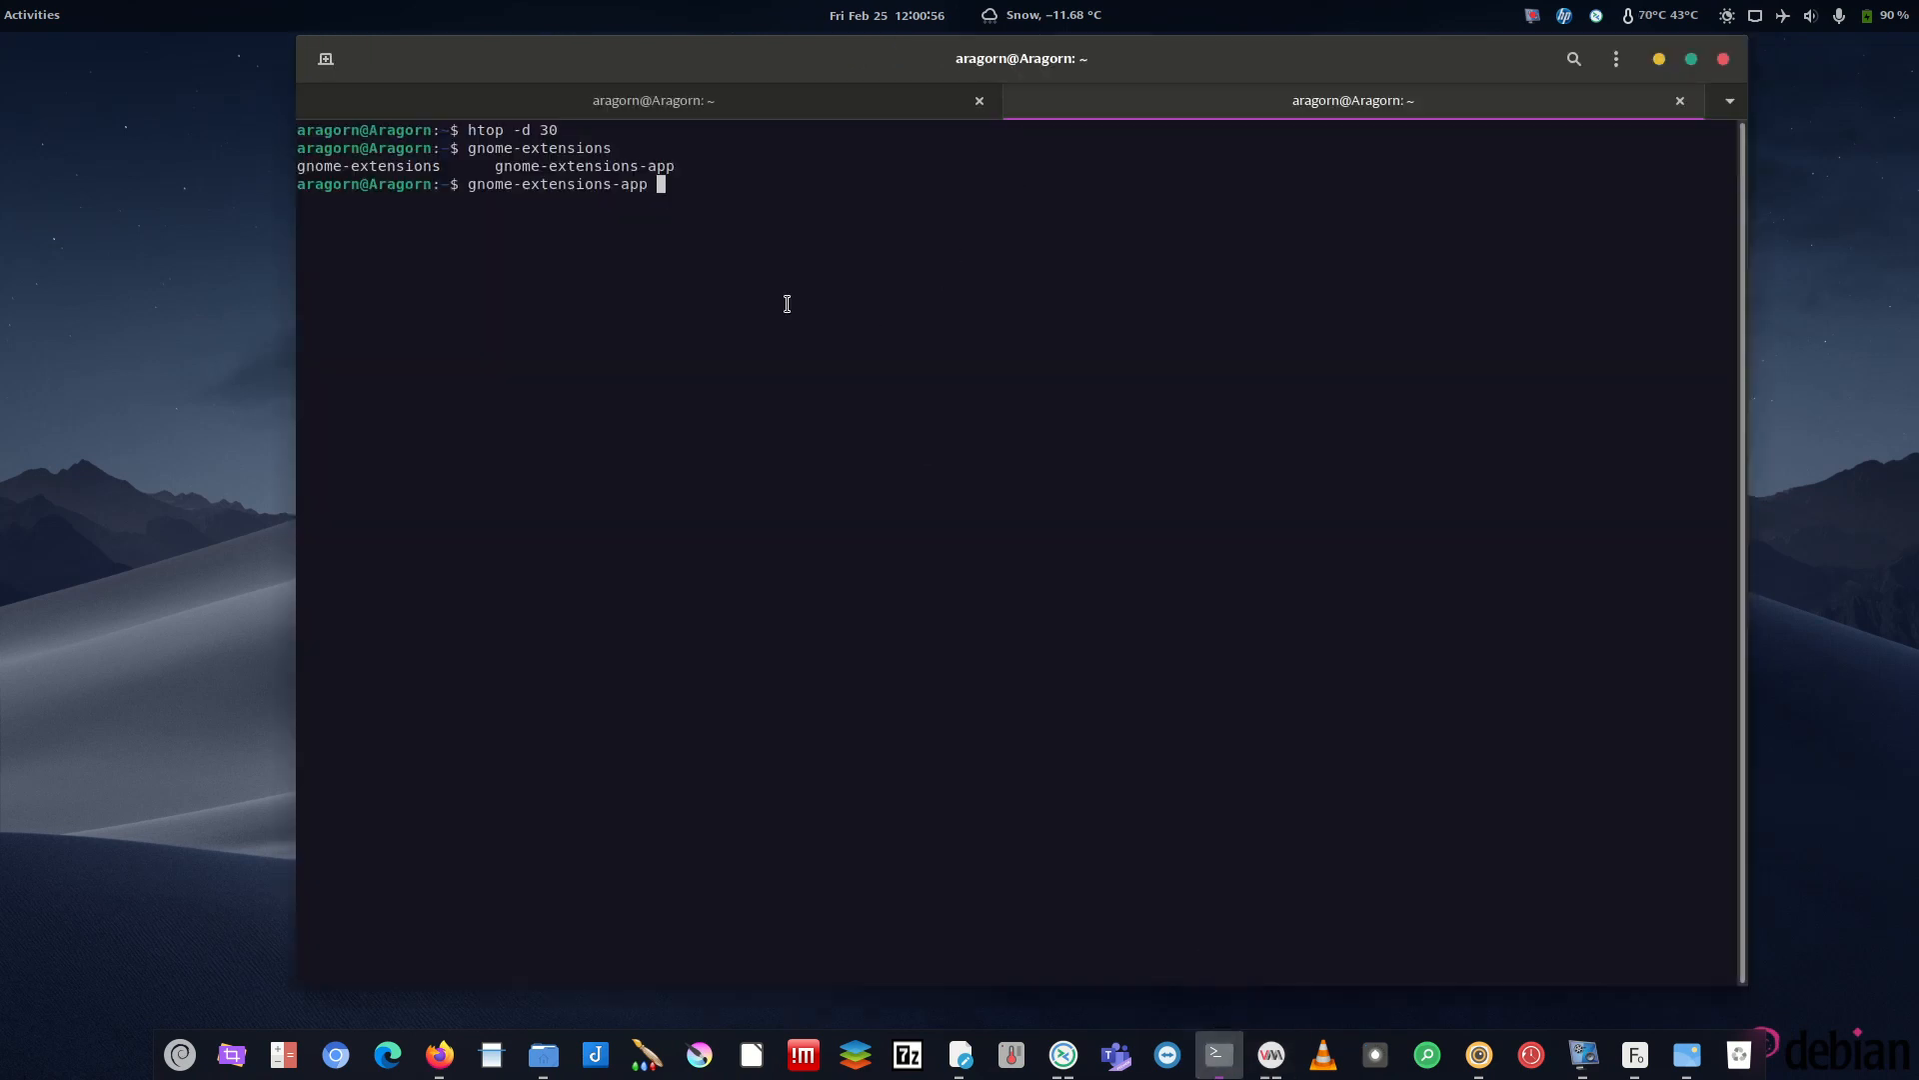
{"action": "key", "text": "BackSpace"}
{"action": "key", "text": "BackSpace"}
{"action": "key", "text": "BackSpace"}
{"action": "key", "text": "BackSpace"}
{"action": "key", "text": "BackSpace"}
{"action": "key", "text": "BackSpace"}
{"action": "key", "text": "BackSpace"}
{"action": "key", "text": "BackSpace"}
{"action": "key", "text": "BackSpace"}
{"action": "key", "text": "BackSpace"}
{"action": "key", "text": "BackSpace"}
{"action": "key", "text": "BackSpace"}
{"action": "key", "text": "BackSpace"}
{"action": "key", "text": "BackSpace"}
{"action": "key", "text": "BackSpace"}
{"action": "key", "text": "BackSpace"}
{"action": "key", "text": "BackSpace"}
{"action": "key", "text": "BackSpace"}
{"action": "key", "text": "BackSpace"}
{"action": "key", "text": "BackSpace"}
{"action": "type", "text": "gnome-tweaks"}
{"action": "key", "text": "Return"}
{"action": "left_click", "coordinate": [1659, 59]}
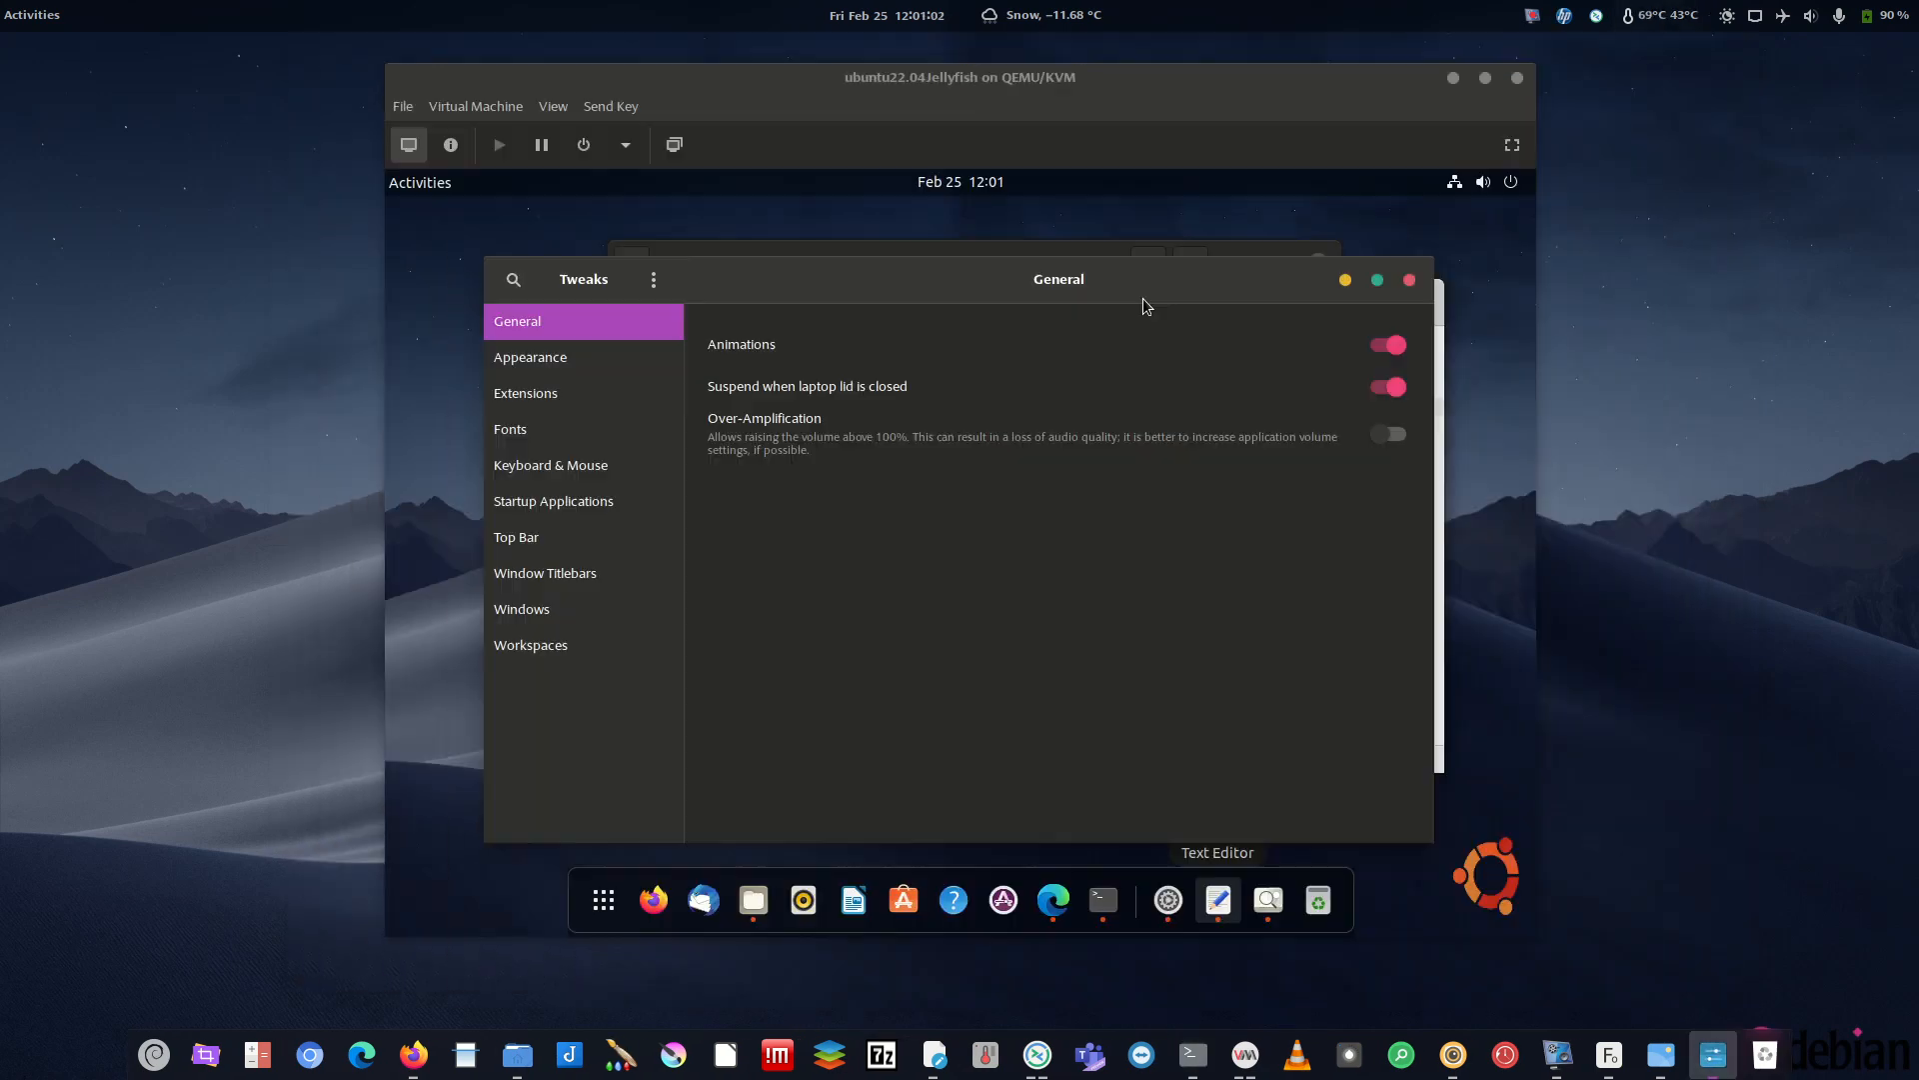
{"action": "left_click_drag", "start_coordinate": [1083, 297], "coordinate": [1006, 332]}
{"action": "left_click", "coordinate": [460, 406]}
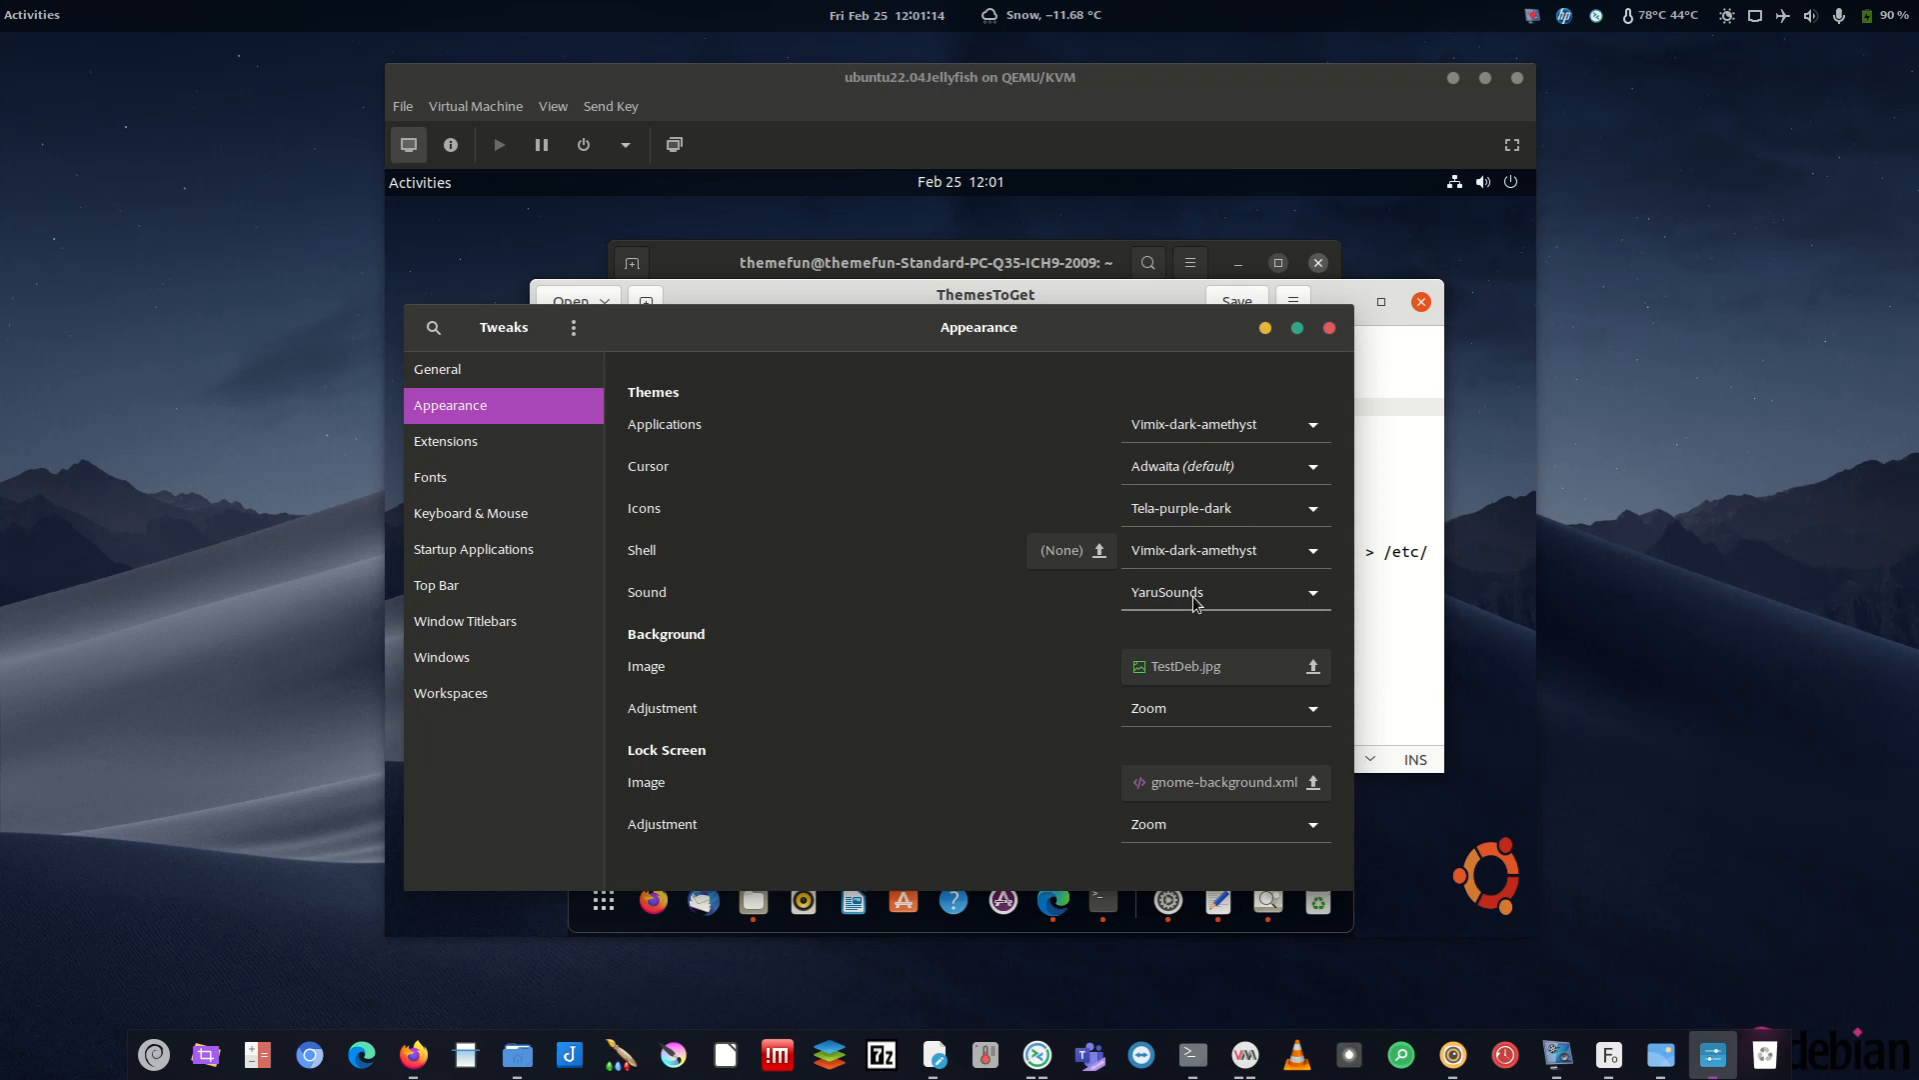
- Move Tweaks aside and raise the guest terminal showing the yaru clone in progress
{"action": "left_click_drag", "start_coordinate": [1108, 329], "coordinate": [0, 305]}
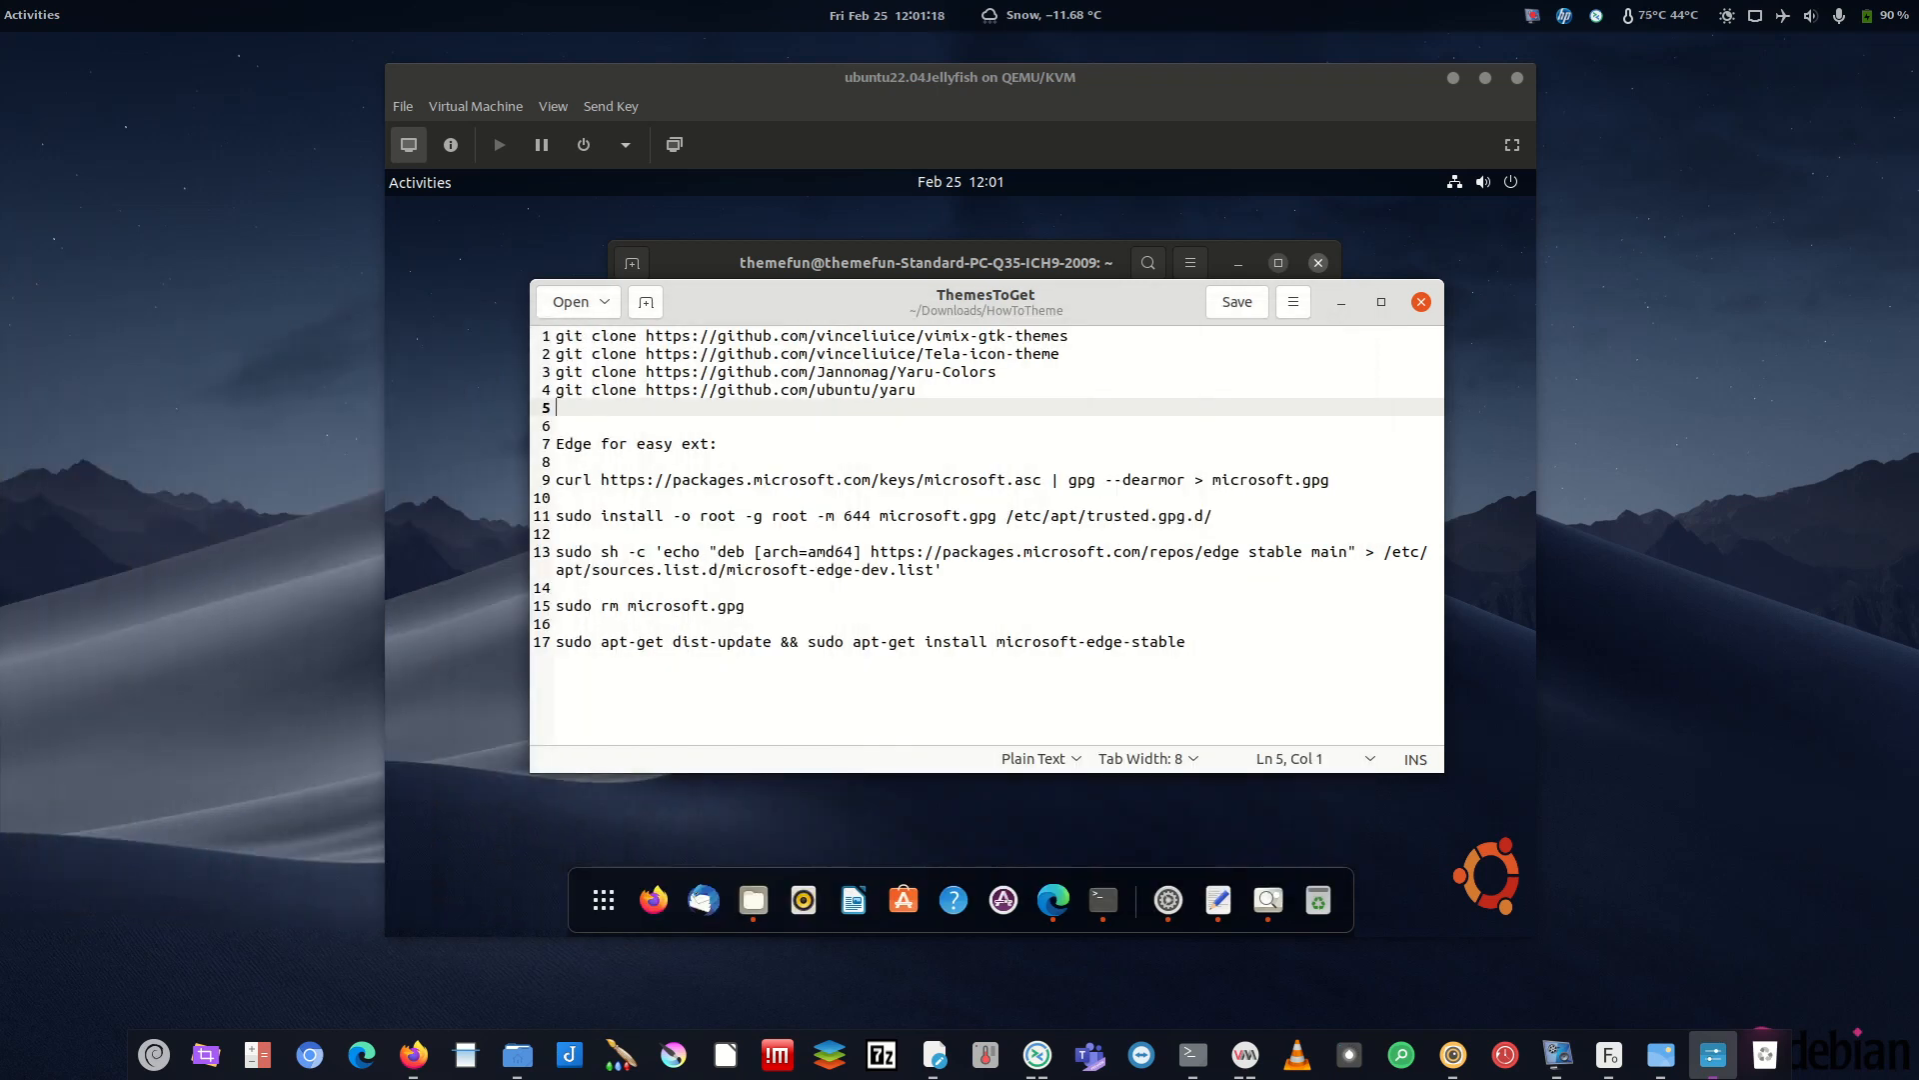
{"action": "mouse_move", "coordinate": [997, 372]}
{"action": "left_mouse_down"}
{"action": "mouse_move", "coordinate": [990, 390]}
{"action": "mouse_move", "coordinate": [559, 372]}
{"action": "left_mouse_up"}
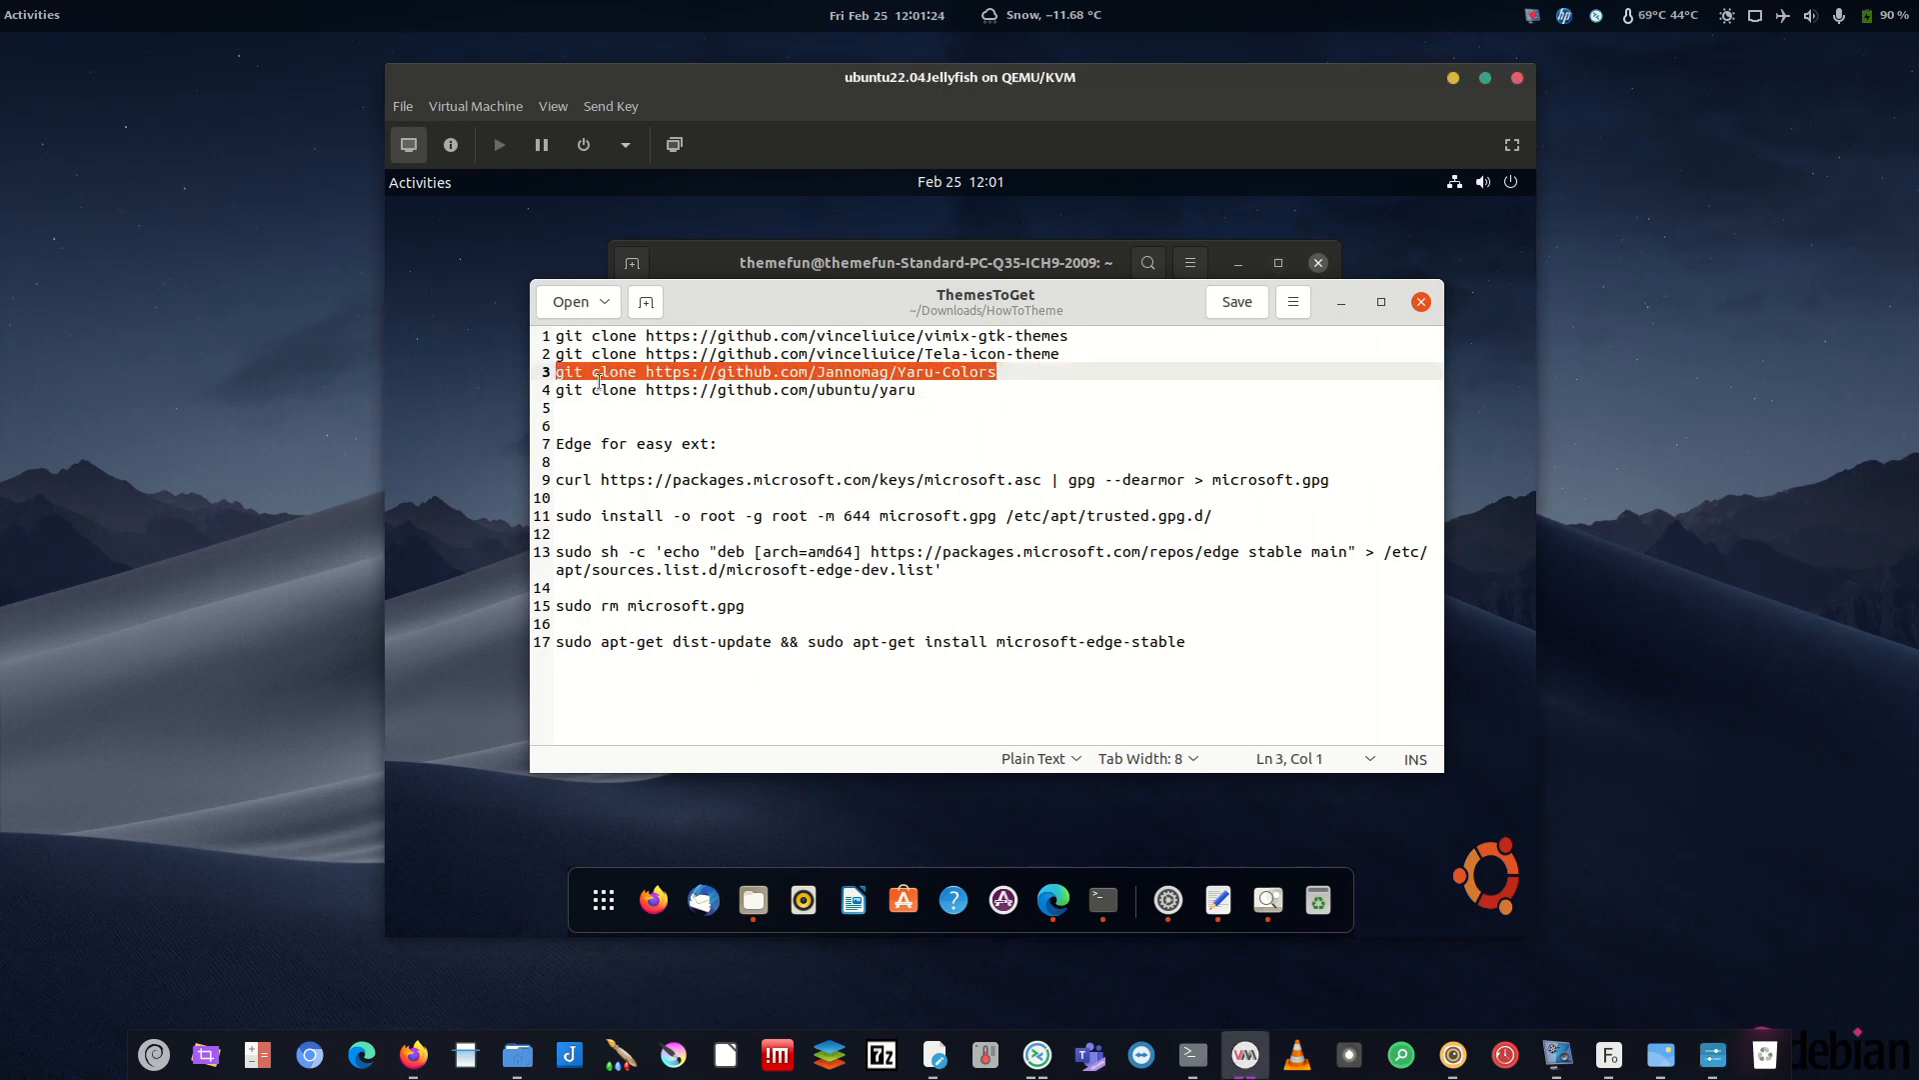
{"action": "left_click", "coordinate": [1002, 373]}
{"action": "left_click_drag", "start_coordinate": [997, 372], "coordinate": [563, 372]}
{"action": "left_click", "coordinate": [1036, 382]}
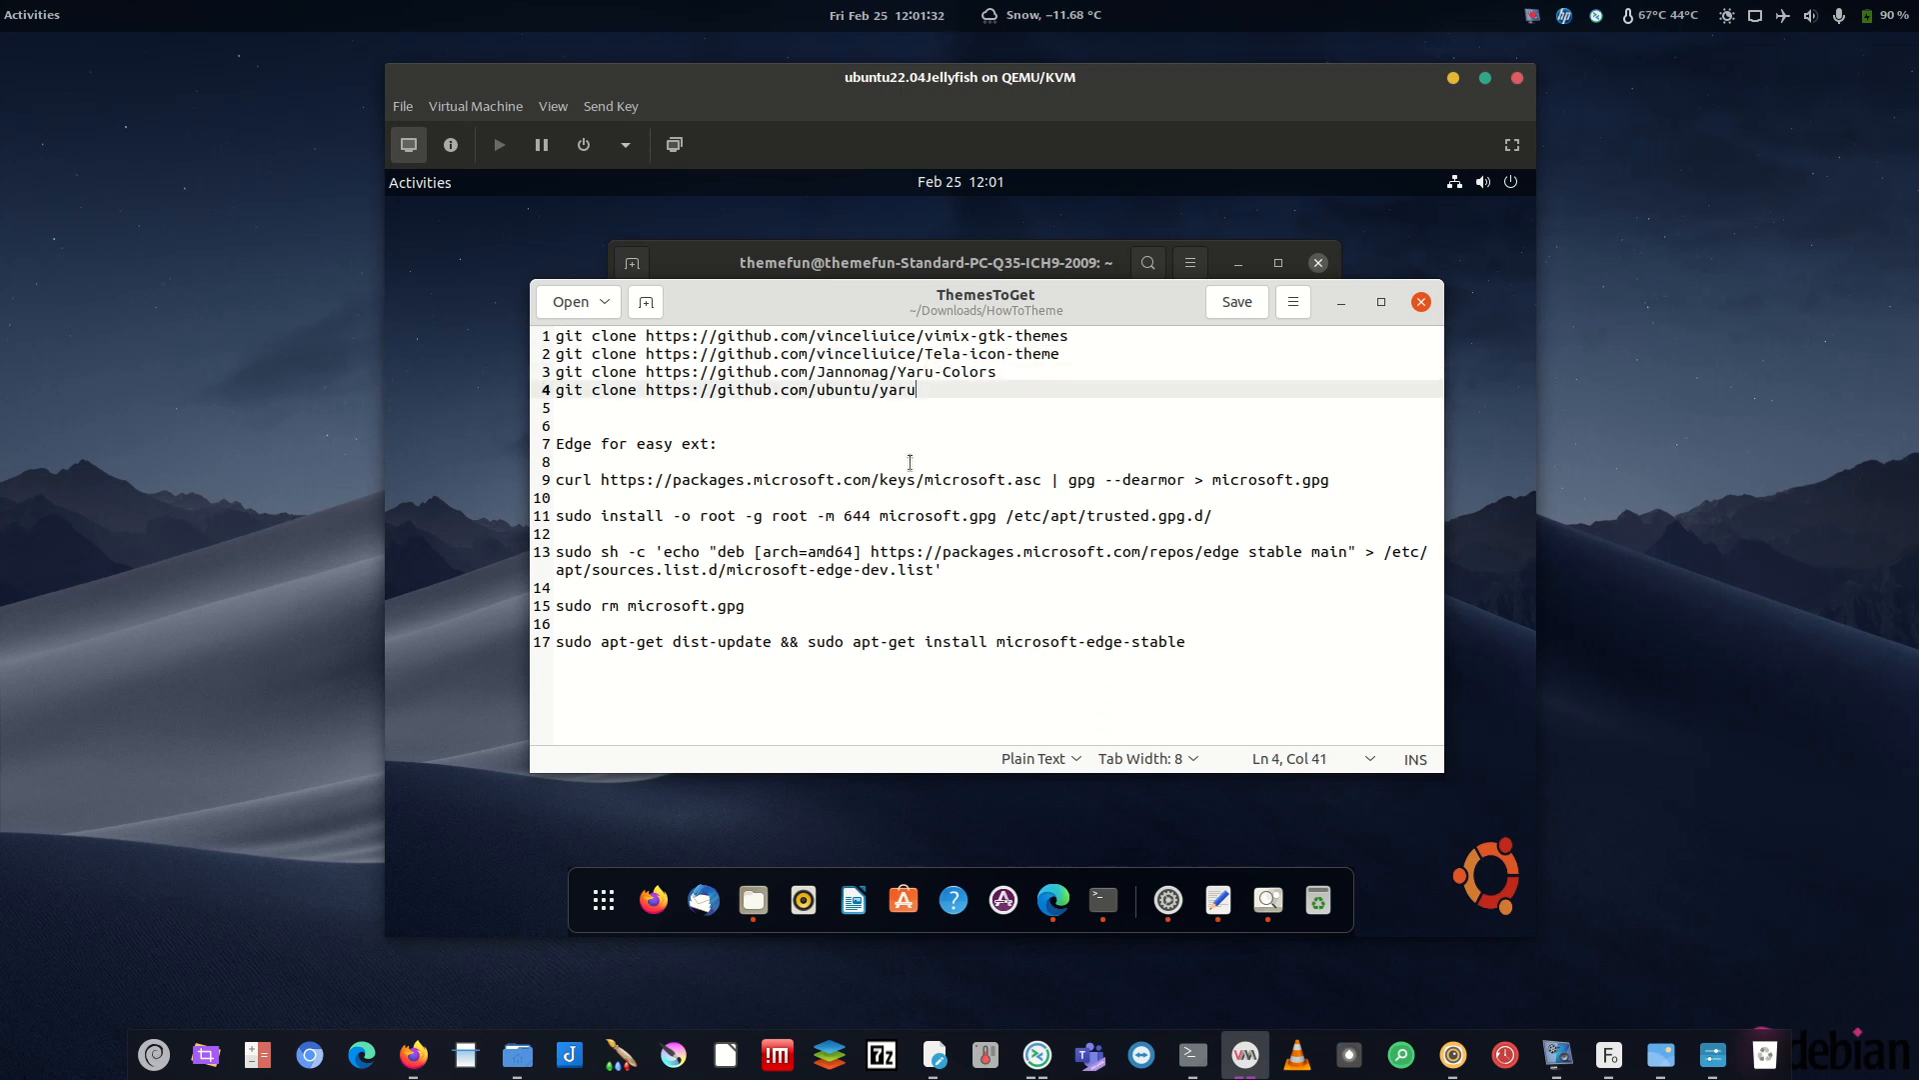
{"action": "left_click", "coordinate": [1003, 261]}
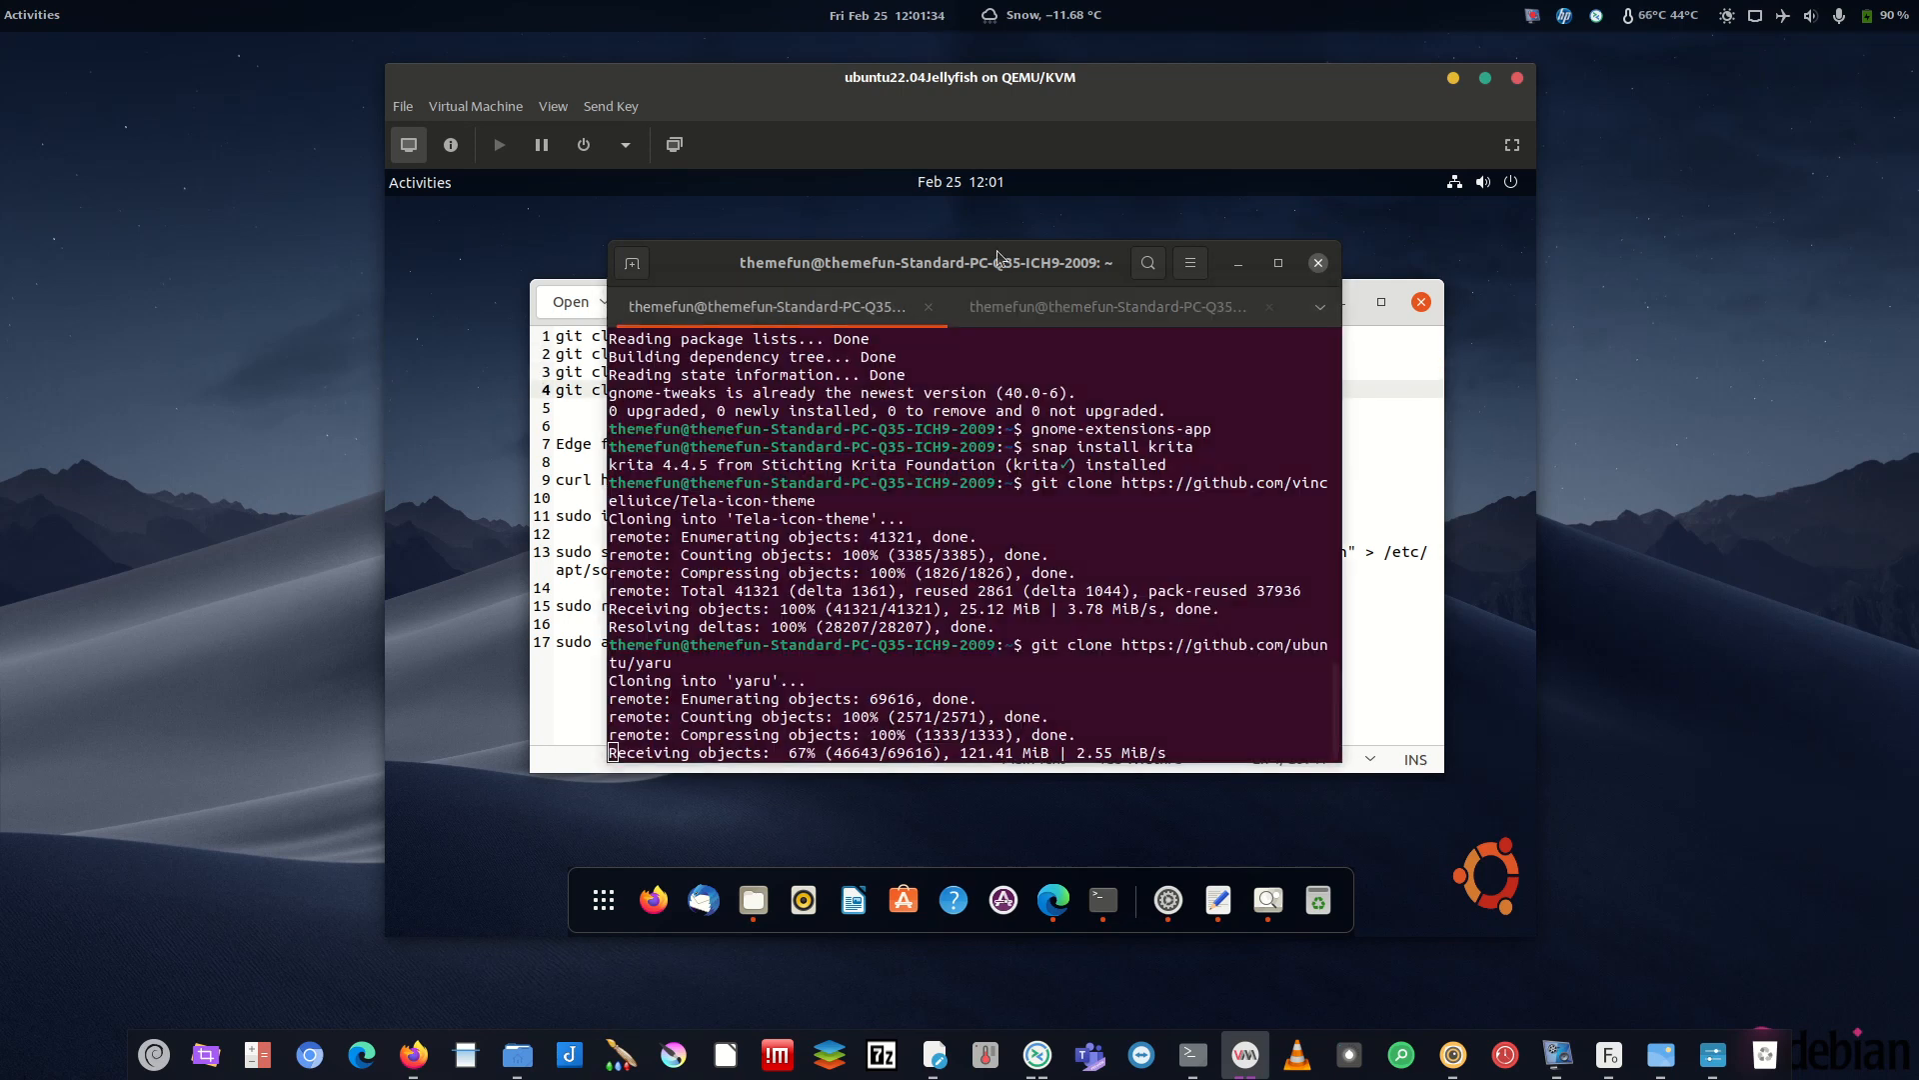
- Check the cloned Yaru-Colors folder in the Files window
{"action": "left_click", "coordinate": [753, 900]}
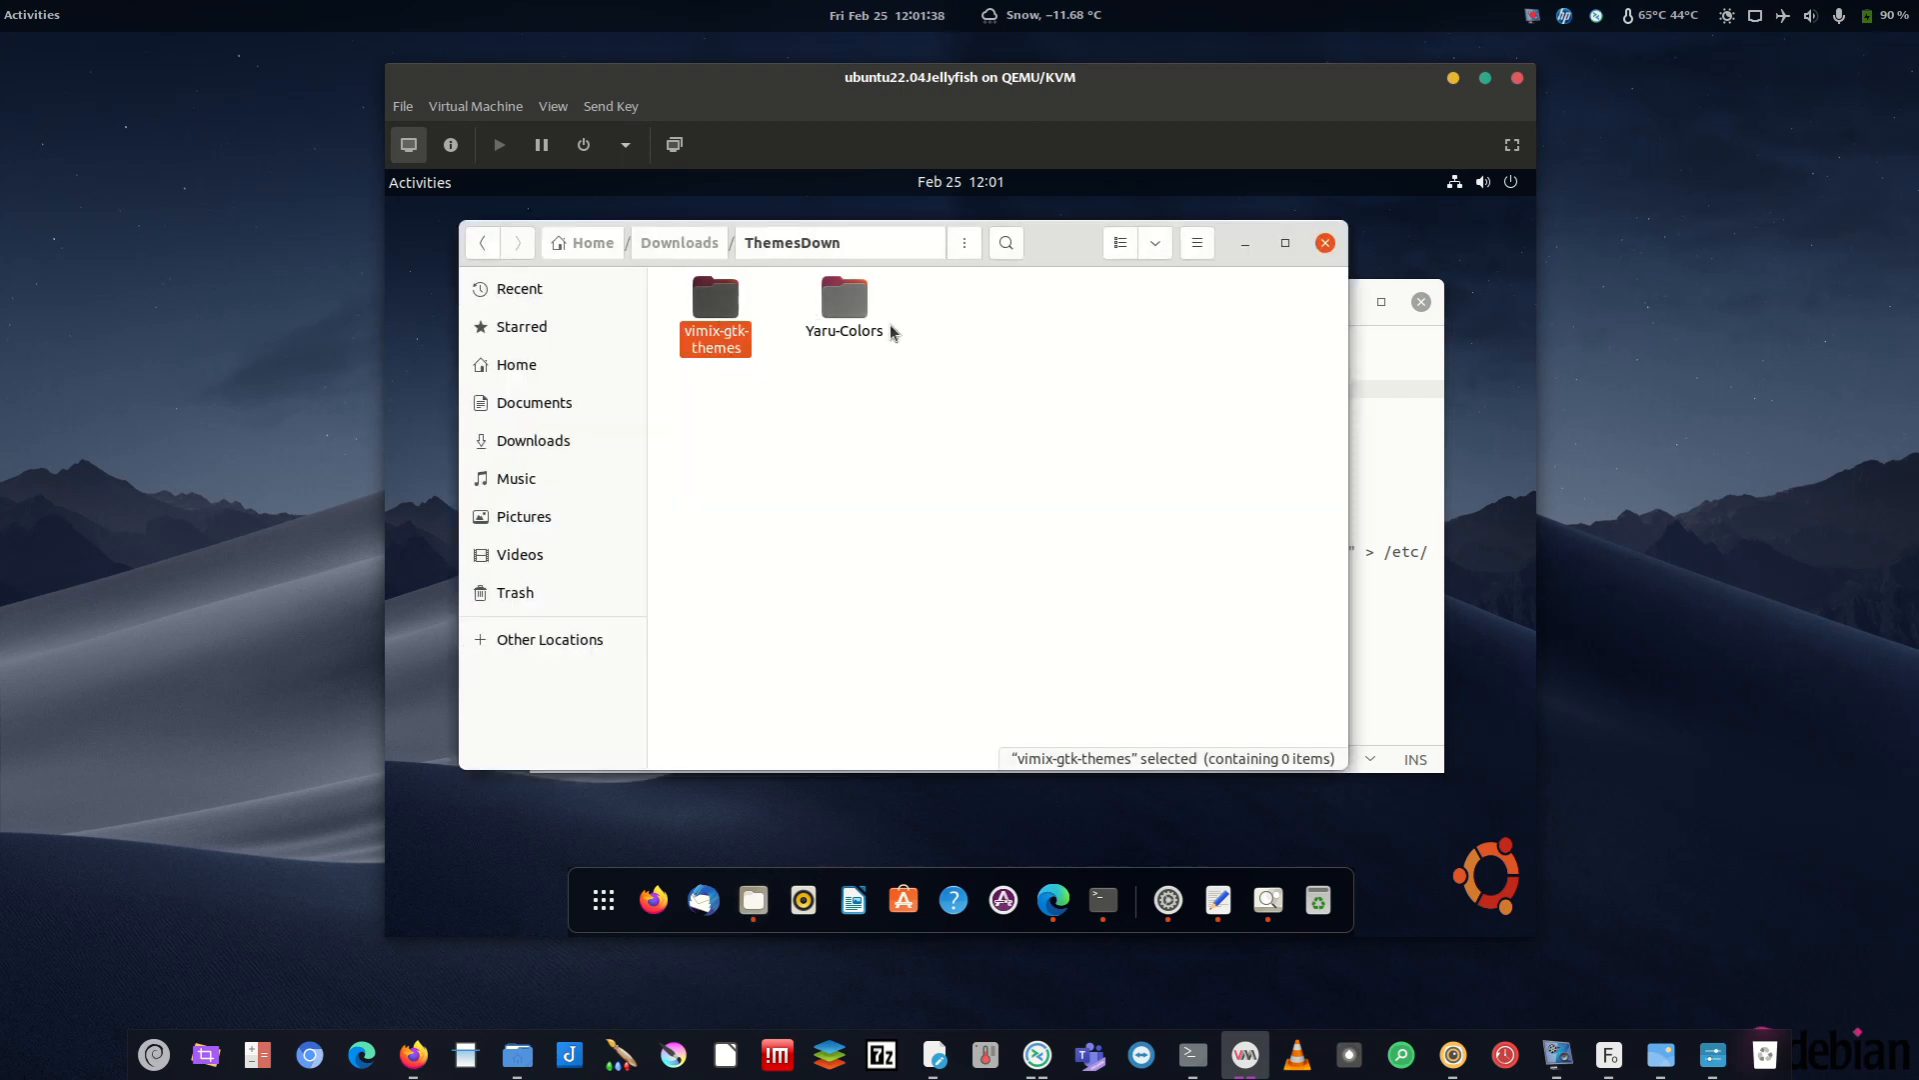
{"action": "left_click", "coordinate": [836, 322]}
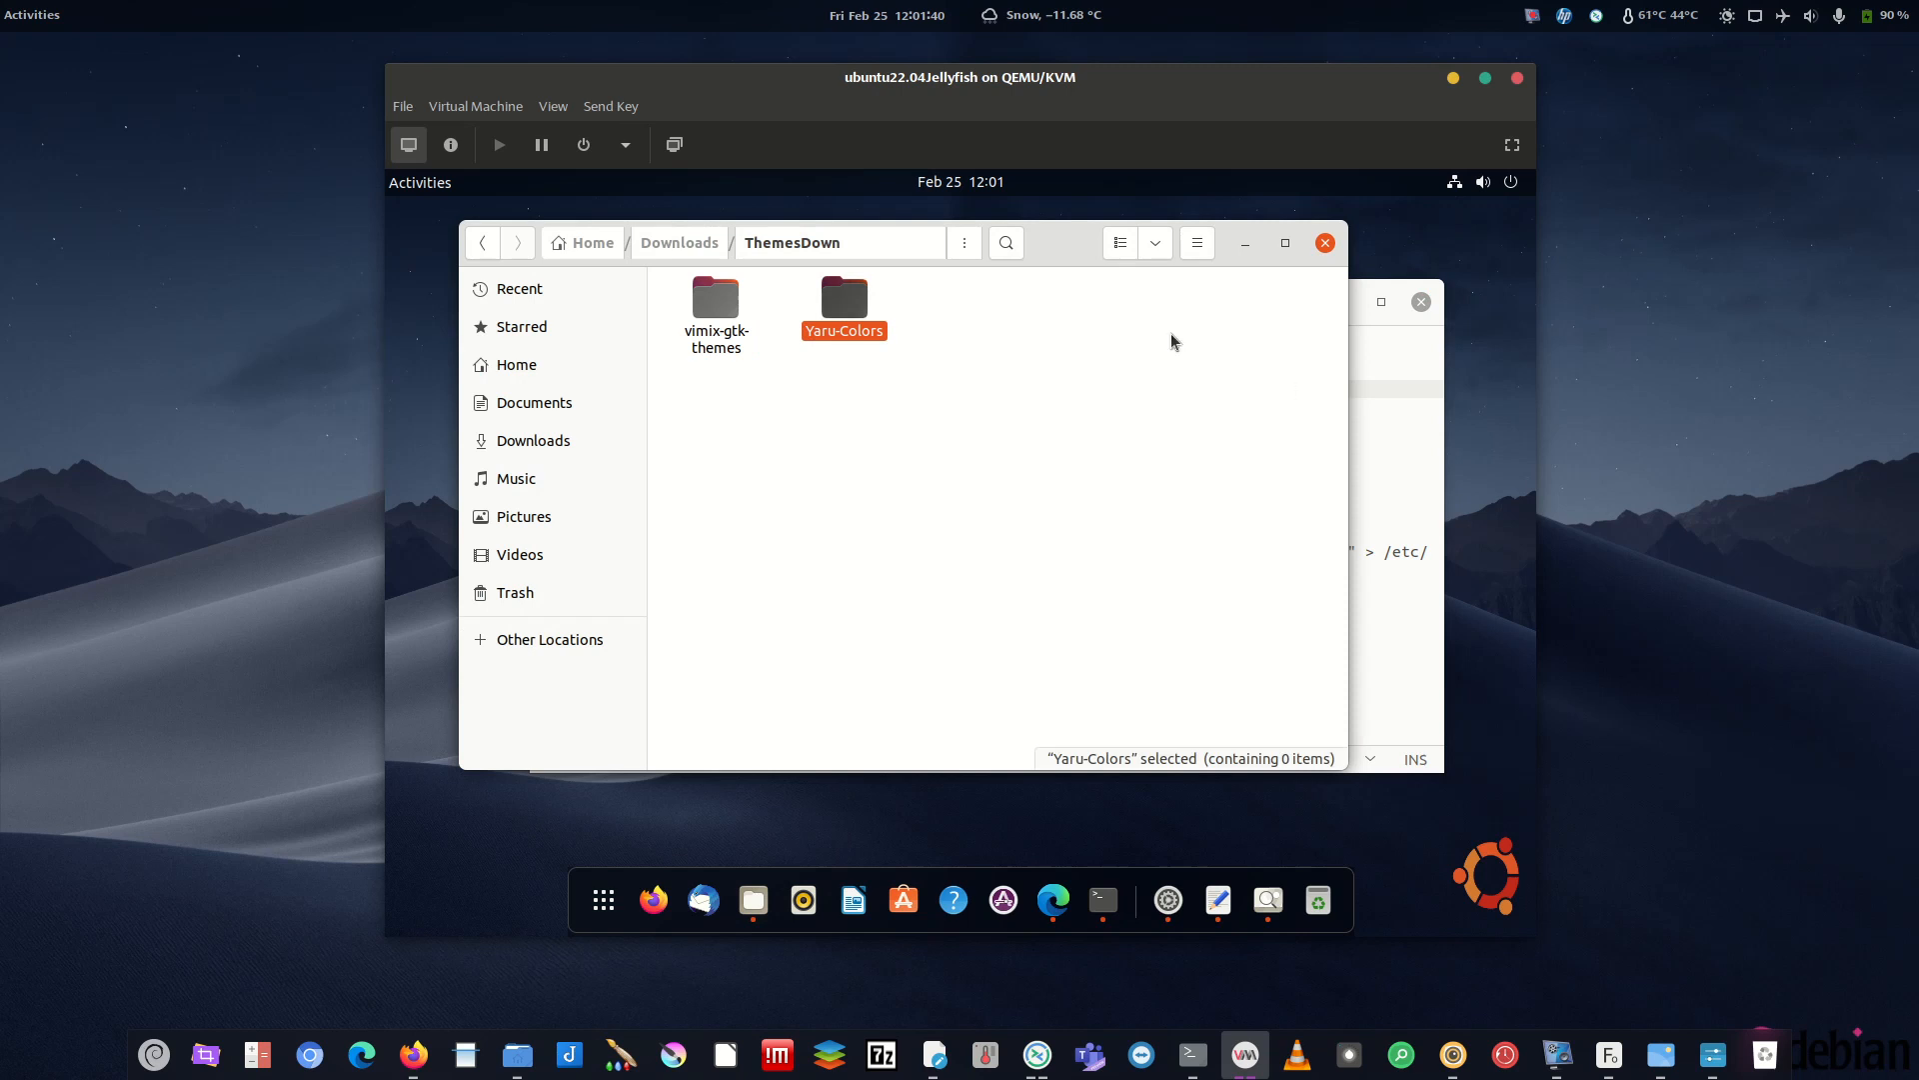
{"action": "left_click", "coordinate": [953, 407]}
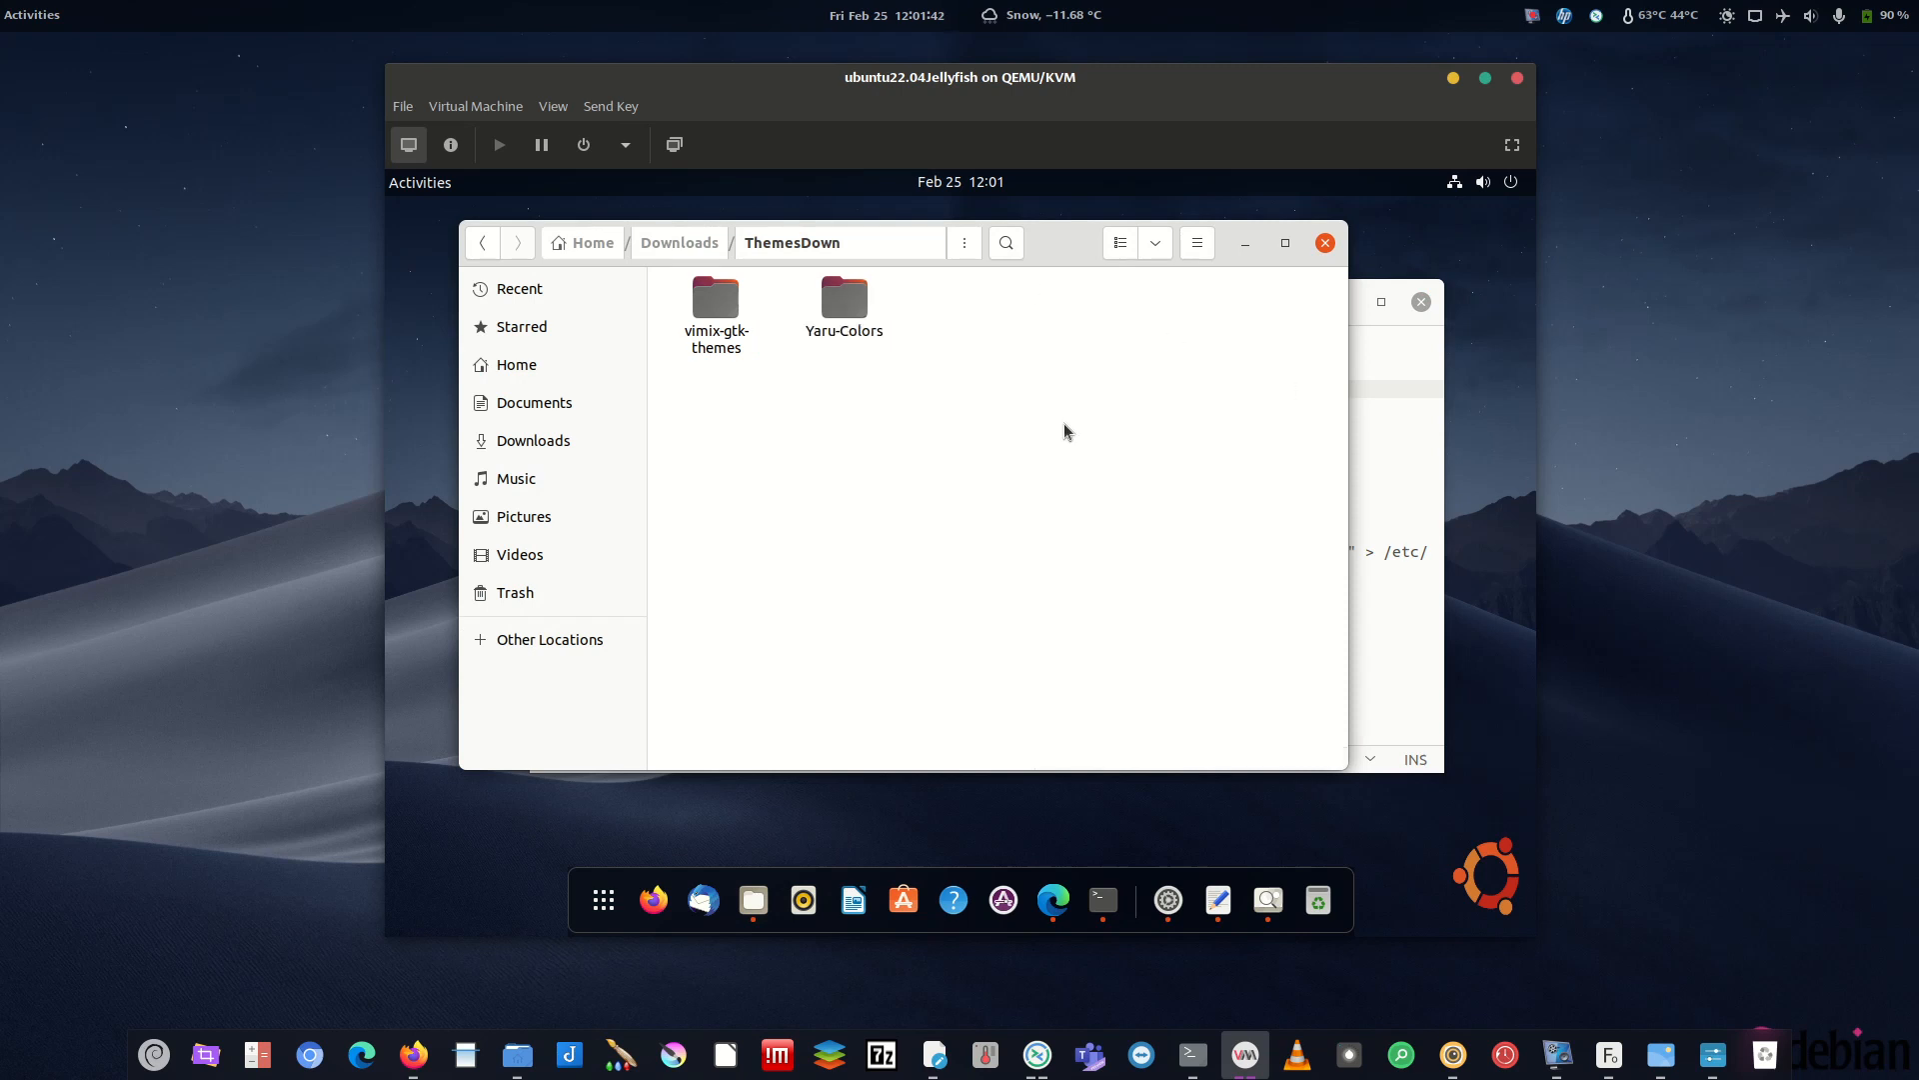
- Copy the Tela-icon-theme clone command from the ThemesToGet notes
{"action": "left_click", "coordinate": [1374, 475]}
{"action": "left_click_drag", "start_coordinate": [1056, 351], "coordinate": [498, 345]}
{"action": "right_click", "coordinate": [711, 361]}
{"action": "left_click", "coordinate": [780, 458]}
{"action": "mouse_move", "coordinate": [886, 307]}
{"action": "left_mouse_down"}
{"action": "mouse_move", "coordinate": [935, 392]}
{"action": "mouse_move", "coordinate": [947, 308]}
{"action": "left_mouse_up"}
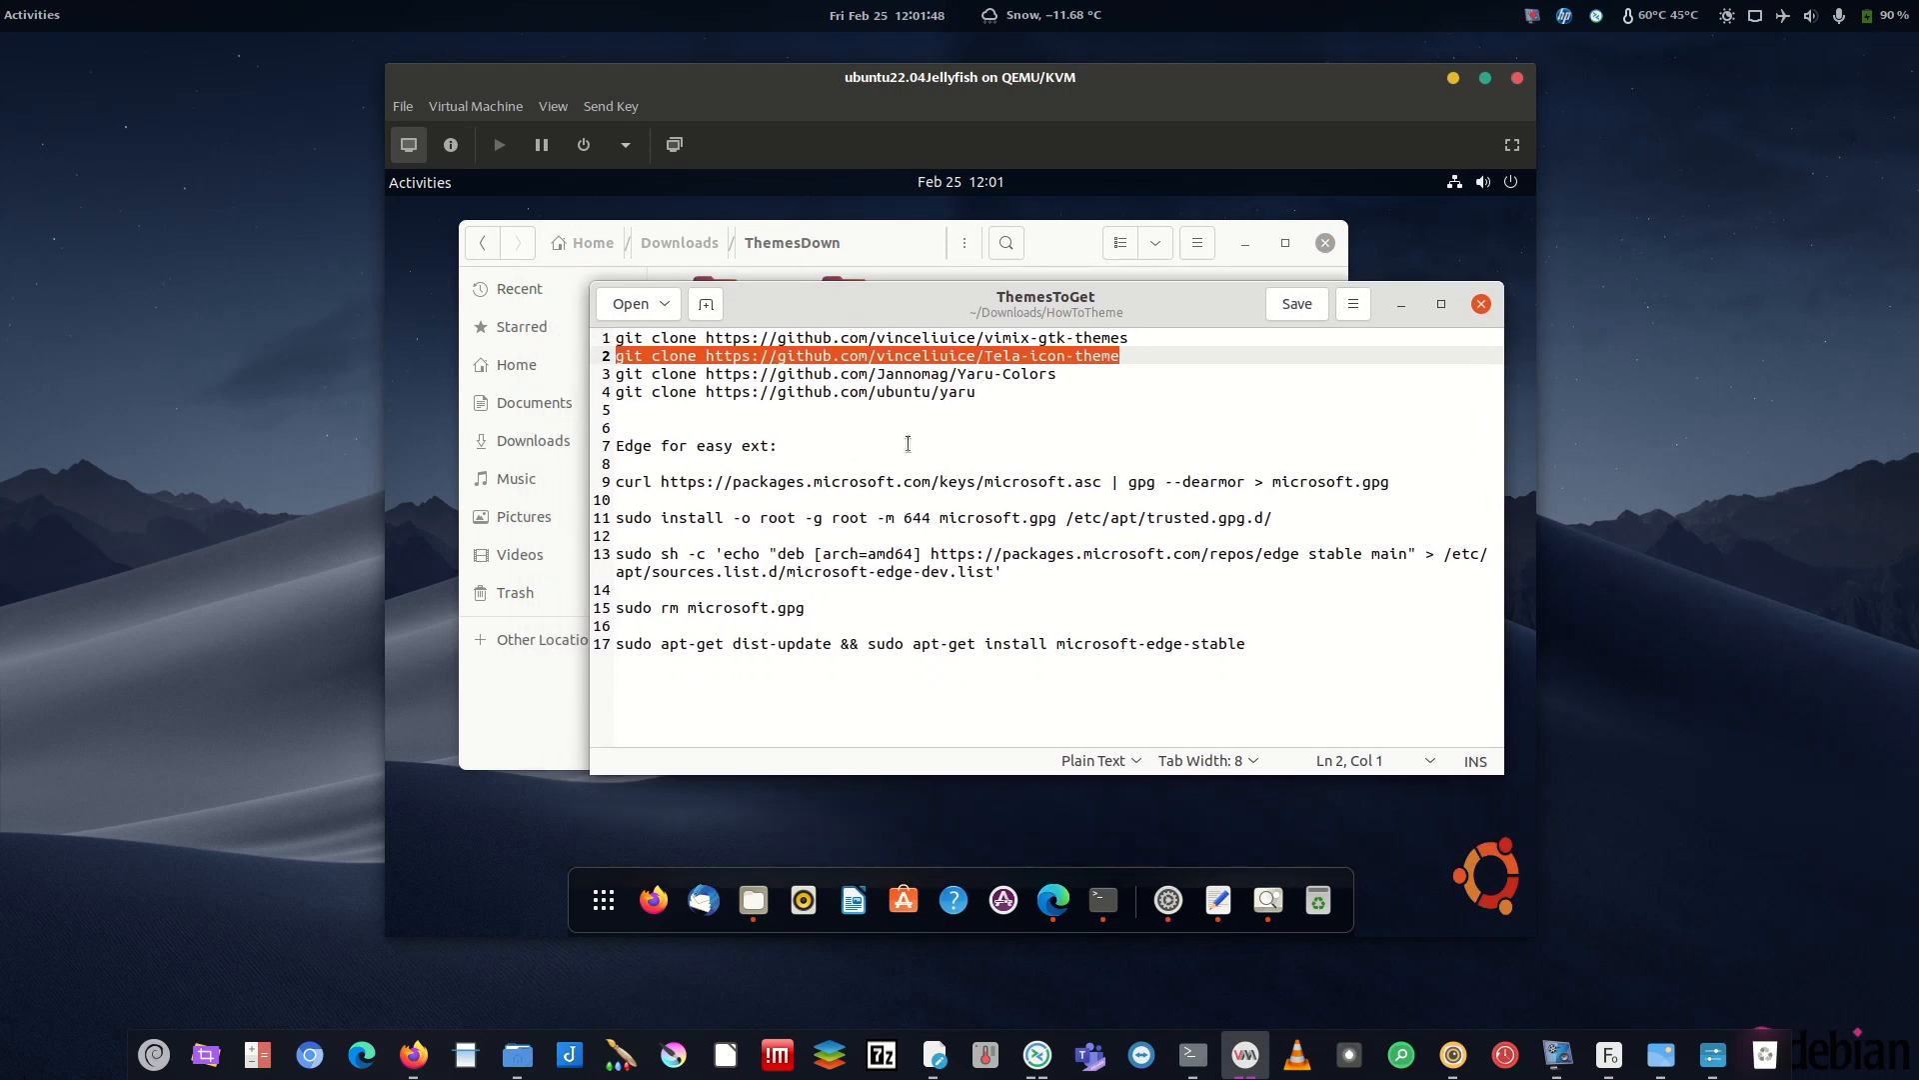
- Return to the terminal's finished yaru clone tab, ready to paste
{"action": "left_click", "coordinate": [1104, 900]}
{"action": "left_click", "coordinate": [1090, 310]}
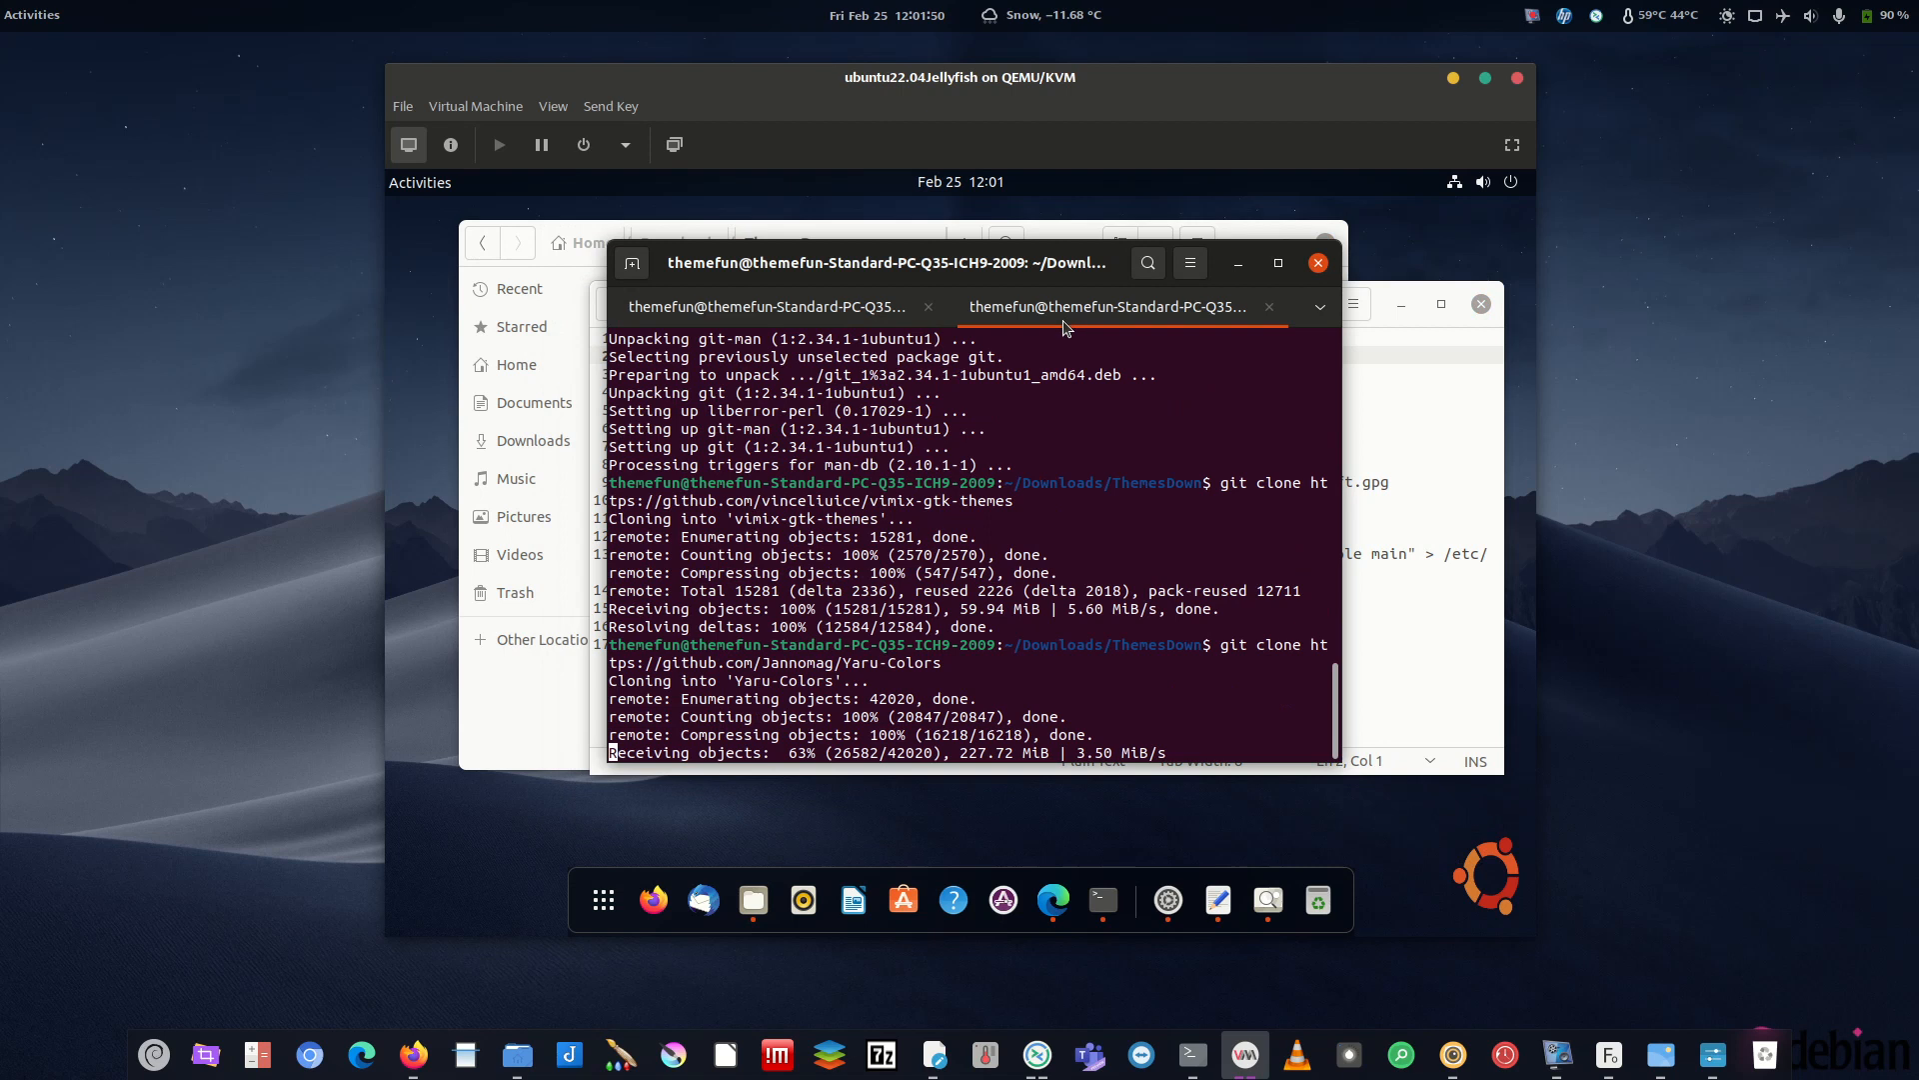
{"action": "left_click", "coordinate": [862, 318]}
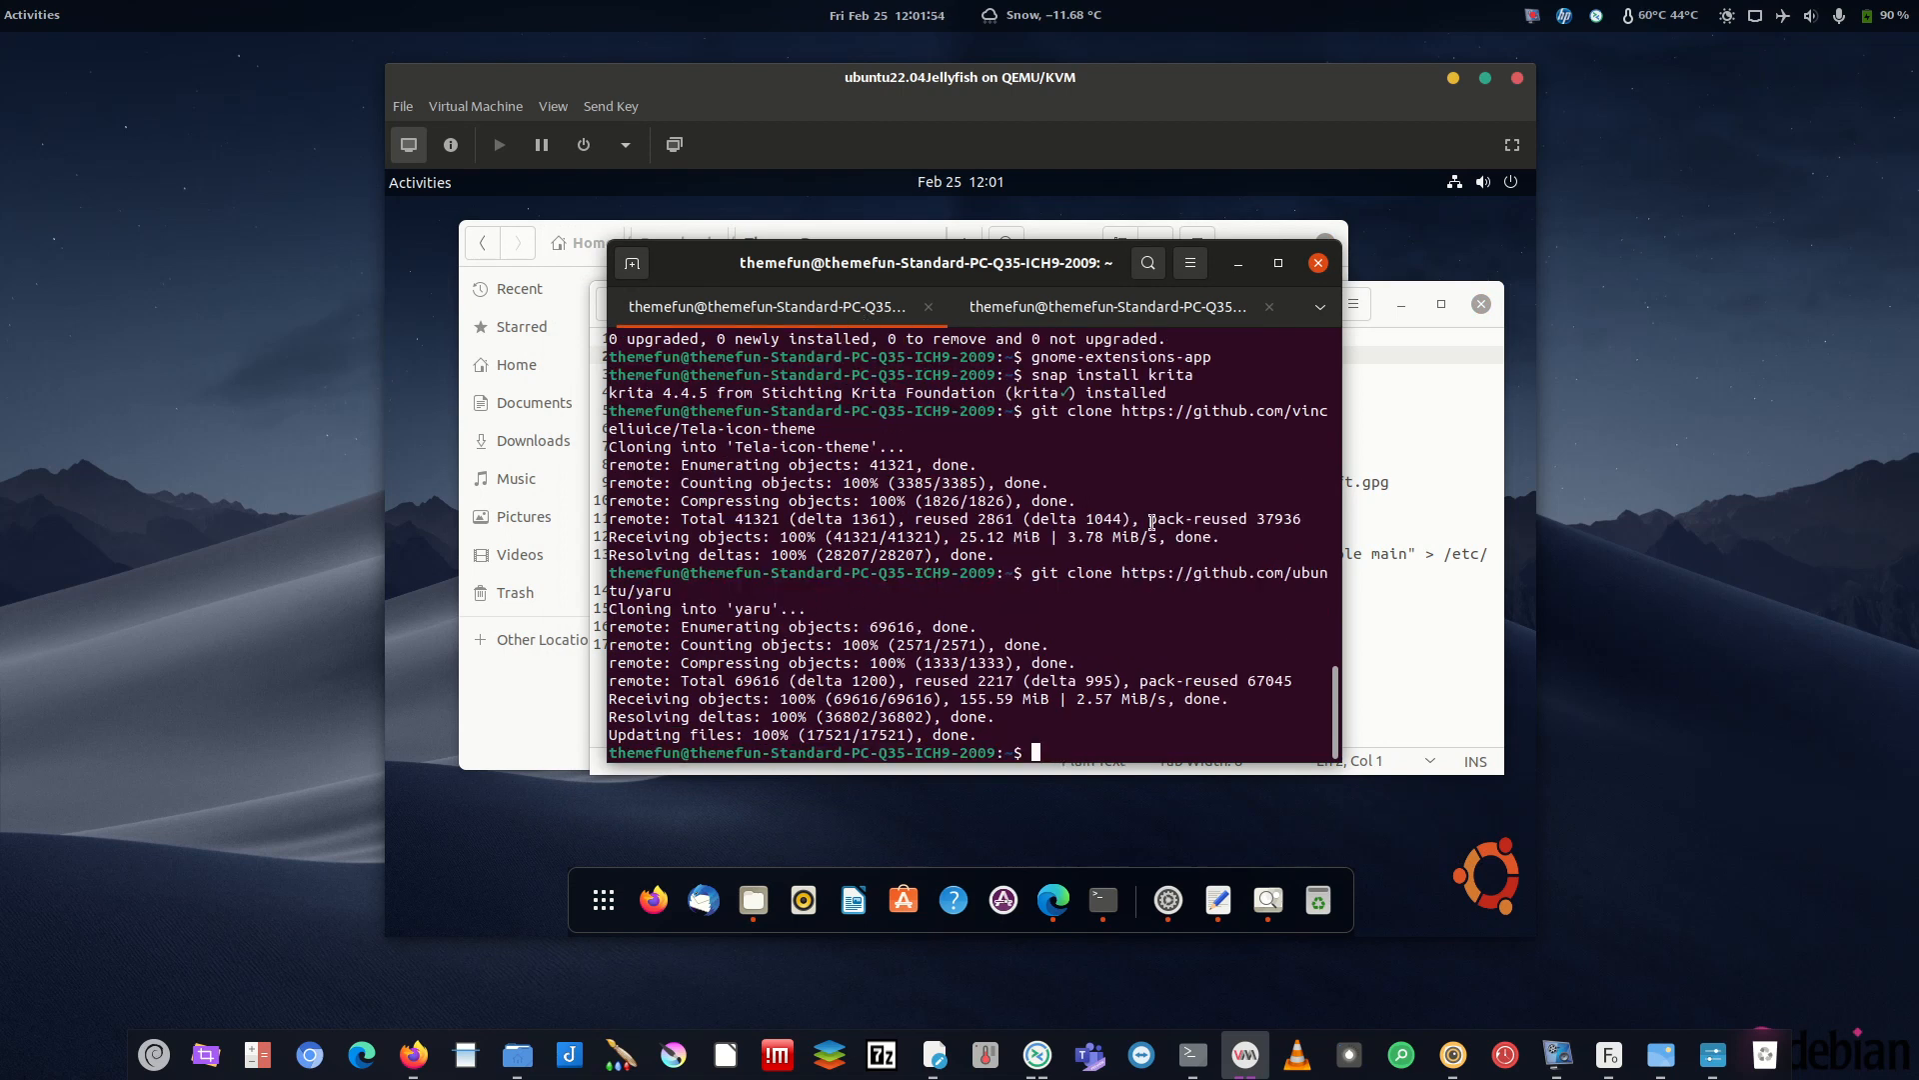
{"action": "right_click", "coordinate": [1079, 447]}
{"action": "left_click", "coordinate": [819, 458]}
{"action": "right_click", "coordinate": [1098, 465]}
- Run the pasted Tela-icon-theme clone command and list the home folder
{"action": "left_click", "coordinate": [1149, 533]}
{"action": "key", "text": "Return"}
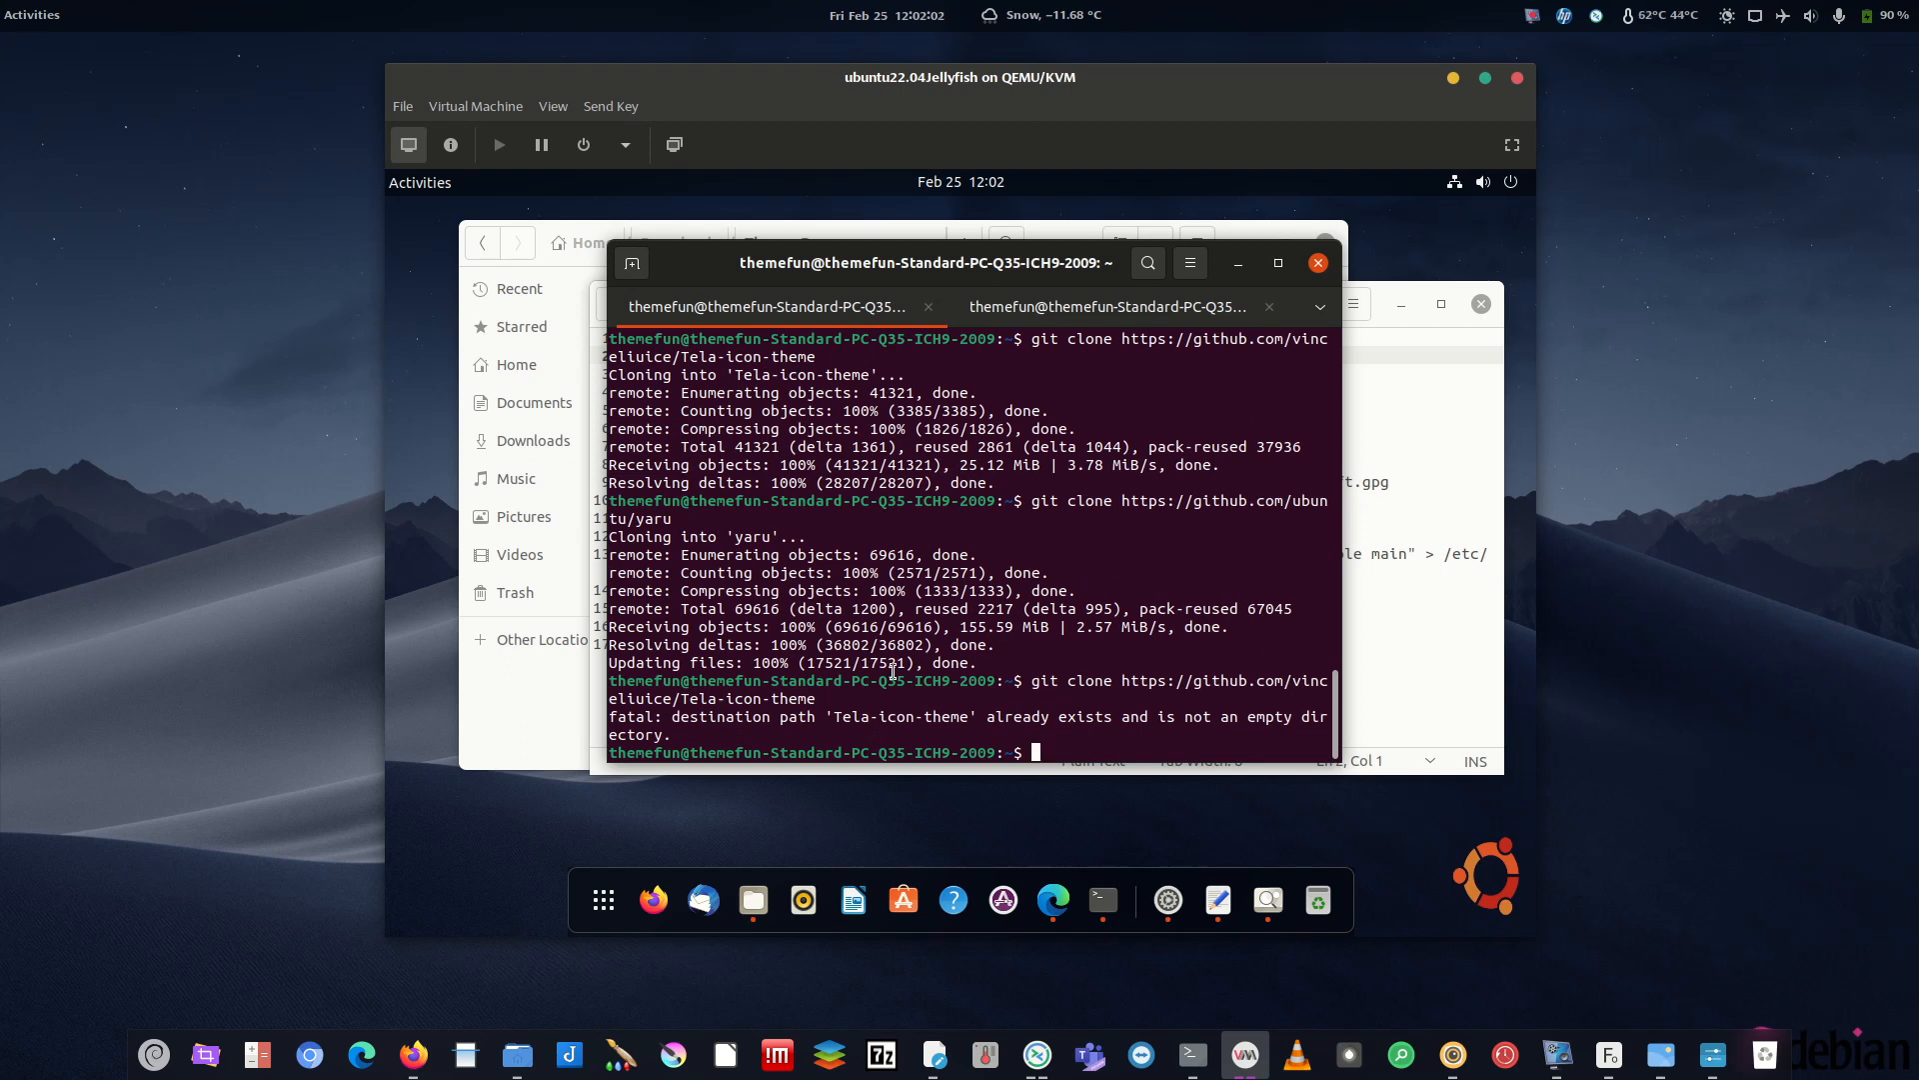
{"action": "type", "text": "cd /"}
{"action": "key", "text": "BackSpace"}
{"action": "key", "text": "BackSpace"}
{"action": "key", "text": "BackSpace"}
{"action": "type", "text": "ls"}
{"action": "key", "text": "Return"}
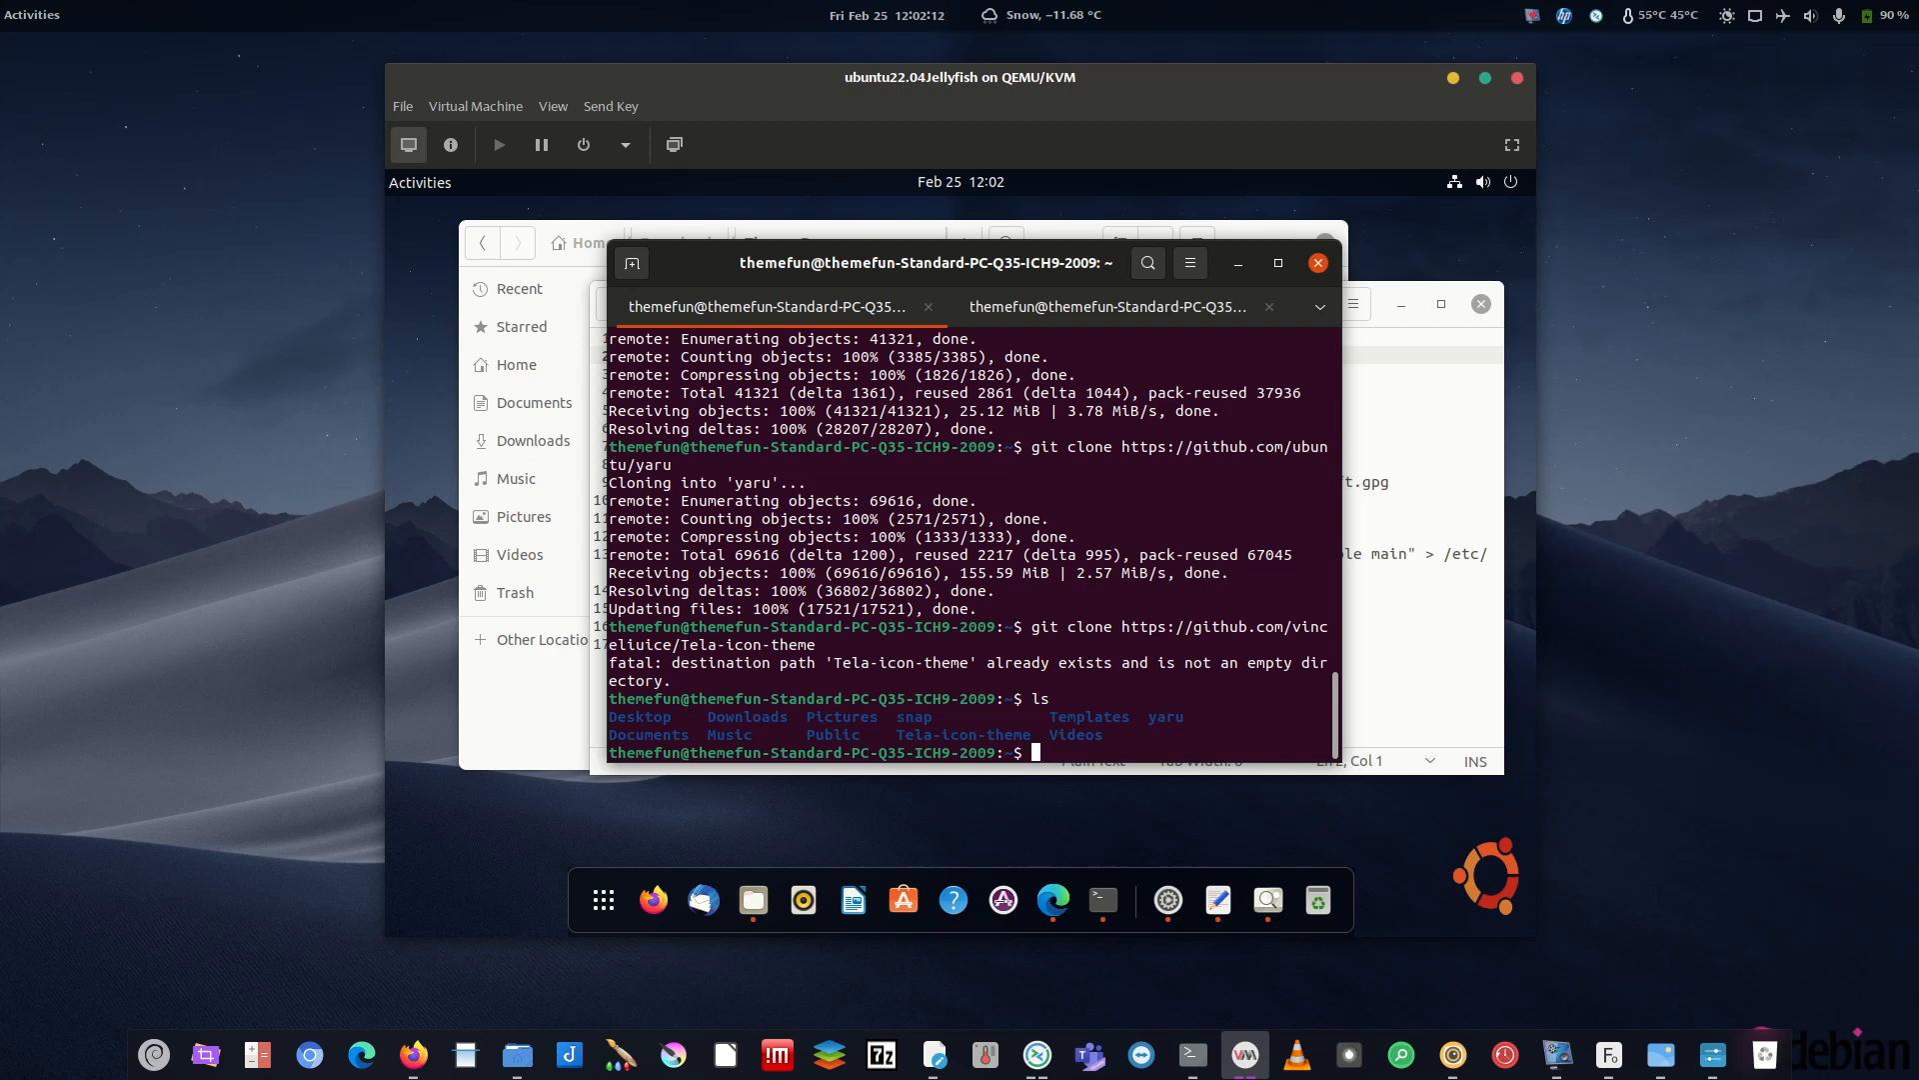
- Move Tela-icon-theme into /home/themefun/Downloads/ThemesDown/ with mv
{"action": "type", "text": "mv Tel"}
{"action": "key", "text": "Tab"}
{"action": "type", "text": "/home/t"}
{"action": "key", "text": "Tab"}
{"action": "type", "text": "Dow"}
{"action": "key", "text": "Tab"}
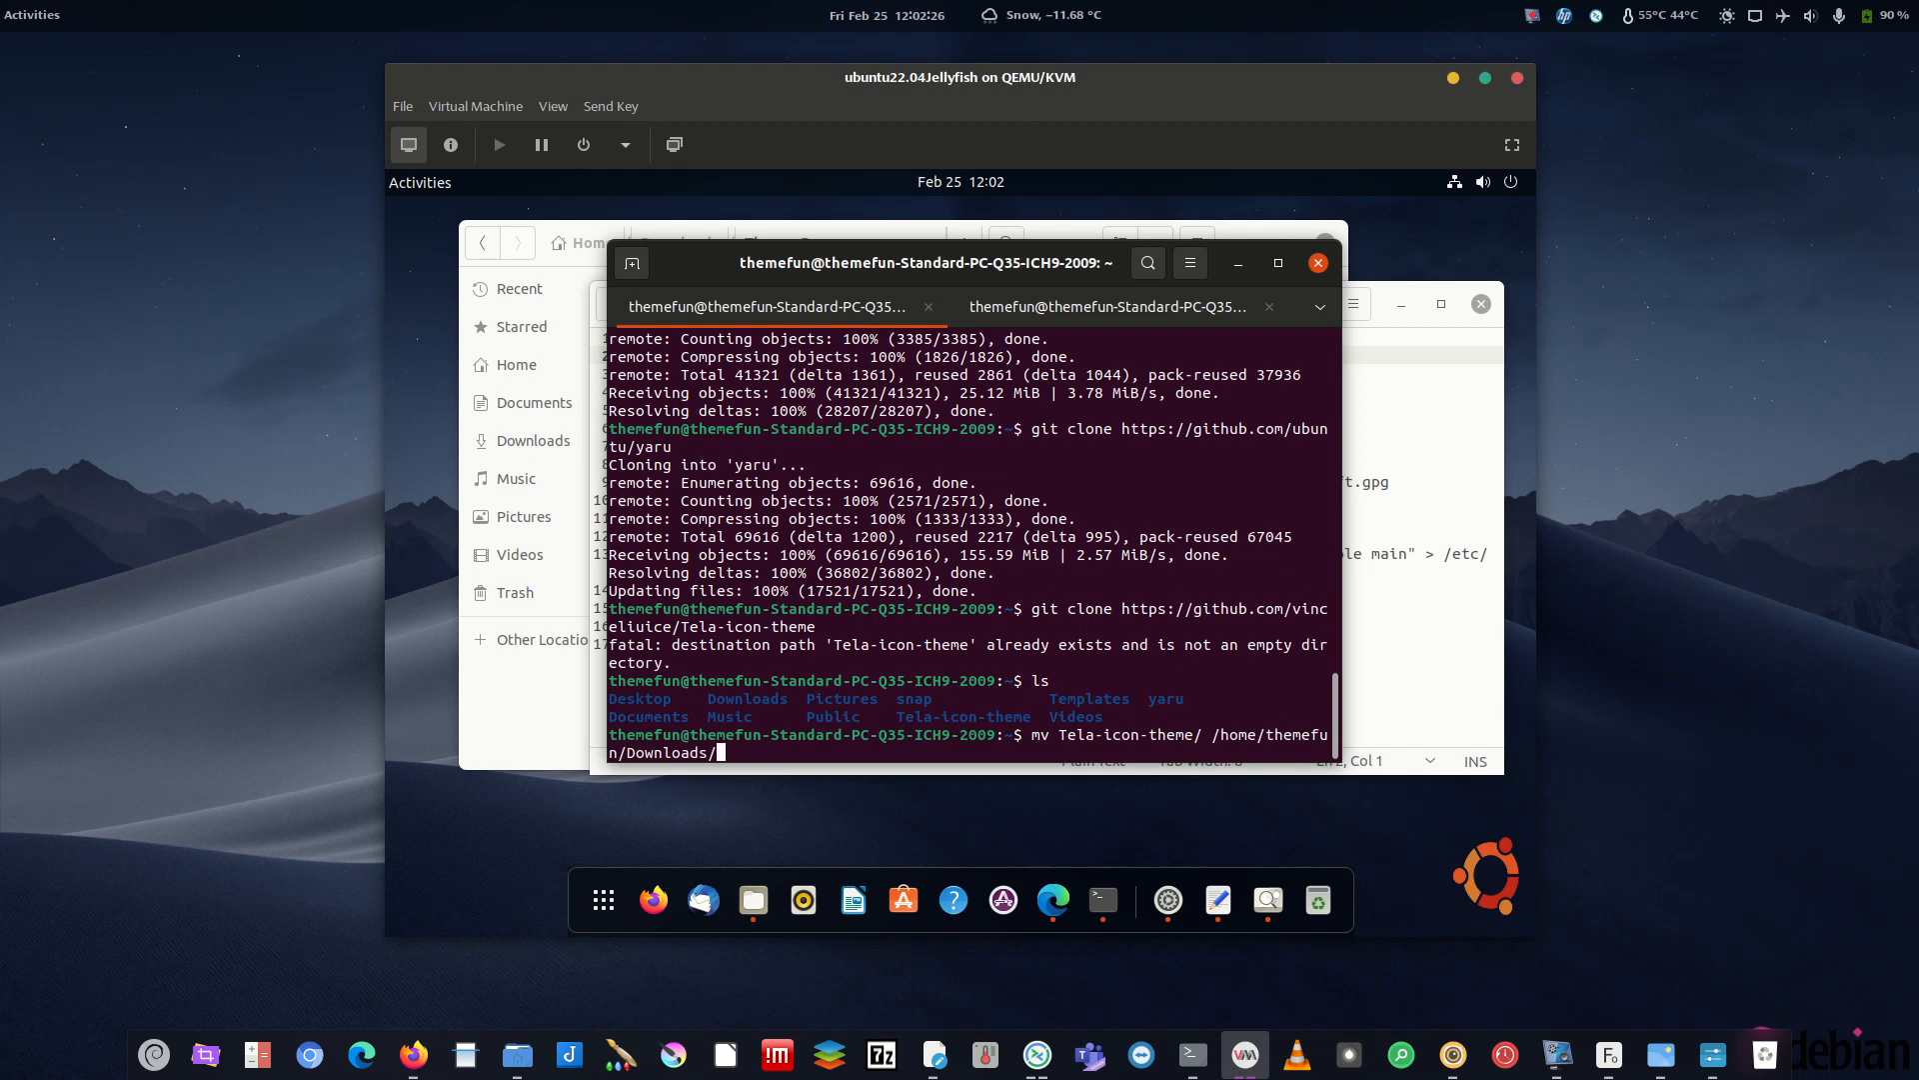
{"action": "key", "text": "Tab"}
{"action": "key", "text": "Tab"}
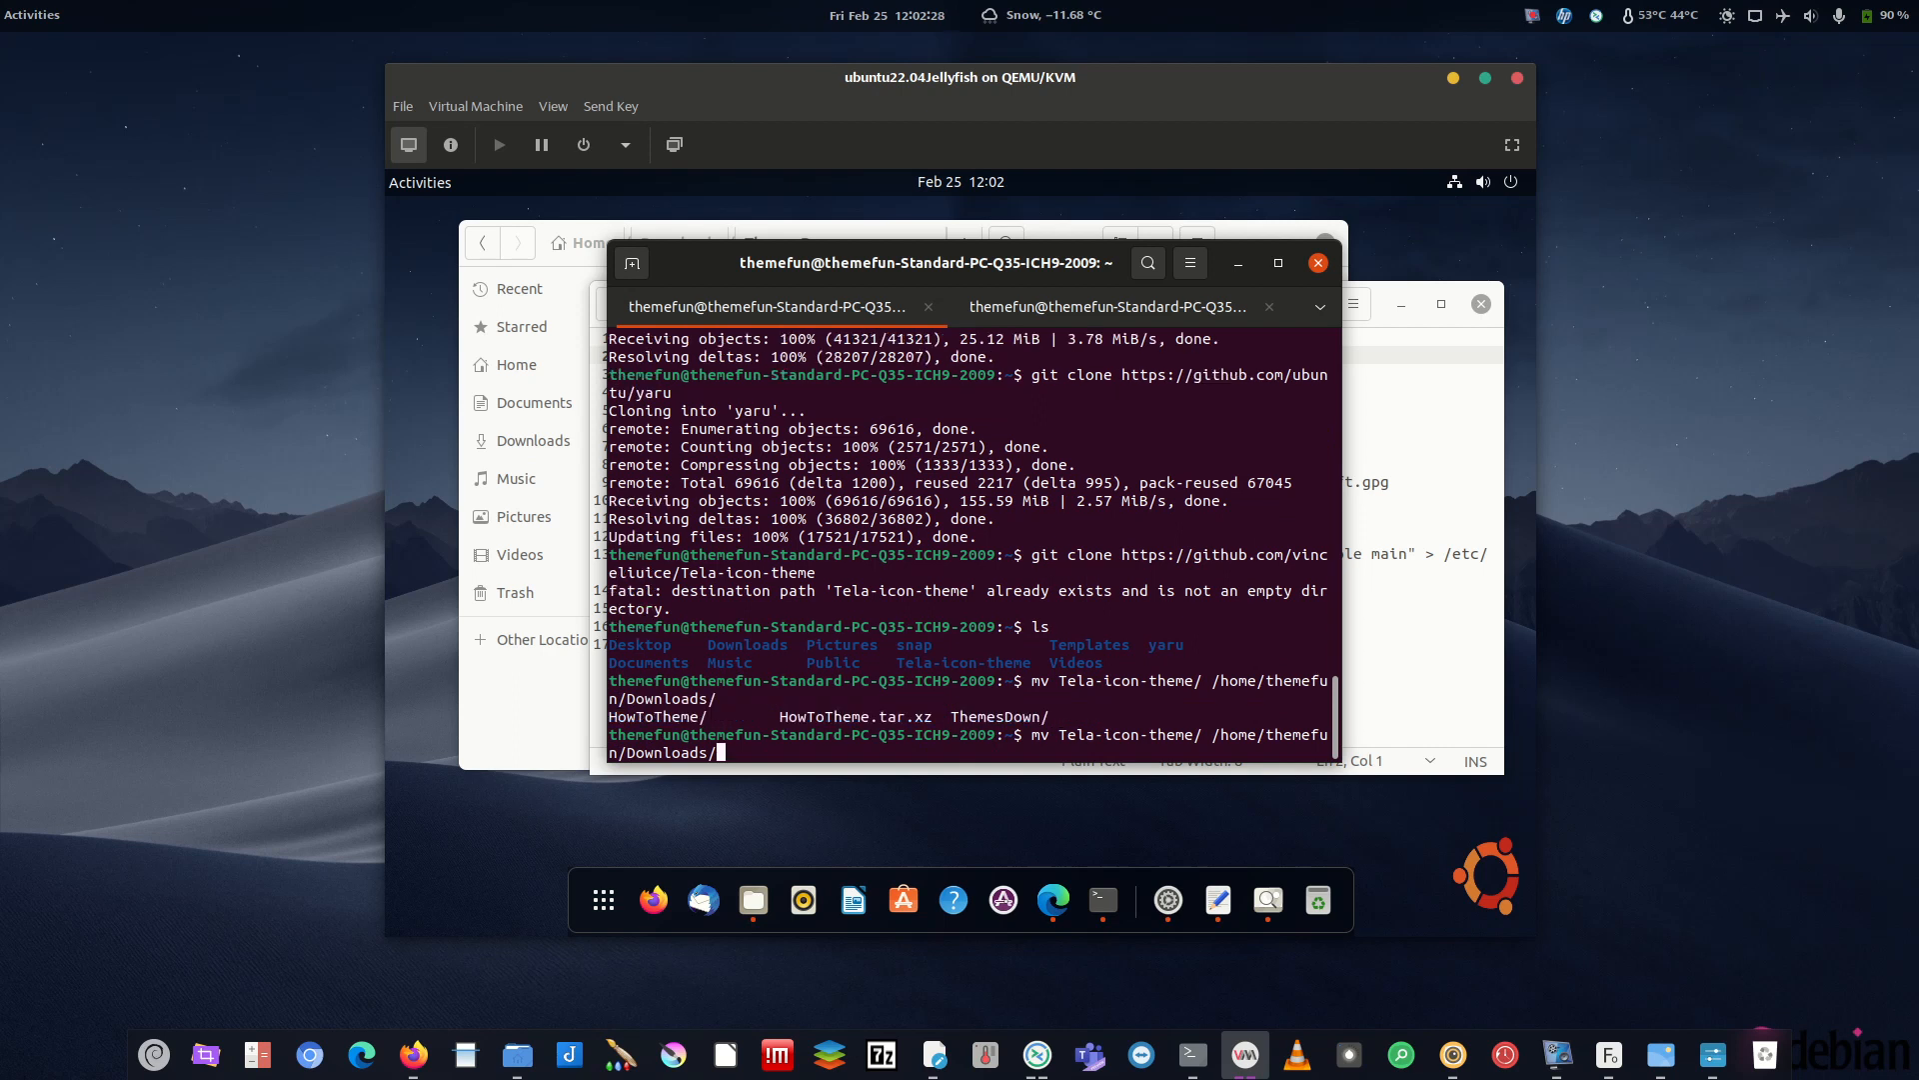
{"action": "type", "text": "The"}
{"action": "key", "text": "Tab"}
{"action": "key", "text": "Return"}
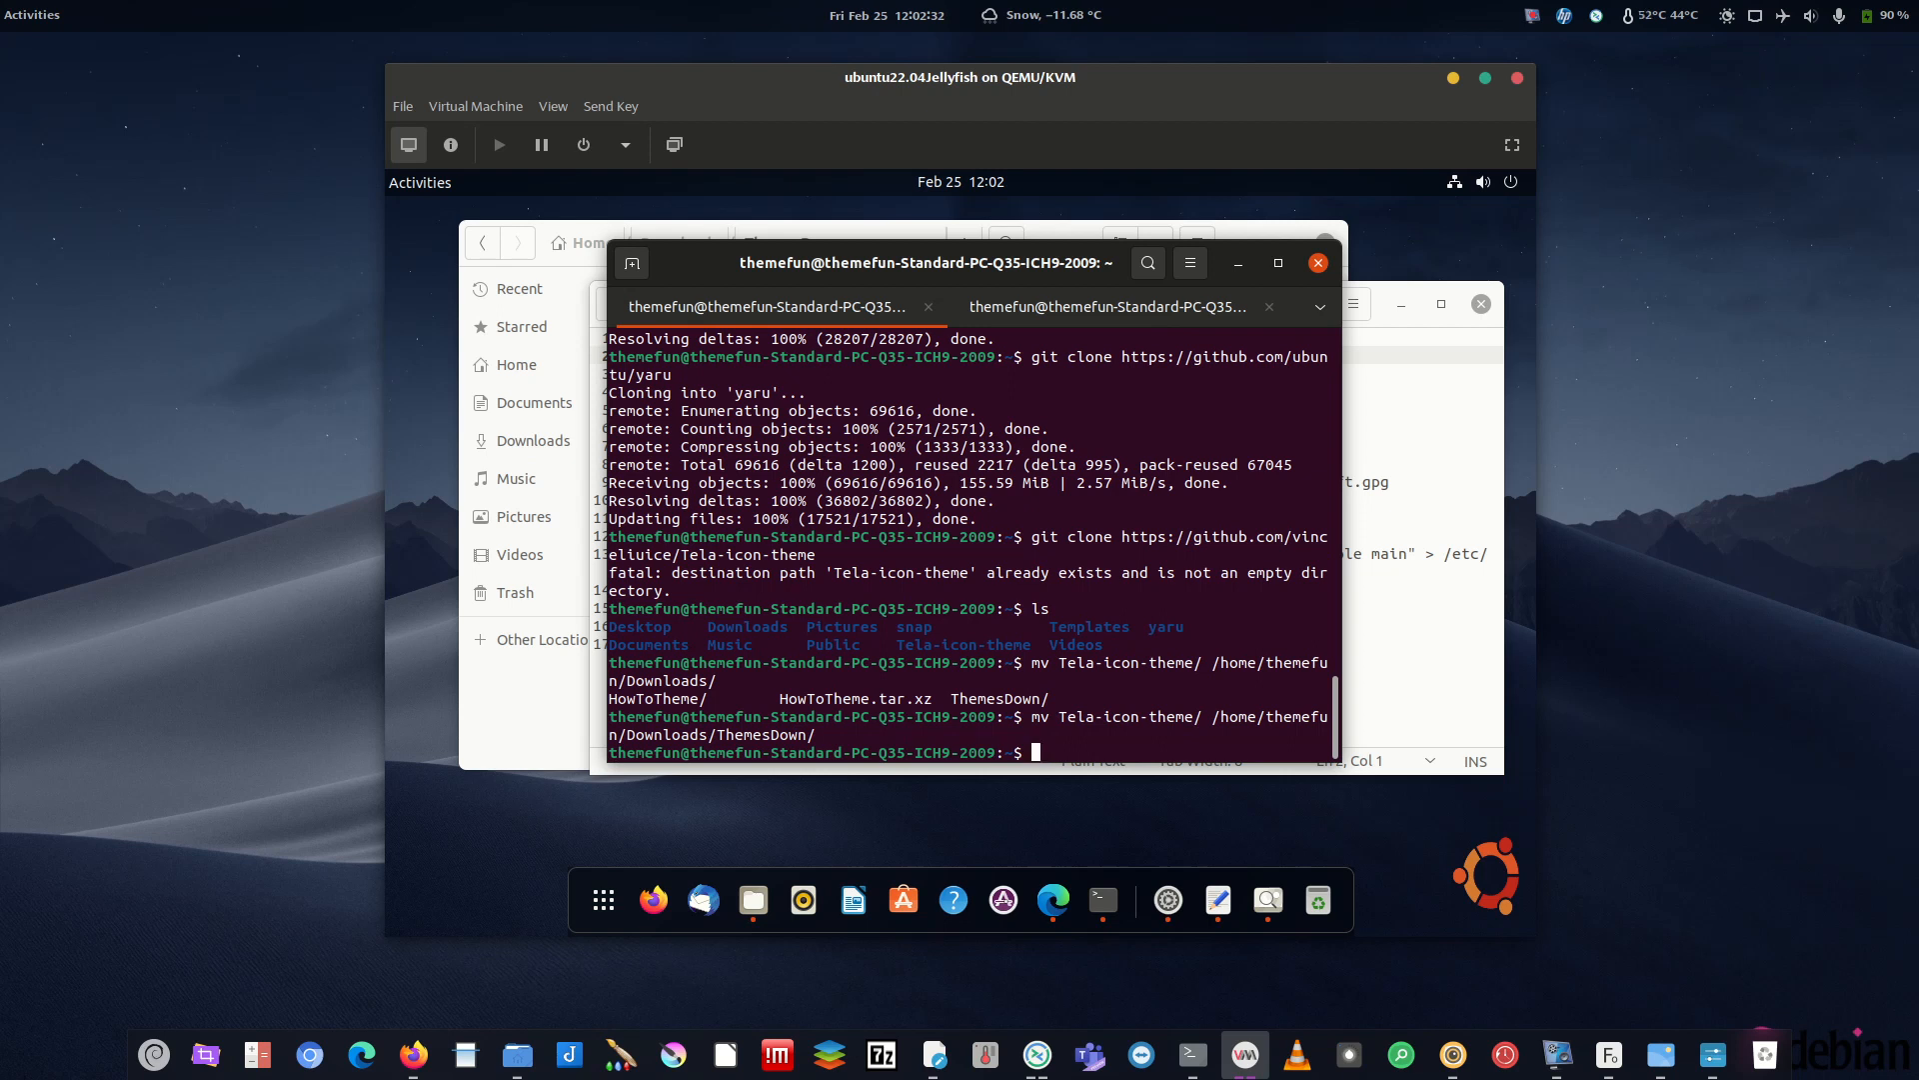
- Move yaru into ThemesDown too and list the home folder to confirm
{"action": "key", "text": "Up"}
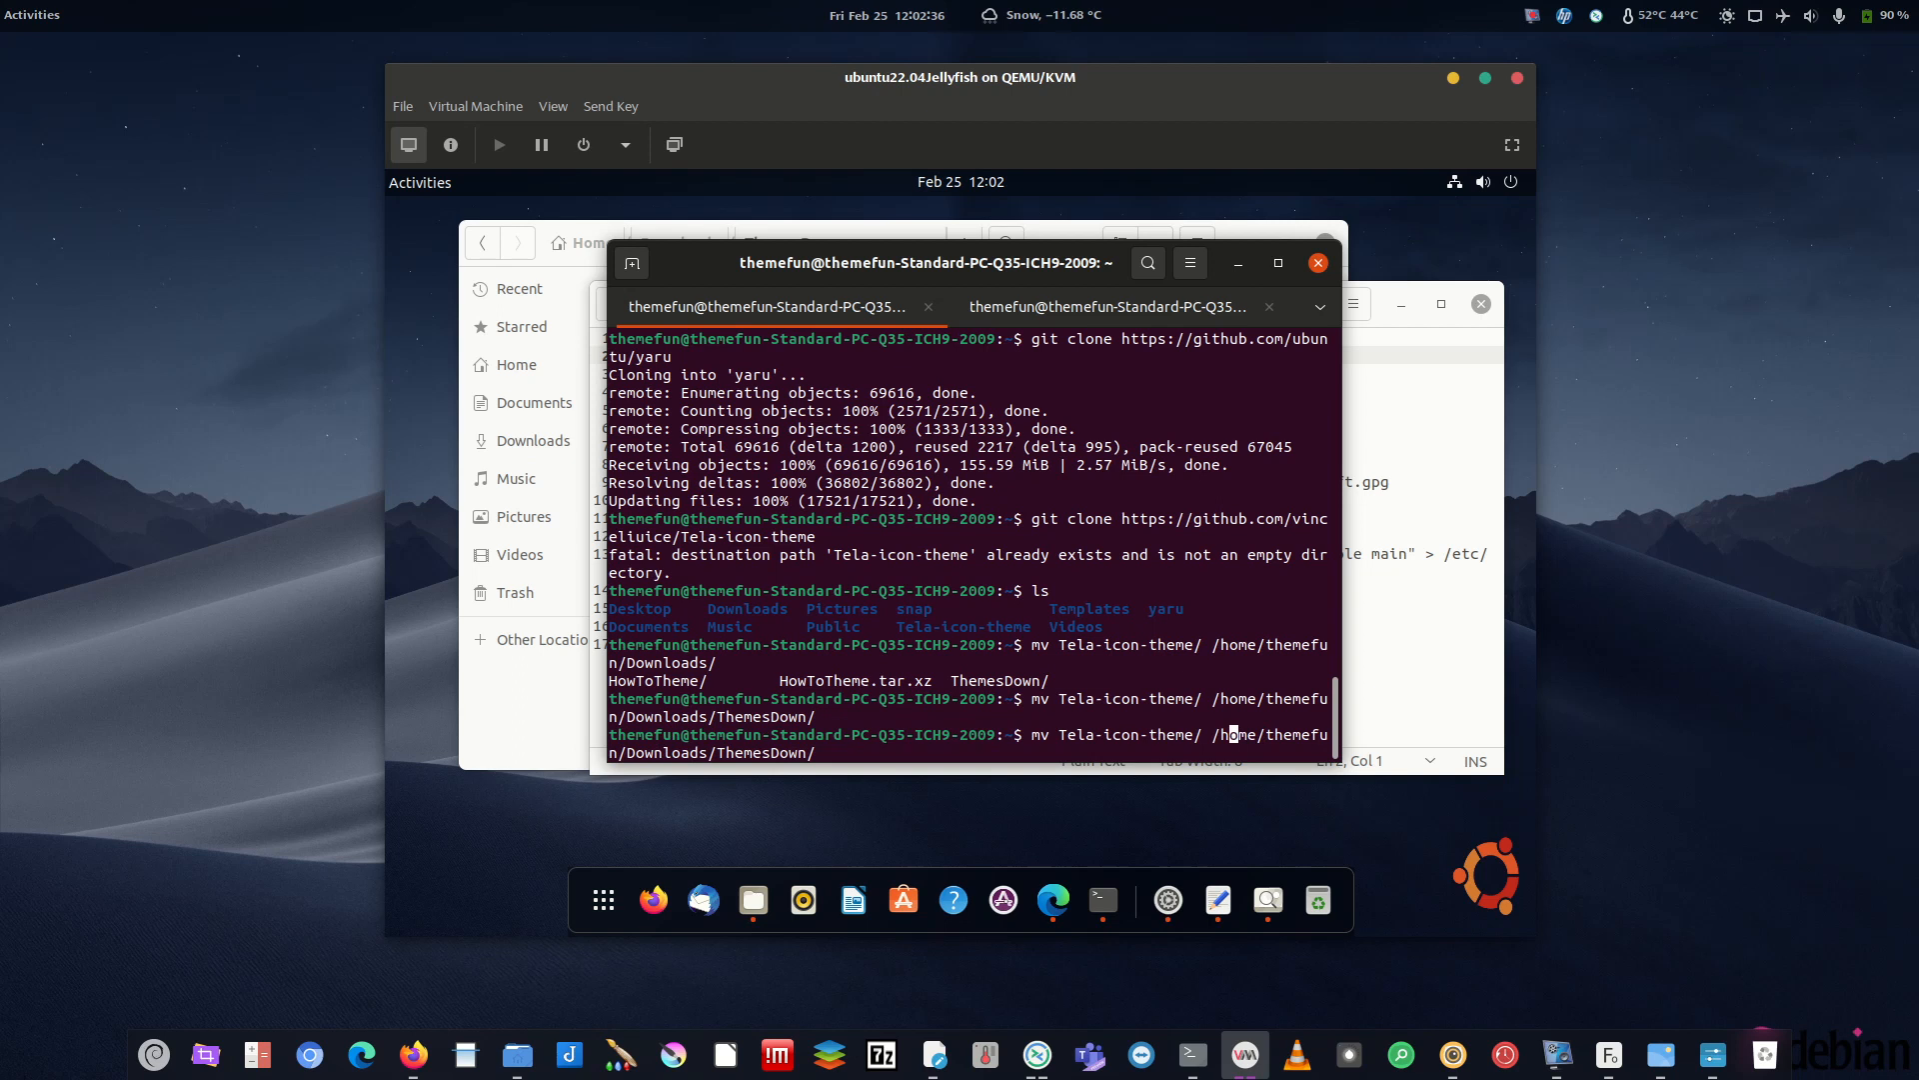
{"action": "key", "text": "BackSpace"}
{"action": "key", "text": "BackSpace"}
{"action": "key", "text": "BackSpace"}
{"action": "key", "text": "BackSpace"}
{"action": "key", "text": "BackSpace"}
{"action": "key", "text": "BackSpace"}
{"action": "key", "text": "BackSpace"}
{"action": "key", "text": "BackSpace"}
{"action": "key", "text": "BackSpace"}
{"action": "key", "text": "BackSpace"}
{"action": "key", "text": "BackSpace"}
{"action": "key", "text": "BackSpace"}
{"action": "key", "text": "BackSpace"}
{"action": "key", "text": "BackSpace"}
{"action": "key", "text": "BackSpace"}
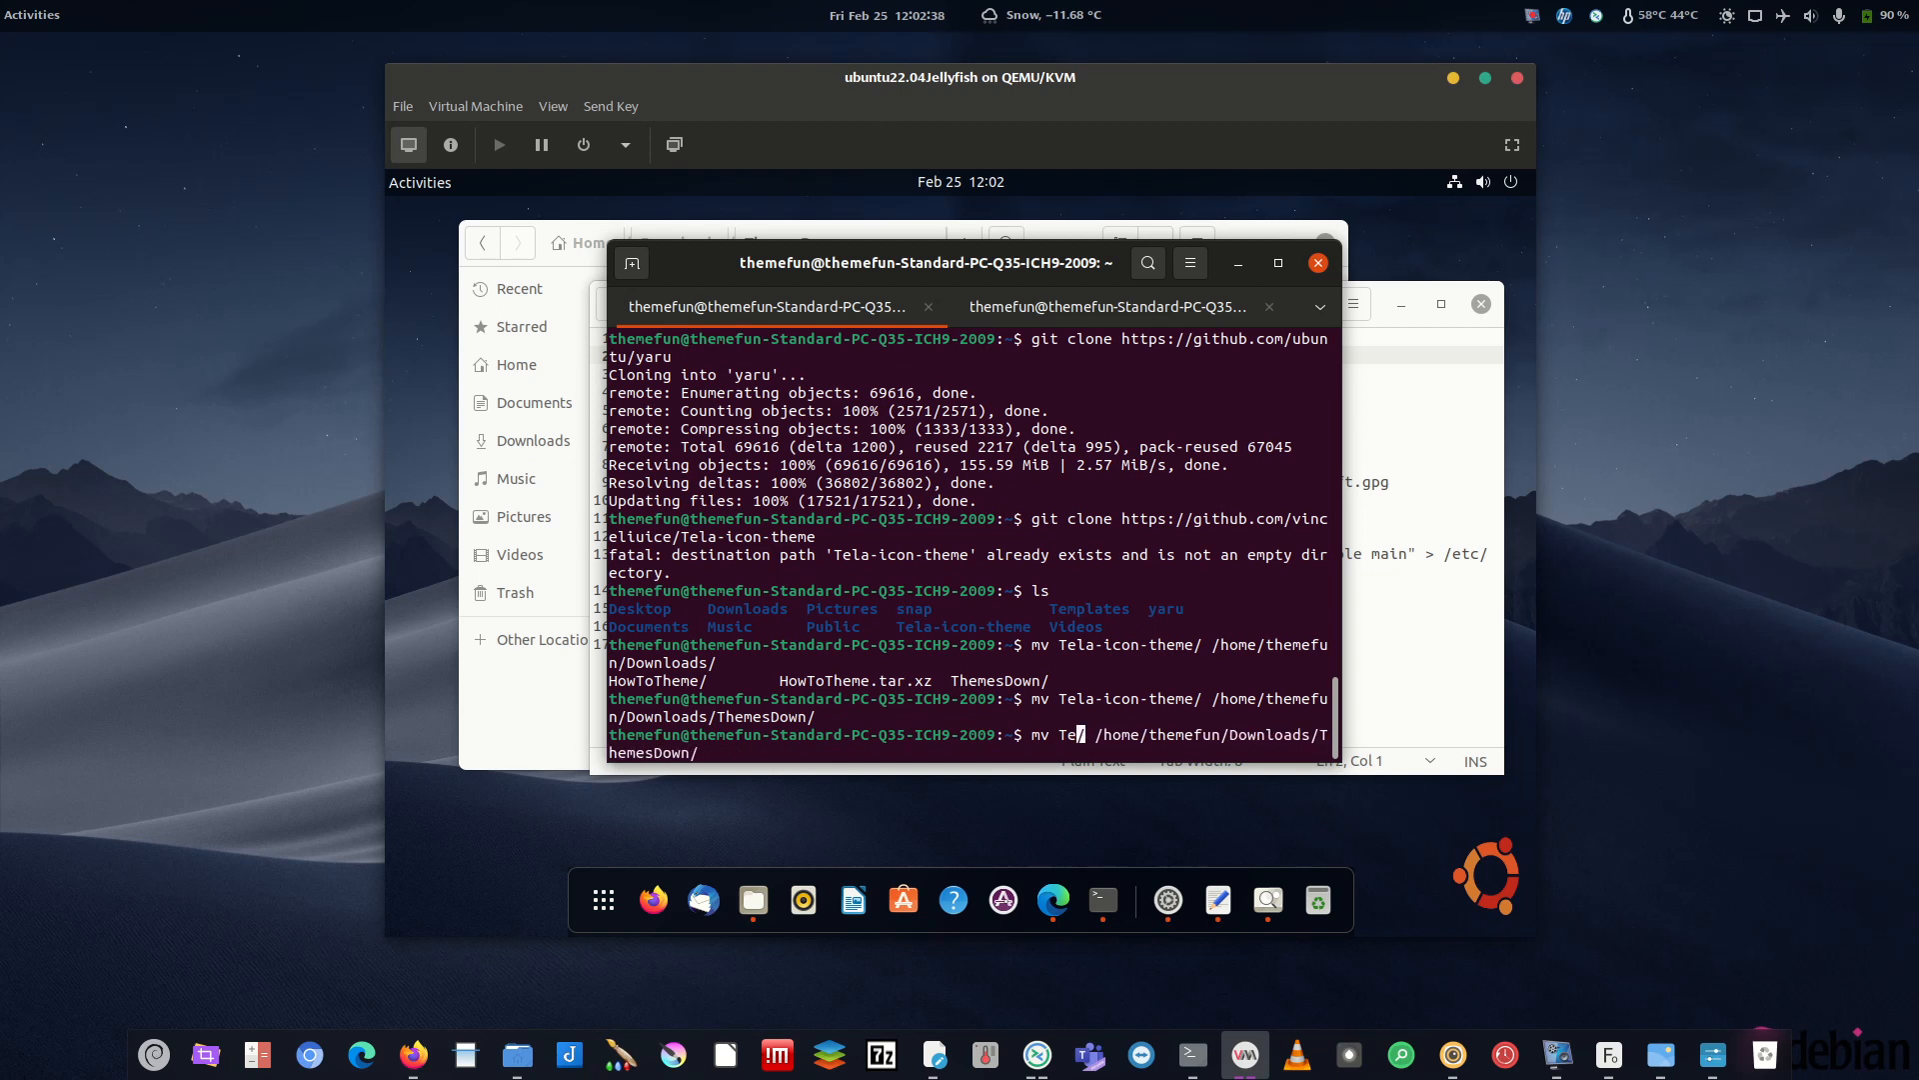
{"action": "type", "text": "yaru"}
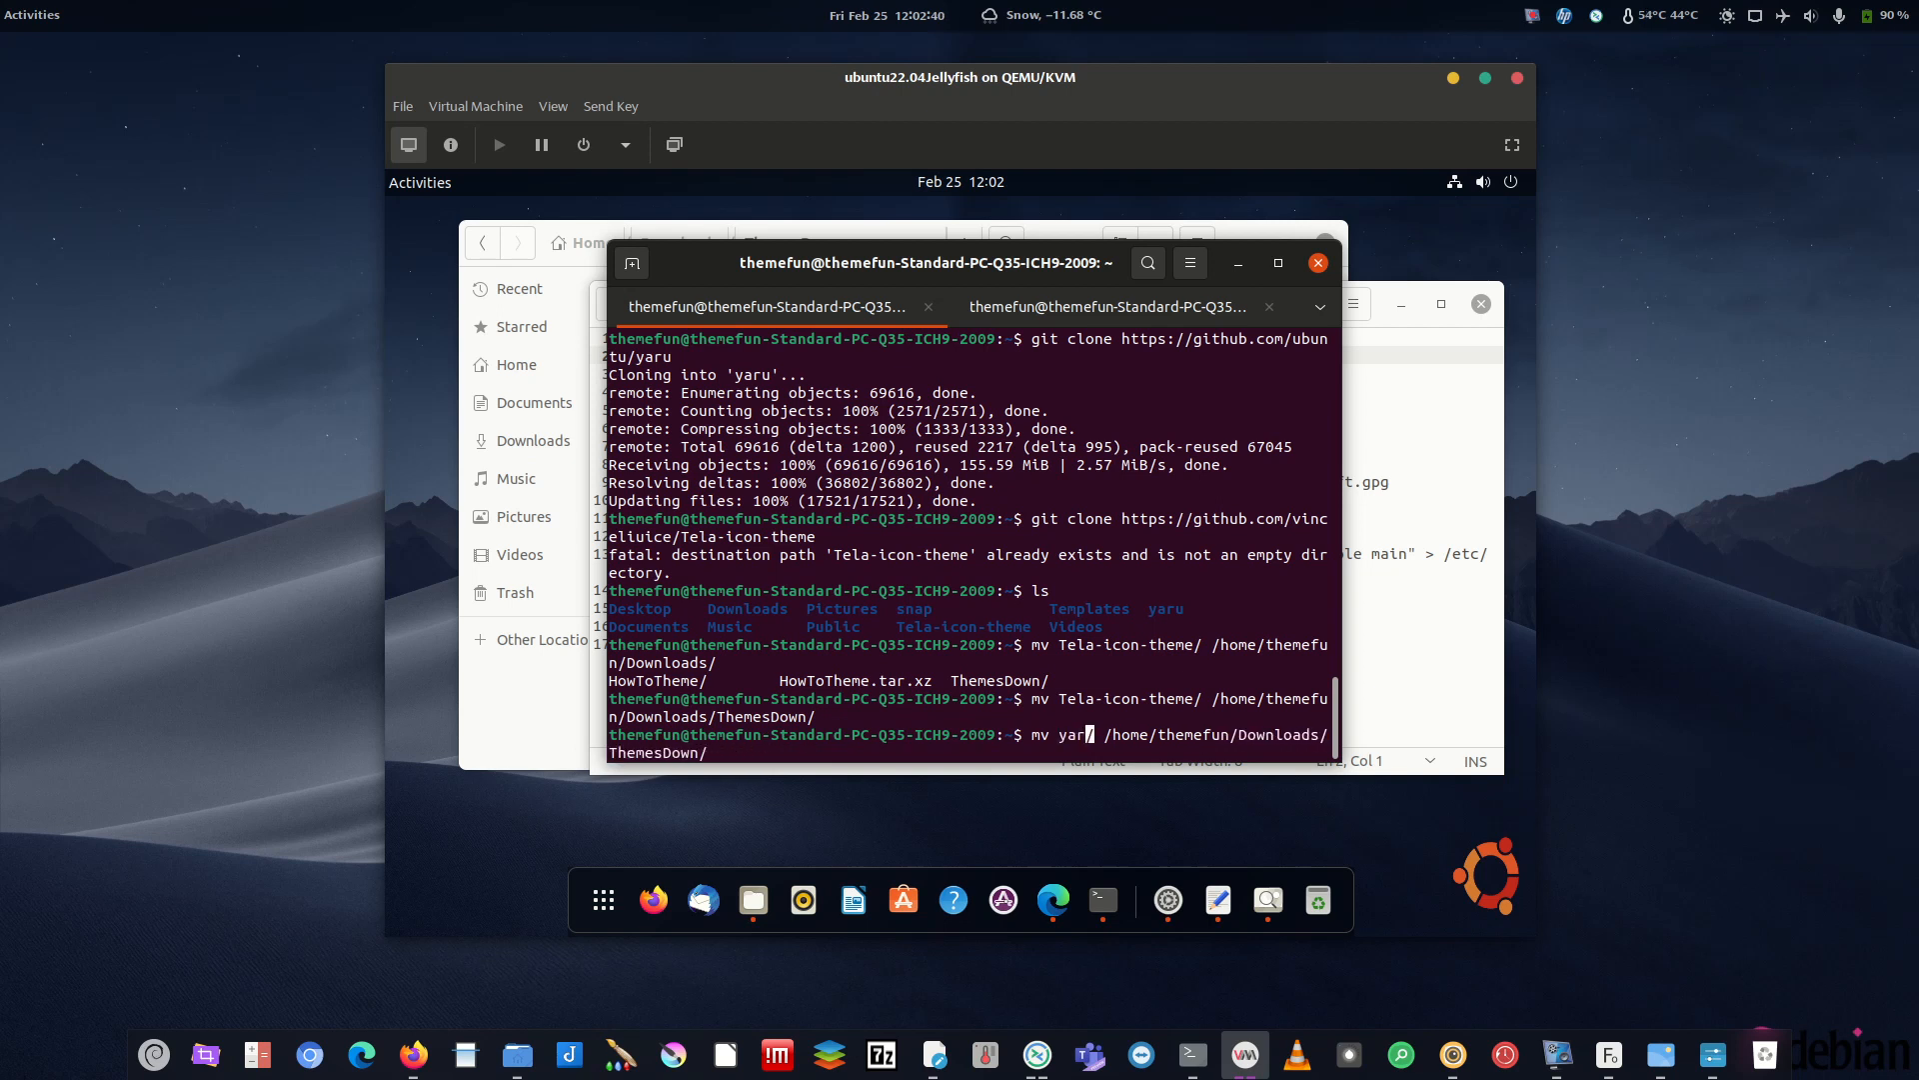
{"action": "key", "text": "Return"}
{"action": "type", "text": "ls"}
{"action": "key", "text": "Return"}
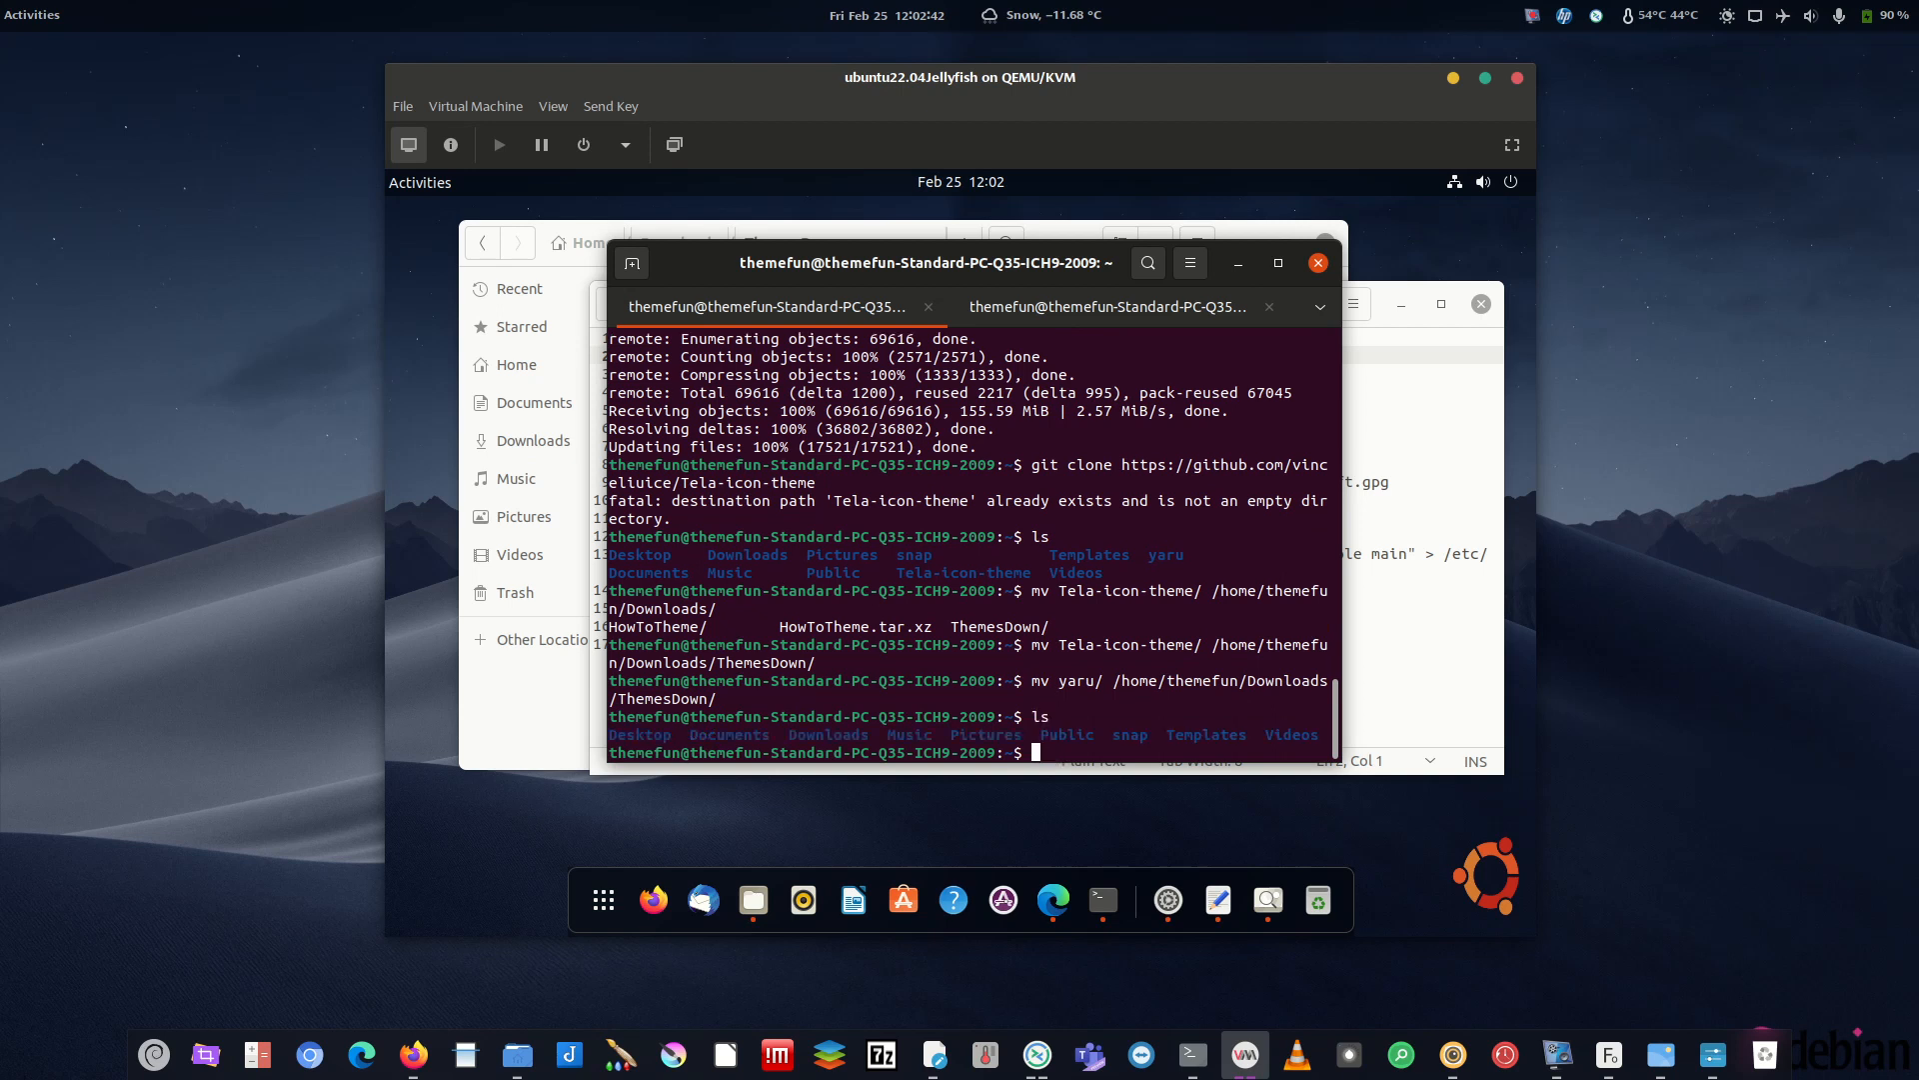
{"action": "left_click", "coordinate": [575, 233]}
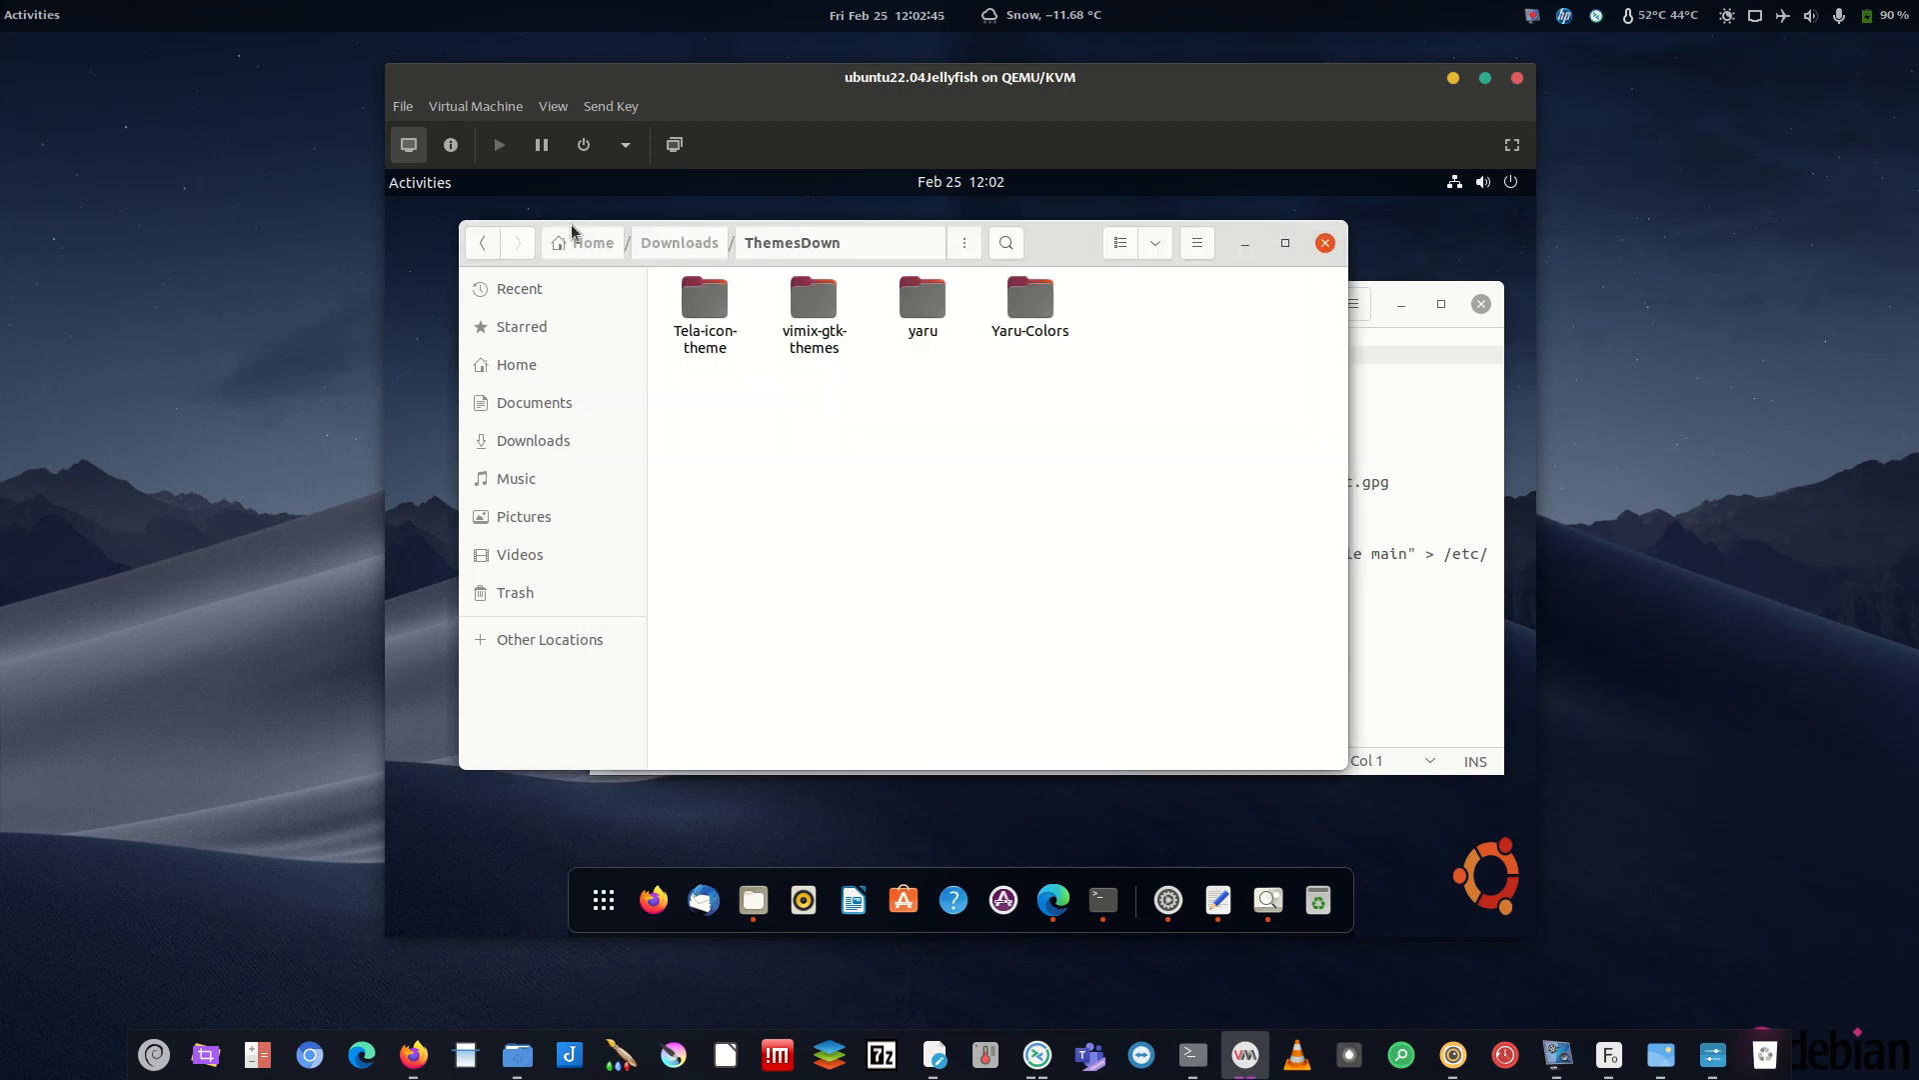
- Open the Tela-icon-theme folder in Files
{"action": "left_click", "coordinate": [1102, 900]}
{"action": "left_click", "coordinate": [1047, 316]}
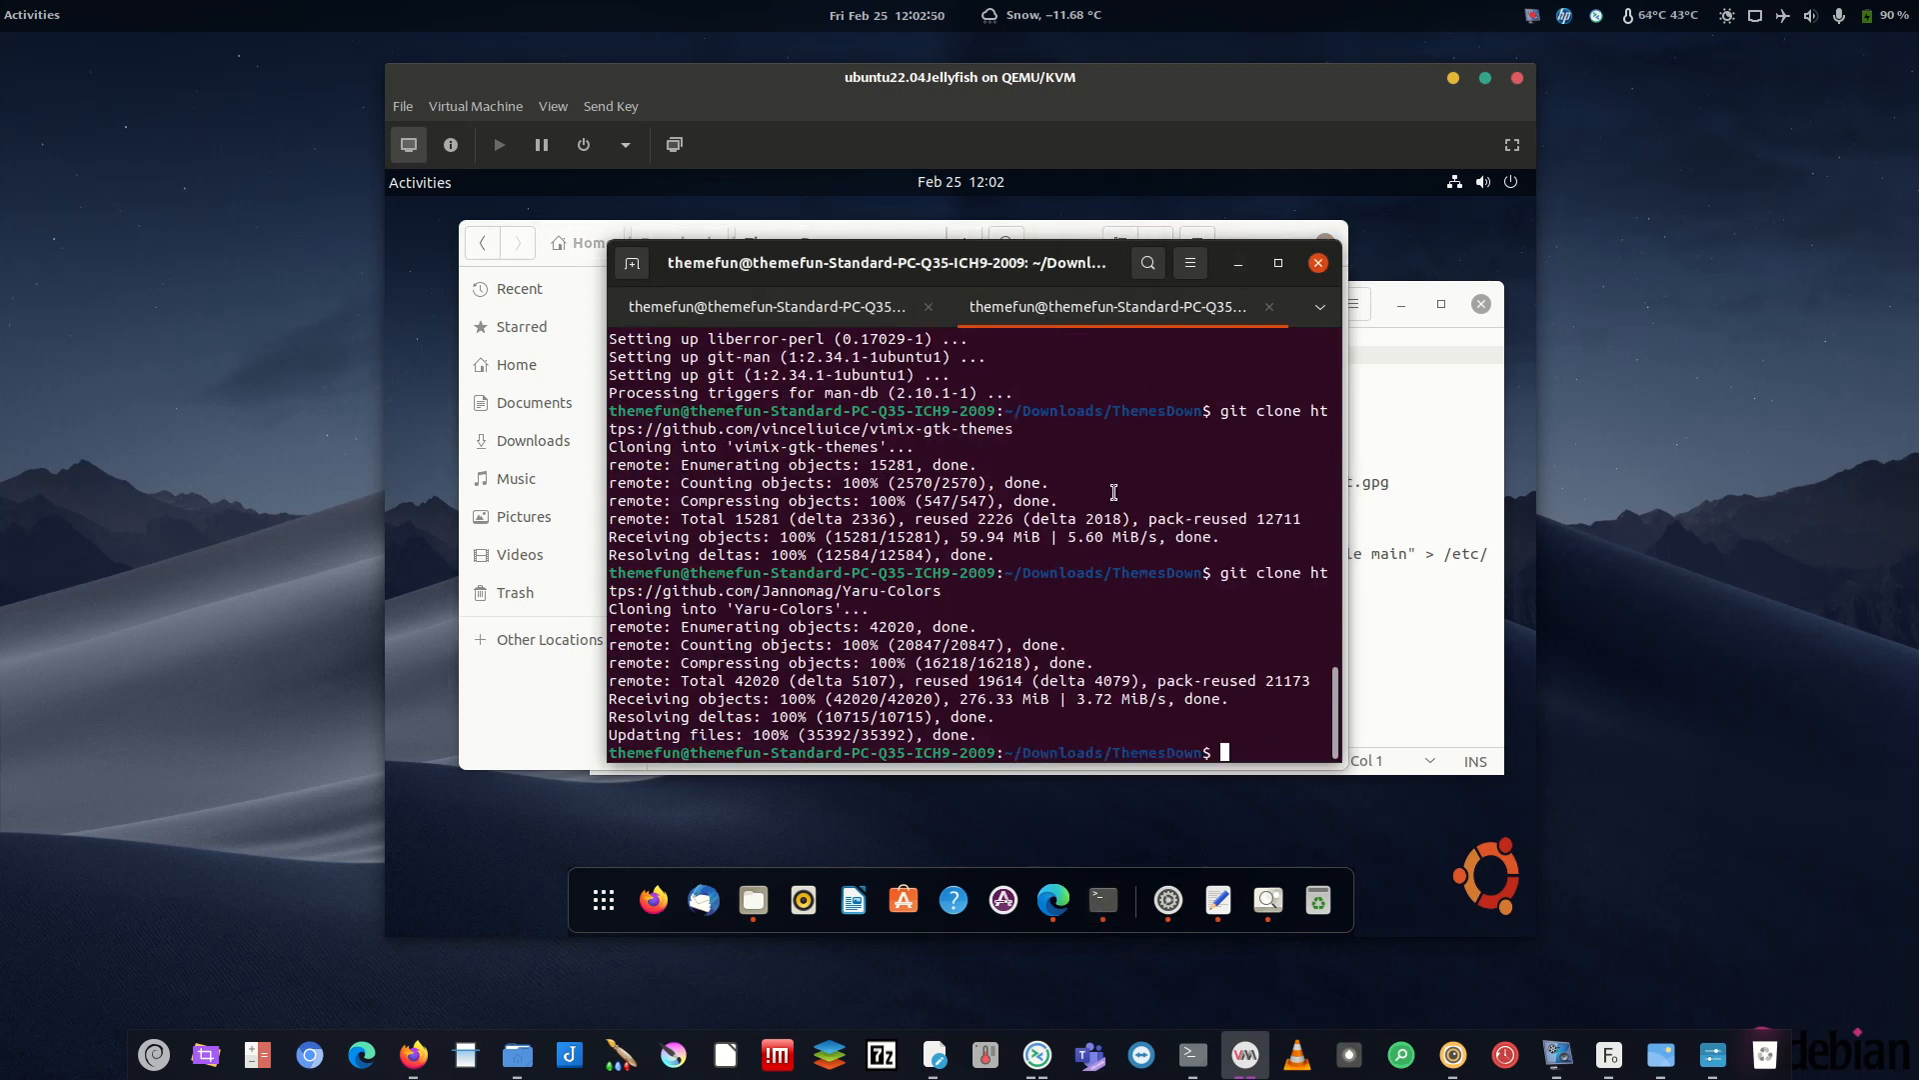
{"action": "left_click_drag", "start_coordinate": [999, 264], "coordinate": [1294, 264]}
{"action": "left_click", "coordinate": [771, 392]}
{"action": "left_click", "coordinate": [708, 305]}
{"action": "left_click", "coordinate": [814, 306]}
{"action": "left_click", "coordinate": [920, 308]}
{"action": "left_click", "coordinate": [1044, 305]}
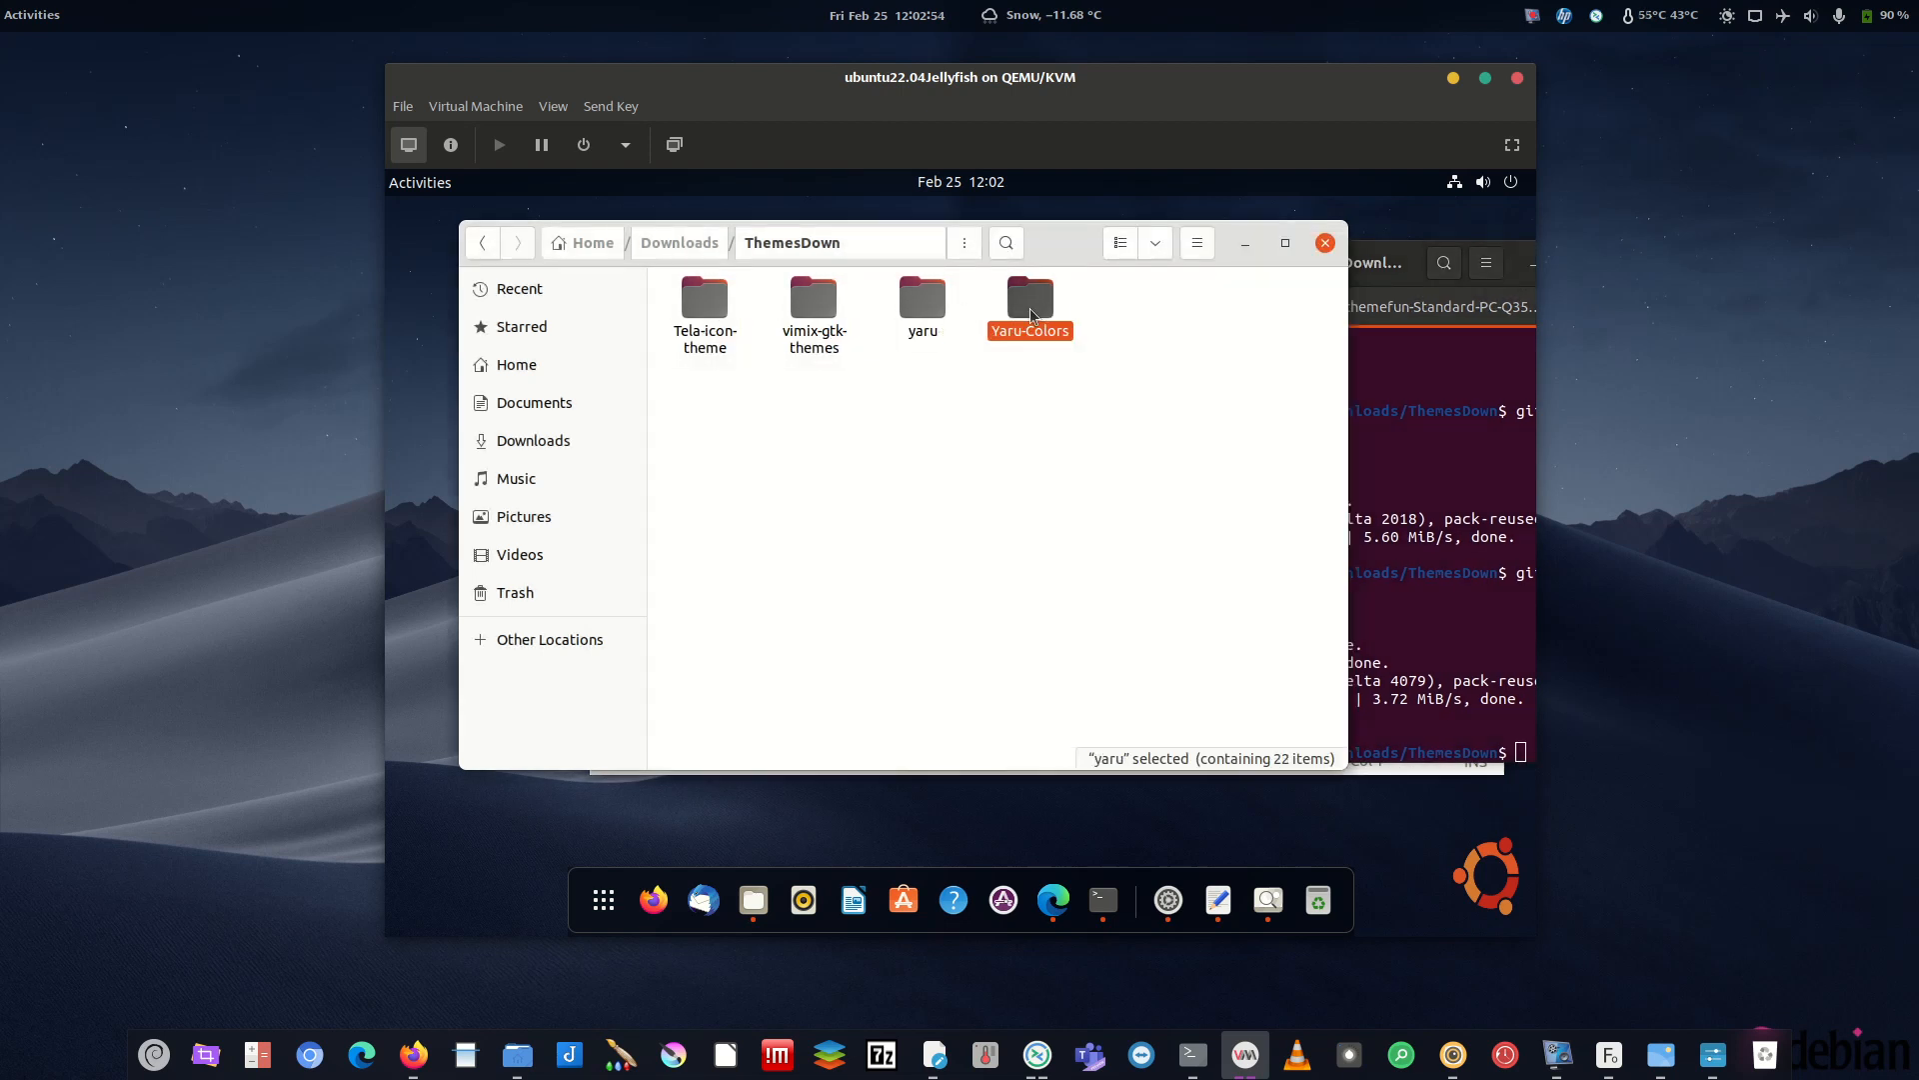
{"action": "left_click", "coordinate": [714, 303]}
{"action": "double_click", "coordinate": [715, 303]}
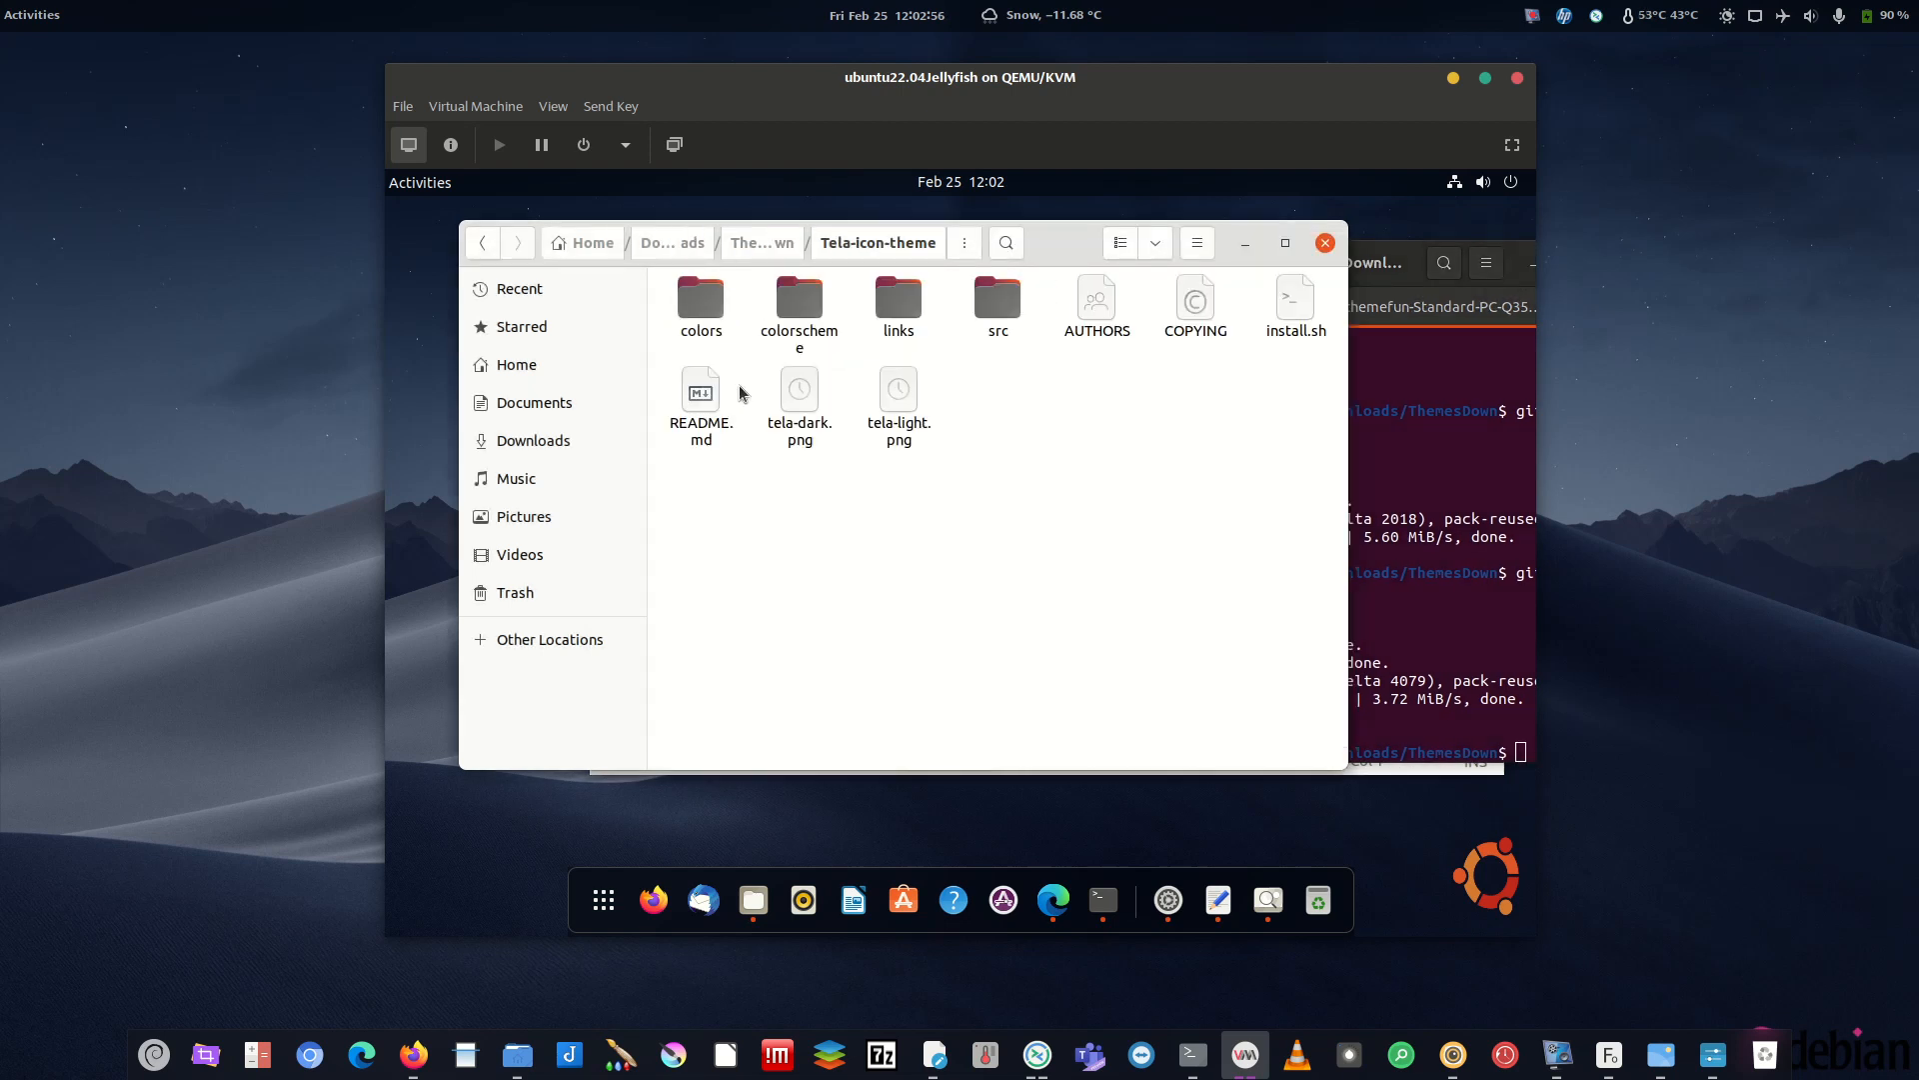
- Read README.md's install options, highlighting -a for all colour versions
{"action": "double_click", "coordinate": [705, 402]}
{"action": "scroll", "coordinate": [726, 494], "scroll_direction": "down", "scroll_amount": 10}
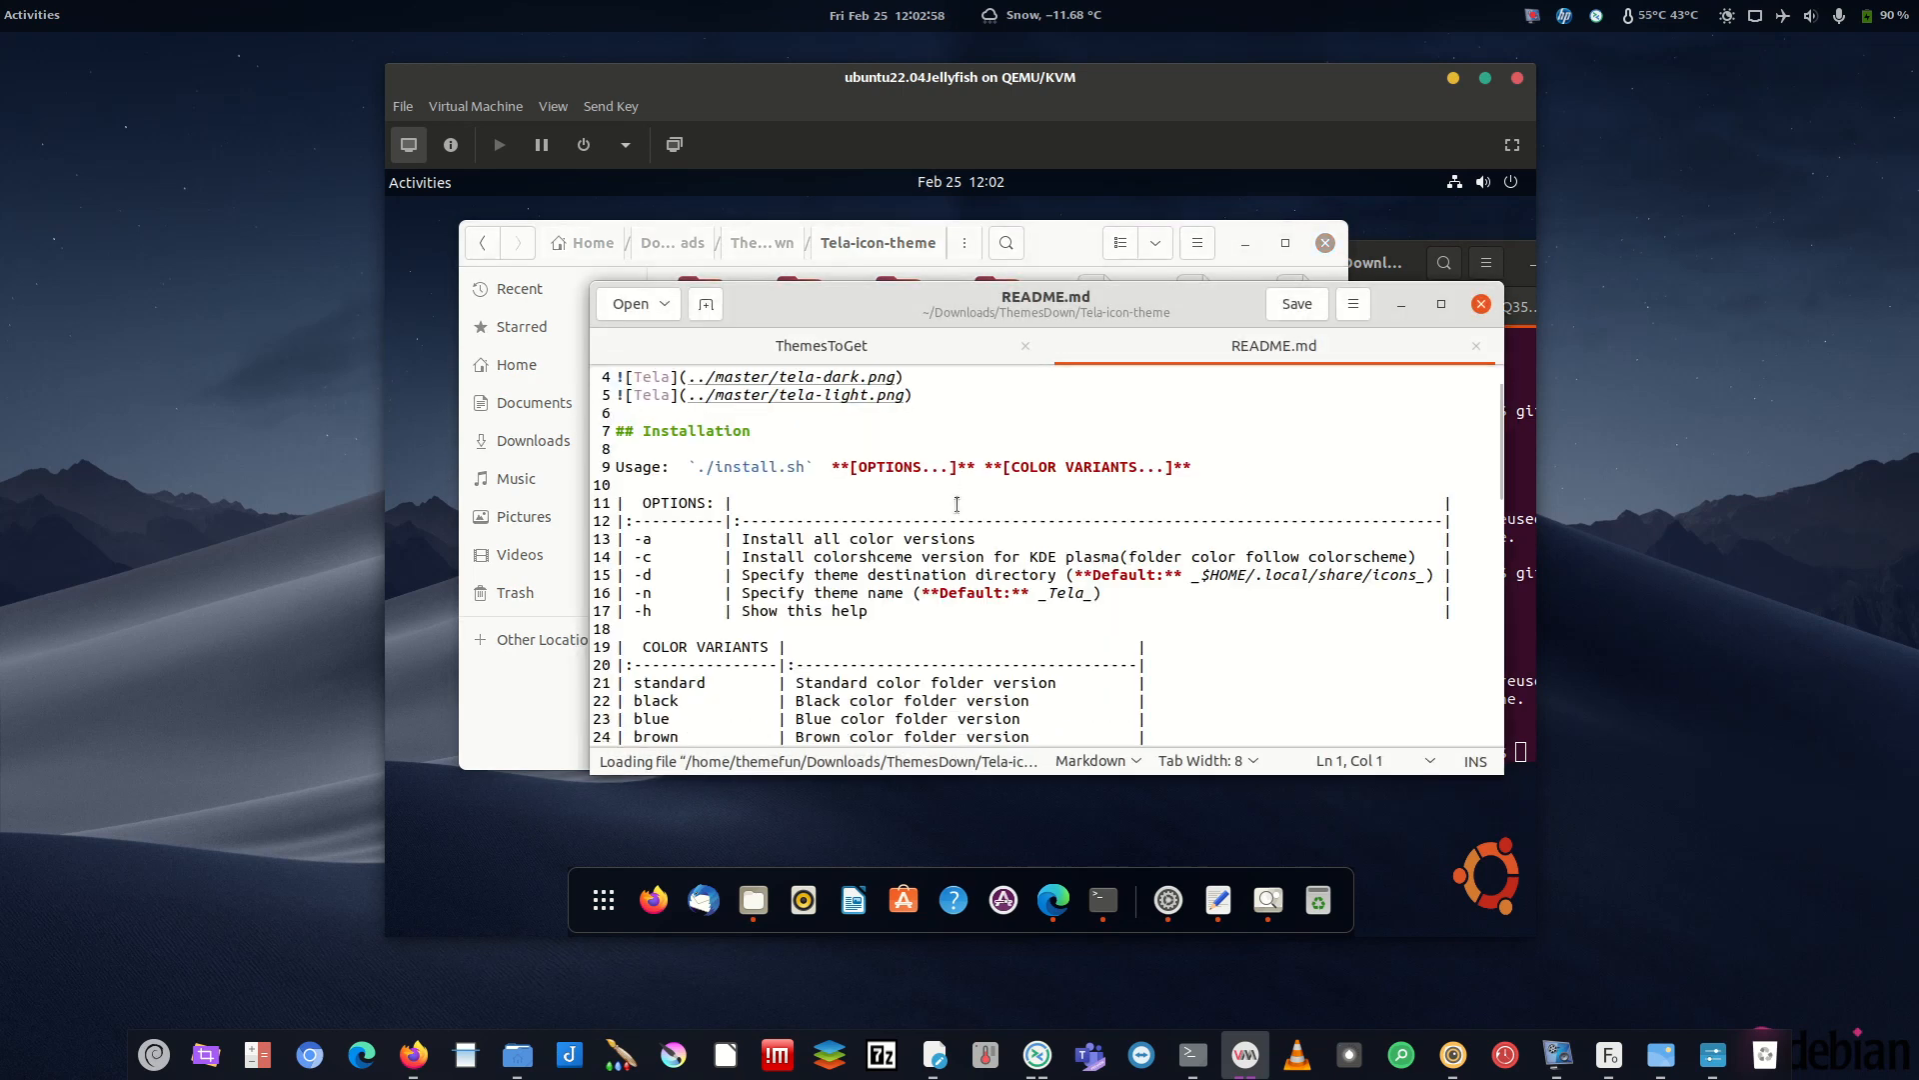
{"action": "scroll", "coordinate": [875, 604], "scroll_direction": "down", "scroll_amount": 4}
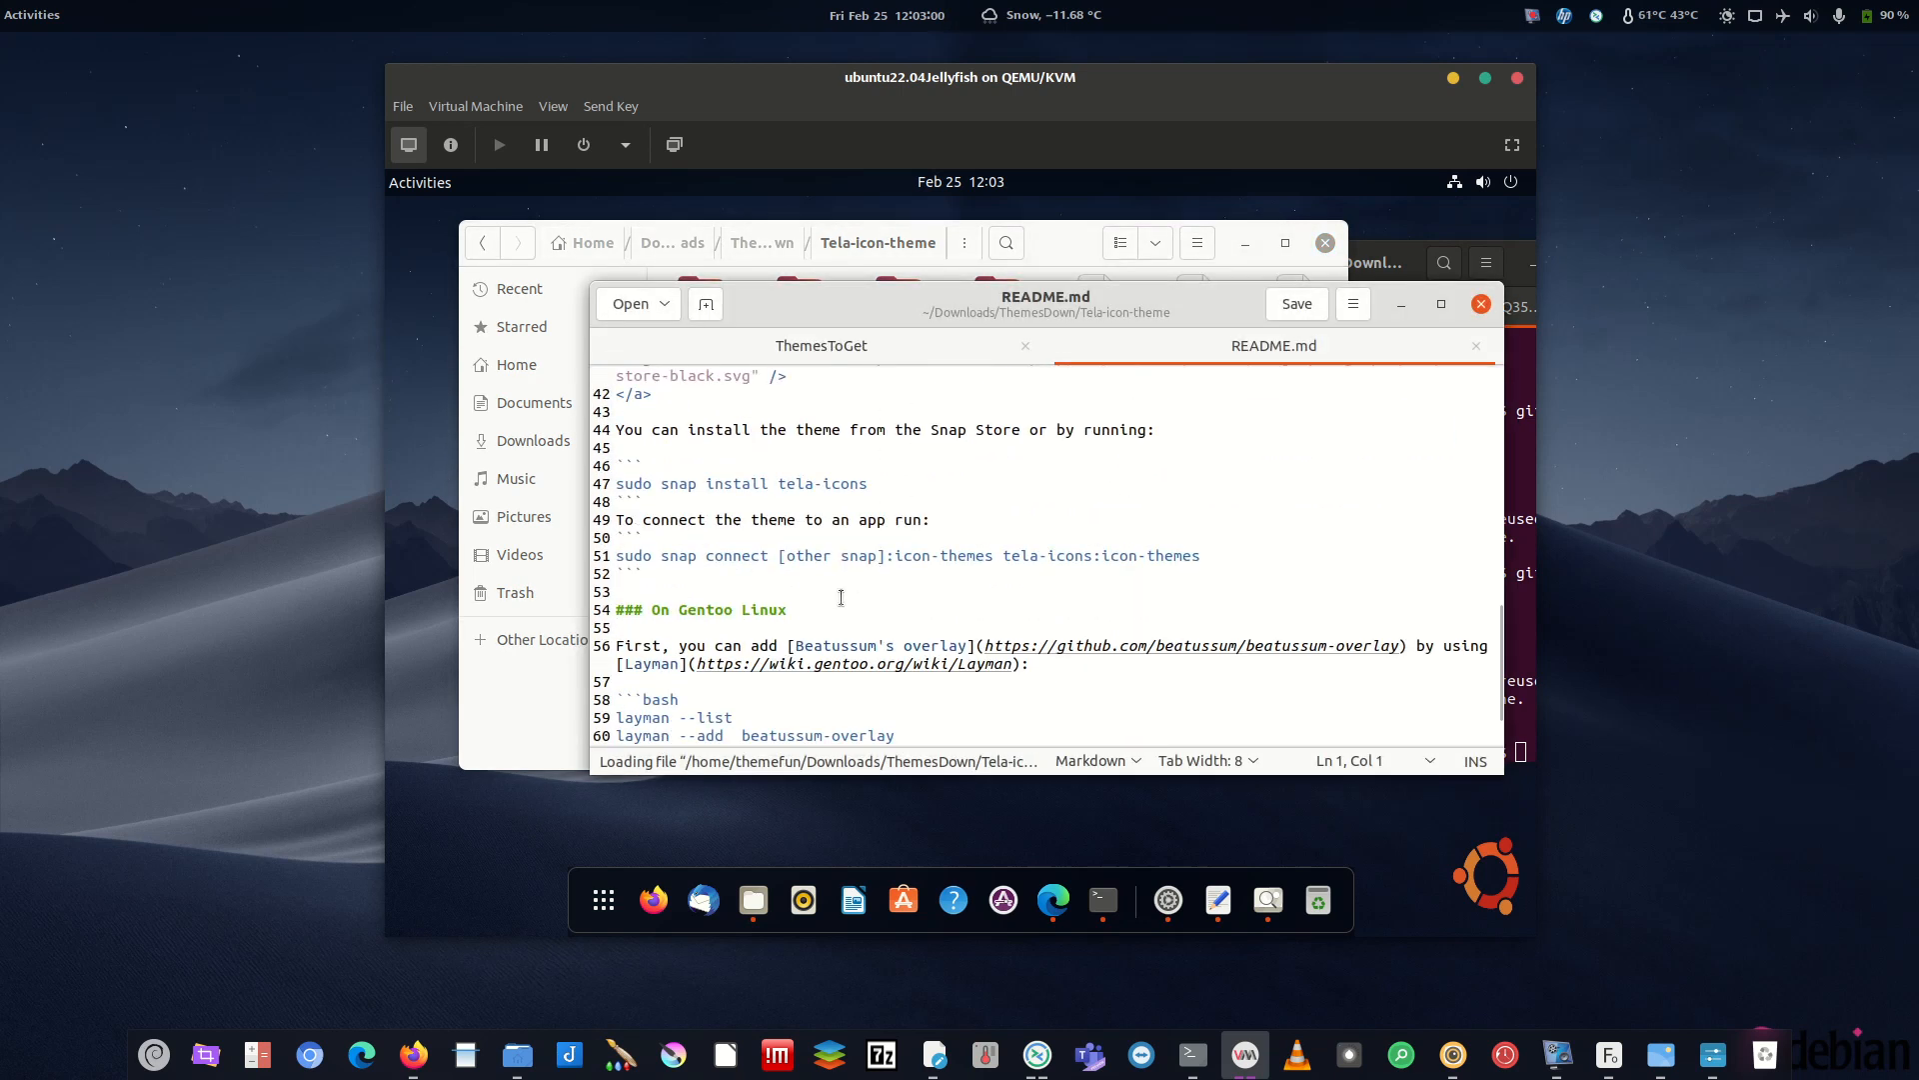
{"action": "scroll", "coordinate": [885, 589], "scroll_direction": "up", "scroll_amount": 13}
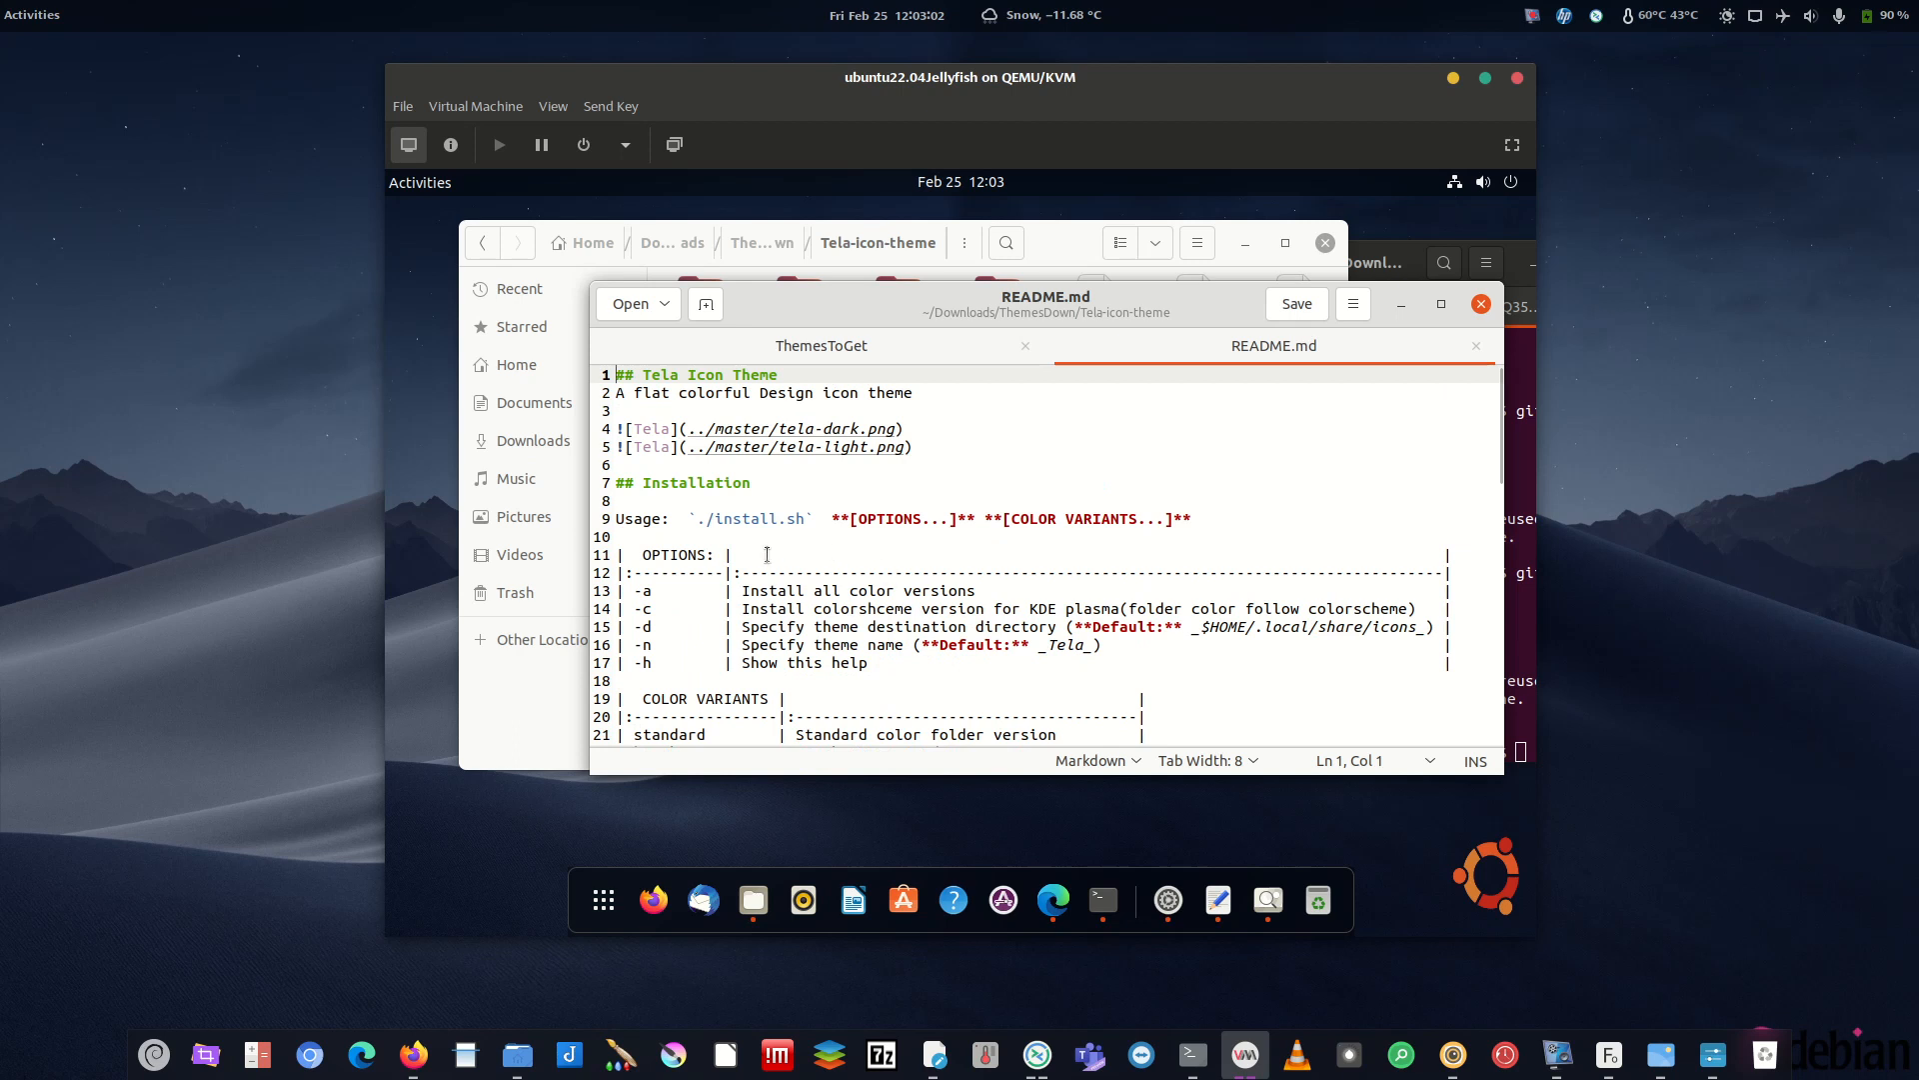
{"action": "left_click_drag", "start_coordinate": [669, 591], "coordinate": [623, 591]}
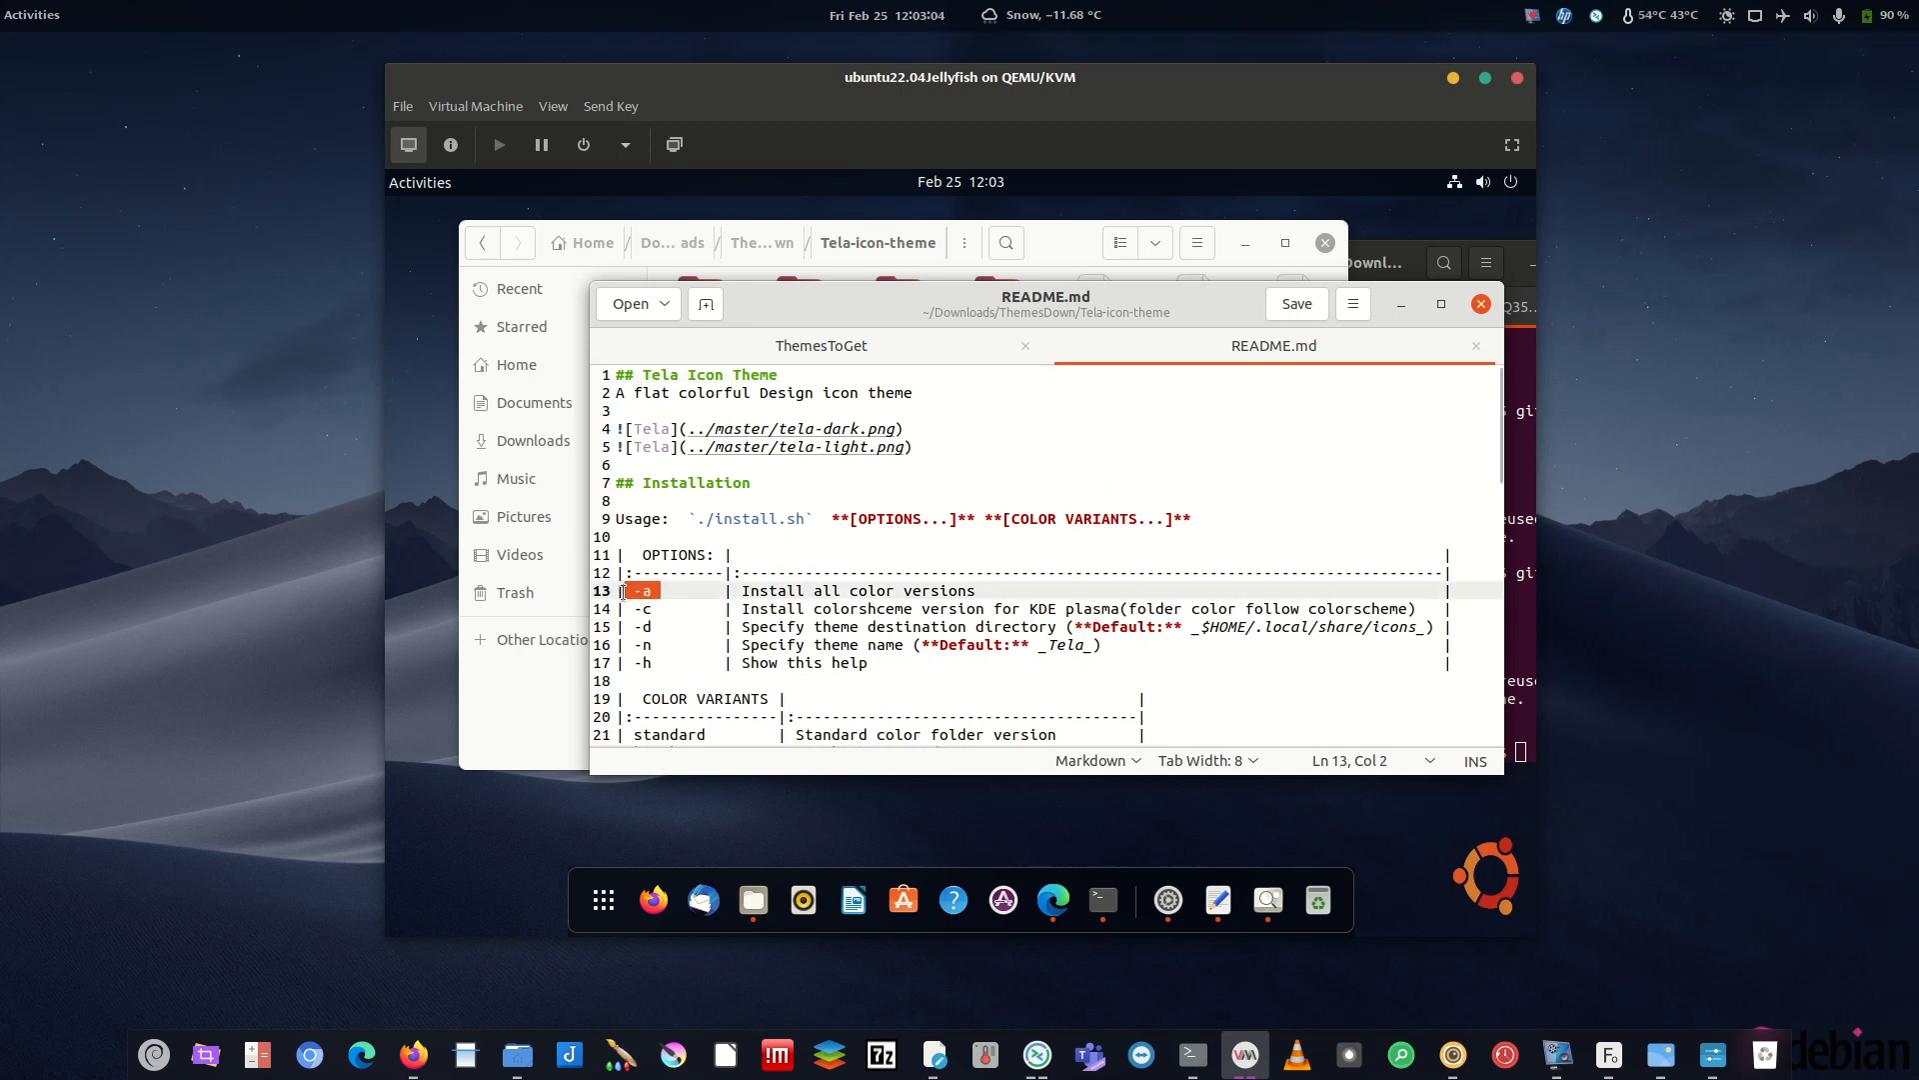
{"action": "left_click_drag", "start_coordinate": [753, 591], "coordinate": [966, 591]}
{"action": "left_click", "coordinate": [1048, 590]}
{"action": "left_click_drag", "start_coordinate": [670, 590], "coordinate": [634, 591]}
{"action": "left_click", "coordinate": [1402, 304]}
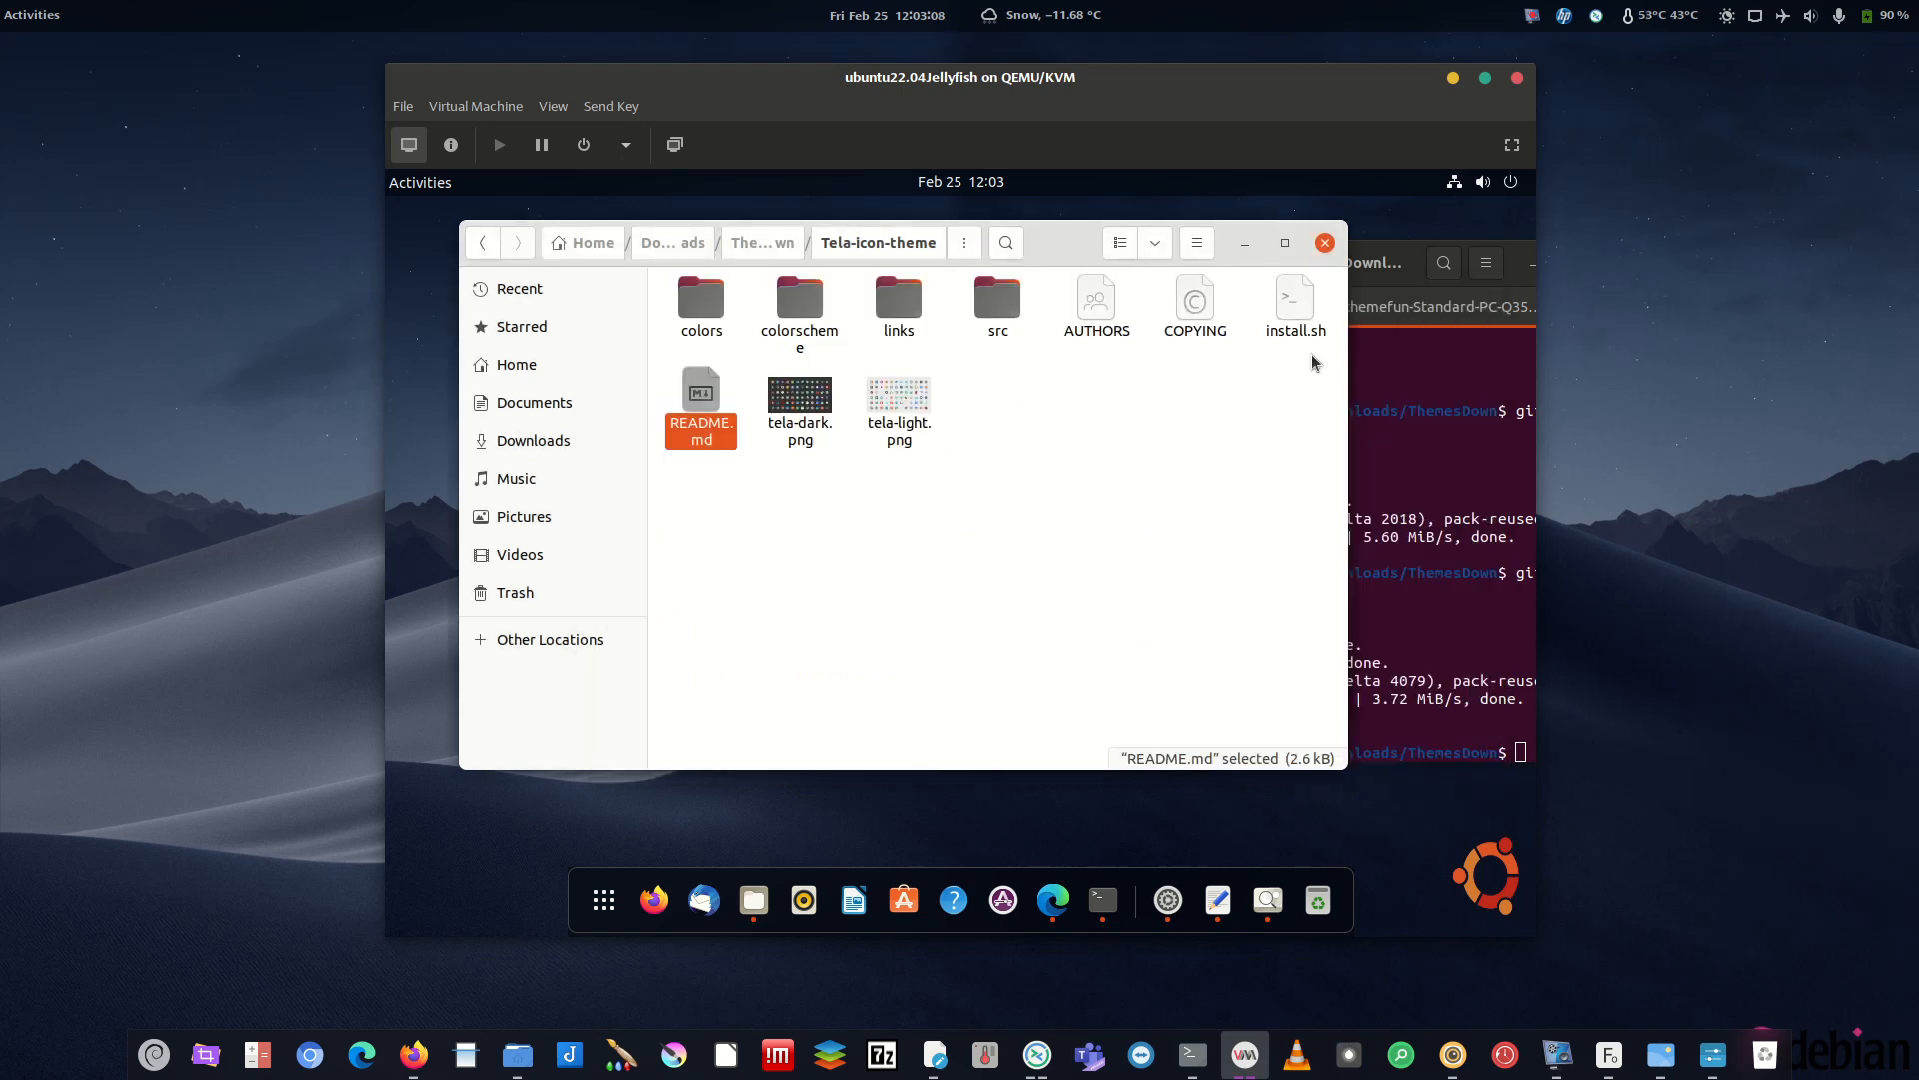
{"action": "left_click", "coordinate": [1377, 277]}
- Change into the Tela-icon-theme folder and list its files
{"action": "left_click_drag", "start_coordinate": [1268, 276], "coordinate": [860, 279]}
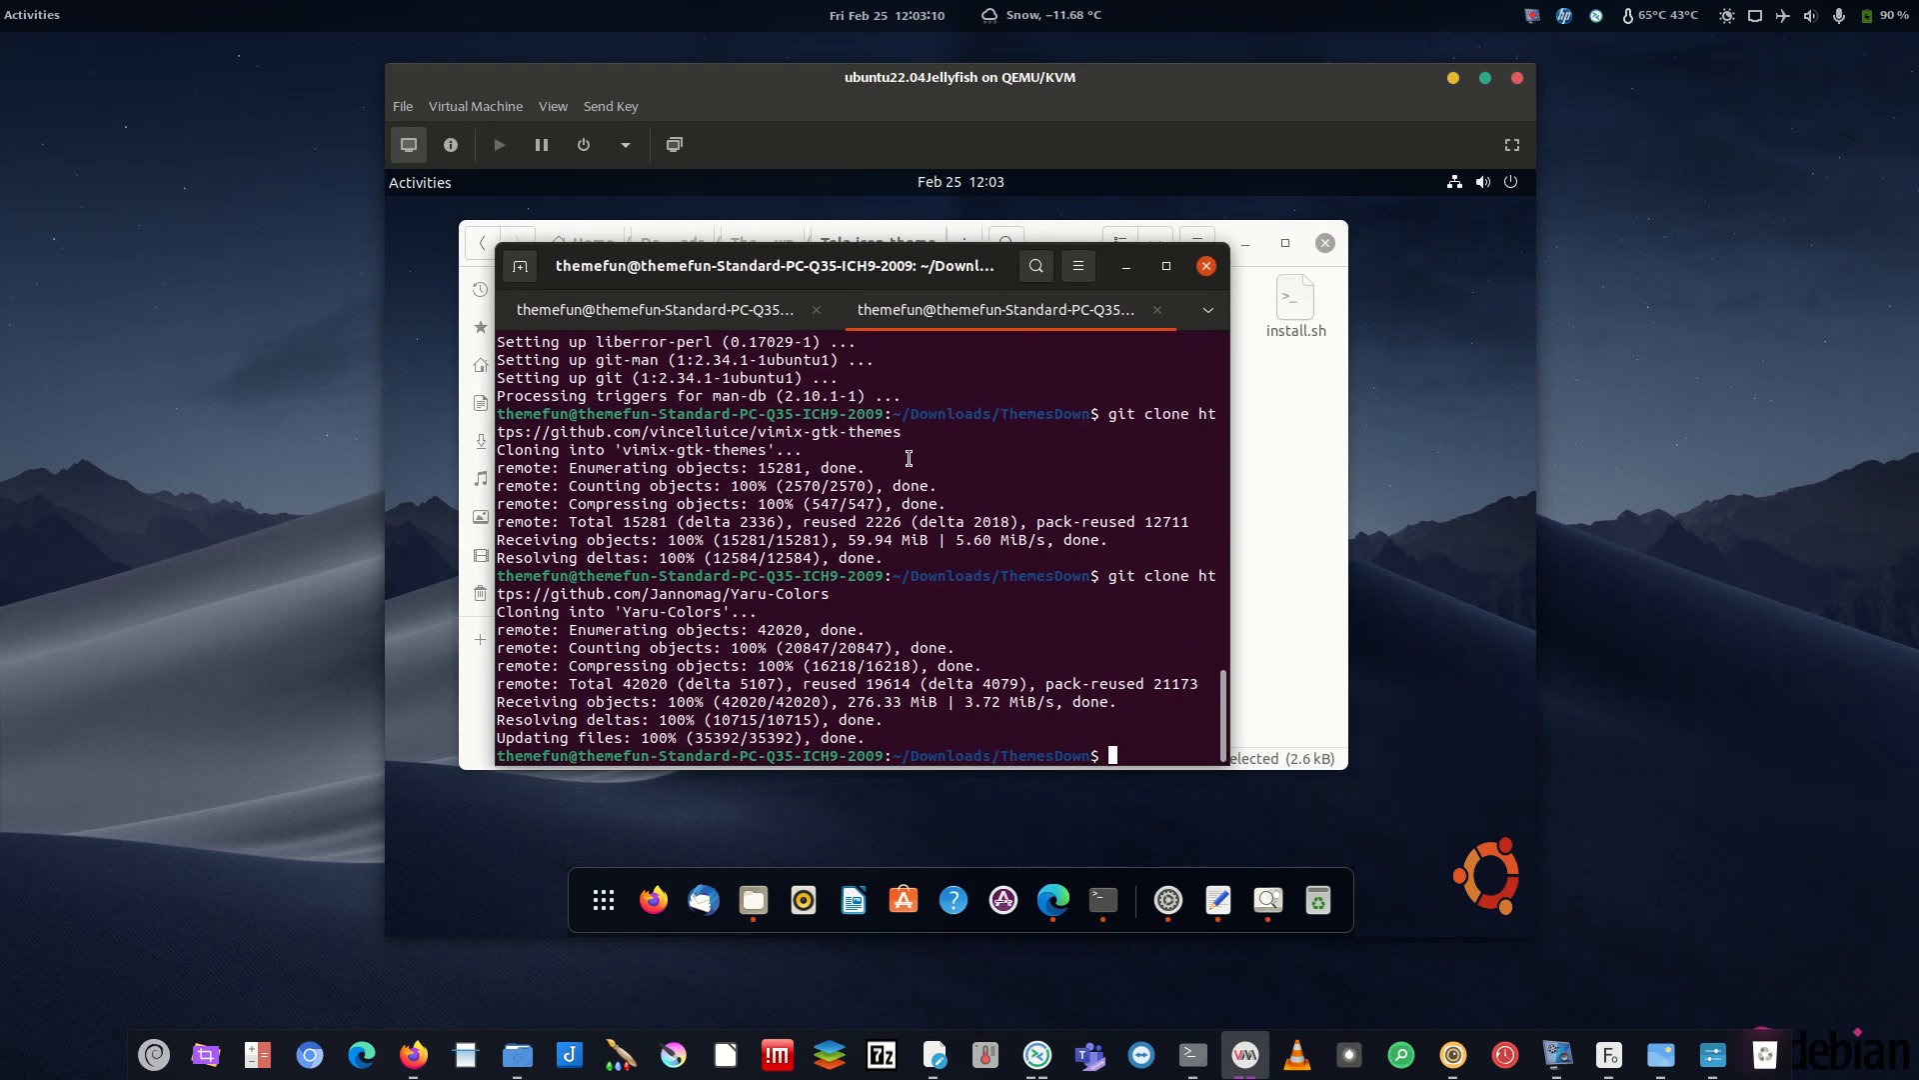
{"action": "type", "text": "cd"}
{"action": "left_click_drag", "start_coordinate": [827, 310], "coordinate": [877, 307]}
{"action": "type", "text": "Tela-icon-theme/"}
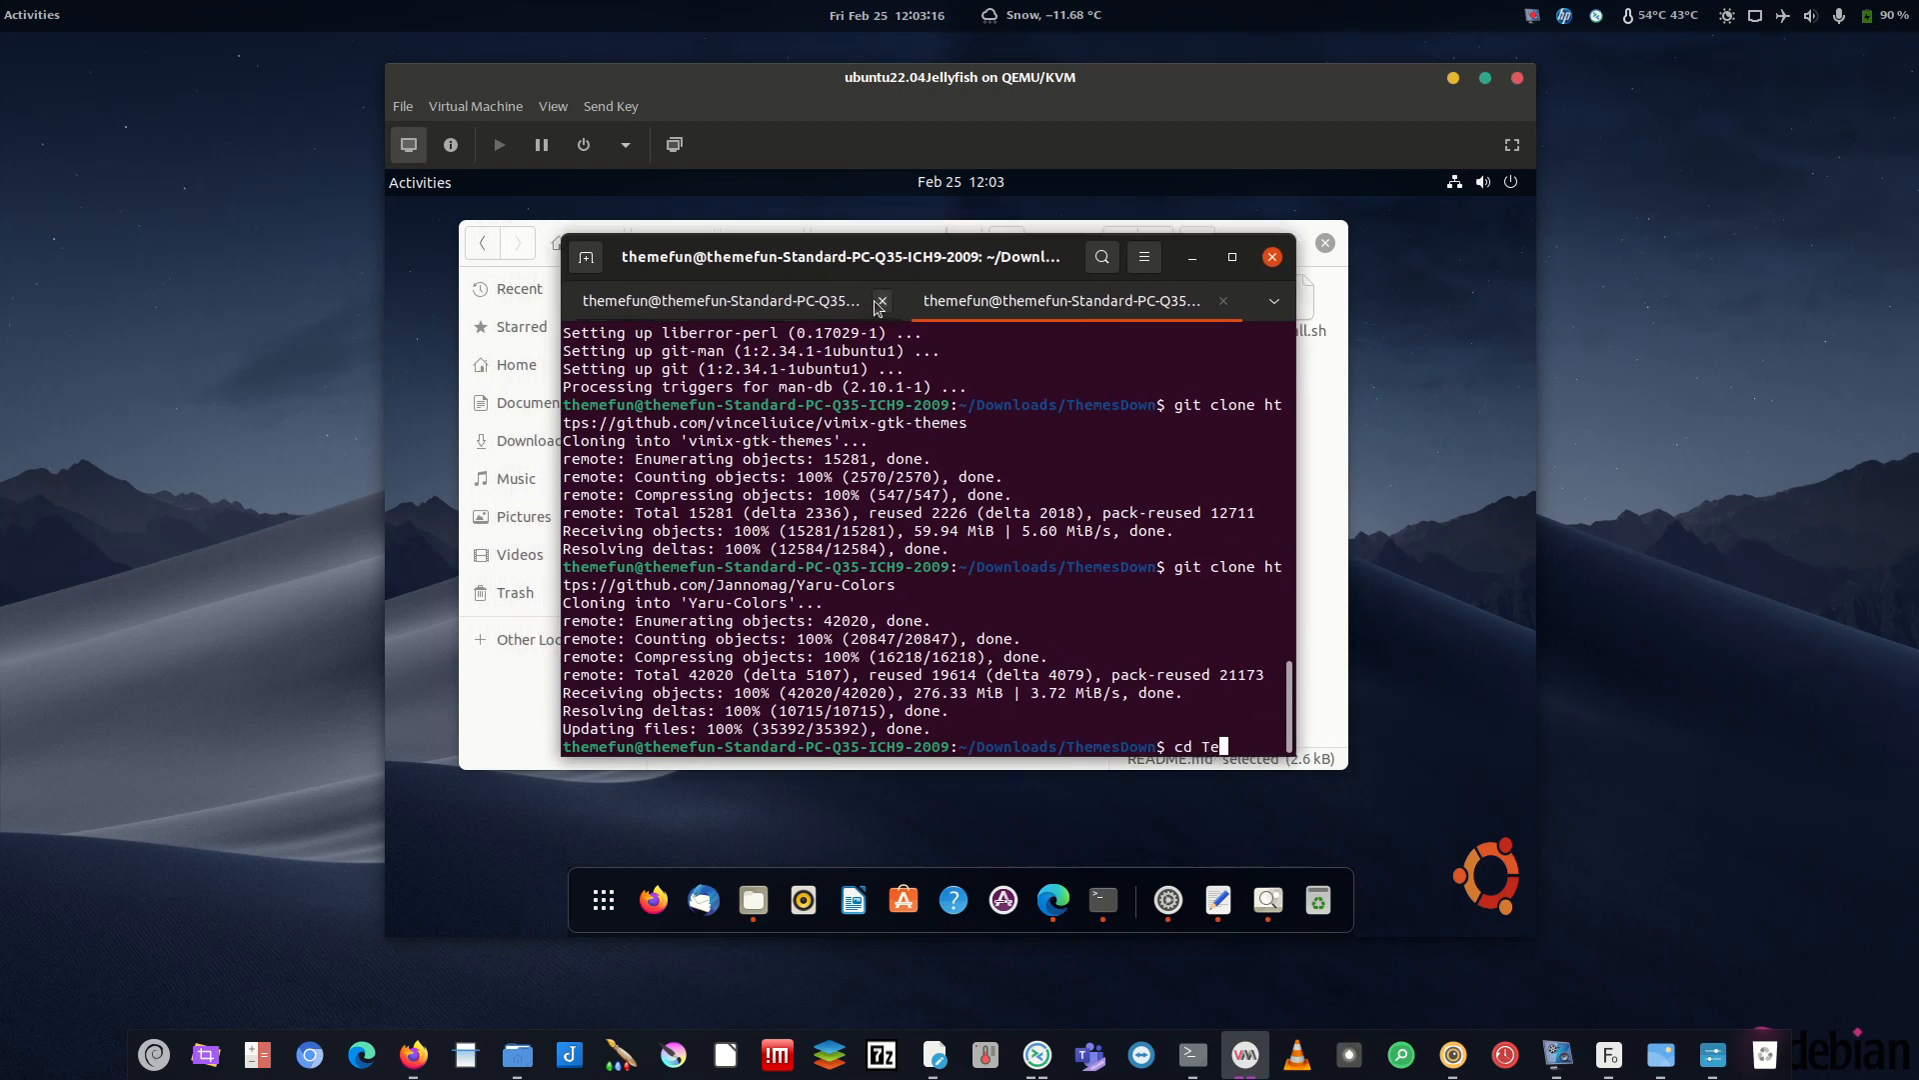
{"action": "key", "text": "Tab"}
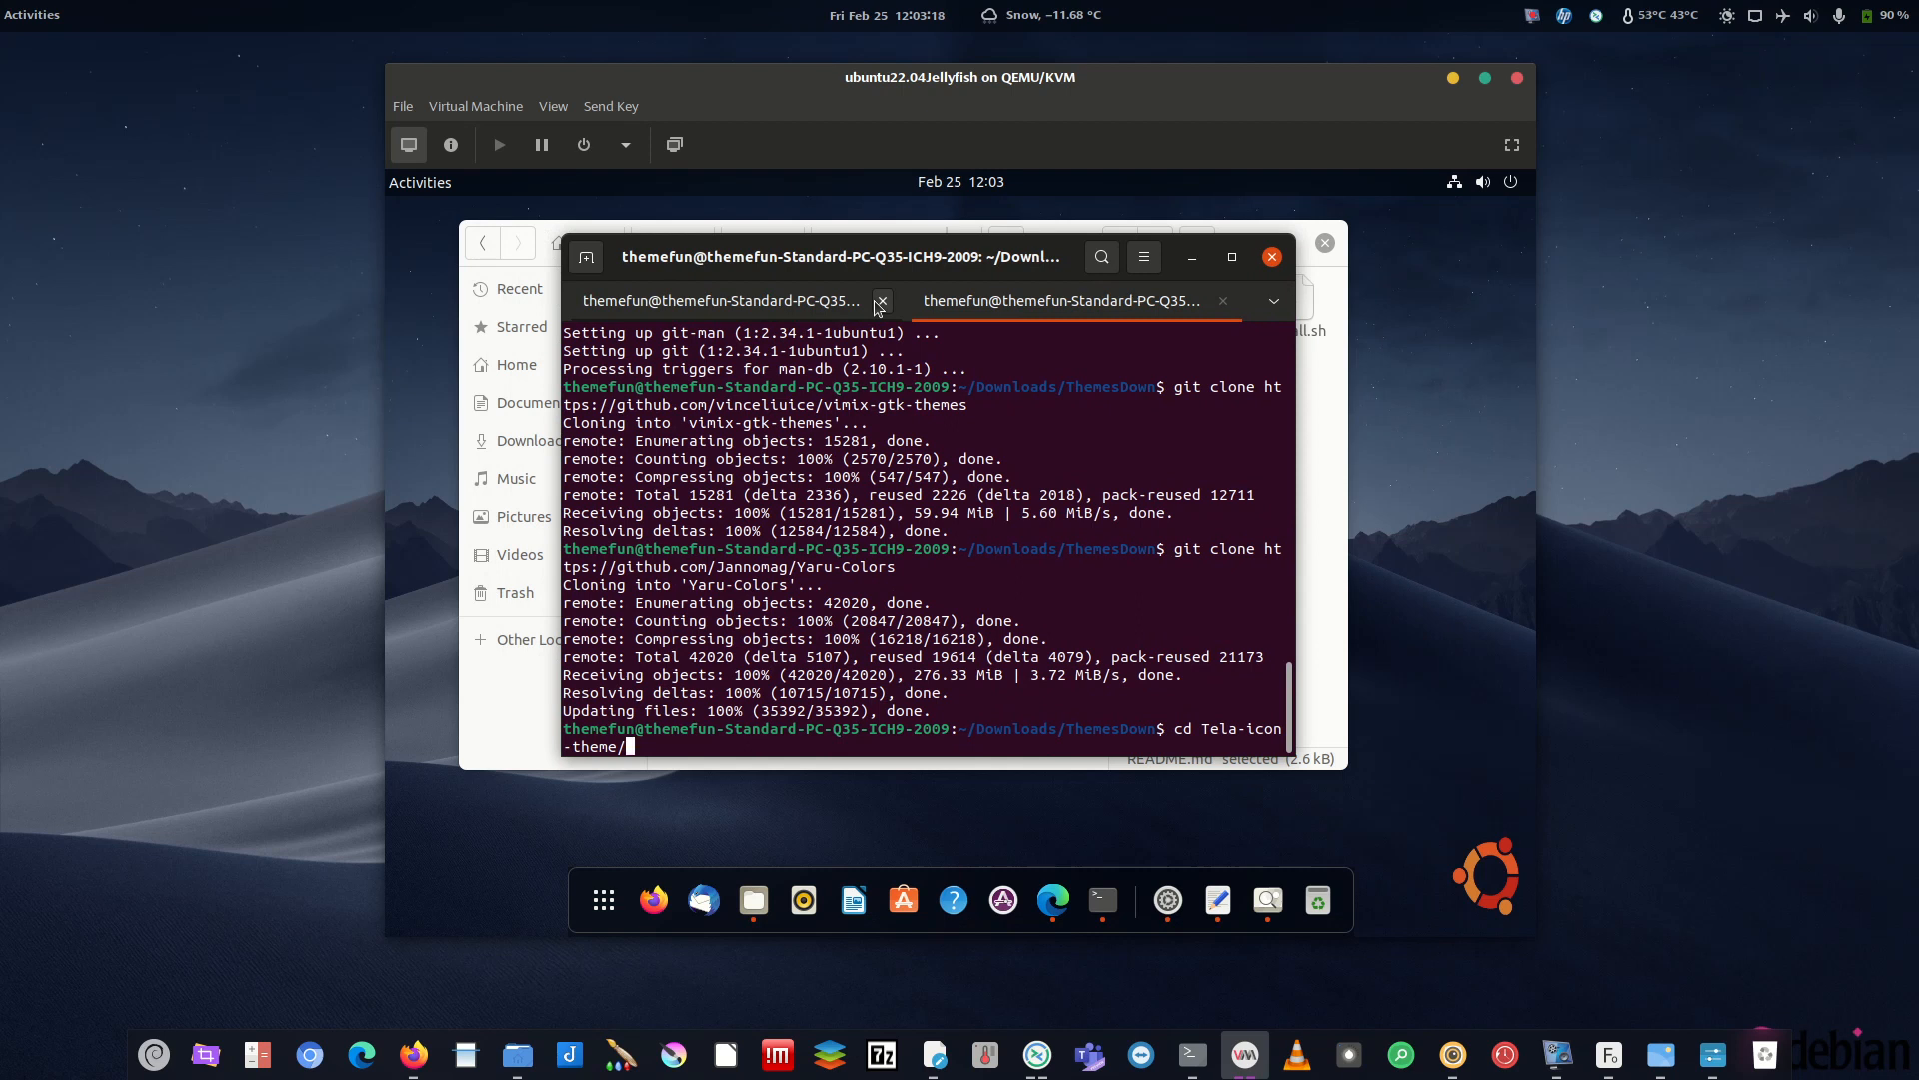
{"action": "key", "text": "Return"}
{"action": "type", "text": "ls"}
{"action": "key", "text": "Return"}
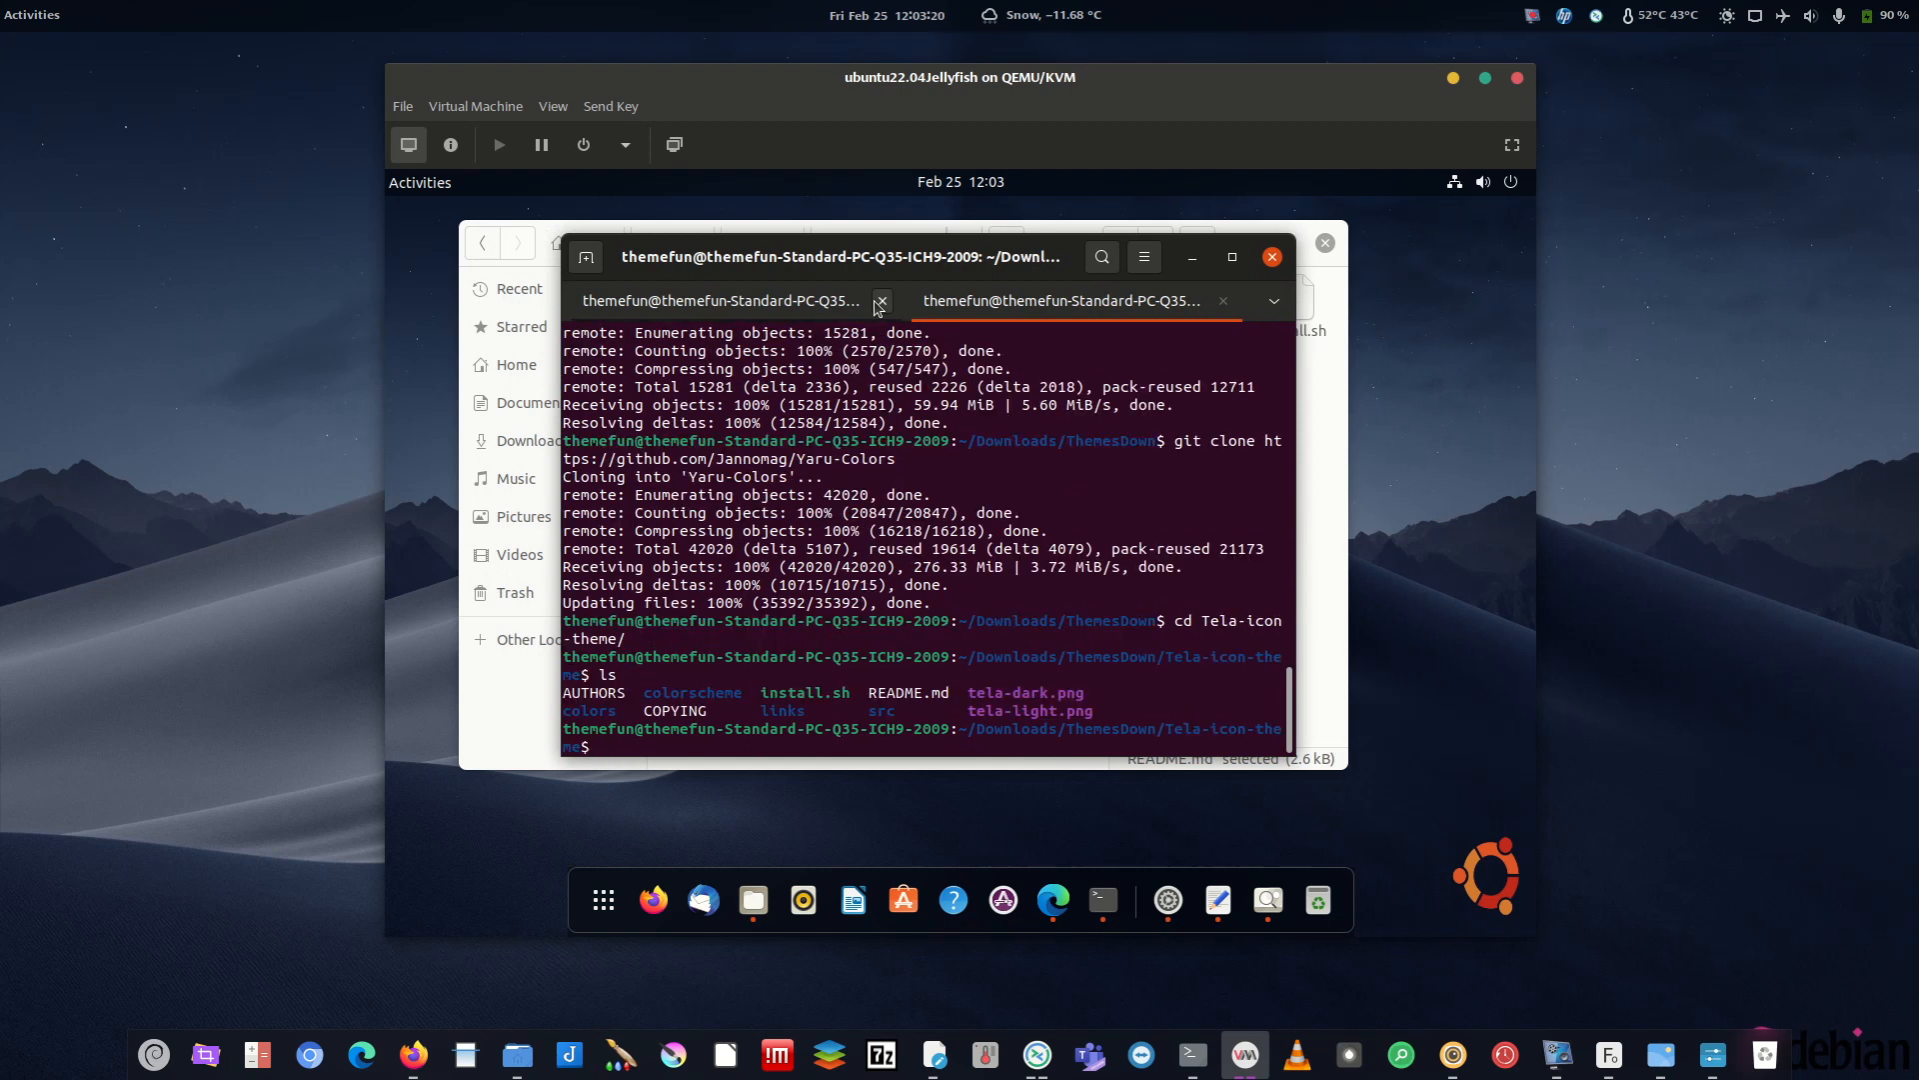
- Run ./install.sh, then ./install.sh -a to install all Tela colour variants
{"action": "type", "text": "inst"}
{"action": "key", "text": "Tab"}
{"action": "key", "text": "Tab"}
{"action": "key", "text": "Tab"}
{"action": "key", "text": "Tab"}
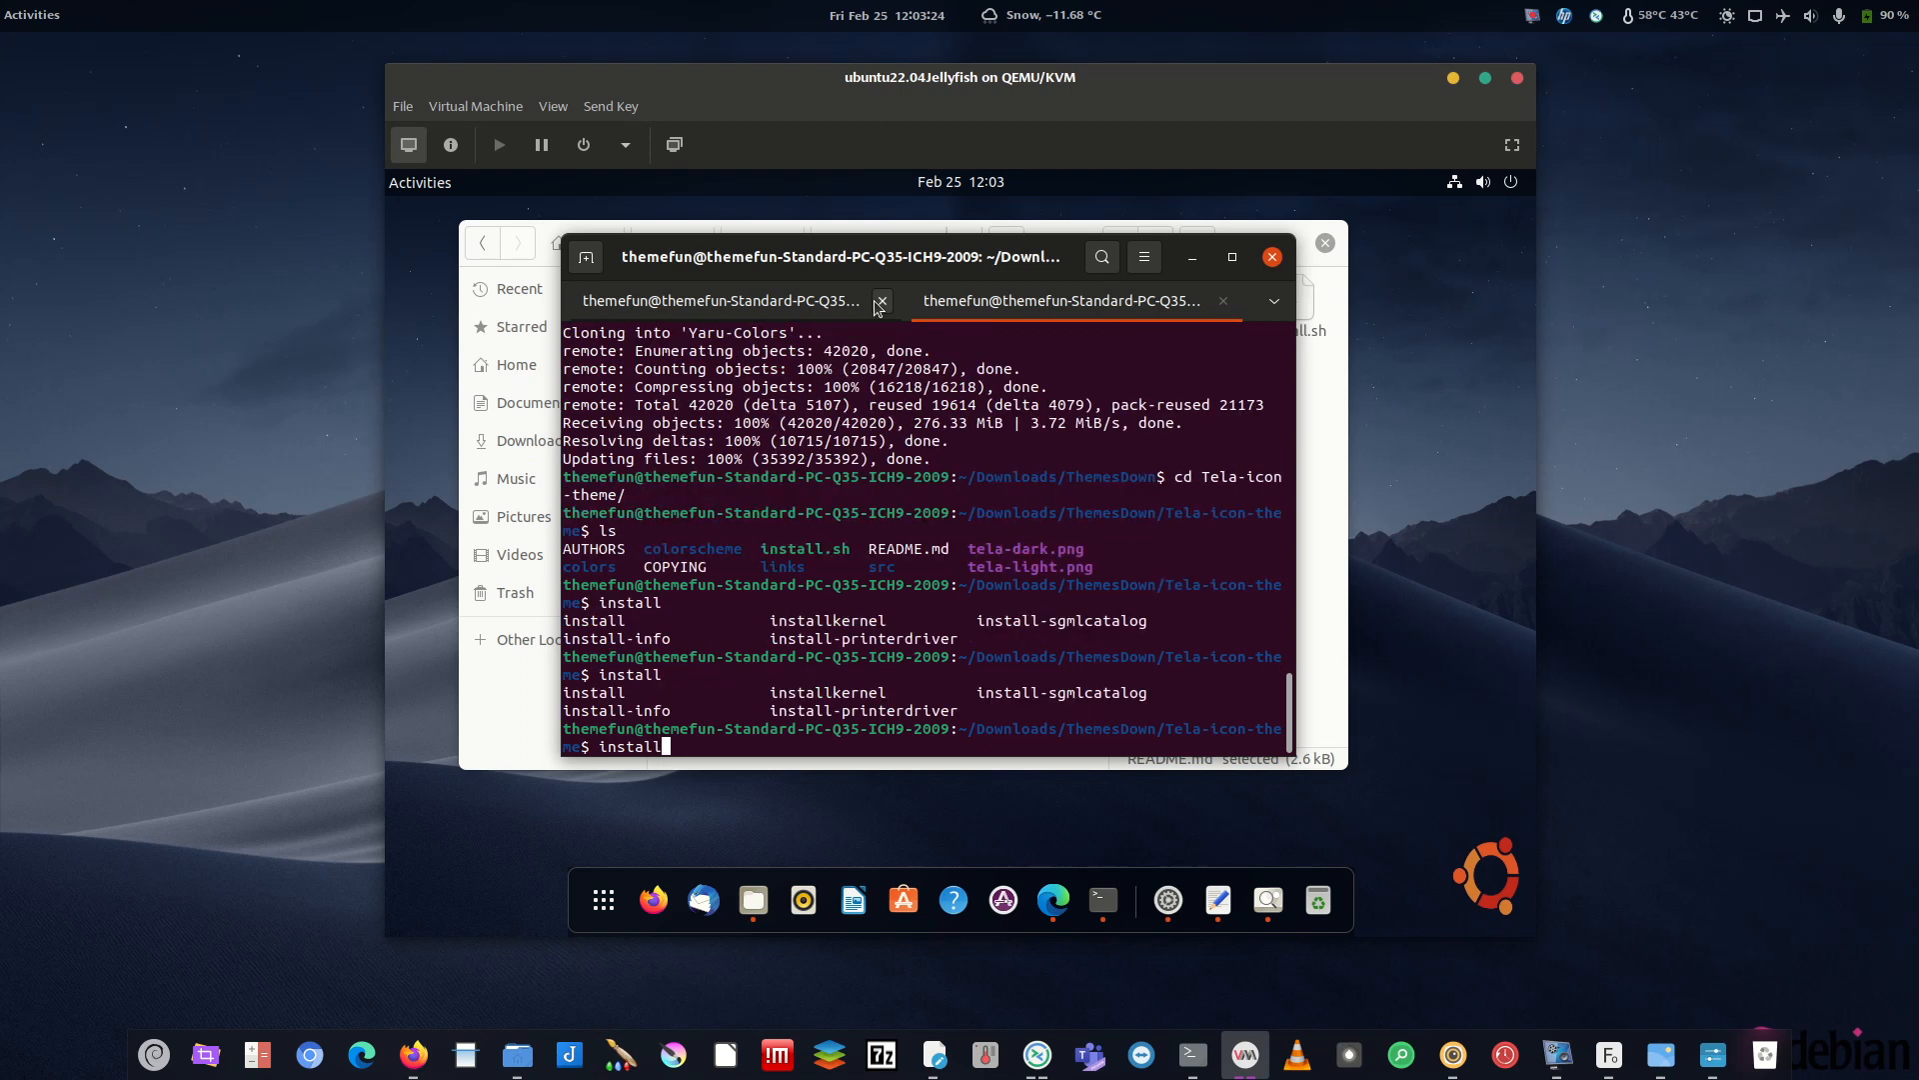
{"action": "type", "text": ".a"}
{"action": "key", "text": "BackSpace"}
{"action": "type", "text": "s"}
{"action": "key", "text": "BackSpace"}
{"action": "key", "text": "BackSpace"}
{"action": "key", "text": "BackSpace"}
{"action": "key", "text": "BackSpace"}
{"action": "key", "text": "BackSpace"}
{"action": "key", "text": "BackSpace"}
{"action": "key", "text": "BackSpace"}
{"action": "key", "text": "BackSpace"}
{"action": "key", "text": "BackSpace"}
{"action": "type", "text": "./install.sh"}
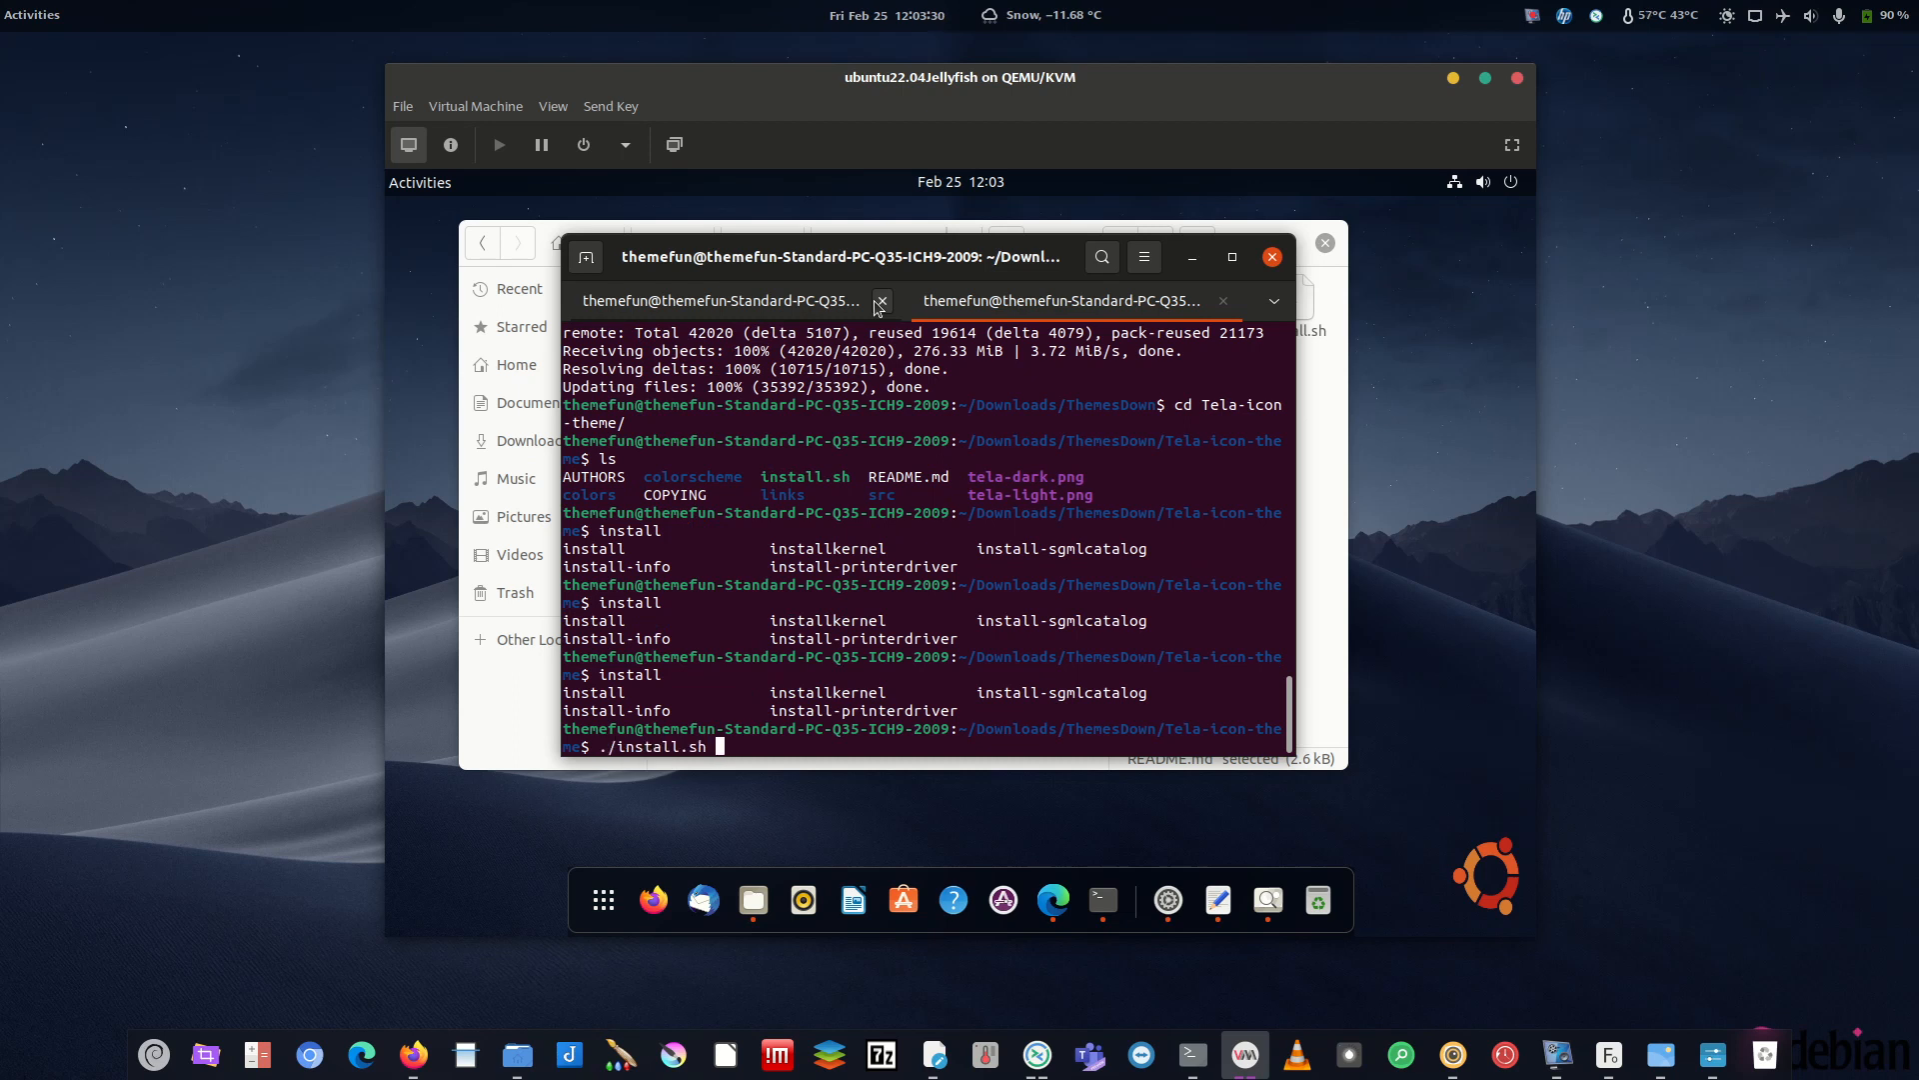
{"action": "key", "text": "Return"}
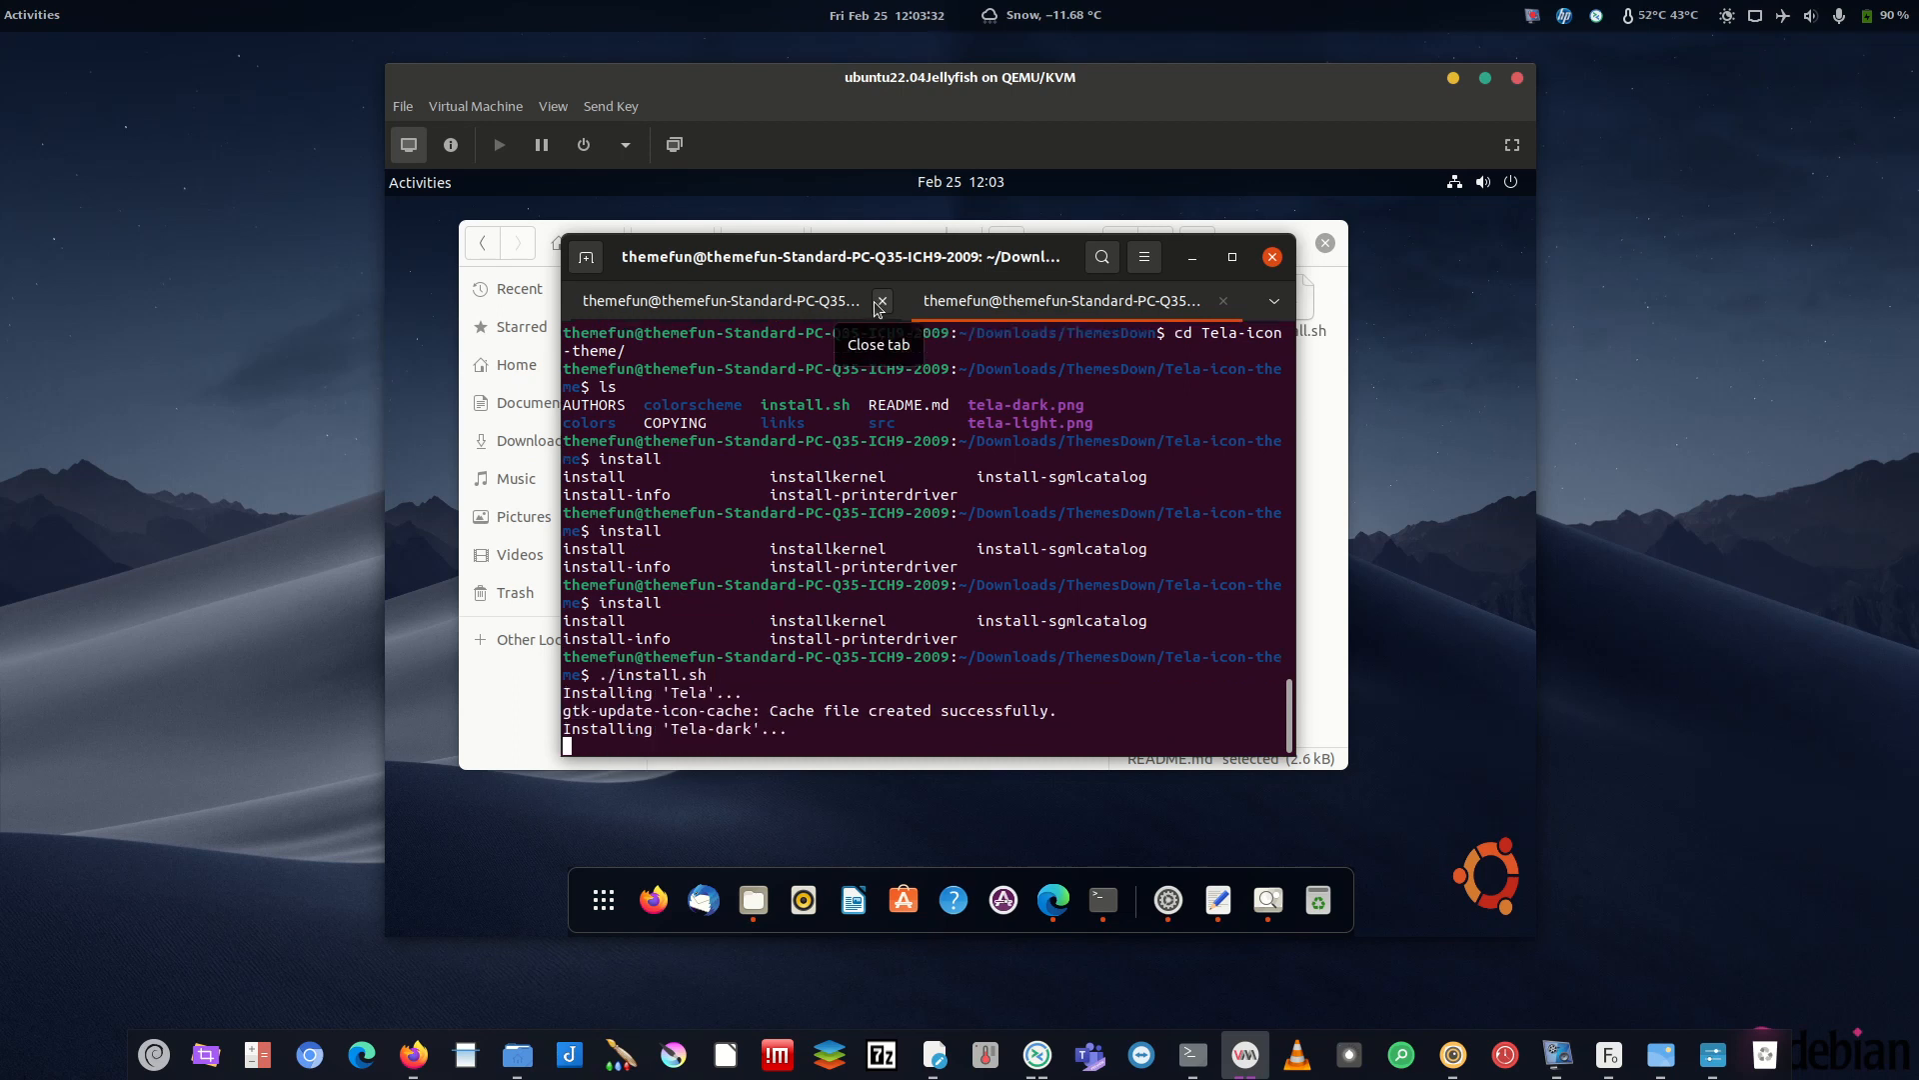
{"action": "key", "text": "Up"}
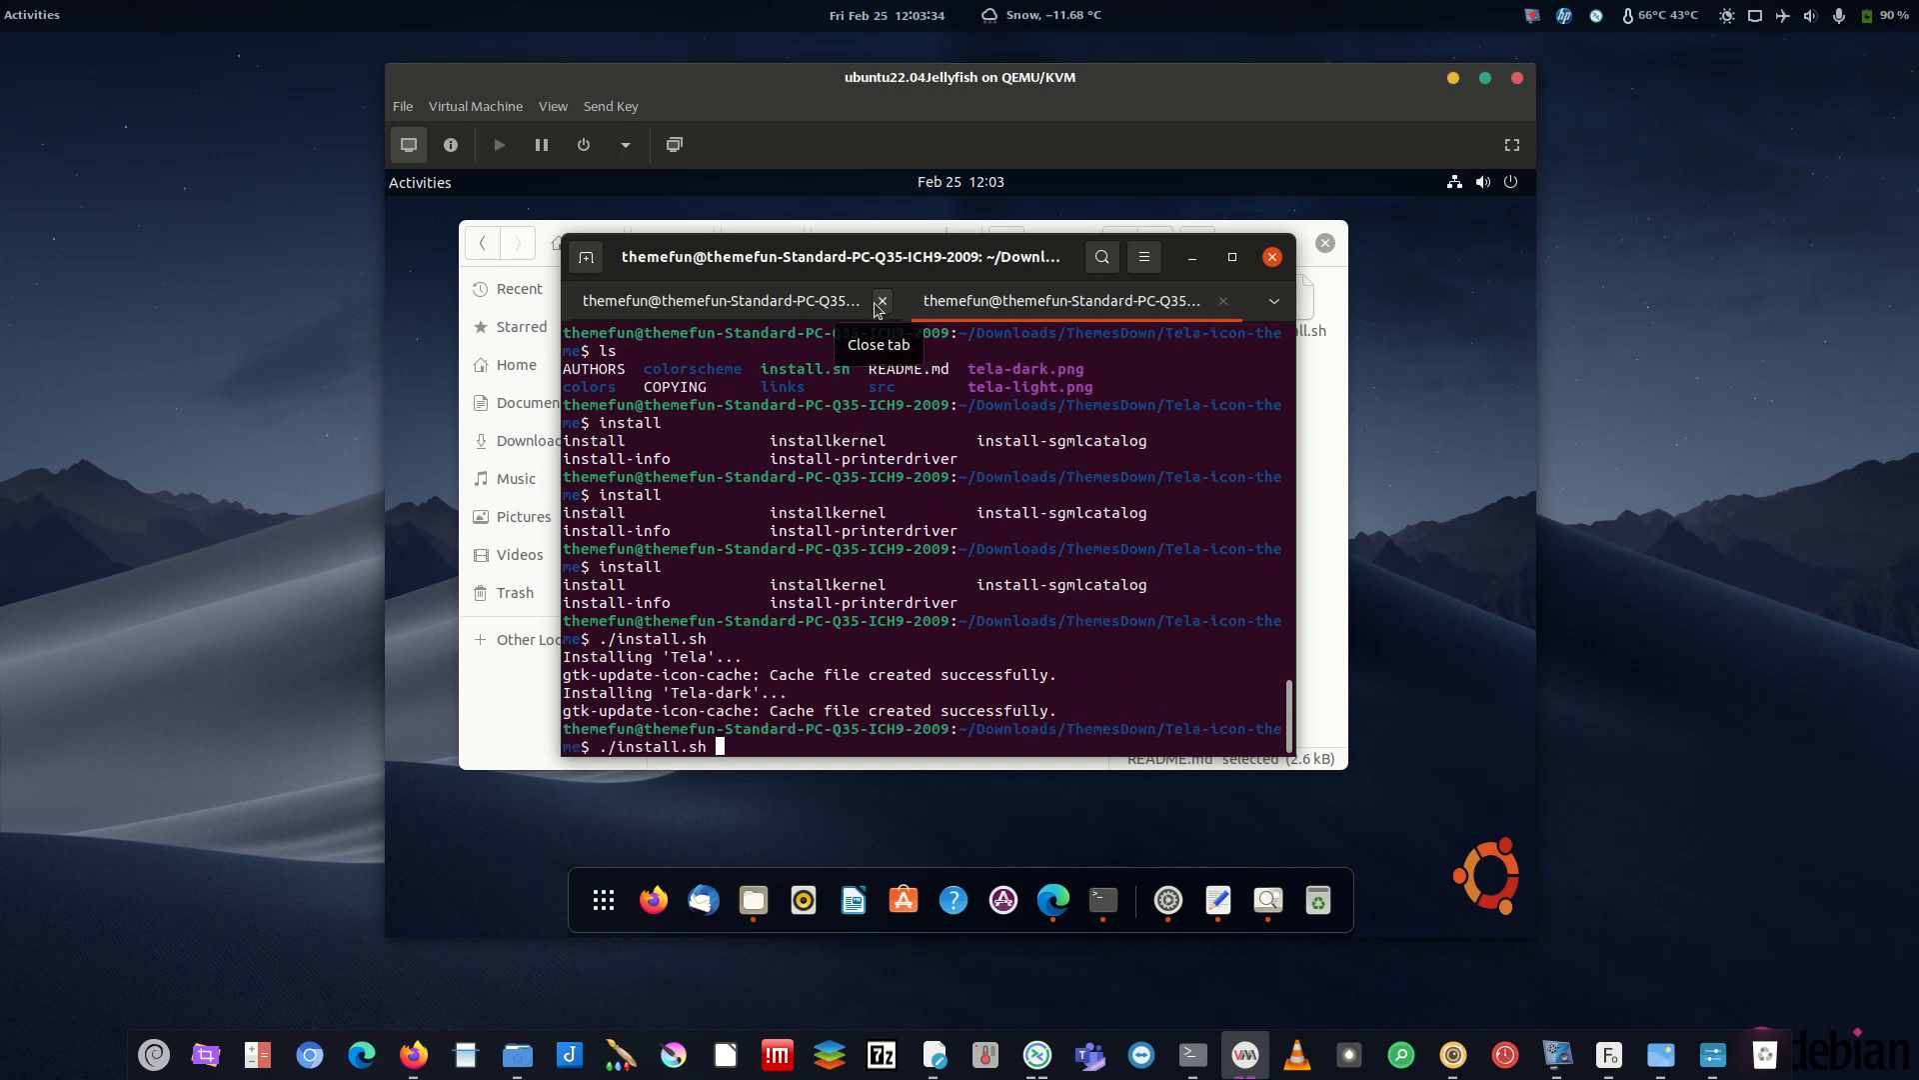
{"action": "type", "text": "-a"}
{"action": "key", "text": "Return"}
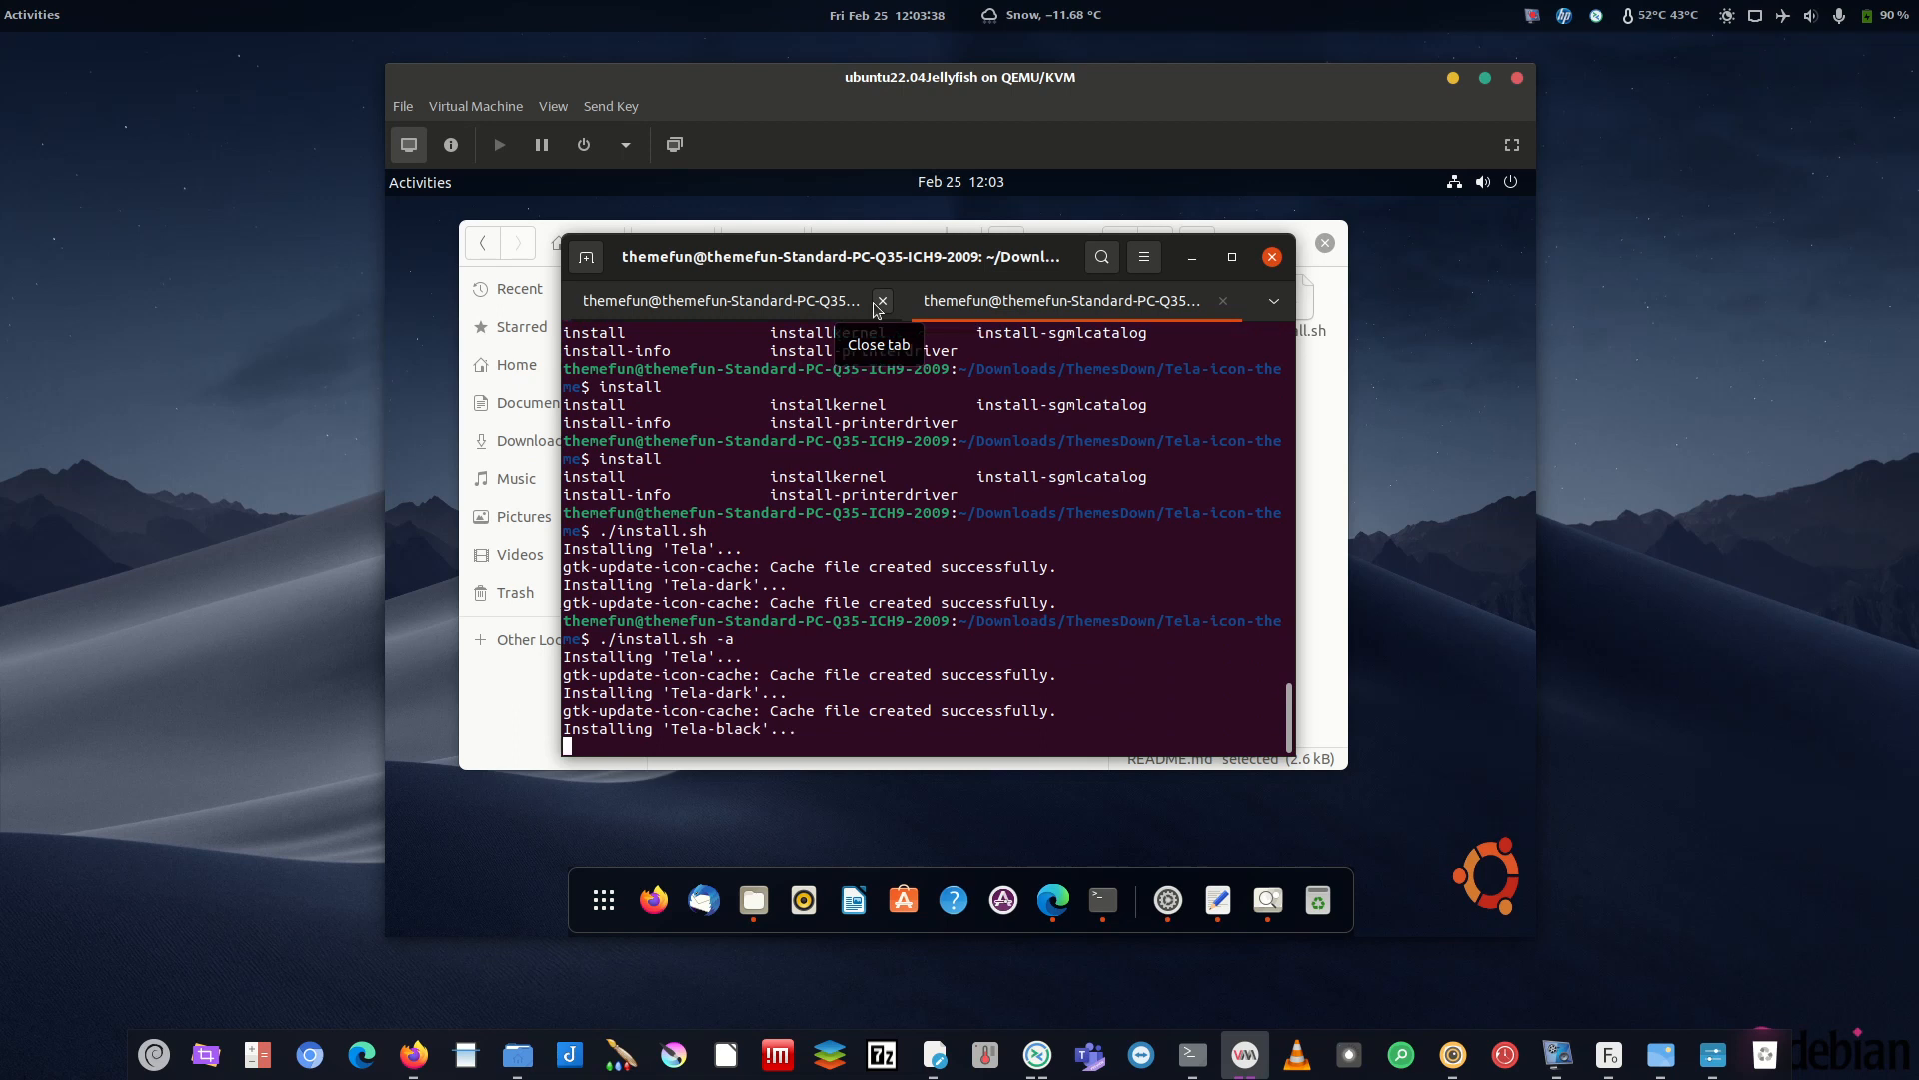
- In the first tab, cd into Downloads/ThemesDown and list its four theme folders
{"action": "left_click_drag", "start_coordinate": [939, 252], "coordinate": [998, 240]}
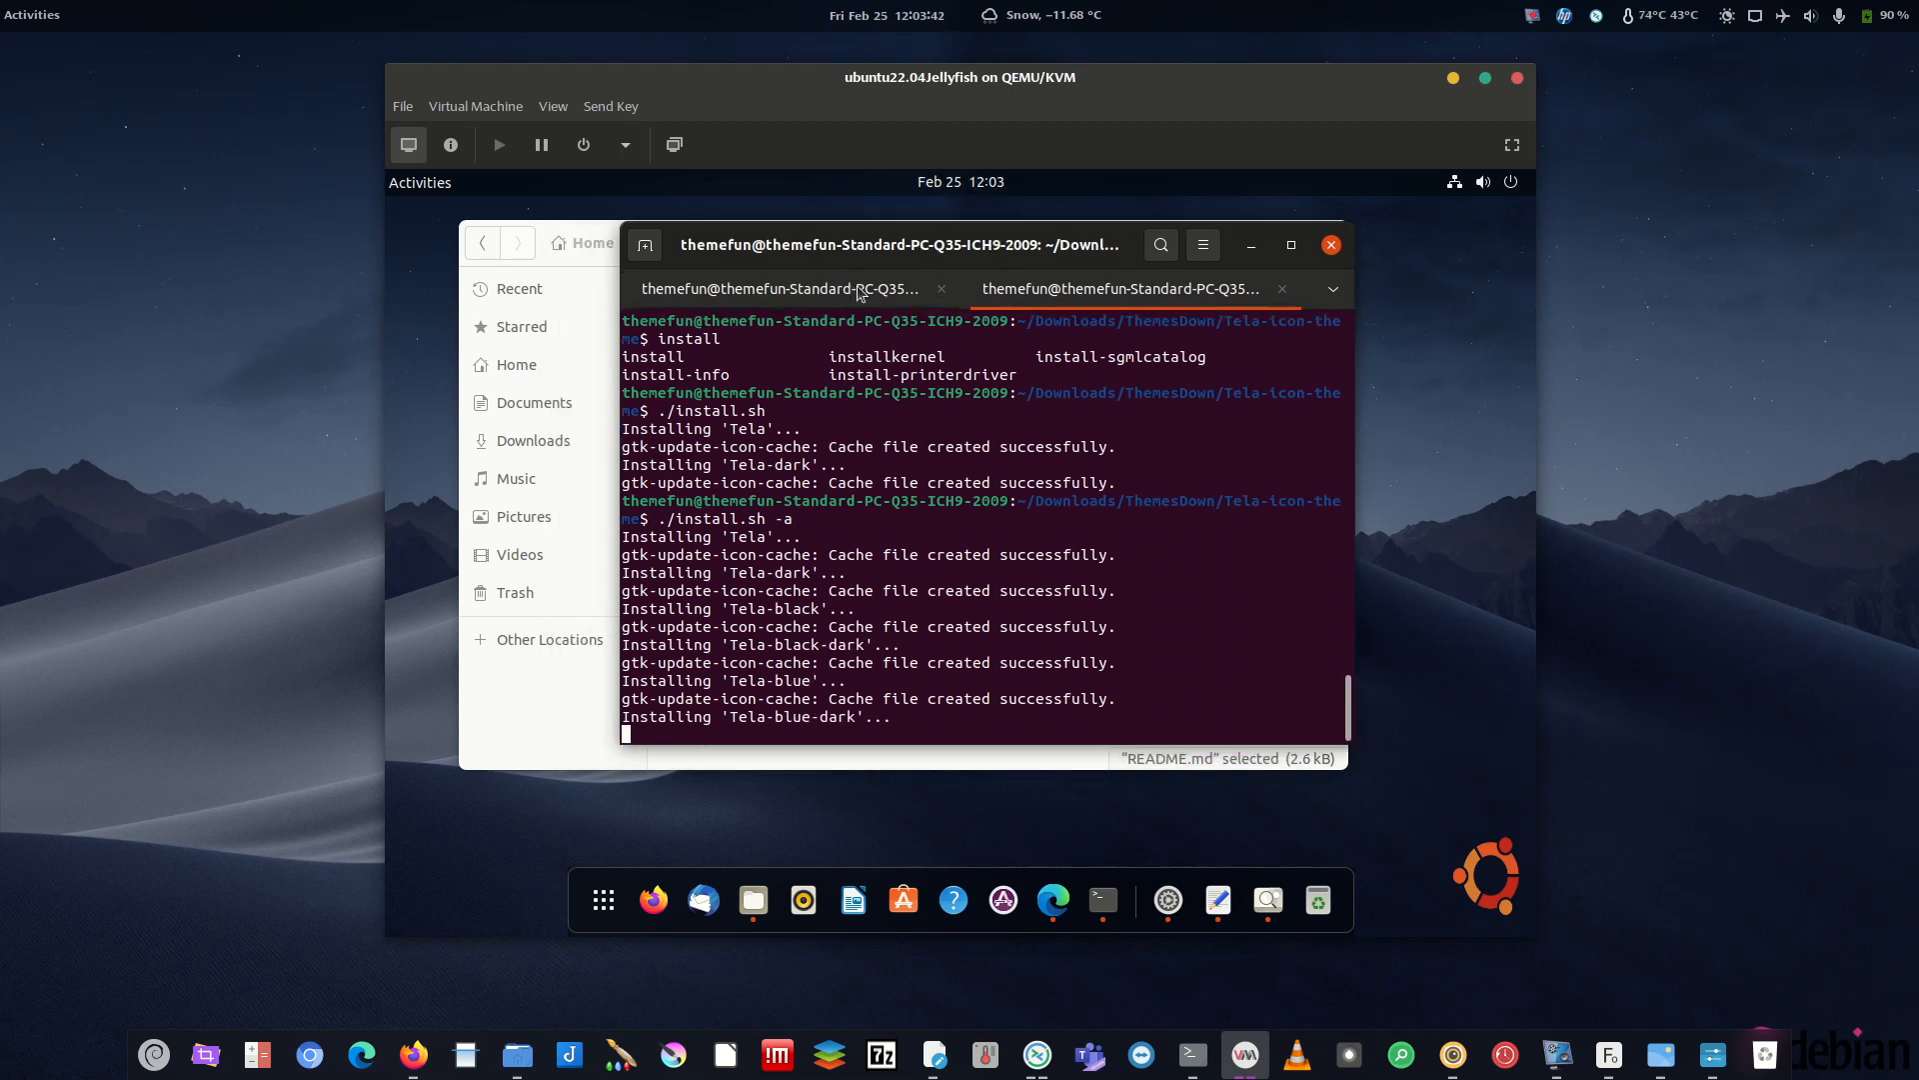
{"action": "left_click", "coordinate": [904, 294]}
{"action": "type", "text": "cd Do"}
{"action": "key", "text": "Tab"}
{"action": "key", "text": "Return"}
{"action": "type", "text": "ls"}
{"action": "key", "text": "Return"}
{"action": "type", "text": "cd The"}
{"action": "key", "text": "Tab"}
{"action": "key", "text": "Return"}
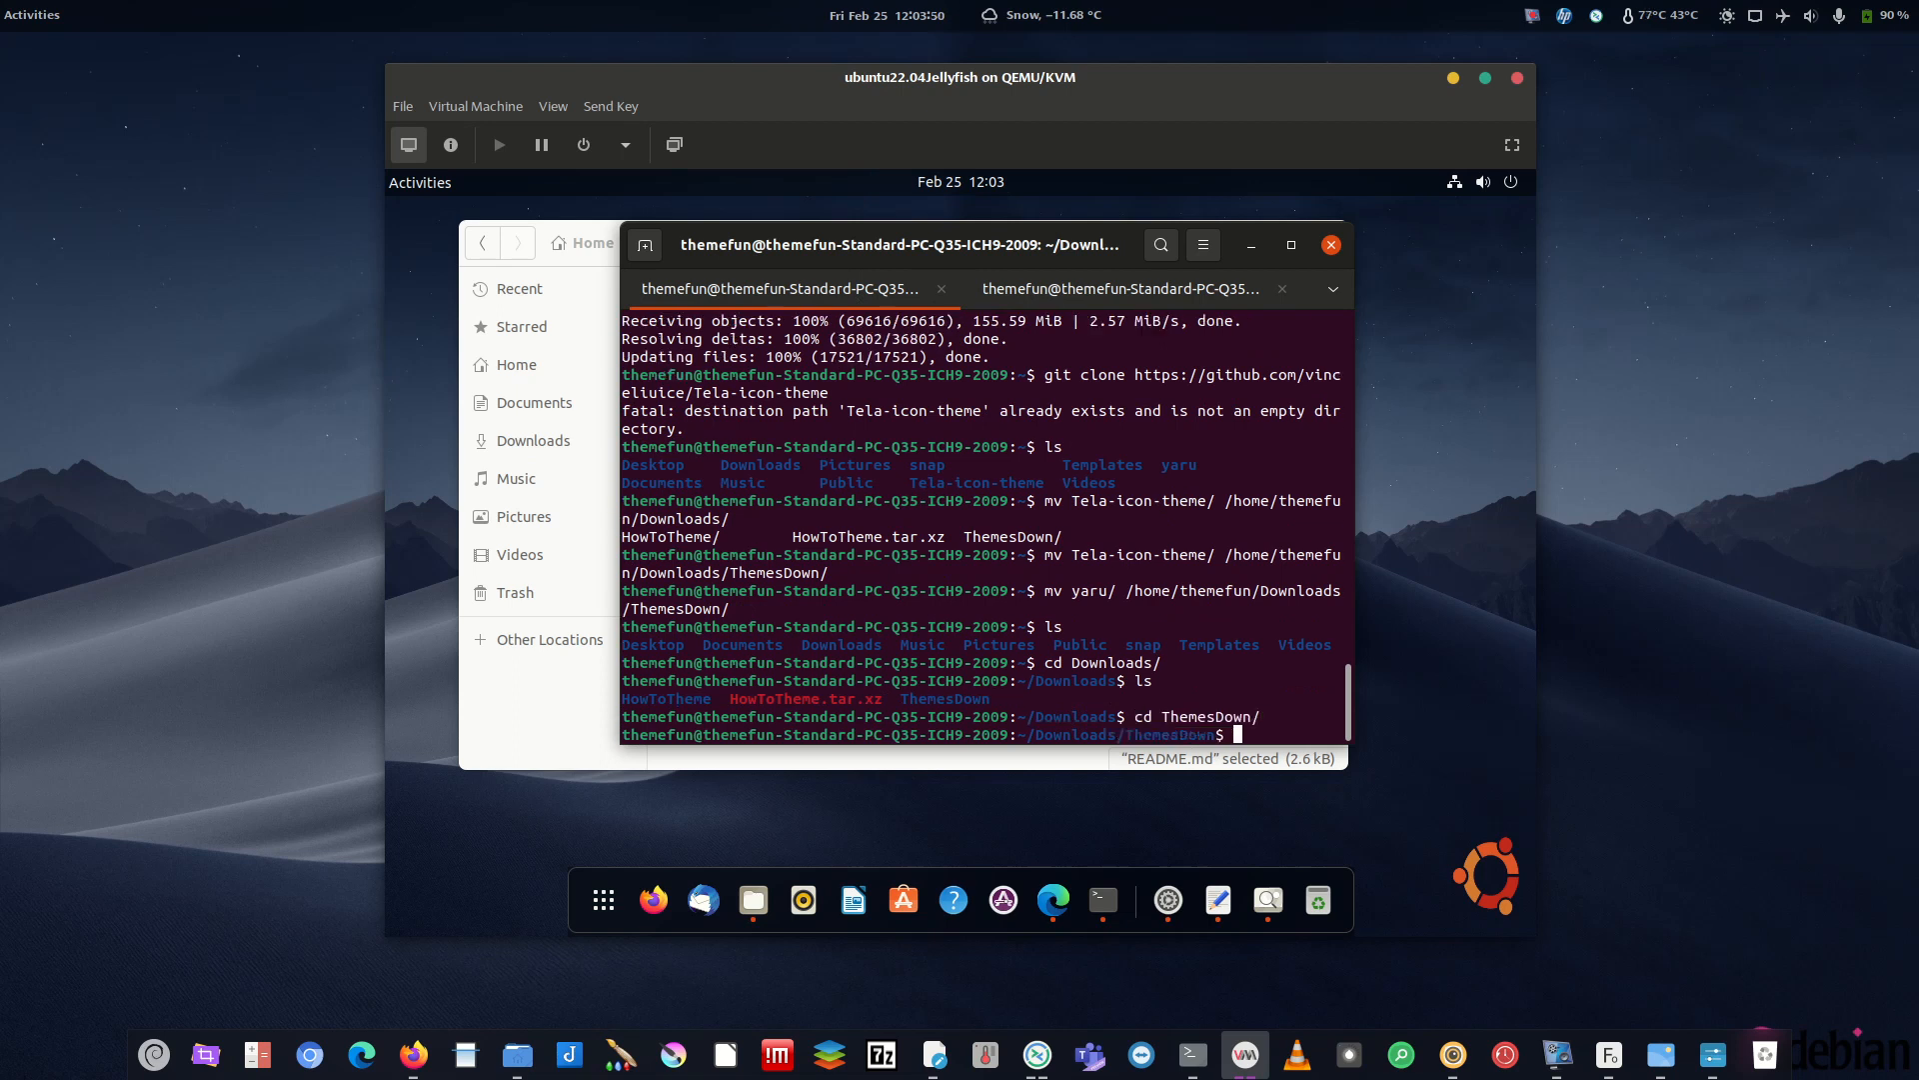
{"action": "type", "text": "ls"}
{"action": "key", "text": "Return"}
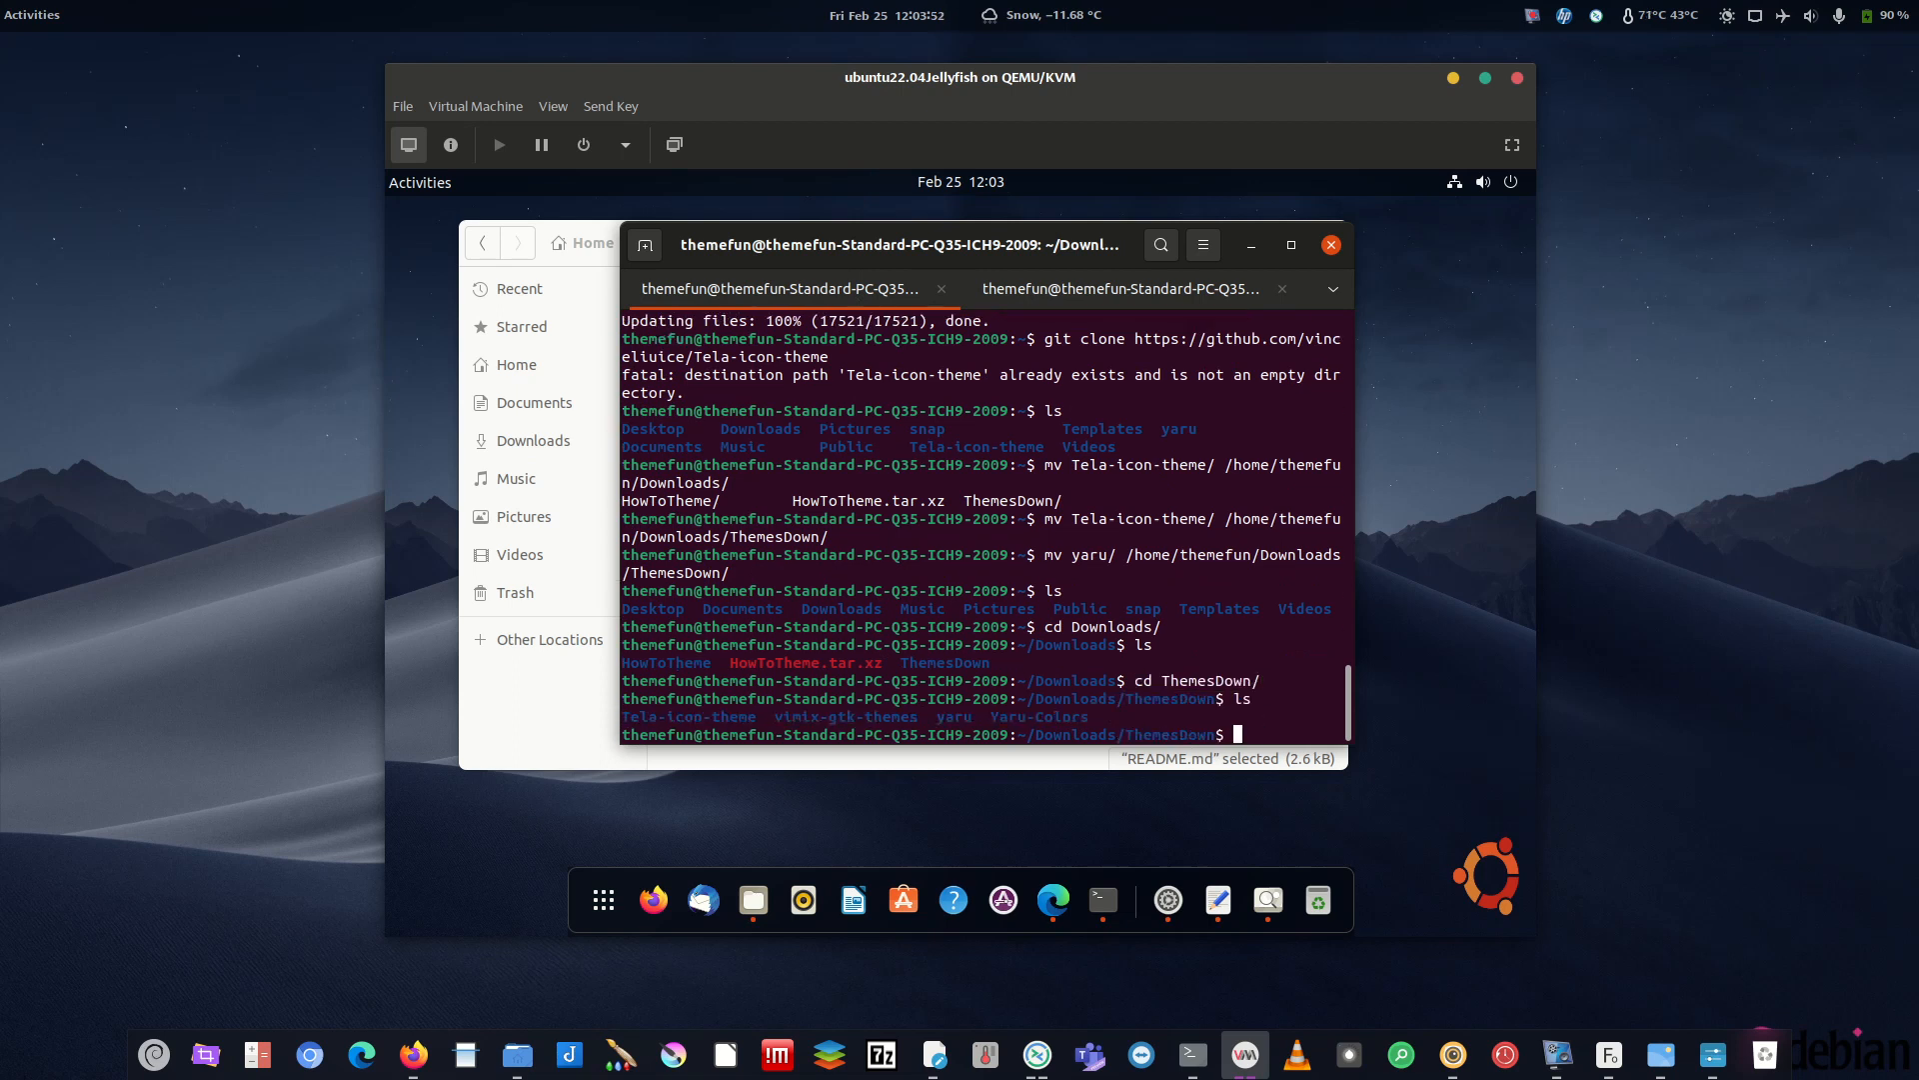
{"action": "left_click", "coordinate": [1094, 289]}
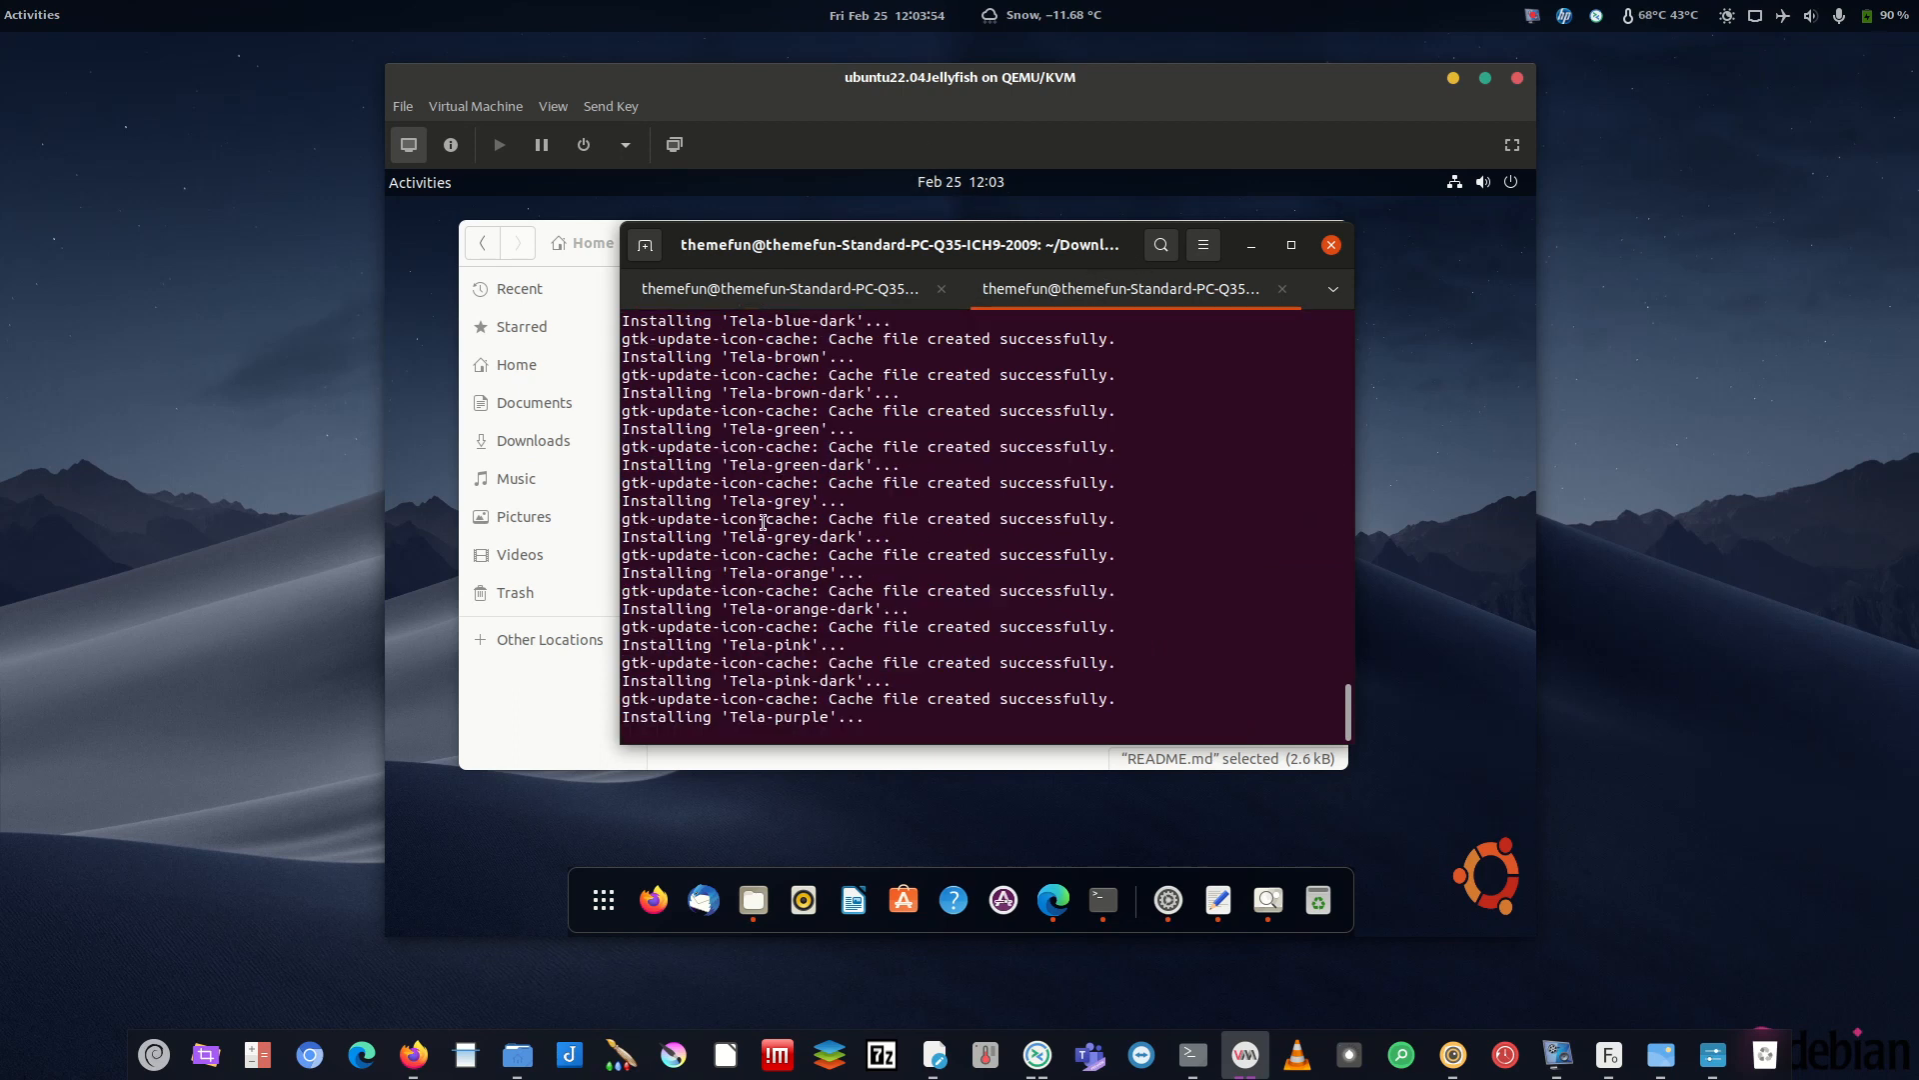
{"action": "left_click", "coordinate": [826, 294]}
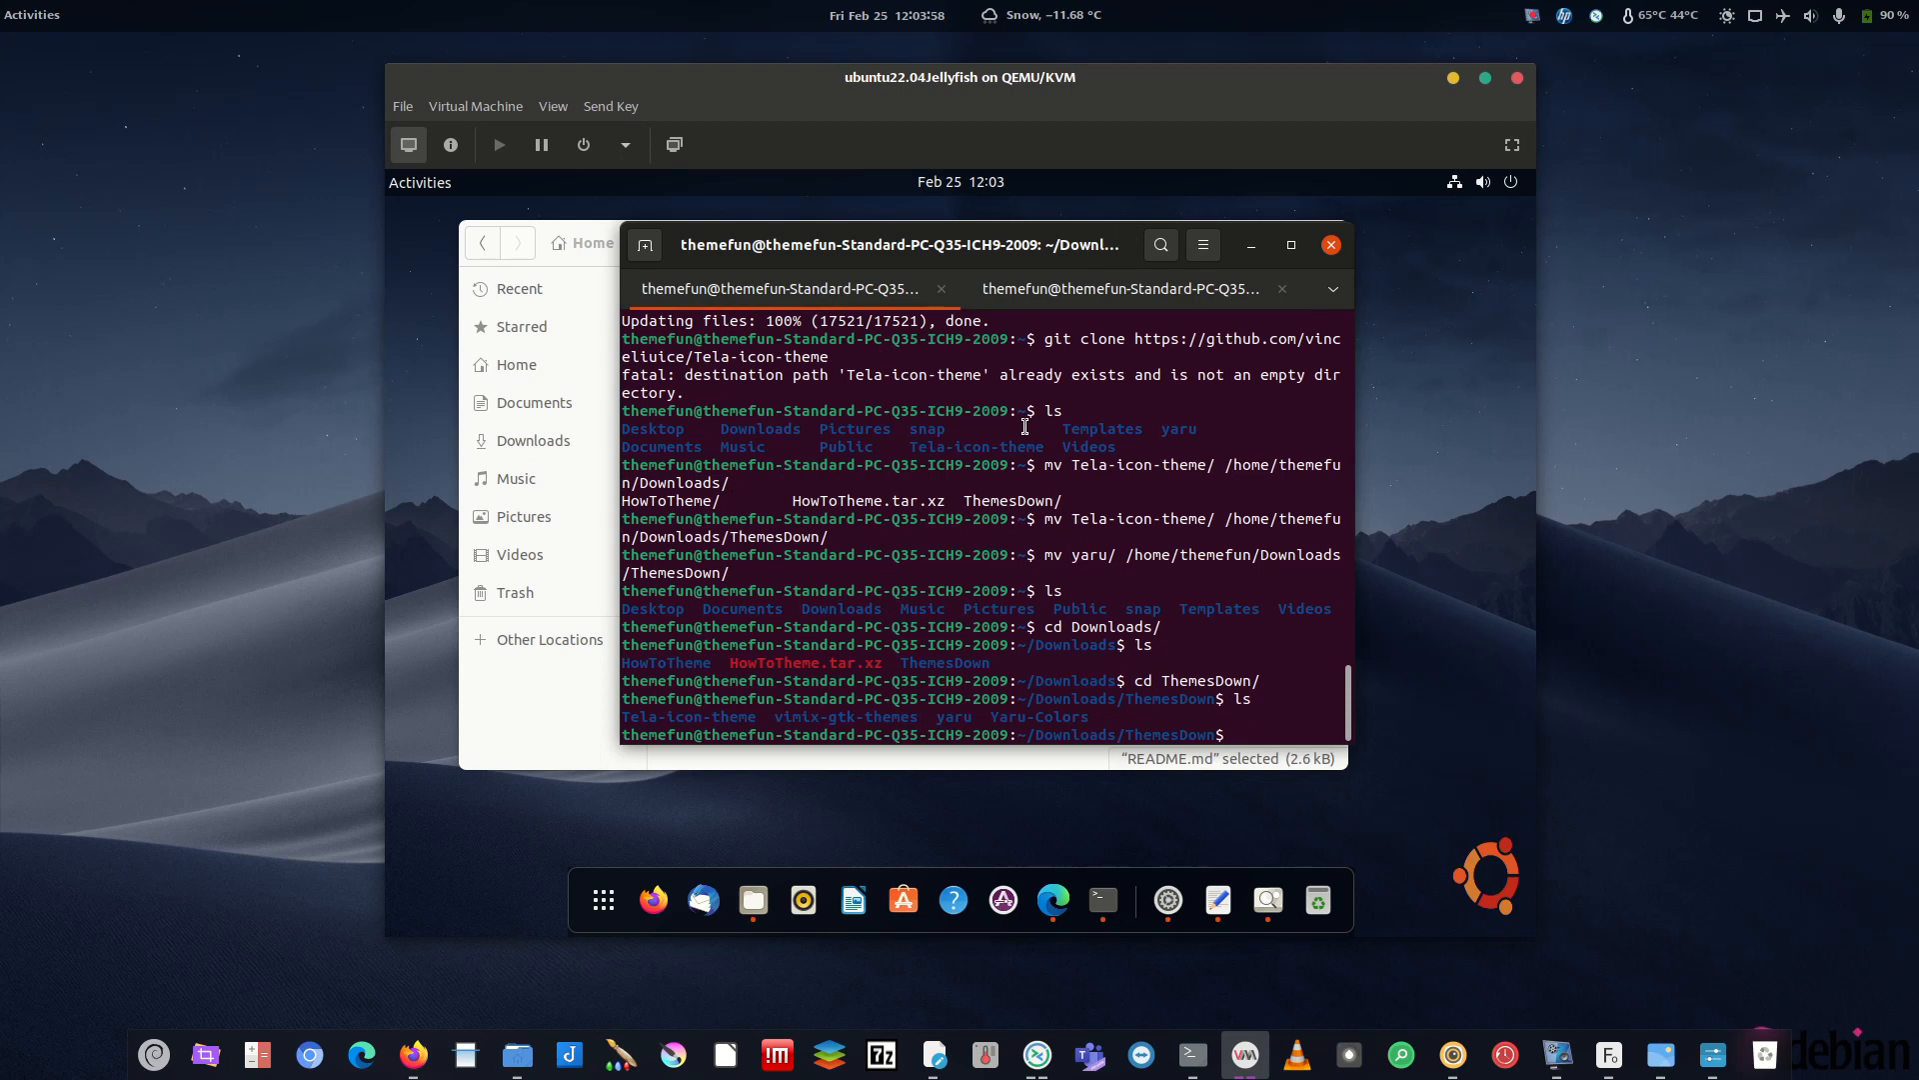
- Open the guest terminal's Unnamed profile colour settings
{"action": "left_click", "coordinate": [1203, 245]}
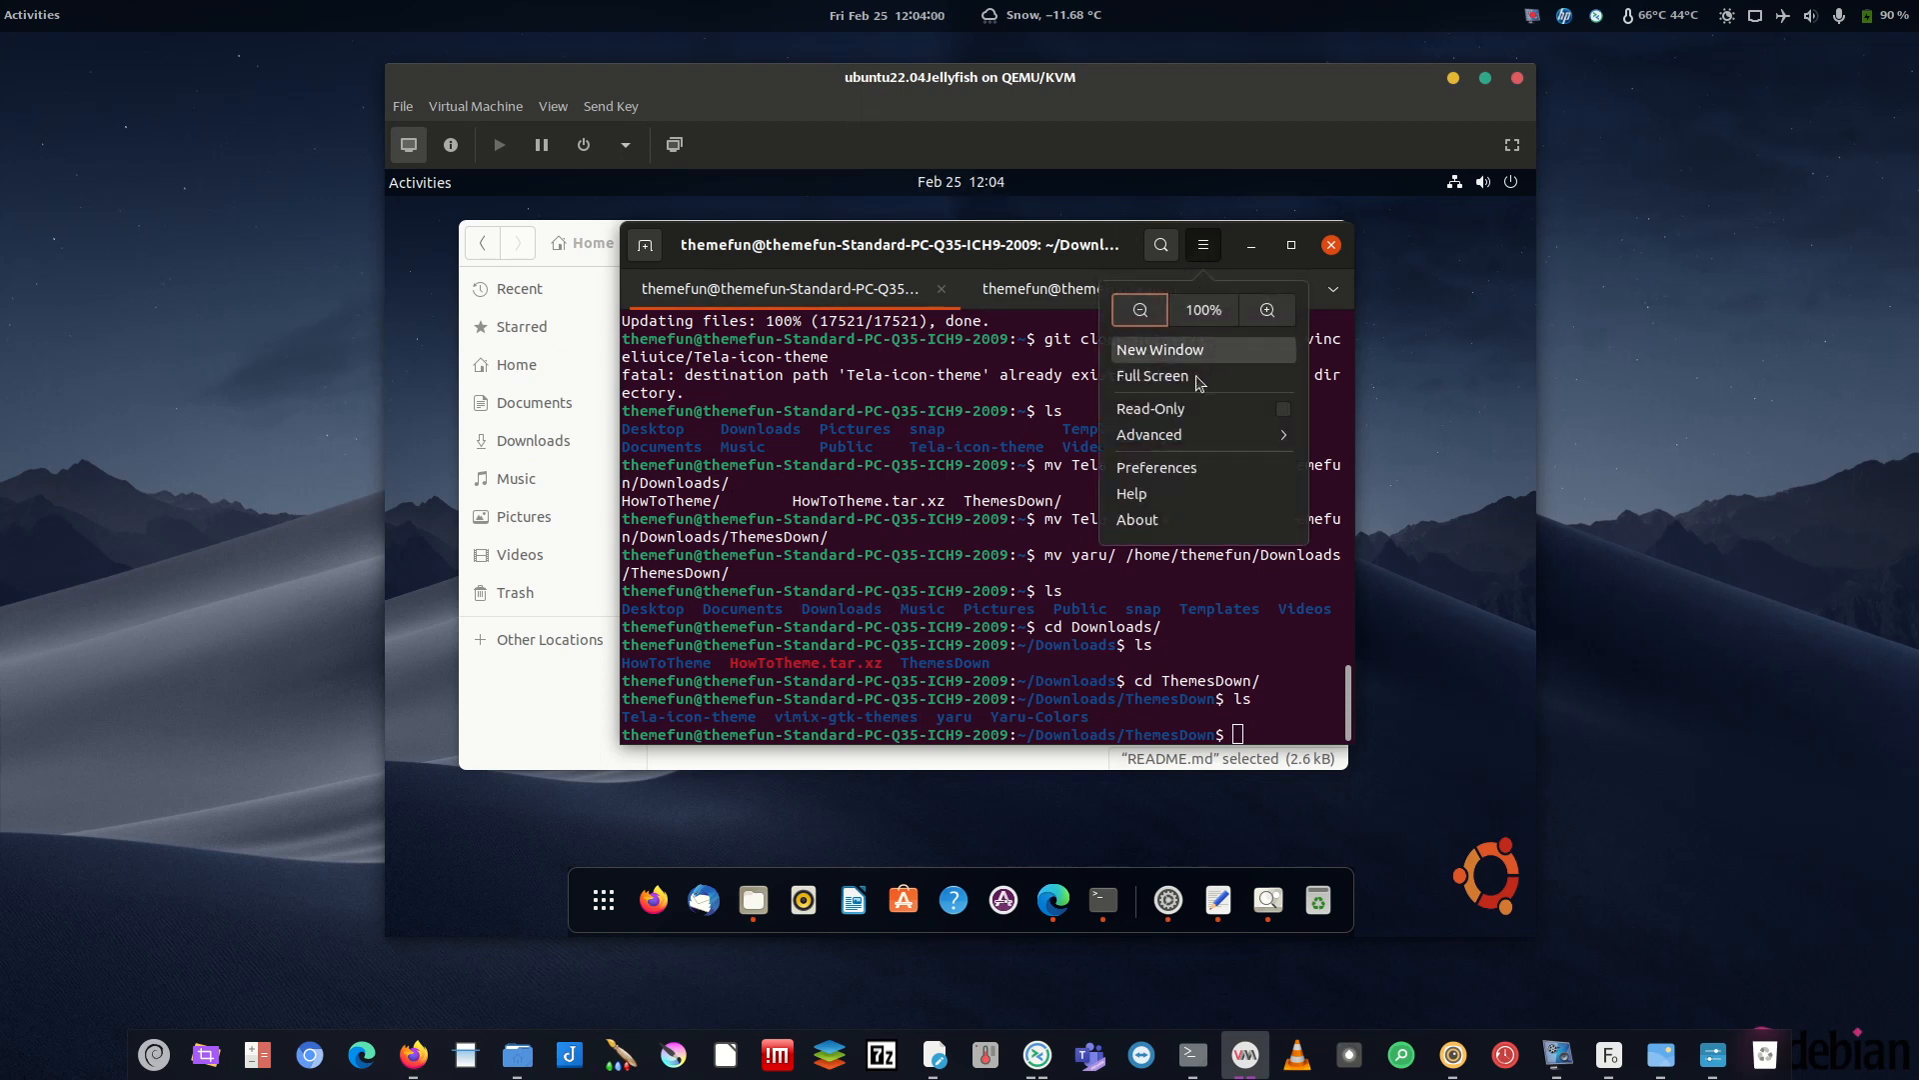
{"action": "left_click", "coordinate": [1193, 1054]}
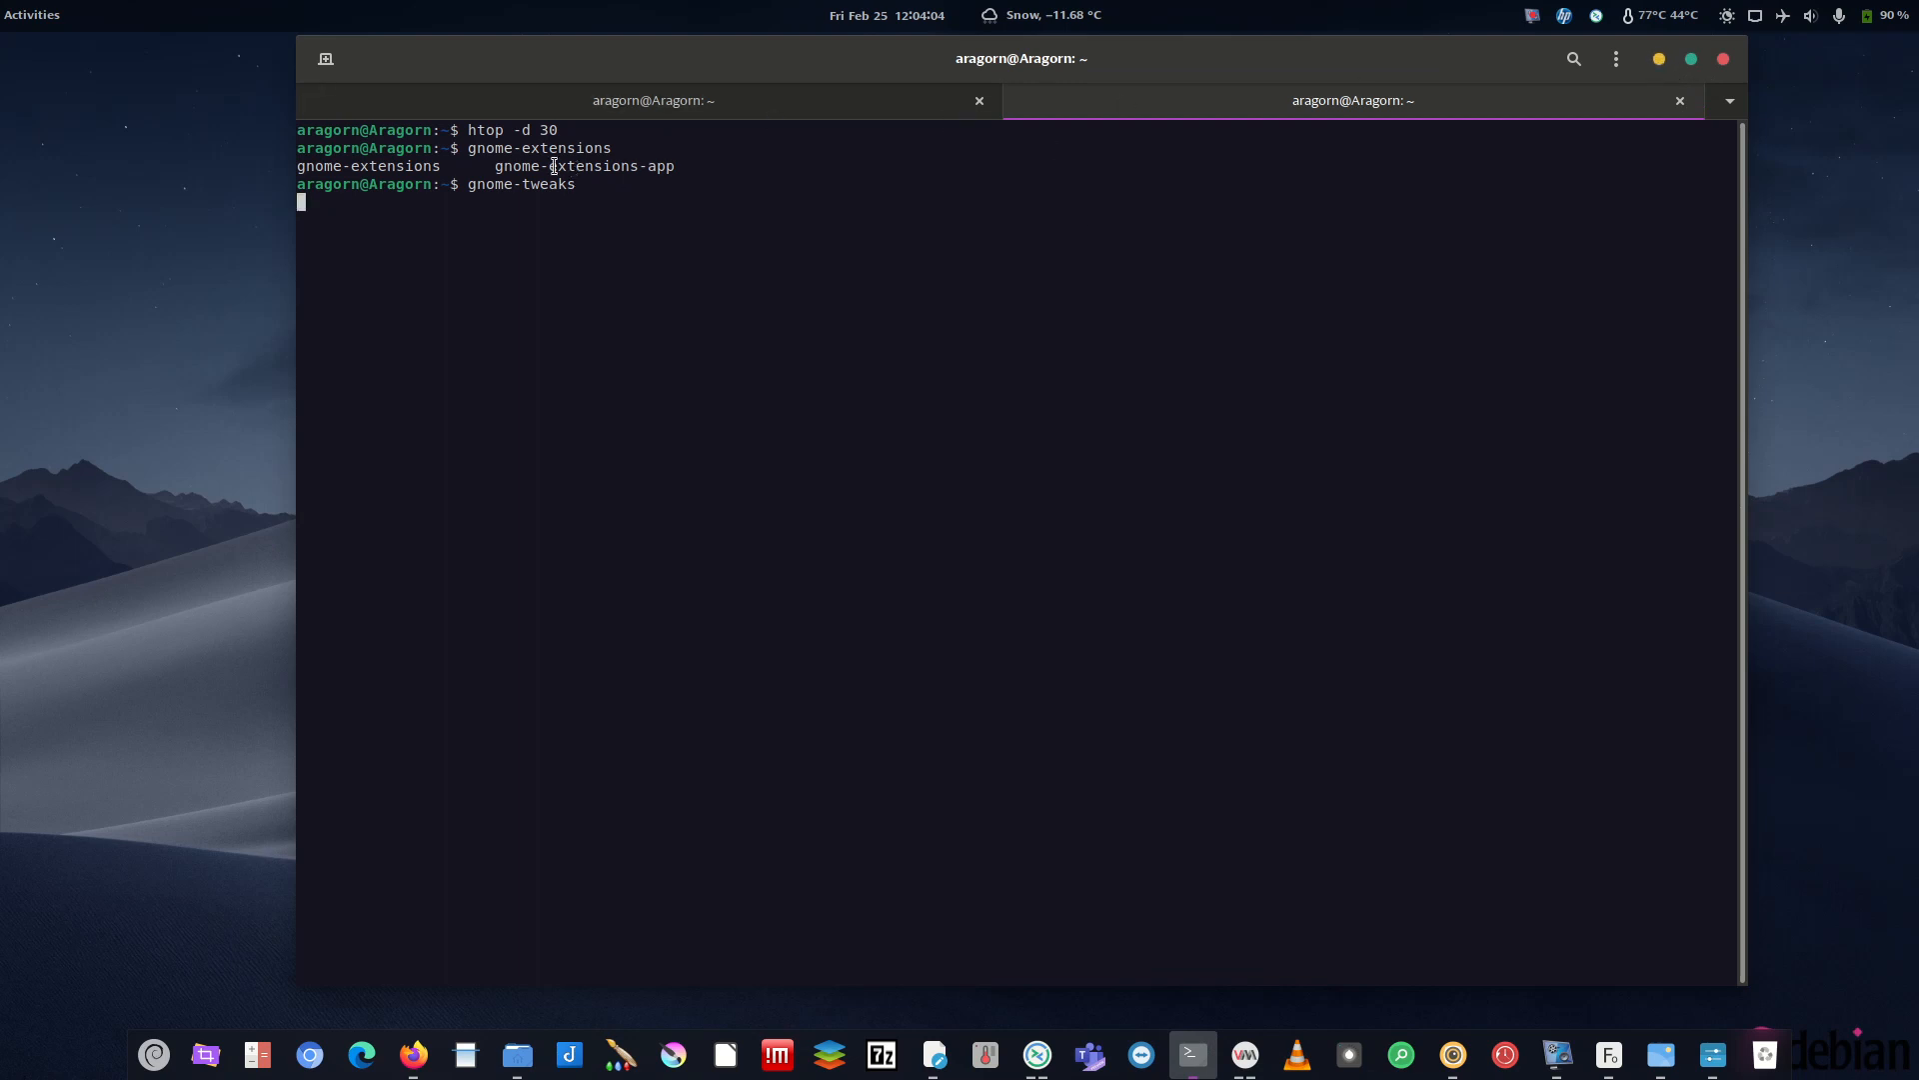
{"action": "left_click", "coordinate": [1660, 59]}
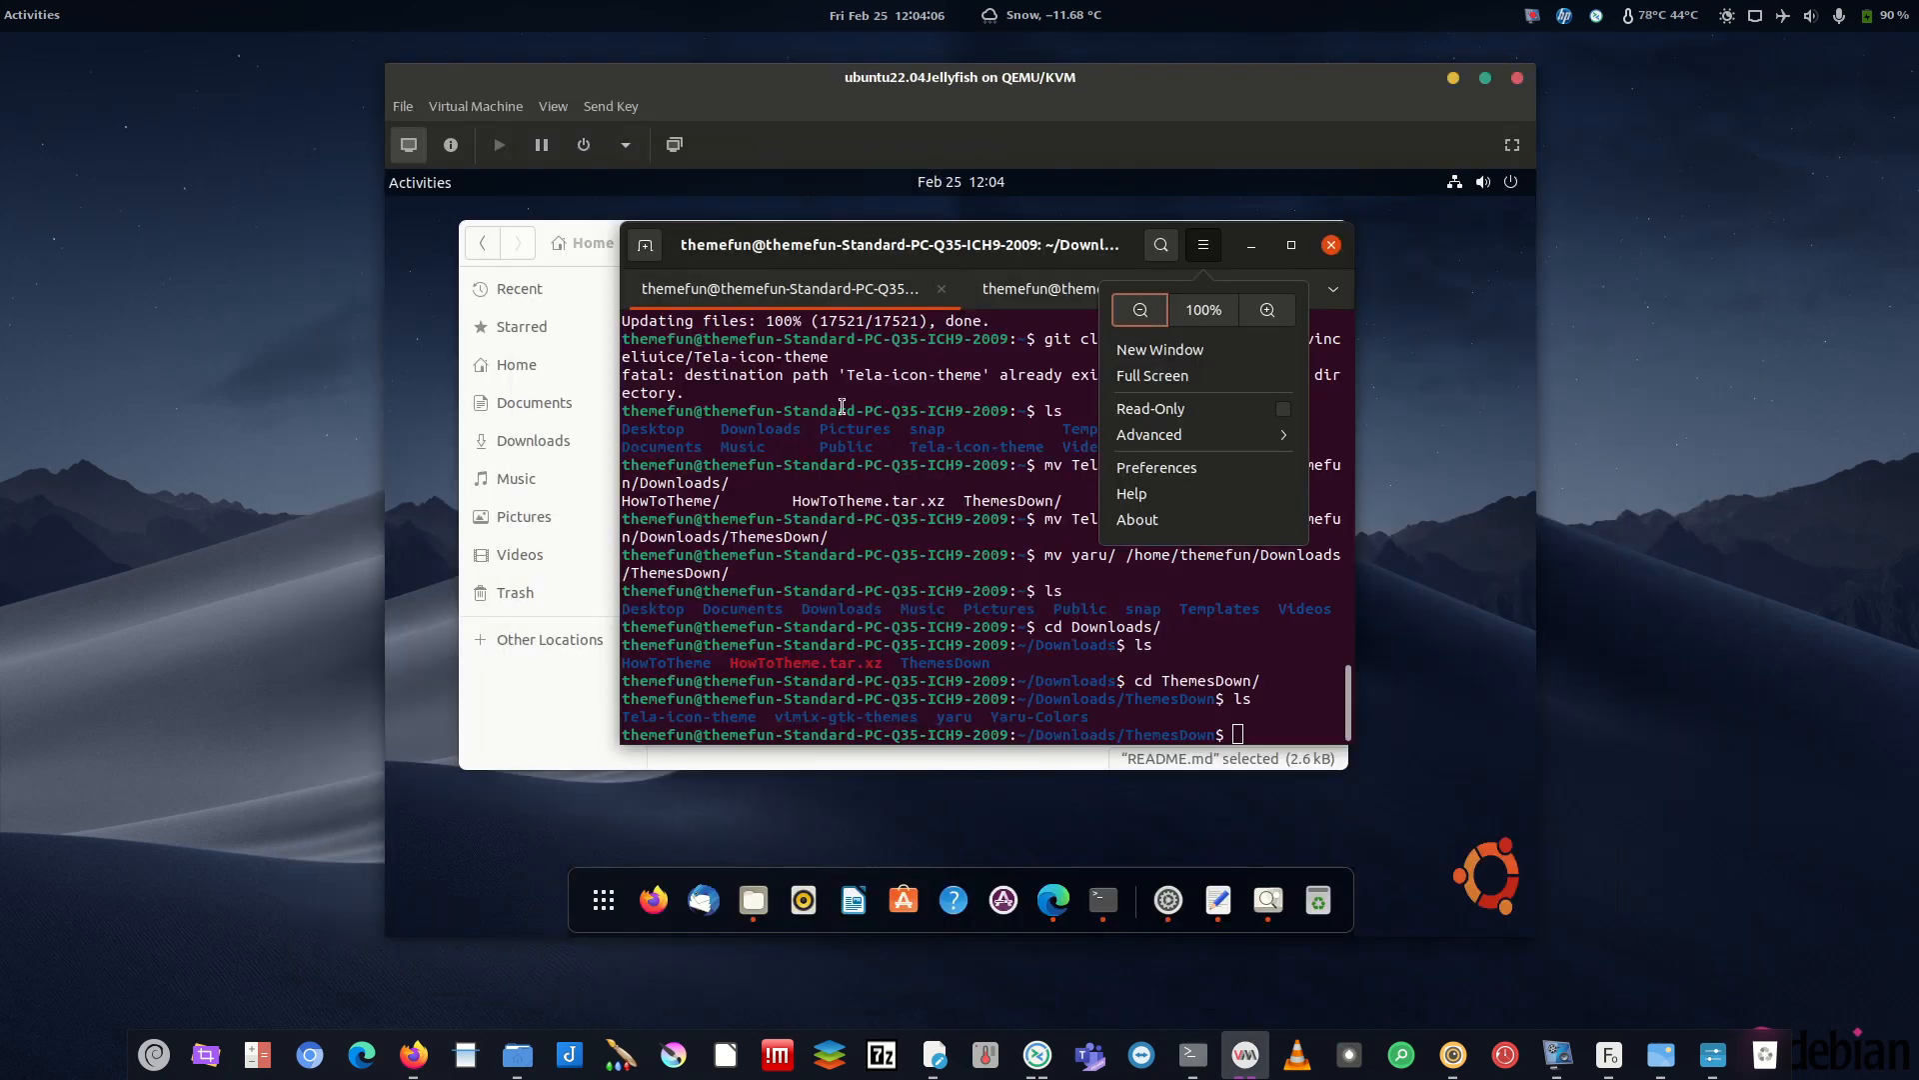
{"action": "left_click", "coordinate": [1179, 468]}
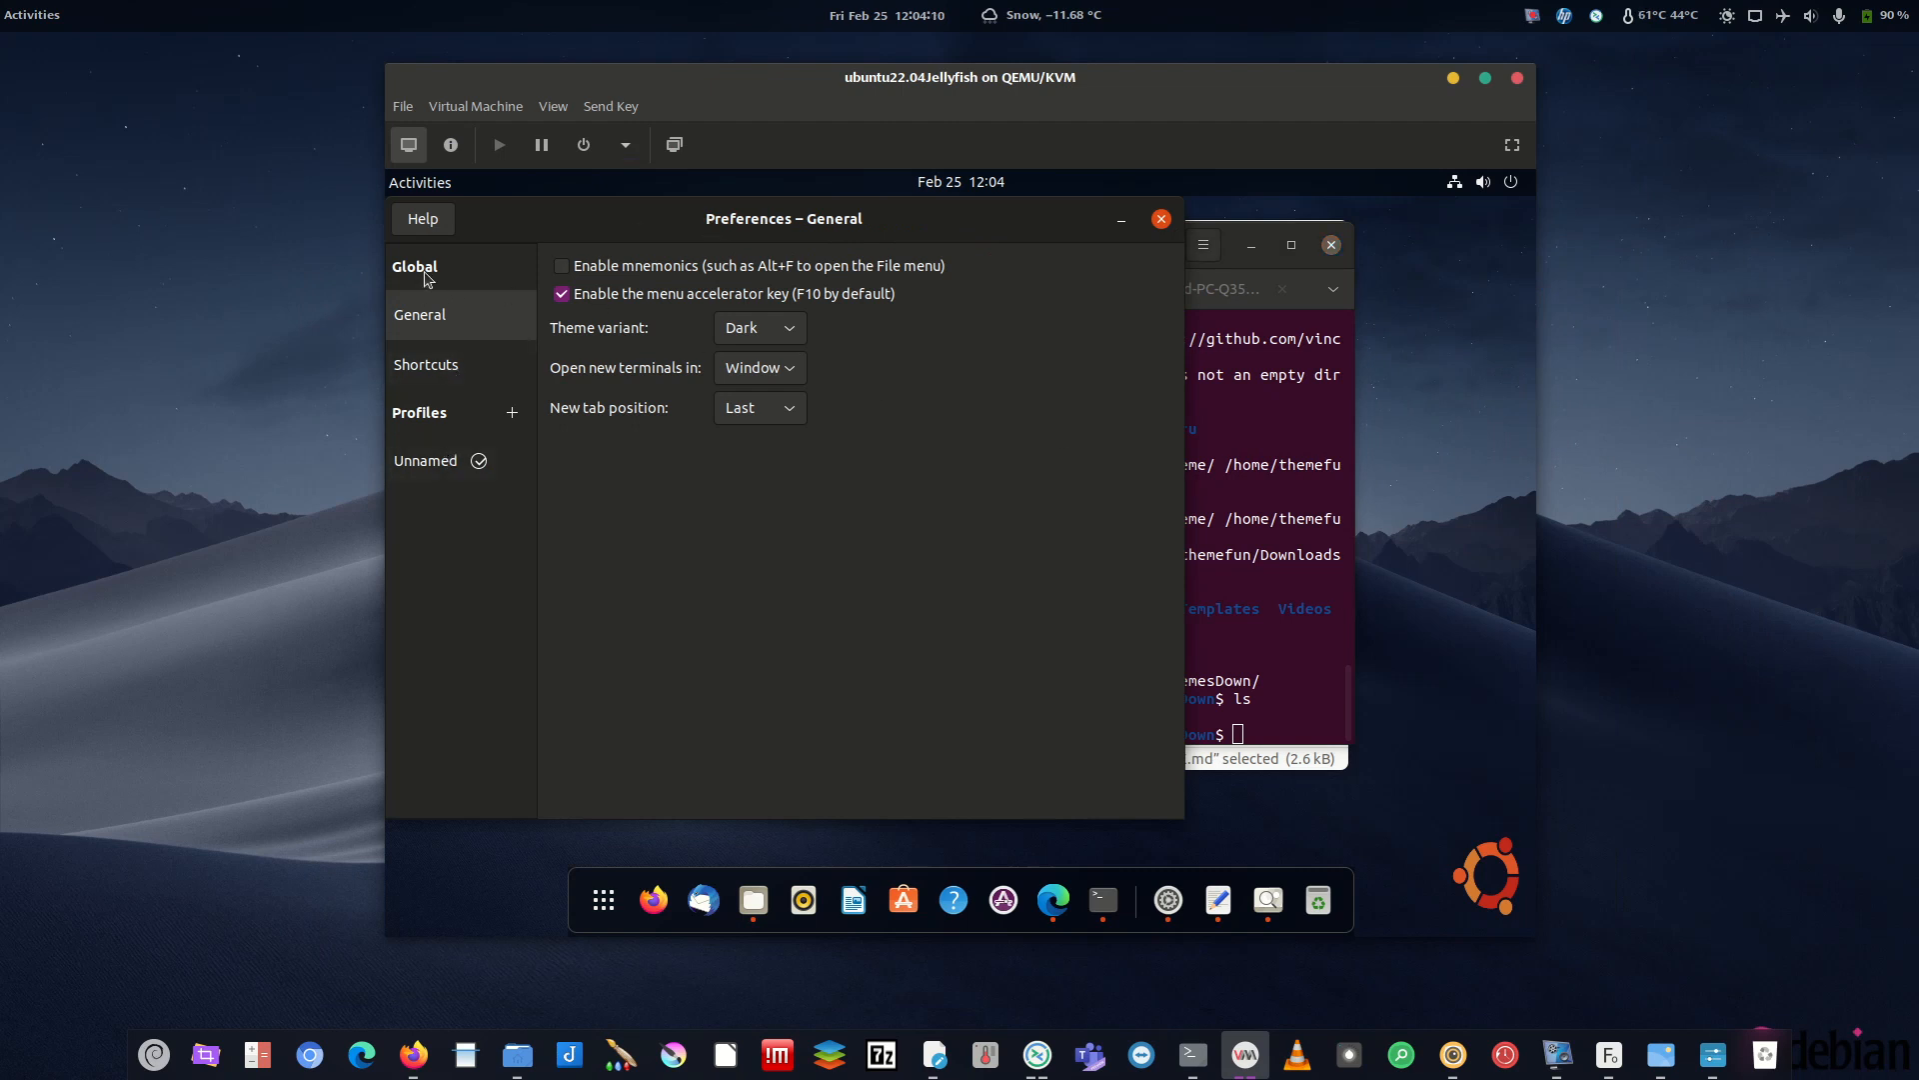
{"action": "left_click", "coordinate": [441, 367]}
{"action": "left_click", "coordinate": [440, 322]}
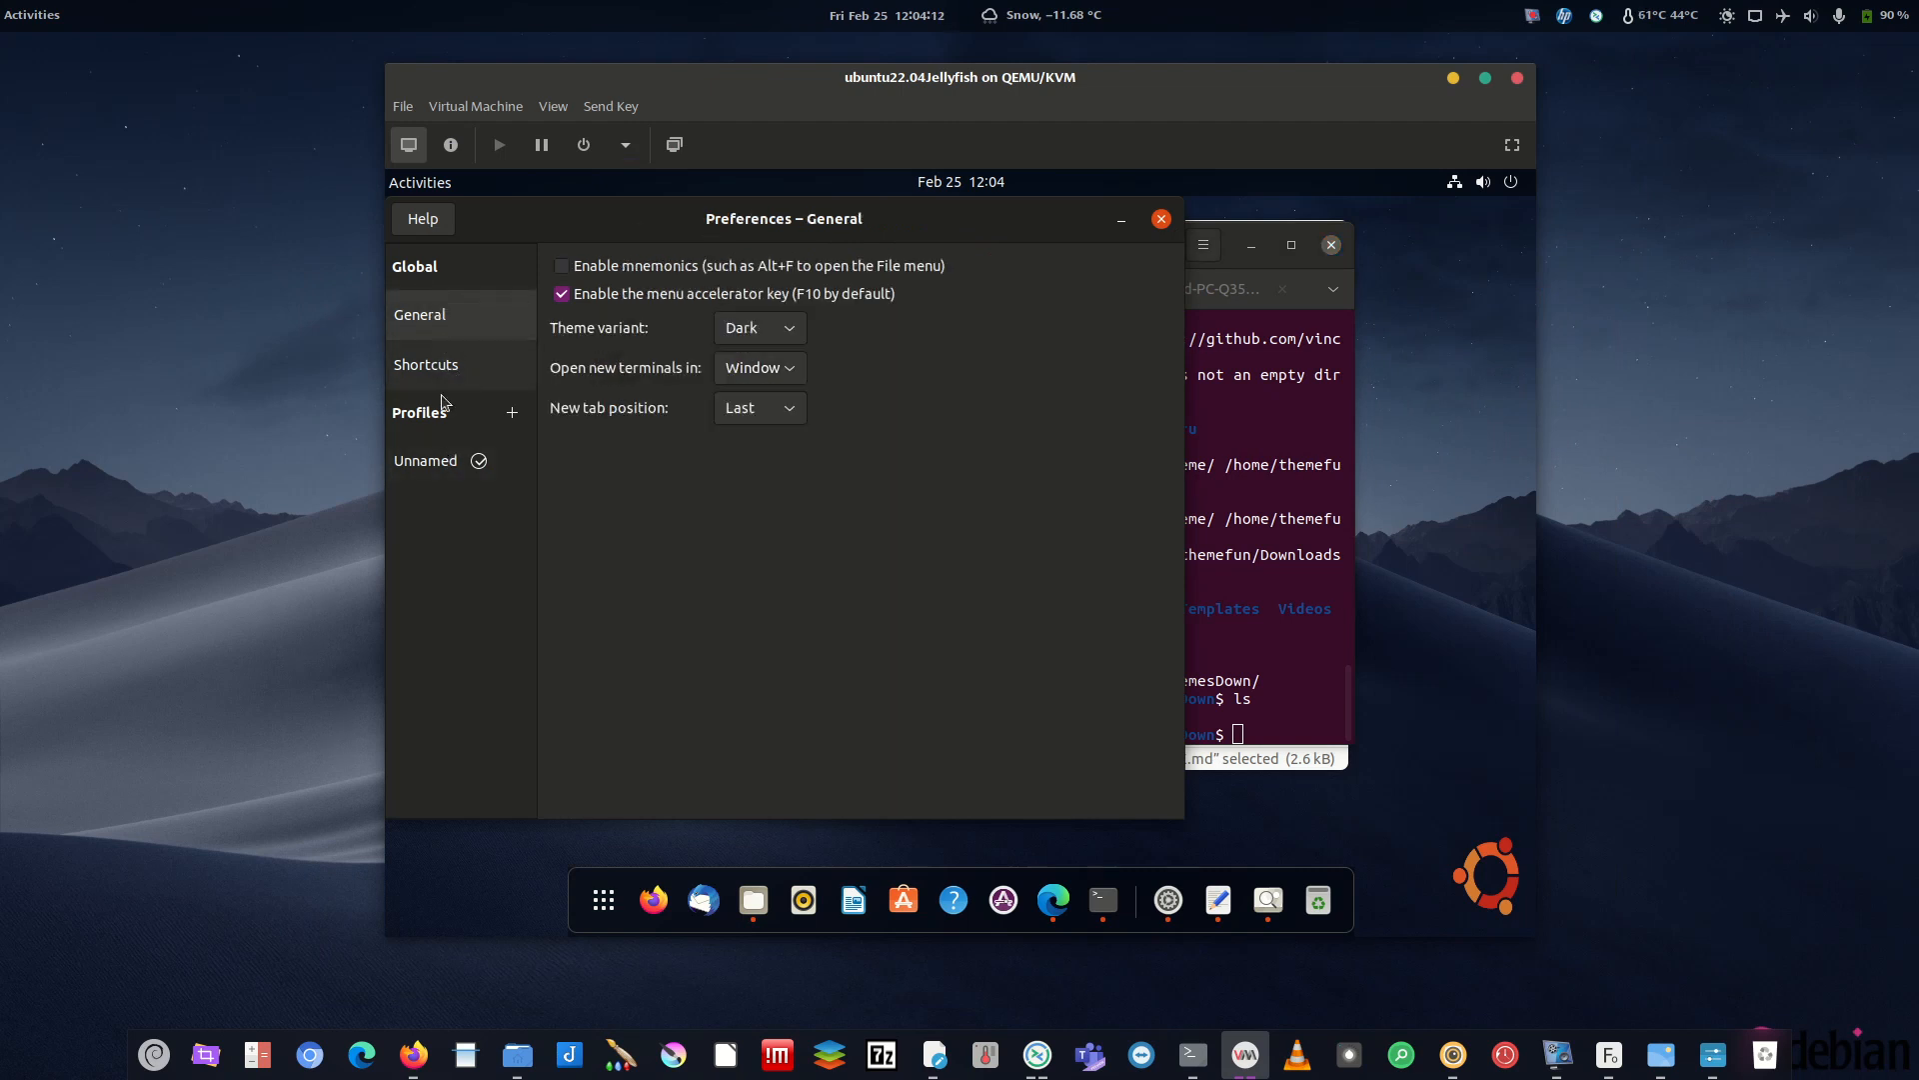
{"action": "left_click", "coordinate": [427, 460]}
{"action": "left_click", "coordinate": [647, 262]}
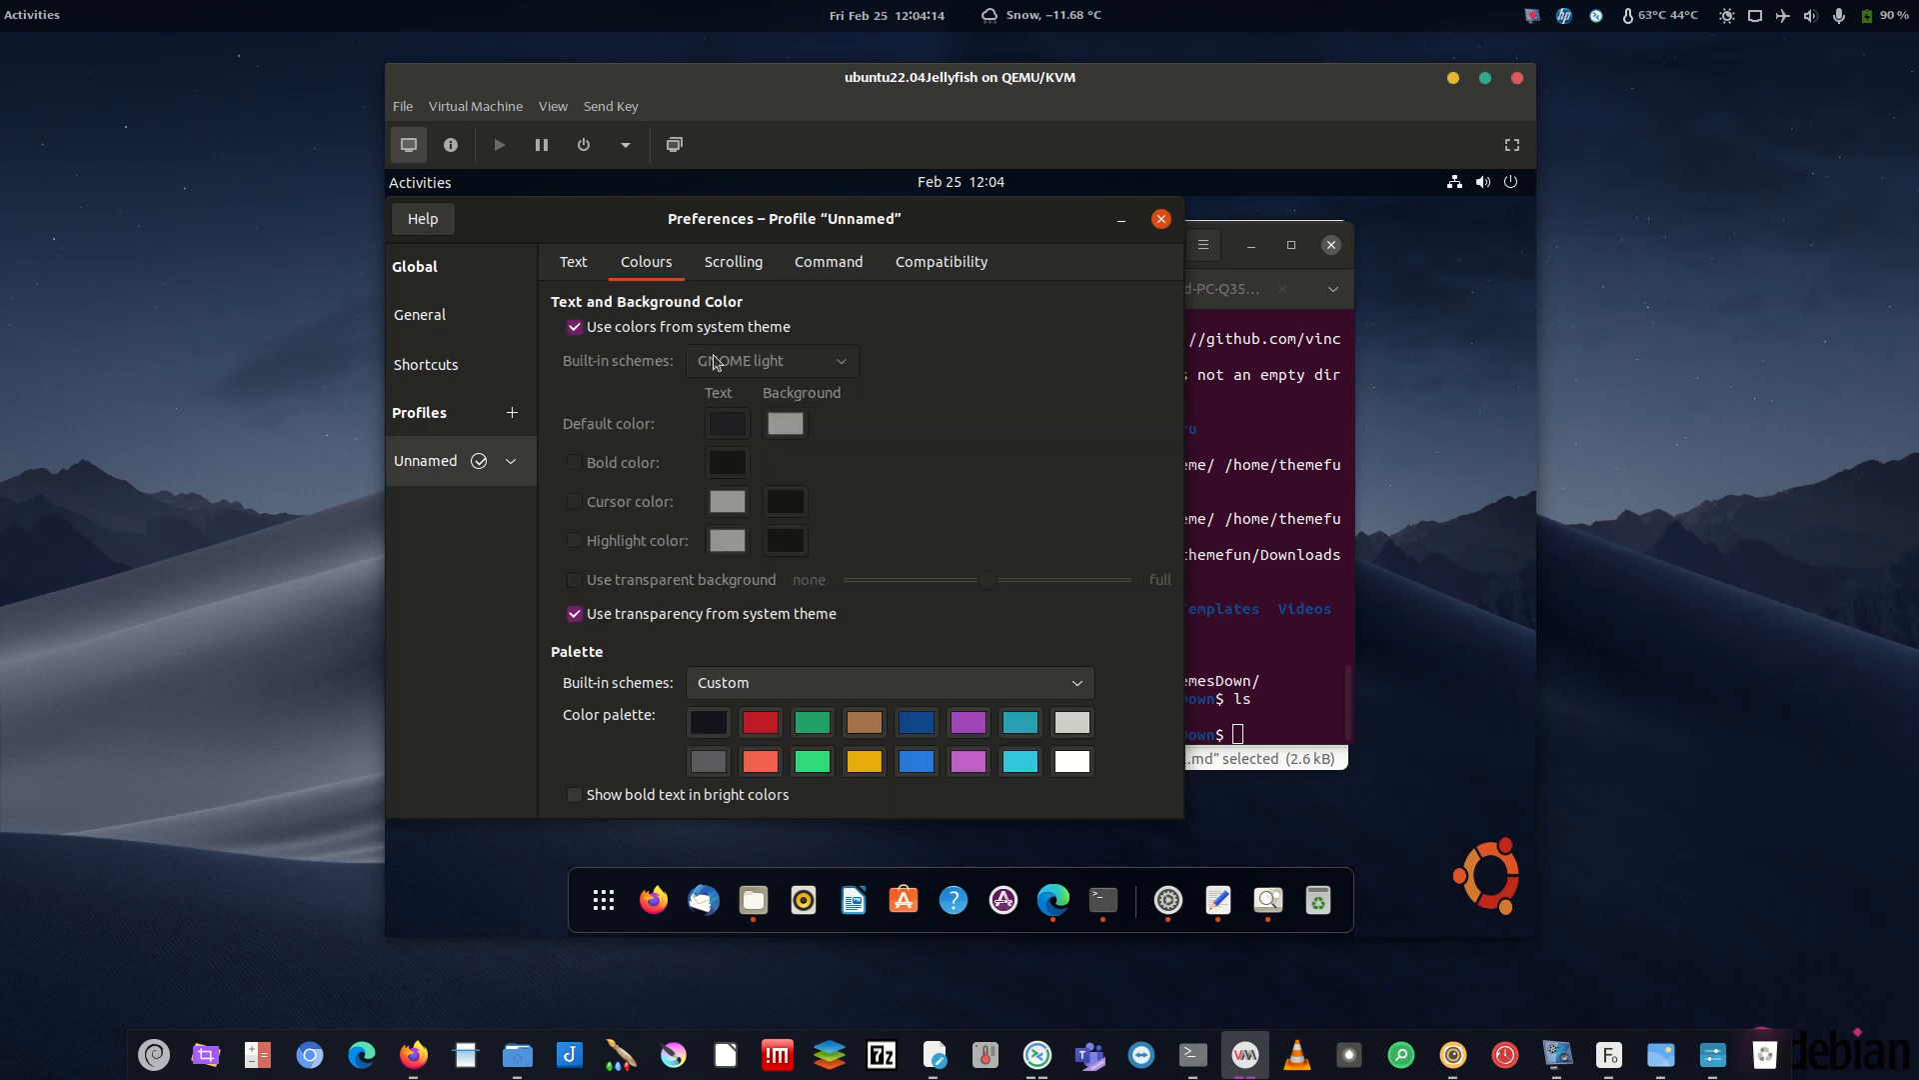
- Compare with the host terminal's Unnamed profile colour settings
{"action": "left_click", "coordinate": [1192, 1055]}
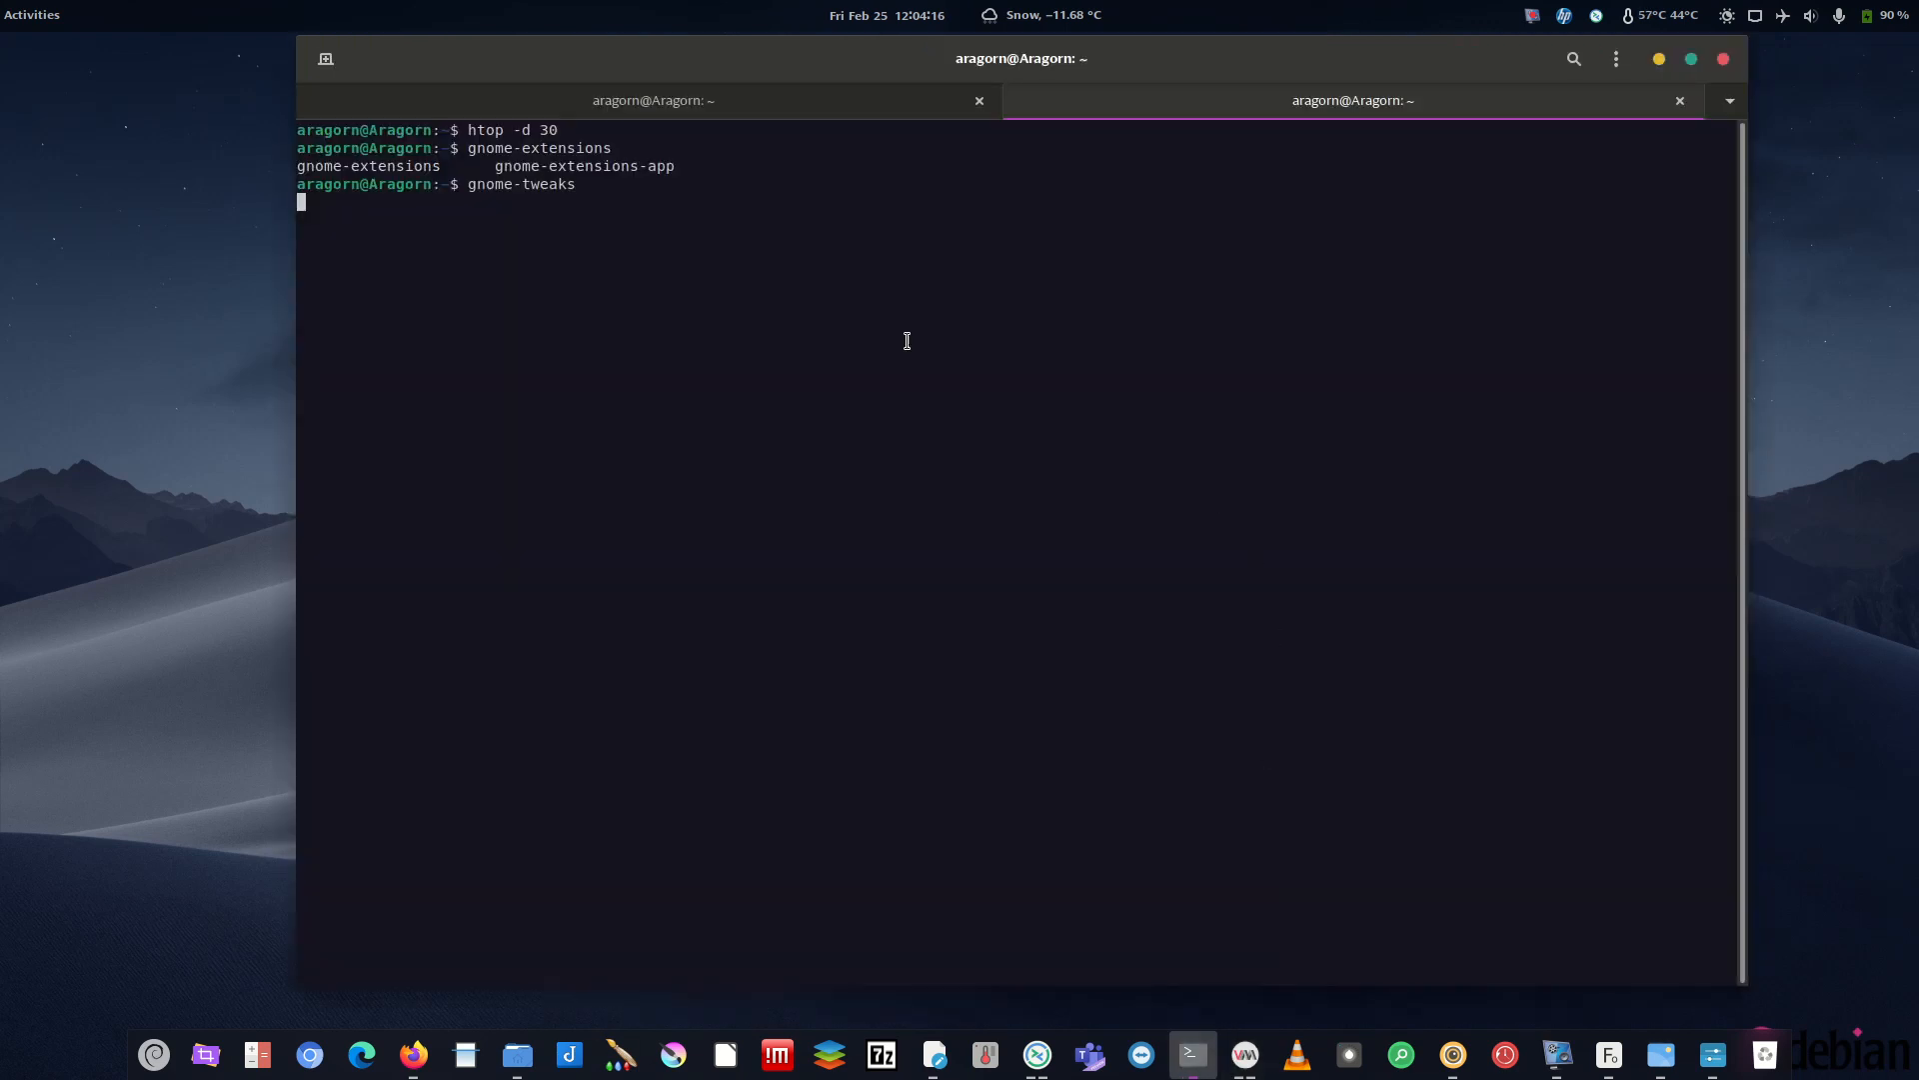
{"action": "left_click", "coordinate": [1617, 59]}
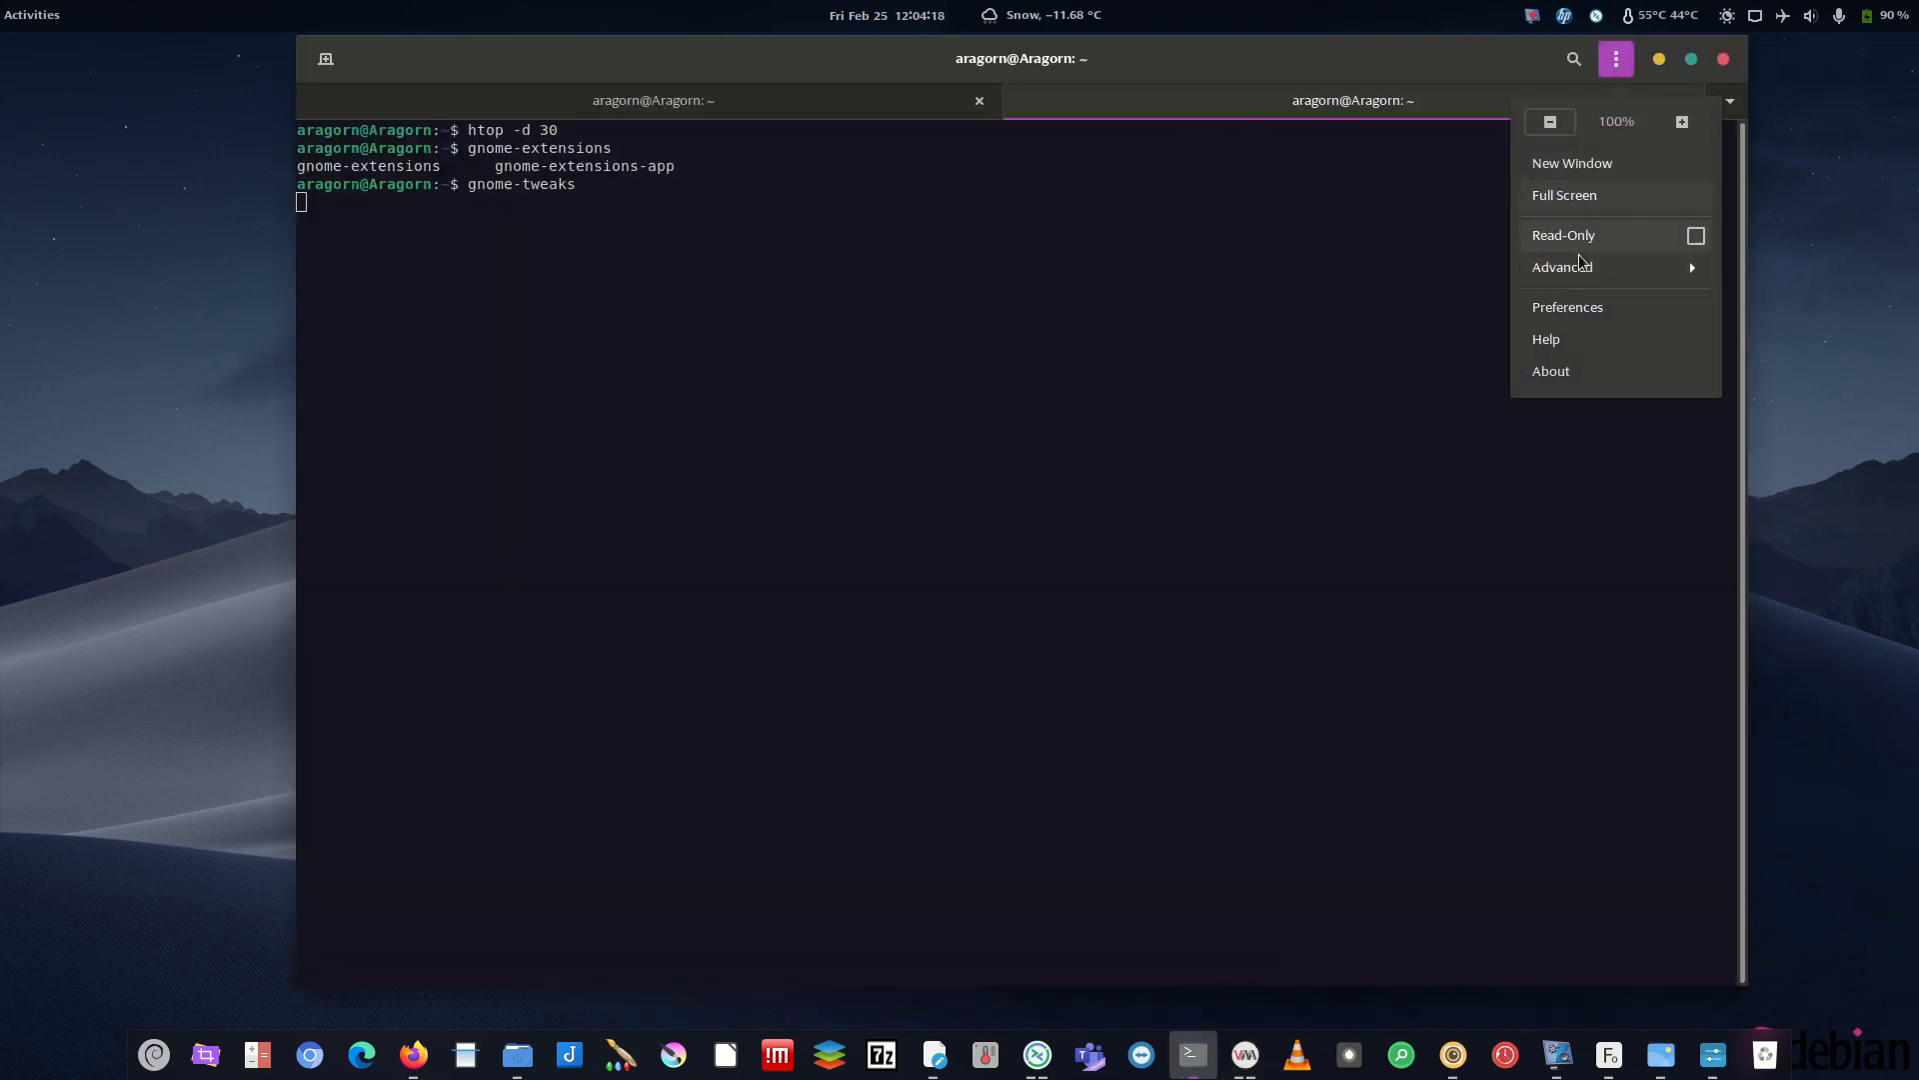
{"action": "left_click", "coordinate": [1576, 310]}
{"action": "left_click", "coordinate": [623, 542]}
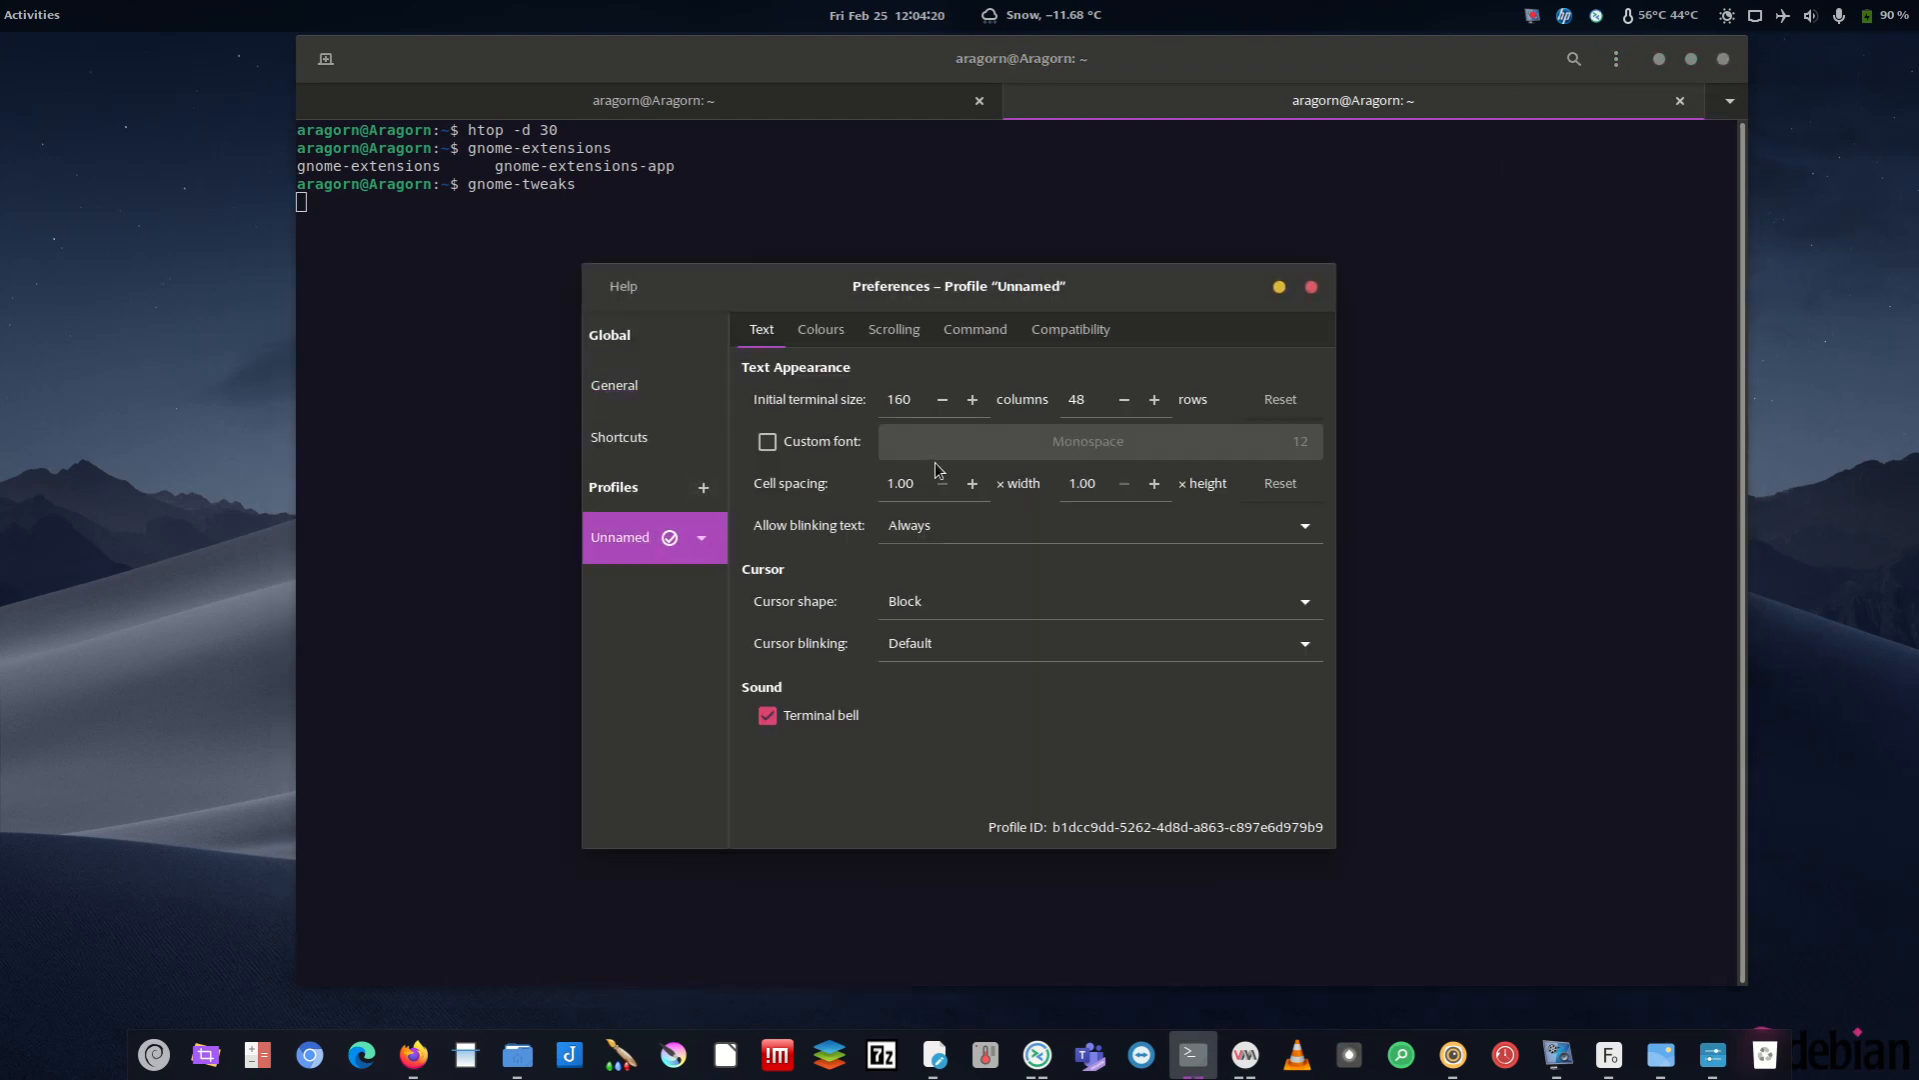
{"action": "left_click", "coordinate": [834, 334]}
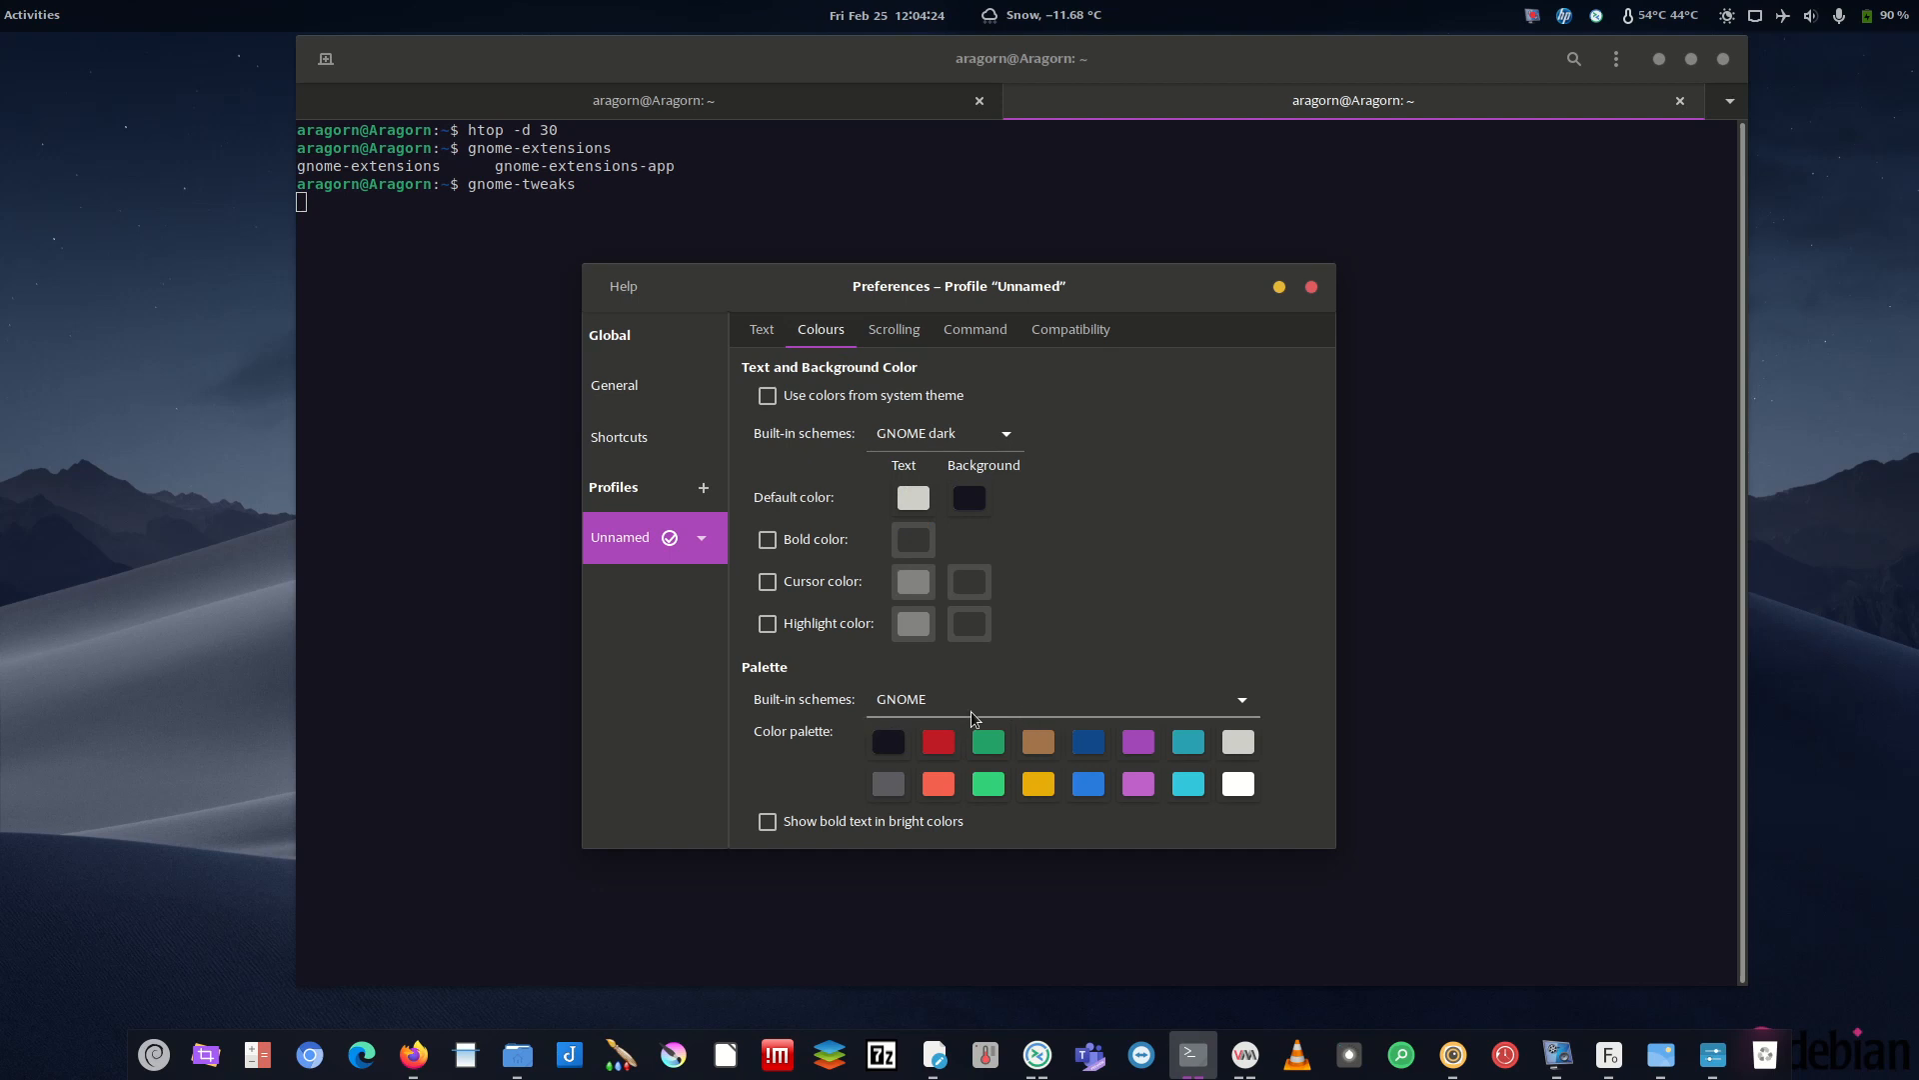
{"action": "left_click", "coordinate": [1311, 287]}
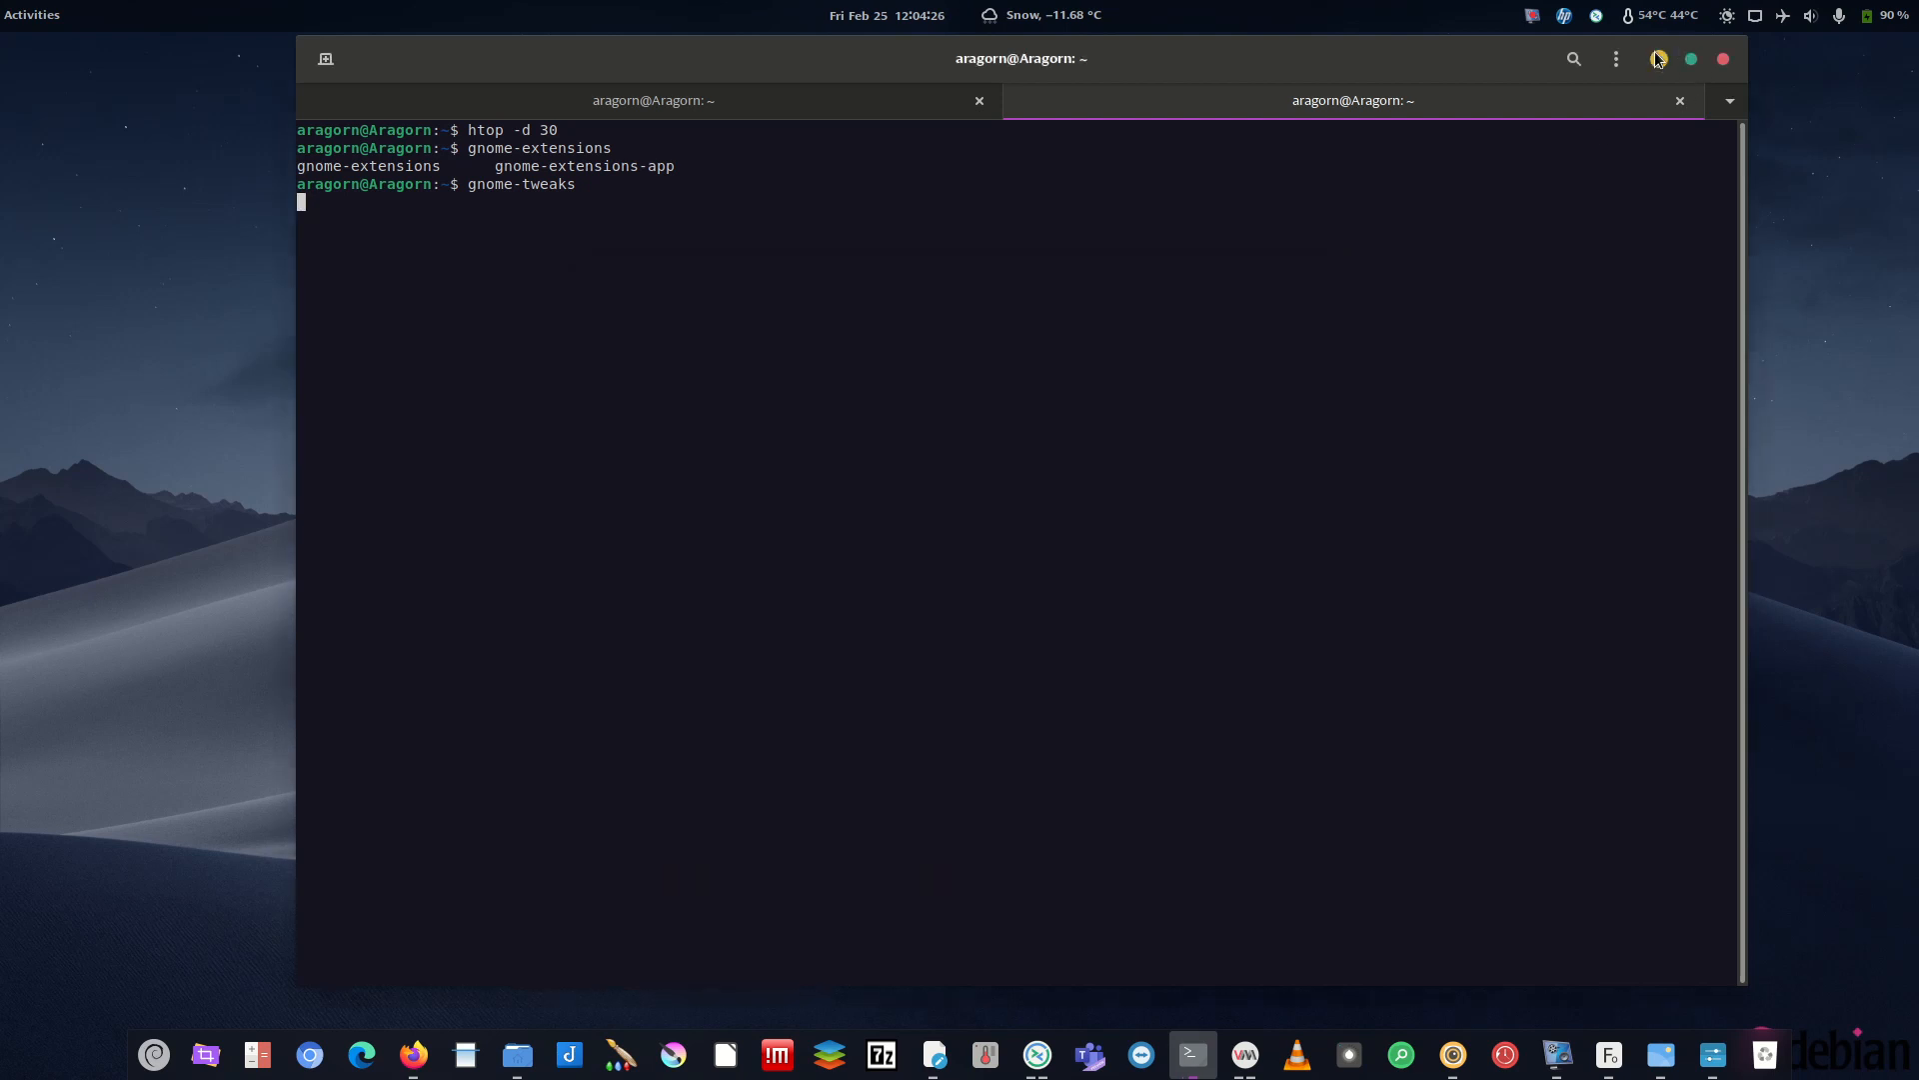
{"action": "left_click", "coordinate": [1657, 59]}
- Disable system theme colours and transparency, choosing GNOME dark scheme and GNOME palette
{"action": "left_click", "coordinate": [605, 327]}
{"action": "left_click", "coordinate": [777, 362]}
{"action": "left_click", "coordinate": [772, 389]}
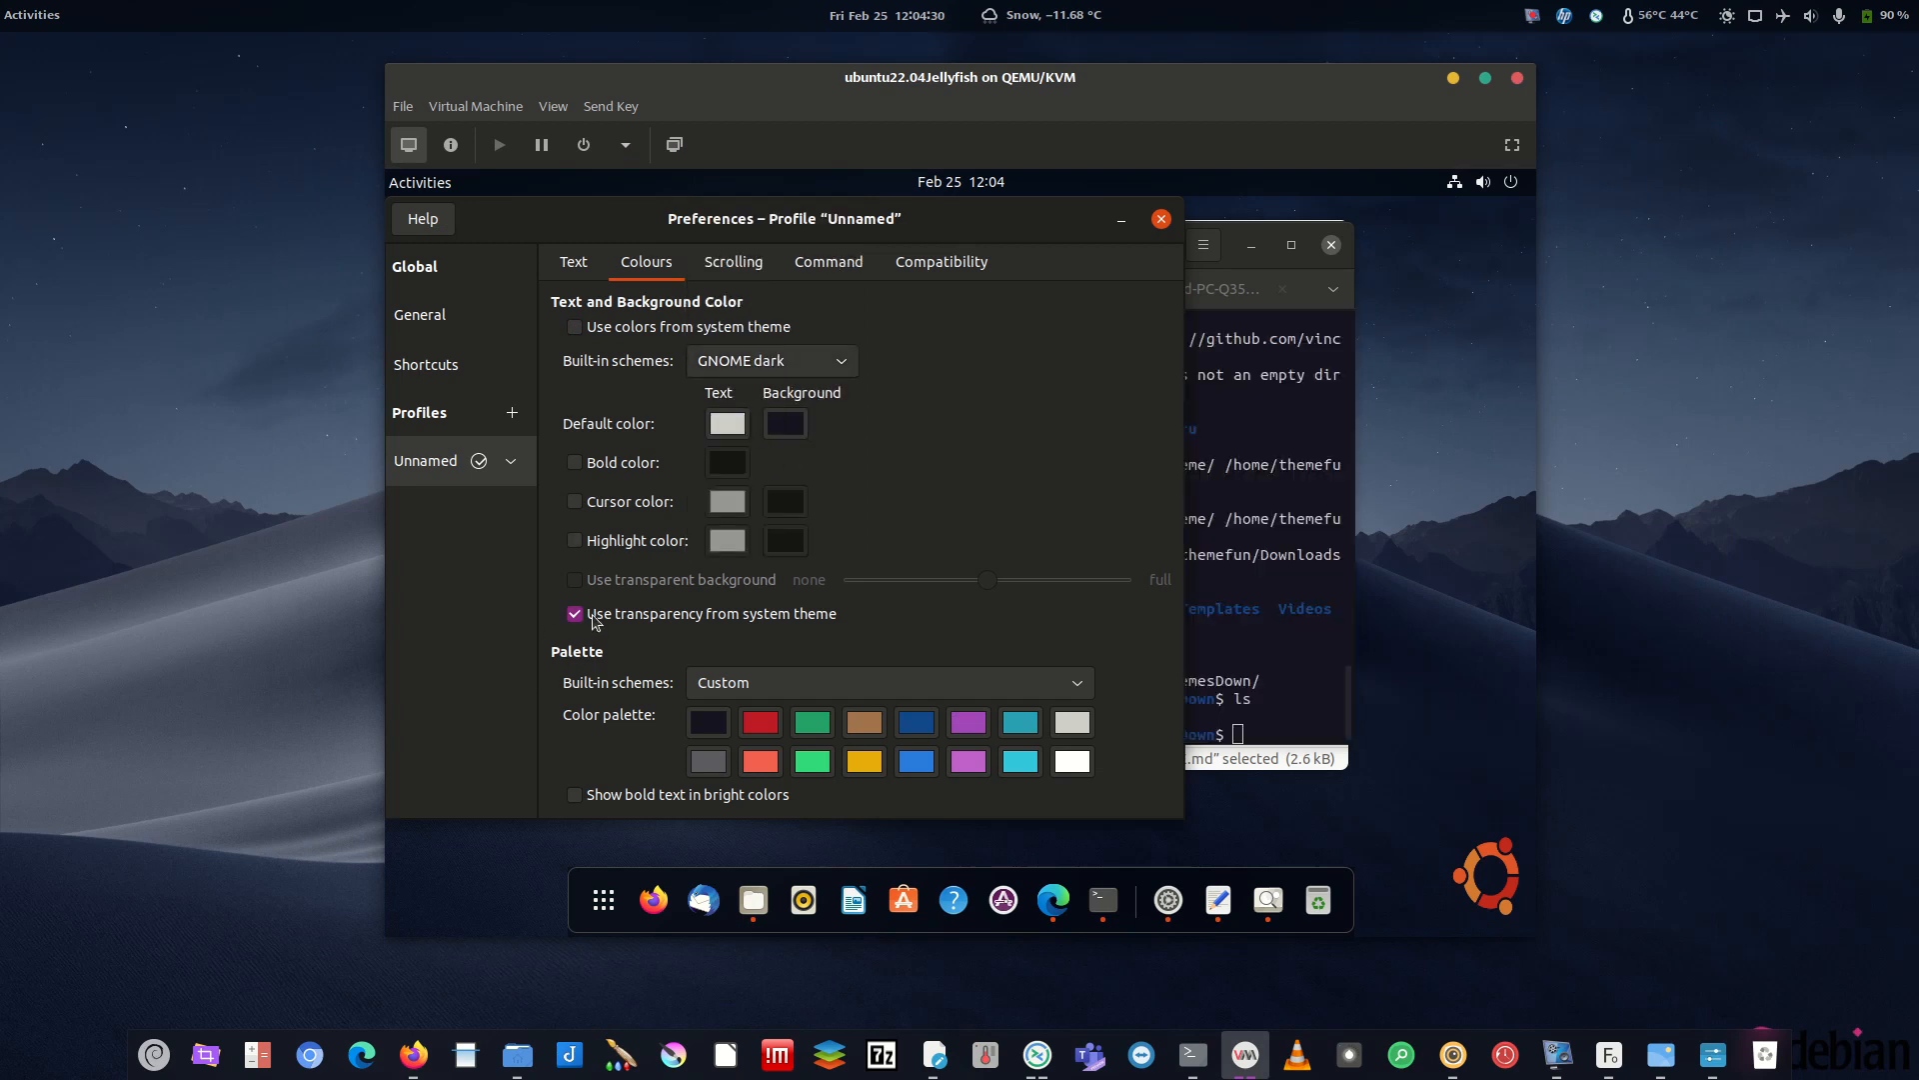
{"action": "left_click", "coordinate": [794, 682]}
{"action": "left_click", "coordinate": [860, 508]}
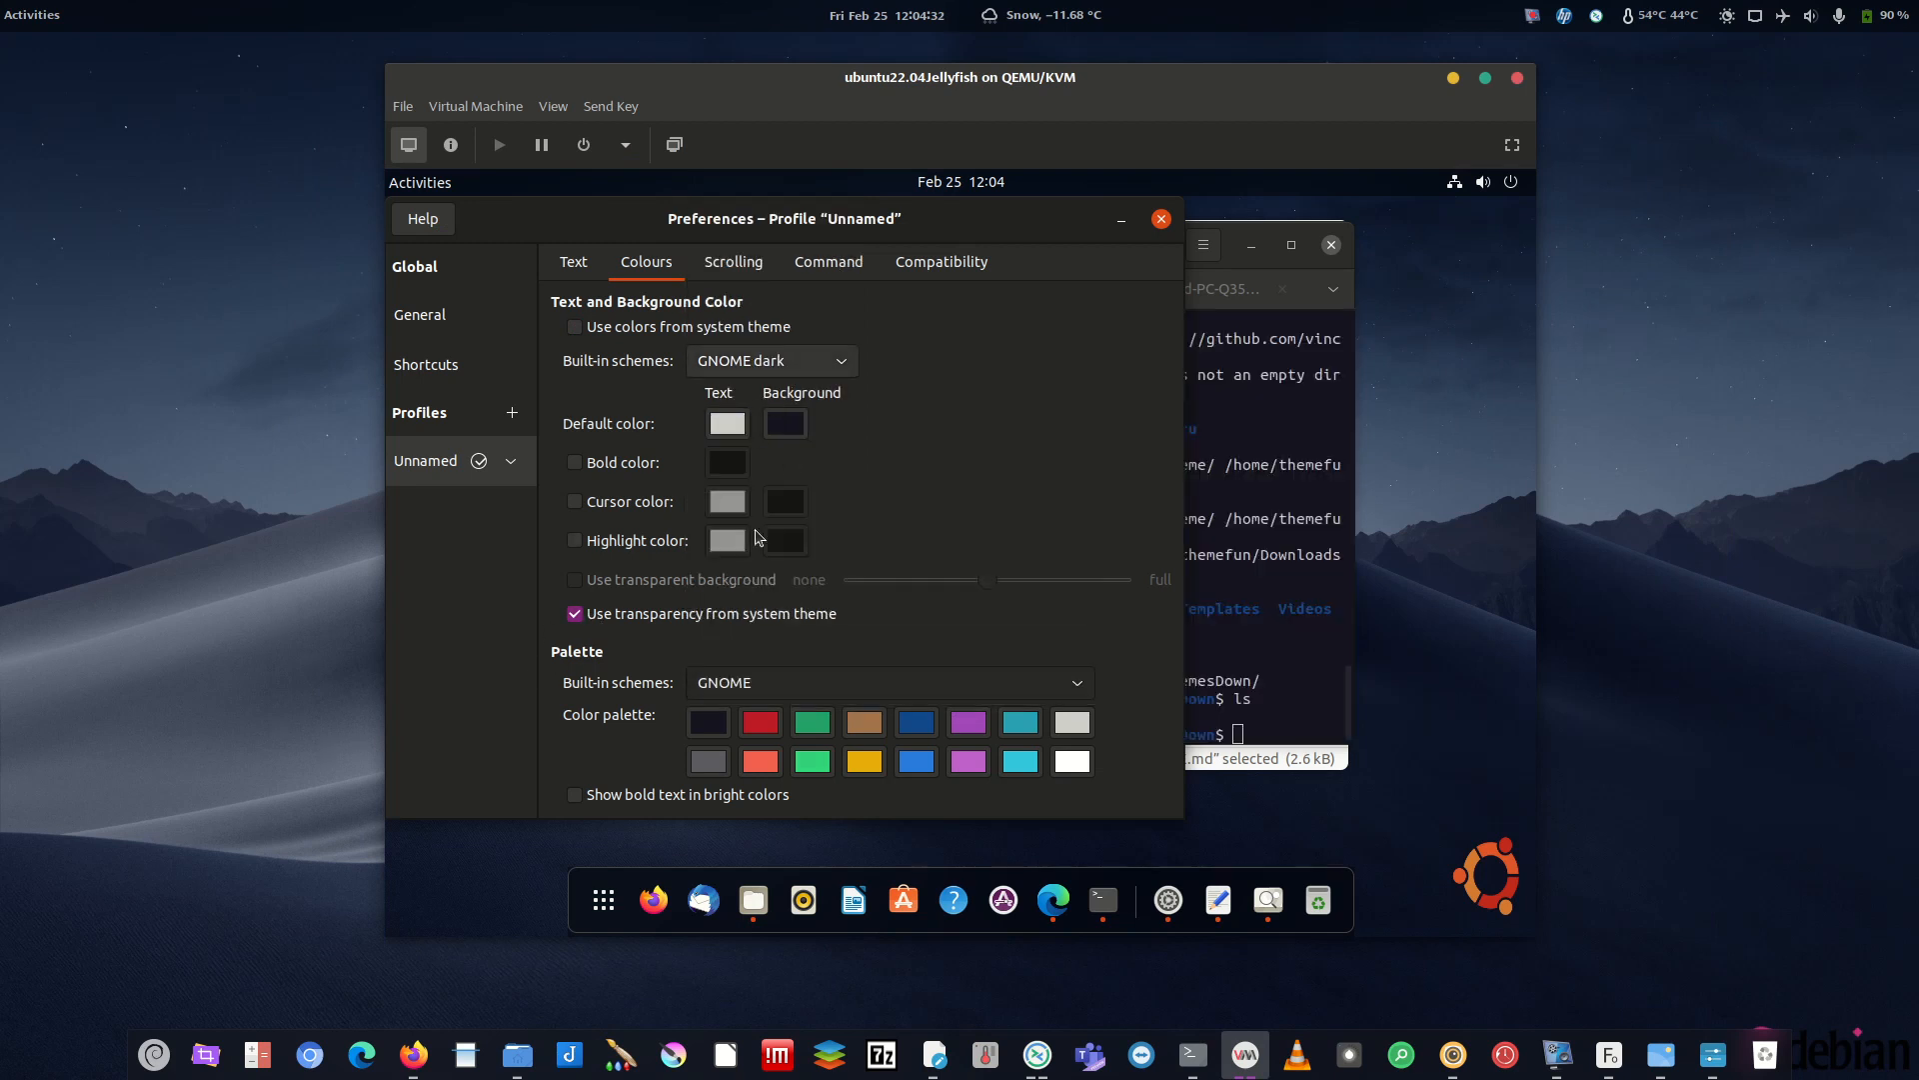
{"action": "left_click", "coordinate": [748, 614]}
{"action": "left_click", "coordinate": [1162, 219]}
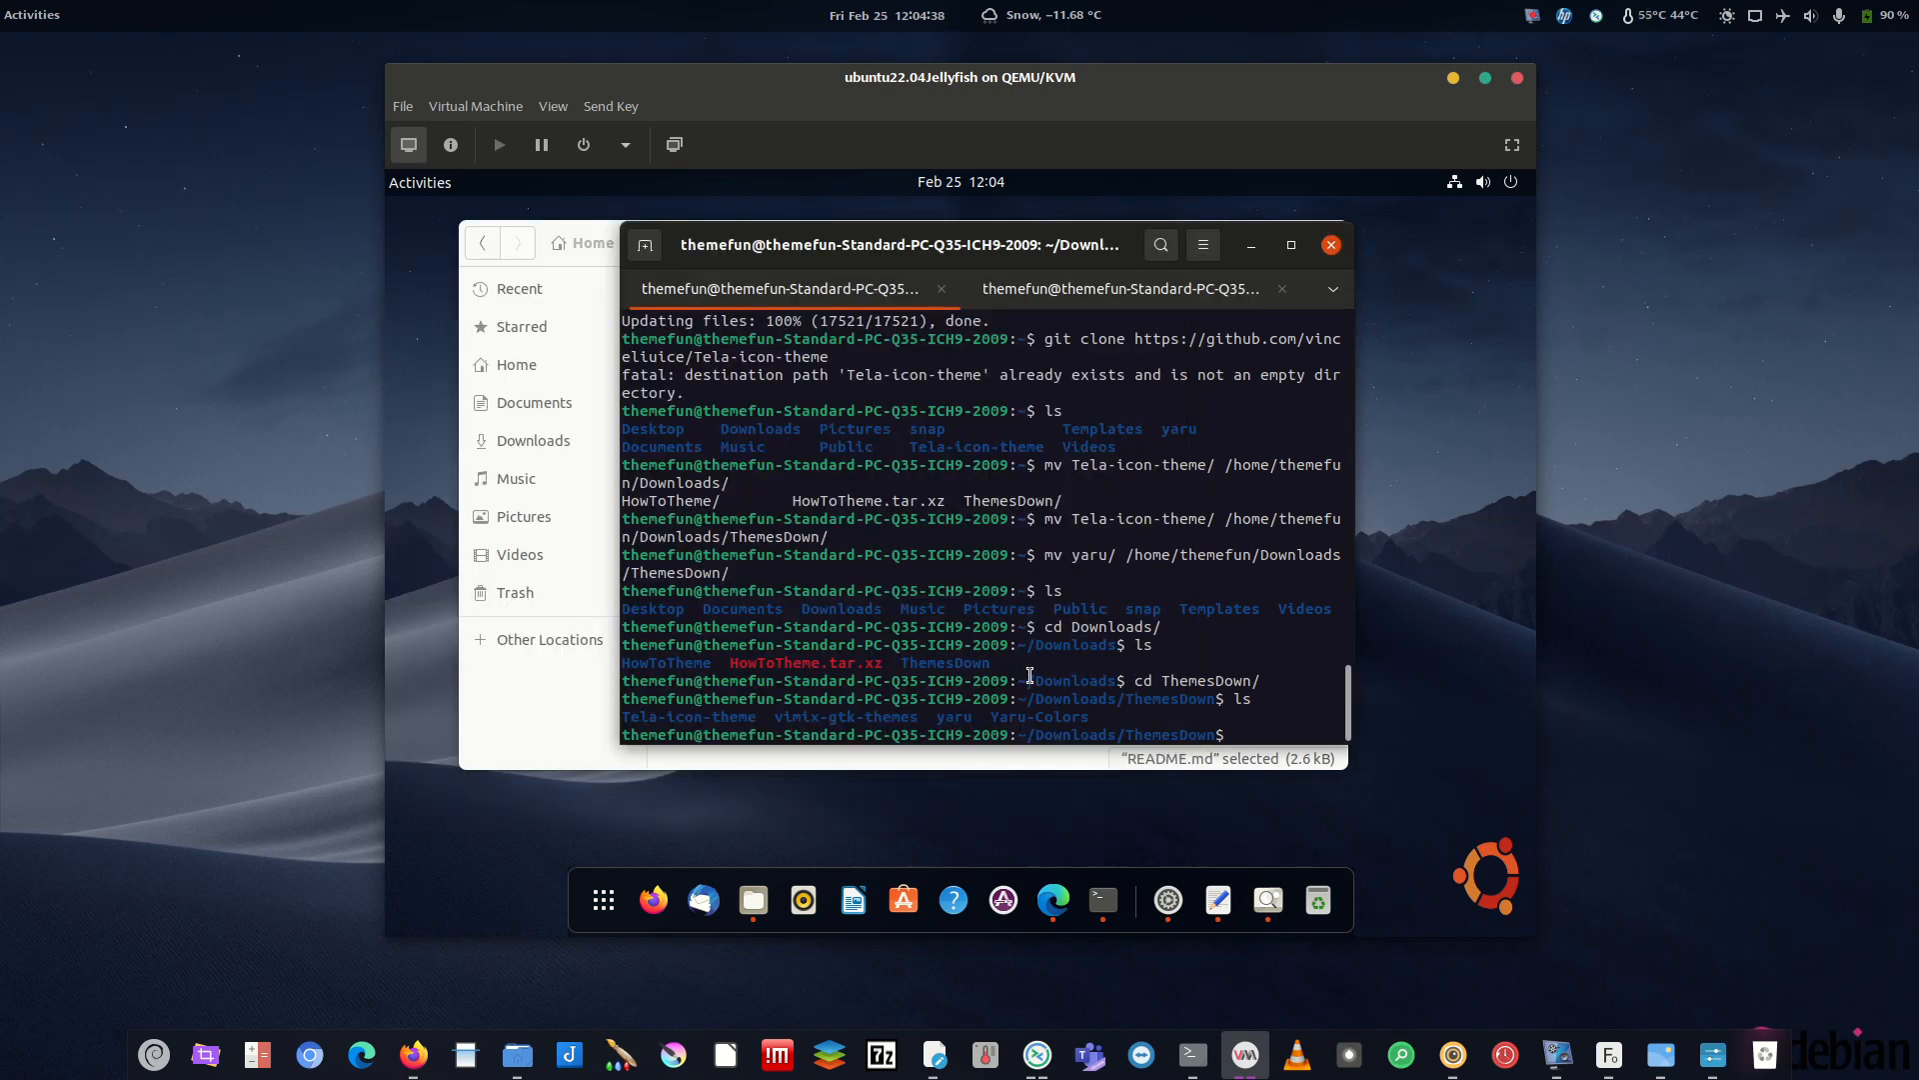
- Reopen the profile's colour settings and confirm the GNOME palette scheme
{"action": "left_click", "coordinate": [1192, 1055]}
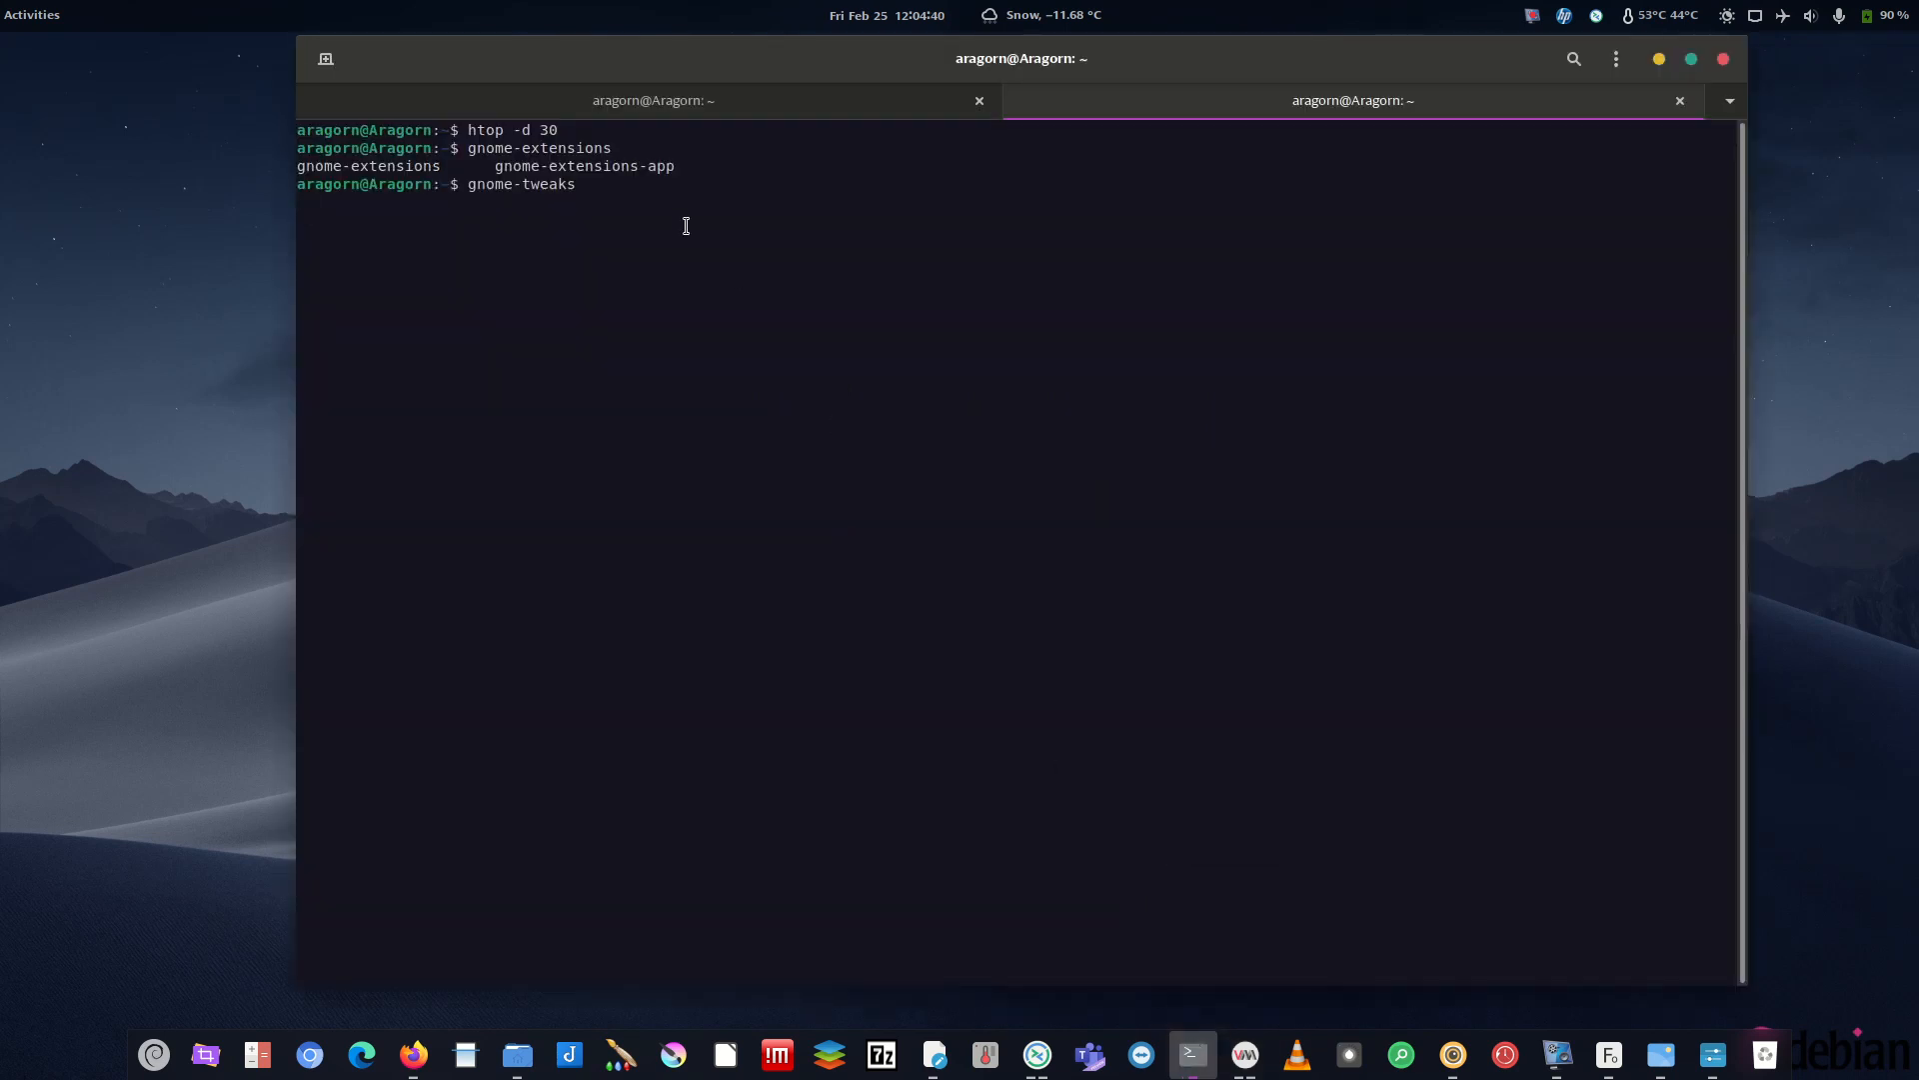
{"action": "left_click", "coordinate": [1660, 59]}
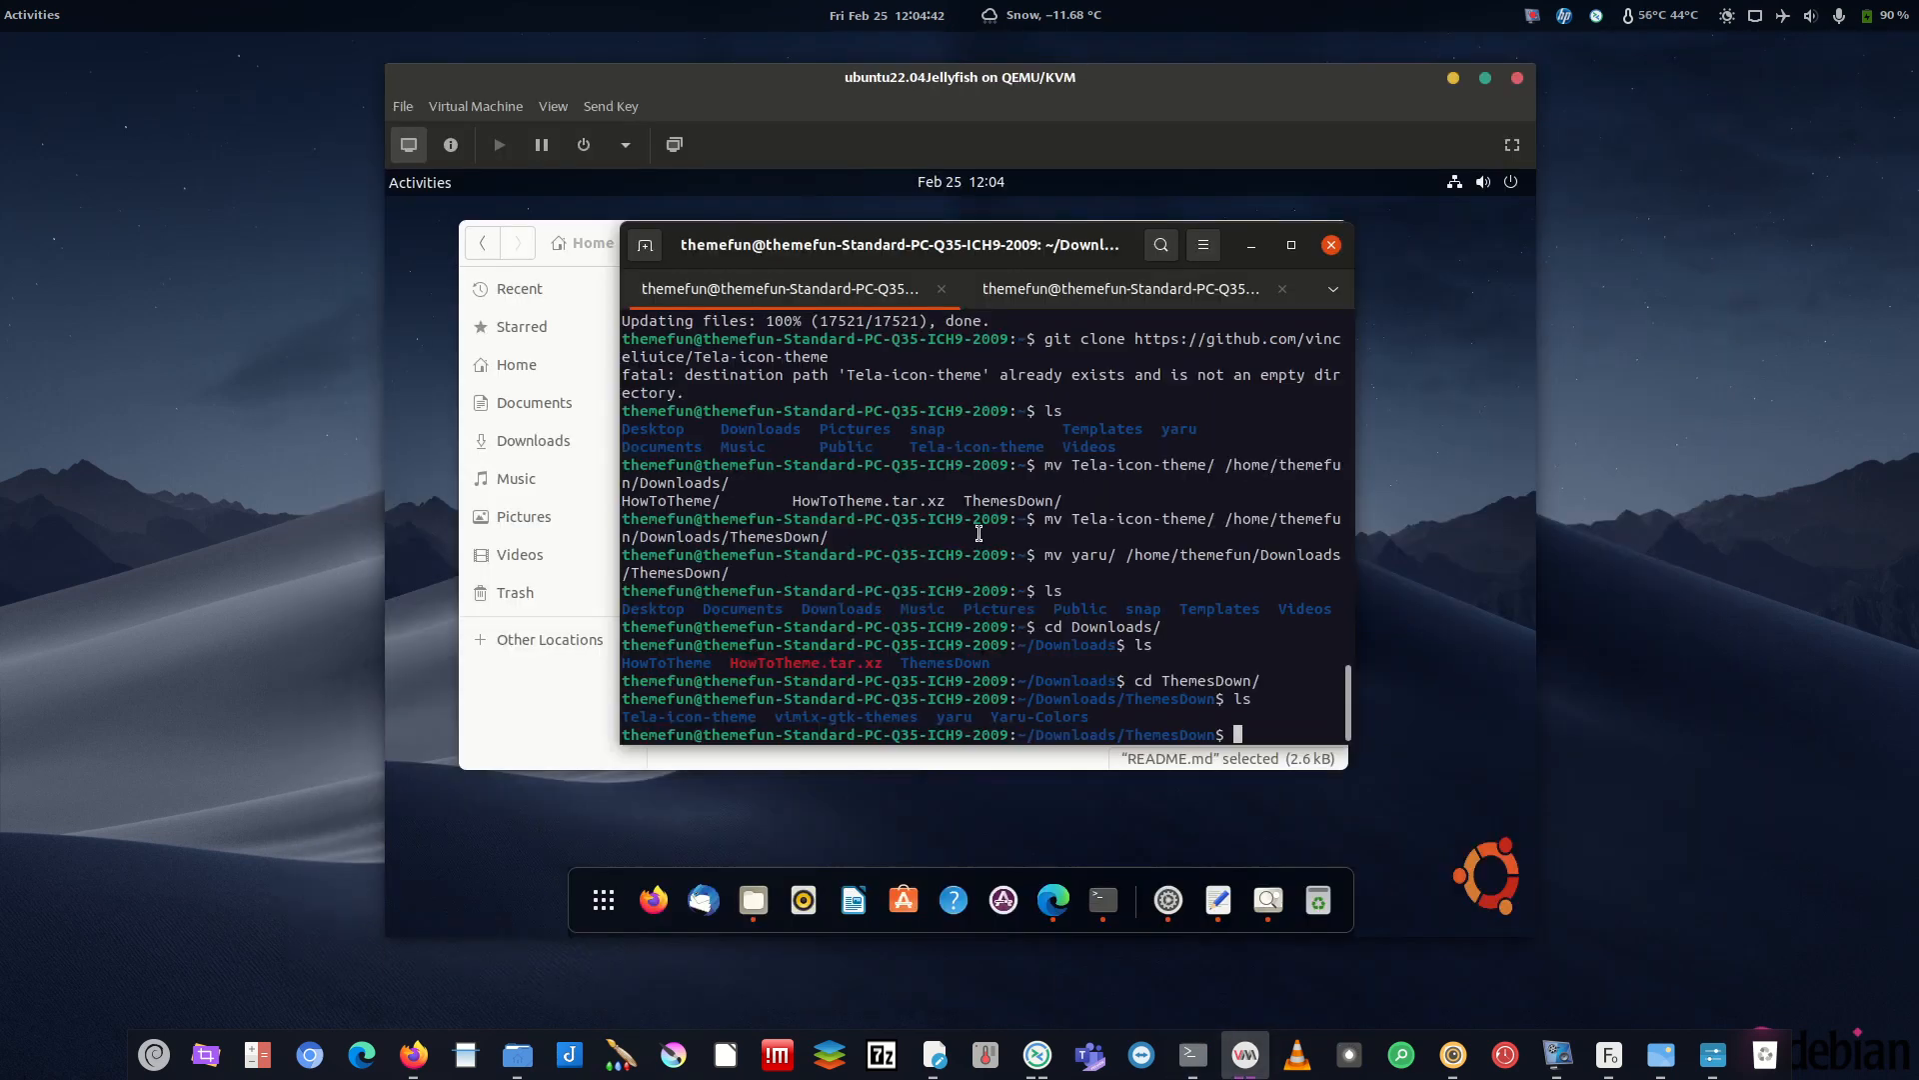
{"action": "left_click_drag", "start_coordinate": [1095, 718], "coordinate": [965, 716]}
{"action": "left_click", "coordinate": [1092, 705]}
{"action": "left_click", "coordinate": [1203, 245]}
{"action": "left_click", "coordinate": [1173, 476]}
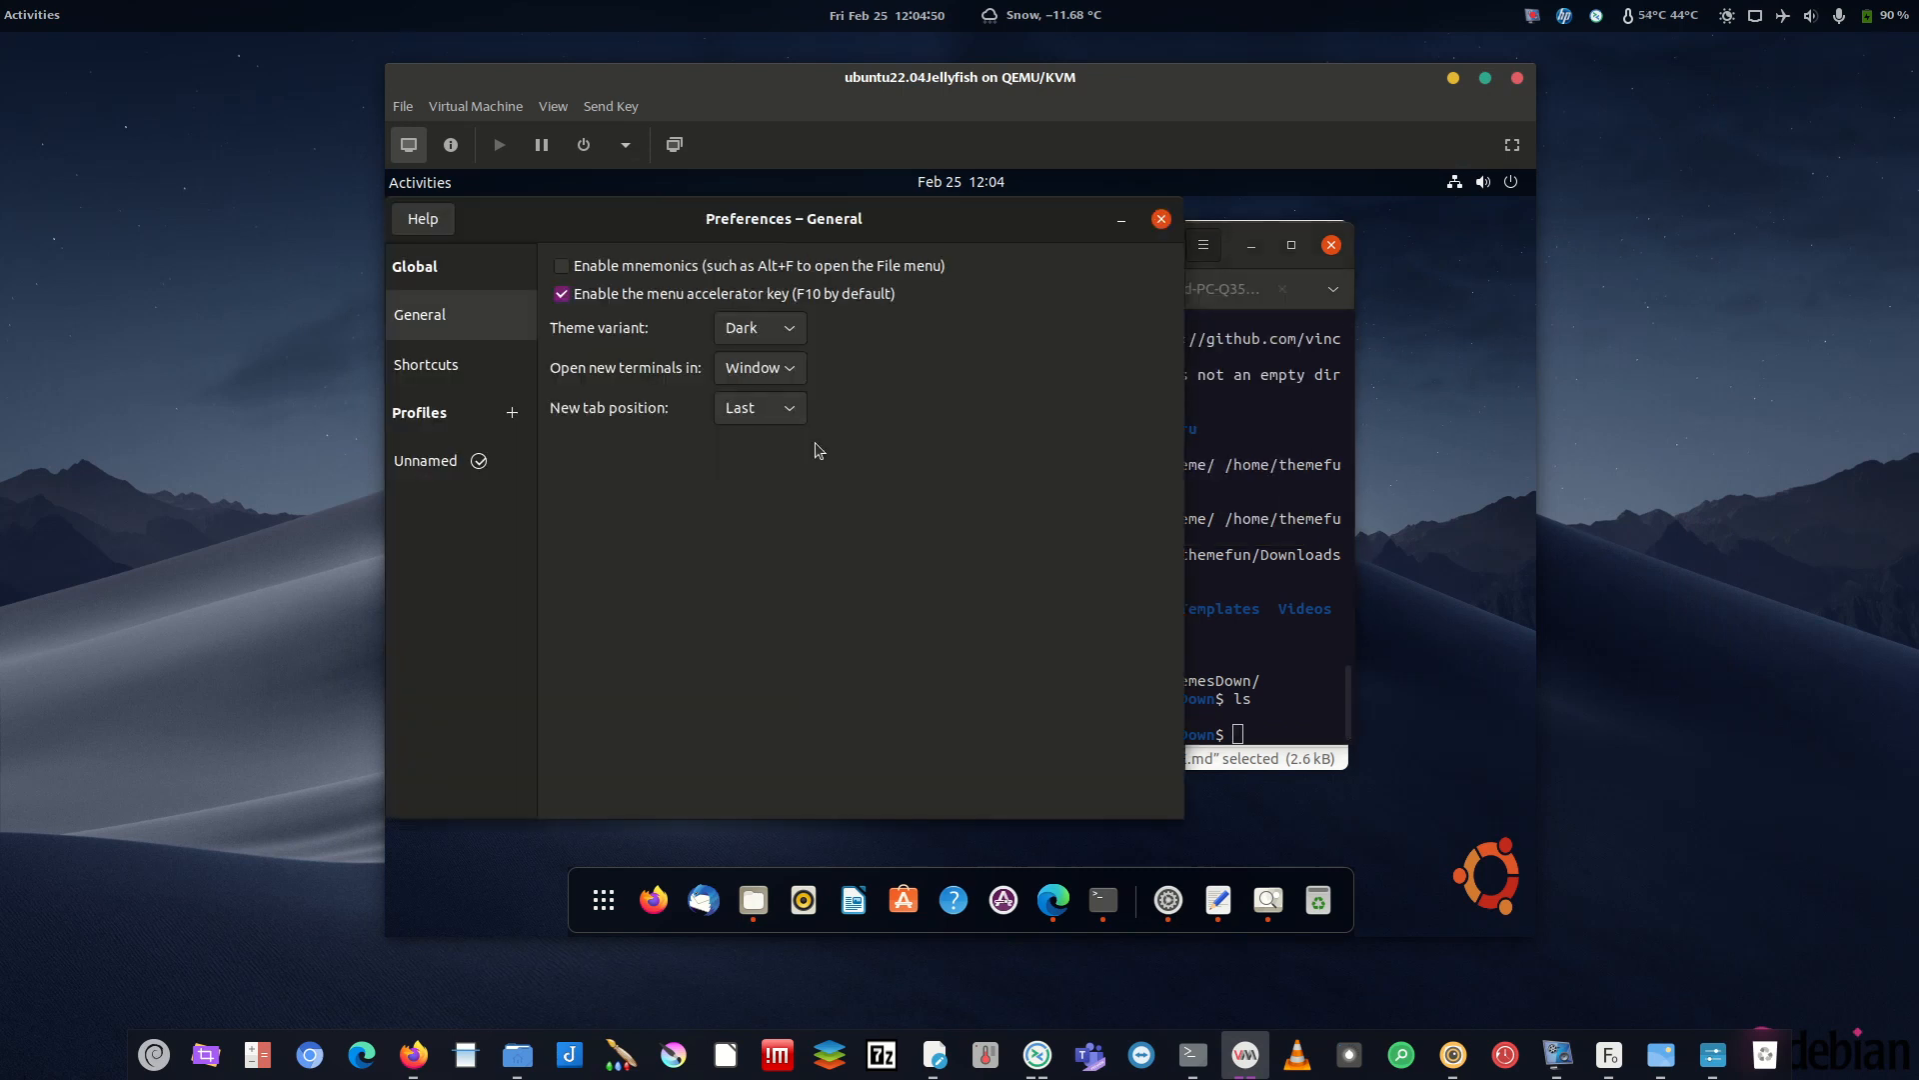
{"action": "left_click", "coordinate": [441, 468]}
{"action": "left_click", "coordinate": [647, 268]}
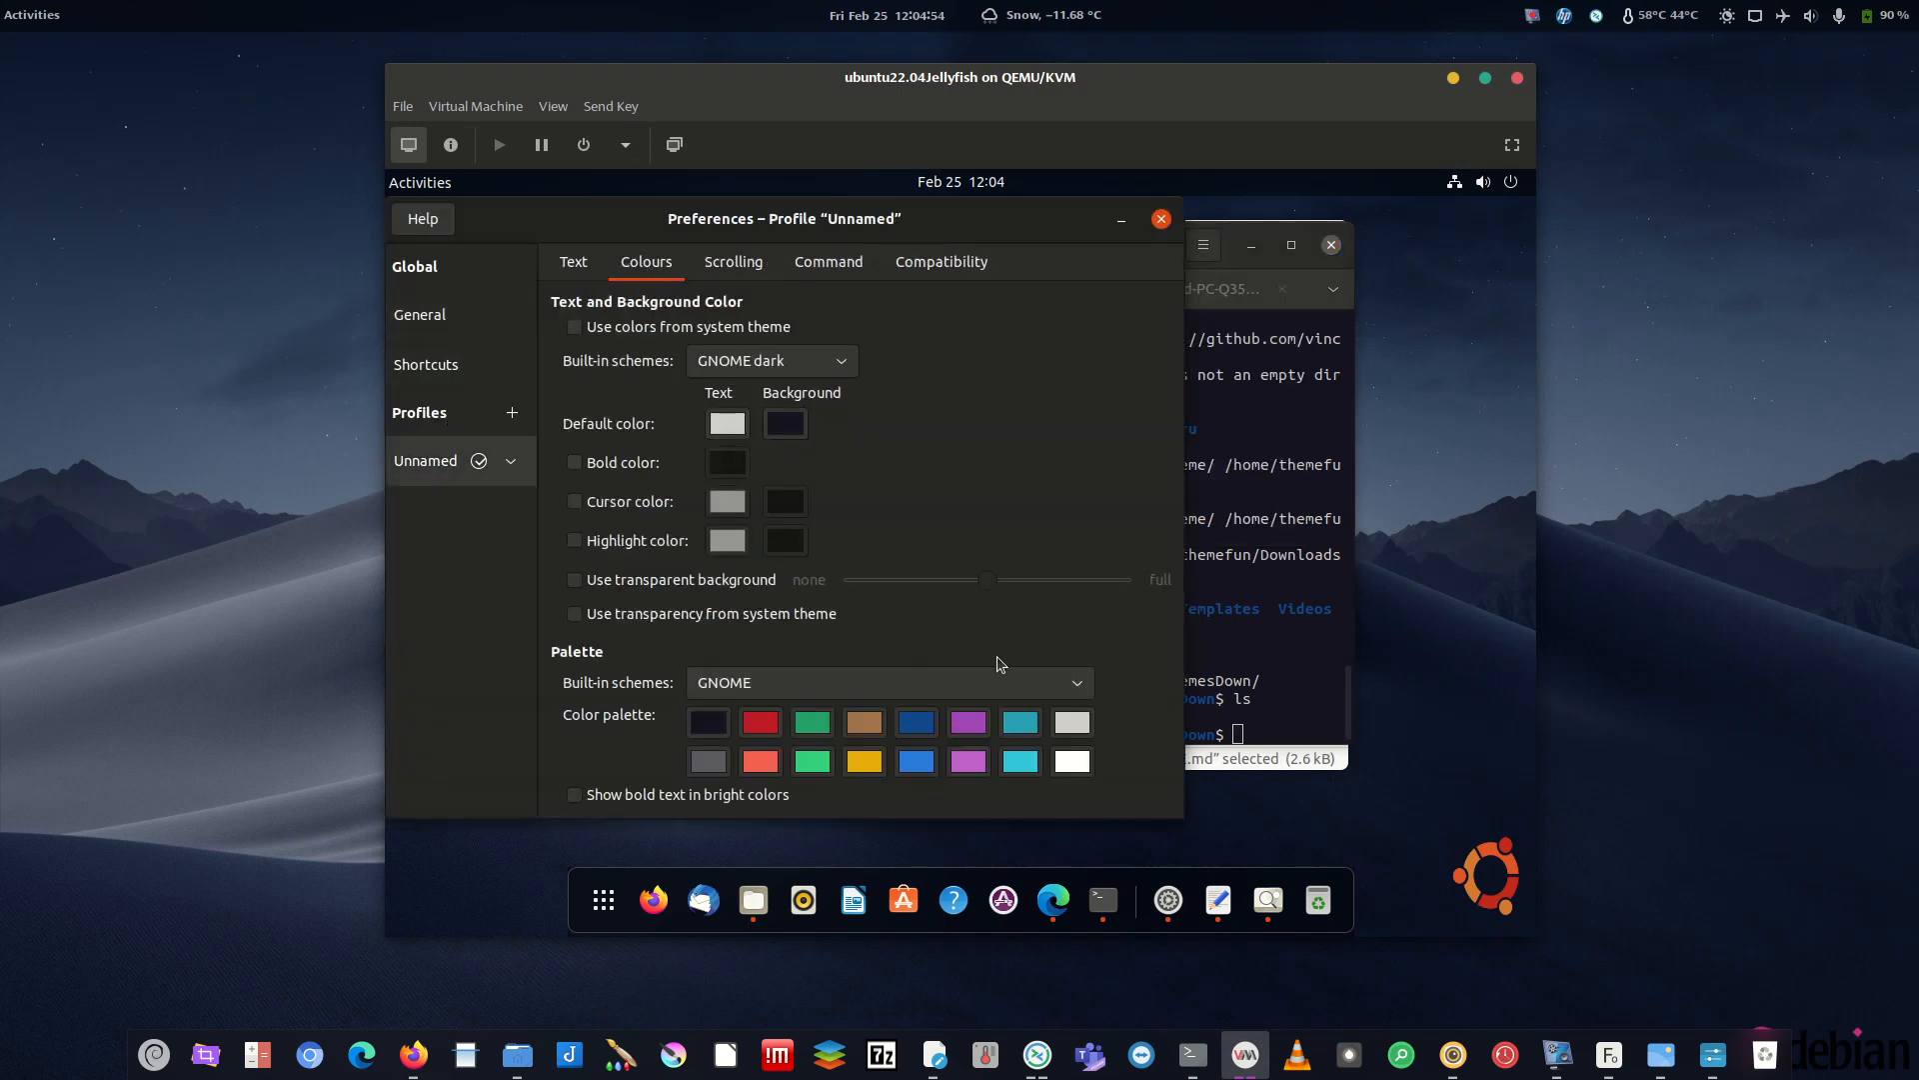
{"action": "left_click", "coordinate": [843, 691]}
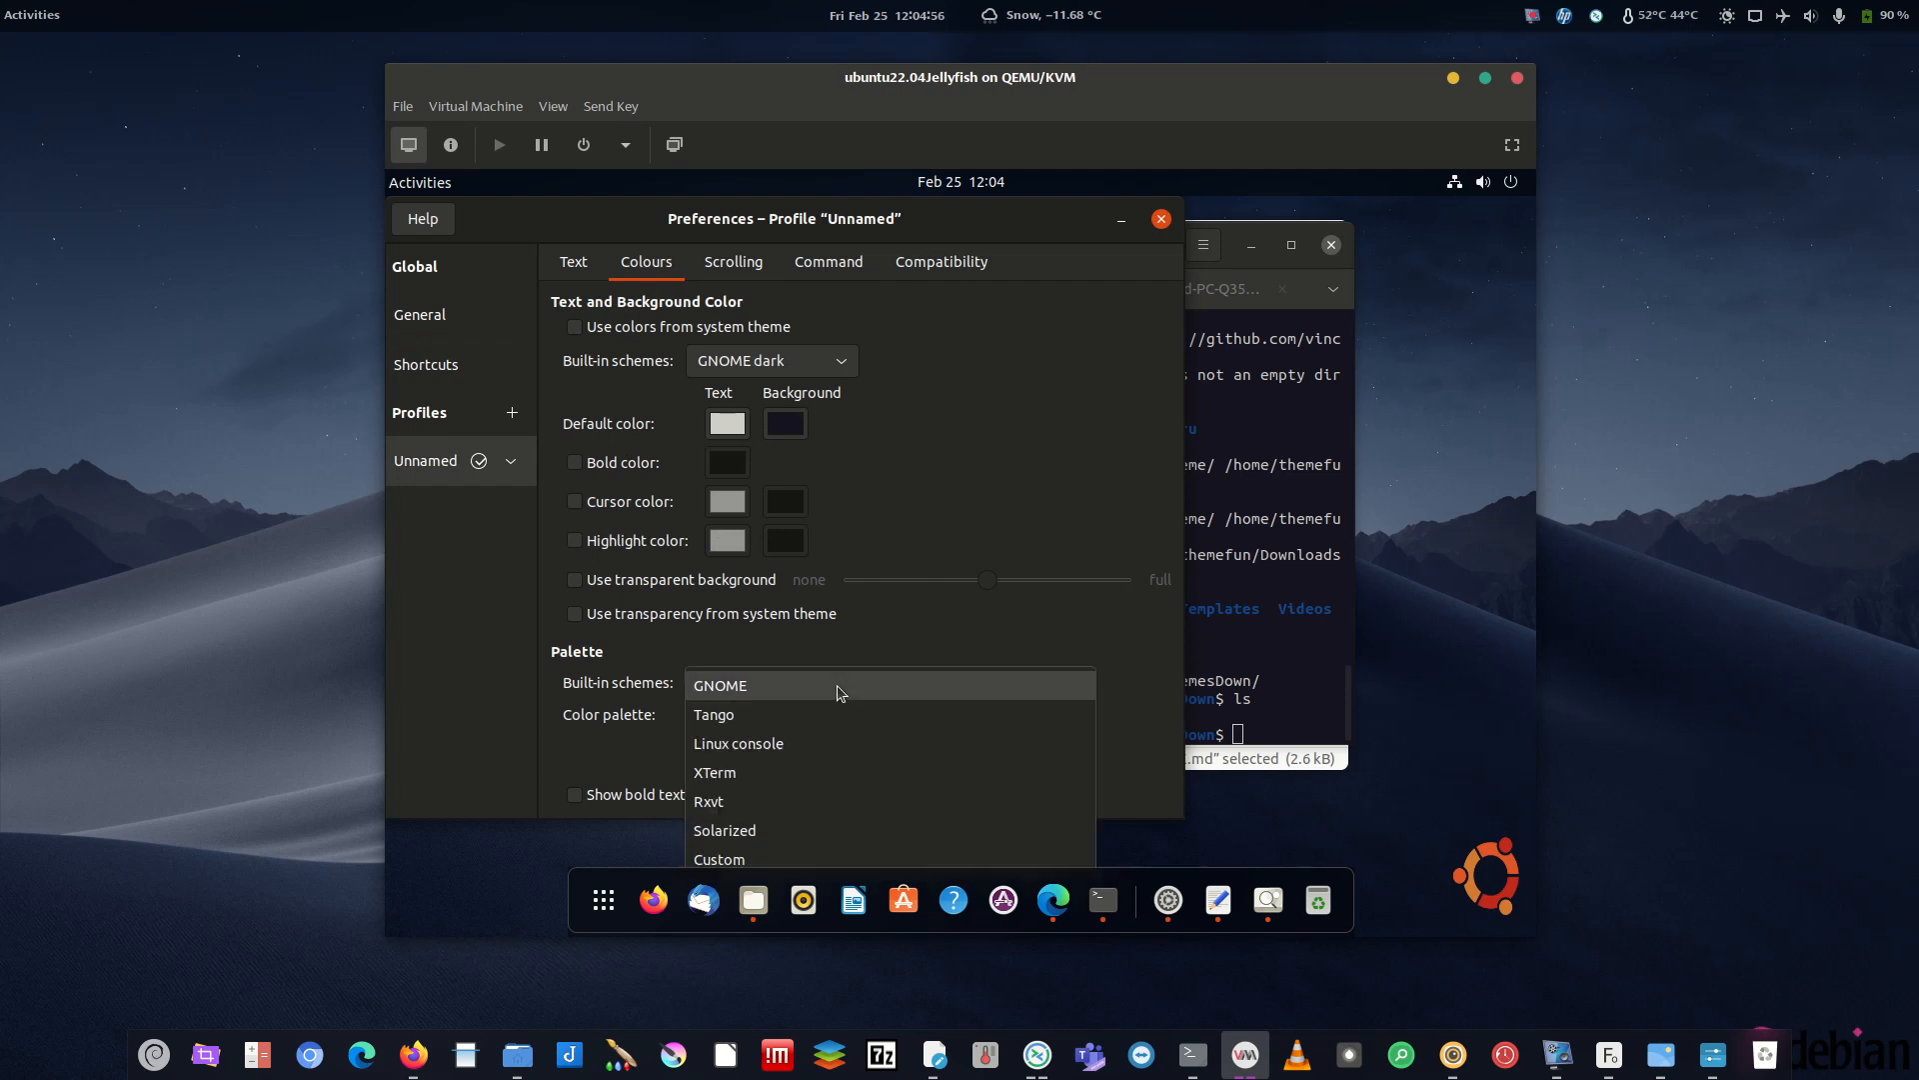
{"action": "left_click", "coordinate": [843, 689]}
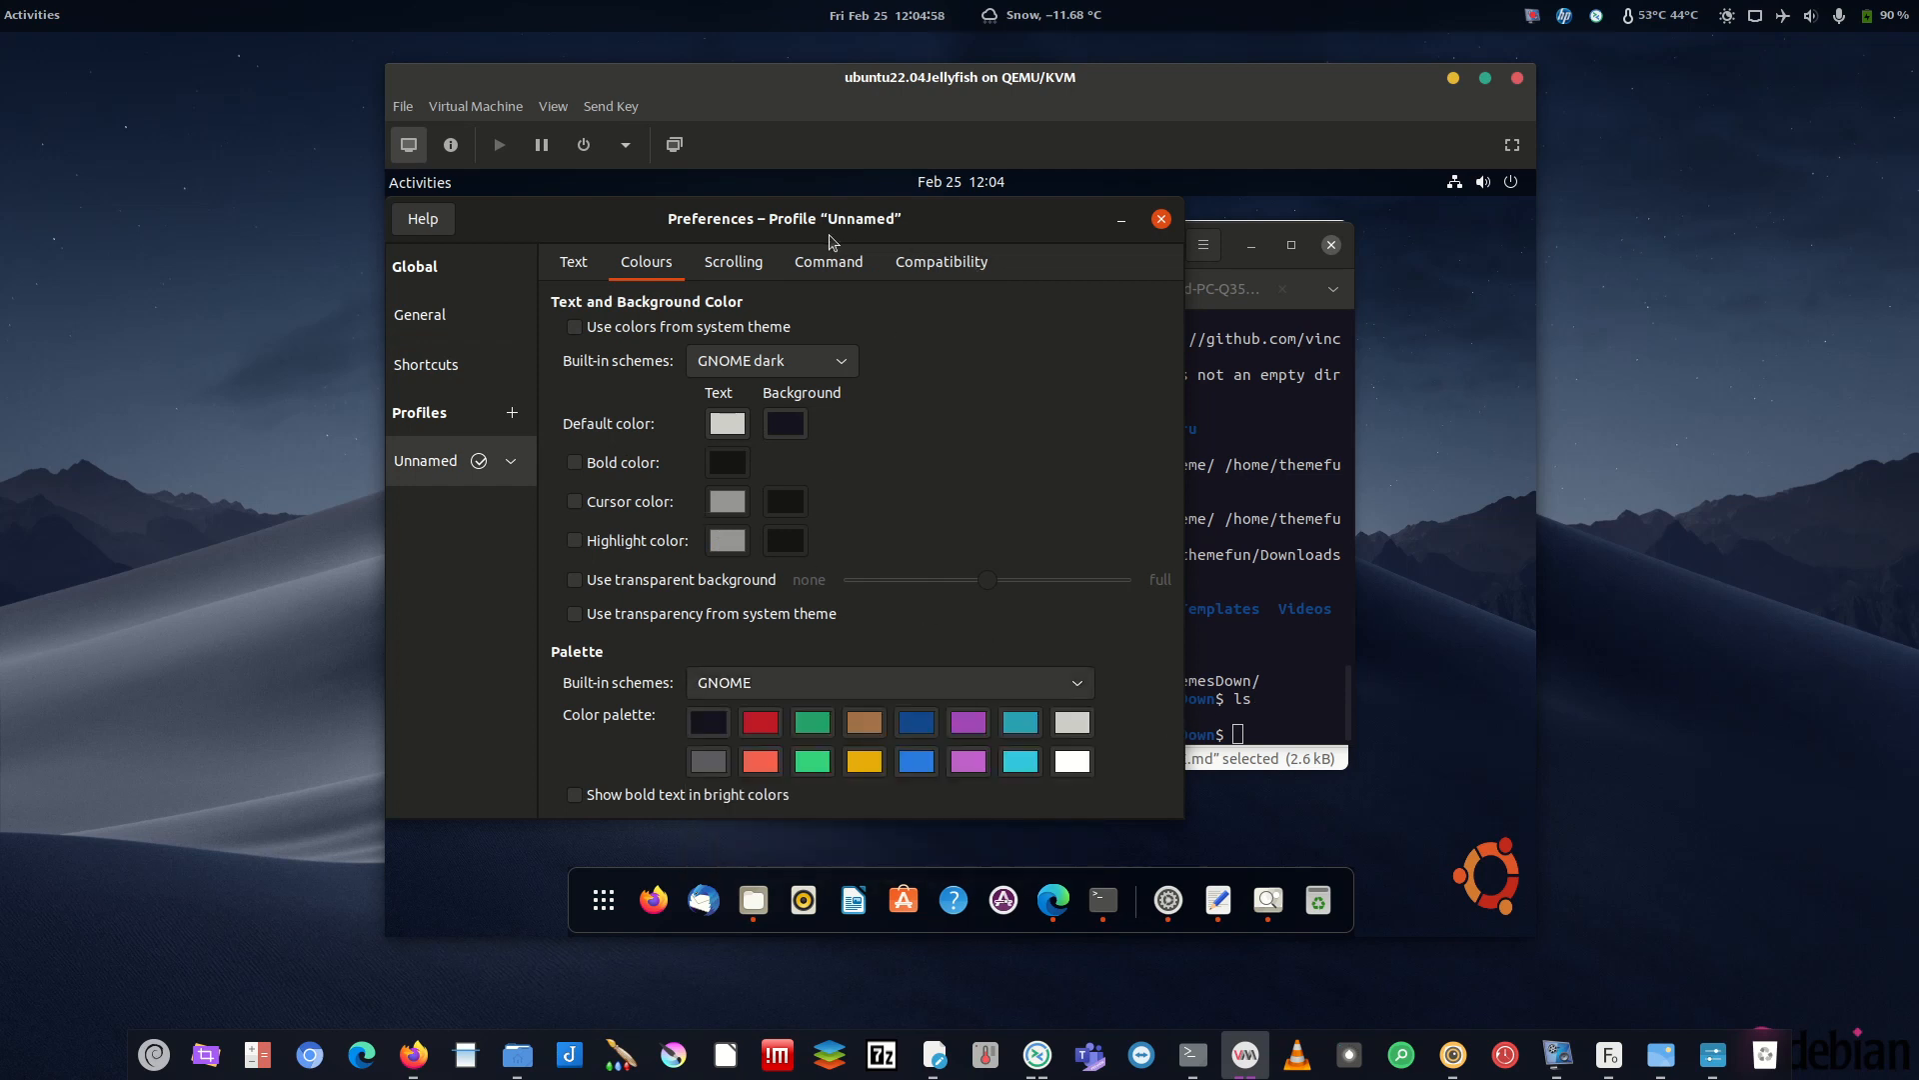
- Close the profile preferences, change into vimix-gtk-themes and list its contents
{"action": "left_click", "coordinate": [1159, 220]}
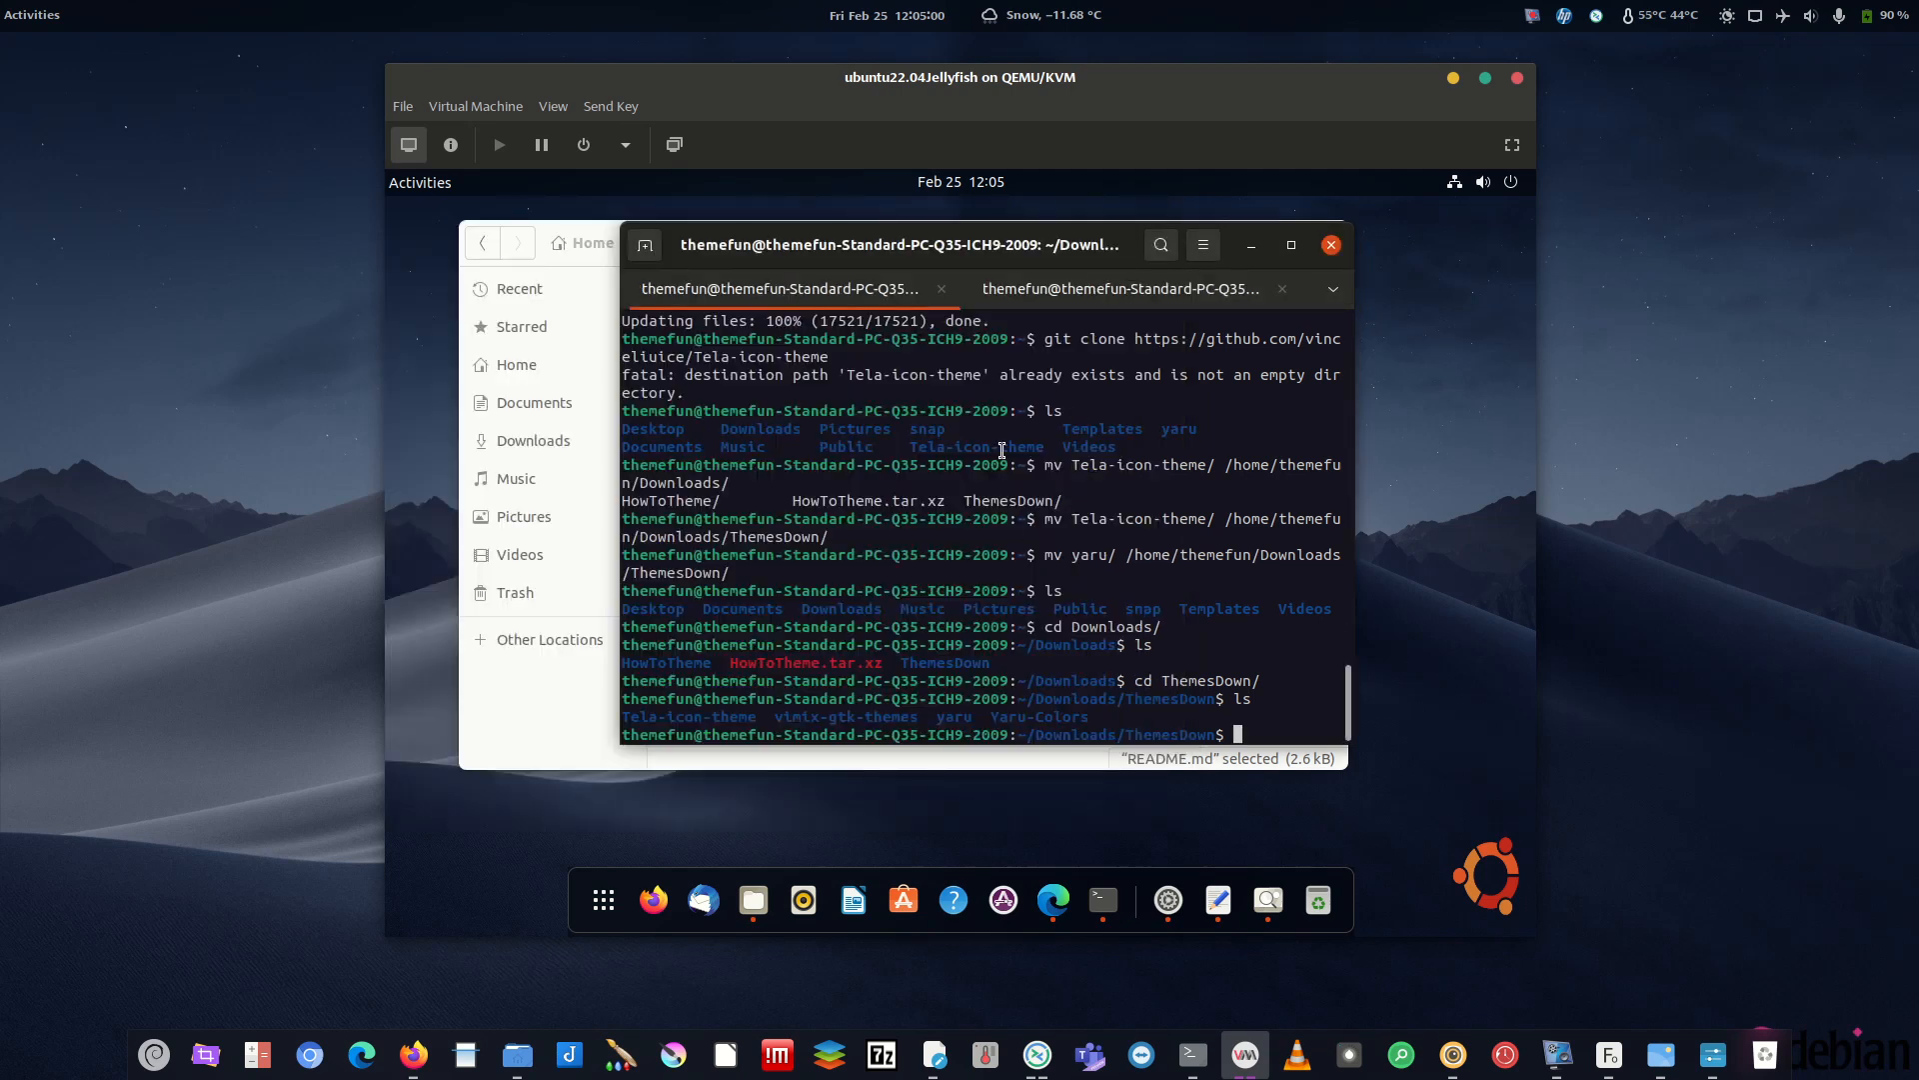
{"action": "type", "text": "cd vi"}
{"action": "key", "text": "Tab"}
{"action": "key", "text": "Return"}
{"action": "type", "text": "ls"}
{"action": "key", "text": "Return"}
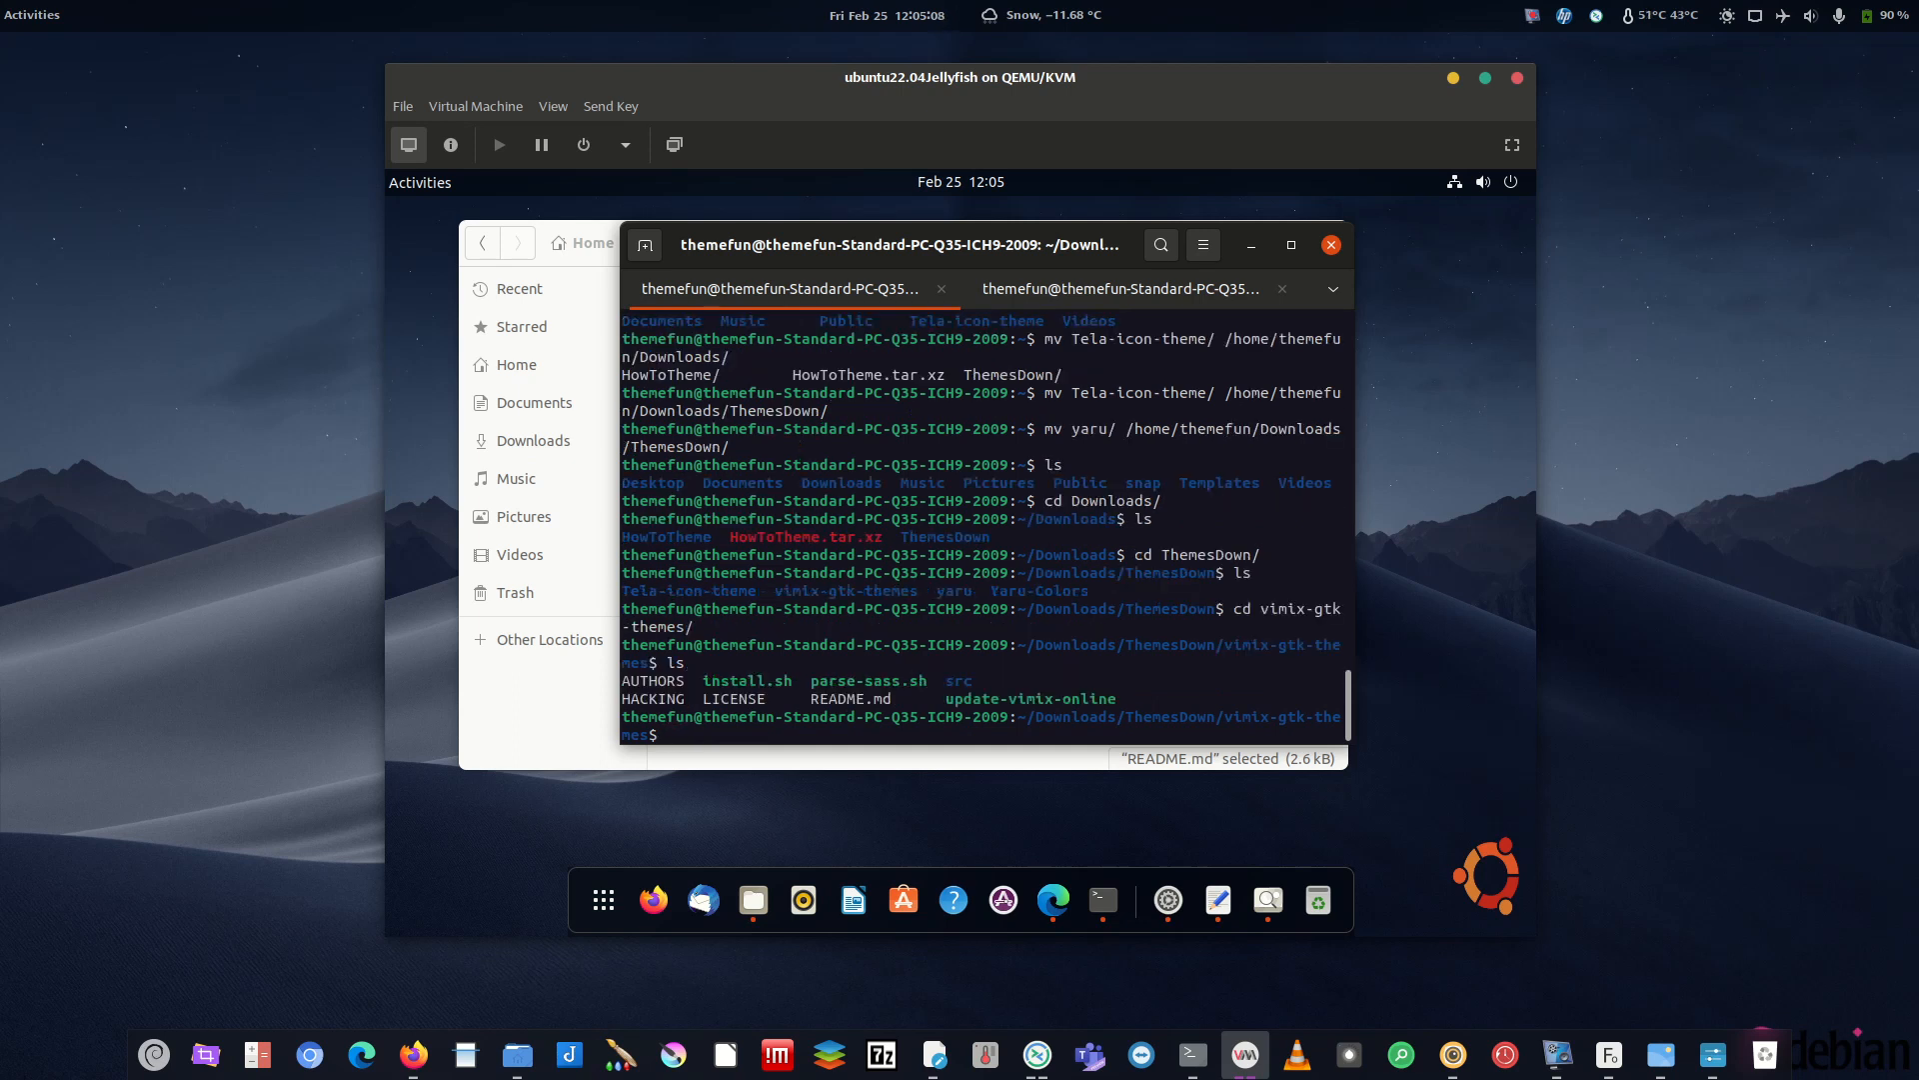
- Run ./install.sh -a for all Vimix variants, giving the sudo password and accepting sassc
{"action": "type", "text": "./in"}
{"action": "key", "text": "Tab"}
{"action": "type", "text": "-a"}
{"action": "key", "text": "Return"}
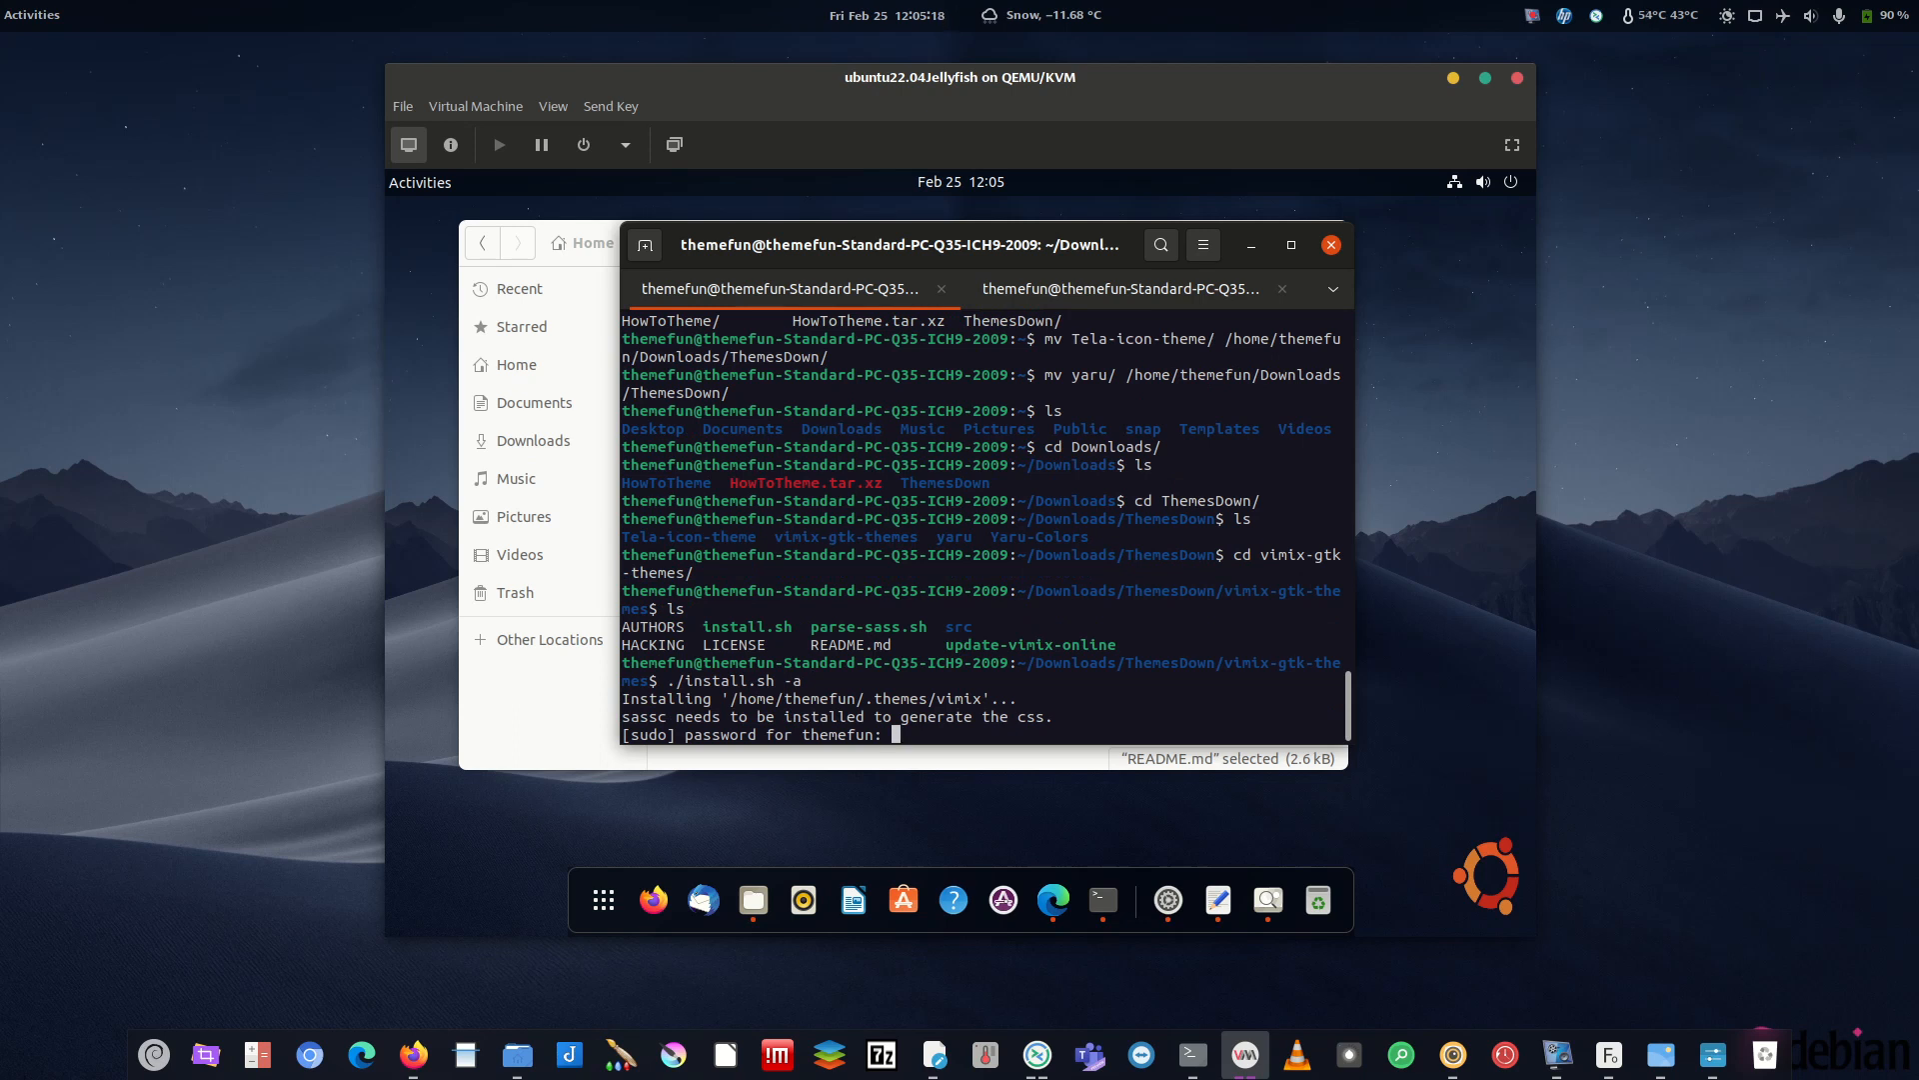
{"action": "key", "text": "Return"}
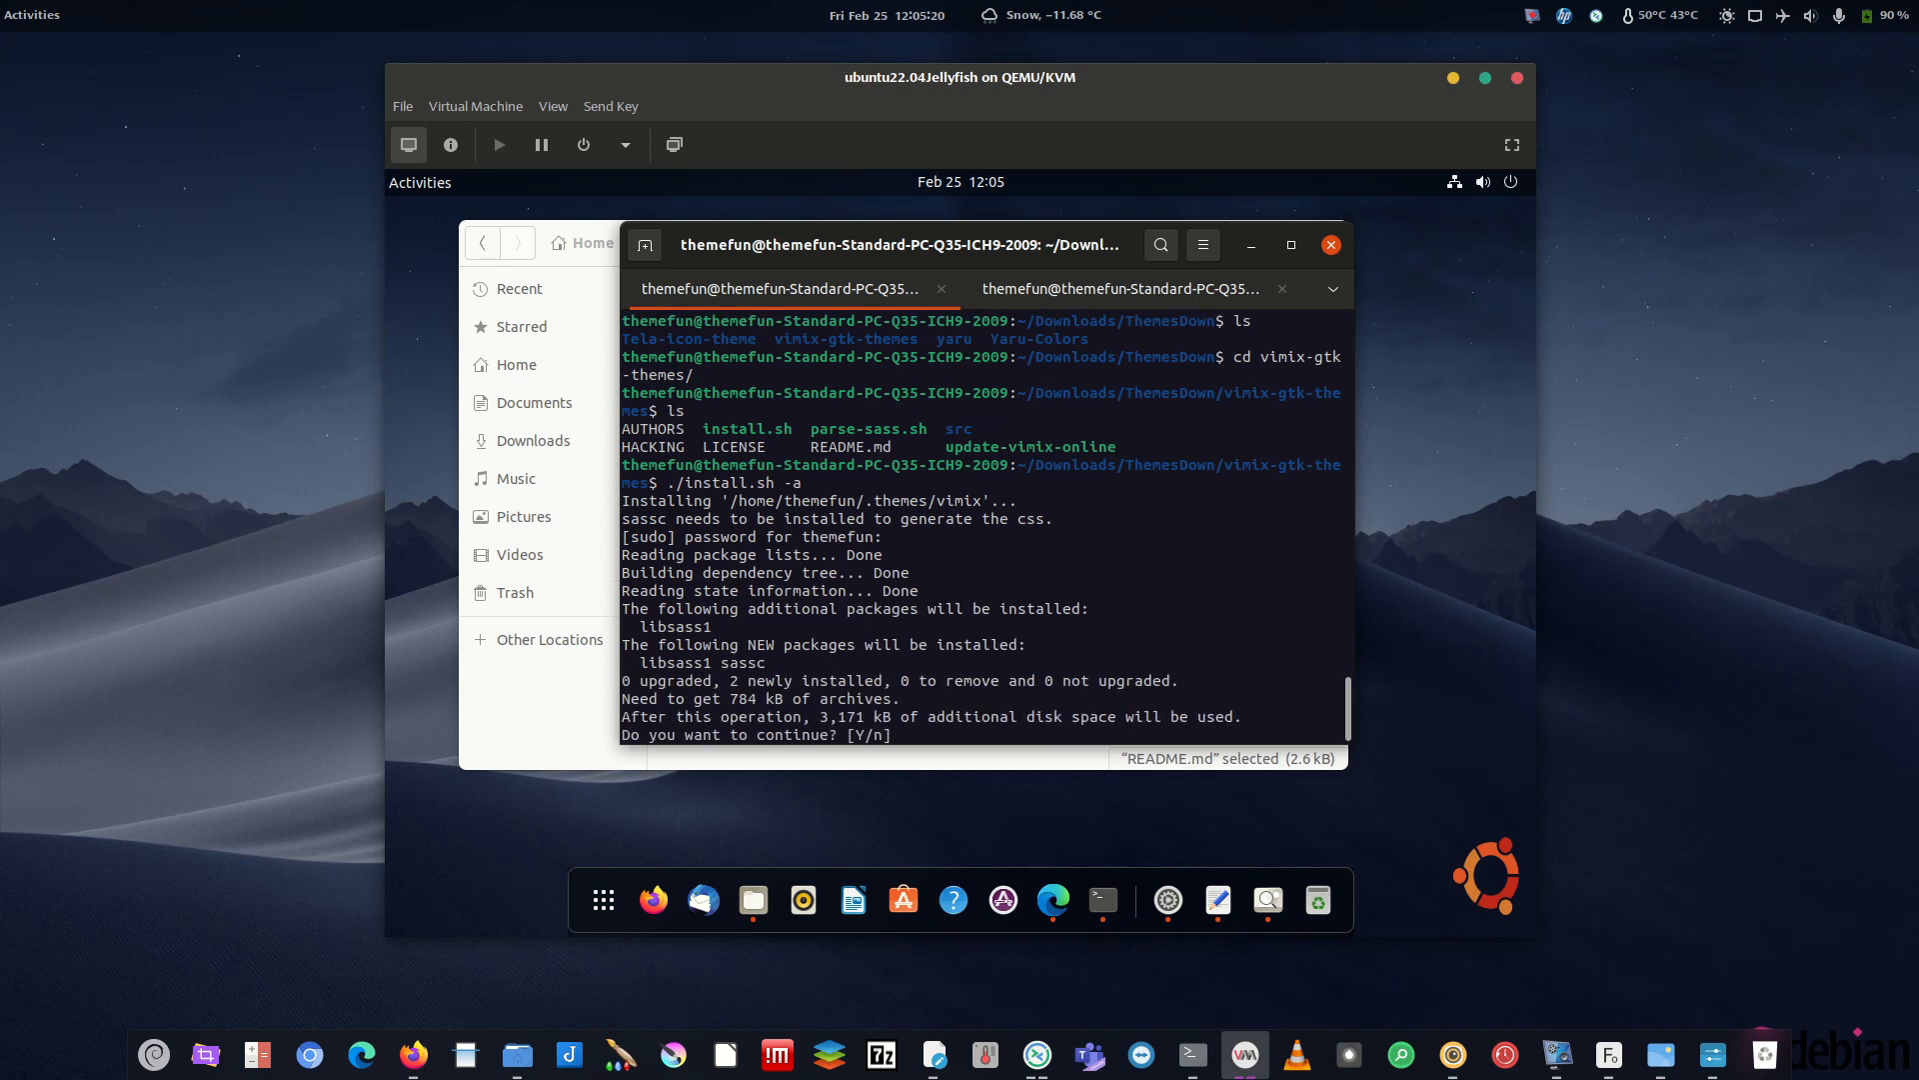
{"action": "type", "text": "y"}
{"action": "key", "text": "Return"}
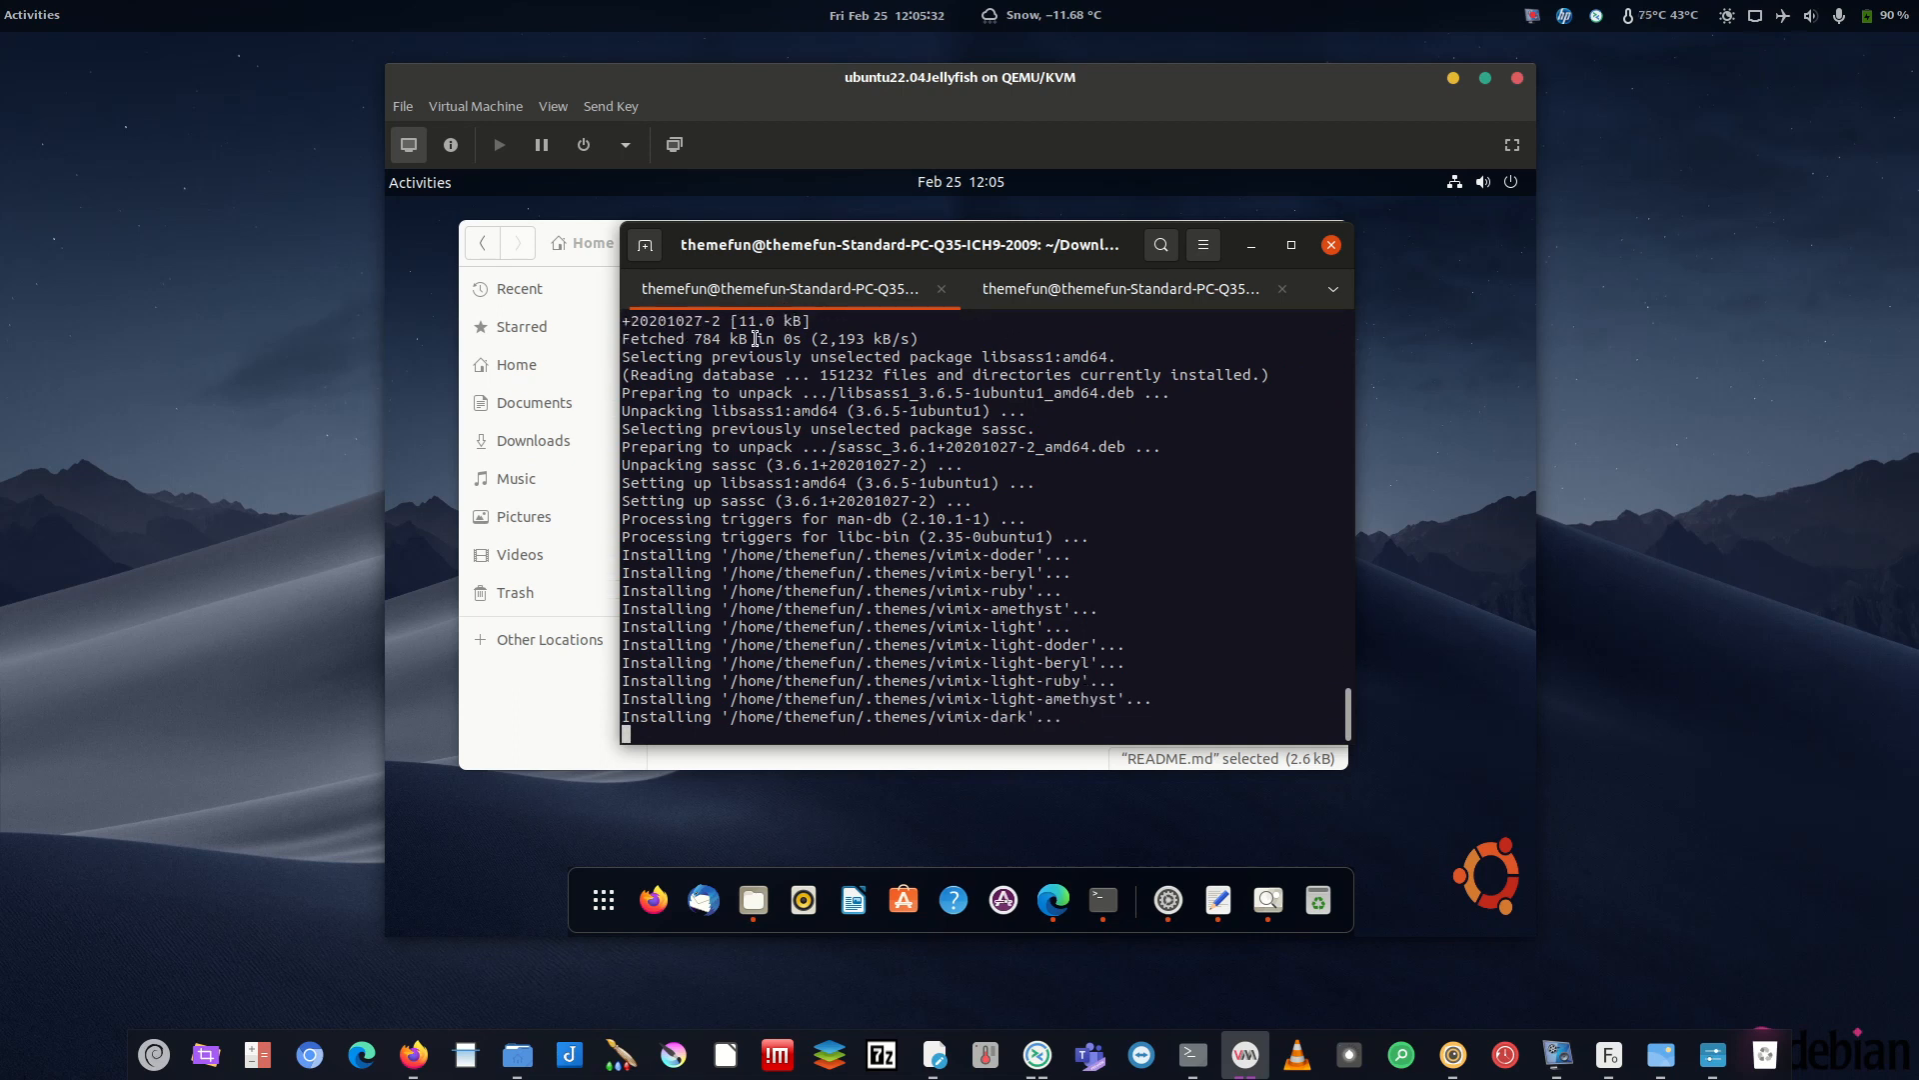
- Return to ThemesDown and open the Yaru-Colors folder, inspecting its logo file
{"action": "left_click", "coordinate": [598, 344]}
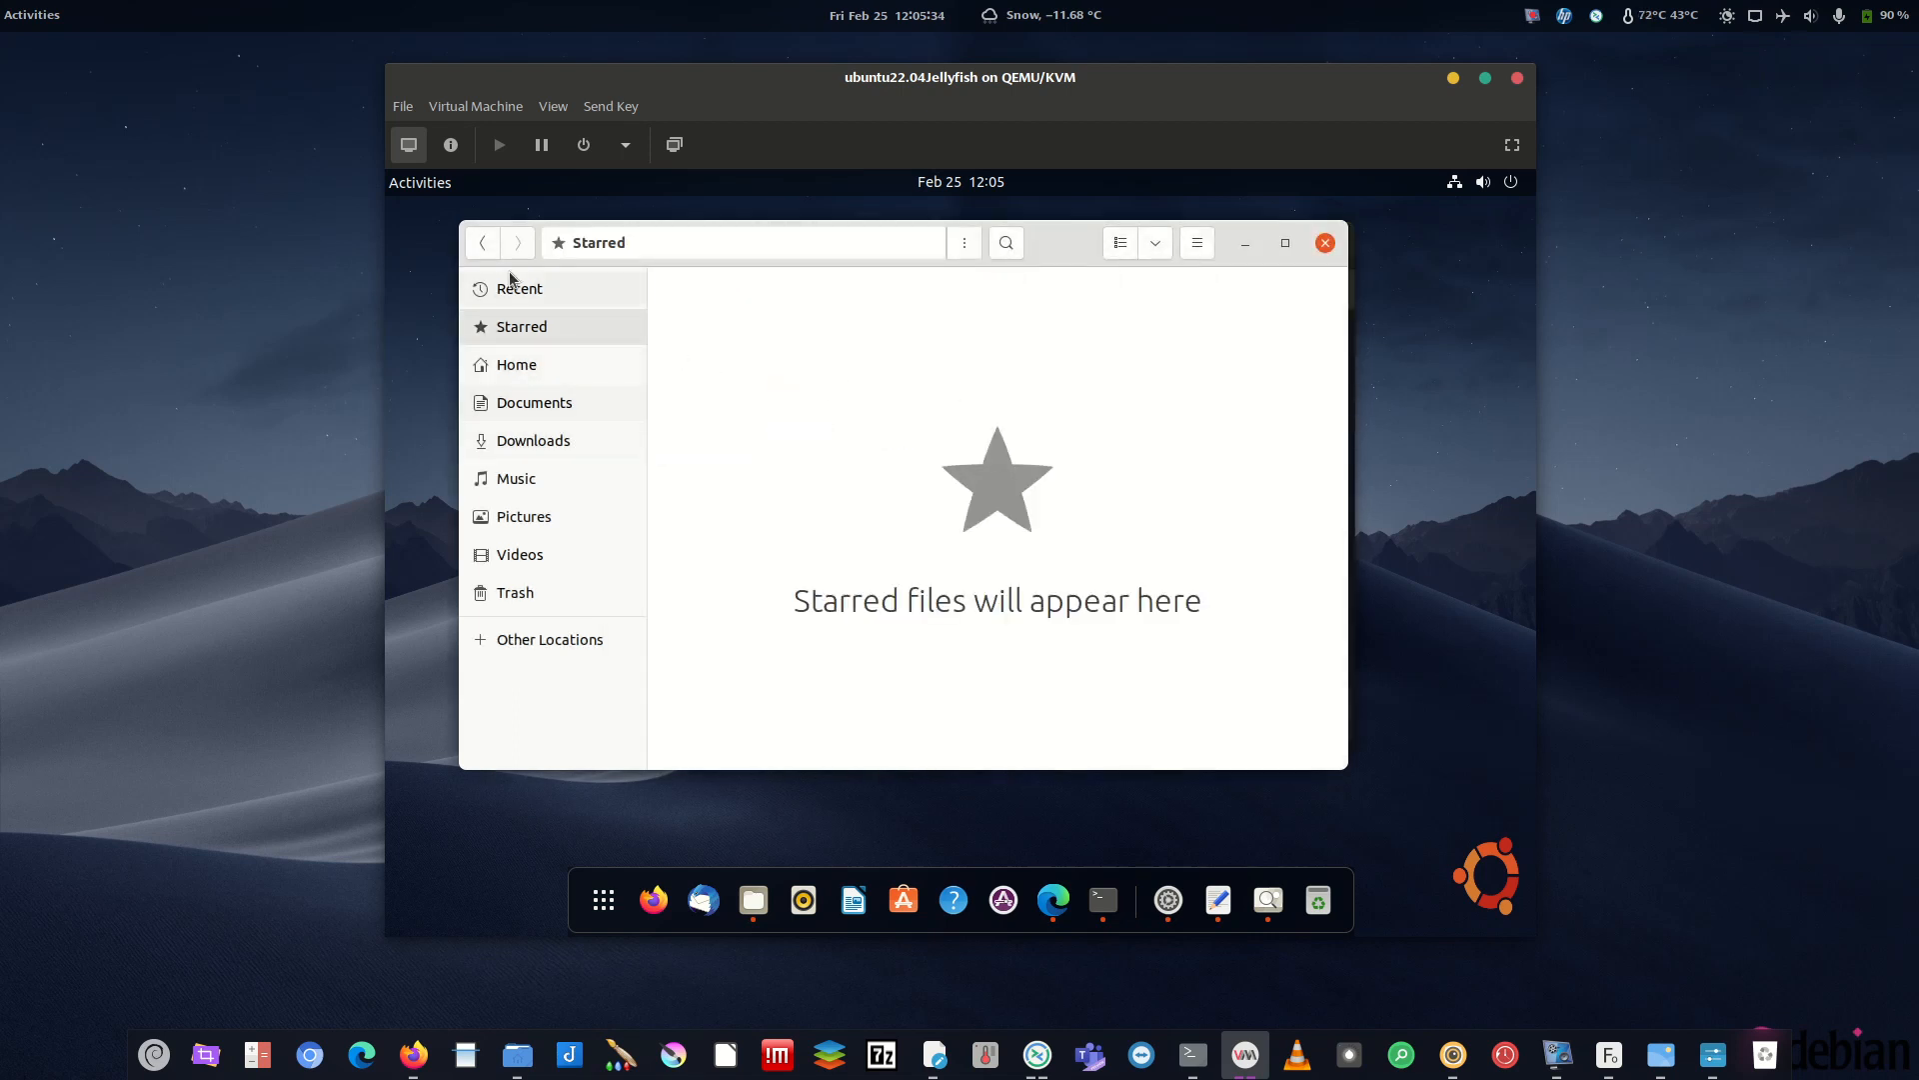
{"action": "left_click", "coordinate": [482, 252]}
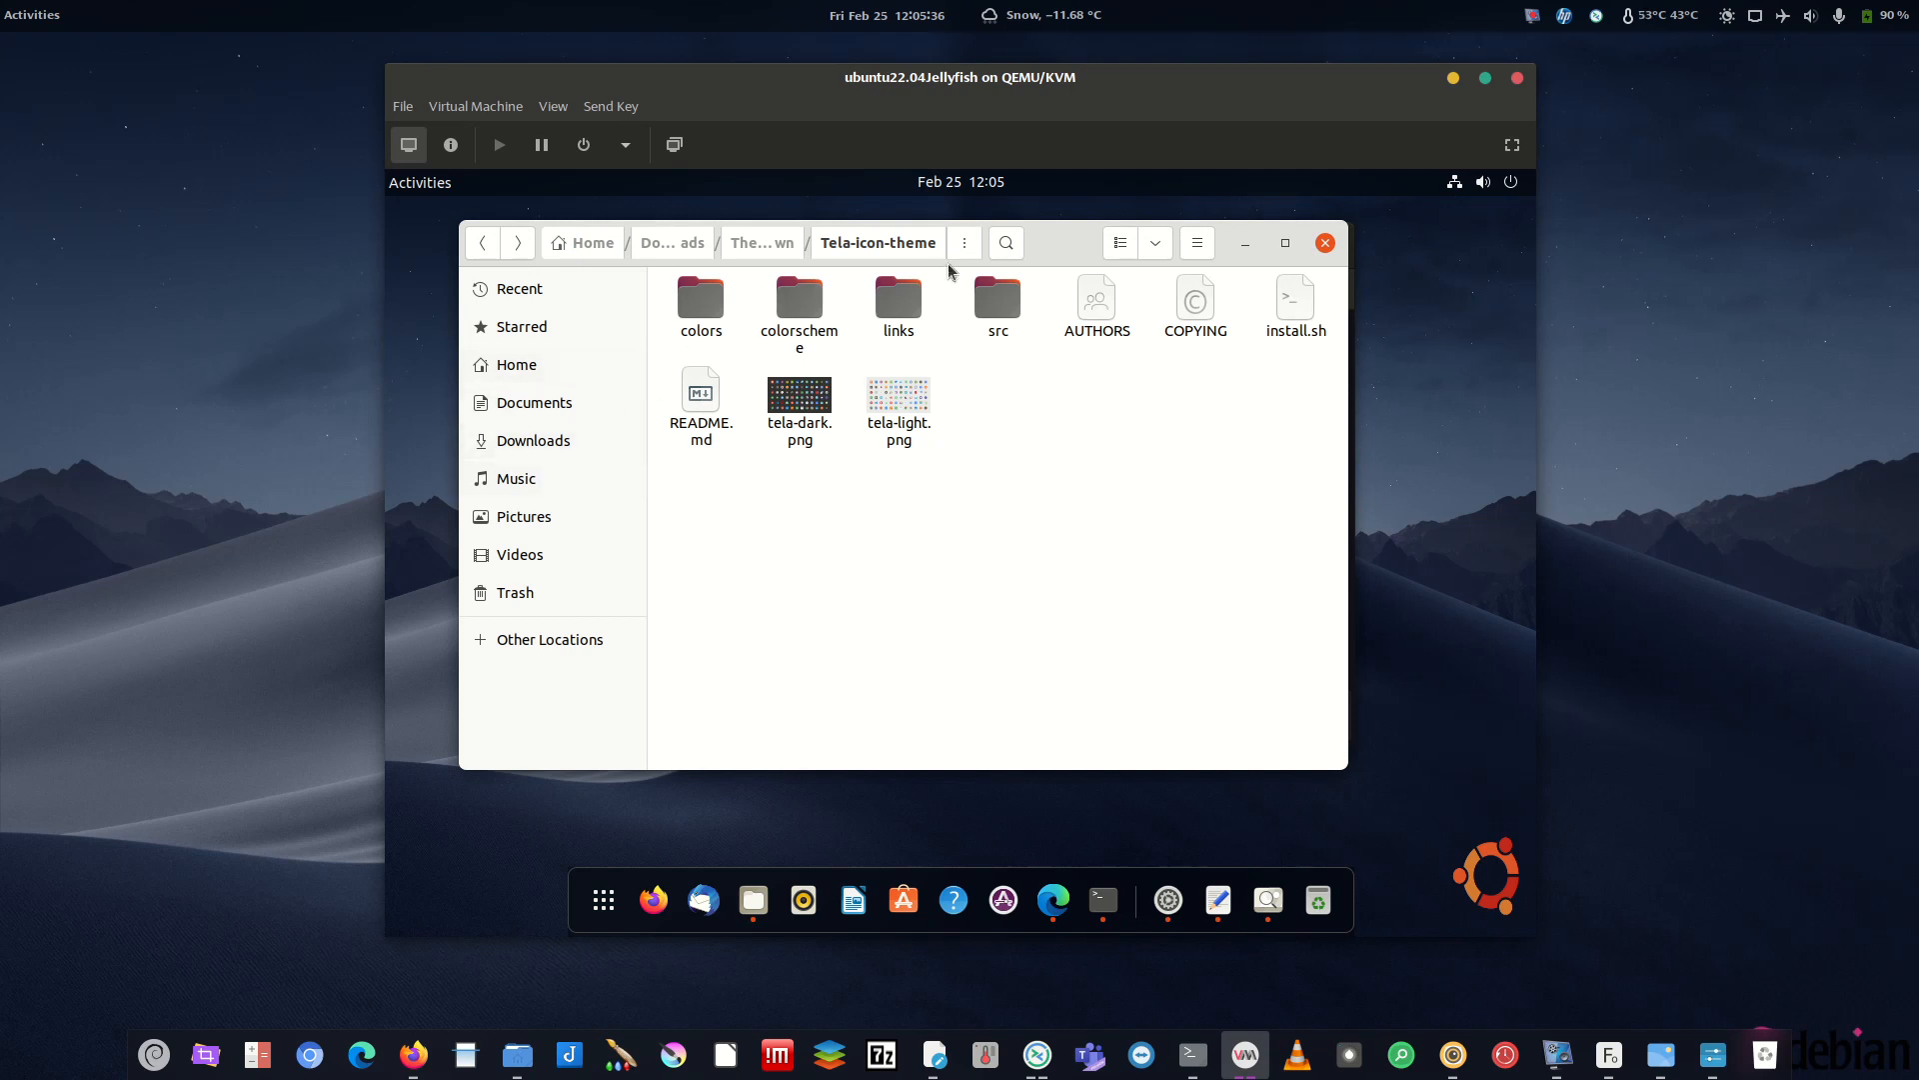
{"action": "left_click", "coordinate": [778, 246]}
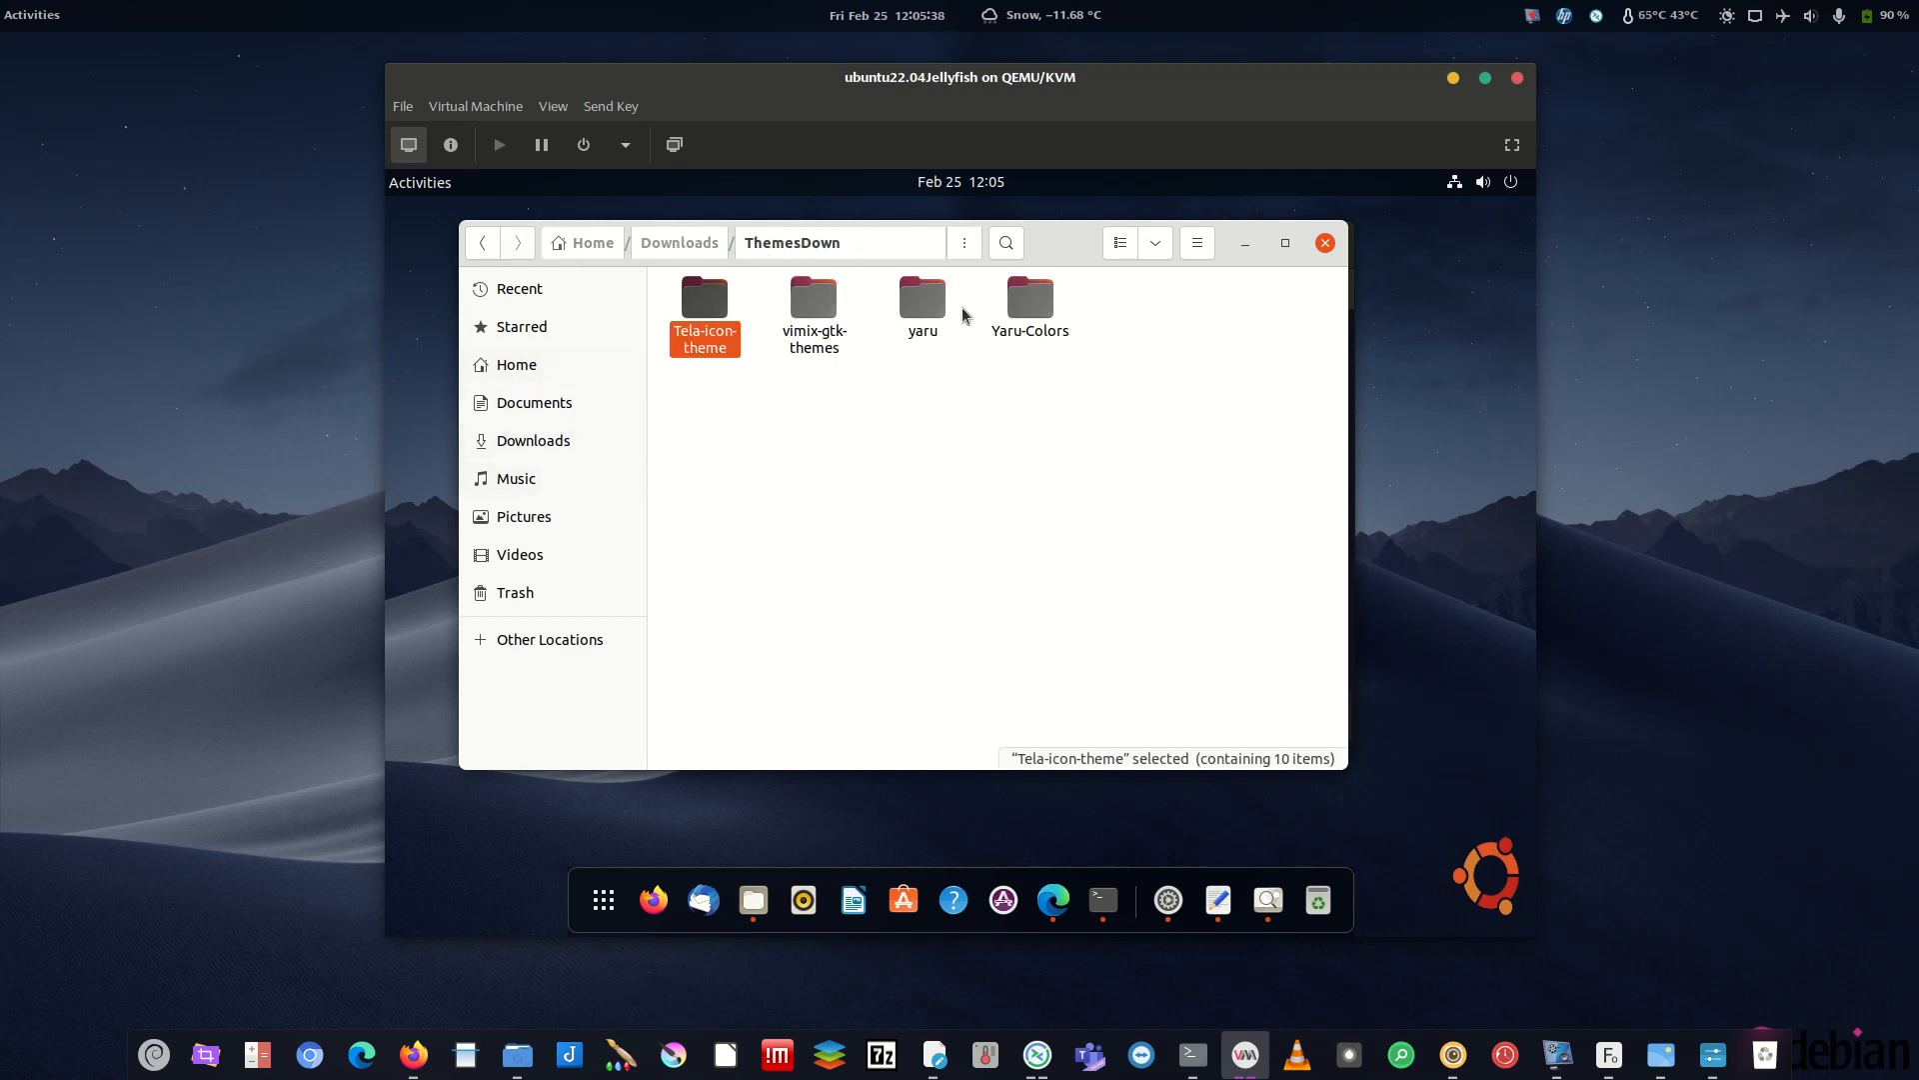
{"action": "double_click", "coordinate": [1037, 313]}
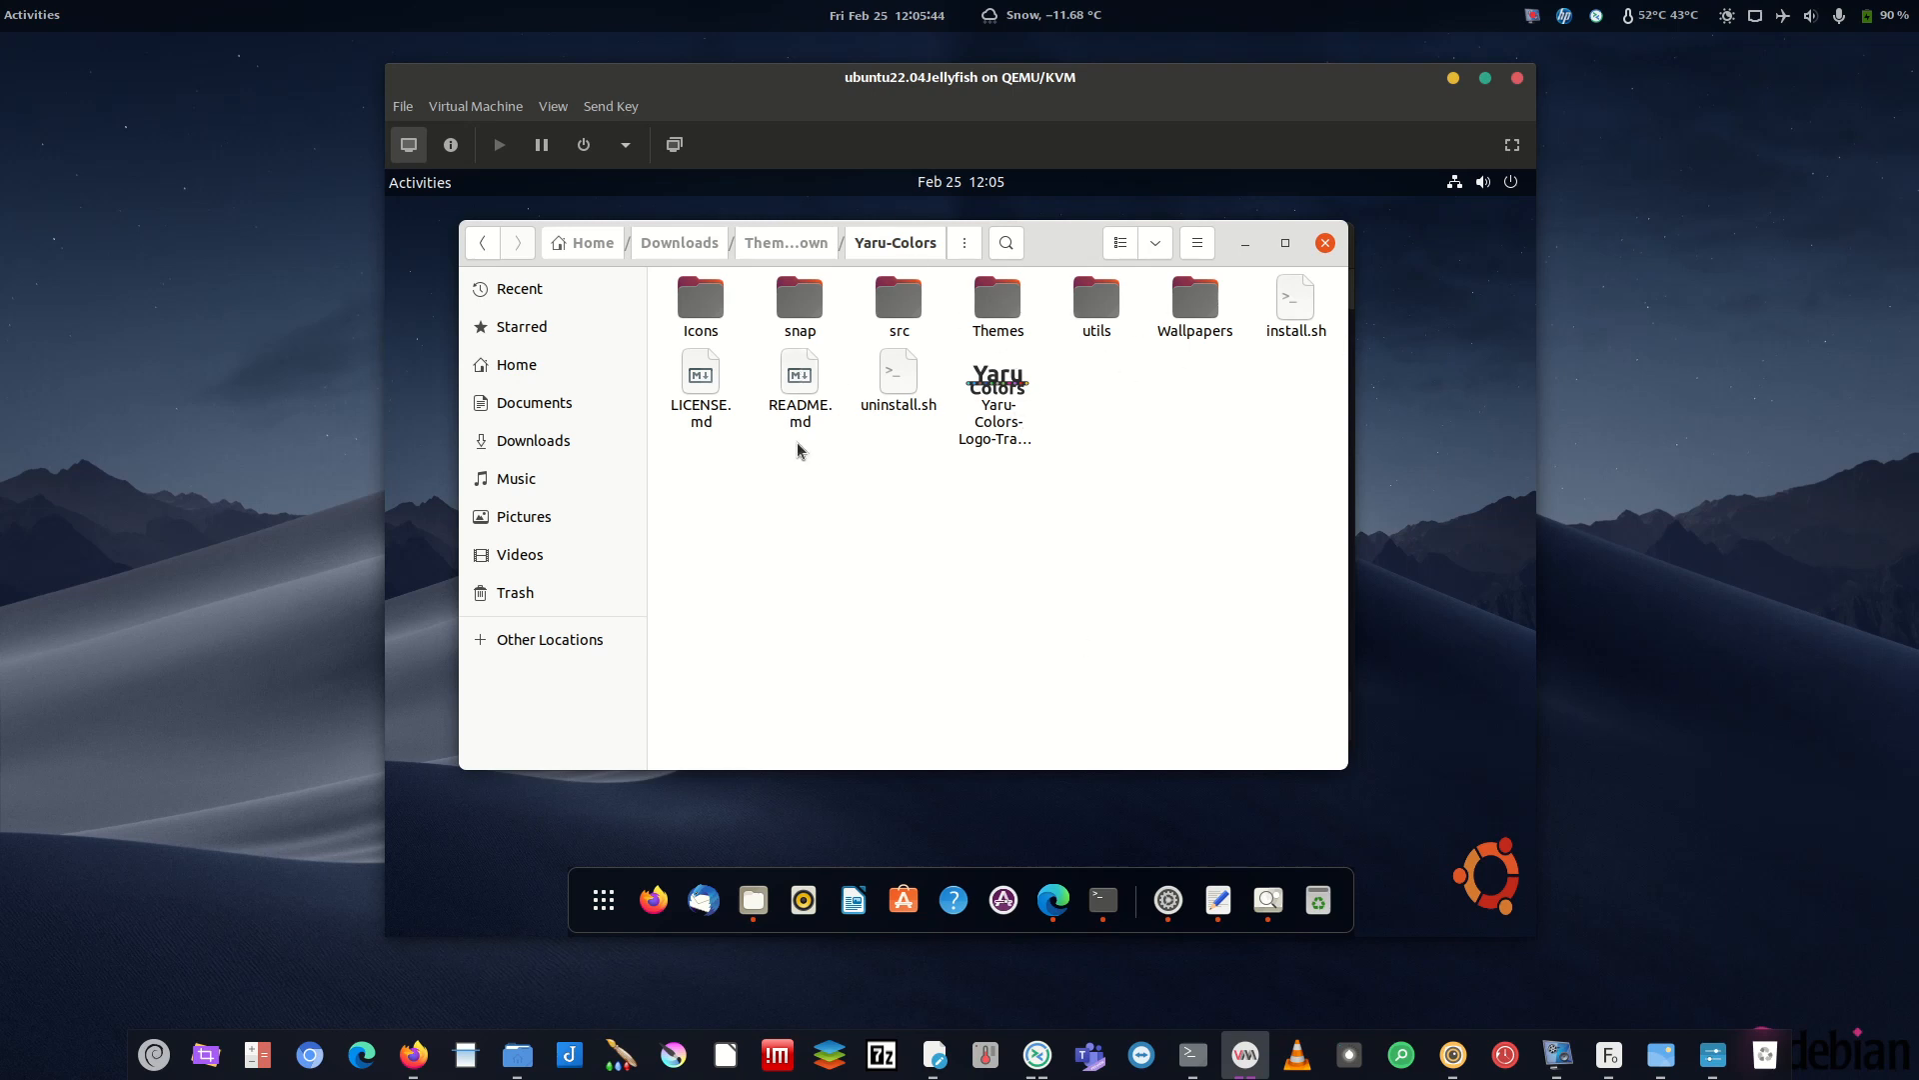
{"action": "left_click", "coordinate": [1010, 385]}
{"action": "left_click", "coordinate": [1044, 460]}
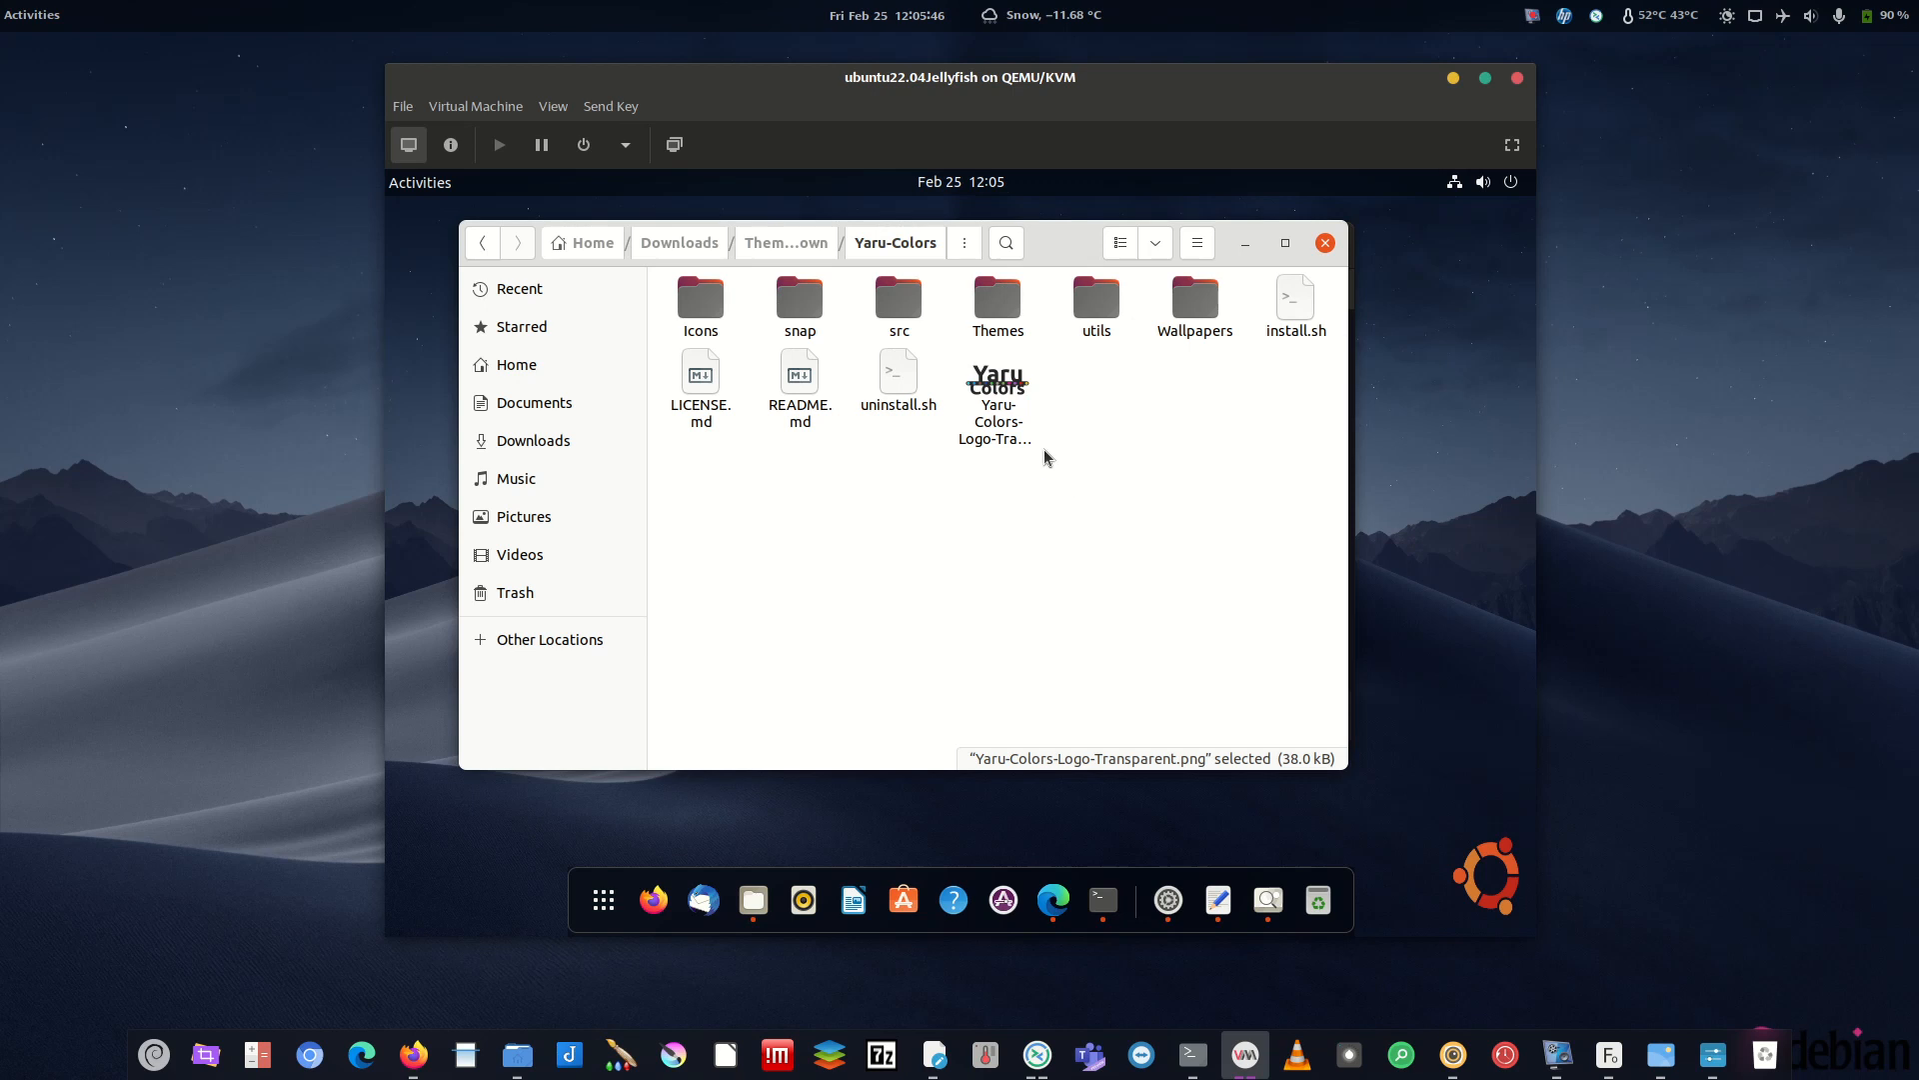
{"action": "left_click", "coordinate": [1014, 390]}
{"action": "left_click", "coordinate": [1103, 437]}
- Browse Yaru-Colors' Themes folder, then go back to ThemesDown and open yaru
{"action": "double_click", "coordinate": [998, 302]}
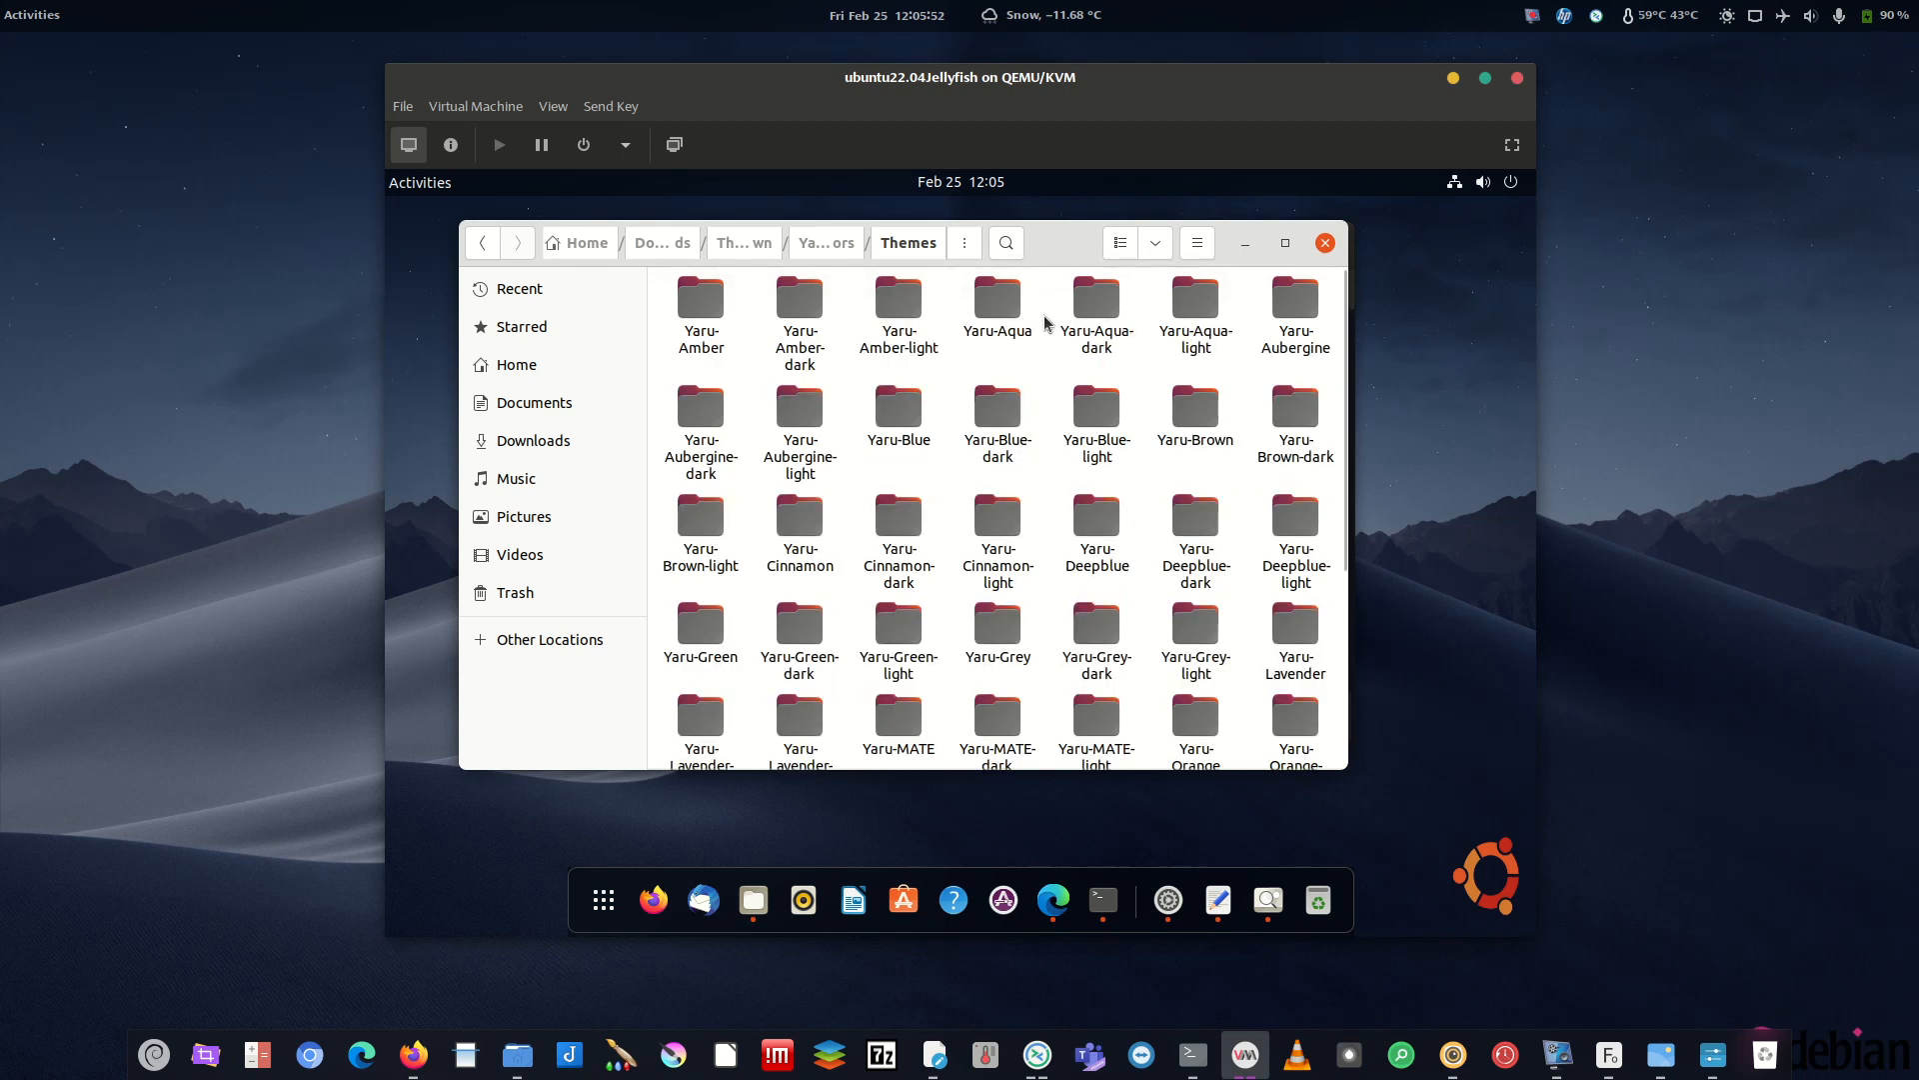
{"action": "scroll", "coordinate": [1235, 340], "scroll_direction": "down", "scroll_amount": 5}
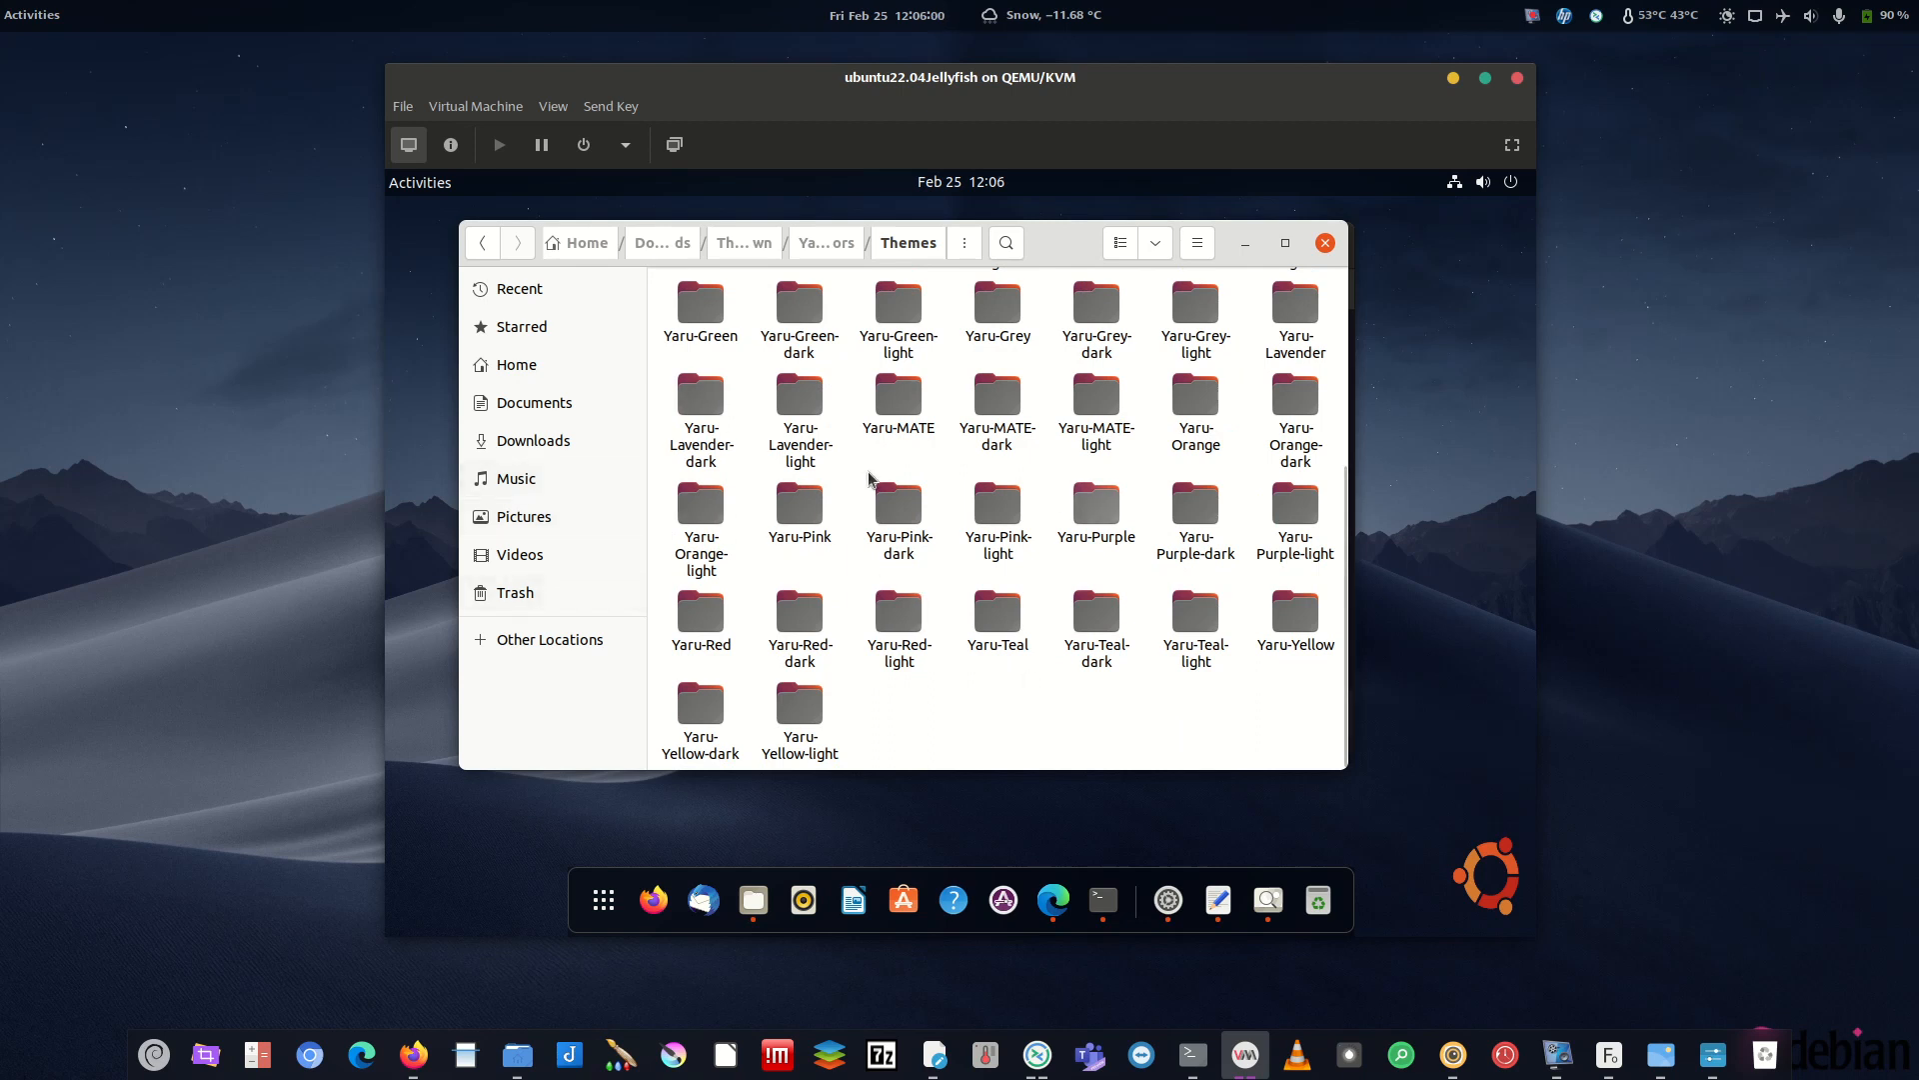
{"action": "left_click", "coordinate": [817, 239]}
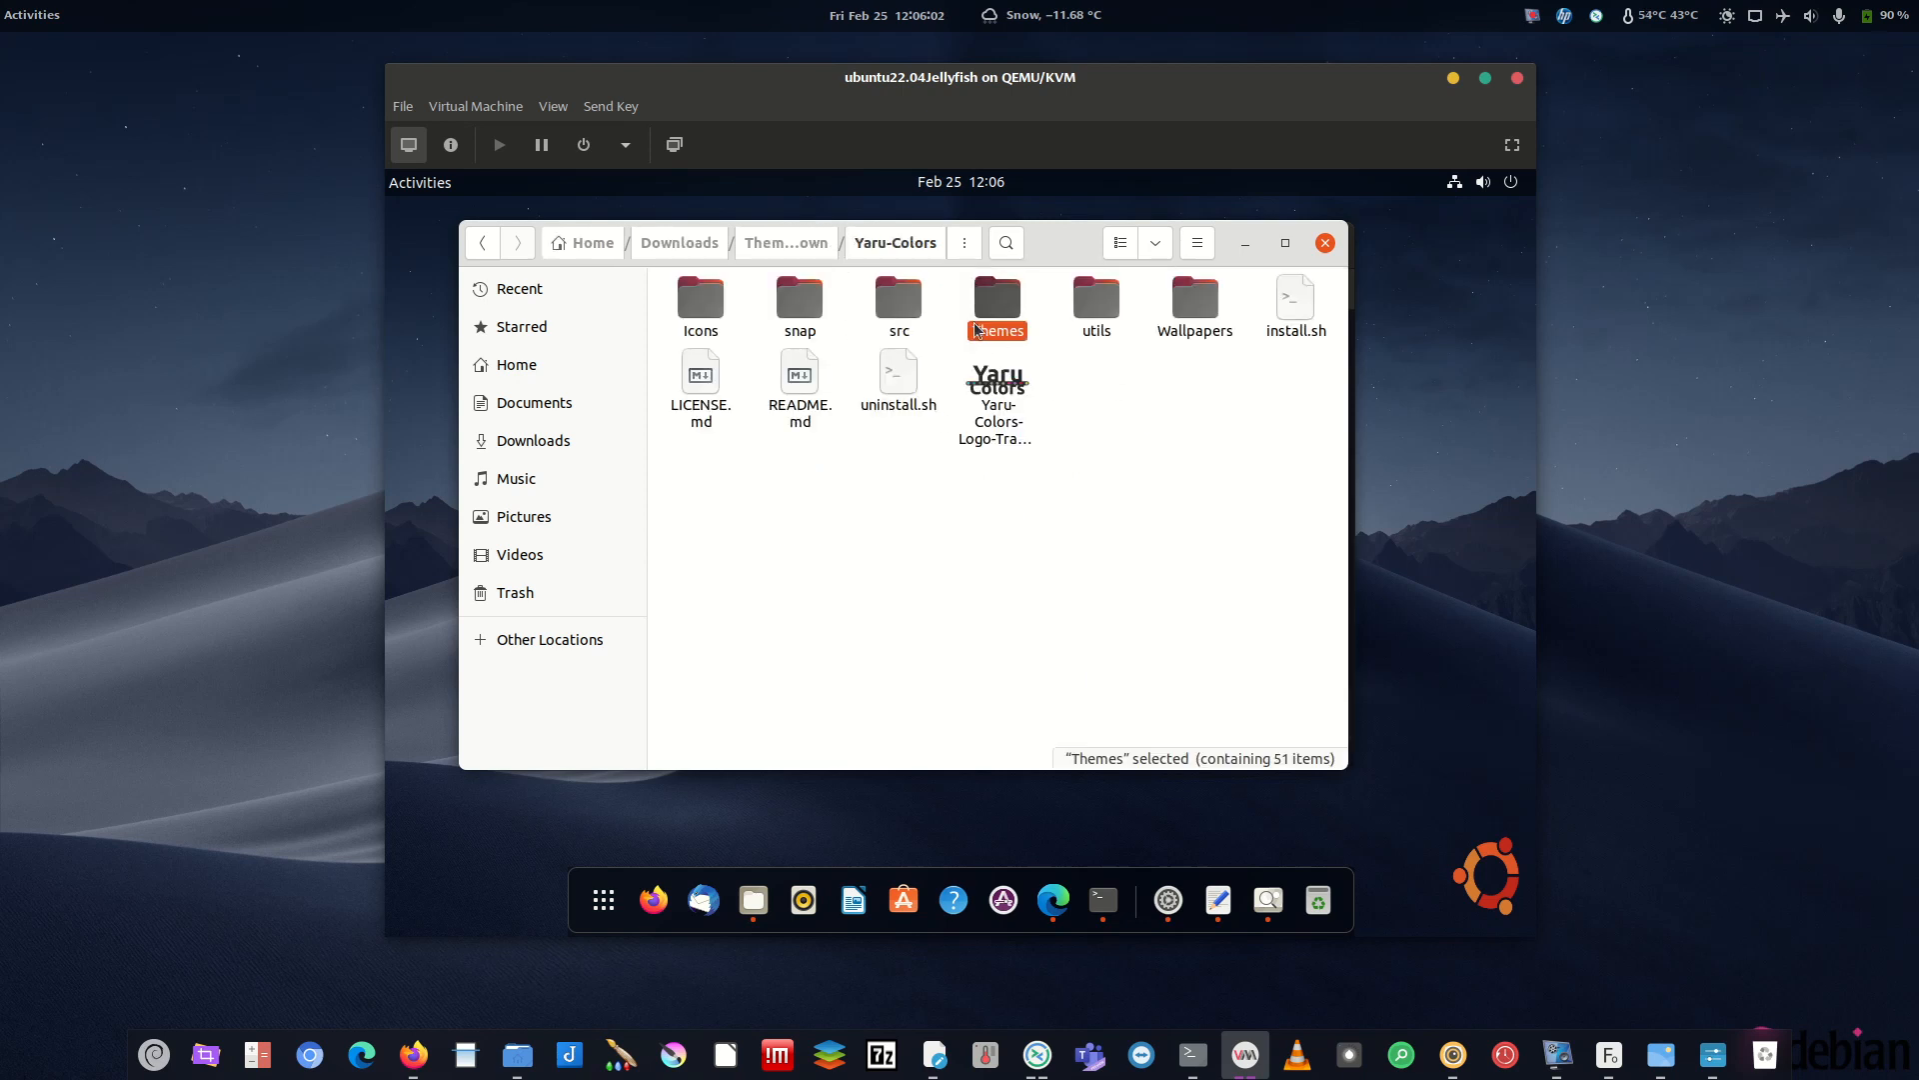
{"action": "left_click", "coordinate": [808, 246]}
{"action": "double_click", "coordinate": [924, 310]}
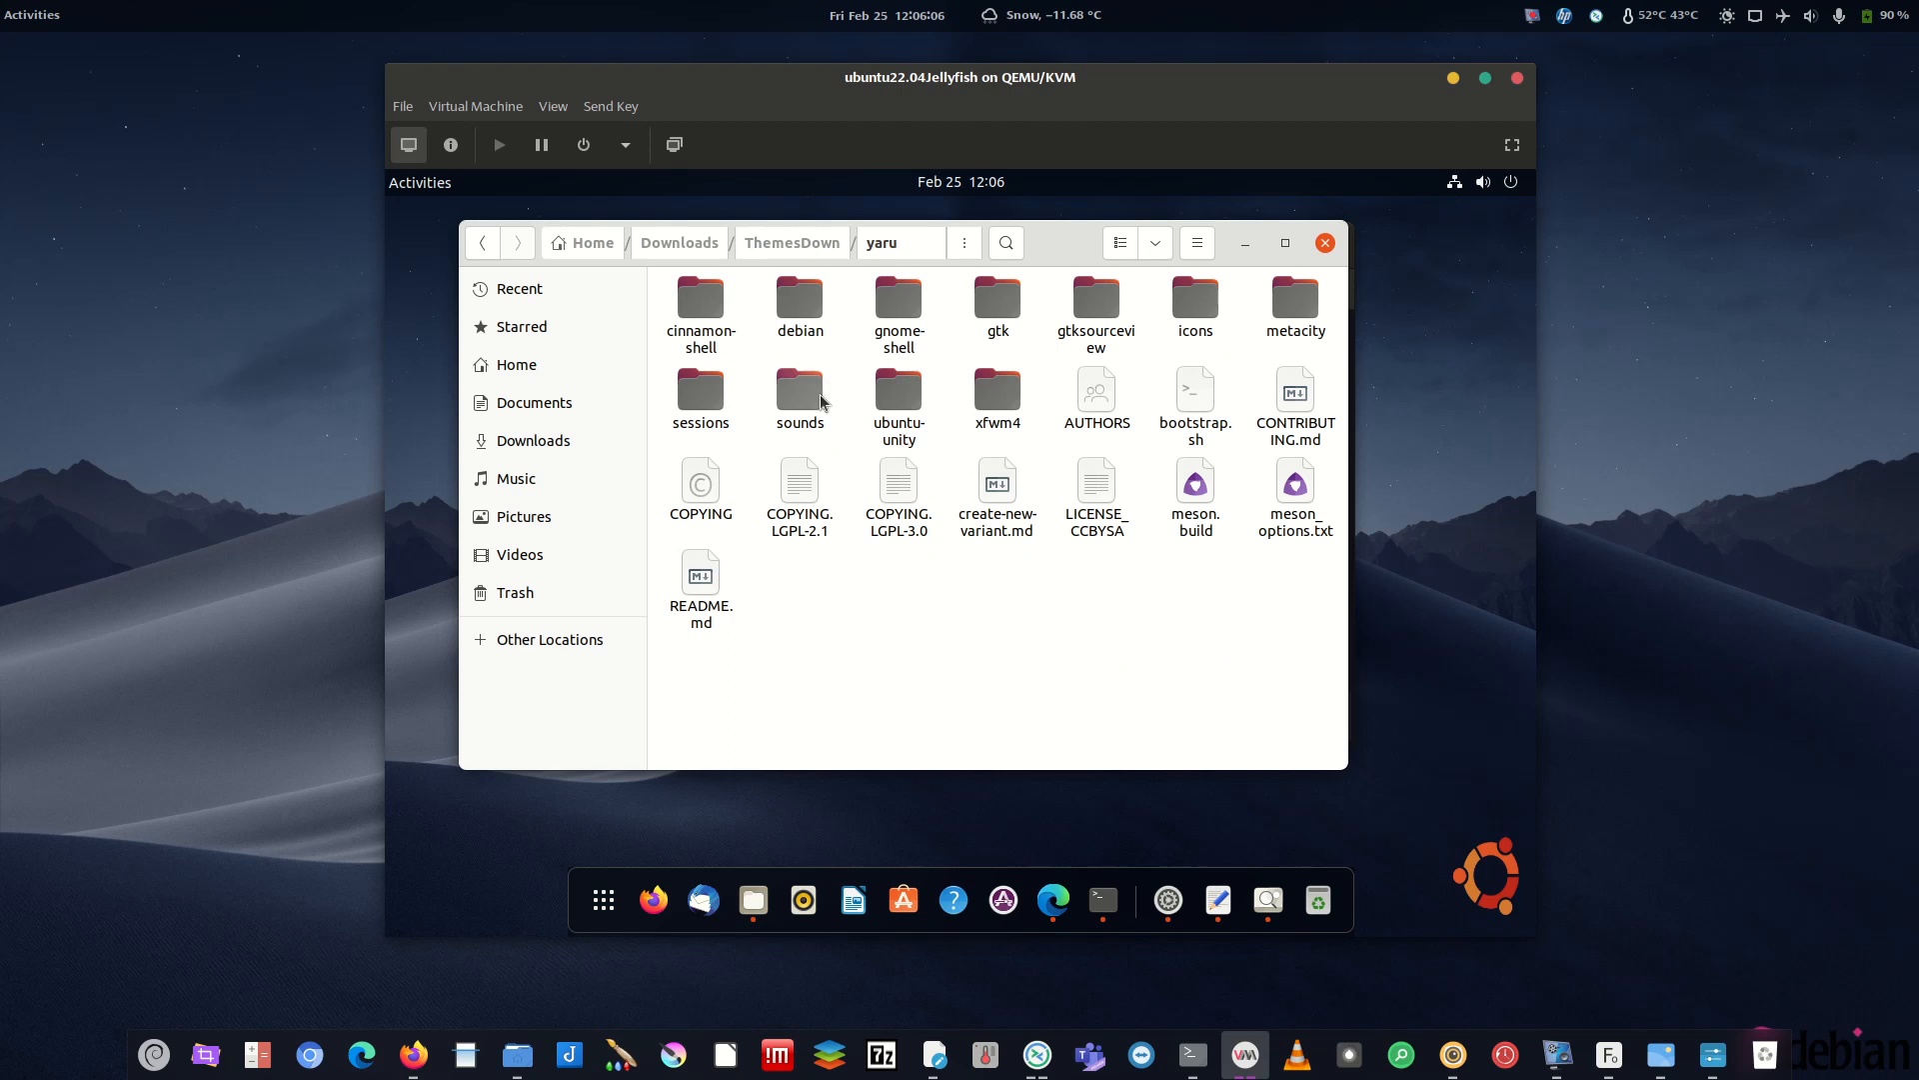
- Launch gnome-tweaks from the terminal and pick Yaru as the Appearance sound theme
{"action": "left_click", "coordinate": [1102, 899]}
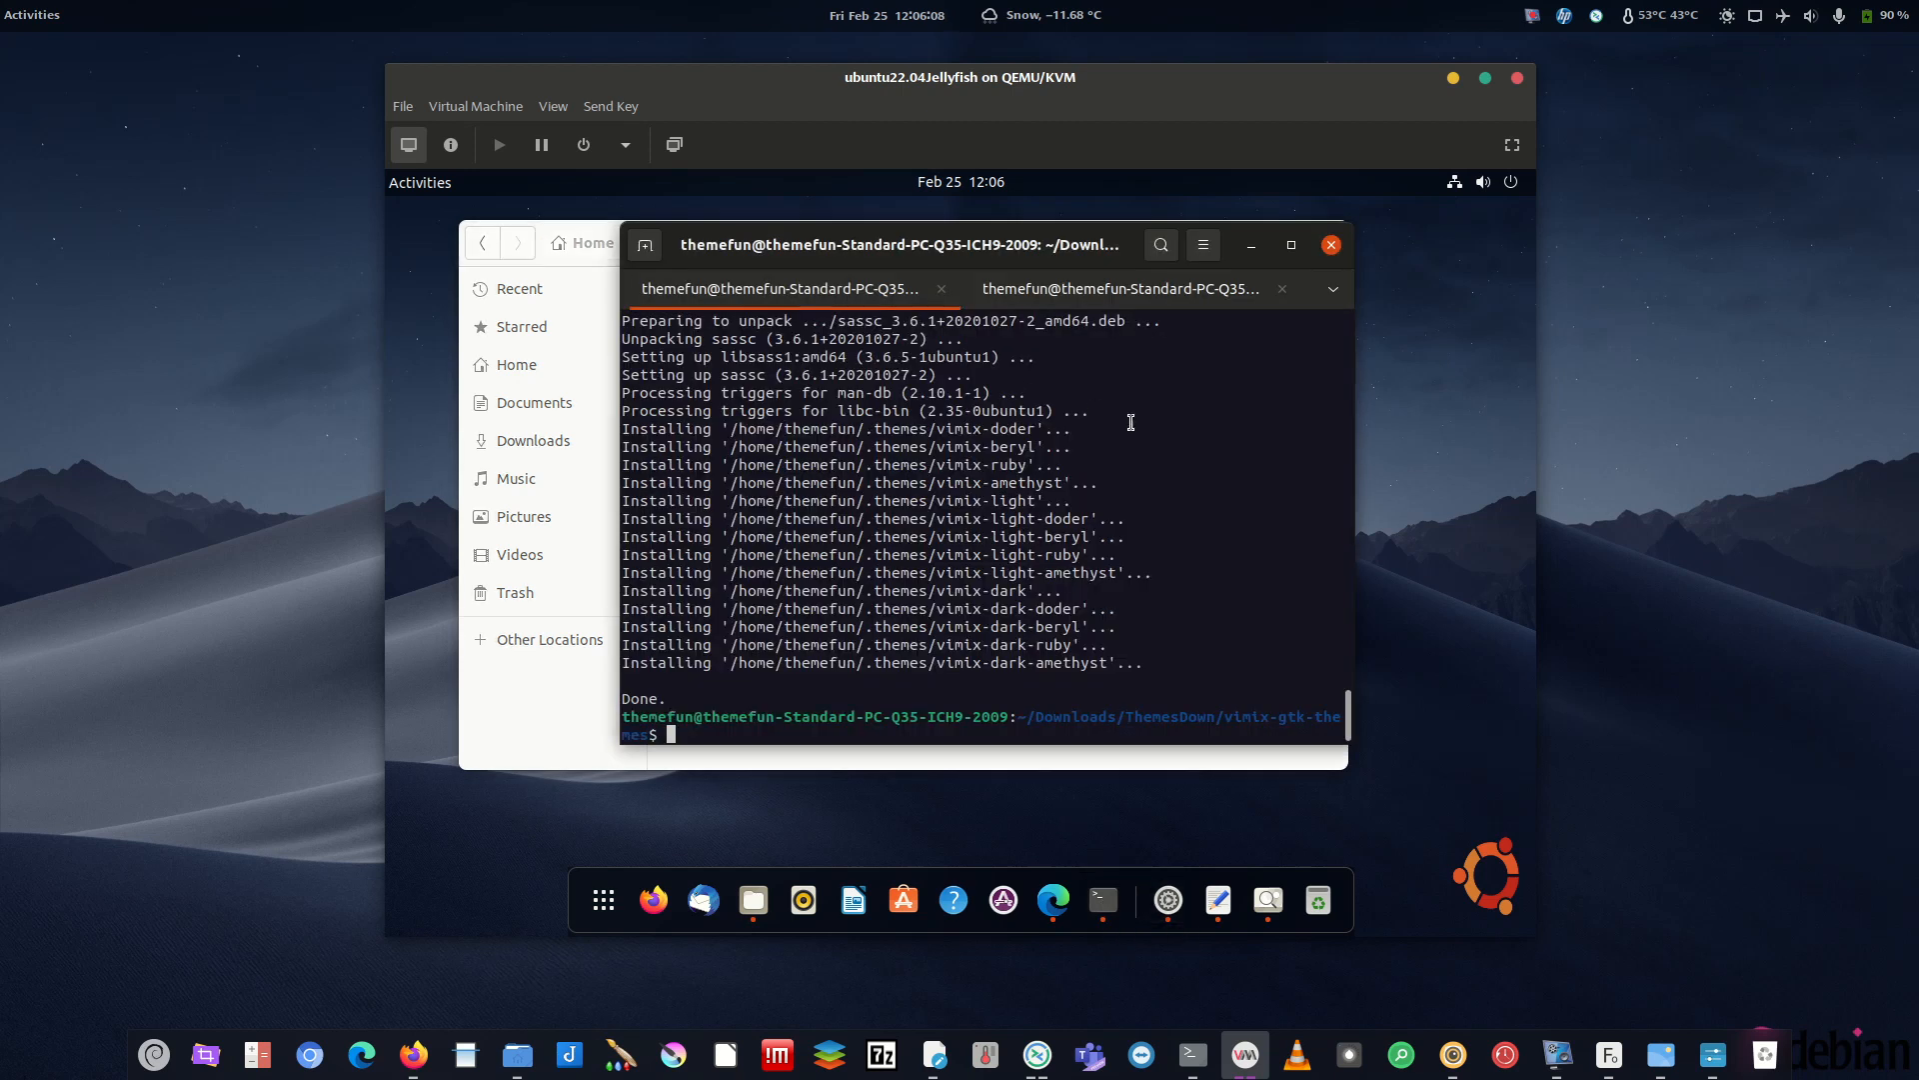
{"action": "type", "text": "gnome-tweaks"}
{"action": "key", "text": "Return"}
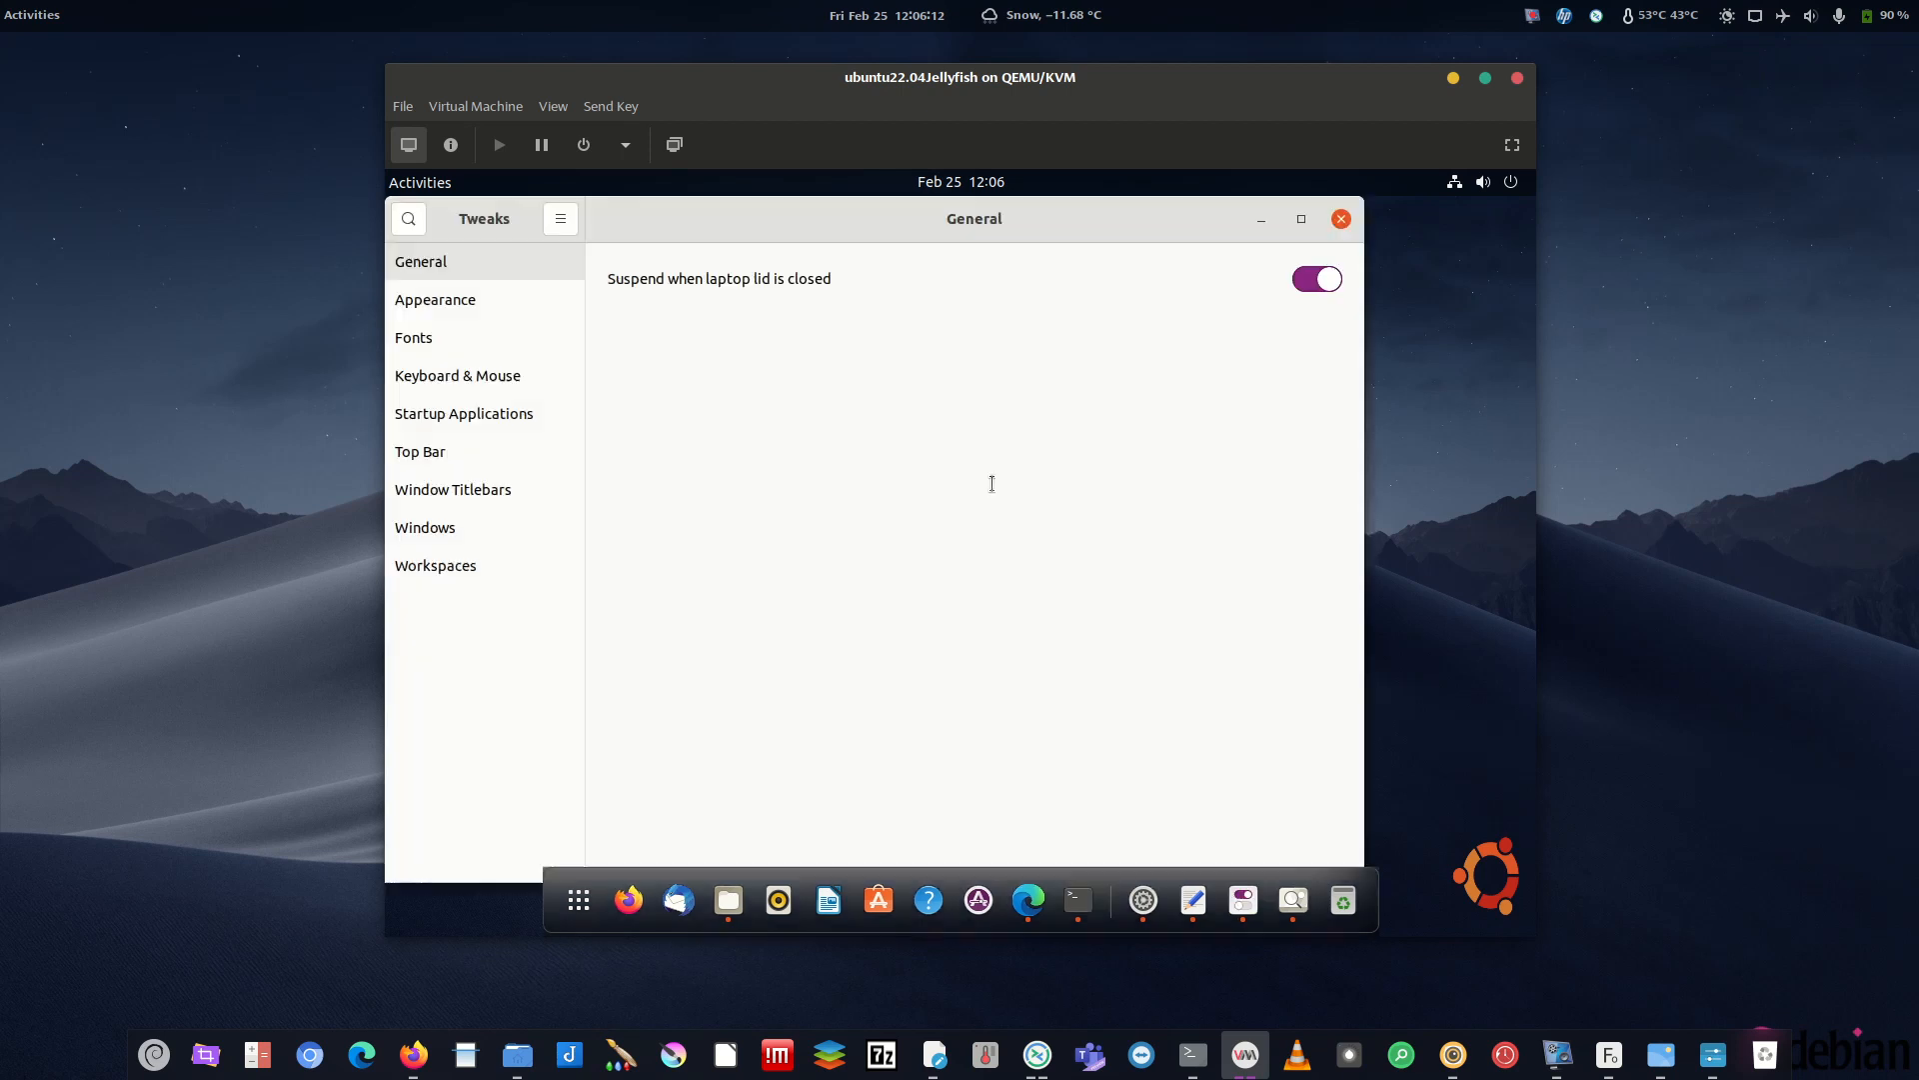
{"action": "left_click", "coordinate": [453, 302]}
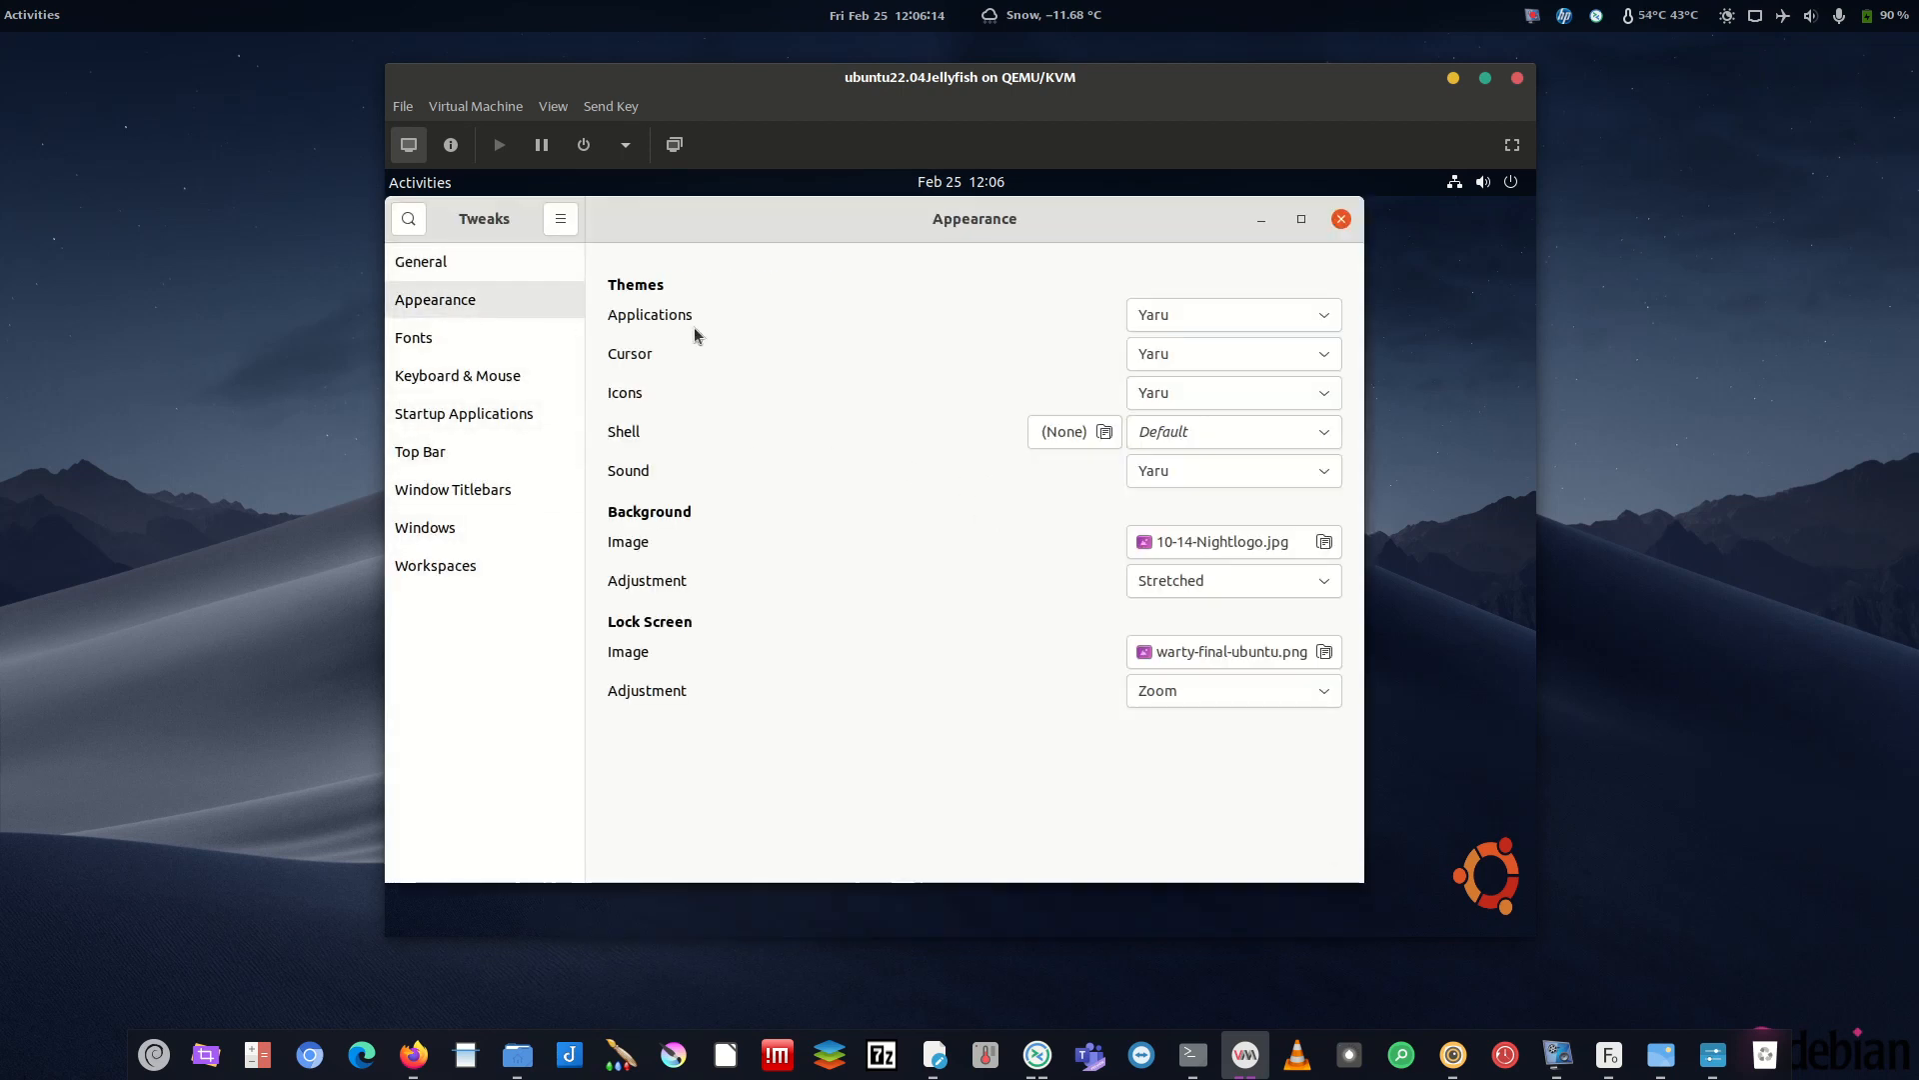
{"action": "left_click", "coordinate": [1208, 474]}
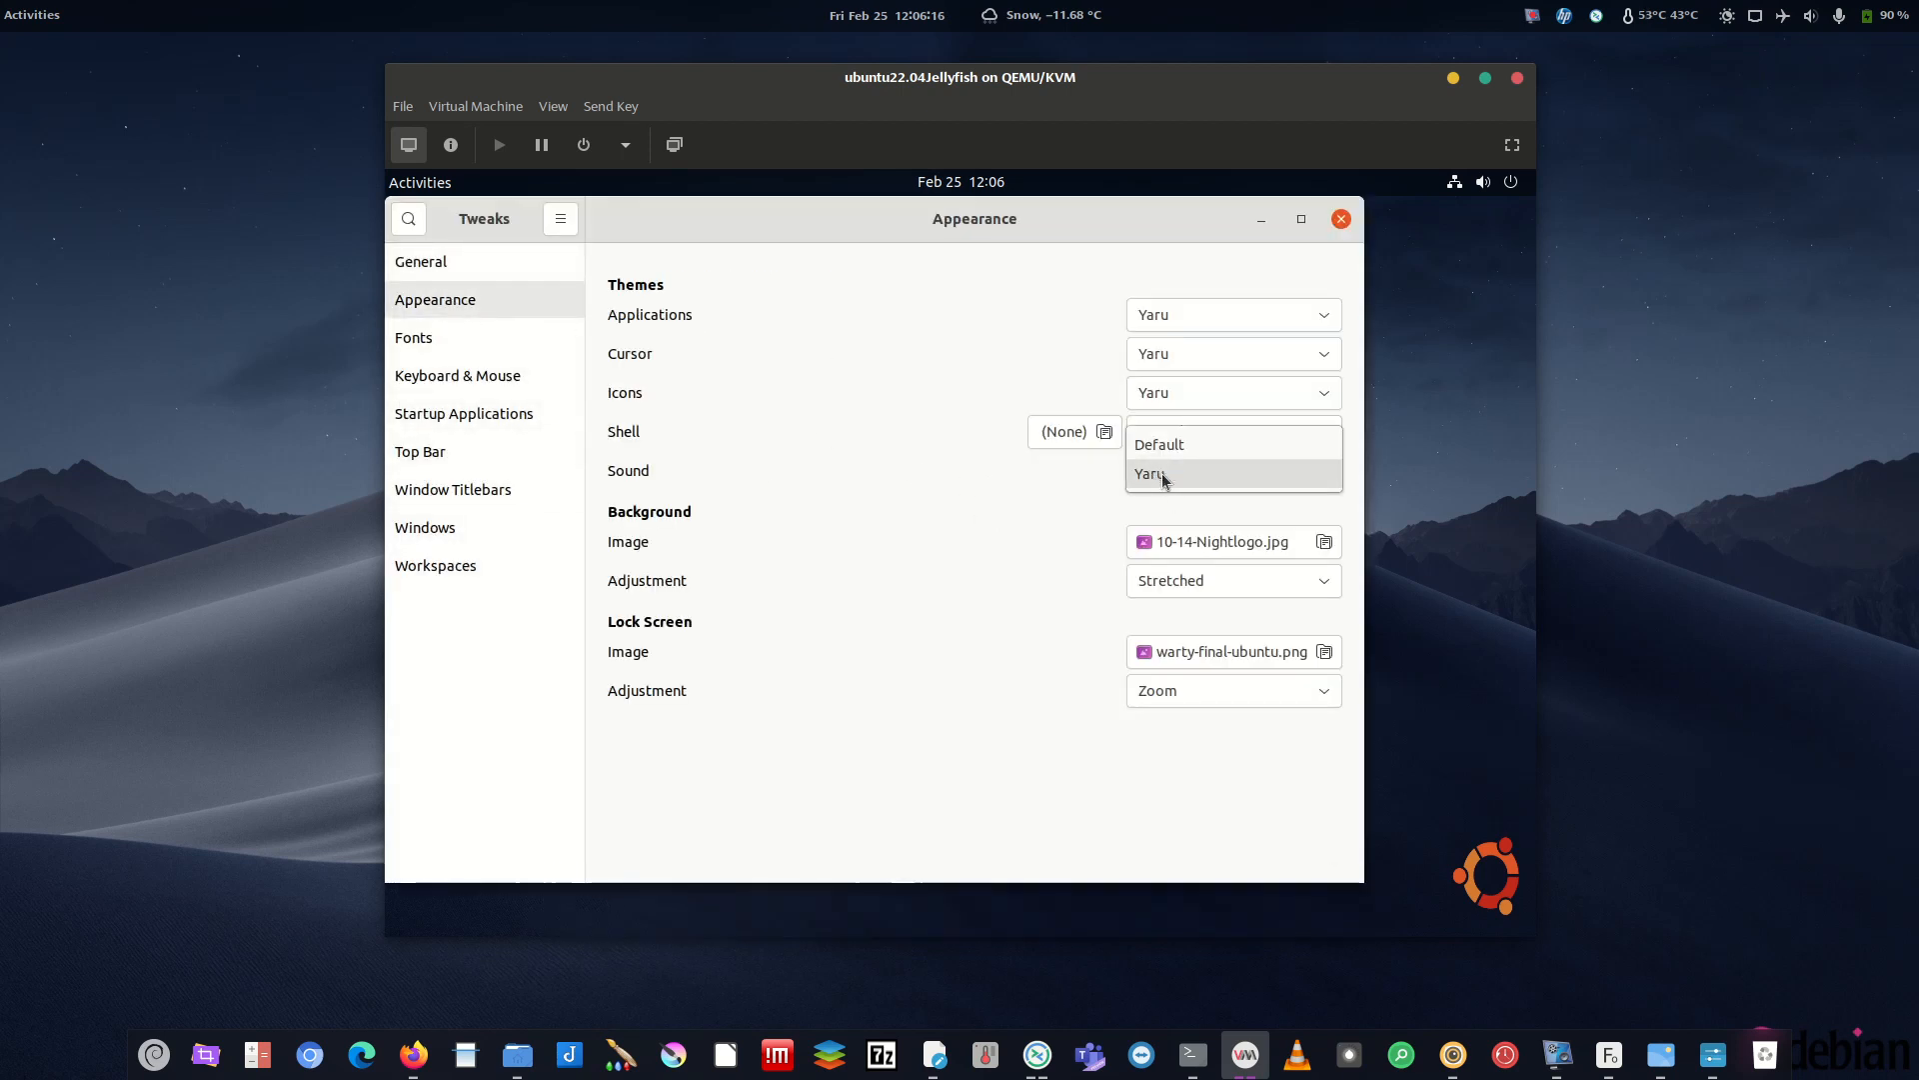
{"action": "left_click", "coordinate": [1190, 474]}
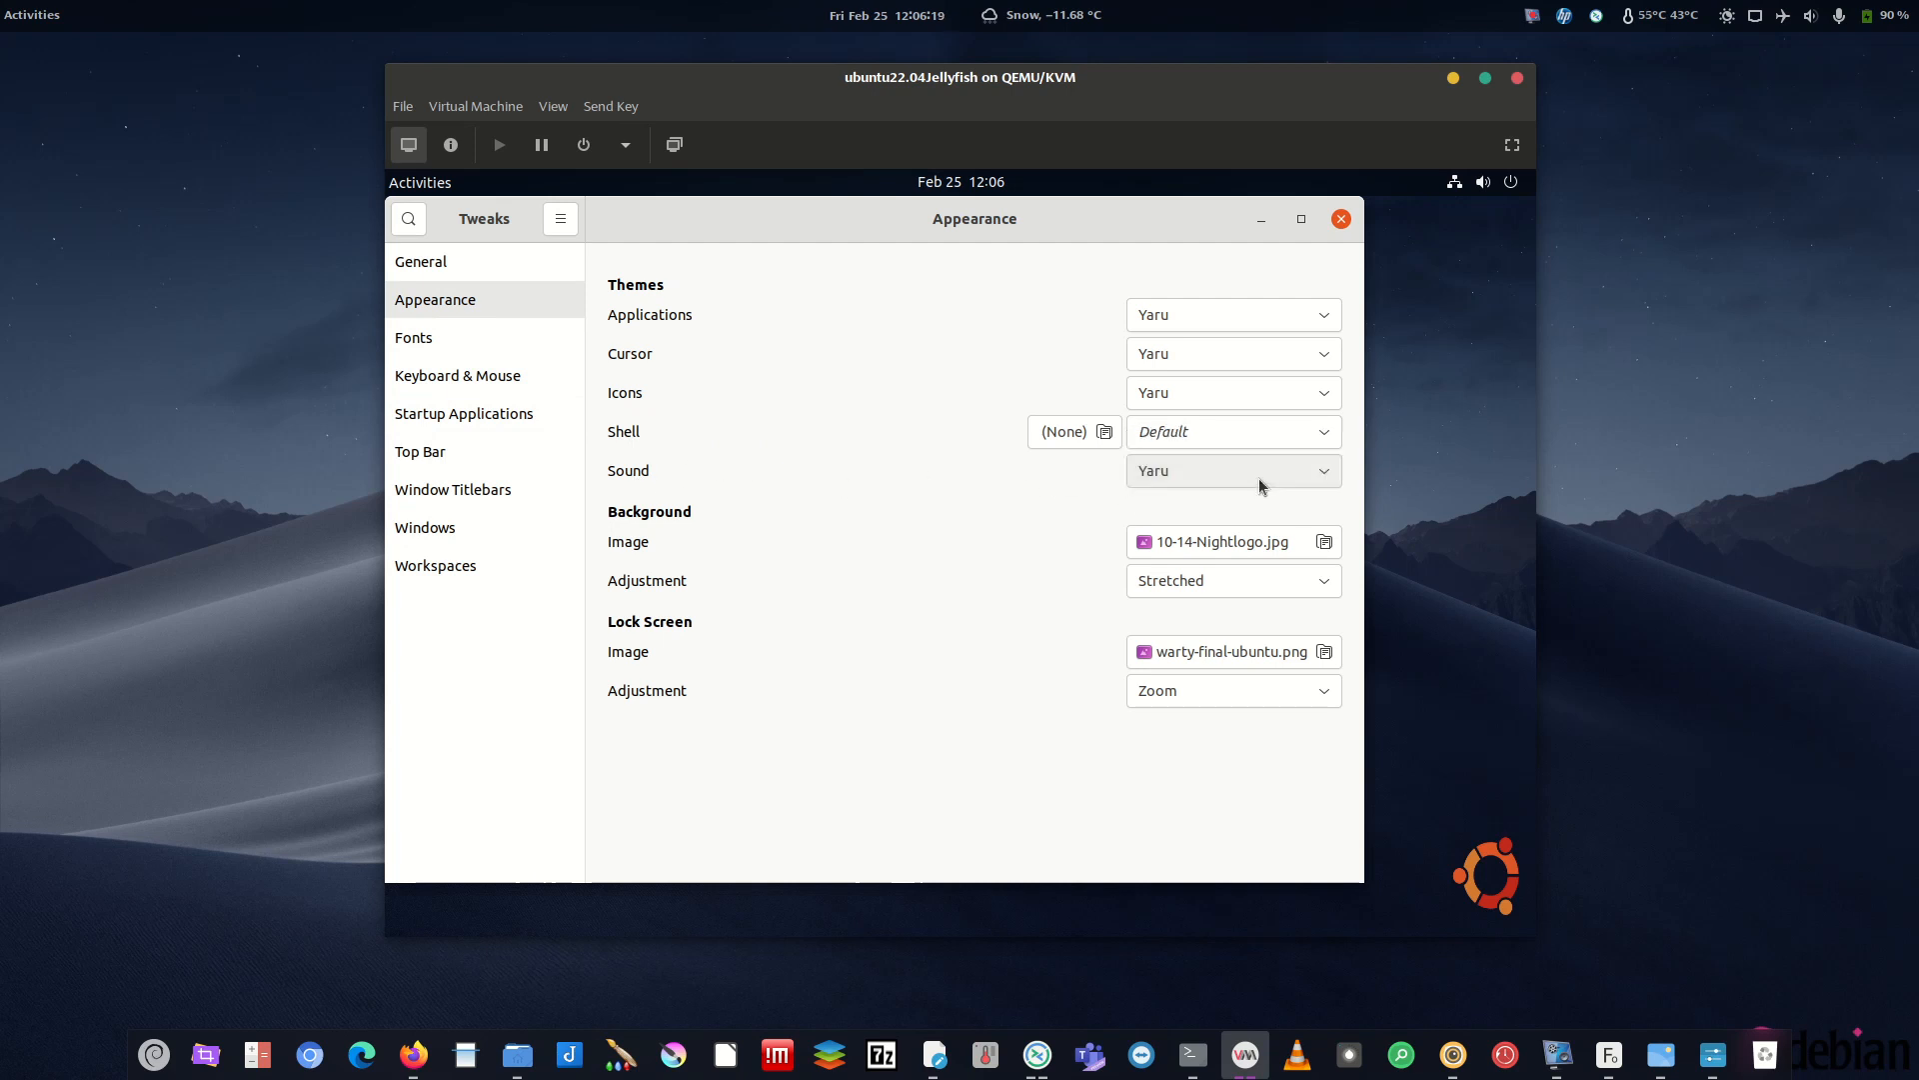
{"action": "left_click", "coordinate": [1166, 474]}
{"action": "left_click", "coordinate": [996, 476]}
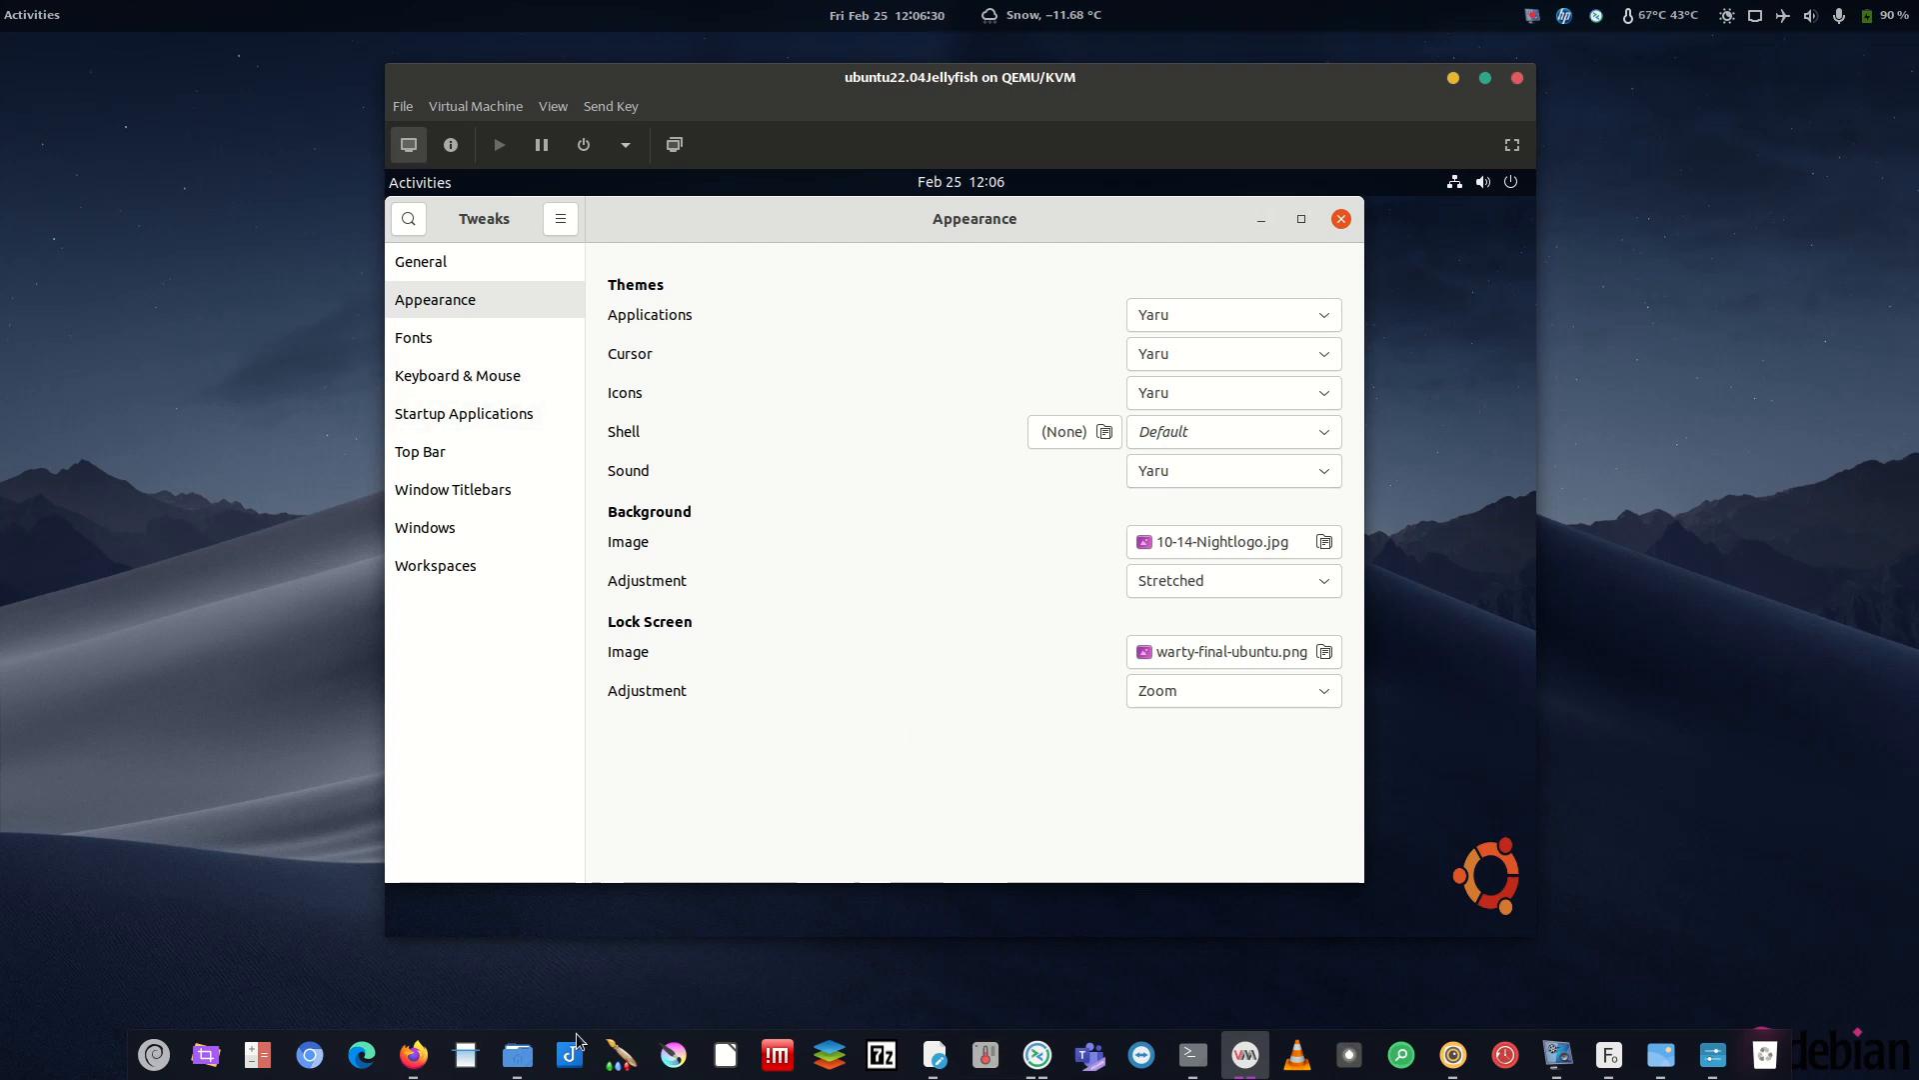
- Recheck the Sound dropdown, leave it on Yaru, and close GNOME Tweaks
{"action": "left_click", "coordinate": [516, 1053]}
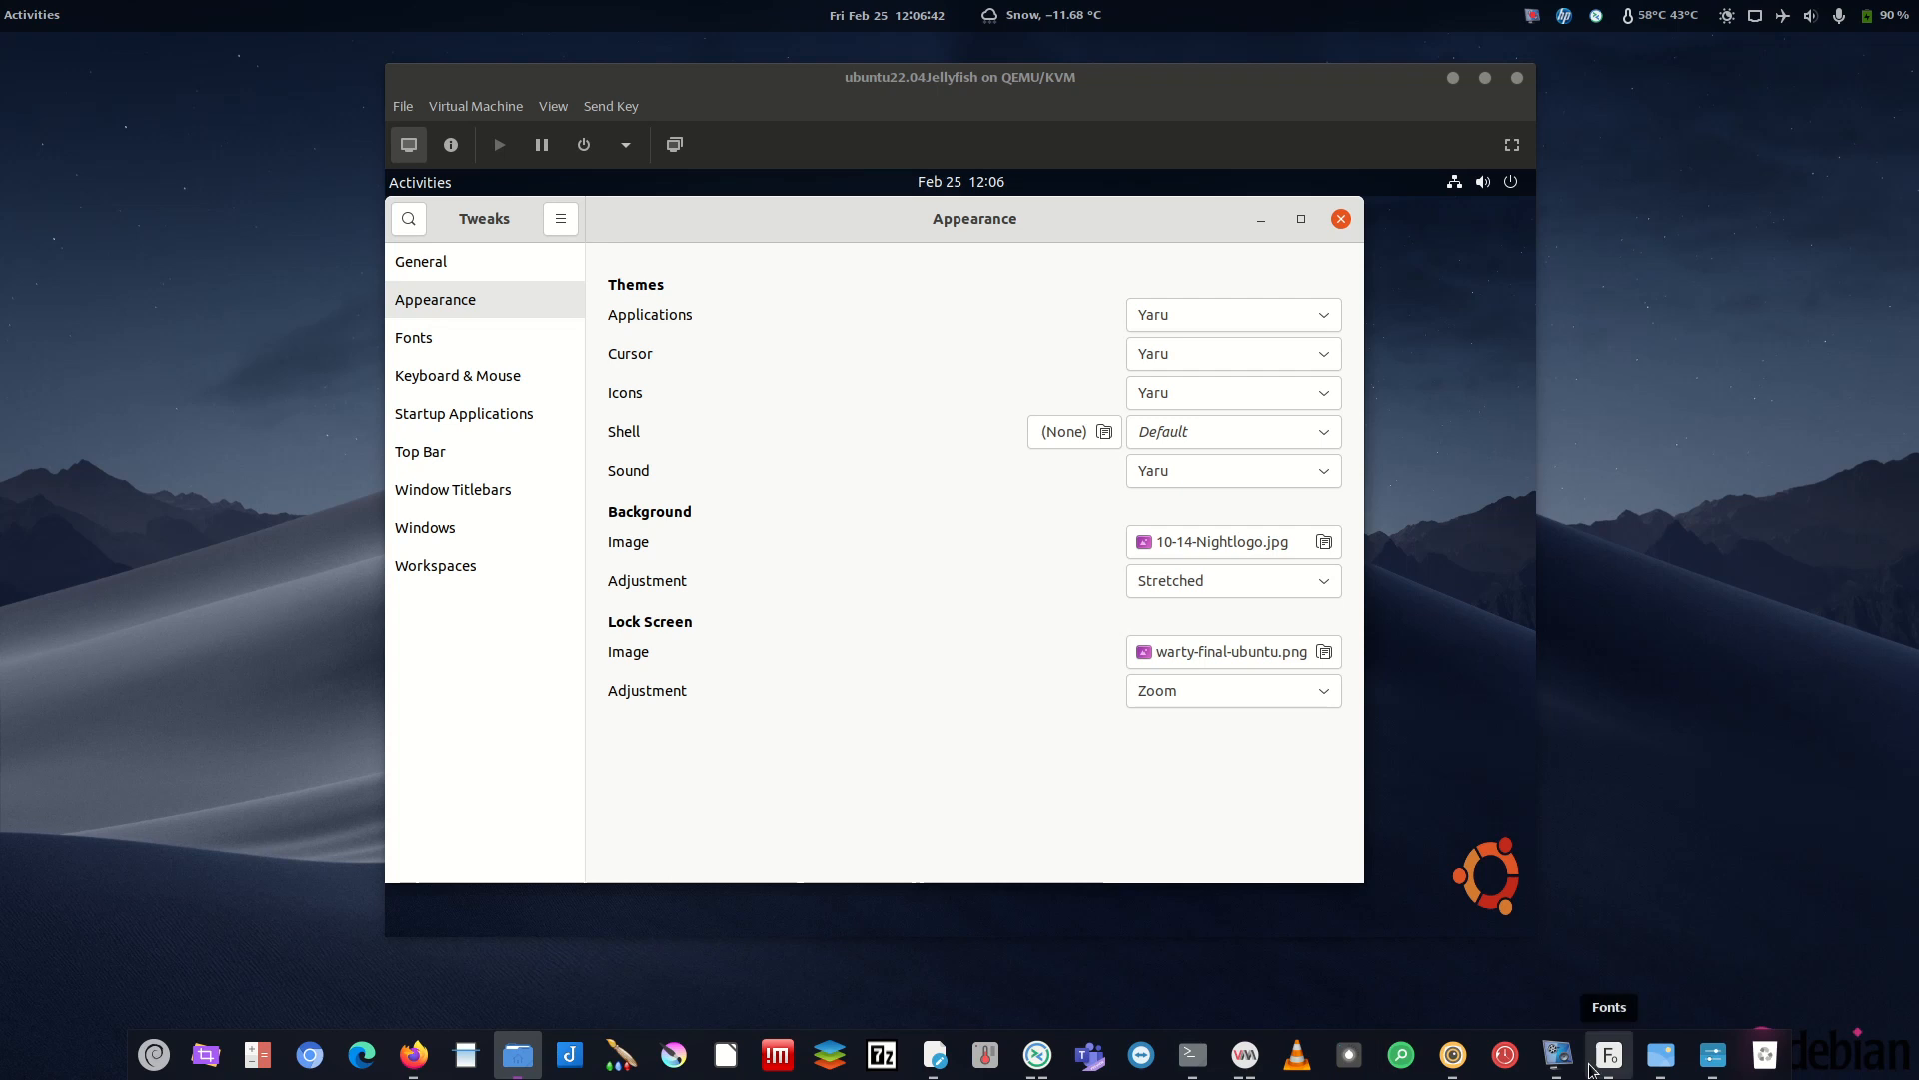
{"action": "left_click", "coordinate": [1559, 1056]}
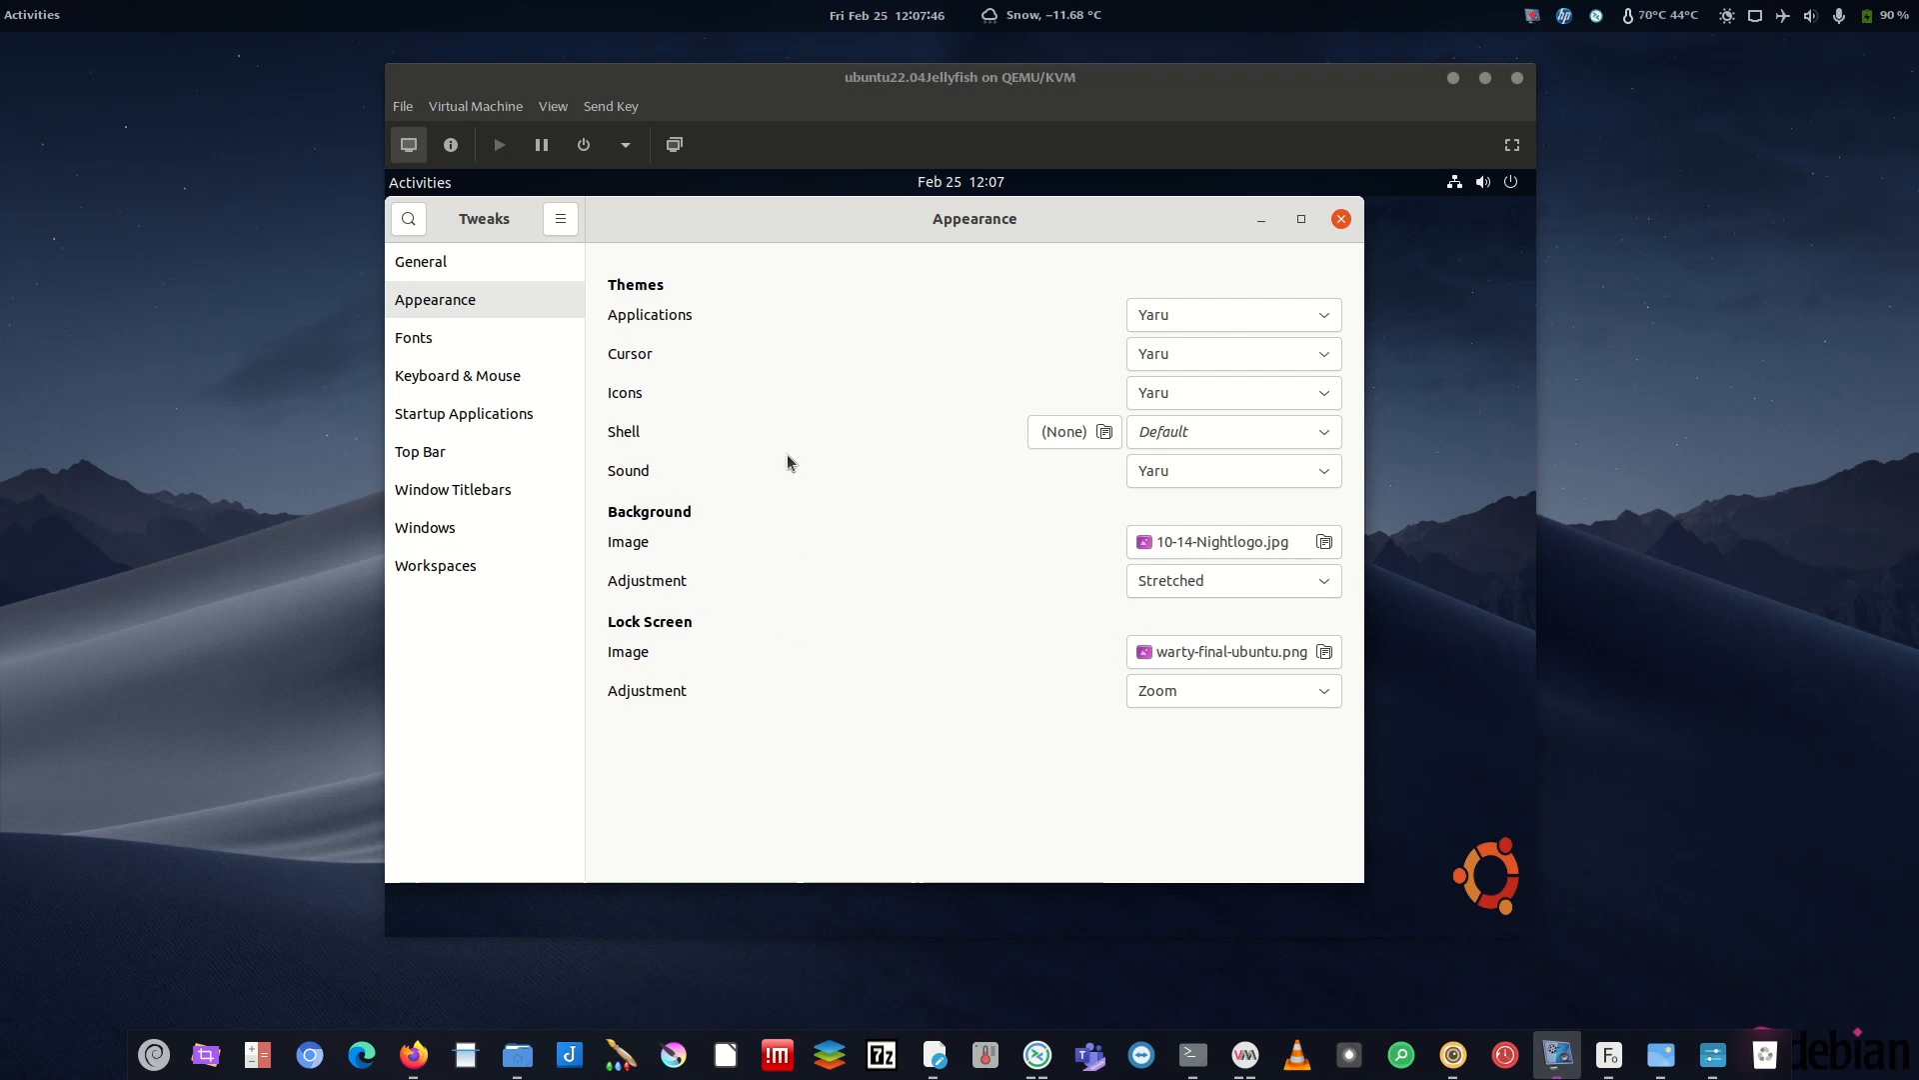
{"action": "left_click", "coordinate": [1157, 467]}
{"action": "left_click", "coordinate": [1159, 472]}
{"action": "left_click", "coordinate": [1172, 472]}
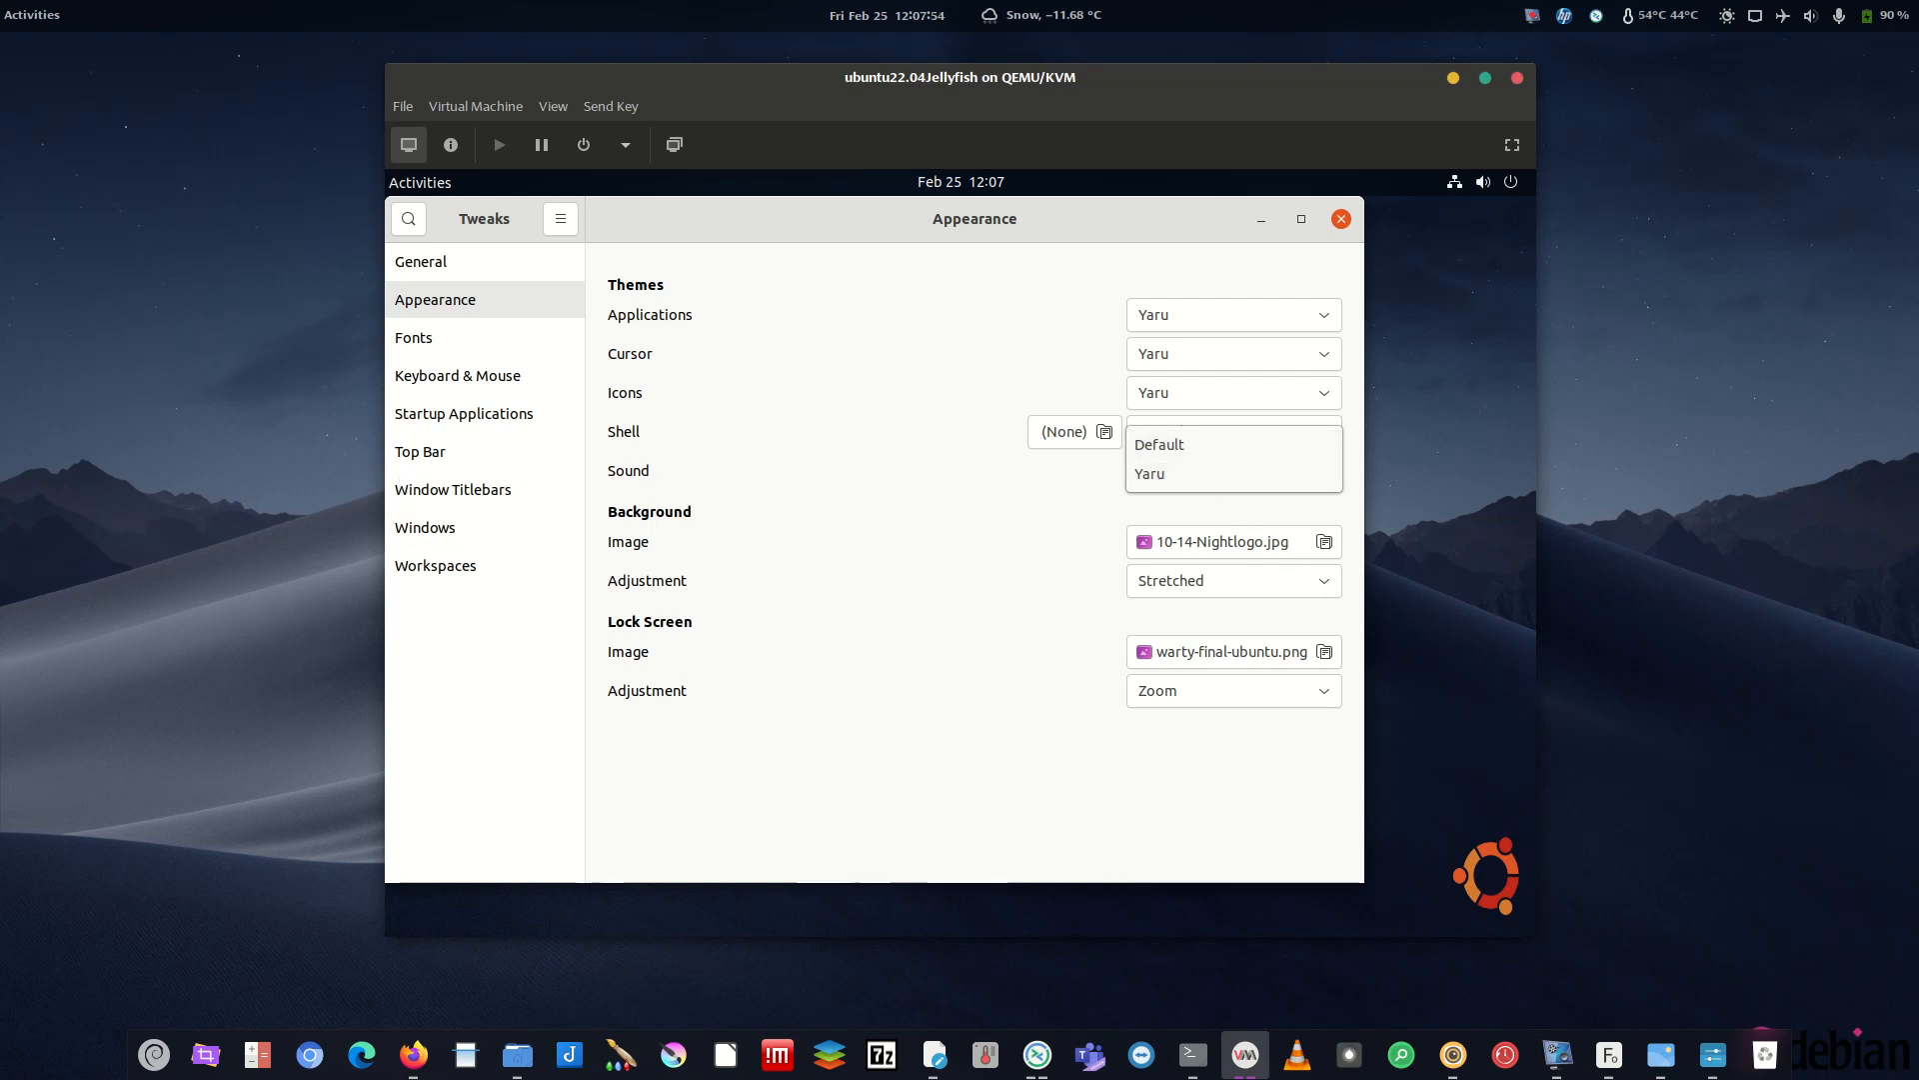
{"action": "left_click", "coordinate": [1133, 473]}
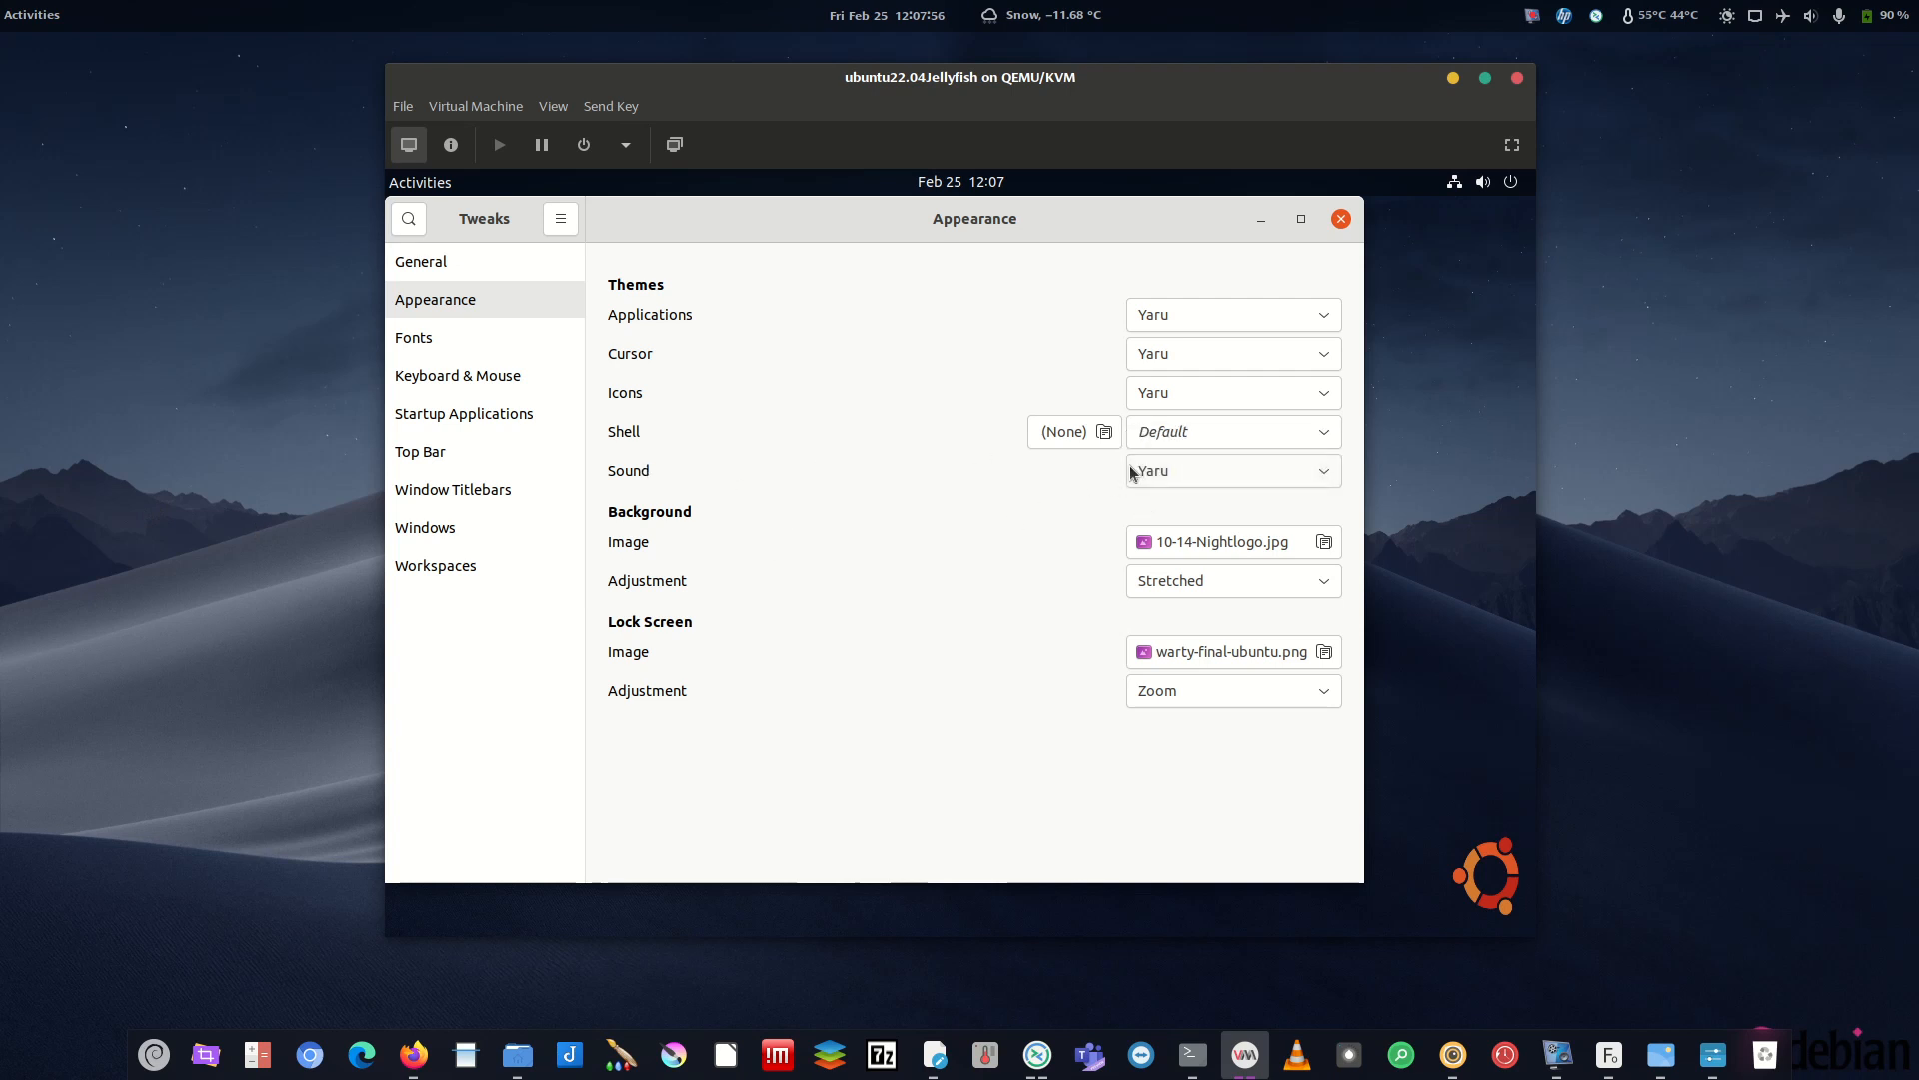
{"action": "left_click", "coordinate": [1179, 476]}
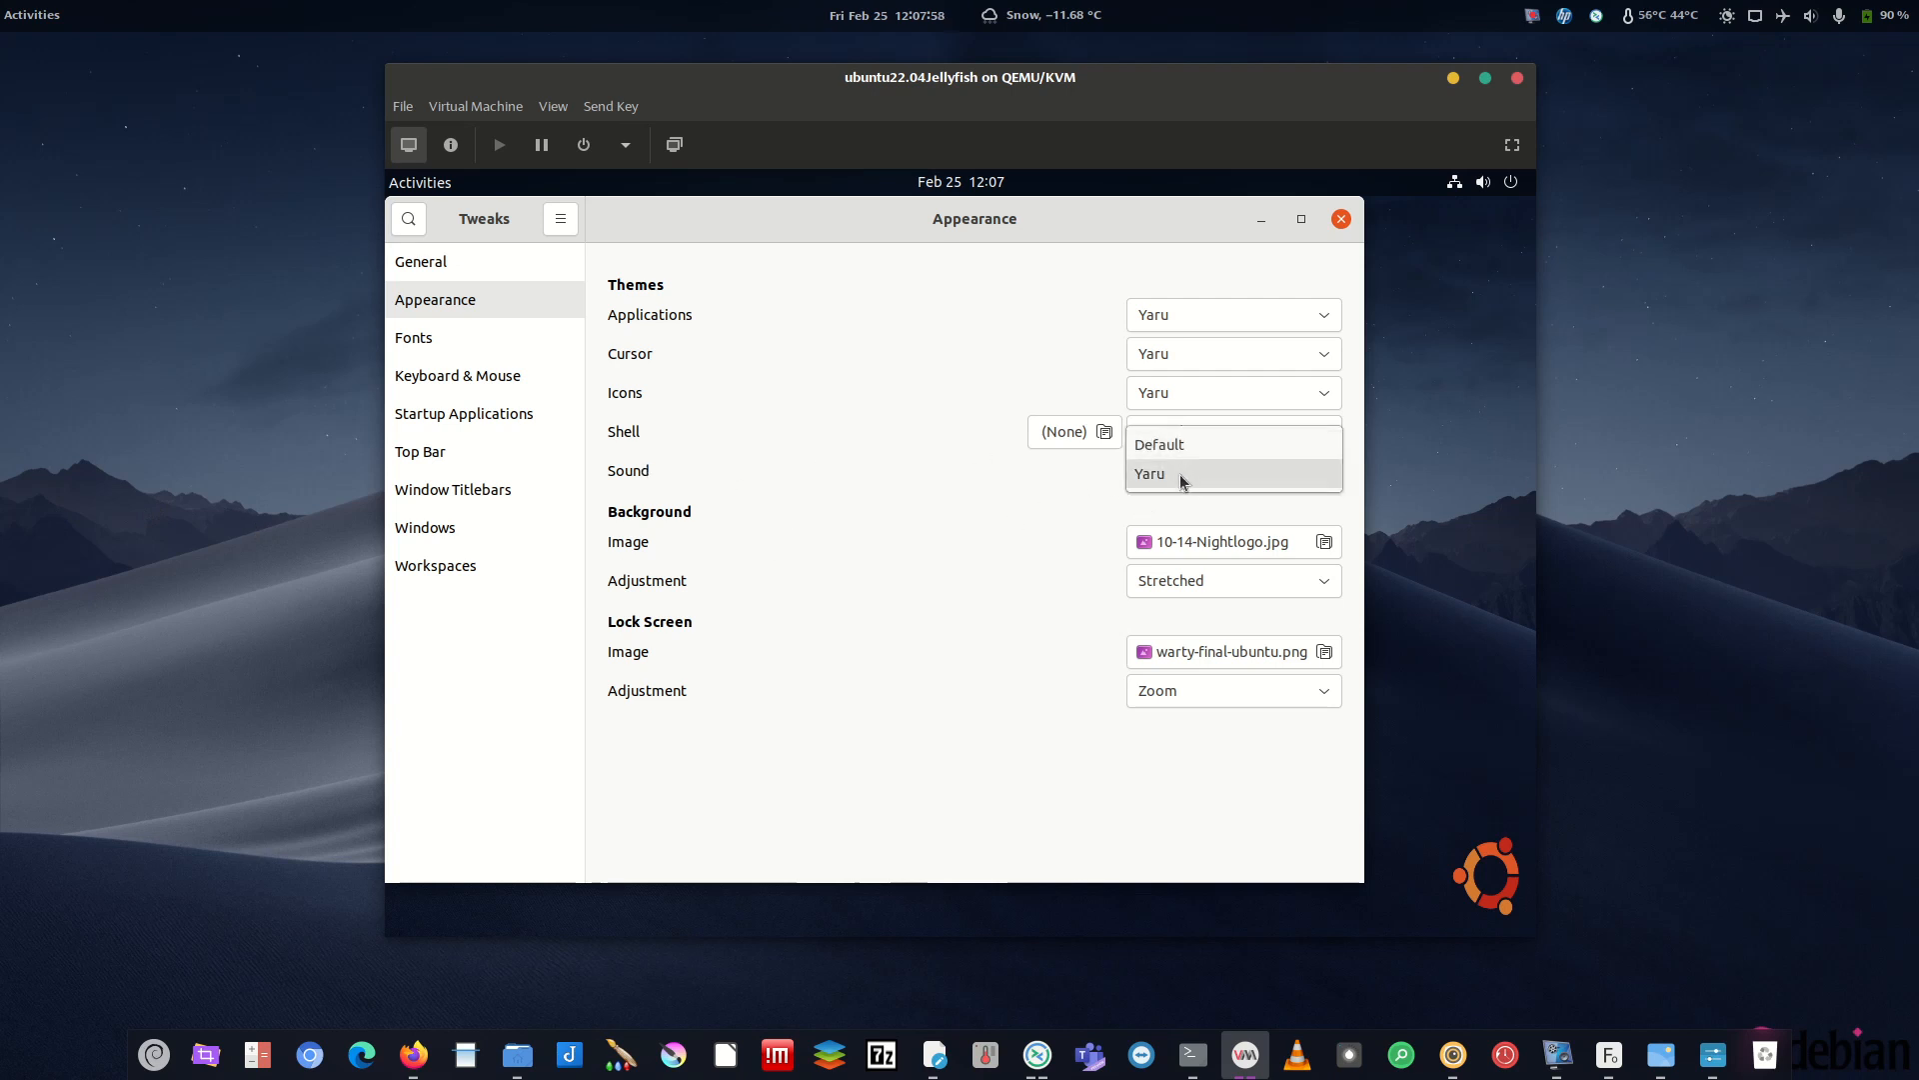
{"action": "left_click", "coordinate": [1140, 476]}
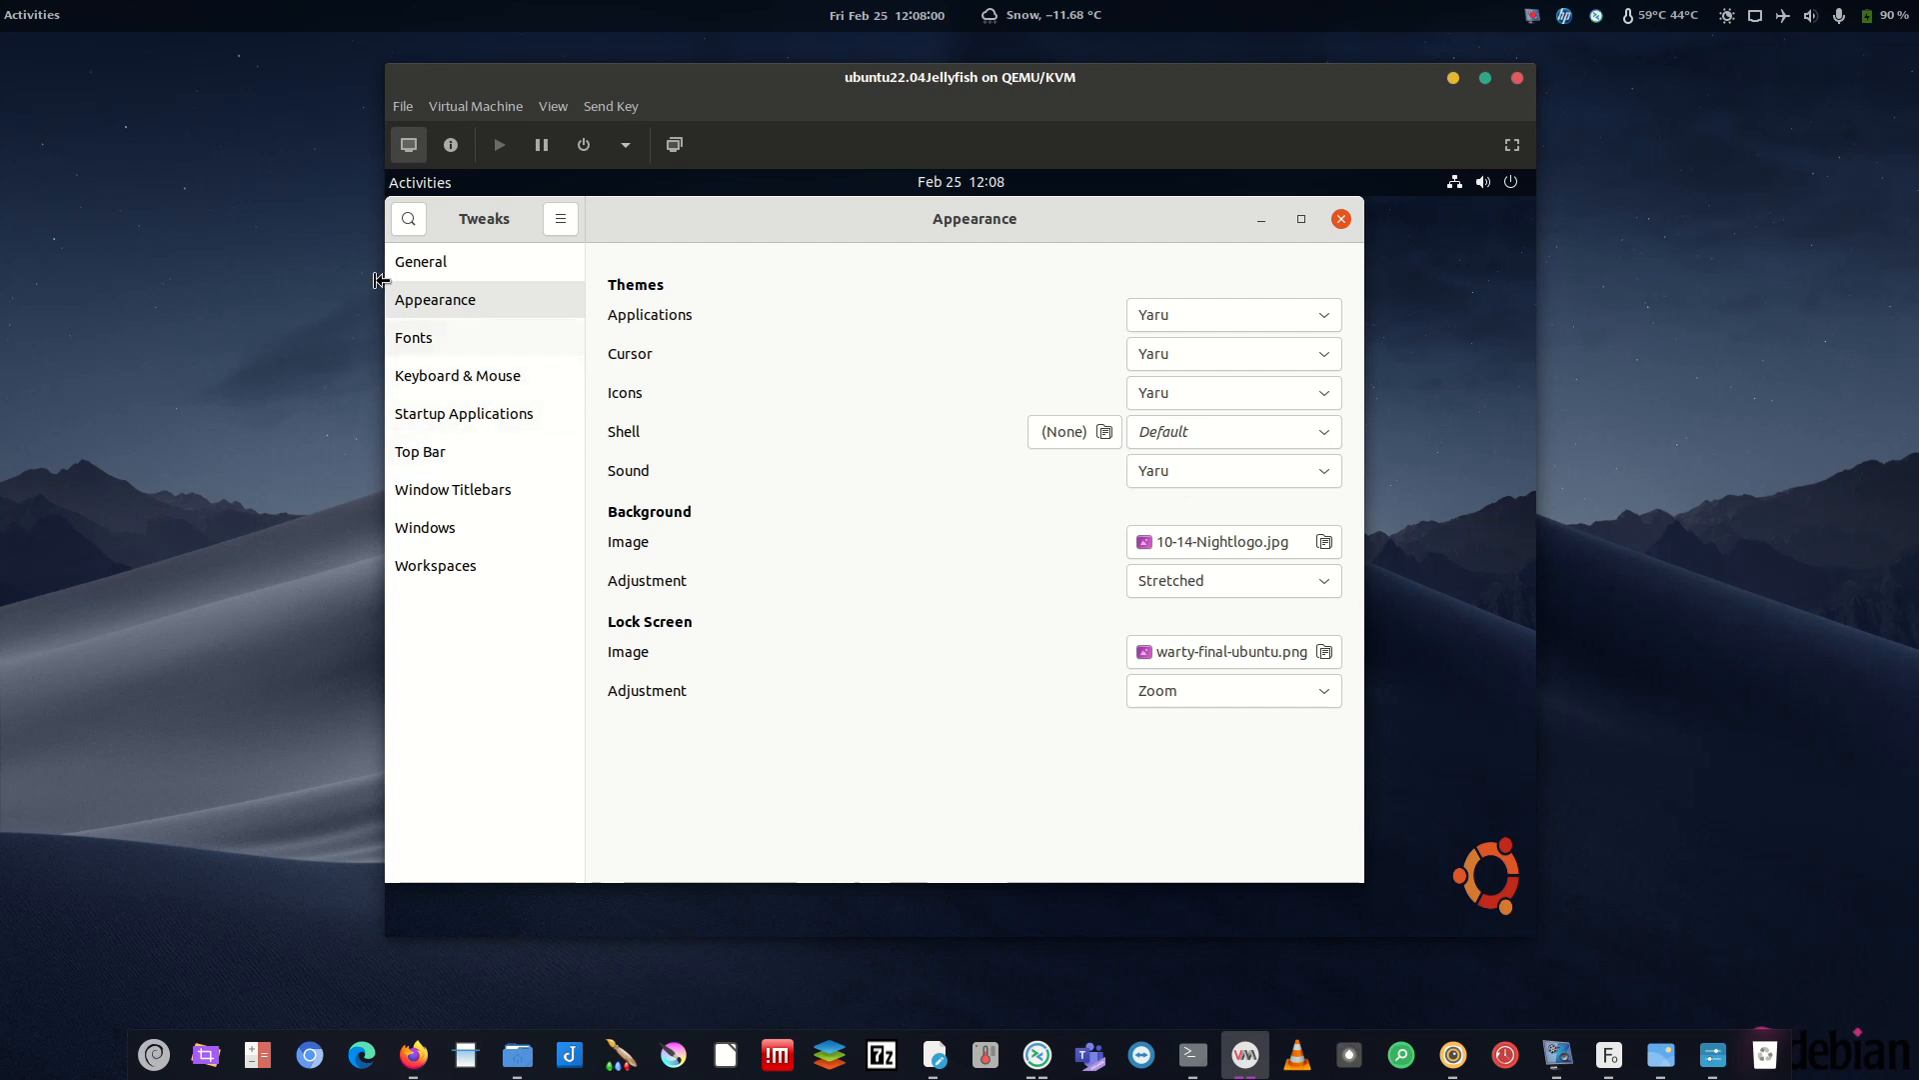
{"action": "left_click", "coordinate": [1342, 220]}
- Open sounds/src and copy the stereo folder and index.theme.in
{"action": "left_click", "coordinate": [543, 709]}
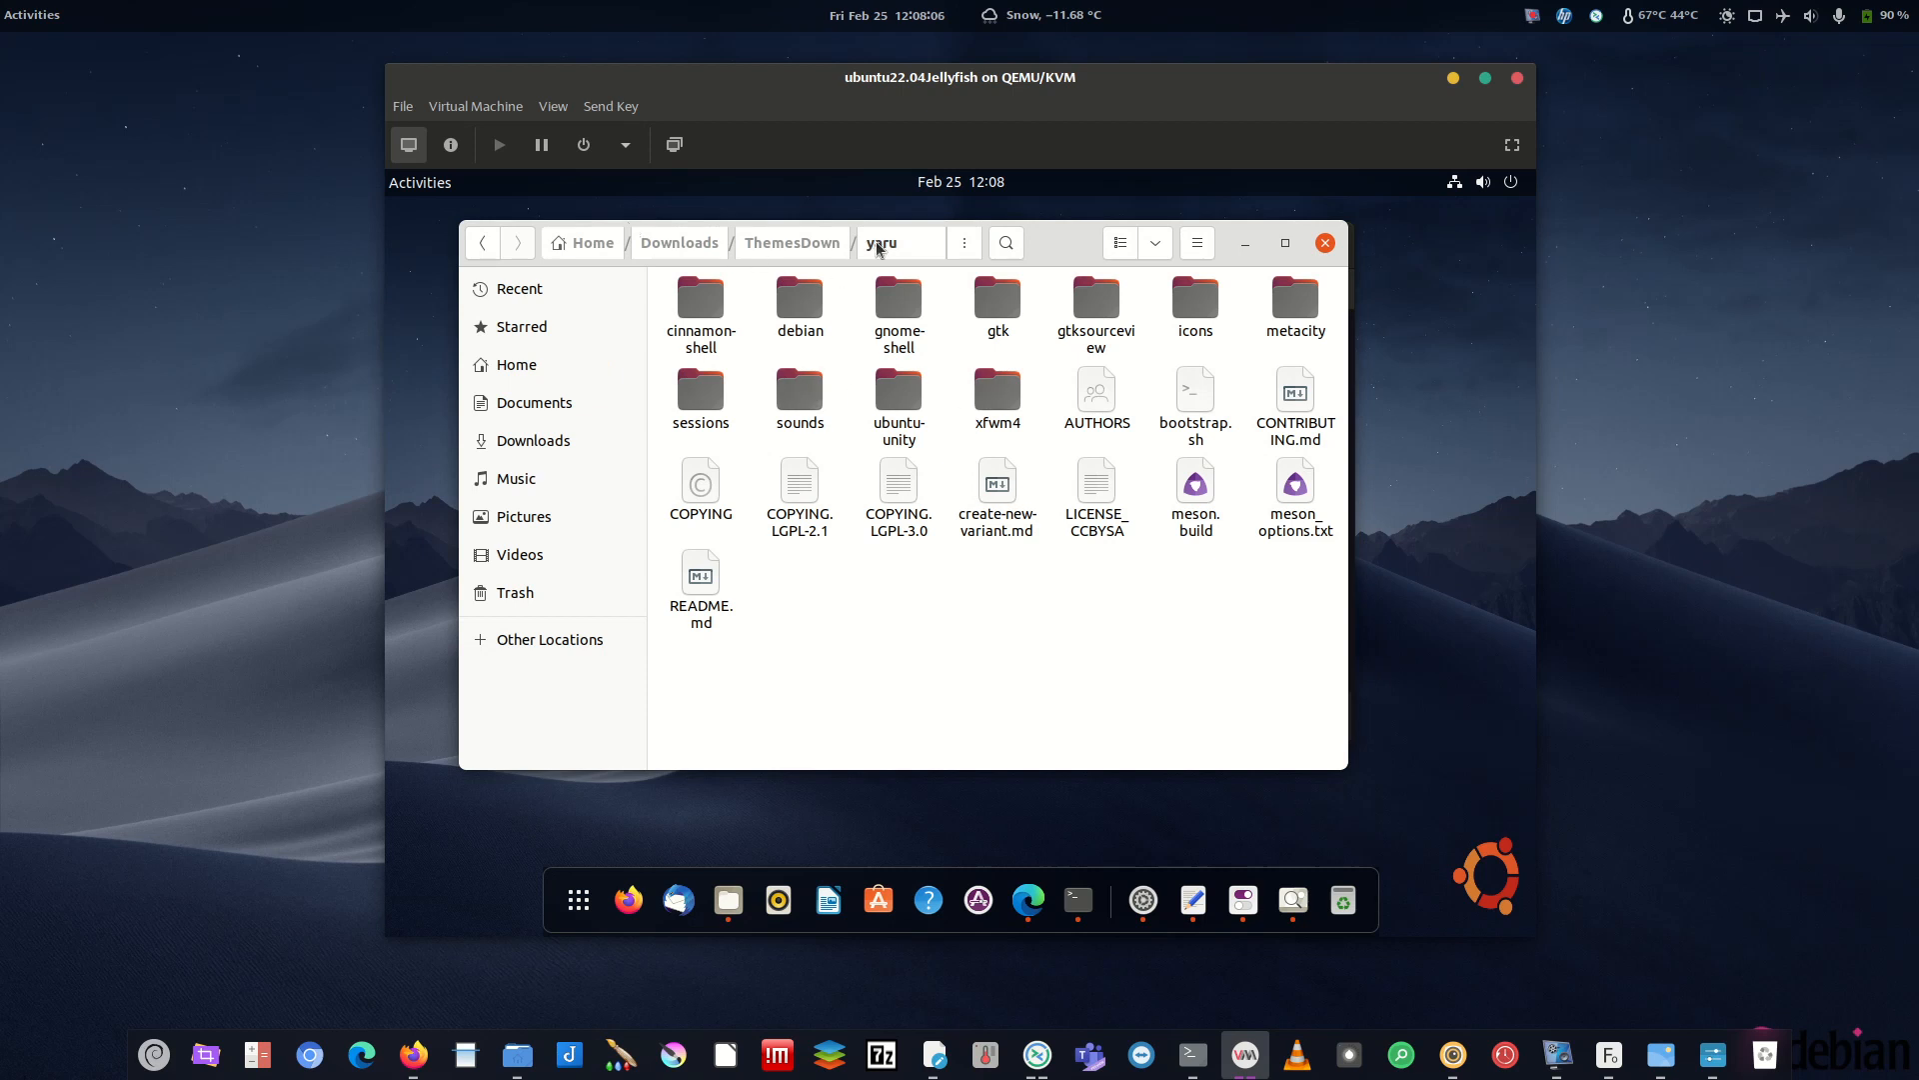
{"action": "right_click", "coordinate": [810, 384]}
{"action": "key", "text": "Escape"}
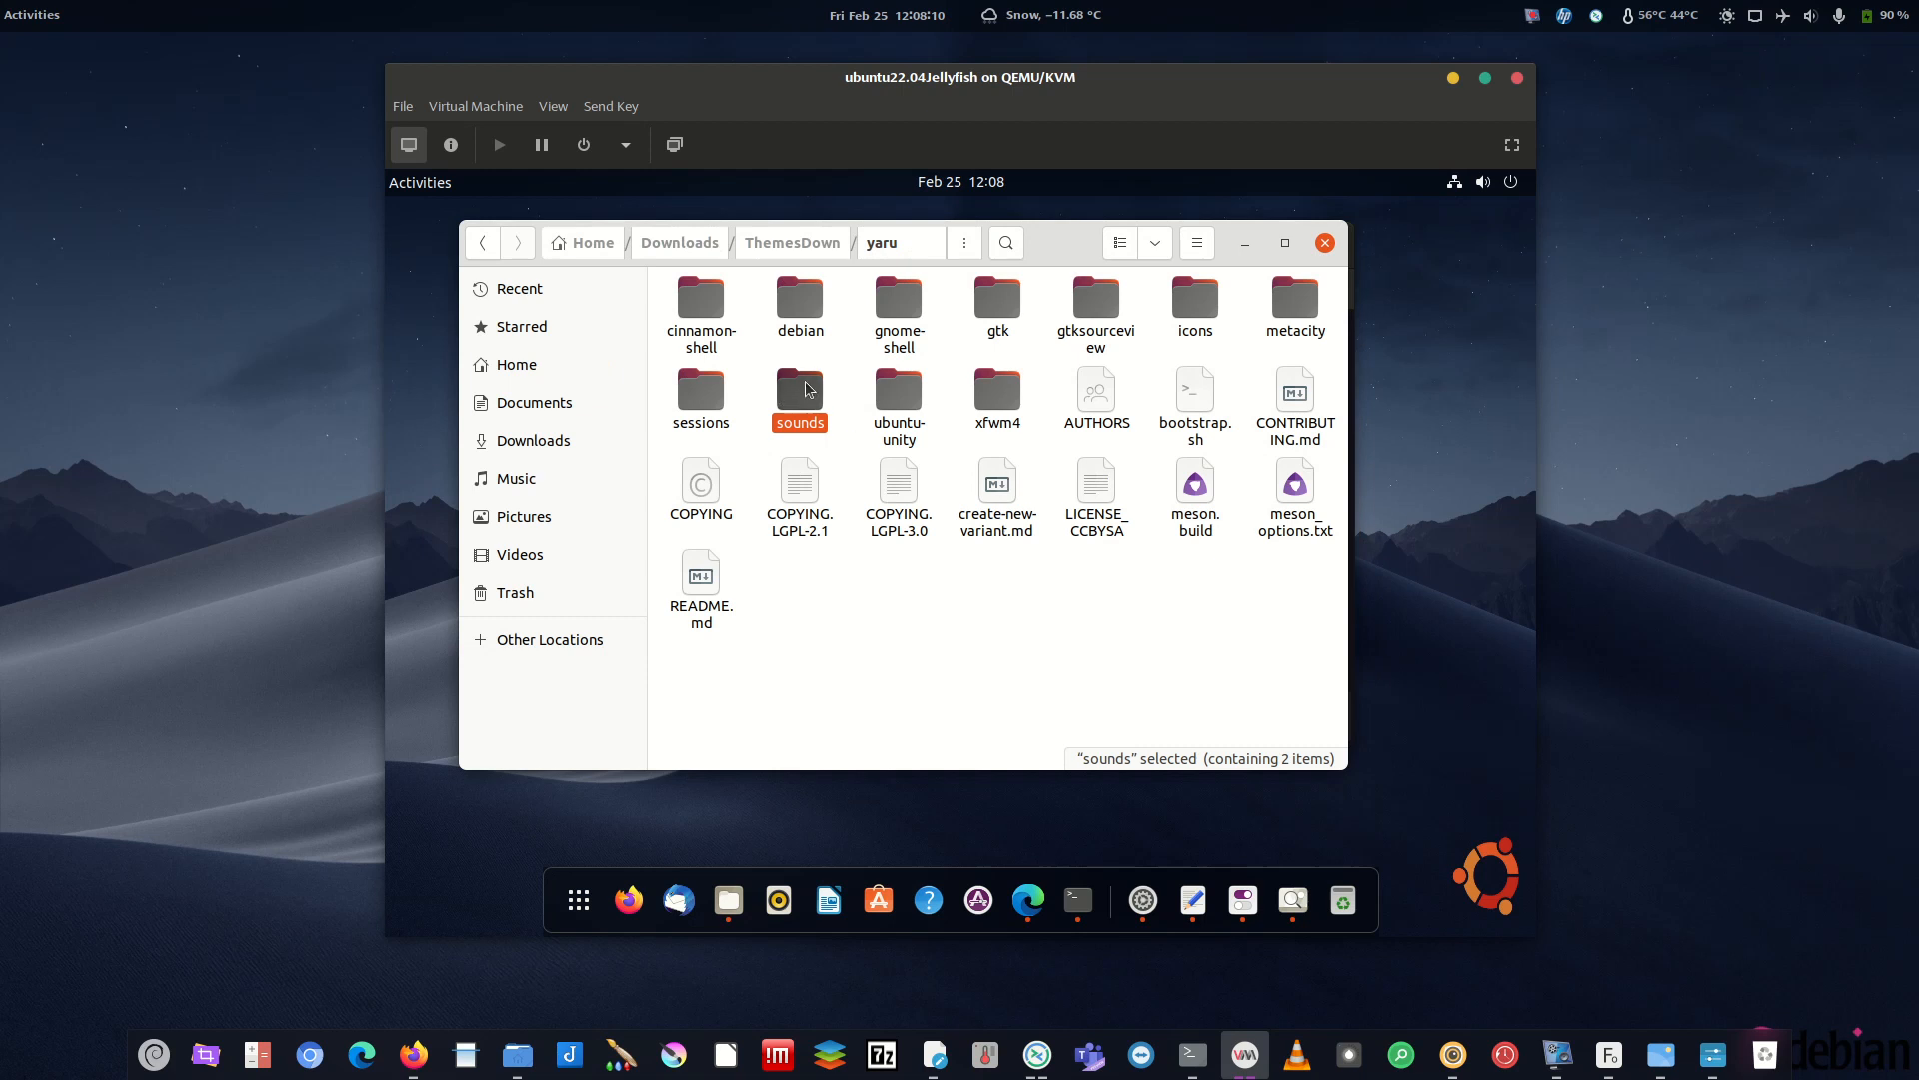
{"action": "double_click", "coordinate": [808, 388]}
{"action": "double_click", "coordinate": [745, 322]}
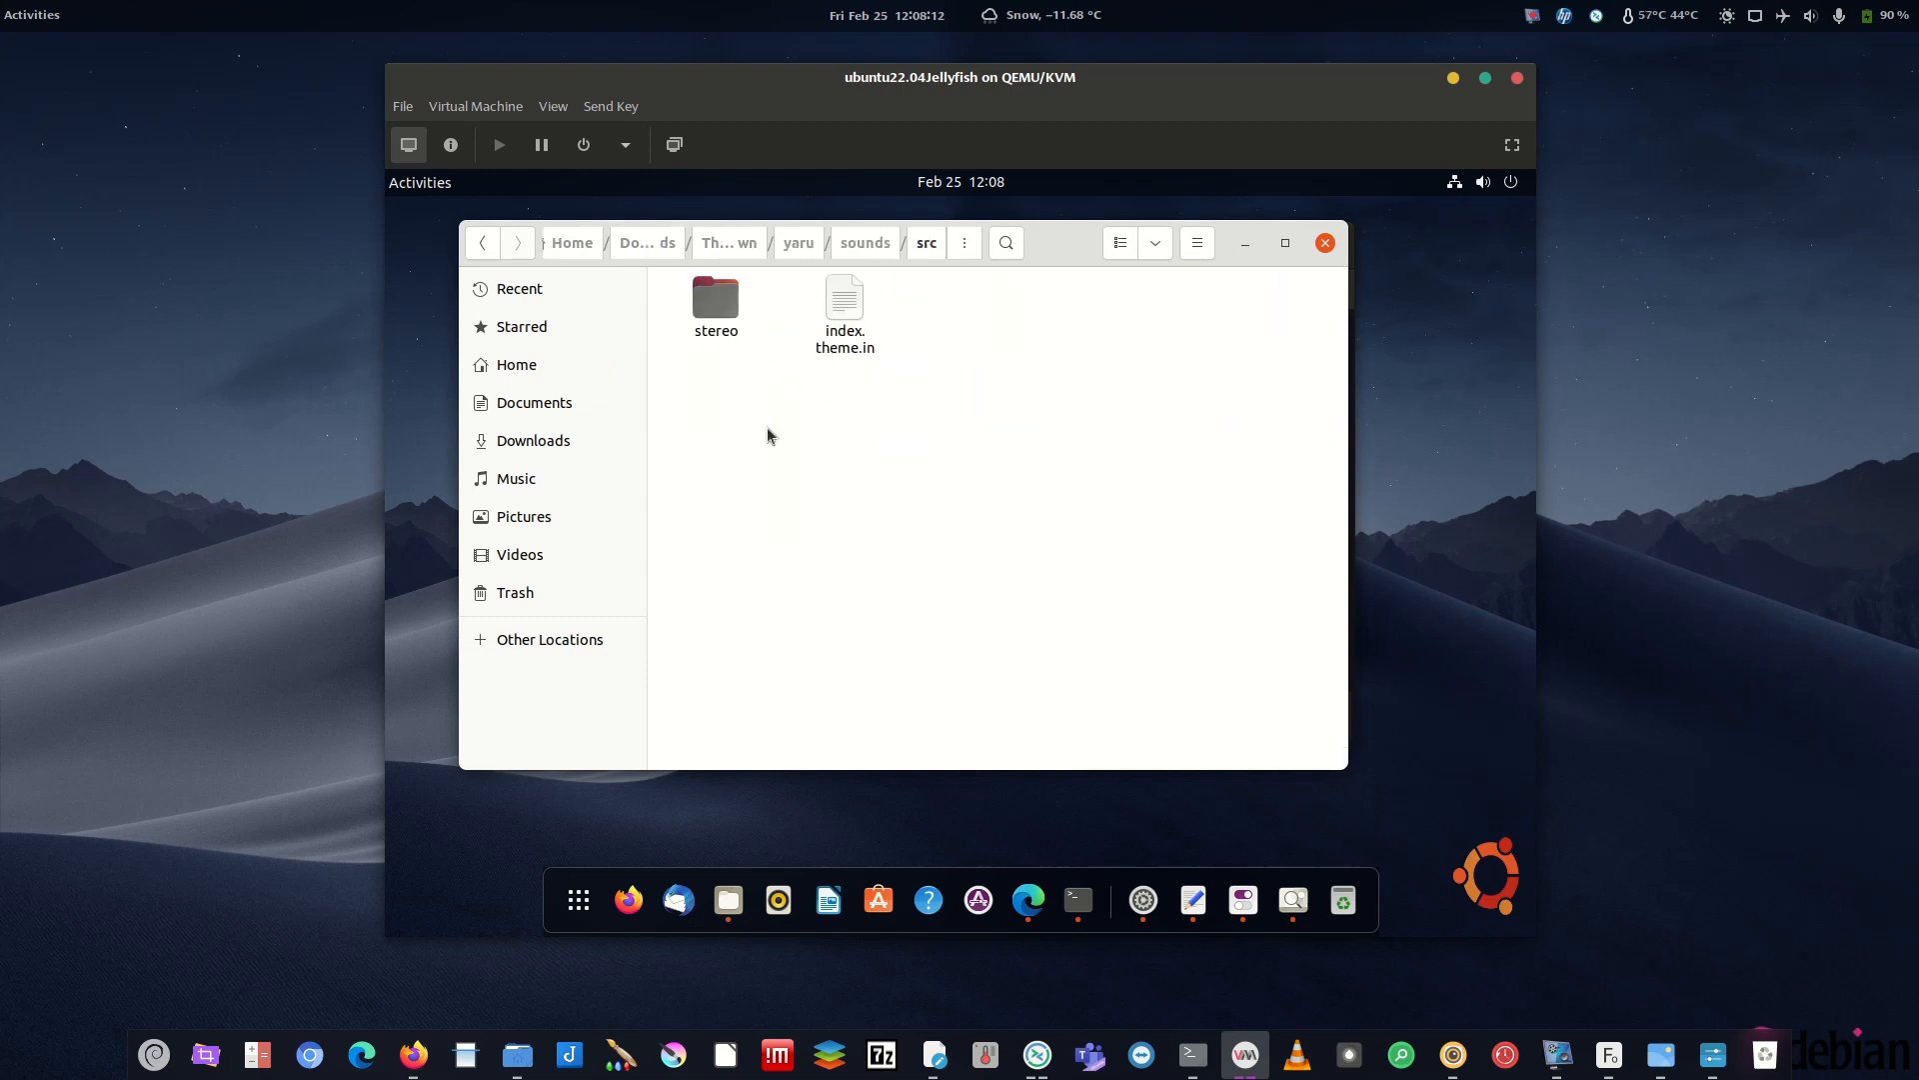
{"action": "left_click_drag", "start_coordinate": [996, 398], "coordinate": [720, 265]}
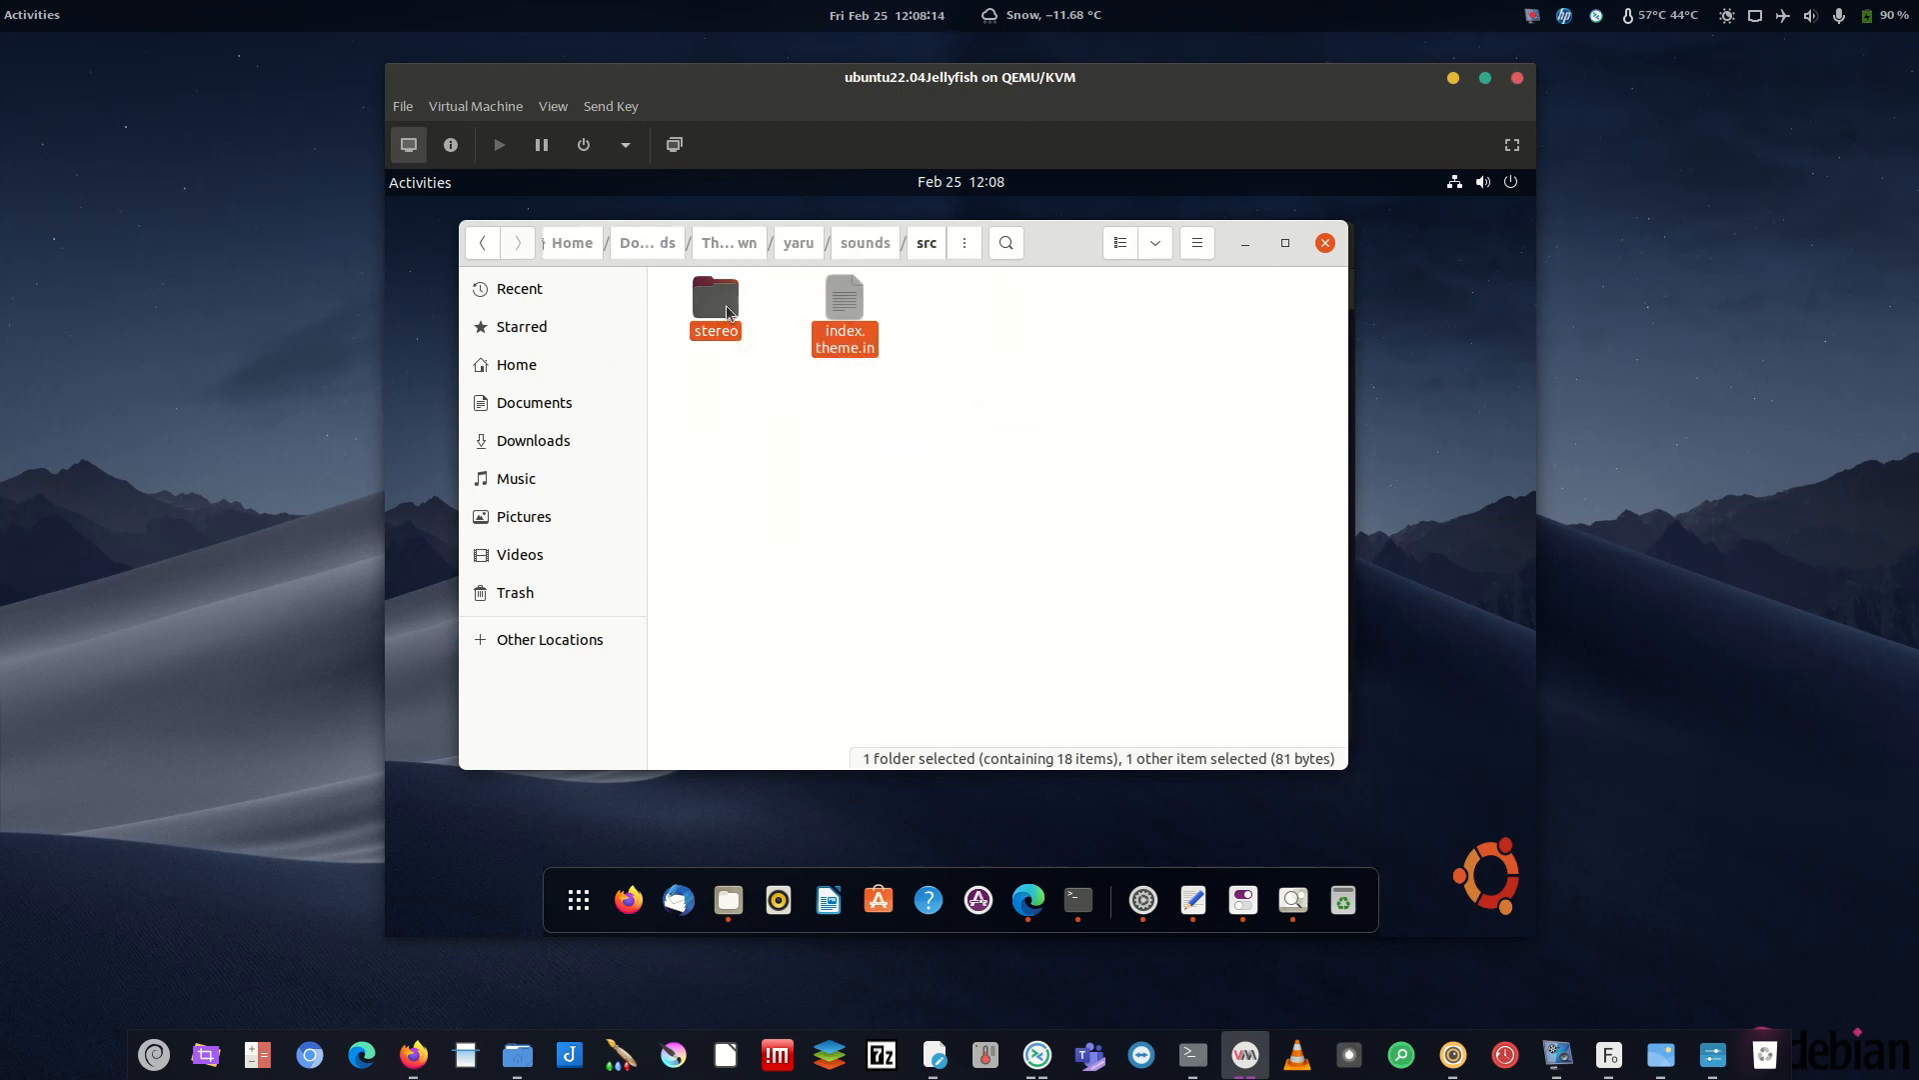
{"action": "right_click", "coordinate": [716, 285]}
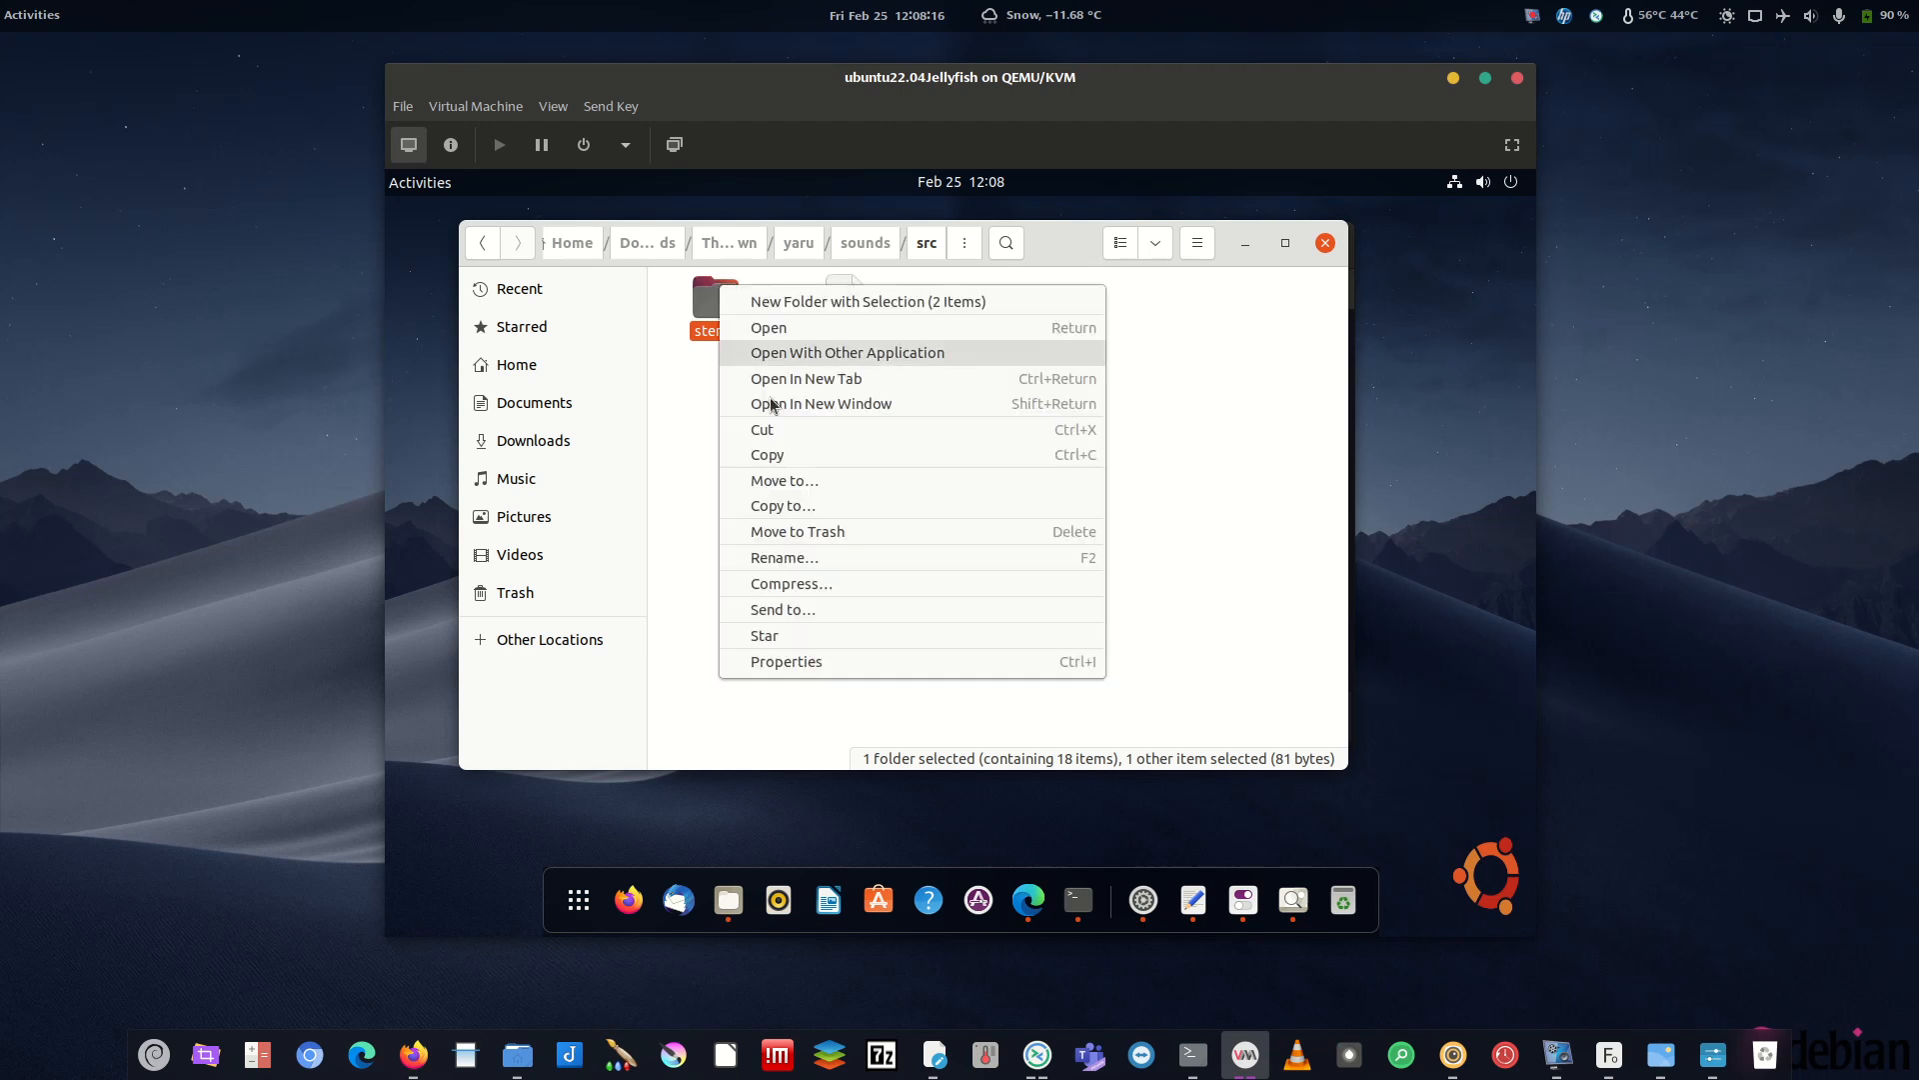
{"action": "left_click", "coordinate": [759, 454]}
- Go to the Home folder and turn on Show Hidden Files
{"action": "left_click", "coordinate": [518, 1054]}
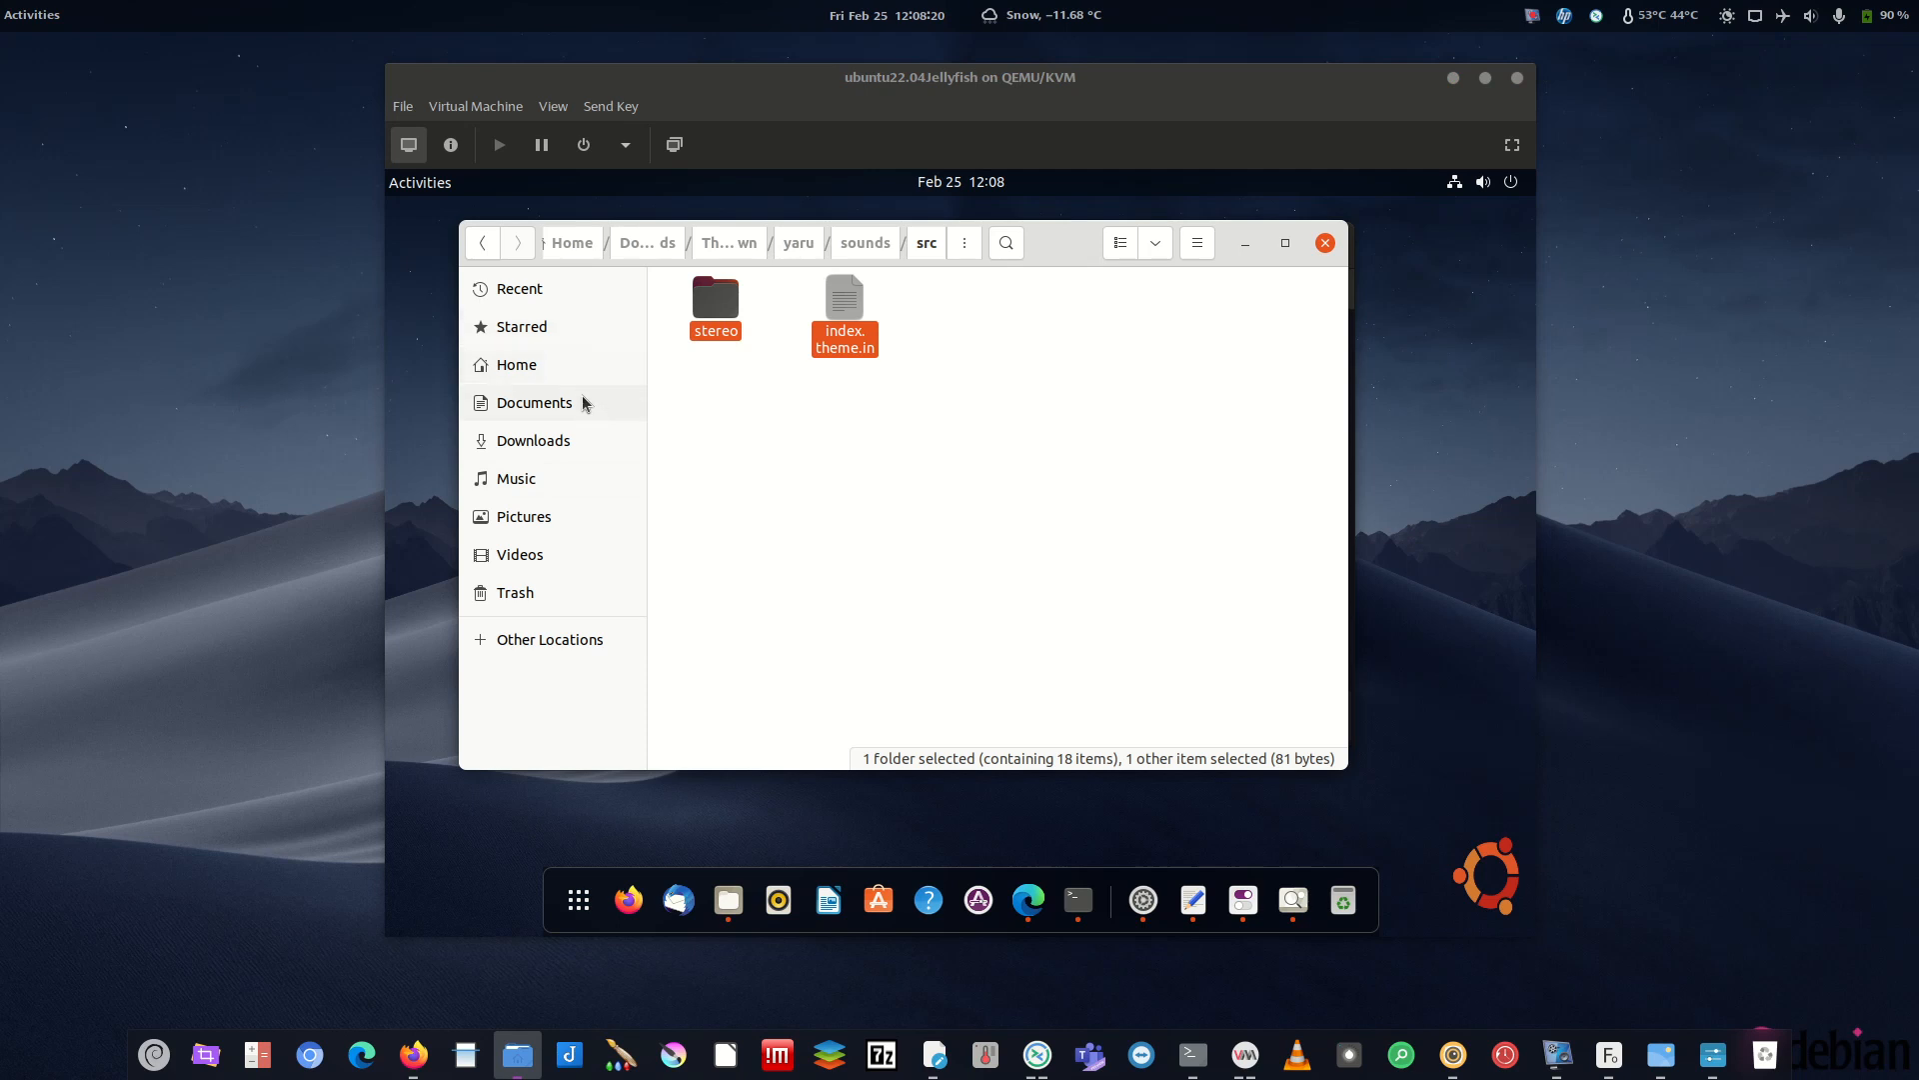
{"action": "left_click", "coordinate": [530, 365]}
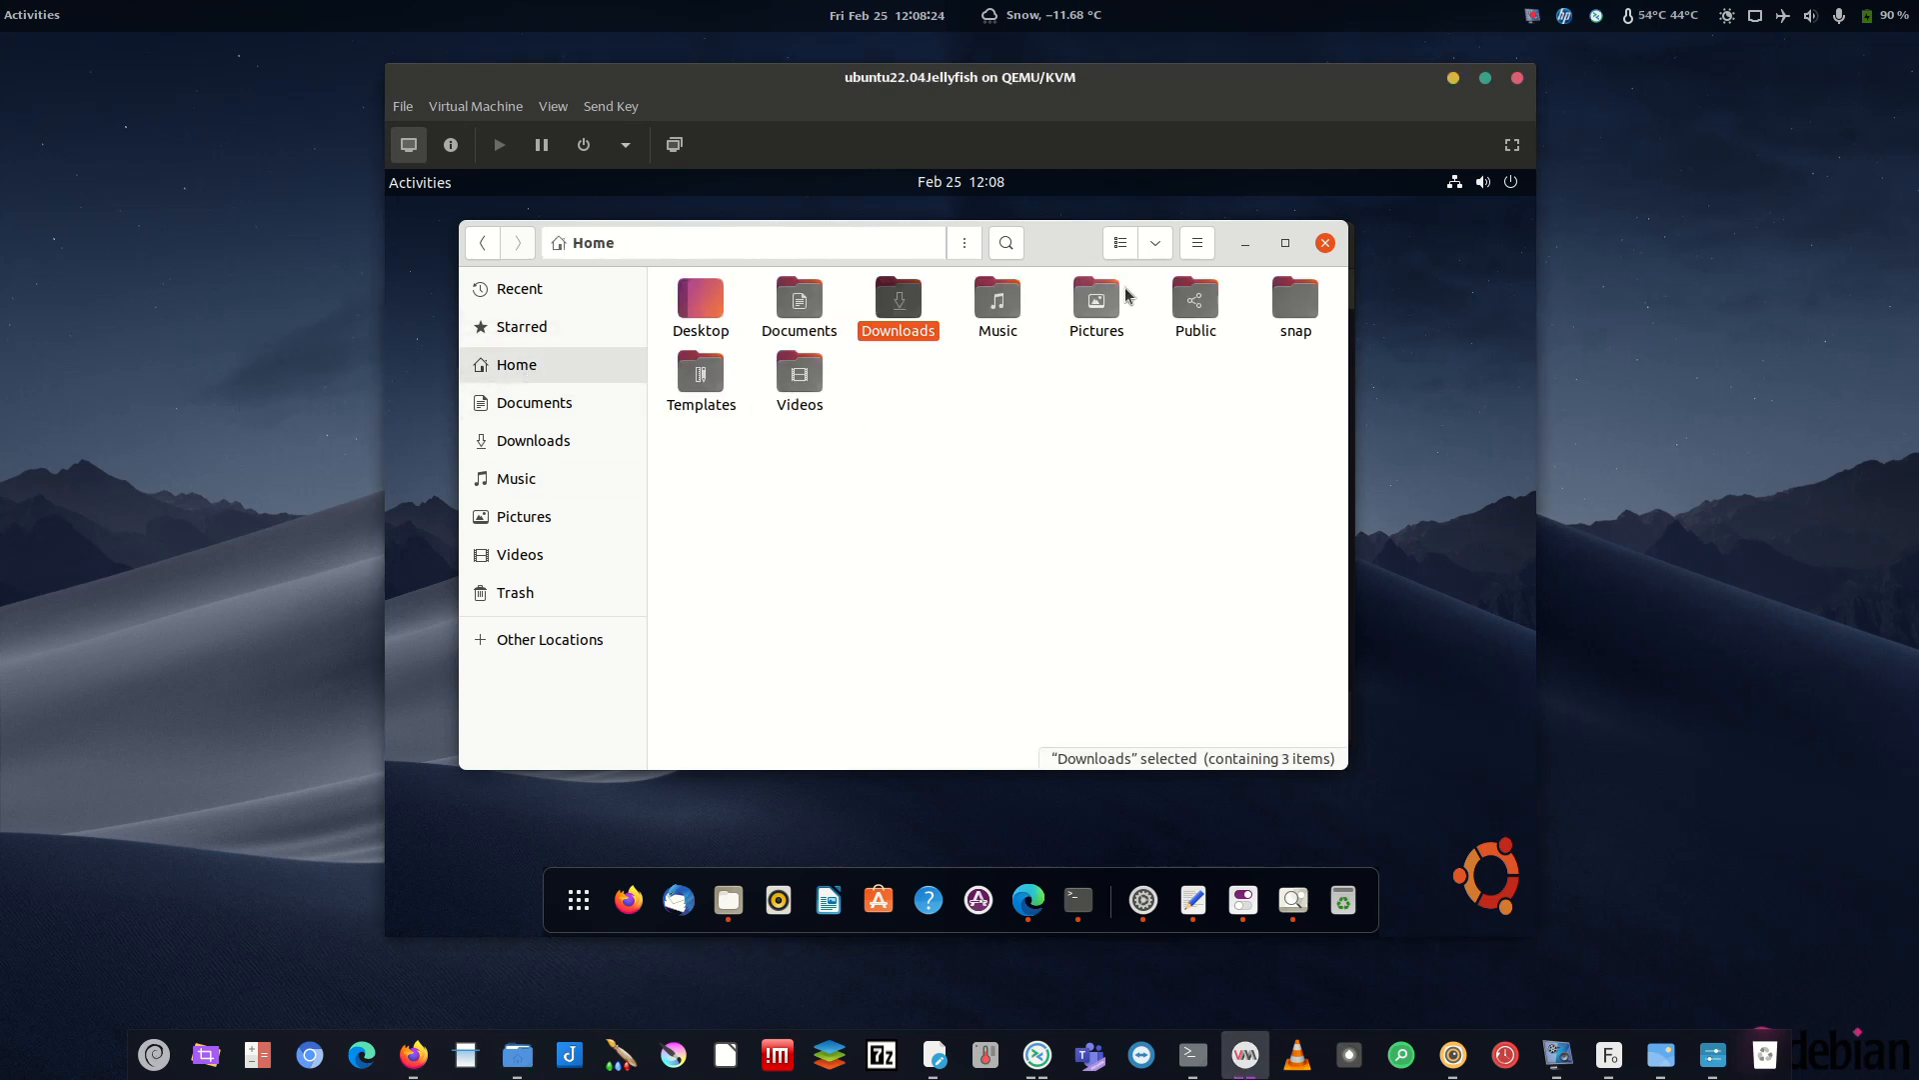
{"action": "left_click", "coordinate": [1198, 245]}
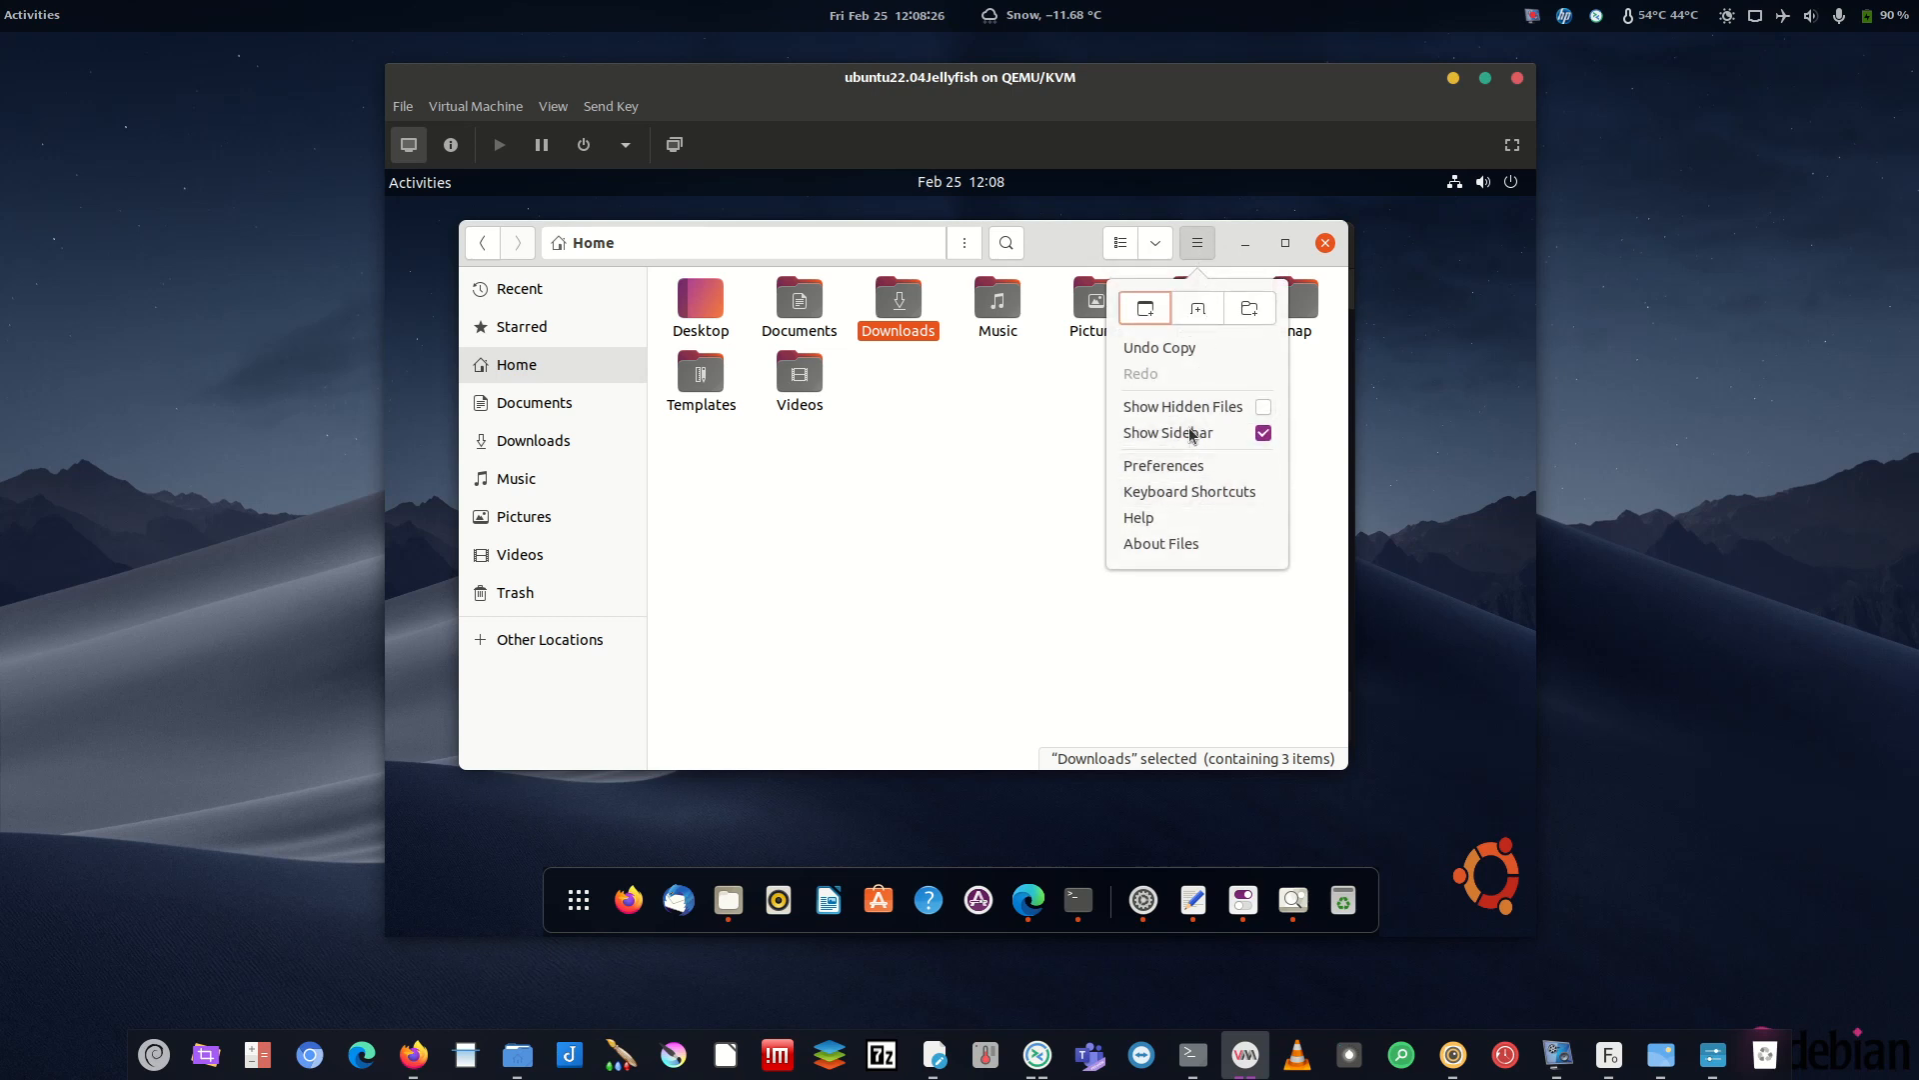
{"action": "left_click", "coordinate": [1263, 410]}
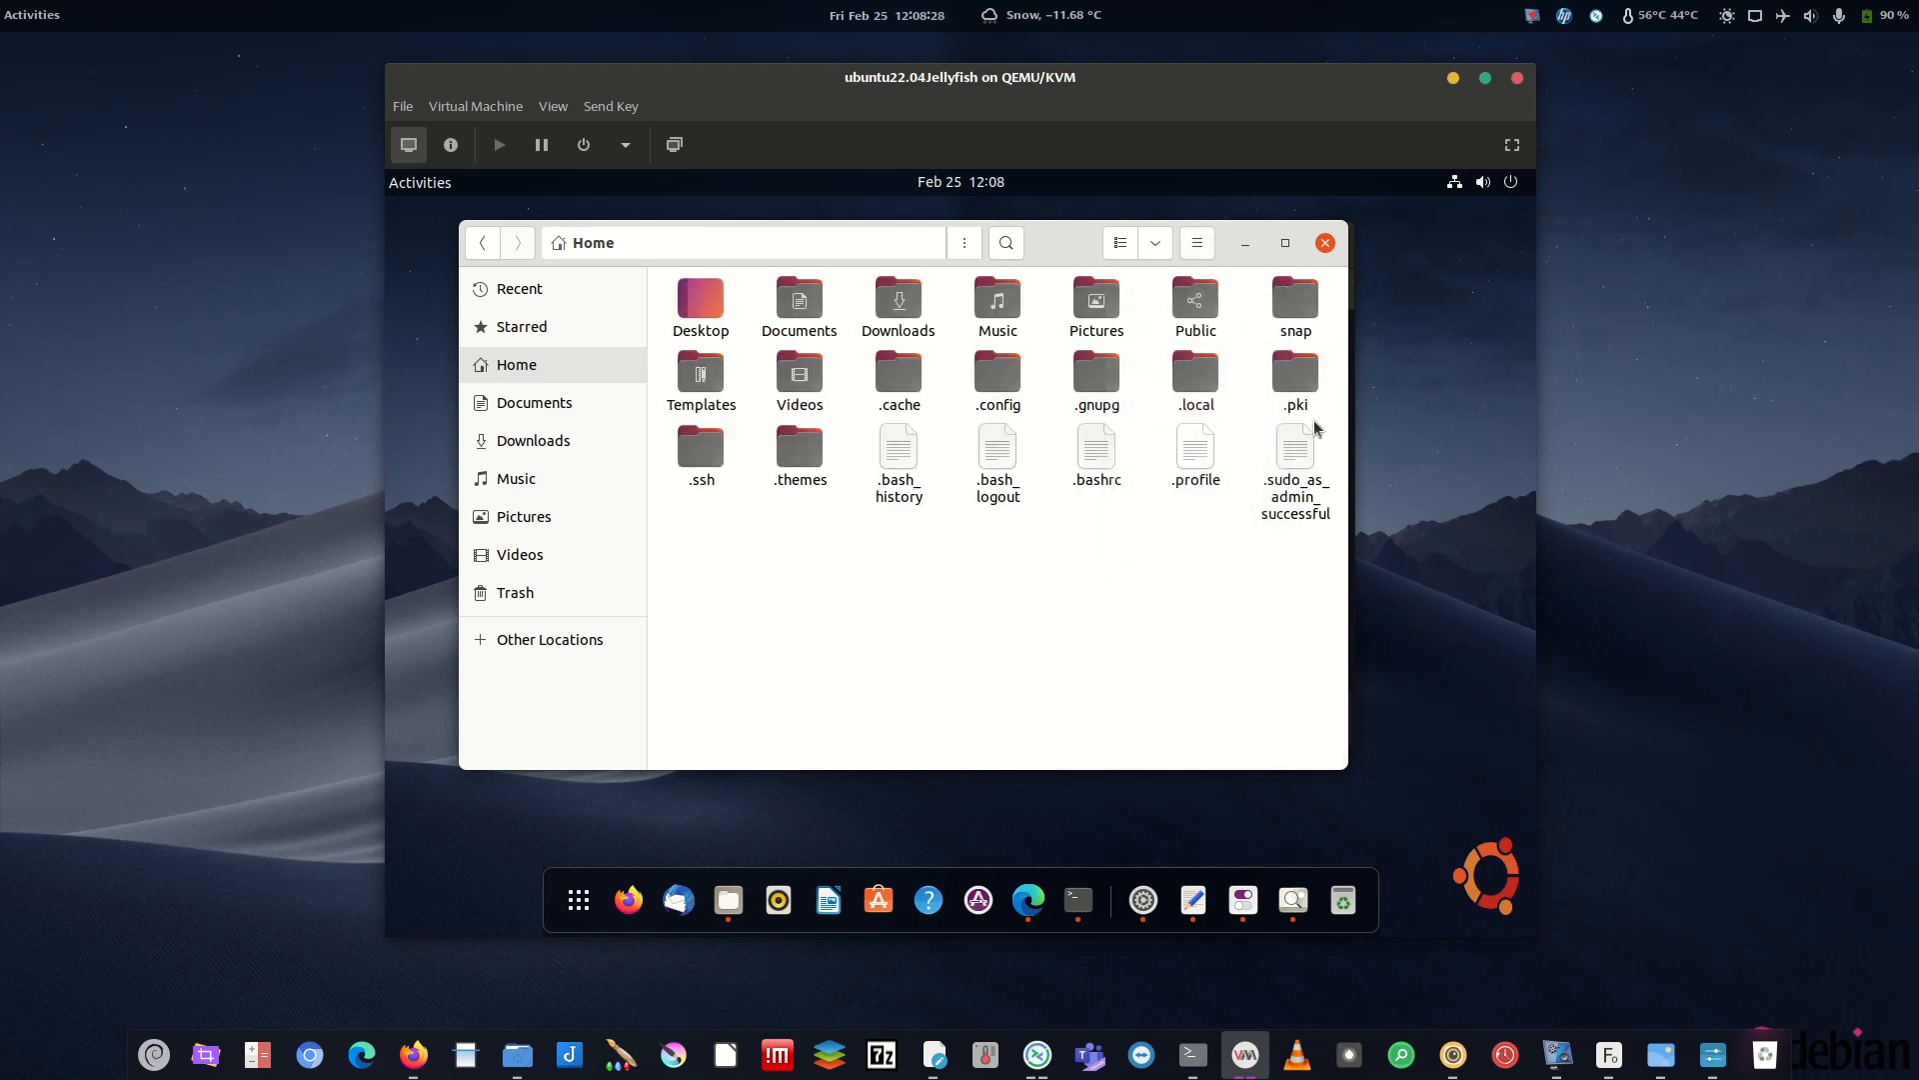
- Open the empty .local/share/sounds folder and start a New Folder there
{"action": "left_click", "coordinate": [1203, 388]}
{"action": "double_click", "coordinate": [1202, 388]}
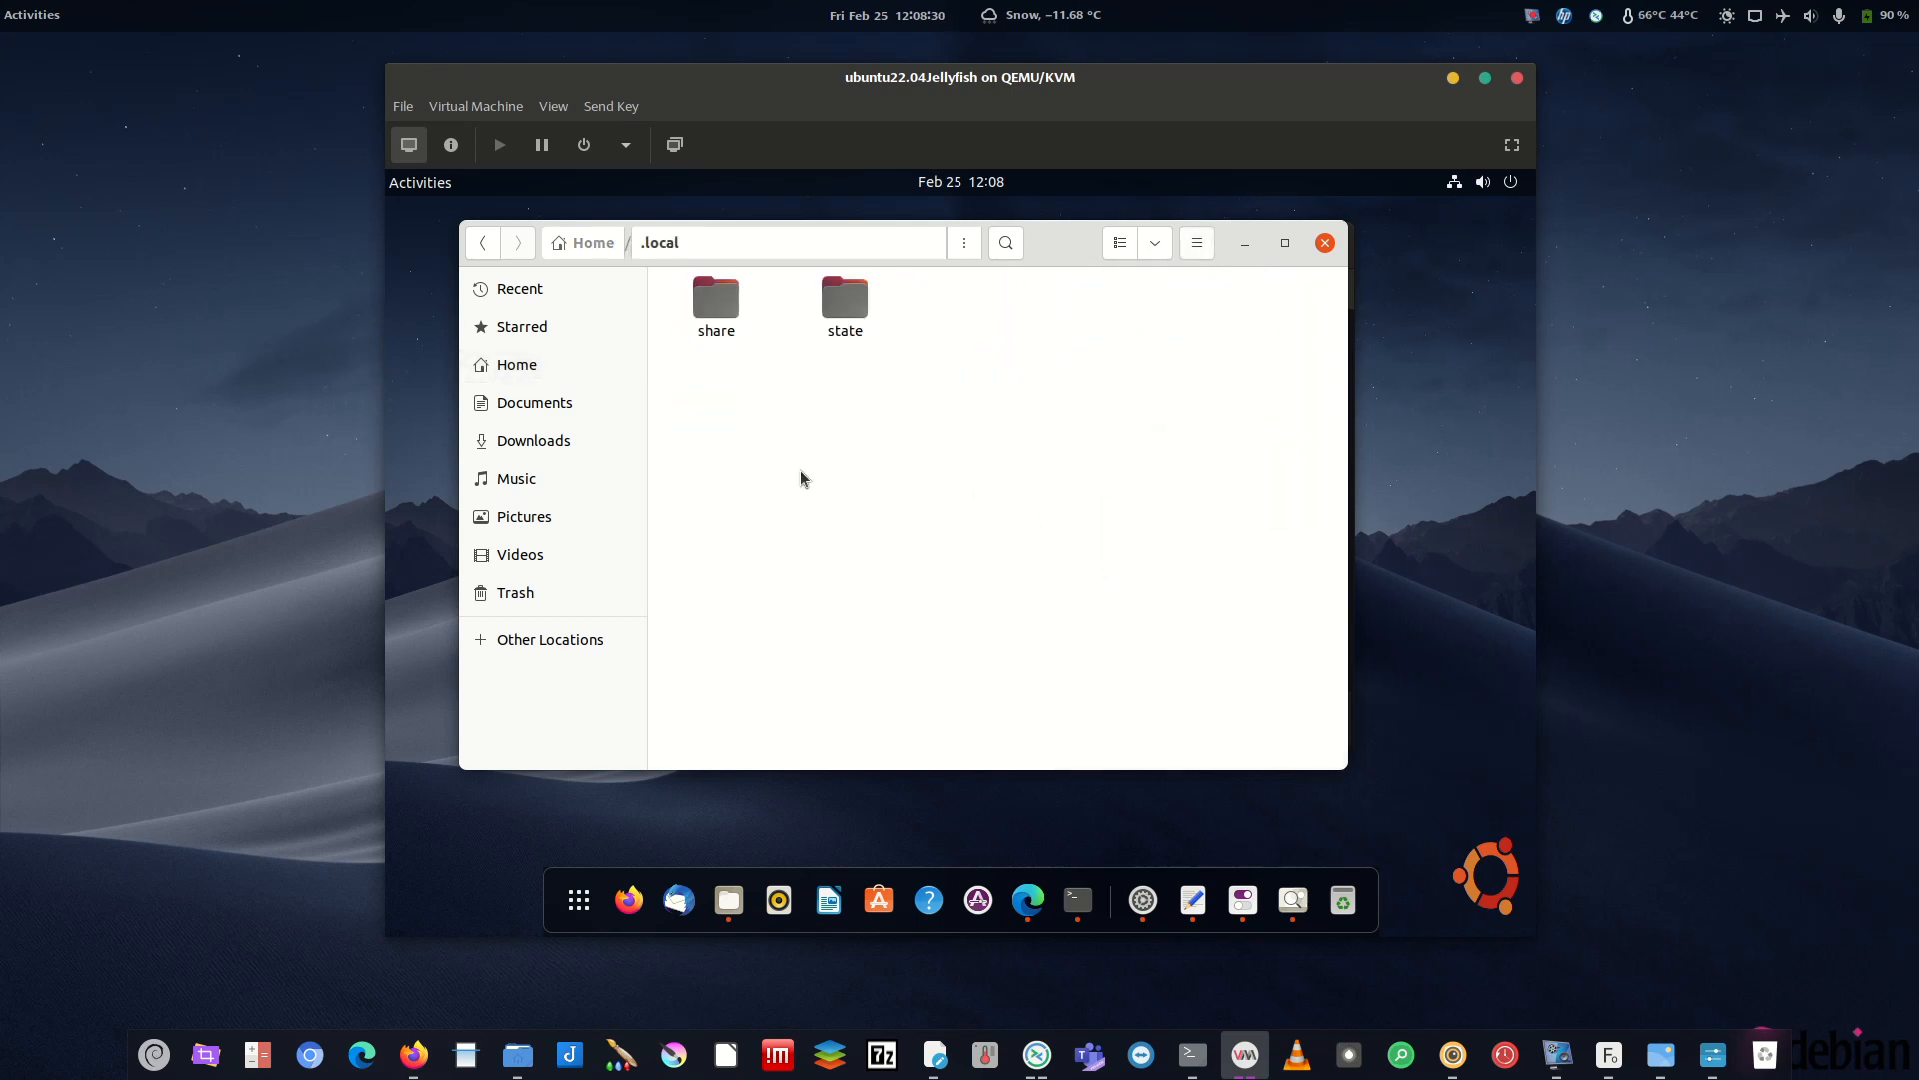
{"action": "double_click", "coordinate": [719, 304]}
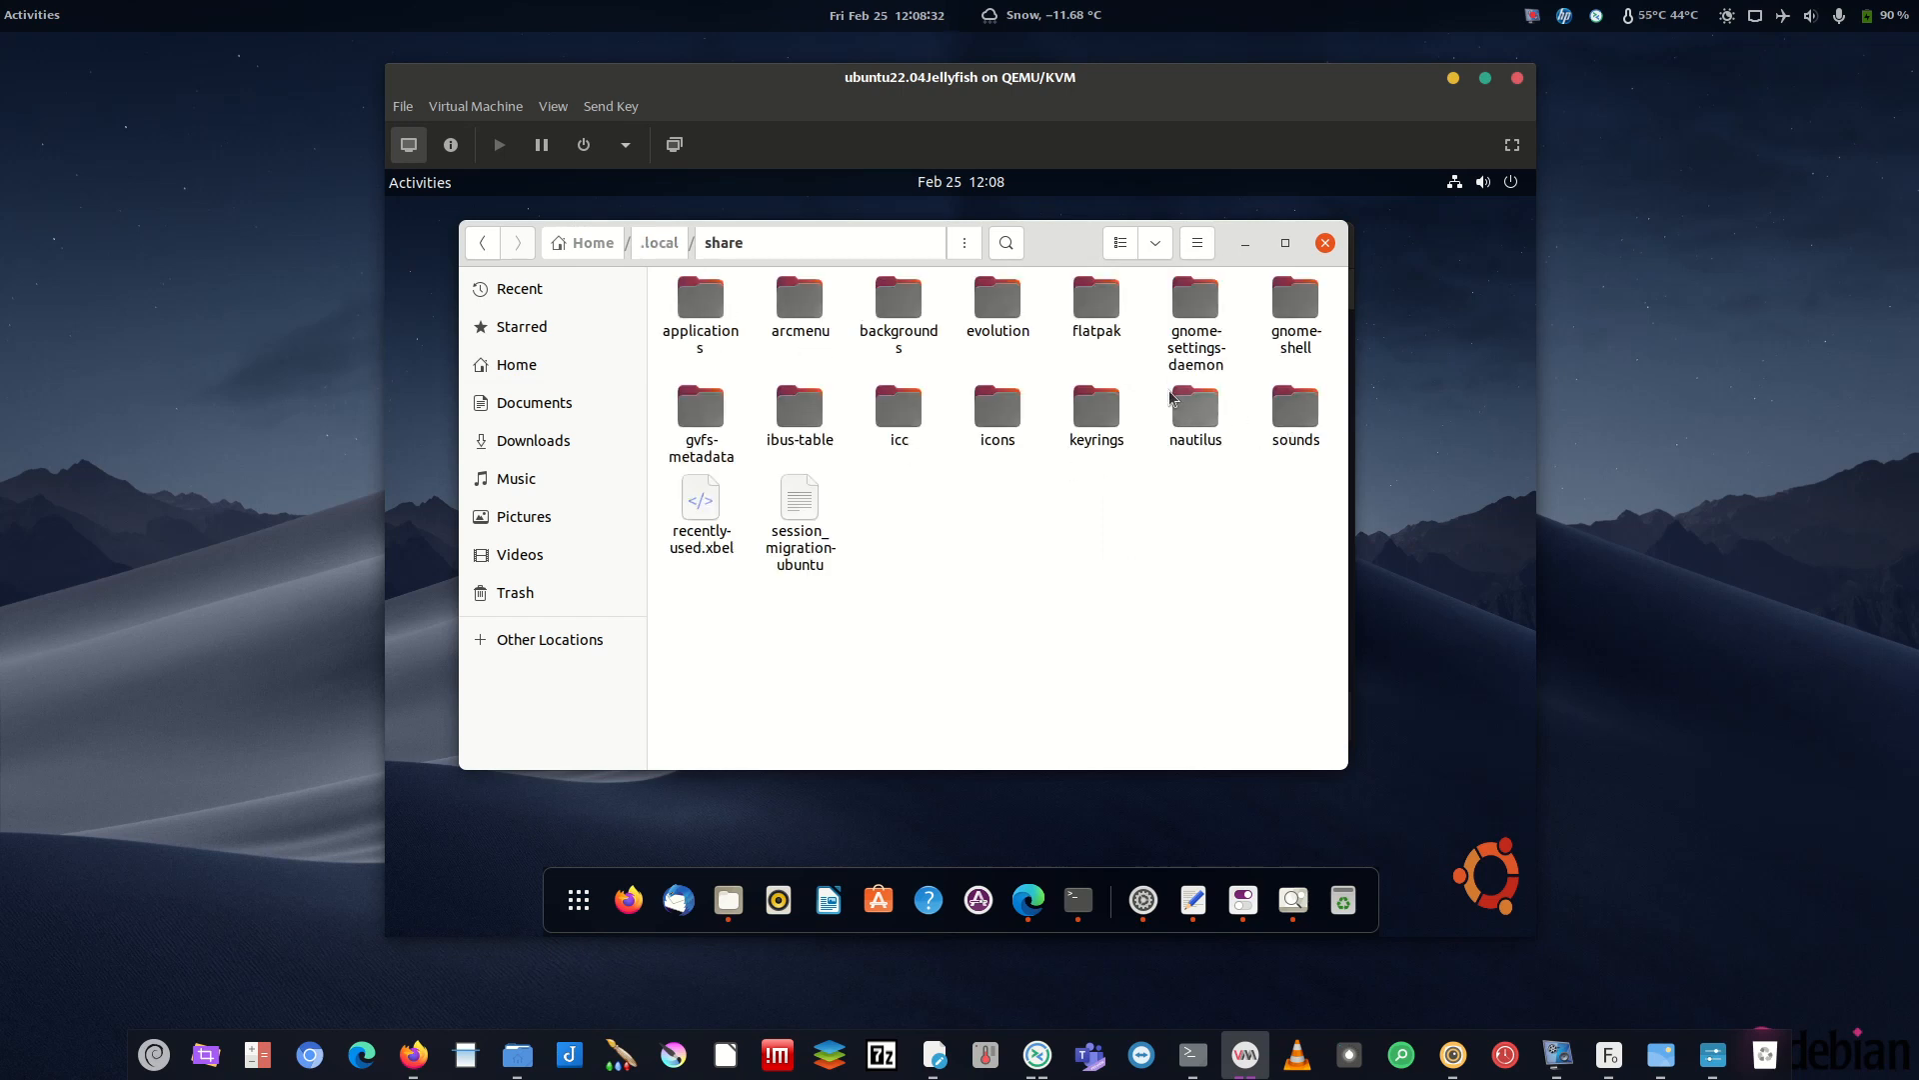
{"action": "left_click", "coordinate": [1302, 420]}
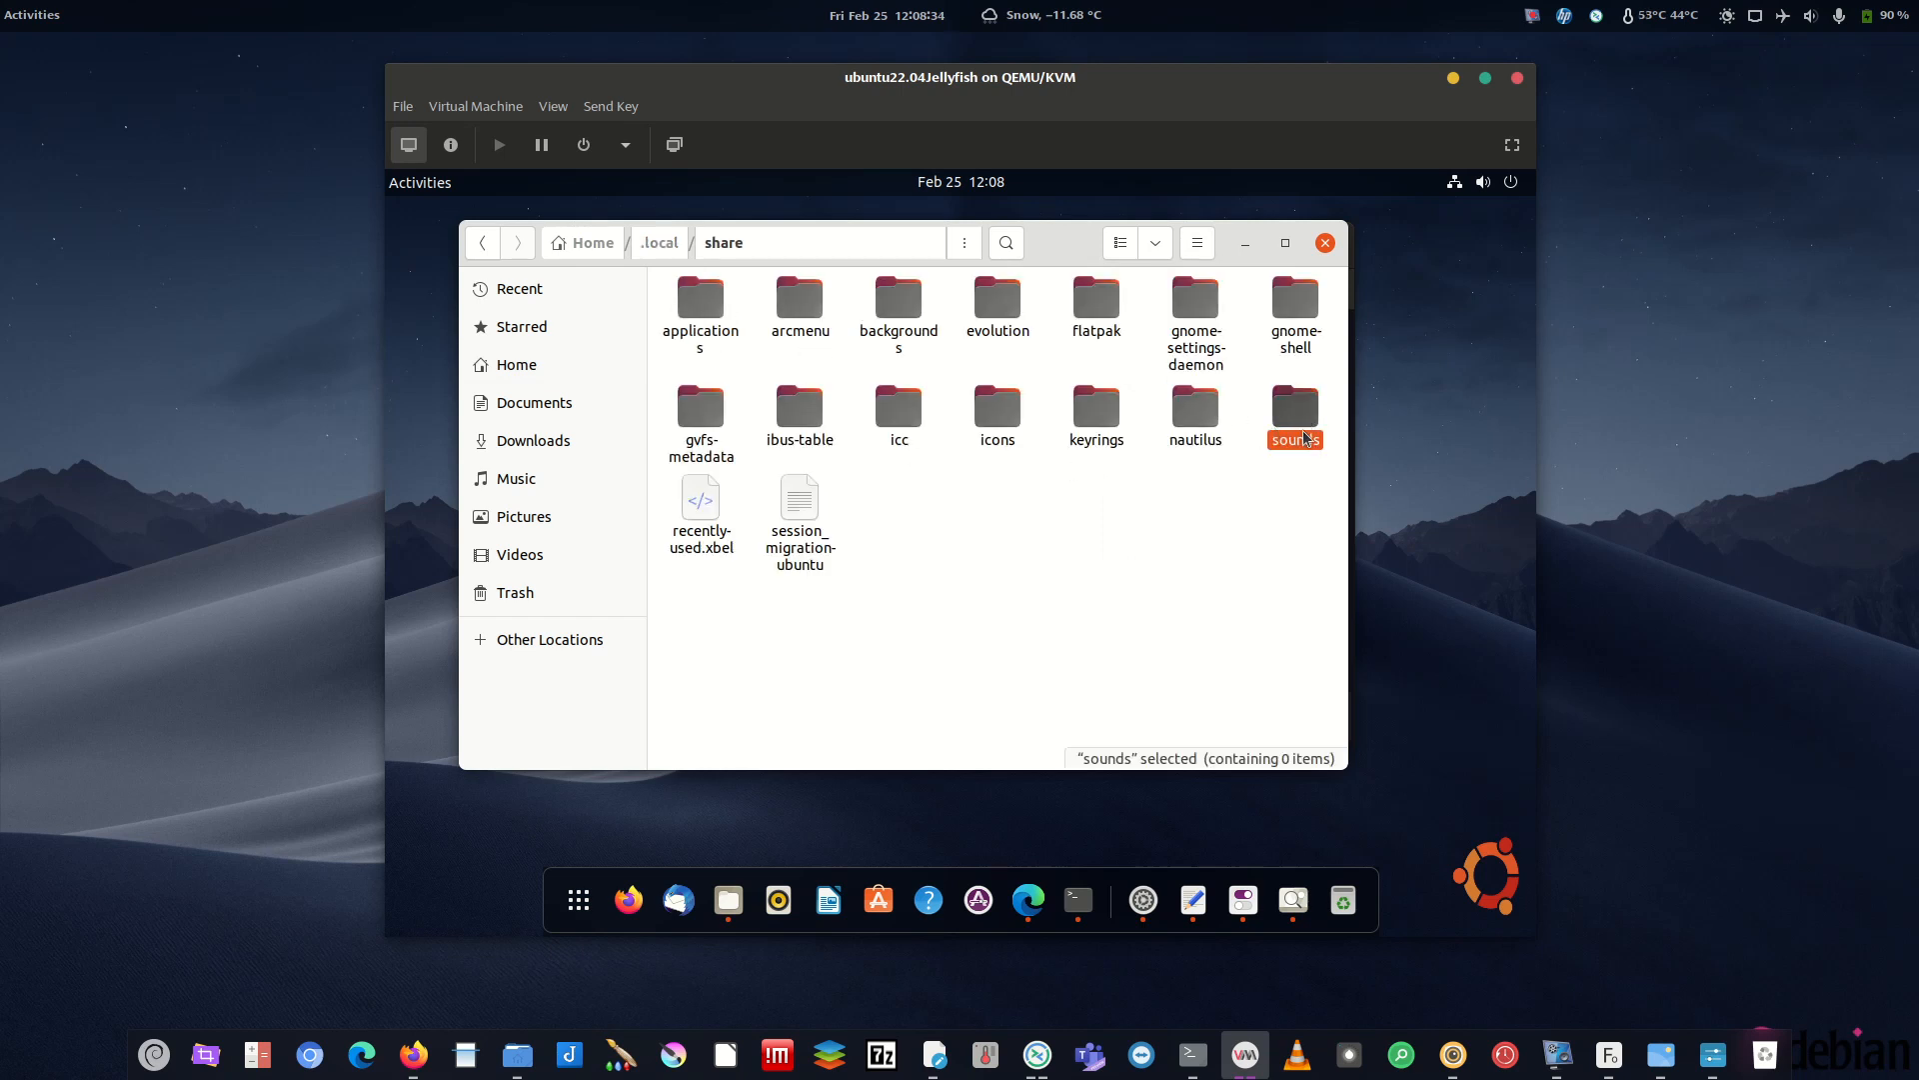
{"action": "double_click", "coordinate": [1306, 413]}
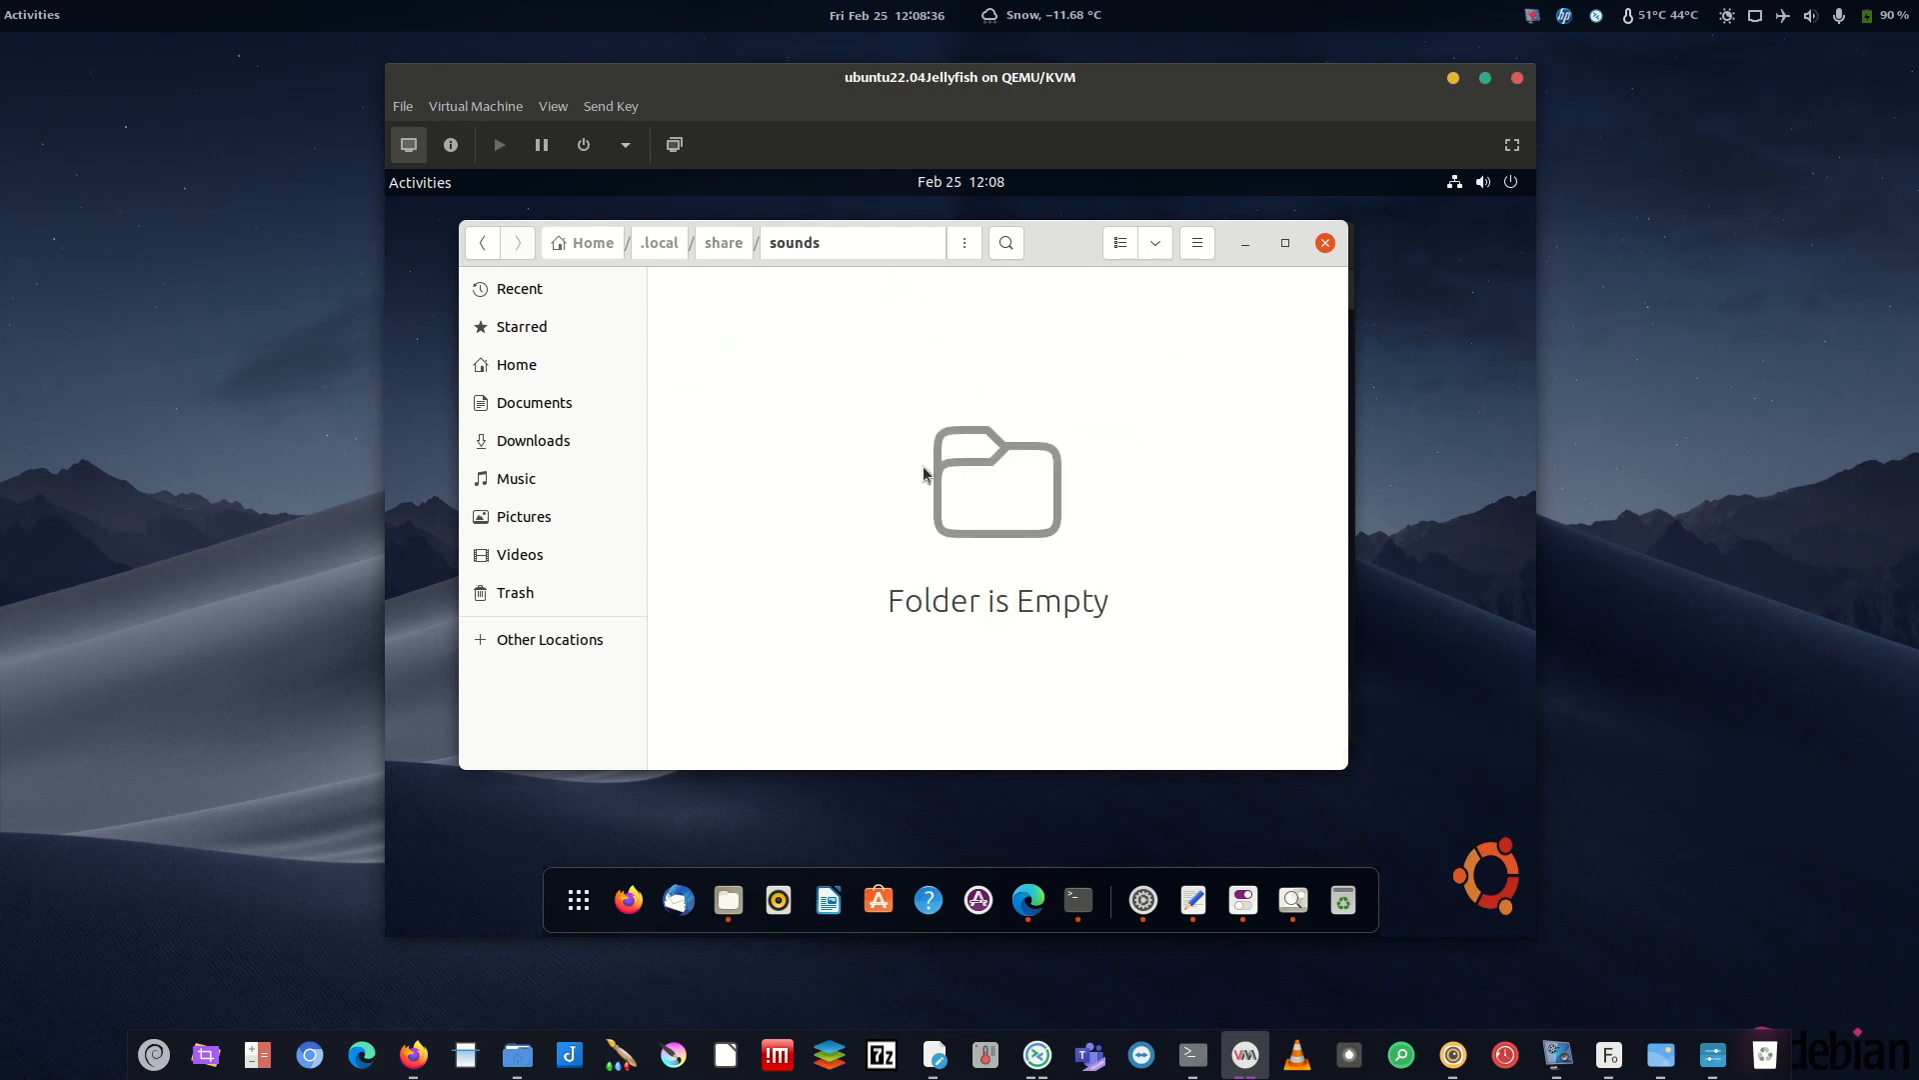
{"action": "left_click", "coordinate": [728, 244]}
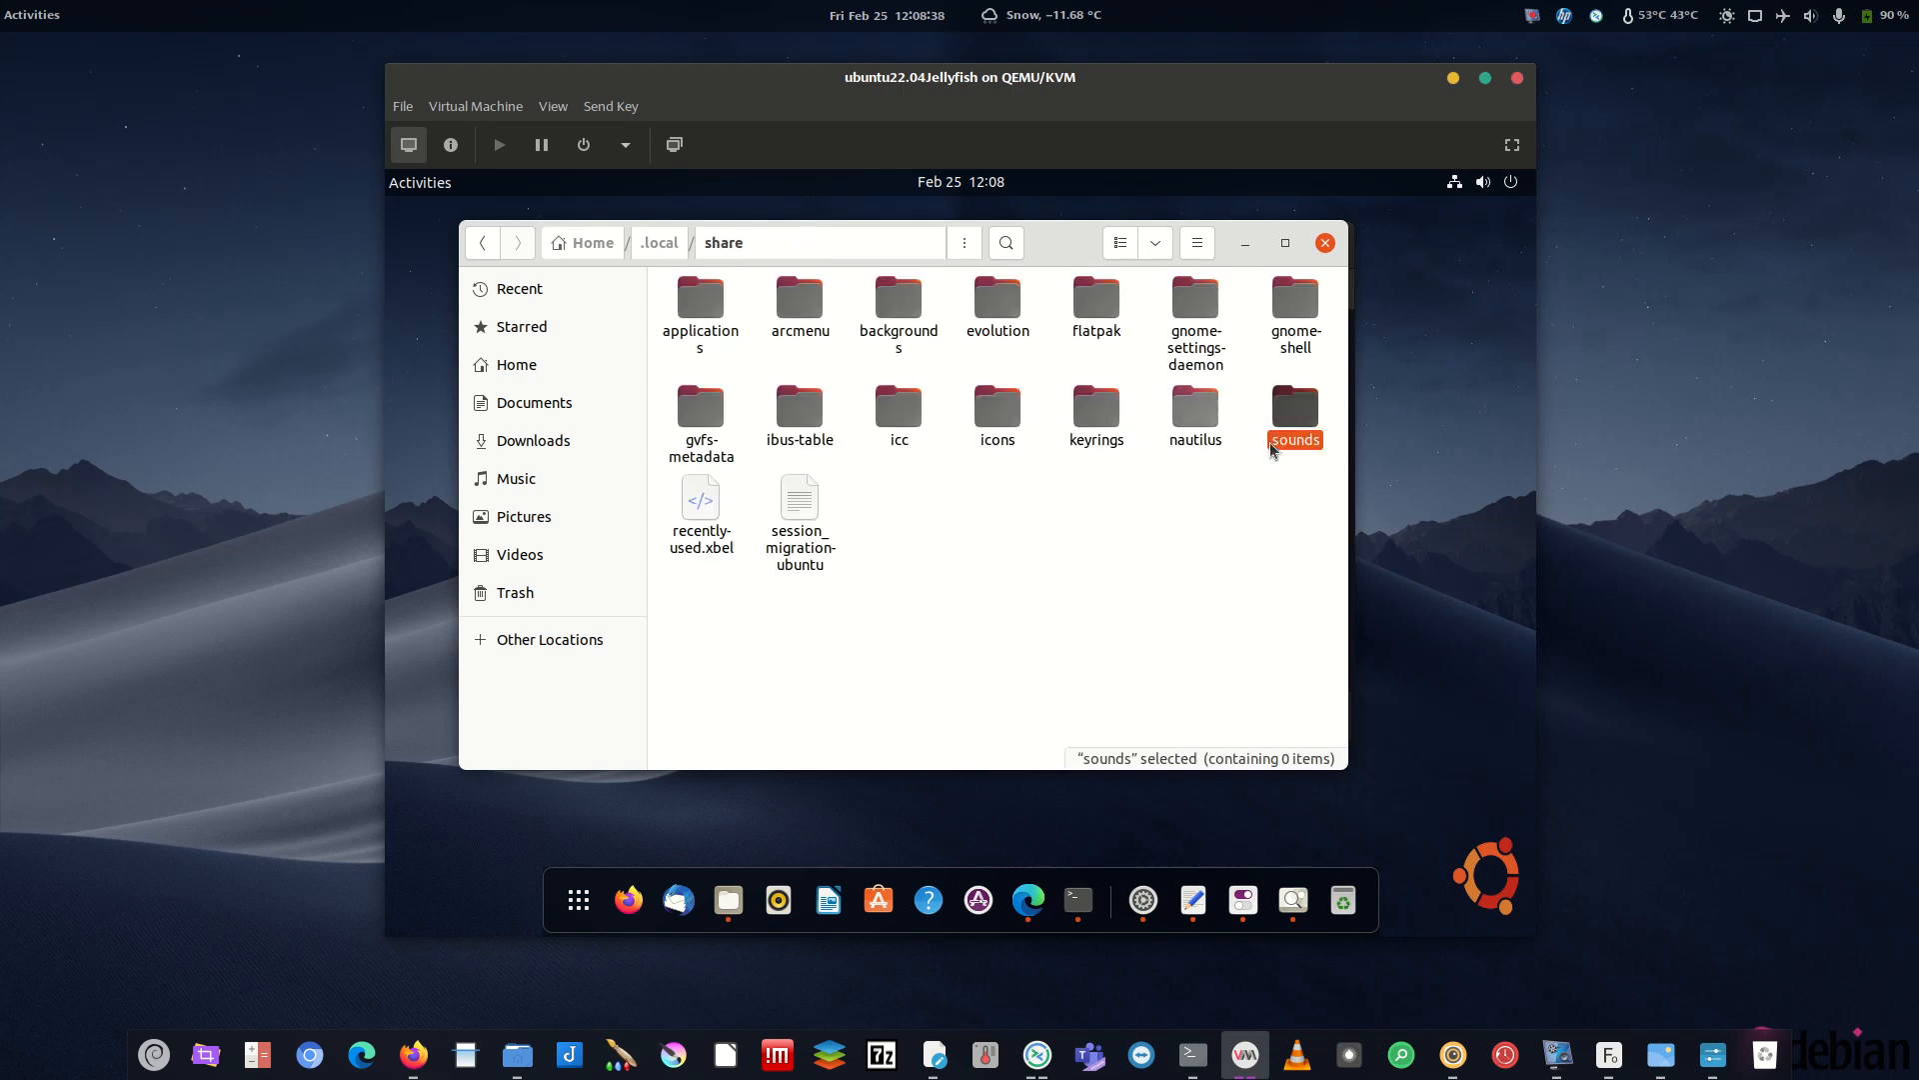
{"action": "double_click", "coordinate": [1299, 418]}
{"action": "right_click", "coordinate": [783, 385]}
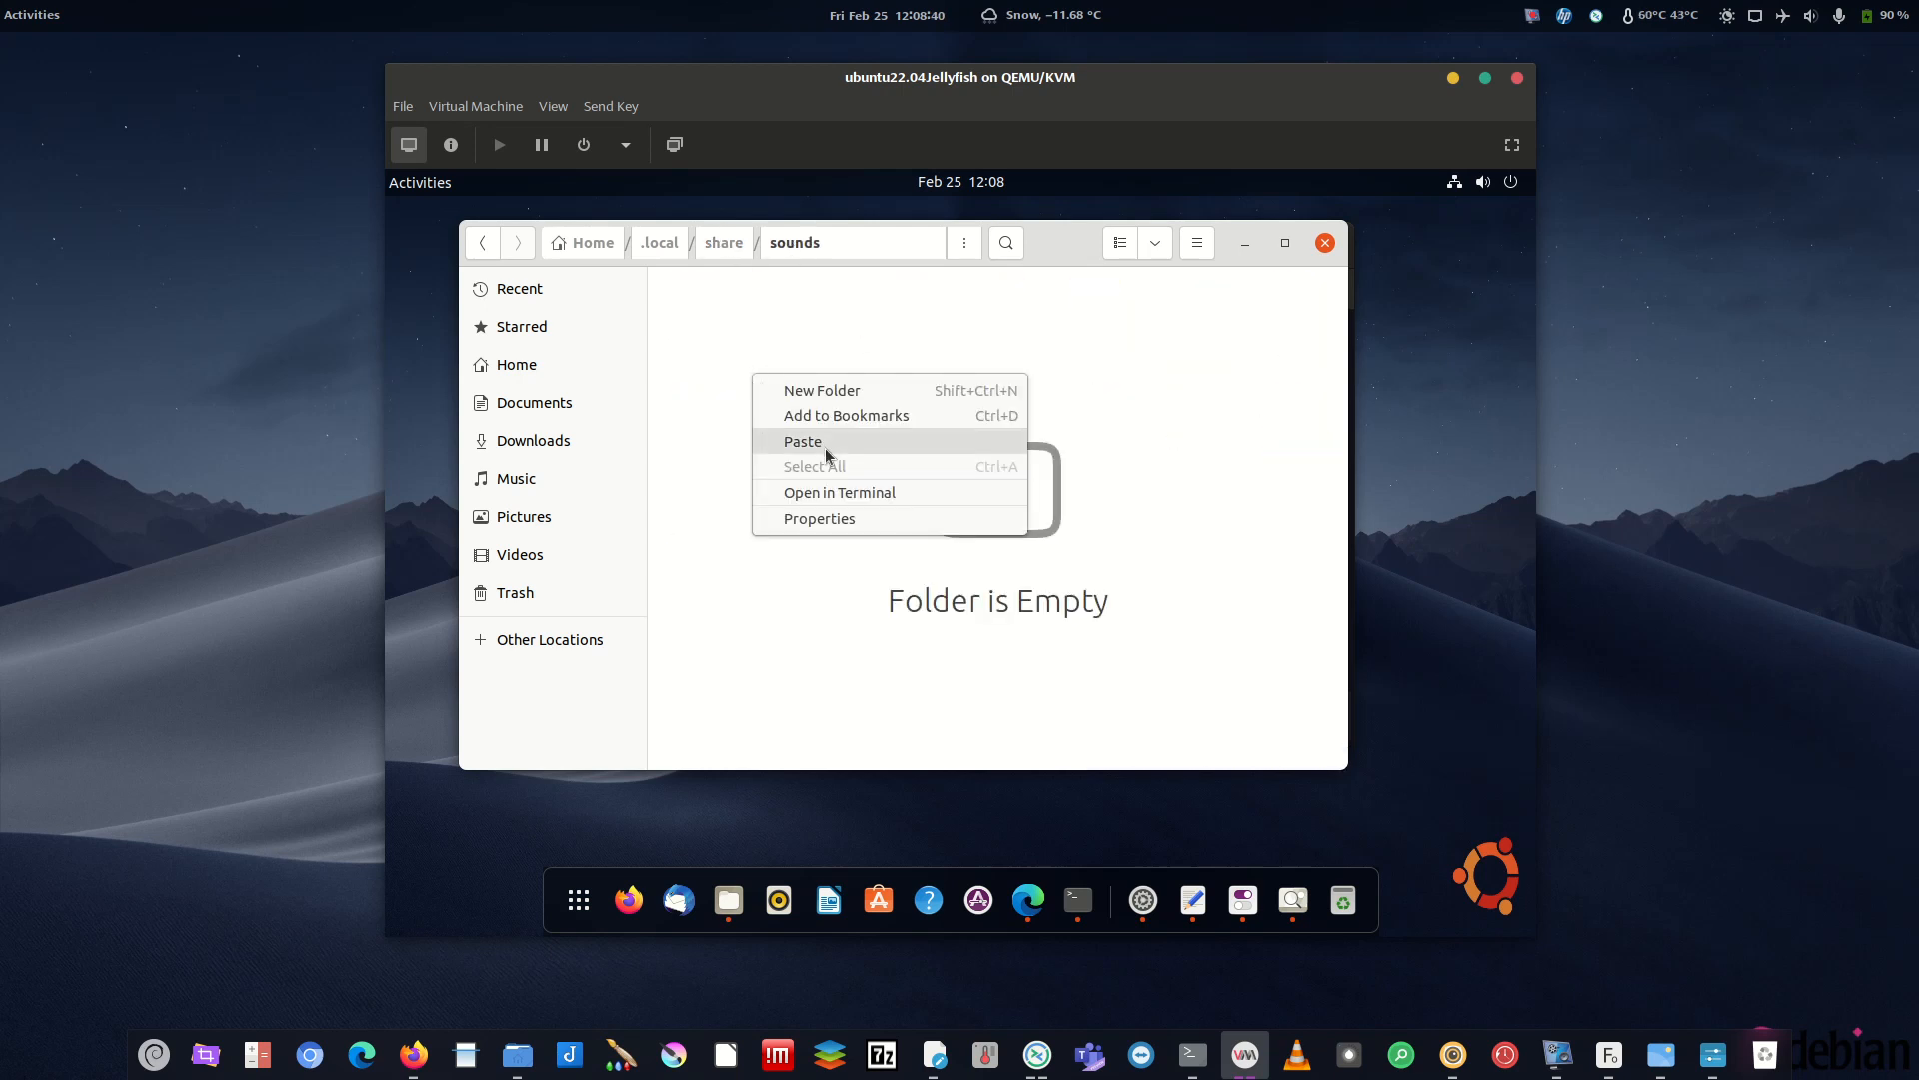
{"action": "left_click", "coordinate": [825, 394]}
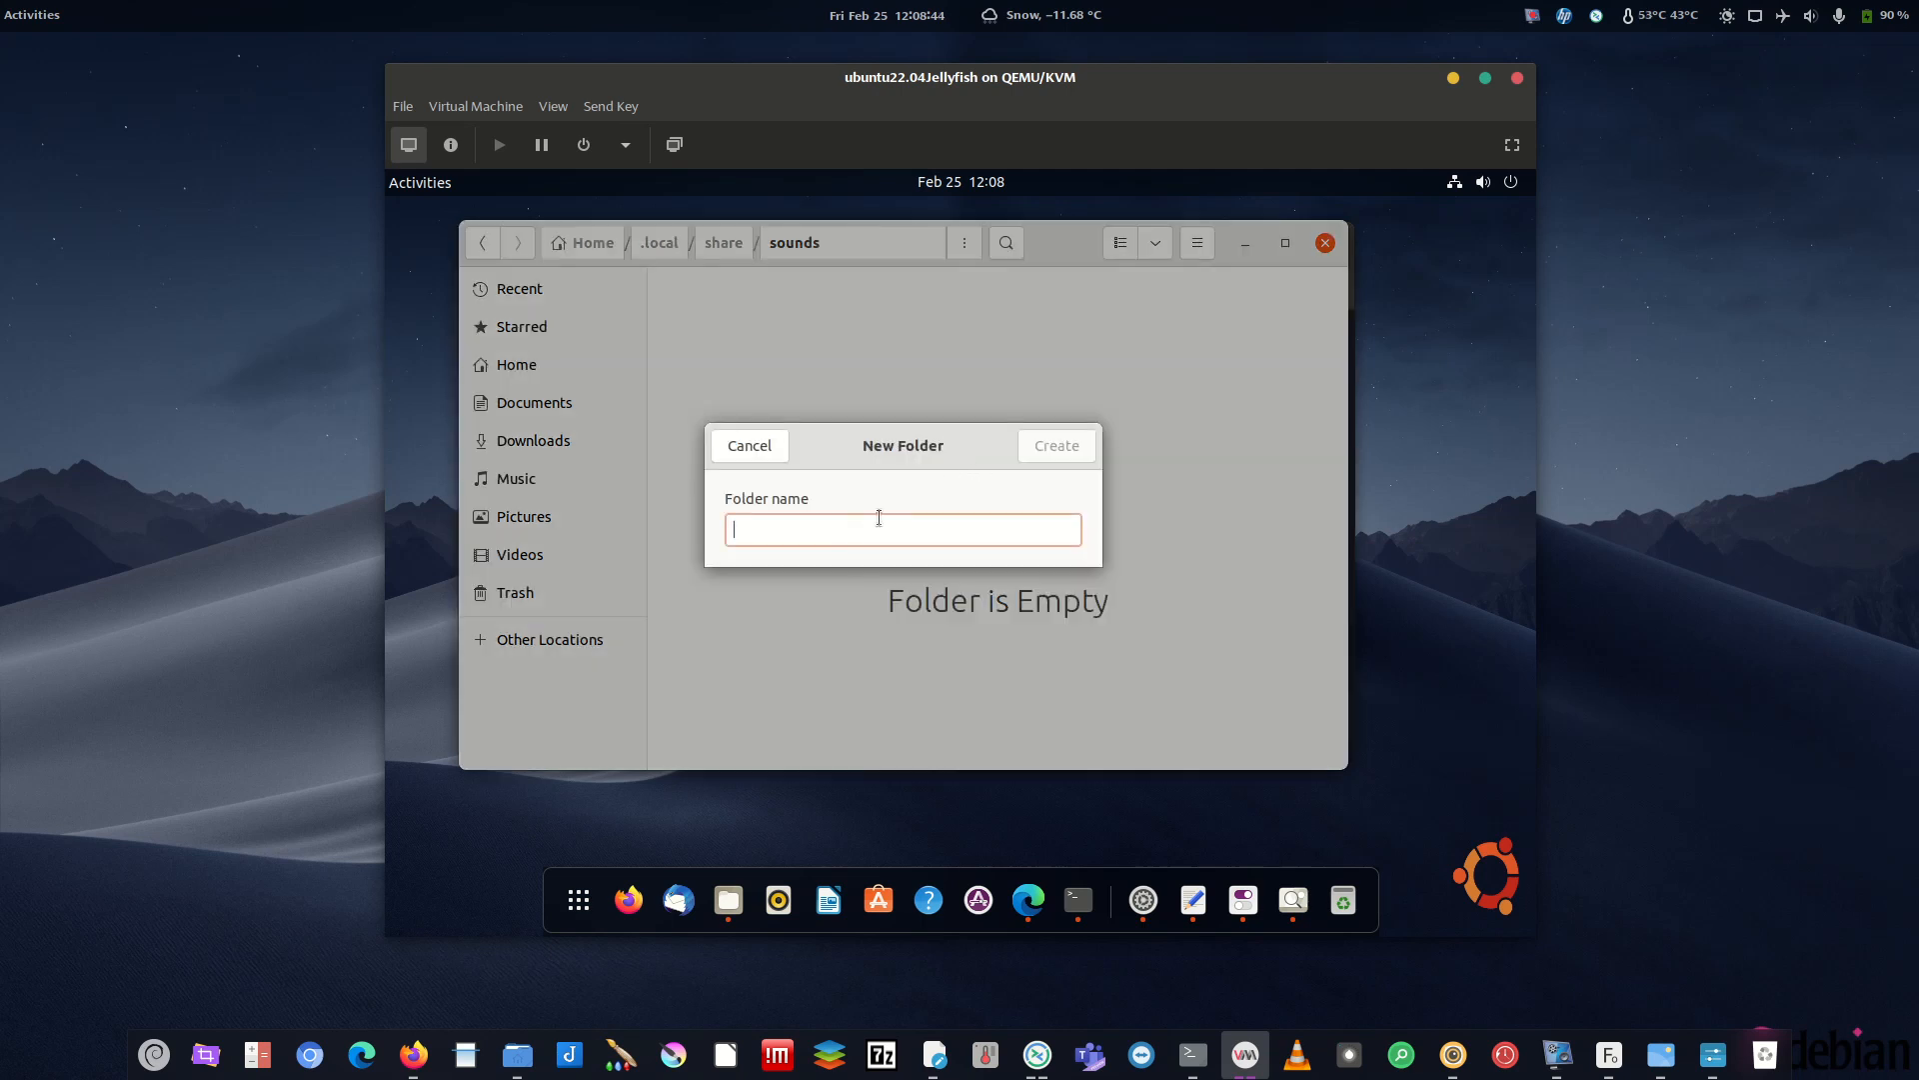
- Create the YaruManual folder in sounds, open it, and paste stereo and index.theme.in inside
{"action": "type", "text": "Yaru"}
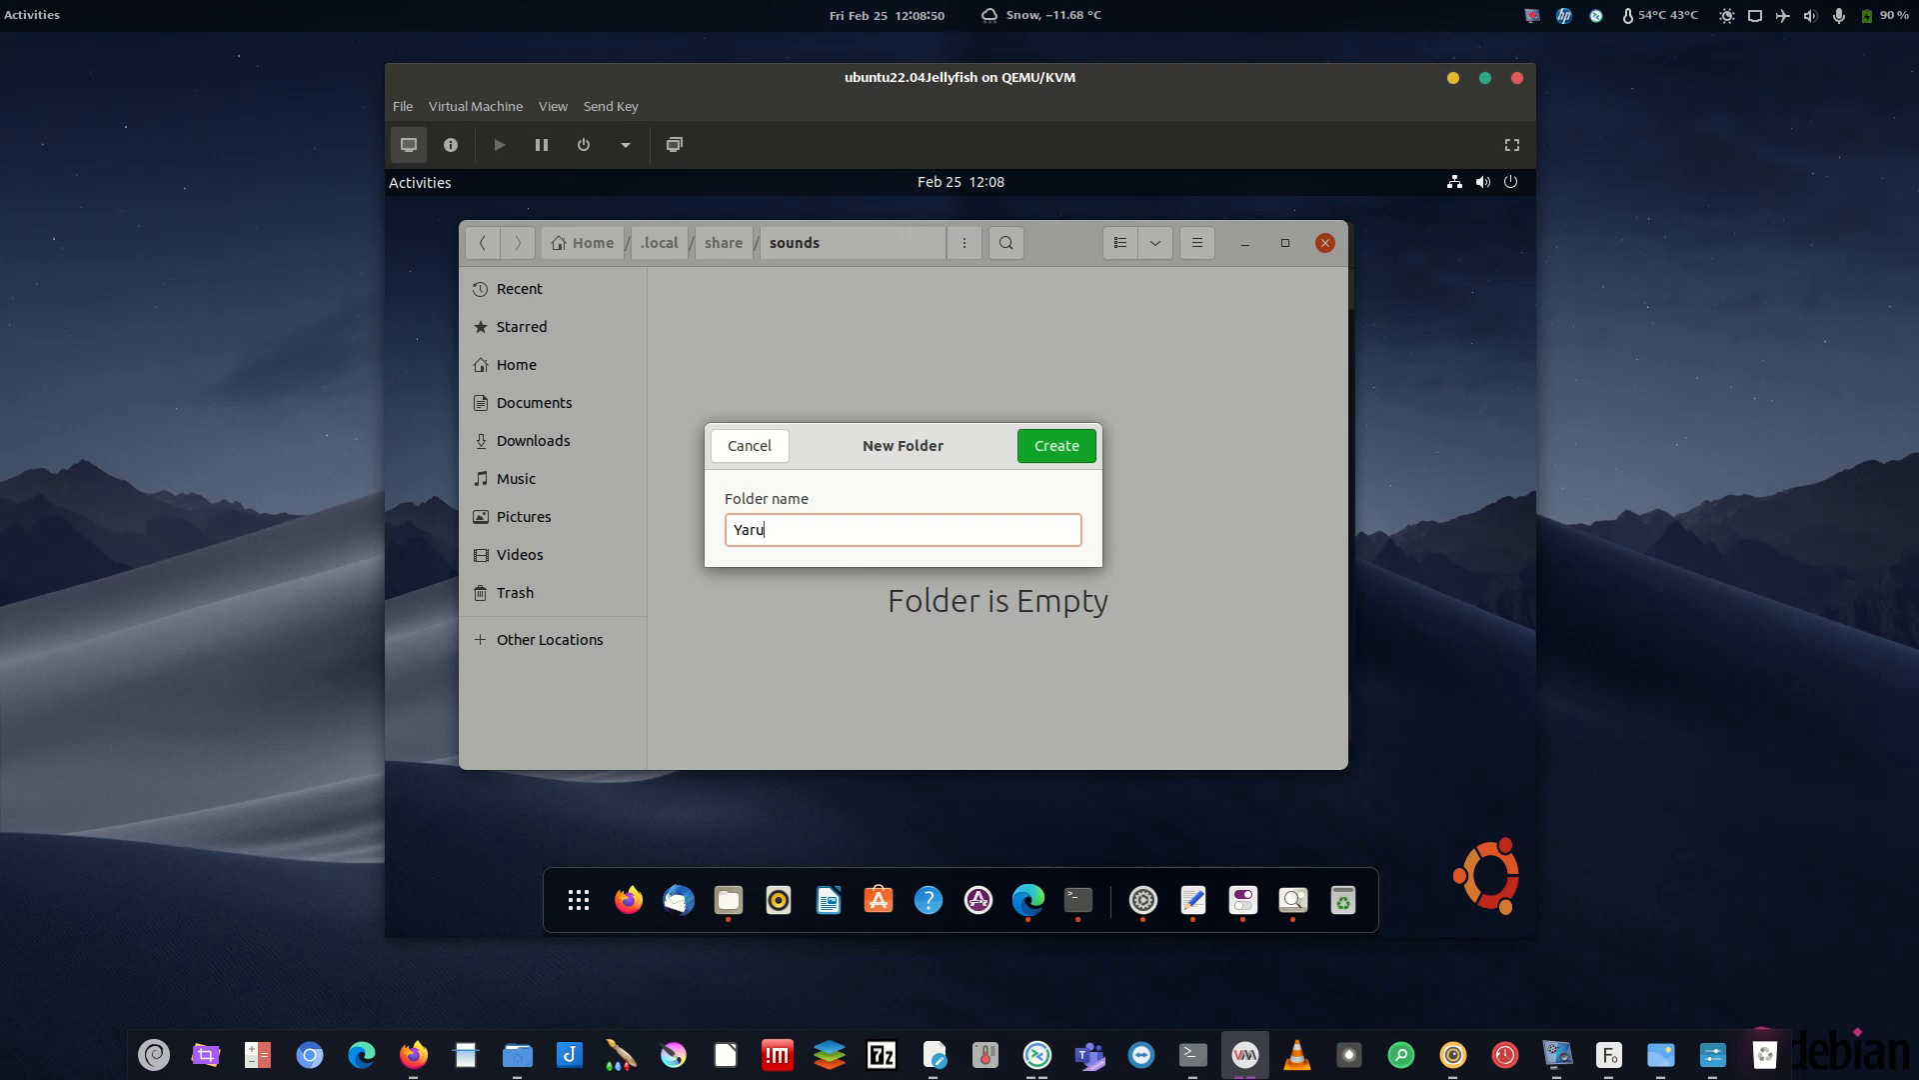
{"action": "type", "text": "anu"}
{"action": "double_click", "coordinate": [842, 529]}
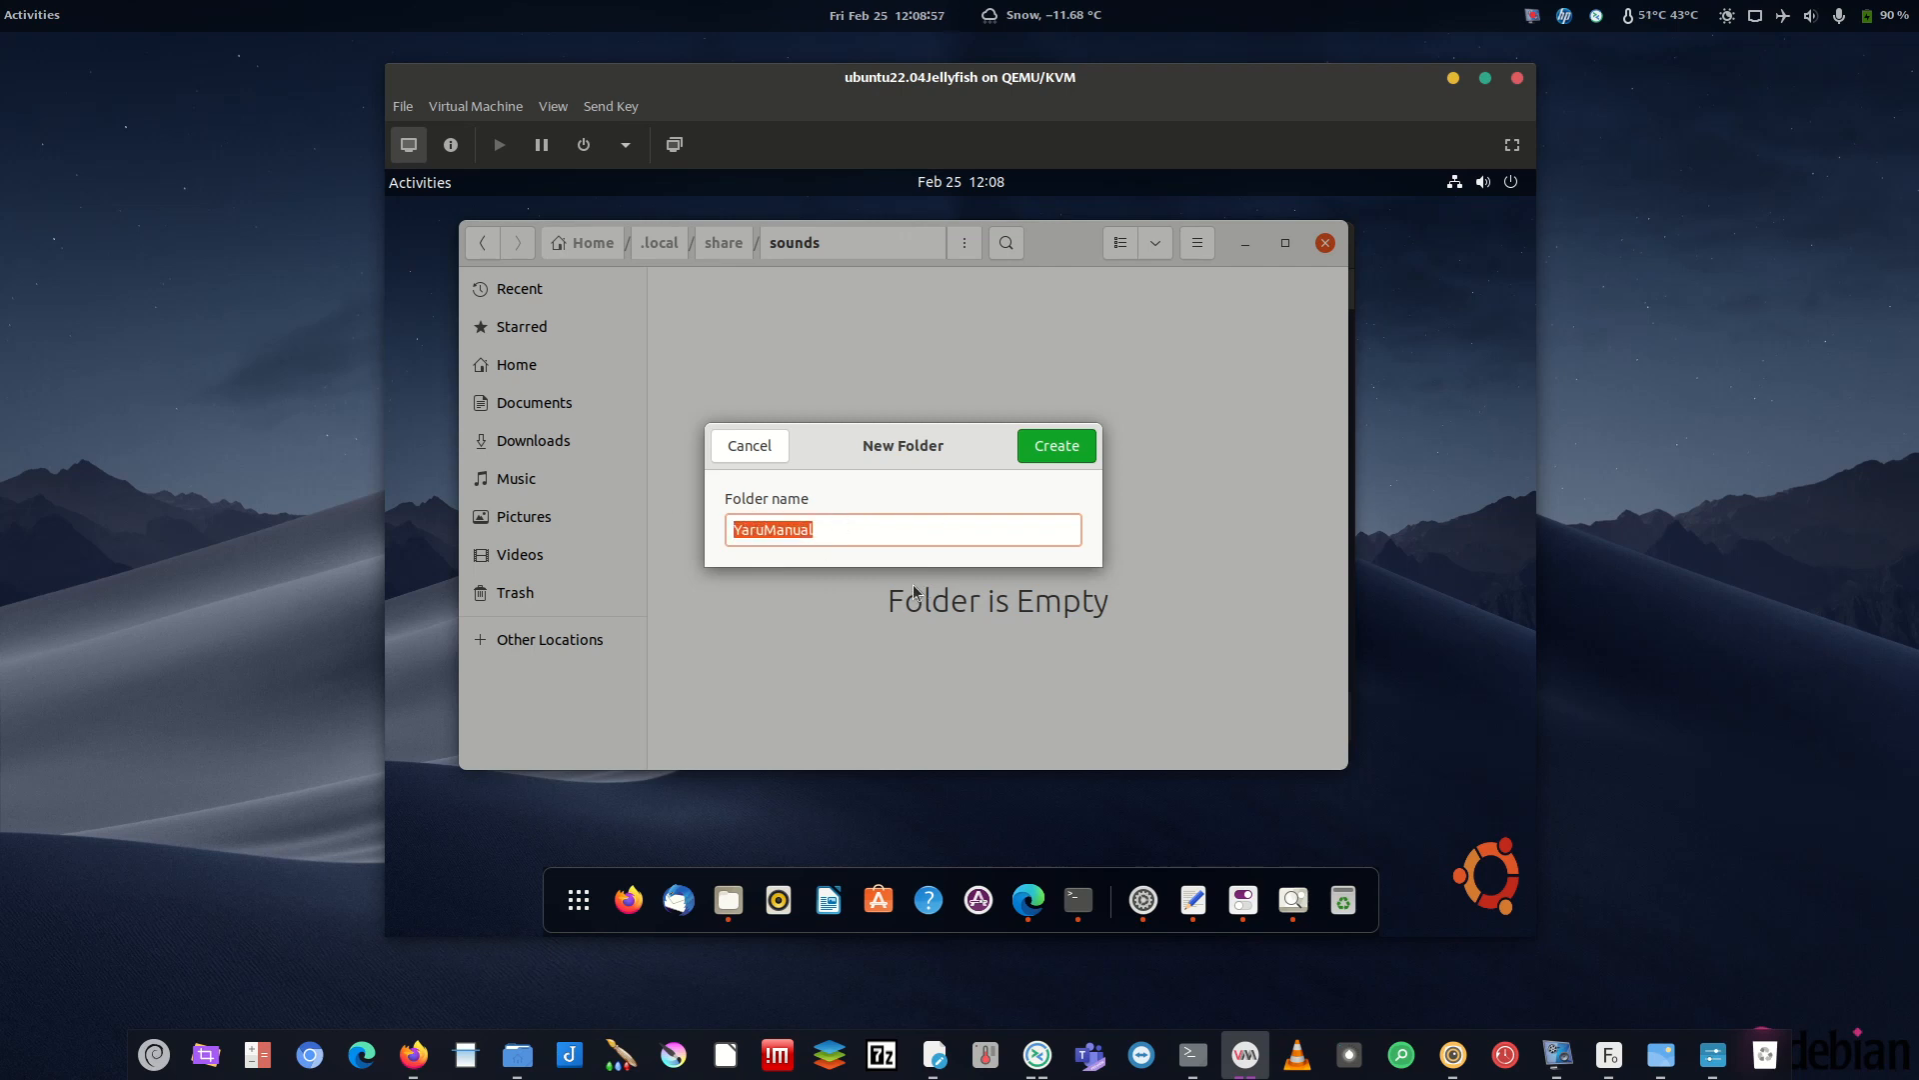
{"action": "left_click", "coordinate": [1058, 445]}
{"action": "double_click", "coordinate": [742, 308]}
{"action": "right_click", "coordinate": [716, 306]}
{"action": "left_click", "coordinate": [780, 371]}
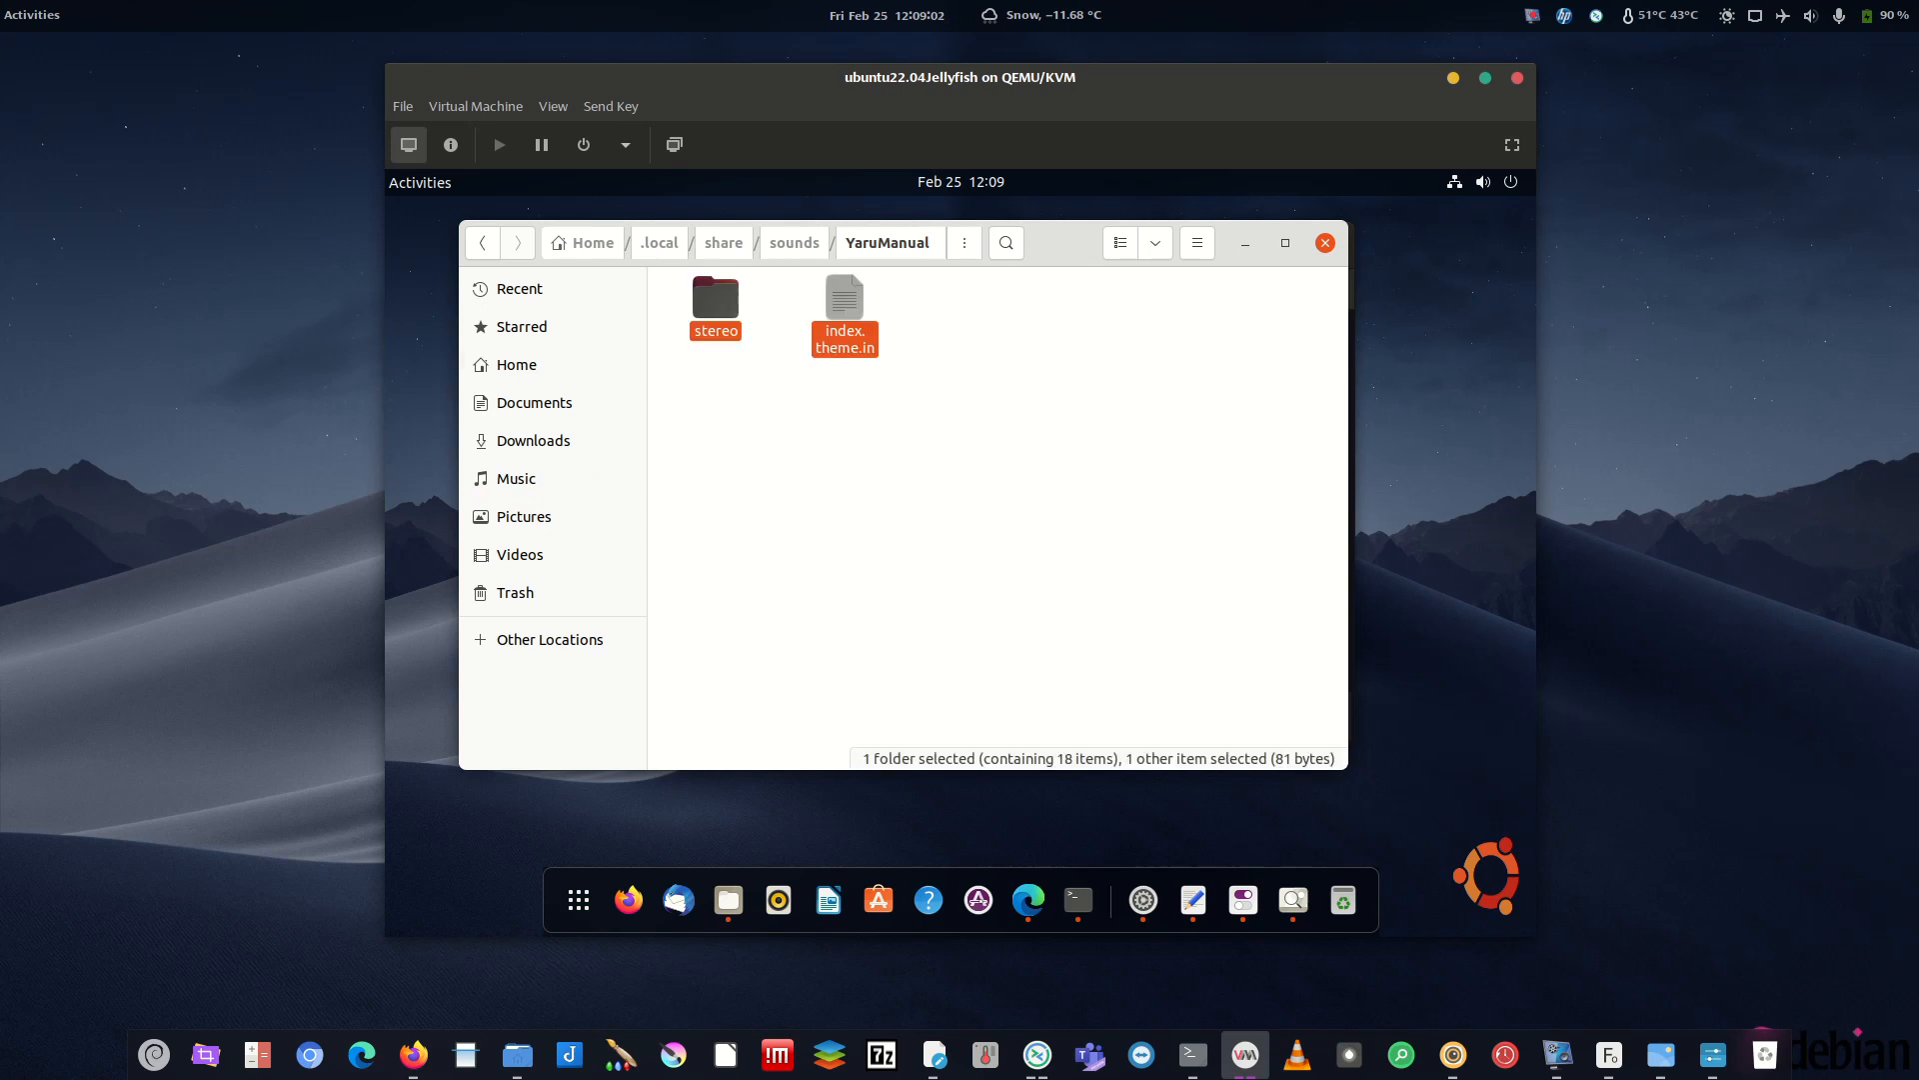
- Change line 1 of YaruManual's index.theme.in to 'Yaru Manual Theme', then save and close it
{"action": "left_click", "coordinate": [845, 347]}
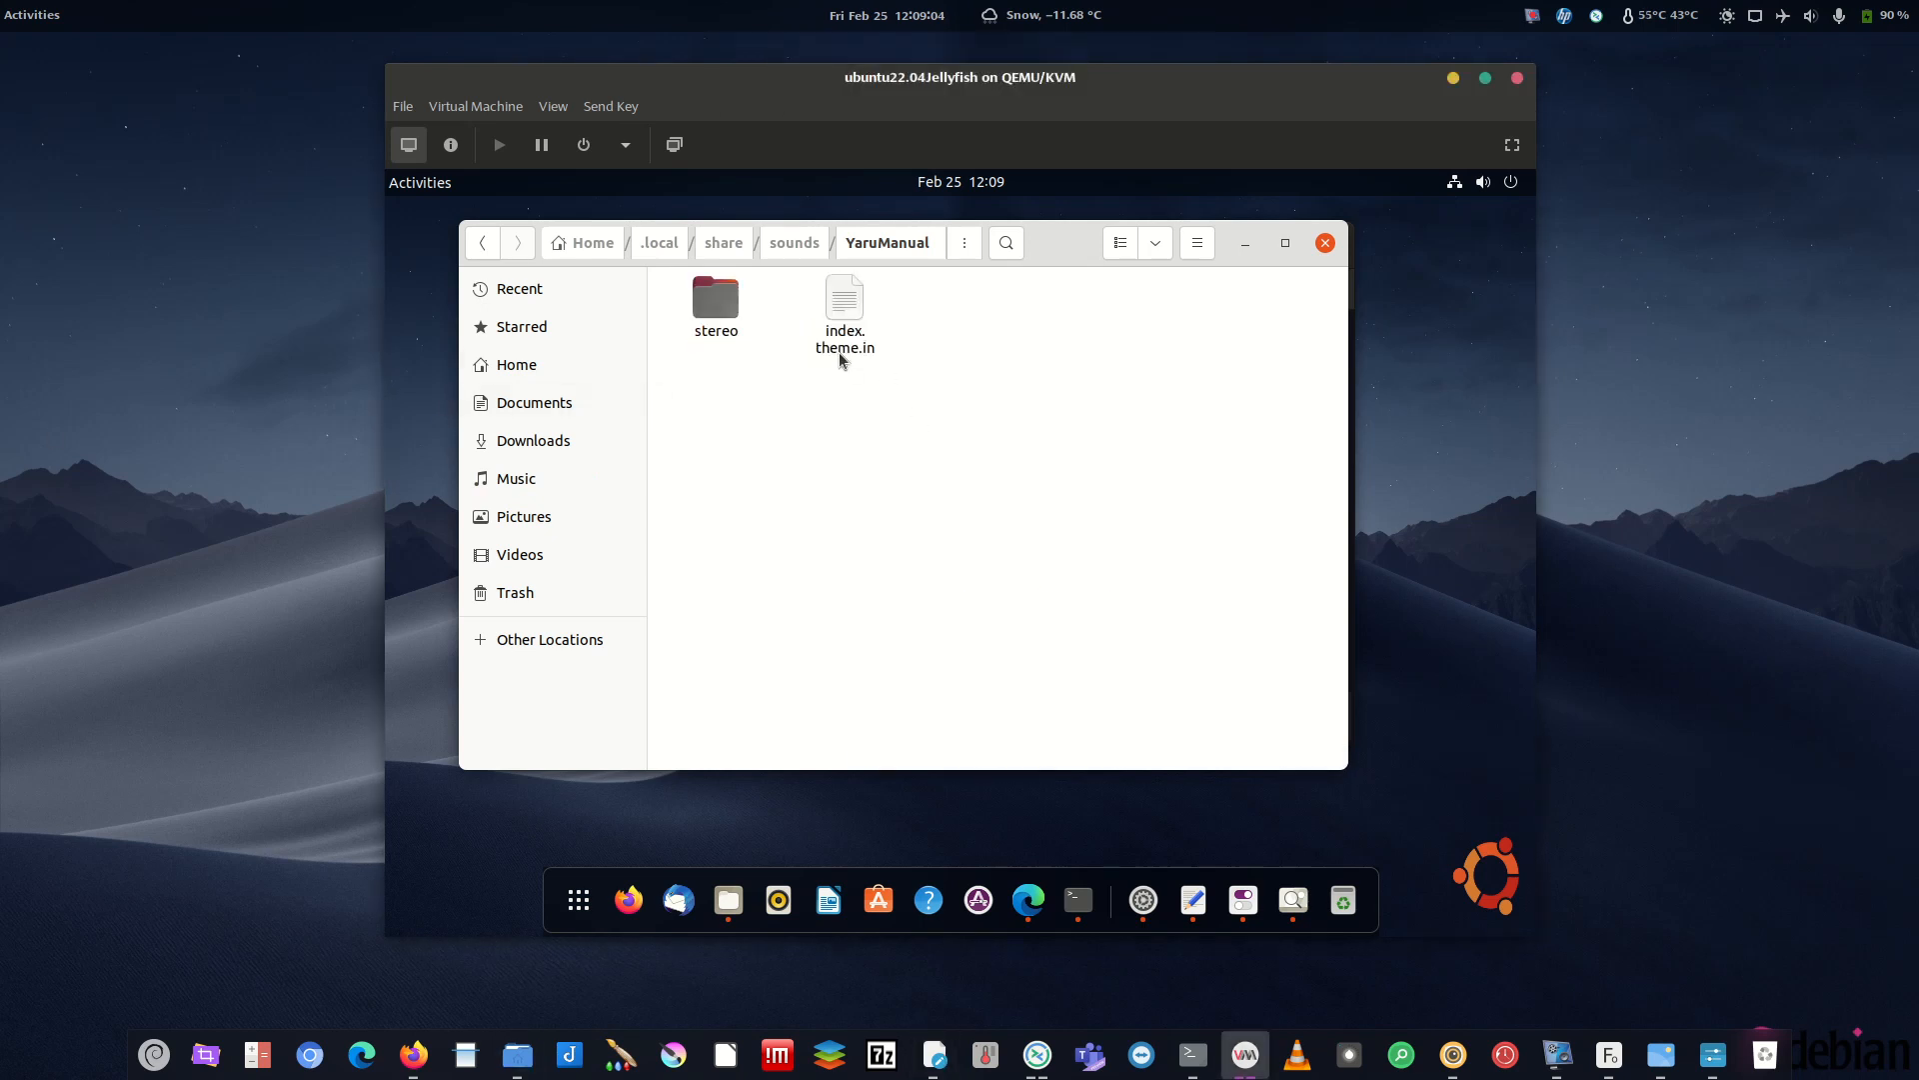
{"action": "double_click", "coordinate": [863, 312]}
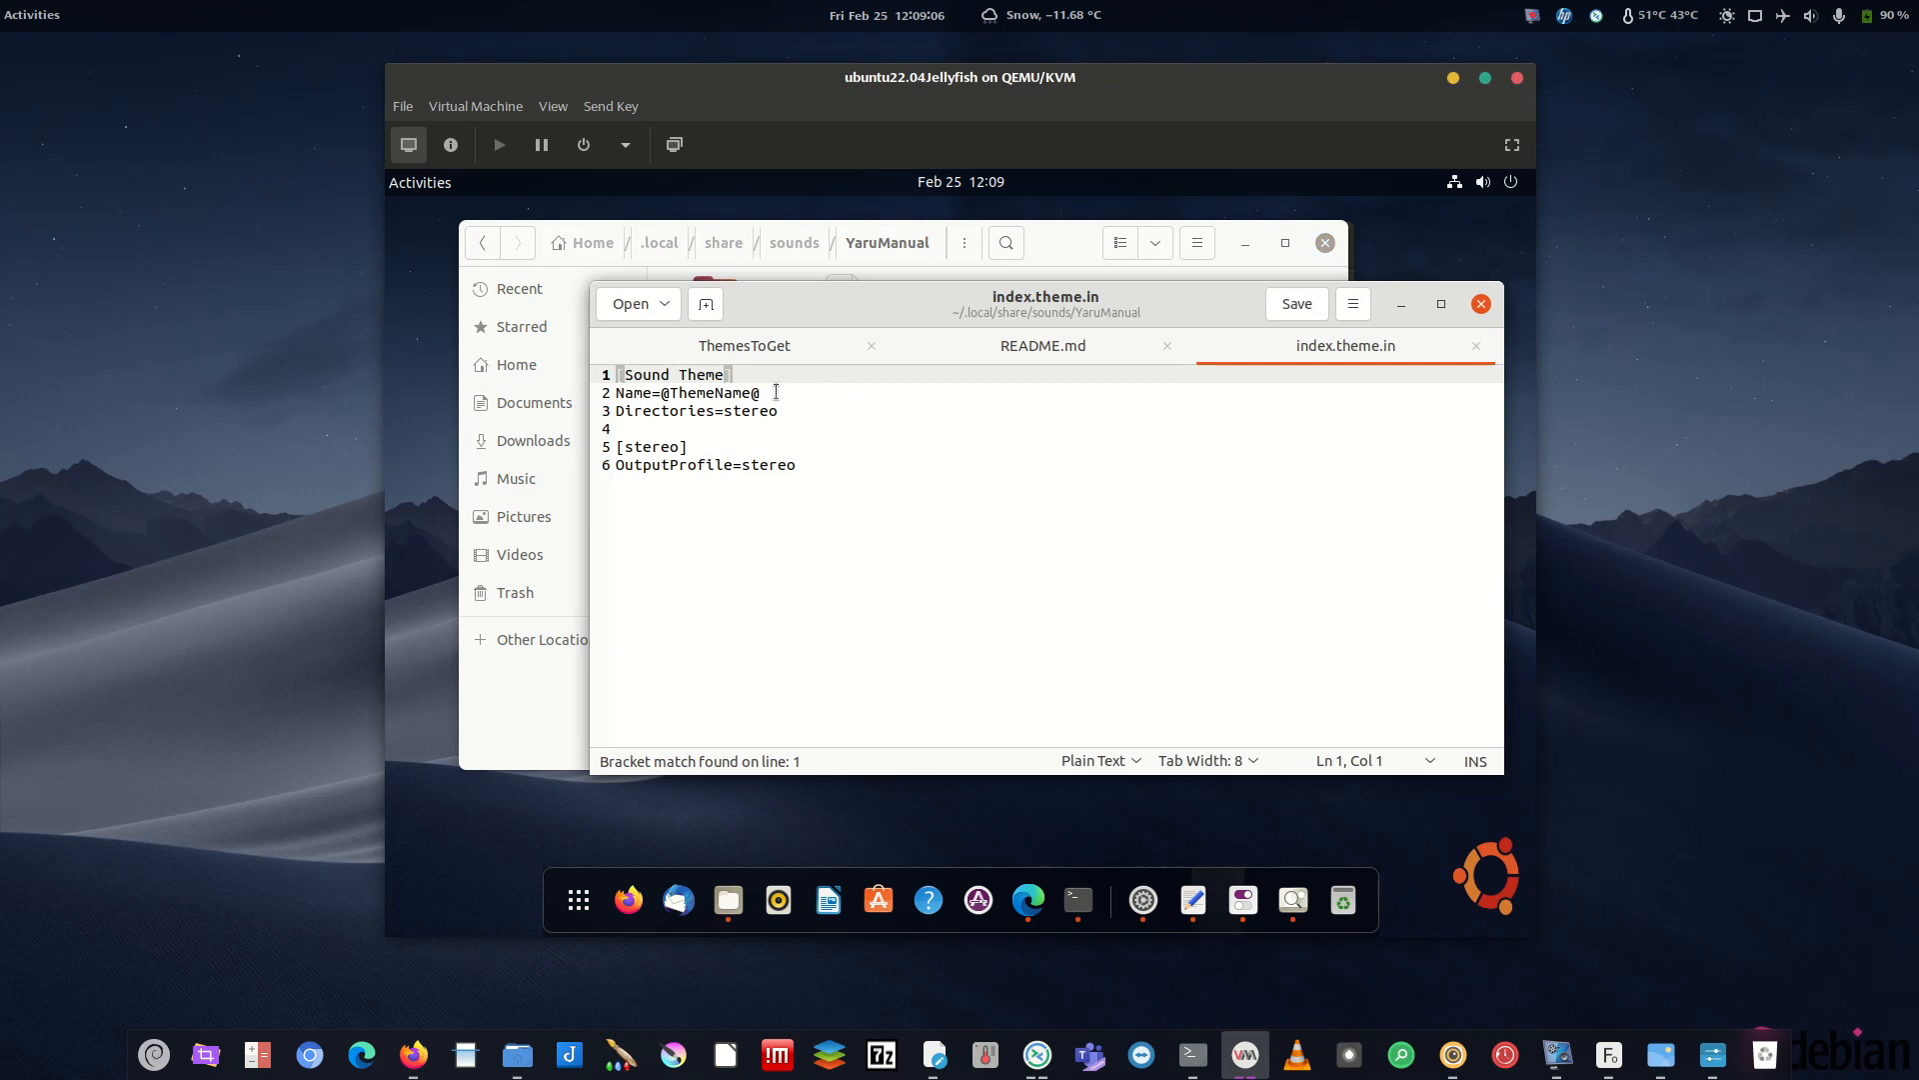
{"action": "left_click_drag", "start_coordinate": [1212, 304], "coordinate": [1181, 378]}
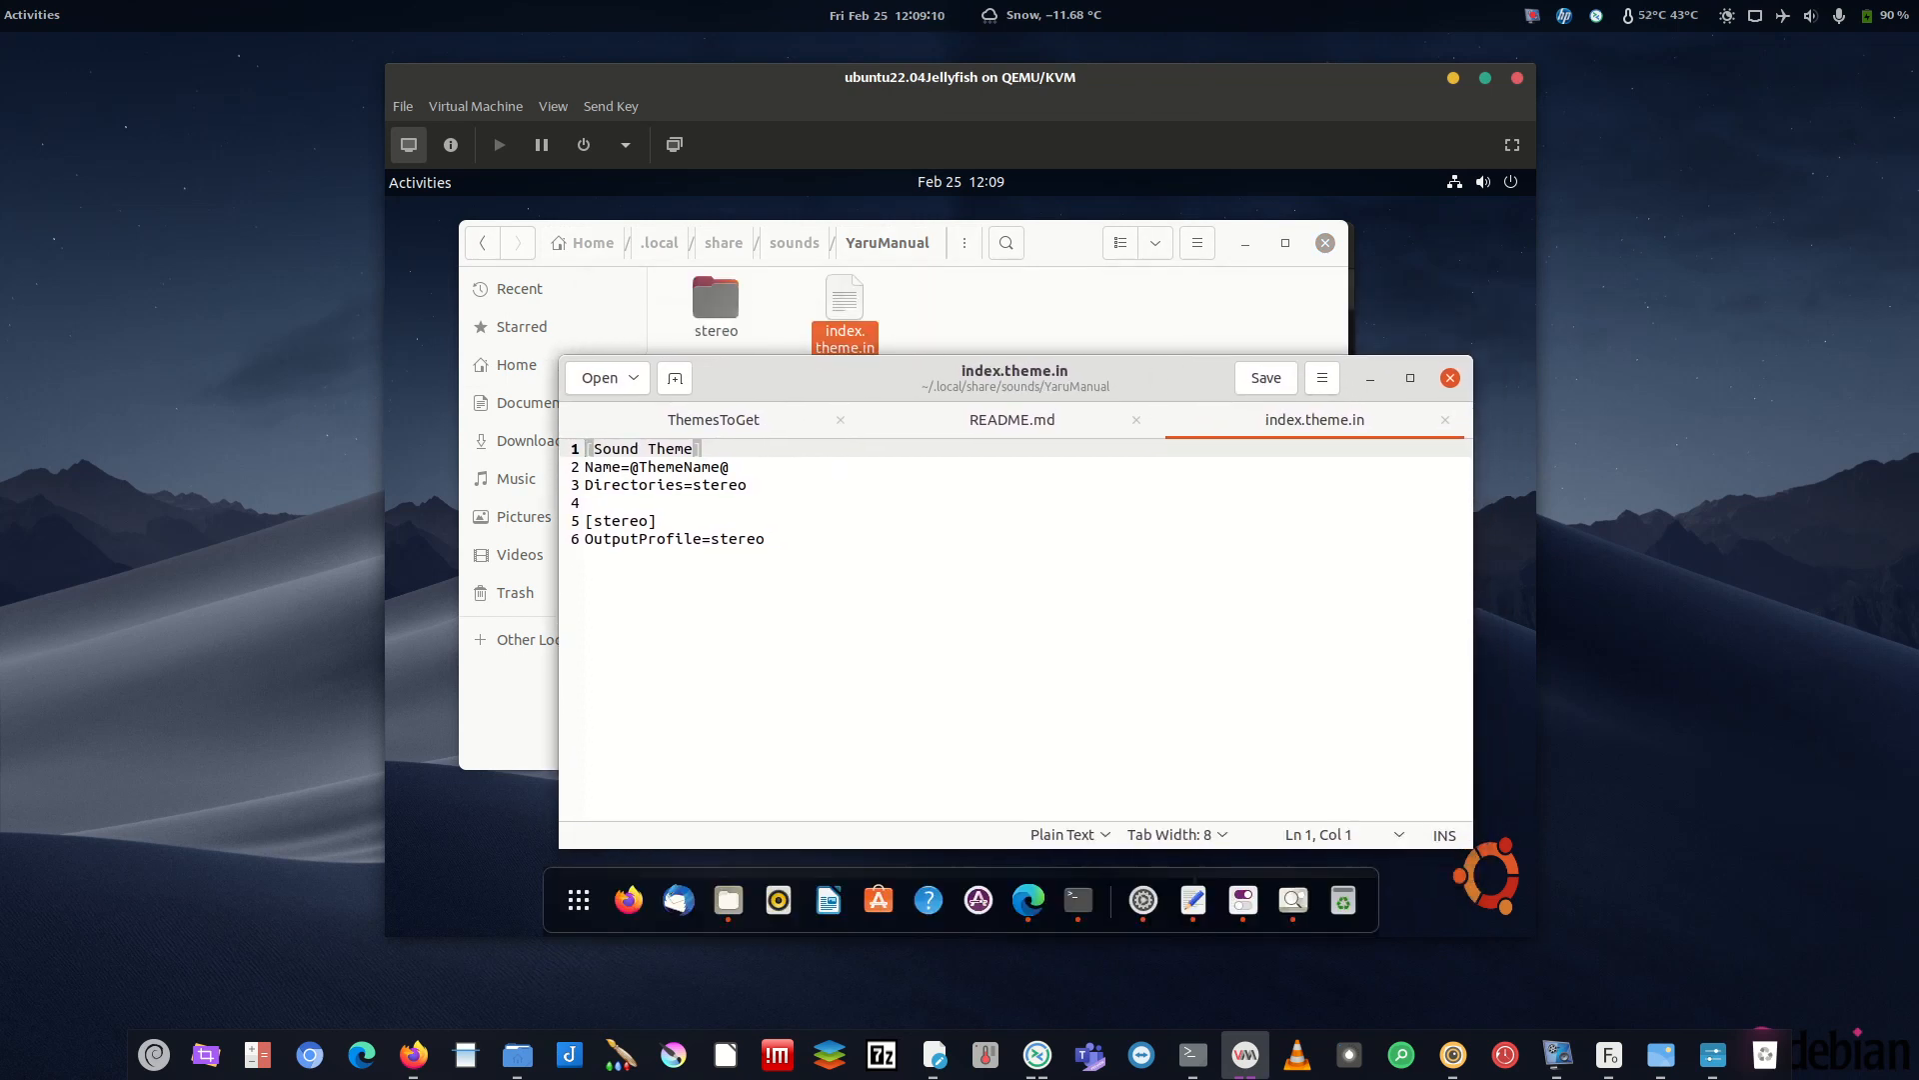
{"action": "key", "text": "alt+Tab"}
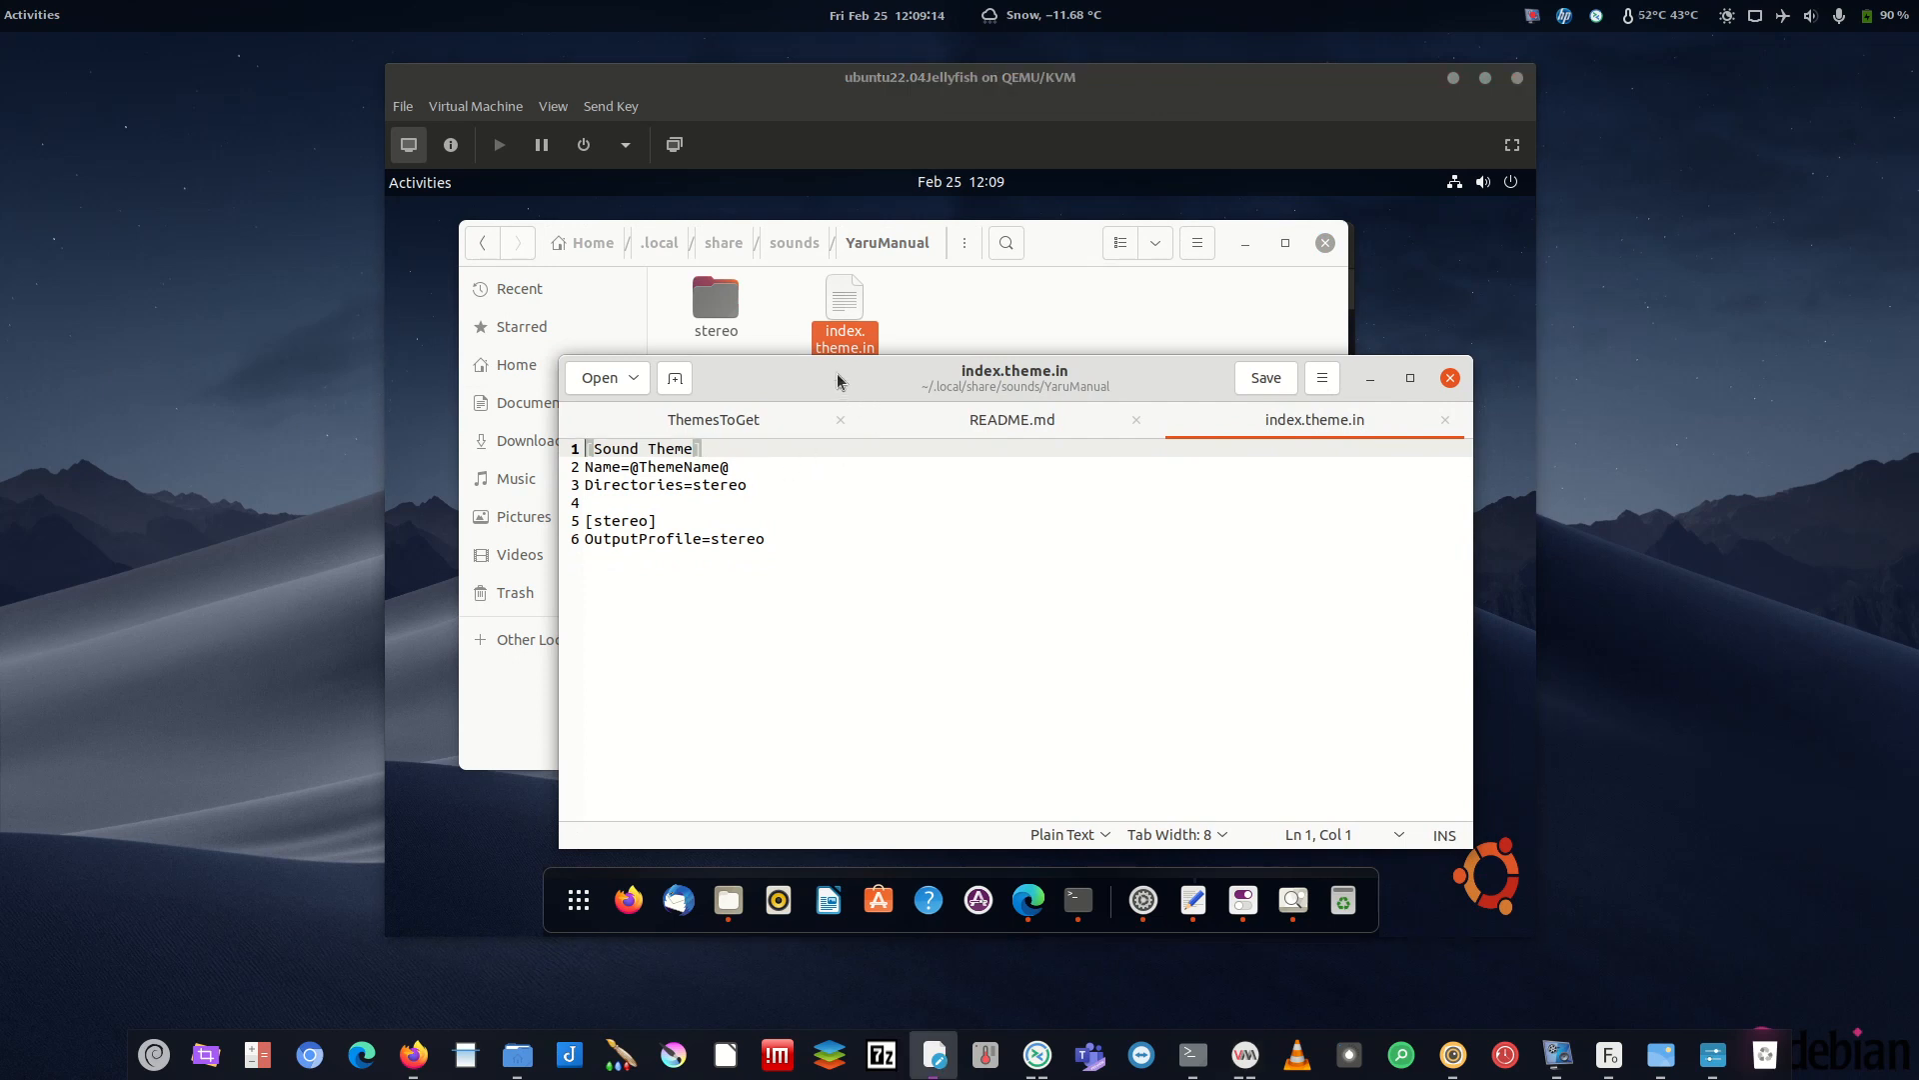
{"action": "left_click_drag", "start_coordinate": [695, 450], "coordinate": [595, 451]}
{"action": "type", "text": "Yaru "}
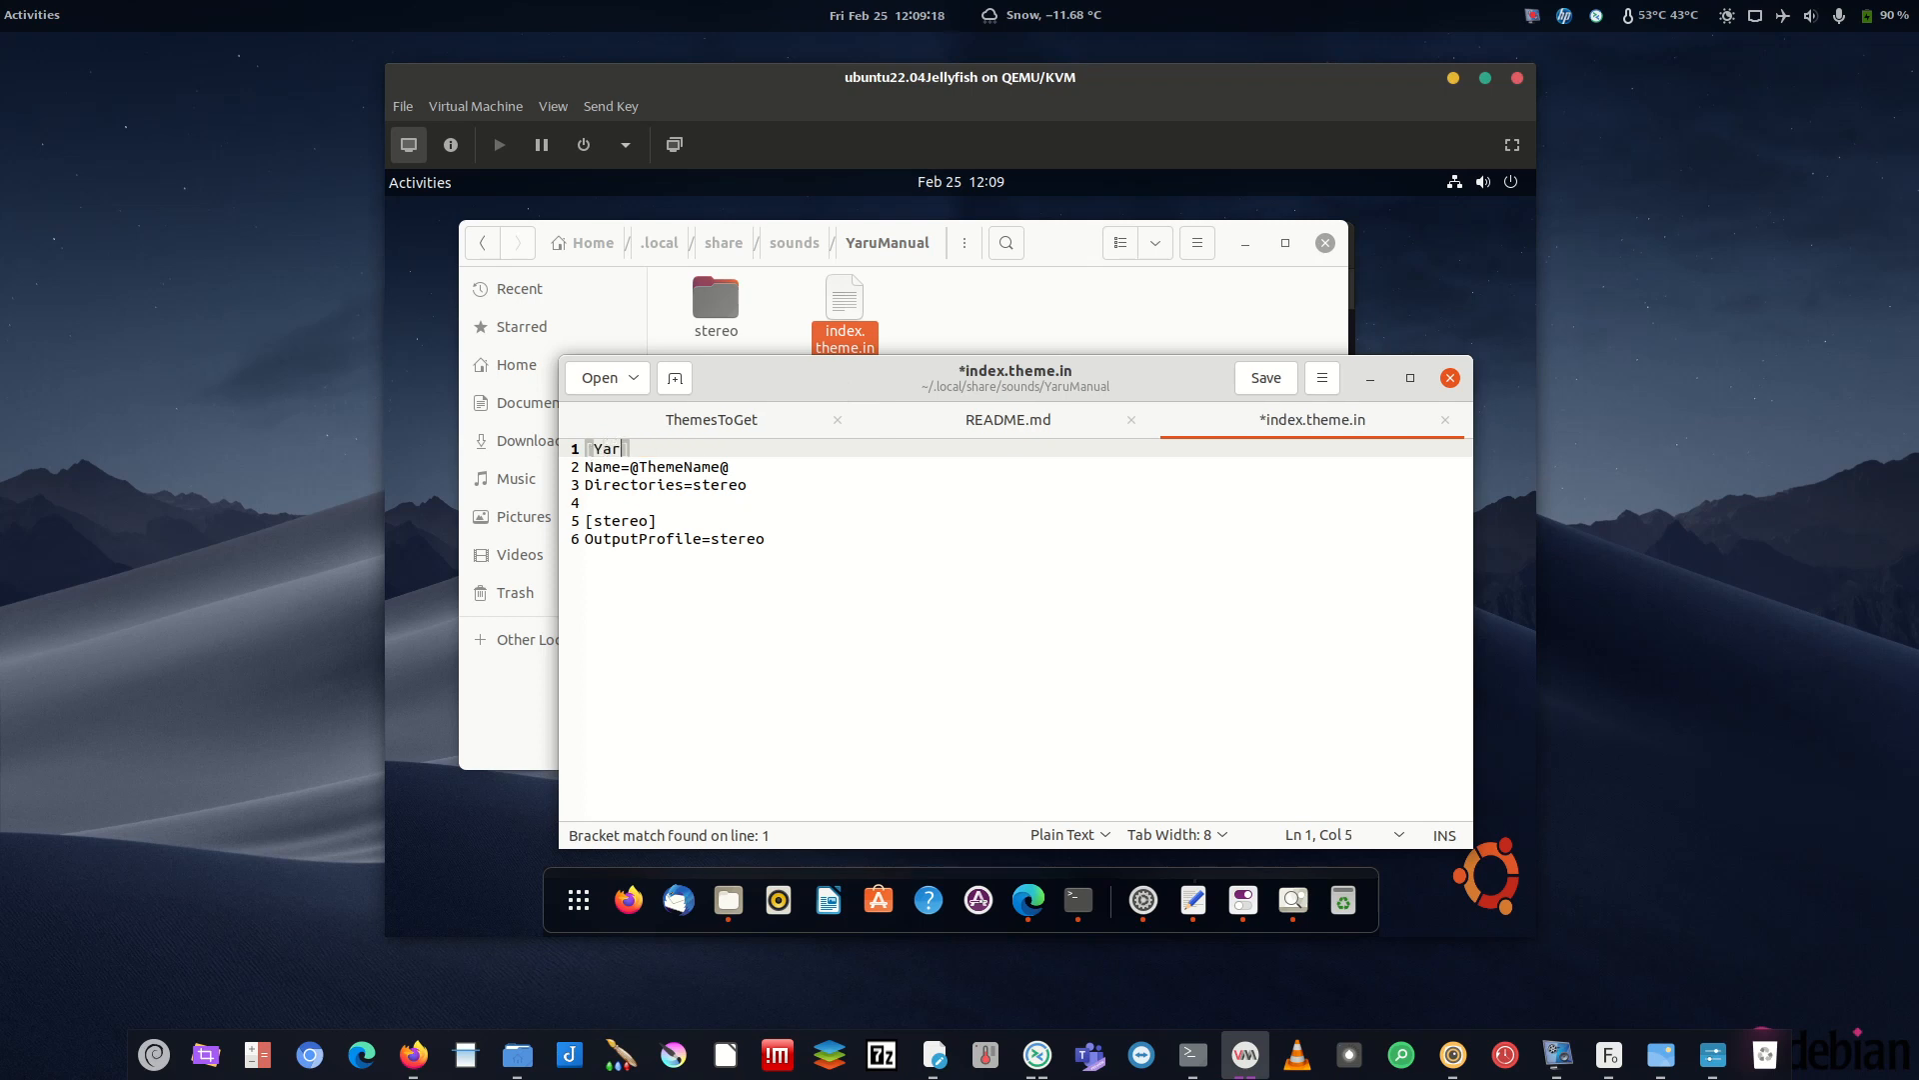
{"action": "type", "text": "Manual Theme"}
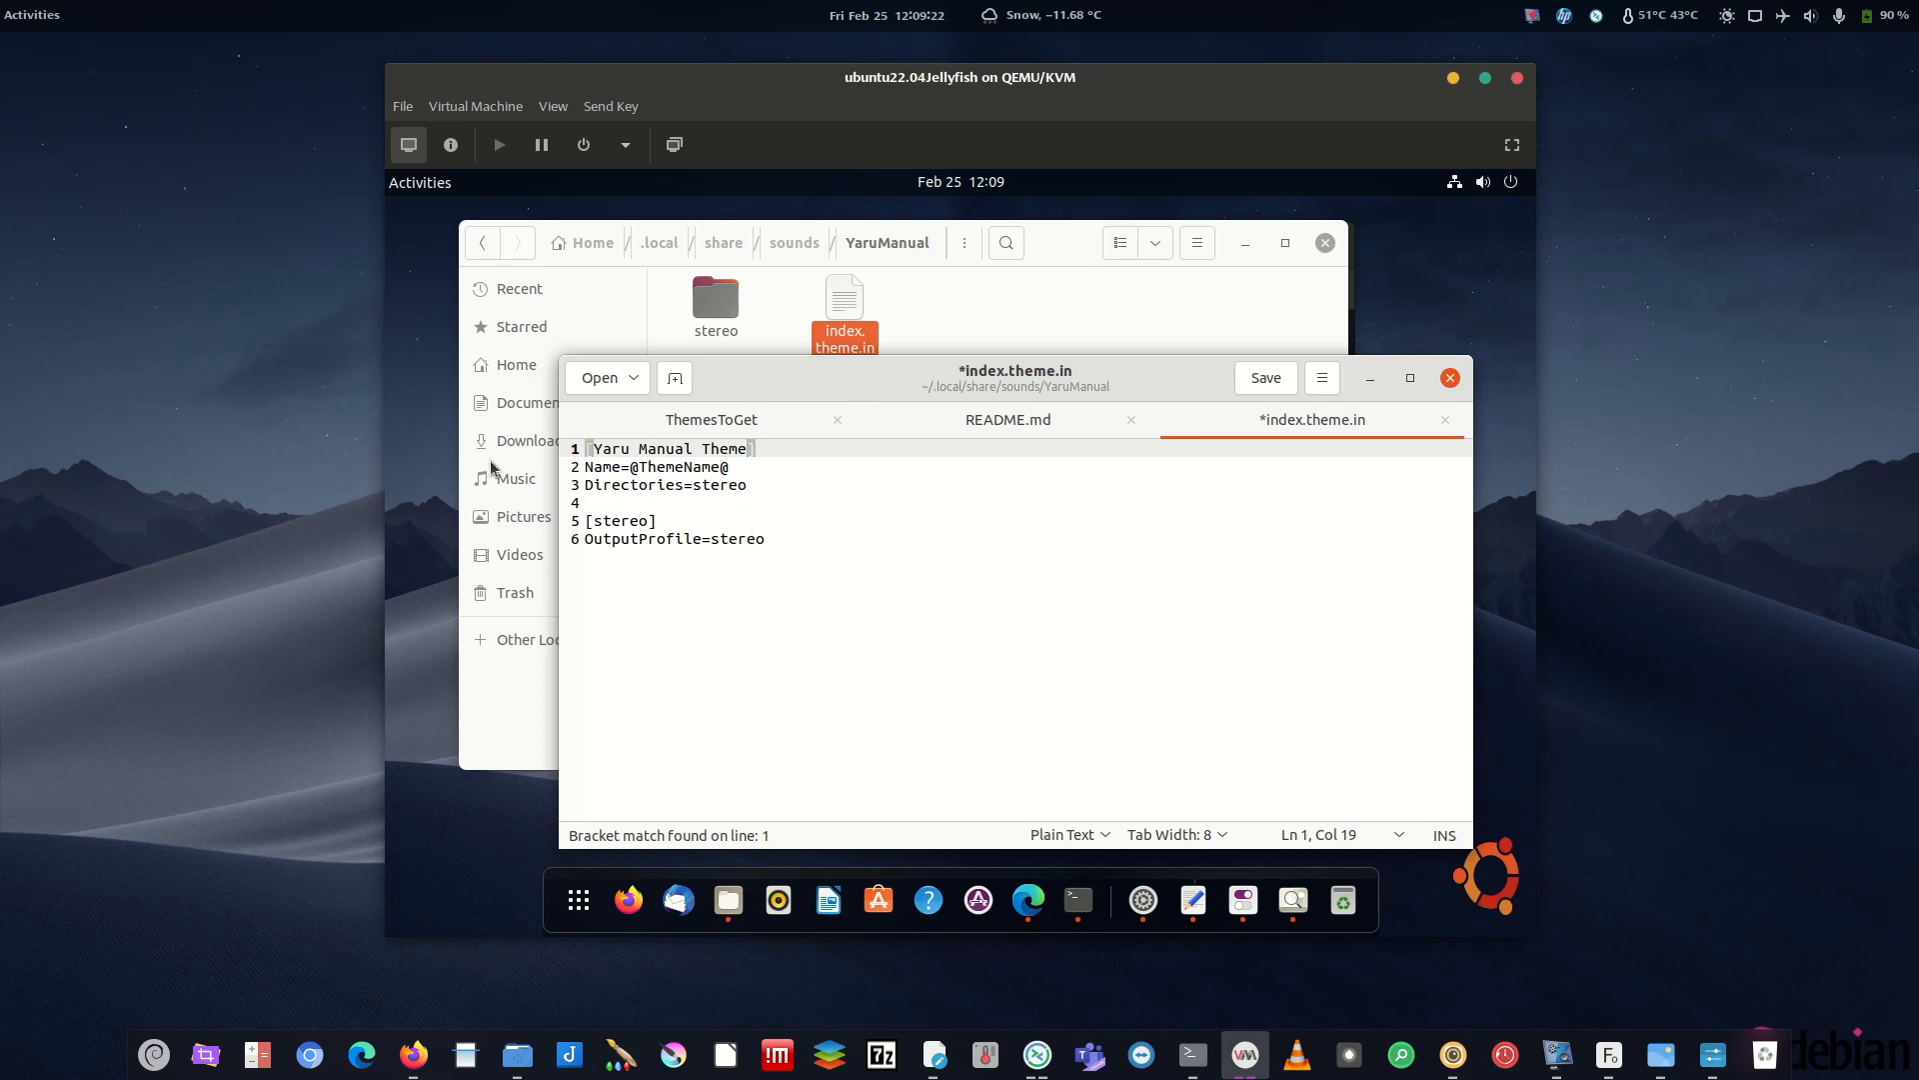
{"action": "left_click_drag", "start_coordinate": [750, 485], "coordinate": [702, 485]}
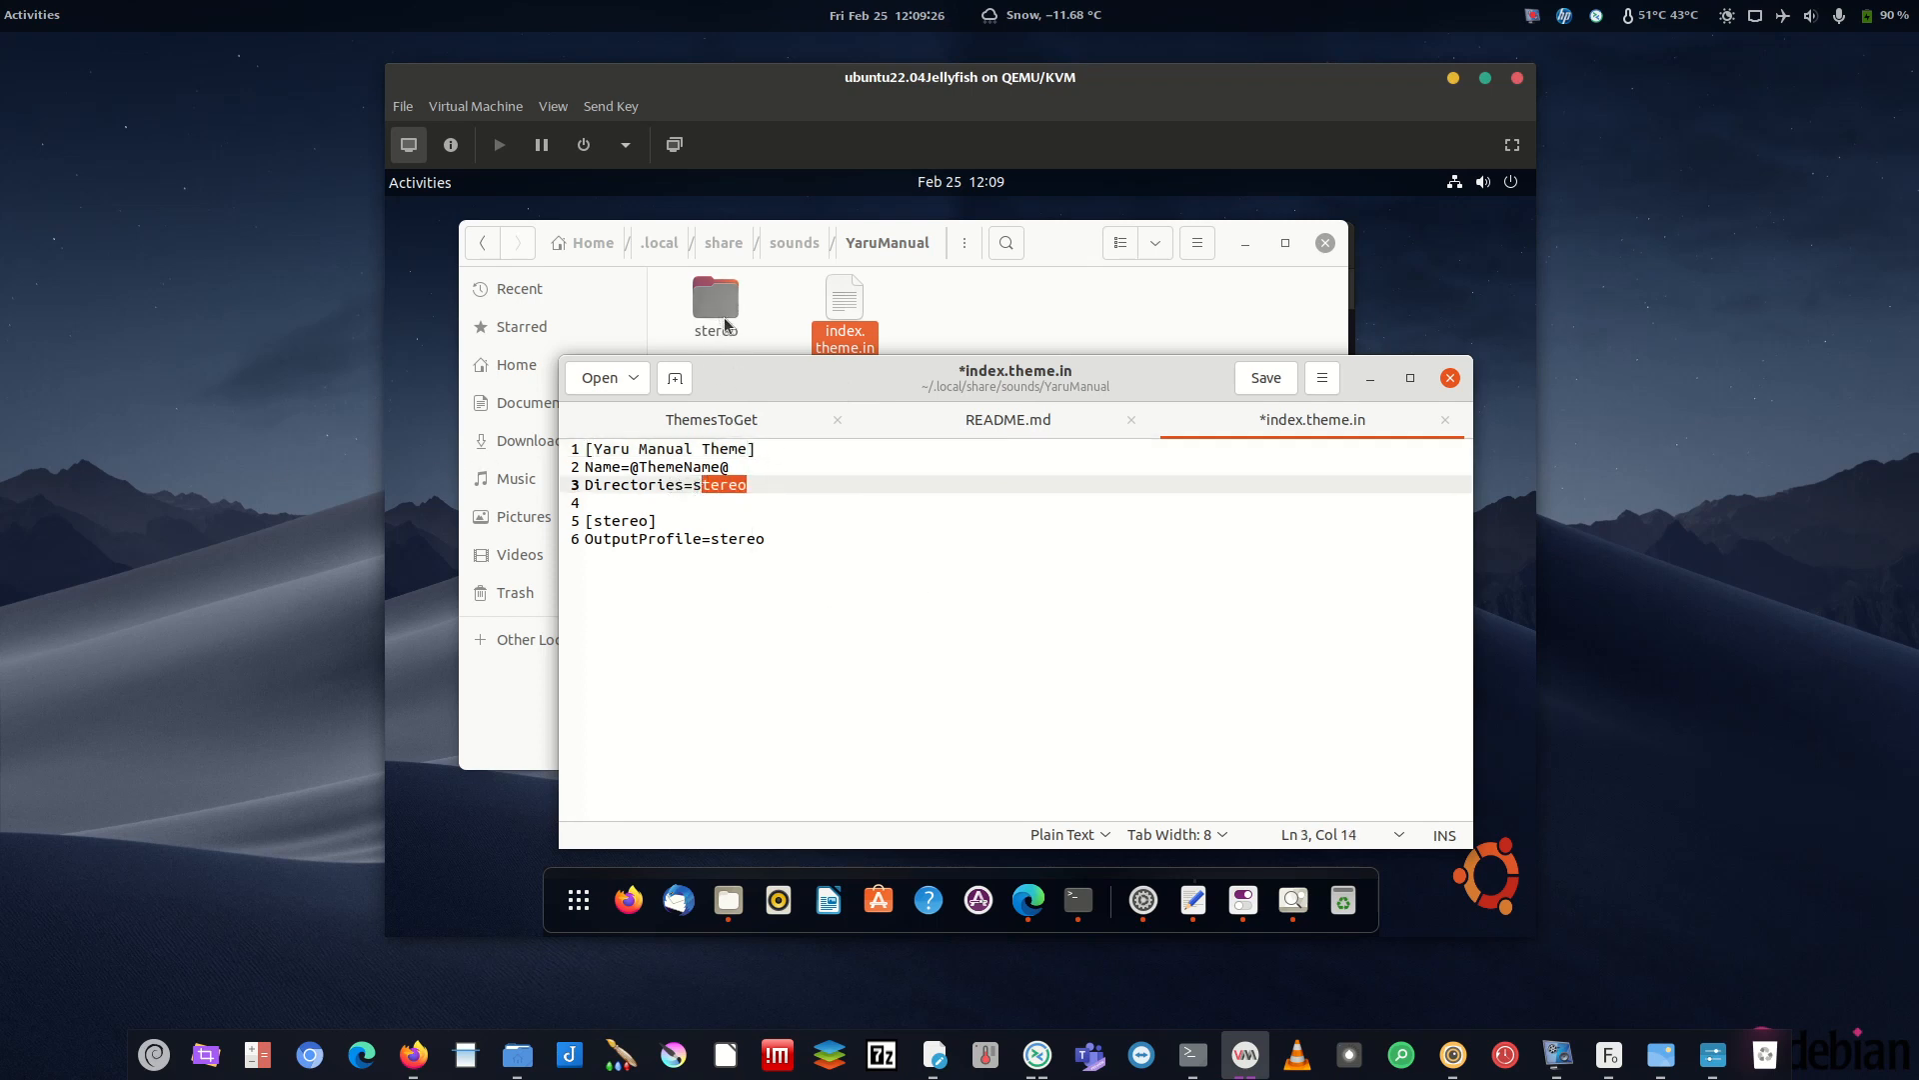
{"action": "left_click", "coordinate": [709, 490]}
{"action": "left_click", "coordinate": [1265, 378]}
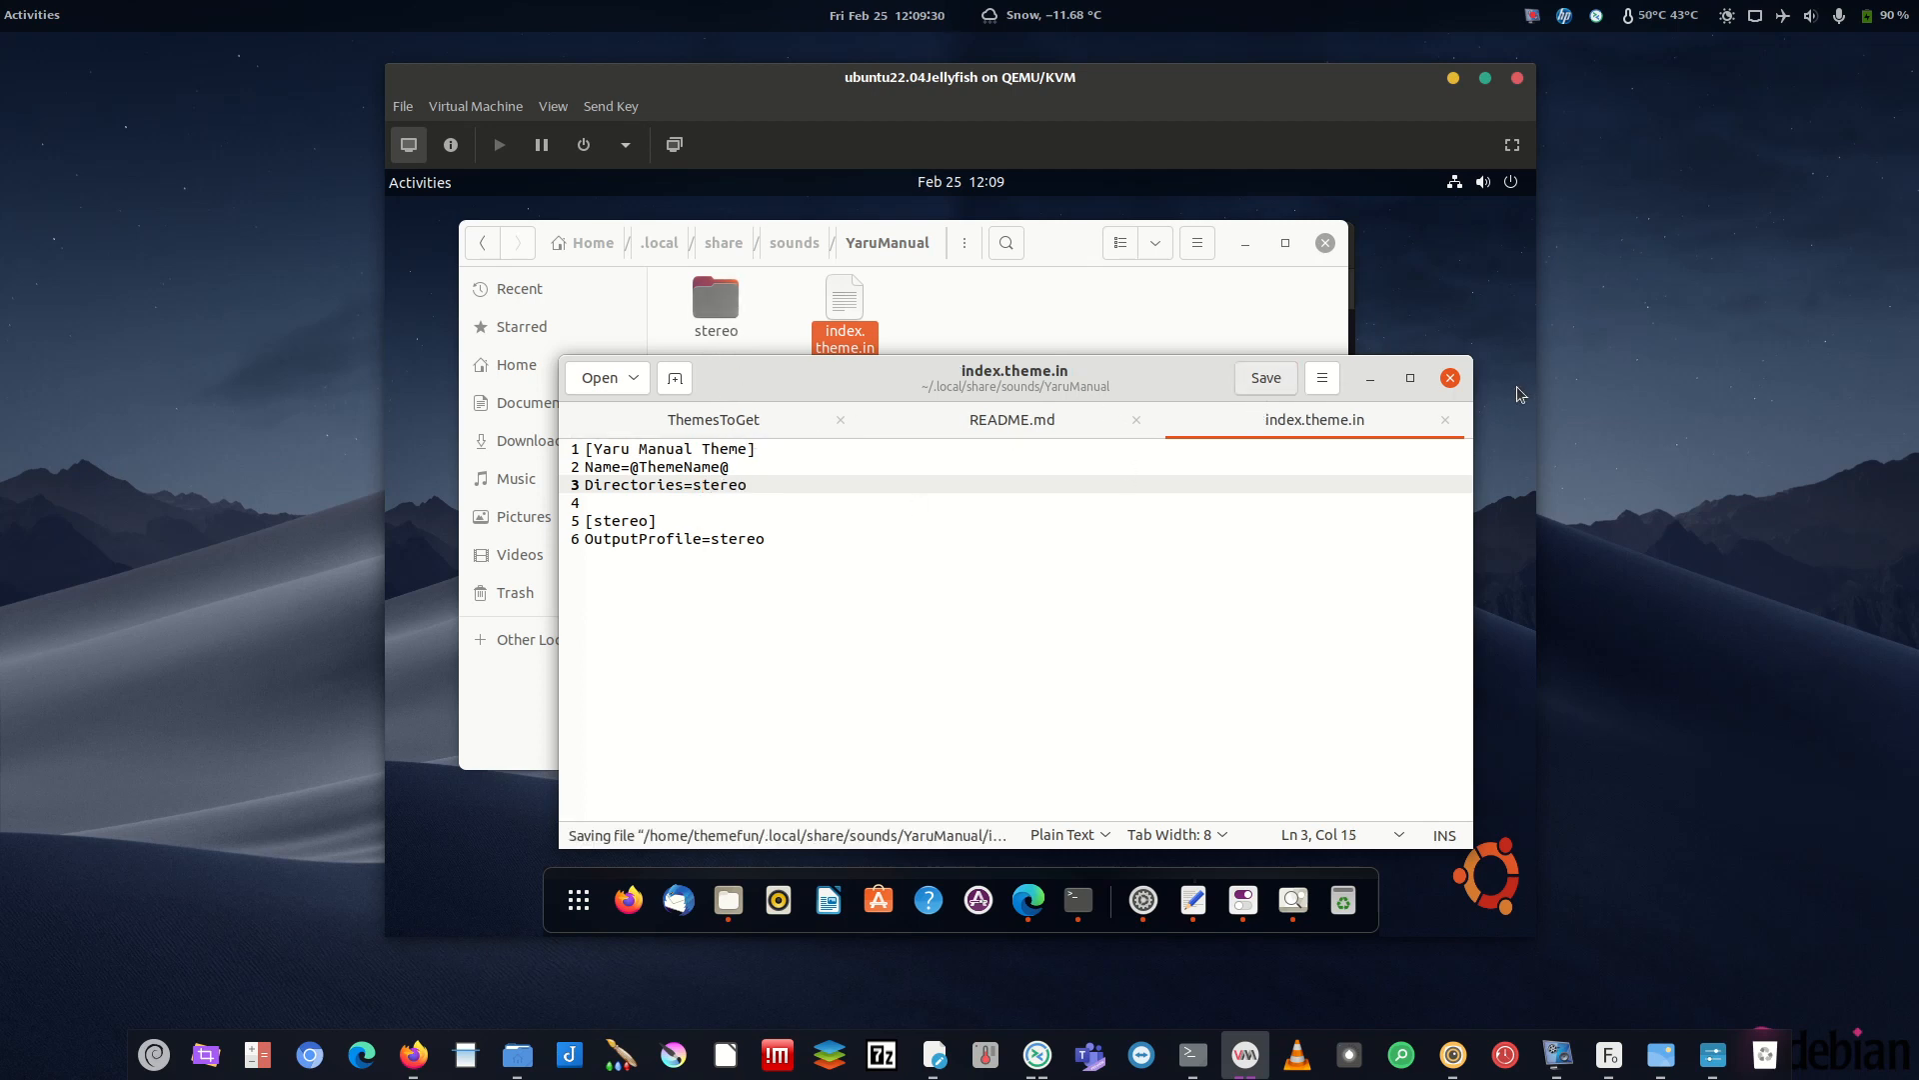
{"action": "left_click", "coordinate": [1450, 378]}
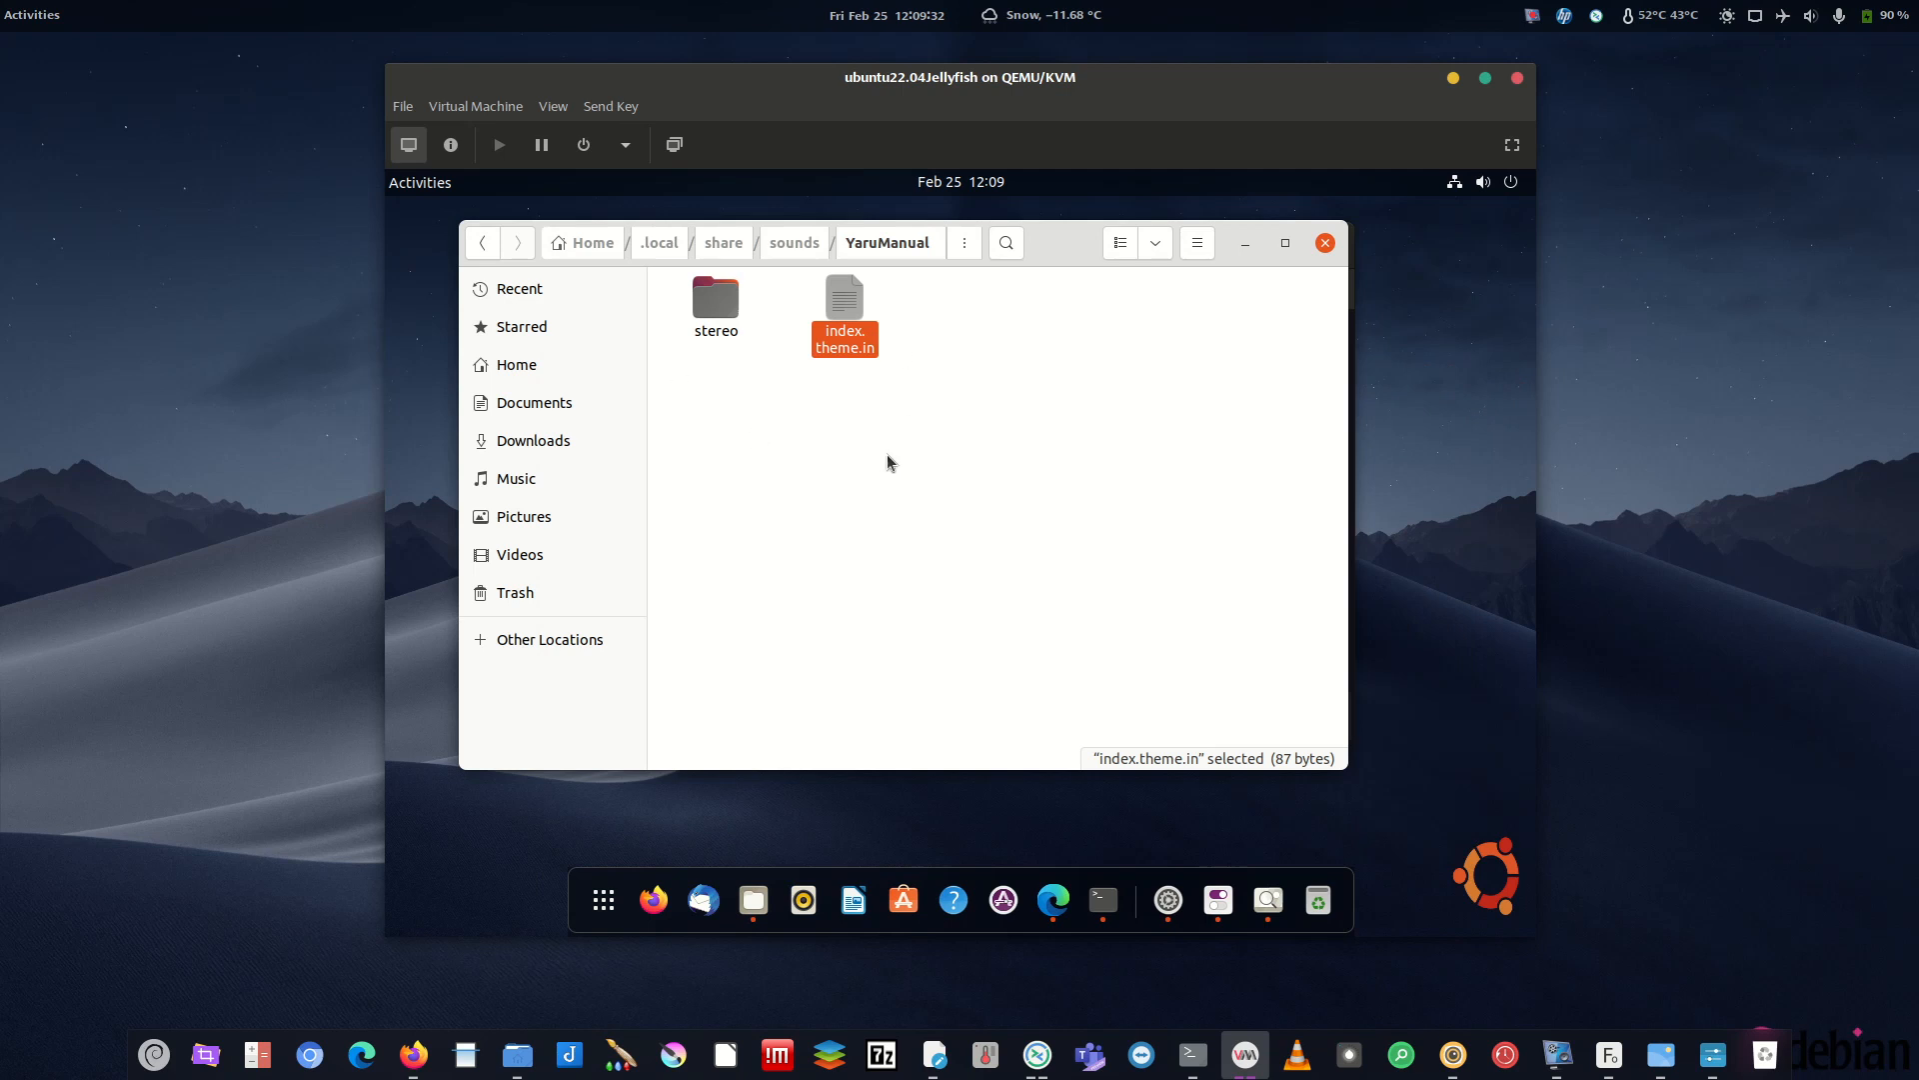
- Close the Image Viewer and GNOME Tweaks, then relaunch gnome-tweaks from the terminal
{"action": "left_click", "coordinate": [1123, 892]}
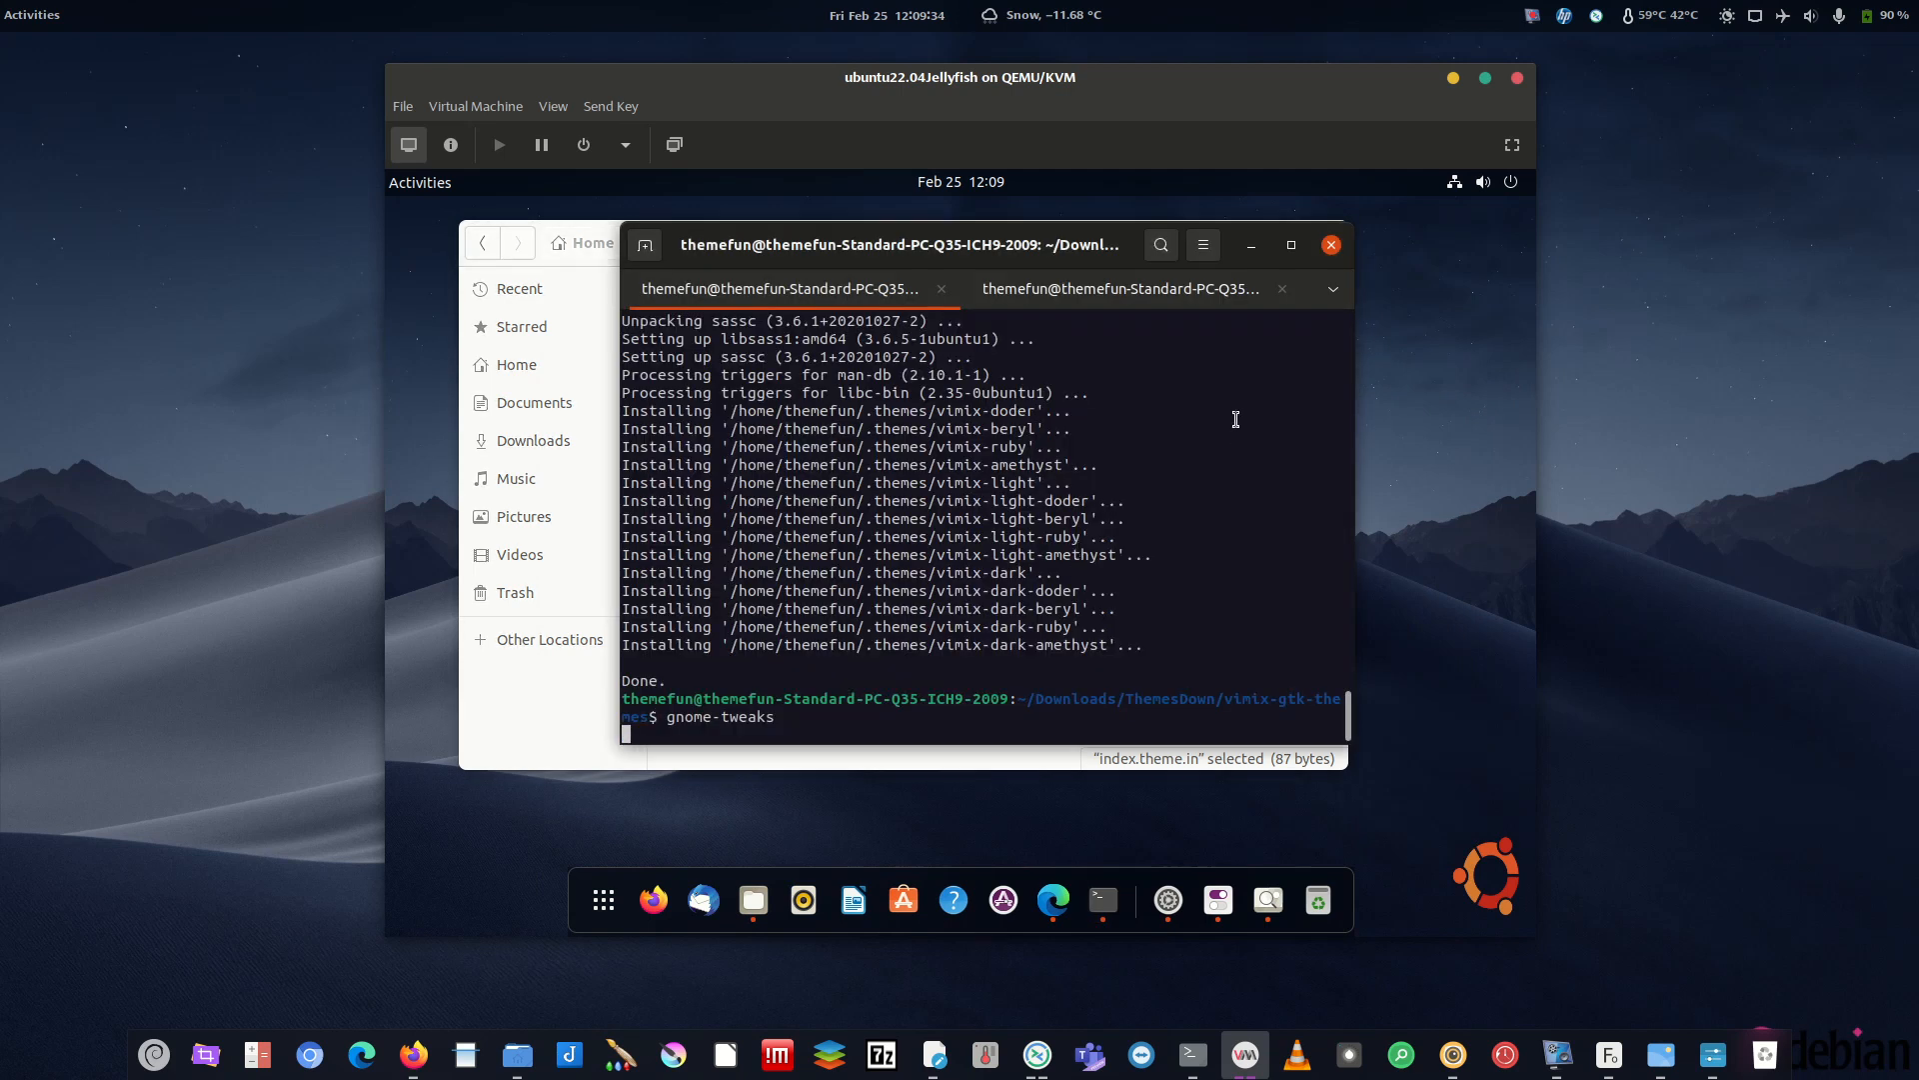
{"action": "left_click", "coordinate": [1268, 899]}
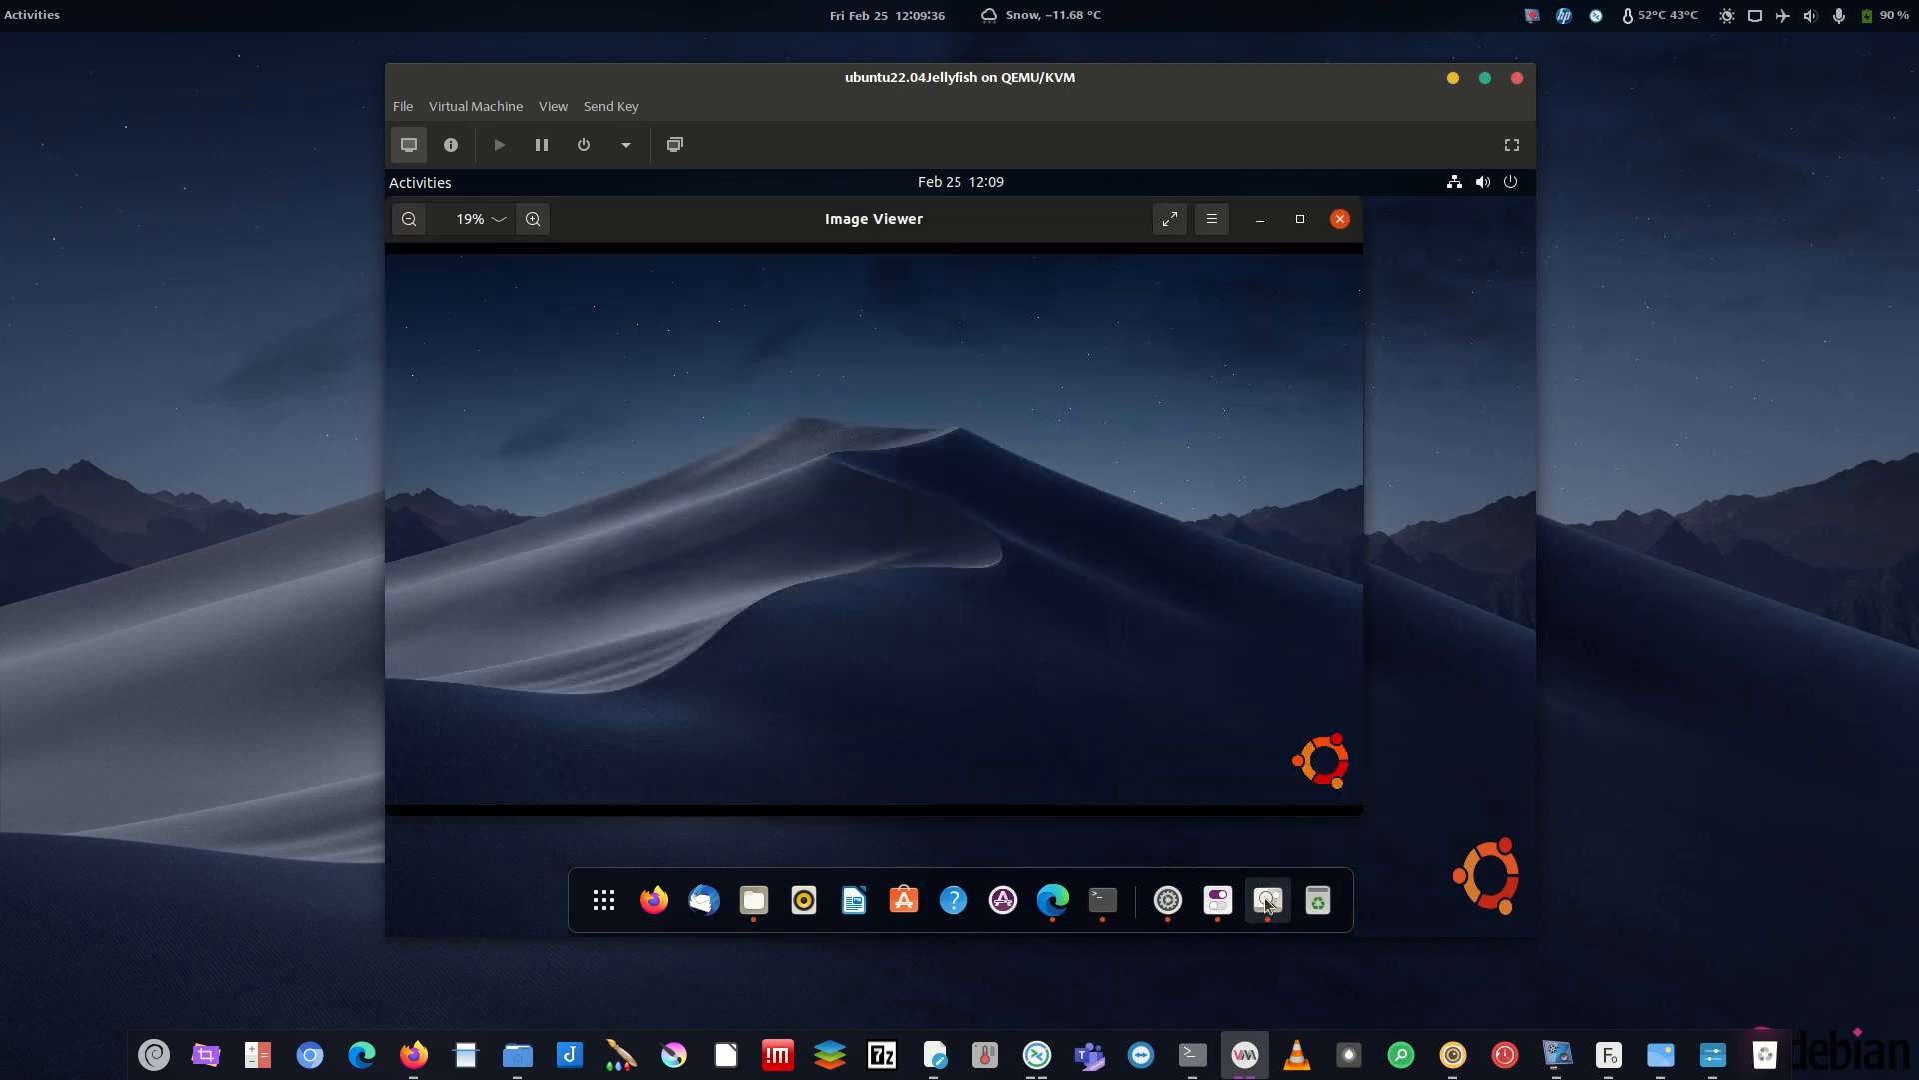
{"action": "left_click", "coordinate": [1340, 218]}
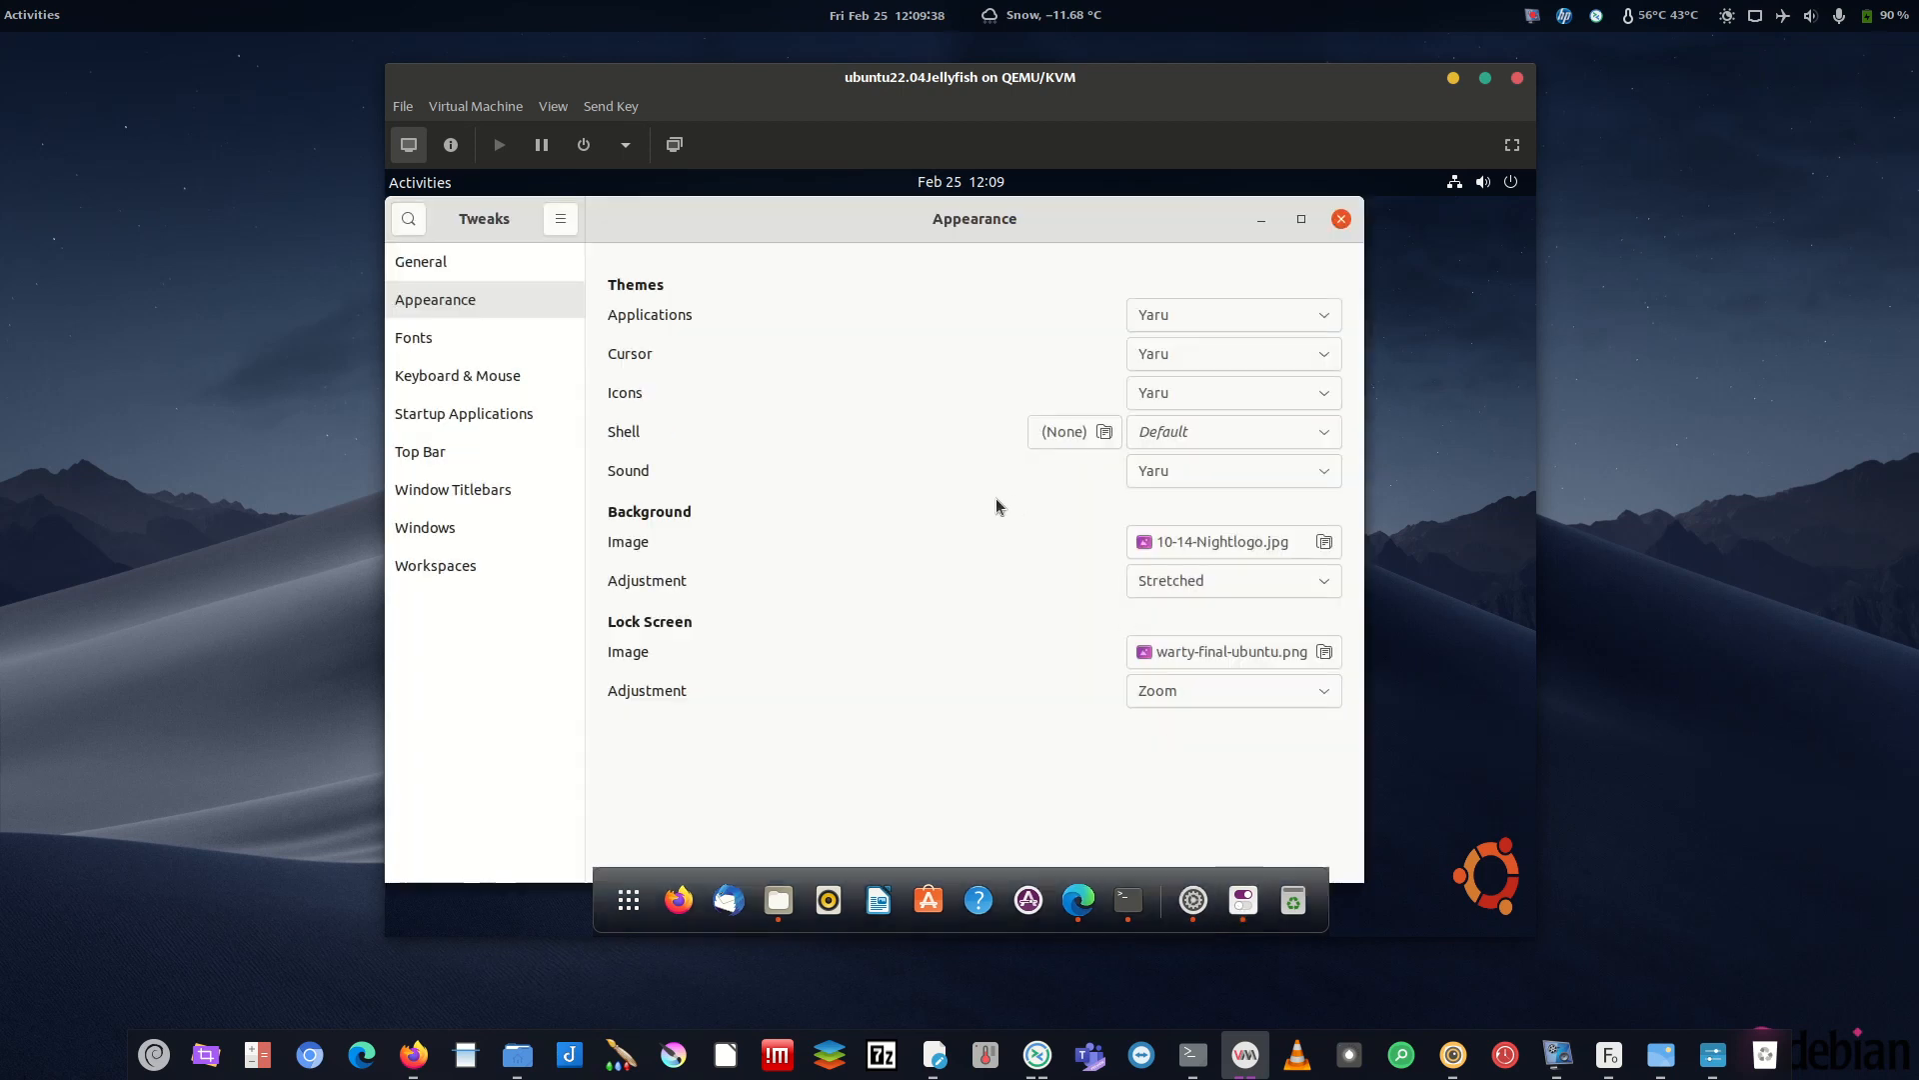
{"action": "left_click", "coordinate": [1202, 470]}
{"action": "left_click", "coordinate": [794, 433]}
{"action": "left_click", "coordinate": [1341, 218]}
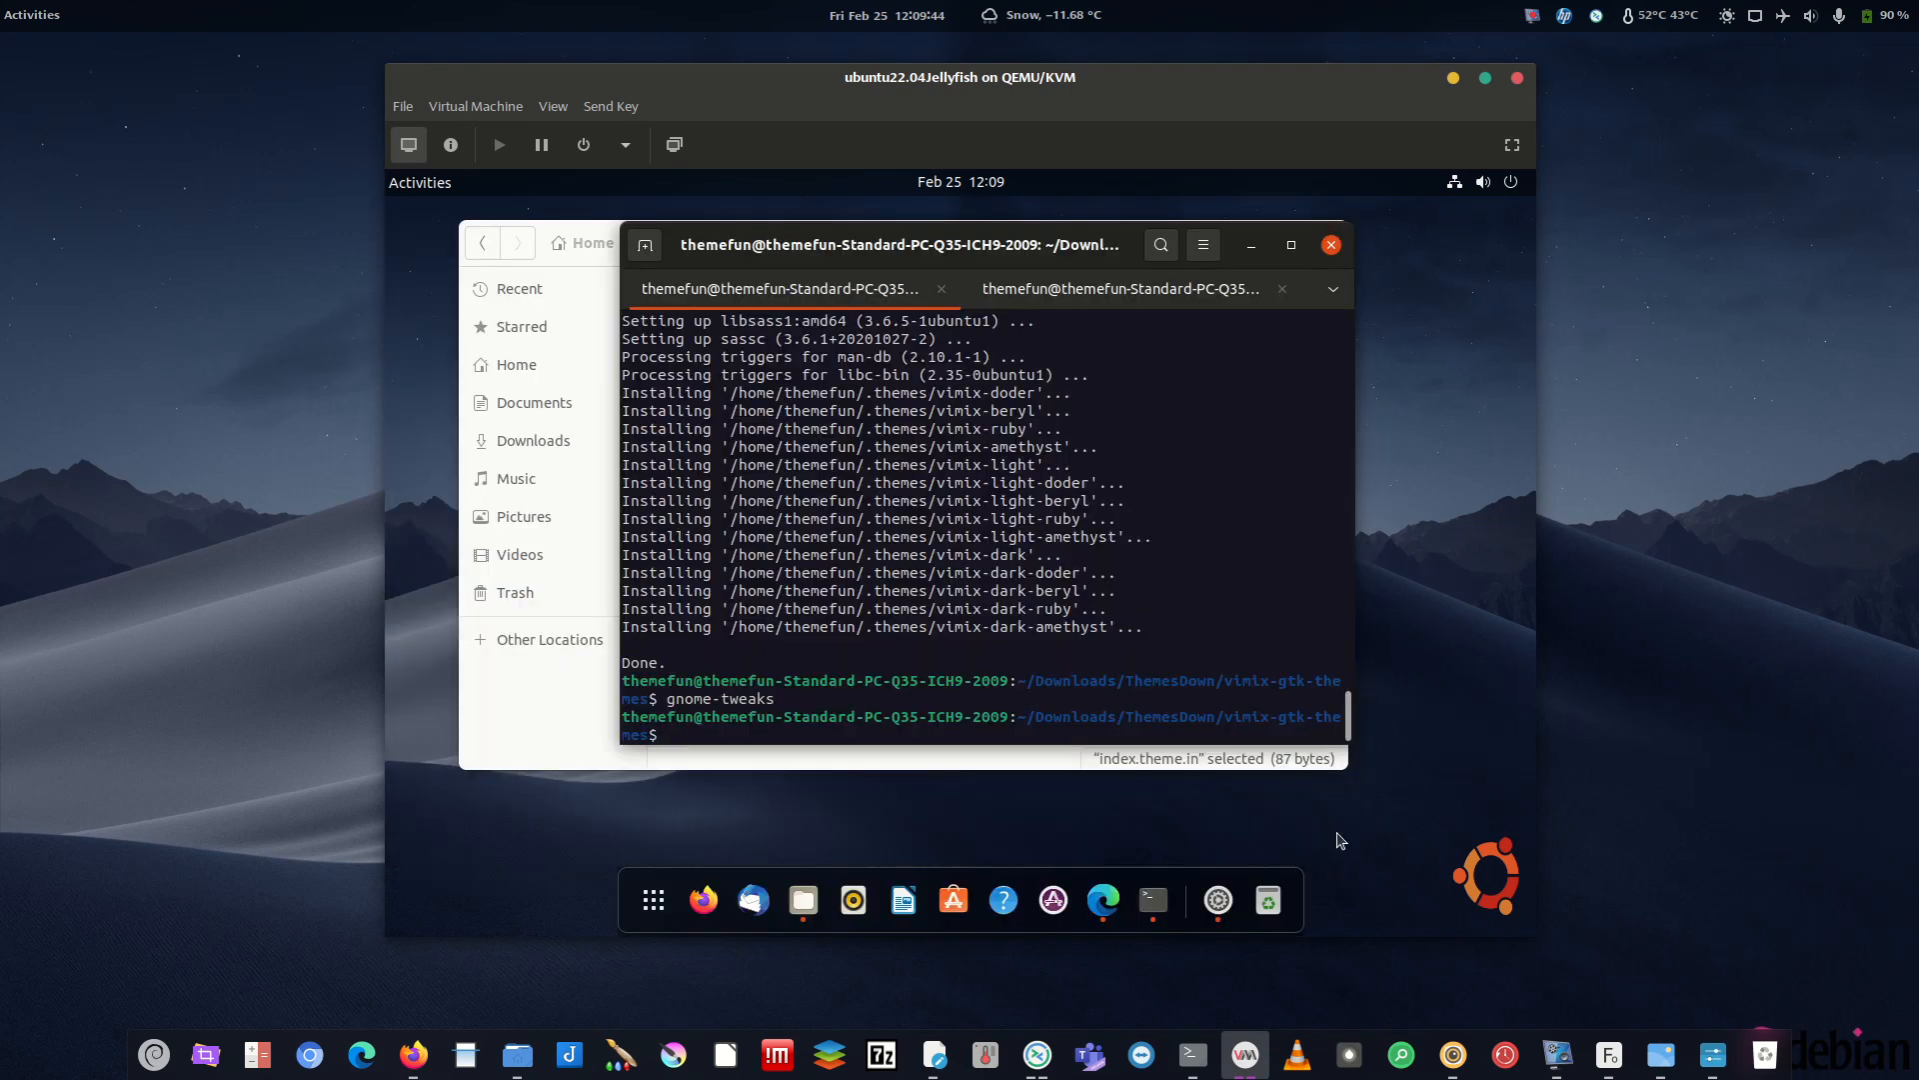
{"action": "key", "text": "Up"}
{"action": "key", "text": "Return"}
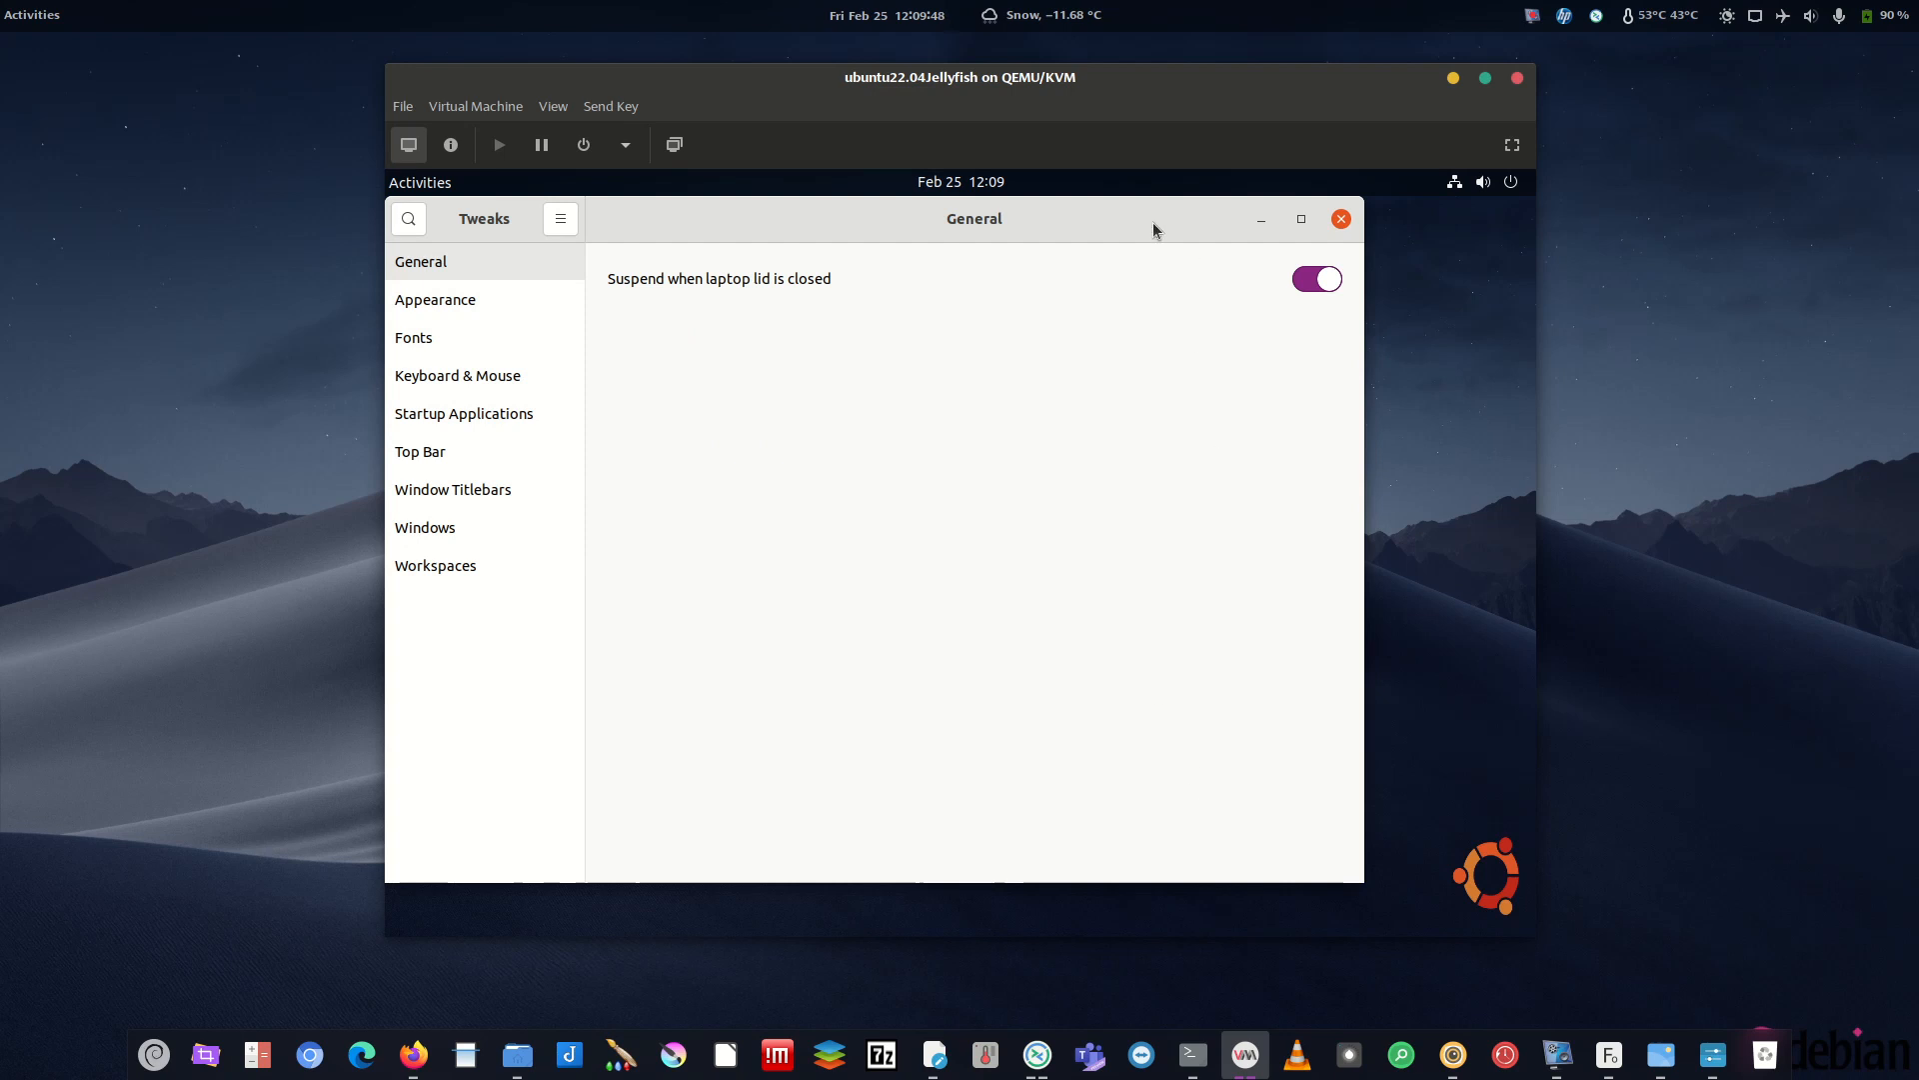
- Show the Appearance page in Tweaks and pin Tweaks to the dock favorites
{"action": "left_click_drag", "start_coordinate": [1154, 222], "coordinate": [1191, 191]}
{"action": "left_click", "coordinate": [1474, 219]}
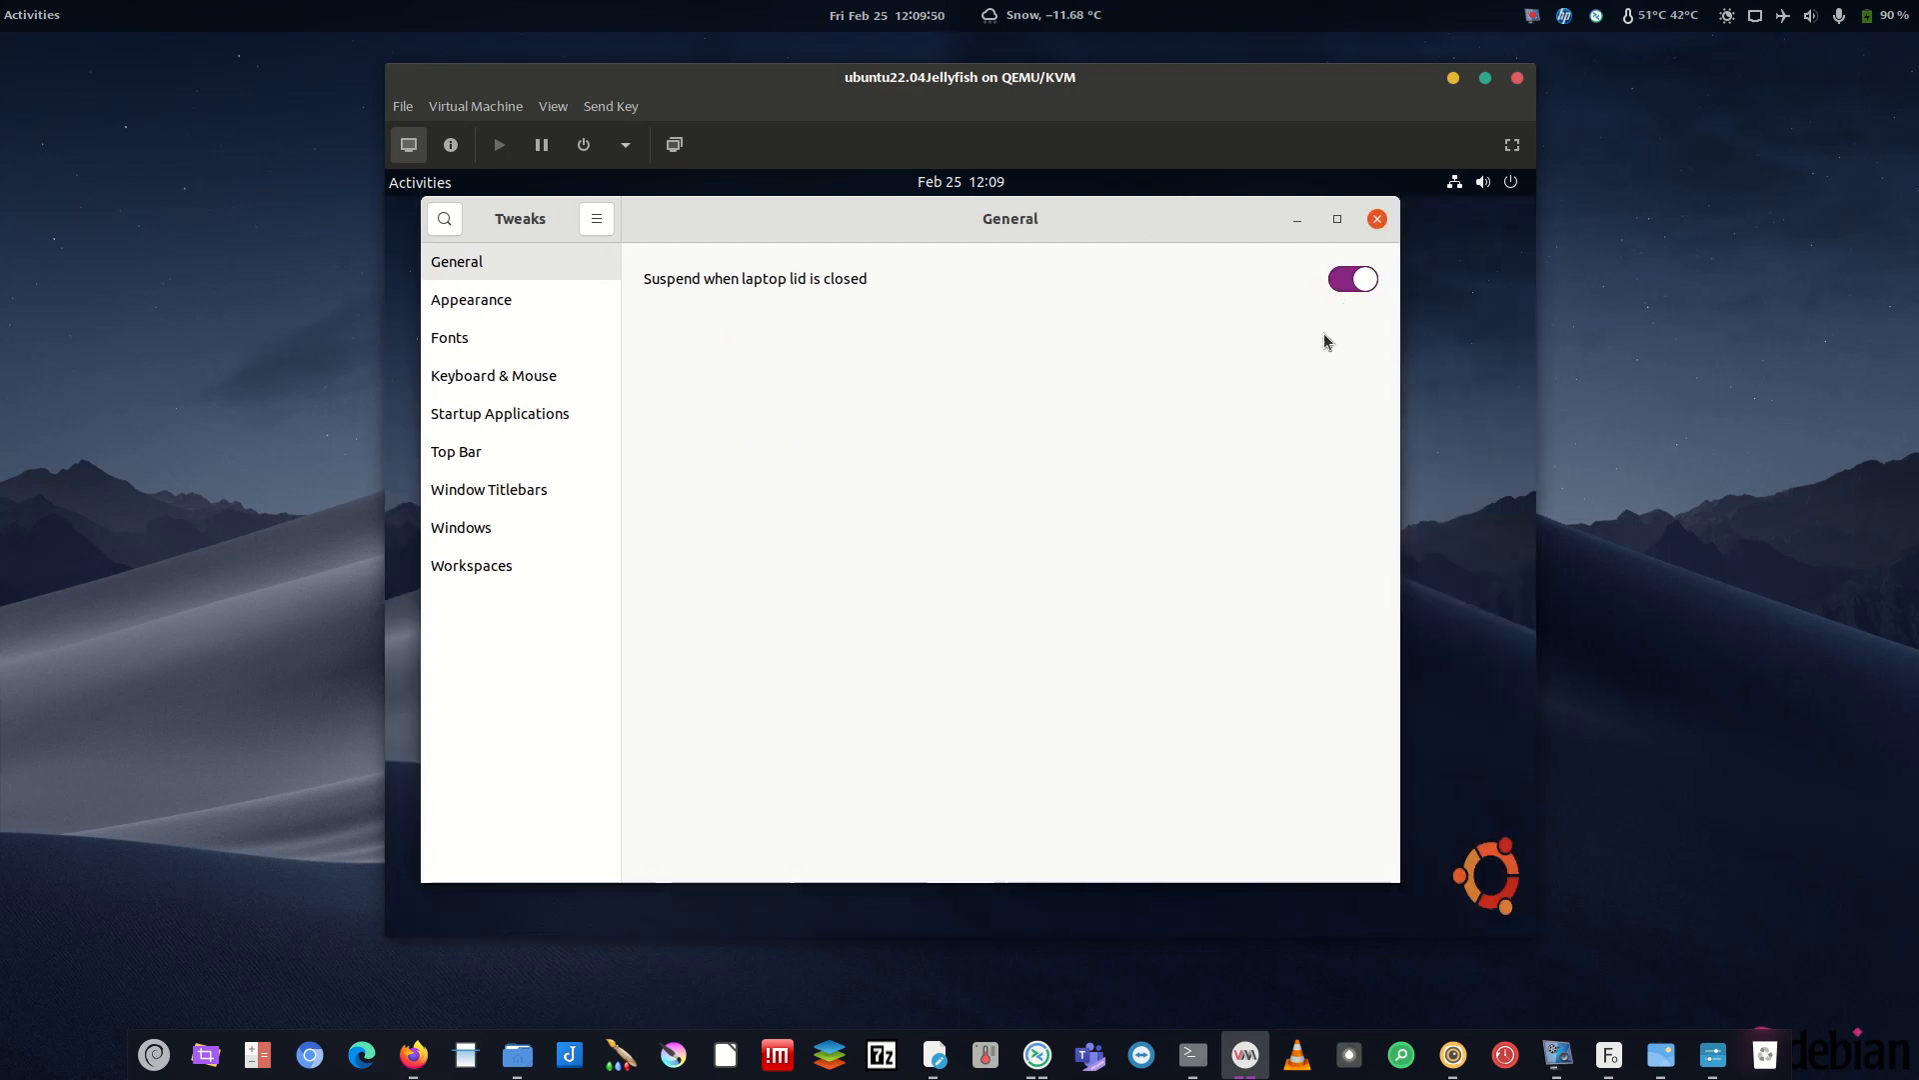
{"action": "left_click", "coordinate": [484, 303]}
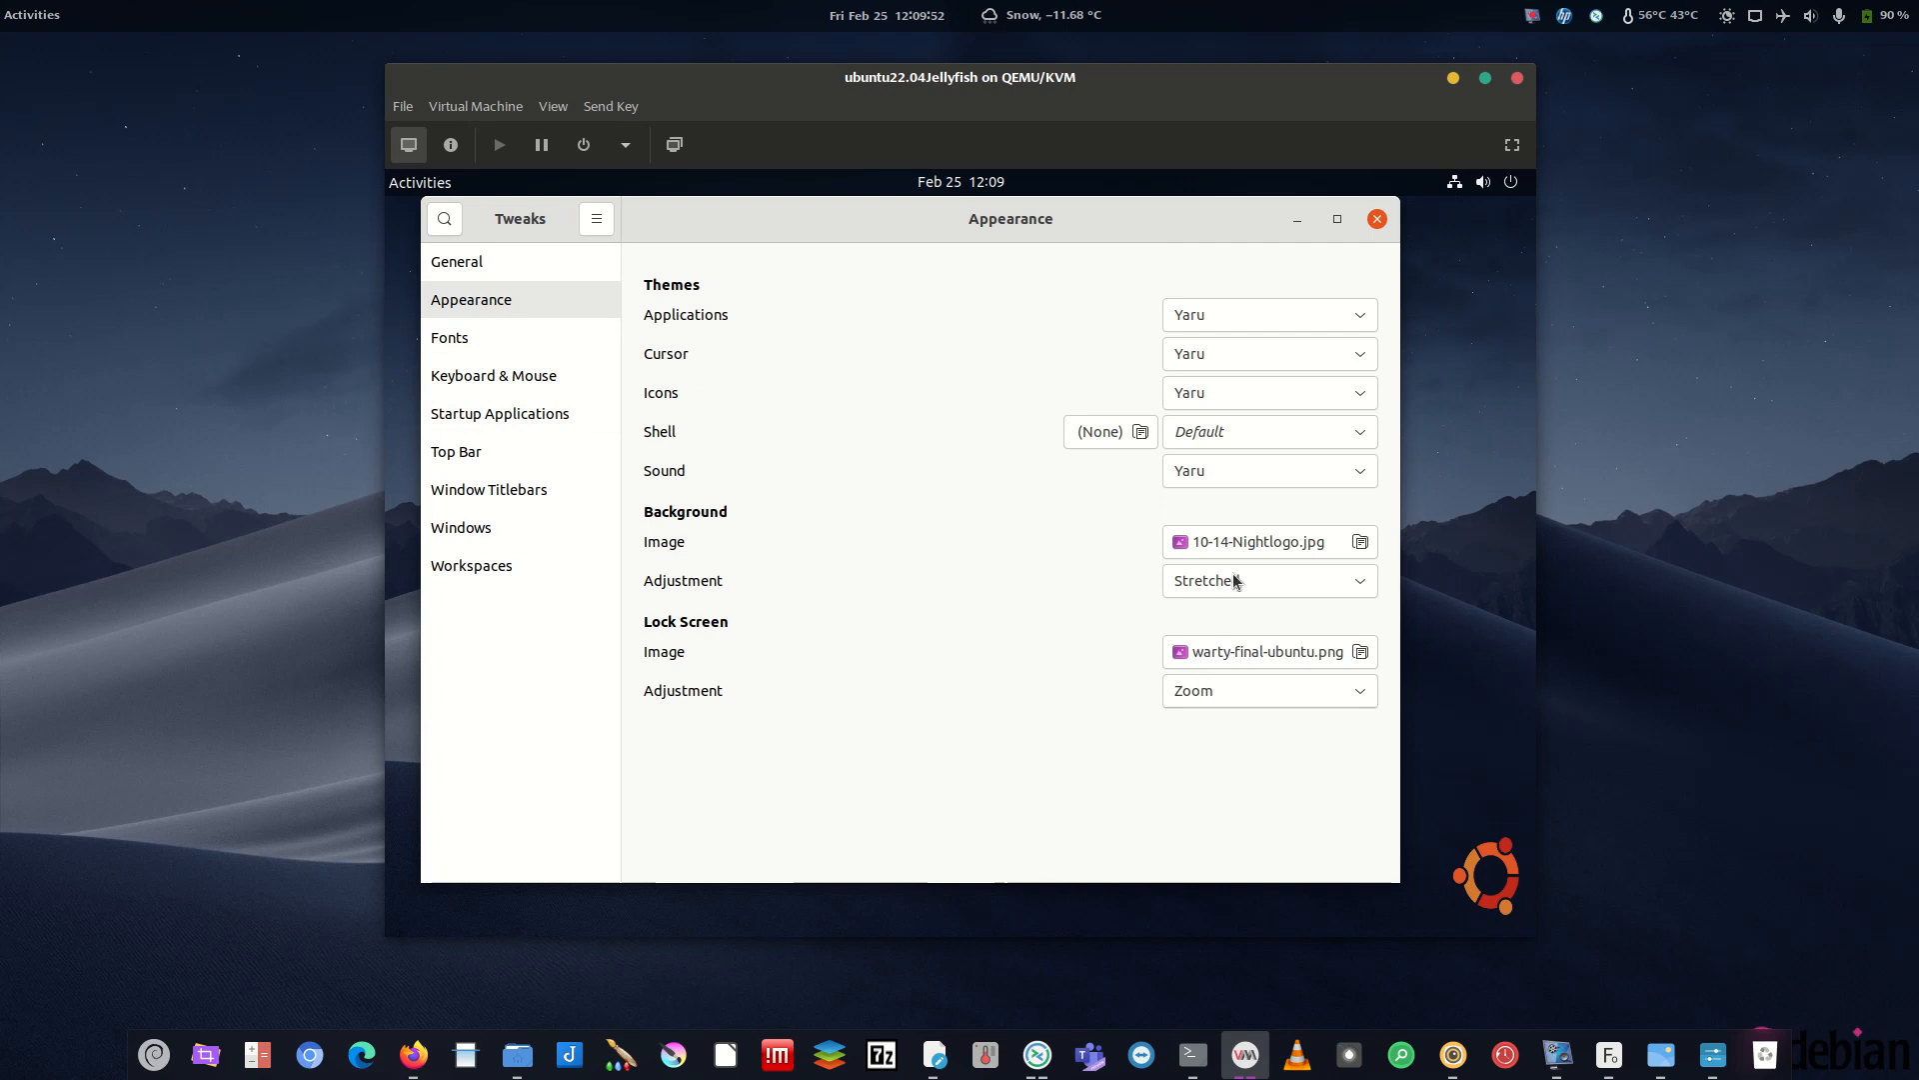
{"action": "left_click_drag", "start_coordinate": [1396, 875], "coordinate": [1374, 798]}
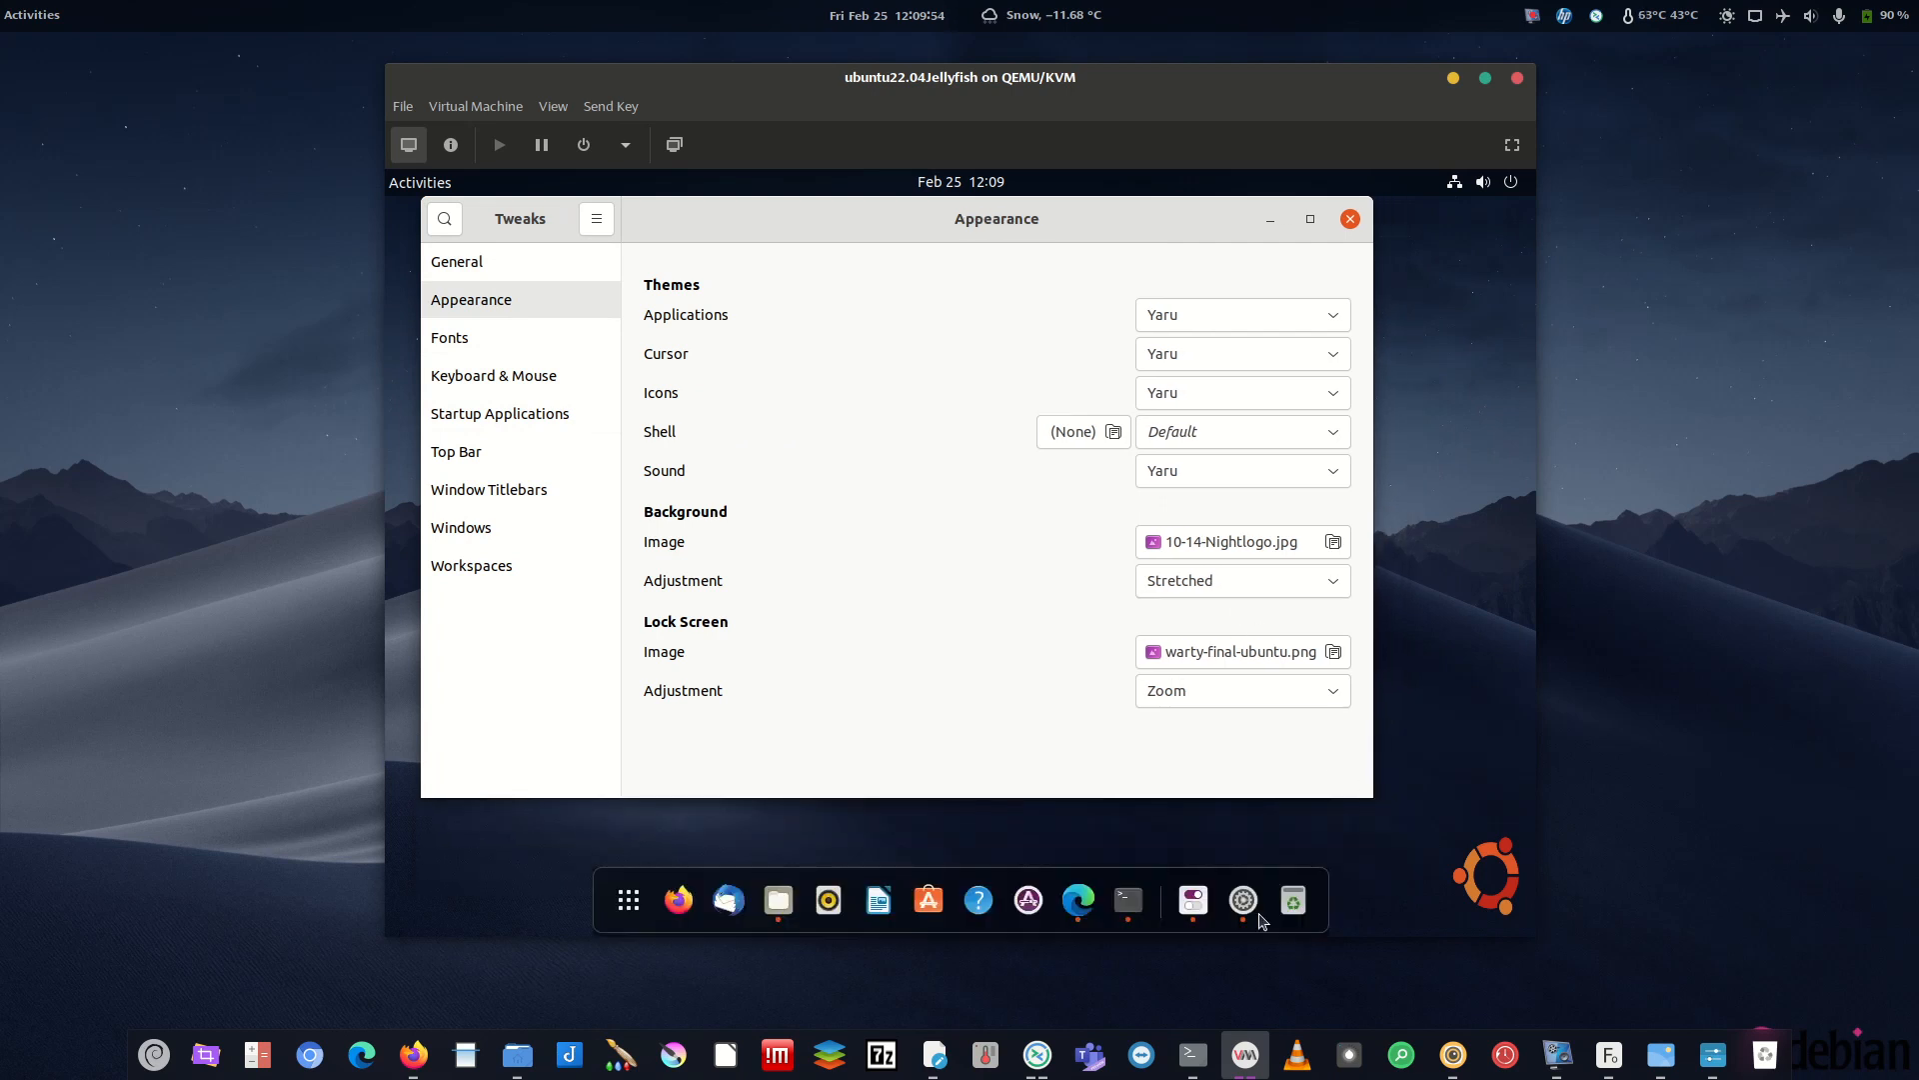
{"action": "right_click", "coordinate": [1192, 900]}
{"action": "left_click", "coordinate": [1167, 775]}
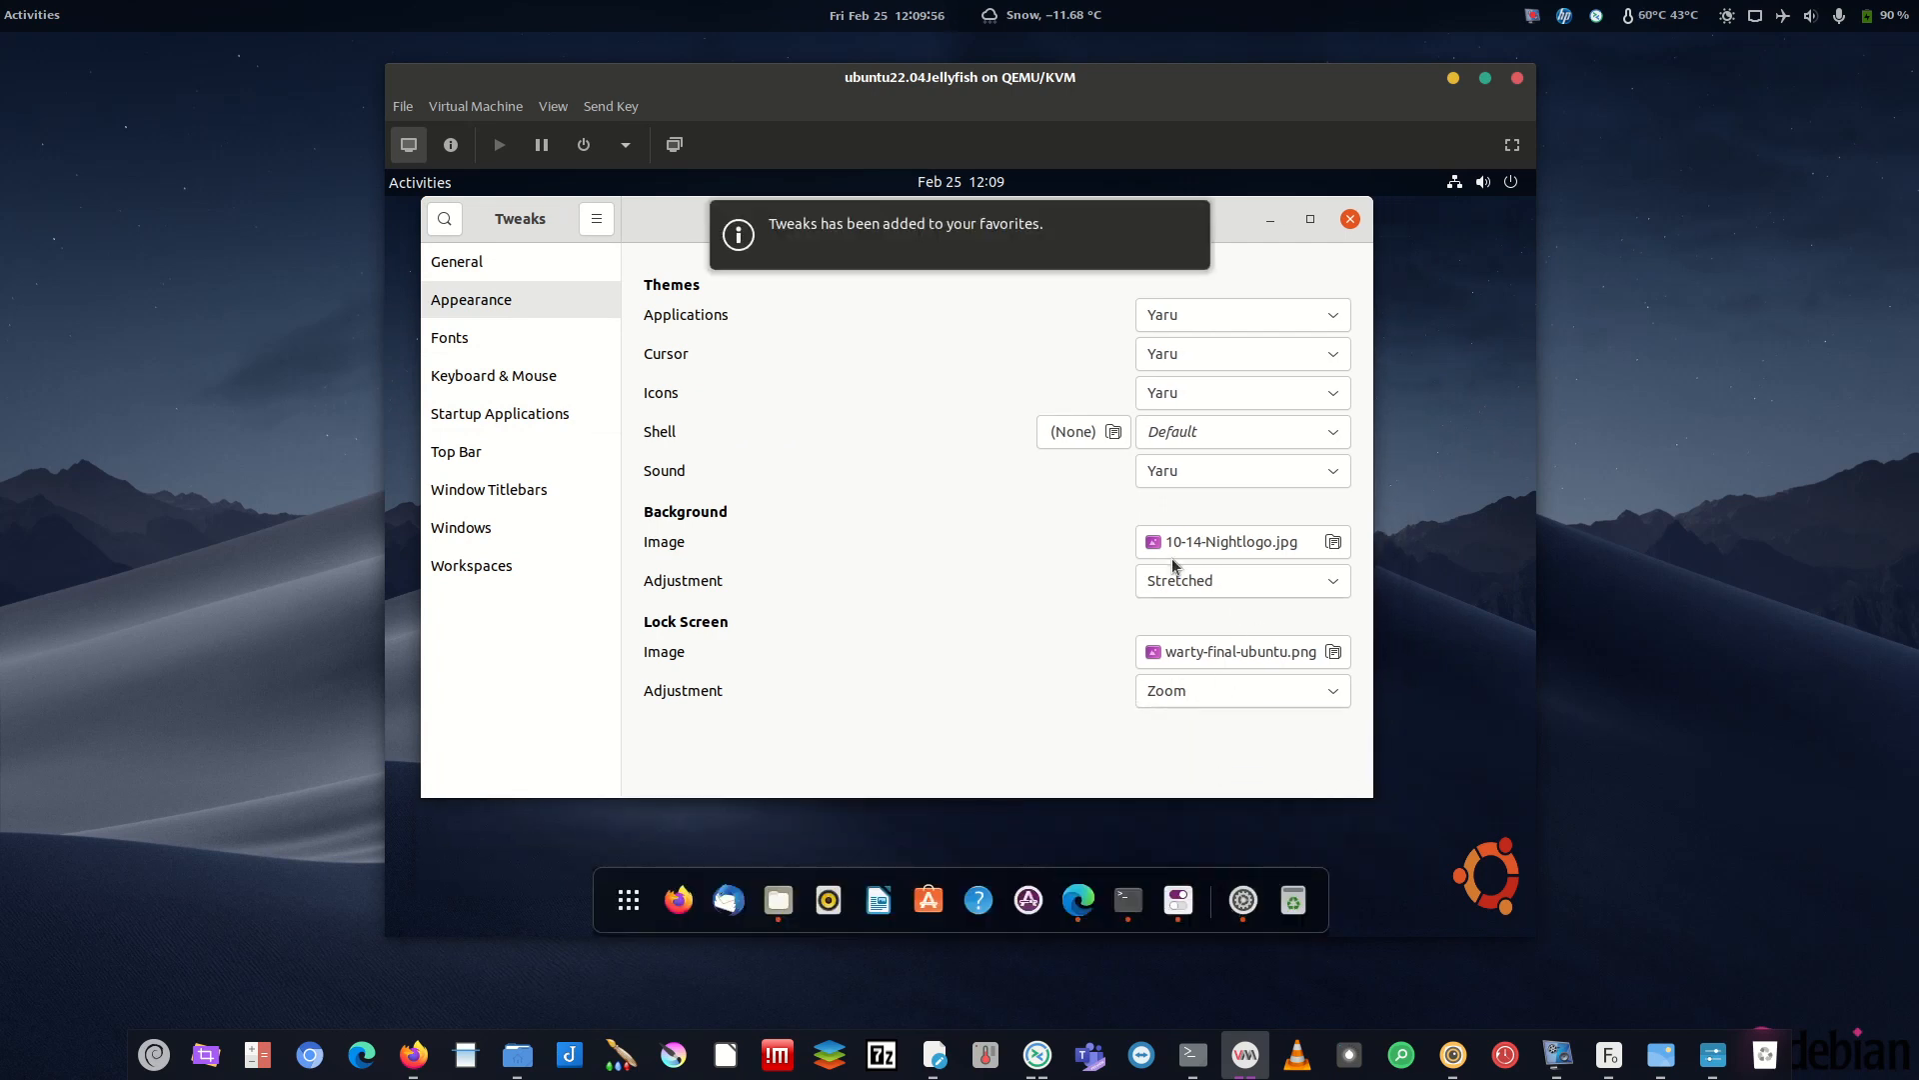
- Try Default in the Sound dropdown, then leave the sound theme on Yaru
{"action": "left_click", "coordinate": [1200, 466]}
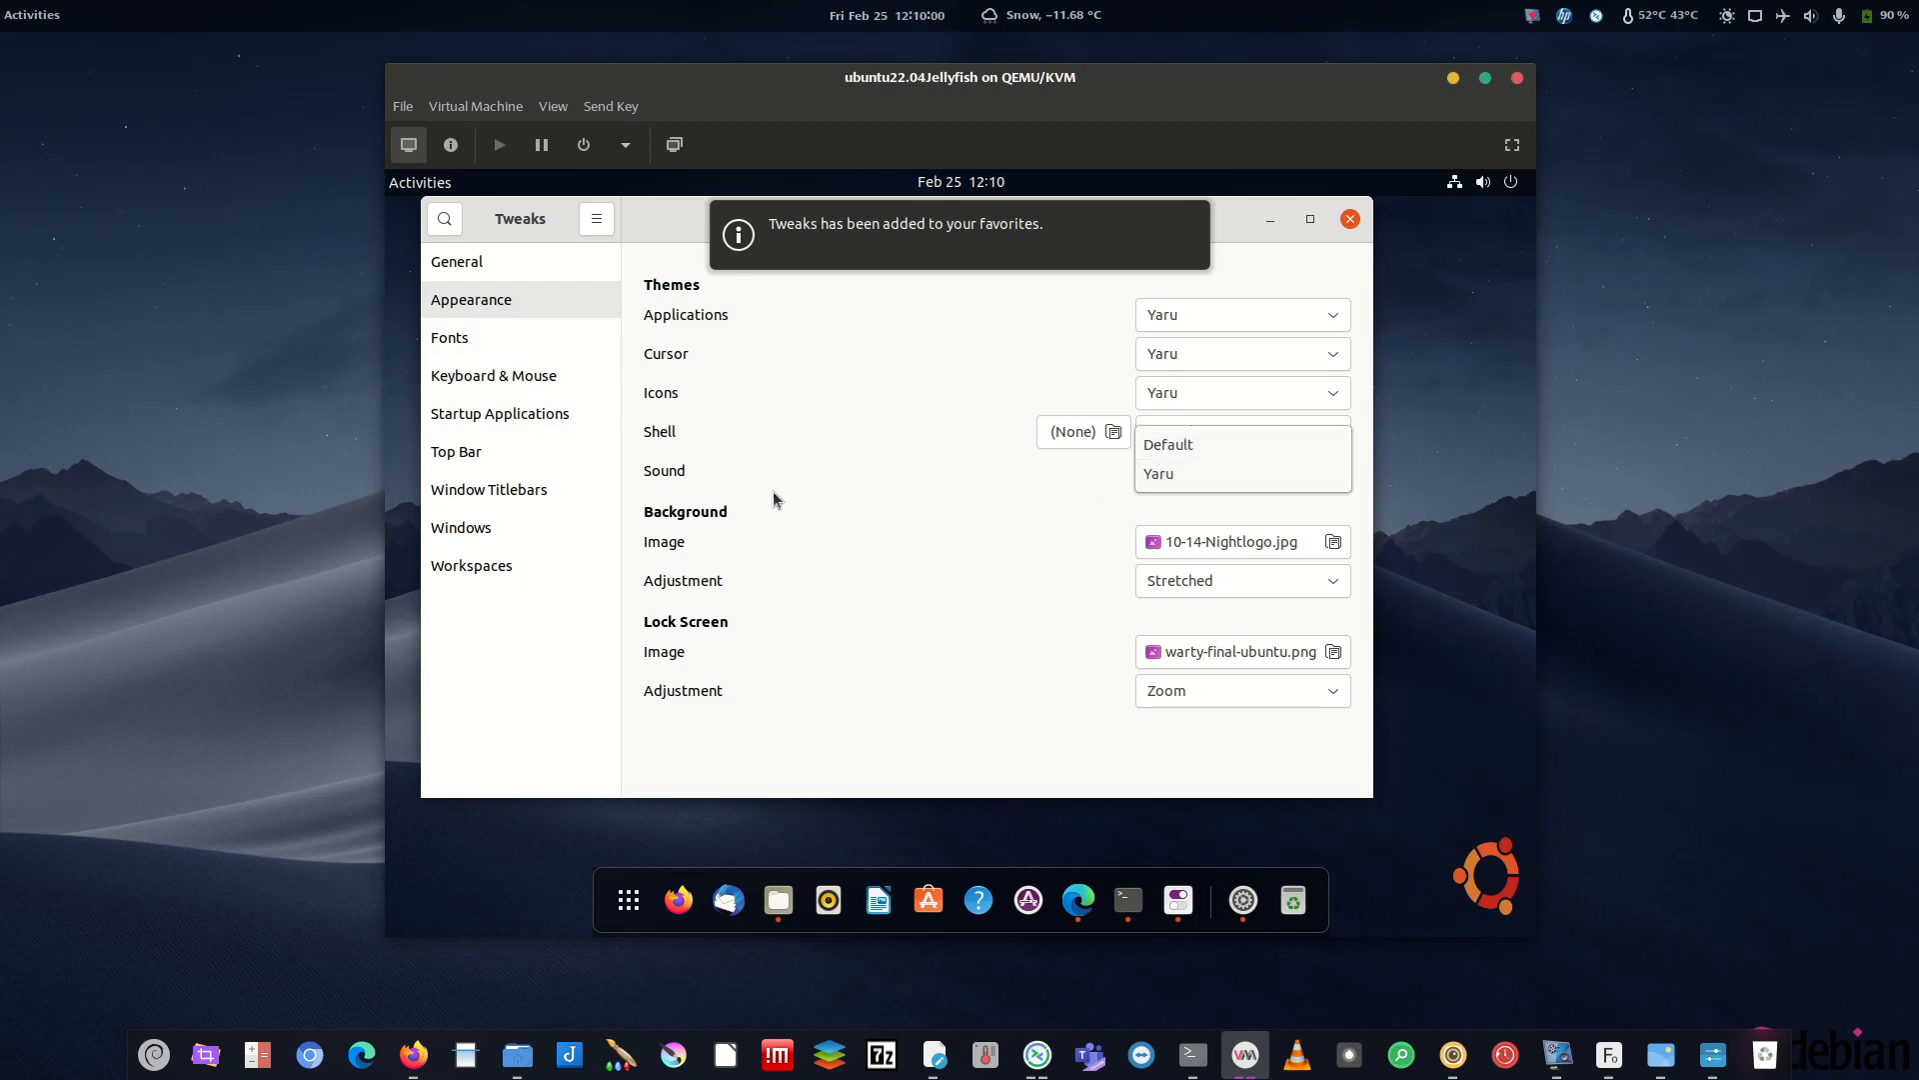
{"action": "left_click", "coordinate": [1146, 469]}
{"action": "left_click", "coordinate": [1191, 470]}
{"action": "left_click", "coordinate": [1175, 441]}
{"action": "left_click", "coordinate": [1188, 476]}
{"action": "left_click", "coordinate": [1193, 502]}
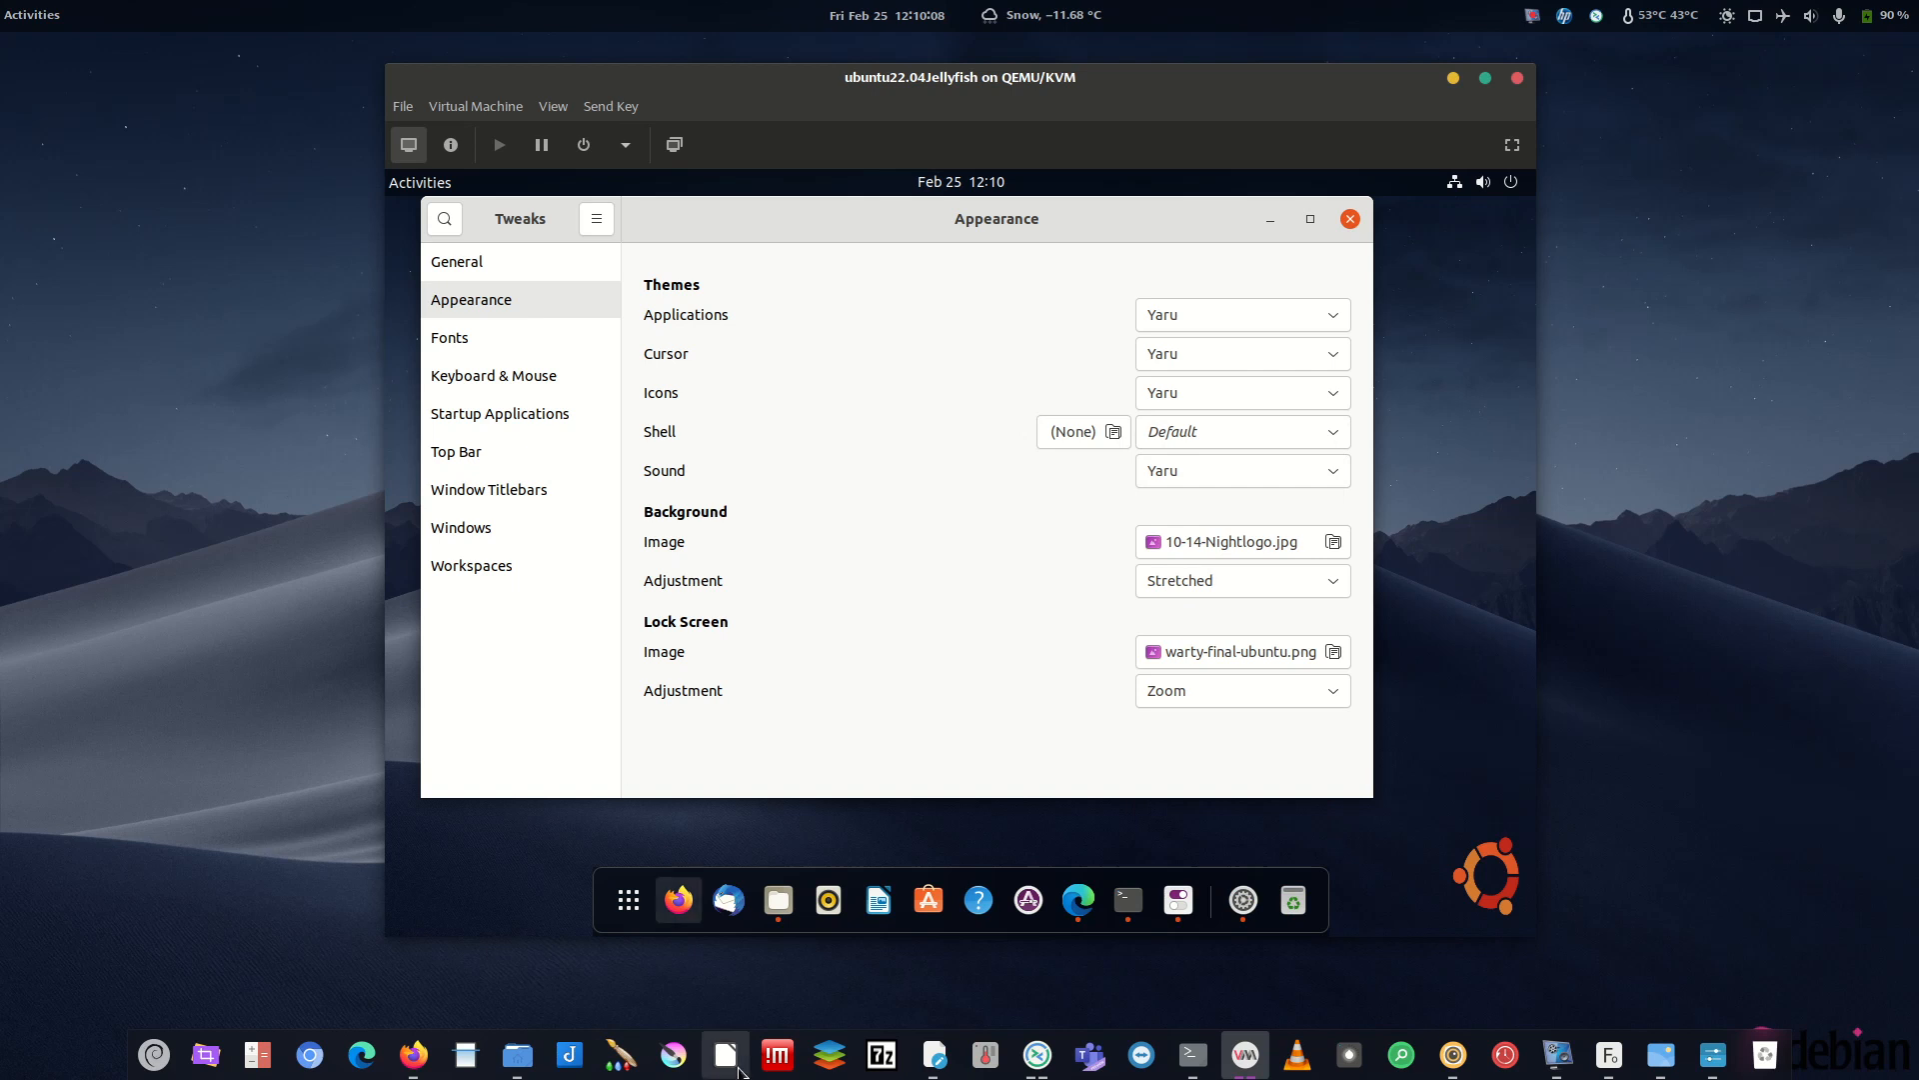
{"action": "left_click", "coordinate": [1554, 1055]}
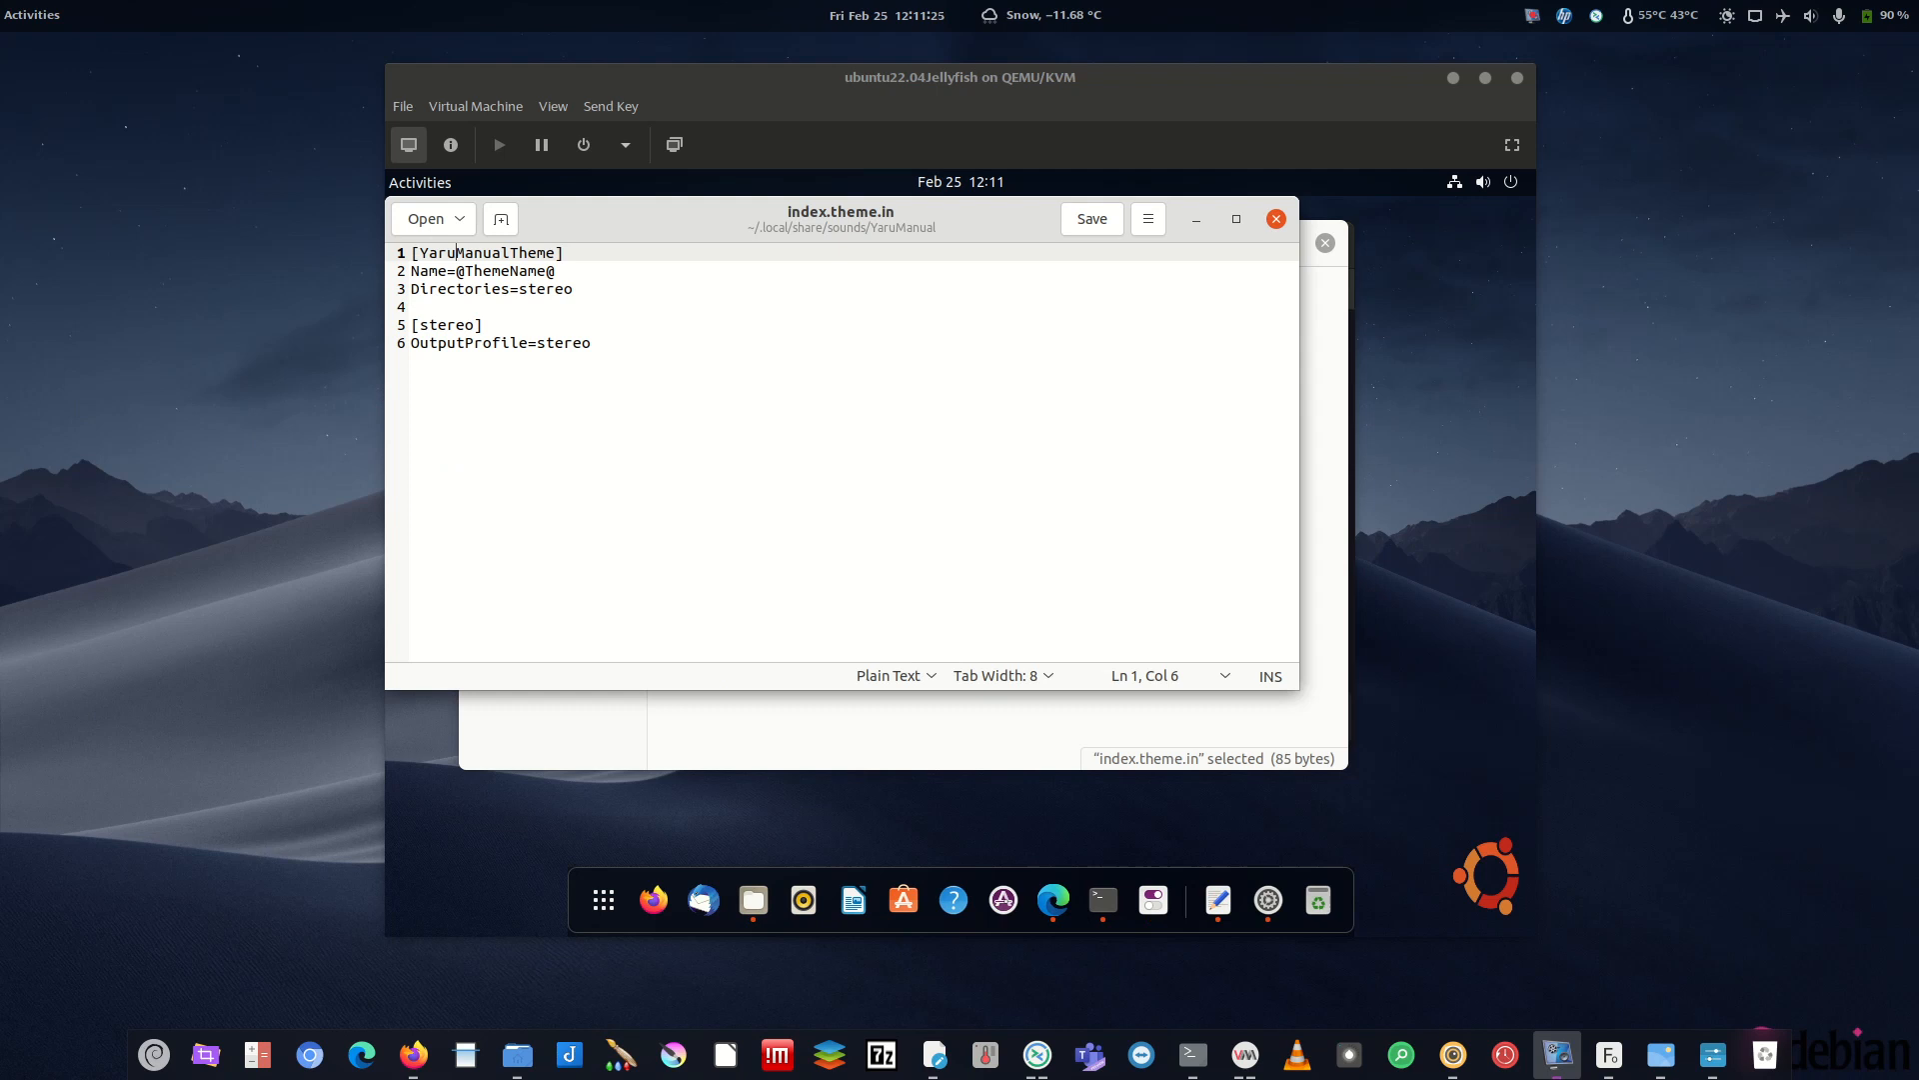
{"action": "key", "text": "alt+Tab"}
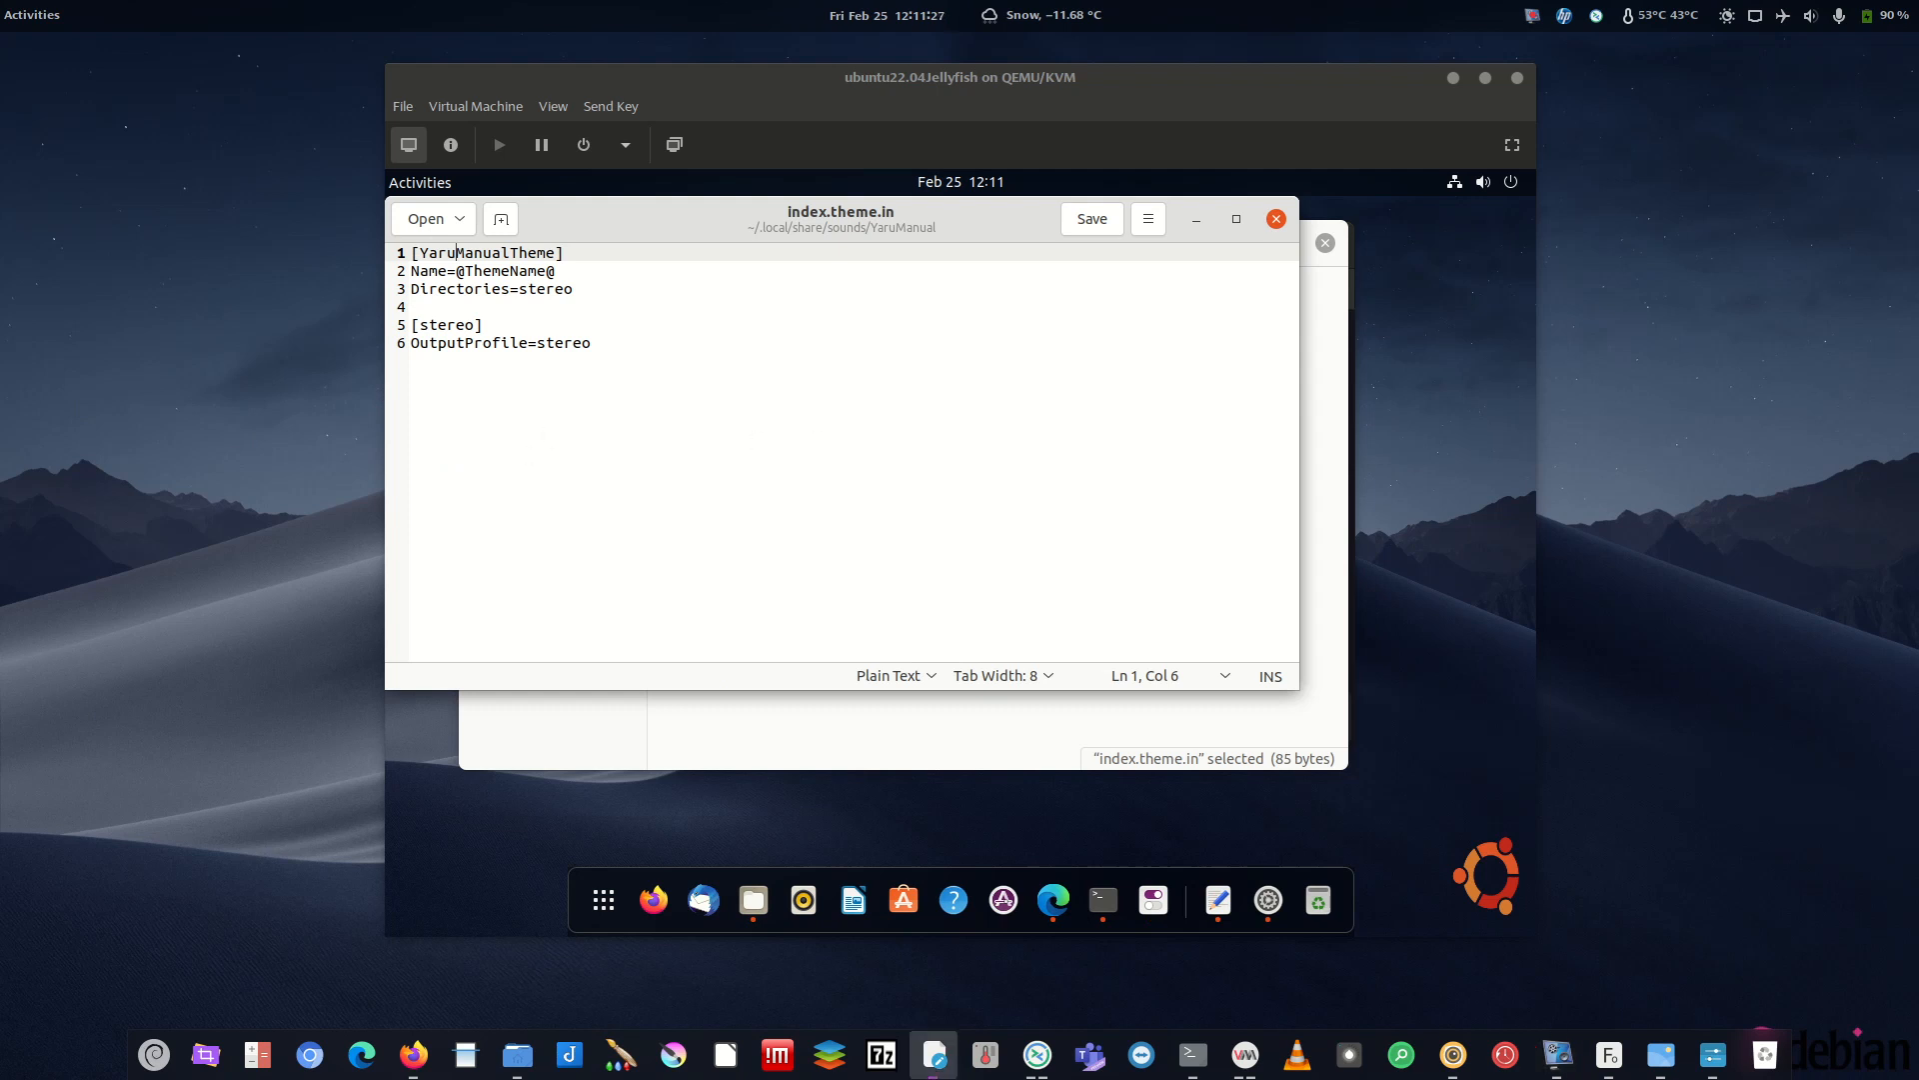
{"action": "left_click_drag", "start_coordinate": [574, 271], "coordinate": [456, 274]}
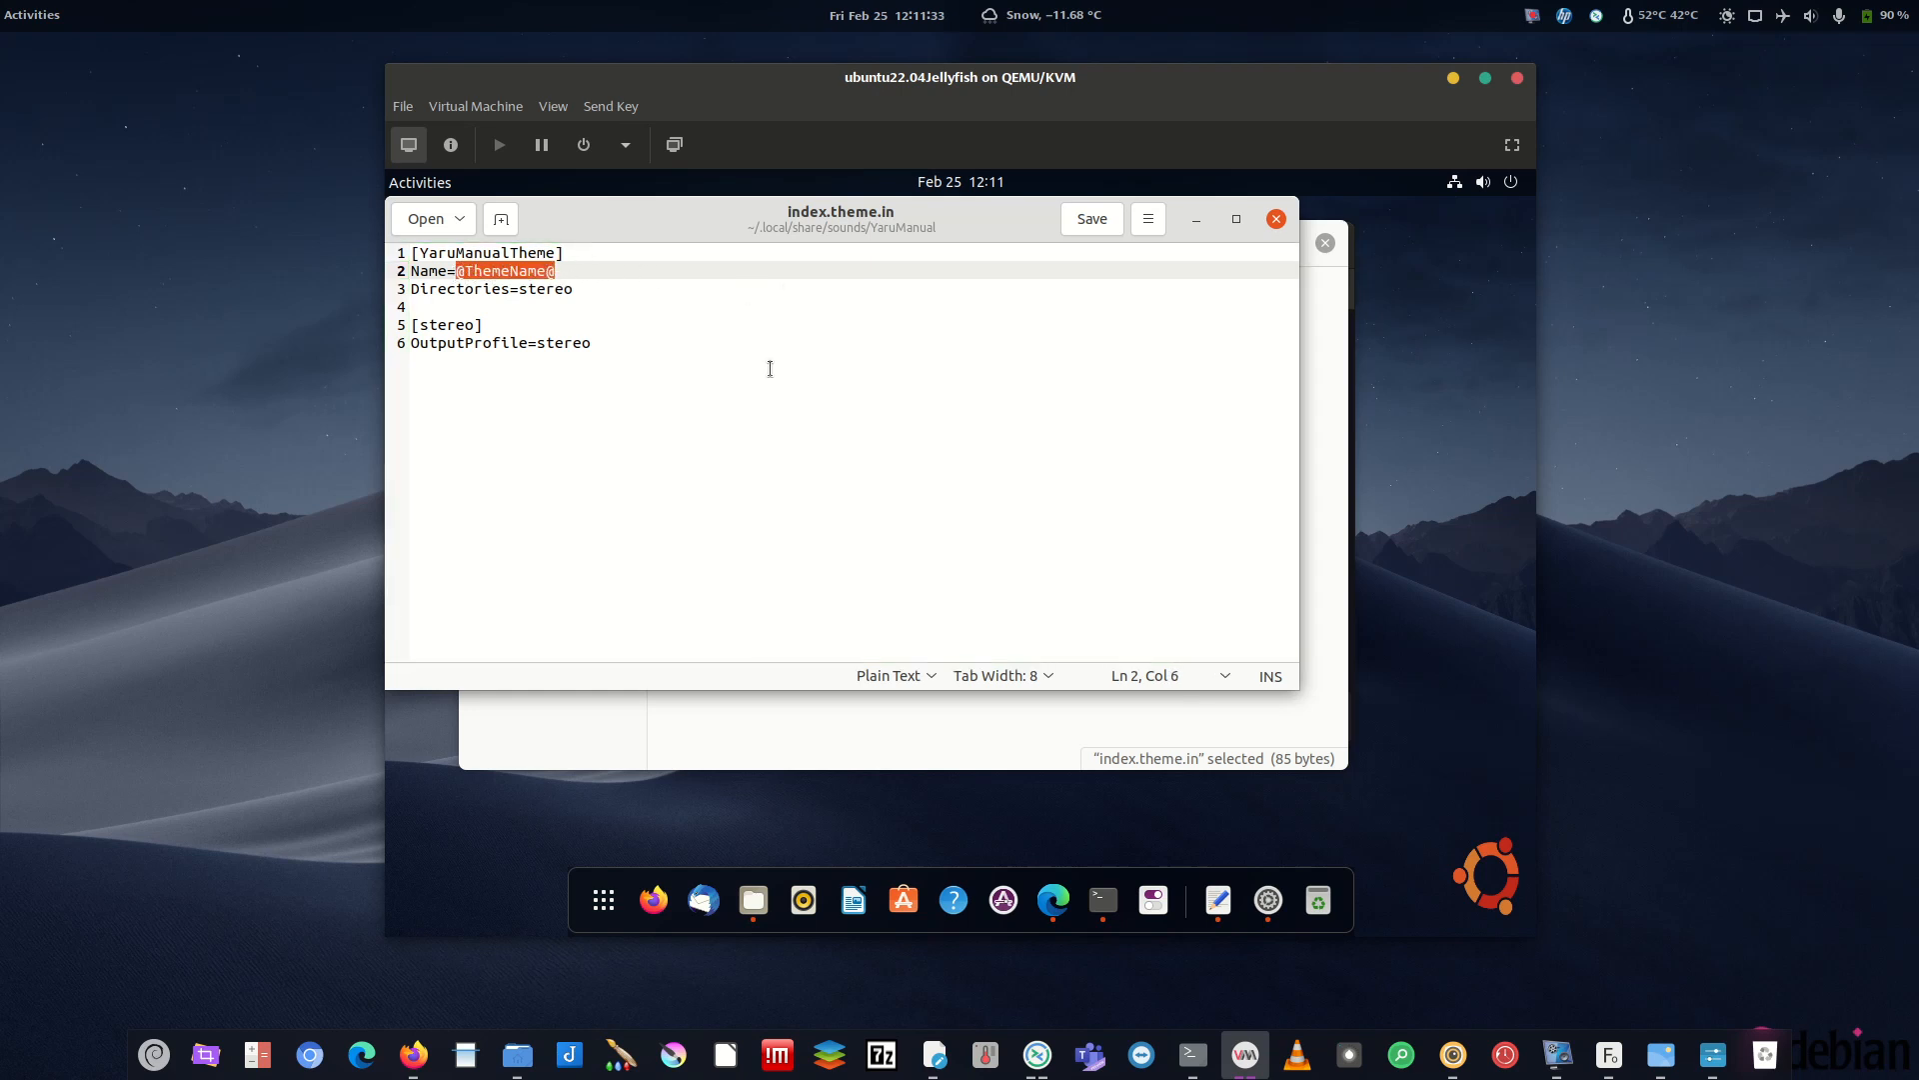
{"action": "type", "text": "YaruMan"}
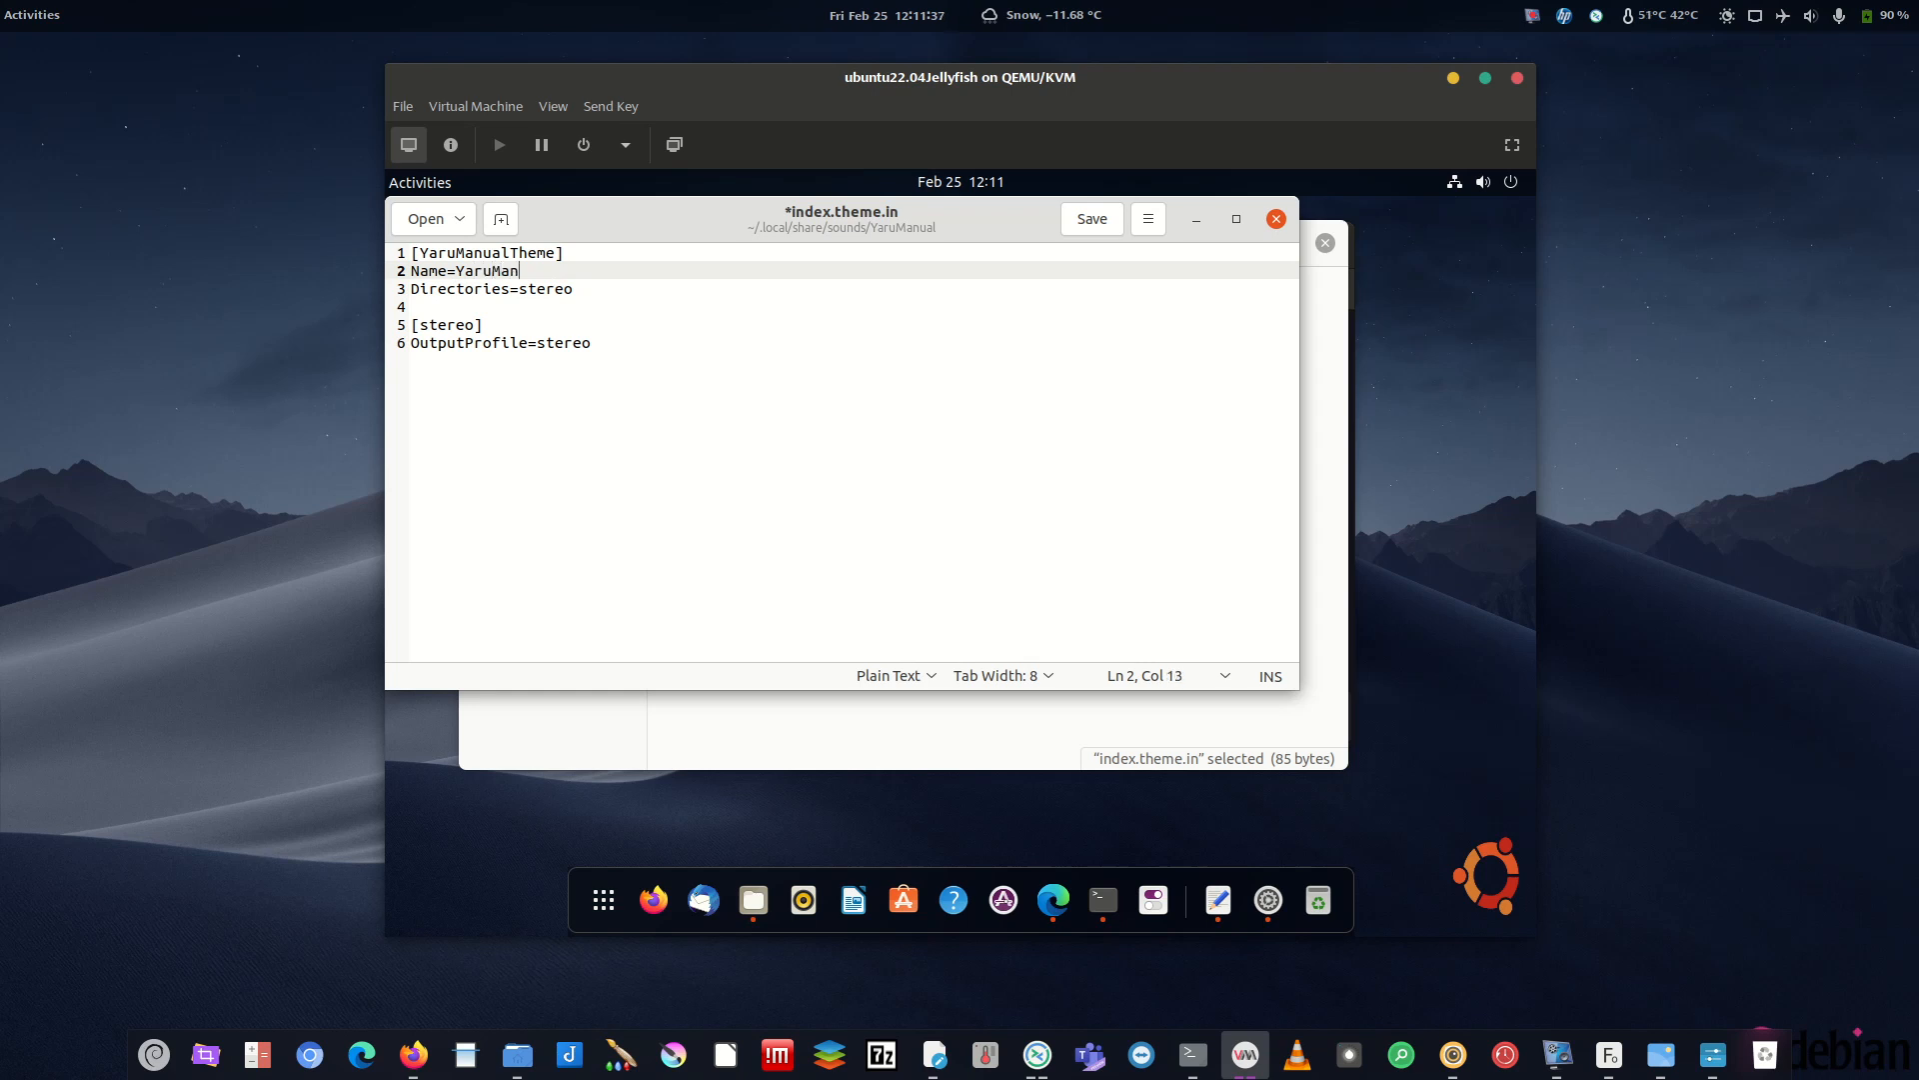
{"action": "type", "text": "ualTheme"}
{"action": "key", "text": "Up"}
{"action": "key", "text": "Left"}
{"action": "key", "text": "Left"}
{"action": "key", "text": "Left"}
{"action": "key", "text": "Left"}
{"action": "key", "text": "Left"}
{"action": "key", "text": "Left"}
{"action": "key", "text": "Left"}
{"action": "key", "text": "Left"}
{"action": "key", "text": "Left"}
{"action": "key", "text": "Left"}
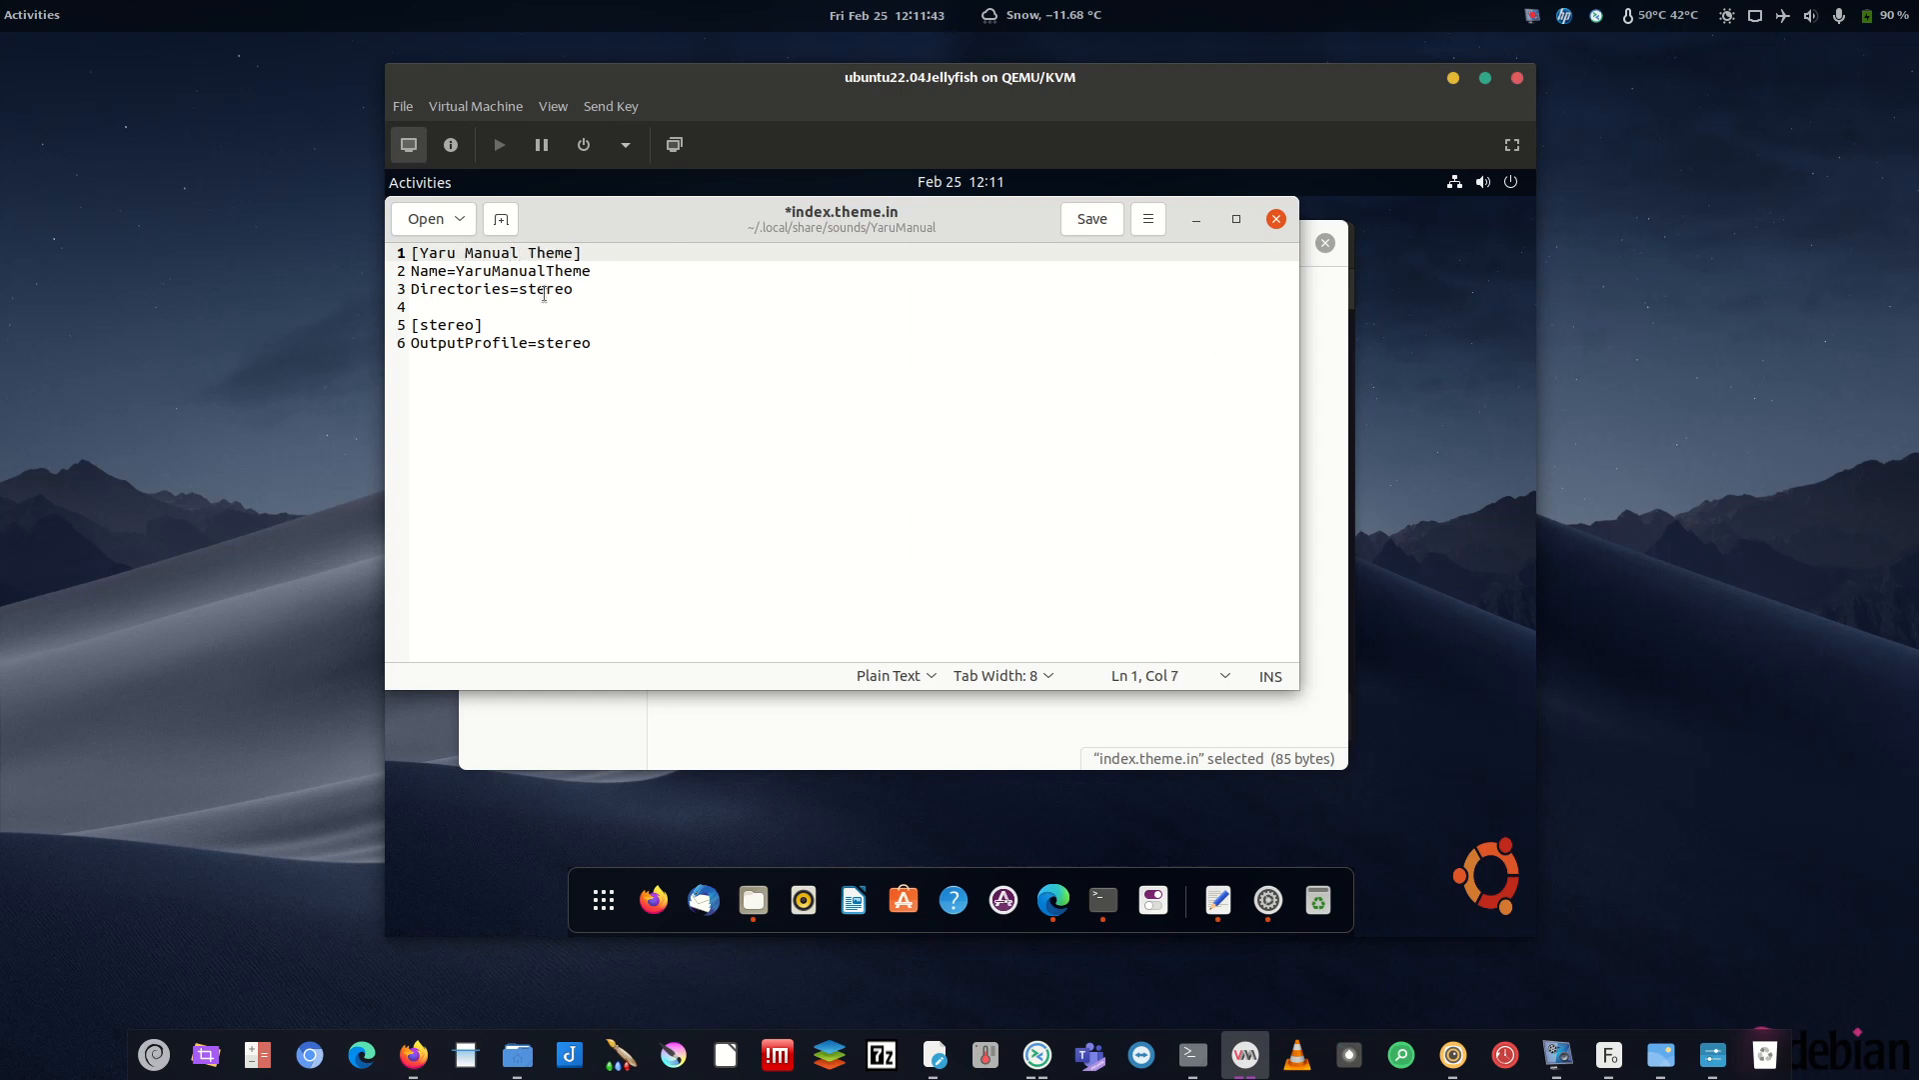
{"action": "left_click", "coordinate": [1090, 219]}
{"action": "left_click", "coordinate": [573, 271]}
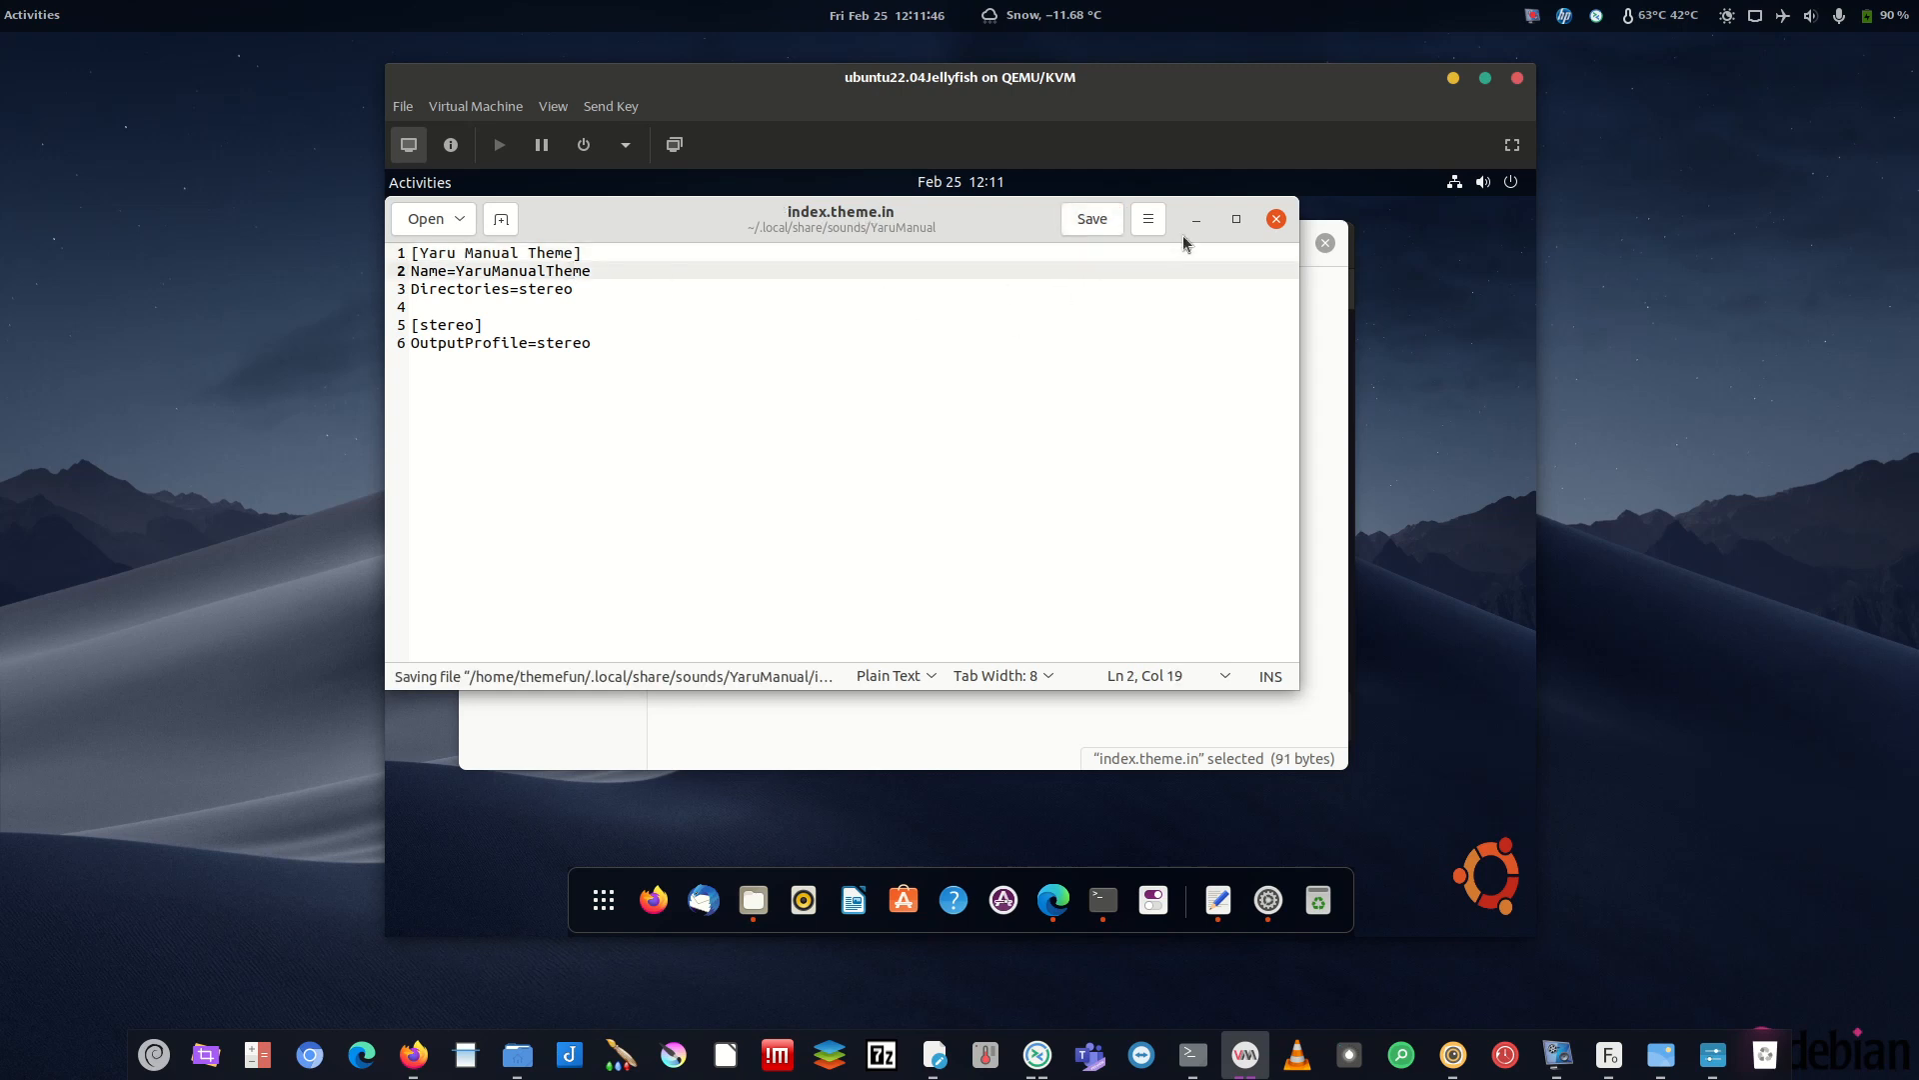
{"action": "left_click", "coordinate": [1277, 219]}
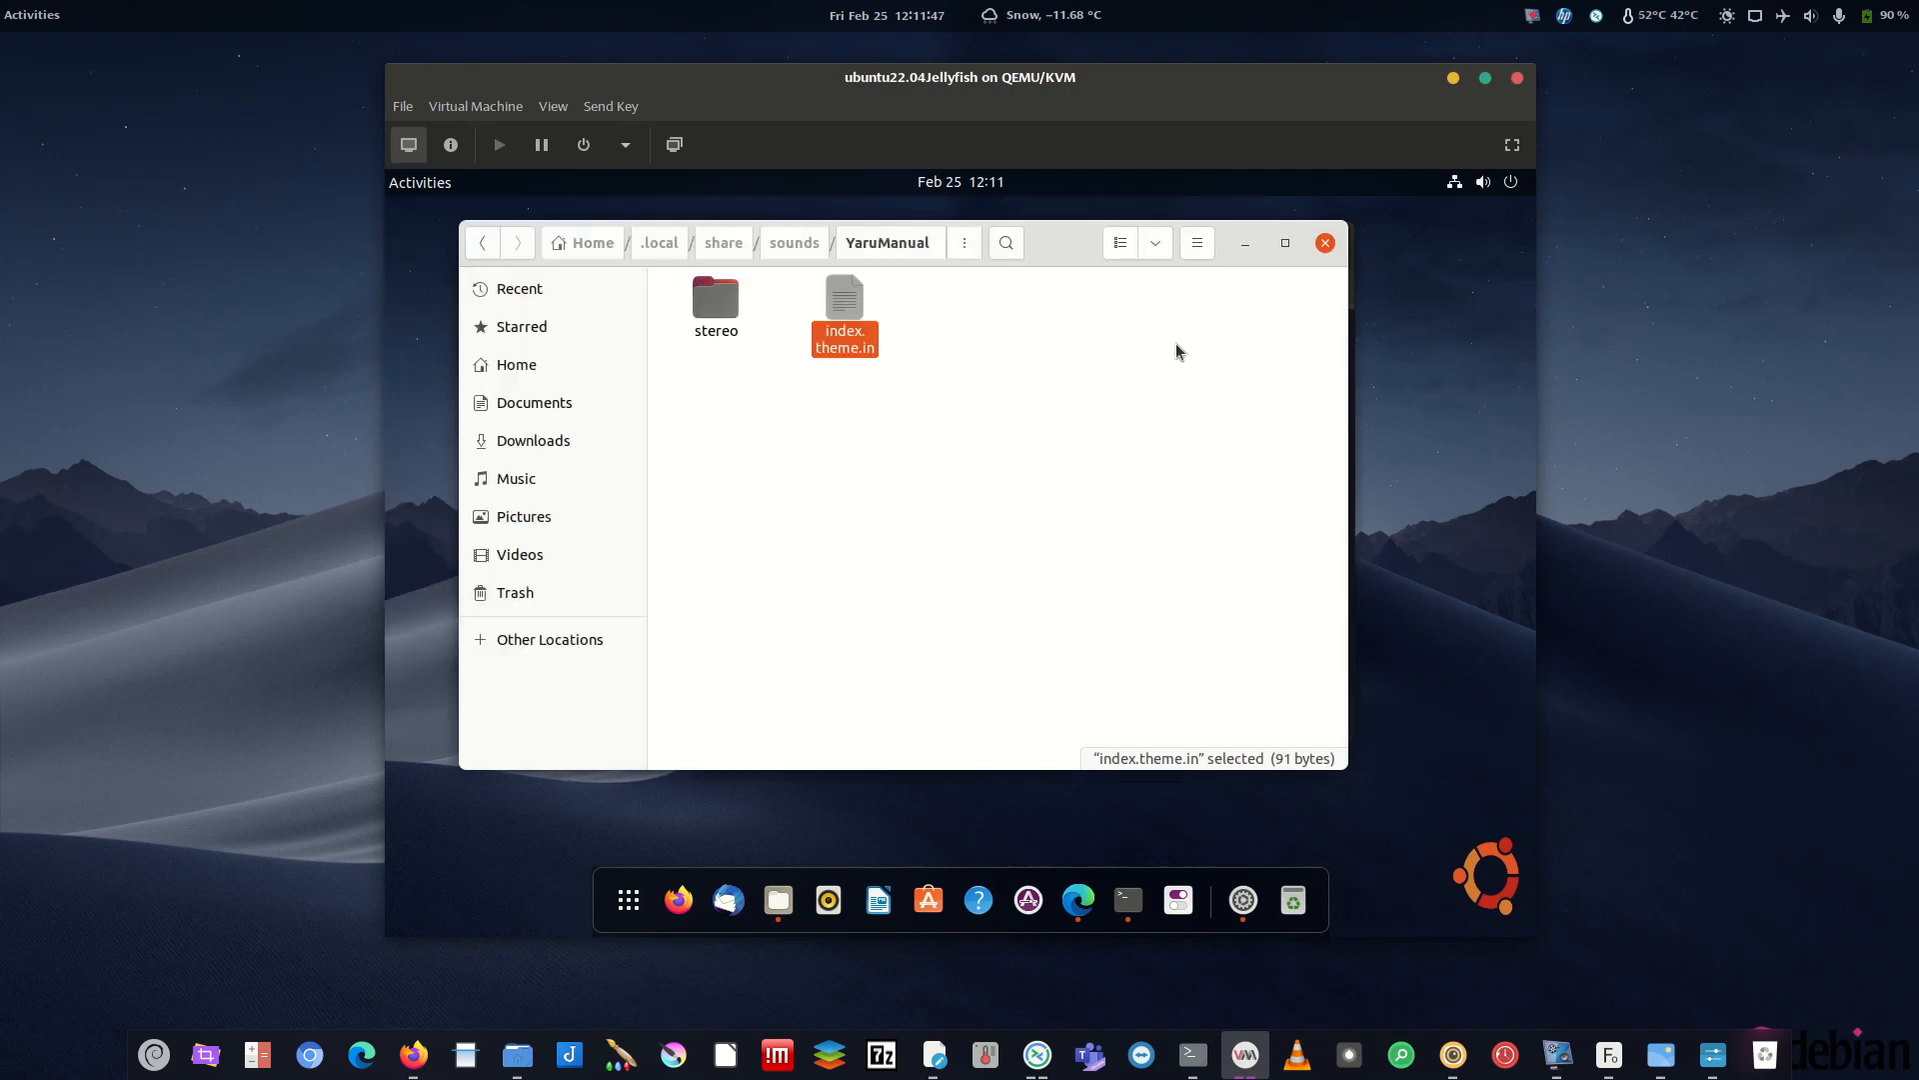
- Reopen GNOME Tweaks, set the Sound theme back to Yaru, and close it
{"action": "left_click", "coordinate": [1178, 900]}
{"action": "left_click", "coordinate": [439, 300]}
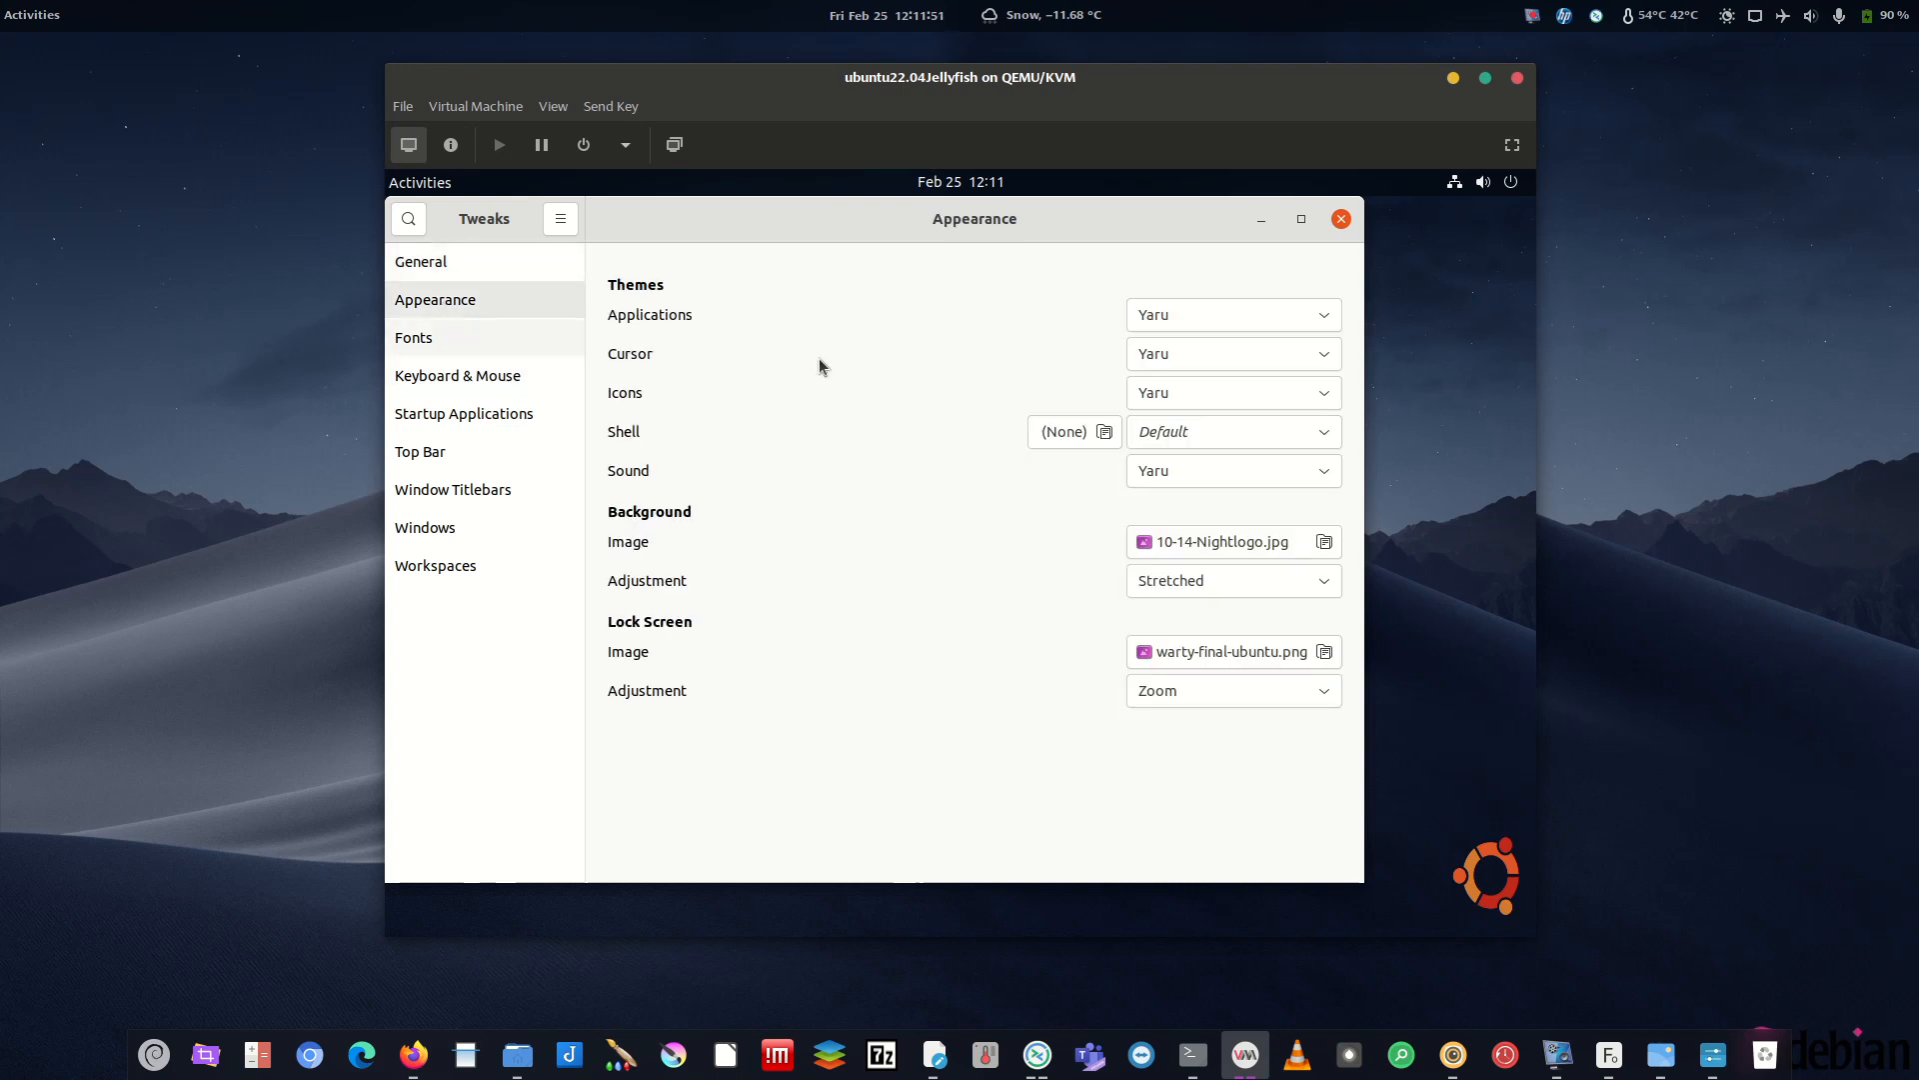
{"action": "left_click", "coordinate": [1187, 471]}
{"action": "left_click", "coordinate": [1184, 464]}
{"action": "left_click", "coordinate": [1182, 484]}
{"action": "left_click", "coordinate": [1182, 487]}
{"action": "left_click", "coordinate": [1179, 494]}
{"action": "left_click", "coordinate": [1168, 504]}
{"action": "left_click", "coordinate": [1342, 218]}
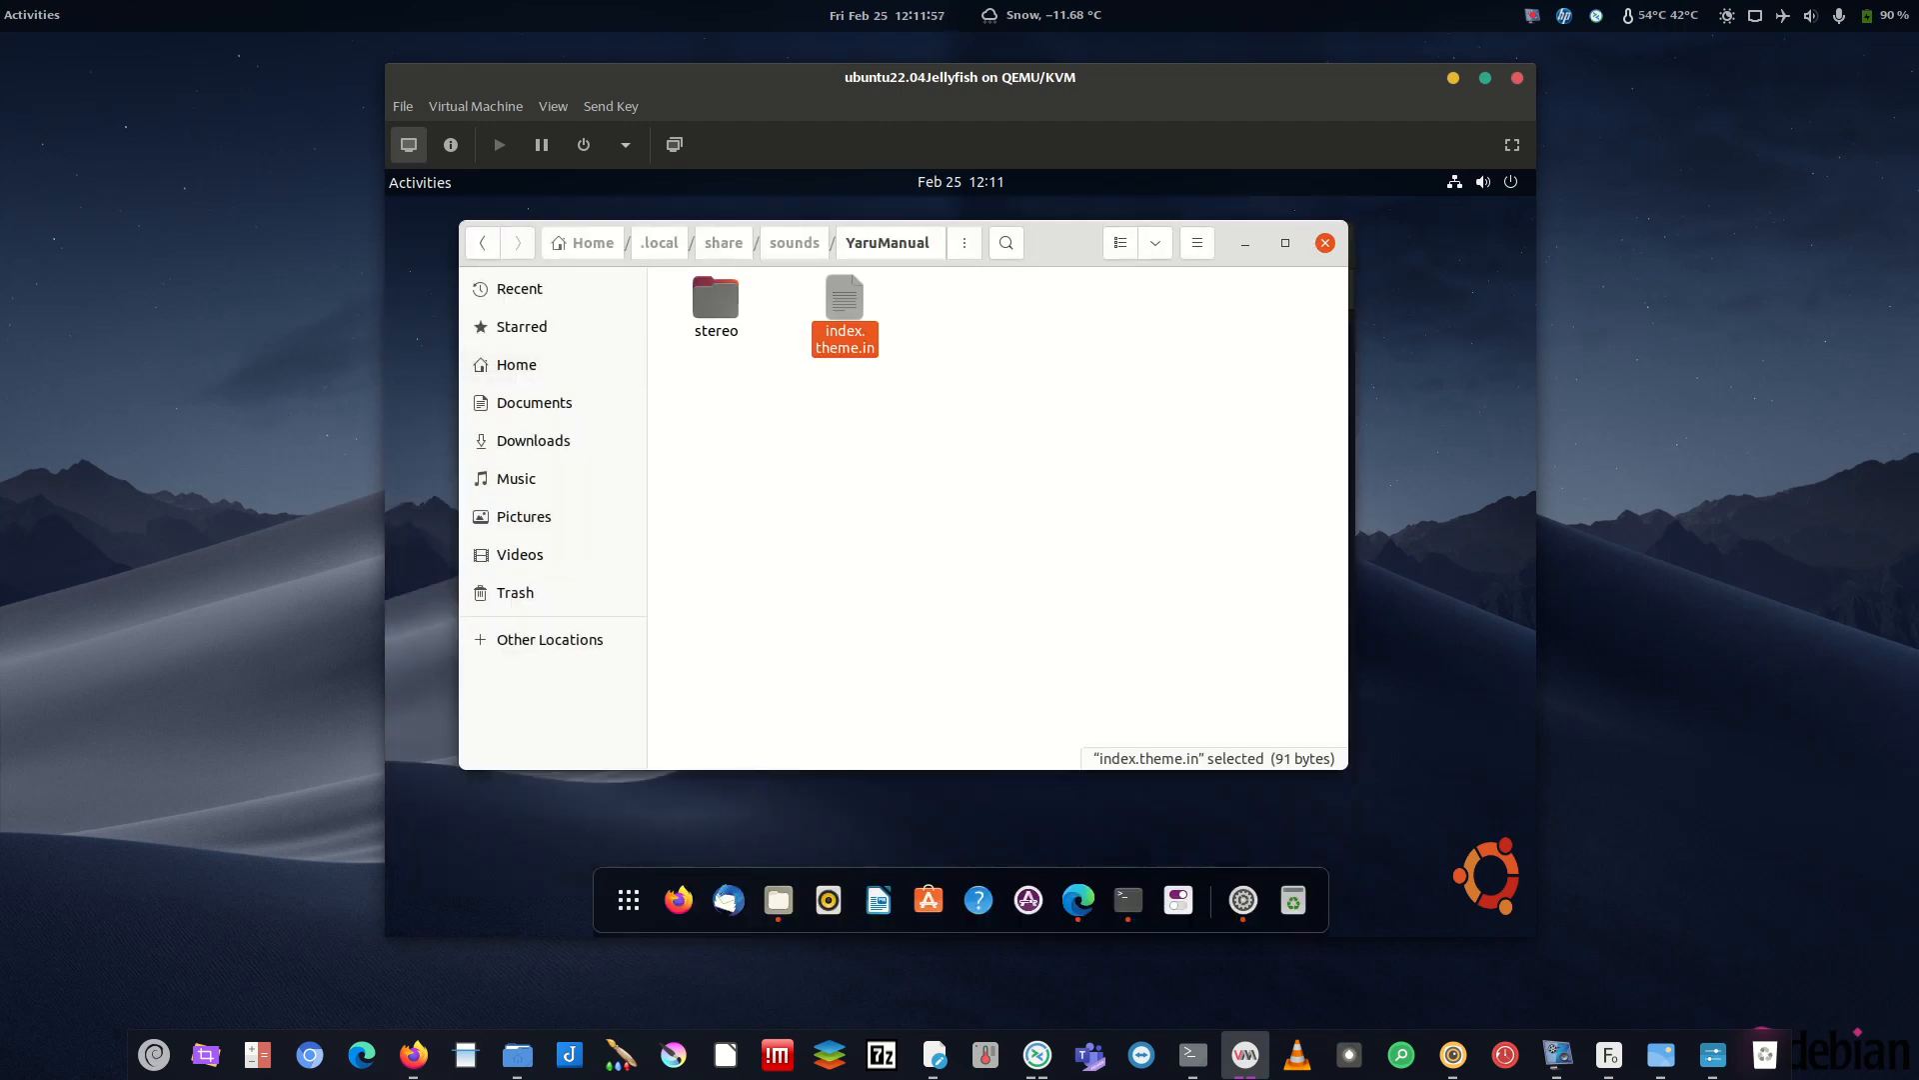
- Return to the VM and select index.theme.in in the YaruManual folder
{"action": "left_click", "coordinate": [1557, 1056]}
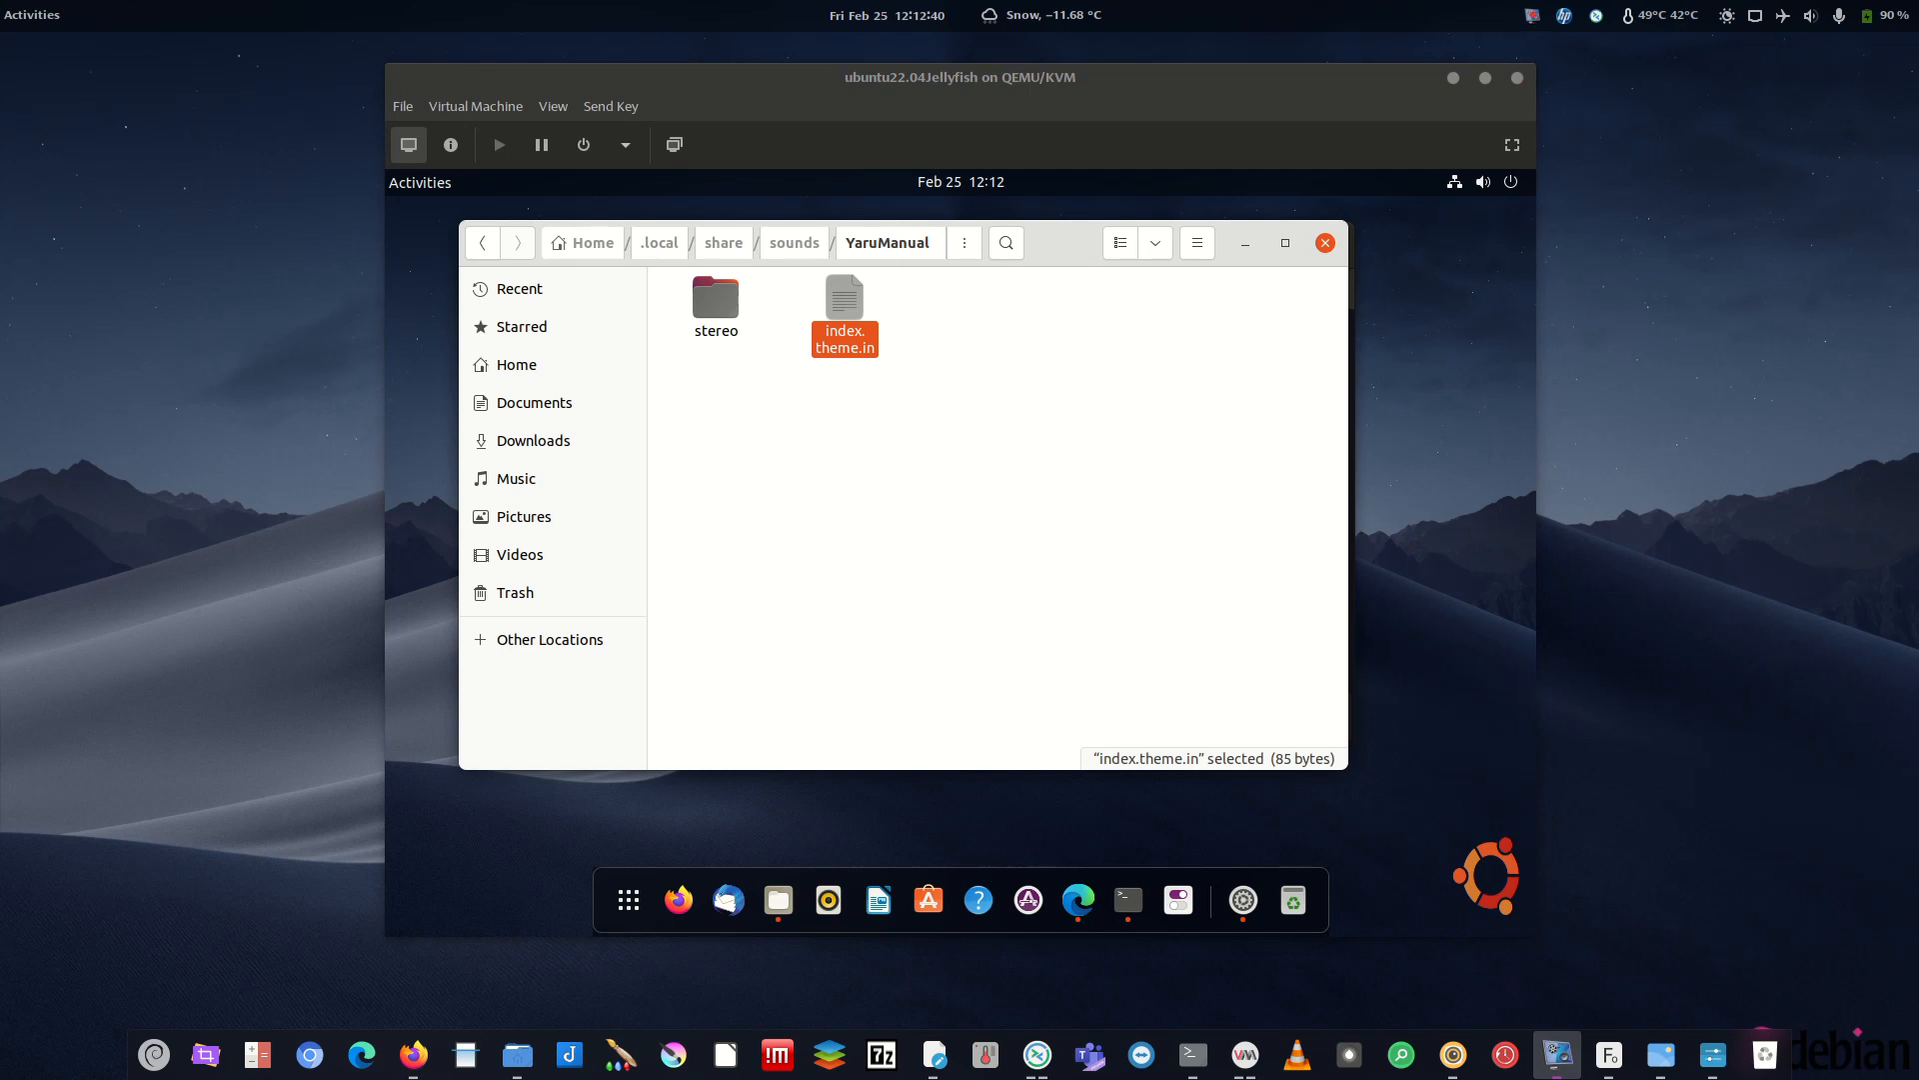
{"action": "left_click", "coordinate": [984, 404]}
{"action": "left_click", "coordinate": [862, 348]}
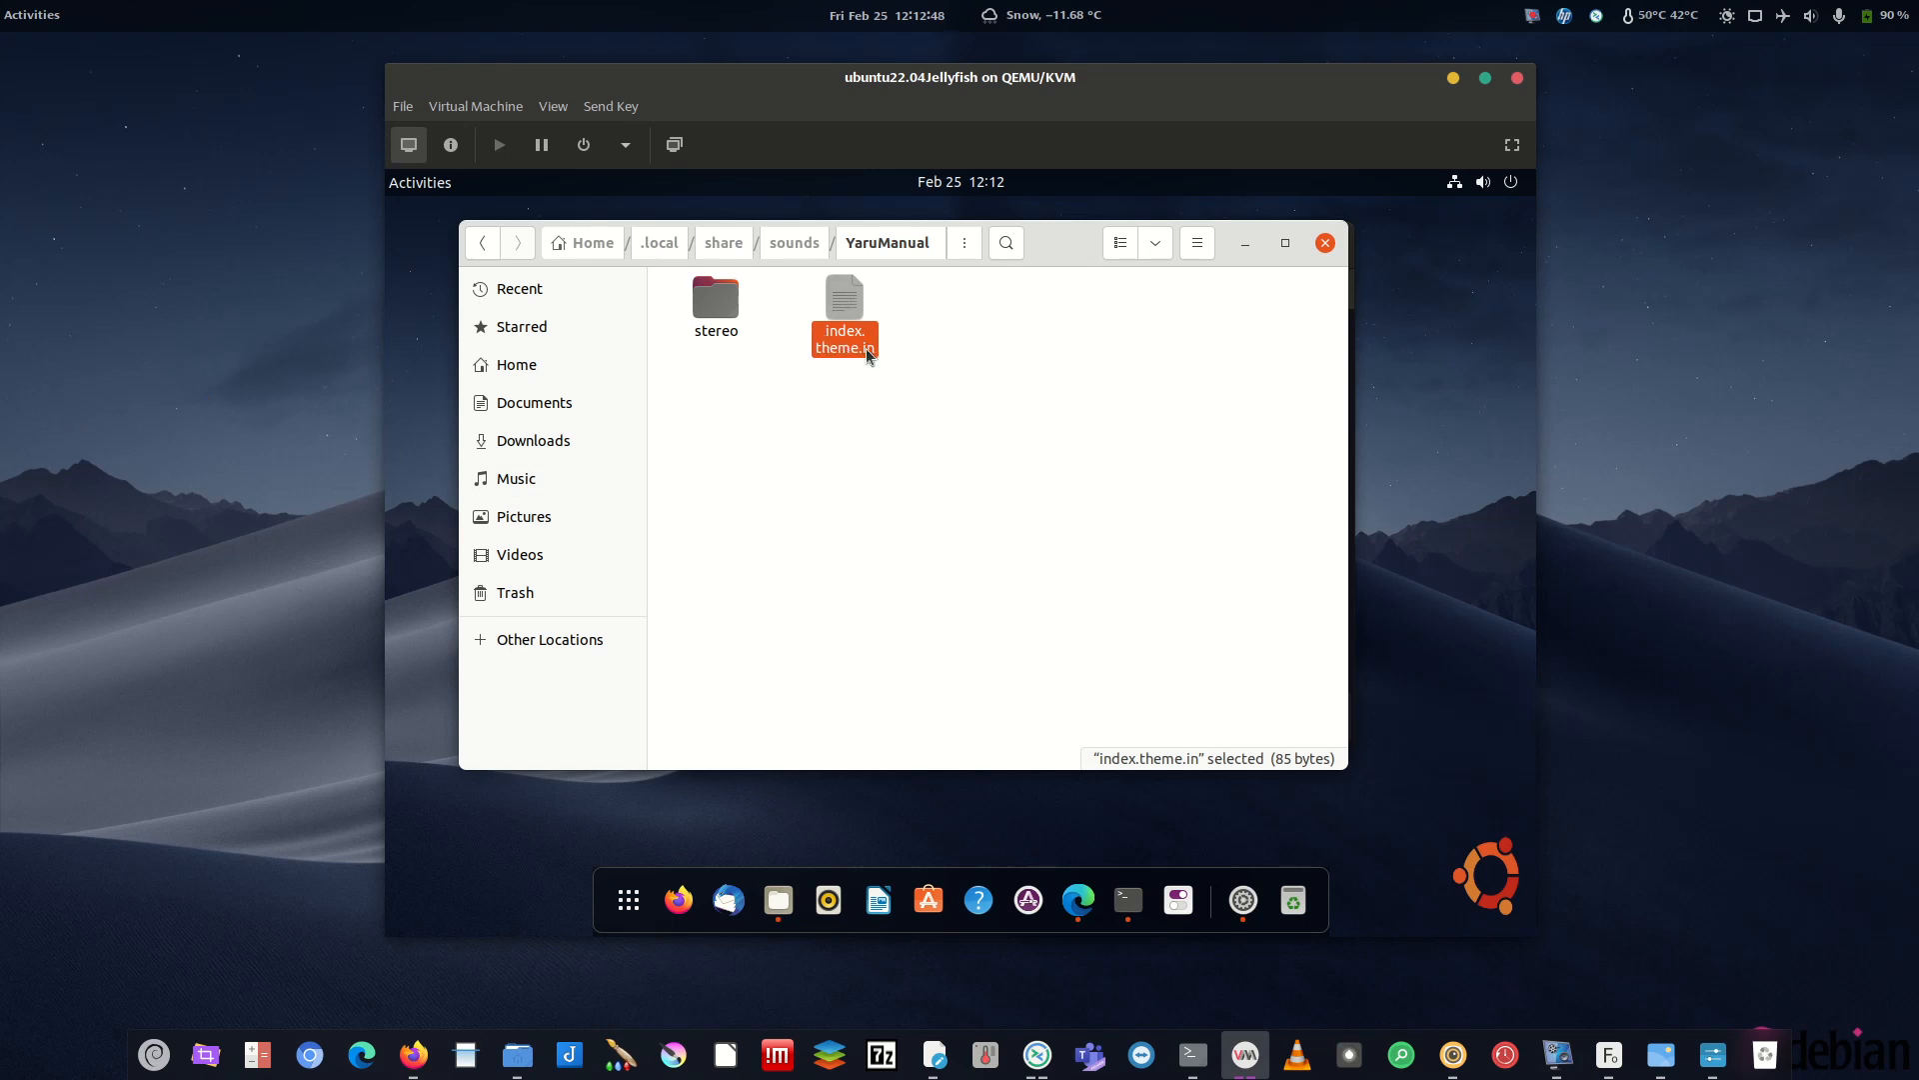
- Rename index.theme.in to index.theme by dropping the .in extension
{"action": "key", "text": "F2"}
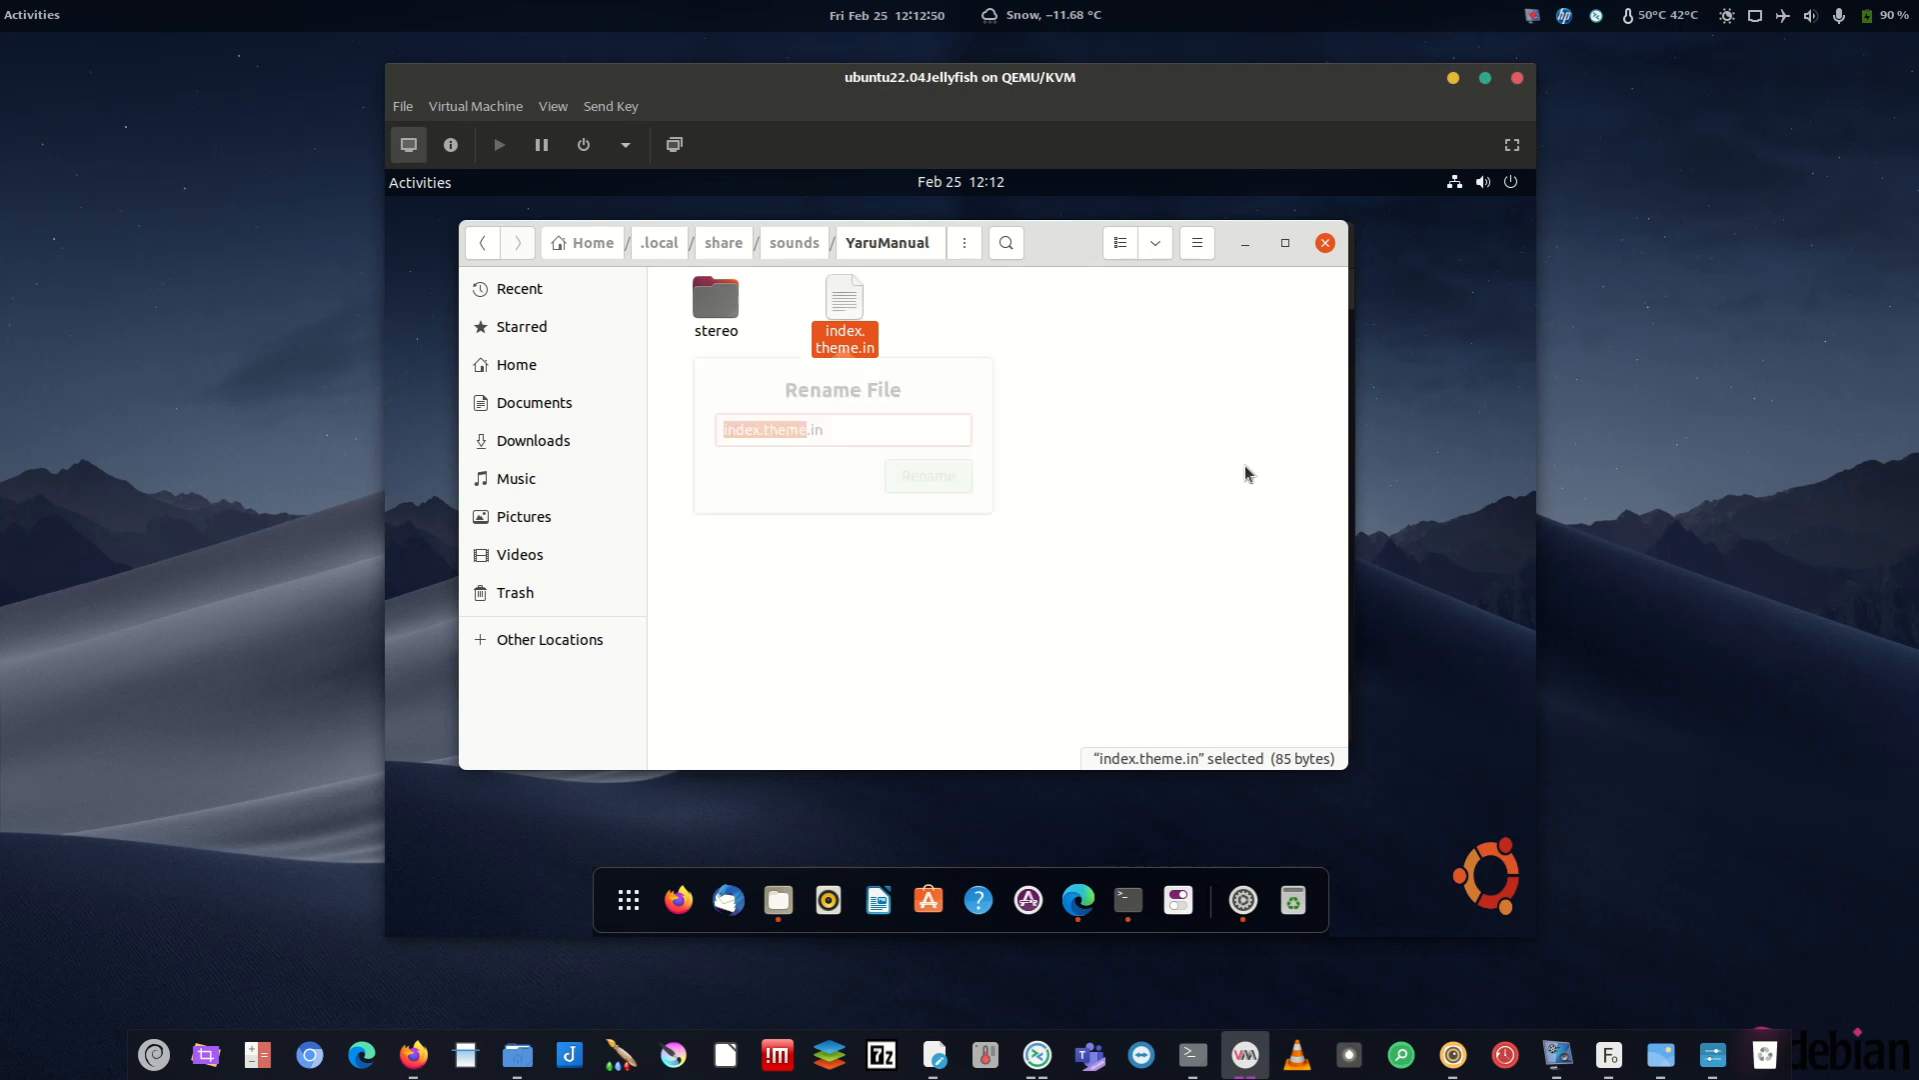
{"action": "key", "text": "Right"}
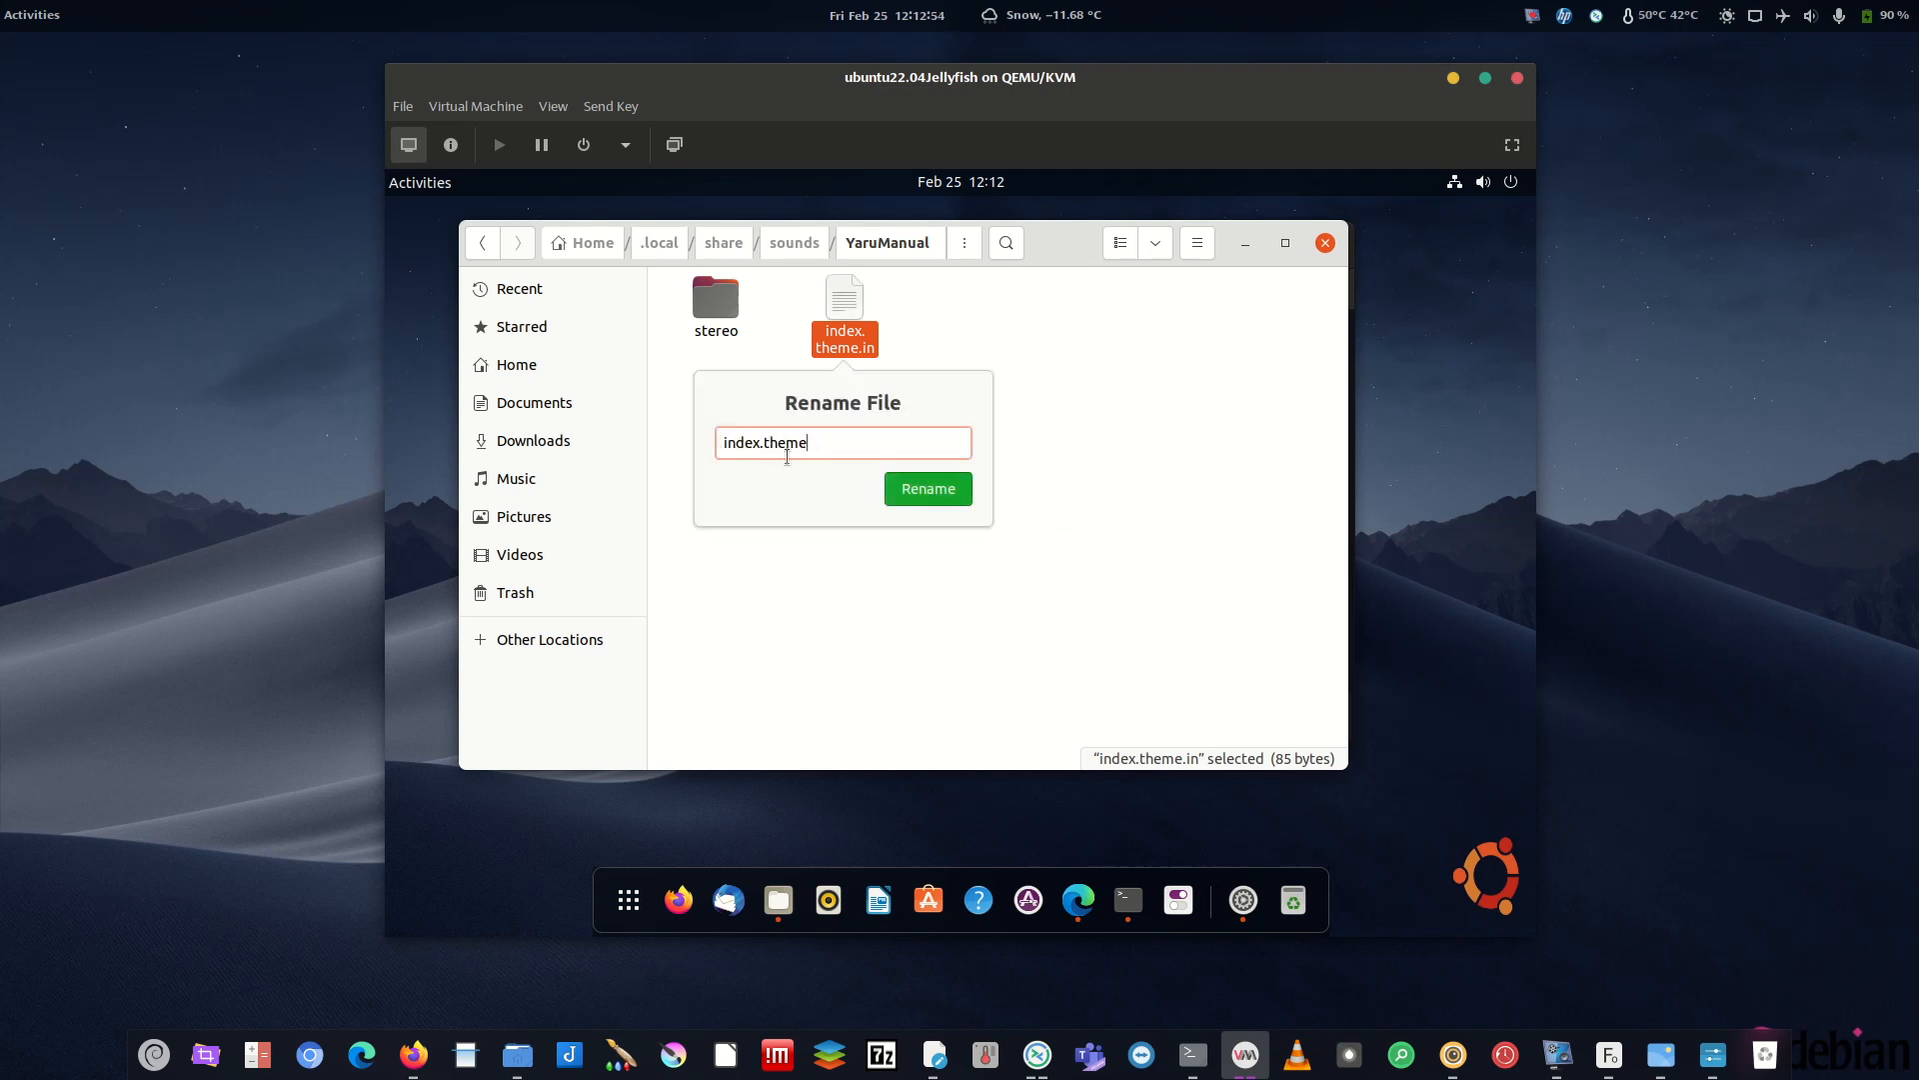
{"action": "left_click", "coordinate": [938, 502]}
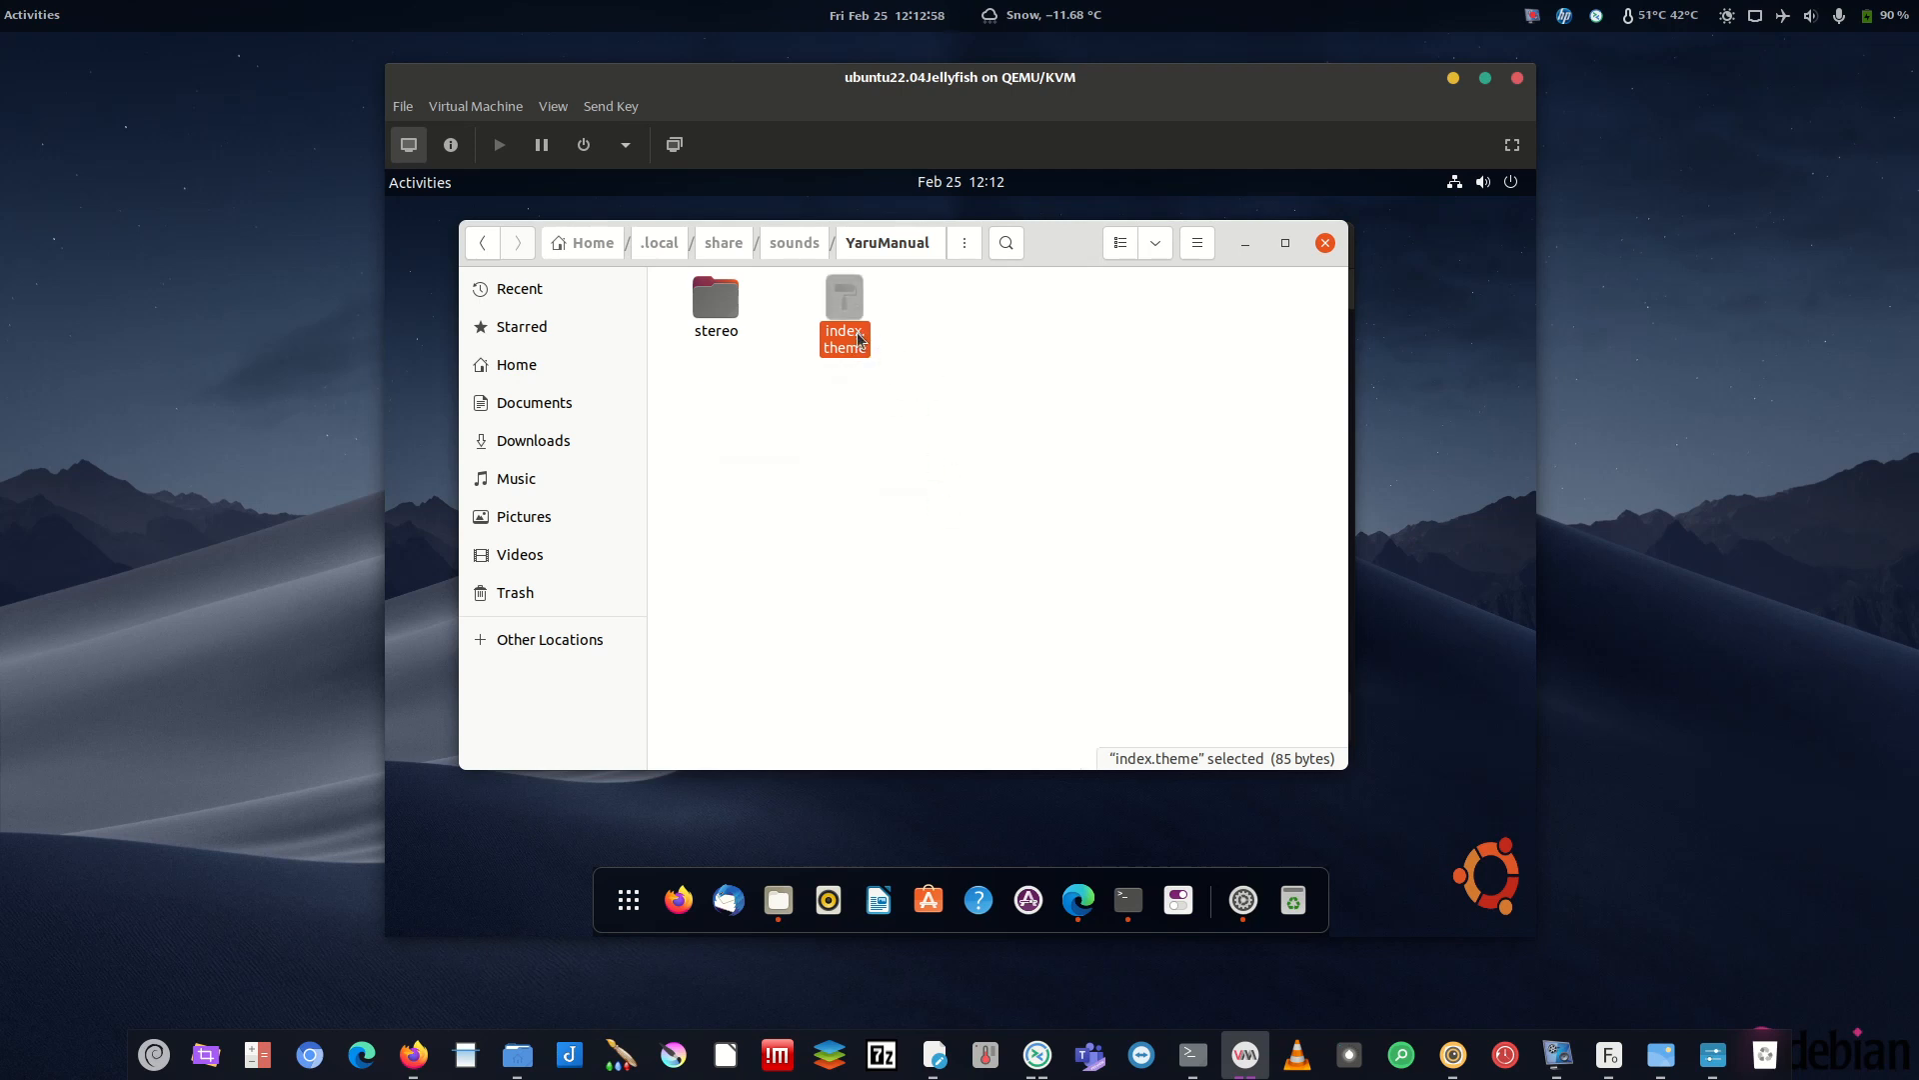
- Open index.theme in Text Editor, review its header and Name lines, then save and close
{"action": "right_click", "coordinate": [858, 339]}
{"action": "left_click", "coordinate": [885, 352]}
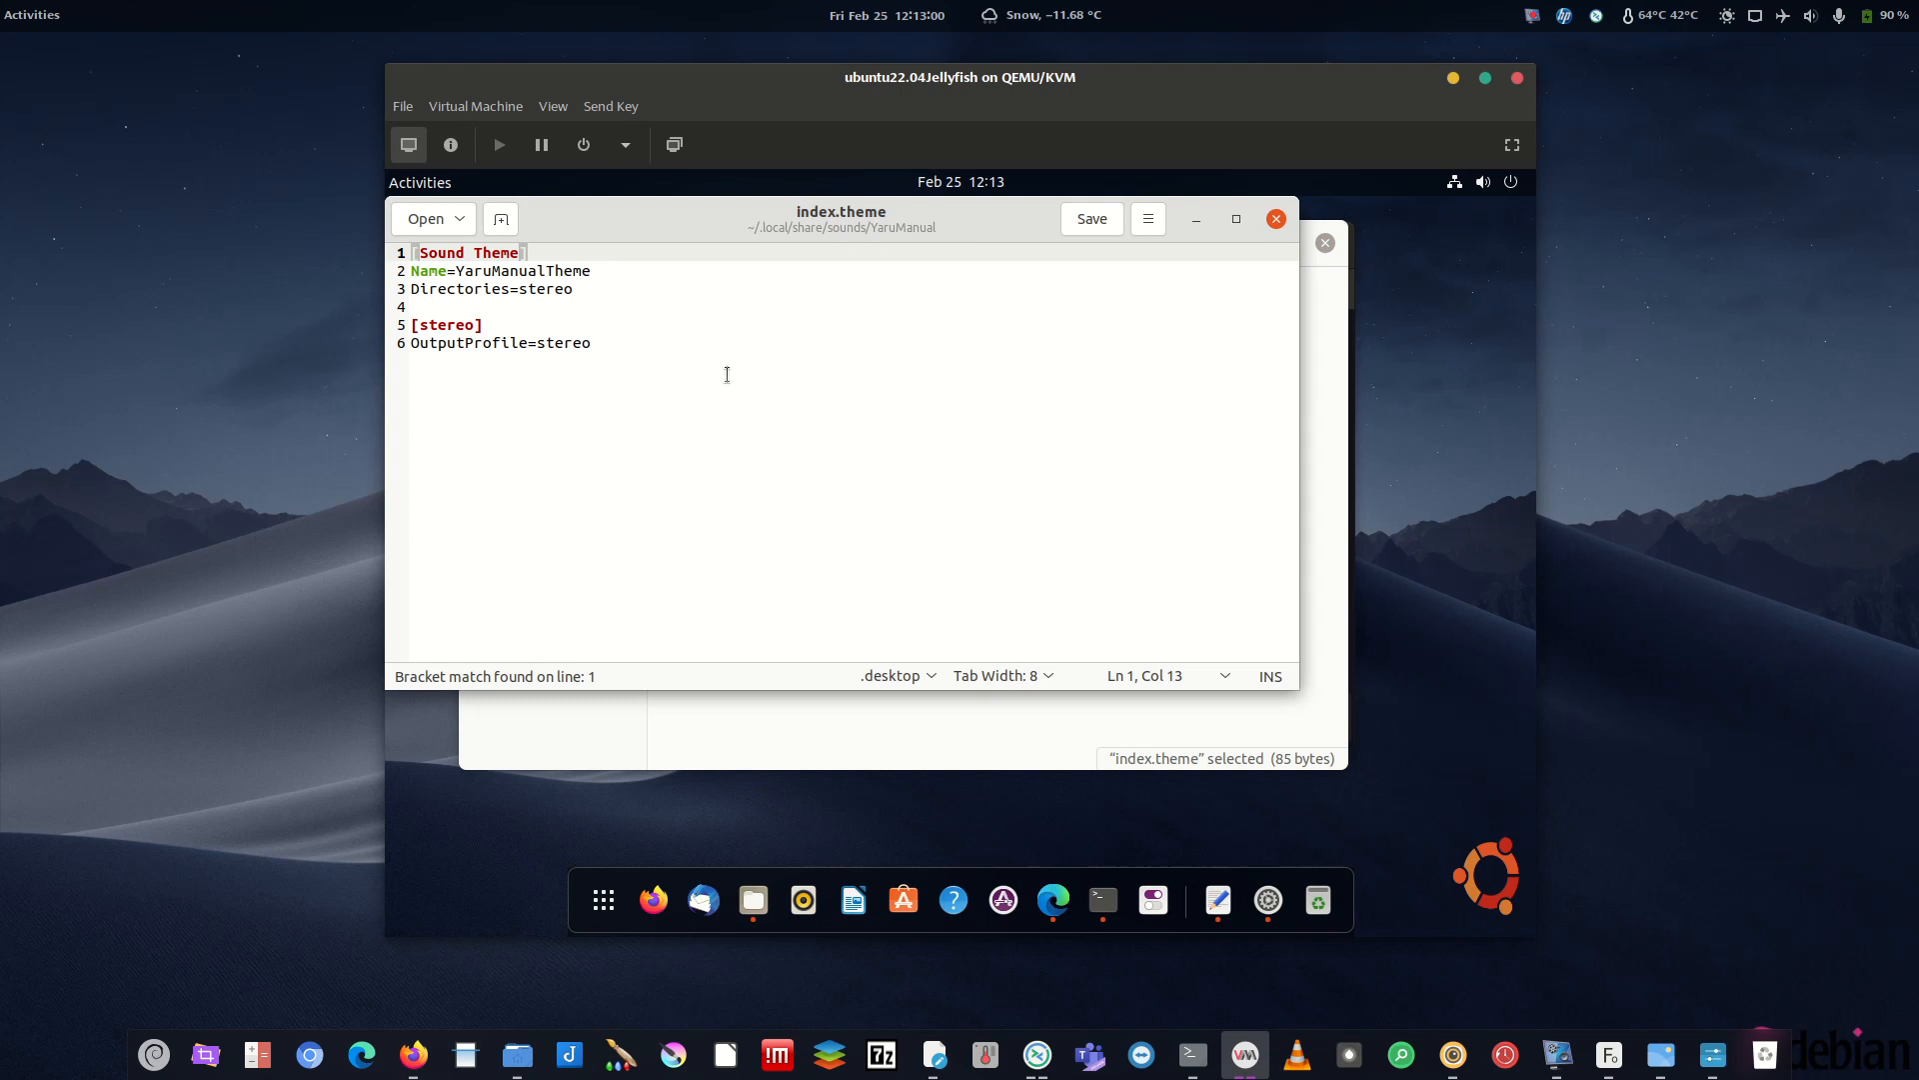
{"action": "left_click_drag", "start_coordinate": [511, 348], "coordinate": [607, 345]}
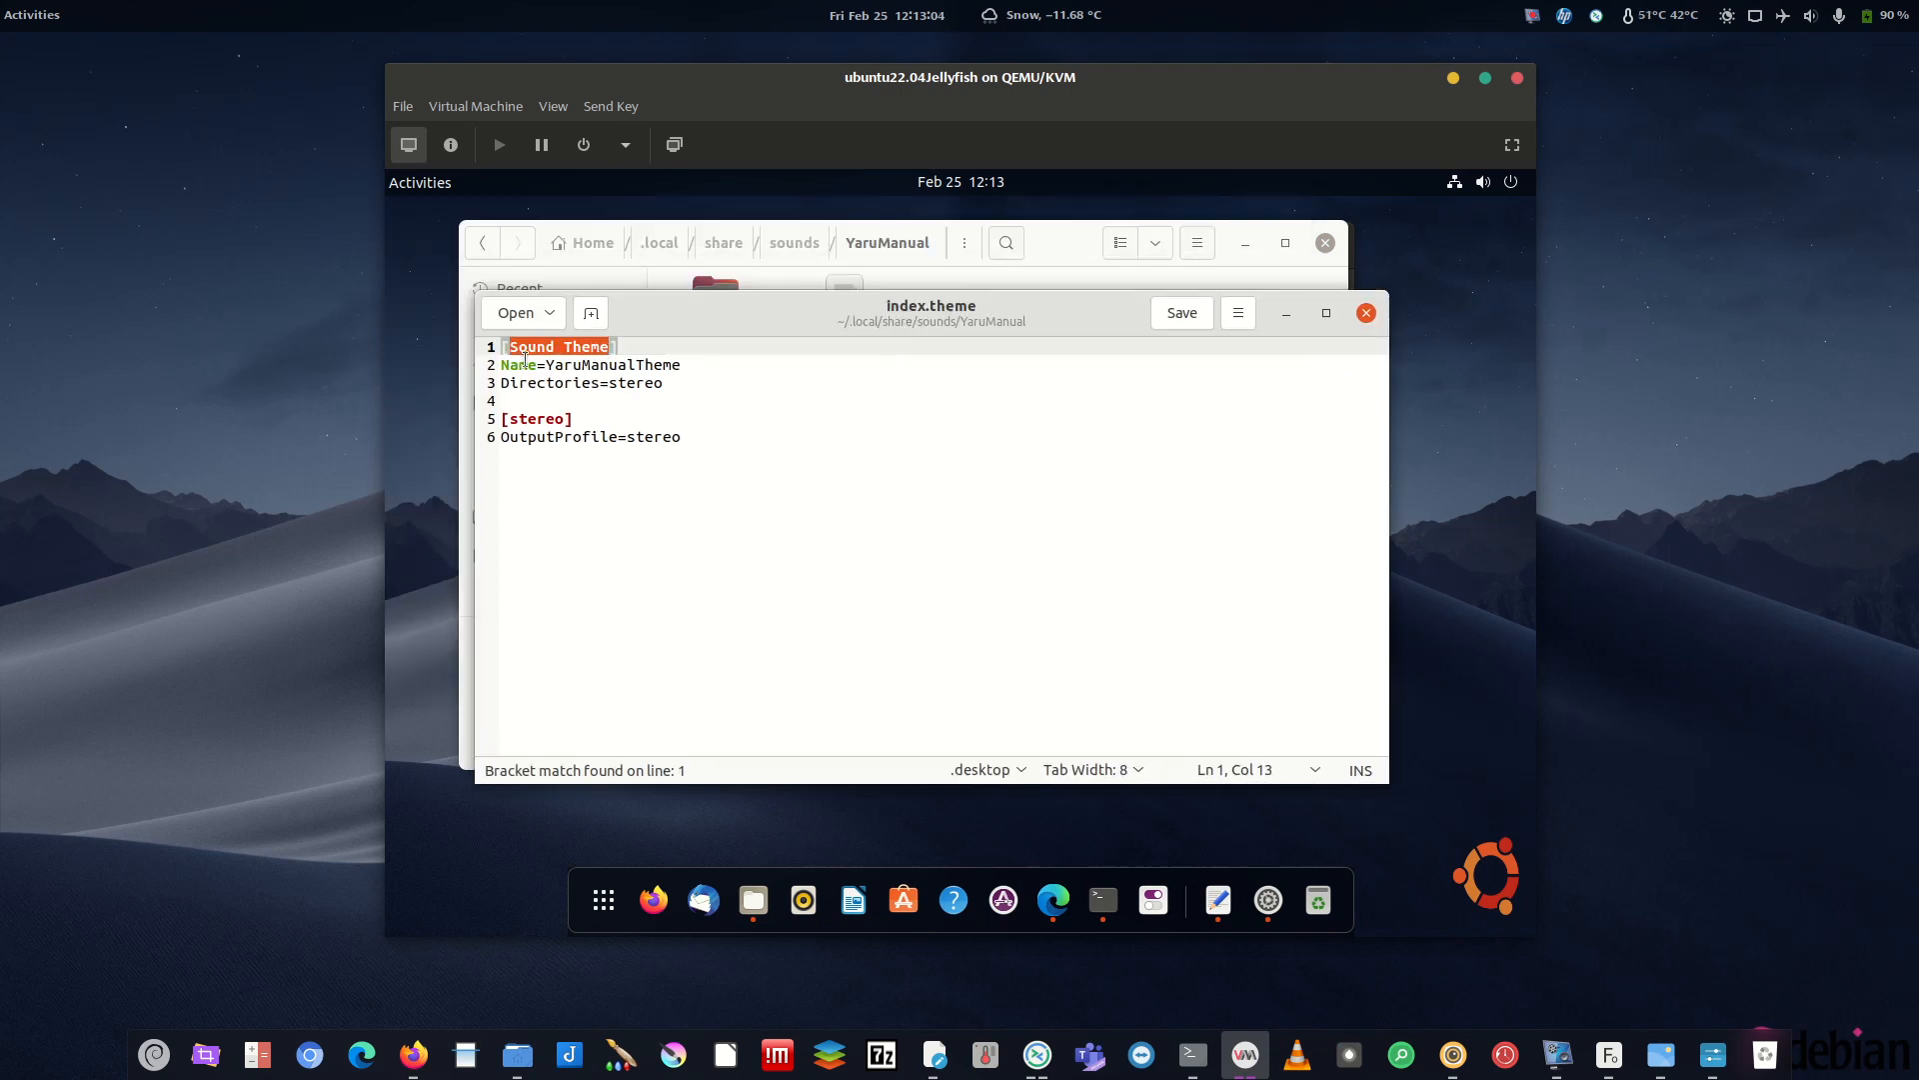
{"action": "left_click_drag", "start_coordinate": [555, 366], "coordinate": [690, 366]}
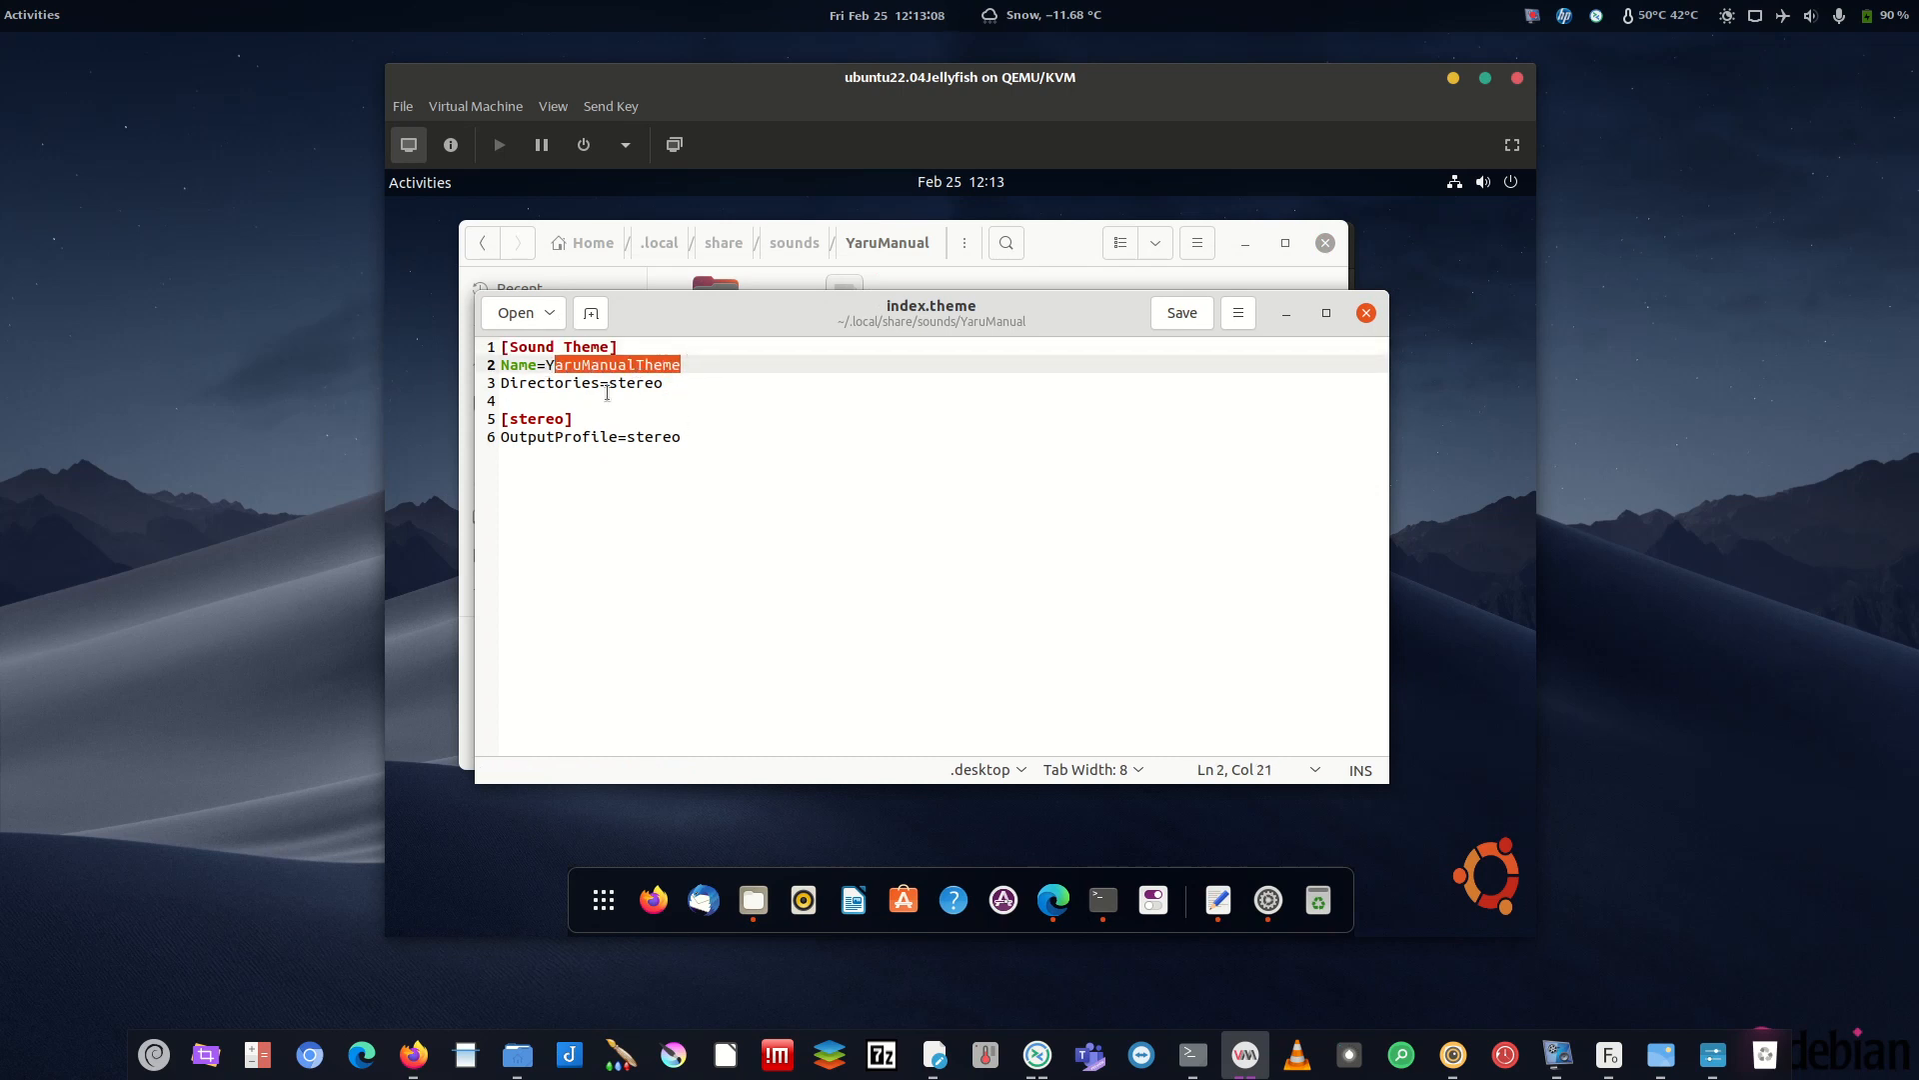
{"action": "left_click", "coordinate": [645, 383]}
{"action": "key", "text": "ctrl+s"}
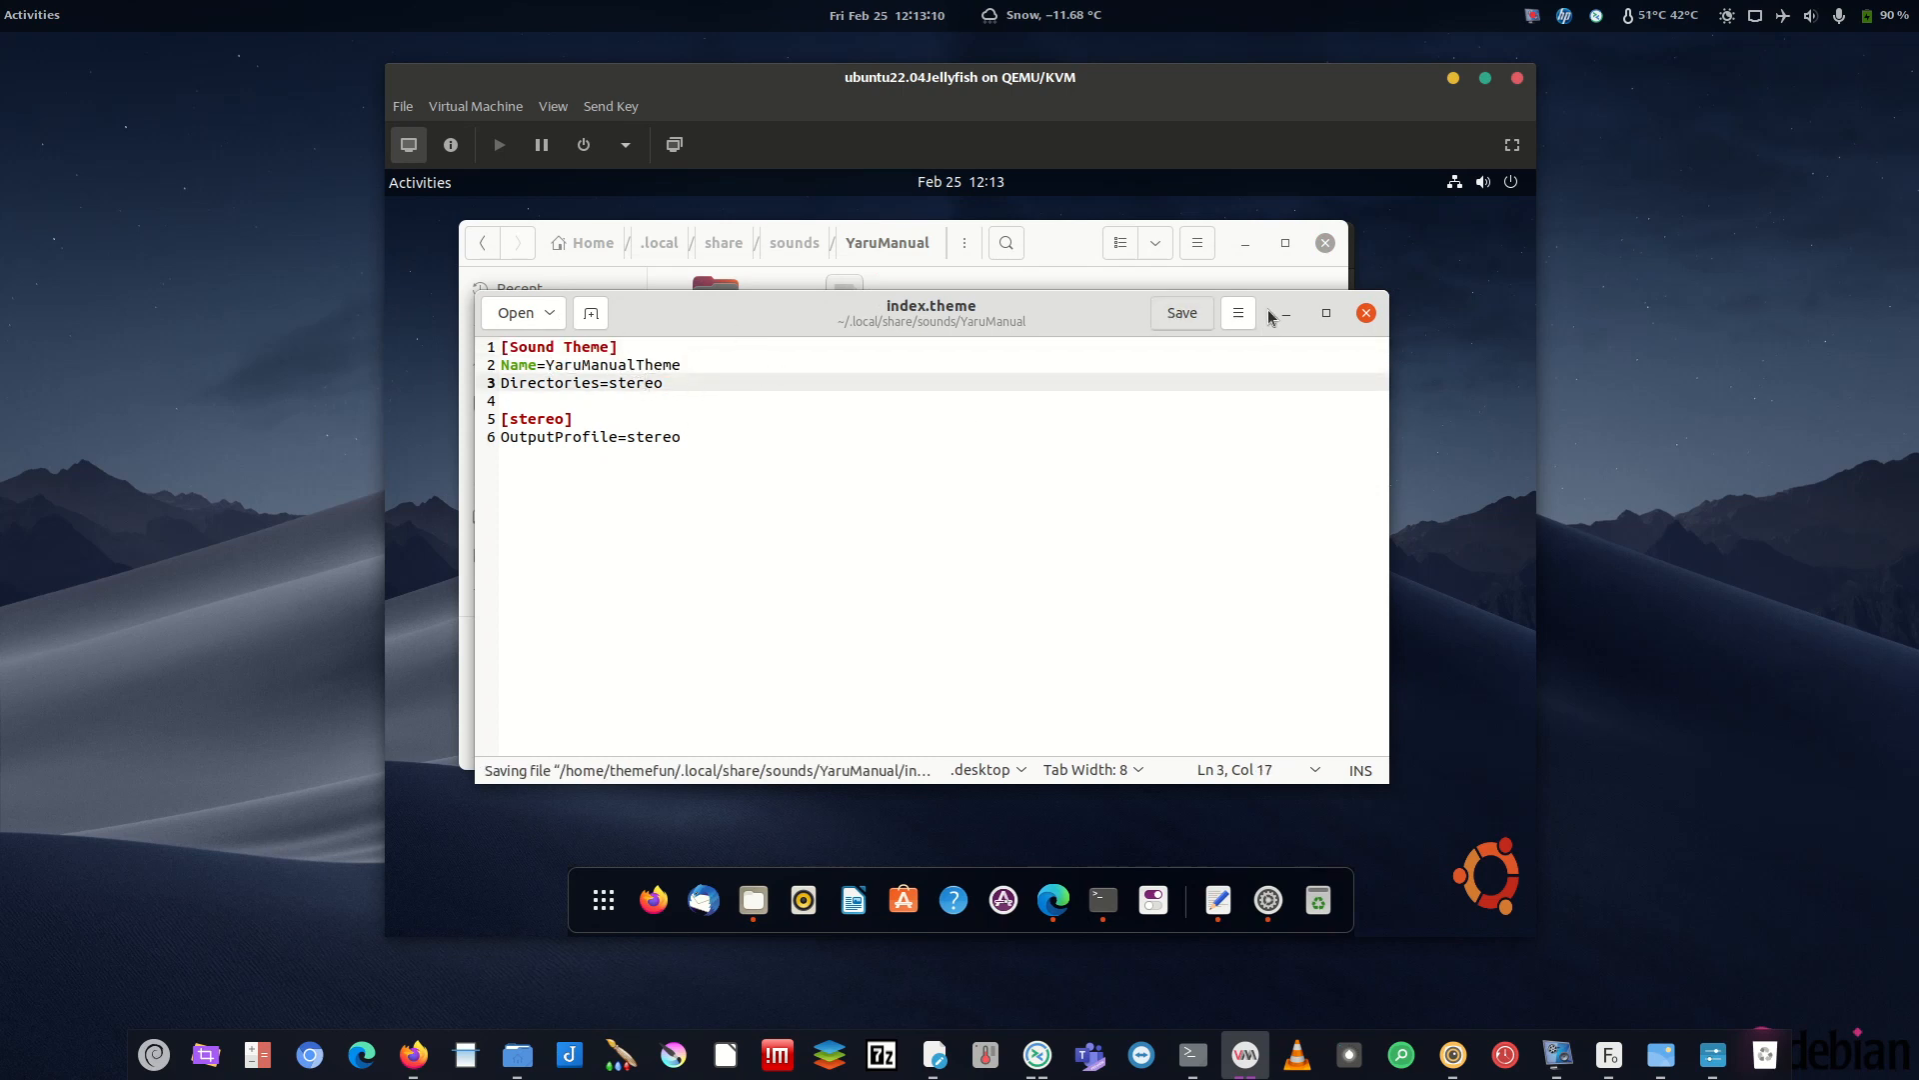
{"action": "left_click", "coordinate": [1365, 313]}
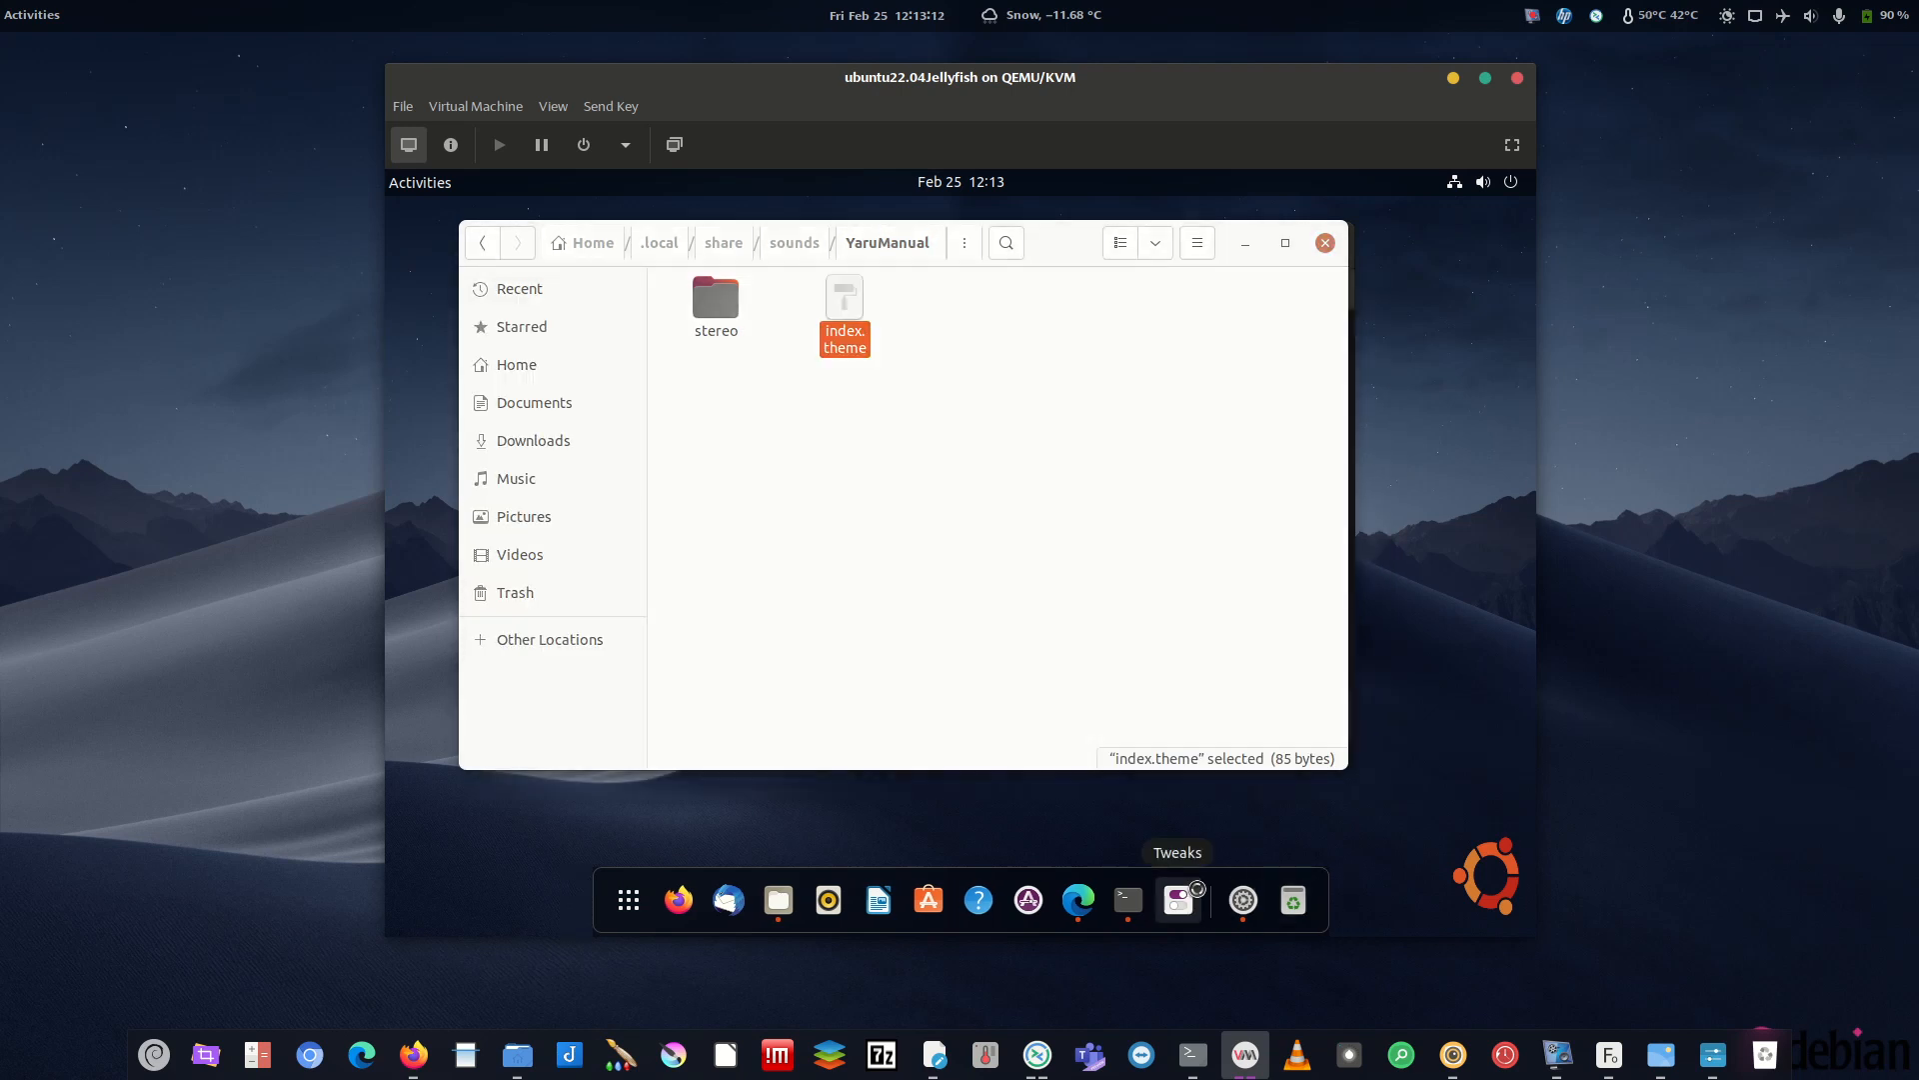
- In the guest's Tweaks Appearance page, set the sound theme to YaruManualTheme
{"action": "left_click", "coordinate": [1181, 900]}
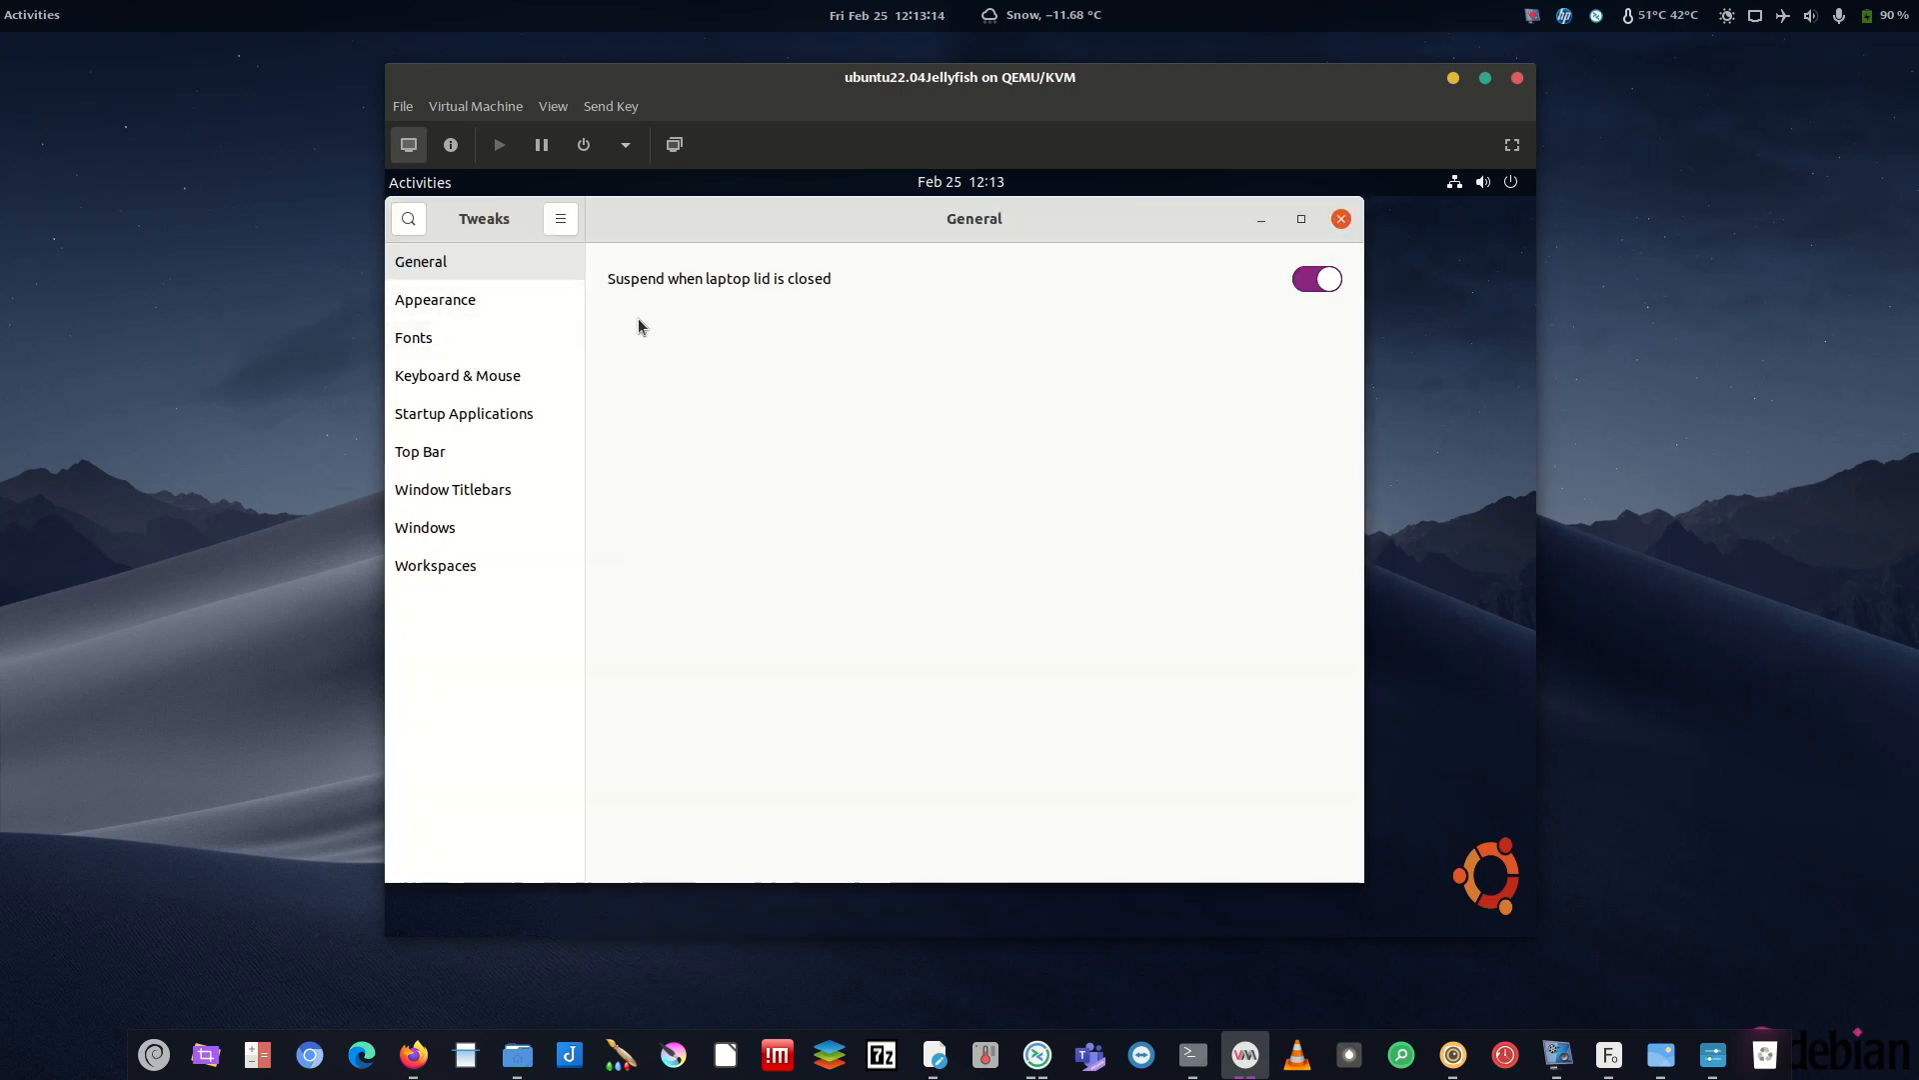
{"action": "left_click", "coordinate": [512, 298]}
{"action": "left_click", "coordinate": [1253, 448]}
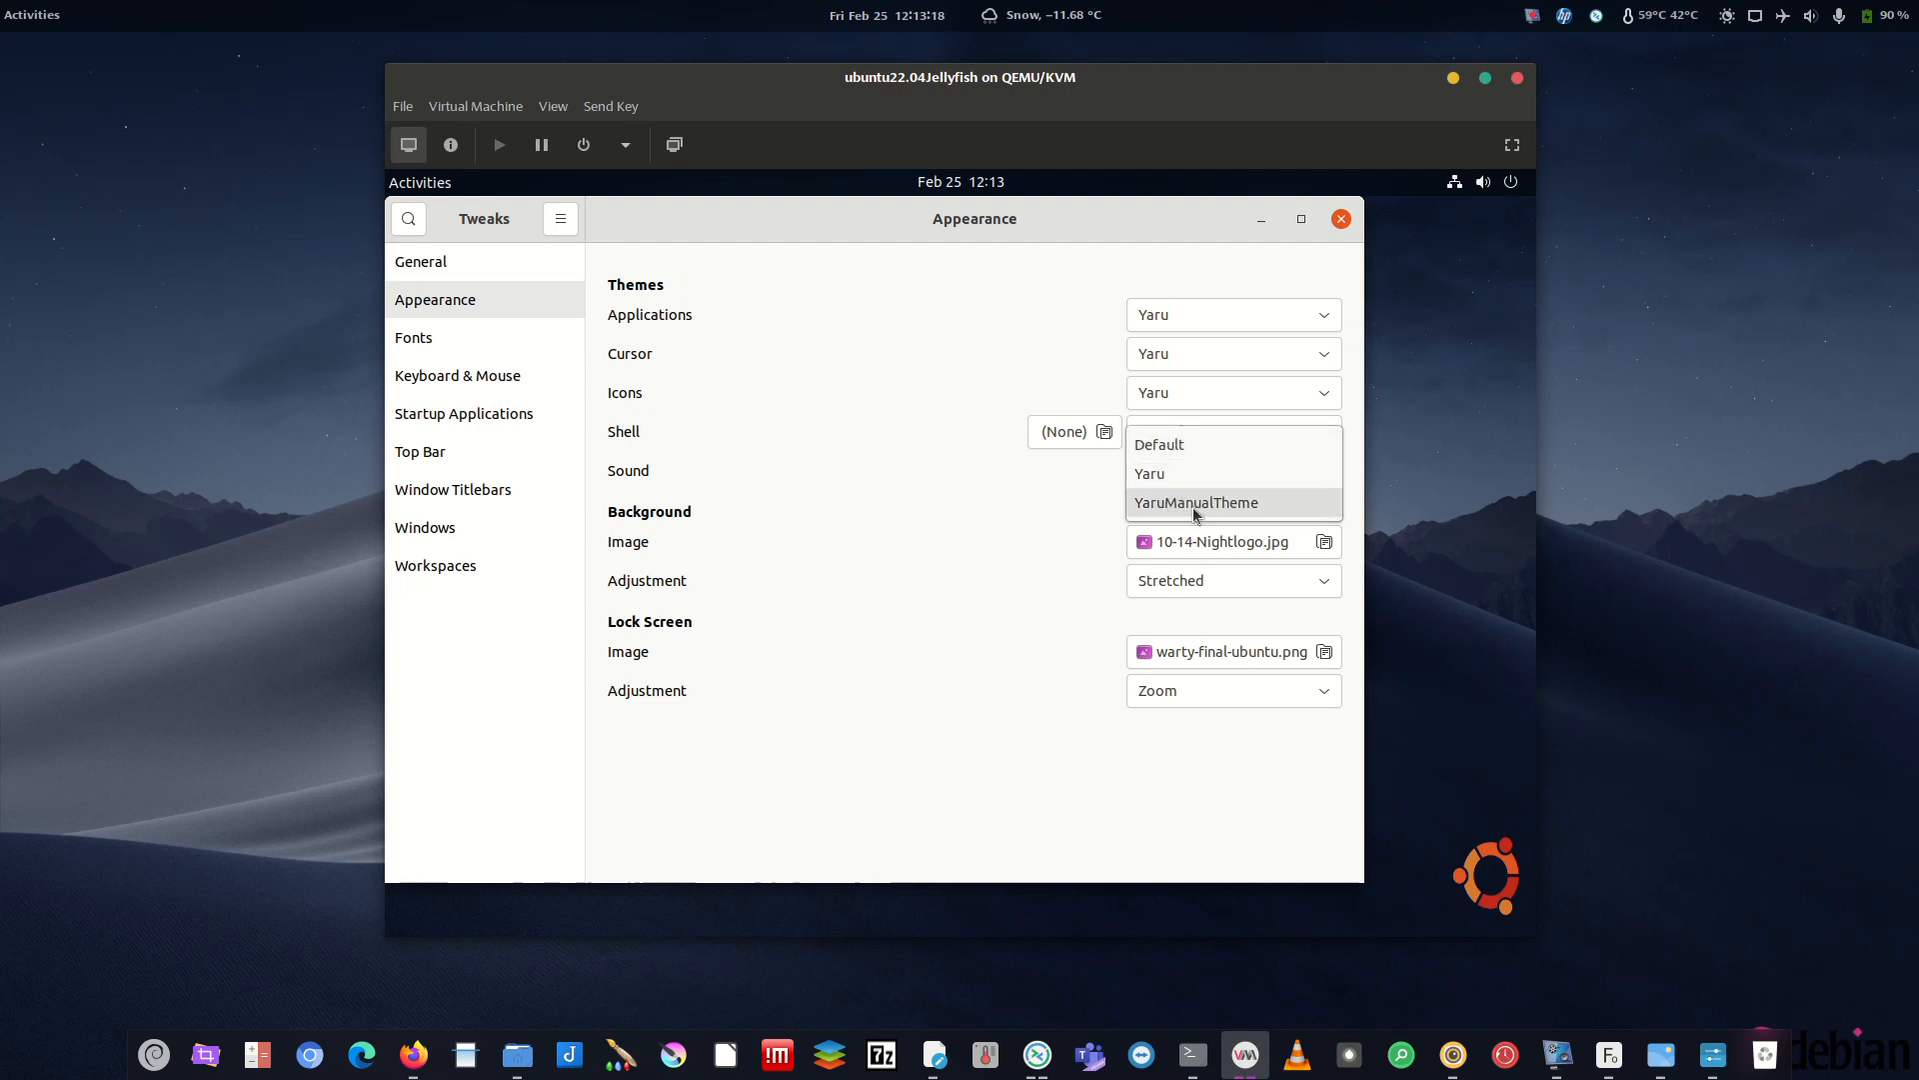
{"action": "left_click", "coordinate": [1163, 446]}
{"action": "left_click_drag", "start_coordinate": [927, 218], "coordinate": [1045, 228]}
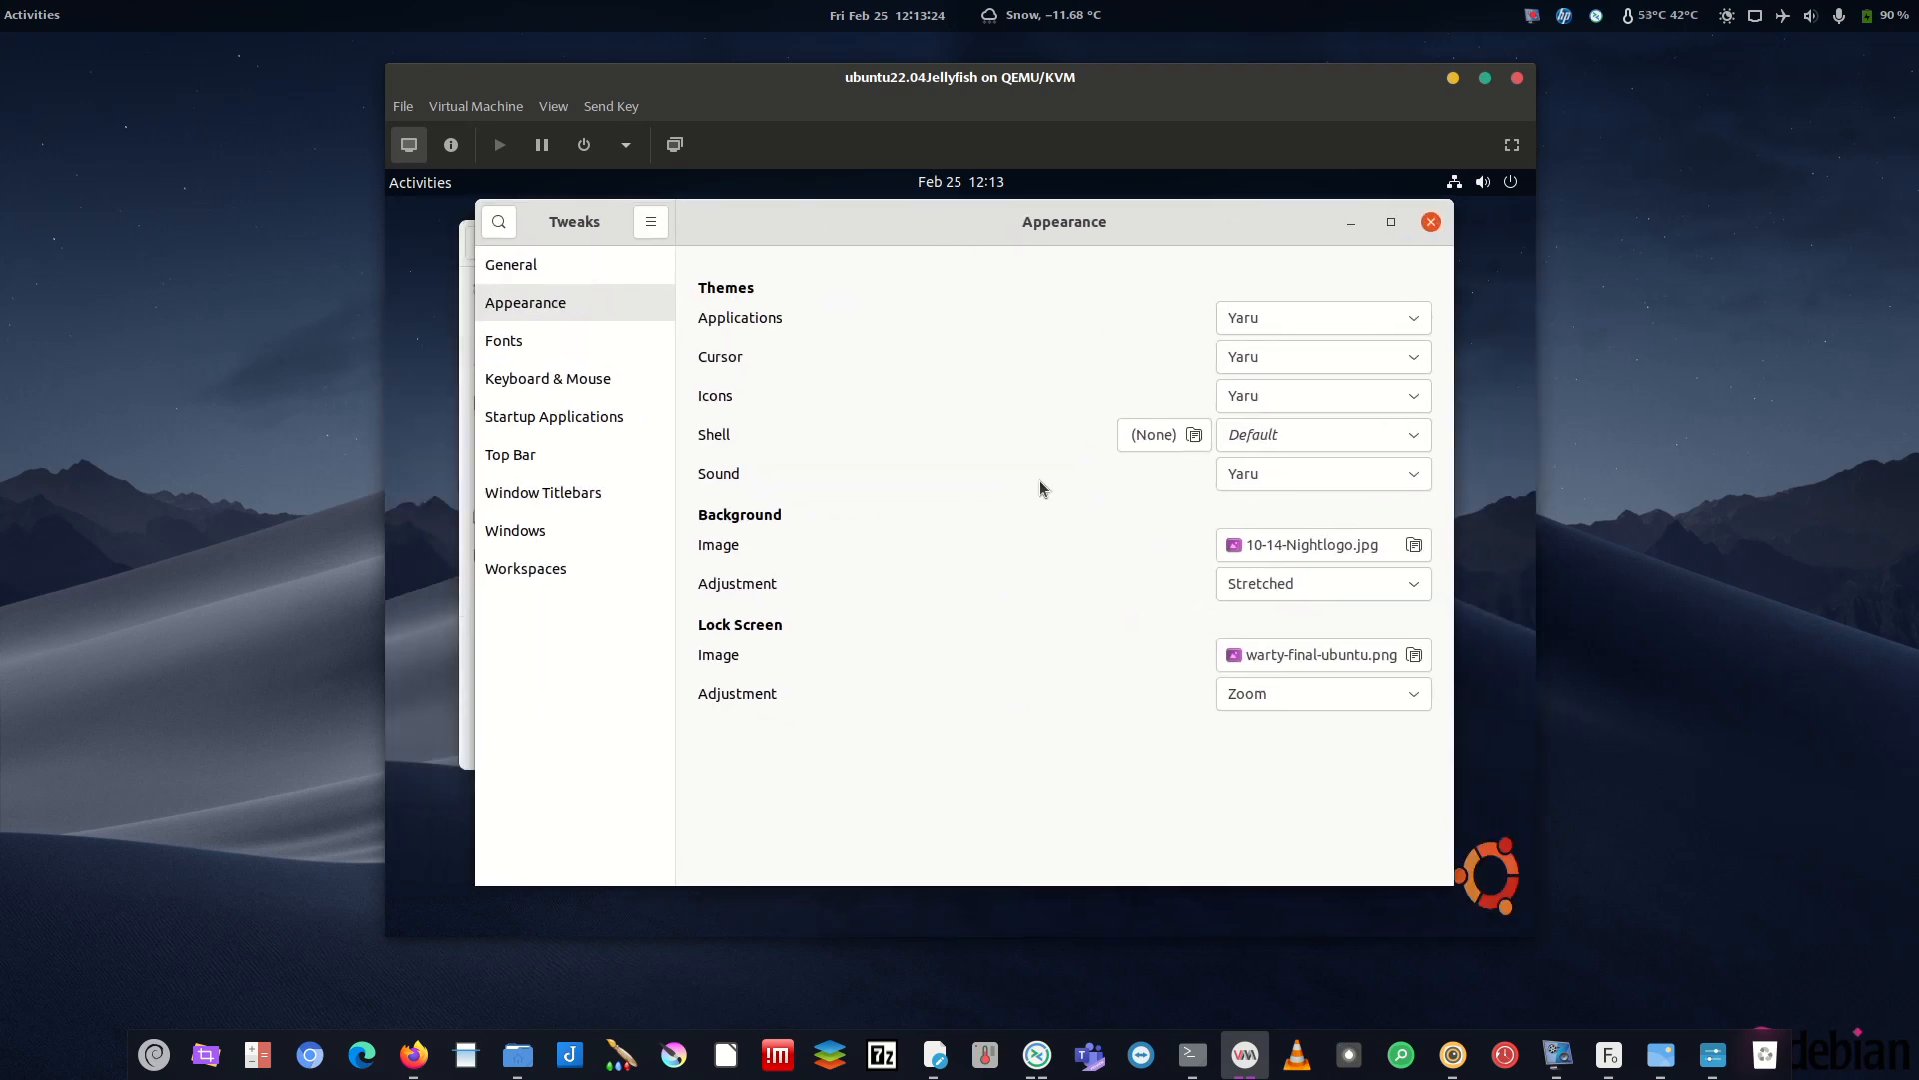
{"action": "left_click", "coordinate": [1294, 445]}
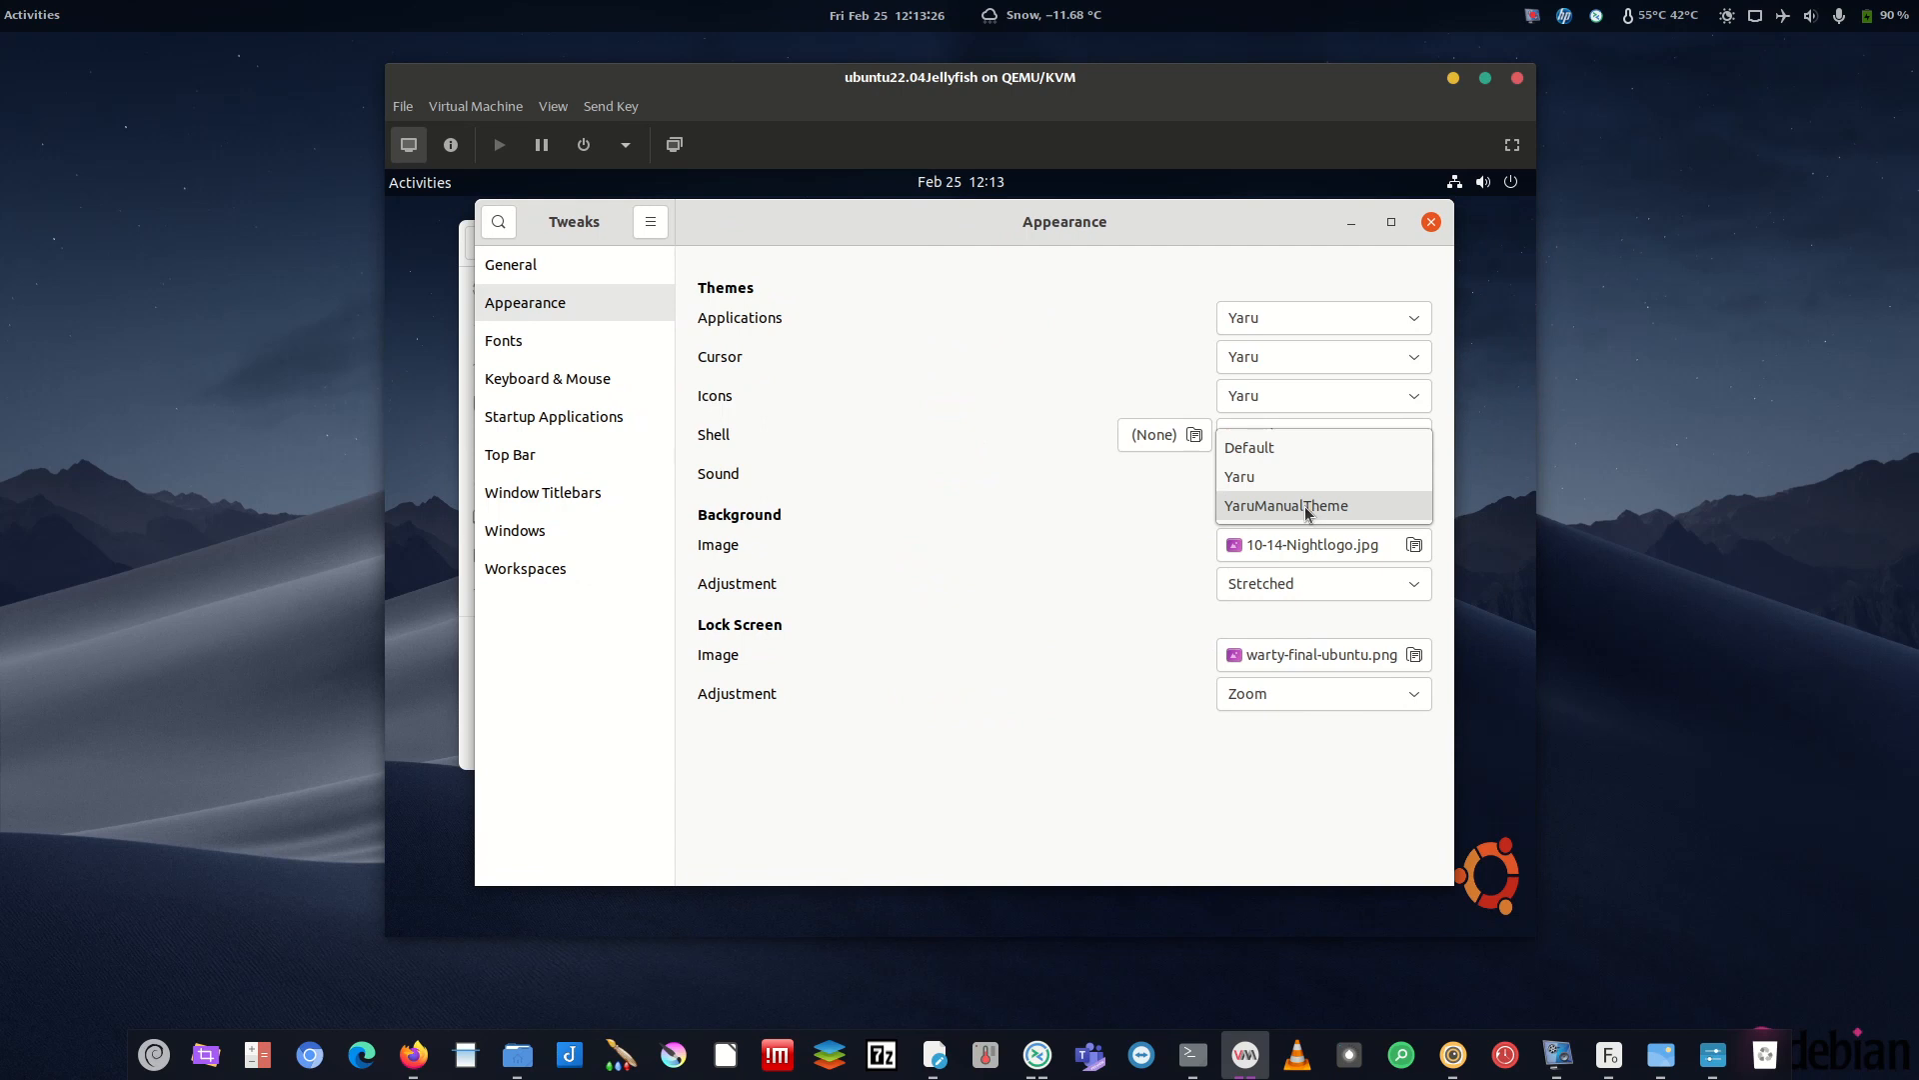
{"action": "left_click", "coordinate": [1304, 505]}
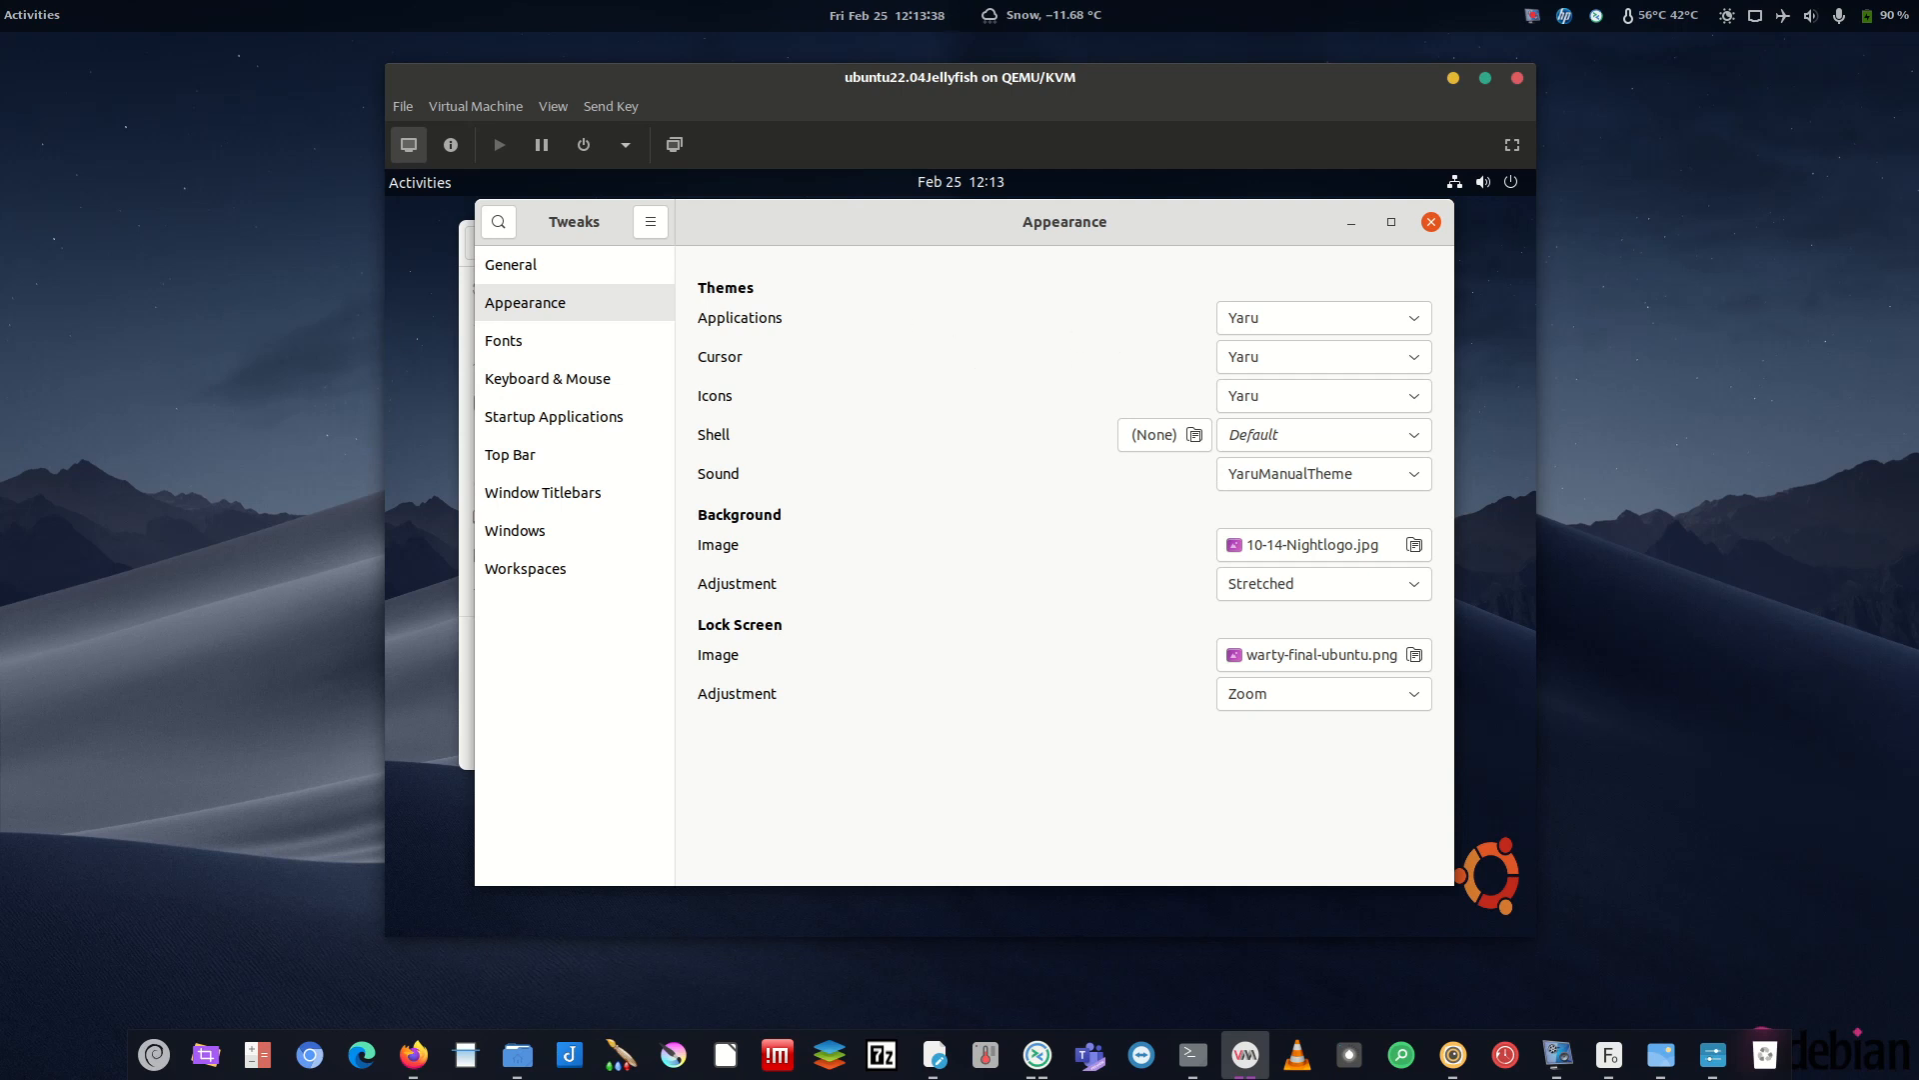
- Bring the host's Tweaks window forward beside the guest for reference
{"action": "key", "text": "alt+Tab"}
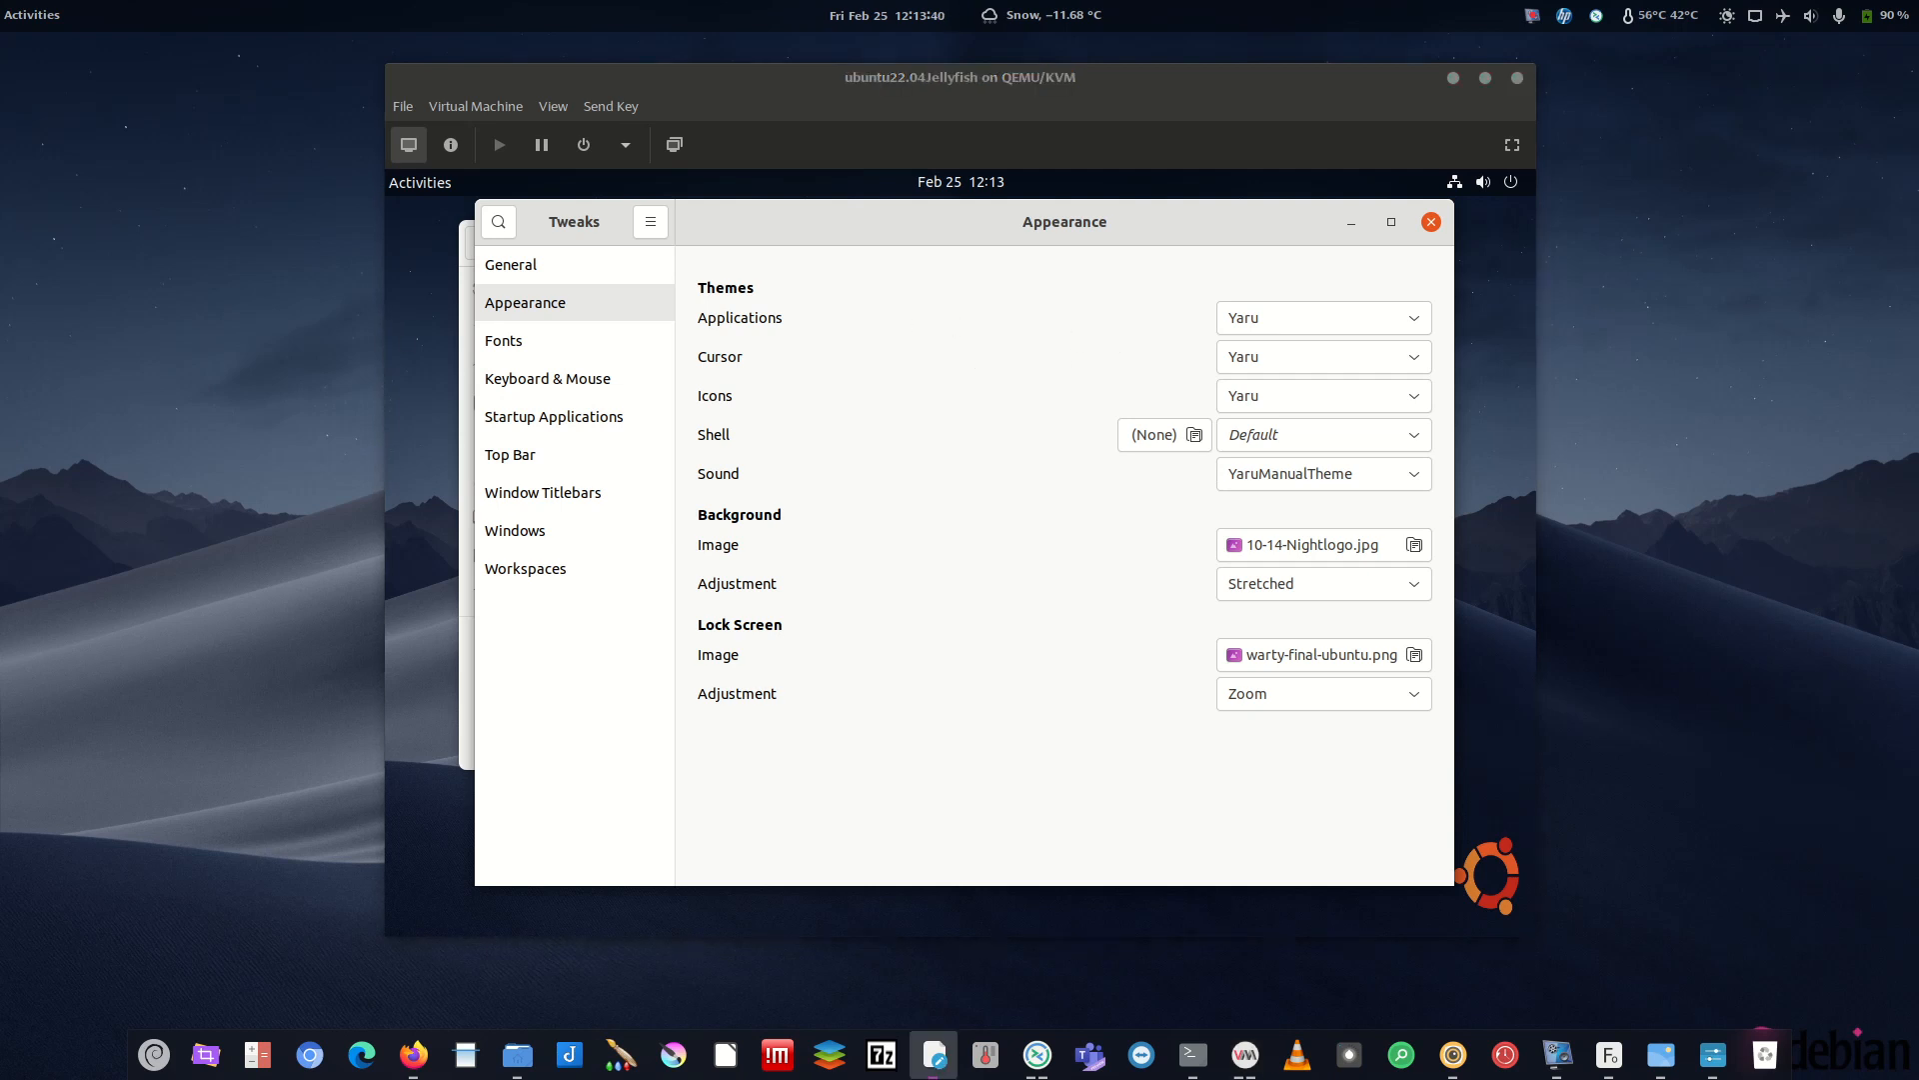
{"action": "key", "text": "alt+Tab"}
{"action": "key", "text": "alt+Tab"}
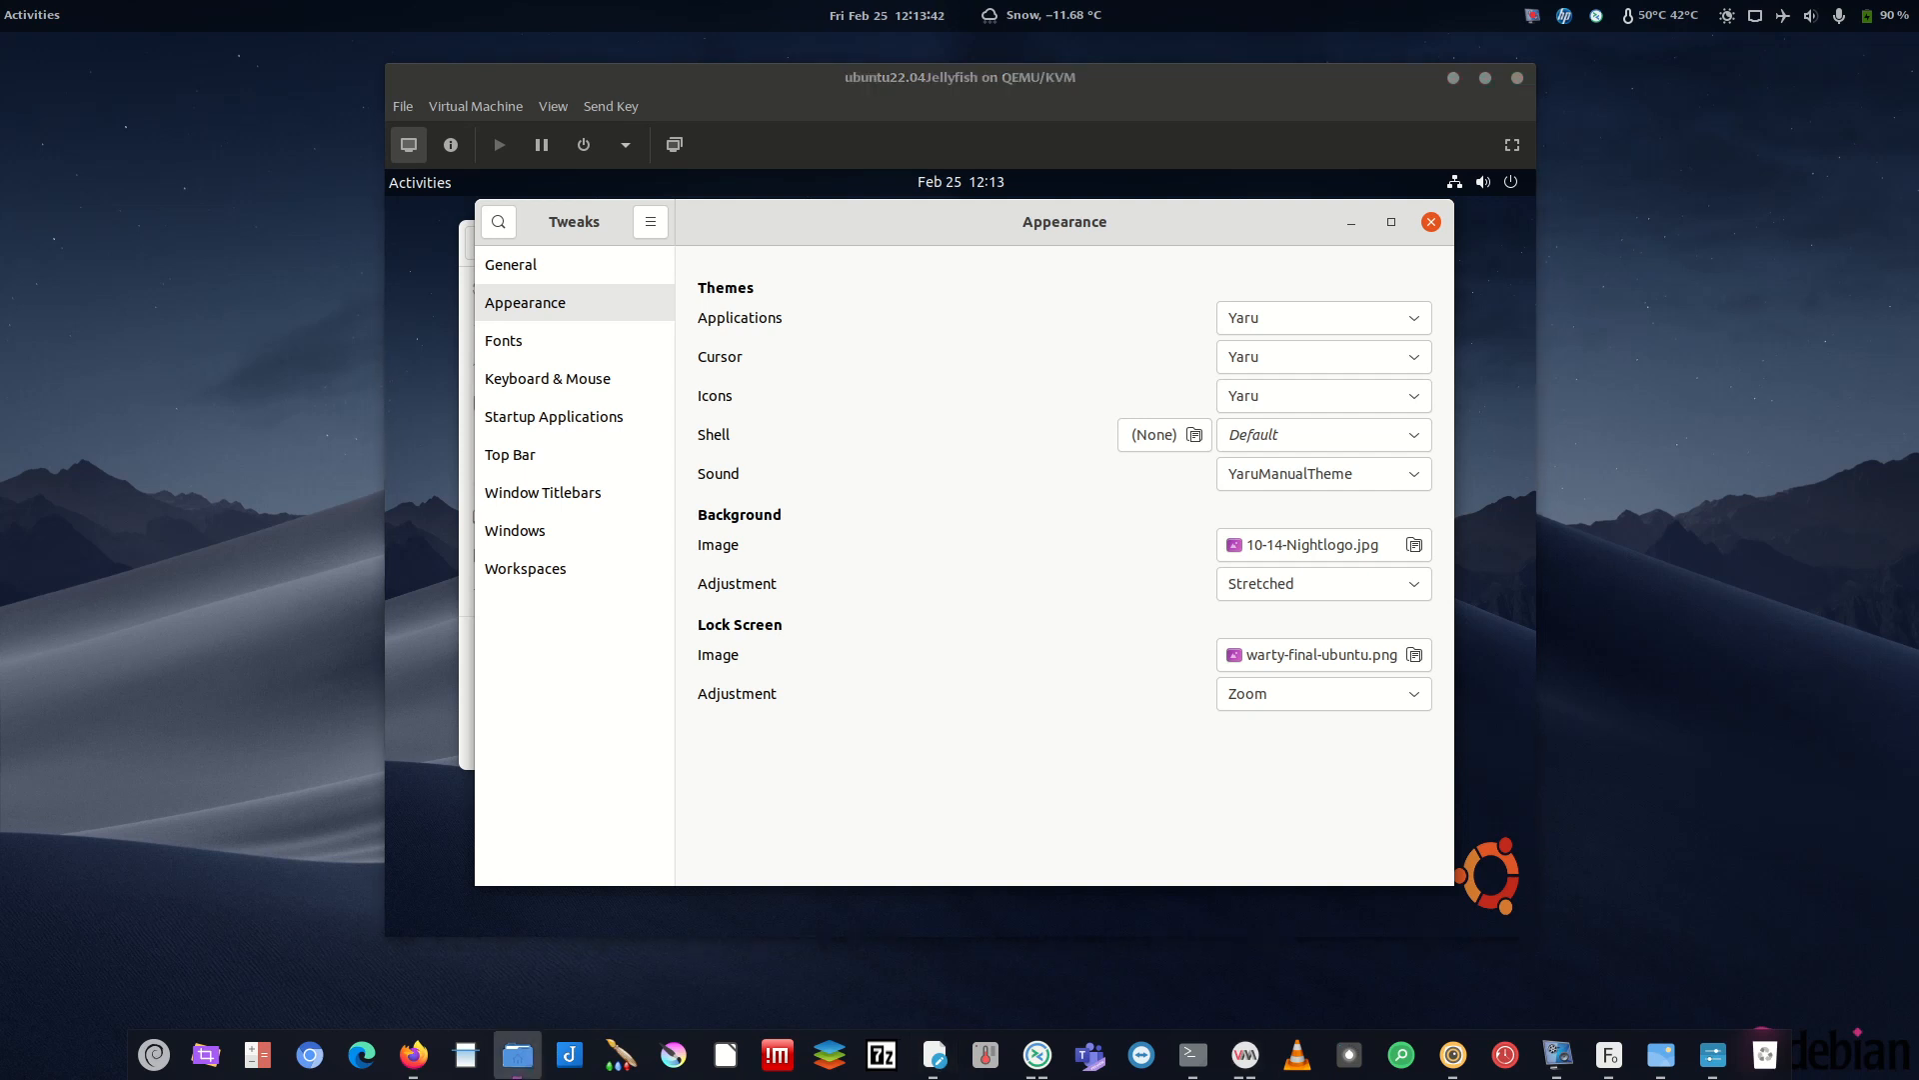
{"action": "key", "text": "alt+Tab"}
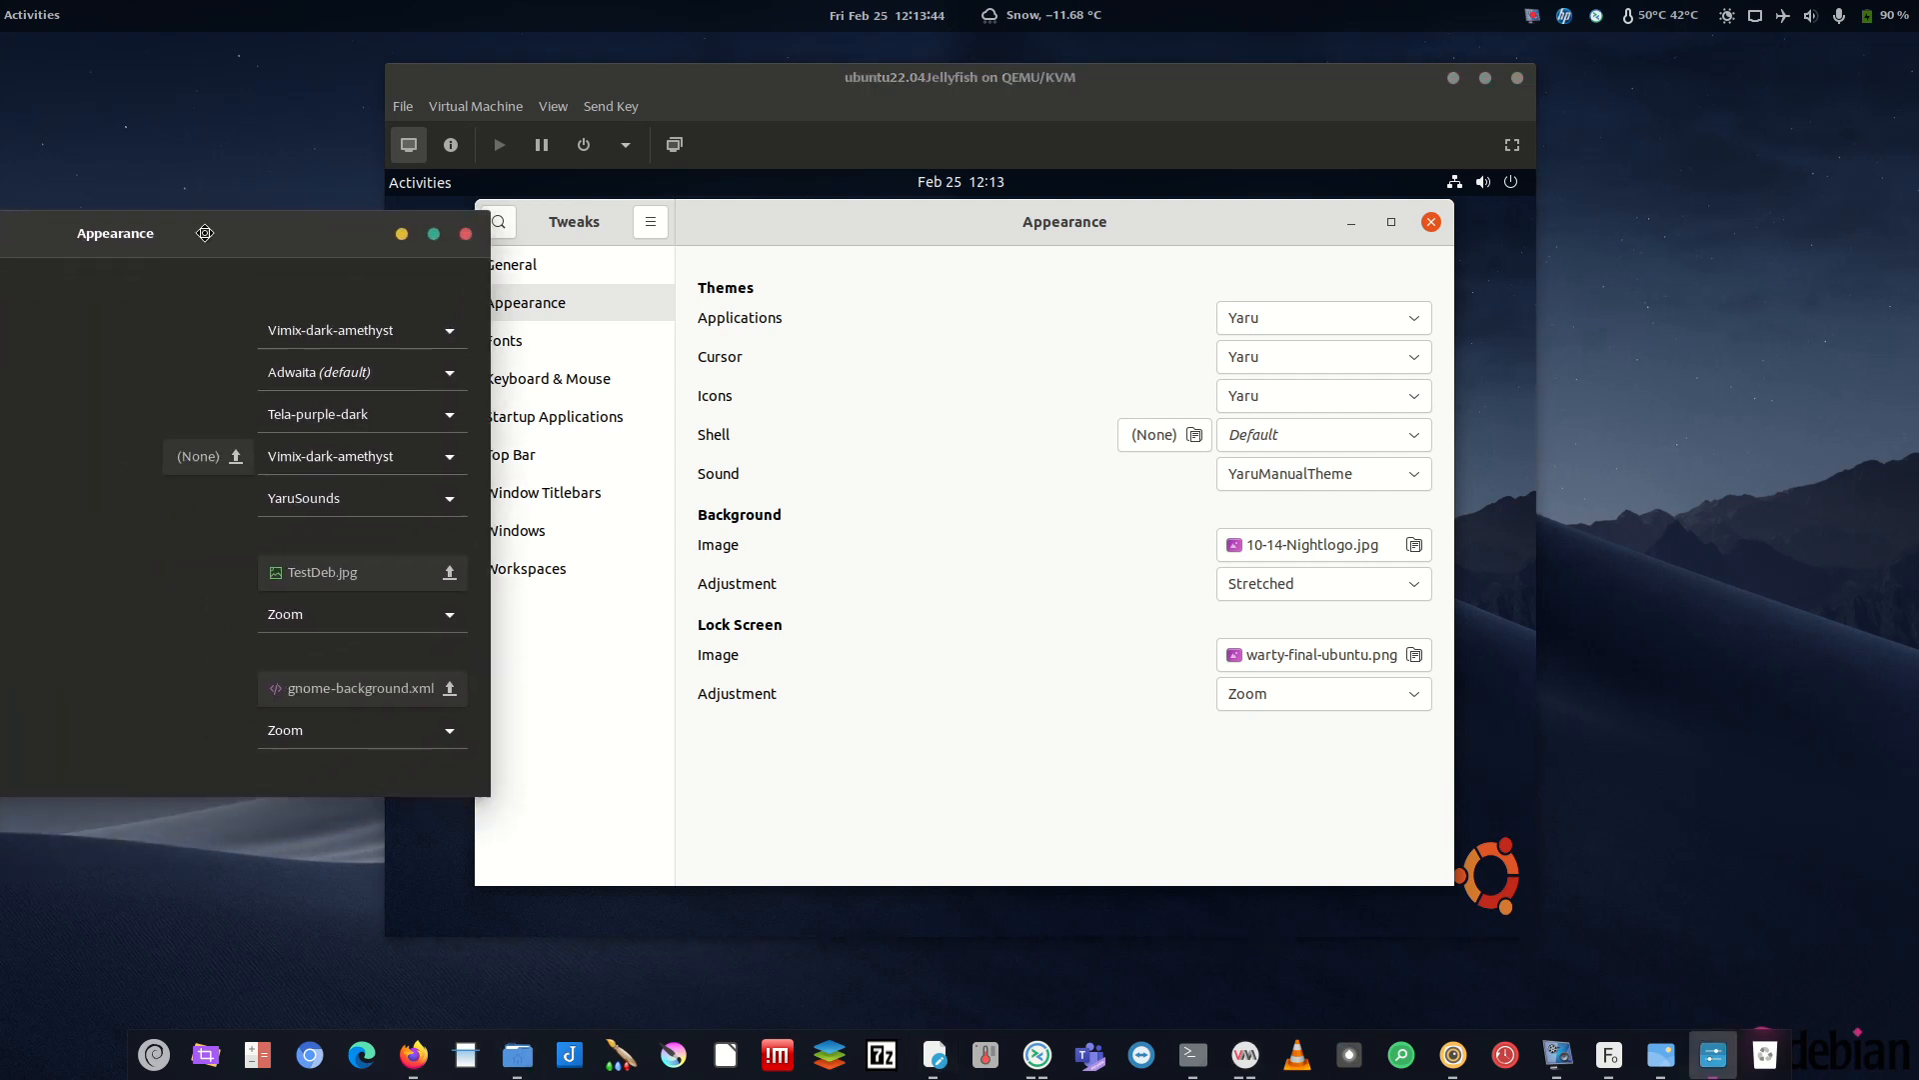
- Choose Vimix-dark-amethyst as the guest's Applications theme, leaving the cursor theme on Yaru
{"action": "left_click", "coordinate": [1251, 327]}
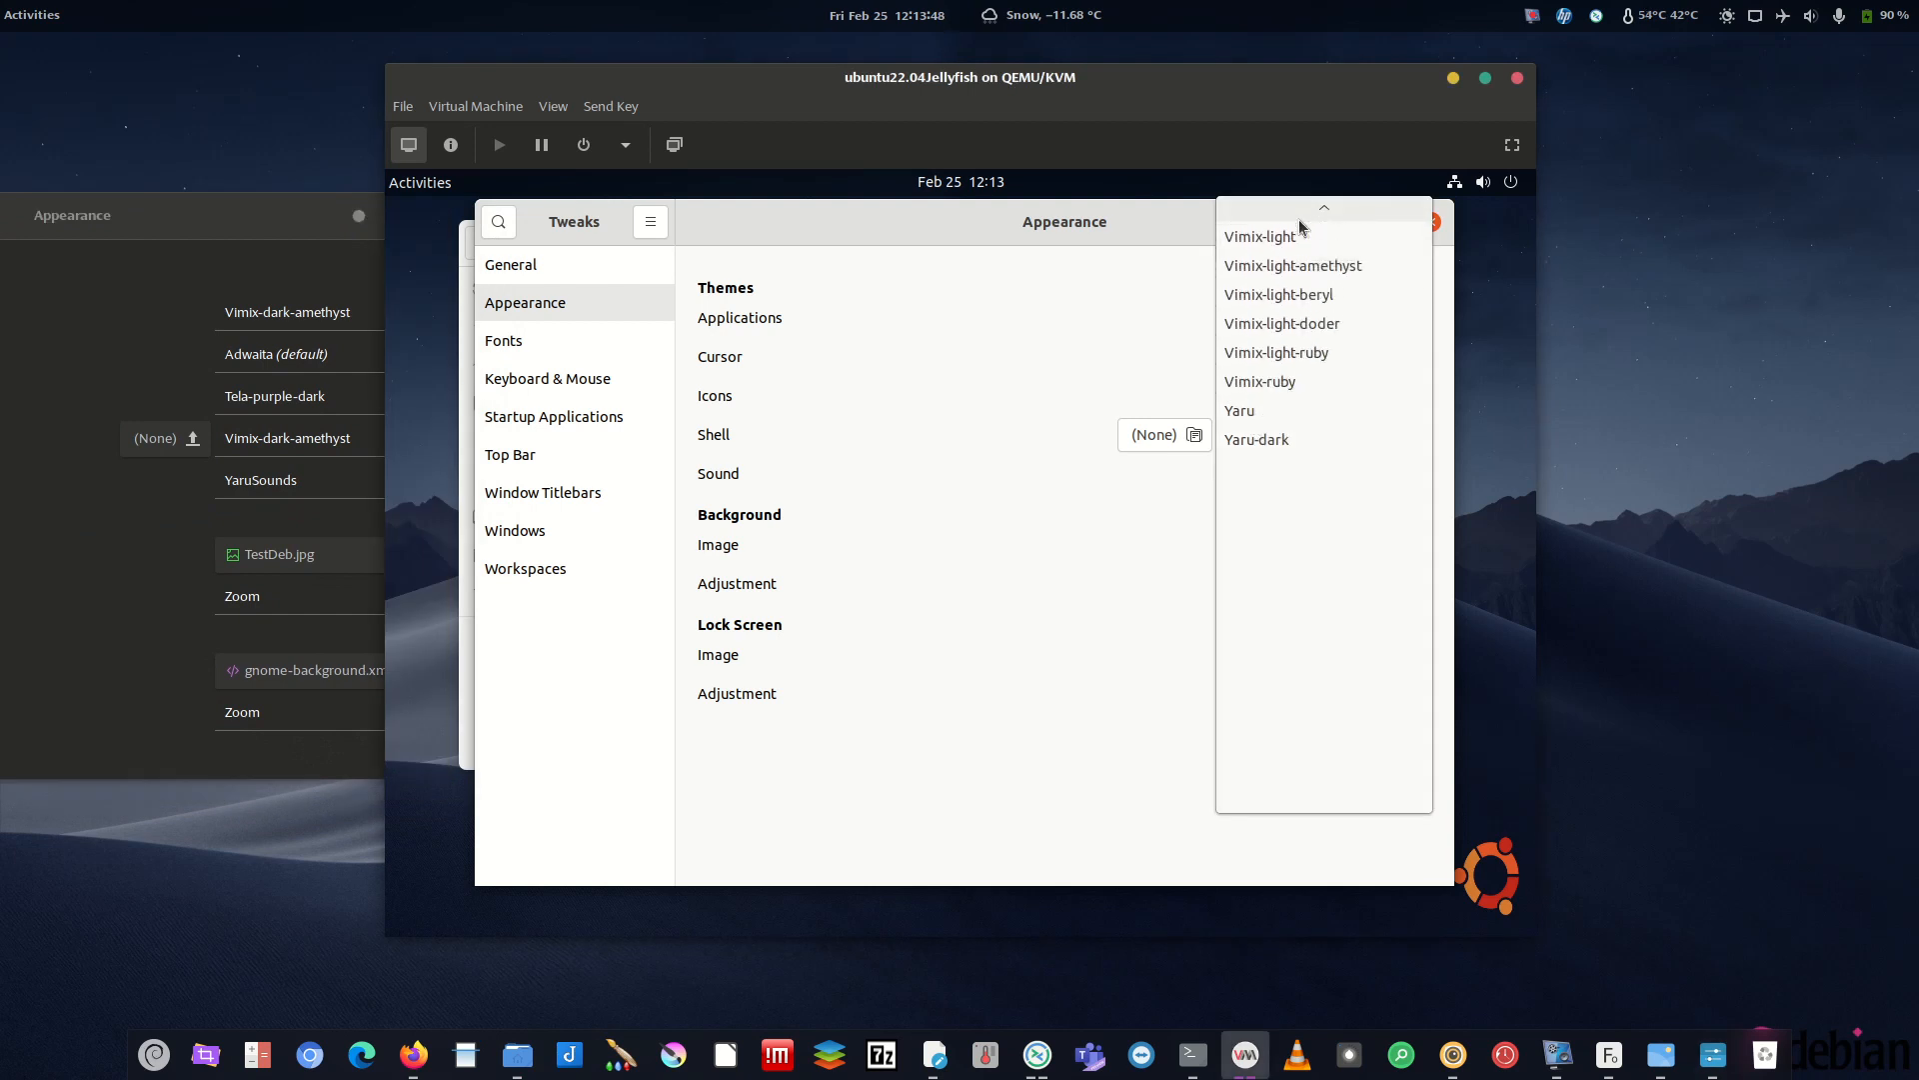
{"action": "mouse_move", "coordinate": [1337, 202]}
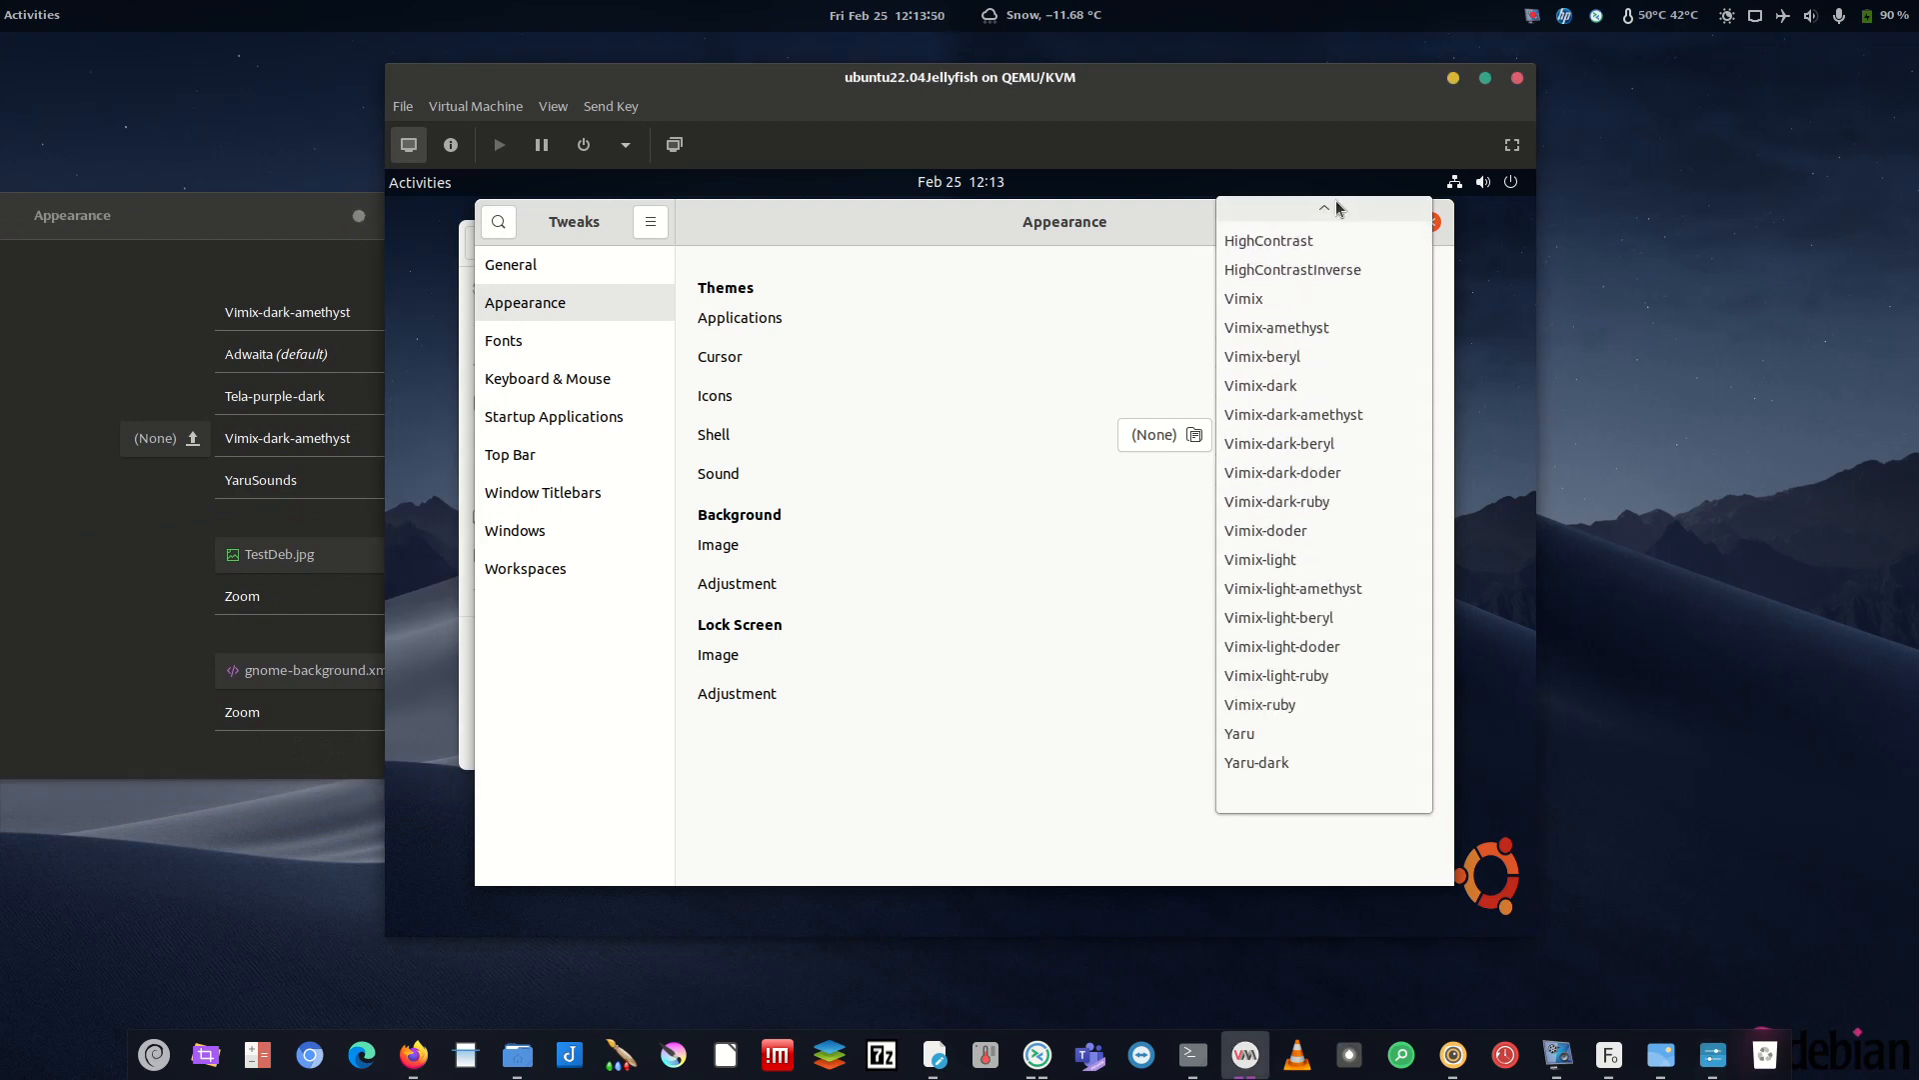
{"action": "left_click", "coordinate": [1312, 449]}
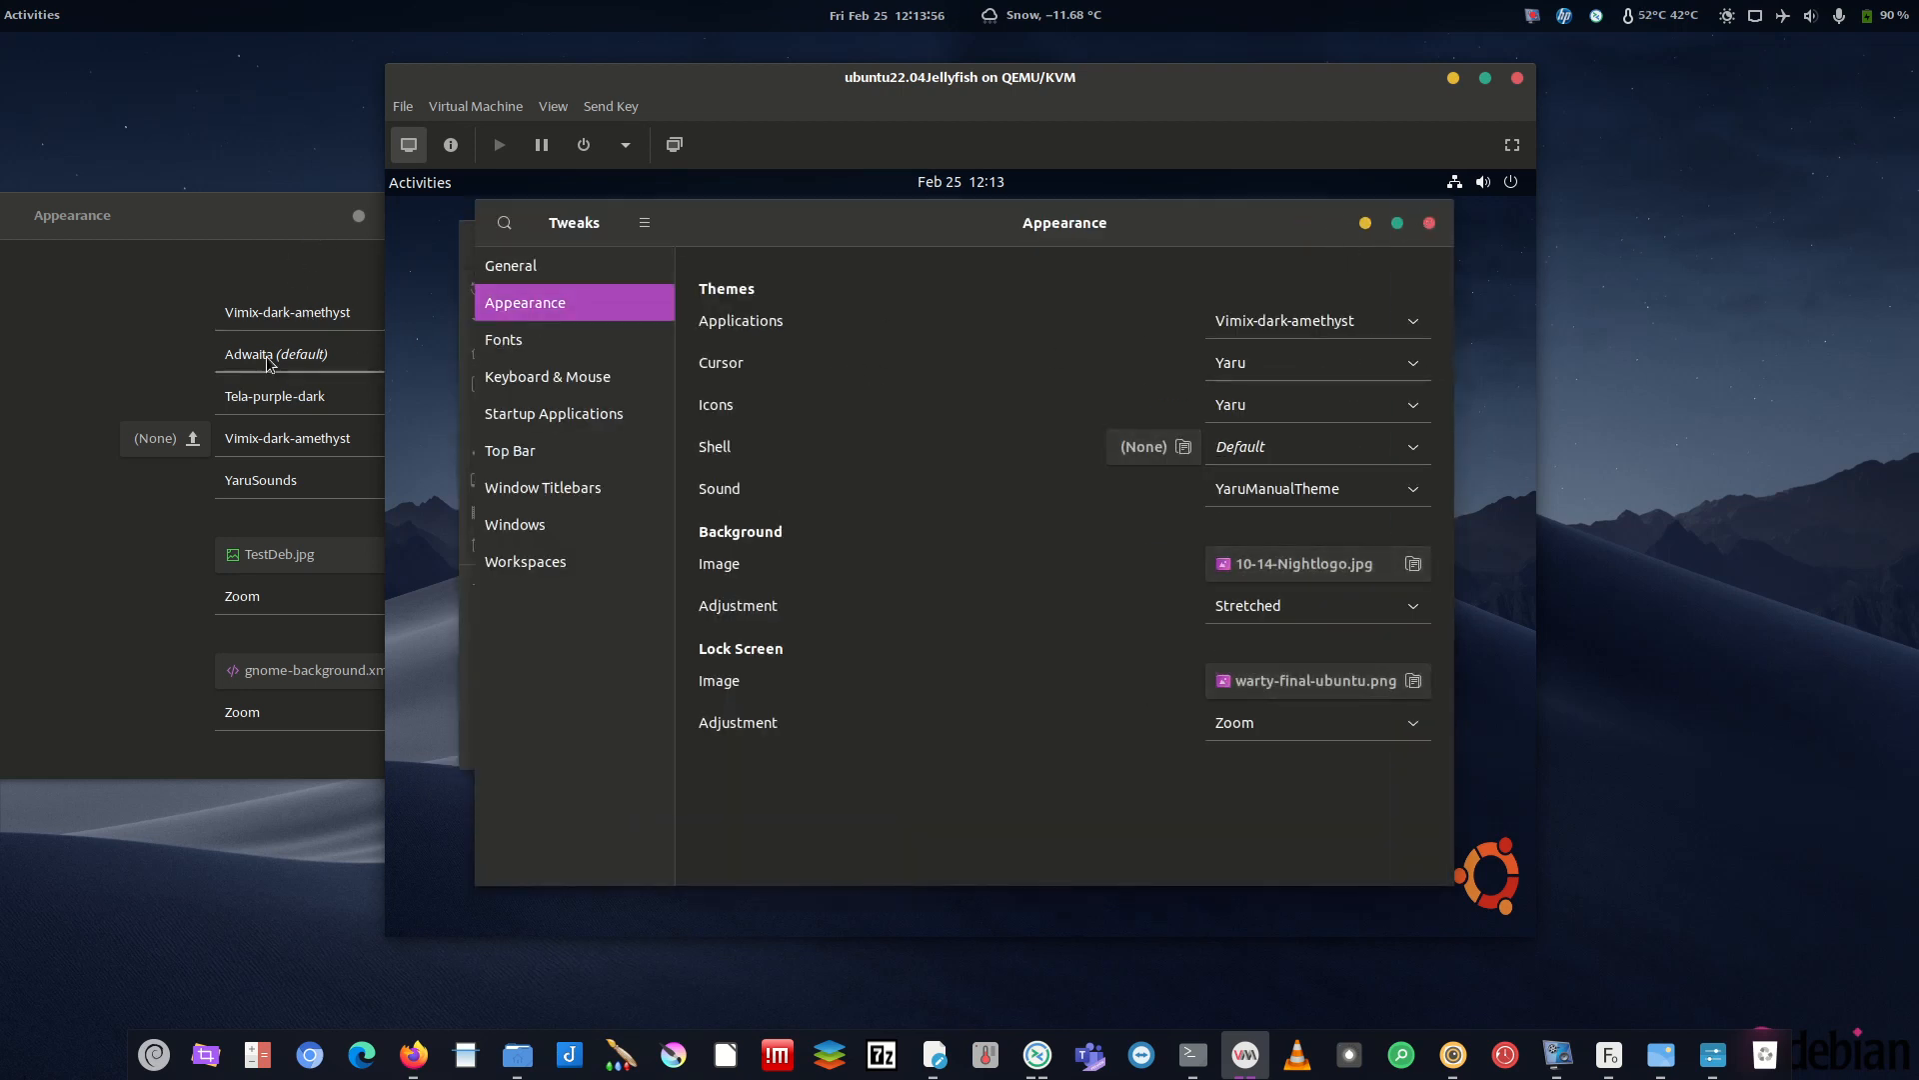
{"action": "left_click_drag", "start_coordinate": [202, 213], "coordinate": [0, 212]}
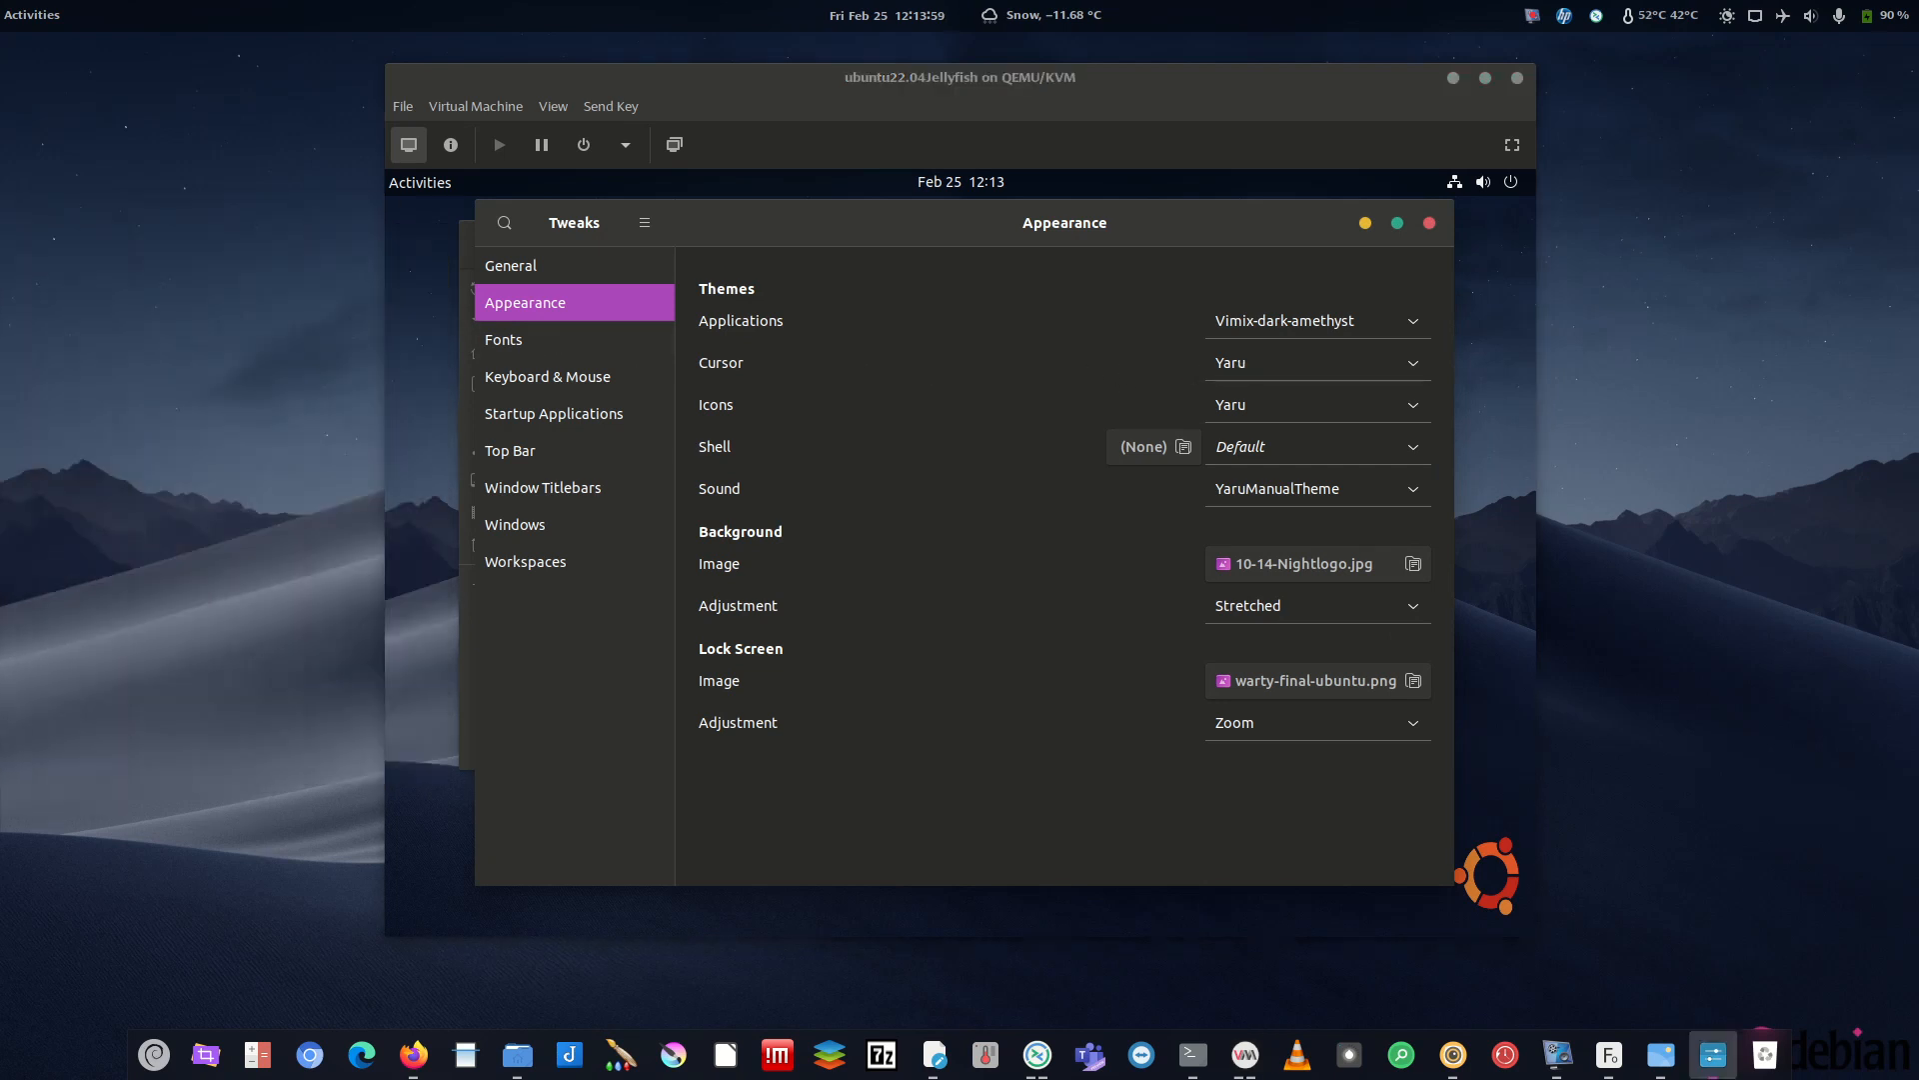
{"action": "left_click", "coordinate": [1304, 362]}
{"action": "left_click", "coordinate": [1243, 372]}
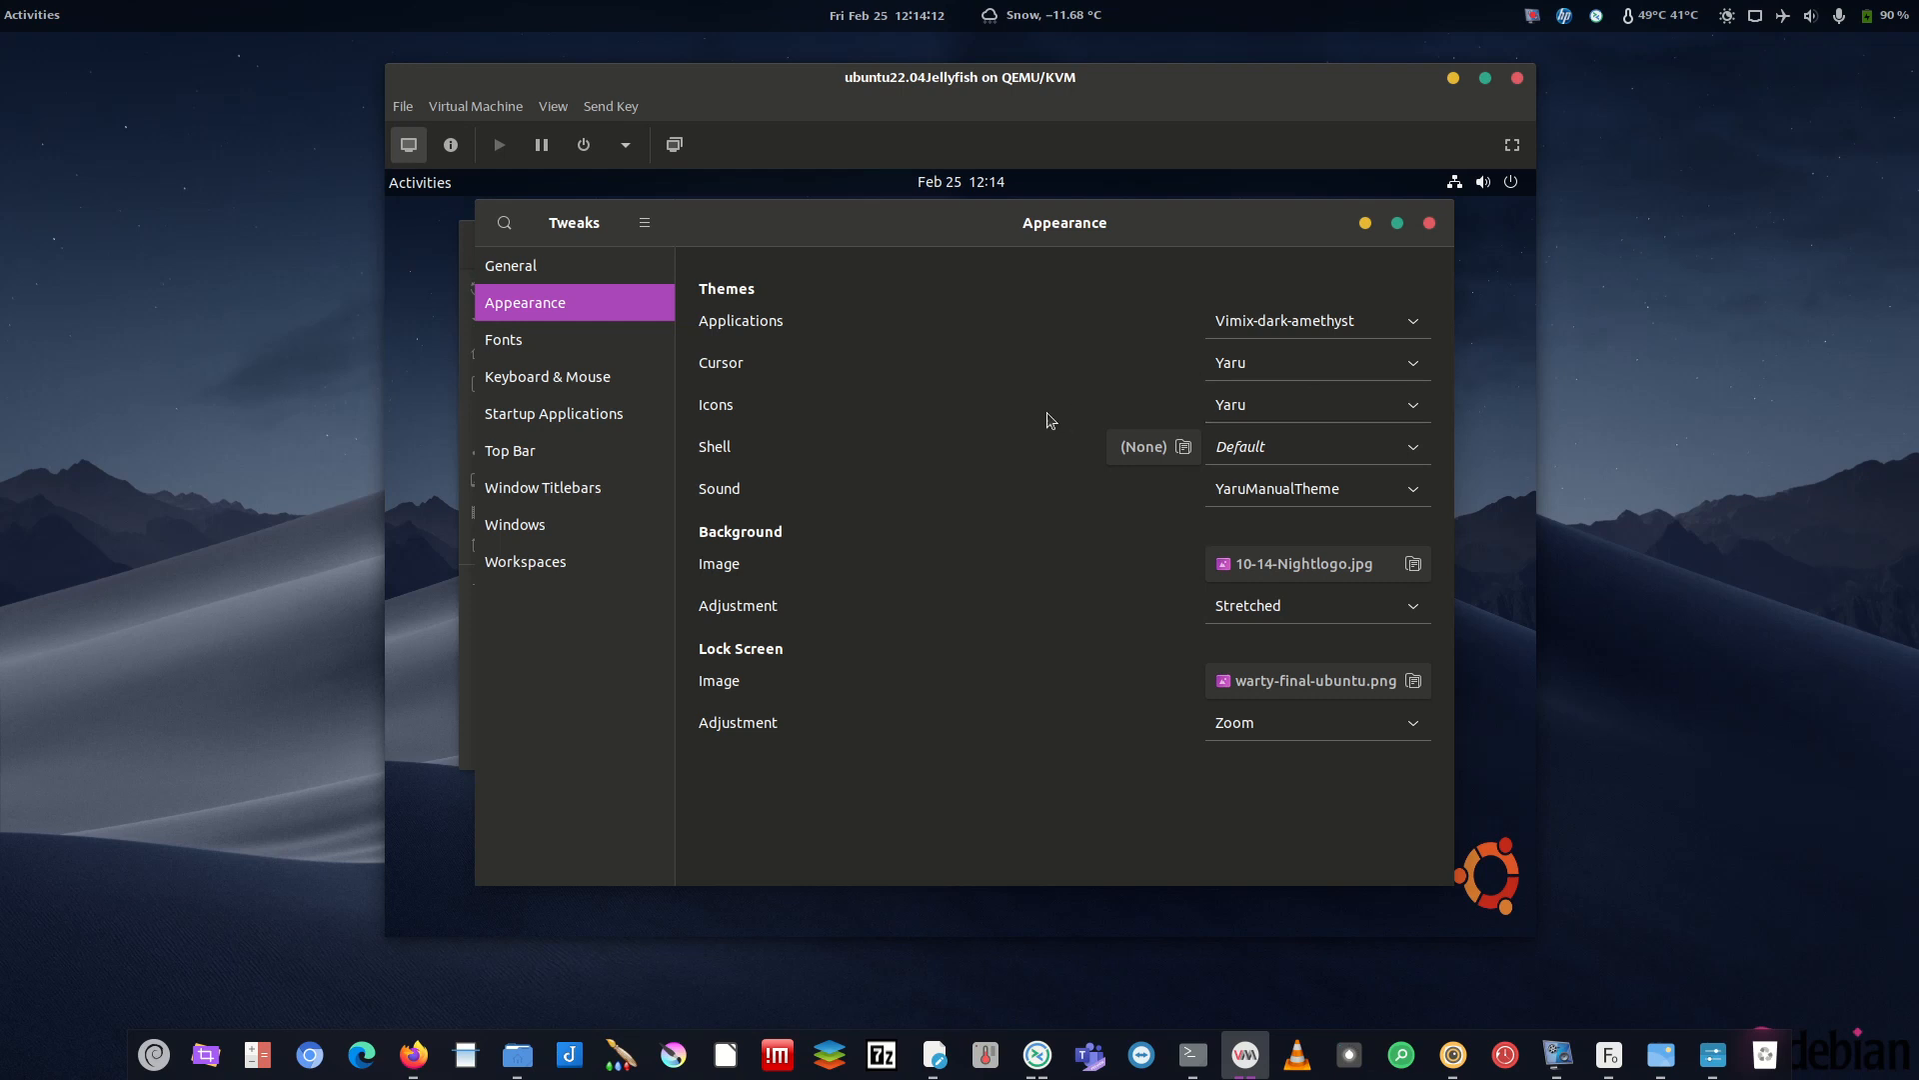
- Set the guest's icon theme to Tela-purple-dark
{"action": "left_click", "coordinate": [1301, 410]}
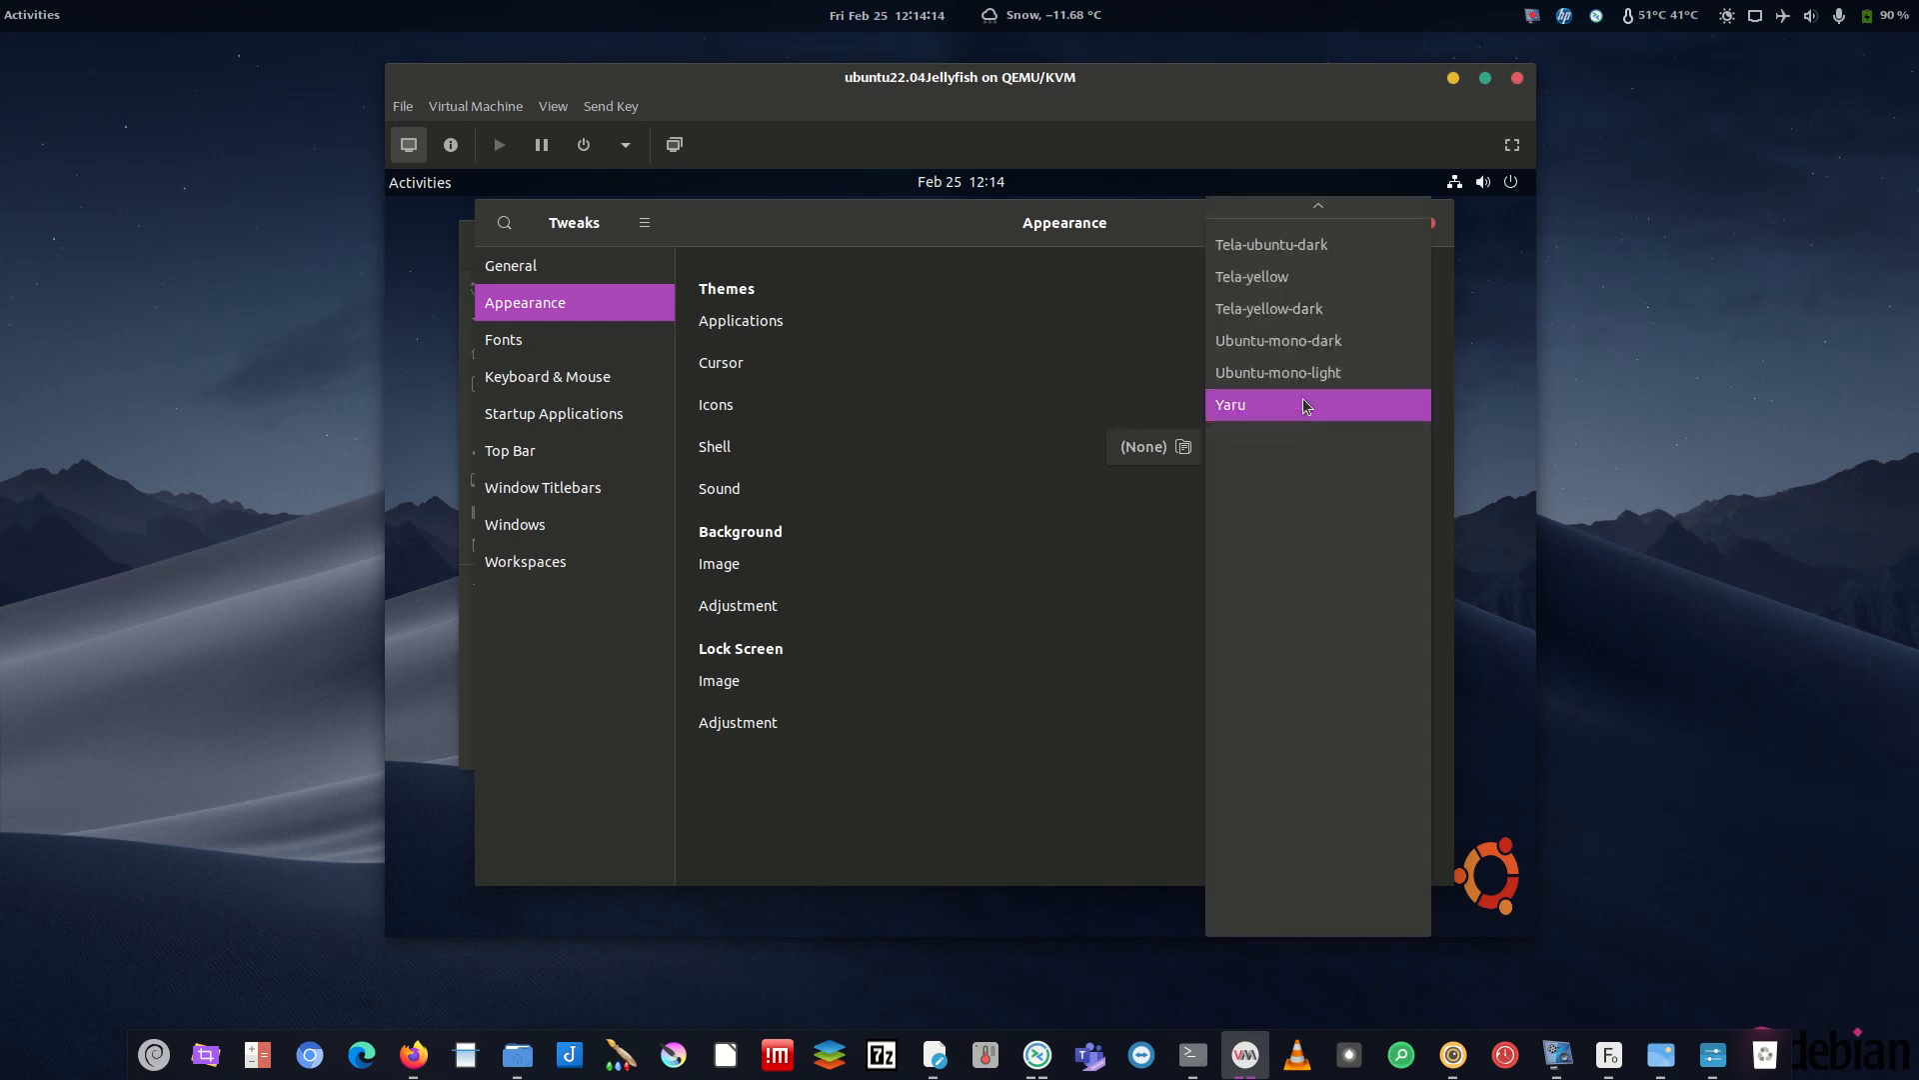
{"action": "scroll", "coordinate": [1286, 214], "scroll_direction": "up", "scroll_amount": 4}
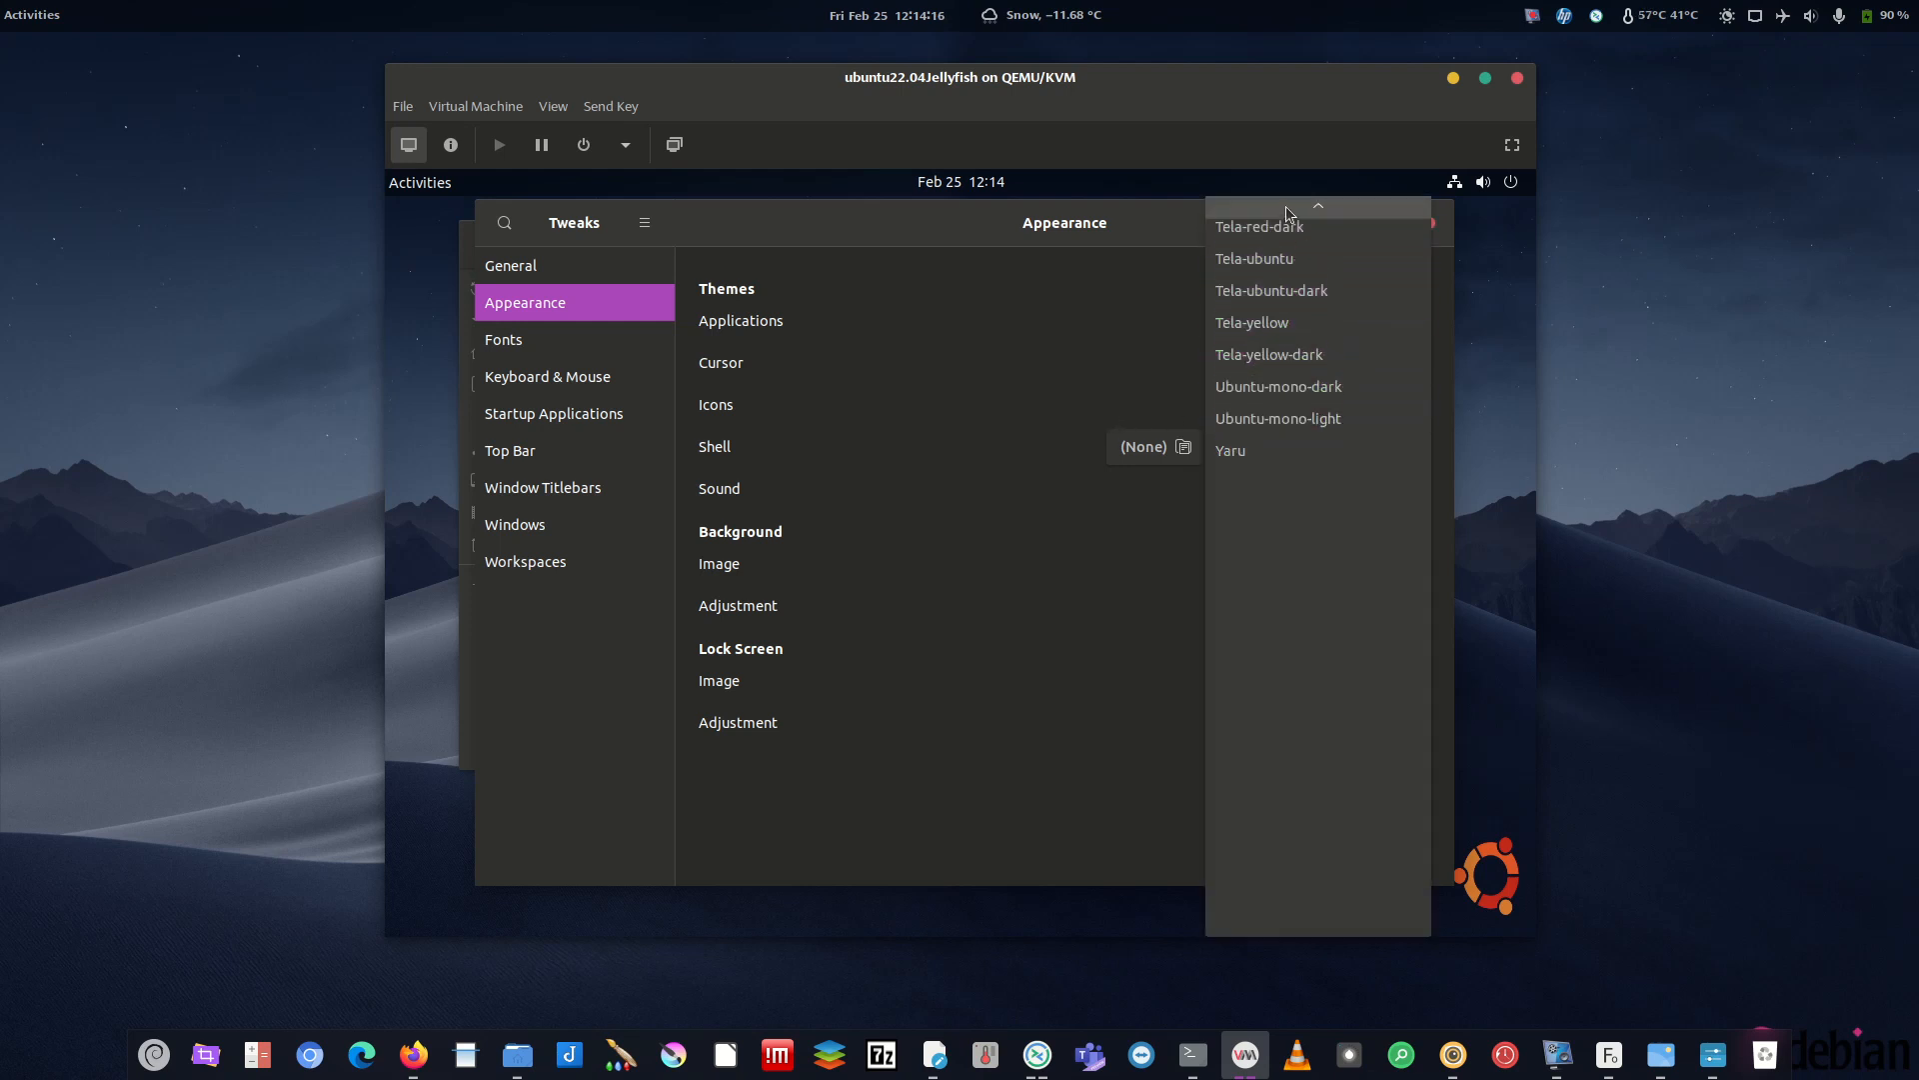
{"action": "scroll", "coordinate": [1305, 240], "scroll_direction": "up", "scroll_amount": 4}
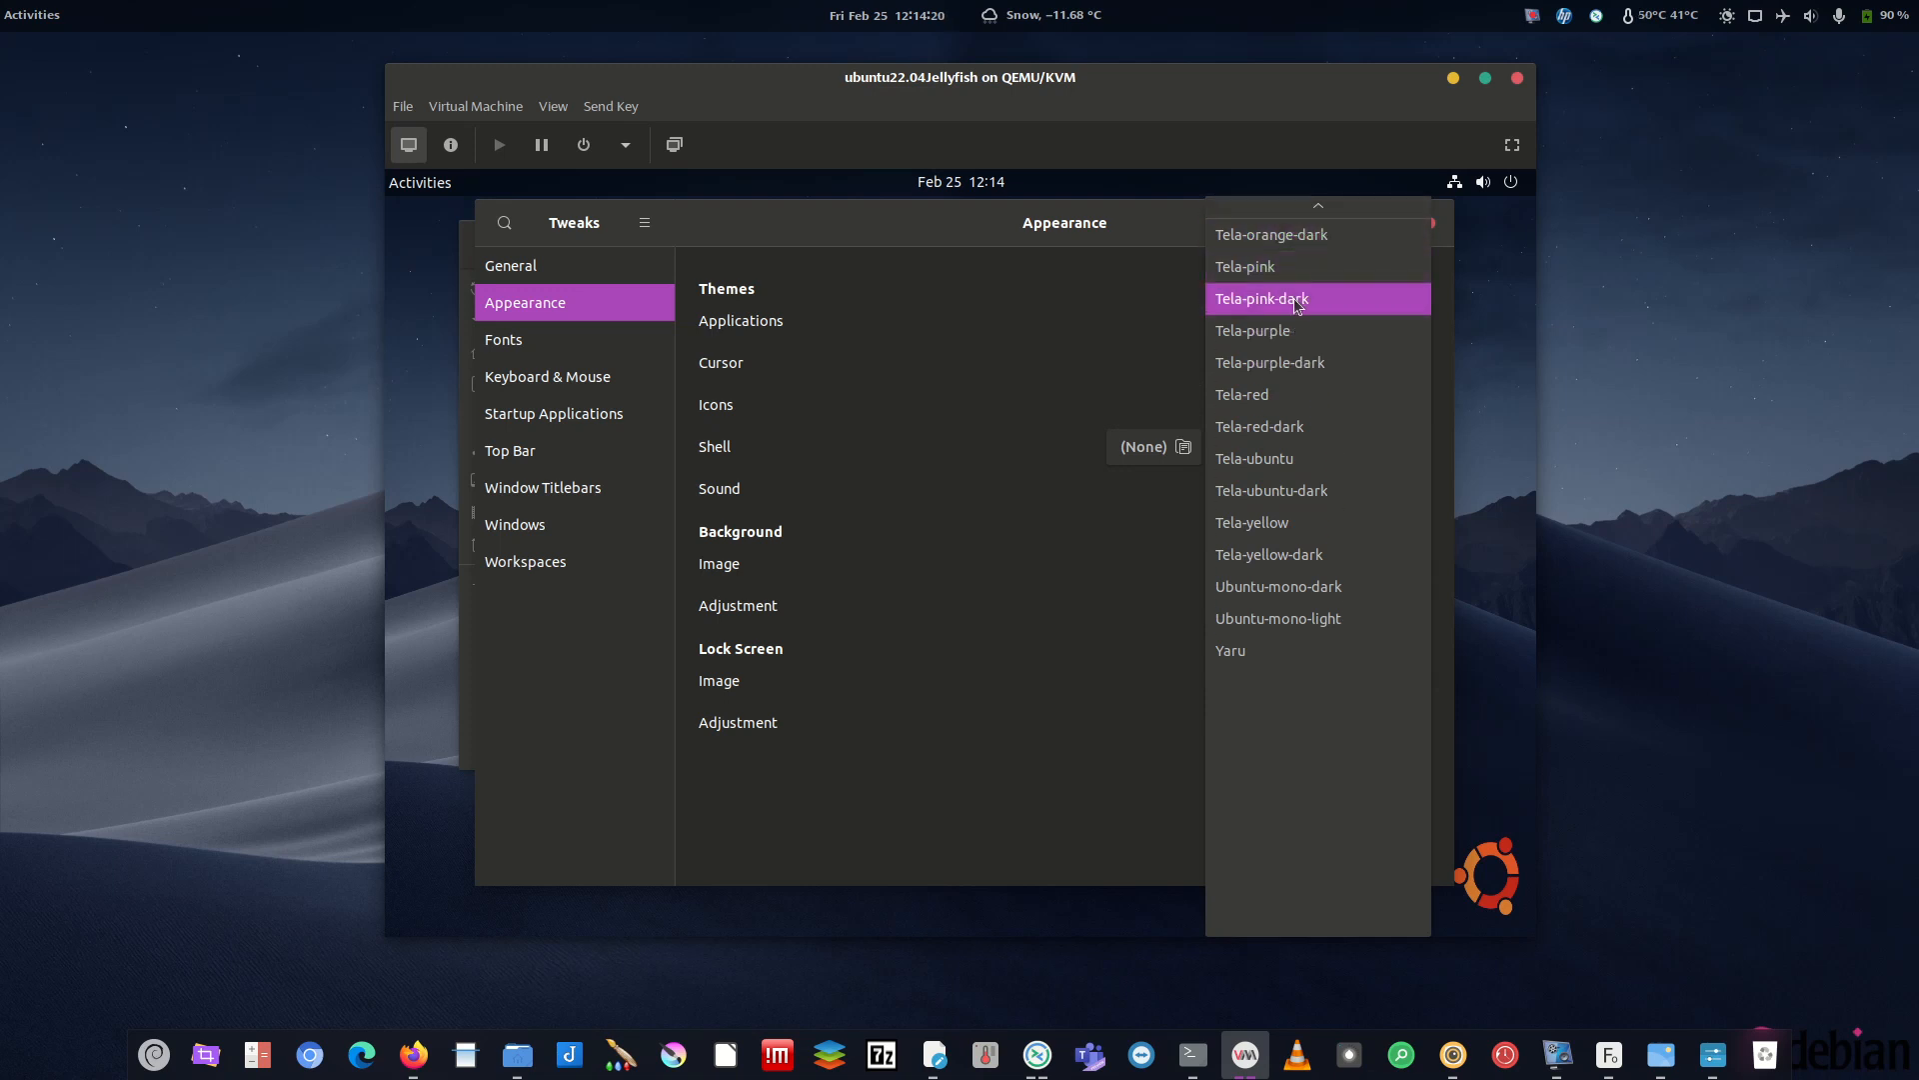
{"action": "left_click", "coordinate": [1299, 365]}
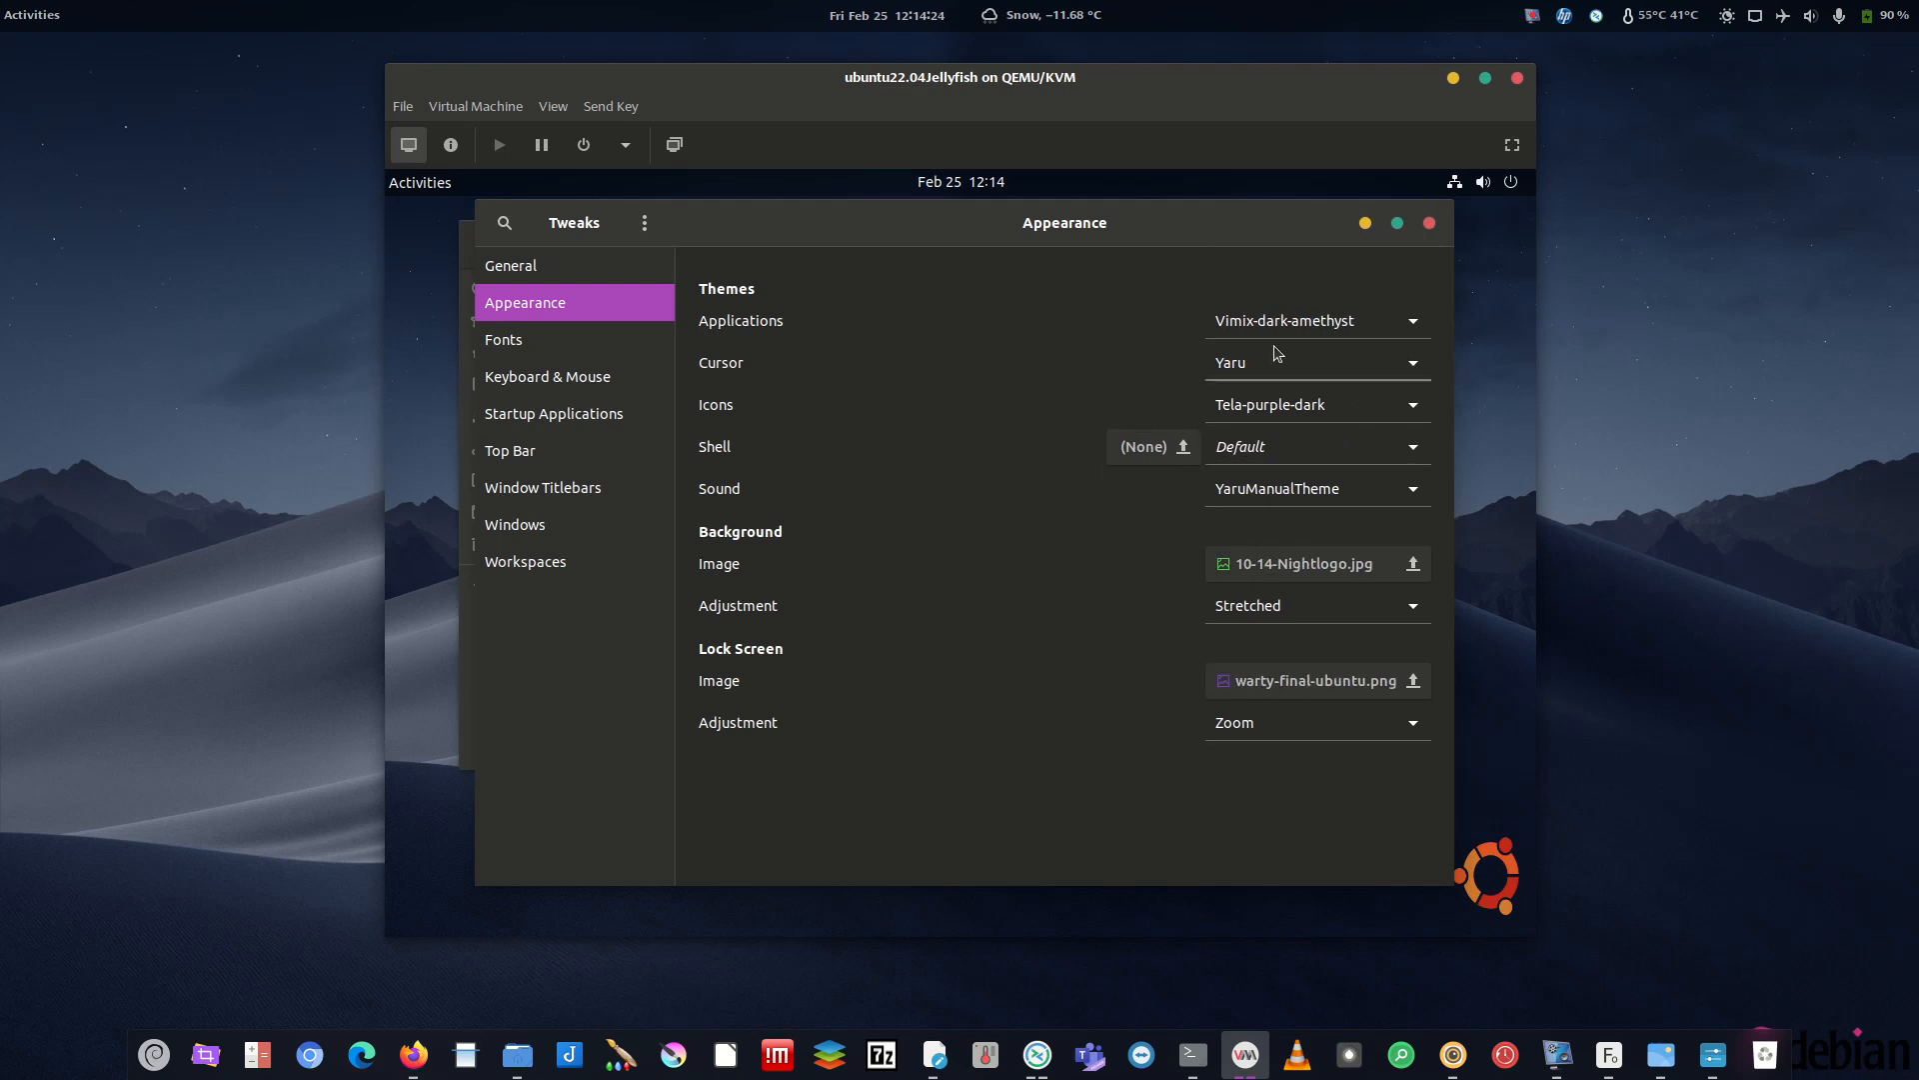
- Set the guest's shell theme to Vimix-dark-amethyst
{"action": "left_click", "coordinate": [1294, 461]}
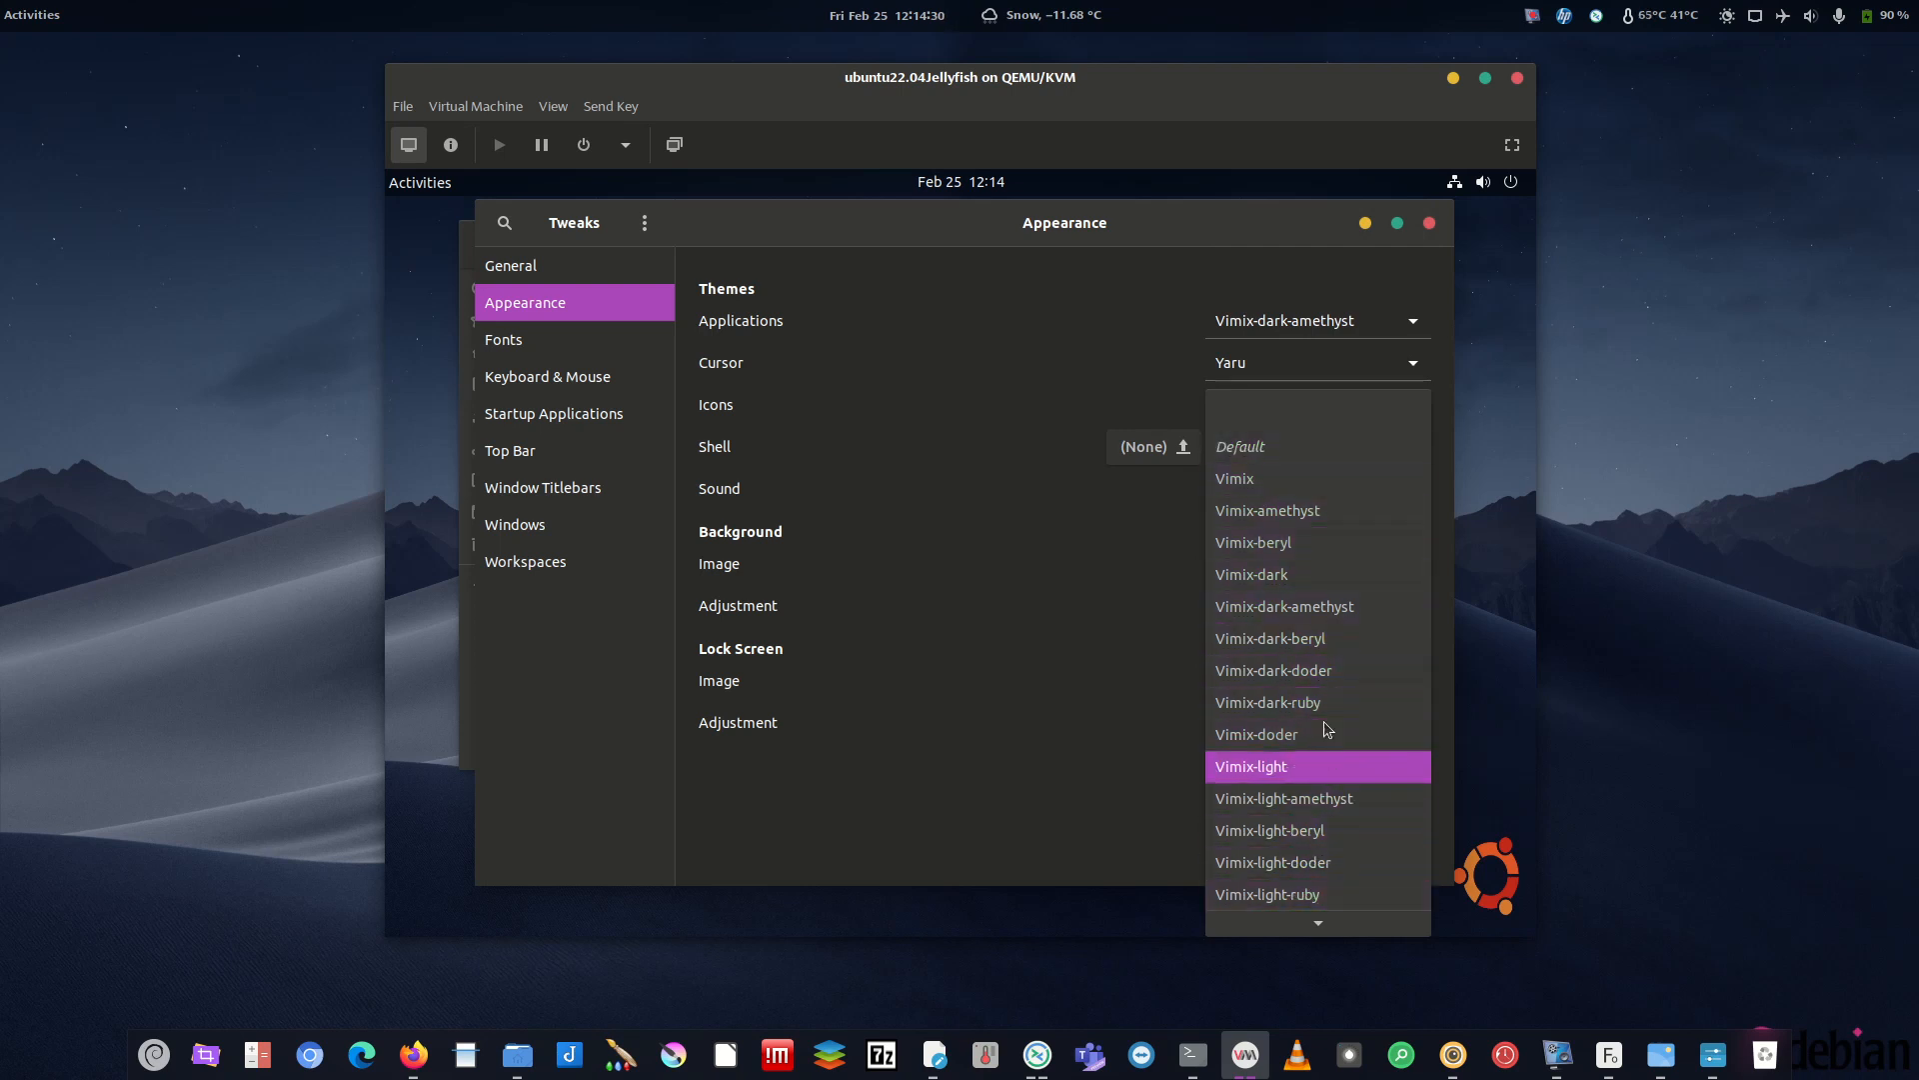
{"action": "scroll", "coordinate": [1332, 857], "scroll_direction": "down", "scroll_amount": 1}
{"action": "left_click", "coordinate": [1290, 572]}
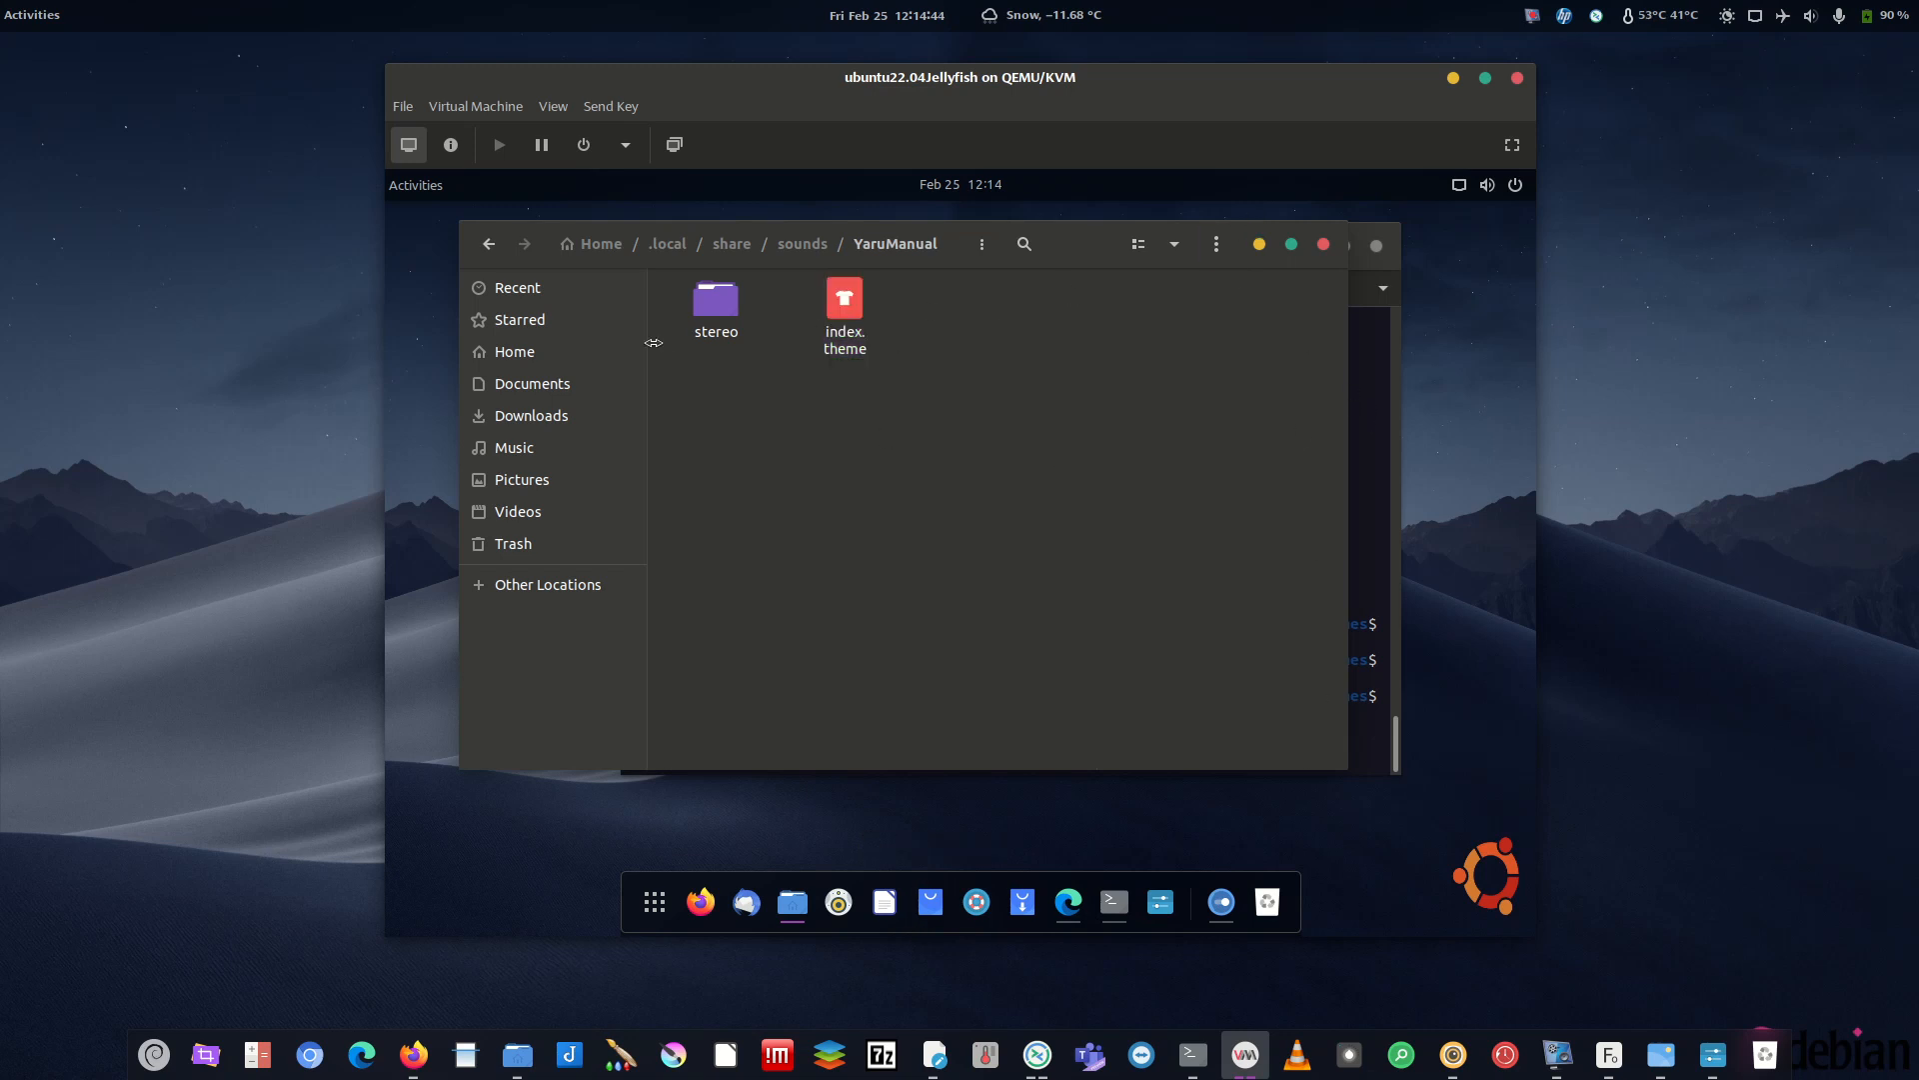
- Browse the Files sidebar places: Home, Documents, Music, Downloads, Starred and Recent
{"action": "left_click", "coordinate": [530, 352]}
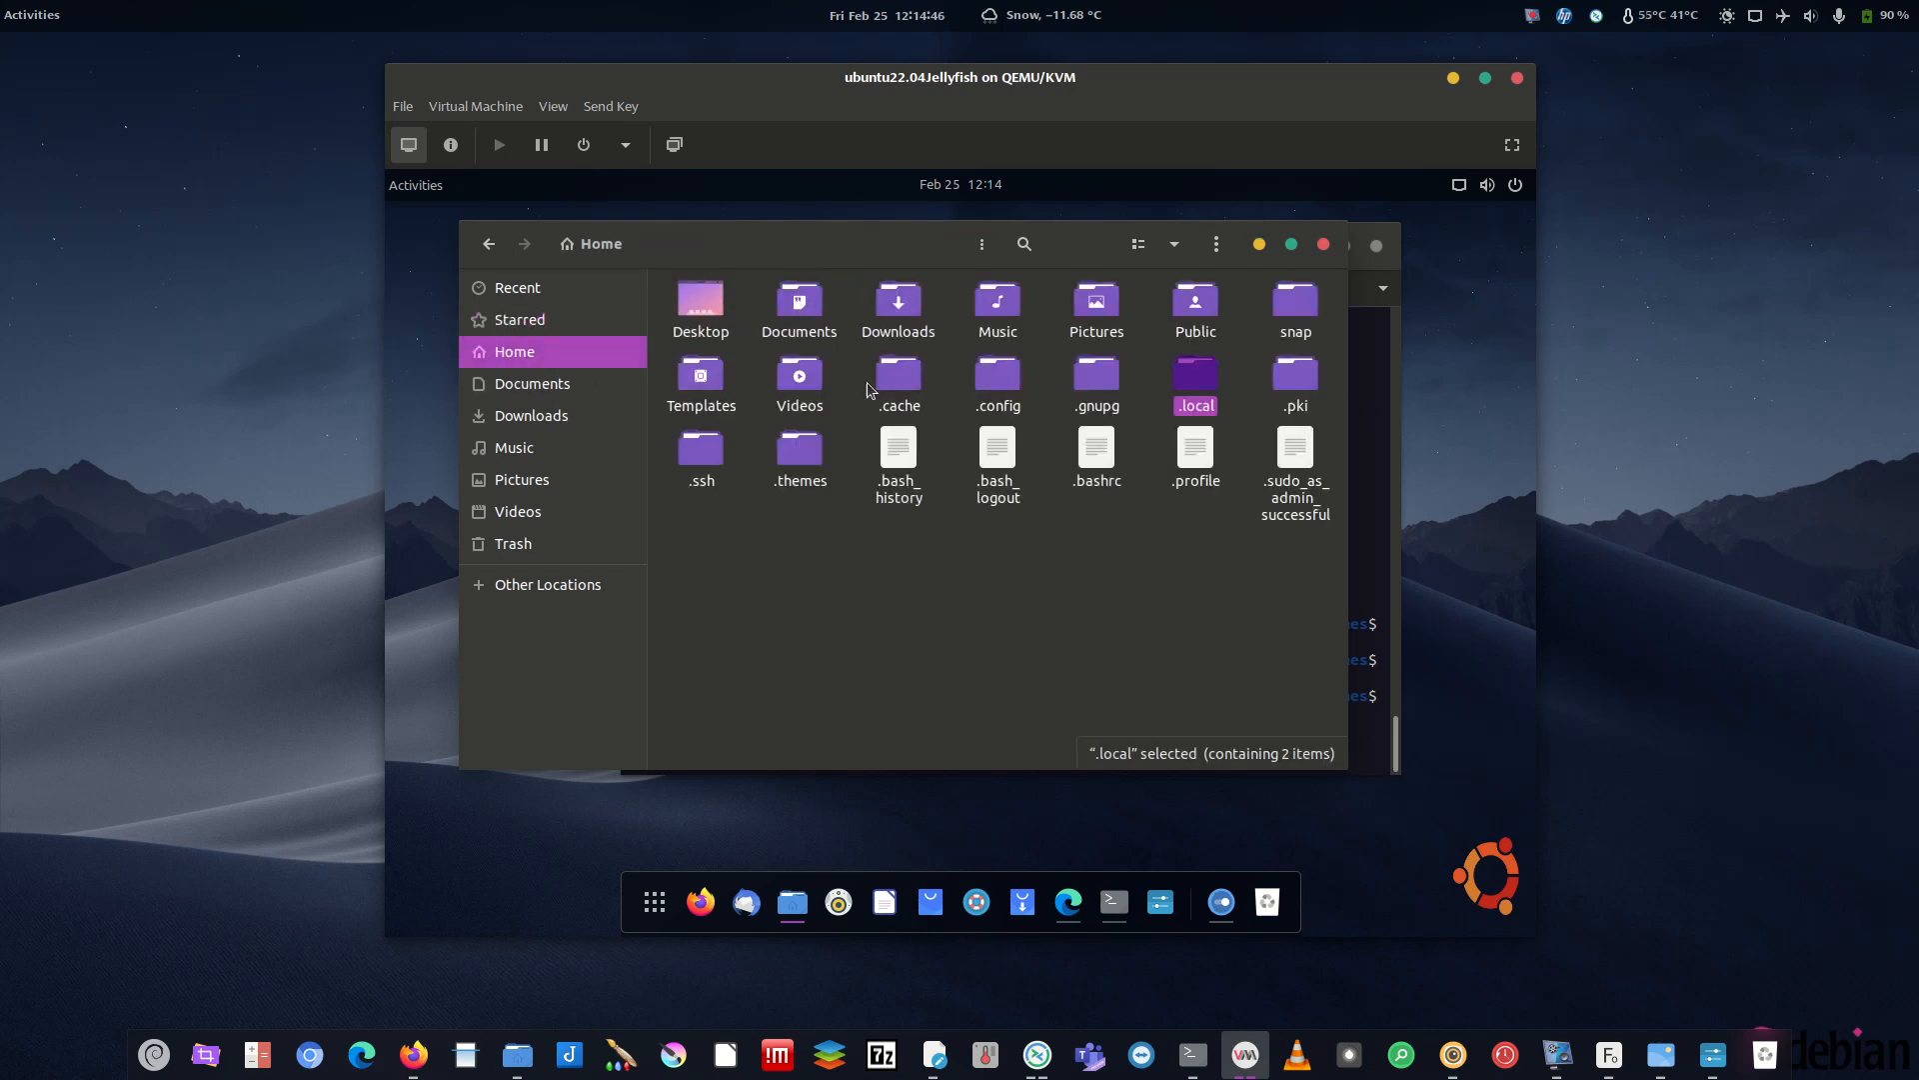
{"action": "left_click", "coordinate": [532, 383]}
{"action": "left_click", "coordinate": [537, 446]}
{"action": "left_click", "coordinate": [590, 416]}
{"action": "left_click", "coordinate": [536, 320]}
{"action": "left_click", "coordinate": [545, 289]}
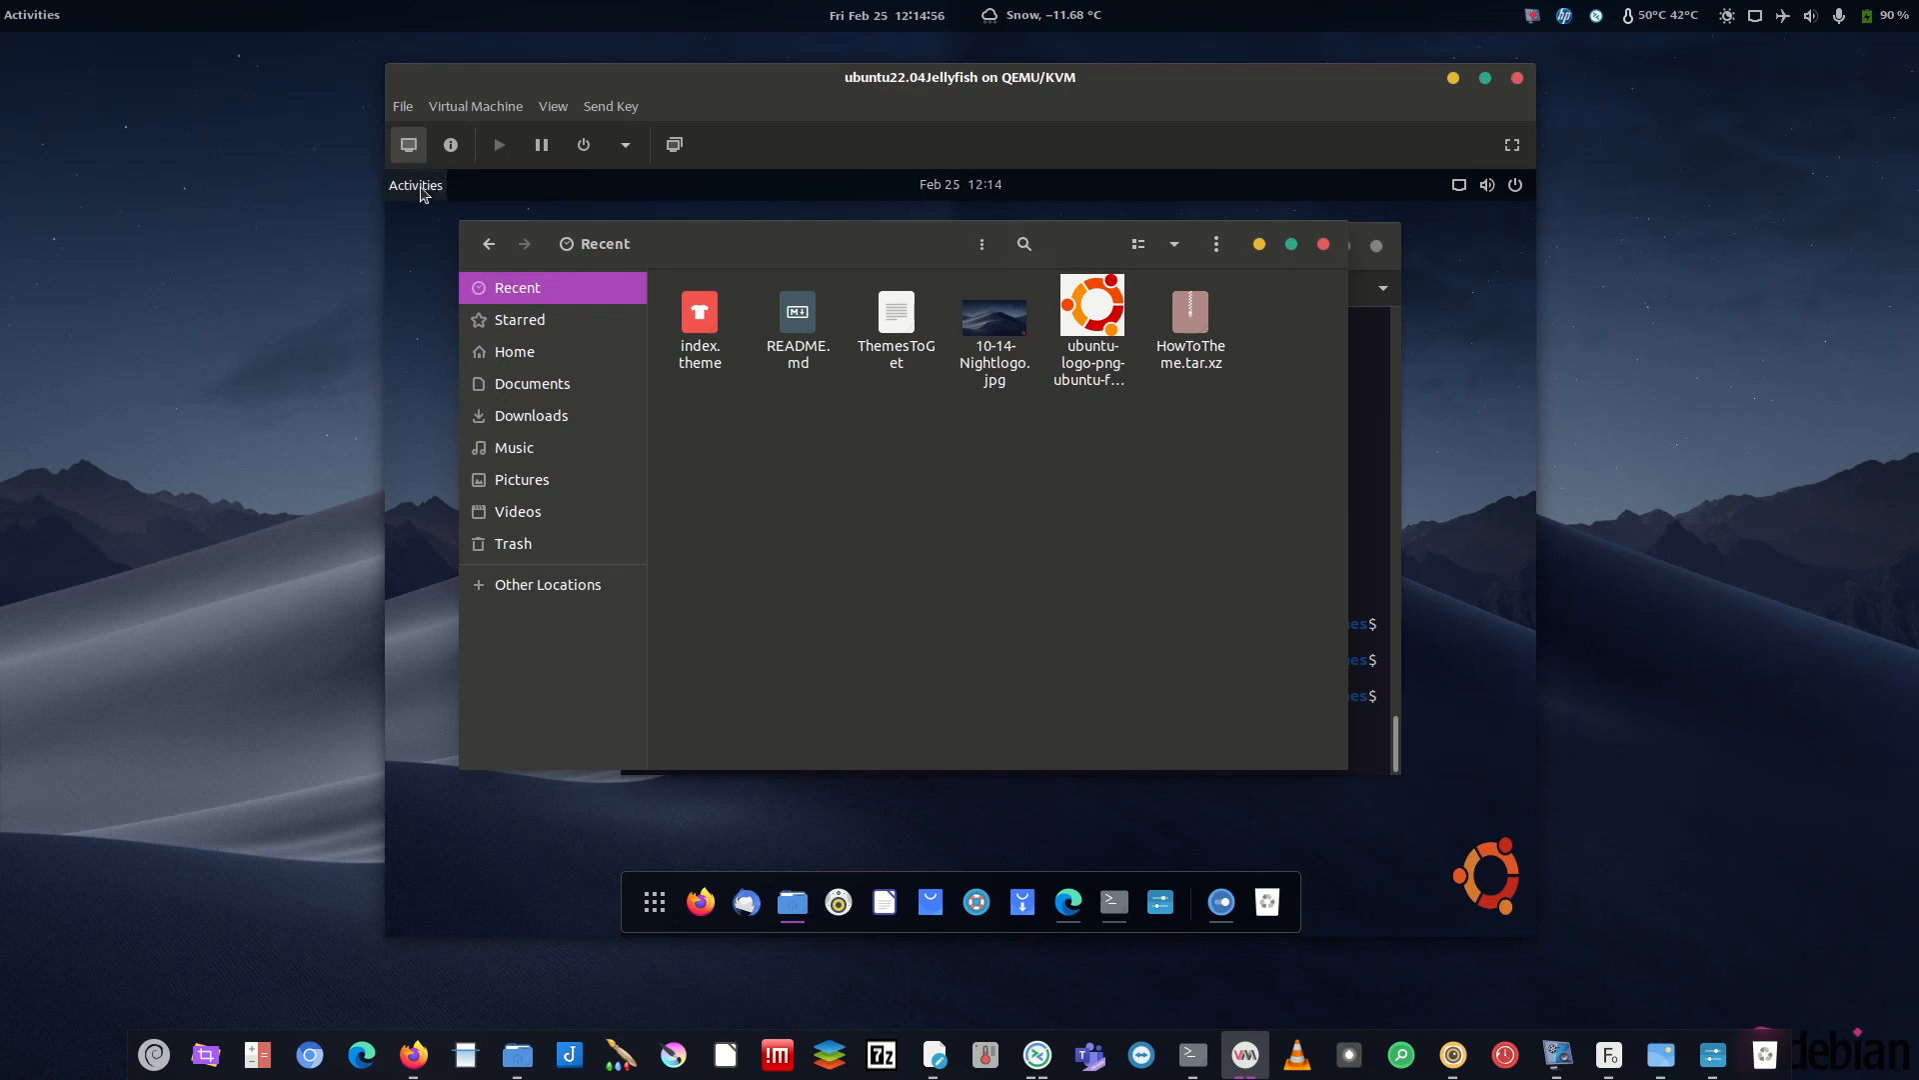
- Clear the host's notifications after checking the guest and host overview and calendar panels
{"action": "left_click", "coordinate": [982, 188]}
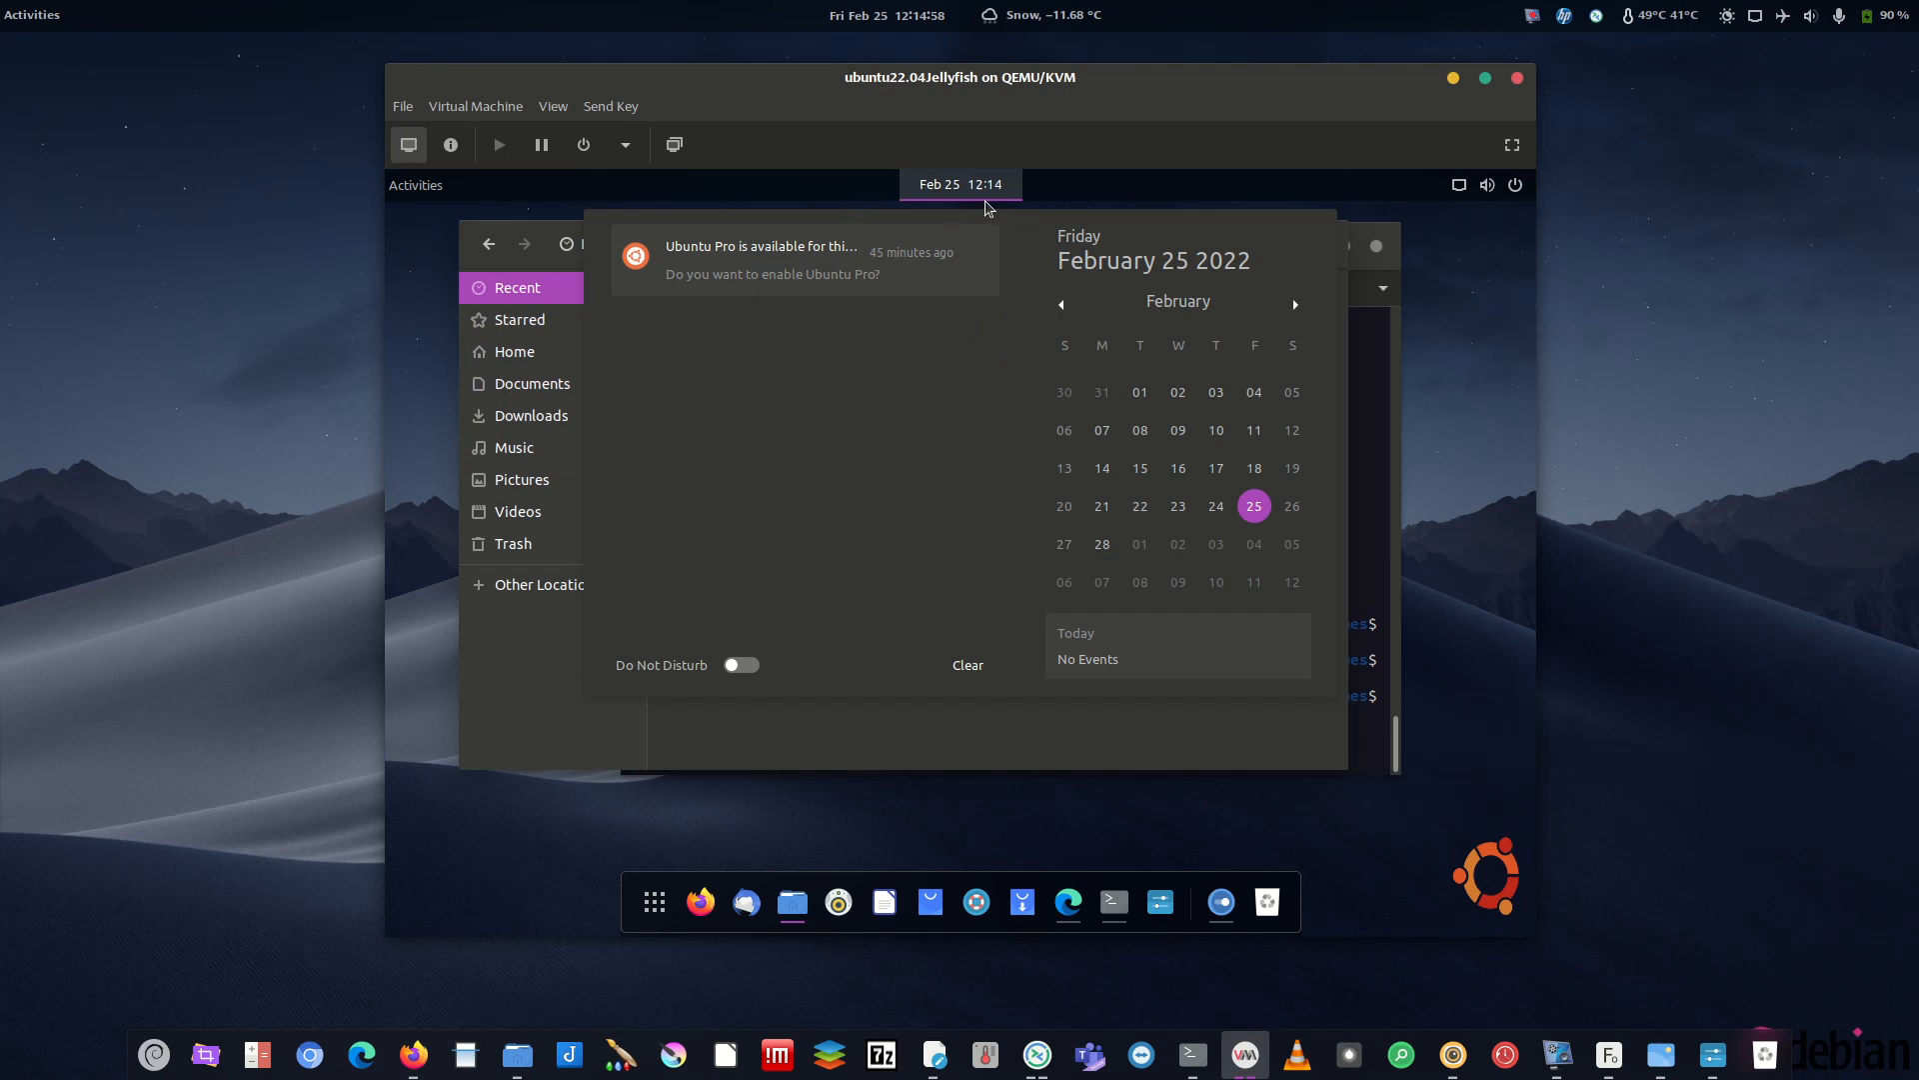
{"action": "left_click", "coordinate": [960, 186]}
{"action": "left_click", "coordinate": [416, 188]}
{"action": "left_click", "coordinate": [417, 190]}
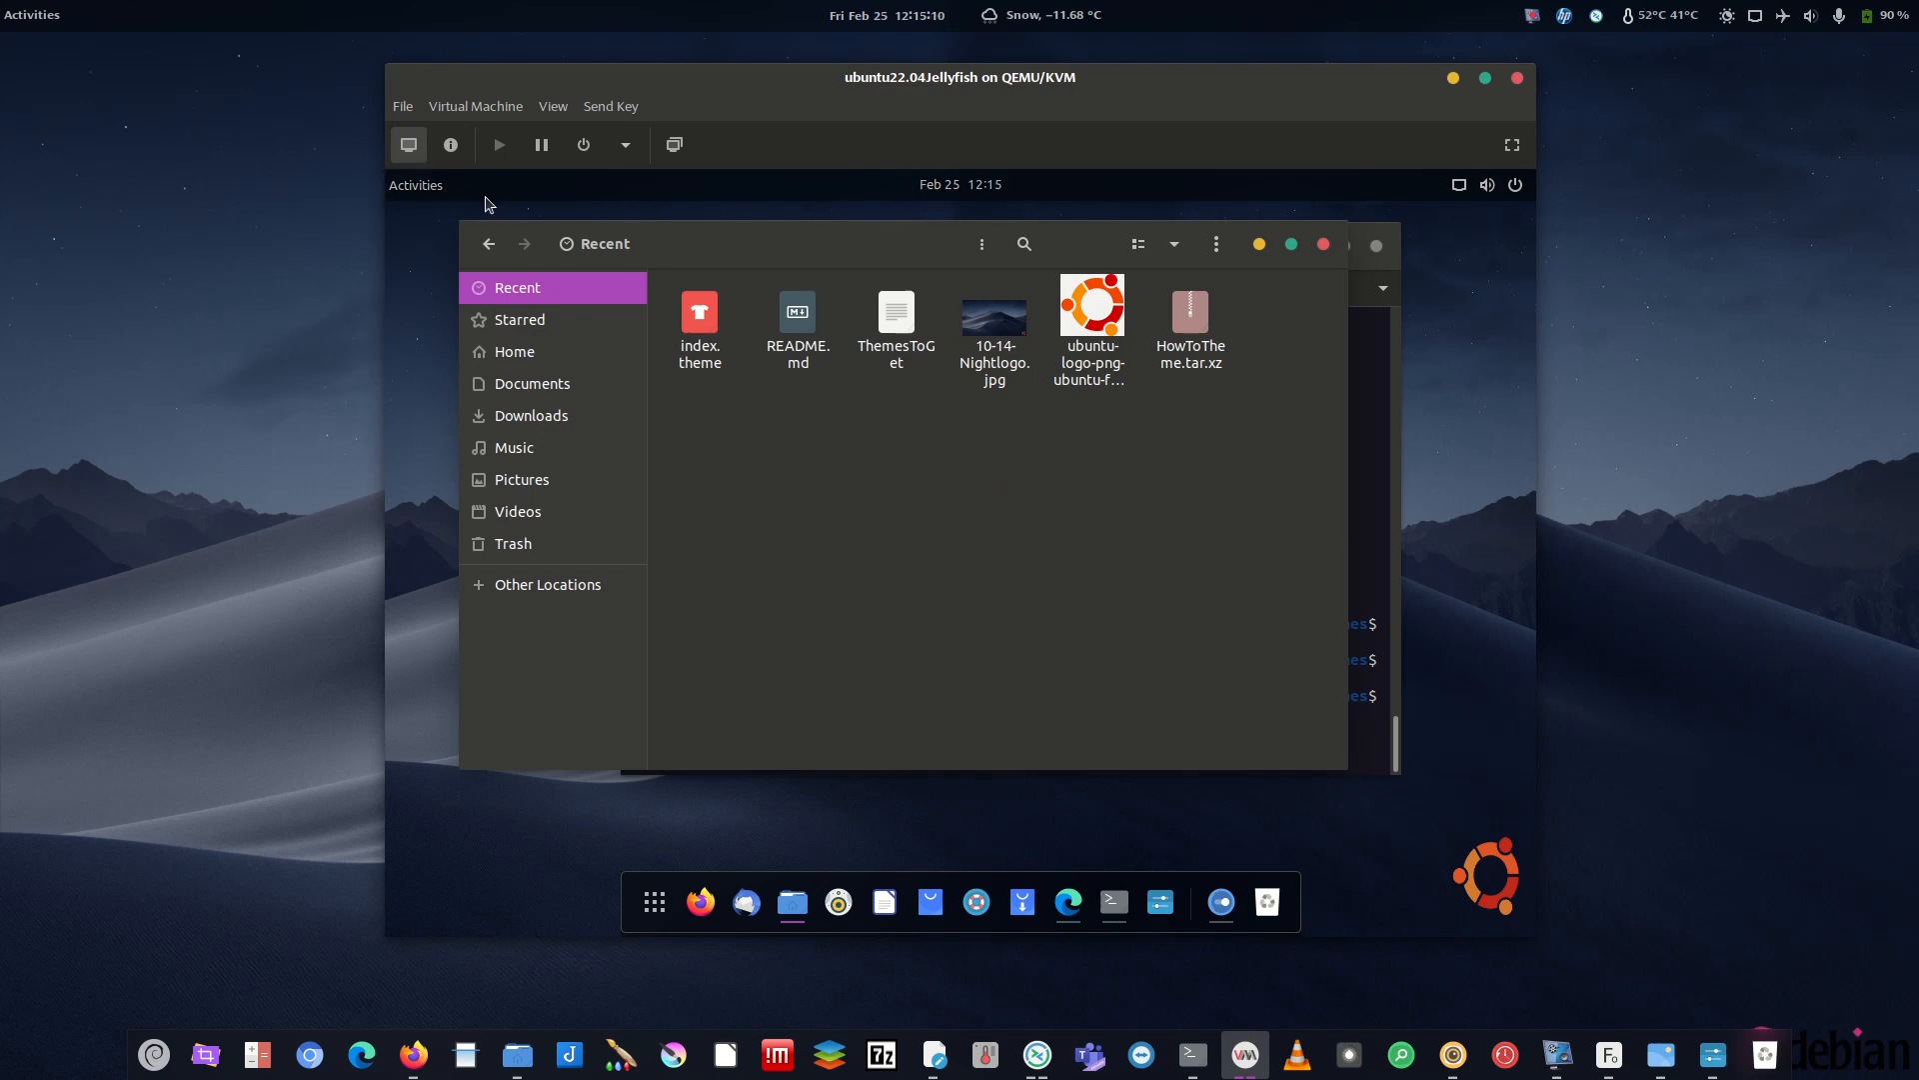
{"action": "left_click", "coordinate": [425, 191]}
{"action": "left_click", "coordinate": [432, 192]}
{"action": "left_click", "coordinate": [30, 15]}
{"action": "left_click", "coordinate": [50, 14]}
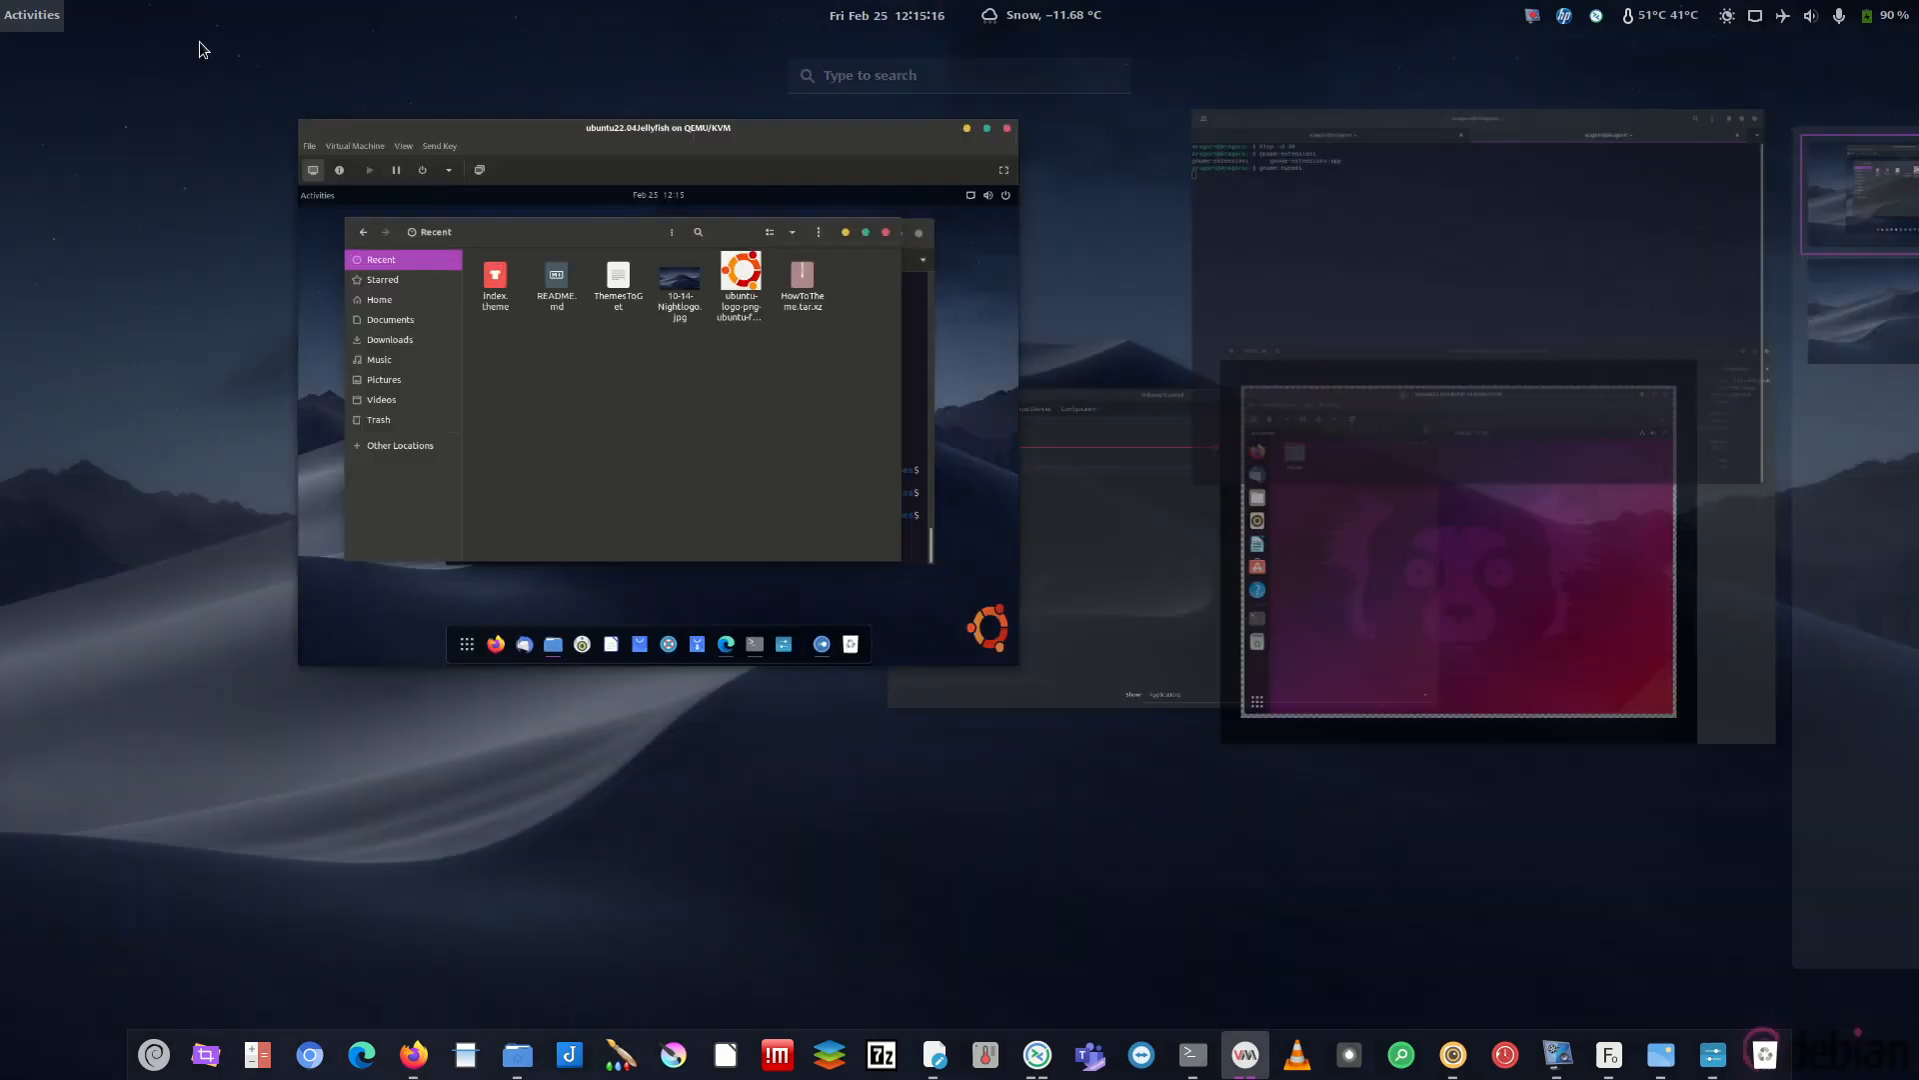
{"action": "left_click", "coordinate": [889, 13]}
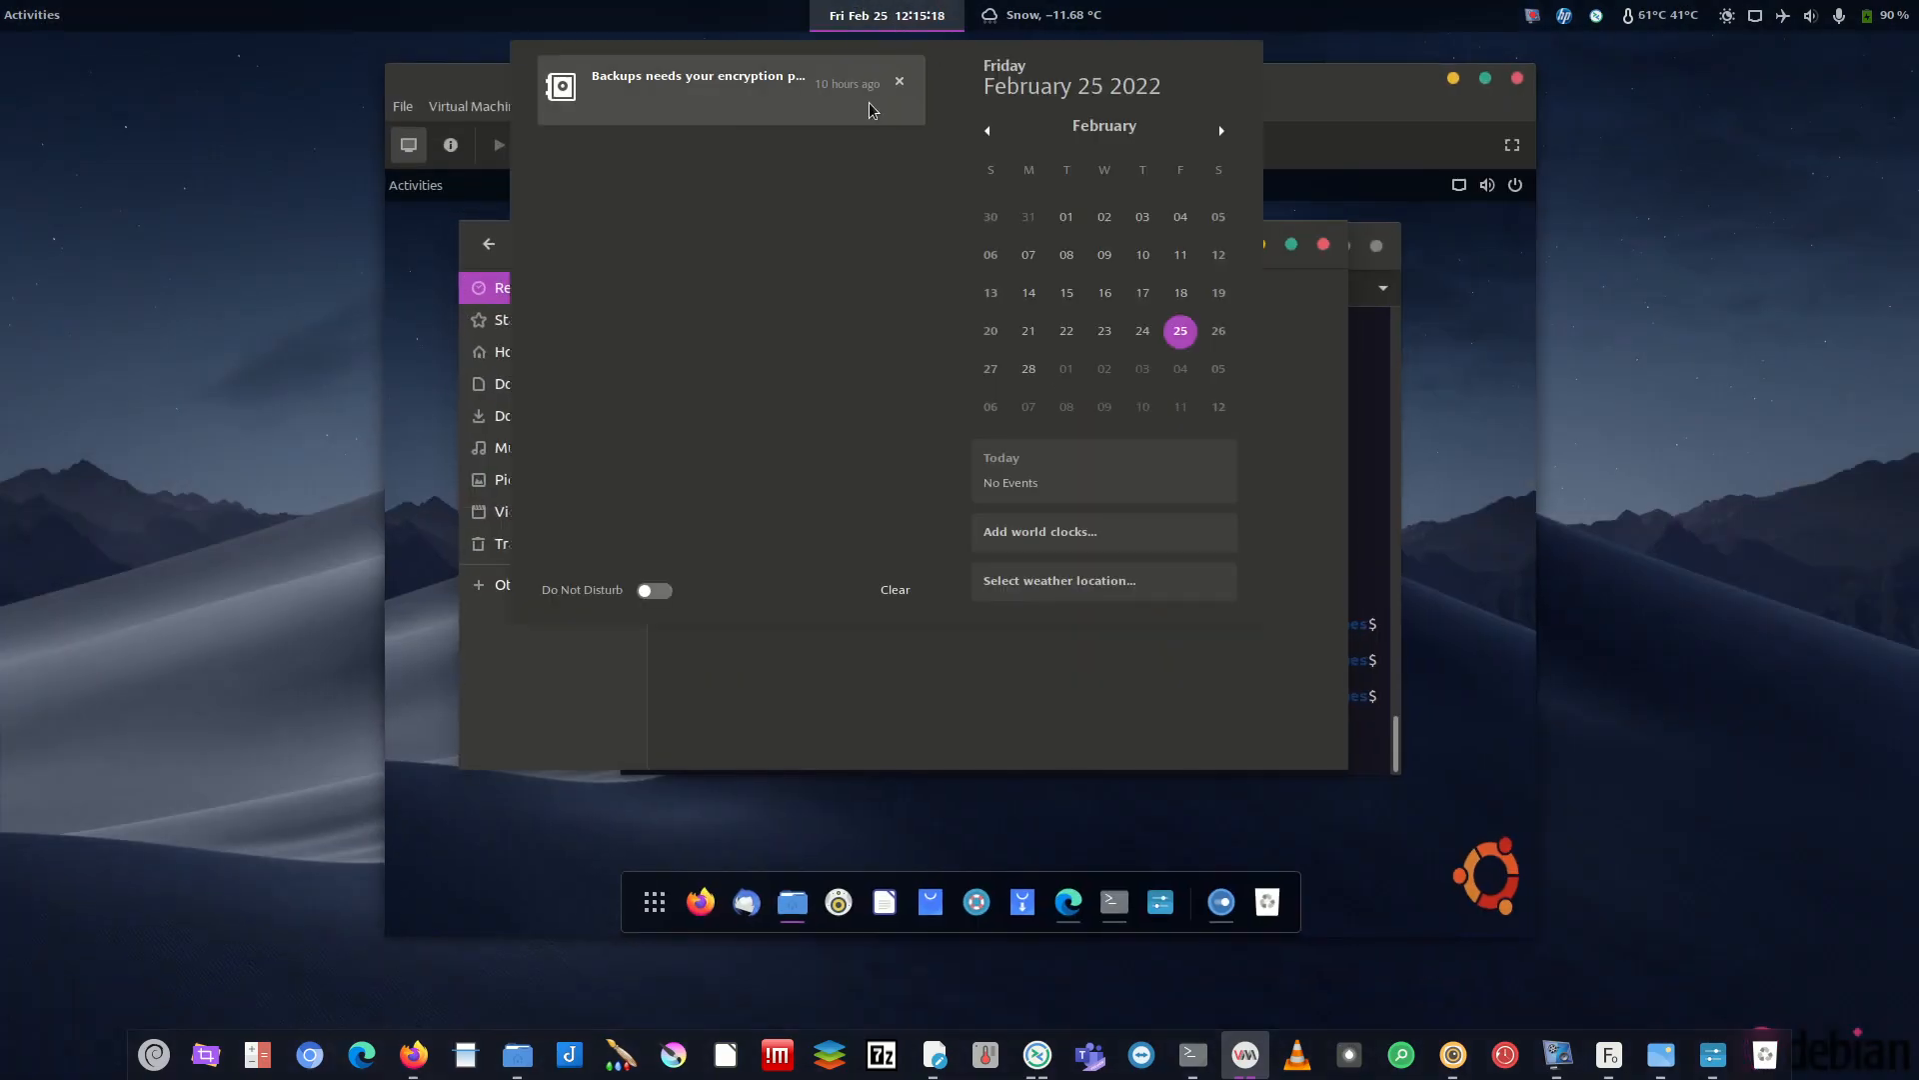
{"action": "left_click", "coordinate": [894, 590]}
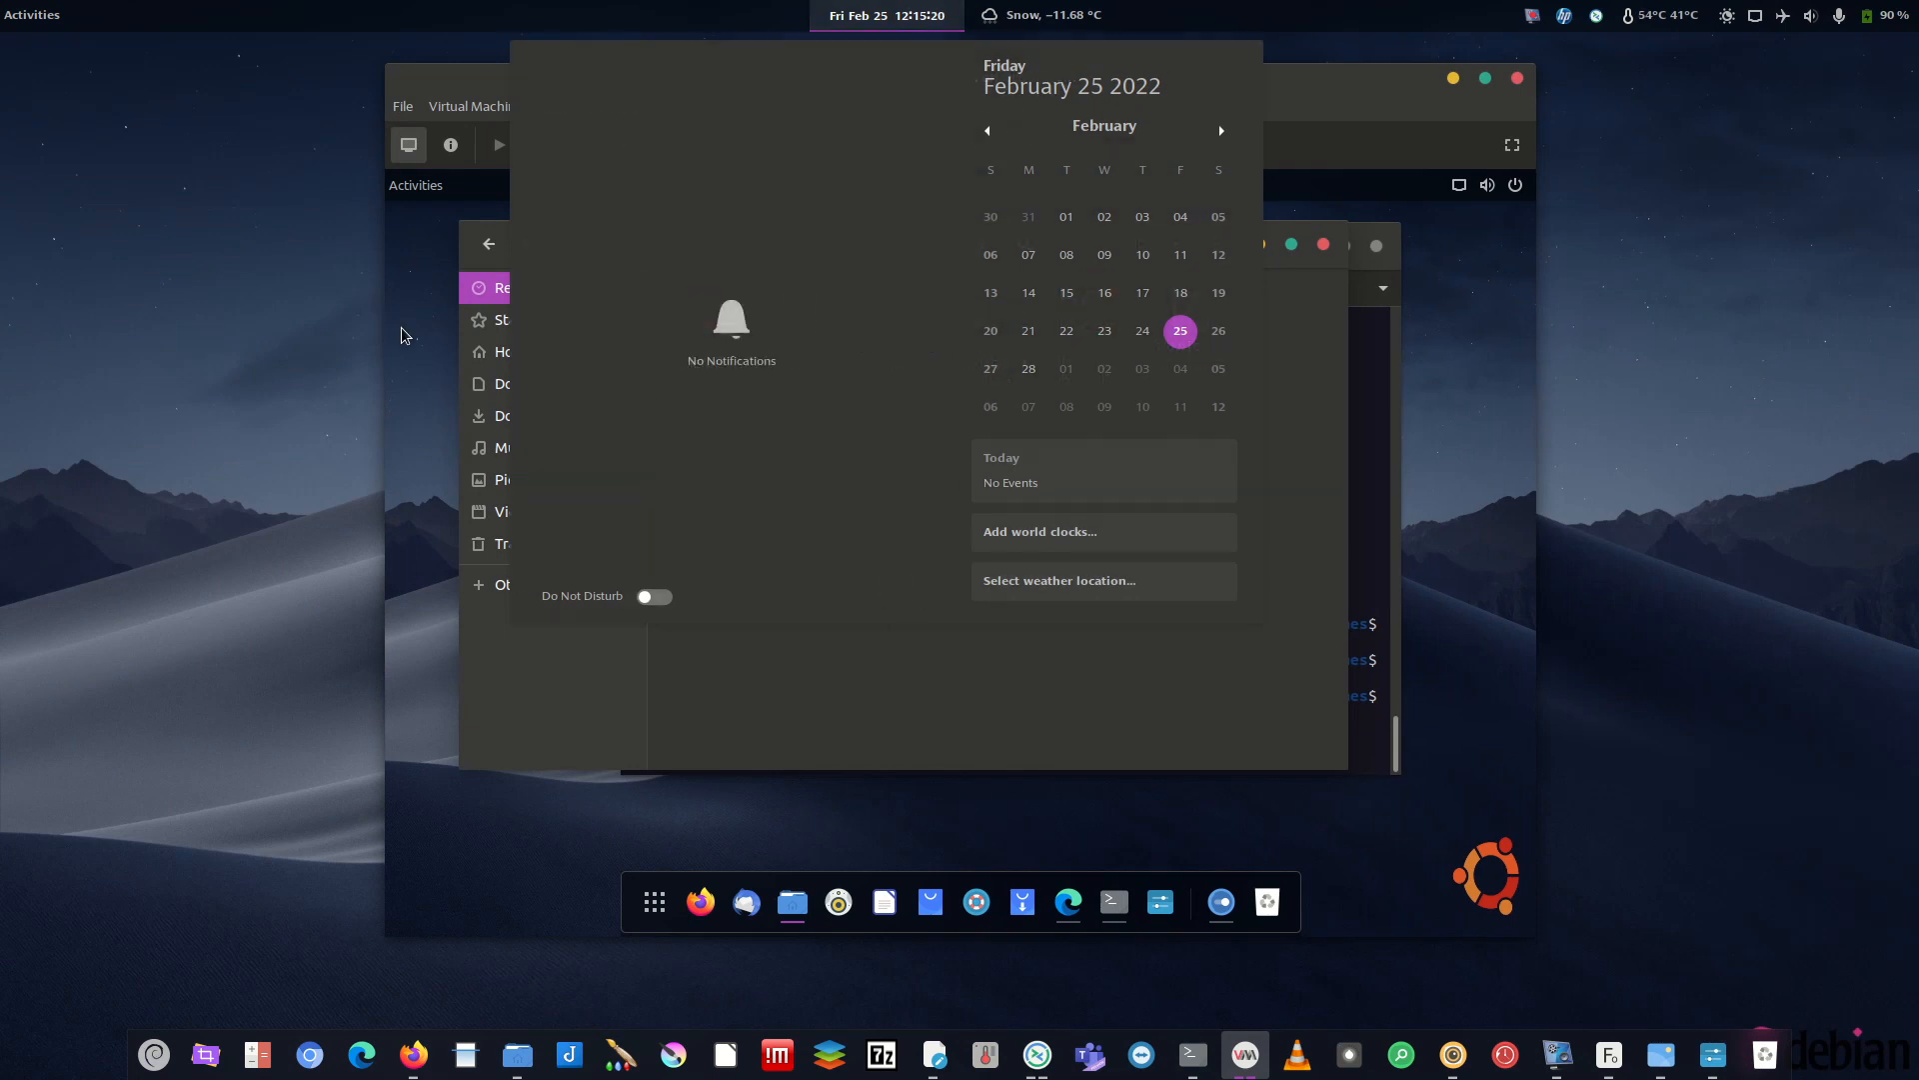
{"action": "left_click", "coordinate": [839, 8]}
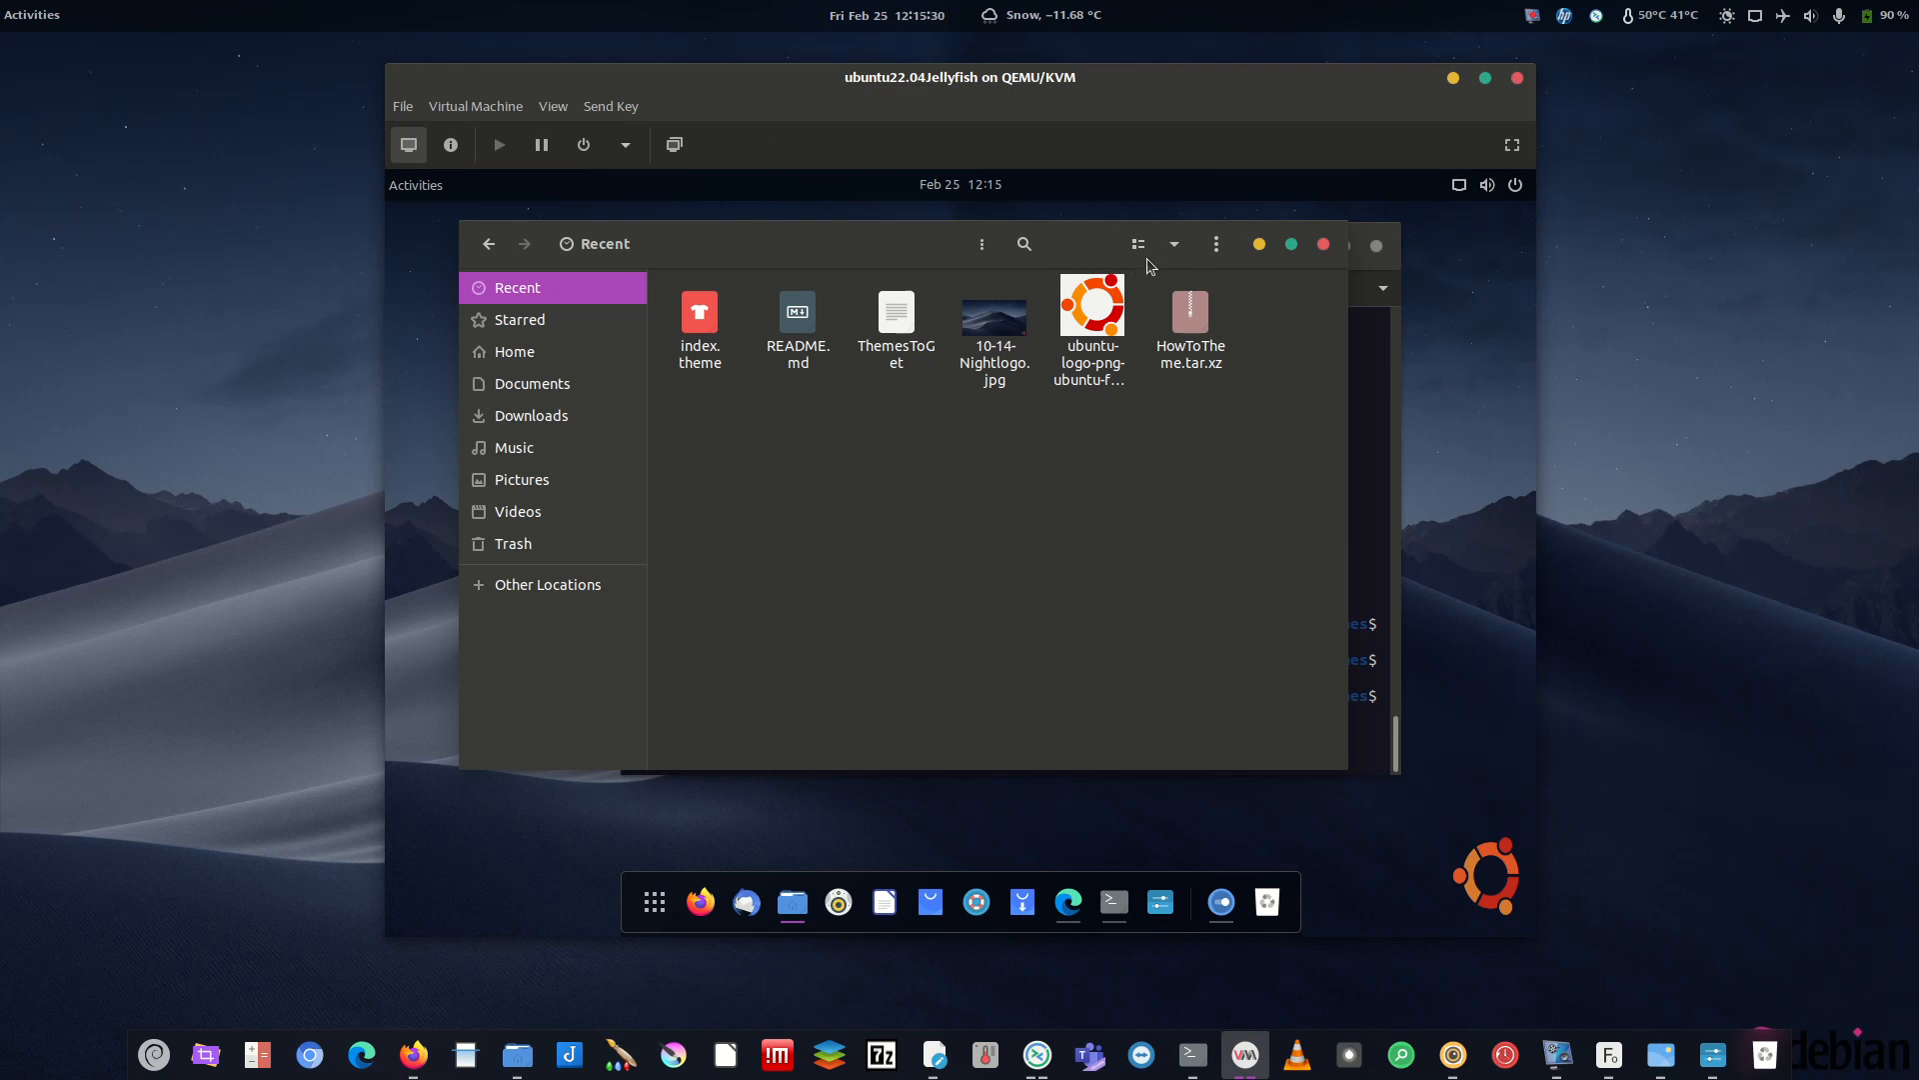
- Minimize the guest terminal and show the Downloads folder in Files
{"action": "left_click", "coordinate": [428, 194]}
{"action": "left_click", "coordinate": [436, 195]}
{"action": "left_click_drag", "start_coordinate": [840, 264], "coordinate": [933, 327]}
{"action": "left_click", "coordinate": [1289, 252]}
{"action": "left_click", "coordinate": [1312, 246]}
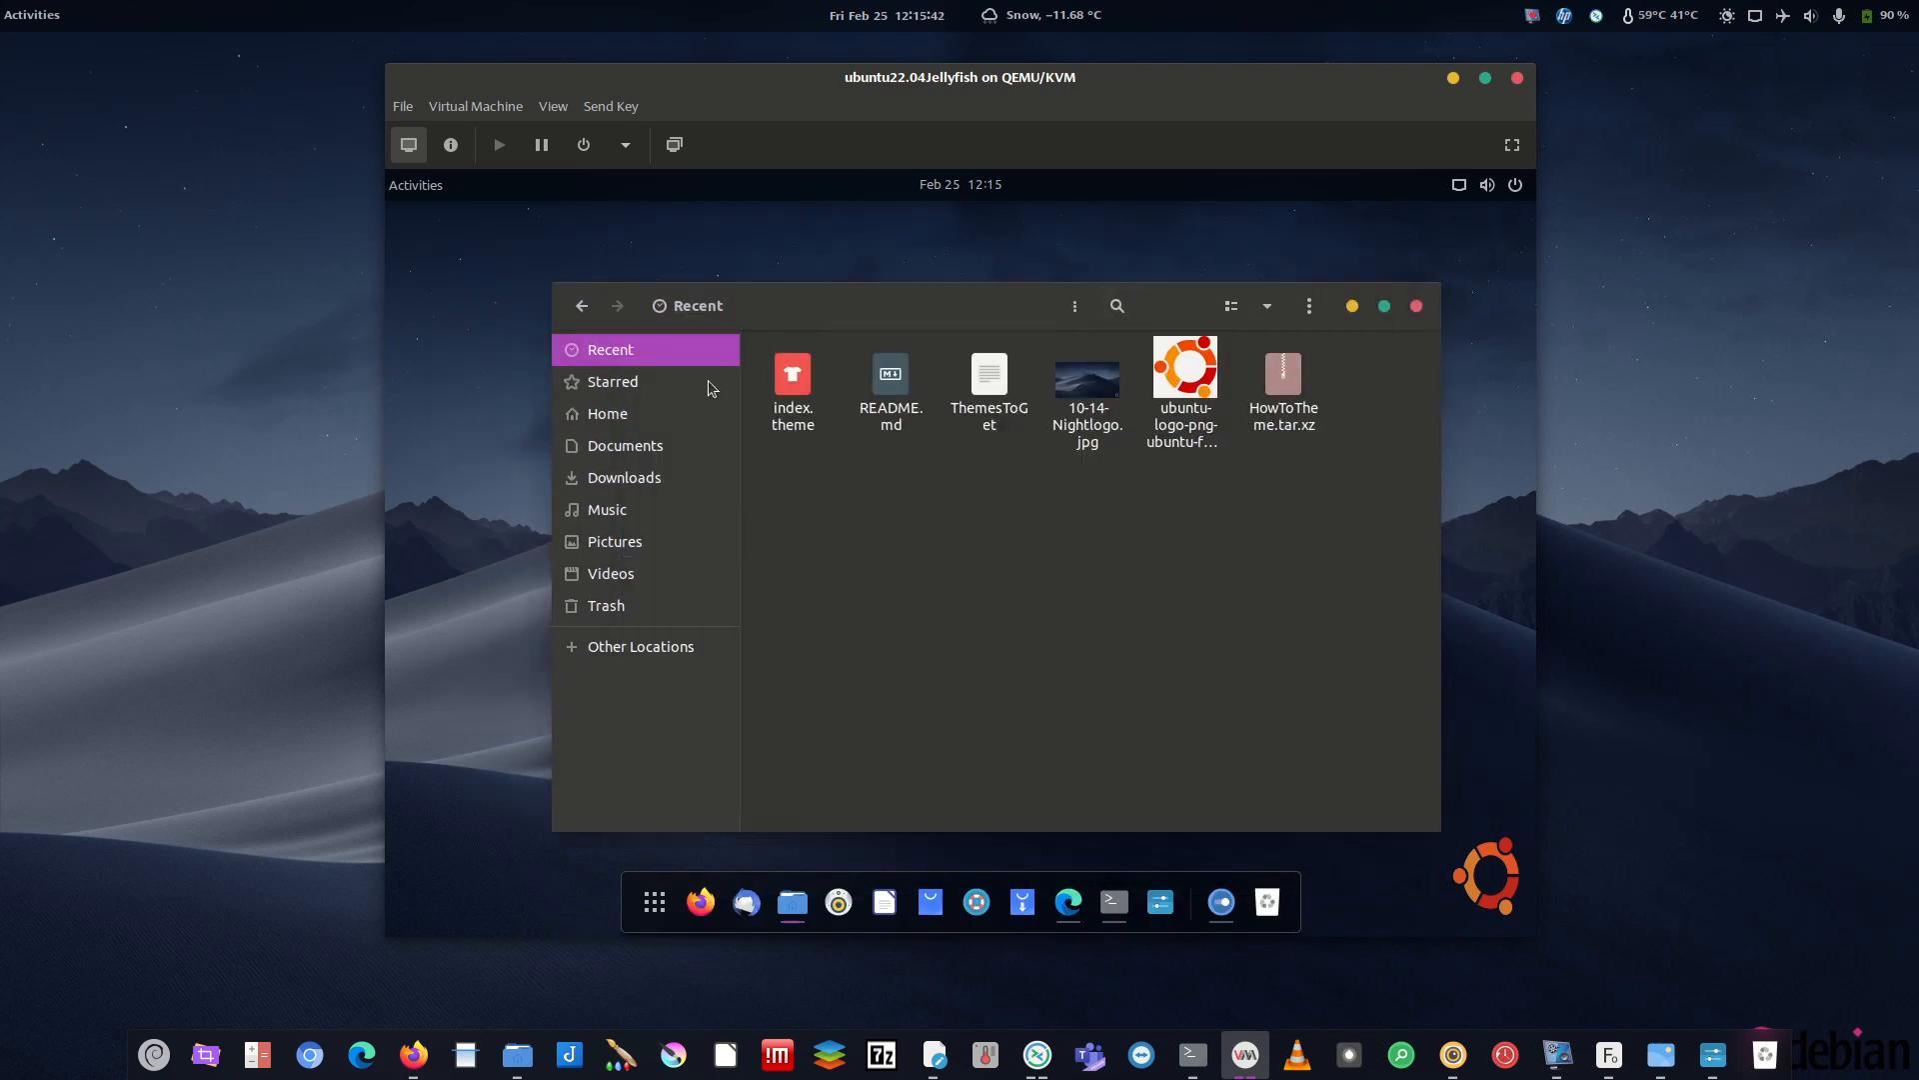
{"action": "left_click", "coordinate": [639, 480]}
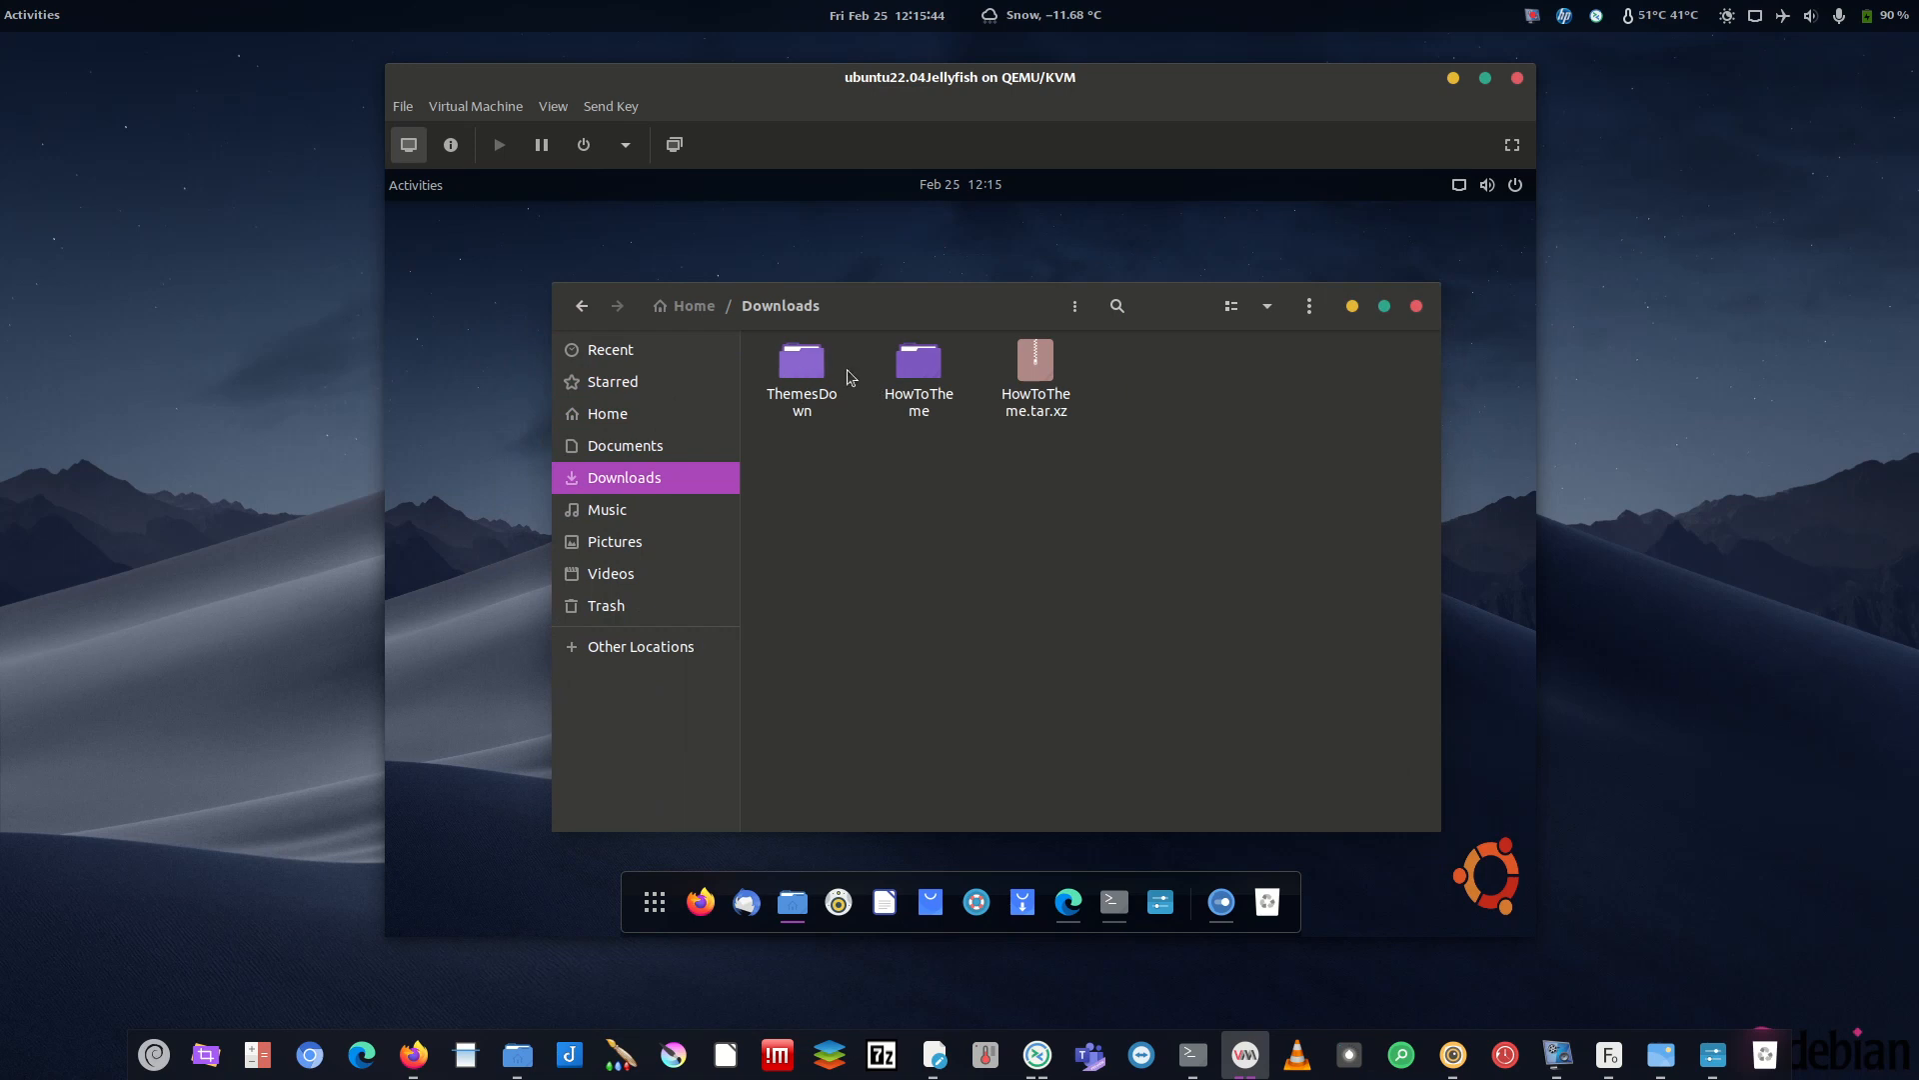
- Open Downloads/HowToTheme/.fonts, then select and copy its font folders
{"action": "double_click", "coordinate": [906, 364]}
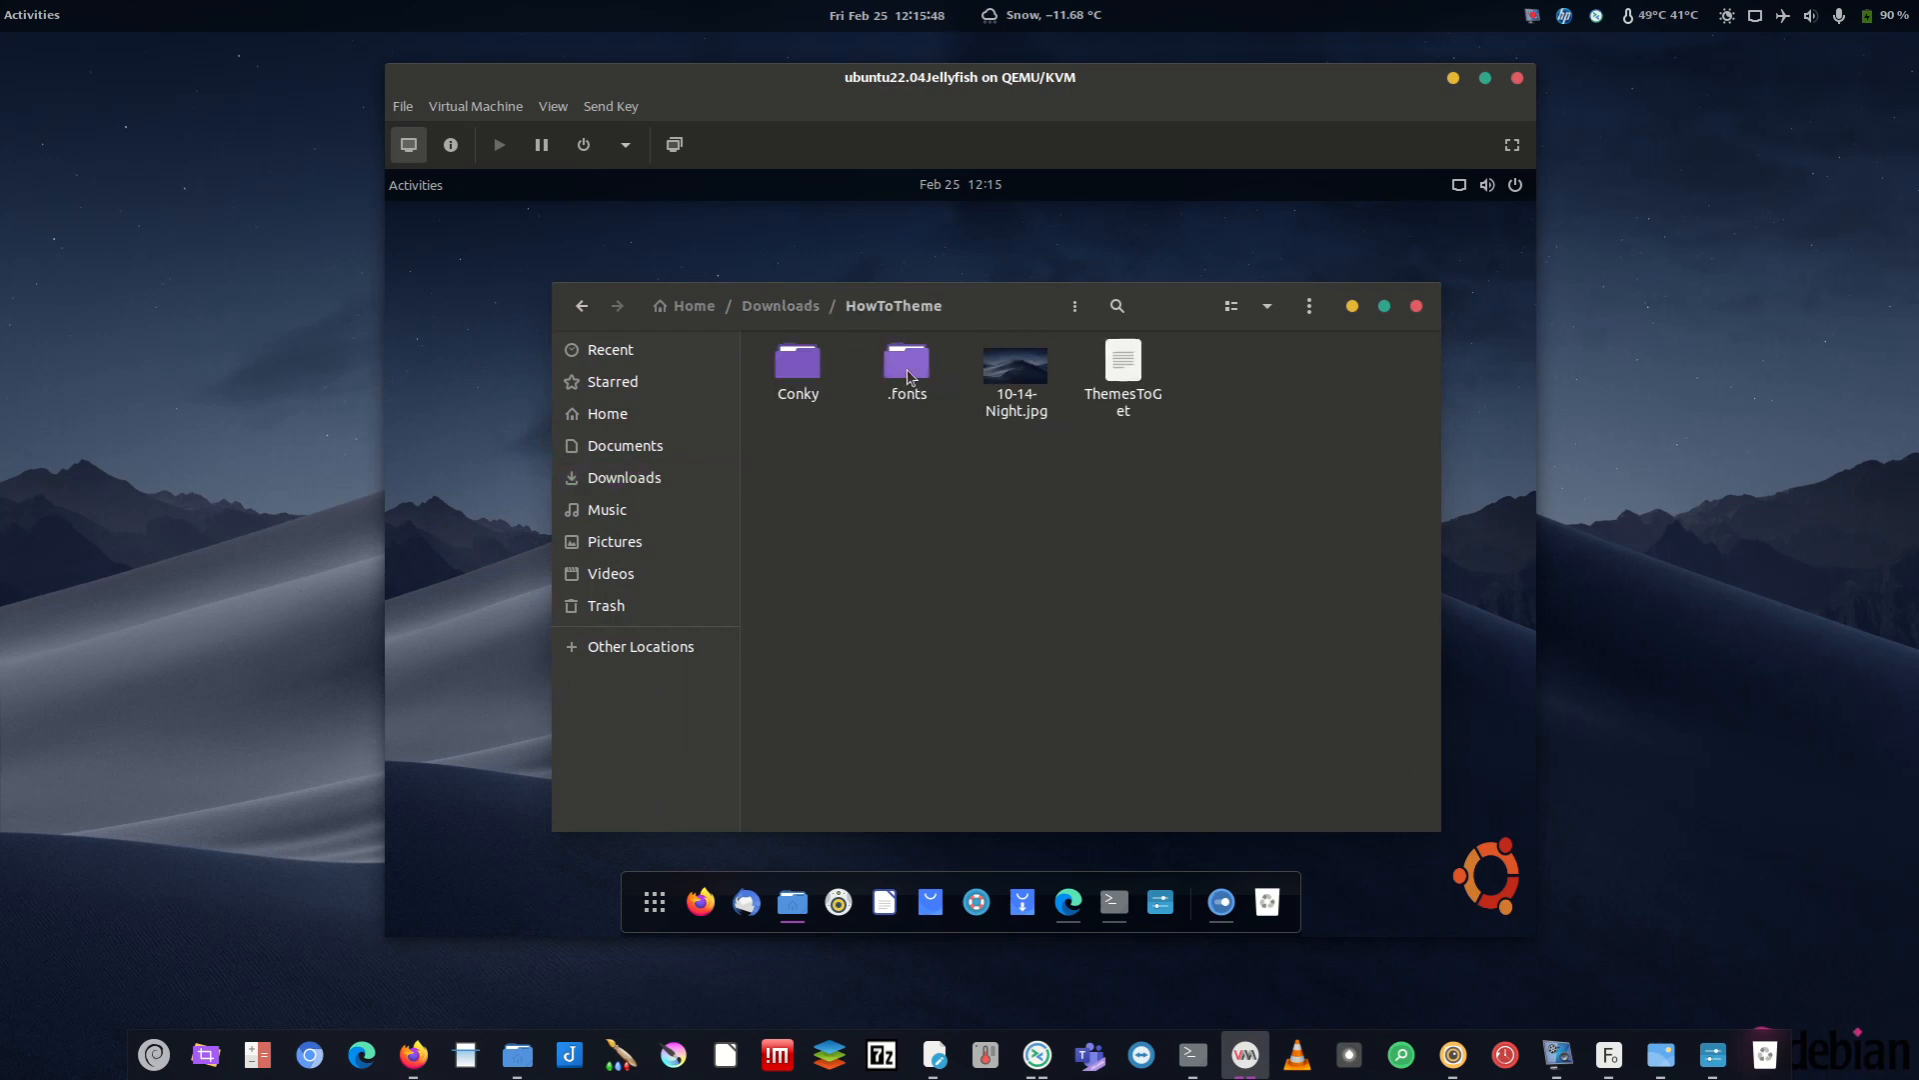
{"action": "double_click", "coordinate": [908, 369]}
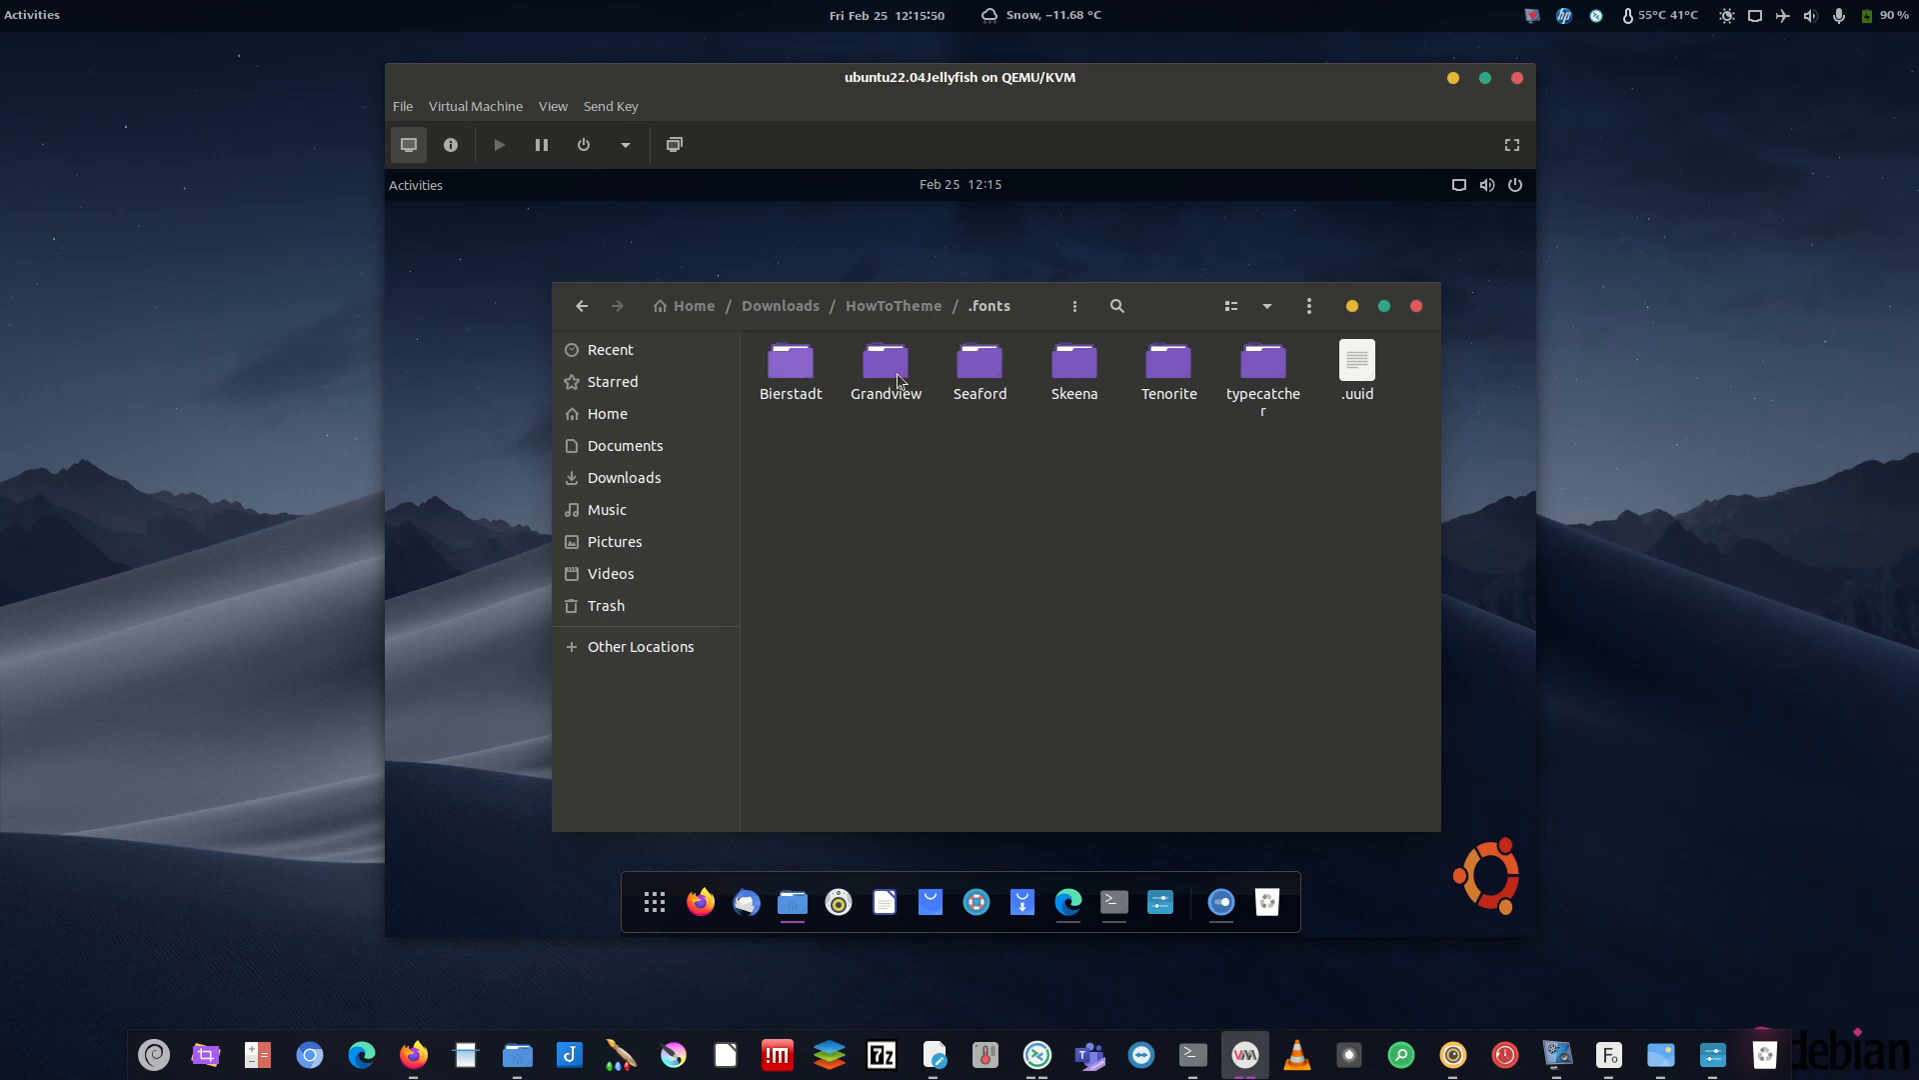
{"action": "left_click", "coordinate": [1265, 374]}
{"action": "left_click", "coordinate": [1169, 370]}
{"action": "left_click", "coordinate": [1068, 369]}
{"action": "left_click", "coordinate": [980, 370]}
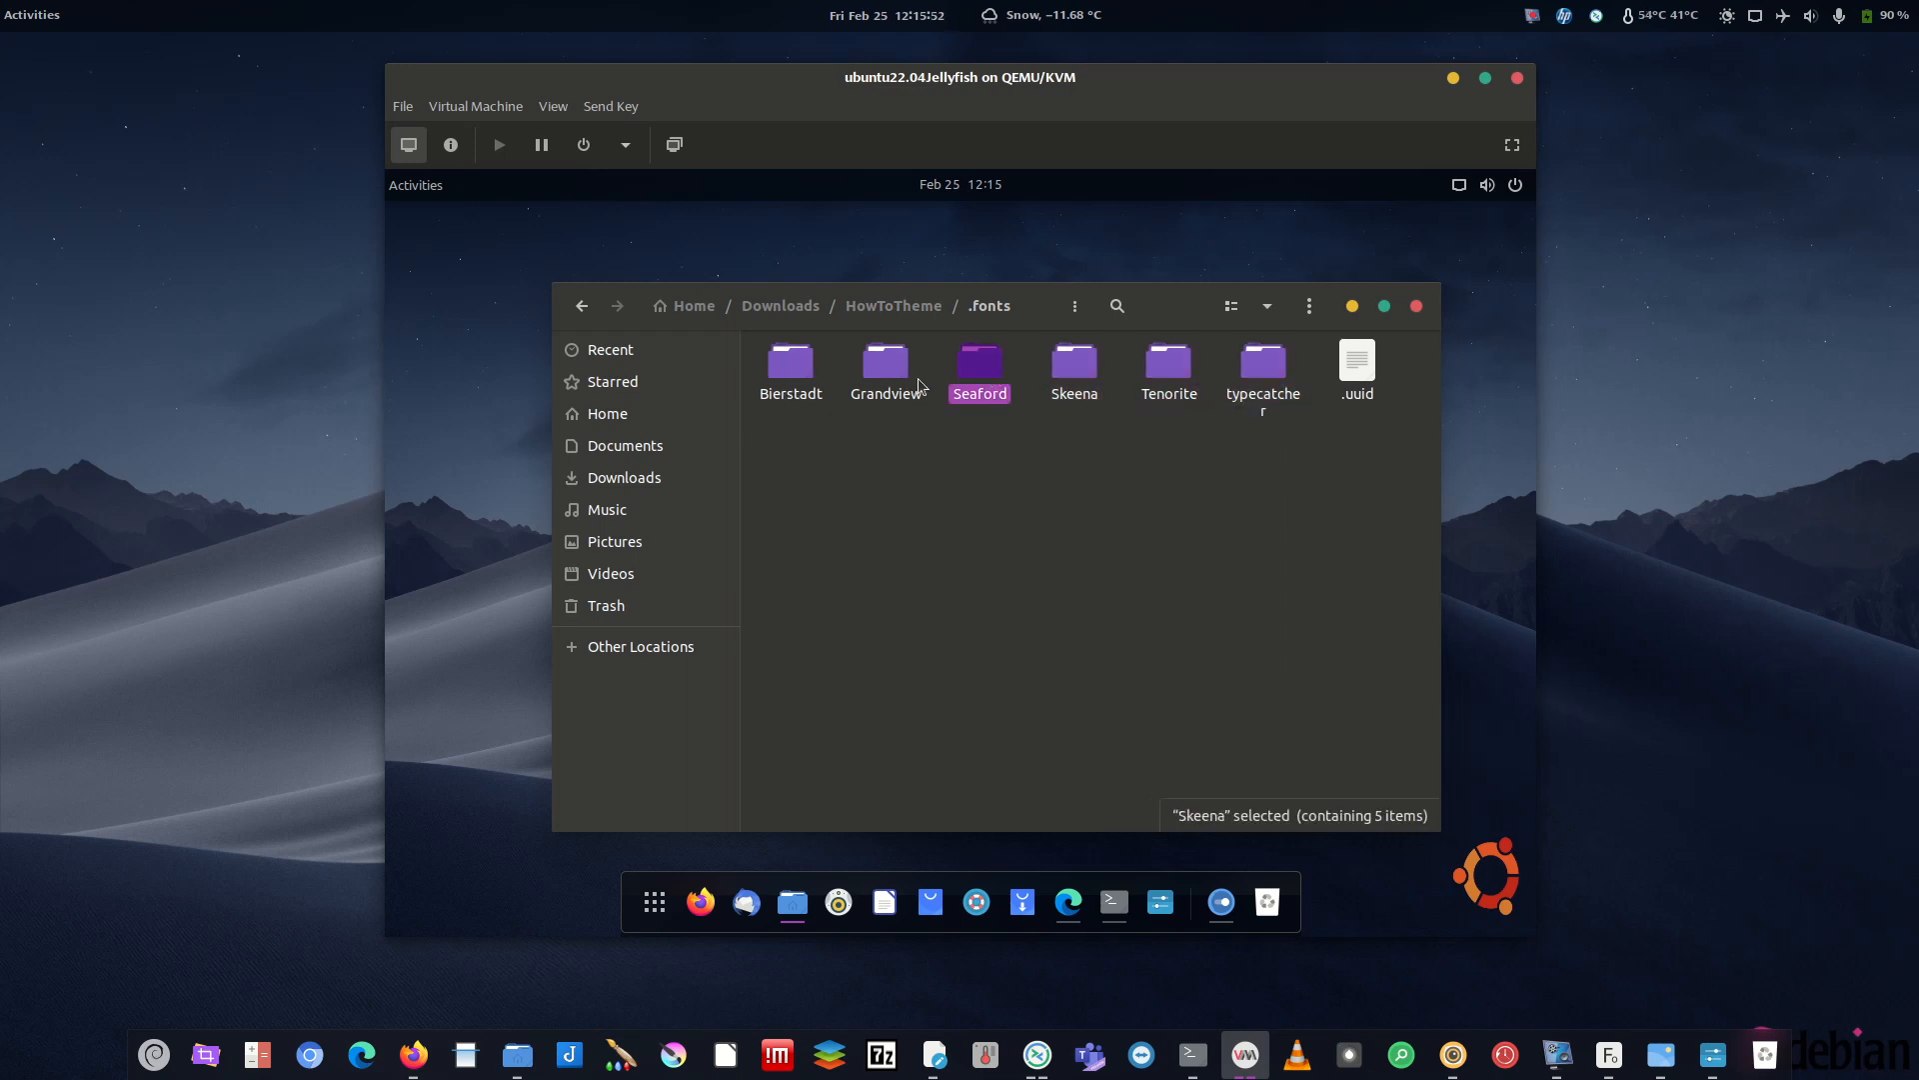
{"action": "left_click", "coordinate": [918, 378]}
{"action": "left_click", "coordinate": [790, 367]}
{"action": "left_click", "coordinate": [1078, 378]}
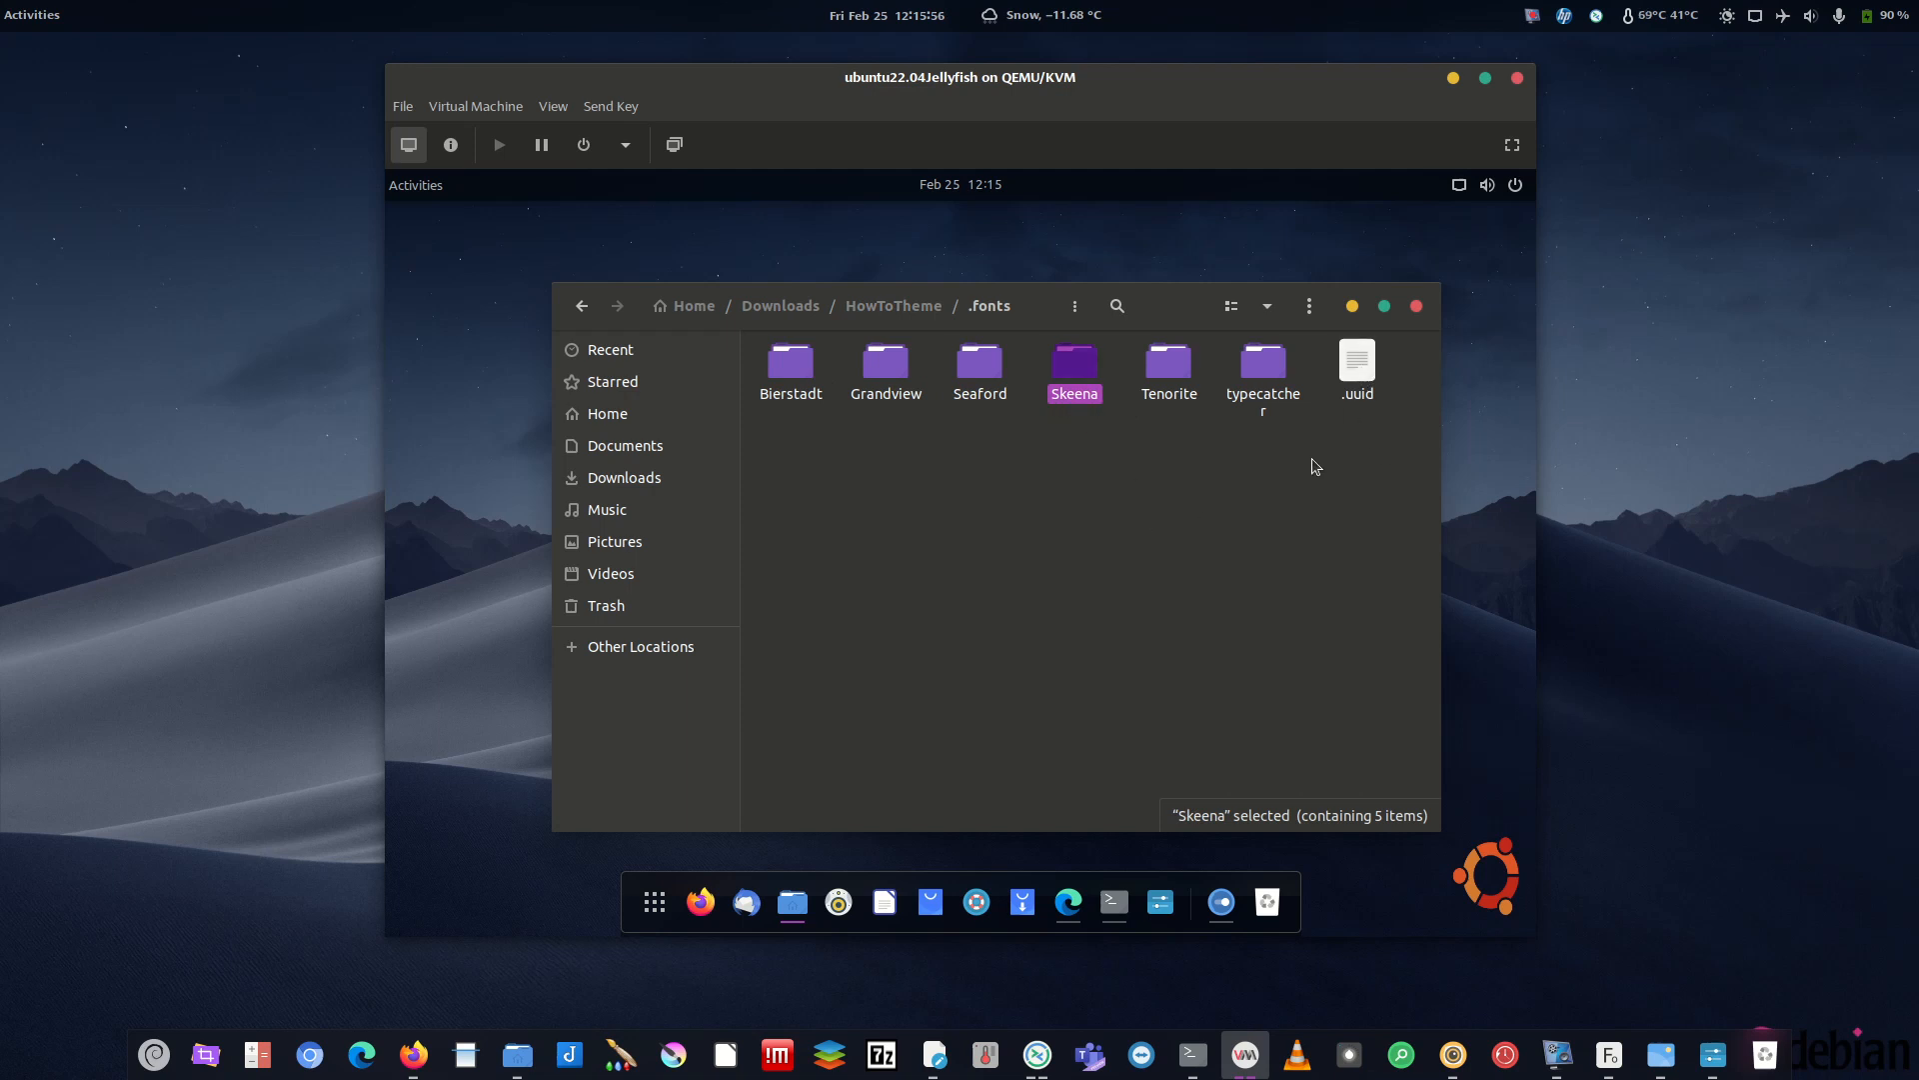
{"action": "left_click", "coordinate": [1395, 460]}
{"action": "left_click_drag", "start_coordinate": [1295, 424], "coordinate": [752, 345]}
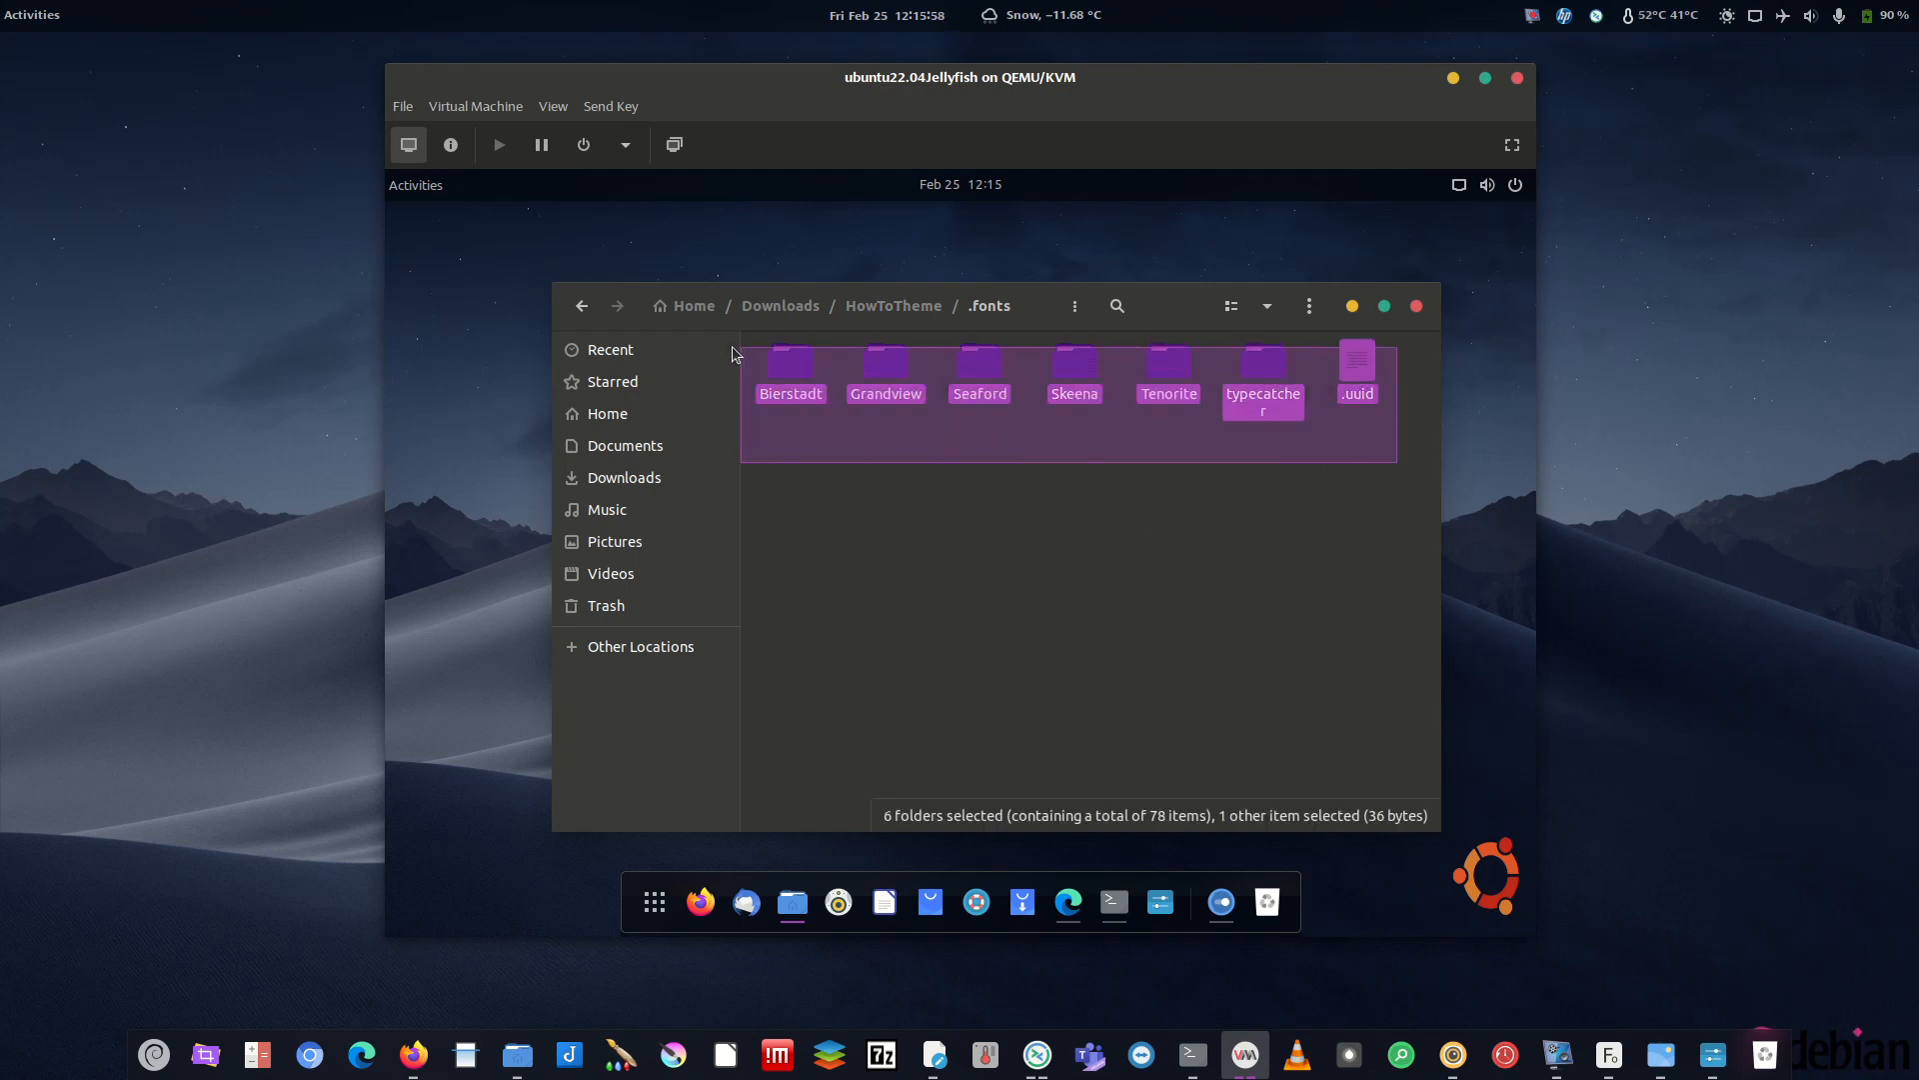
{"action": "right_click", "coordinate": [810, 372]}
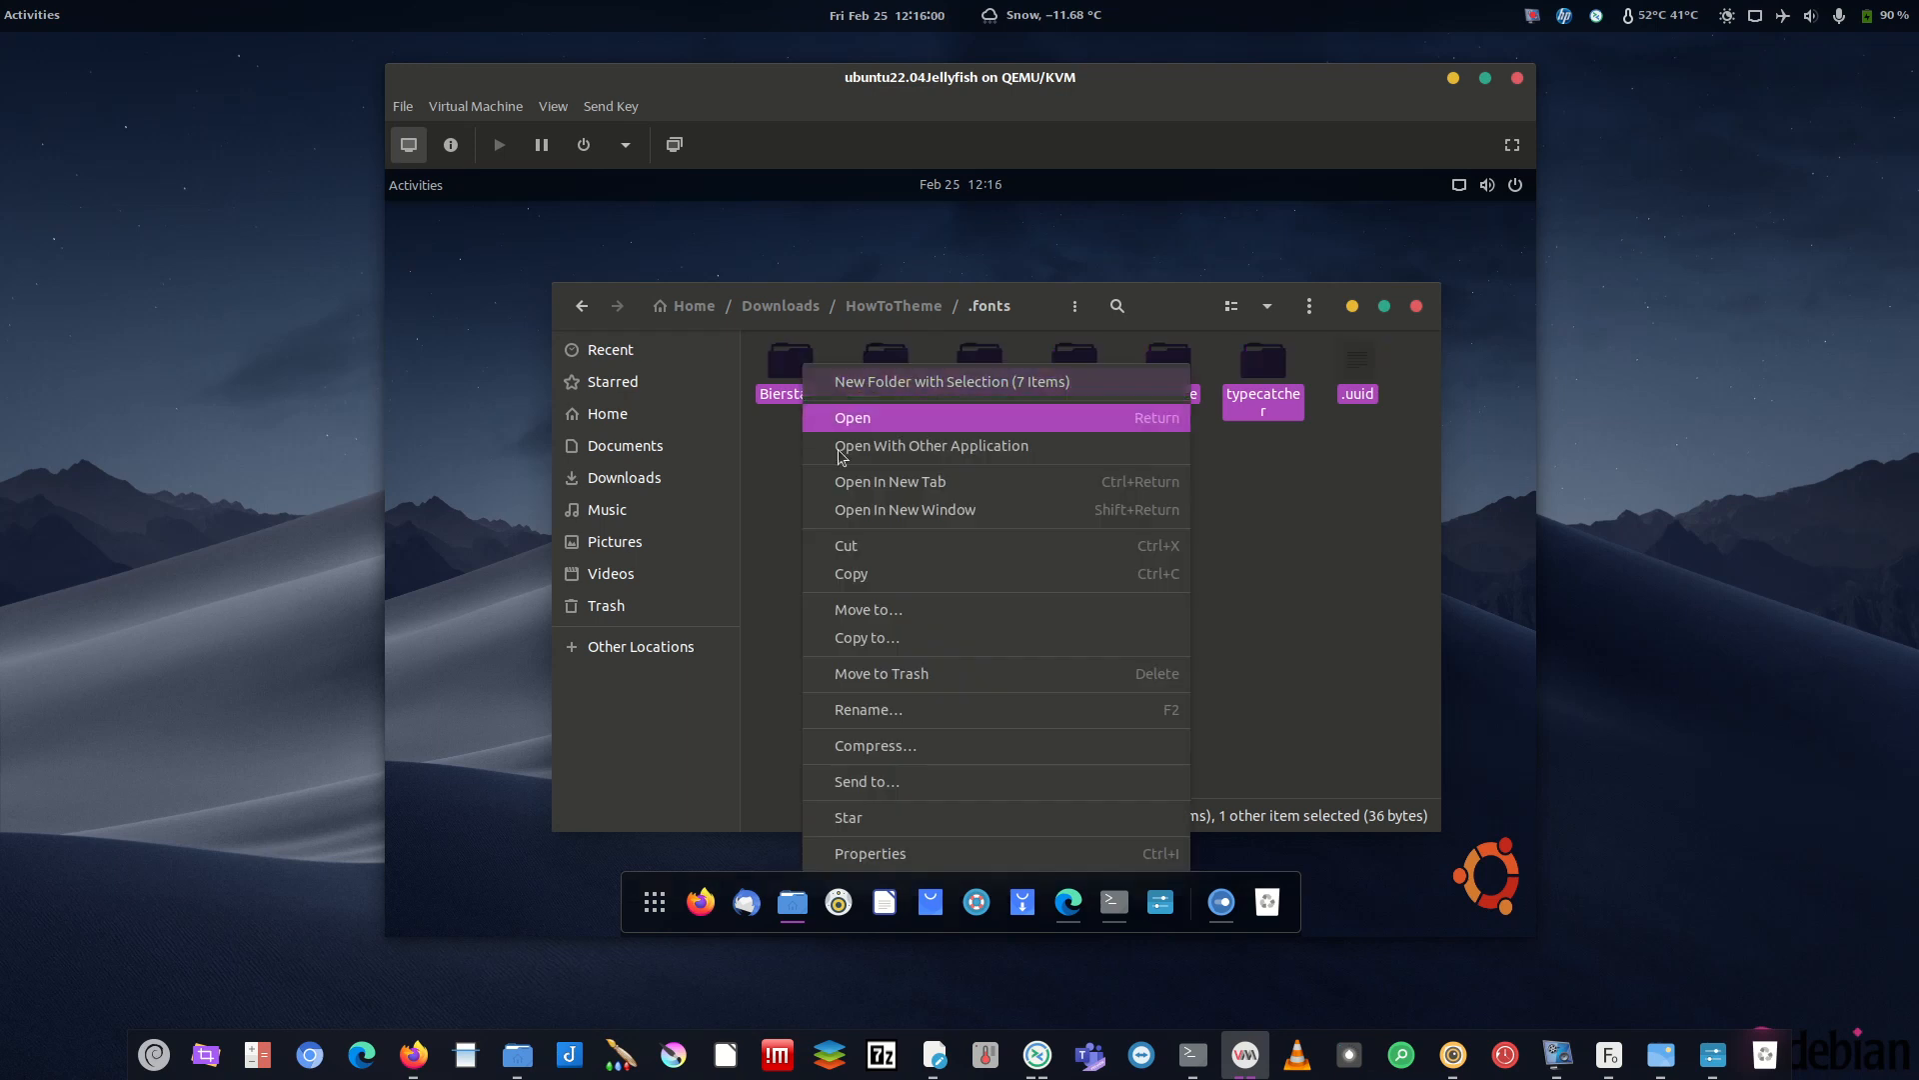
{"action": "left_click", "coordinate": [850, 570]}
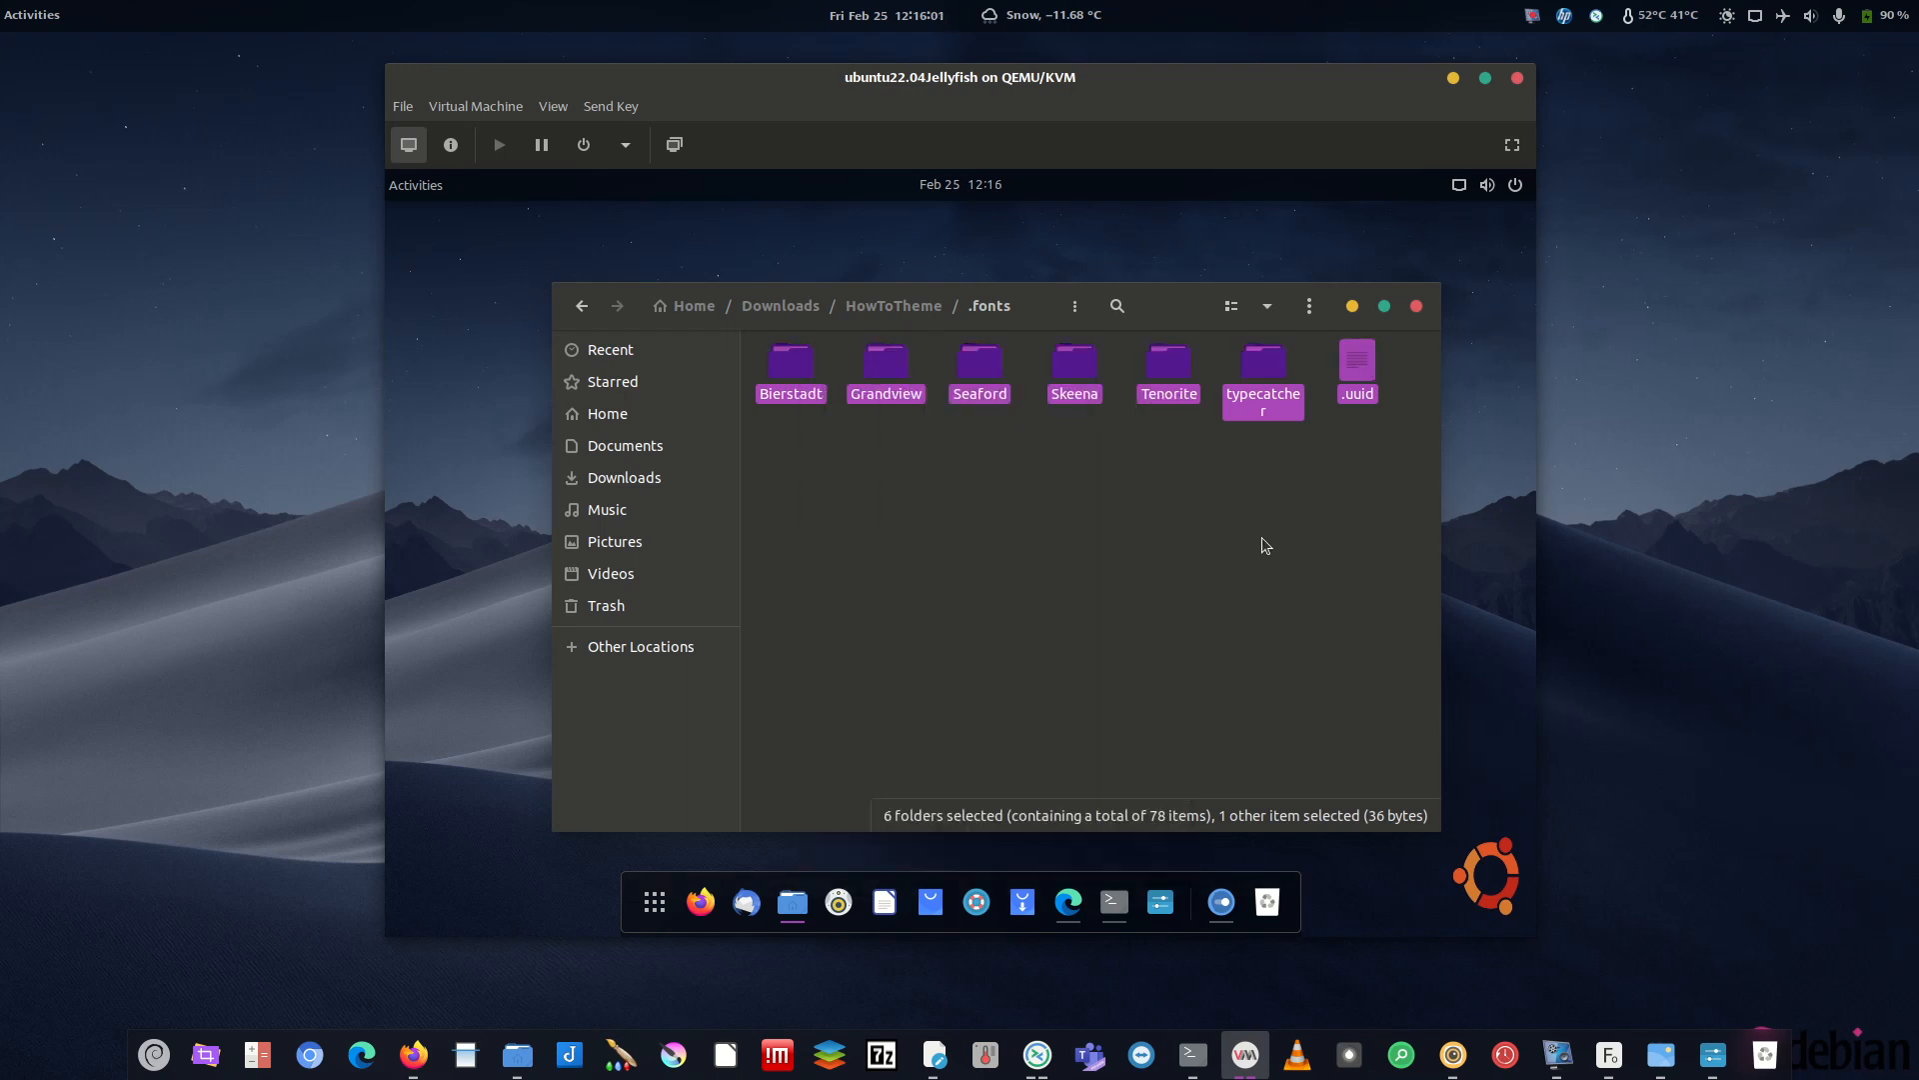
{"action": "left_click", "coordinate": [1261, 376]}
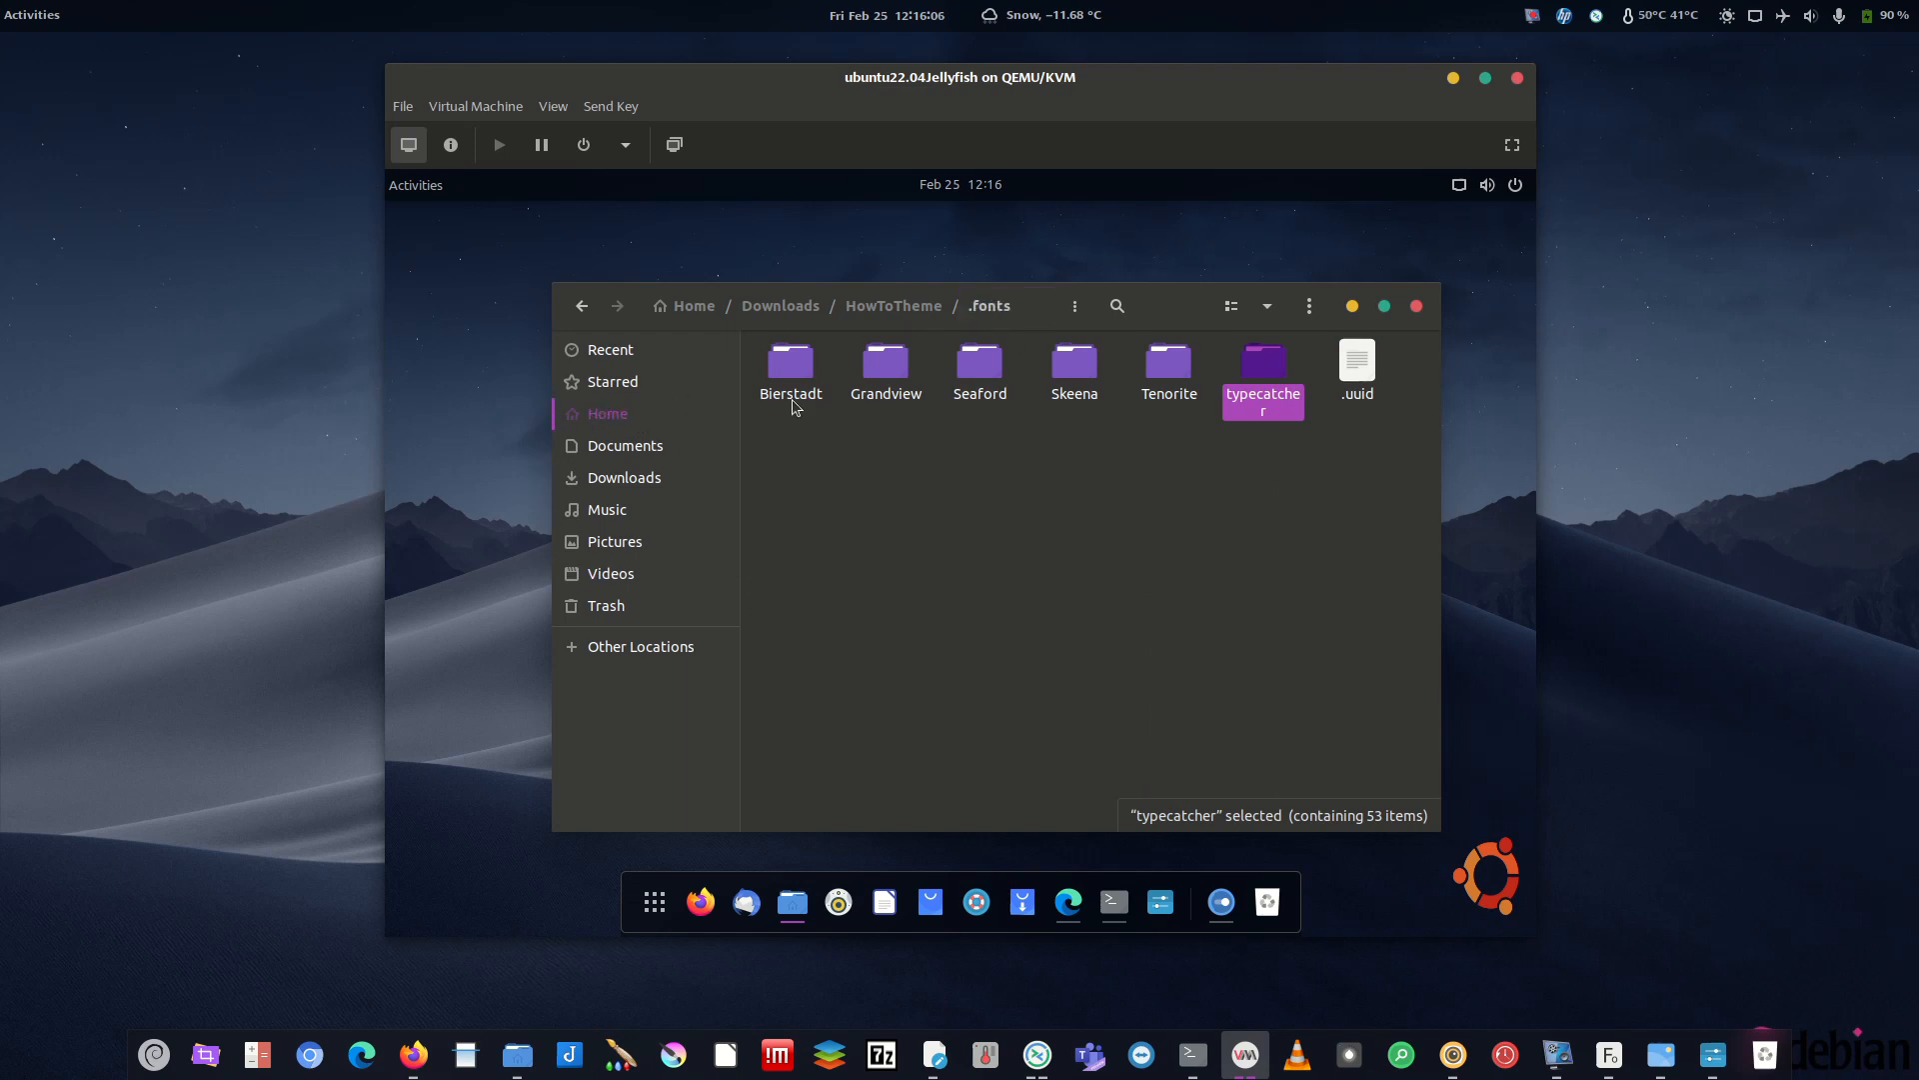
- Go back up to HowToTheme and copy the .fonts folder itself
{"action": "left_click", "coordinate": [596, 420]}
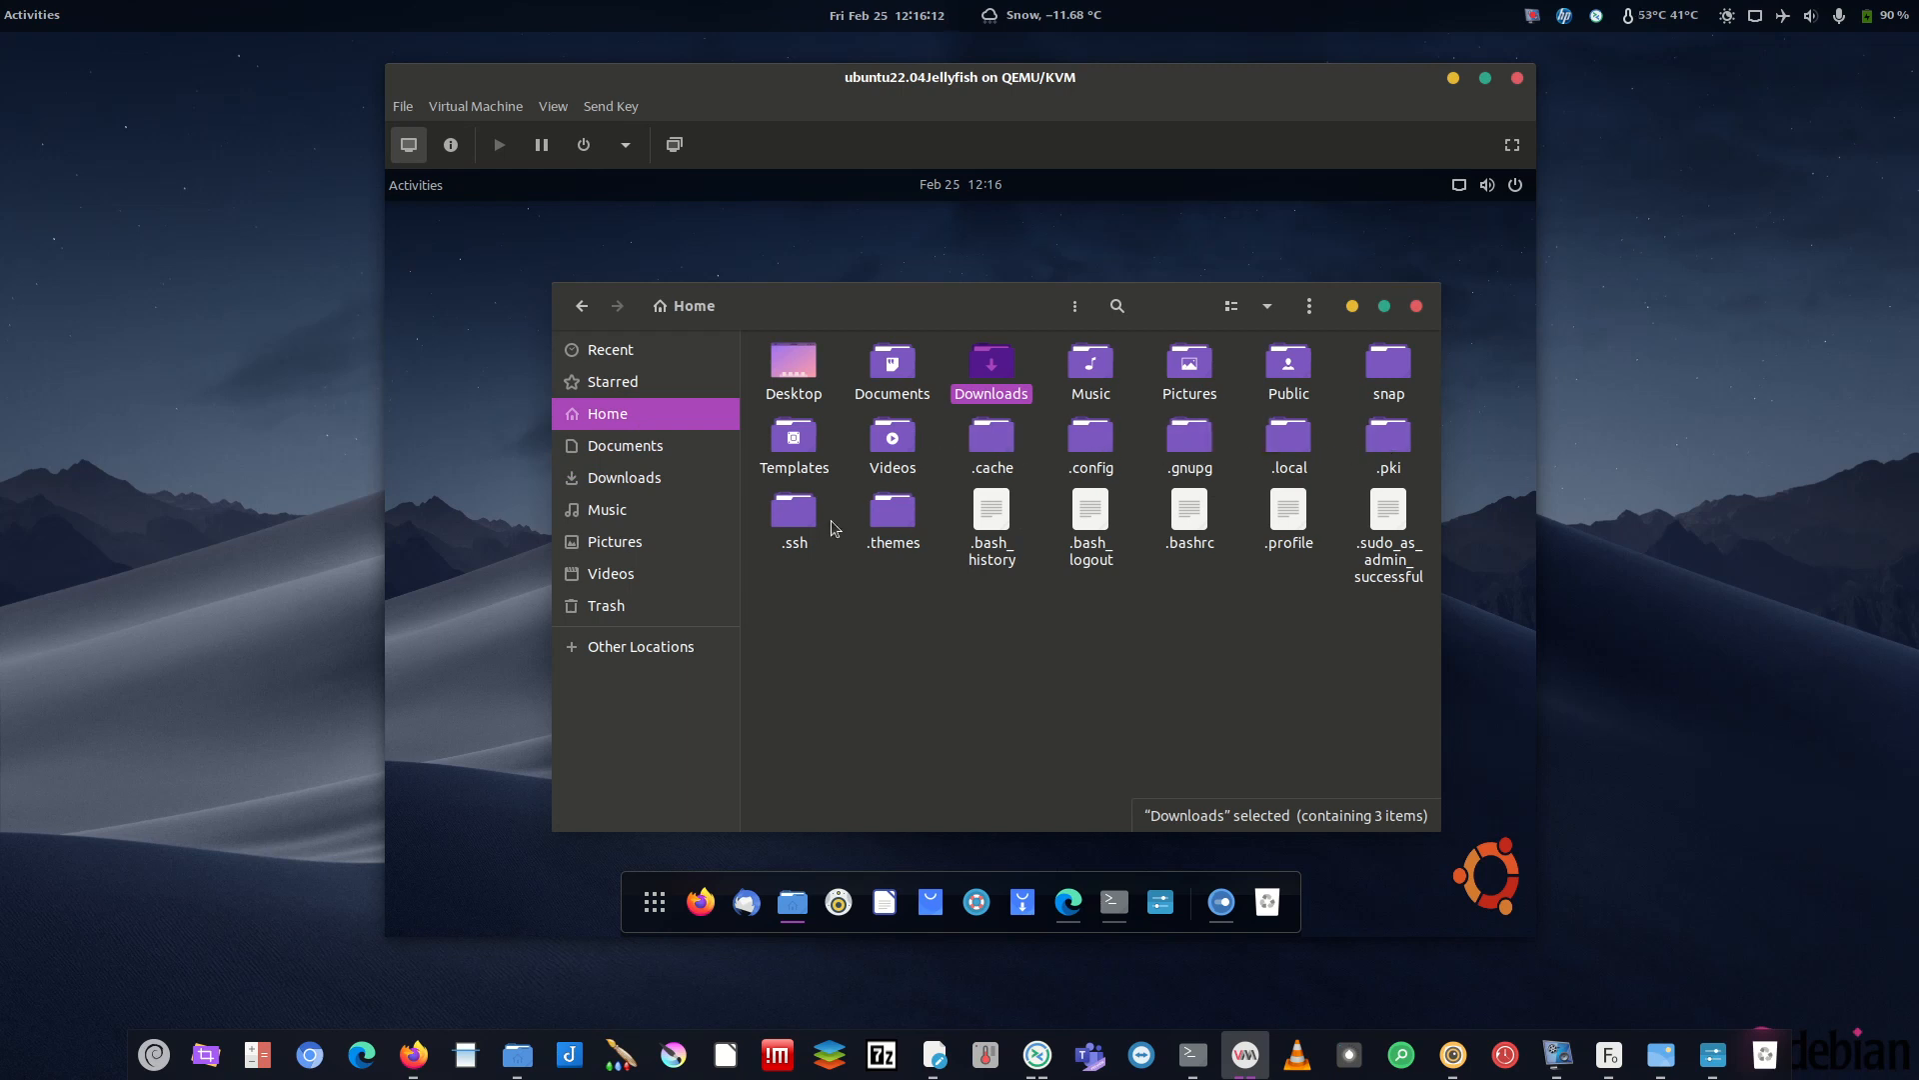
{"action": "left_click", "coordinate": [582, 305]}
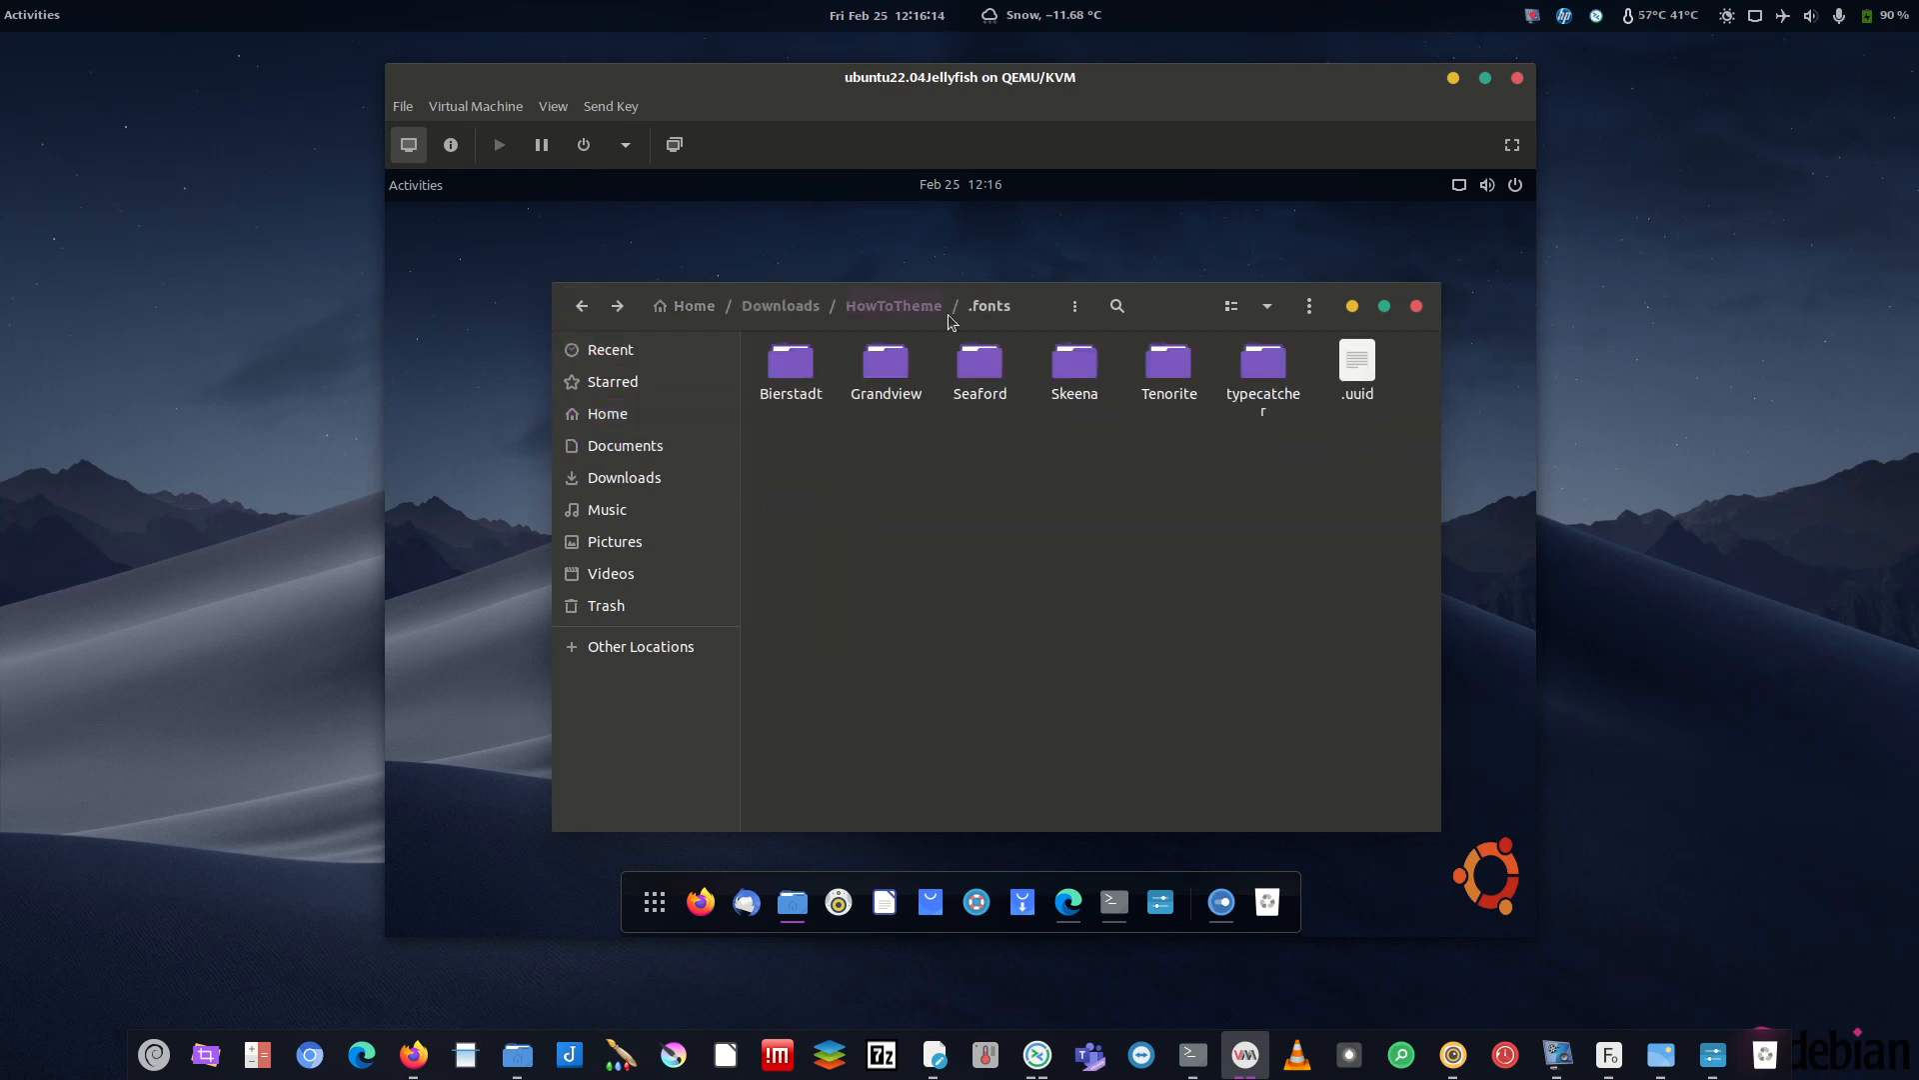
{"action": "left_click", "coordinate": [921, 312]}
{"action": "right_click", "coordinate": [929, 373]}
{"action": "left_click", "coordinate": [902, 365]}
{"action": "right_click", "coordinate": [902, 372]}
{"action": "left_click", "coordinate": [855, 527]}
- Paste .fonts into the Home folder, open it, and bring up the app grid
{"action": "left_click", "coordinate": [607, 413]}
{"action": "right_click", "coordinate": [885, 640]}
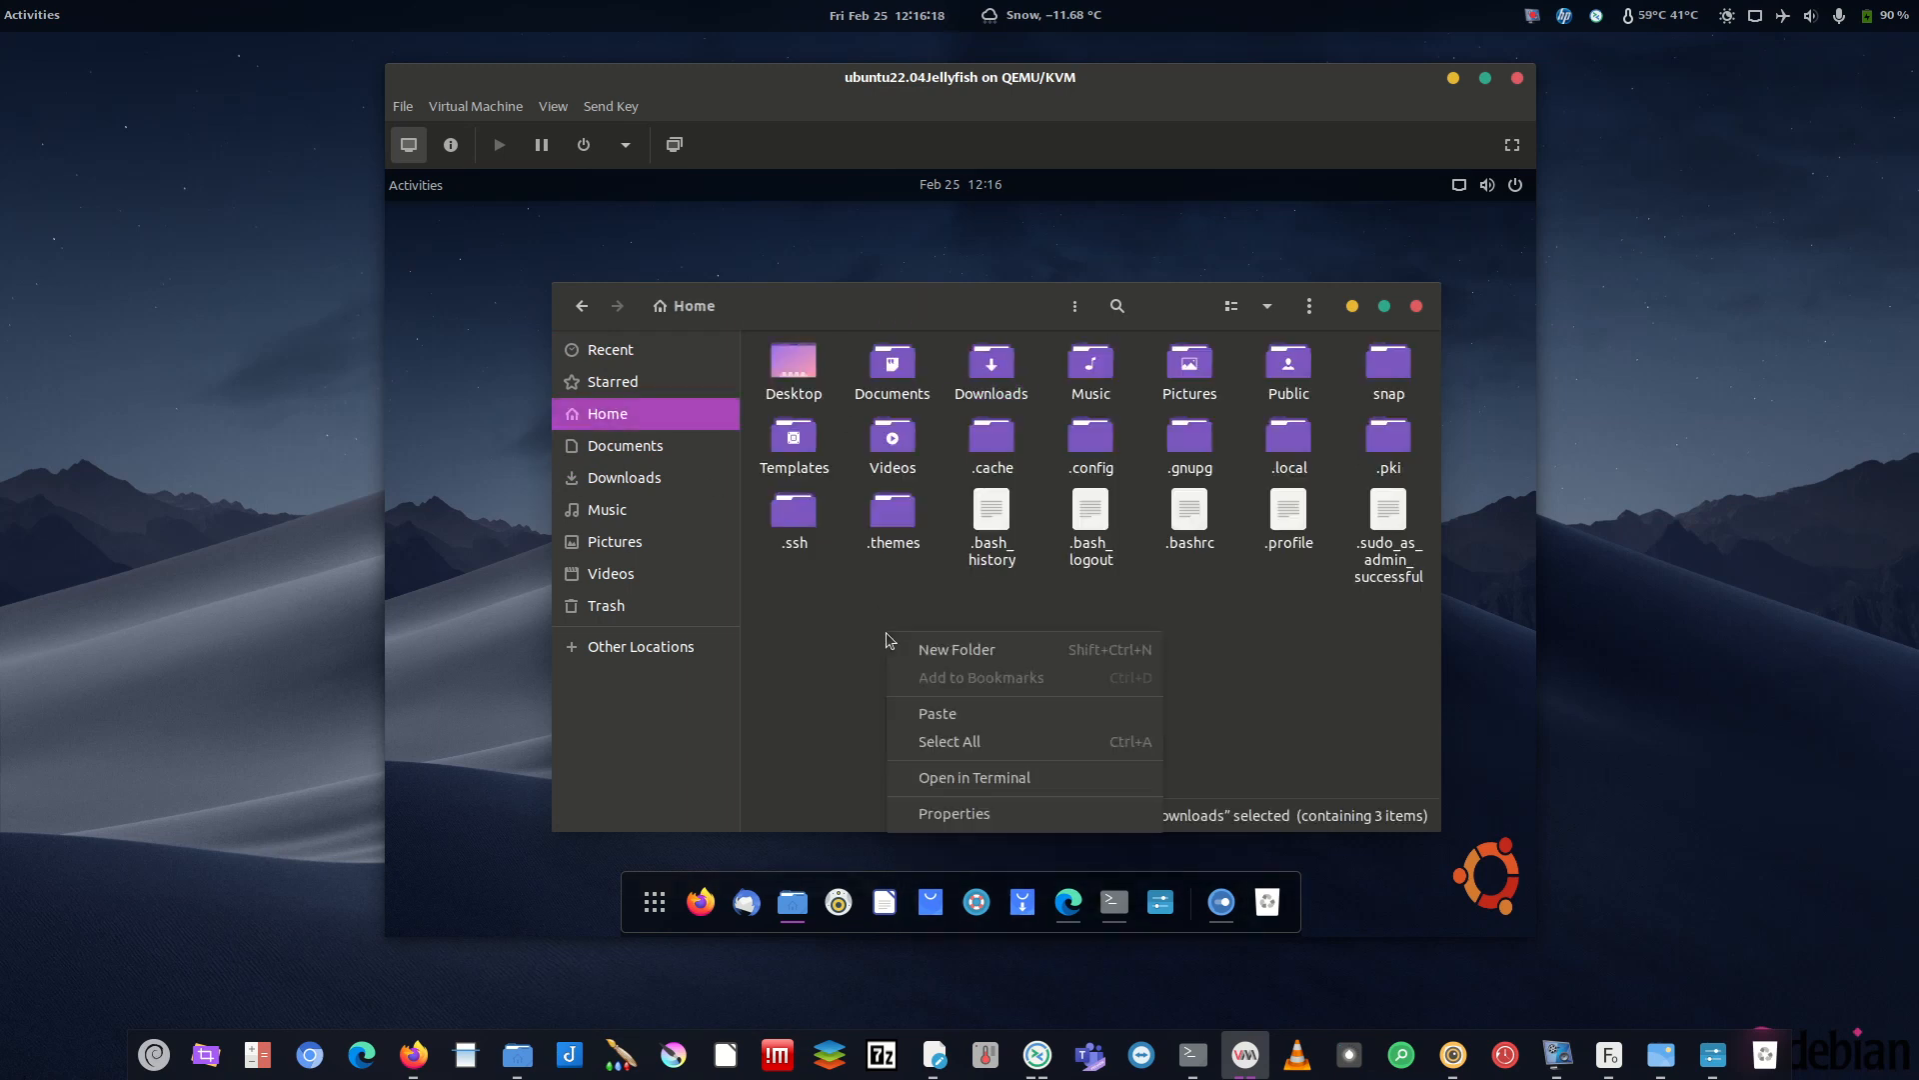
{"action": "left_click", "coordinate": [937, 712]}
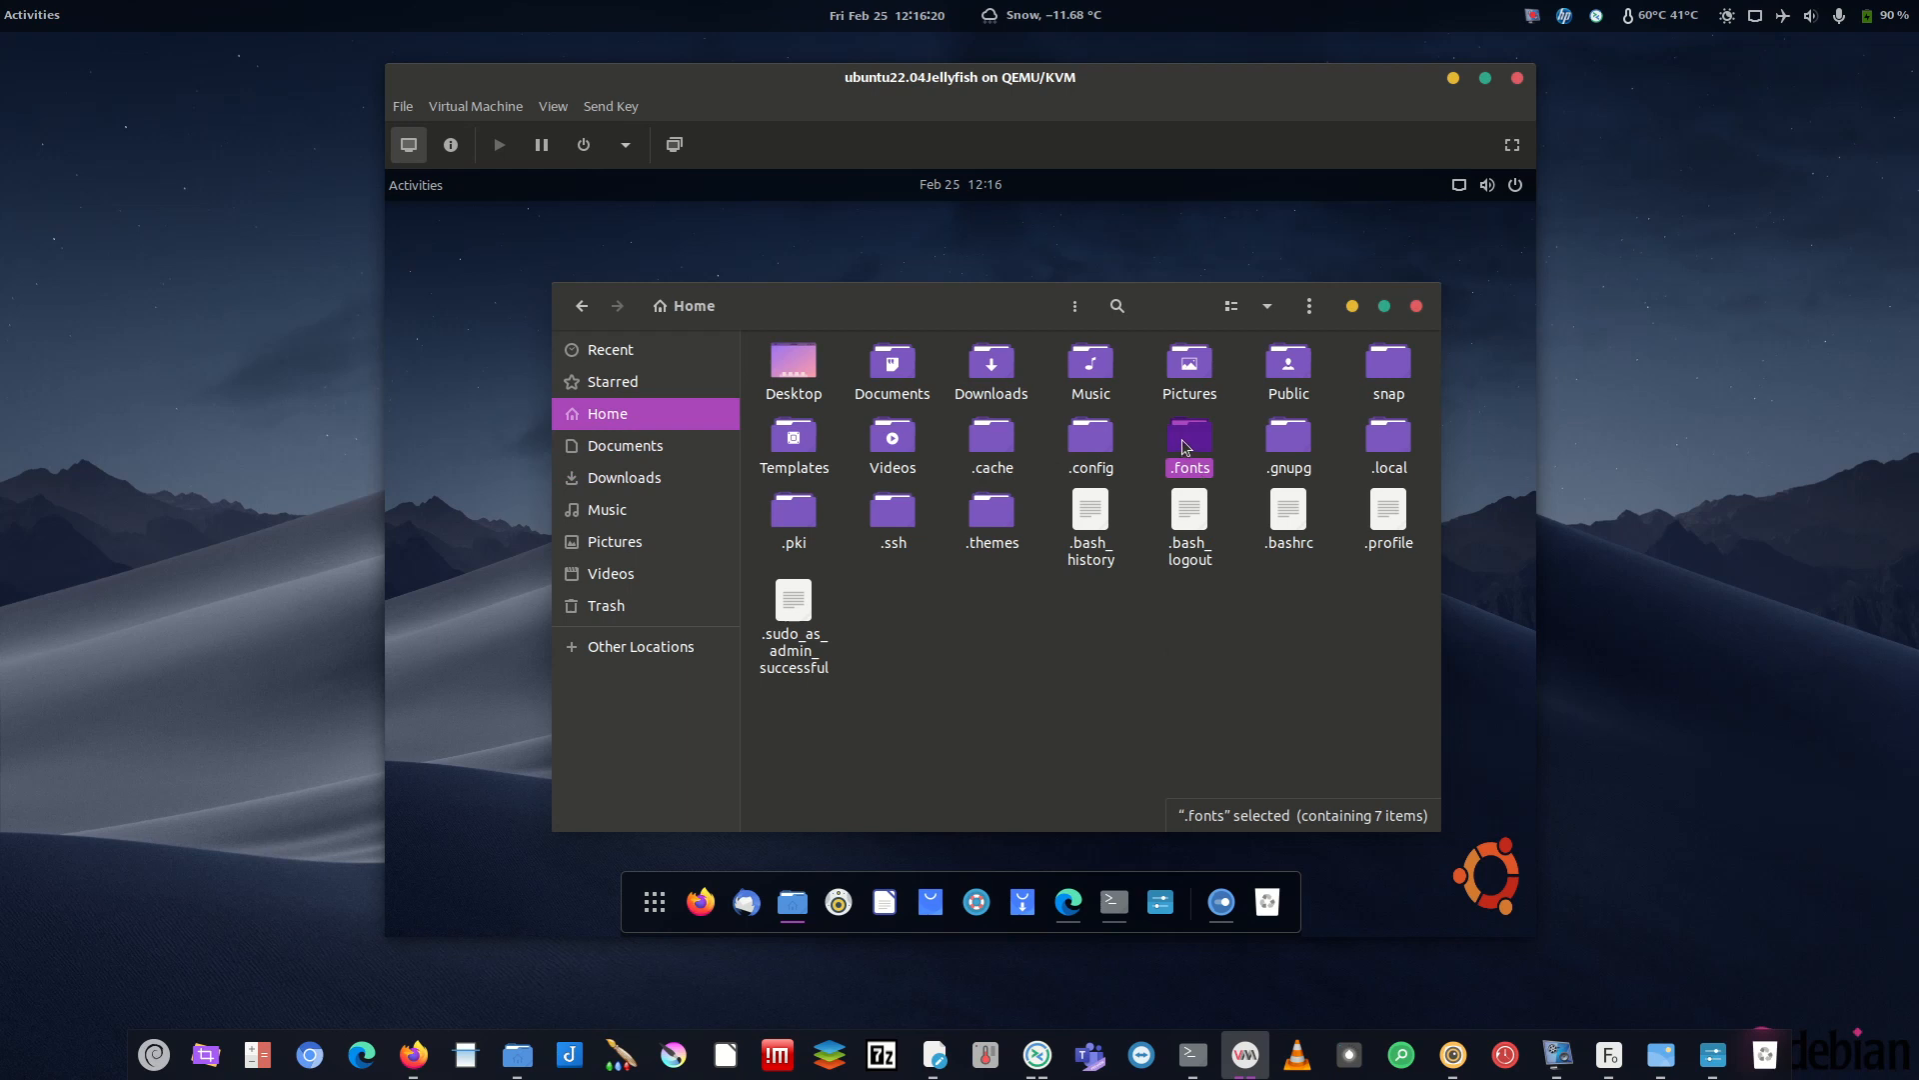
{"action": "double_click", "coordinate": [1183, 446]}
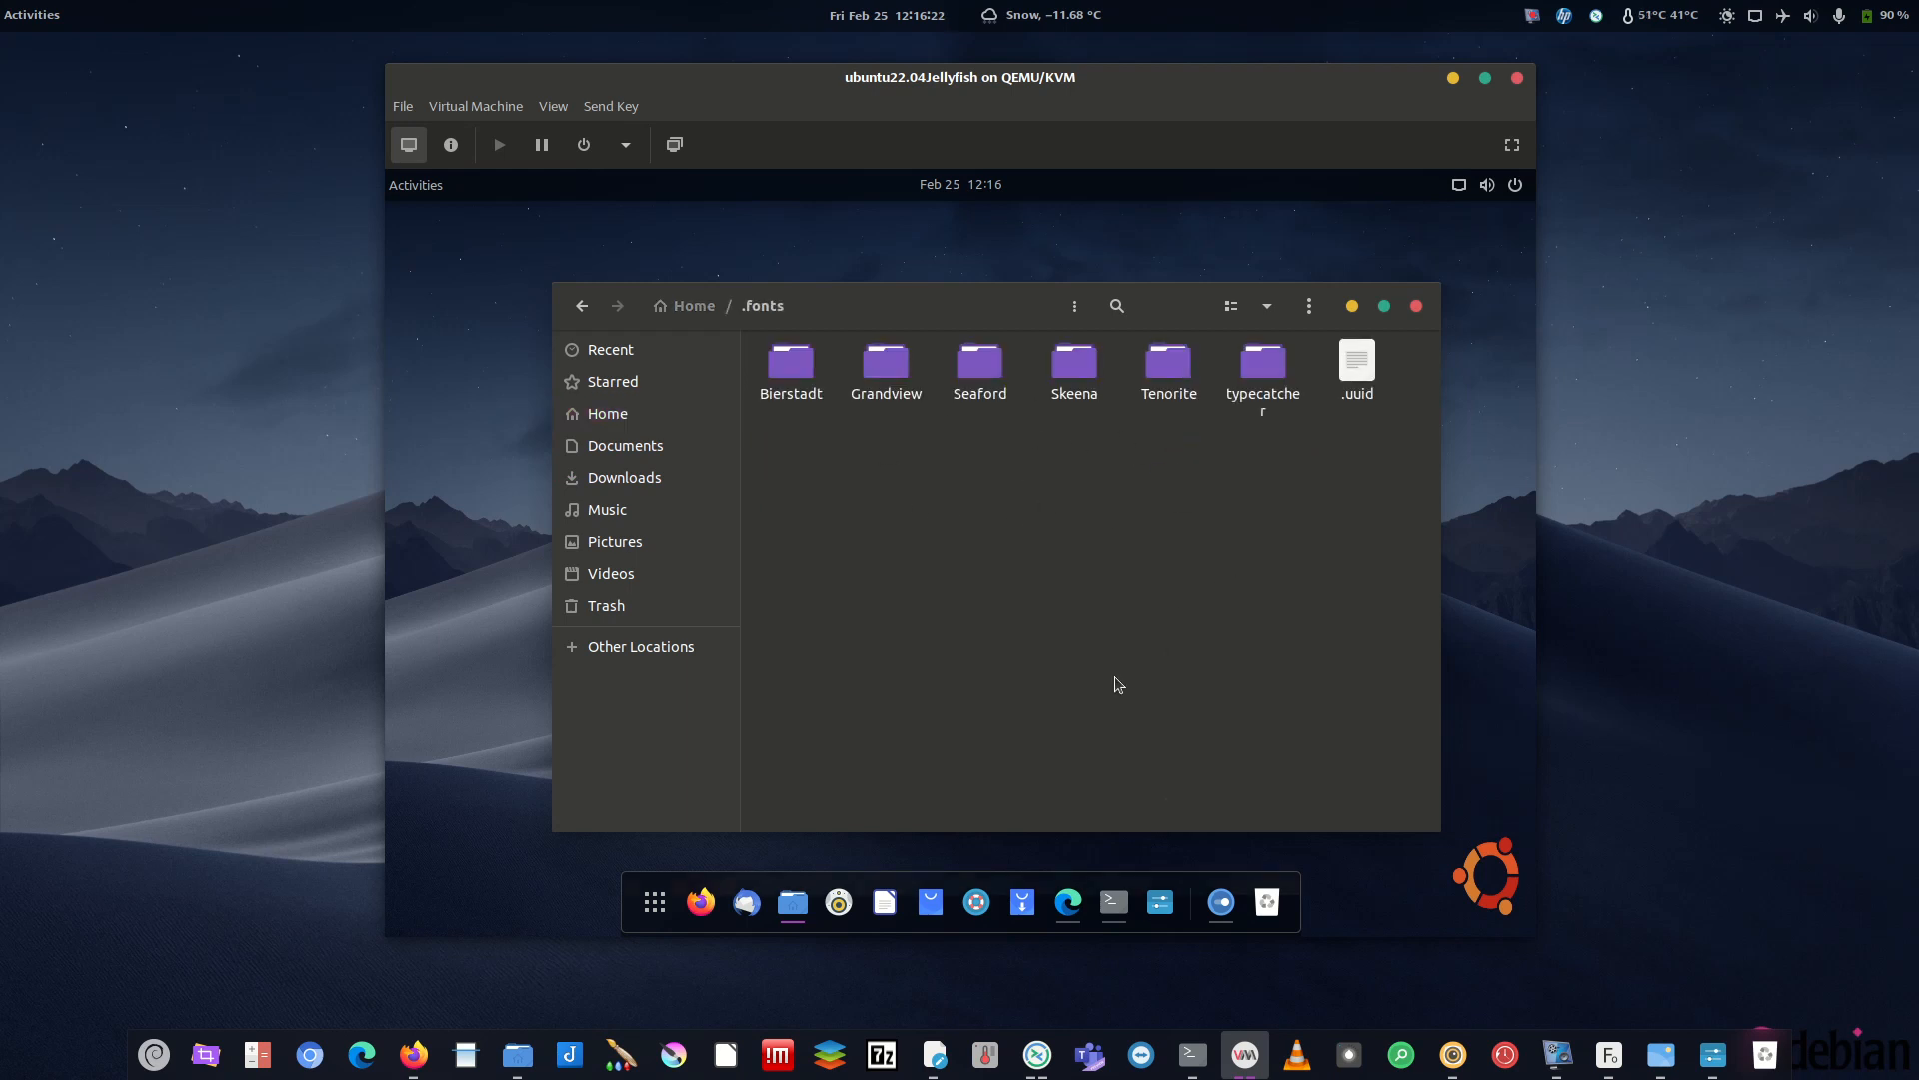
{"action": "left_click", "coordinate": [654, 902]}
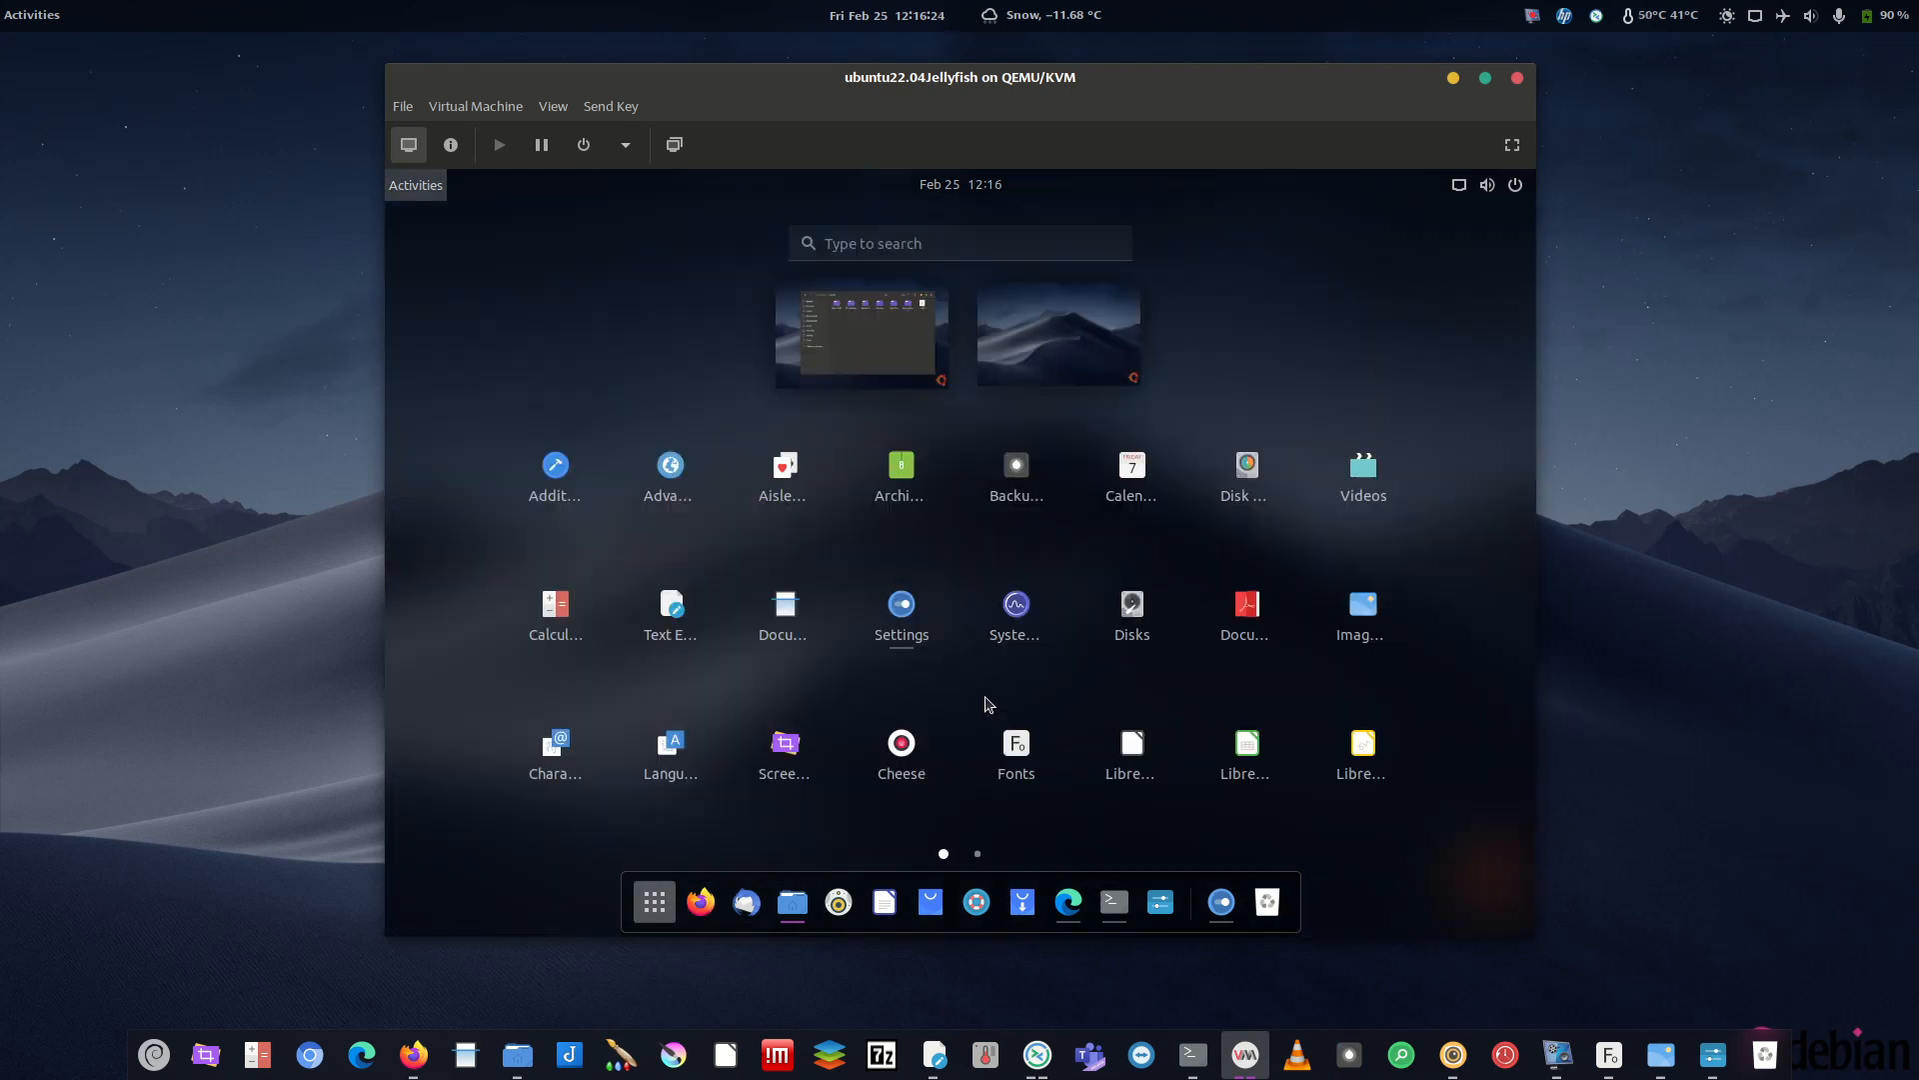
- Open the Fonts viewer via a 'fon' search, then run gnome-extensions-app in the terminal
{"action": "type", "text": "fon"}
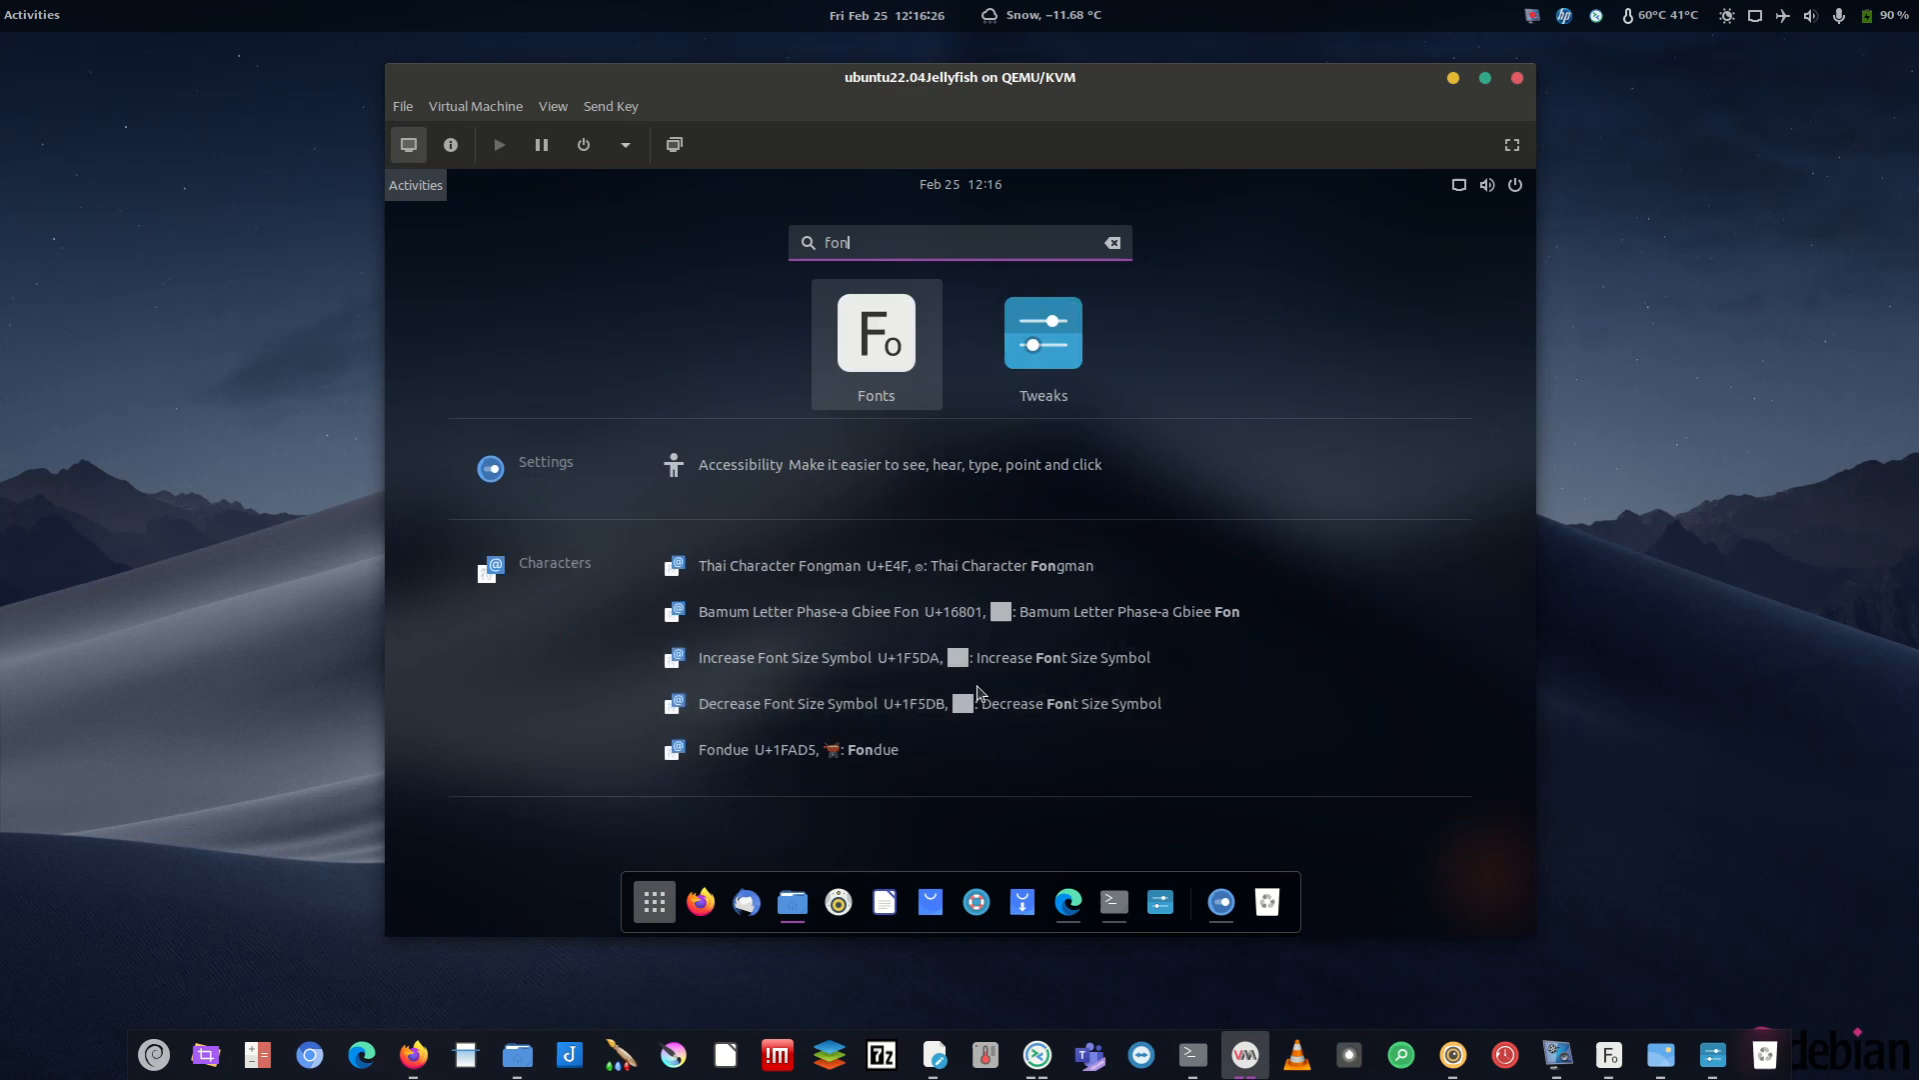
{"action": "left_click", "coordinate": [878, 361]}
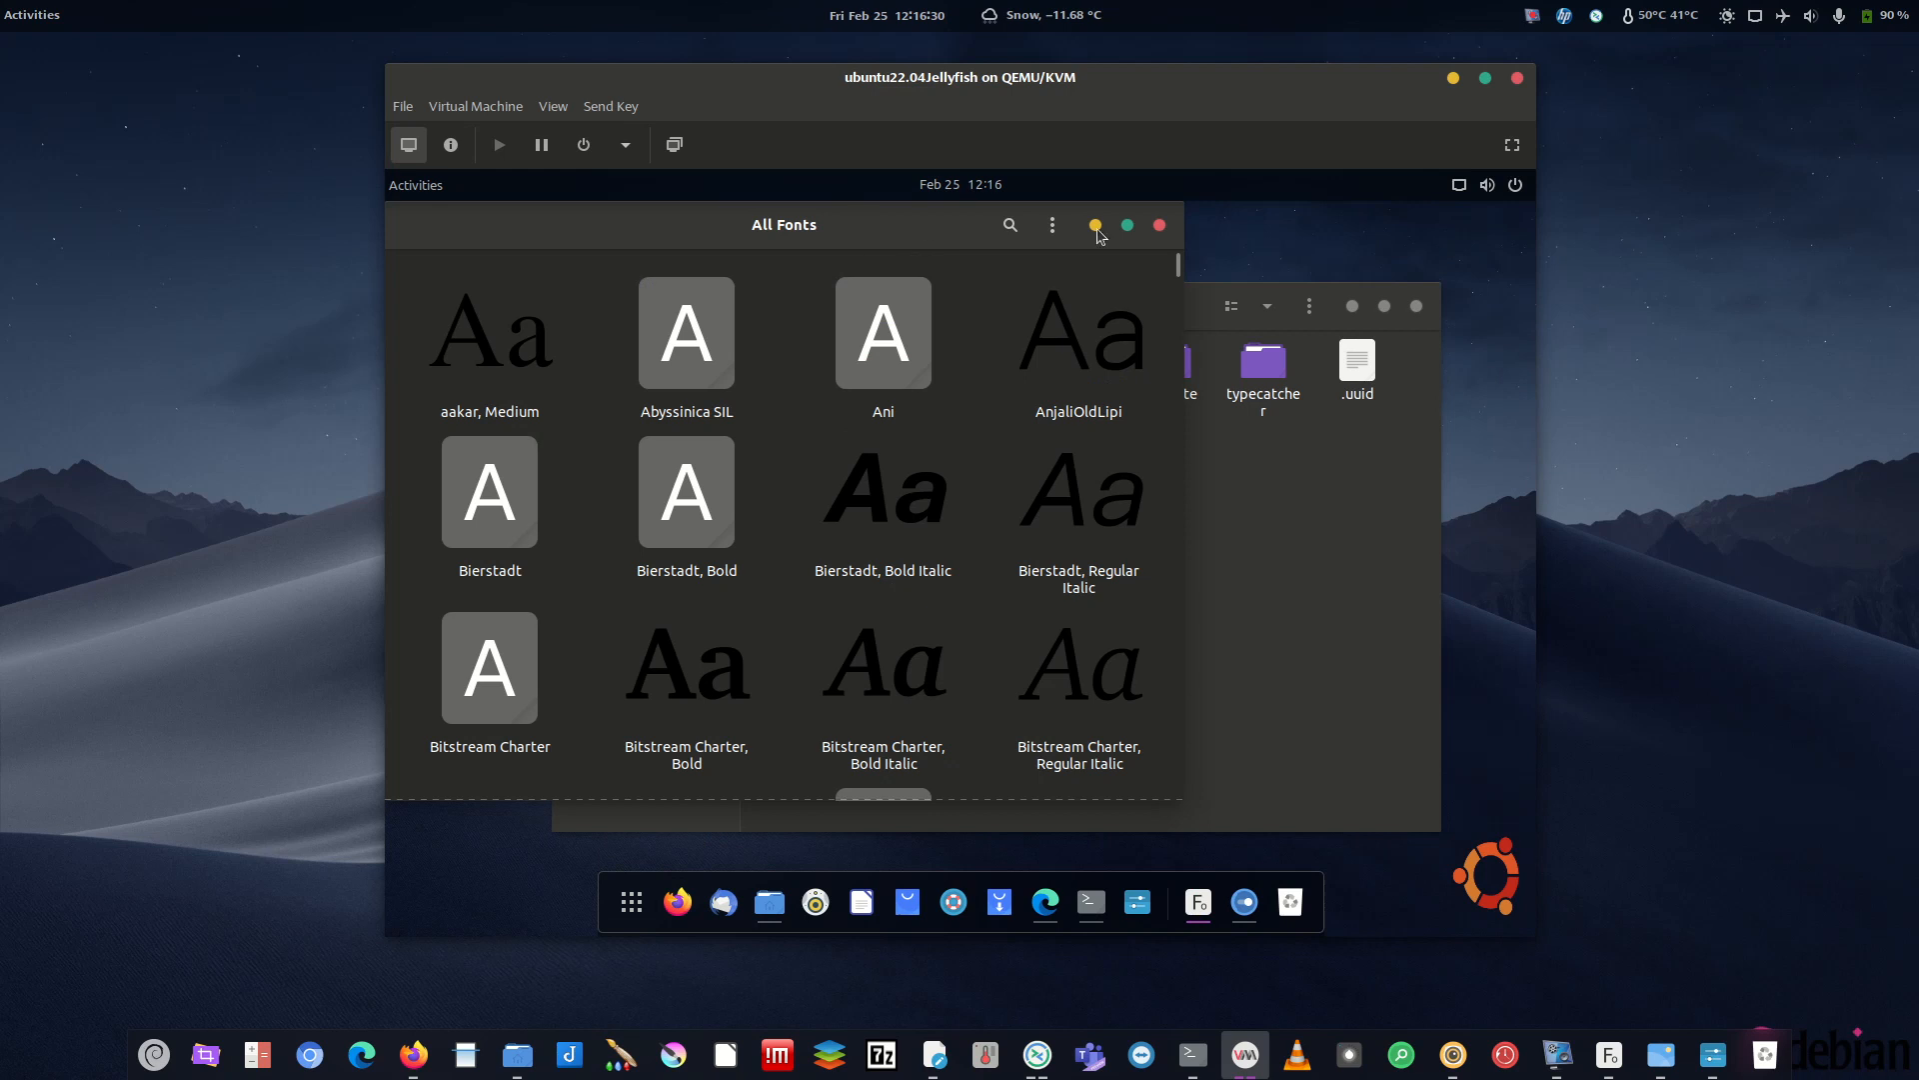
{"action": "left_click", "coordinate": [1091, 902]}
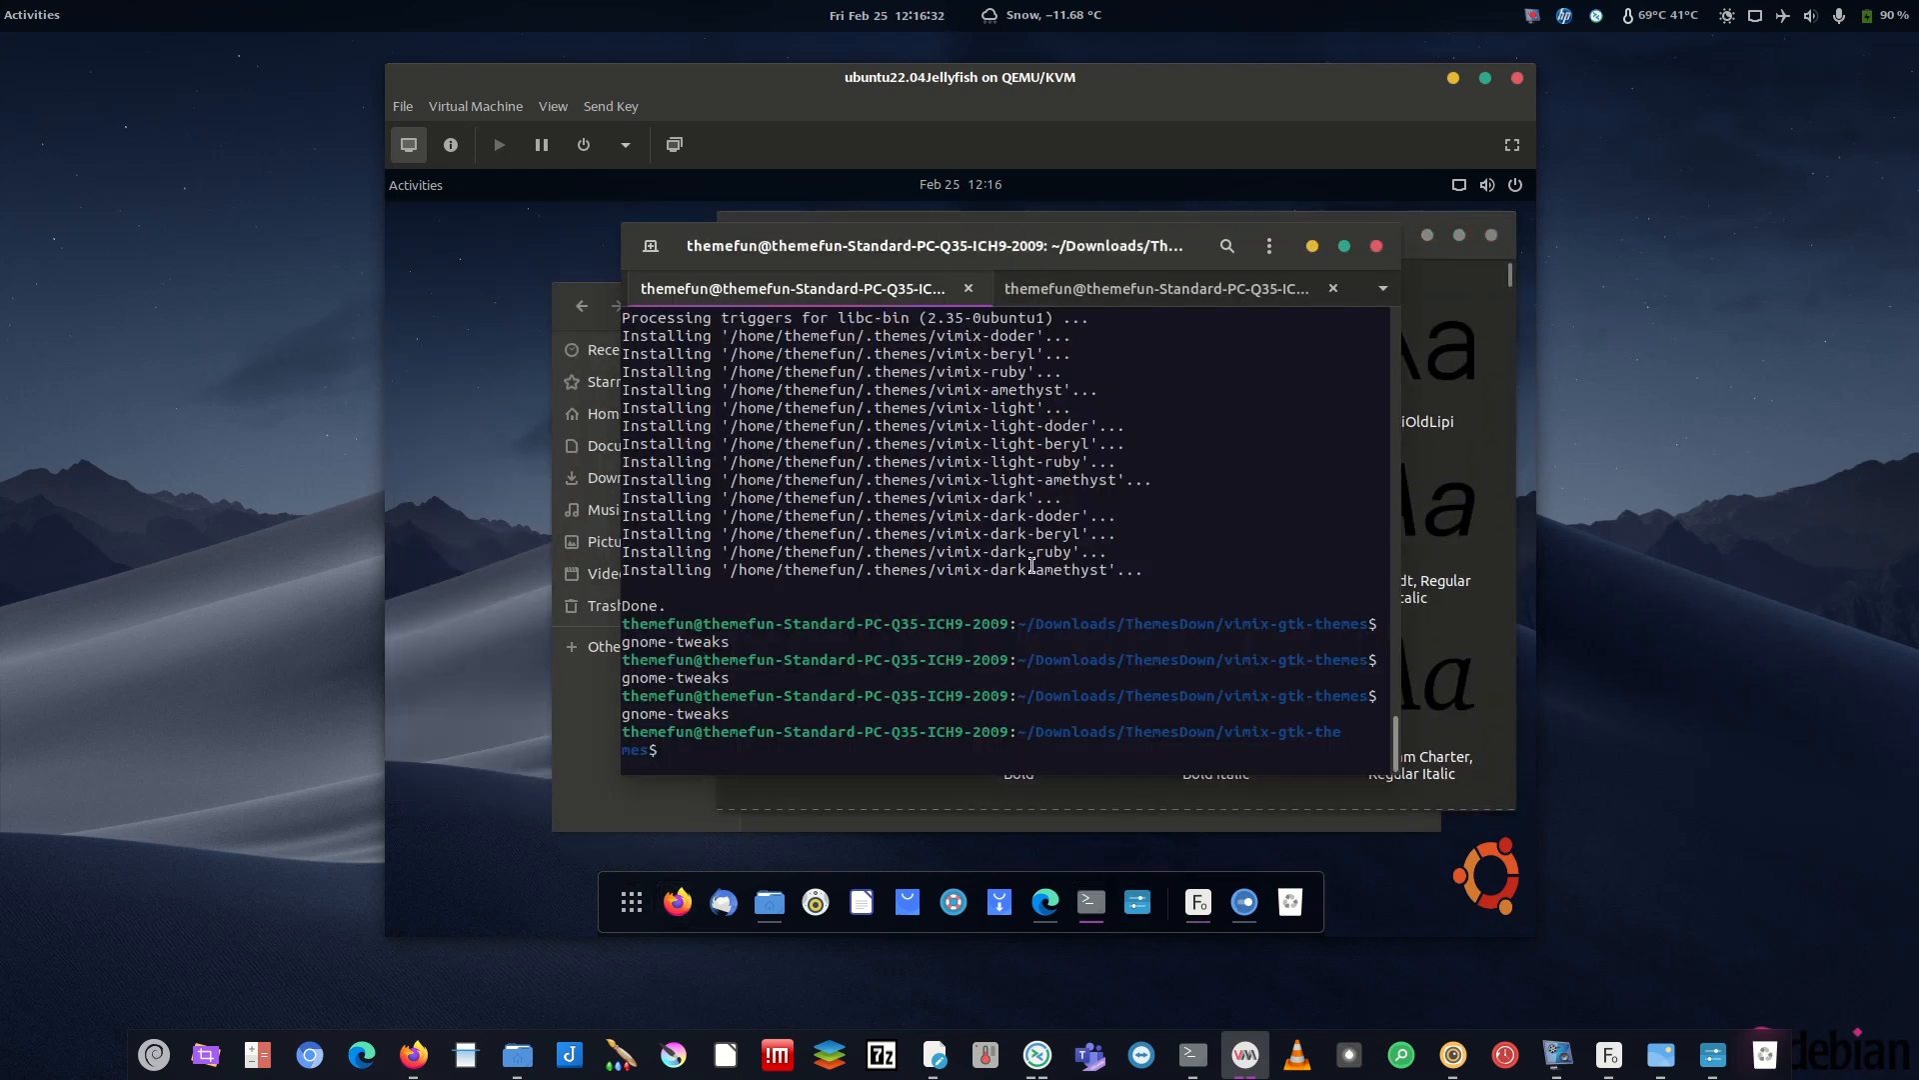
{"action": "key", "text": "Up"}
{"action": "key", "text": "Up"}
{"action": "key", "text": "Up"}
{"action": "key", "text": "Up"}
{"action": "key", "text": "Up"}
{"action": "key", "text": "Down"}
{"action": "key", "text": "Down"}
{"action": "key", "text": "Down"}
{"action": "key", "text": "Down"}
{"action": "key", "text": "Down"}
{"action": "type", "text": "gnome-exte"}
{"action": "key", "text": "Tab"}
{"action": "type", "text": "-app"}
{"action": "key", "text": "Return"}
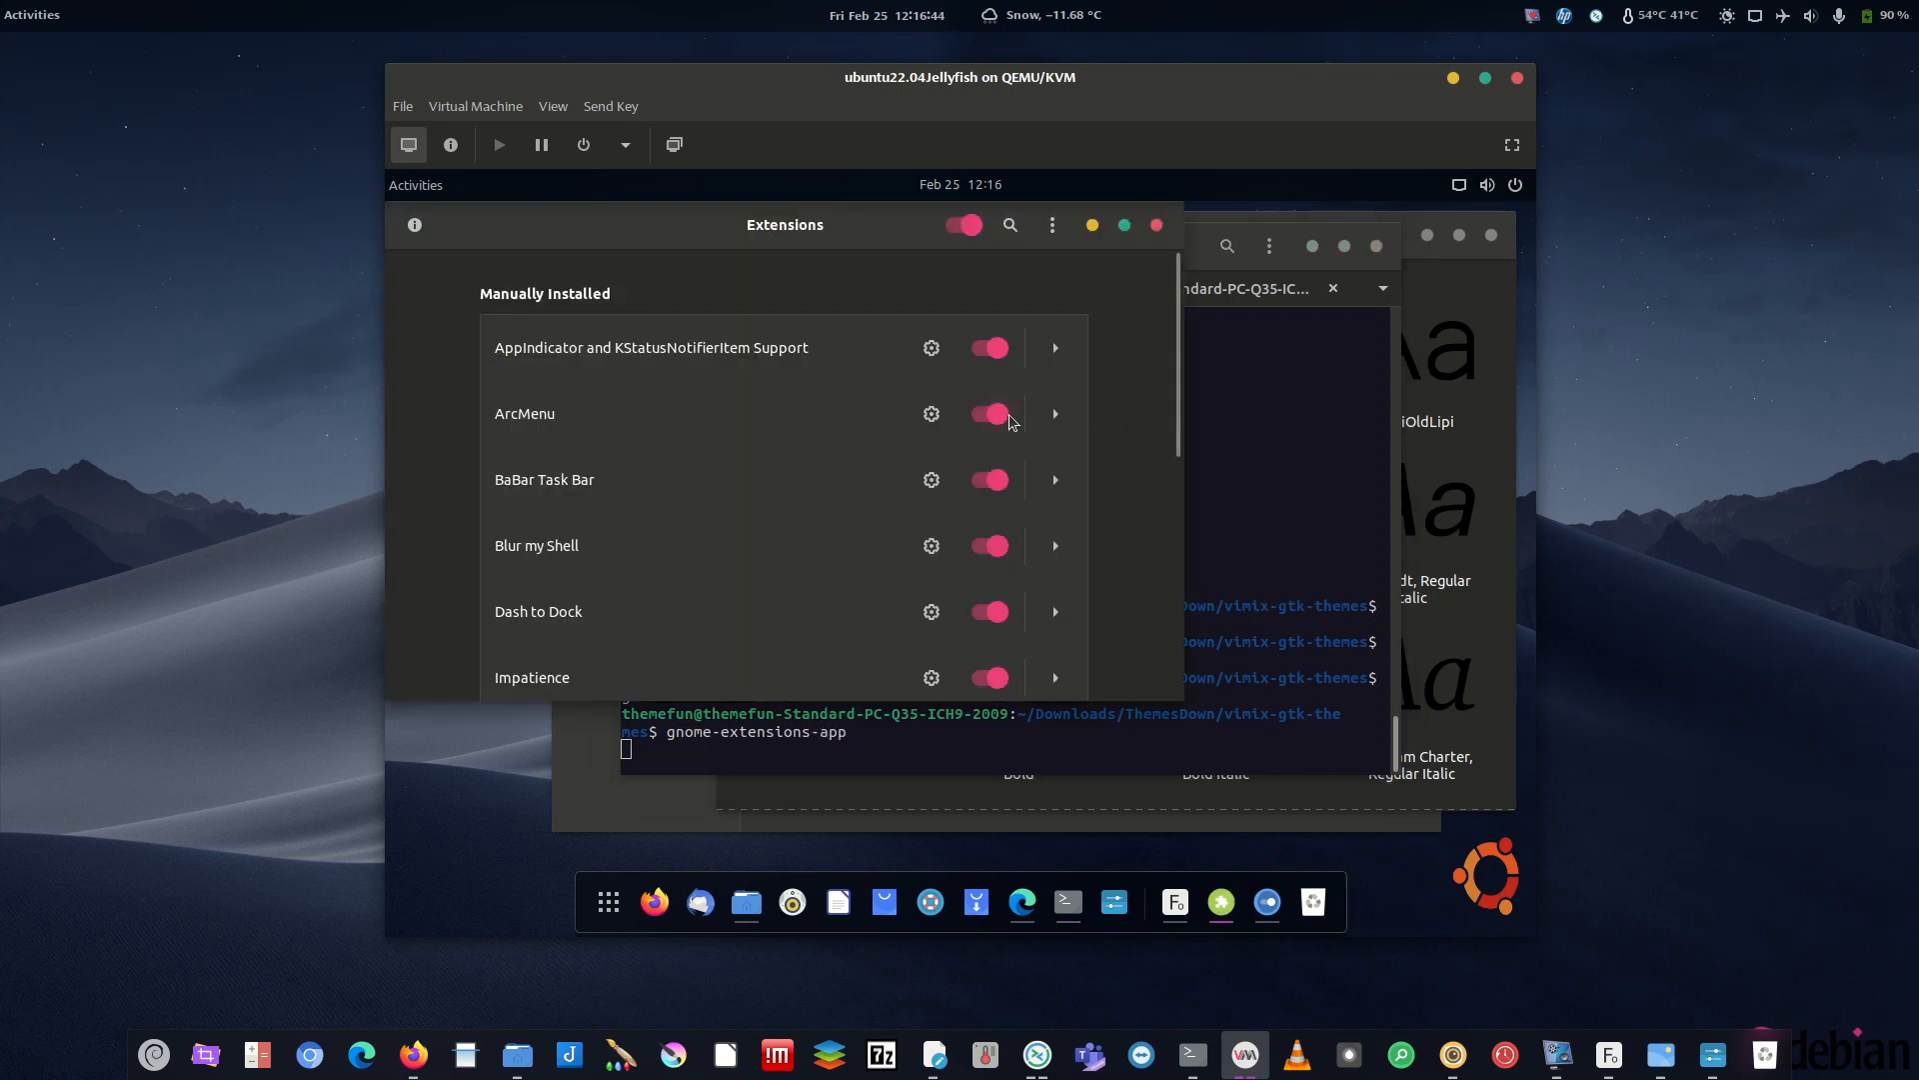
- Toggle the ArcMenu extension off and back on and check its menu
{"action": "left_click", "coordinate": [995, 415]}
{"action": "left_click", "coordinate": [994, 415]}
{"action": "left_click", "coordinate": [617, 915]}
{"action": "left_click", "coordinate": [617, 914]}
- Set ArcMenu's menu button icon to the Ubuntu distro logo and close its settings
{"action": "left_click", "coordinate": [930, 414]}
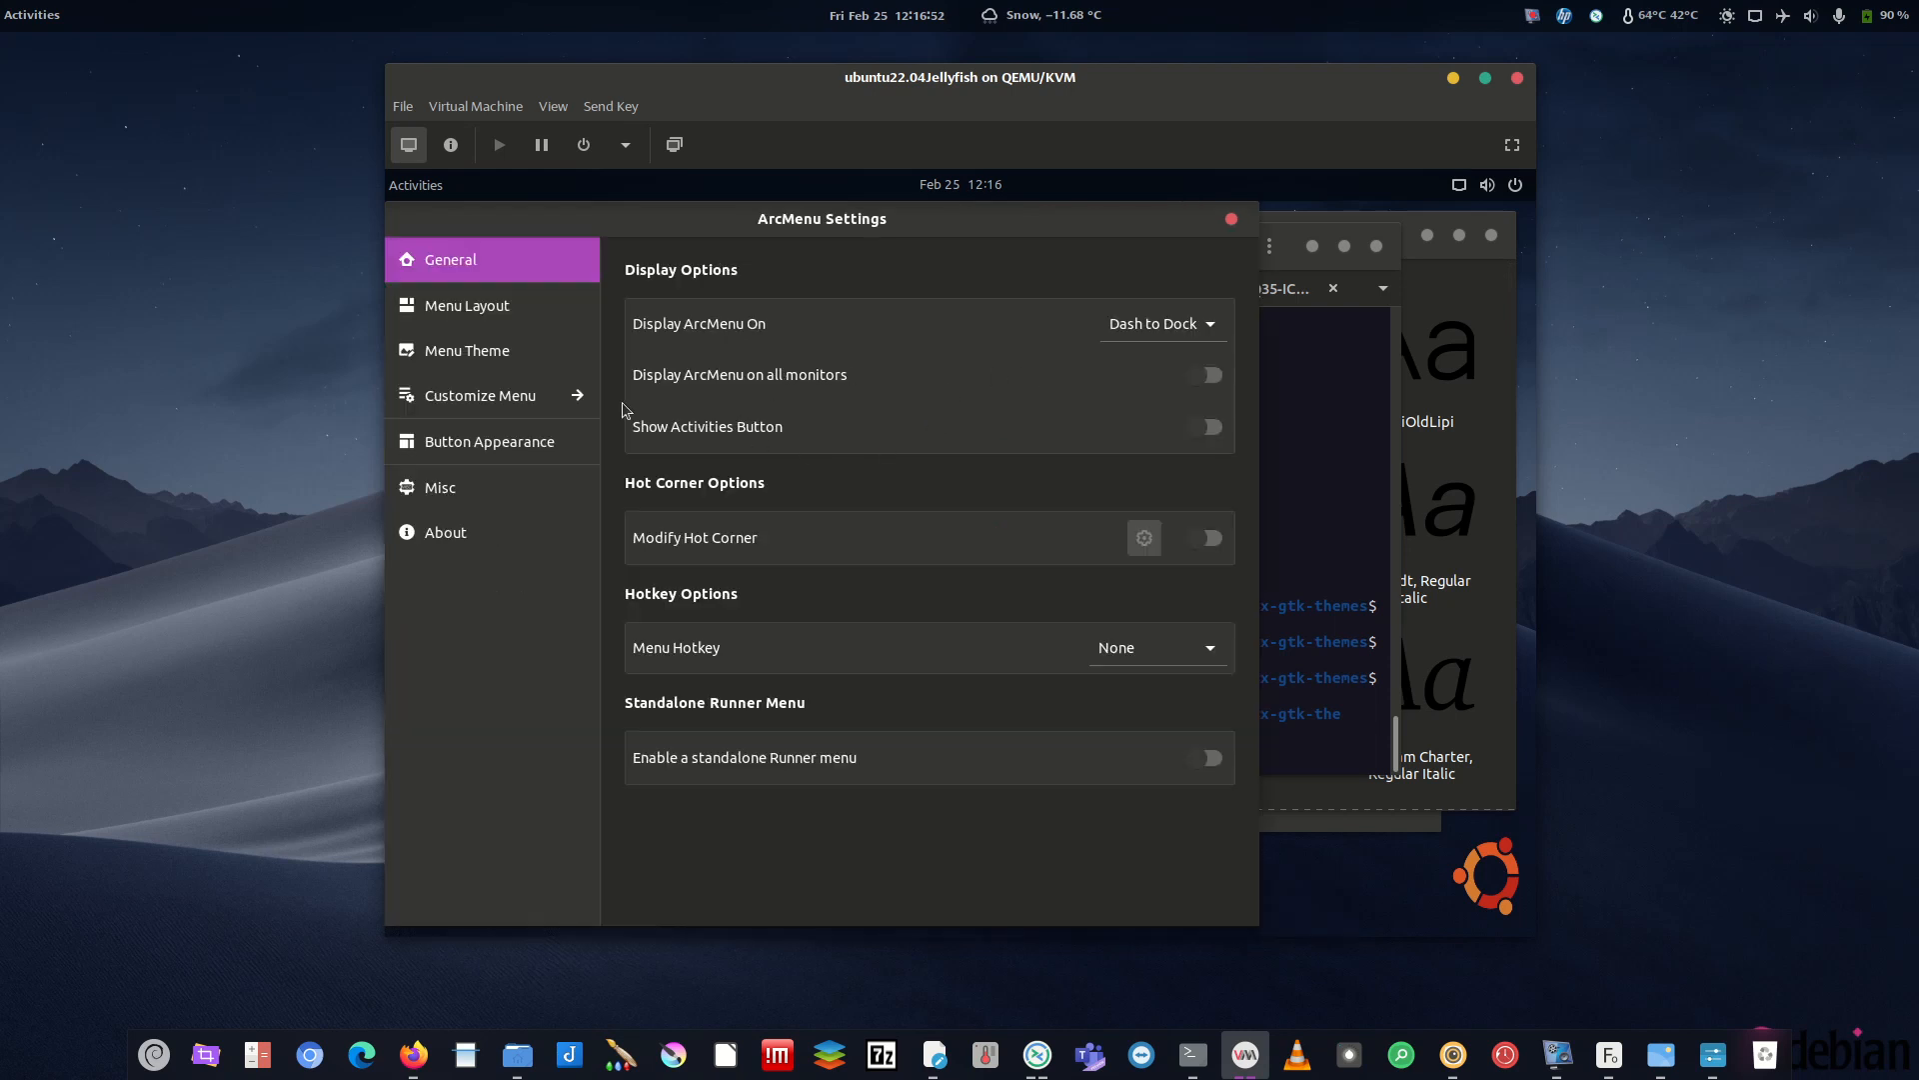
{"action": "left_click", "coordinate": [490, 441]}
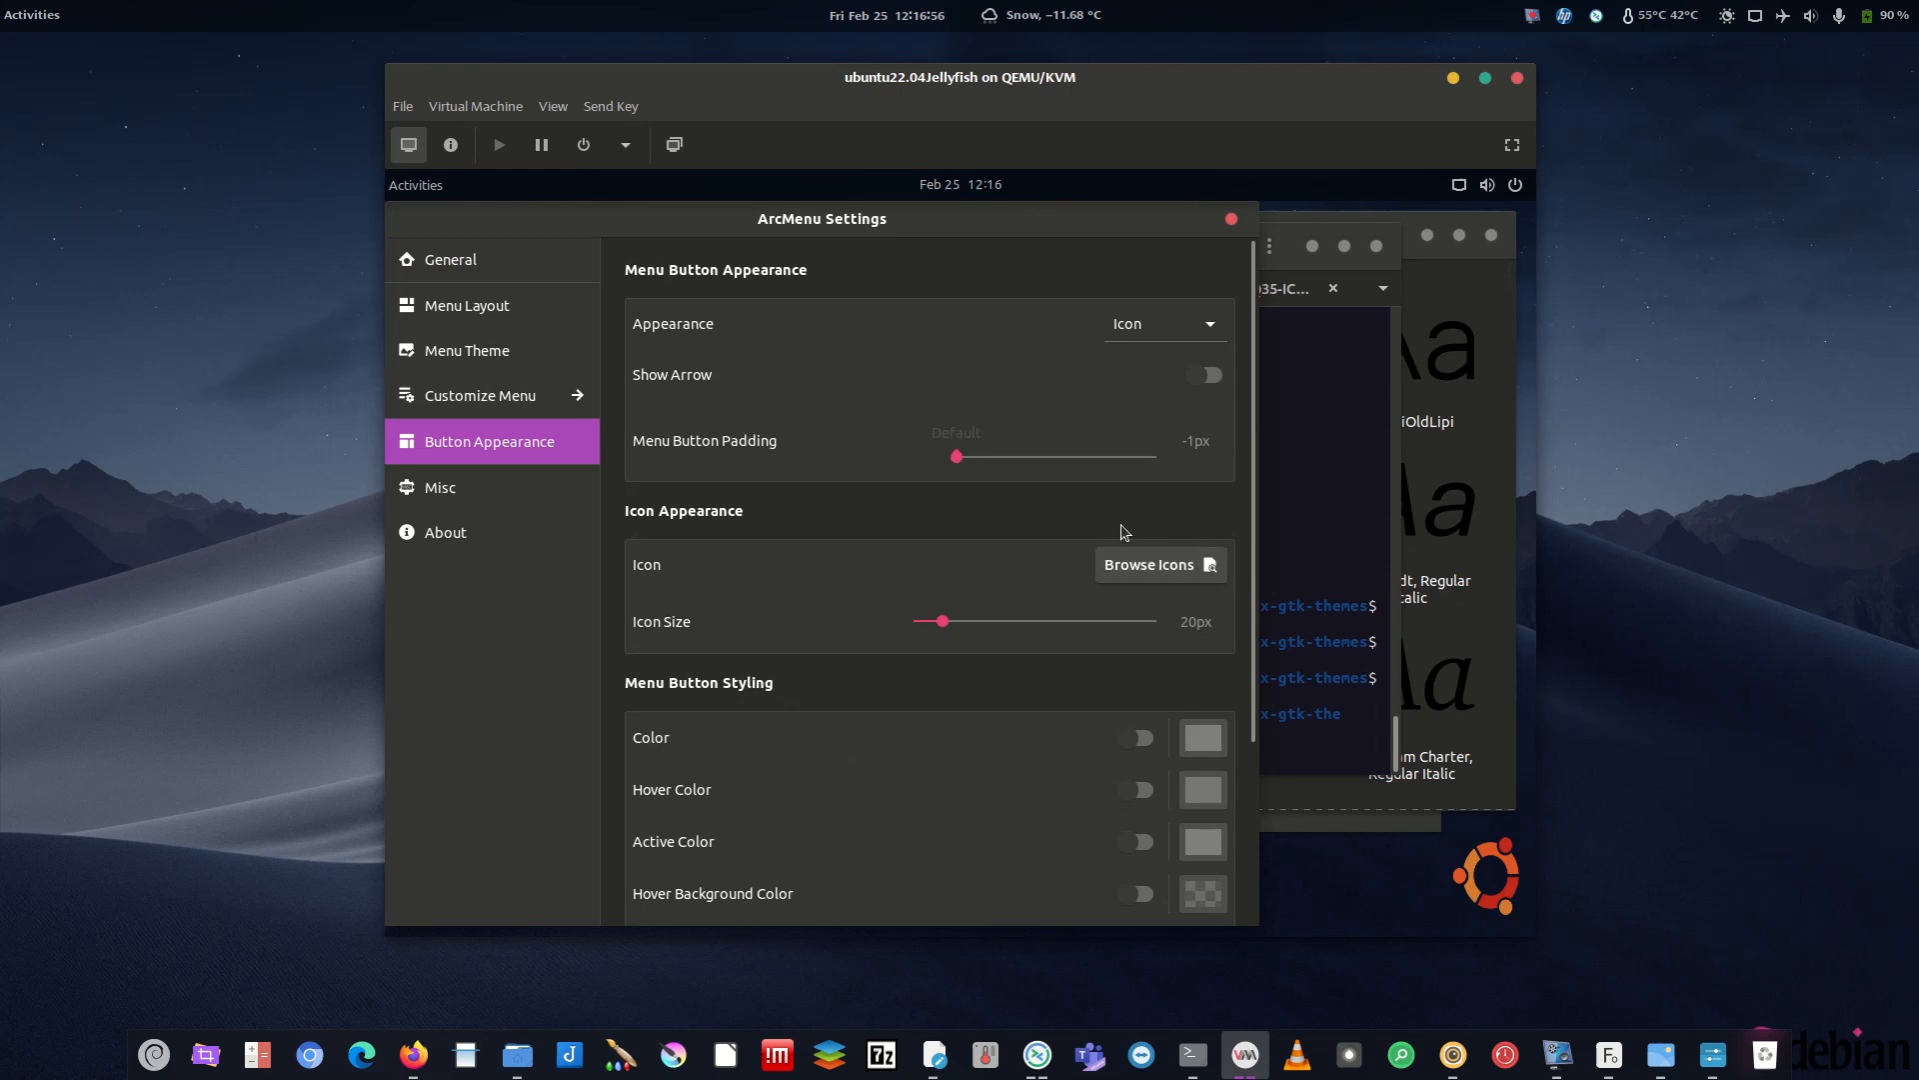
{"action": "left_click", "coordinate": [1144, 562]}
{"action": "left_click", "coordinate": [711, 485]}
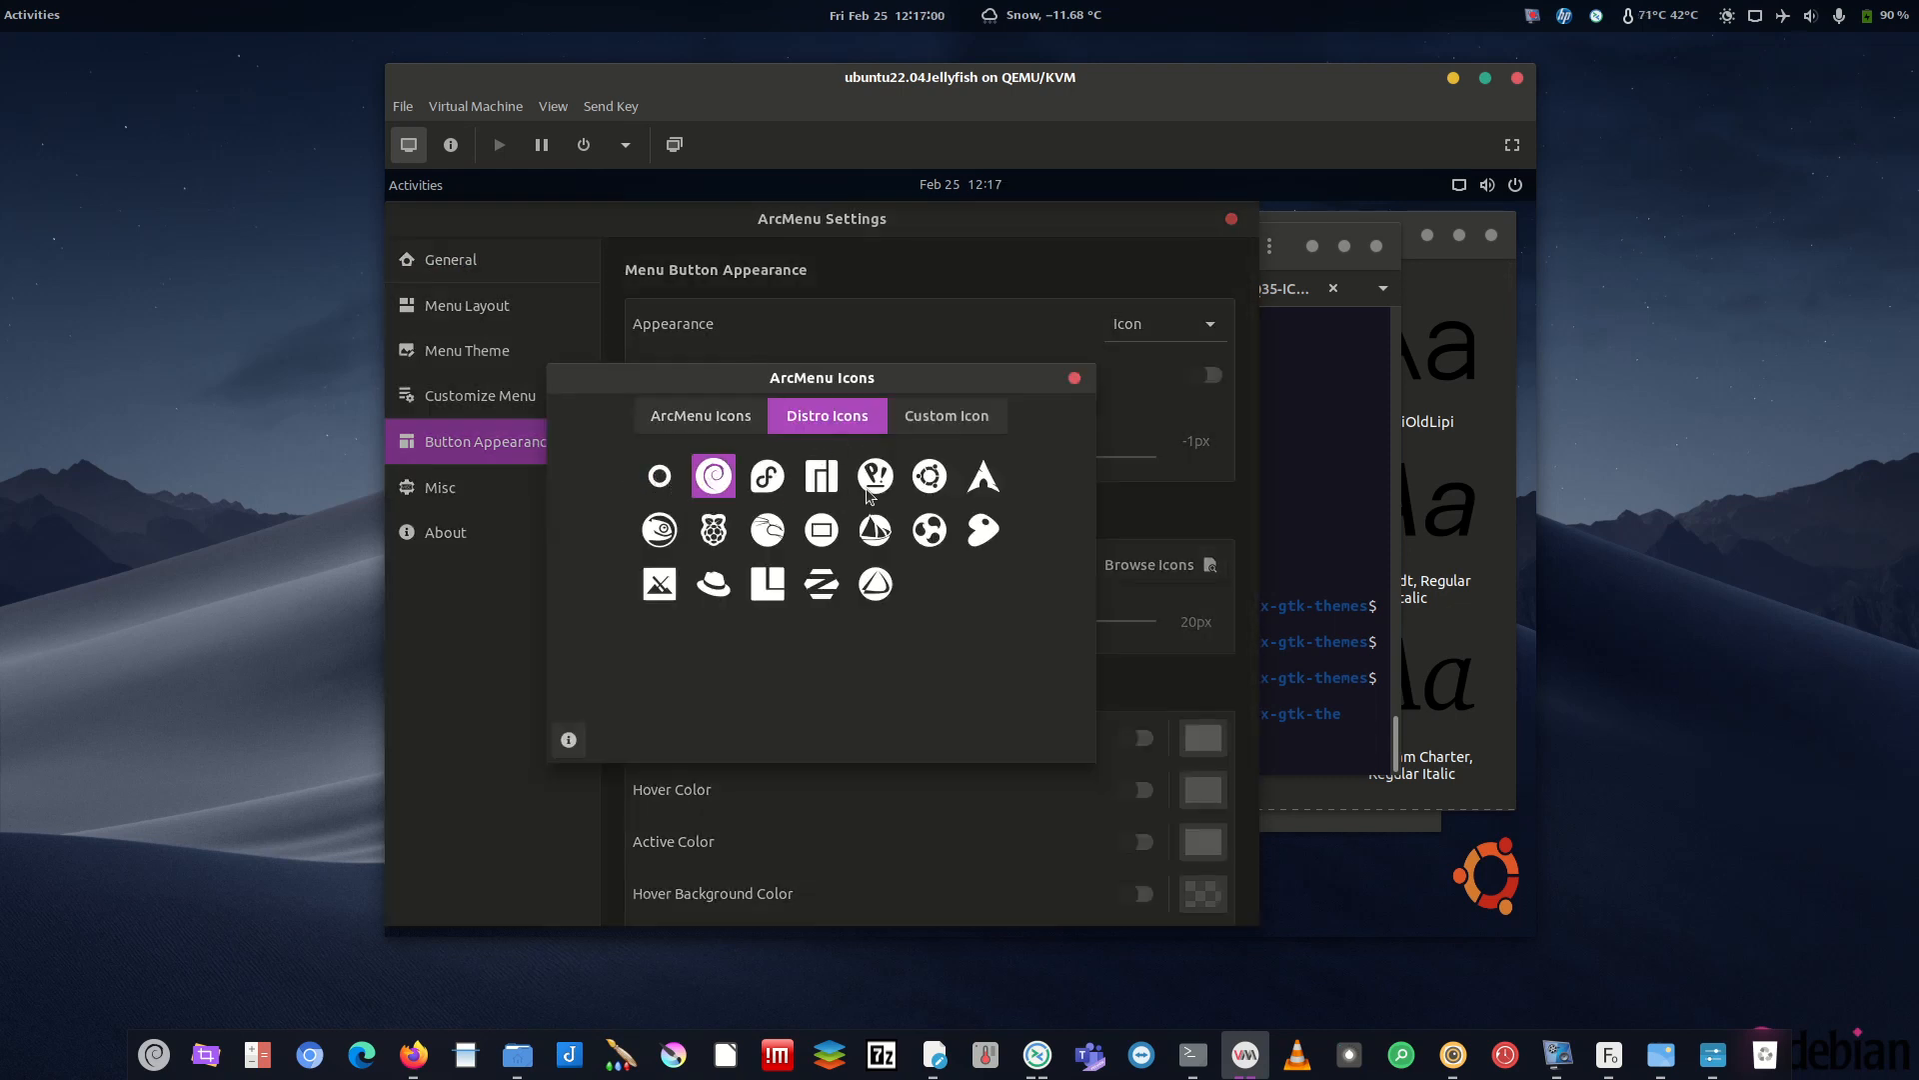
{"action": "left_click", "coordinate": [929, 478]}
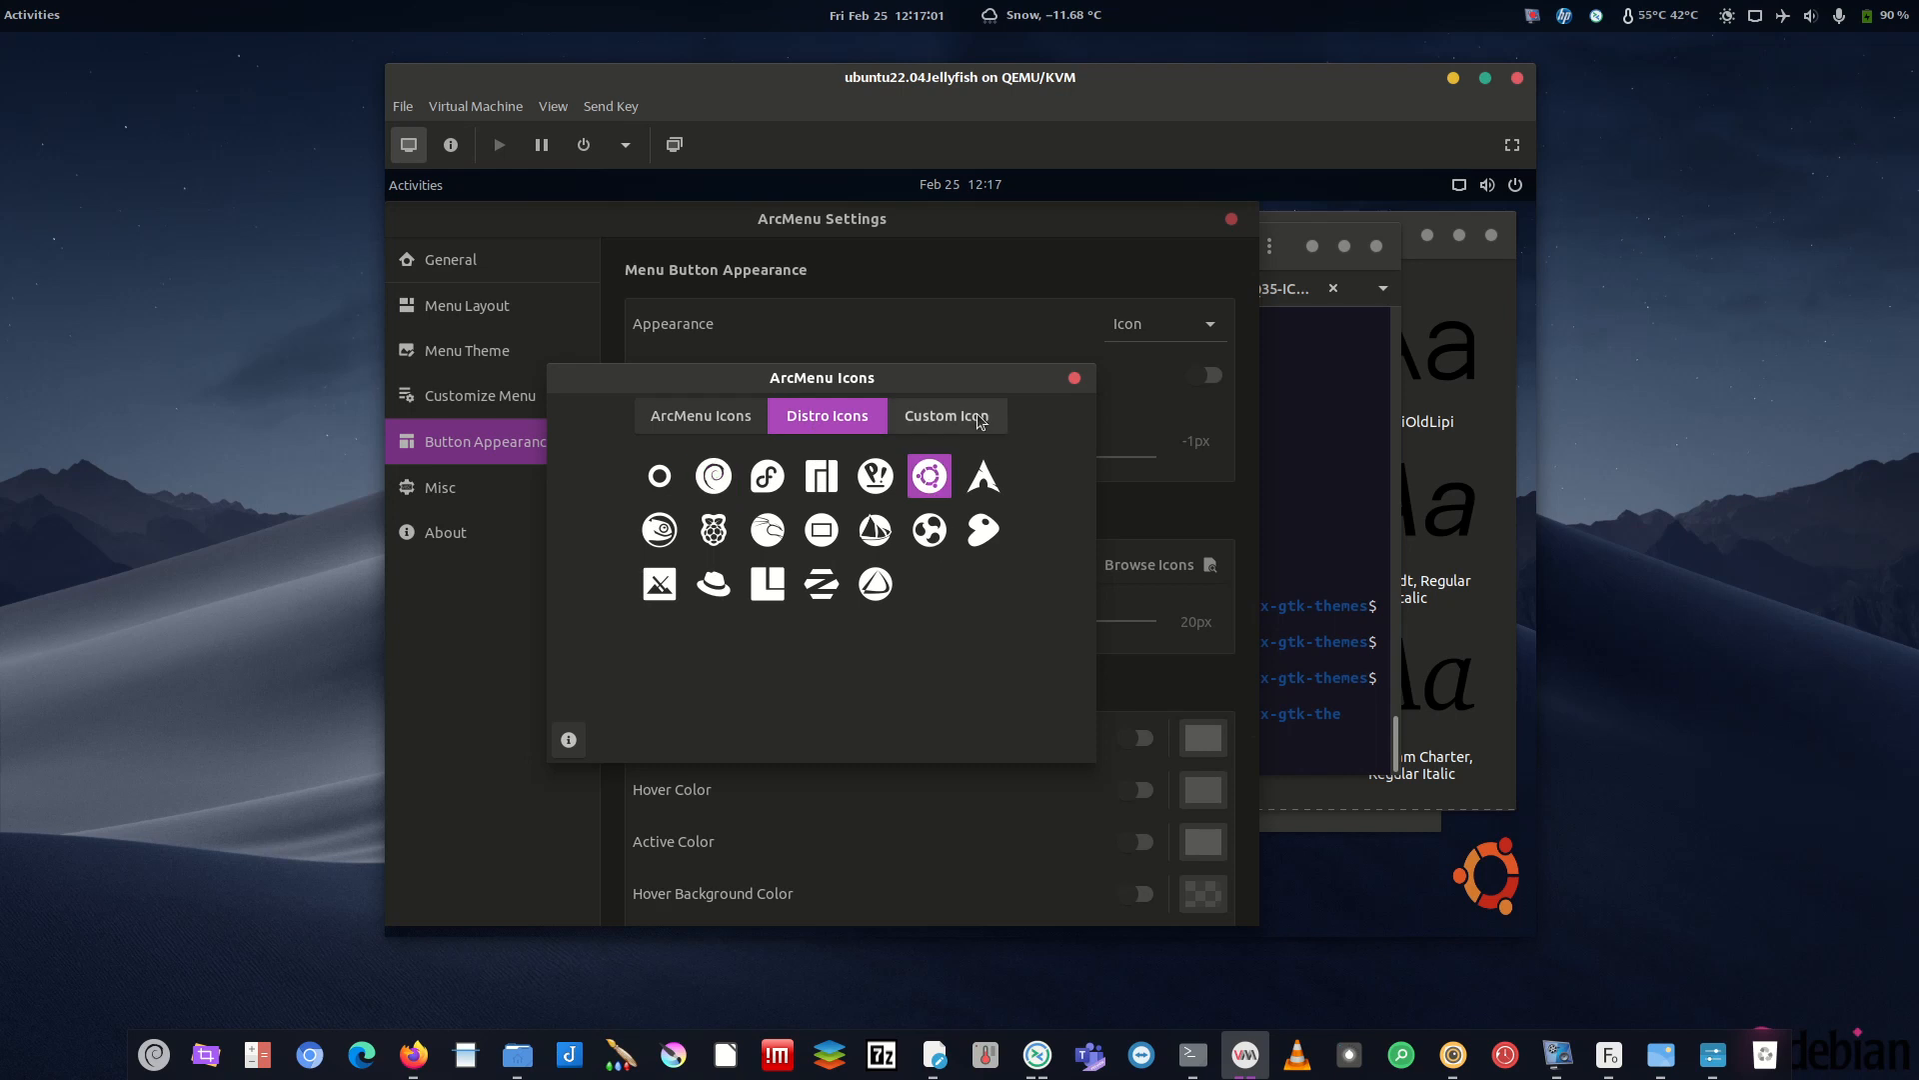
{"action": "left_click", "coordinate": [1074, 378]}
{"action": "left_click", "coordinate": [1230, 219]}
- Check the new Ubuntu-logo ArcMenu, close Extensions, and show the Activities overview
{"action": "left_click", "coordinate": [608, 901]}
{"action": "left_click", "coordinate": [608, 902]}
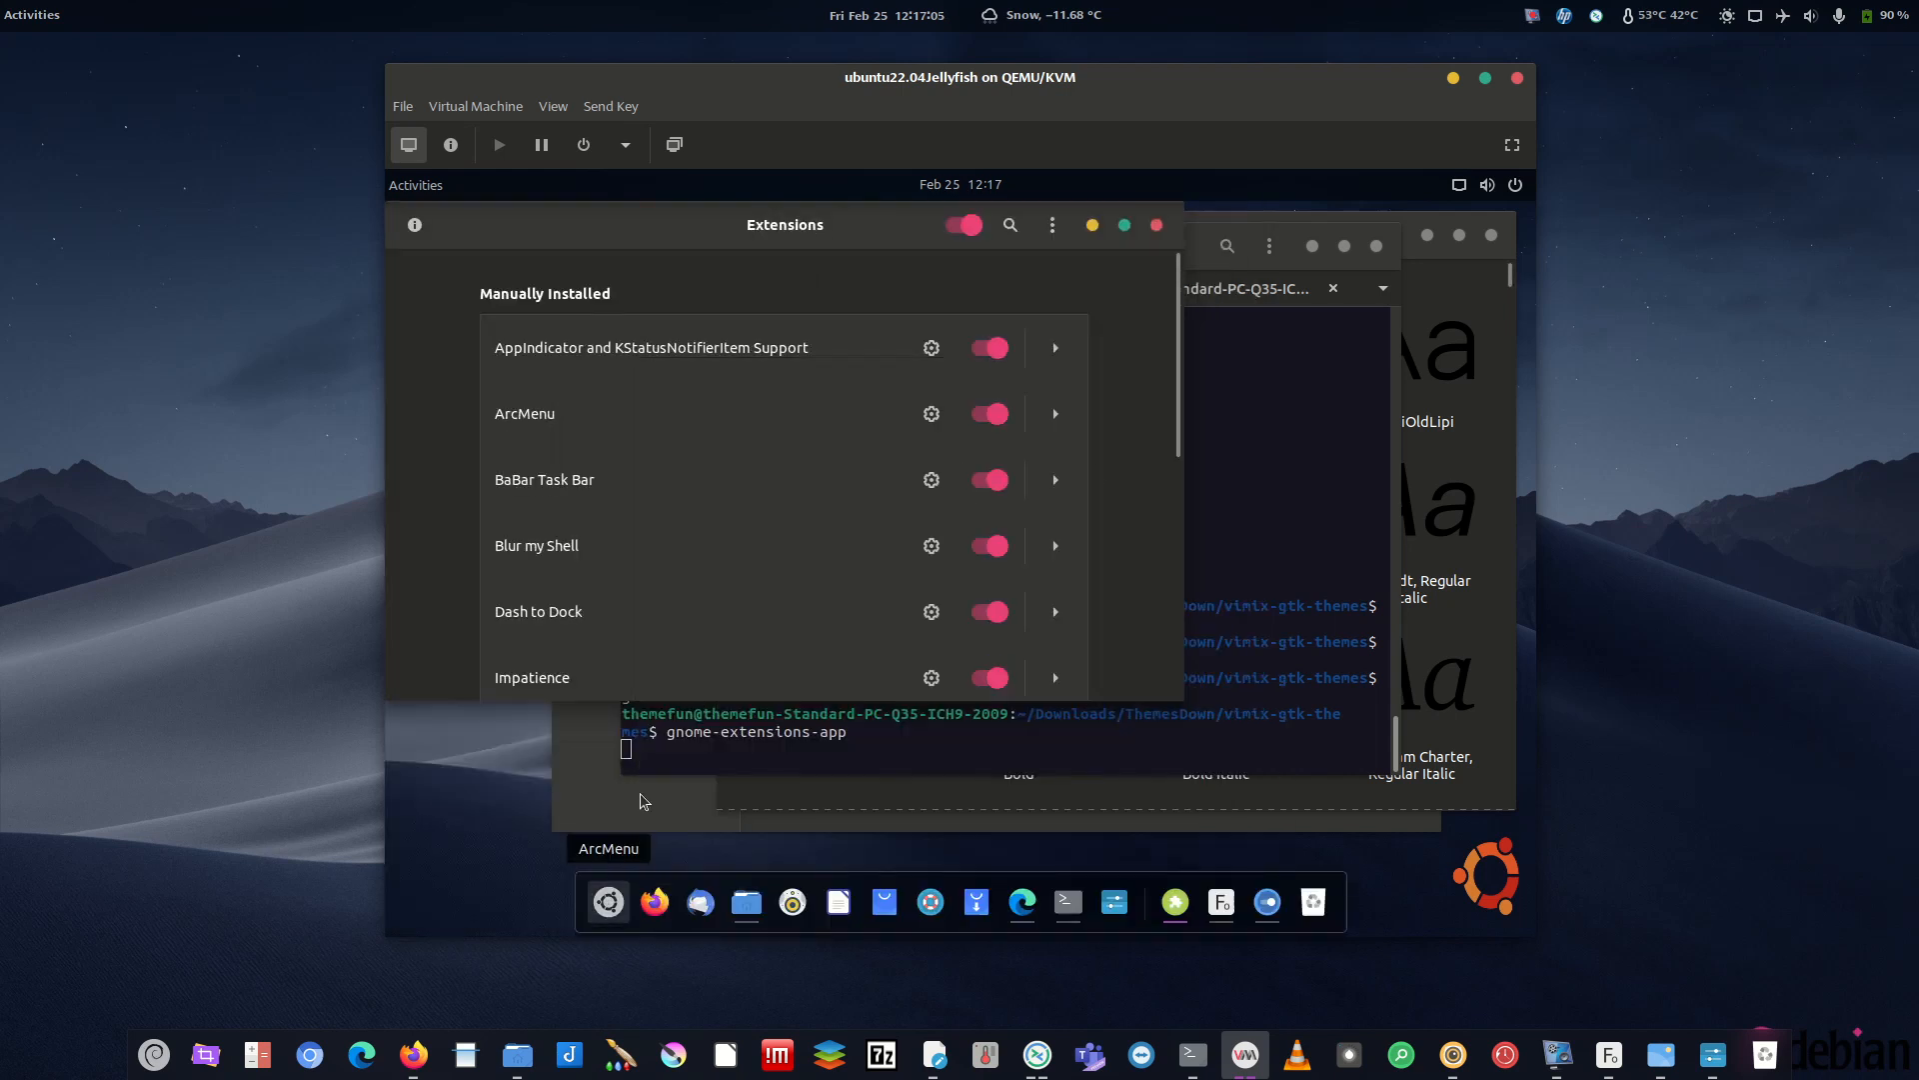
{"action": "left_click", "coordinate": [1156, 225]}
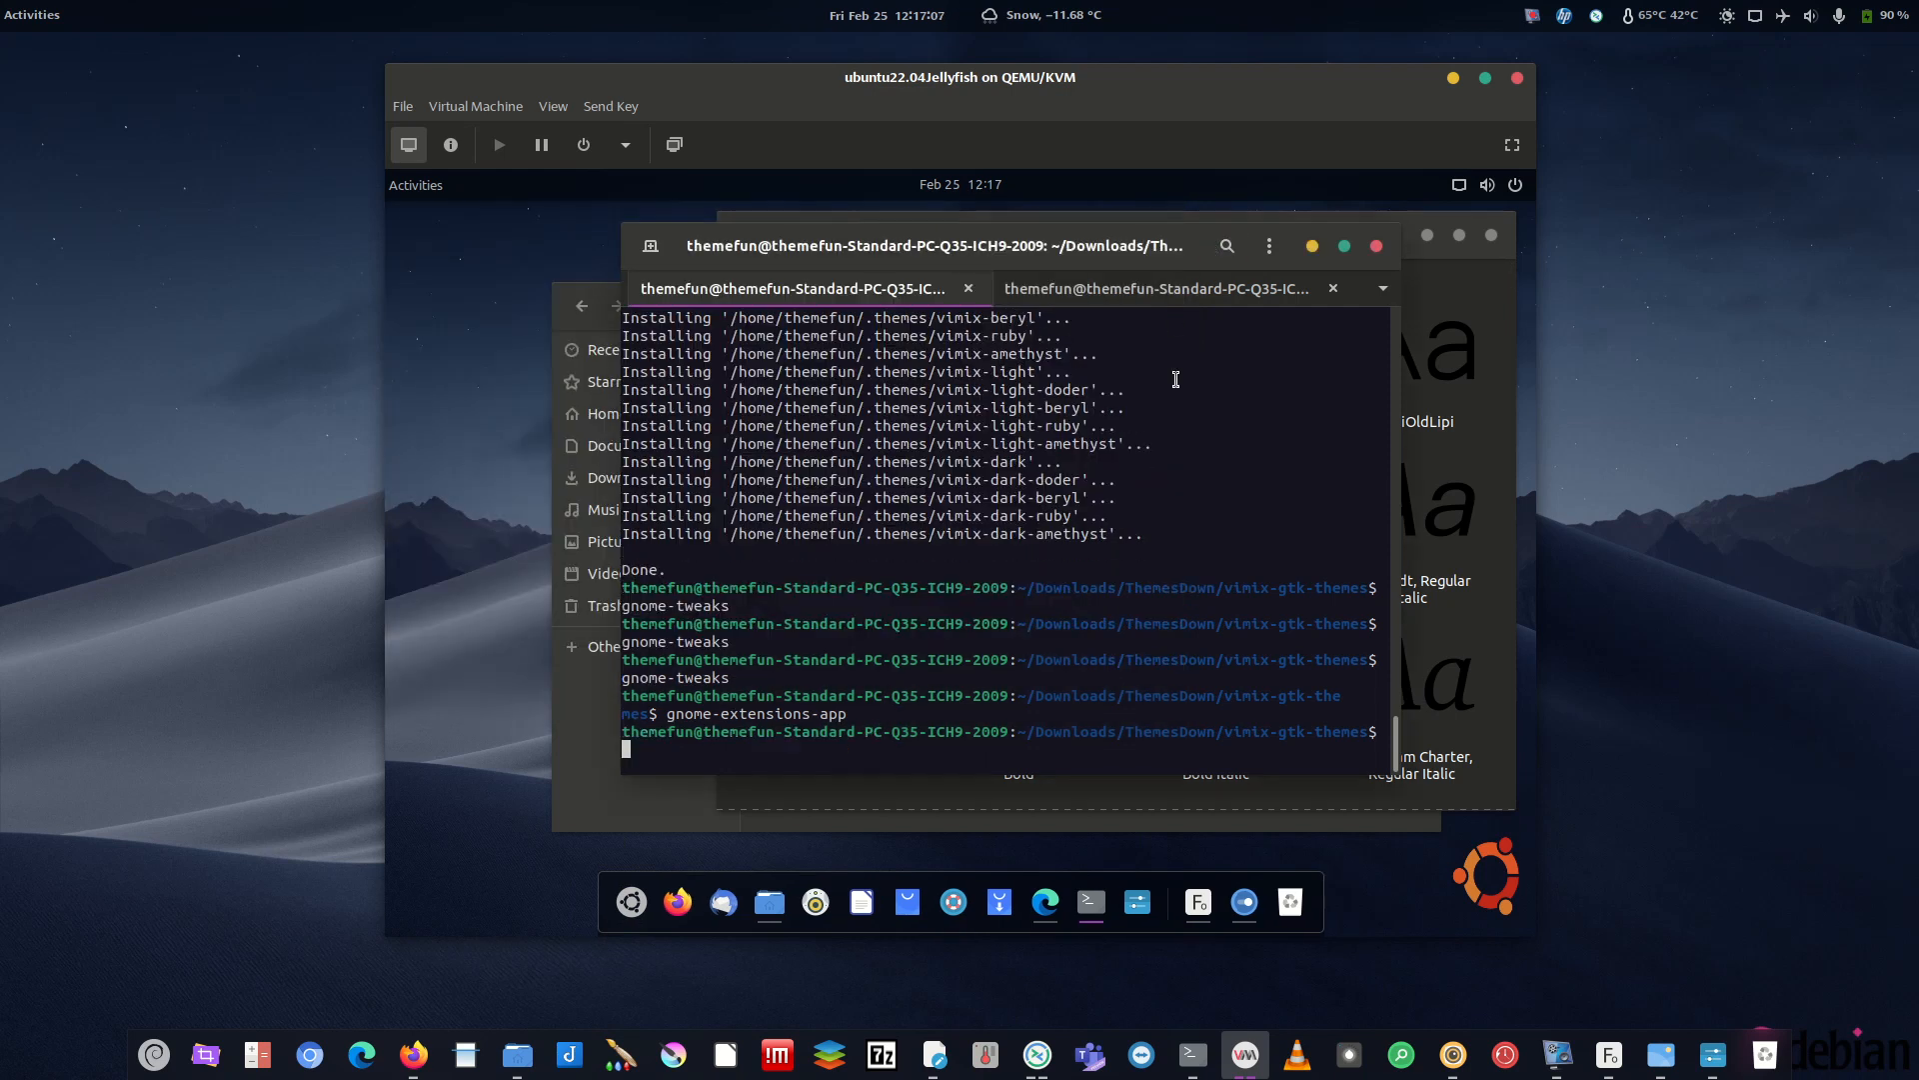
{"action": "left_click", "coordinate": [618, 899]}
{"action": "left_click", "coordinate": [473, 825]}
{"action": "left_click", "coordinate": [418, 190]}
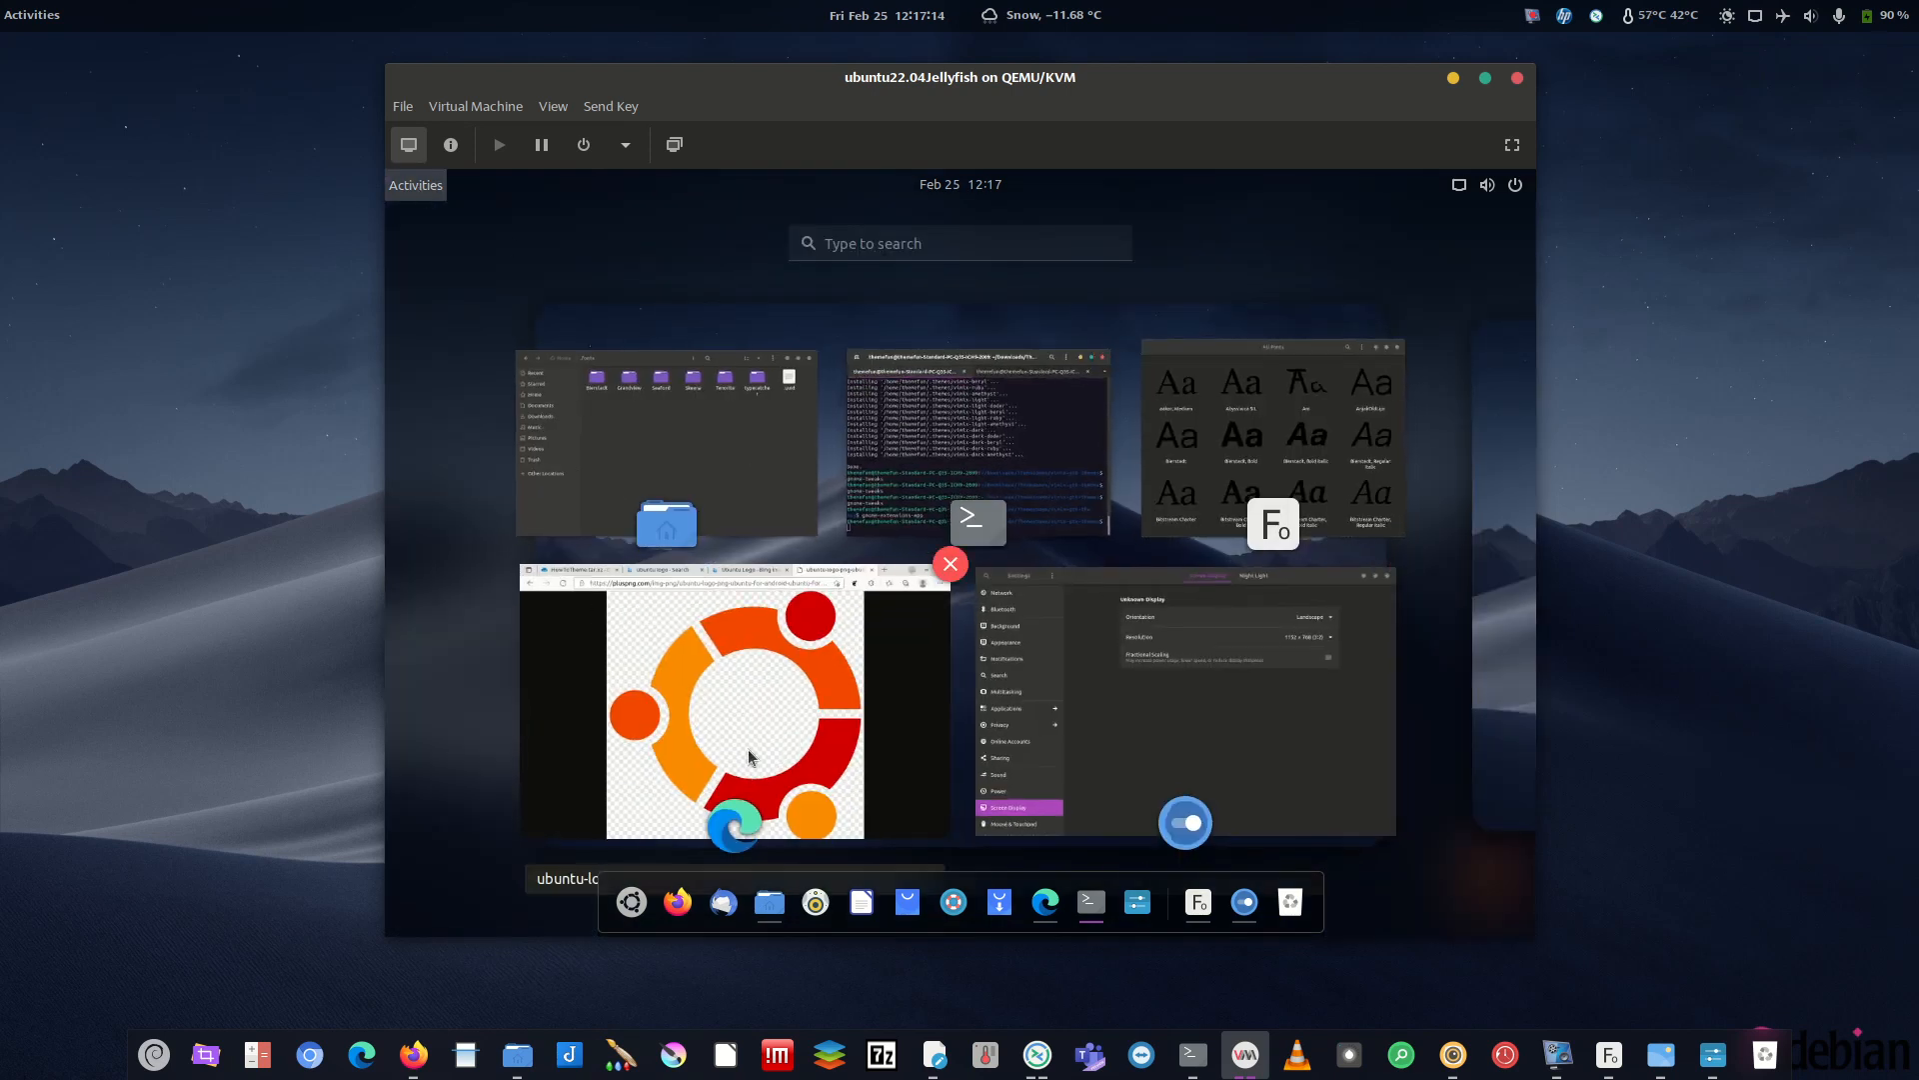
- Leave the overview, minimize the terminal and reposition the All Fonts window
{"action": "left_click", "coordinate": [421, 186]}
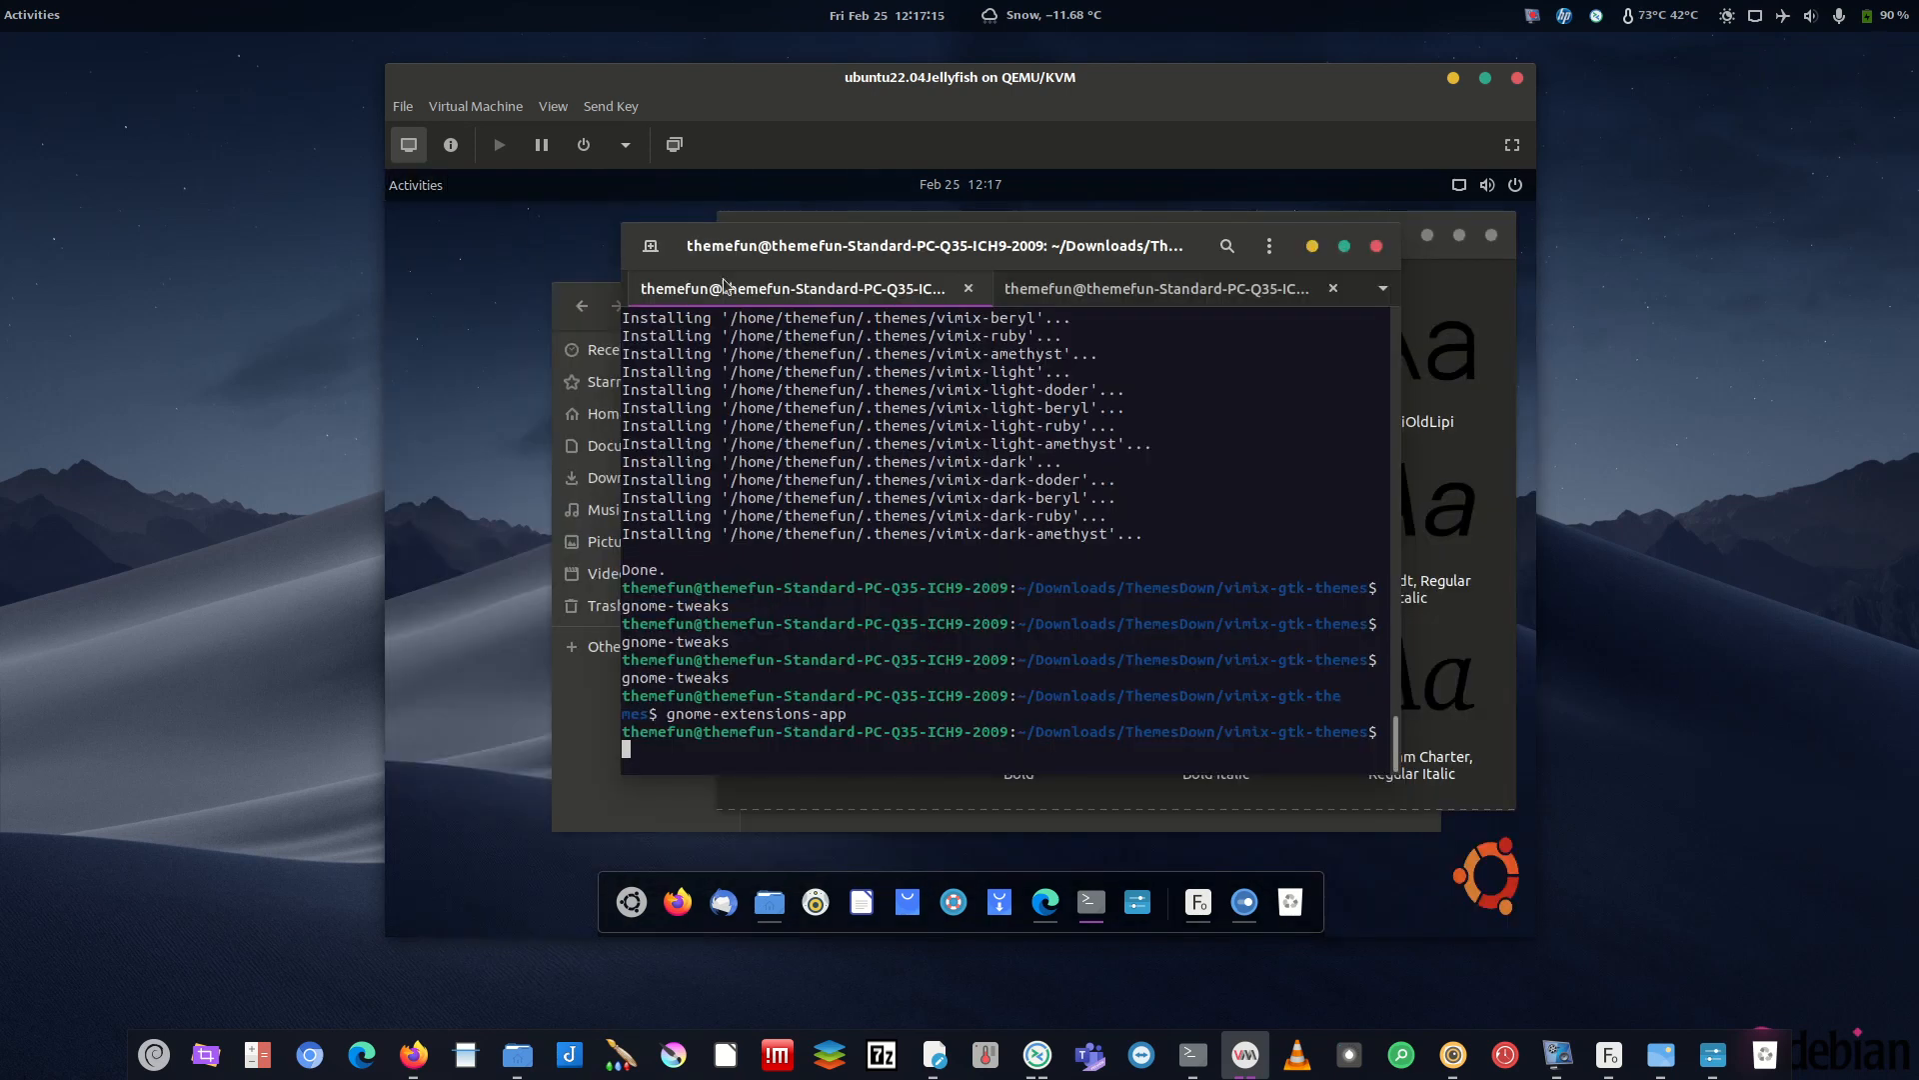
{"action": "left_click", "coordinate": [1312, 246]}
{"action": "left_click_drag", "start_coordinate": [1133, 246], "coordinate": [1056, 218]}
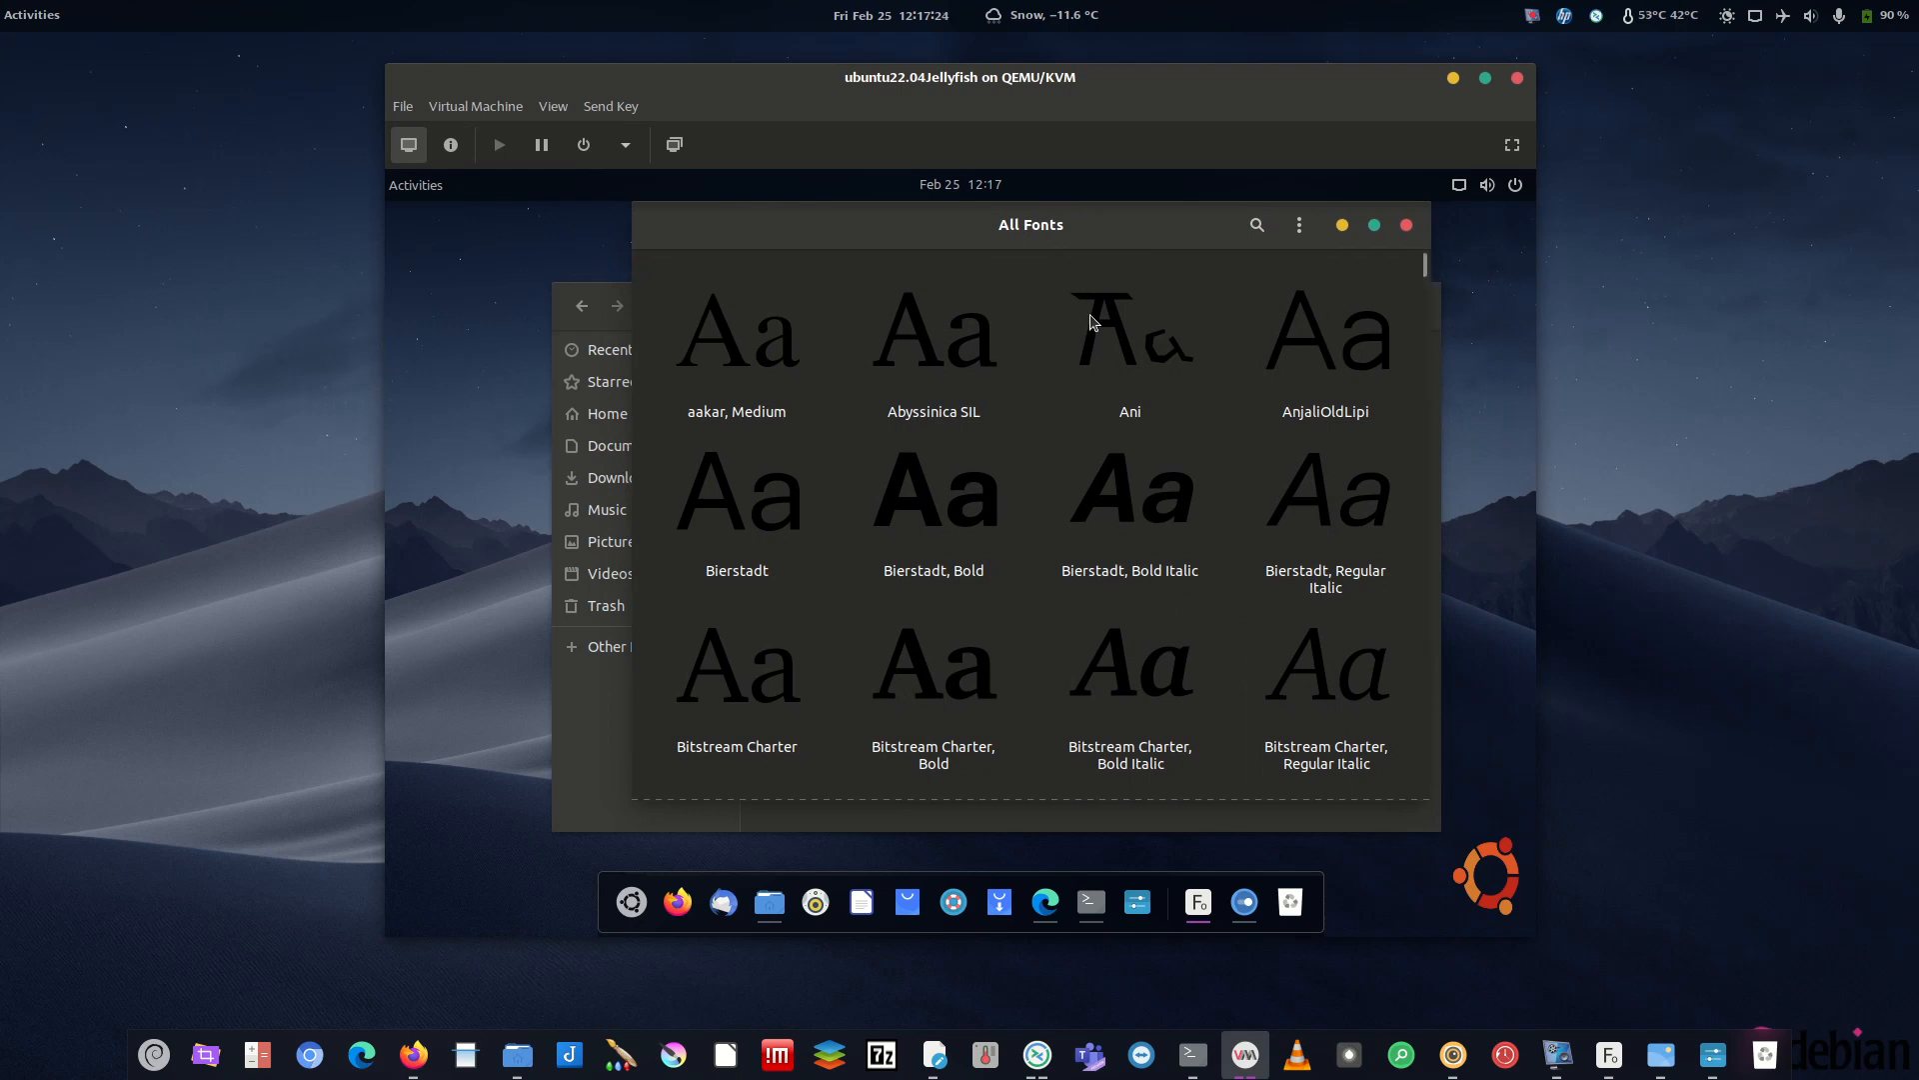
{"action": "left_click_drag", "start_coordinate": [1425, 268], "coordinate": [1450, 600]}
{"action": "right_click", "coordinate": [1447, 593]}
{"action": "left_click", "coordinate": [1448, 593]}
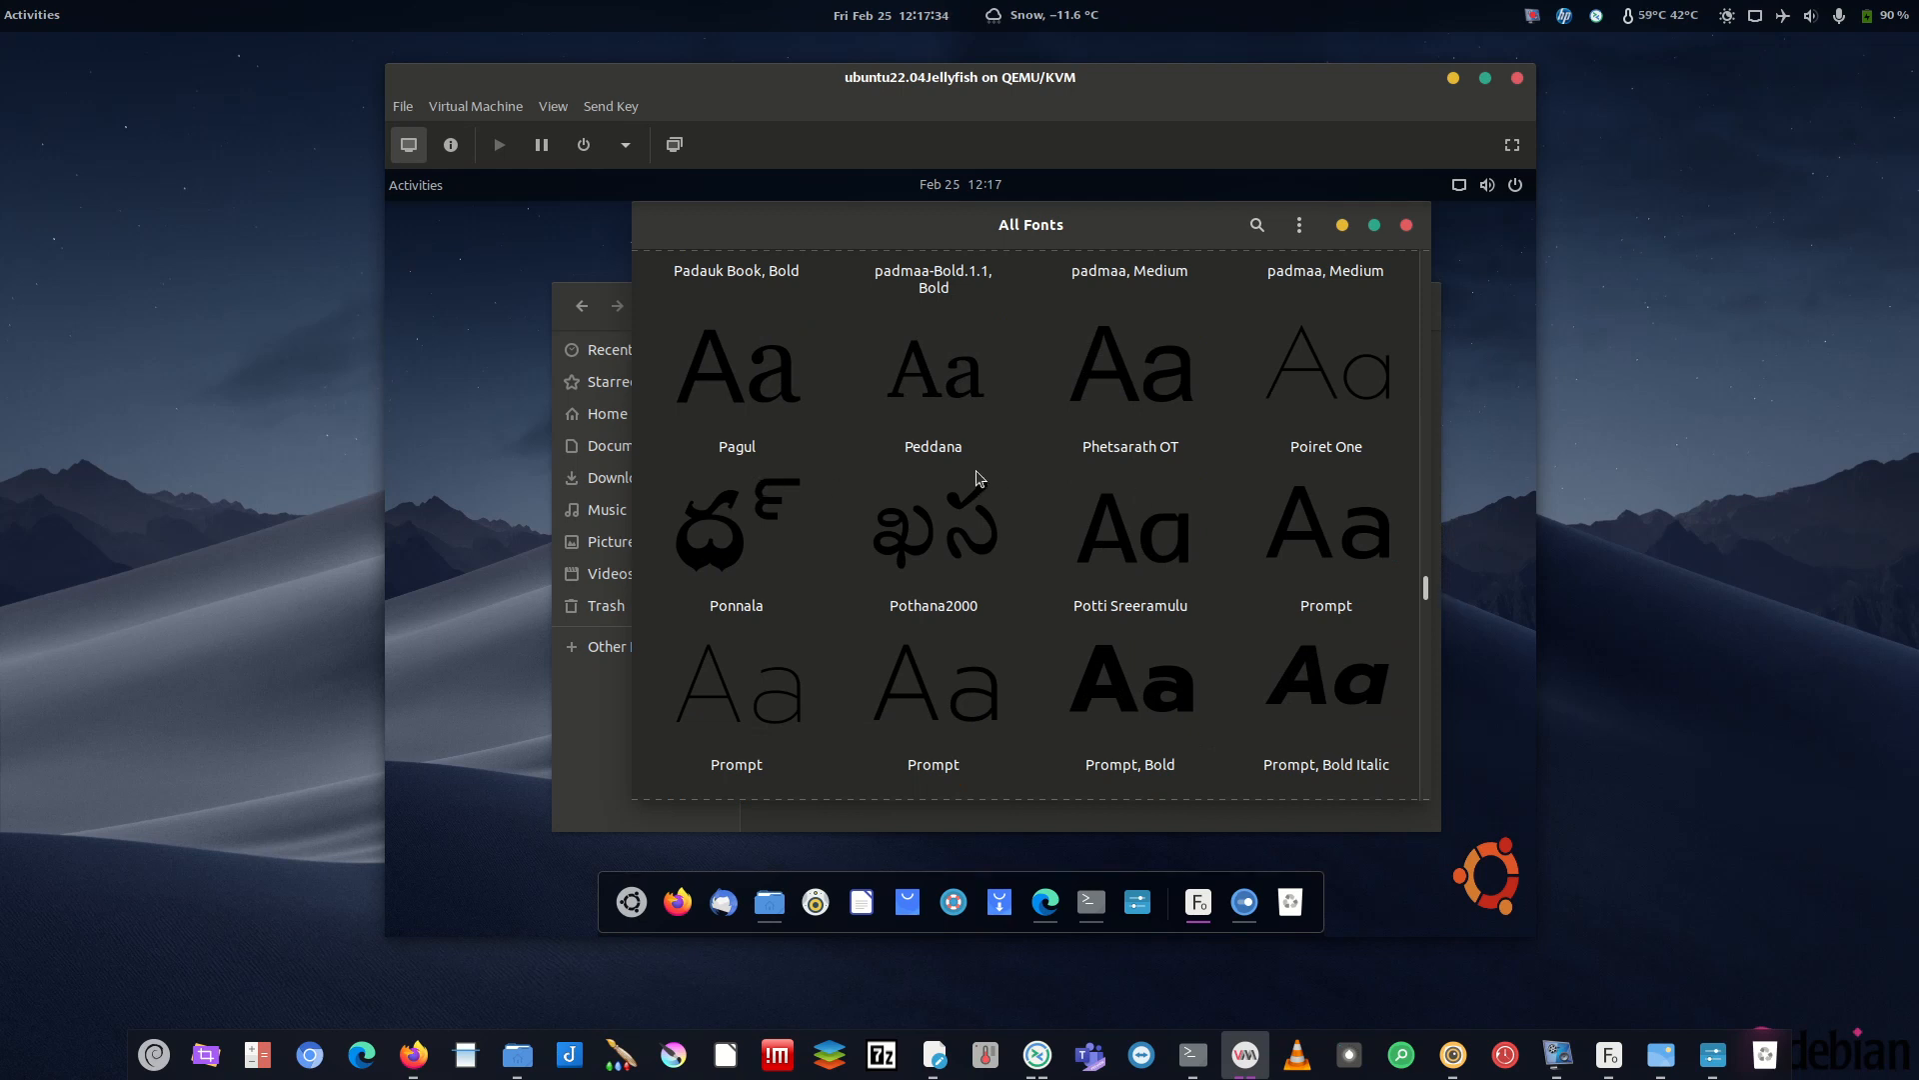
- Preview Poiret One and Skeena Bold Italic, then open Skeena Regular, already installed
{"action": "scroll", "coordinate": [1318, 410], "scroll_direction": "up", "scroll_amount": 1}
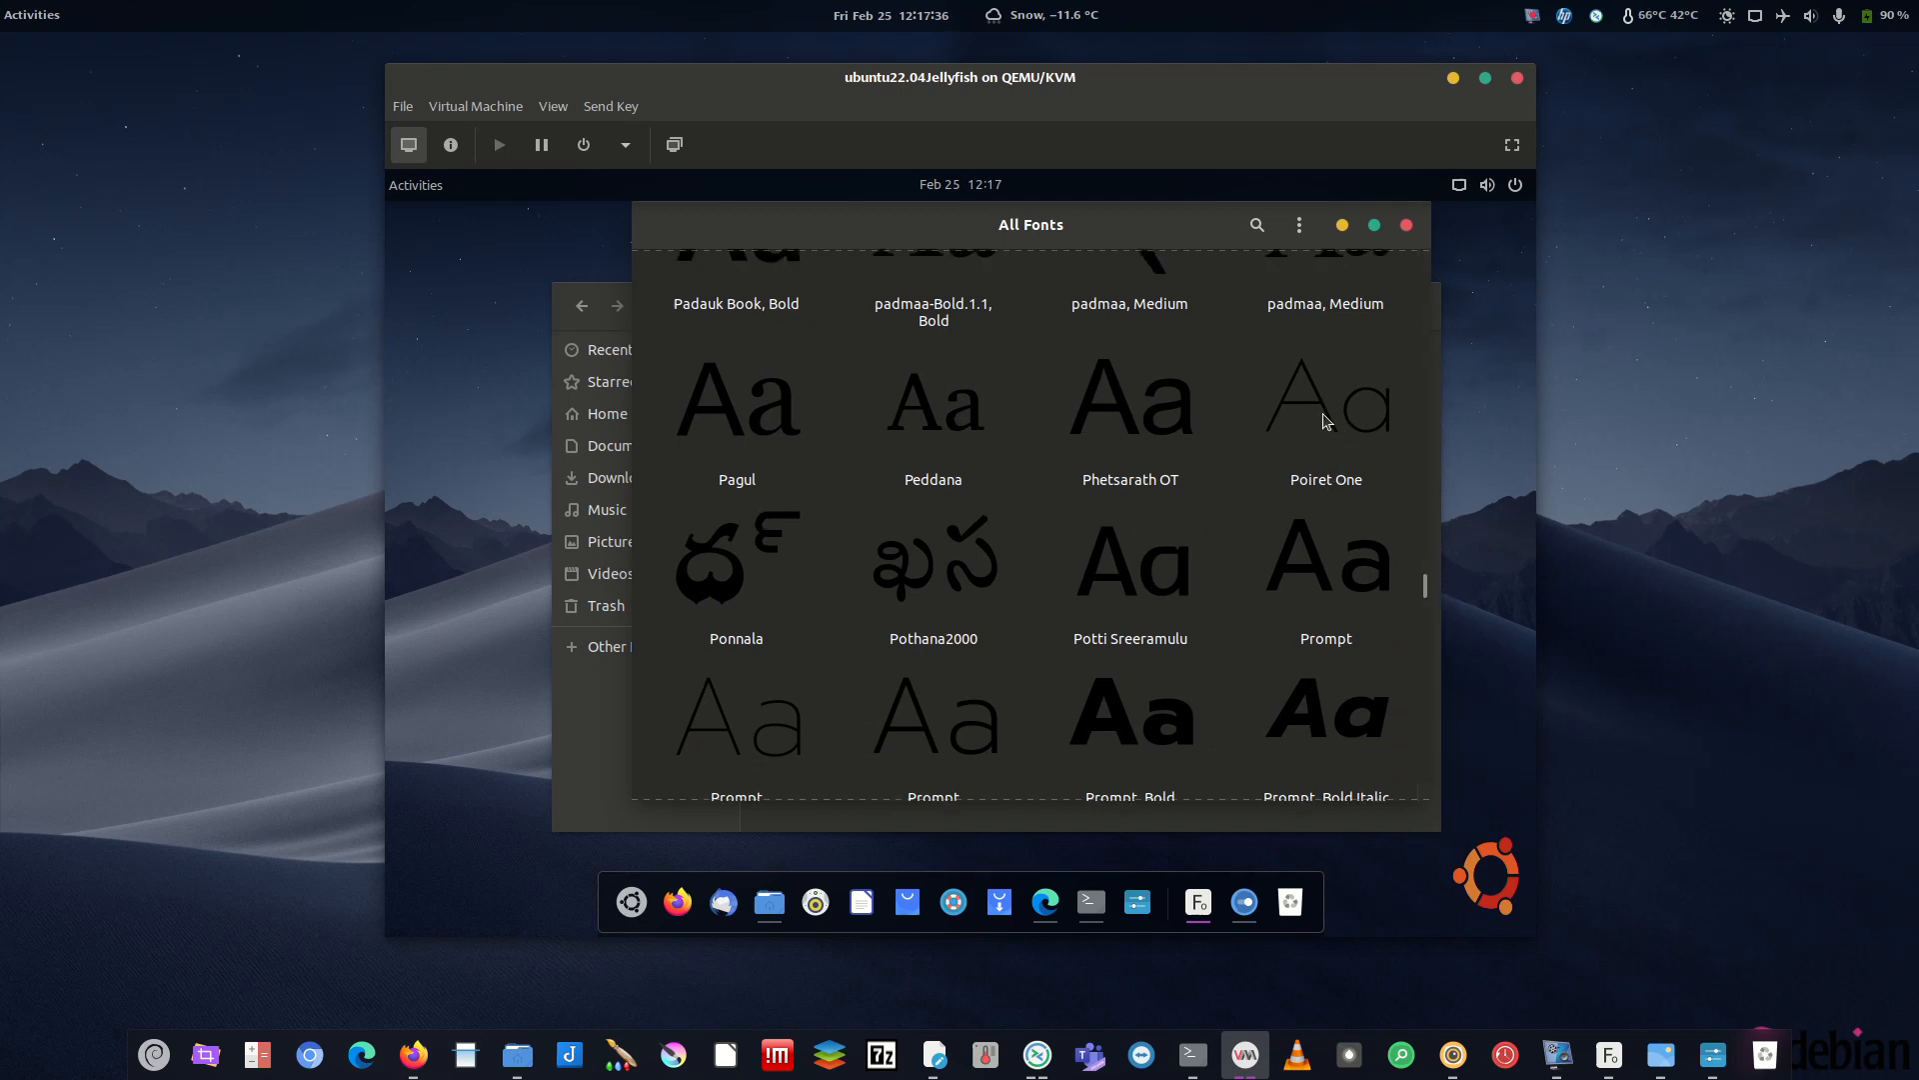
{"action": "left_click", "coordinate": [1326, 420]}
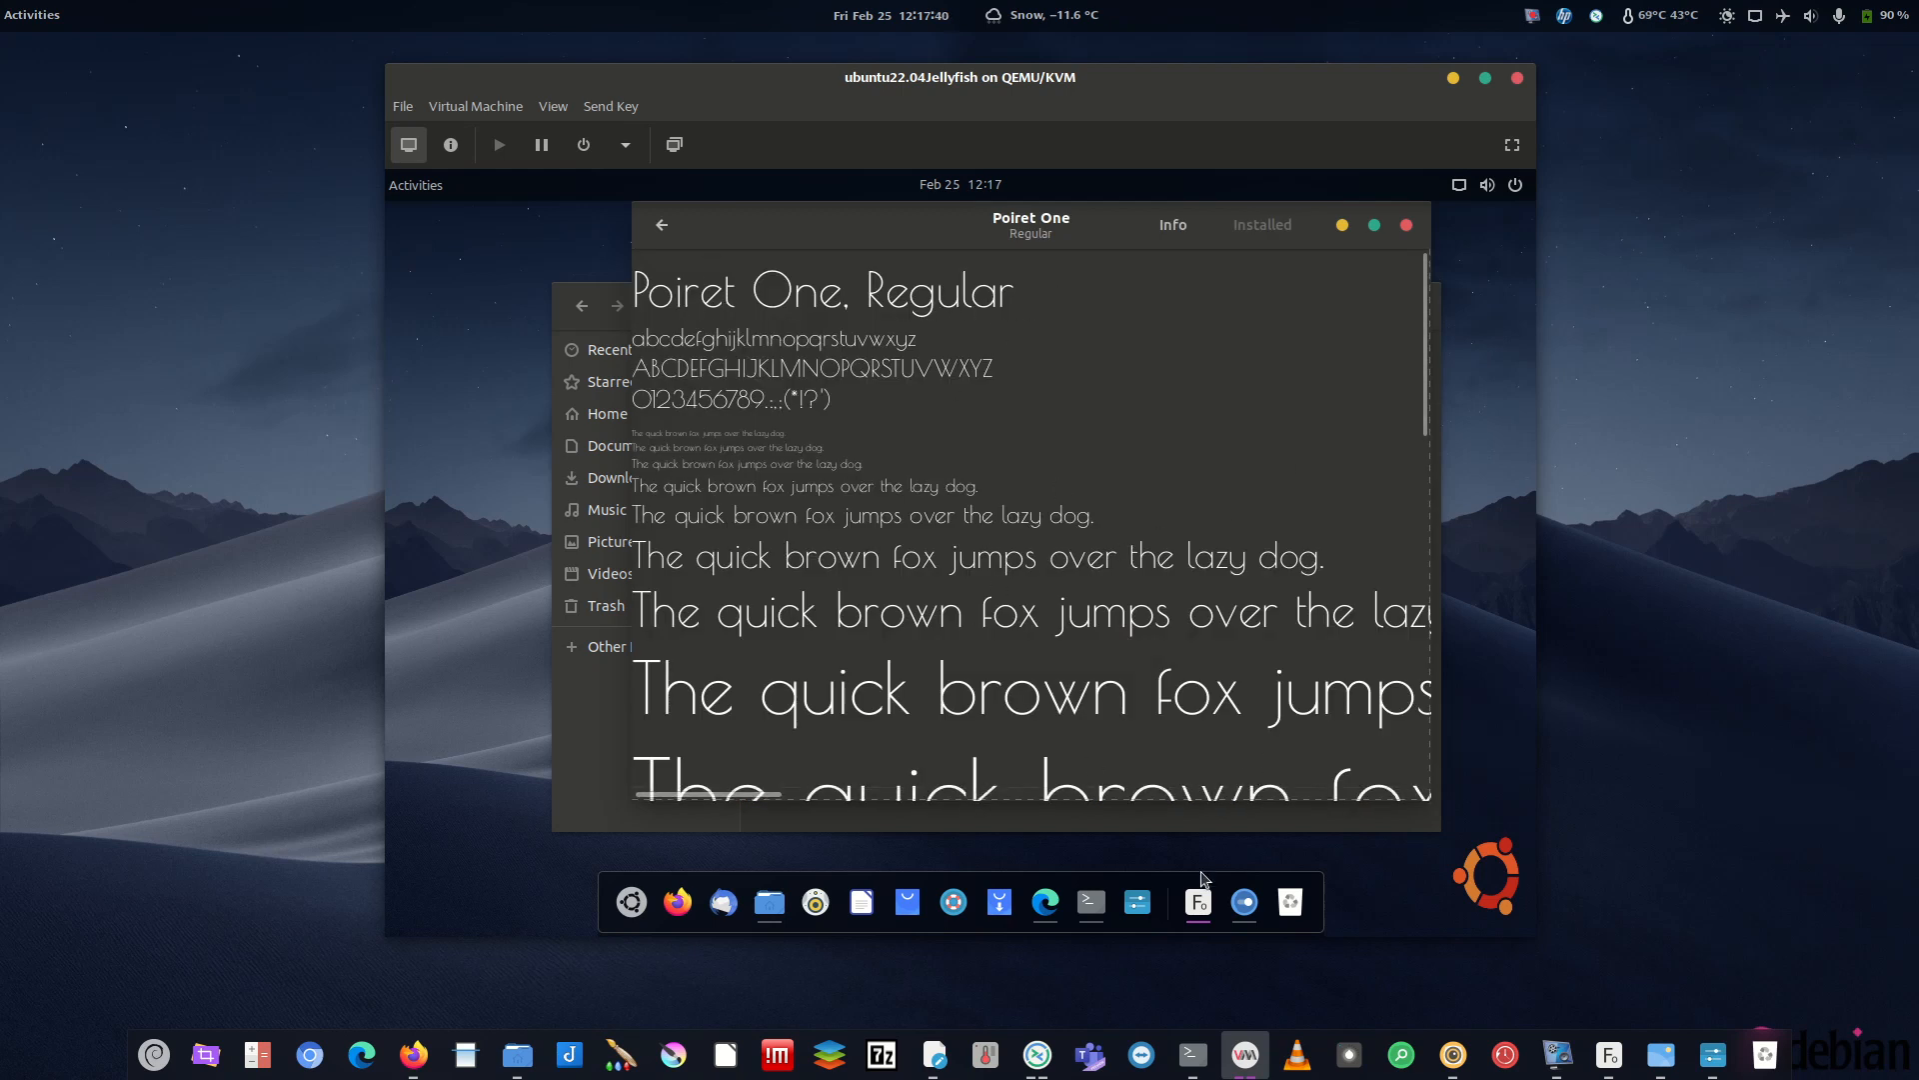
{"action": "left_click", "coordinate": [663, 226]}
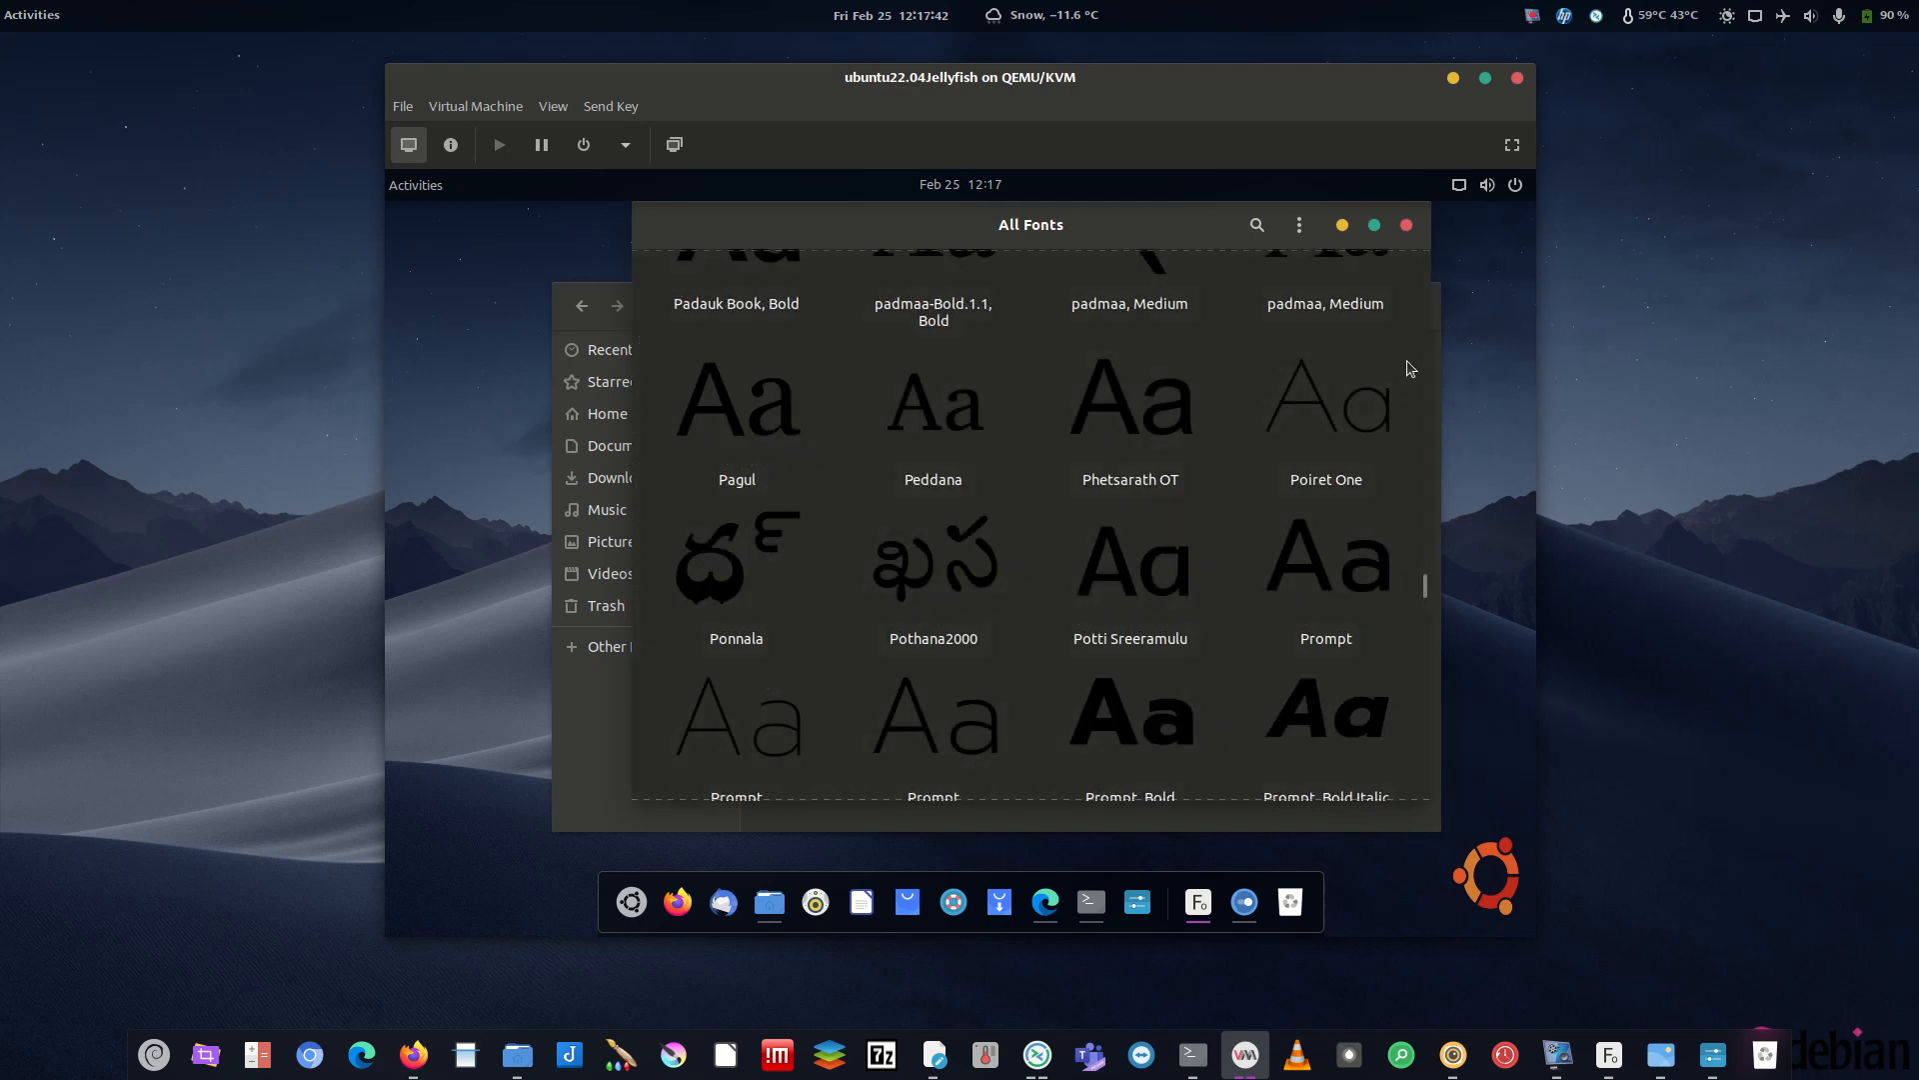
{"action": "left_click_drag", "start_coordinate": [1426, 592], "coordinate": [1426, 651]}
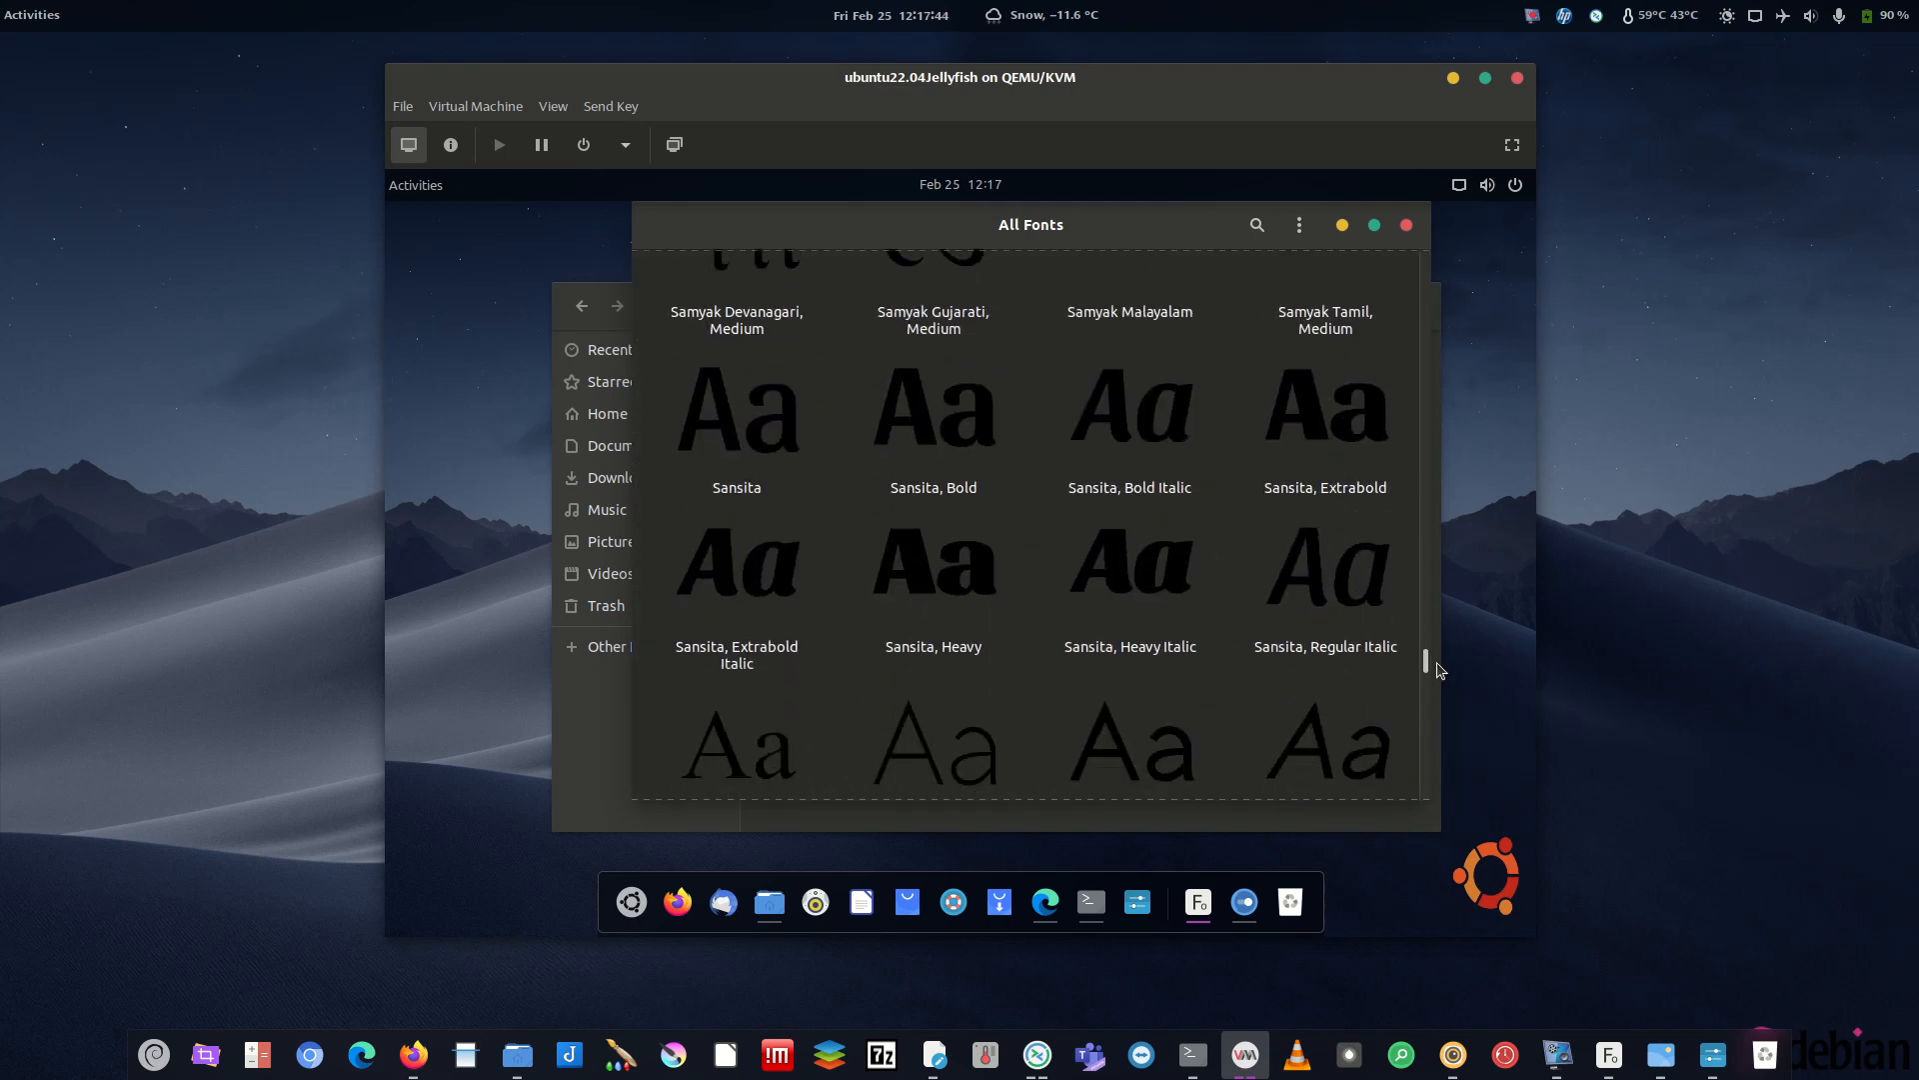
{"action": "scroll", "coordinate": [1212, 675], "scroll_direction": "down", "scroll_amount": 2}
{"action": "scroll", "coordinate": [1212, 675], "scroll_direction": "down", "scroll_amount": 5}
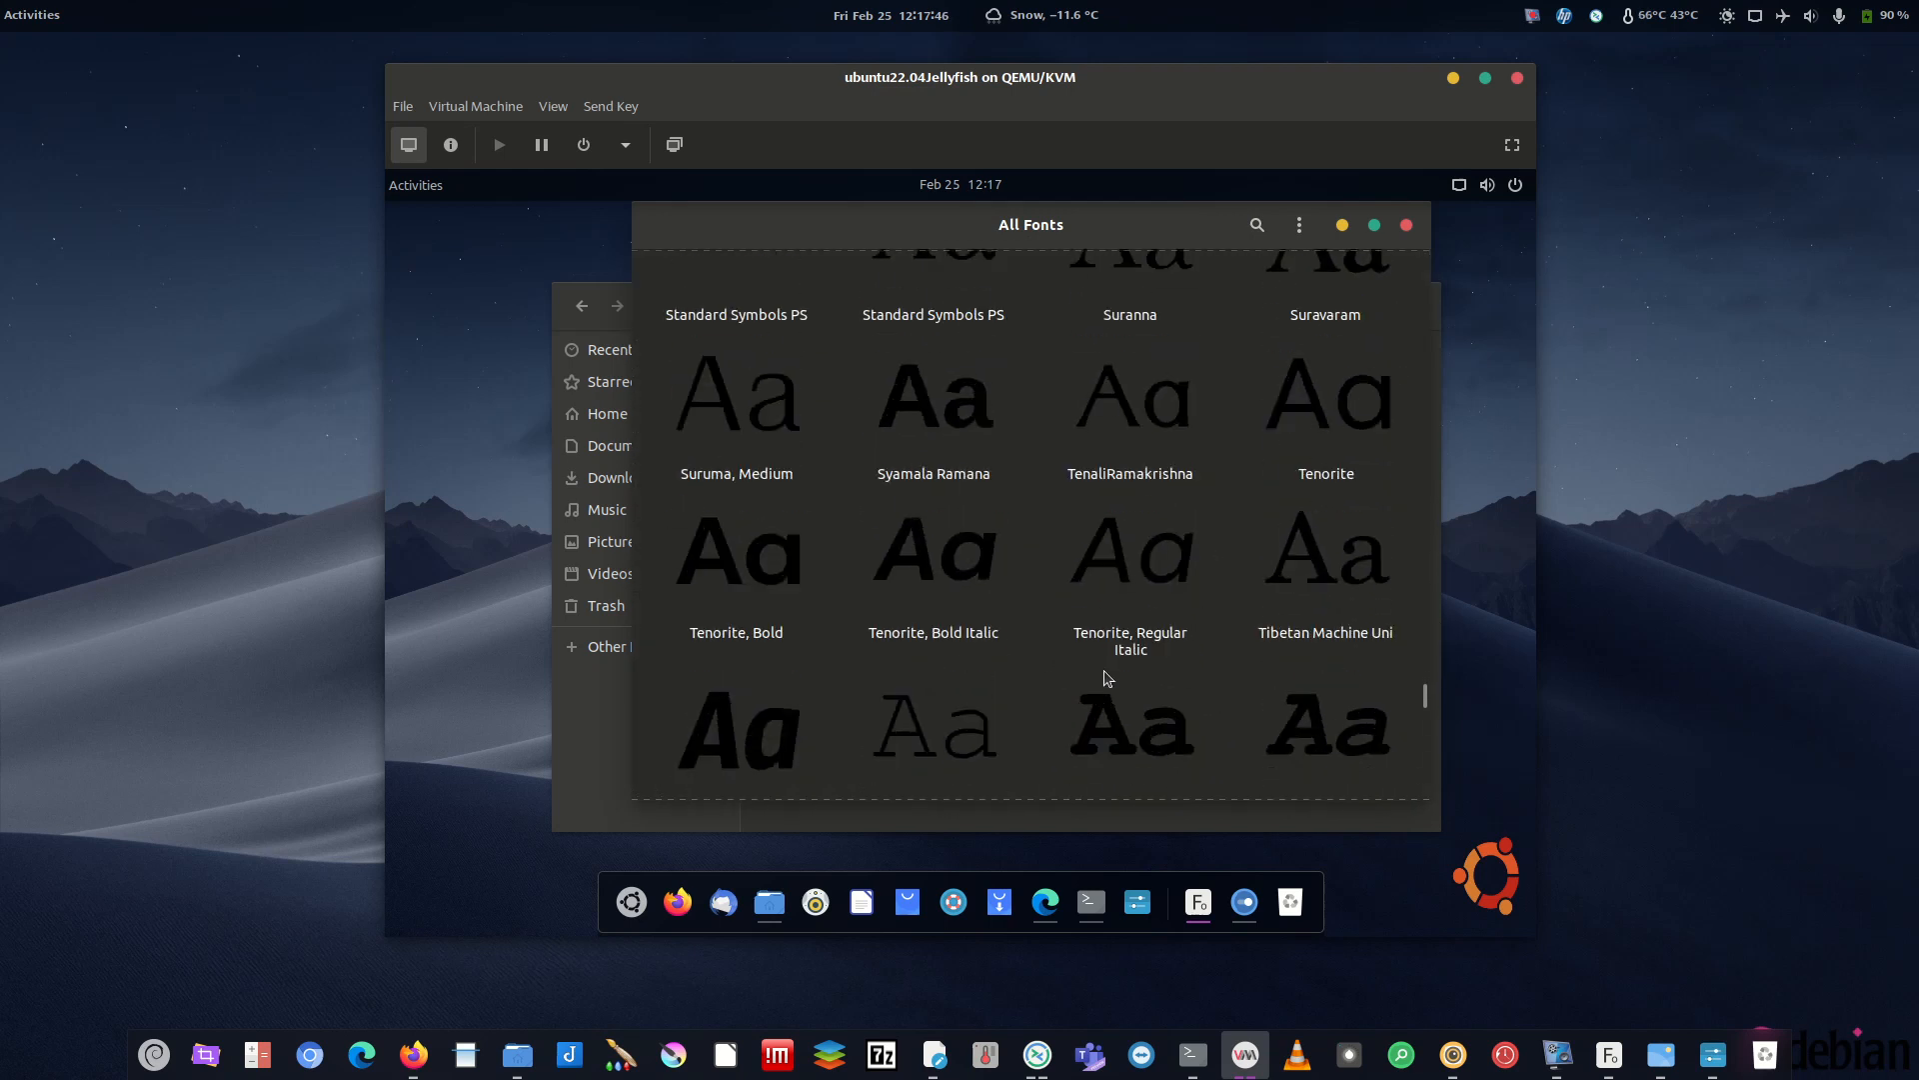
{"action": "scroll", "coordinate": [995, 547], "scroll_direction": "up", "scroll_amount": 2}
{"action": "left_click", "coordinate": [932, 342]}
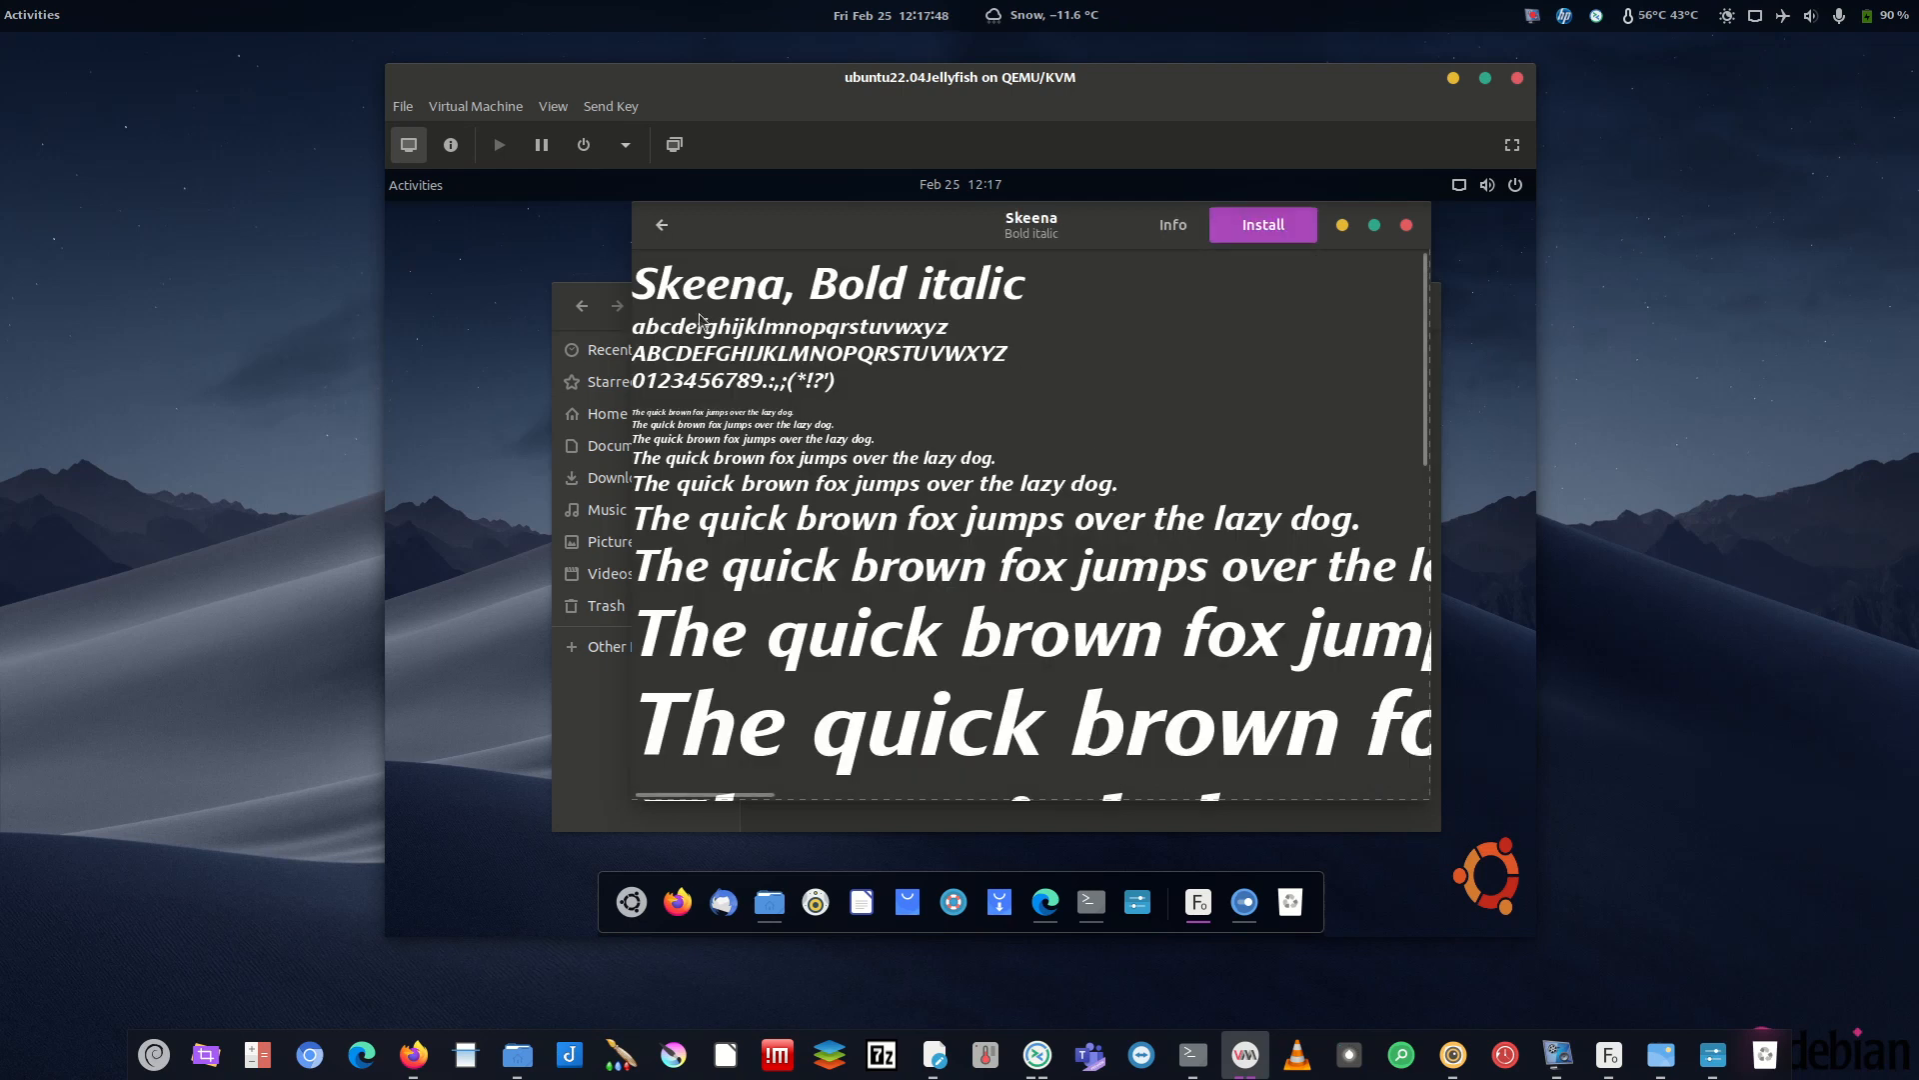
{"action": "left_click", "coordinate": [662, 224]}
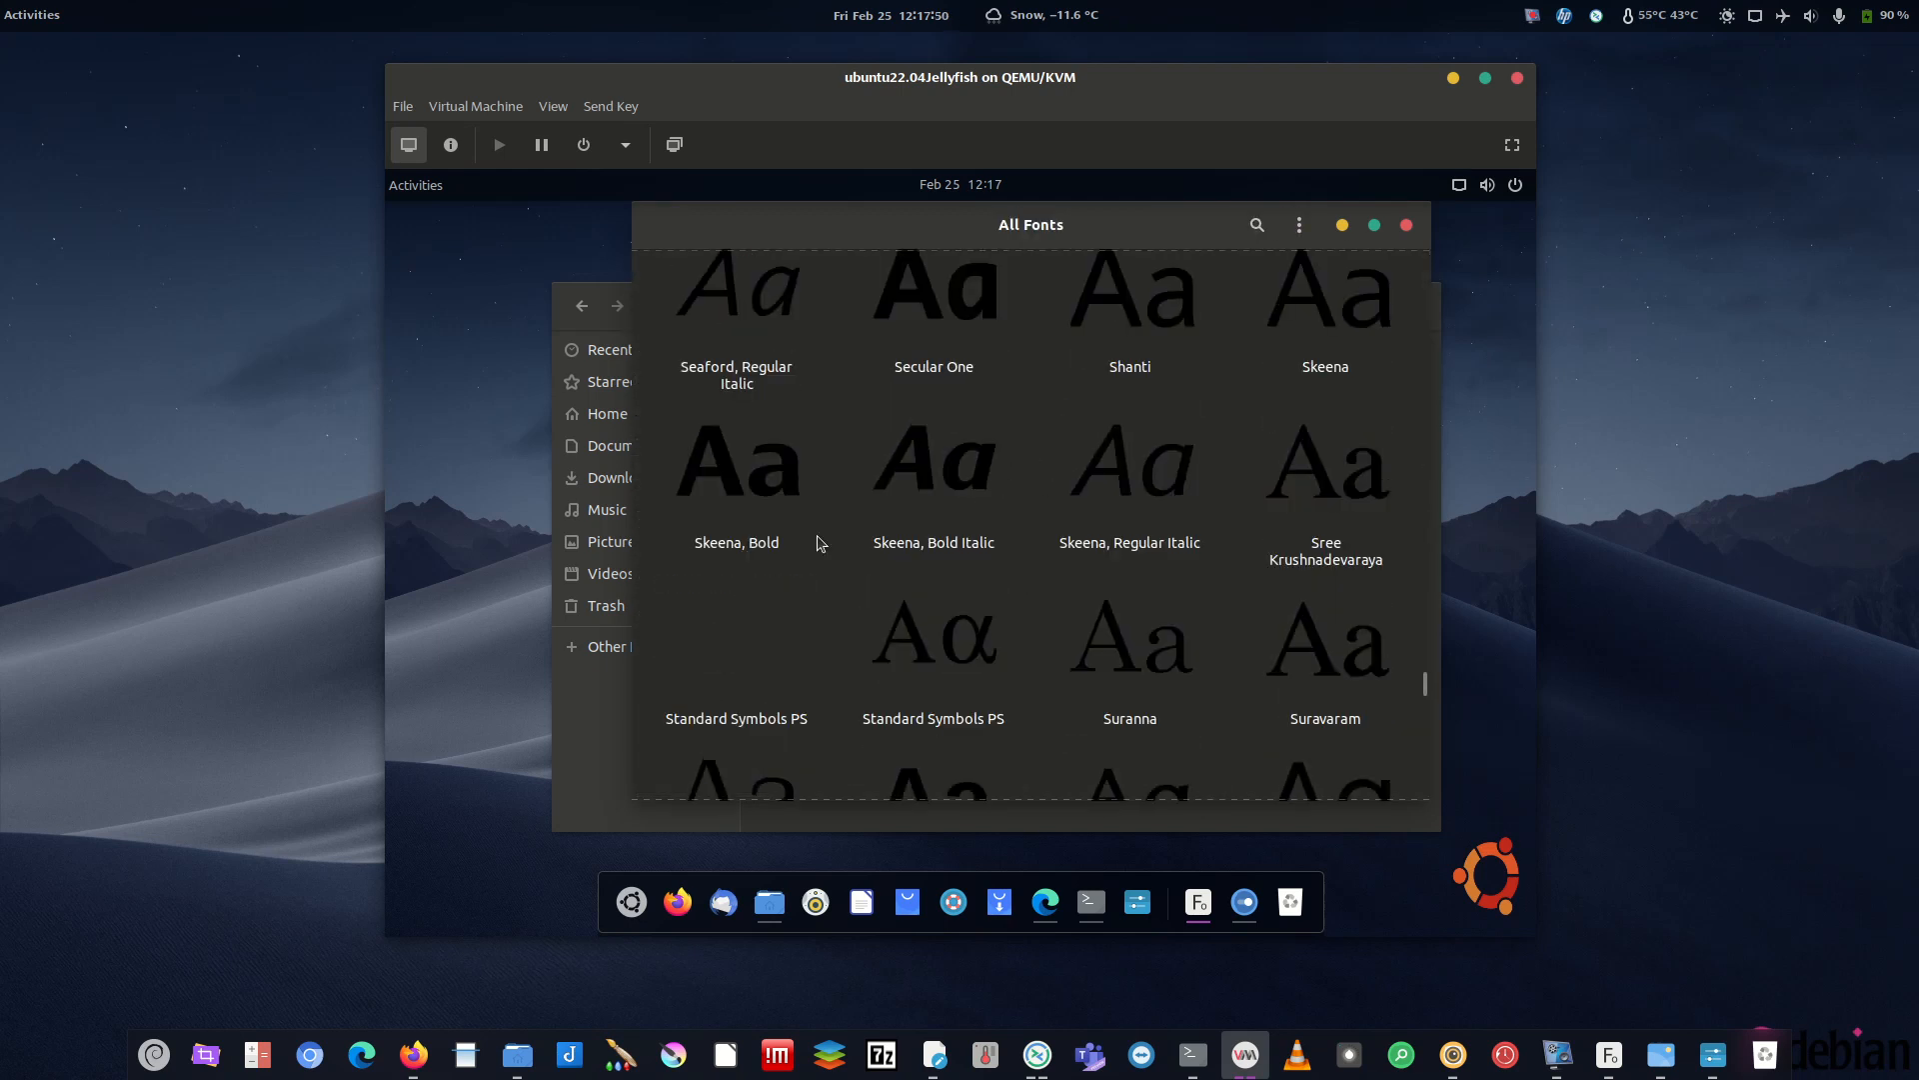
{"action": "left_click", "coordinate": [1329, 322]}
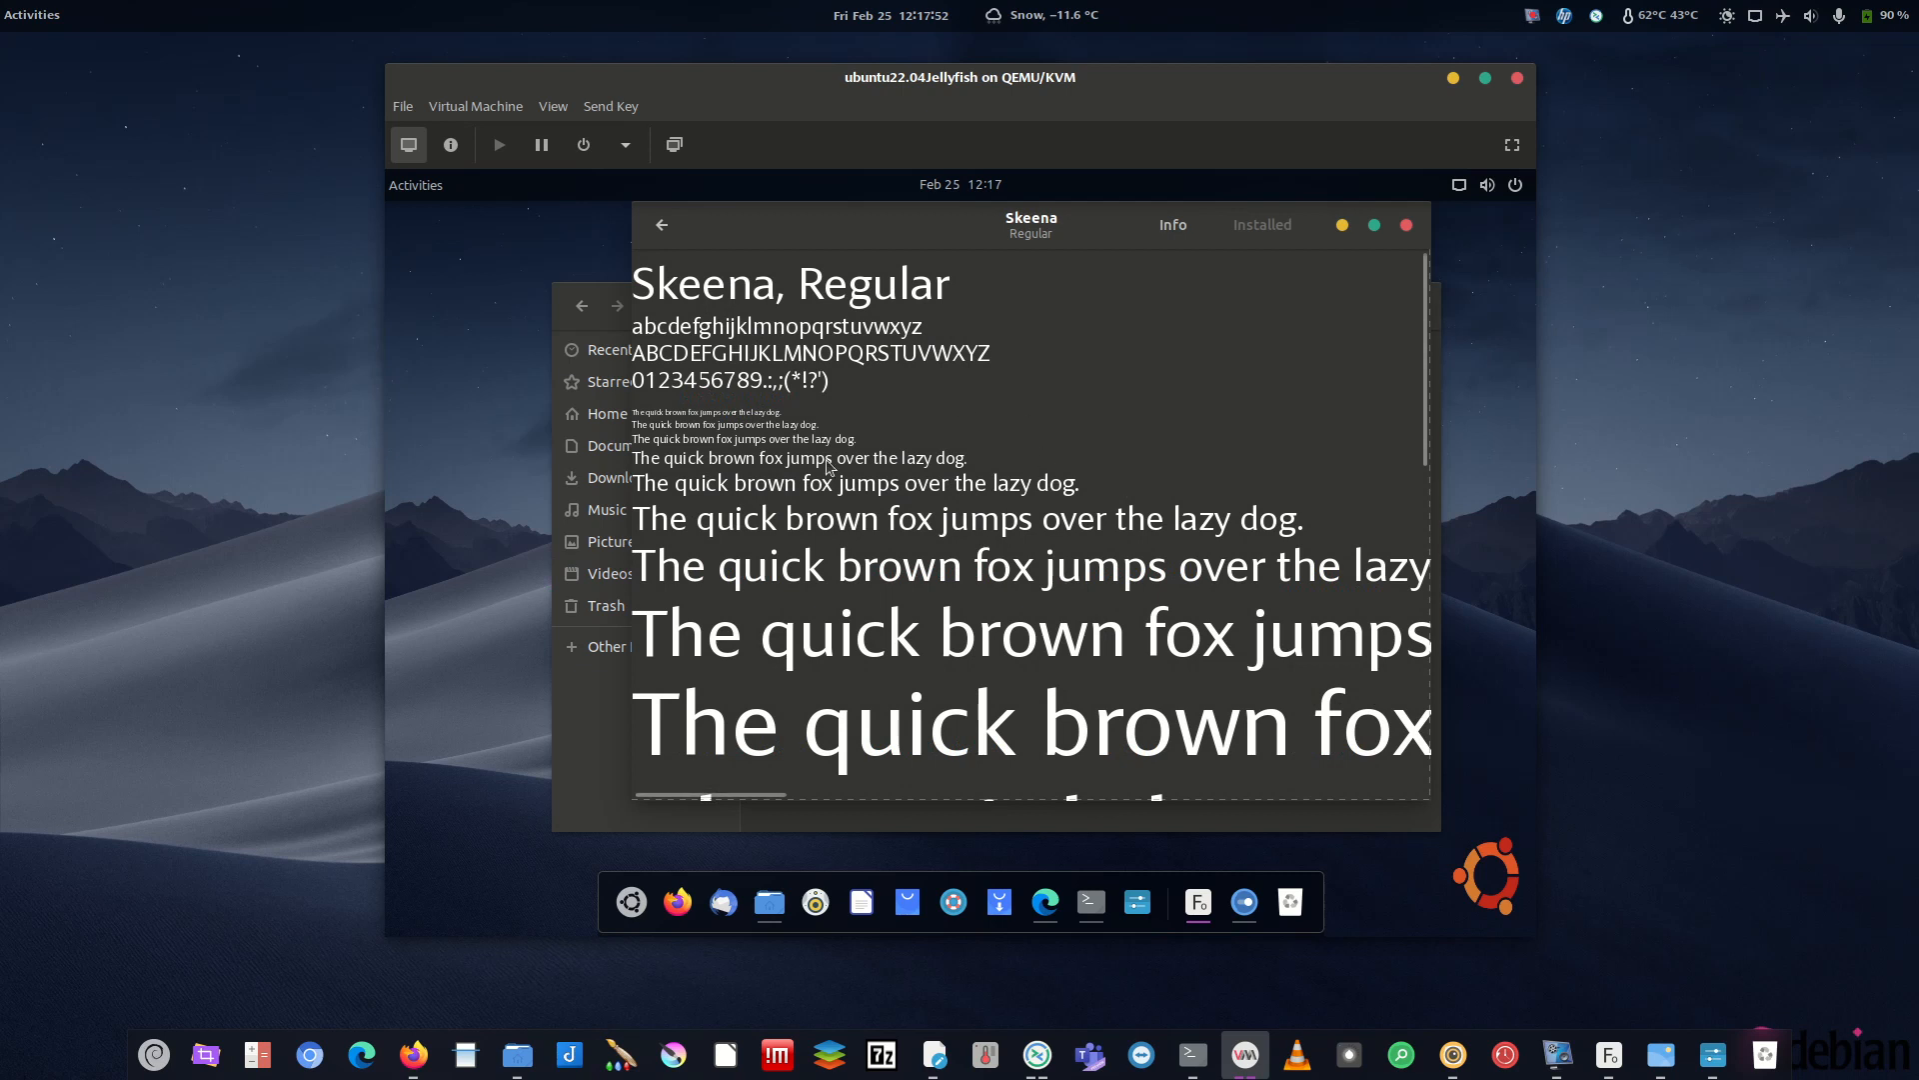
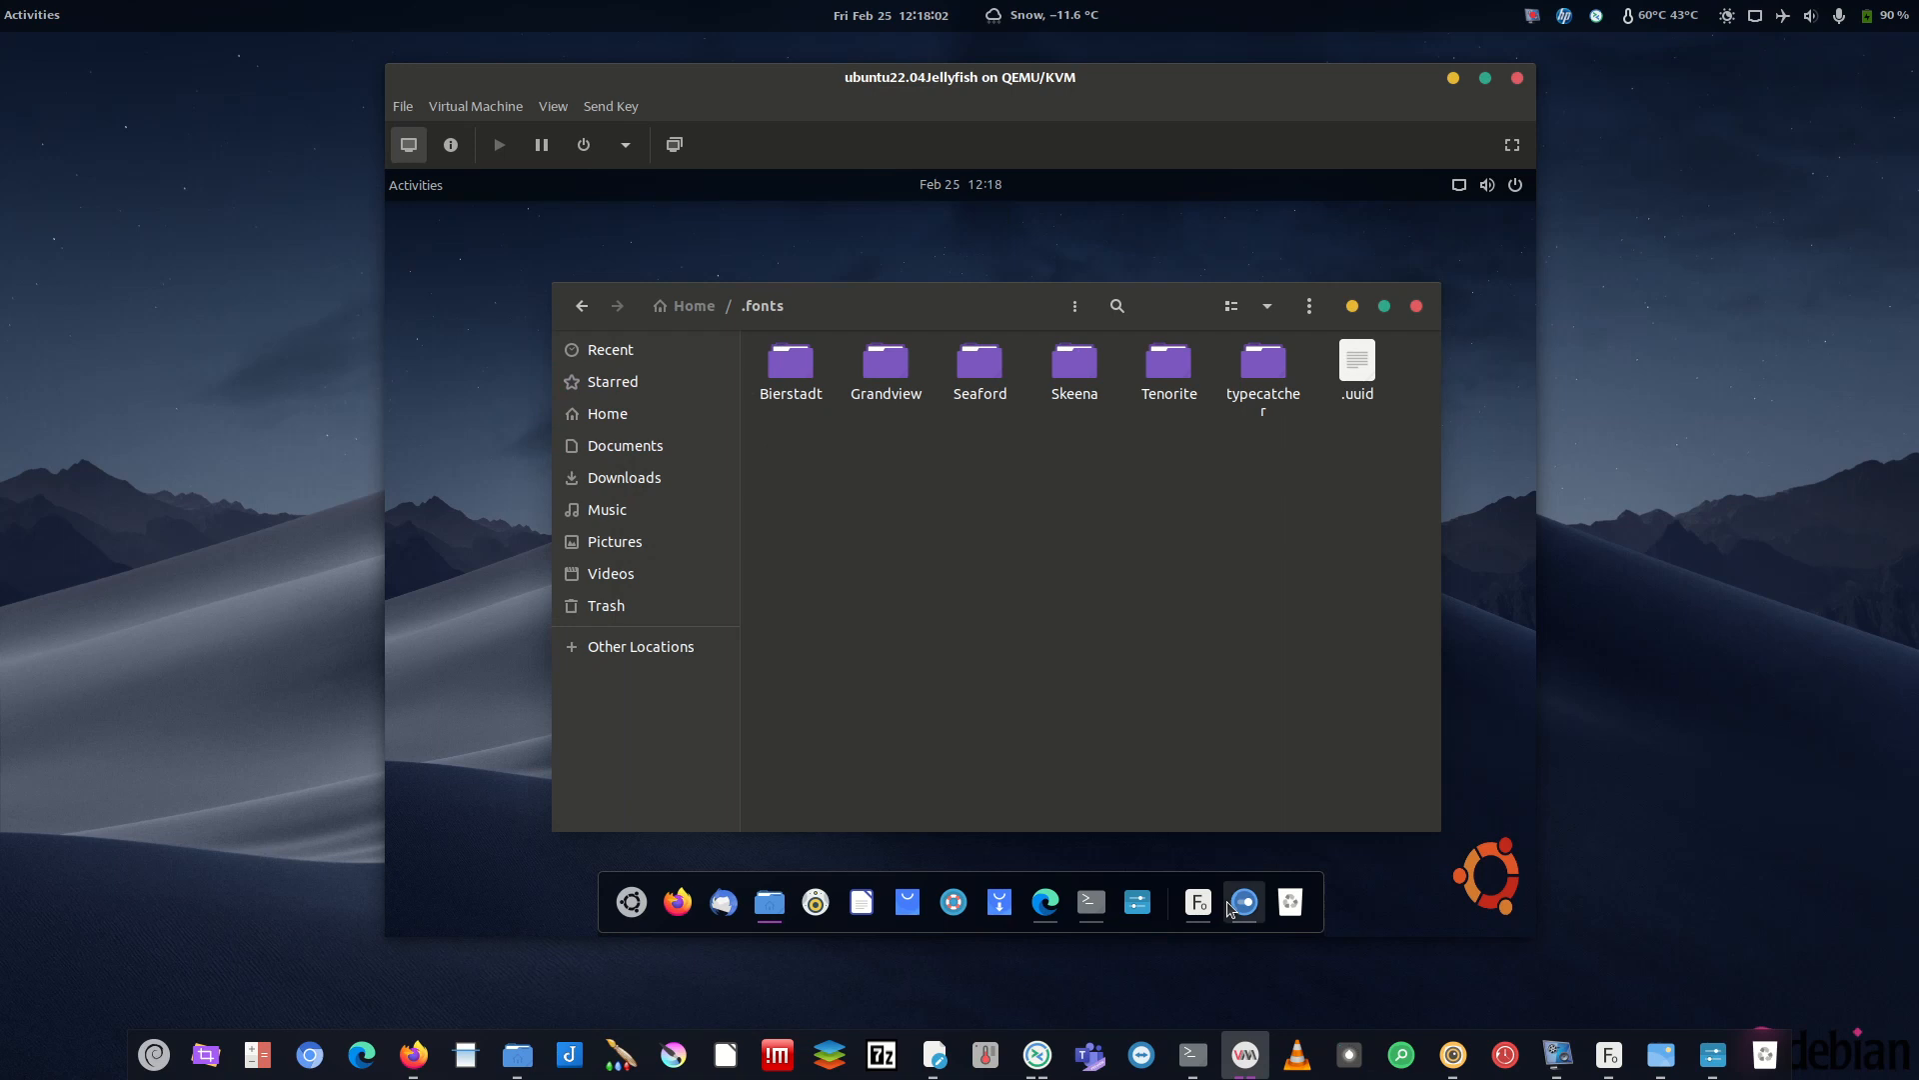
- Open GNOME Tweaks in the VM and go to its Fonts page
{"action": "left_click", "coordinate": [1140, 903]}
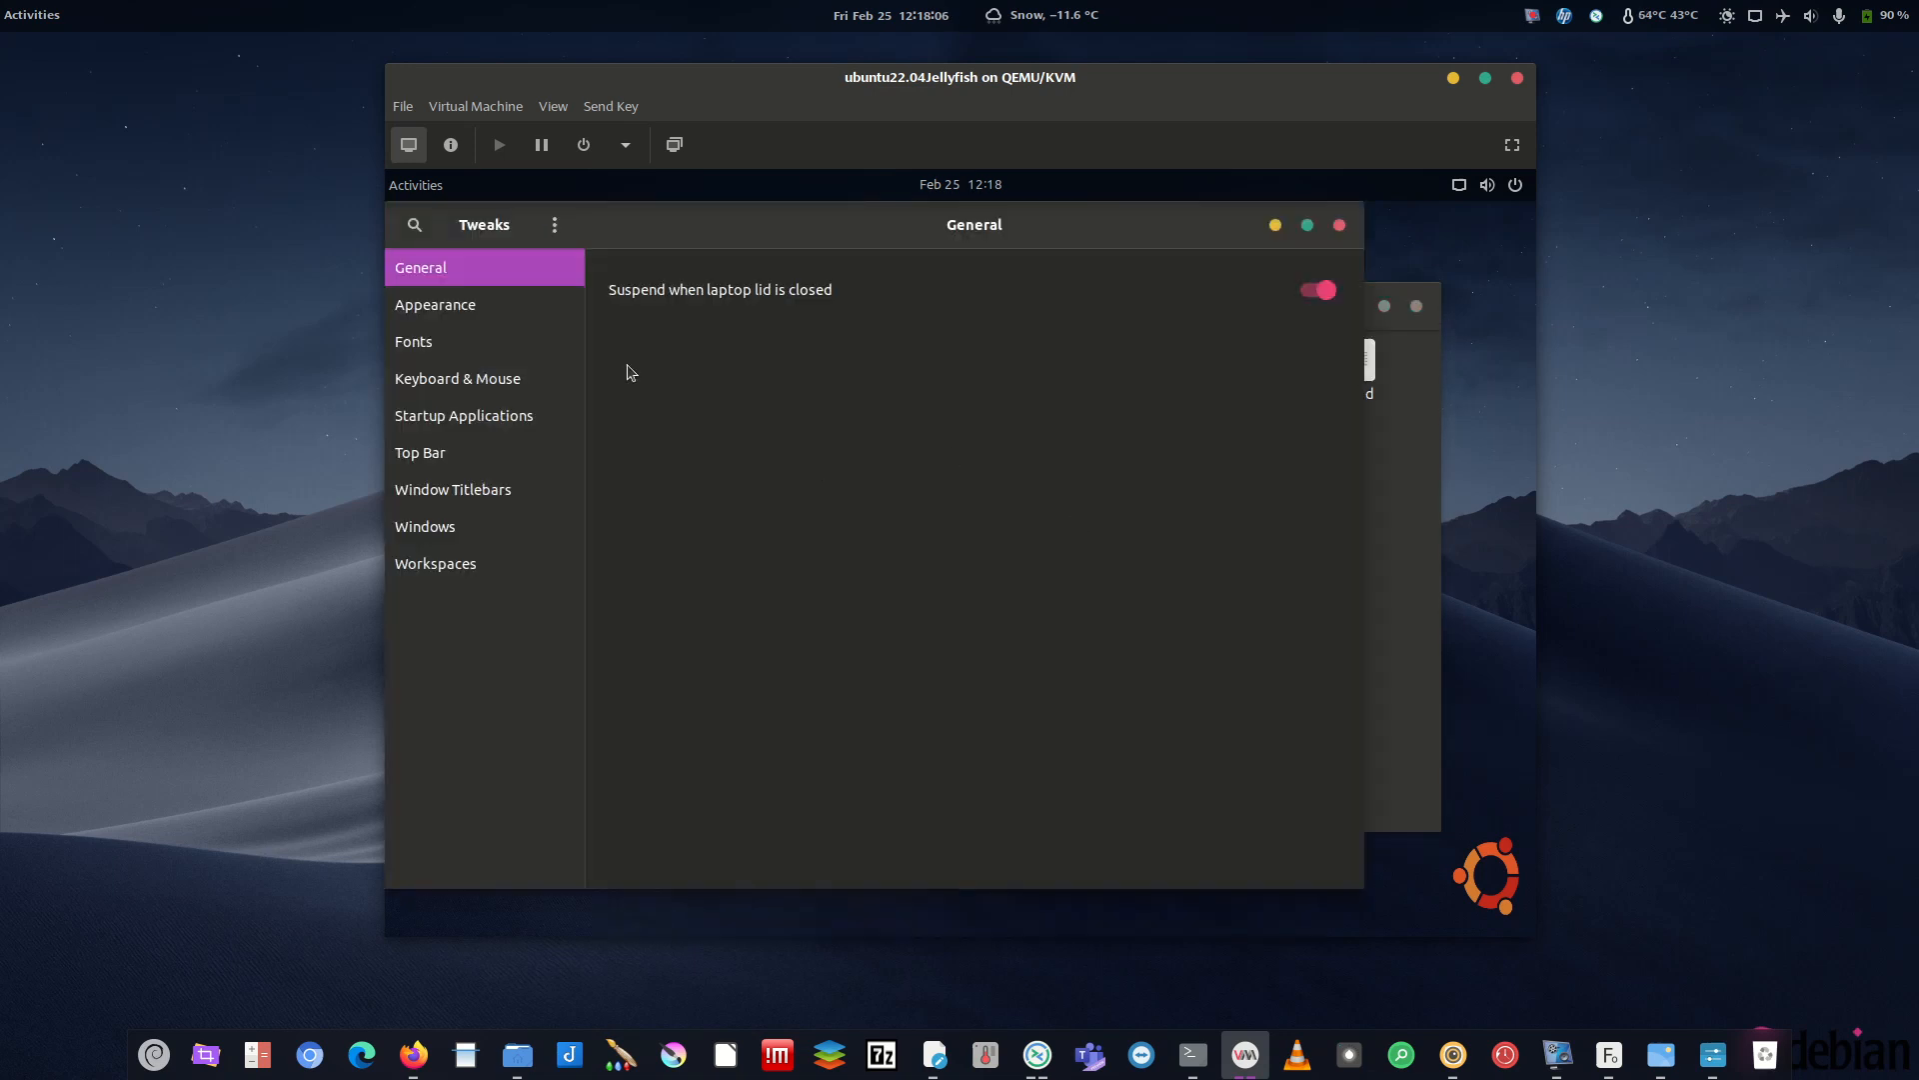
{"action": "left_click", "coordinate": [459, 345]}
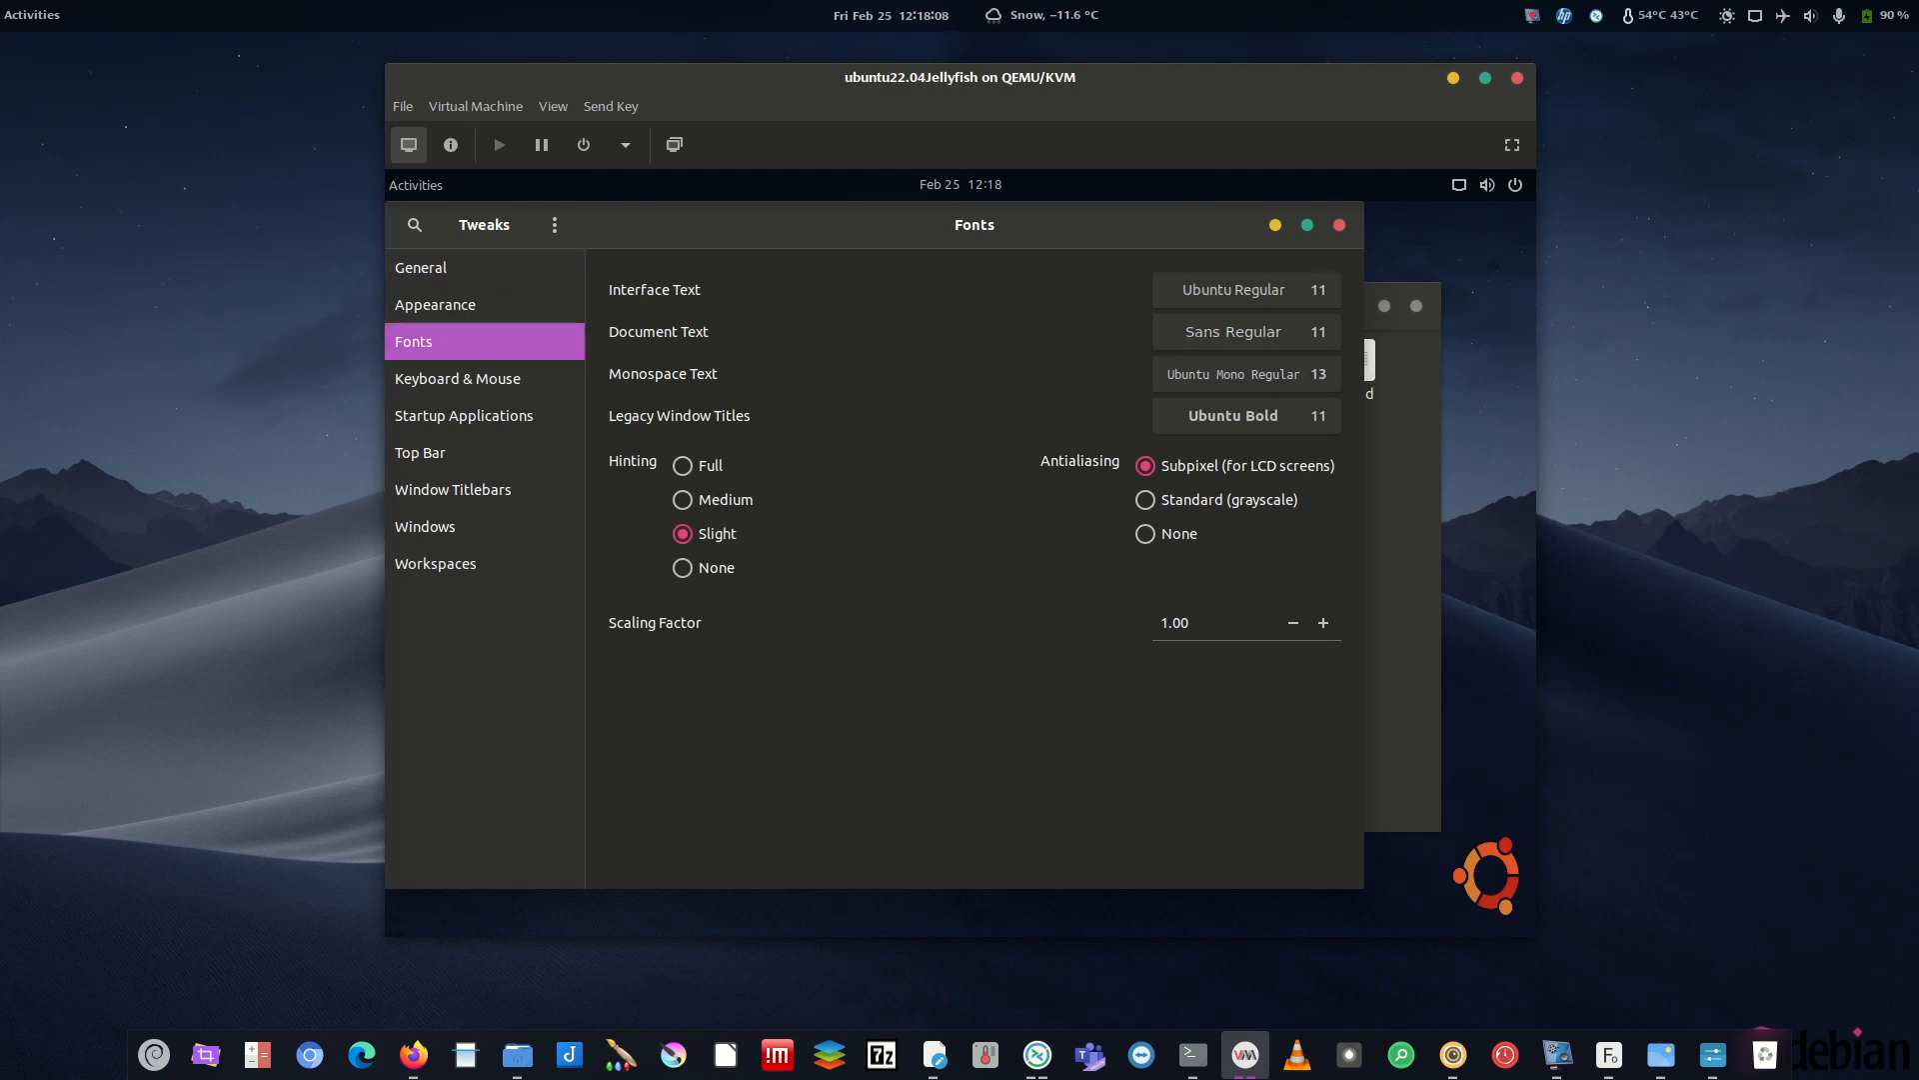
{"action": "left_click", "coordinate": [1713, 1055]}
- Set the Interface Text font to Skeena Bold
{"action": "left_click", "coordinate": [1222, 296]}
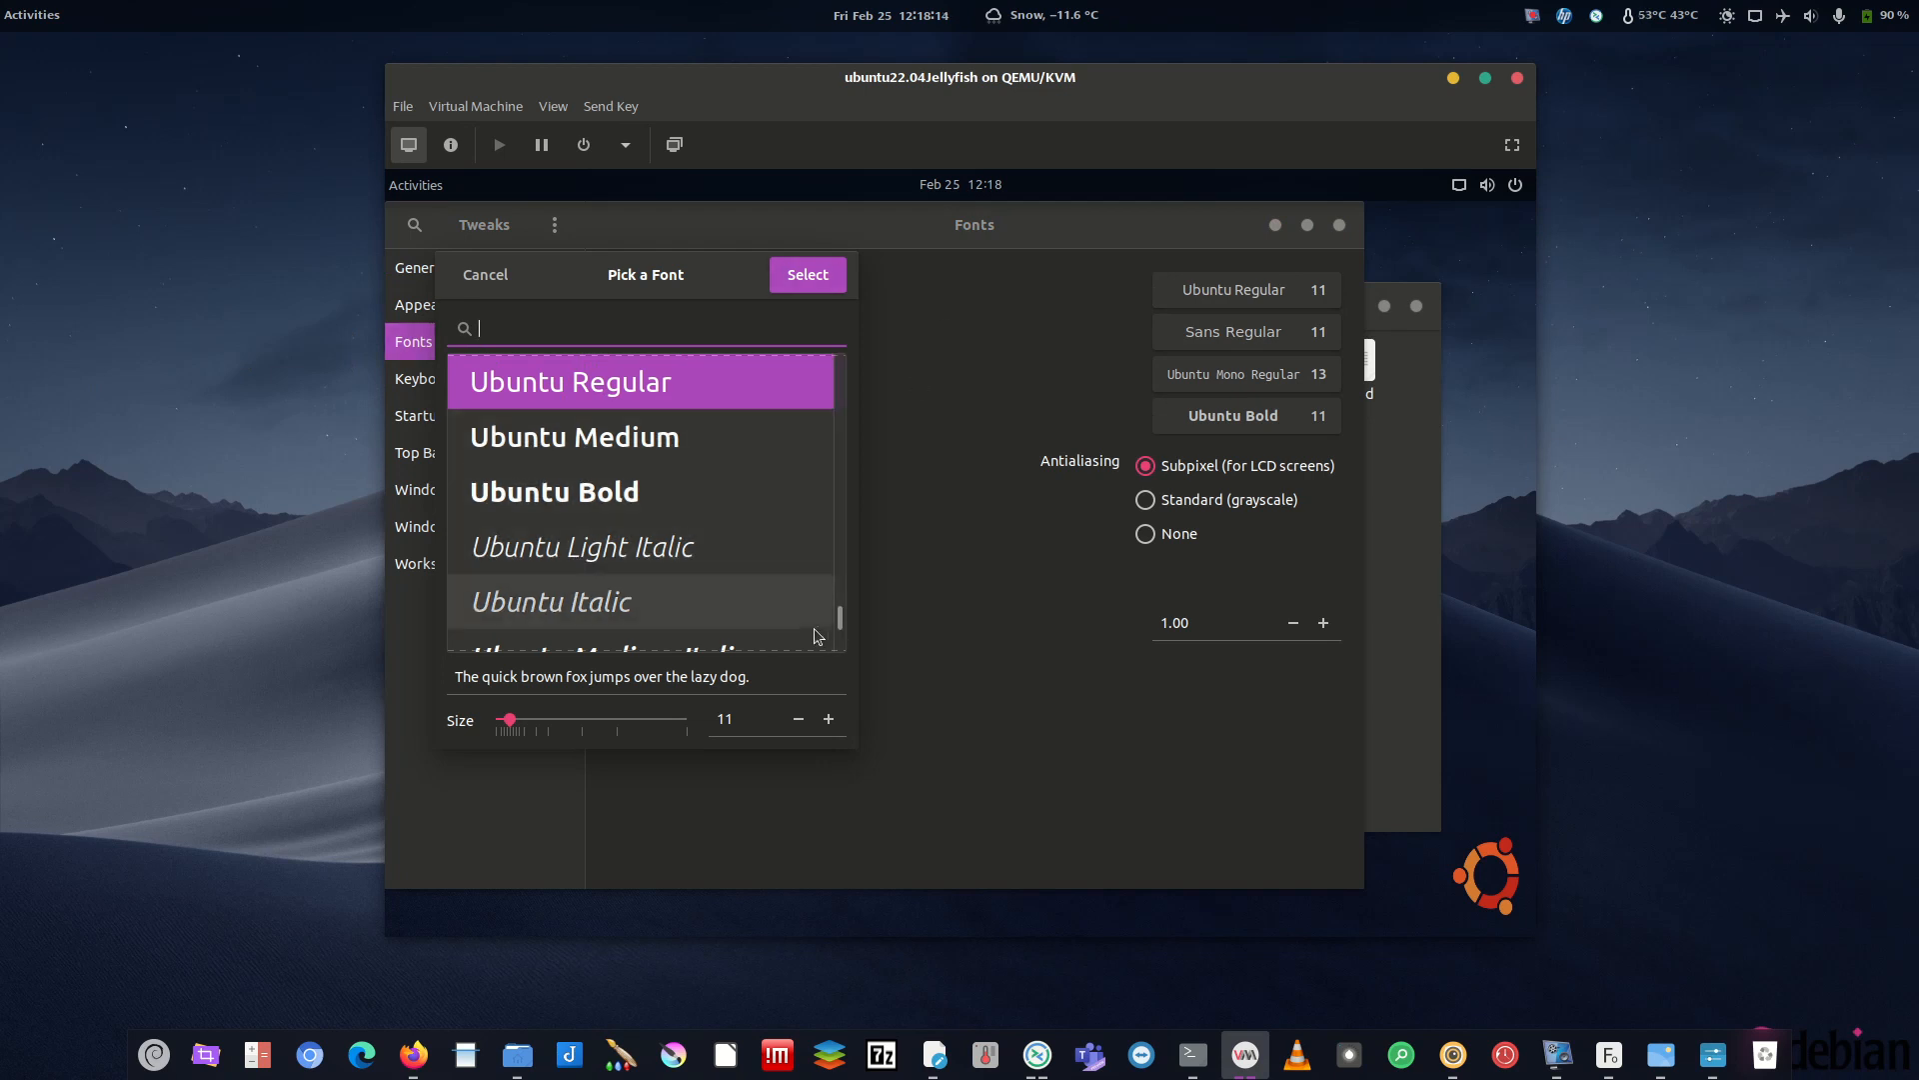
{"action": "left_click", "coordinate": [843, 587]}
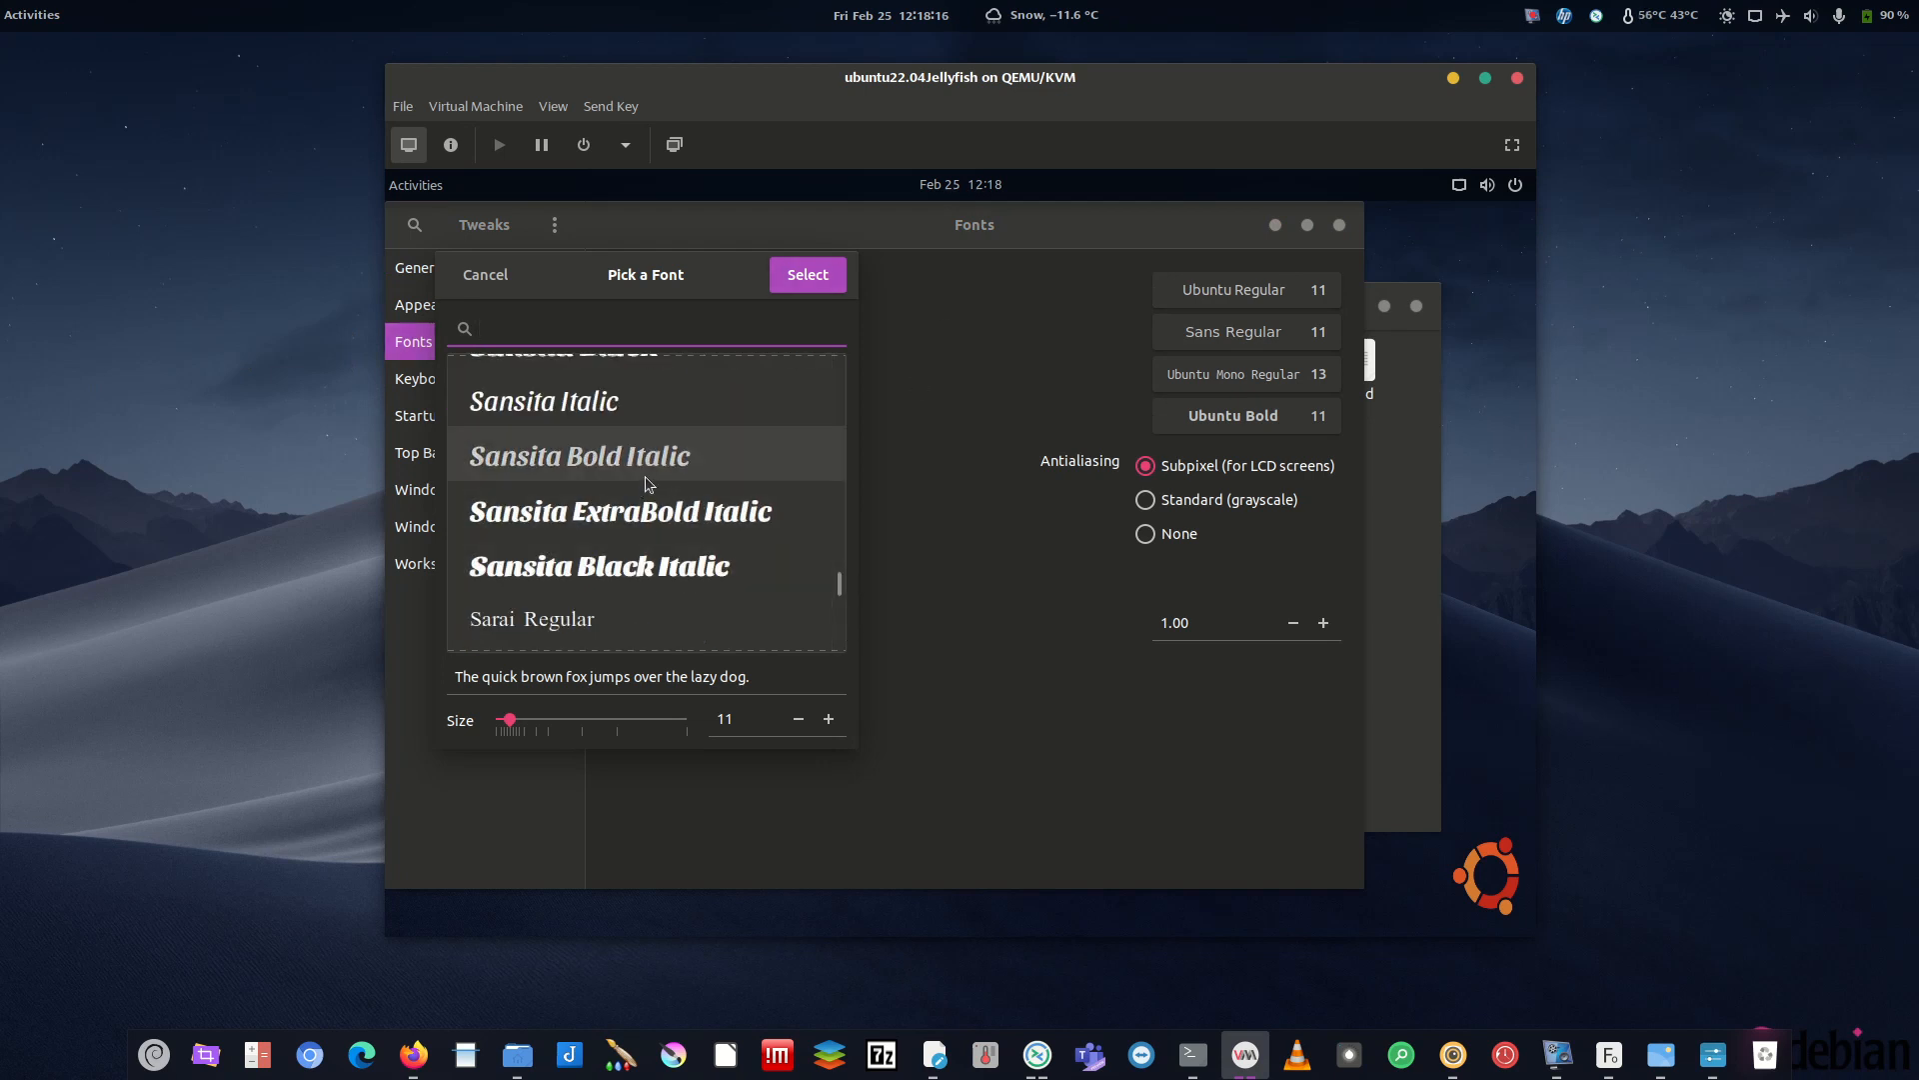
{"action": "scroll", "coordinate": [649, 484], "scroll_direction": "up", "scroll_amount": 6}
{"action": "scroll", "coordinate": [651, 500], "scroll_direction": "down", "scroll_amount": 5}
{"action": "scroll", "coordinate": [652, 507], "scroll_direction": "down", "scroll_amount": 4}
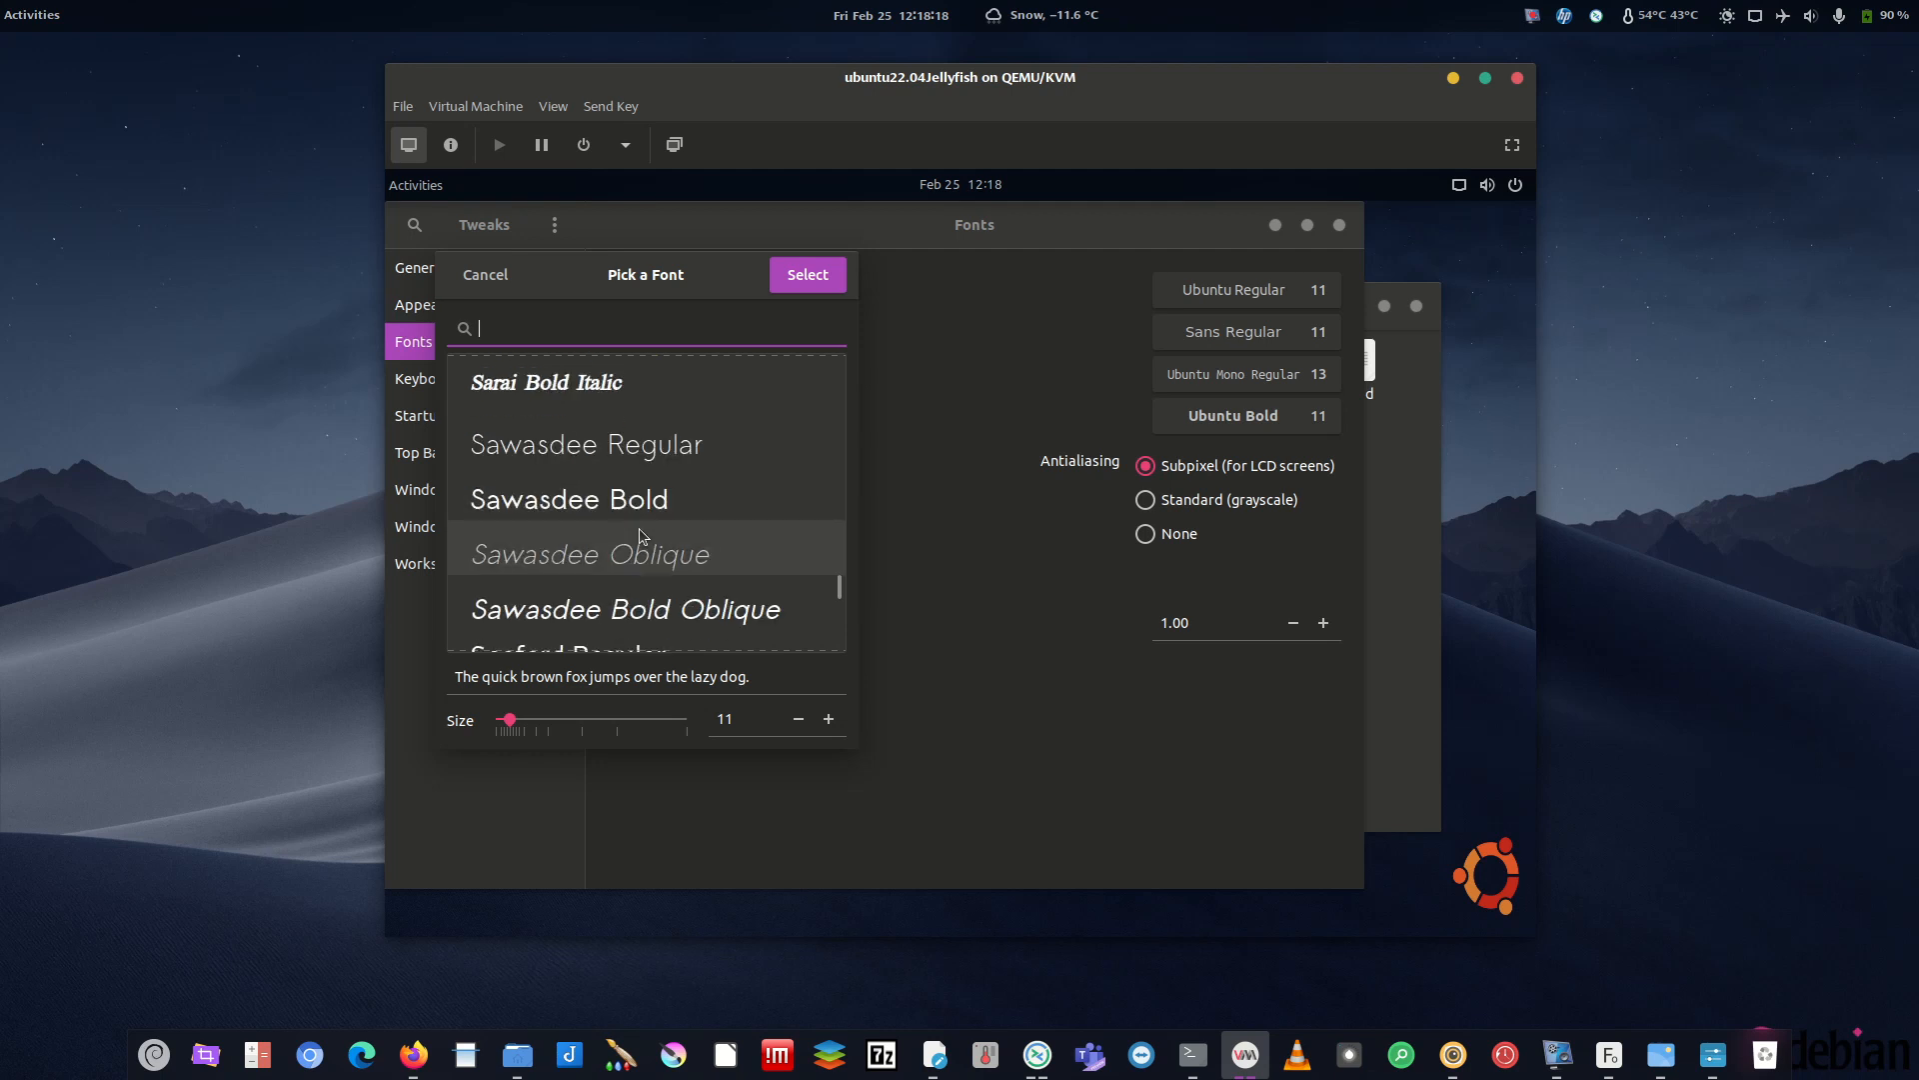
{"action": "scroll", "coordinate": [545, 447], "scroll_direction": "down", "scroll_amount": 8}
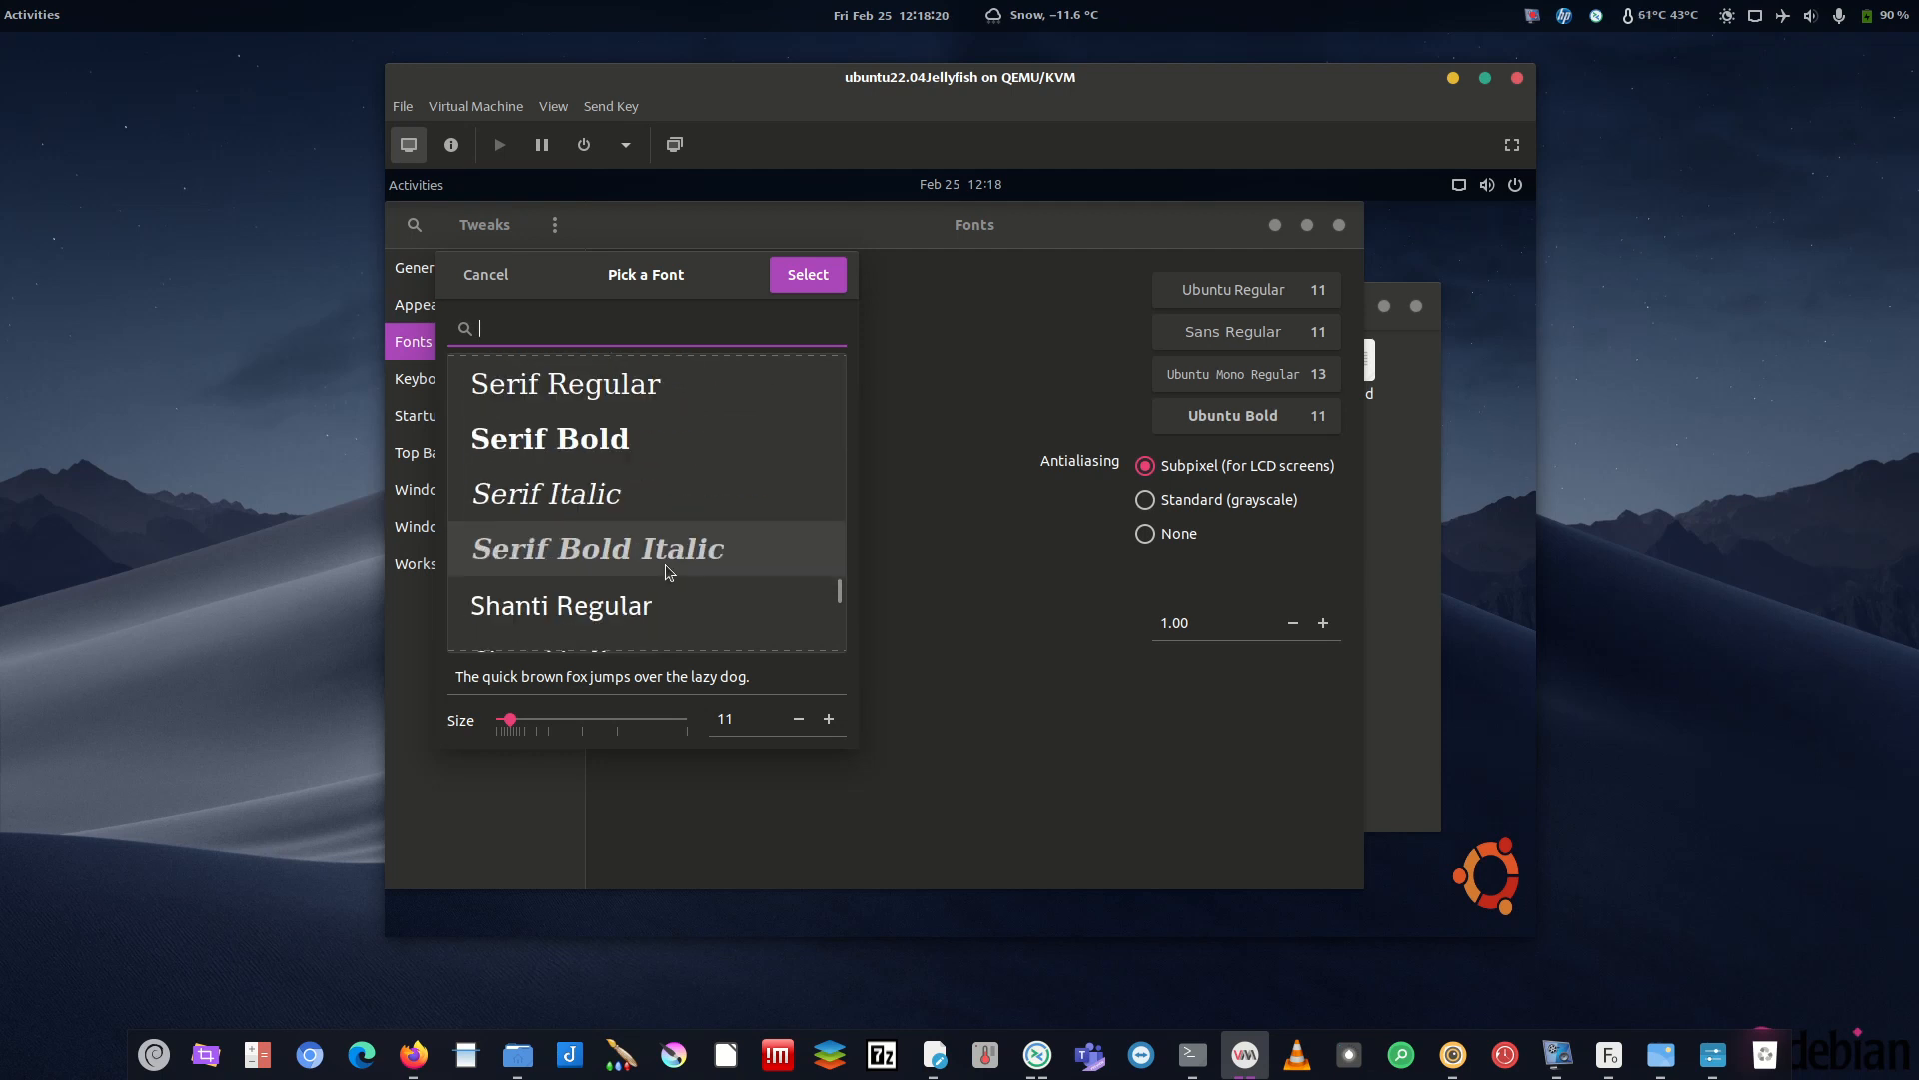
{"action": "left_click", "coordinate": [645, 399]}
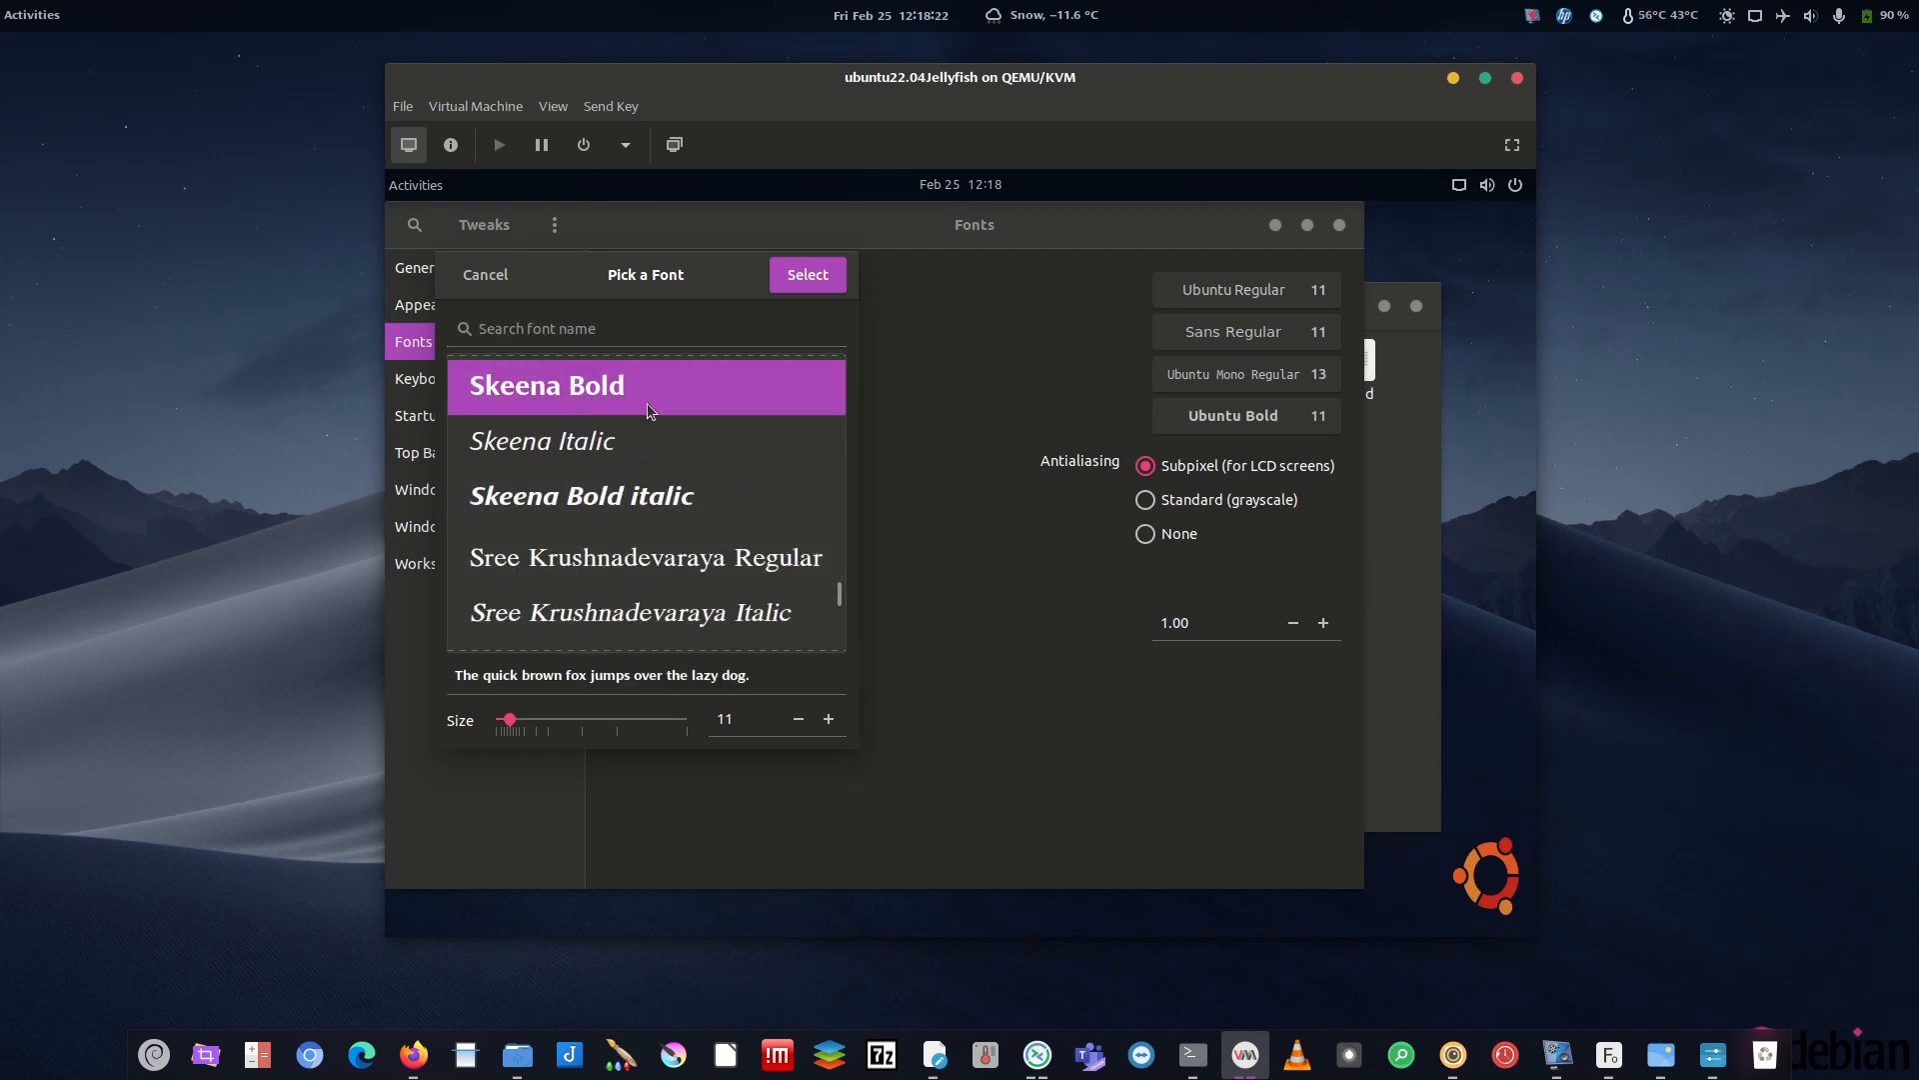
{"action": "left_click", "coordinate": [802, 282]}
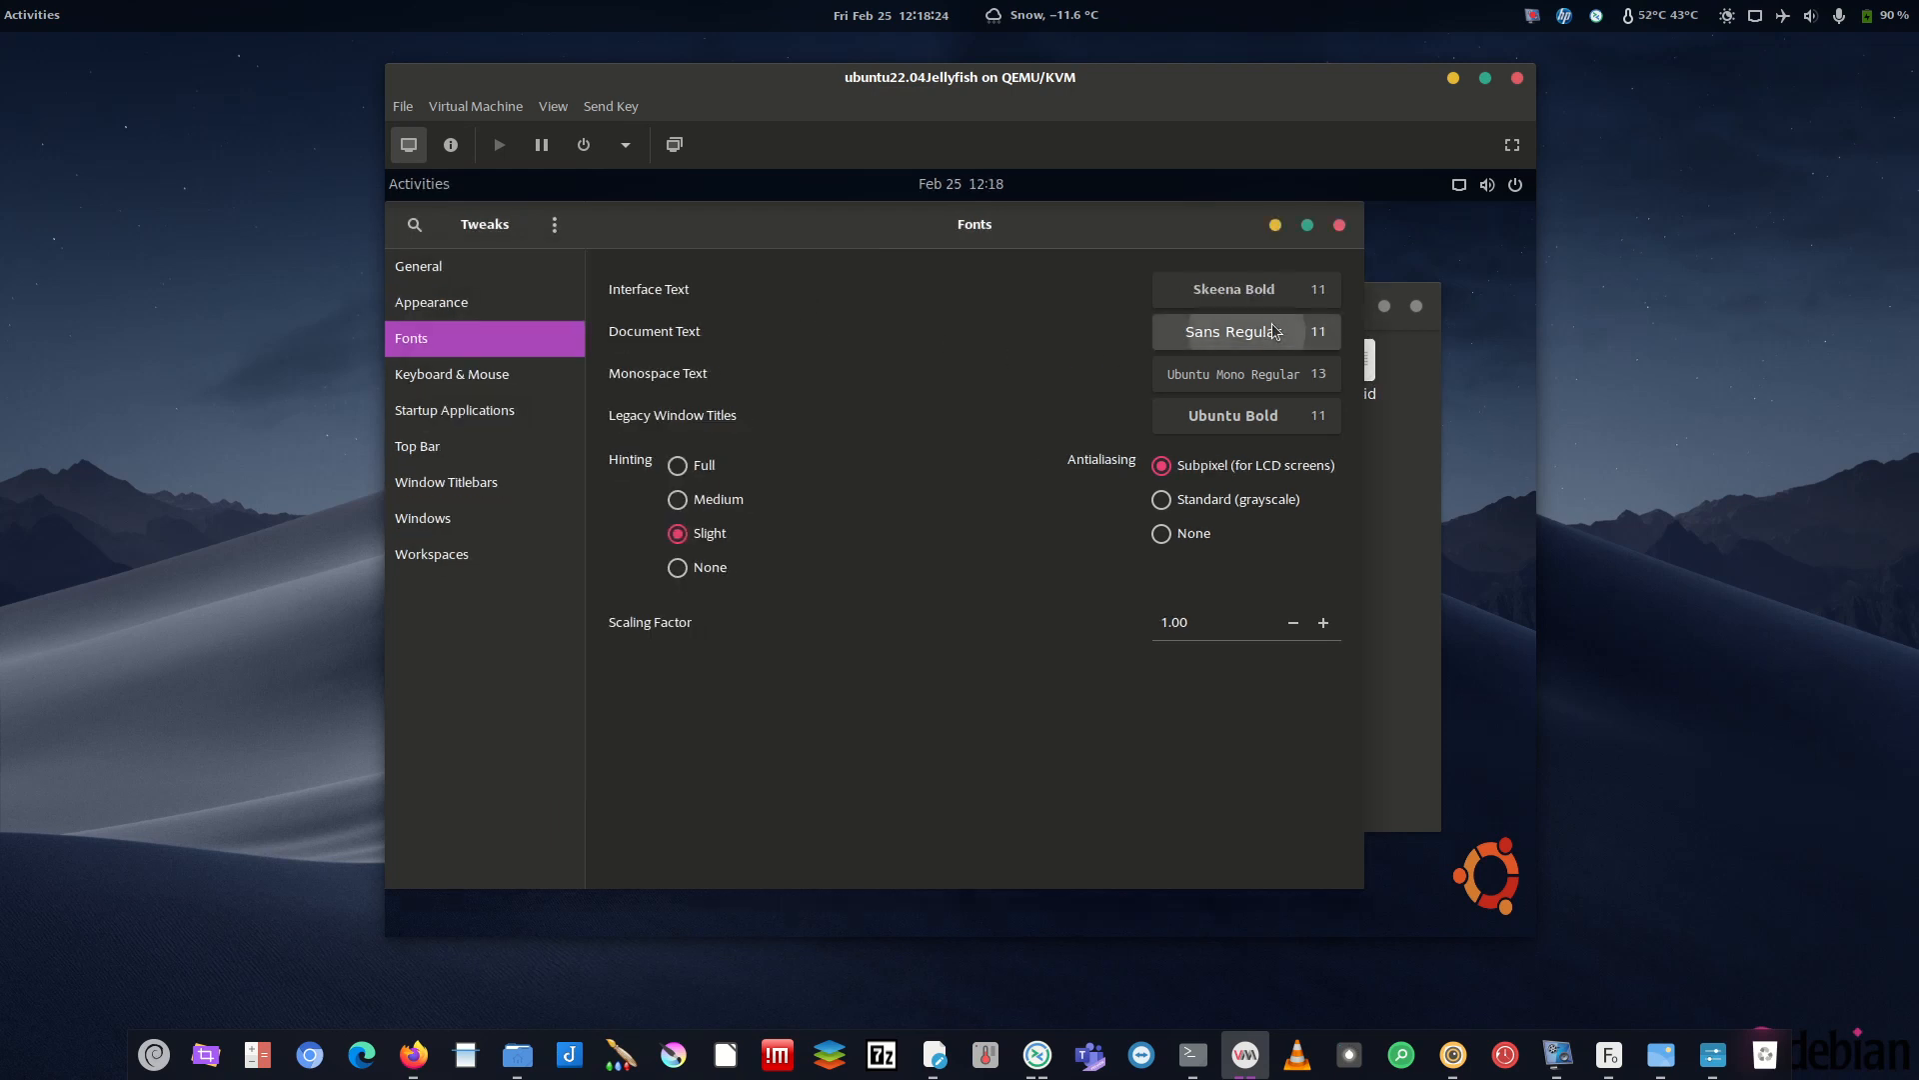
- Set the Document Text font to Skeena Bold as well
{"action": "left_click", "coordinate": [1232, 330]}
{"action": "scroll", "coordinate": [620, 512], "scroll_direction": "down", "scroll_amount": 10}
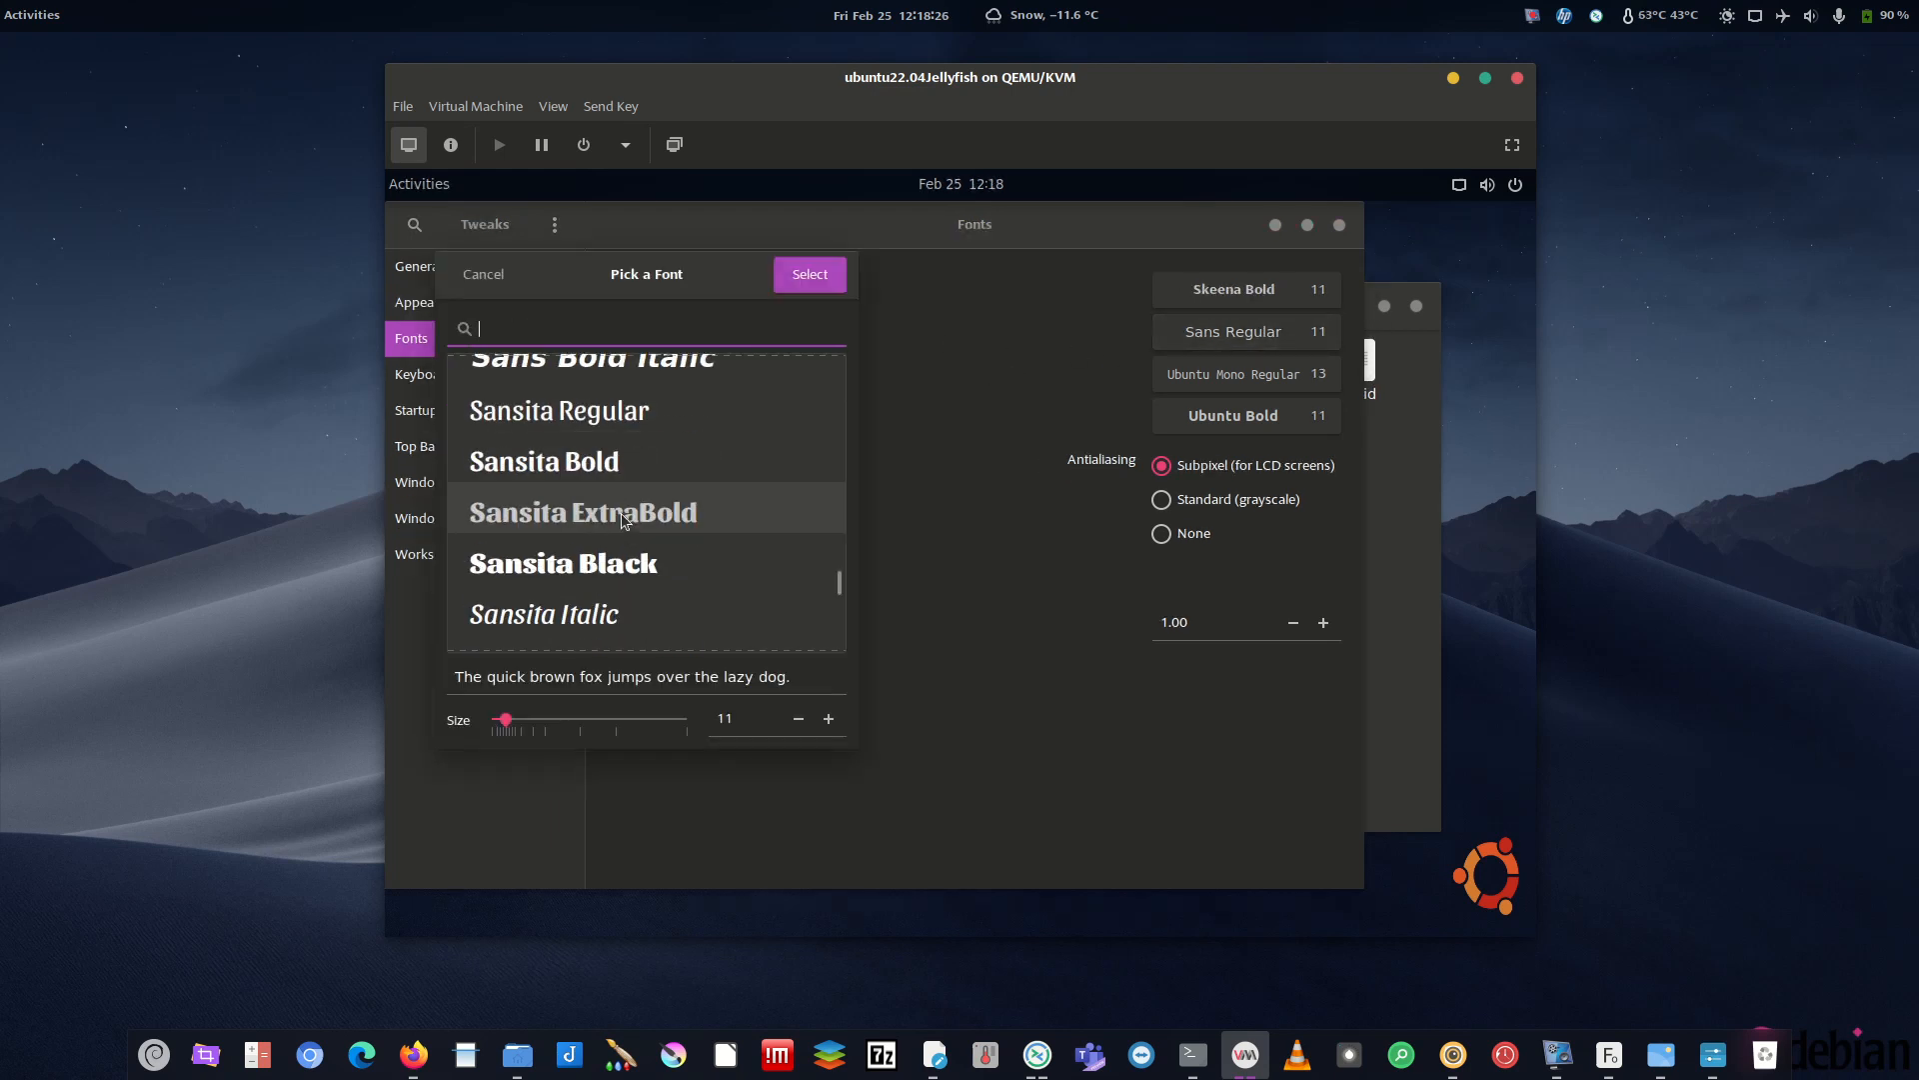
{"action": "scroll", "coordinate": [616, 566], "scroll_direction": "down", "scroll_amount": 10}
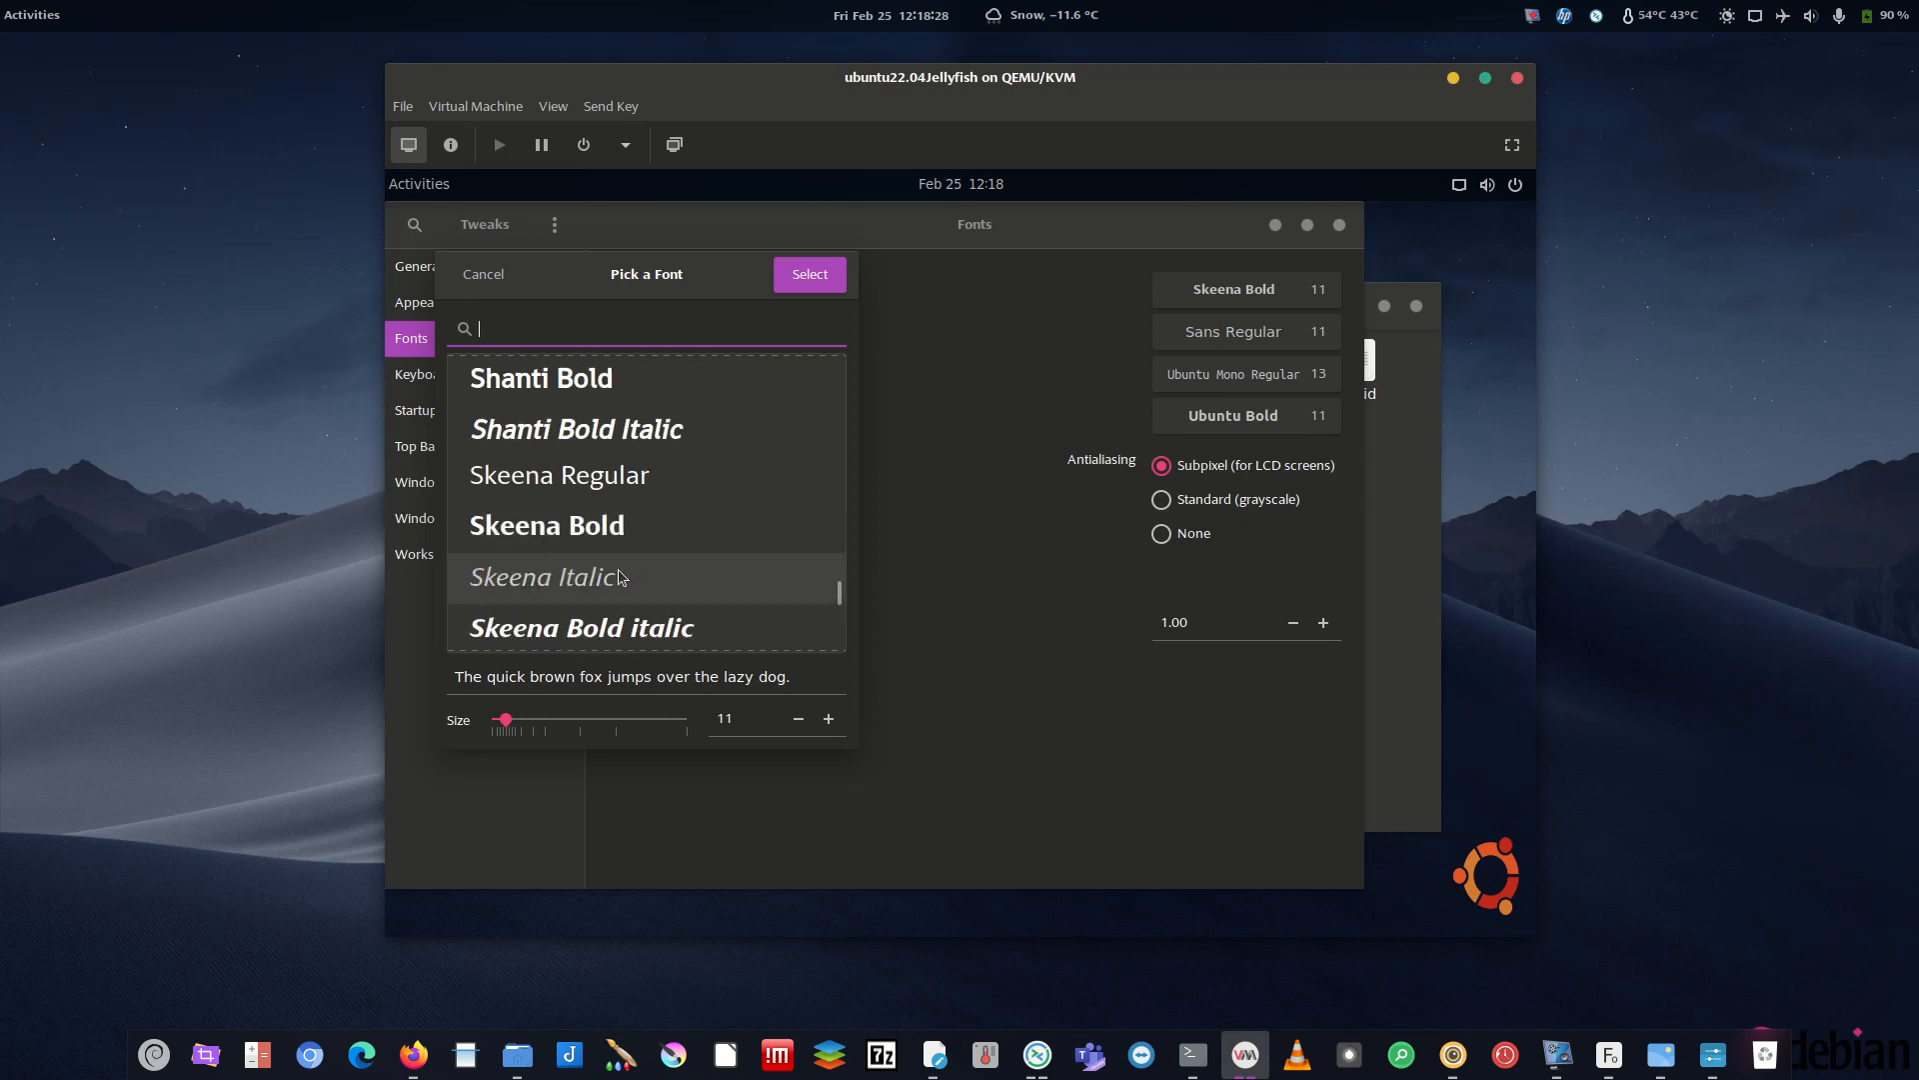
{"action": "left_click", "coordinate": [639, 480]}
{"action": "left_click", "coordinate": [809, 274]}
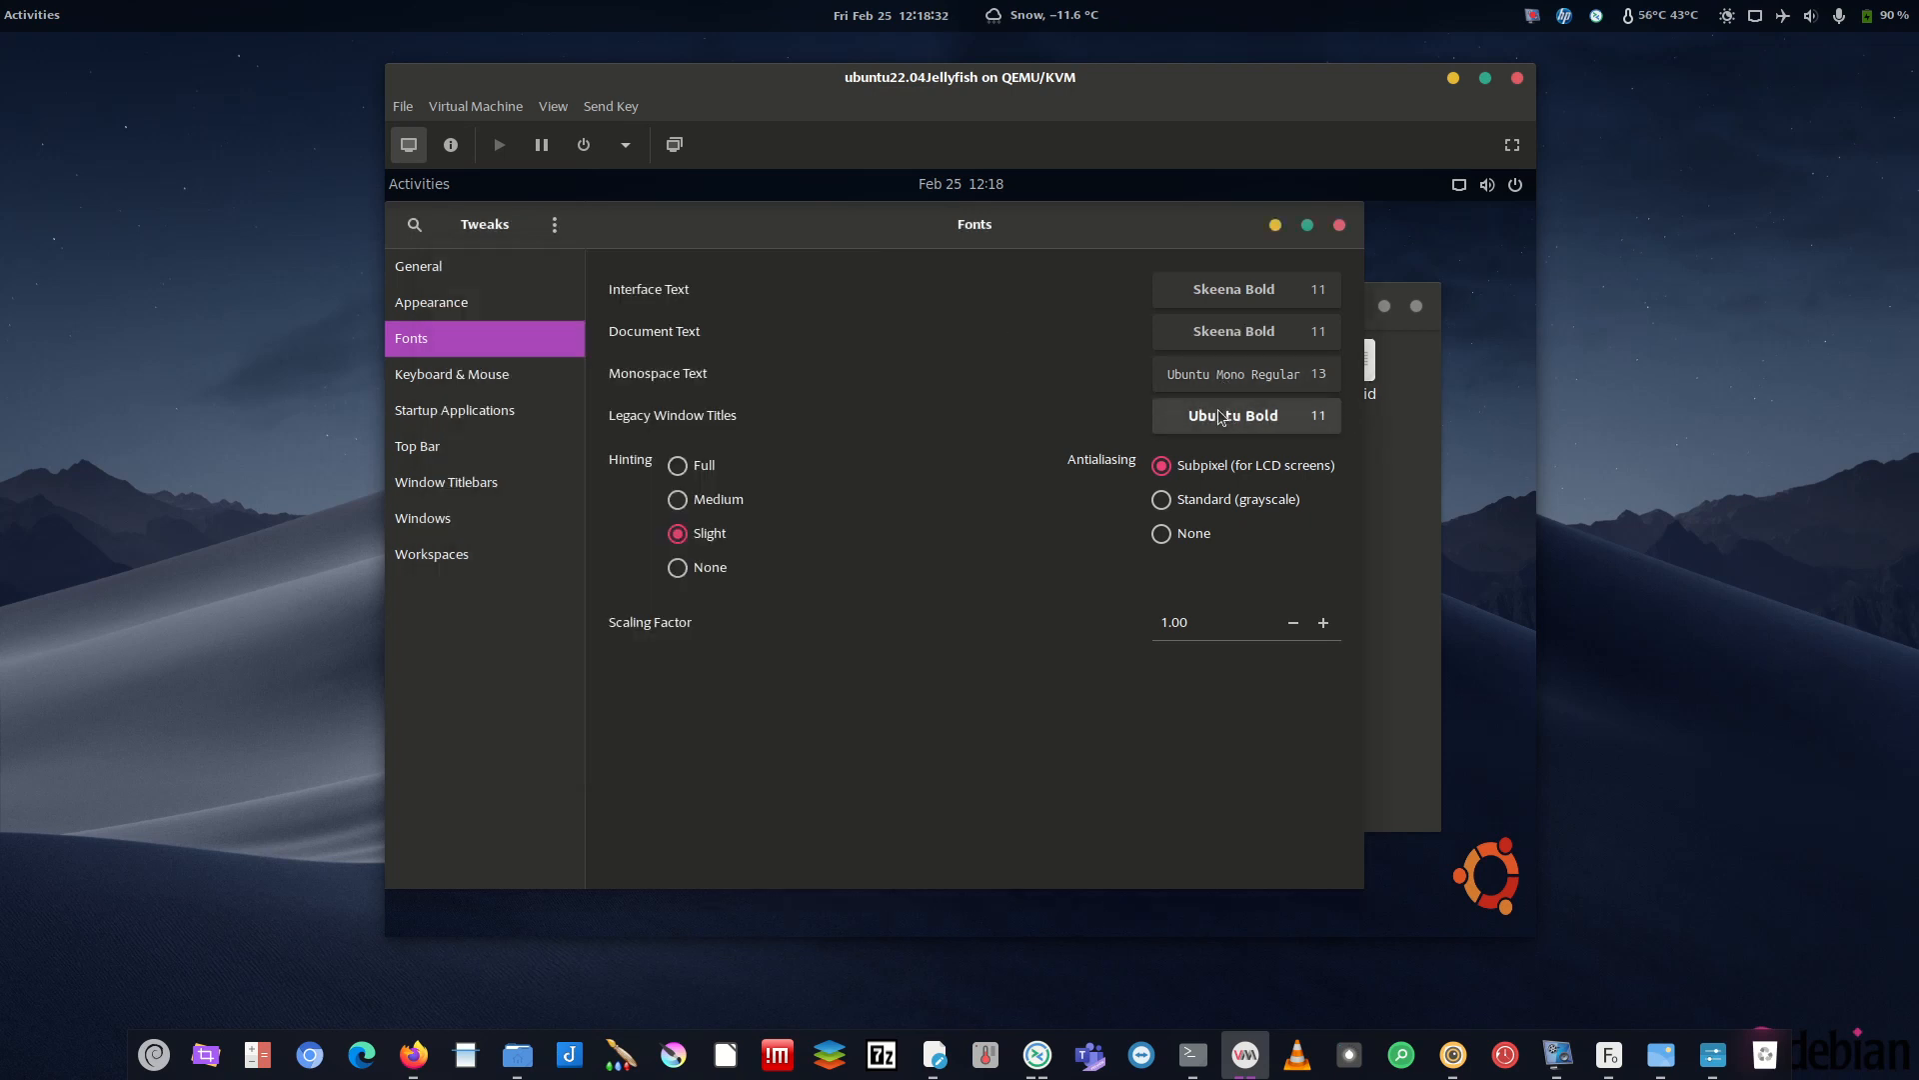
{"action": "left_click", "coordinate": [1249, 417]}
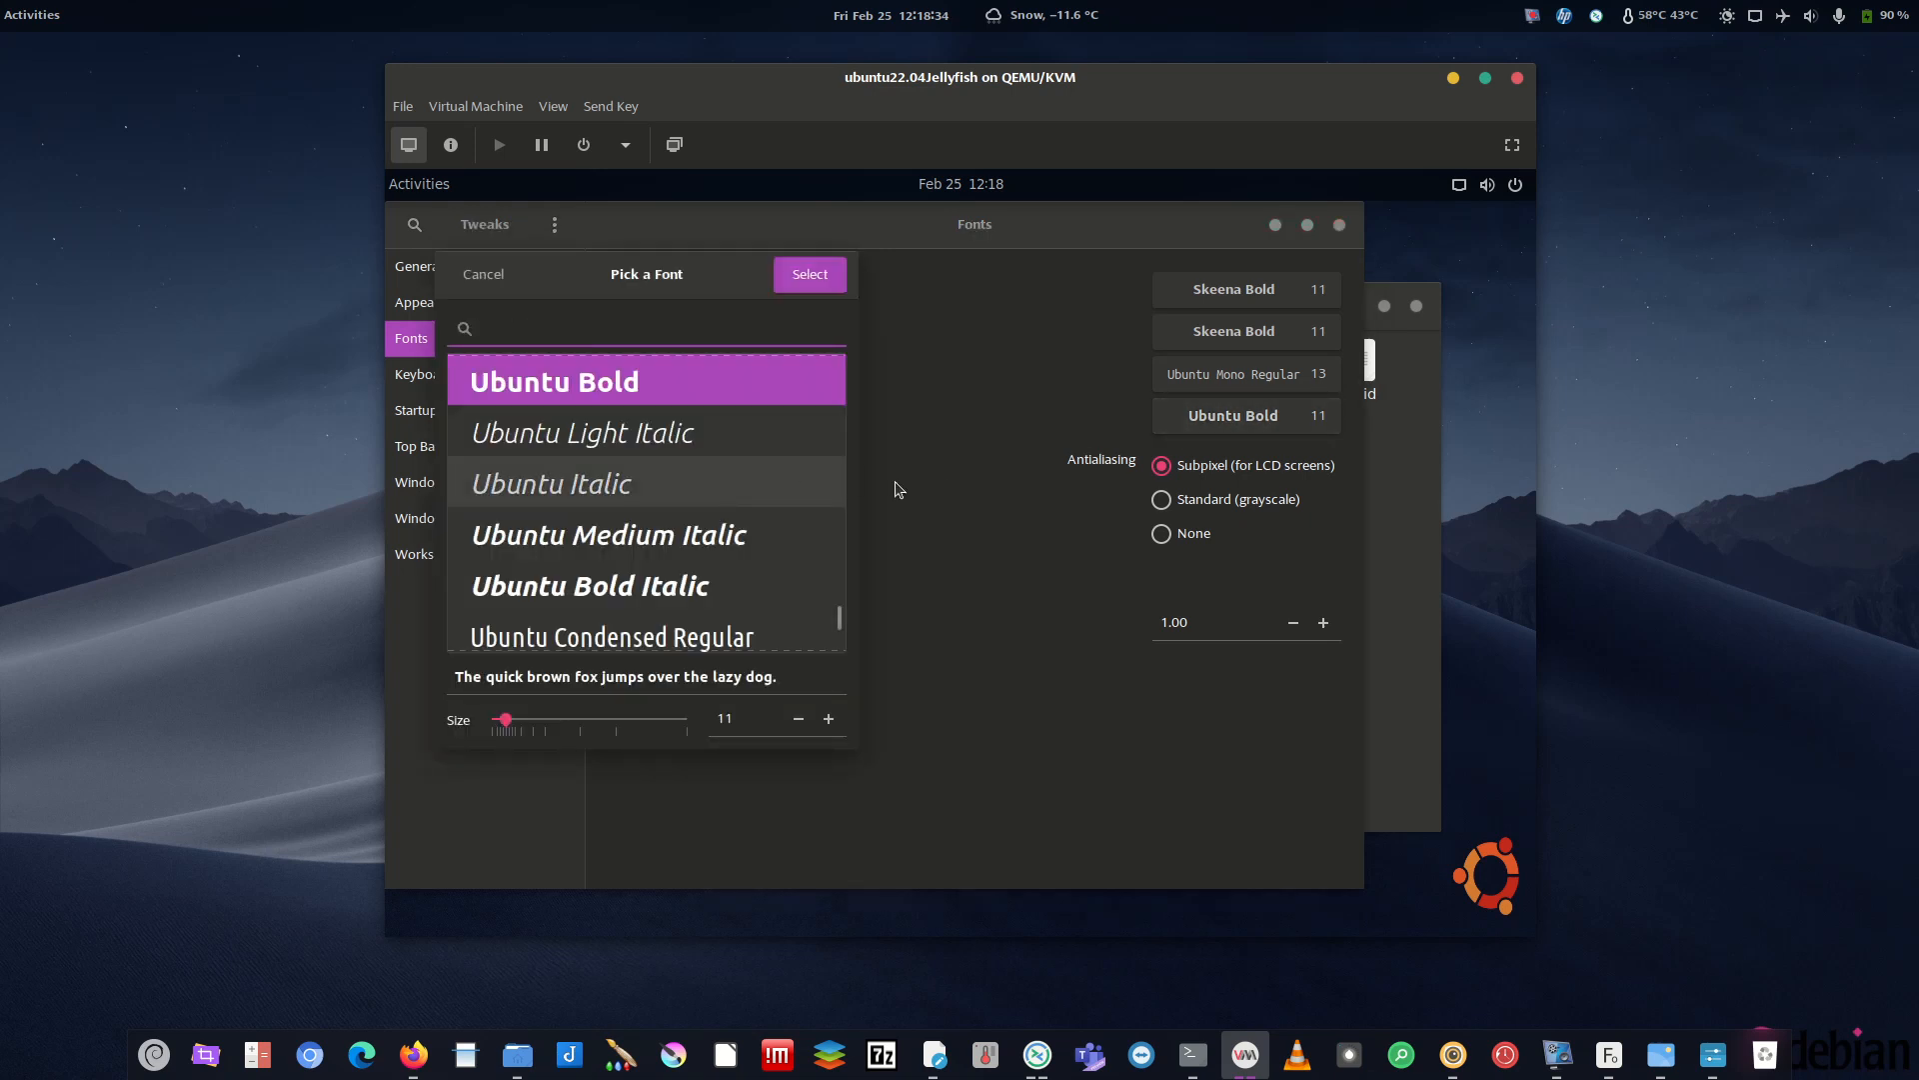
- Browse the Pick a Font list for a Legacy Window Titles font
{"action": "left_click_drag", "start_coordinate": [842, 614], "coordinate": [855, 452]}
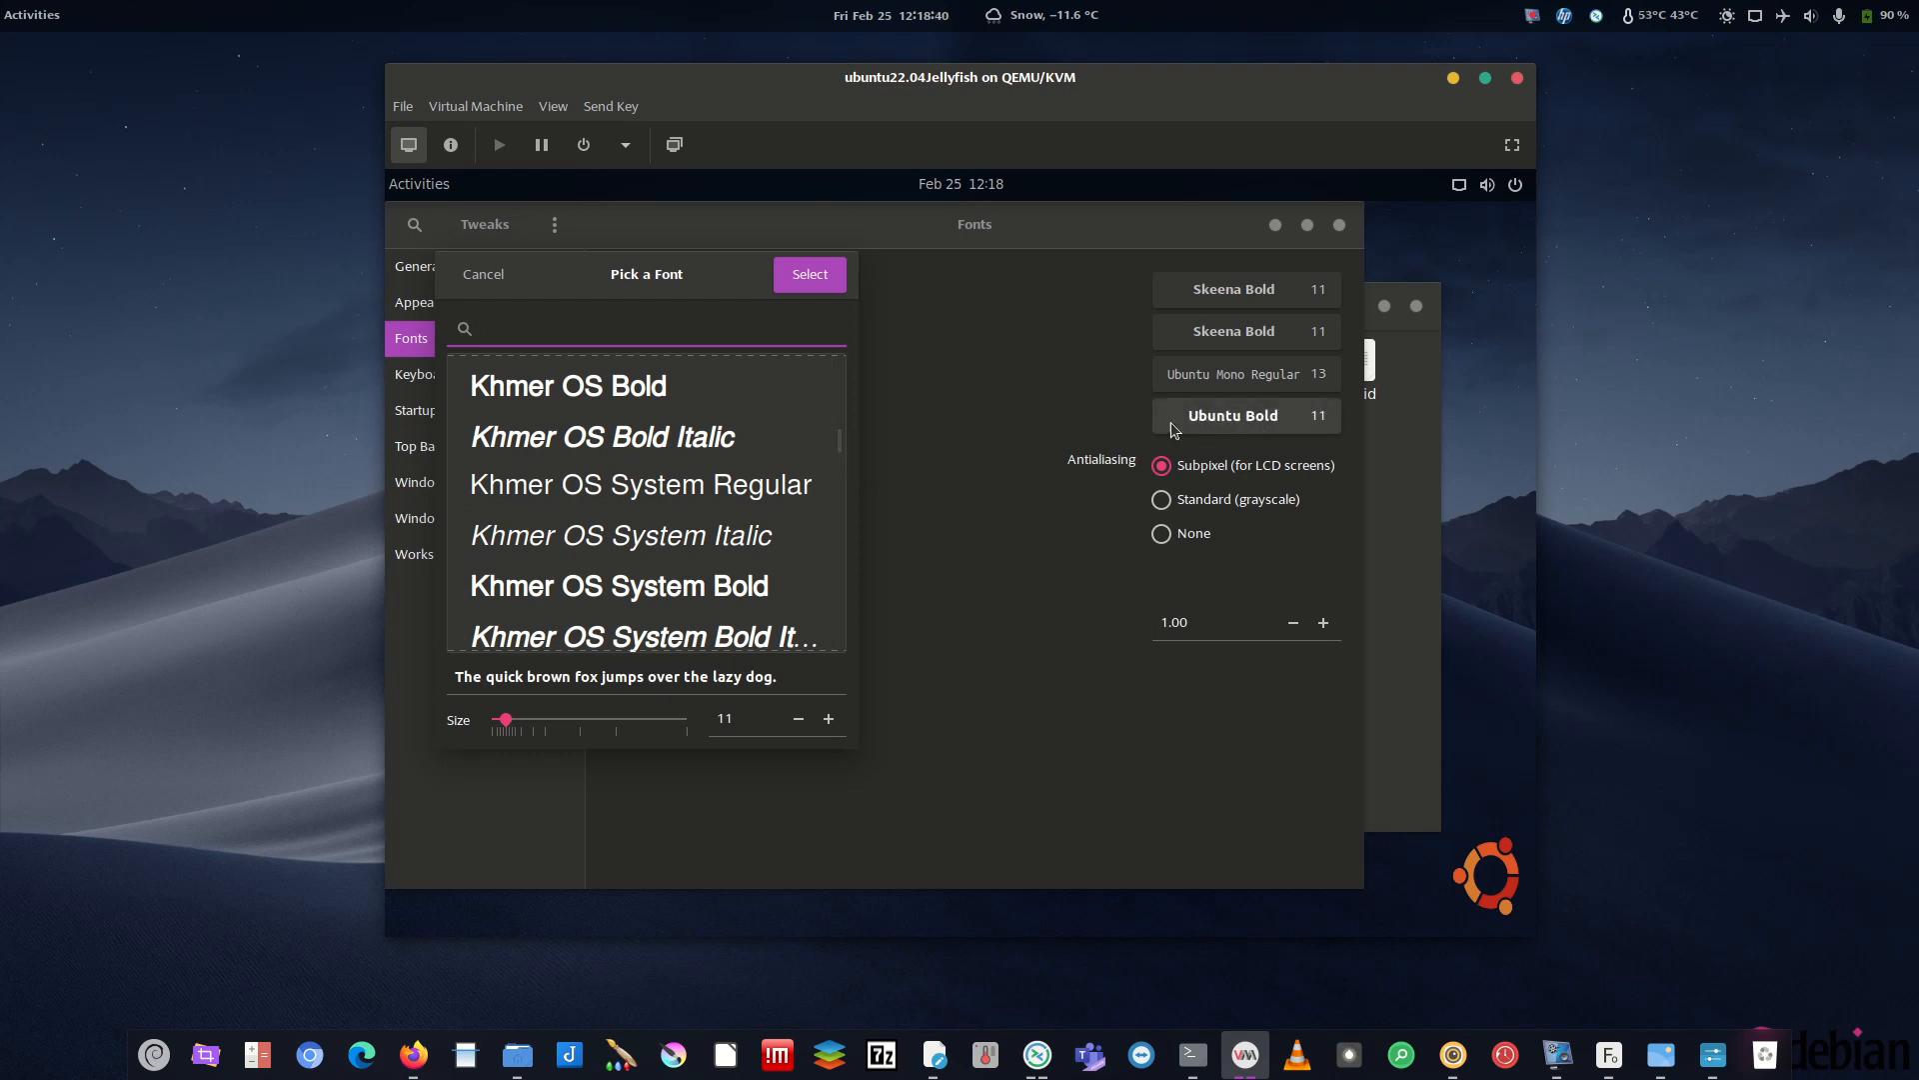
{"action": "scroll", "coordinate": [843, 417], "scroll_direction": "up", "scroll_amount": 10}
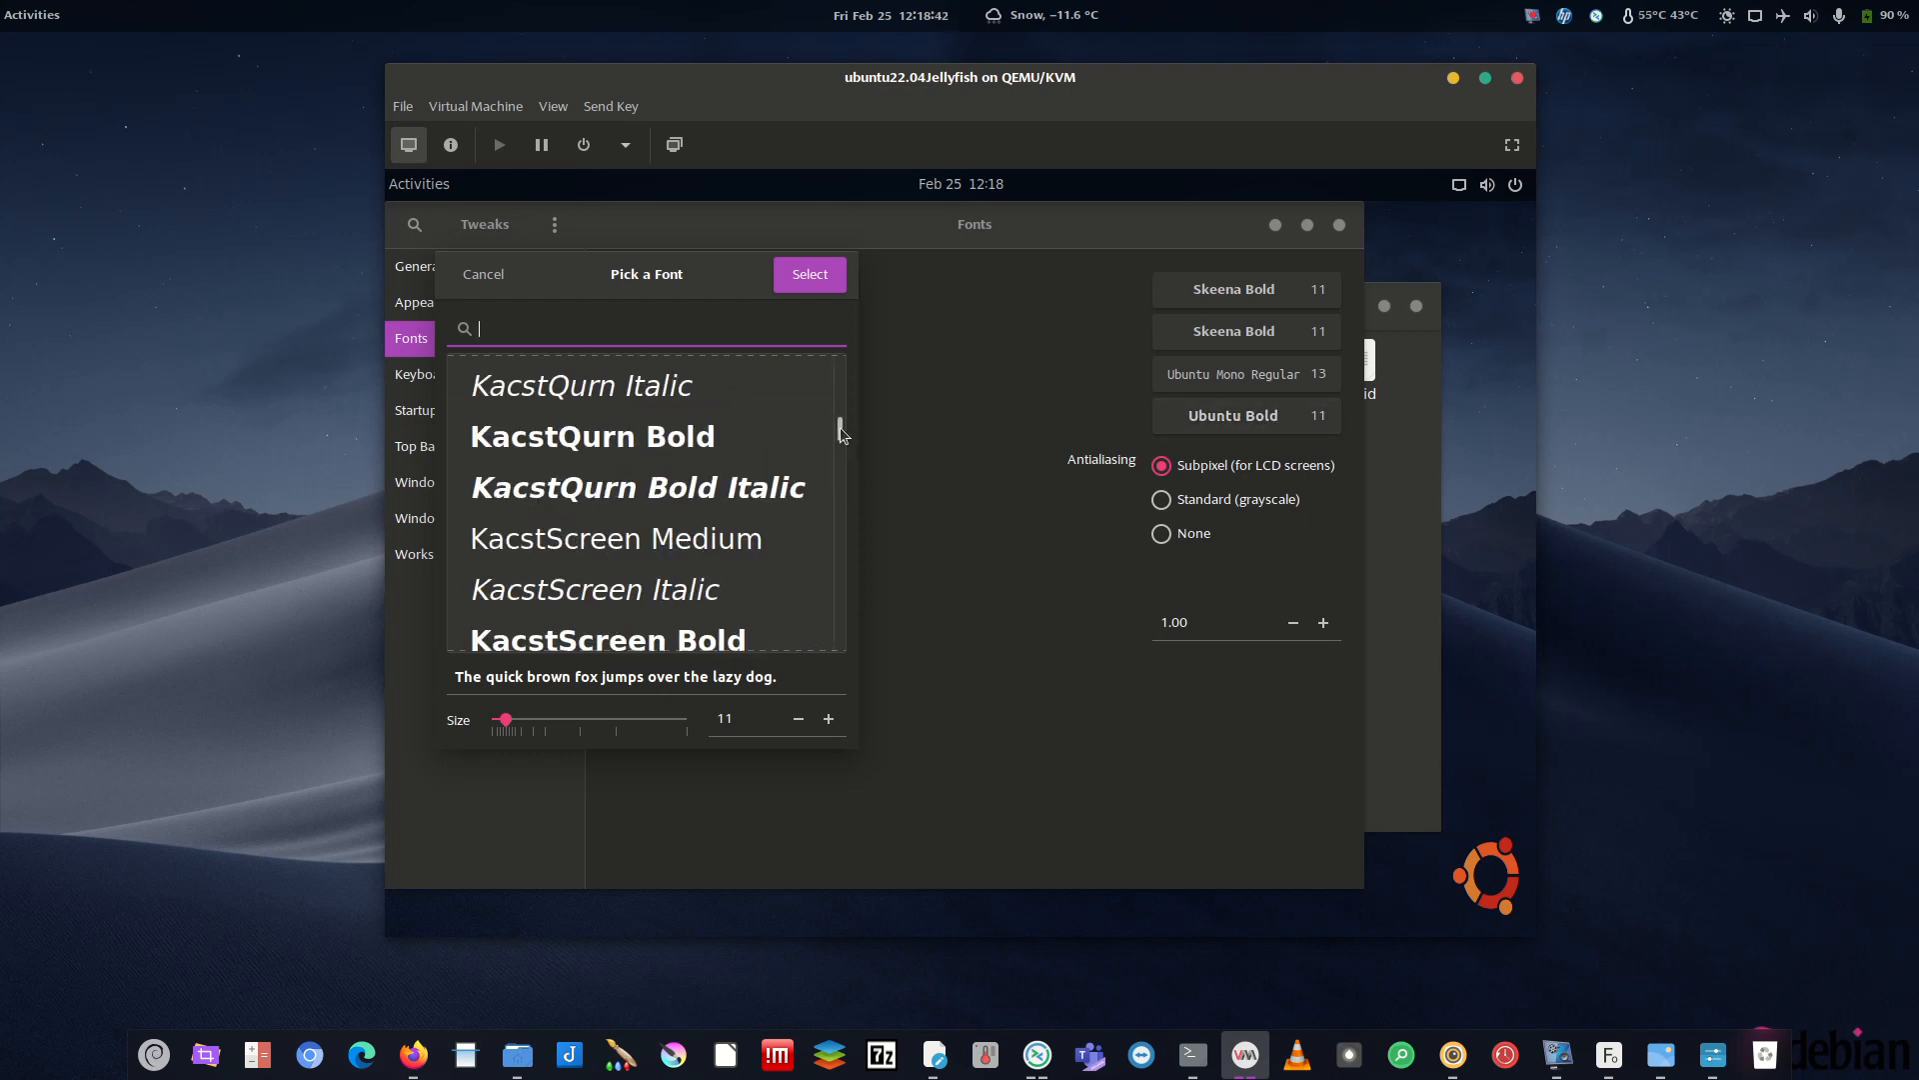
{"action": "scroll", "coordinate": [843, 418], "scroll_direction": "up", "scroll_amount": 4}
{"action": "scroll", "coordinate": [841, 414], "scroll_direction": "up", "scroll_amount": 10}
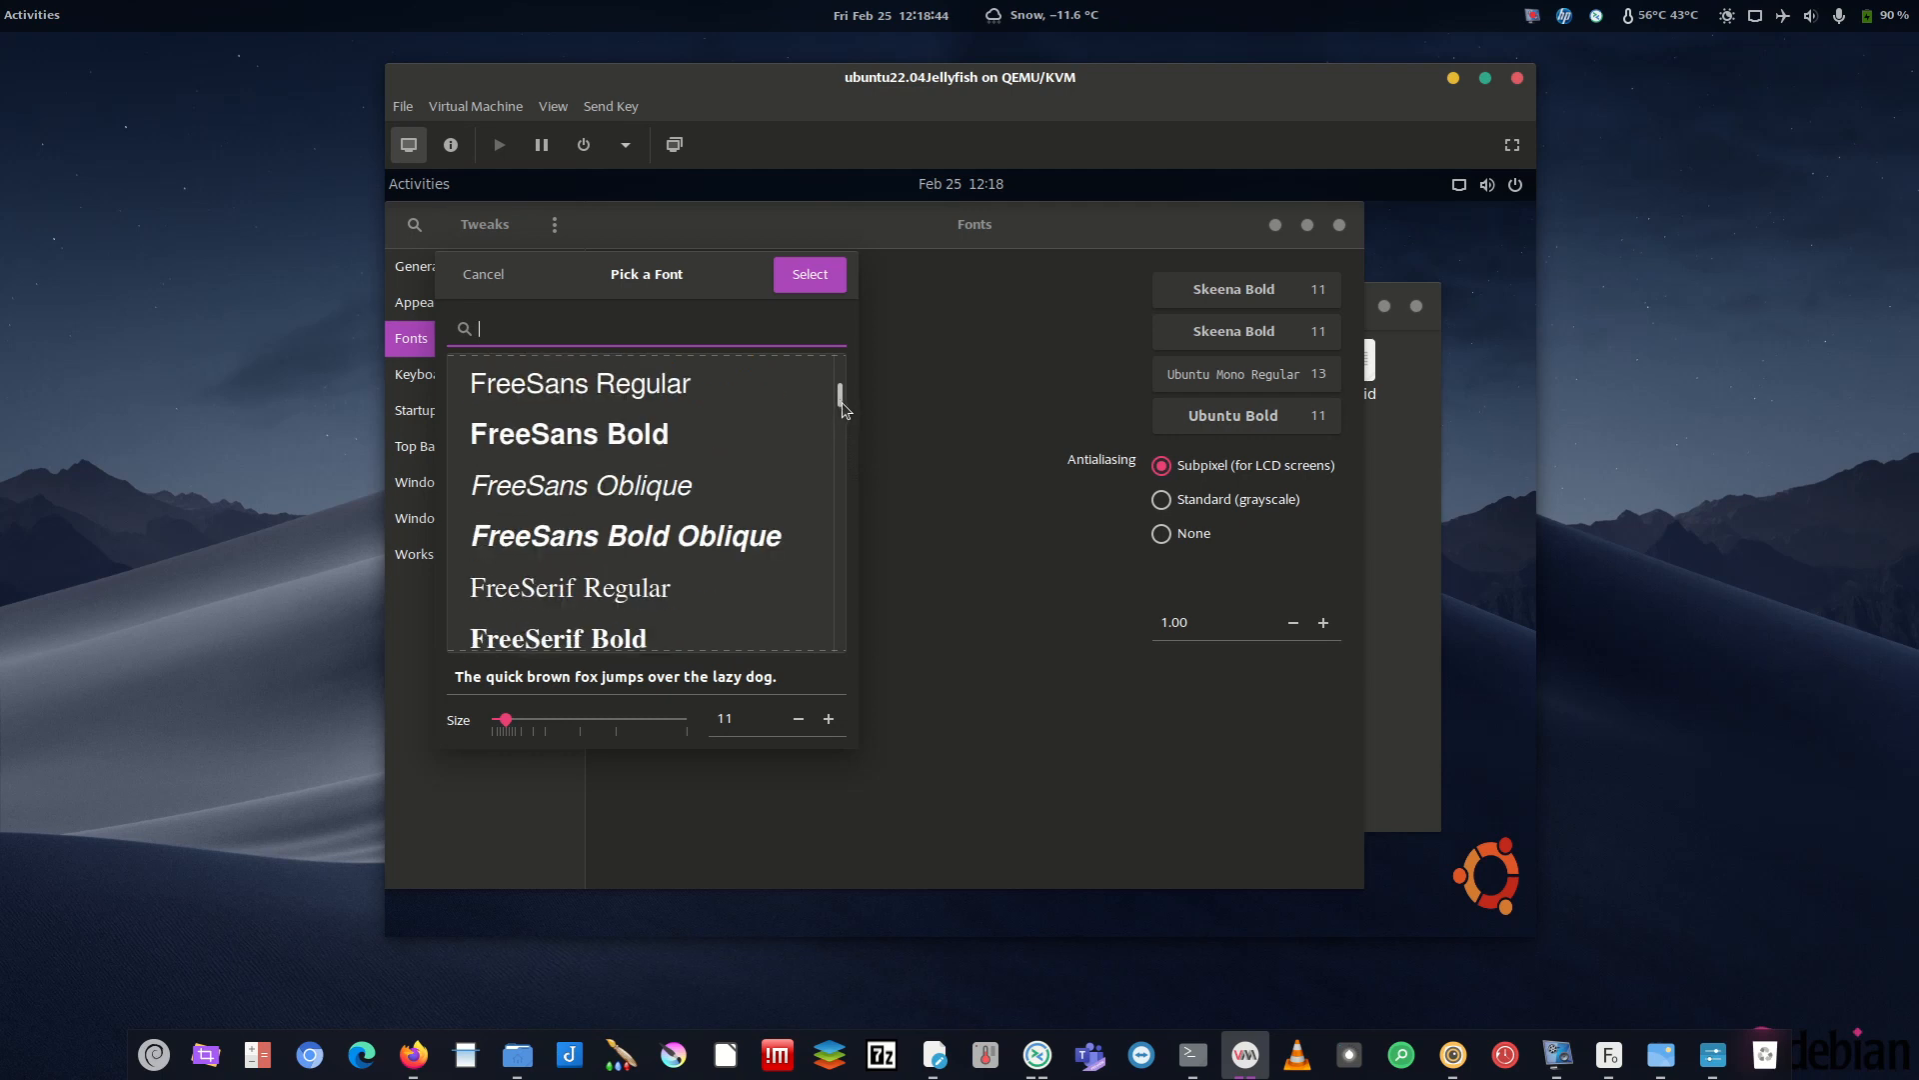
{"action": "scroll", "coordinate": [704, 460], "scroll_direction": "up", "scroll_amount": 10}
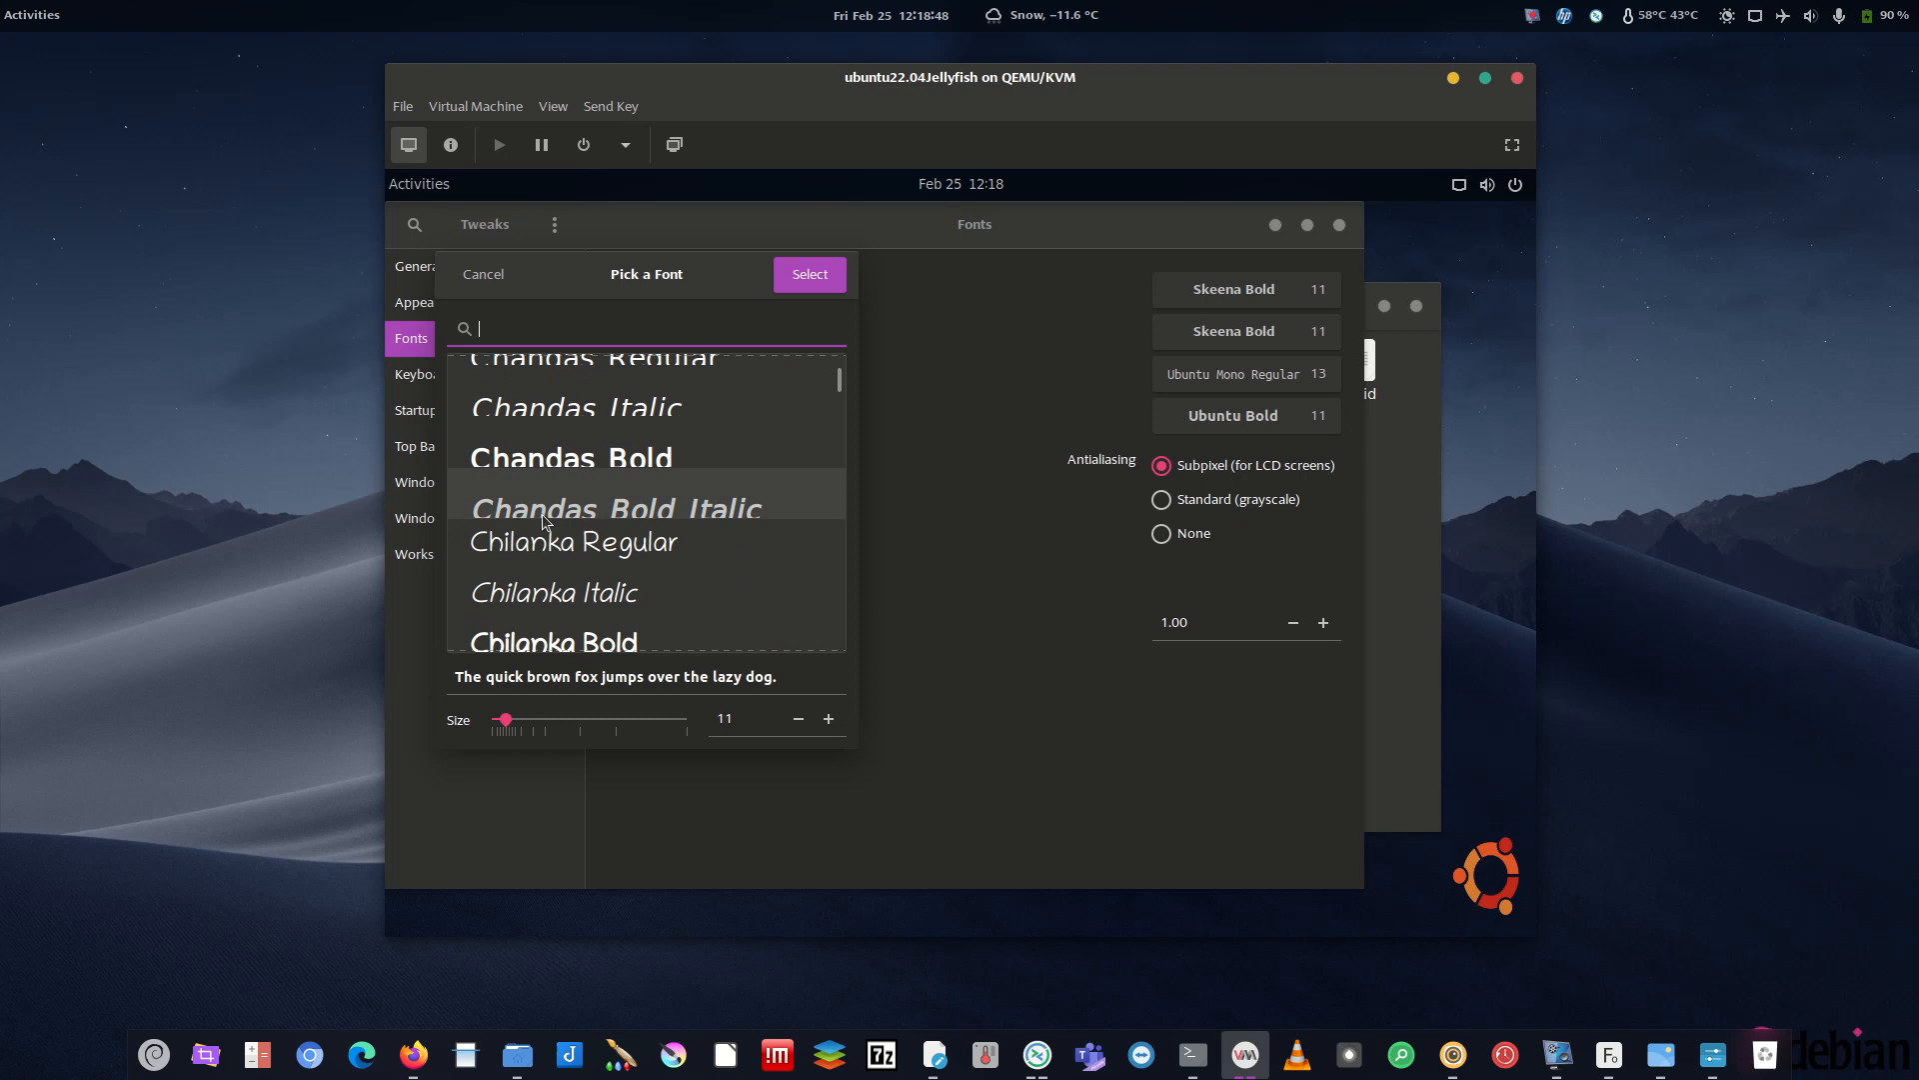
{"action": "scroll", "coordinate": [617, 540], "scroll_direction": "up", "scroll_amount": 8}
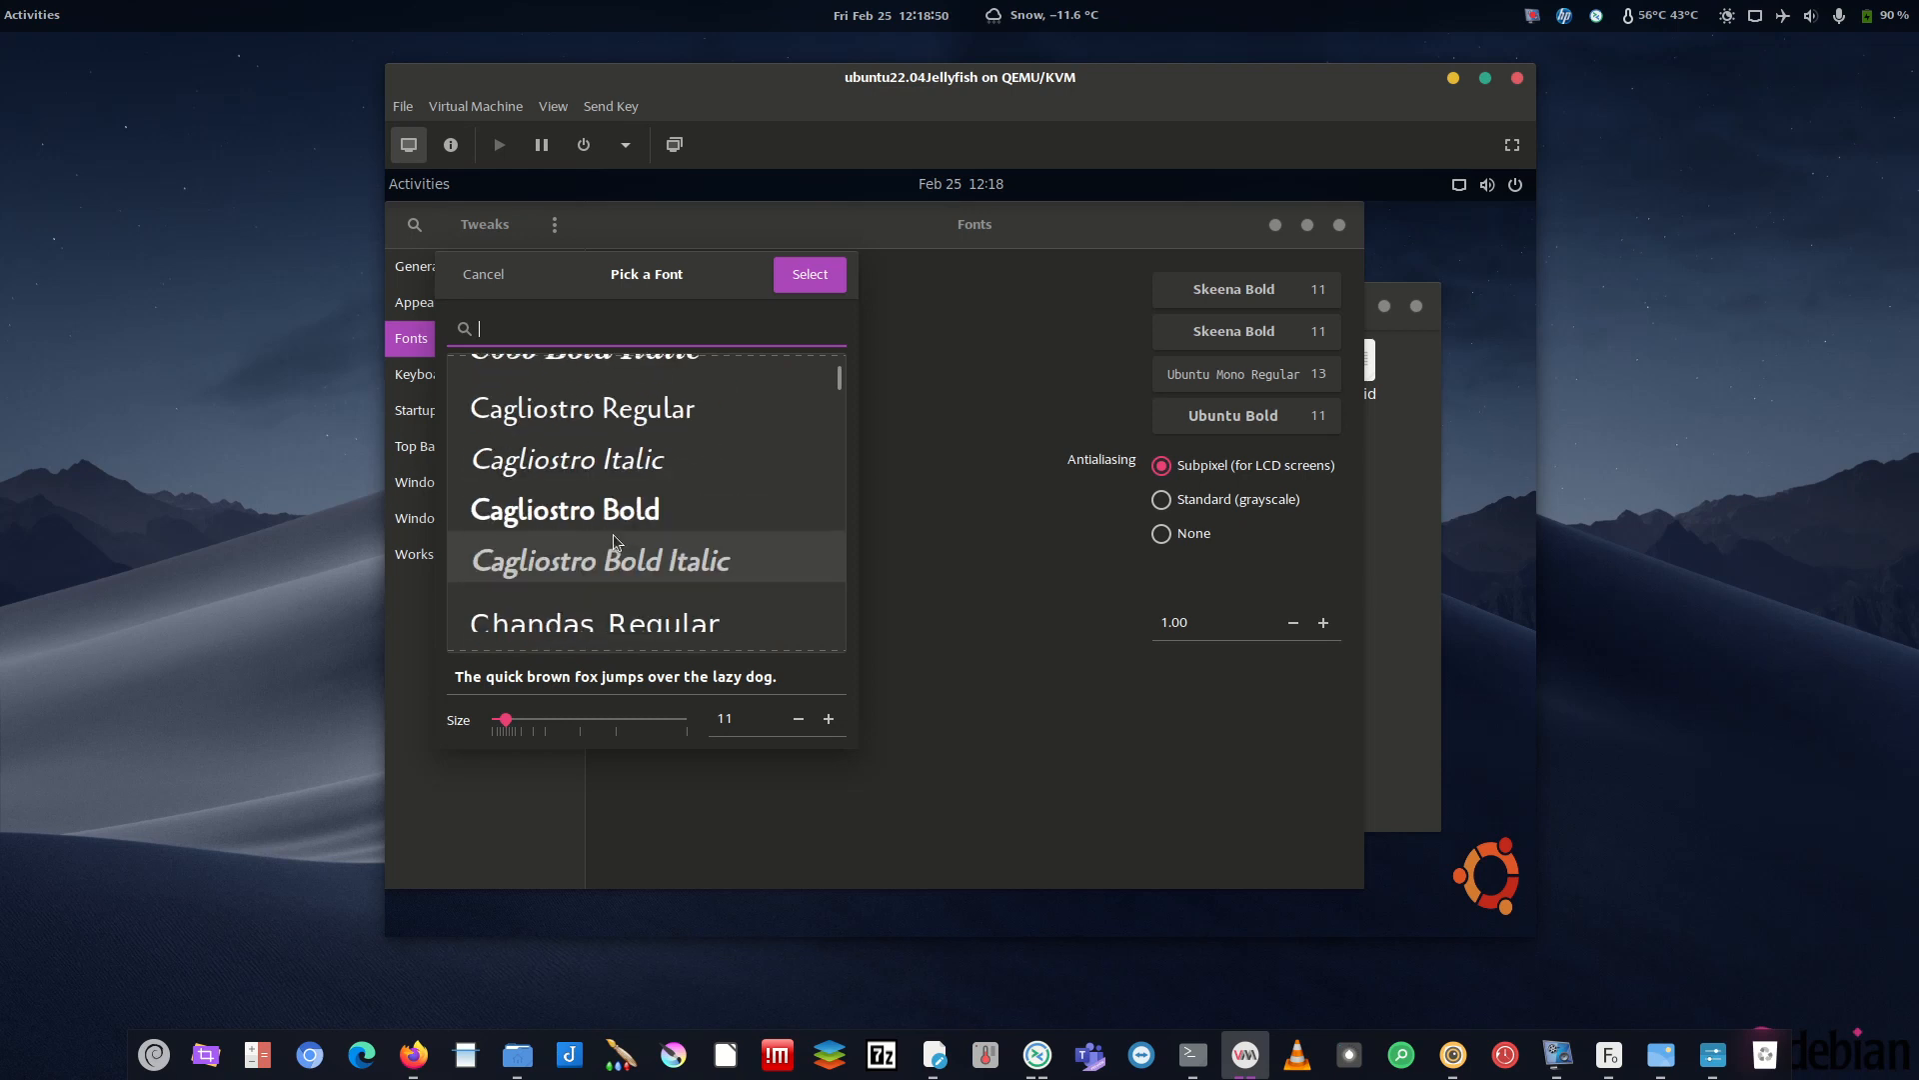
{"action": "scroll", "coordinate": [595, 502], "scroll_direction": "down", "scroll_amount": 4}
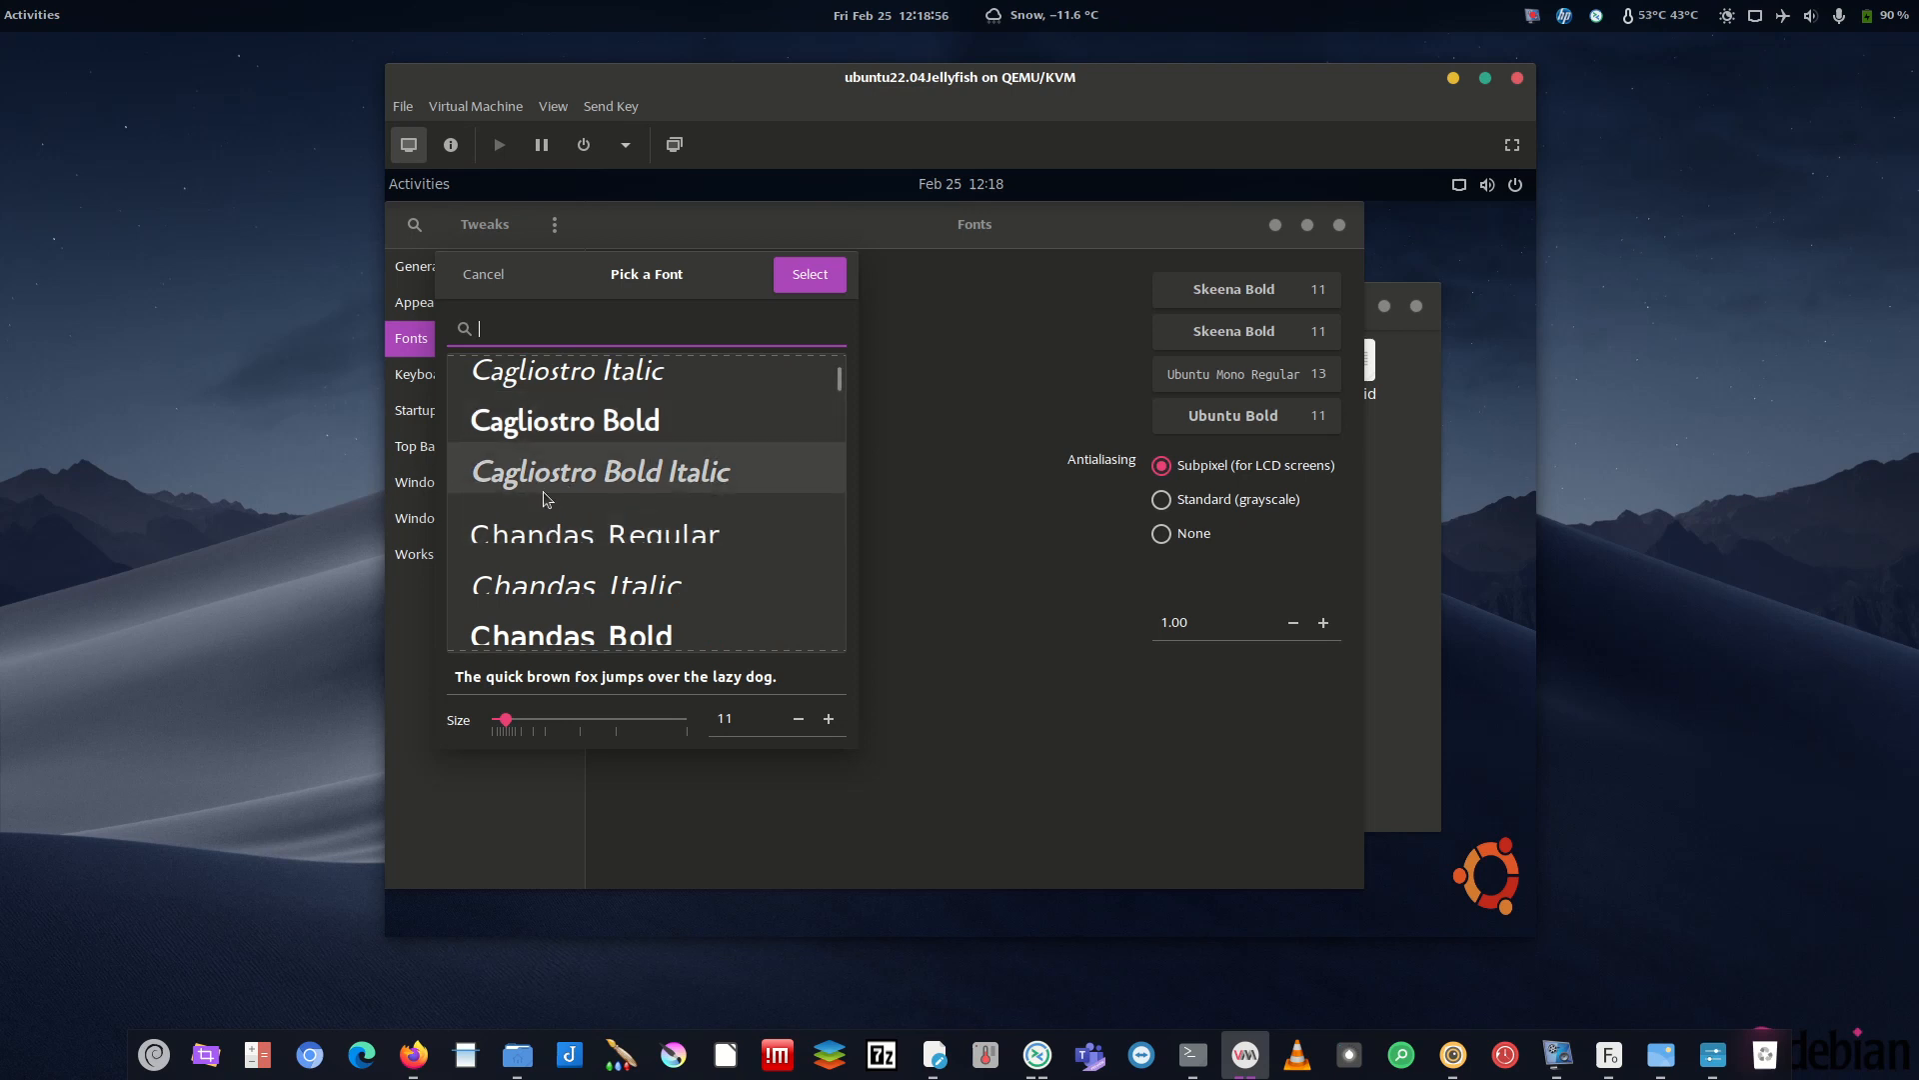
{"action": "scroll", "coordinate": [595, 558], "scroll_direction": "down", "scroll_amount": 1}
{"action": "scroll", "coordinate": [540, 603], "scroll_direction": "down", "scroll_amount": 2}
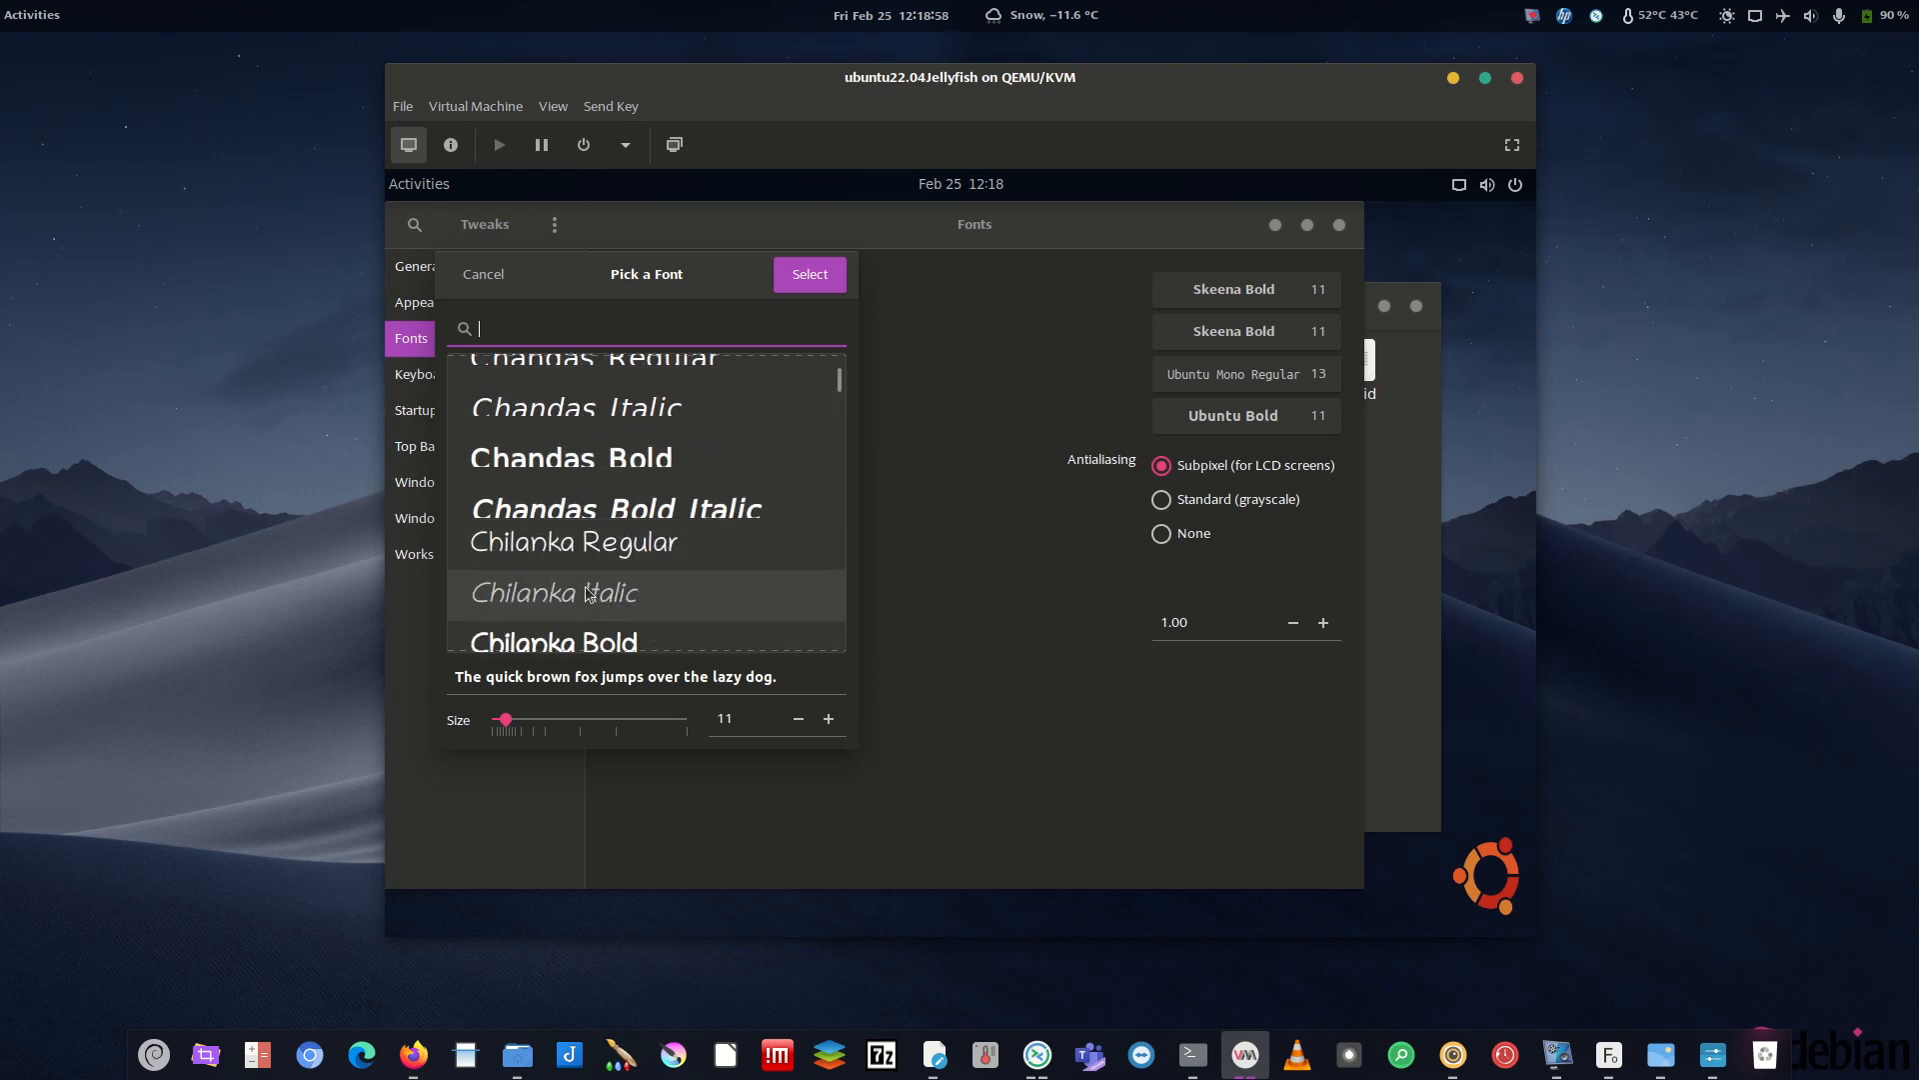
{"action": "scroll", "coordinate": [584, 520], "scroll_direction": "up", "scroll_amount": 6}
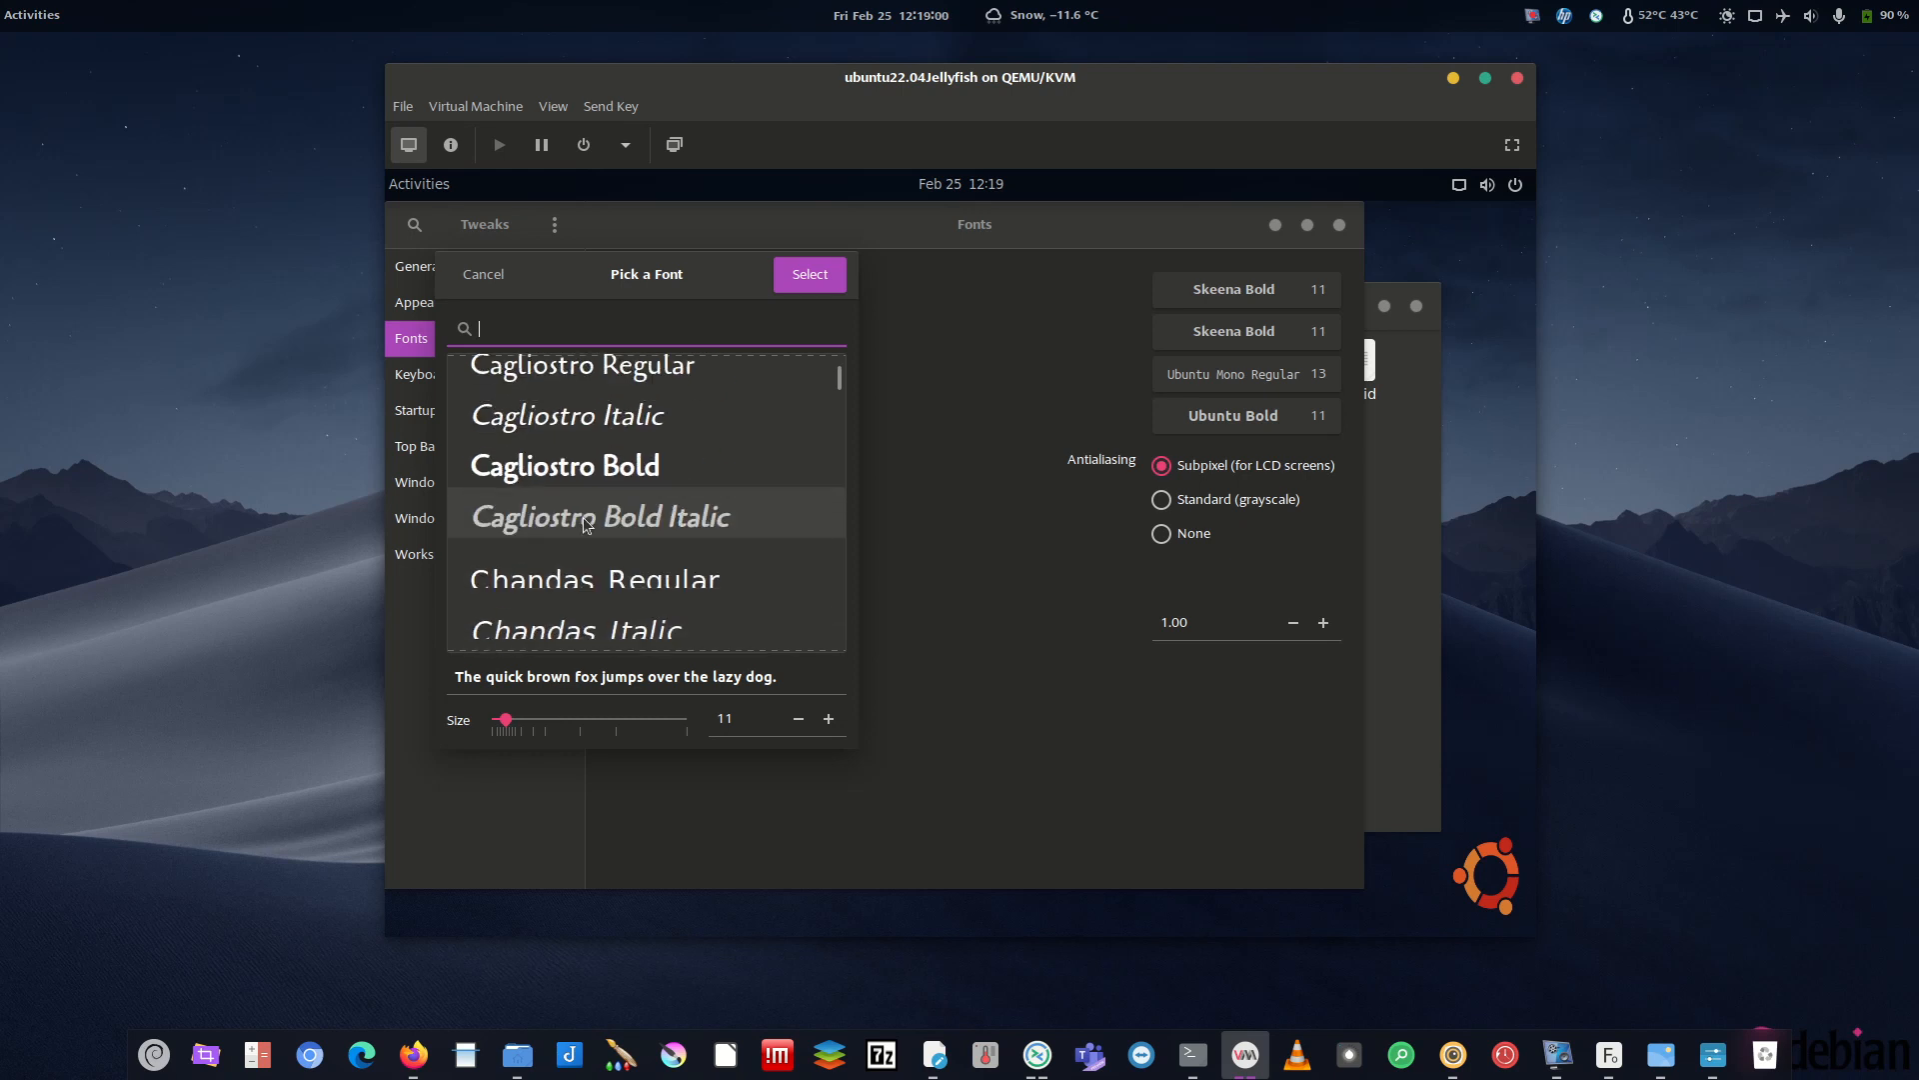
{"action": "scroll", "coordinate": [574, 490], "scroll_direction": "up", "scroll_amount": 3}
{"action": "scroll", "coordinate": [540, 470], "scroll_direction": "down", "scroll_amount": 5}
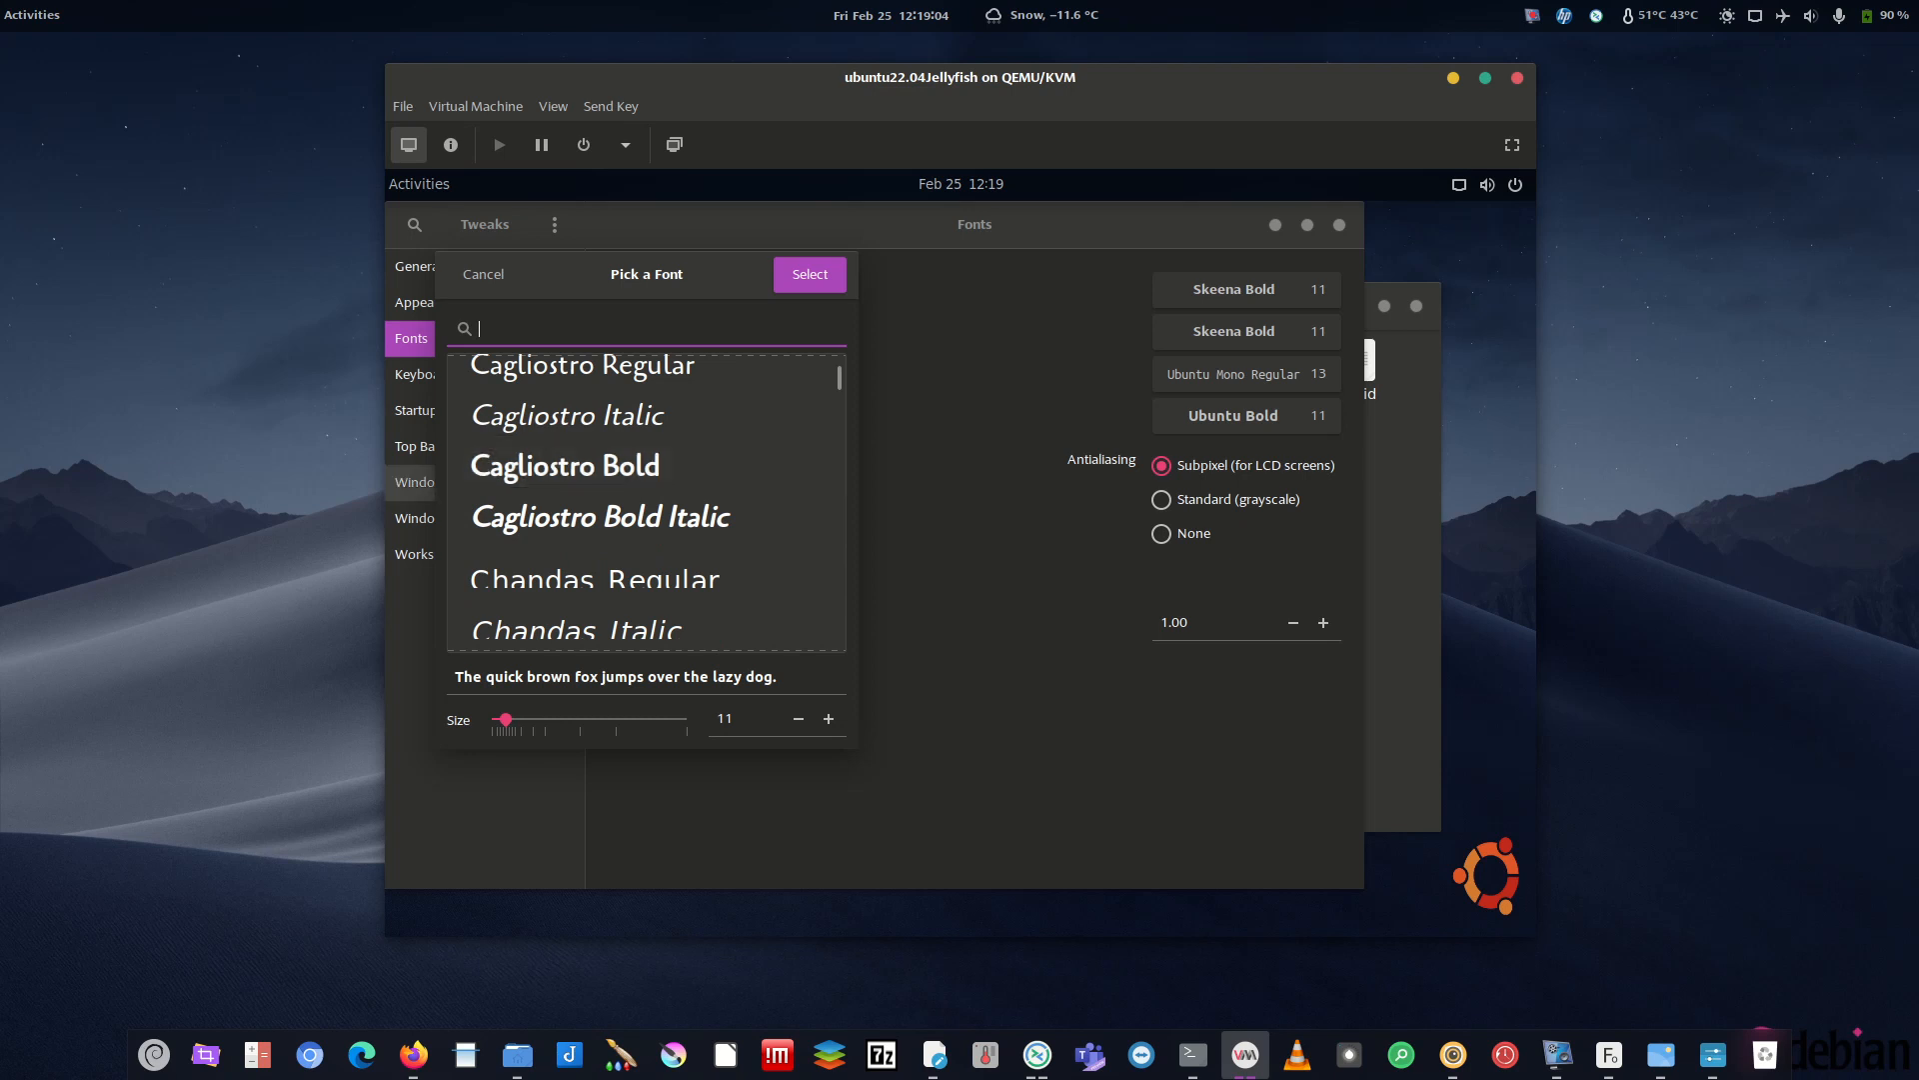
{"action": "scroll", "coordinate": [640, 550], "scroll_direction": "down", "scroll_amount": 1}
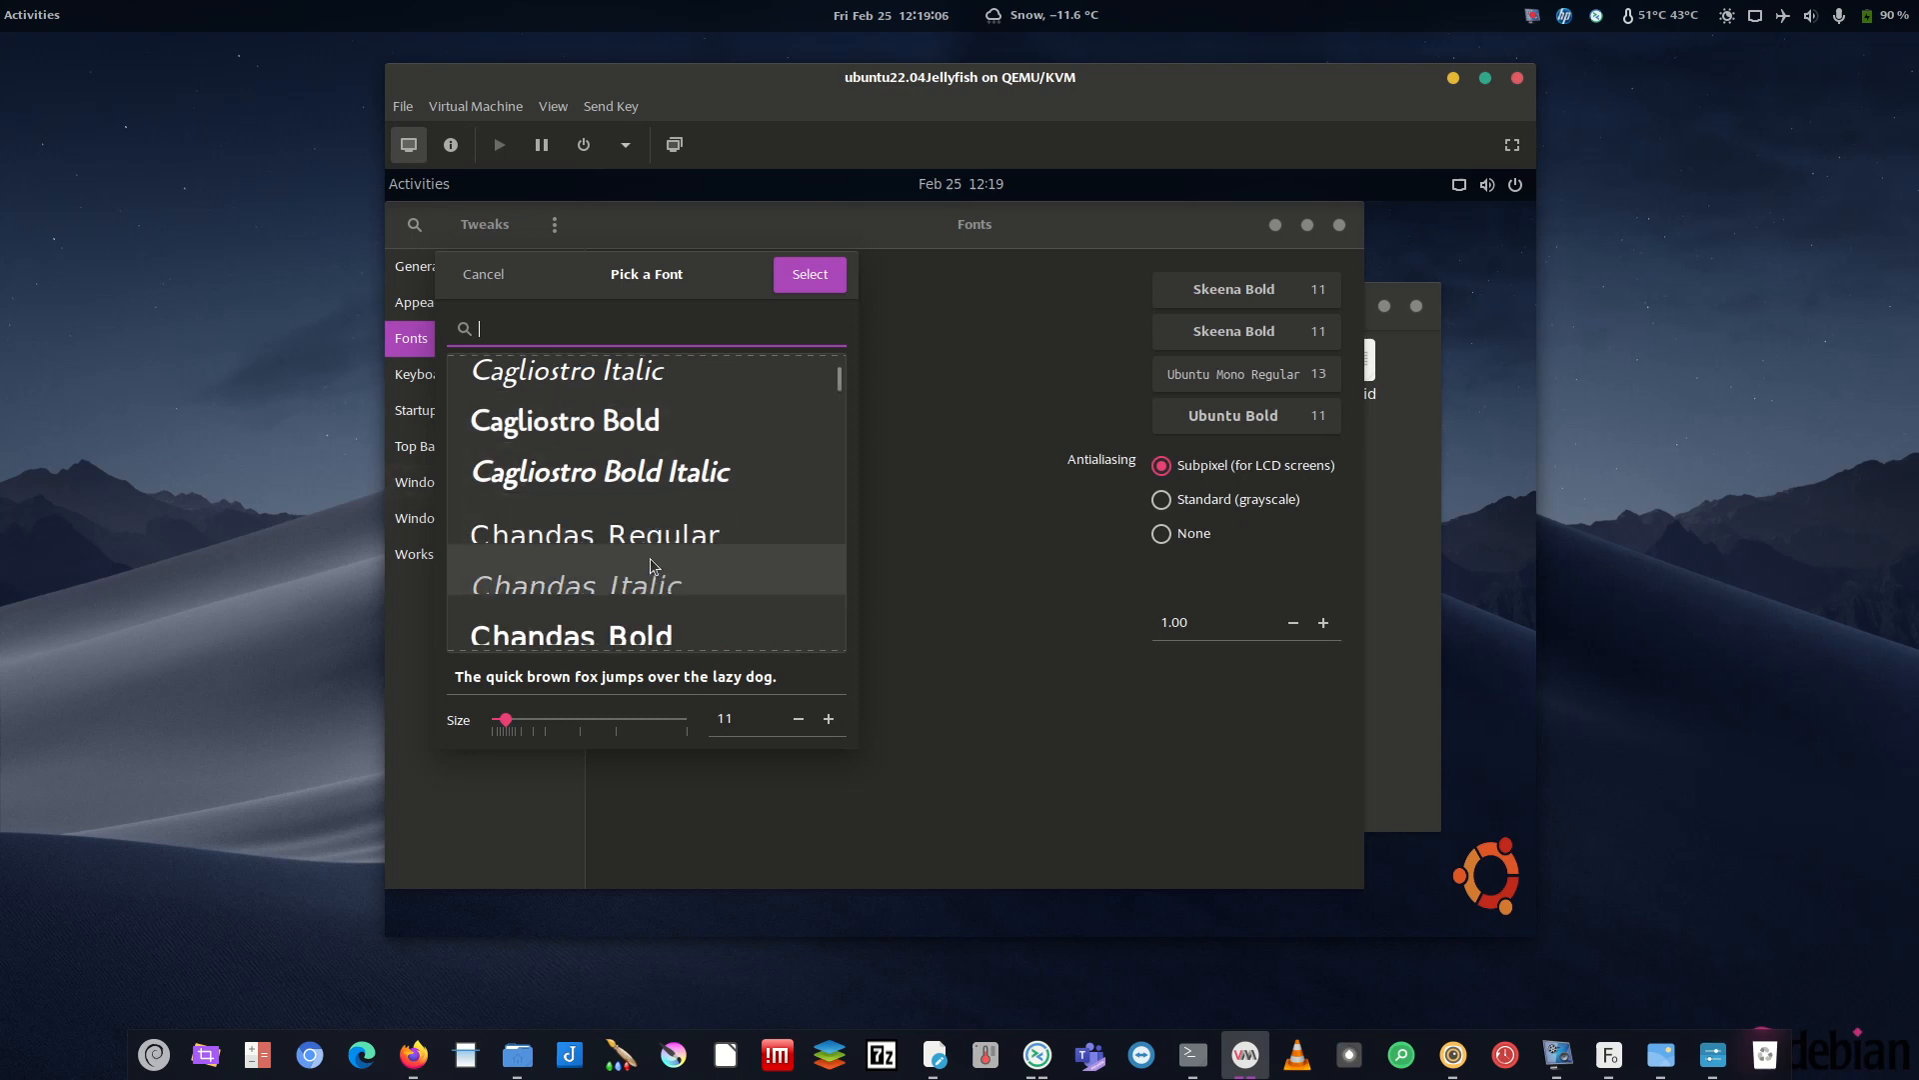
{"action": "scroll", "coordinate": [574, 600], "scroll_direction": "down", "scroll_amount": 2}
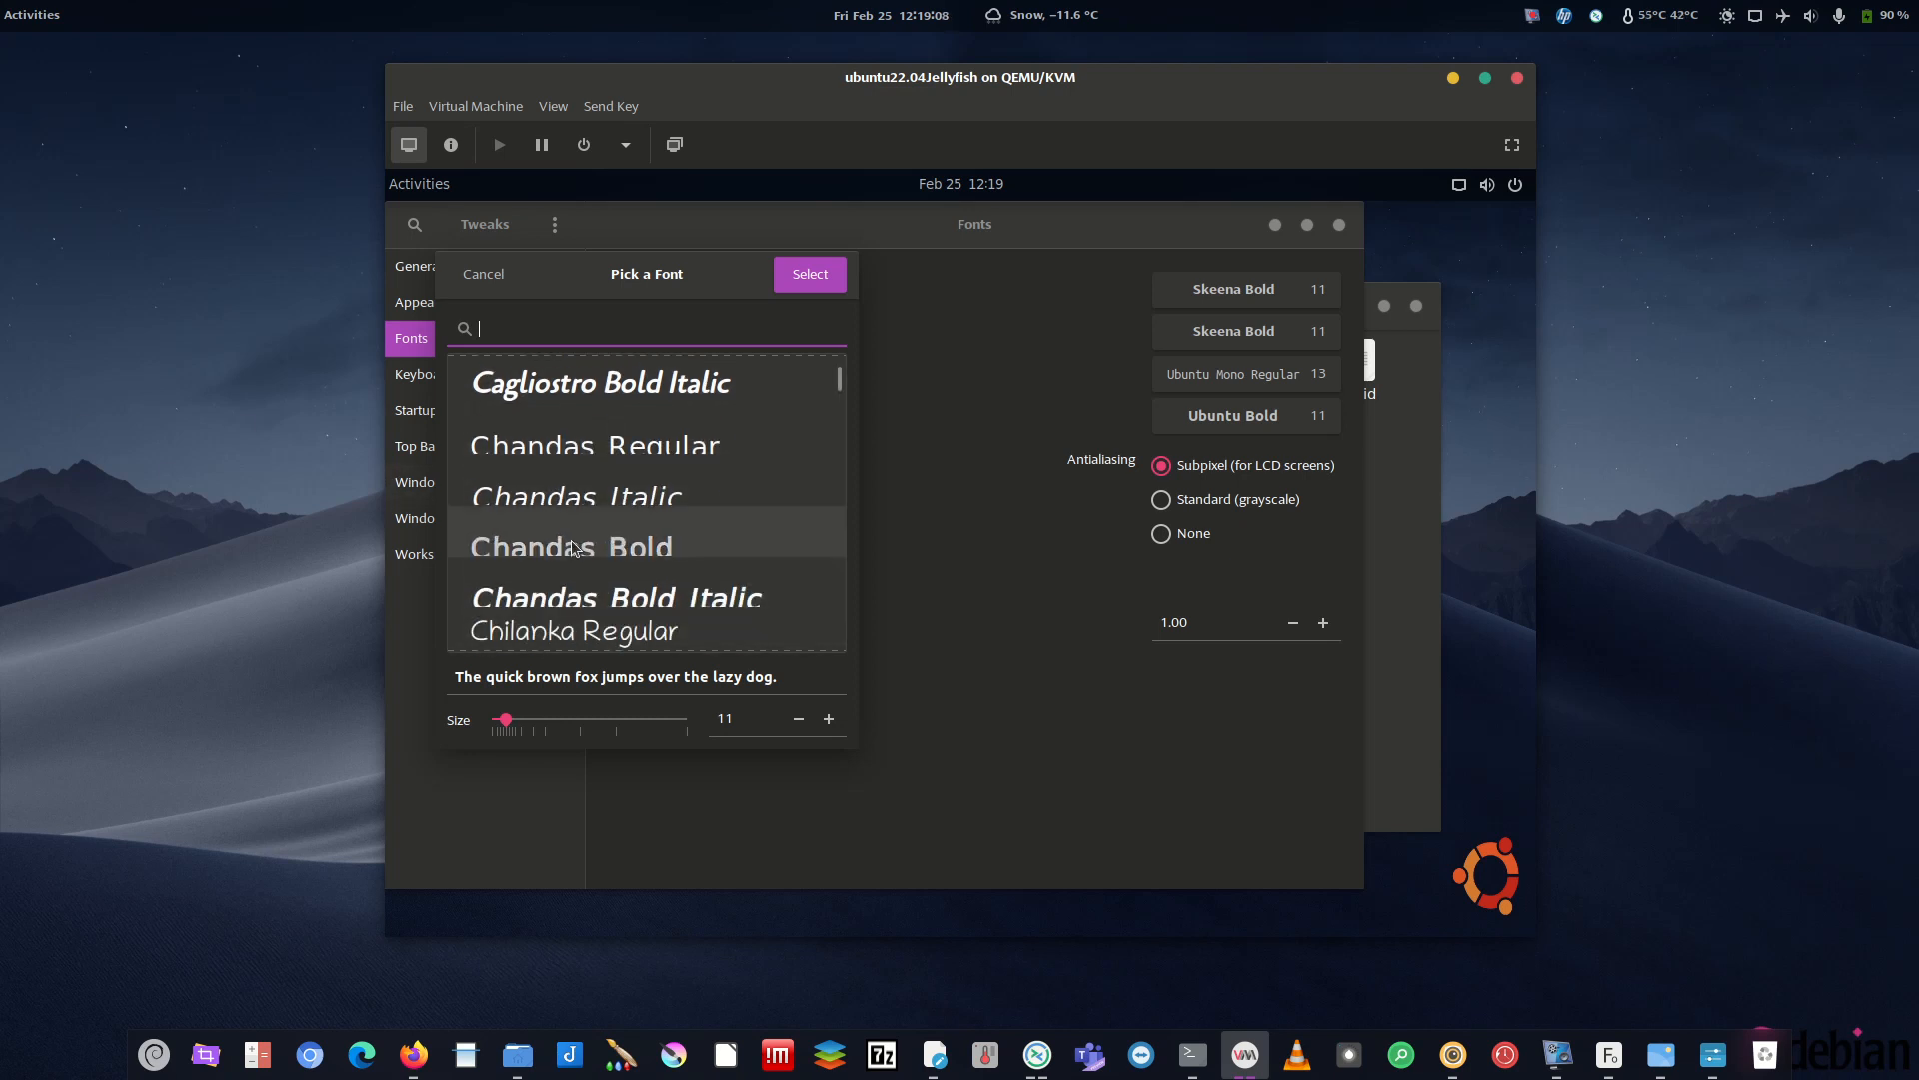
{"action": "scroll", "coordinate": [668, 526], "scroll_direction": "up", "scroll_amount": 4}
{"action": "scroll", "coordinate": [668, 525], "scroll_direction": "up", "scroll_amount": 4}
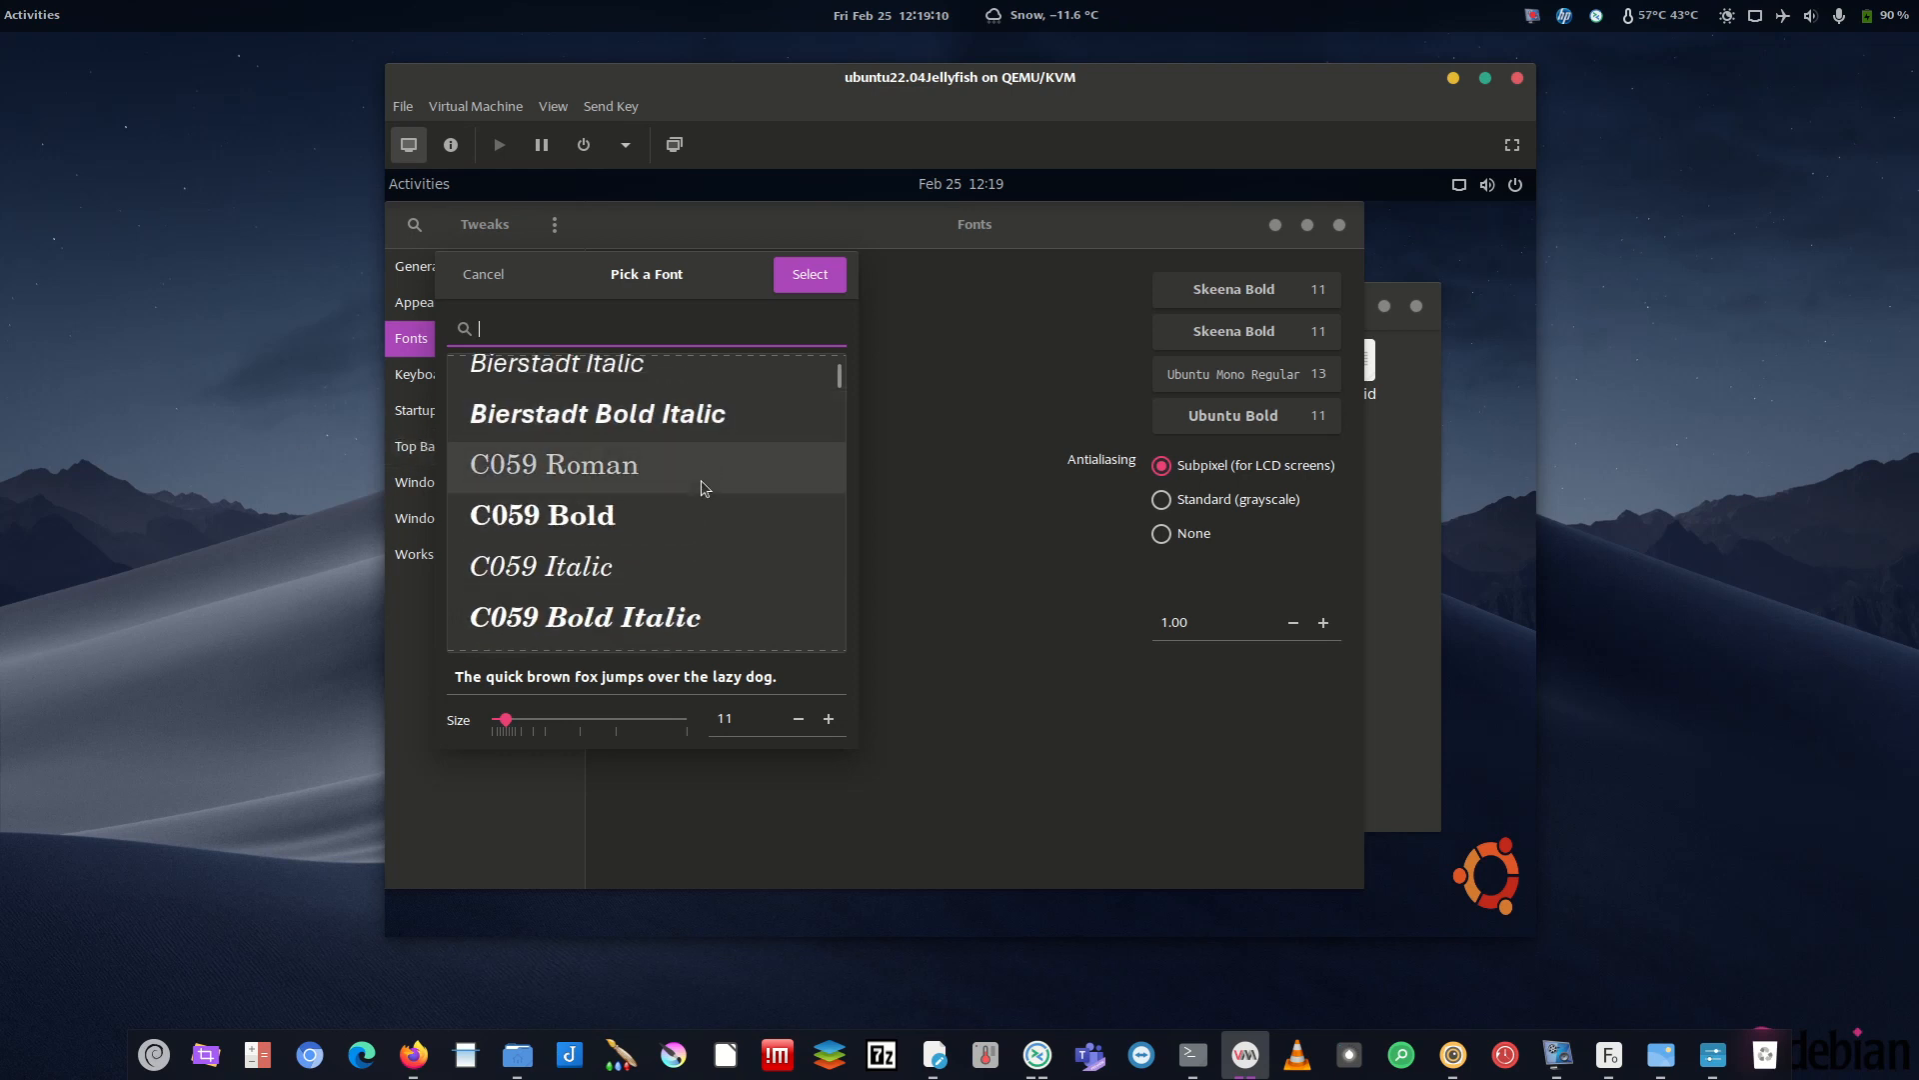
- Cancel the font choice to keep Ubuntu Bold, then drag the host's Tweaks Fonts window over the VM
{"action": "left_click_drag", "start_coordinate": [724, 277], "coordinate": [967, 332]}
{"action": "left_click", "coordinate": [909, 383]}
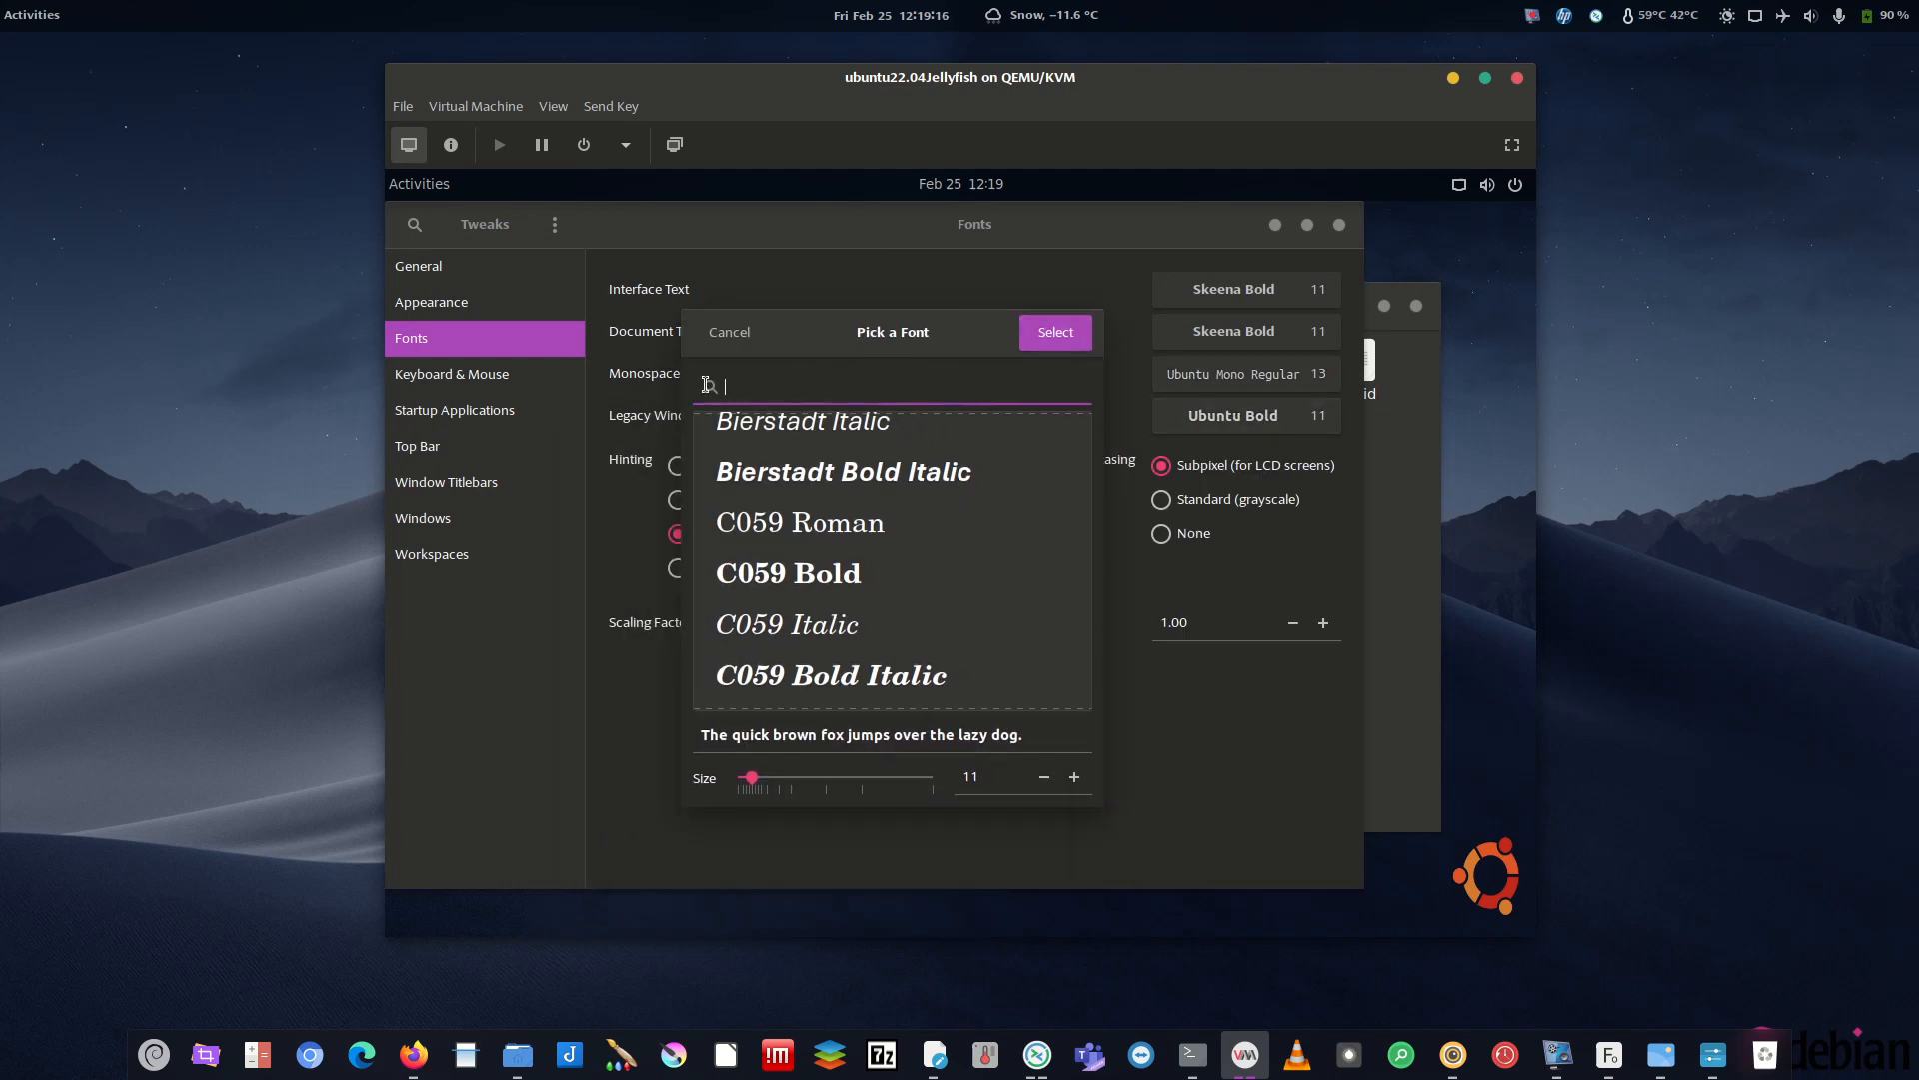
{"action": "left_click", "coordinate": [738, 333]}
{"action": "left_click_drag", "start_coordinate": [0, 318], "coordinate": [653, 278]}
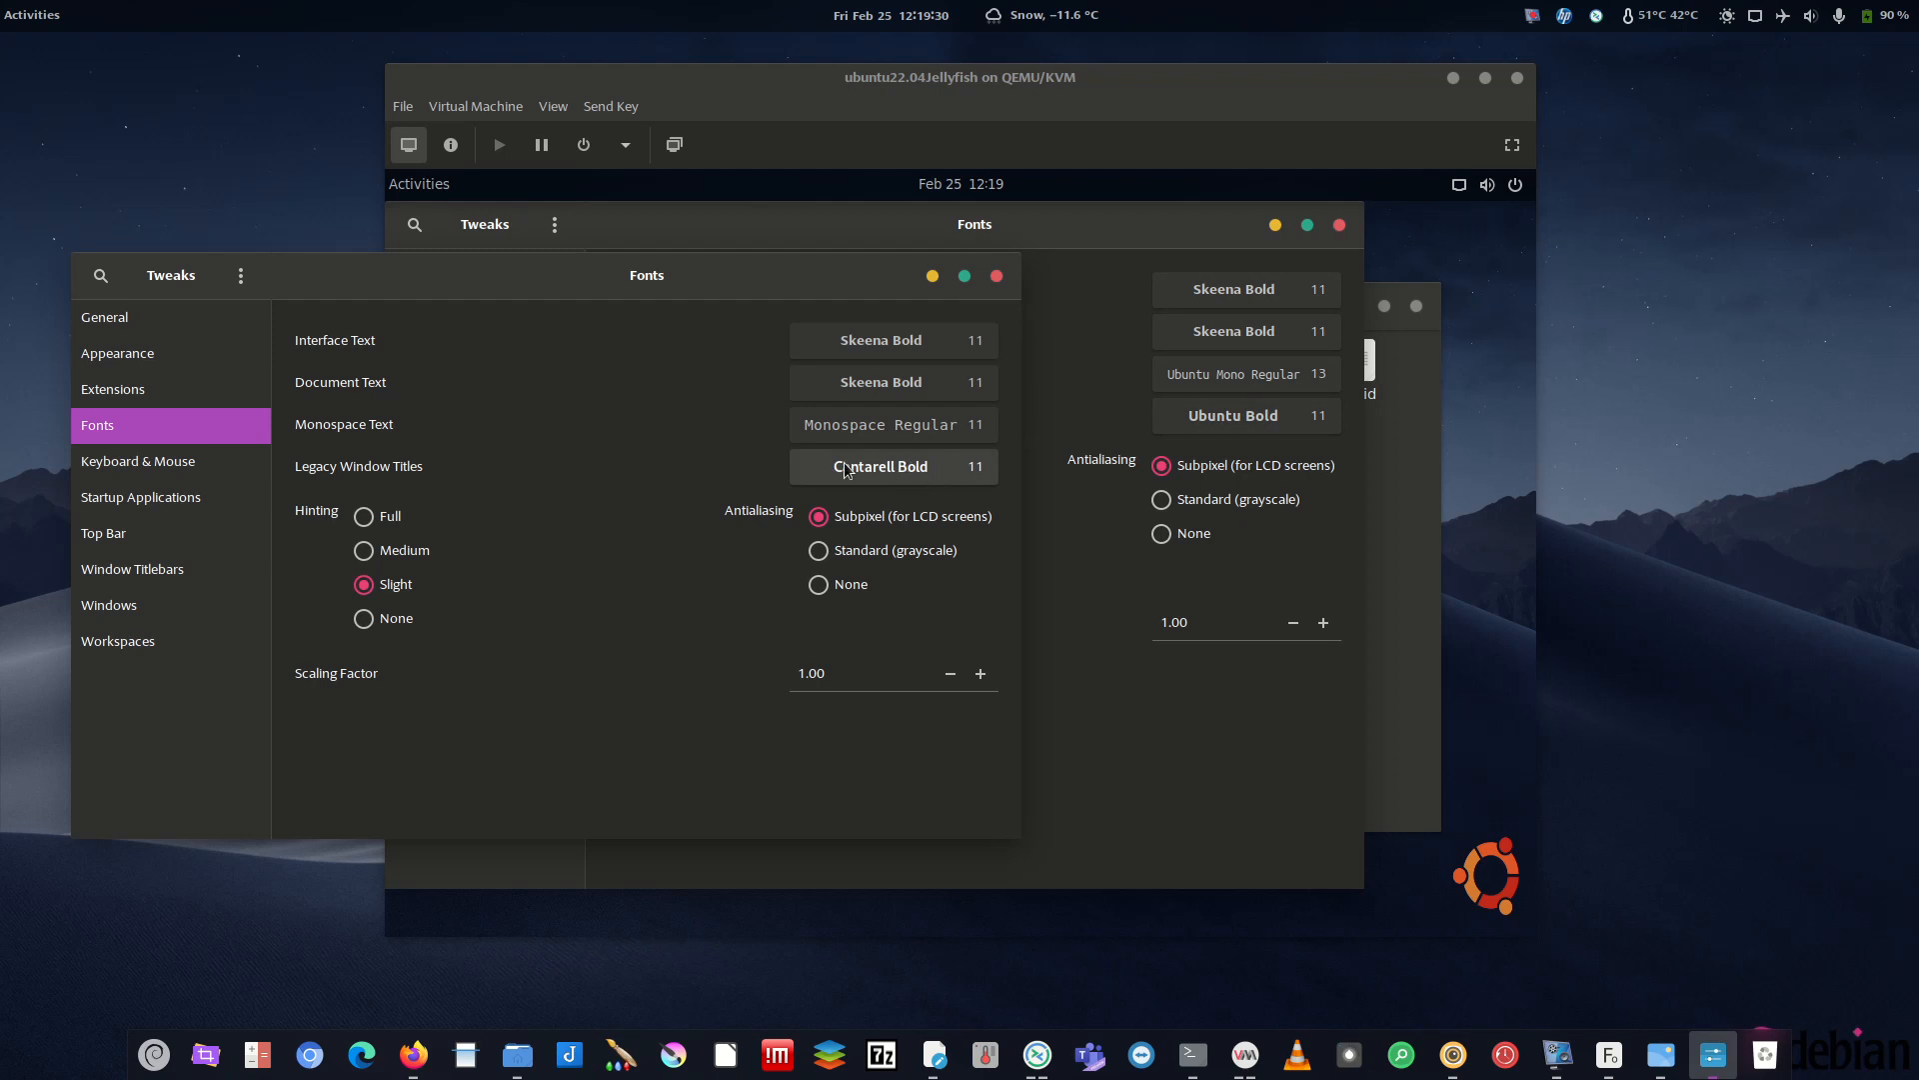
- Move the host's font settings aside, back for comparison, then out of view again
{"action": "left_click_drag", "start_coordinate": [797, 286], "coordinate": [0, 319]}
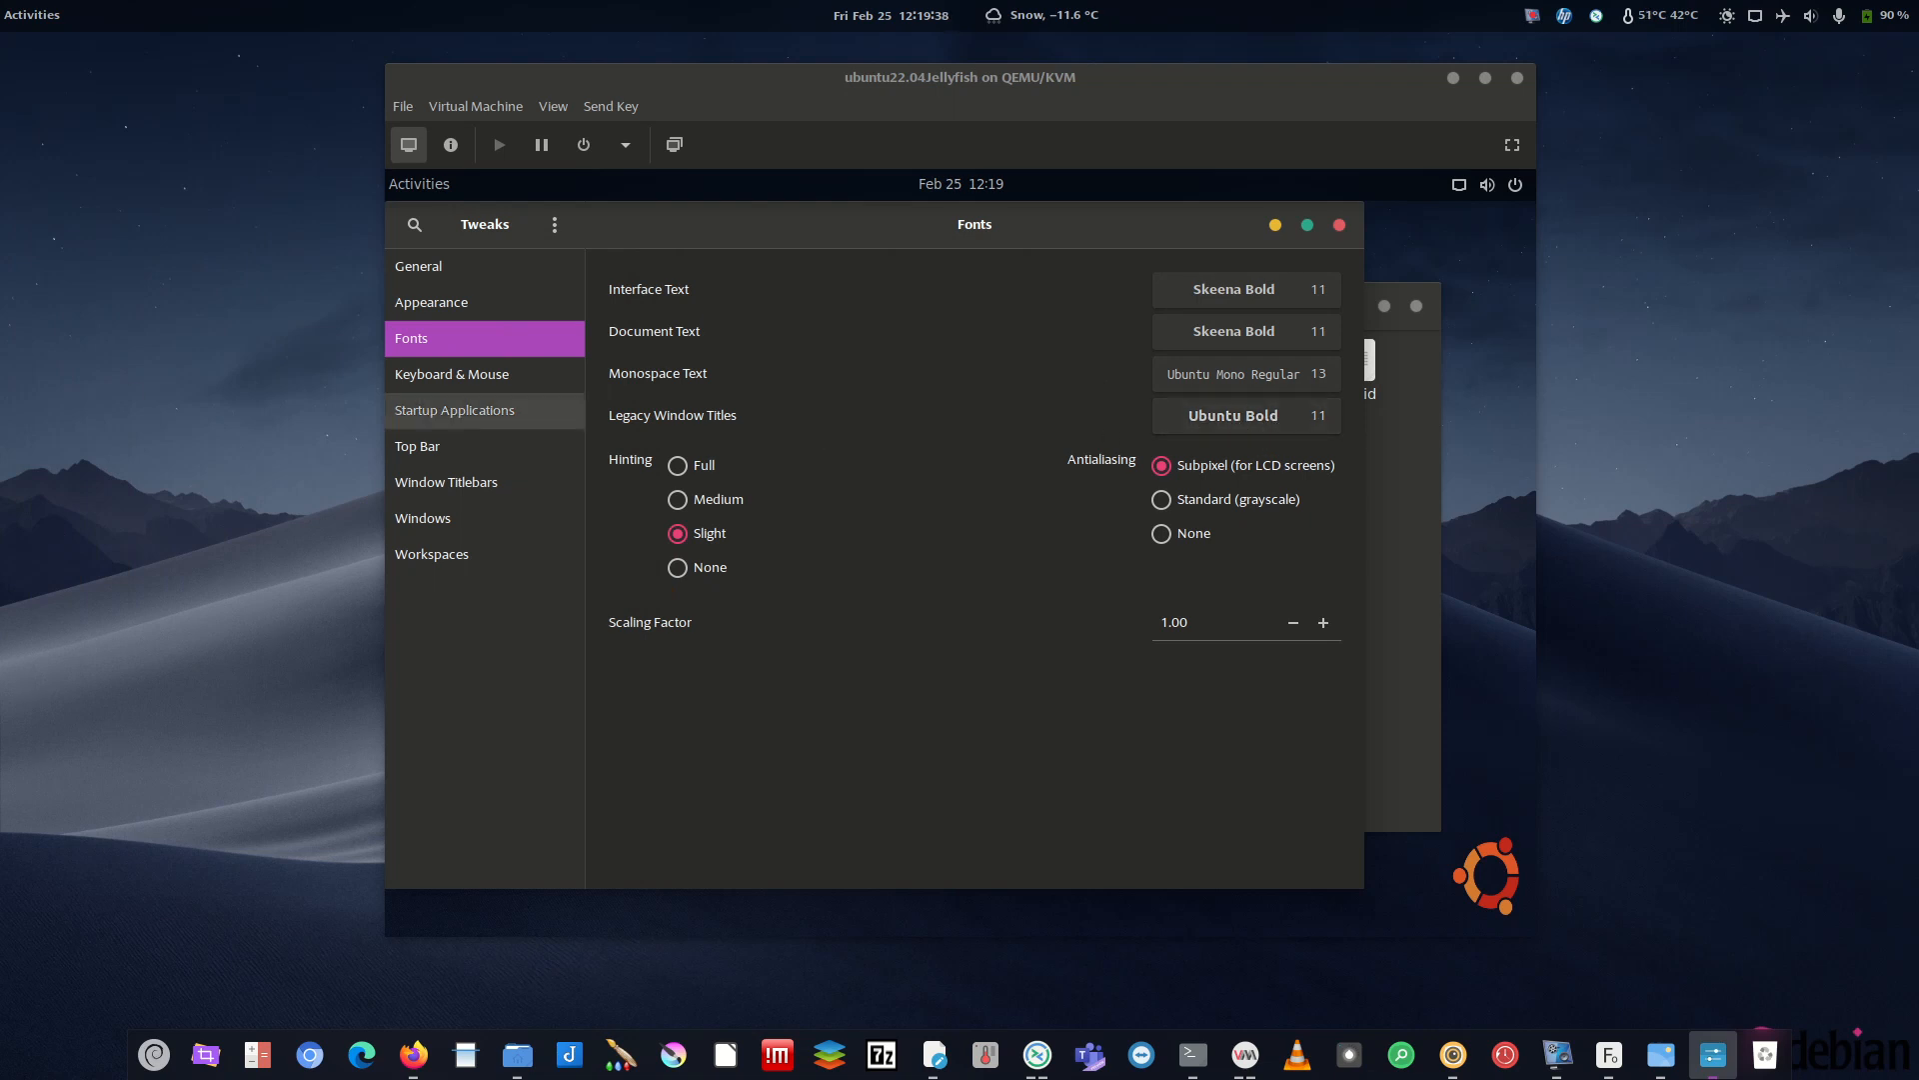
{"action": "left_click_drag", "start_coordinate": [0, 300], "coordinate": [600, 275]}
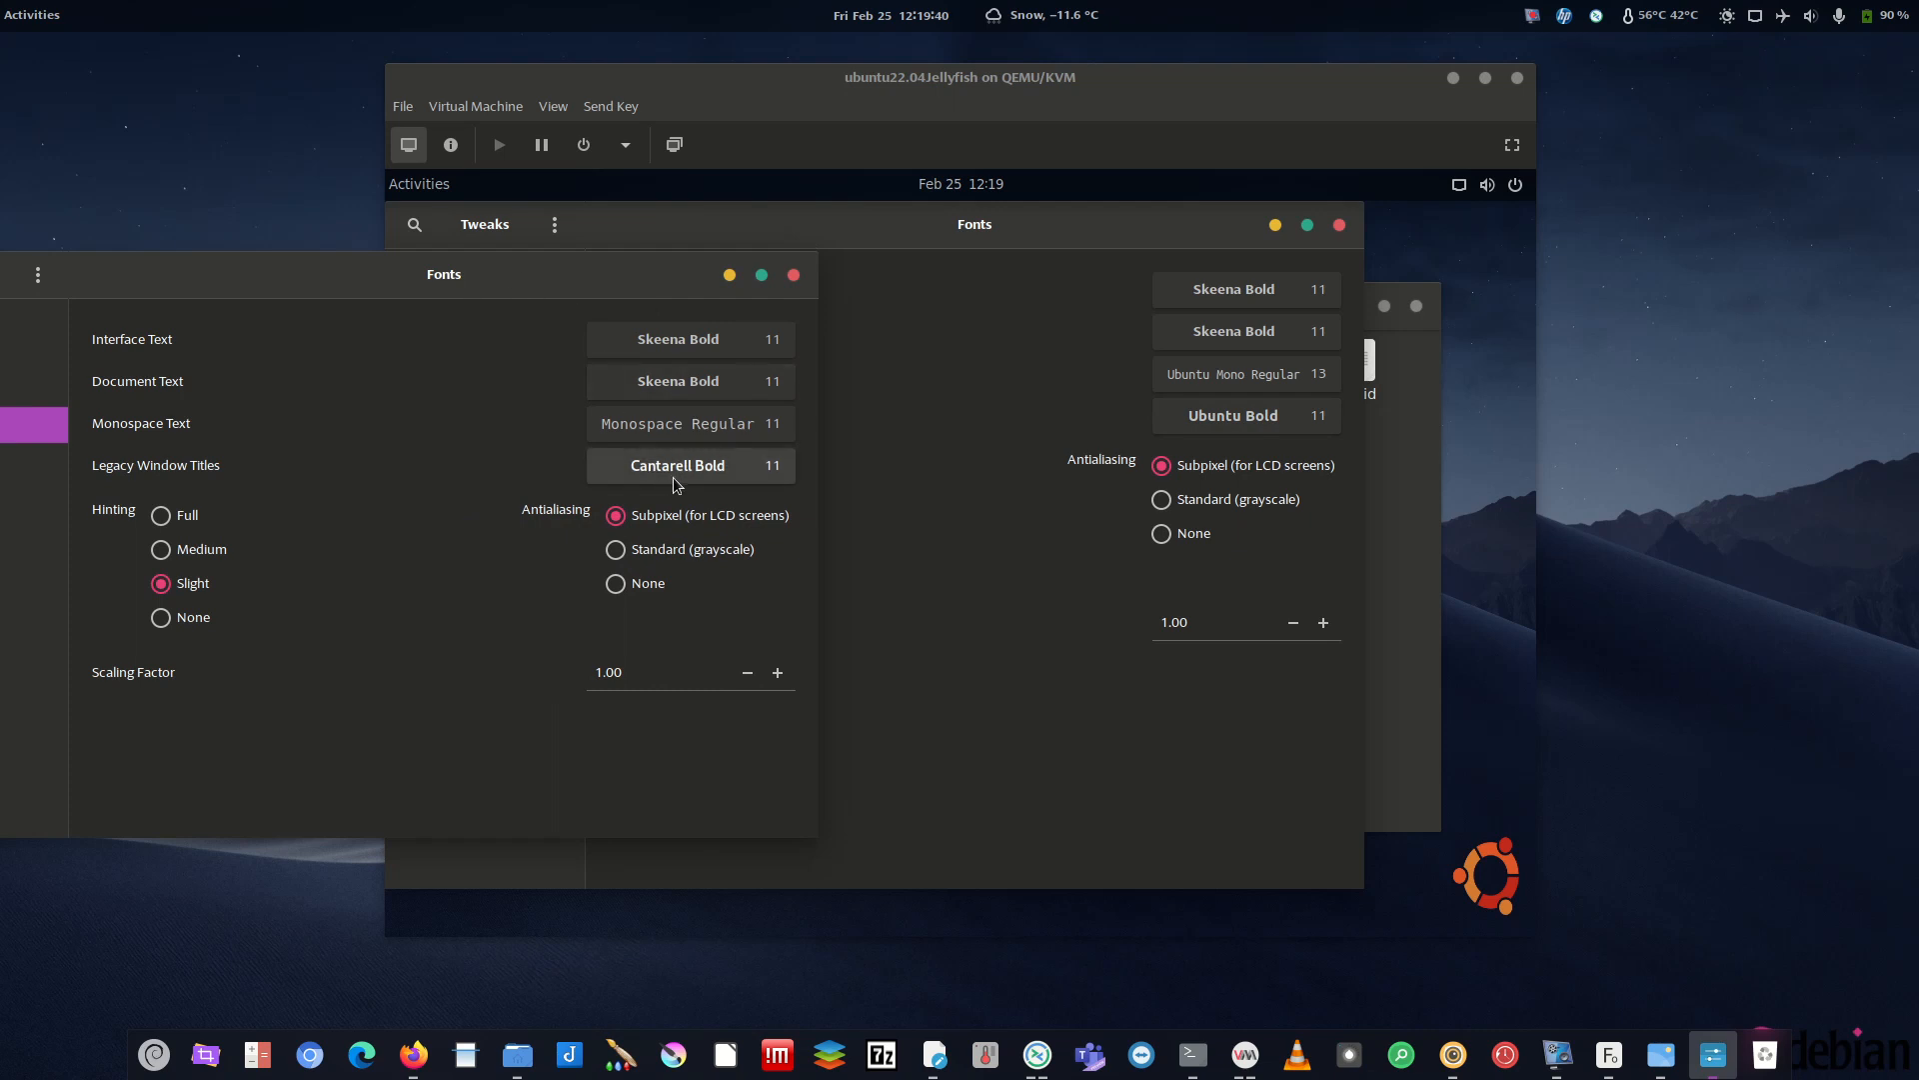
{"action": "left_click_drag", "start_coordinate": [651, 288], "coordinate": [0, 292]}
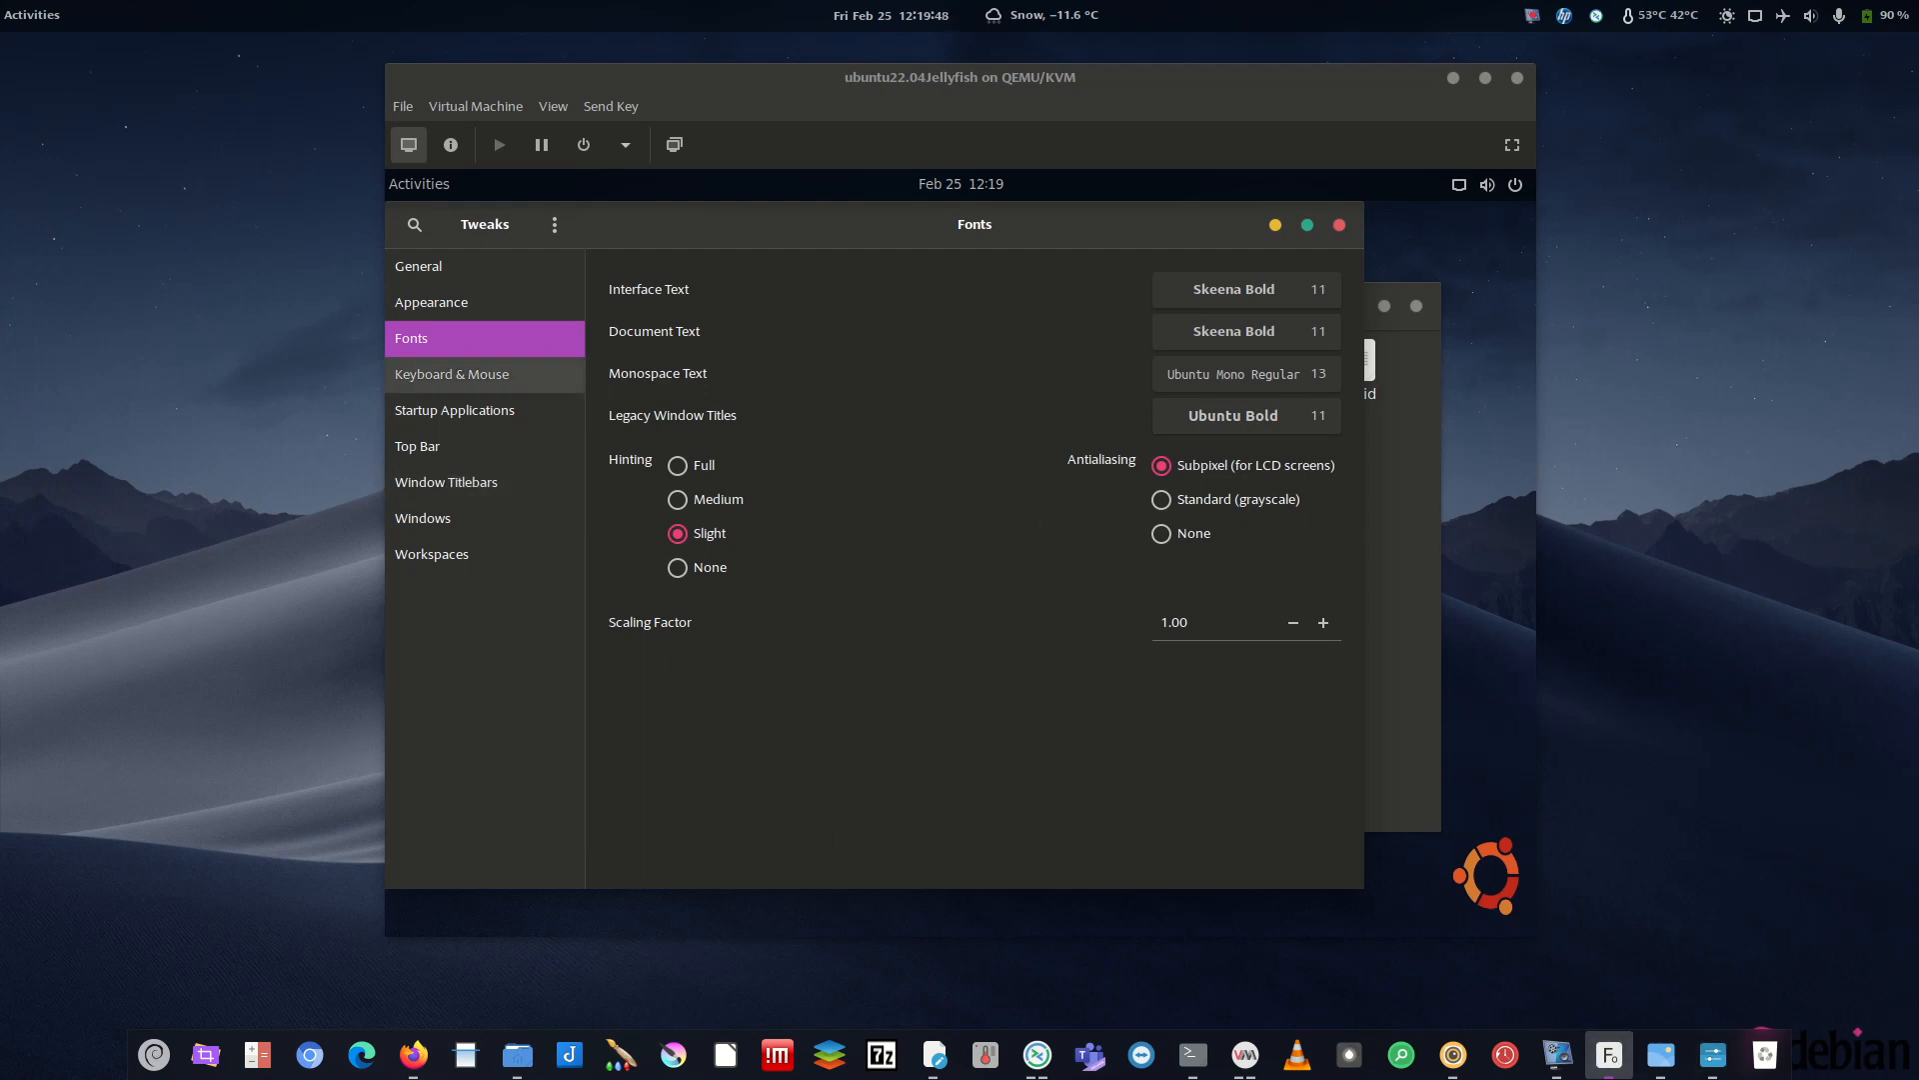
- Preview Cantarell Bold from the All Fonts grid, then minimize the preview to reveal the VM
{"action": "scroll", "coordinate": [1384, 443], "scroll_direction": "up", "scroll_amount": 20}
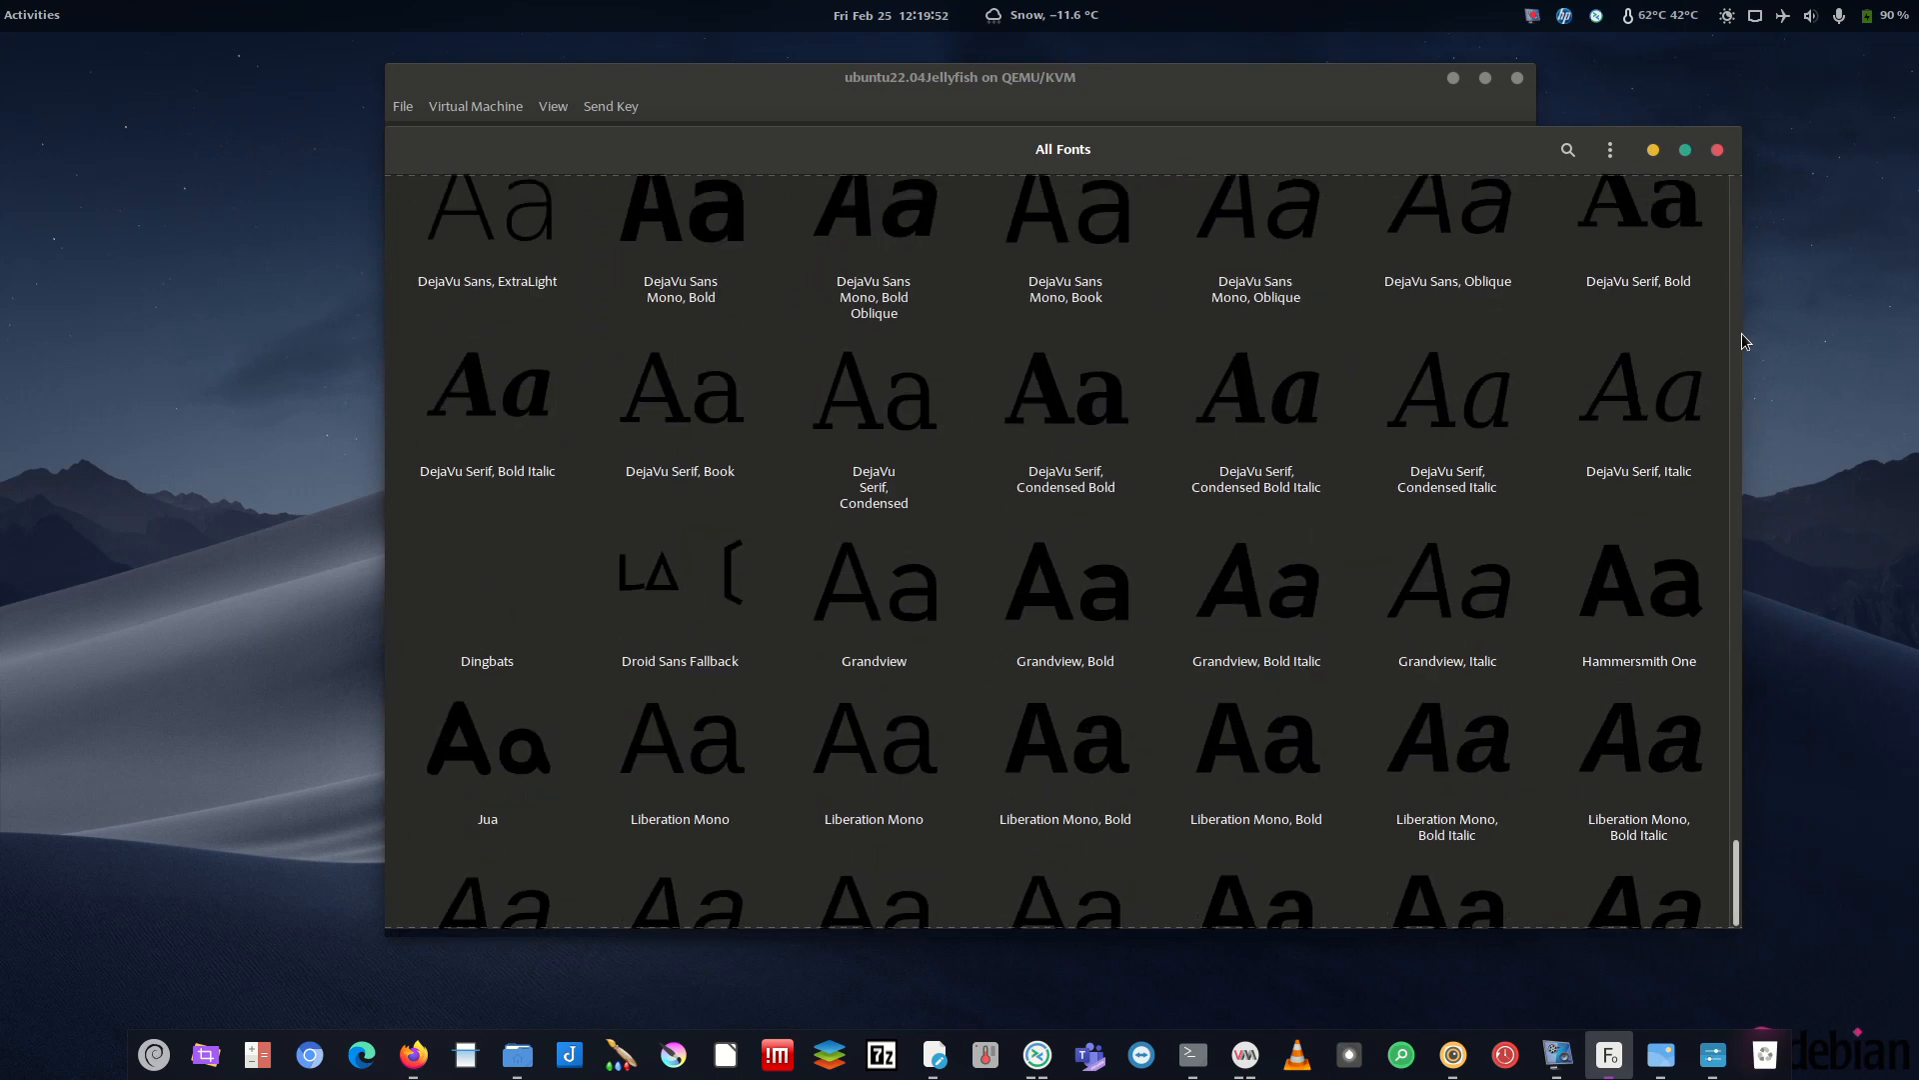
{"action": "scroll", "coordinate": [1741, 333], "scroll_direction": "up", "scroll_amount": 5}
{"action": "scroll", "coordinate": [1743, 268], "scroll_direction": "up", "scroll_amount": 4}
{"action": "scroll", "coordinate": [1739, 235], "scroll_direction": "up", "scroll_amount": 2}
{"action": "scroll", "coordinate": [727, 357], "scroll_direction": "up", "scroll_amount": 1}
{"action": "scroll", "coordinate": [1184, 418], "scroll_direction": "down", "scroll_amount": 3}
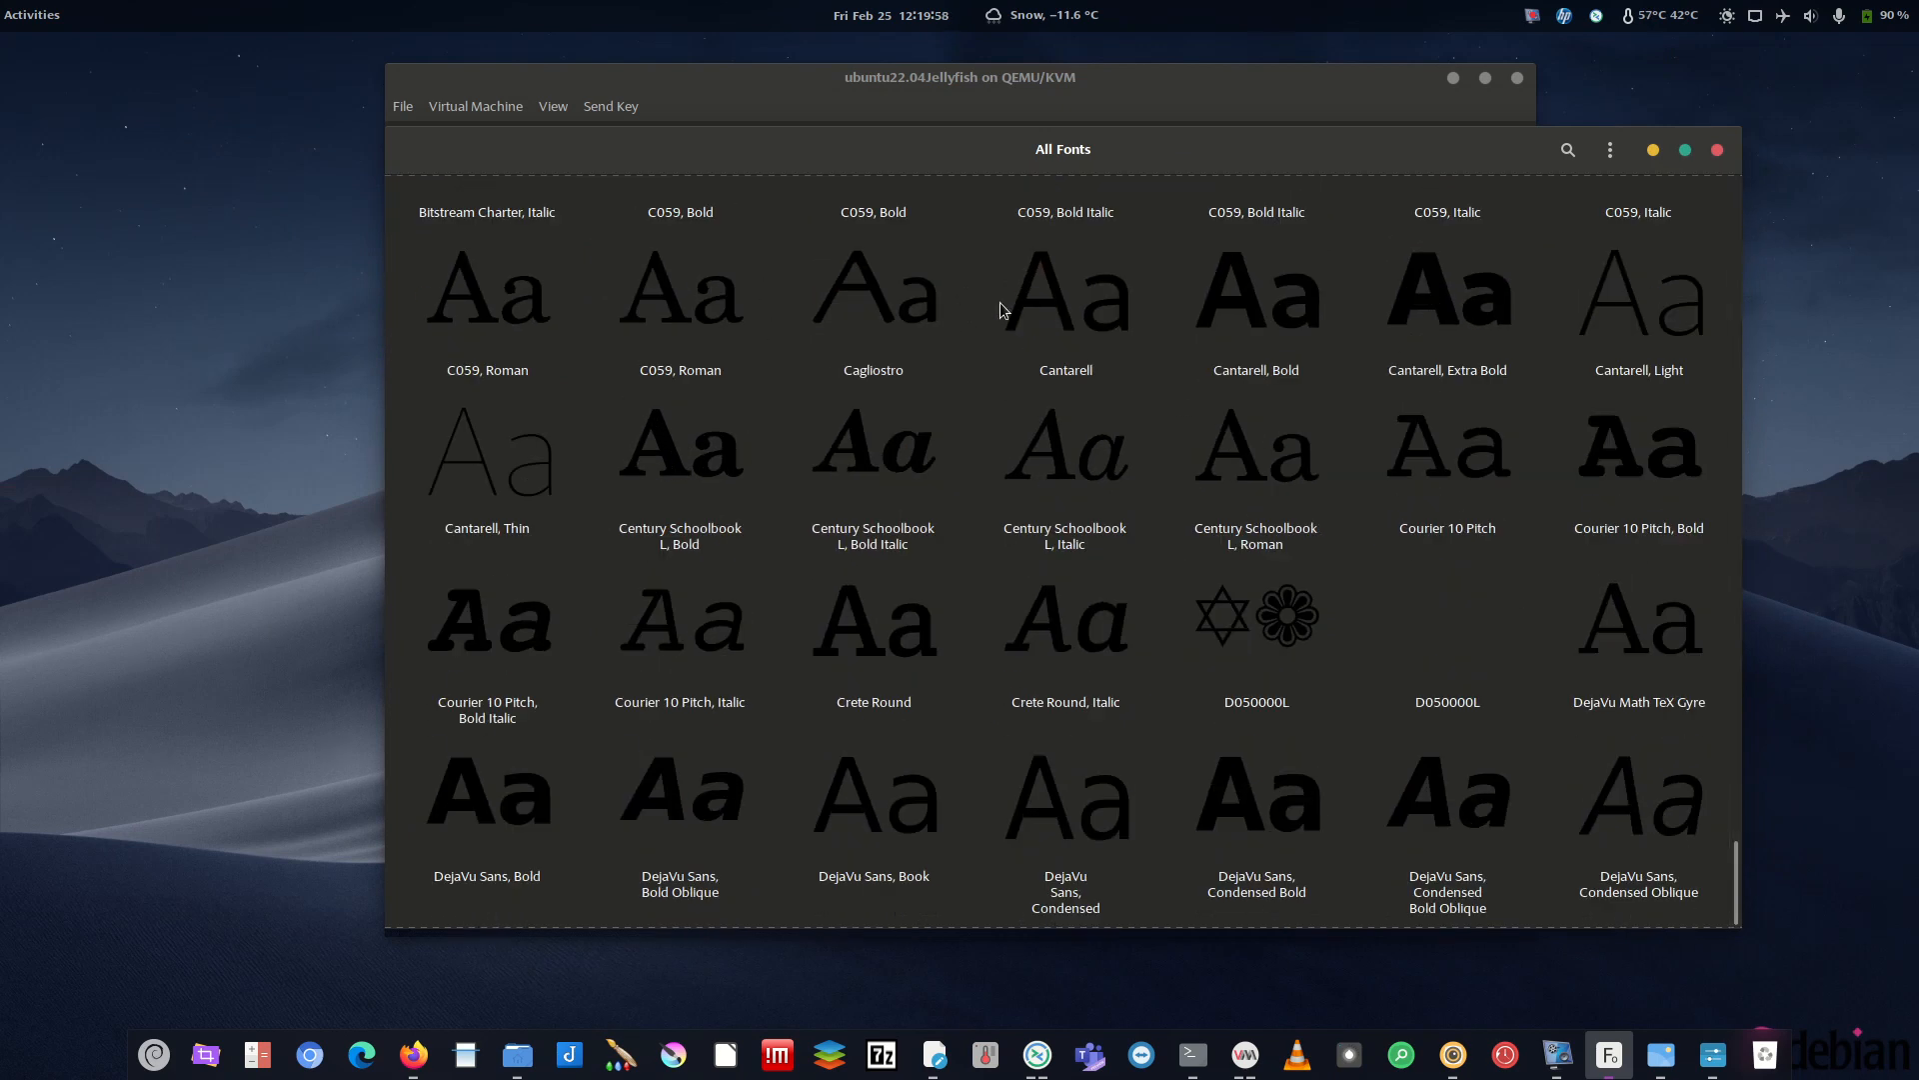
{"action": "left_click", "coordinate": [1292, 320]}
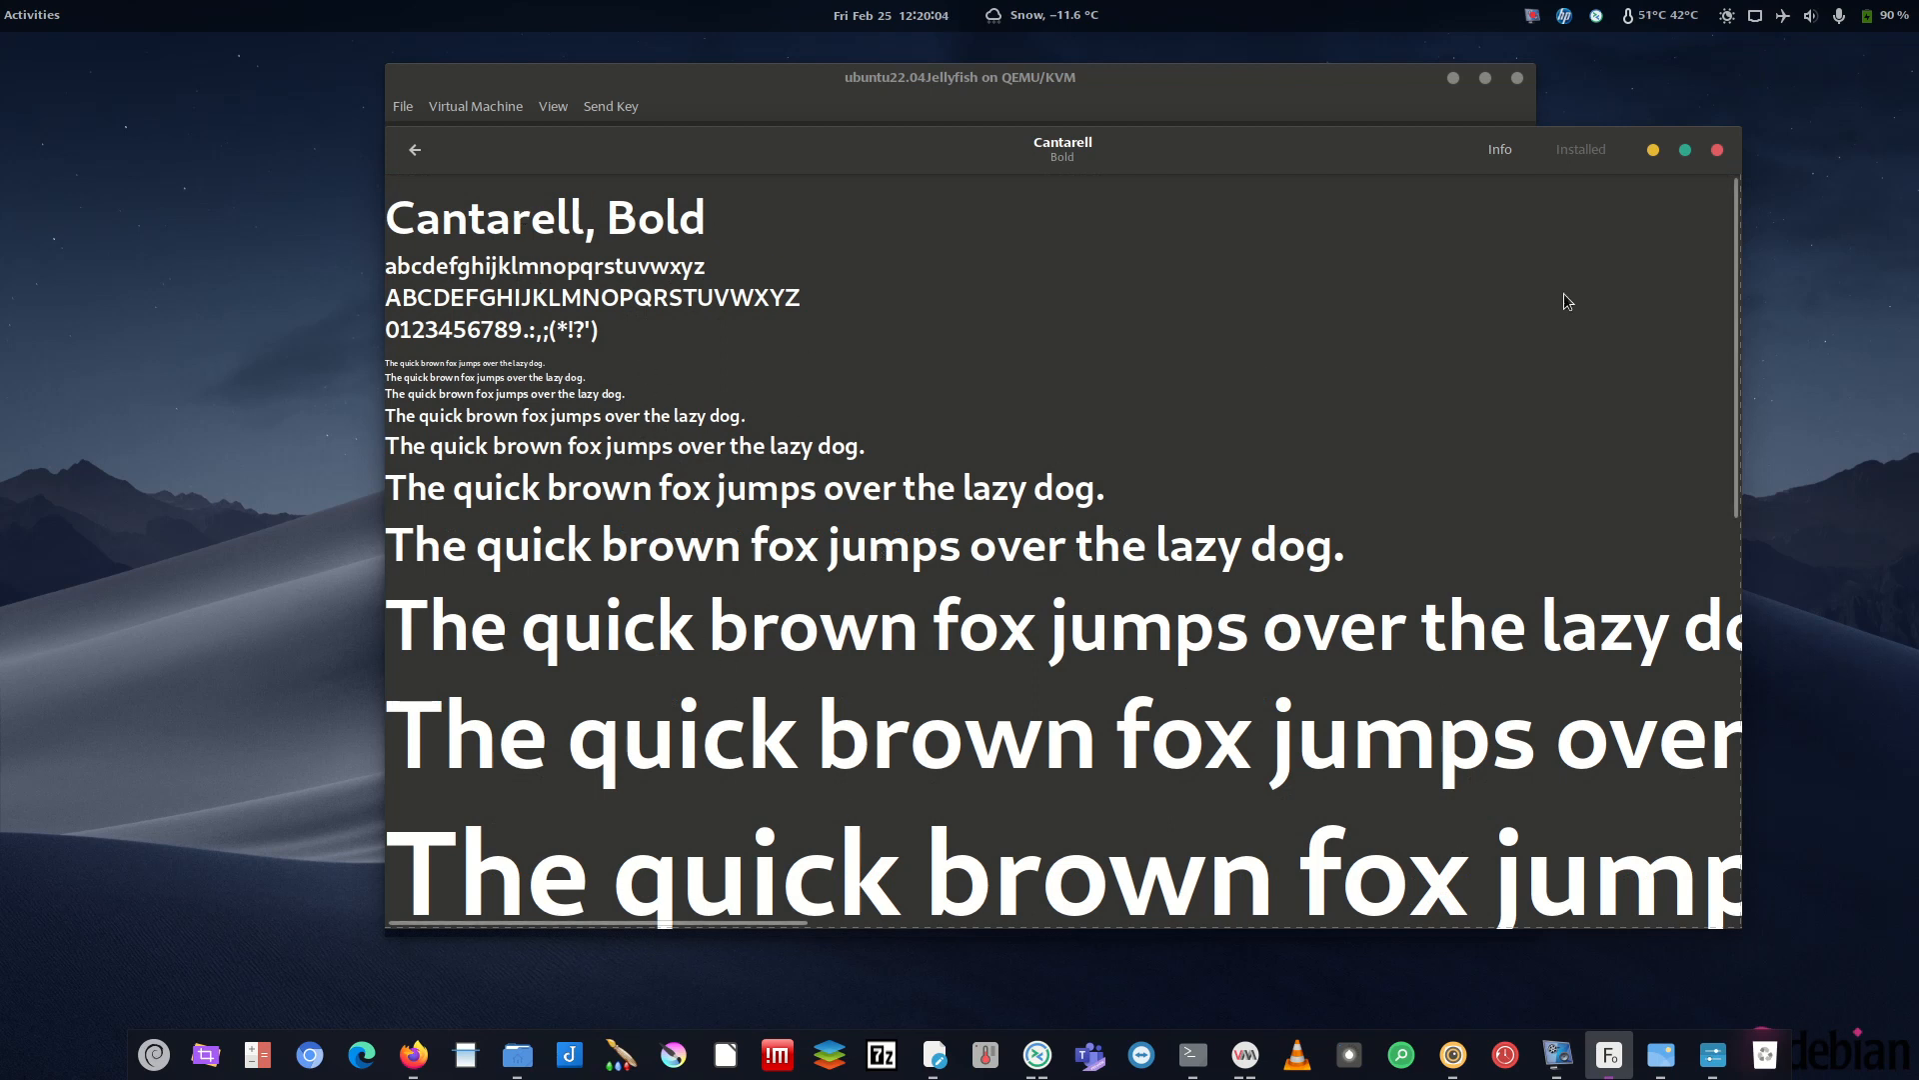
{"action": "left_click_drag", "start_coordinate": [1371, 147], "coordinate": [1308, 167]}
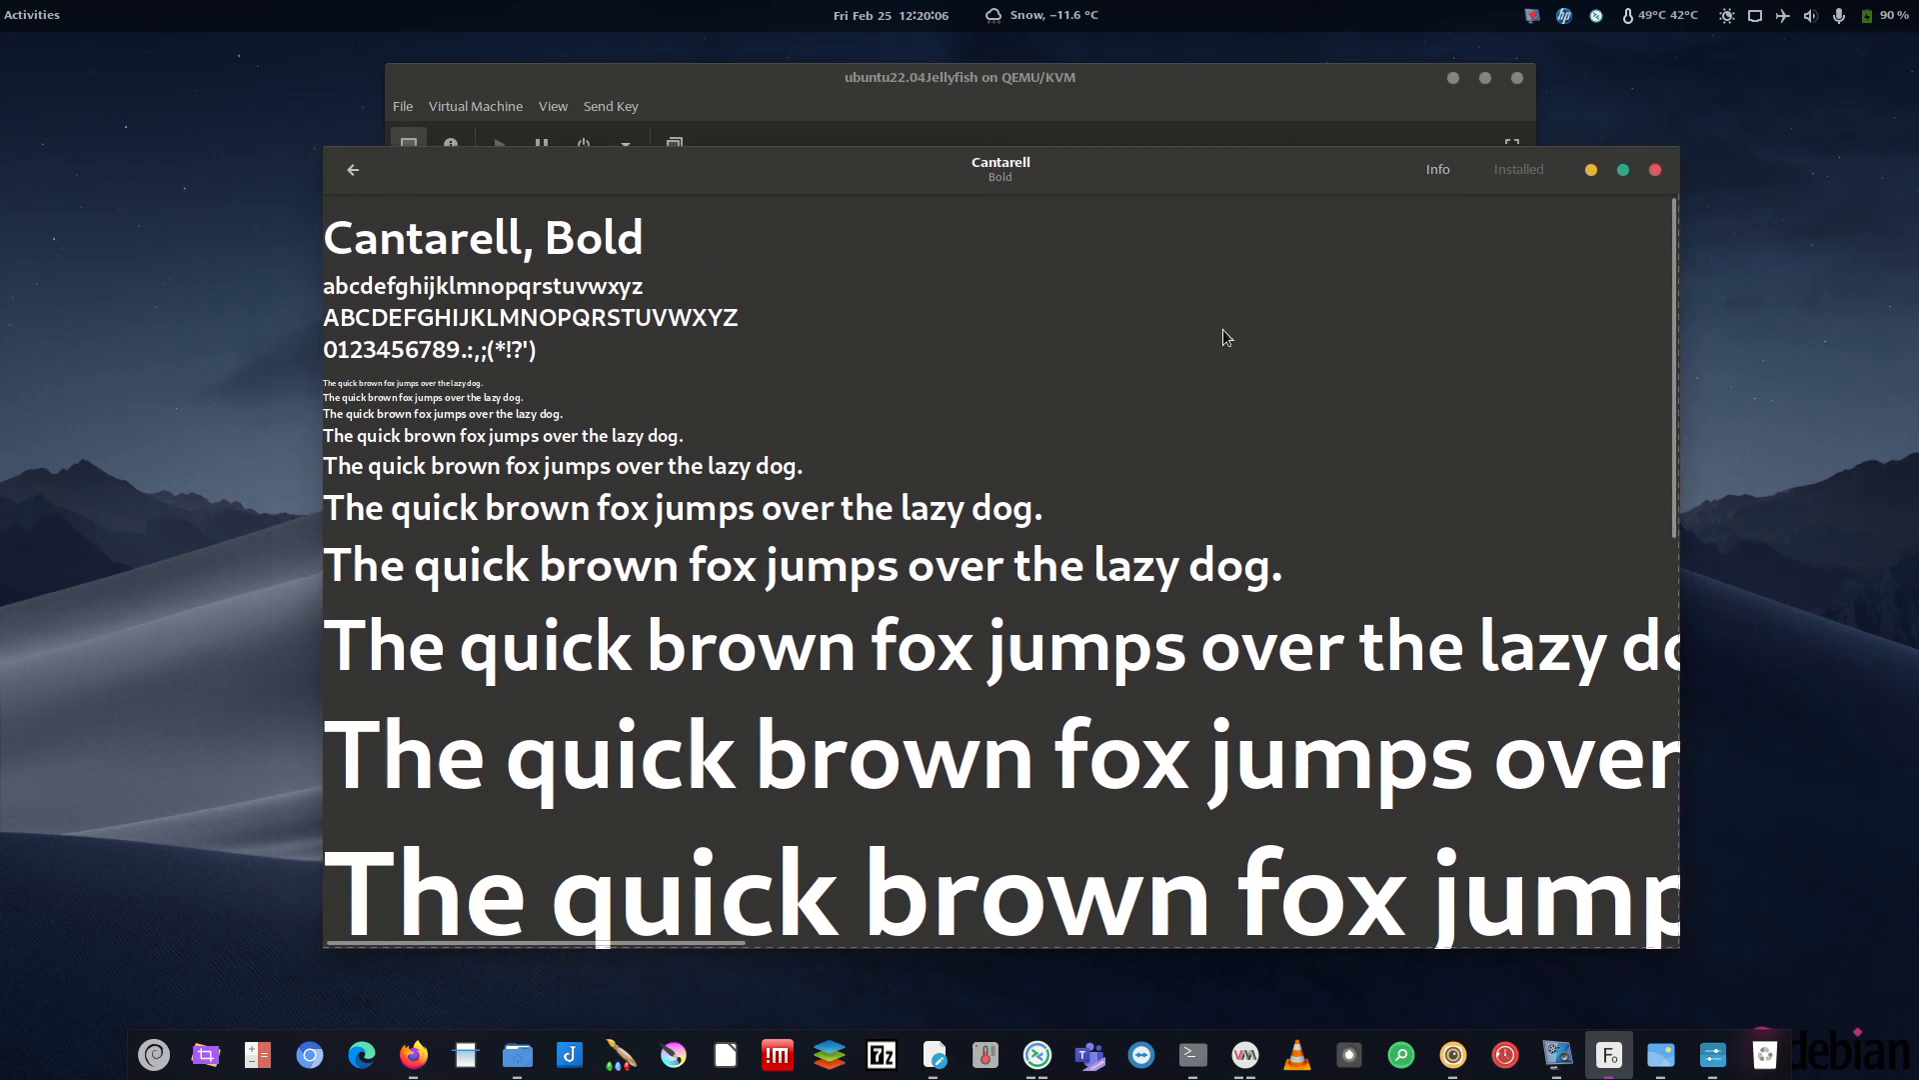
{"action": "left_click", "coordinate": [1591, 169]}
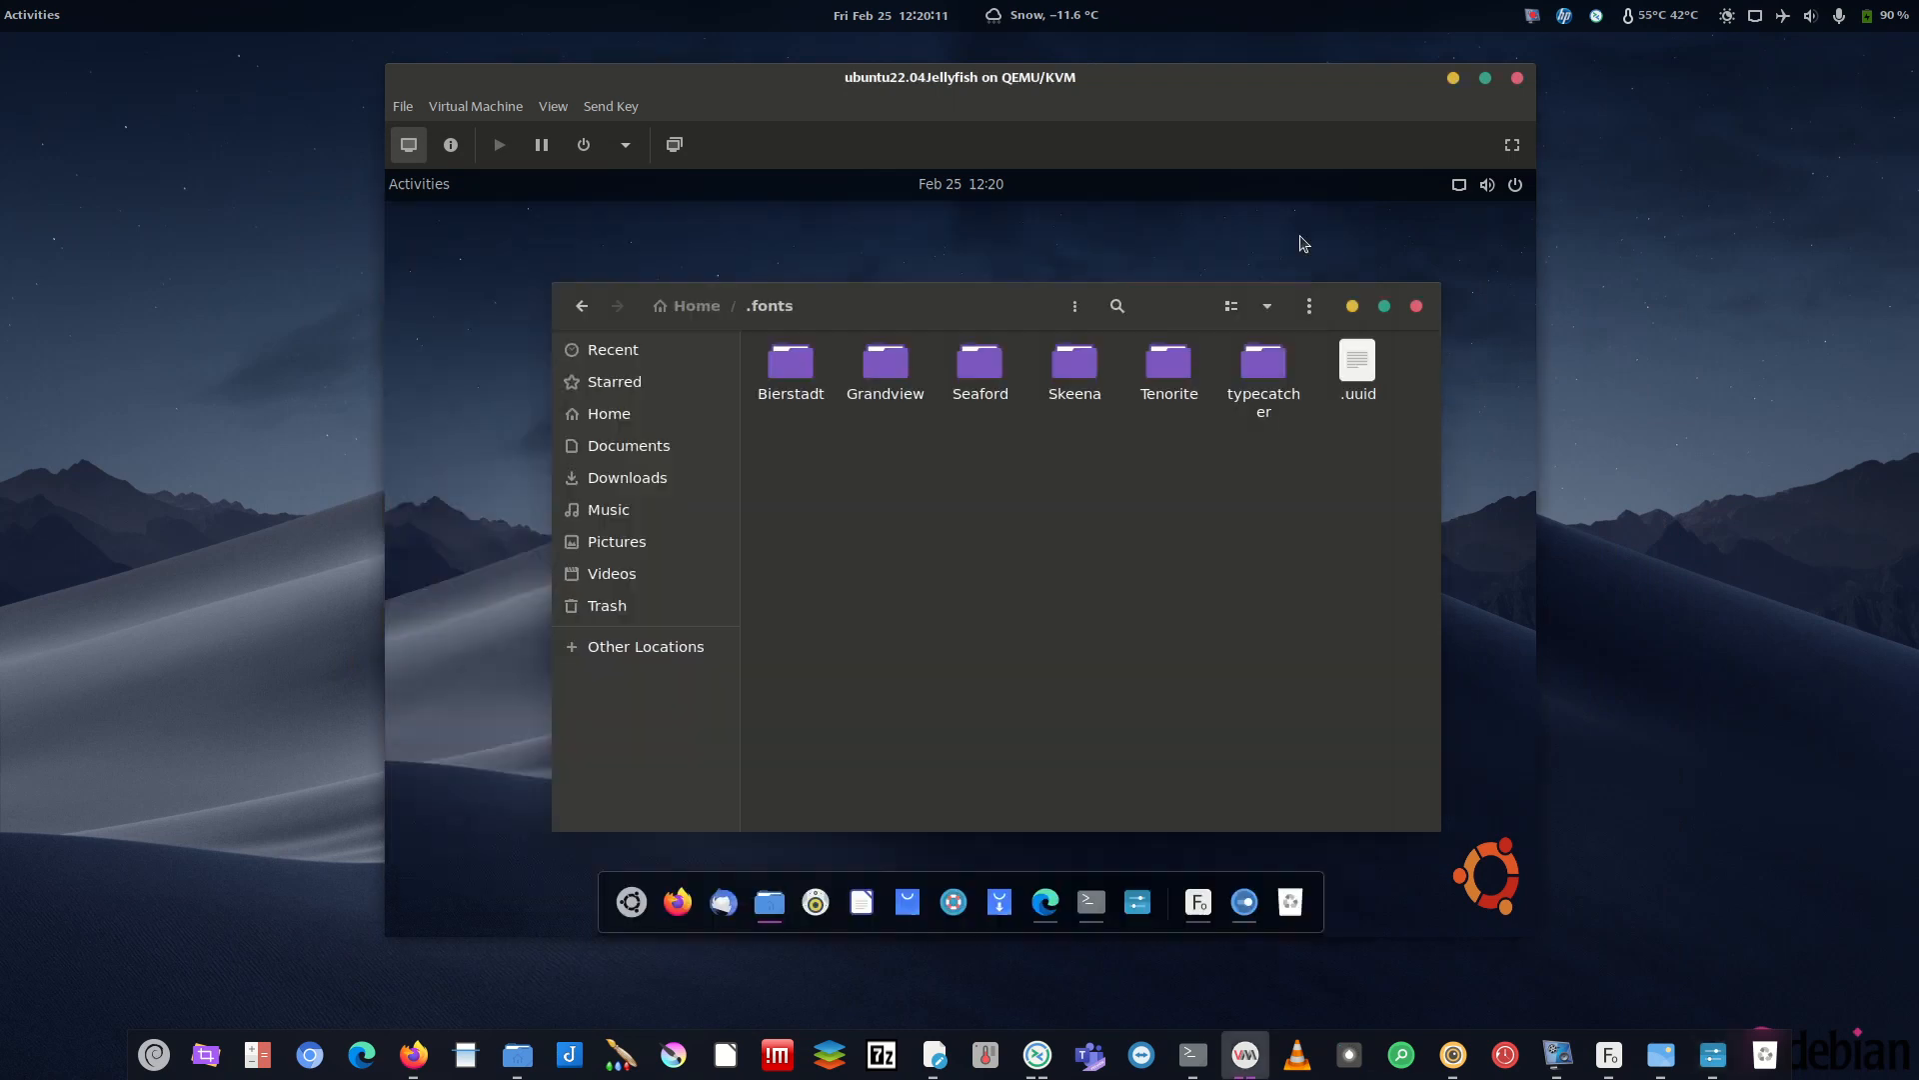
- Close the guest's Tweaks, Files, Settings, Skeena font preview, terminal and Edge windows
{"action": "left_click", "coordinate": [1340, 224]}
{"action": "left_click", "coordinate": [1416, 306]}
{"action": "left_click", "coordinate": [955, 185]}
{"action": "left_click", "coordinate": [444, 198]}
{"action": "left_click", "coordinate": [460, 181]}
{"action": "left_click", "coordinate": [1198, 903]}
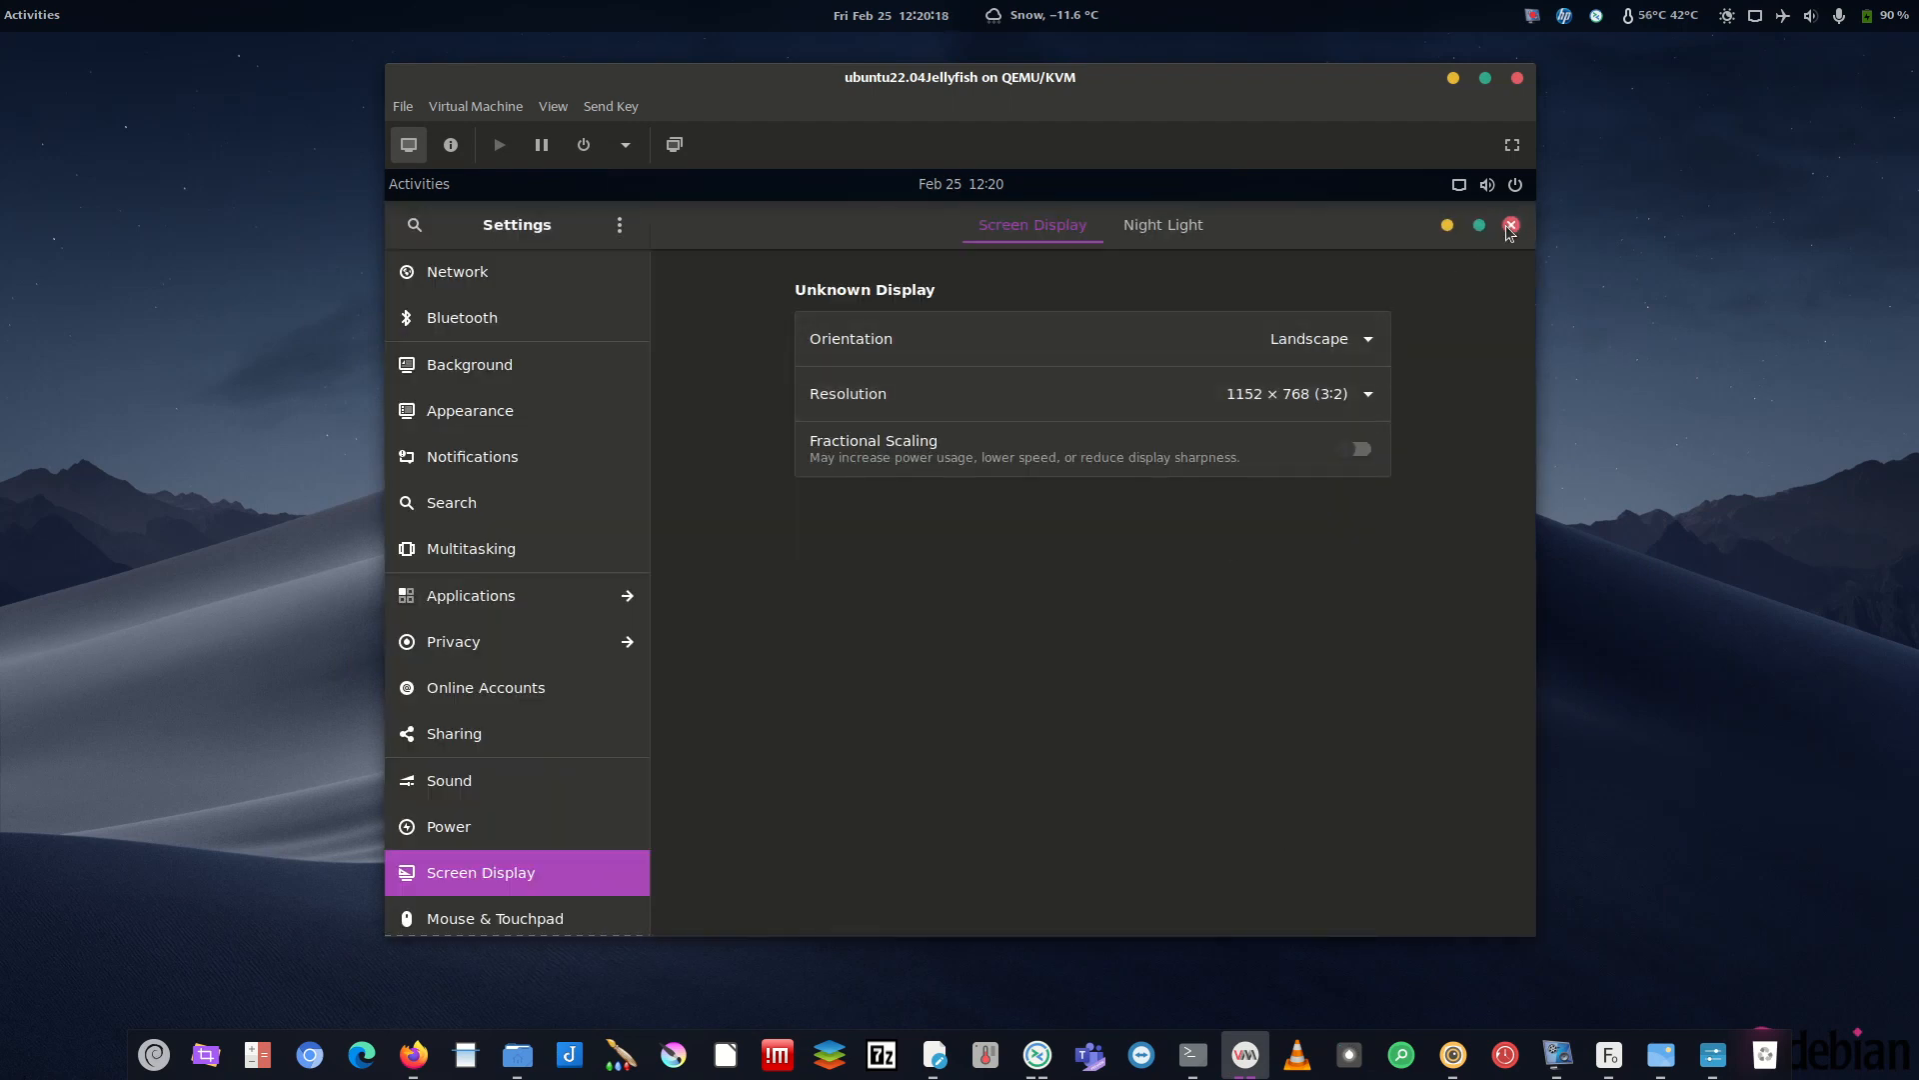
{"action": "left_click", "coordinate": [1509, 225]}
{"action": "left_click", "coordinate": [1407, 225]}
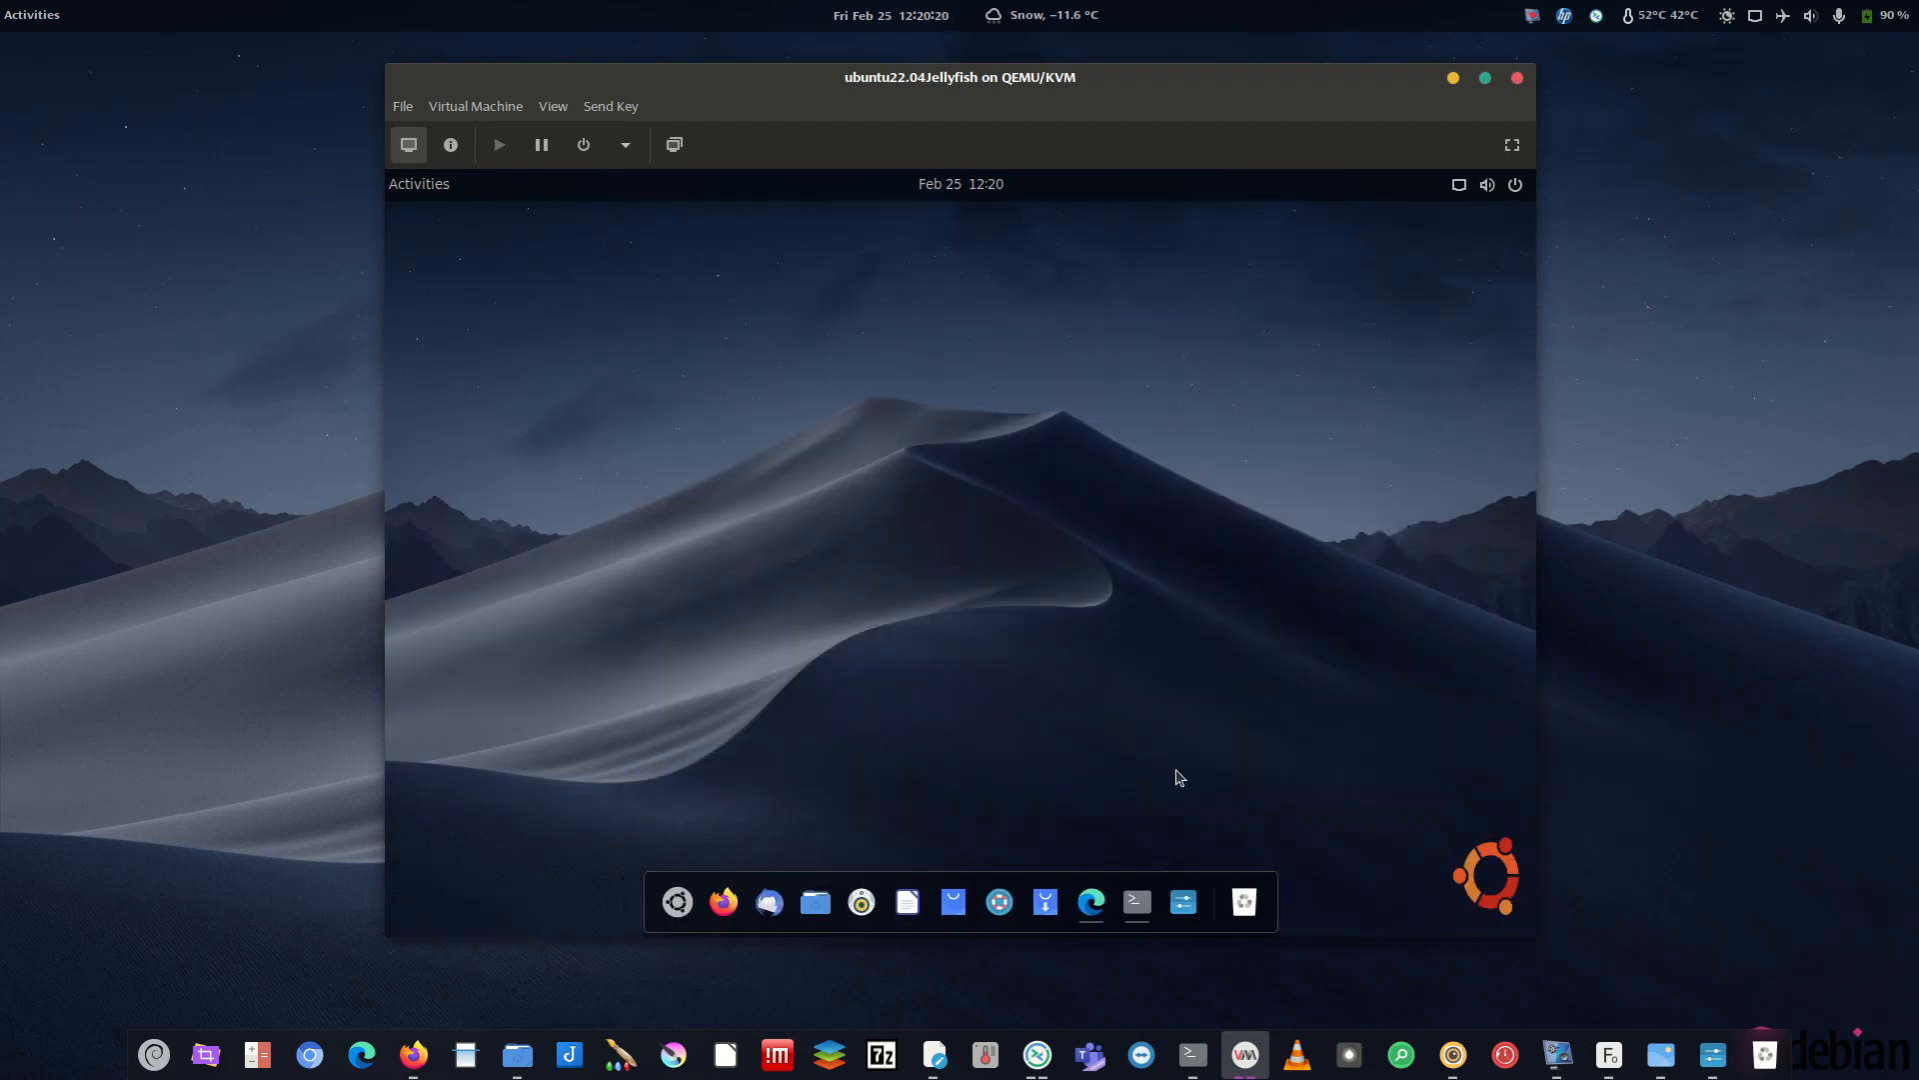
{"action": "left_click", "coordinate": [1092, 903]}
{"action": "left_click", "coordinate": [1136, 902]}
{"action": "left_click", "coordinate": [1373, 246]}
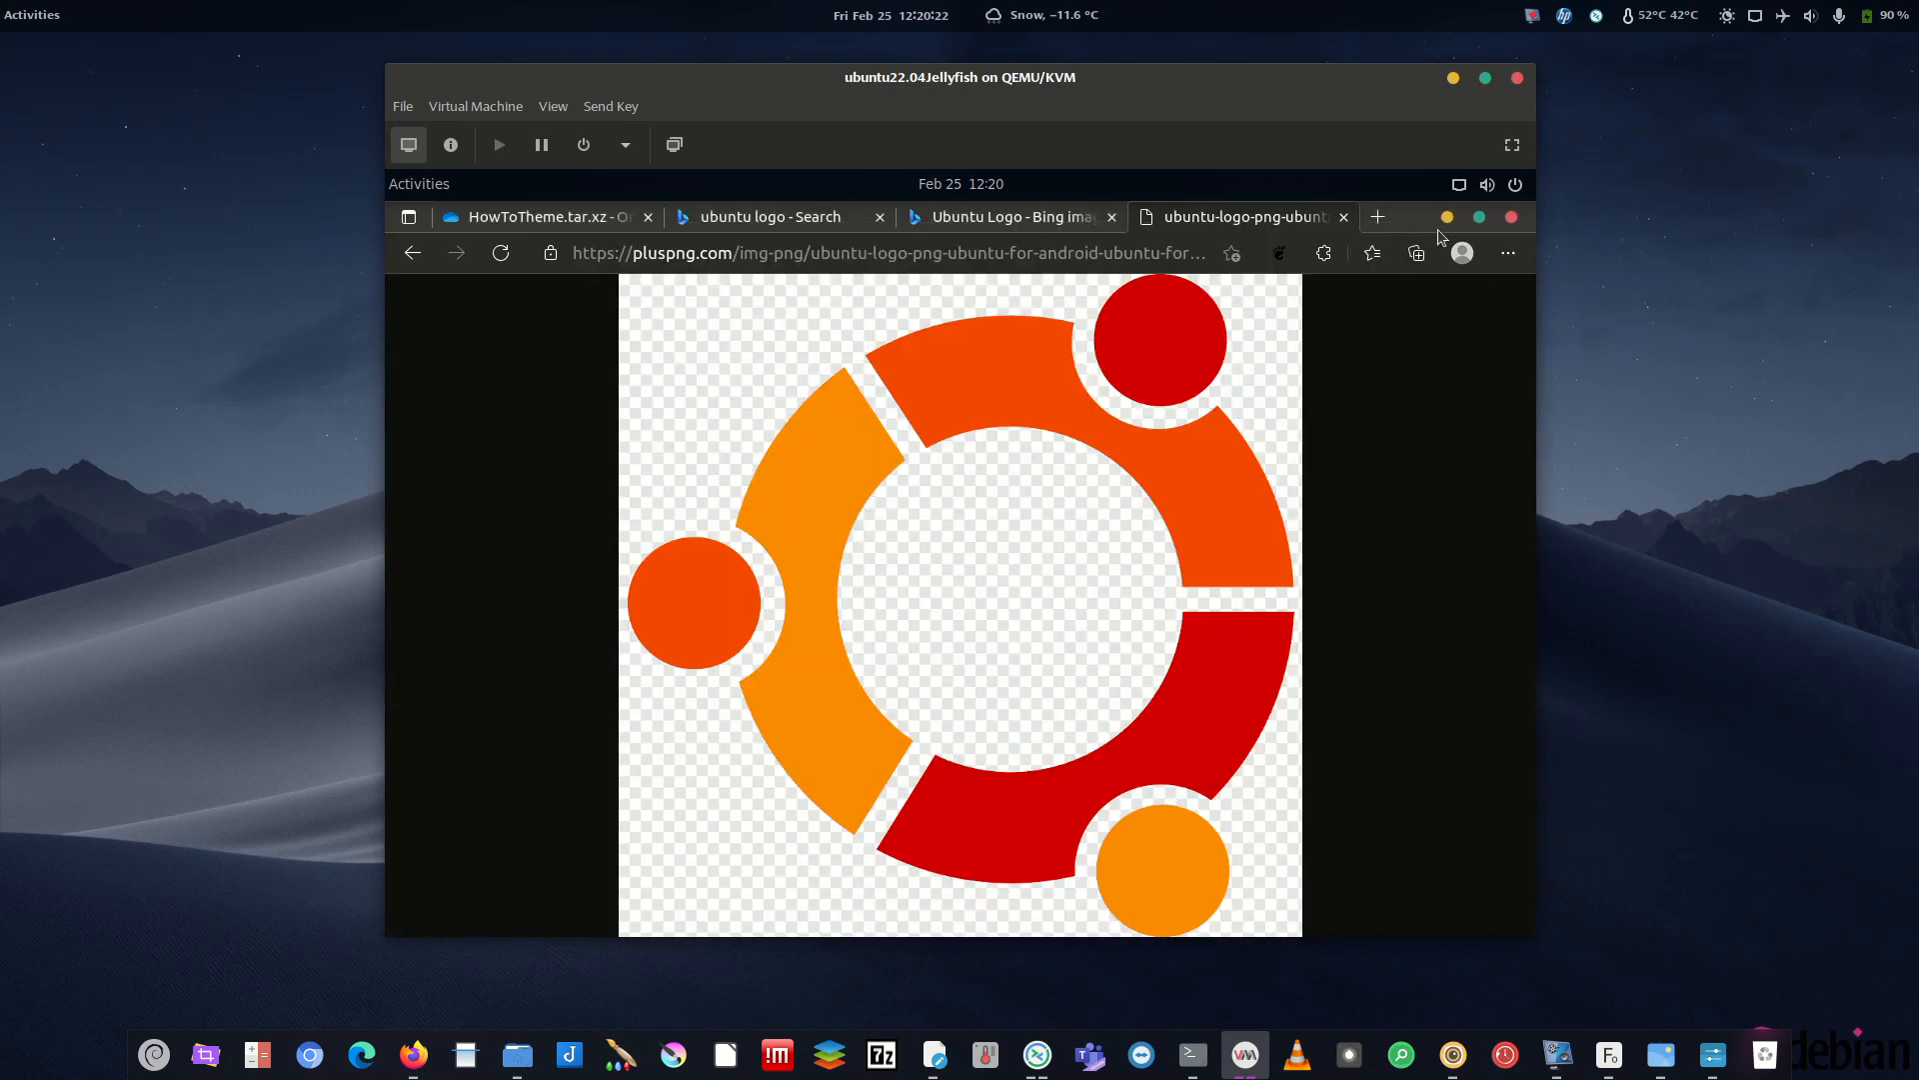
{"action": "left_click", "coordinate": [1512, 217]}
- Log out of the guest session from the system menu's Power Off / Log Out options
{"action": "left_click", "coordinate": [1489, 184]}
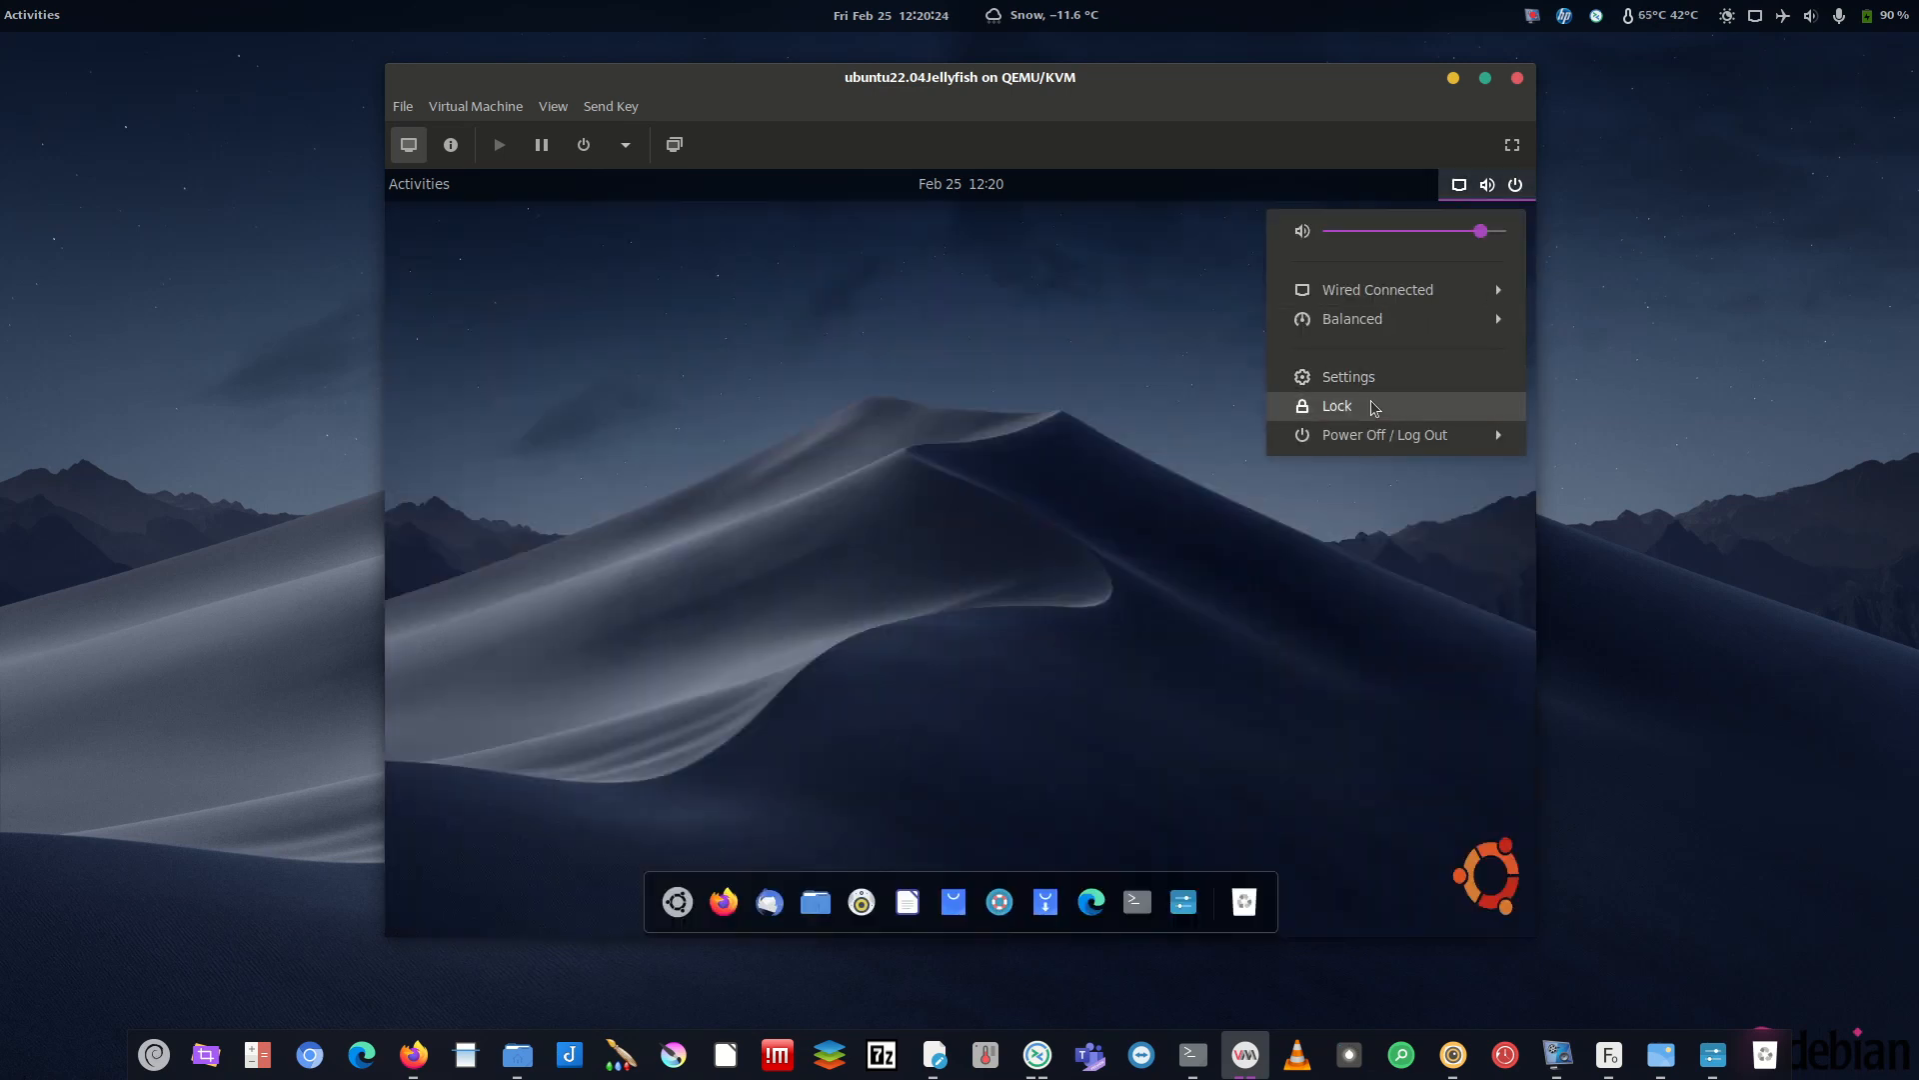
{"action": "left_click", "coordinate": [1397, 443]}
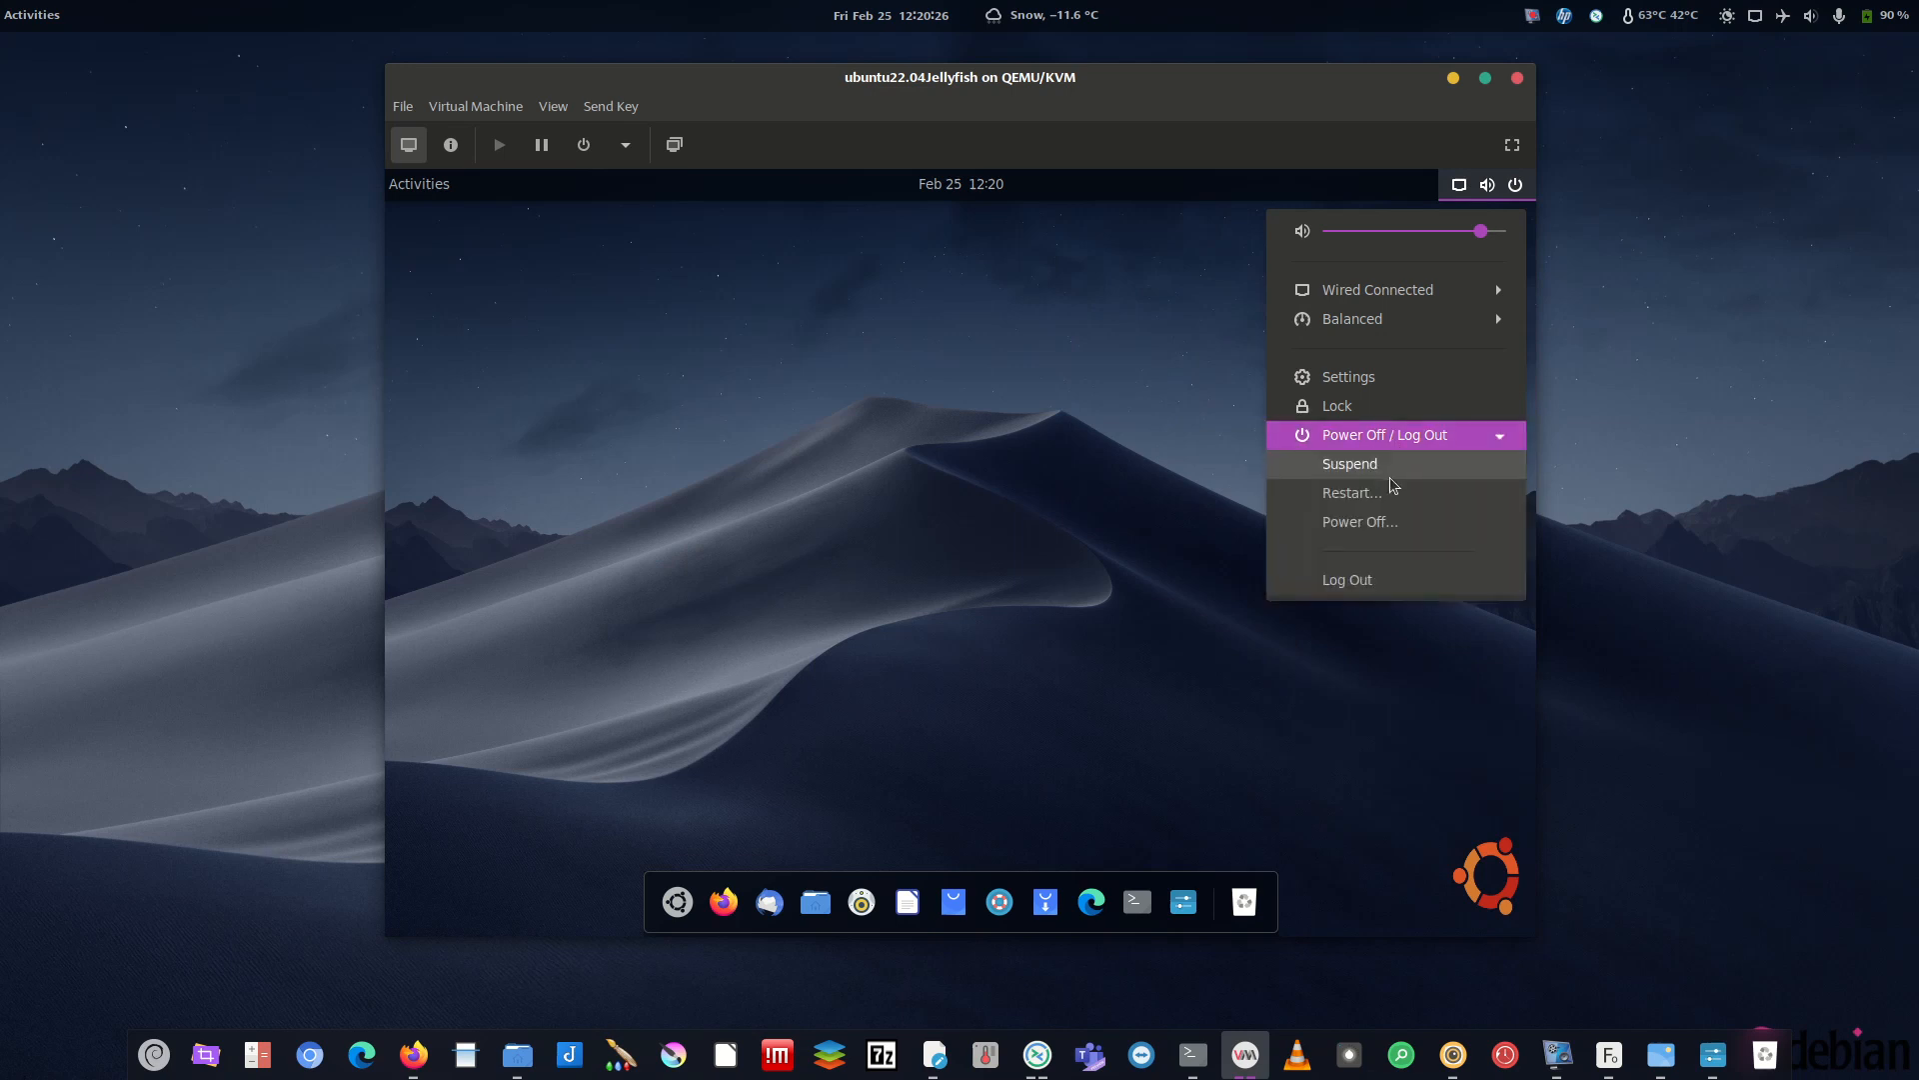
{"action": "left_click", "coordinate": [1385, 580]}
{"action": "left_click", "coordinate": [1084, 630]}
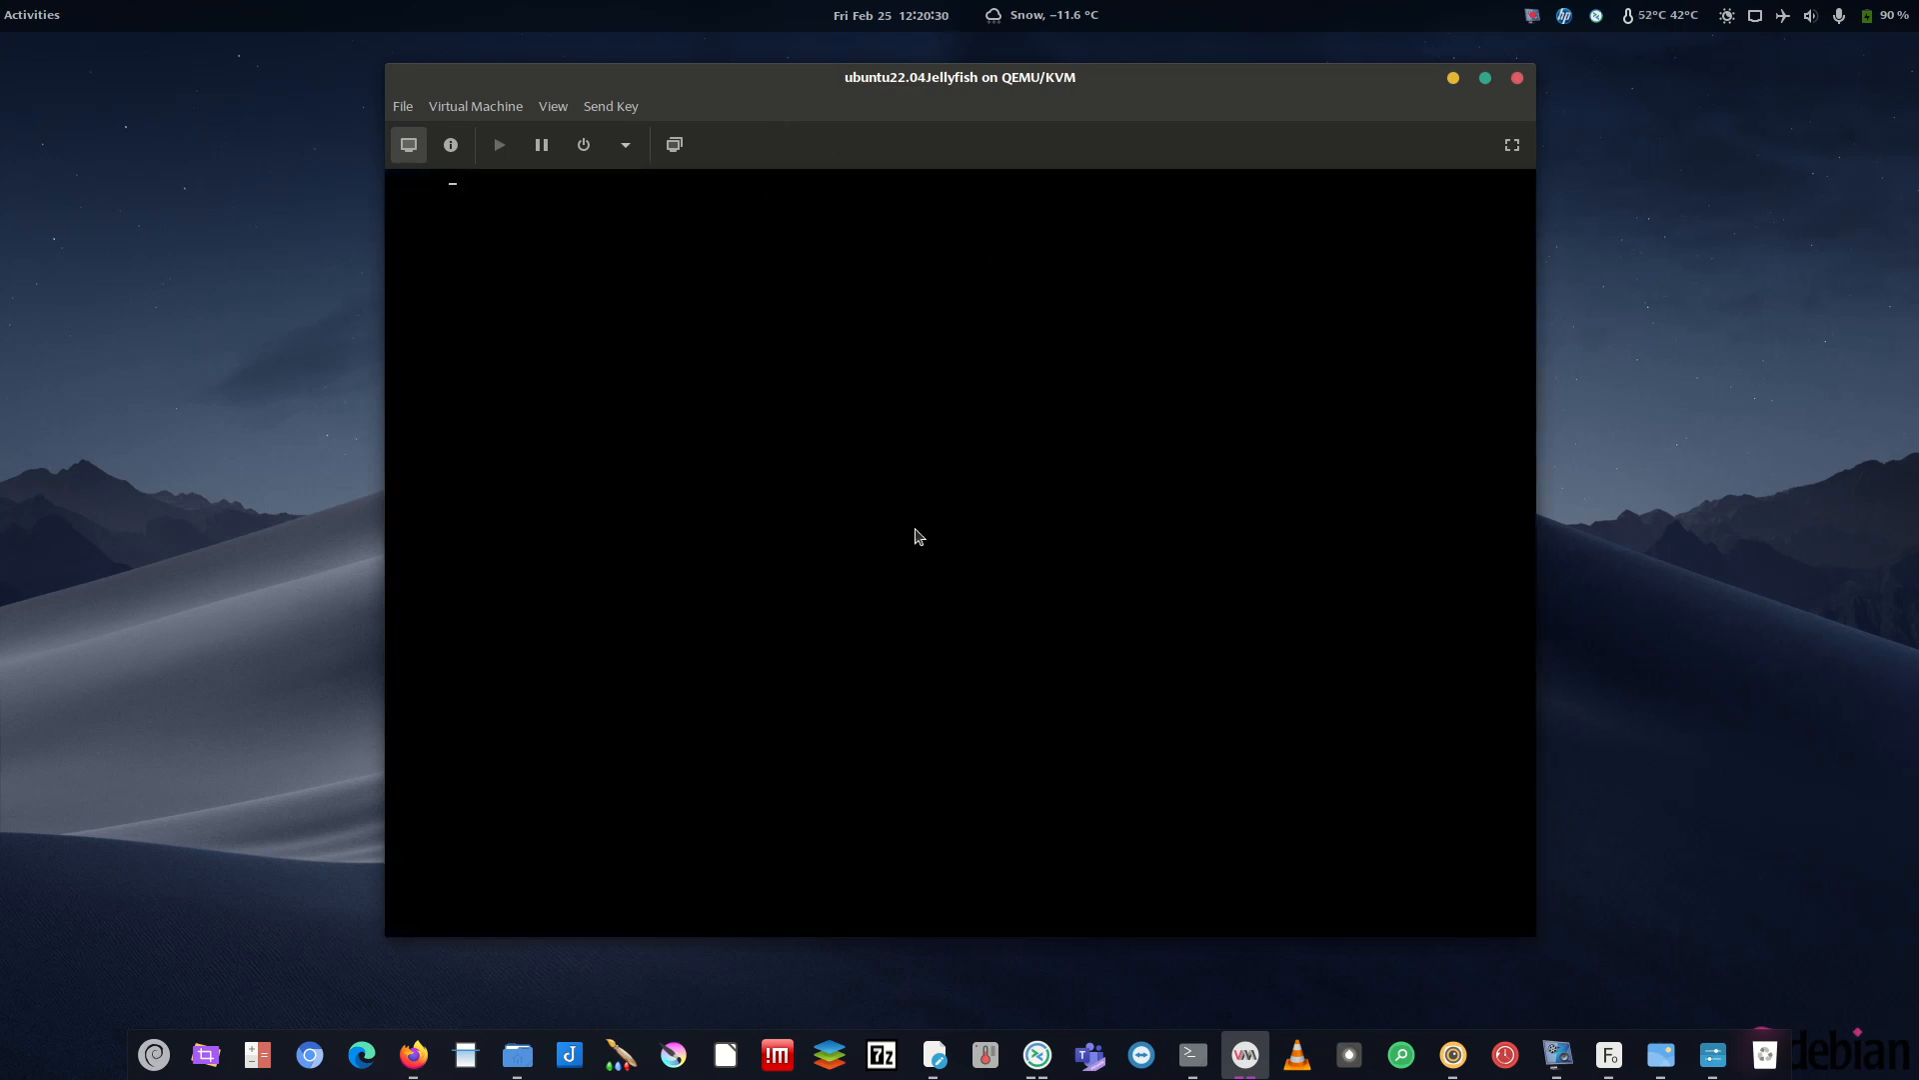
- Log back into the guest by entering the account password
{"action": "type", "text": "•••••••••"}
{"action": "key", "text": "Return"}
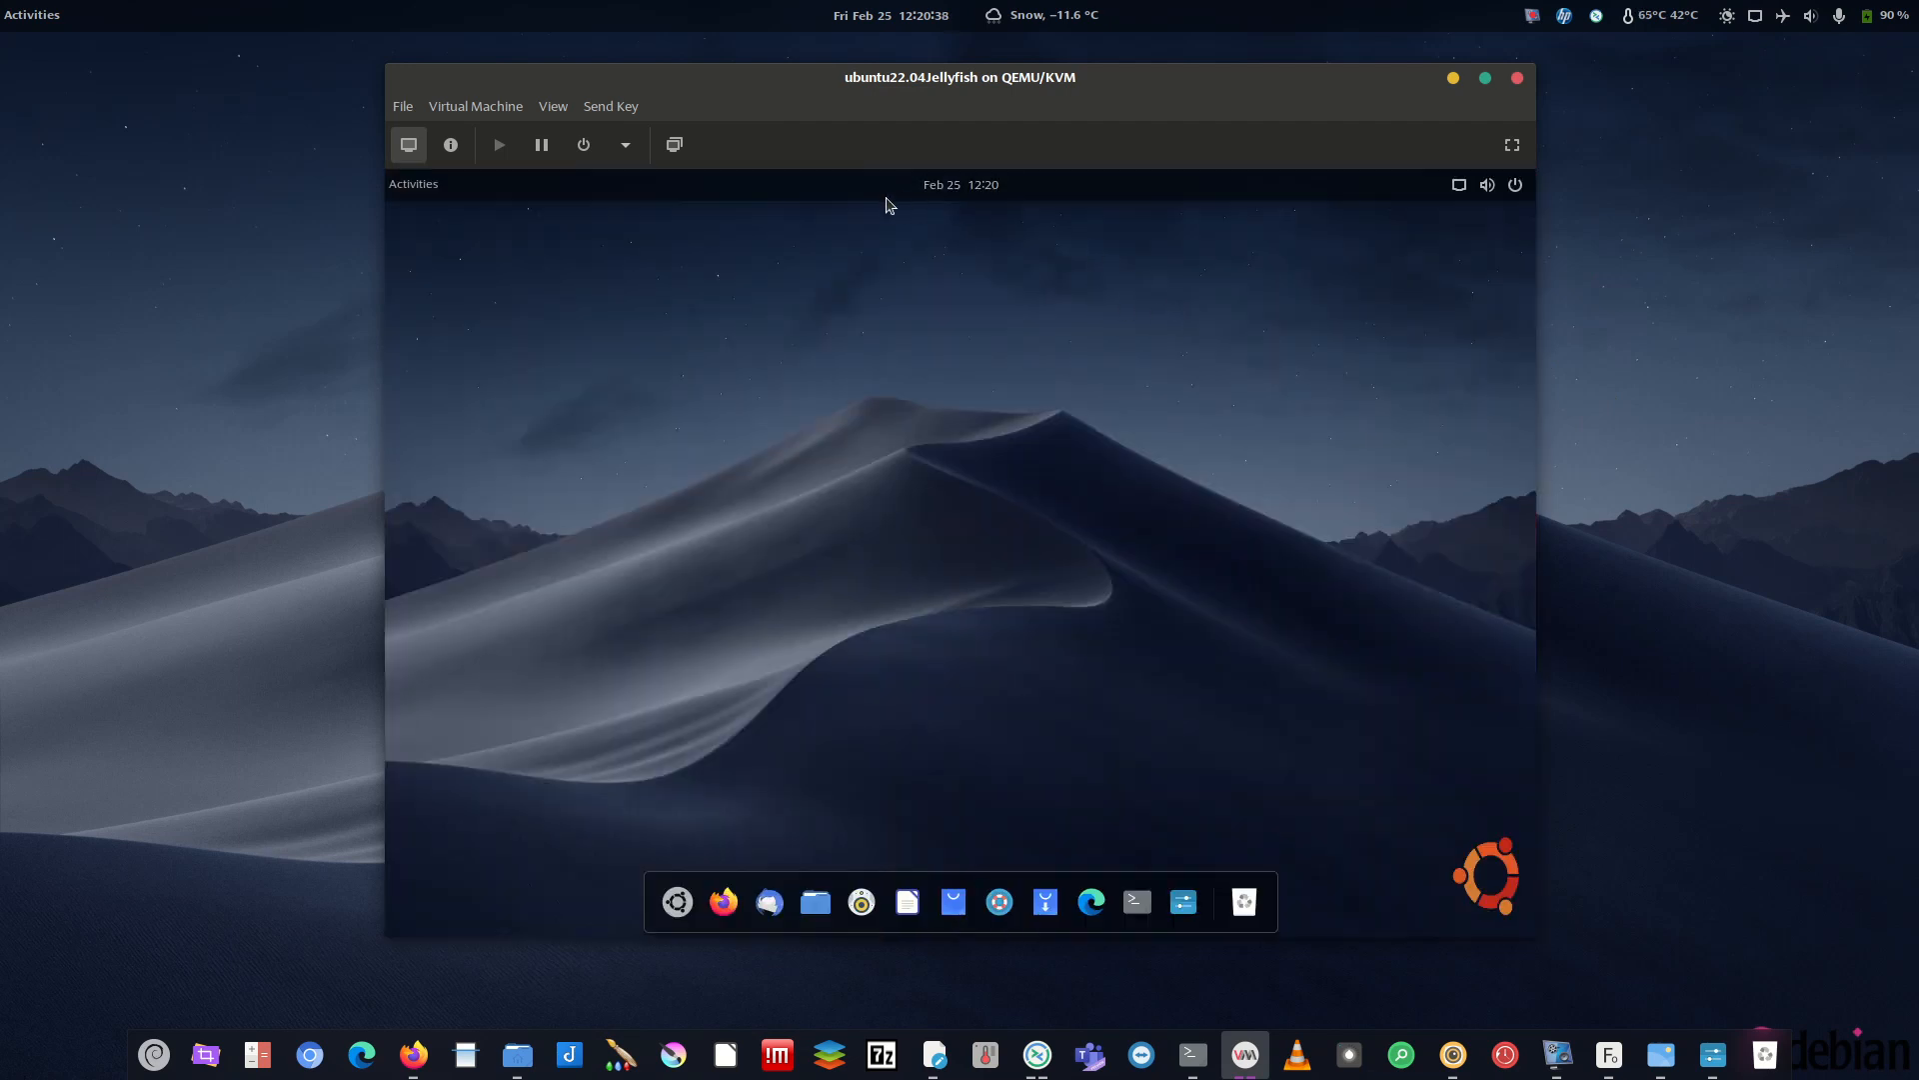
{"action": "left_click", "coordinate": [411, 195]}
{"action": "left_click", "coordinate": [410, 197]}
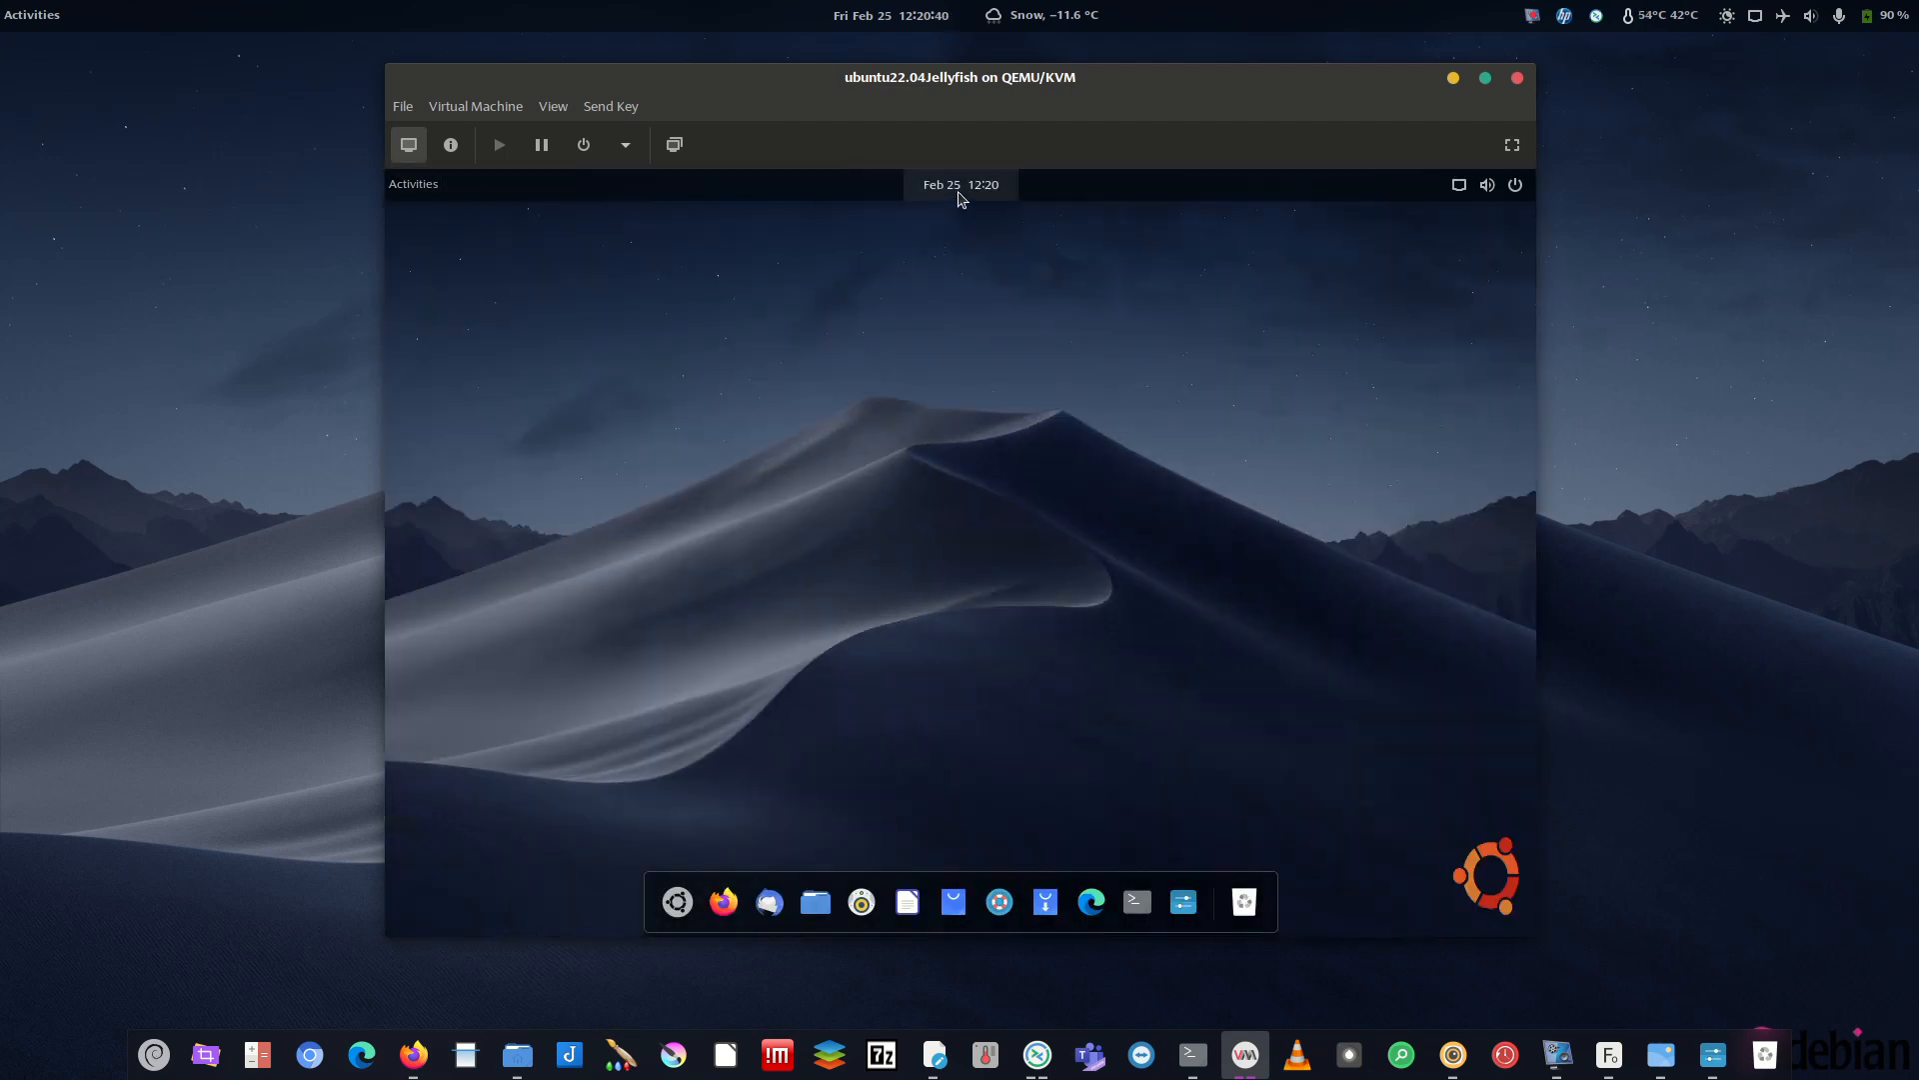
- Open a terminal, clear the leftover ./install.sh, and run gnome-tweaks
{"action": "left_click", "coordinate": [1136, 902]}
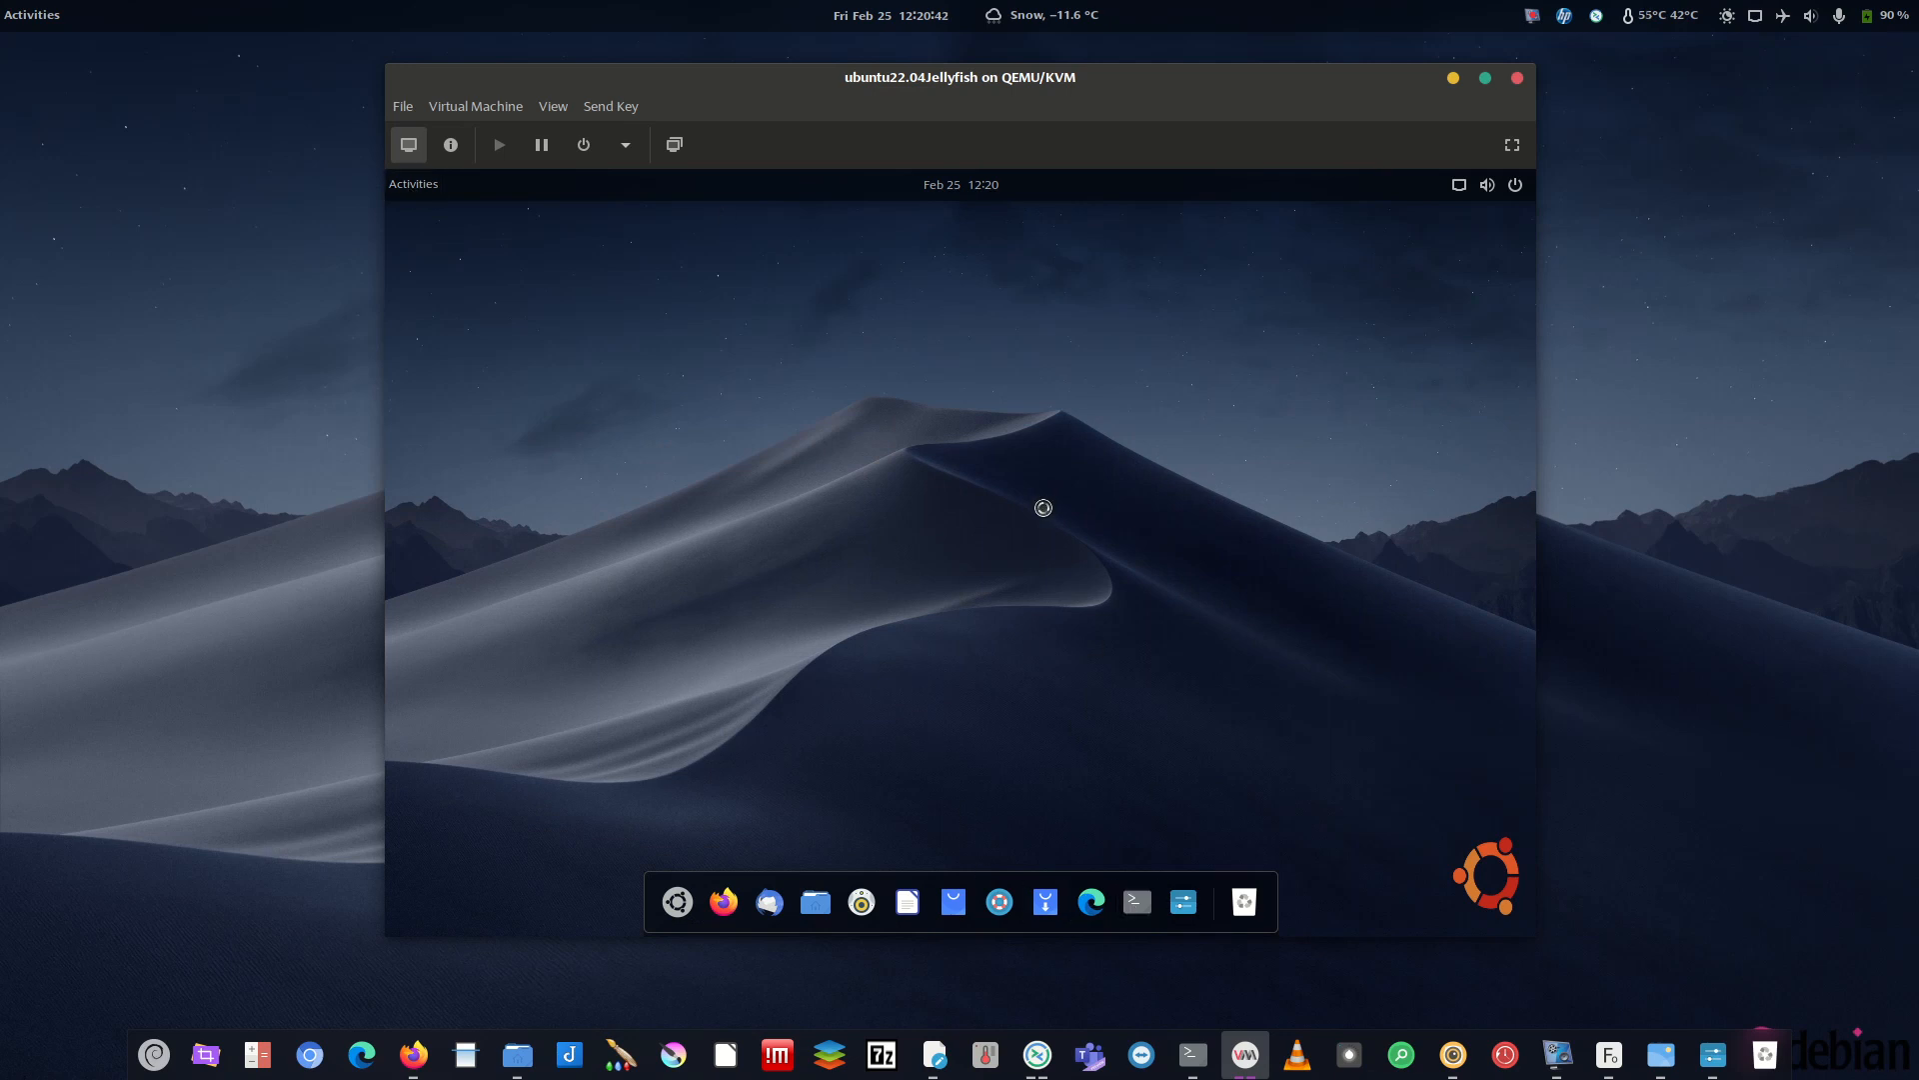
{"action": "type", "text": "./install.sh"}
{"action": "key", "text": "ctrl+u"}
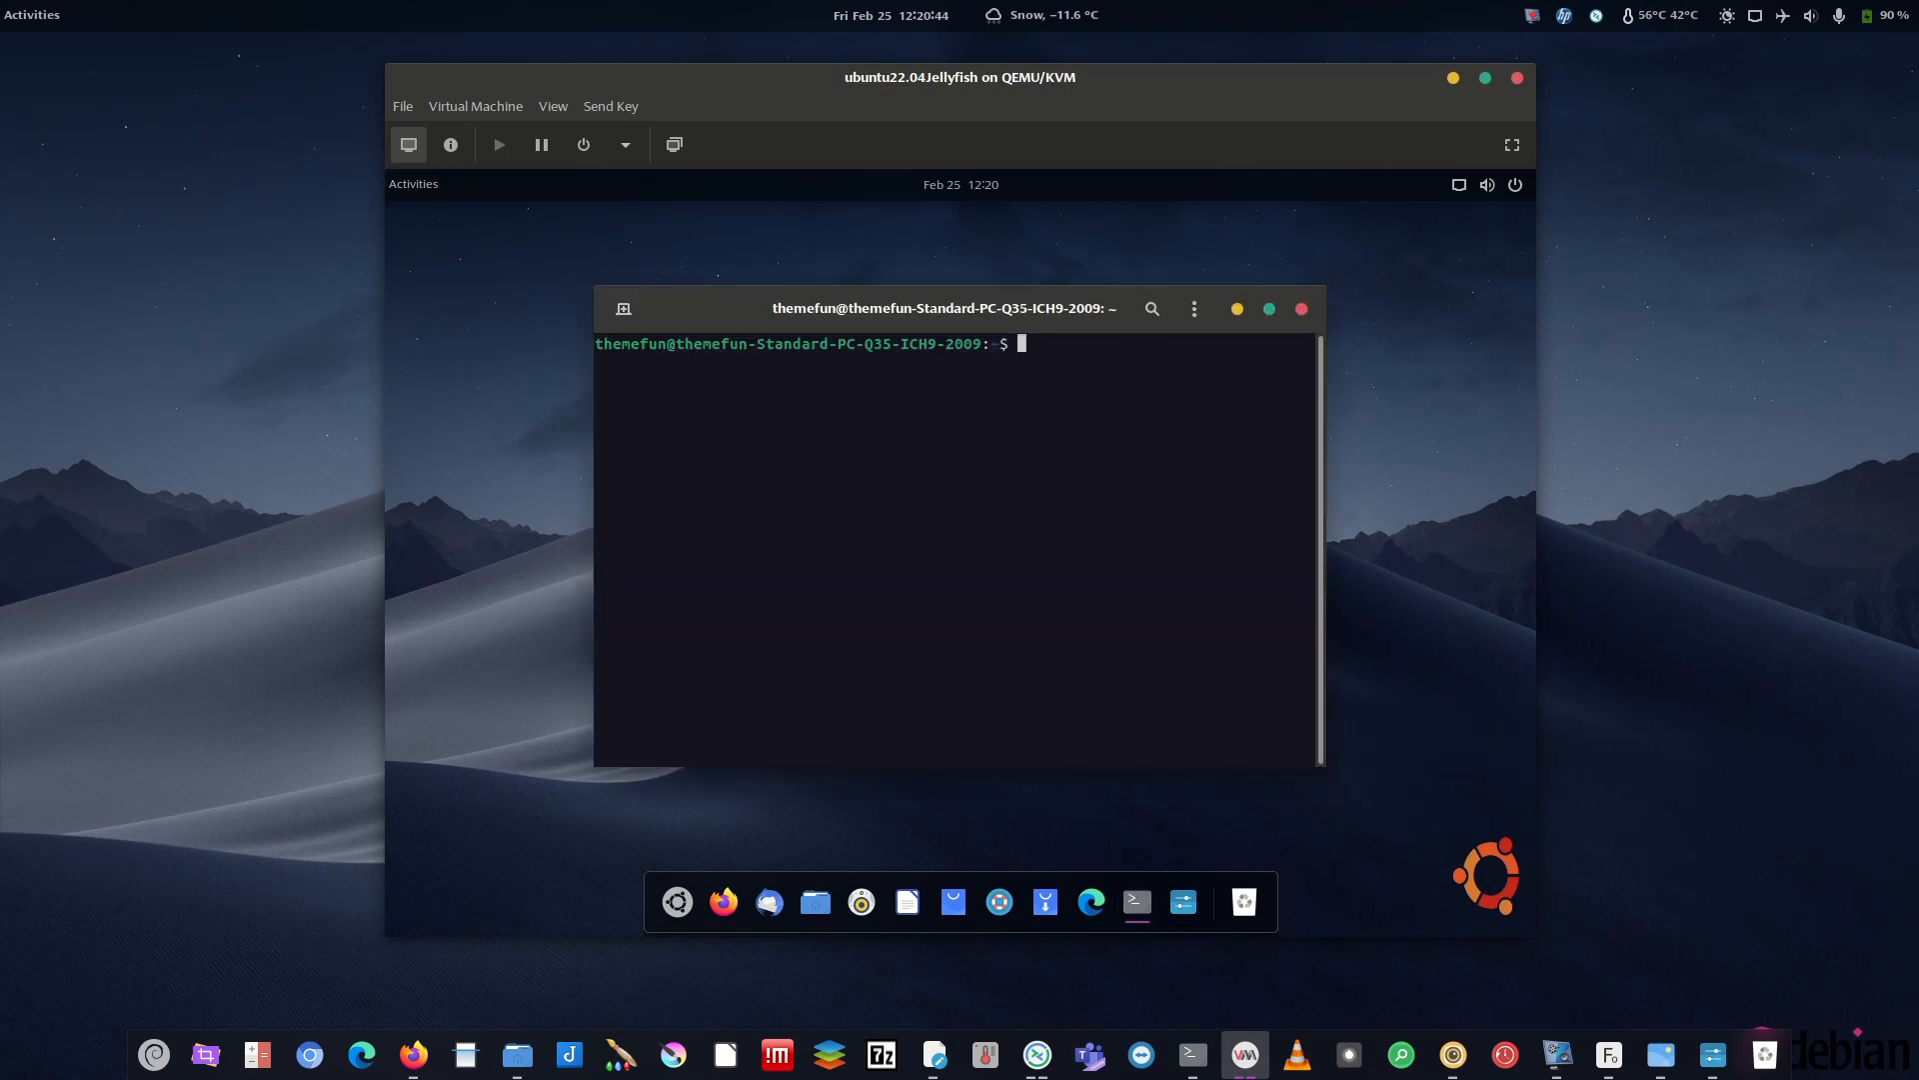
{"action": "type", "text": "gnome-tweaks"}
{"action": "key", "text": "Return"}
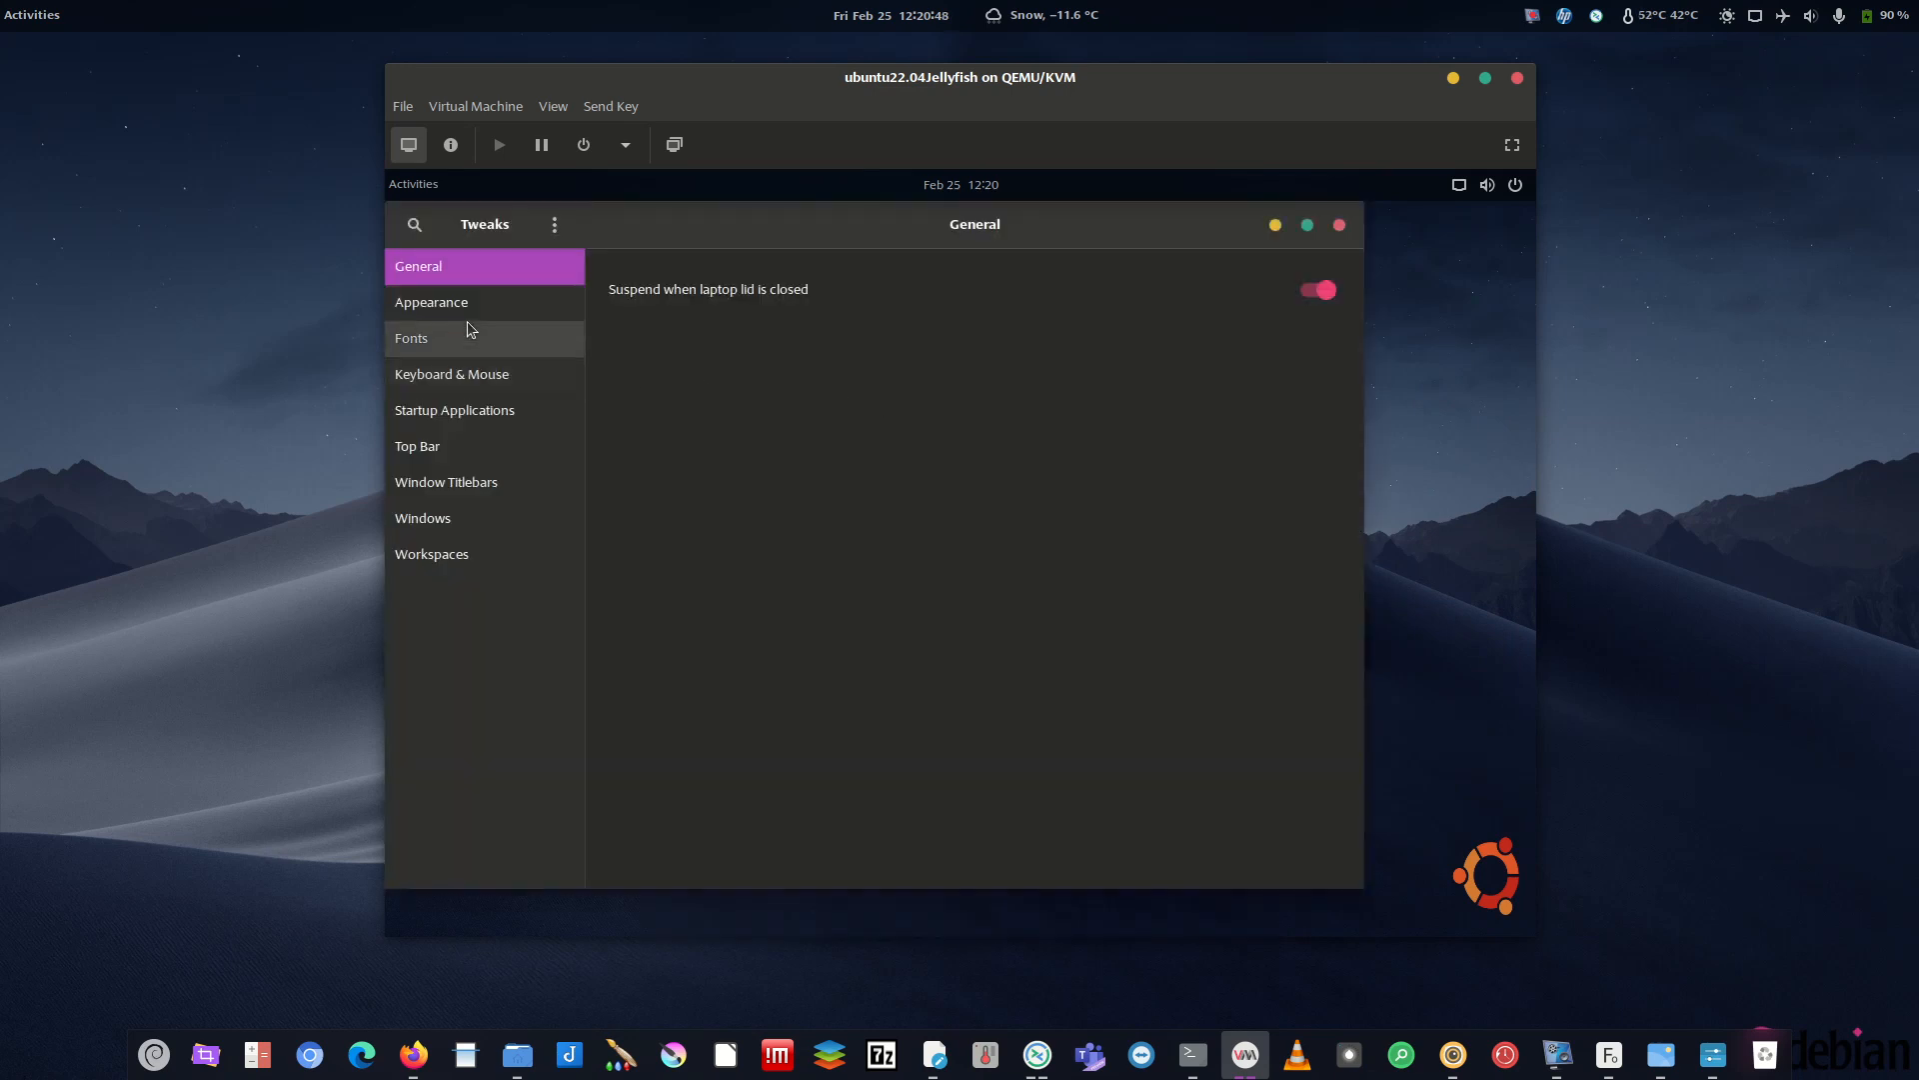
- On the Fonts page, set Legacy Window Titles to Ubuntu Medium Italic
{"action": "left_click", "coordinate": [466, 303]}
{"action": "left_click", "coordinate": [466, 338]}
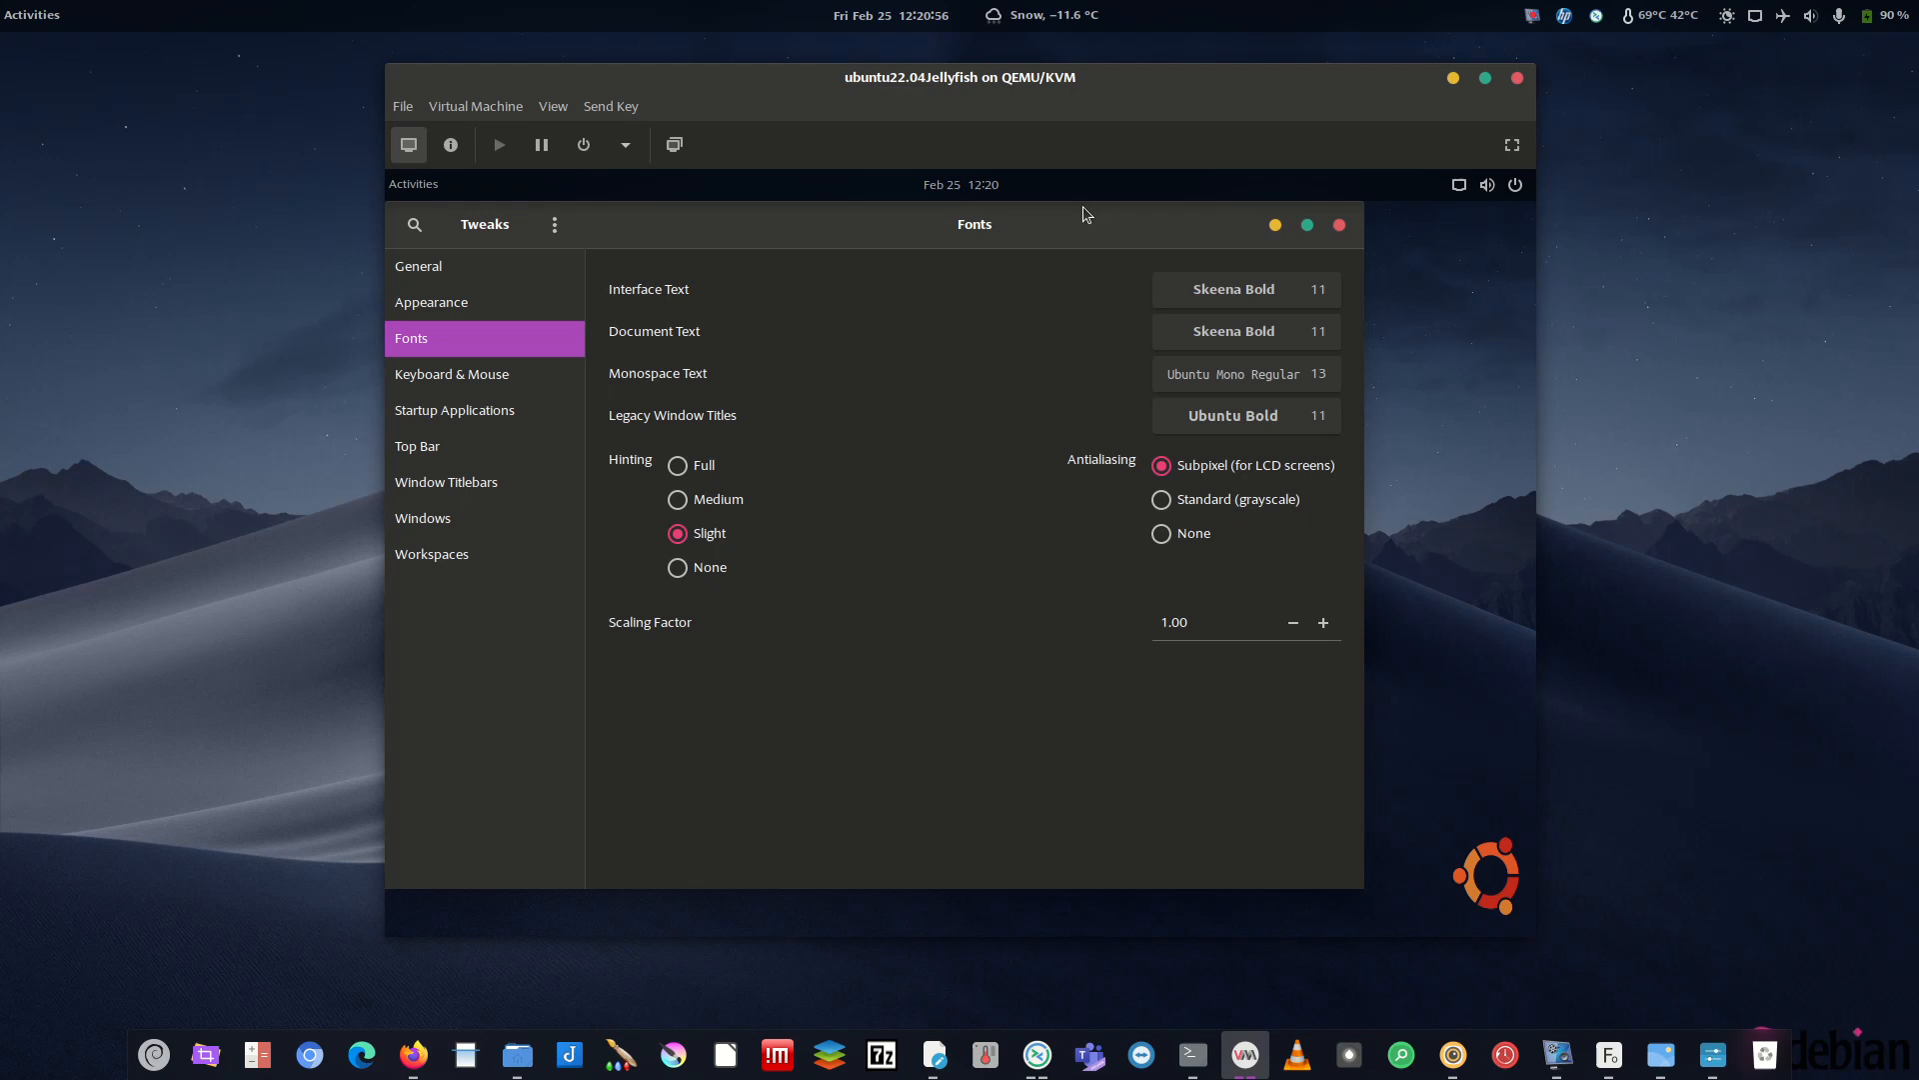
{"action": "left_click", "coordinate": [1234, 415]}
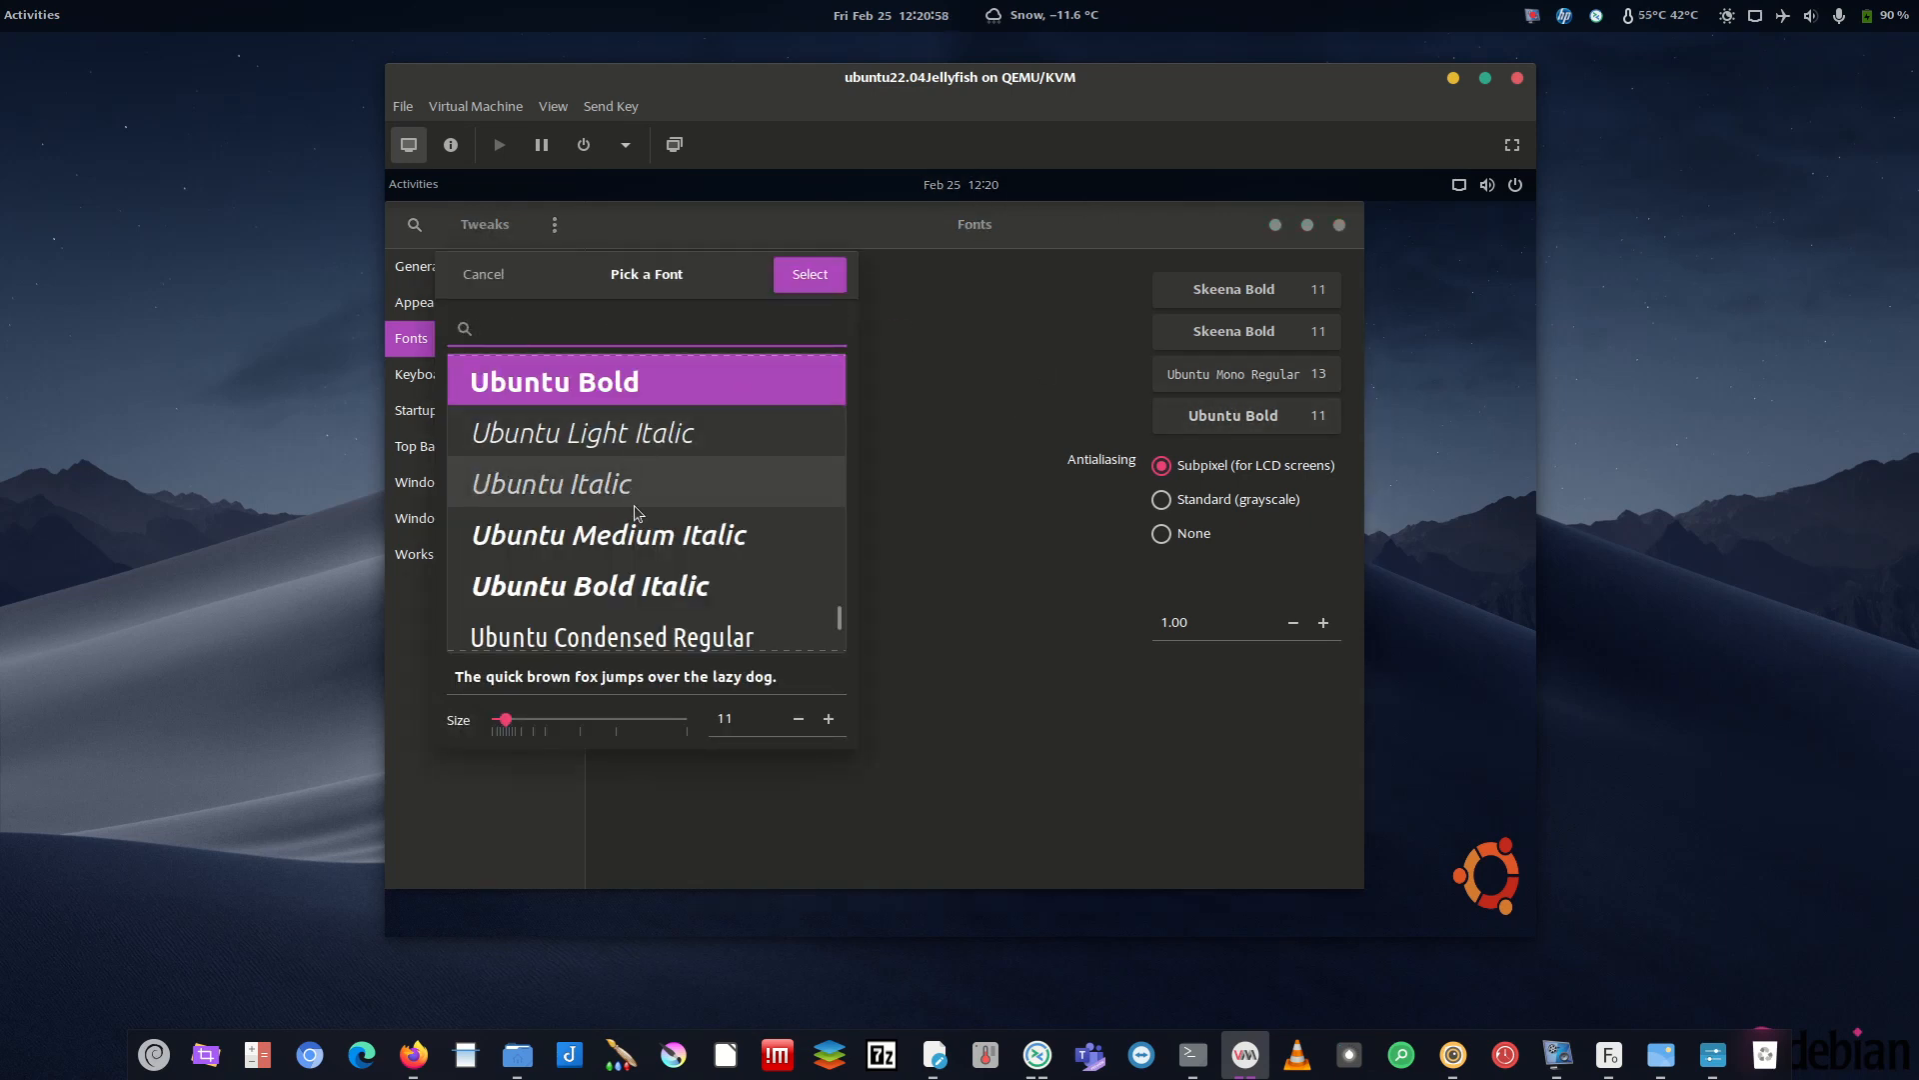
{"action": "left_click", "coordinate": [640, 535]}
{"action": "left_click", "coordinate": [826, 276]}
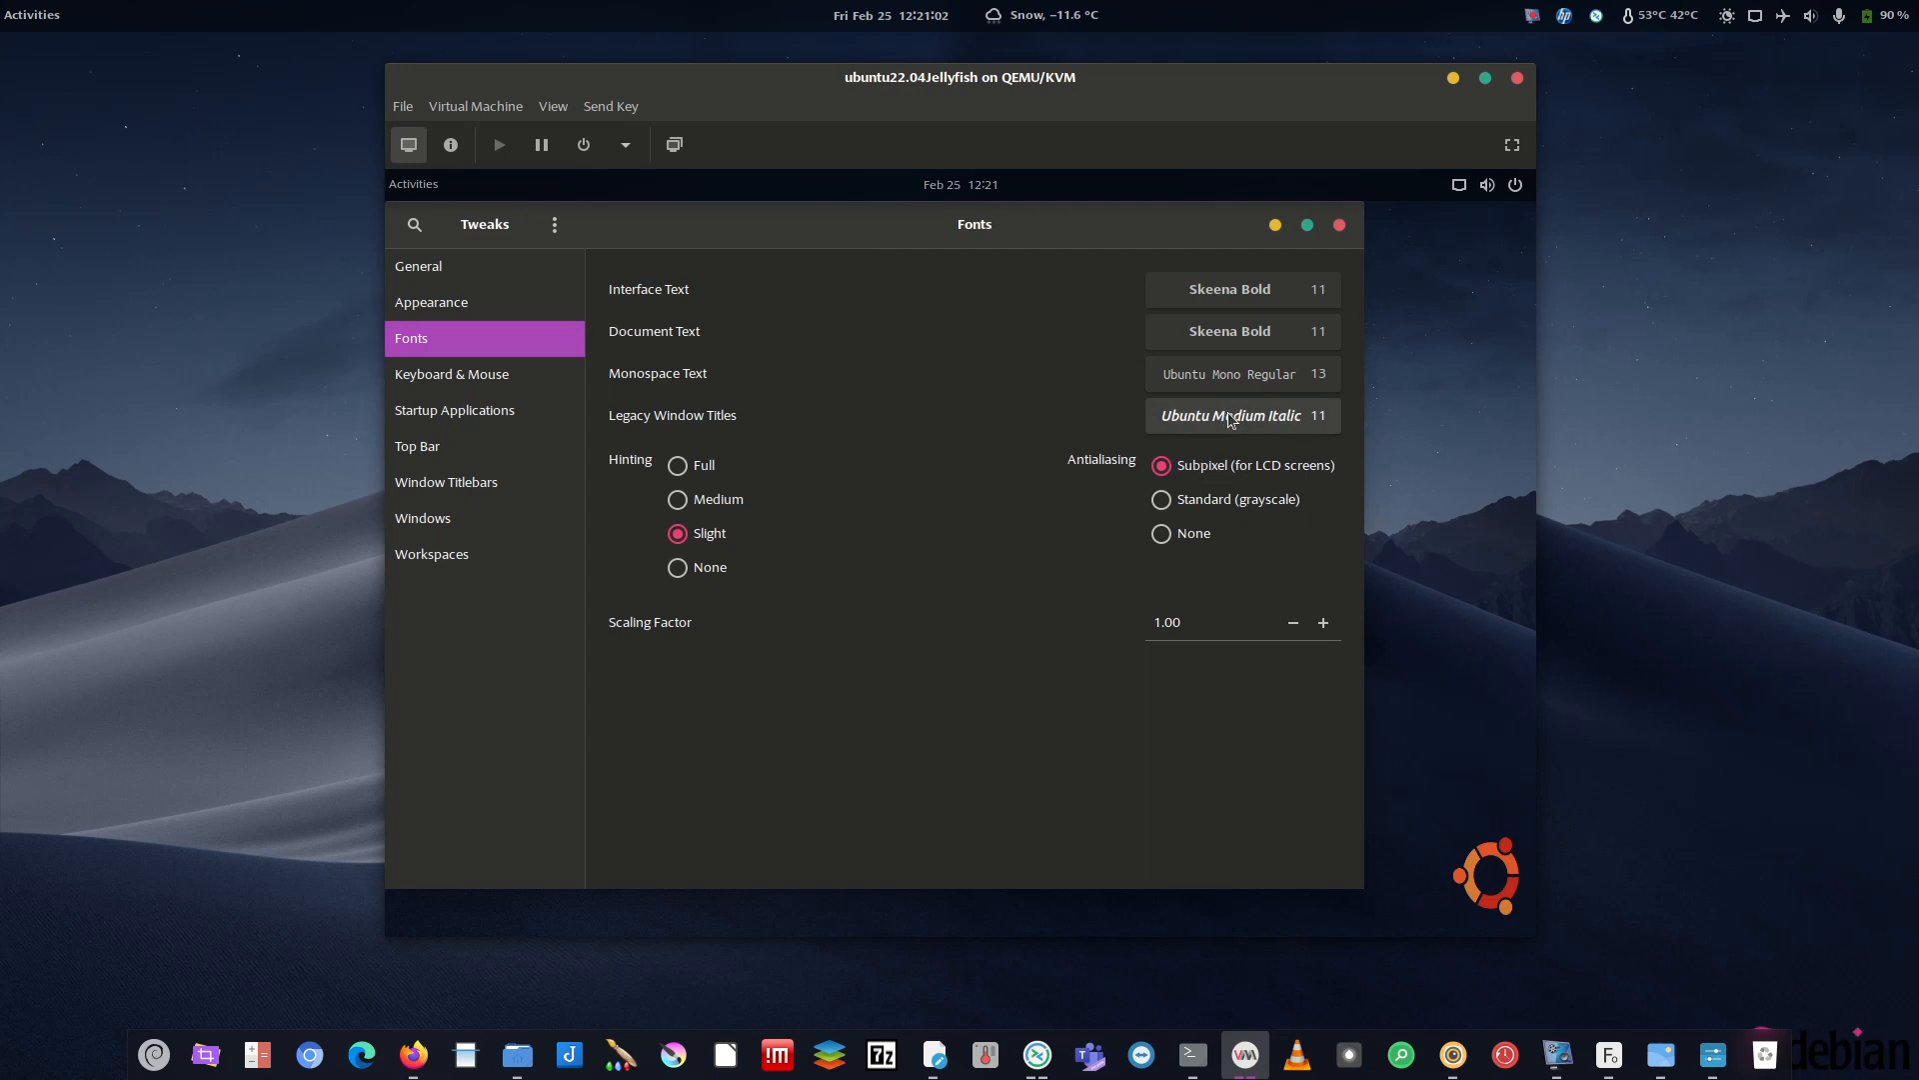
- Revert the Legacy Window Titles font to Ubuntu Bold
{"action": "left_click", "coordinate": [1230, 420]}
{"action": "left_click", "coordinate": [563, 382]}
{"action": "left_click", "coordinate": [819, 275]}
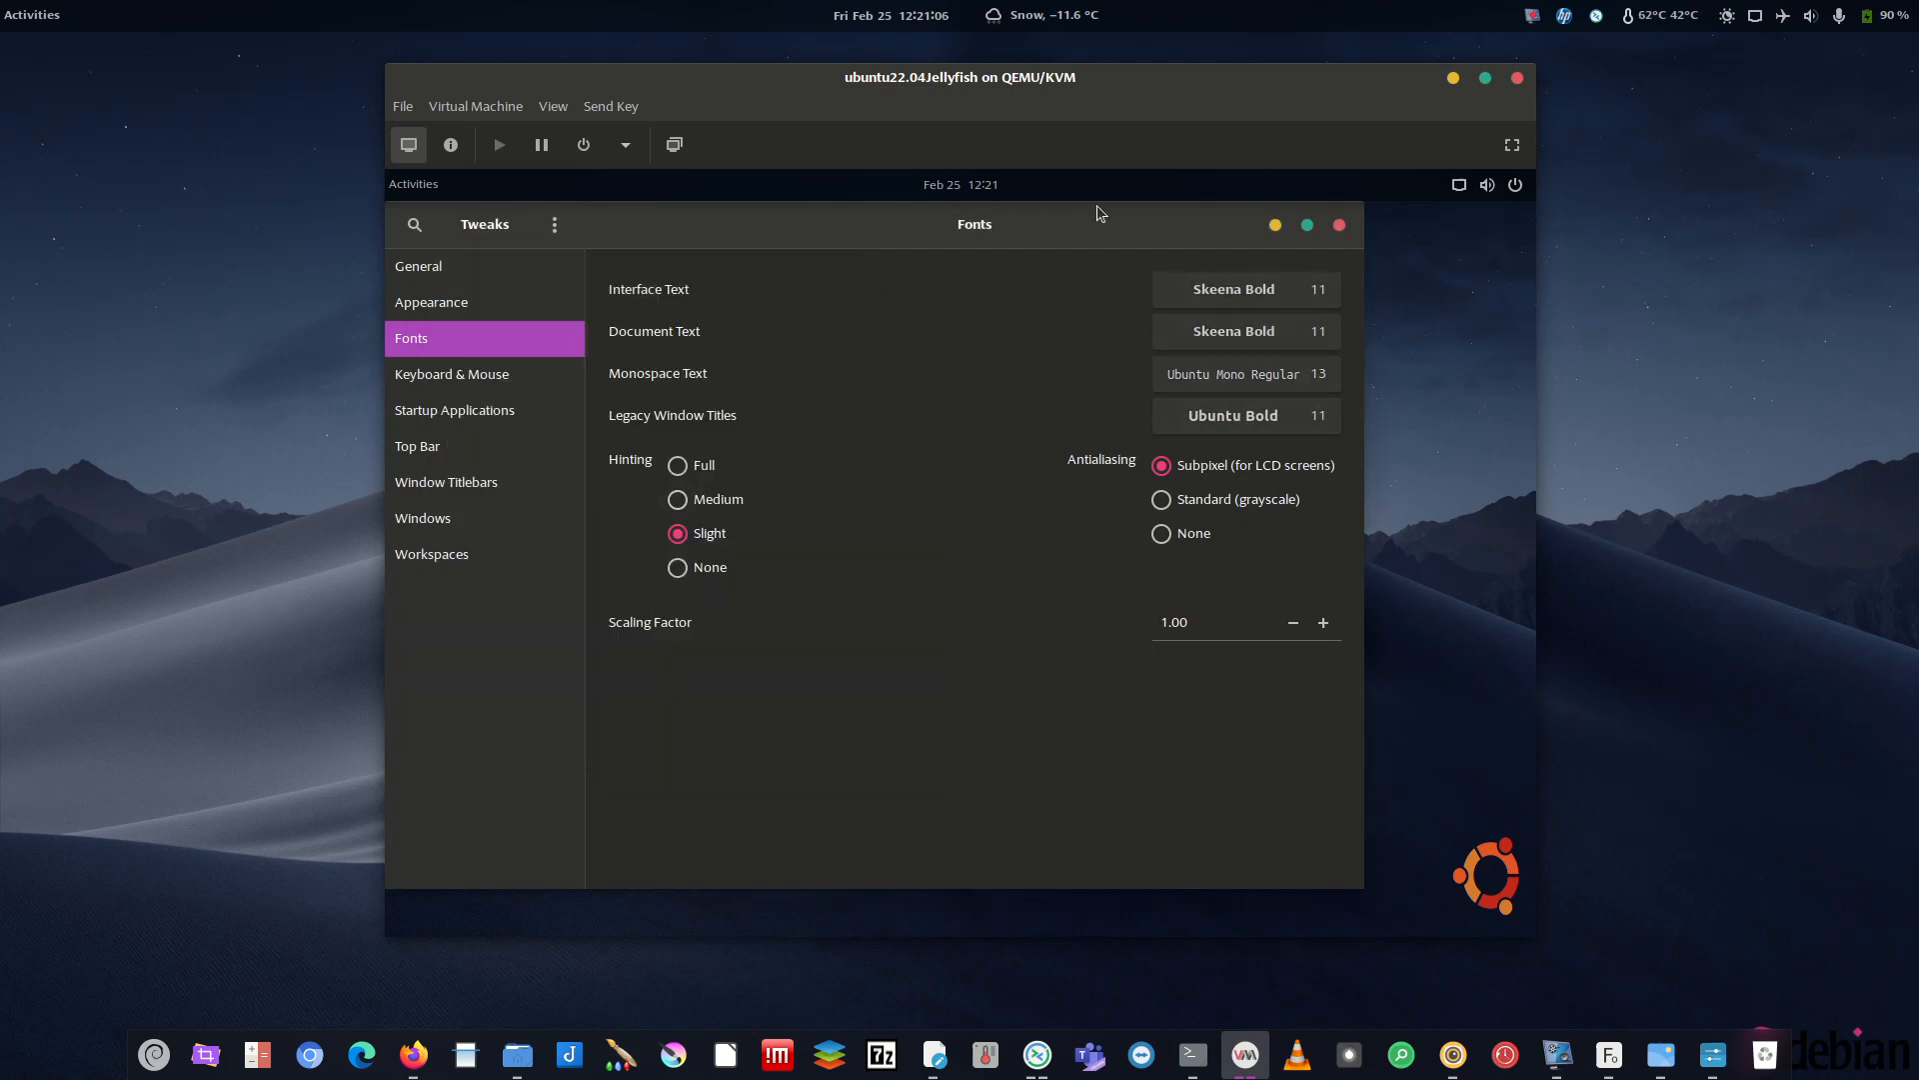
- Confirm Skeena Bold for Interface Text and close GNOME Tweaks
{"action": "left_click", "coordinate": [1260, 300]}
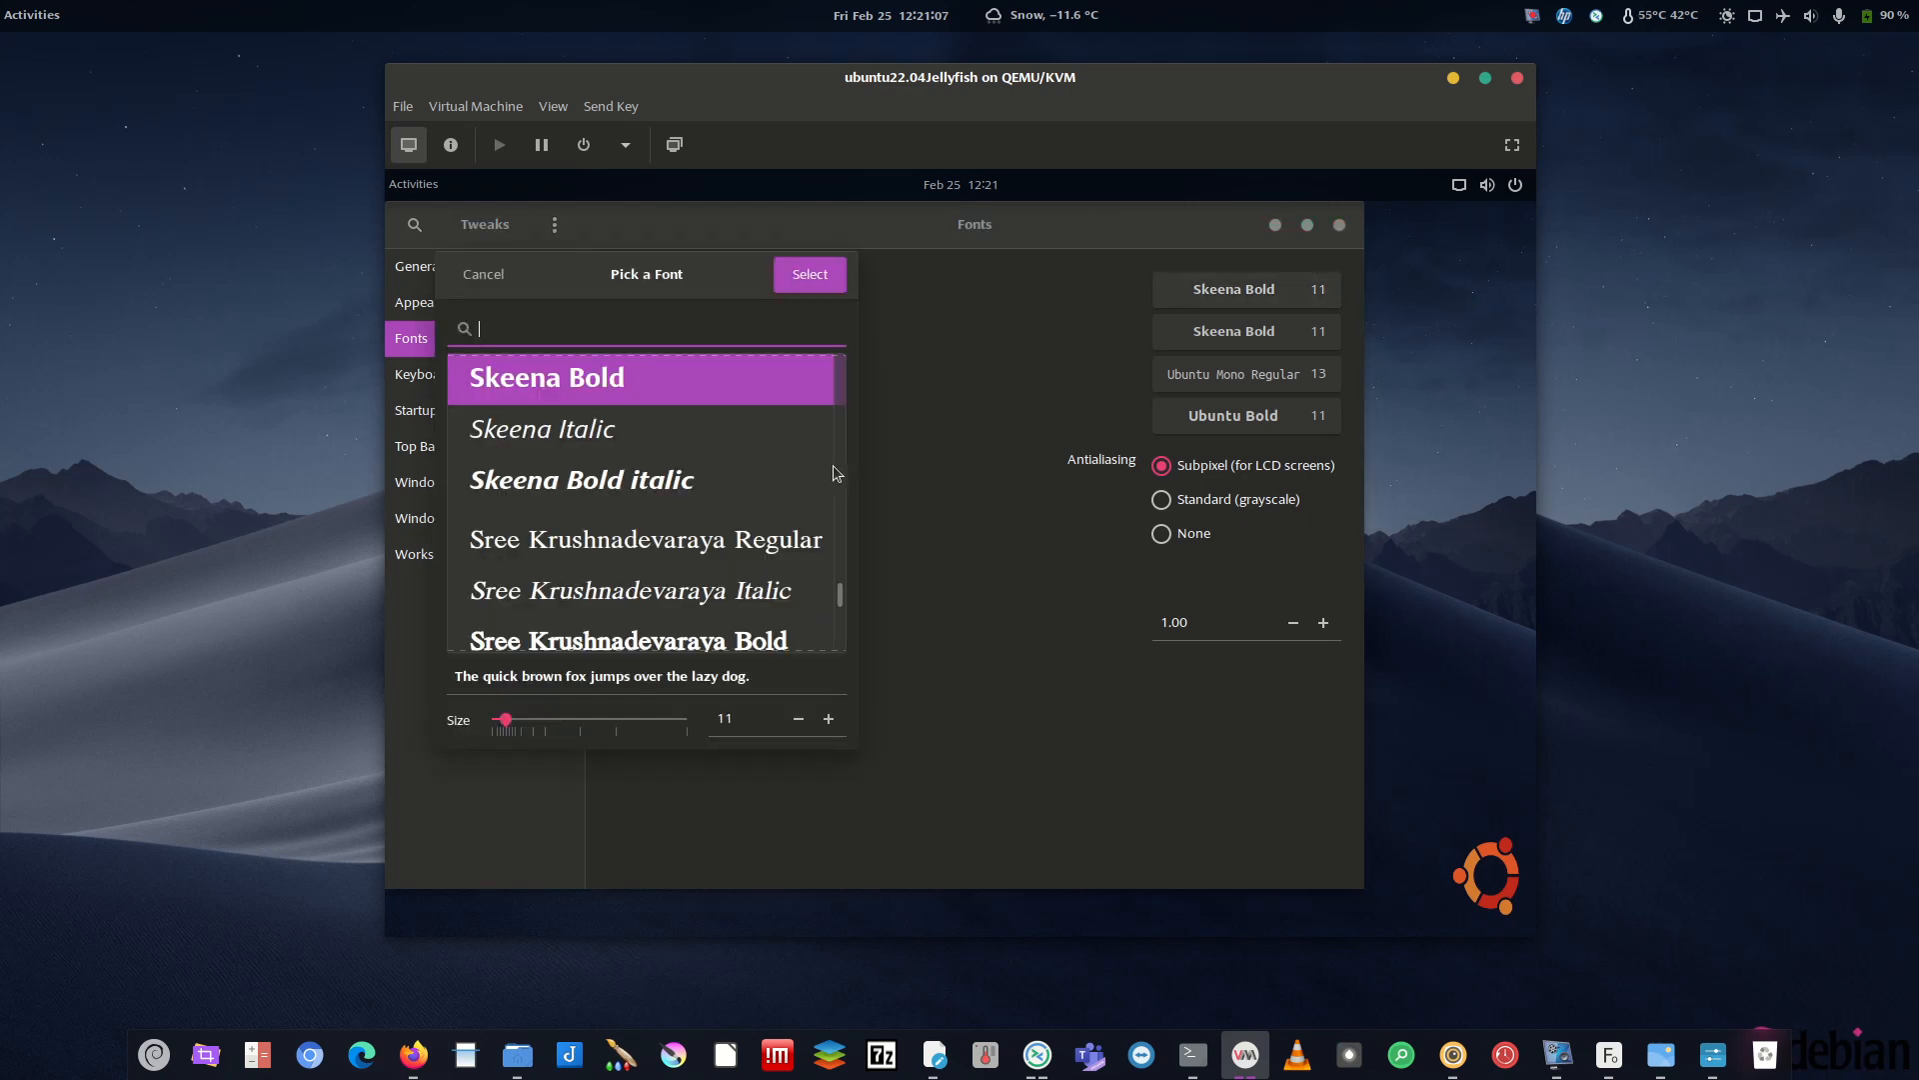
{"action": "left_click", "coordinate": [810, 273]}
{"action": "left_click", "coordinate": [1339, 224]}
{"action": "left_click", "coordinate": [890, 15]}
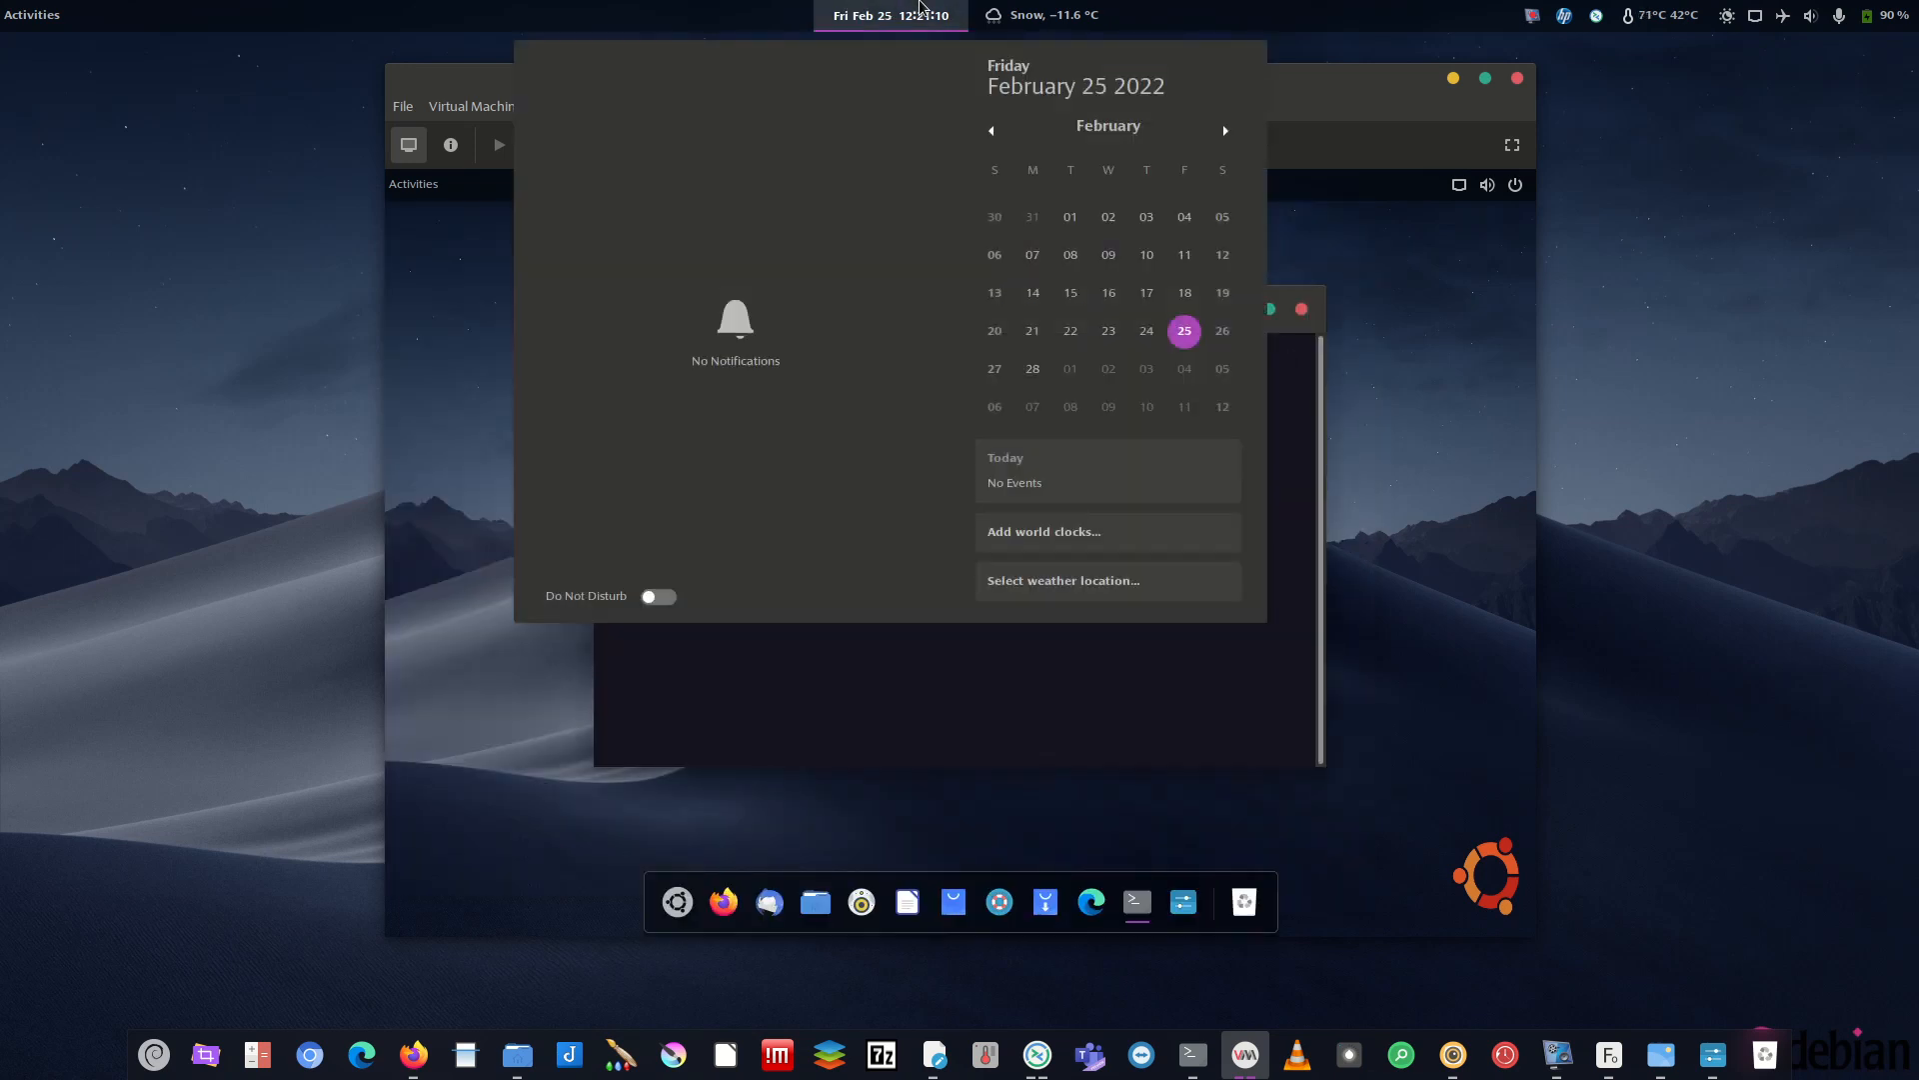
- Minimize the guest's terminal and open the notifications panel showing the Ubuntu Pro notice
{"action": "left_click", "coordinate": [1079, 422]}
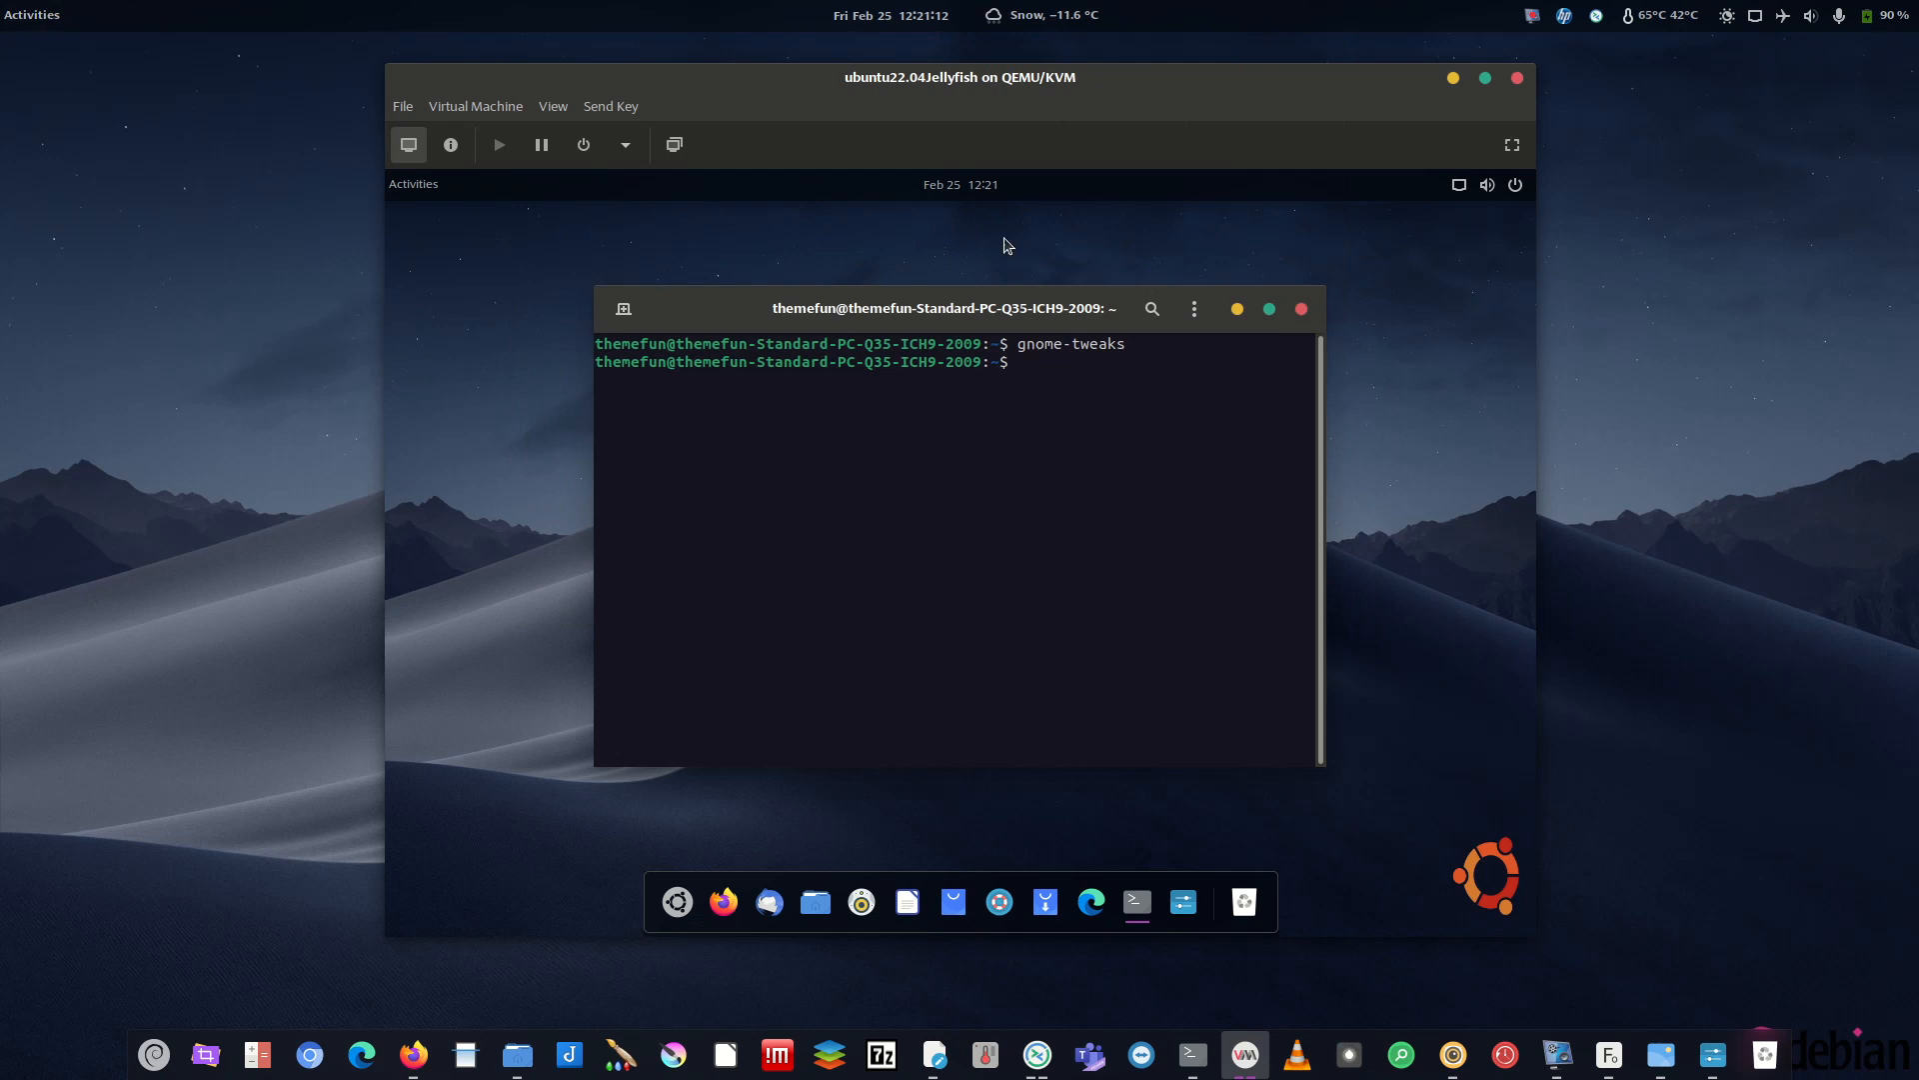
{"action": "left_click", "coordinate": [396, 188]}
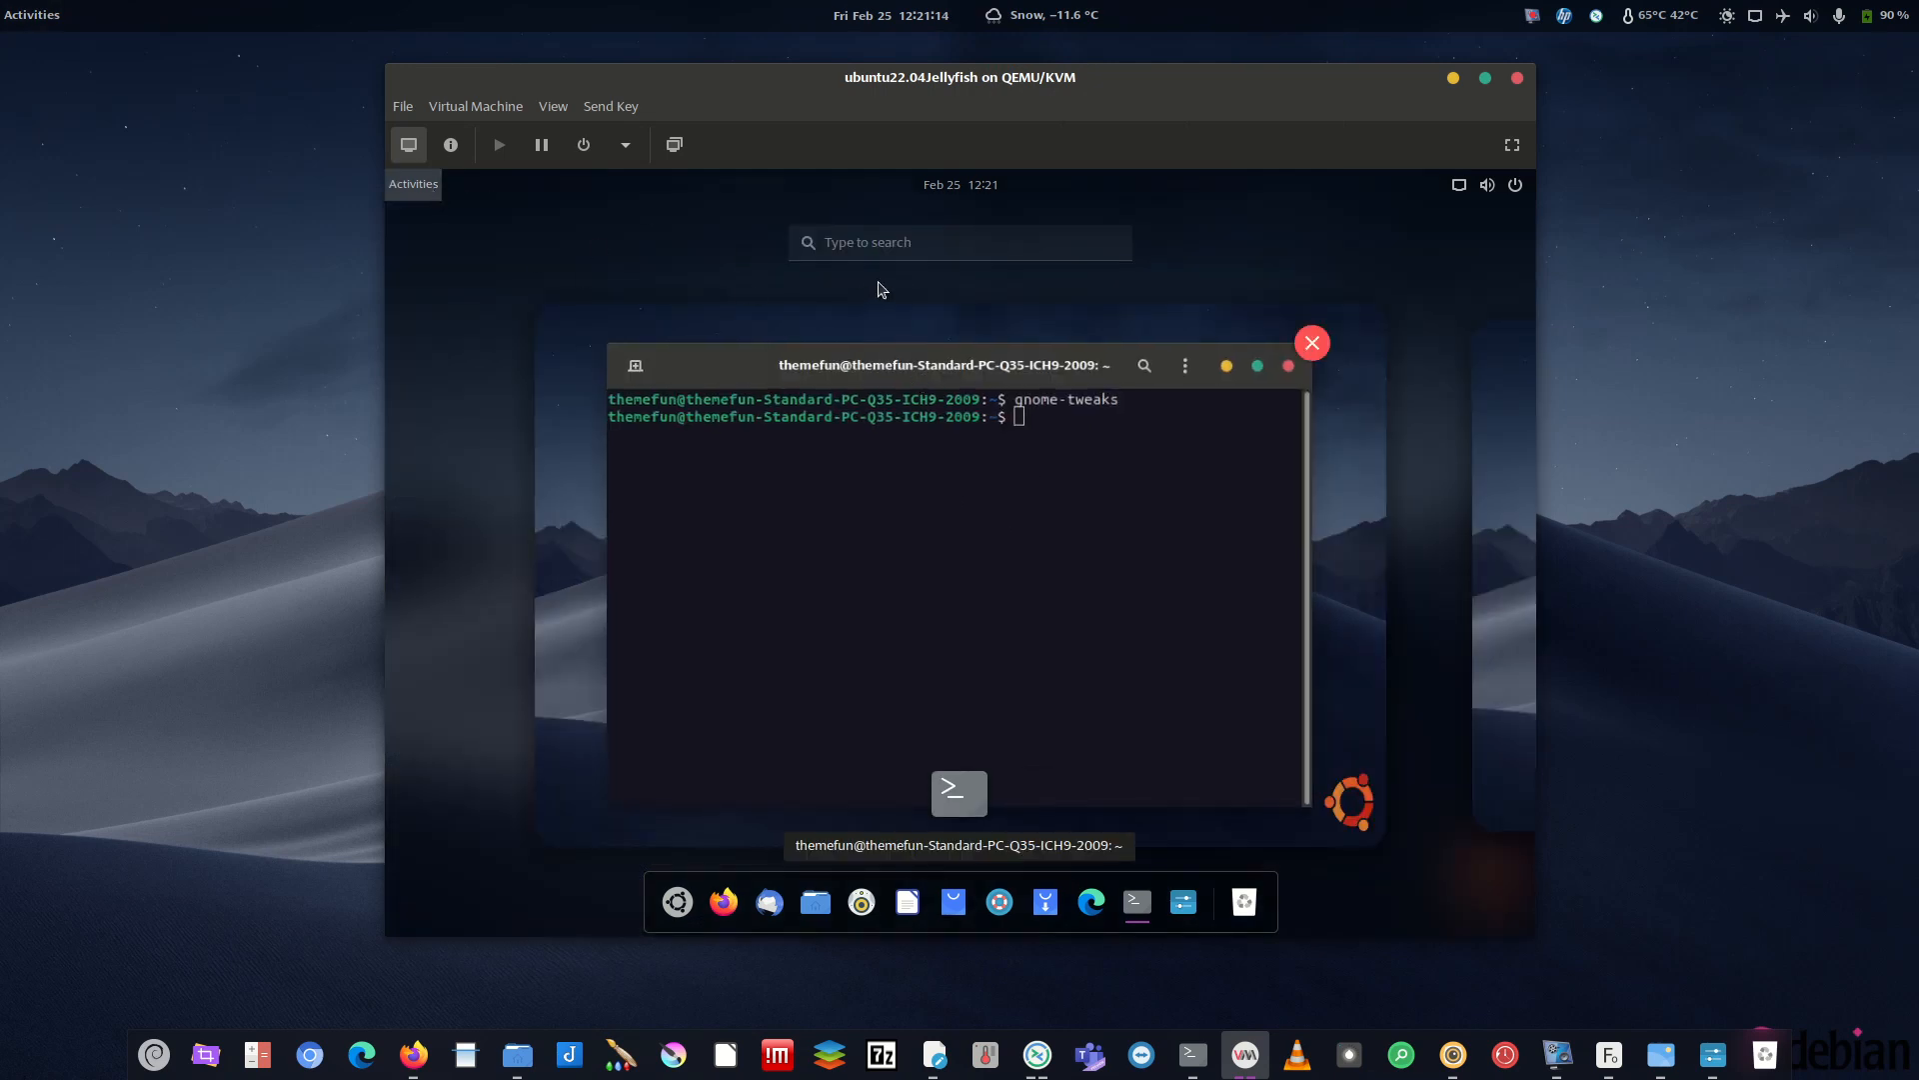
{"action": "left_click", "coordinate": [396, 192]}
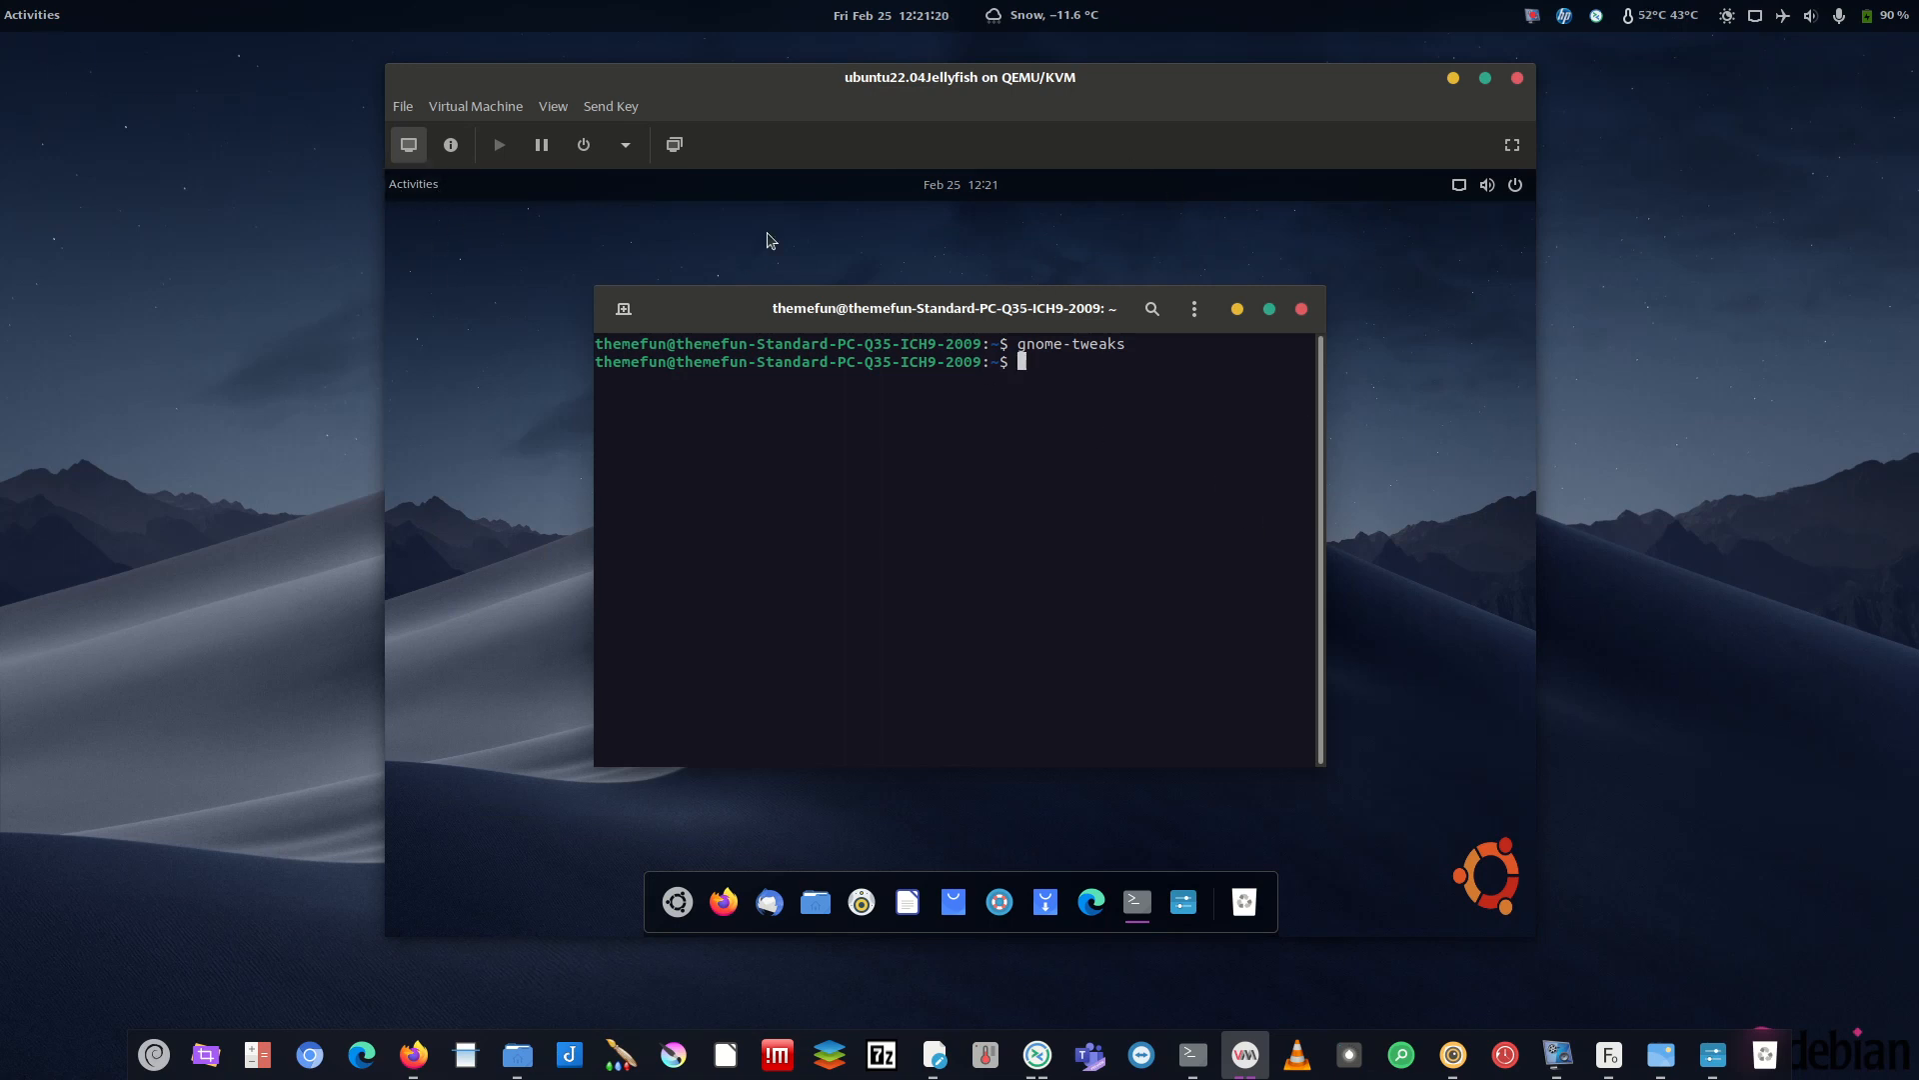
{"action": "left_click", "coordinate": [428, 188]}
{"action": "left_click", "coordinate": [1067, 478]}
{"action": "left_click", "coordinate": [1237, 308]}
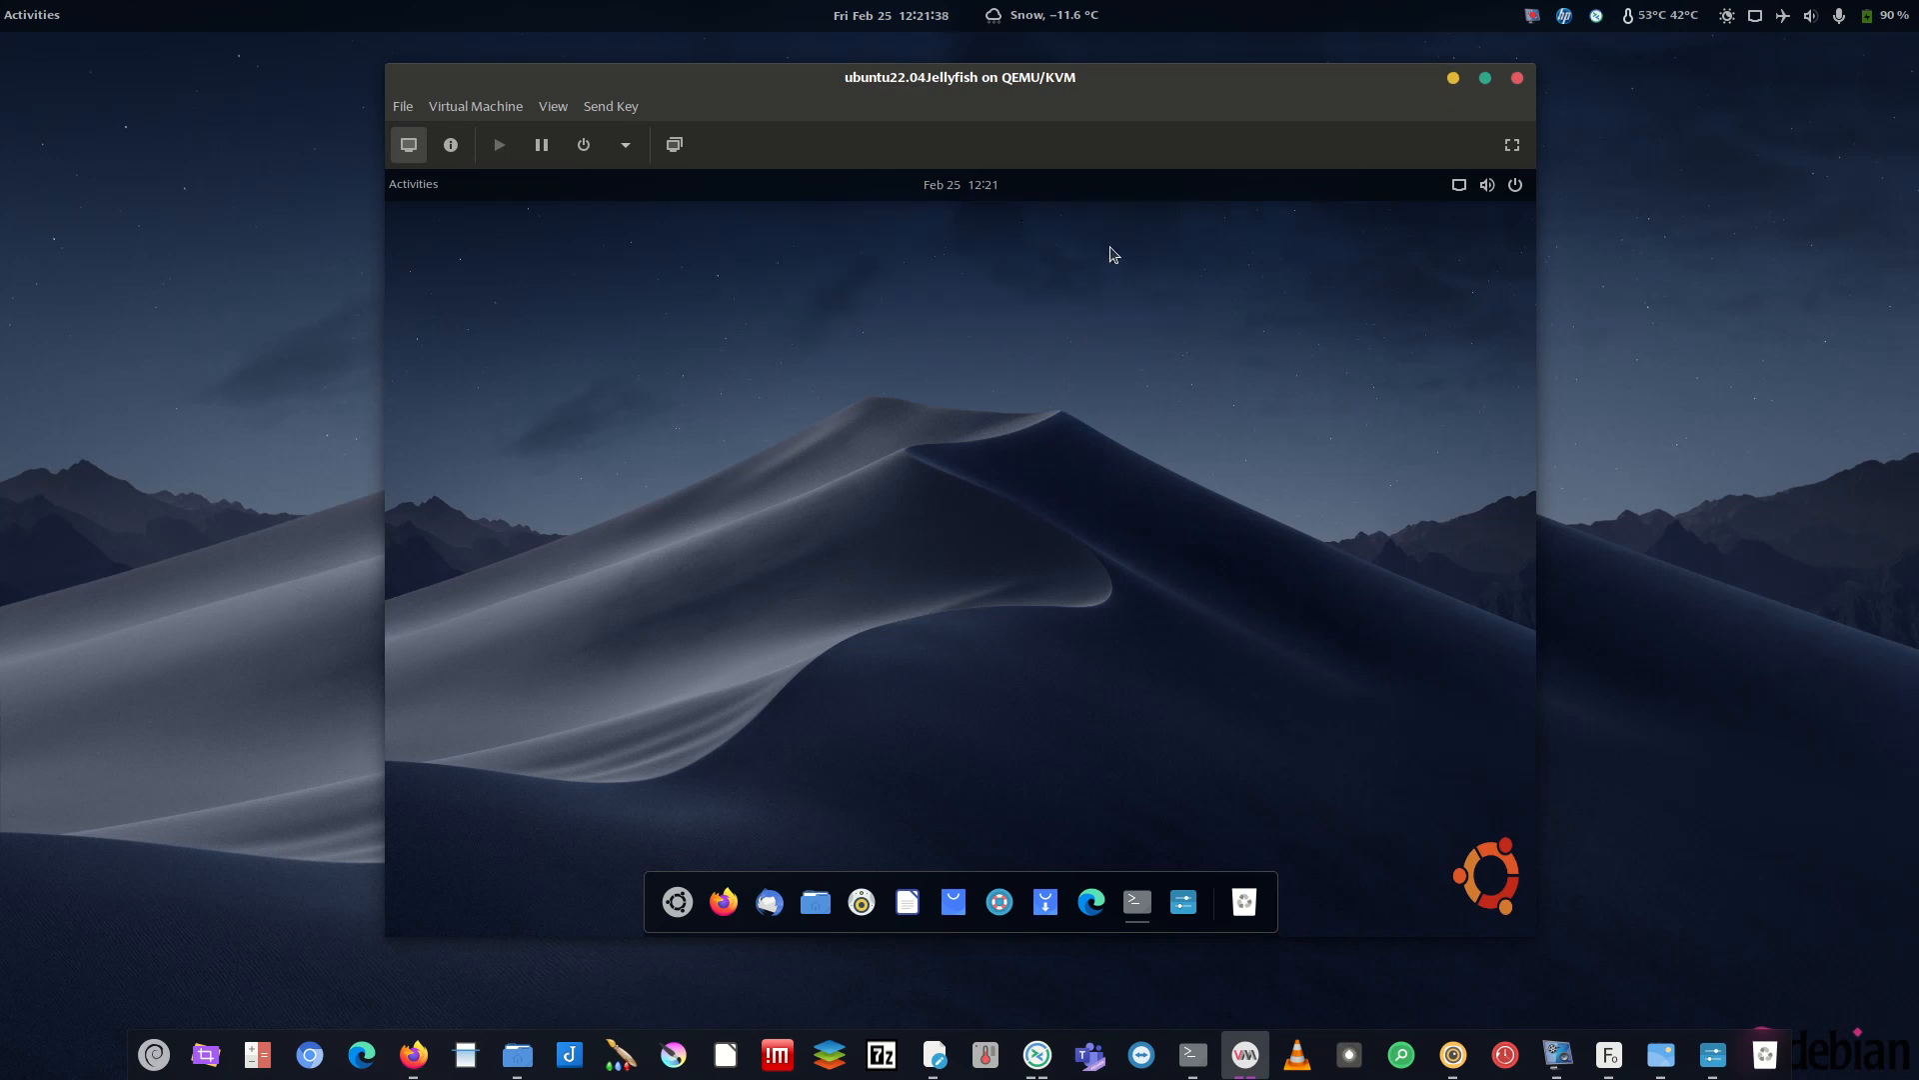
{"action": "left_click", "coordinate": [985, 203]}
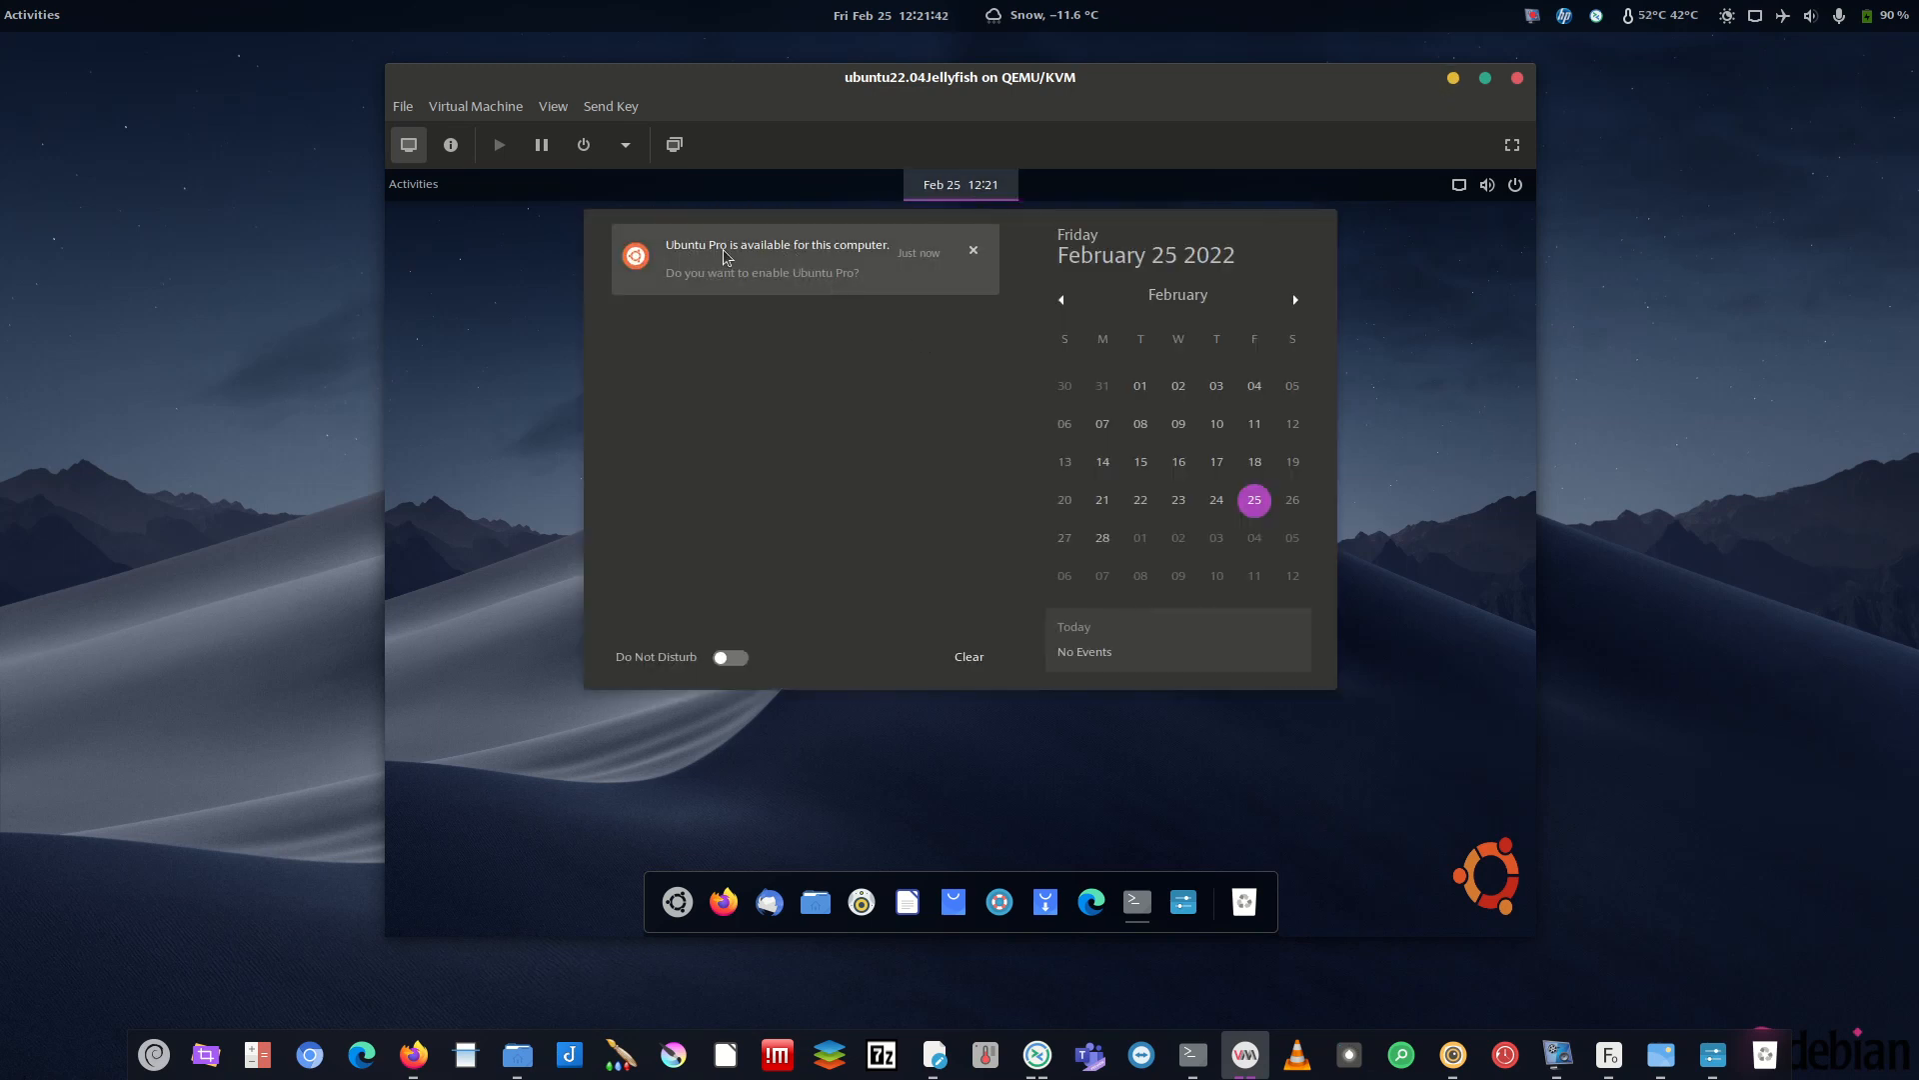
- Open the Ubuntu Pro notice, close Software & Updates, then briefly hide and restore the VM window
{"action": "left_click", "coordinate": [675, 281]}
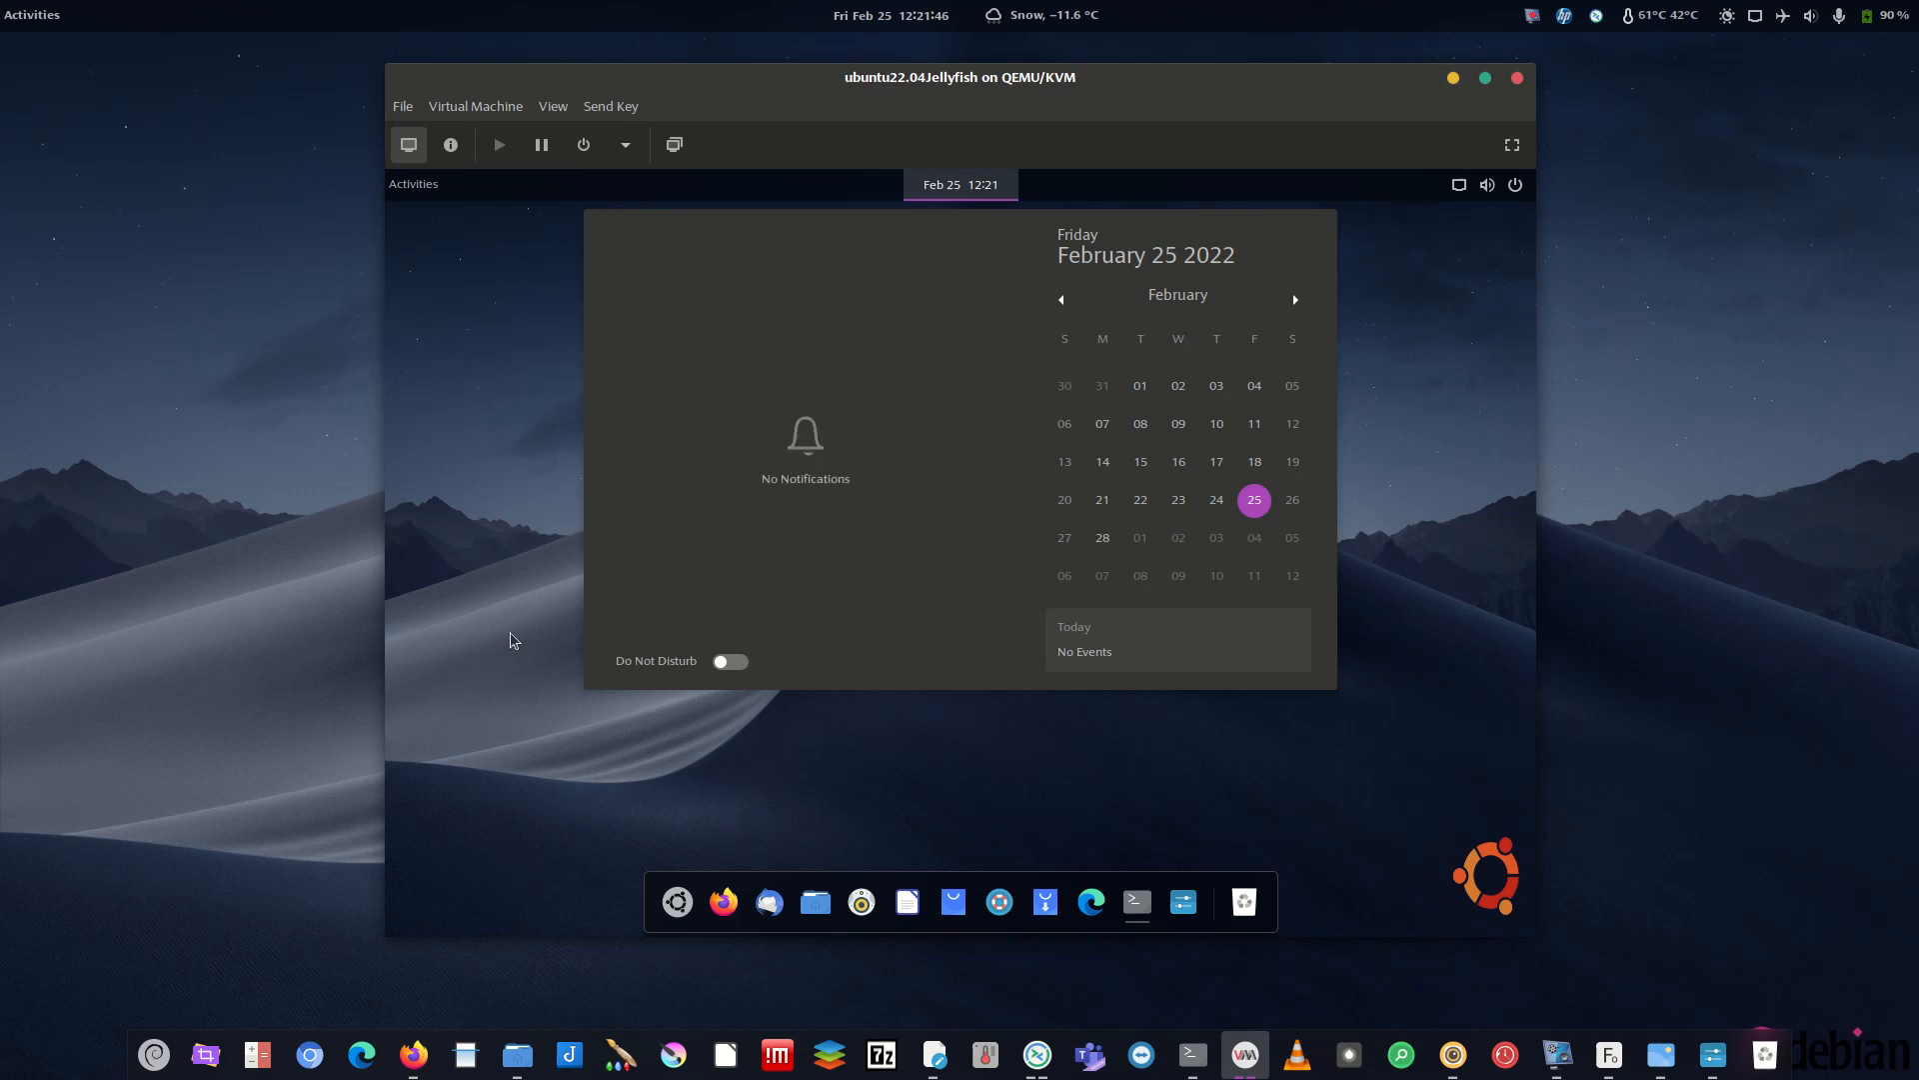
{"action": "left_click", "coordinate": [499, 350]}
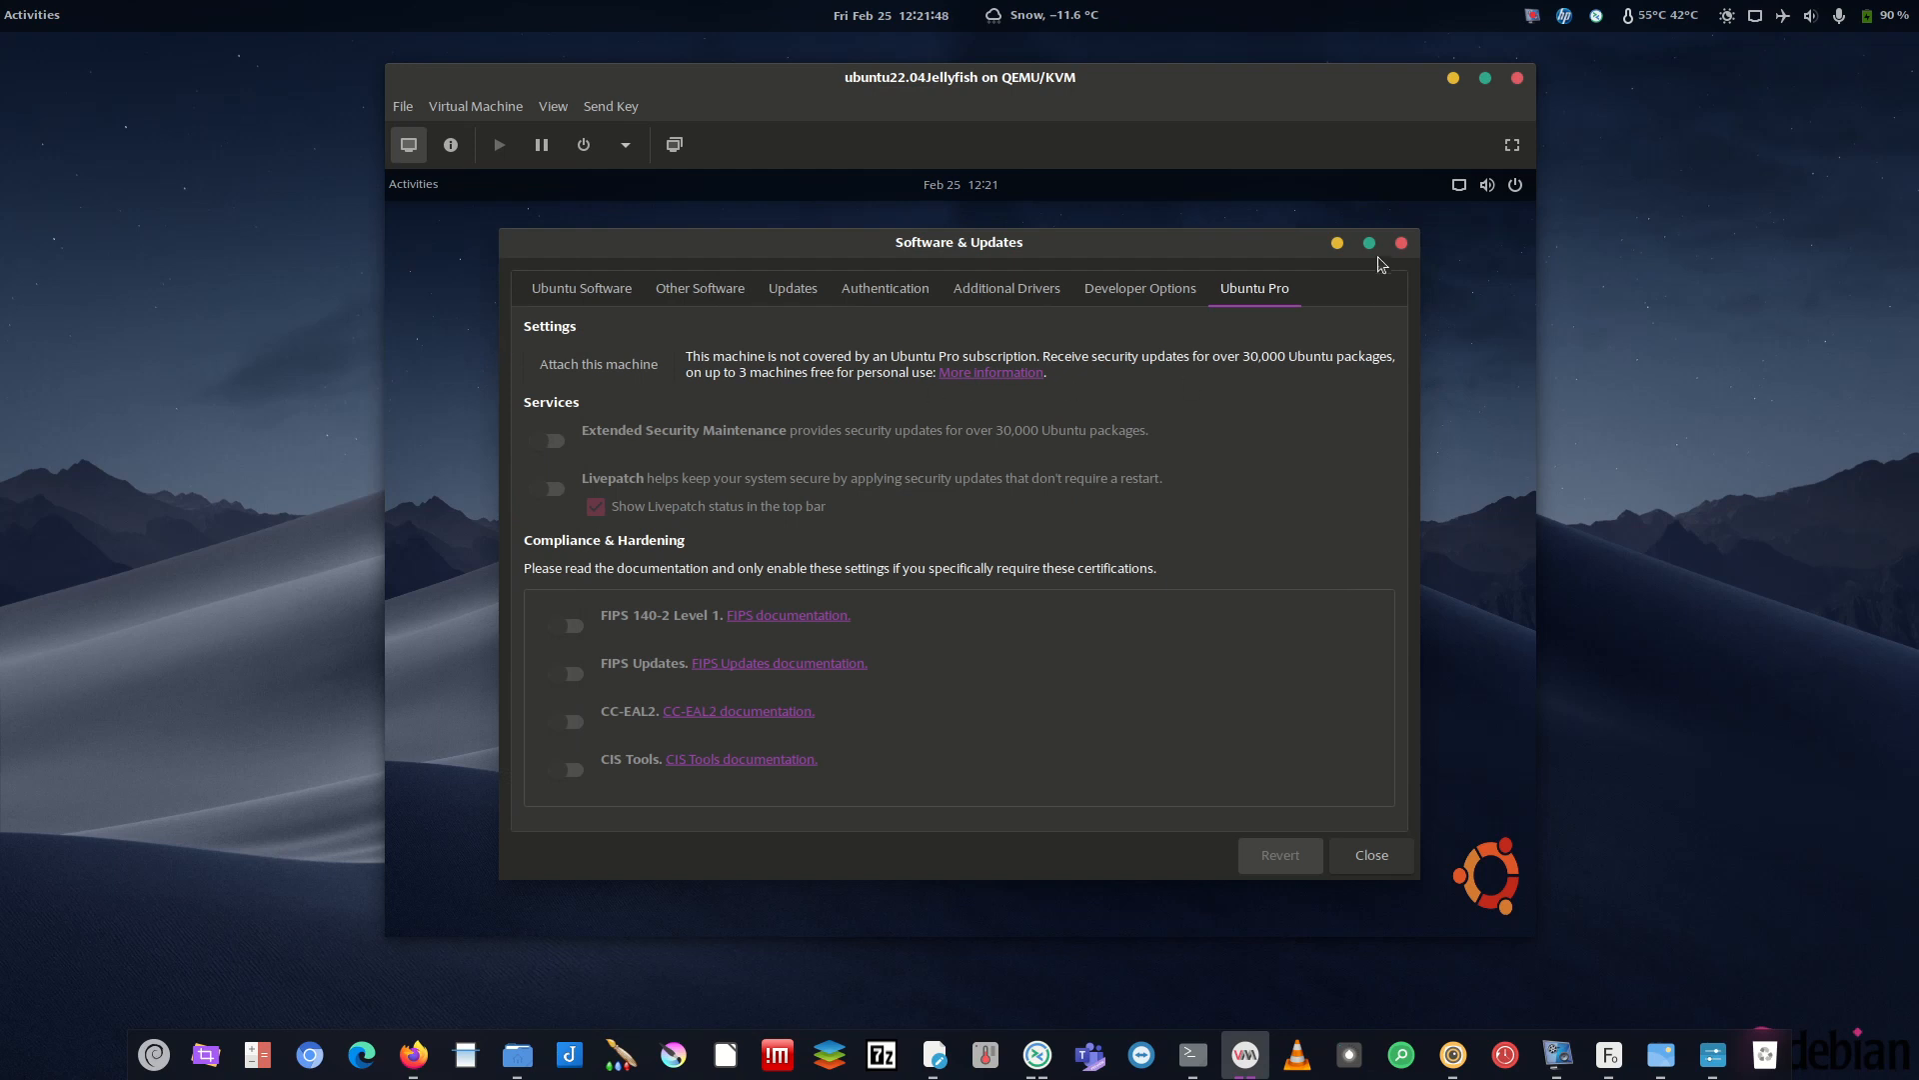
{"action": "left_click", "coordinate": [1401, 243]}
{"action": "left_click", "coordinate": [1452, 78]}
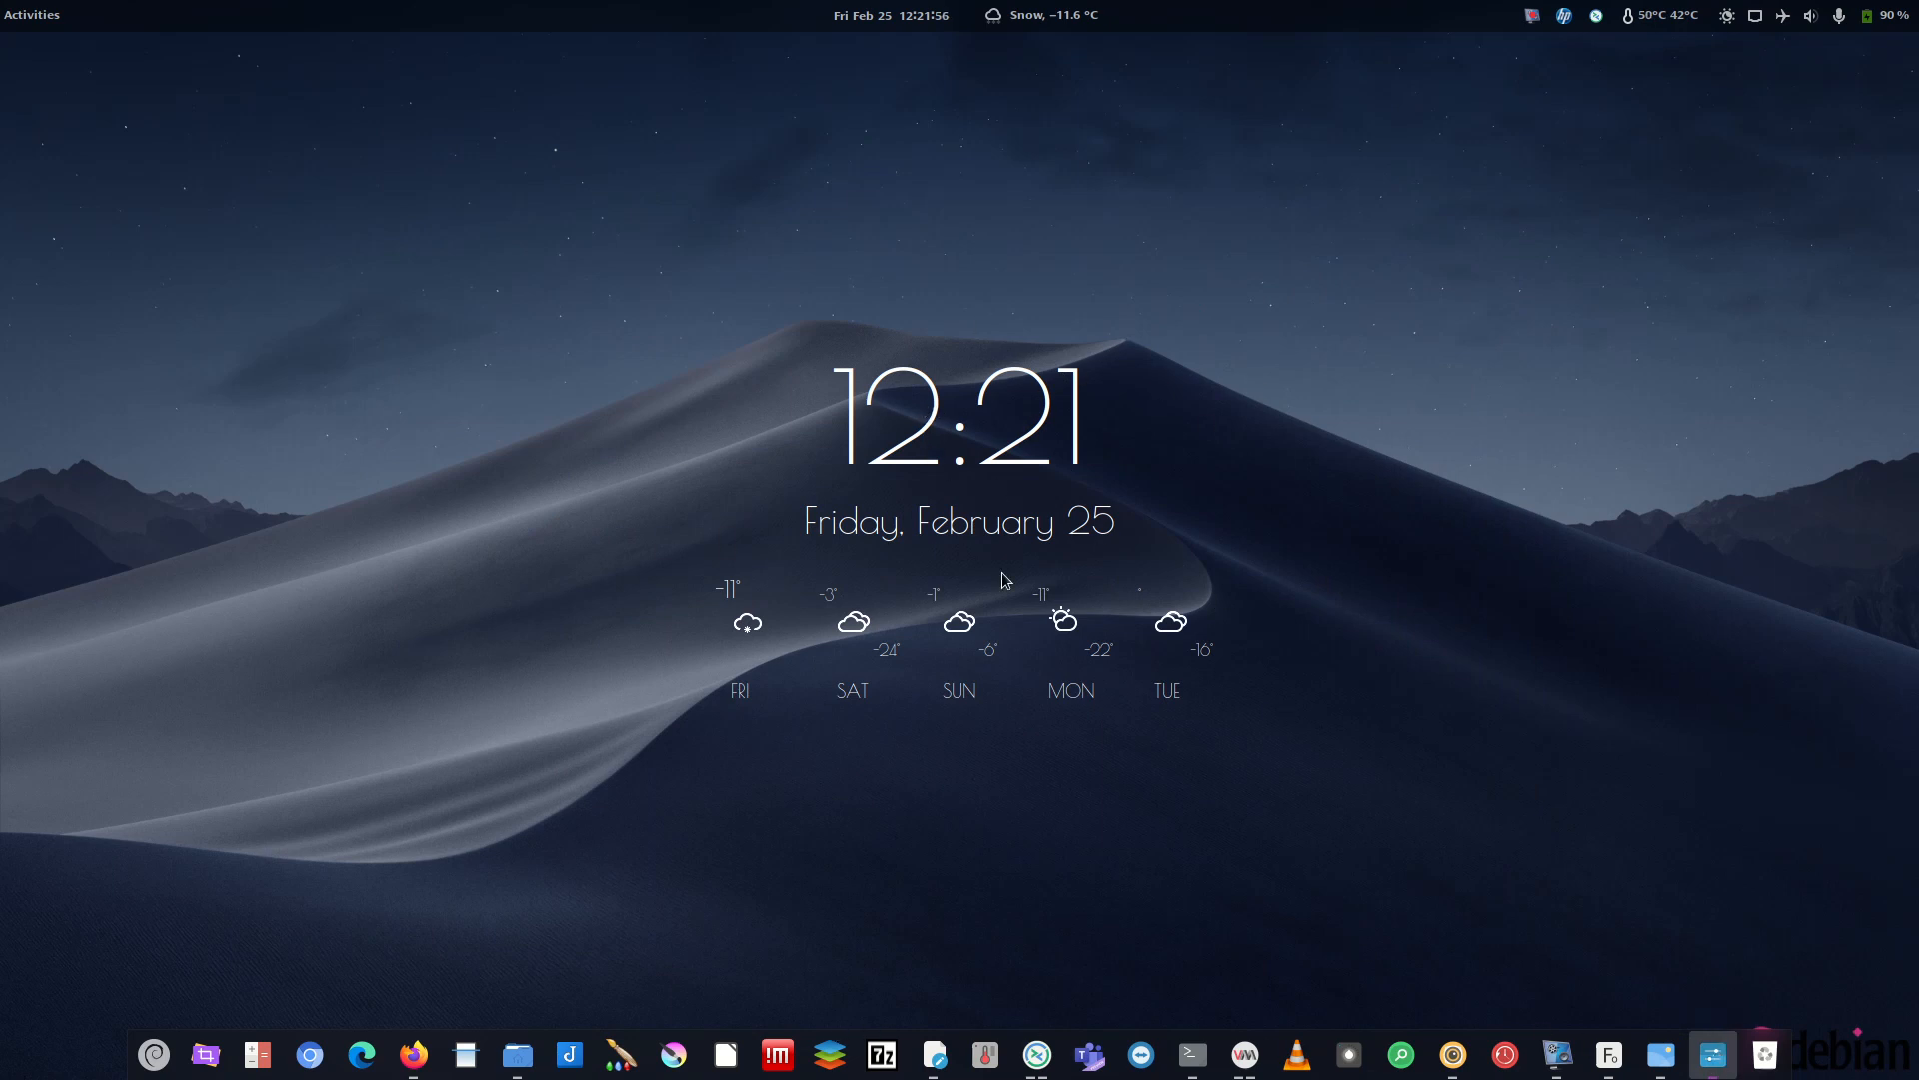
{"action": "left_click", "coordinate": [1244, 1055]}
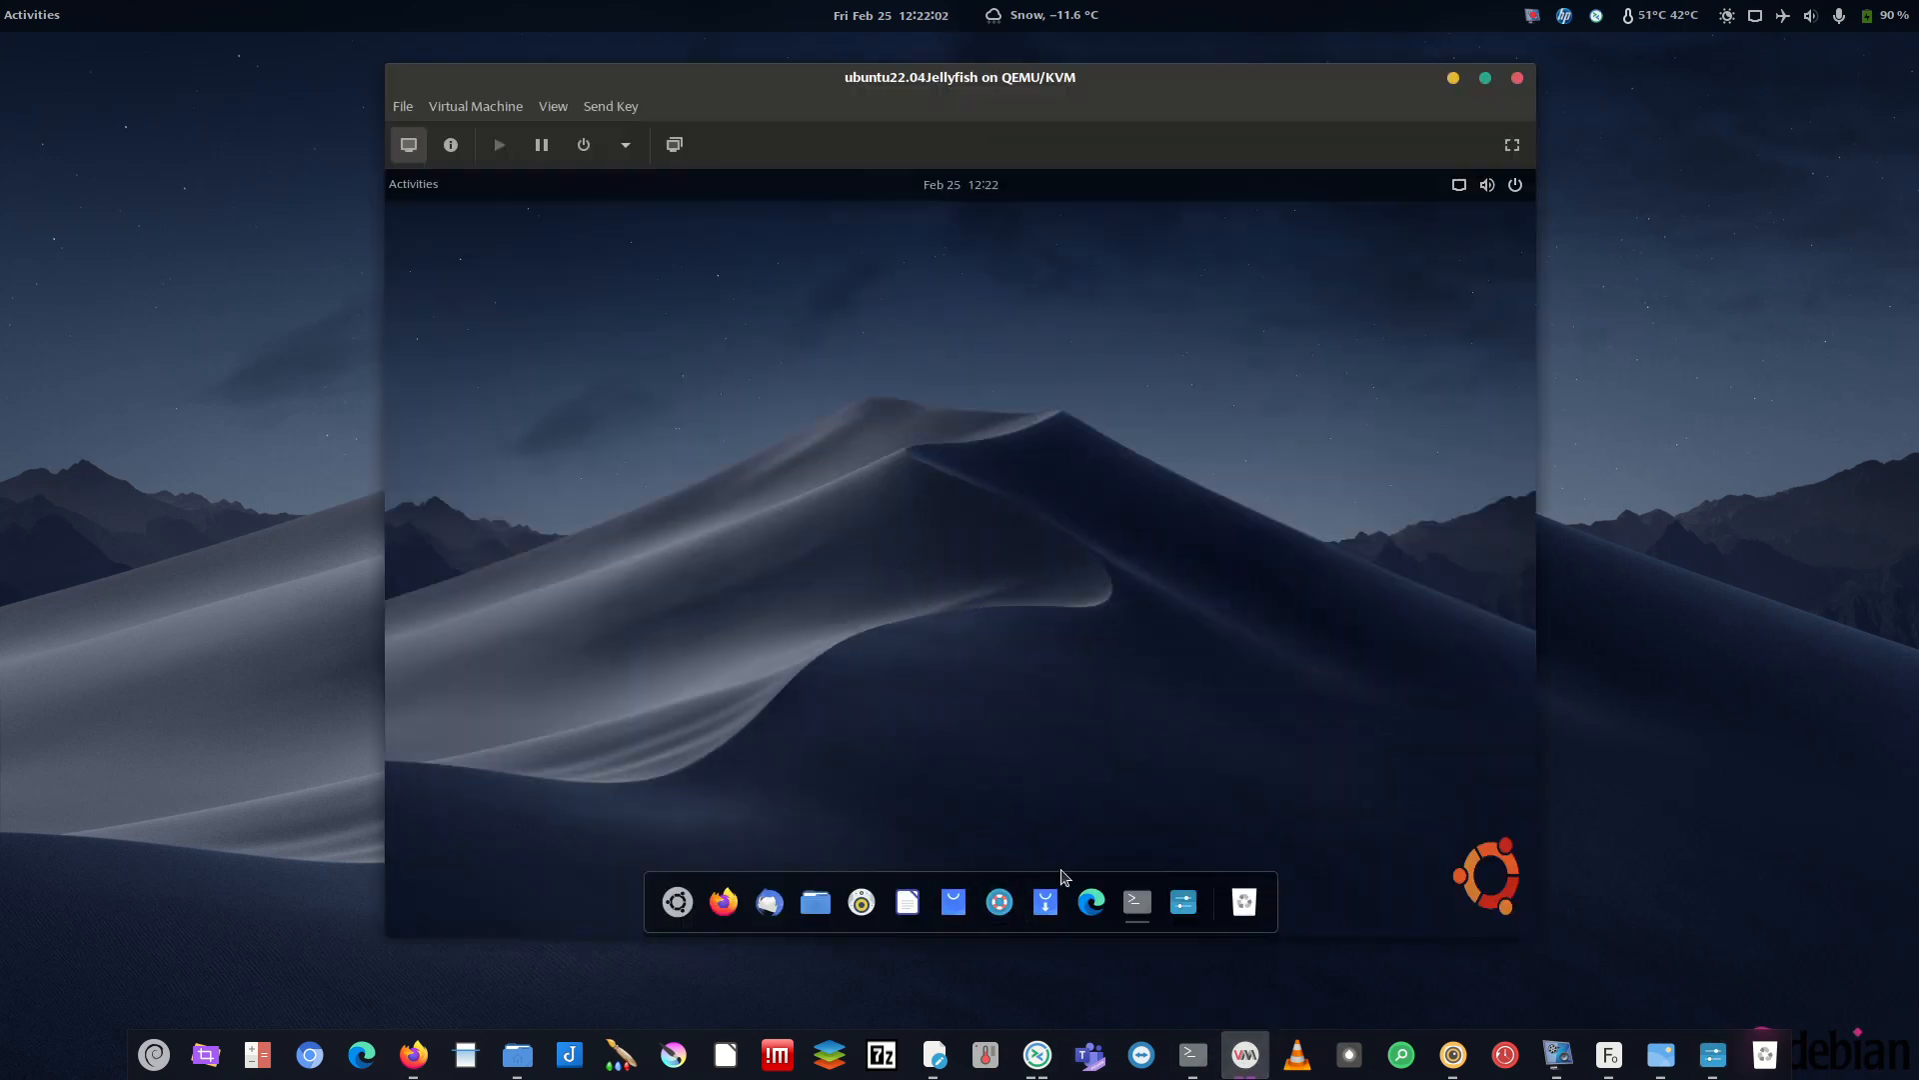
- In Files, browse to Downloads/HowToTheme/Conky, check city.list.json, and open .conkyrc in Text Editor
{"action": "left_click", "coordinate": [816, 901]}
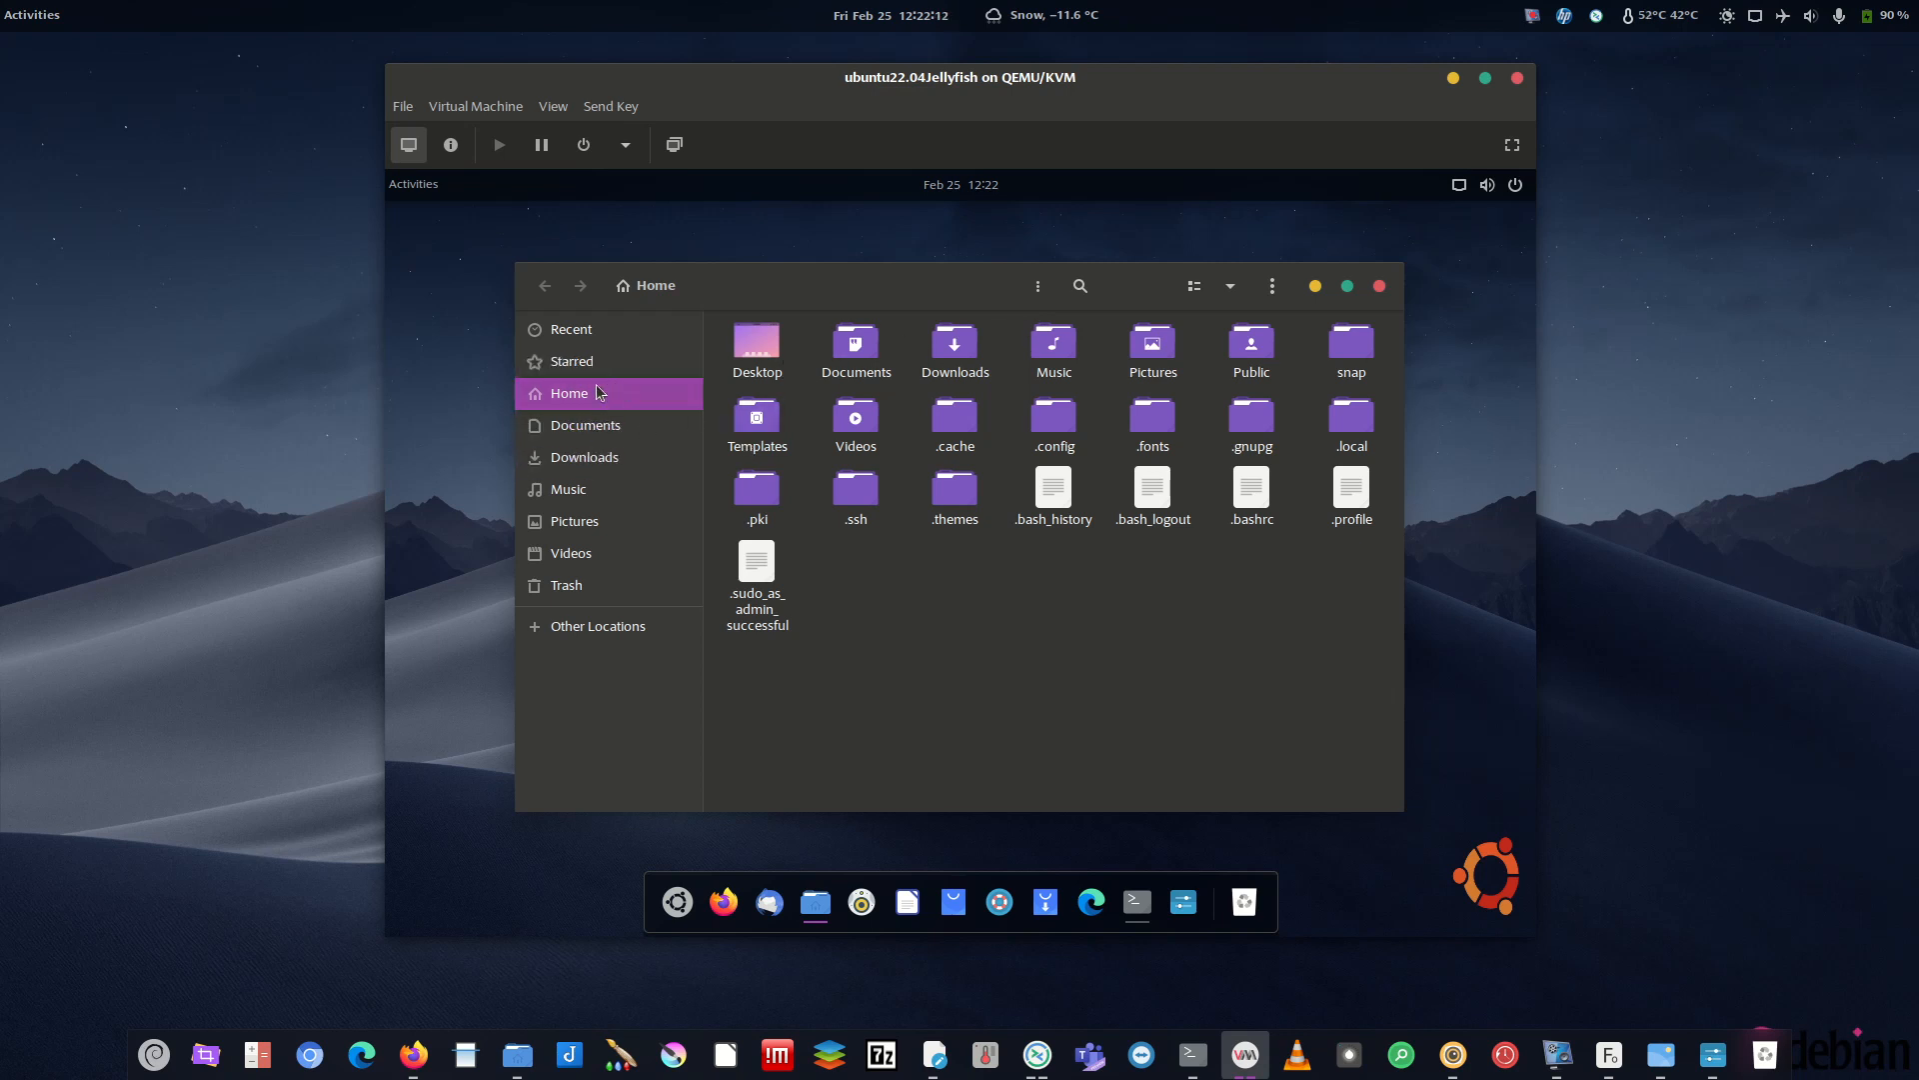
{"action": "left_click", "coordinate": [614, 458]}
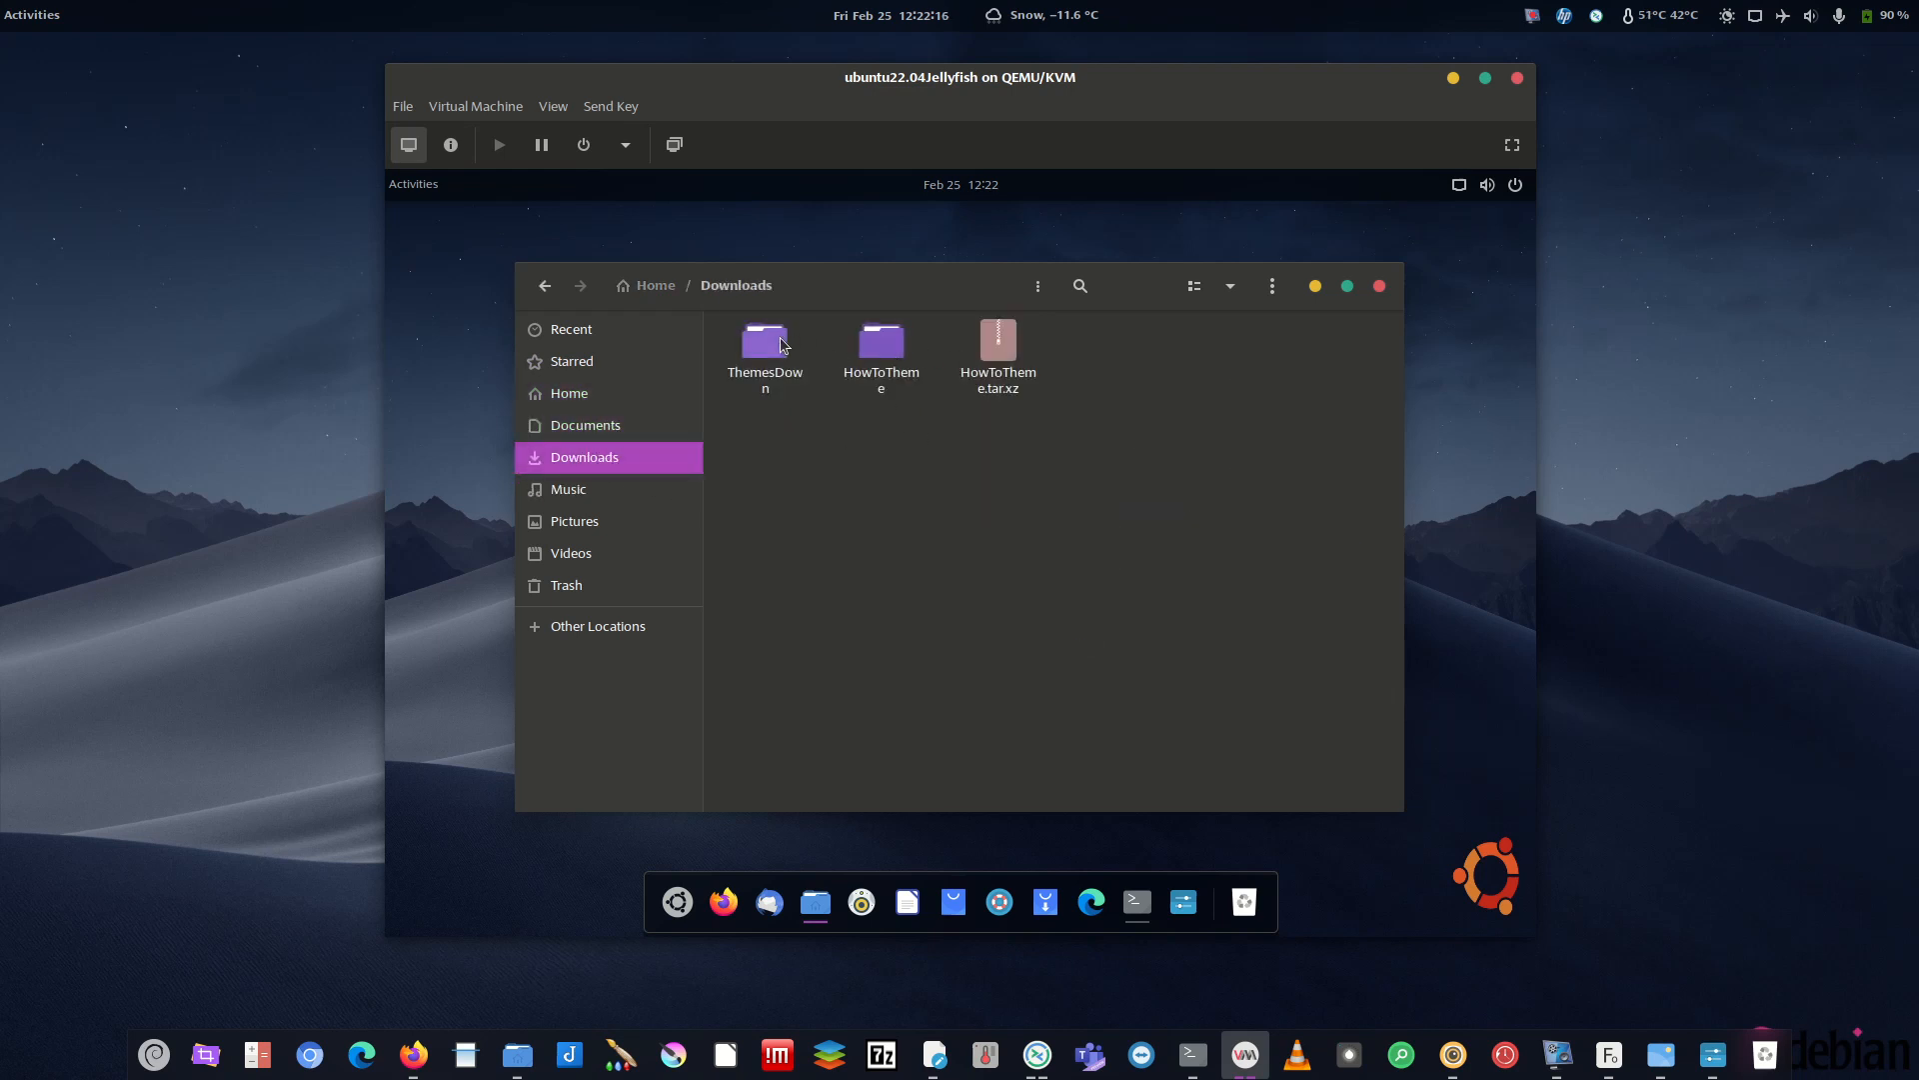
{"action": "double_click", "coordinate": [881, 345]}
{"action": "double_click", "coordinate": [768, 350]}
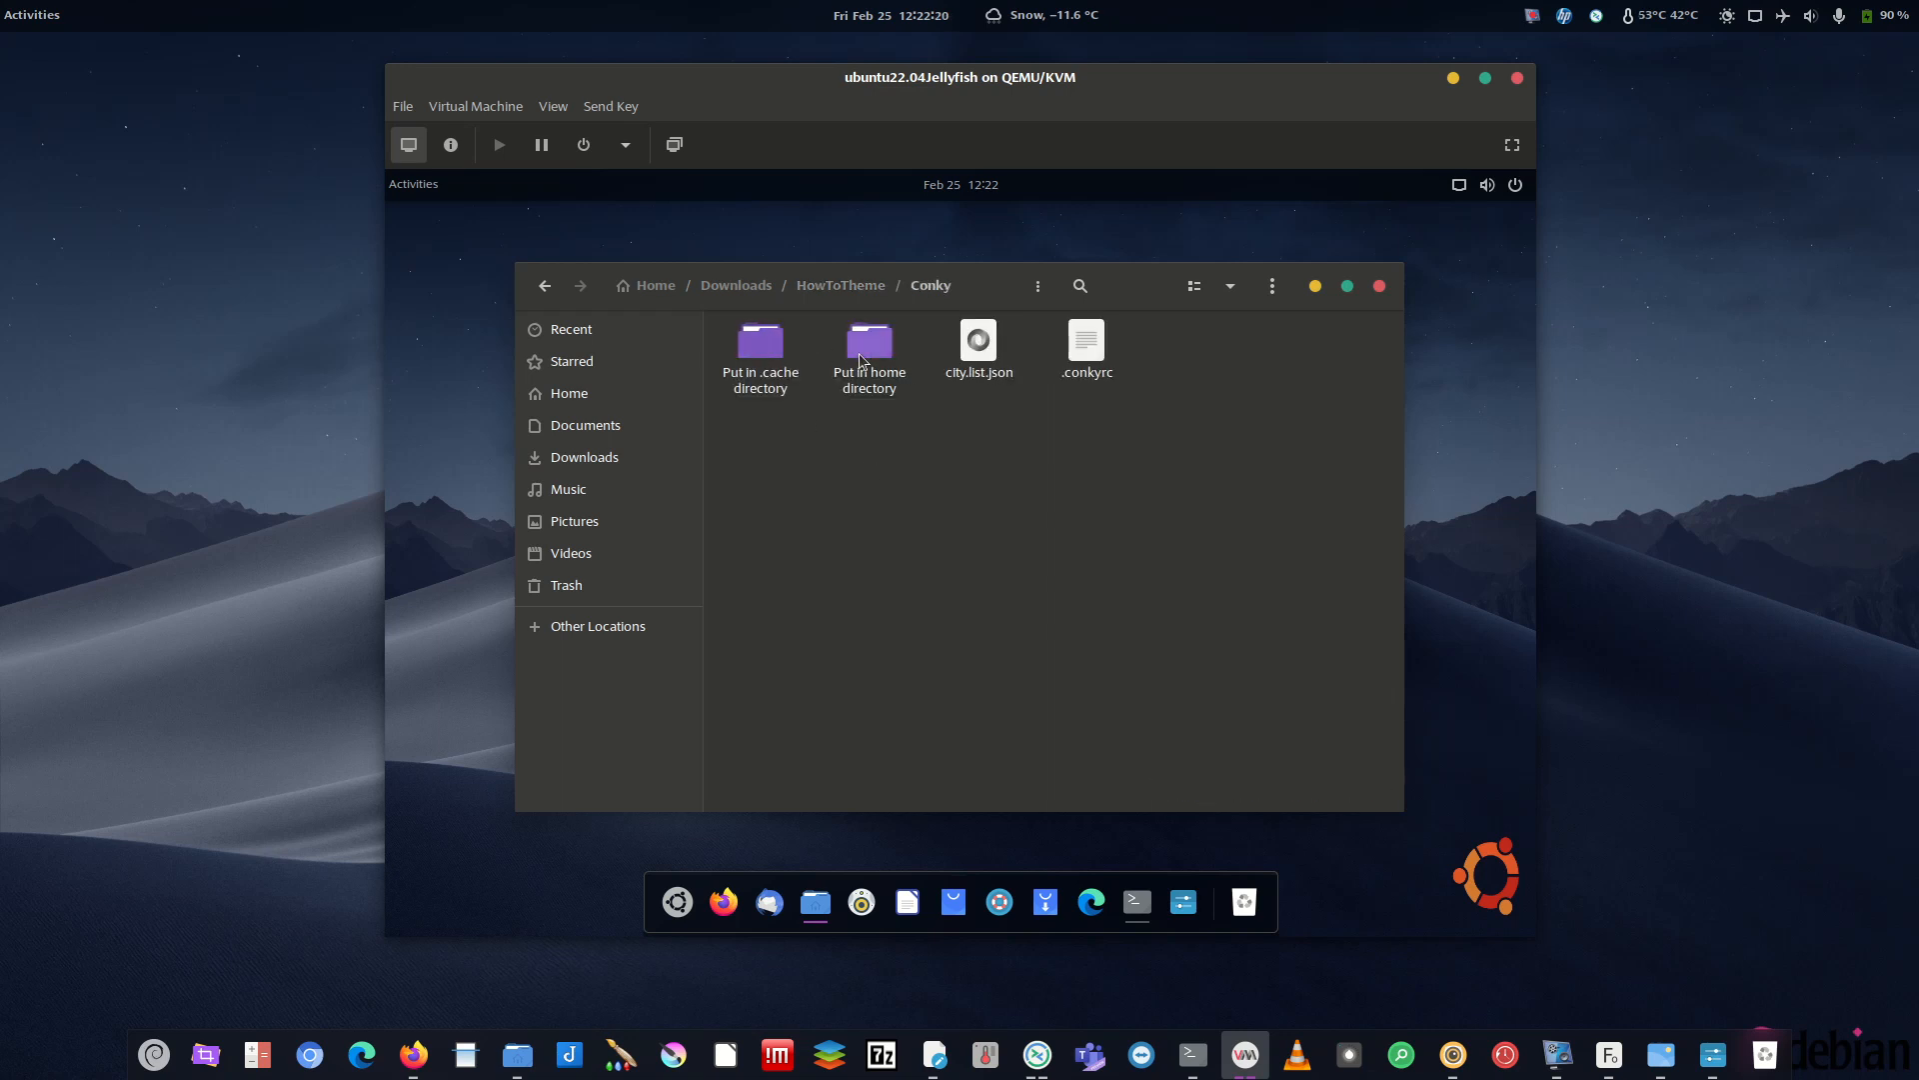
{"action": "left_click", "coordinate": [775, 355]}
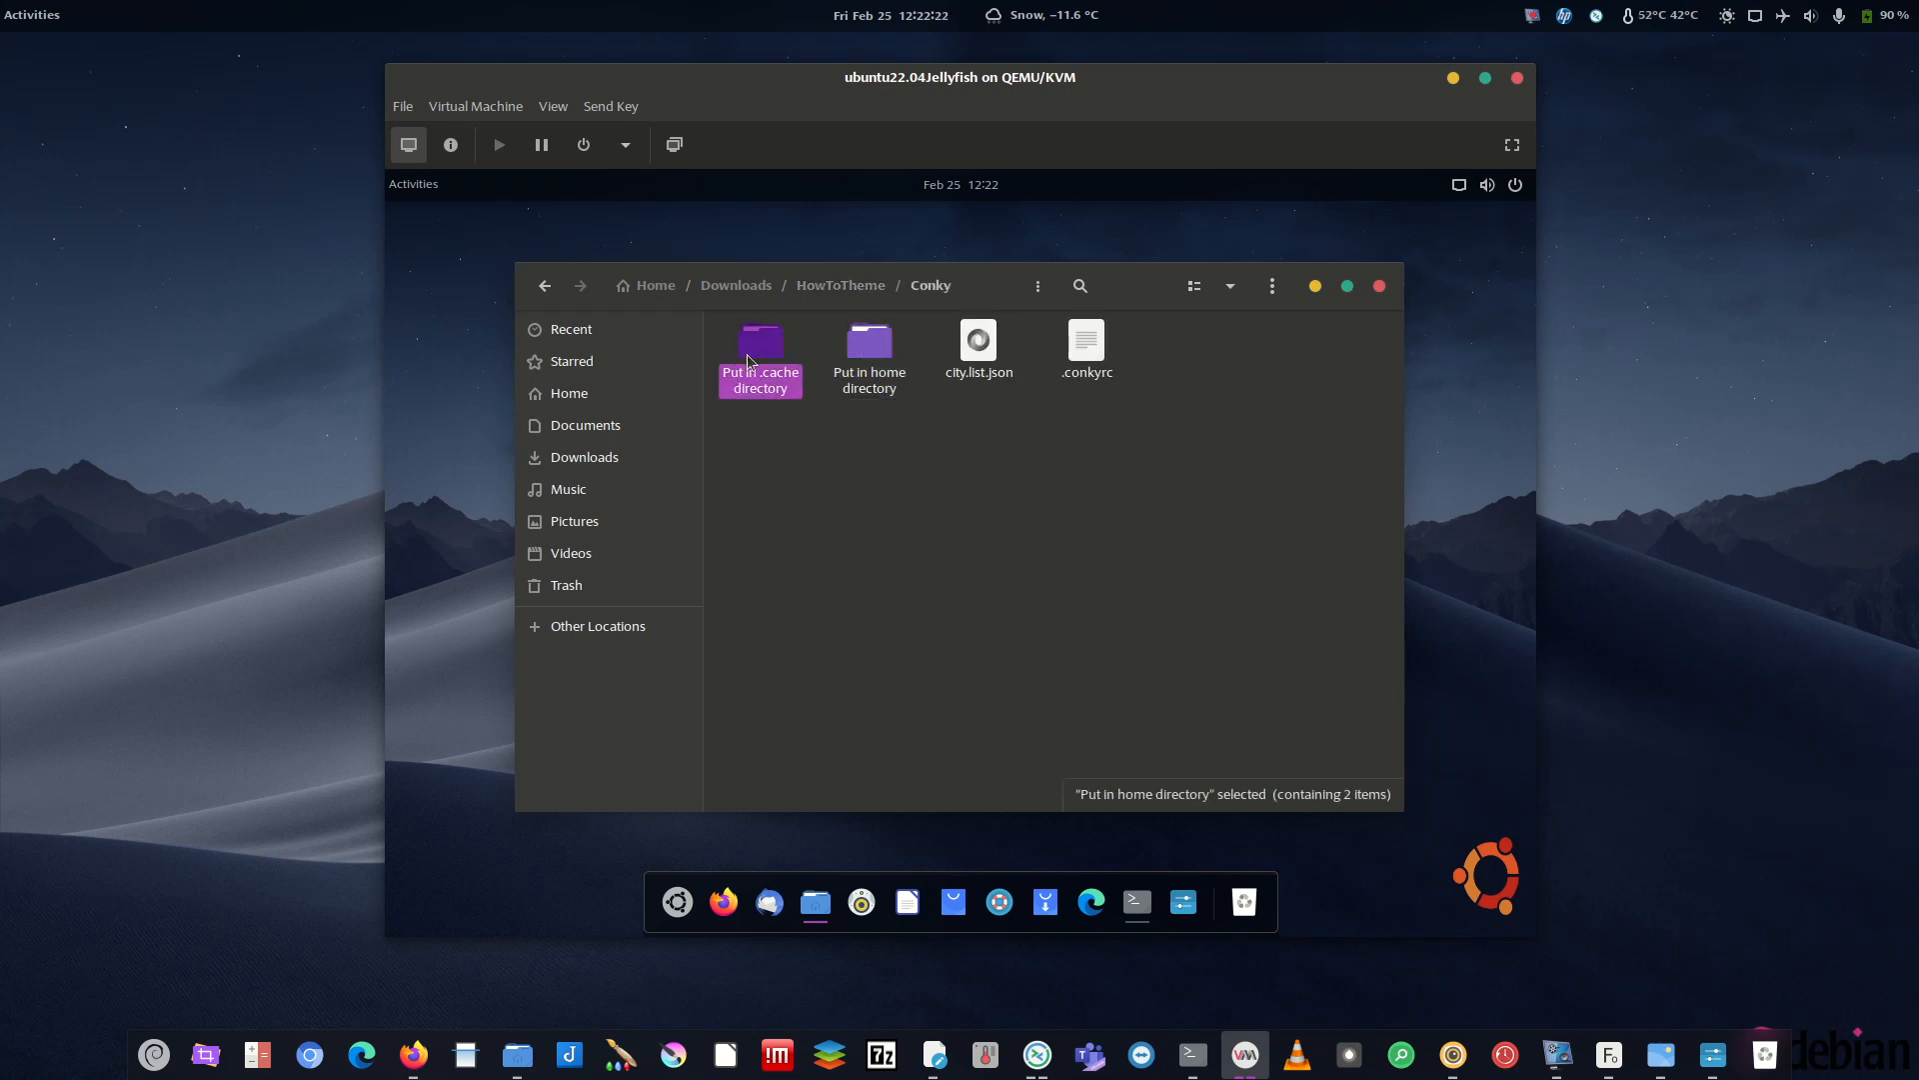
{"action": "left_click", "coordinate": [981, 386]}
{"action": "left_click", "coordinate": [1088, 345]}
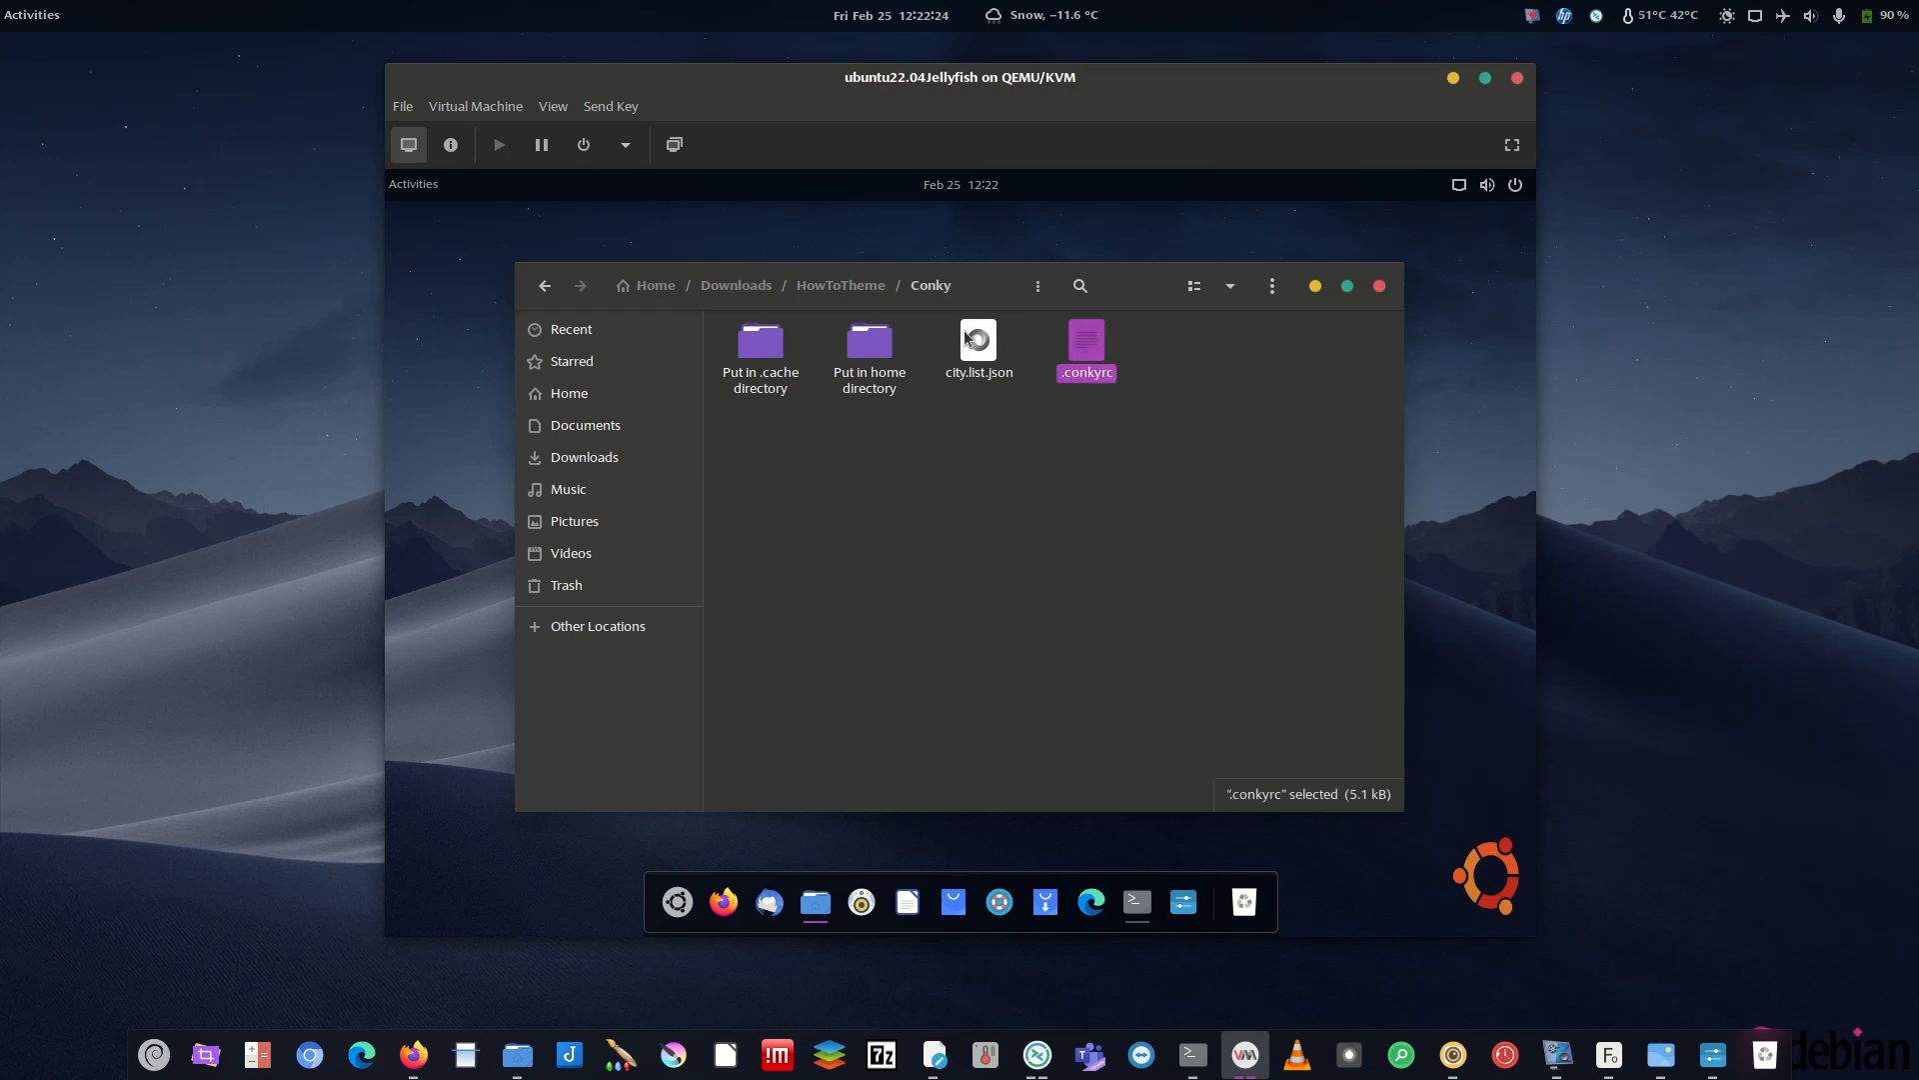
{"action": "left_click", "coordinate": [979, 367]}
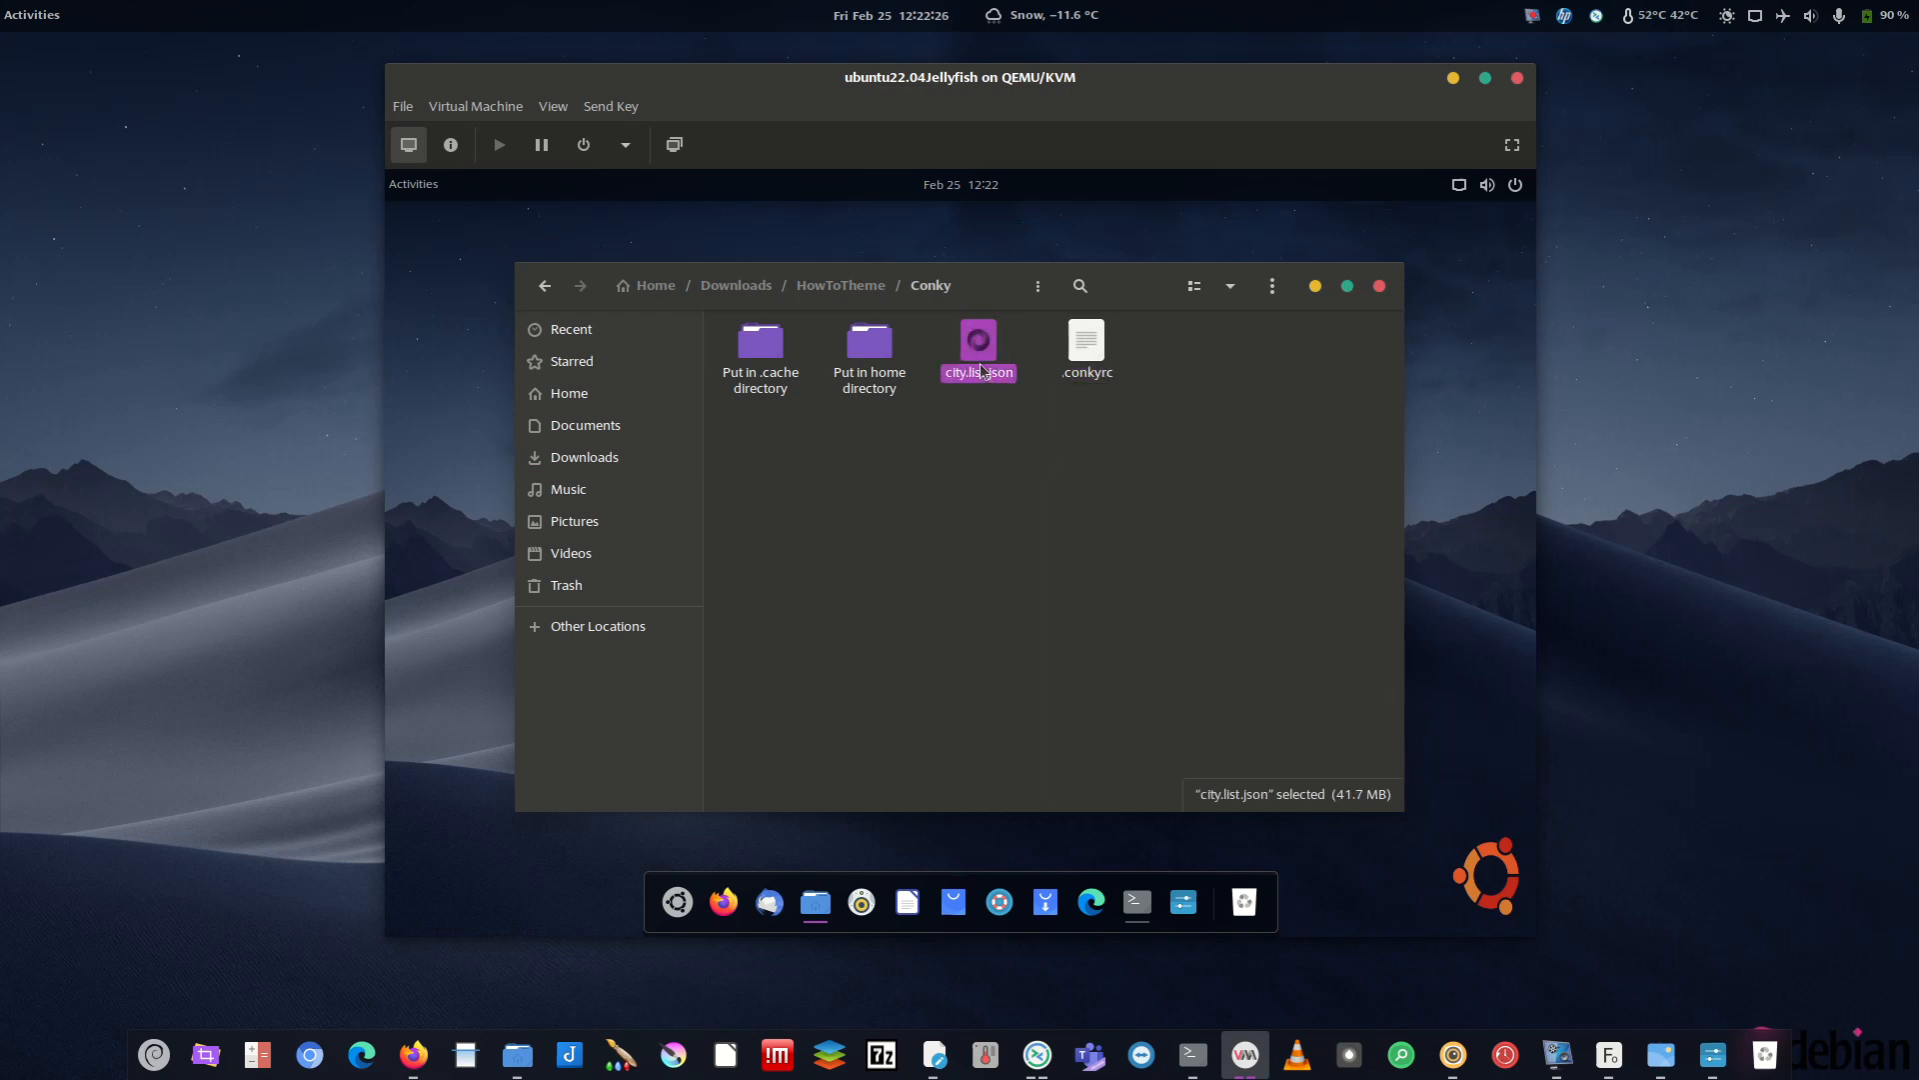
{"action": "left_click", "coordinate": [1090, 367]}
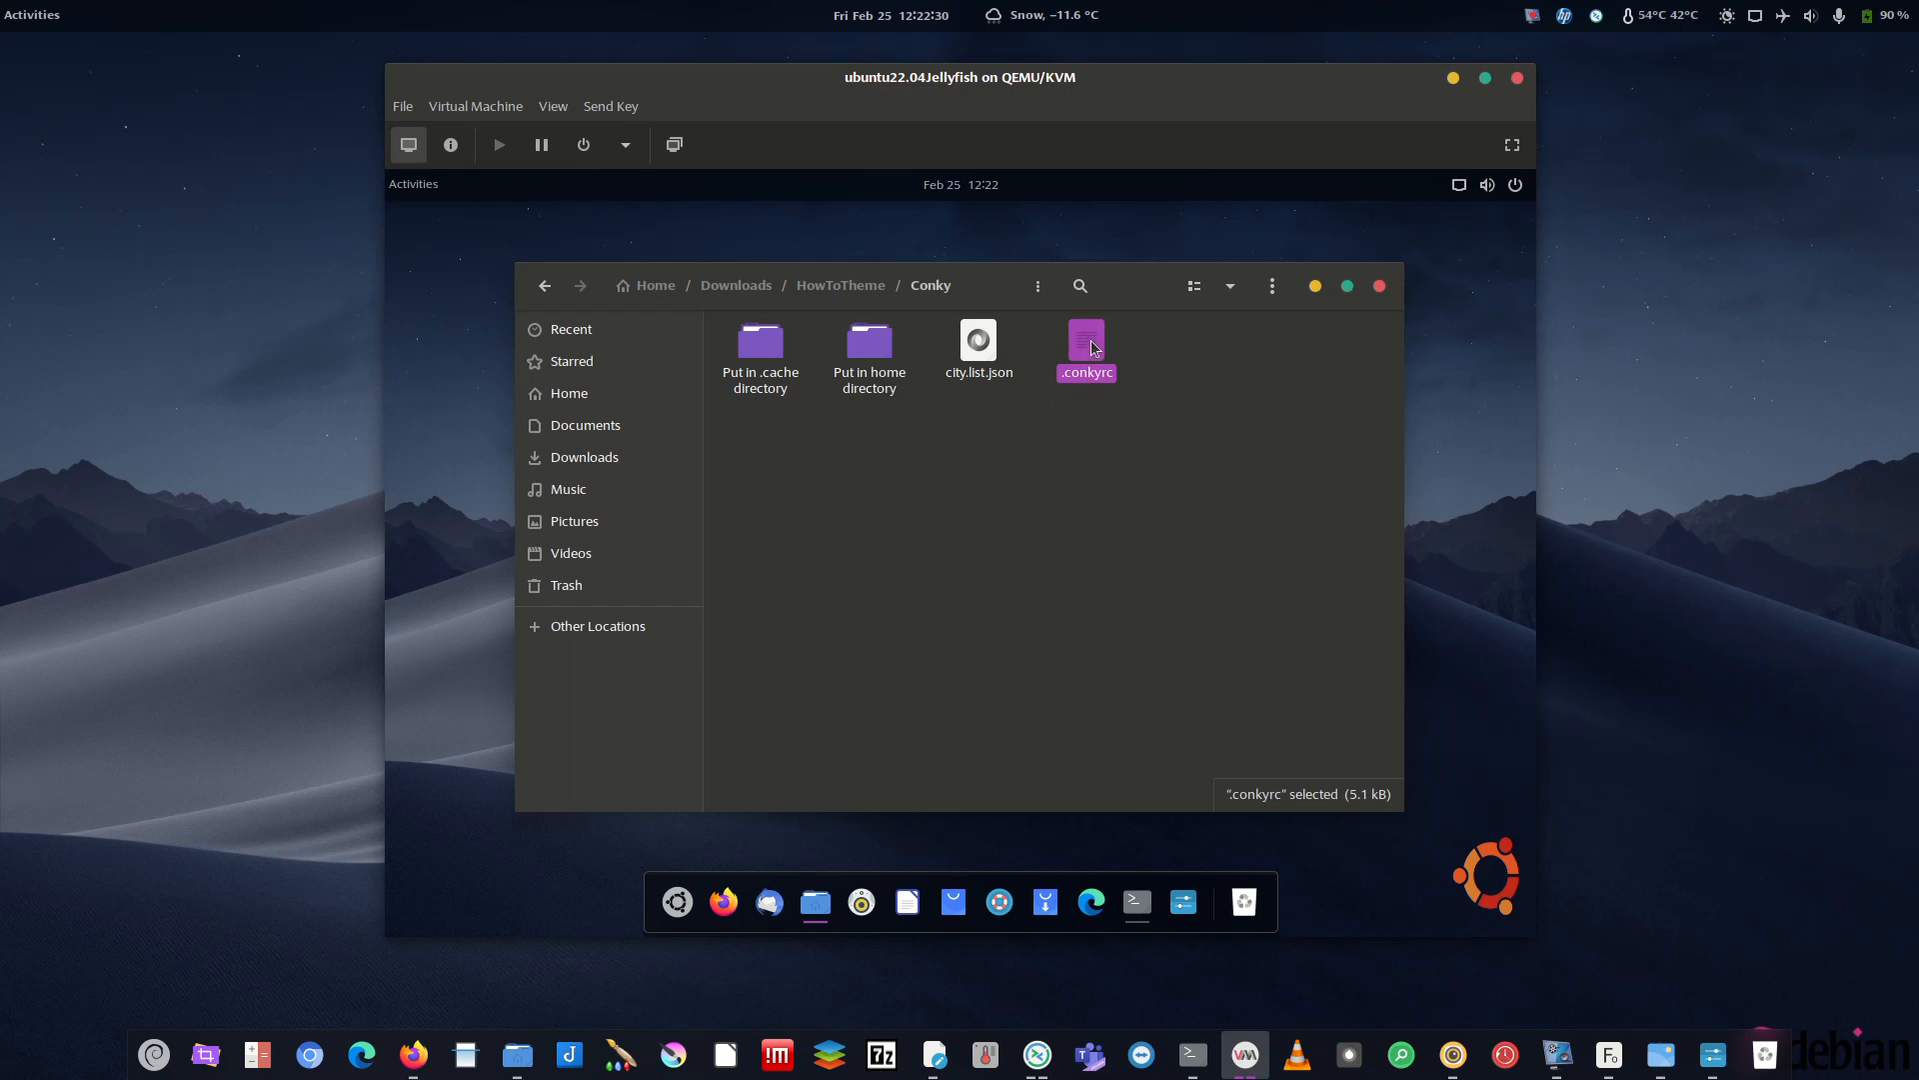
{"action": "double_click", "coordinate": [1092, 343]}
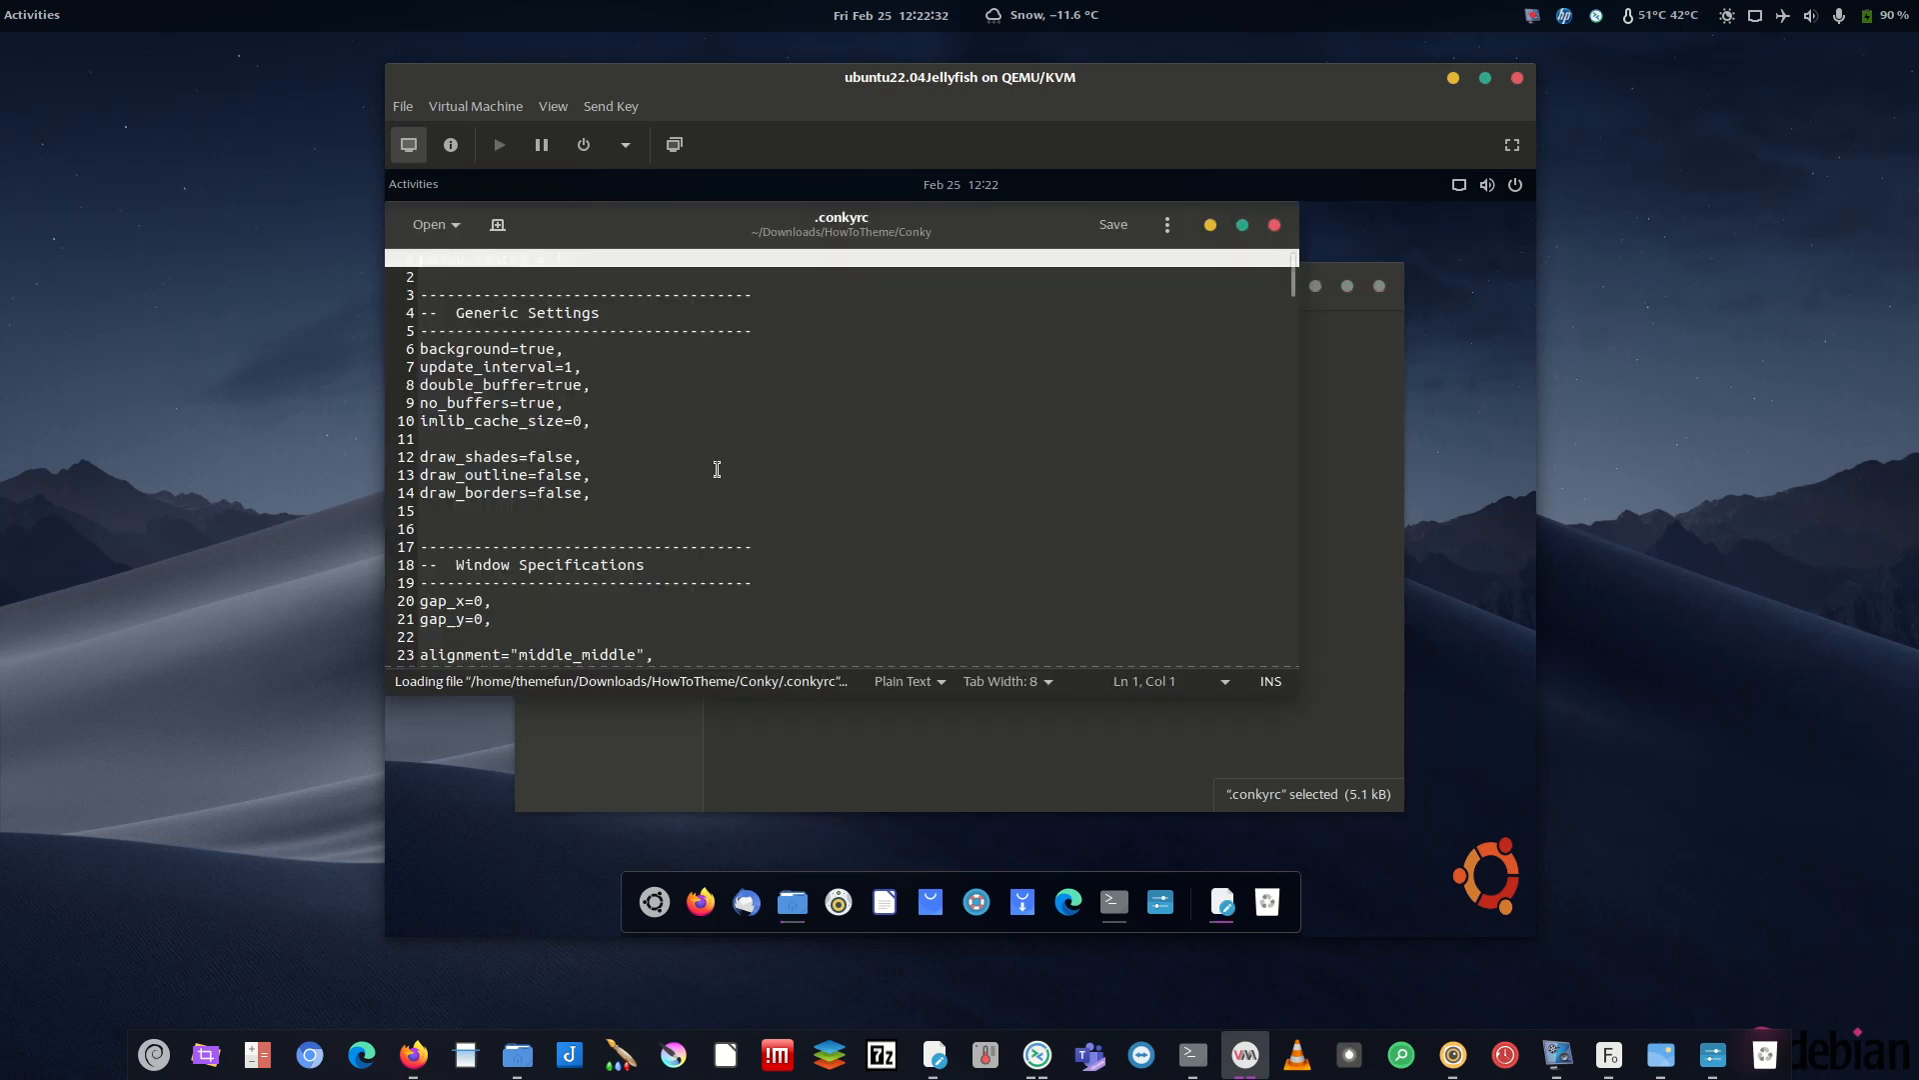
- Scroll .conkyrc to the City ID section and select the template7 line on line 79
{"action": "scroll", "coordinate": [745, 506], "scroll_direction": "down", "scroll_amount": 5}
{"action": "scroll", "coordinate": [739, 500], "scroll_direction": "down", "scroll_amount": 6}
{"action": "scroll", "coordinate": [724, 483], "scroll_direction": "down", "scroll_amount": 9}
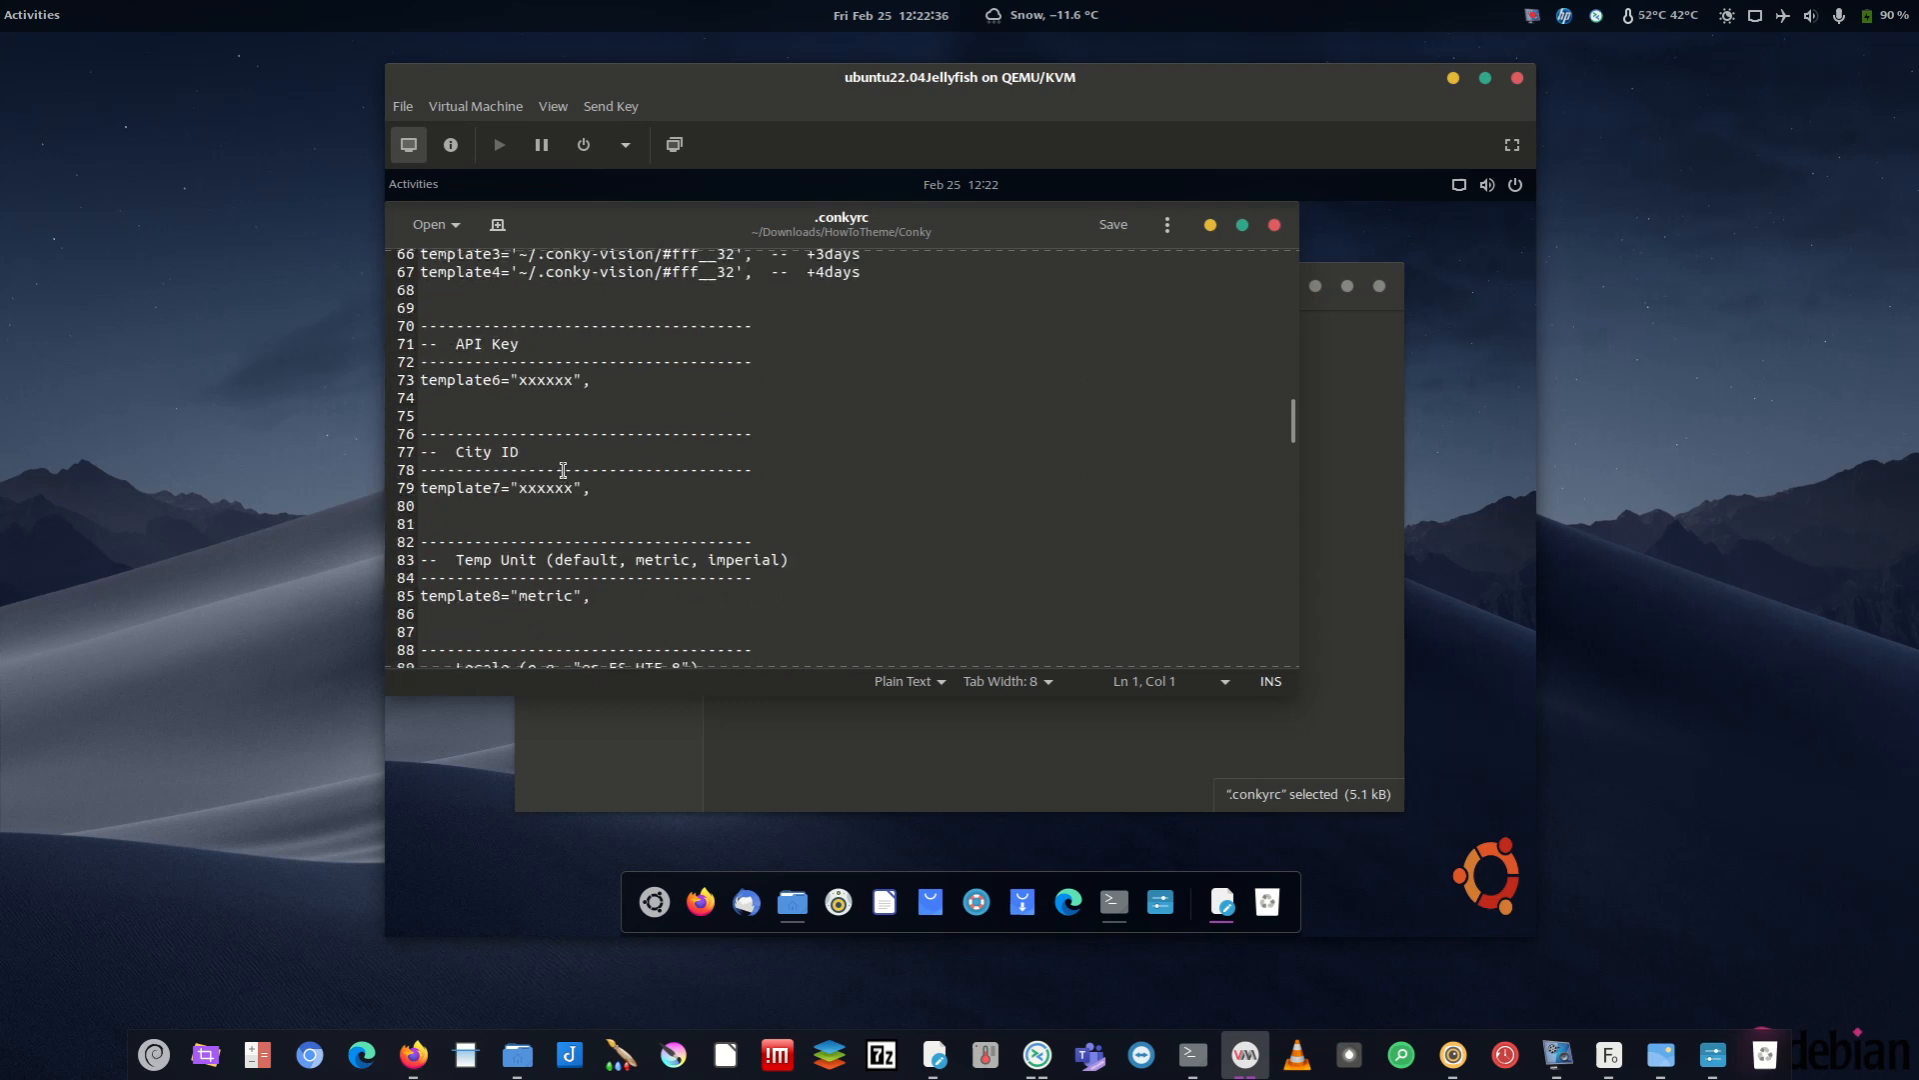
{"action": "left_click_drag", "start_coordinate": [571, 490], "coordinate": [415, 484]}
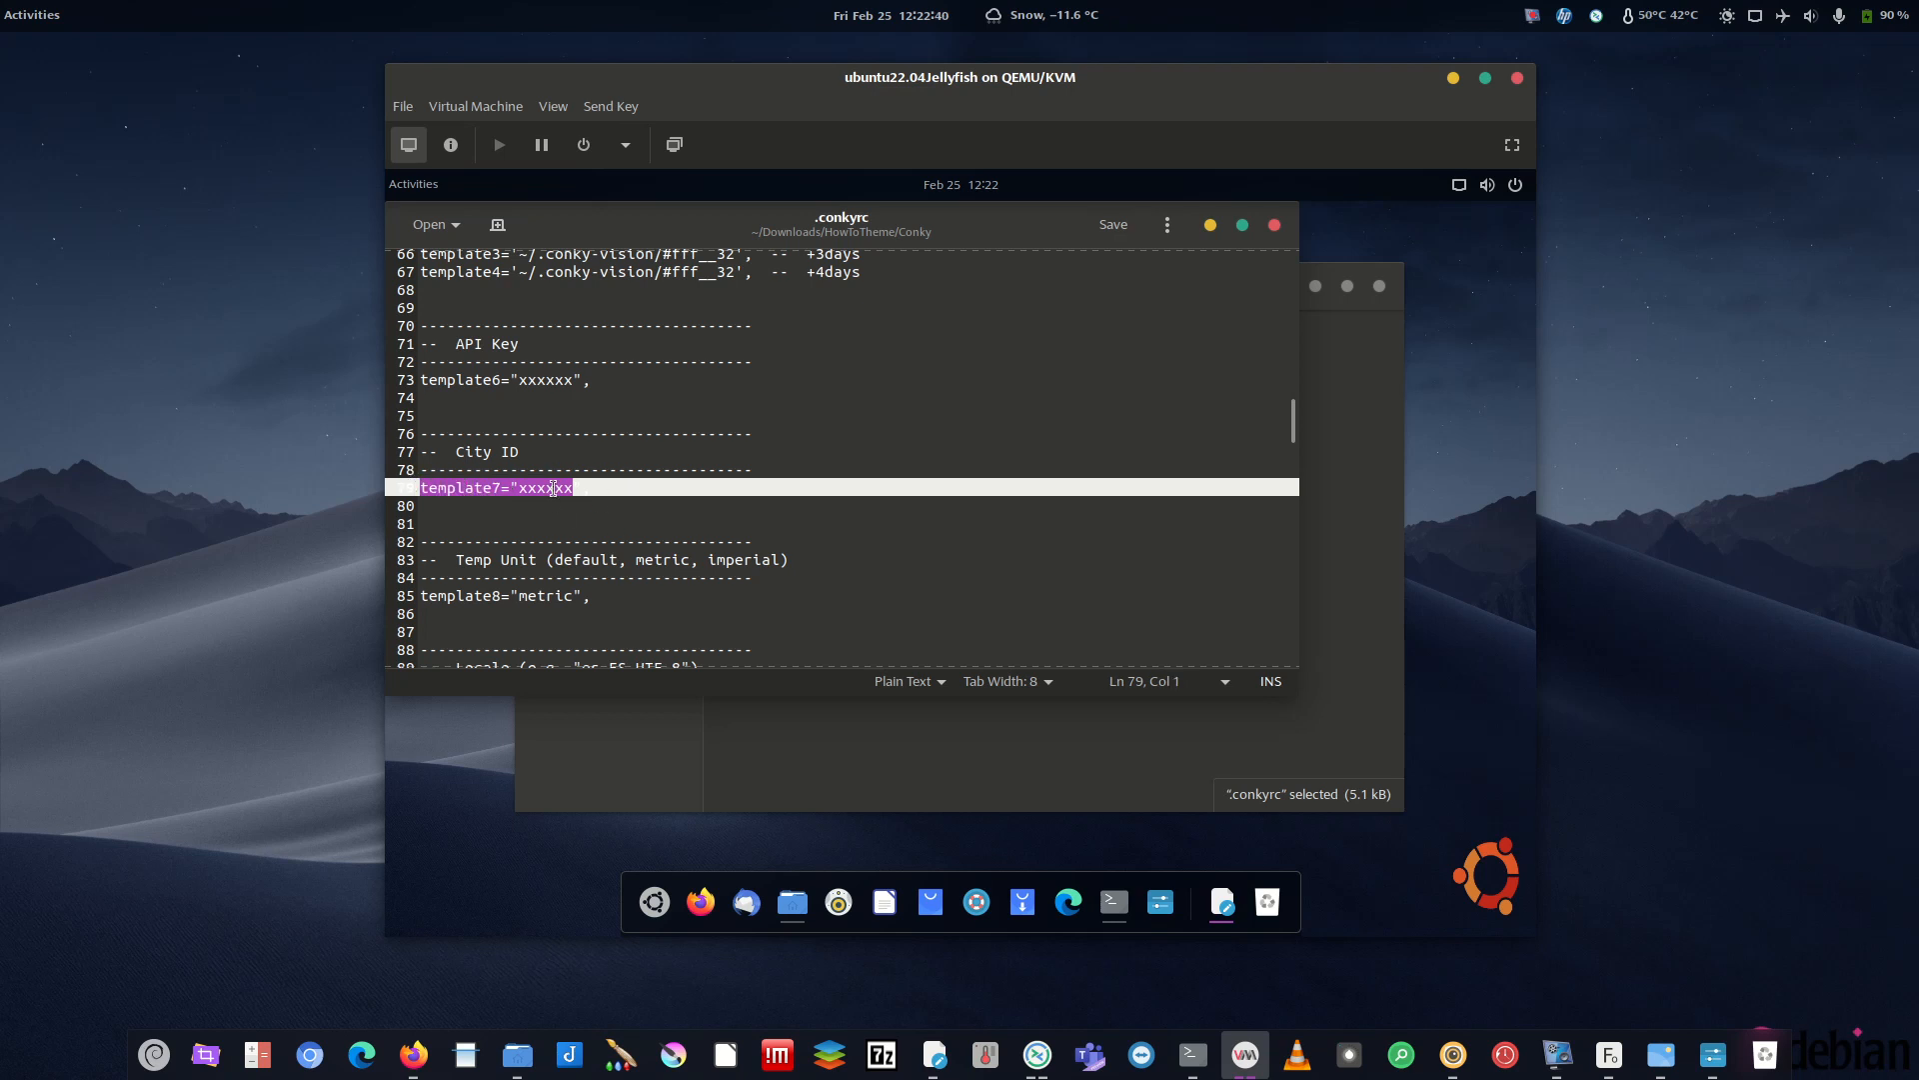
{"action": "left_click", "coordinate": [1160, 228]}
{"action": "left_click", "coordinate": [693, 489]}
{"action": "left_click", "coordinate": [750, 489]}
{"action": "left_click_drag", "start_coordinate": [592, 489], "coordinate": [416, 491]}
- Set the editor's Font & Colours scheme to Yaru-dark, then select City ID lines 78–79
{"action": "left_click", "coordinate": [1169, 230]}
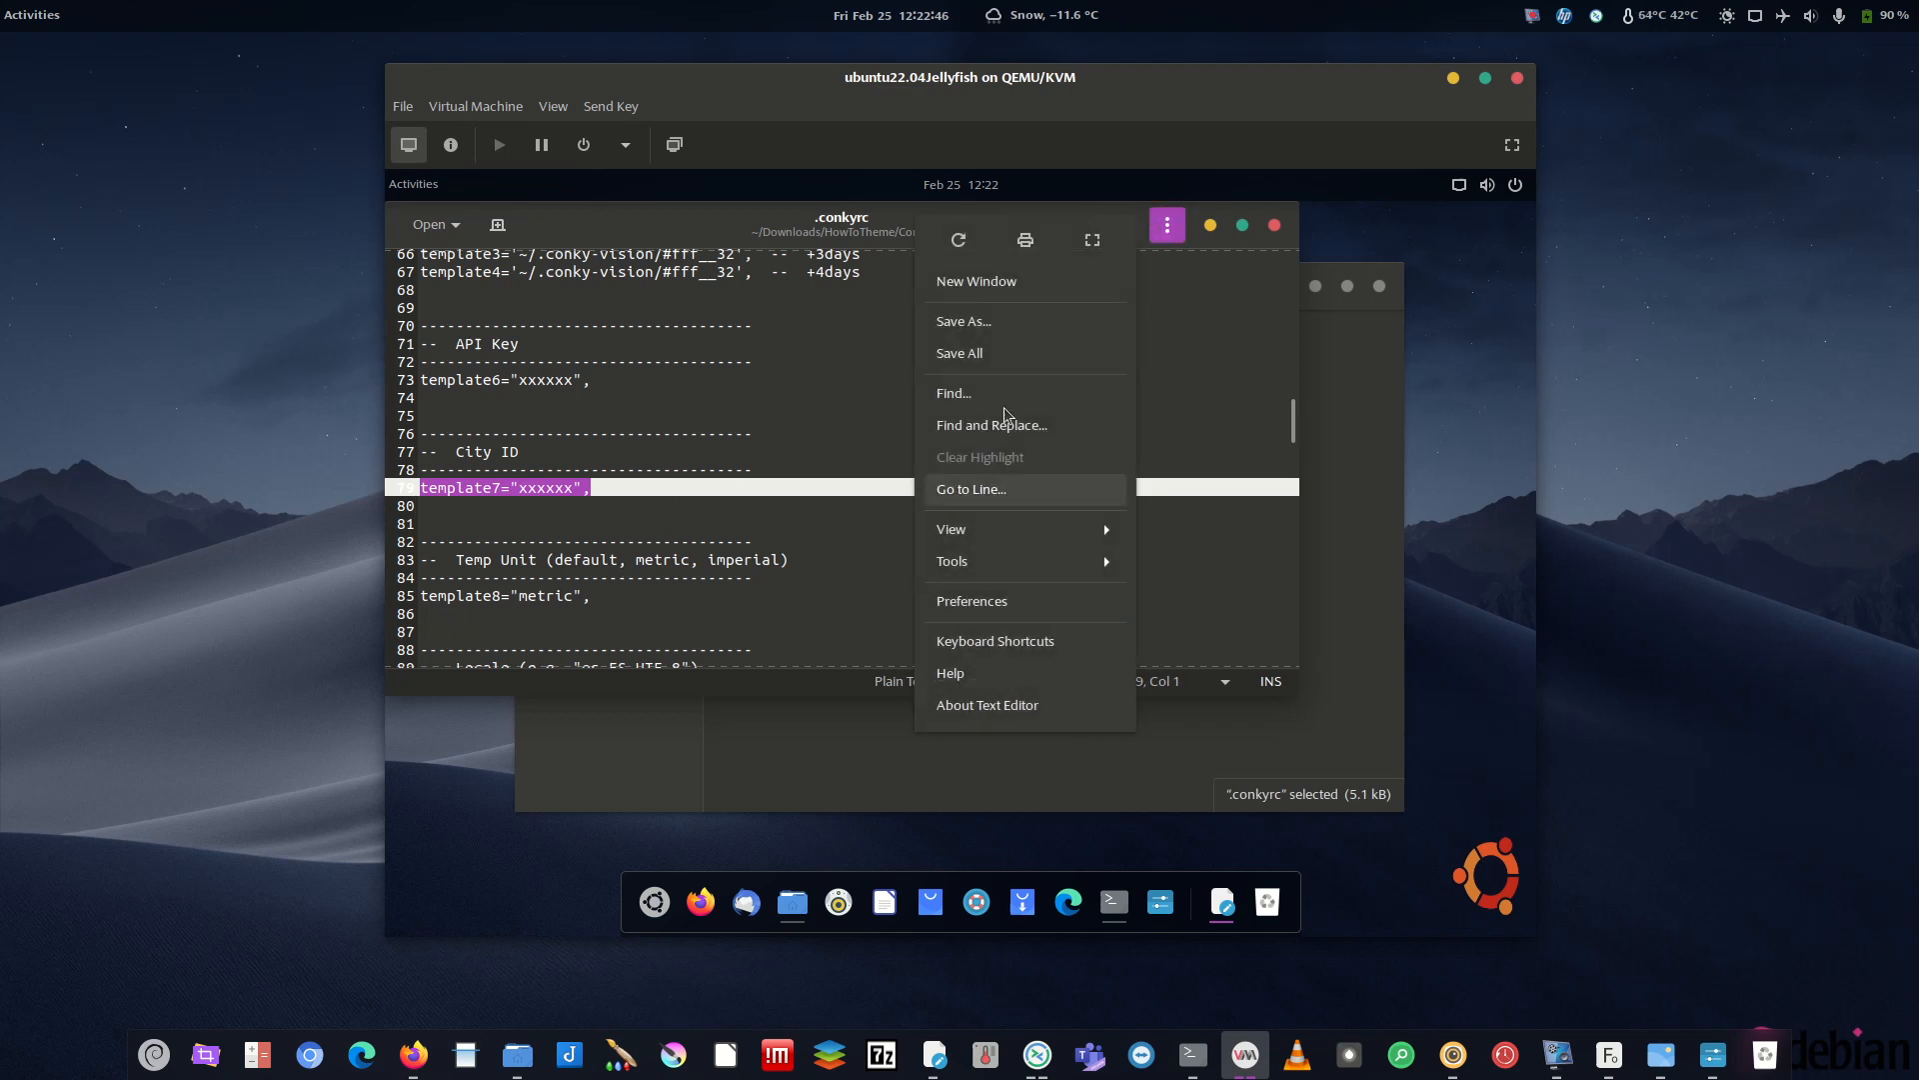
{"action": "left_click", "coordinate": [1009, 604]}
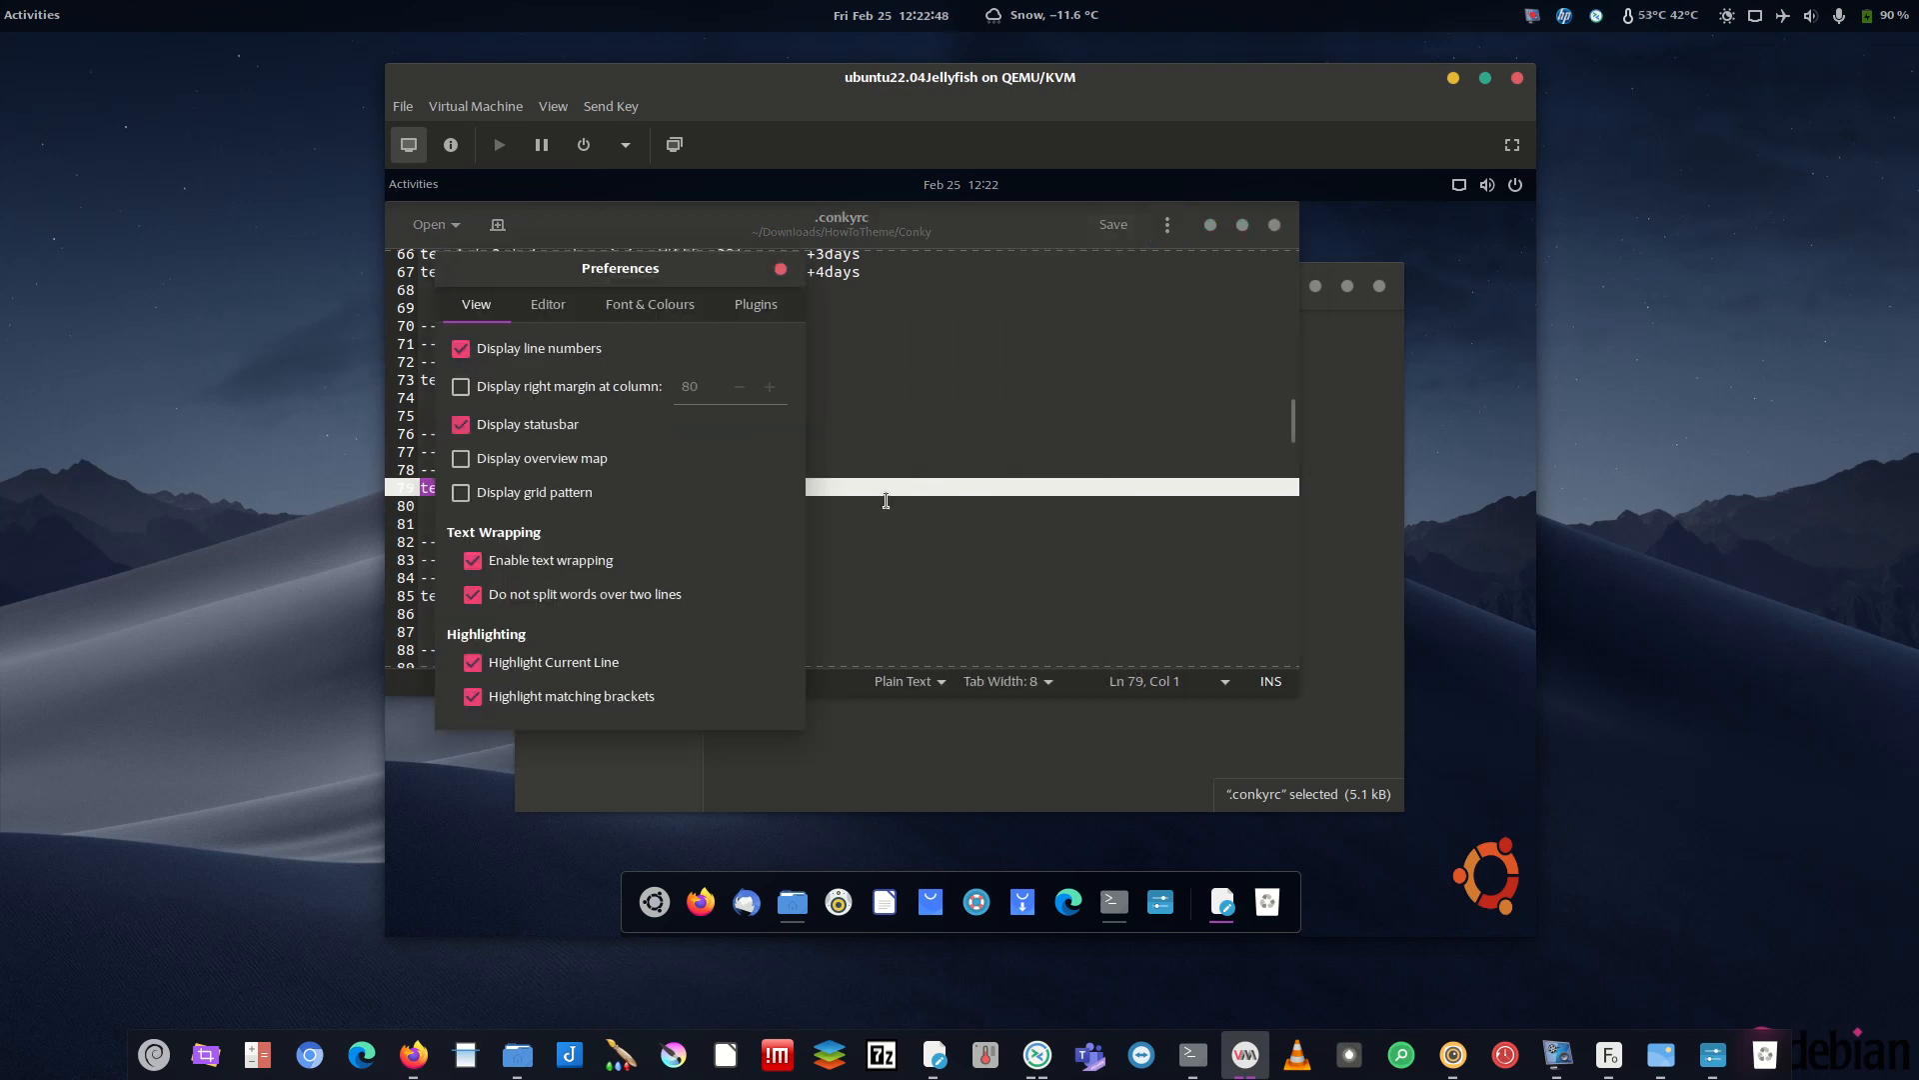
{"action": "left_click", "coordinate": [604, 307]}
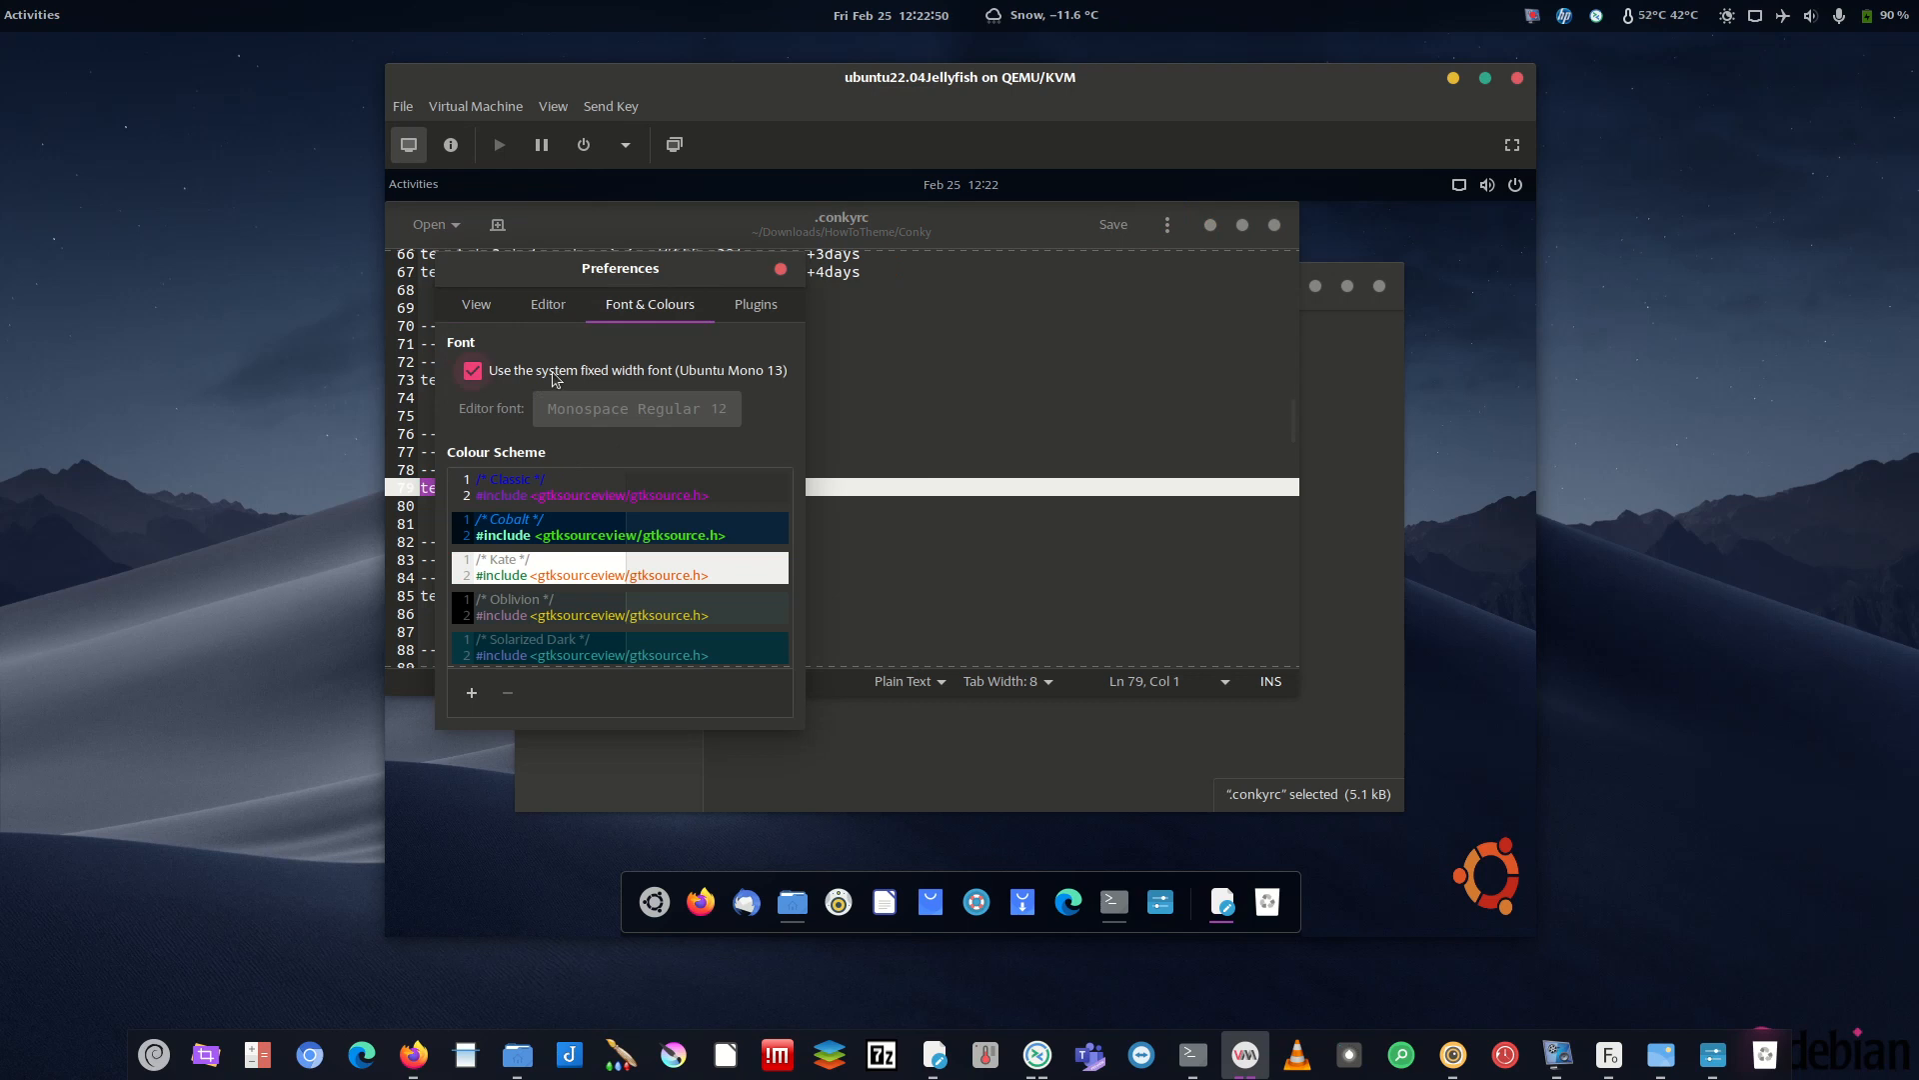
{"action": "left_click", "coordinate": [477, 304]}
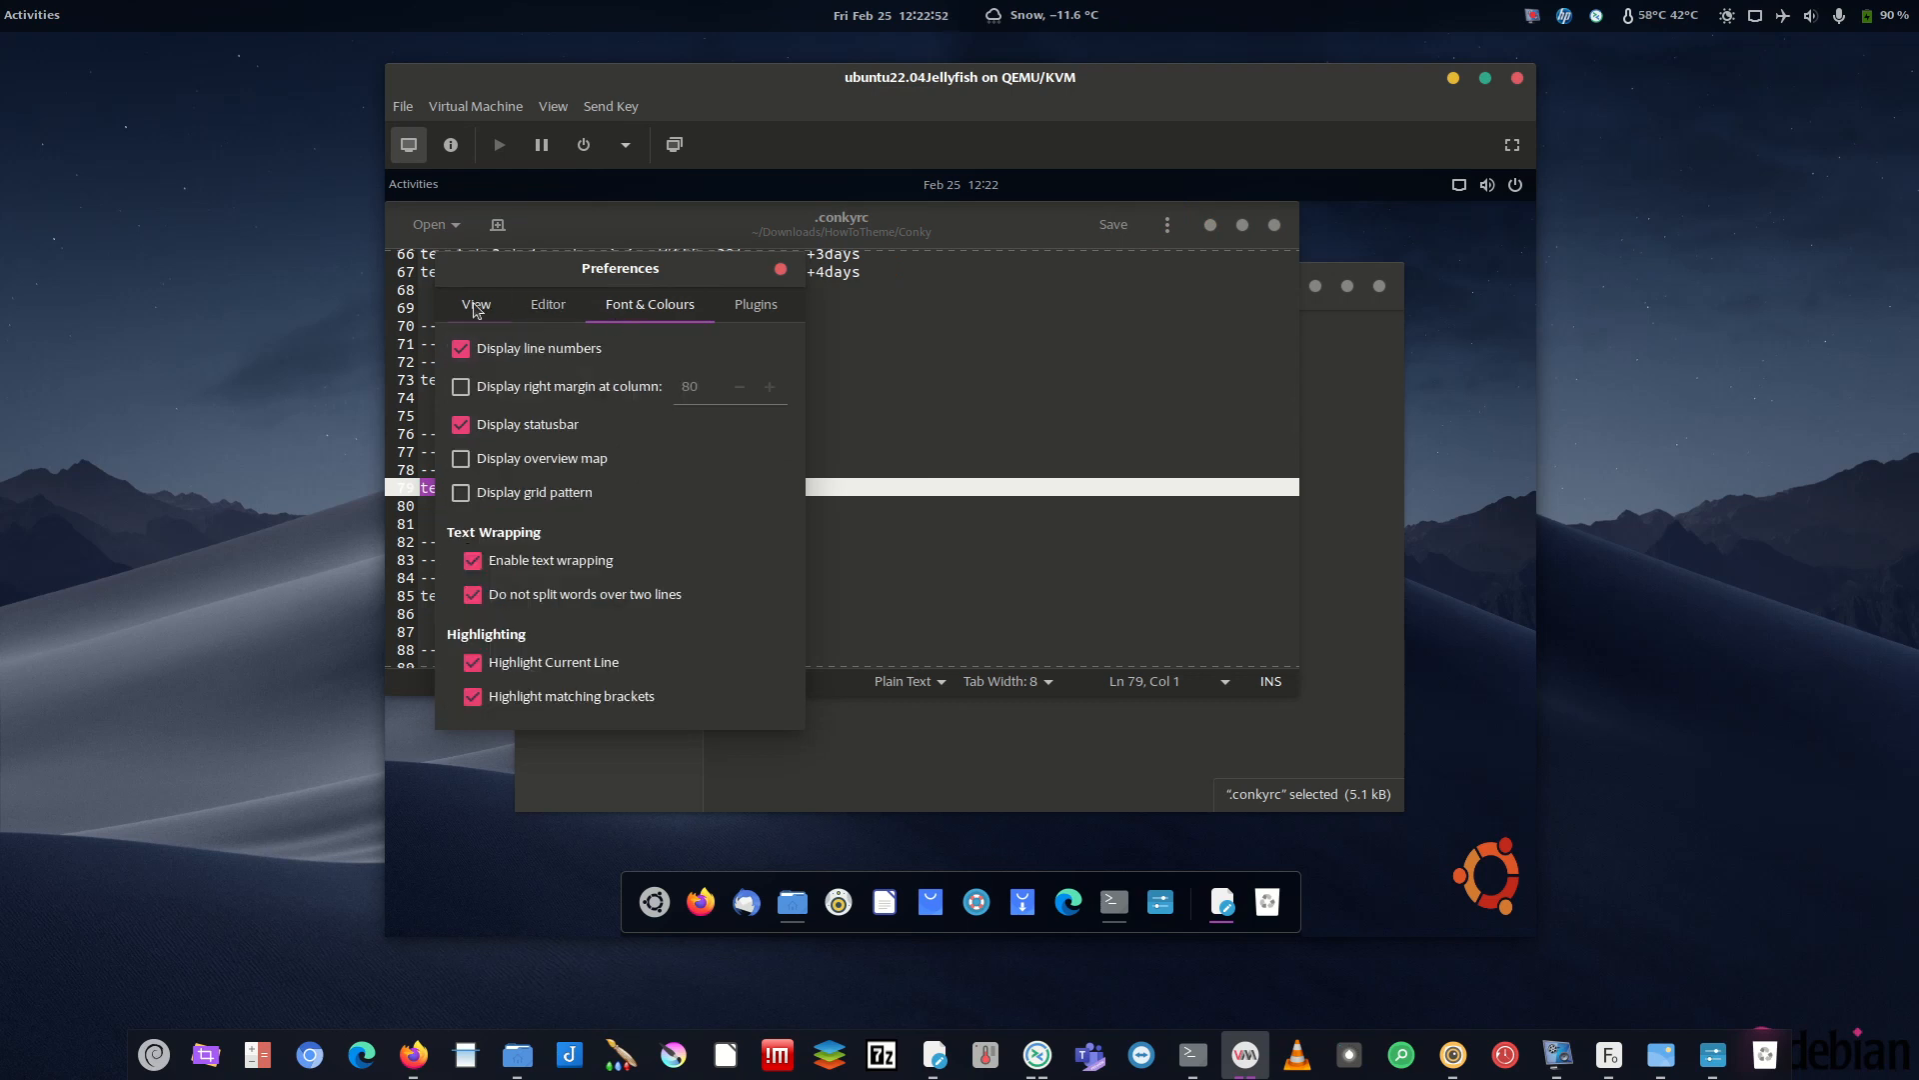
{"action": "left_click", "coordinate": [650, 304]}
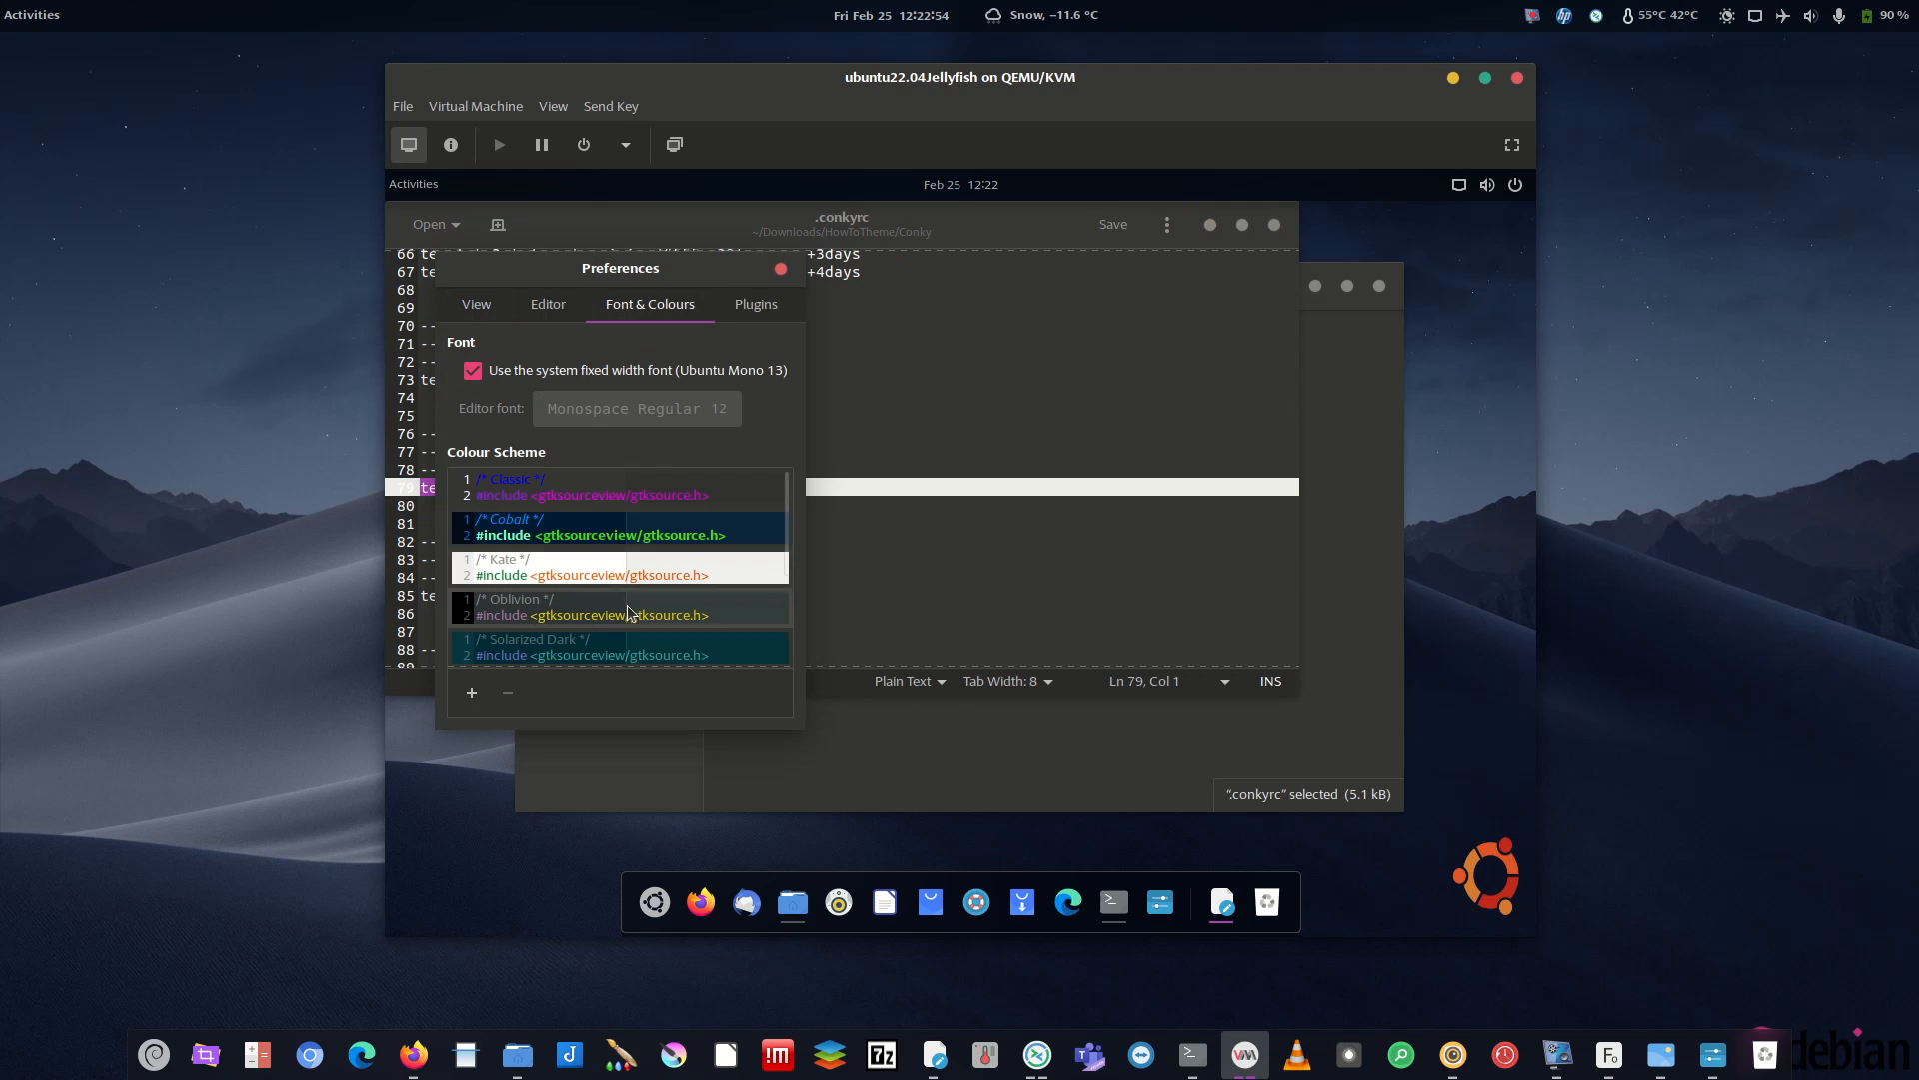
{"action": "scroll", "coordinate": [607, 610], "scroll_direction": "down", "scroll_amount": 3}
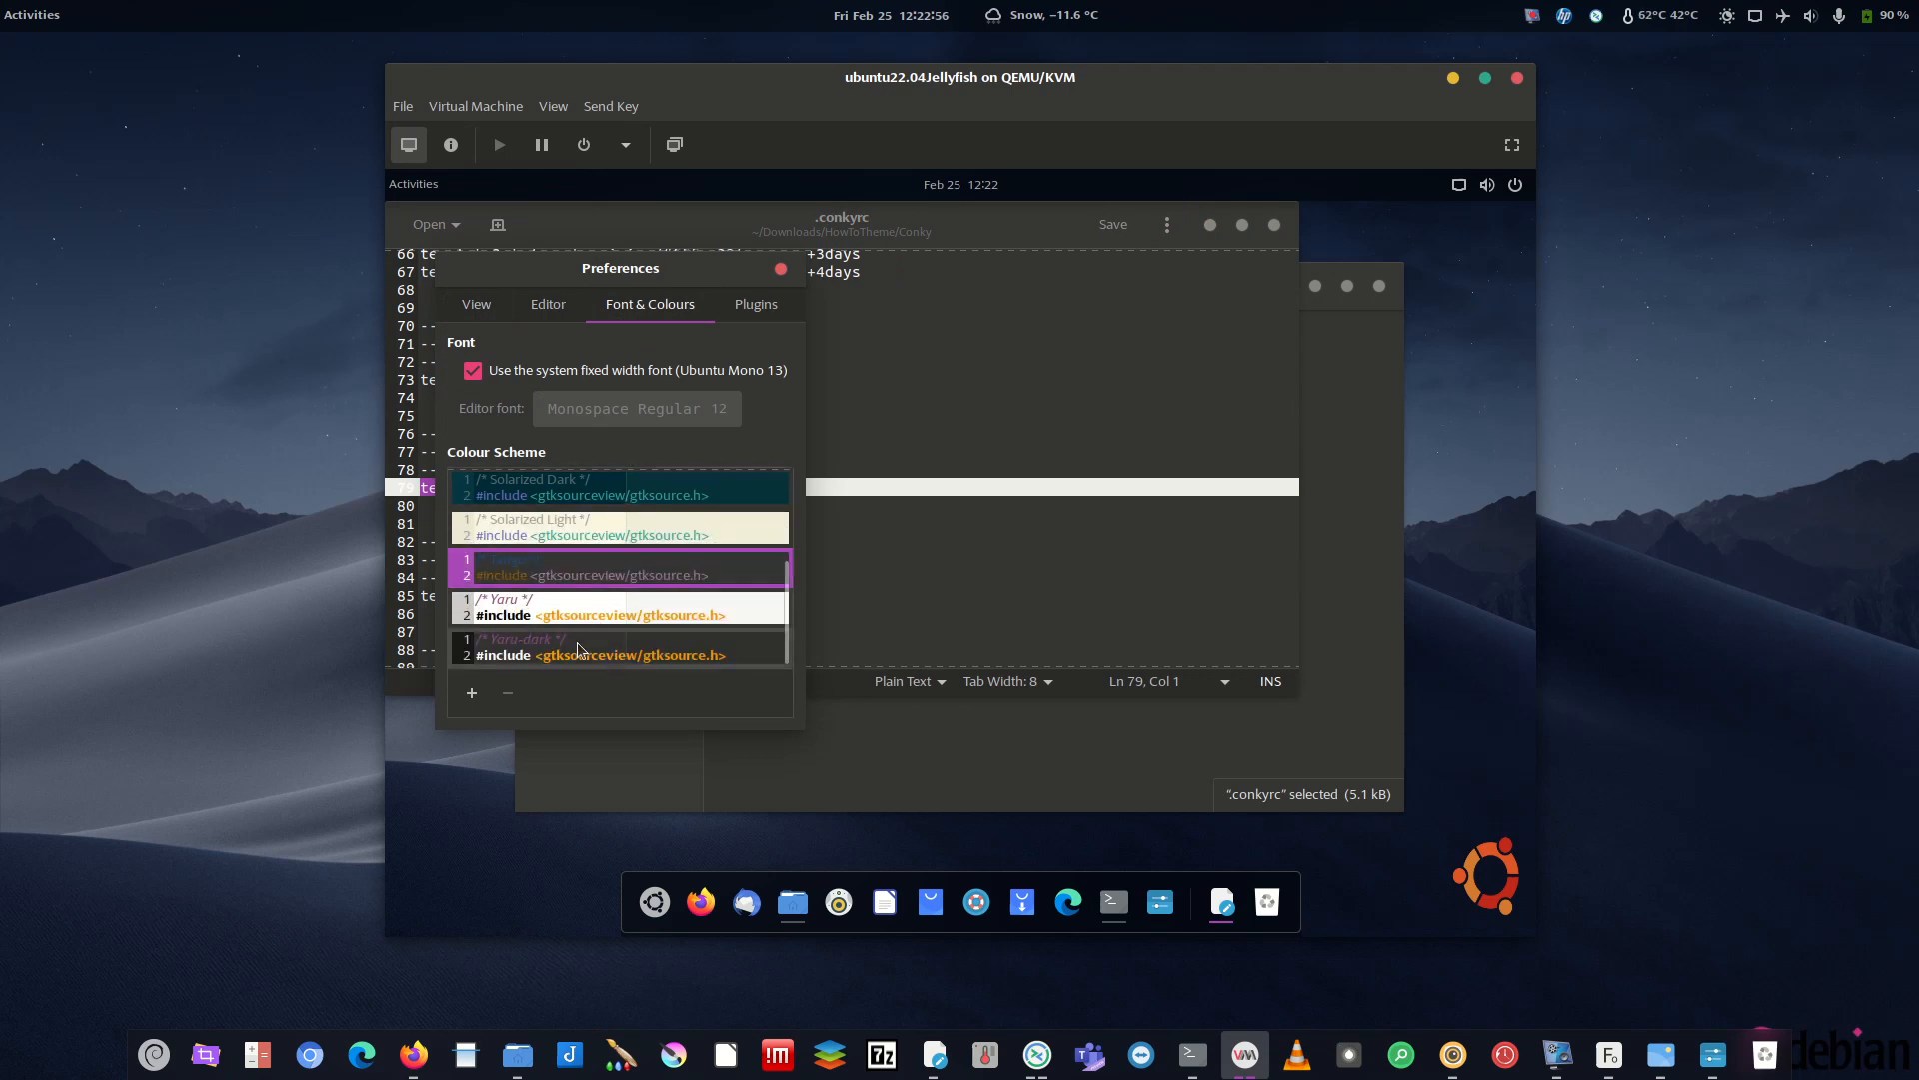
{"action": "left_click", "coordinate": [580, 650]}
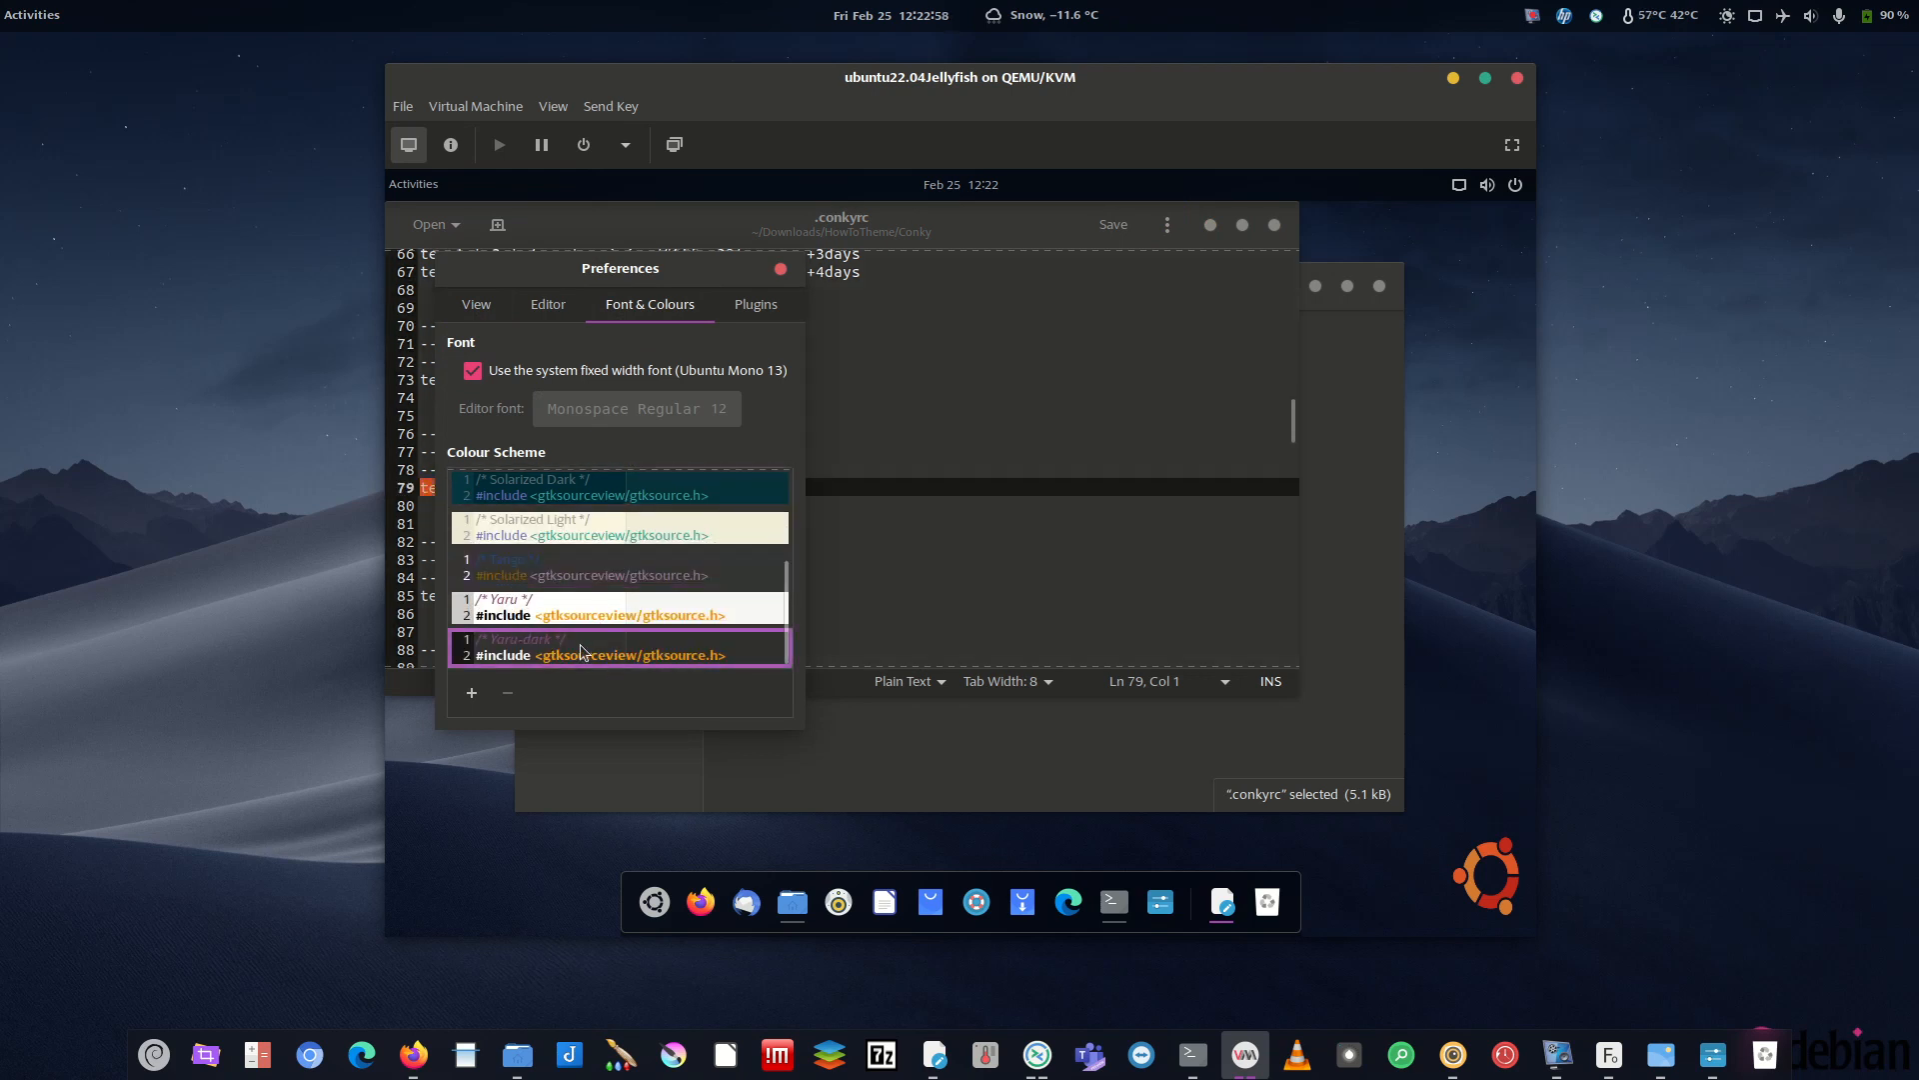
{"action": "left_click", "coordinate": [782, 269]}
{"action": "left_click", "coordinate": [560, 453]}
{"action": "left_click_drag", "start_coordinate": [658, 487], "coordinate": [700, 490]}
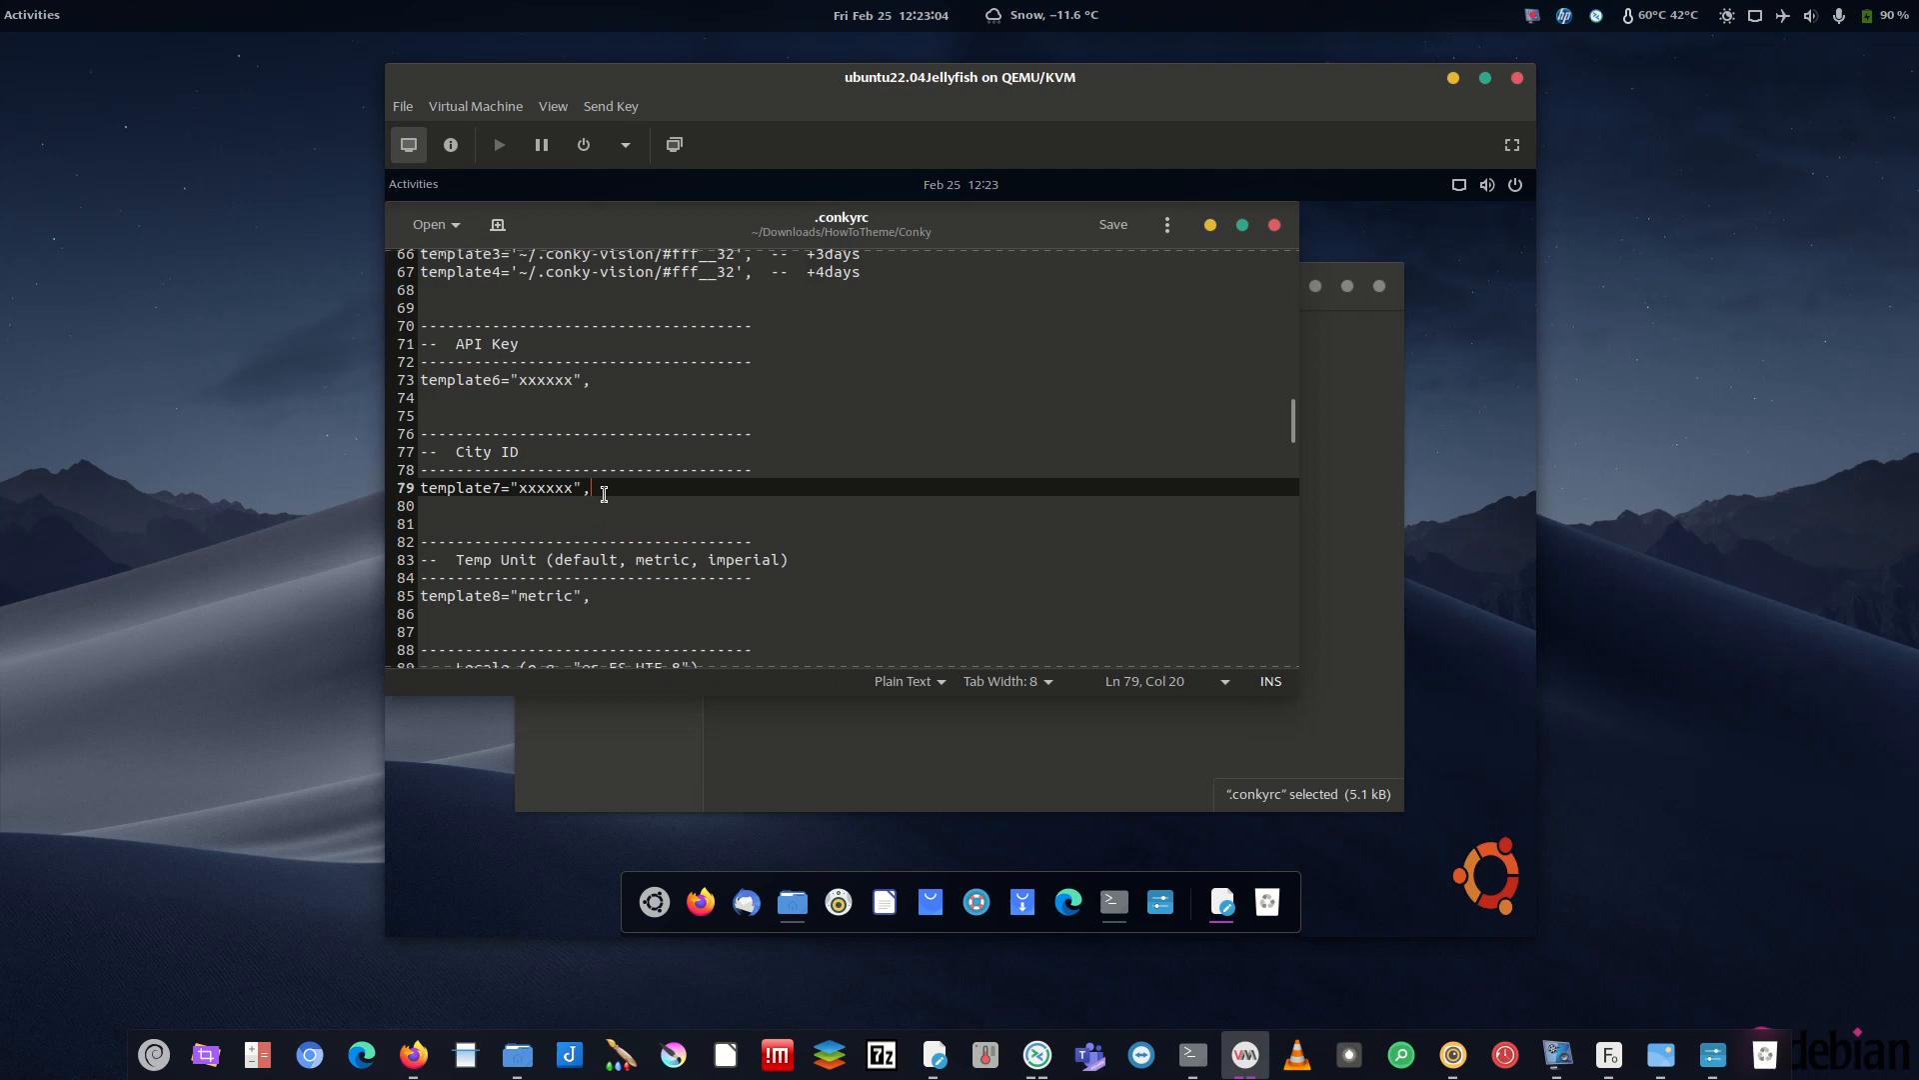
- Open the Font & Colours page of the VM text editor's preferences
{"action": "left_click", "coordinate": [1164, 226]}
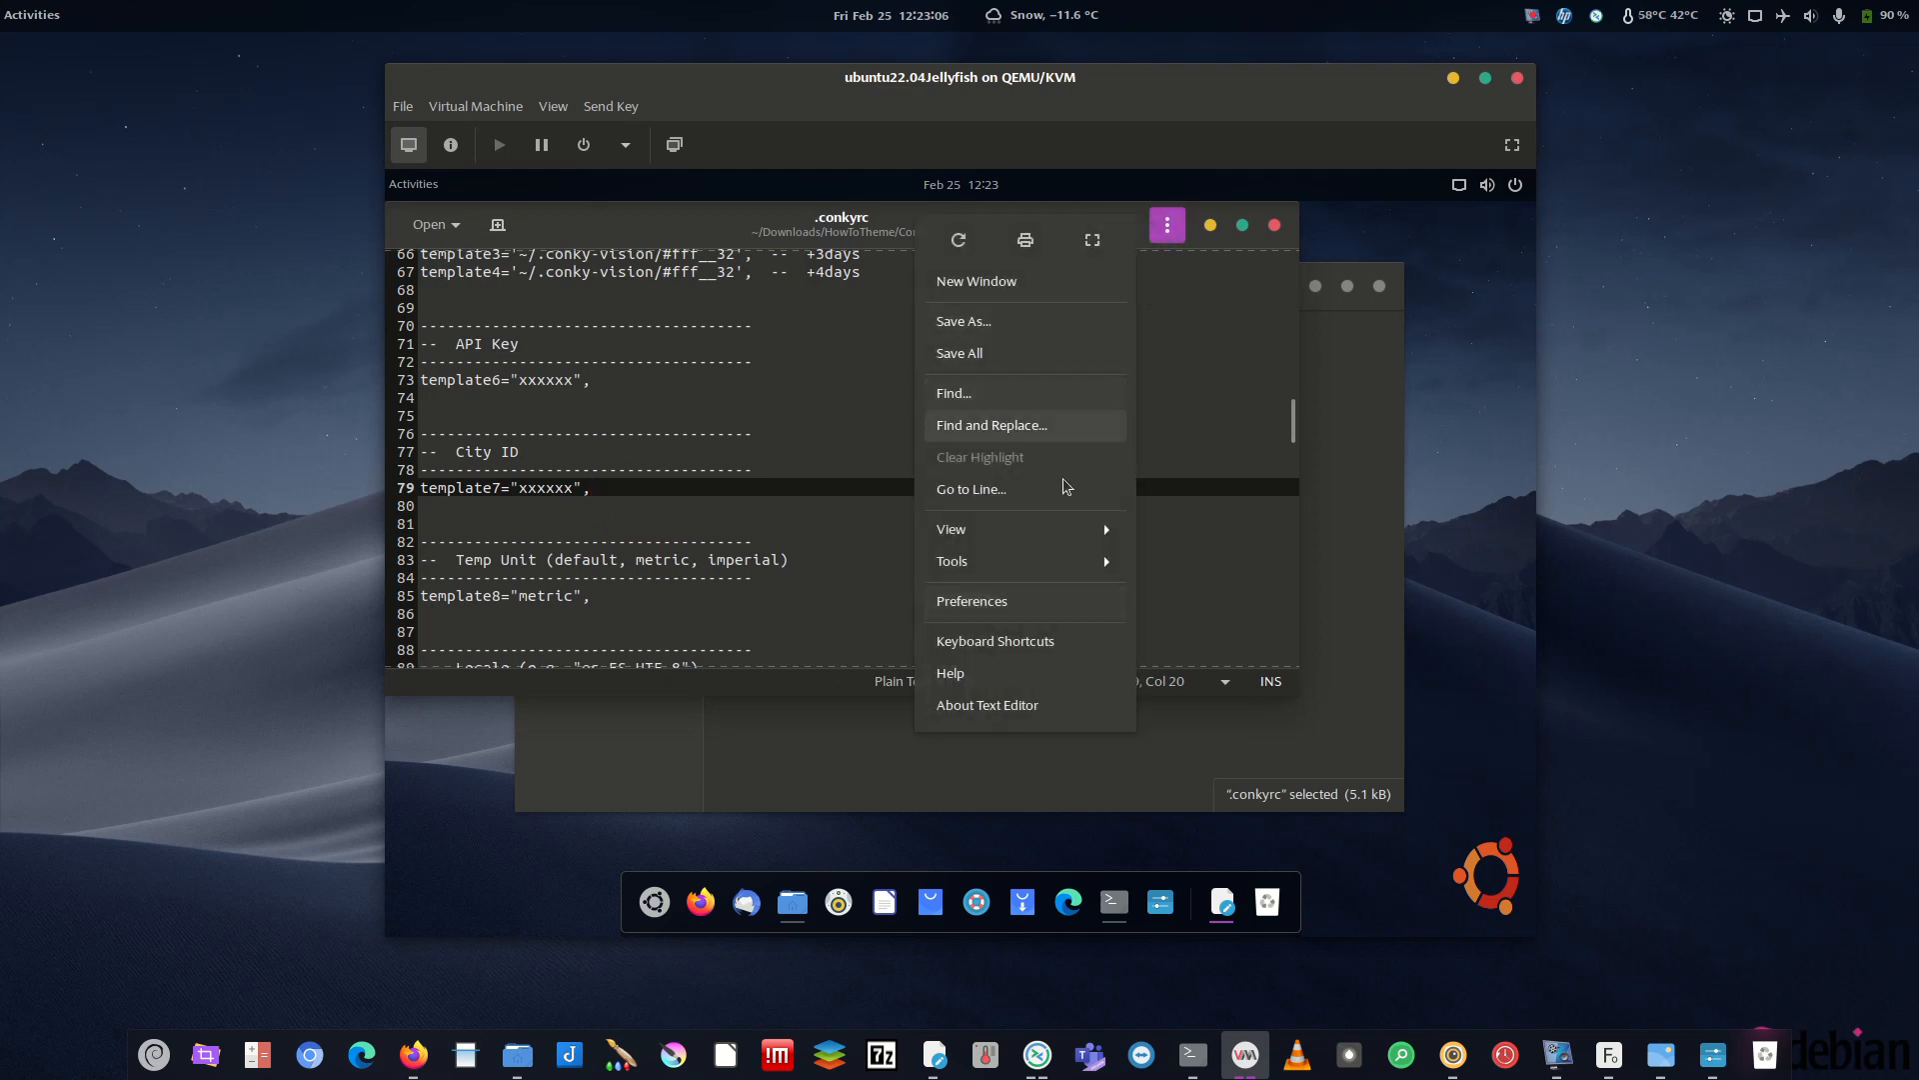
{"action": "left_click", "coordinate": [1000, 602]}
{"action": "left_click", "coordinate": [647, 305]}
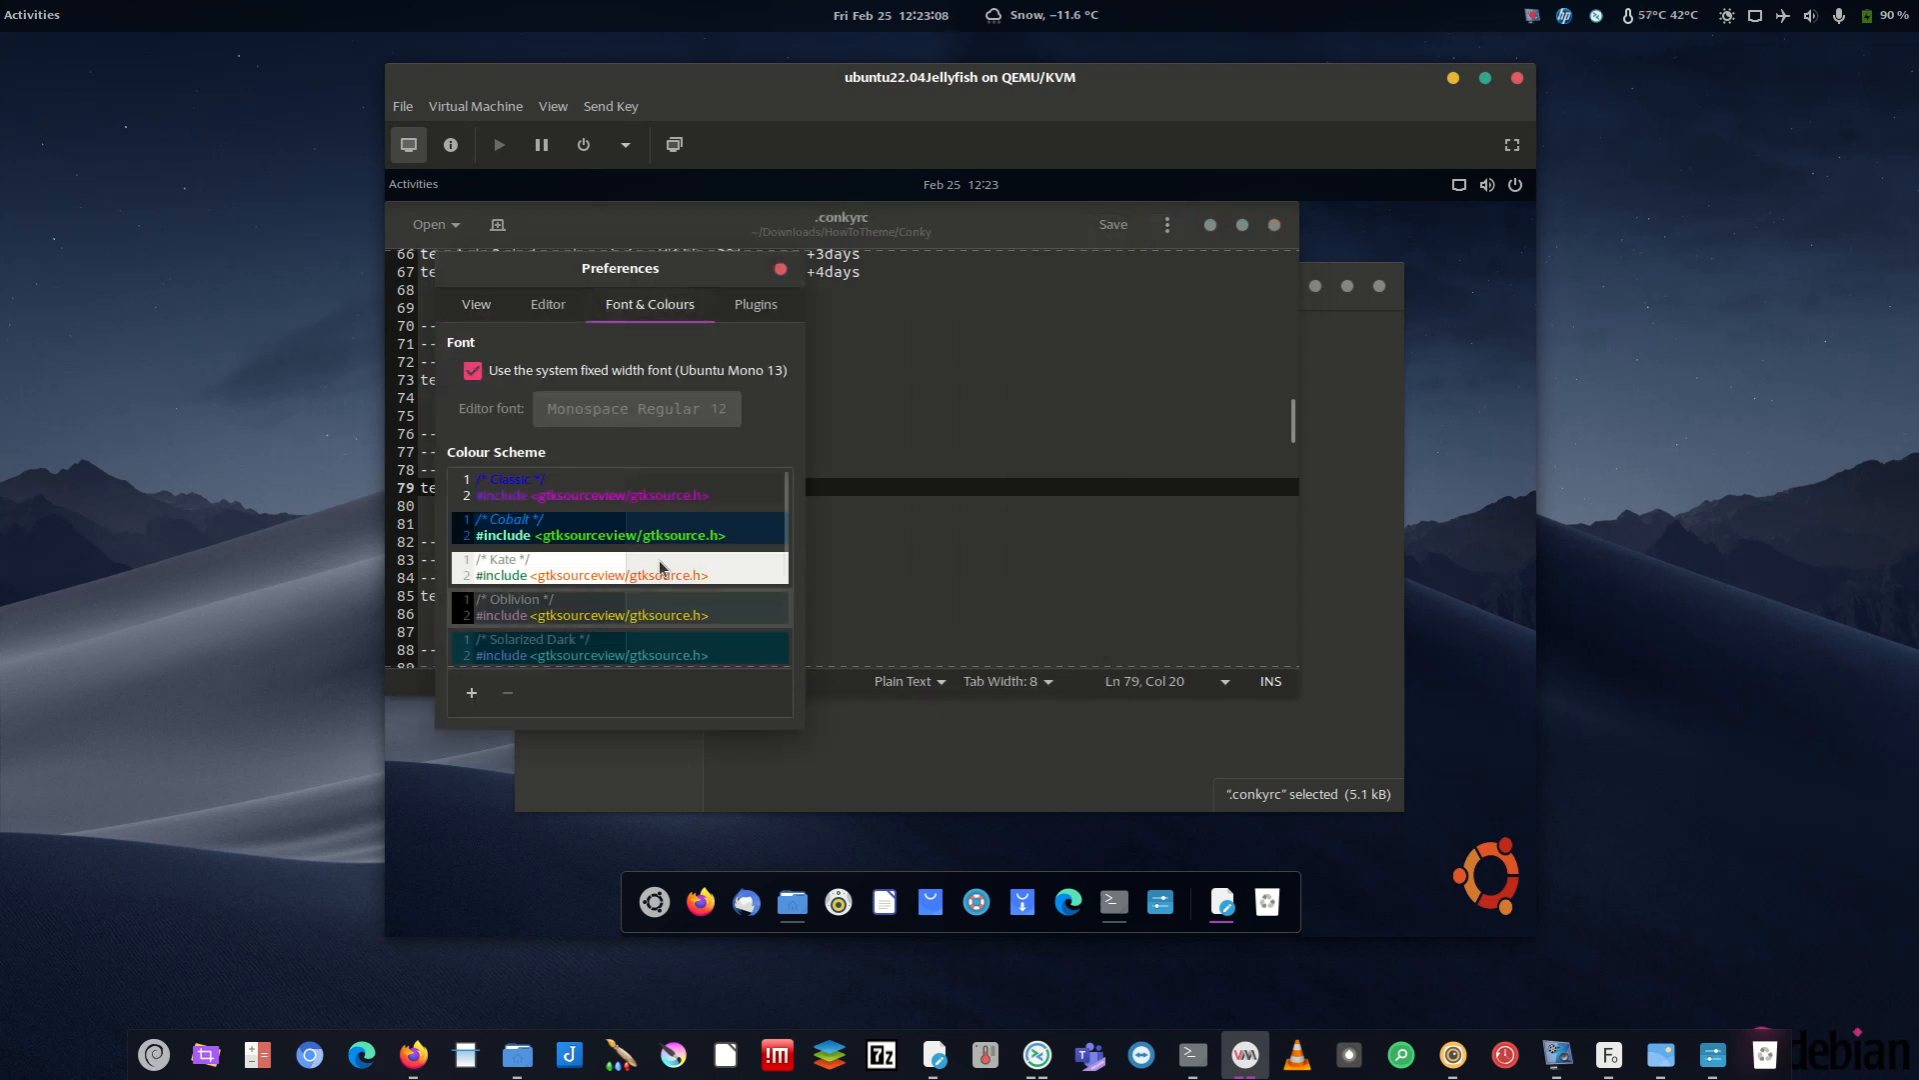
- Check that the host gedit uses the Oblivion scheme, then minimize the host editor
{"action": "left_click", "coordinate": [933, 1060]}
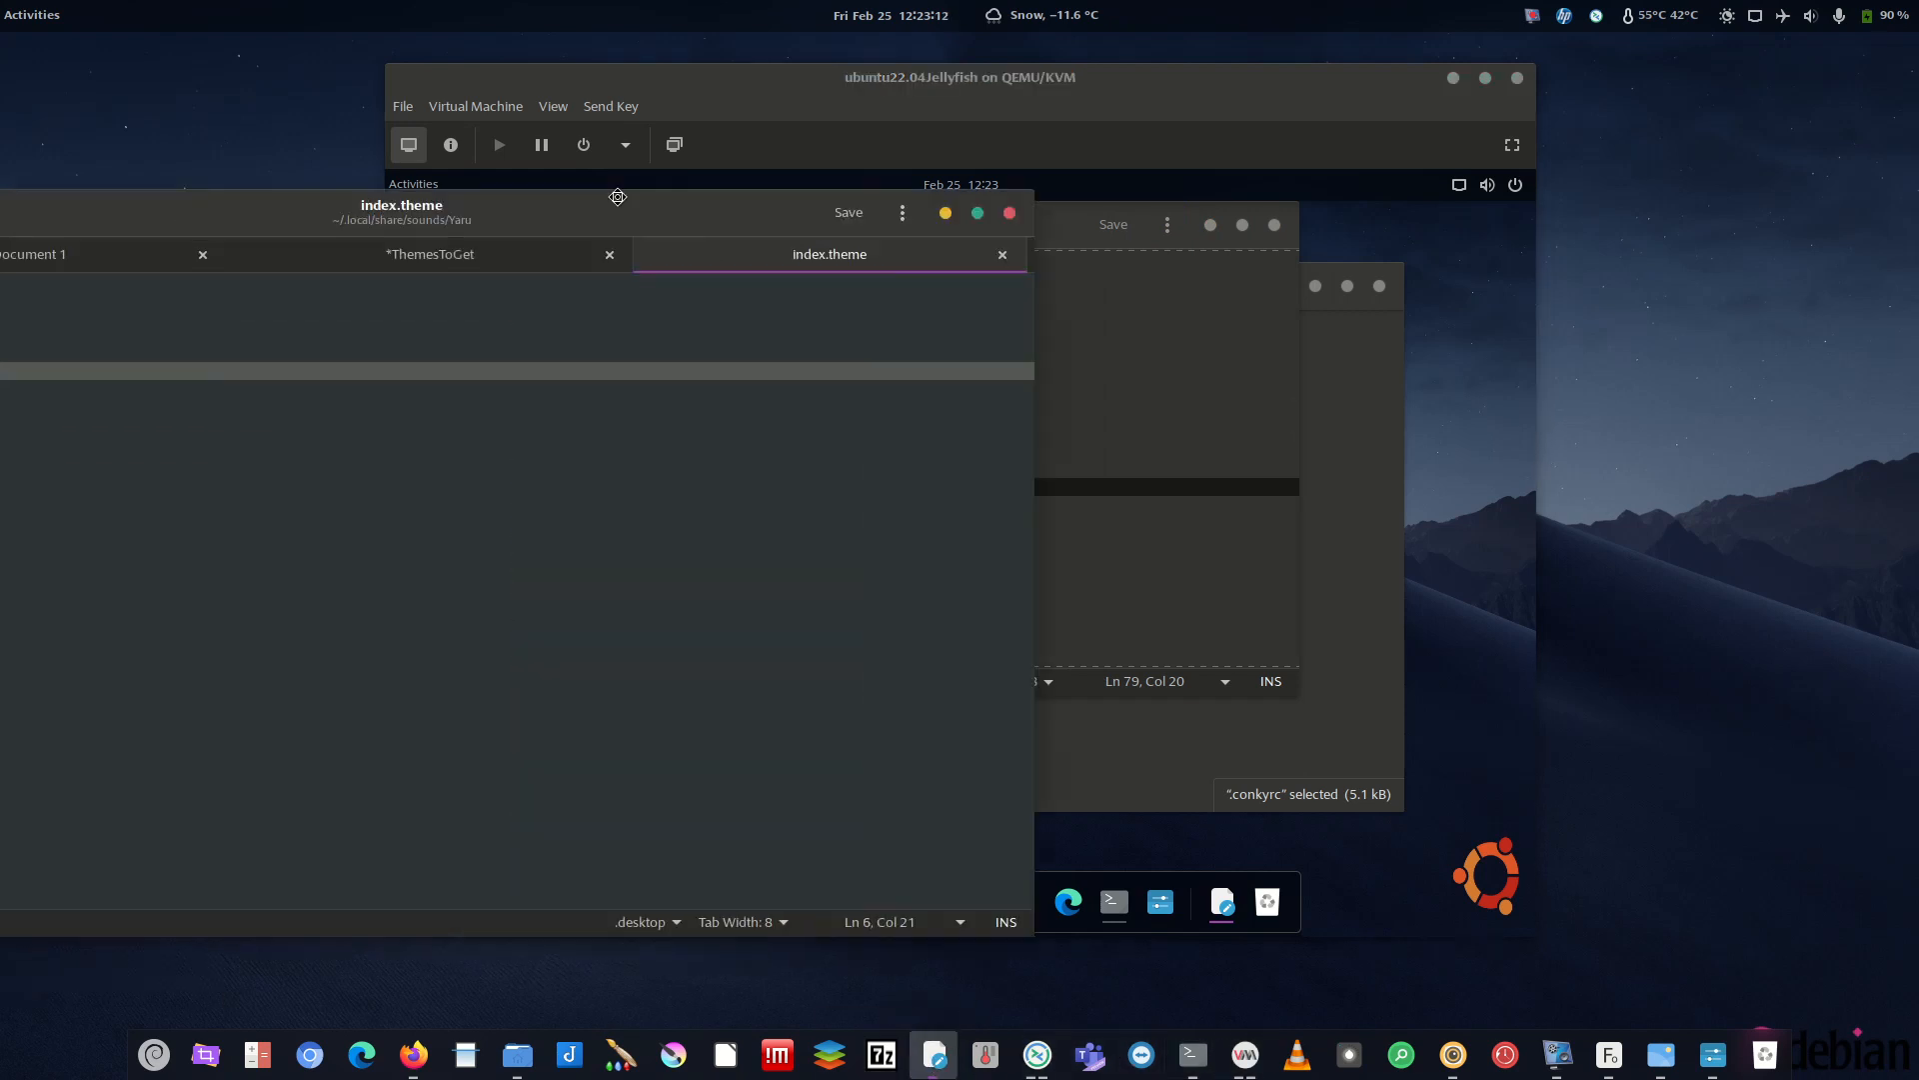
{"action": "left_click_drag", "start_coordinate": [404, 347], "coordinate": [600, 376]}
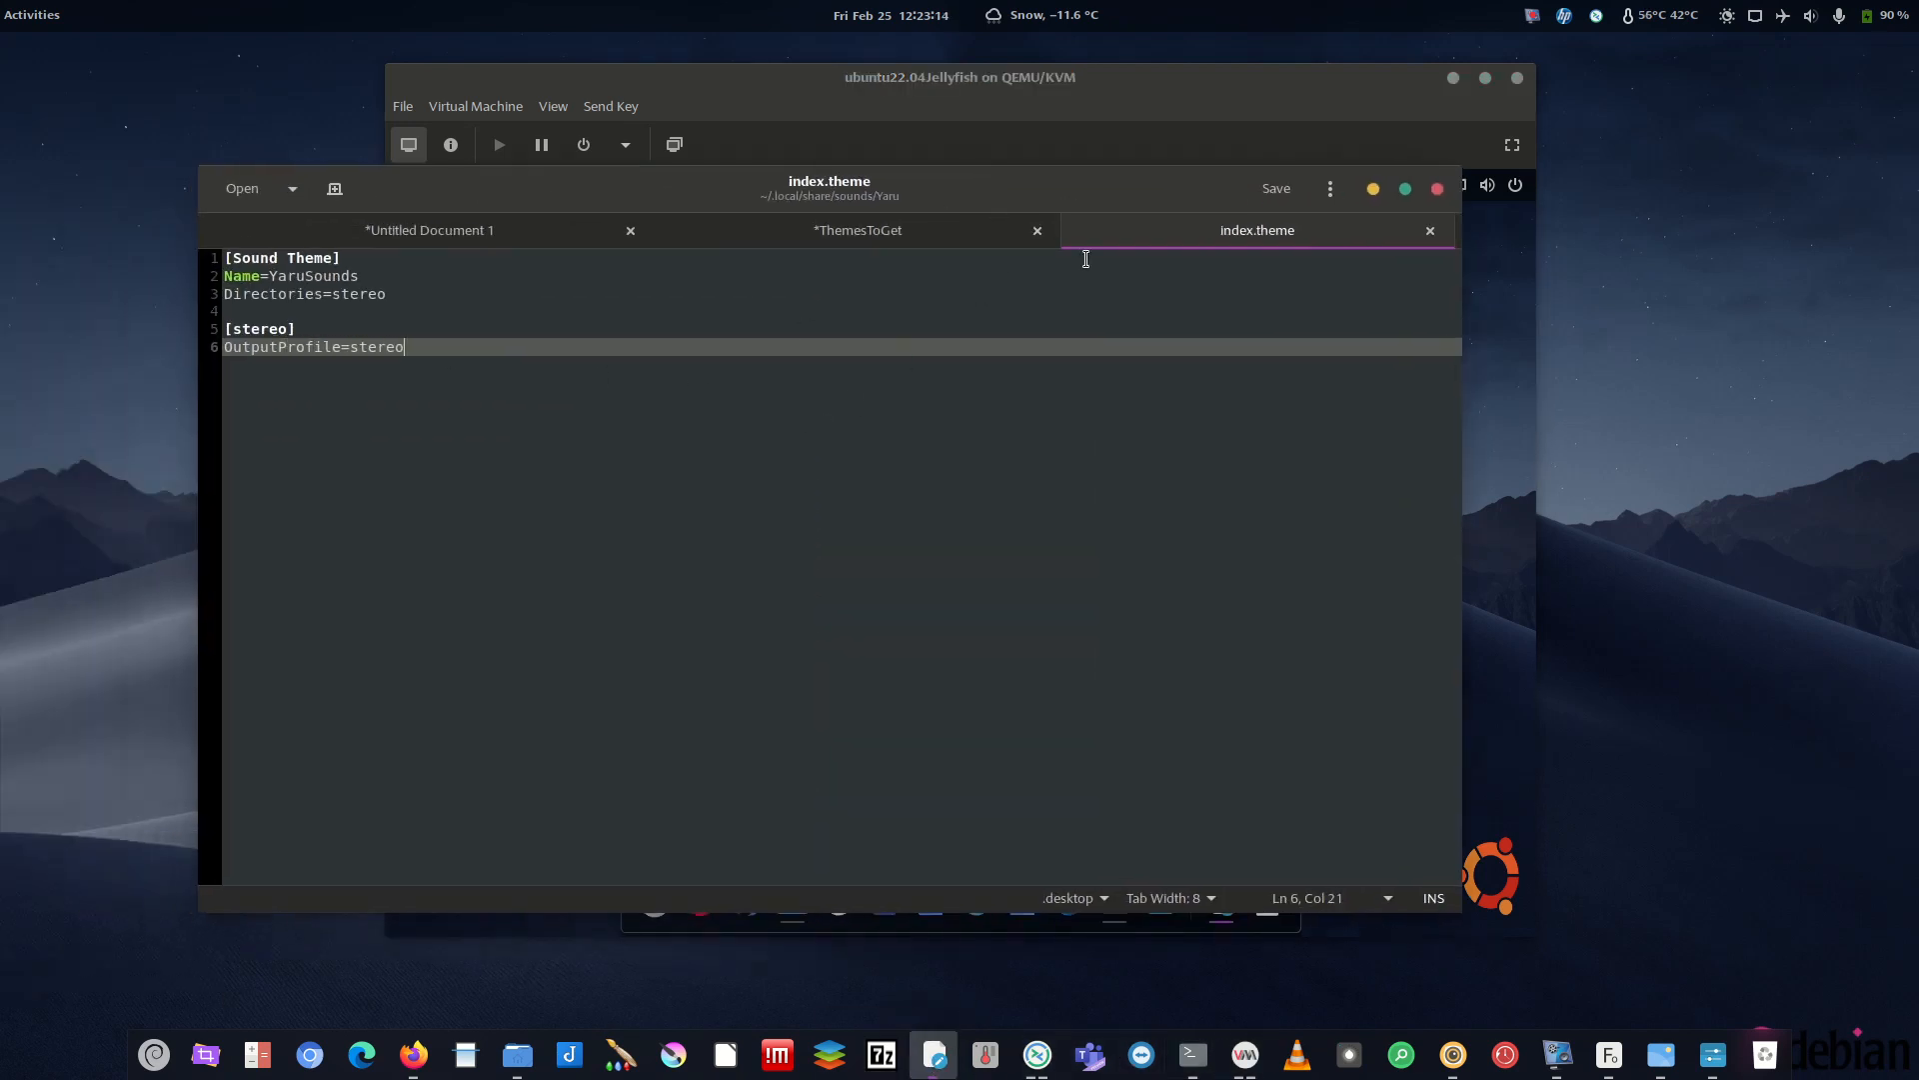
{"action": "left_click", "coordinate": [1329, 187]}
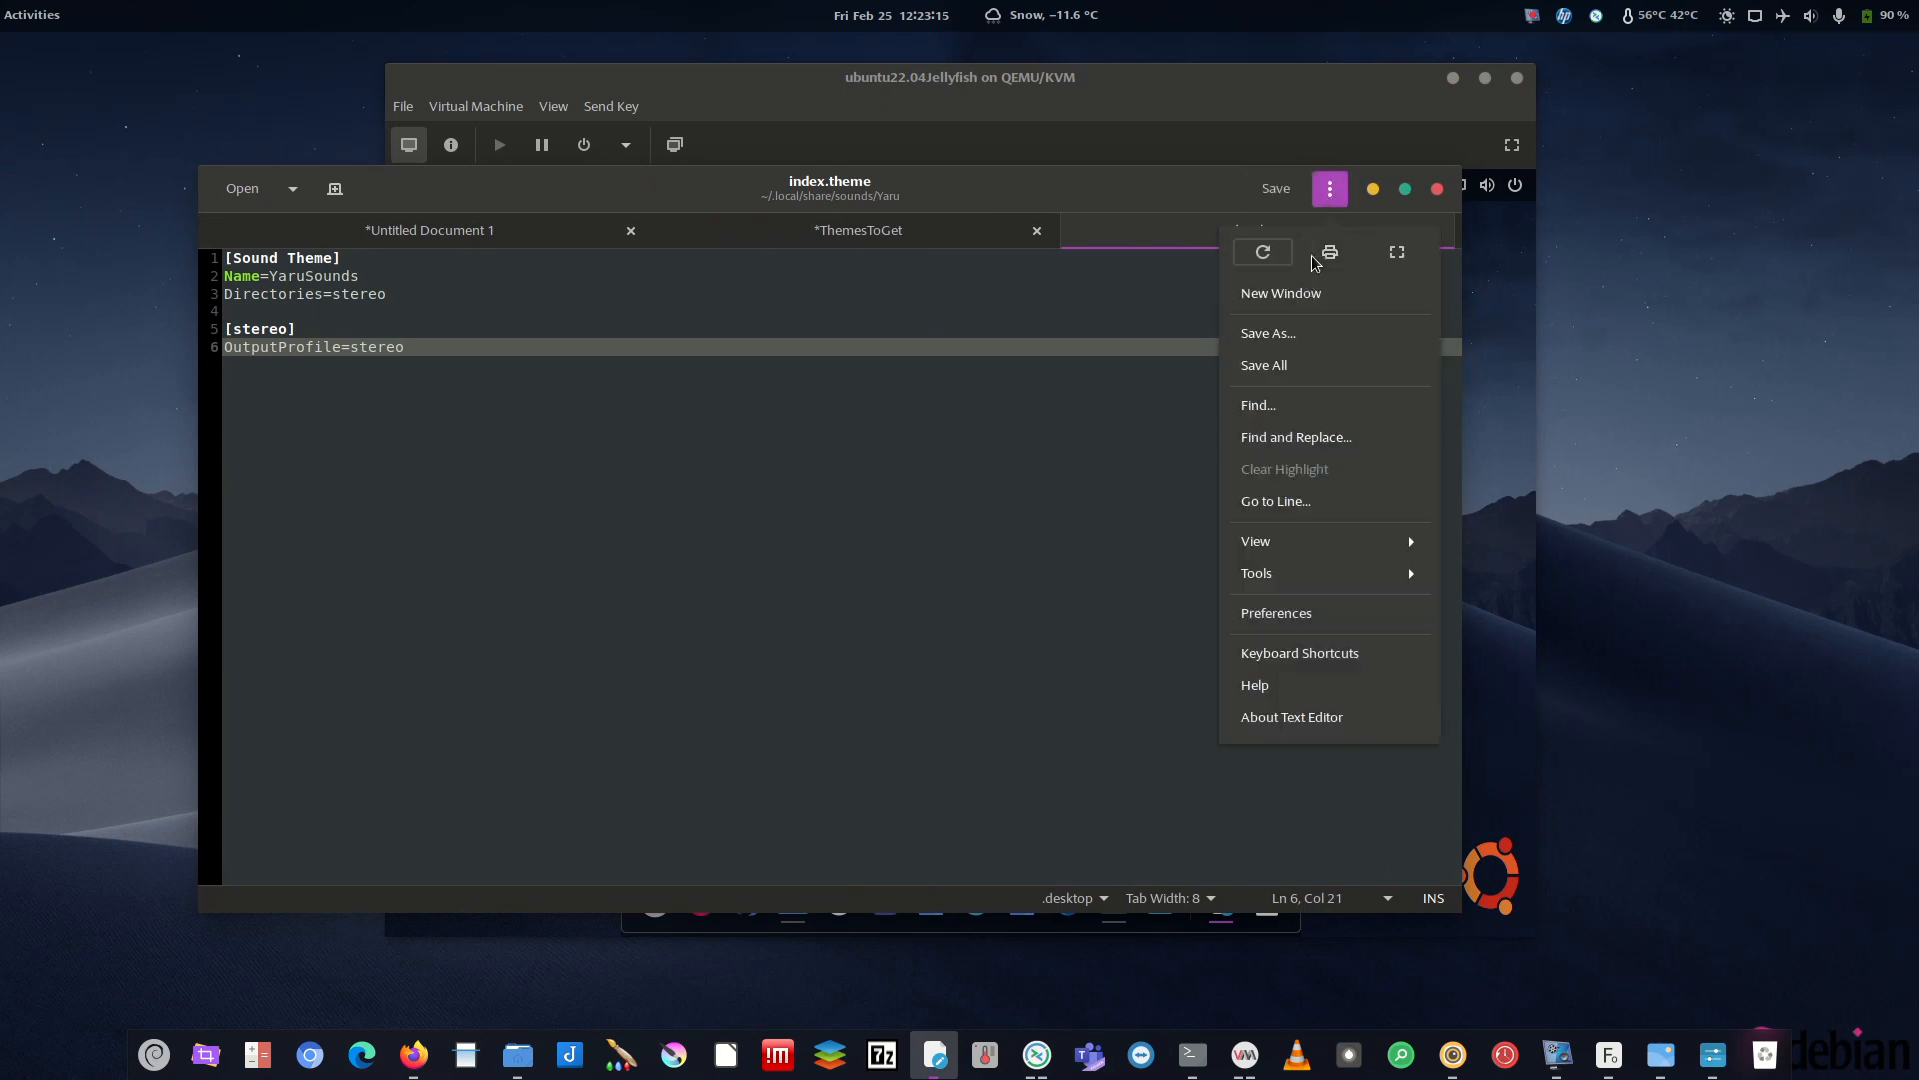
{"action": "left_click", "coordinate": [1289, 613]}
{"action": "left_click", "coordinate": [859, 321]}
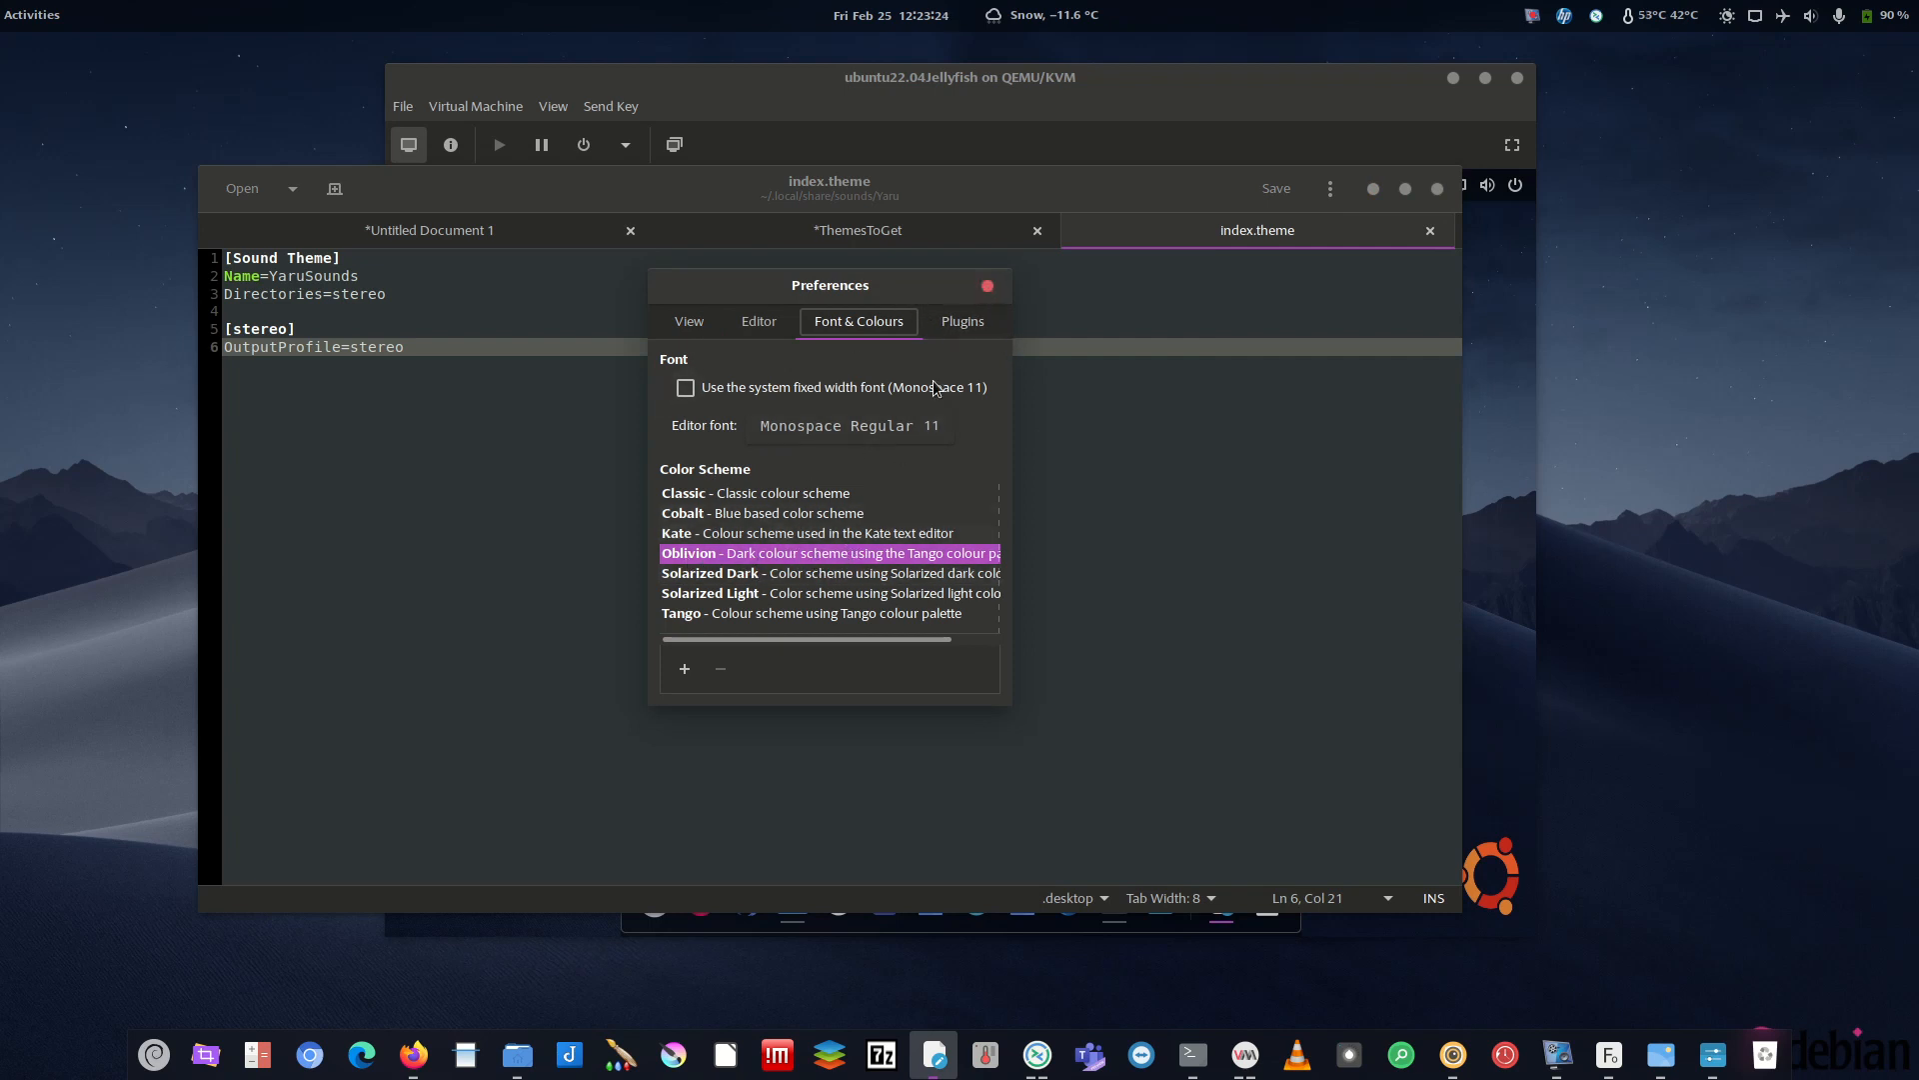
{"action": "left_click", "coordinate": [988, 286]}
{"action": "left_click", "coordinate": [1373, 189]}
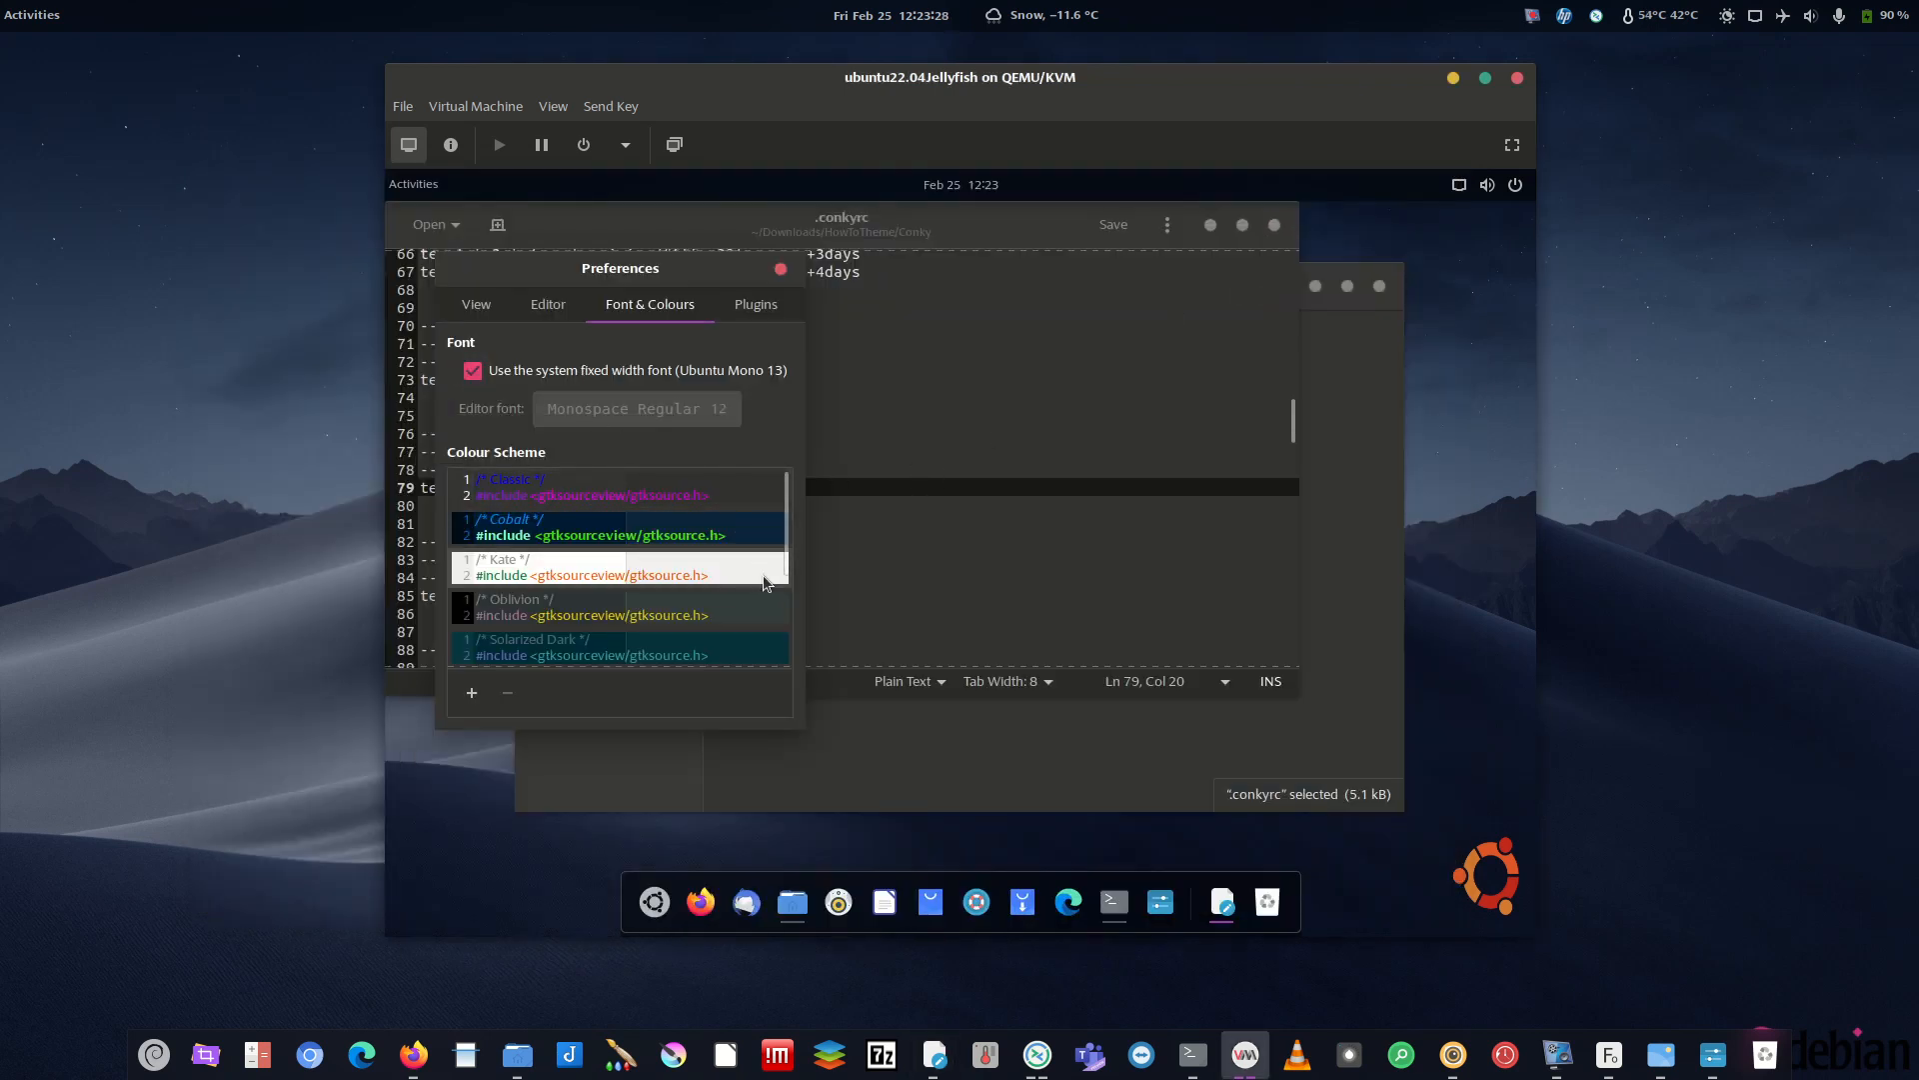
- Apply the Oblivion colour scheme in the VM editor and close Preferences
{"action": "left_click_drag", "start_coordinate": [786, 531], "coordinate": [788, 555]}
{"action": "left_click", "coordinate": [587, 567]}
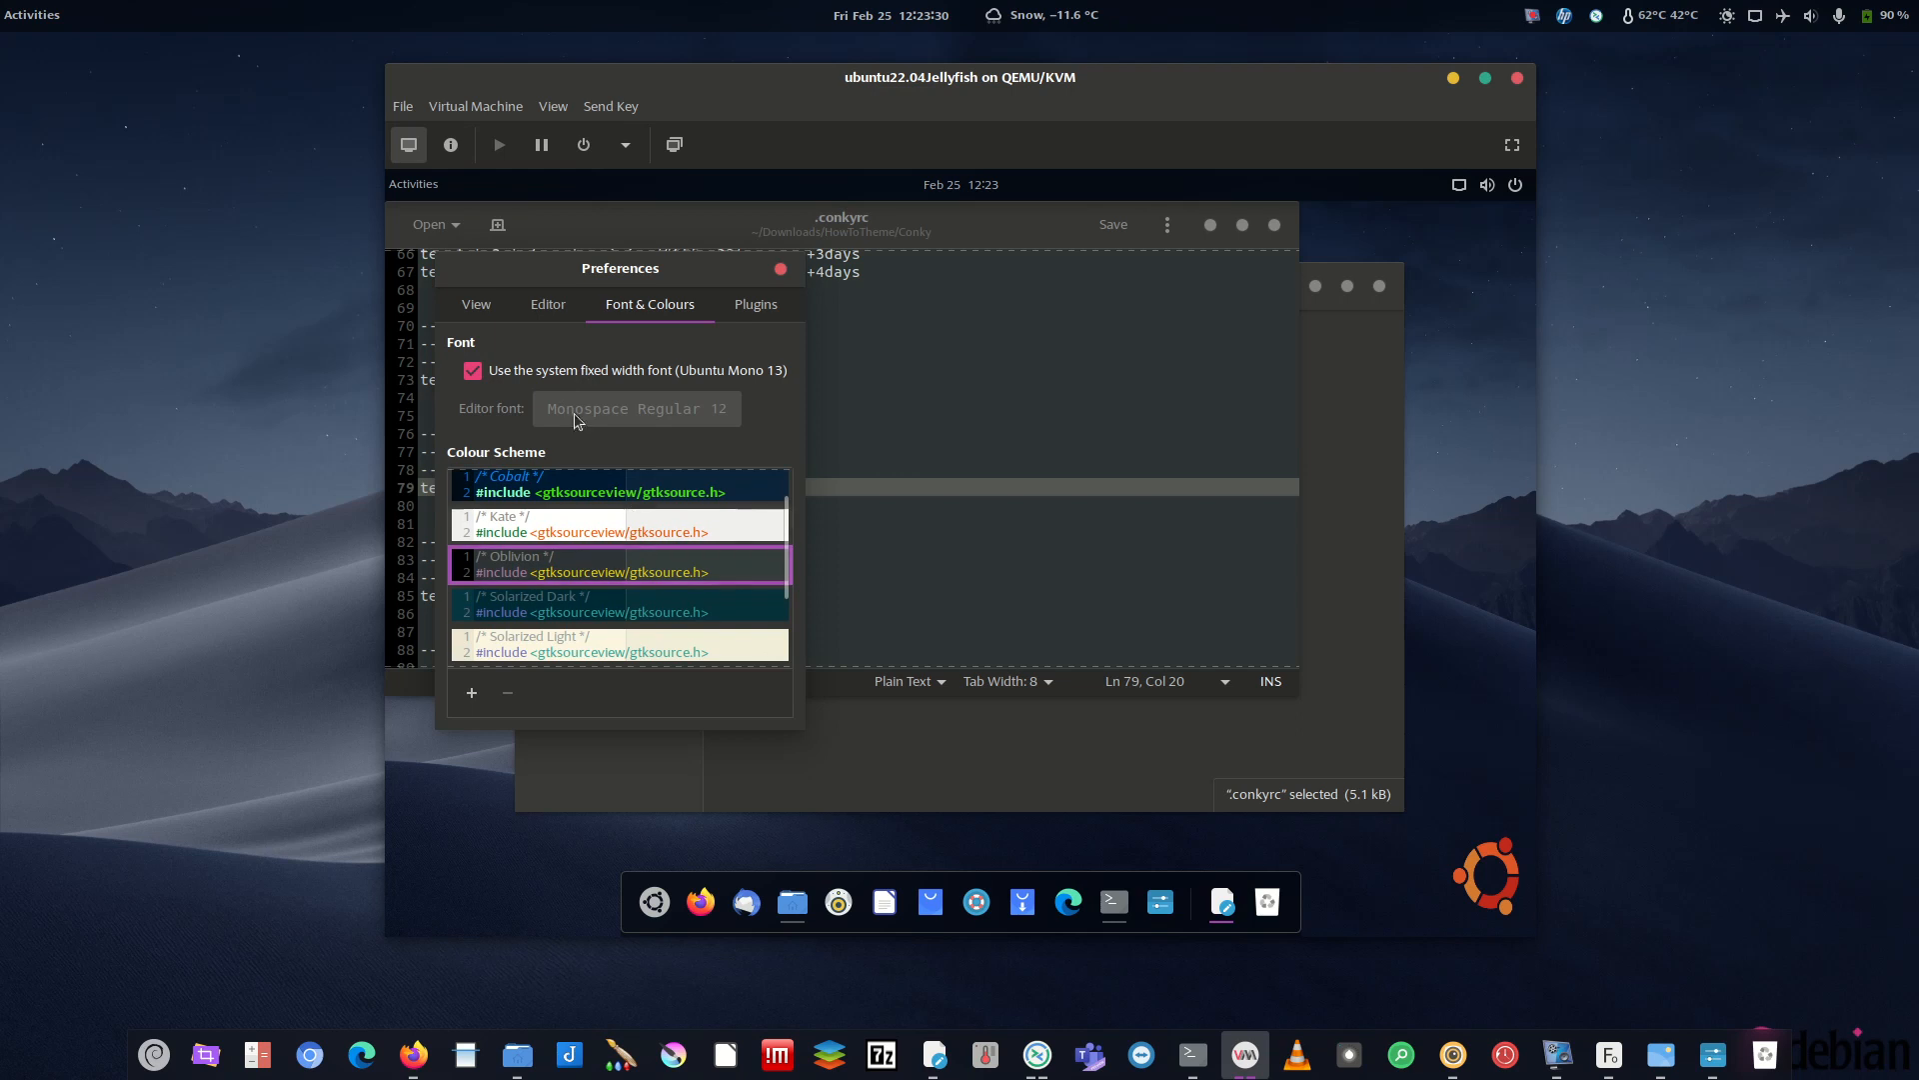
{"action": "left_click", "coordinate": [780, 268]}
- Select the City ID section lines, then leave the caret on empty line 80
{"action": "left_click_drag", "start_coordinate": [681, 542], "coordinate": [482, 418]}
{"action": "left_click", "coordinate": [867, 554]}
{"action": "left_click", "coordinate": [612, 500]}
{"action": "left_click_drag", "start_coordinate": [639, 484], "coordinate": [420, 409]}
{"action": "left_click", "coordinate": [744, 556]}
{"action": "left_click", "coordinate": [626, 497]}
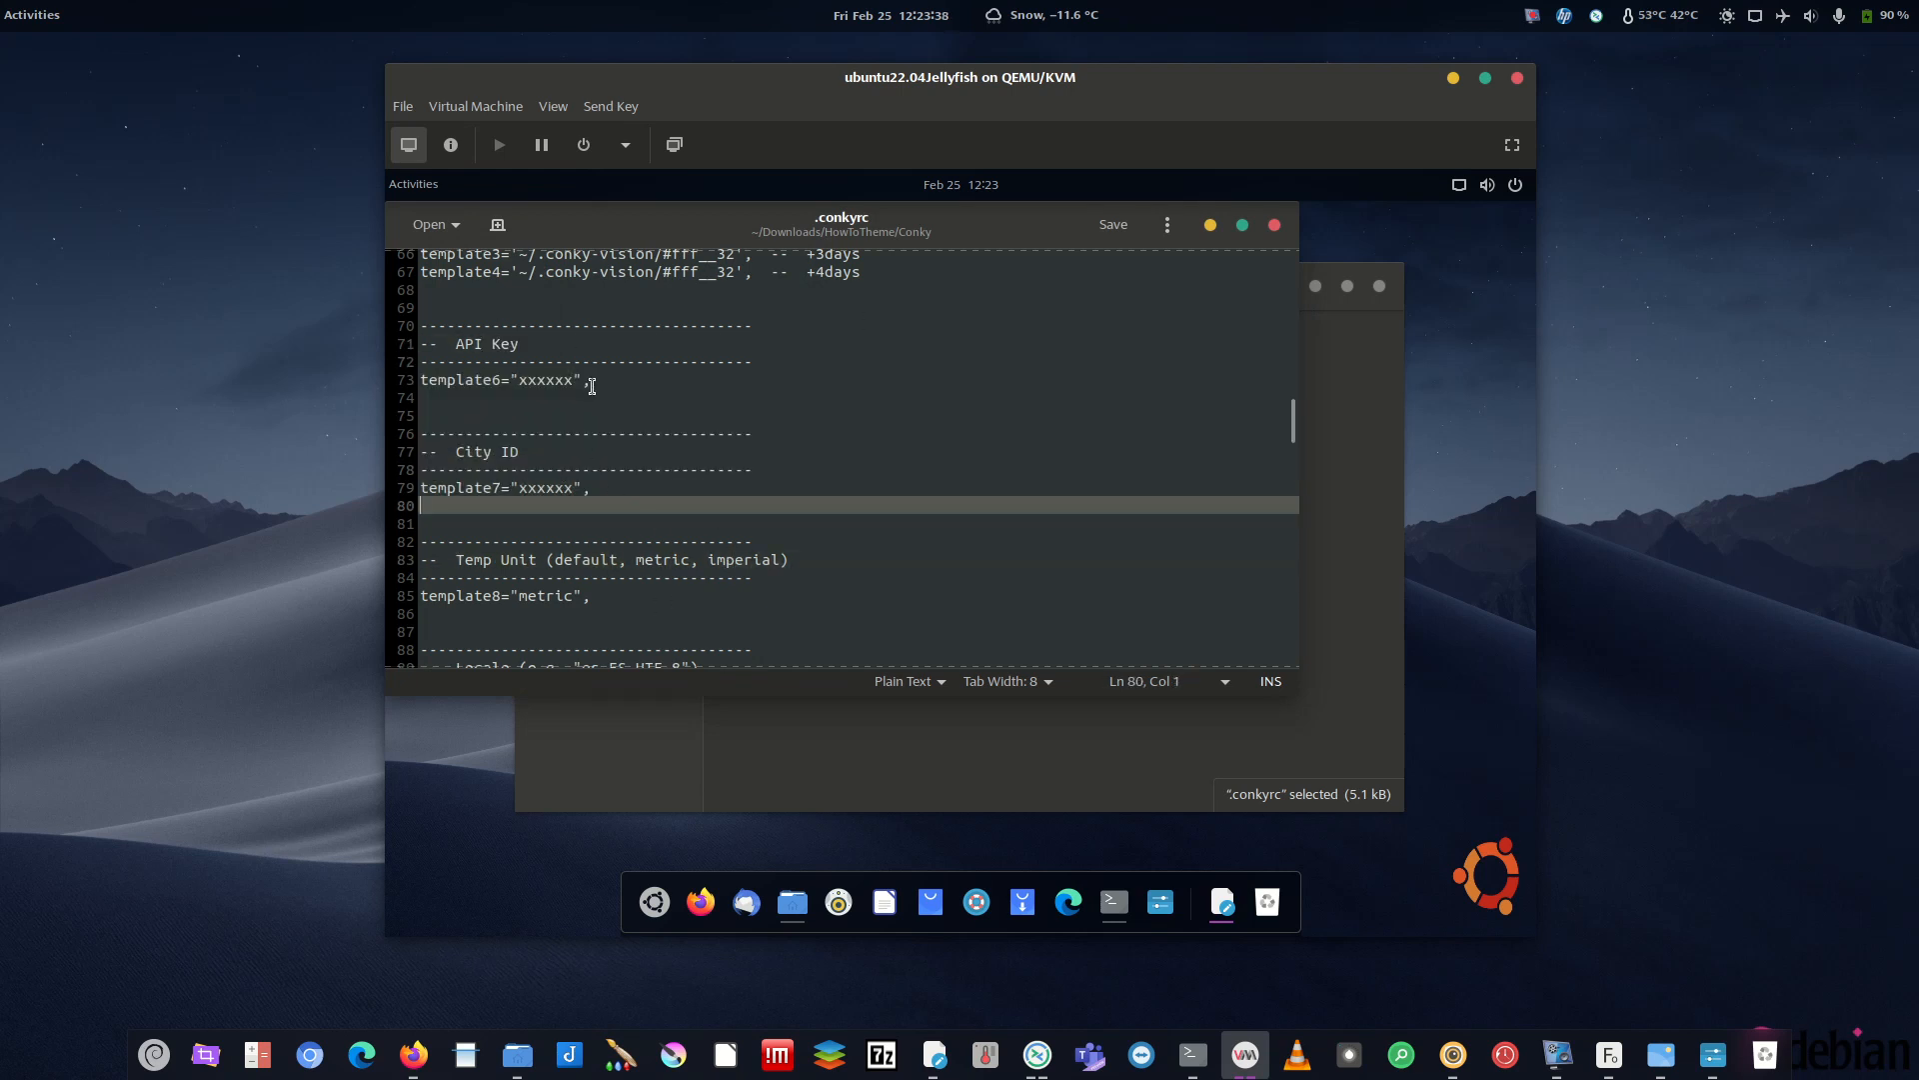
- Open city.list.json from the Conky folder in the text editor
{"action": "left_click_drag", "start_coordinate": [801, 226], "coordinate": [1195, 252]}
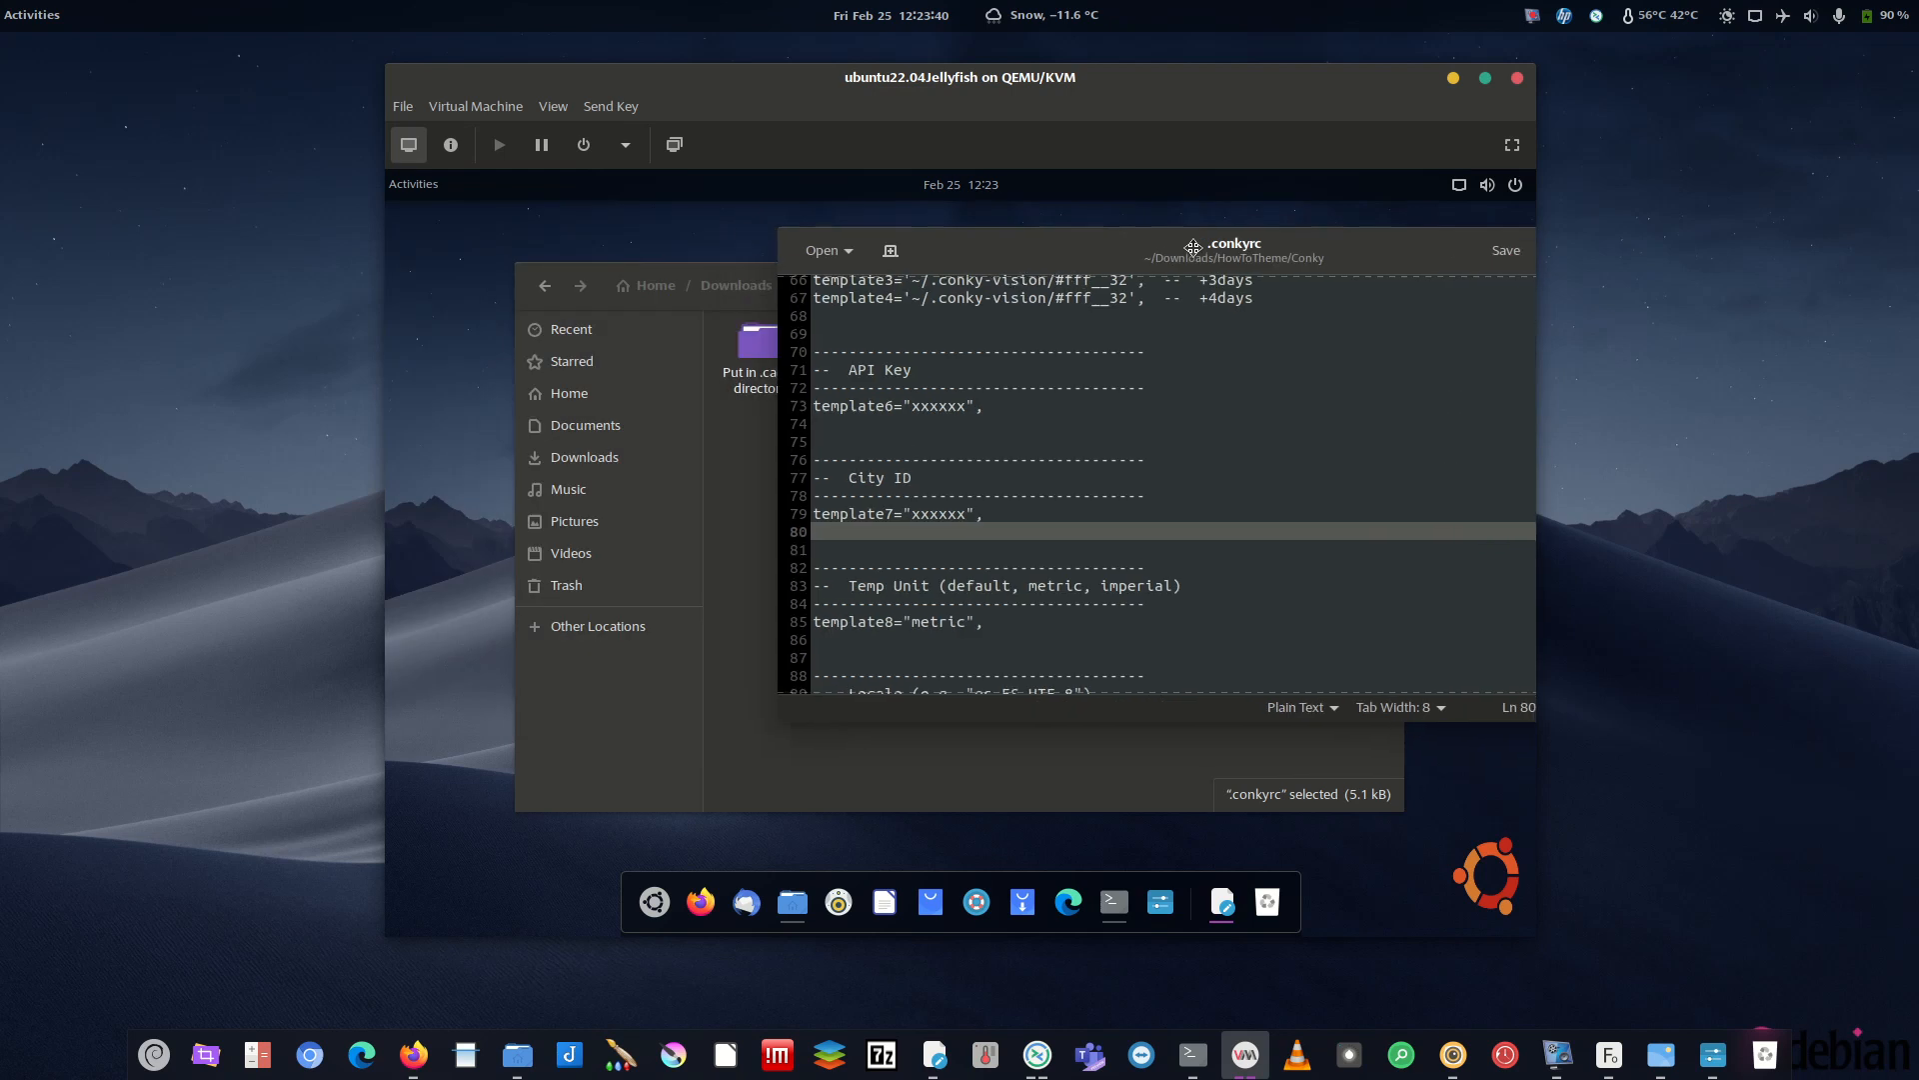
{"action": "left_click", "coordinate": [759, 479]}
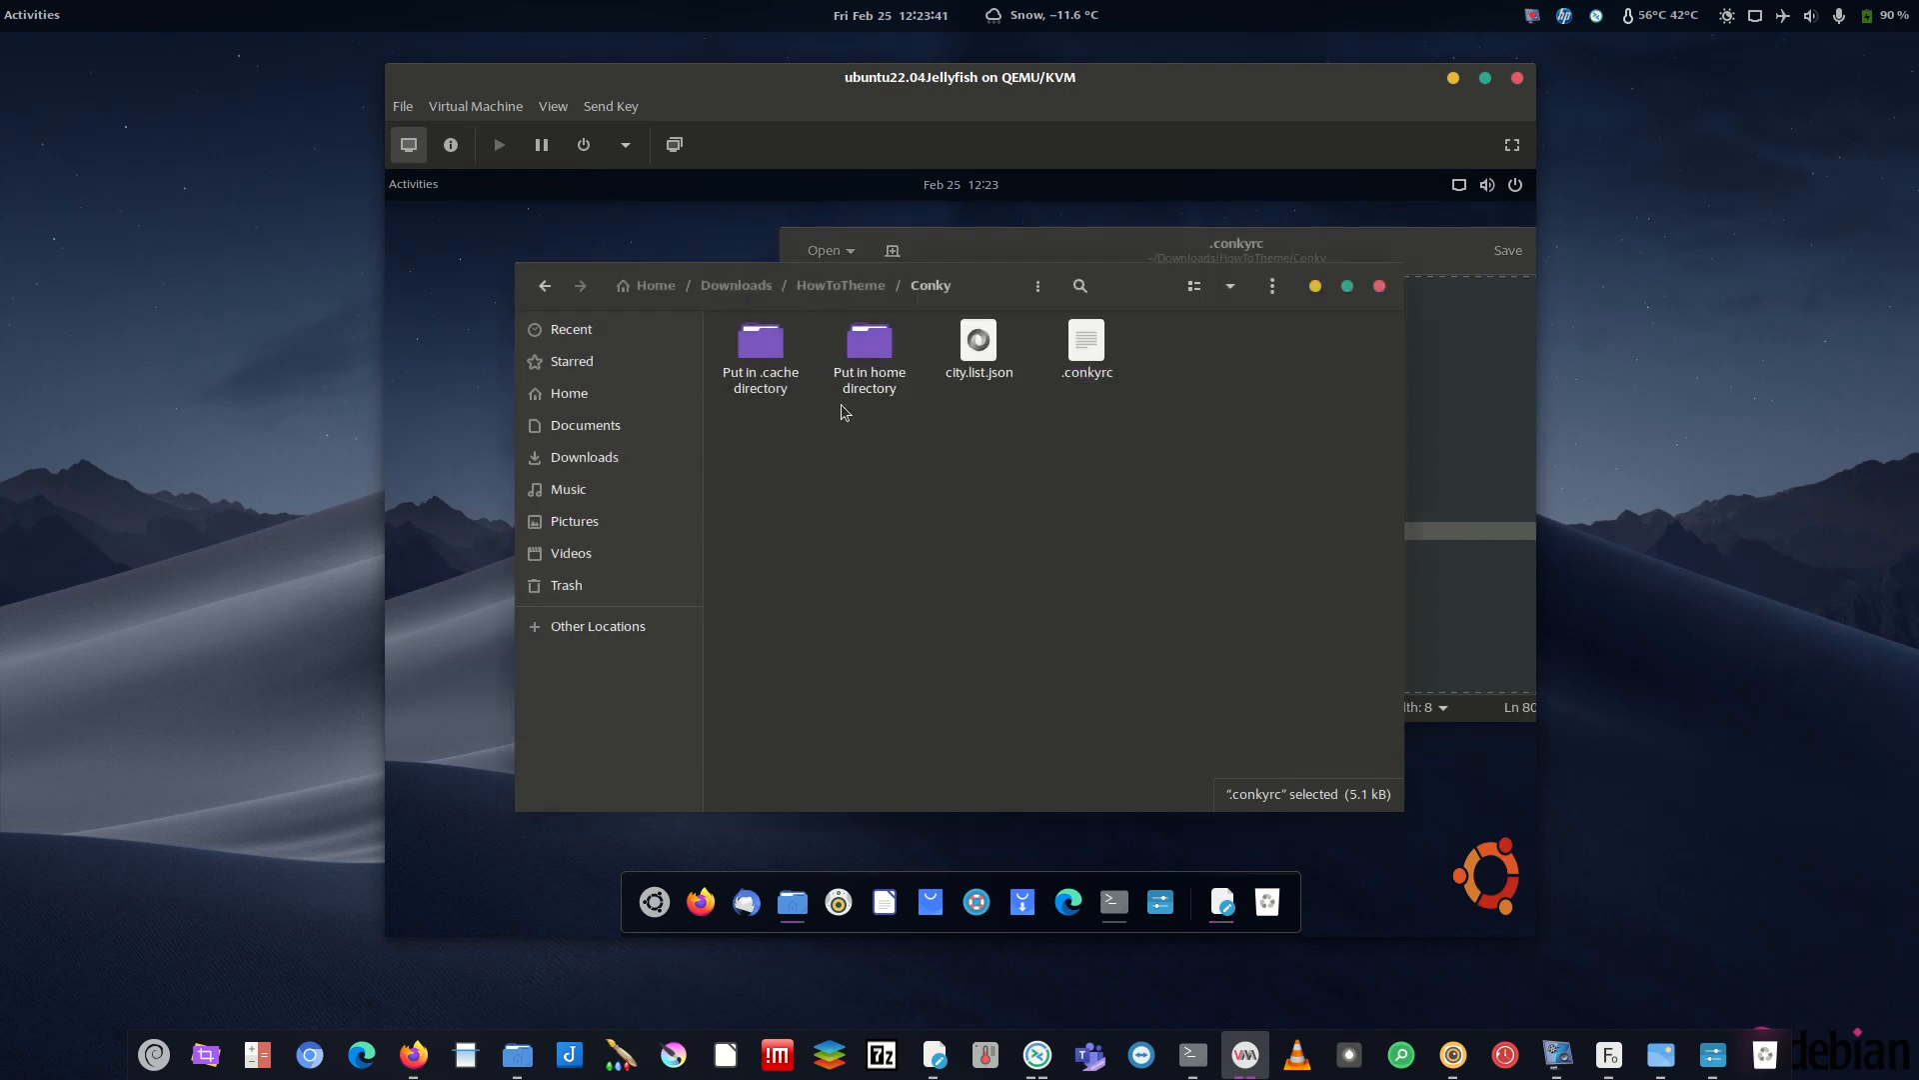
{"action": "left_click", "coordinate": [990, 359]}
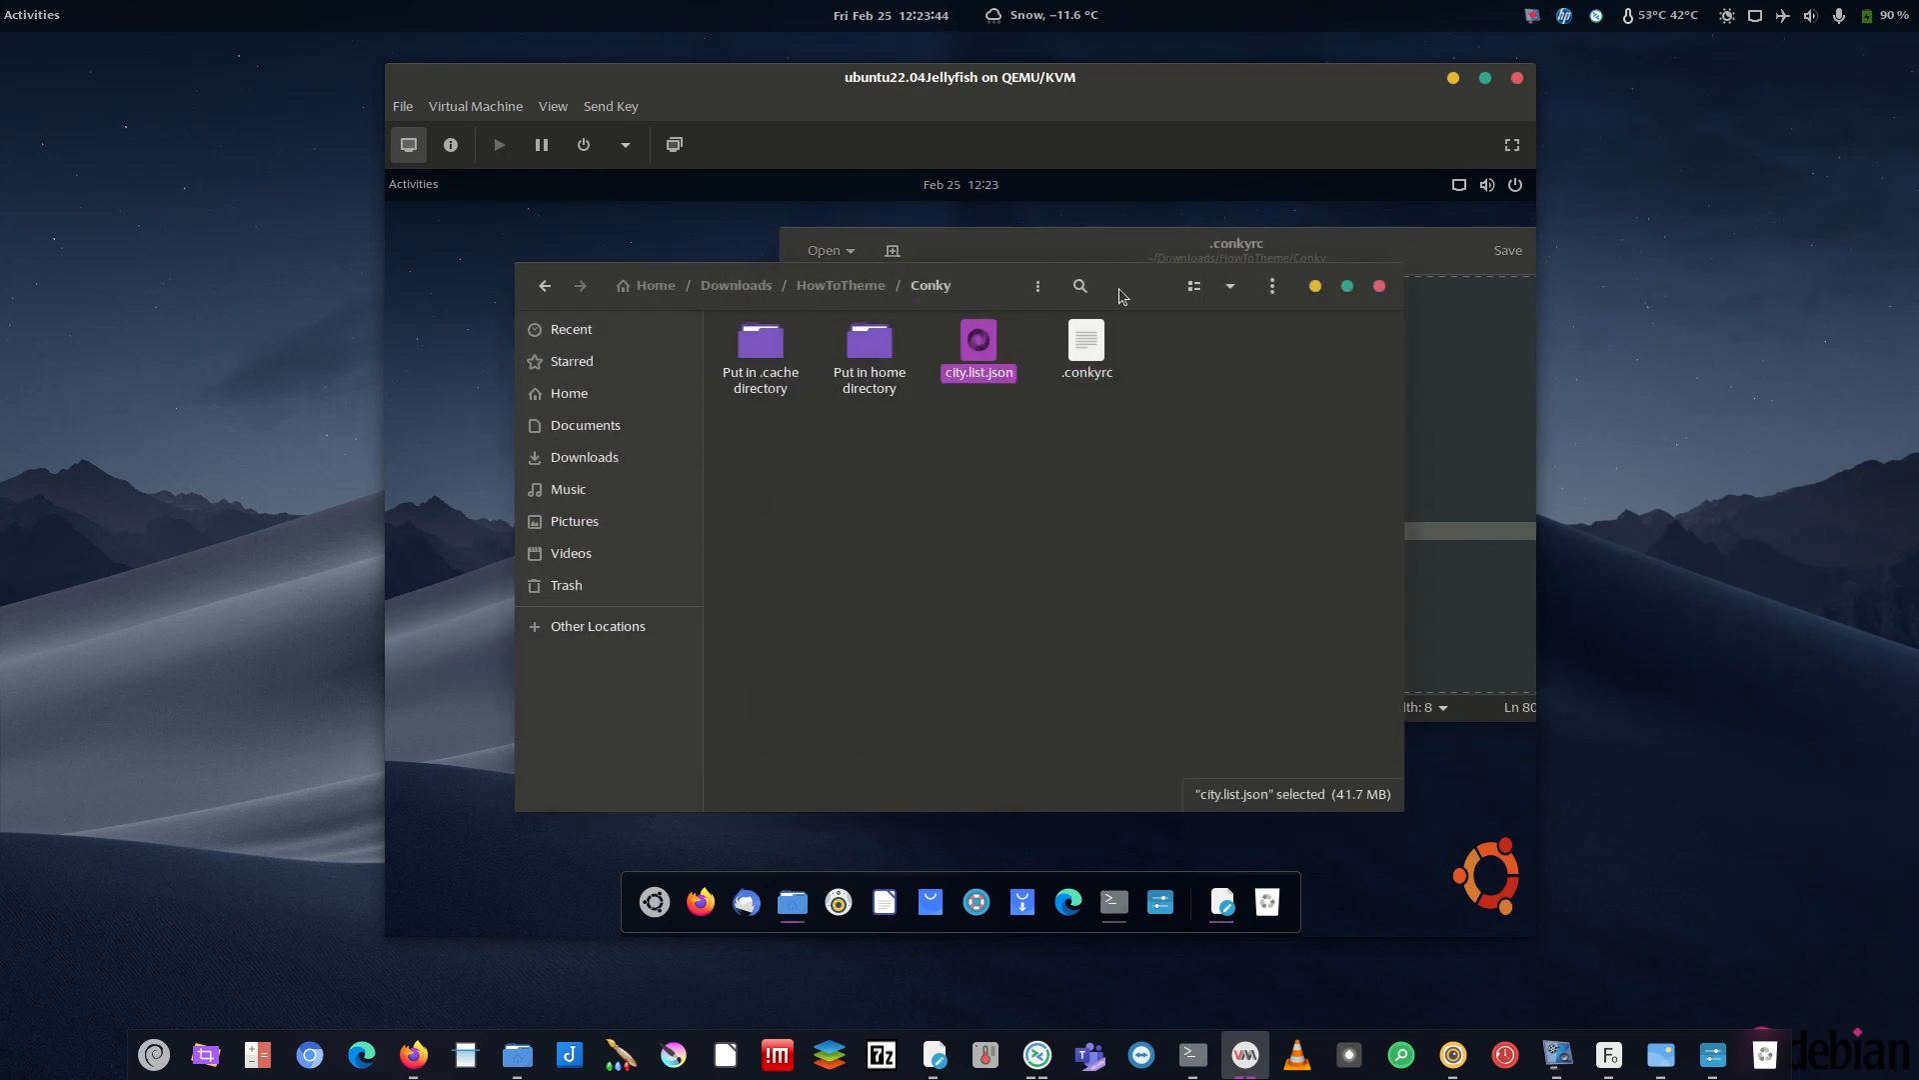
{"action": "left_click_drag", "start_coordinate": [1122, 296], "coordinate": [998, 344]}
{"action": "double_click", "coordinate": [936, 348]}
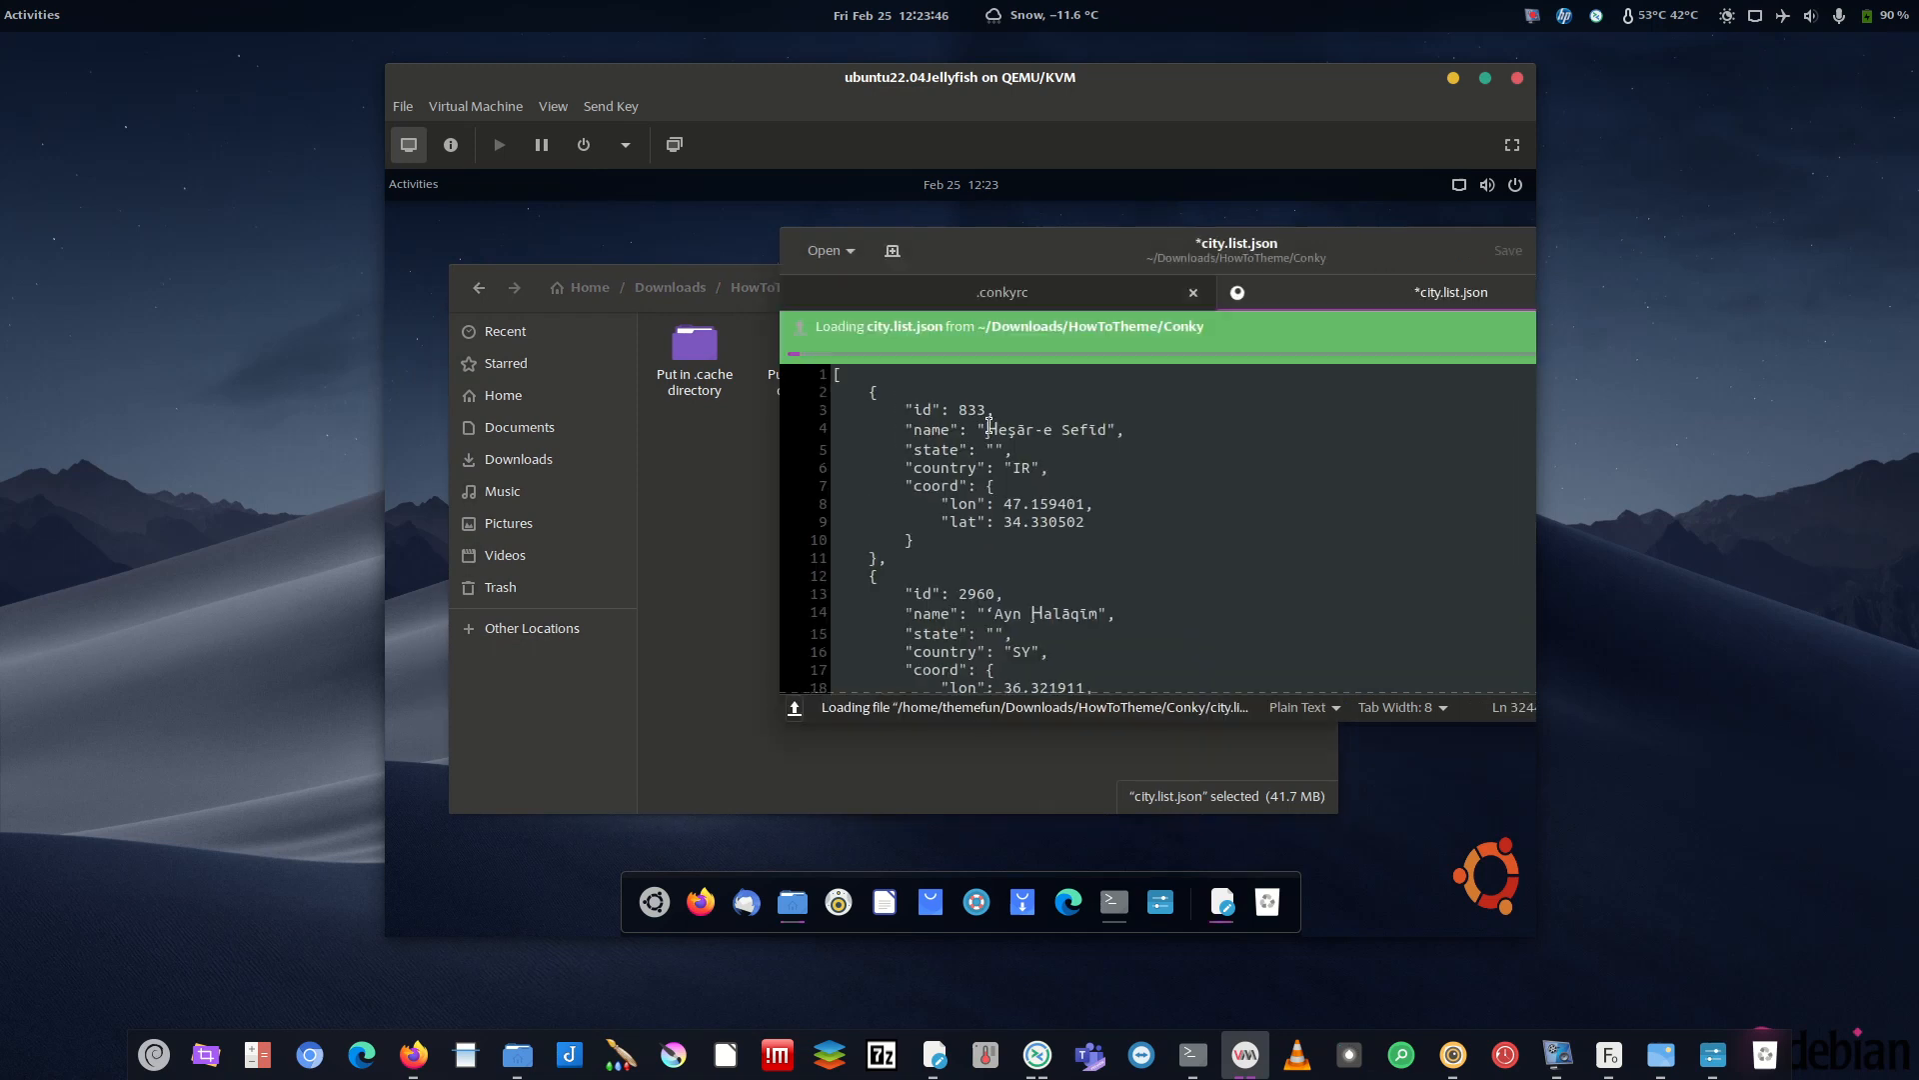
- Scroll down through city.list.json until the Songjiang entry with id 2034695 appears
{"action": "left_click_drag", "start_coordinate": [1324, 257], "coordinate": [1092, 230]}
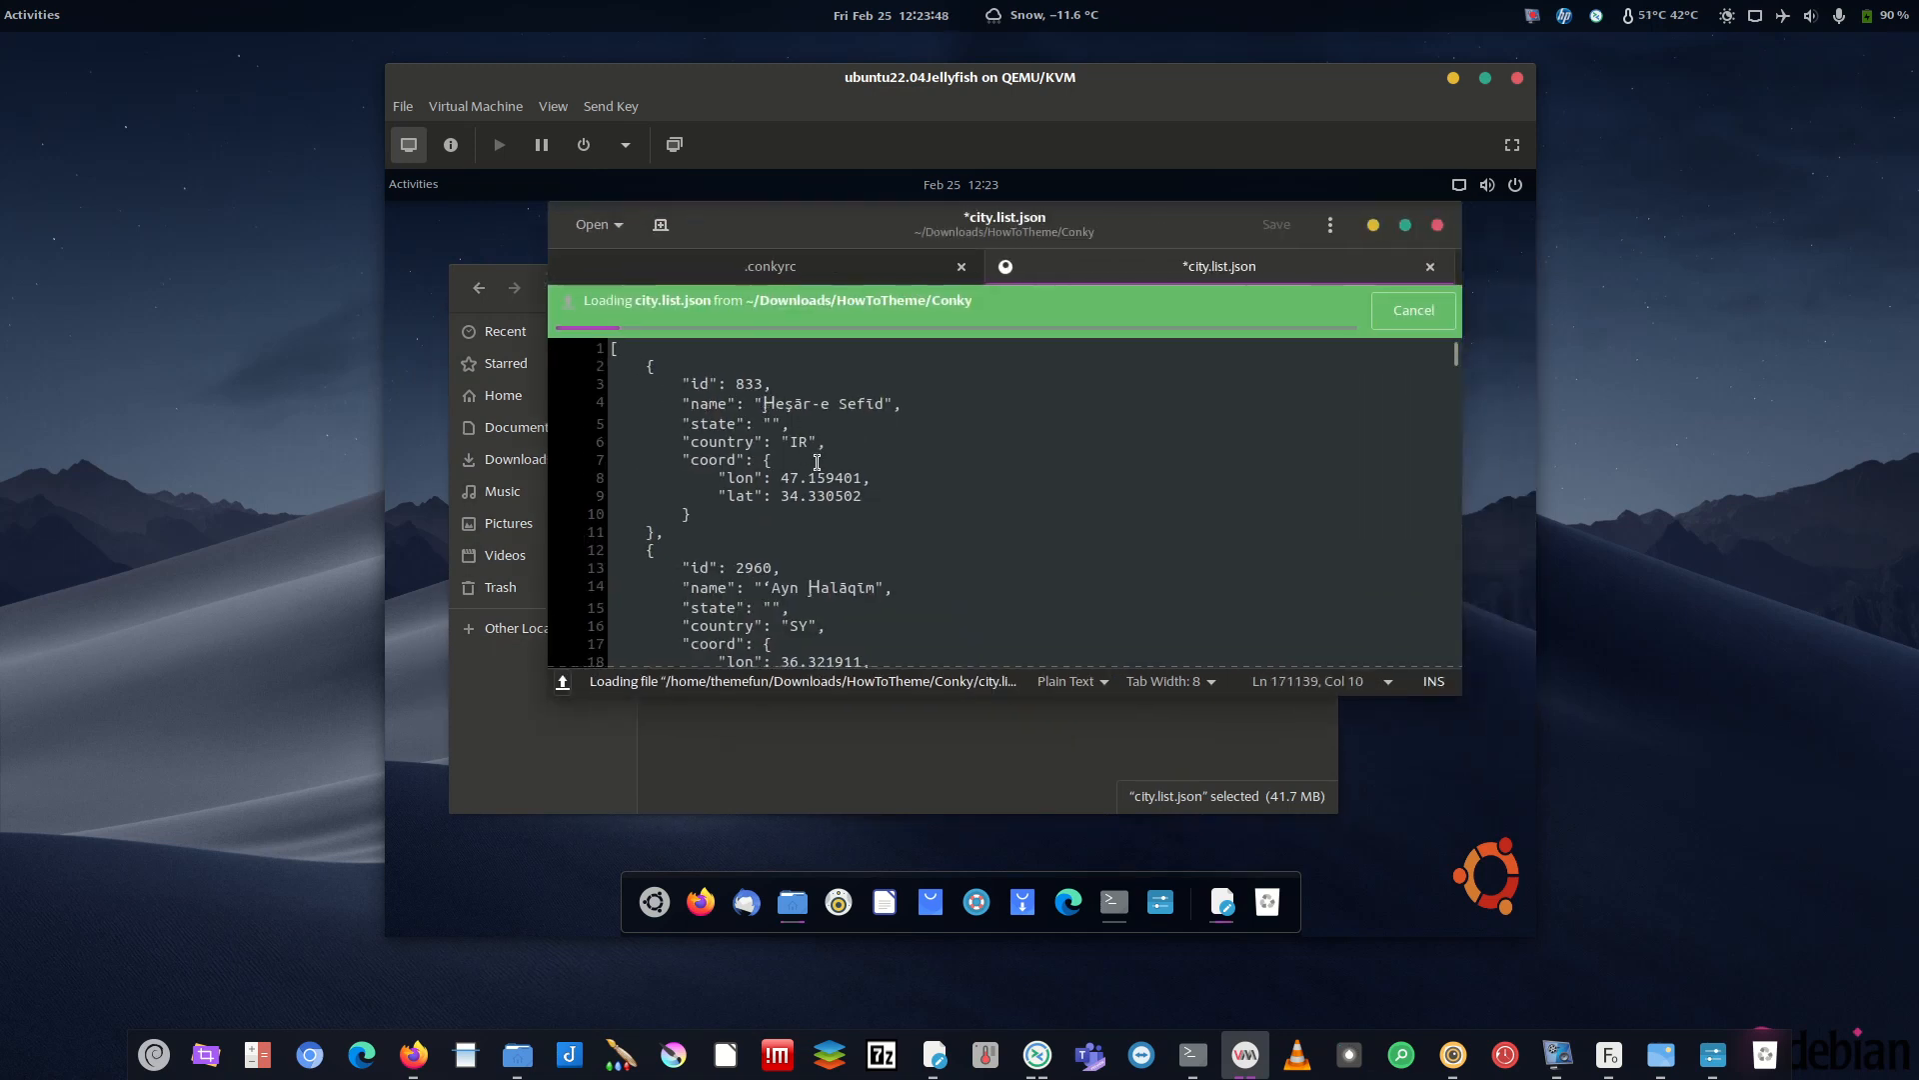
{"action": "scroll", "coordinate": [820, 463], "scroll_direction": "down", "scroll_amount": 3}
{"action": "scroll", "coordinate": [875, 485], "scroll_direction": "down", "scroll_amount": 5}
{"action": "scroll", "coordinate": [851, 530], "scroll_direction": "down", "scroll_amount": 5}
{"action": "scroll", "coordinate": [846, 592], "scroll_direction": "down", "scroll_amount": 1}
{"action": "left_click_drag", "start_coordinate": [774, 452], "coordinate": [749, 451]}
{"action": "scroll", "coordinate": [832, 527], "scroll_direction": "down", "scroll_amount": 8}
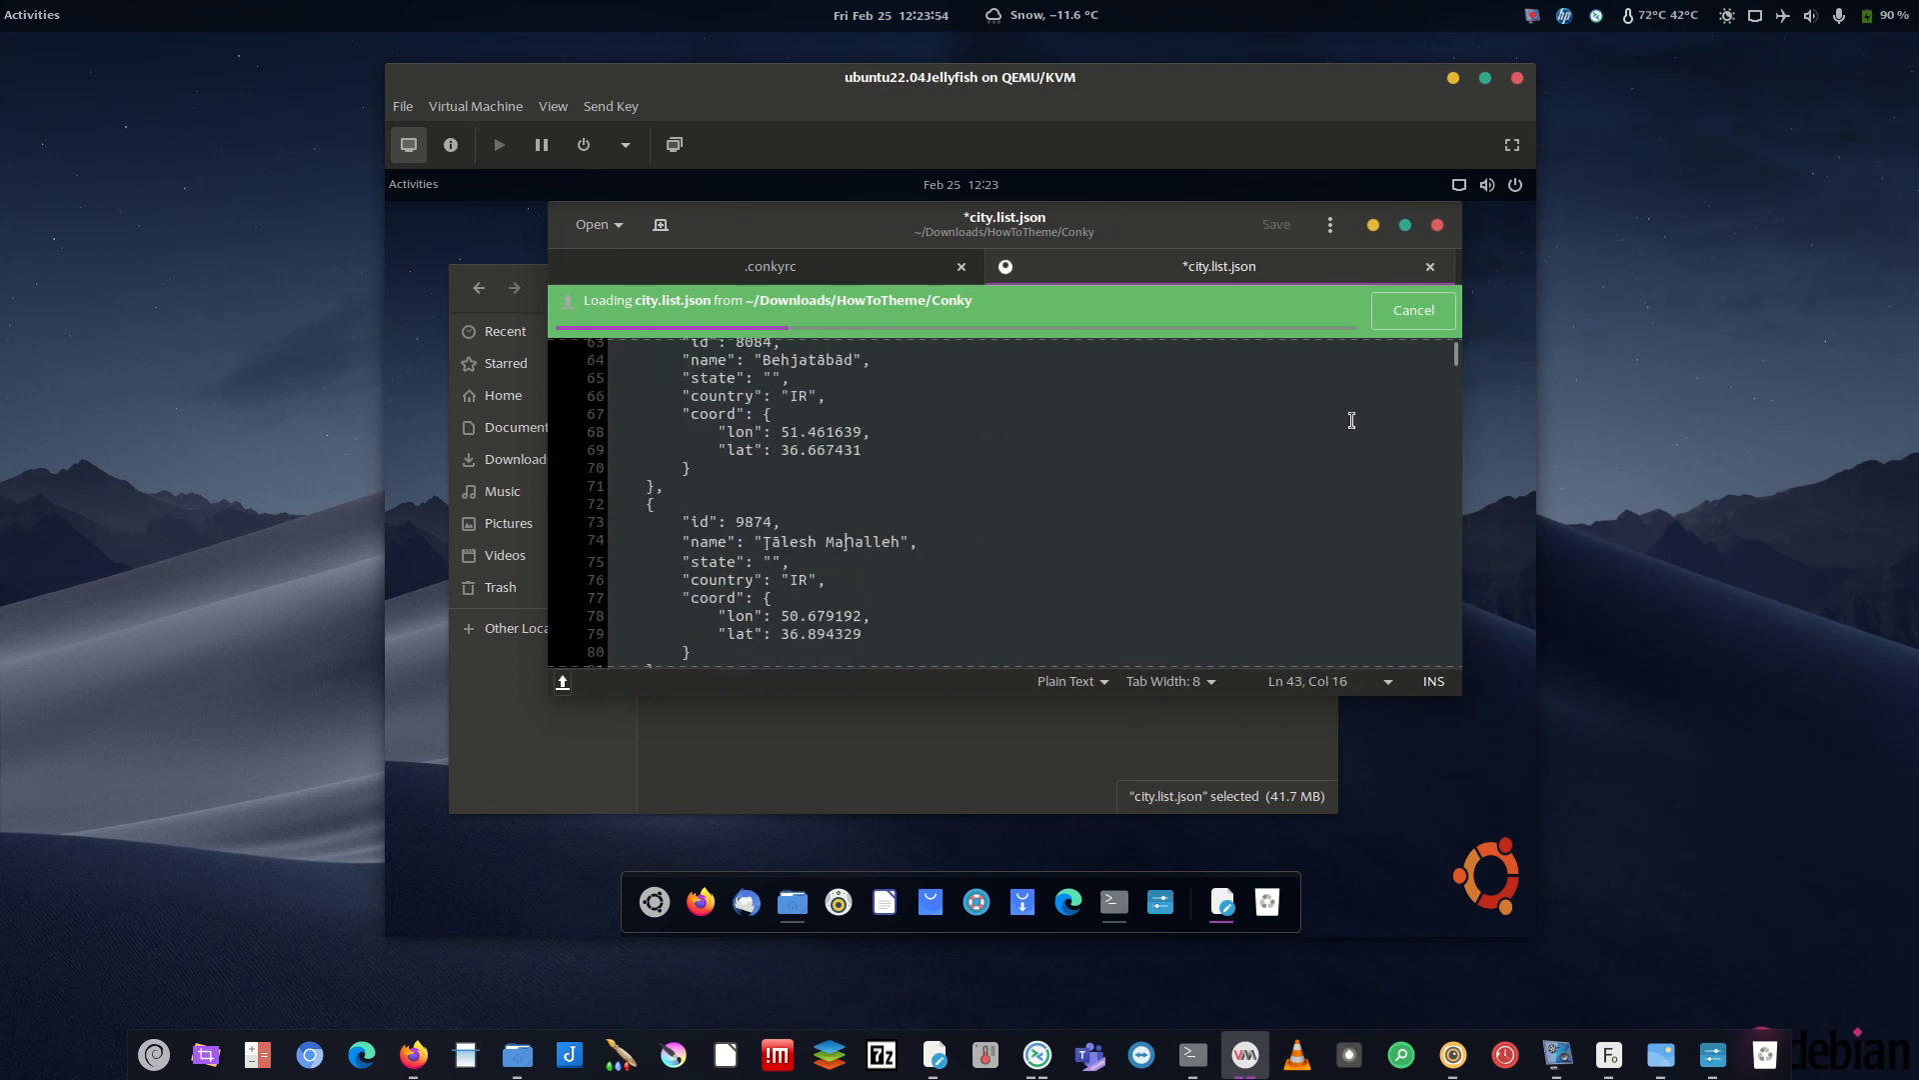
{"action": "left_click_drag", "start_coordinate": [1455, 350], "coordinate": [1200, 472]}
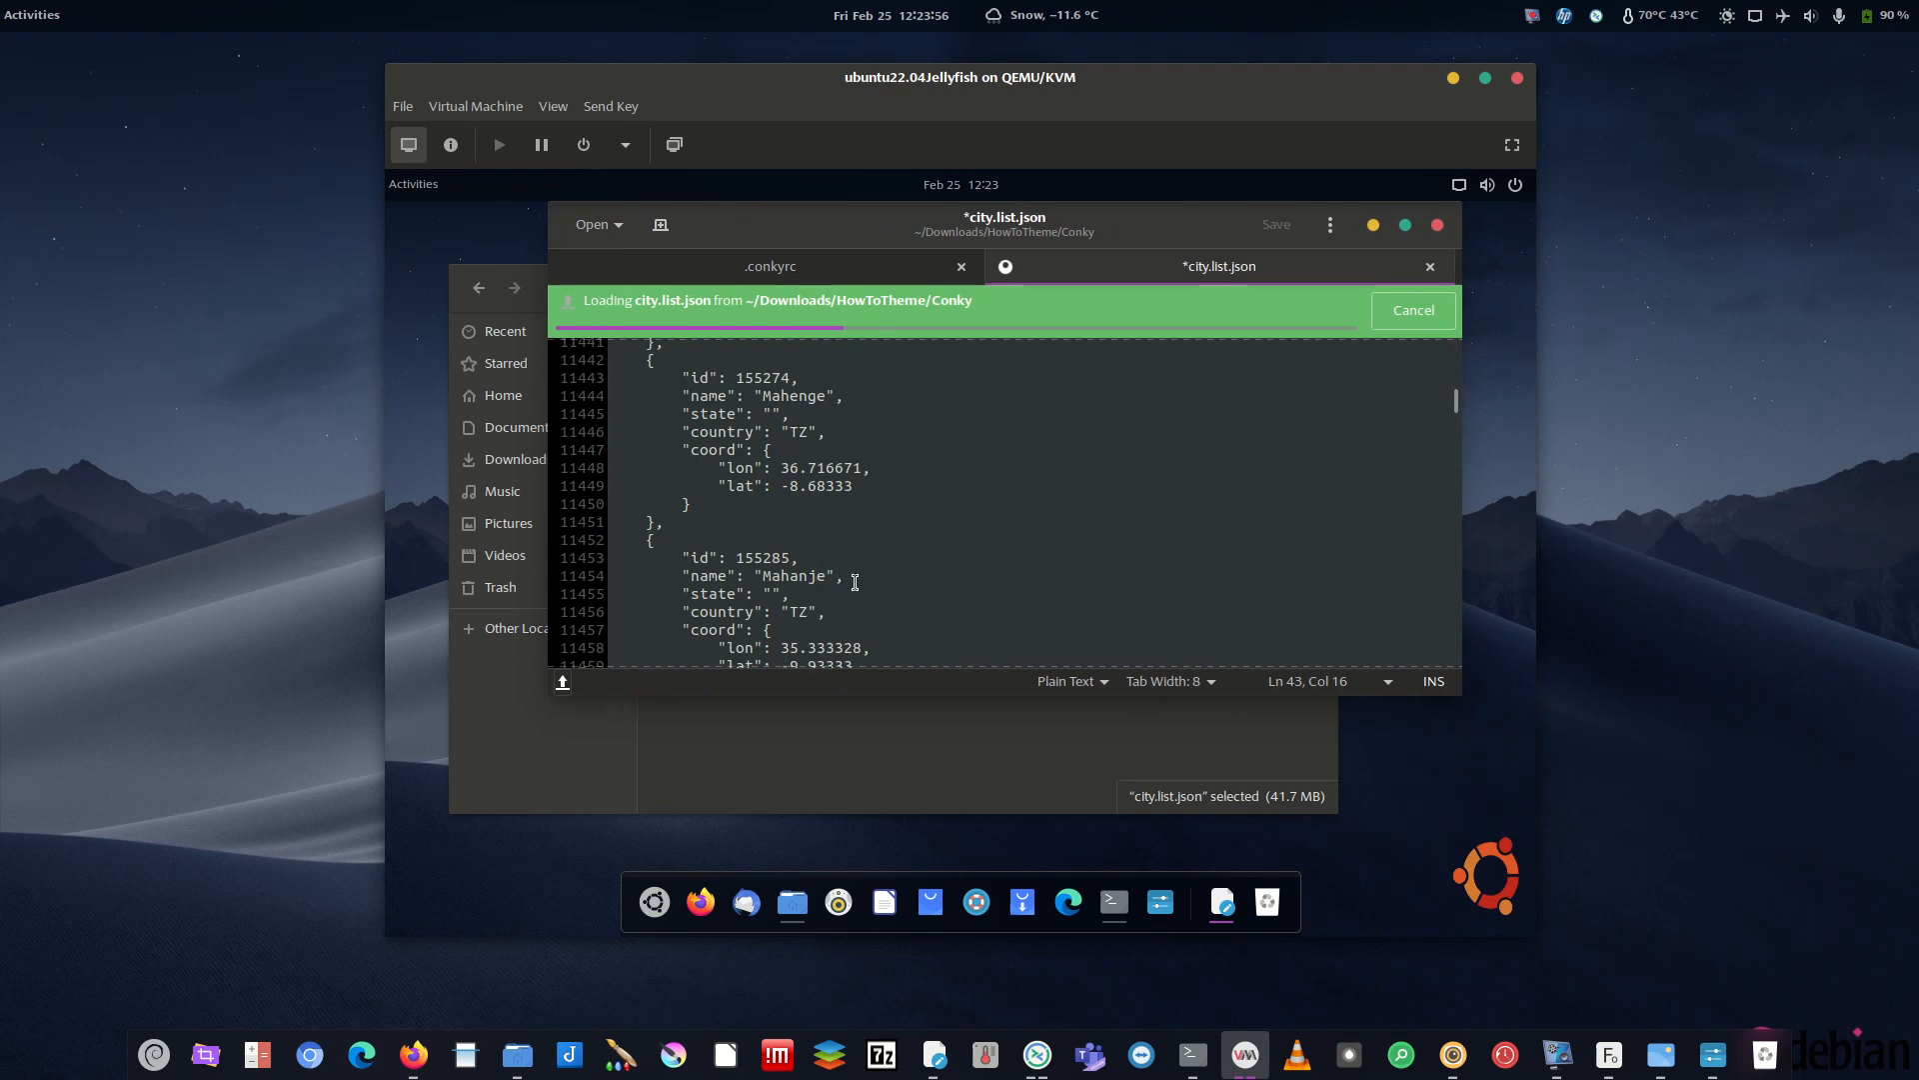
{"action": "left_click_drag", "start_coordinate": [1460, 392], "coordinate": [1460, 458]}
{"action": "scroll", "coordinate": [888, 556], "scroll_direction": "down", "scroll_amount": 9}
{"action": "scroll", "coordinate": [835, 557], "scroll_direction": "down", "scroll_amount": 4}
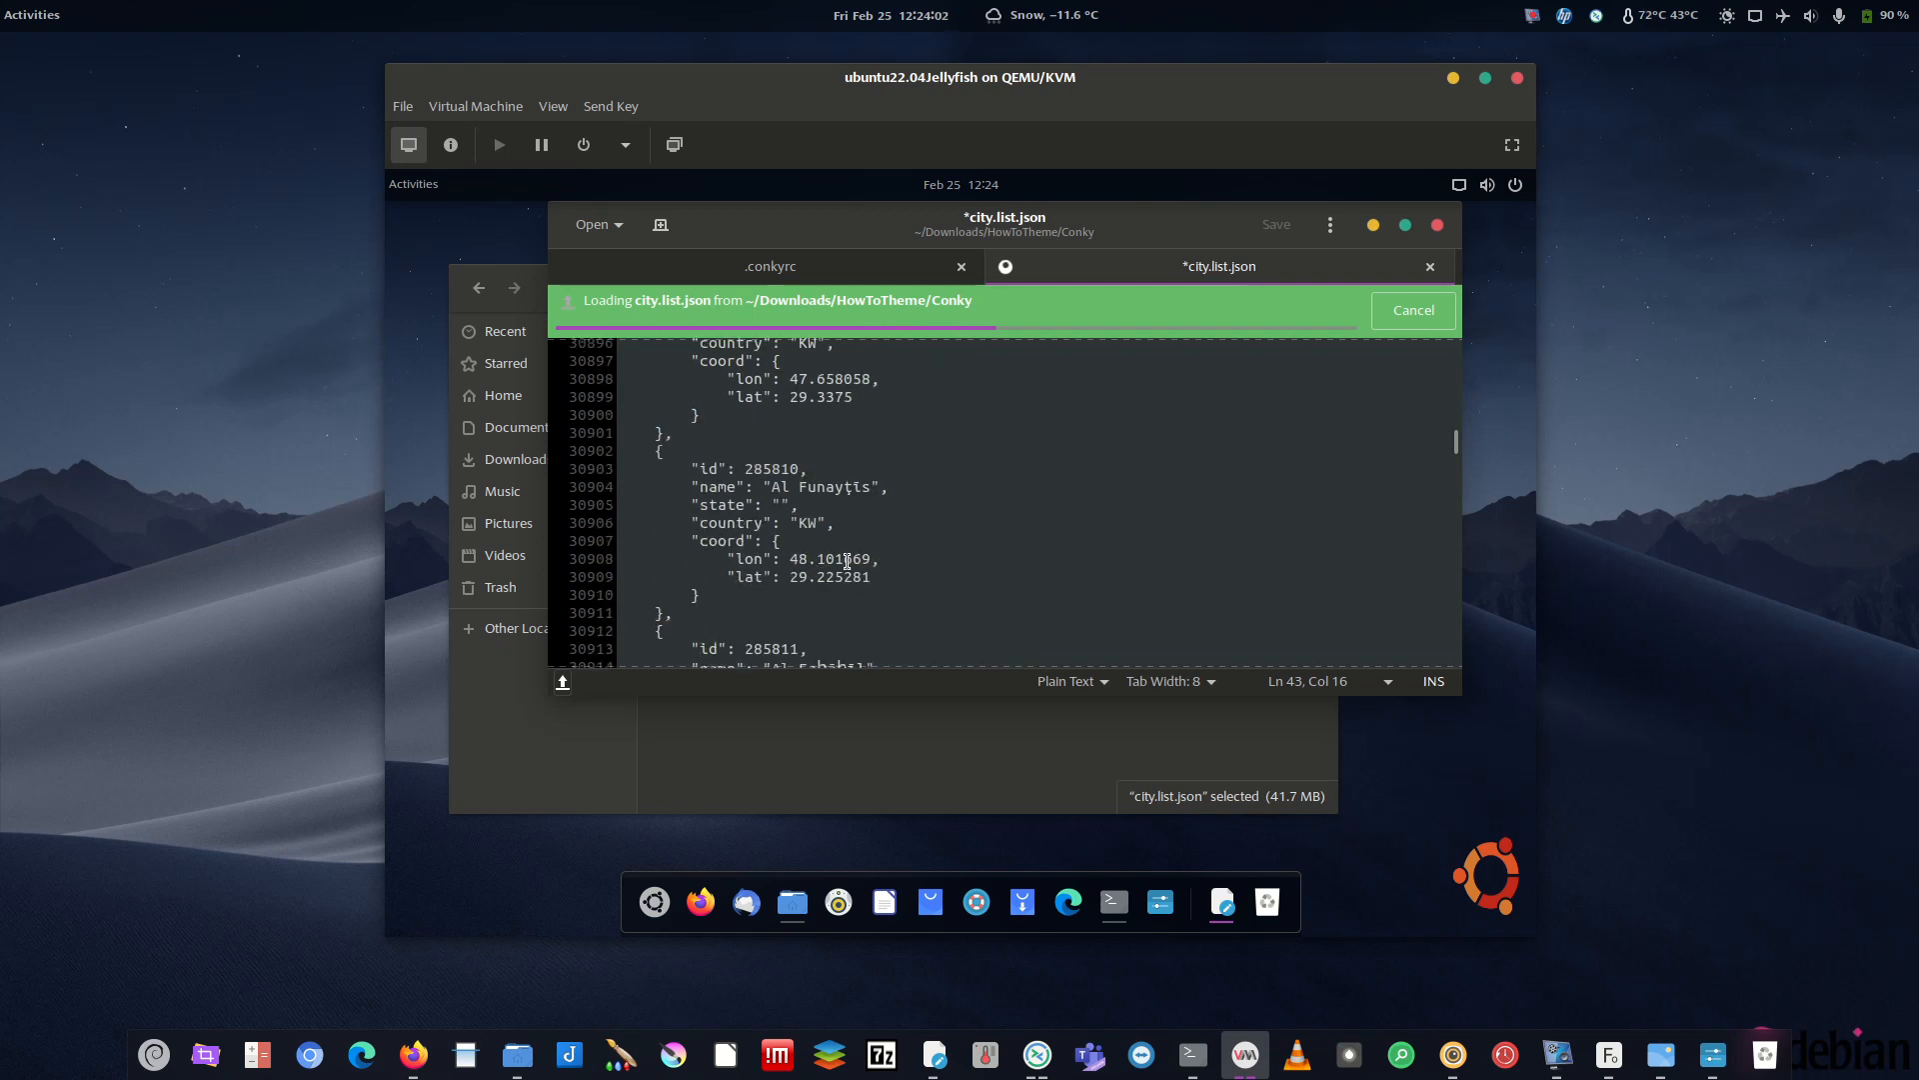
{"action": "scroll", "coordinate": [848, 562], "scroll_direction": "down", "scroll_amount": 4}
{"action": "scroll", "coordinate": [855, 449], "scroll_direction": "down", "scroll_amount": 12}
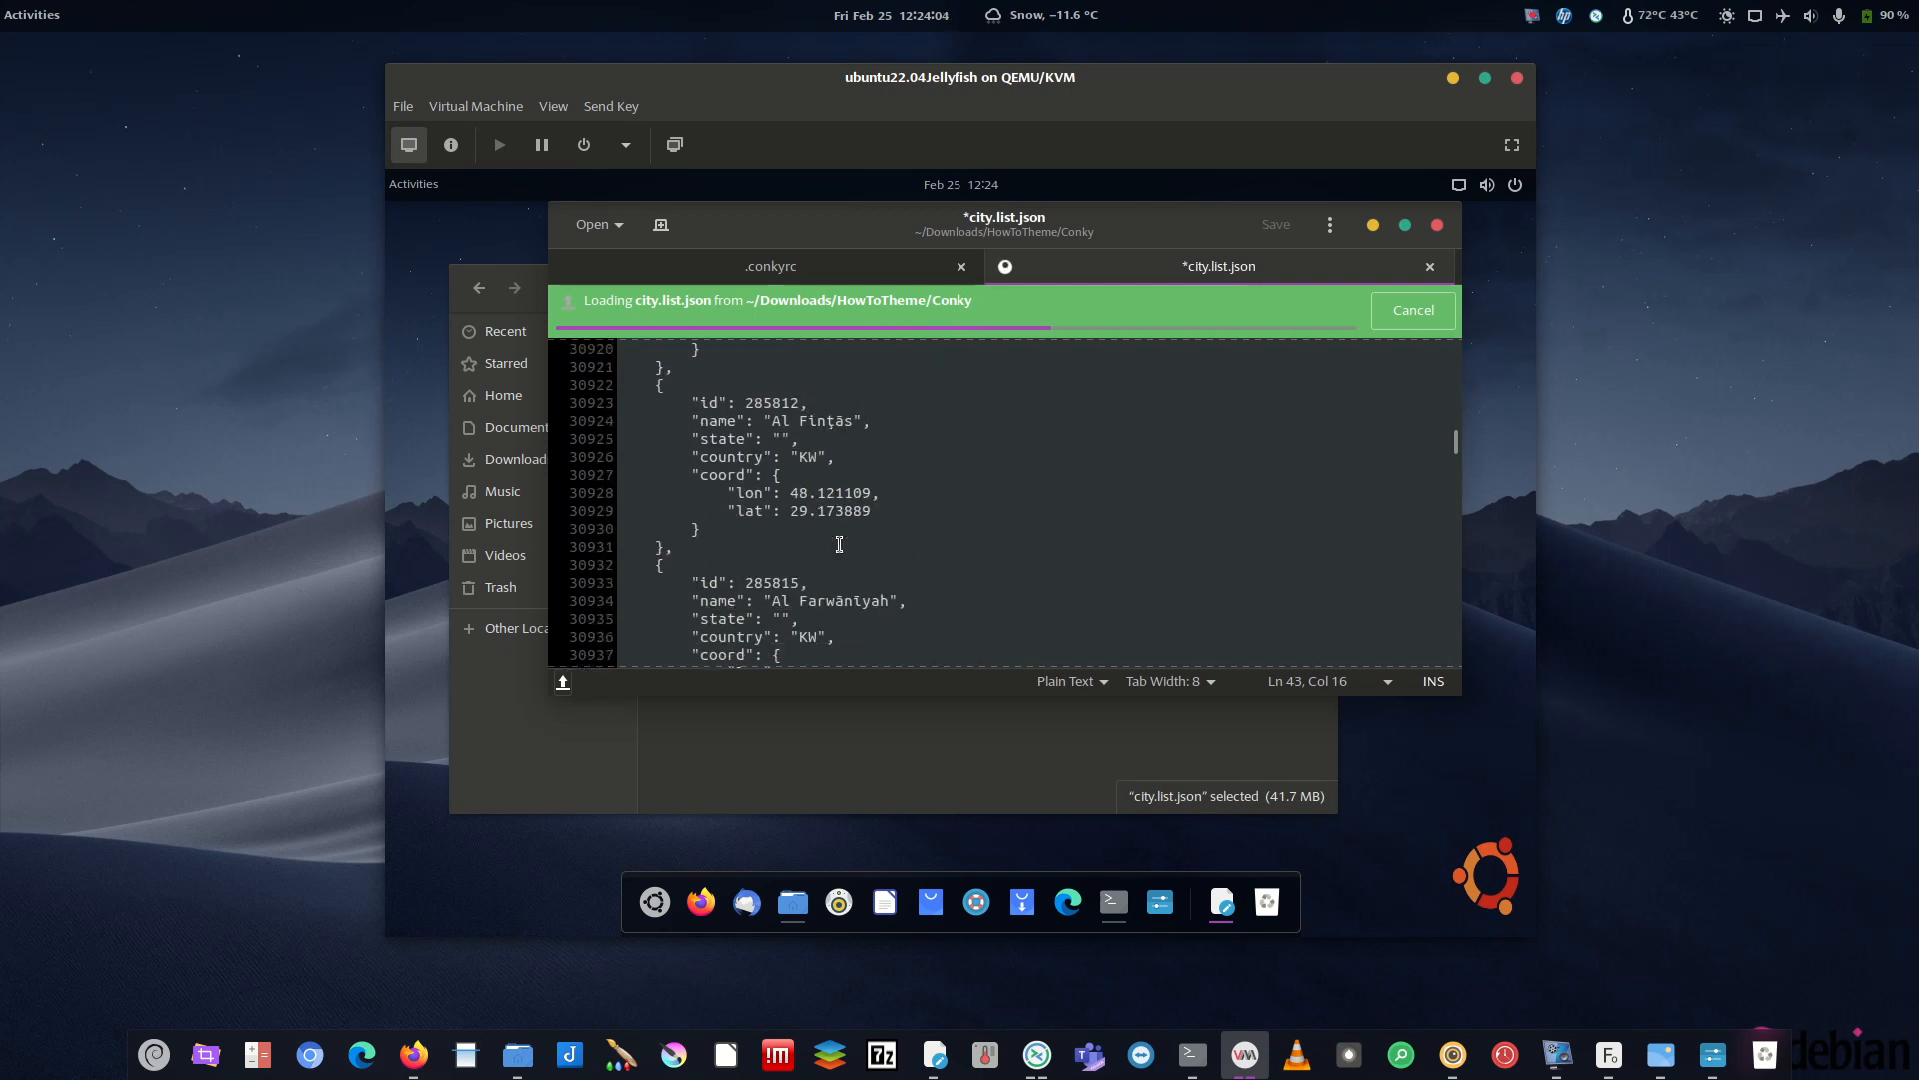
{"action": "scroll", "coordinate": [948, 565], "scroll_direction": "down", "scroll_amount": 8}
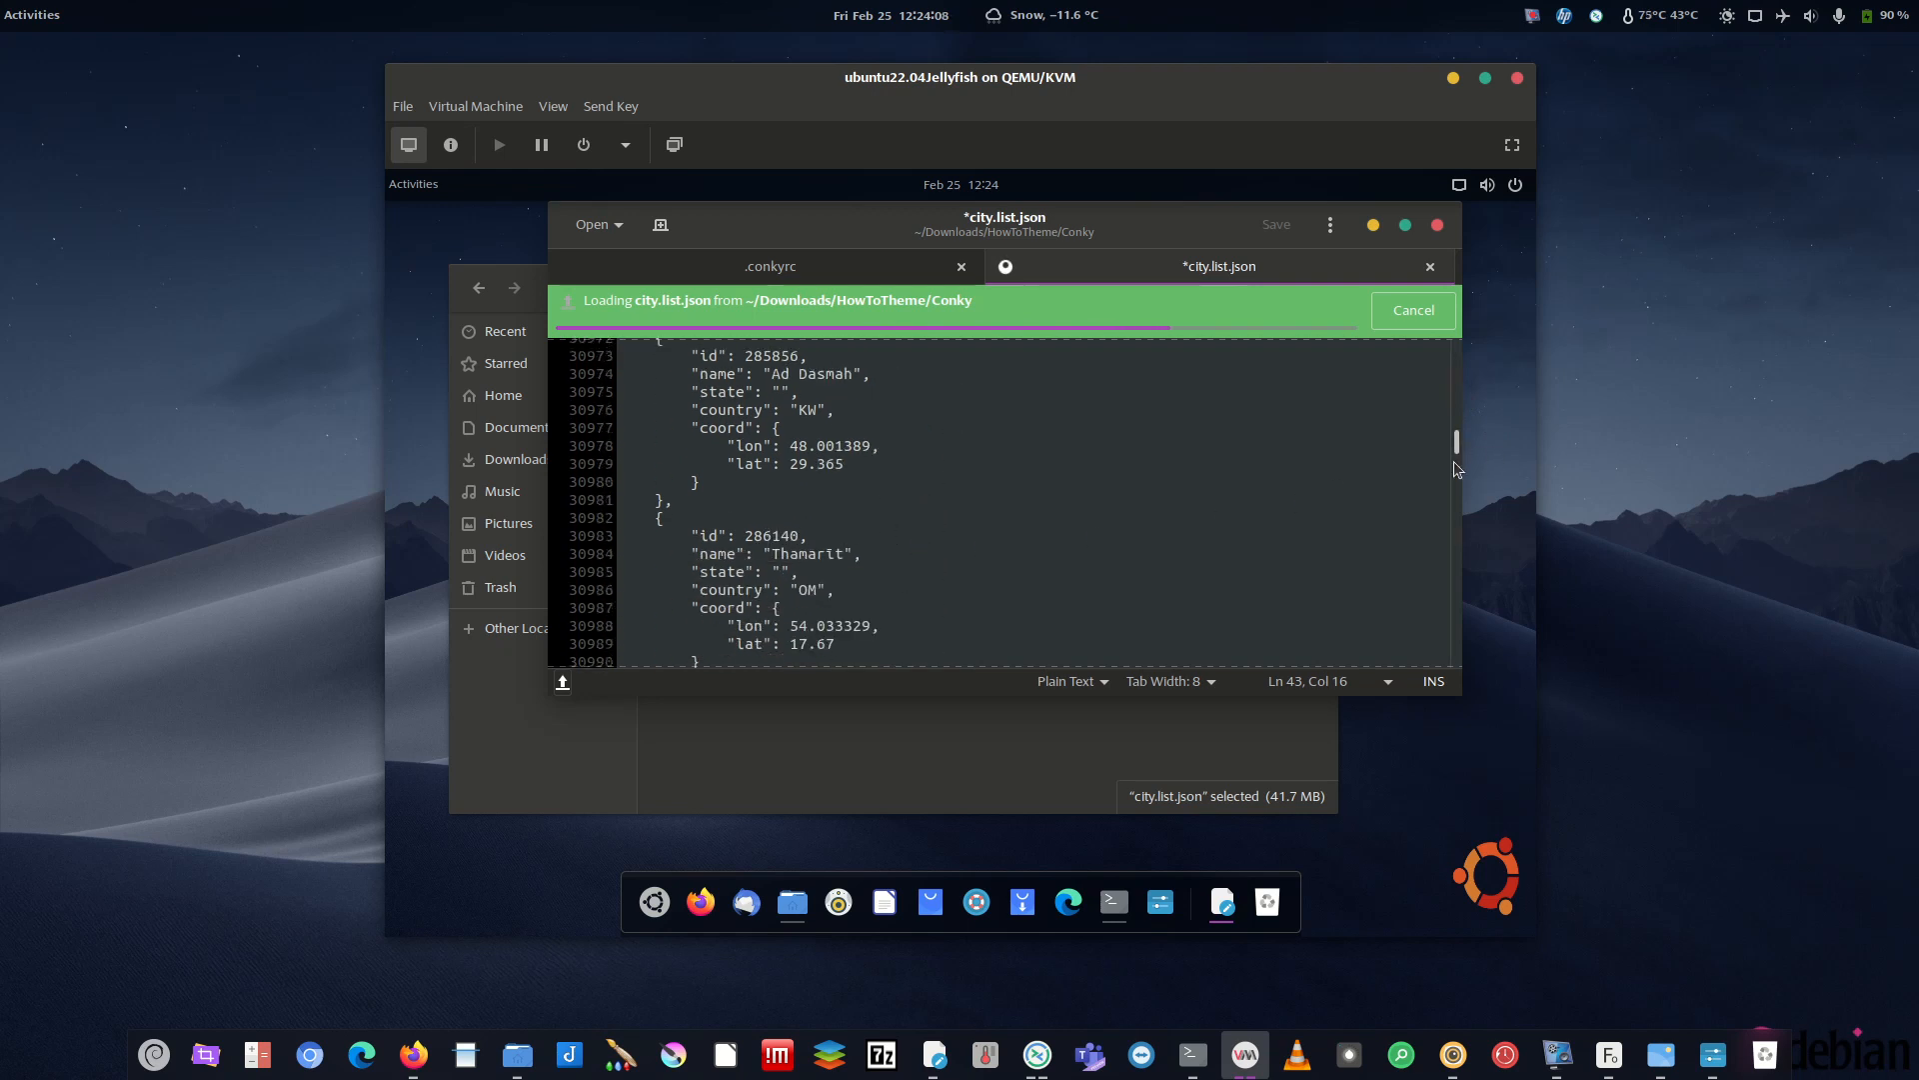
{"action": "left_click_drag", "start_coordinate": [1456, 442], "coordinate": [1456, 493]}
{"action": "scroll", "coordinate": [875, 580], "scroll_direction": "down", "scroll_amount": 16}
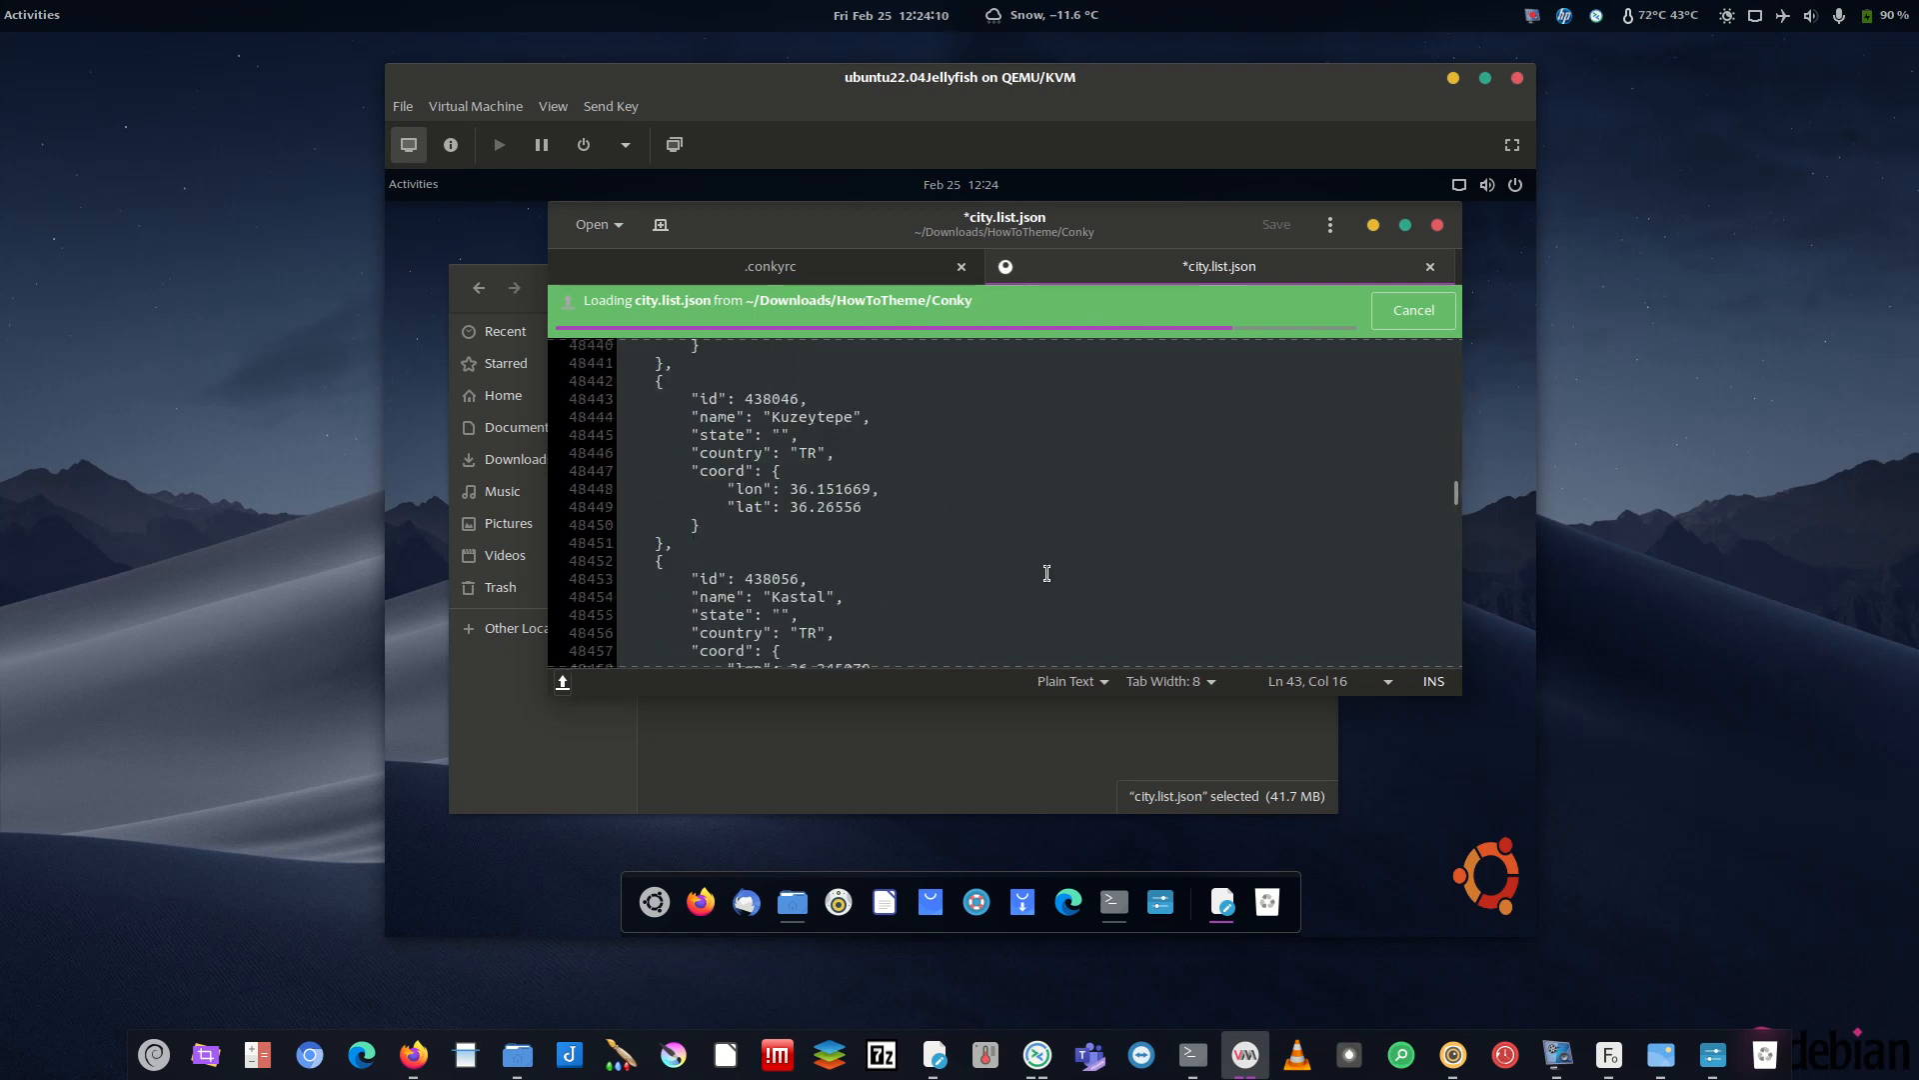
{"action": "scroll", "coordinate": [1037, 563], "scroll_direction": "down", "scroll_amount": 15}
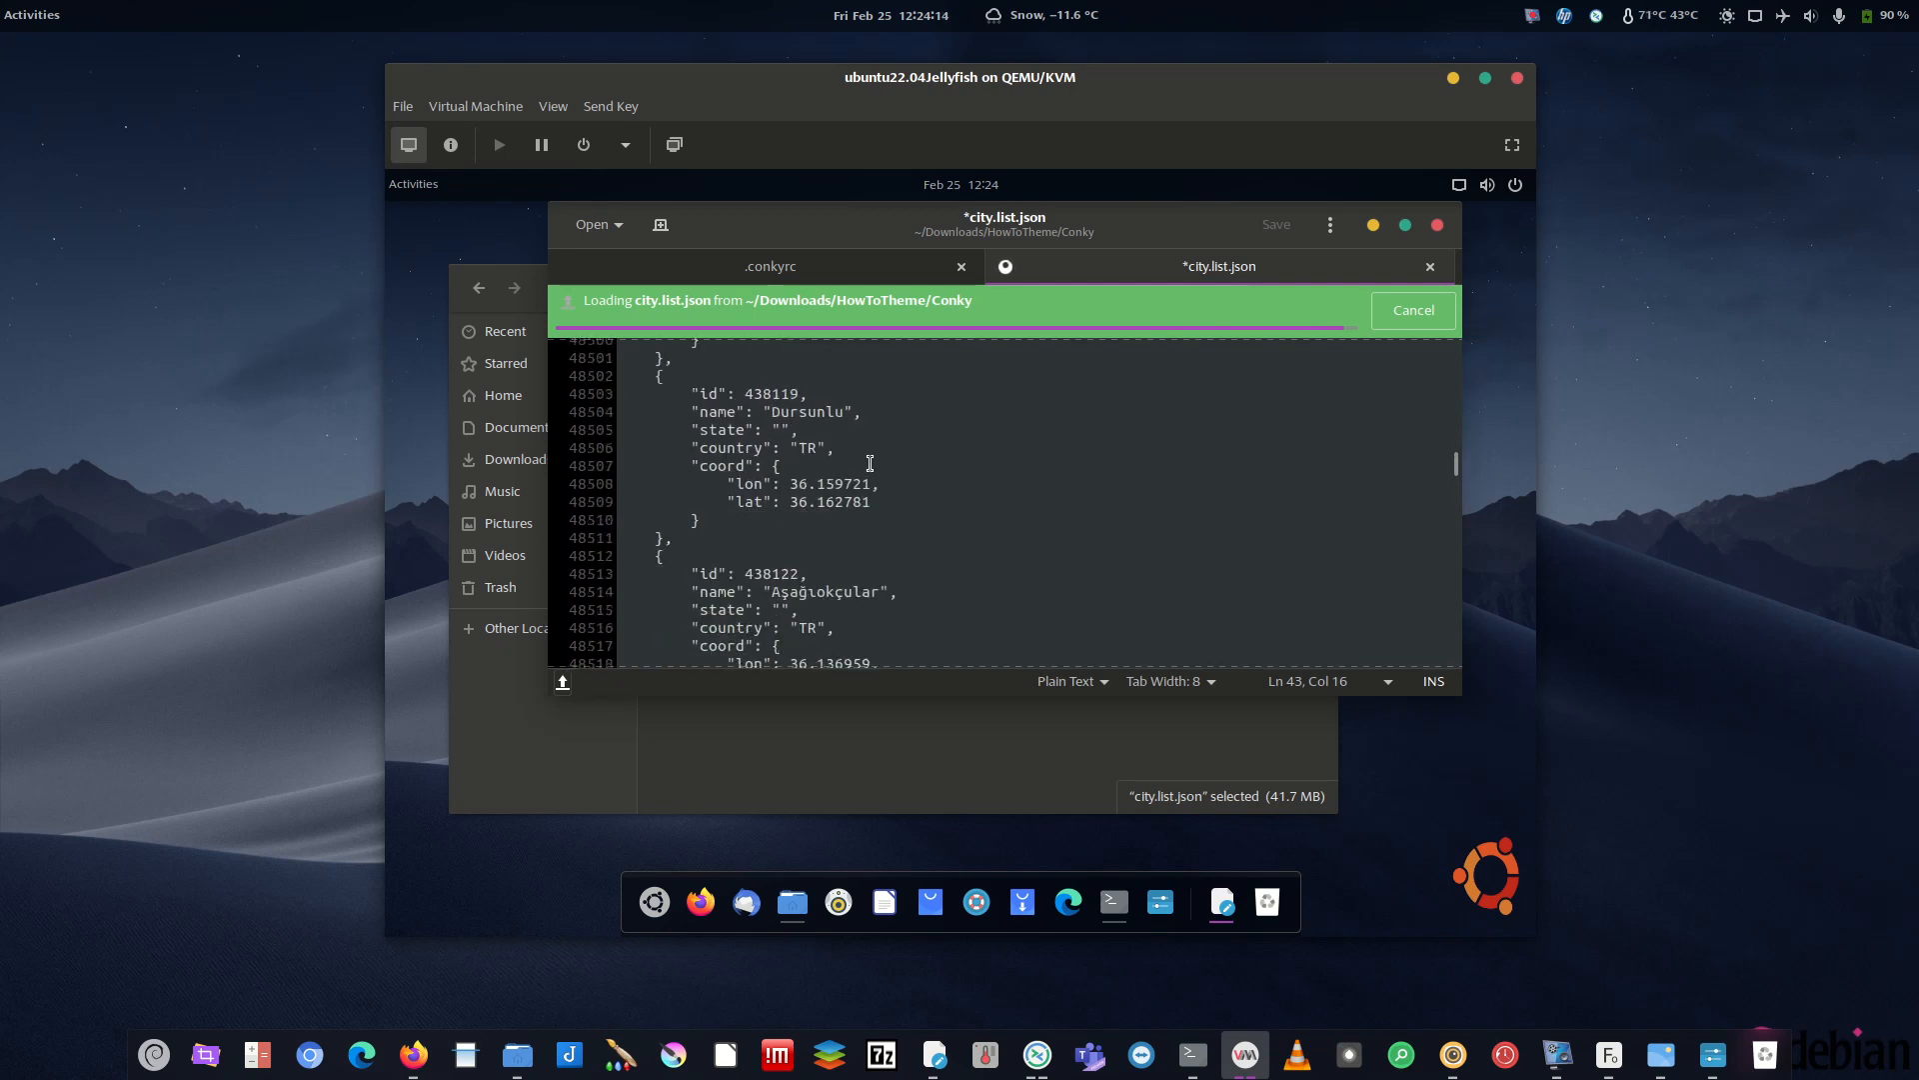
{"action": "scroll", "coordinate": [869, 462], "scroll_direction": "down", "scroll_amount": 20}
{"action": "scroll", "coordinate": [886, 545], "scroll_direction": "down", "scroll_amount": 3}
{"action": "left_click_drag", "start_coordinate": [1455, 426], "coordinate": [1455, 463]}
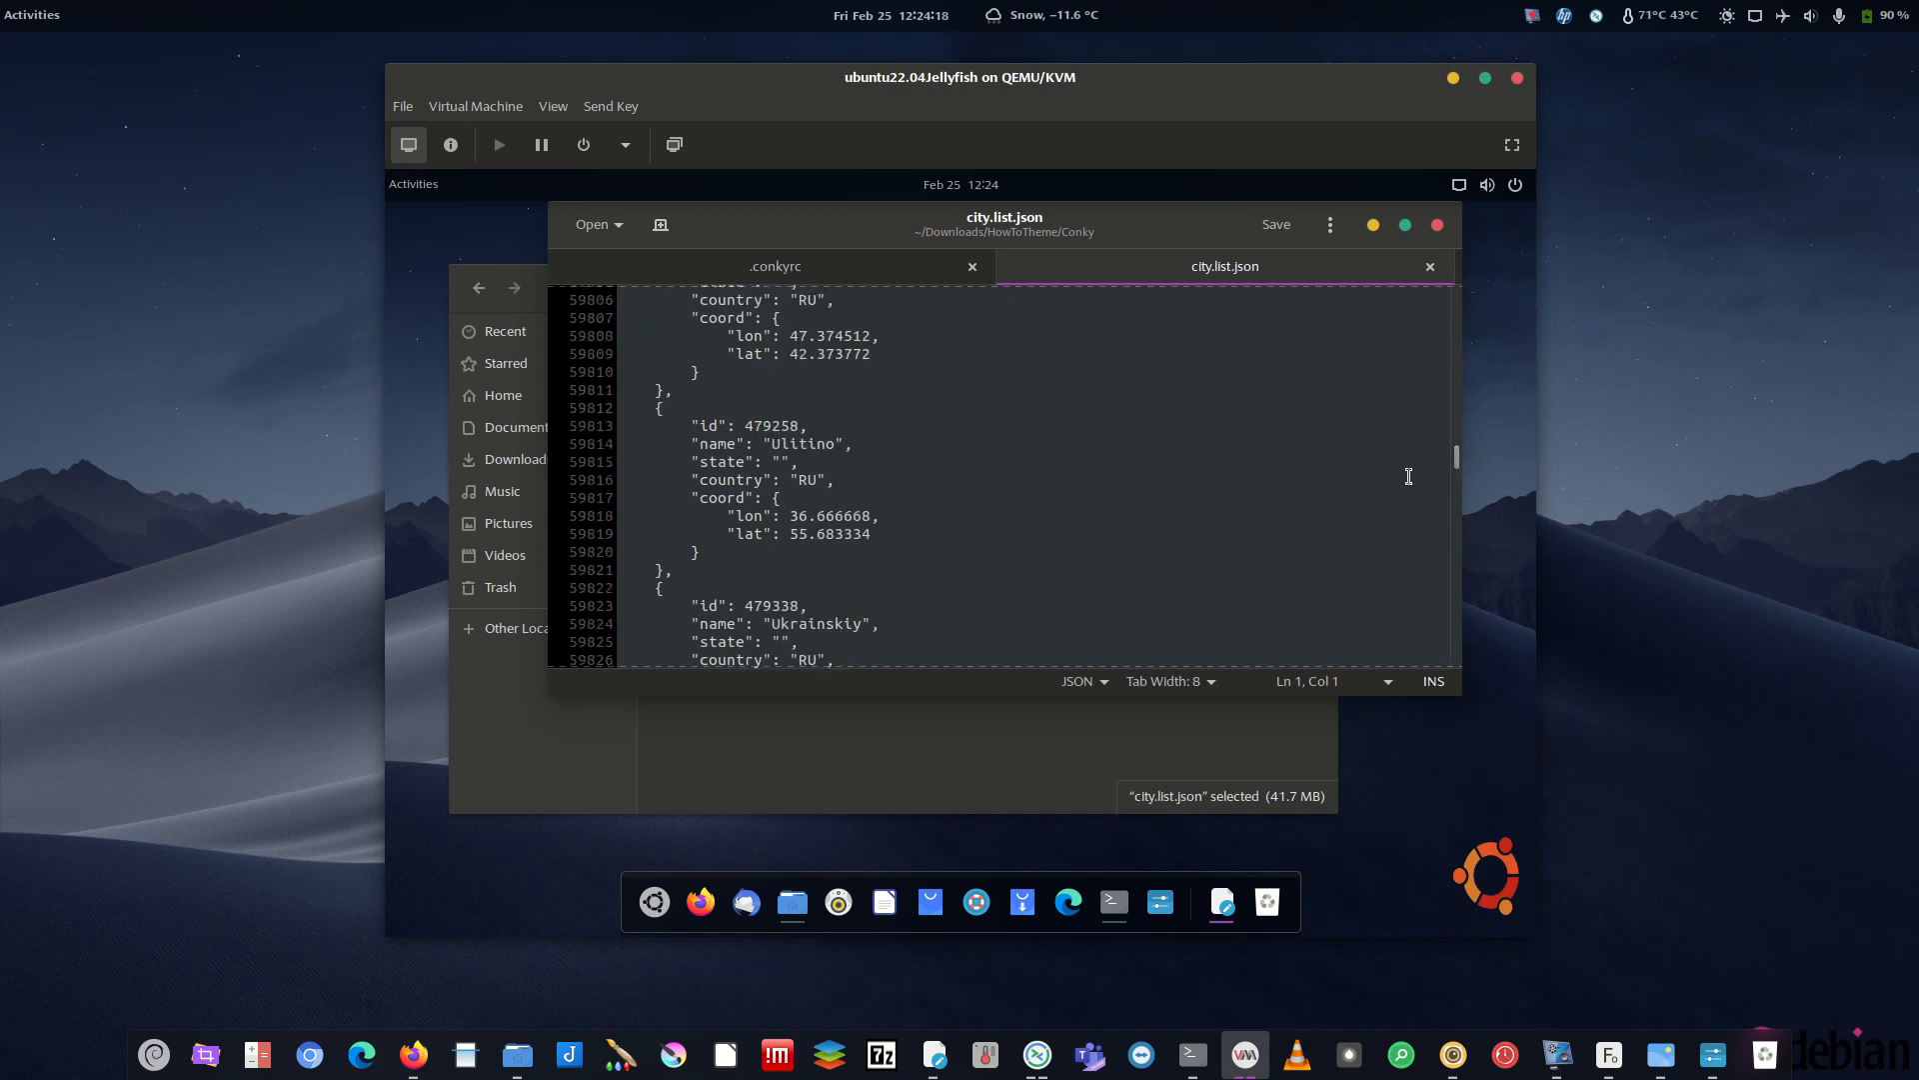
{"action": "scroll", "coordinate": [891, 636], "scroll_direction": "down", "scroll_amount": 6}
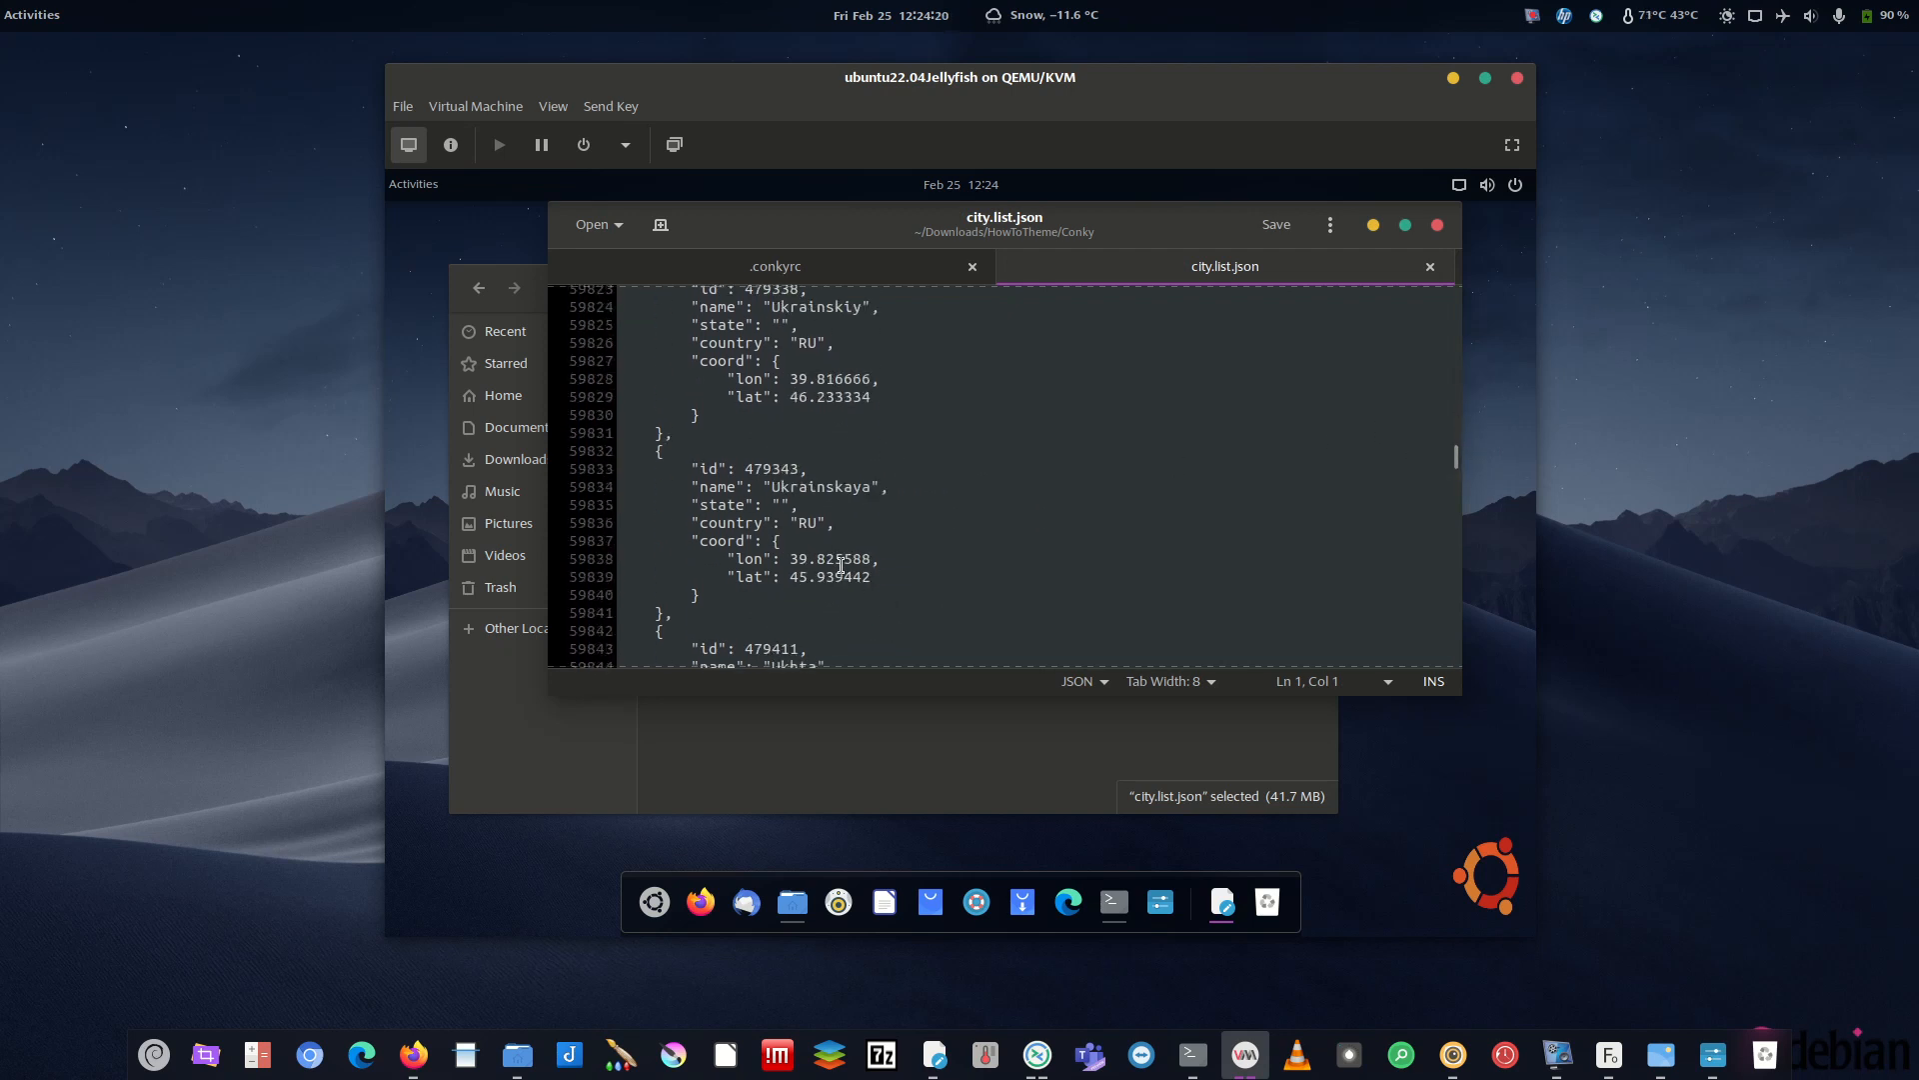
{"action": "scroll", "coordinate": [850, 475], "scroll_direction": "down", "scroll_amount": 13}
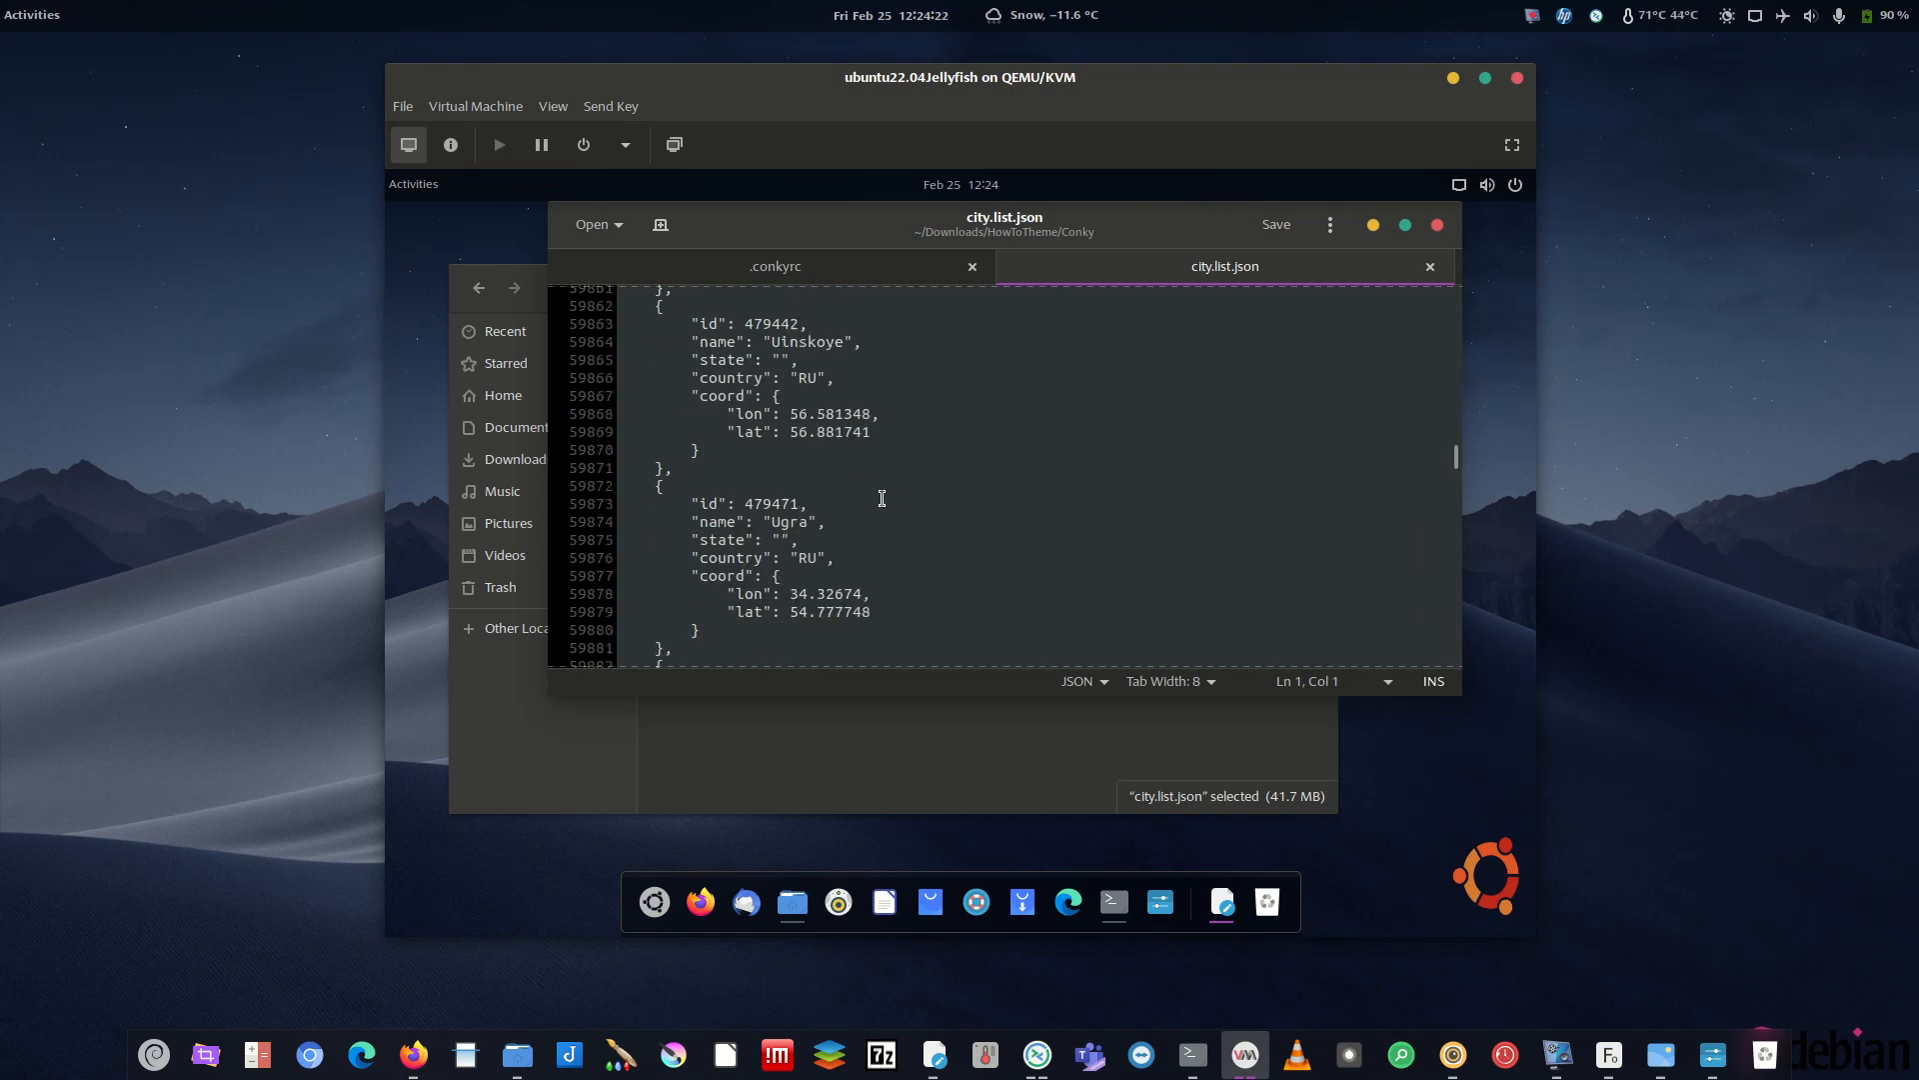
{"action": "scroll", "coordinate": [847, 557], "scroll_direction": "down", "scroll_amount": 6}
{"action": "scroll", "coordinate": [810, 568], "scroll_direction": "down", "scroll_amount": 6}
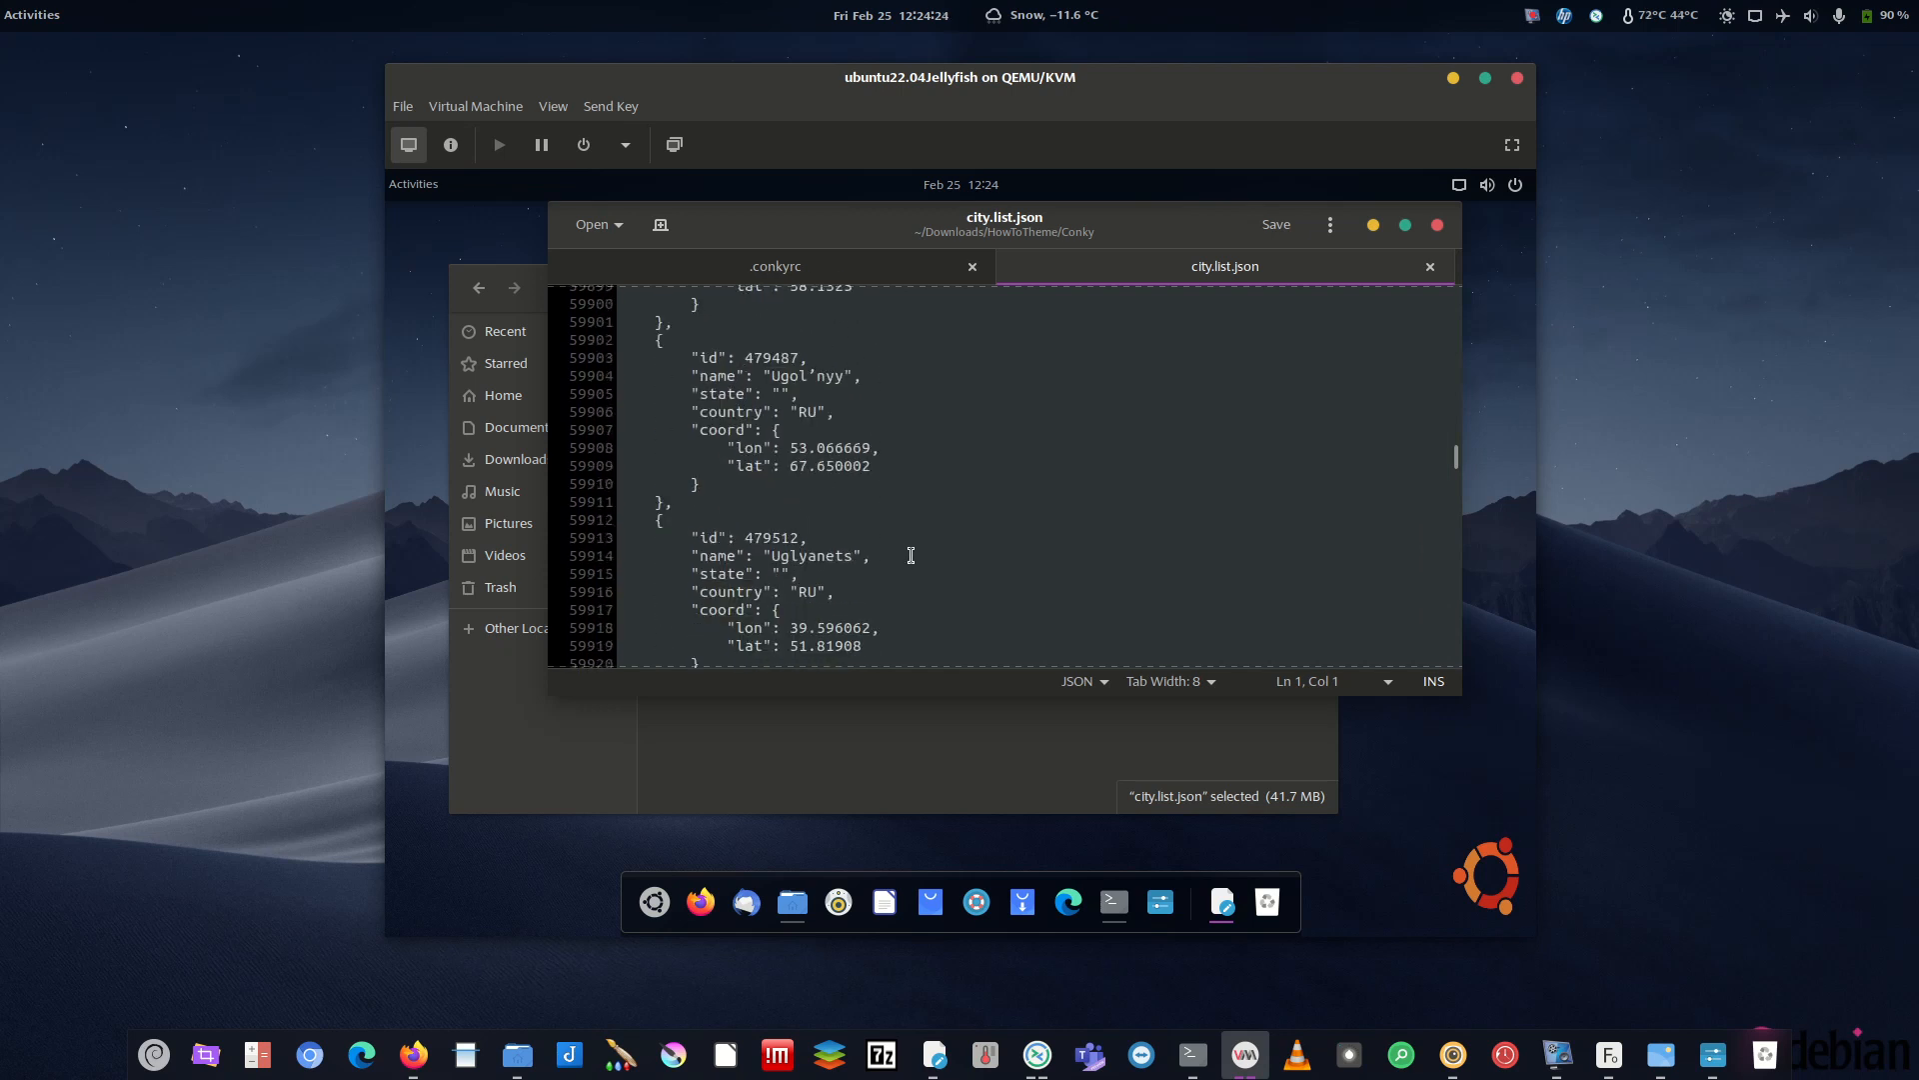
{"action": "left_click_drag", "start_coordinate": [1455, 454], "coordinate": [1461, 613]}
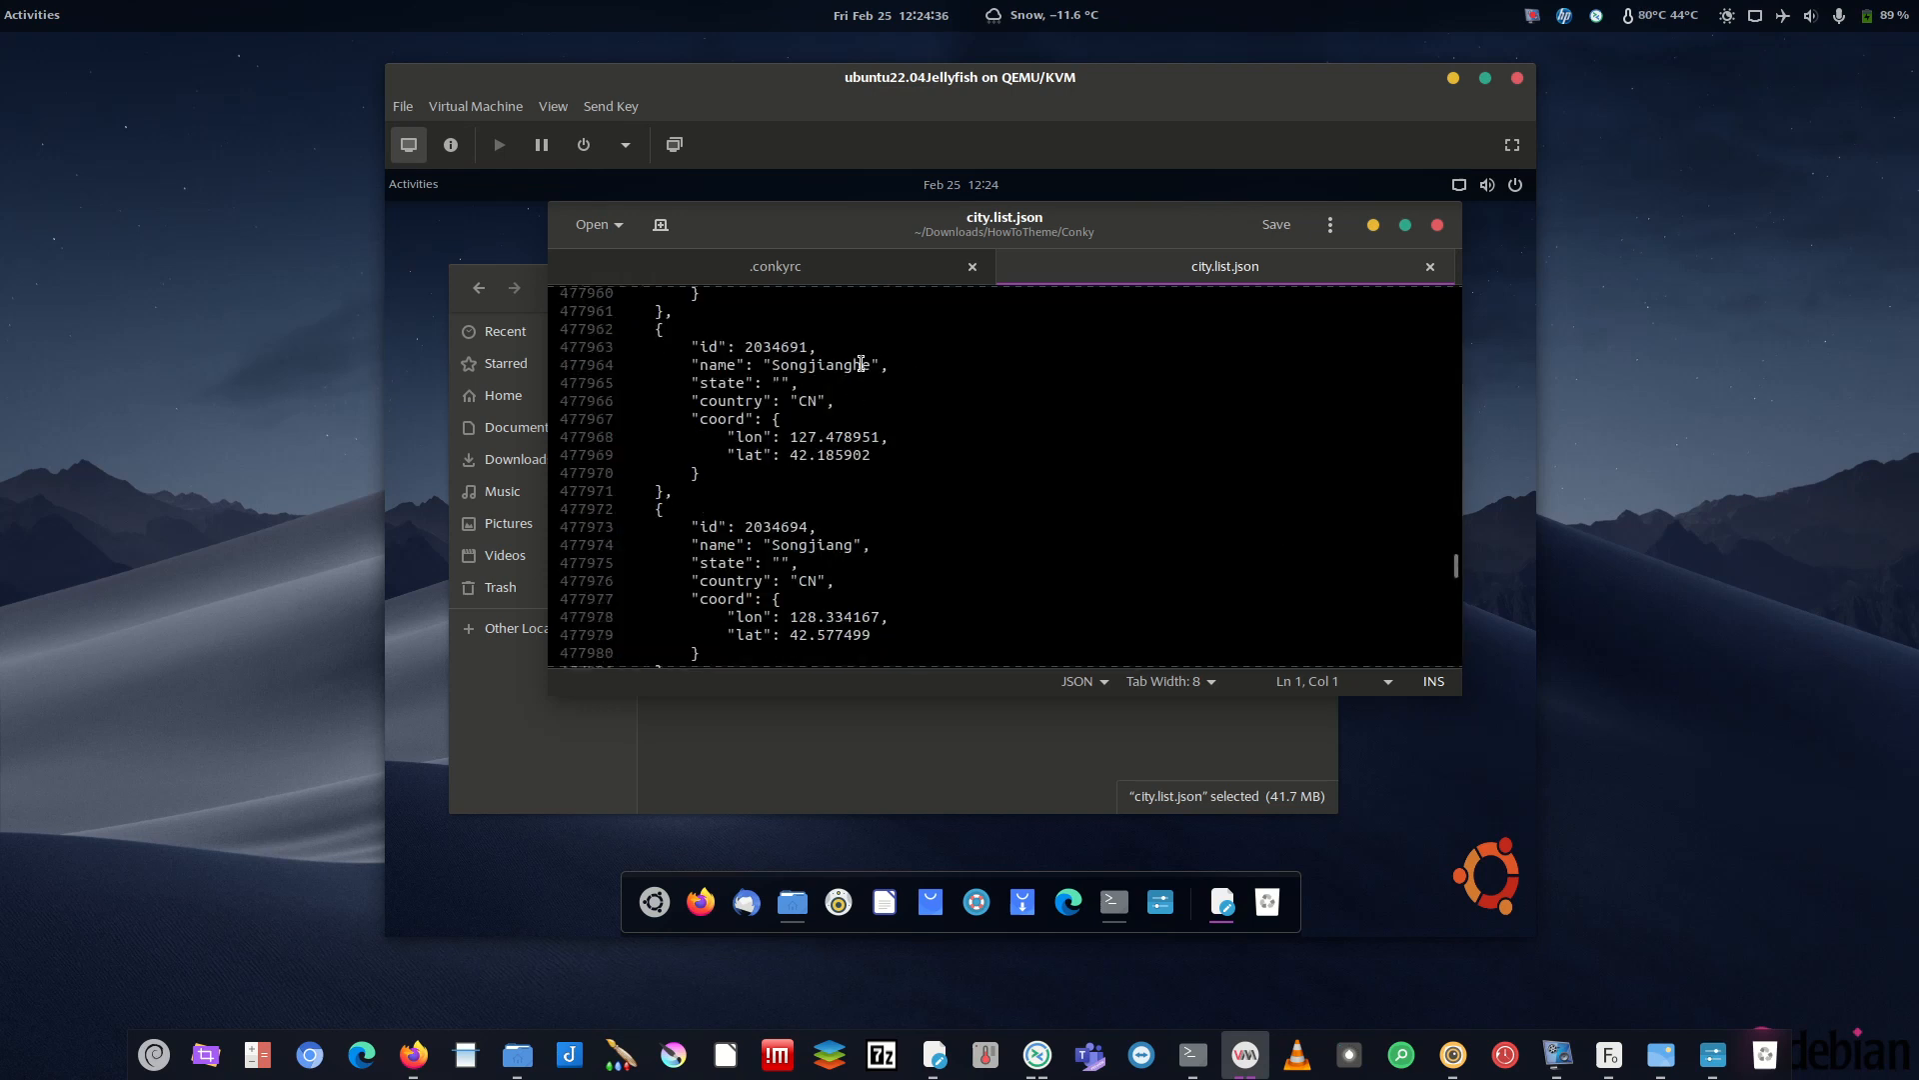
{"action": "scroll", "coordinate": [833, 441], "scroll_direction": "down", "scroll_amount": 3}
- Copy the Songjiang id 2034695 from city.list.json
{"action": "left_click", "coordinate": [746, 397]}
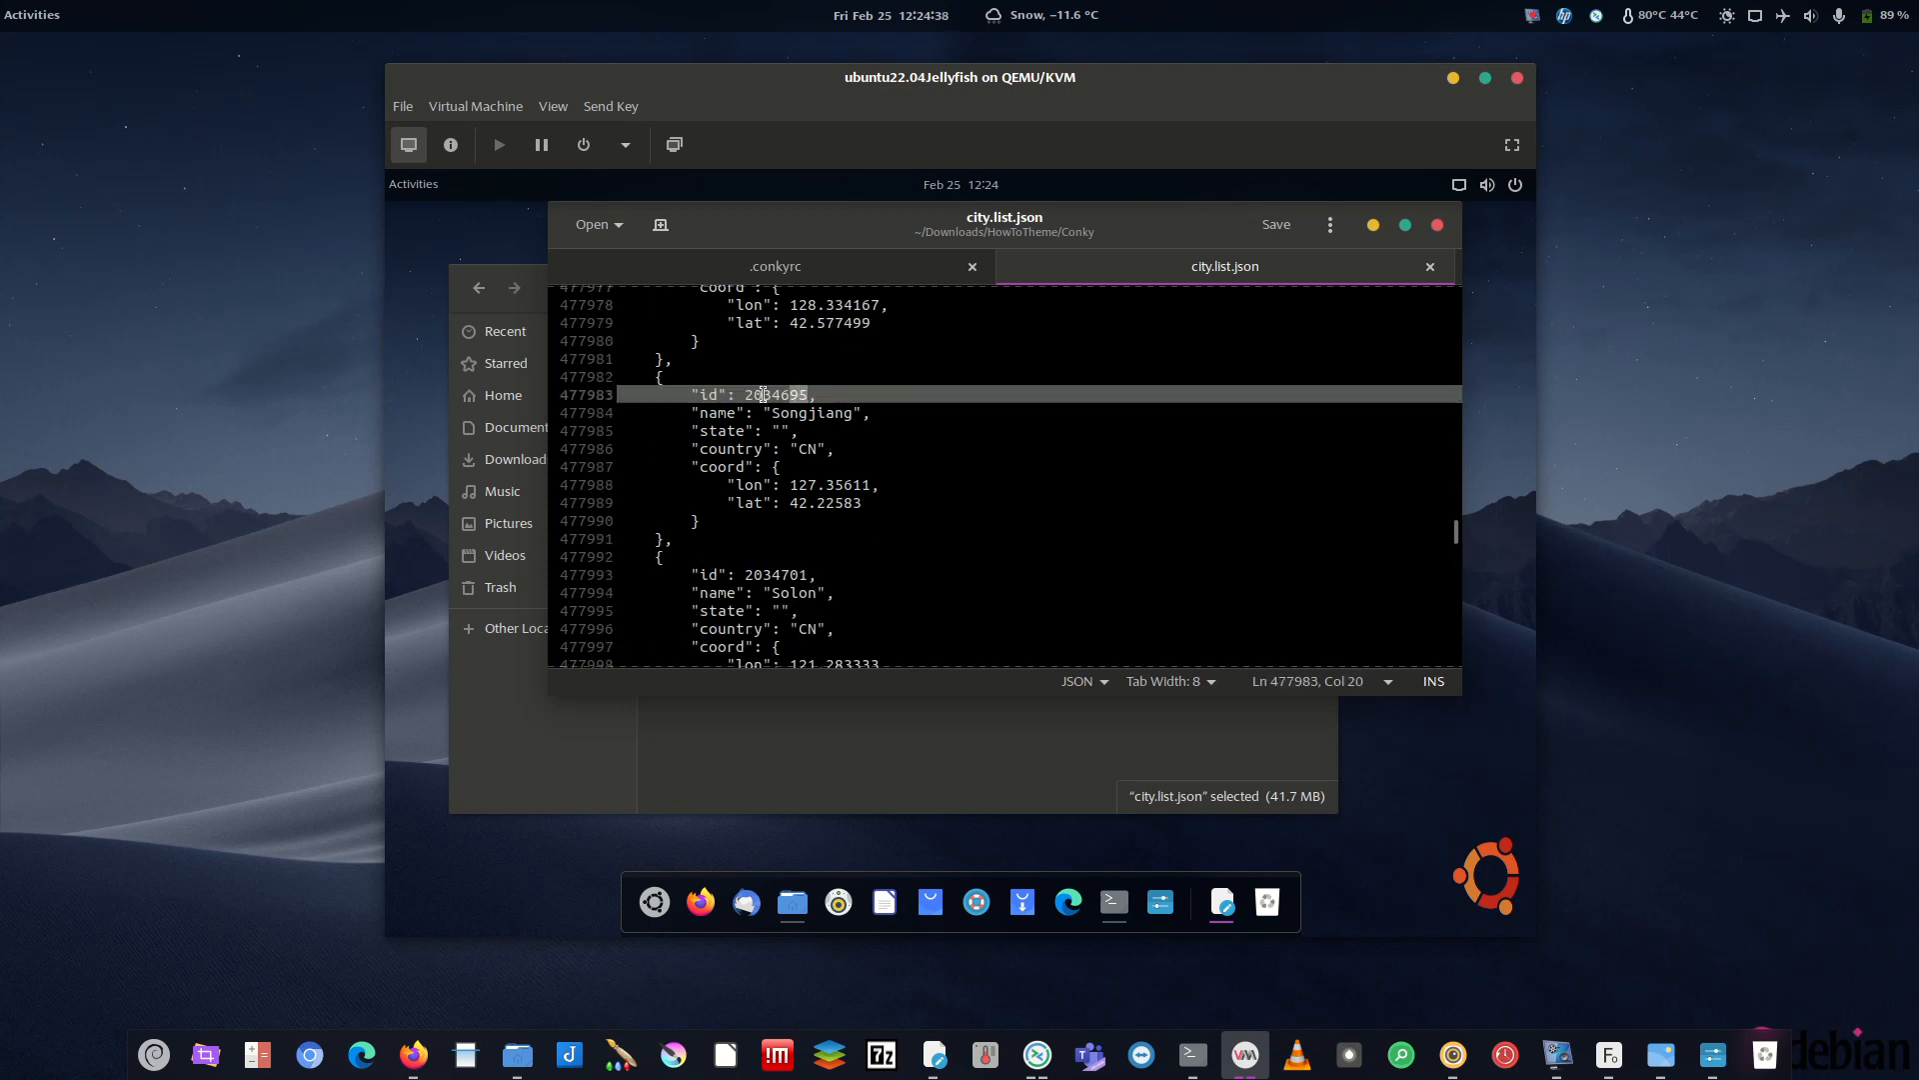
{"action": "double_click", "coordinate": [750, 395]}
{"action": "right_click", "coordinate": [766, 405]}
{"action": "left_click", "coordinate": [830, 490]}
- Paste 2034695 over the line 79 City ID placeholder, save .conkyrc, and select the API key placeholder
{"action": "left_click", "coordinate": [1373, 224]}
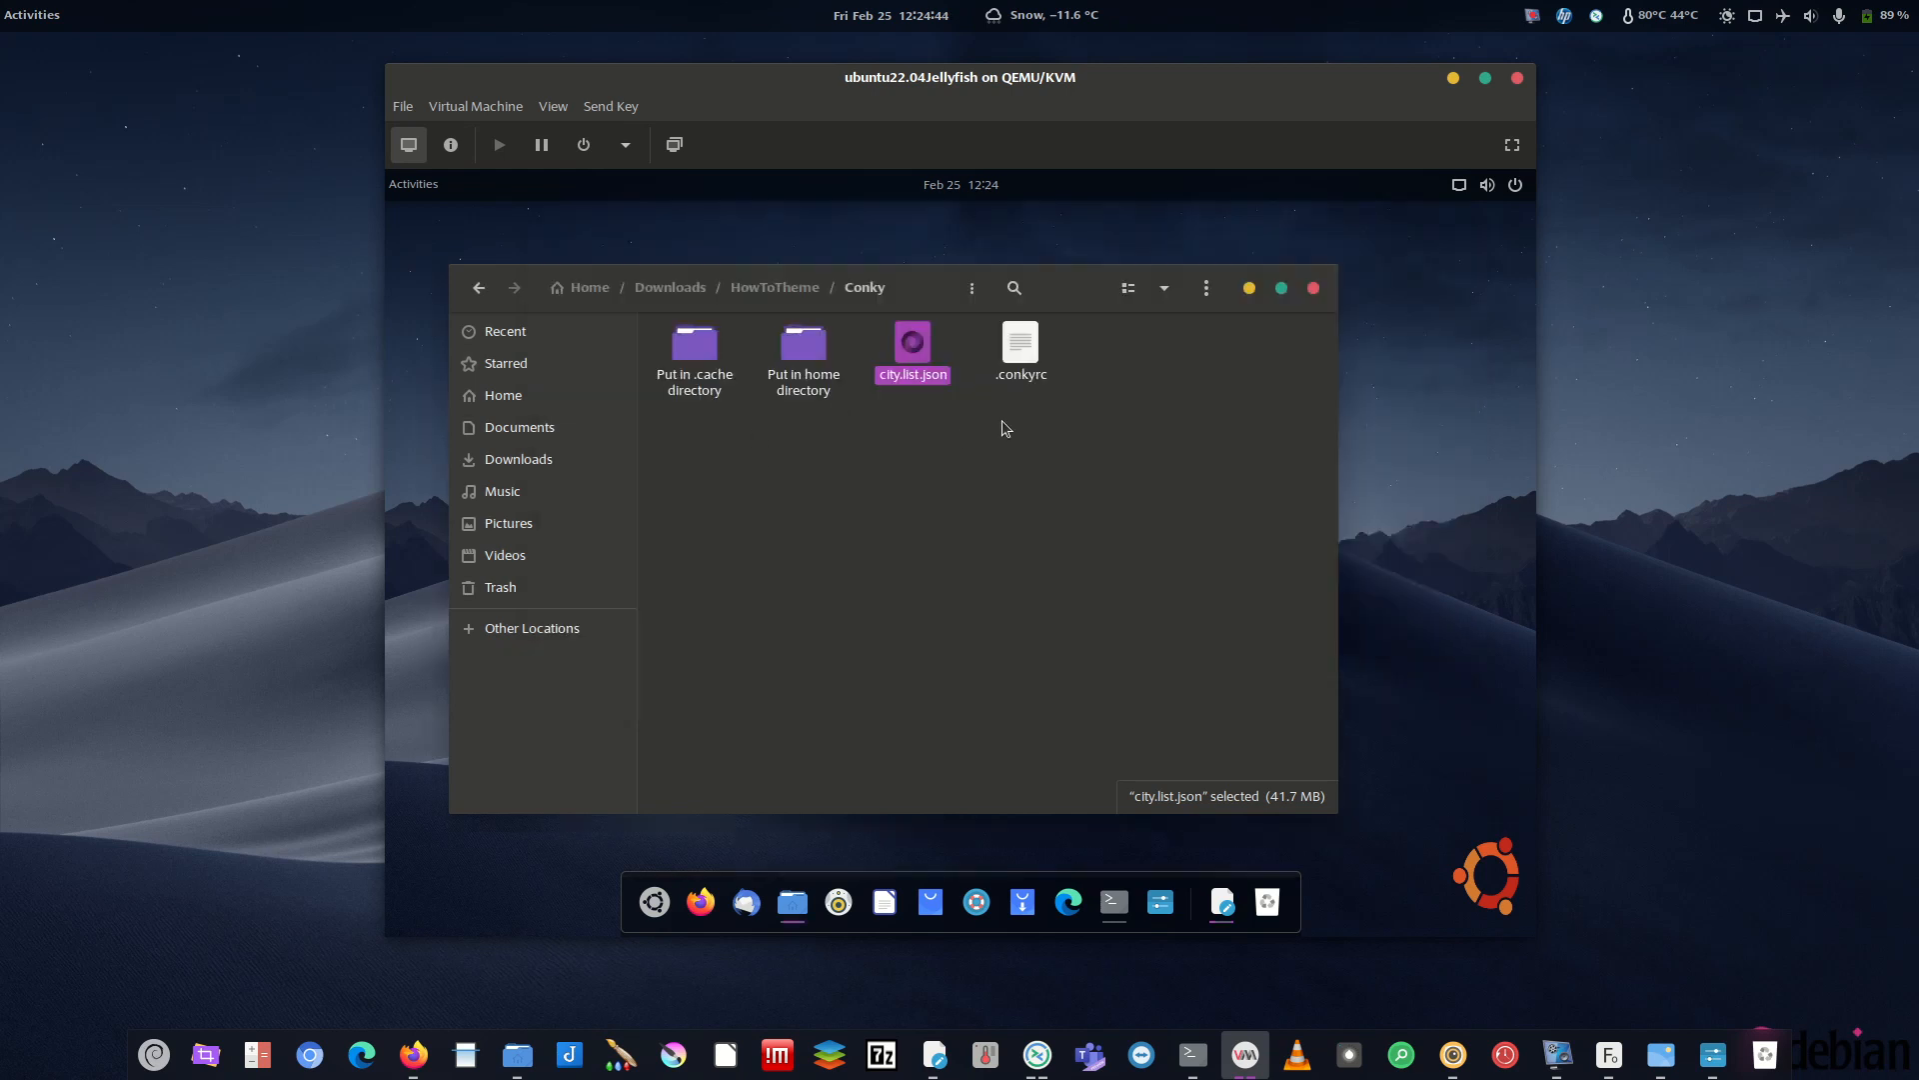
{"action": "left_click", "coordinate": [1220, 897]}
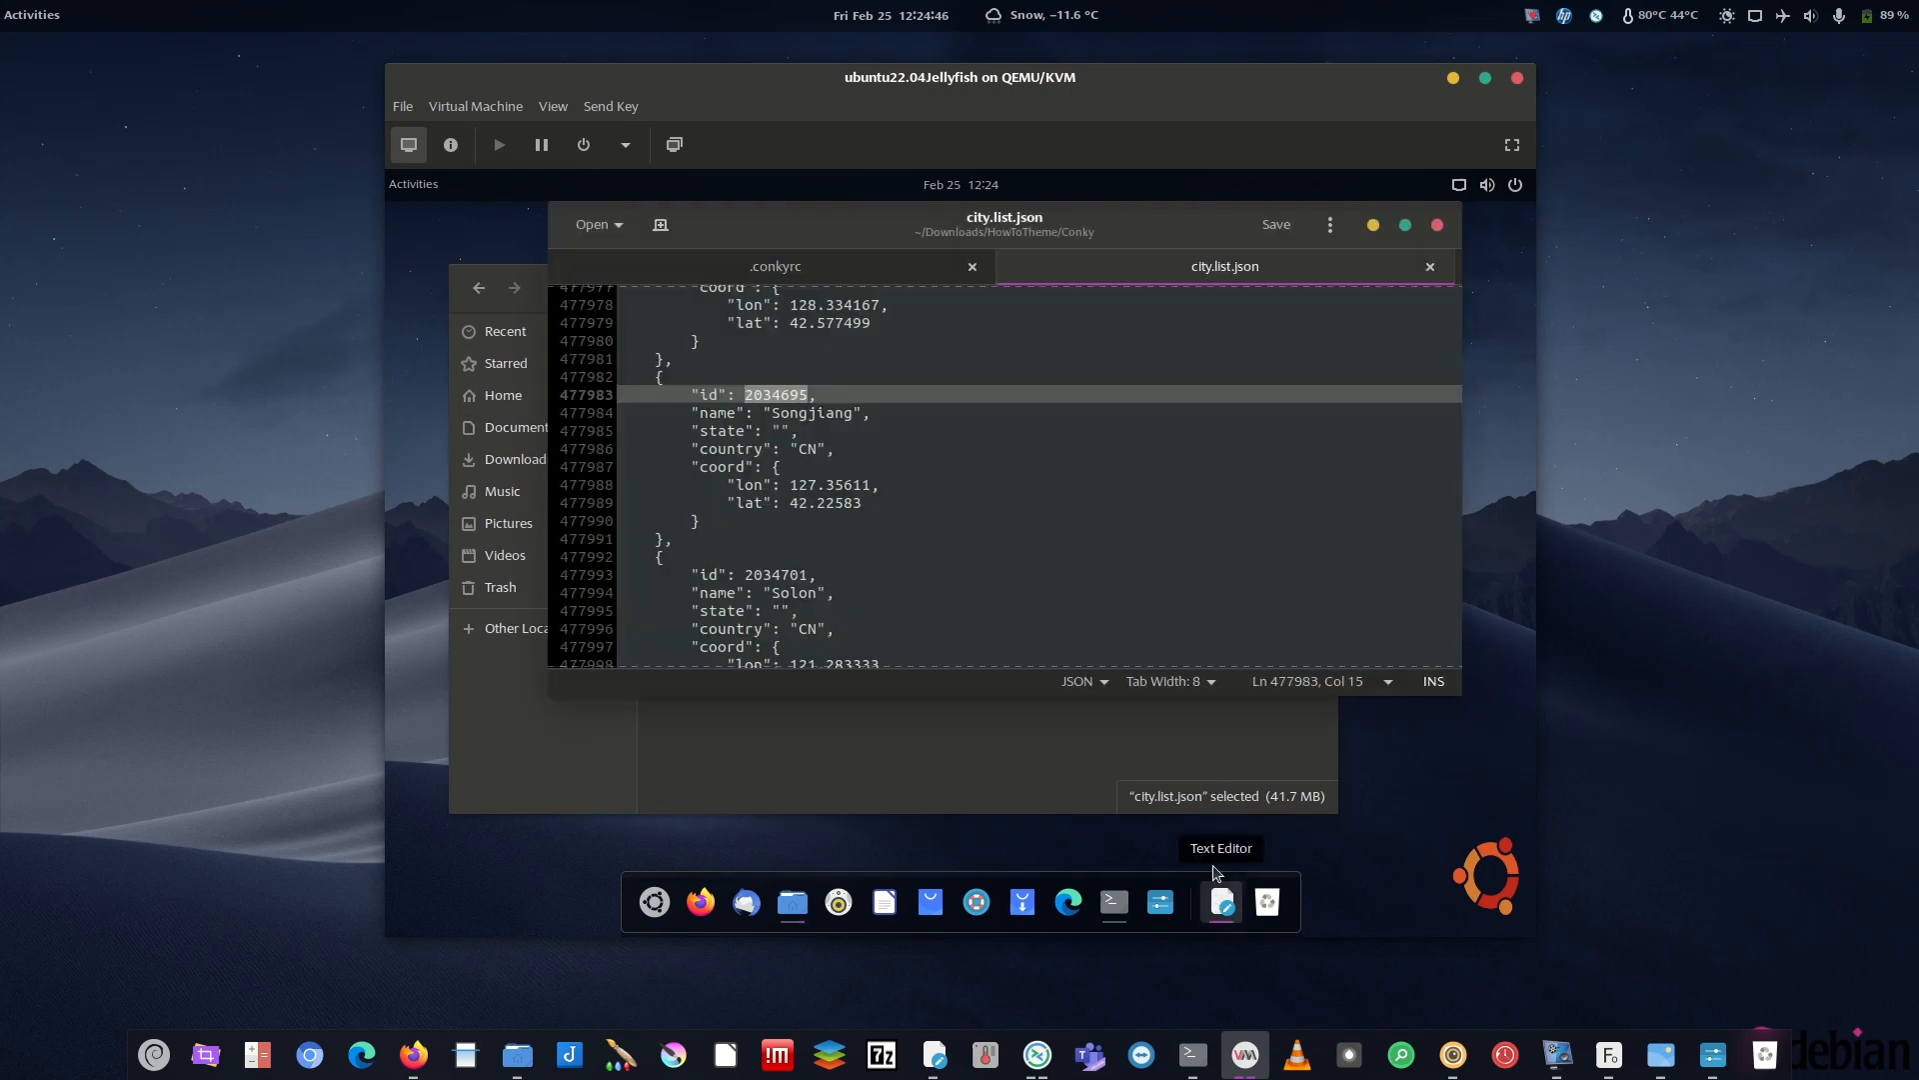
{"action": "left_click", "coordinate": [866, 270]}
{"action": "left_click", "coordinate": [736, 524]}
{"action": "left_click_drag", "start_coordinate": [715, 526], "coordinate": [680, 527]}
{"action": "key", "text": "ctrl+v"}
{"action": "left_click", "coordinate": [1268, 230]}
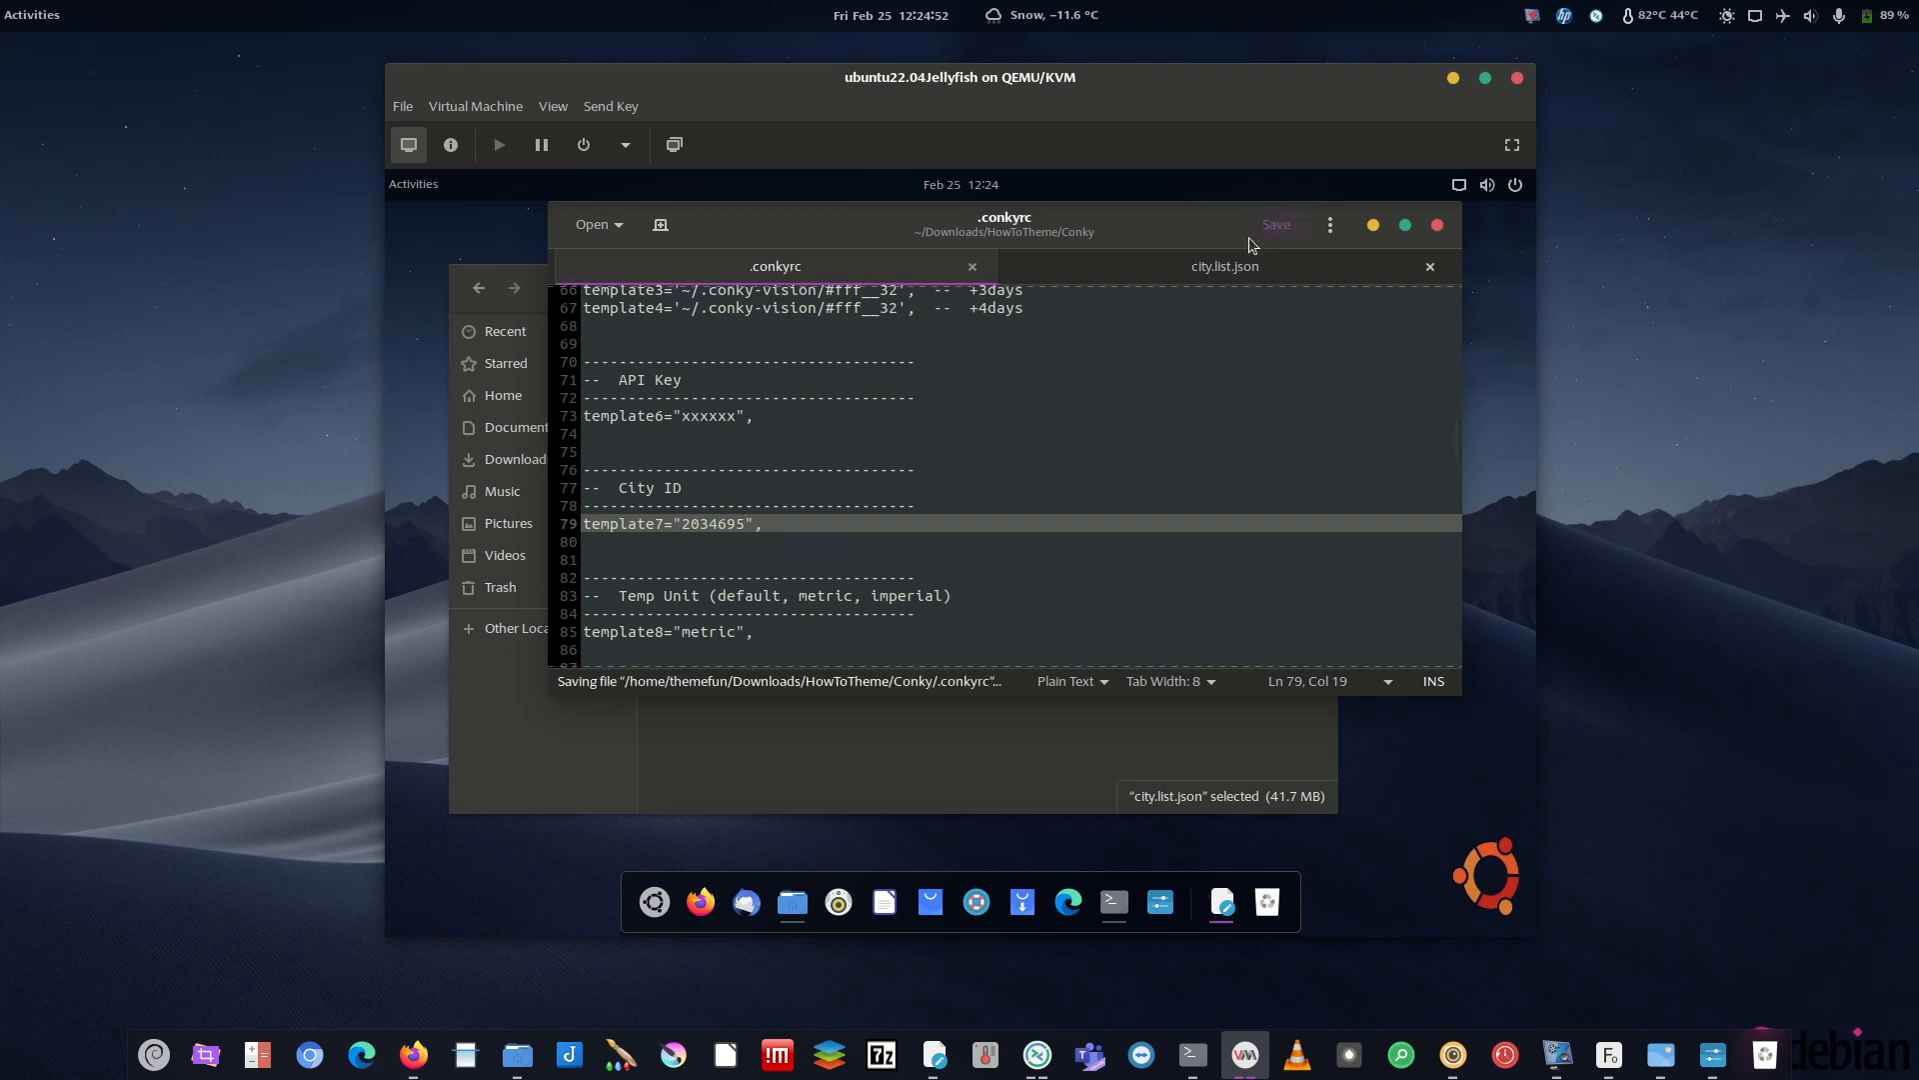
{"action": "left_click_drag", "start_coordinate": [736, 417], "coordinate": [682, 417]}
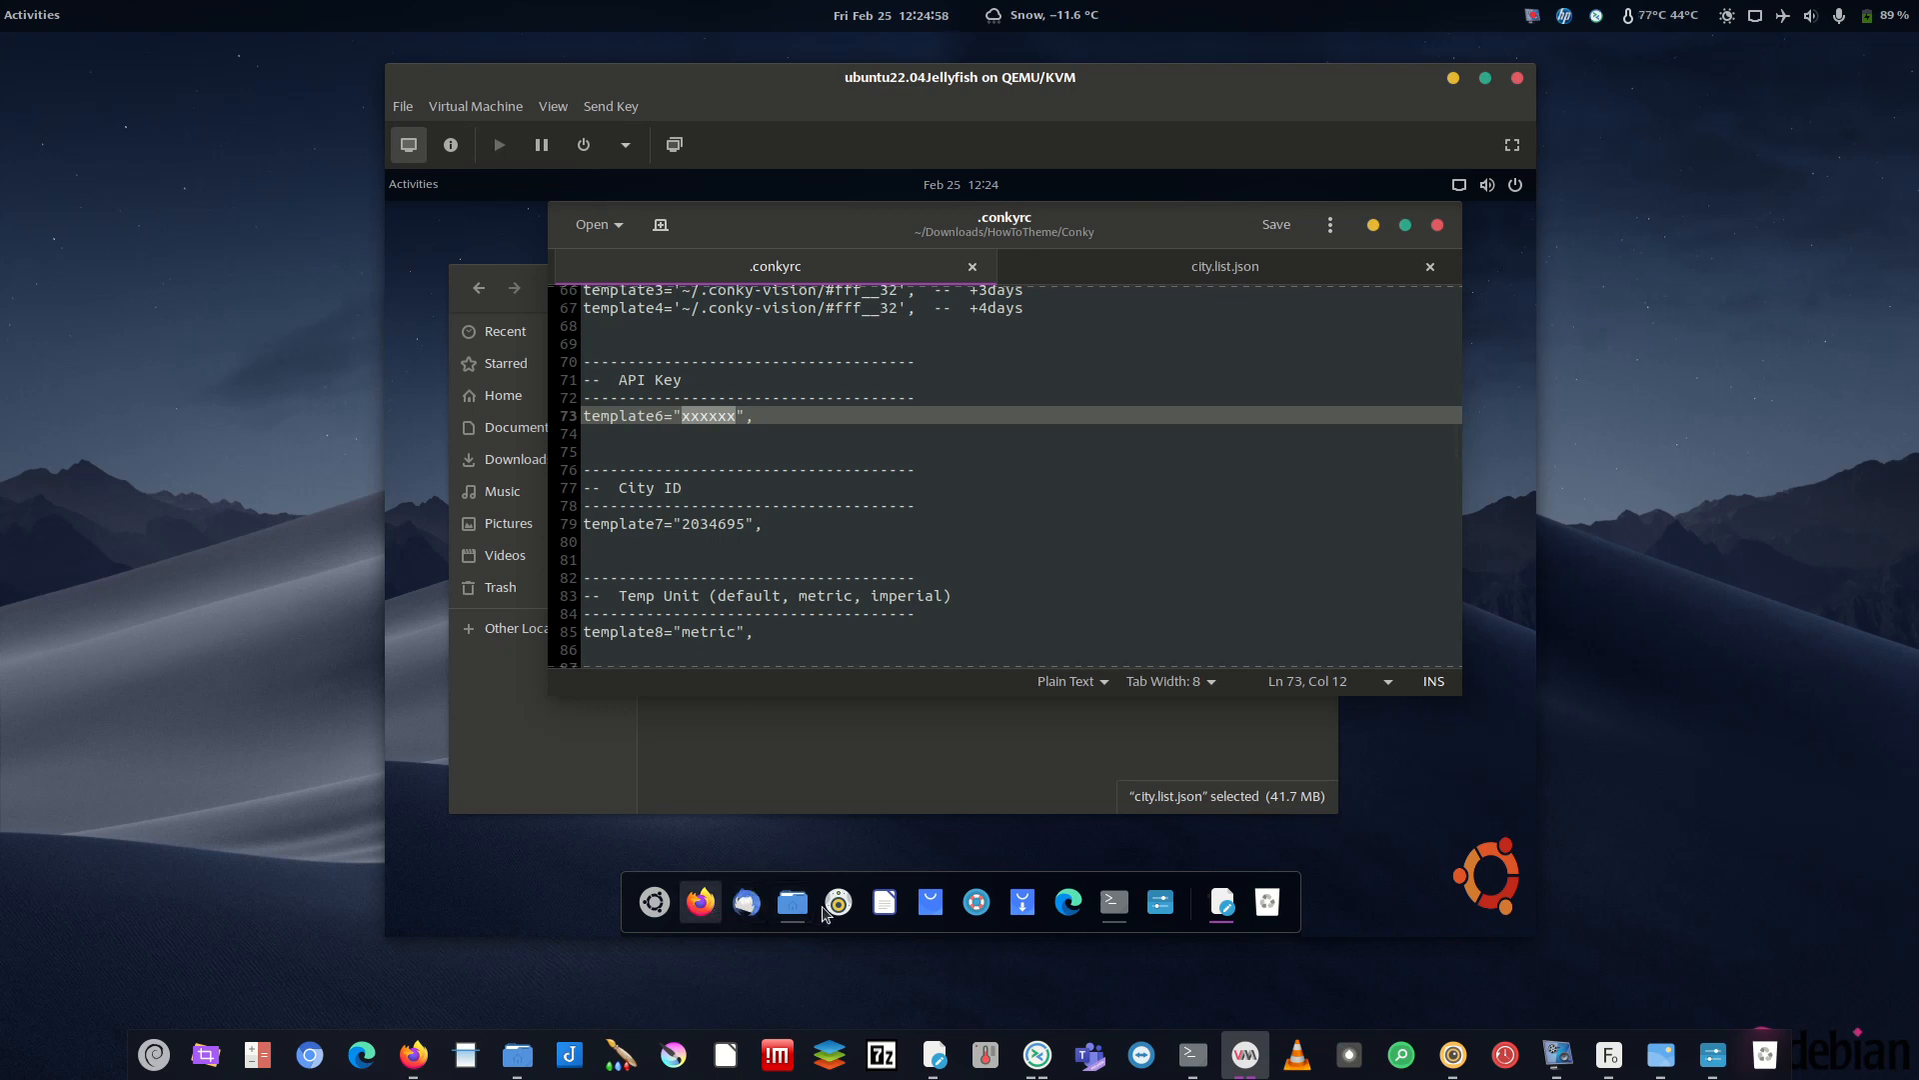
- Open Edge on google.com and search for openweathermap
{"action": "left_click", "coordinate": [1068, 902]}
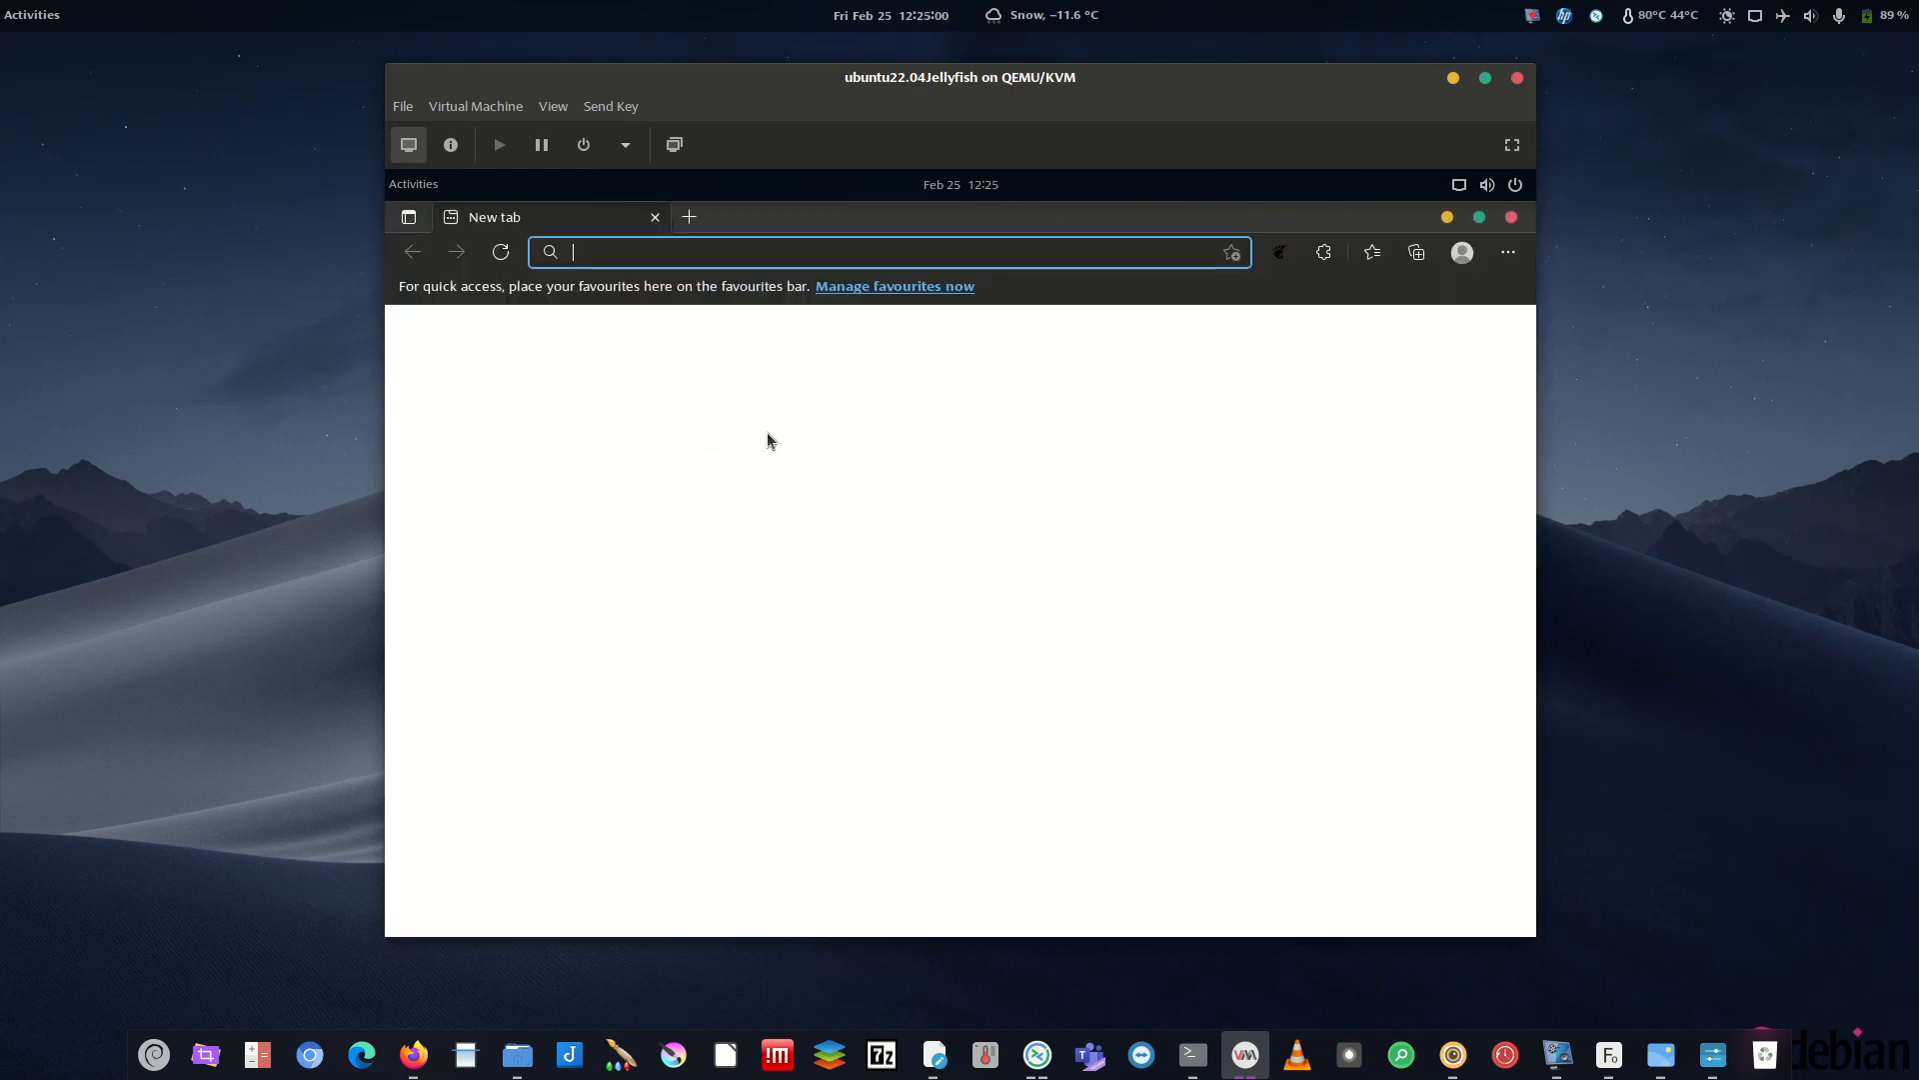
{"action": "type", "text": "google.com"}
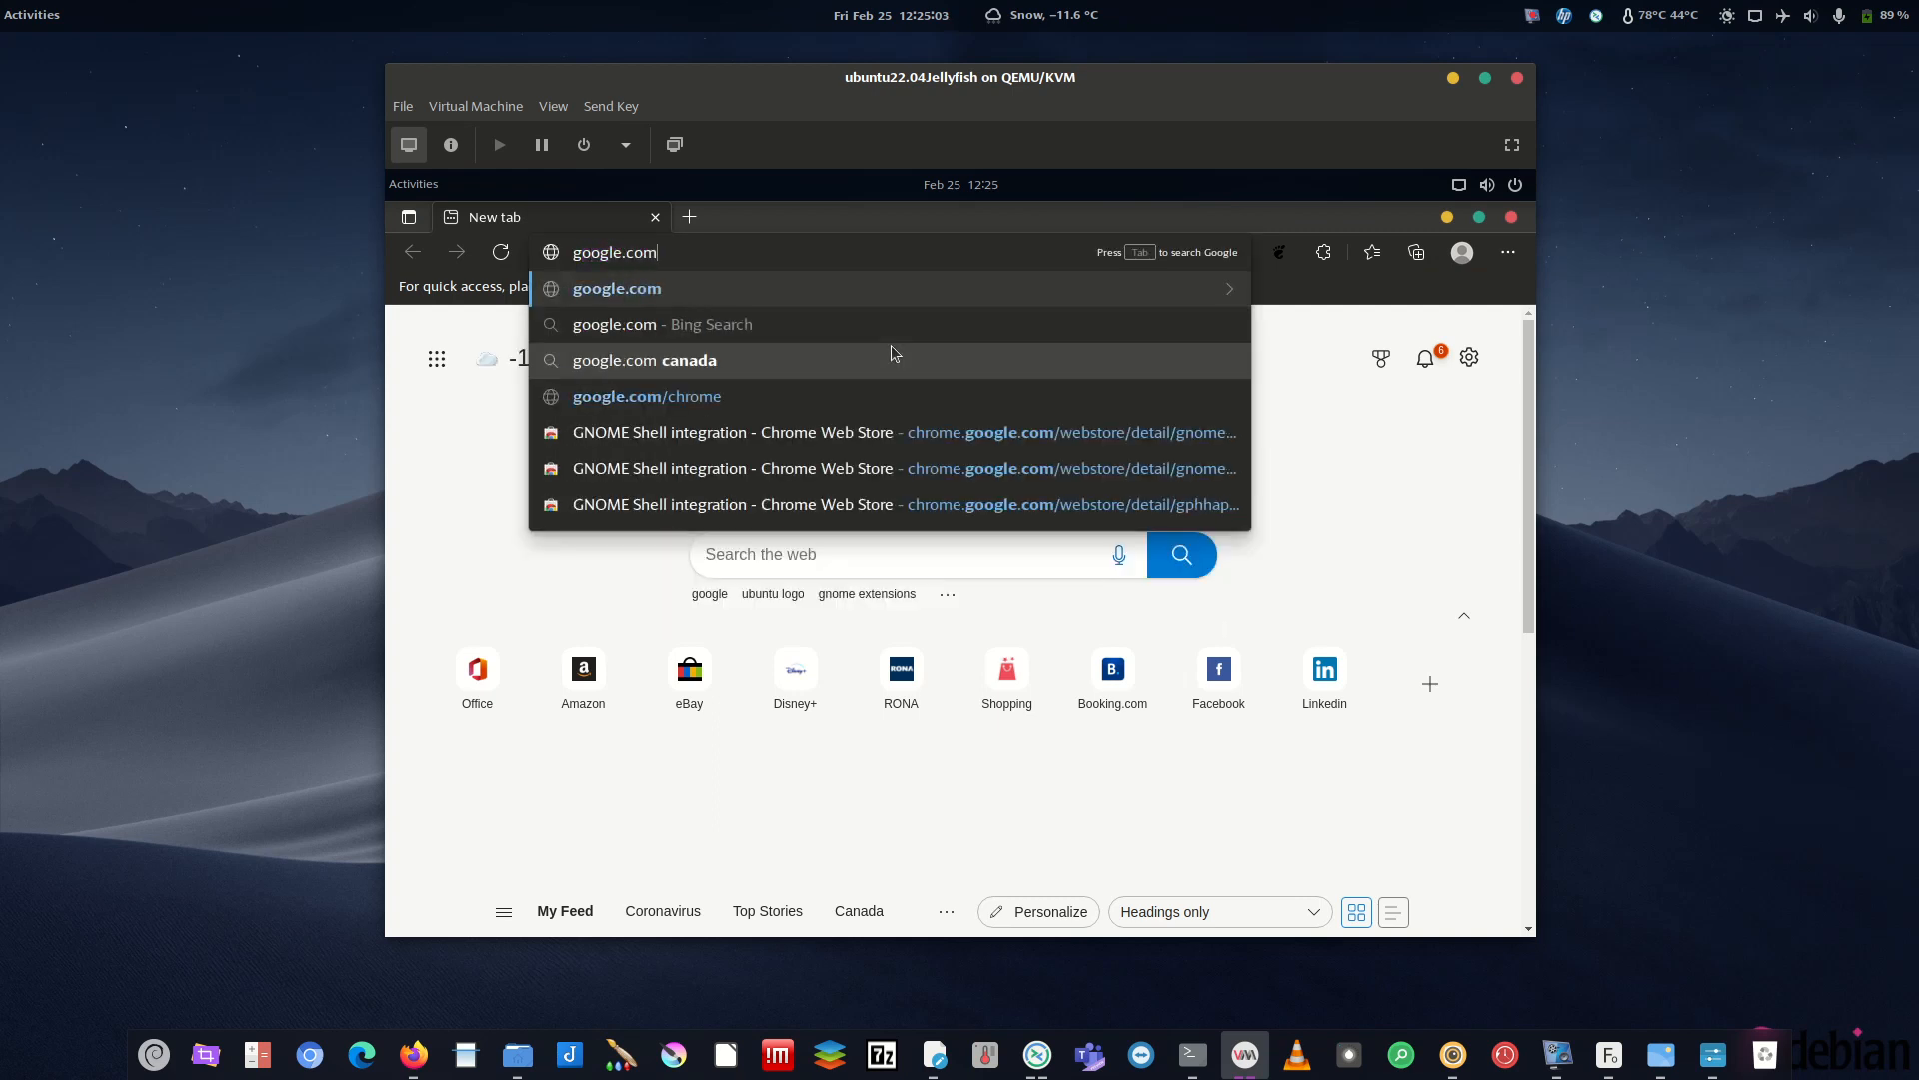
{"action": "key", "text": "Return"}
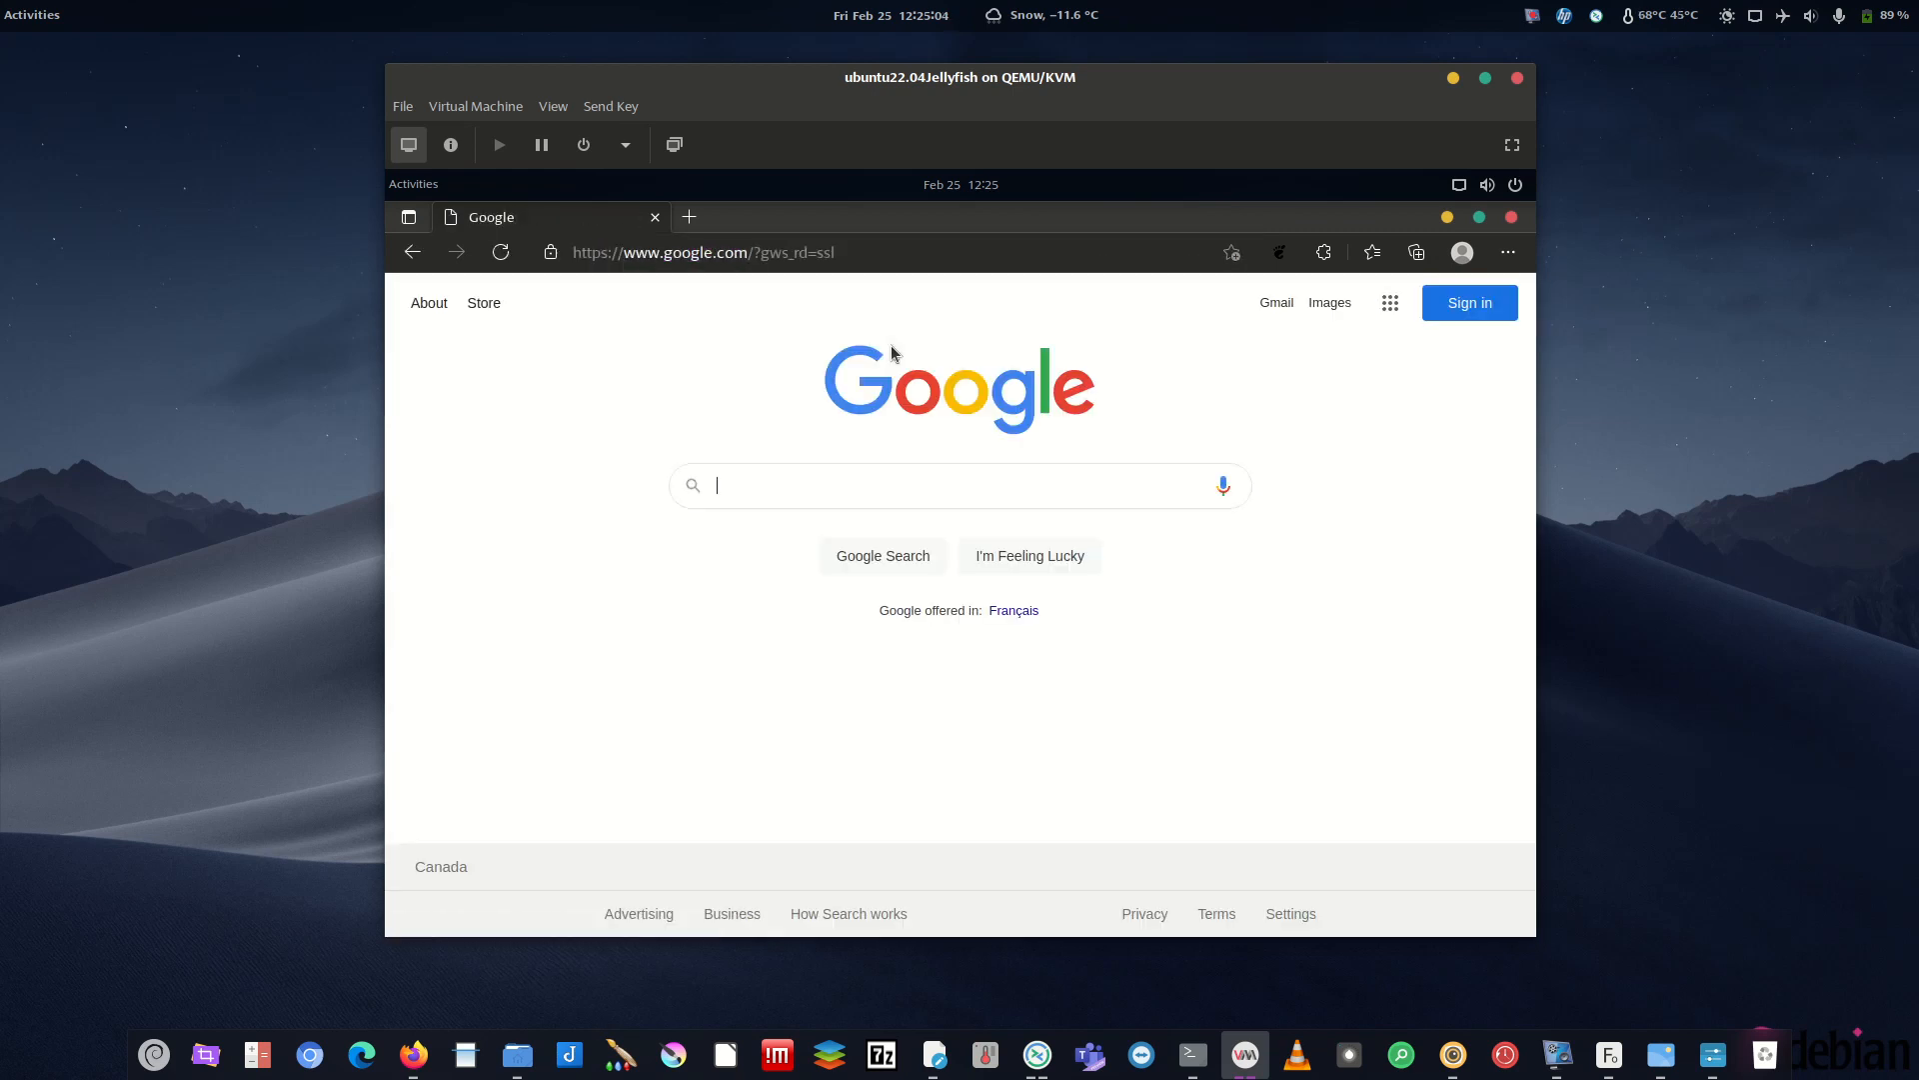
{"action": "left_click_drag", "start_coordinate": [1114, 236], "coordinate": [1434, 305]}
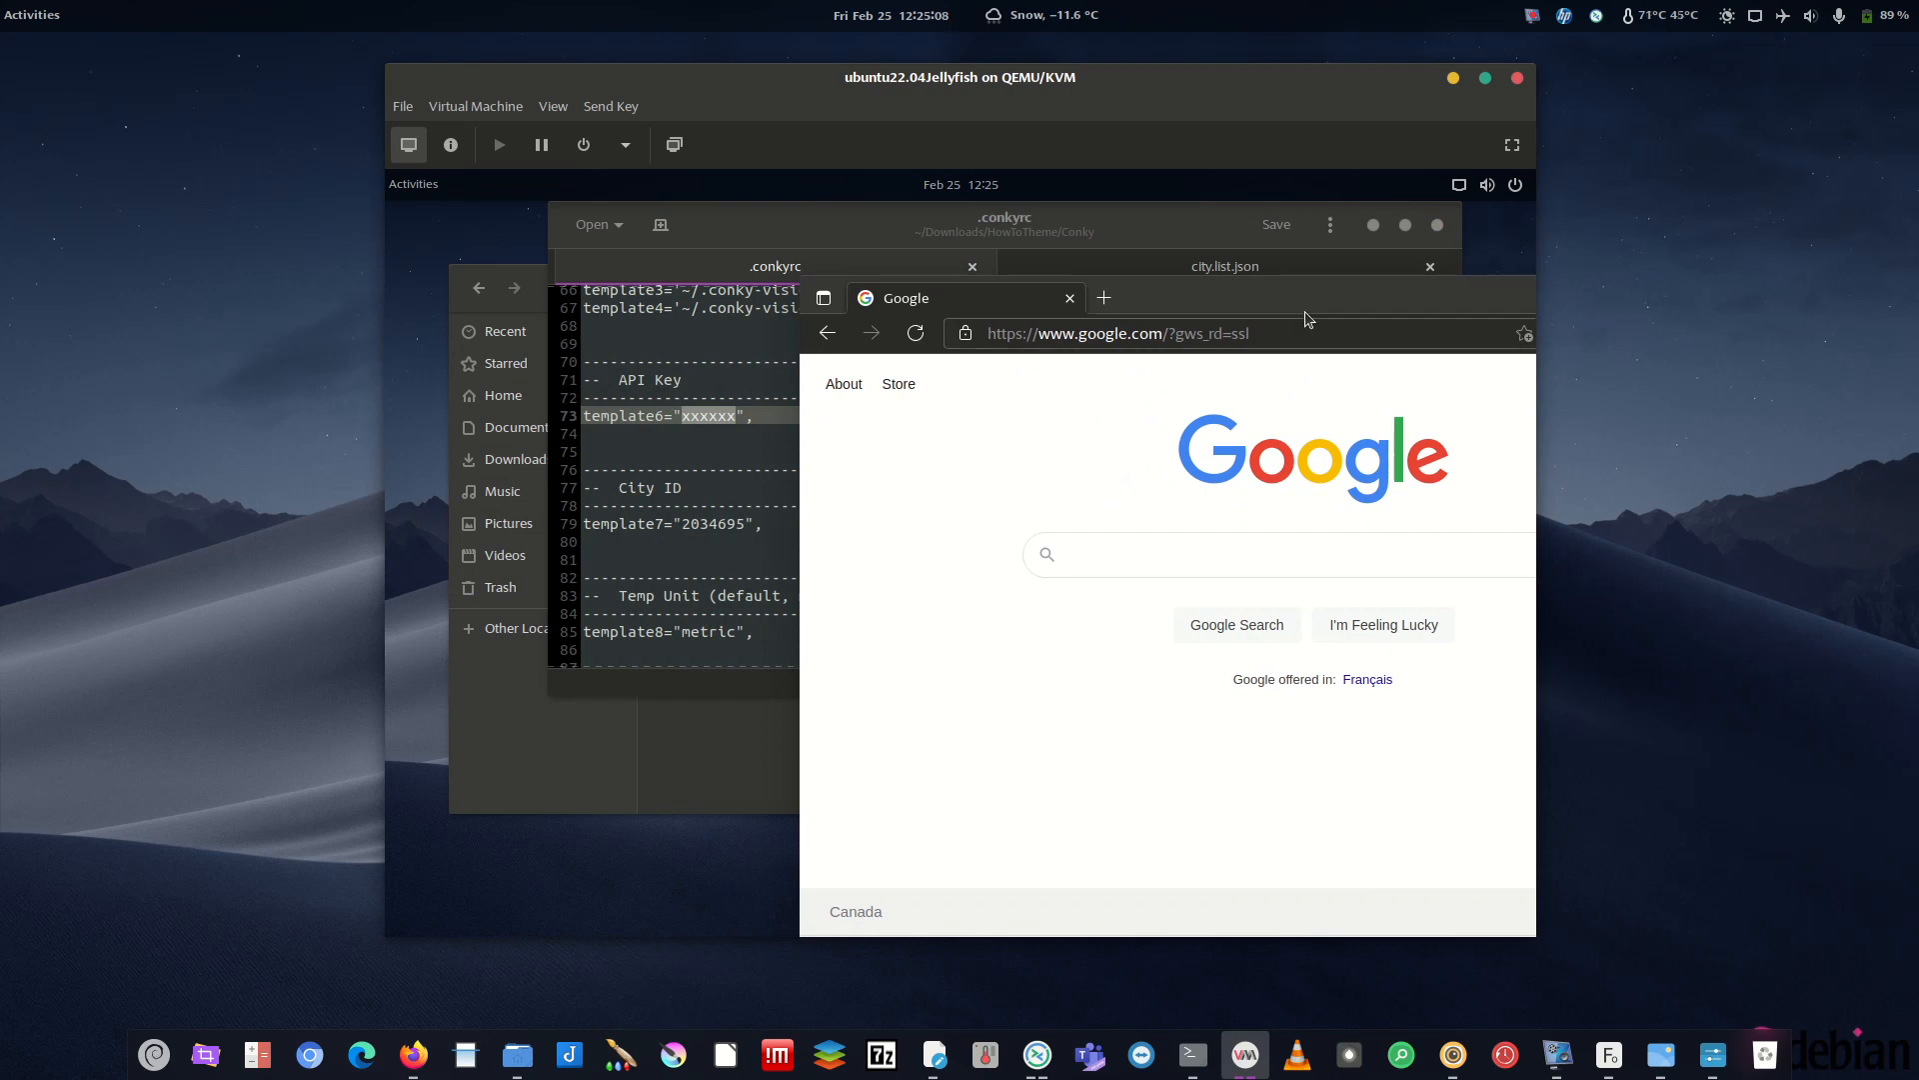
{"action": "double_click", "coordinate": [1245, 309]}
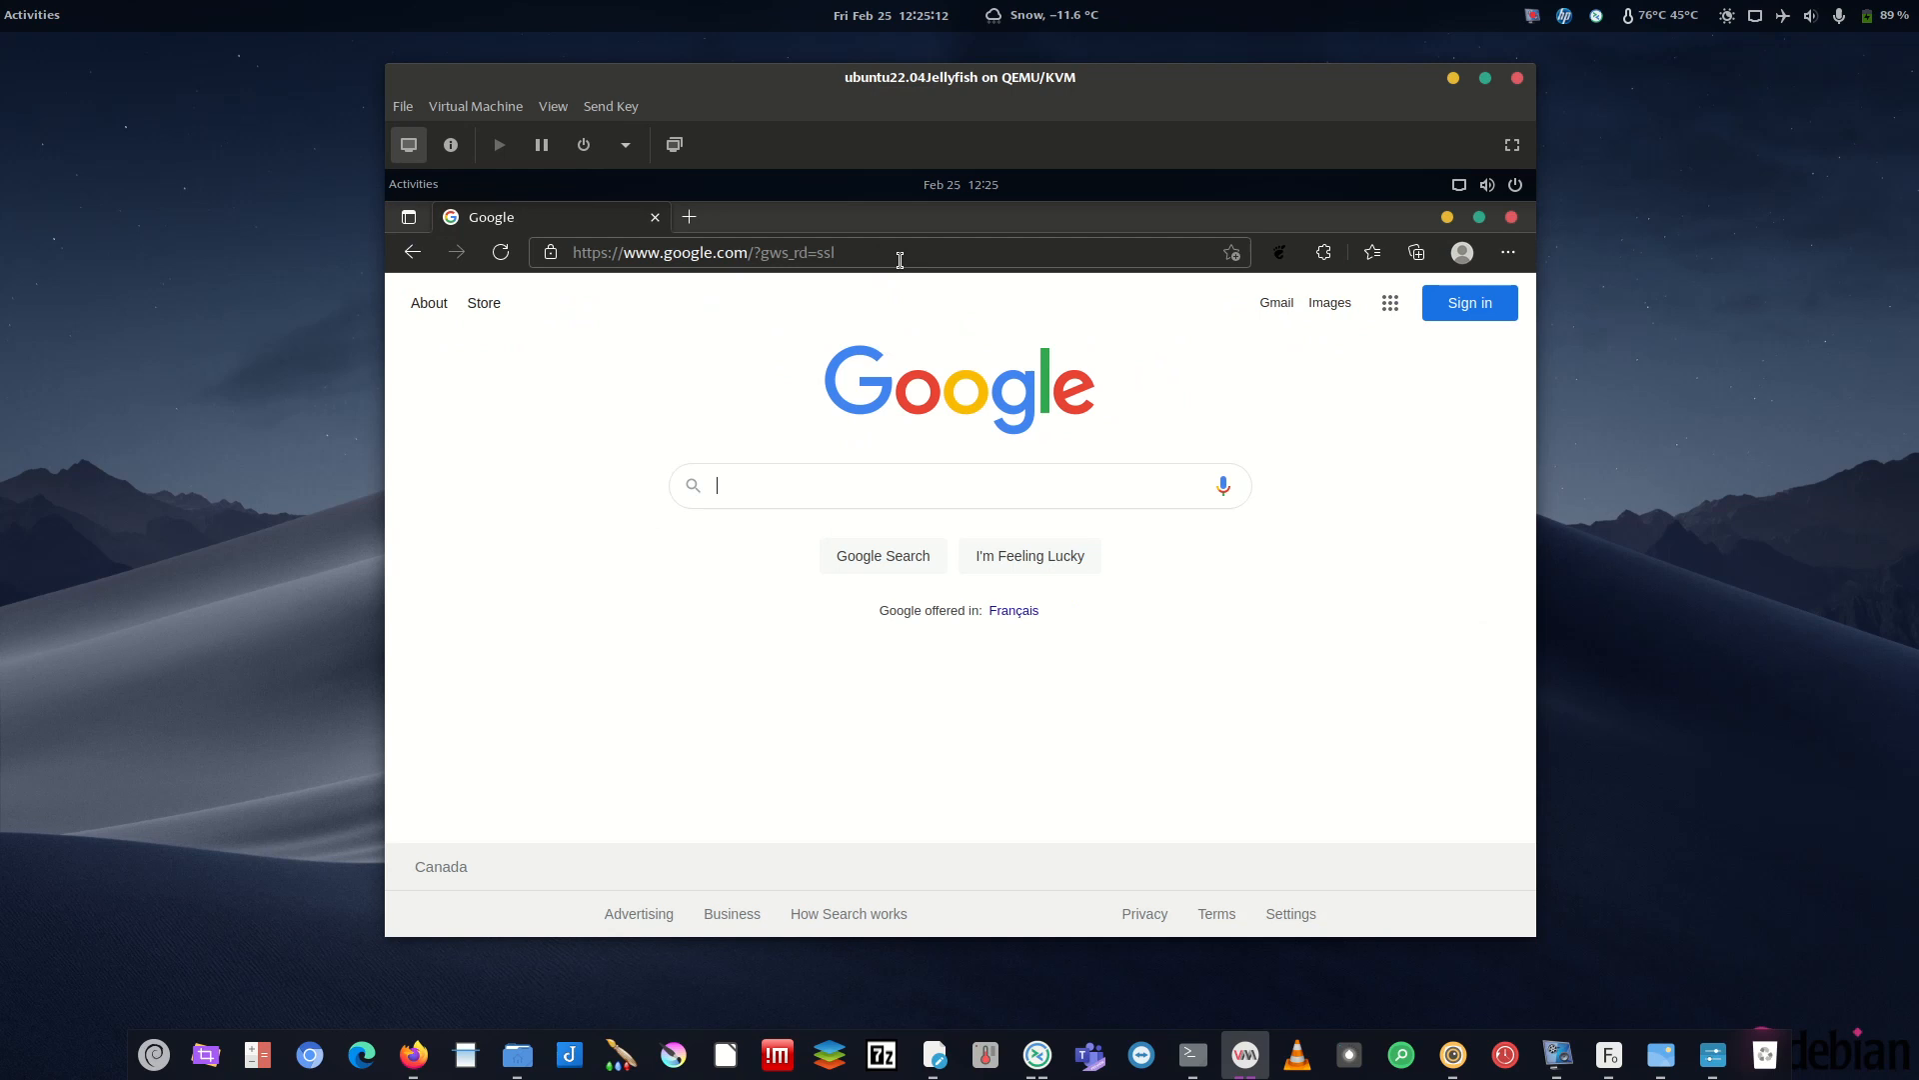
{"action": "type", "text": "openw"}
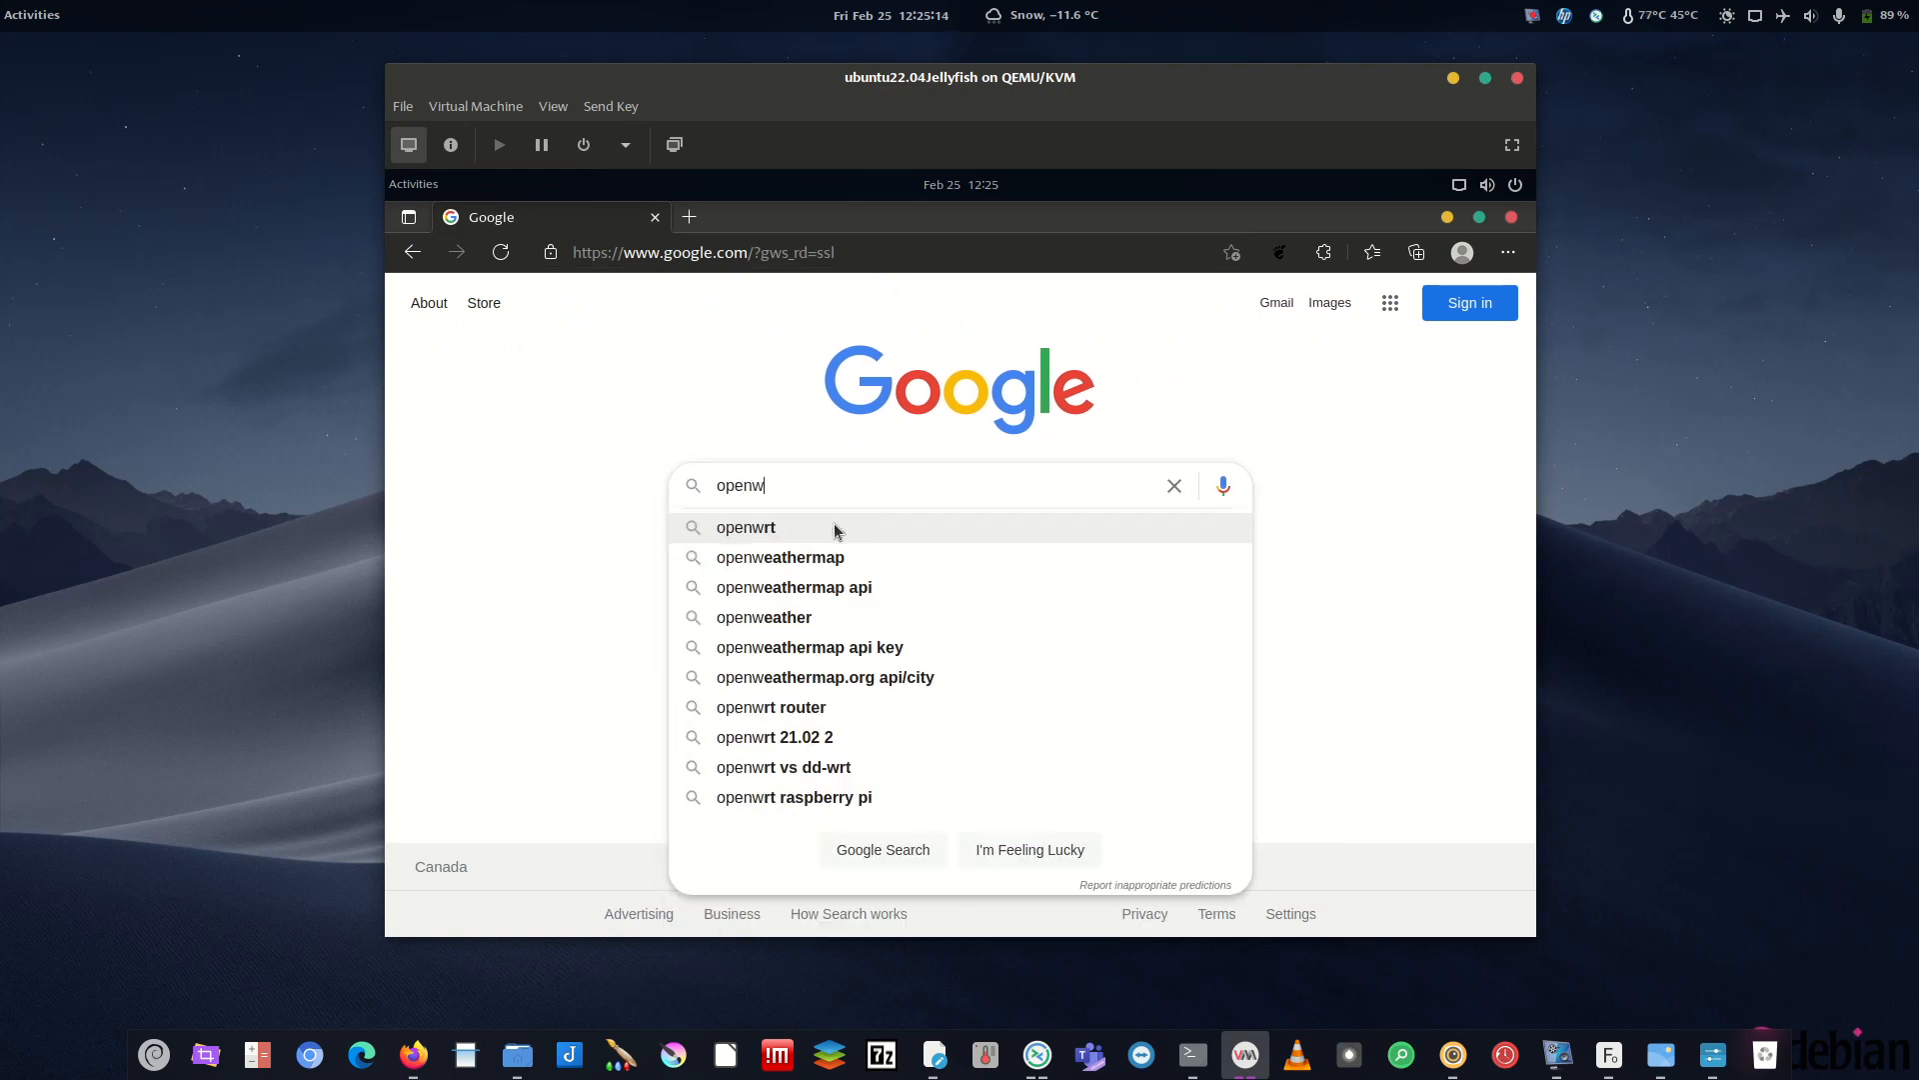
{"action": "type", "text": "eathermap"}
{"action": "key", "text": "Return"}
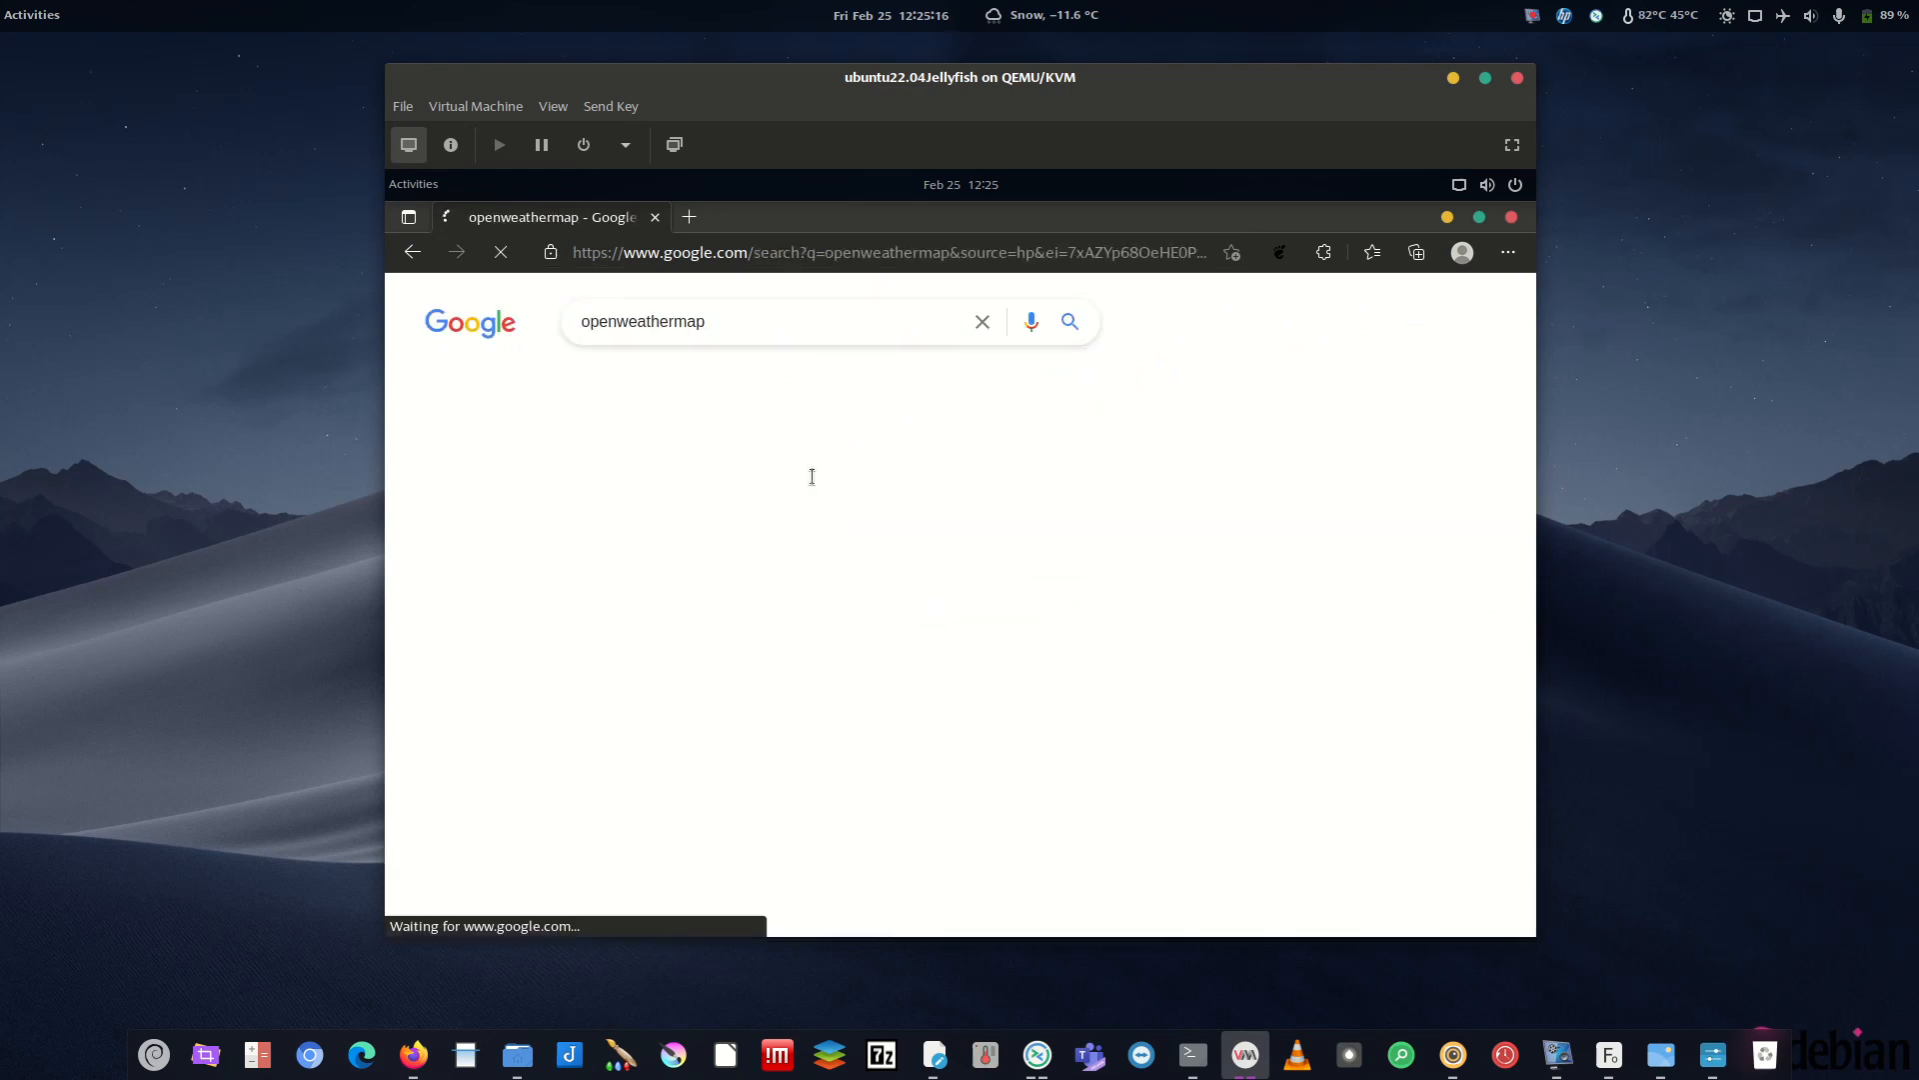
- Search 'openweathermap api key' and read OpenWeather's guidance on account-linked API keys
{"action": "left_click", "coordinate": [814, 321]}
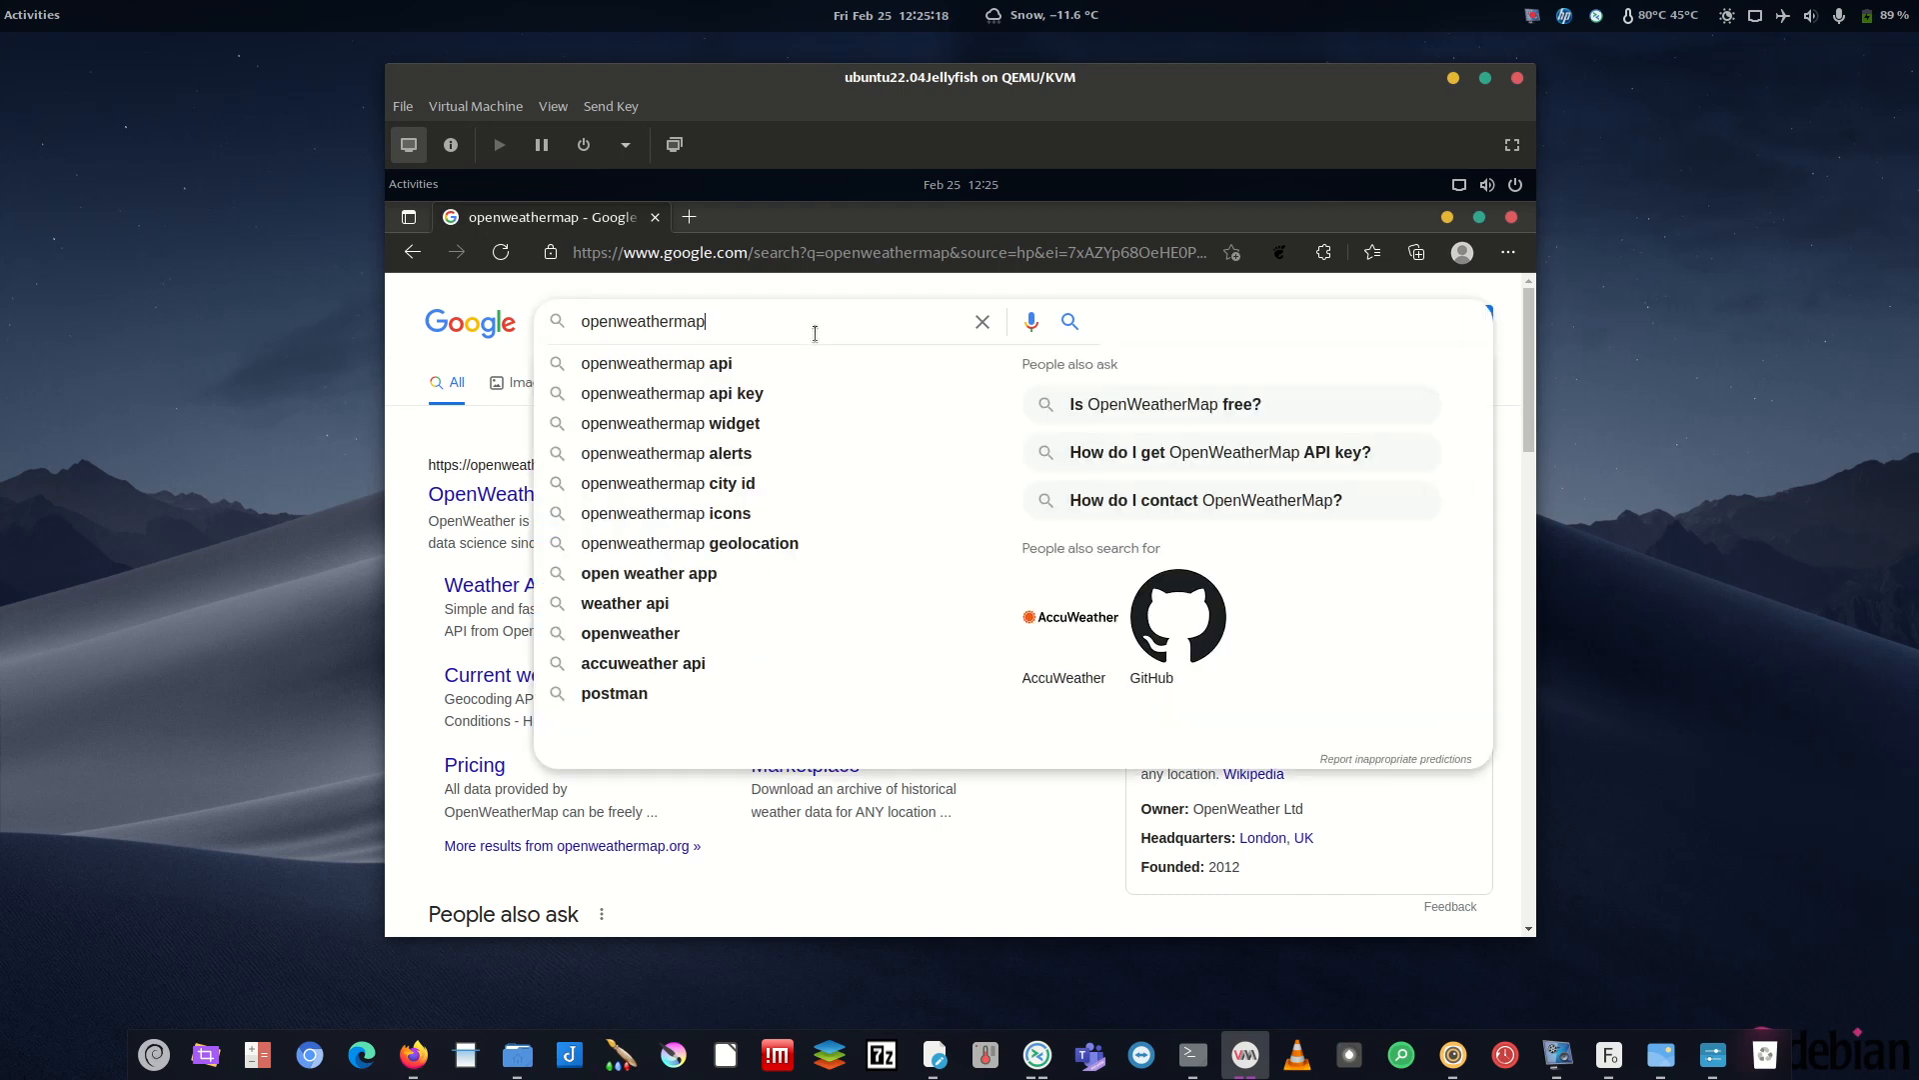
{"action": "type", "text": "api key"}
{"action": "key", "text": "Return"}
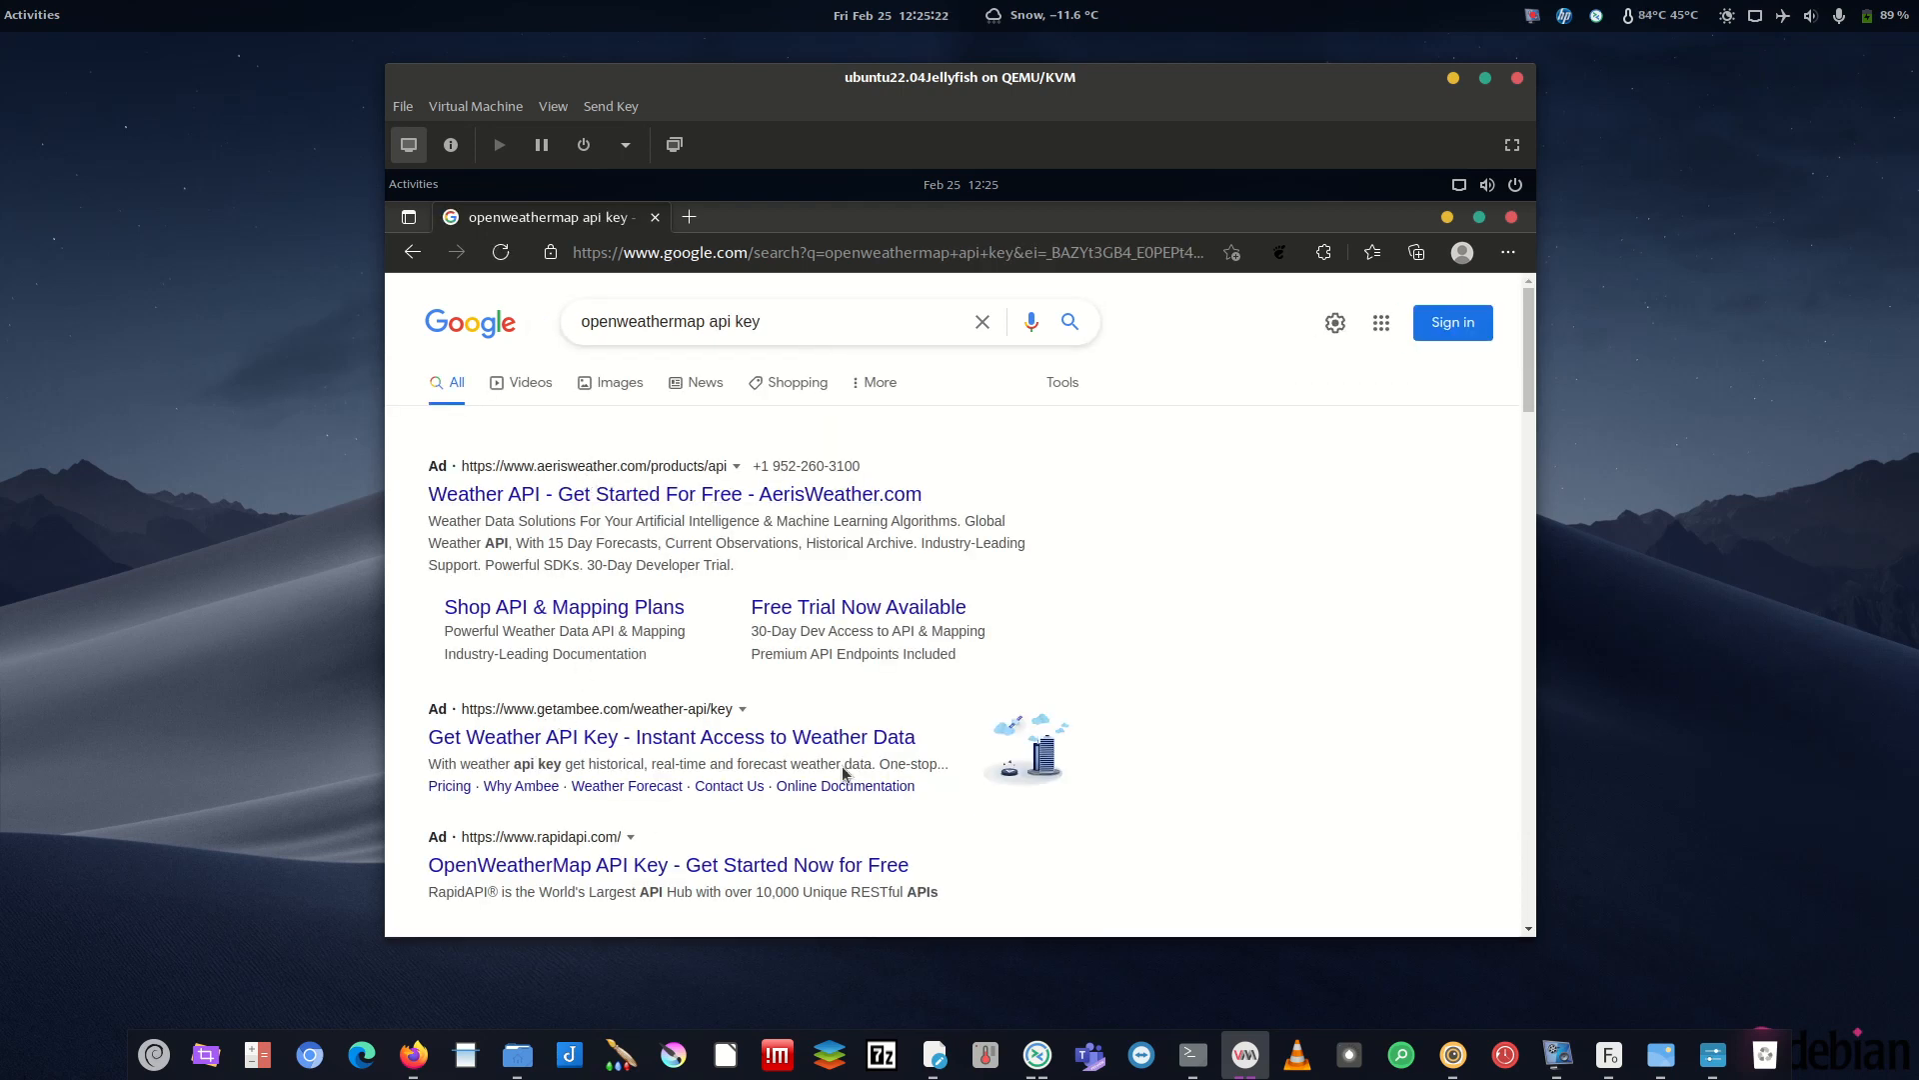
{"action": "scroll", "coordinate": [1179, 549], "scroll_direction": "down", "scroll_amount": 3}
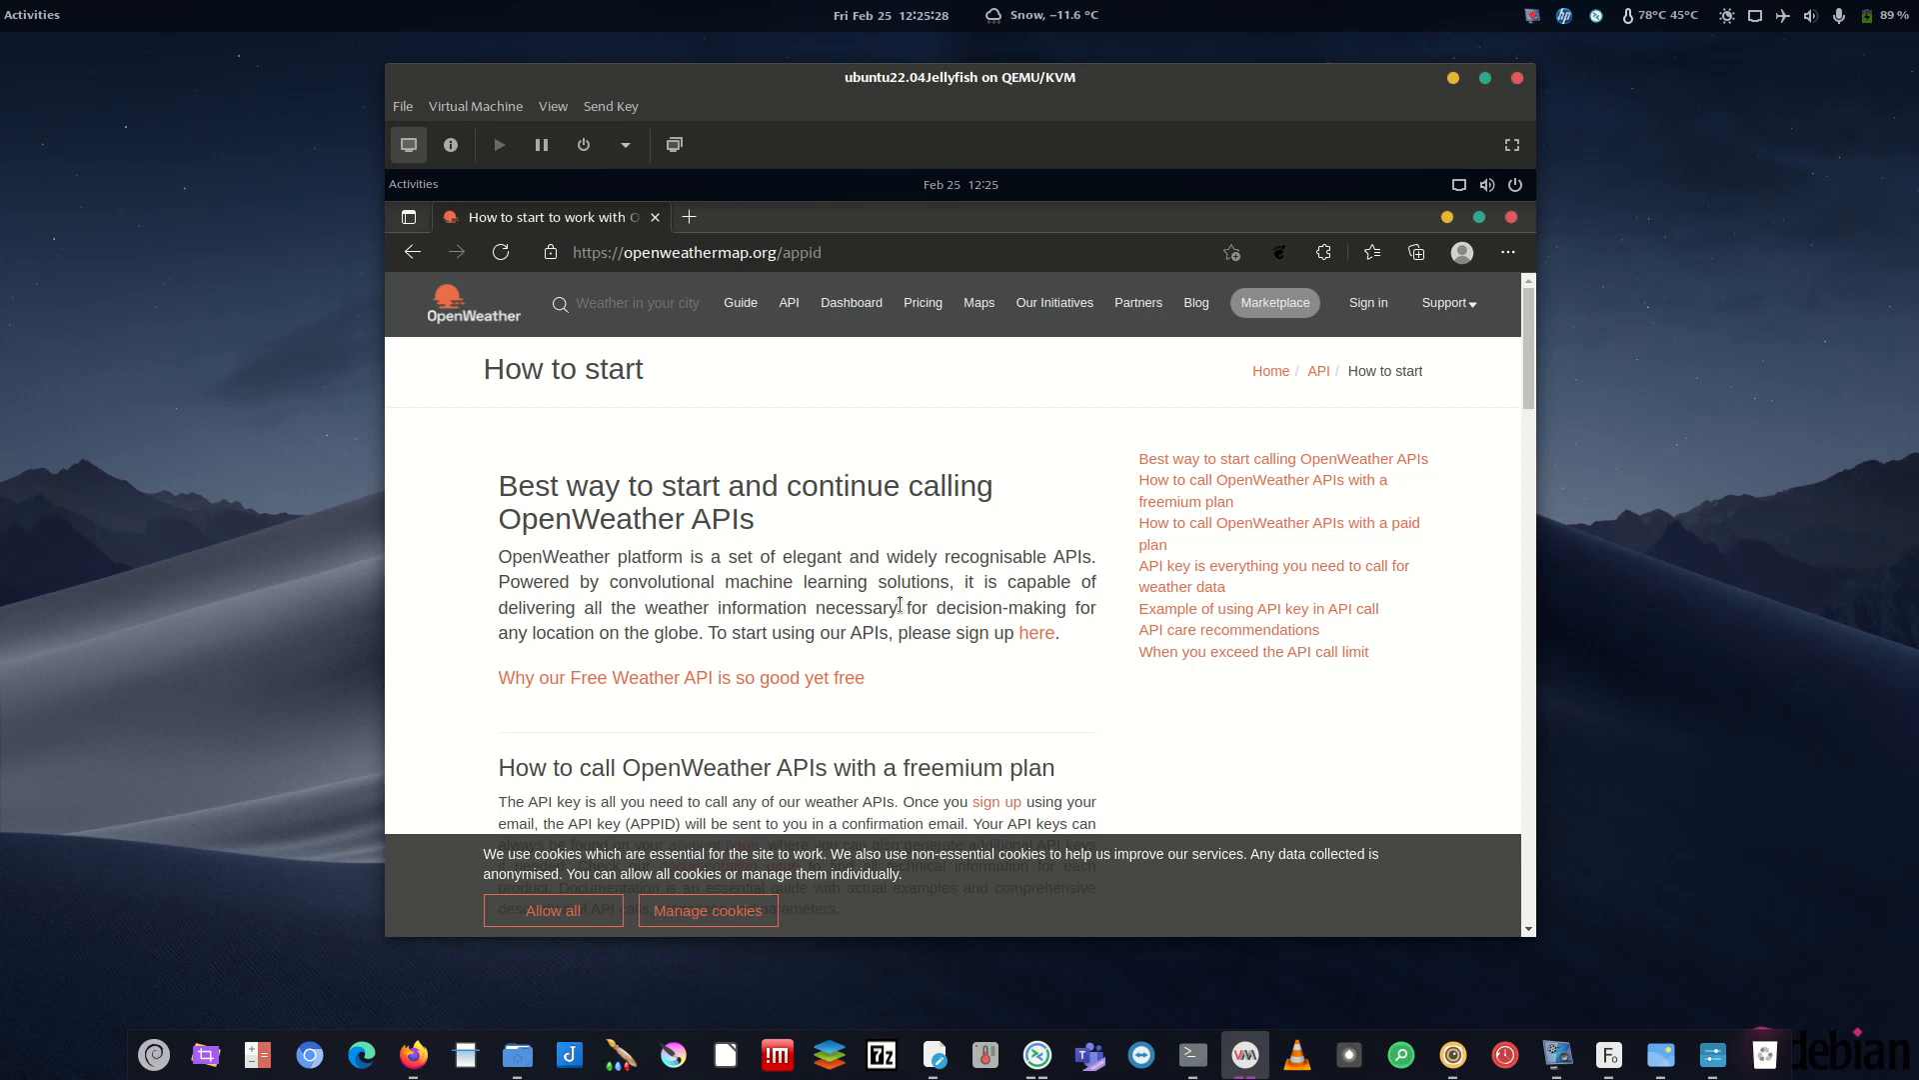
{"action": "scroll", "coordinate": [1520, 460], "scroll_direction": "down", "scroll_amount": 10}
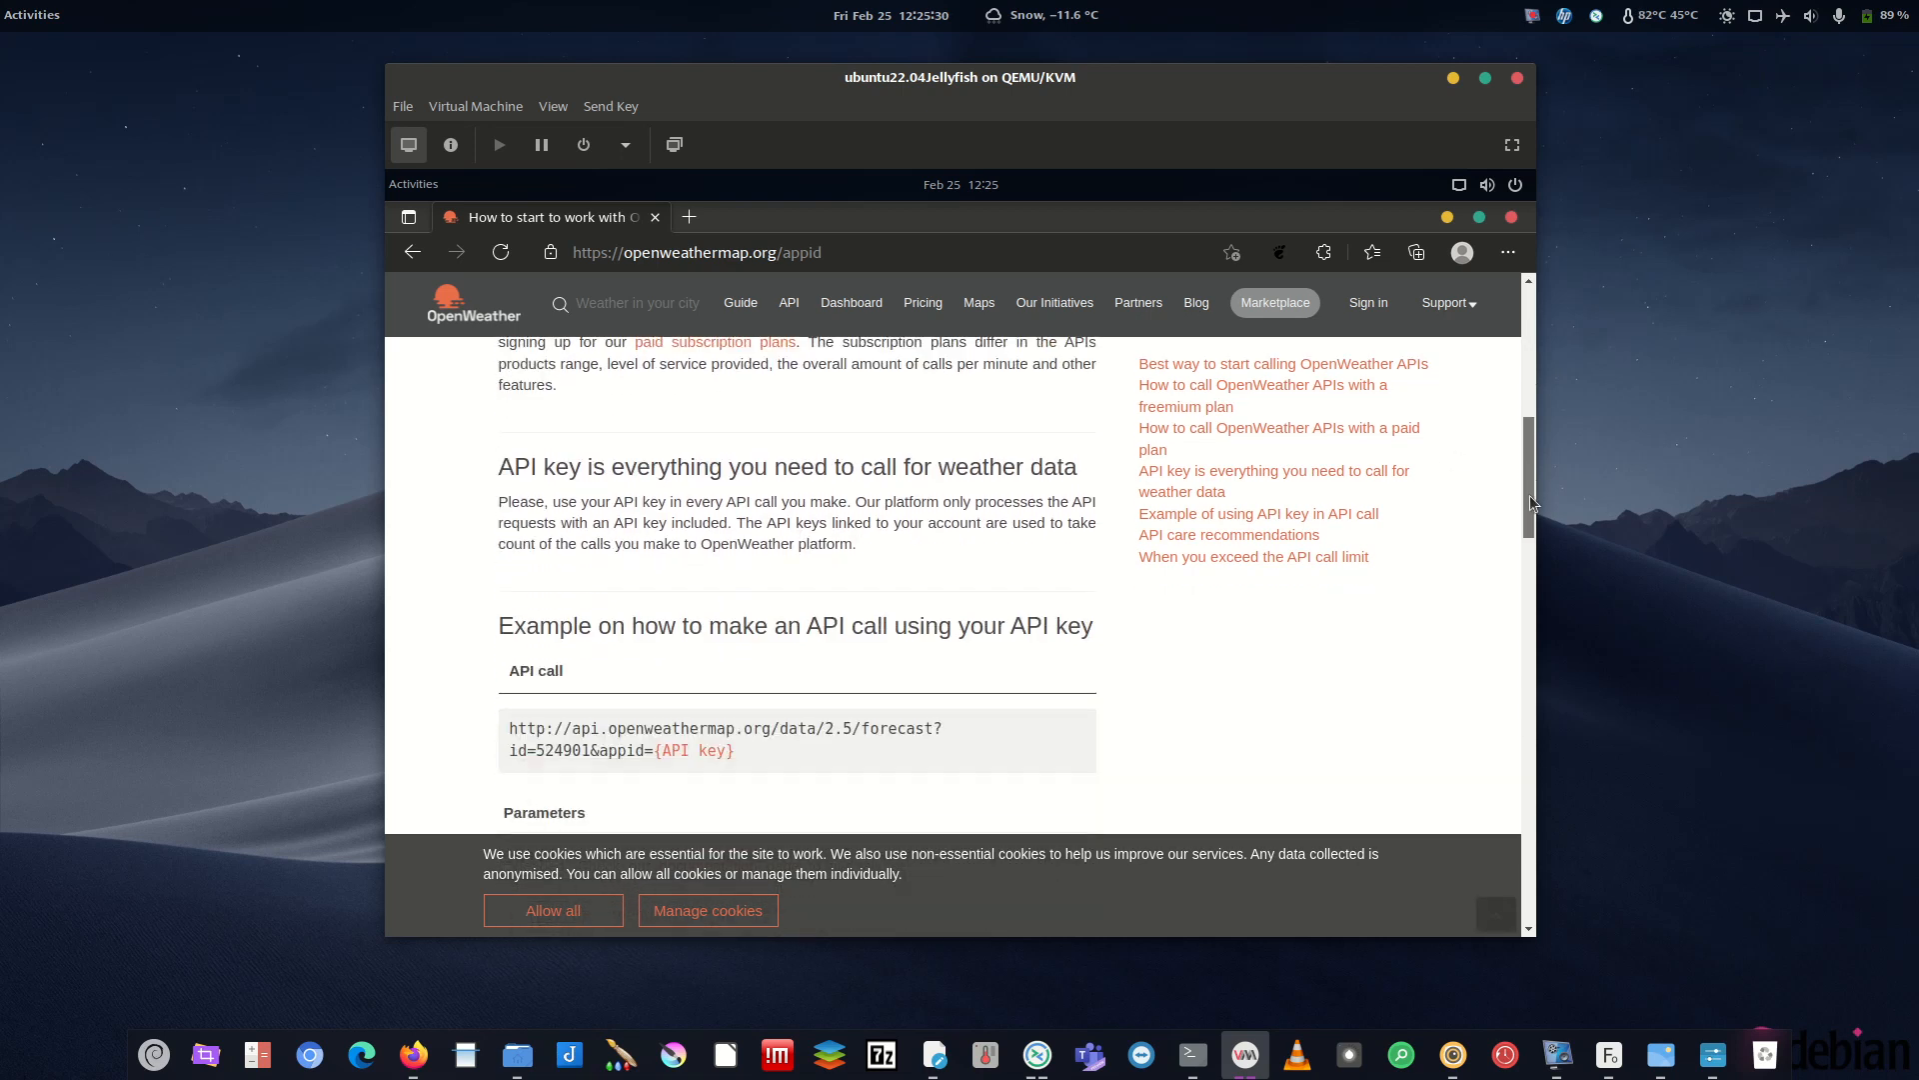
{"action": "double_click", "coordinate": [871, 631]}
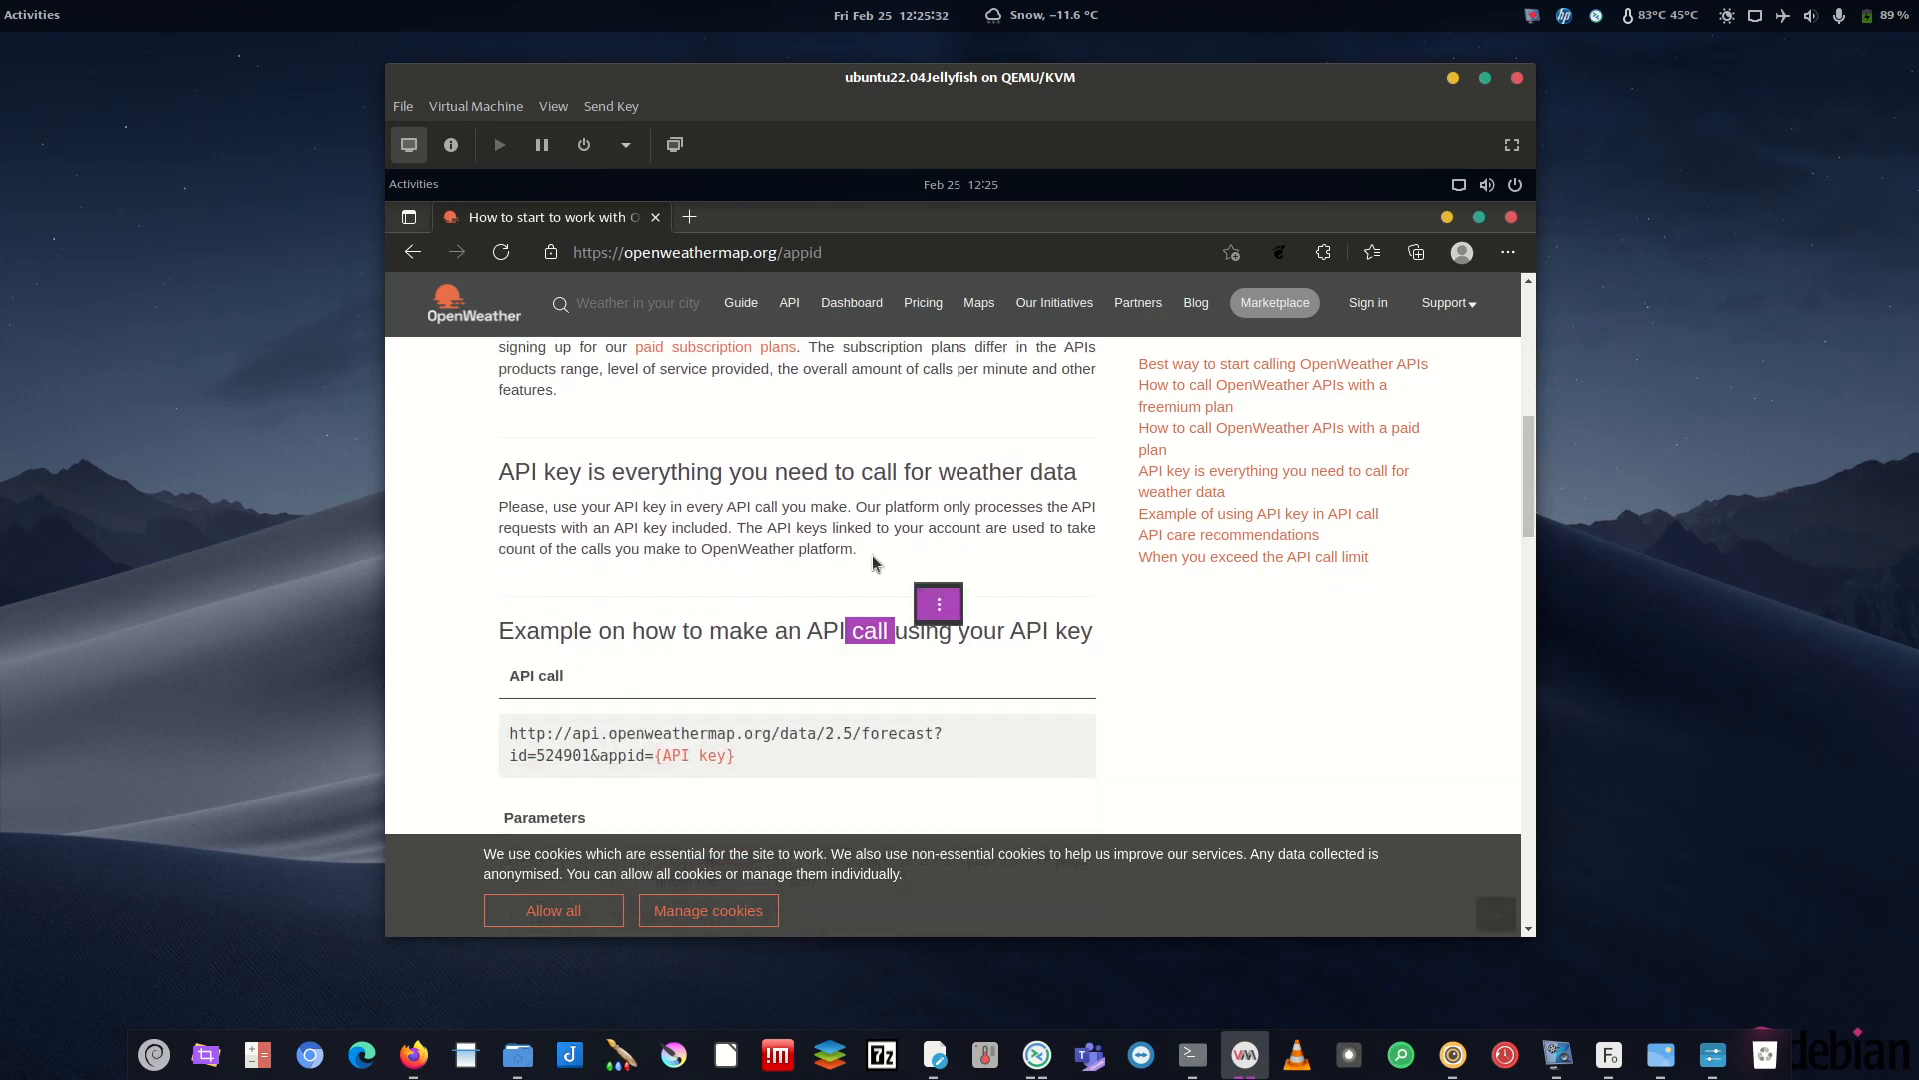
{"action": "left_click_drag", "start_coordinate": [590, 528], "coordinate": [932, 543]}
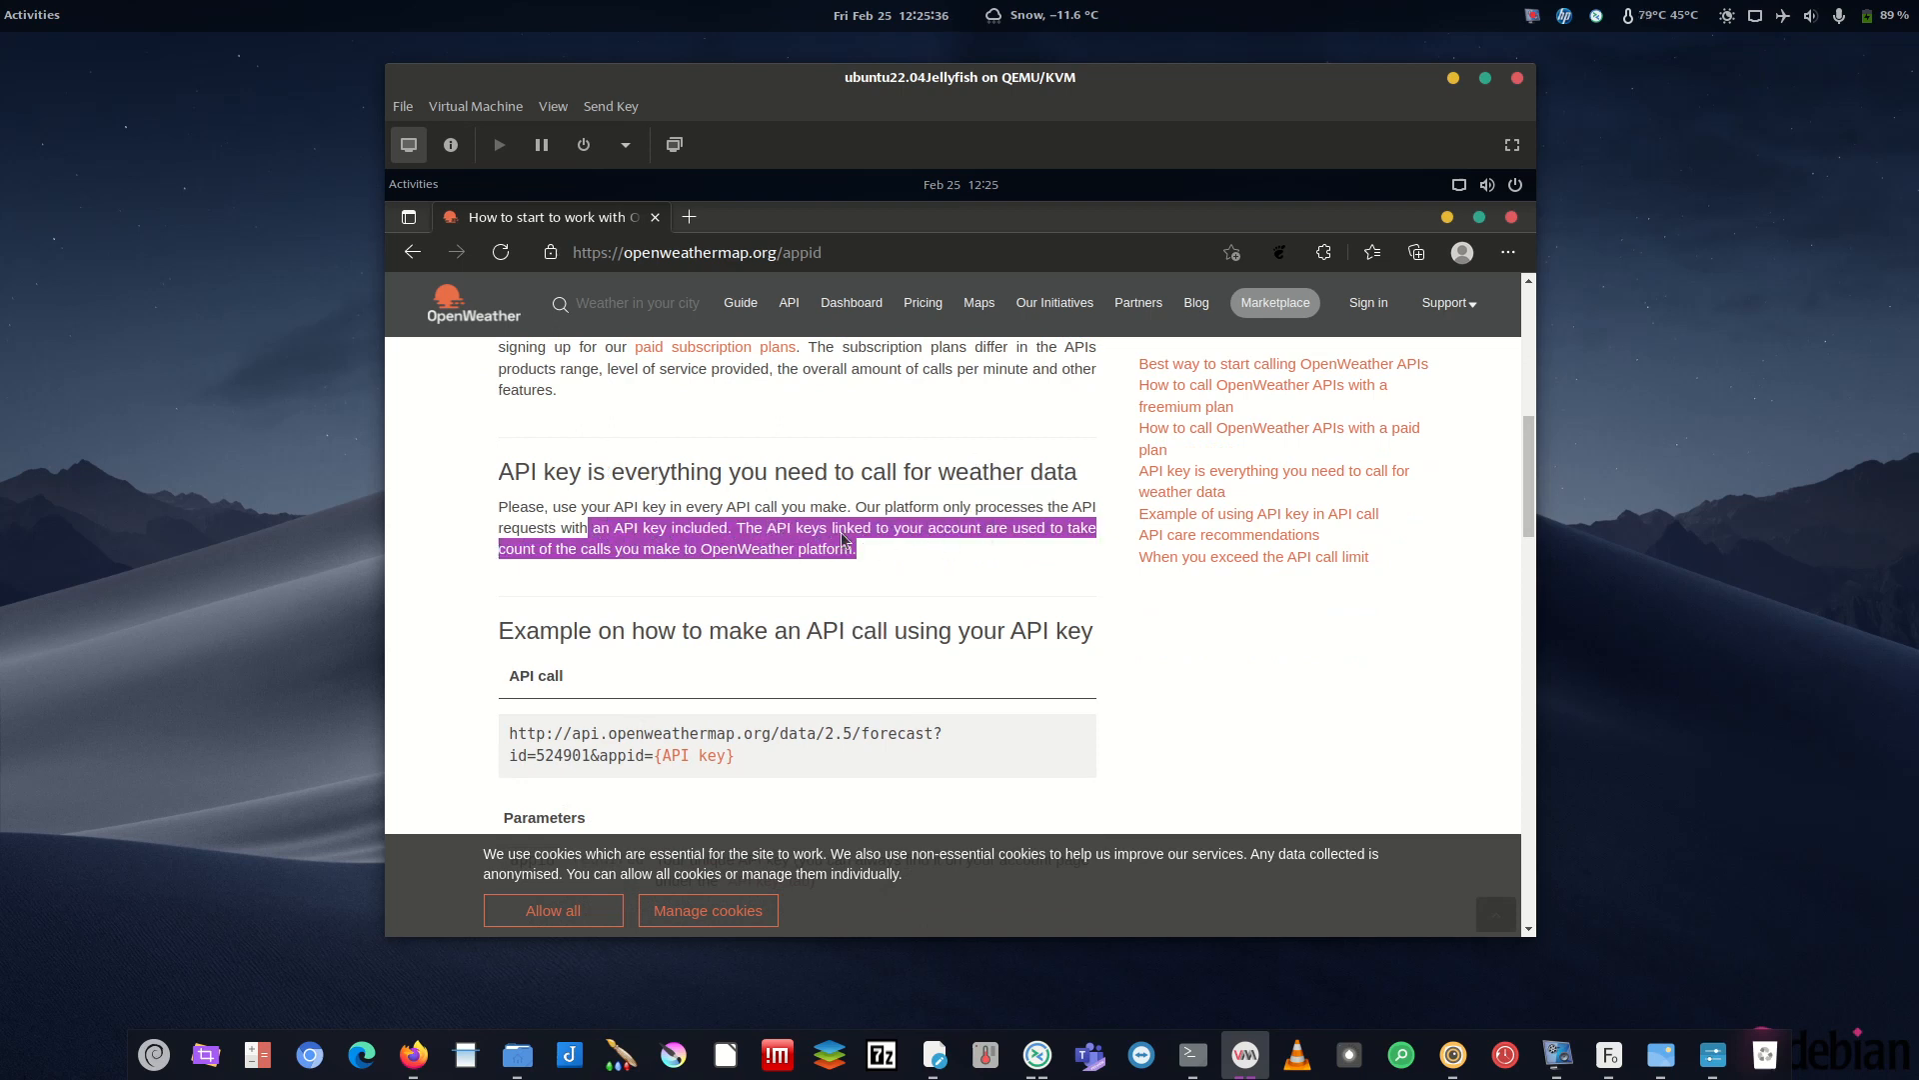
{"action": "left_click_drag", "start_coordinate": [1528, 447], "coordinate": [1520, 318]}
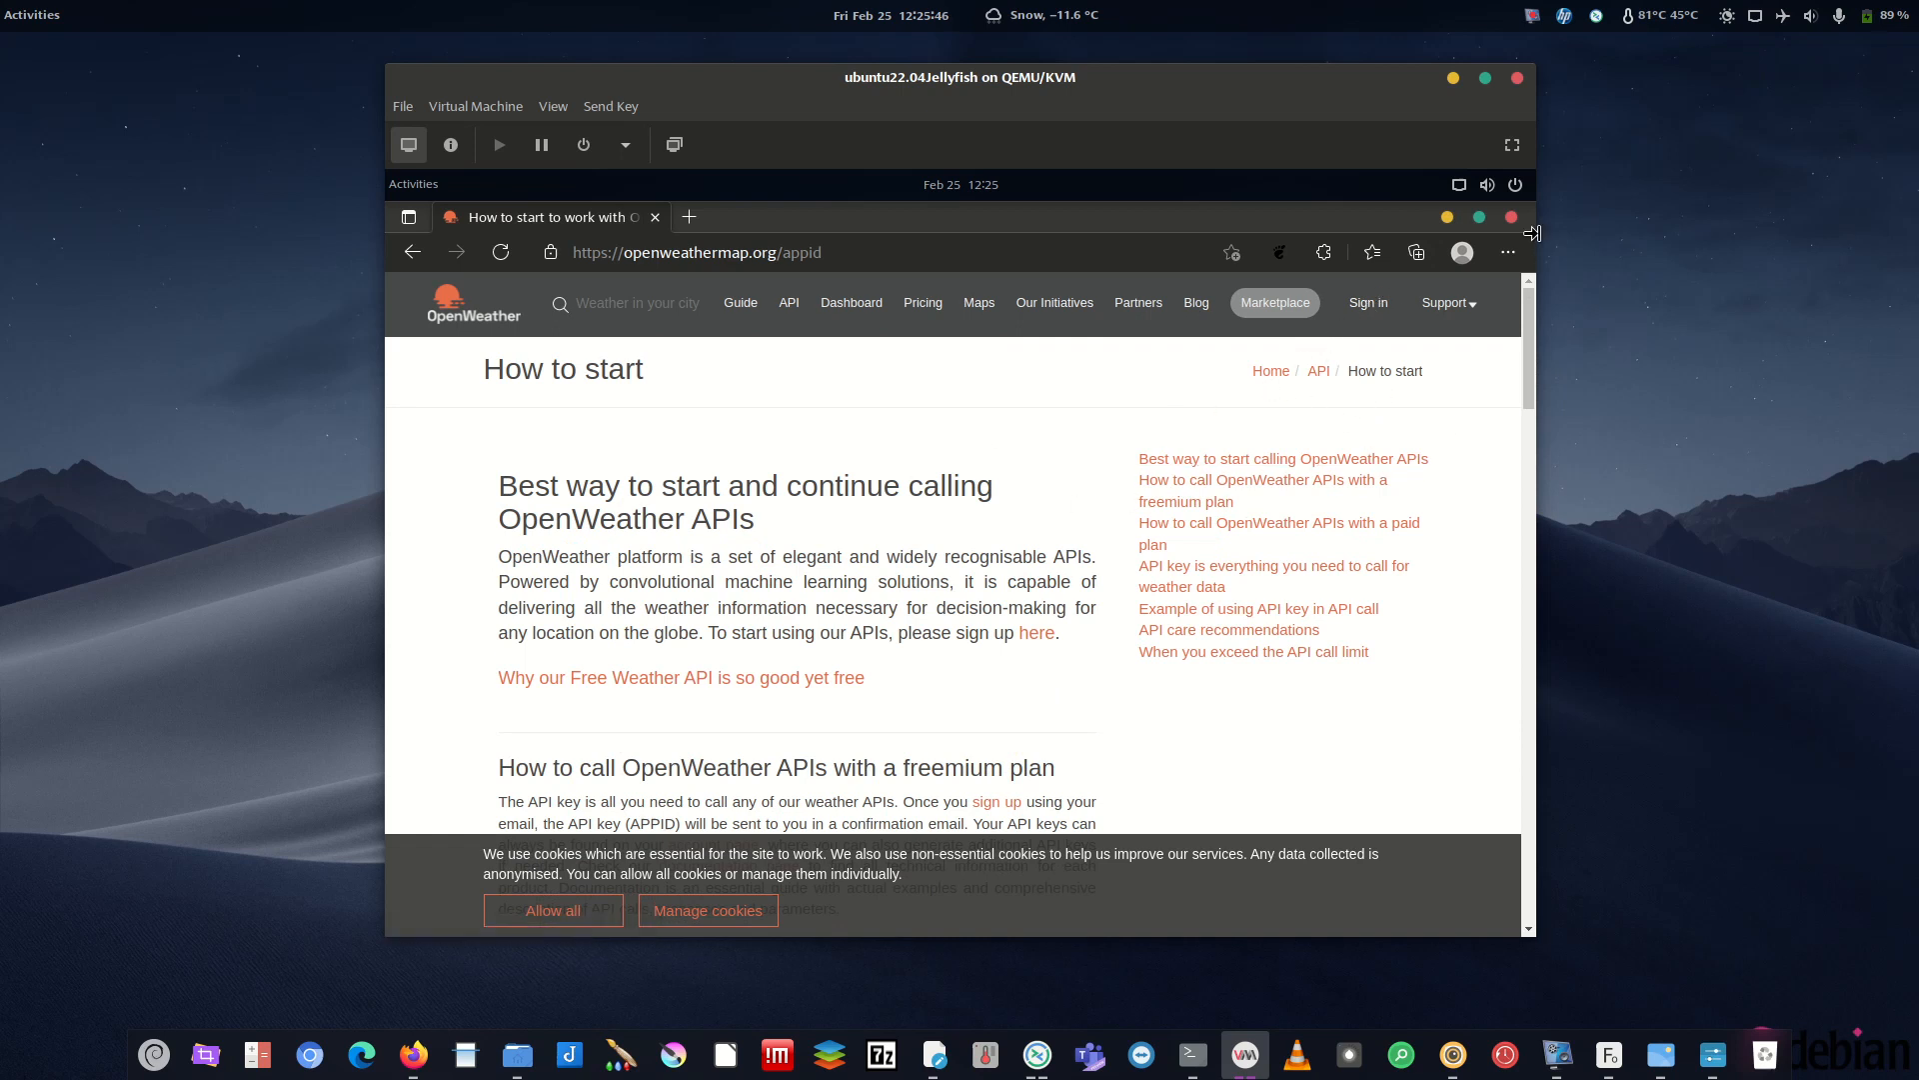
- Return to .conkyrc and select the xxxxxx API key placeholder on line 73
{"action": "left_click", "coordinate": [1447, 217]}
{"action": "left_click", "coordinate": [730, 428]}
{"action": "left_click_drag", "start_coordinate": [737, 416], "coordinate": [684, 414]}
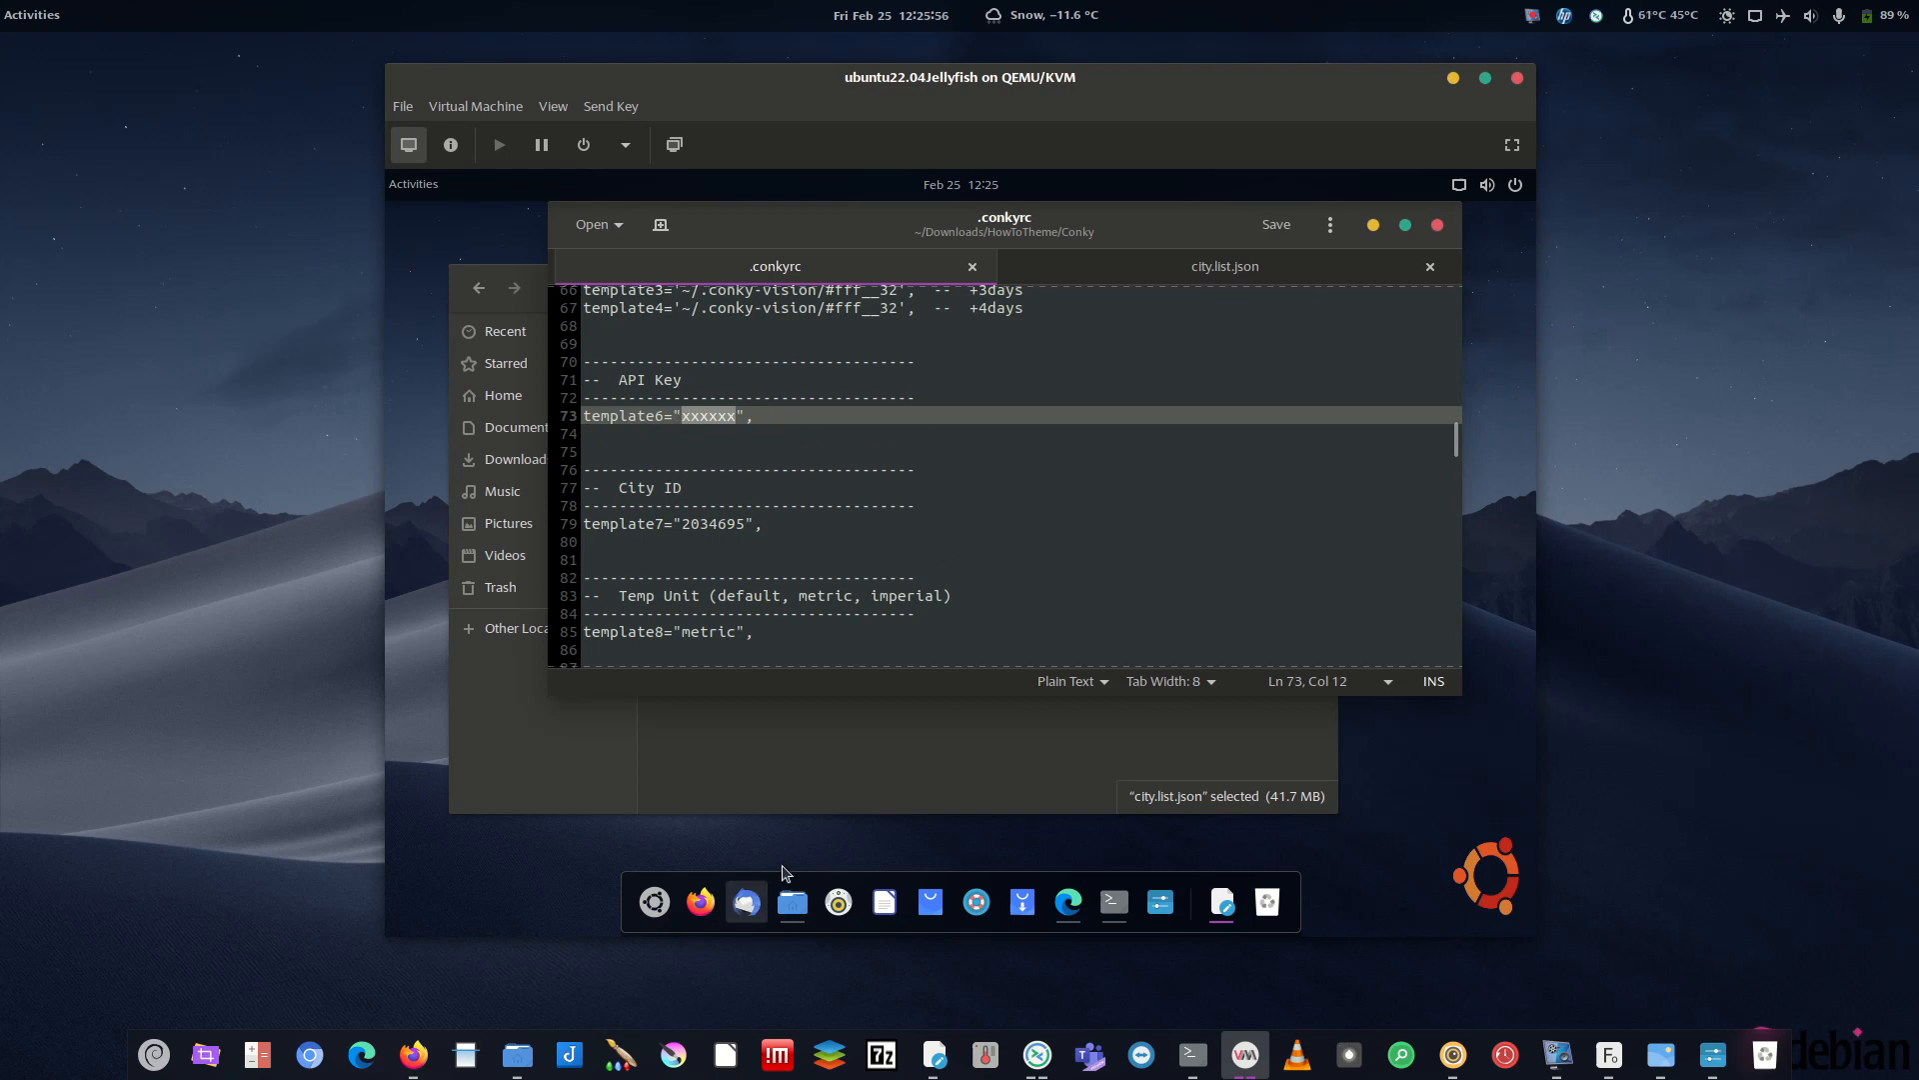
- Review the OpenWeather API key page again, clear the highlight, and minimize Edge
{"action": "left_click", "coordinate": [1068, 902]}
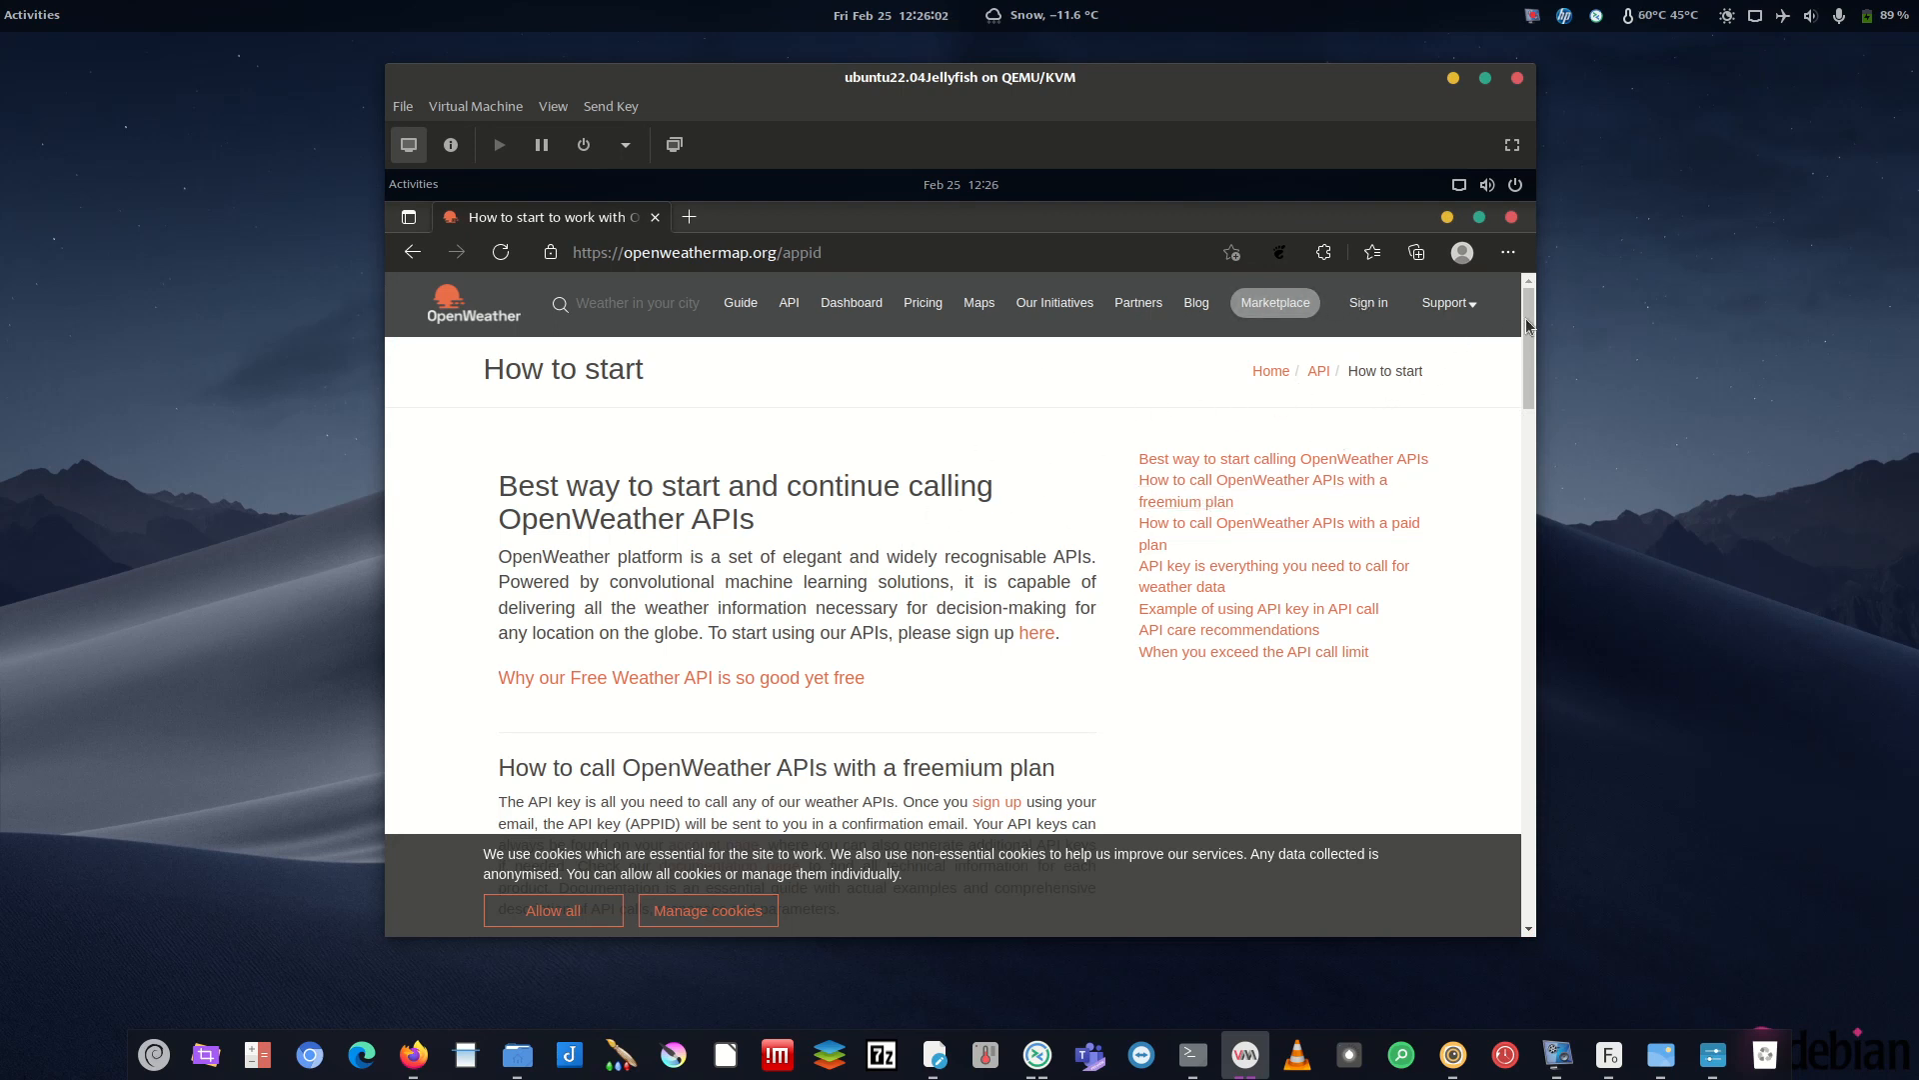
{"action": "scroll", "coordinate": [1525, 318], "scroll_direction": "down", "scroll_amount": 5}
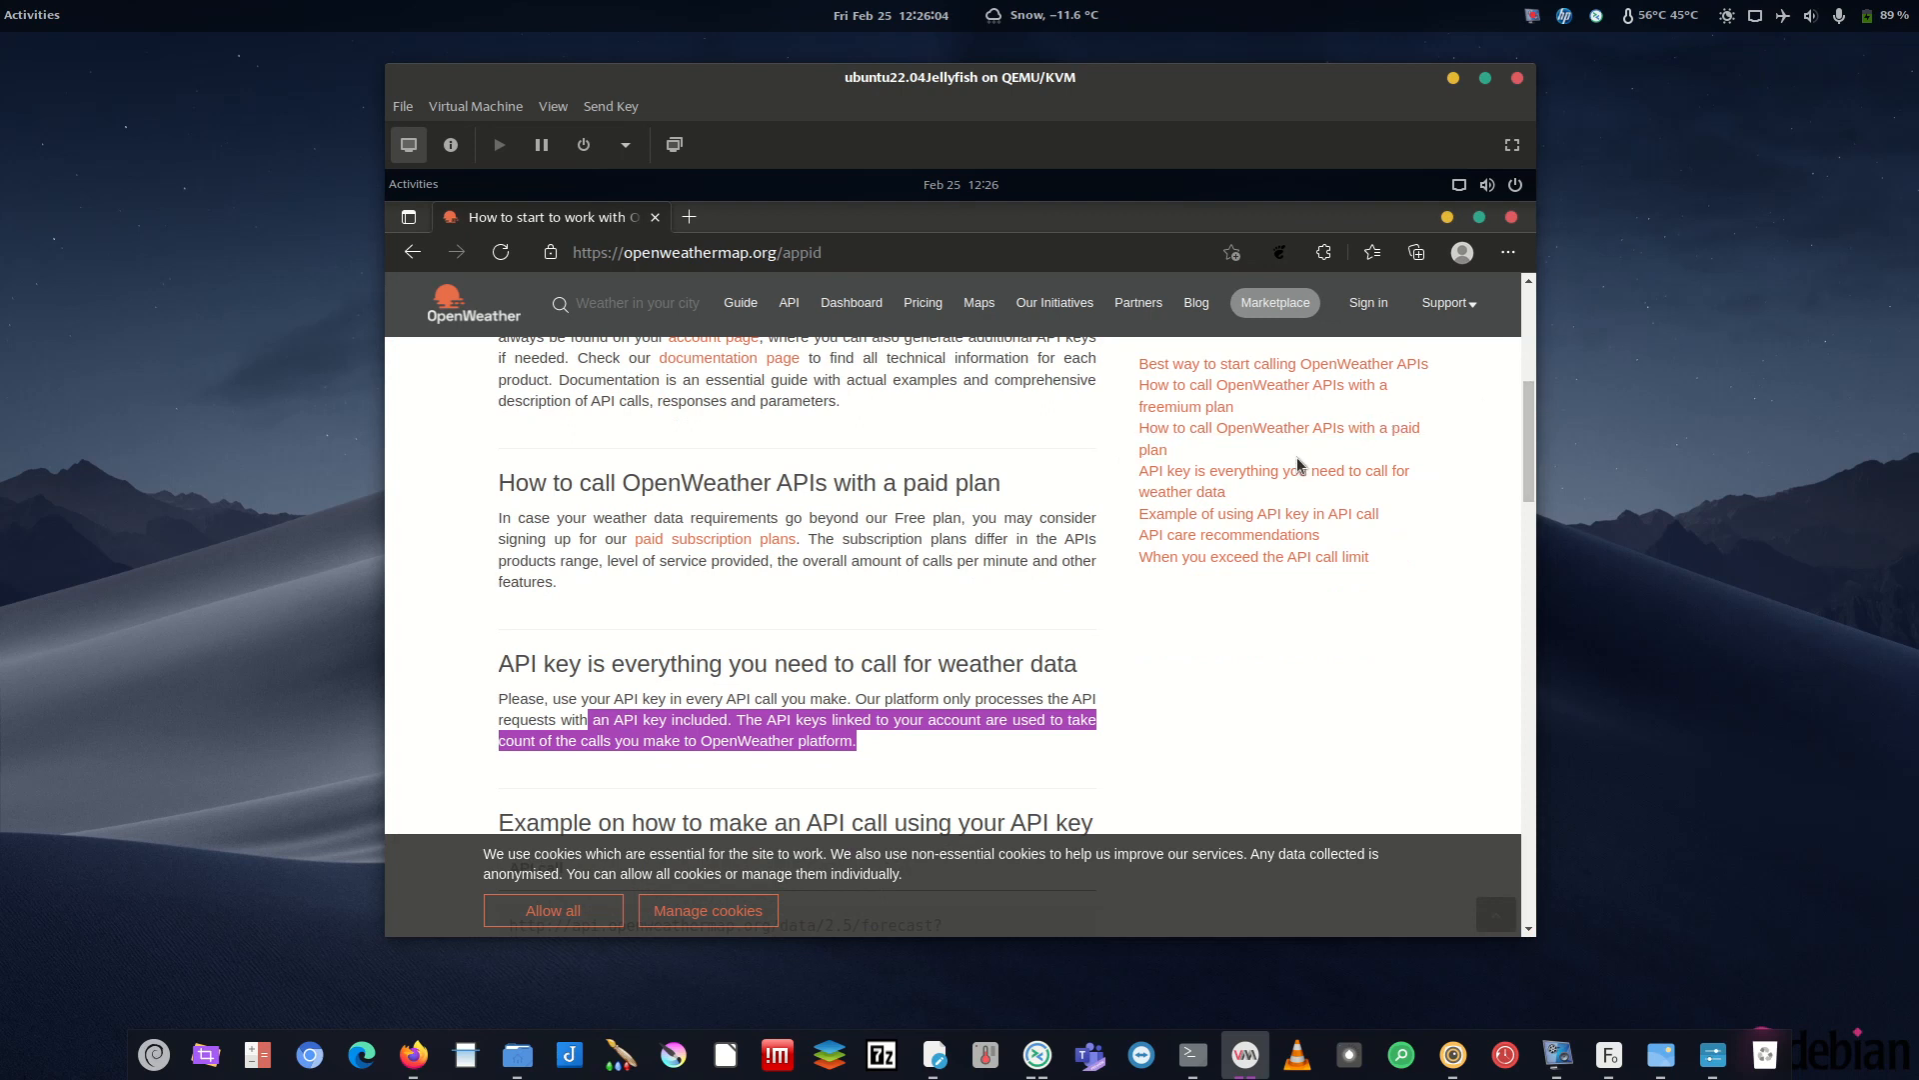
{"action": "left_click", "coordinate": [802, 745]}
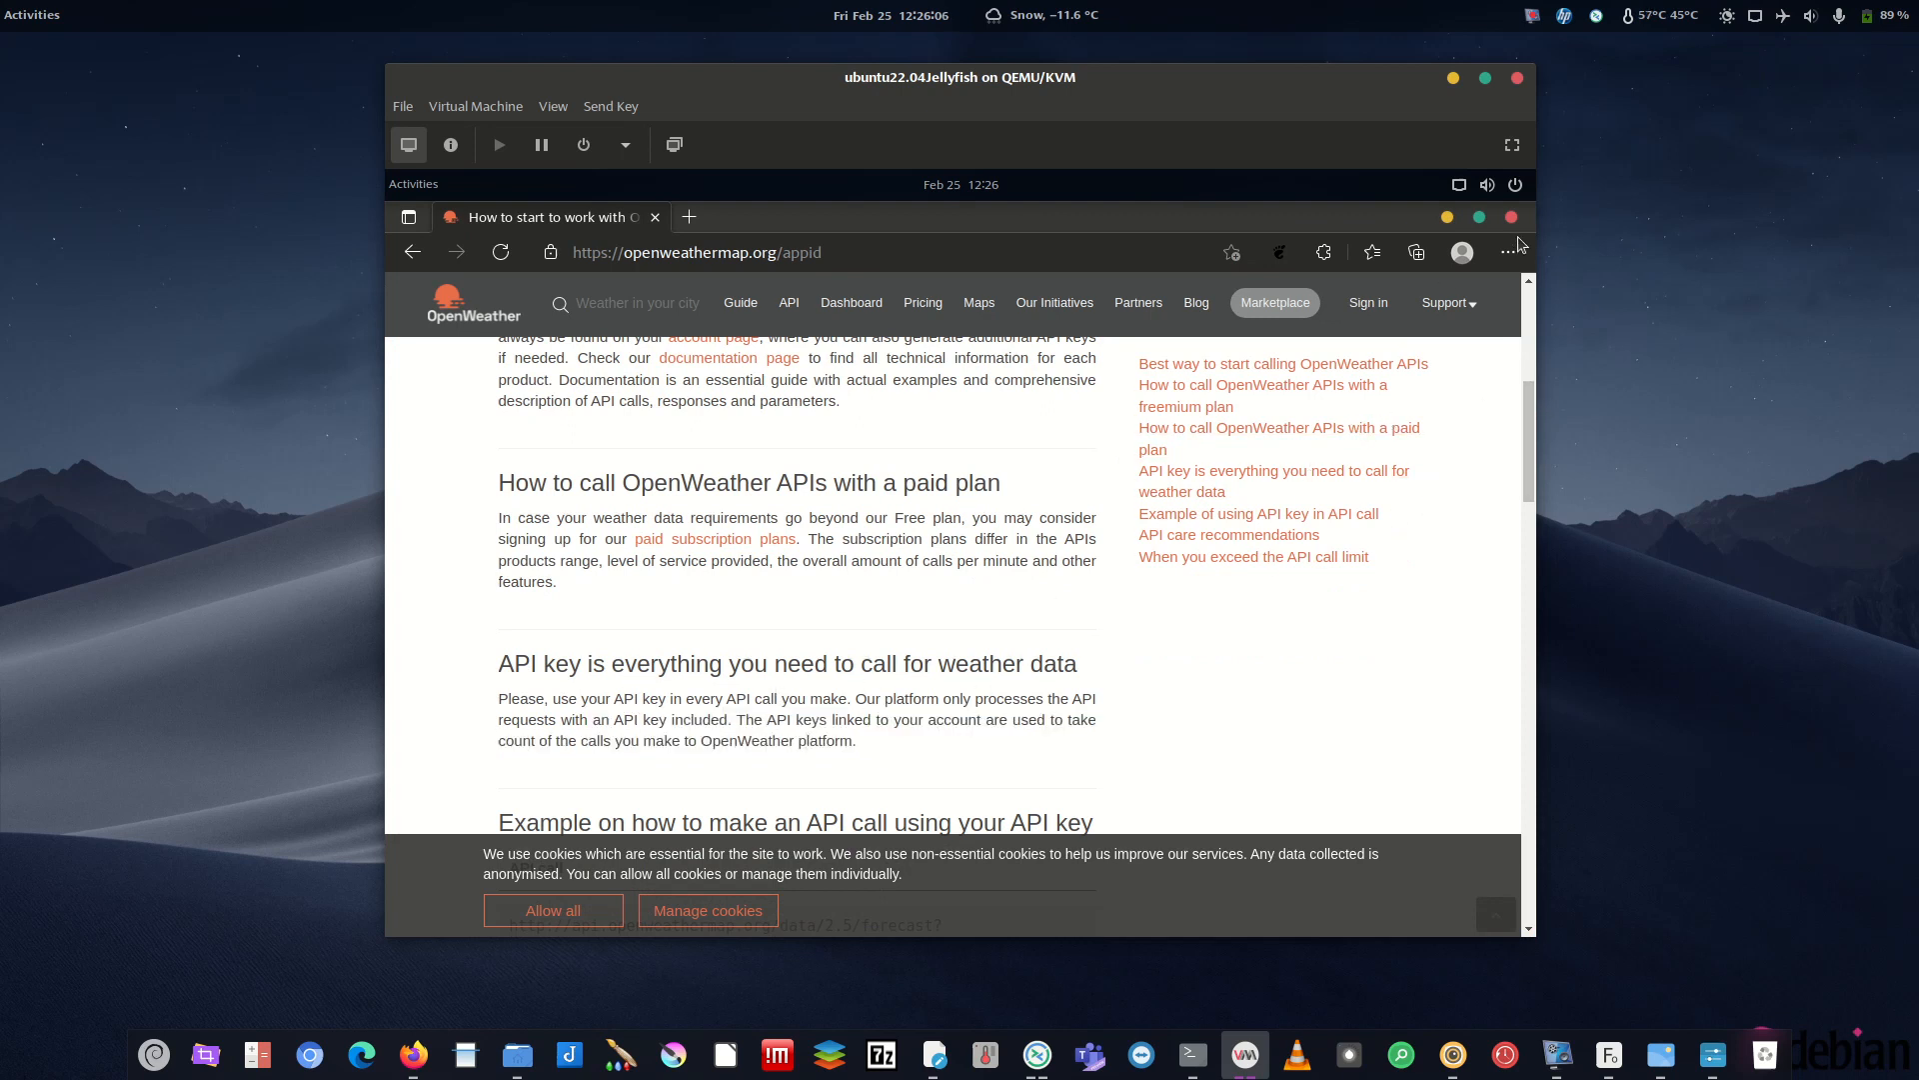
{"action": "left_click", "coordinate": [1448, 217]}
- Reselect the line 73 API key placeholder, then minimize the text editor and Files
{"action": "left_click_drag", "start_coordinate": [748, 406], "coordinate": [678, 410]}
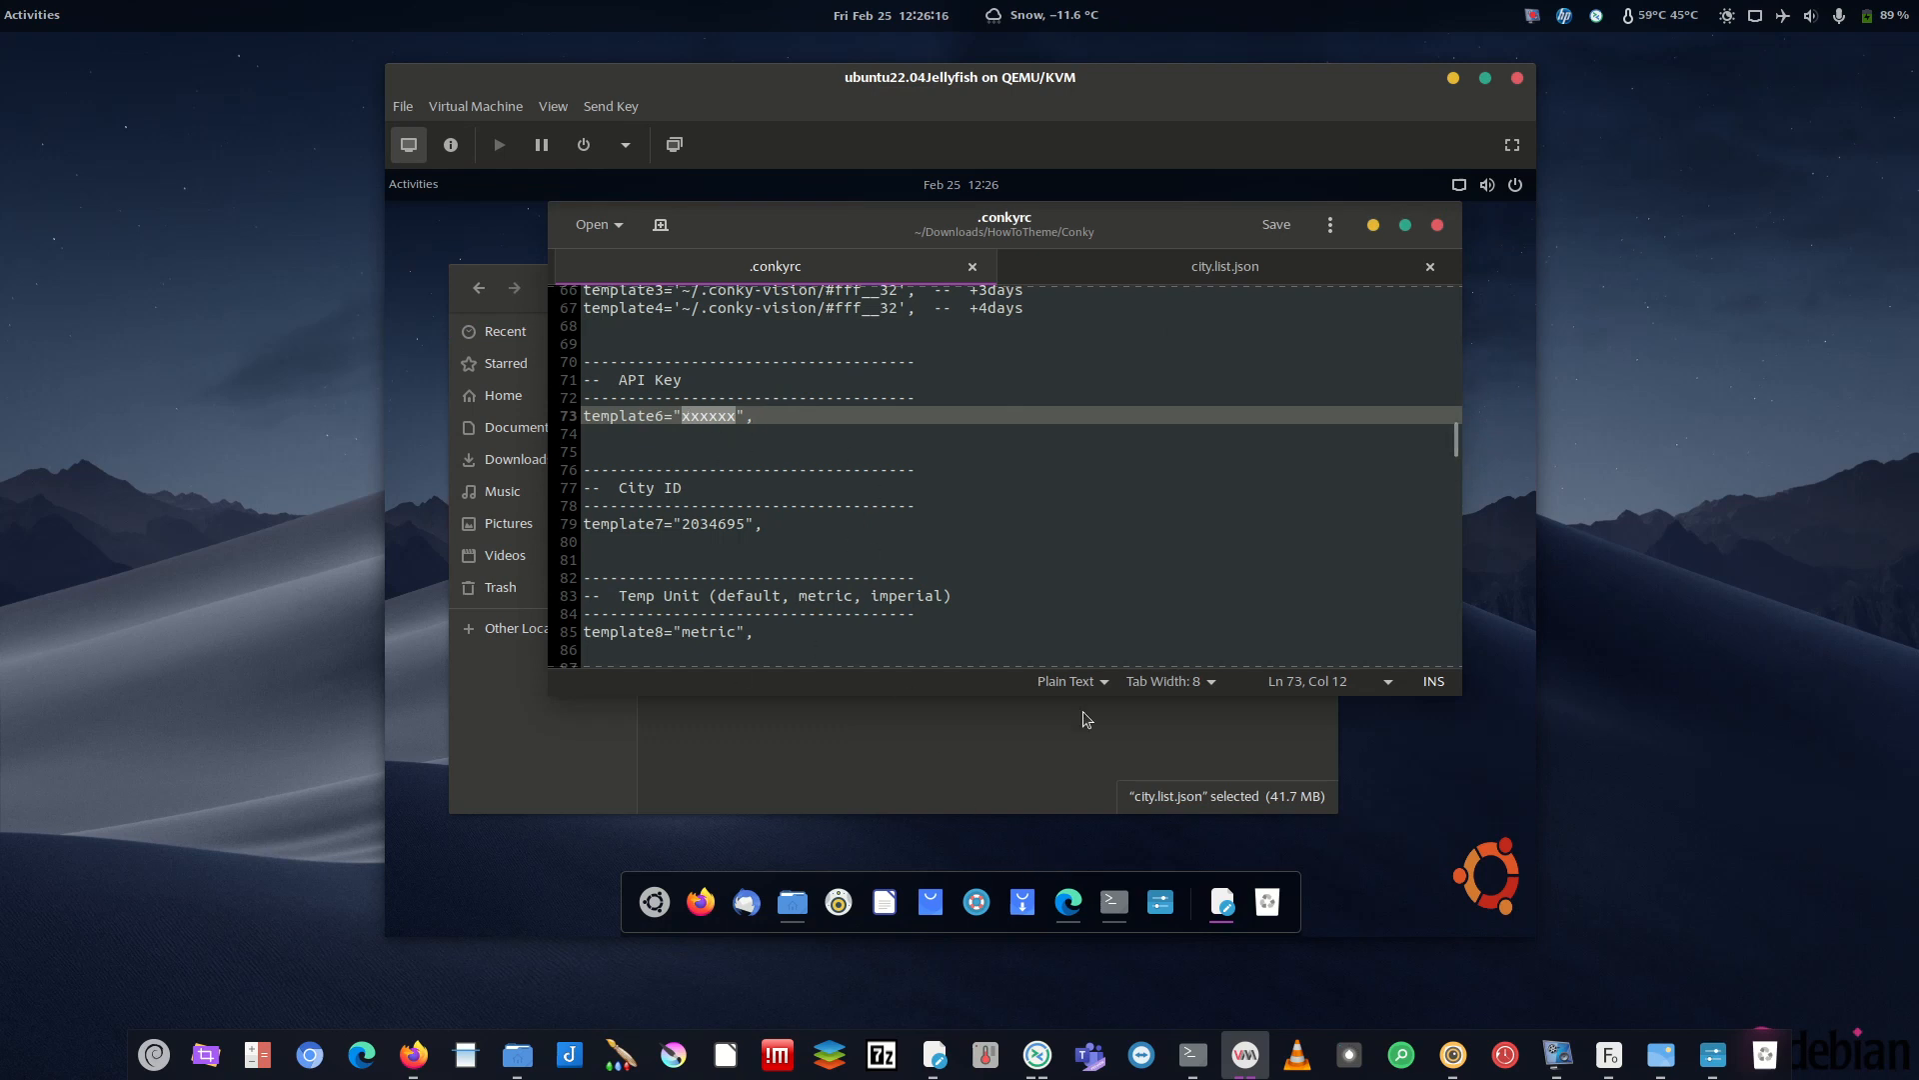
{"action": "scroll", "coordinate": [954, 540], "scroll_direction": "up", "scroll_amount": 4}
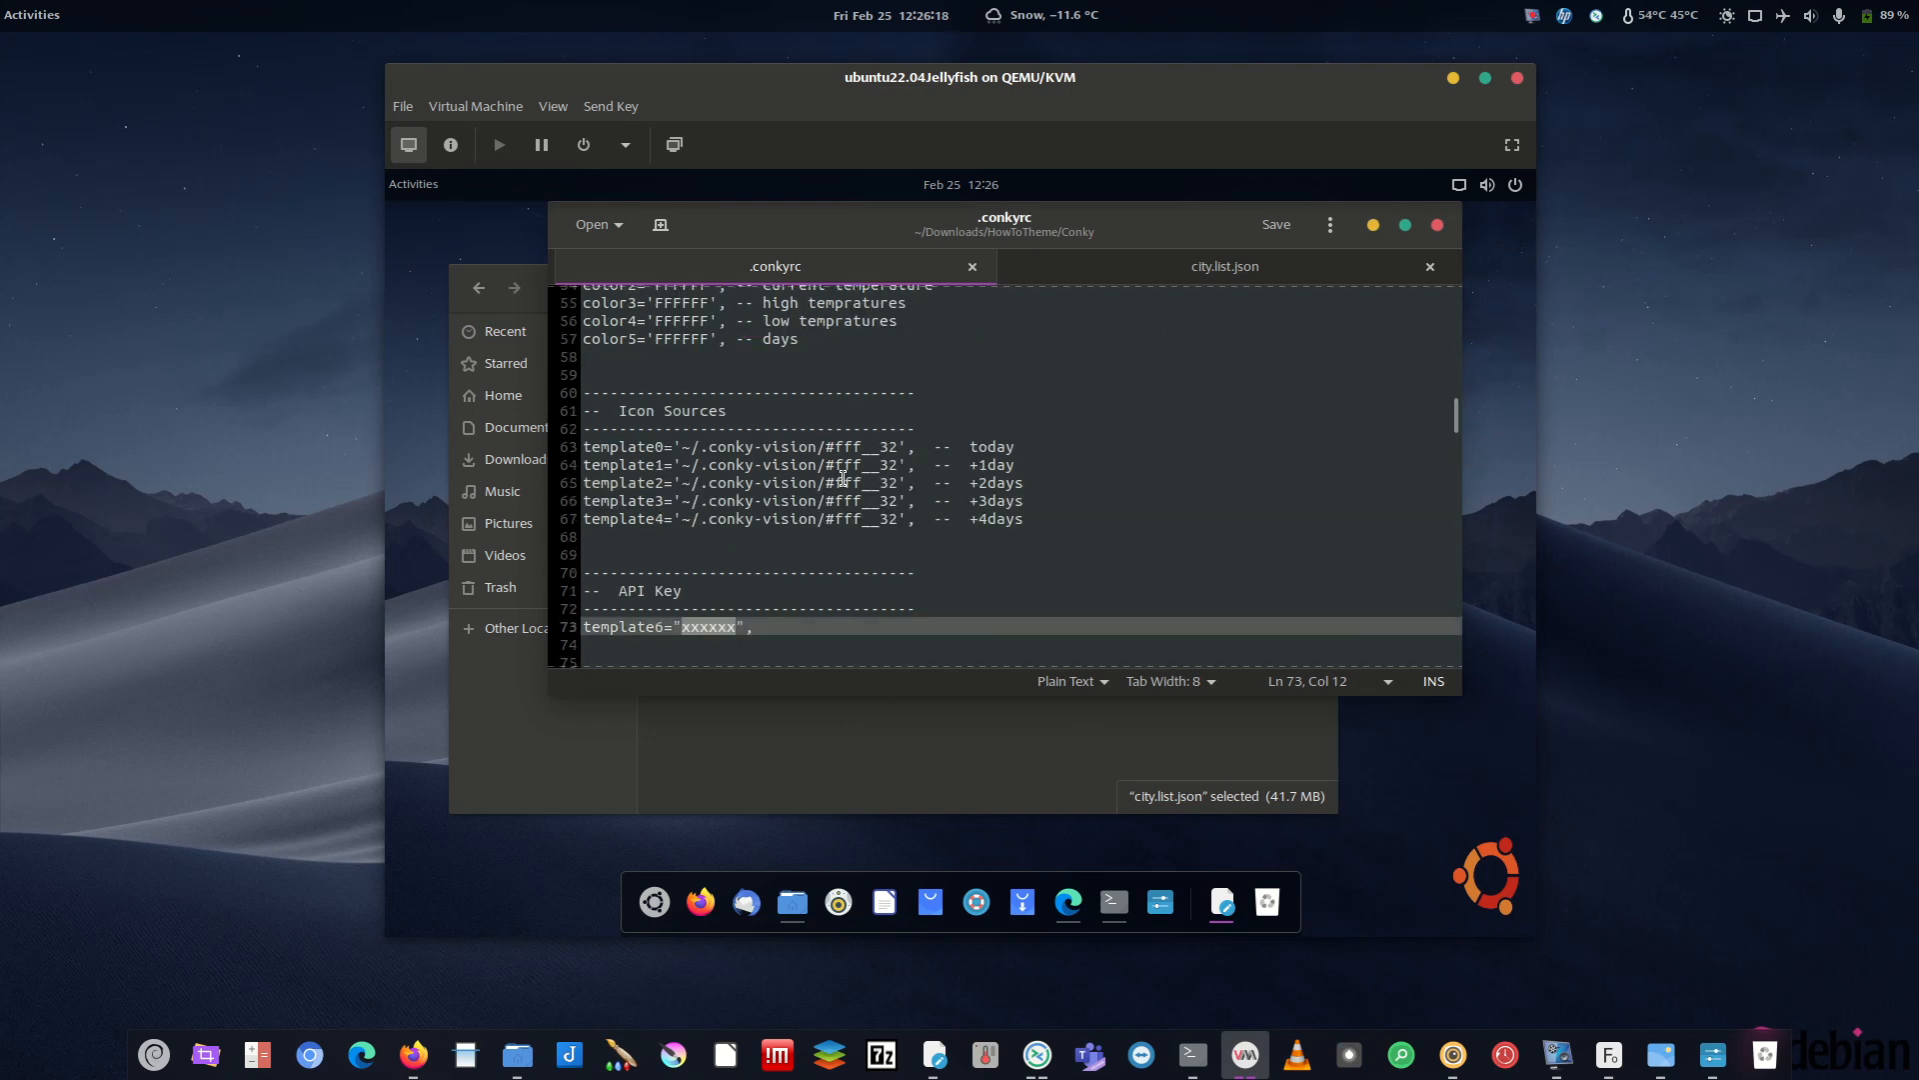
{"action": "scroll", "coordinate": [1050, 447], "scroll_direction": "down", "scroll_amount": 2}
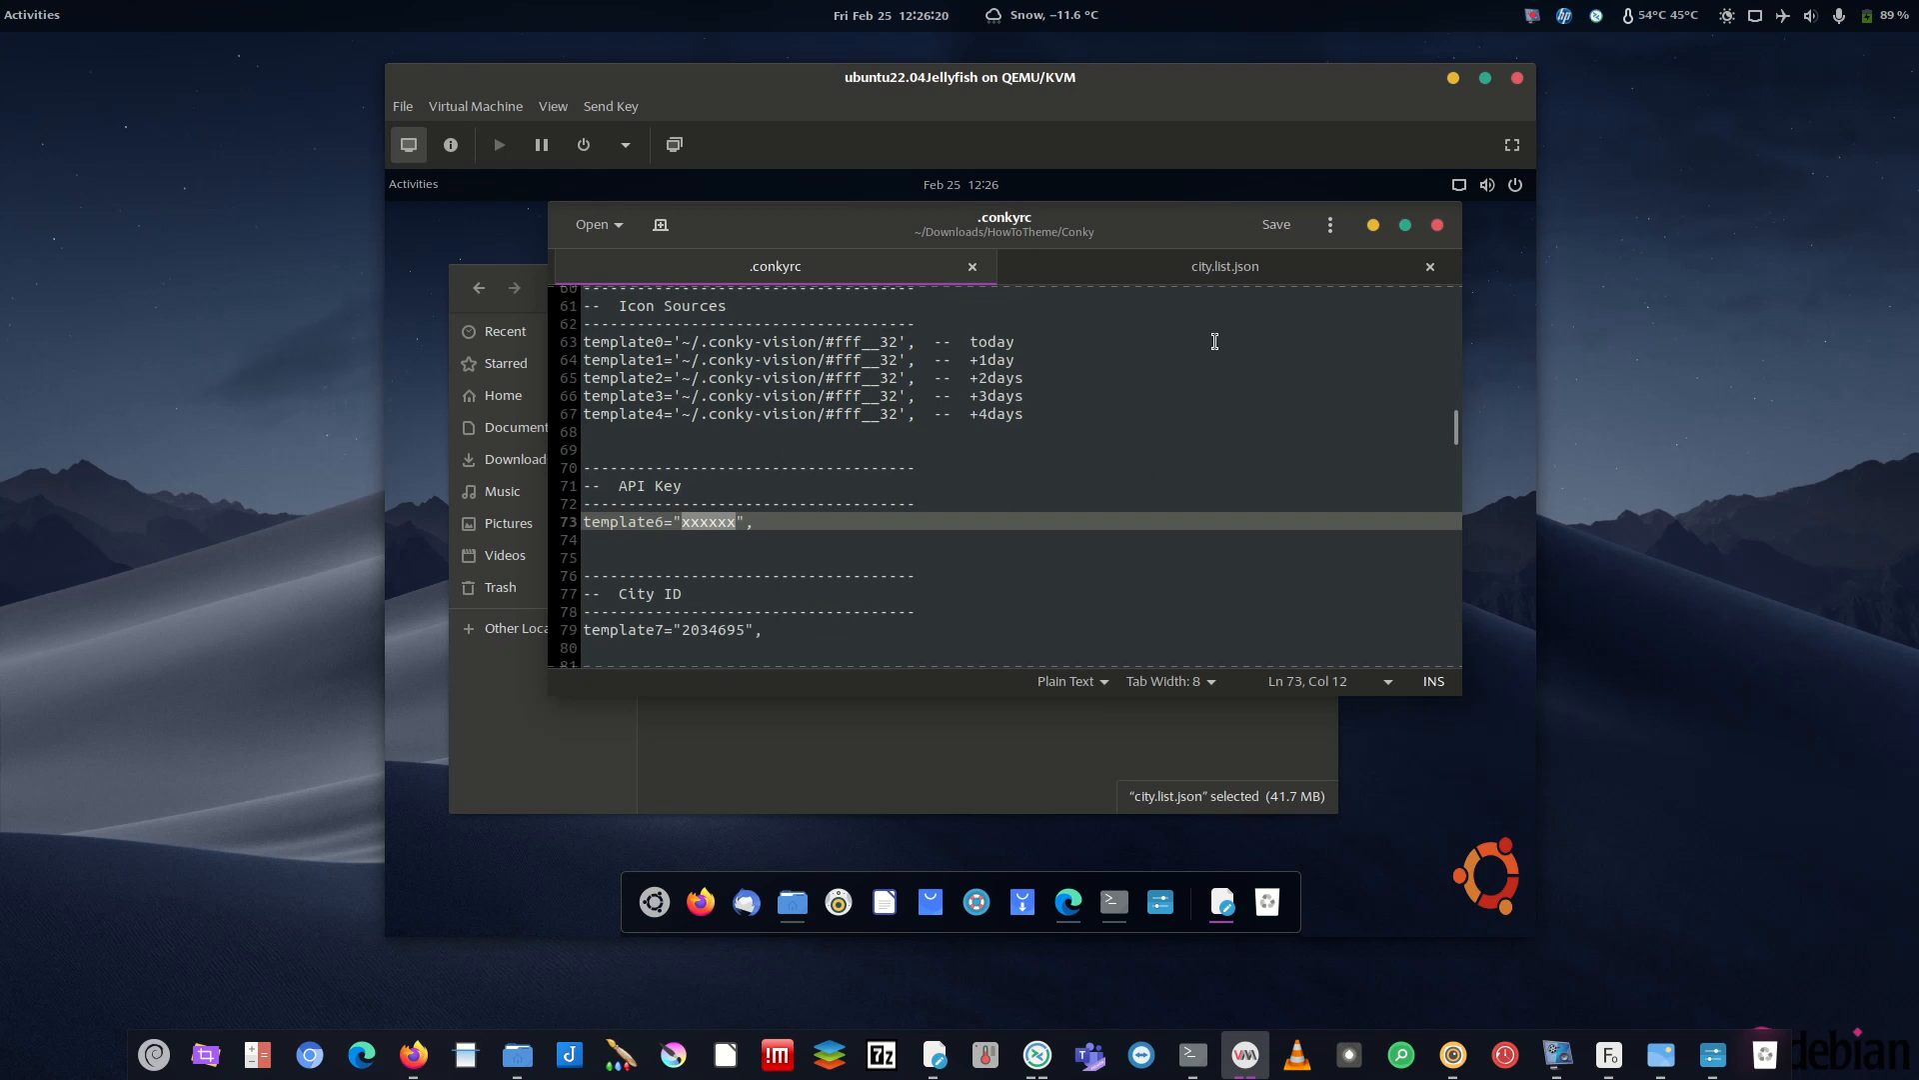
{"action": "left_click", "coordinate": [1373, 224]}
{"action": "left_click", "coordinate": [1252, 288]}
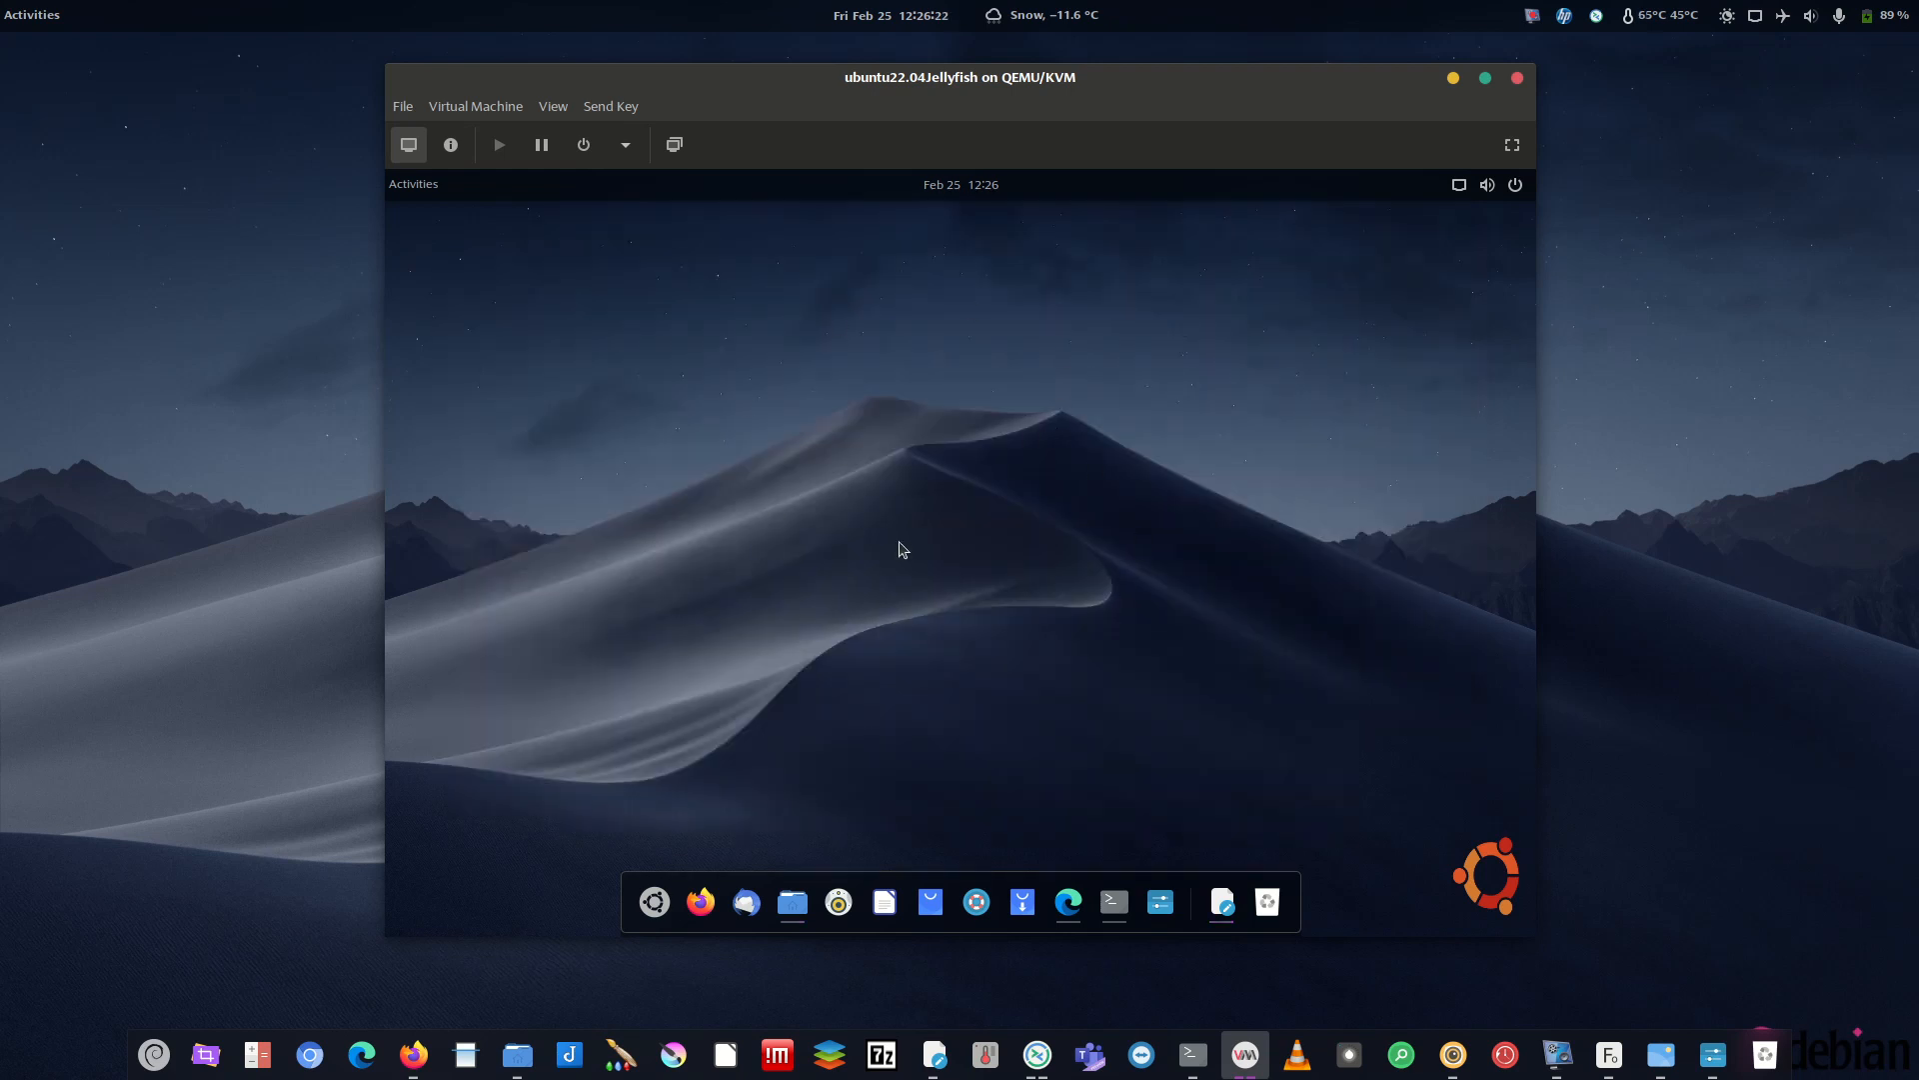
- View the host's Conky weather widget, restore the VM, and return to .conkyrc and Files
{"action": "left_click", "coordinate": [1452, 79]}
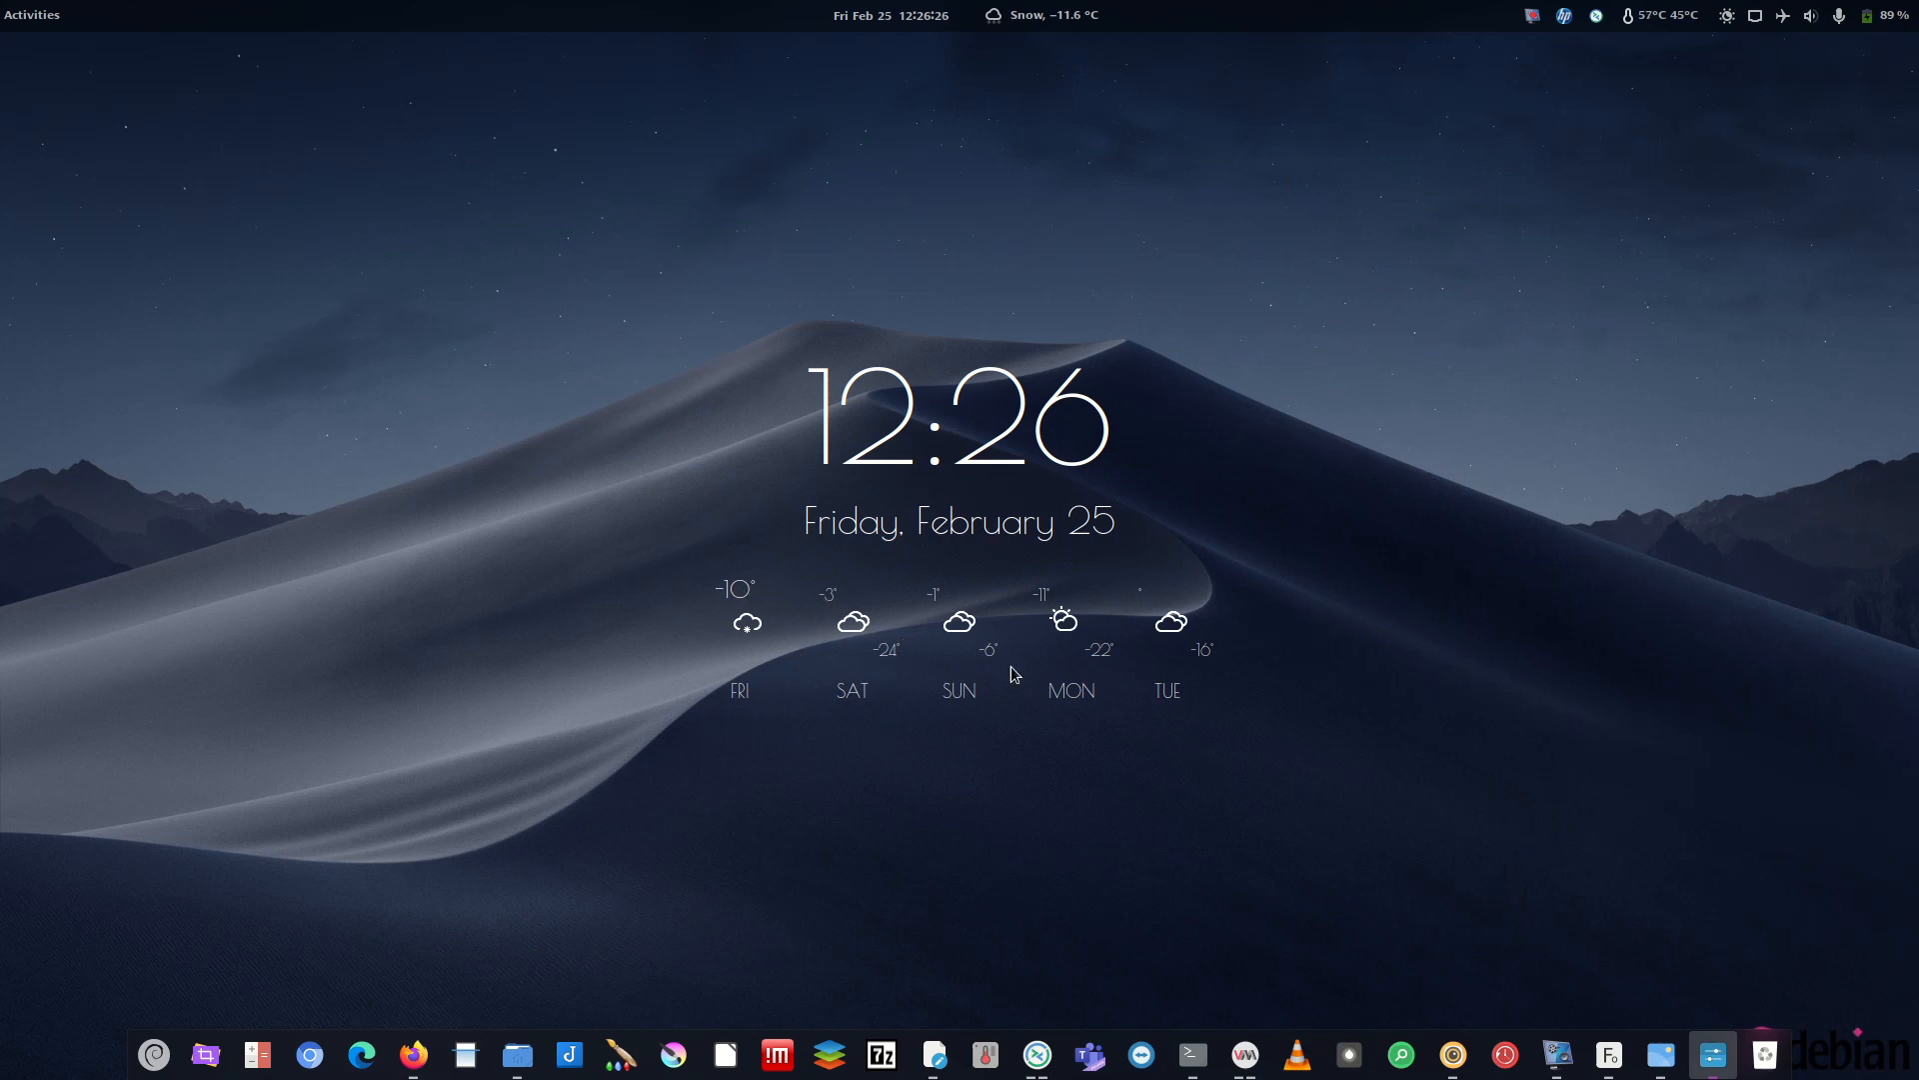
{"action": "left_click", "coordinate": [1245, 1055]}
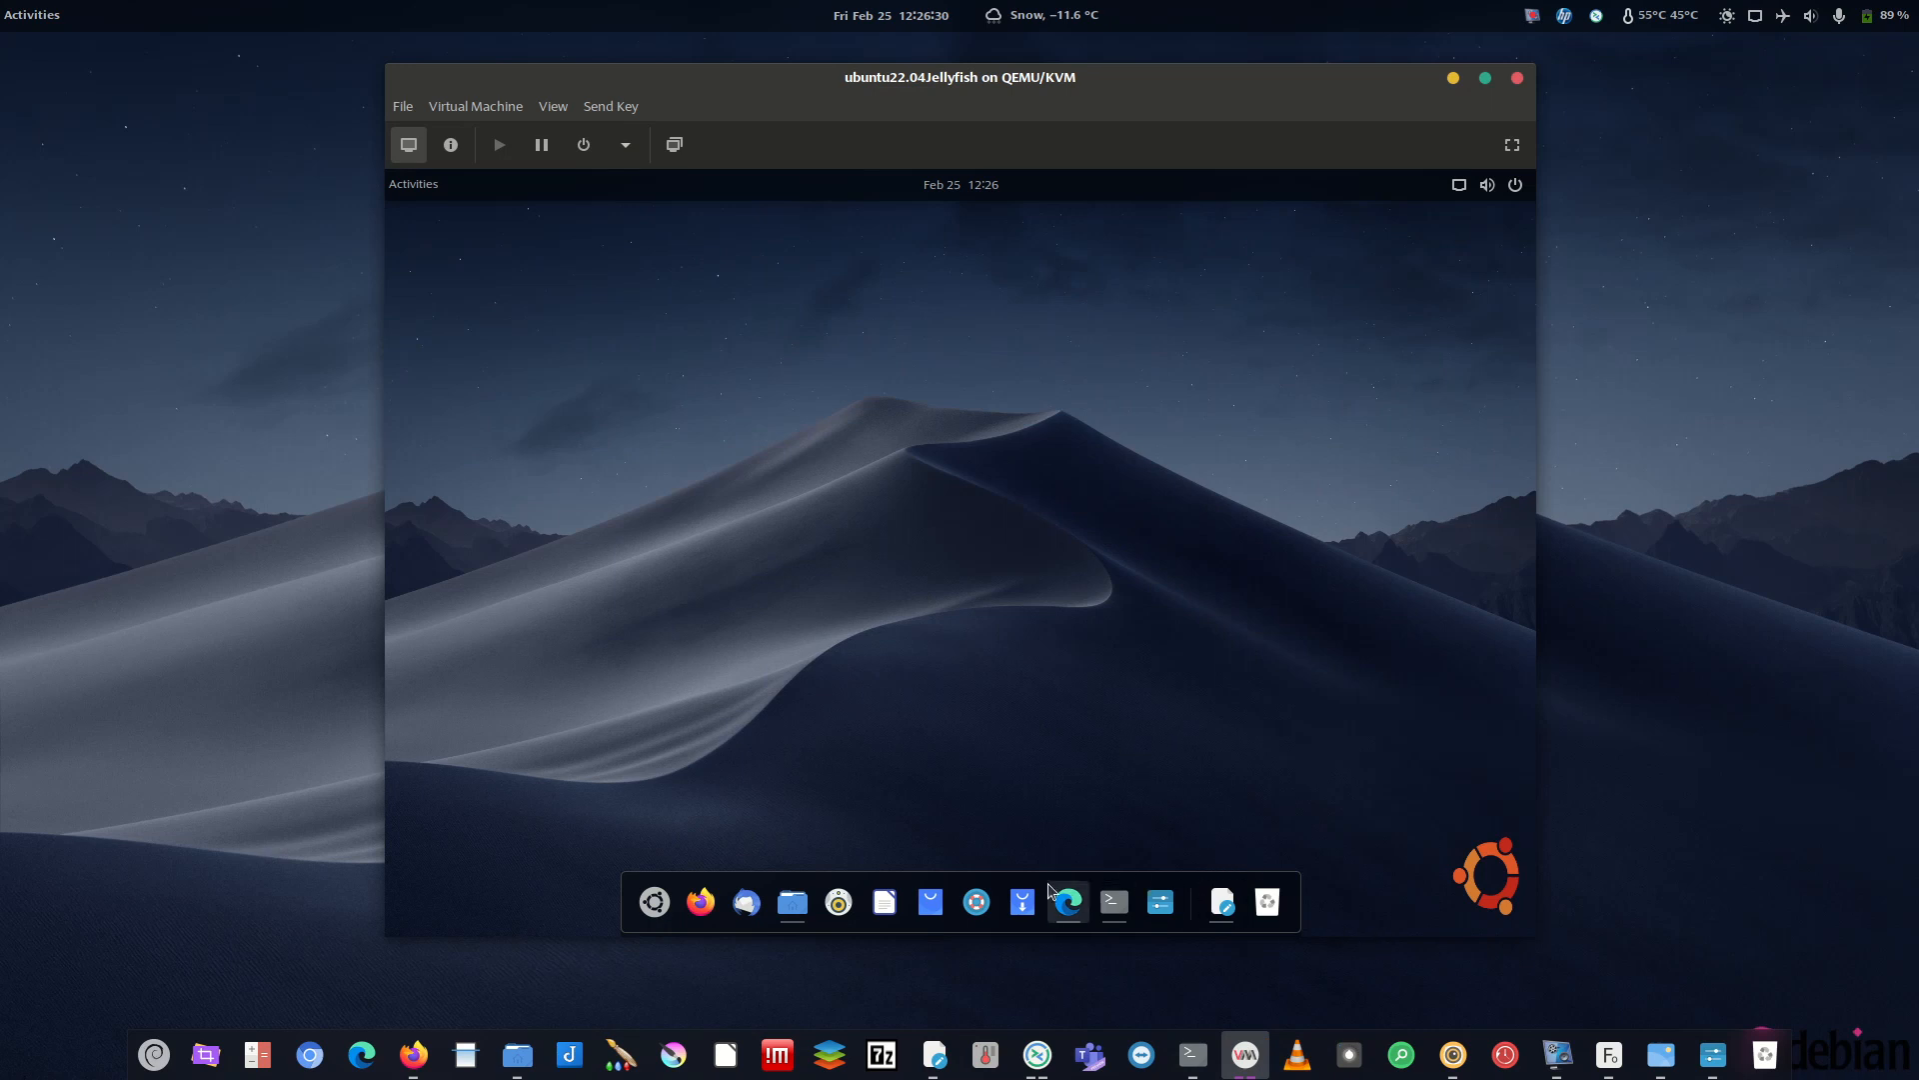
{"action": "left_click", "coordinate": [1225, 903]}
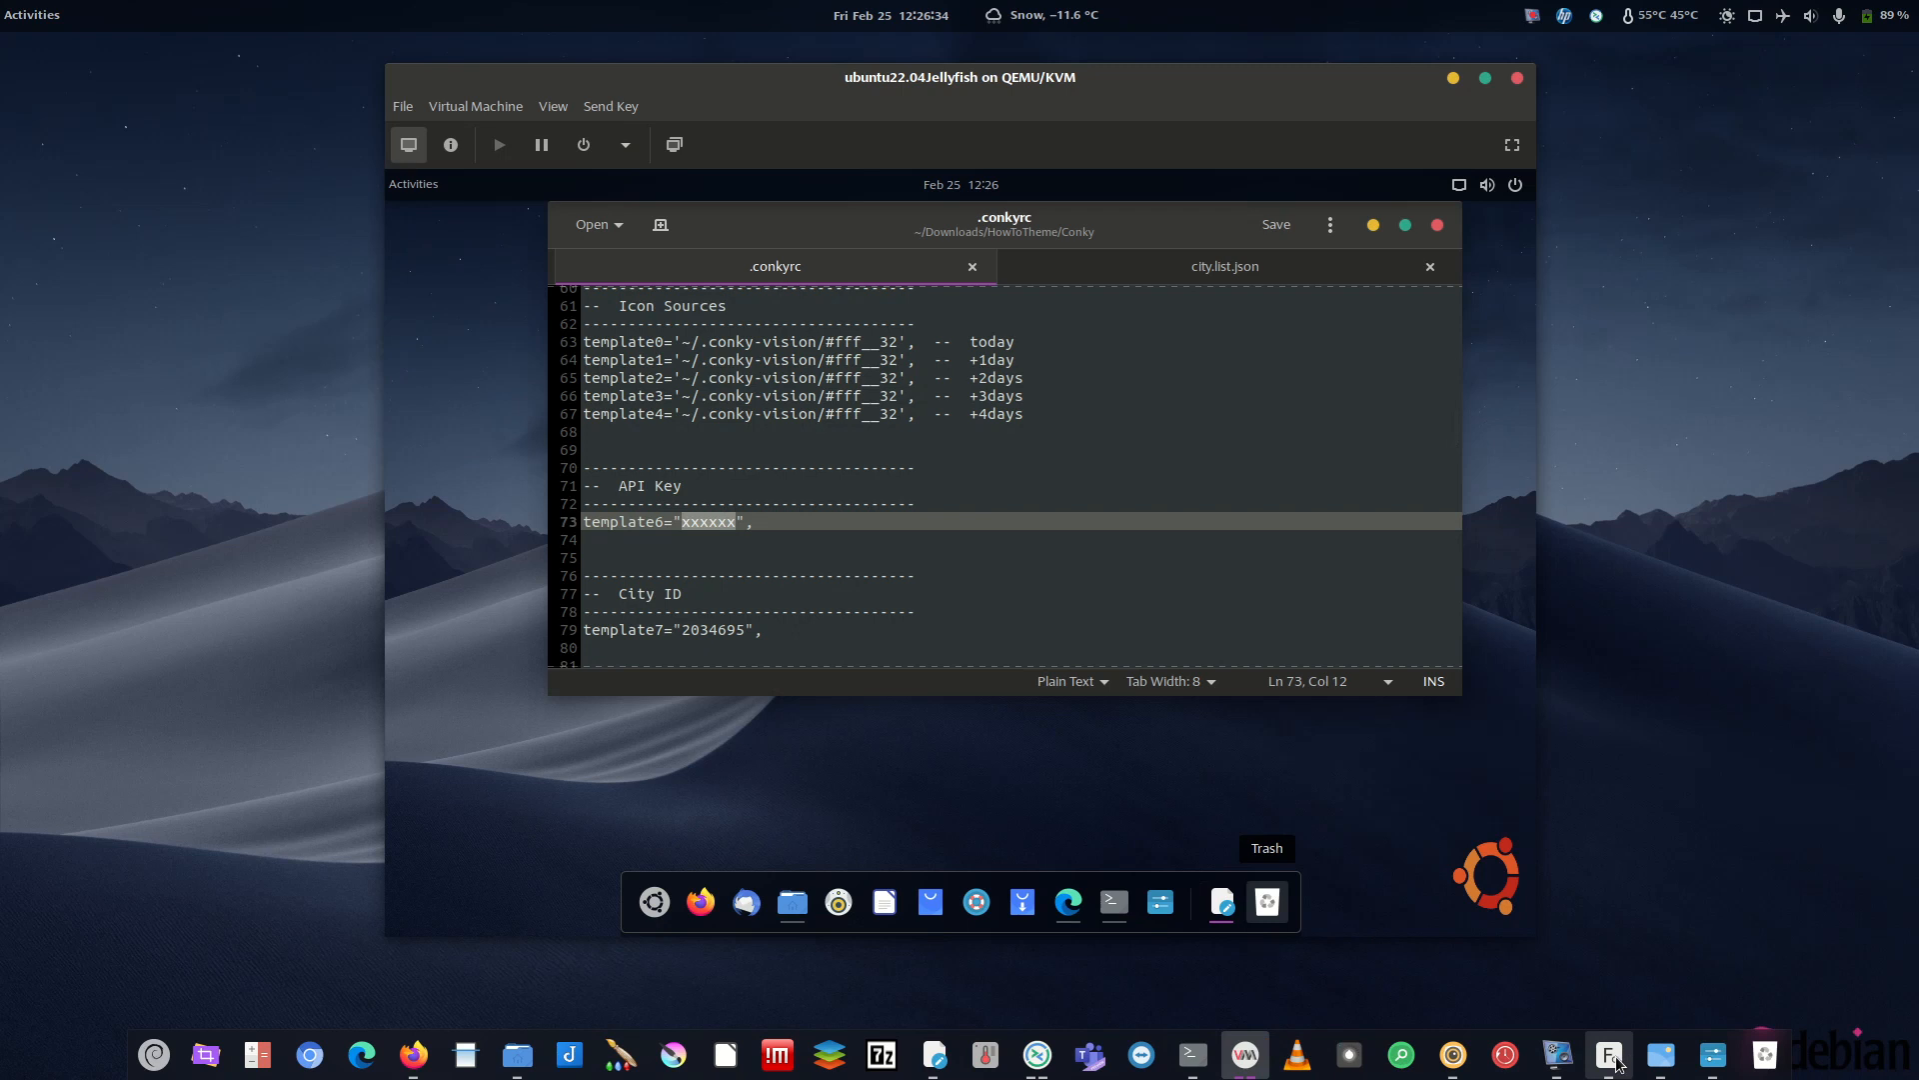
{"action": "left_click_drag", "start_coordinate": [739, 522], "coordinate": [666, 521]}
{"action": "left_click", "coordinate": [781, 552]}
{"action": "left_click", "coordinate": [1558, 1053]}
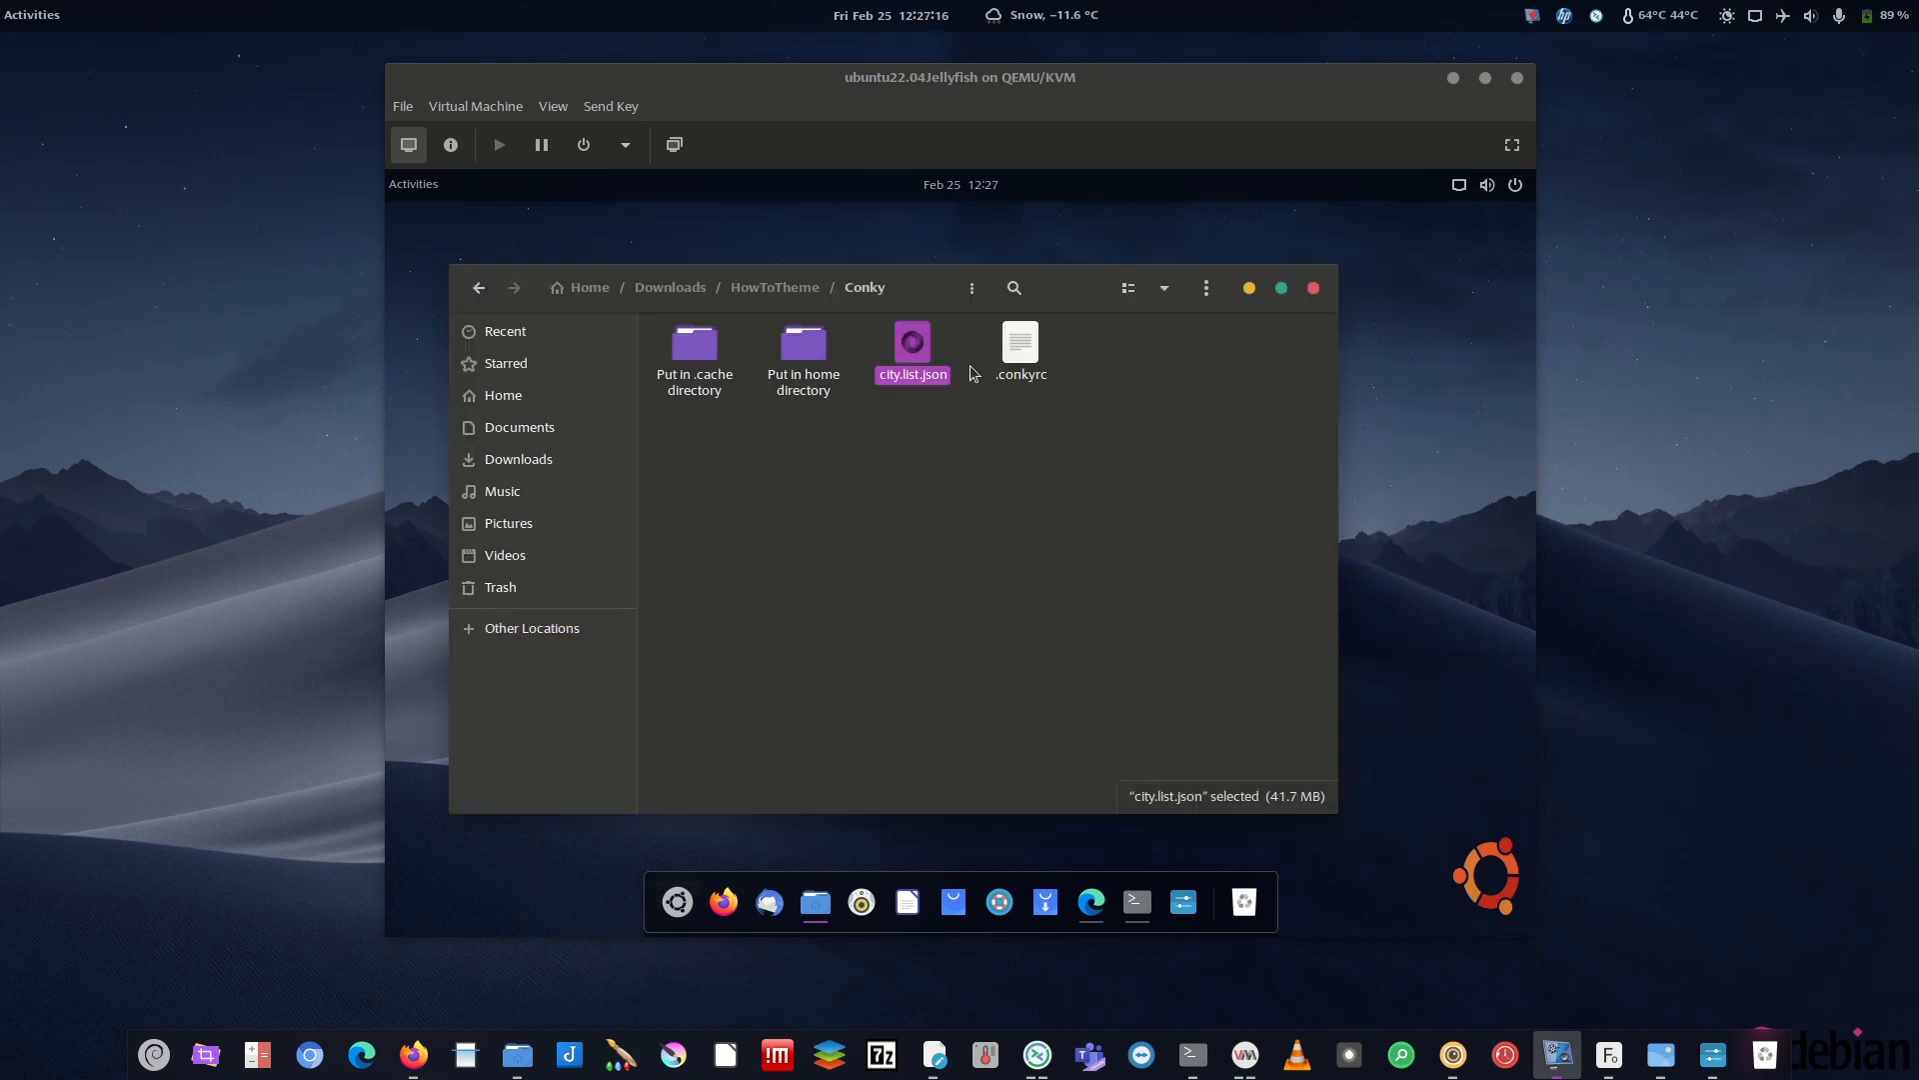
- Copy .conkyrc from the Conky folder into Home
{"action": "left_click", "coordinate": [1019, 350]}
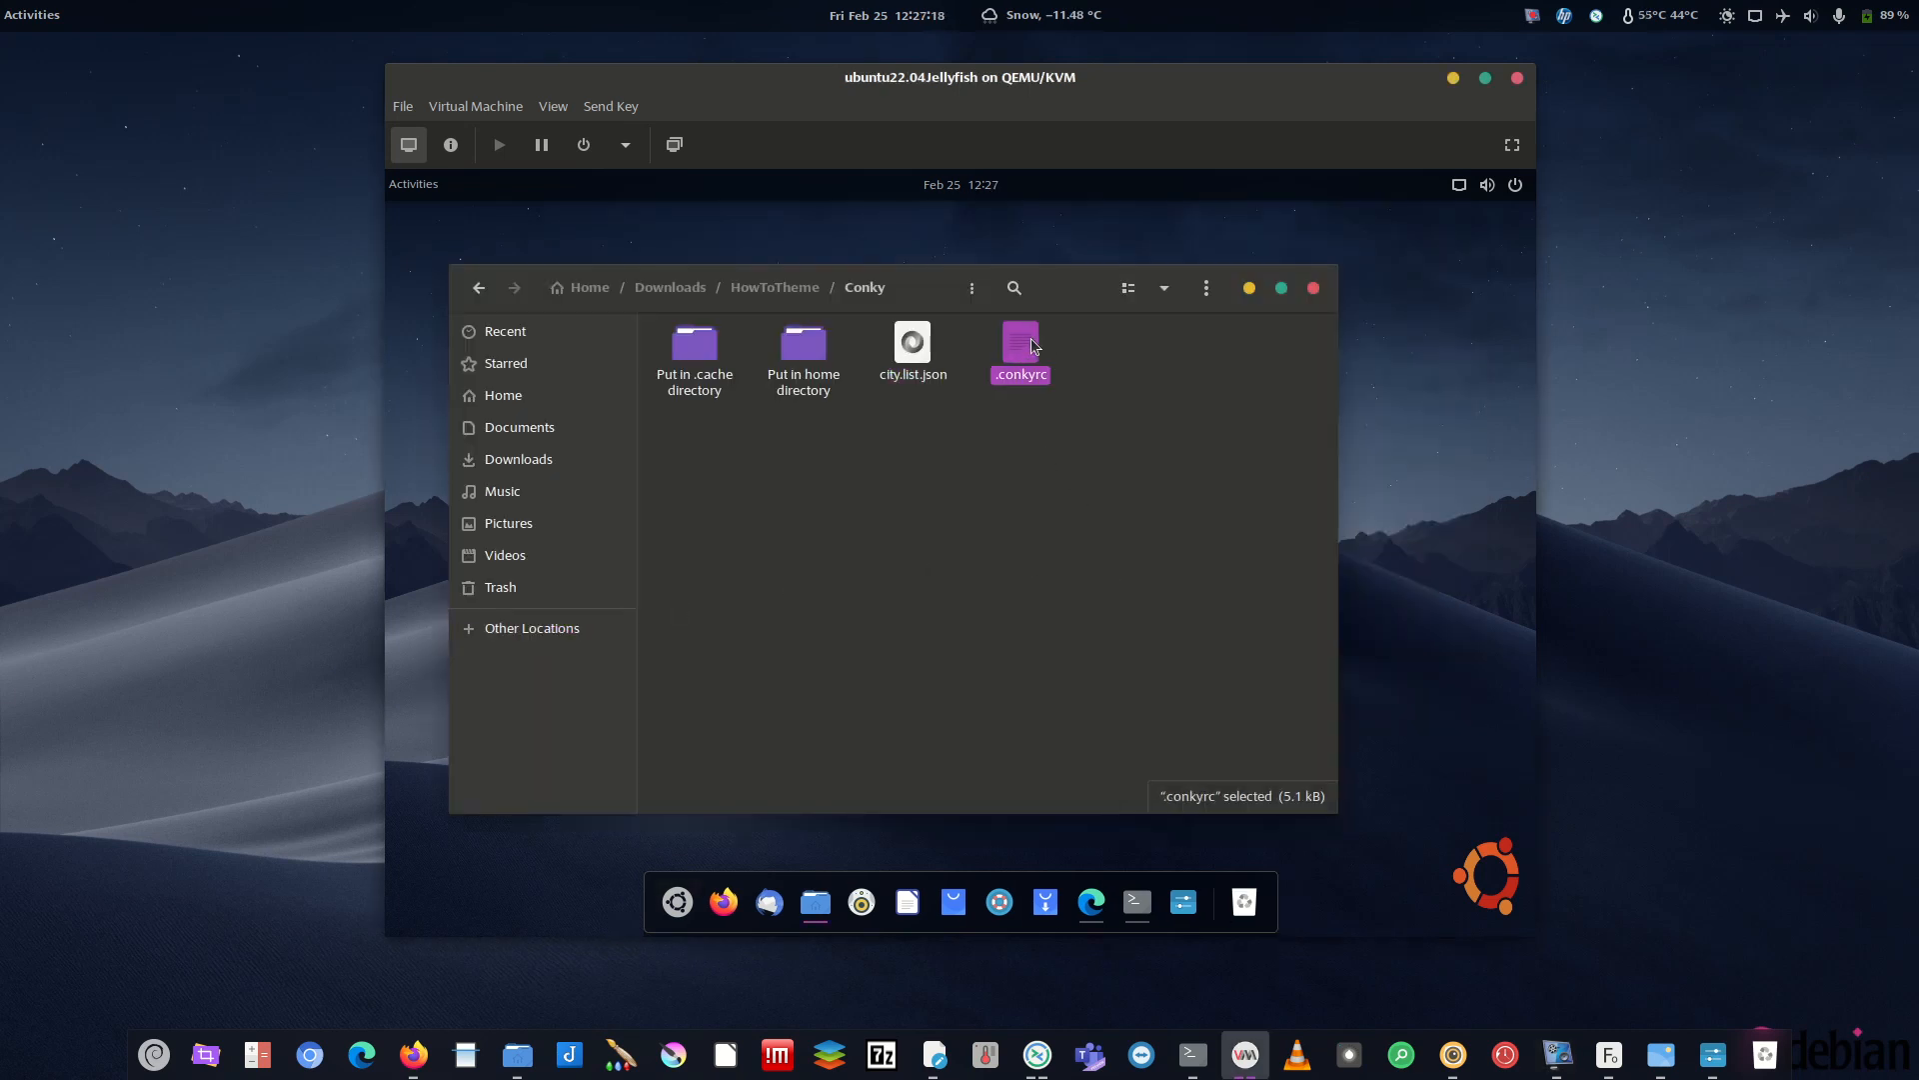
{"action": "right_click", "coordinate": [1016, 345]}
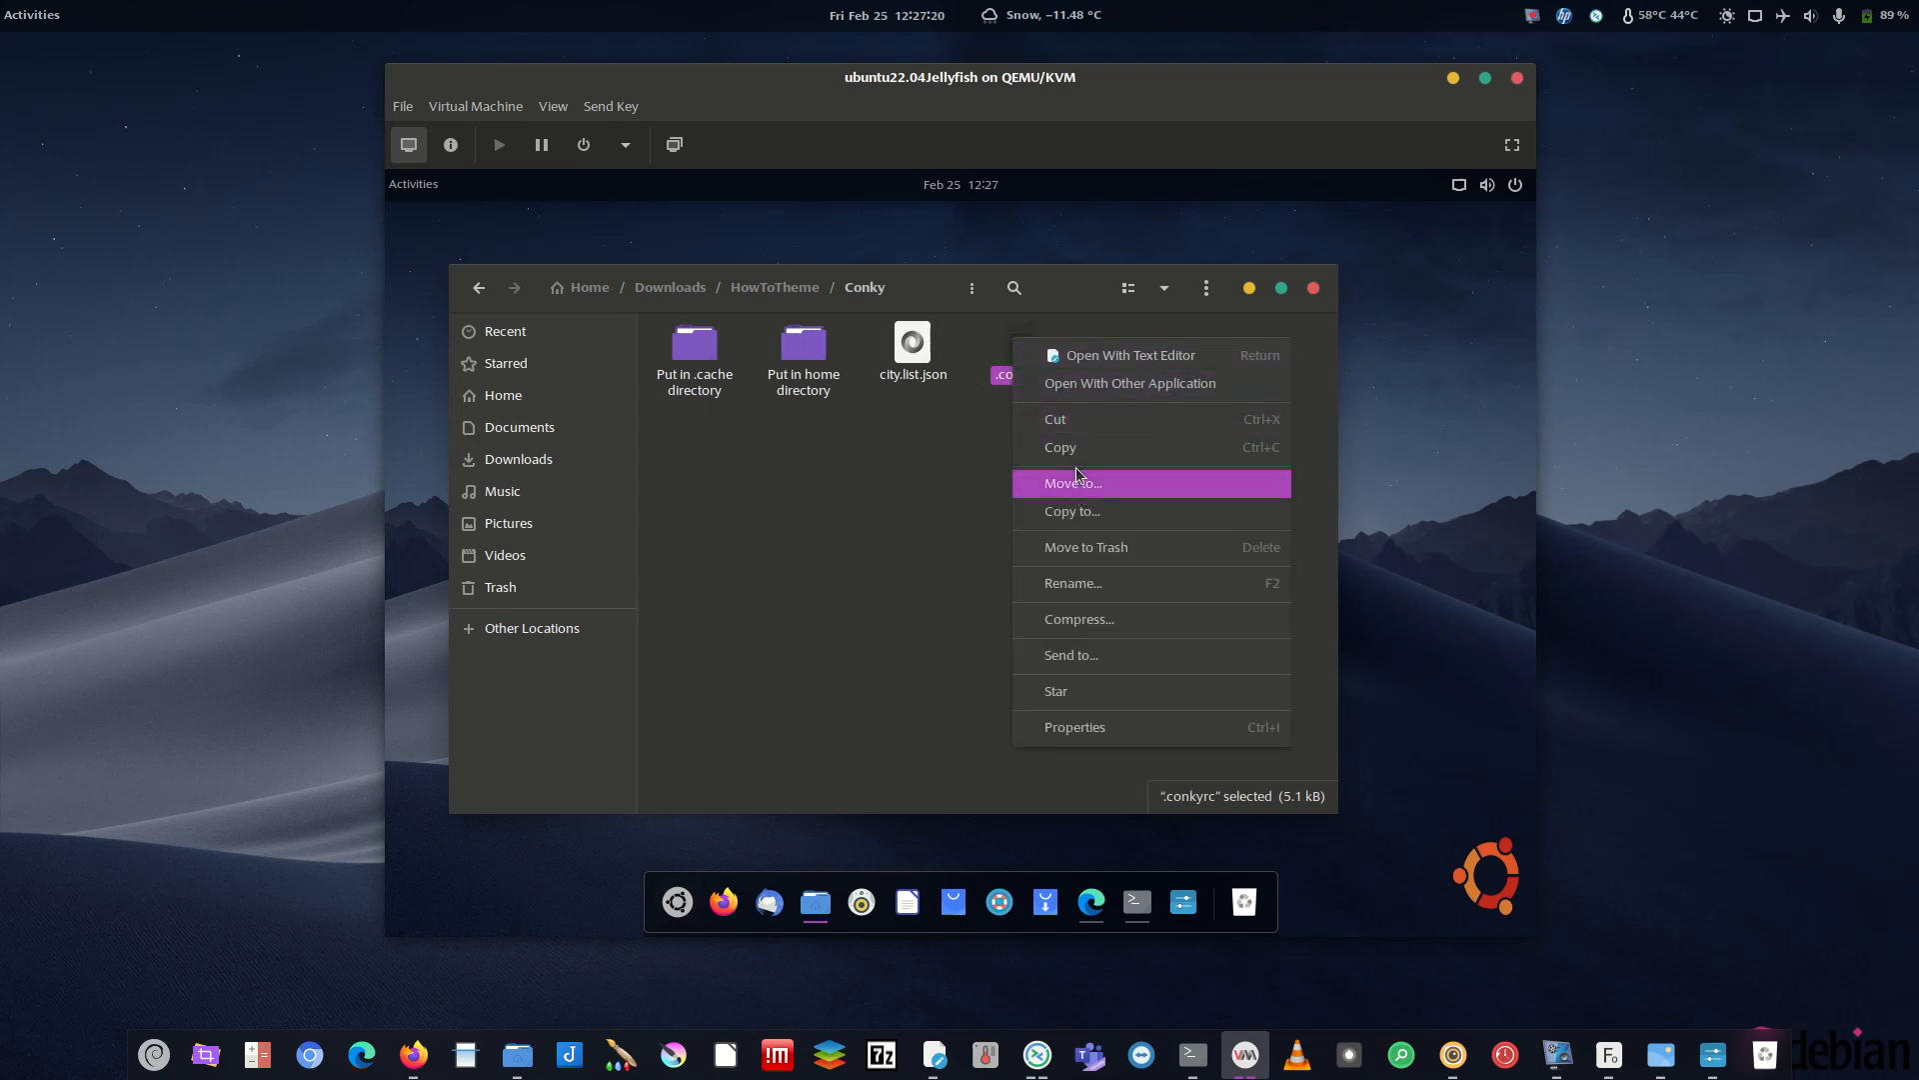
{"action": "left_click", "coordinate": [1077, 452]}
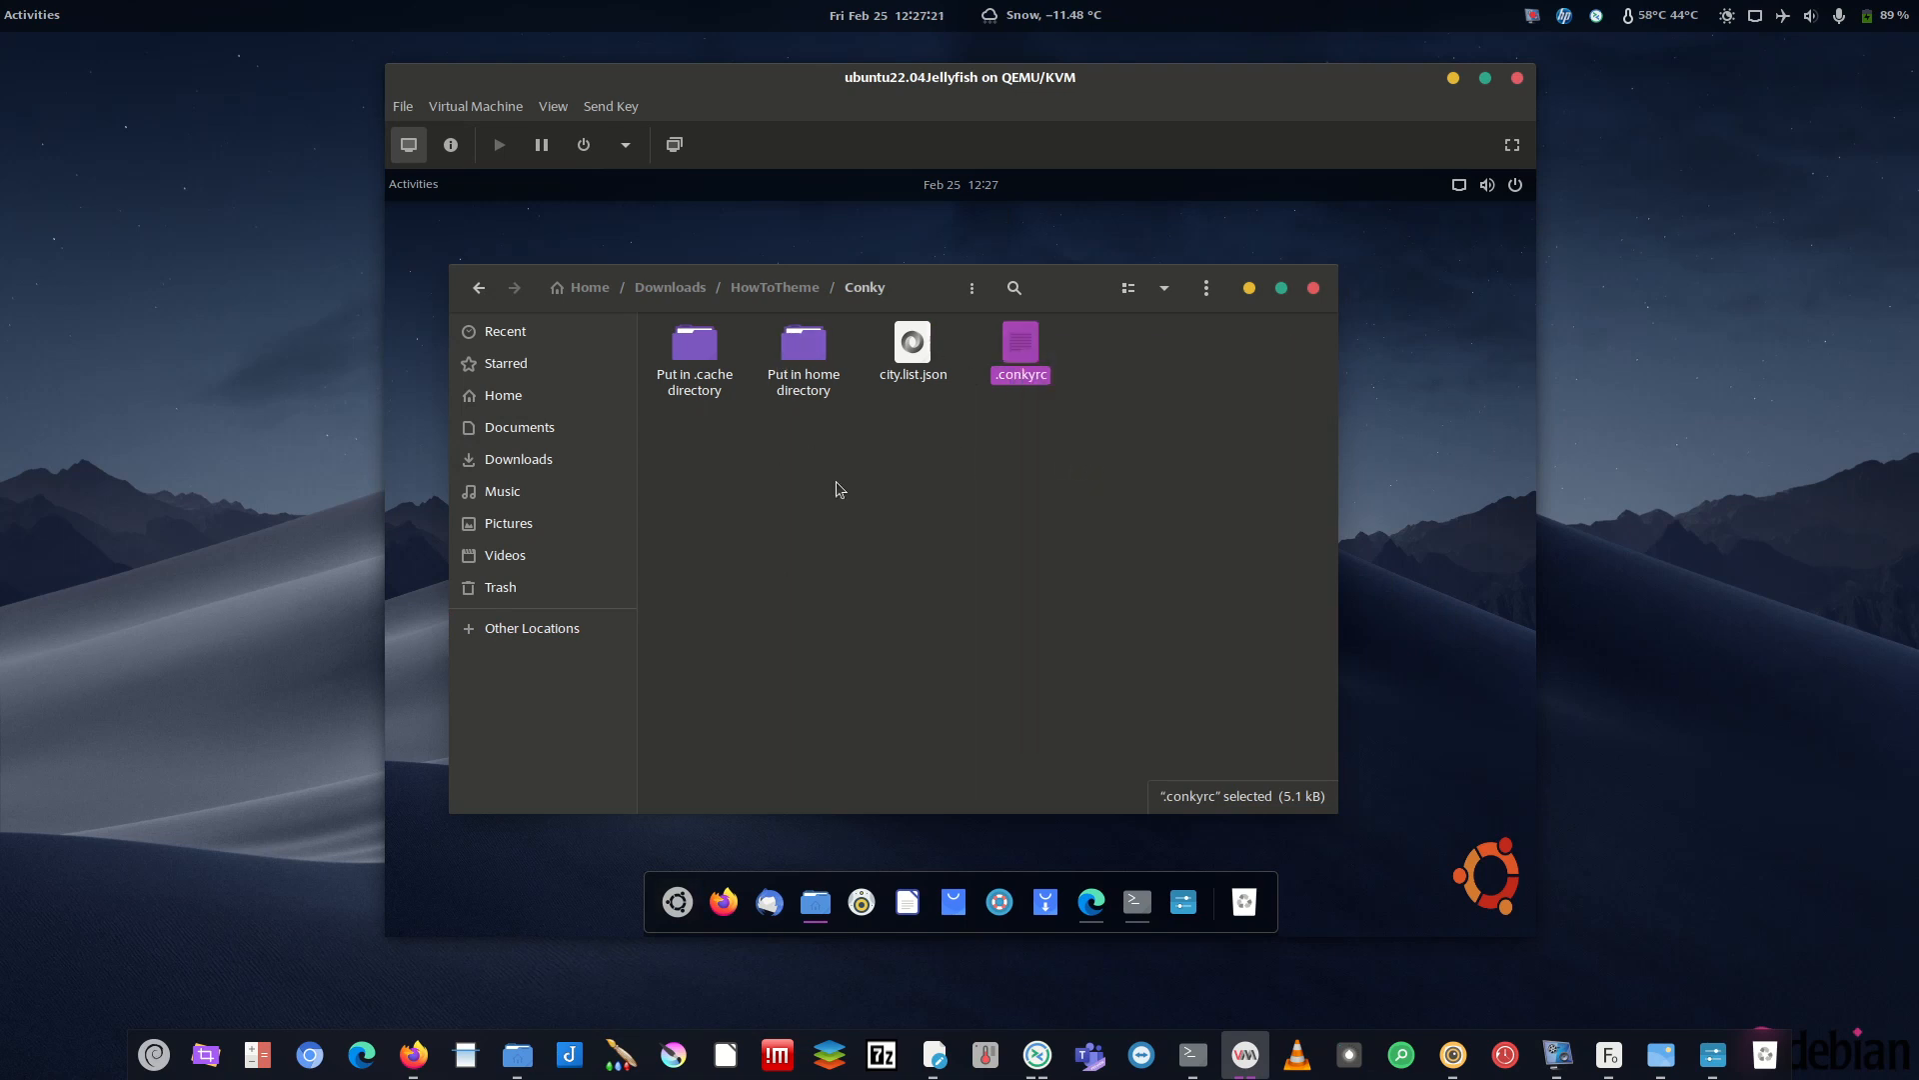
{"action": "left_click", "coordinate": [515, 400]}
{"action": "right_click", "coordinate": [887, 606]}
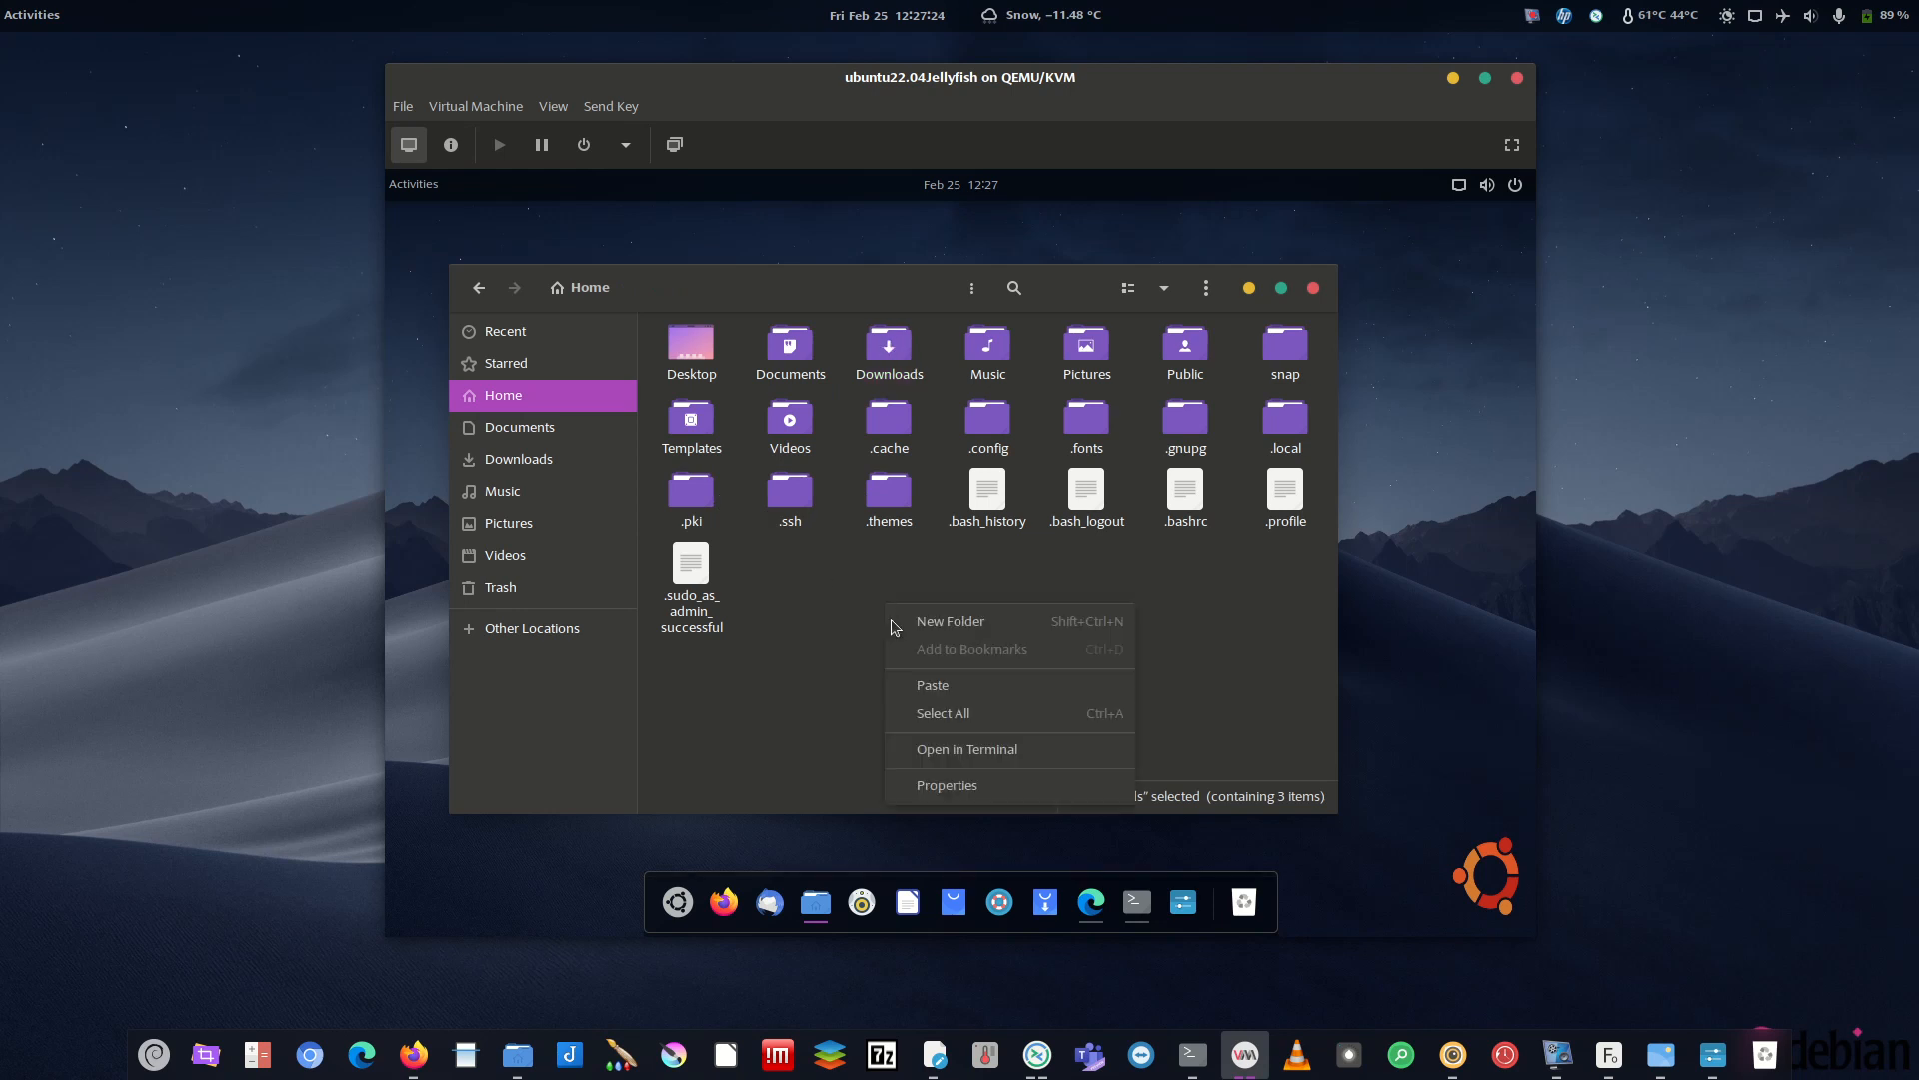
{"action": "left_click", "coordinate": [905, 681]}
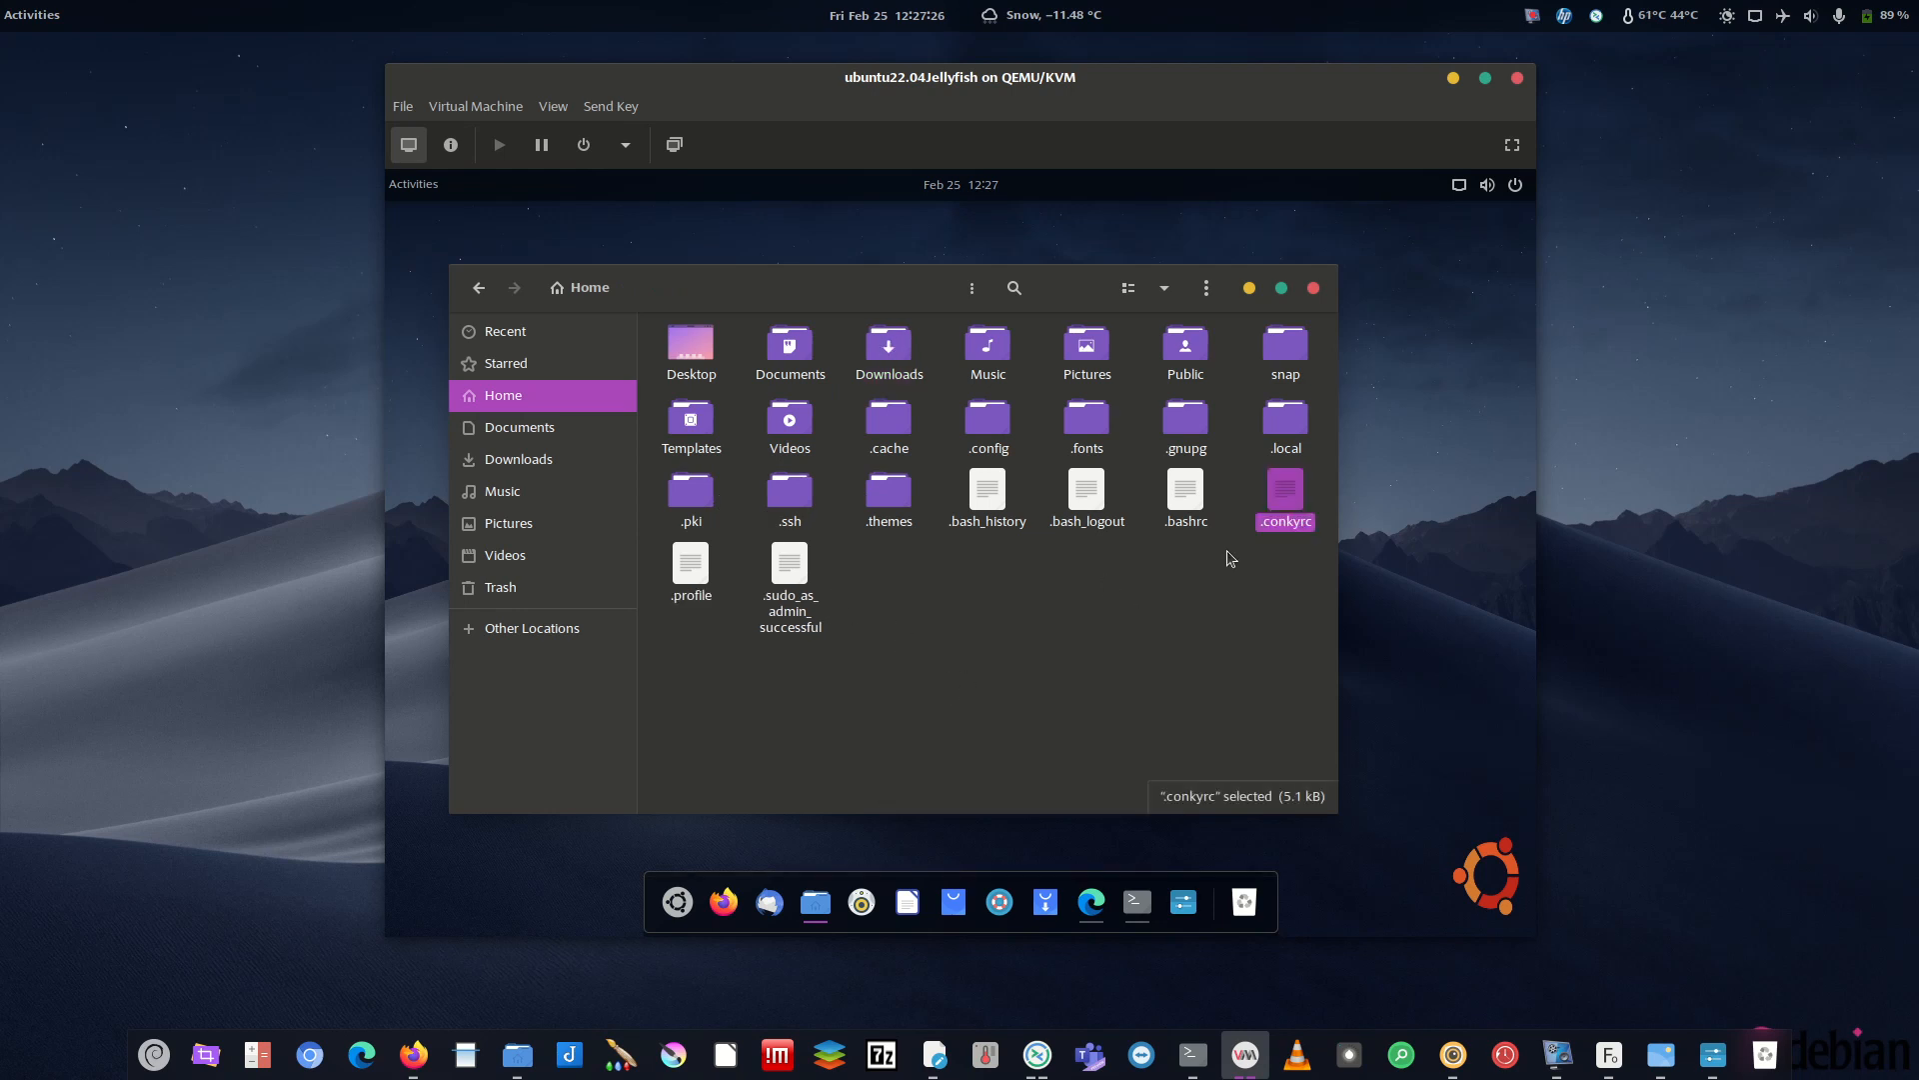
{"action": "left_click_drag", "start_coordinate": [1268, 515], "coordinate": [505, 381]}
- Copy both conky-vision folders from 'Put in home directory' into Home
{"action": "left_click", "coordinate": [478, 289]}
{"action": "double_click", "coordinate": [811, 357]}
{"action": "key", "text": "ctrl+a"}
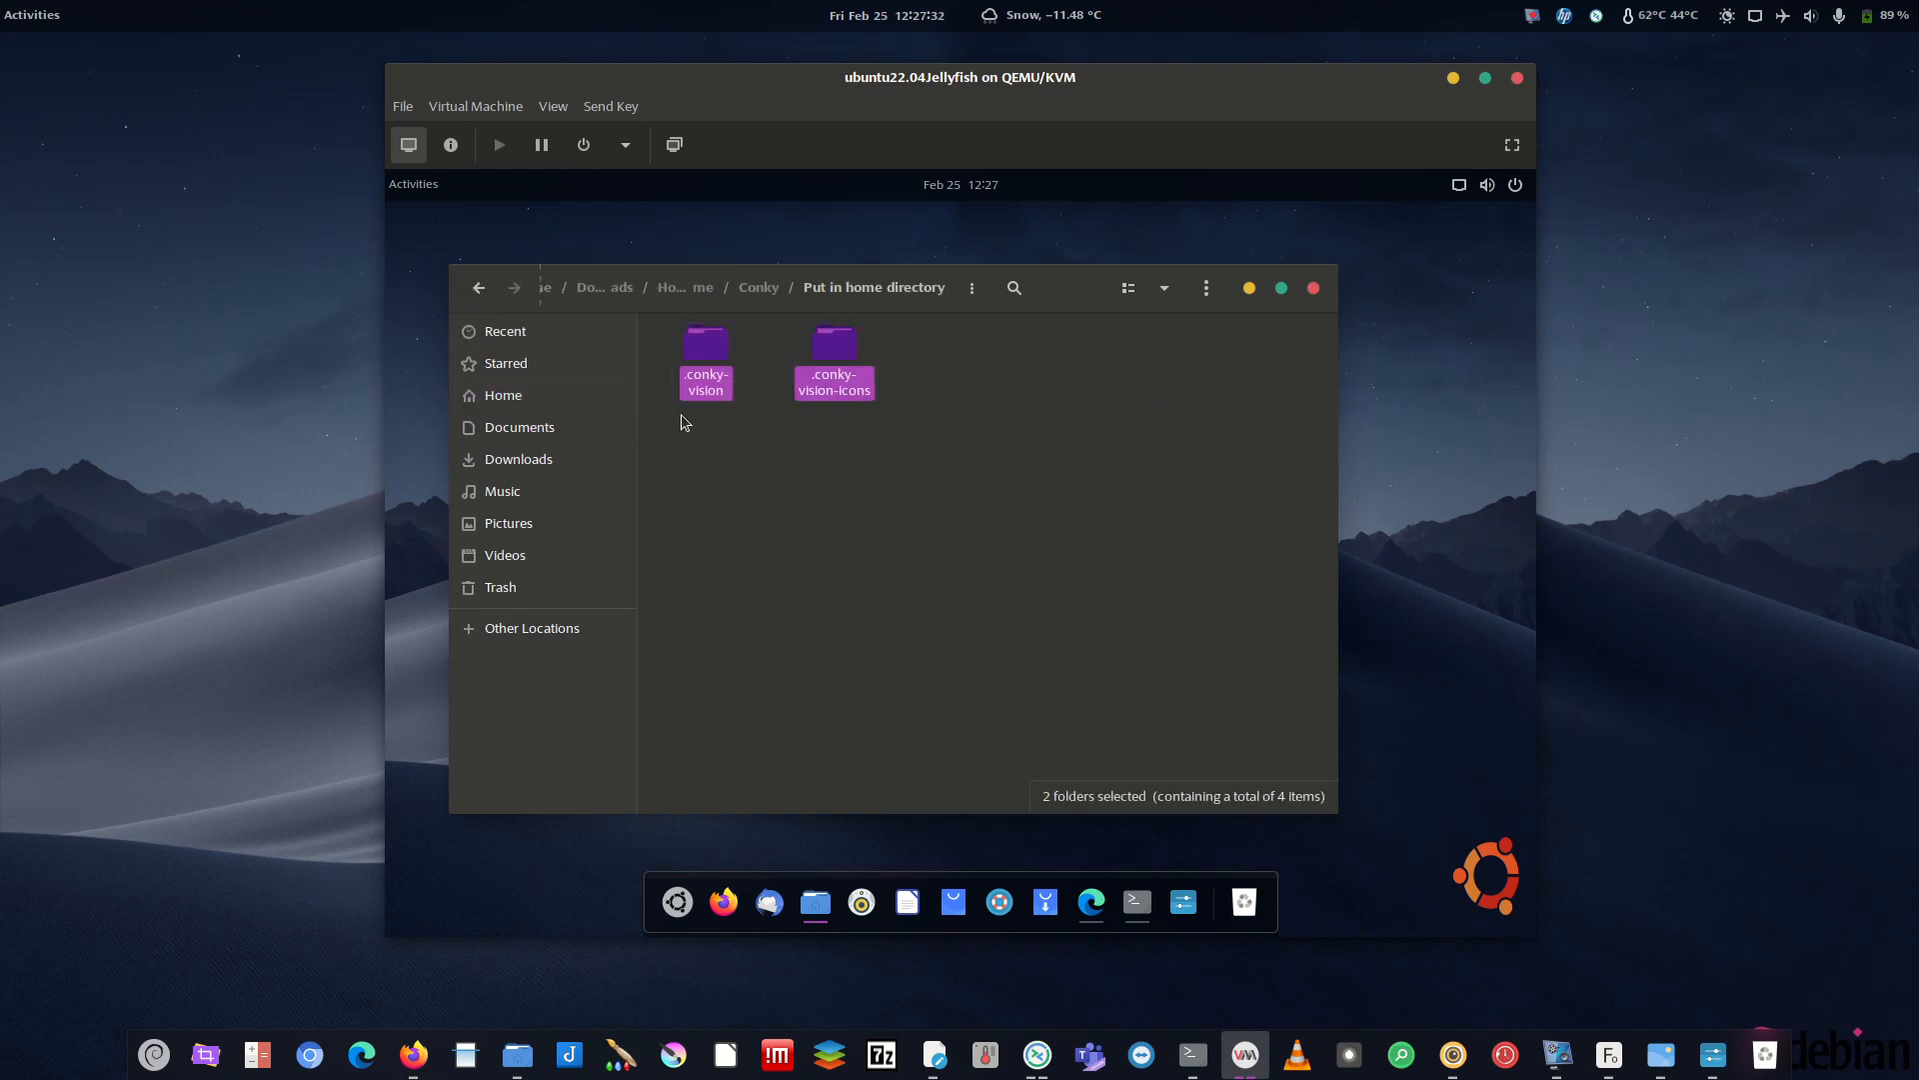
{"action": "left_click", "coordinate": [479, 288]}
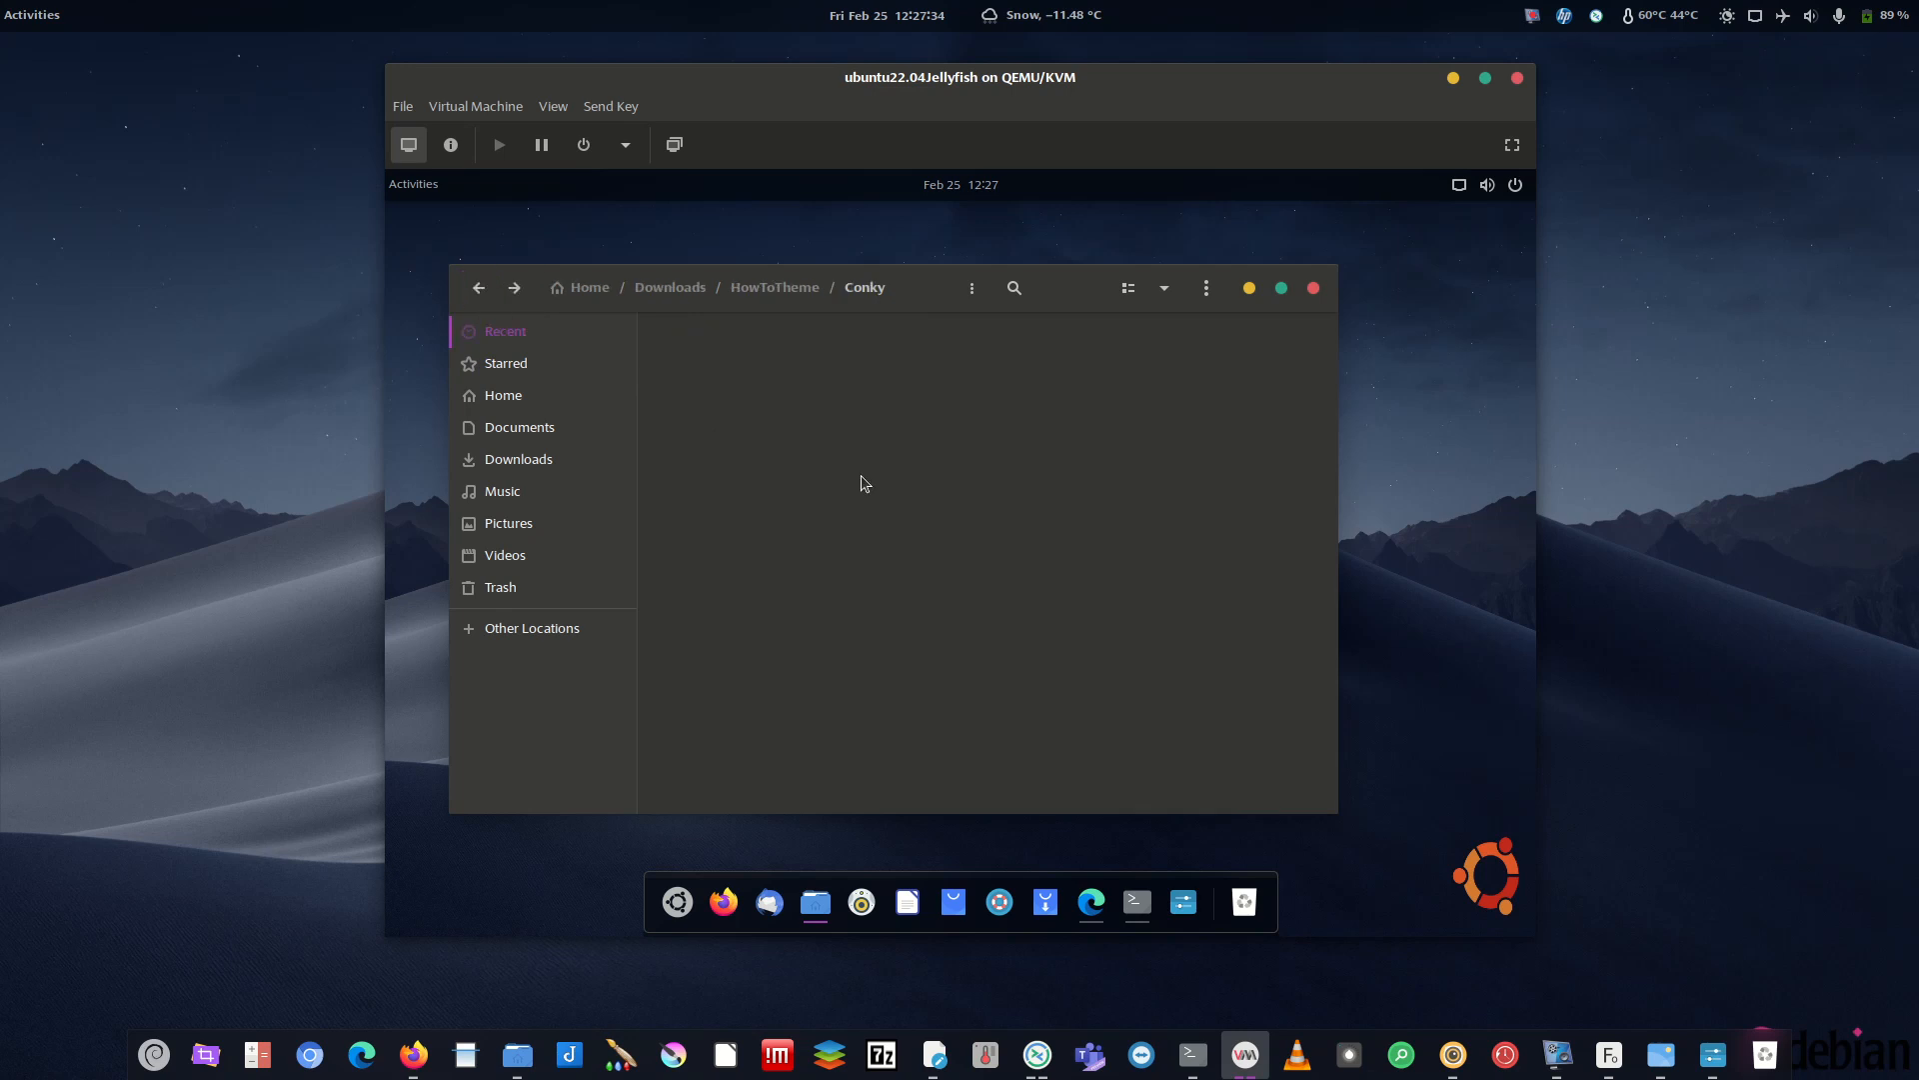
{"action": "left_click", "coordinate": [506, 396]}
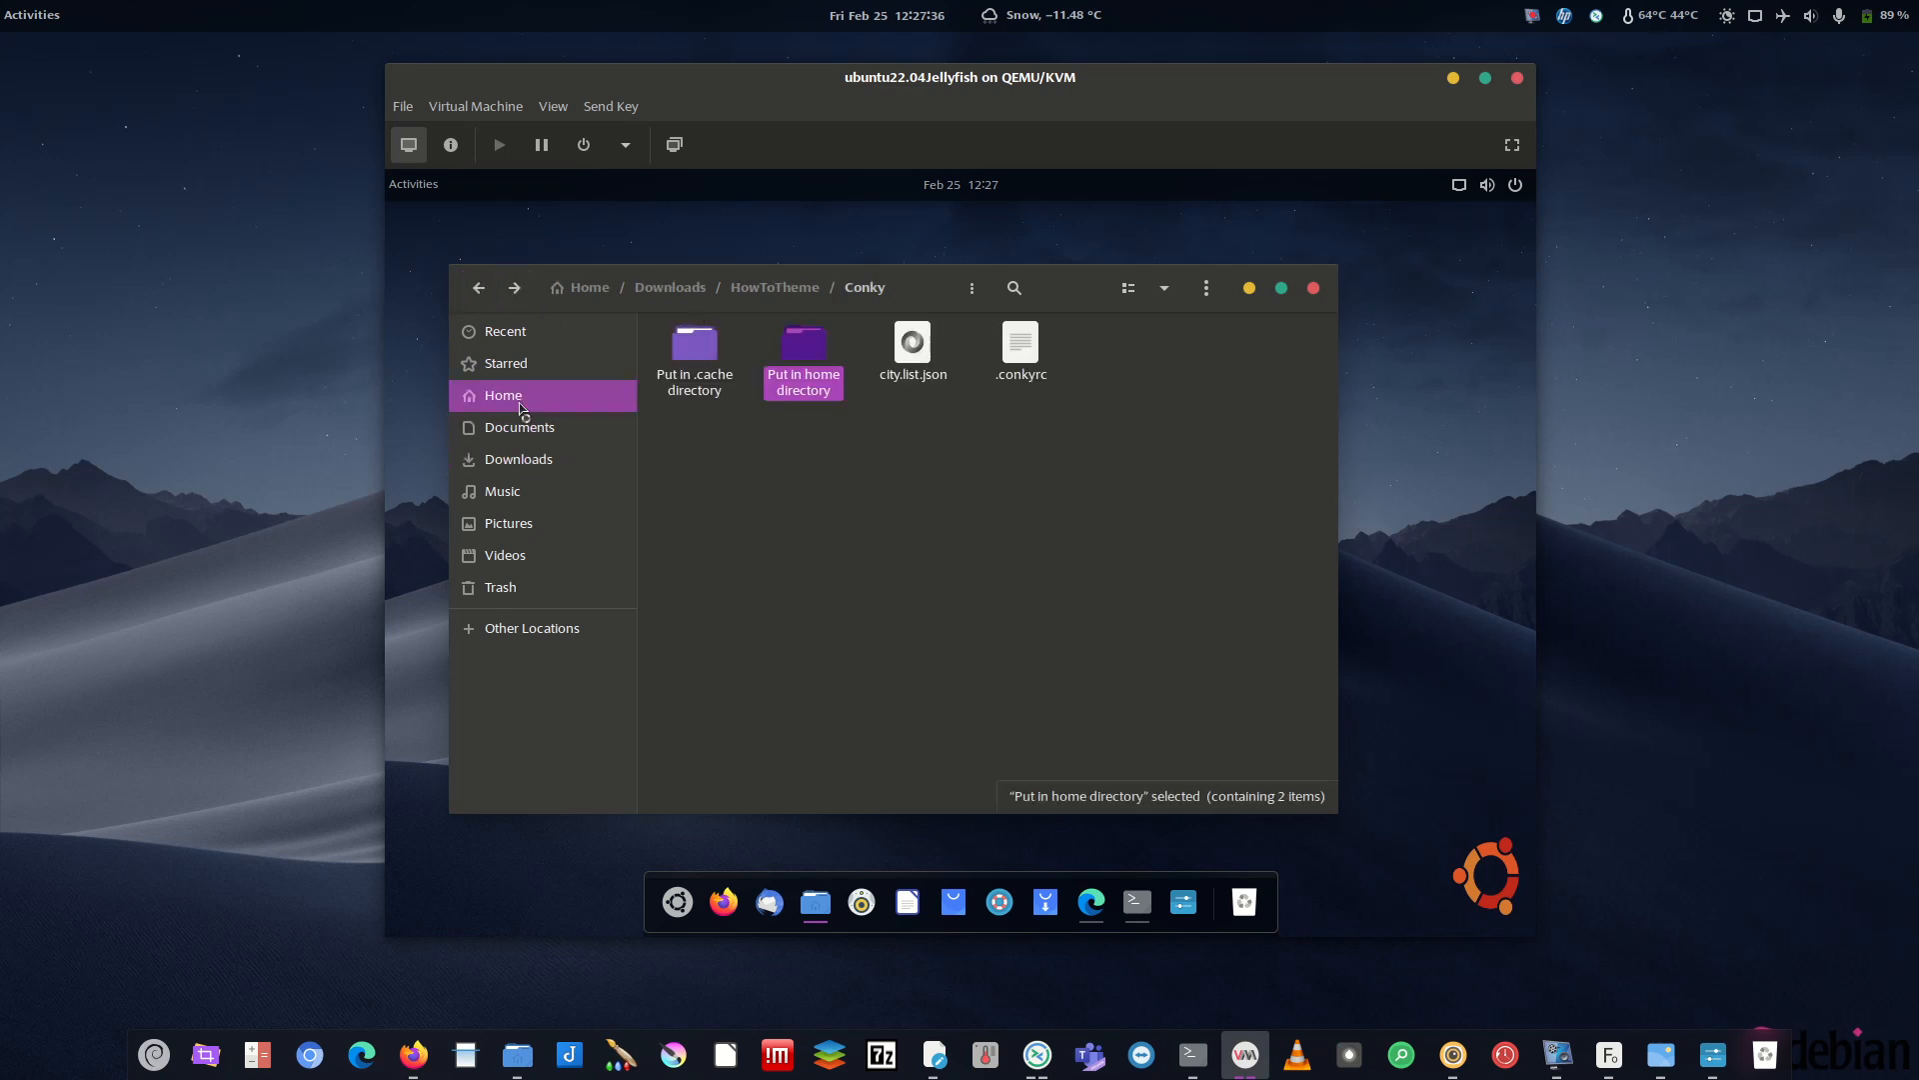
{"action": "key", "text": "ctrl+v"}
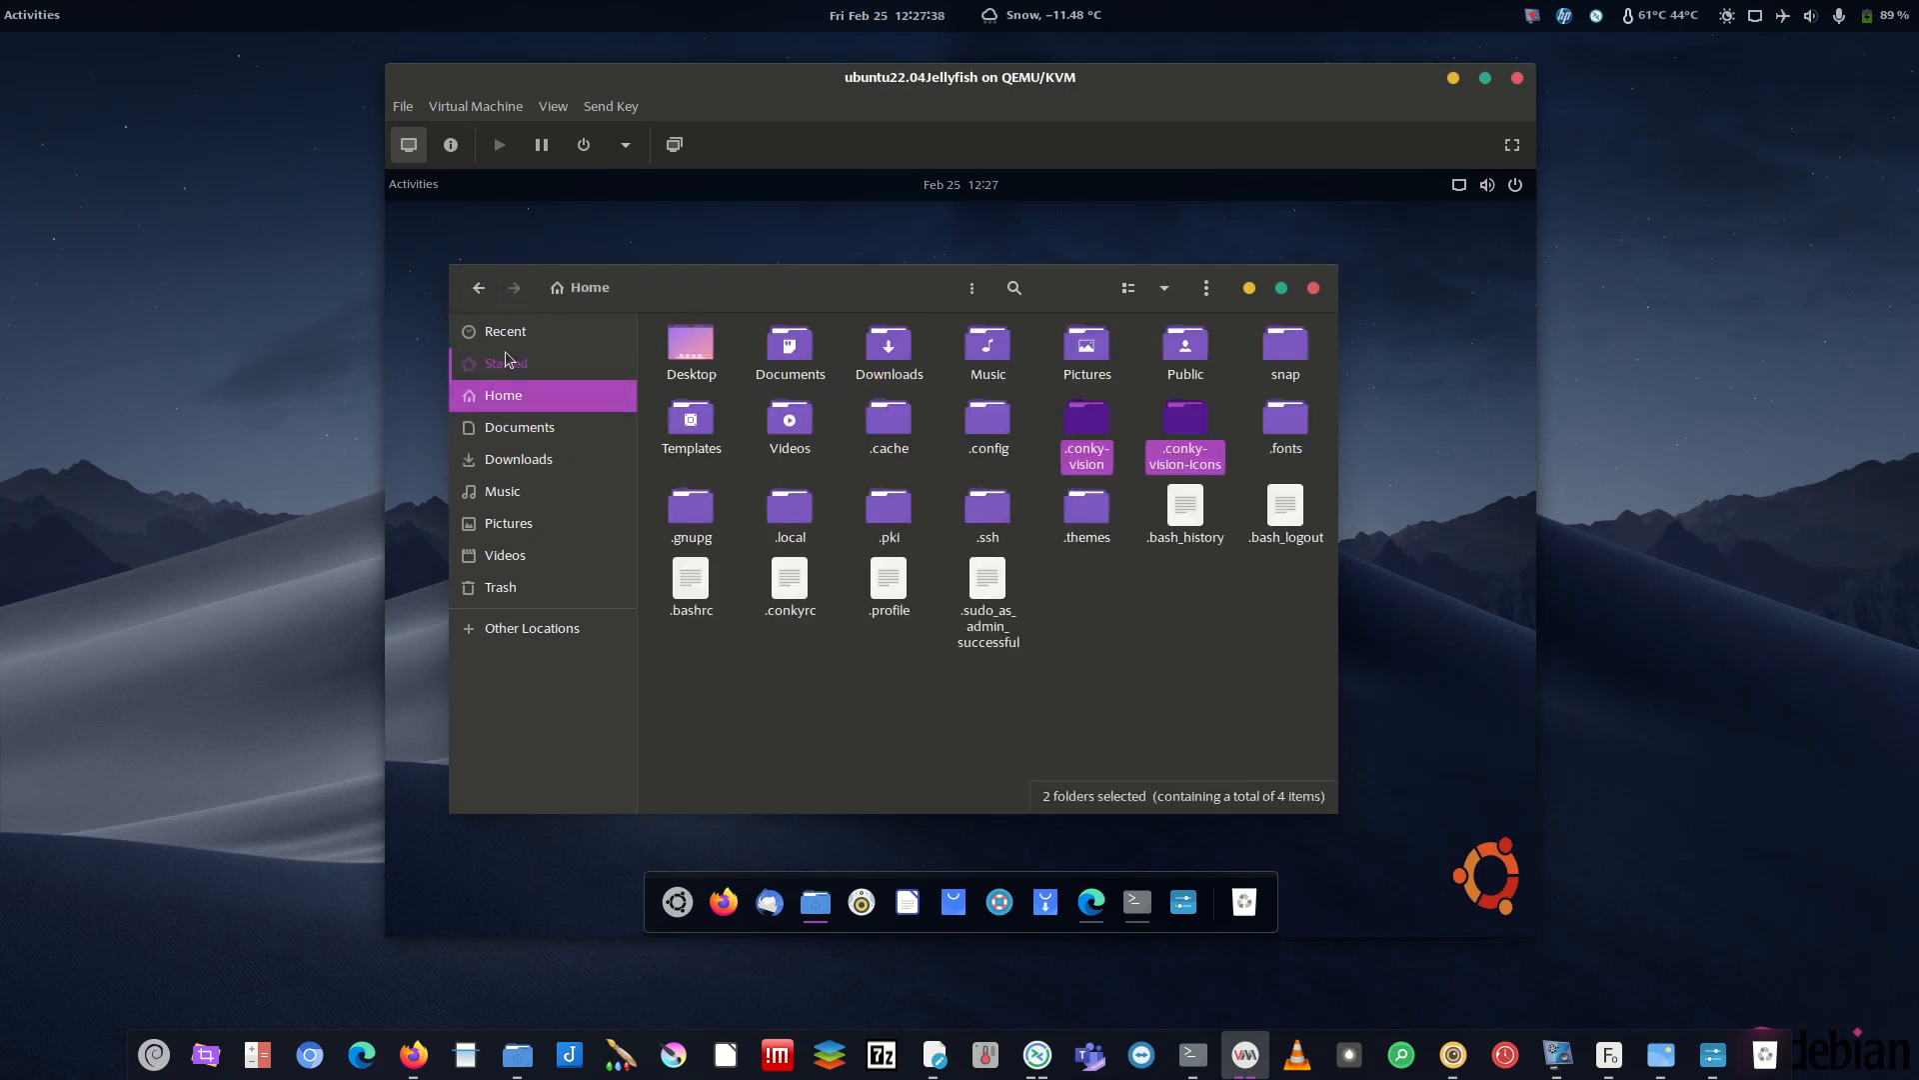
- Copy the conky-vision folder from 'Put in .cache directory' into Home/.cache
{"action": "left_click", "coordinate": [519, 460]}
{"action": "double_click", "coordinate": [792, 350]}
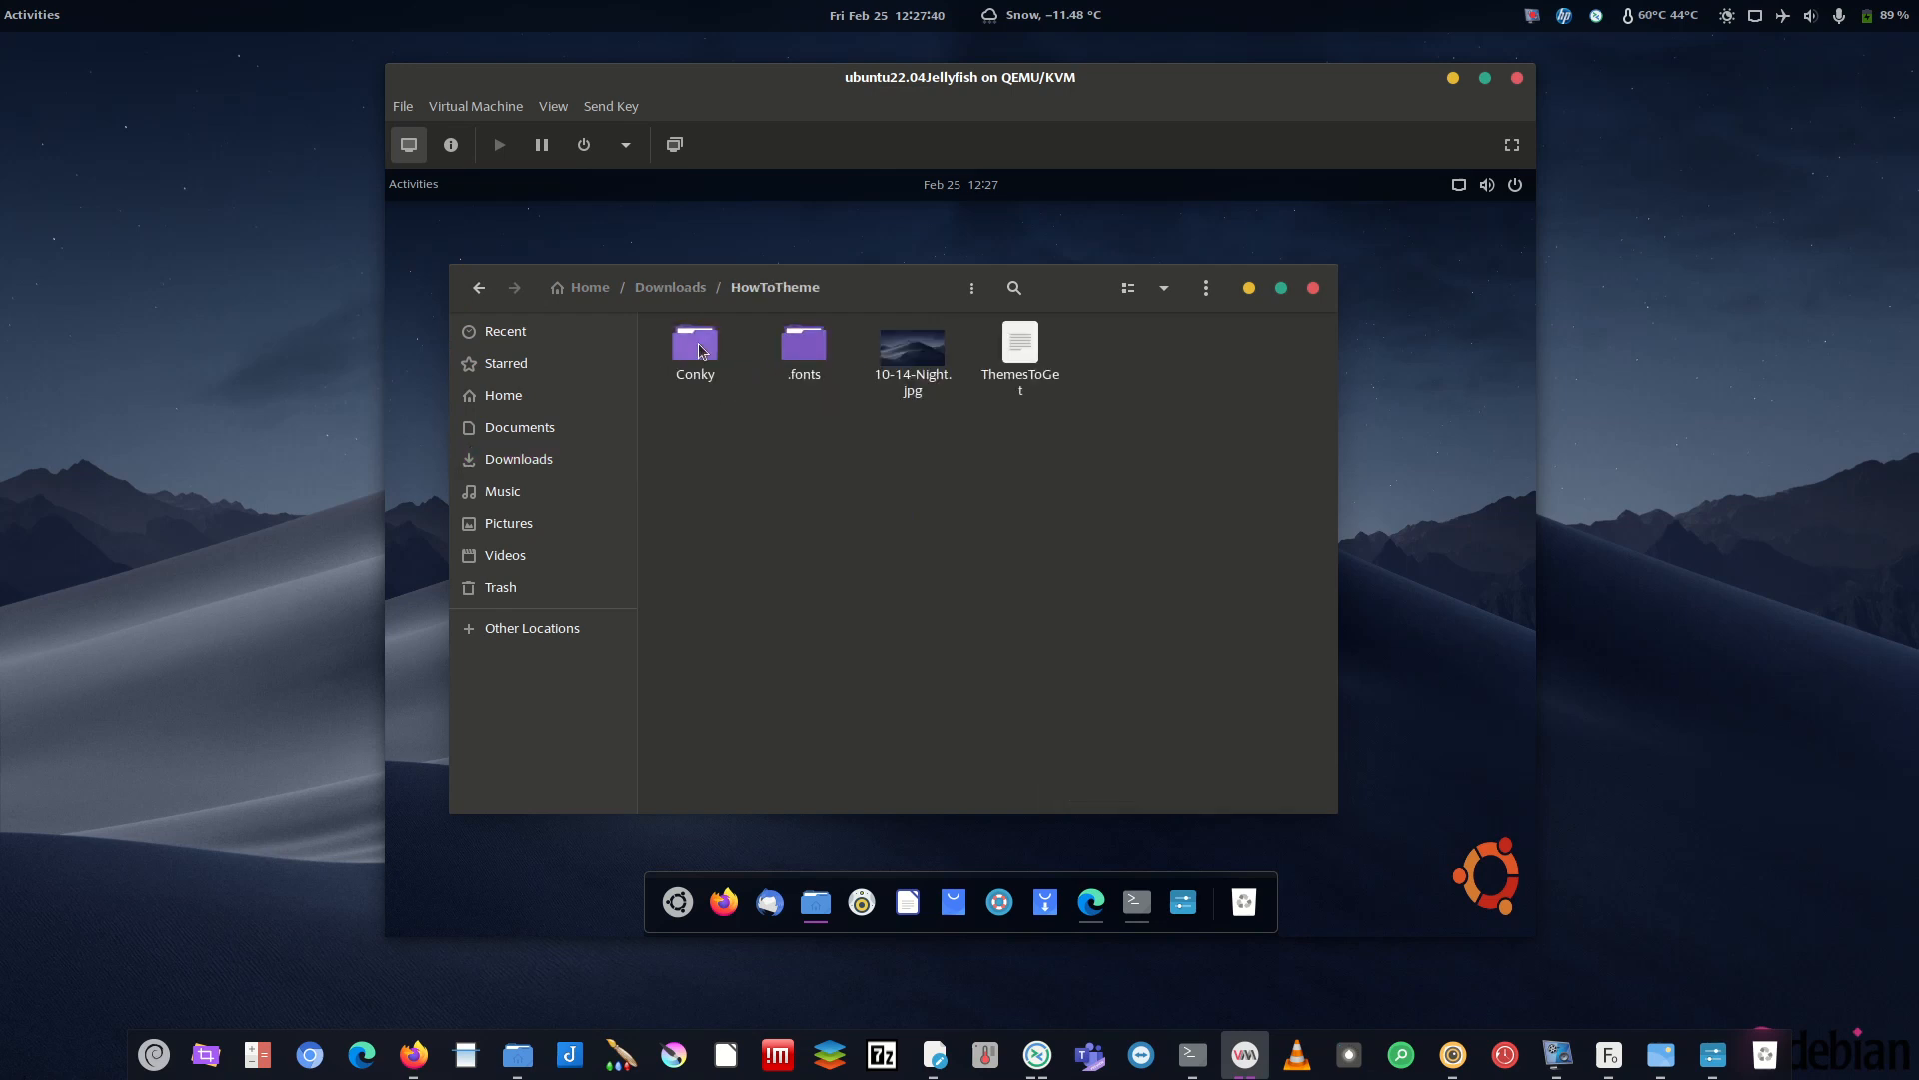
{"action": "double_click", "coordinate": [700, 350]}
{"action": "double_click", "coordinate": [698, 352]}
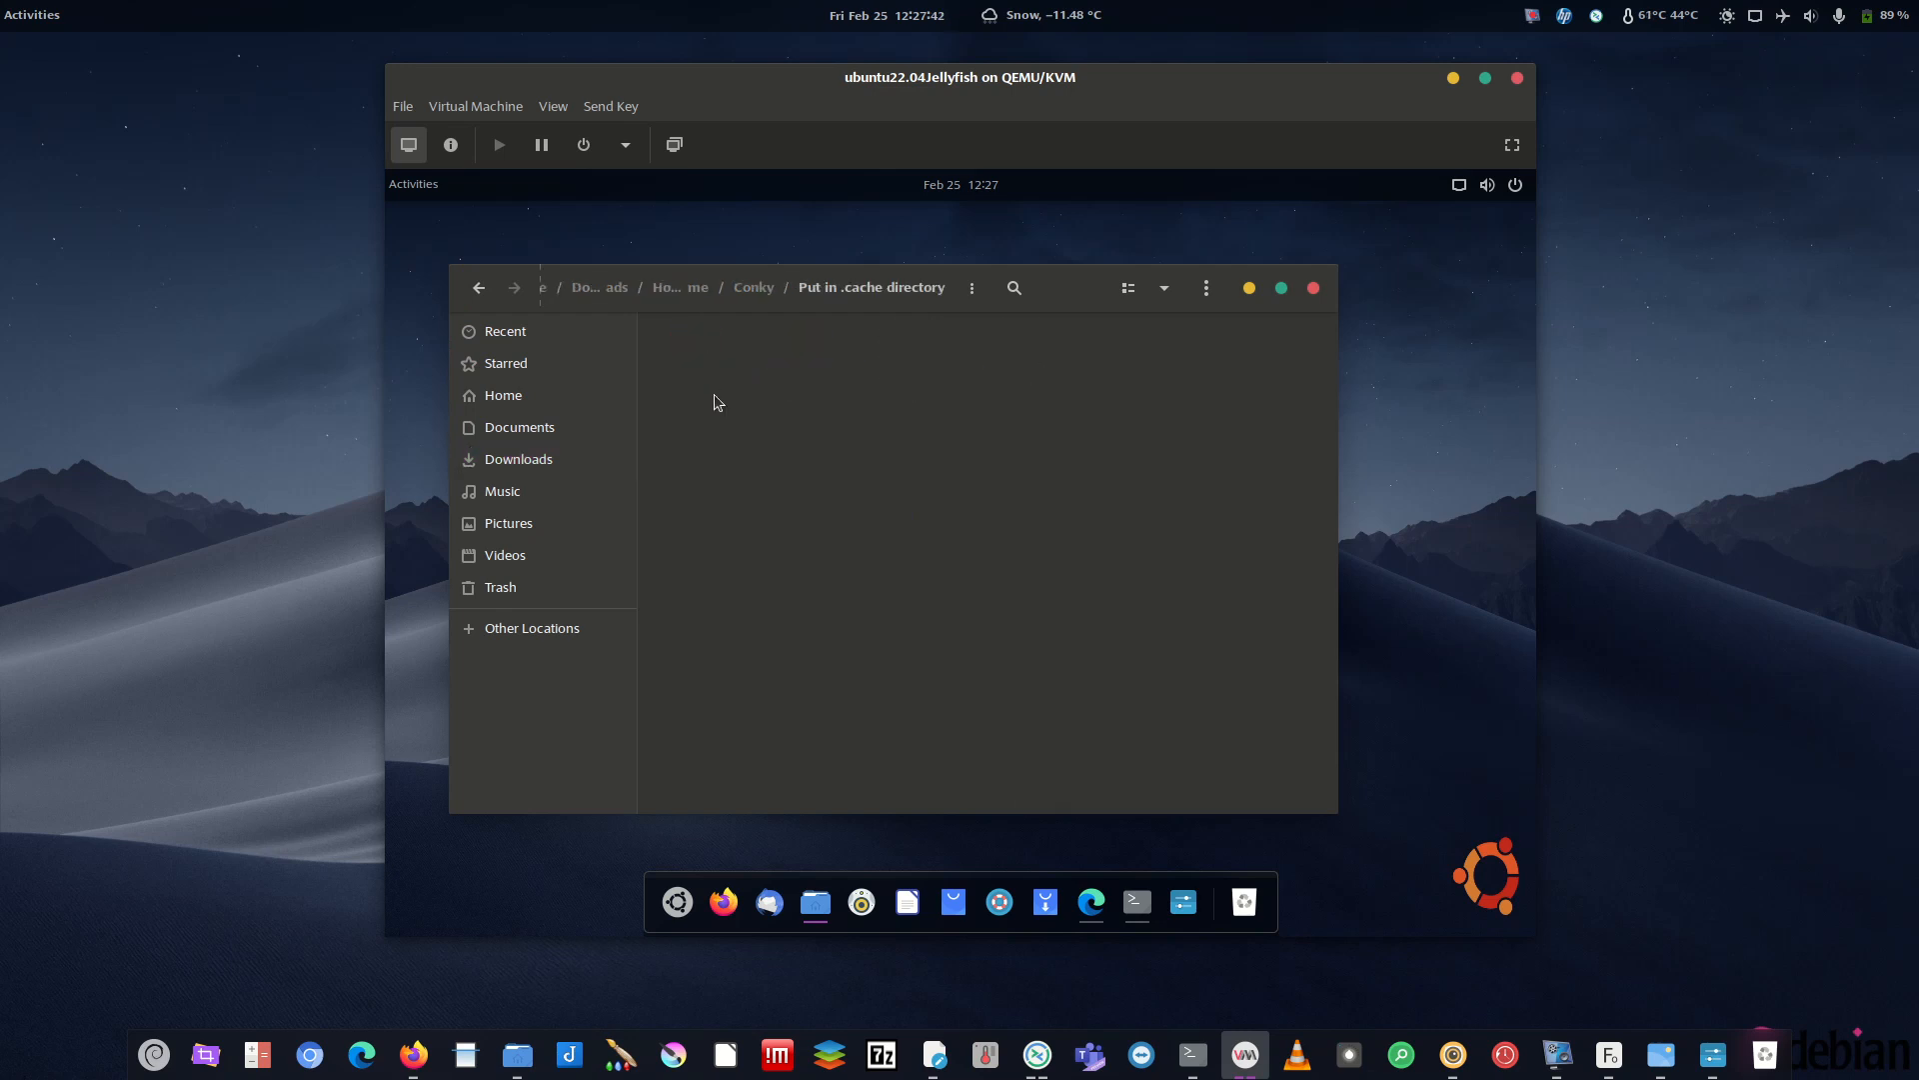
{"action": "right_click", "coordinate": [722, 360]}
{"action": "left_click", "coordinate": [797, 537]}
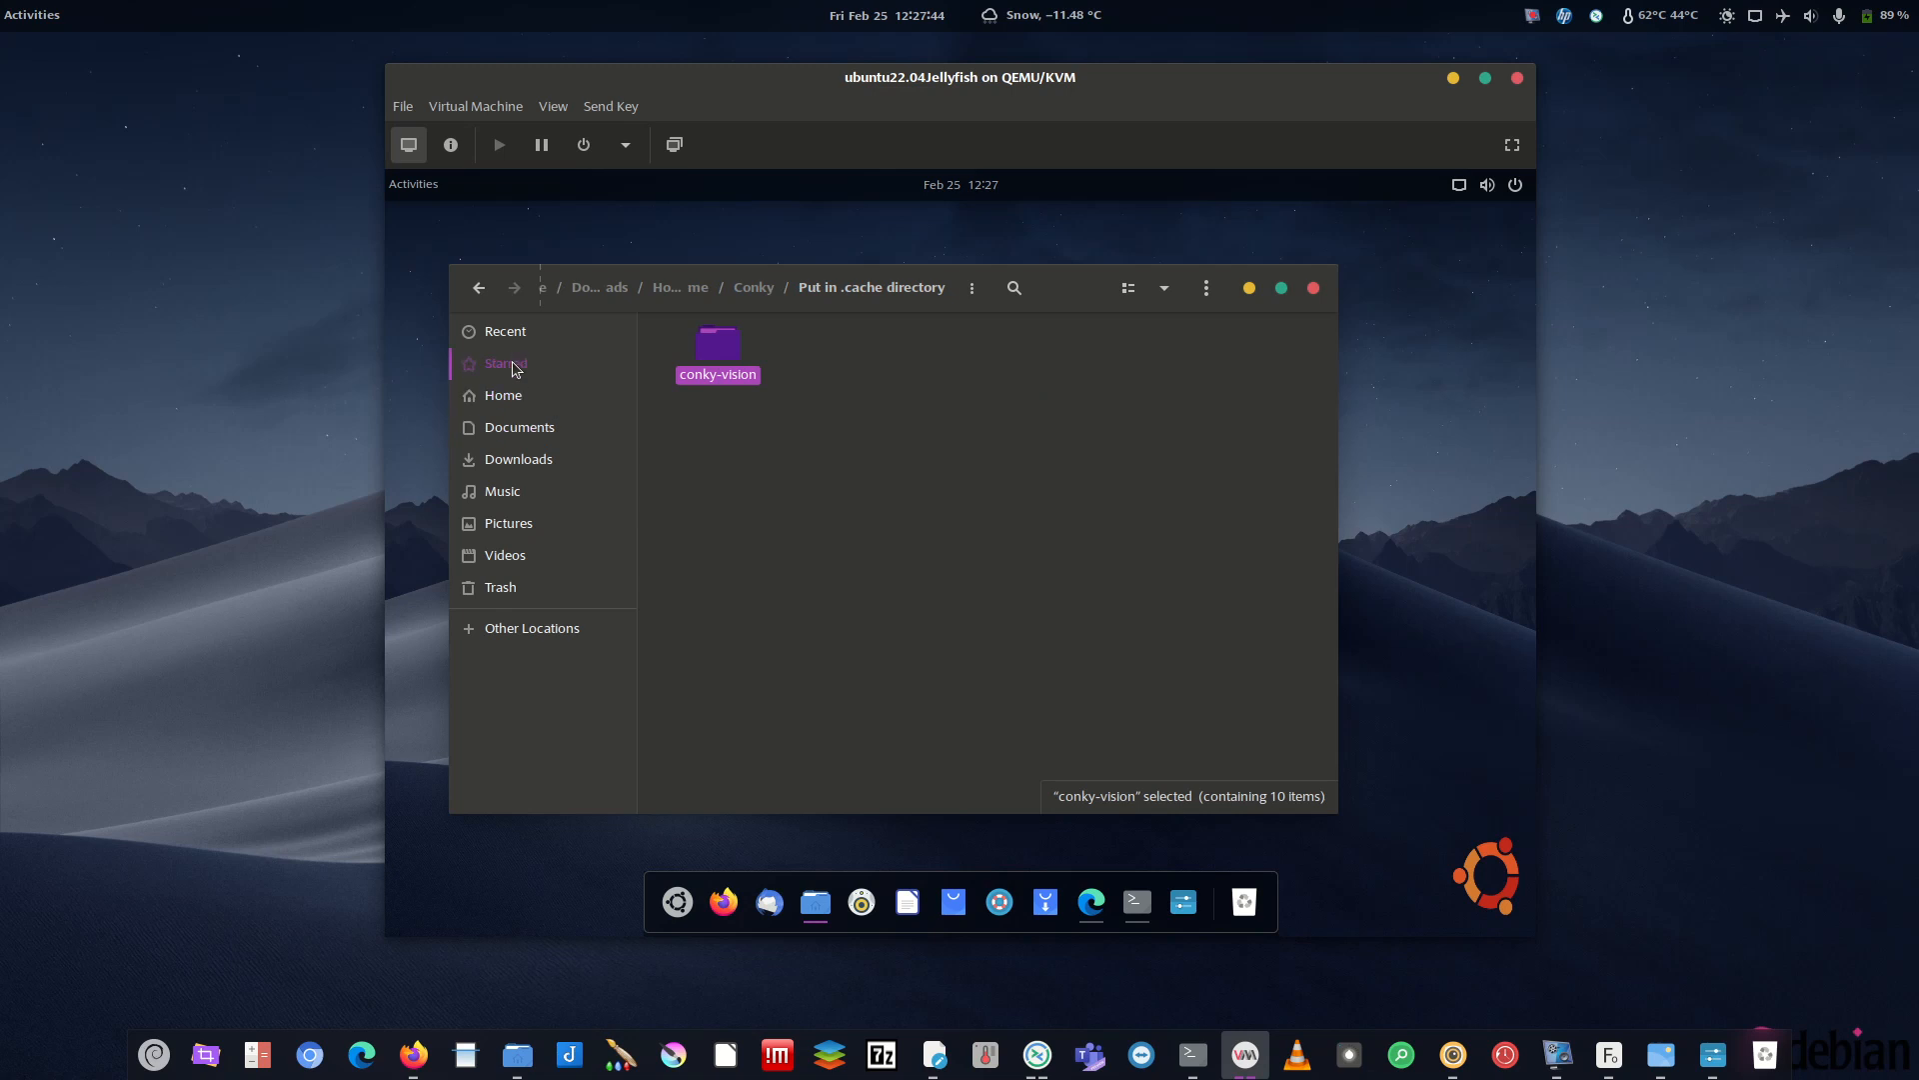
{"action": "left_click", "coordinate": [536, 404]}
{"action": "double_click", "coordinate": [889, 435]}
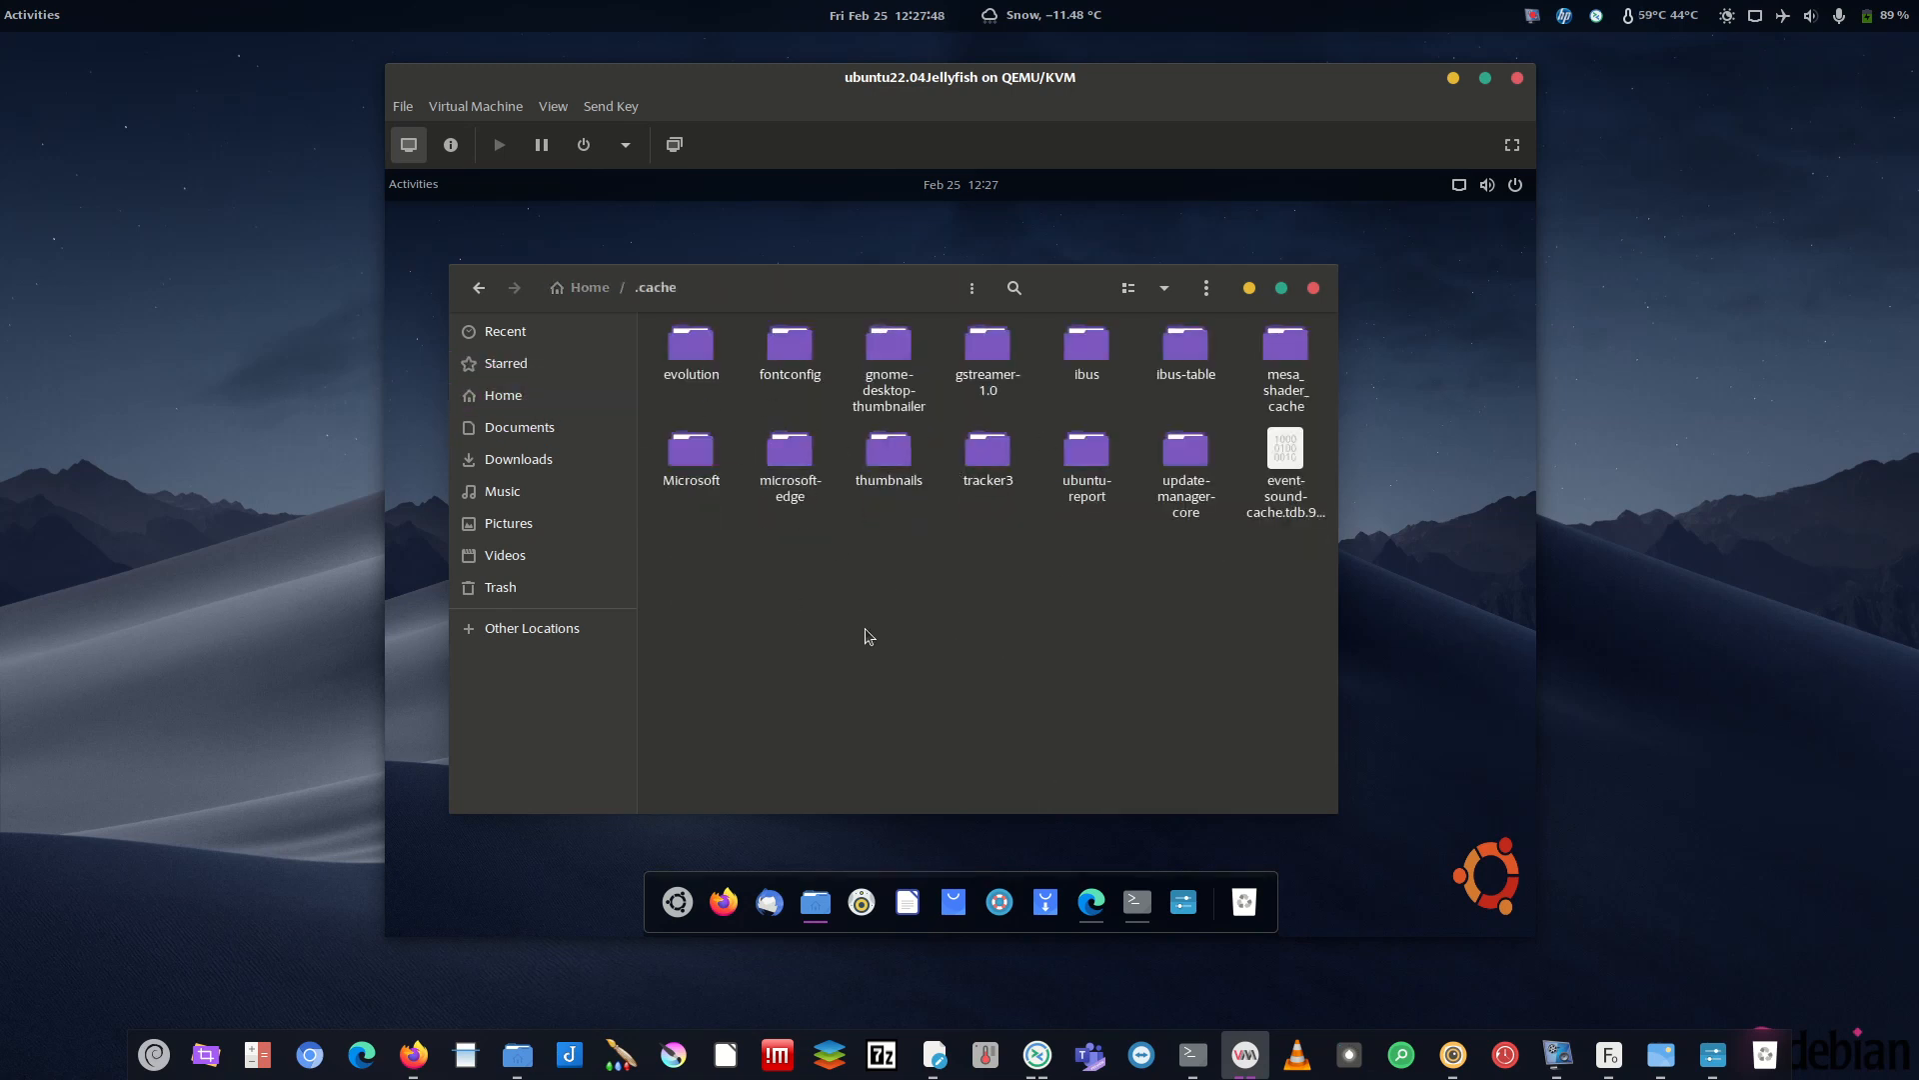
{"action": "key", "text": "ctrl+v"}
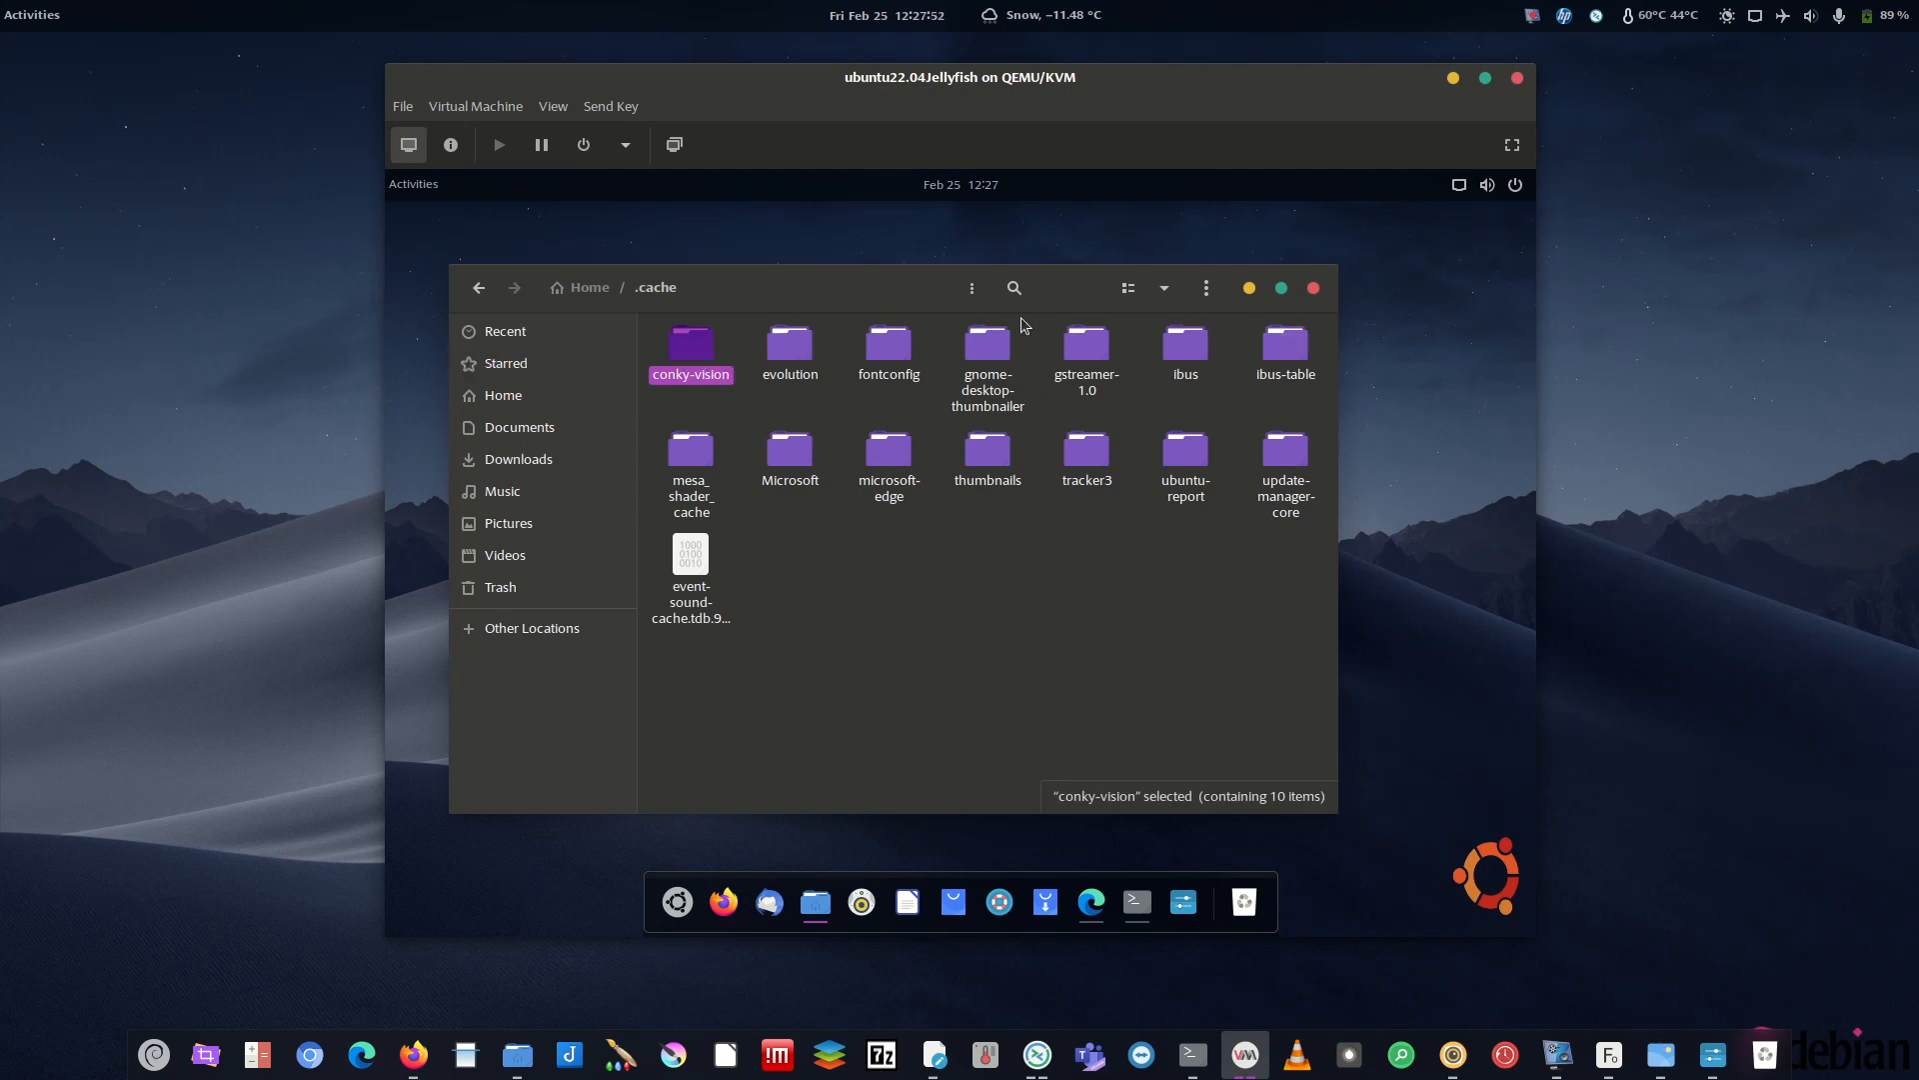
{"action": "left_click", "coordinate": [1249, 288]}
- Open a second tab in the guest terminal
{"action": "left_click", "coordinate": [1138, 902]}
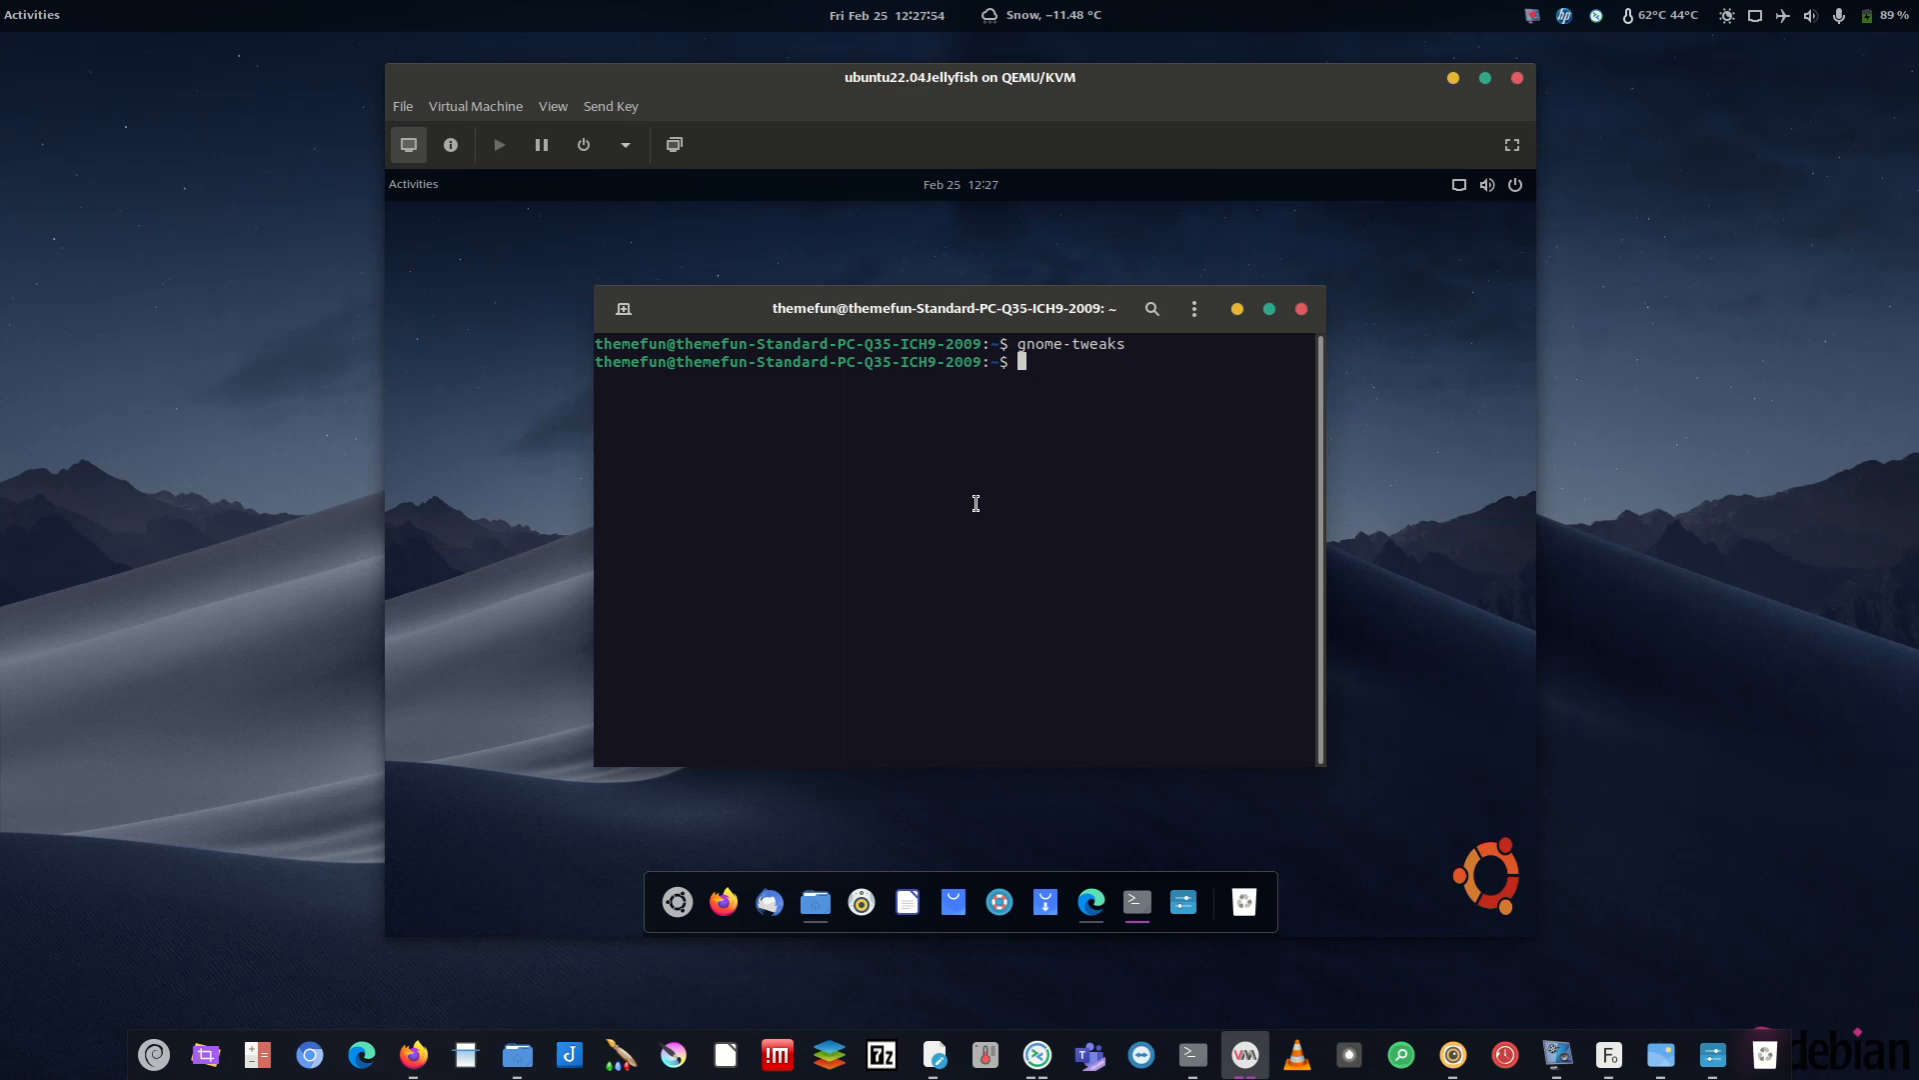
{"action": "left_click", "coordinate": [624, 309]}
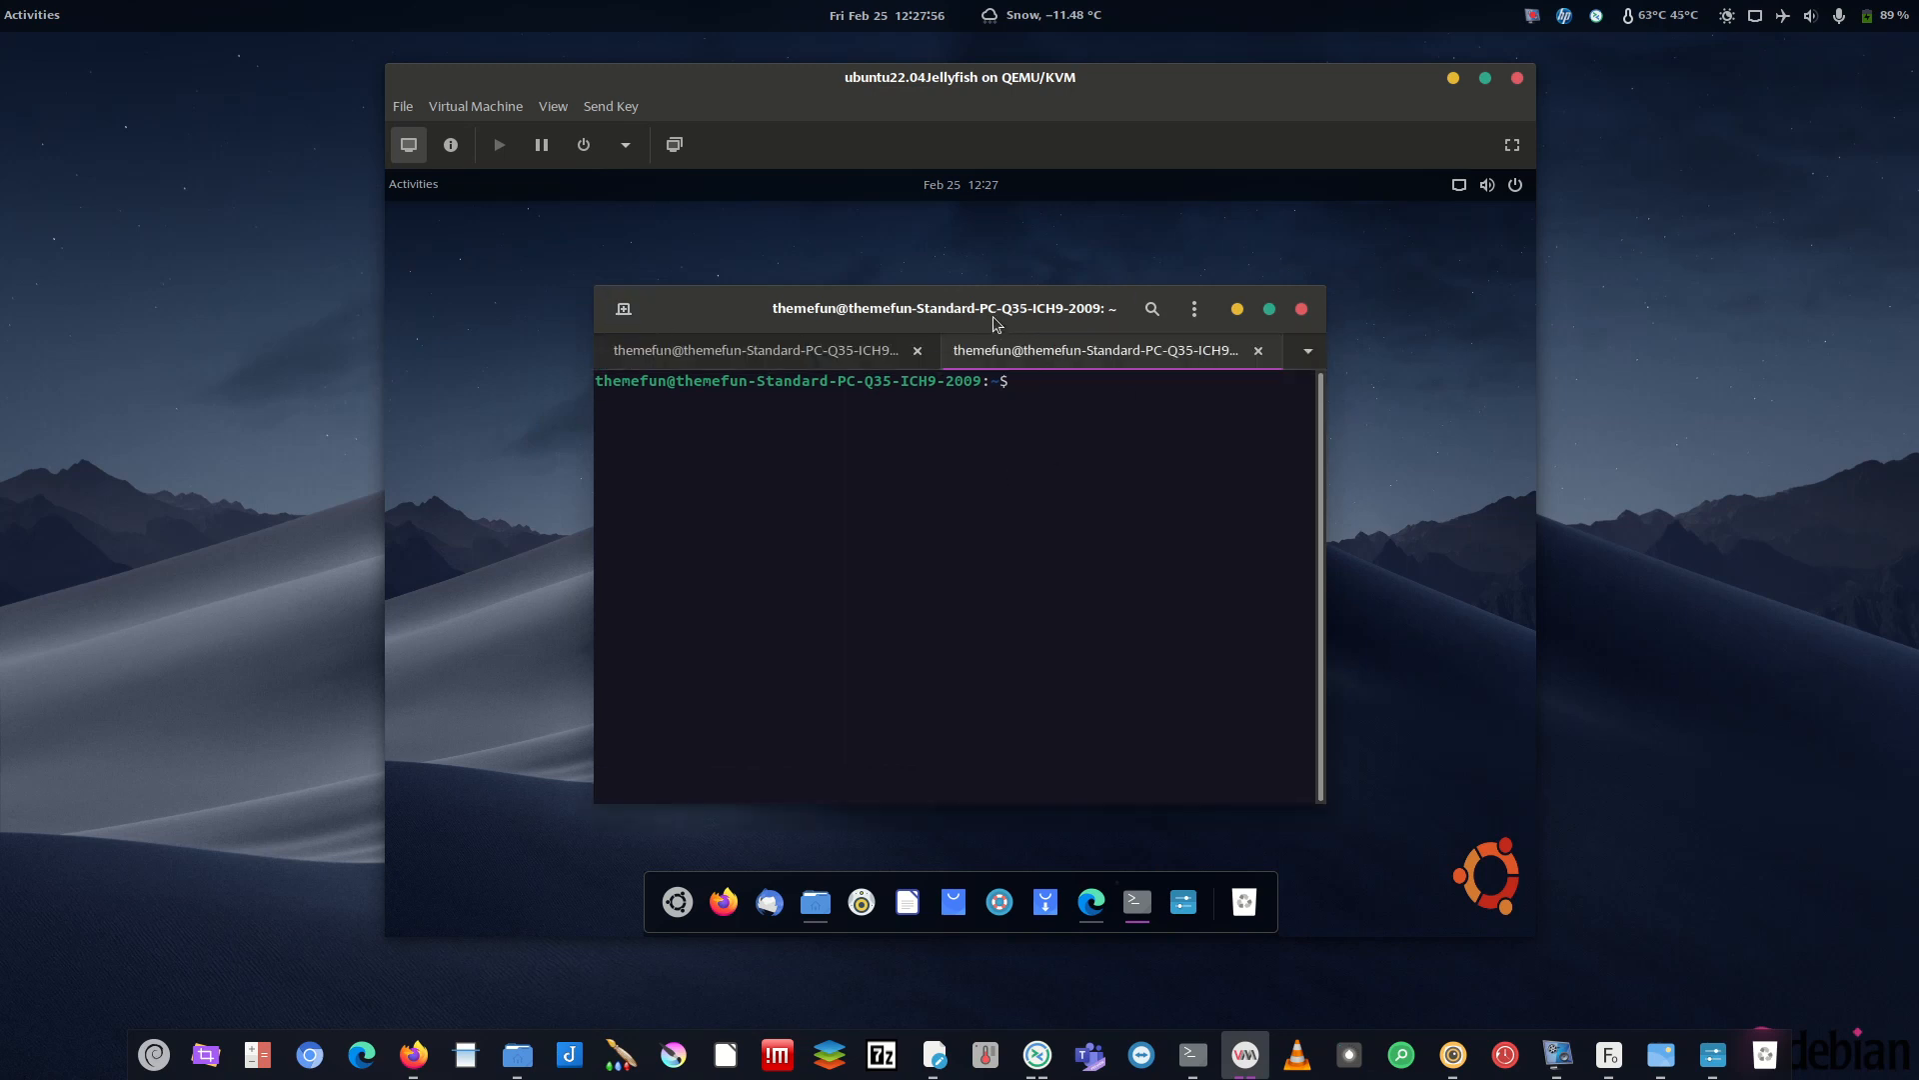
{"action": "mouse_move", "coordinate": [1039, 311]}
{"action": "left_mouse_down"}
{"action": "mouse_move", "coordinate": [1041, 819]}
{"action": "mouse_move", "coordinate": [1025, 329]}
{"action": "left_mouse_up"}
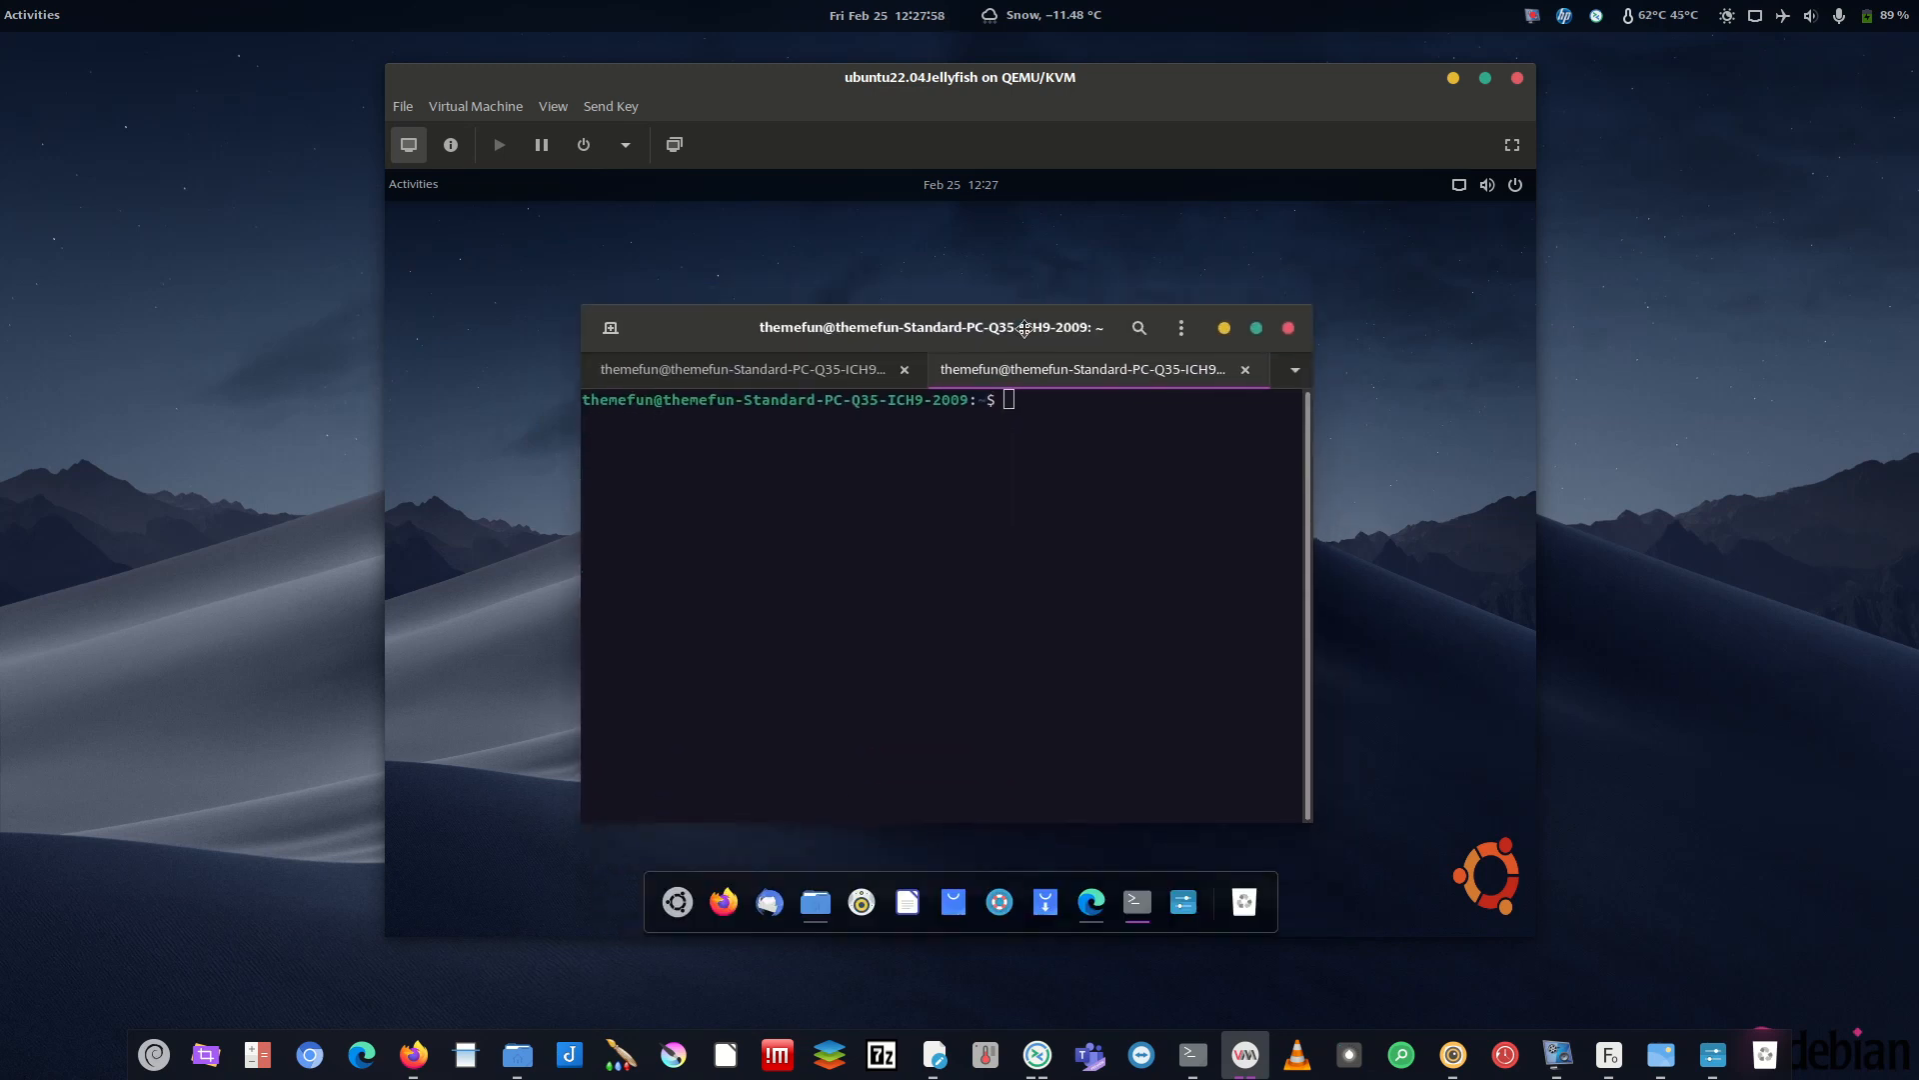
- Look over Startup Applications (only SSH Key Agent listed) and close it unchanged
{"action": "left_click", "coordinate": [680, 901]}
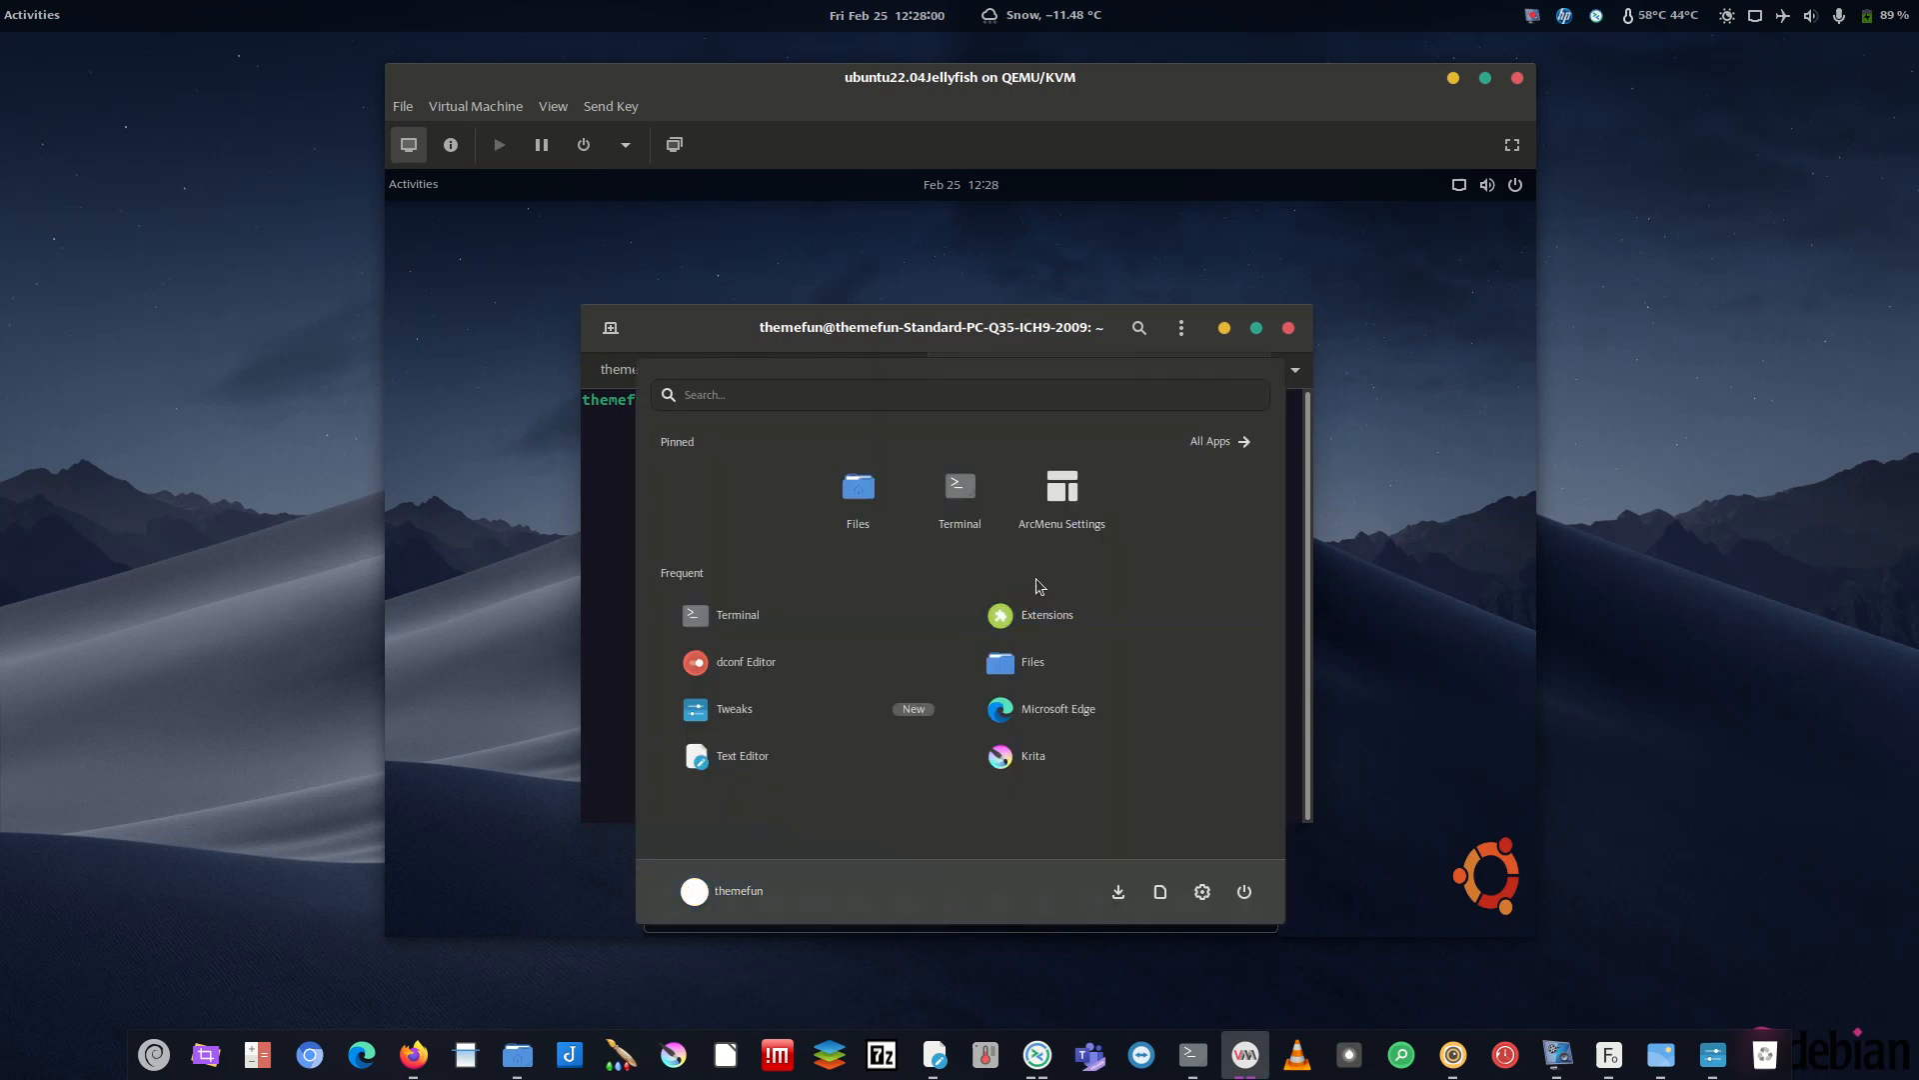
{"action": "type", "text": "sta"}
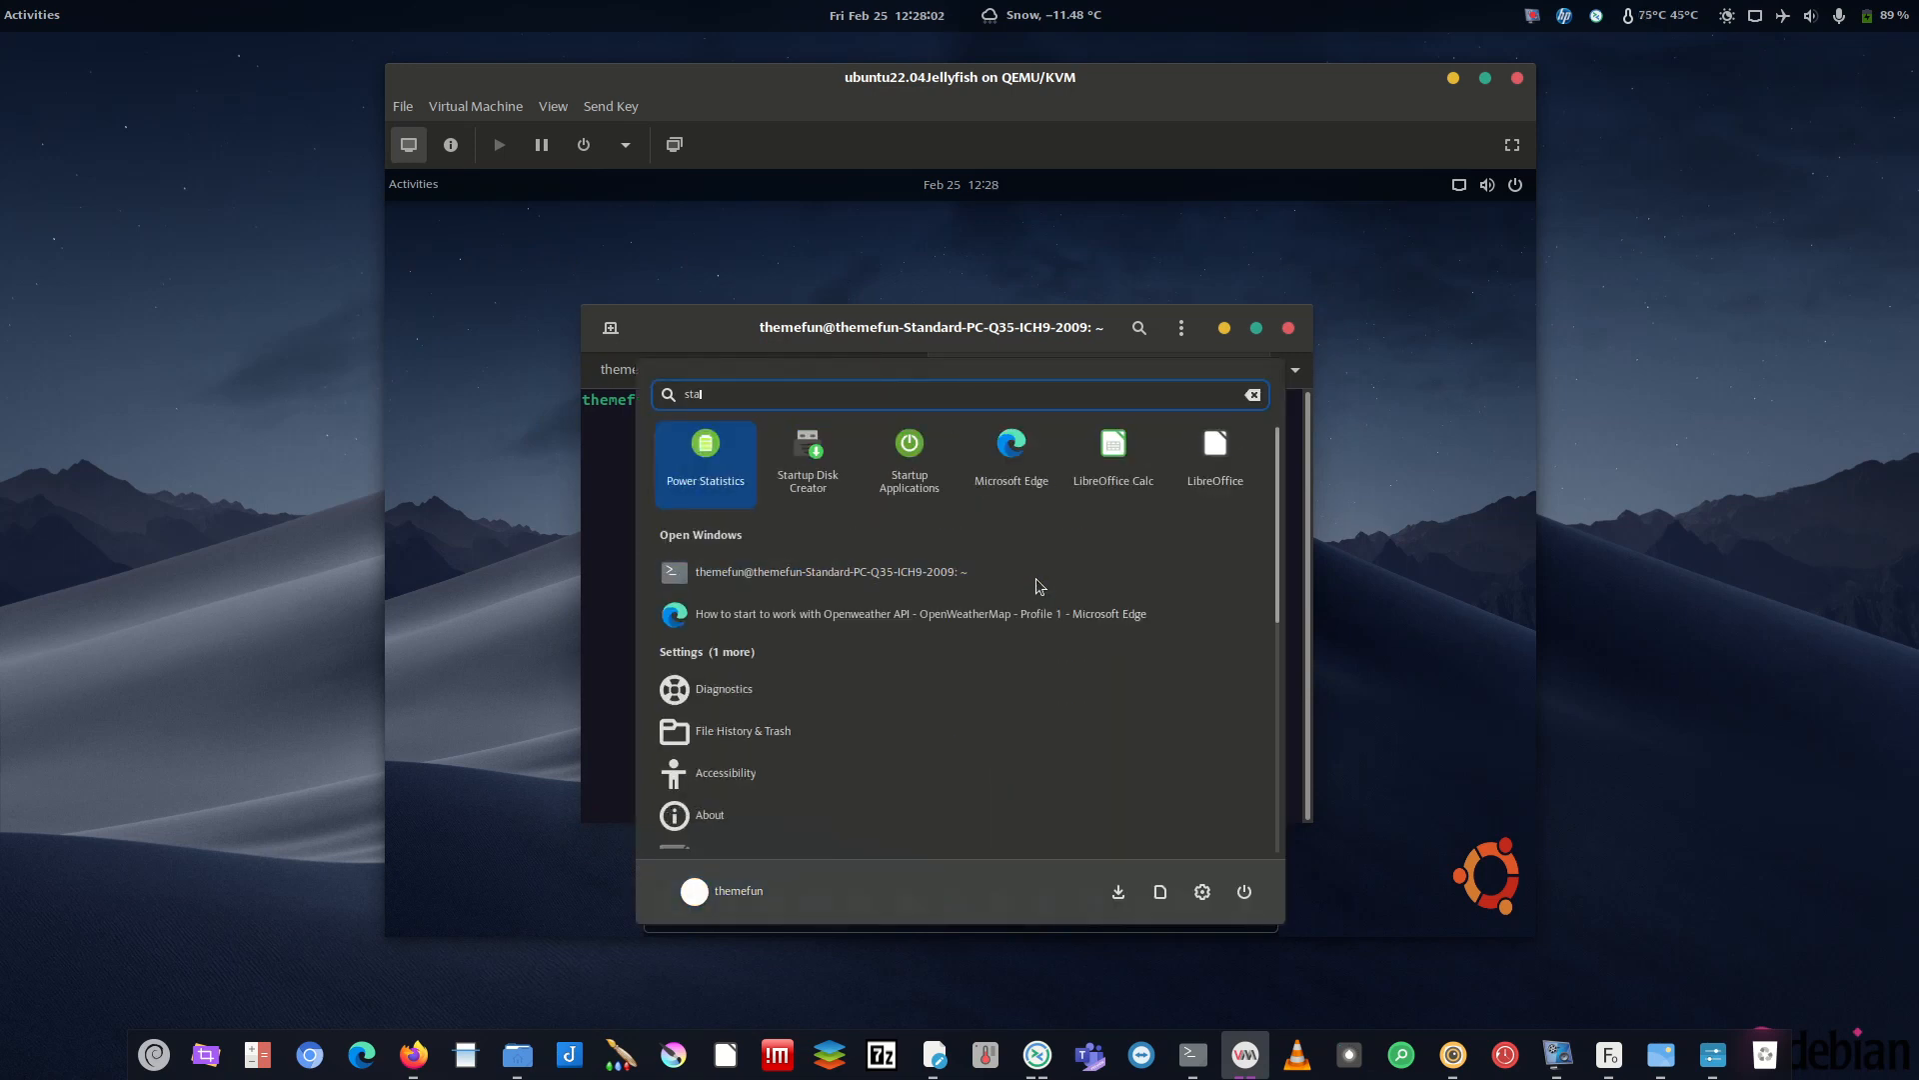
{"action": "type", "text": "ru"}
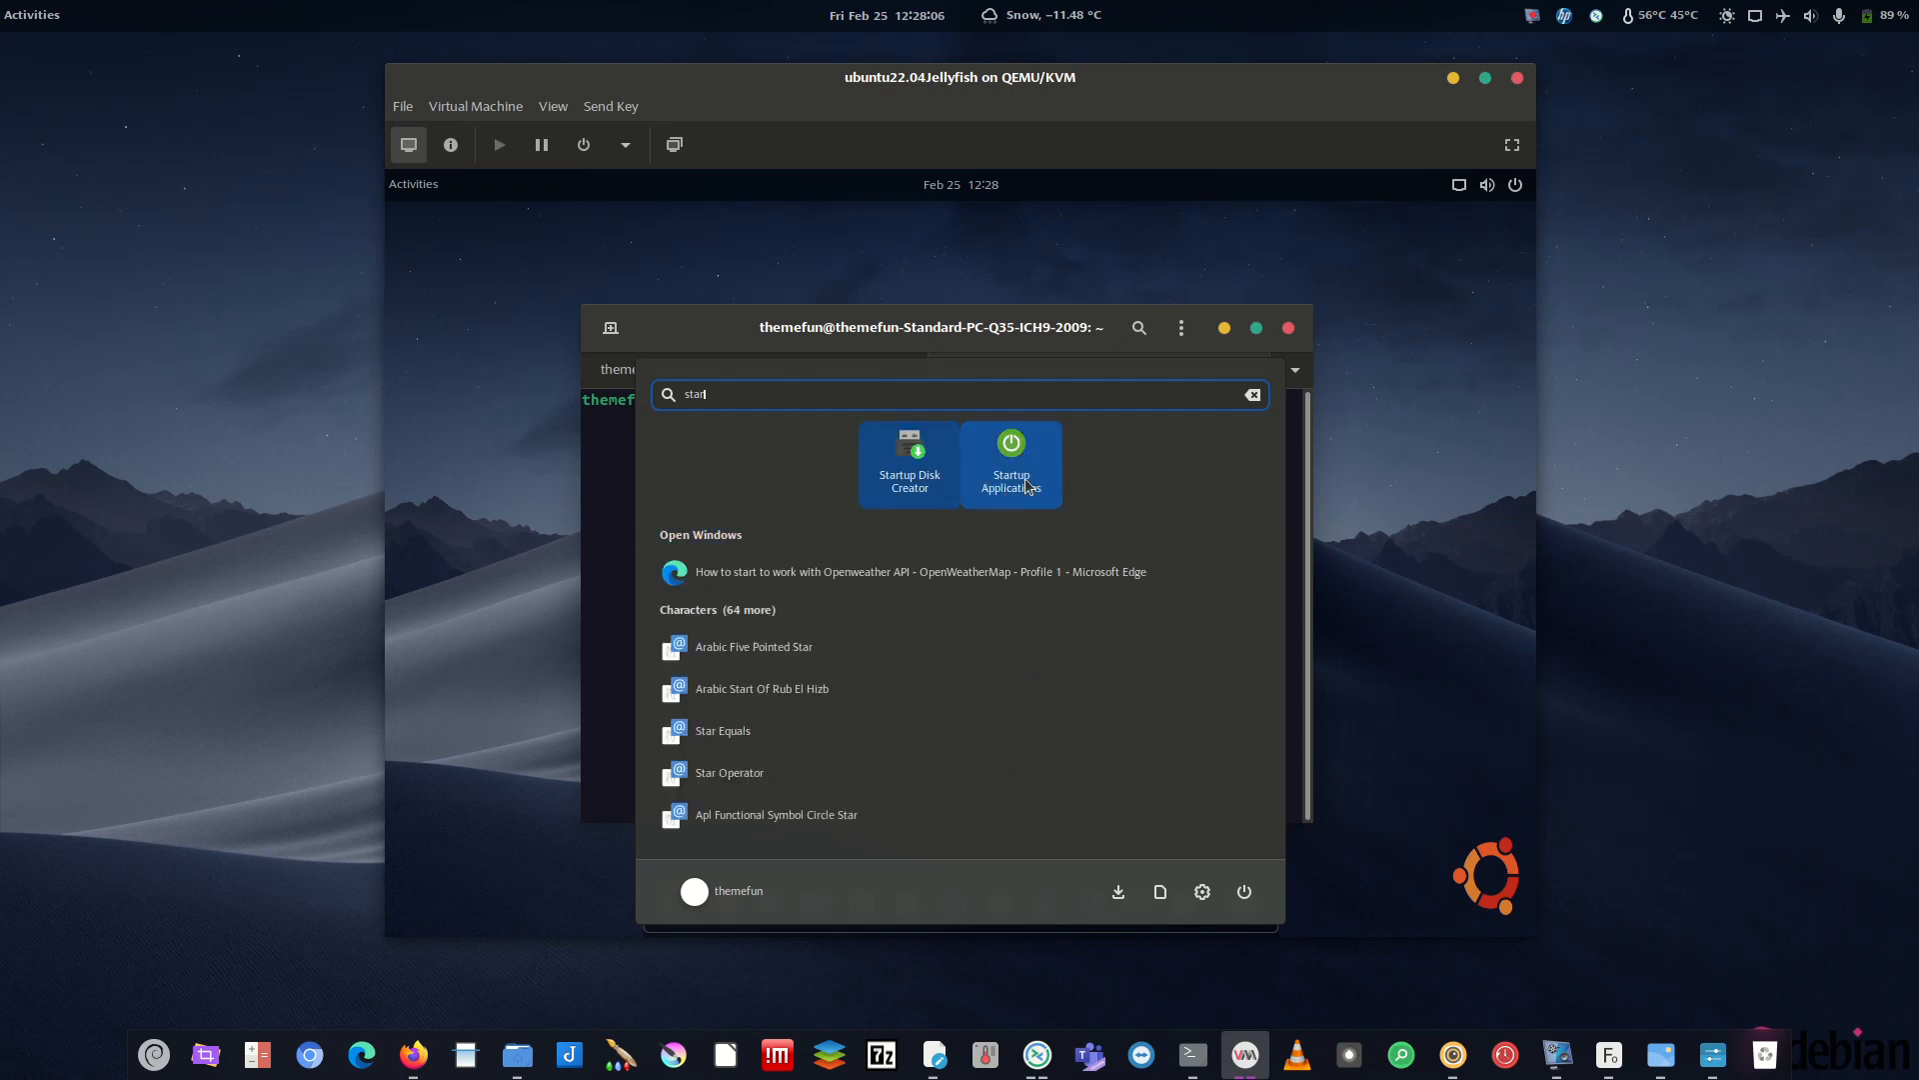
{"action": "left_click", "coordinate": [1024, 478]}
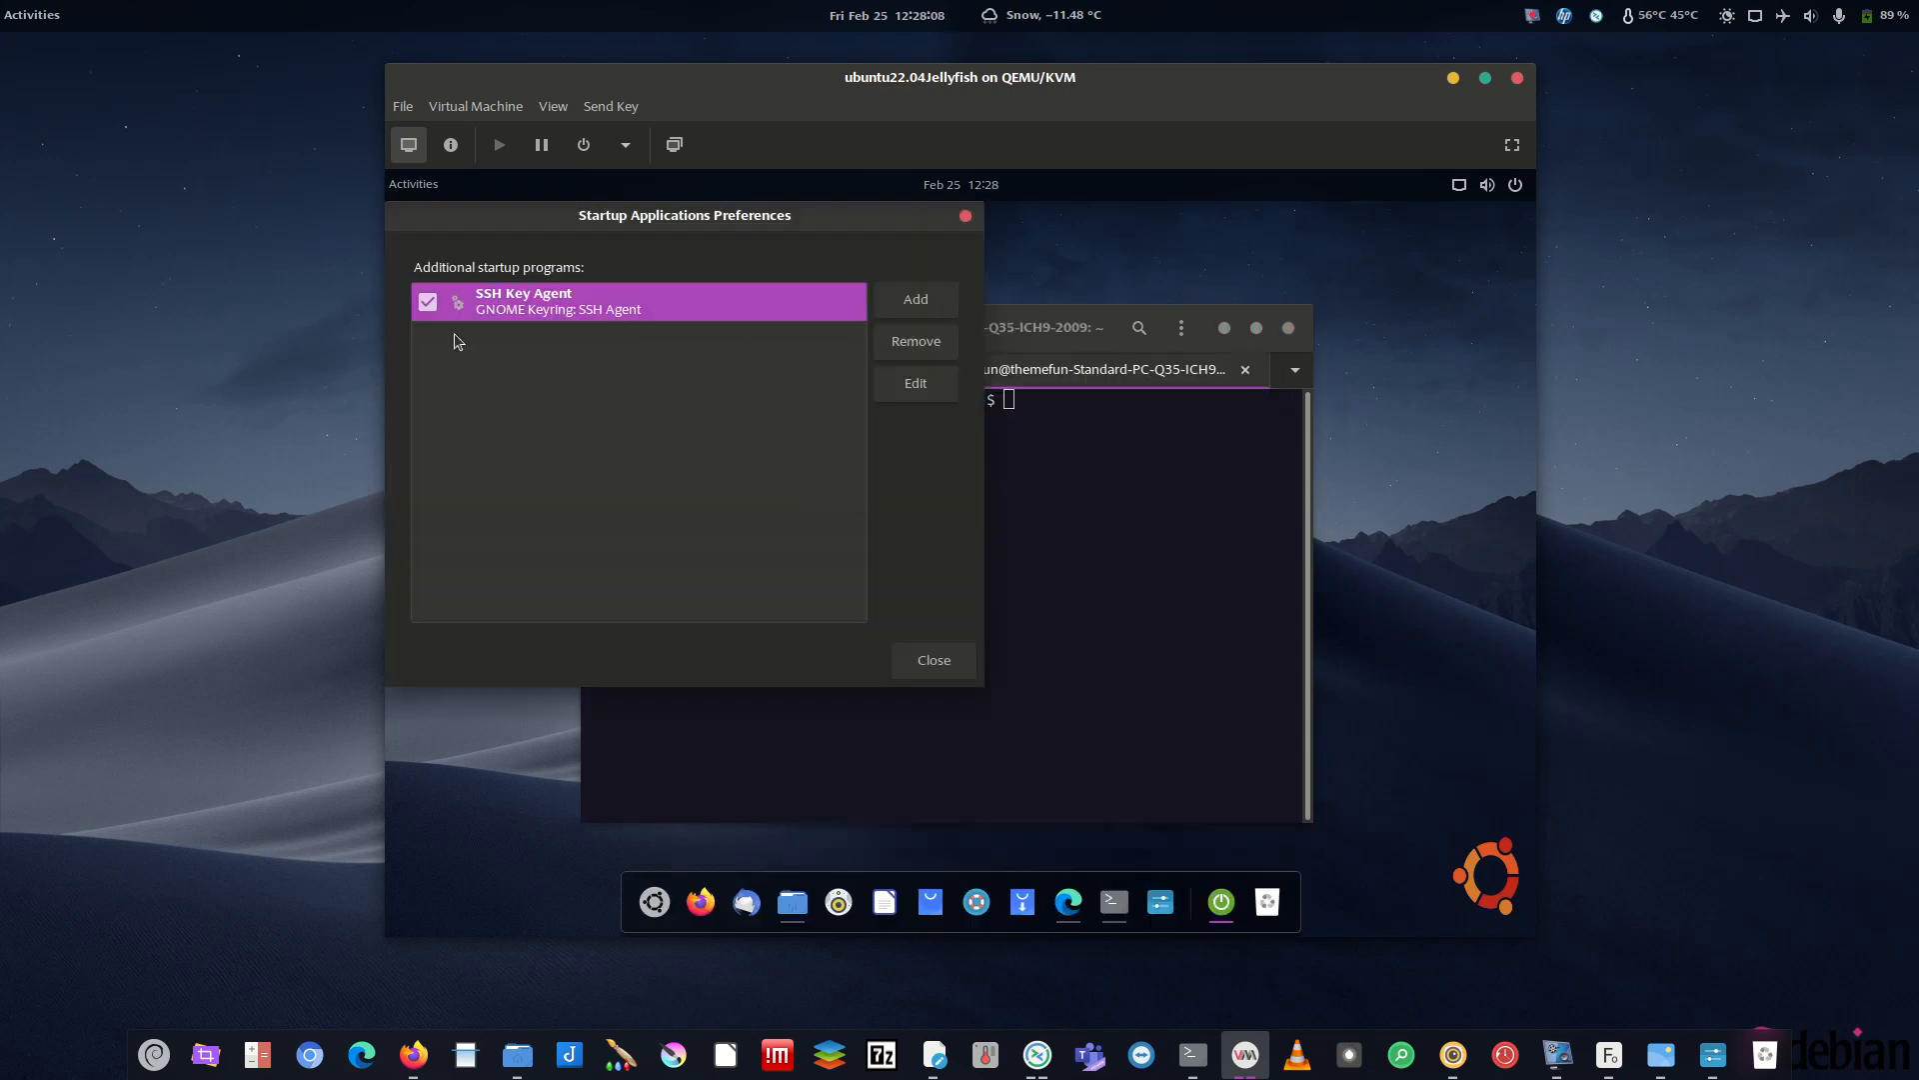
{"action": "left_click", "coordinate": [966, 215]}
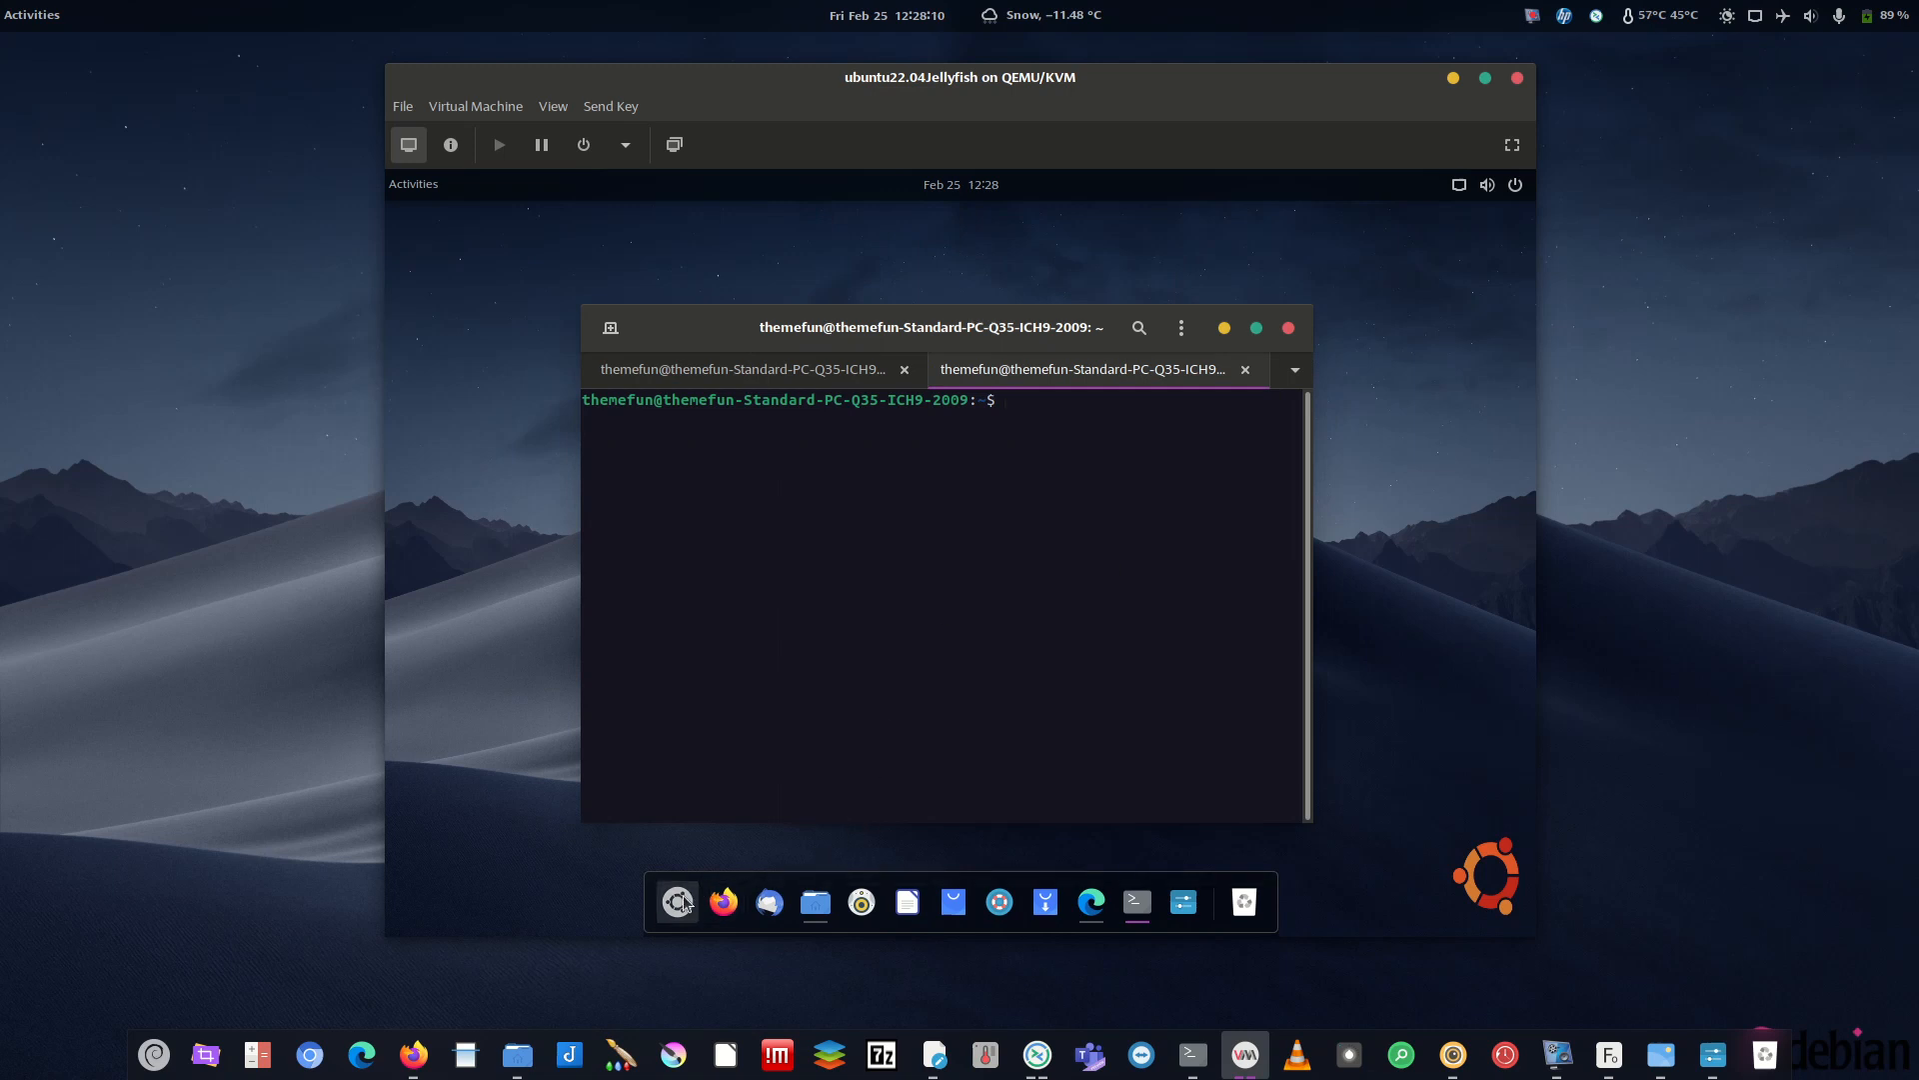
{"action": "key", "text": "super"}
- Try running conky, then install it with 'sudo apt-get install conky', confirming with y
{"action": "left_click", "coordinate": [1009, 482]}
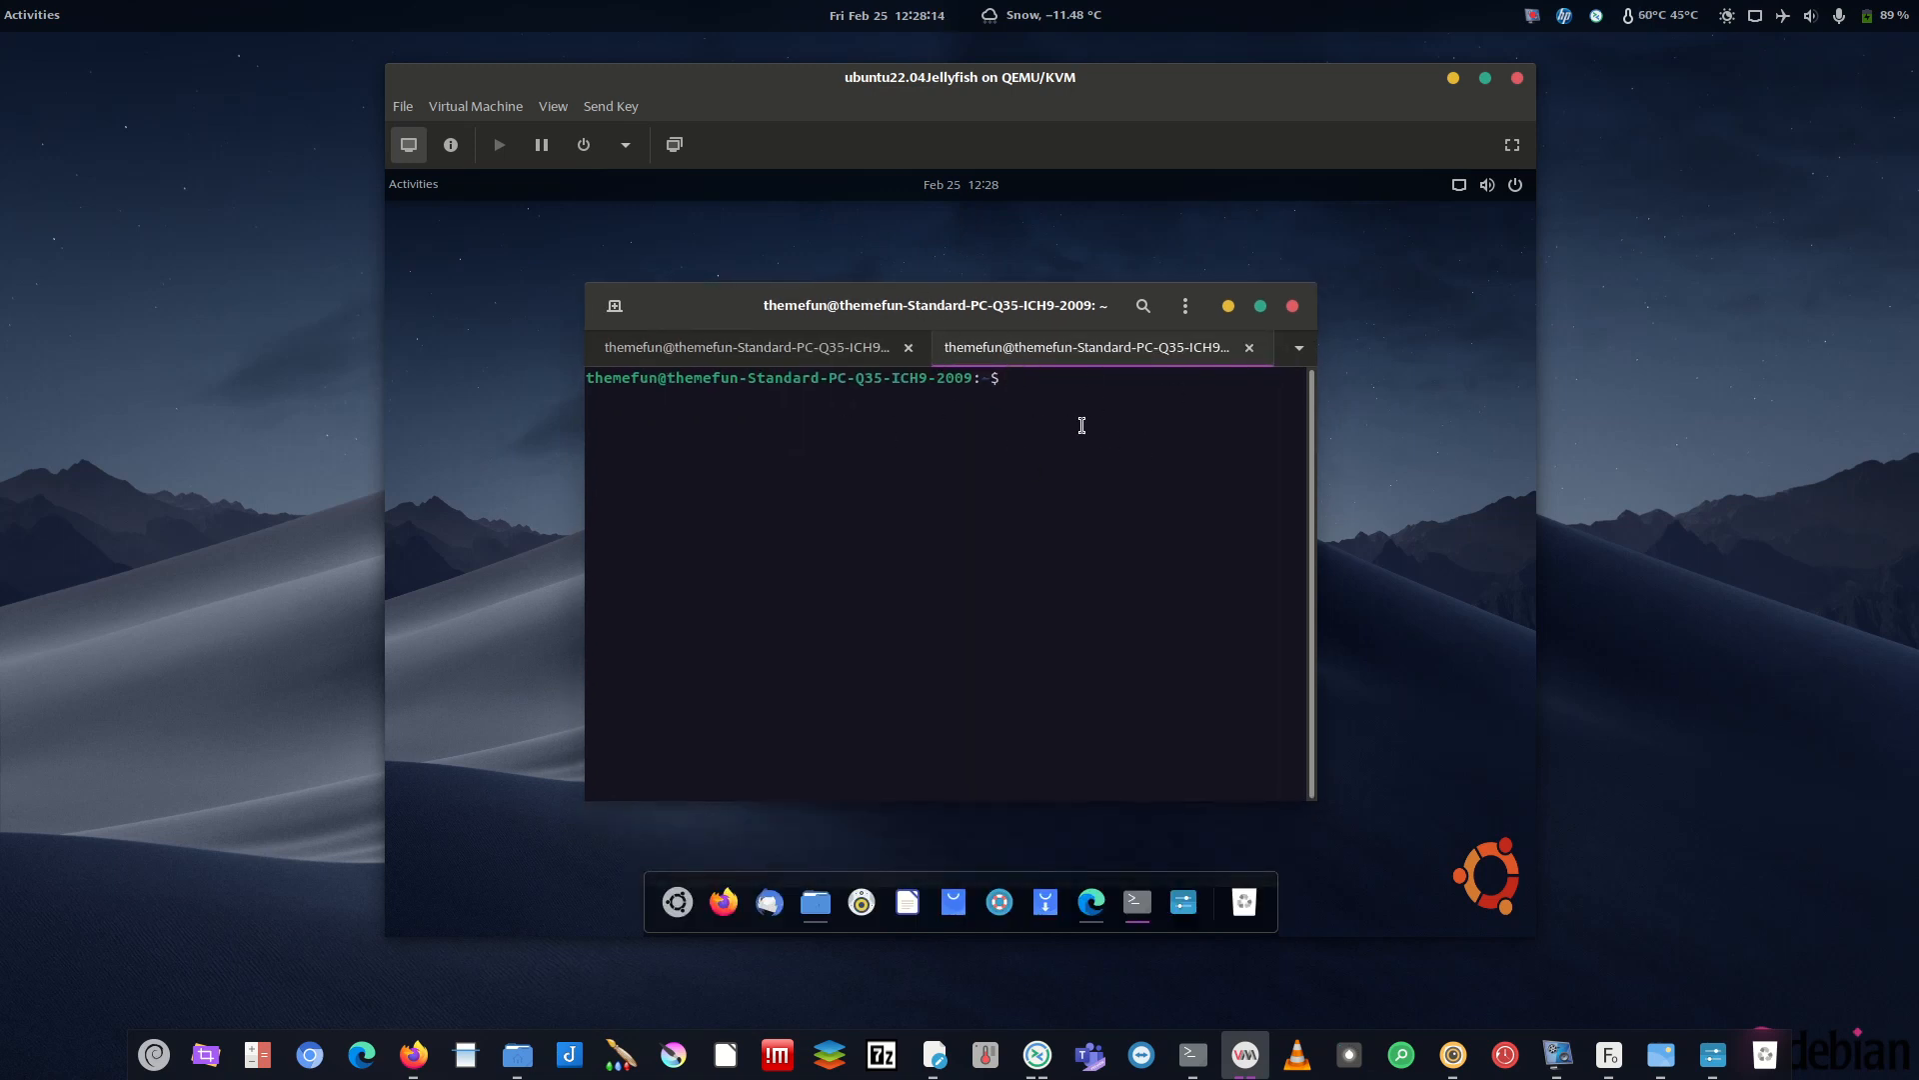
{"action": "type", "text": "conky"}
{"action": "key", "text": "Return"}
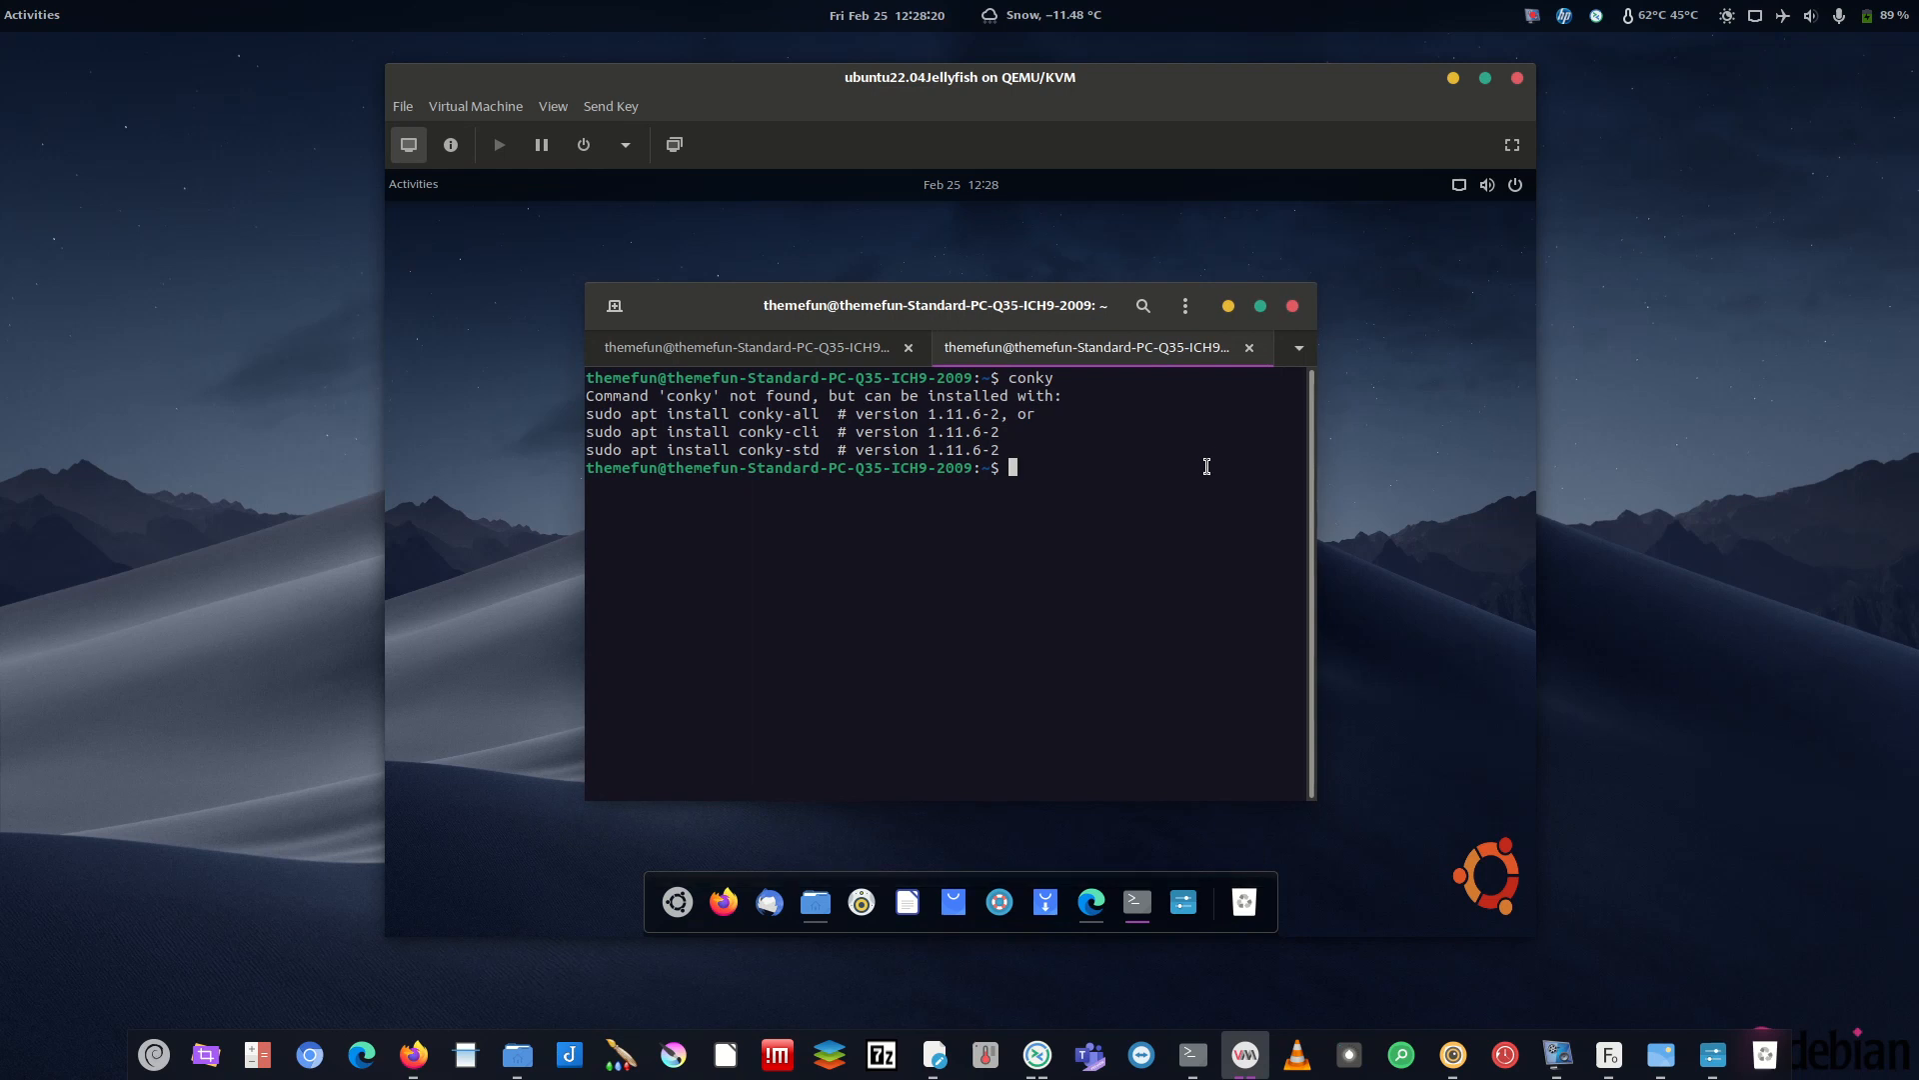
{"action": "type", "text": "sudo apt-get install conky"}
{"action": "key", "text": "Return"}
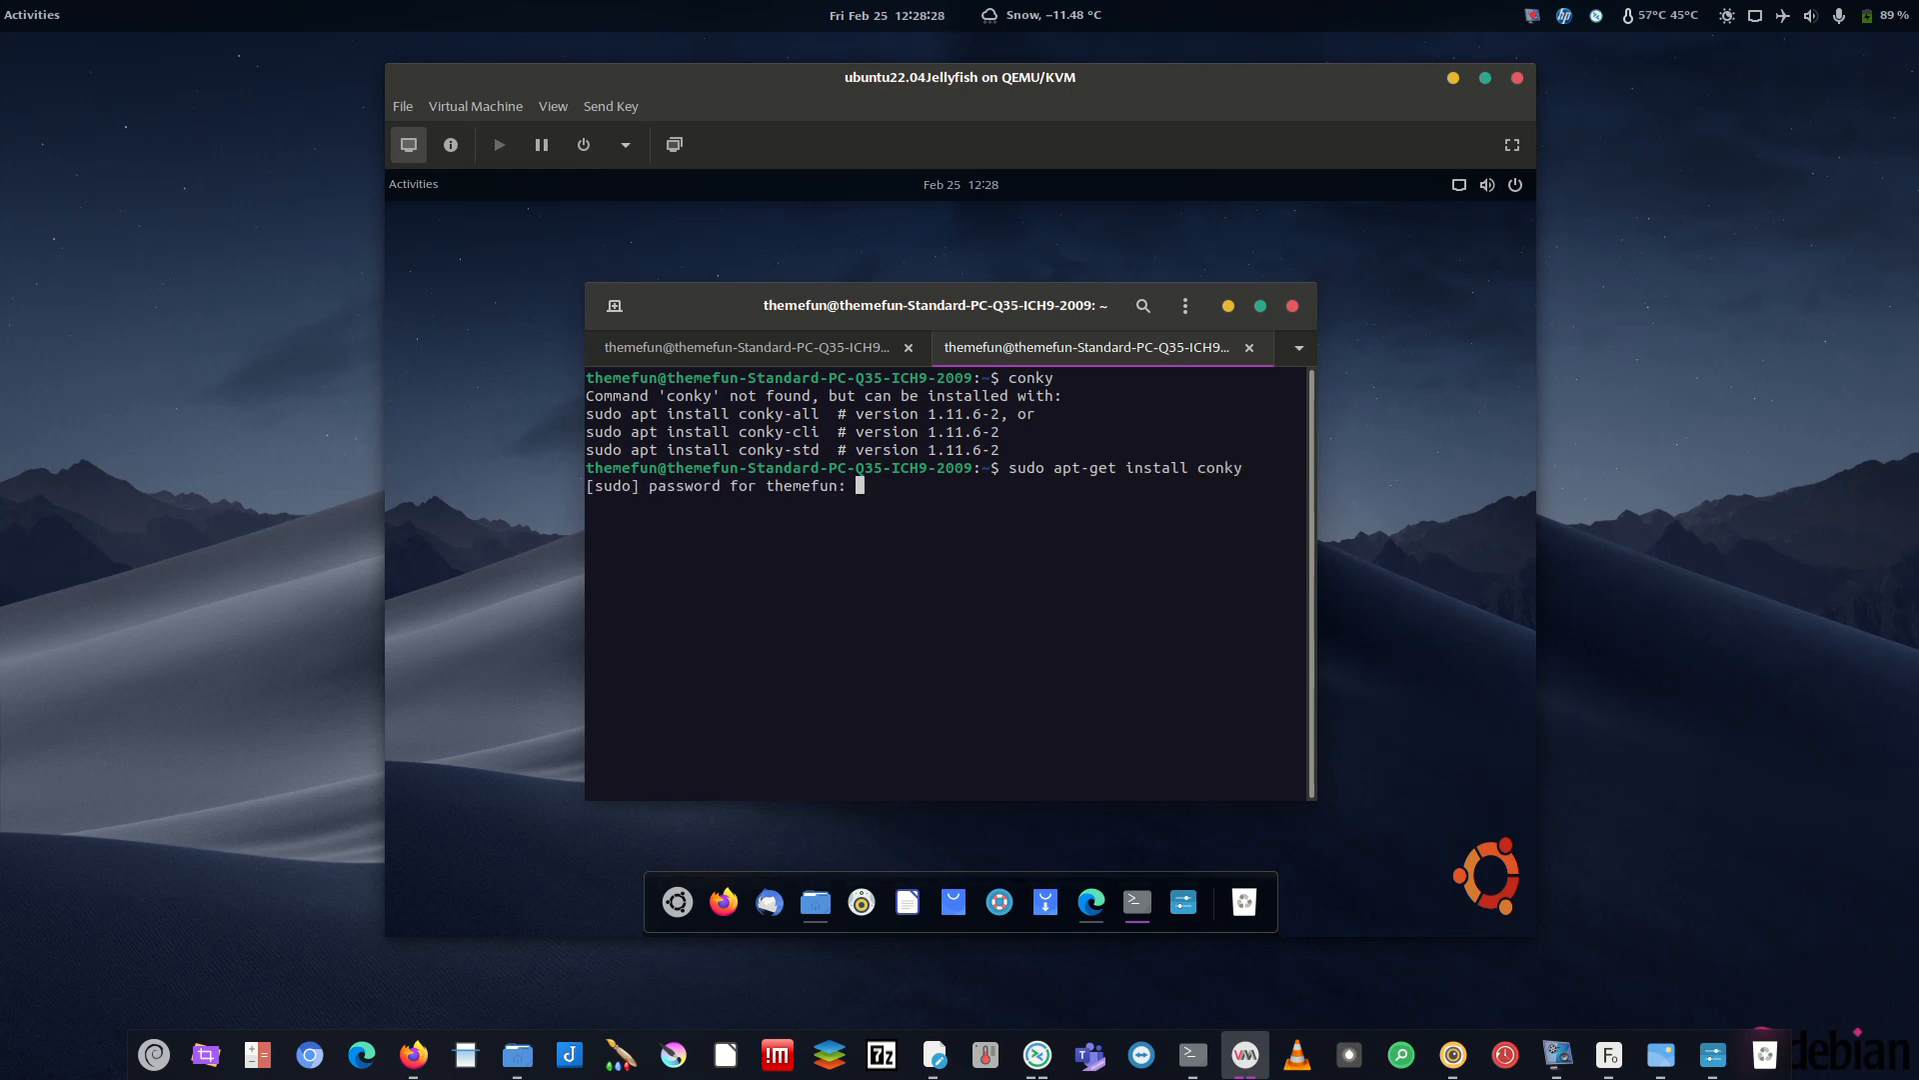
{"action": "key", "text": "Return"}
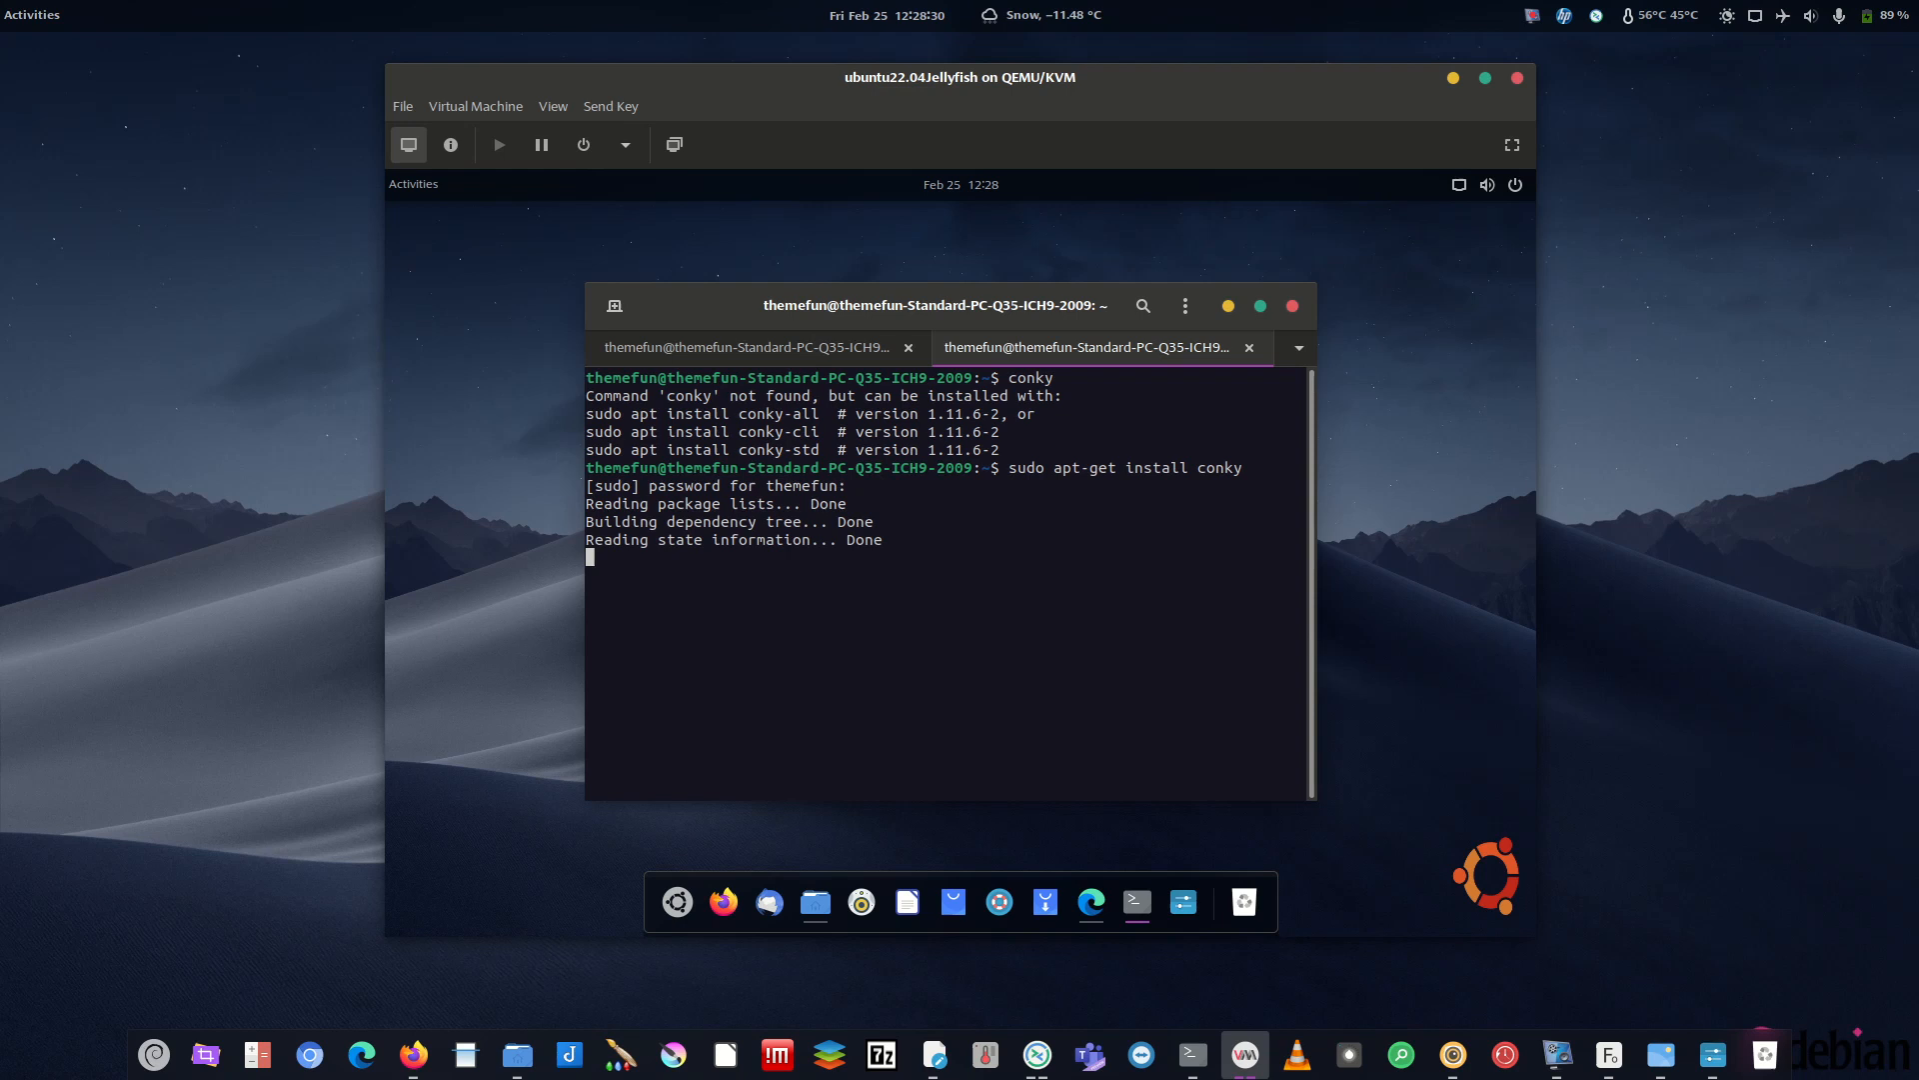
{"action": "type", "text": "y"}
{"action": "key", "text": "Return"}
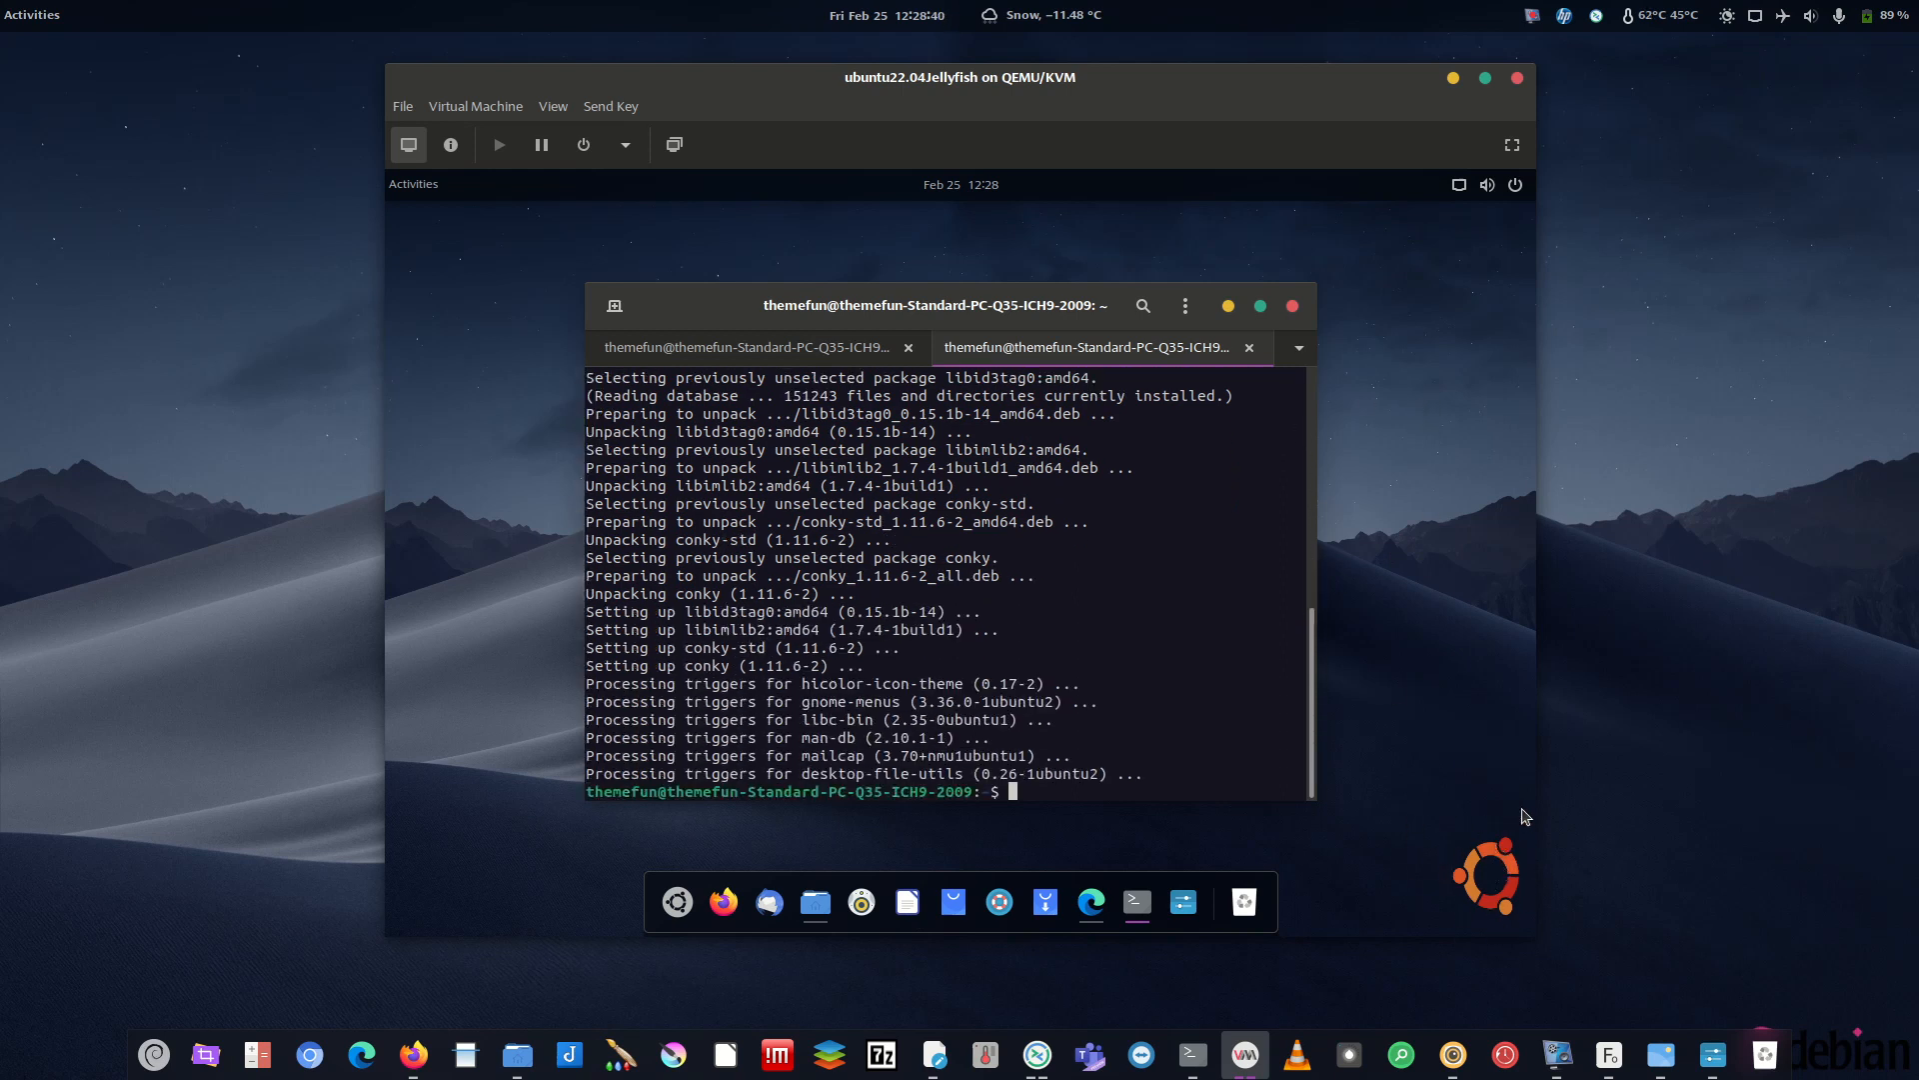
- Rerun conky from the command history and review its terminal output
{"action": "key", "text": "Up"}
{"action": "key", "text": "Up"}
{"action": "key", "text": "Return"}
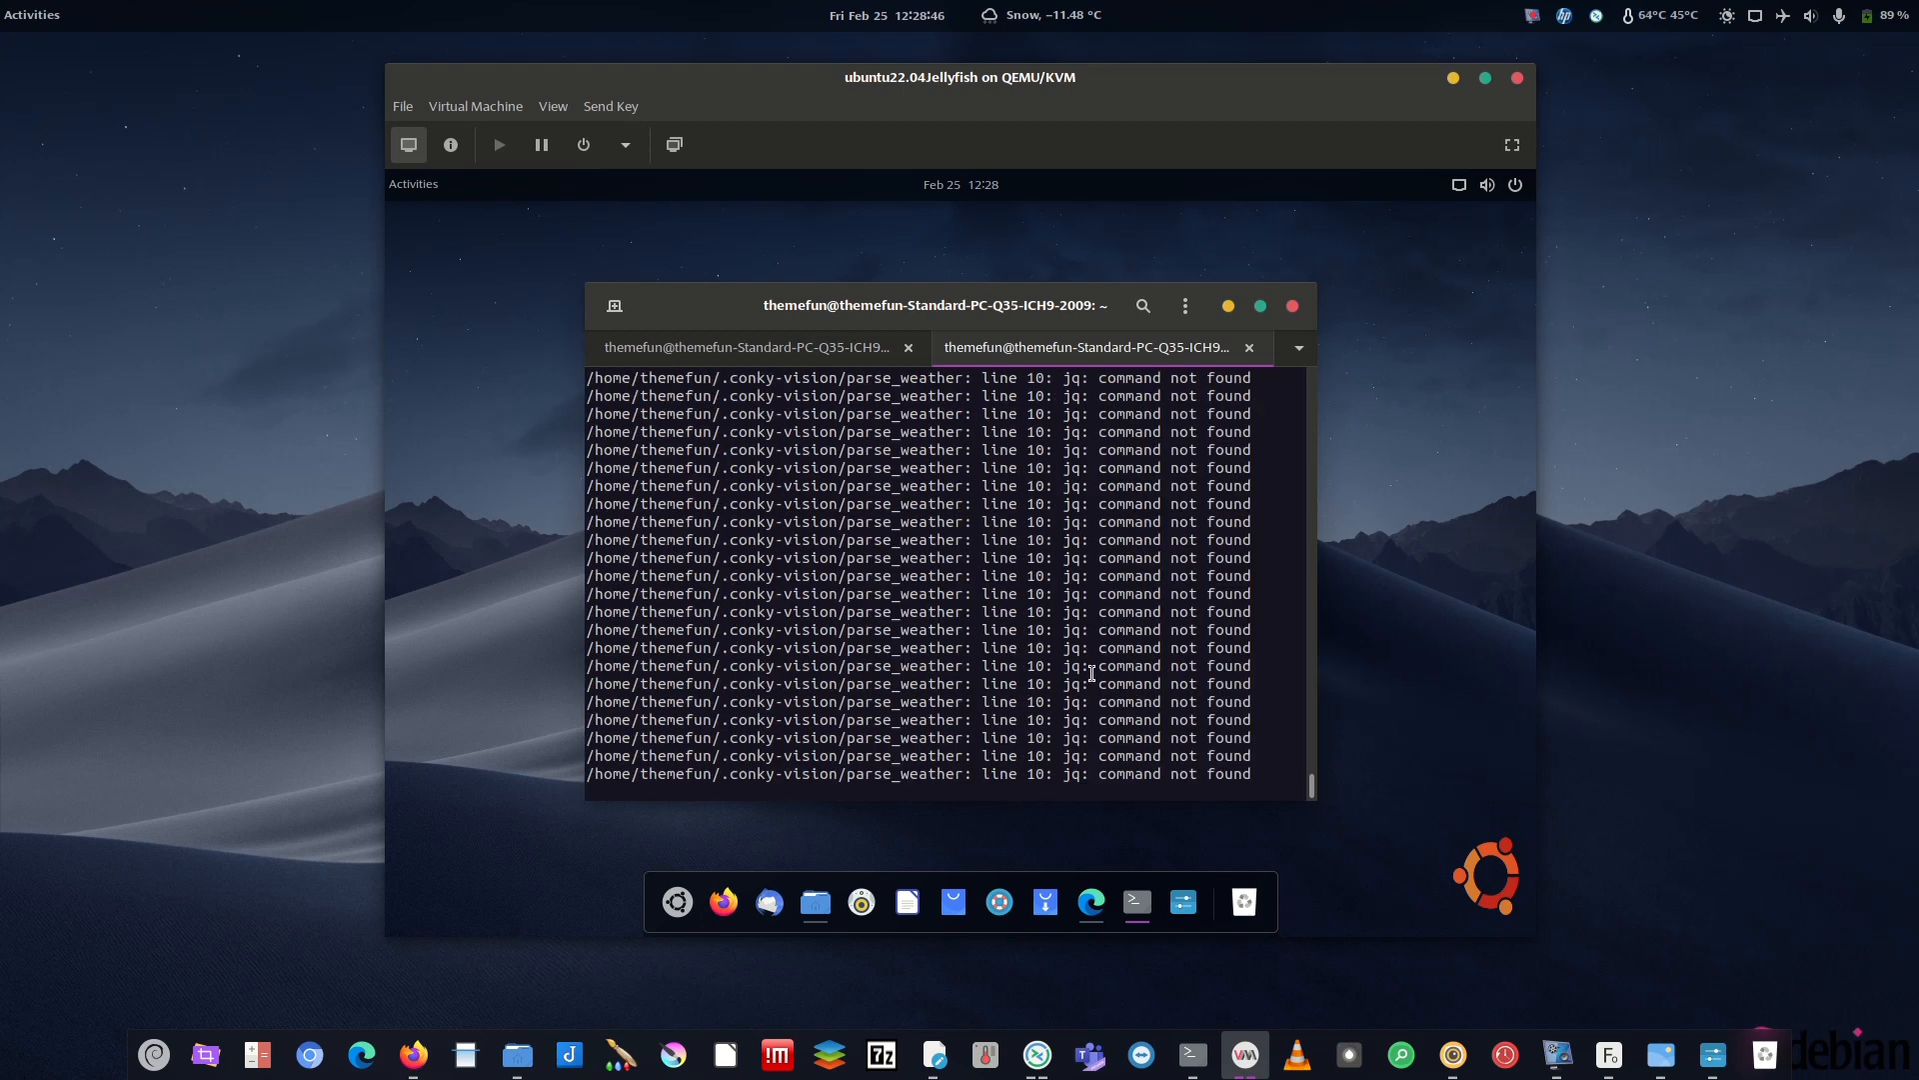
{"action": "scroll", "coordinate": [1107, 660], "scroll_direction": "up", "scroll_amount": 10}
{"action": "scroll", "coordinate": [1107, 660], "scroll_direction": "up", "scroll_amount": 5}
{"action": "scroll", "coordinate": [1300, 540], "scroll_direction": "down", "scroll_amount": 15}
{"action": "left_click", "coordinate": [1563, 1068]}
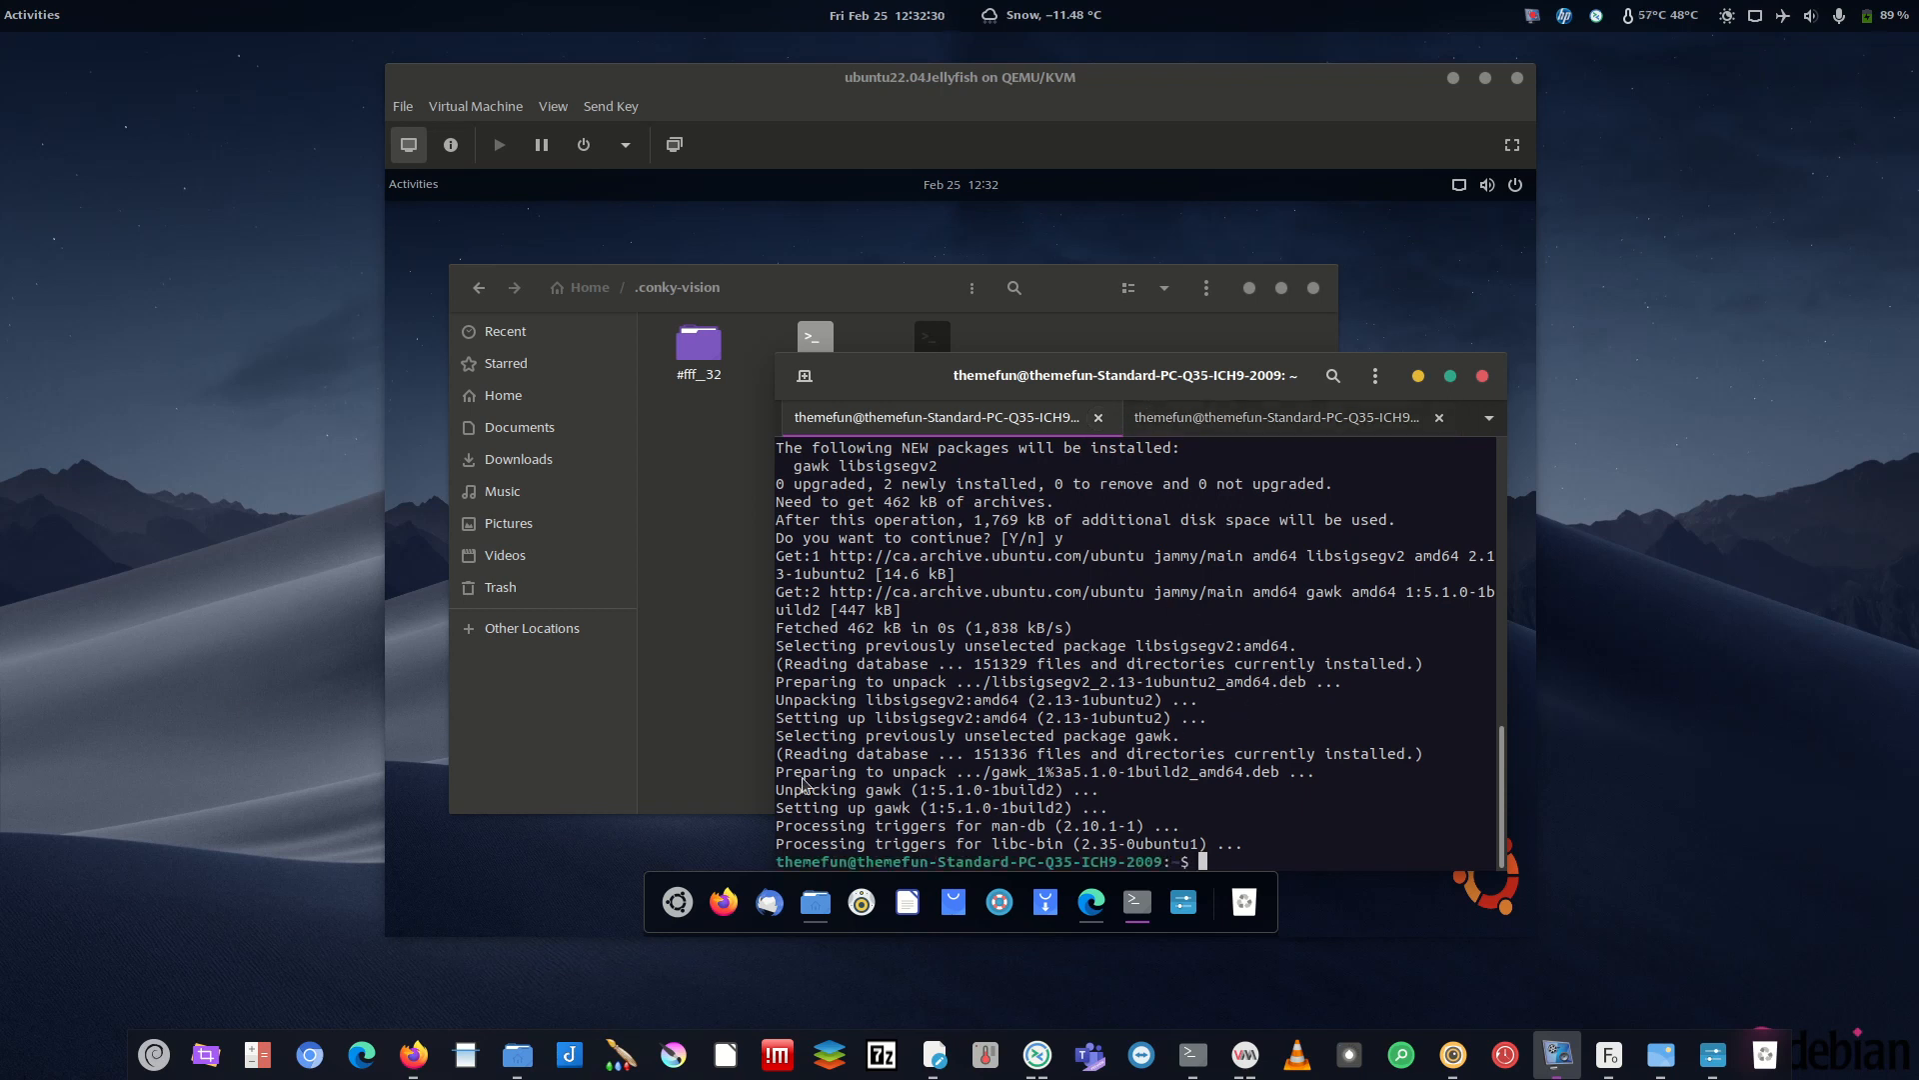
- Install jq and gawk in the guest with sudo apt-get install
{"action": "left_click", "coordinate": [1318, 795]}
{"action": "type", "text": "sudo apt-get install jq"}
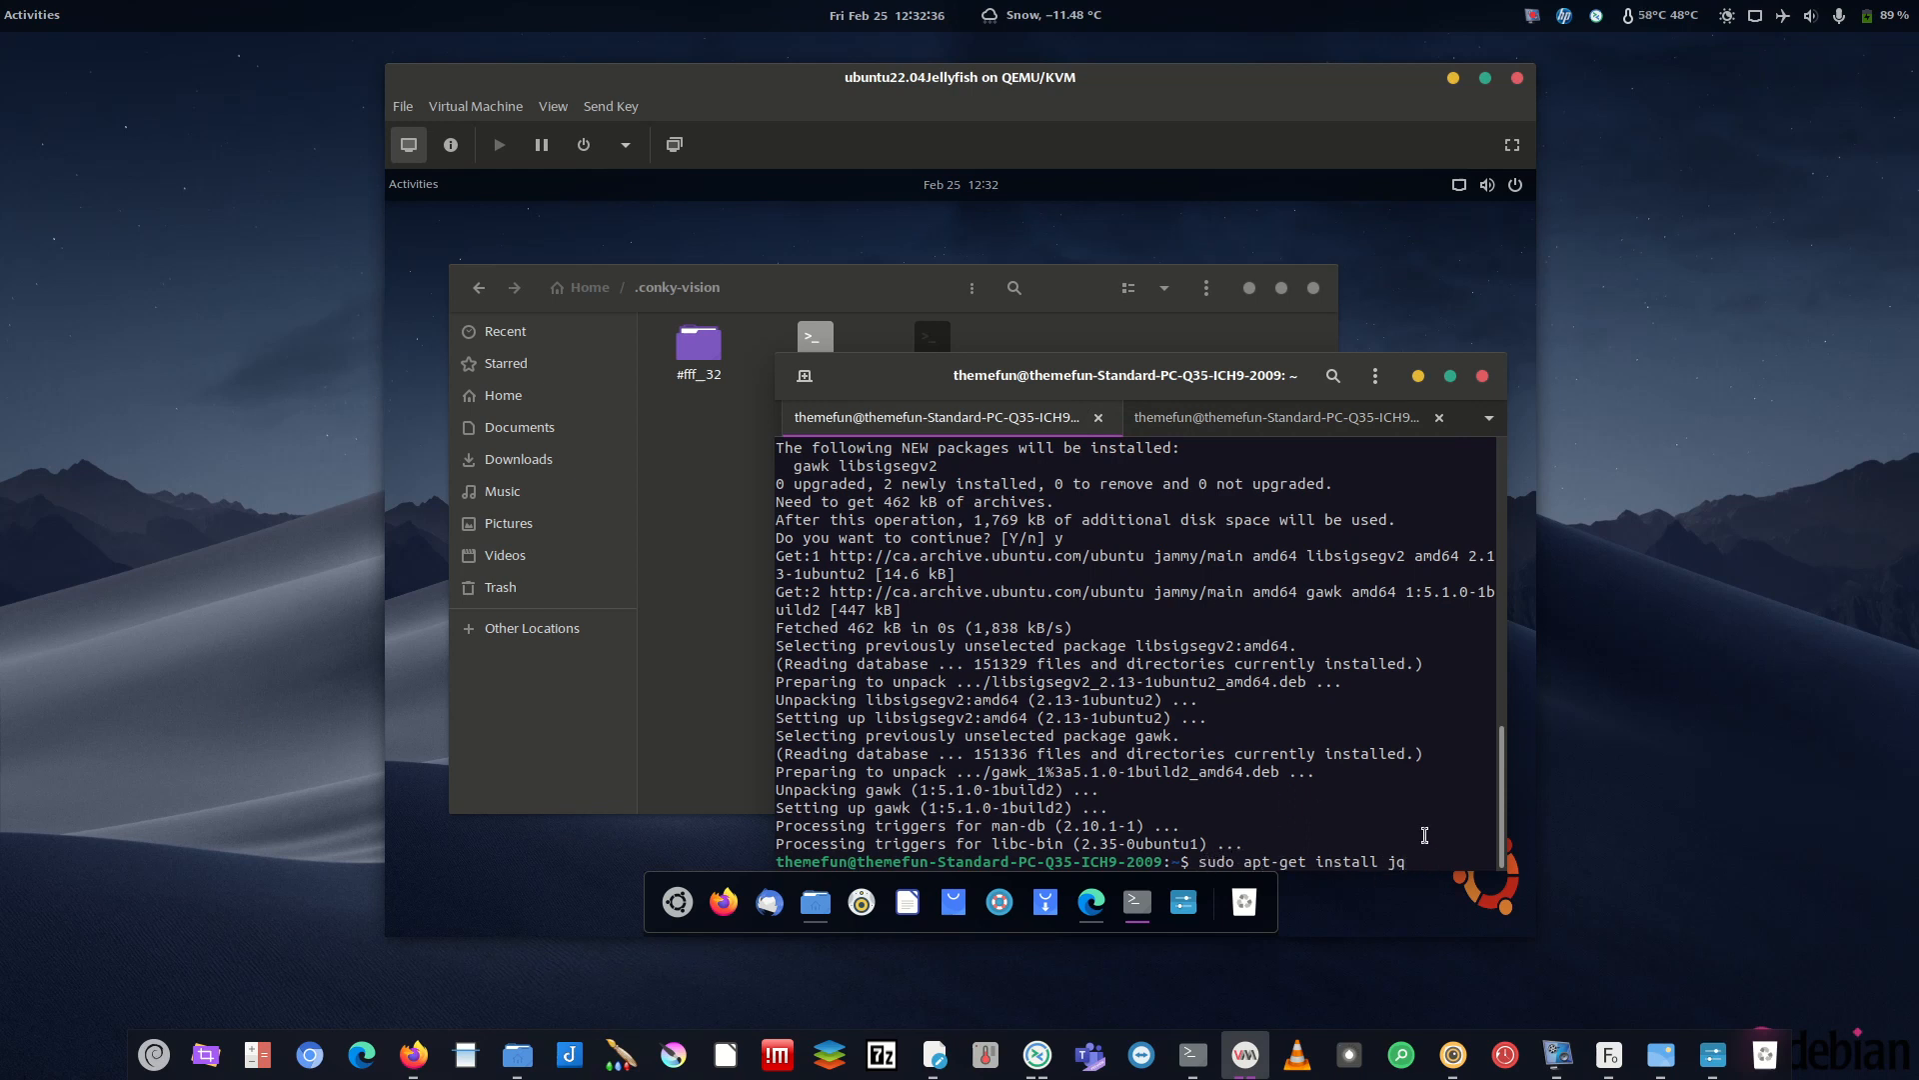
{"action": "key", "text": "Return"}
{"action": "type", "text": "sudo apt-get install gawk"}
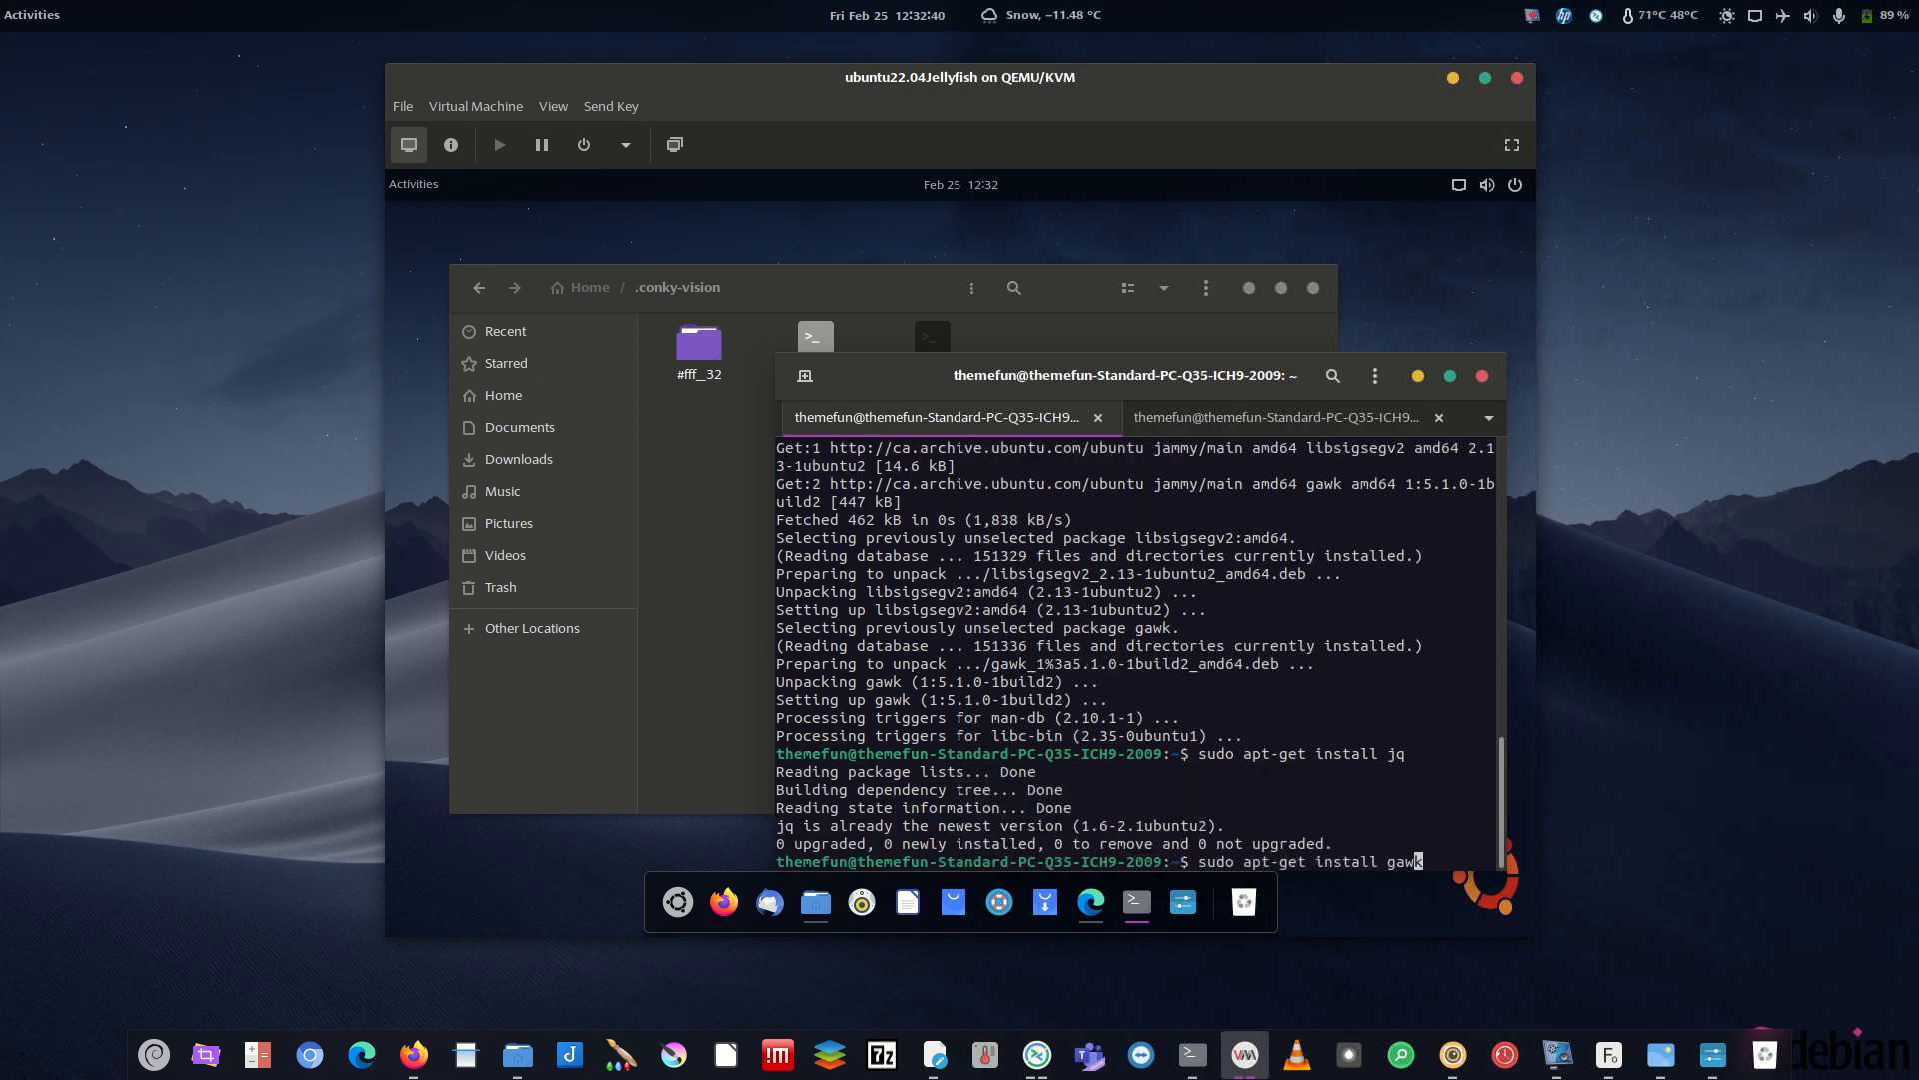
{"action": "key", "text": "Return"}
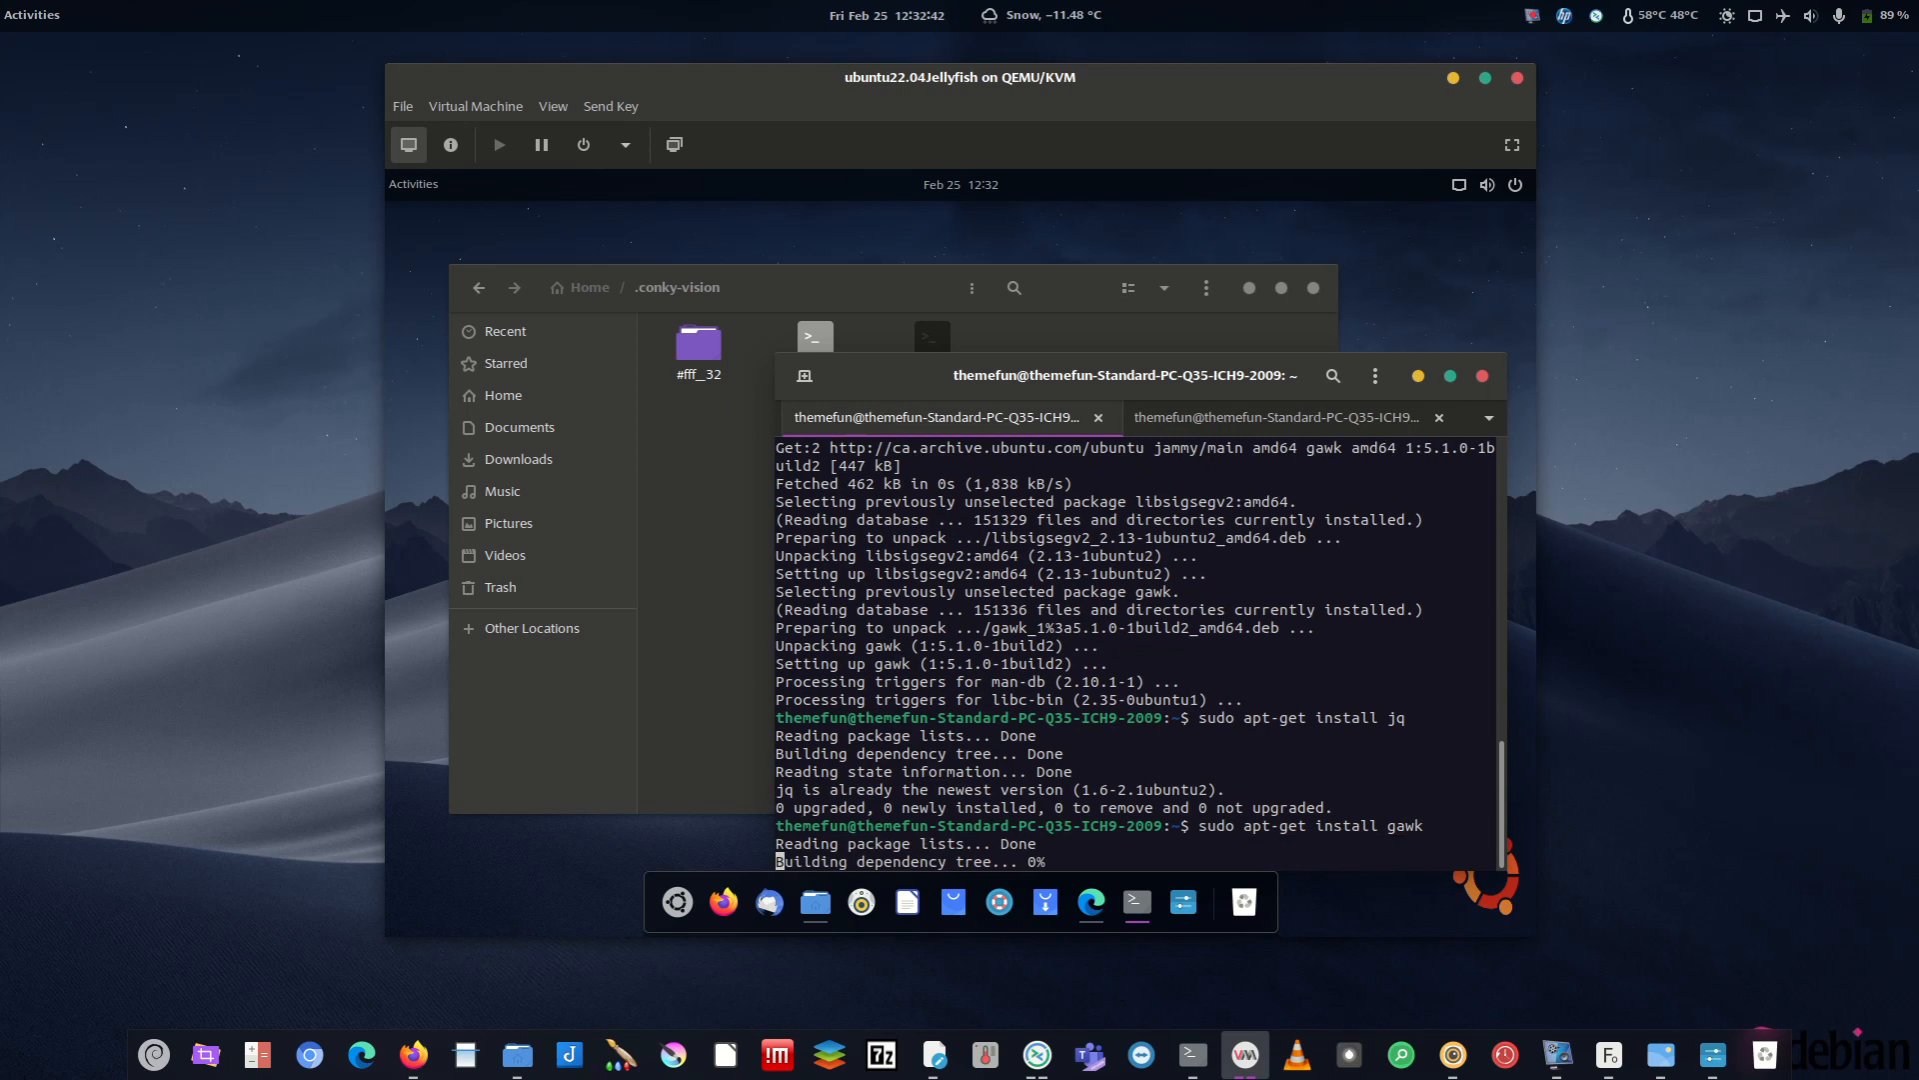
- Launch conky from the second terminal tab
{"action": "left_click", "coordinate": [1274, 428]}
{"action": "key", "text": "Return"}
{"action": "key", "text": "Return"}
{"action": "key", "text": "Return"}
{"action": "type", "text": "conky"}
{"action": "key", "text": "Return"}
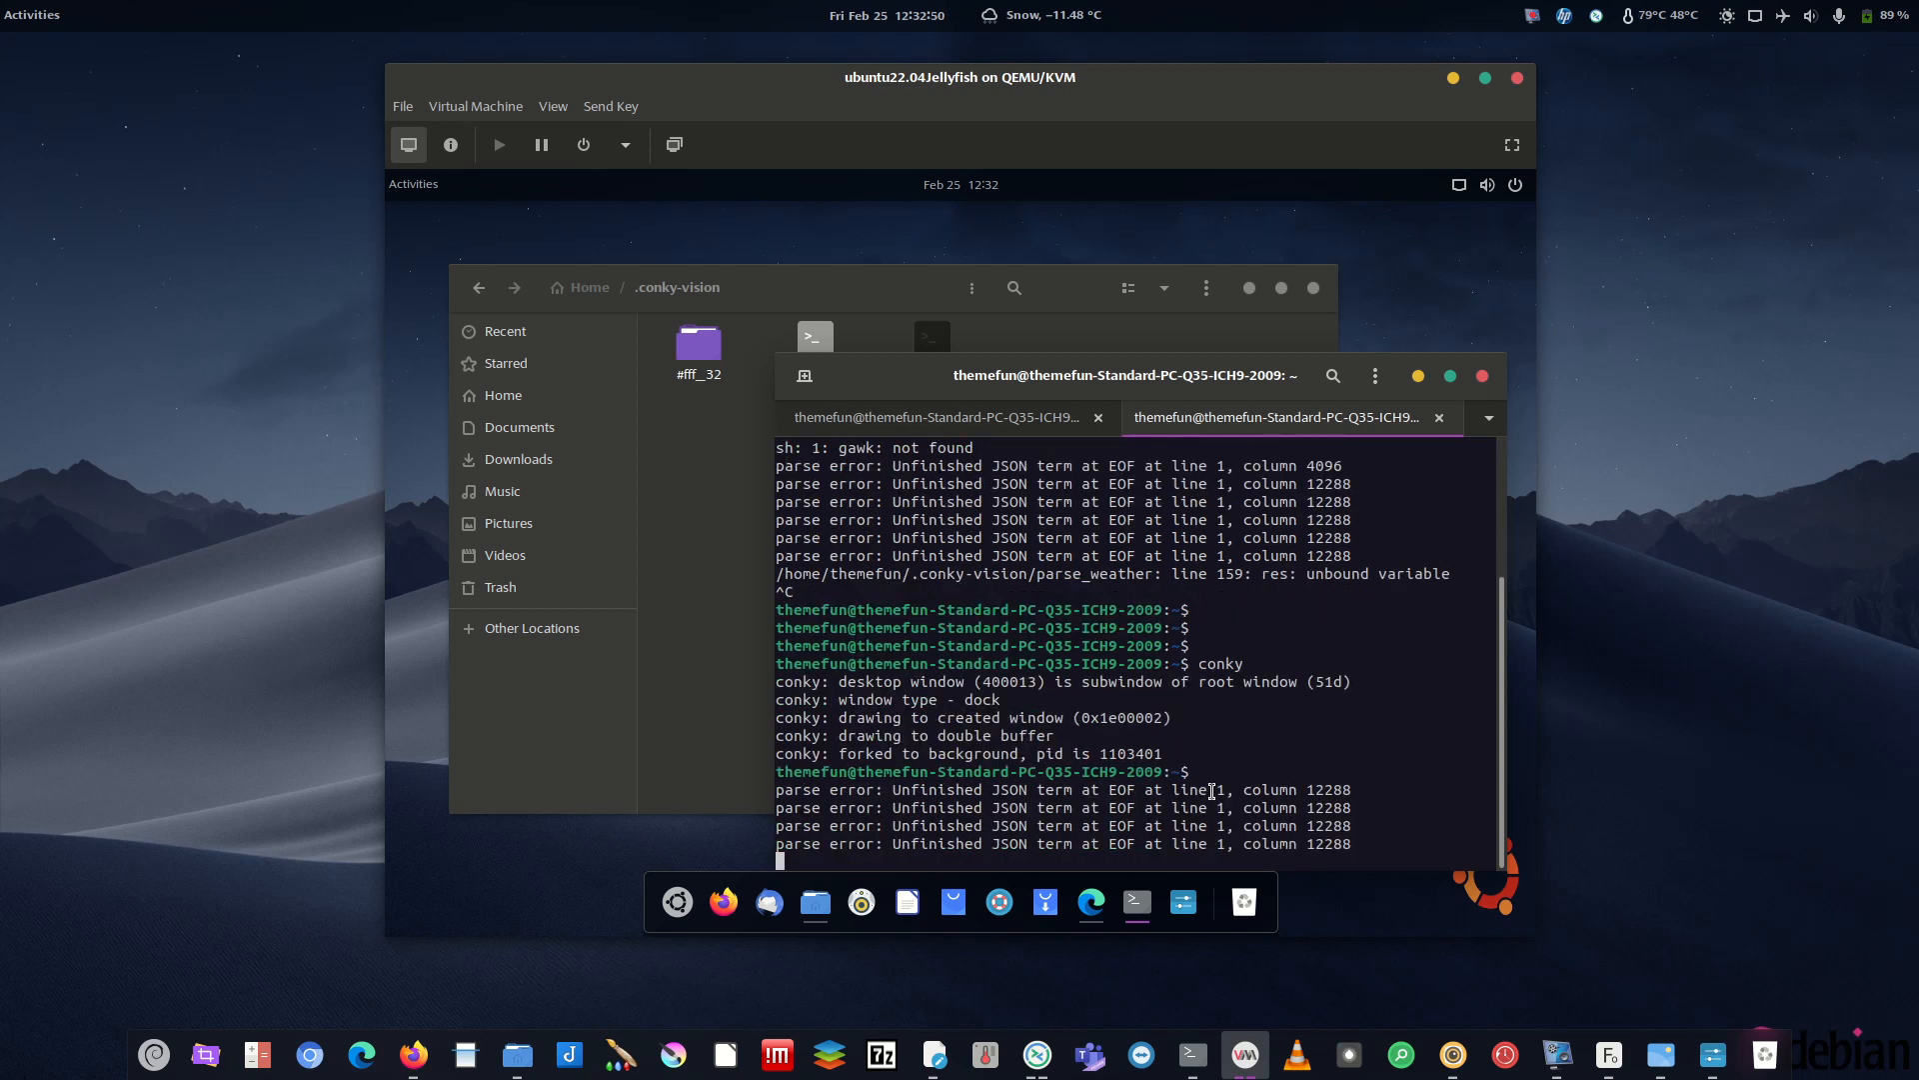
- Hide the terminal and Files, then stop all conky instances with killall conky in the first tab
{"action": "left_click", "coordinate": [1418, 376]}
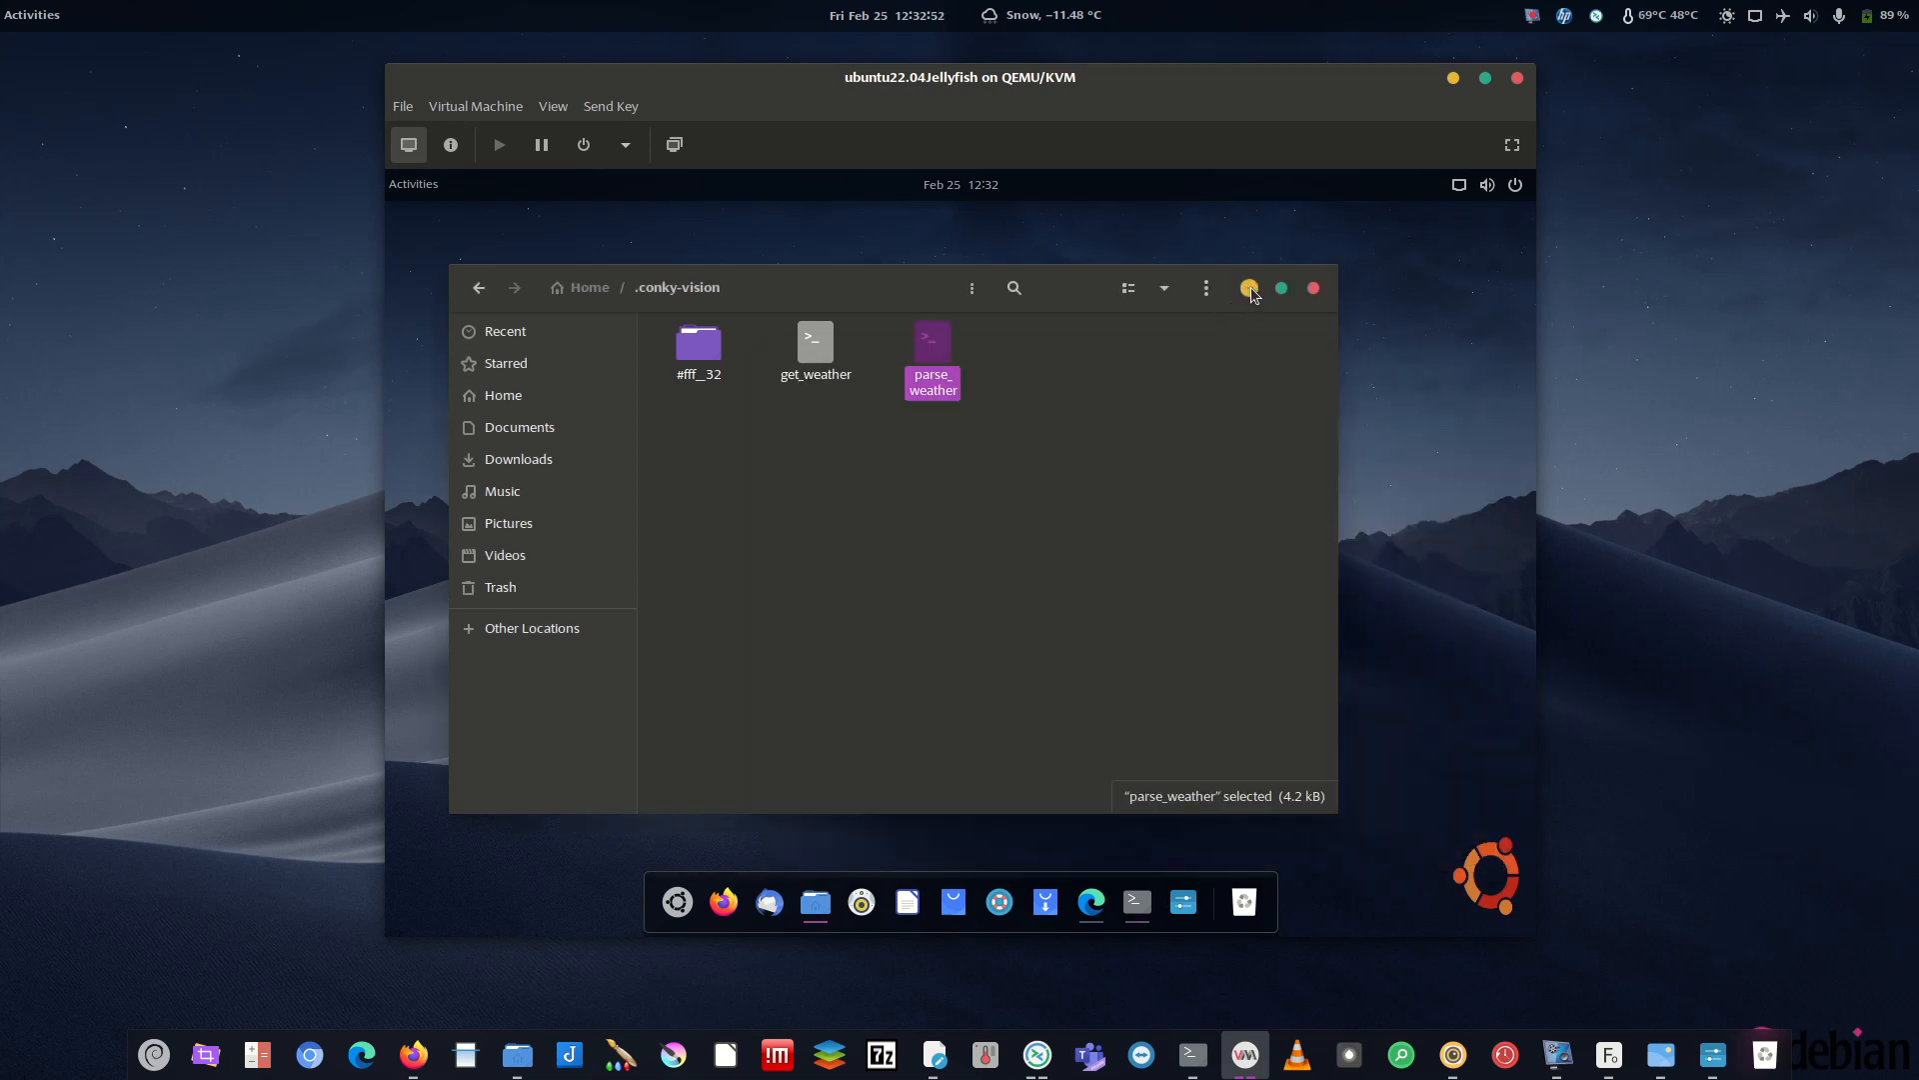
{"action": "left_click", "coordinate": [1250, 288]}
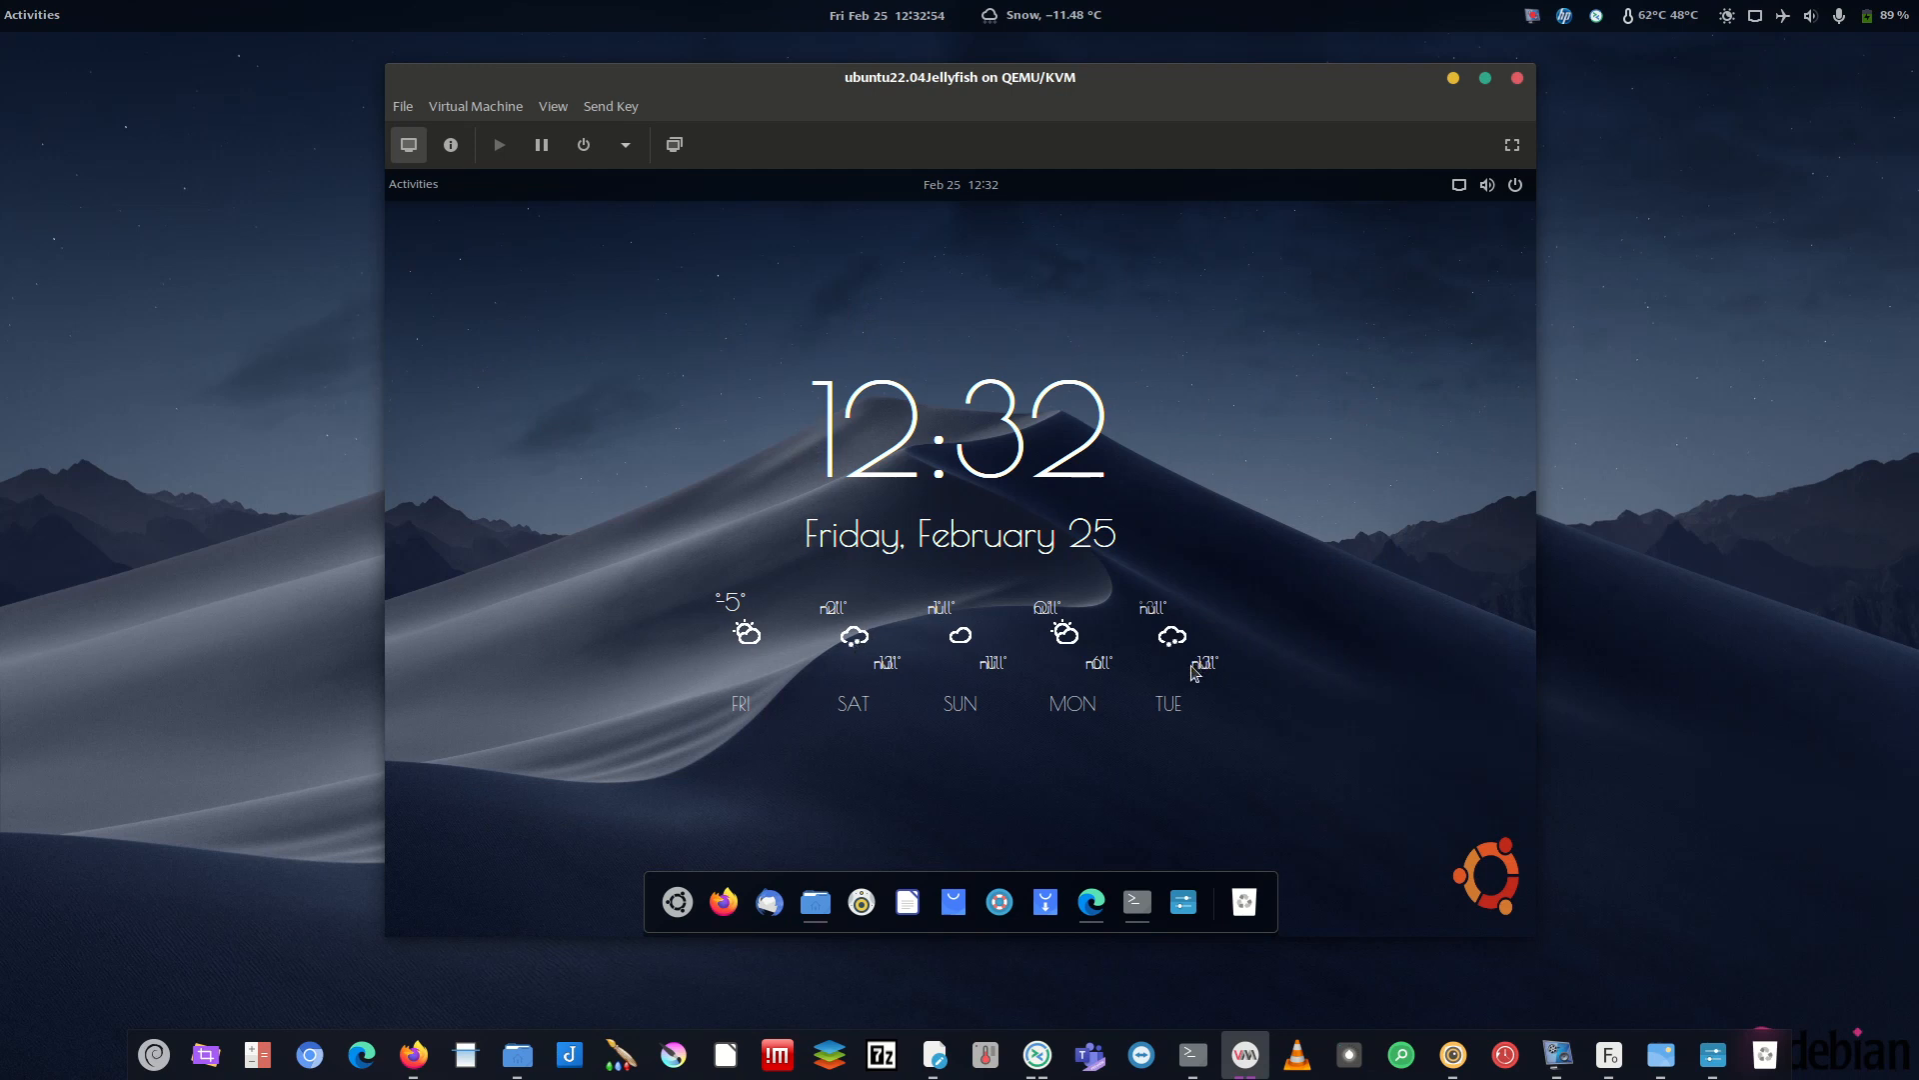
{"action": "left_click", "coordinate": [1138, 902]}
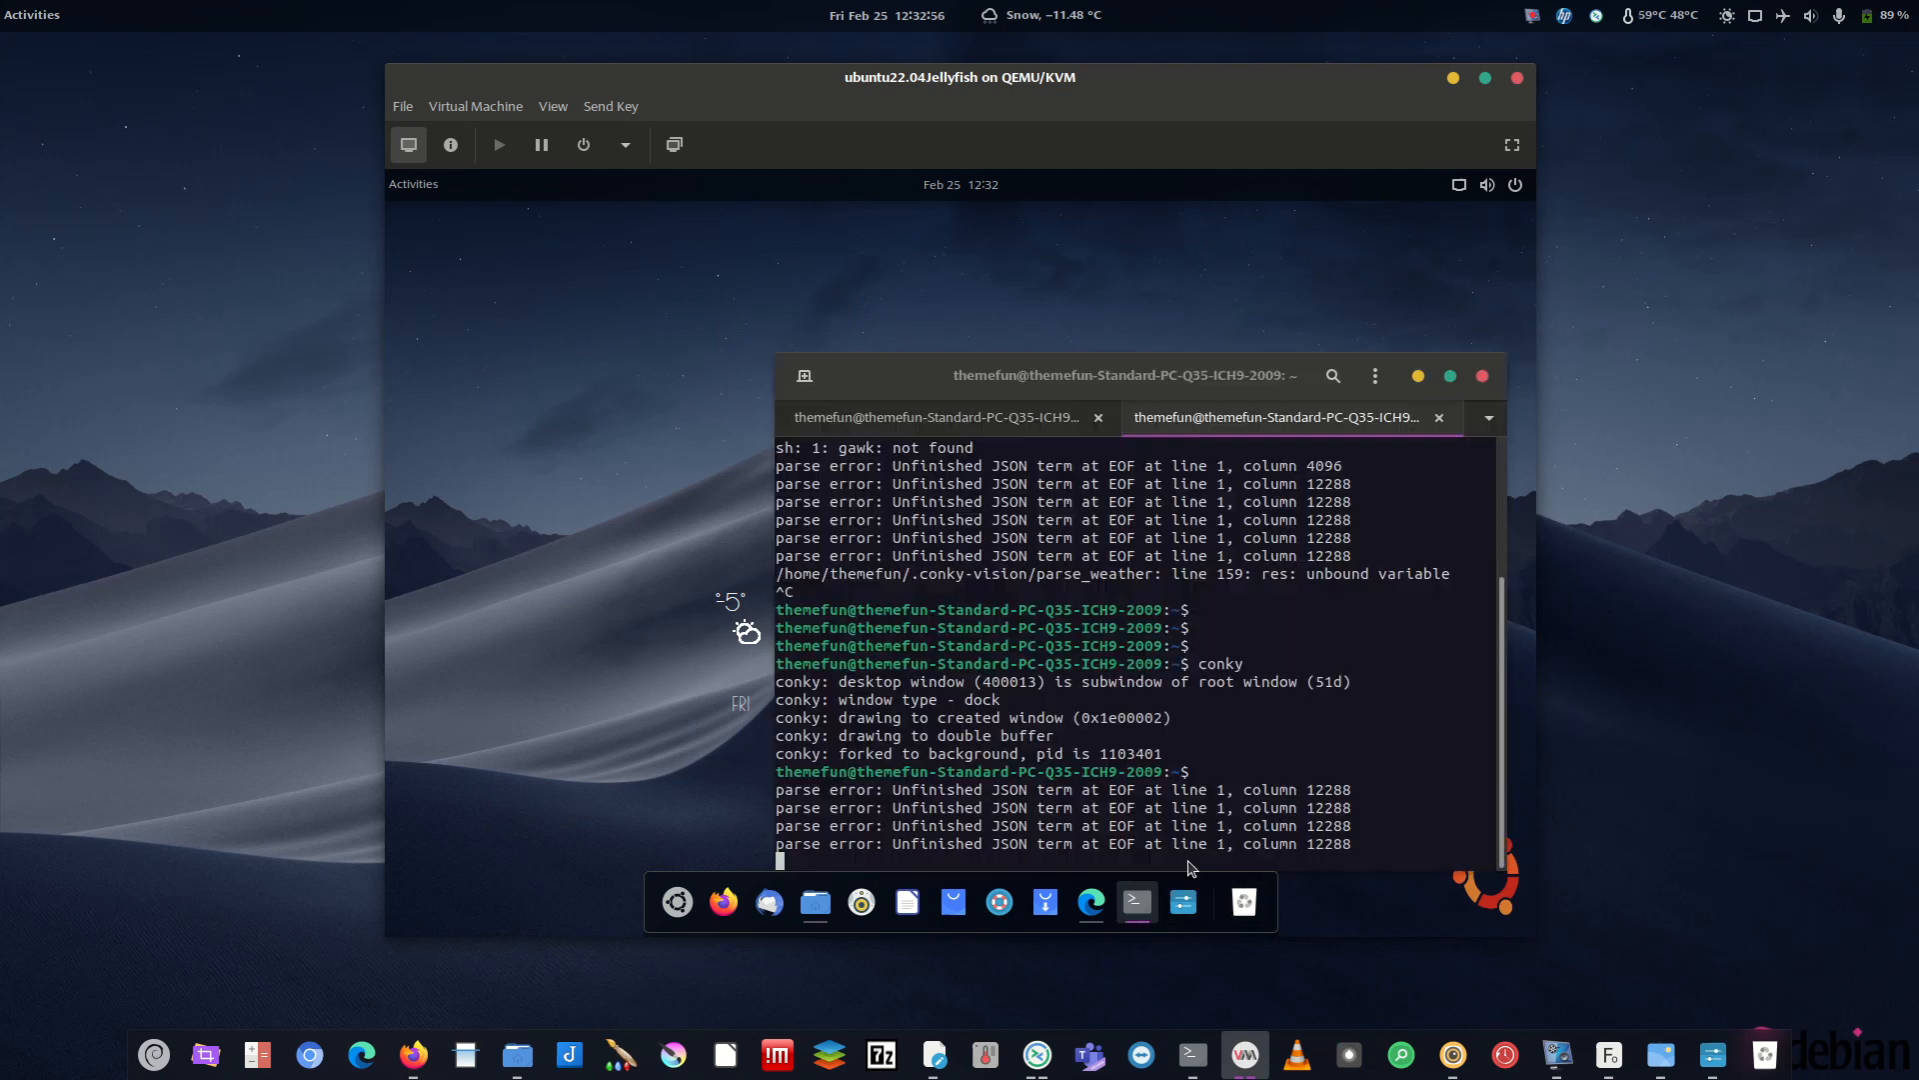
{"action": "left_click", "coordinate": [1015, 424]}
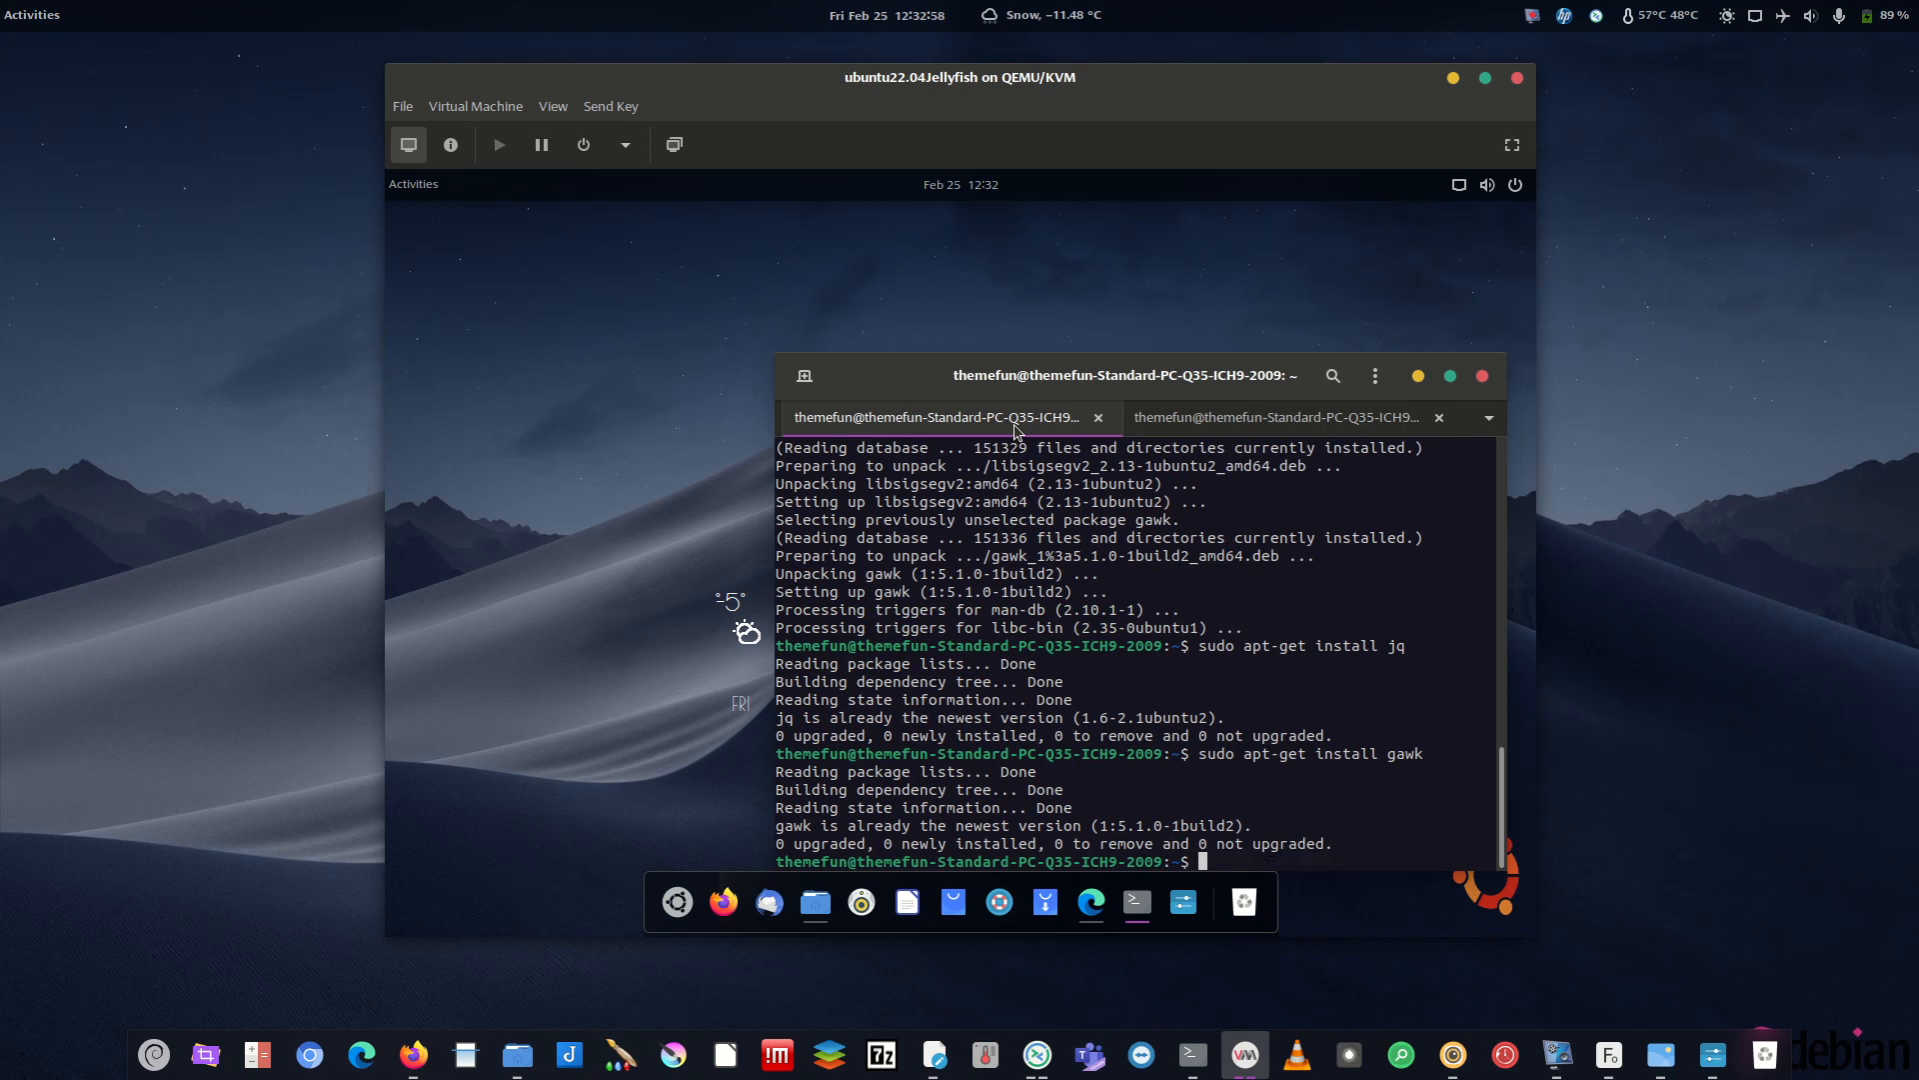
{"action": "type", "text": "killall conky"}
{"action": "key", "text": "Return"}
- Restart conky from history in the second tab and minimise the terminal to check the widget
{"action": "left_click", "coordinate": [1238, 426]}
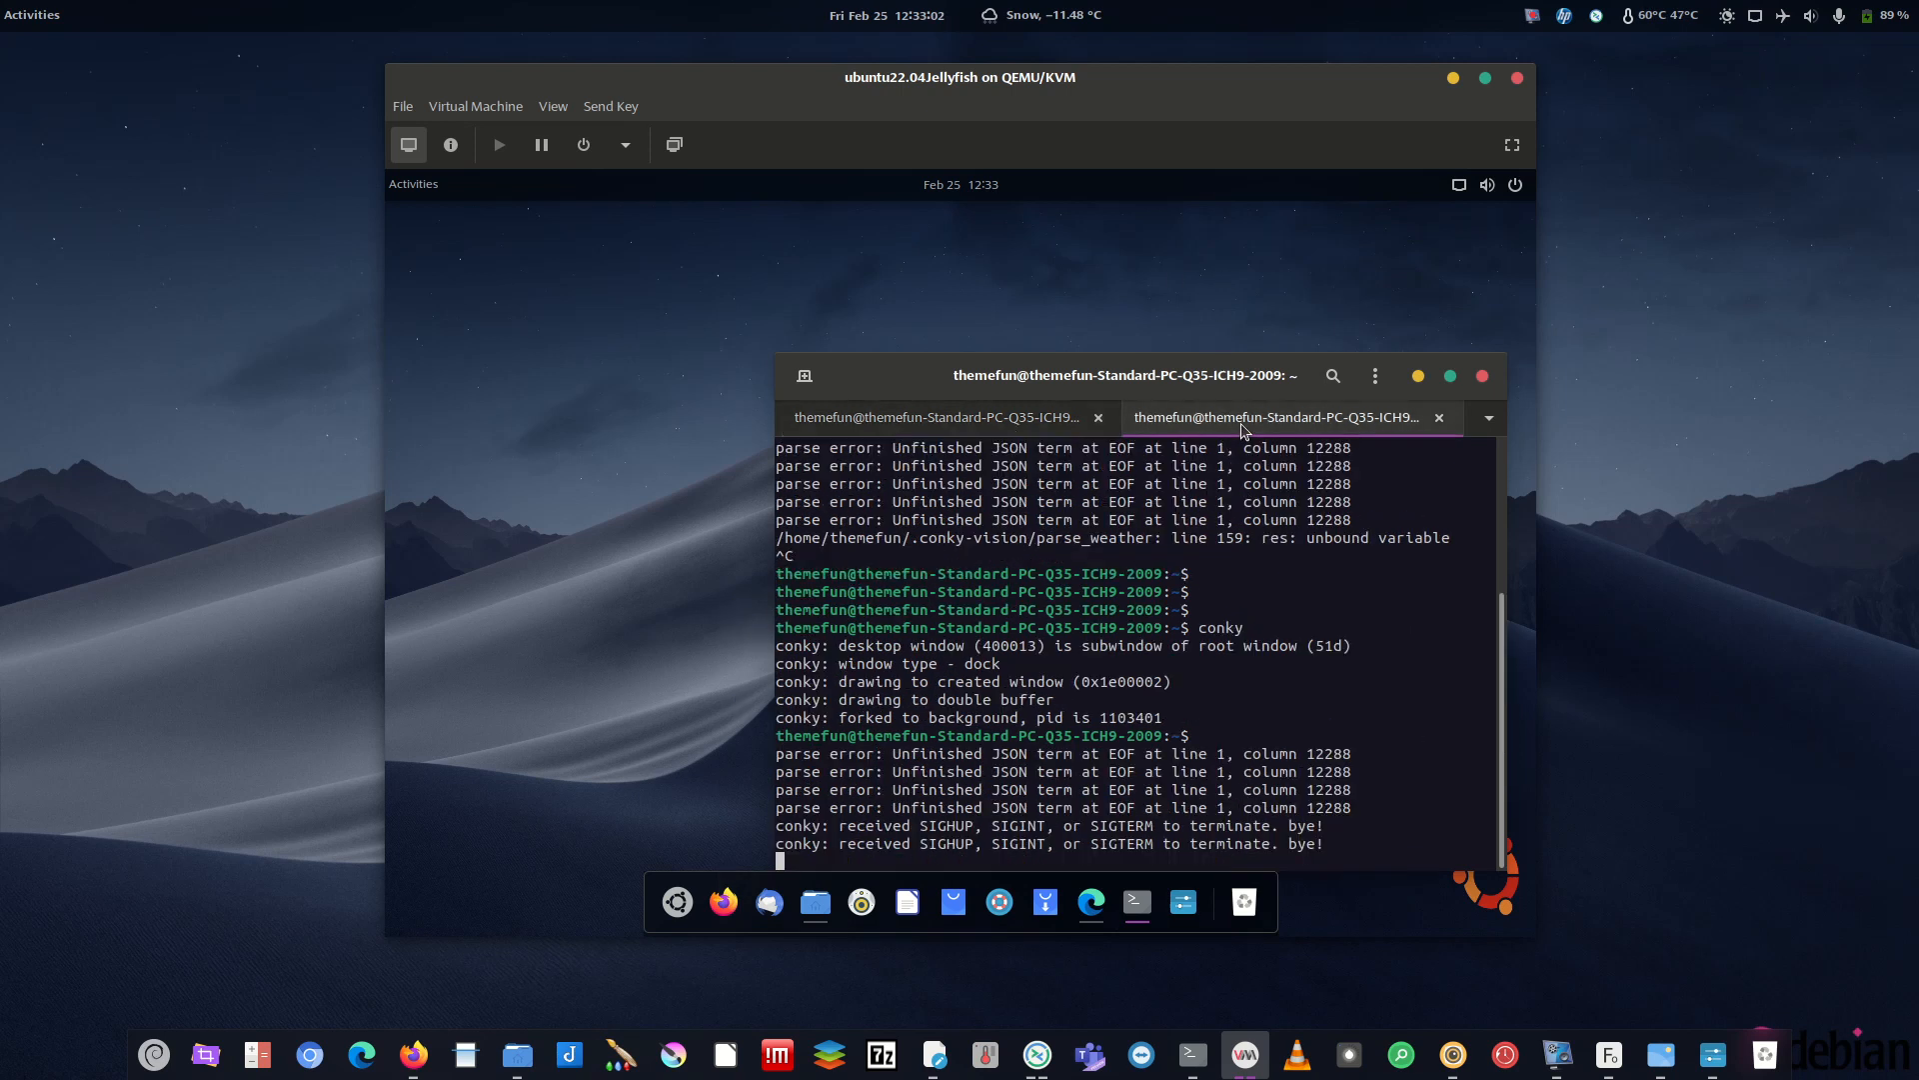
{"action": "key", "text": "Return"}
{"action": "key", "text": "Up"}
{"action": "key", "text": "Return"}
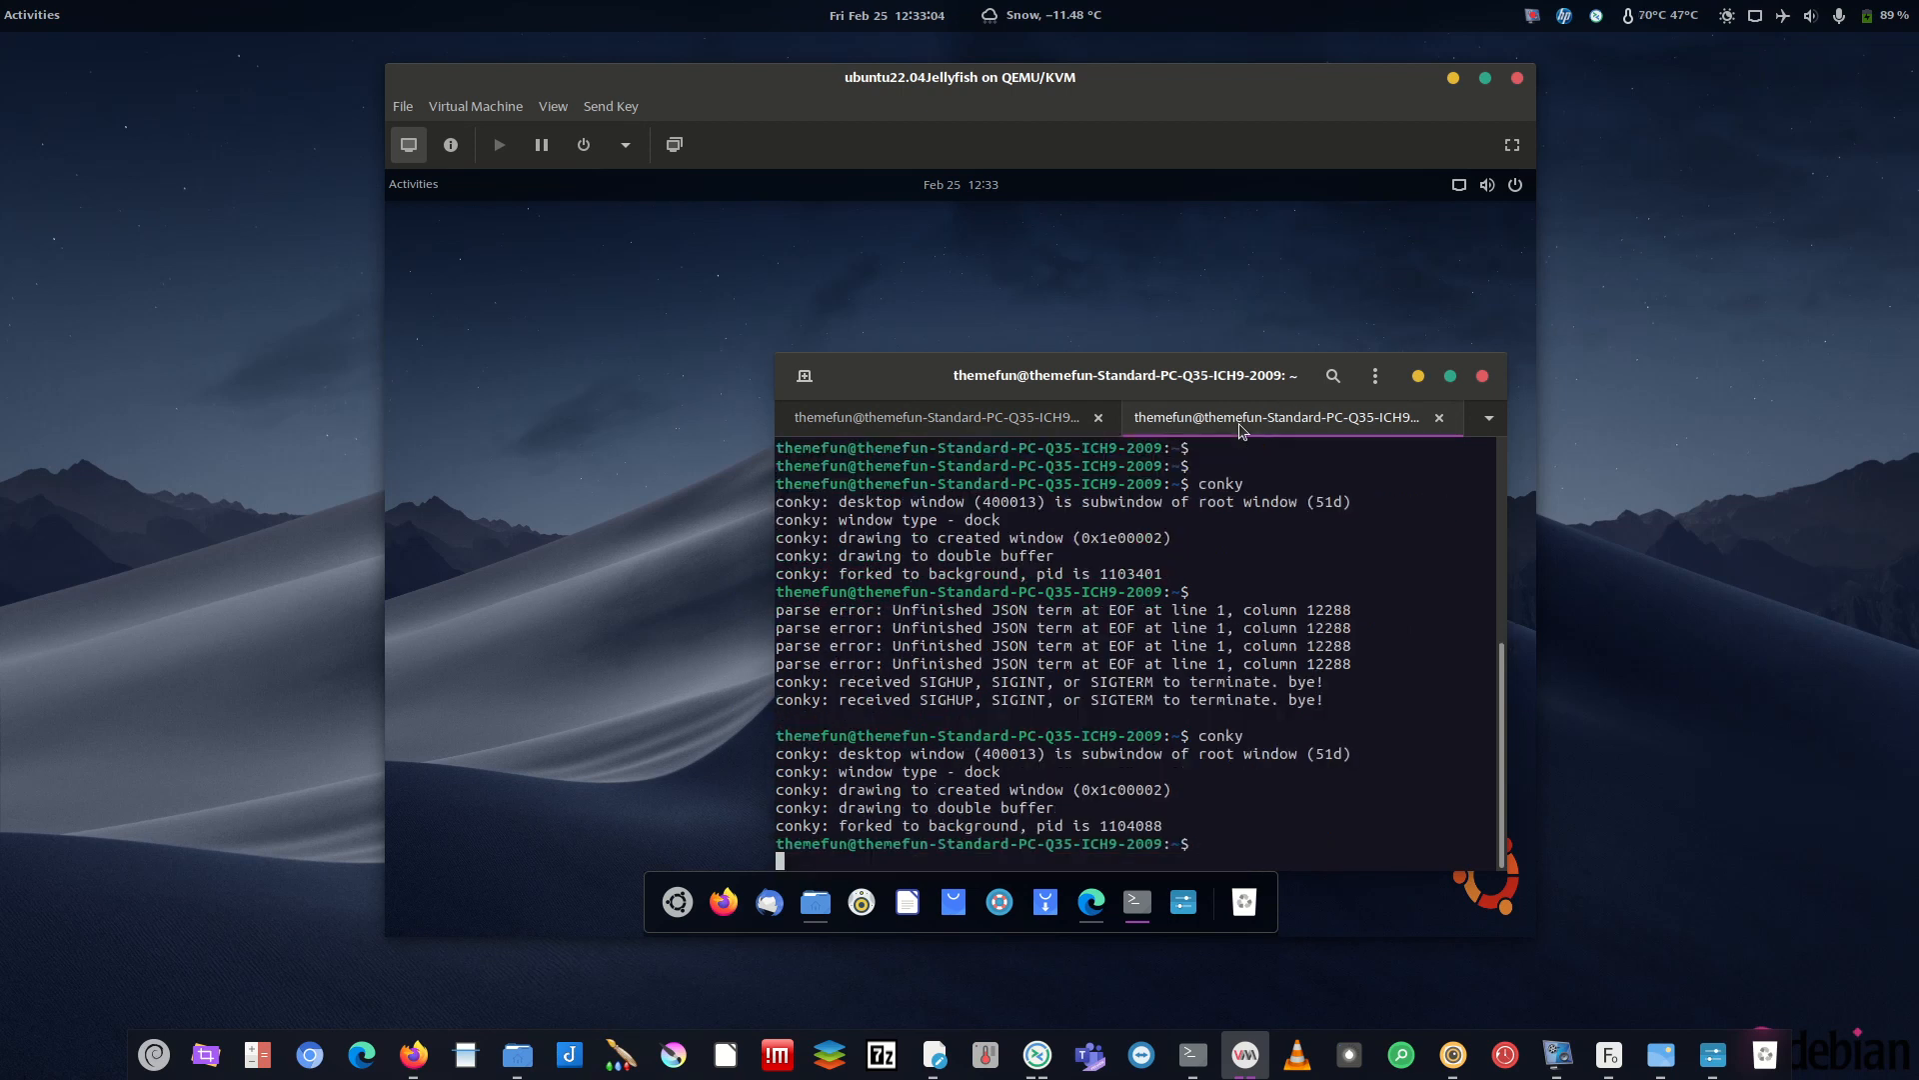
{"action": "left_click", "coordinate": [1417, 376]}
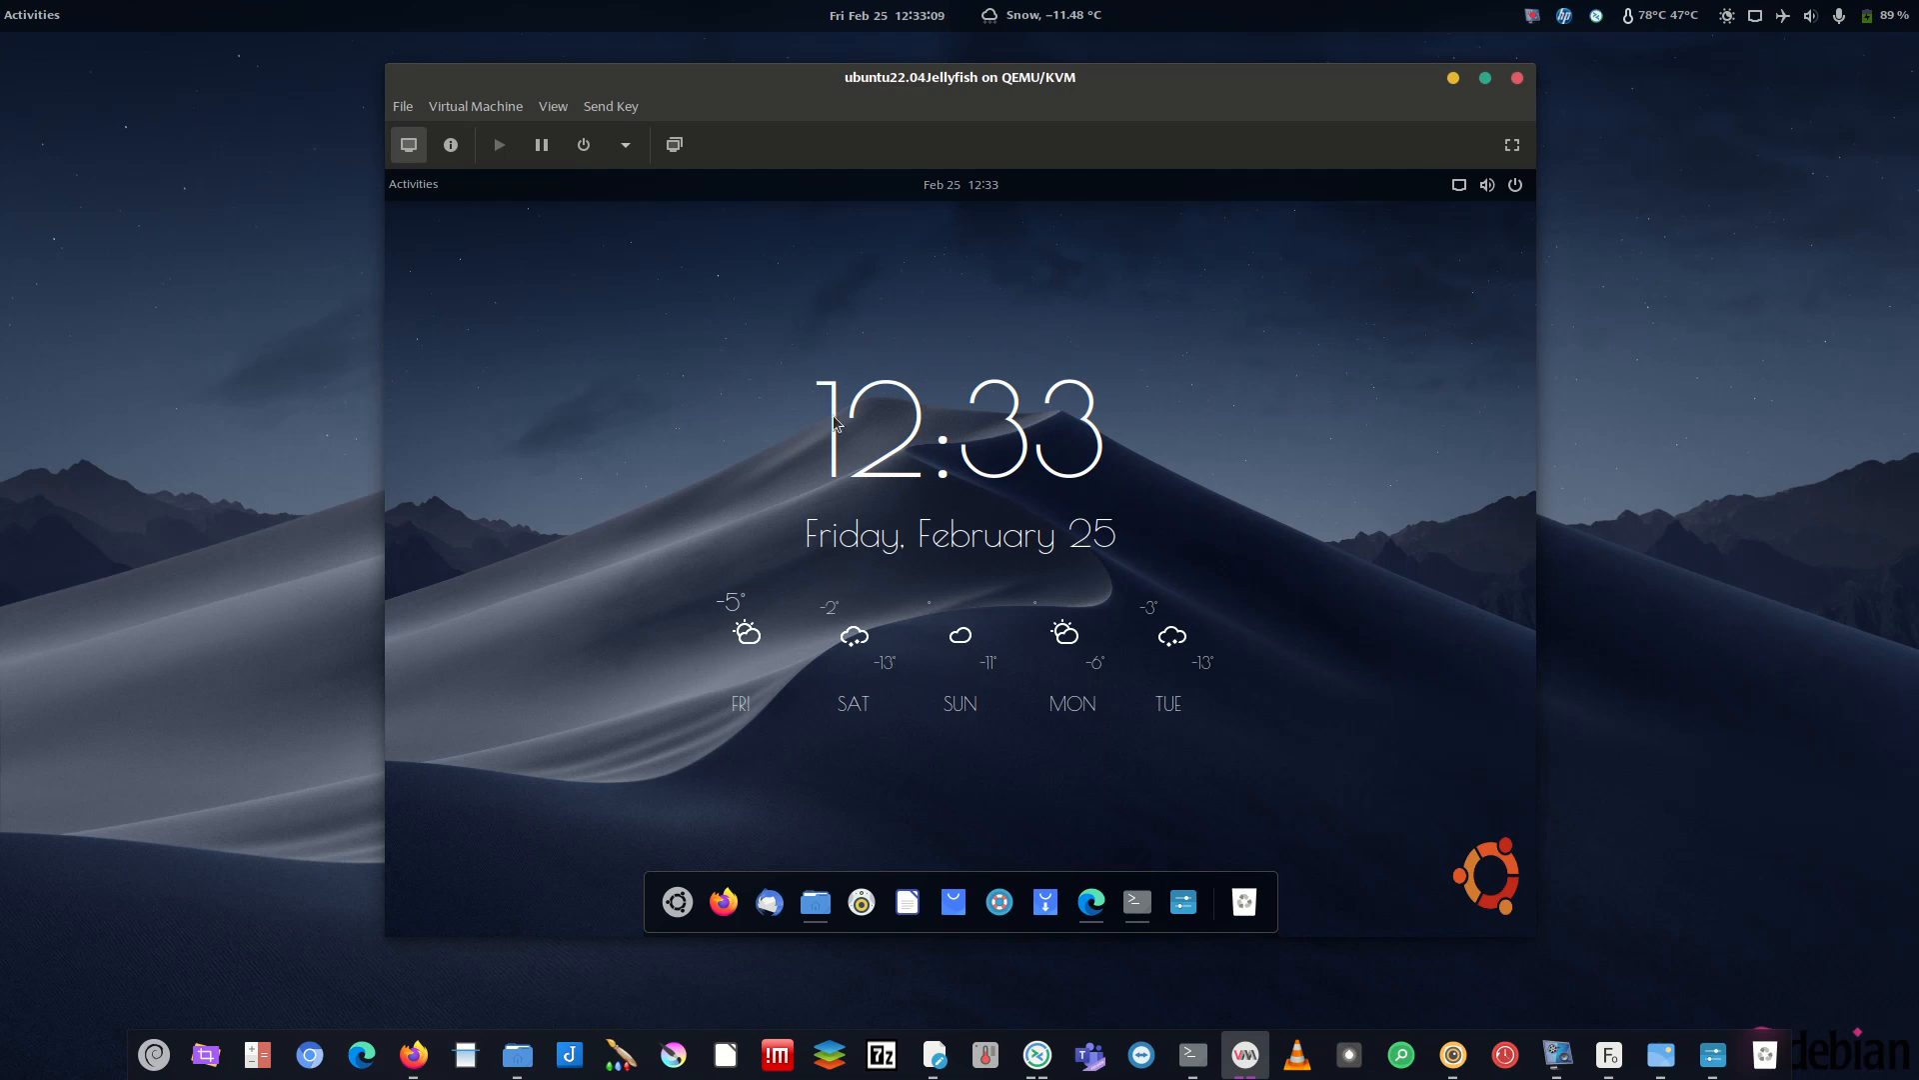
- Move the terminal up-left and stop conky again from the first tab
{"action": "left_click", "coordinate": [1138, 902]}
{"action": "left_click_drag", "start_coordinate": [1237, 384], "coordinate": [955, 245]}
{"action": "left_click", "coordinate": [755, 280]}
{"action": "key", "text": "Up"}
{"action": "key", "text": "Return"}
- Start conky again in the second tab, then minimise the terminal and minimise and restore the VM window
{"action": "left_click_drag", "start_coordinate": [818, 255], "coordinate": [949, 443]}
{"action": "left_click", "coordinate": [1030, 470]}
{"action": "type", "text": "conky"}
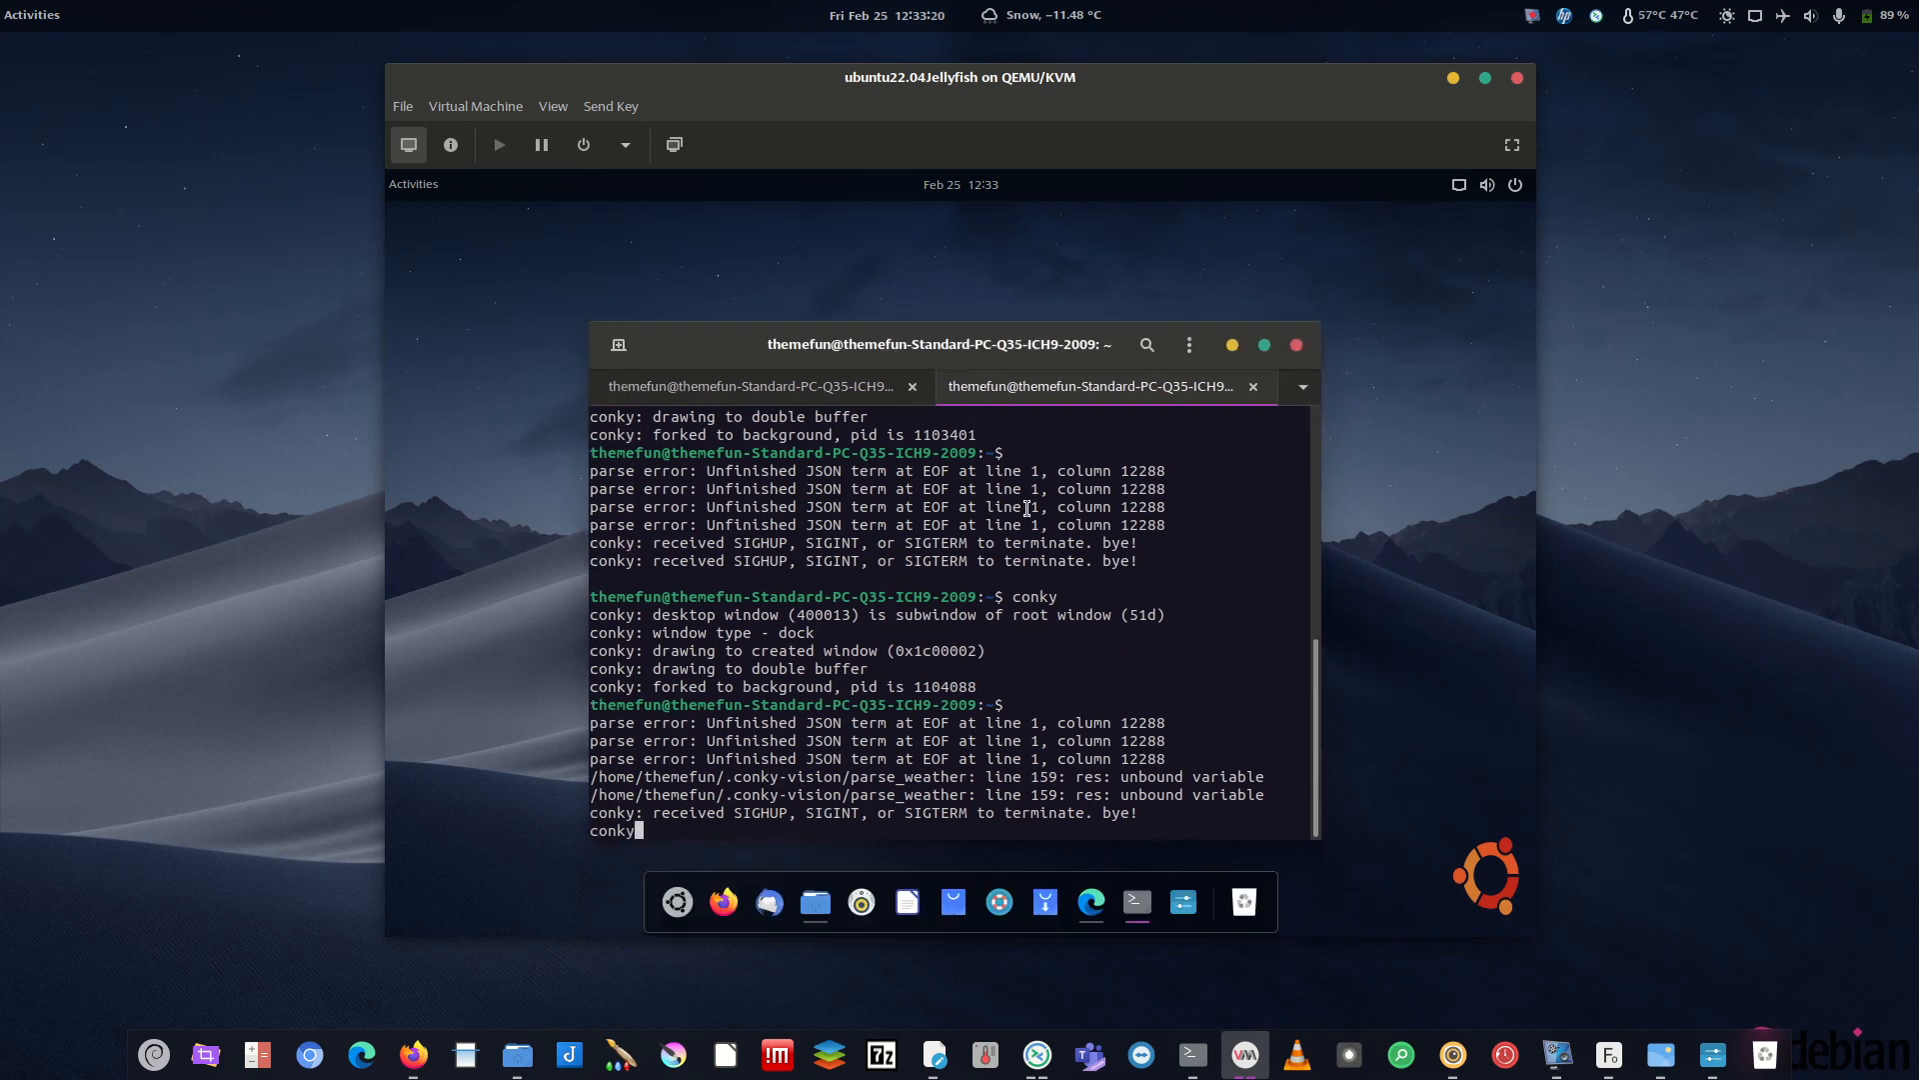
{"action": "key", "text": "Return"}
{"action": "left_click", "coordinate": [1232, 345]}
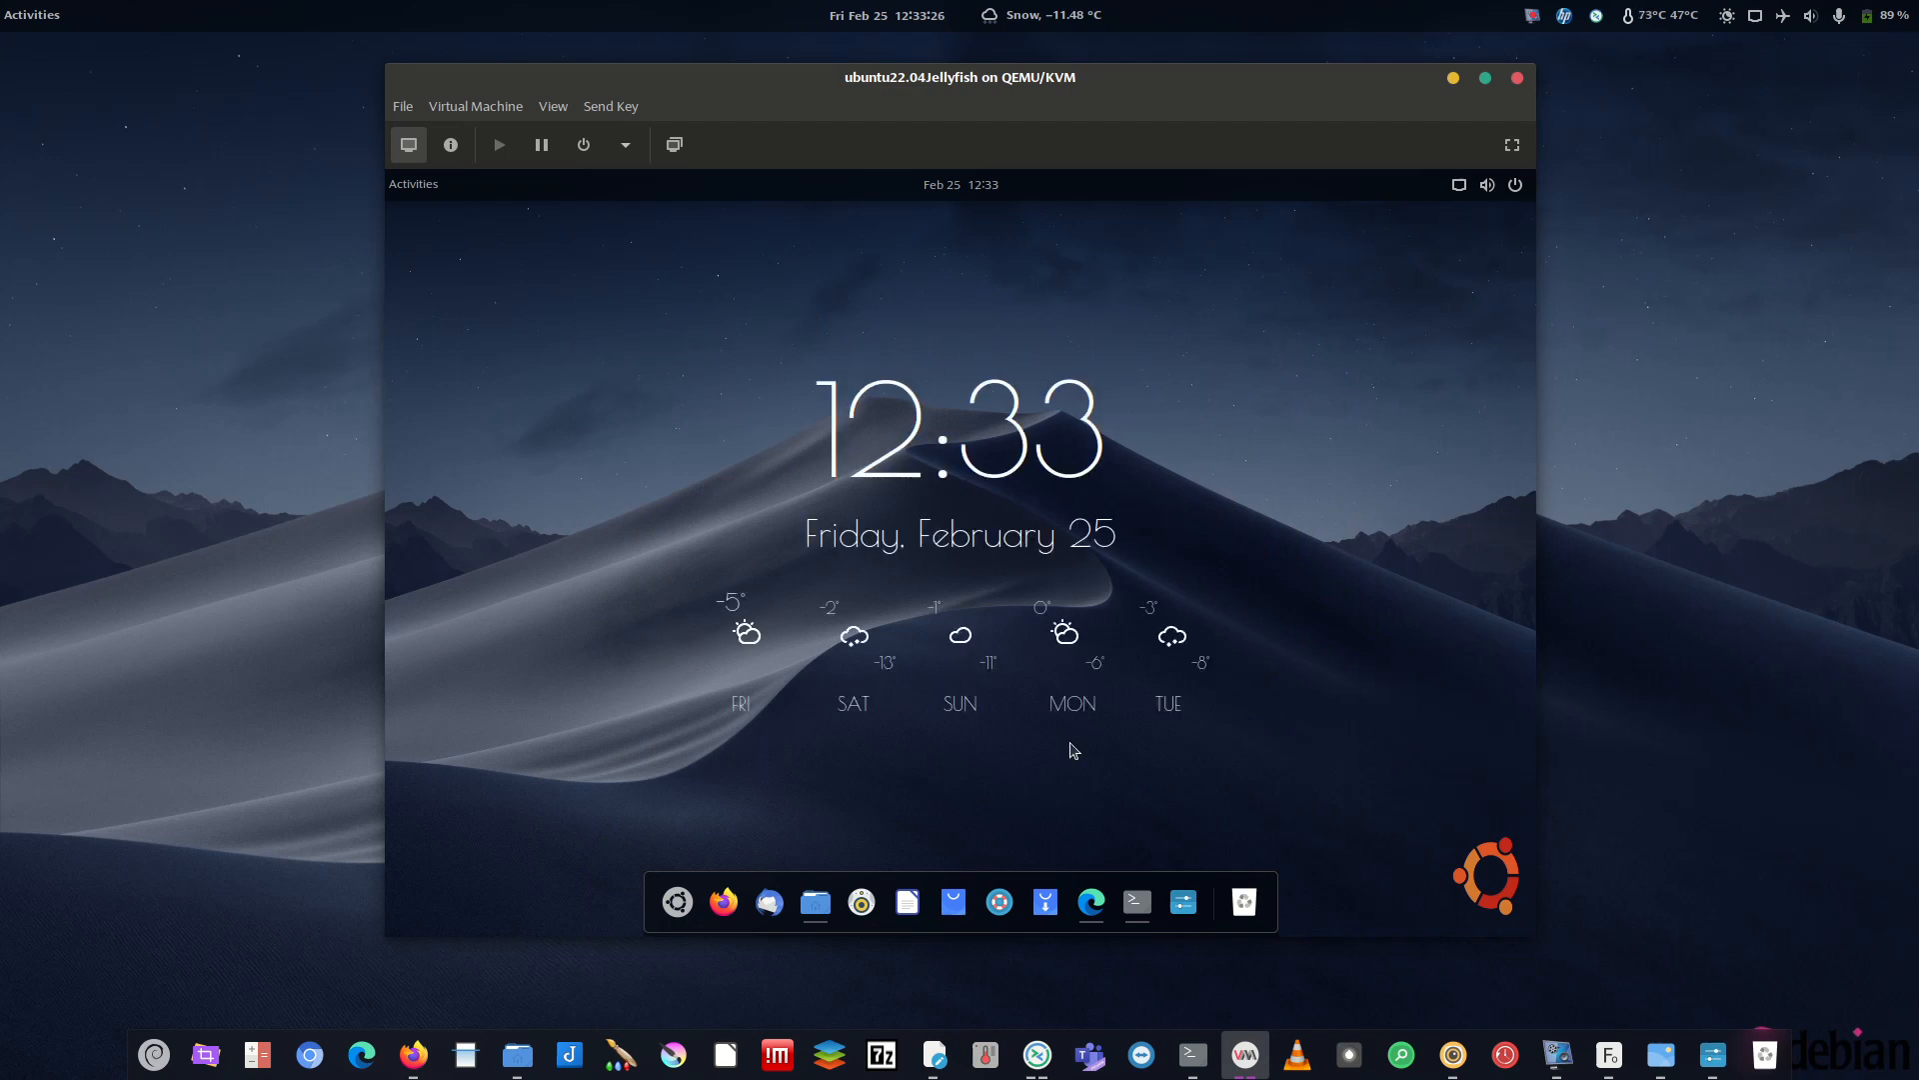
{"action": "left_click", "coordinate": [1453, 79]}
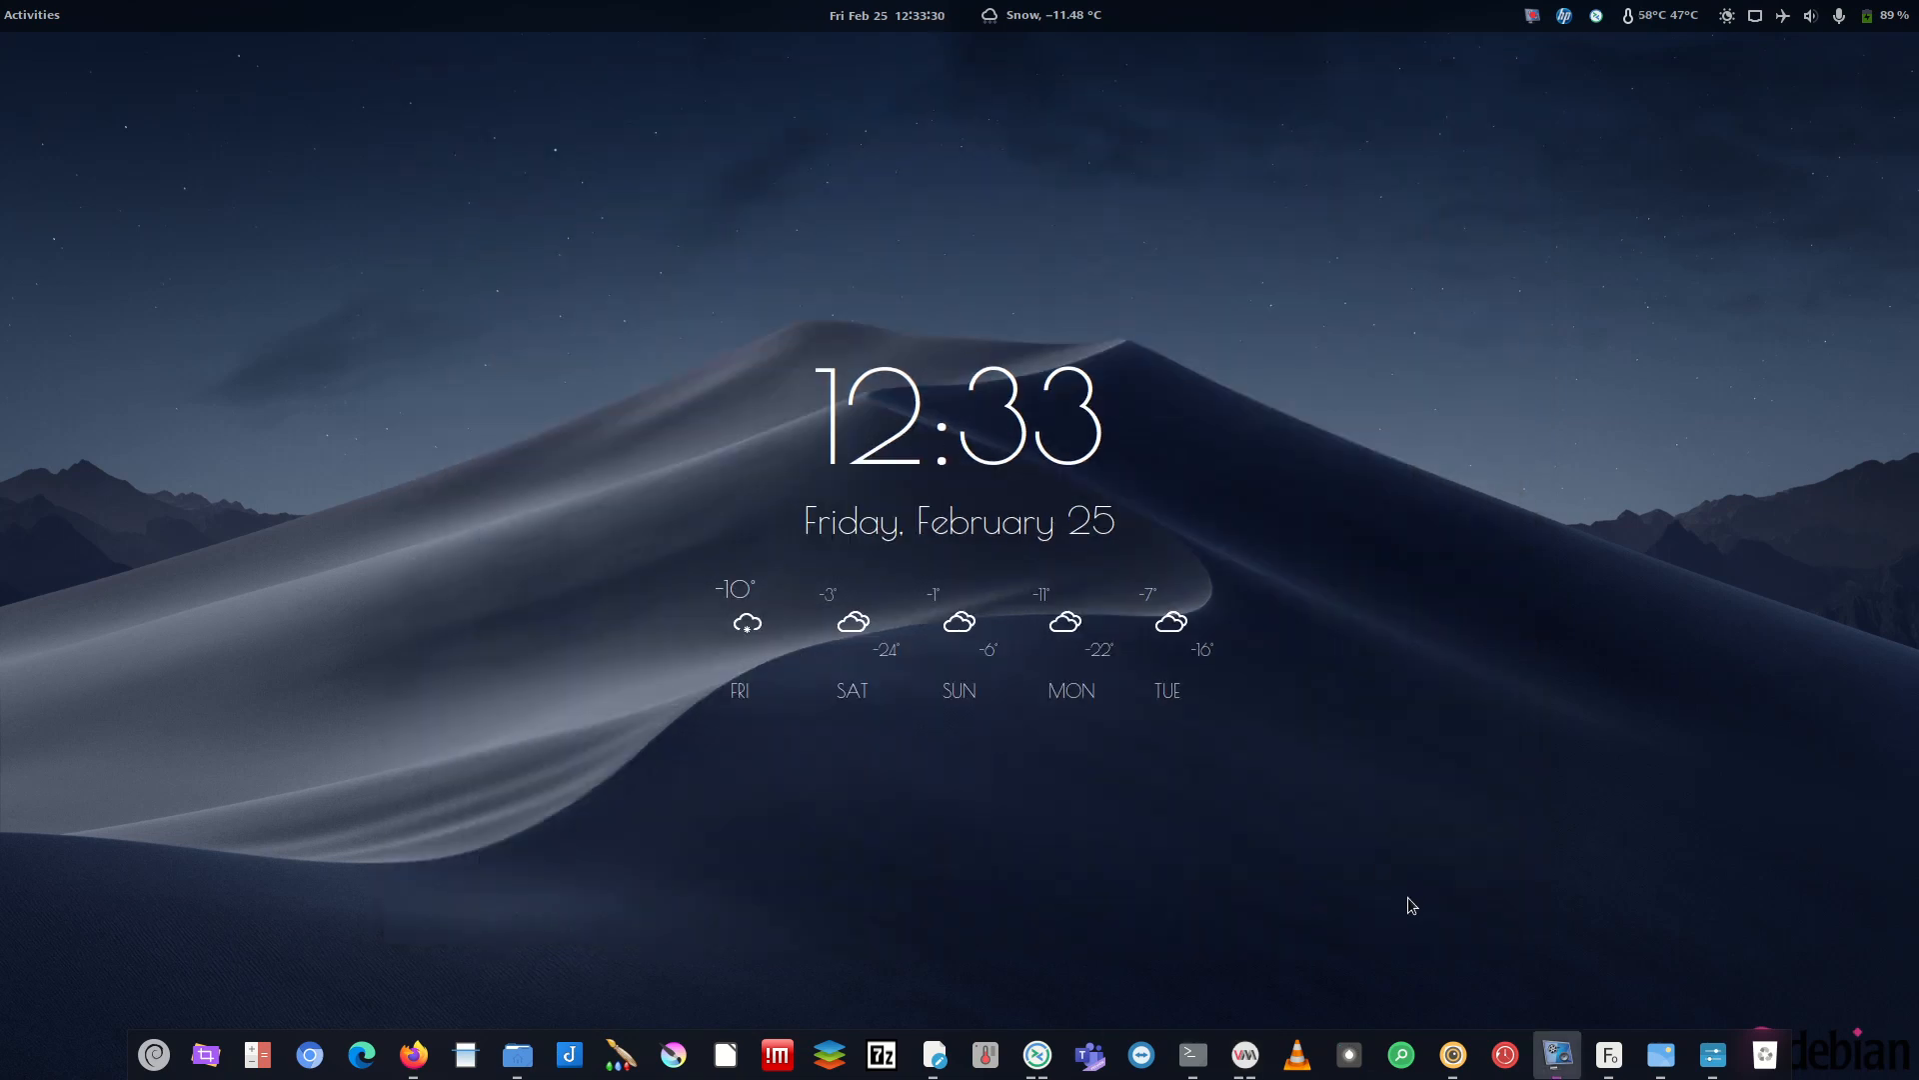
{"action": "left_click", "coordinate": [1245, 1054]}
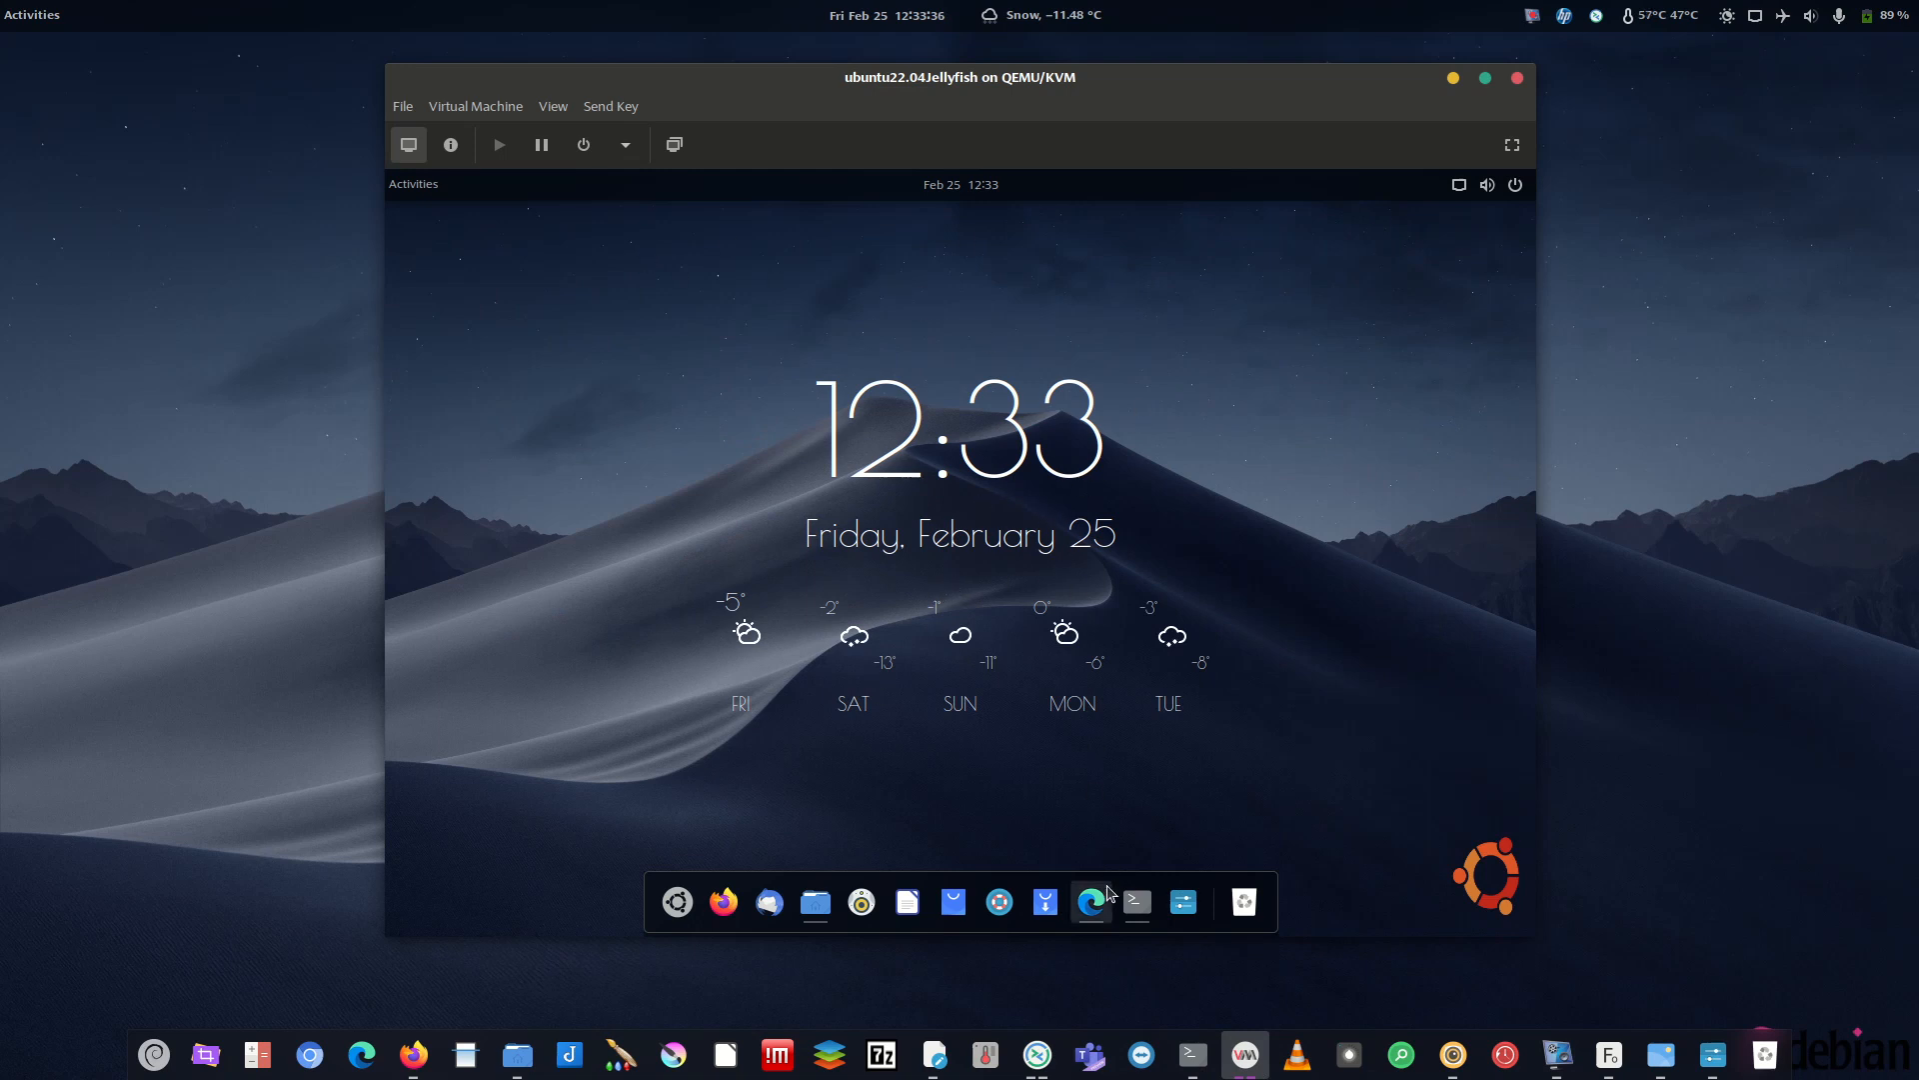
- Set Pictures/10-14-Nightlogo.jpg as wallpaper, replacing the Wallpapers copy, then minimise Files
{"action": "left_click", "coordinate": [815, 902]}
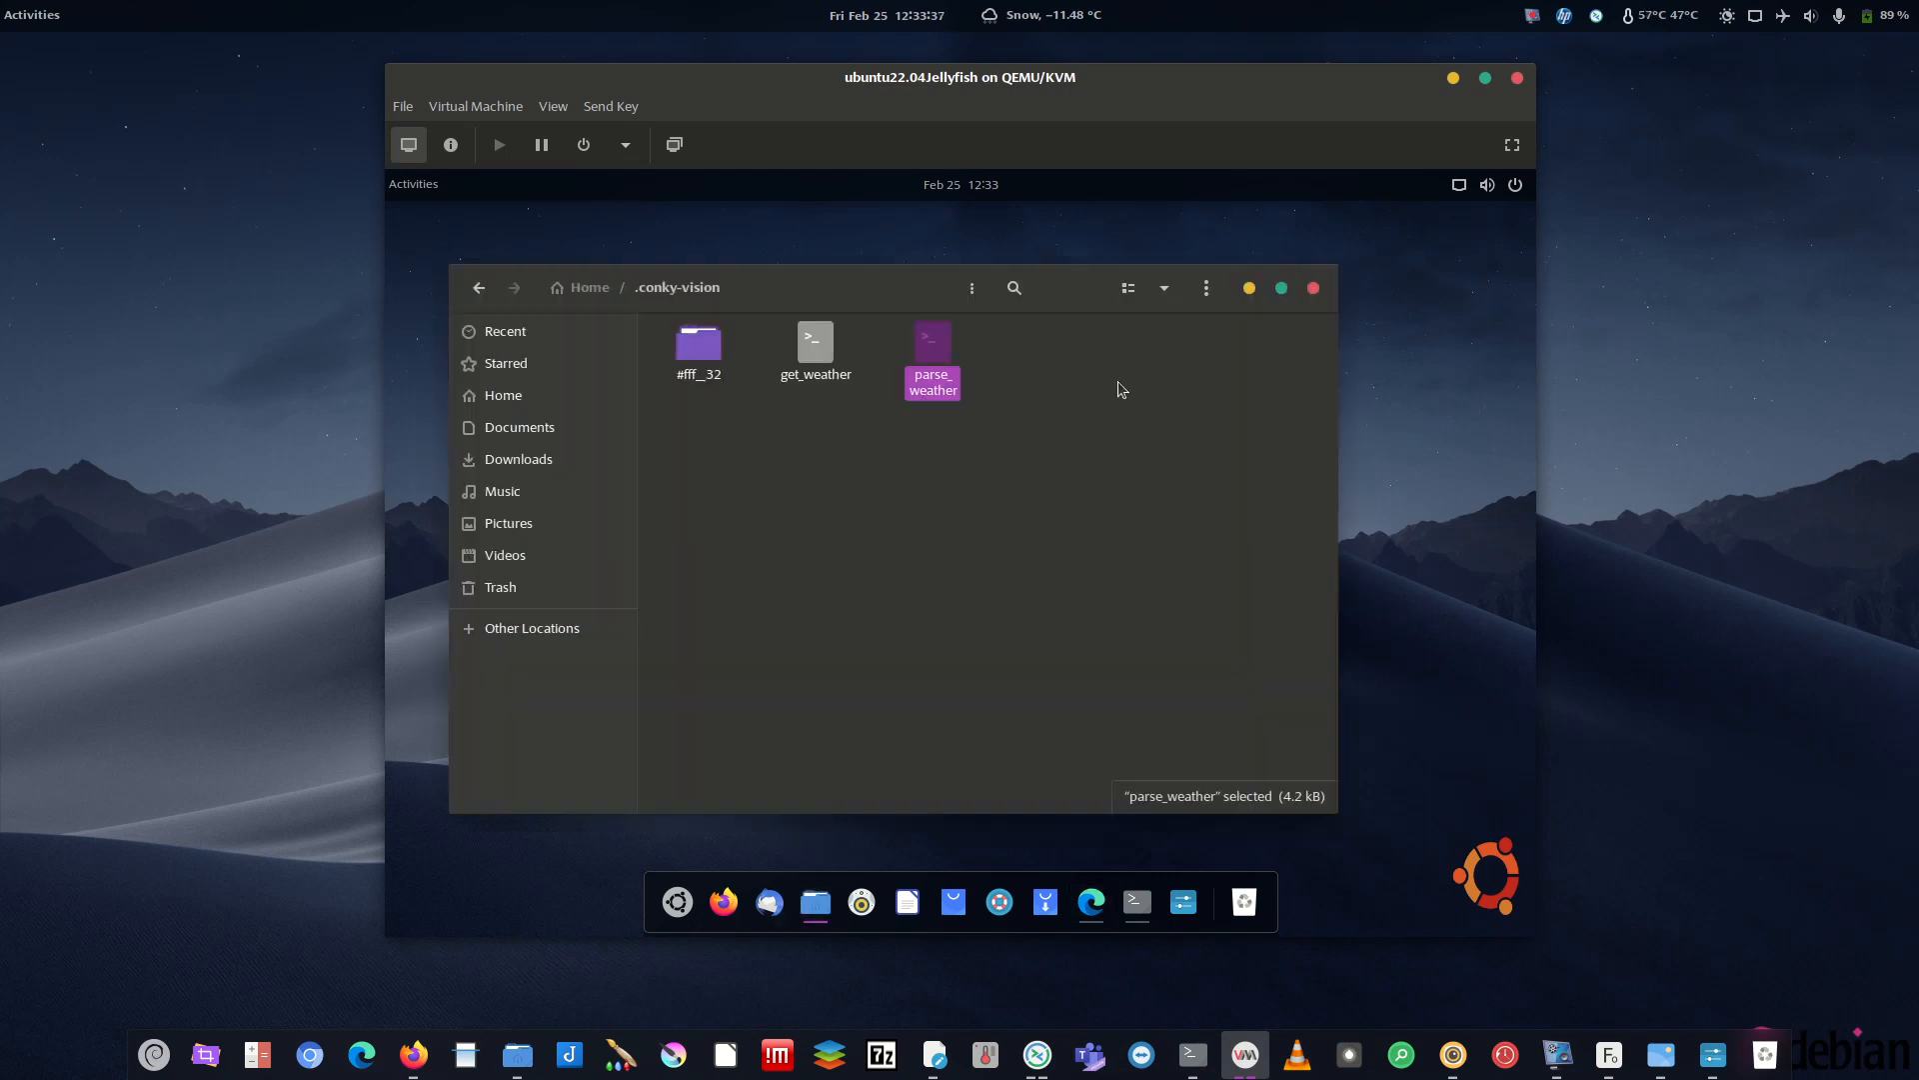
{"action": "left_click", "coordinate": [531, 438]}
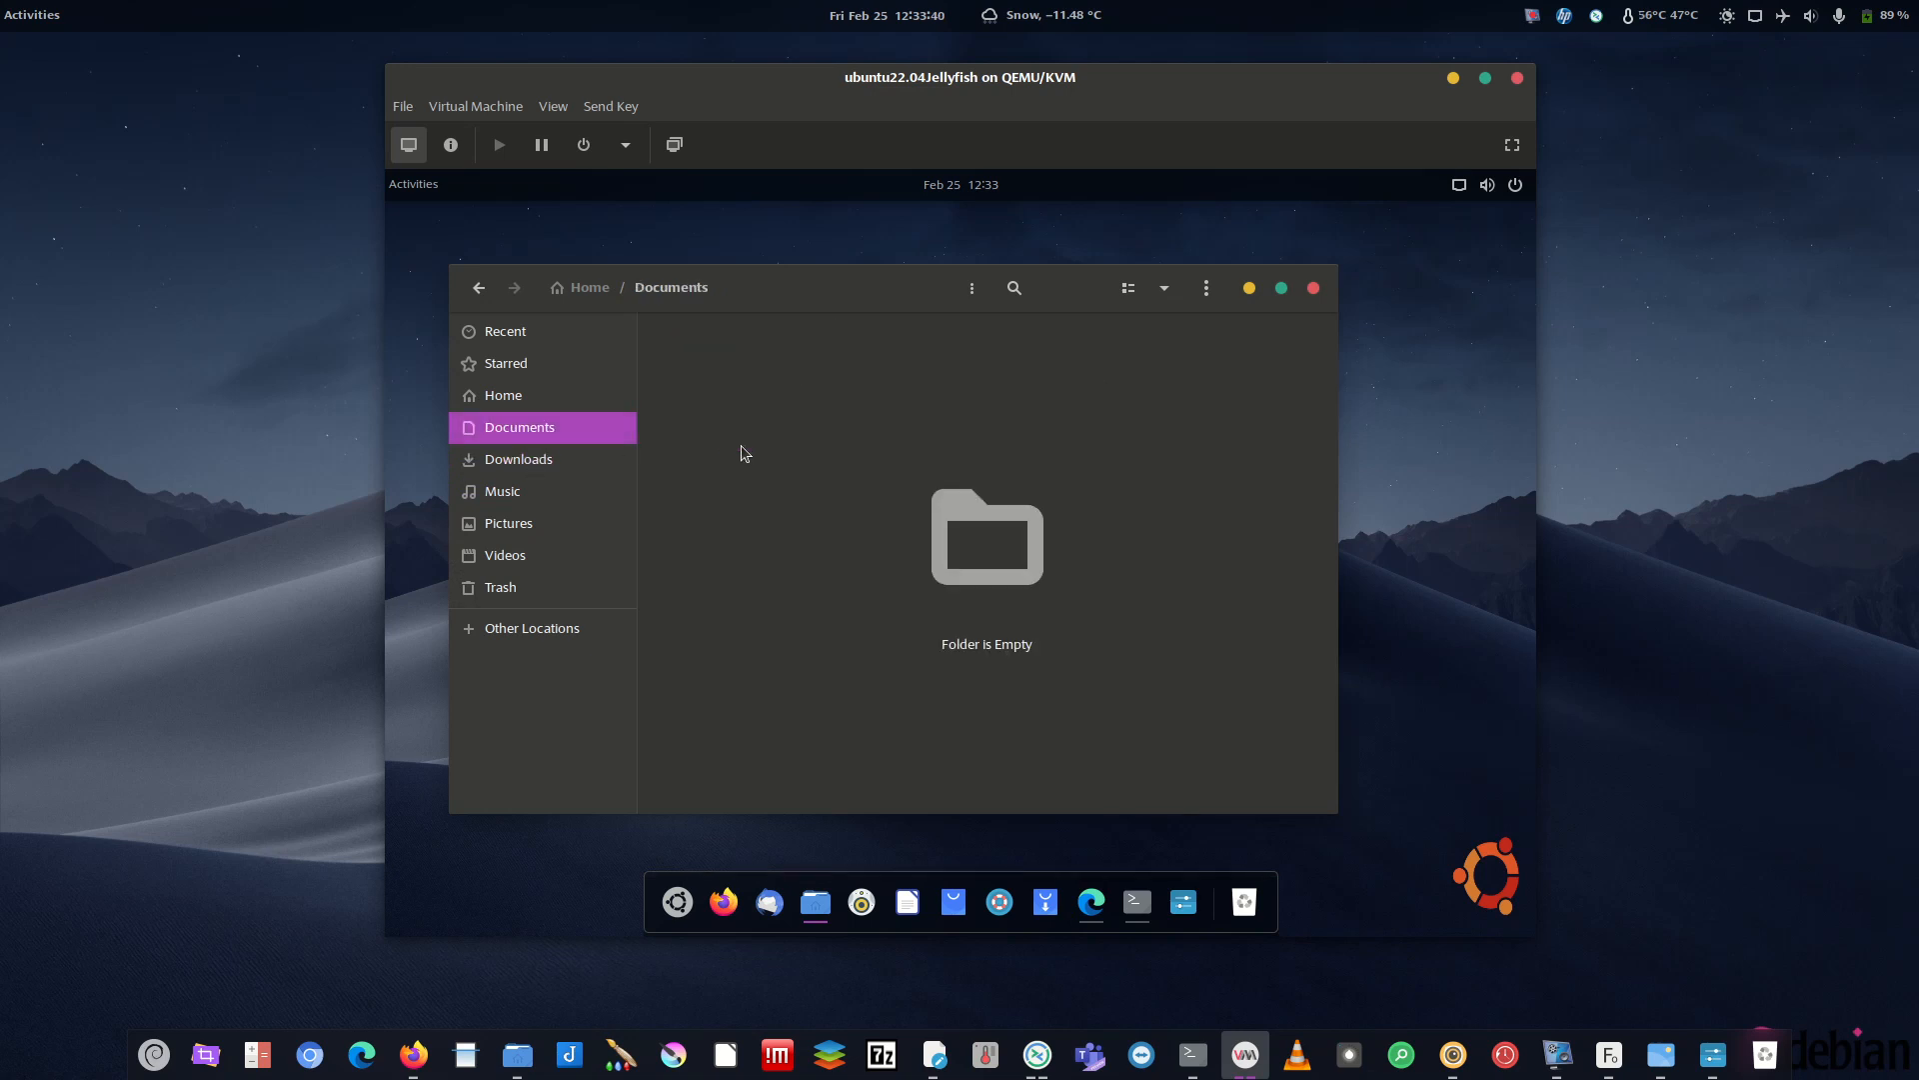
{"action": "left_click", "coordinate": [507, 526]}
{"action": "right_click", "coordinate": [809, 372]}
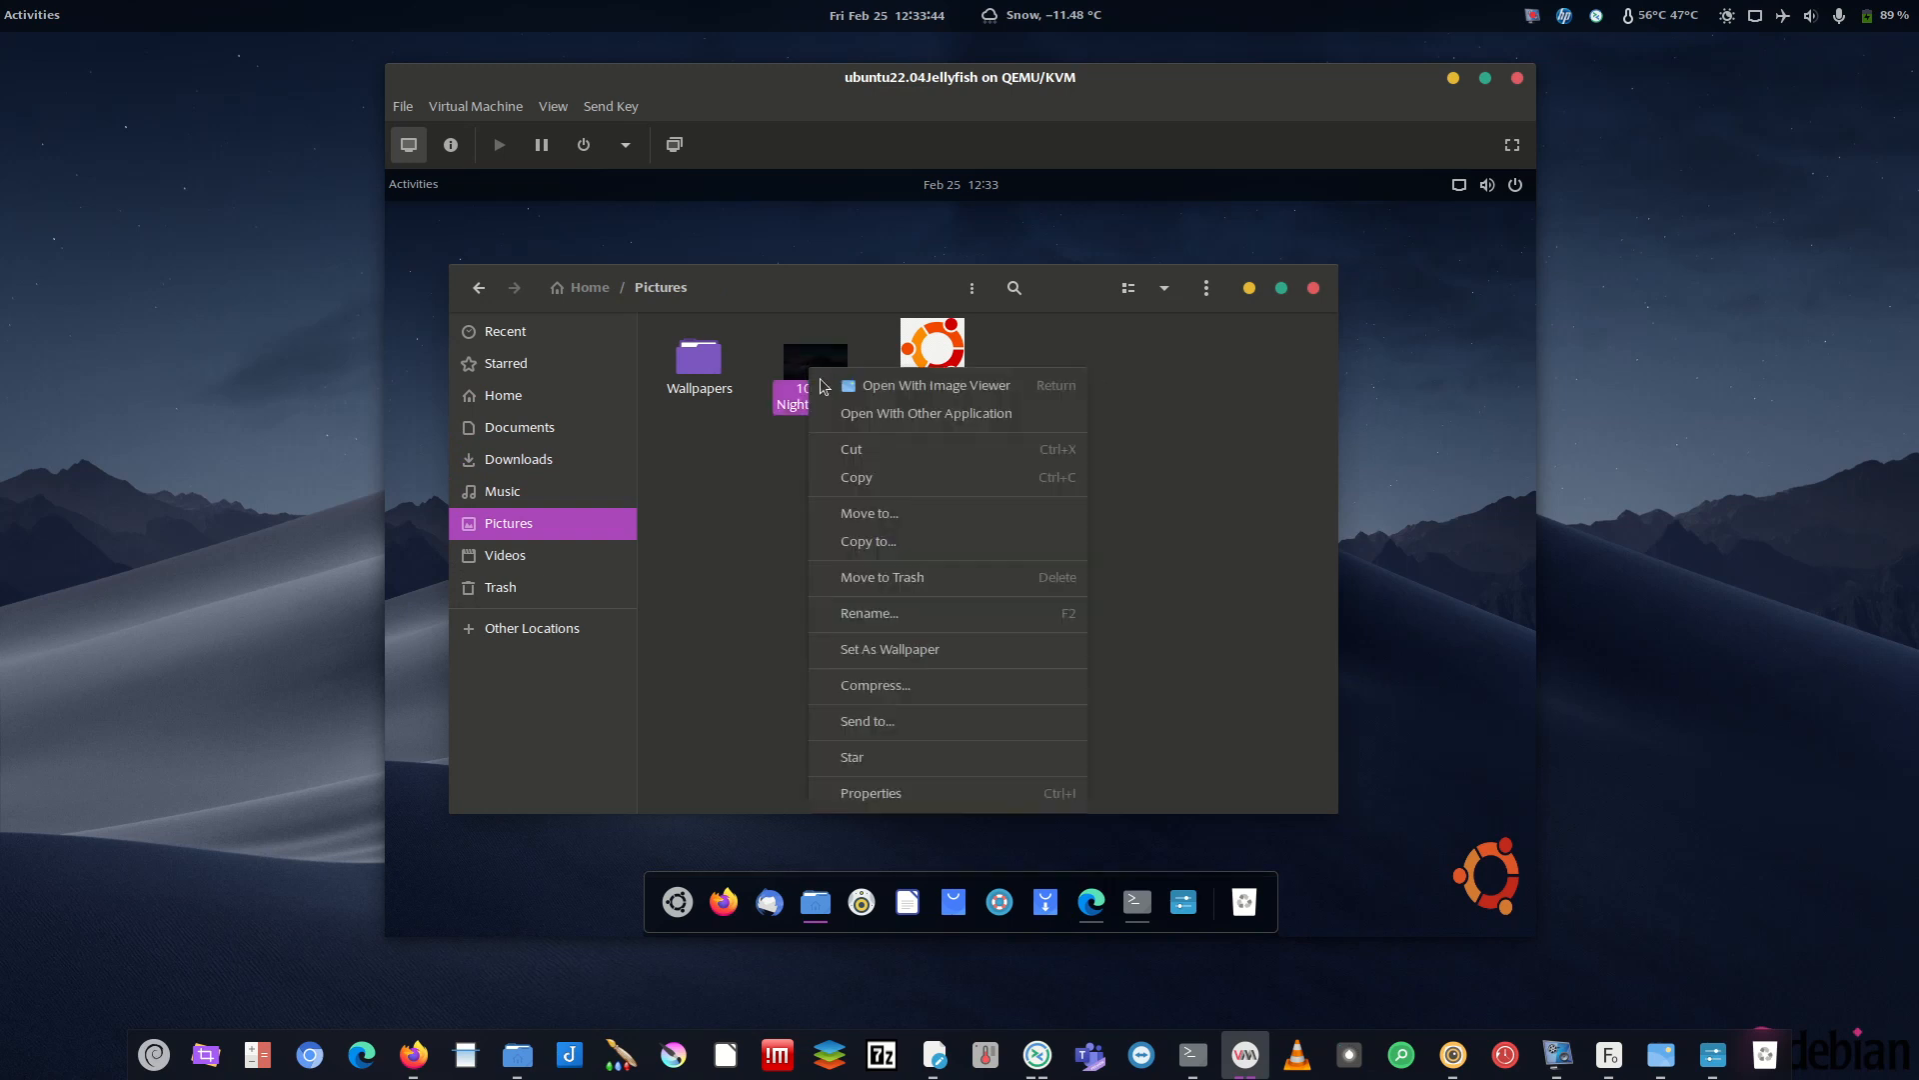
{"action": "left_click", "coordinate": [952, 650]}
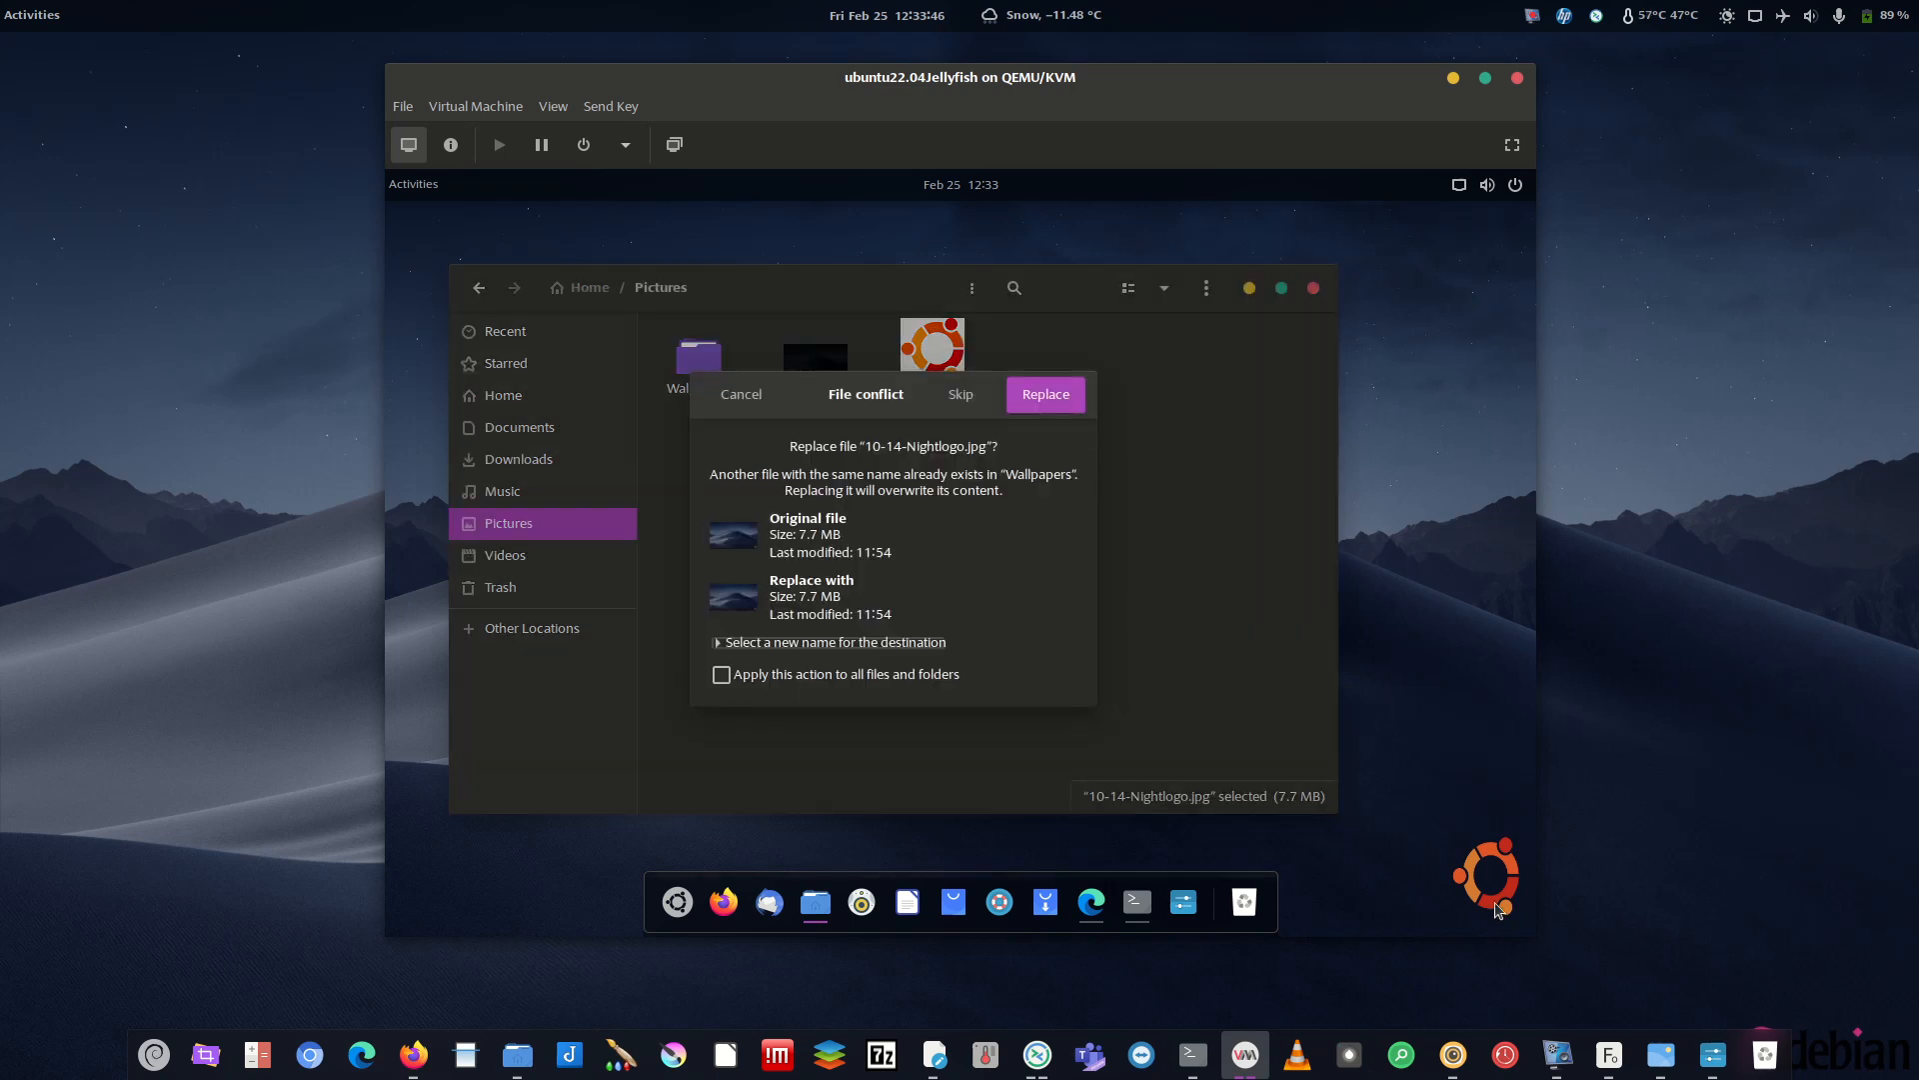
{"action": "left_click", "coordinate": [1033, 410]}
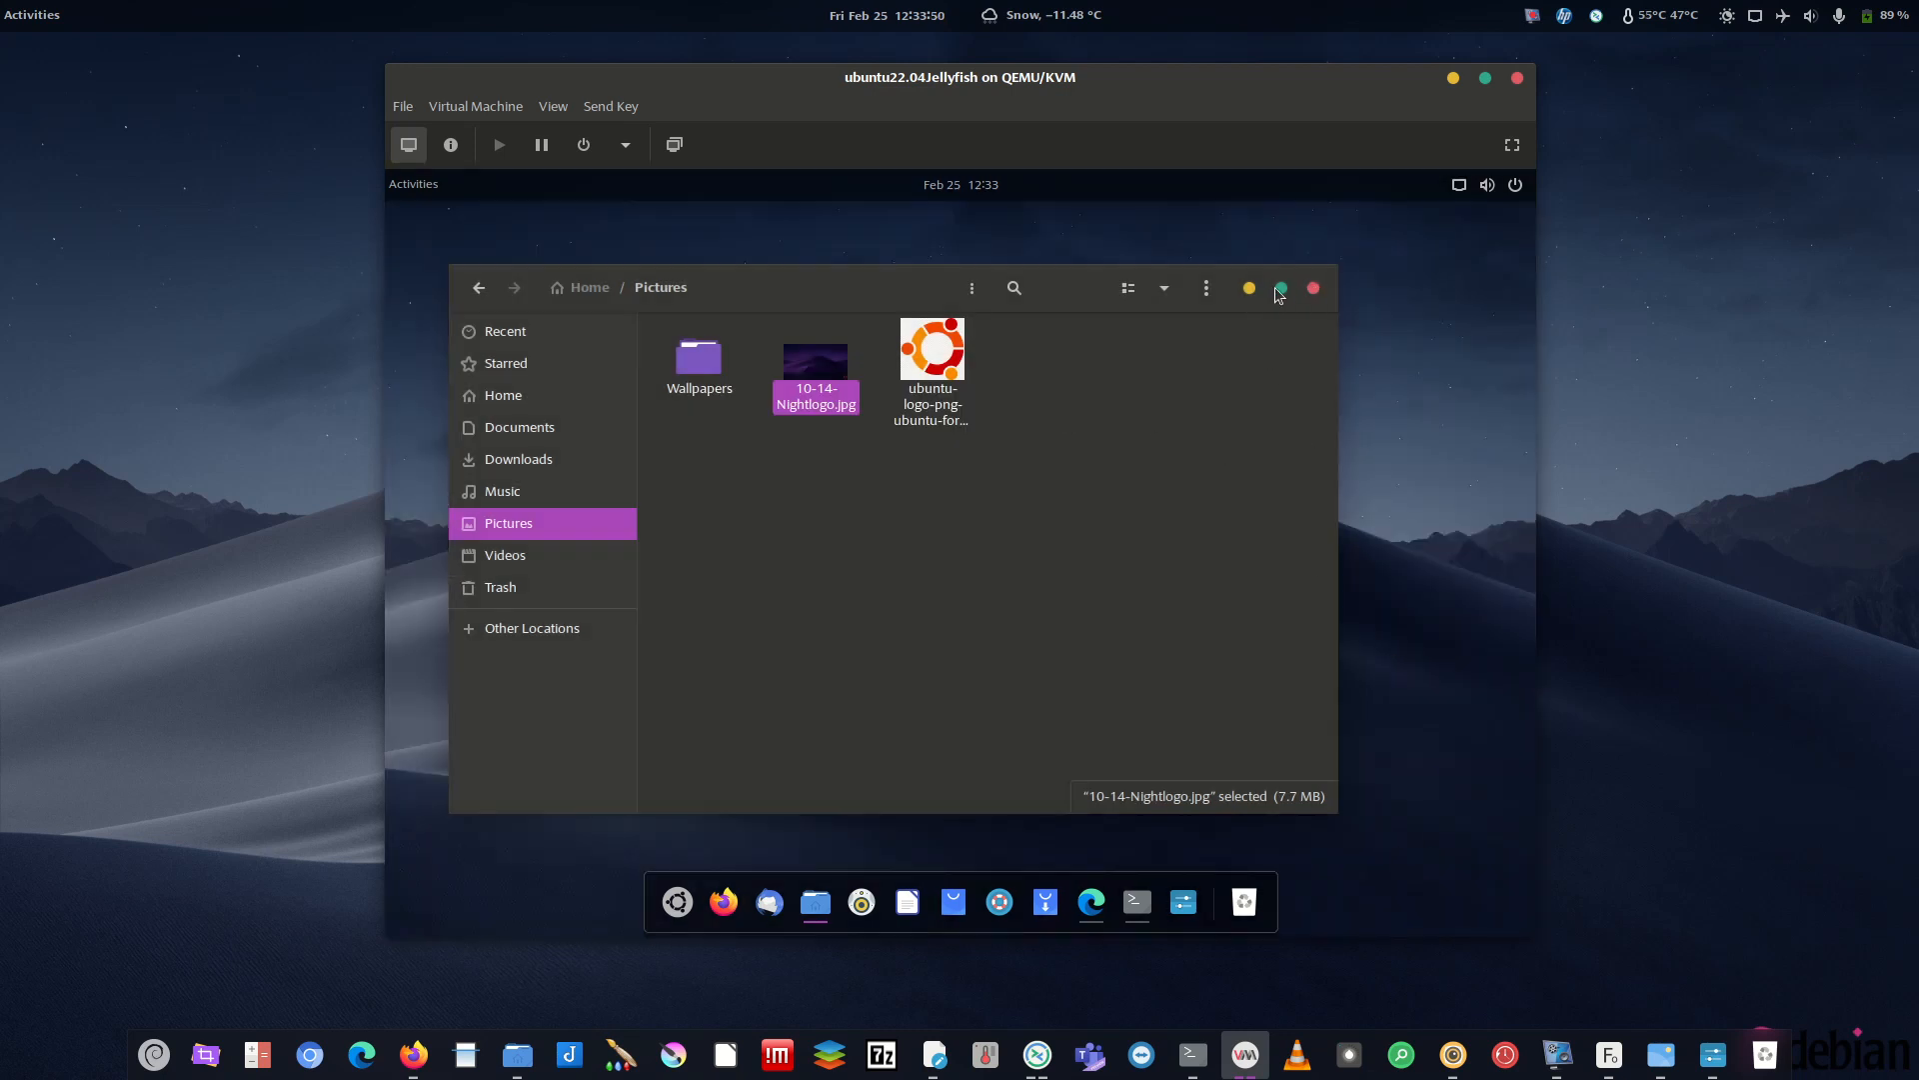
{"action": "left_click", "coordinate": [1250, 288]}
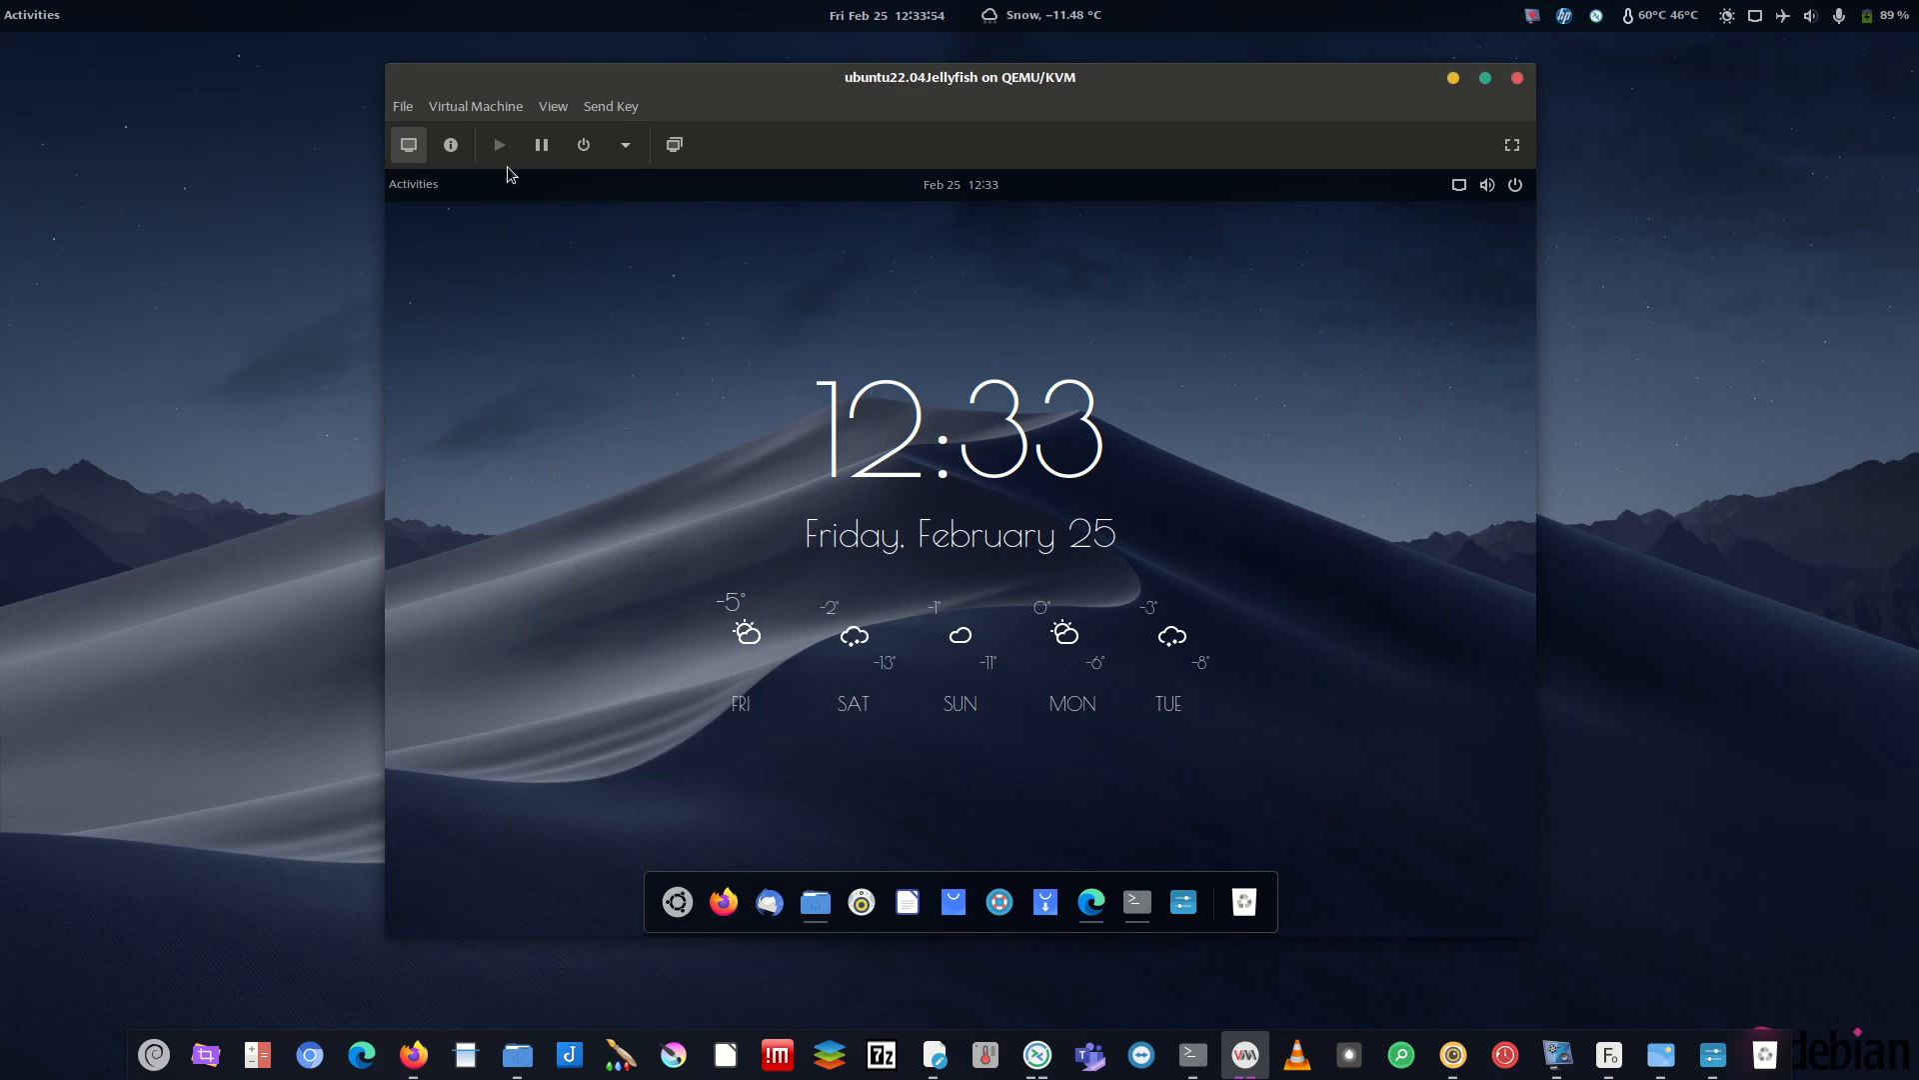
{"action": "left_click", "coordinate": [413, 184]}
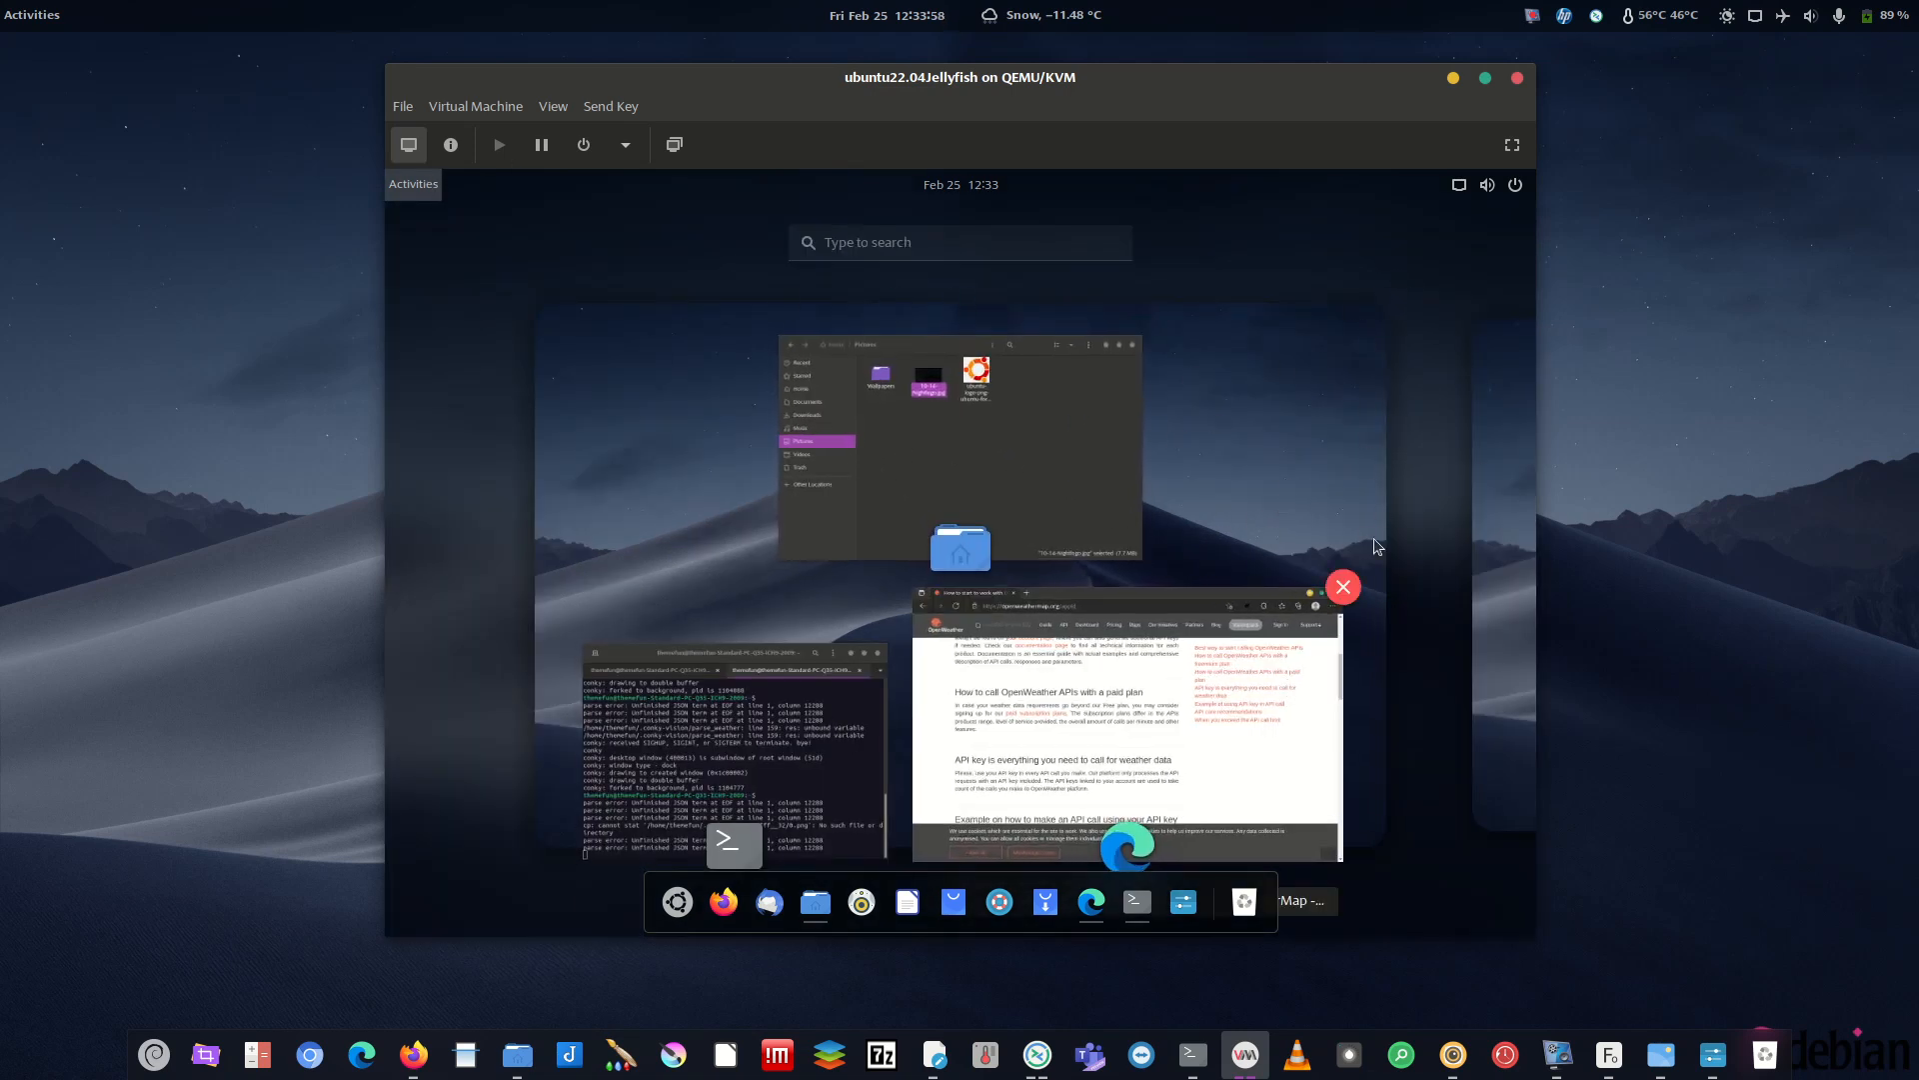
{"action": "left_click", "coordinate": [1494, 511]}
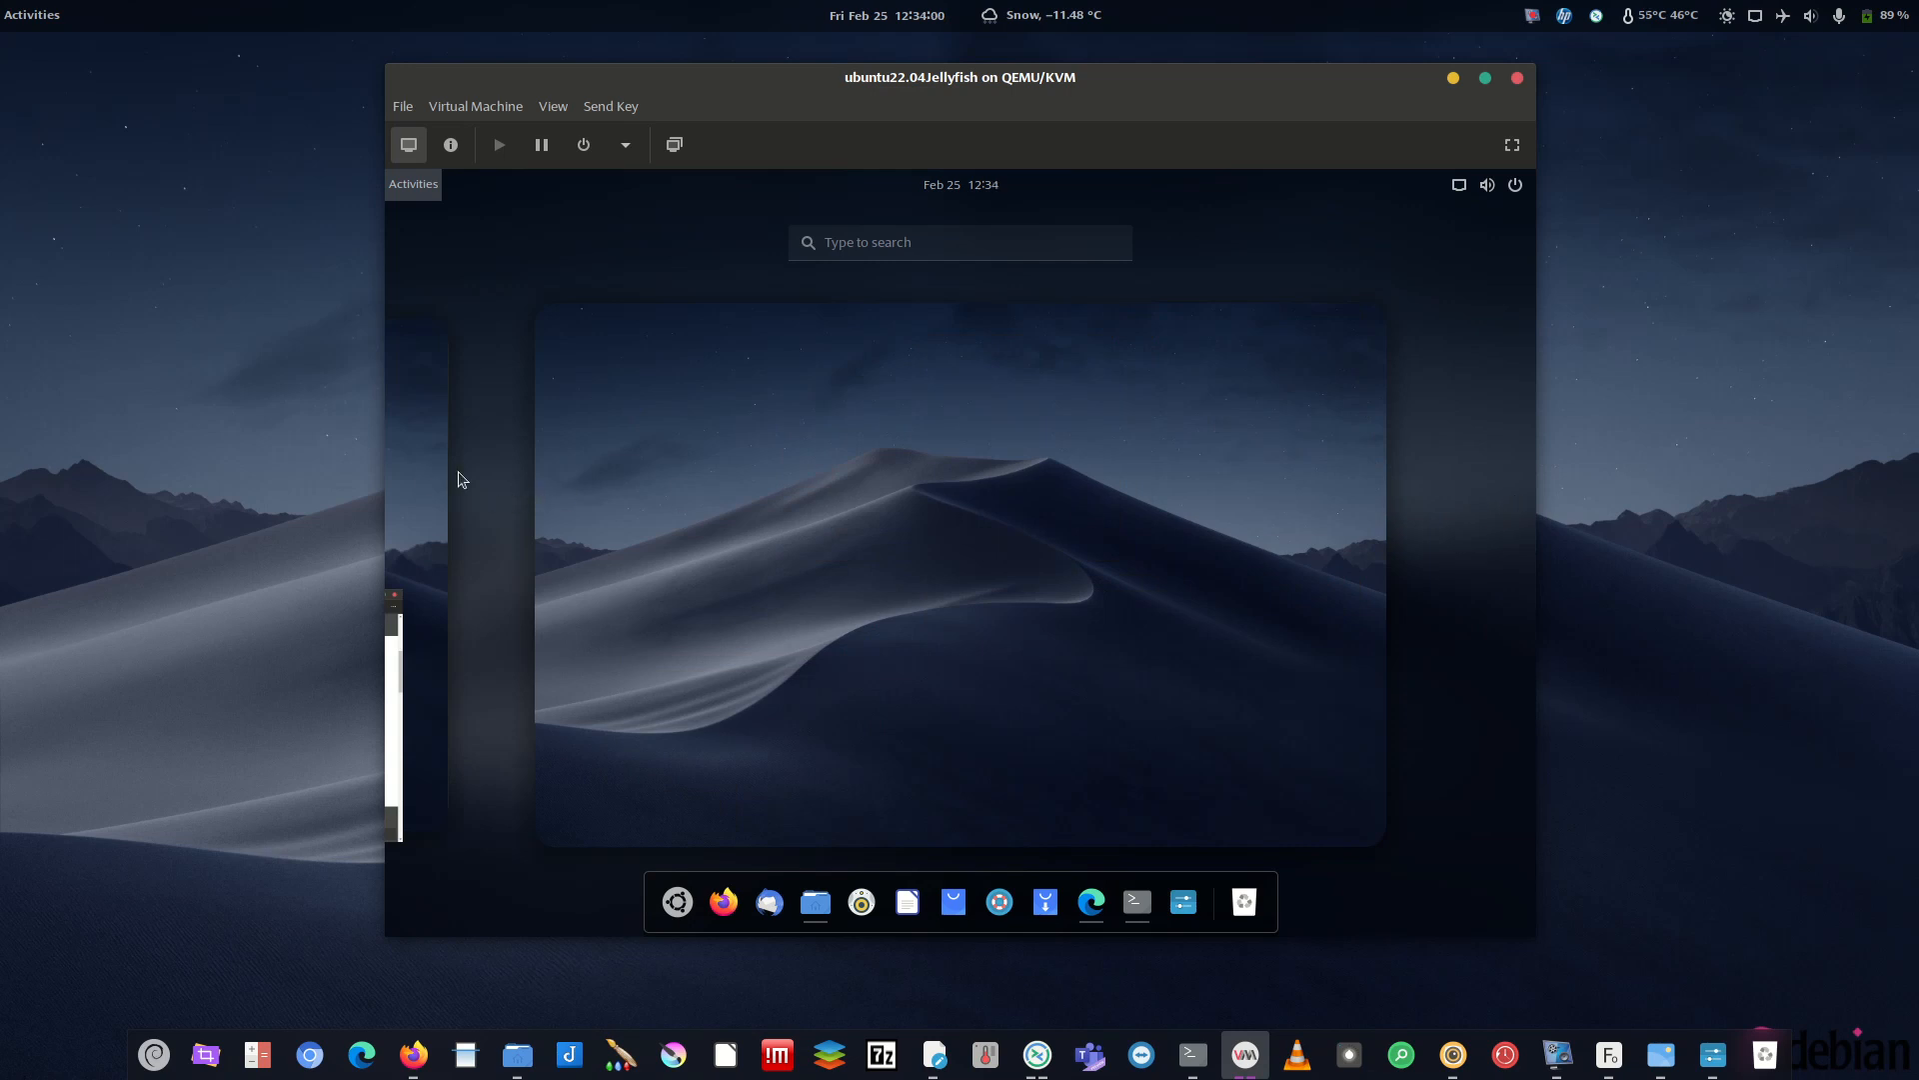
{"action": "left_click", "coordinate": [432, 423]}
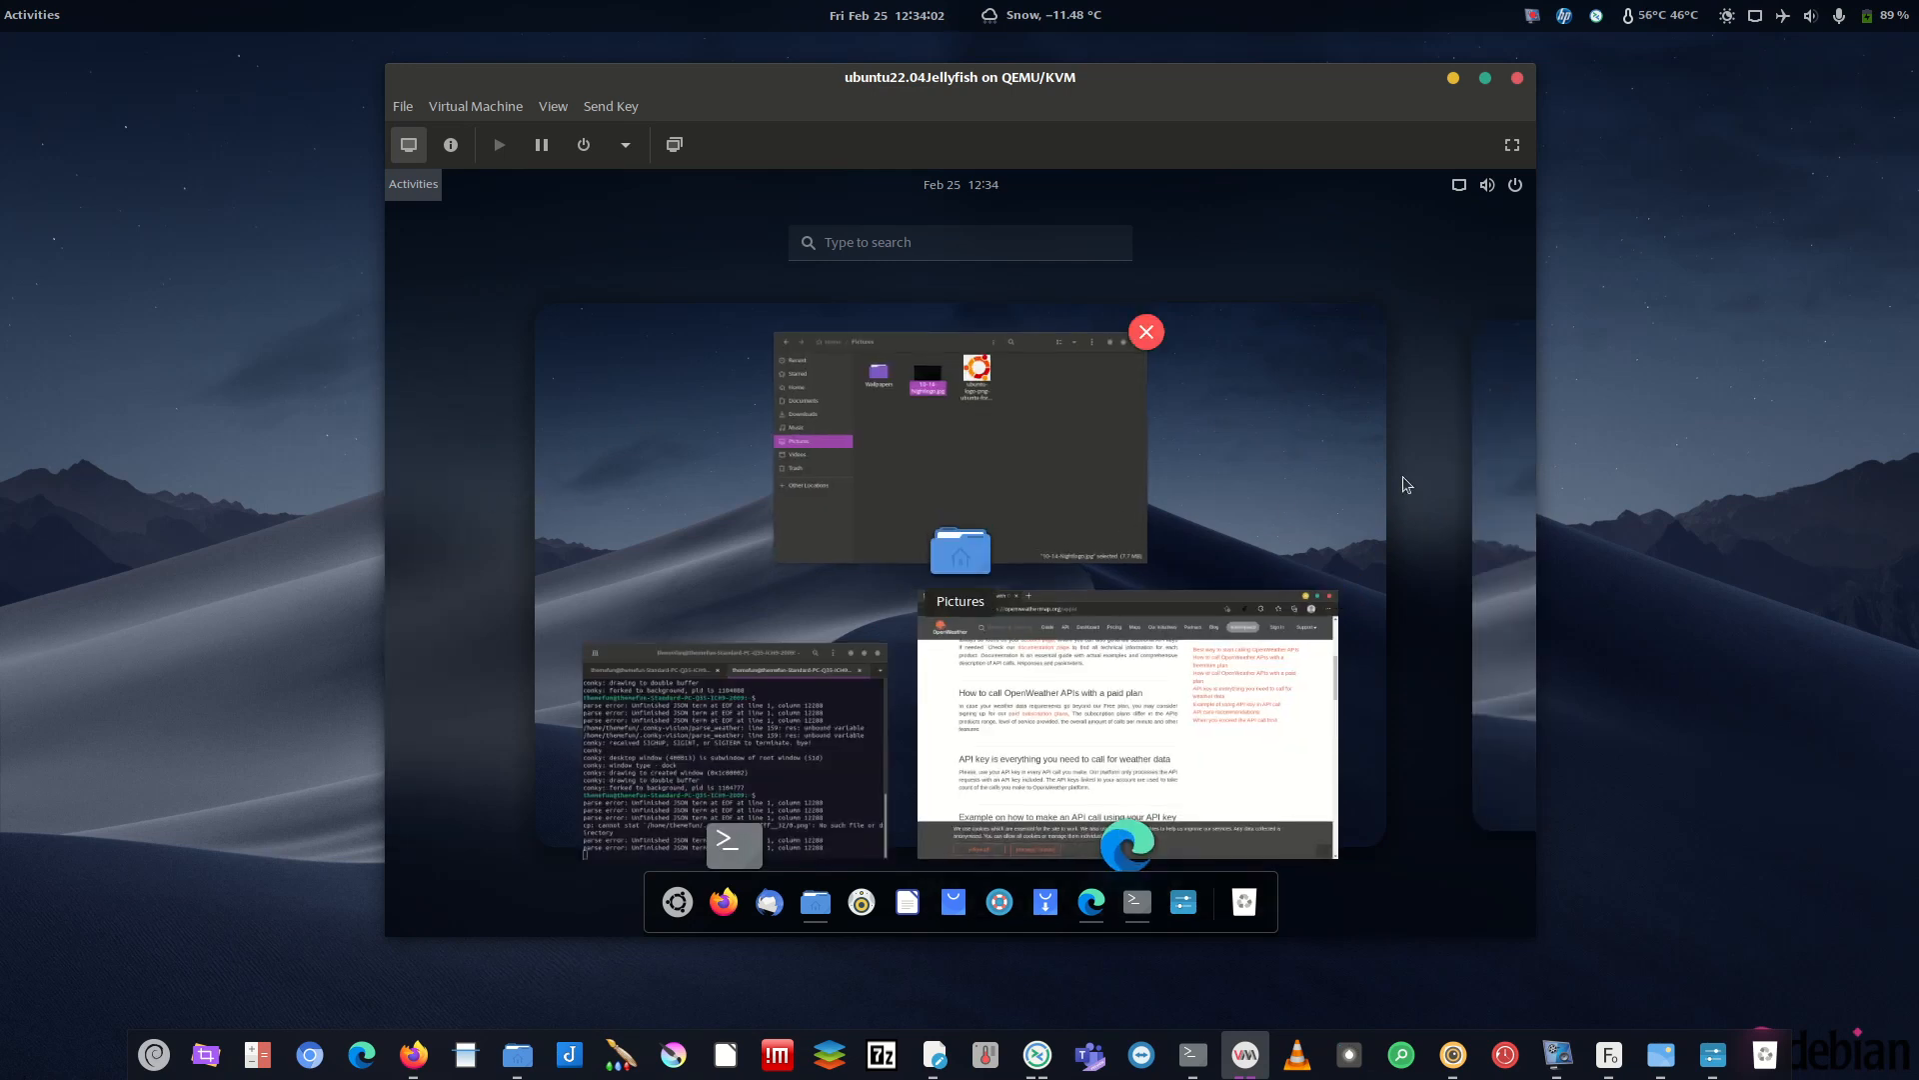
{"action": "left_click", "coordinate": [1484, 440]}
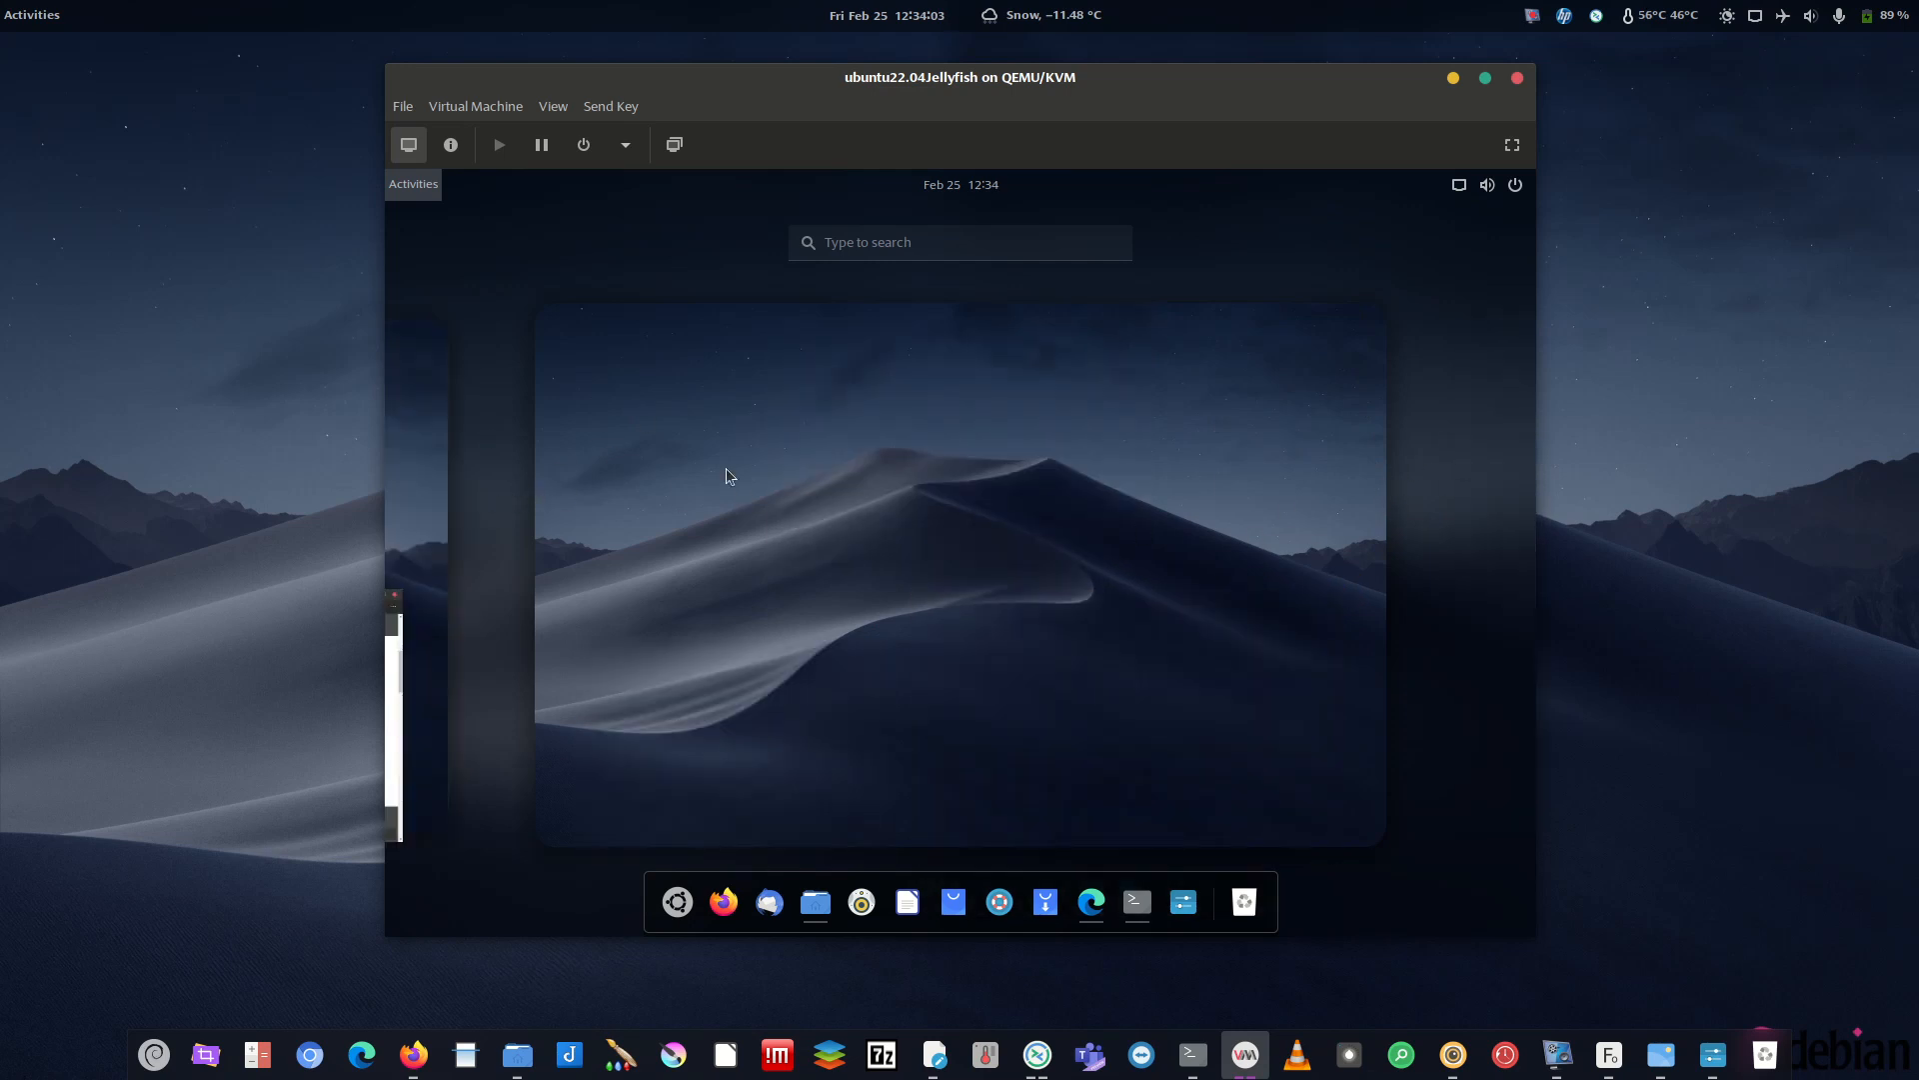
{"action": "left_click", "coordinate": [829, 490]}
{"action": "left_click", "coordinate": [400, 184]}
{"action": "left_click", "coordinate": [472, 414]}
{"action": "left_click", "coordinate": [1341, 446]}
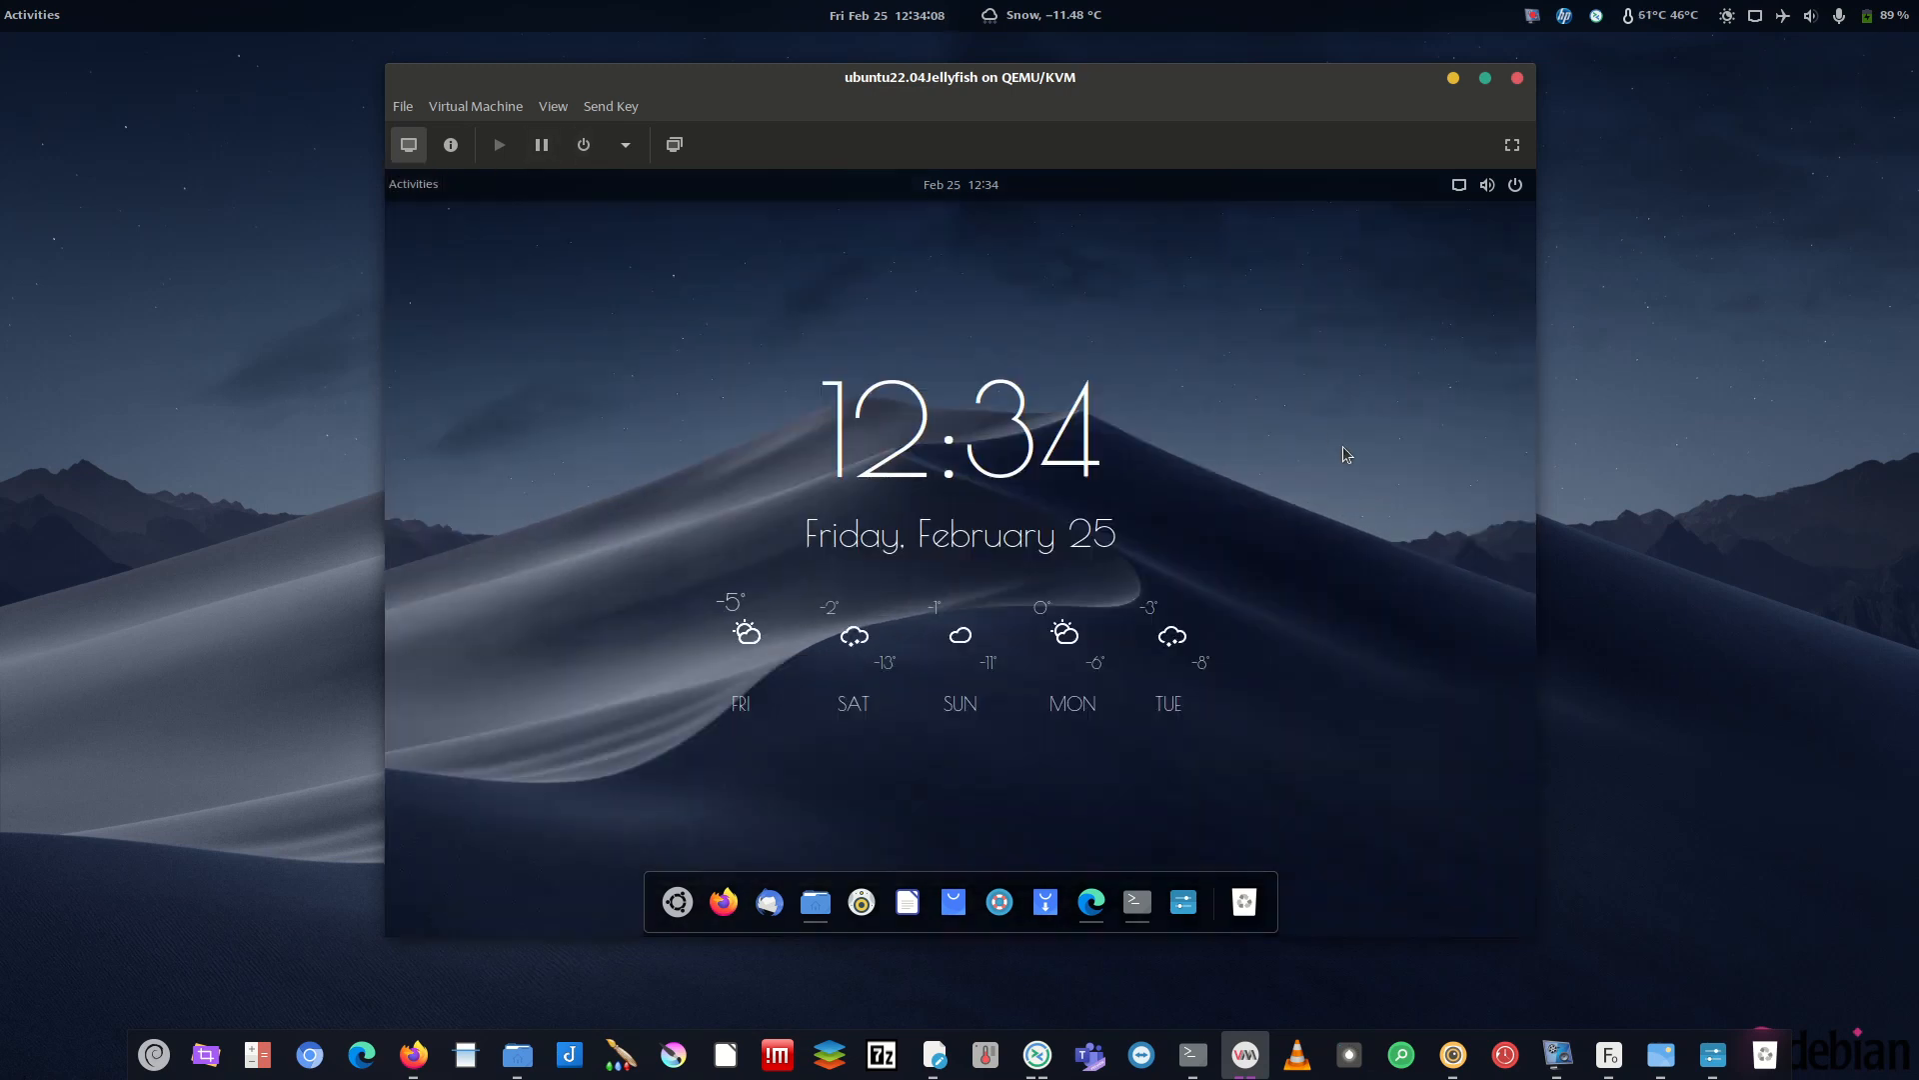
{"action": "mouse_move", "coordinate": [3, 3]}
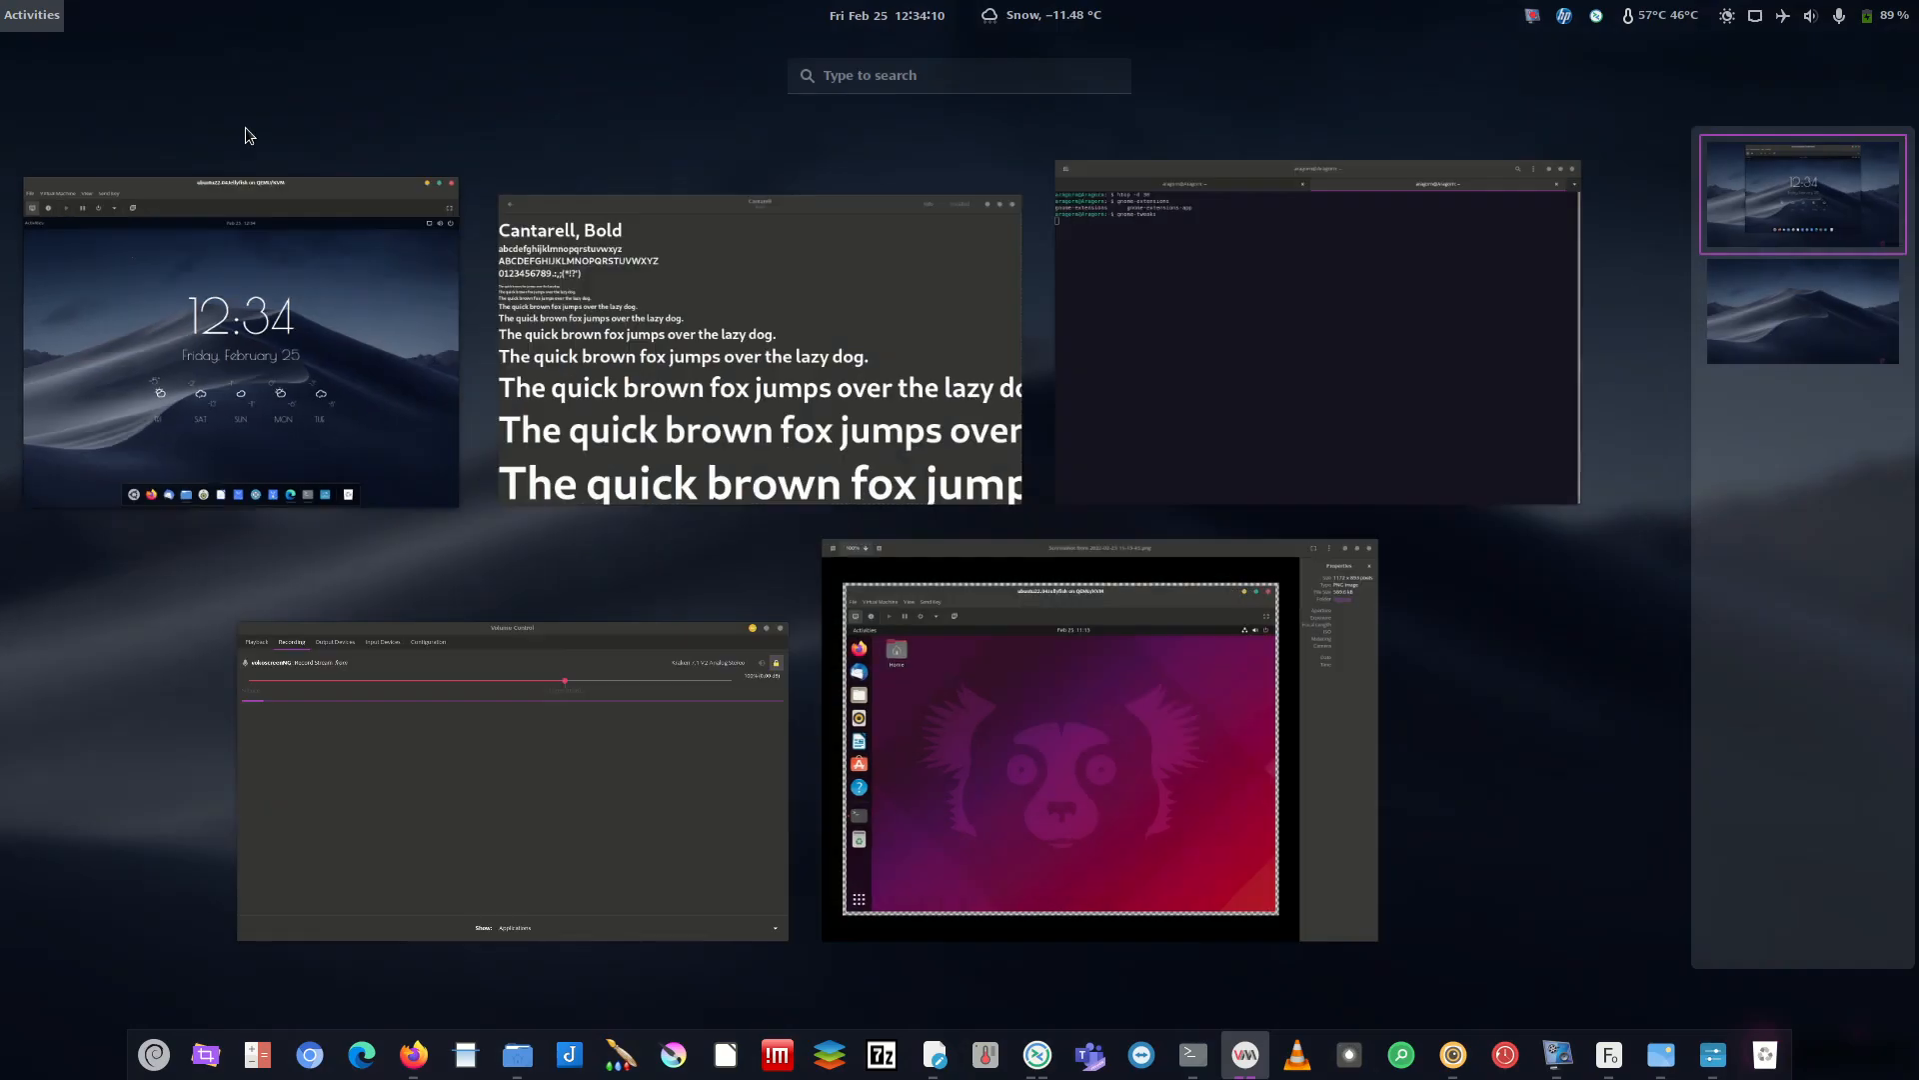
{"action": "left_click", "coordinate": [1786, 328]}
{"action": "left_click", "coordinate": [1790, 224]}
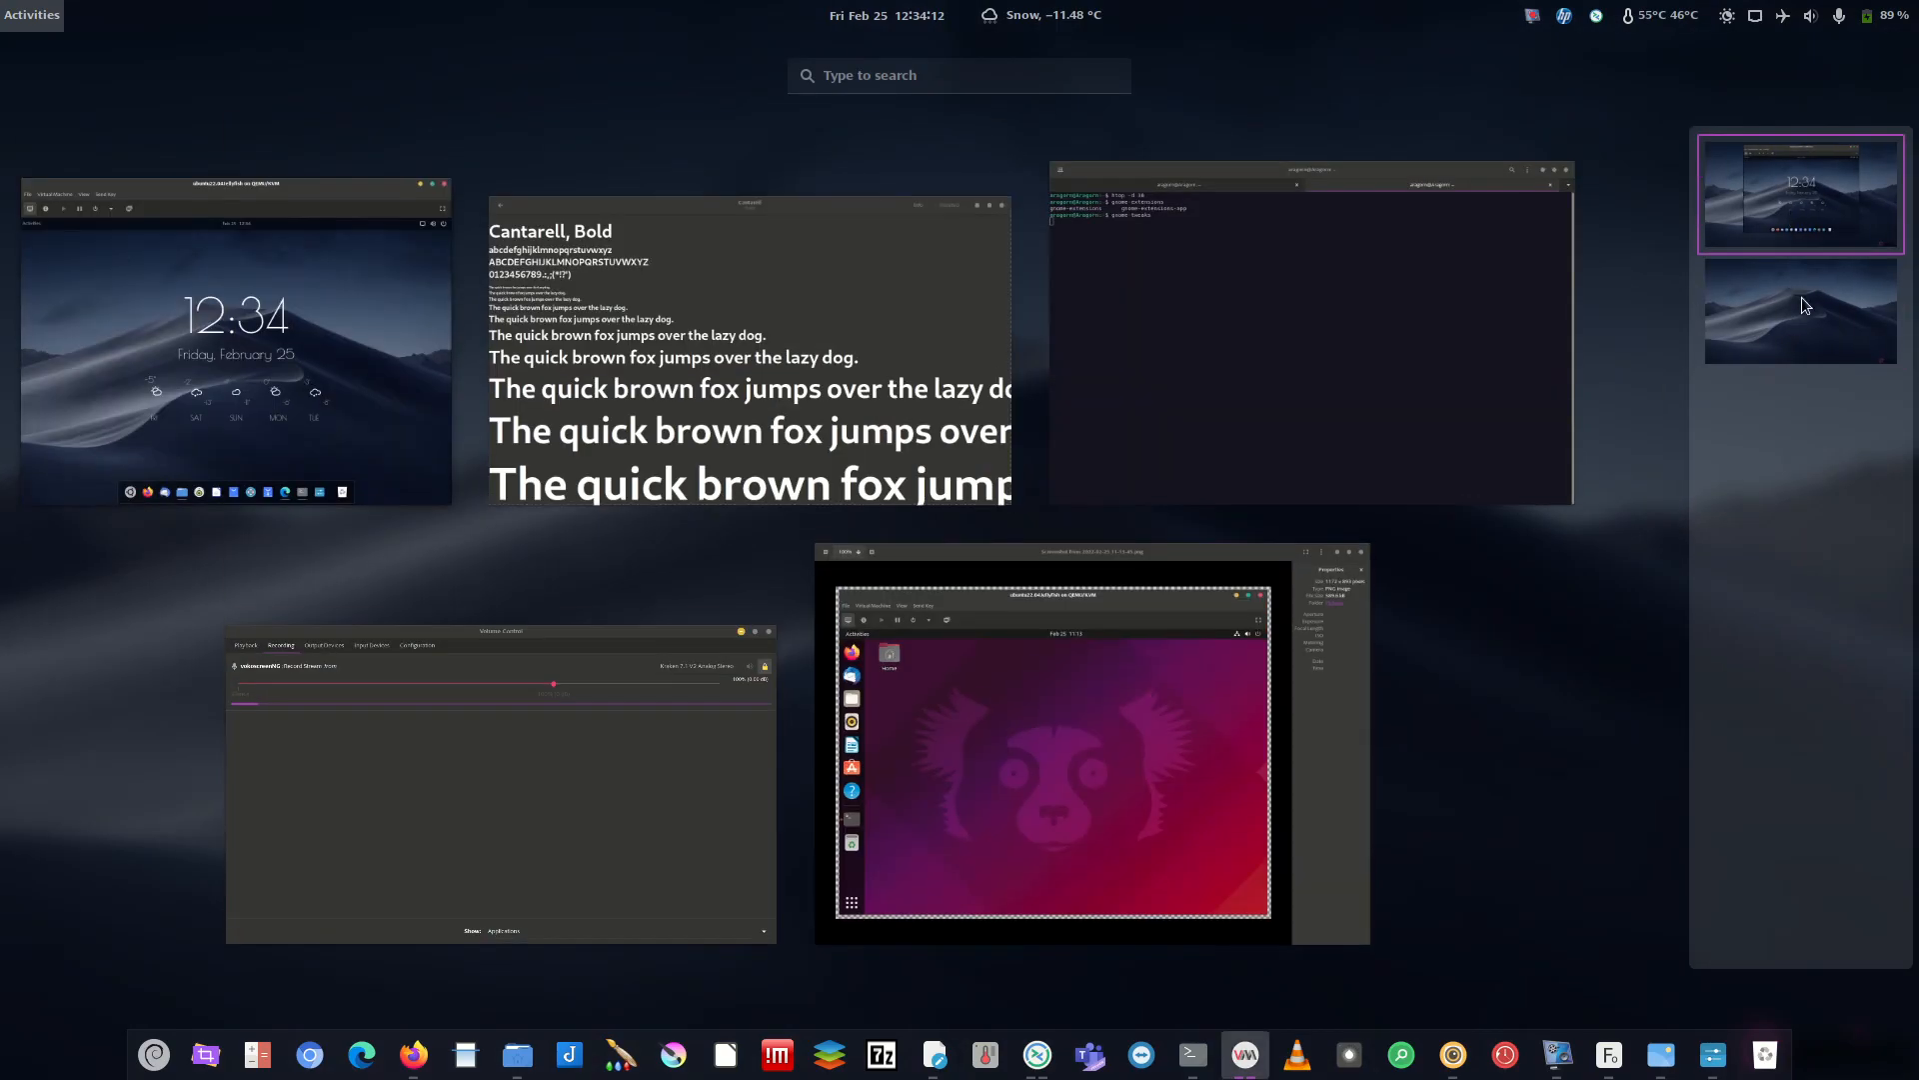
{"action": "left_click", "coordinate": [1795, 292]}
{"action": "left_click", "coordinate": [1795, 230]}
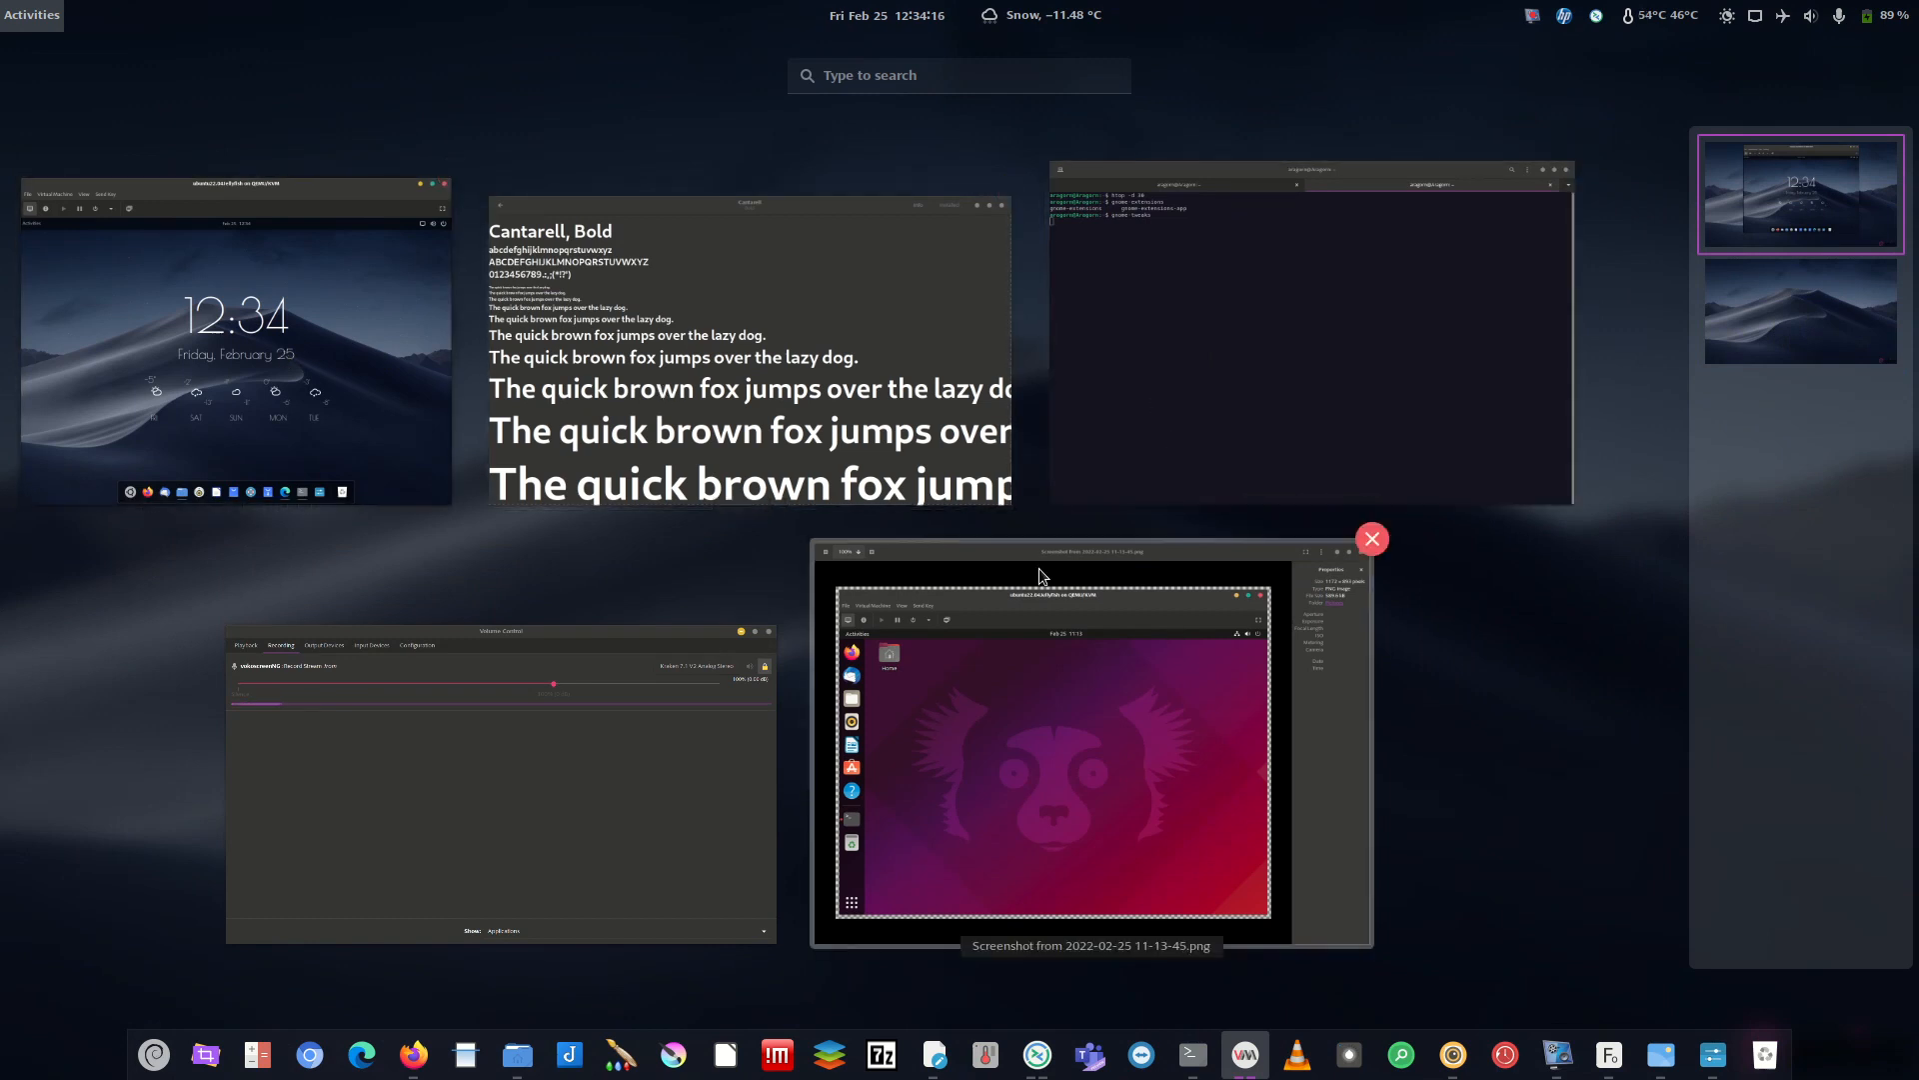
{"action": "left_click", "coordinate": [346, 368]}
{"action": "left_click", "coordinate": [412, 184]}
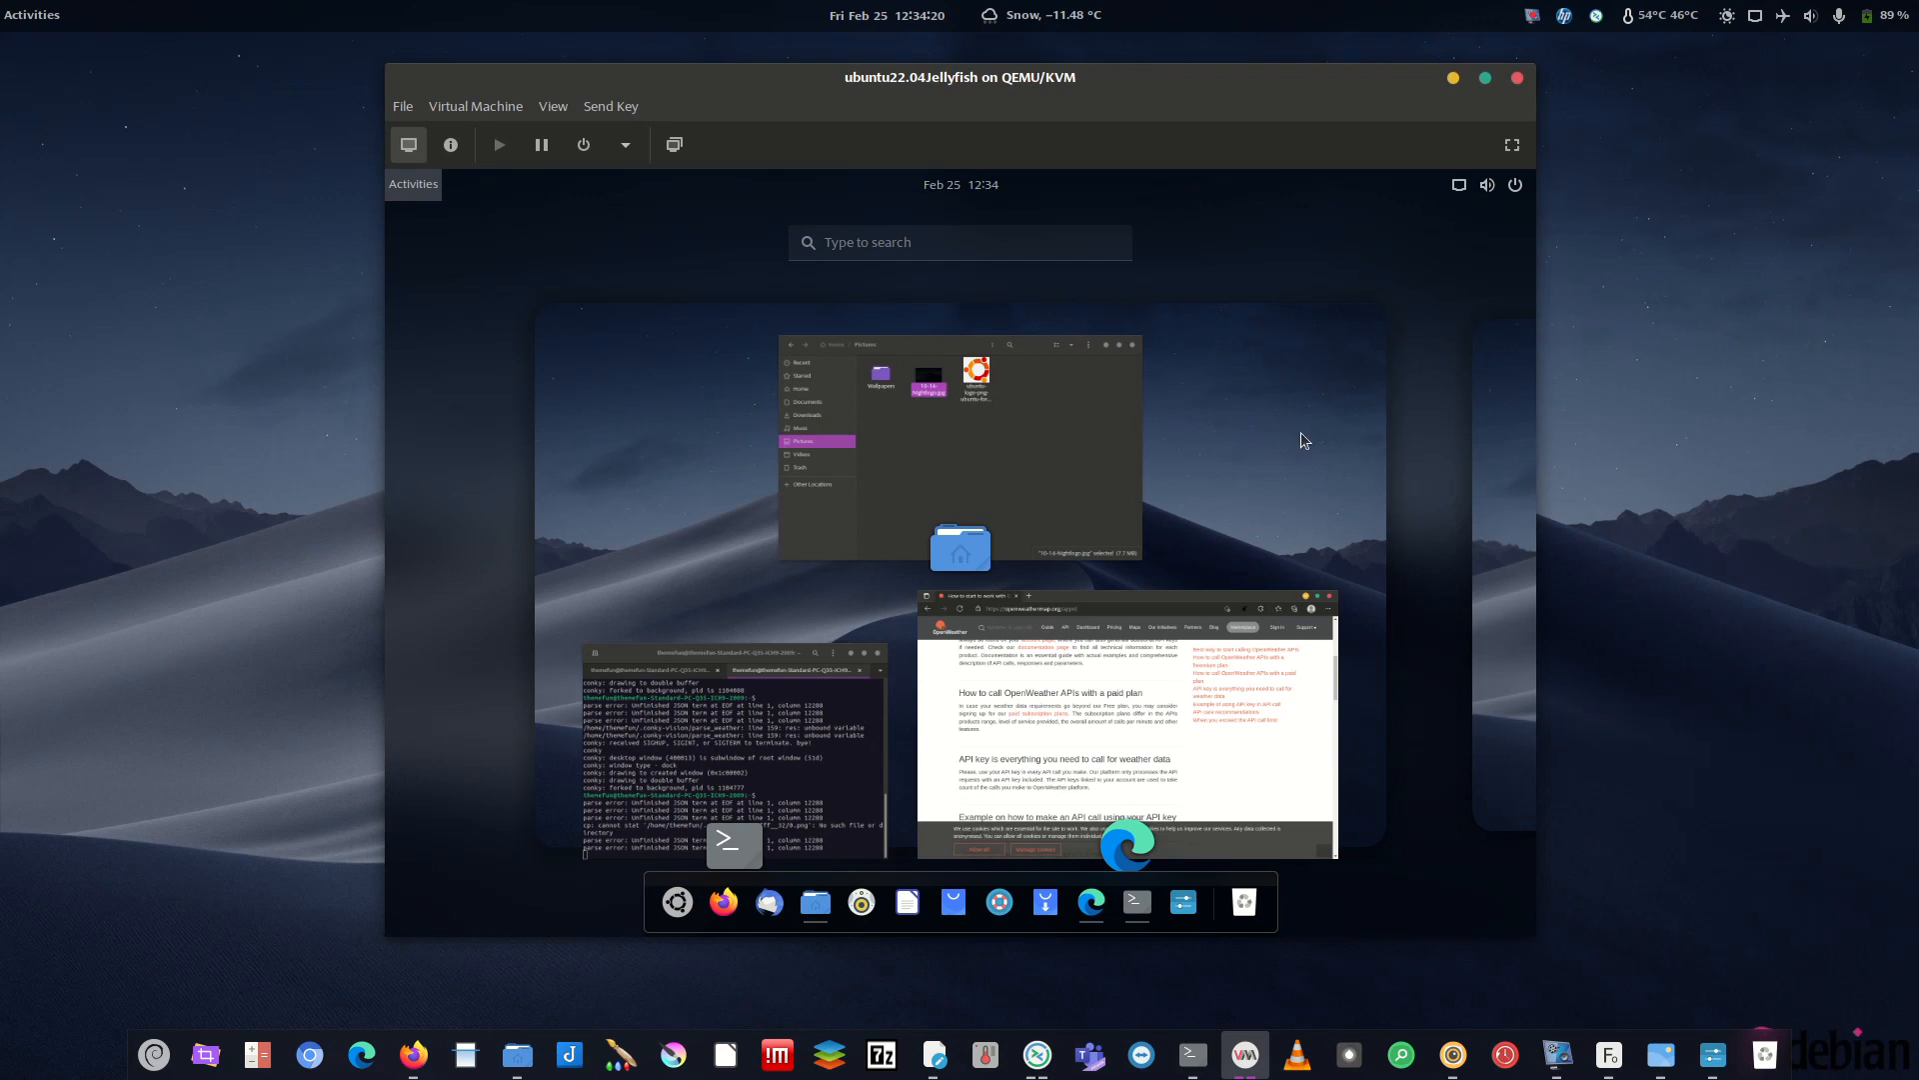
{"action": "scroll", "coordinate": [1120, 446], "scroll_direction": "down", "scroll_amount": 1}
{"action": "scroll", "coordinate": [1104, 442], "scroll_direction": "up", "scroll_amount": 1}
{"action": "scroll", "coordinate": [1108, 444], "scroll_direction": "down", "scroll_amount": 1}
{"action": "scroll", "coordinate": [1110, 443], "scroll_direction": "up", "scroll_amount": 1}
{"action": "scroll", "coordinate": [1113, 441], "scroll_direction": "down", "scroll_amount": 1}
{"action": "scroll", "coordinate": [1113, 443], "scroll_direction": "up", "scroll_amount": 1}
{"action": "scroll", "coordinate": [1094, 452], "scroll_direction": "down", "scroll_amount": 1}
{"action": "scroll", "coordinate": [1095, 452], "scroll_direction": "up", "scroll_amount": 1}
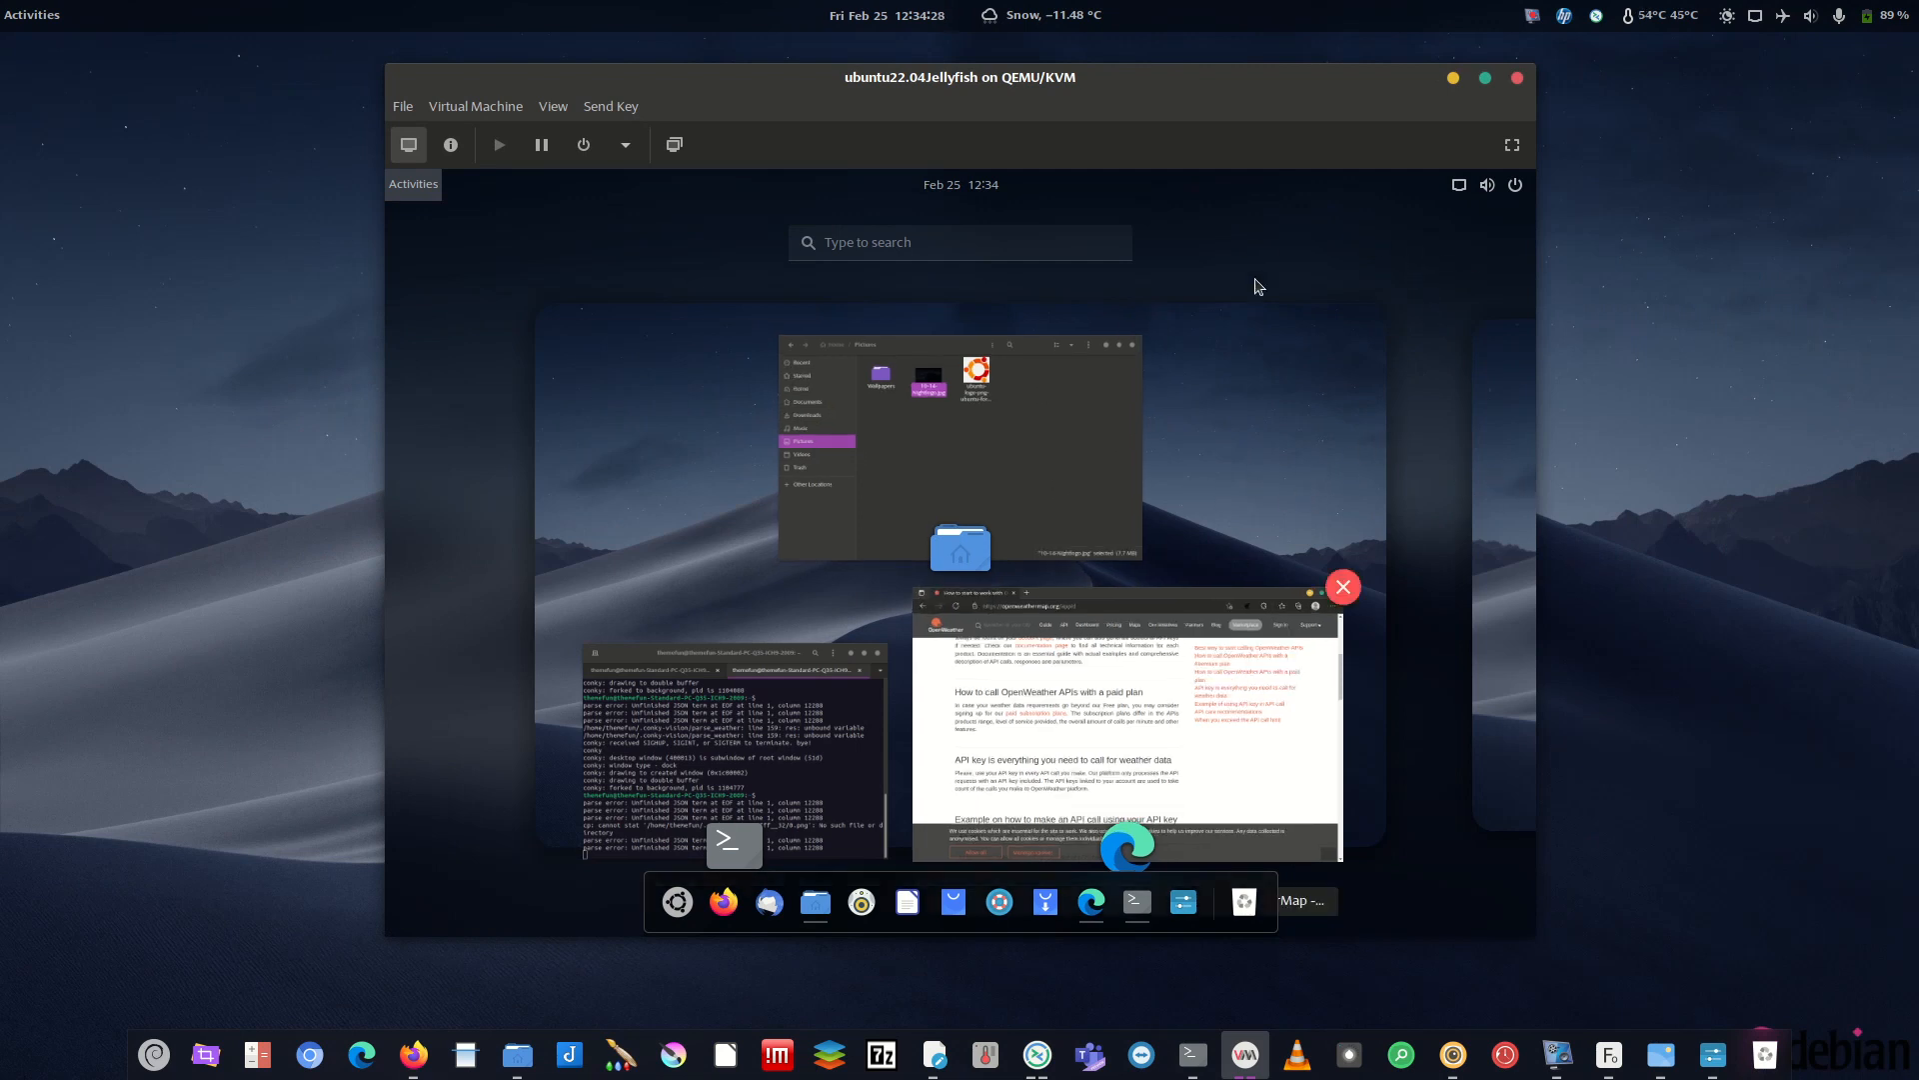
{"action": "left_click", "coordinate": [1309, 418]}
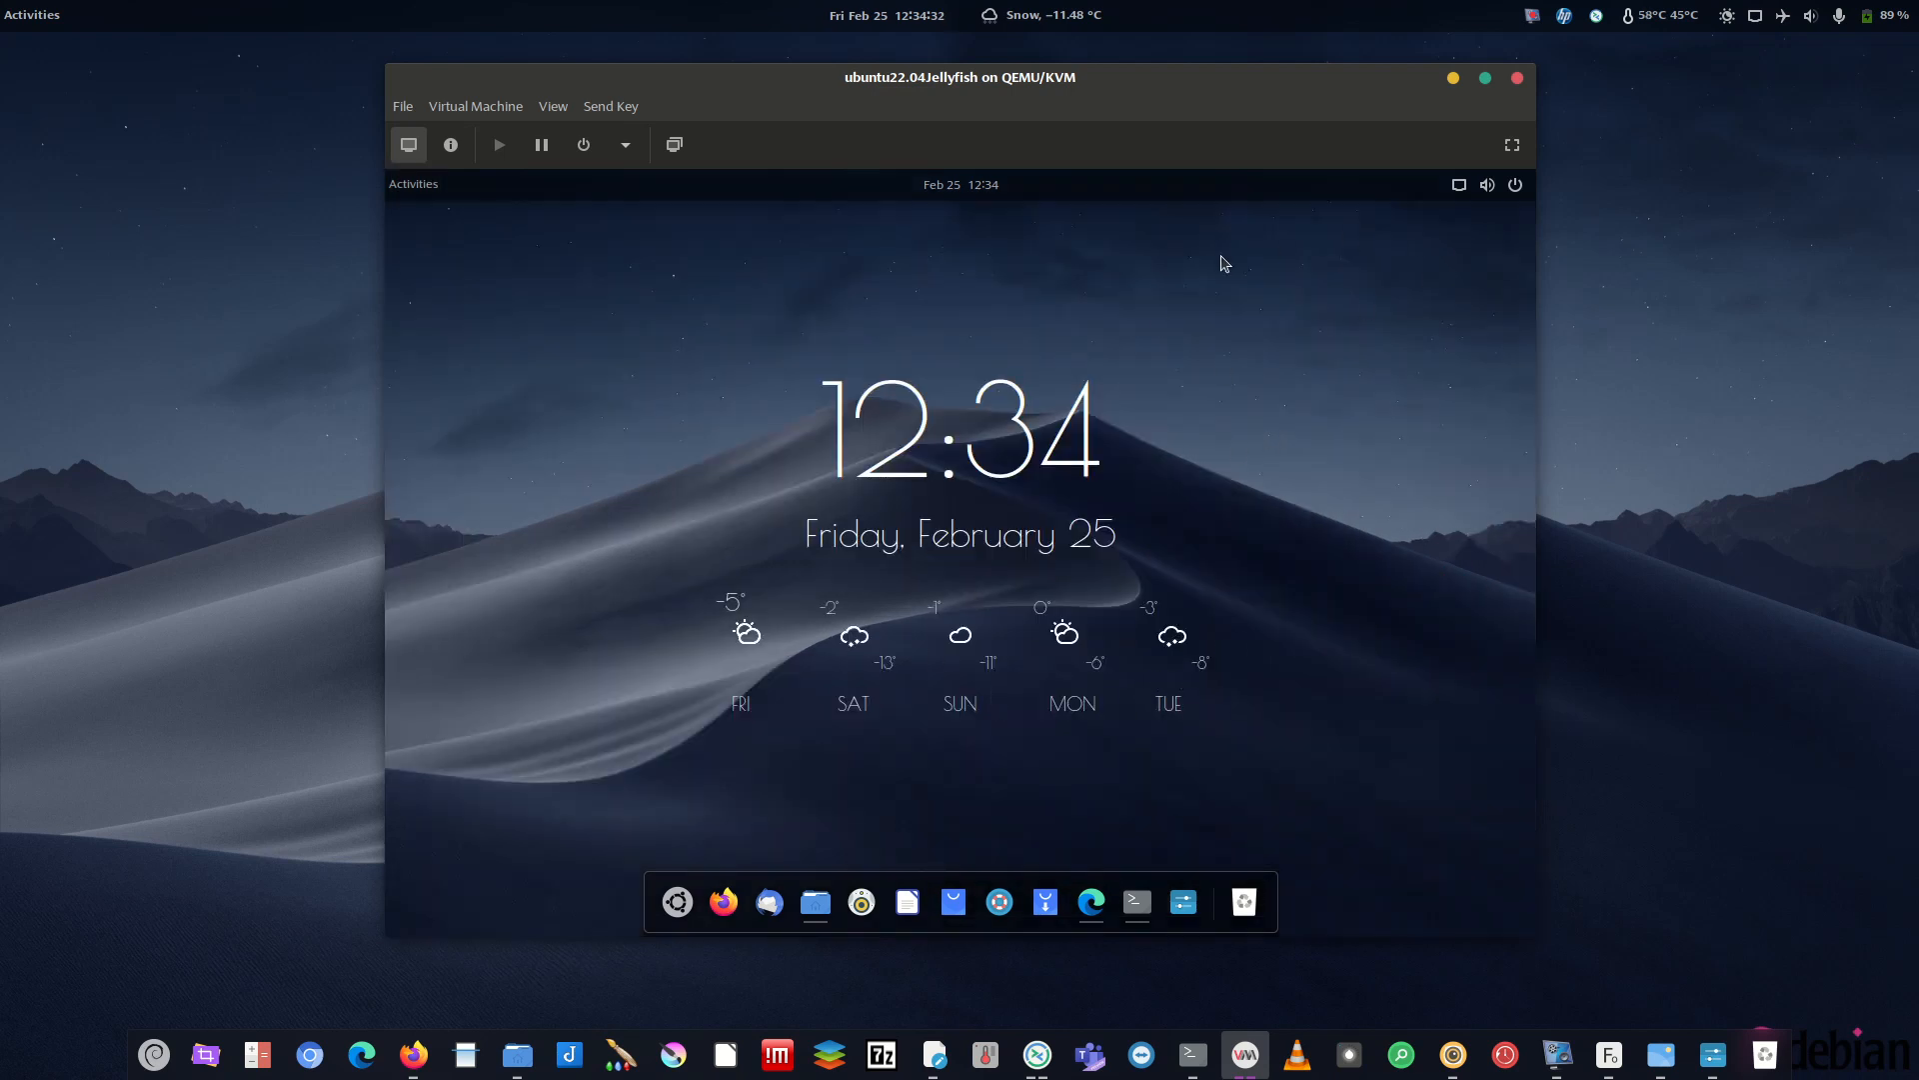
{"action": "left_click", "coordinate": [411, 187]}
{"action": "scroll", "coordinate": [1206, 395], "scroll_direction": "down", "scroll_amount": 1}
{"action": "scroll", "coordinate": [1208, 433], "scroll_direction": "up", "scroll_amount": 1}
{"action": "left_click", "coordinate": [1391, 453]}
{"action": "left_click", "coordinate": [413, 185]}
{"action": "left_click", "coordinate": [1275, 446]}
{"action": "left_click", "coordinate": [414, 185]}
{"action": "left_click", "coordinate": [1028, 440]}
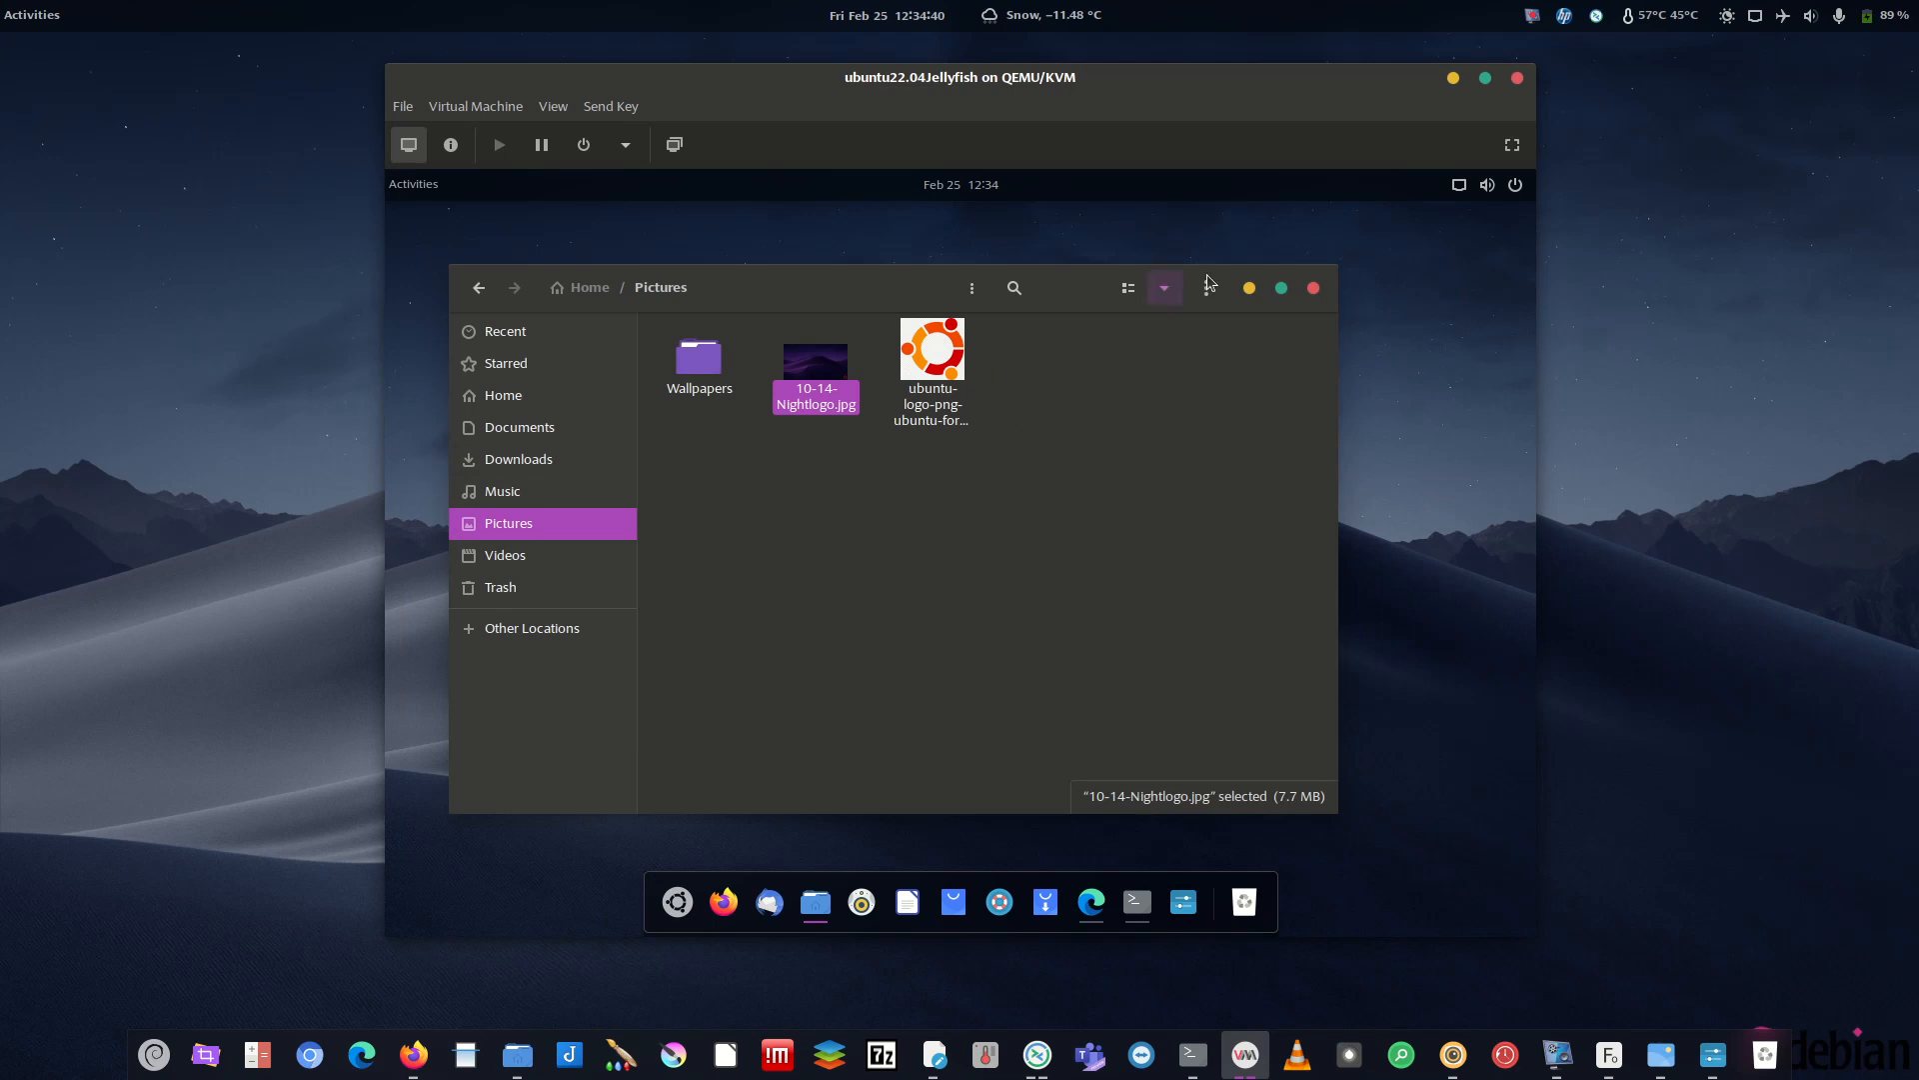
{"action": "left_click", "coordinate": [1249, 289]}
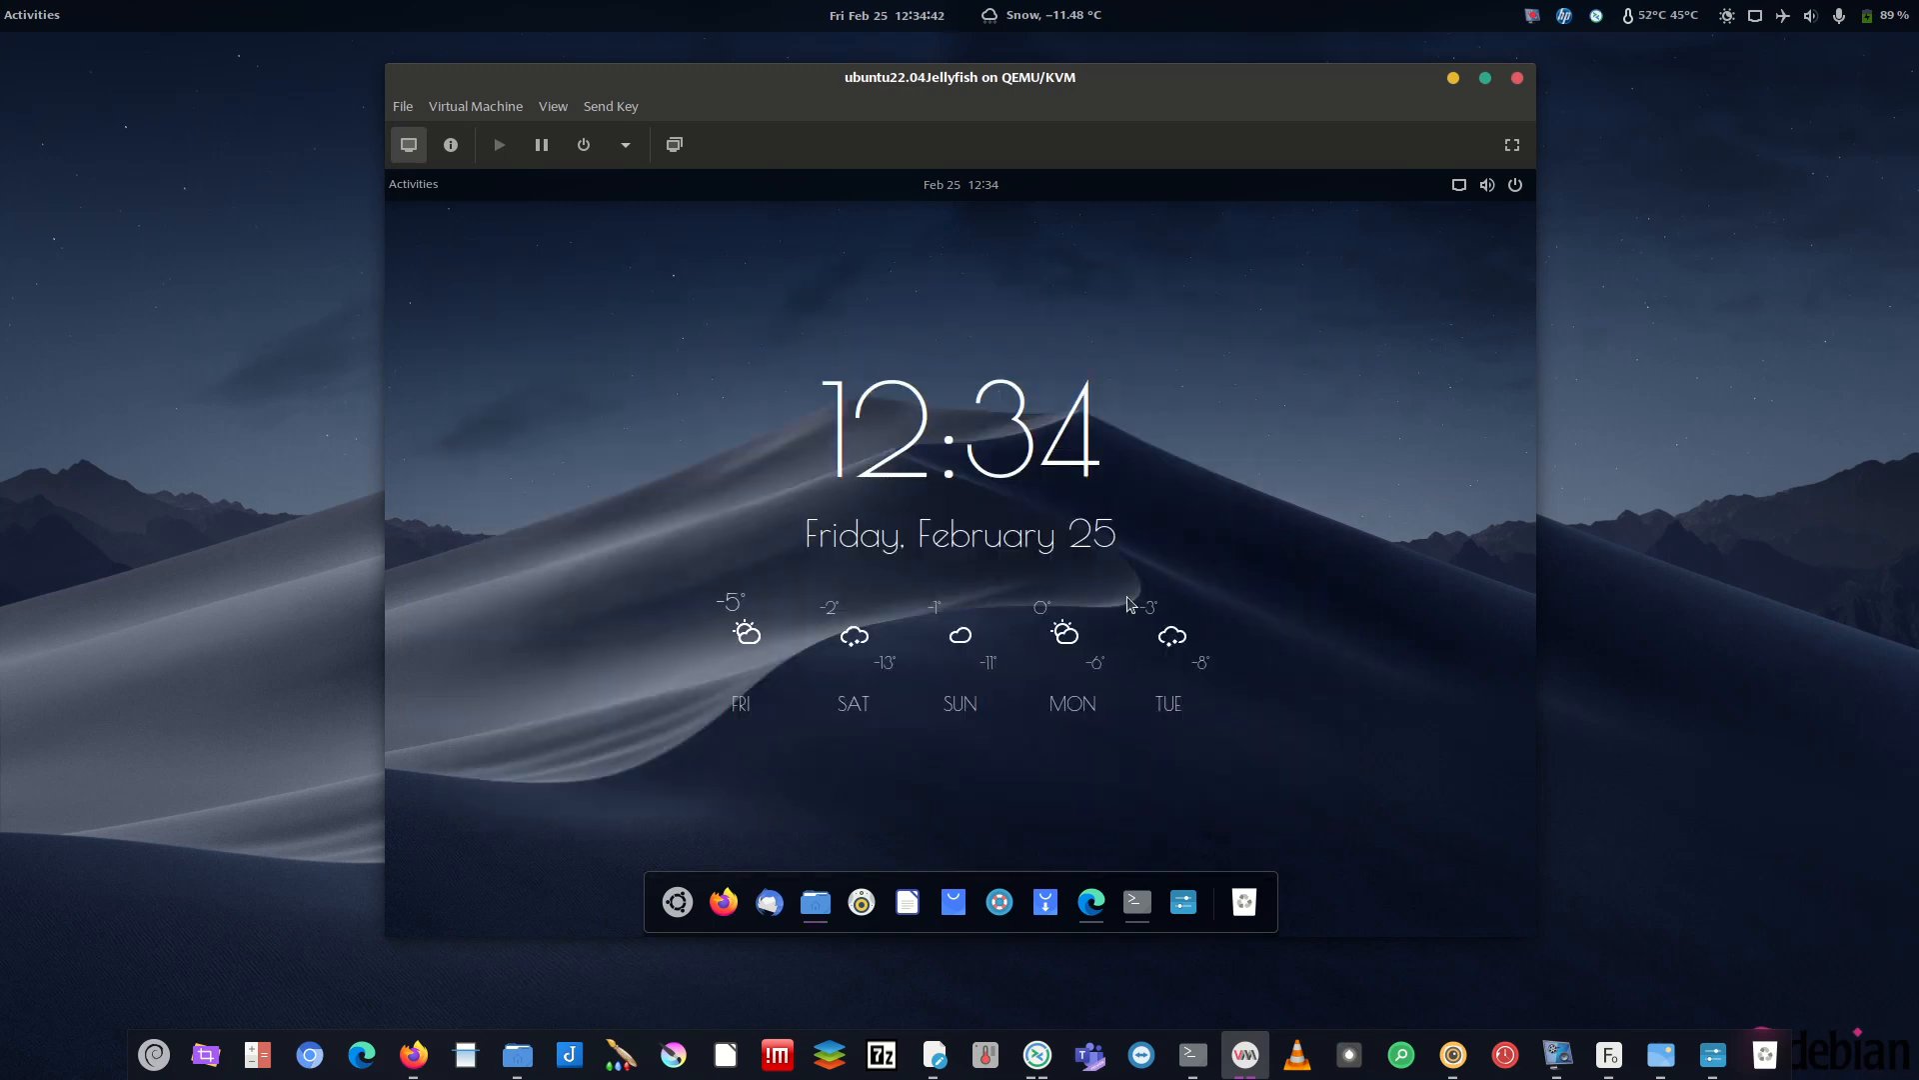
{"action": "left_click", "coordinate": [428, 191]}
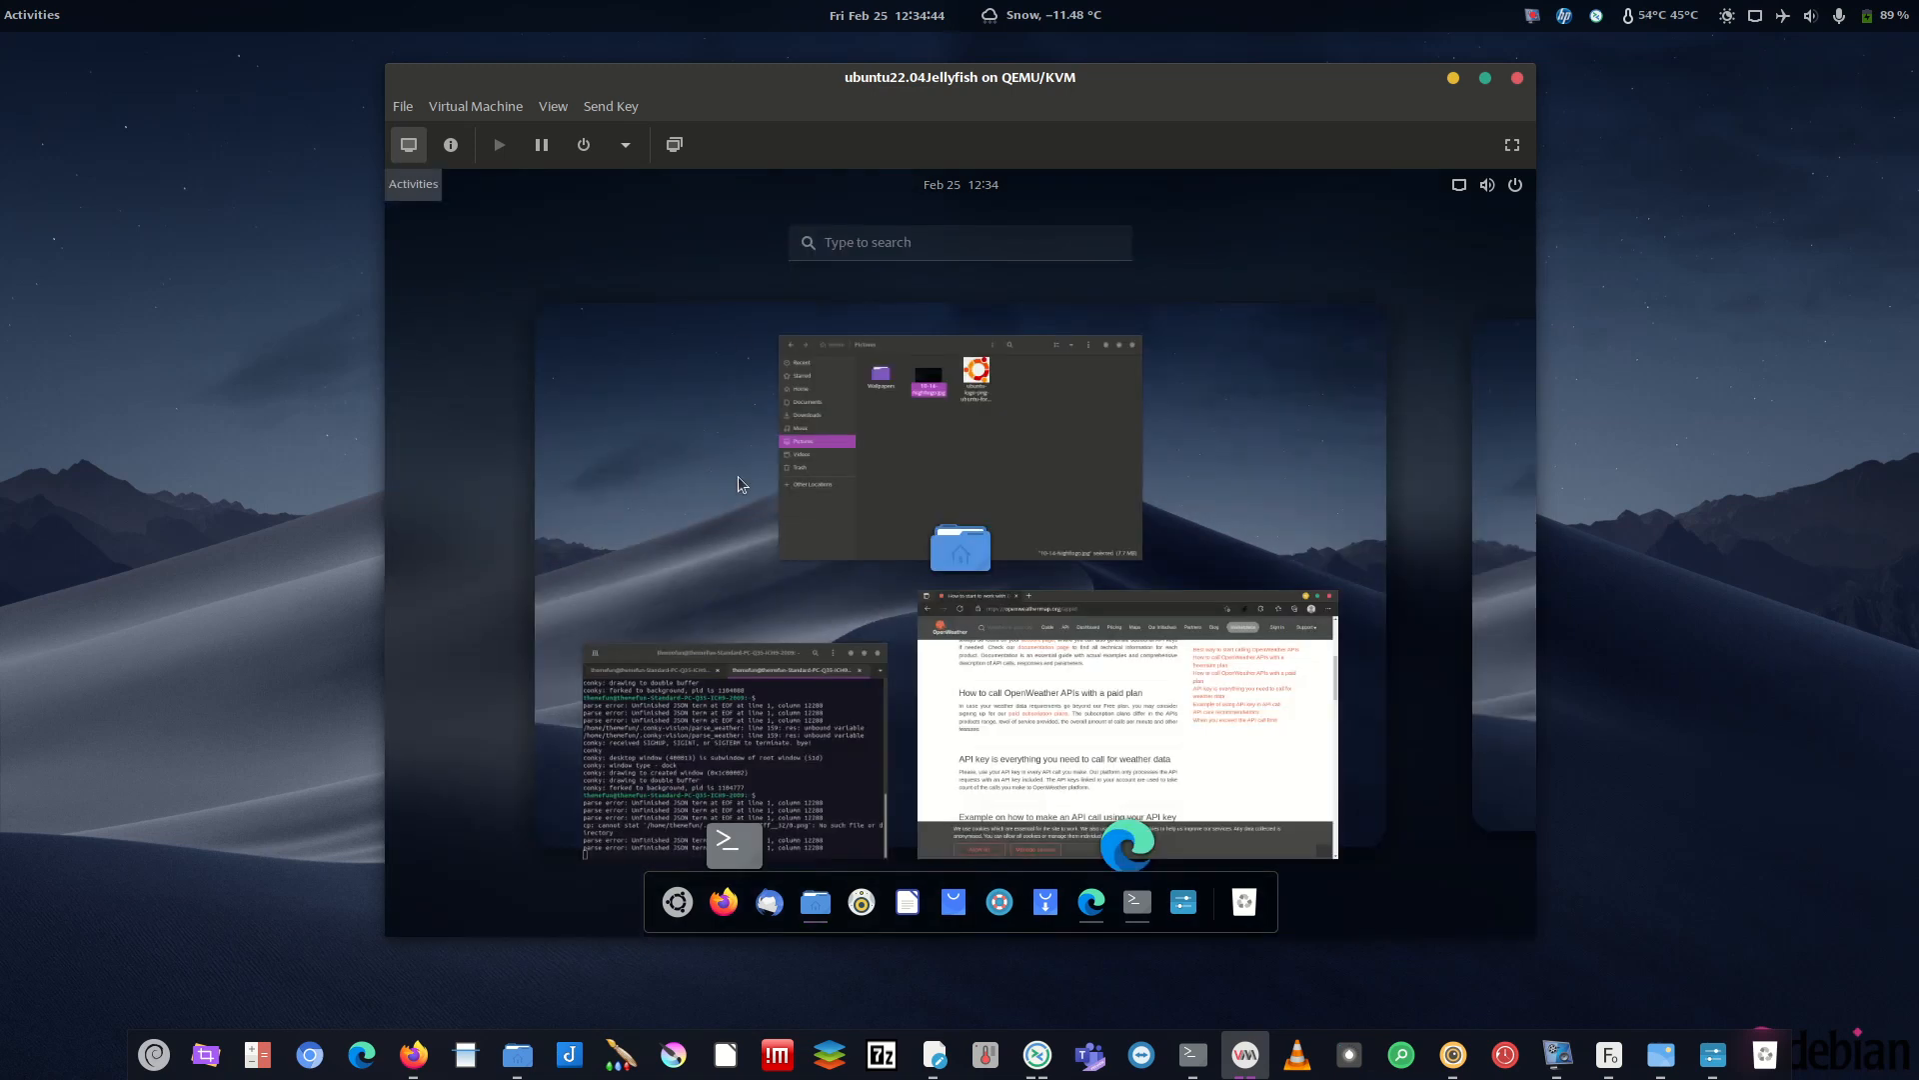
{"action": "left_click", "coordinate": [682, 419]}
{"action": "left_click", "coordinate": [677, 902]}
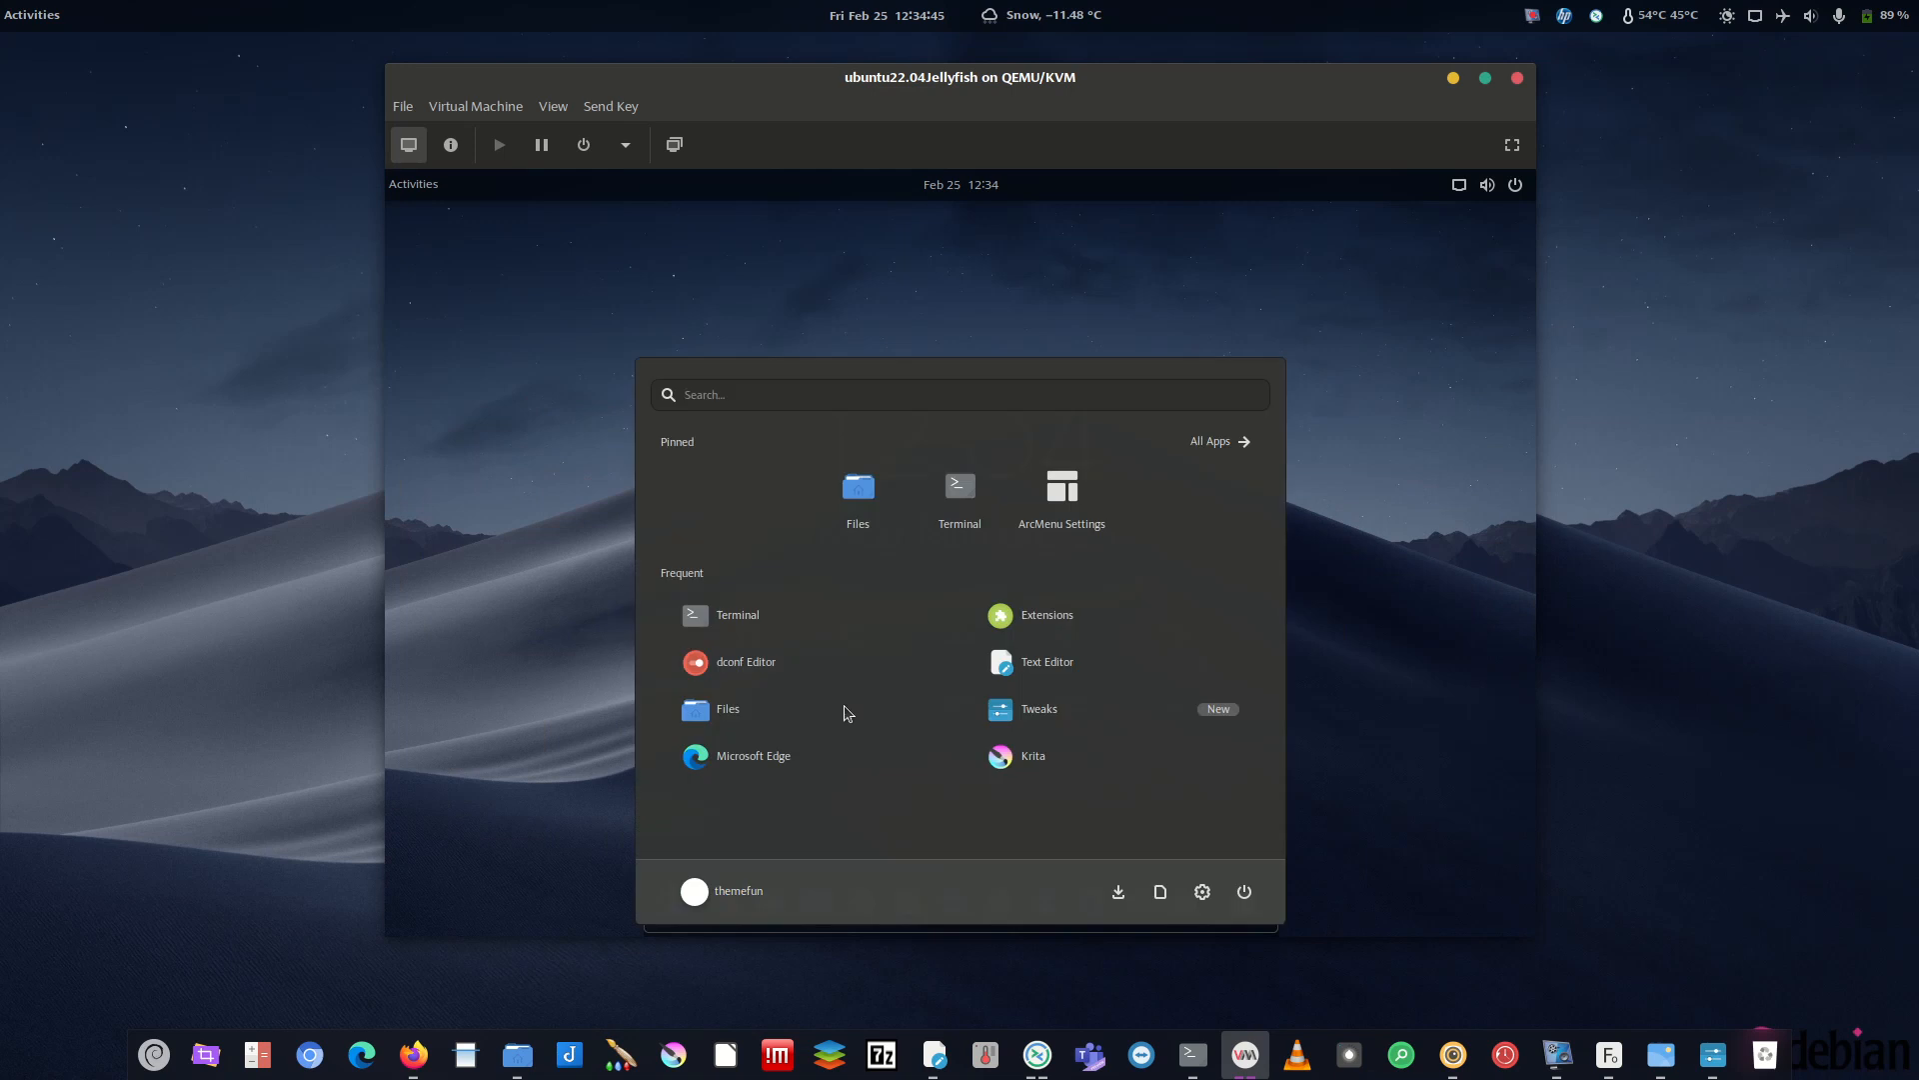
{"action": "left_click", "coordinate": [1232, 441]}
{"action": "scroll", "coordinate": [983, 628], "scroll_direction": "down", "scroll_amount": 6}
{"action": "left_click", "coordinate": [1430, 604]}
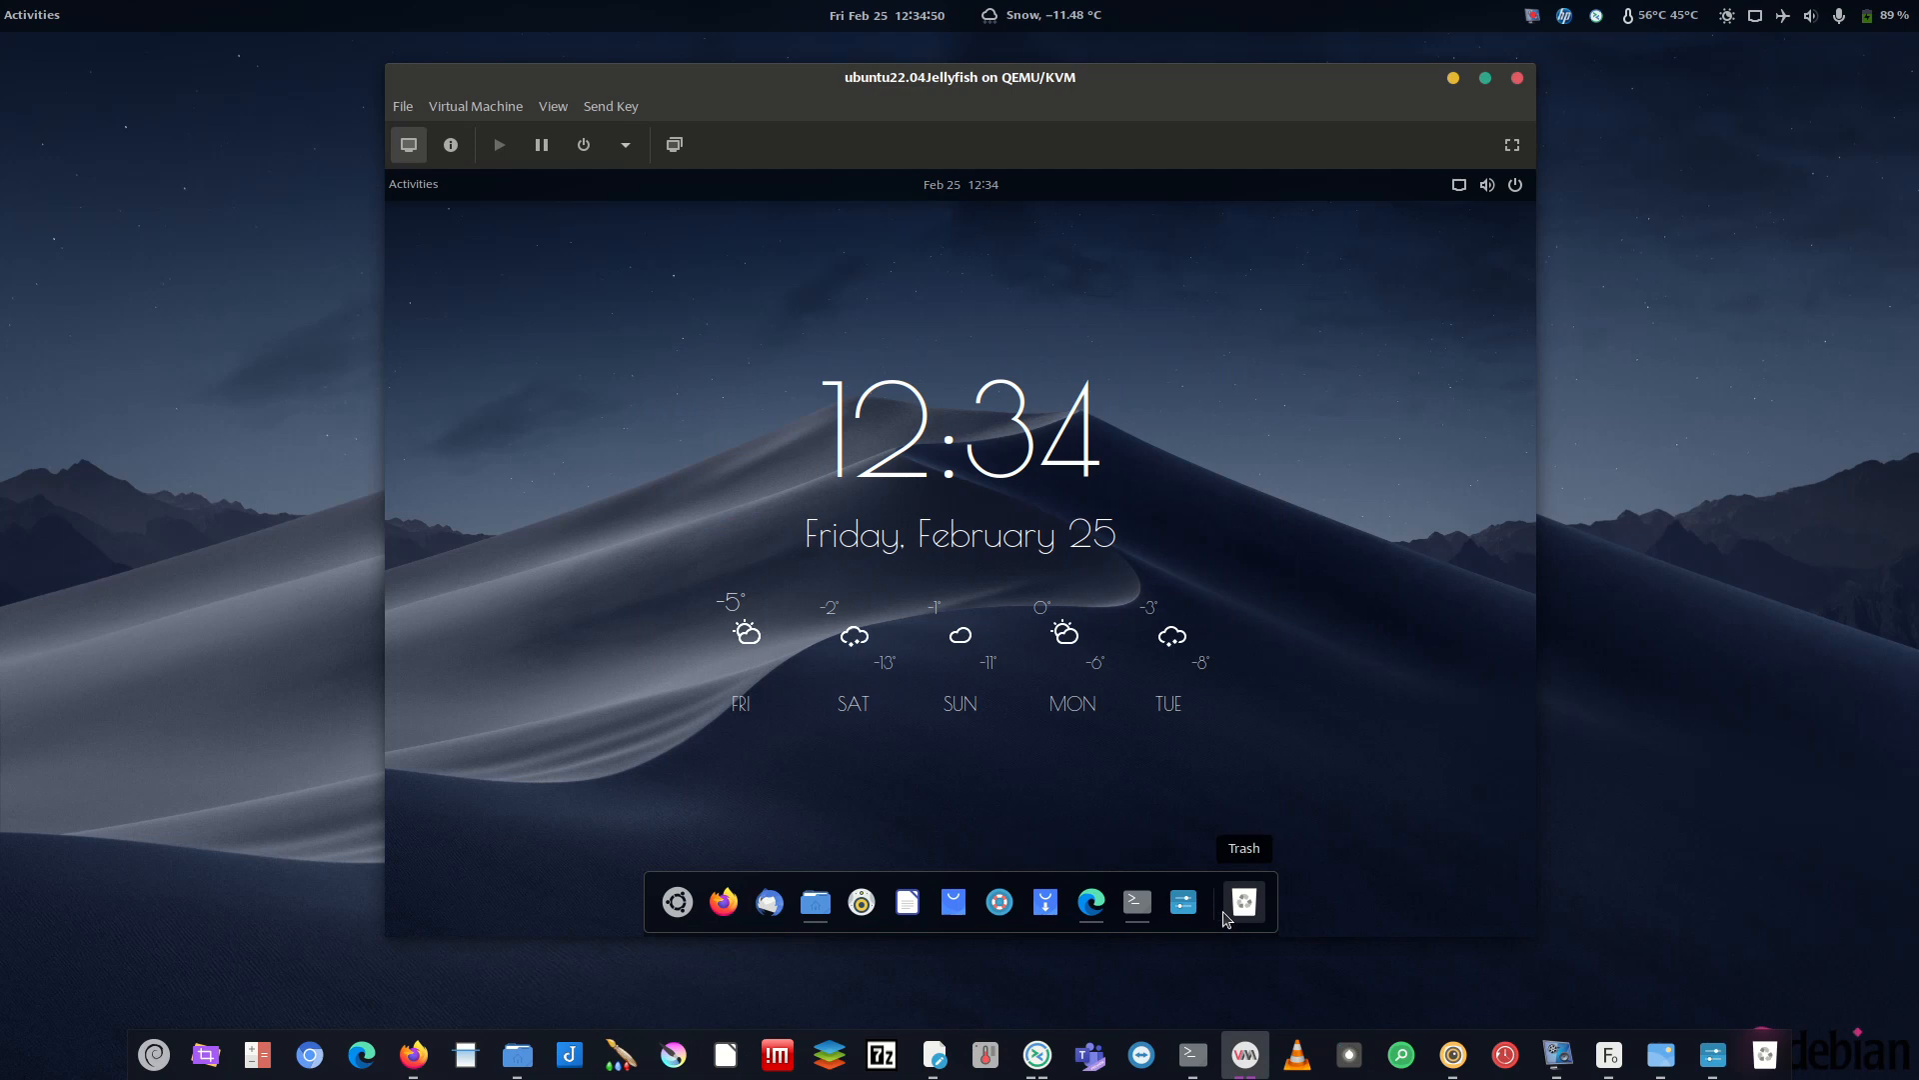
{"action": "left_click", "coordinate": [1137, 902]}
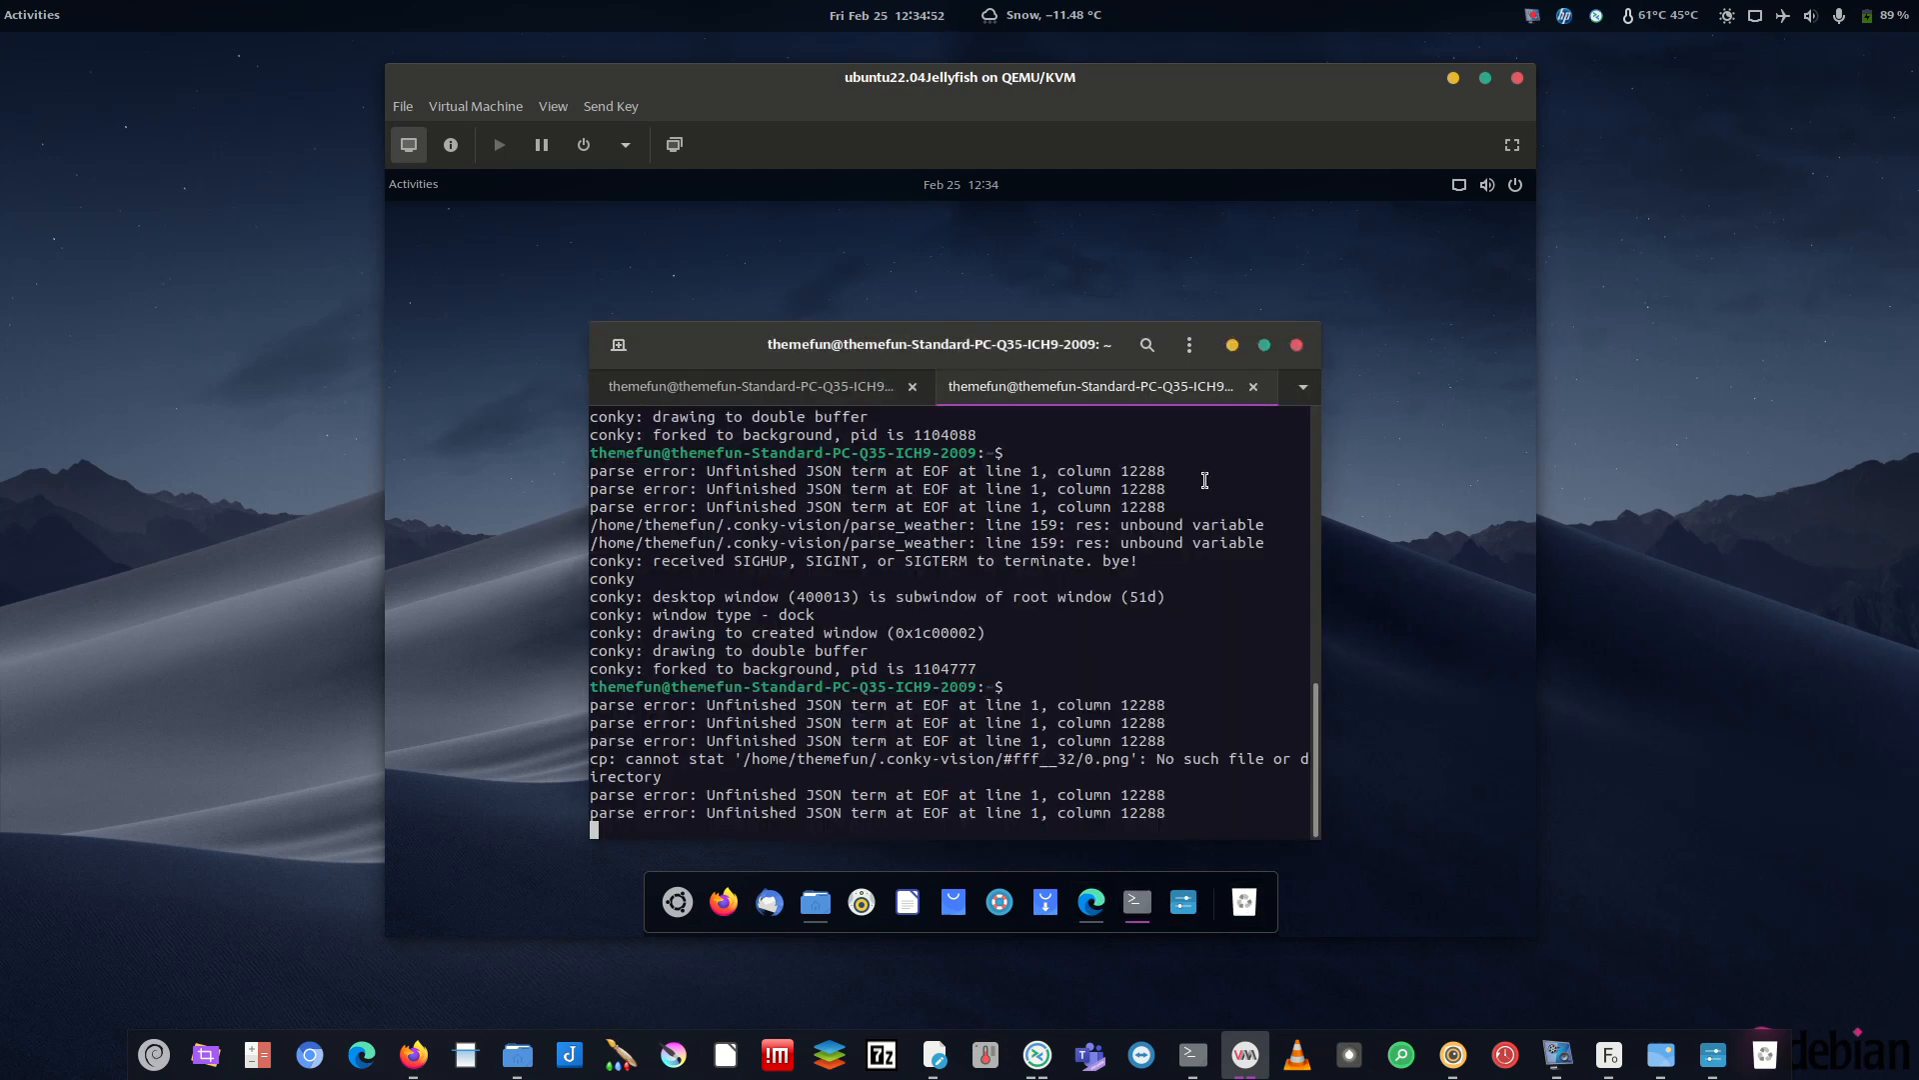
{"action": "left_click_drag", "start_coordinate": [748, 338], "coordinate": [779, 274]}
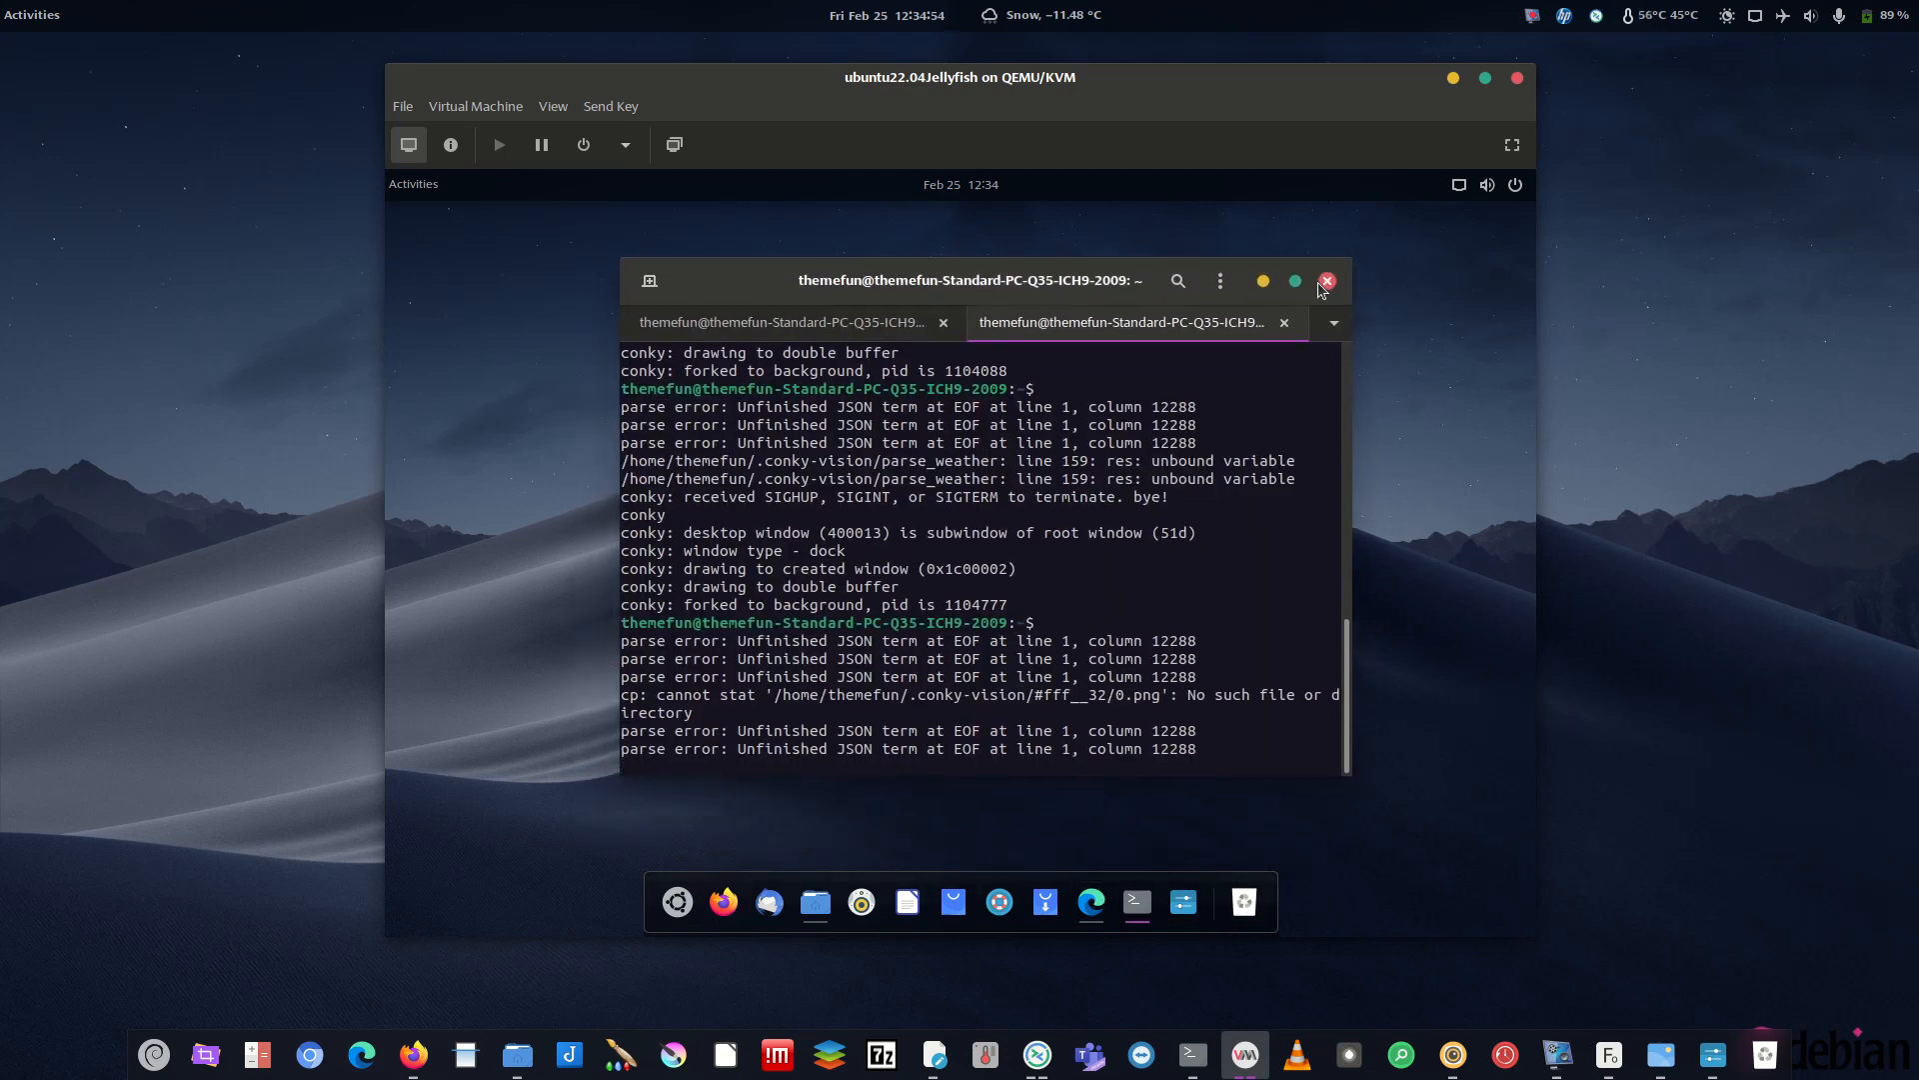
{"action": "left_click", "coordinate": [1263, 281]}
{"action": "left_click", "coordinate": [1138, 902]}
{"action": "left_click", "coordinate": [1263, 281]}
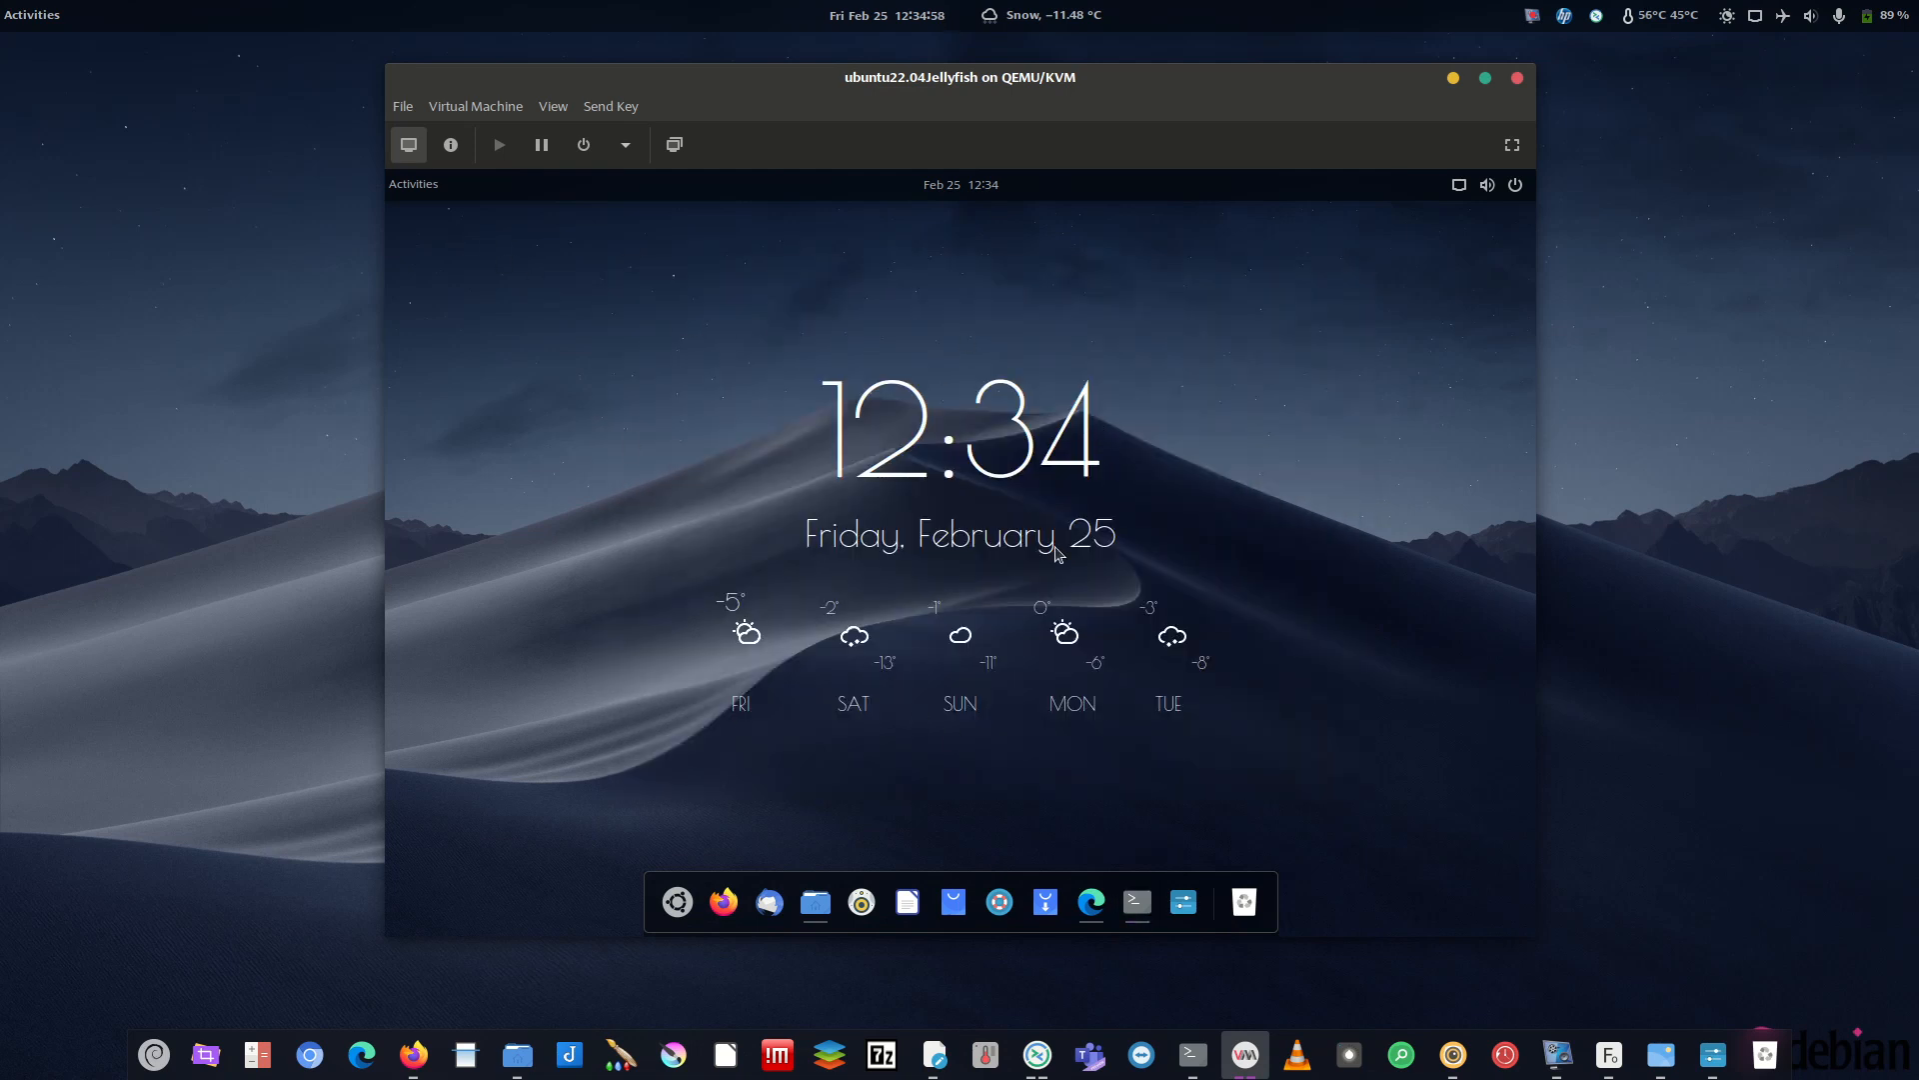
{"action": "left_click", "coordinate": [677, 901]}
{"action": "left_click", "coordinate": [1166, 313]}
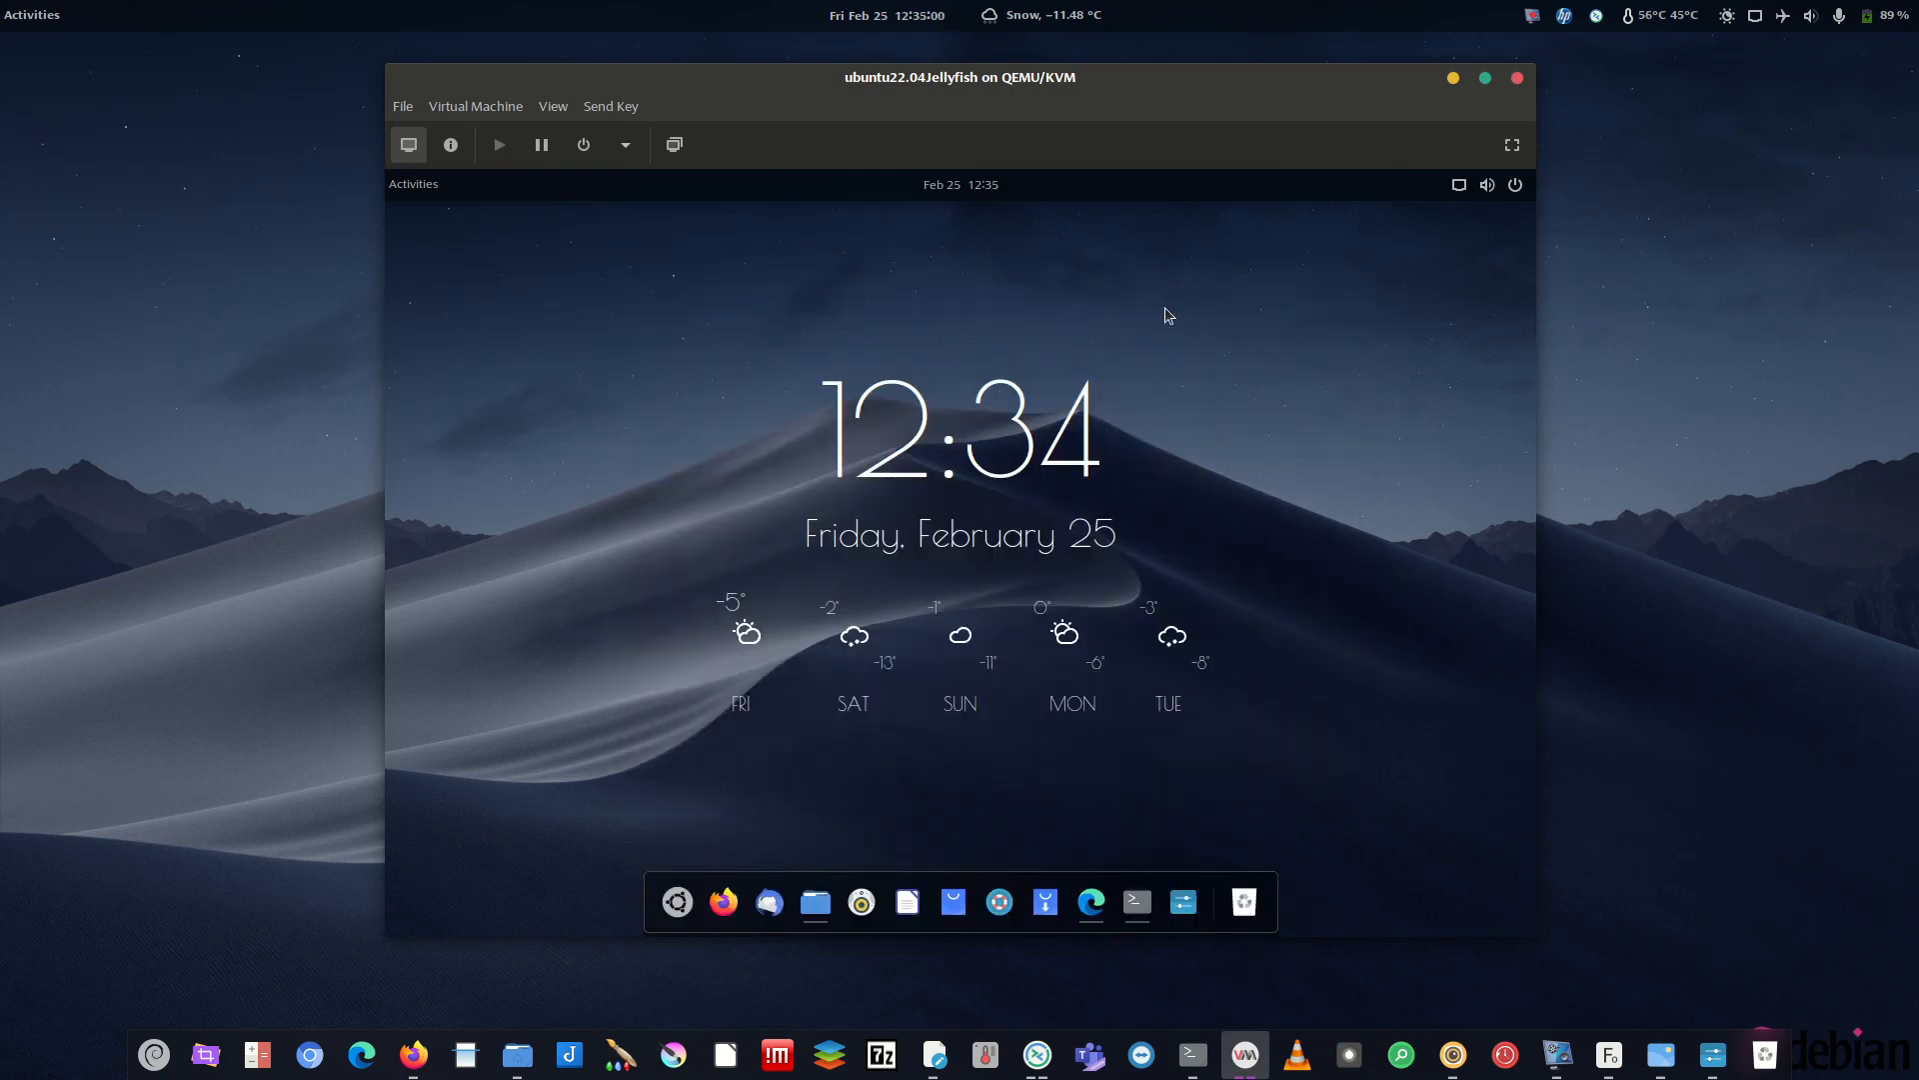
{"action": "left_click", "coordinate": [1459, 180]}
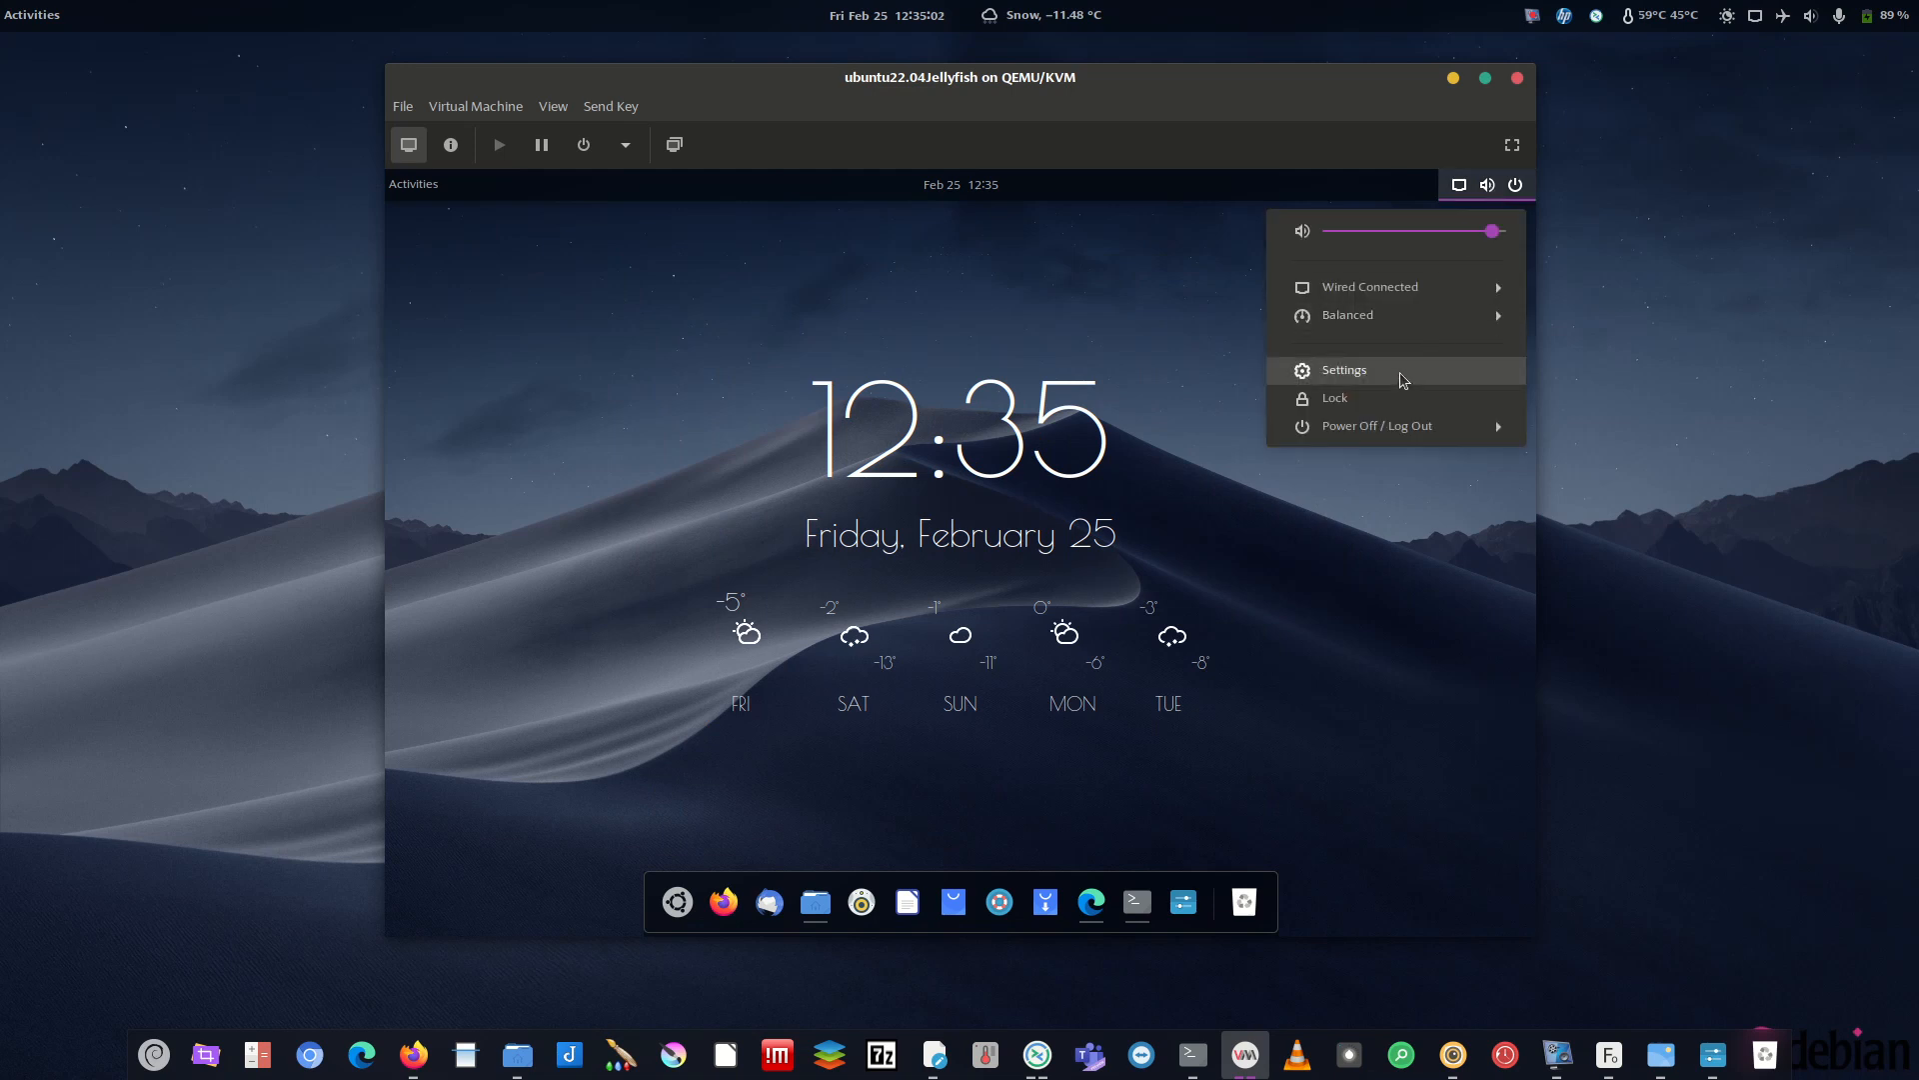
{"action": "left_click", "coordinate": [1135, 915]}
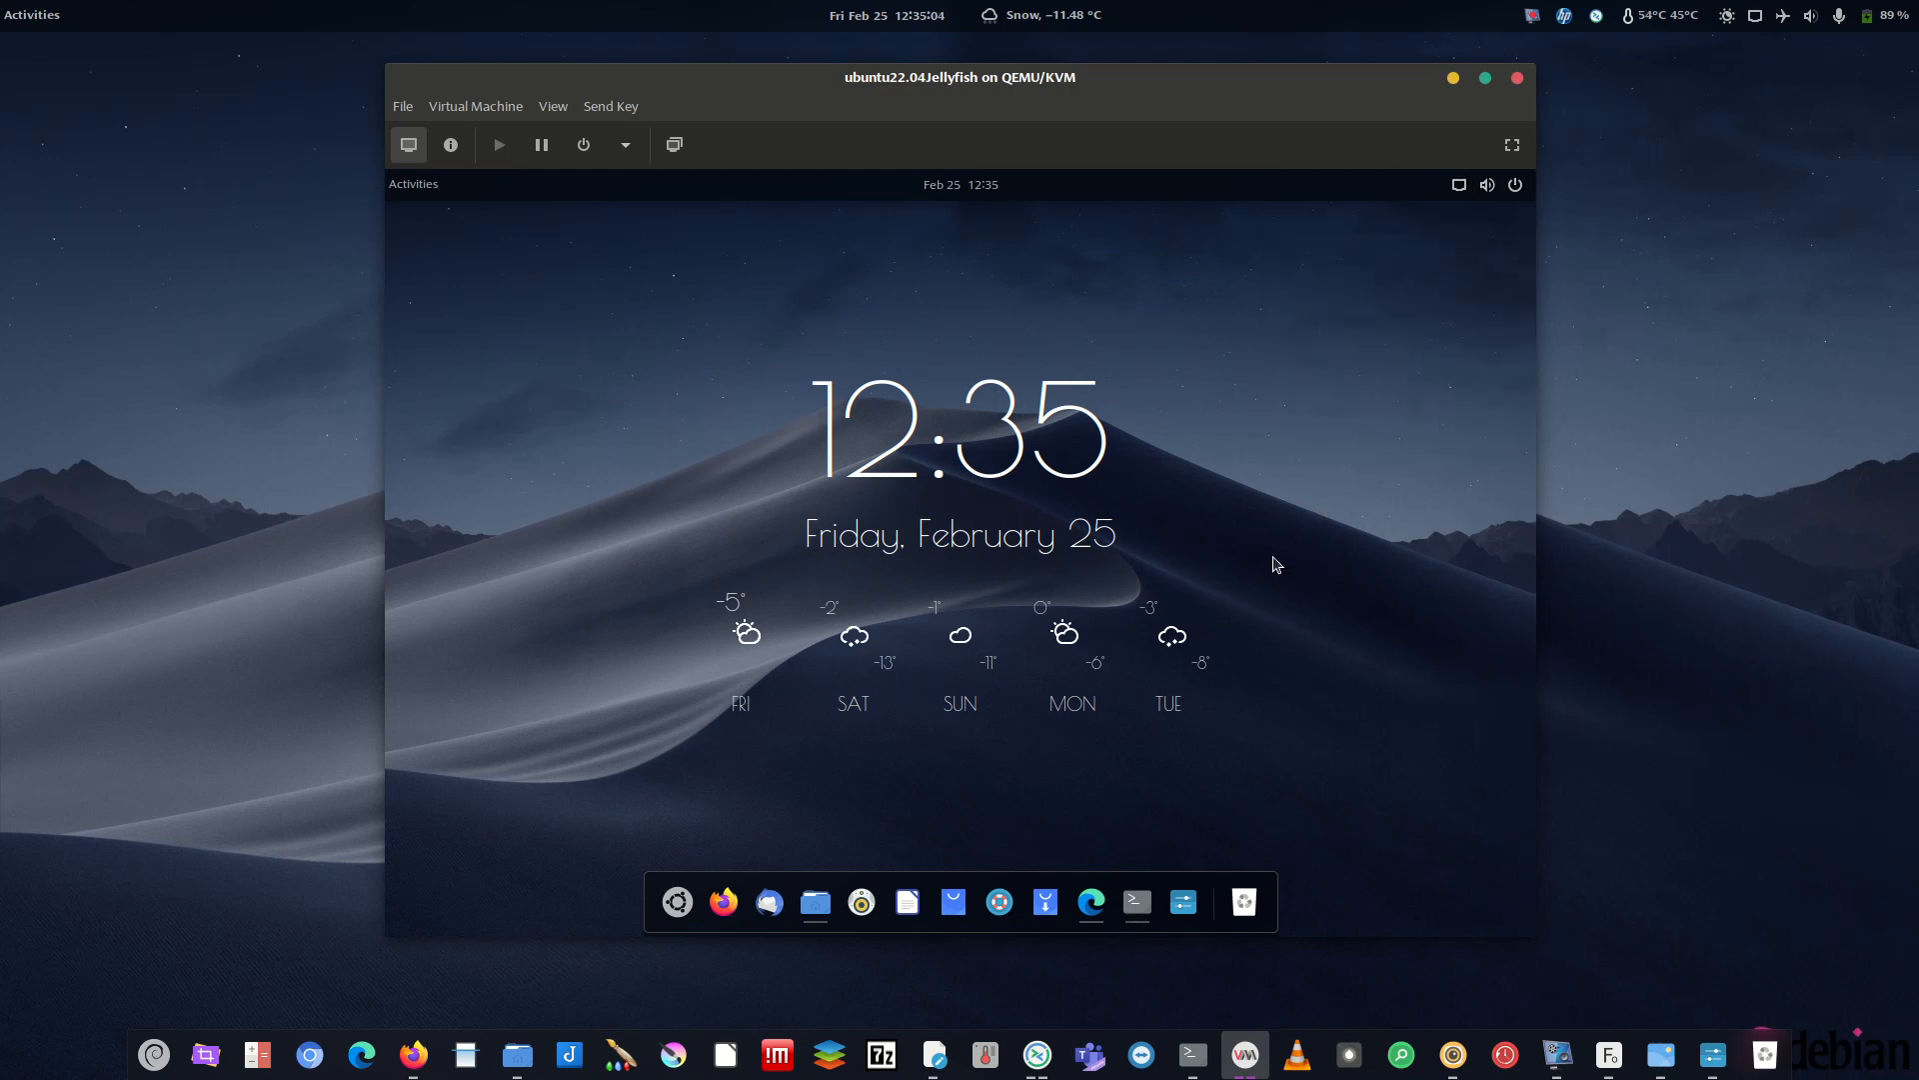
{"action": "left_click", "coordinate": [1487, 184]}
{"action": "left_click", "coordinate": [1329, 370]}
{"action": "scroll", "coordinate": [541, 819], "scroll_direction": "down", "scroll_amount": 5}
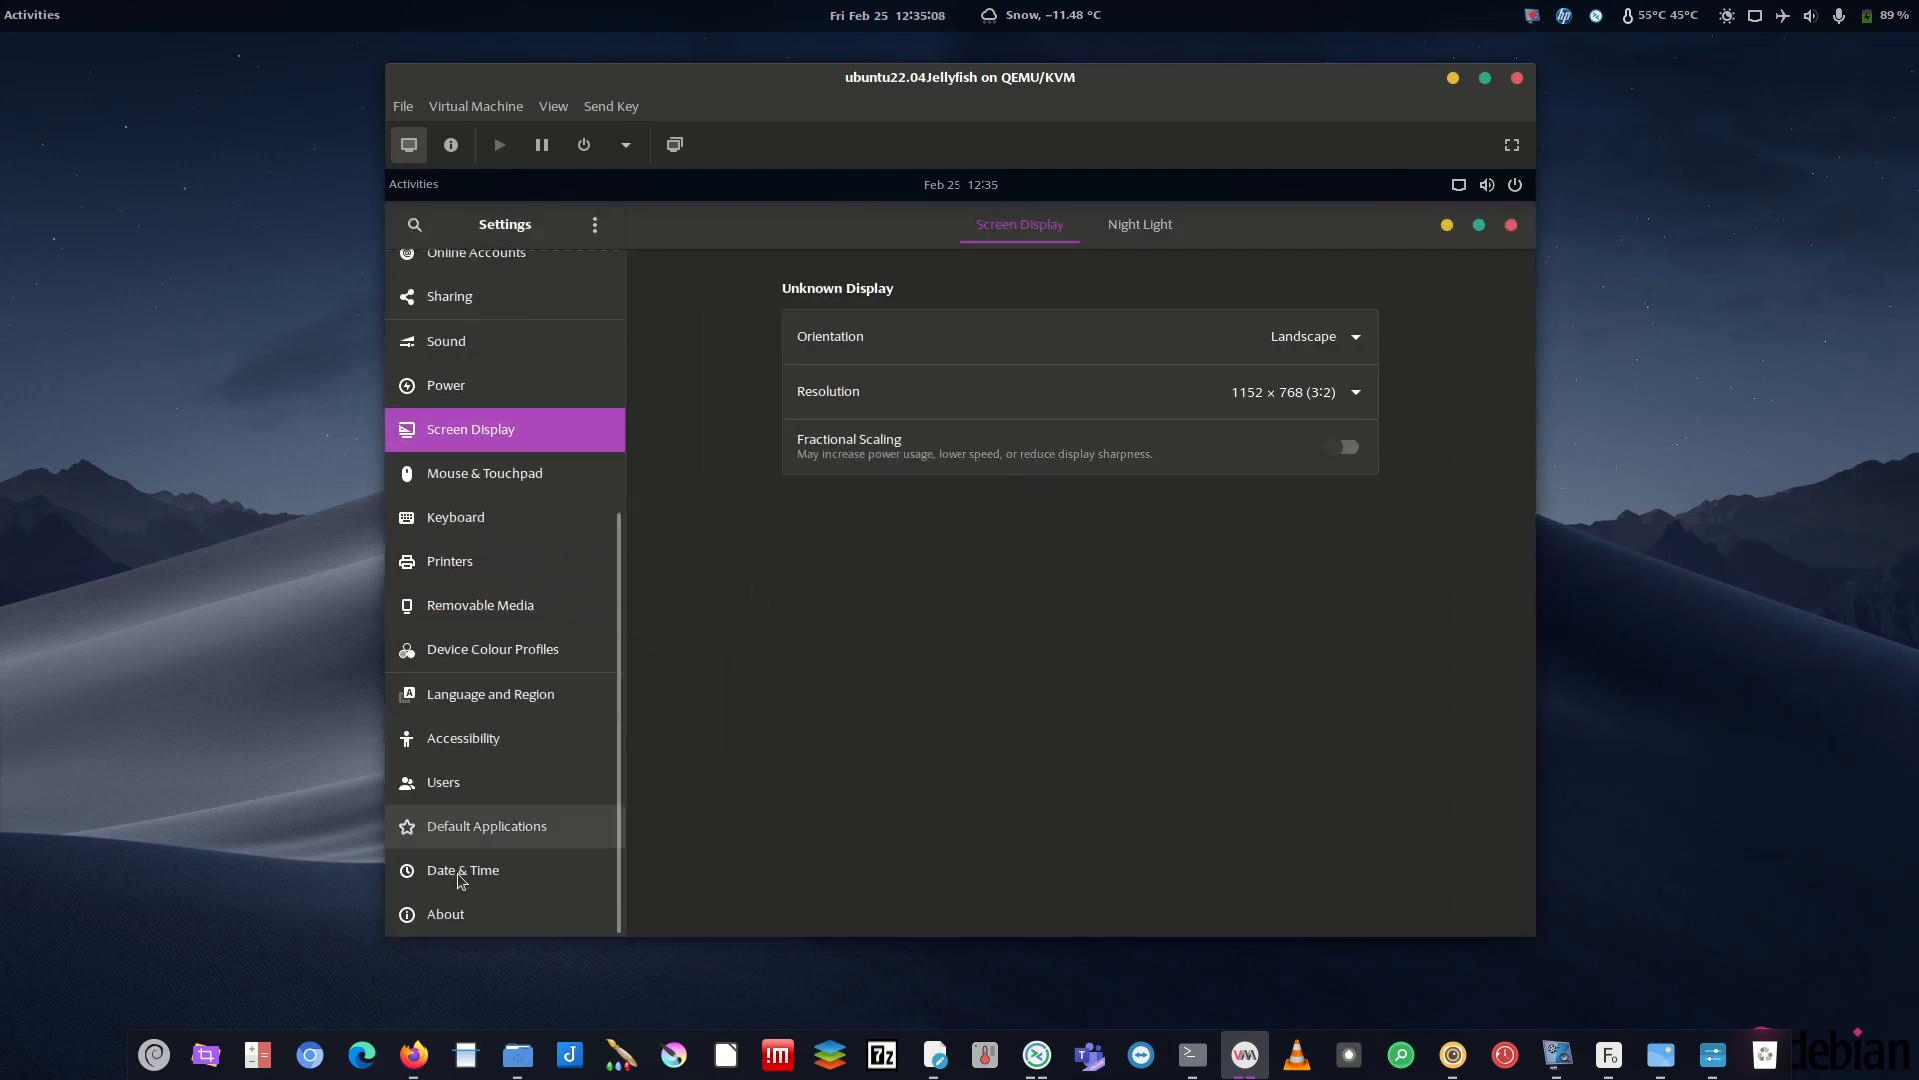
{"action": "left_click", "coordinate": [520, 905]}
{"action": "left_click_drag", "start_coordinate": [1338, 839], "coordinate": [1366, 835]}
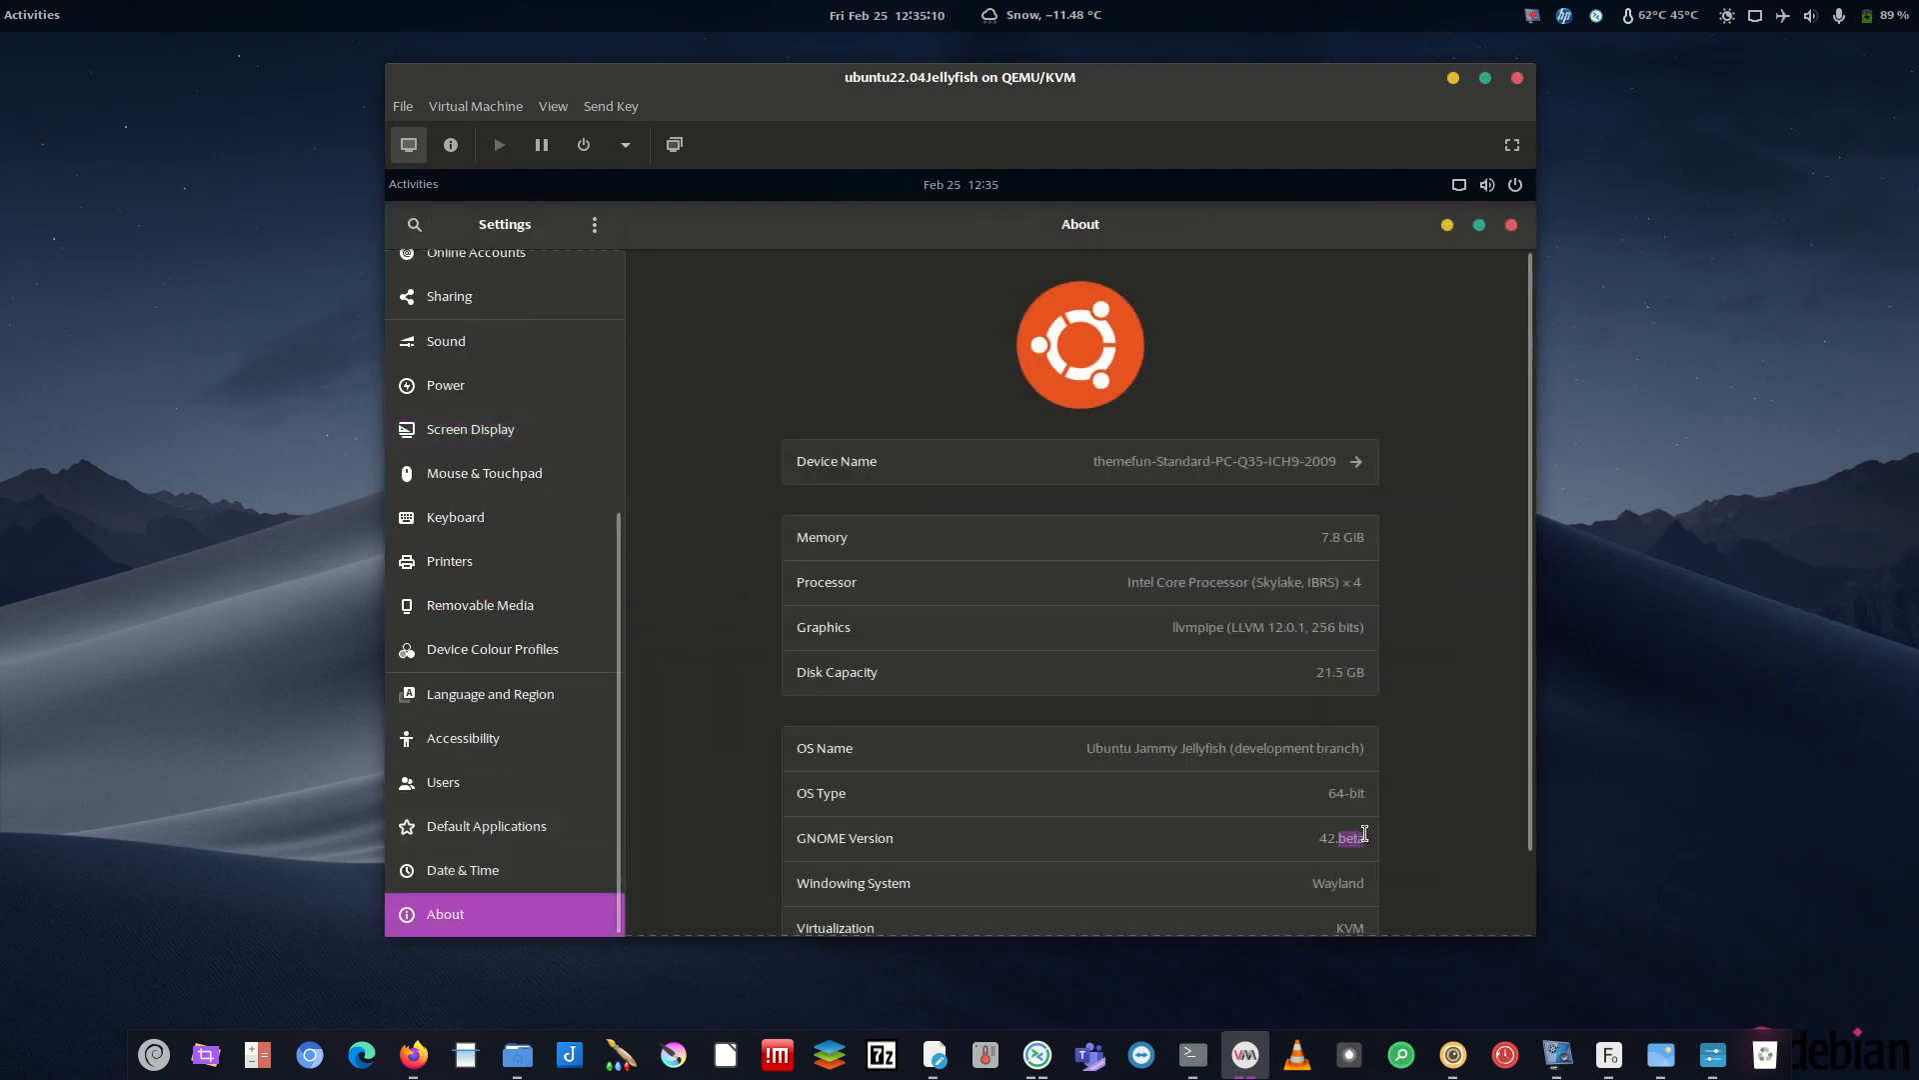
{"action": "left_click", "coordinate": [1511, 224]}
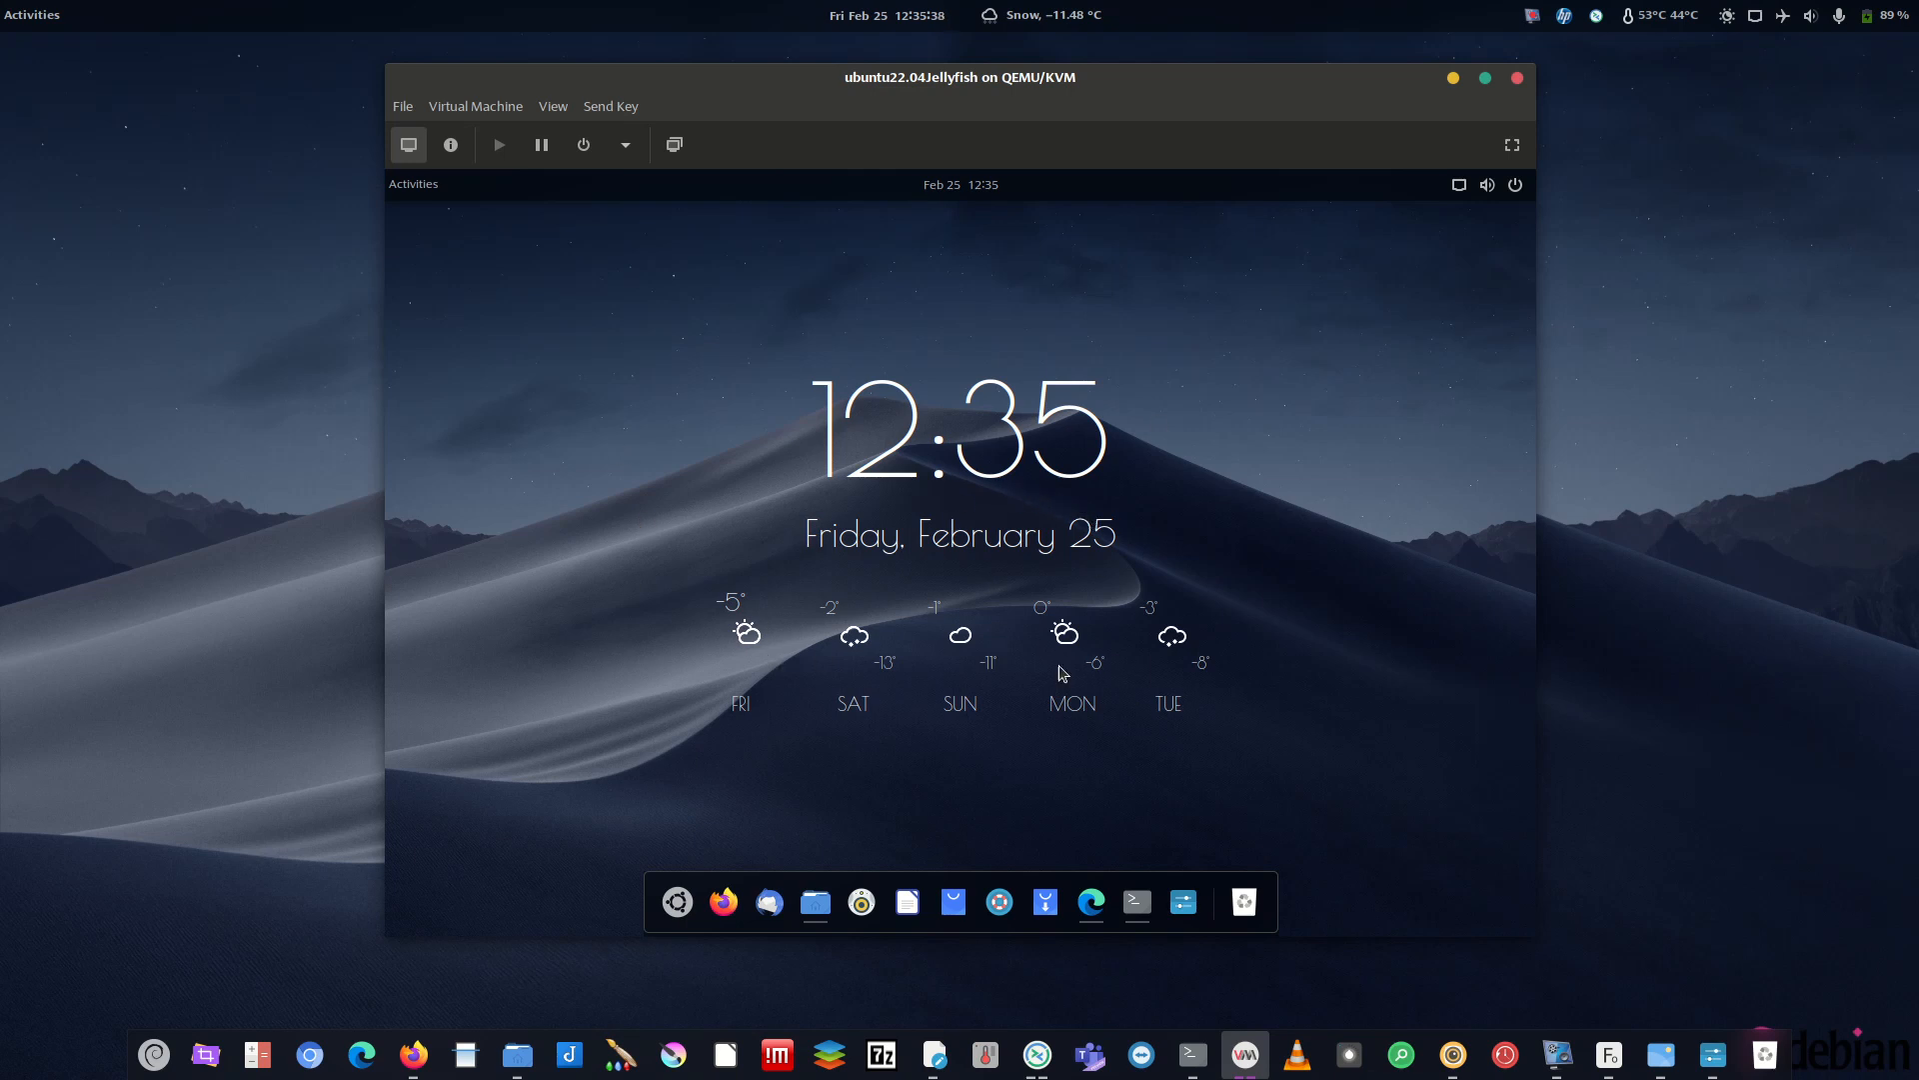
- Run sudo apt-get install psensor in the first tab, fixing the 'psenso' typo and confirming with y
{"action": "left_click", "coordinate": [1137, 901]}
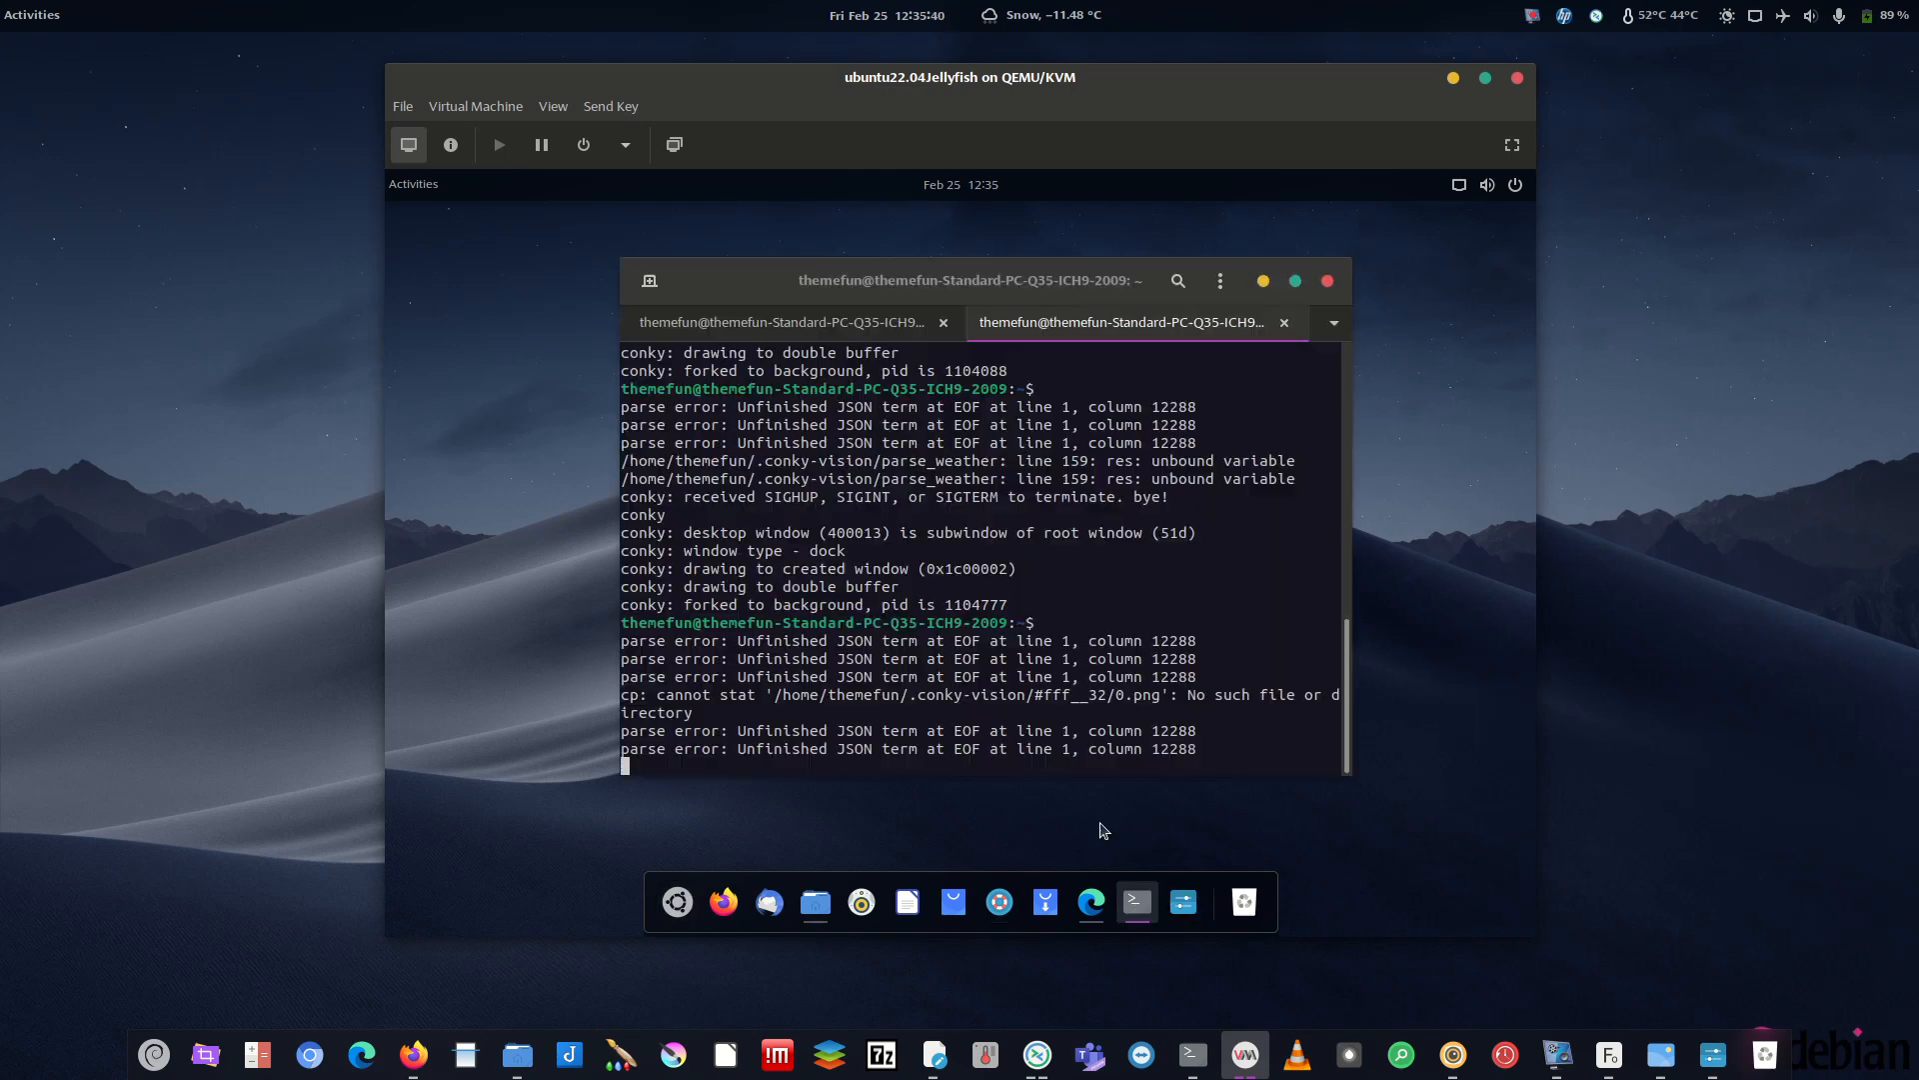
{"action": "key", "text": "ctrl+Page_Up"}
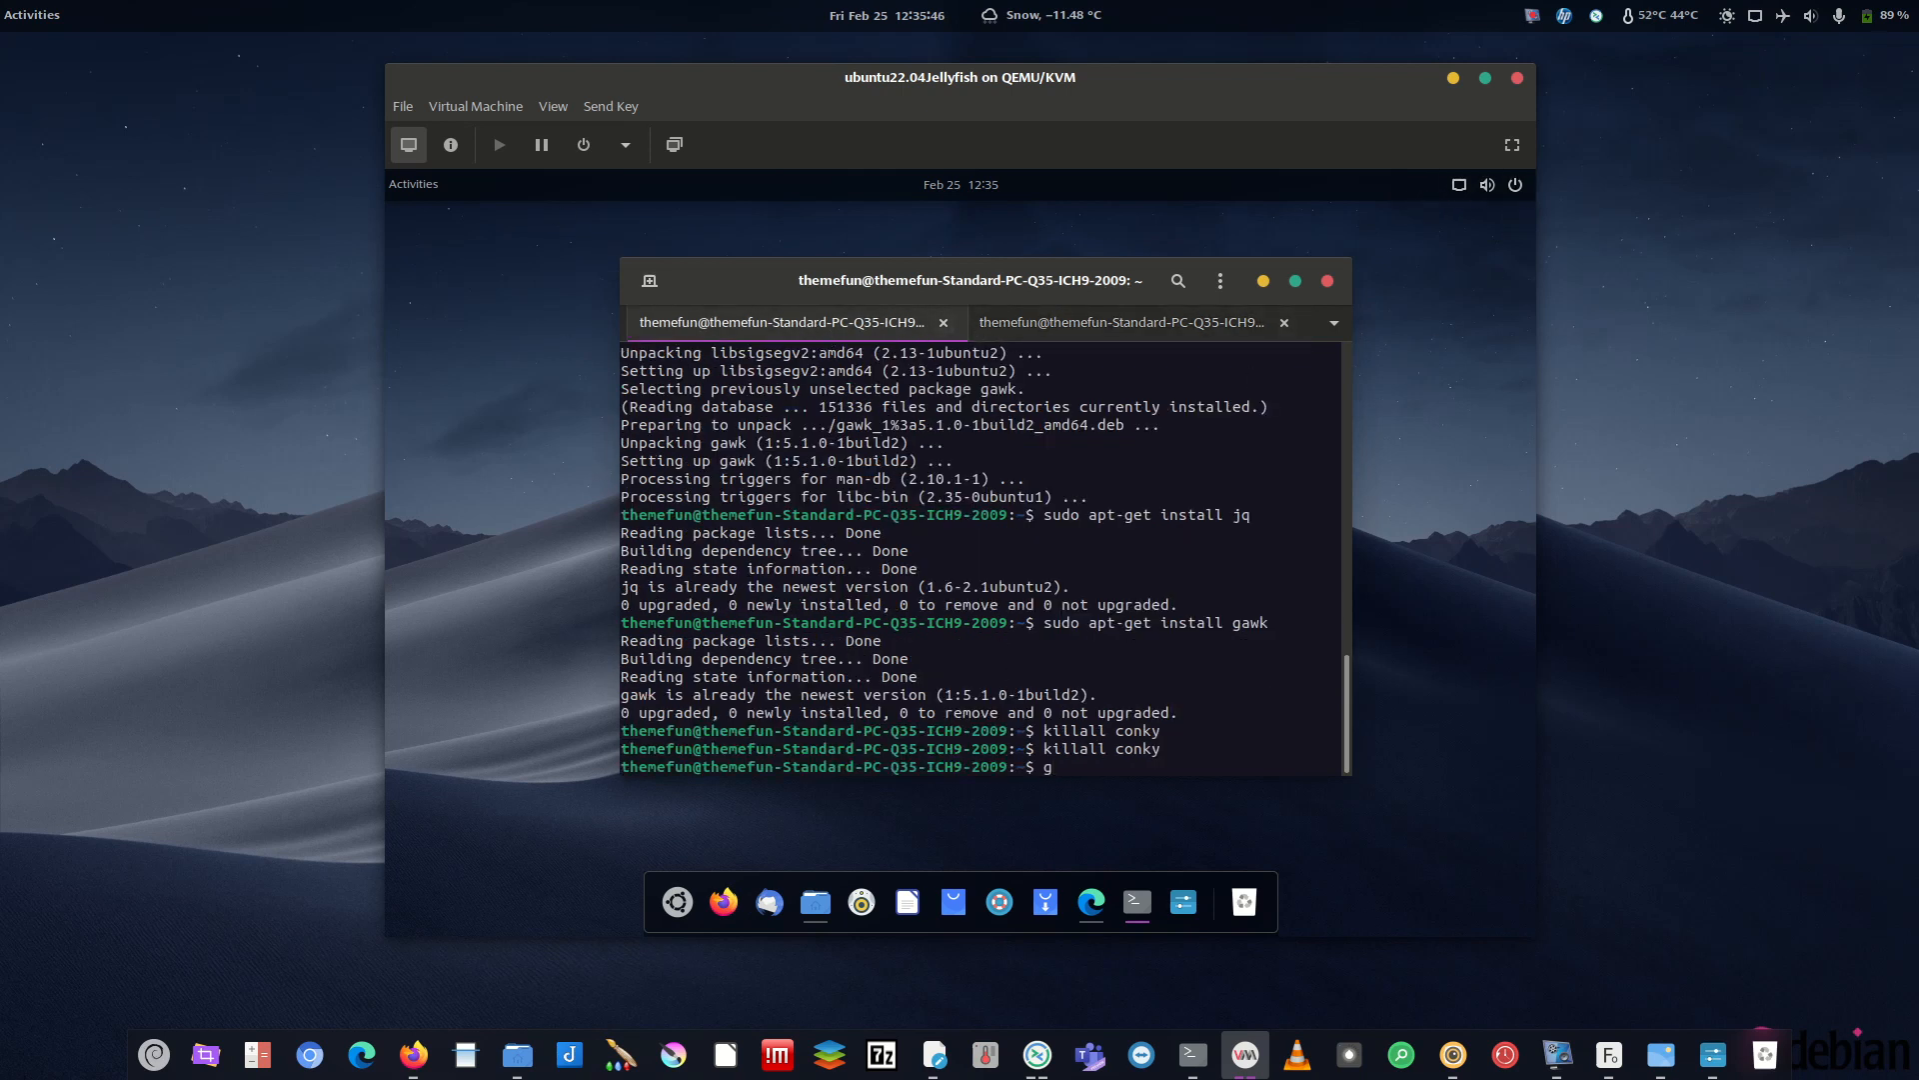
{"action": "type", "text": "sudo apt-get install psenso"}
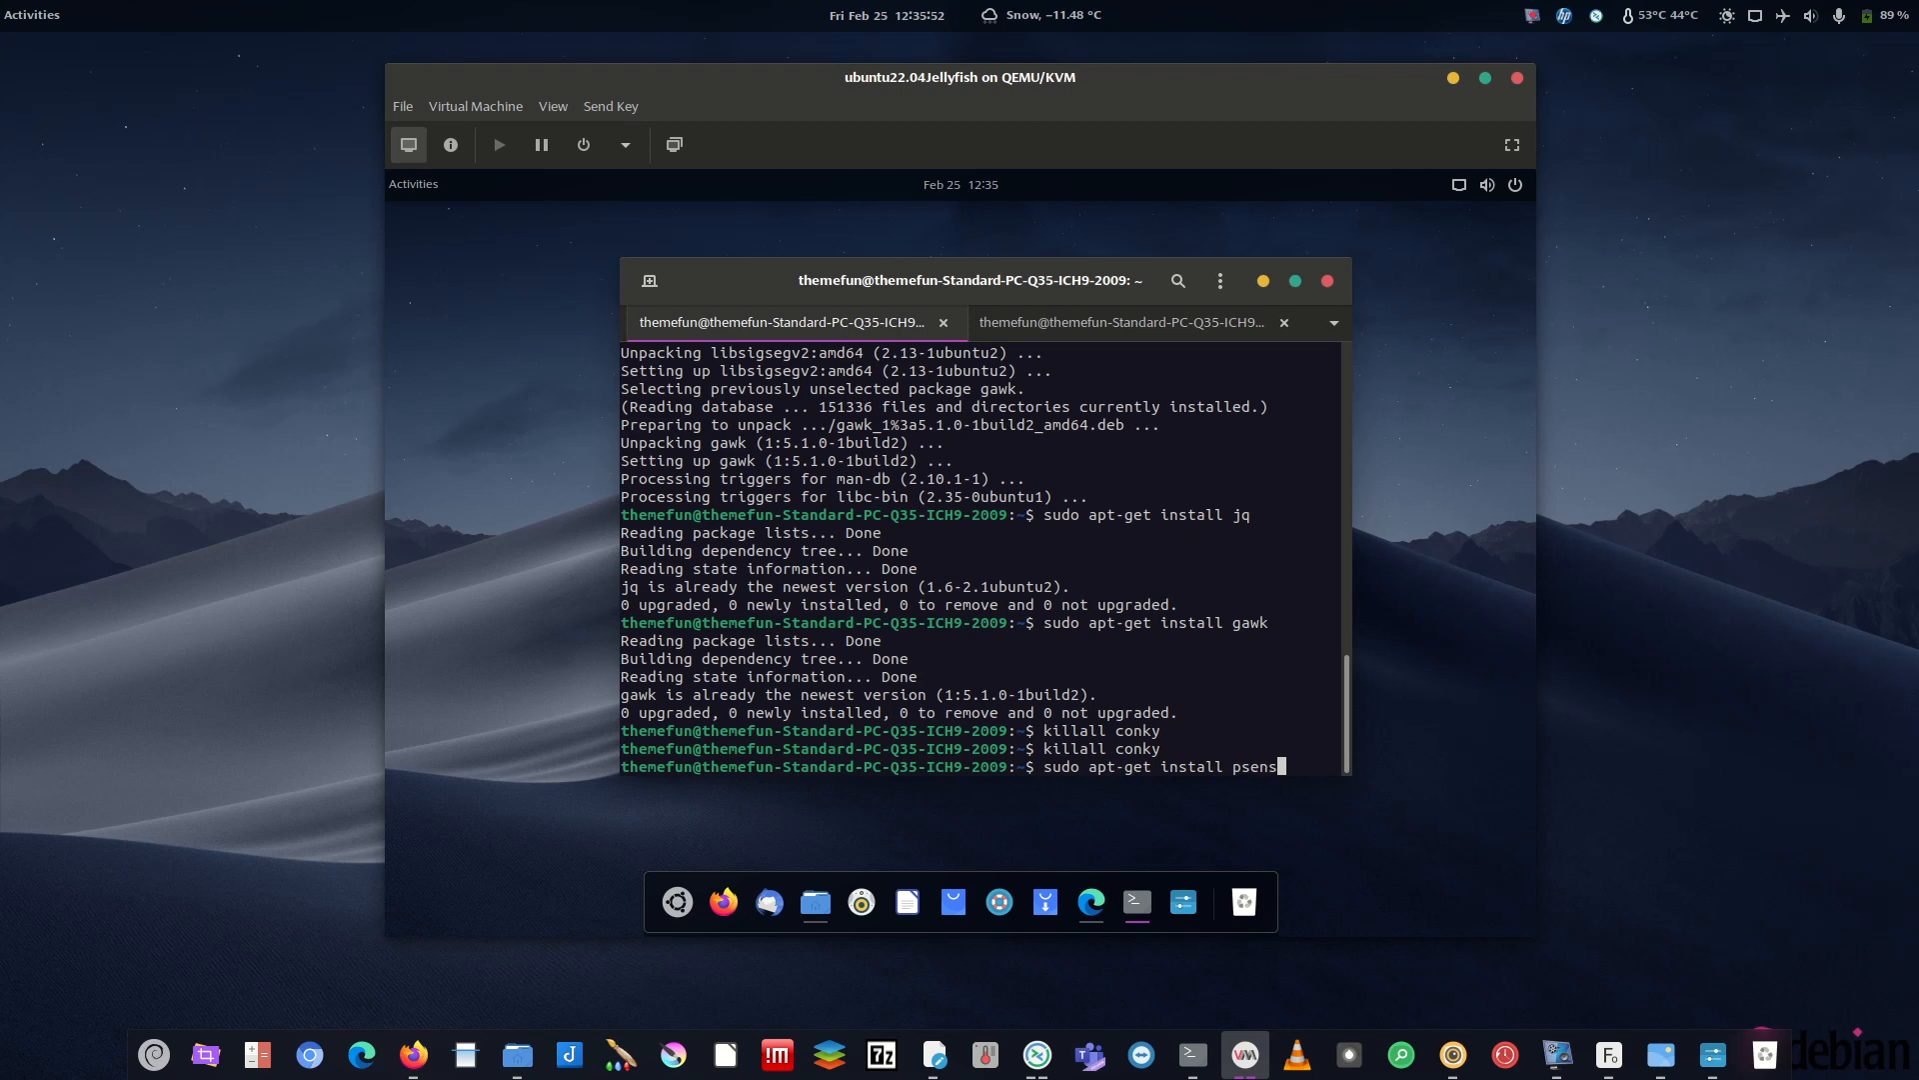
{"action": "key", "text": "Return"}
{"action": "key", "text": "Up"}
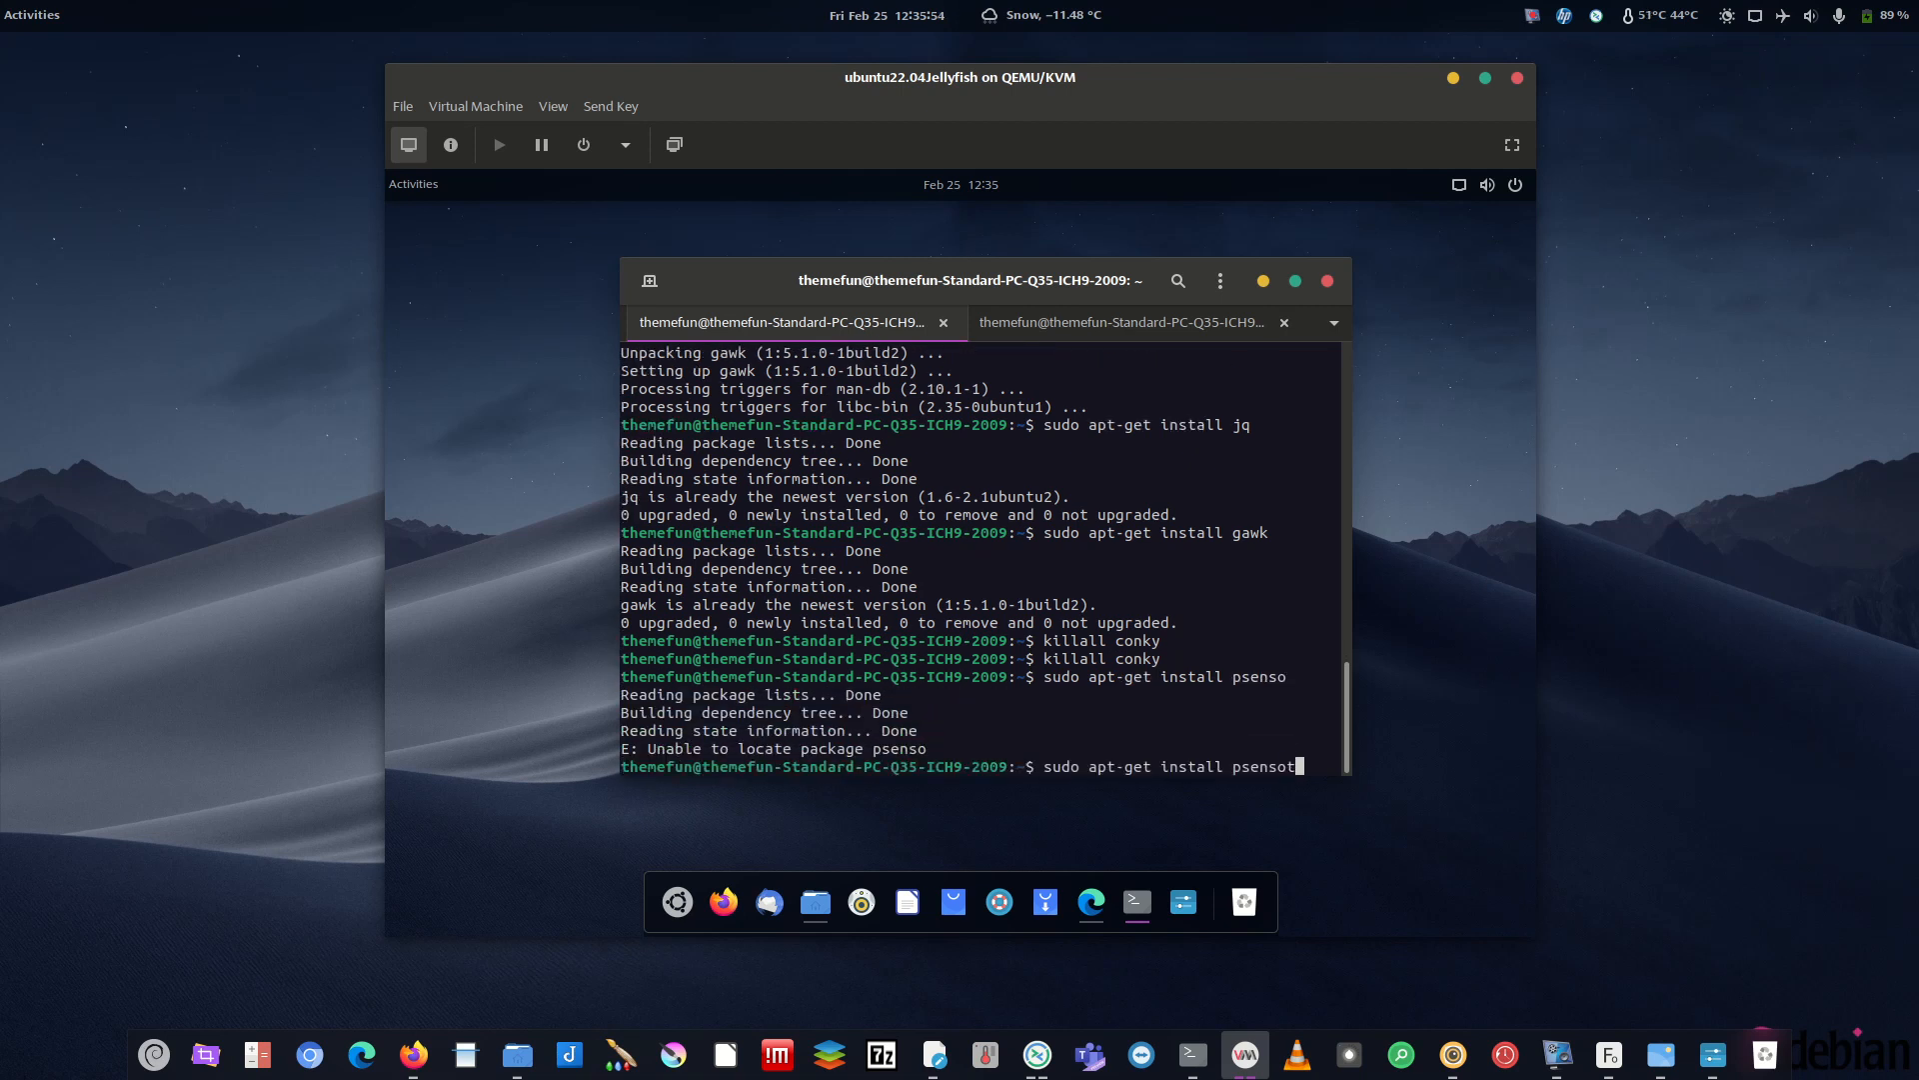
{"action": "type", "text": "r"}
{"action": "key", "text": "Return"}
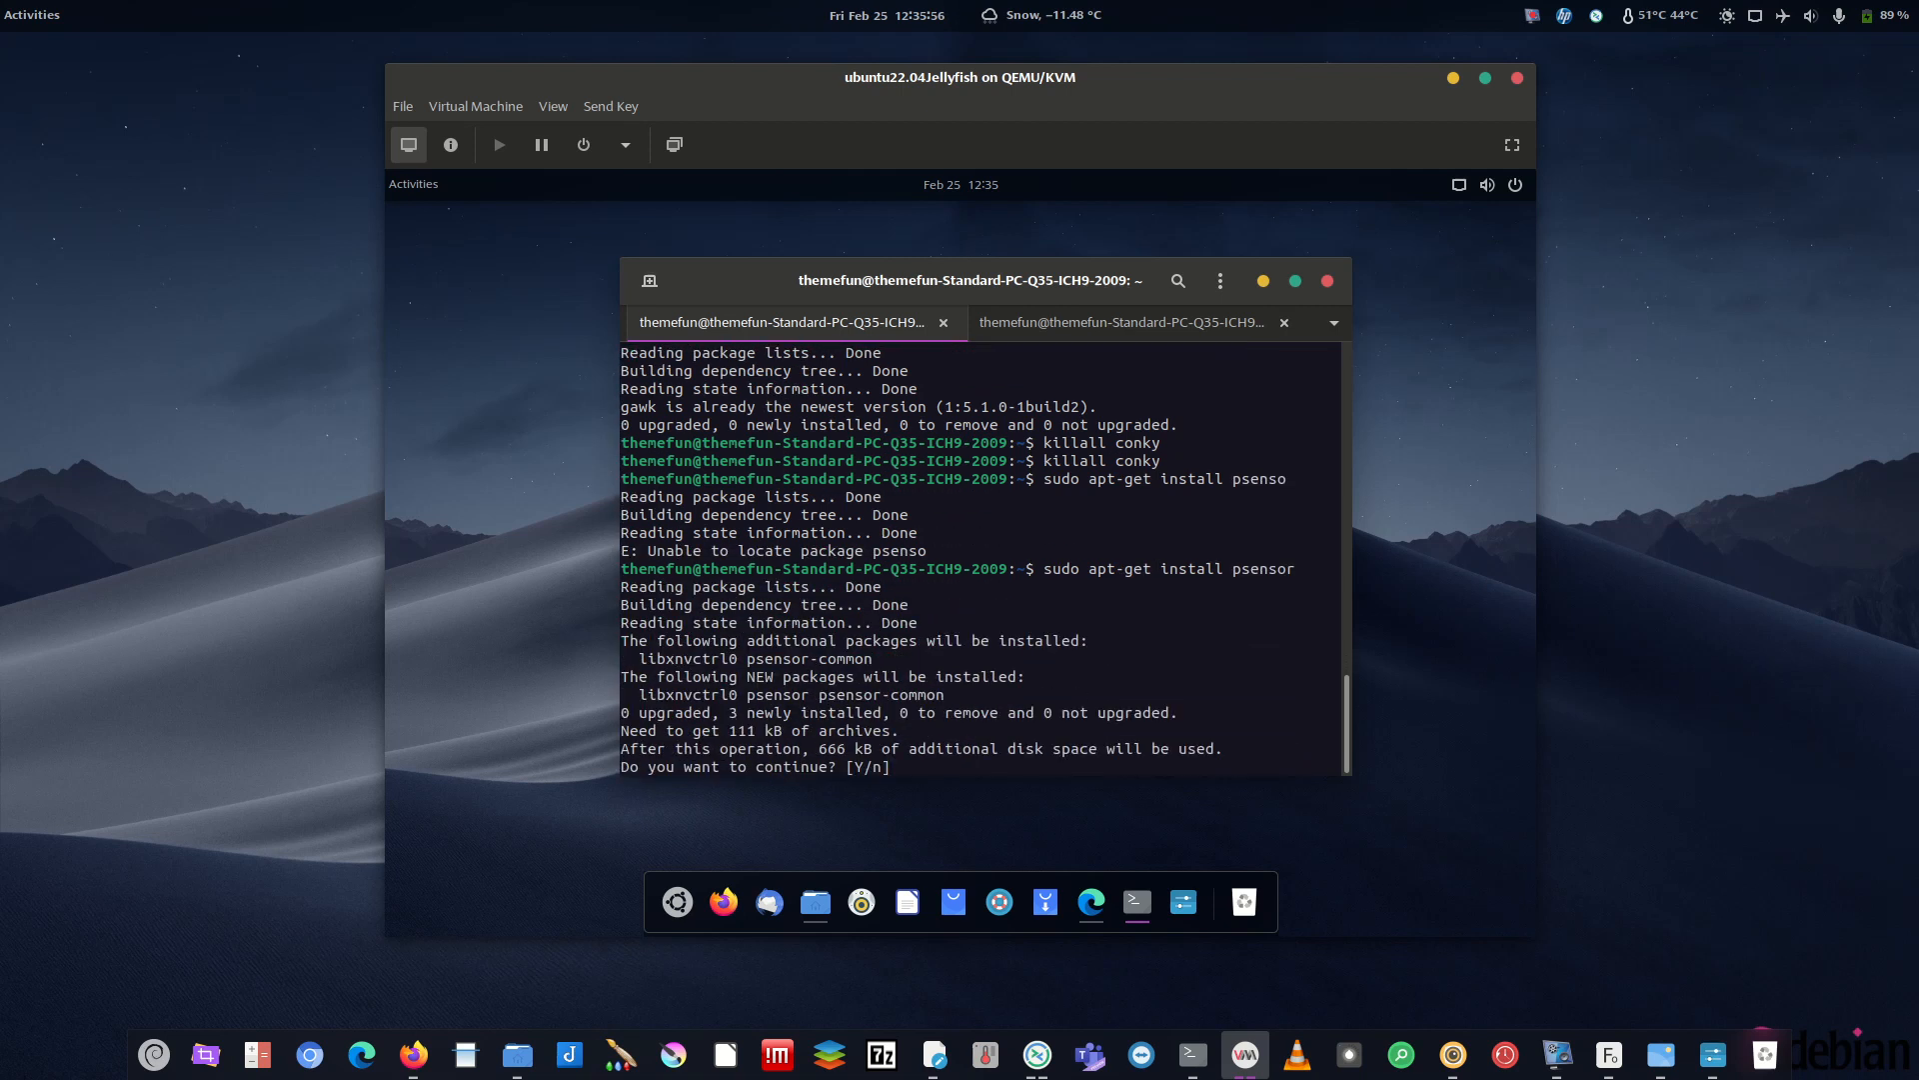
{"action": "type", "text": "y"}
{"action": "key", "text": "Return"}
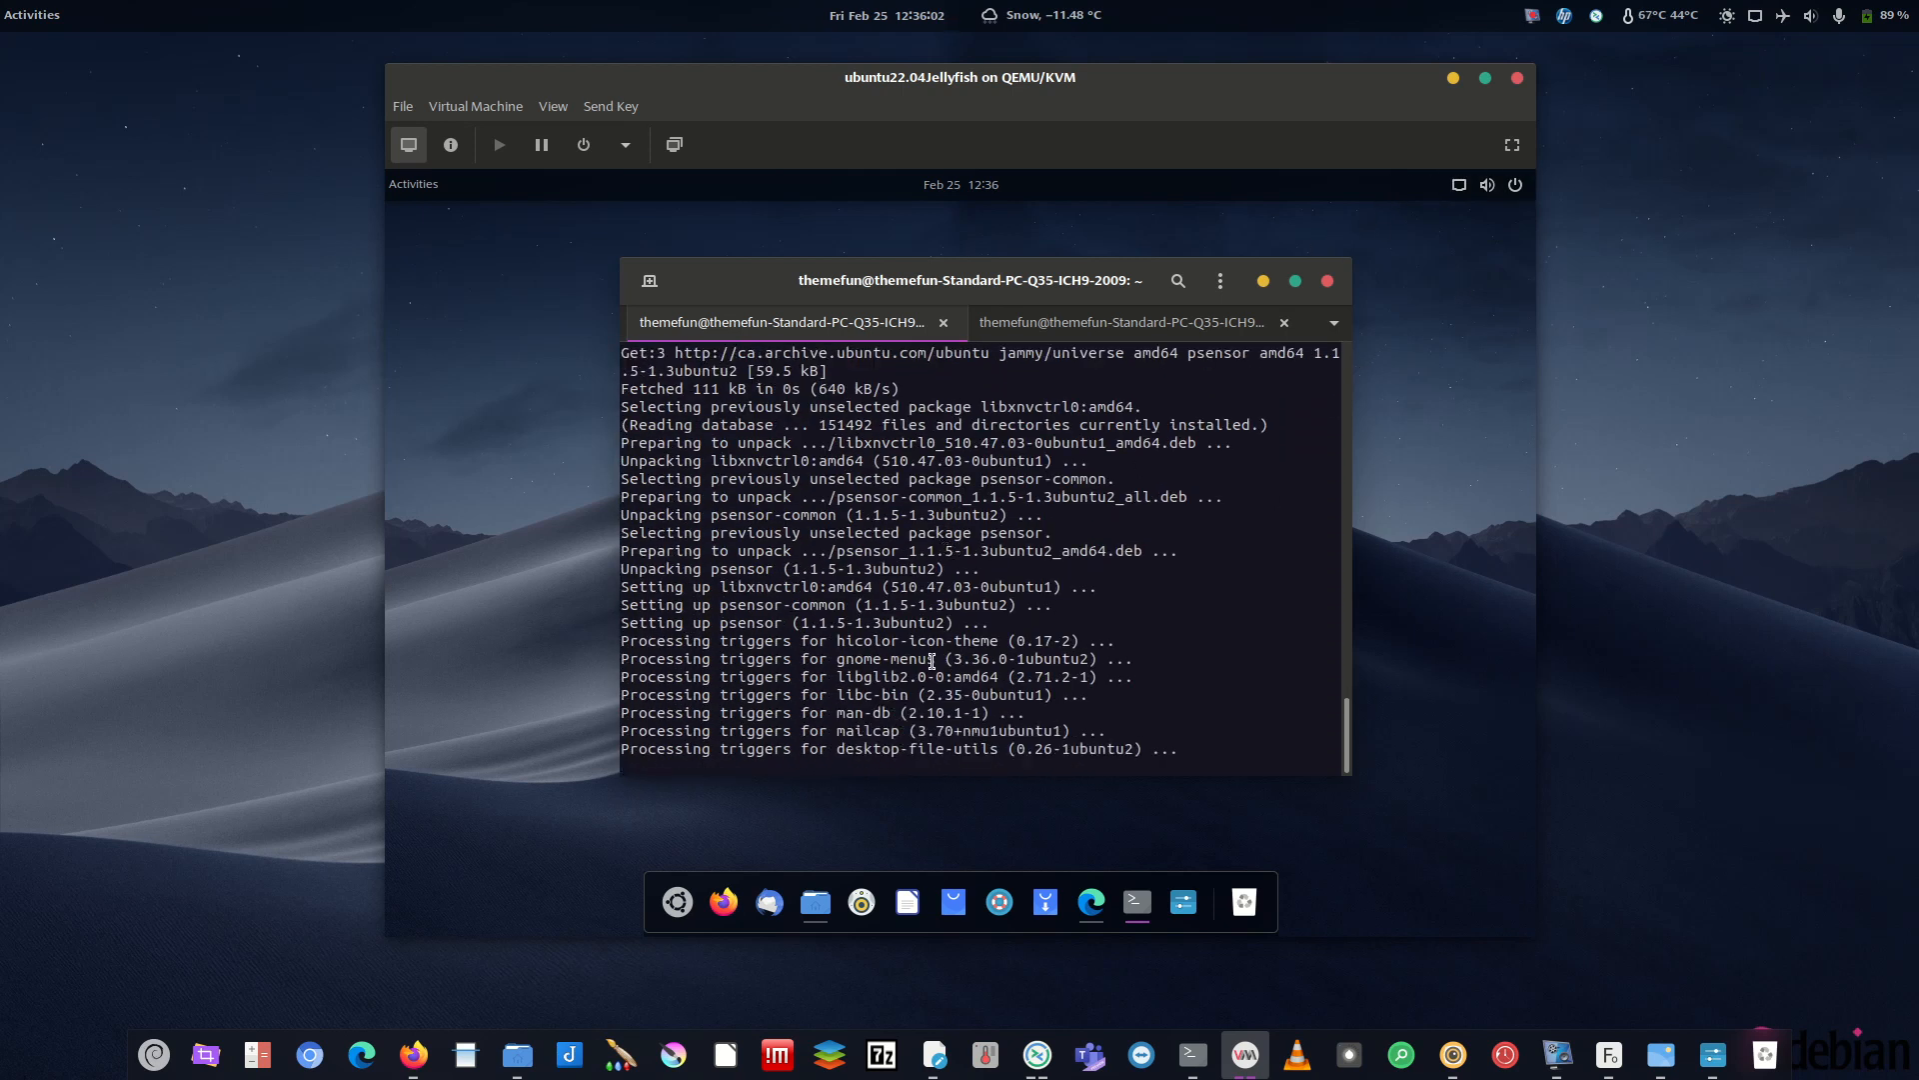
- Launch Psensor by searching 'pse' in ArcMenu and add it to the dock favourites
{"action": "left_click", "coordinate": [673, 899]}
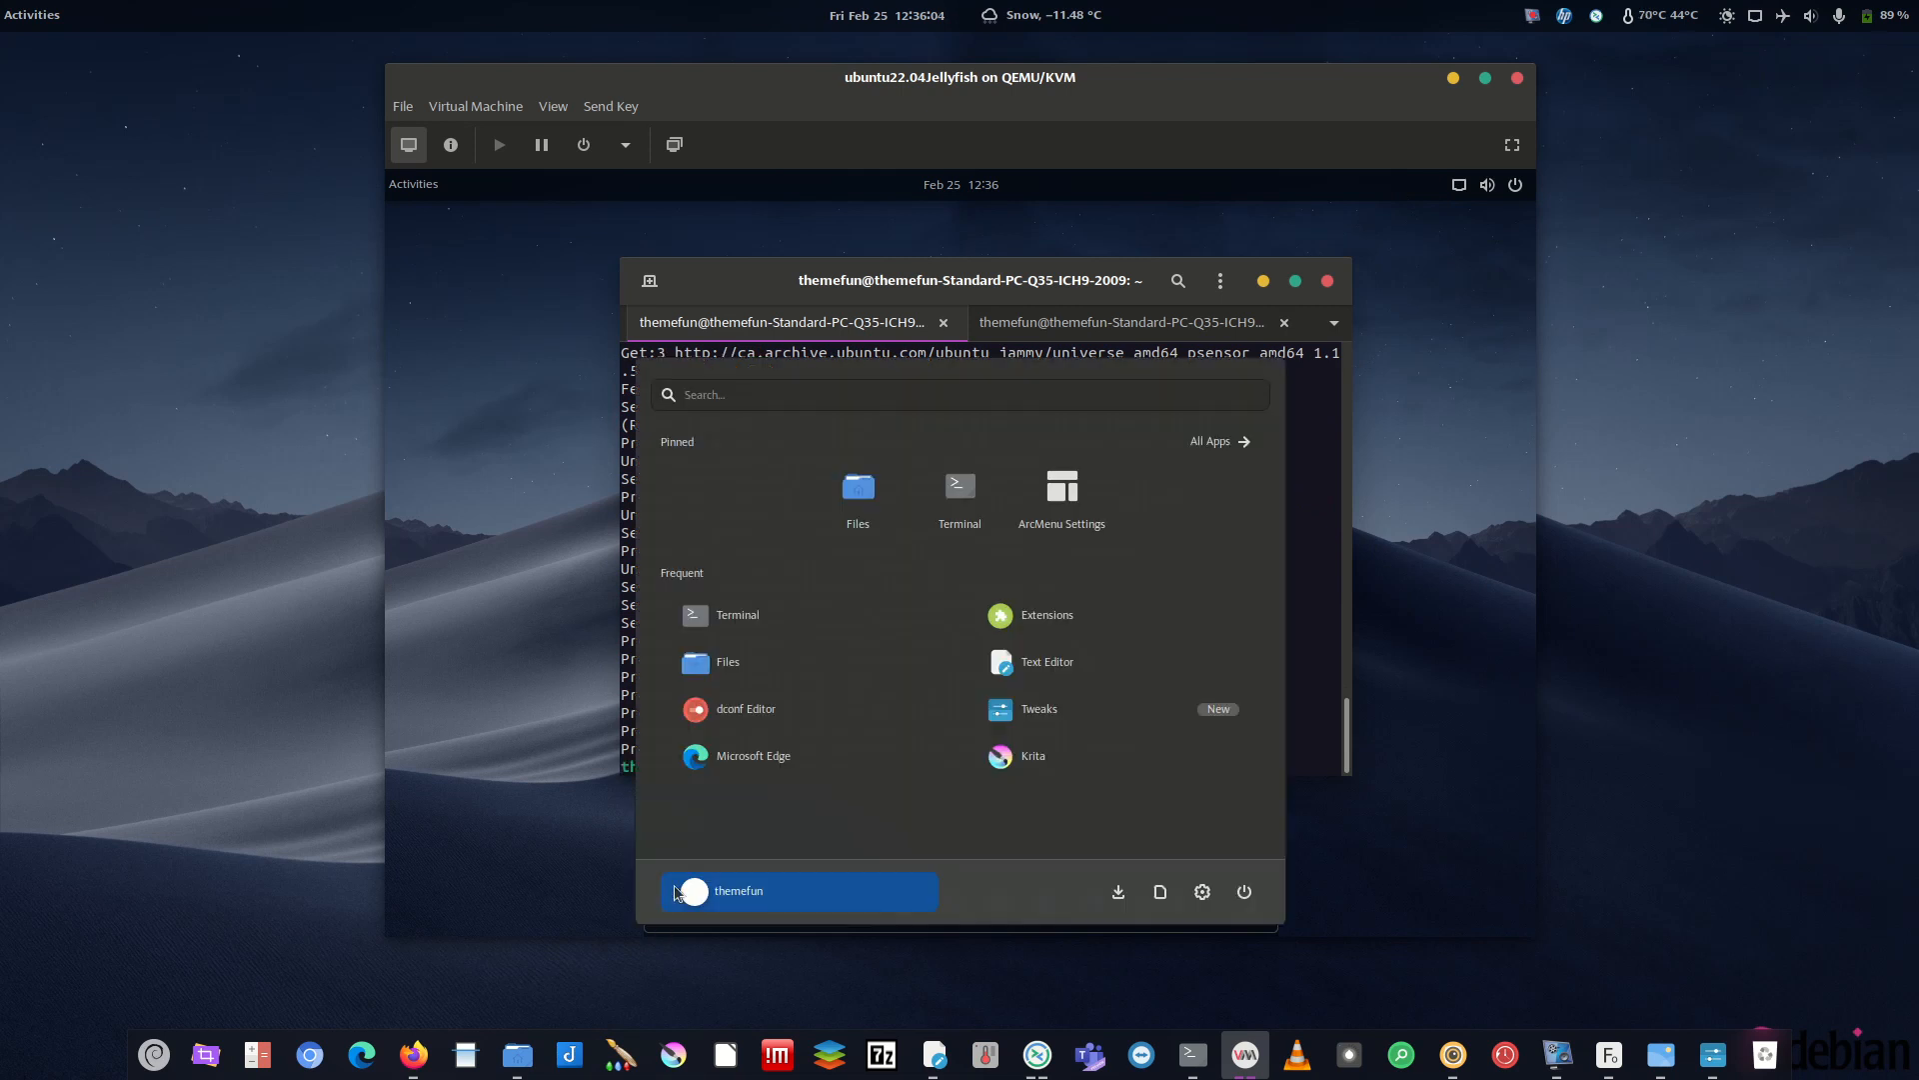
{"action": "type", "text": "pse"}
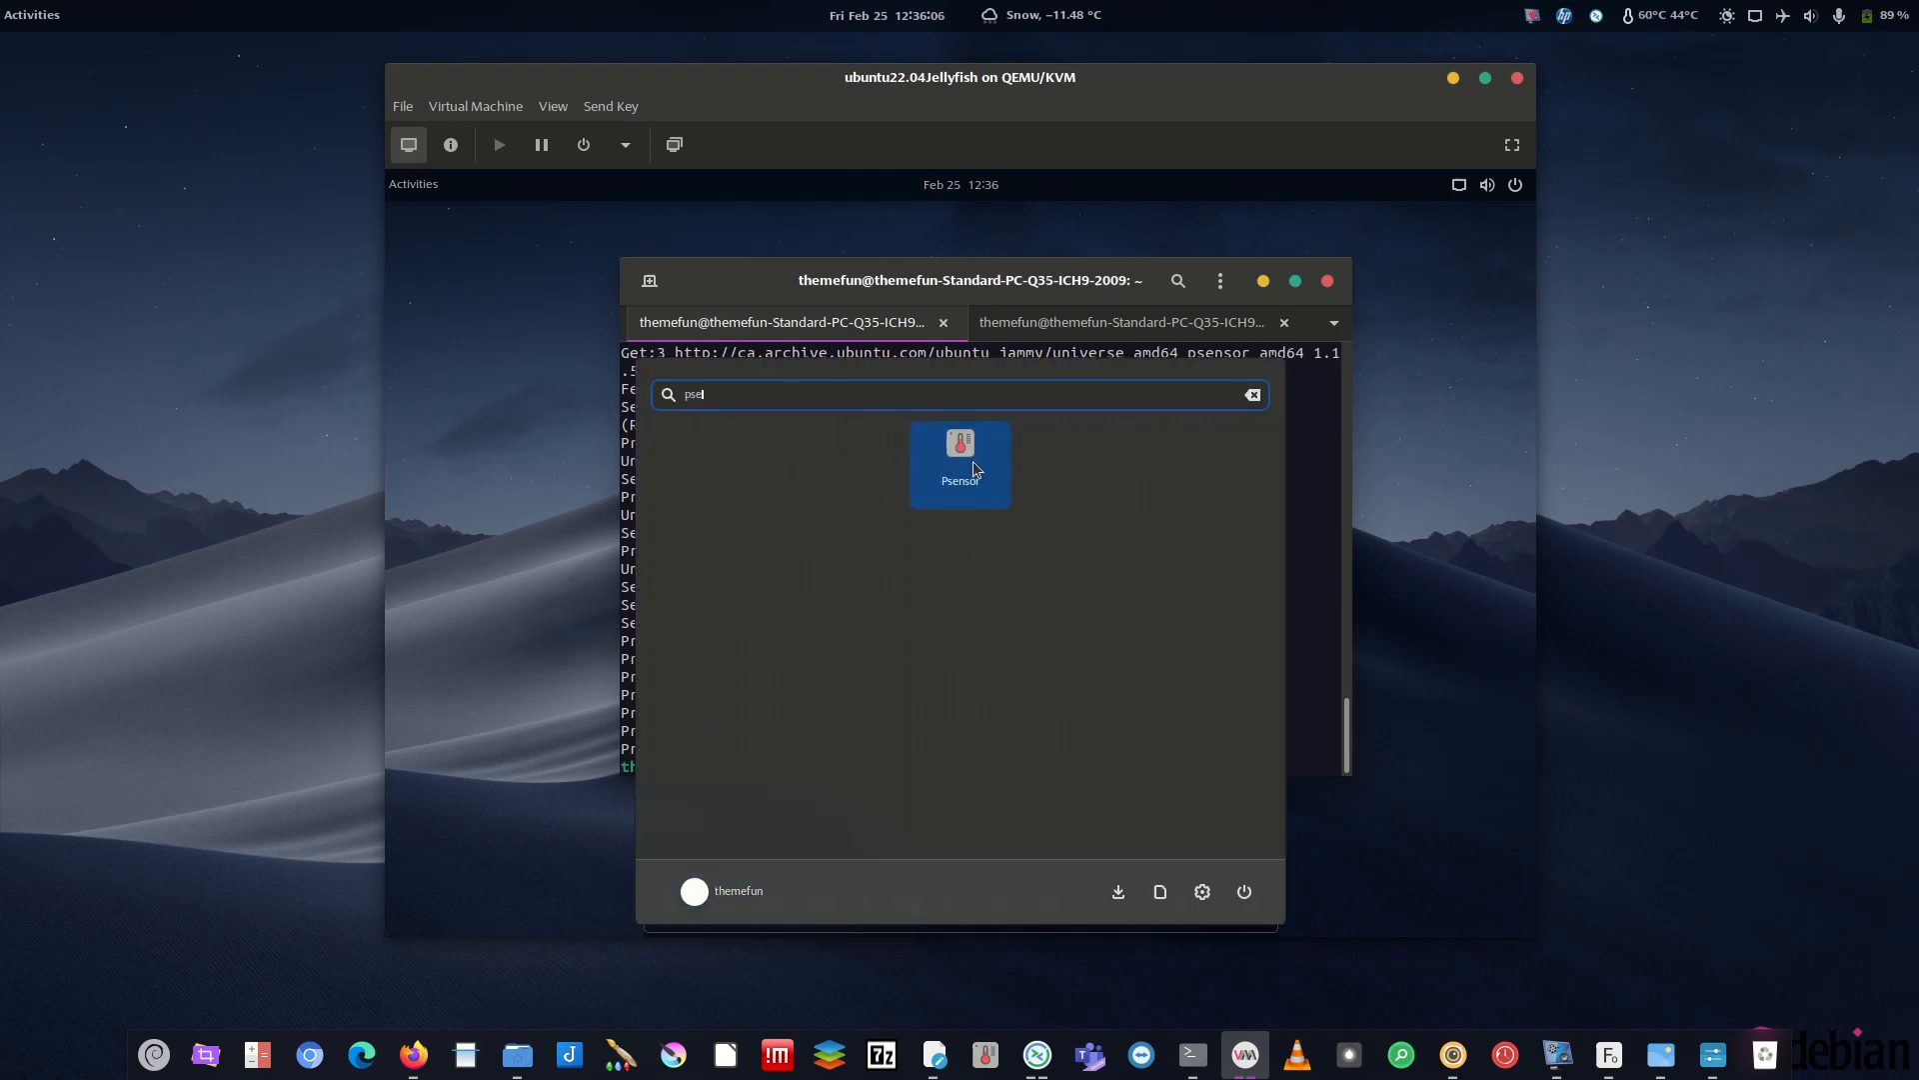
{"action": "left_click", "coordinate": [960, 462]}
{"action": "right_click", "coordinate": [1221, 902]}
{"action": "left_click", "coordinate": [1165, 777]}
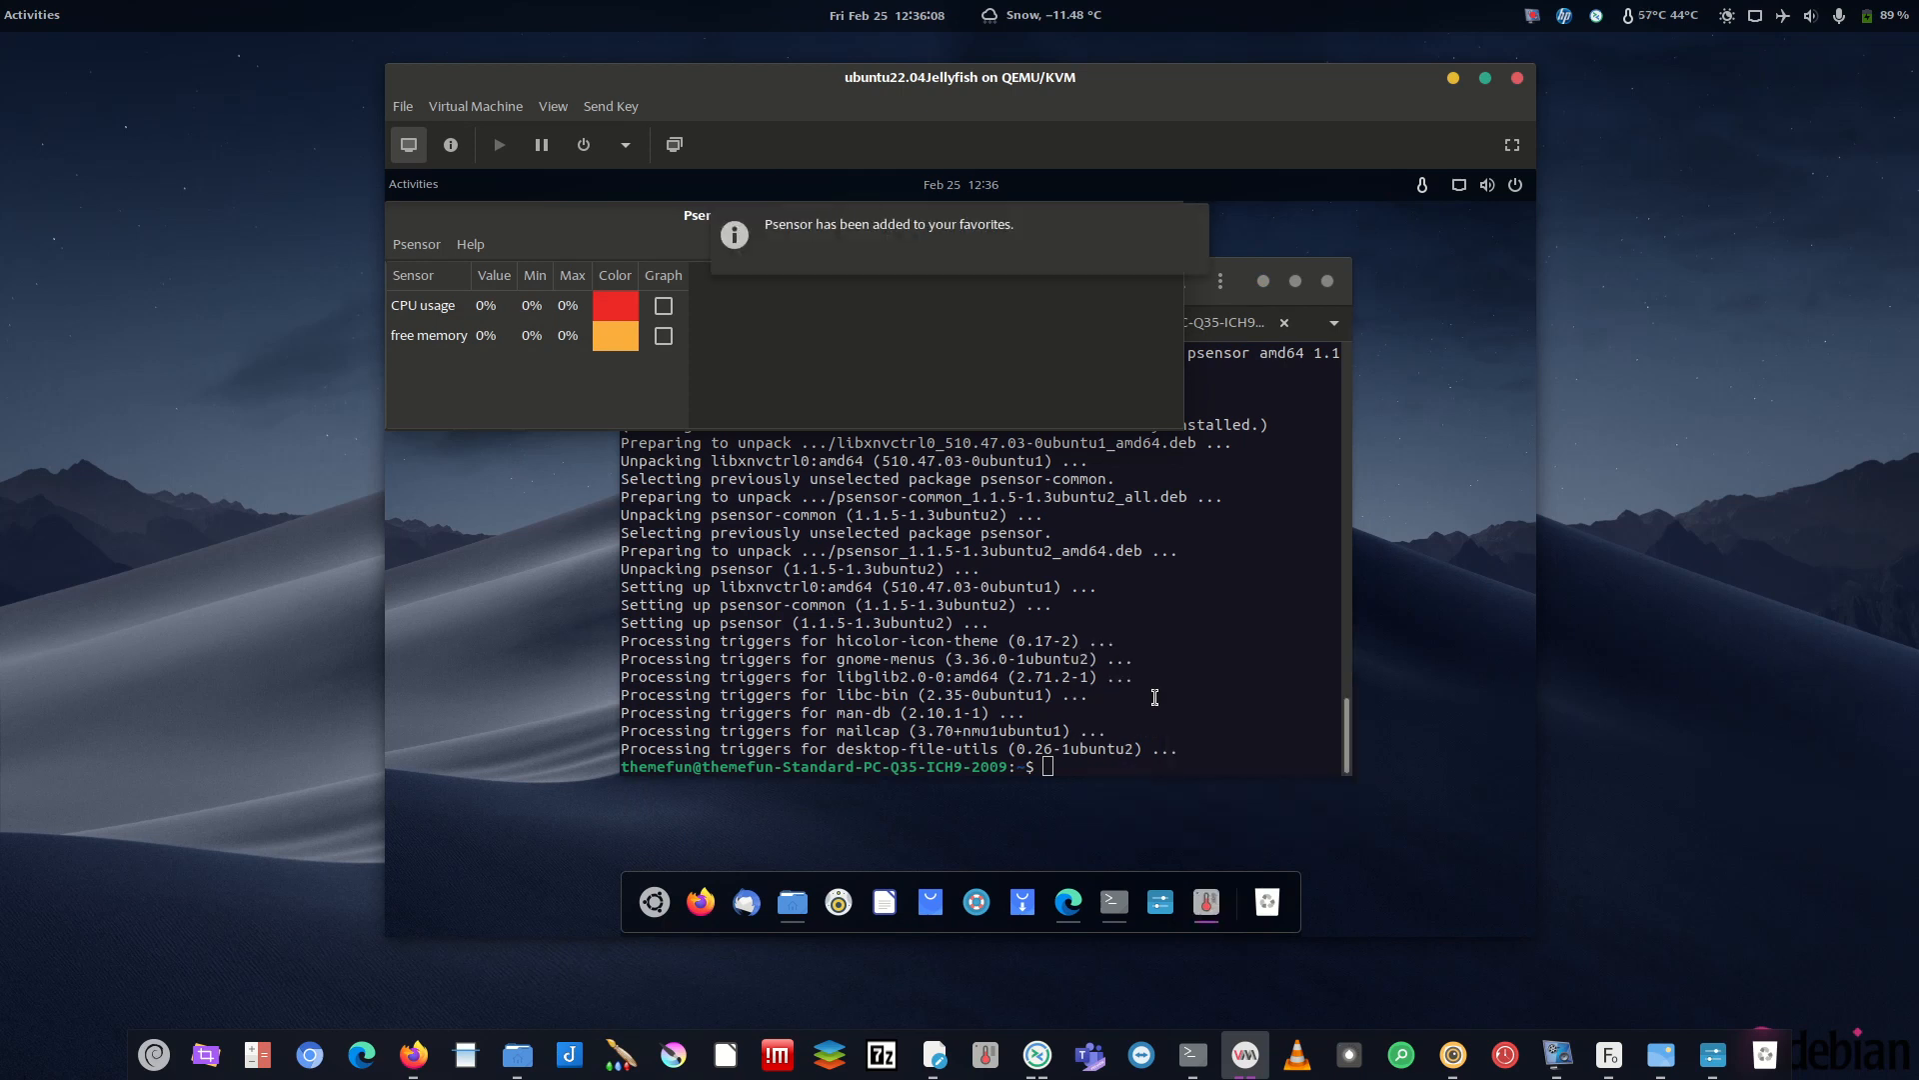
- Enable graphing for the CPU usage and free memory sensors in Psensor
{"action": "left_click_drag", "start_coordinate": [597, 220], "coordinate": [871, 247]}
{"action": "left_click", "coordinate": [936, 362]}
{"action": "left_click", "coordinate": [937, 332]}
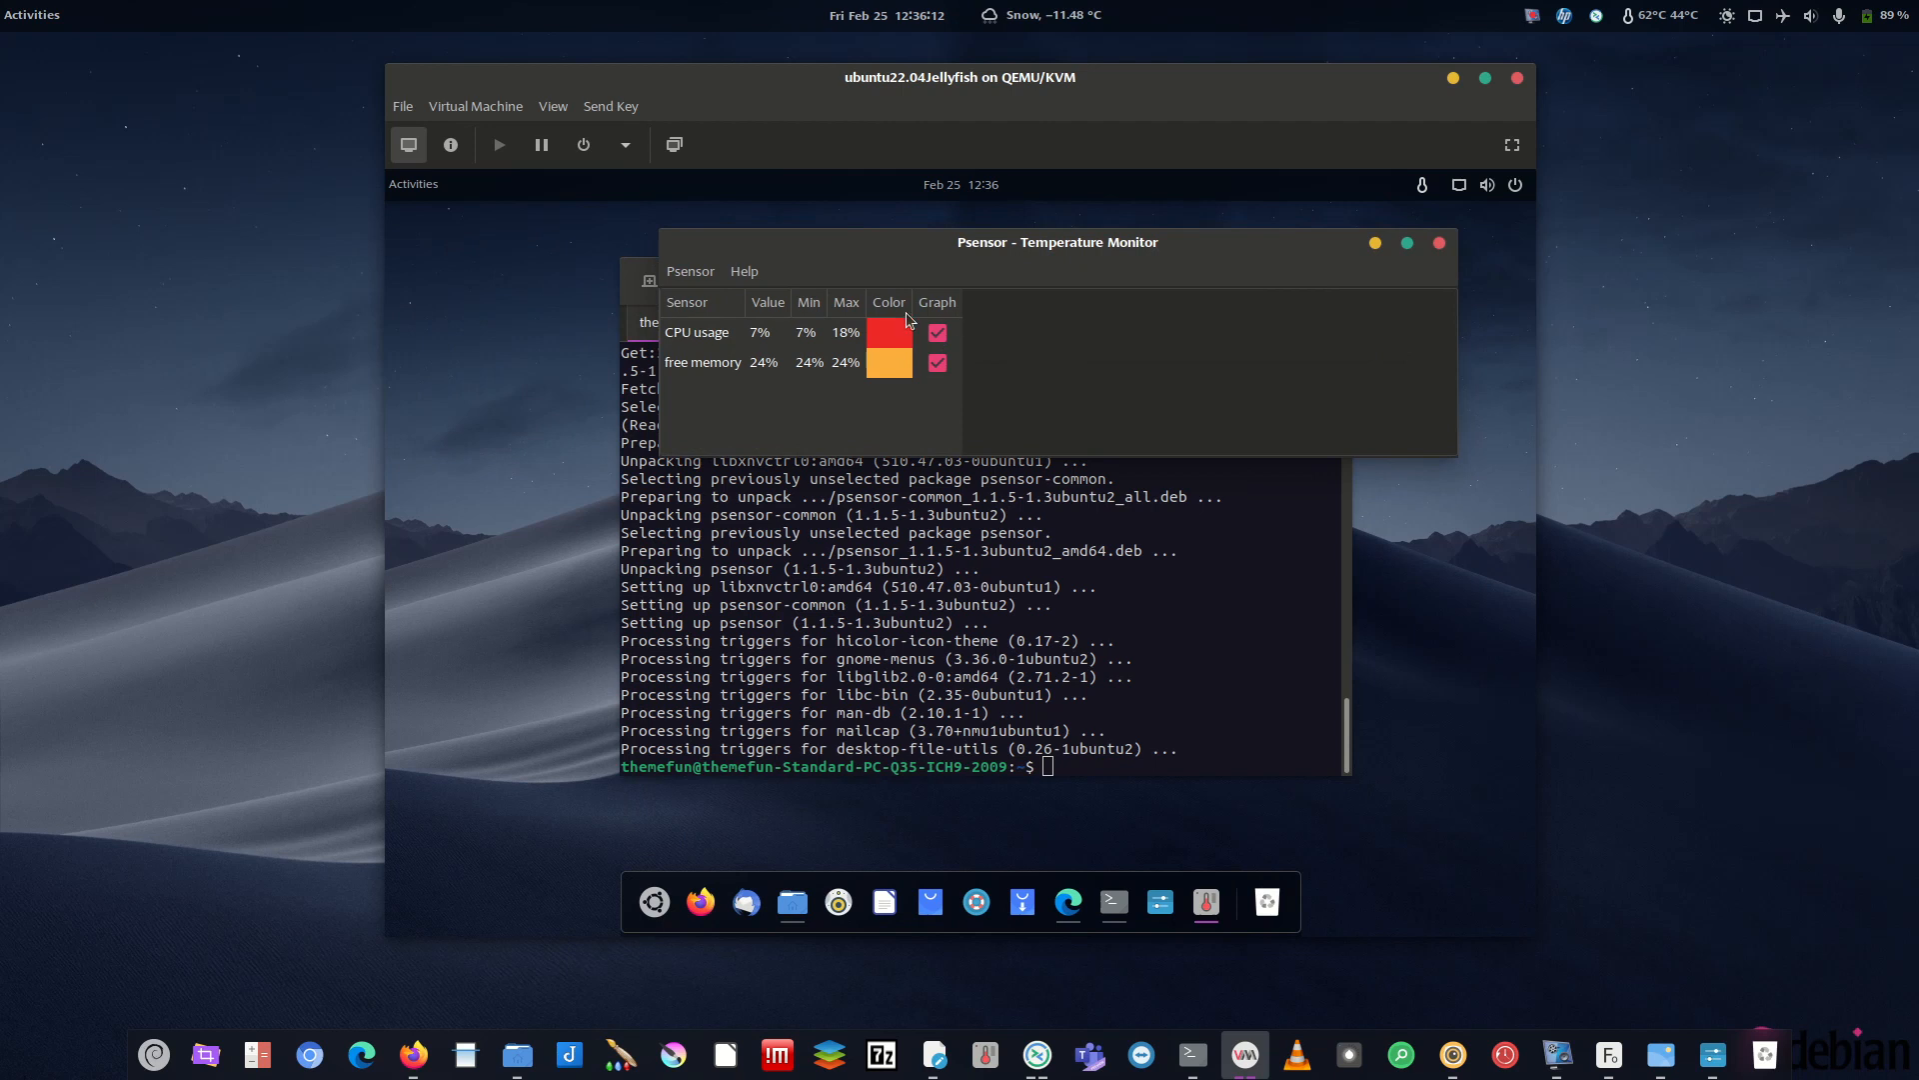
- Compare with the host's sensor readings, then quit Psensor from its guest indicator menu
{"action": "left_click", "coordinate": [1423, 190]}
{"action": "left_click", "coordinate": [1423, 229]}
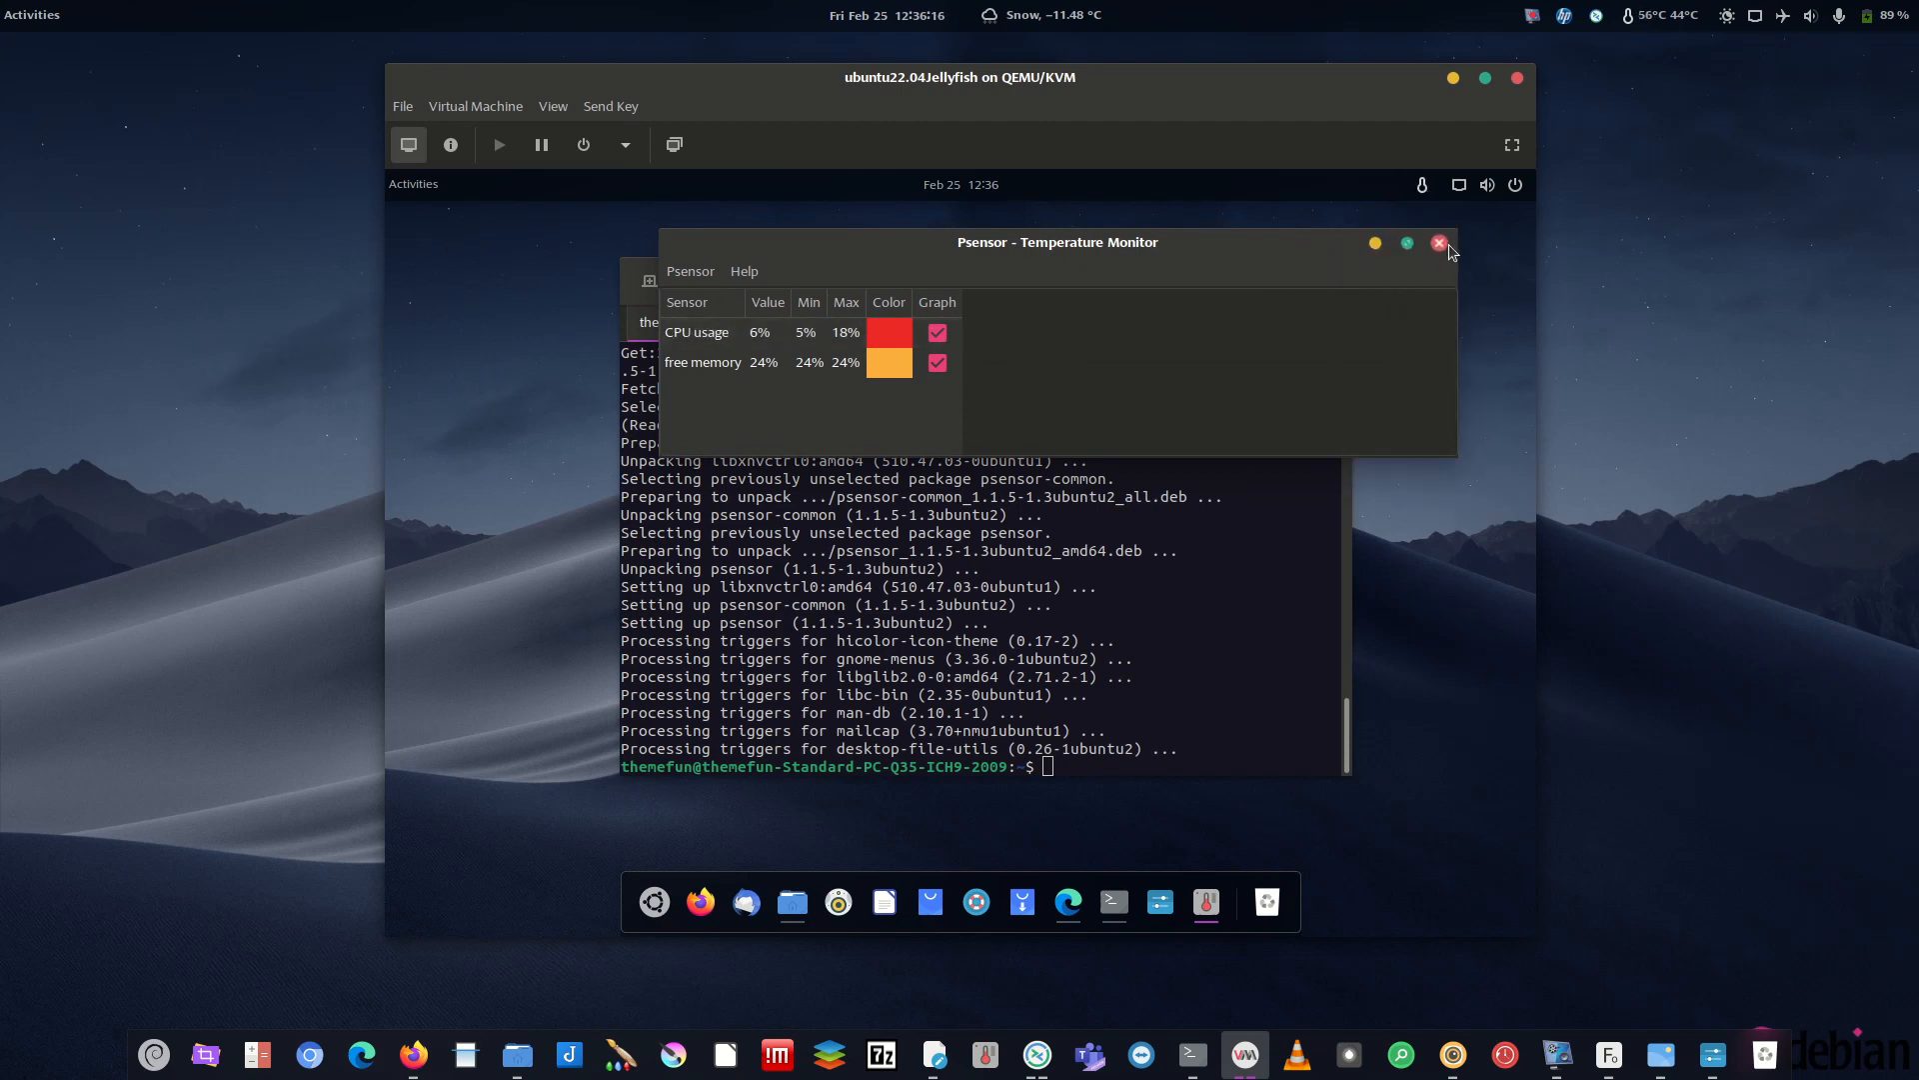
{"action": "left_click", "coordinate": [1423, 190]}
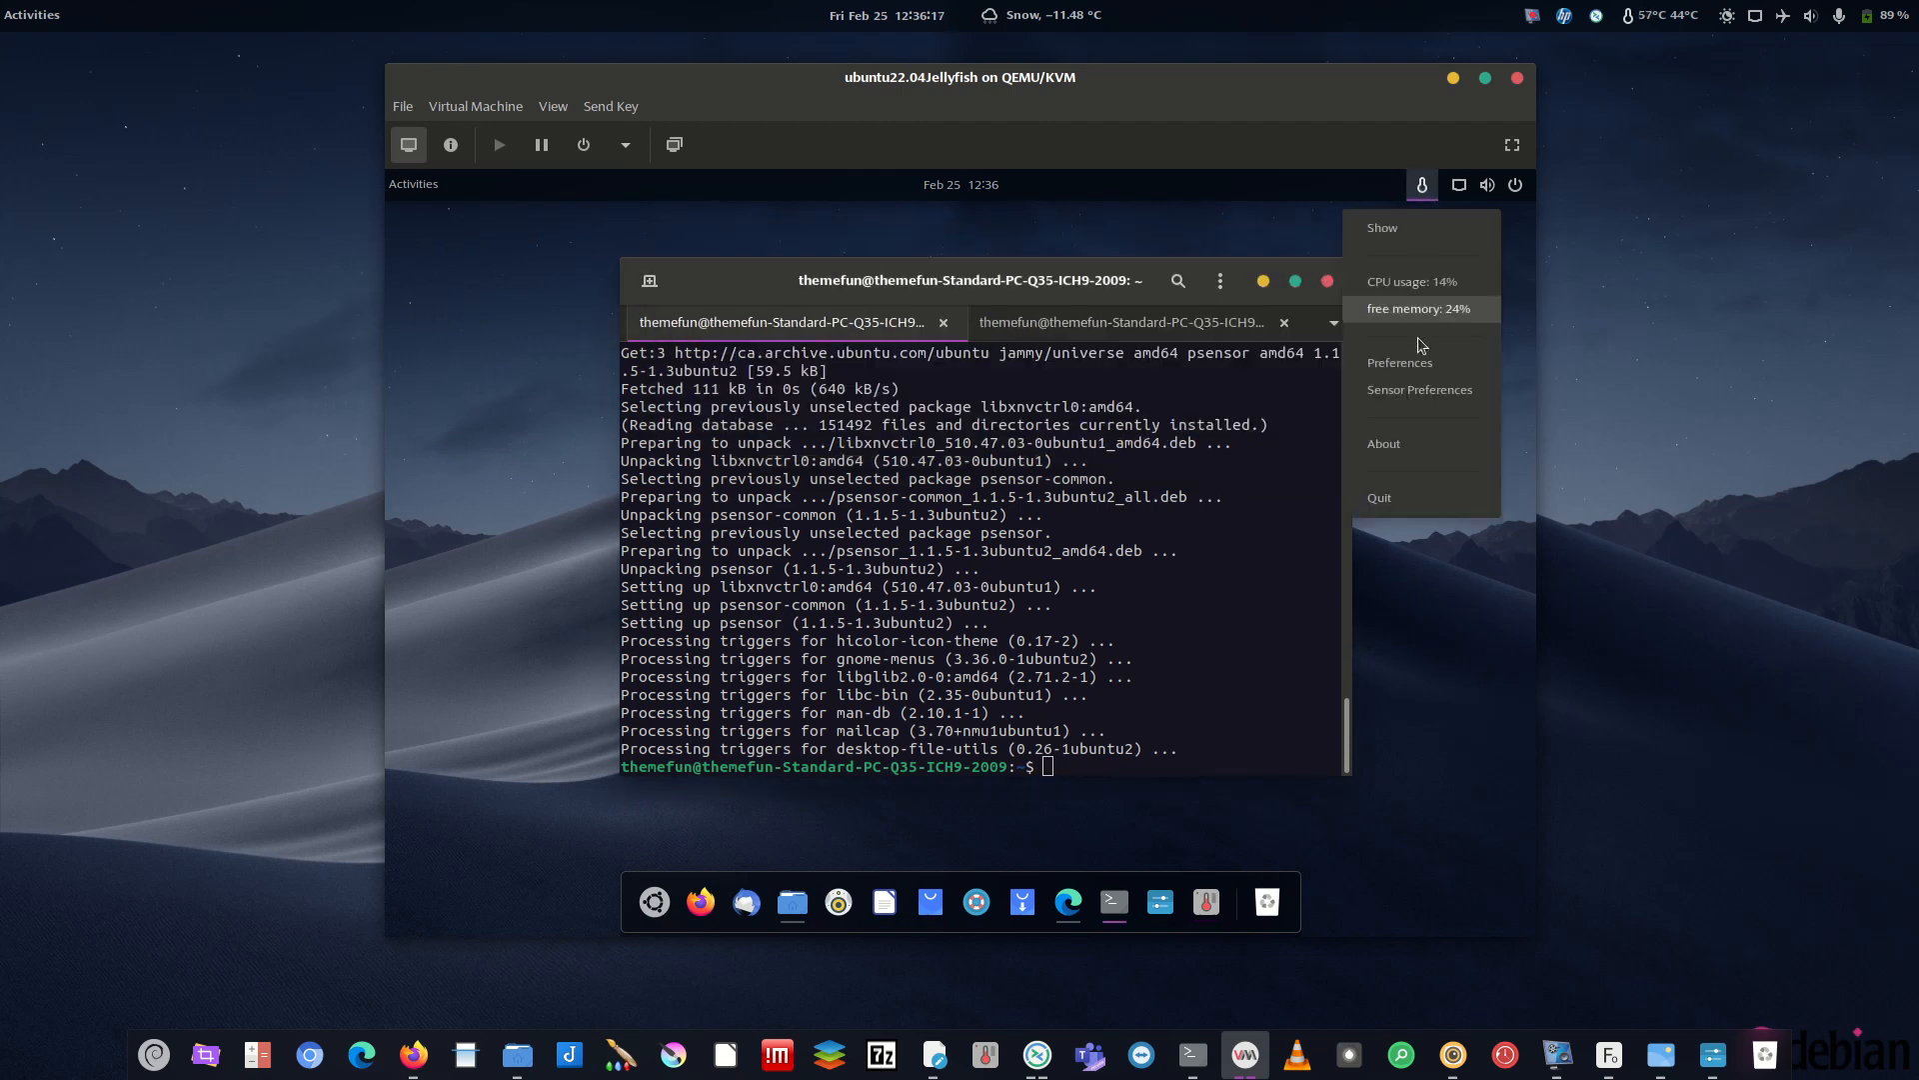
{"action": "left_click", "coordinate": [1635, 20]}
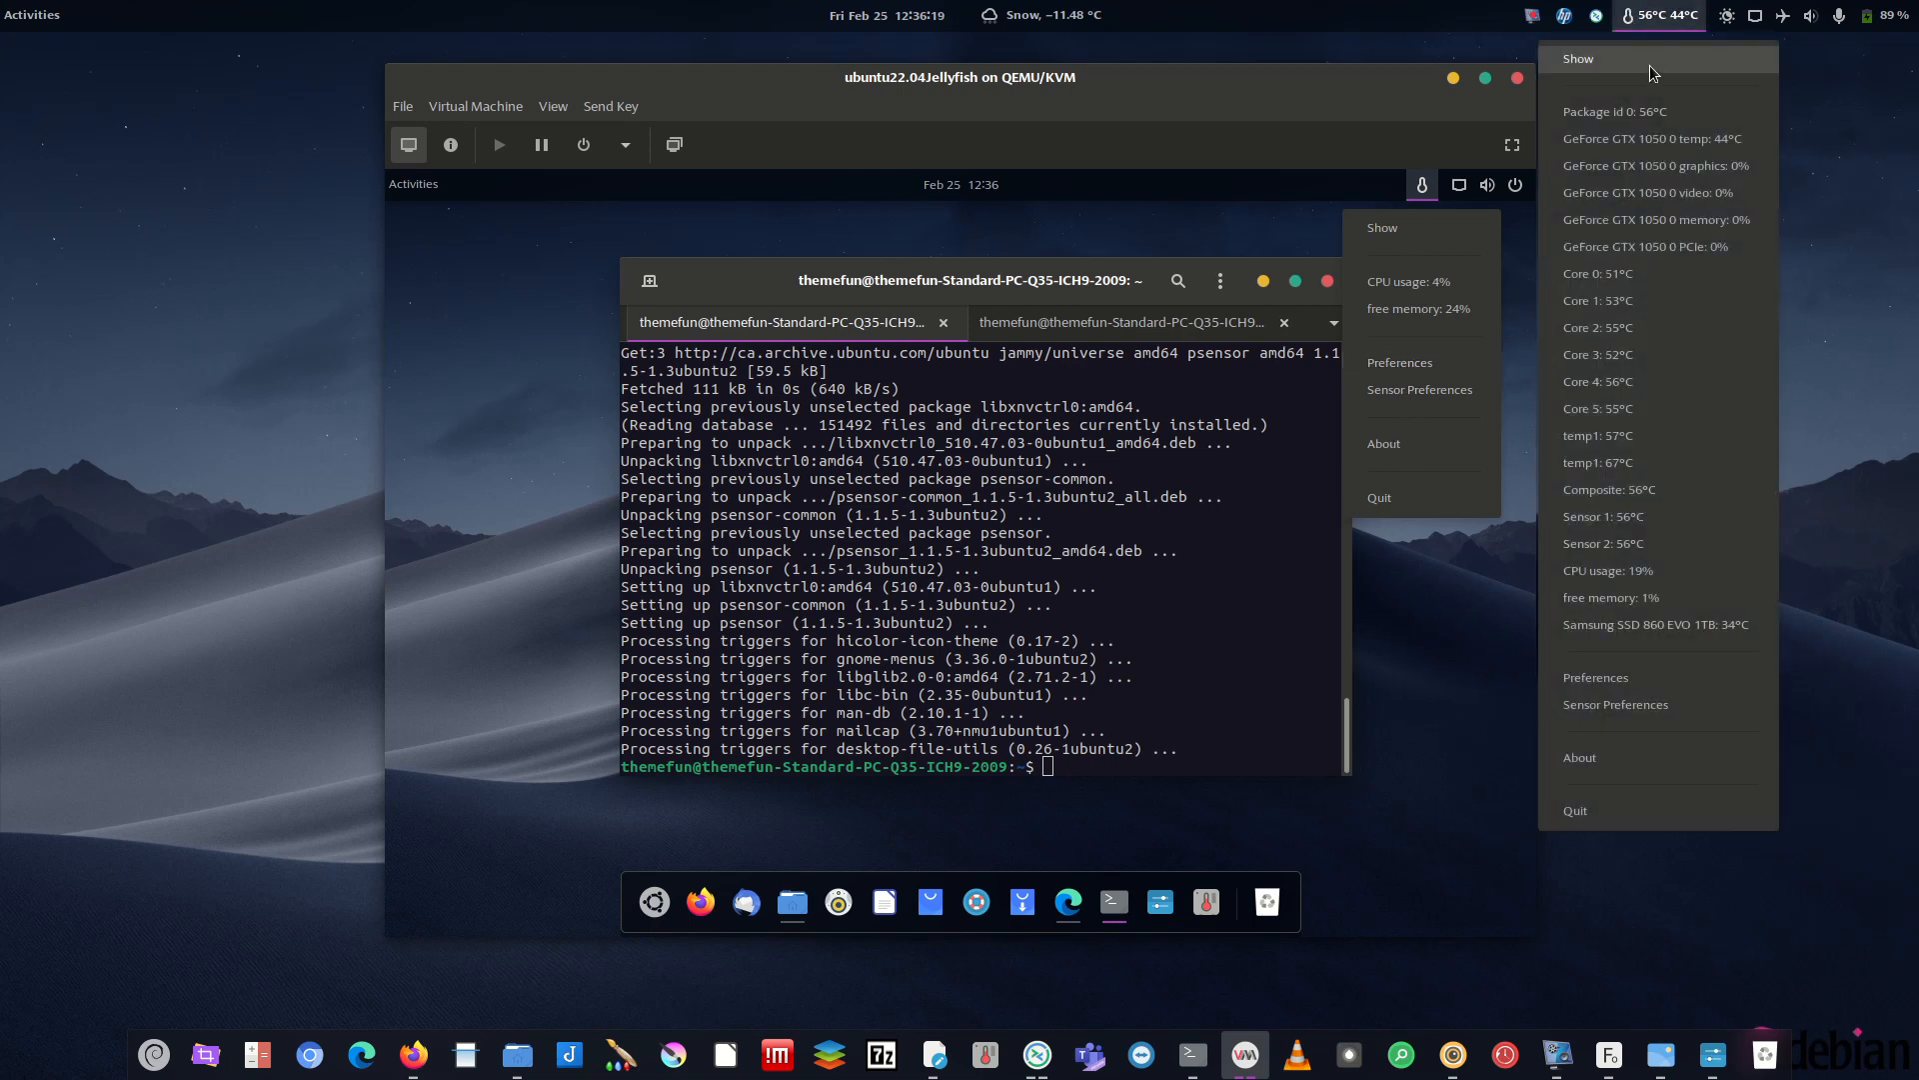
{"action": "left_click", "coordinate": [1311, 188]}
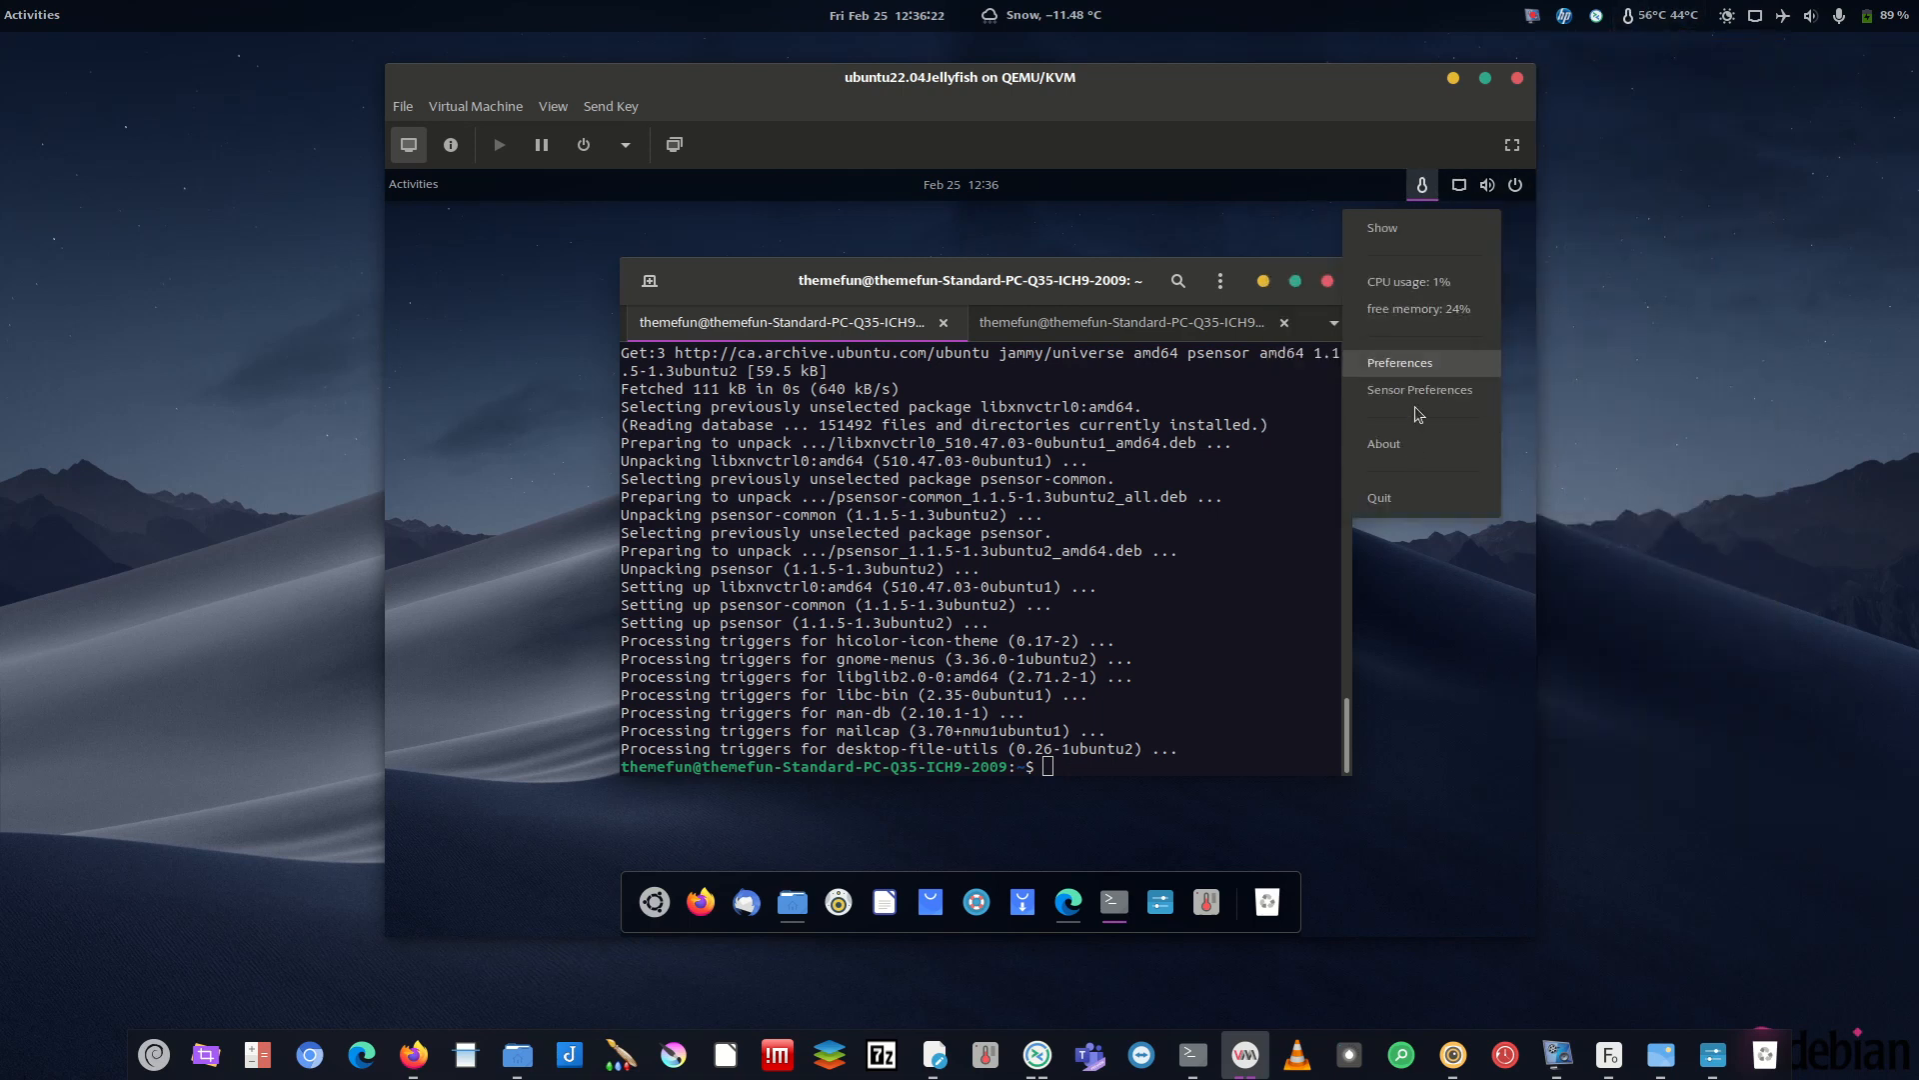
{"action": "left_click", "coordinate": [1660, 15]}
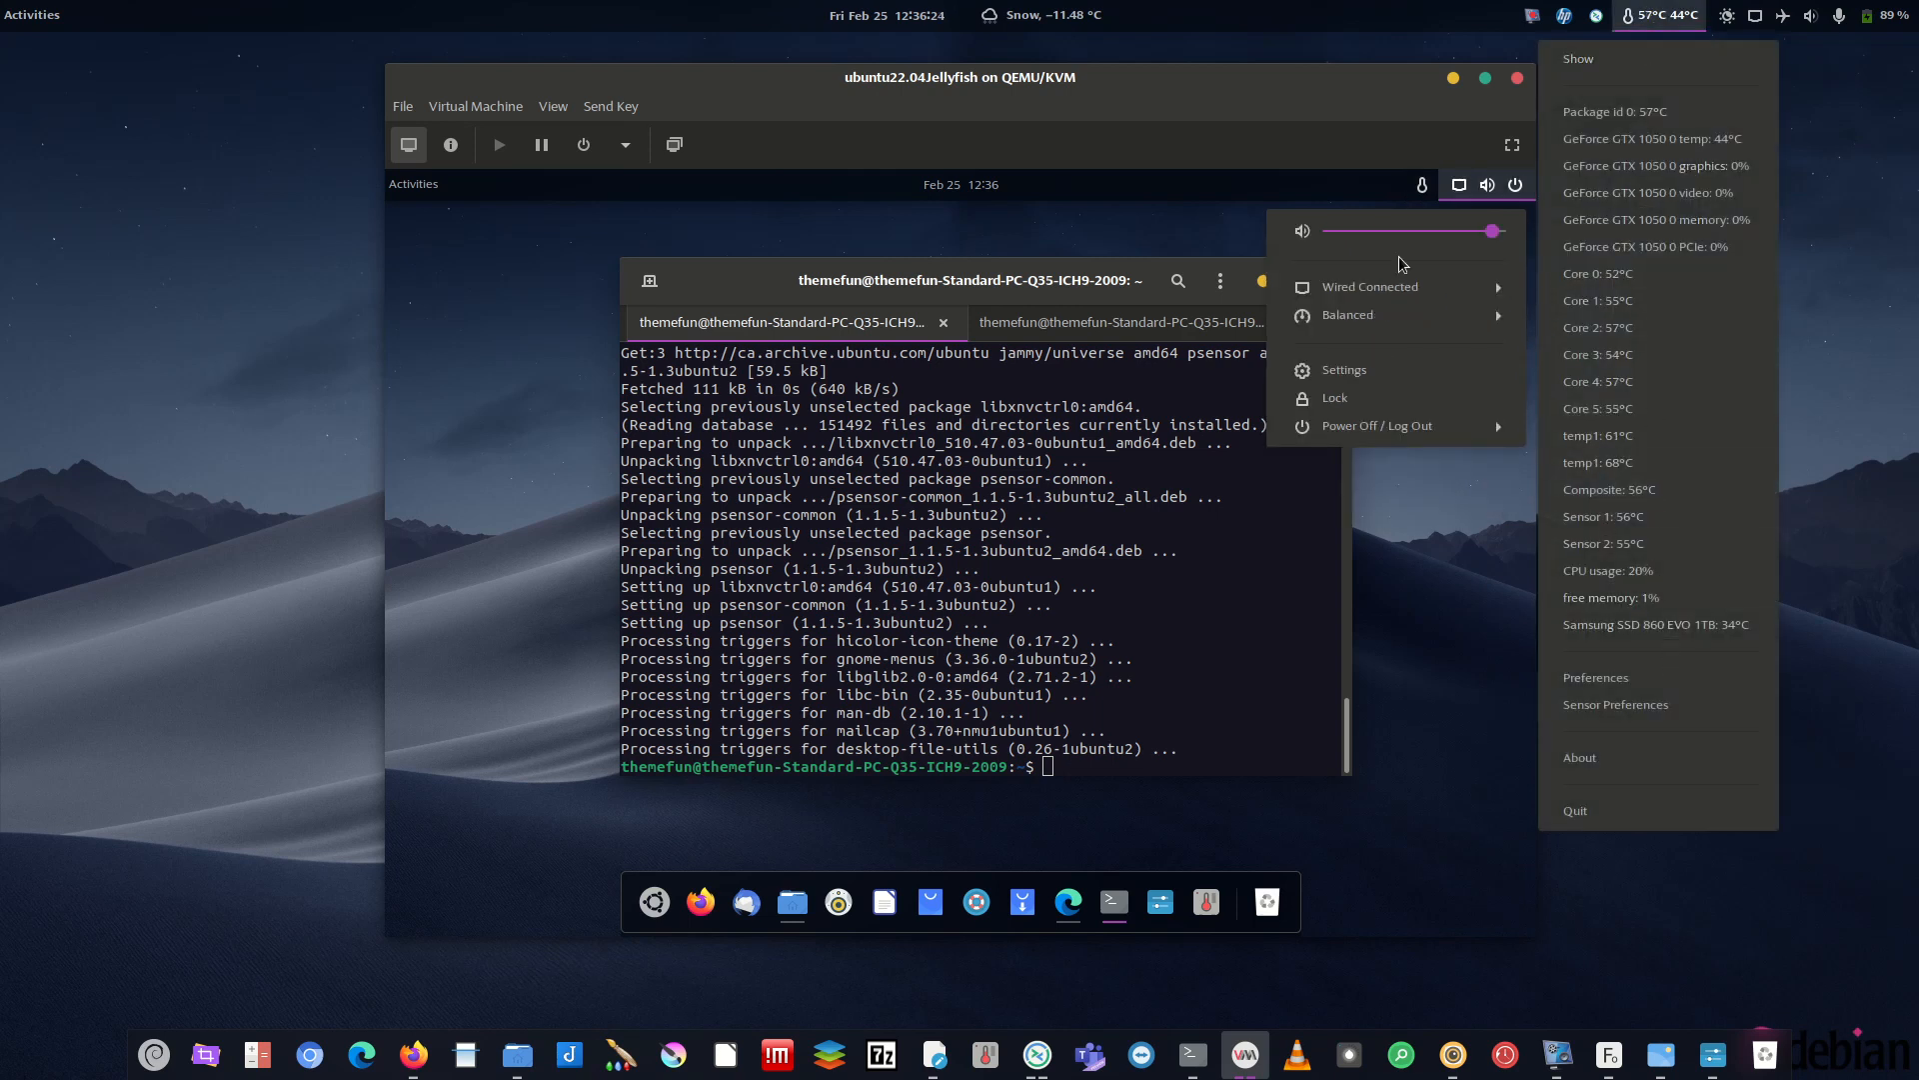
{"action": "left_click", "coordinate": [1422, 188]}
{"action": "left_click", "coordinate": [1424, 189]}
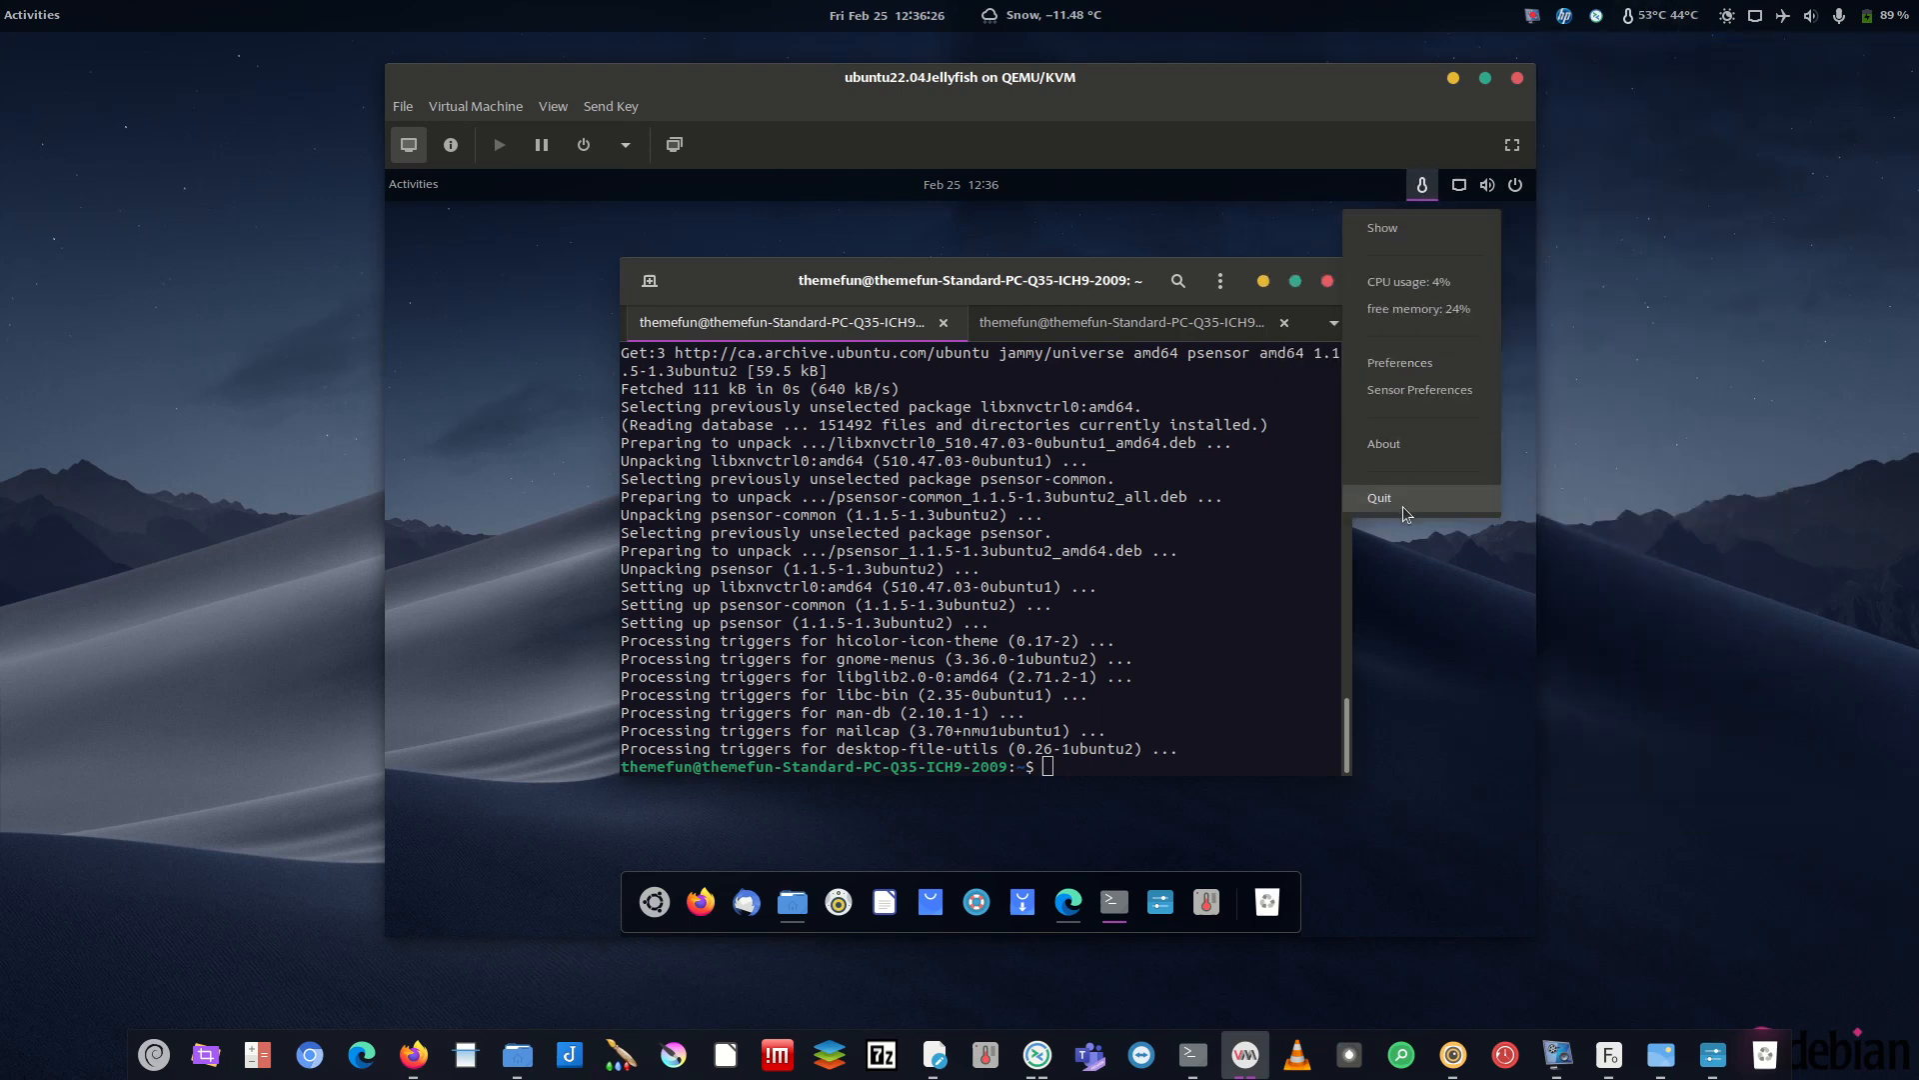
{"action": "left_click", "coordinate": [1403, 798]}
{"action": "left_click", "coordinate": [1420, 180]}
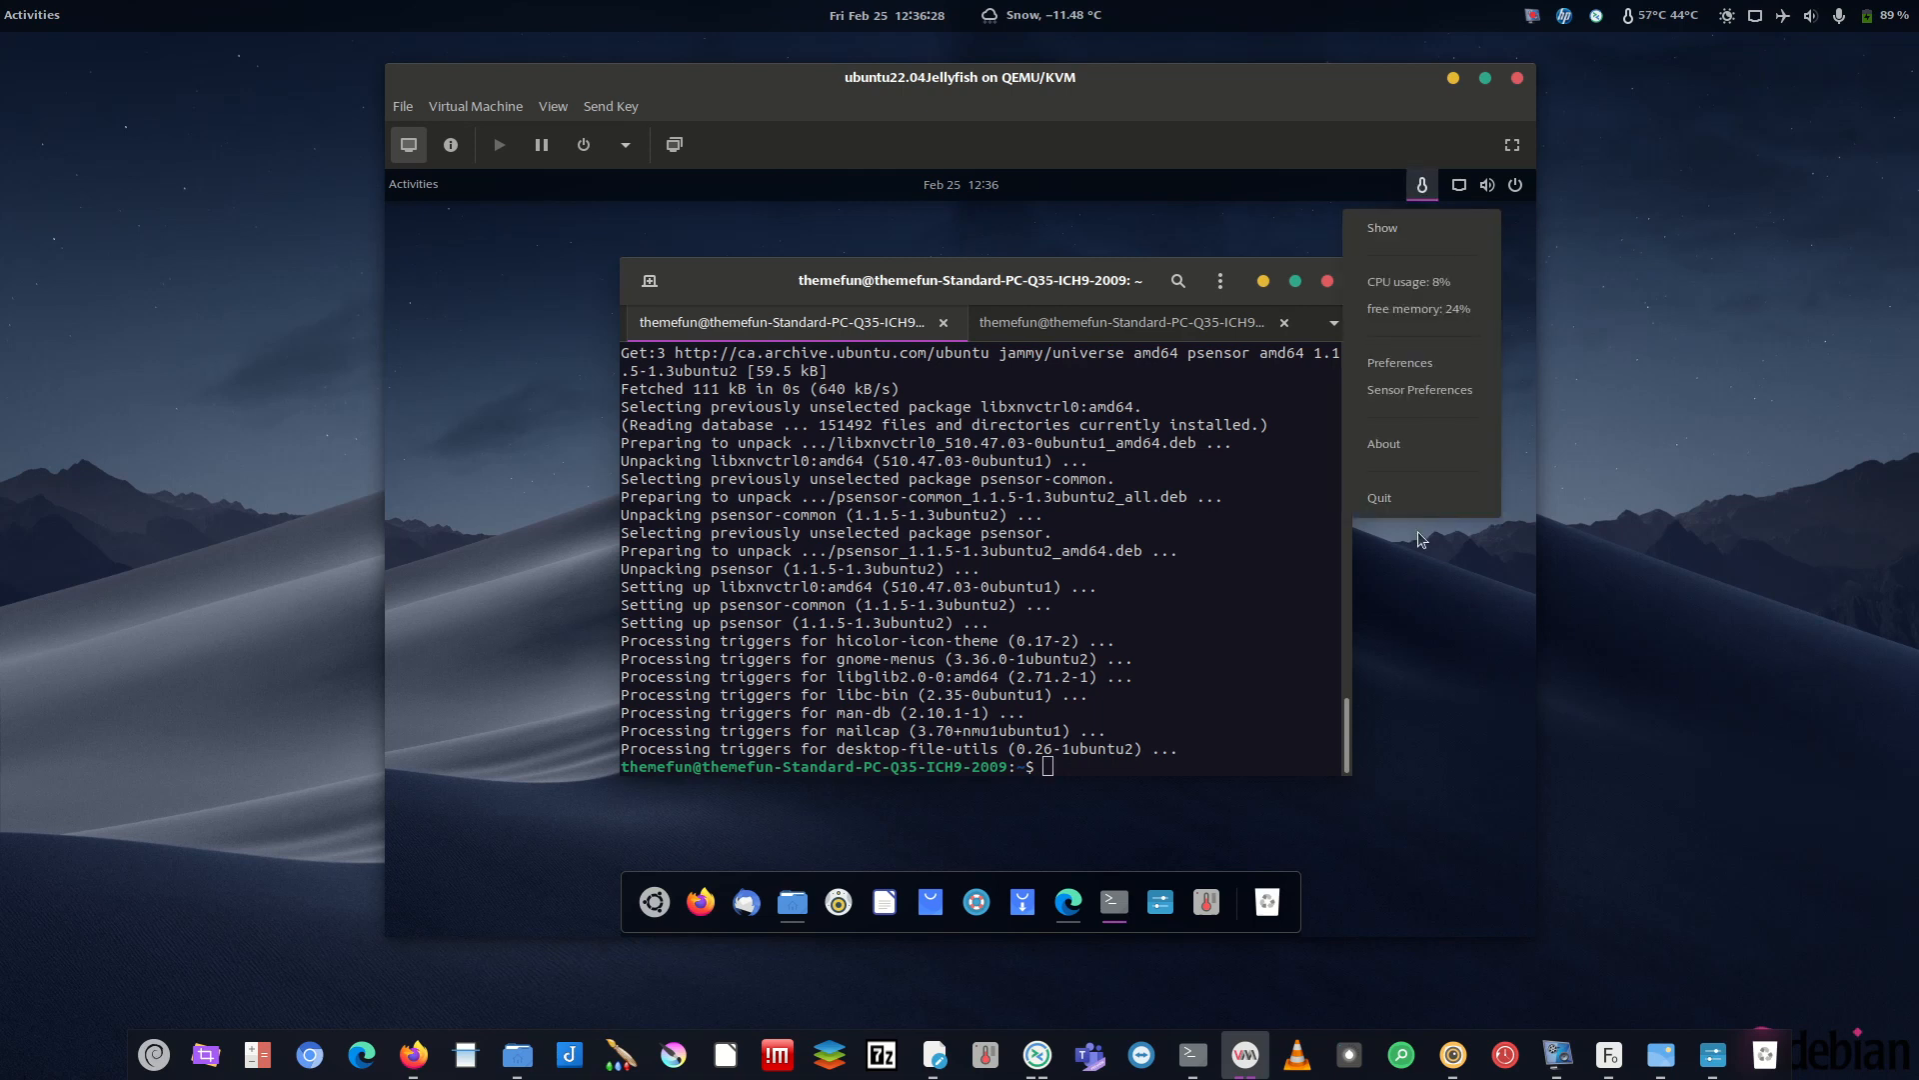
{"action": "left_click", "coordinate": [1407, 498]}
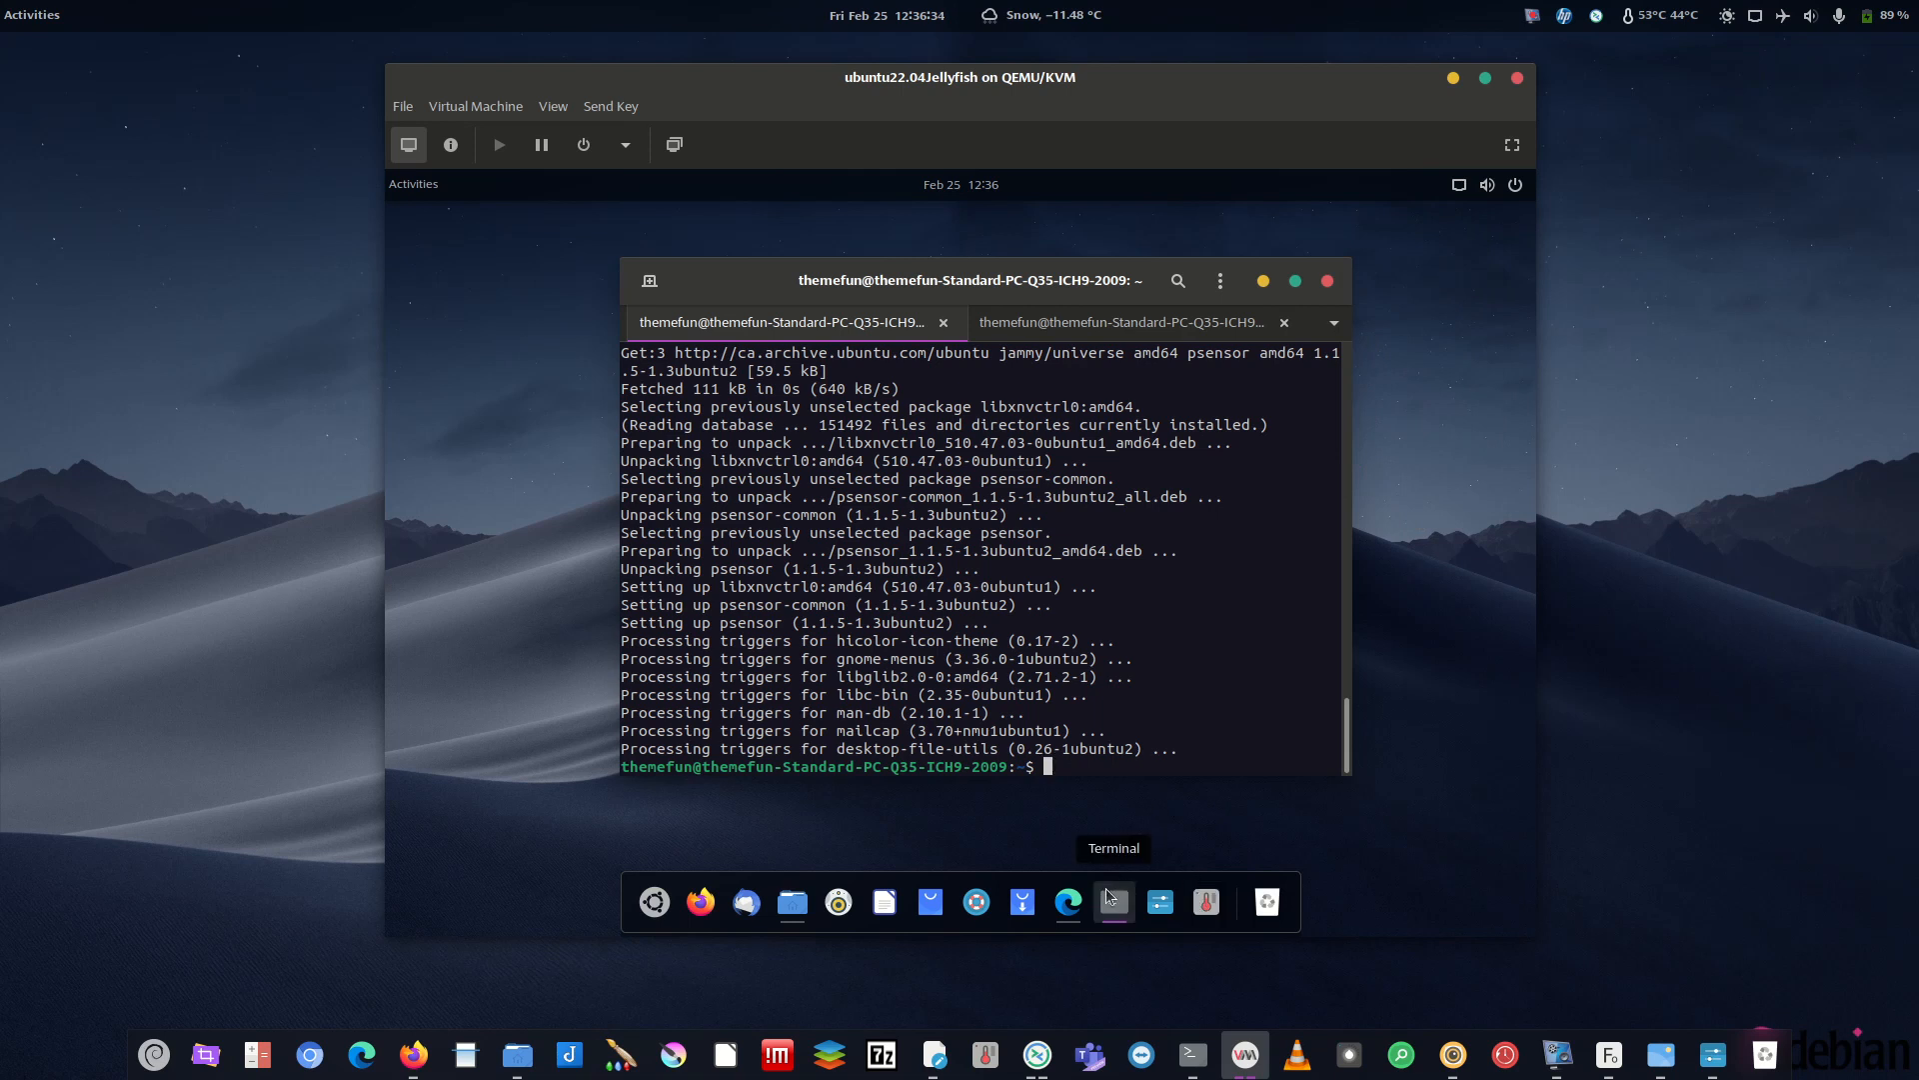
- Relaunch Psensor from the dock, reposition its window, and minimise it
{"action": "left_click", "coordinate": [1207, 901]}
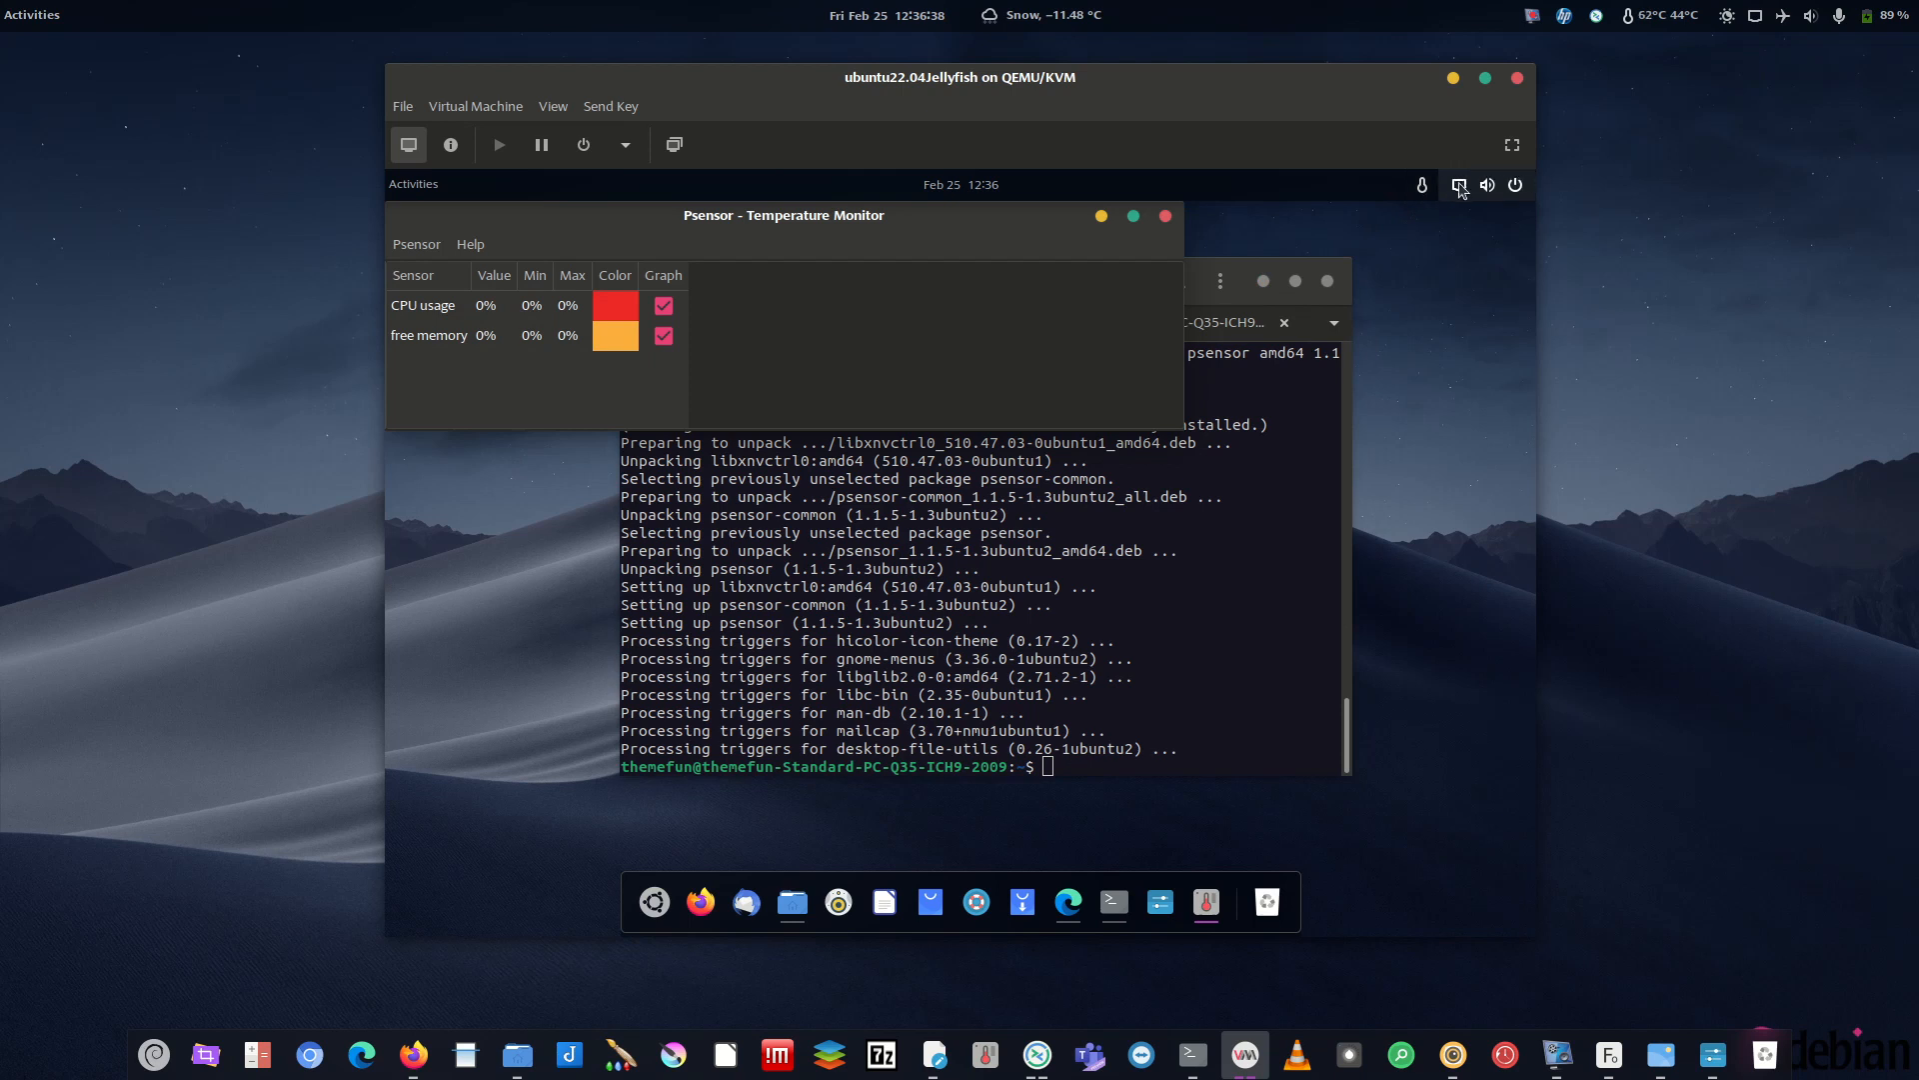
{"action": "left_click_drag", "start_coordinate": [826, 217], "coordinate": [960, 304]}
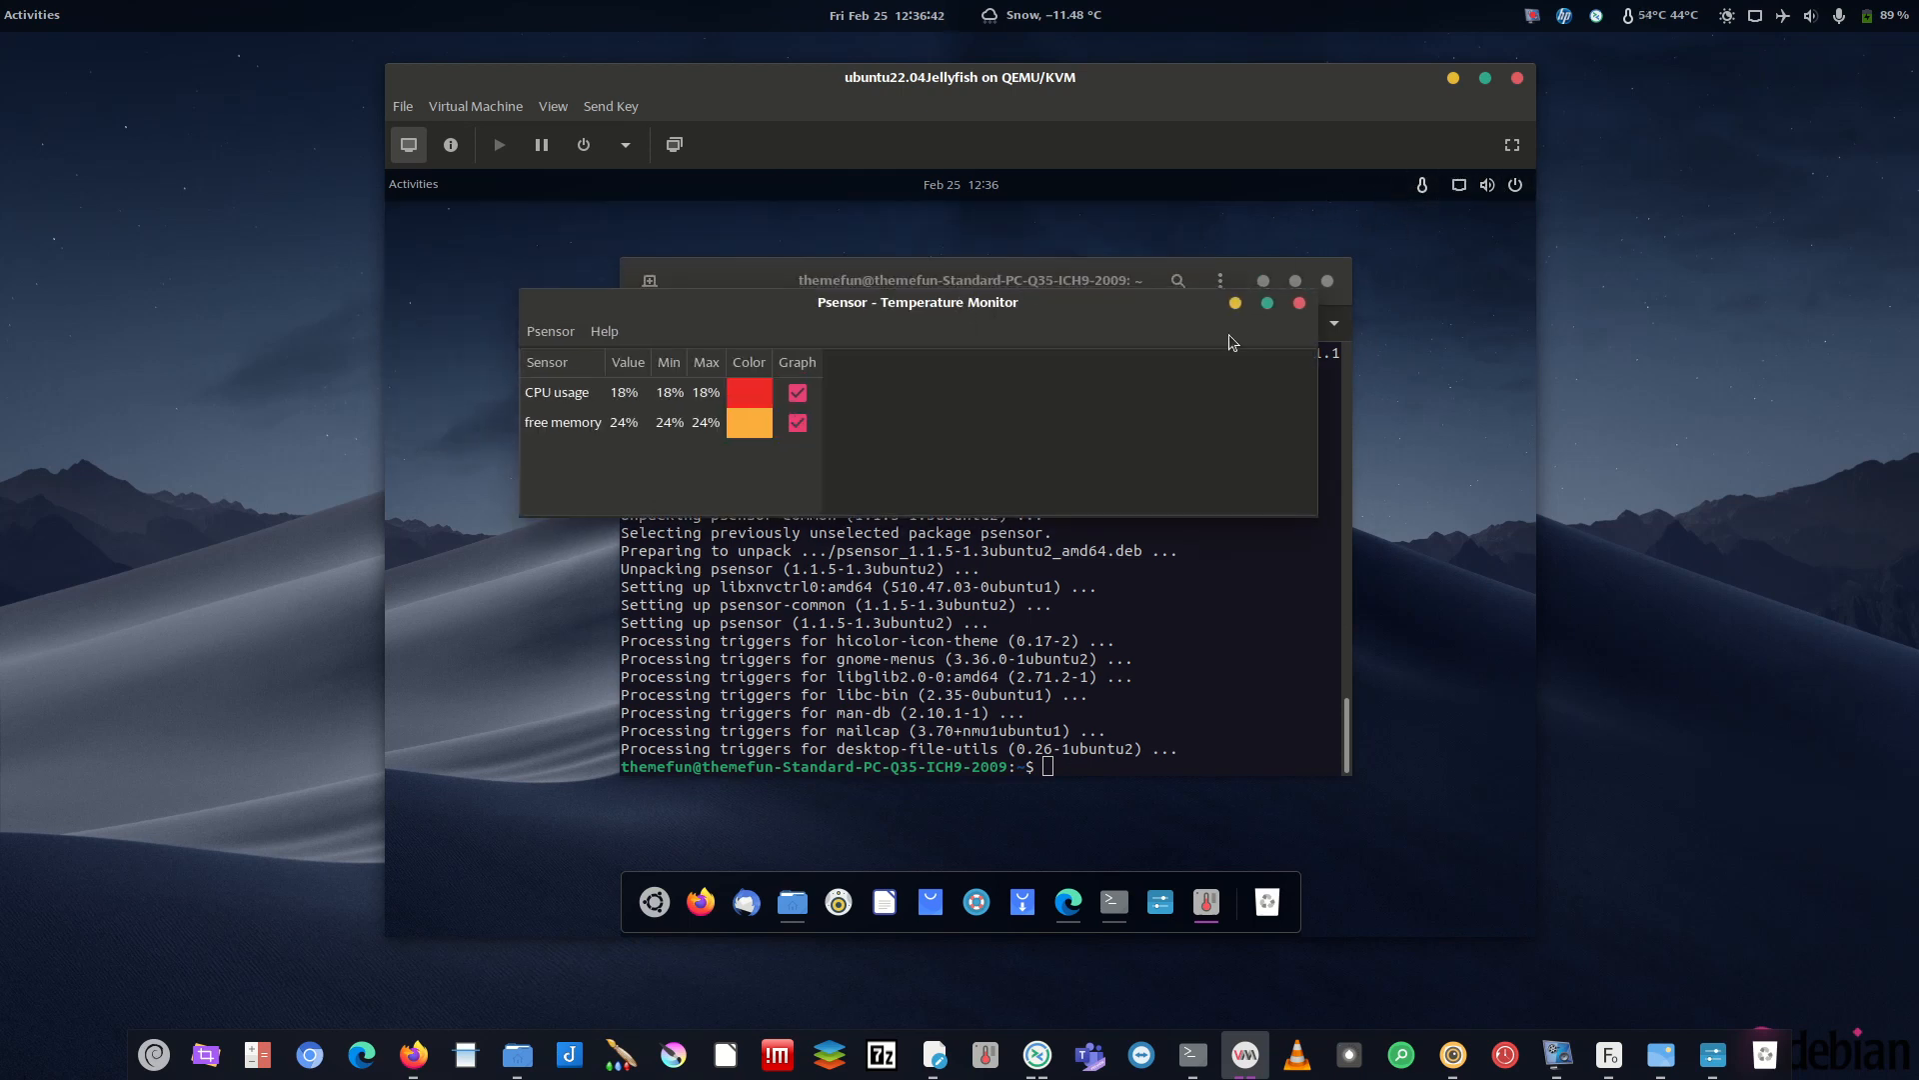
{"action": "left_click_drag", "start_coordinate": [1081, 303], "coordinate": [1225, 358]}
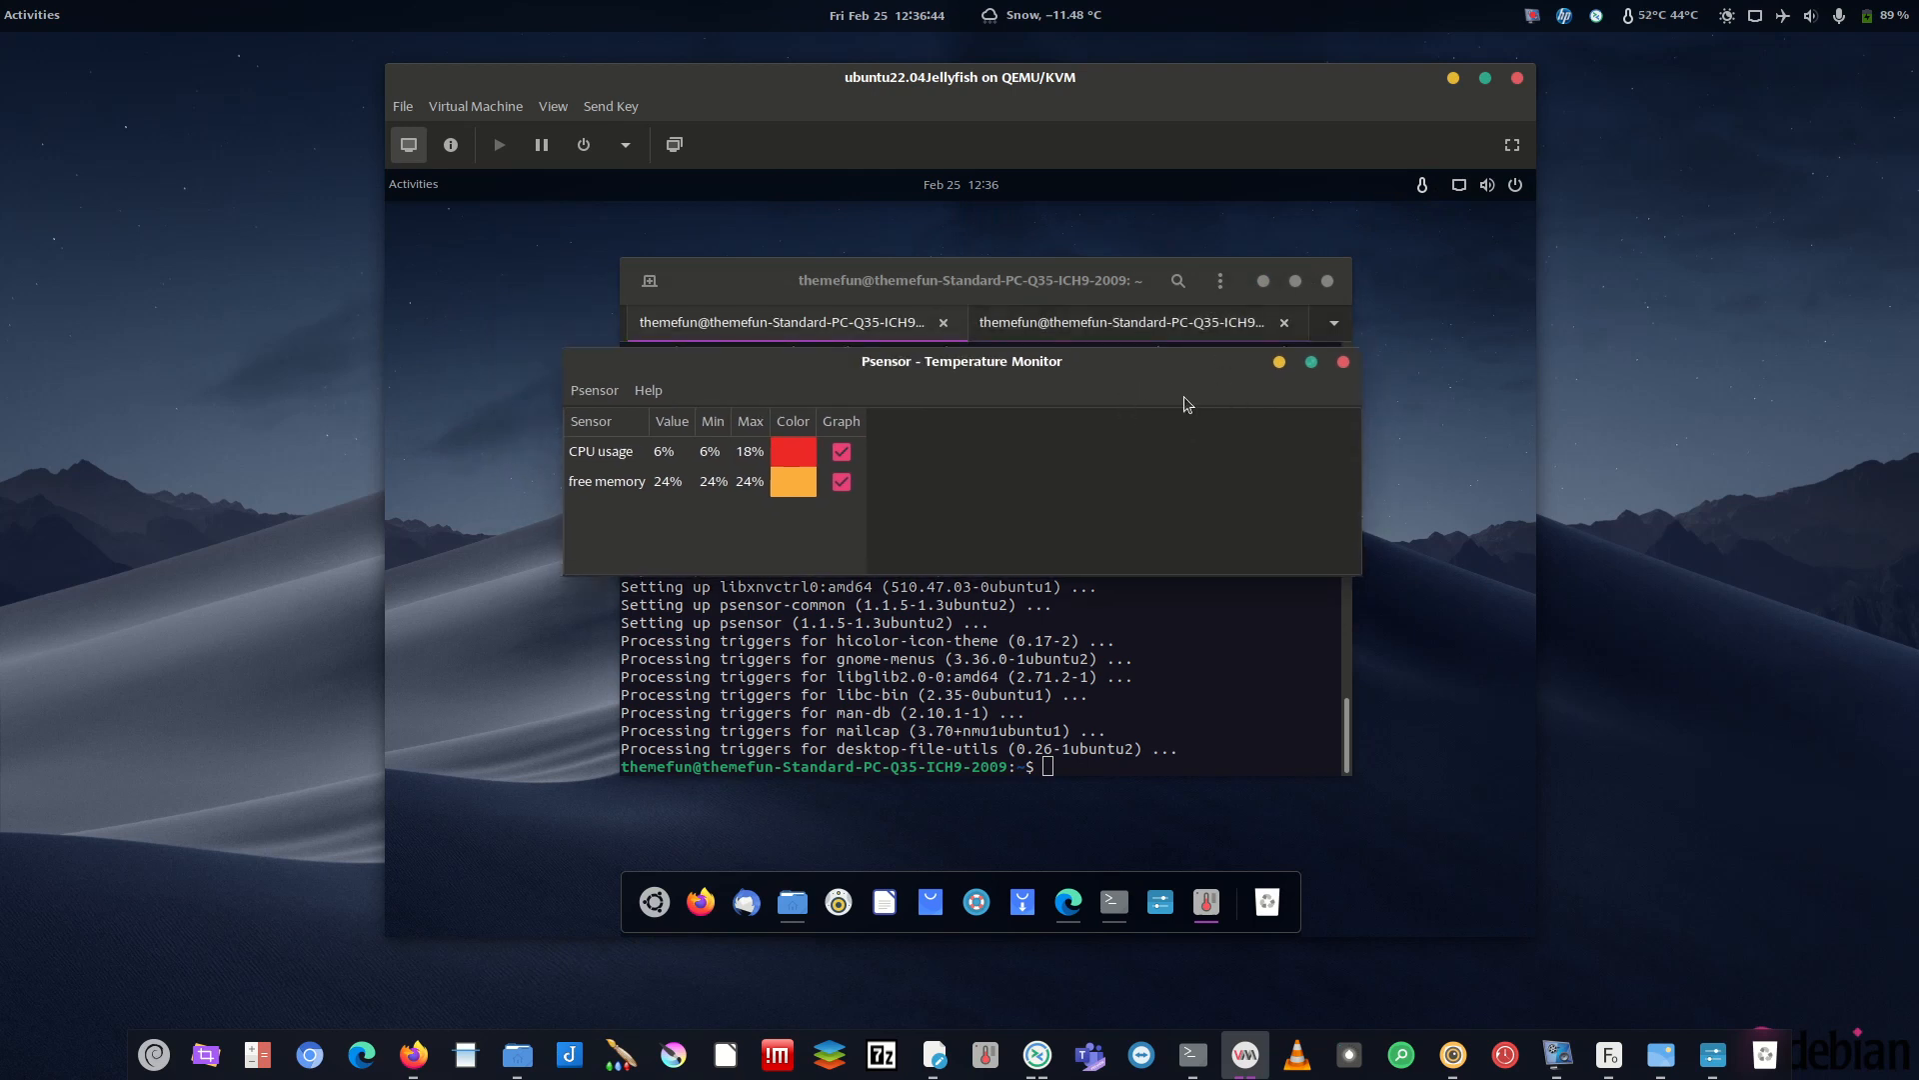
{"action": "left_click", "coordinate": [1280, 361]}
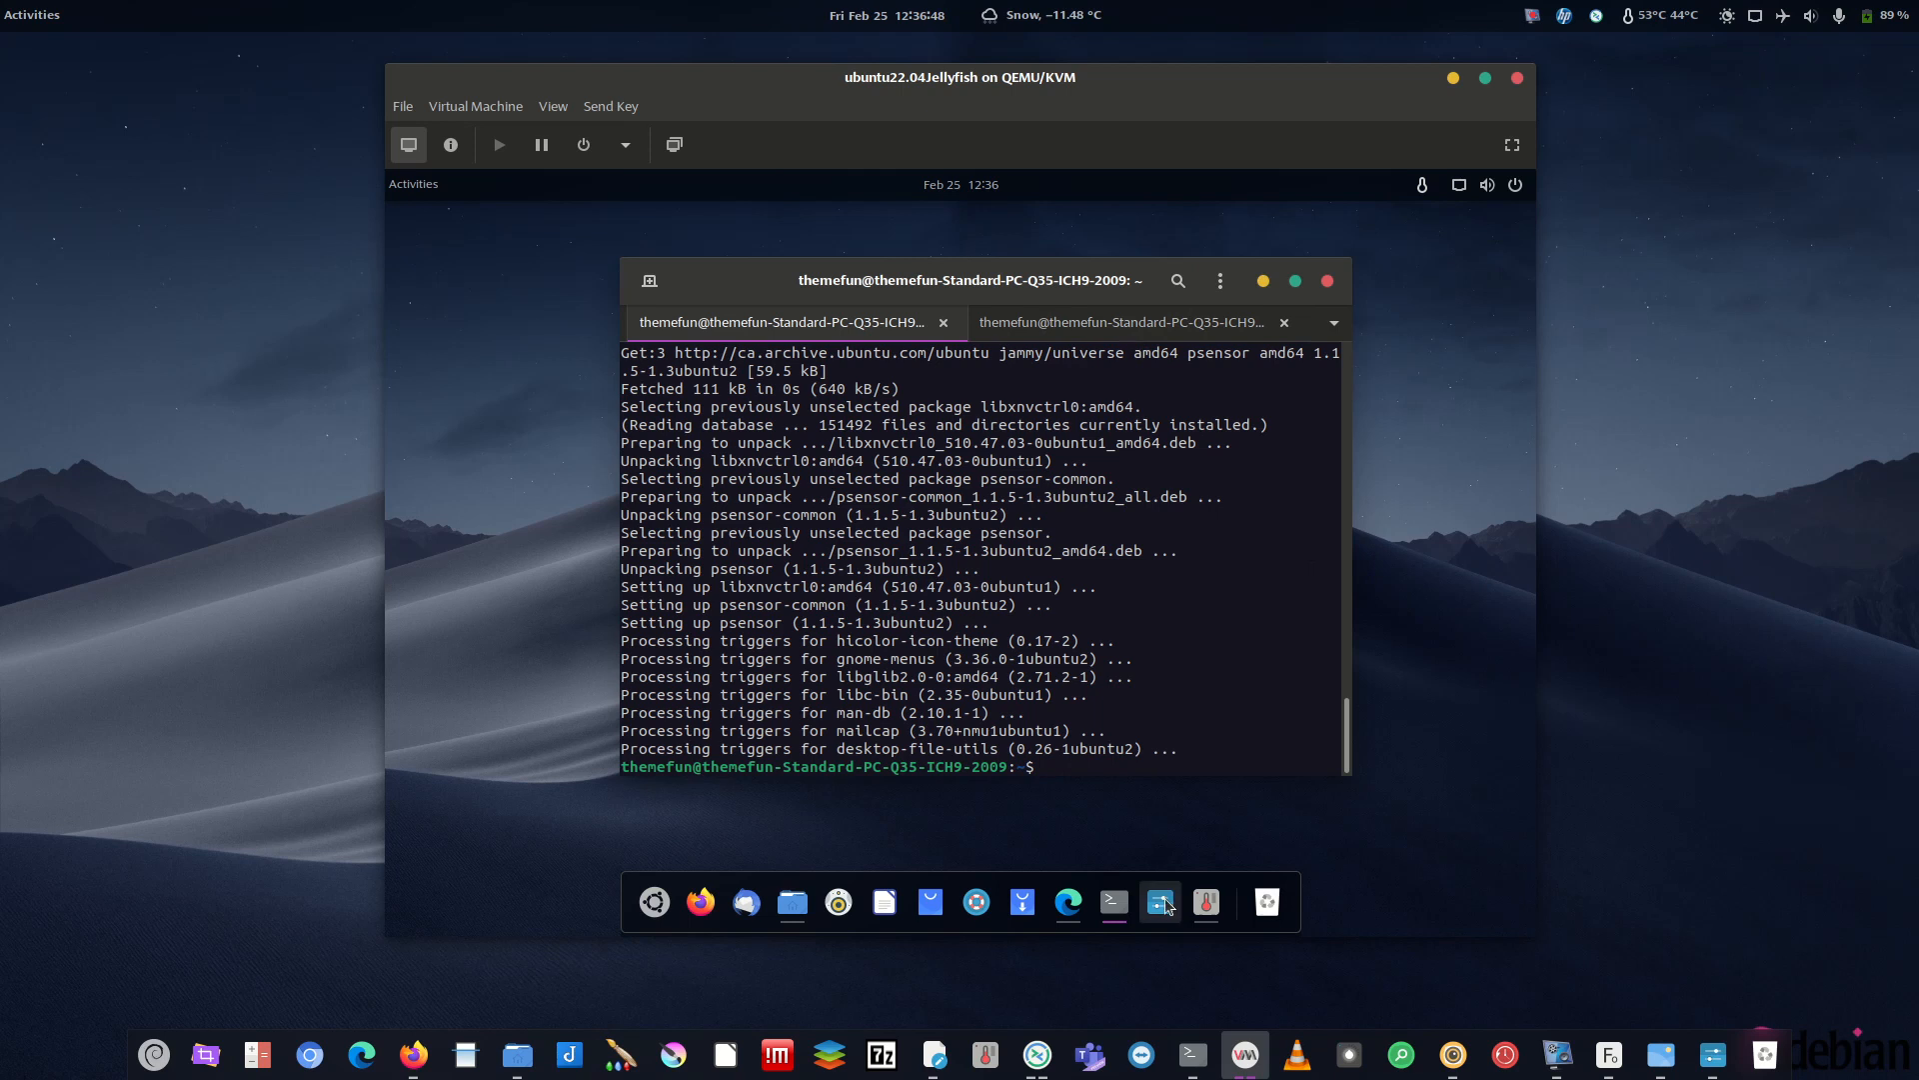
- Minimise the terminal, check an earlier screenshot in the host Image Viewer, and leave only the Conky desktop visible
{"action": "left_click", "coordinate": [1264, 281]}
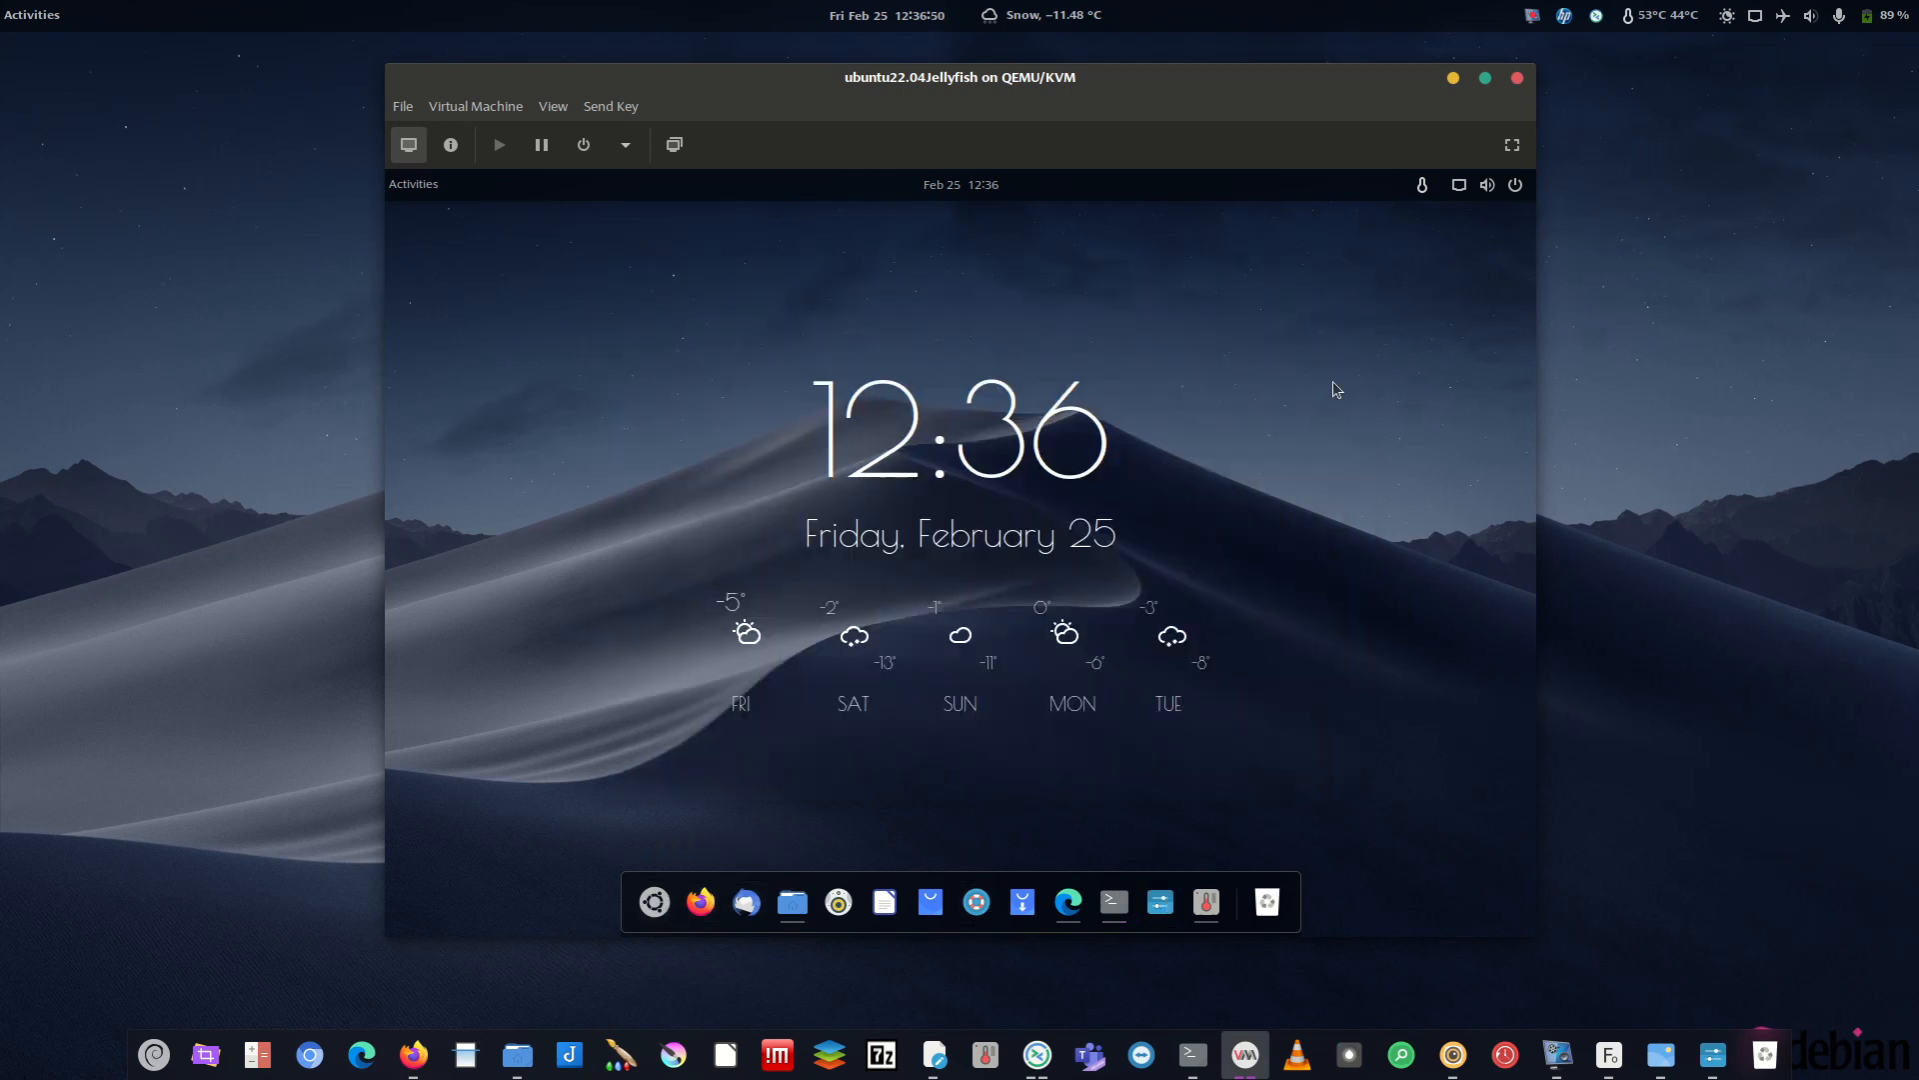
{"action": "left_click", "coordinate": [1659, 1067]}
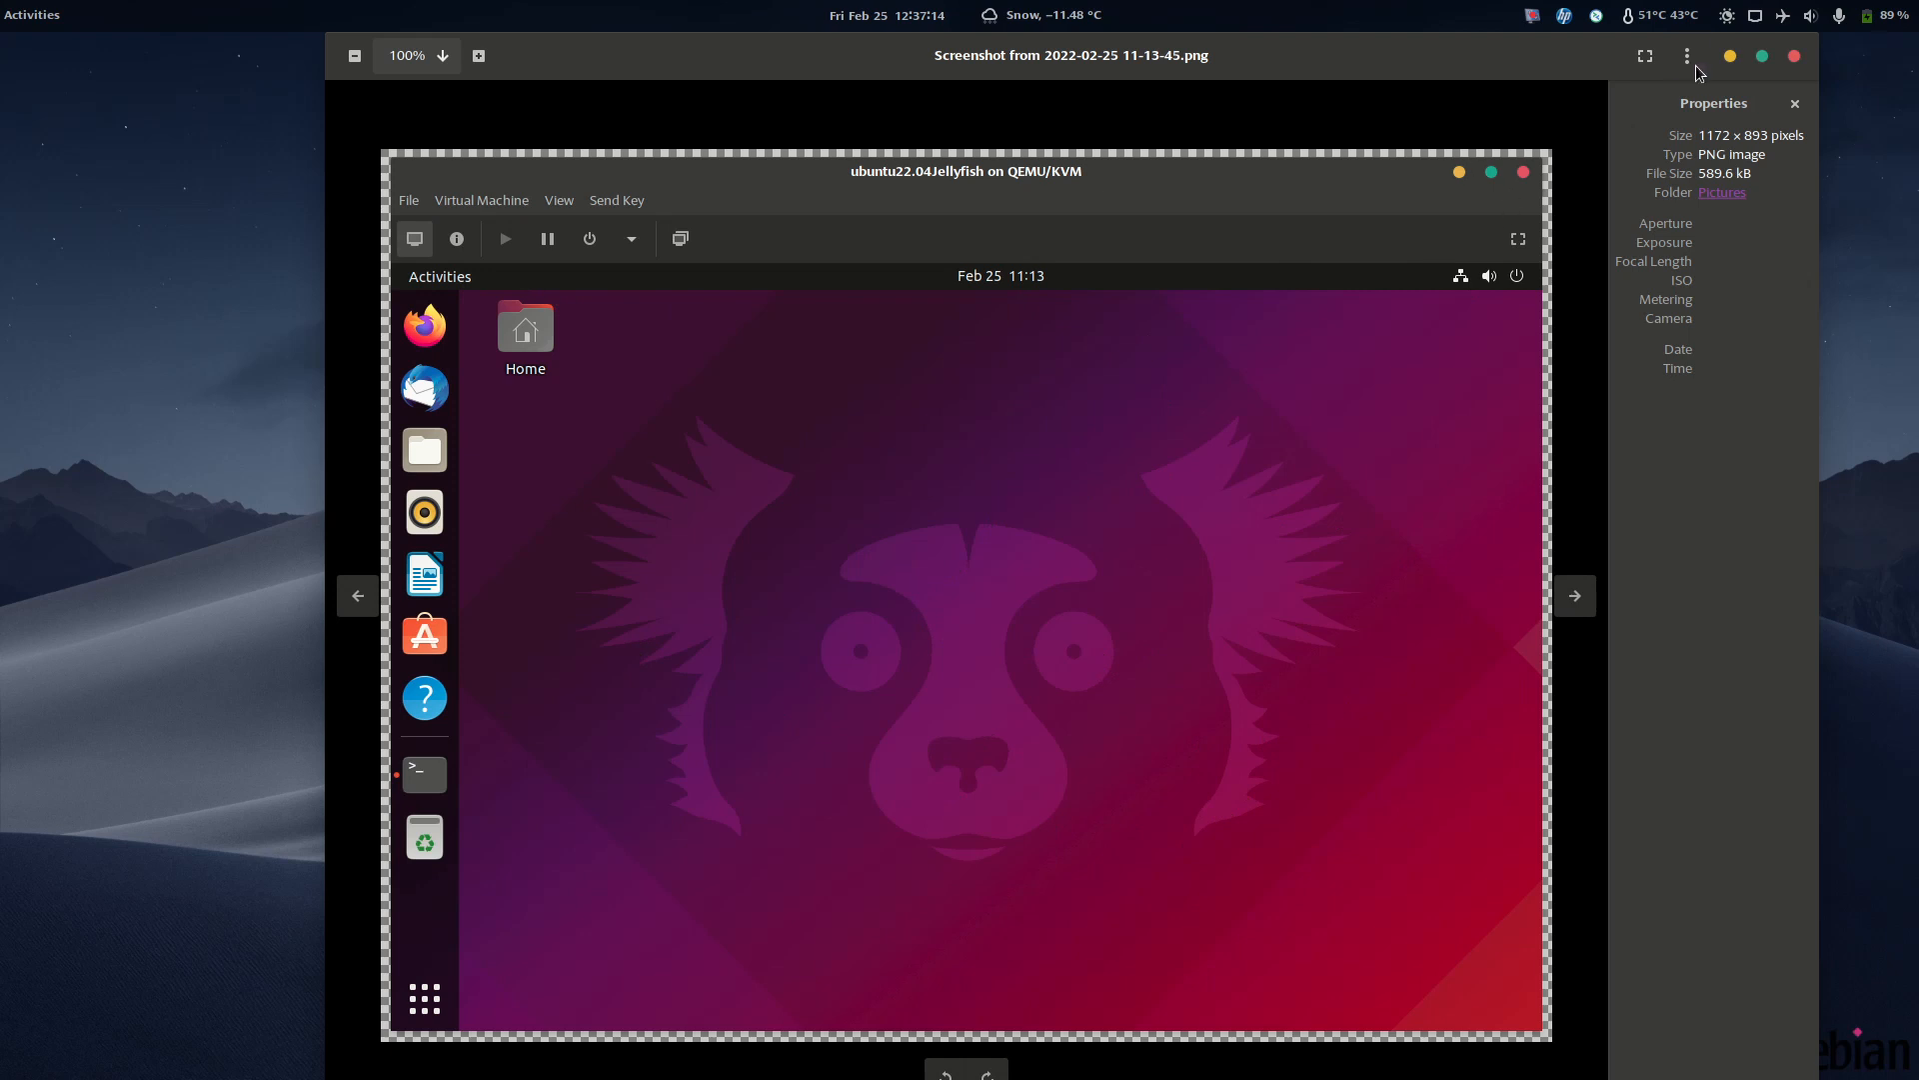
{"action": "left_click", "coordinate": [1731, 56]}
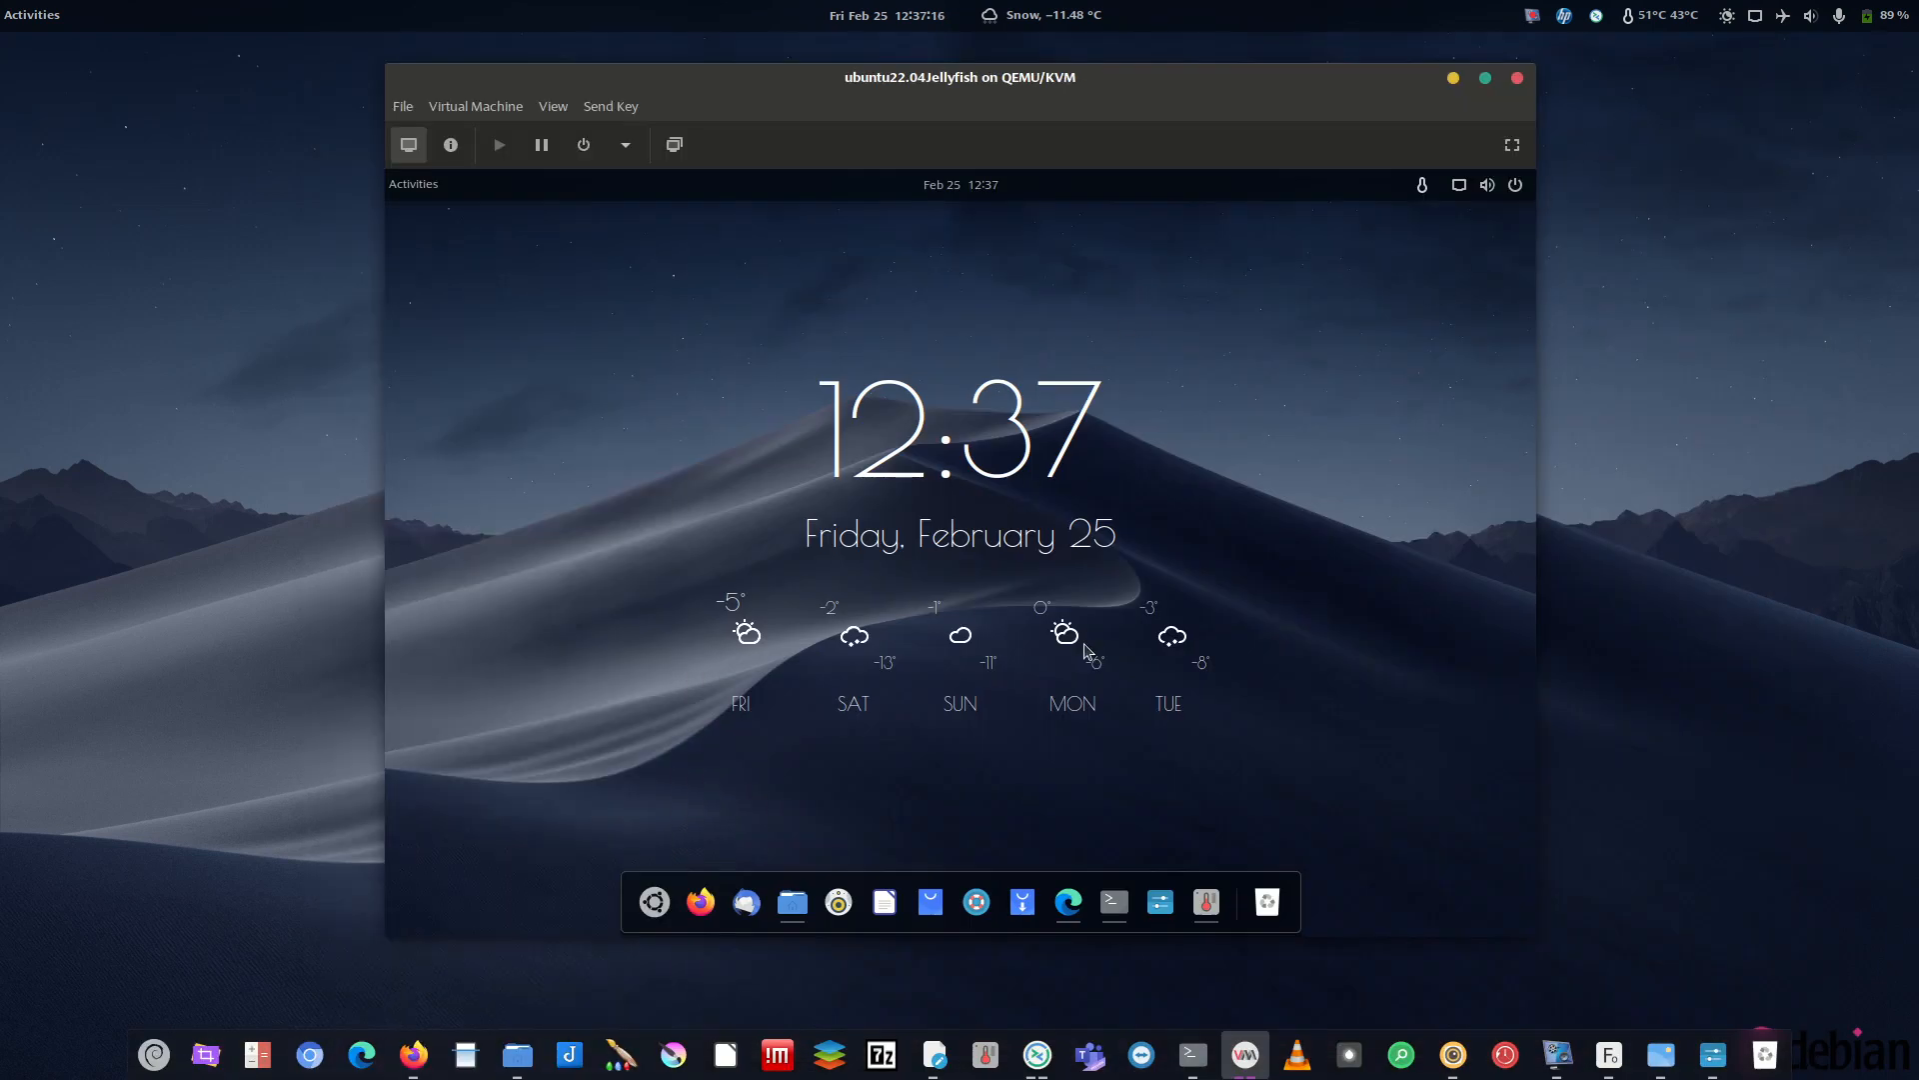
{"action": "left_click", "coordinate": [657, 902]}
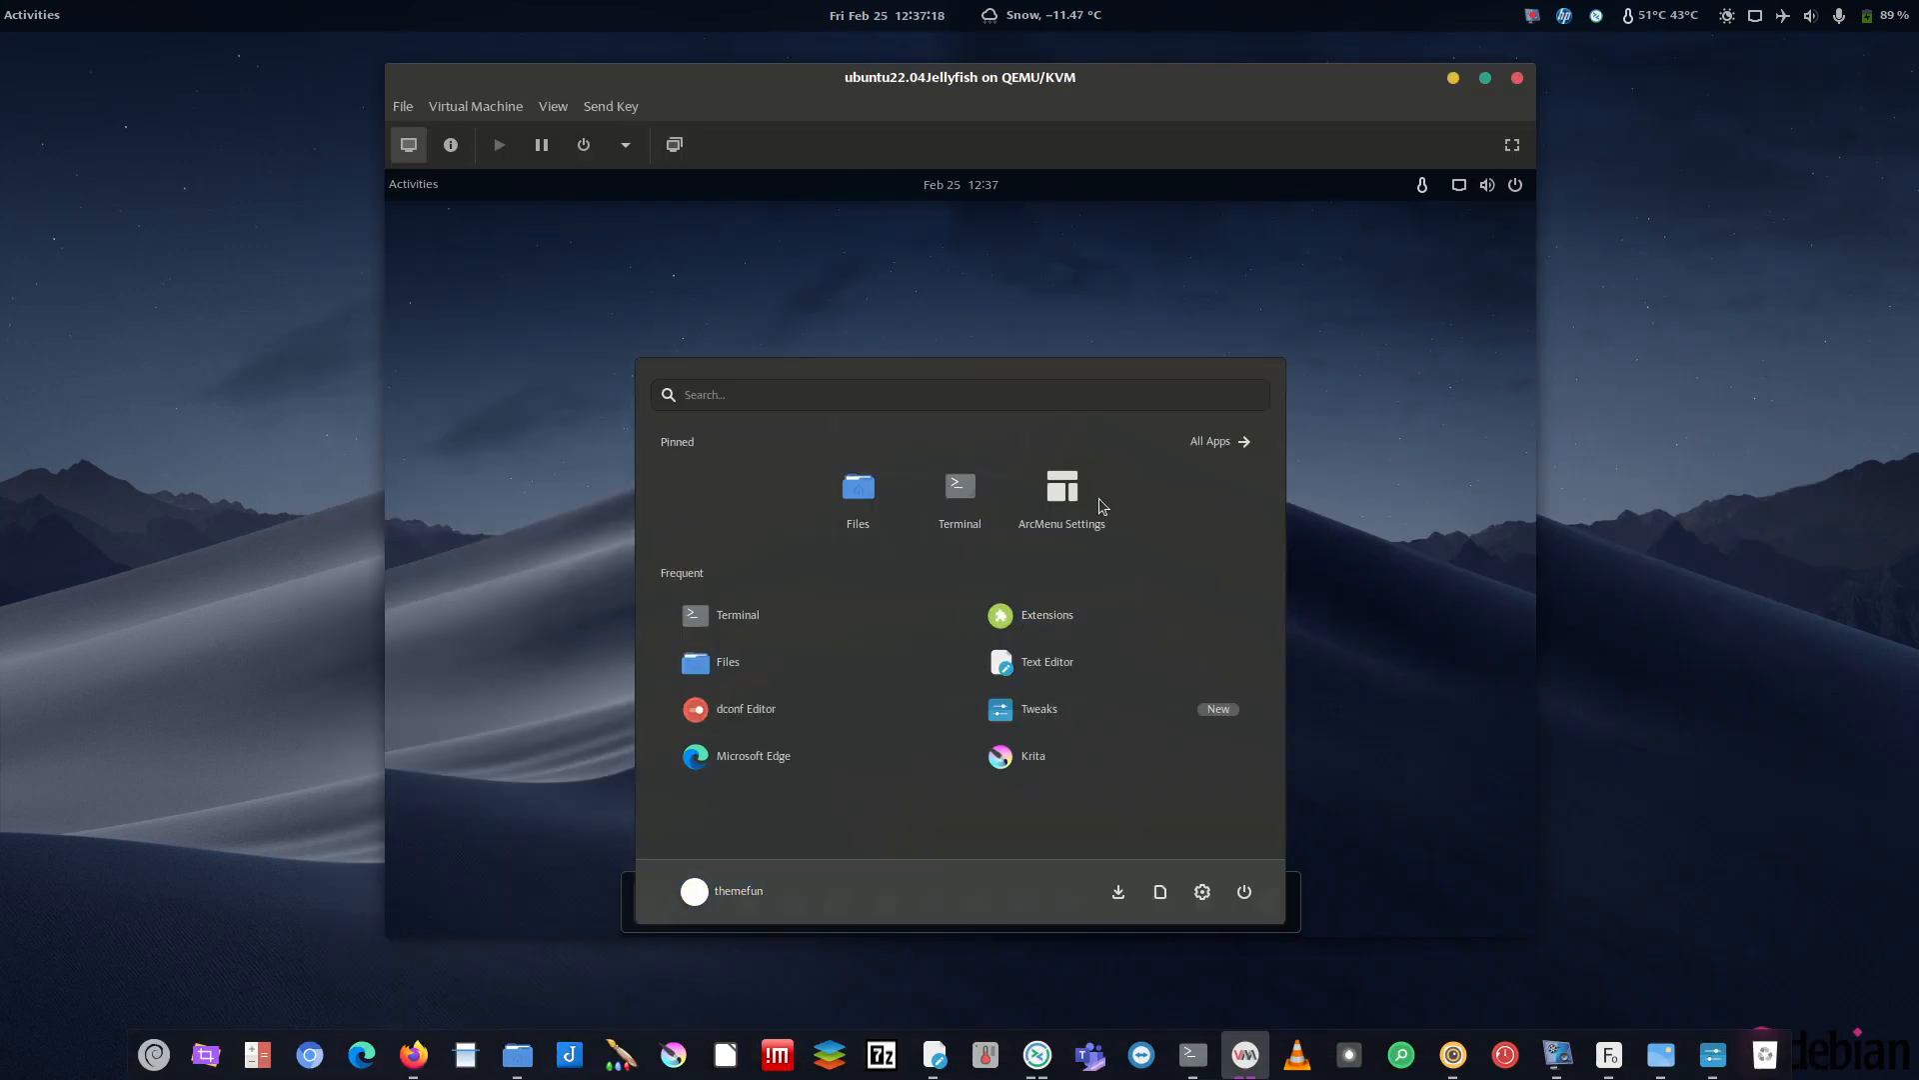
{"action": "left_click", "coordinate": [461, 495]}
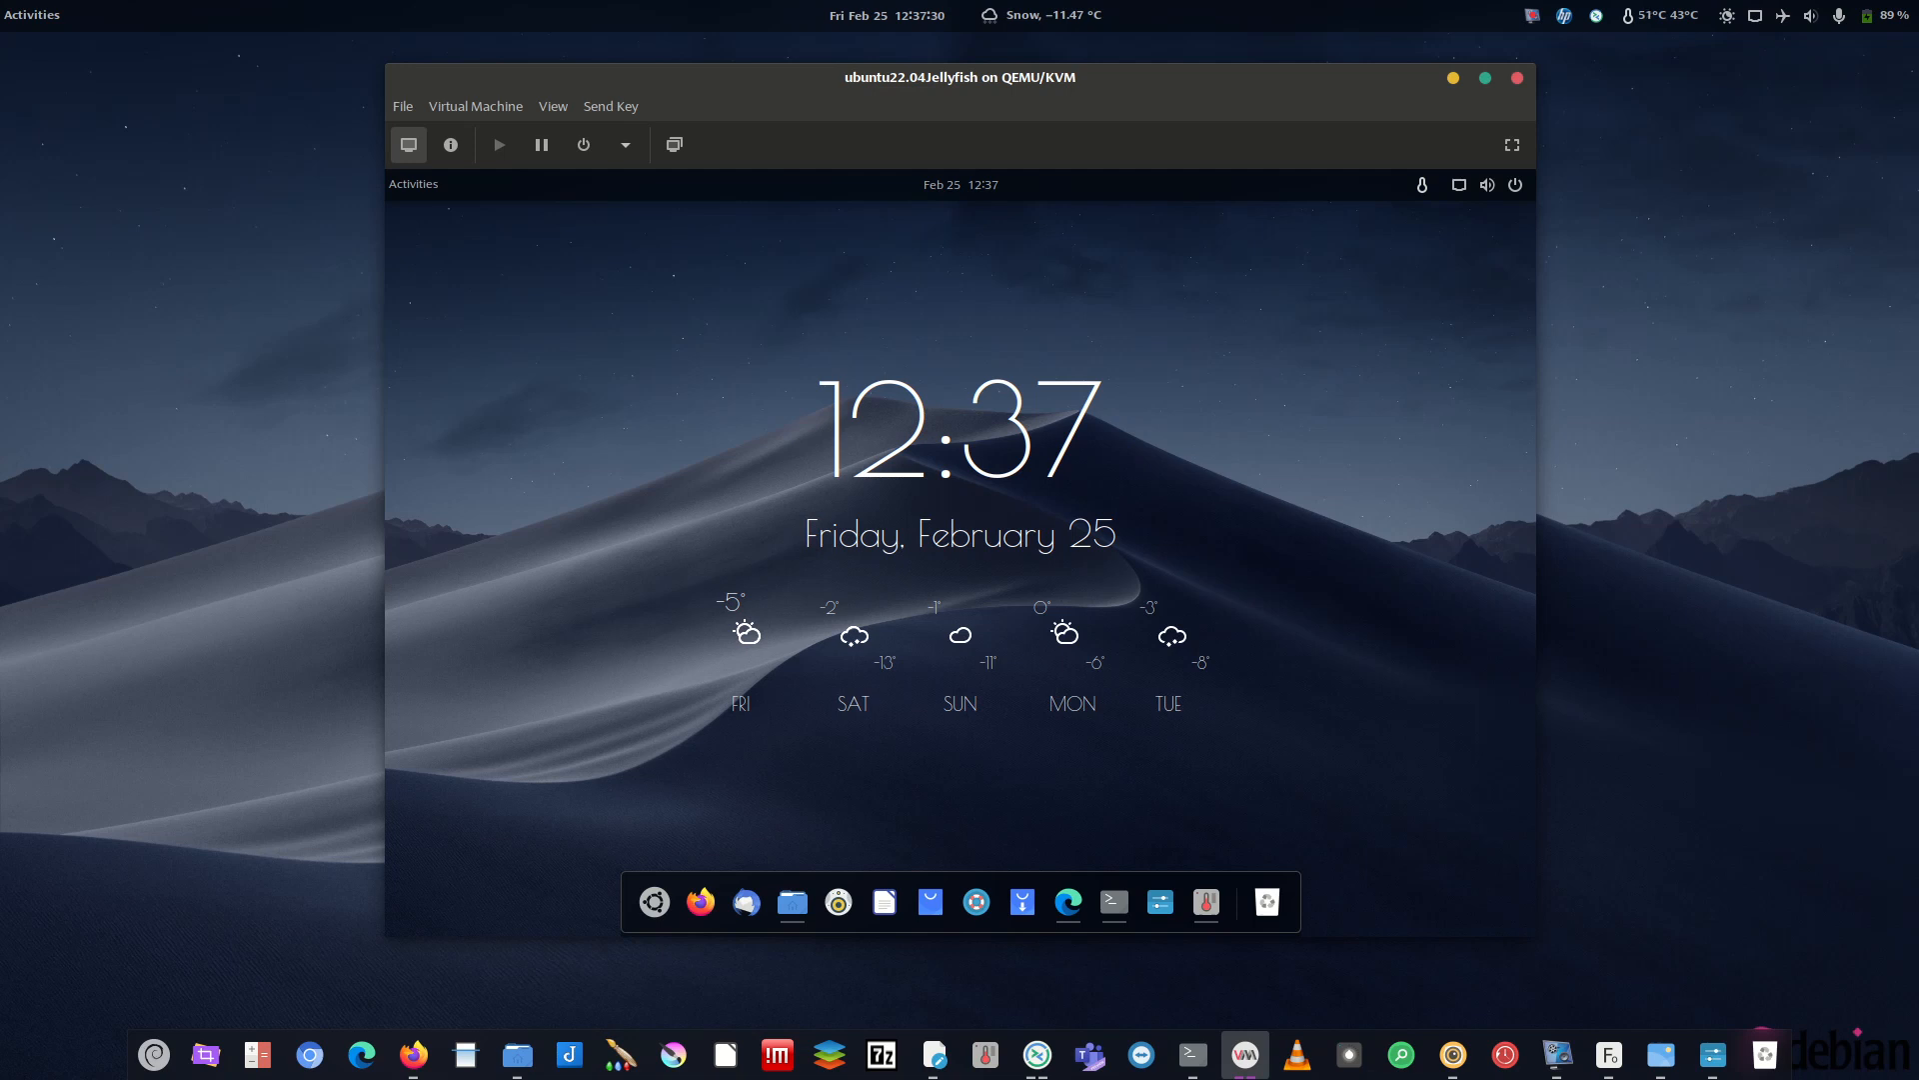
{"action": "key", "text": "alt+Tab"}
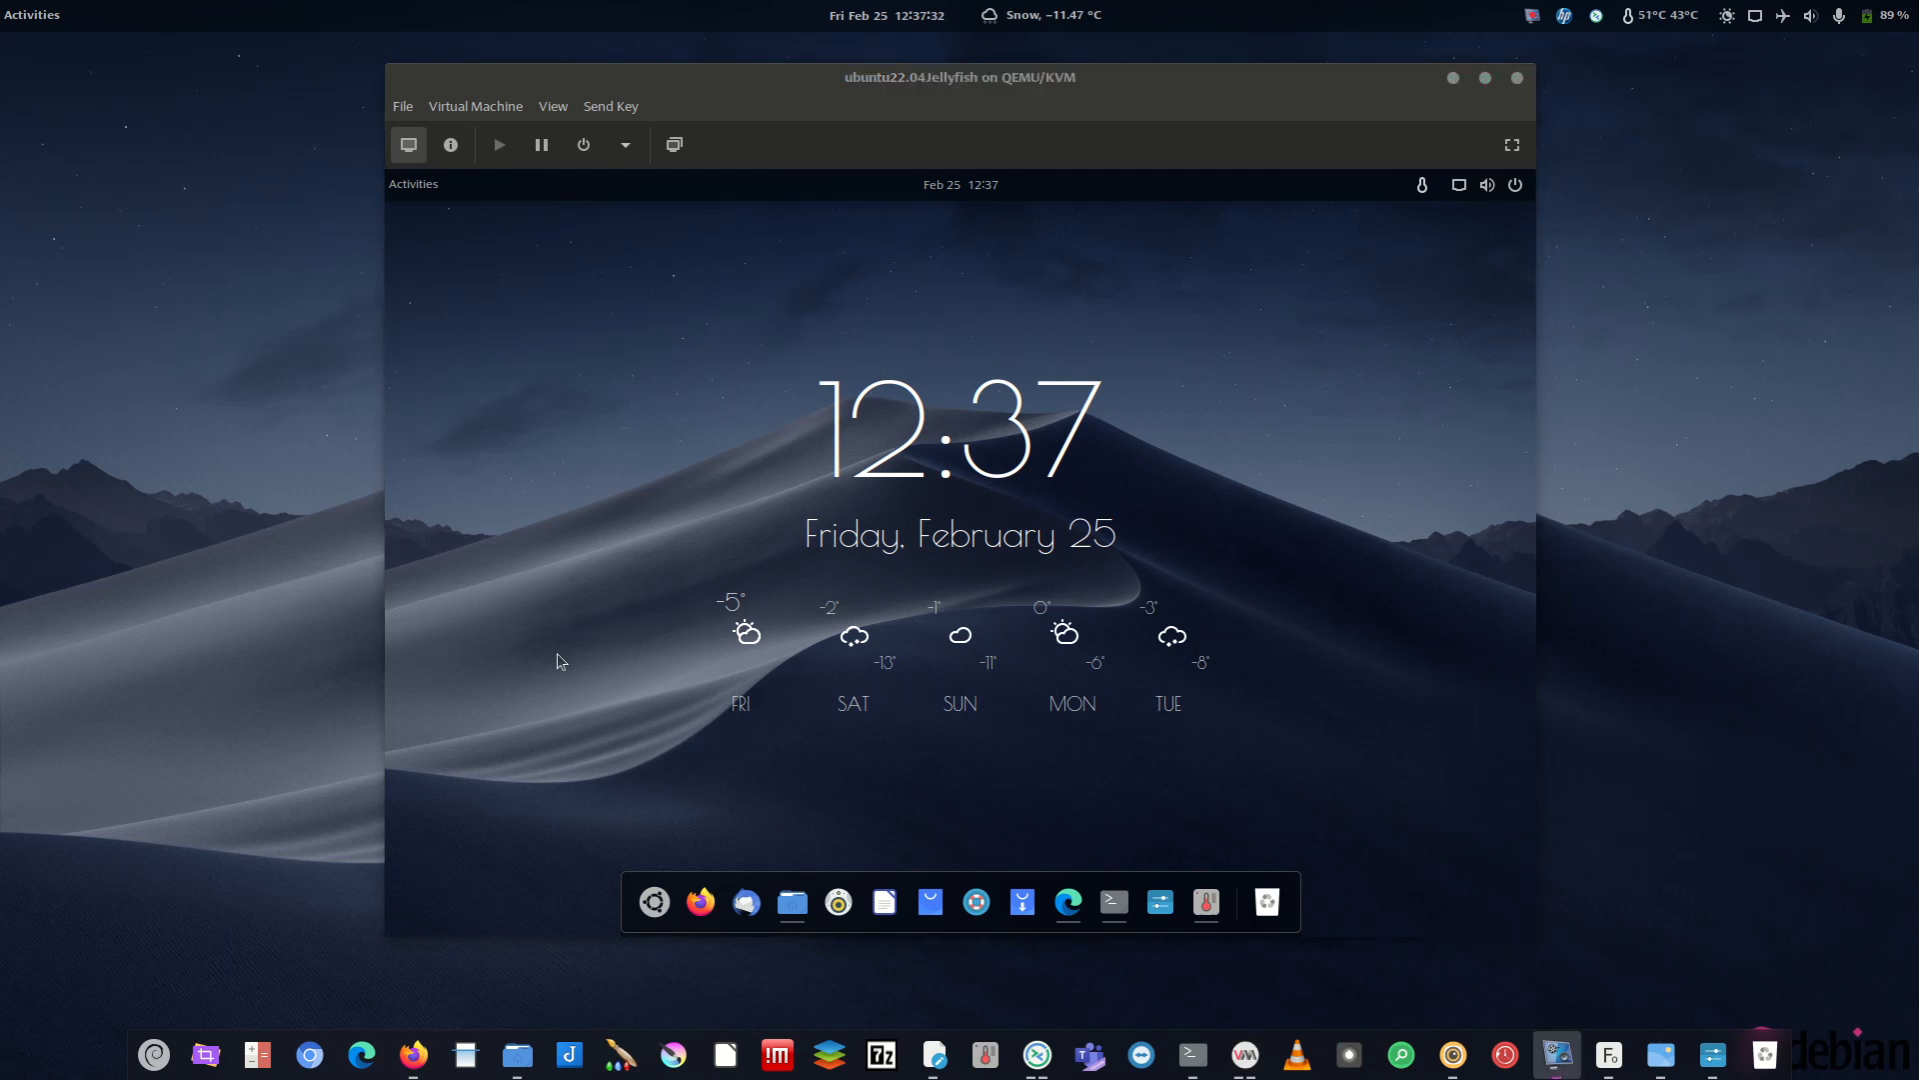